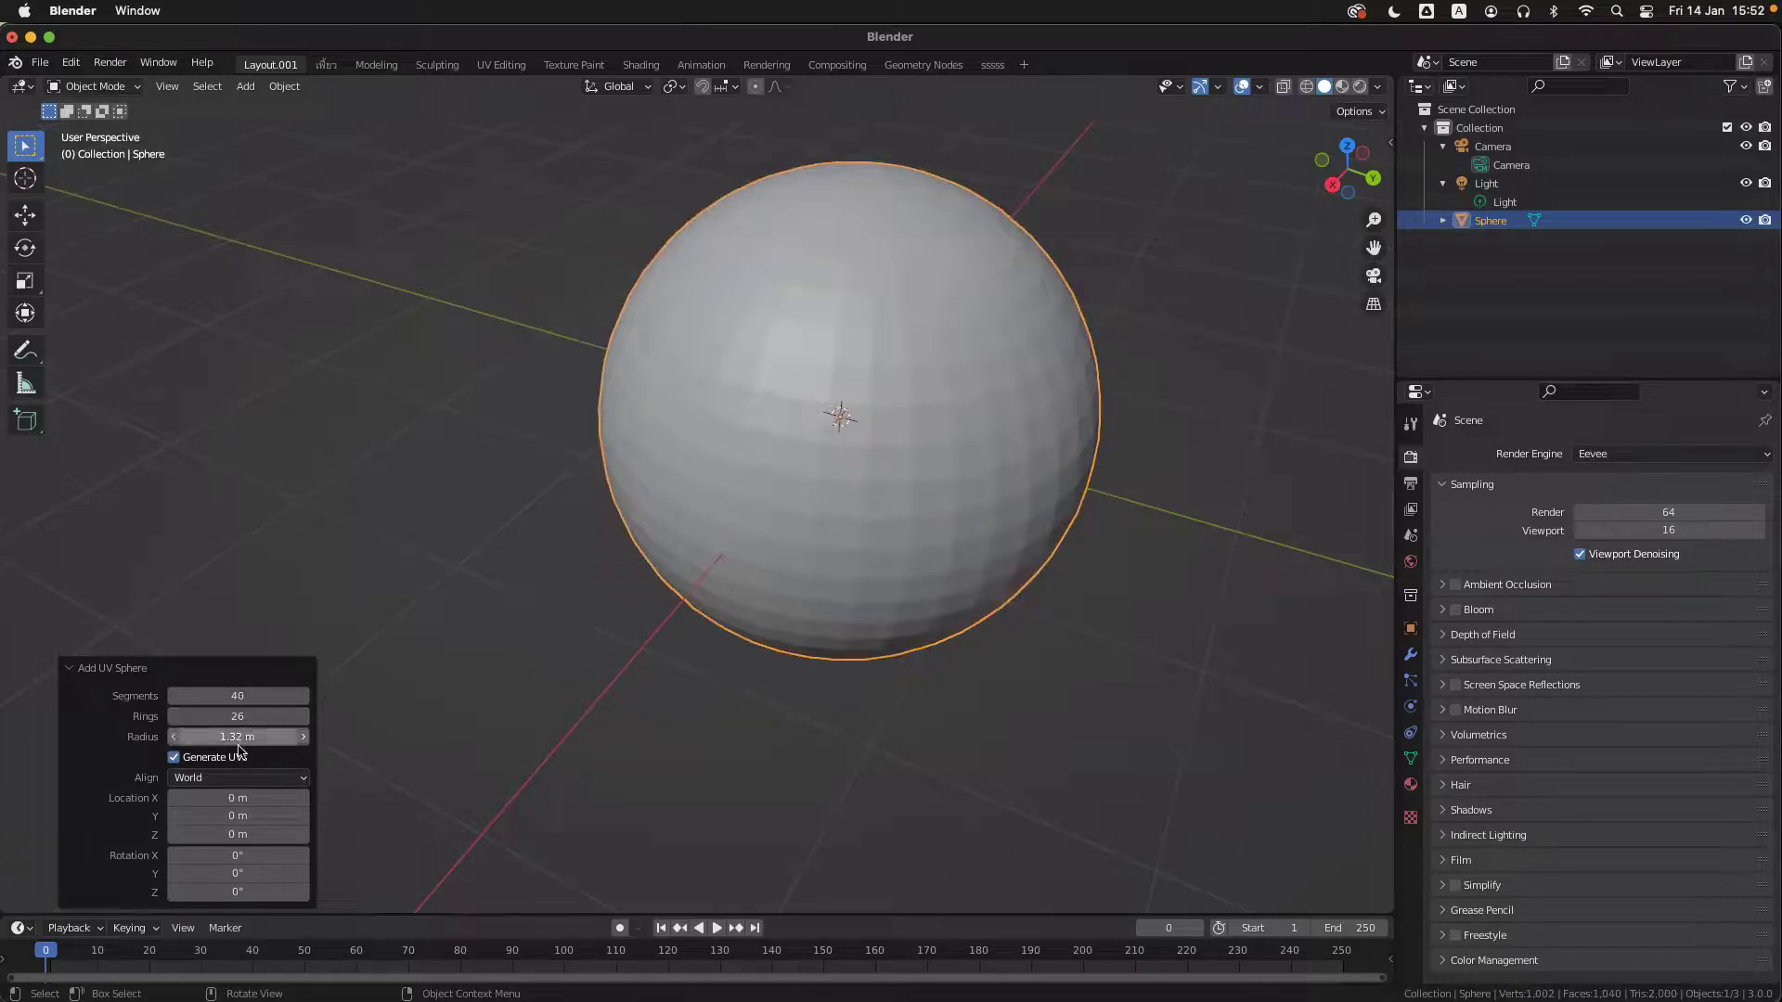
# - Set the new UV sphere's resolution to 48 segments and 27 rings
pyautogui.moveTo(246, 703)
pyautogui.mouseDown()
pyautogui.moveTo(266, 697)
pyautogui.moveTo(257, 715)
pyautogui.mouseUp()
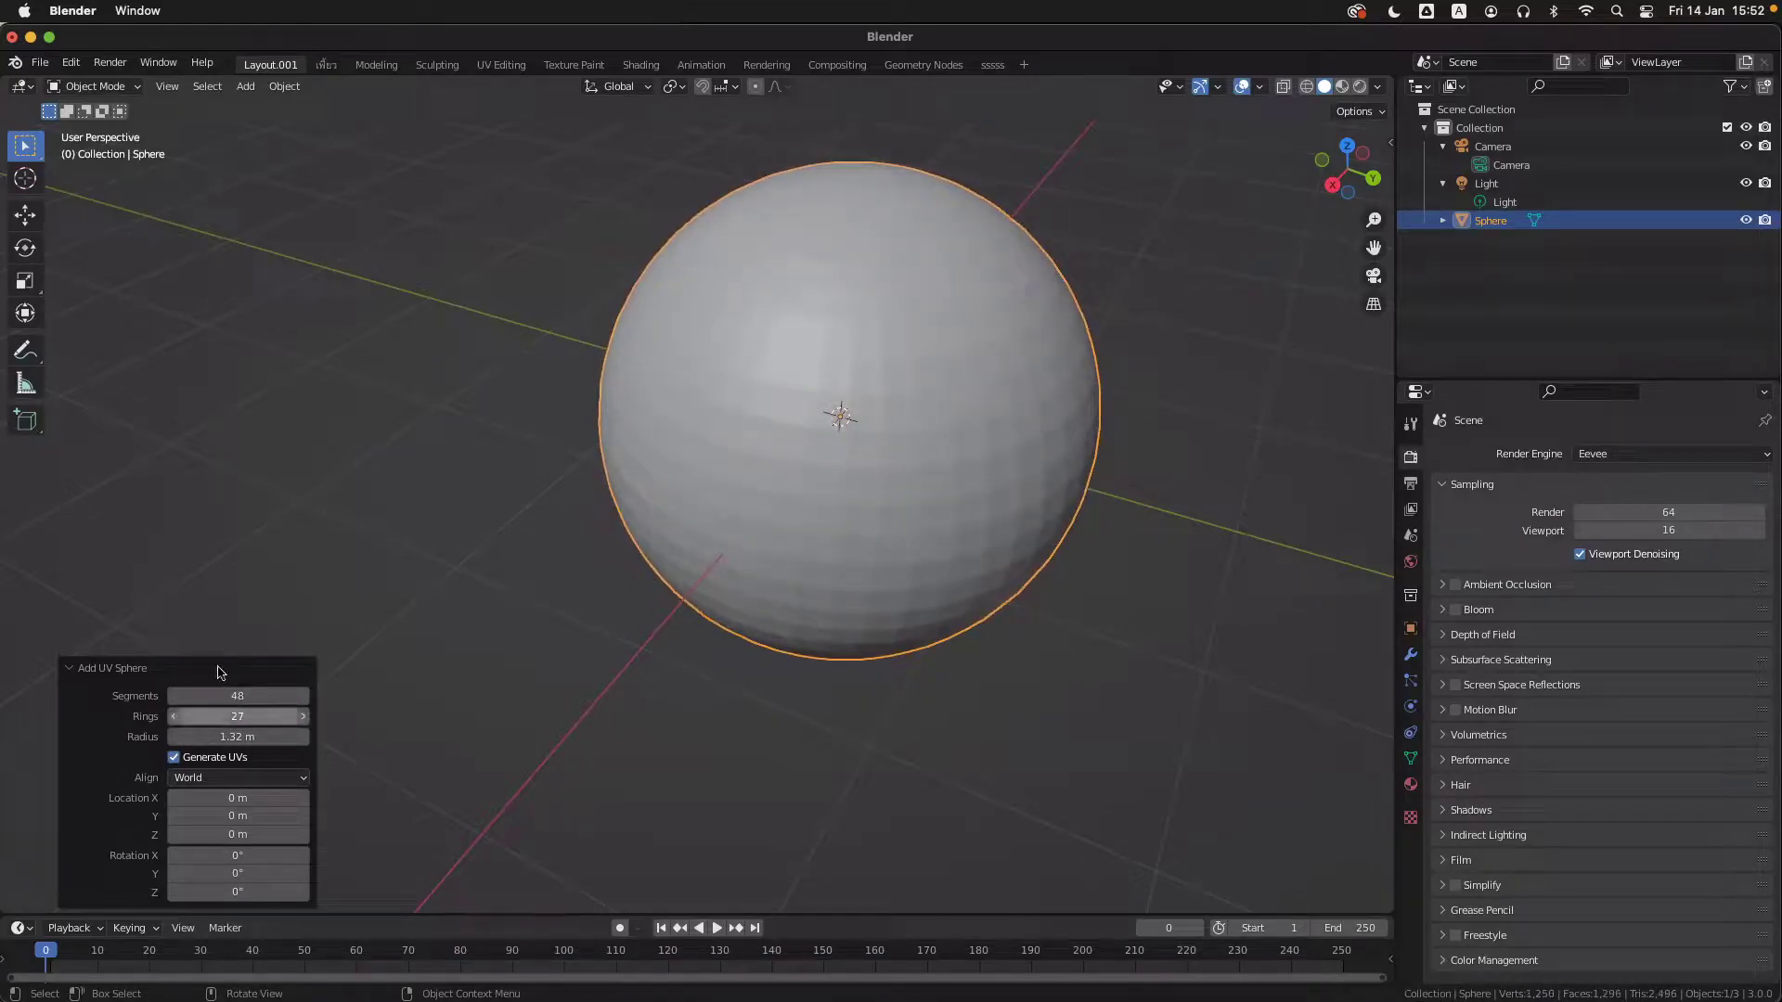
pyautogui.click(188, 670)
# - Add a torus around the sphere with a major radius of 1.8 m and a minor radius of 0.2 m, leaving nothing selected
pyautogui.moveTo(743, 597); pyautogui.dragTo(624, 477, button='middle')
pyautogui.hotkey('shift', 'a')
pyautogui.moveTo(628, 473)
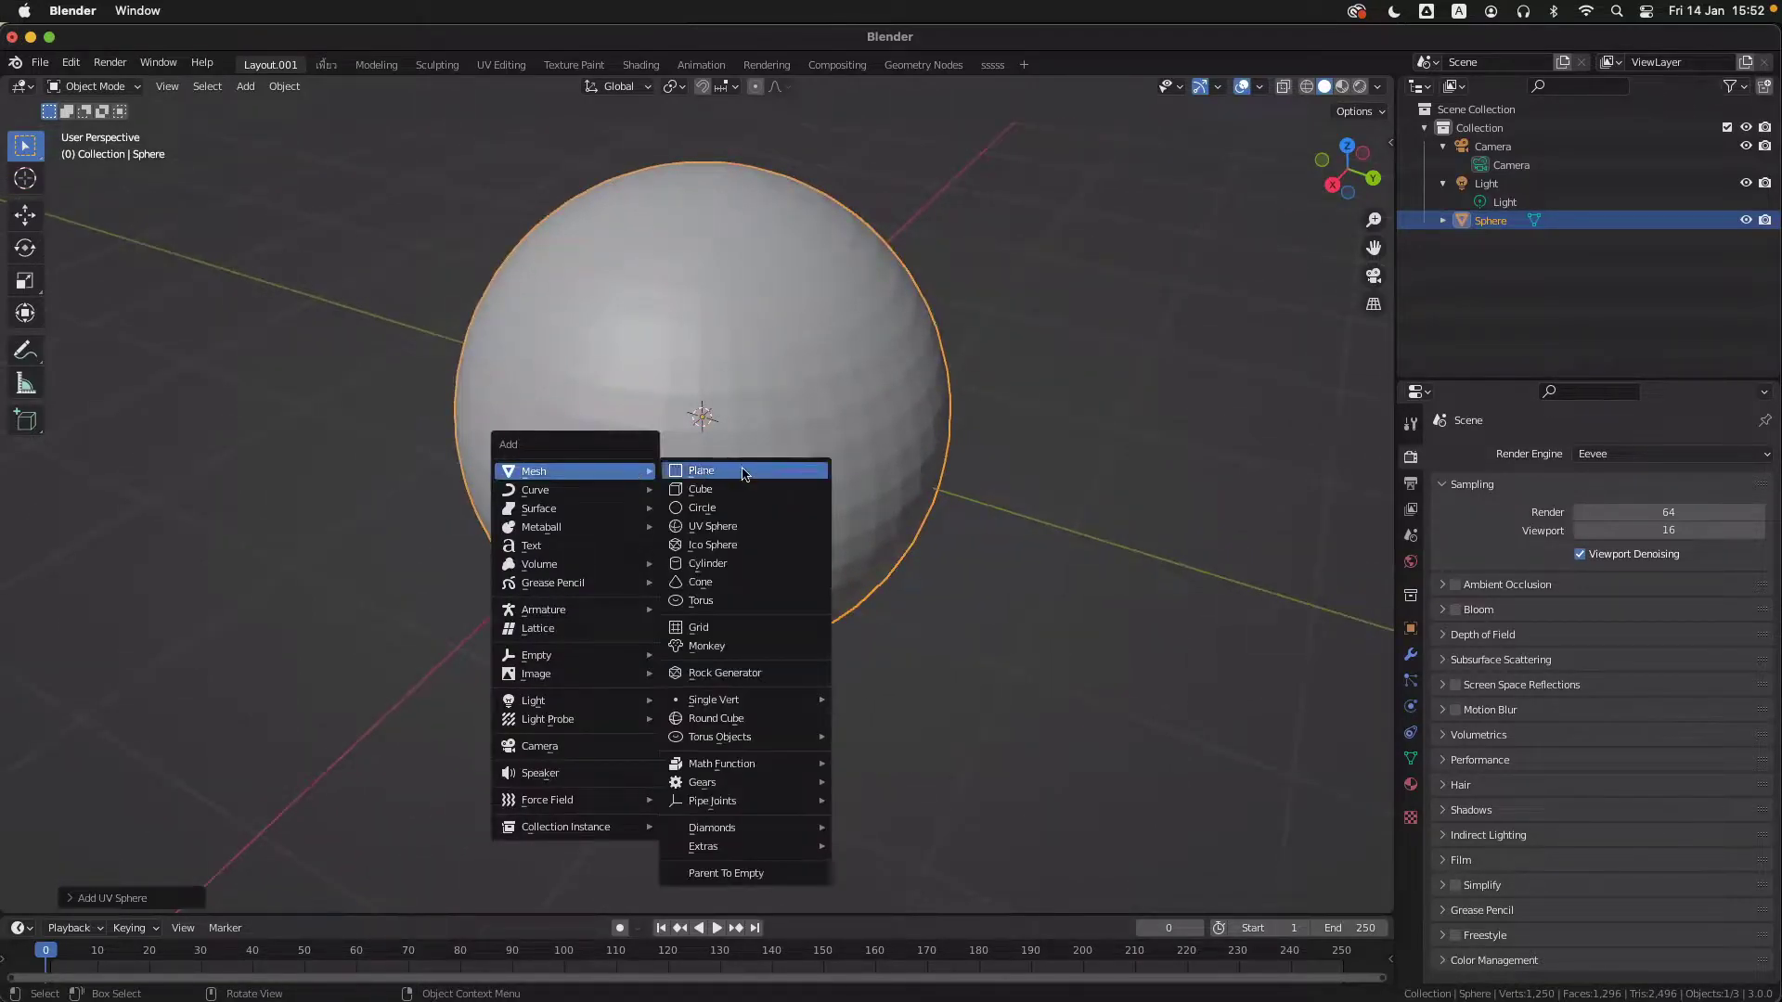
pyautogui.click(706, 601)
pyautogui.moveTo(809, 543); pyautogui.dragTo(587, 657, button='middle')
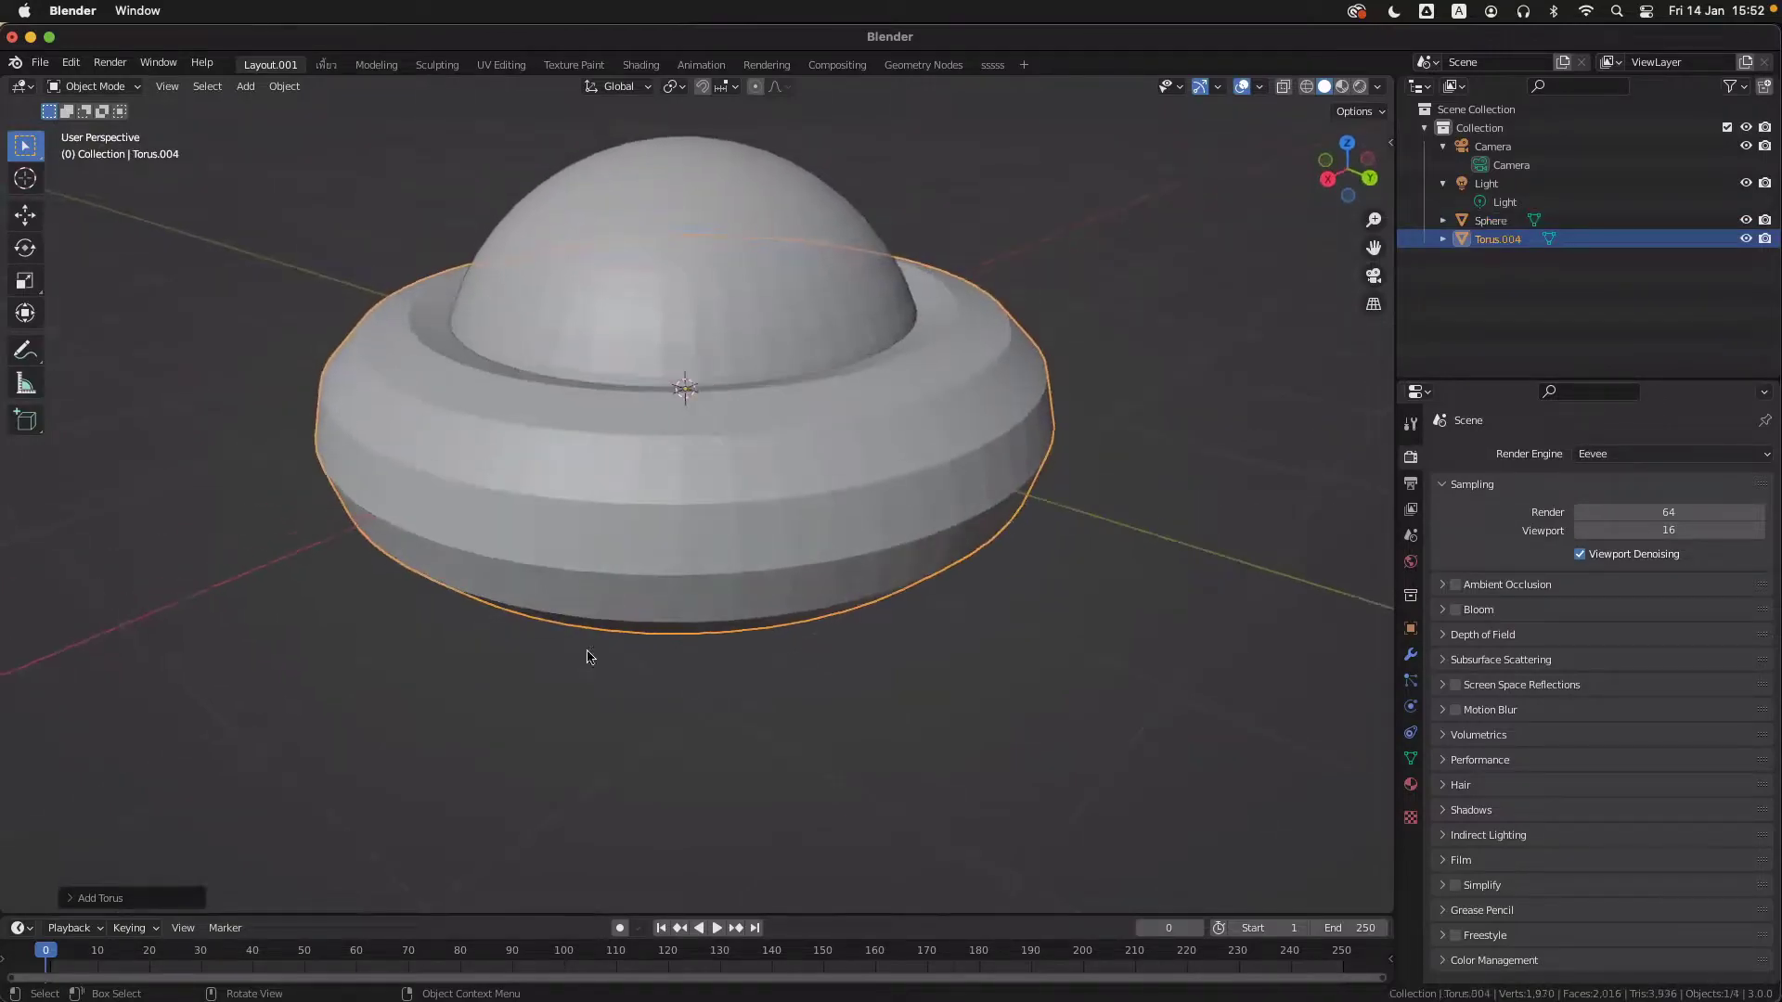
pyautogui.click(170, 897)
pyautogui.moveTo(248, 709); pyautogui.dragTo(214, 730)
pyautogui.scroll(2, 693, 555)
pyautogui.scroll(-5, 694, 555)
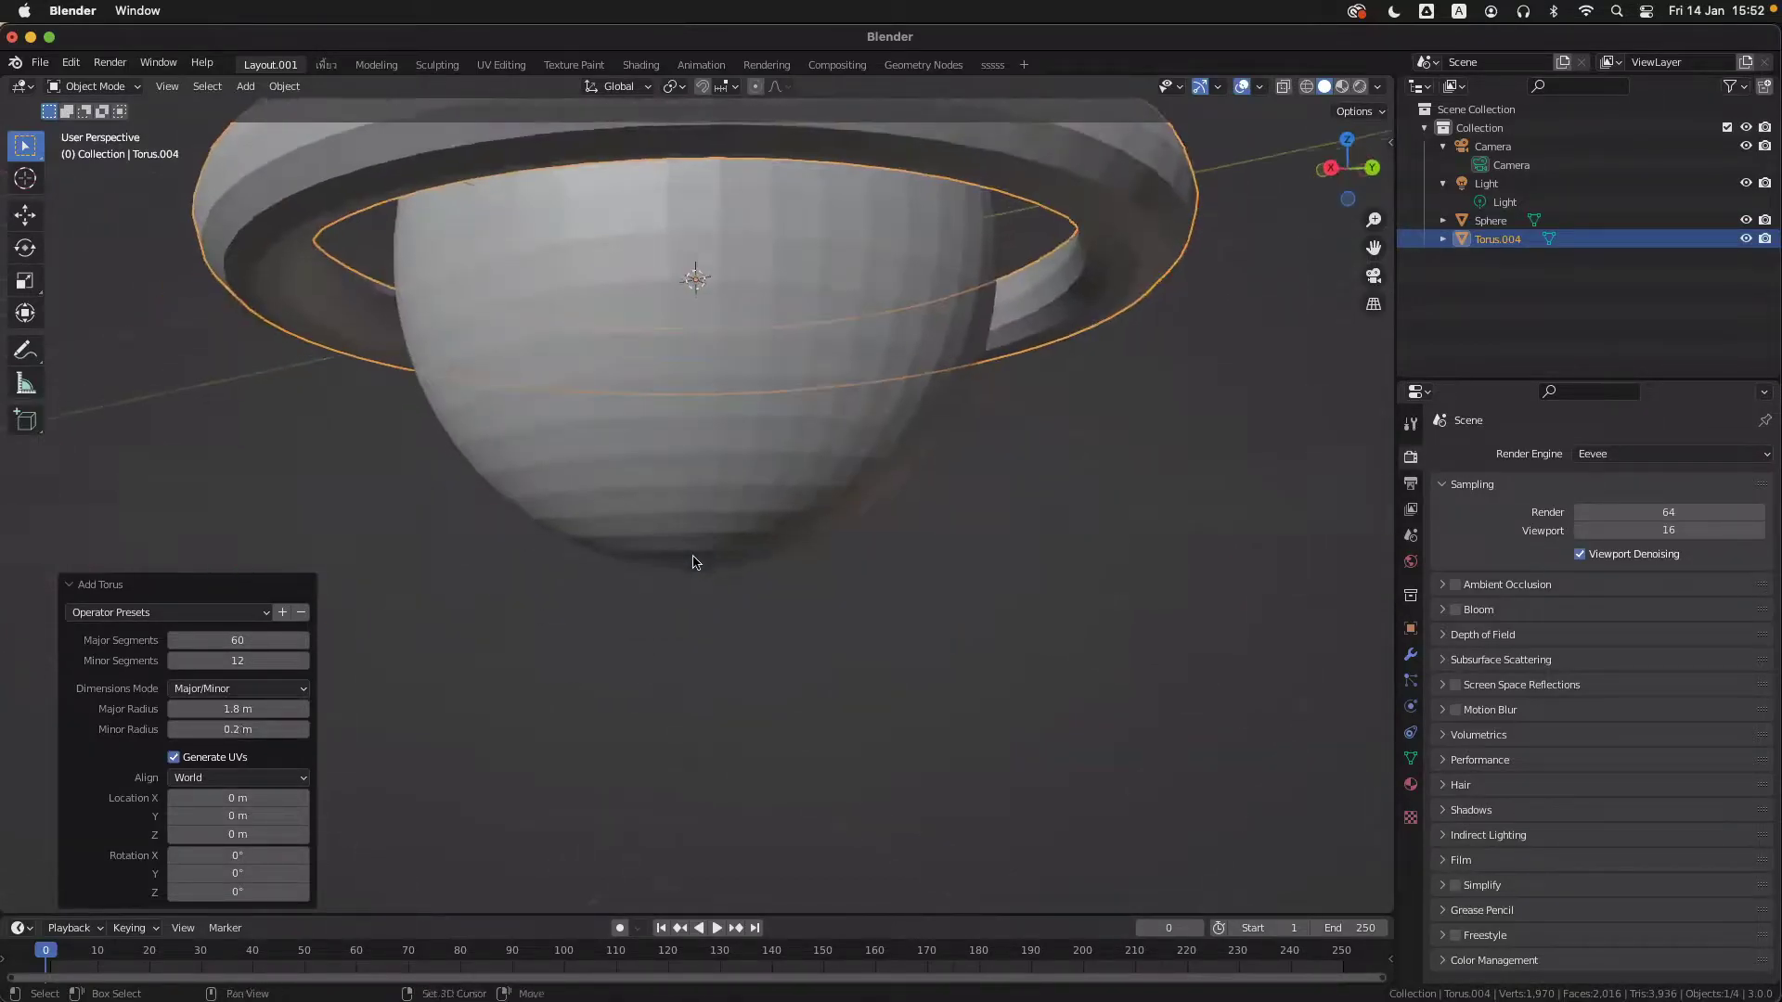
pyautogui.scroll(3, 694, 555)
pyautogui.keyDown('shift'); pyautogui.scroll(3, 693, 555); pyautogui.keyUp('shift')
pyautogui.scroll(3, 693, 555)
pyautogui.keyDown('shift'); pyautogui.hscroll(-1, 696, 555); pyautogui.keyUp('shift')
pyautogui.scroll(2, 698, 561)
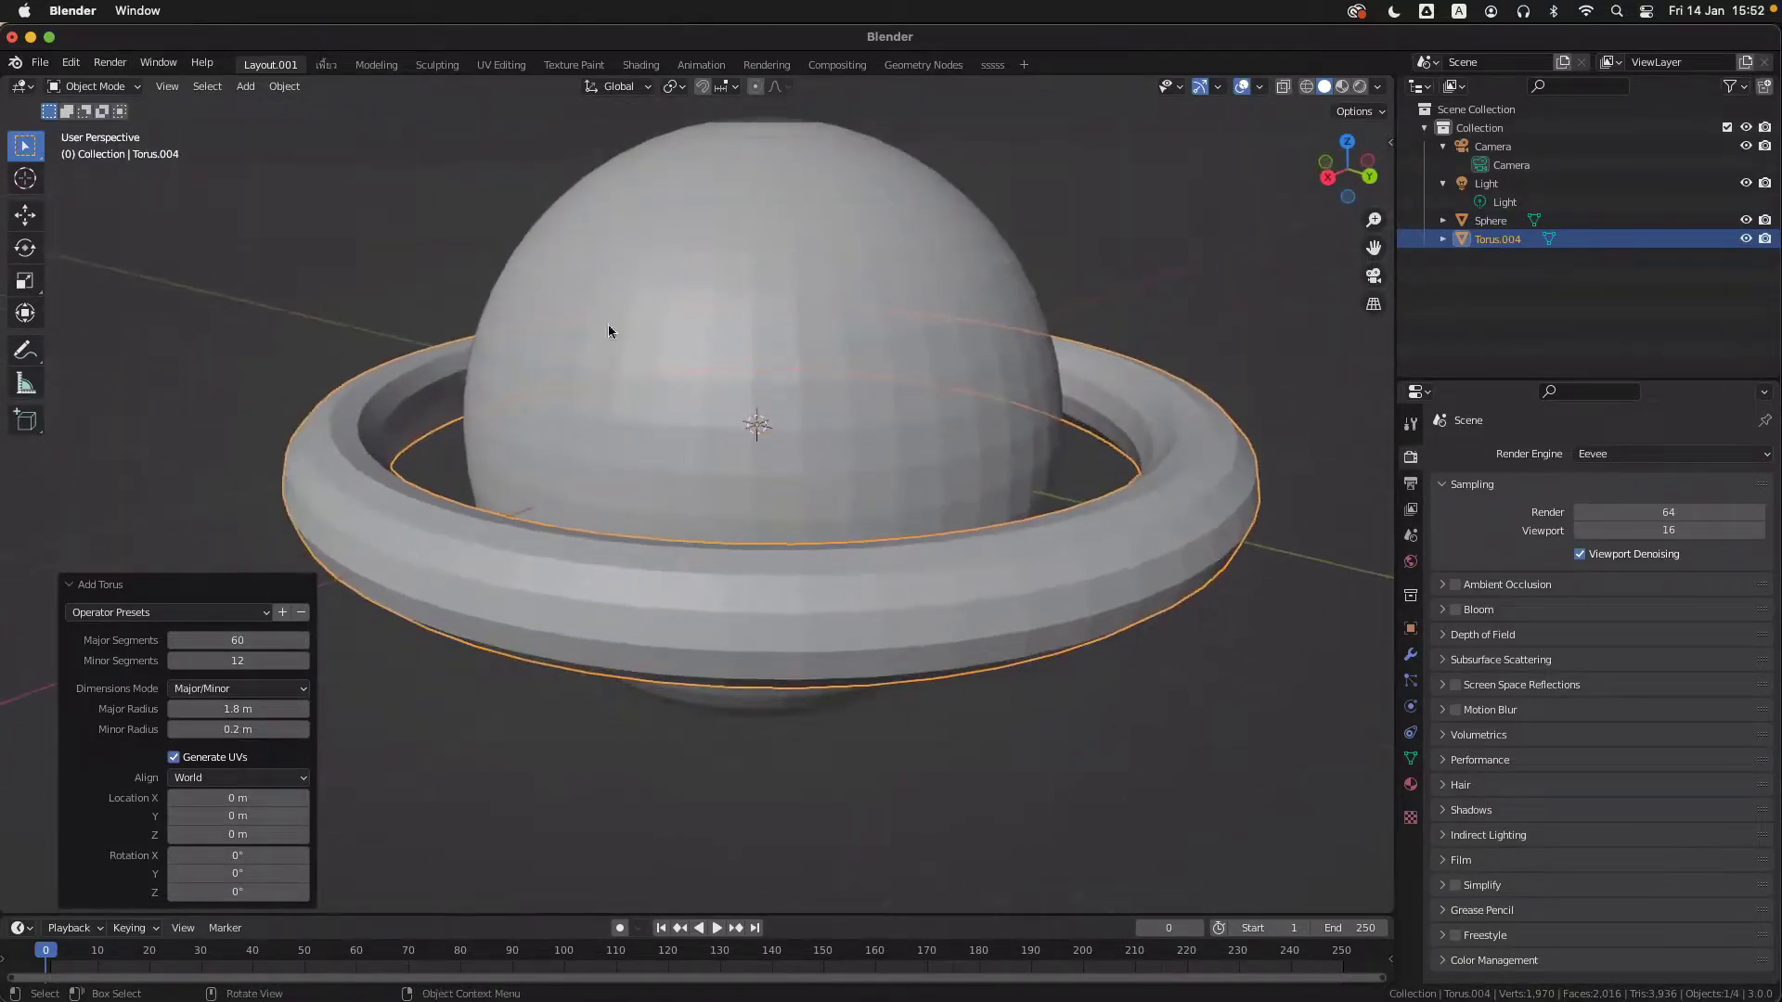
pyautogui.click(316, 320)
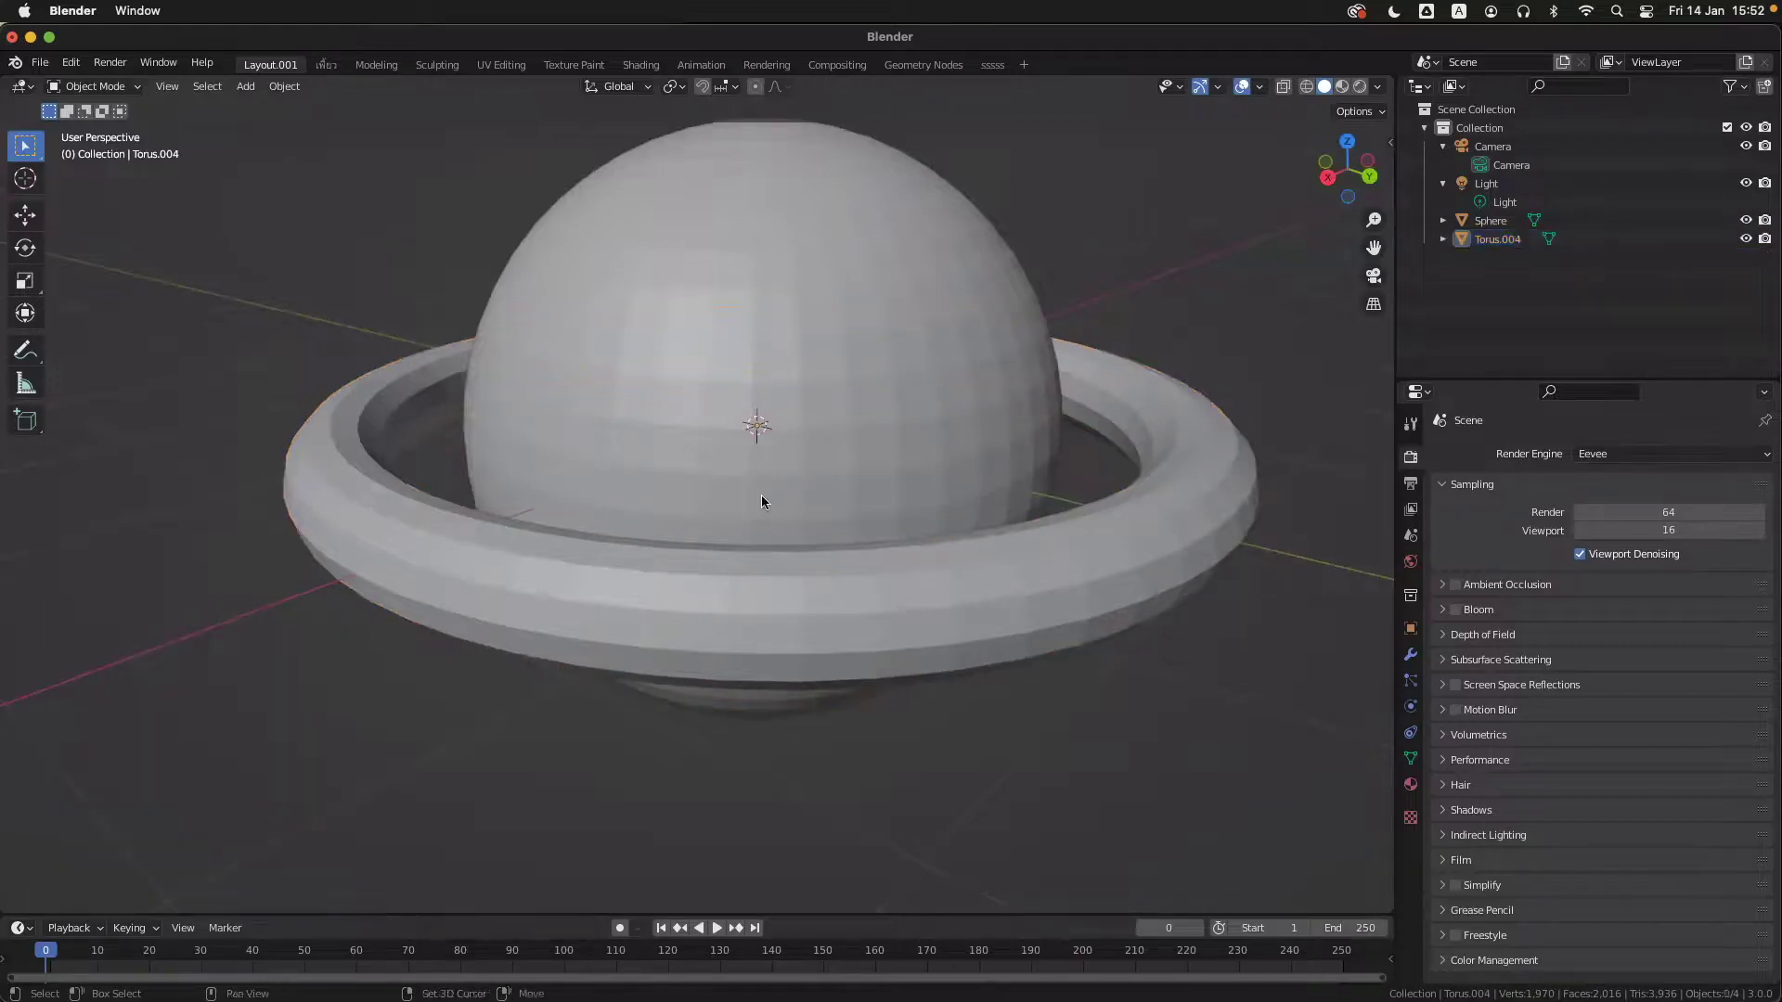
# - Examine the flat-shaded faces of the sphere and the ring from closer up and different angles
pyautogui.scroll(4, 761, 493)
pyautogui.keyDown('shift'); pyautogui.hscroll(1, 888, 434); pyautogui.keyUp('shift')
pyautogui.keyDown('shift'); pyautogui.scroll(-1, 887, 428); pyautogui.keyUp('shift')
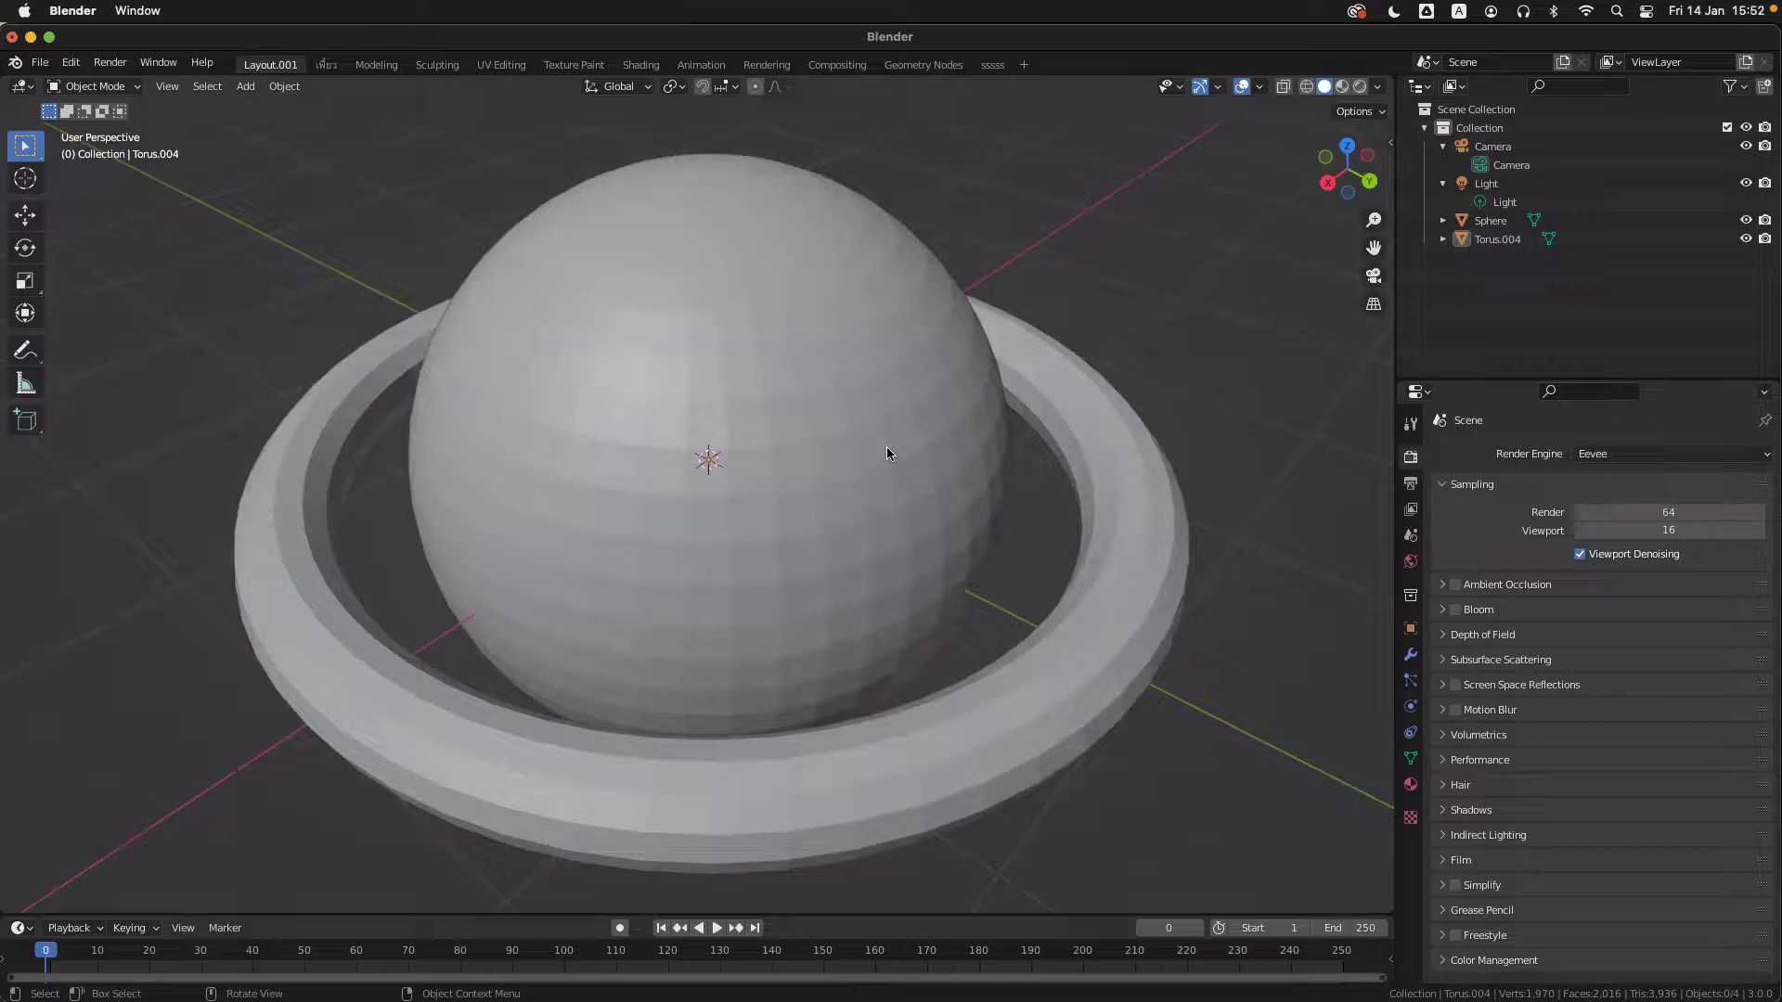
pyautogui.scroll(-2, 877, 481)
pyautogui.keyDown('ctrl'); pyautogui.scroll(3, 912, 760); pyautogui.keyUp('ctrl')
pyautogui.keyDown('shift'); pyautogui.scroll(3, 889, 429); pyautogui.keyUp('shift')
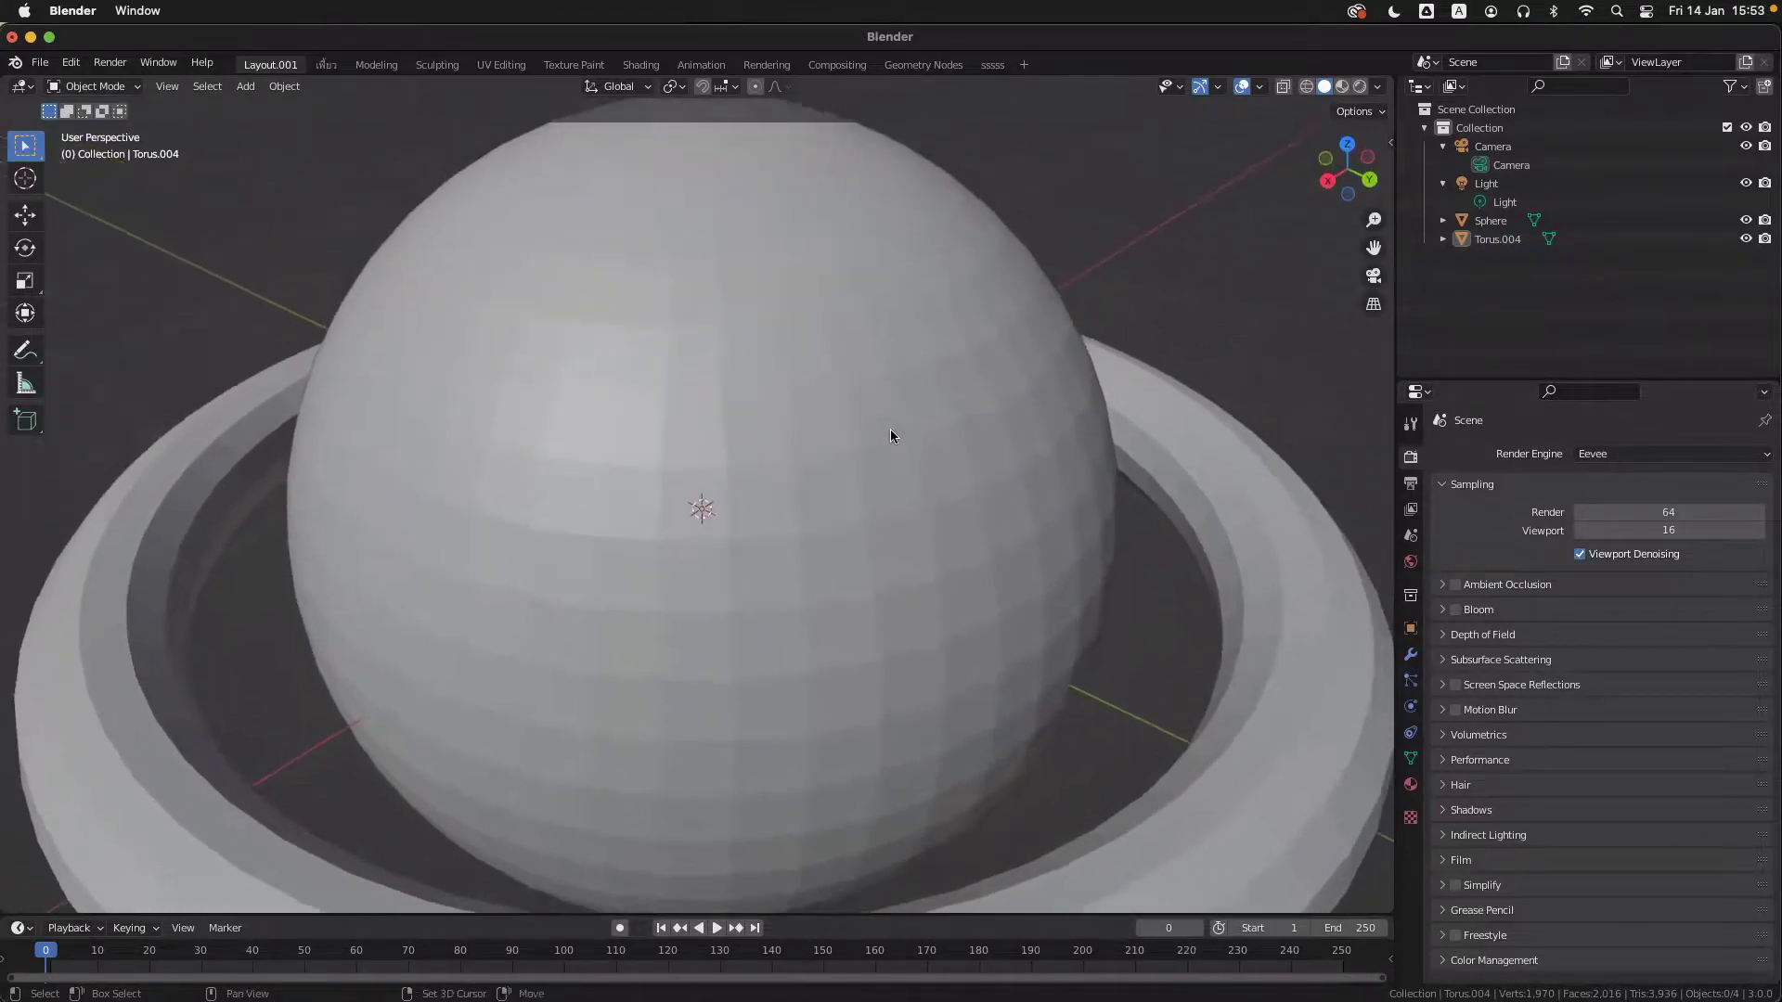
pyautogui.hscroll(-1, 984, 472)
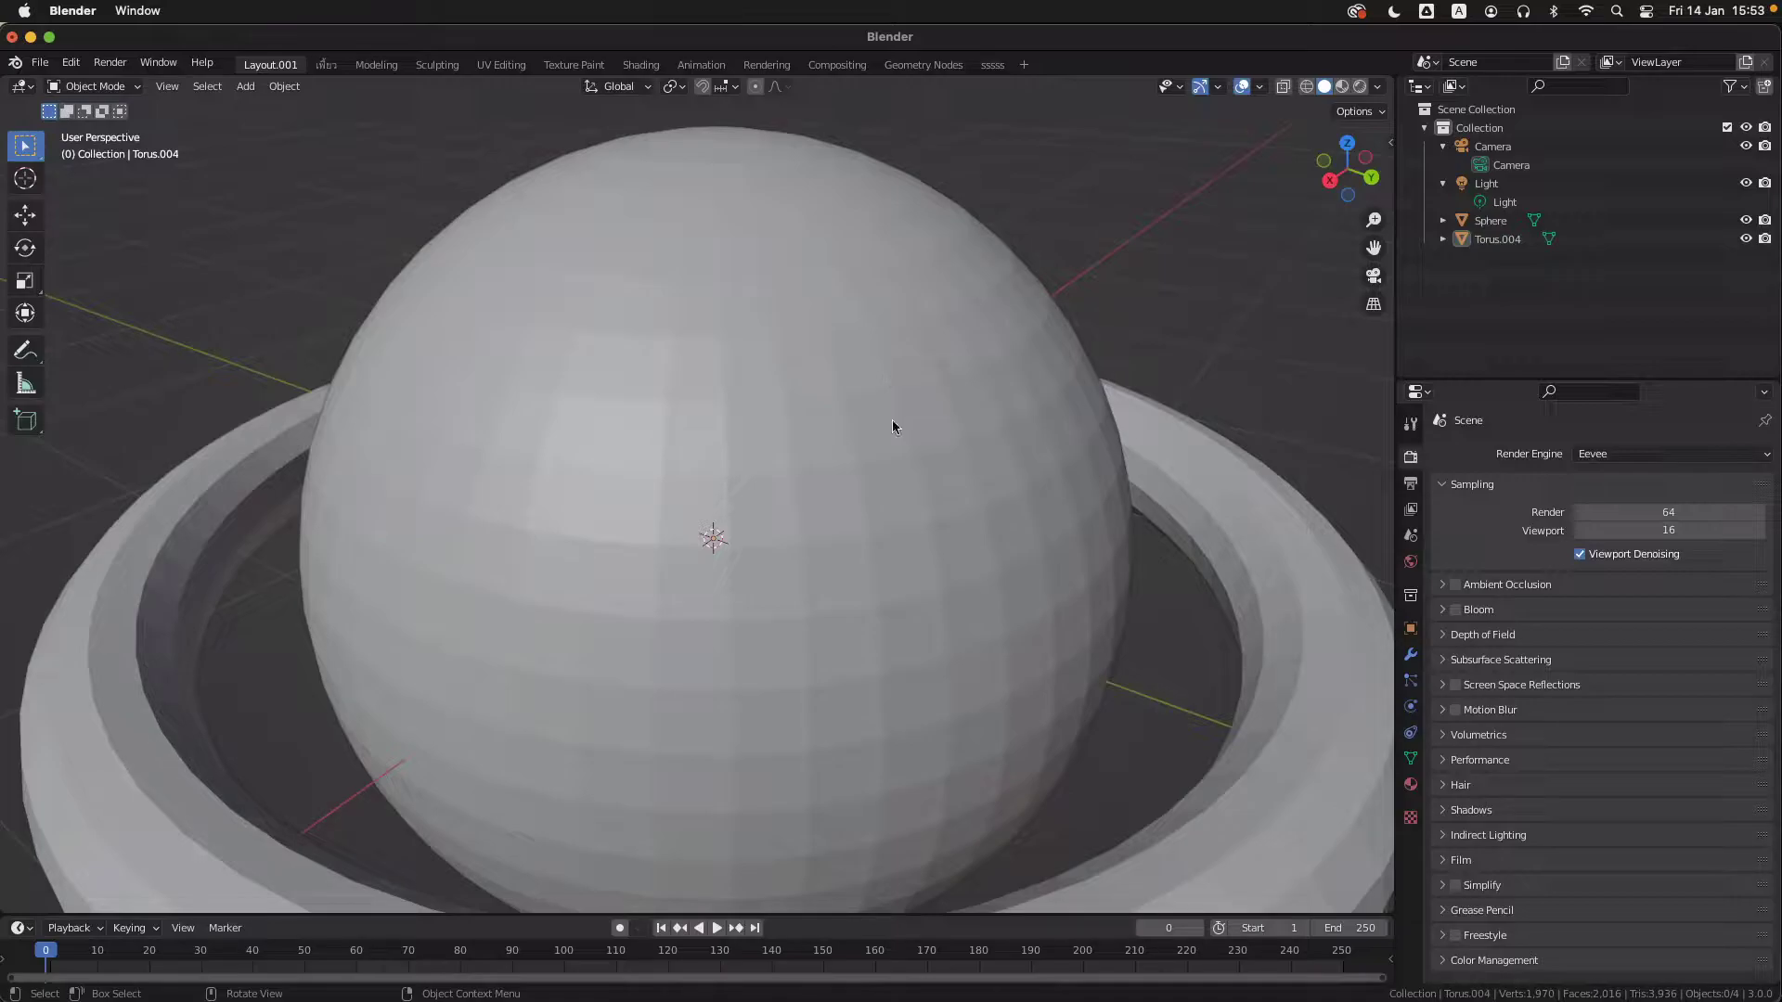
pyautogui.moveTo(893, 420); pyautogui.dragTo(902, 493, button='middle')
pyautogui.keyDown('shift'); pyautogui.scroll(3, 955, 629); pyautogui.keyUp('shift')
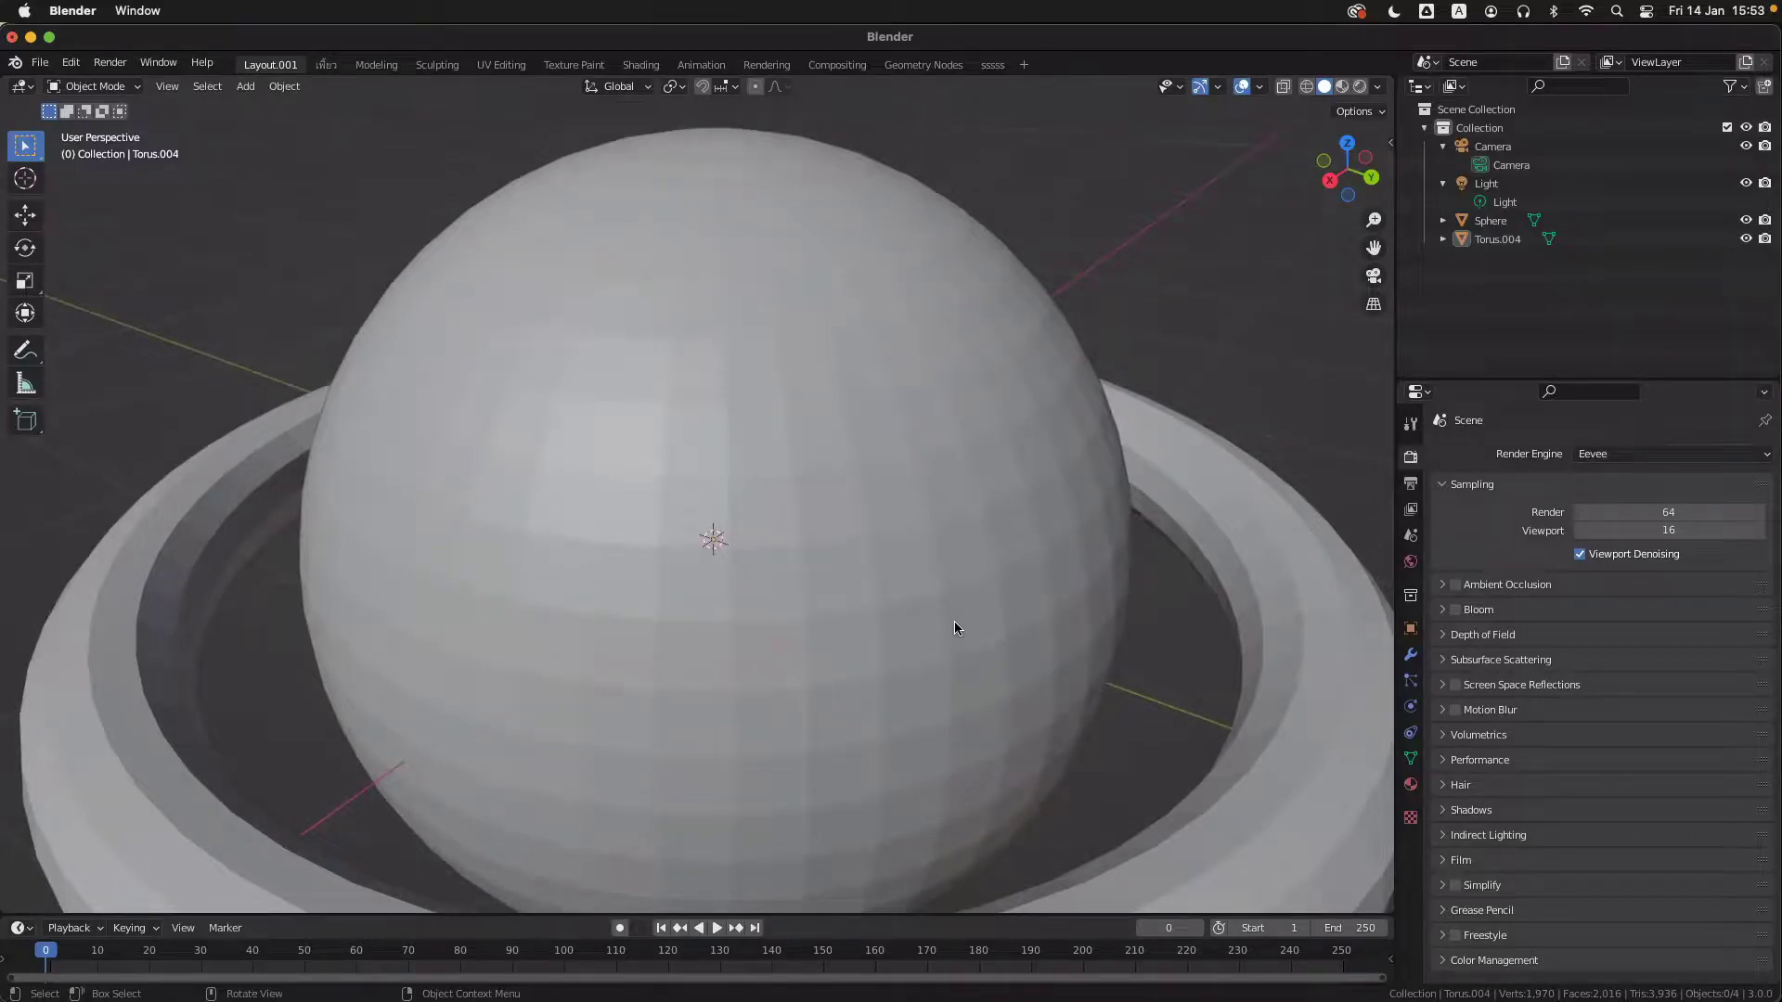
# - Apply smooth shading to the sphere
pyautogui.click(915, 430)
pyautogui.rightClick(905, 378)
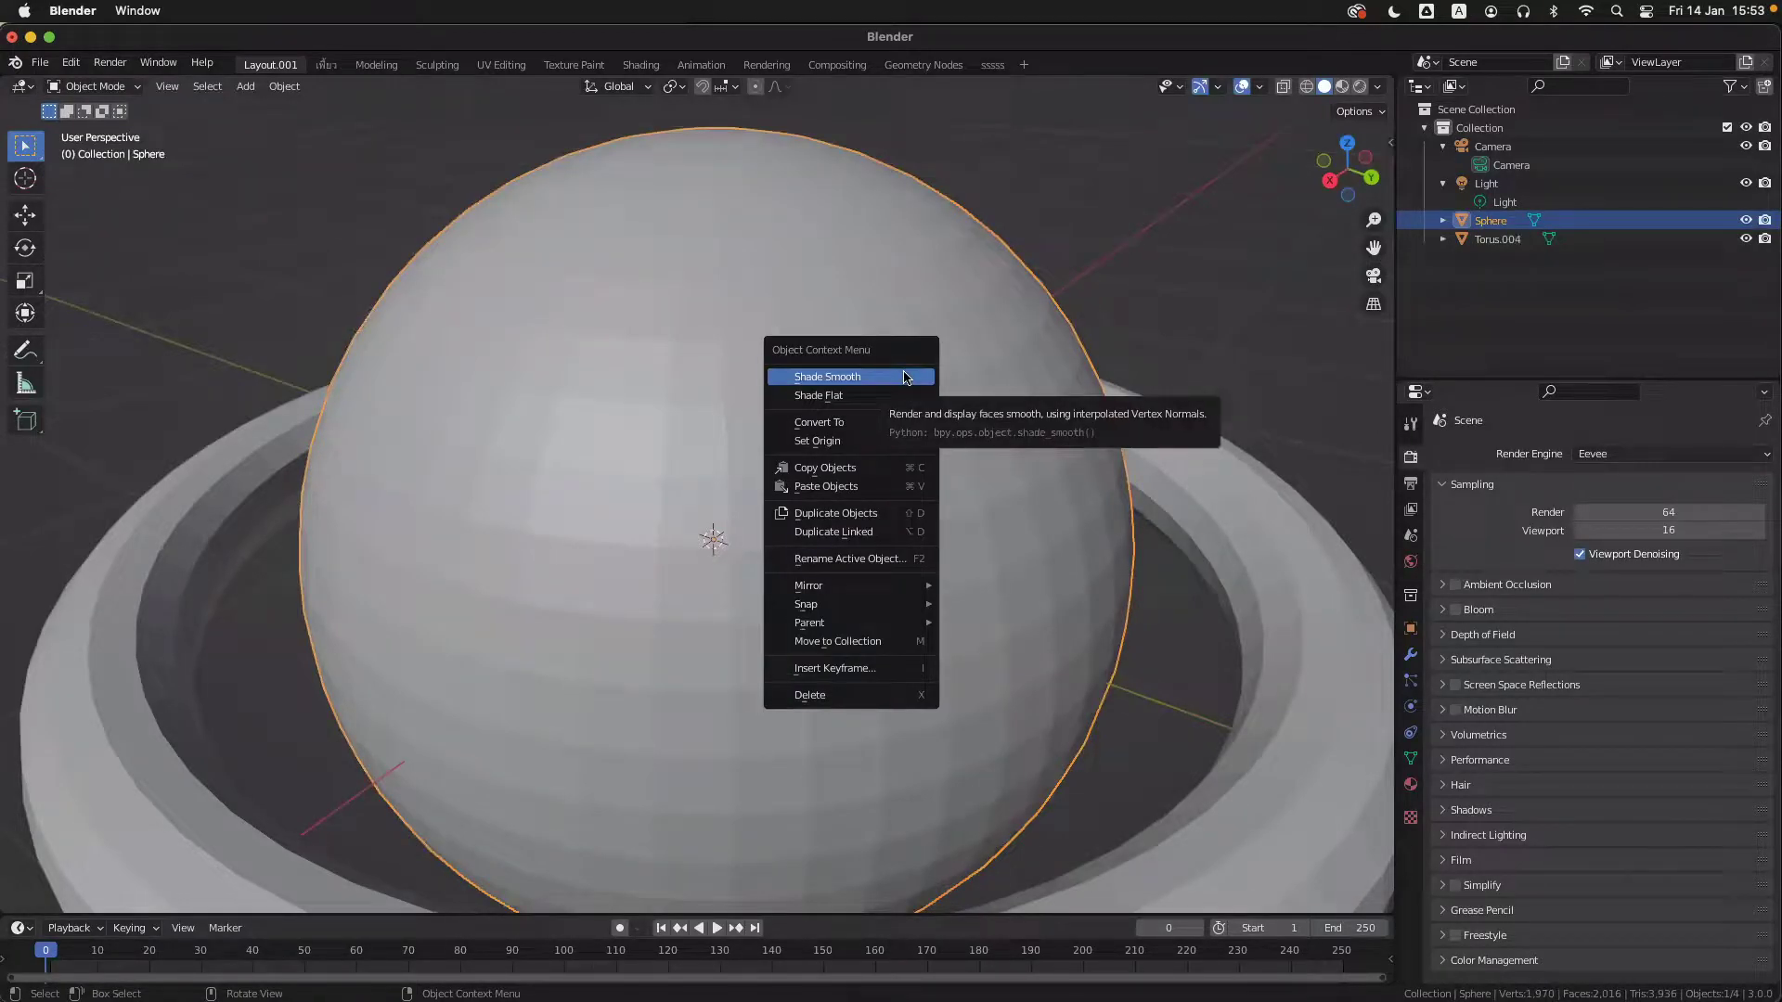
pyautogui.click(846, 385)
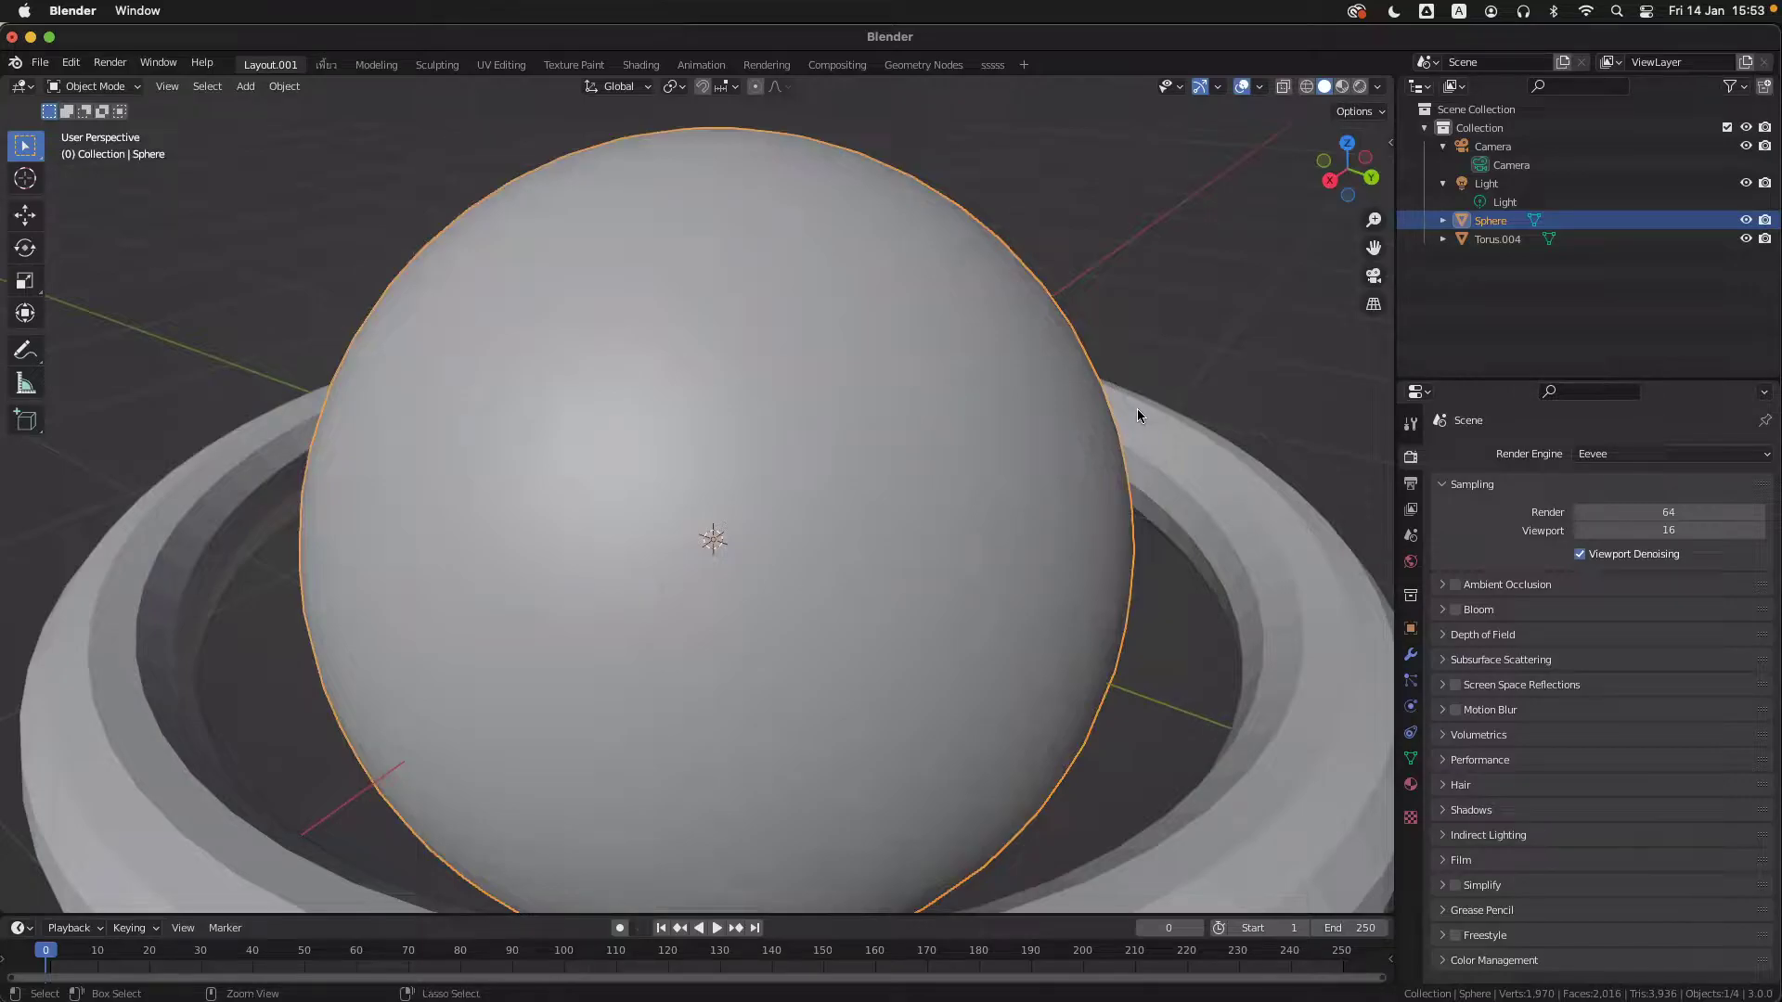
# - Inspect the smooth-shaded sphere's surface and its outline edge at close range
pyautogui.keyDown('ctrl'); pyautogui.scroll(5, 1138, 409); pyautogui.keyUp('ctrl')
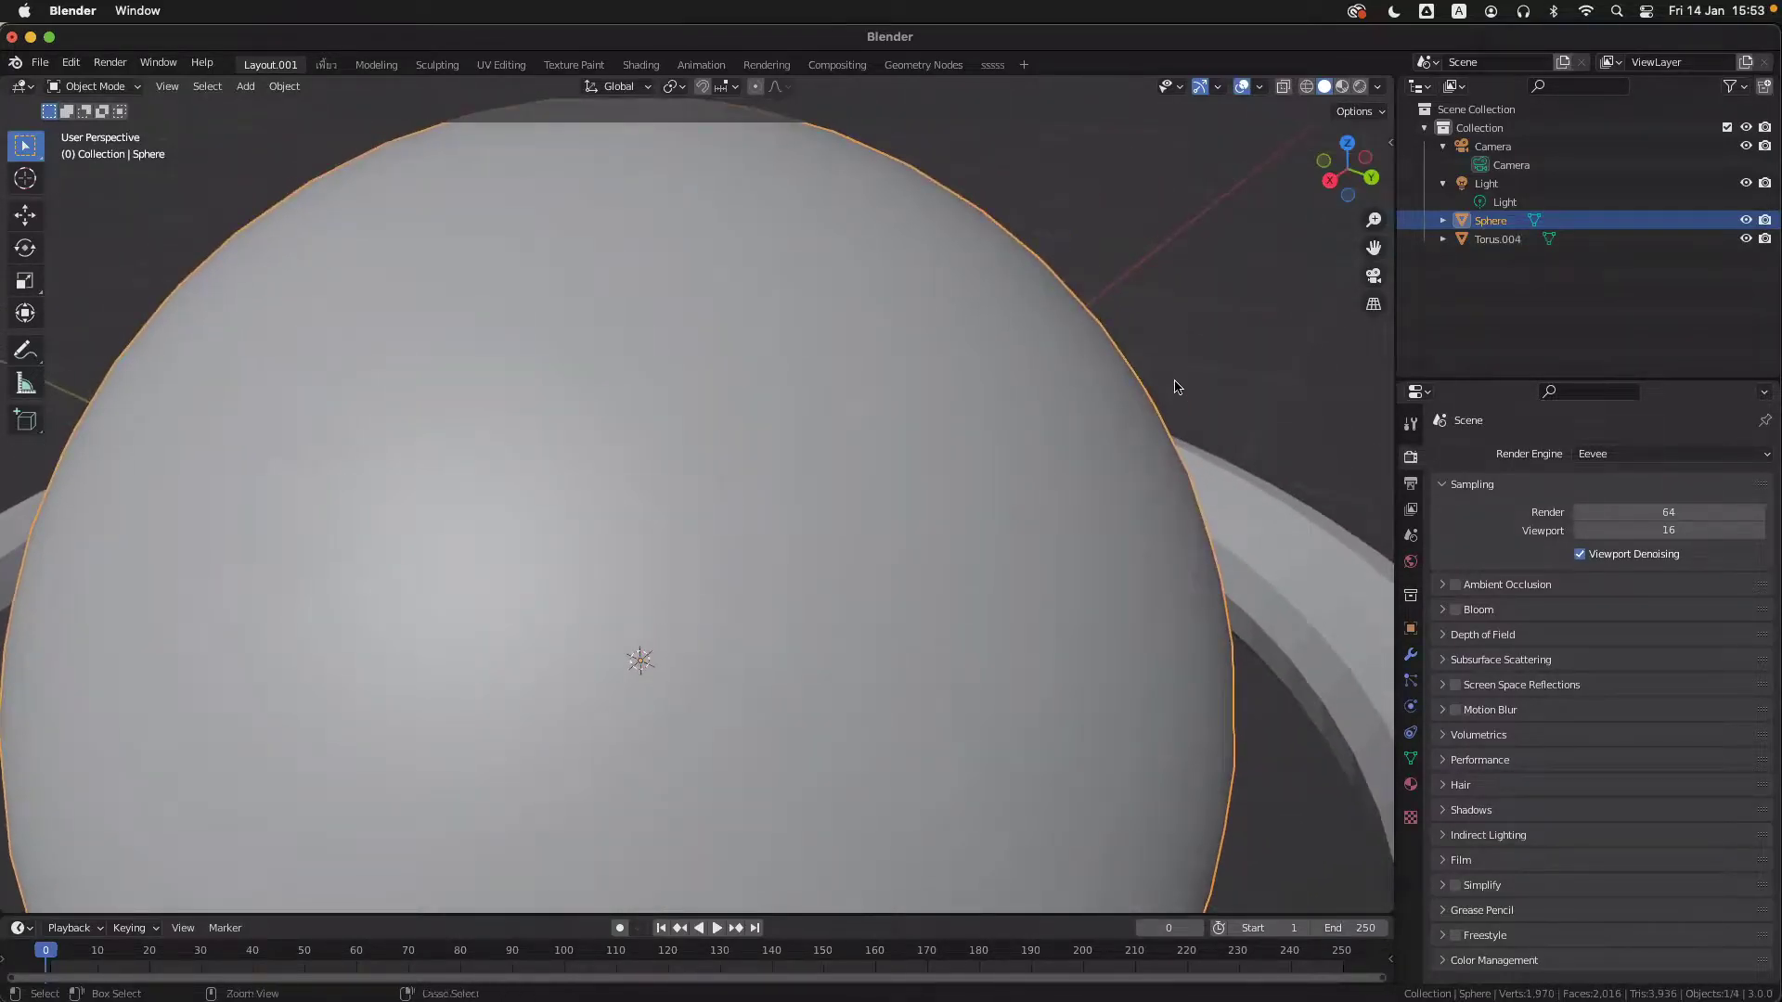
pyautogui.keyDown('ctrl'); pyautogui.scroll(3, 1173, 386); pyautogui.keyUp('ctrl')
pyautogui.keyDown('ctrl'); pyautogui.scroll(-2, 1173, 386); pyautogui.keyUp('ctrl')
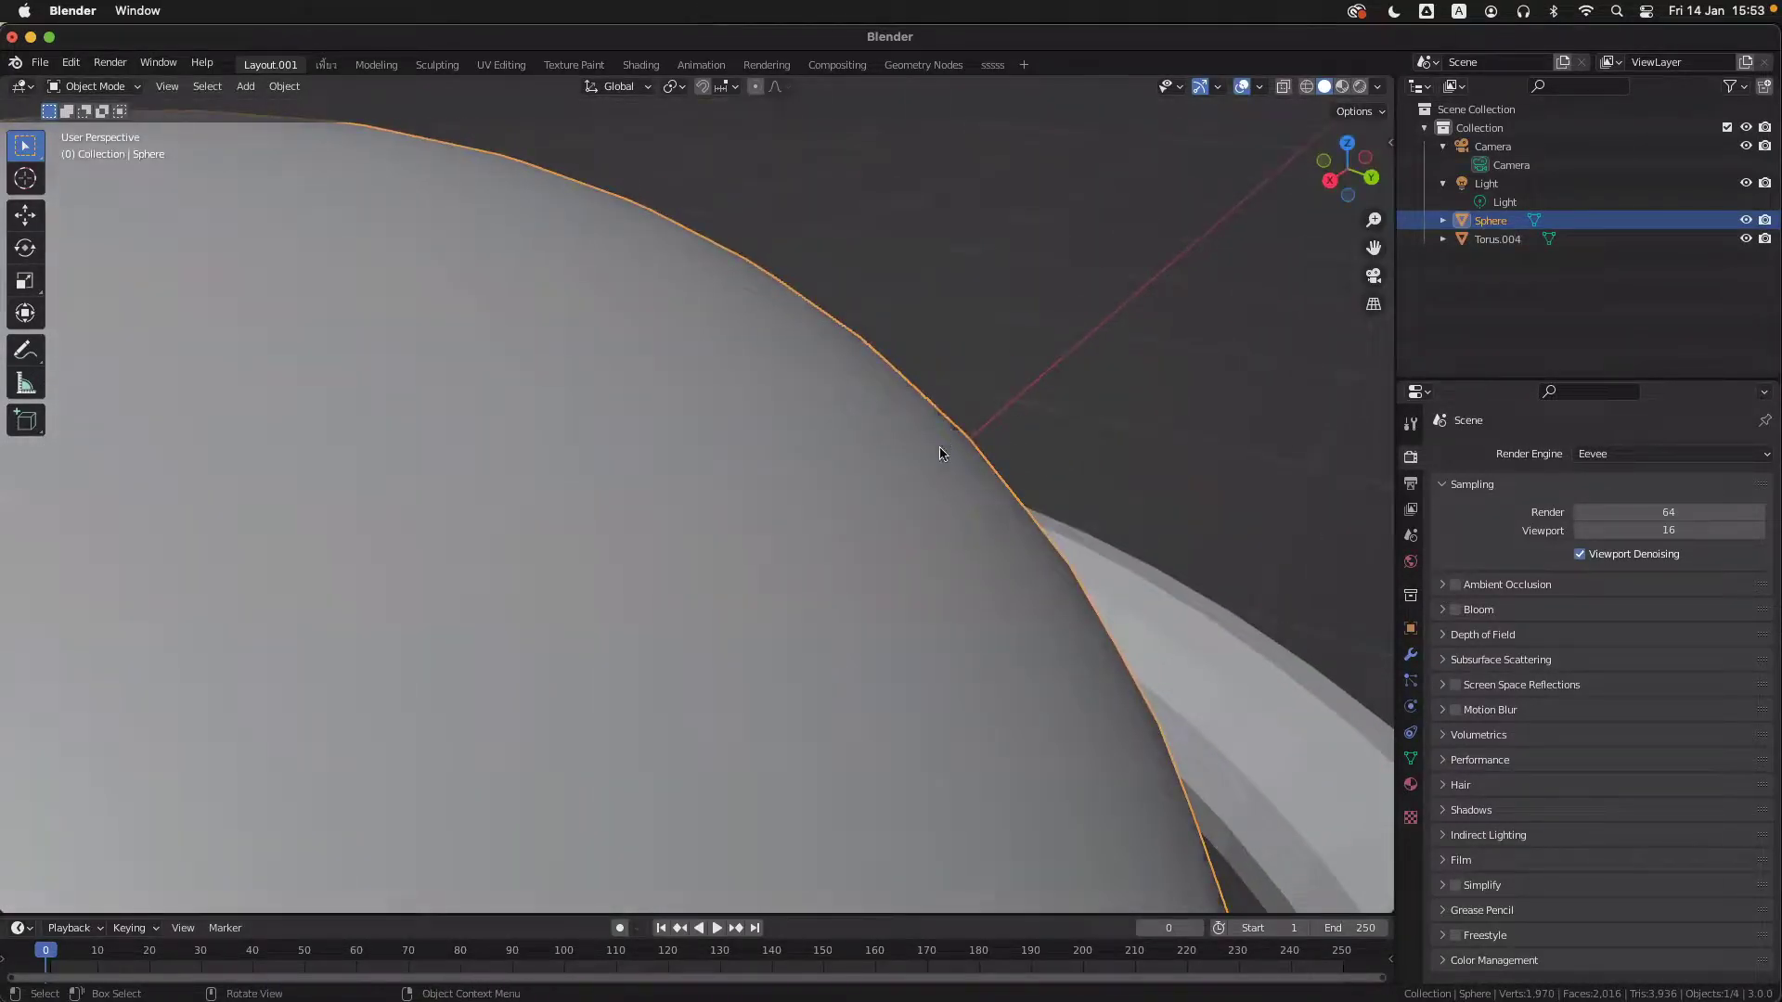
pyautogui.keyDown('ctrl'); pyautogui.scroll(-1, 904, 485); pyautogui.keyUp('ctrl')
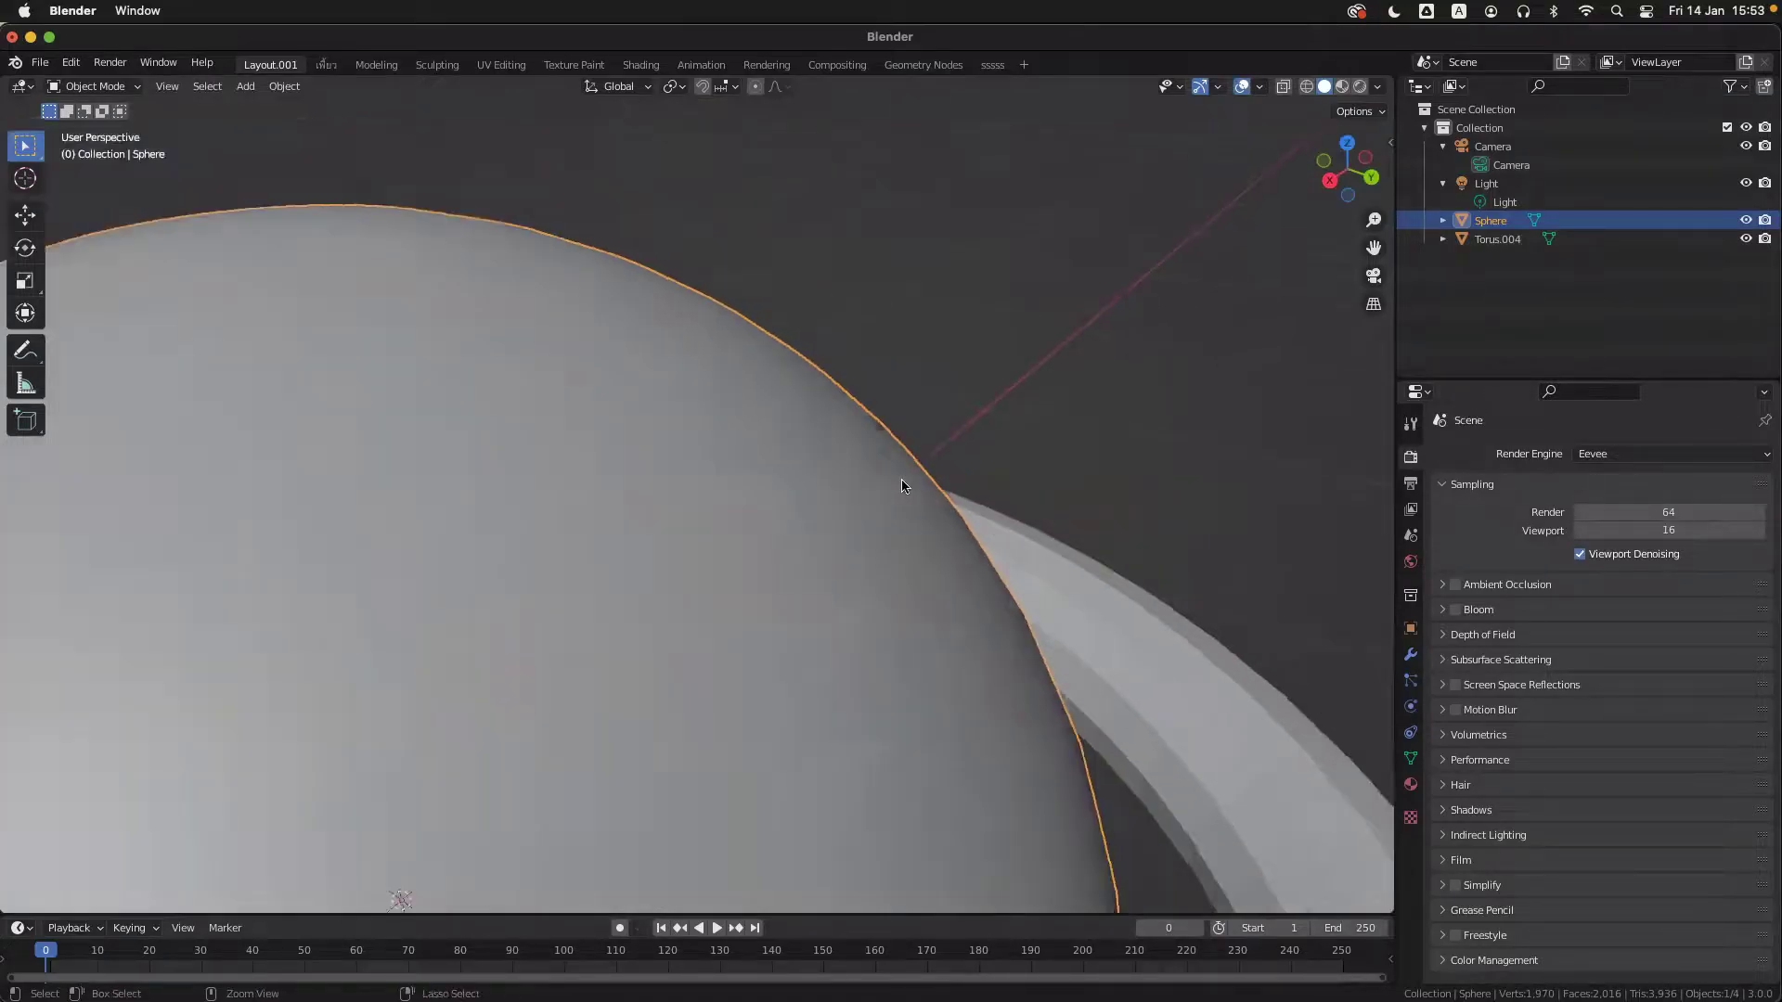
pyautogui.keyDown('ctrl'); pyautogui.scroll(-2, 905, 483); pyautogui.keyUp('ctrl')
pyautogui.keyDown('shift'); pyautogui.hscroll(-3, 912, 475); pyautogui.keyUp('shift')
pyautogui.keyDown('shift'); pyautogui.hscroll(-2, 912, 479); pyautogui.keyUp('shift')
pyautogui.keyDown('ctrl'); pyautogui.scroll(-4, 912, 485); pyautogui.keyUp('ctrl')
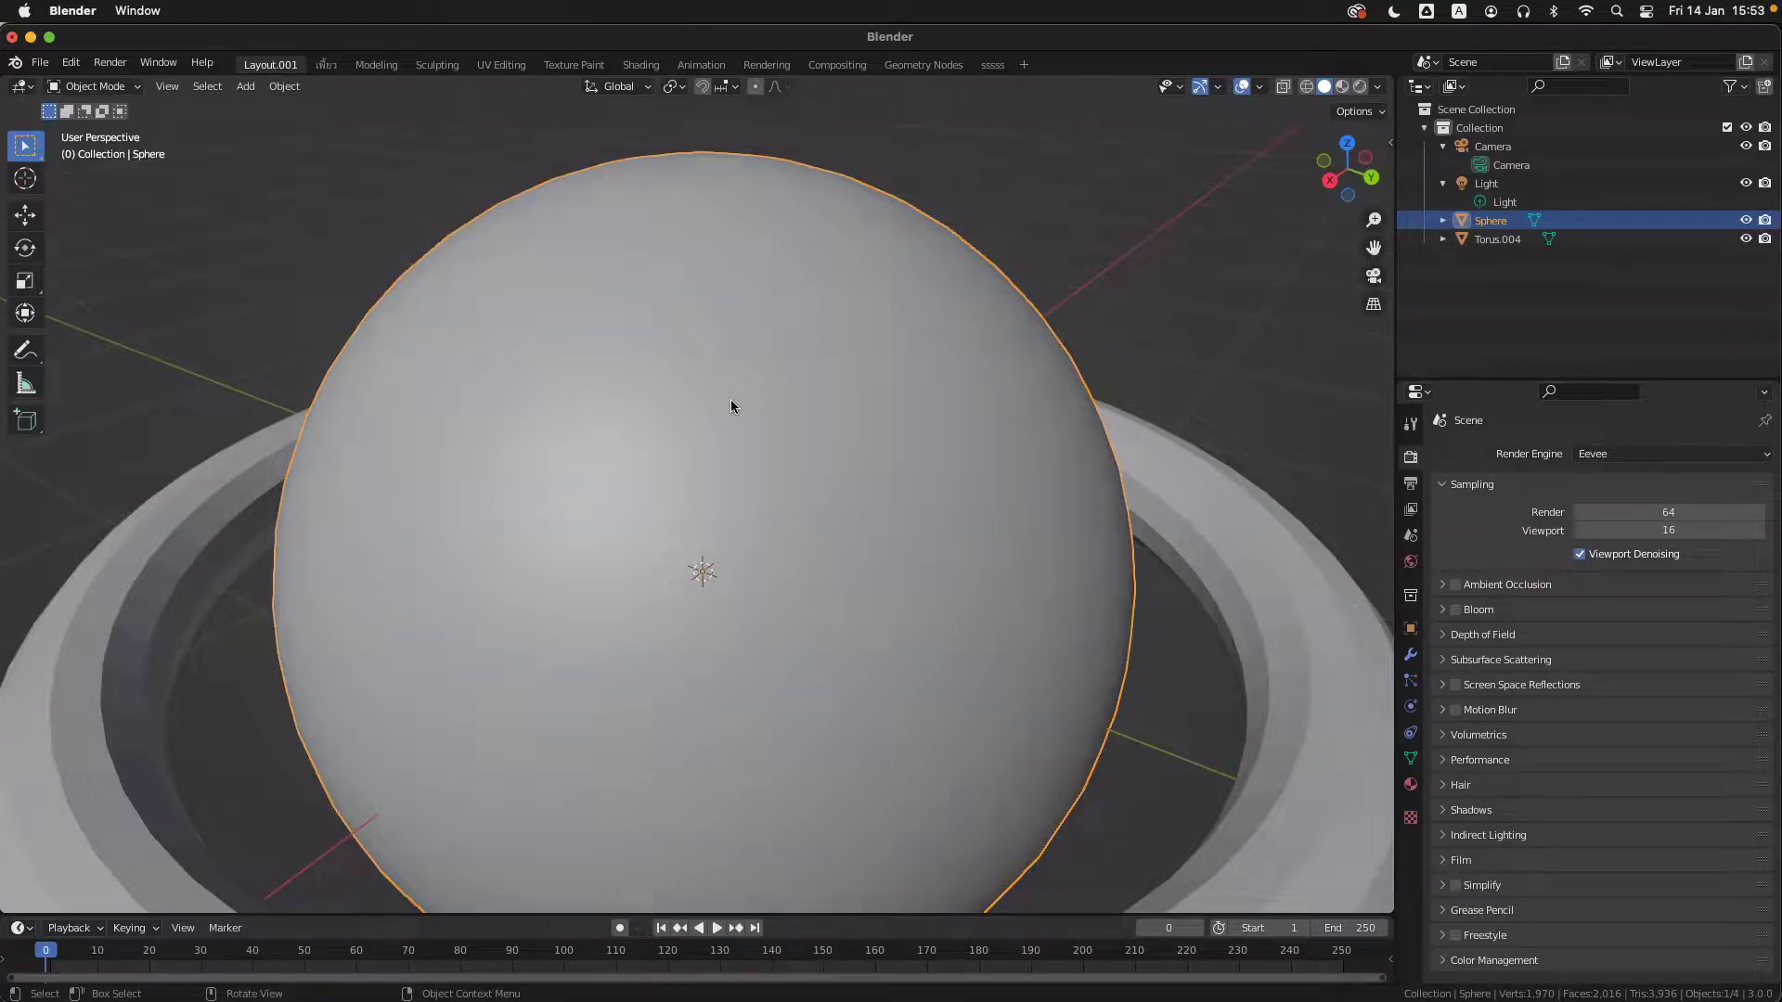
pyautogui.moveTo(520, 550); pyautogui.dragTo(523, 506, button='middle')
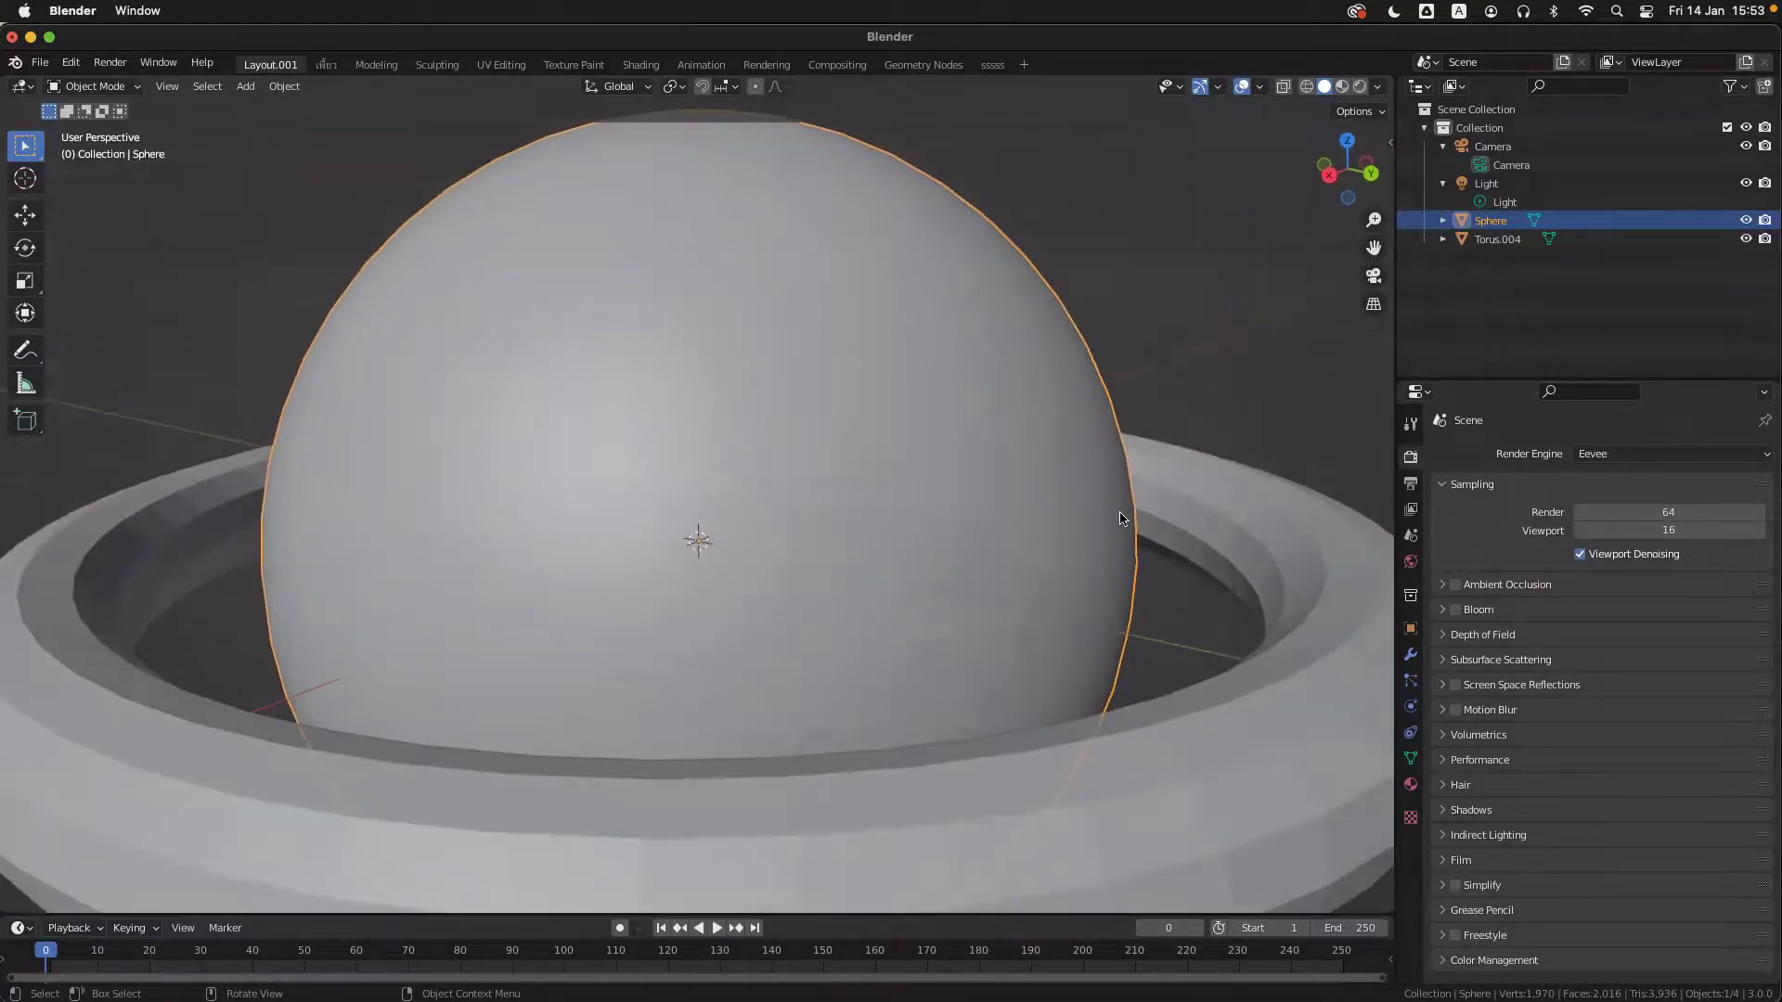
# - Apply smooth shading to the torus ring and deselect it
pyautogui.click(1251, 503)
pyautogui.moveTo(1251, 503); pyautogui.dragTo(1266, 533, button='middle')
pyautogui.scroll(-2, 1260, 547)
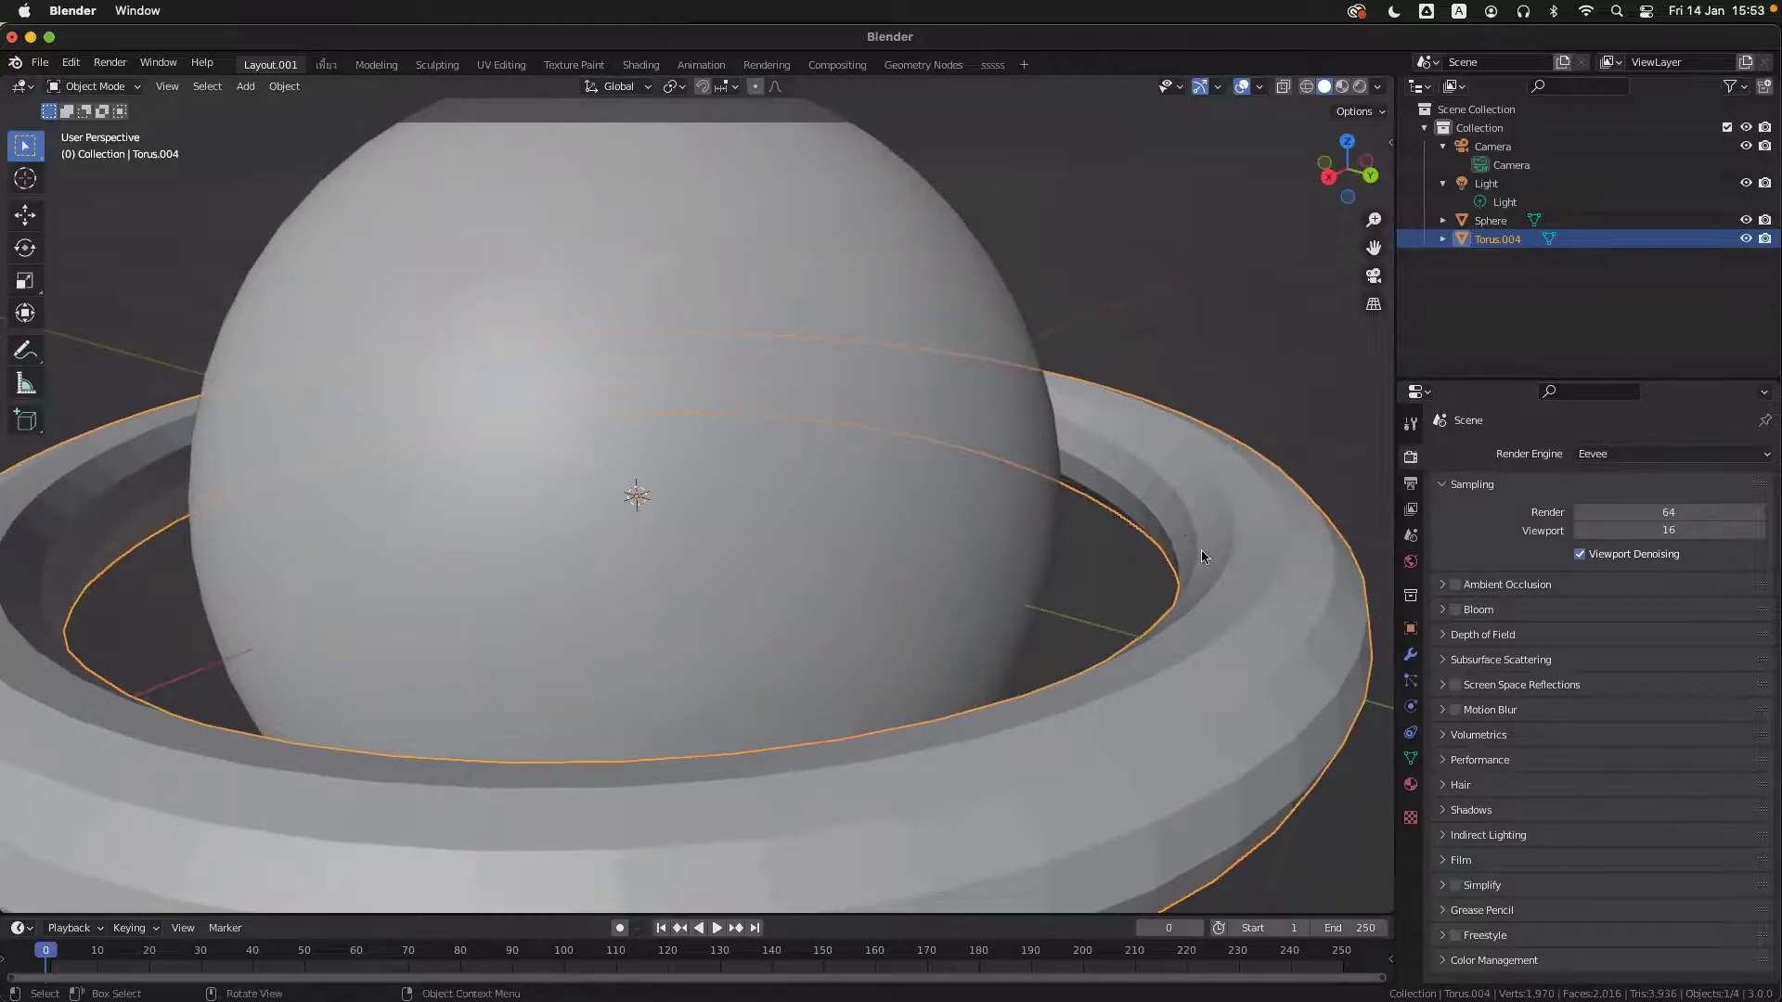
pyautogui.rightClick(1210, 601)
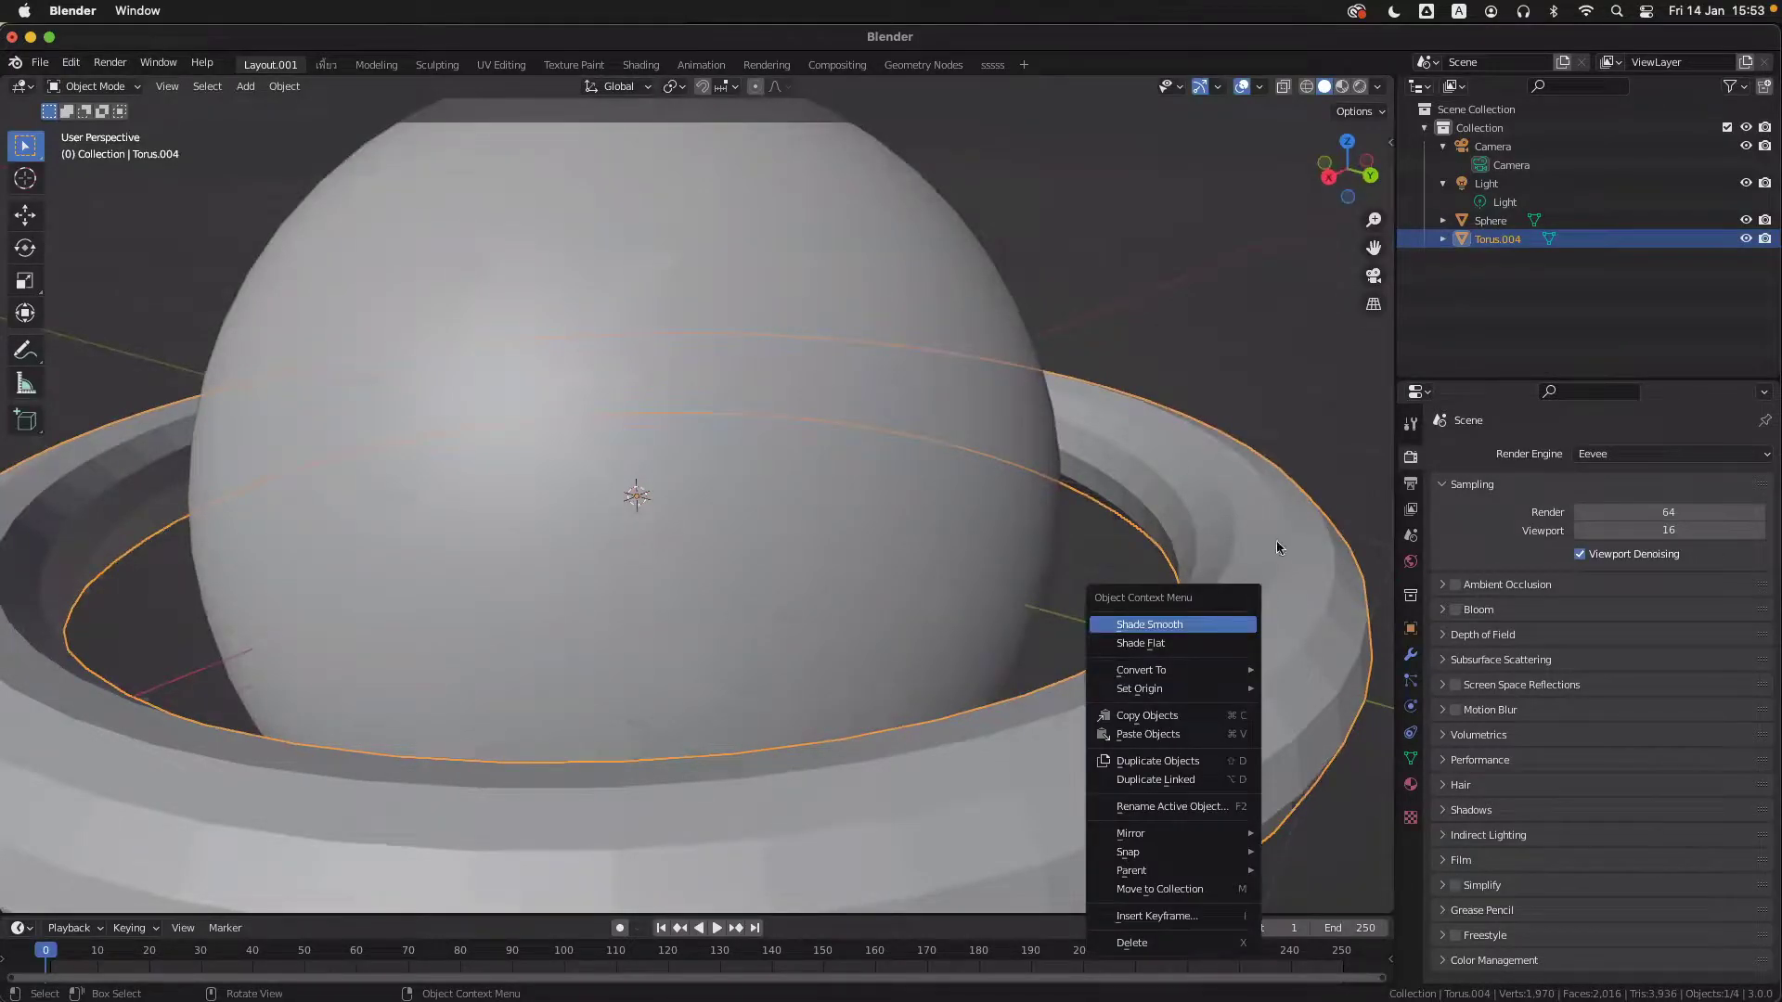
pyautogui.rightClick(1244, 592)
pyautogui.click(1227, 591)
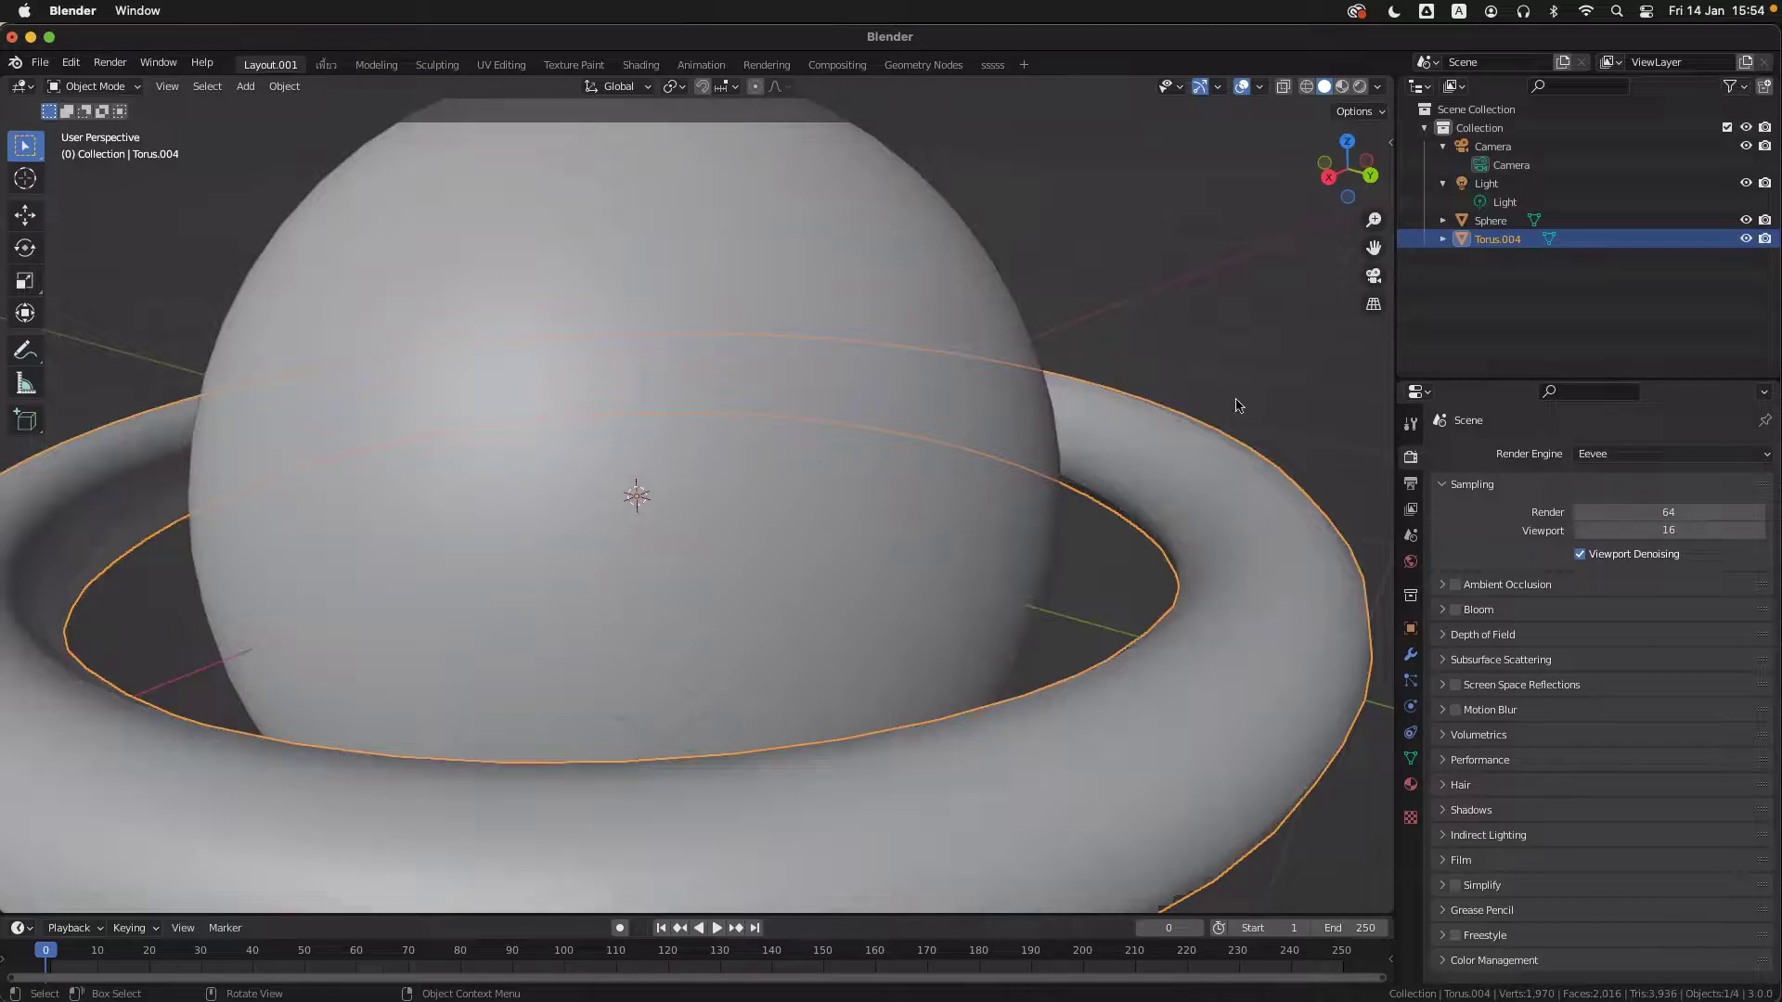
pyautogui.click(1234, 371)
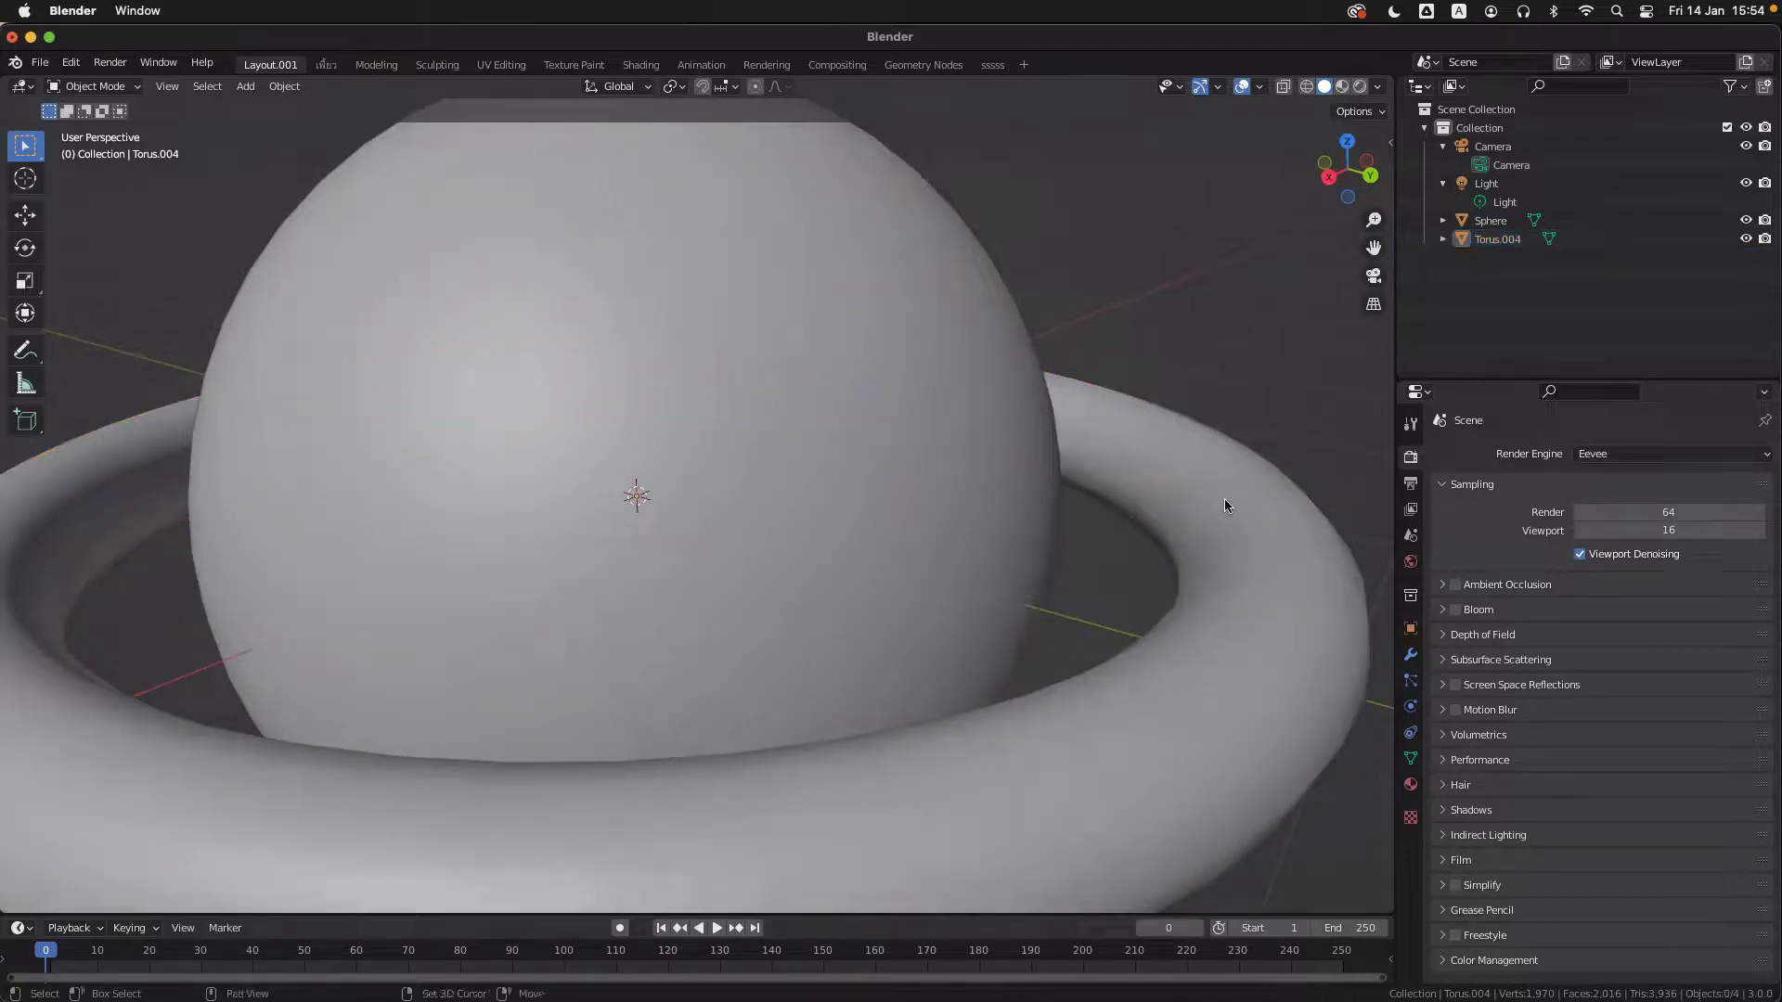
# - Examine the shading of the sphere and ring from above, the side and closer up
pyautogui.scroll(-5, 1224, 500)
pyautogui.scroll(5, 1225, 502)
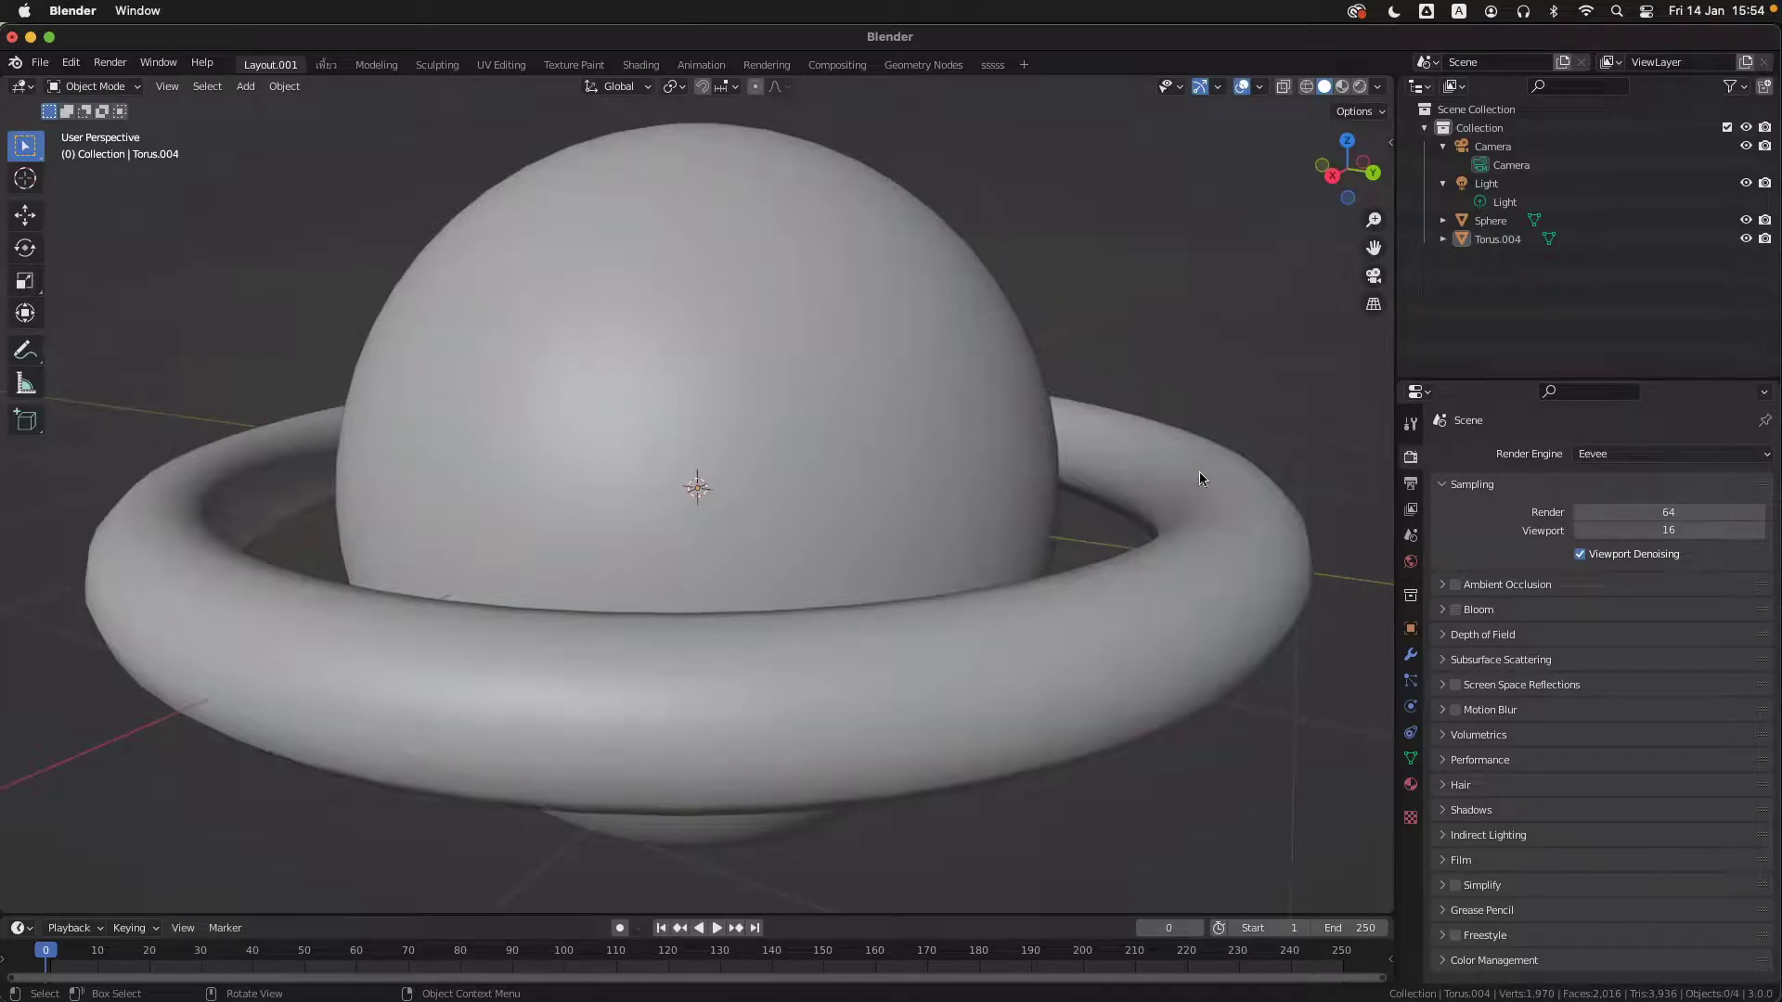
pyautogui.press('ctrl')
pyautogui.scroll(-3, 1175, 483)
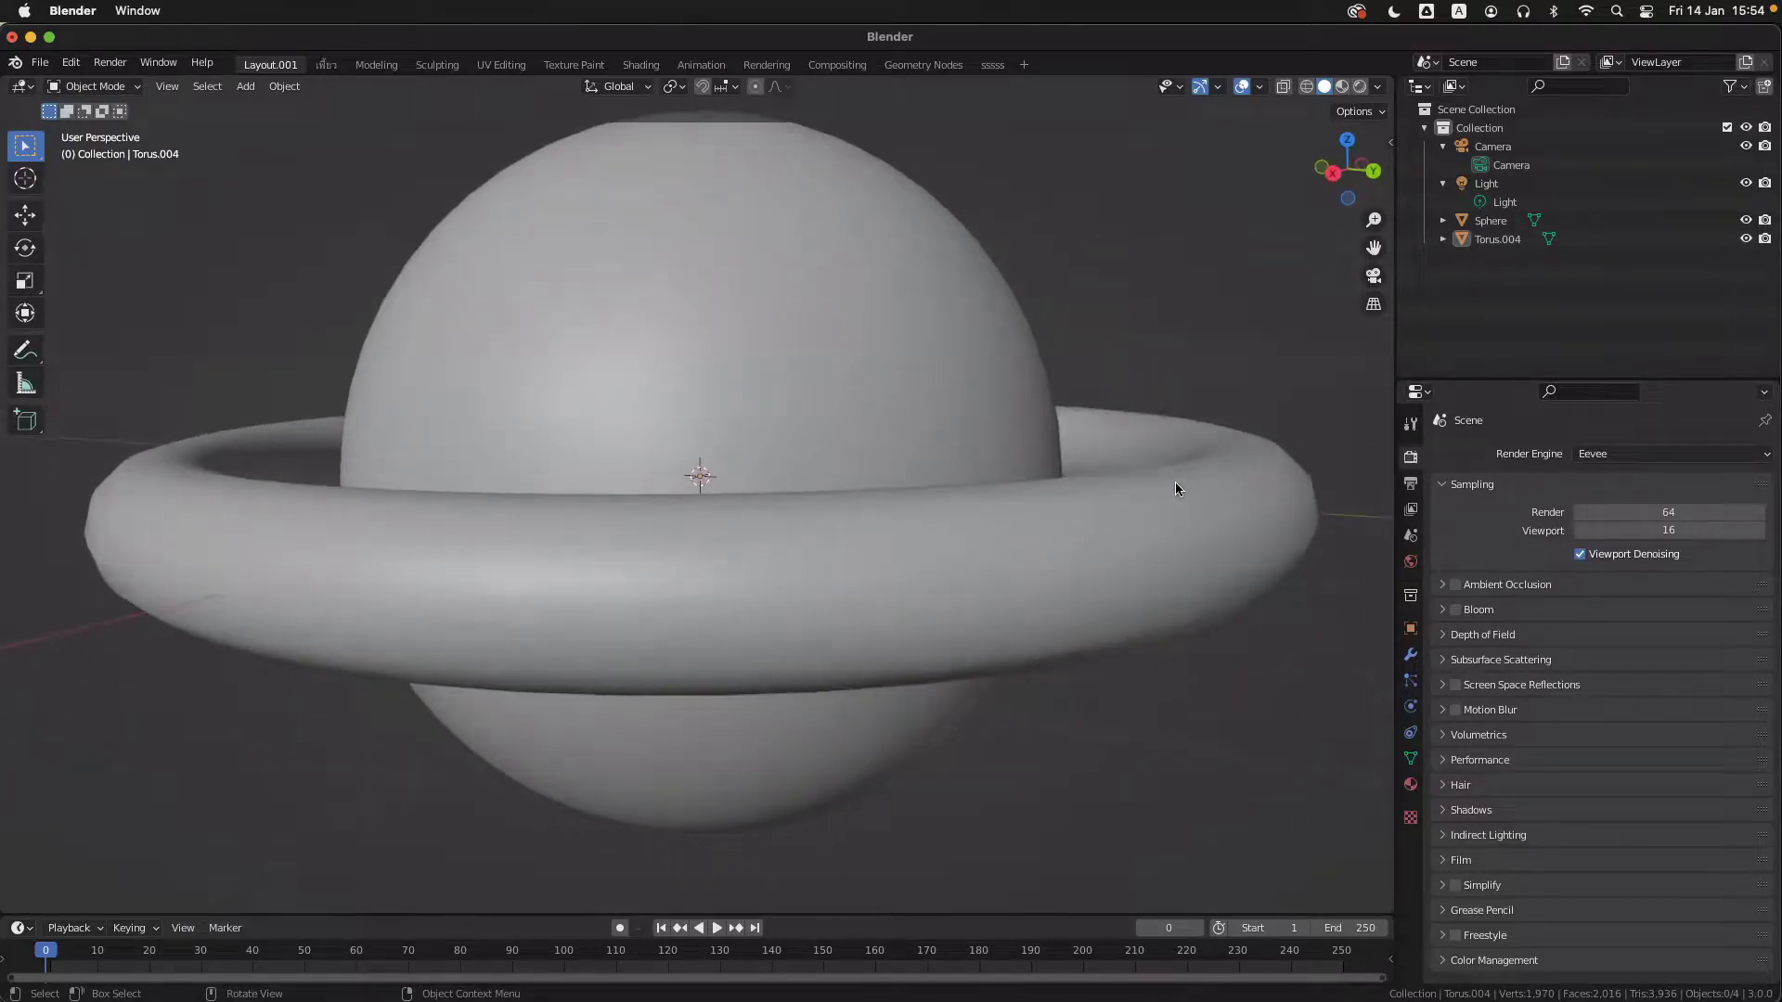
pyautogui.scroll(-2, 1175, 487)
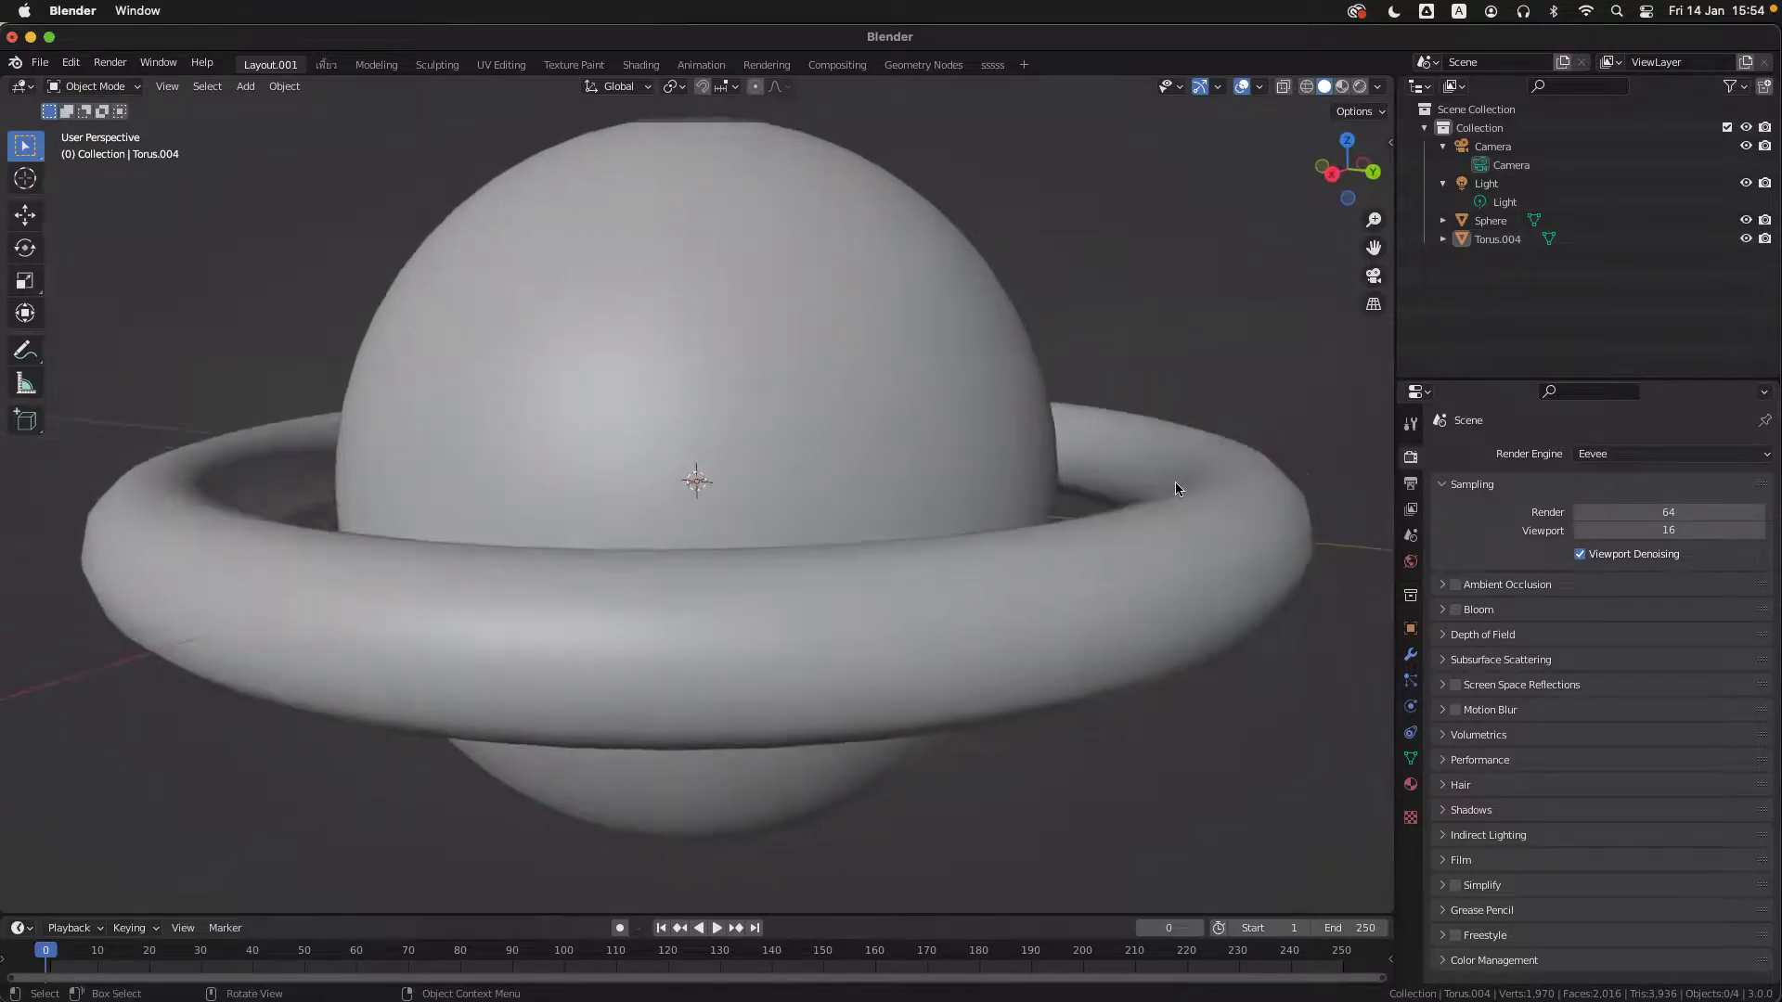
pyautogui.hscroll(1, 1175, 490)
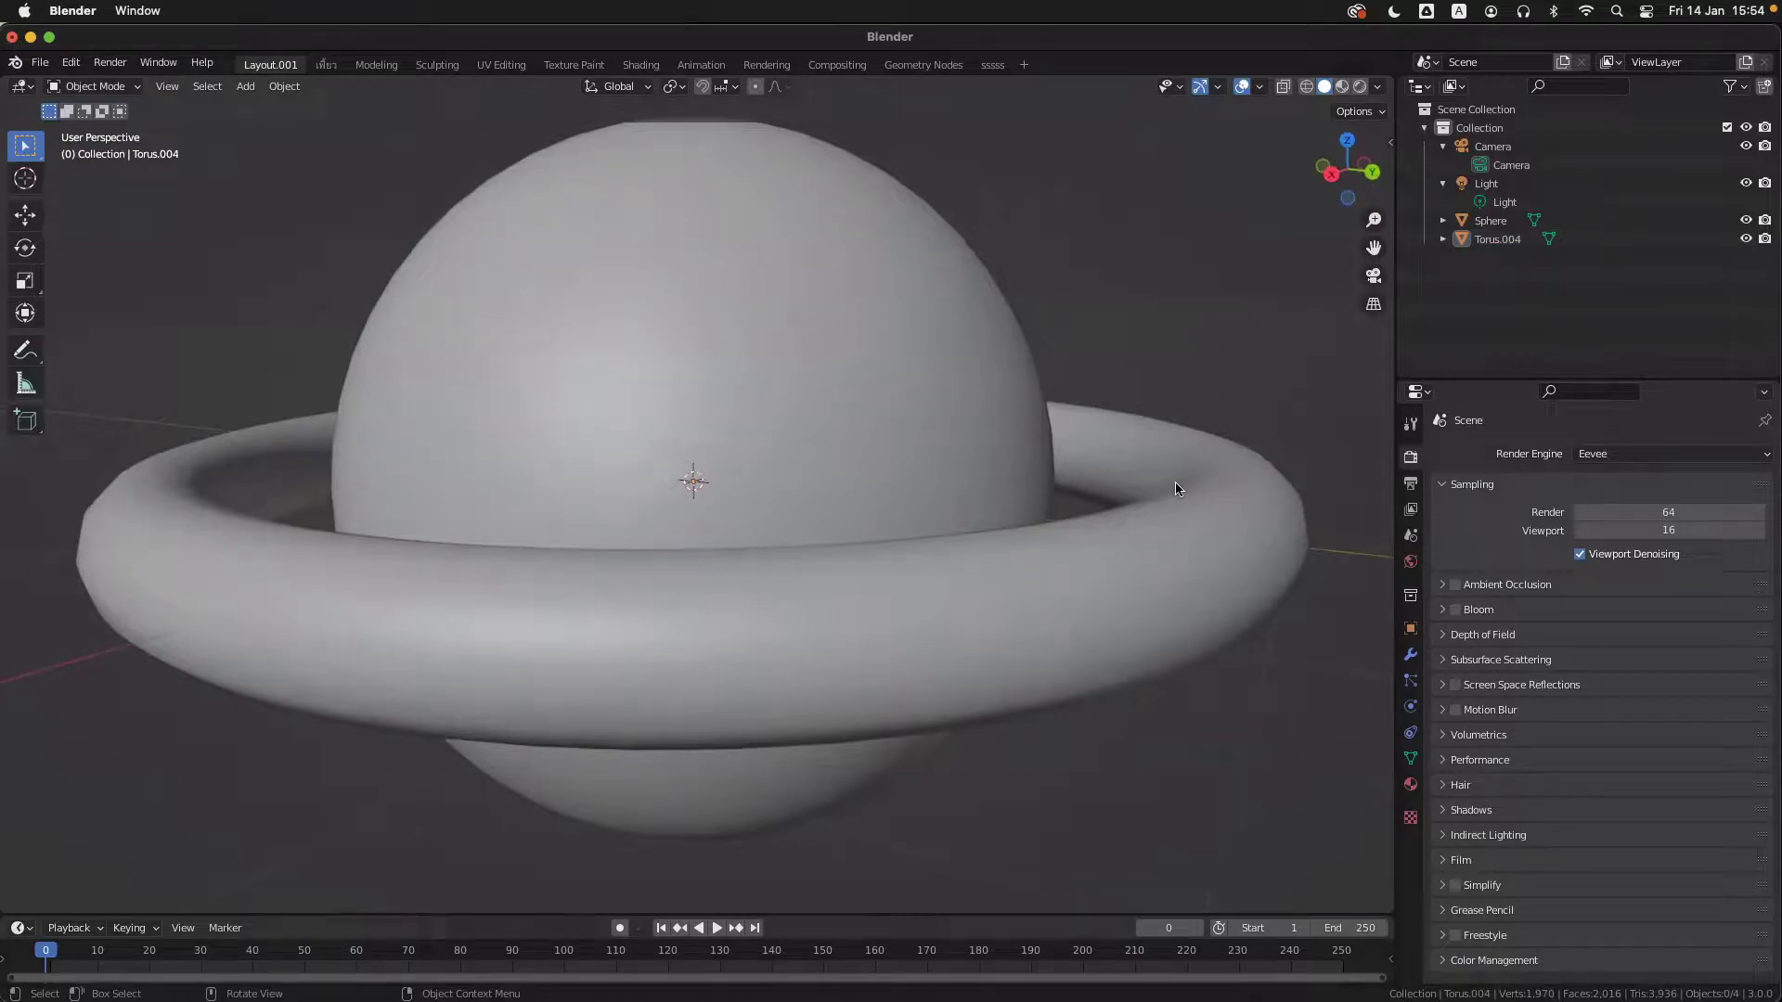
pyautogui.scroll(2, 1175, 488)
pyautogui.keyDown('ctrl'); pyautogui.scroll(2, 1175, 488); pyautogui.keyUp('ctrl')
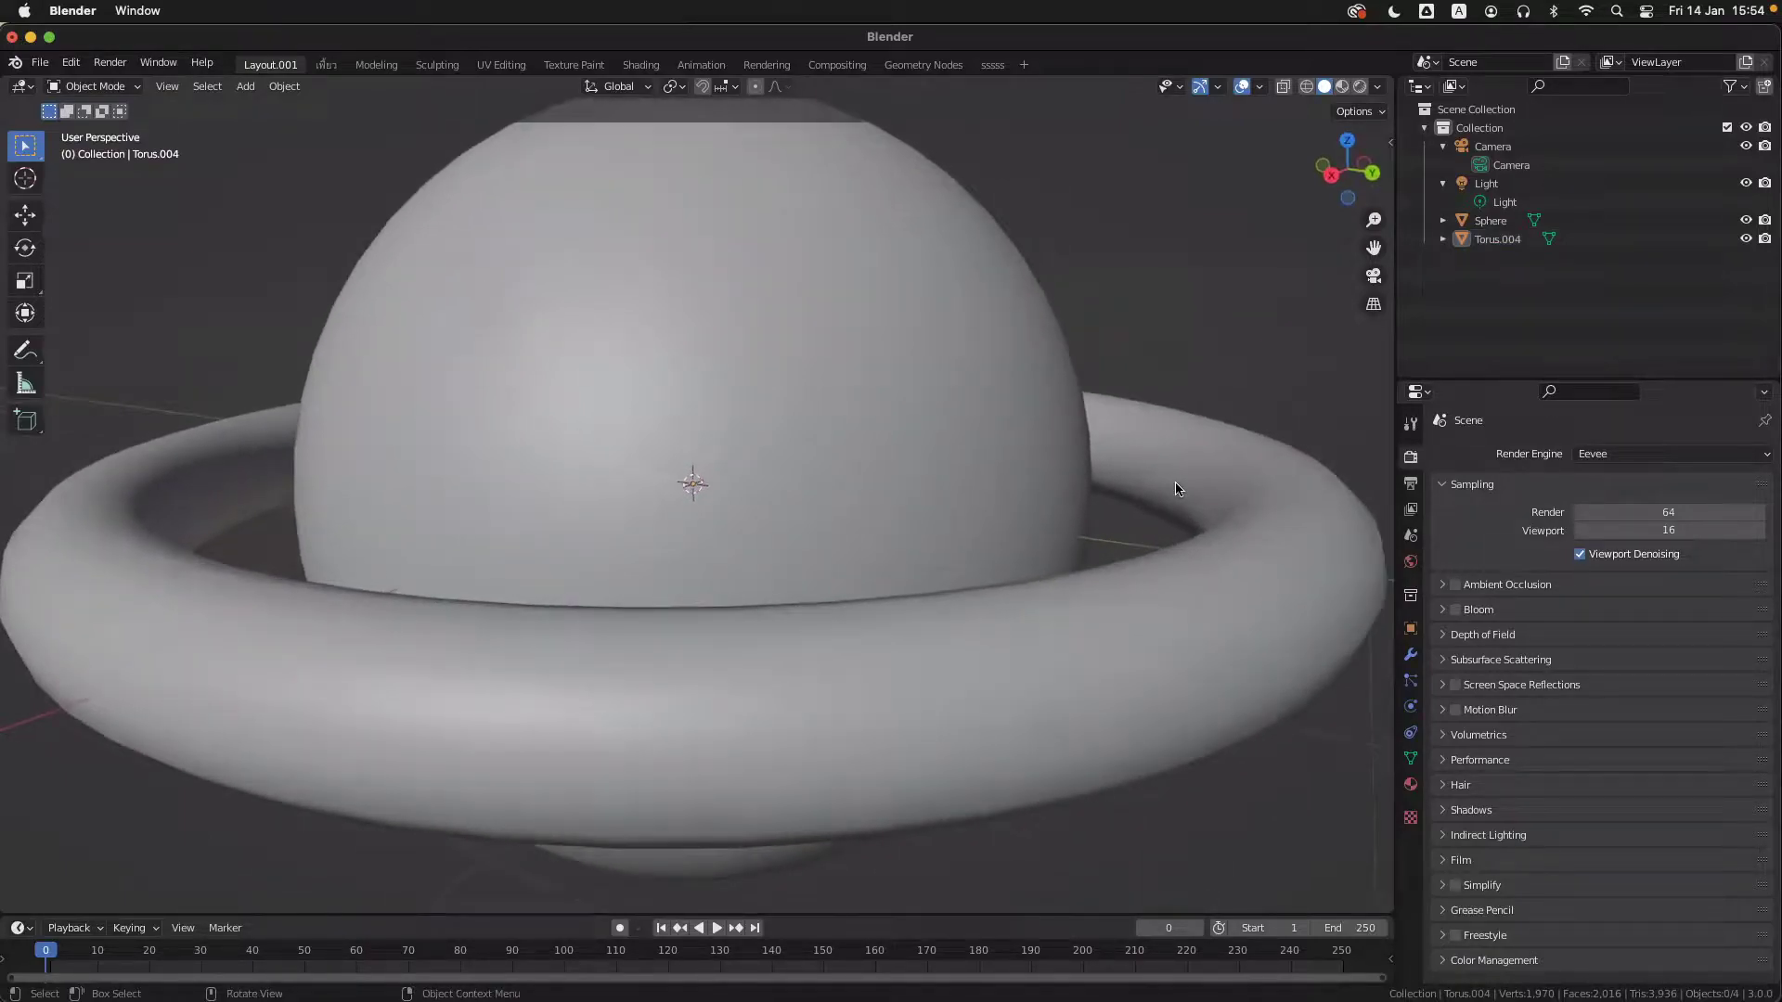
pyautogui.scroll(3, 1175, 488)
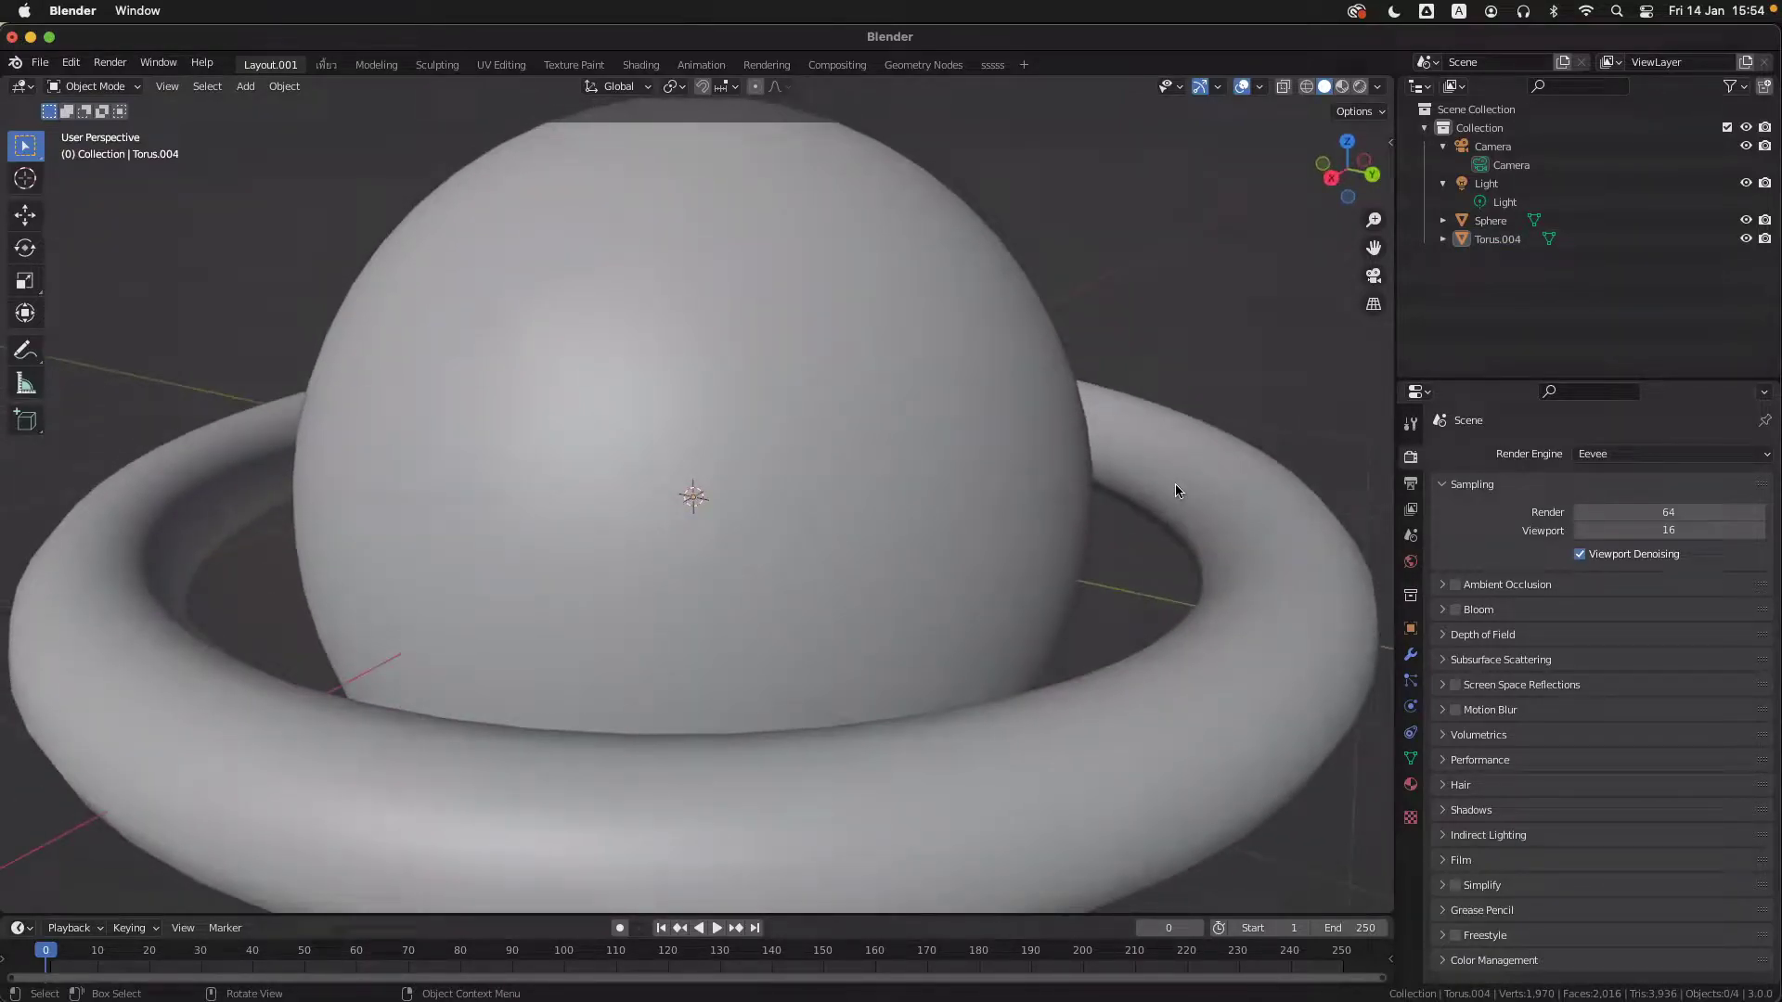
pyautogui.scroll(6, 1175, 488)
# - Switch the torus ring between flat and smooth shading to compare them, ending with smooth shading
pyautogui.click(1178, 487)
pyautogui.rightClick(1178, 487)
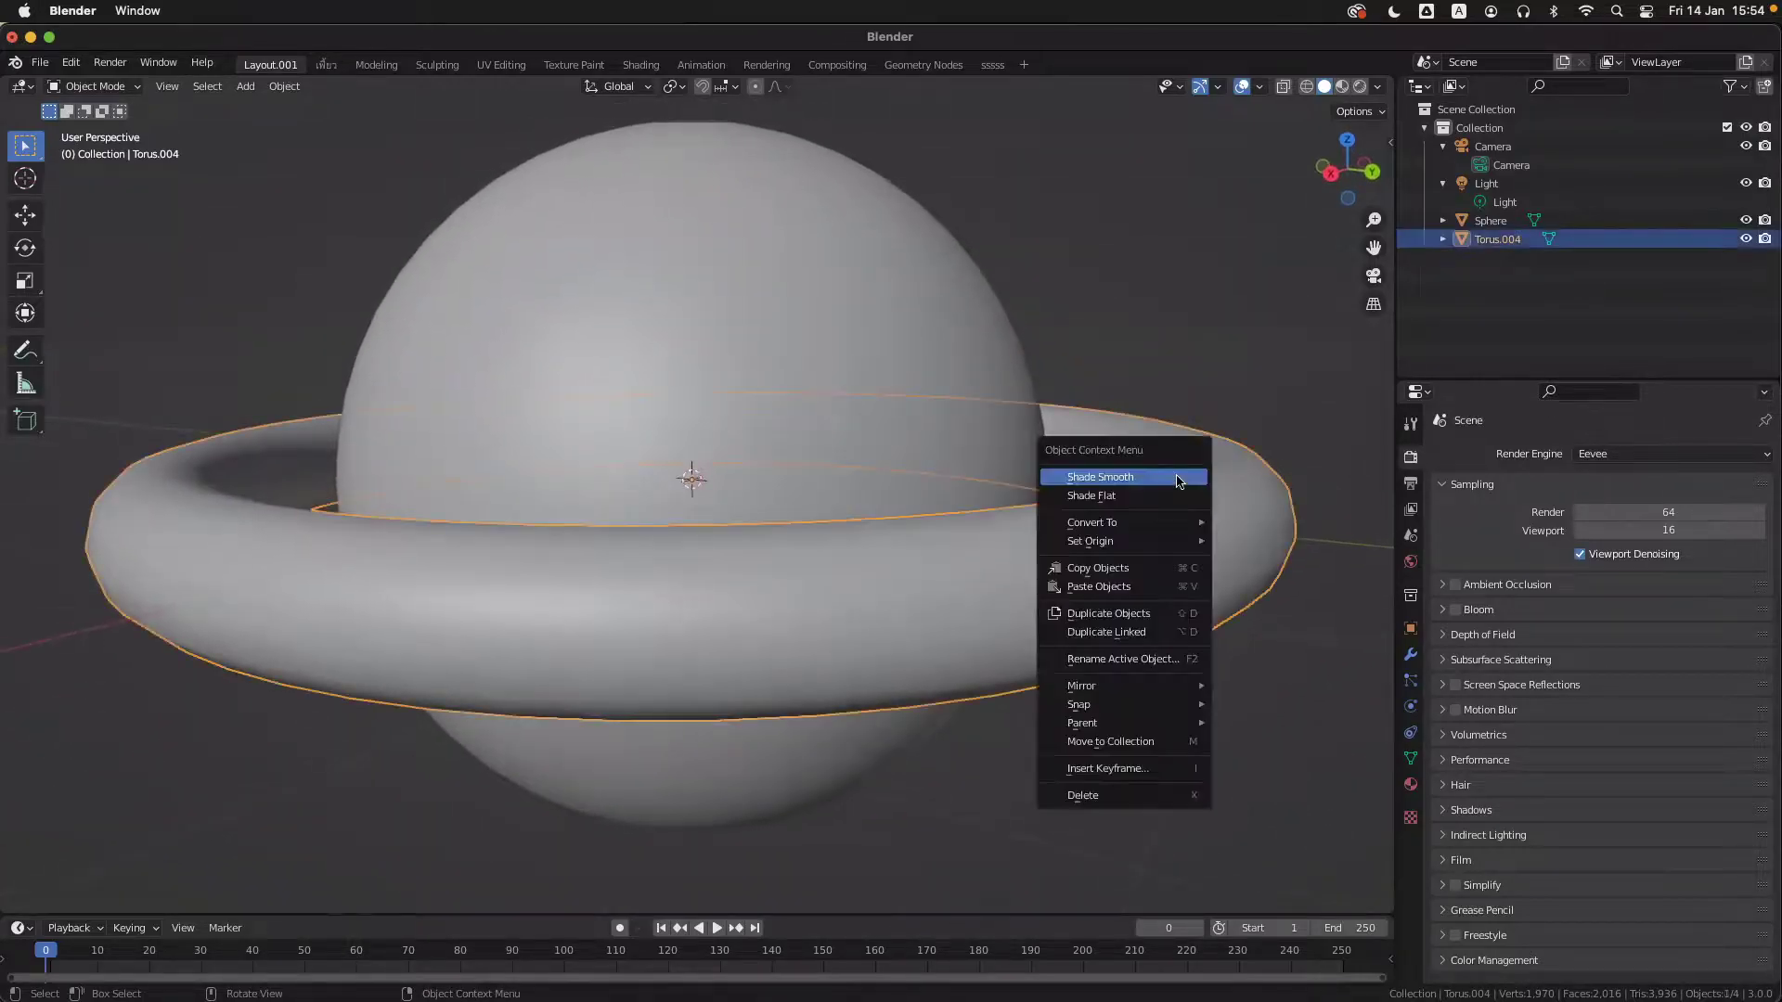
pyautogui.click(1114, 497)
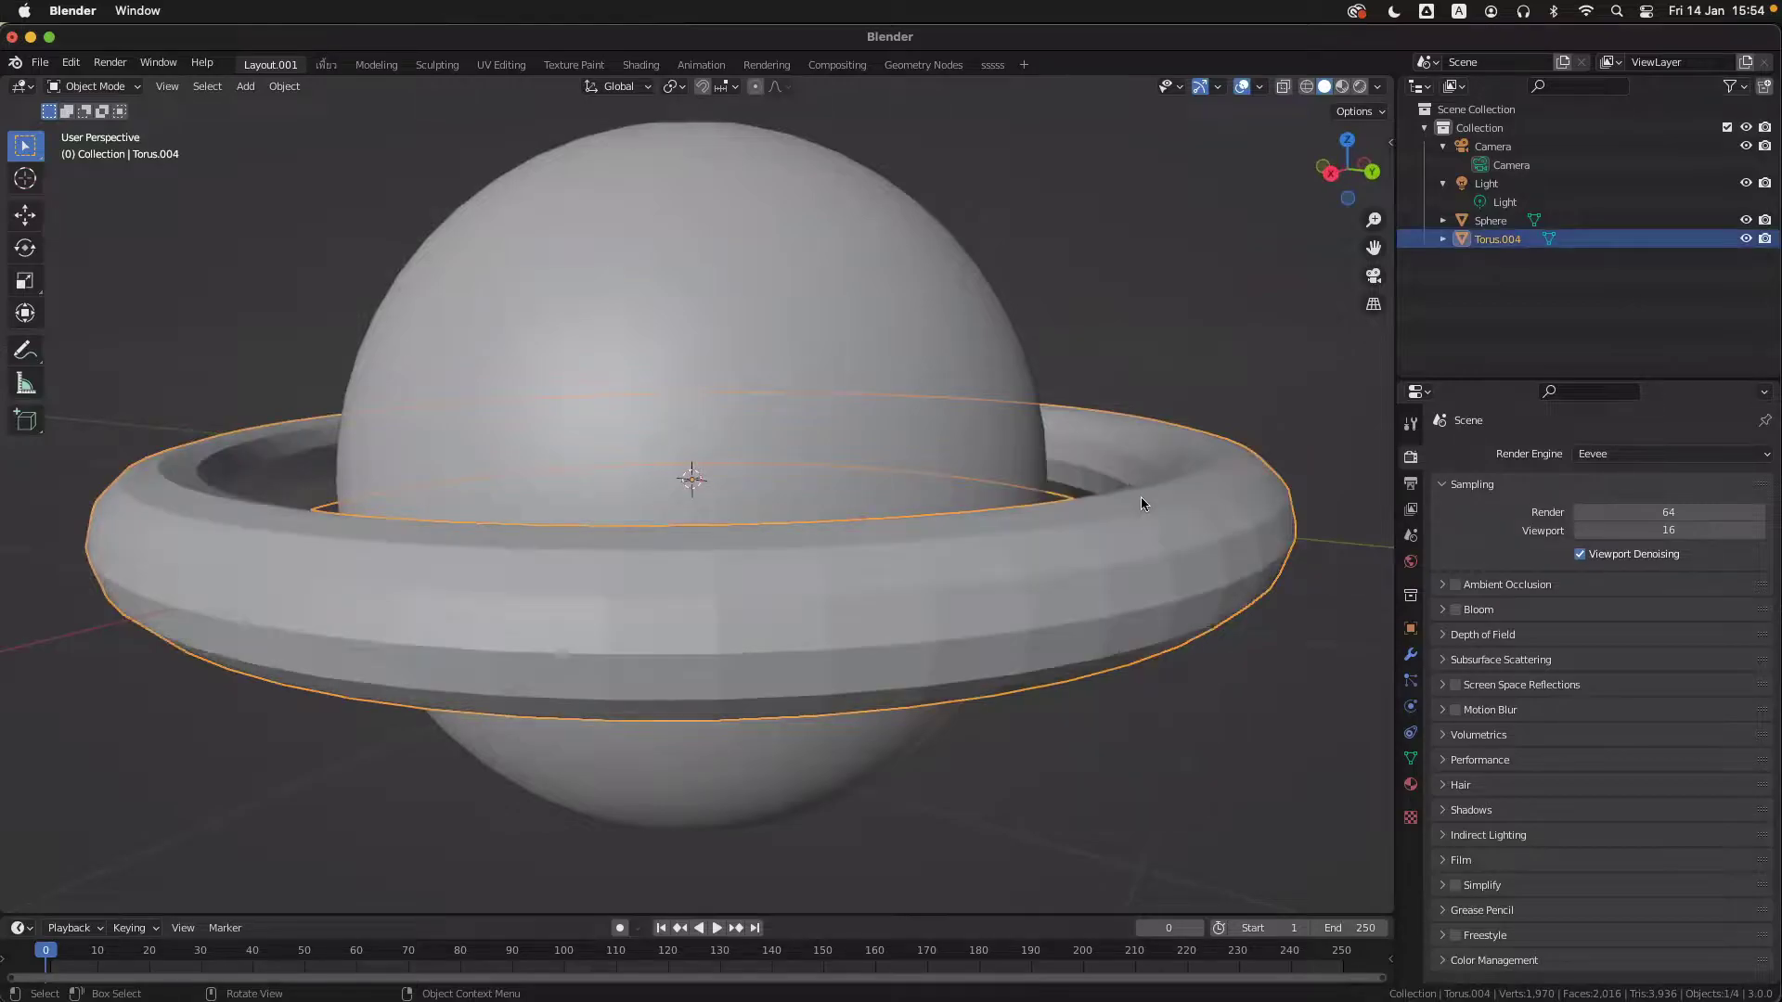
pyautogui.rightClick(1145, 497)
pyautogui.click(1172, 498)
pyautogui.rightClick(1188, 520)
pyautogui.click(1181, 532)
pyautogui.rightClick(1184, 568)
pyautogui.click(1199, 547)
# - Deselect the ring and check the smooth-shaded model from several angles
pyautogui.scroll(-5, 1206, 547)
pyautogui.scroll(-2, 1207, 546)
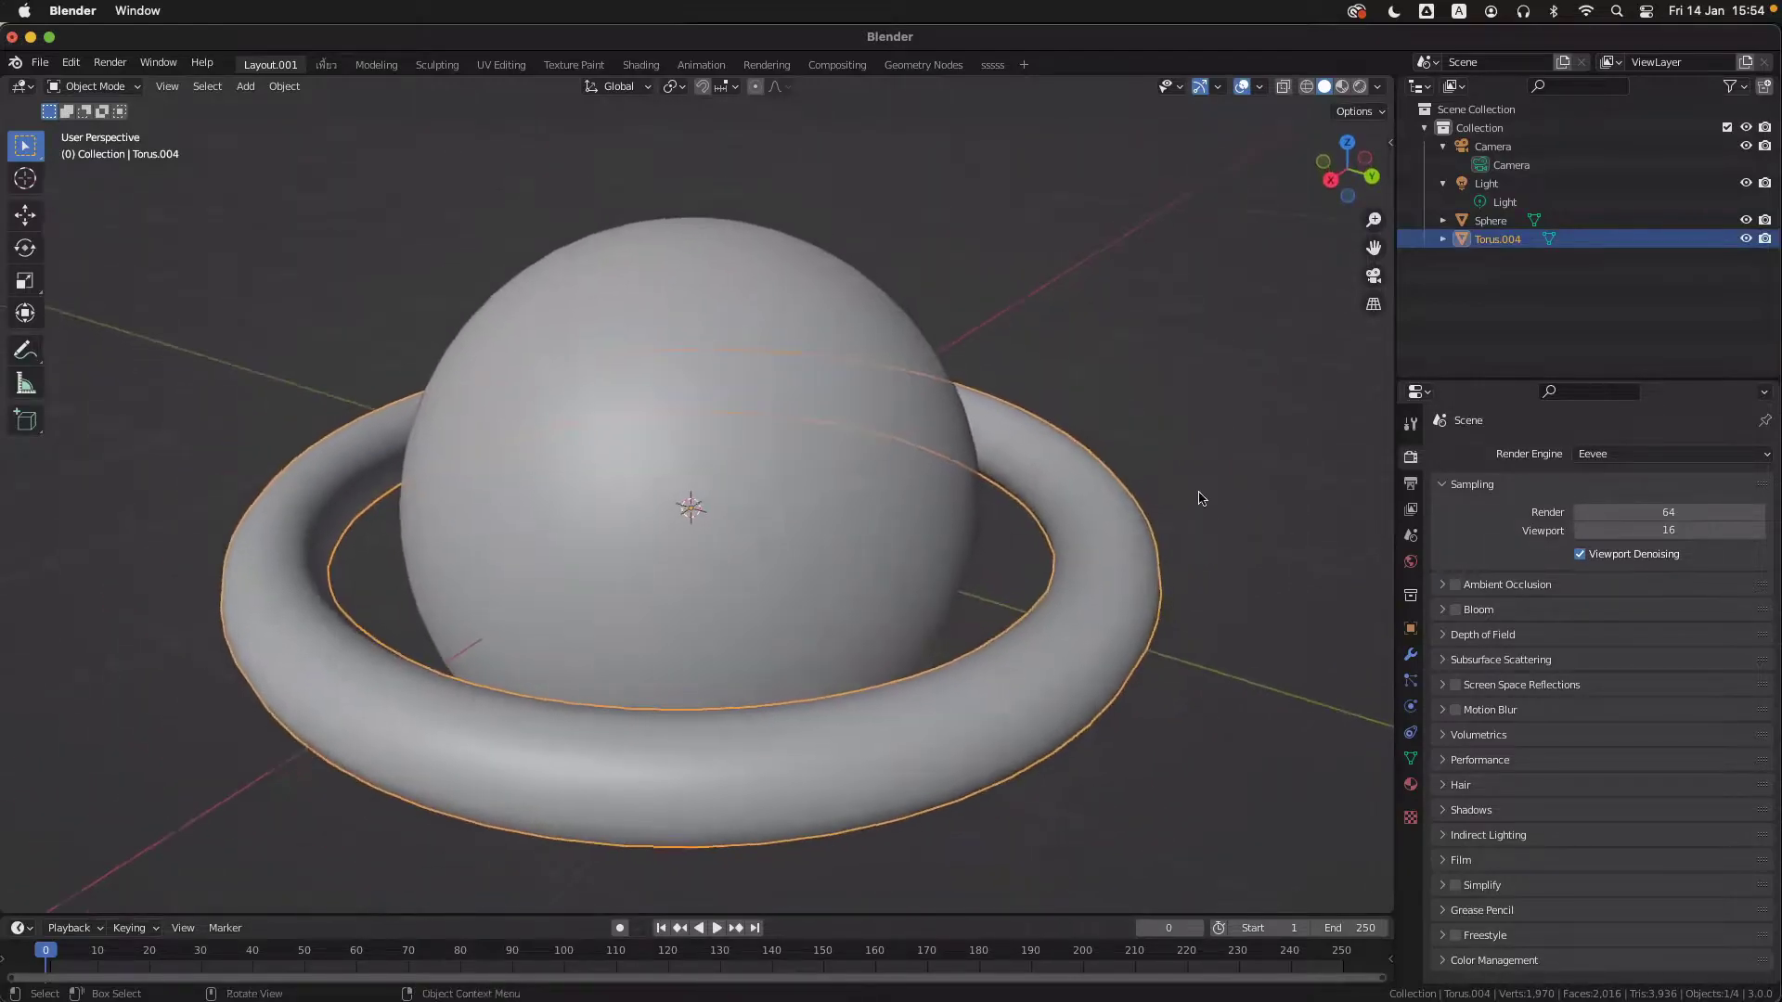
pyautogui.click(1198, 441)
pyautogui.scroll(-5, 1160, 507)
pyautogui.scroll(3, 1159, 510)
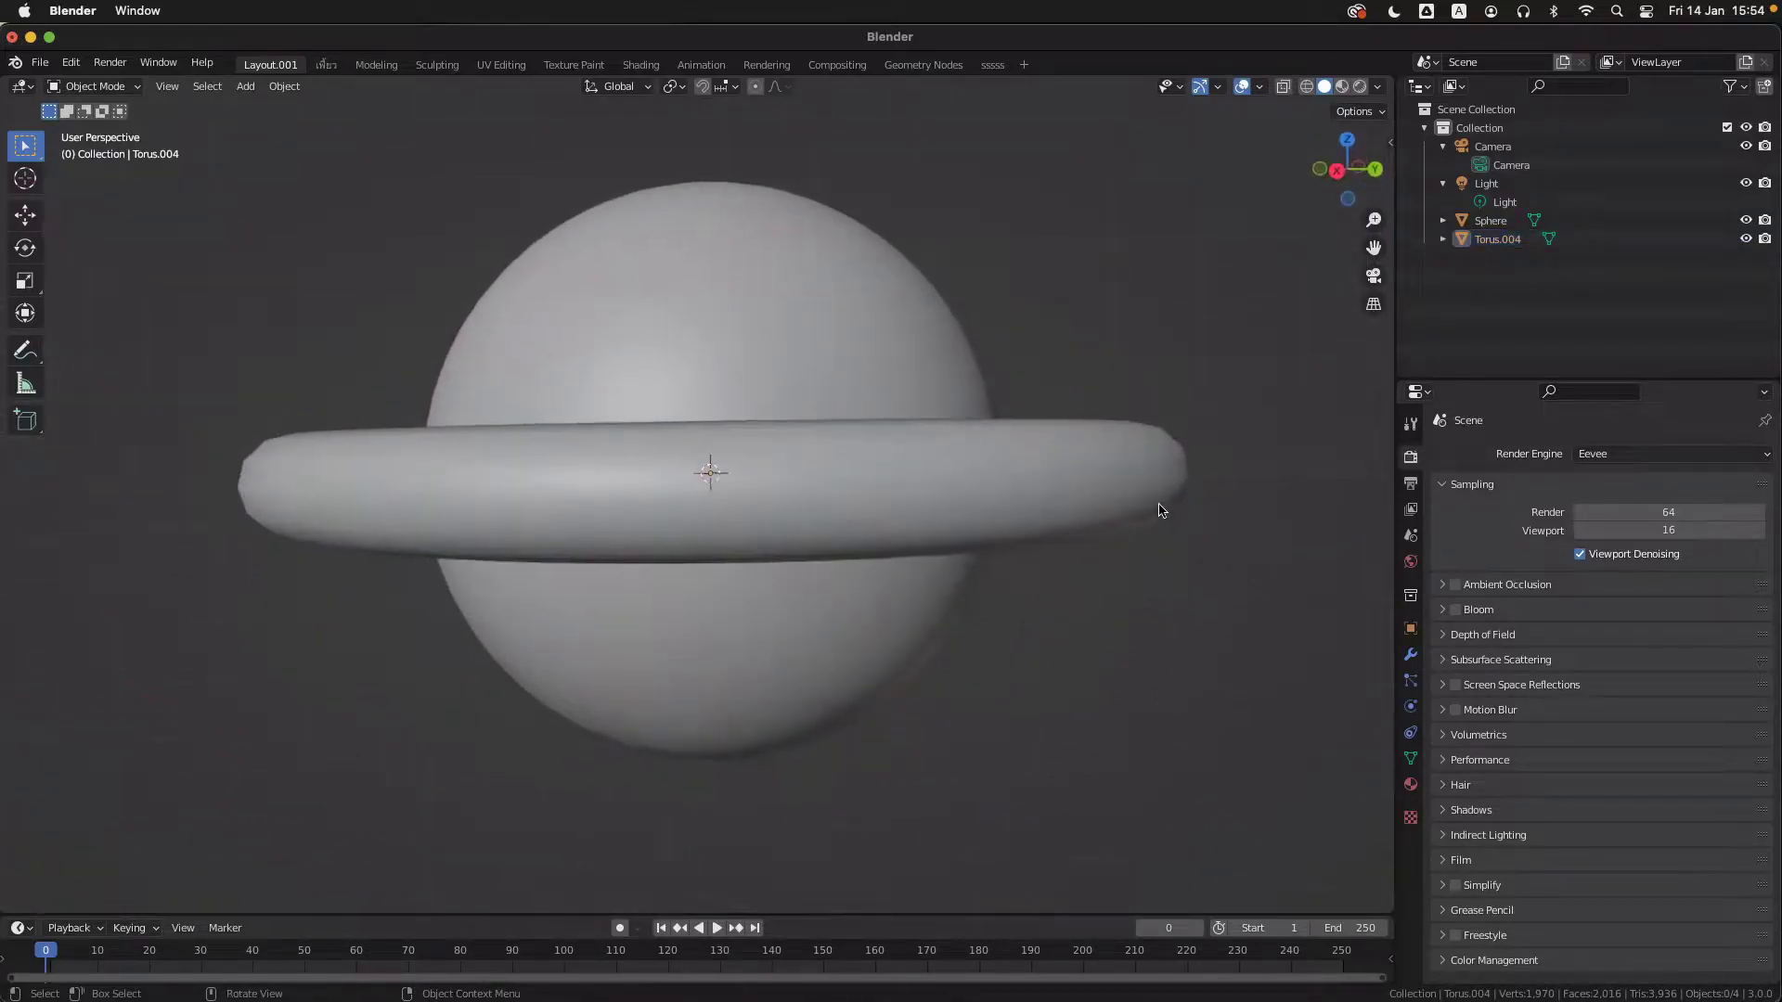
pyautogui.scroll(-6, 1160, 510)
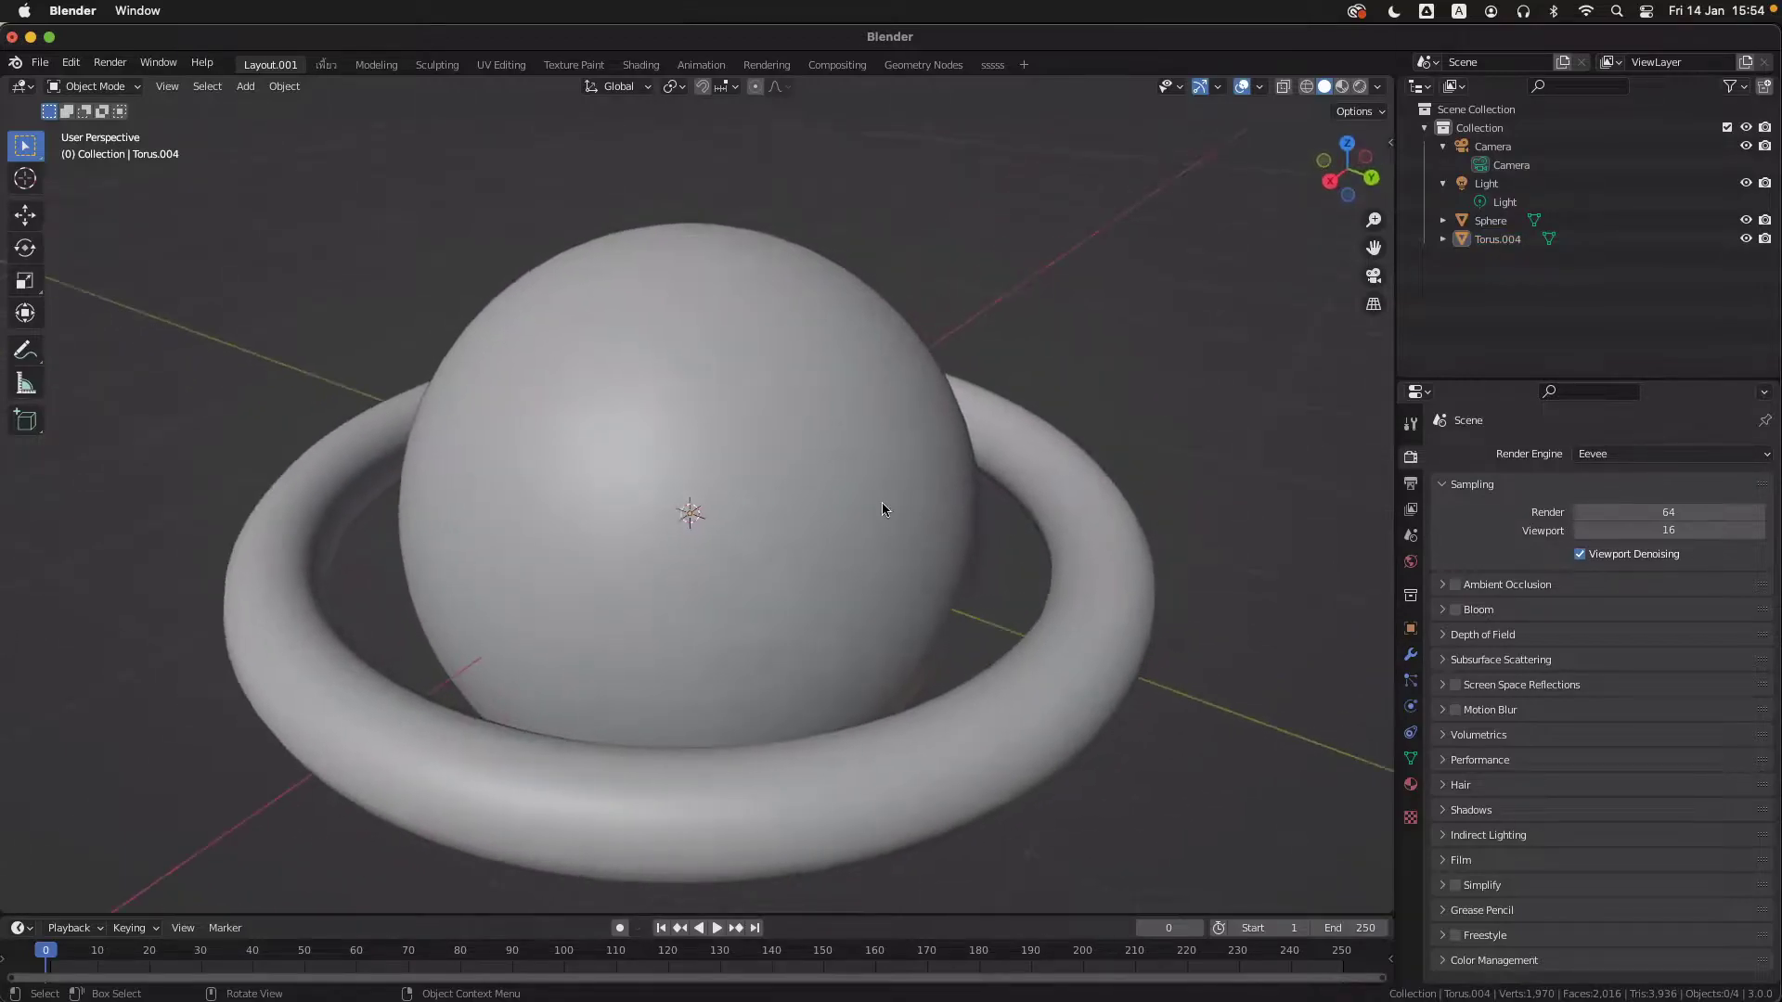
pyautogui.scroll(2, 933, 492)
pyautogui.click(899, 490)
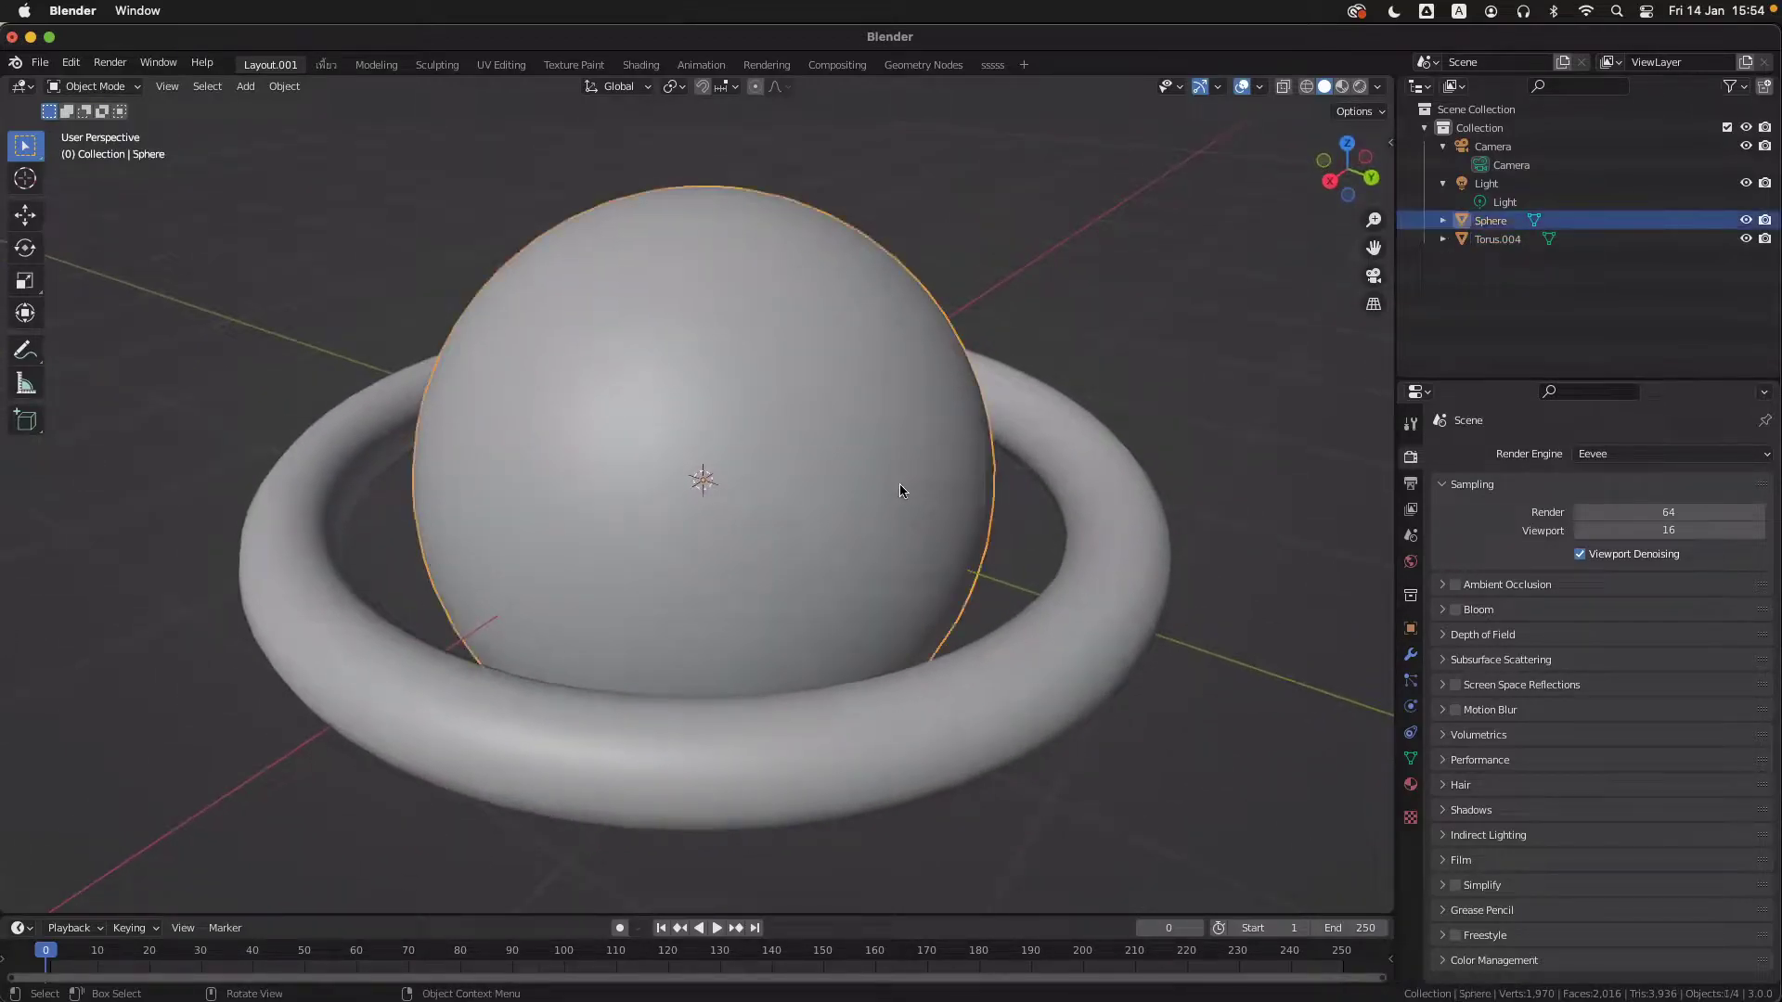
pyautogui.click(891, 738)
pyautogui.press('r')
pyautogui.press('Escape')
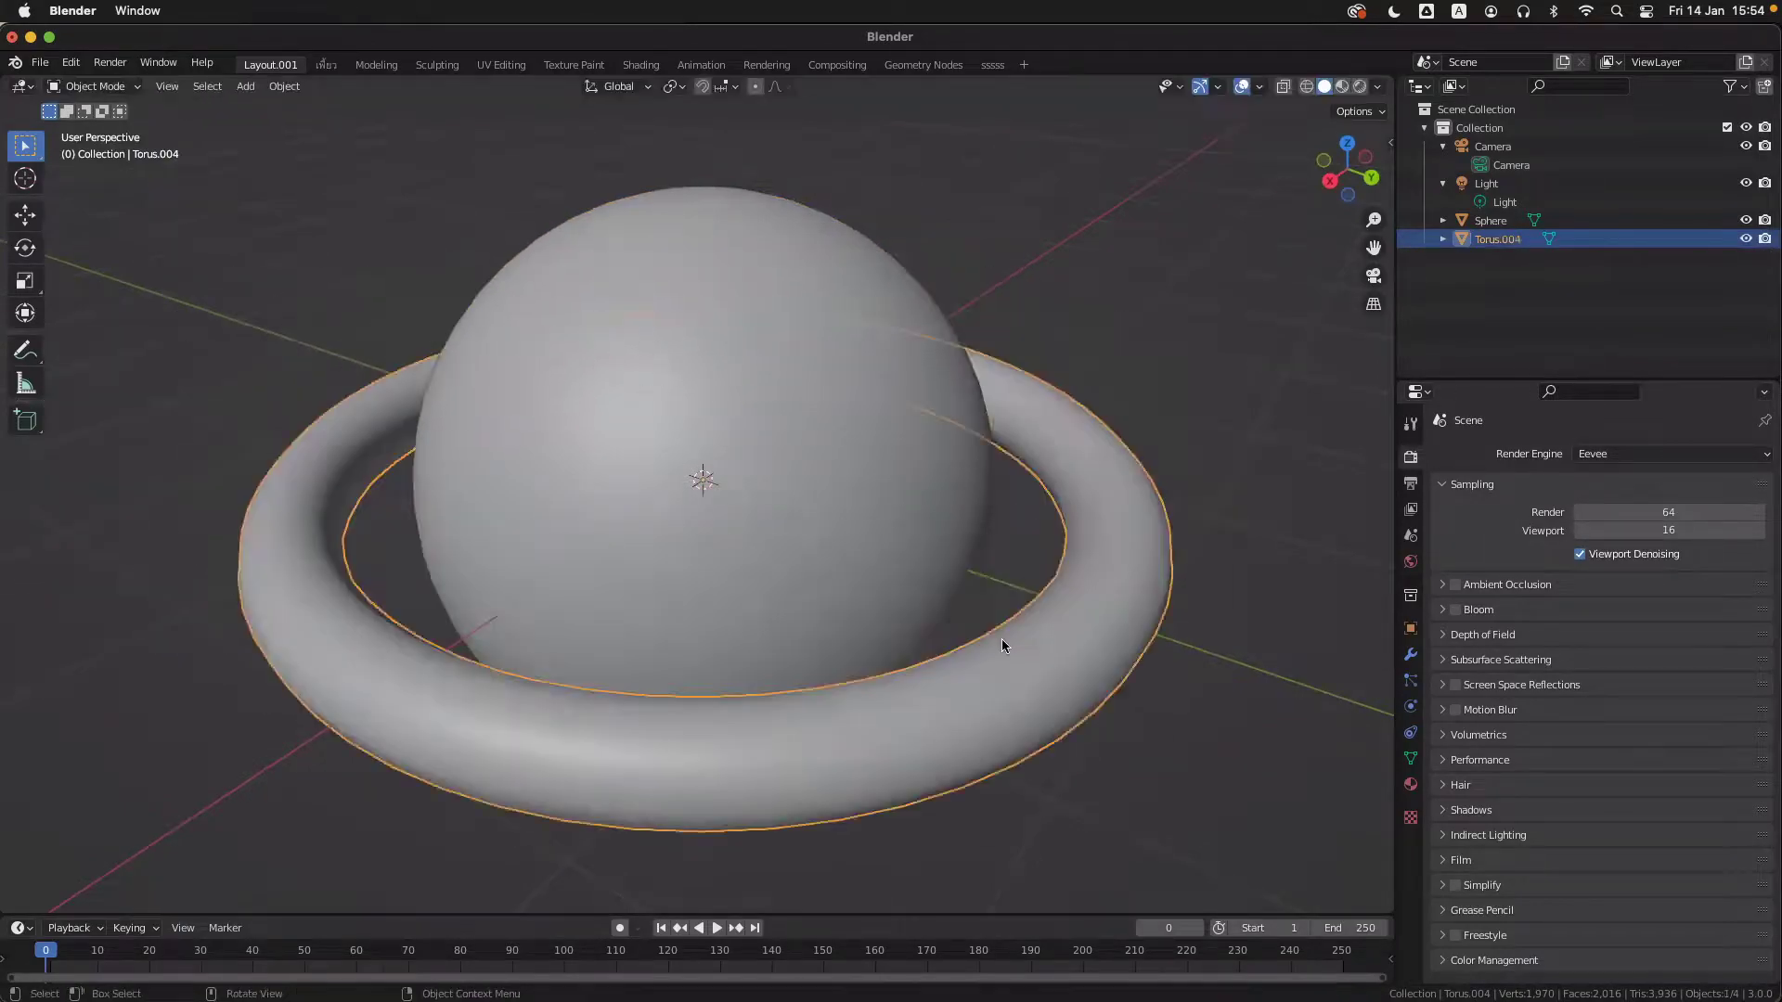
pyautogui.scroll(3, 965, 640)
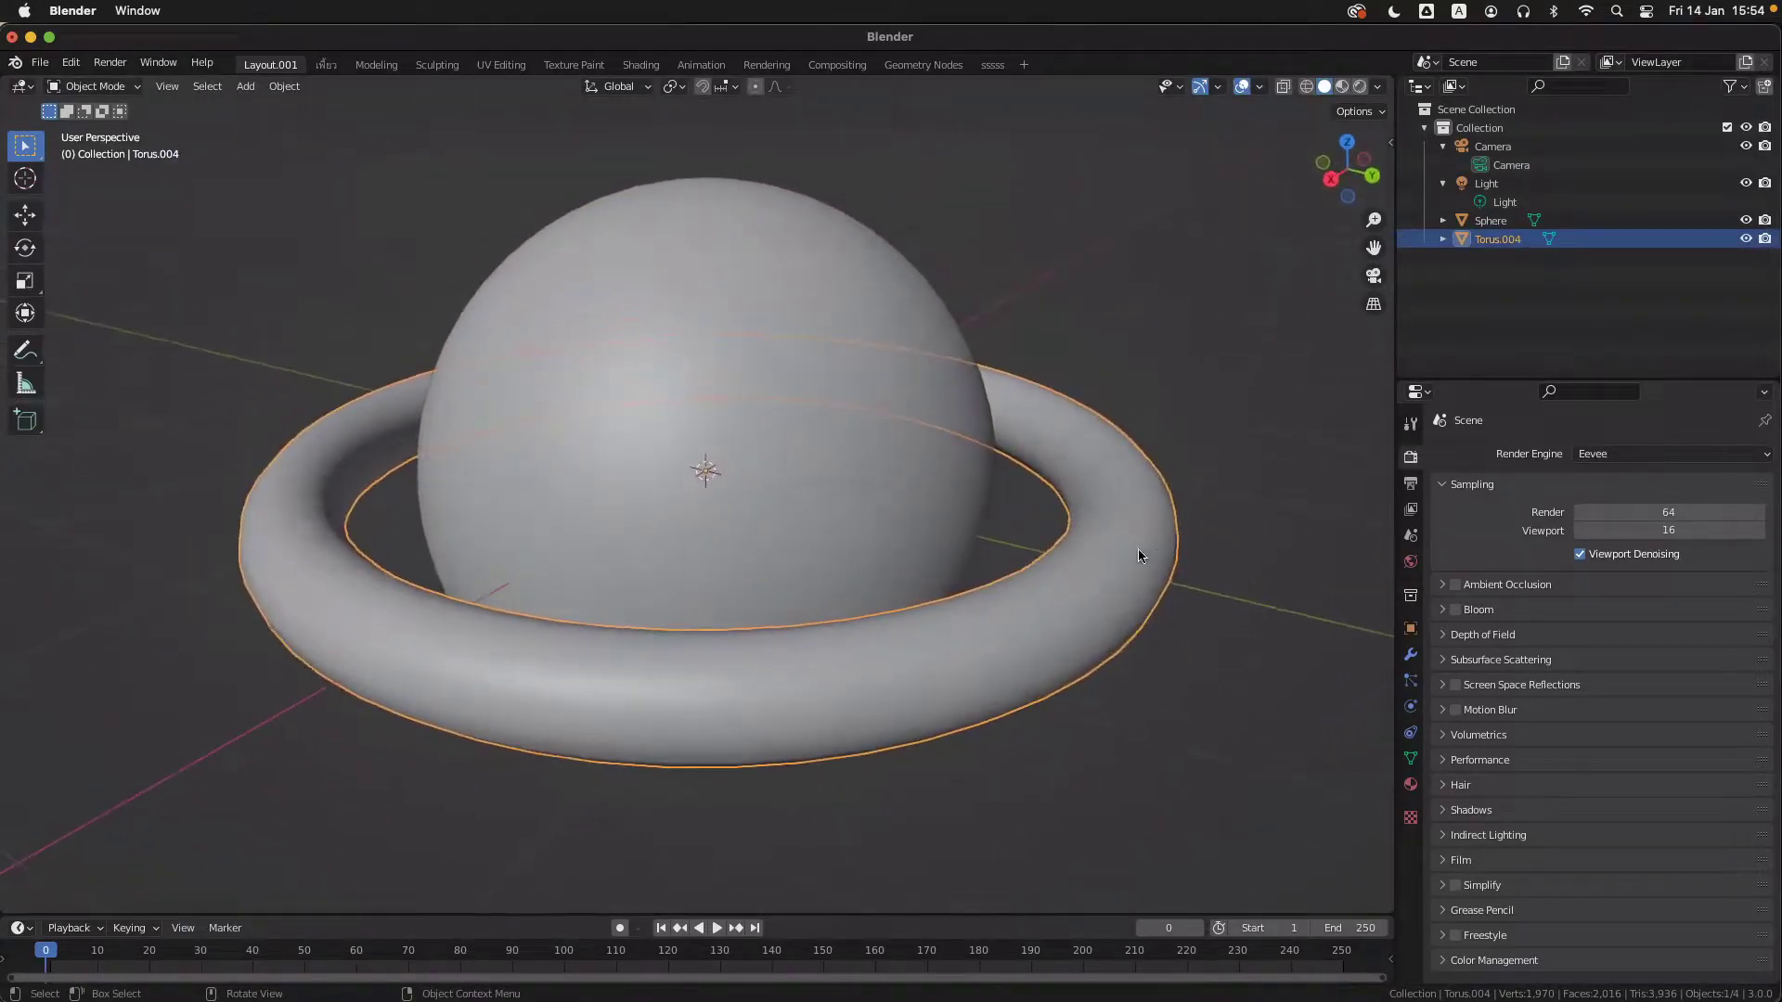
# - Tilt the torus ring around the sphere with a free trackball rotation, and deselect it
pyautogui.hscroll(3, 1139, 551)
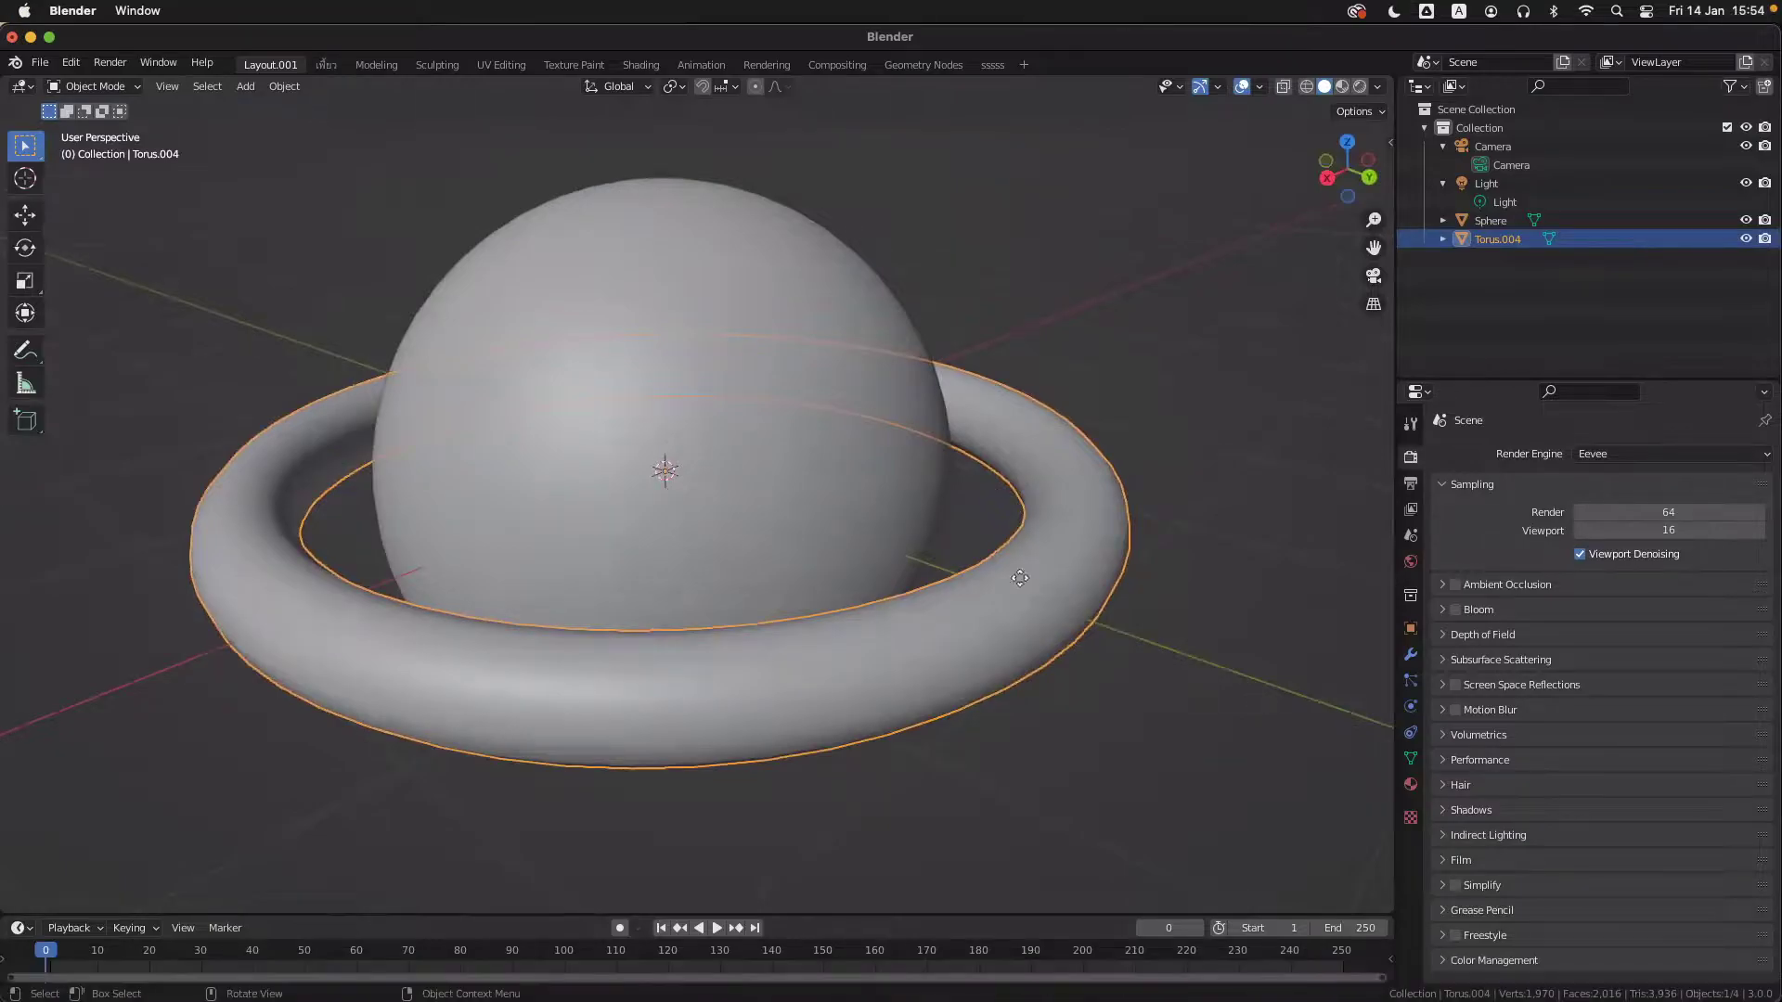
pyautogui.press('r')
pyautogui.press('Escape')
pyautogui.click(802, 505)
pyautogui.click(1024, 598)
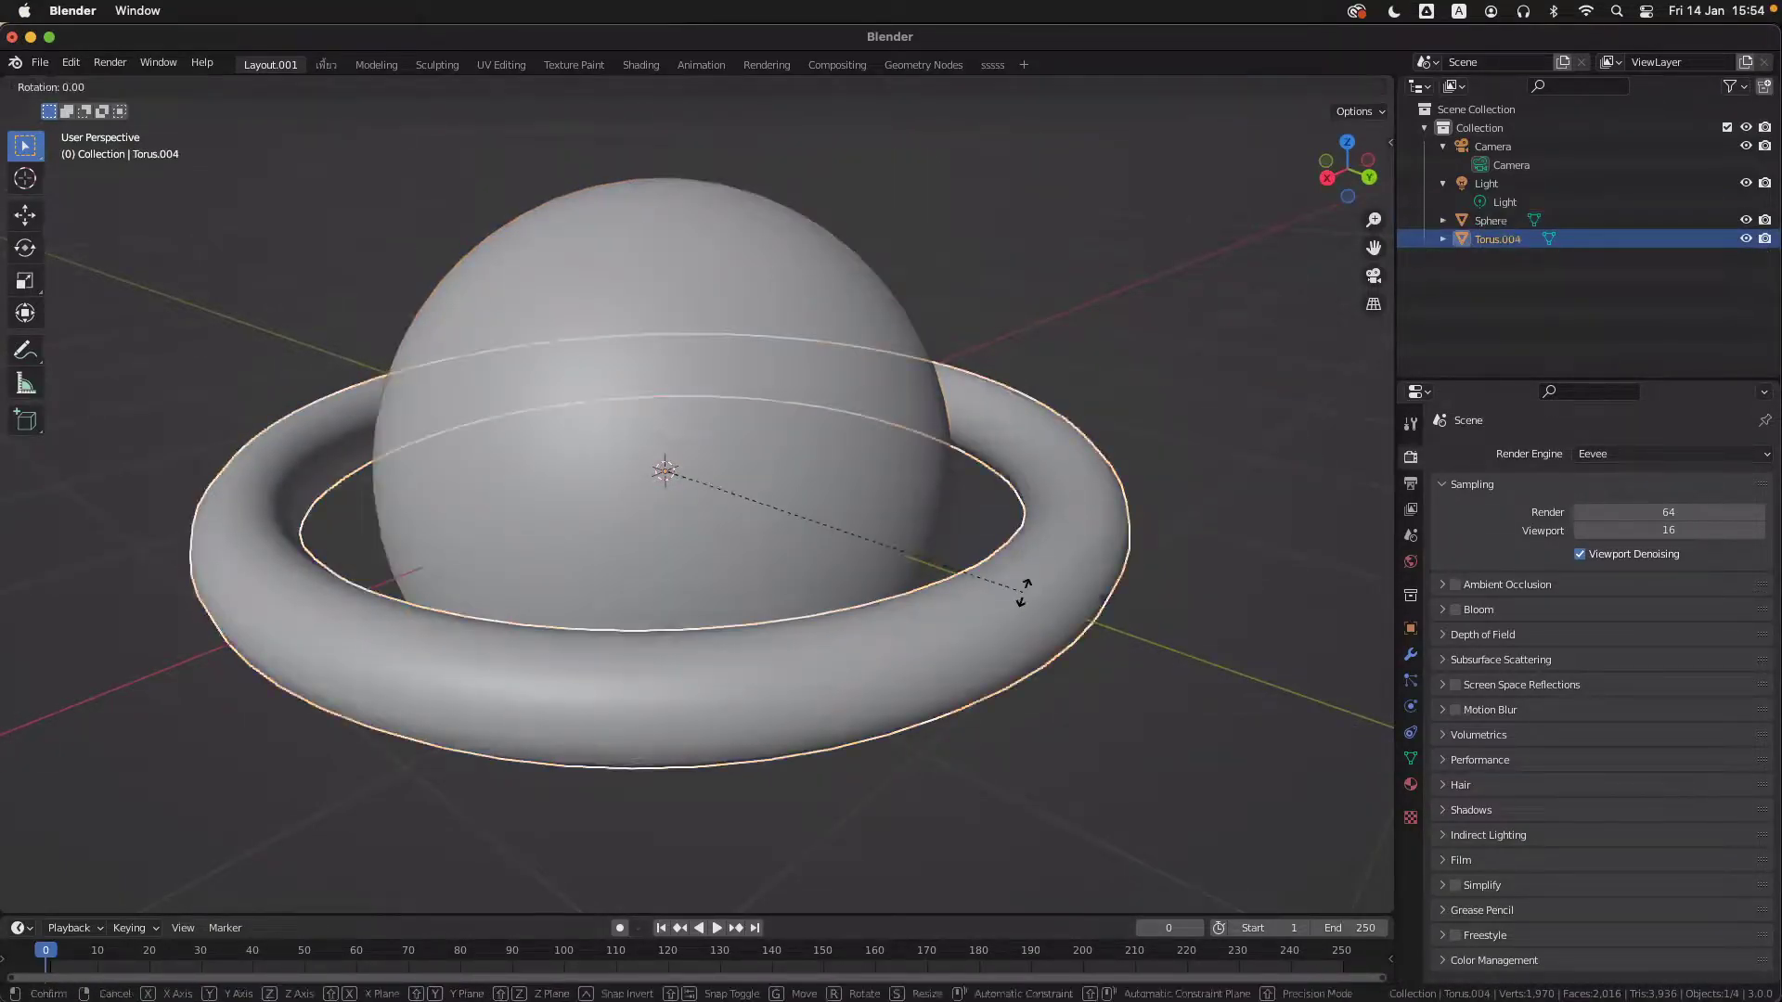
pyautogui.press('r')
pyautogui.press('r')
pyautogui.click(1180, 551)
pyautogui.click(1185, 553)
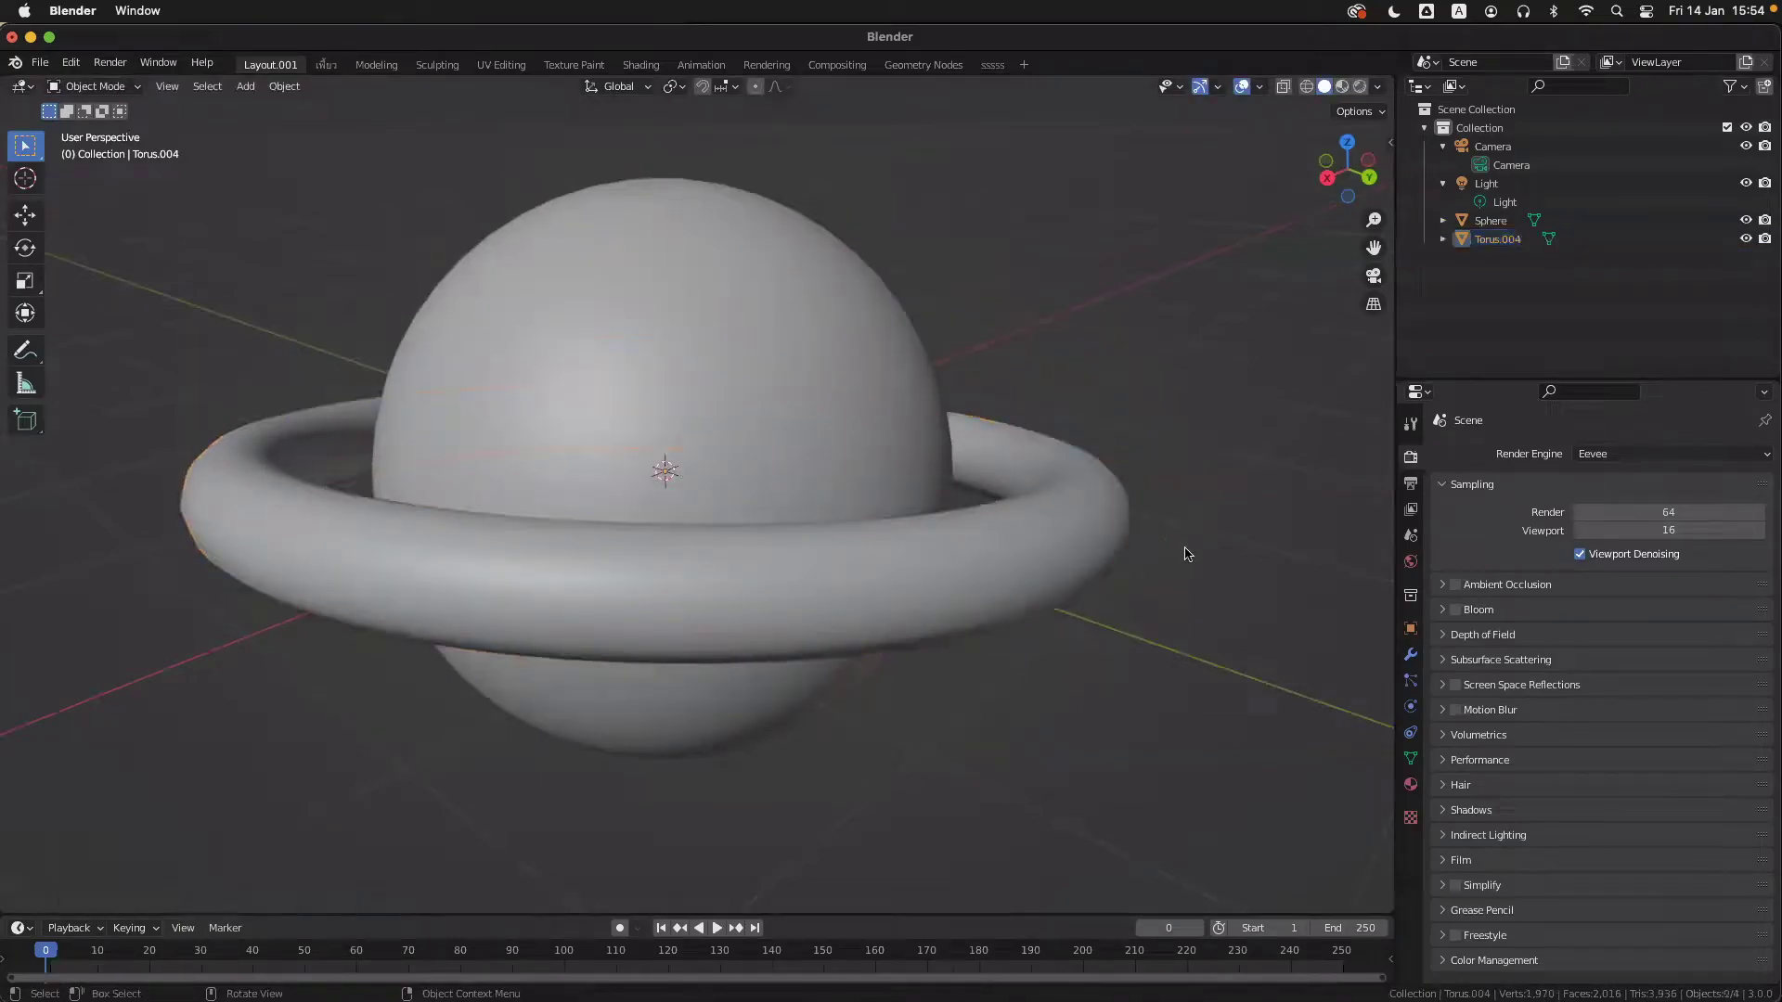
# - Delete the sphere from inside the ring and undo the deletion
pyautogui.scroll(5, 1182, 546)
pyautogui.scroll(-5, 1182, 547)
pyautogui.hscroll(-3, 1178, 546)
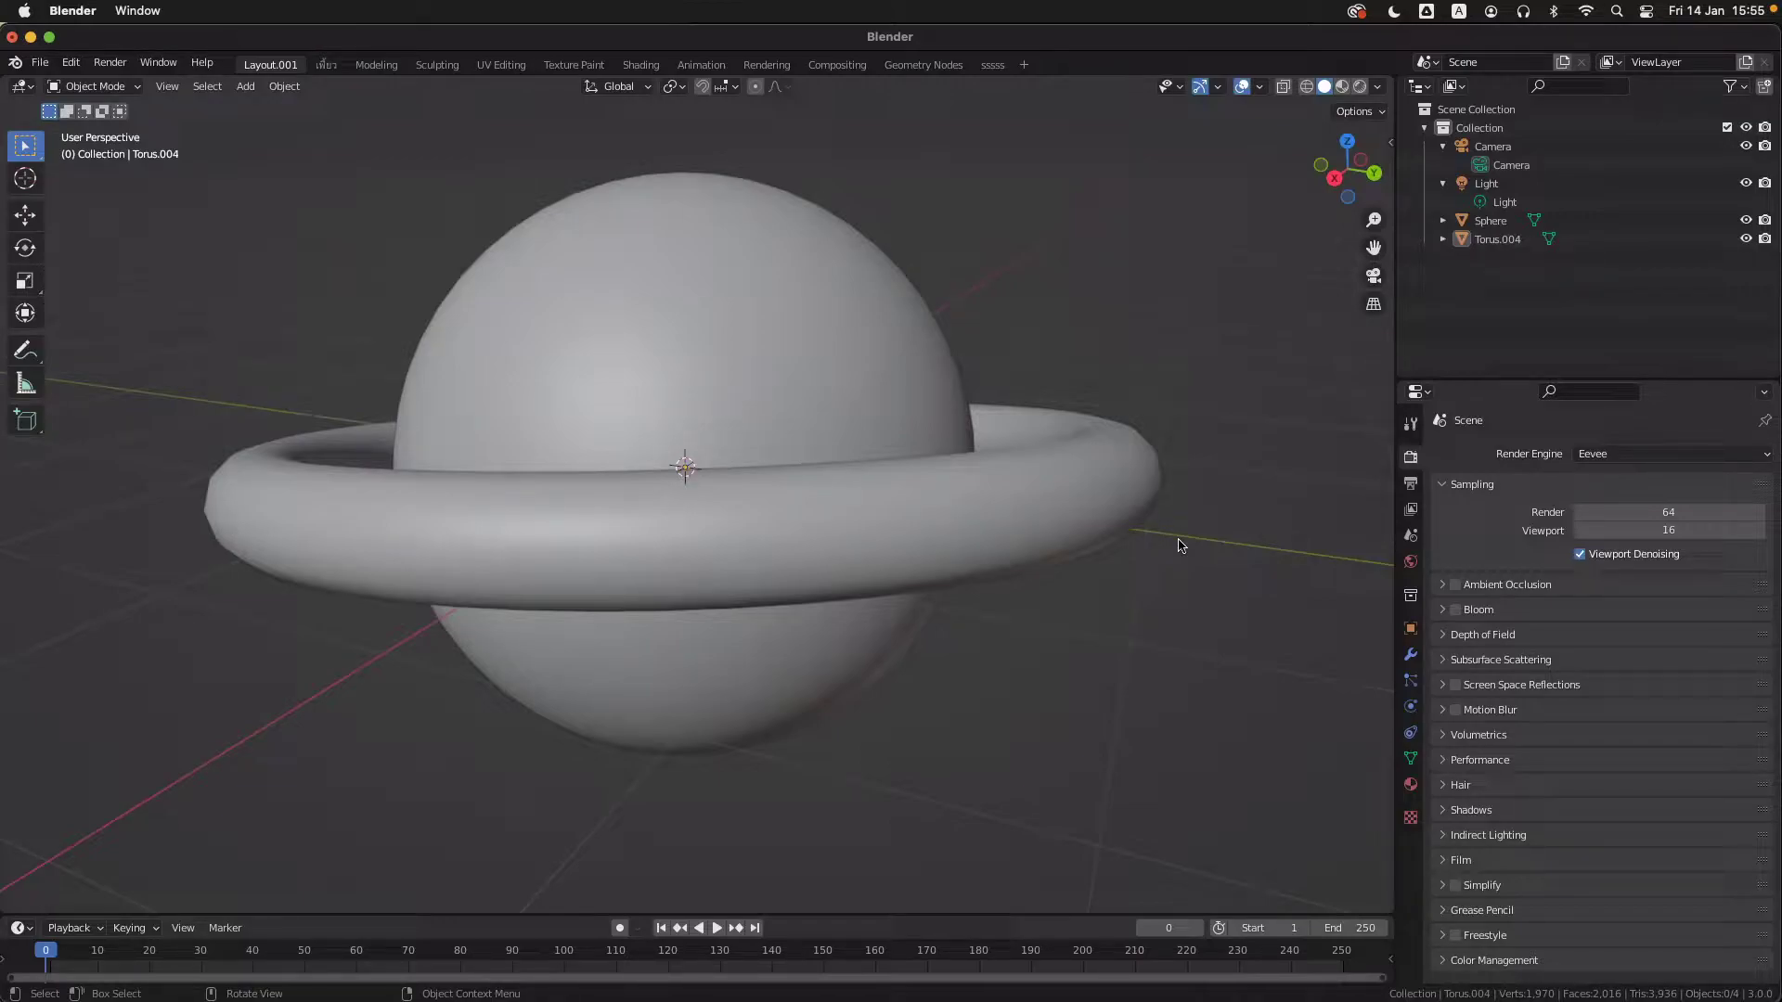
pyautogui.moveTo(959, 507); pyautogui.dragTo(894, 498, button='middle')
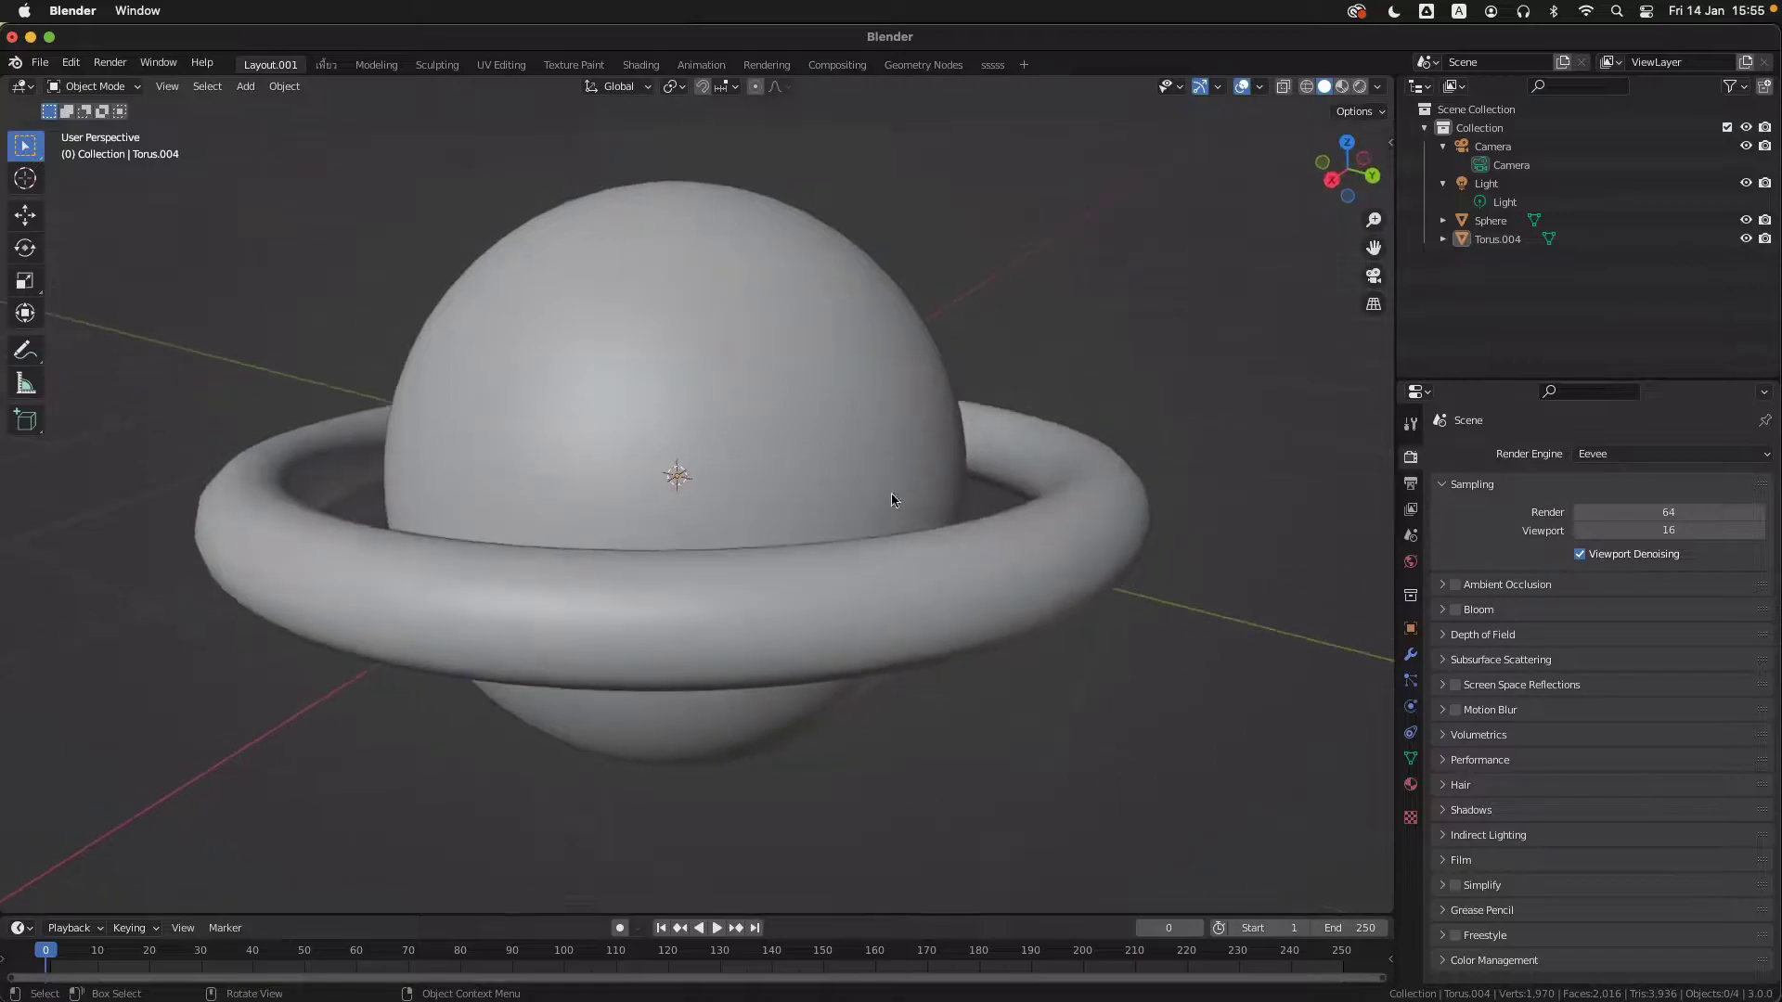
pyautogui.click(844, 479)
pyautogui.press('x')
pyautogui.click(846, 482)
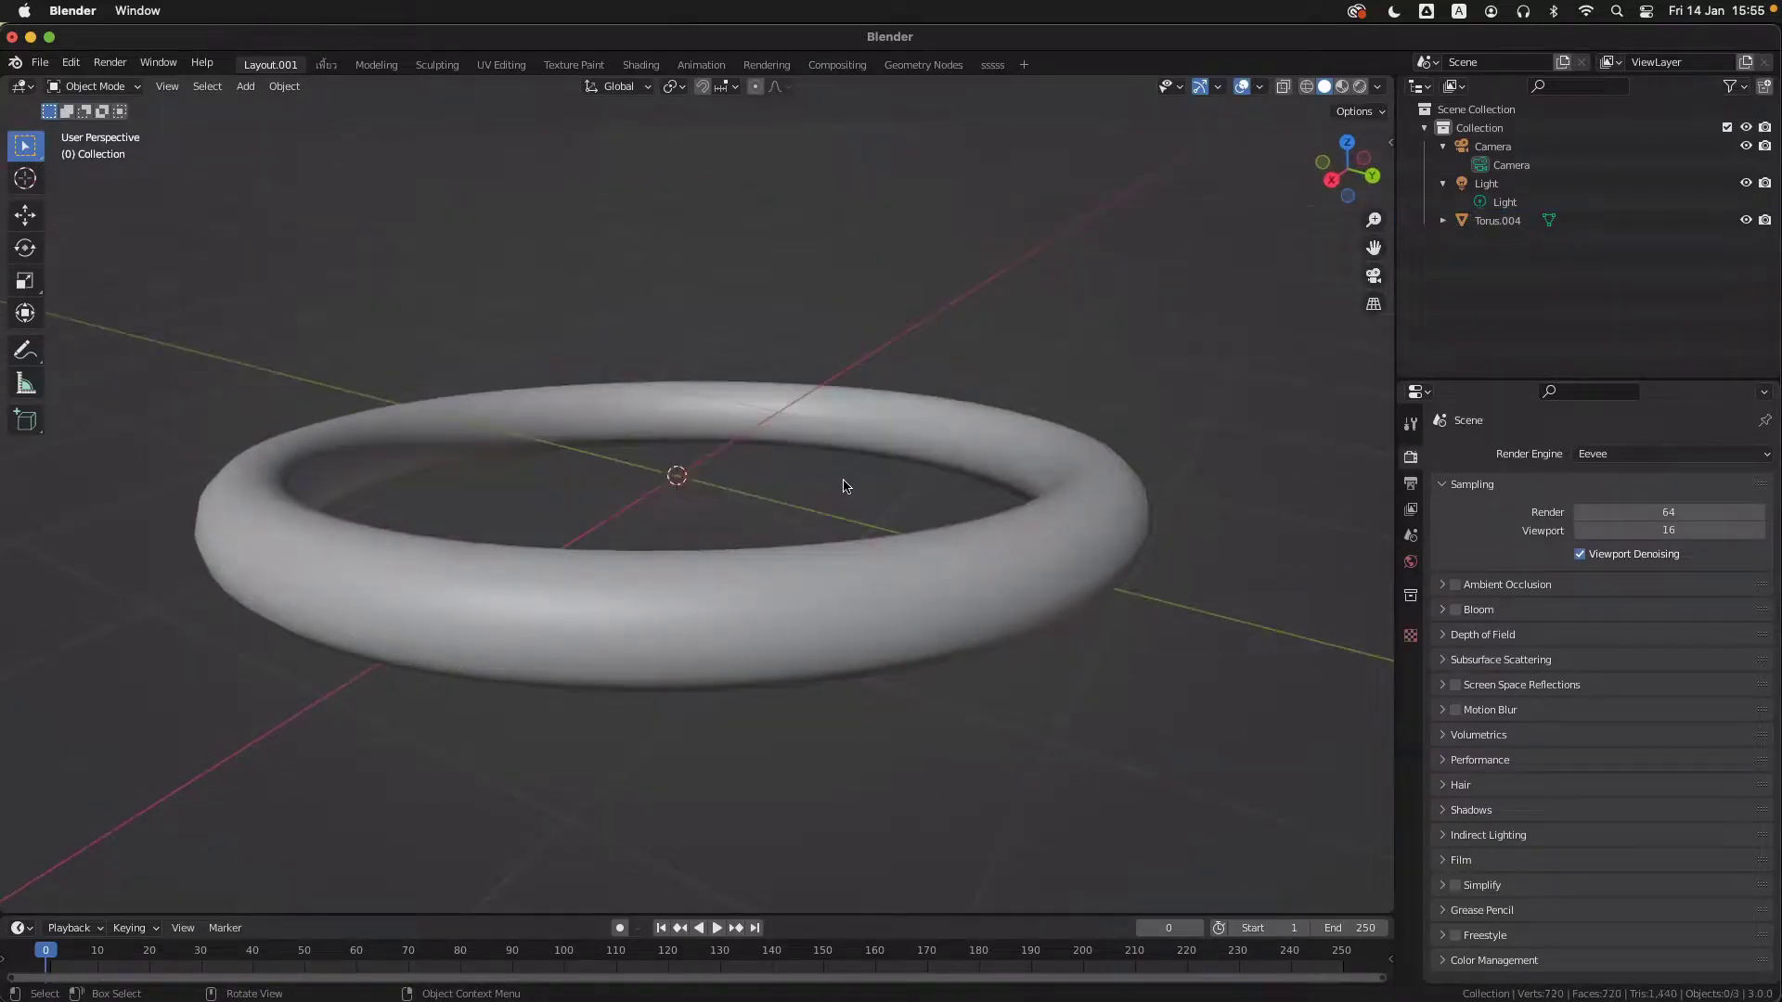
pyautogui.press('super+z')
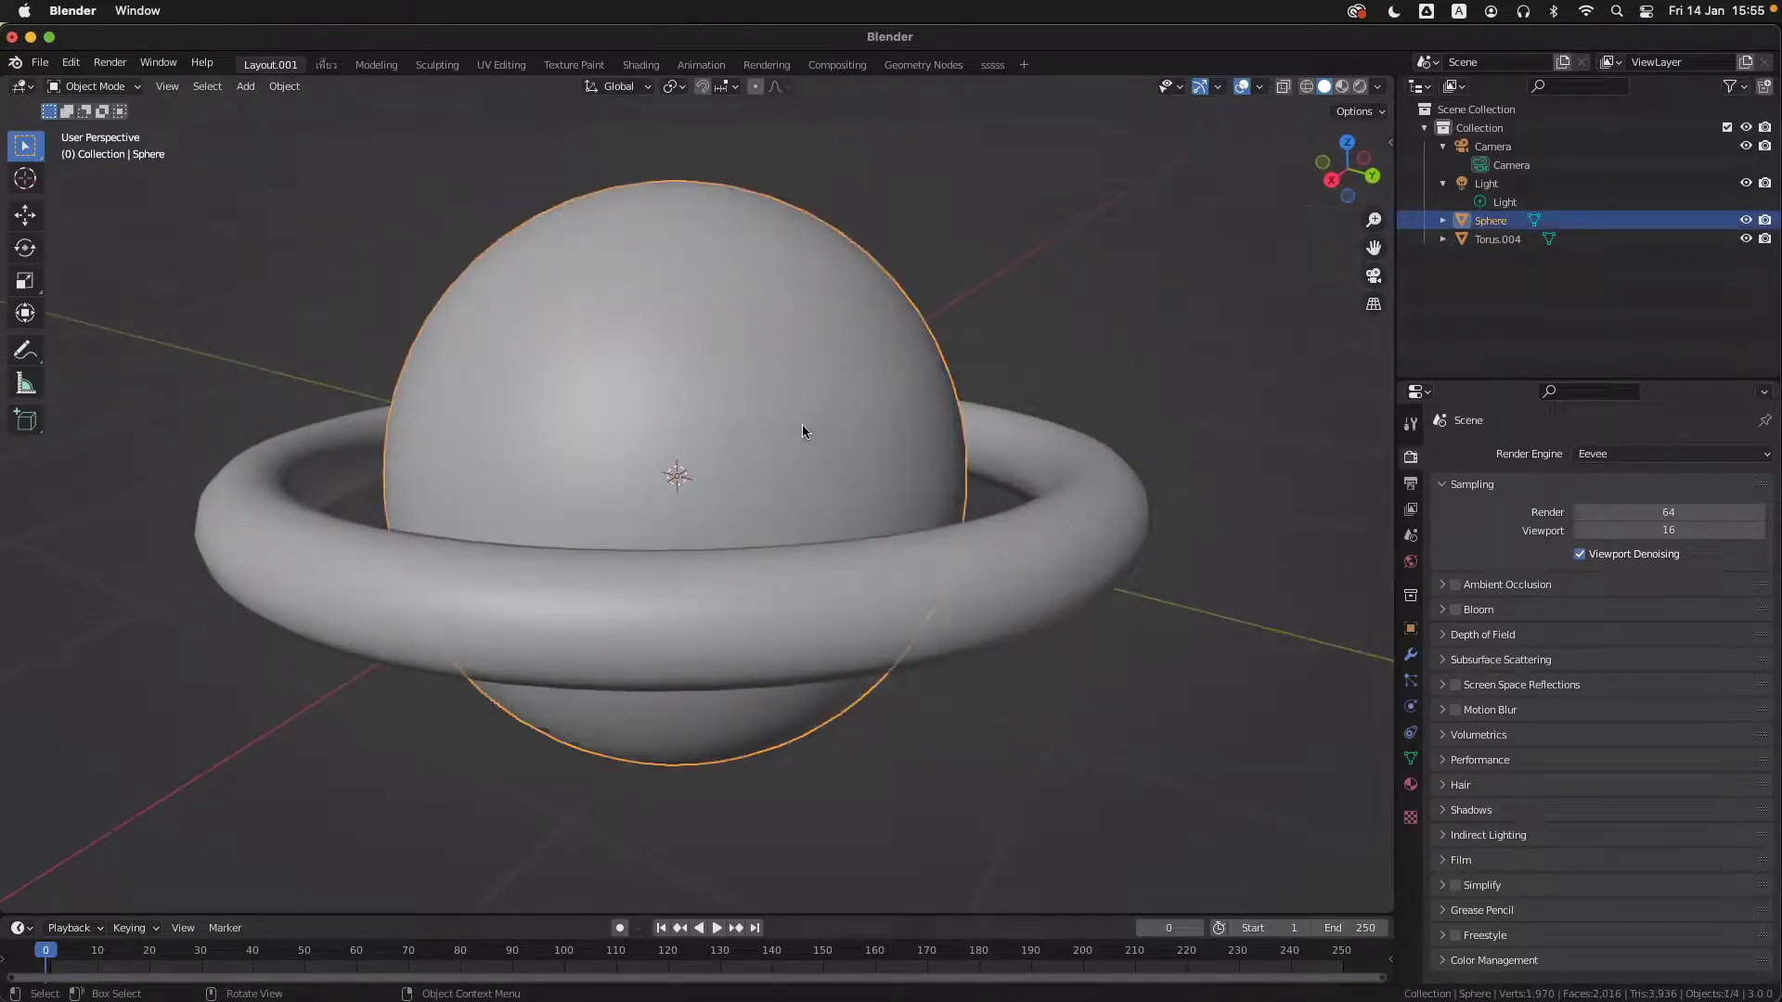
# - Replace the smooth sphere with a new UV sphere of 48 segments, 27 rings and 1.32 m radius
pyautogui.press('x')
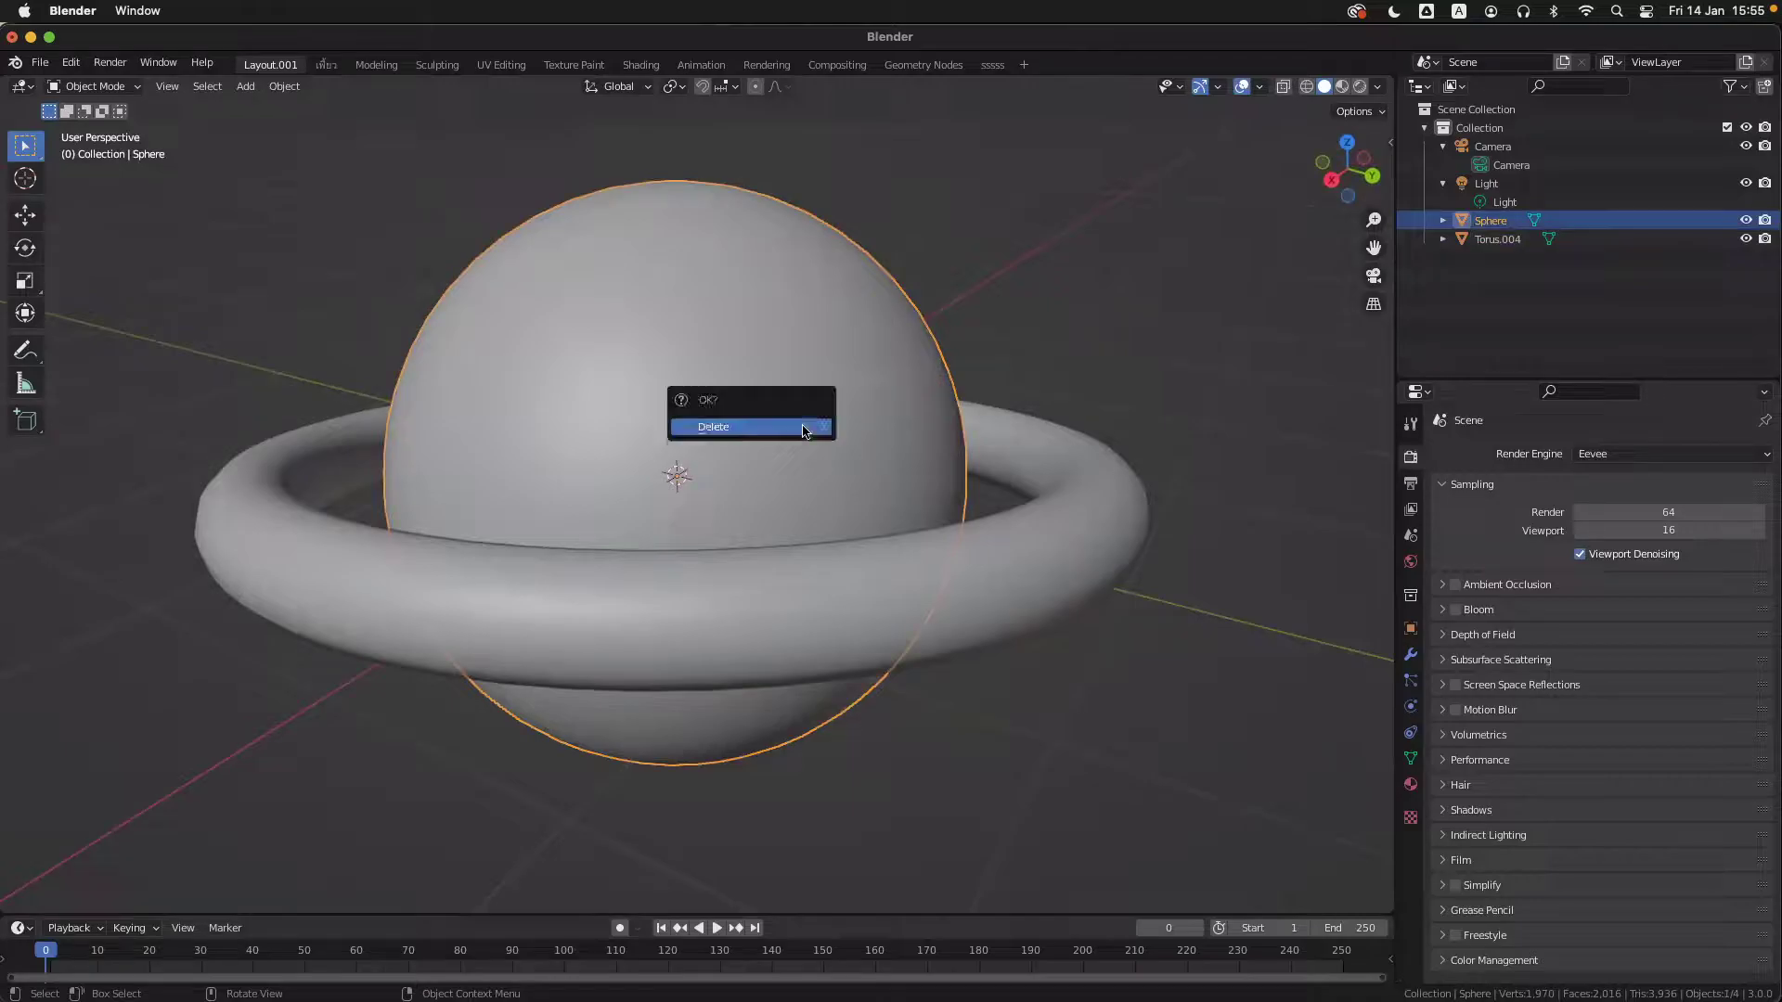
pyautogui.click(752, 434)
pyautogui.hotkey('shift', 'a')
pyautogui.moveTo(814, 430)
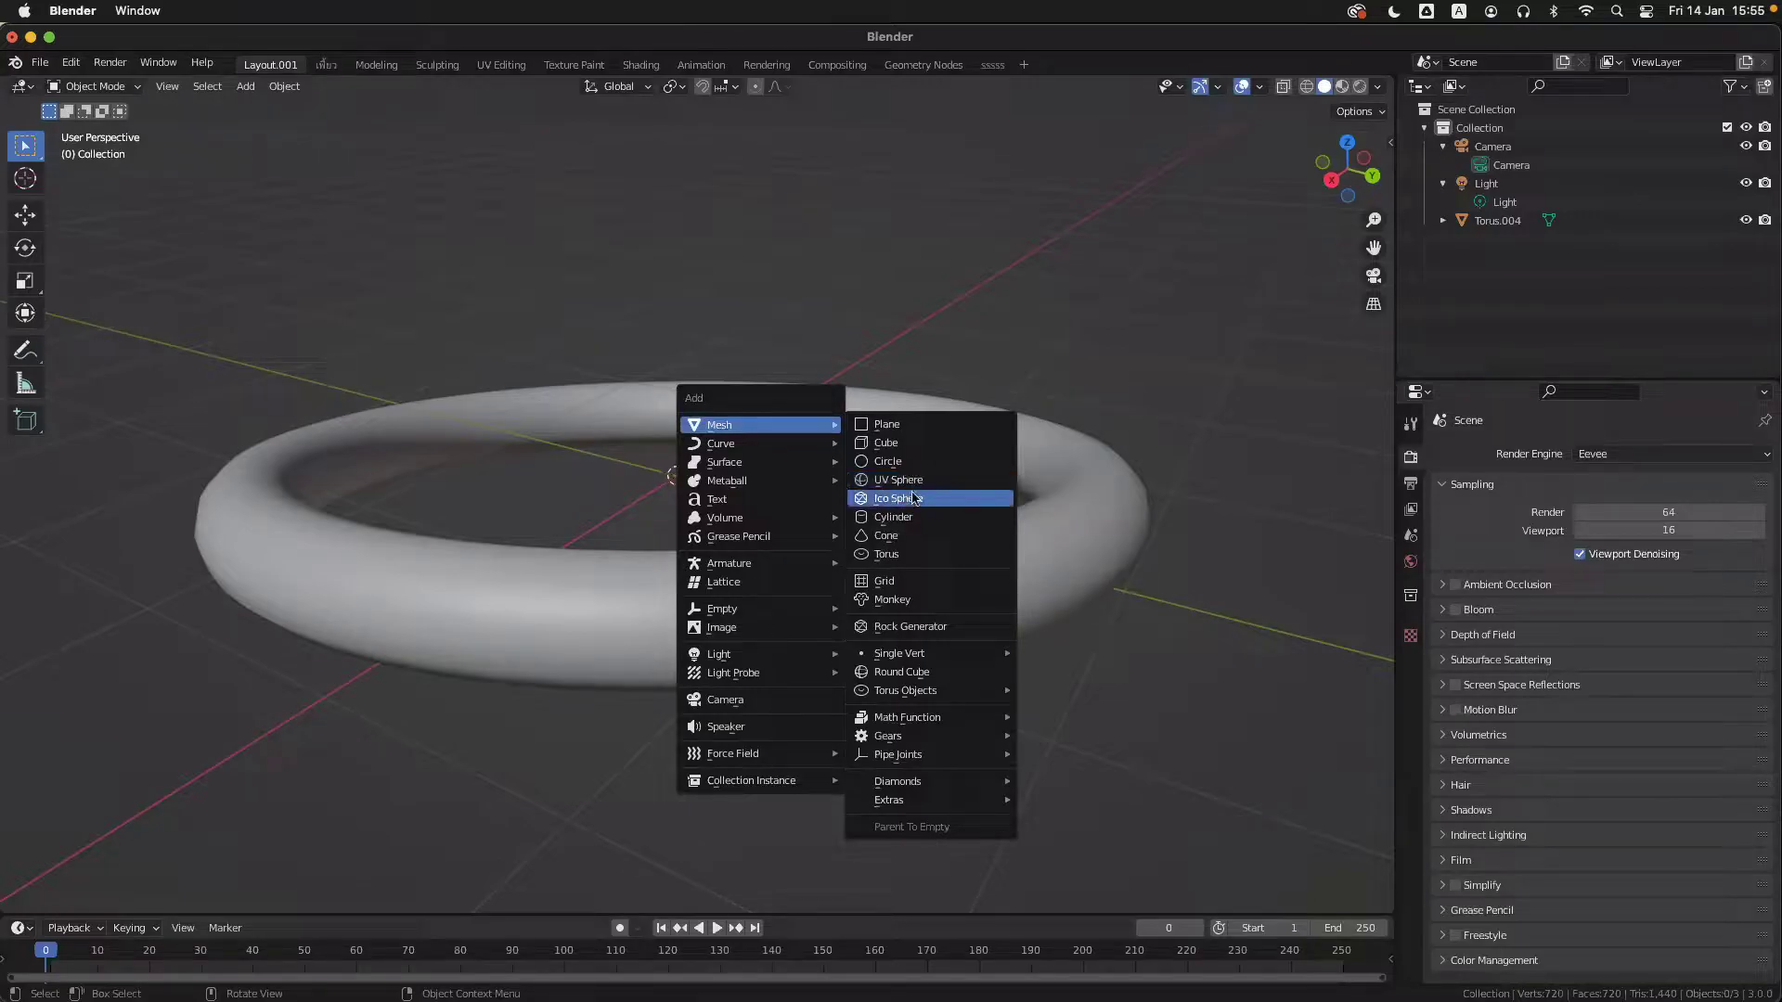
pyautogui.click(894, 481)
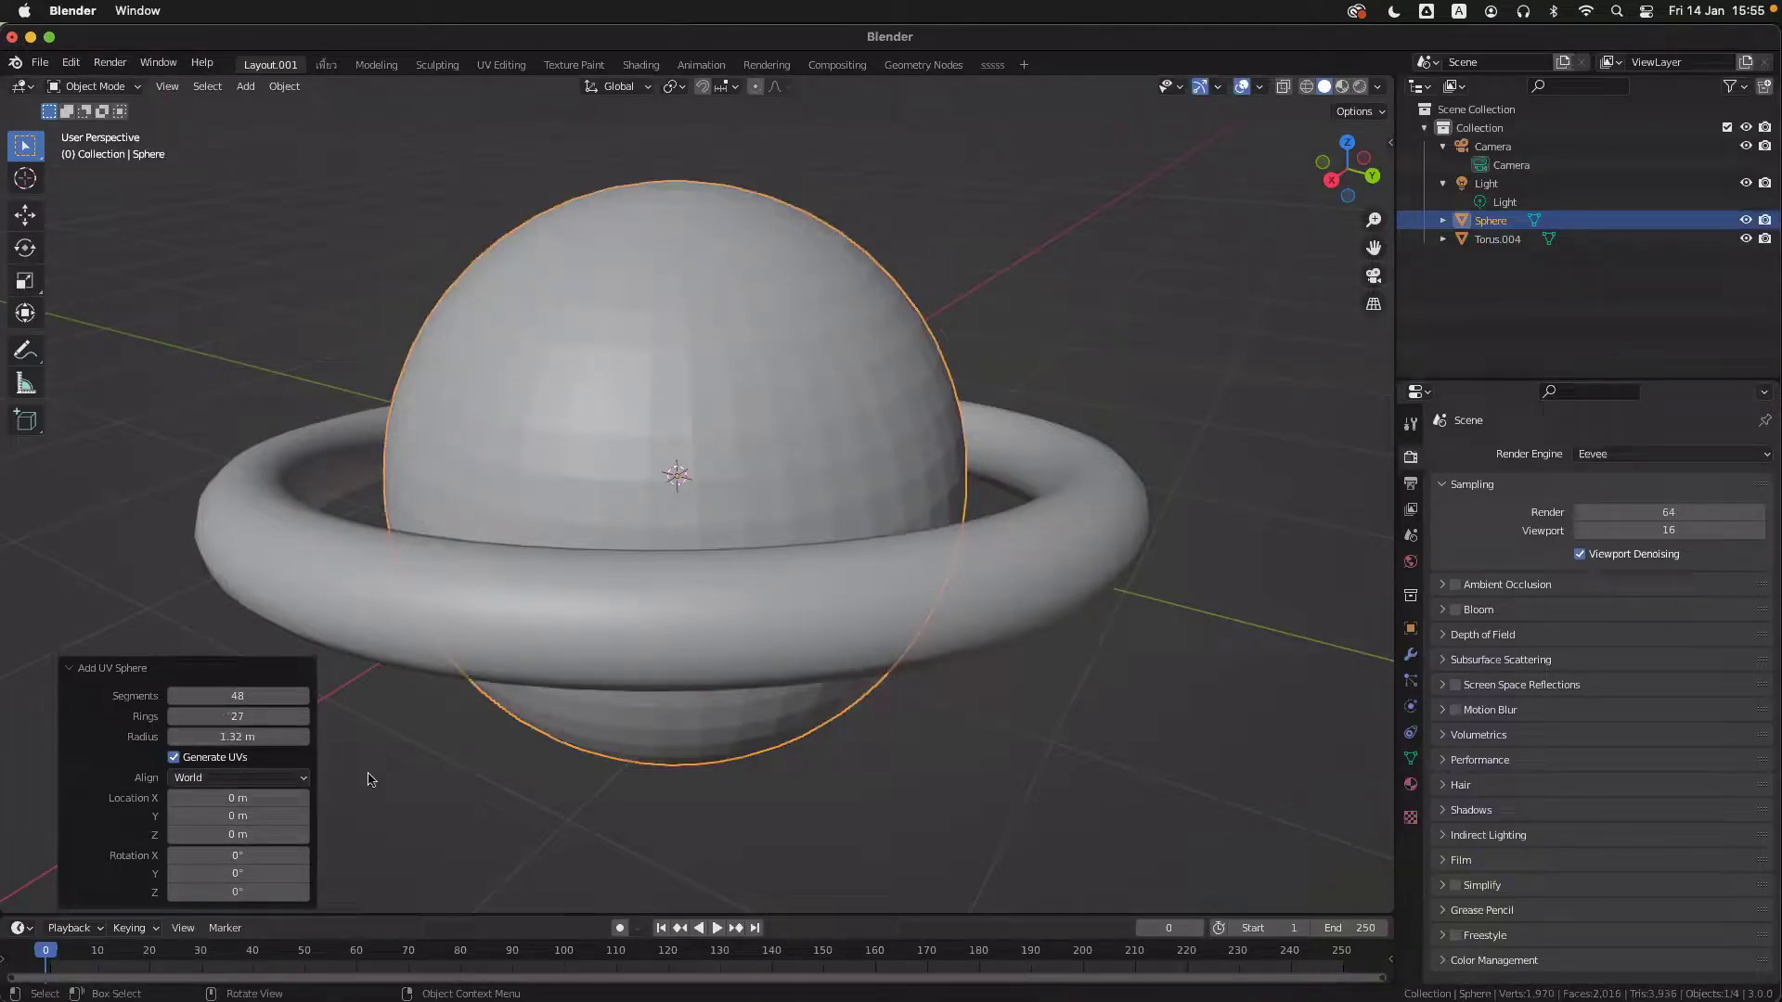
# - Apply smooth shading to the new UV sphere inside the ring
pyautogui.hscroll(3, 782, 414)
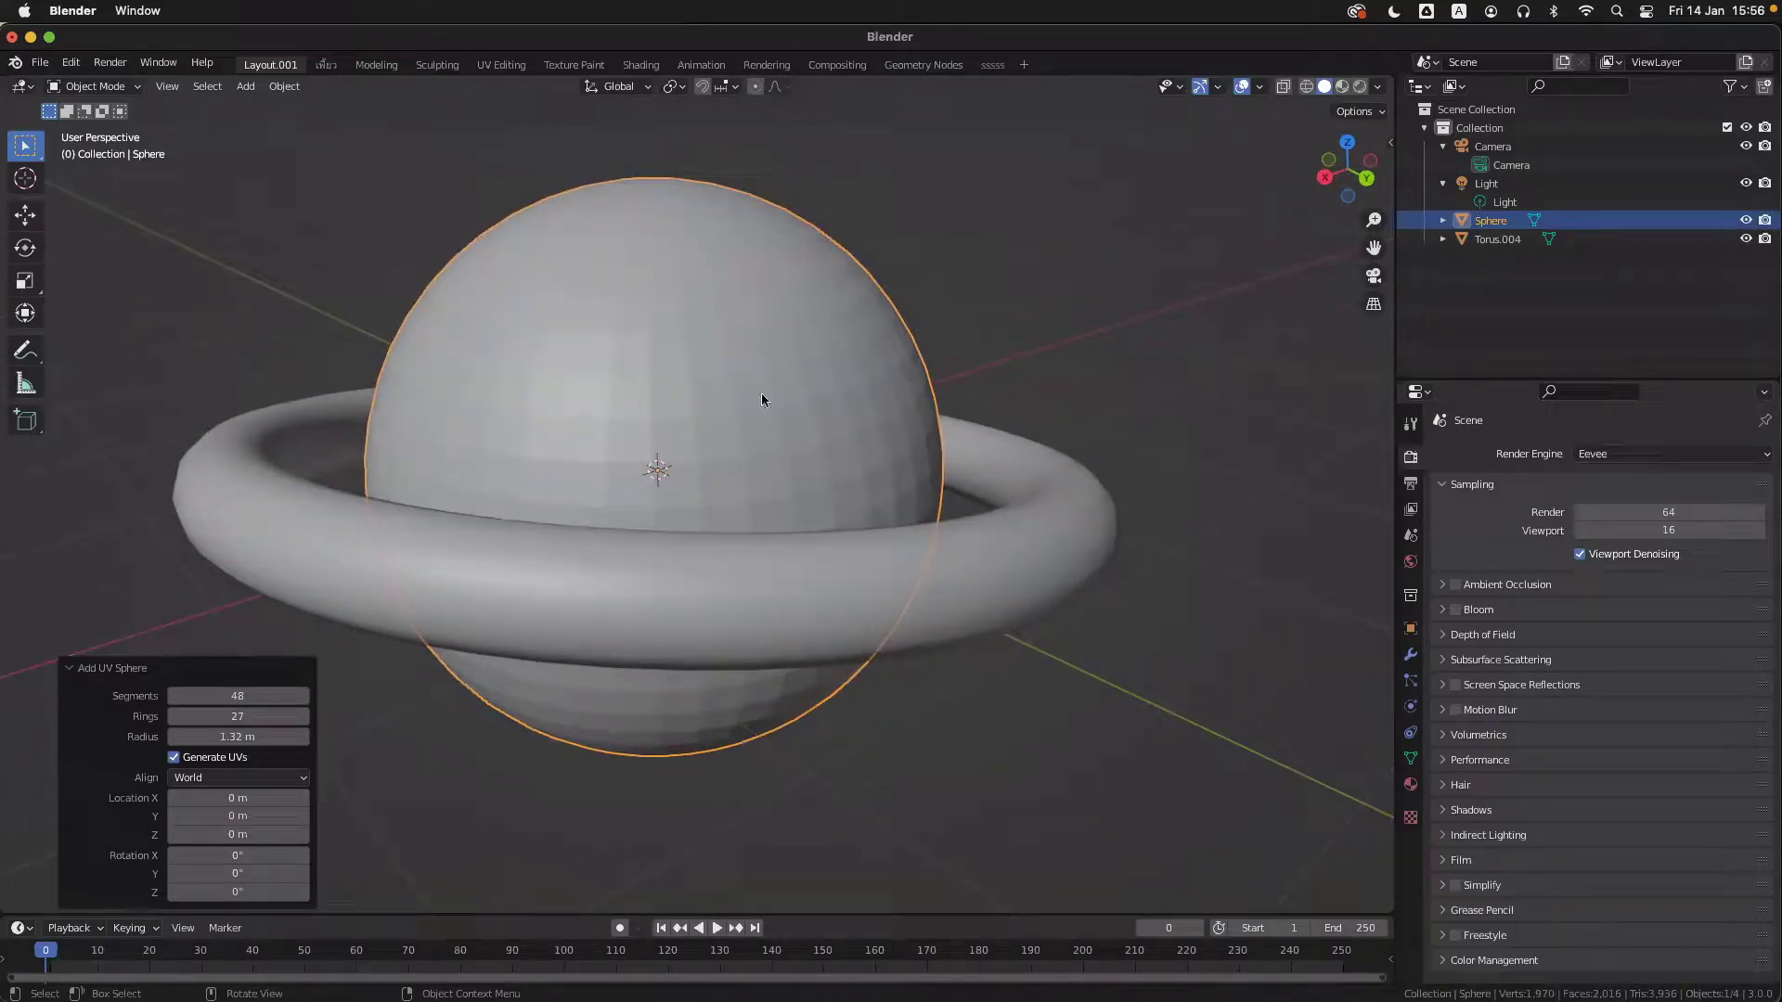
pyautogui.rightClick(760, 394)
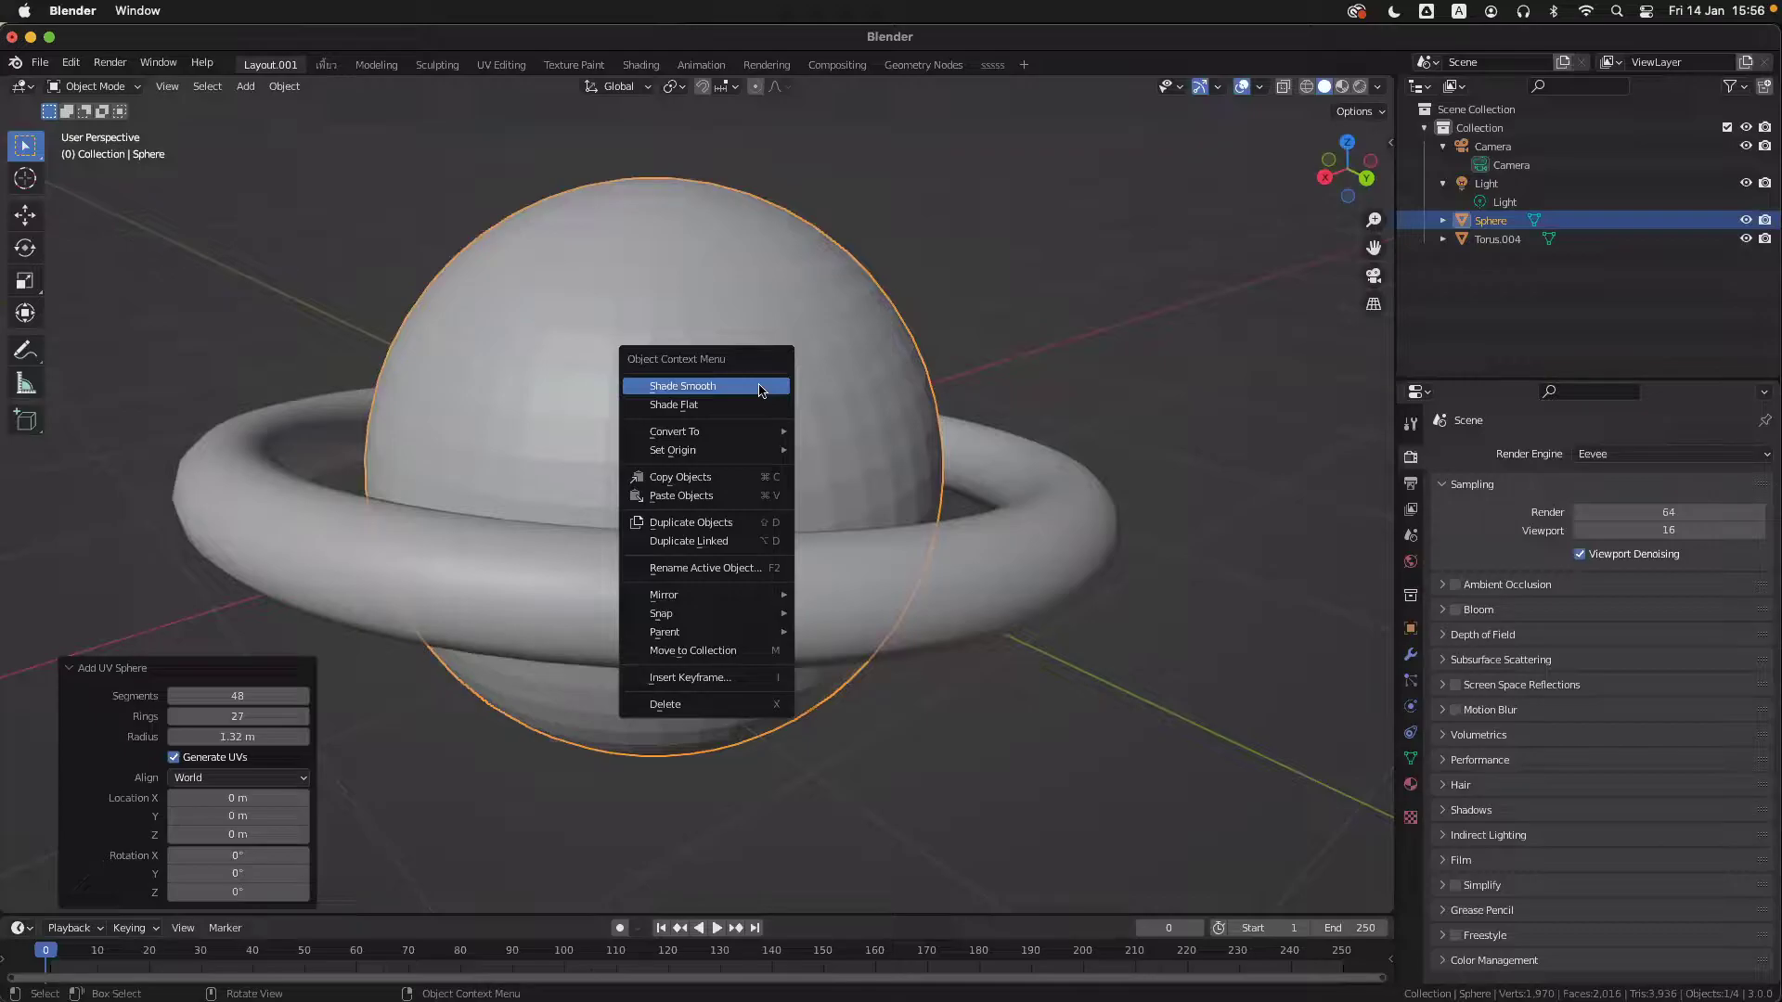
pyautogui.click(1010, 308)
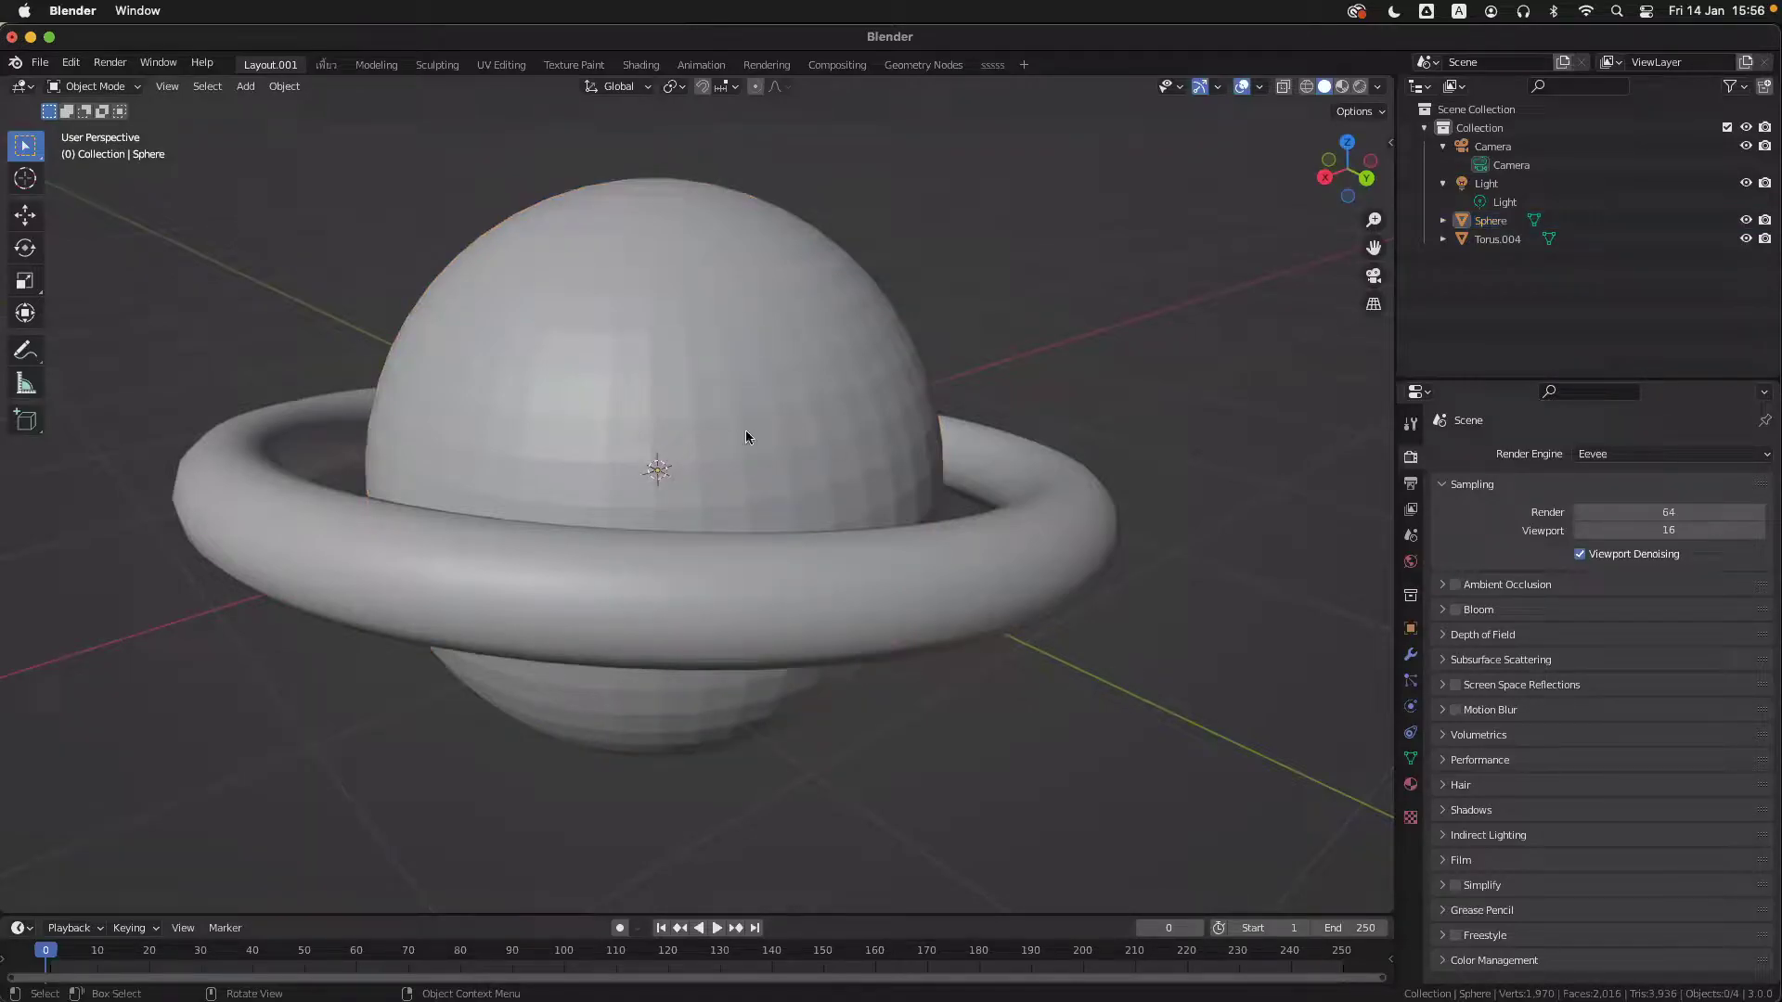
pyautogui.keyDown('ctrl'); pyautogui.scroll(2, 716, 420); pyautogui.keyUp('ctrl')
pyautogui.scroll(3, 715, 420)
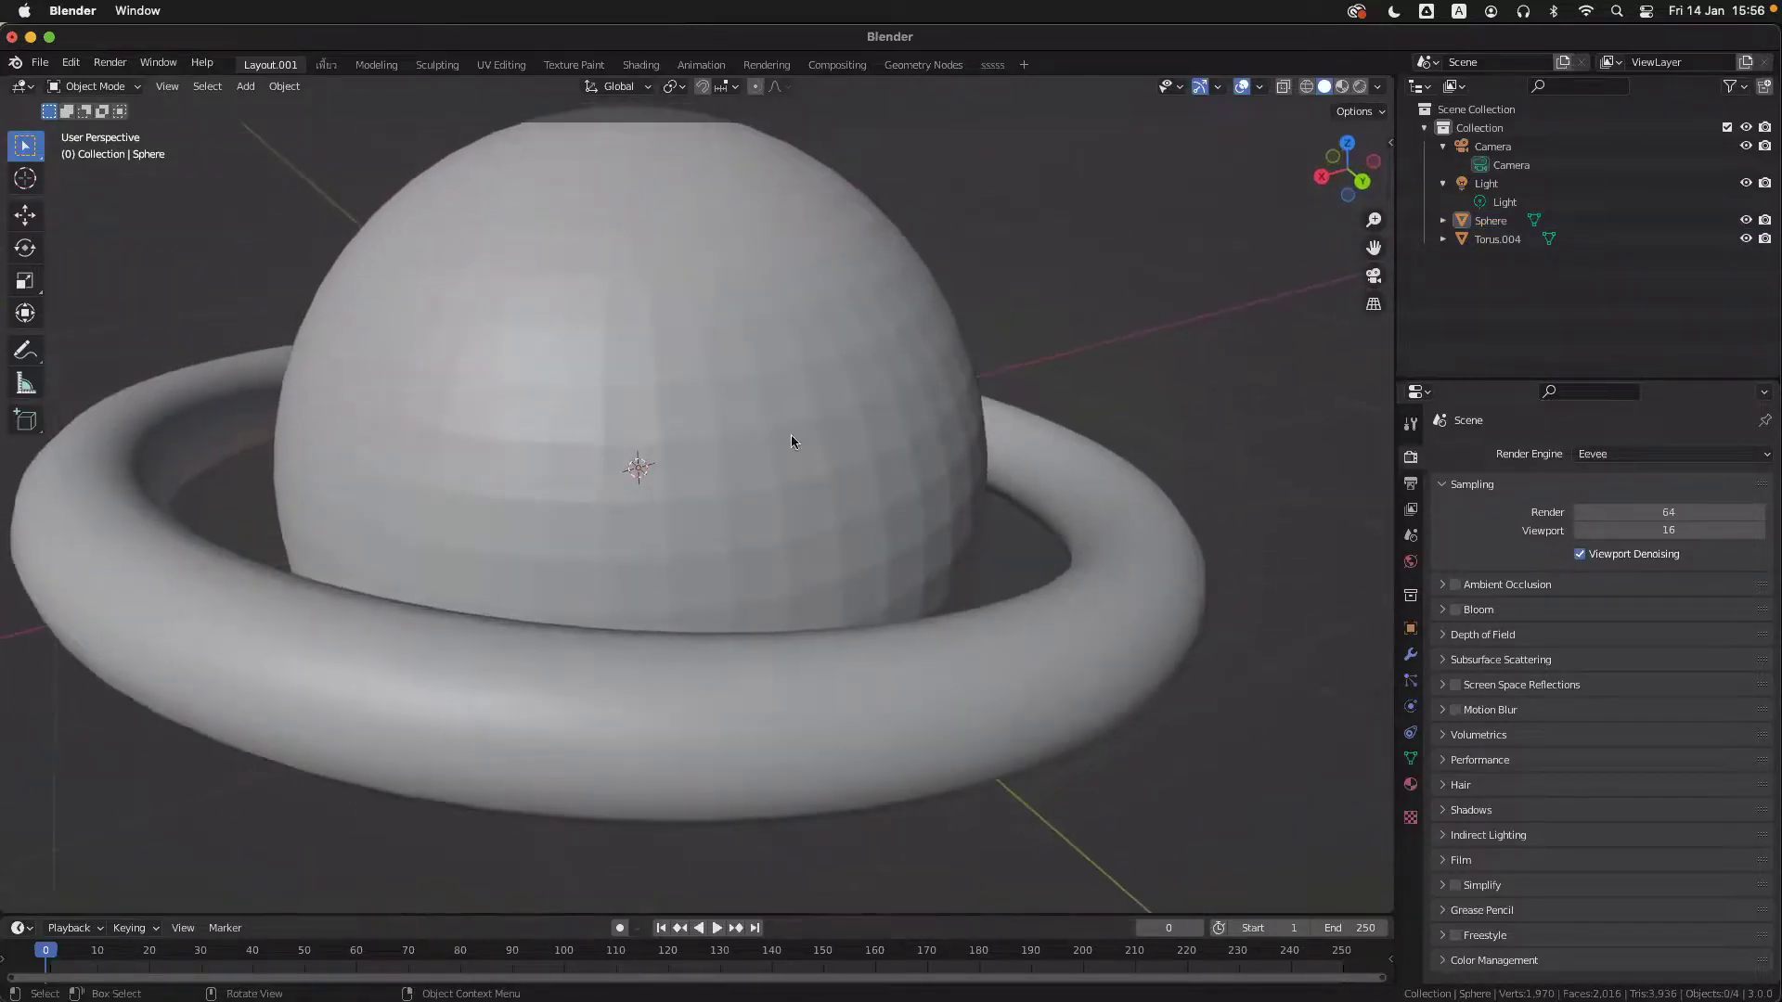
pyautogui.click(735, 446)
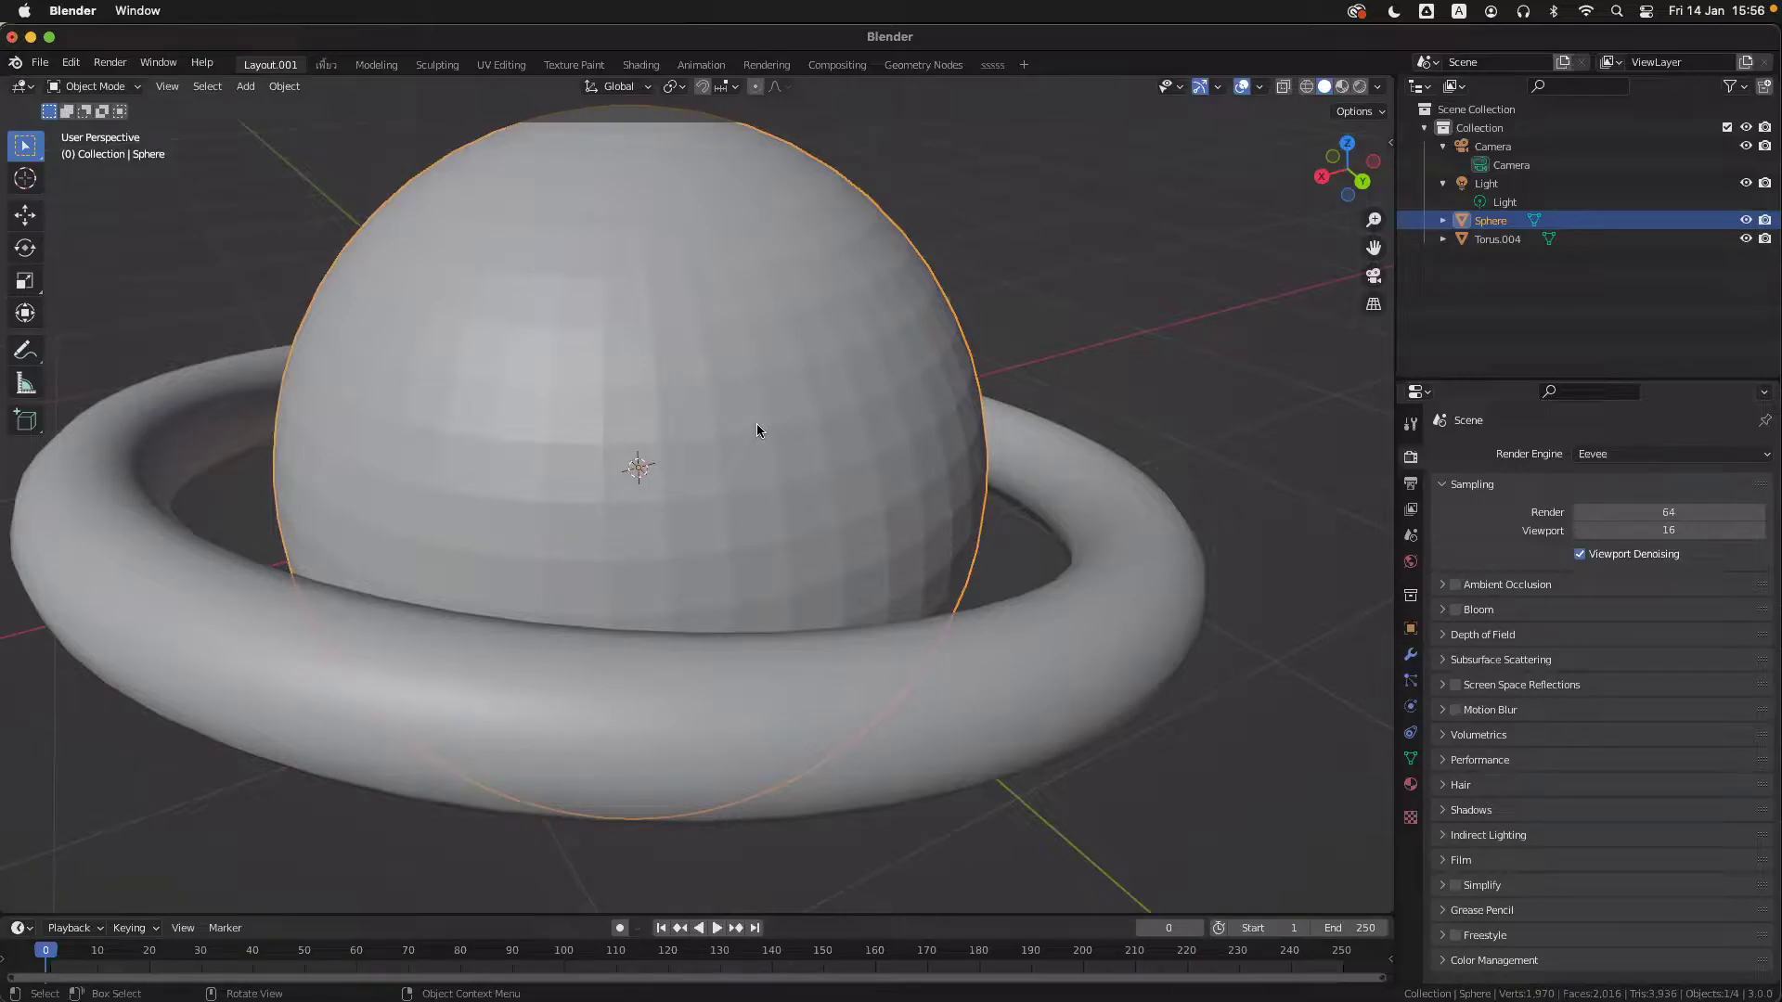
pyautogui.rightClick(704, 427)
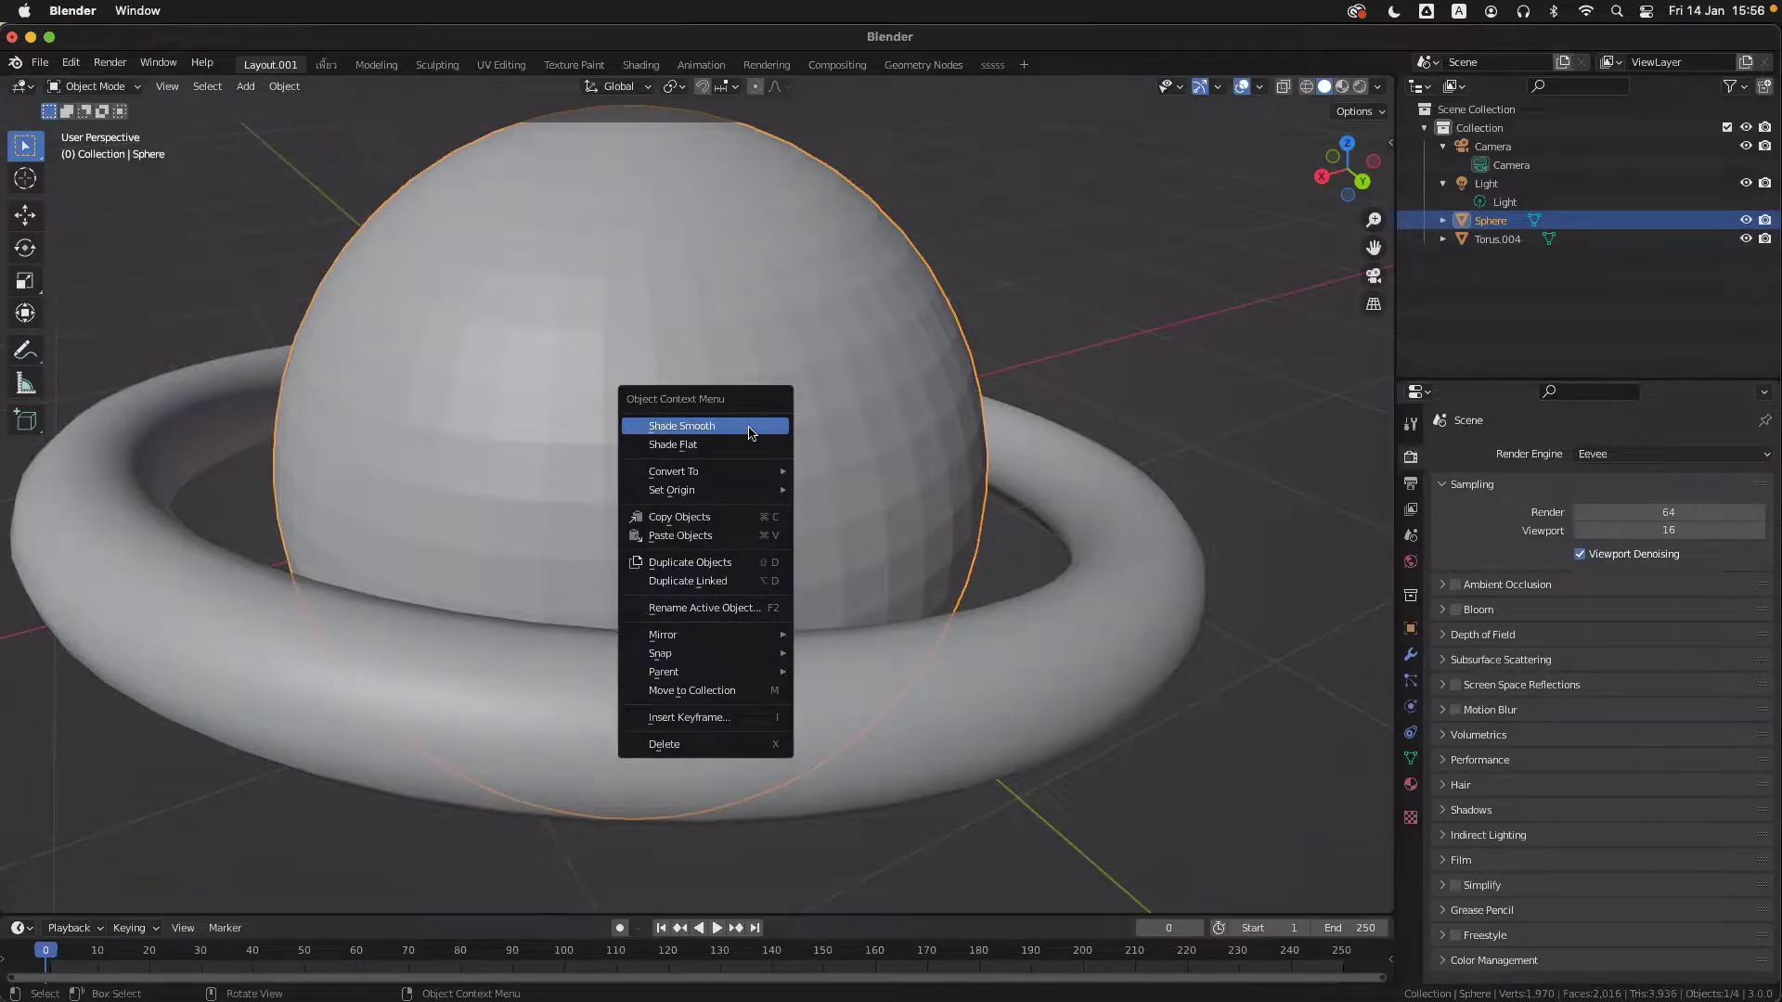
pyautogui.click(752, 433)
# - Examine the smooth-shaded sphere and tilted ring from several angles and distances, and deselect the sphere
pyautogui.moveTo(793, 427); pyautogui.dragTo(790, 428, button='middle')
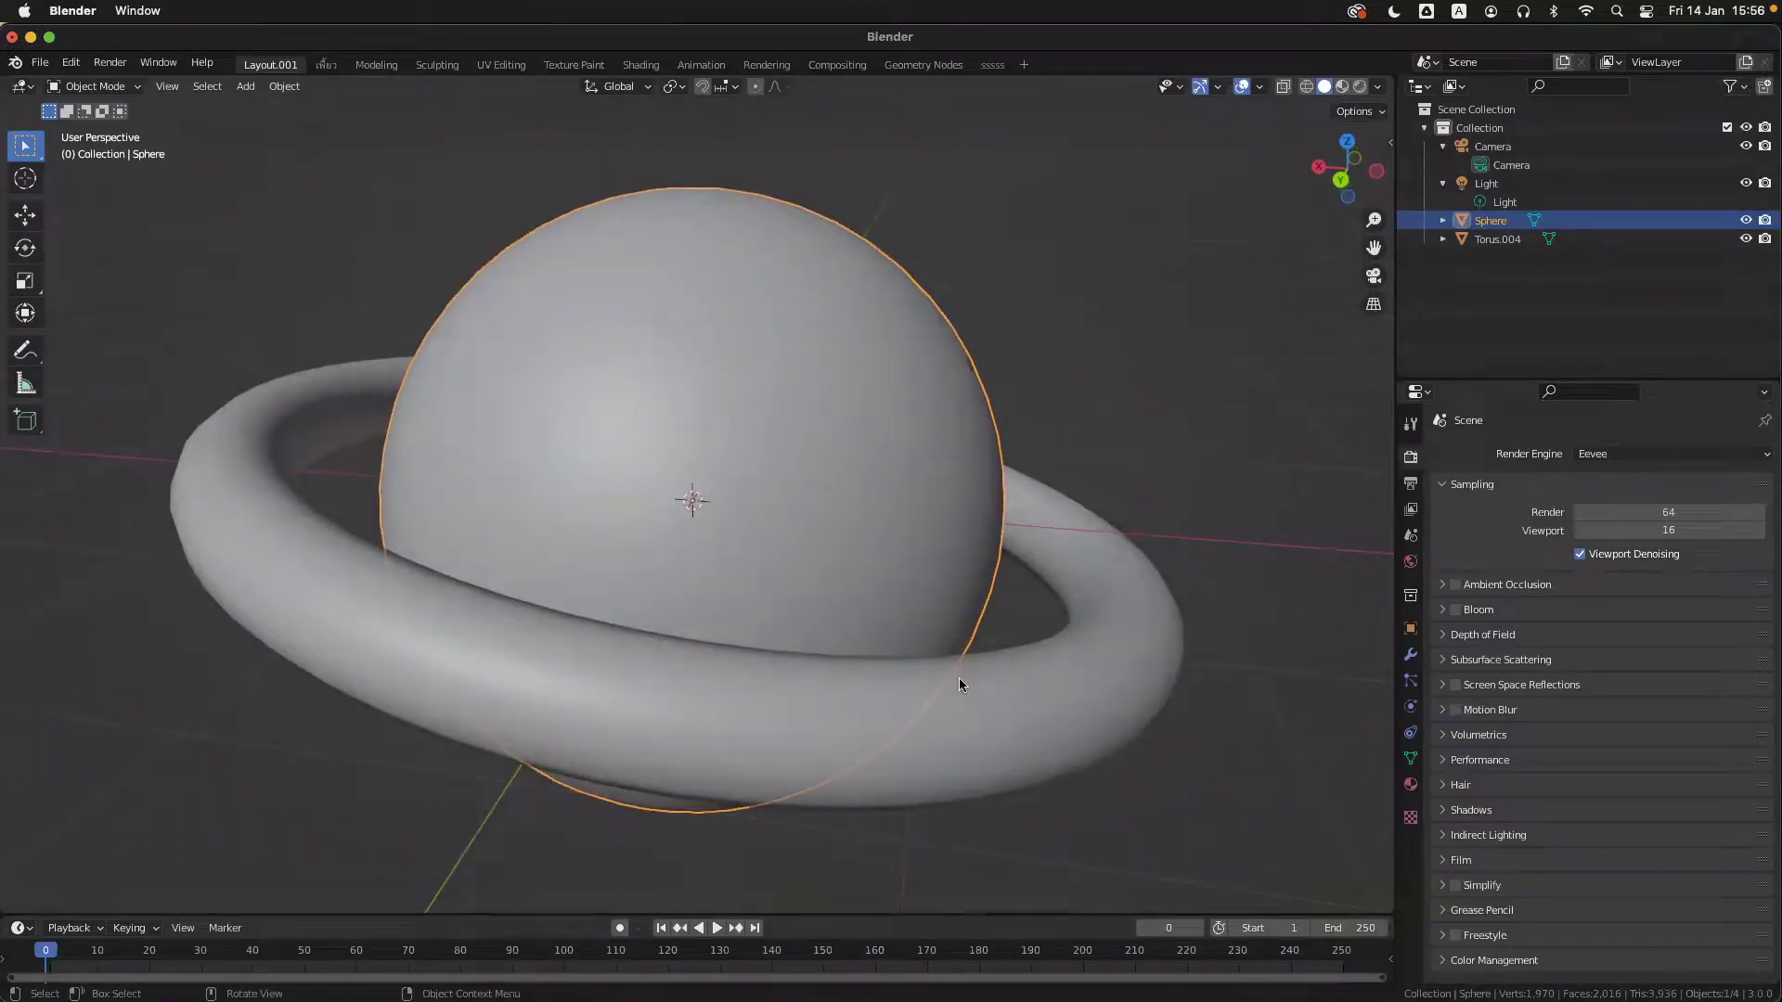
pyautogui.moveTo(977, 635); pyautogui.dragTo(978, 631, button='middle')
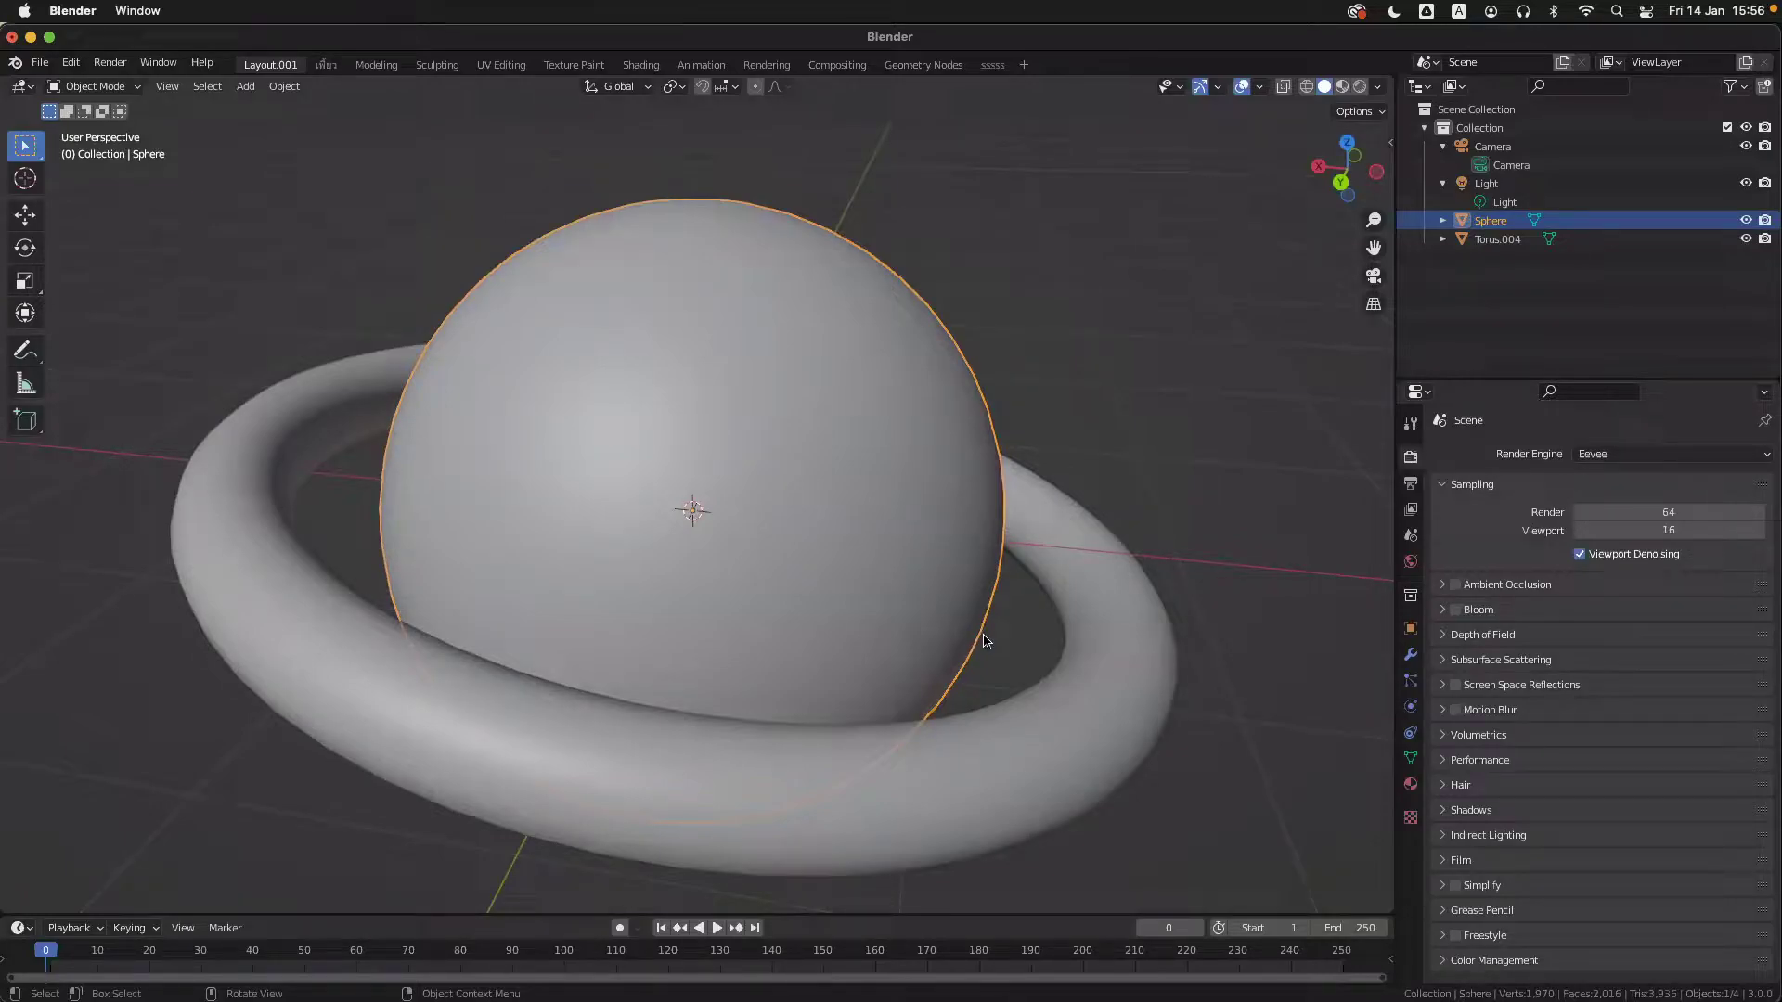
pyautogui.moveTo(984, 641); pyautogui.dragTo(985, 642, button='middle')
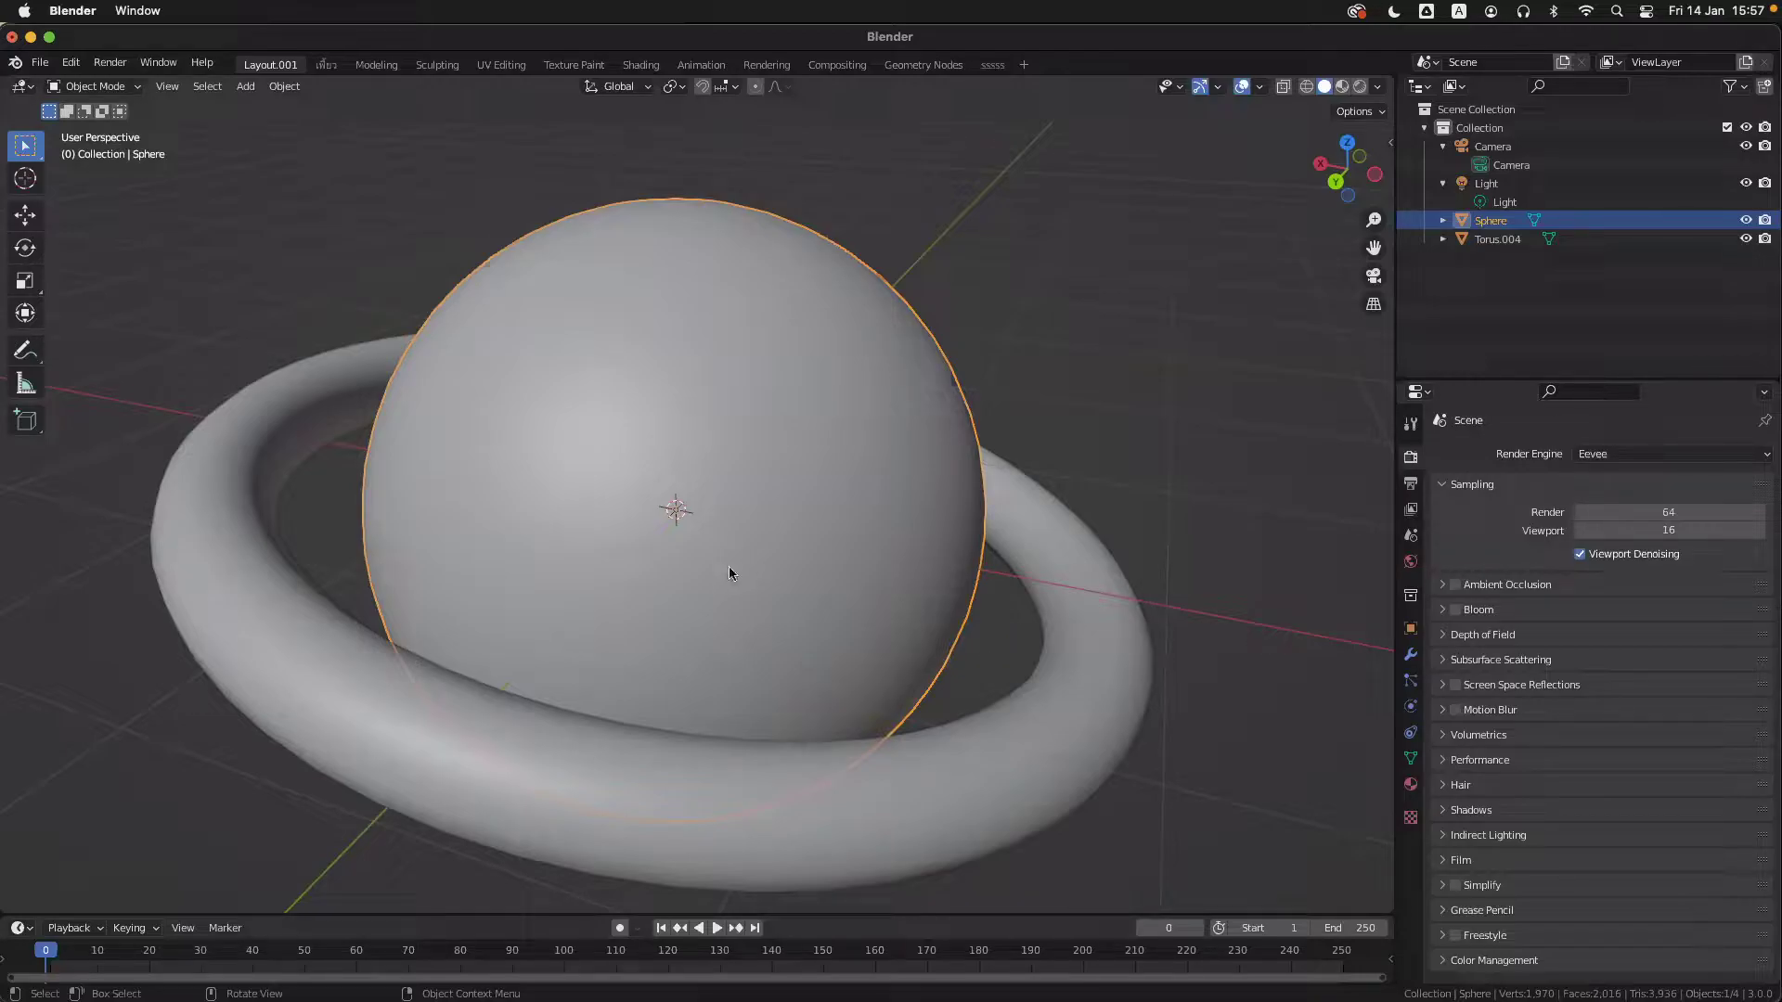
pyautogui.scroll(-2, 732, 568)
pyautogui.keyDown('ctrl'); pyautogui.scroll(-1, 731, 568); pyautogui.keyUp('ctrl')
pyautogui.keyDown('ctrl'); pyautogui.scroll(-1, 732, 568); pyautogui.keyUp('ctrl')
pyautogui.keyDown('shift'); pyautogui.hscroll(-2, 755, 562); pyautogui.keyUp('shift')
pyautogui.keyDown('ctrl'); pyautogui.scroll(3, 755, 562); pyautogui.keyUp('ctrl')
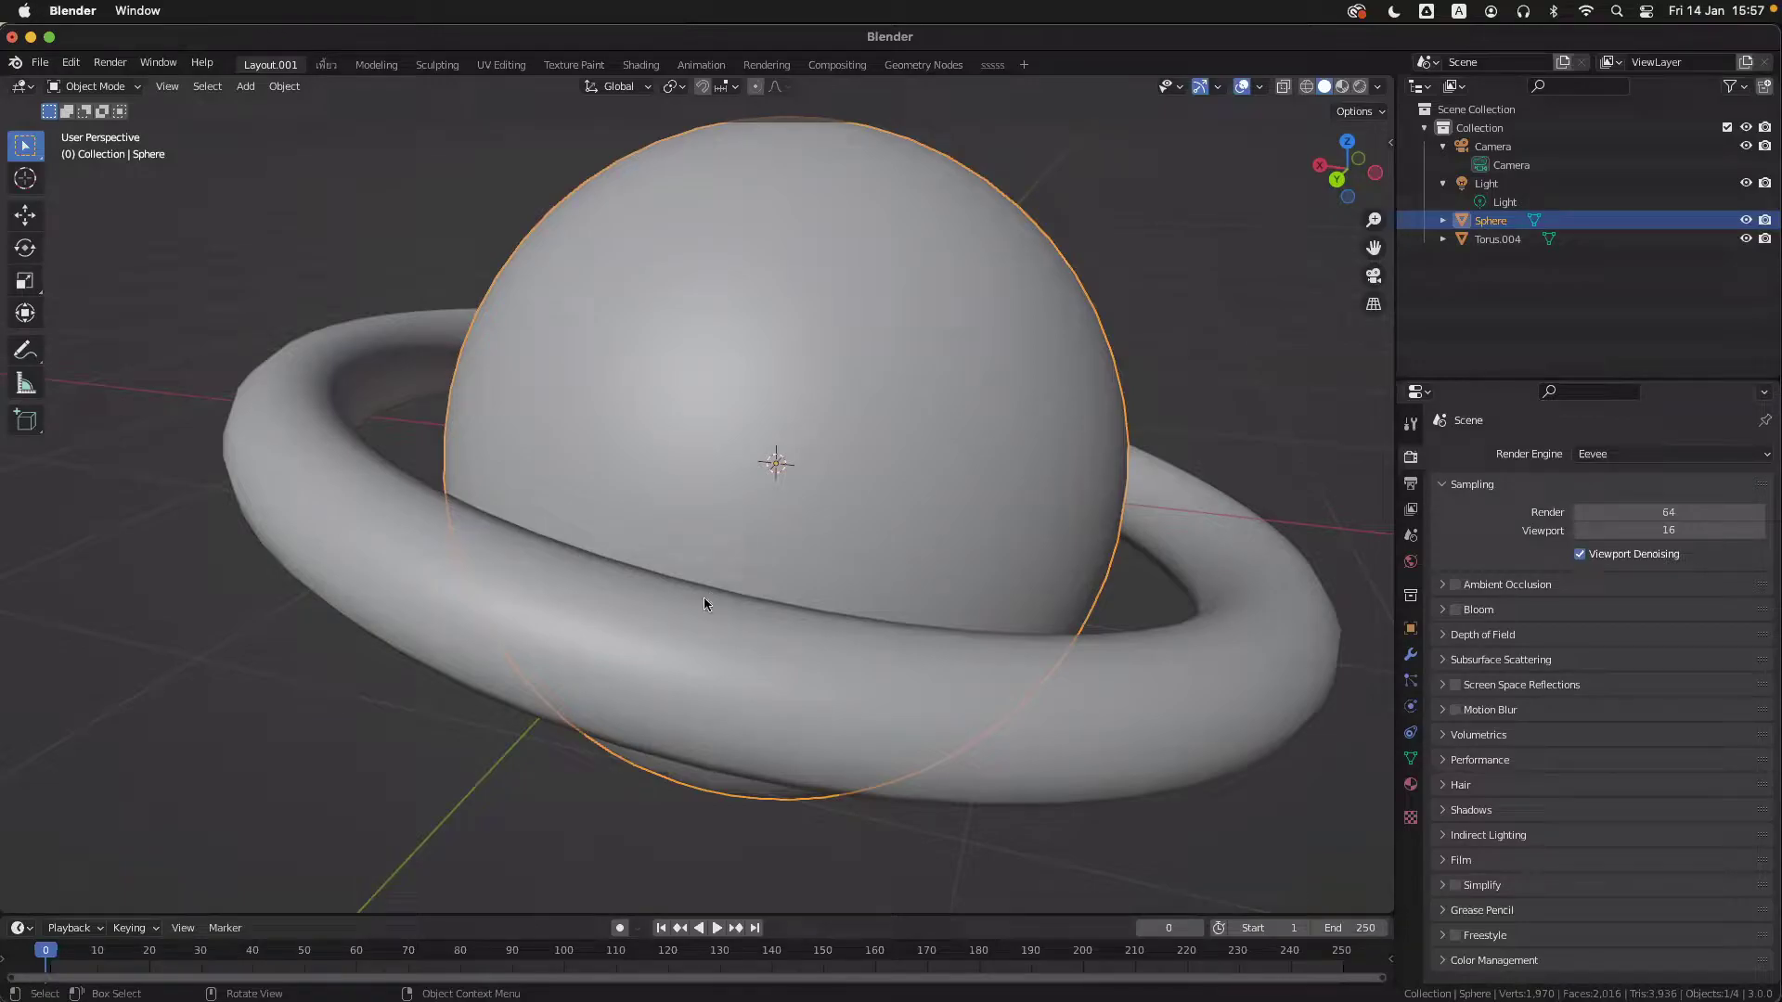
pyautogui.scroll(3, 705, 598)
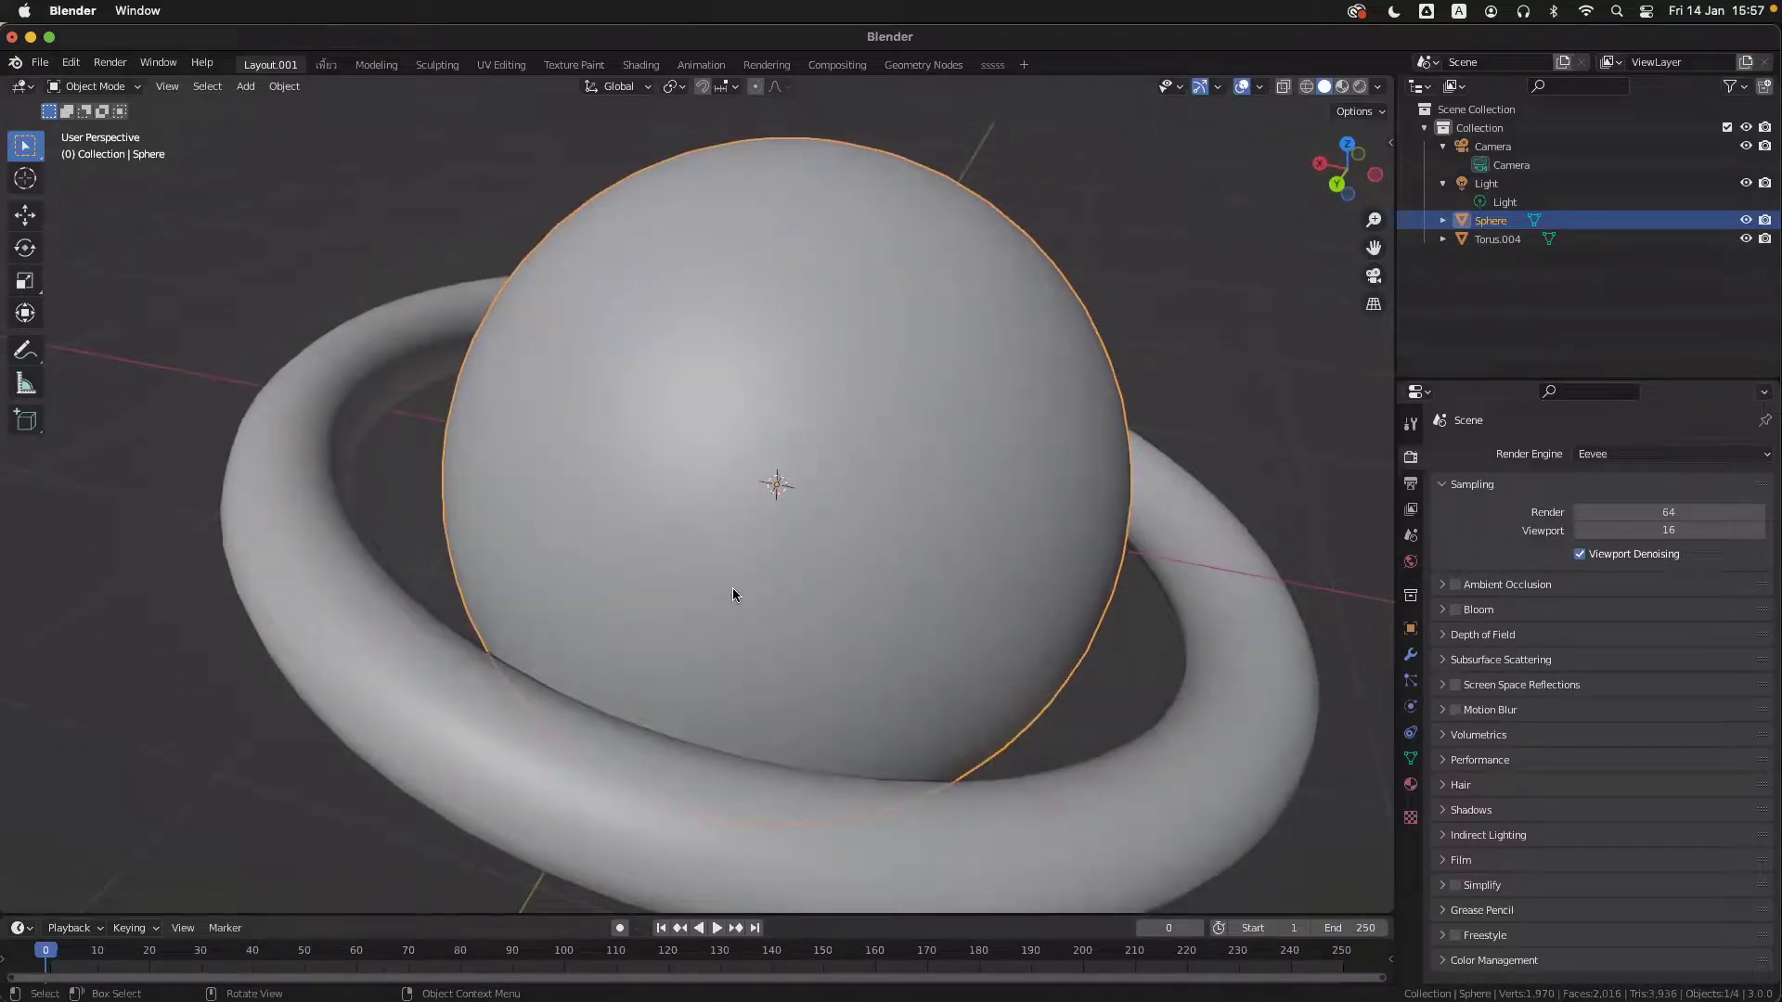
pyautogui.scroll(-4, 732, 595)
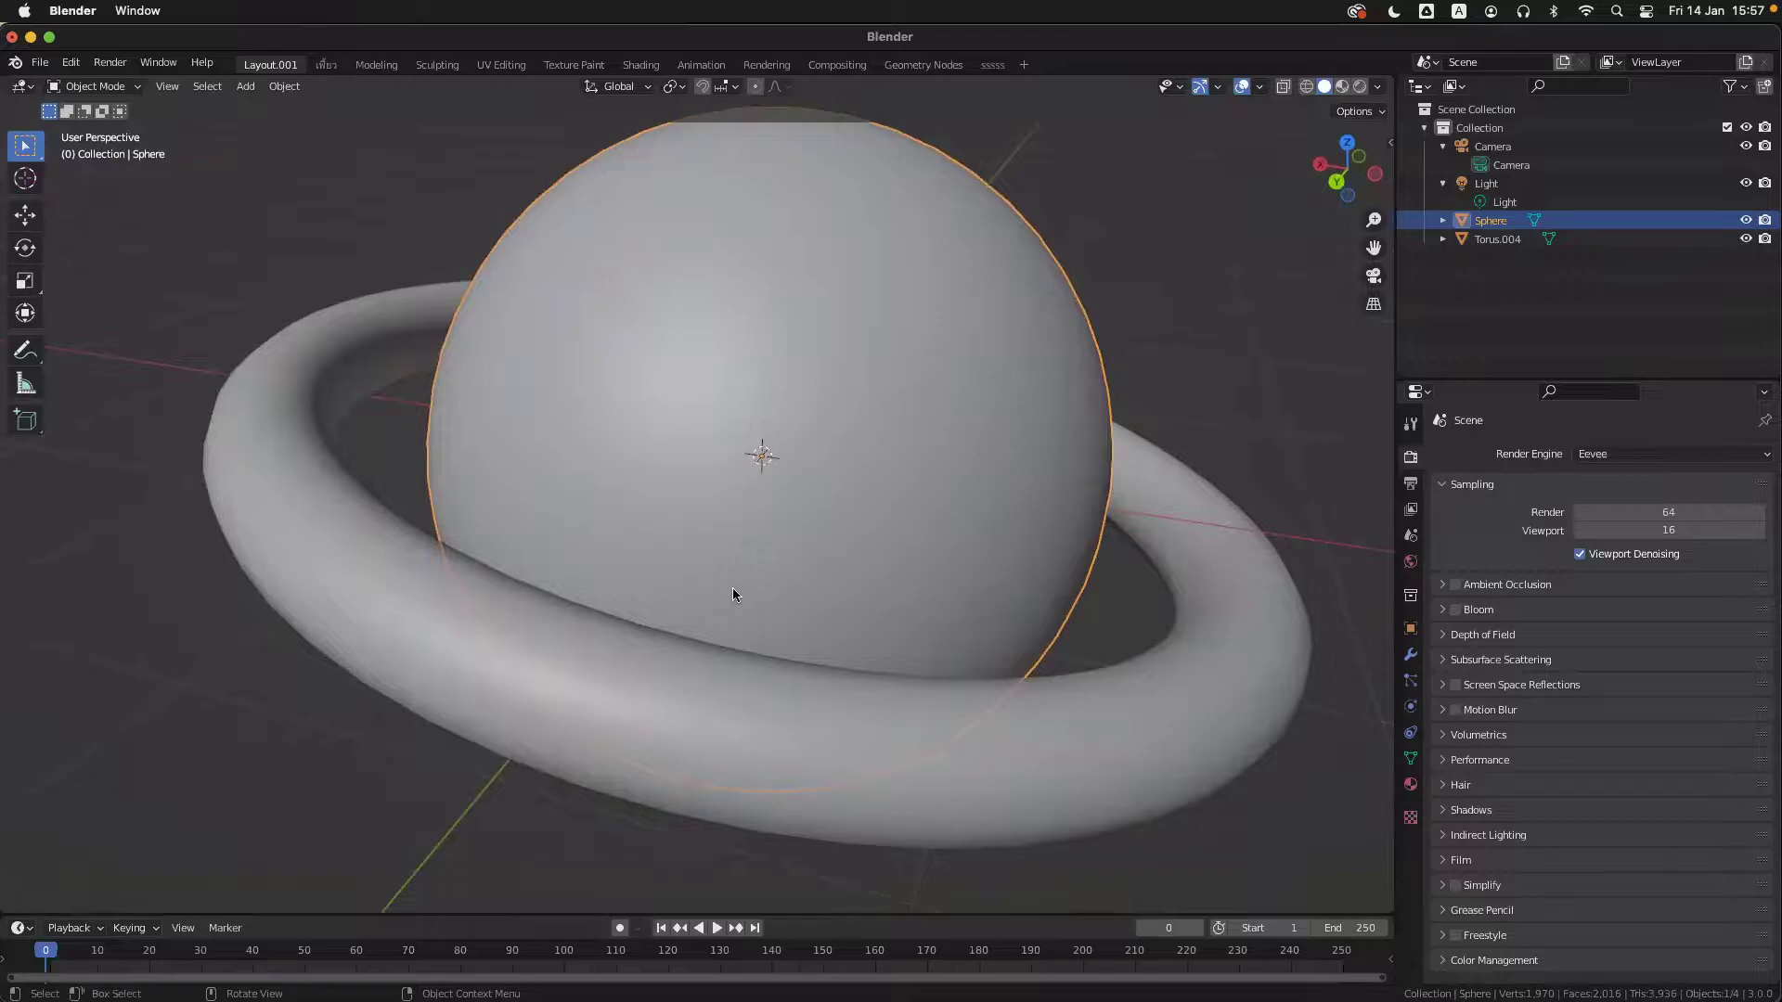
pyautogui.scroll(5, 733, 595)
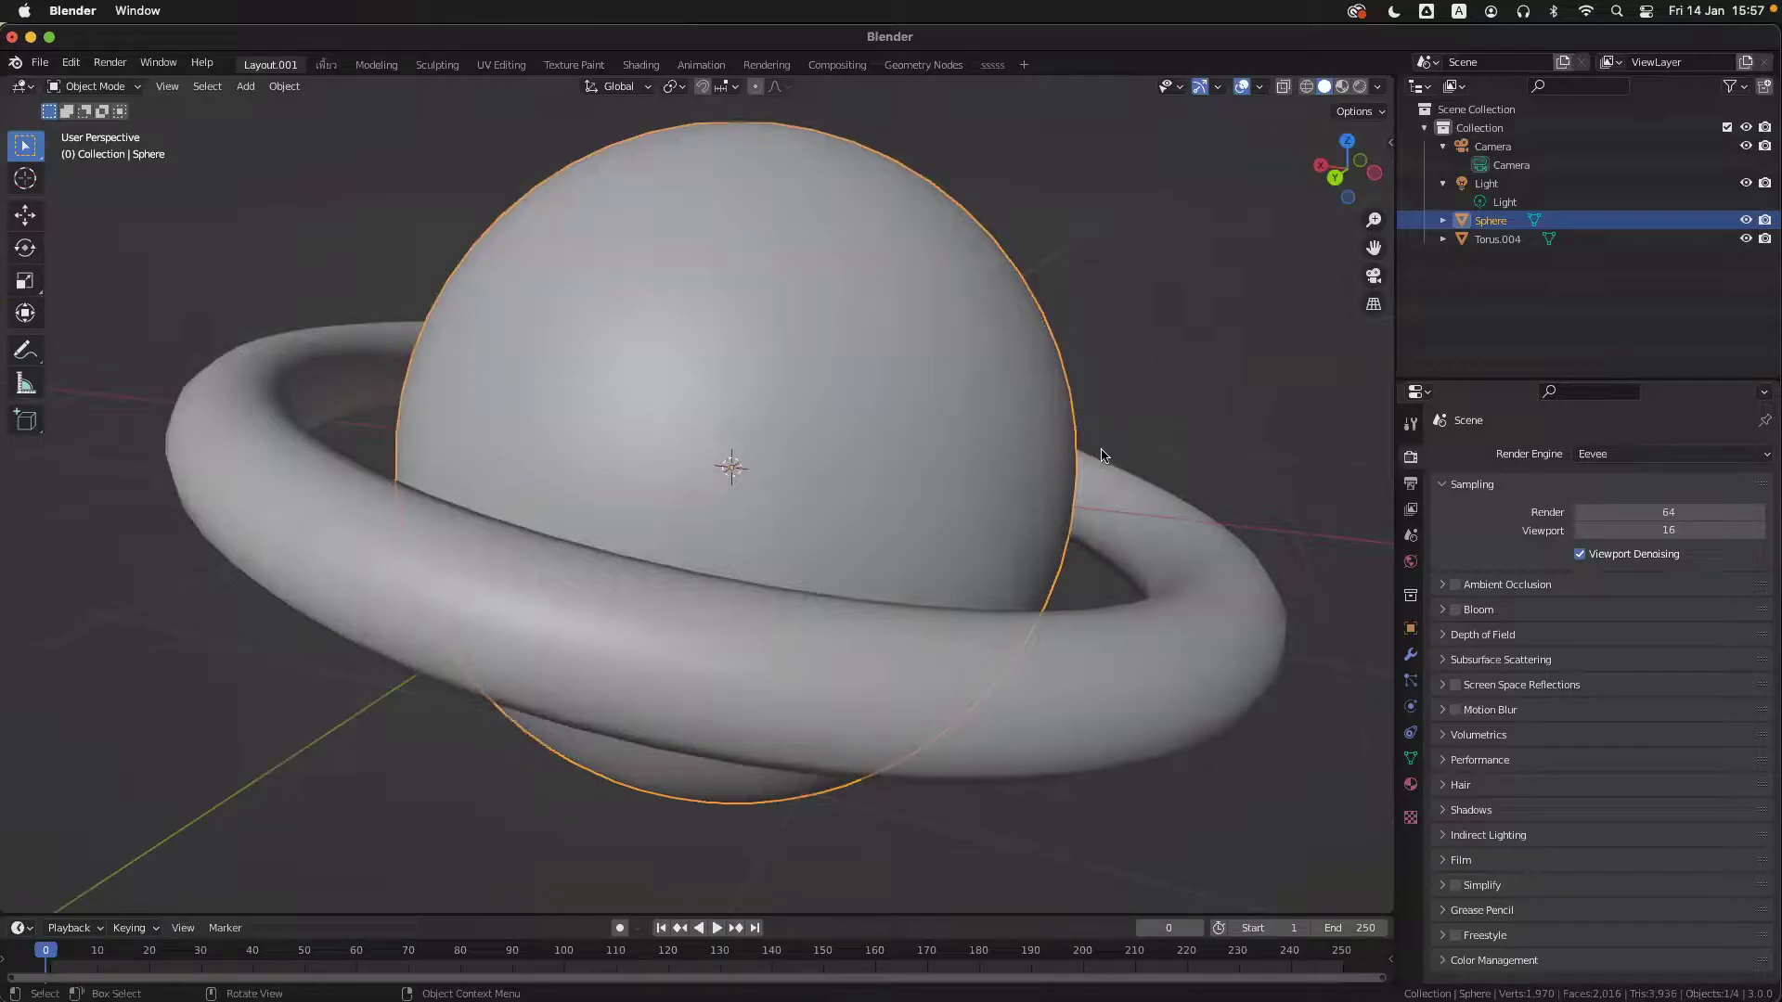
pyautogui.click(1171, 414)
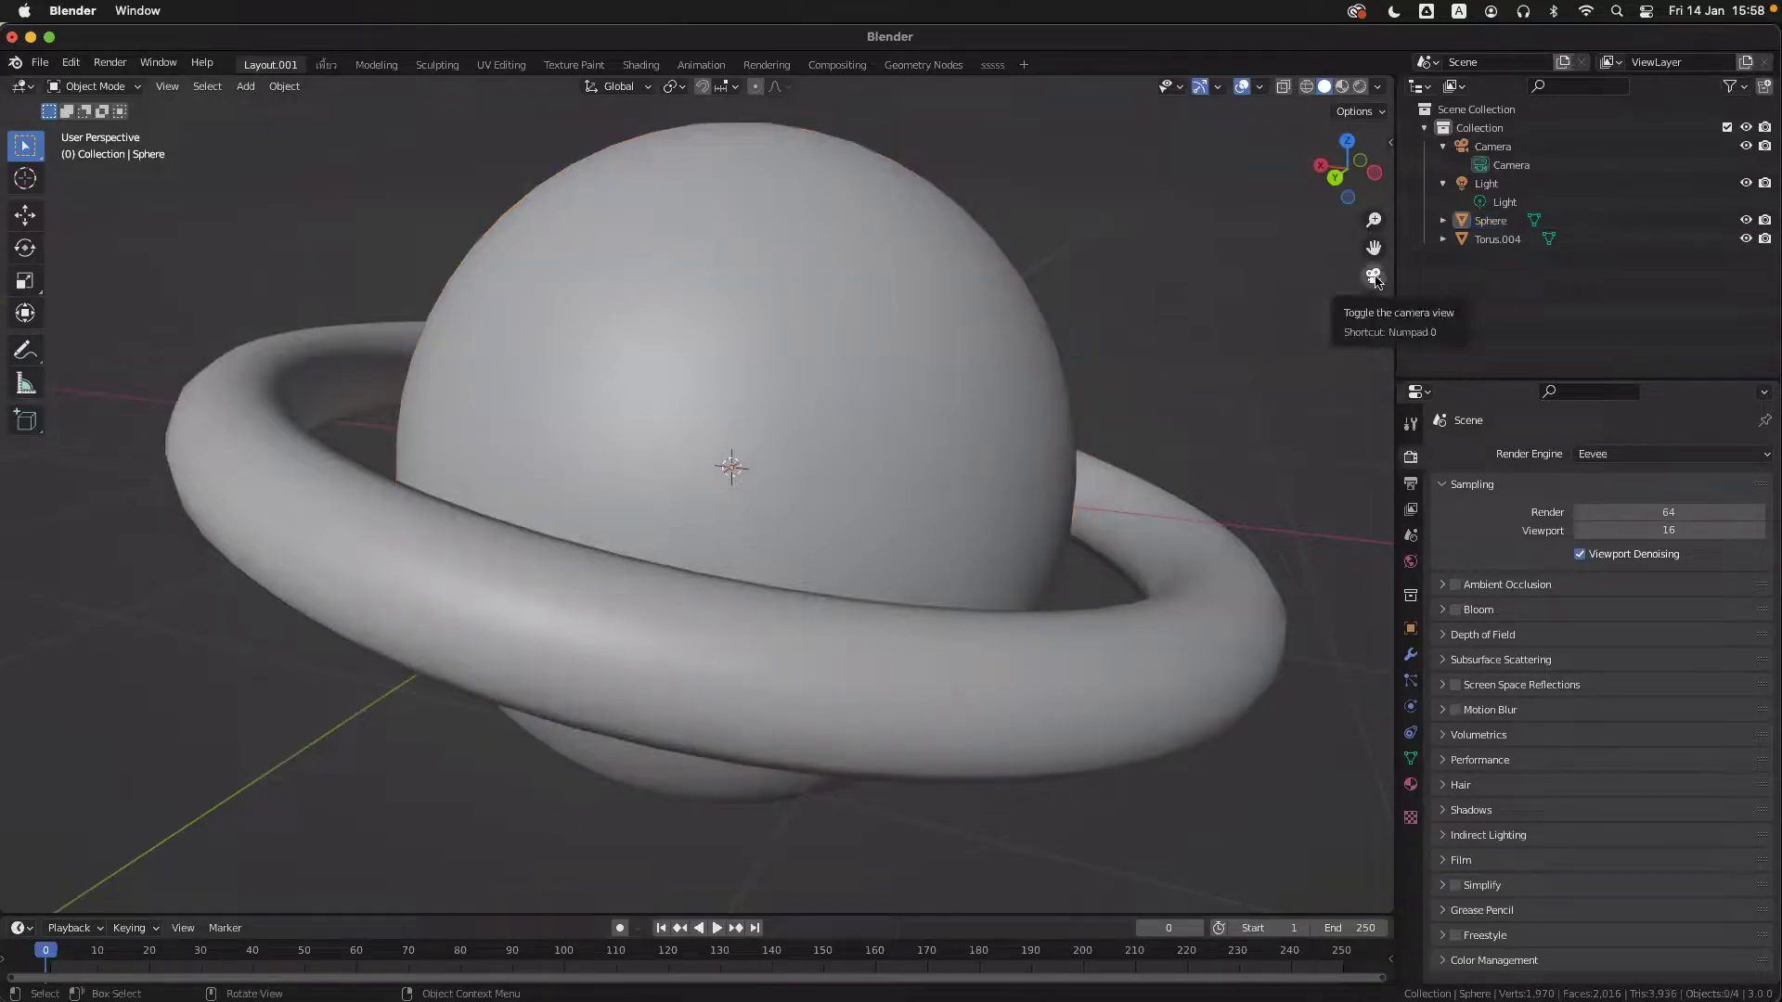
# - Switch between the camera view and the free perspective view to compare how the planet is framed
pyautogui.click(1376, 278)
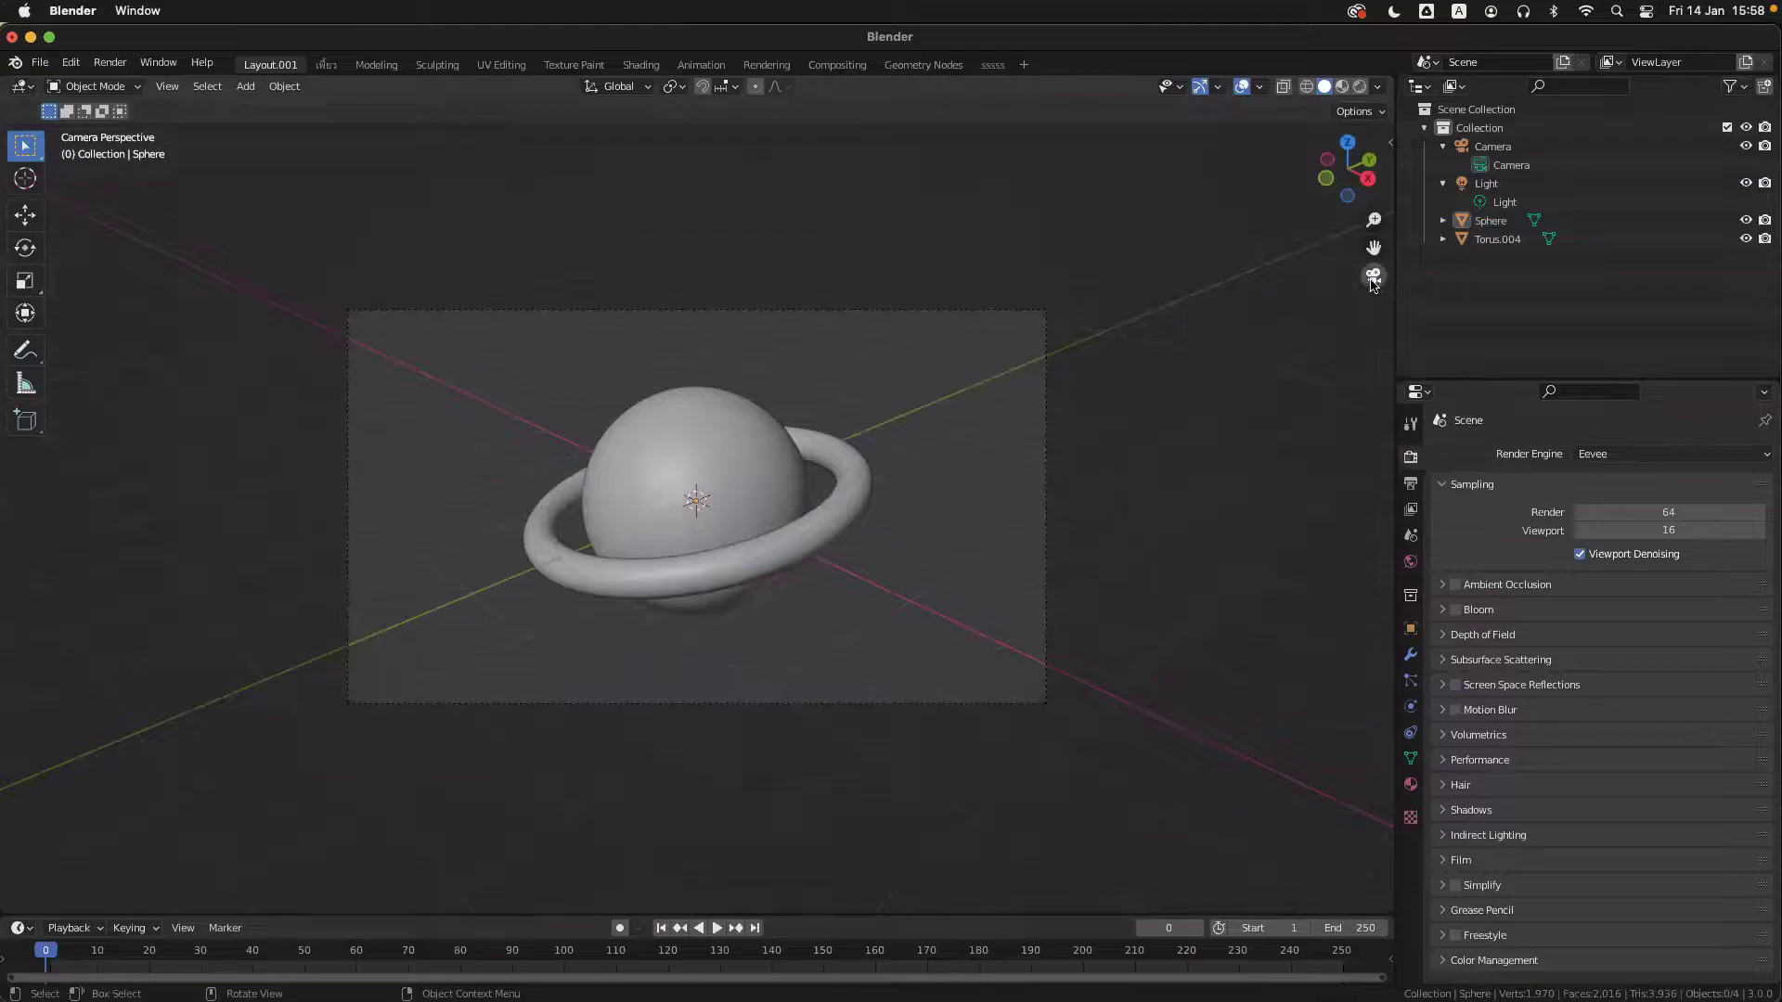
pyautogui.click(1374, 278)
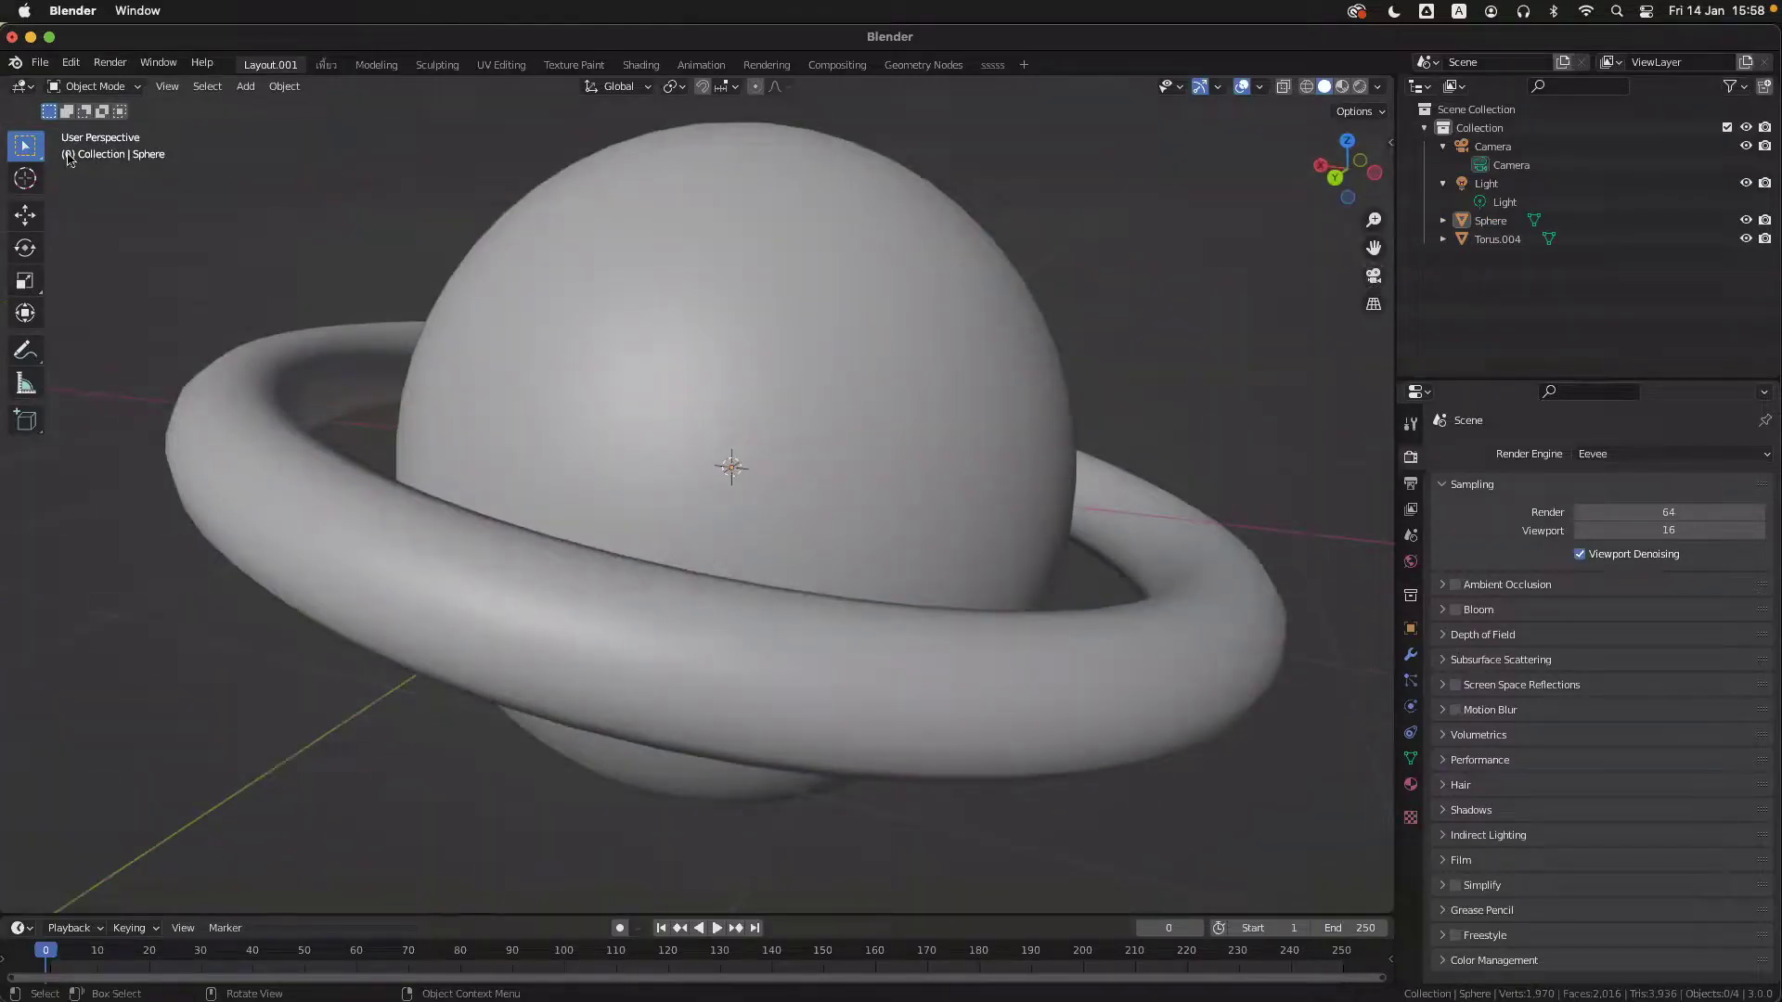
pyautogui.moveTo(816, 409); pyautogui.dragTo(817, 401, button='middle')
pyautogui.click(1372, 276)
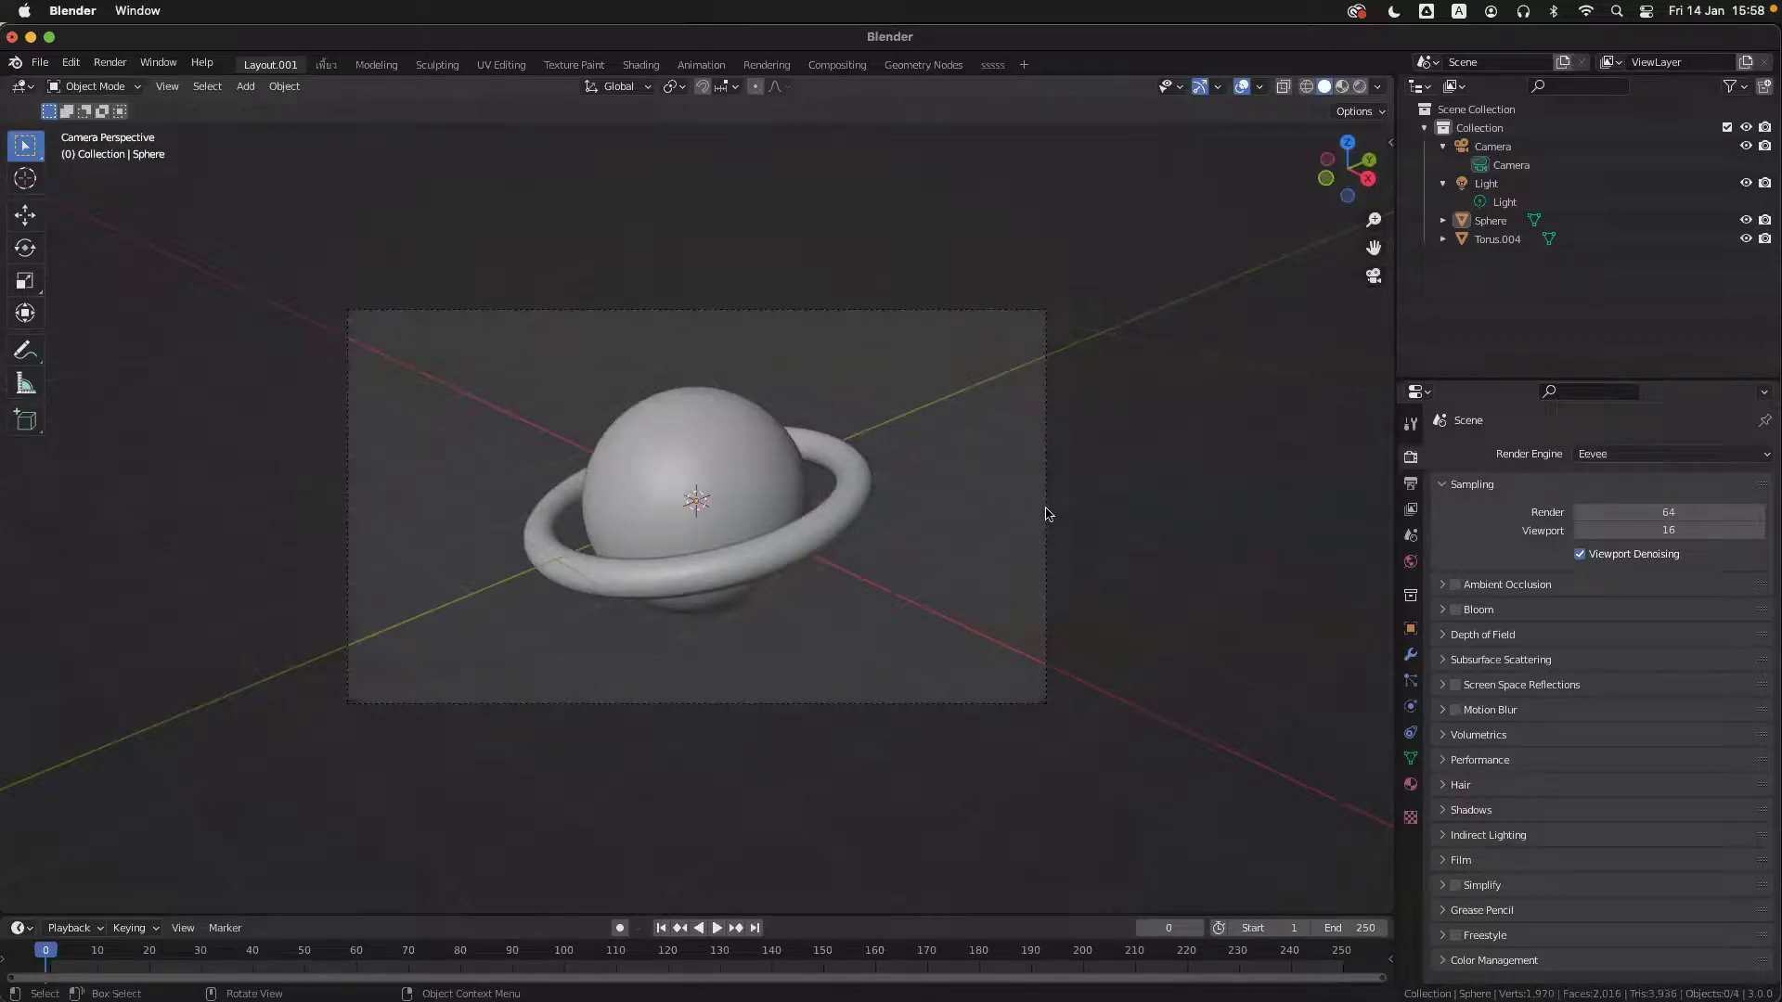
pyautogui.click(1376, 277)
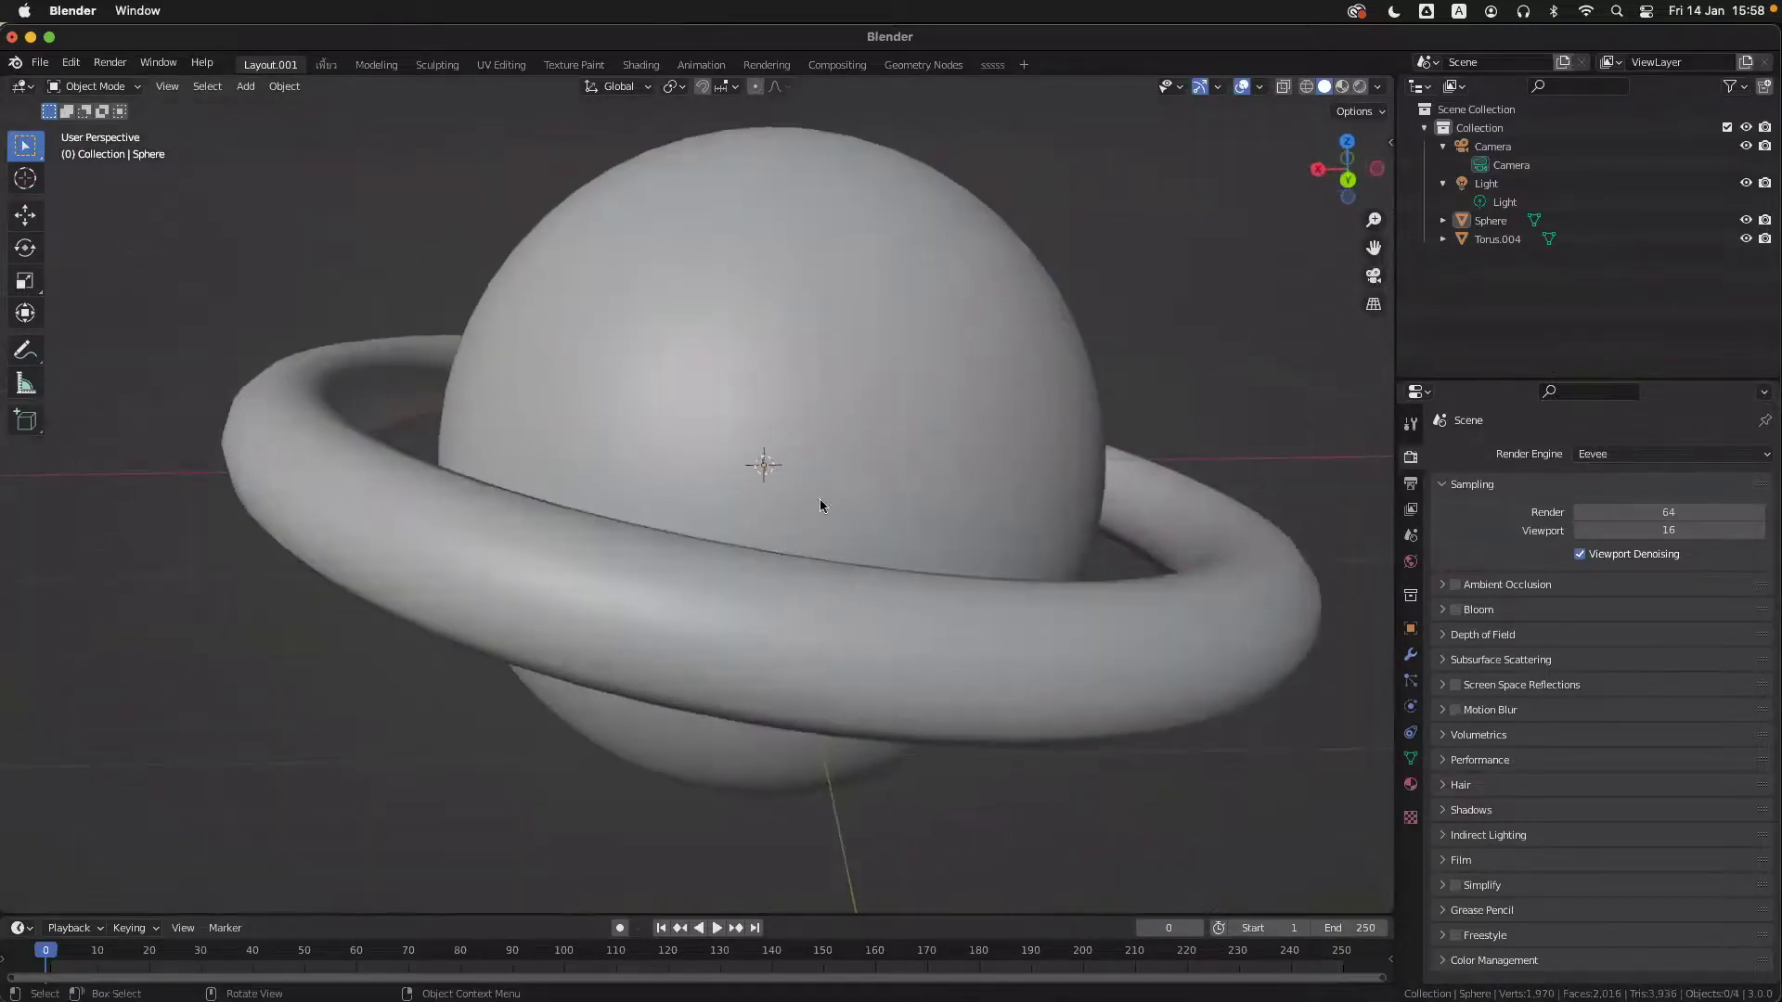
# - Render the scene from a free perspective view below the planet and close the render window
pyautogui.scroll(-3, 866, 540)
pyautogui.scroll(2, 865, 541)
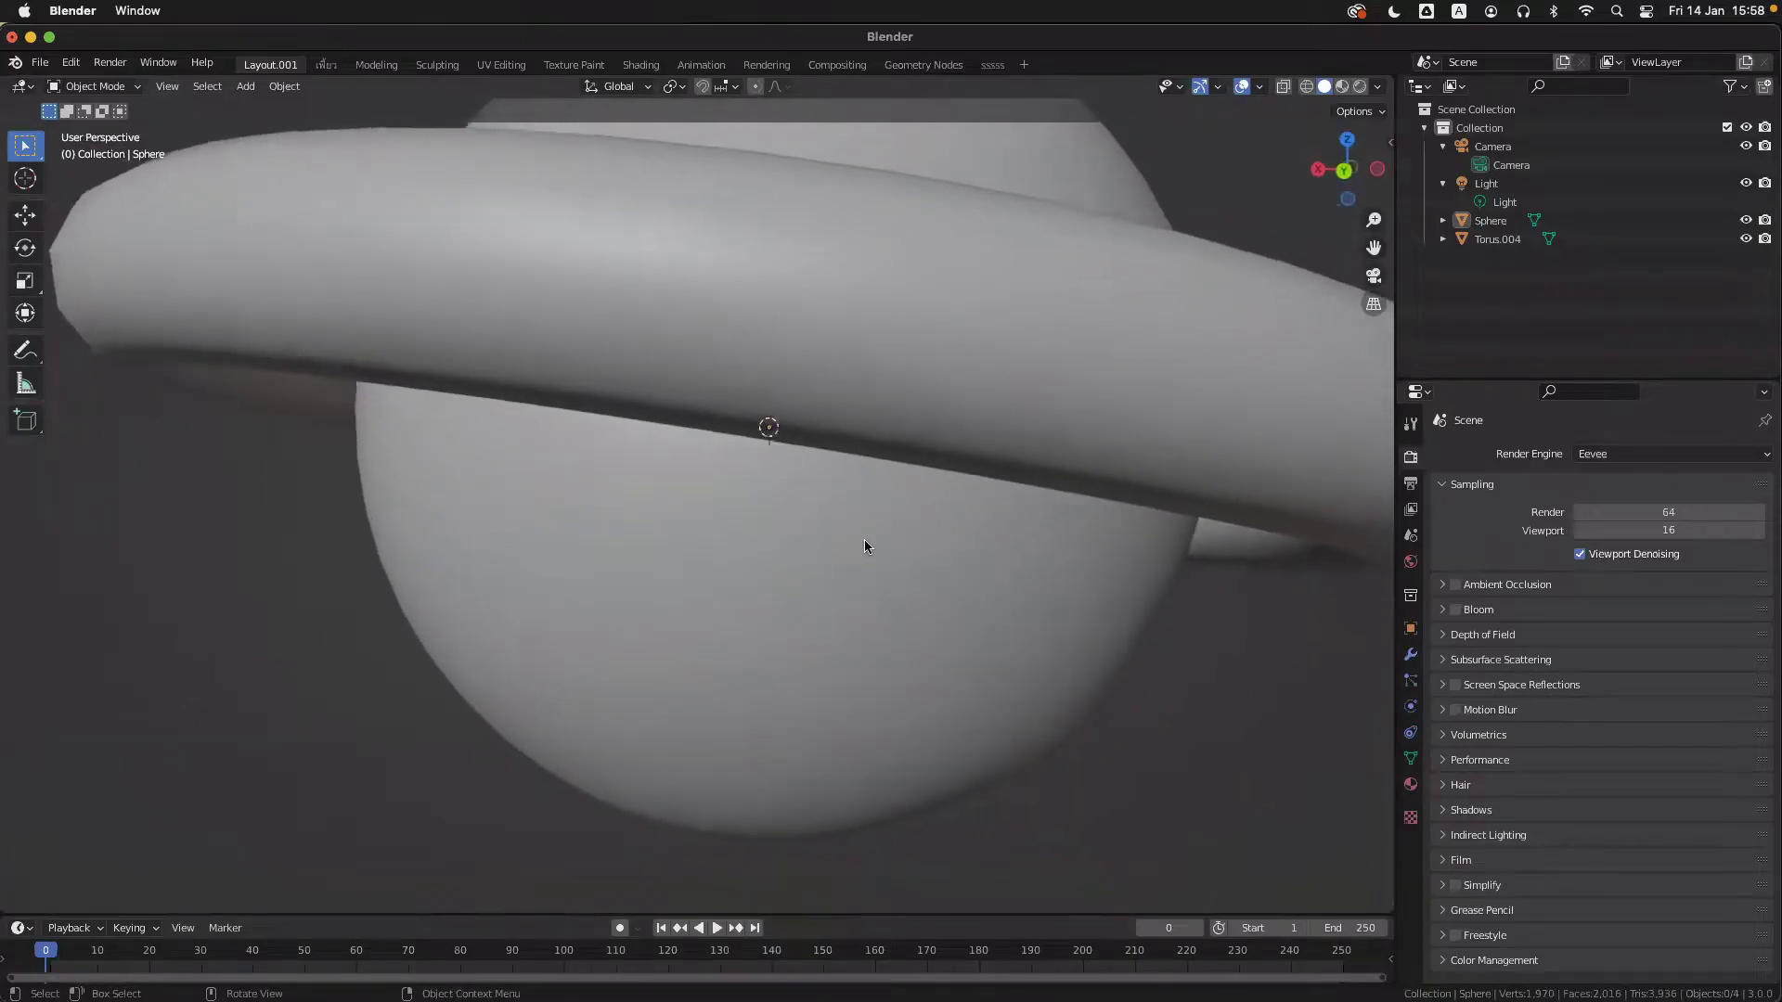
pyautogui.scroll(8, 865, 546)
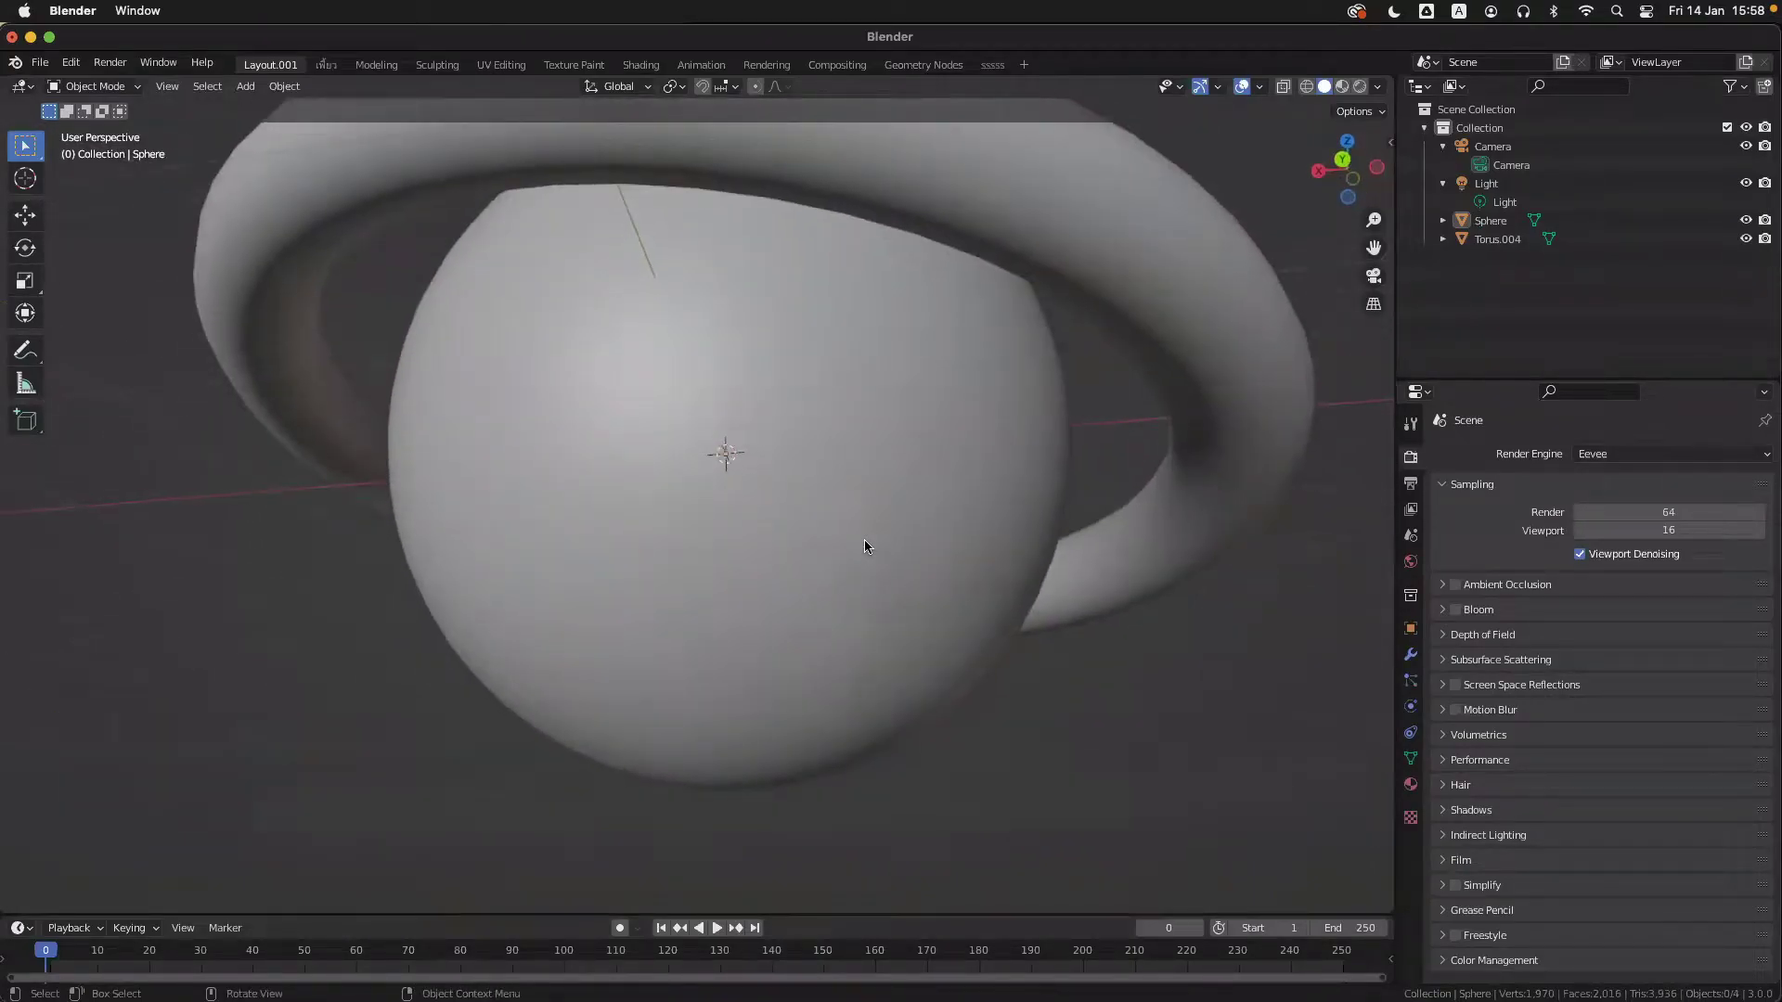
pyautogui.press('F12')
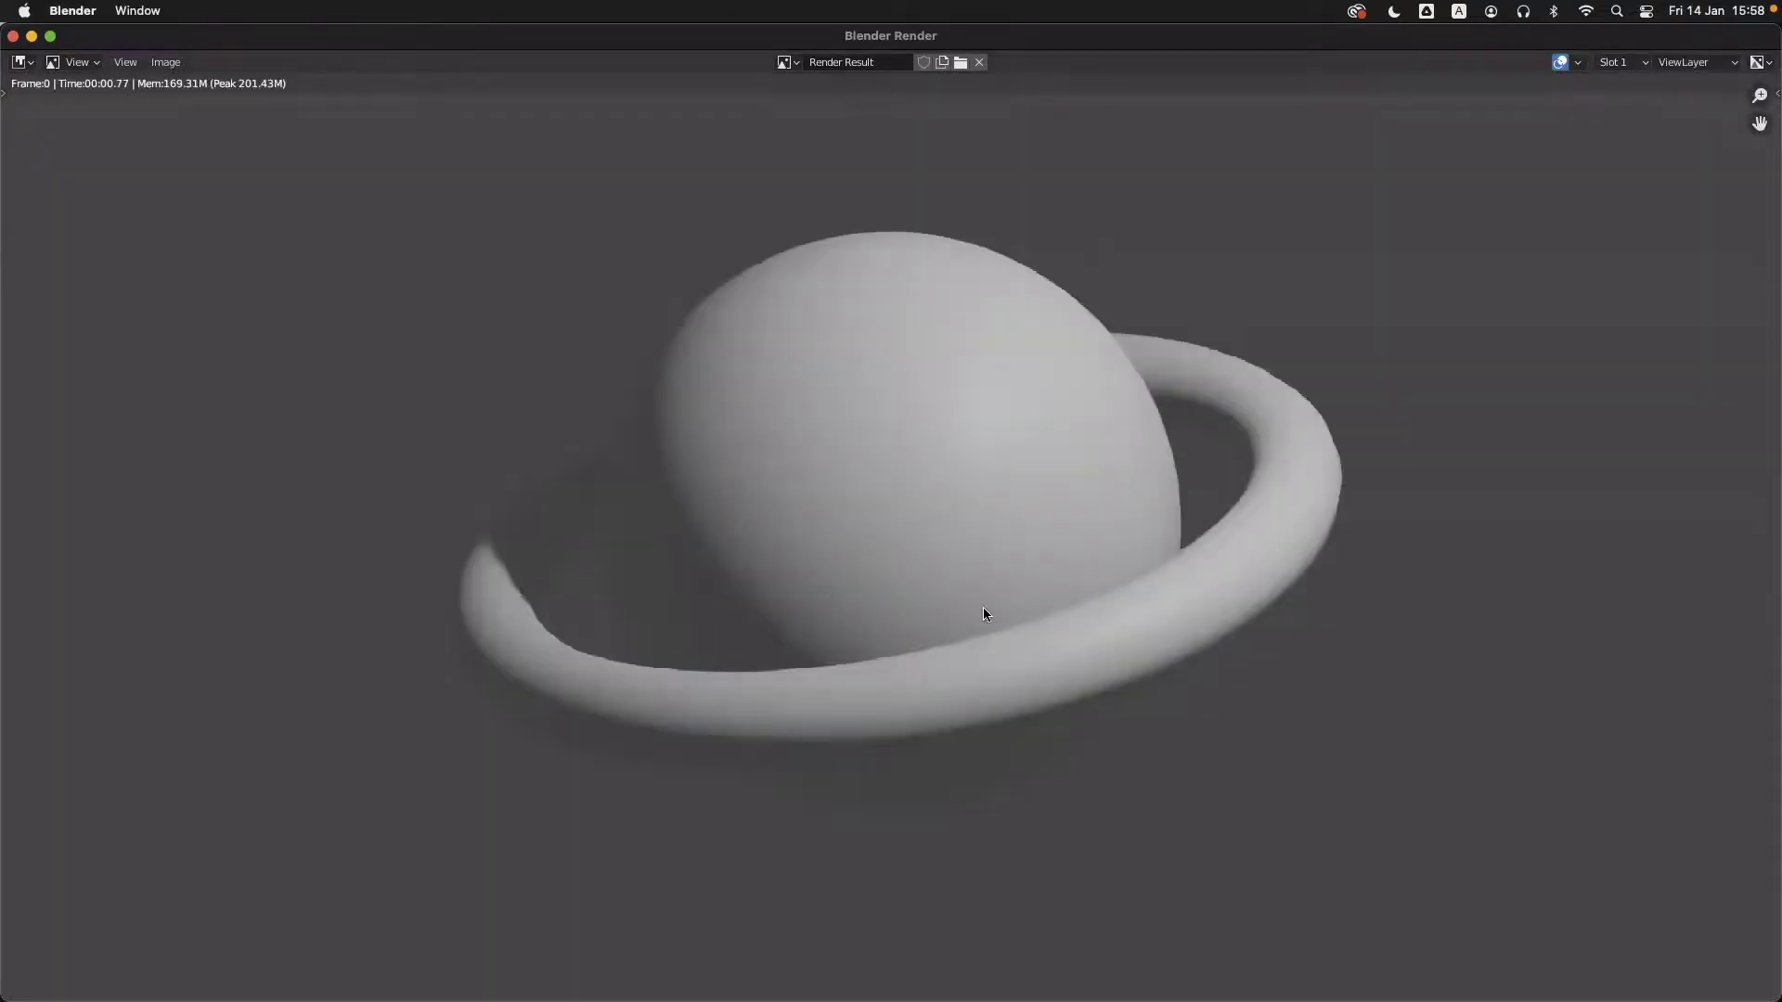
pyautogui.click(13, 36)
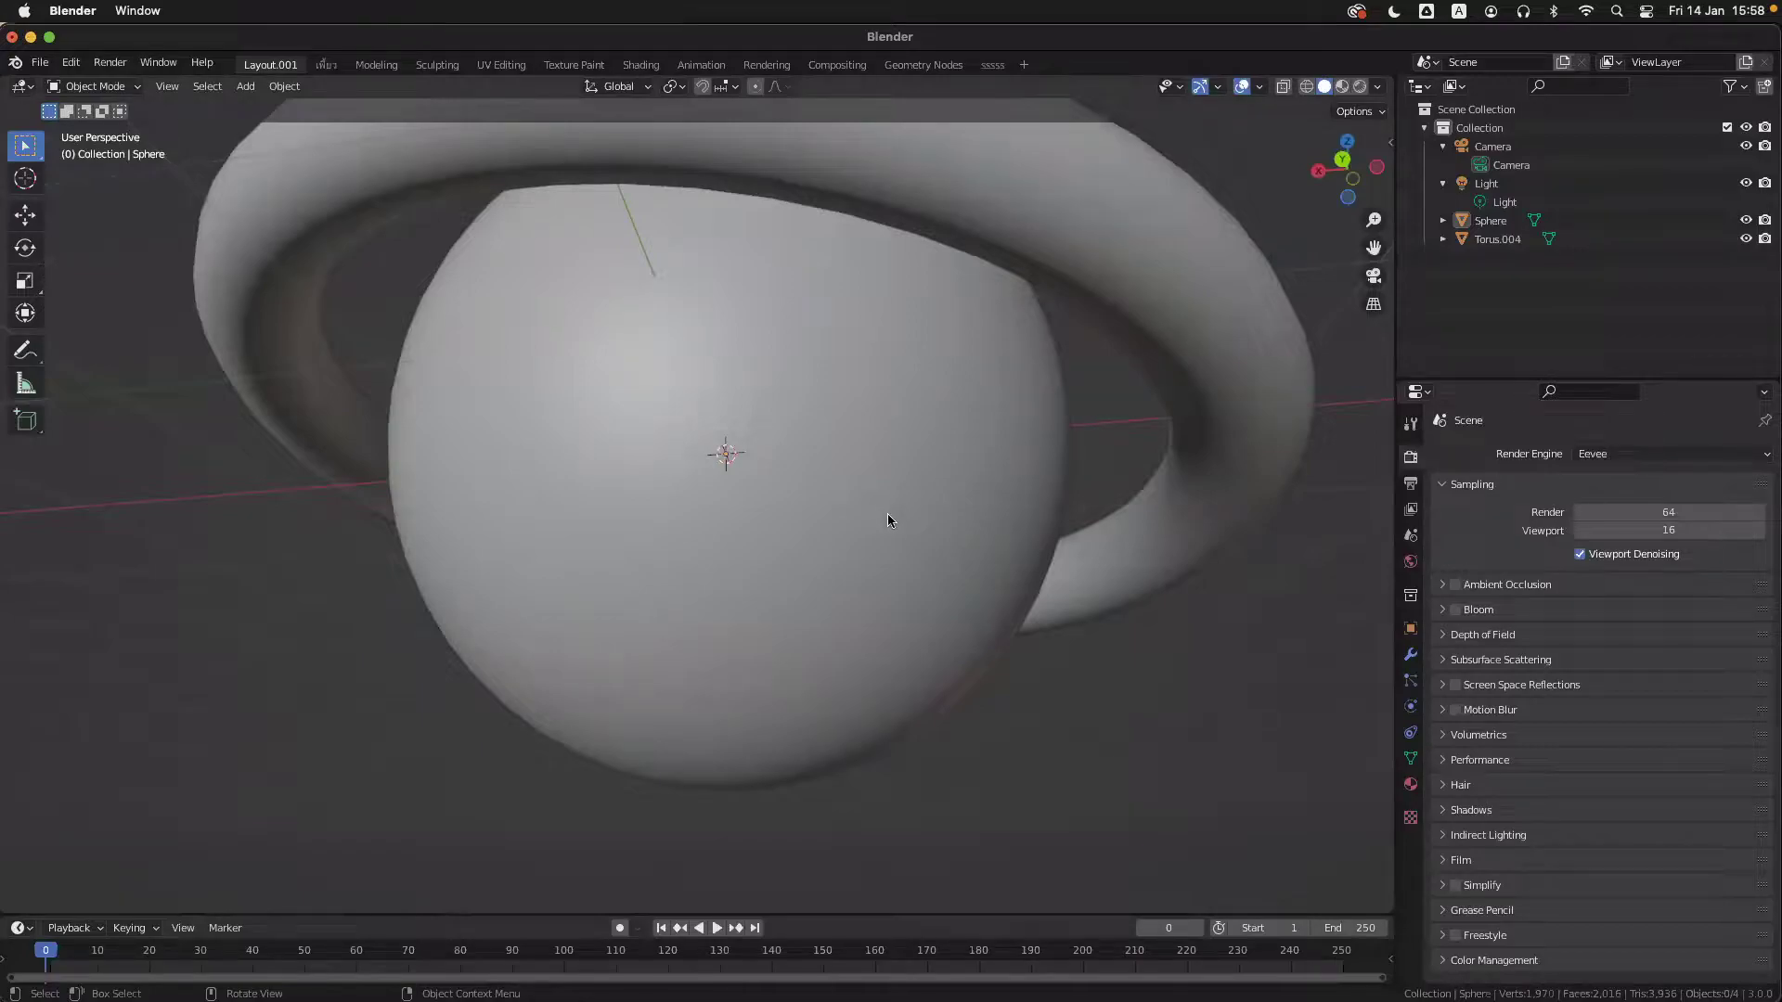
# - Switch to the camera view, render the ringed planet and inspect the rendered image
pyautogui.click(1374, 276)
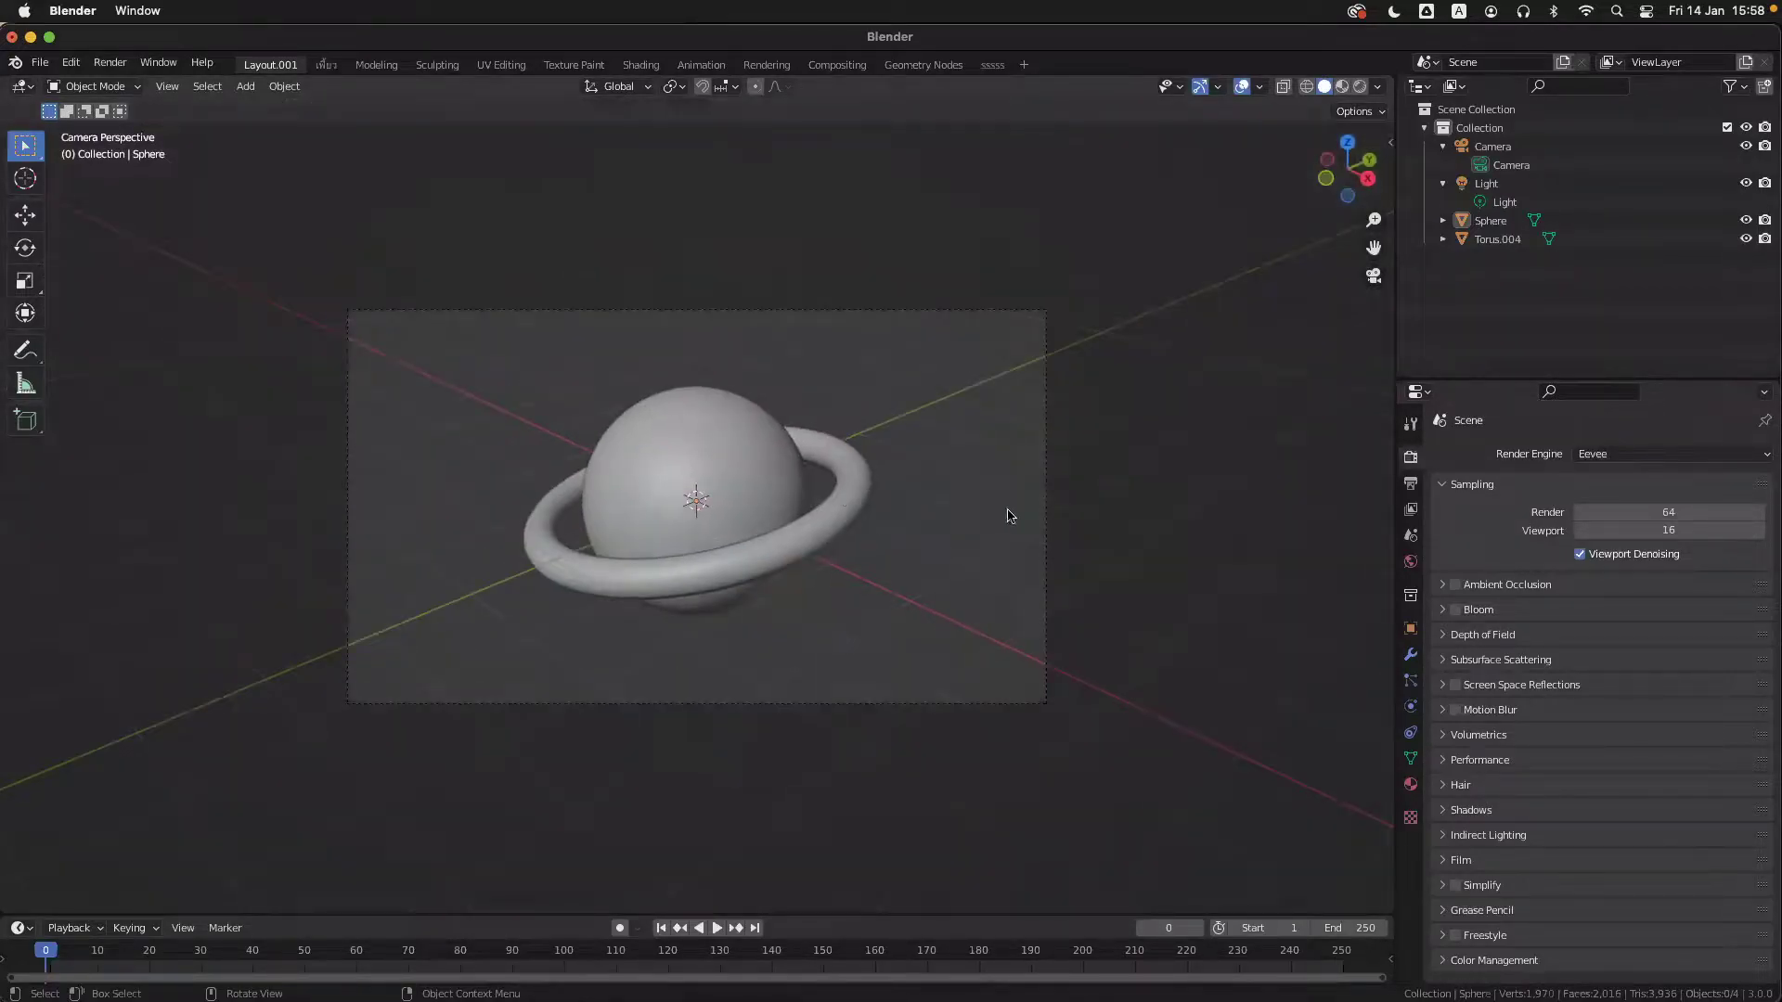
pyautogui.press('F12')
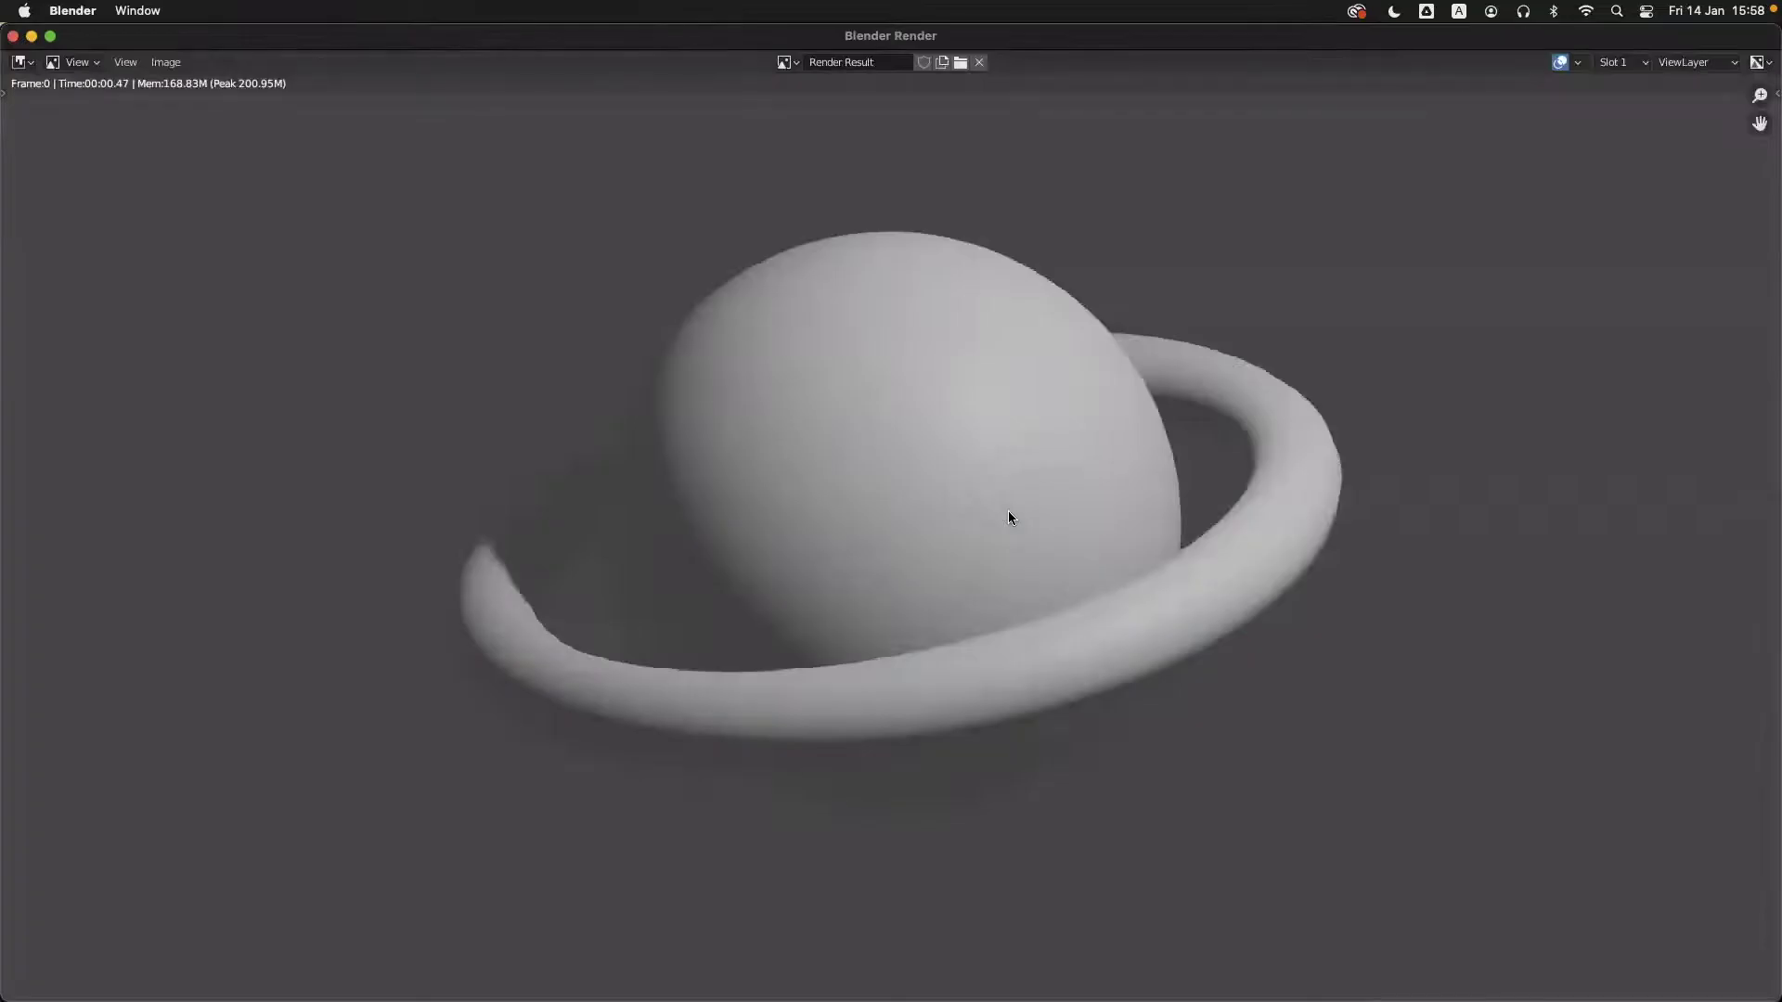
pyautogui.scroll(-1, 436, 415)
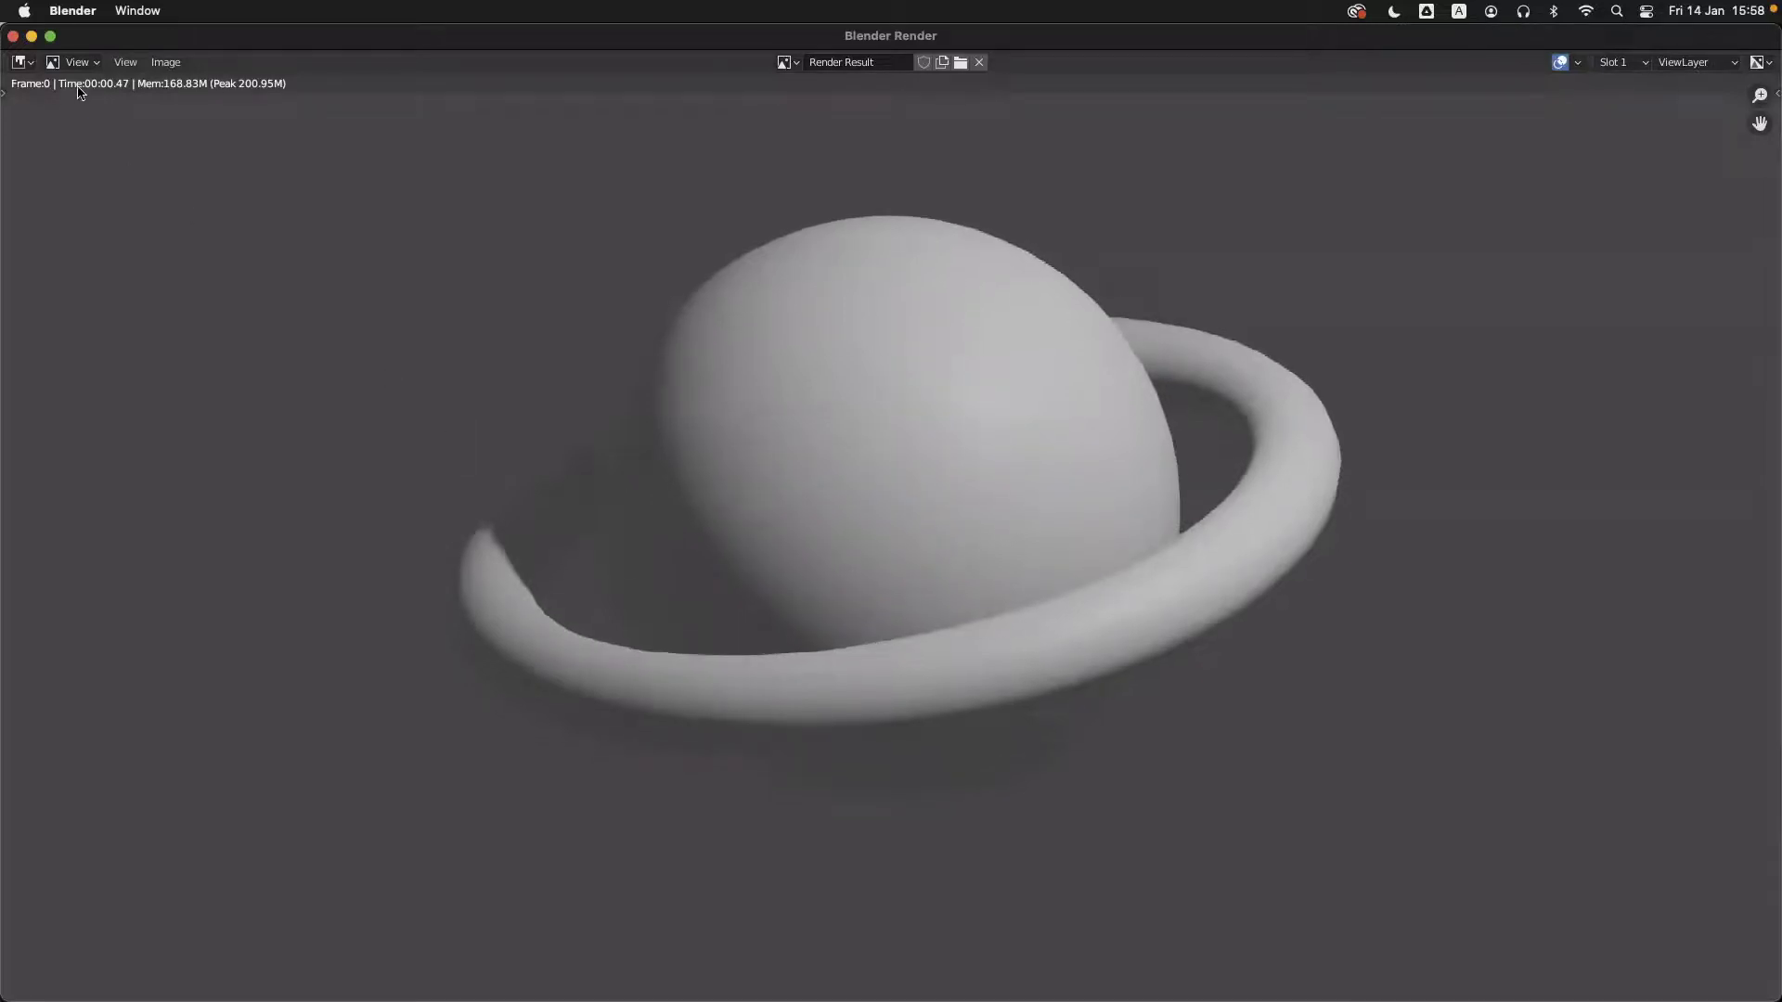
# - Close the render window, inspect the planet in the free perspective view and return to the camera view
pyautogui.moveTo(65, 36); pyautogui.dragTo(103, 41)
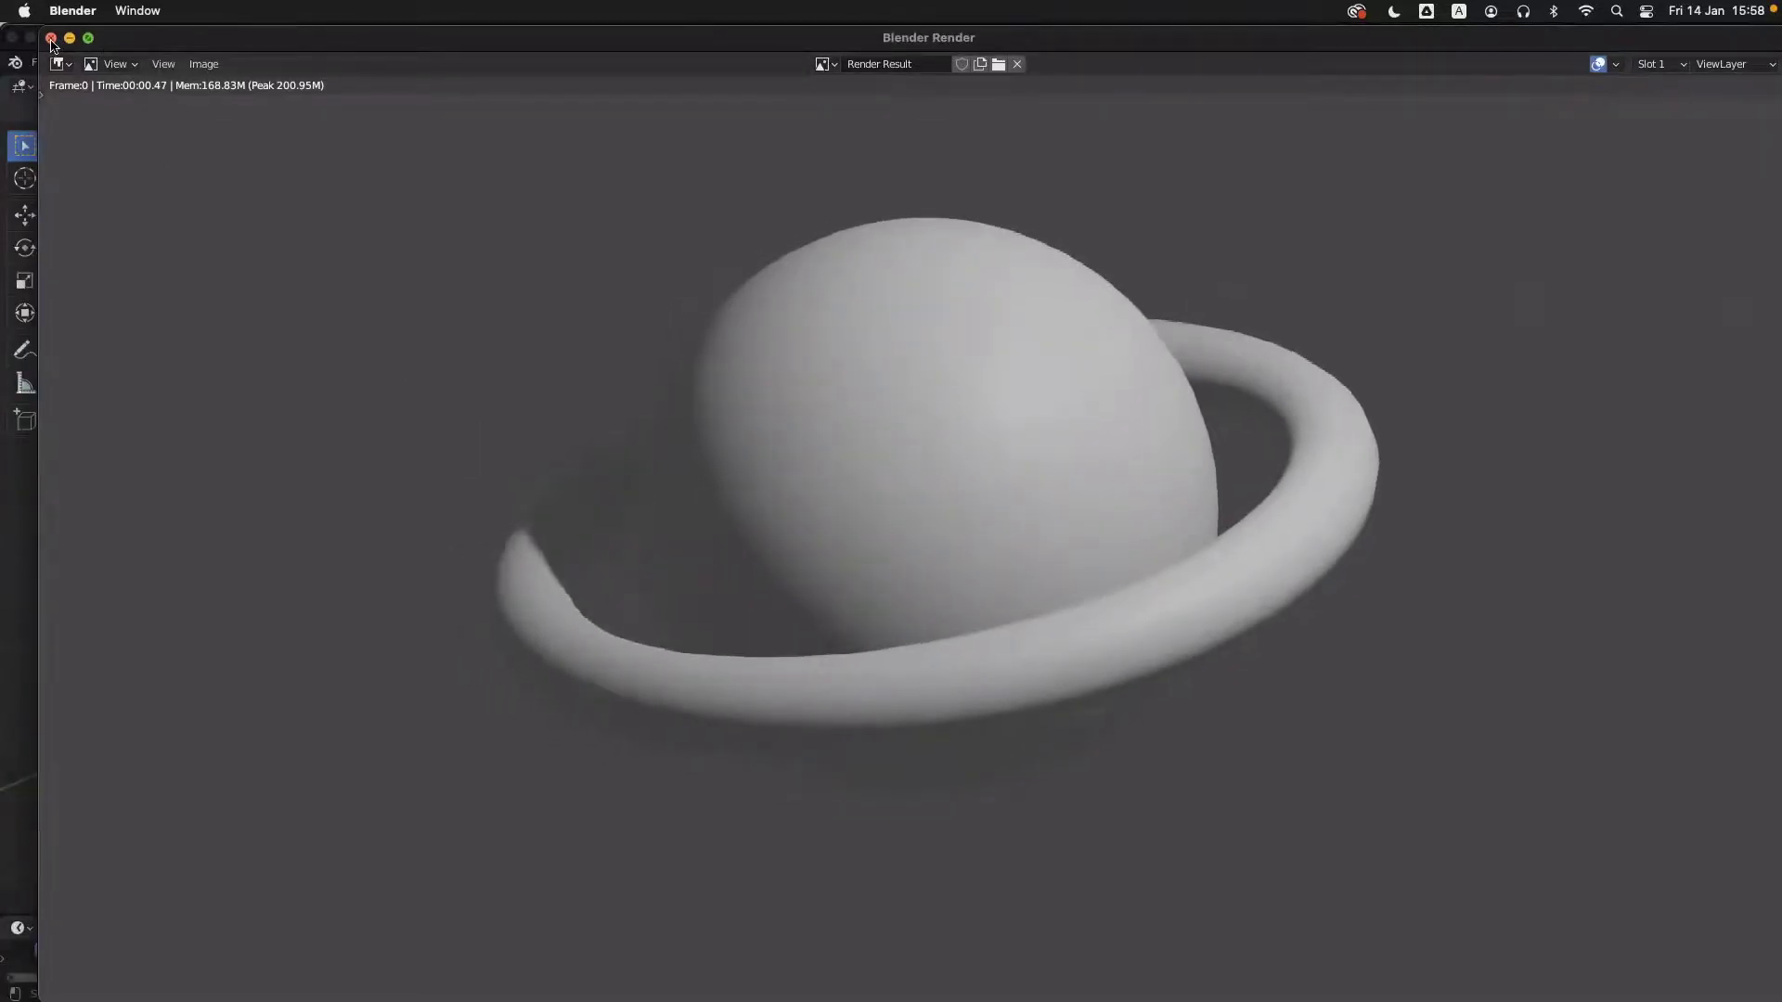
pyautogui.click(49, 38)
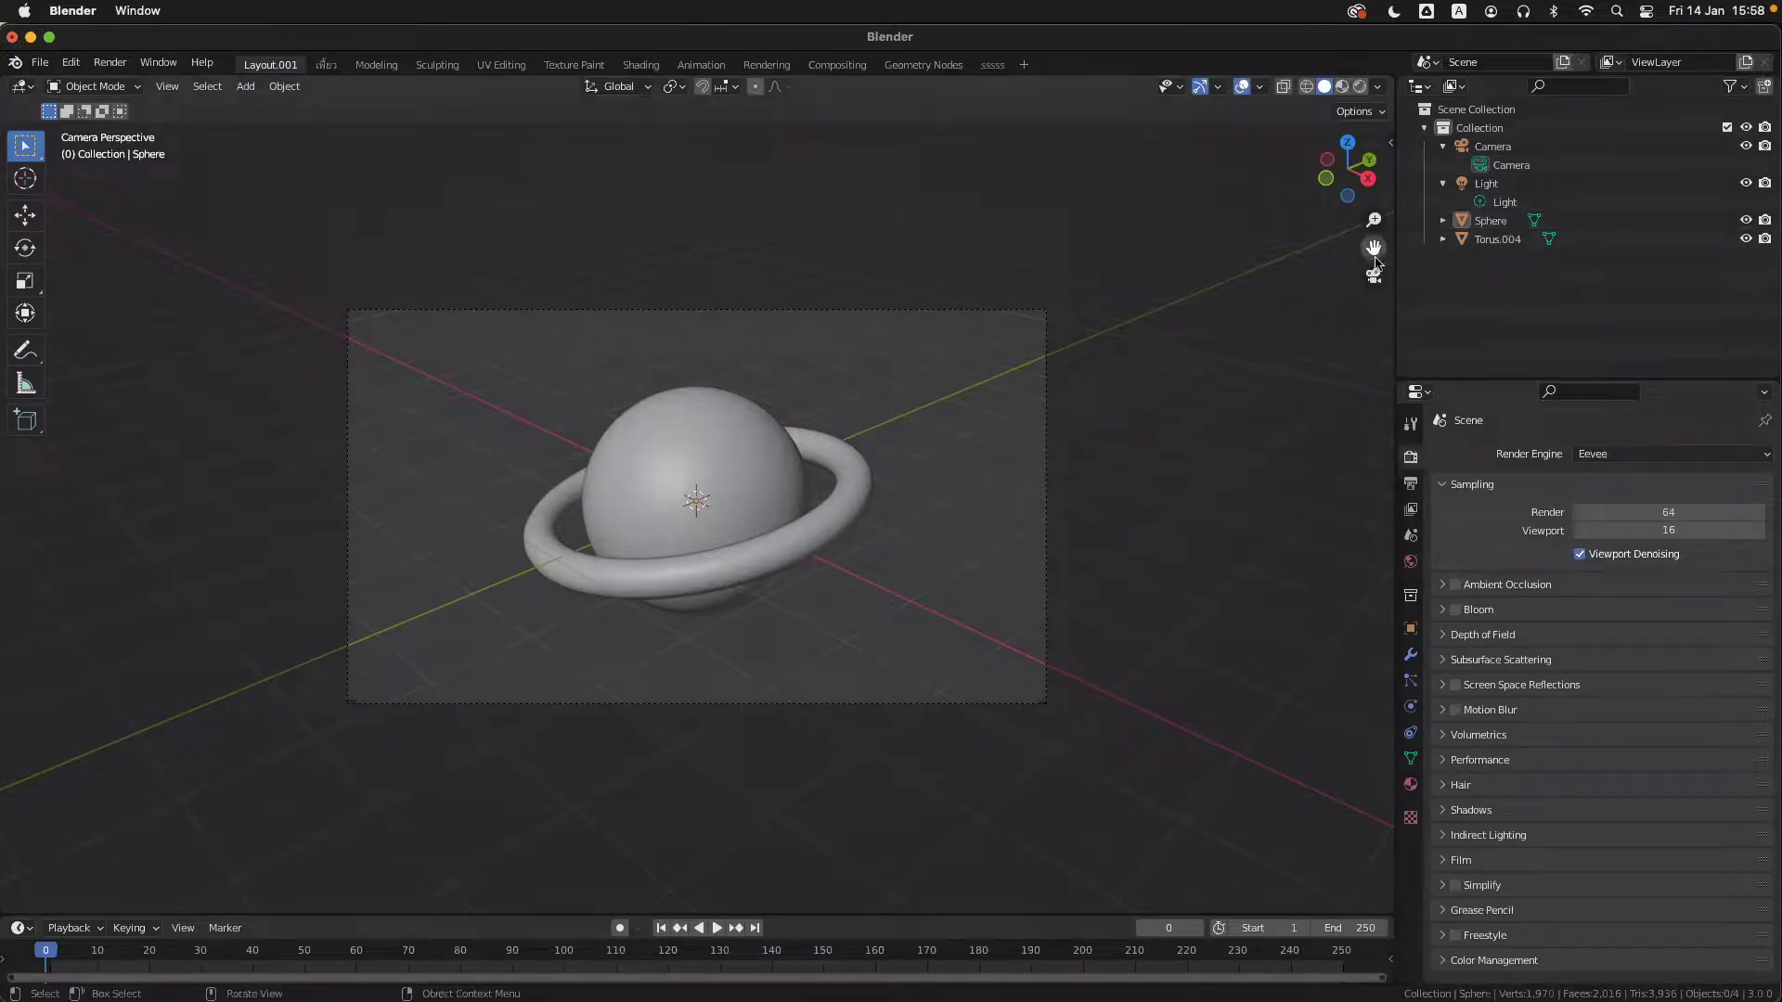
pyautogui.moveTo(1347, 169); pyautogui.dragTo(1337, 182)
pyautogui.hscroll(-3, 1002, 442)
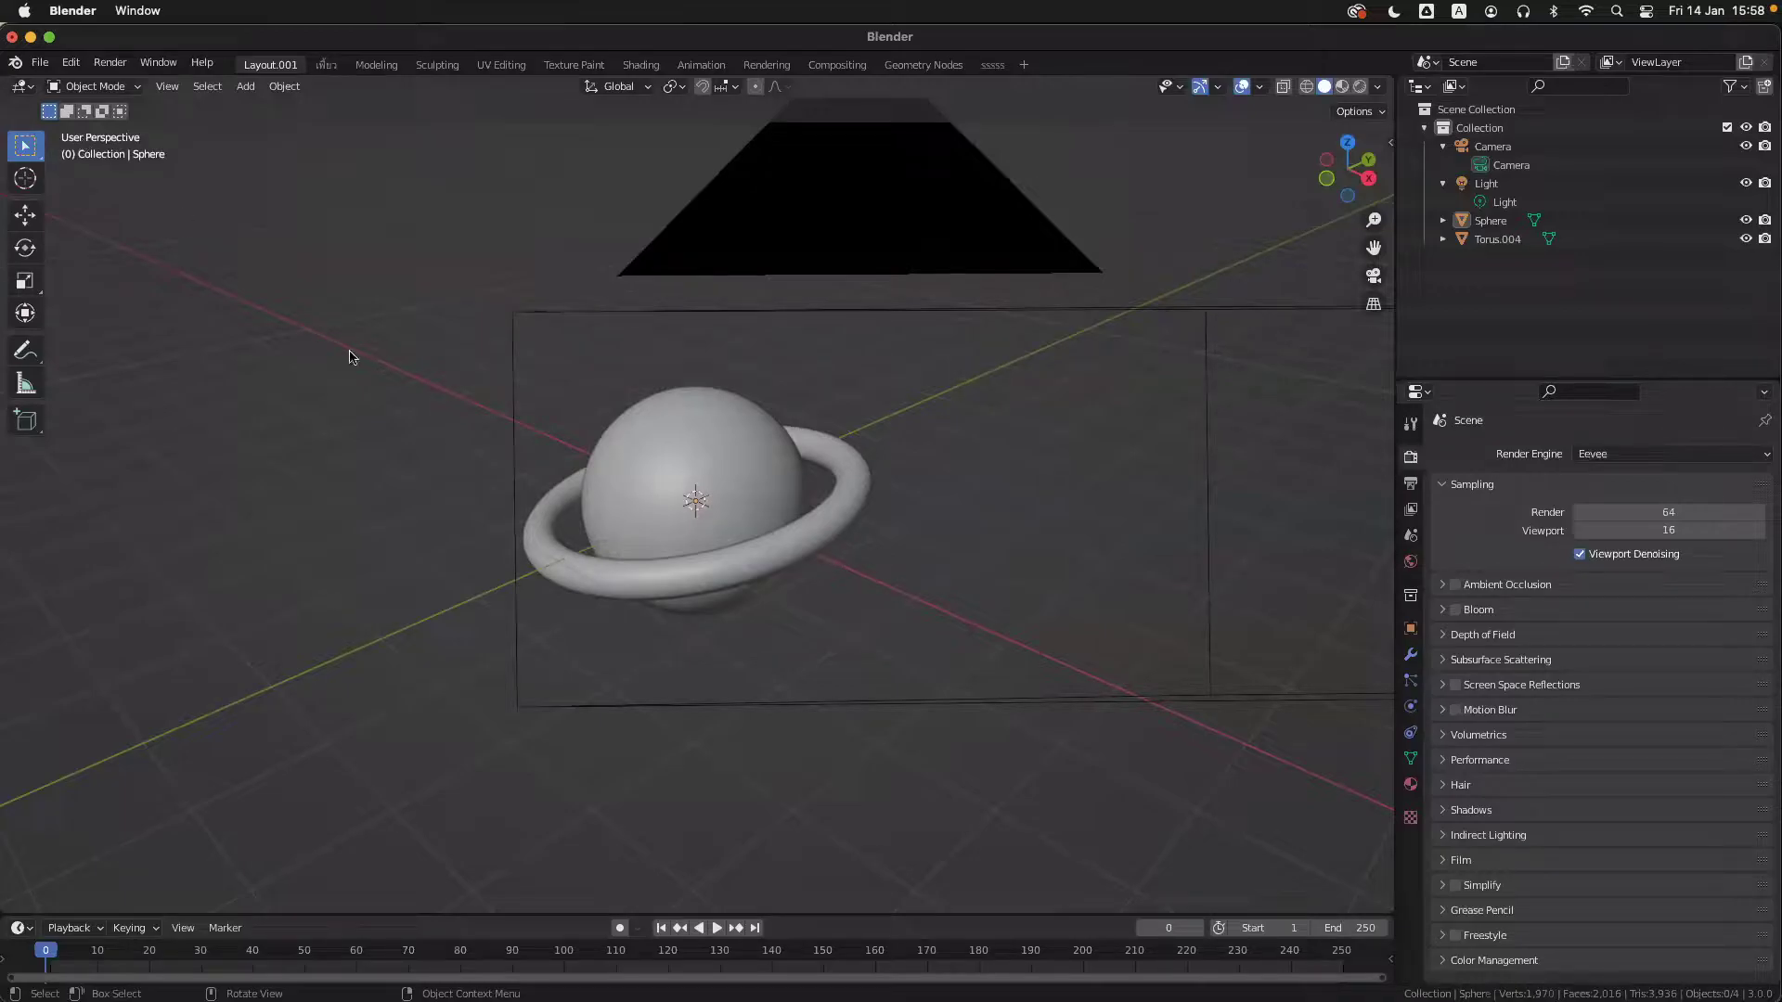
pyautogui.scroll(6, 350, 358)
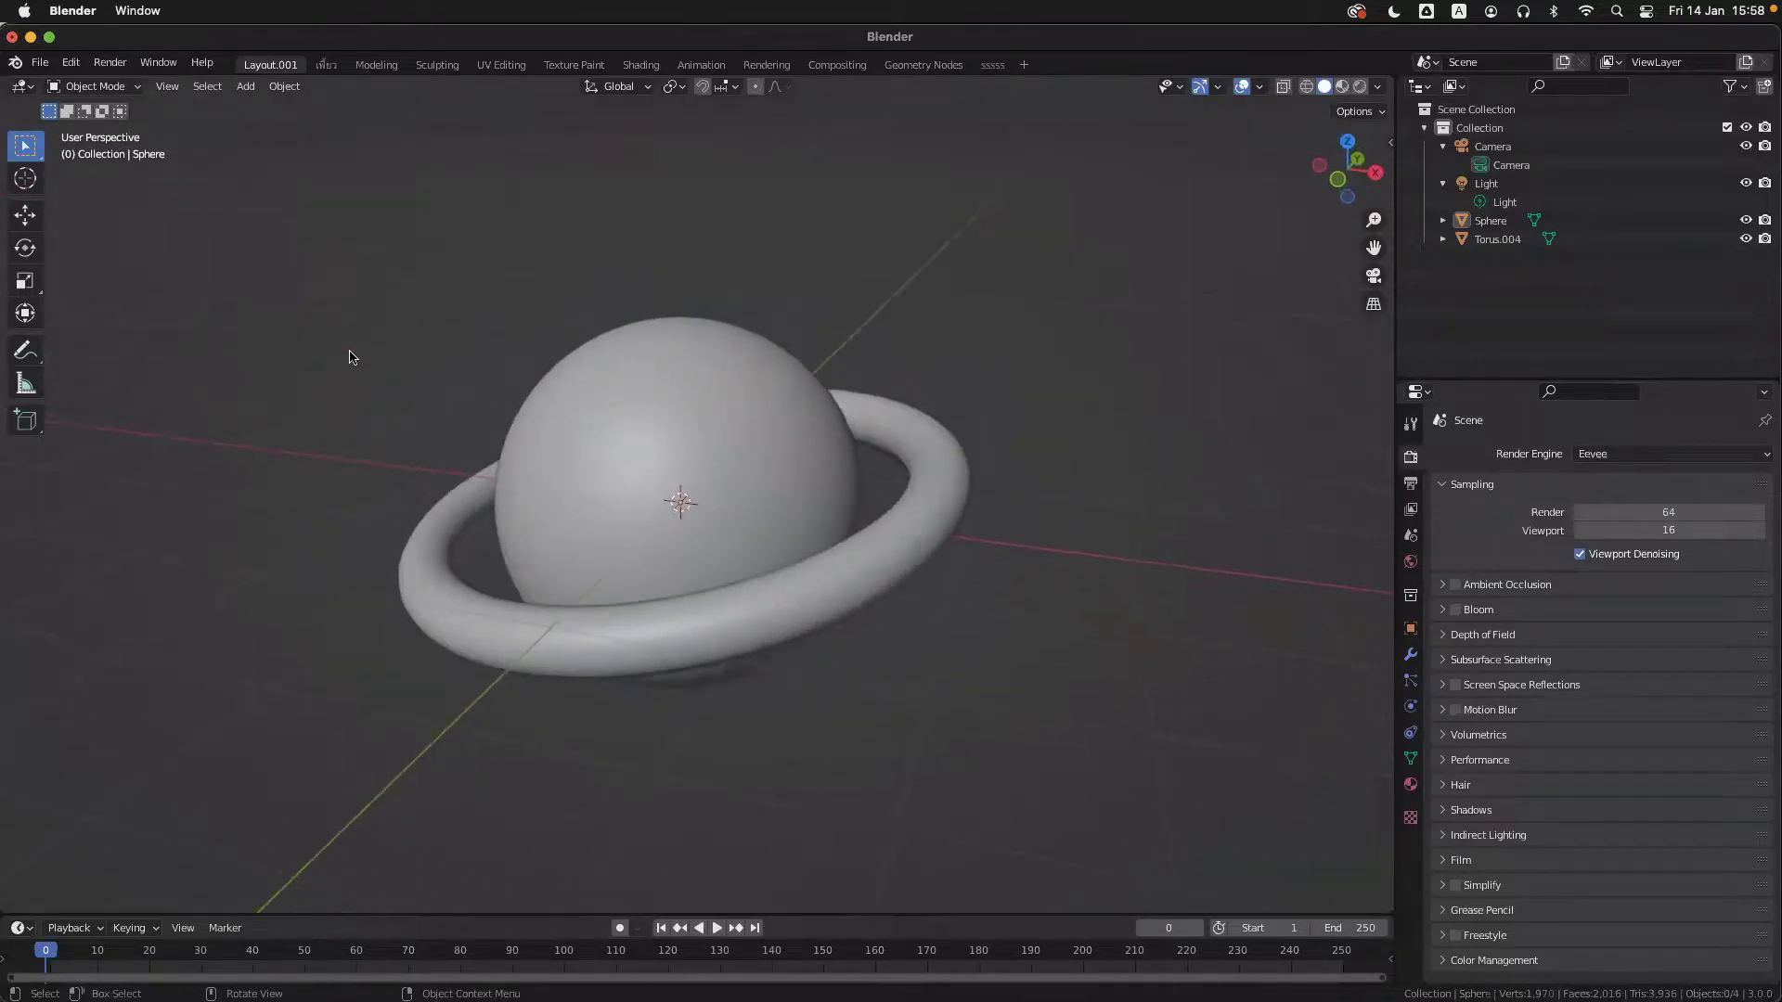
pyautogui.click(1374, 275)
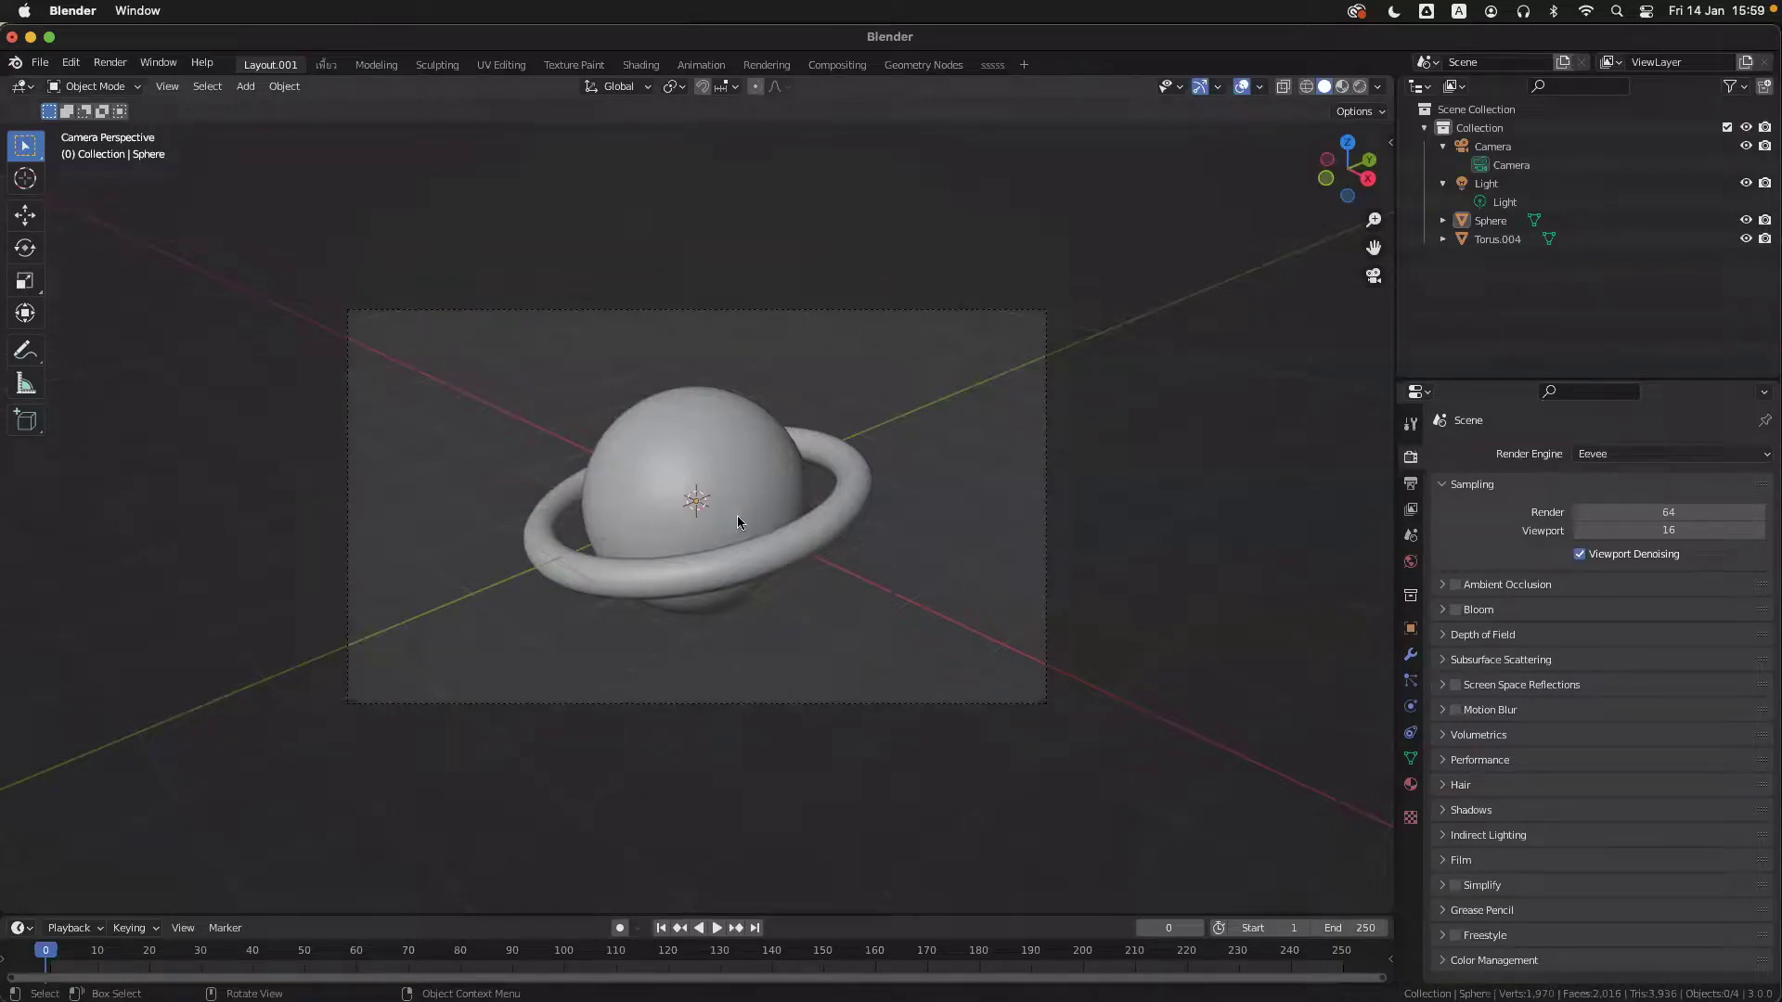
# - Select the camera and try moving it while viewing the scene from the free perspective
pyautogui.click(1514, 172)
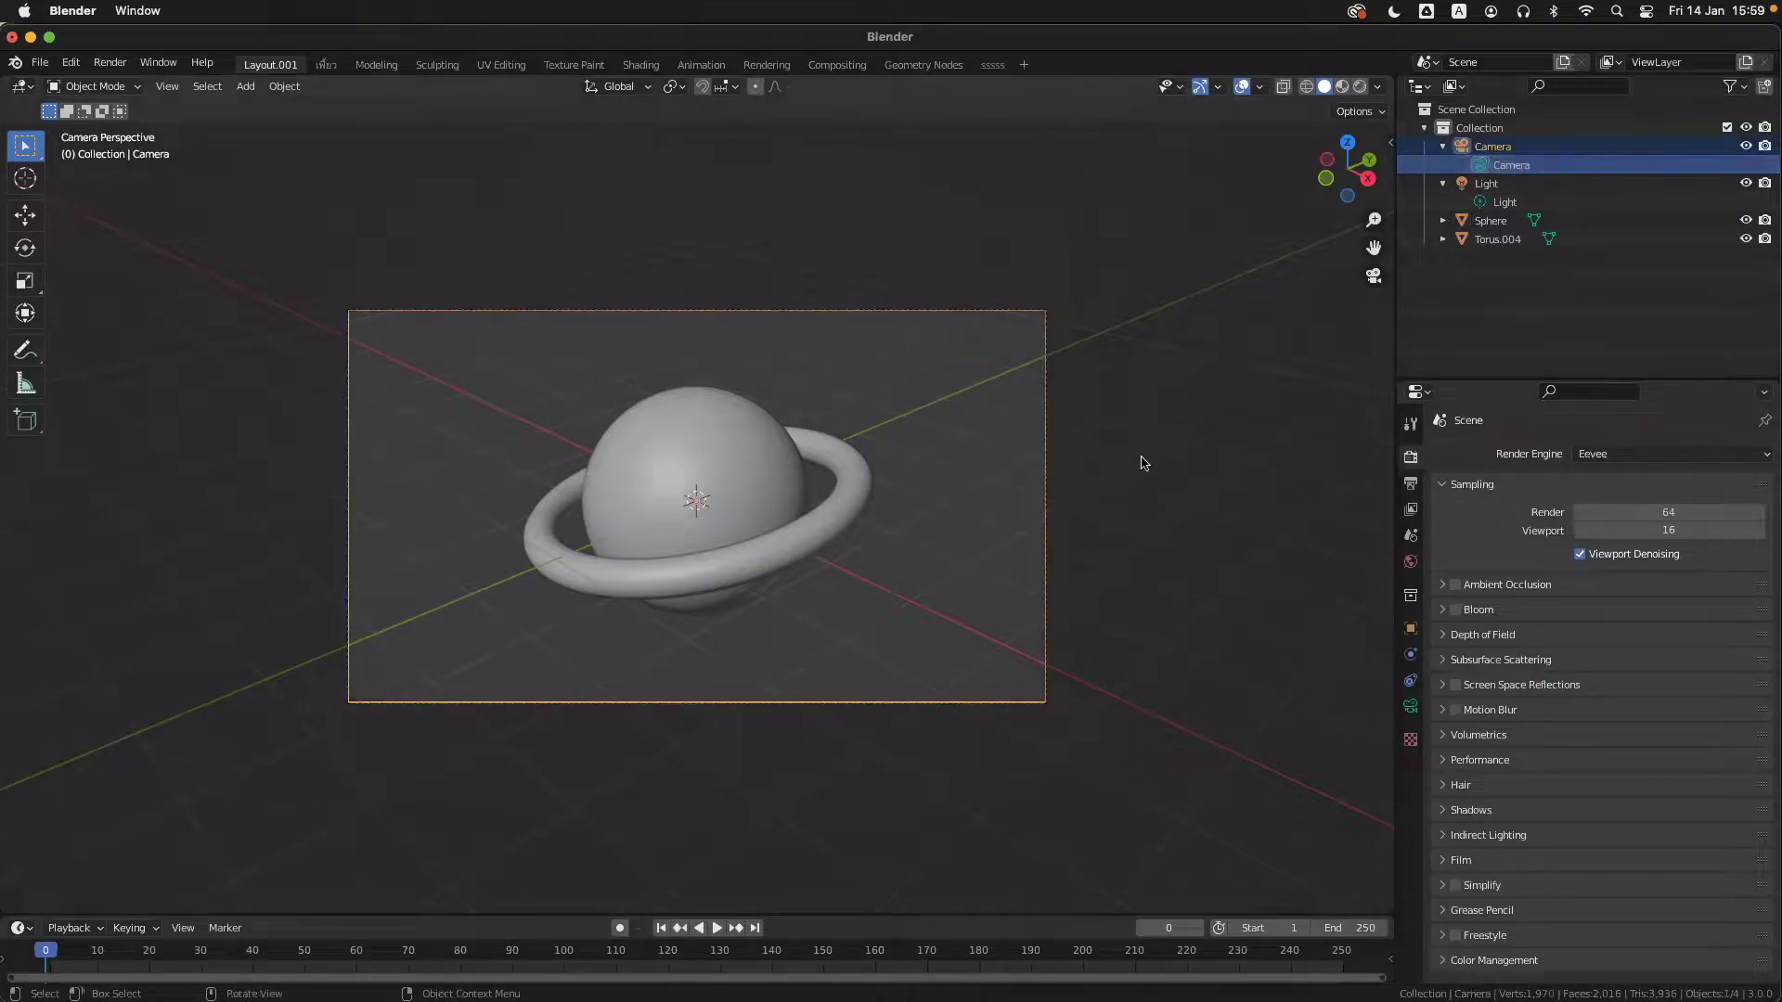
pyautogui.scroll(3, 1142, 462)
pyautogui.keyDown('ctrl'); pyautogui.scroll(-3, 1142, 462); pyautogui.keyUp('ctrl')
pyautogui.hscroll(2, 1142, 462)
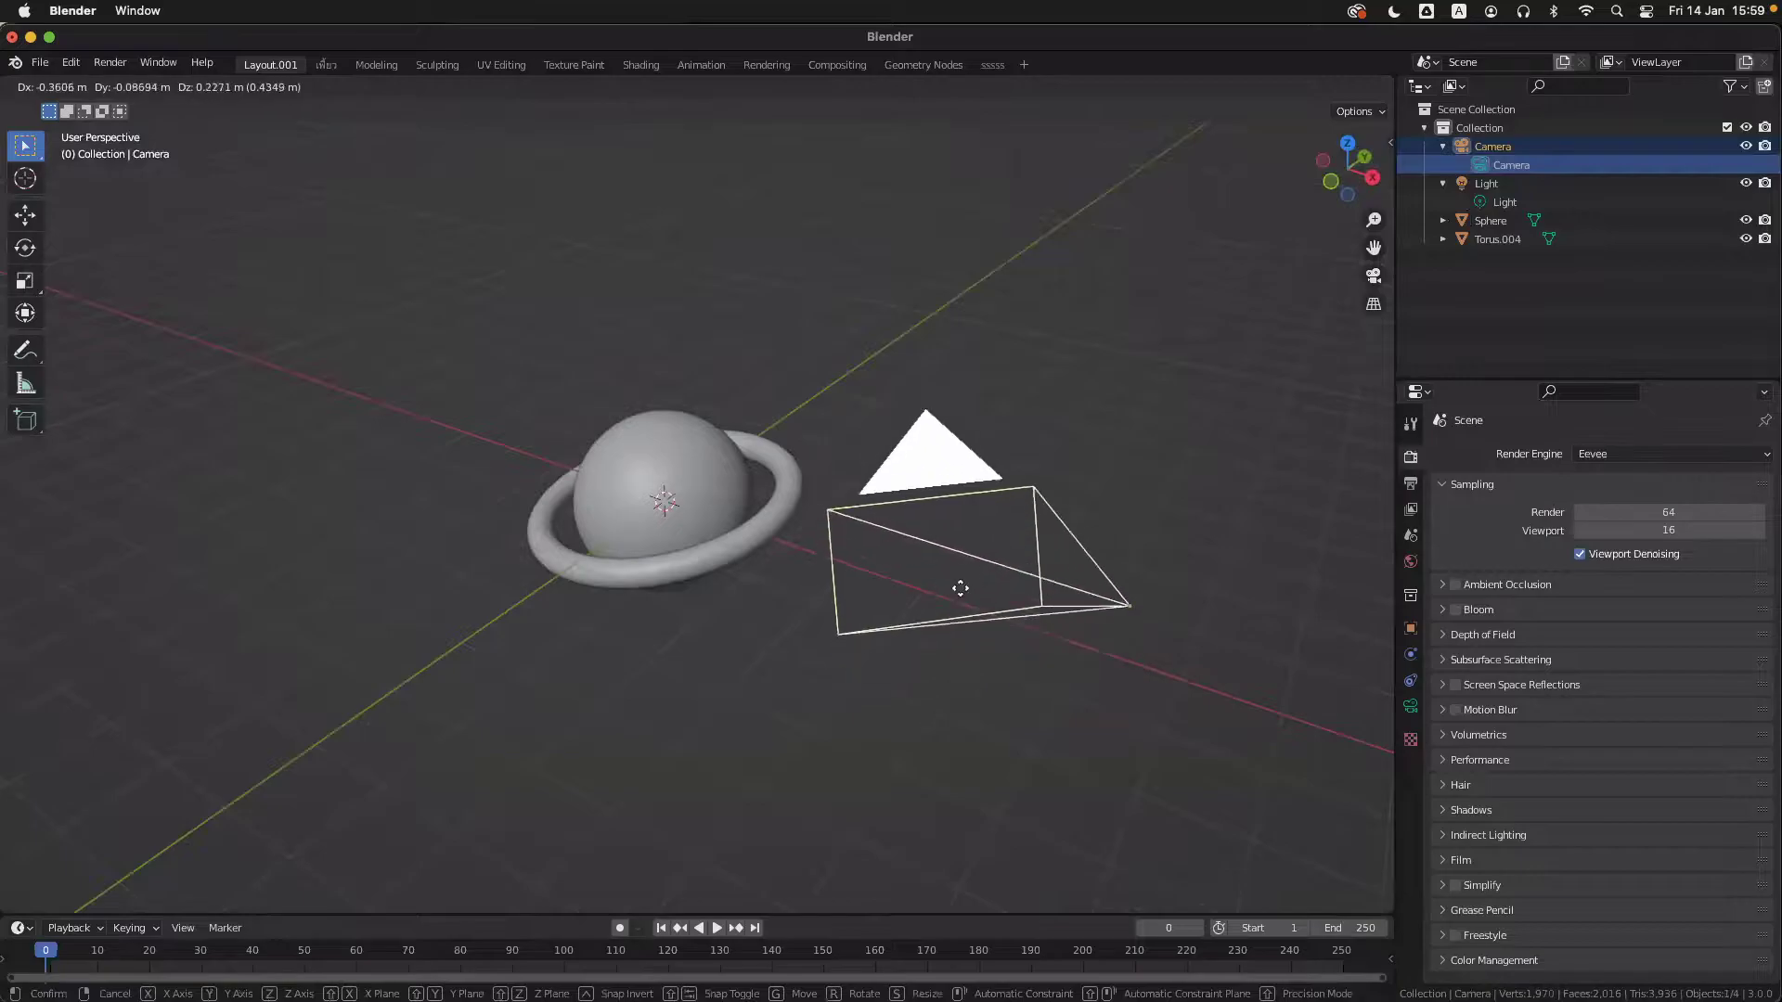
pyautogui.click(1052, 610)
pyautogui.press('g')
pyautogui.rightClick(1077, 581)
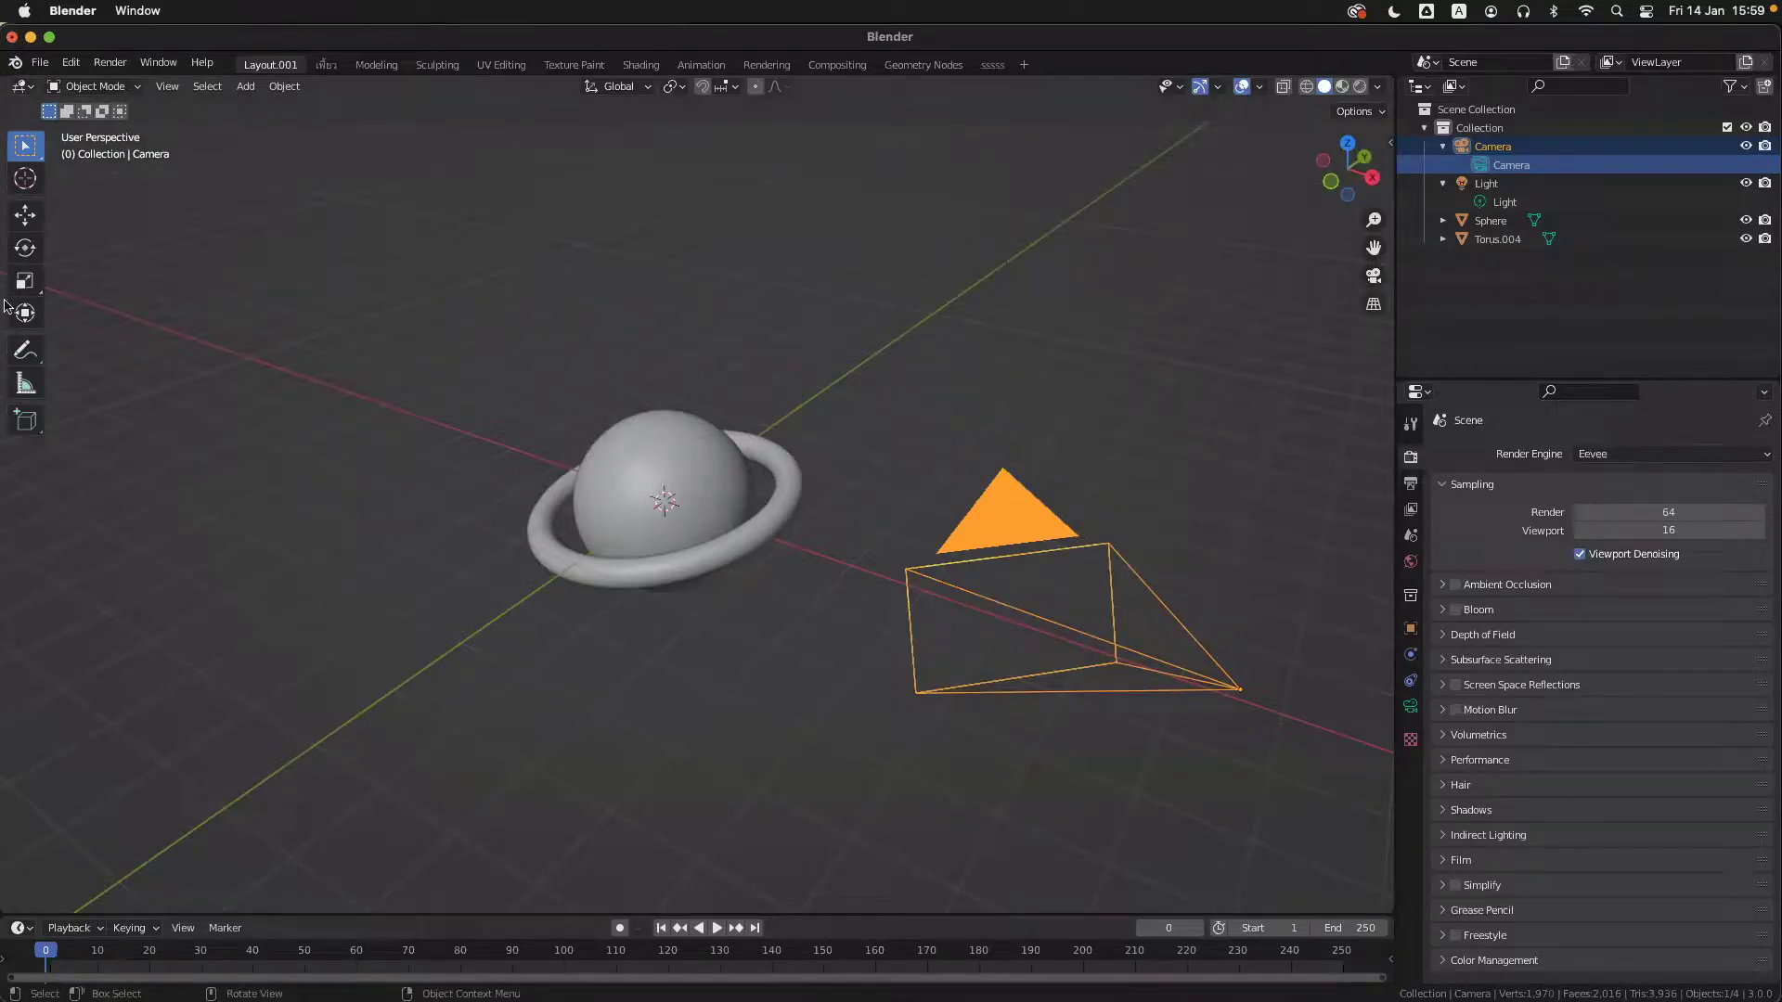
# - Split the 3D viewport vertically and set the narrower new viewport to the camera view
pyautogui.rightClick(1394, 373)
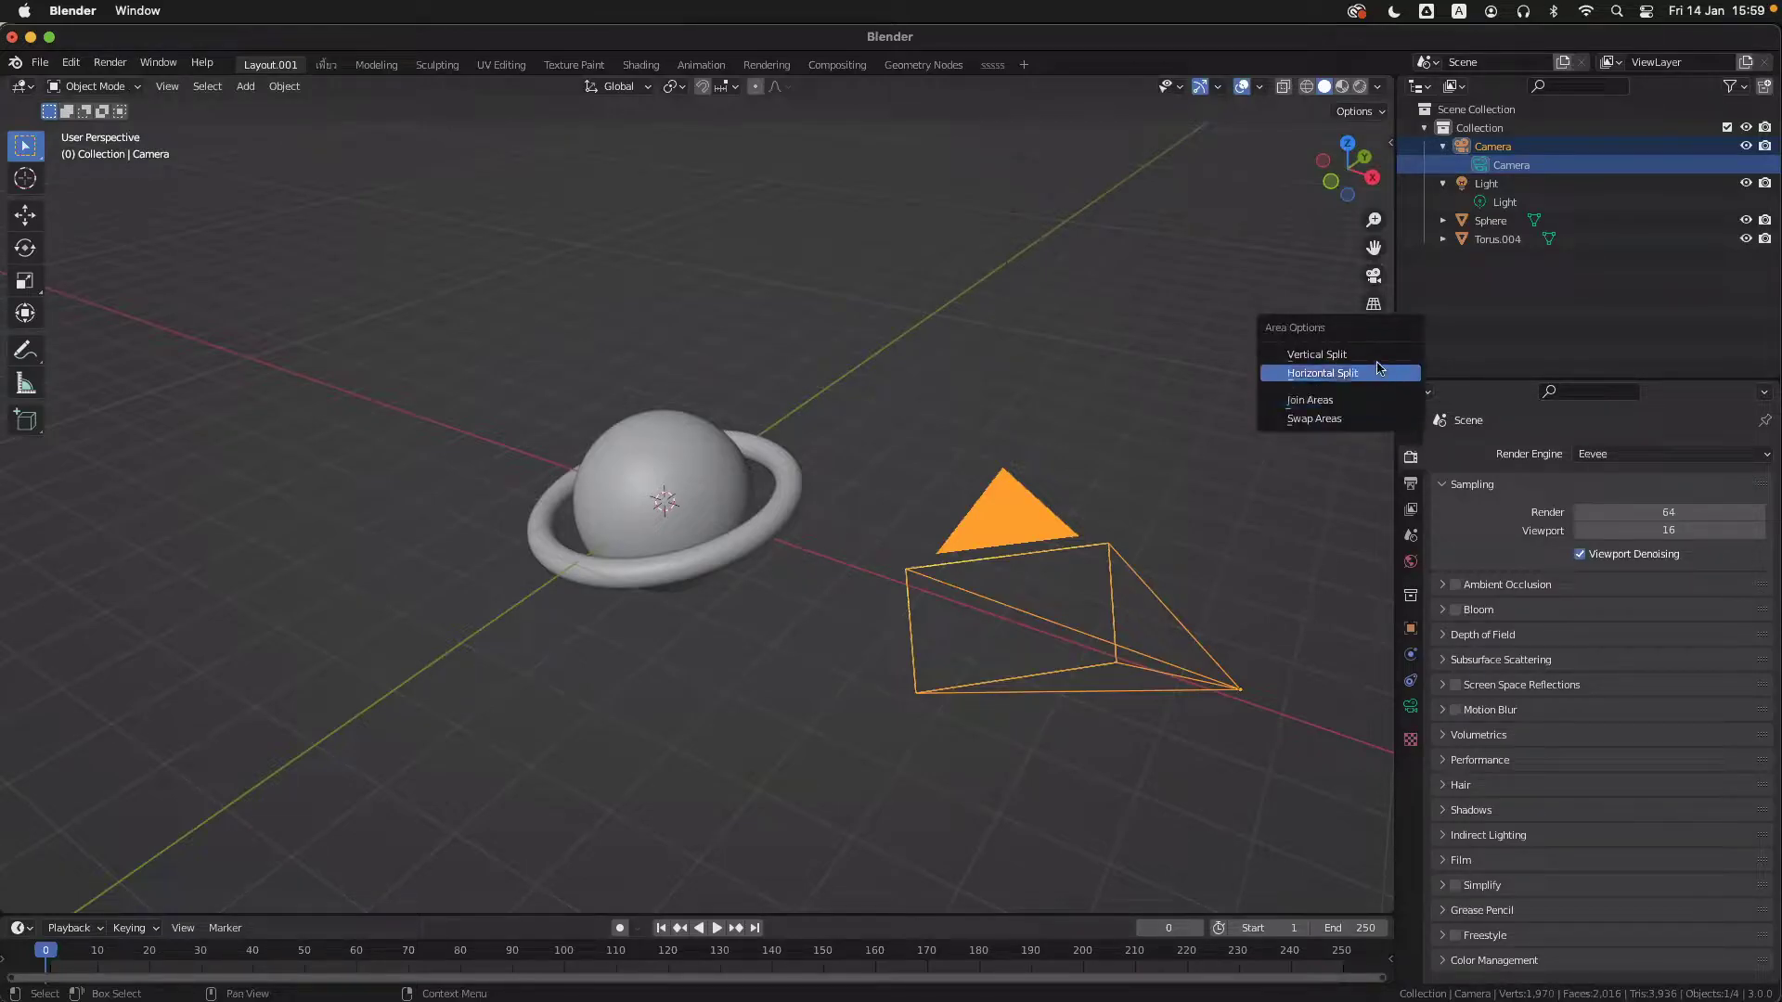
pyautogui.click(1370, 354)
pyautogui.click(1037, 373)
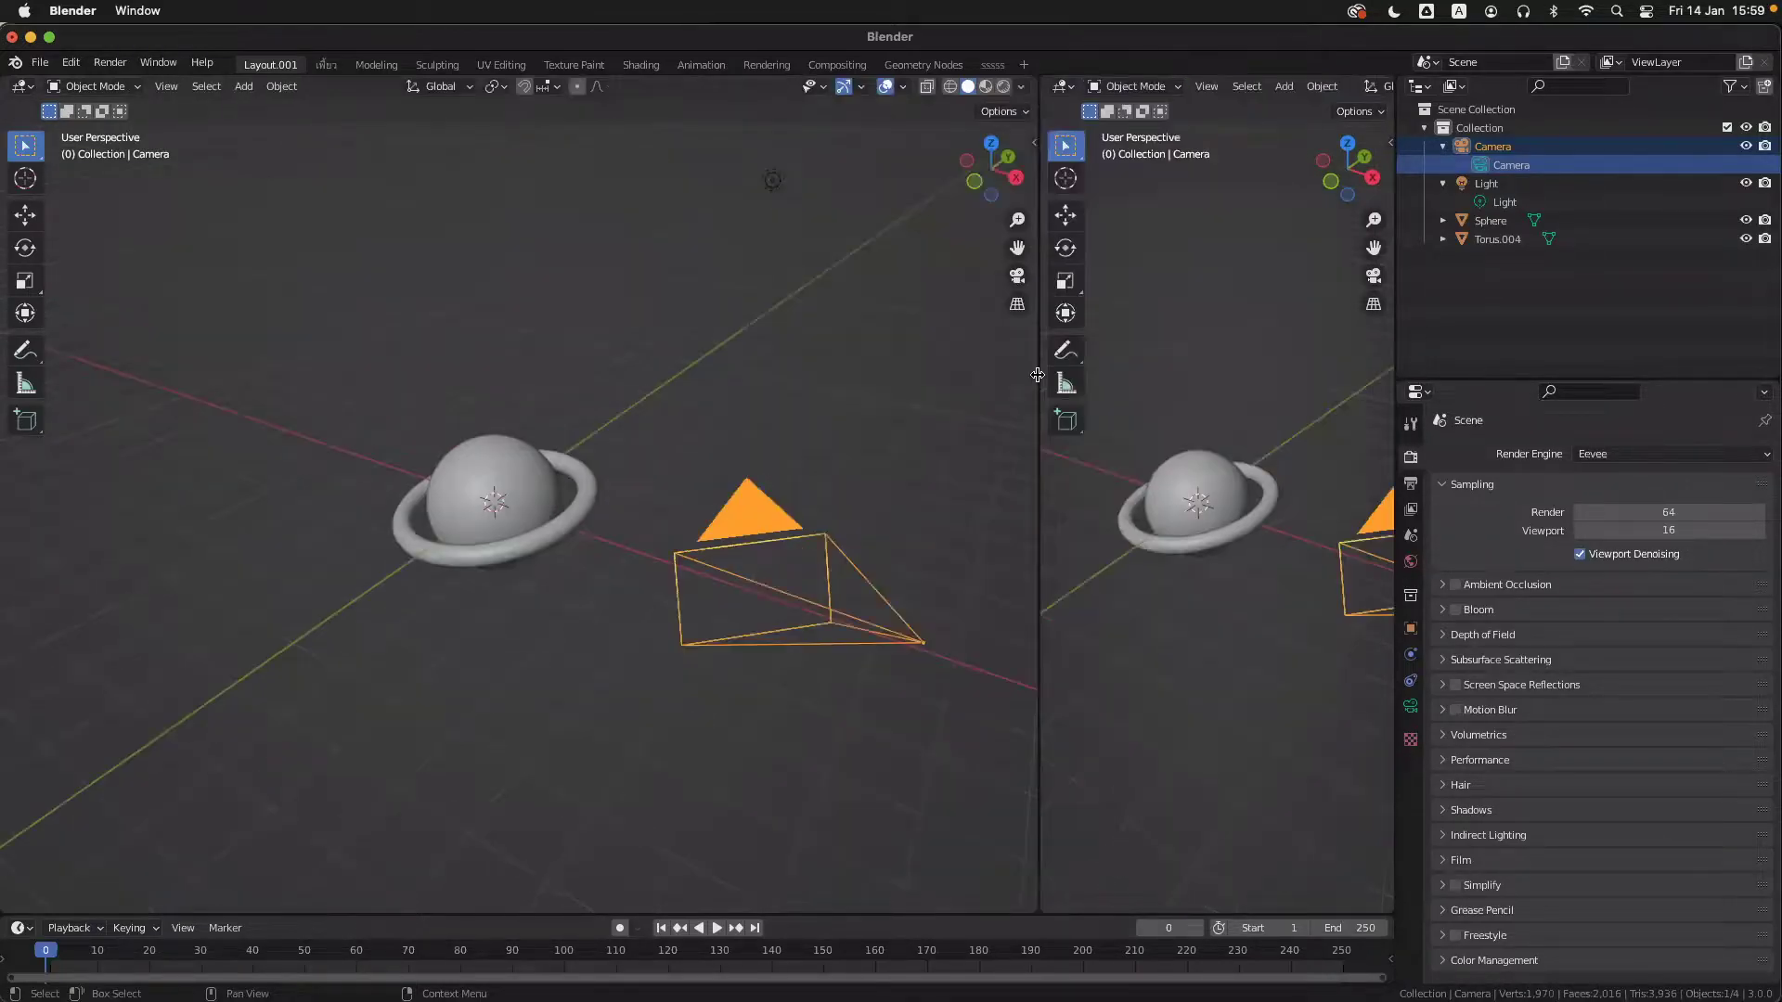
pyautogui.click(1373, 275)
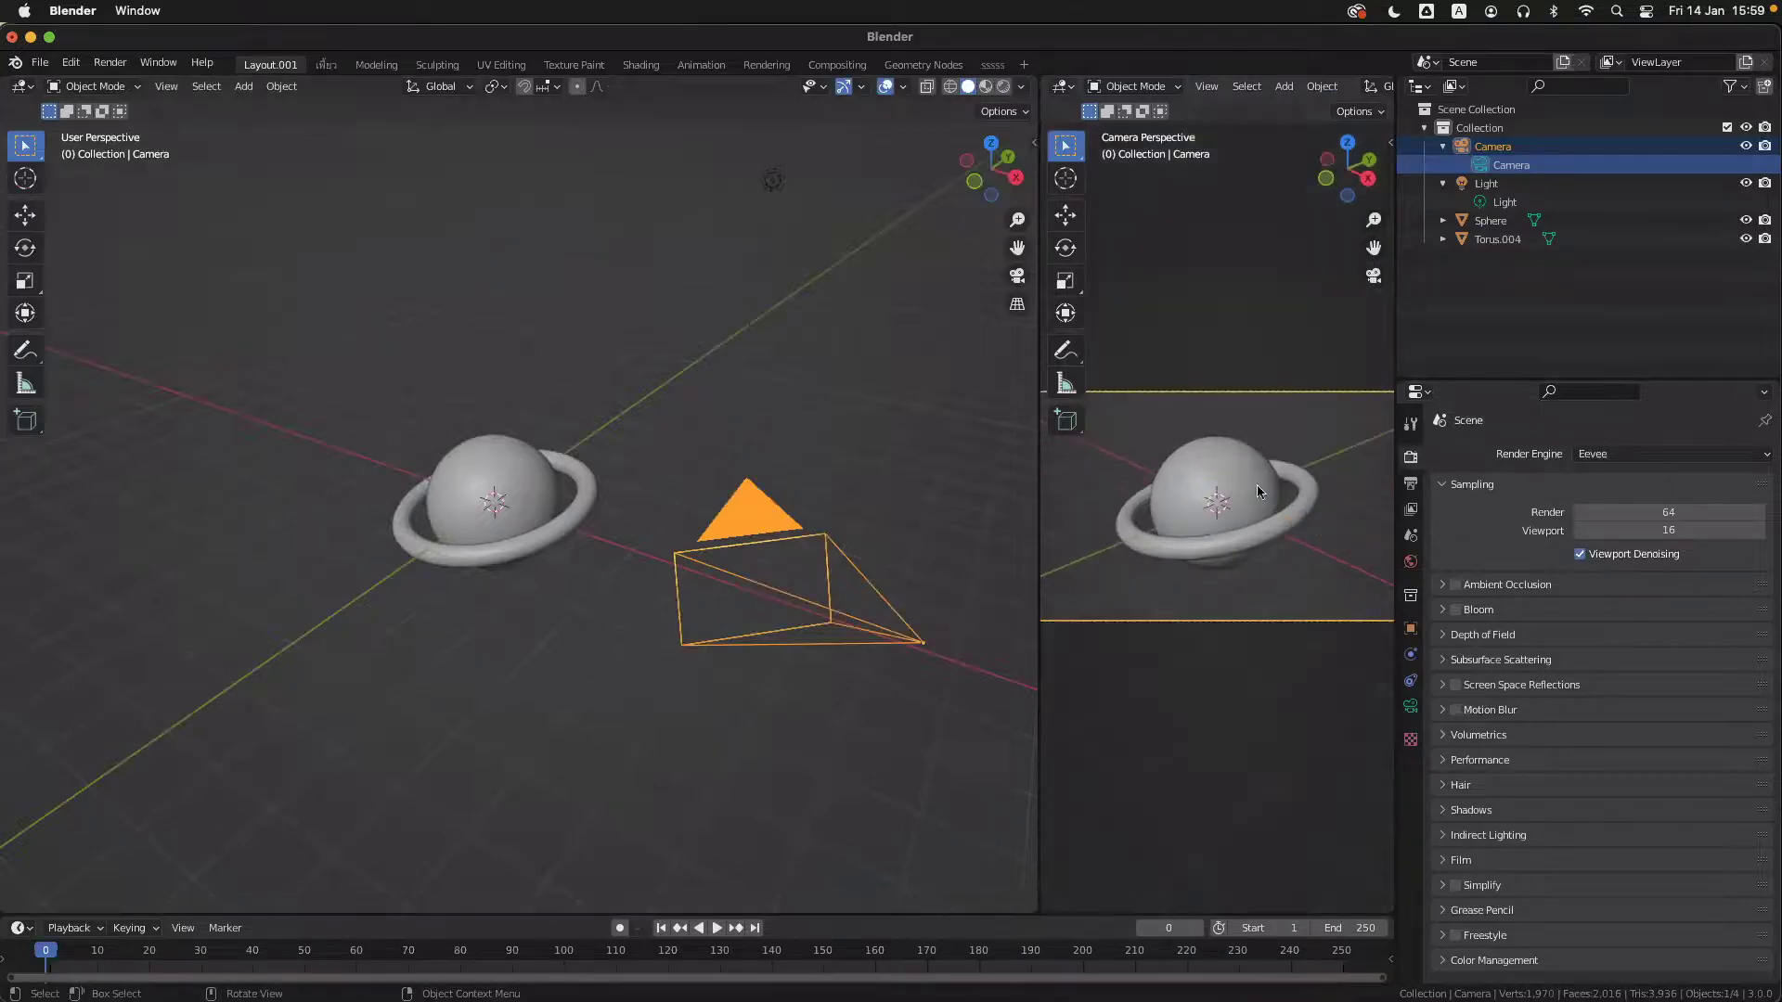
# - Try moving and rotating the camera while watching the planet's framing in the camera view
pyautogui.press('g')
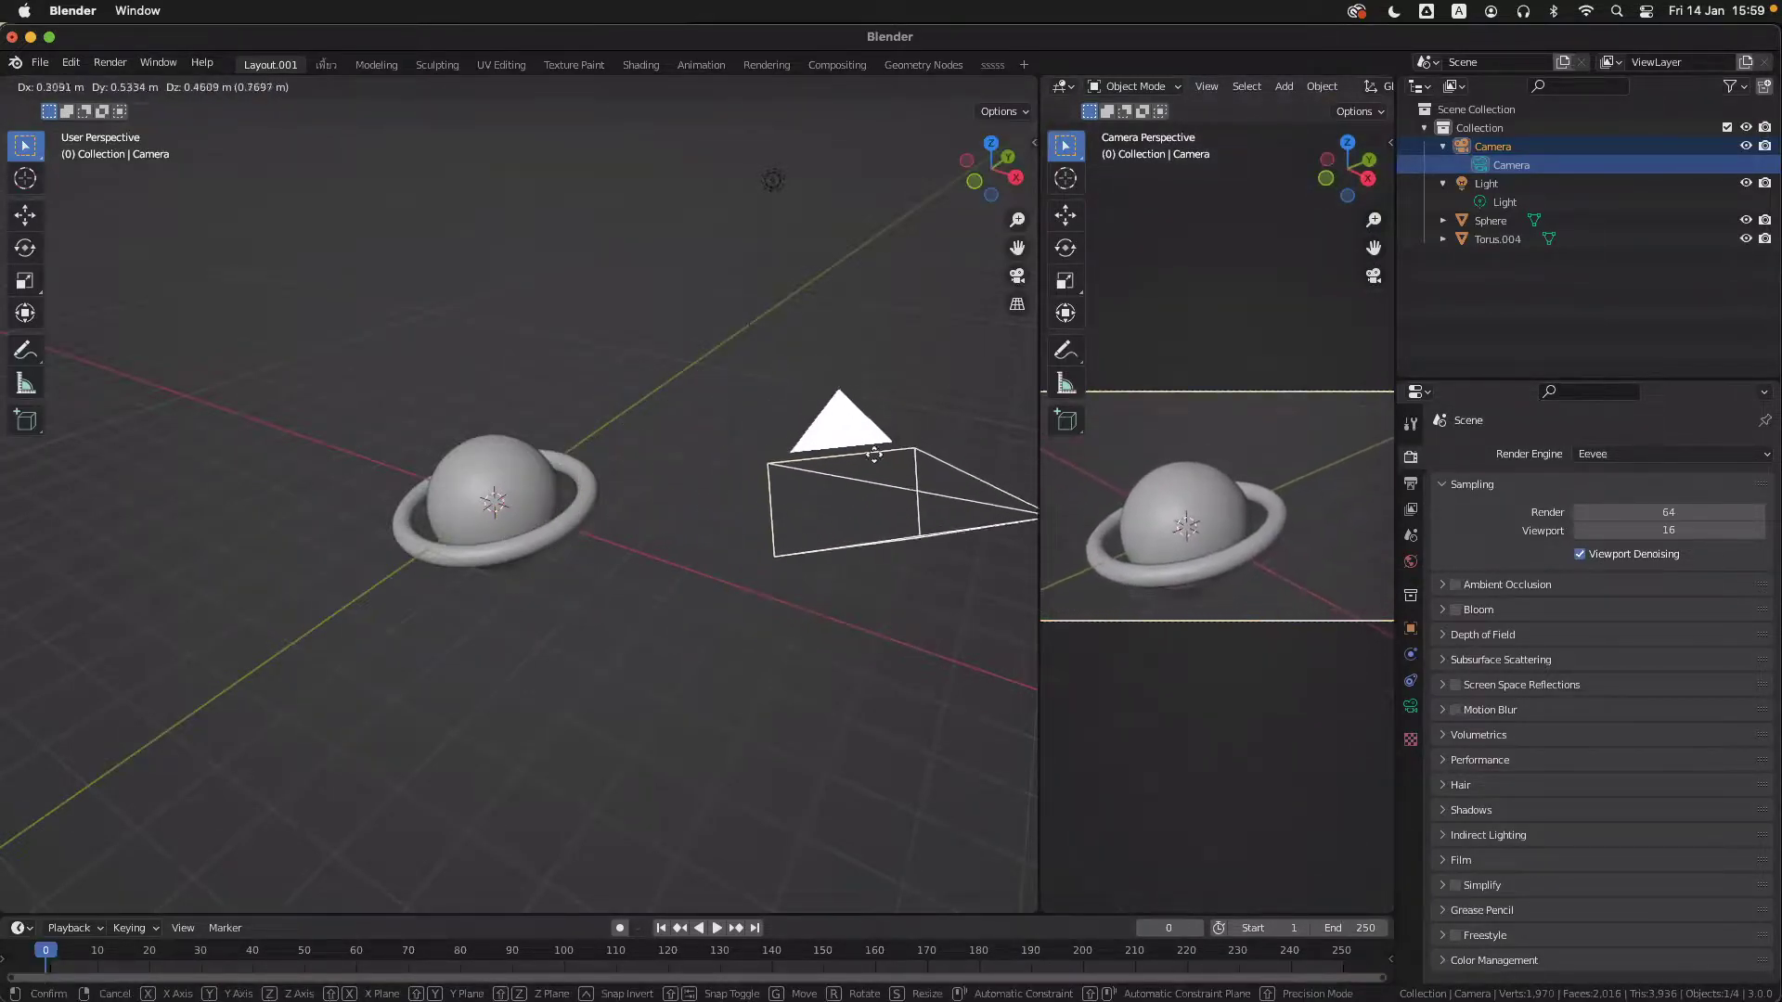
pyautogui.rightClick(873, 481)
pyautogui.press('r')
pyautogui.press('Escape')
pyautogui.press('r')
pyautogui.rightClick(974, 526)
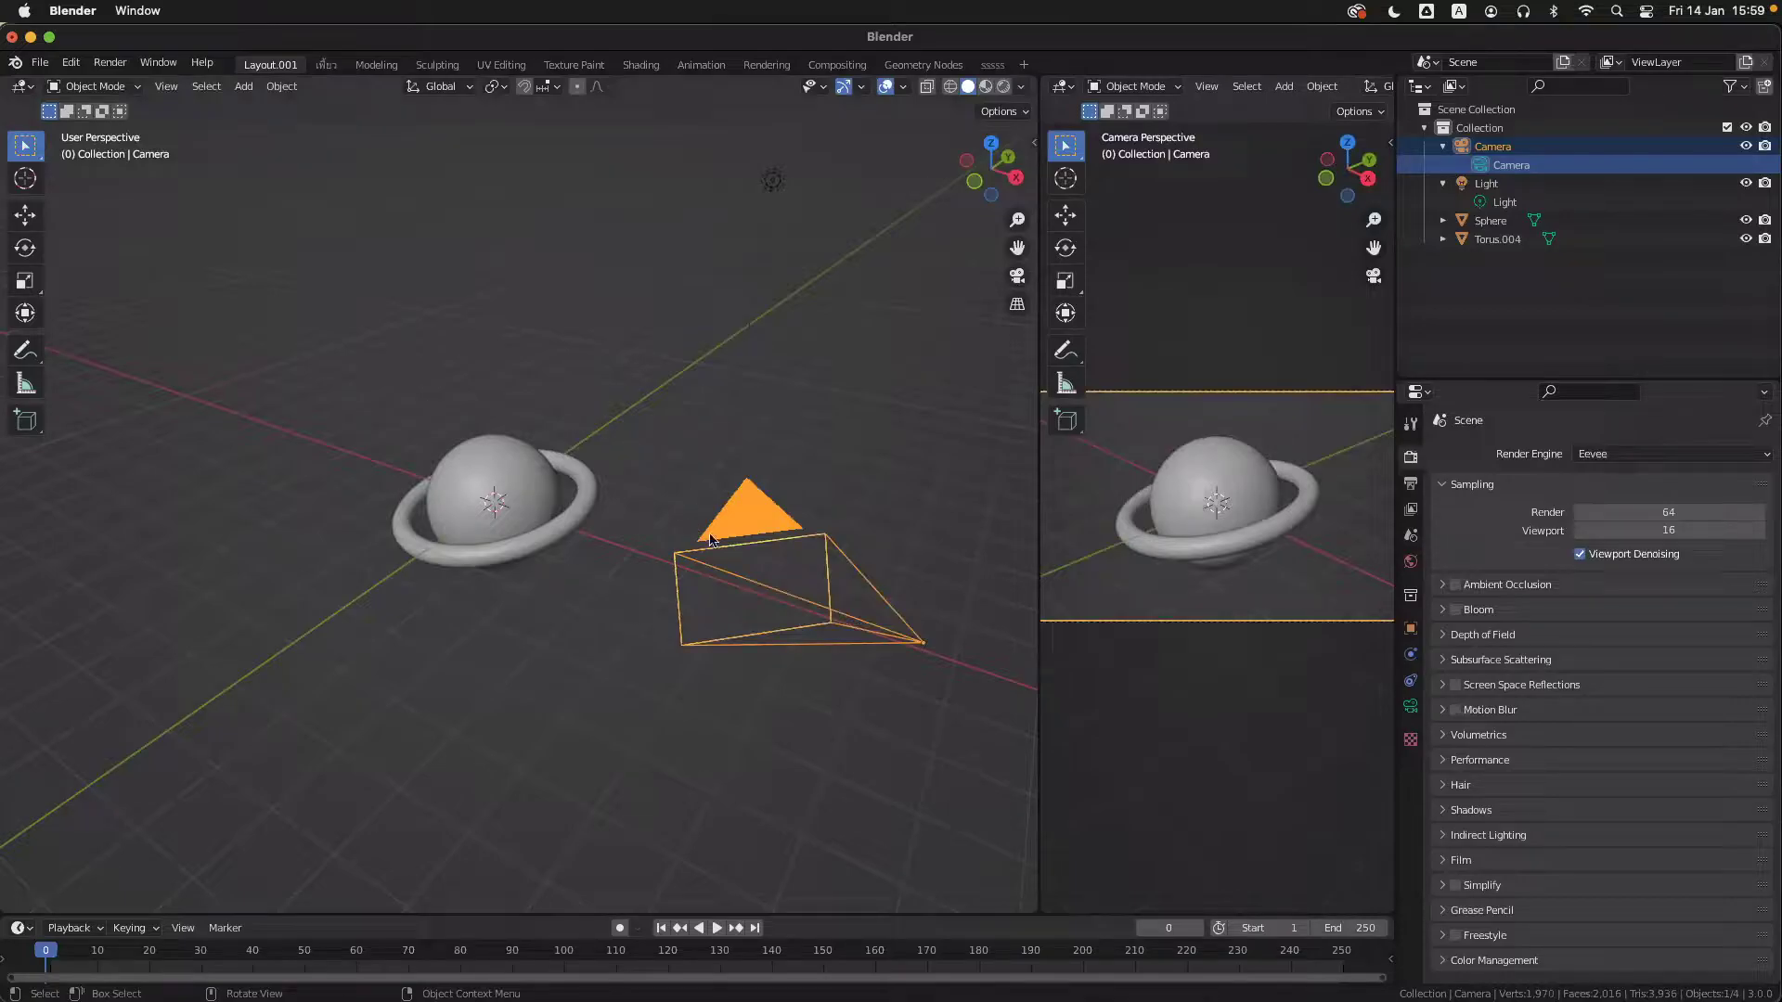
# - Join the two viewports back into a single 3D view, keeping the free perspective view of the planet
pyautogui.moveTo(620, 522)
pyautogui.mouseDown(button='middle')
pyautogui.moveTo(642, 565)
pyautogui.moveTo(608, 552)
pyautogui.mouseUp(button='middle')
pyautogui.scroll(5, 609, 529)
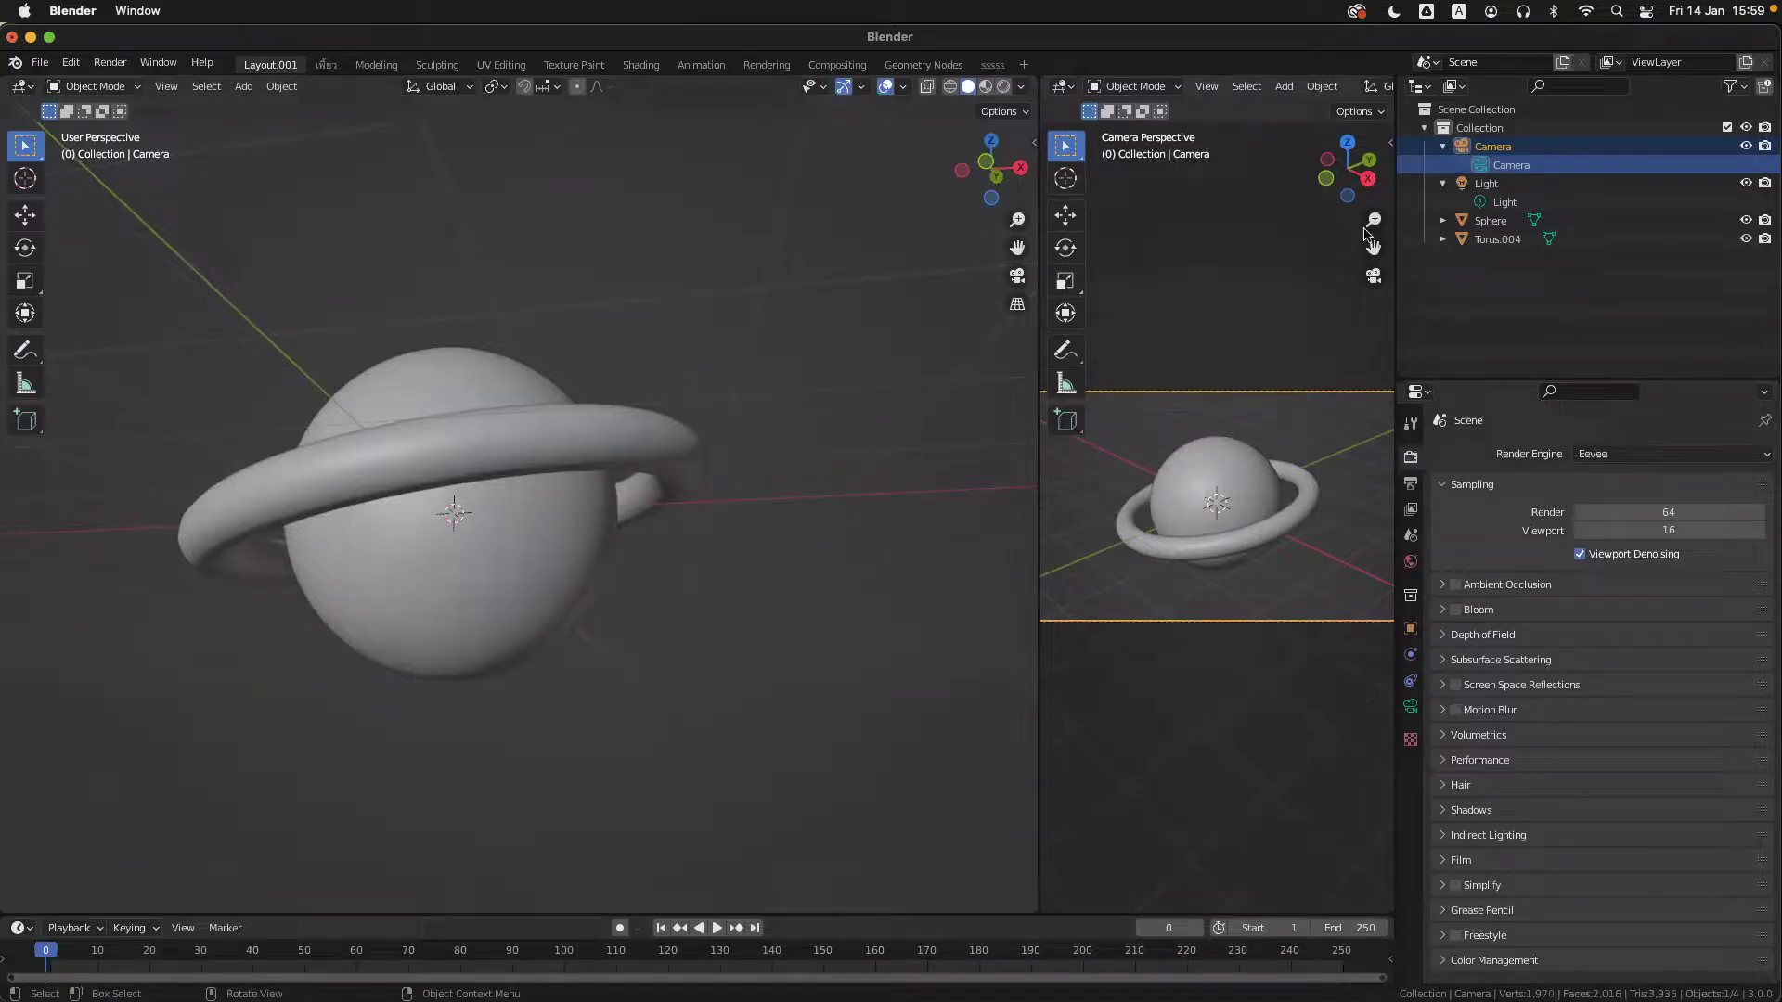
pyautogui.moveTo(1063, 618); pyautogui.dragTo(1048, 593, button='middle')
pyautogui.rightClick(1039, 626)
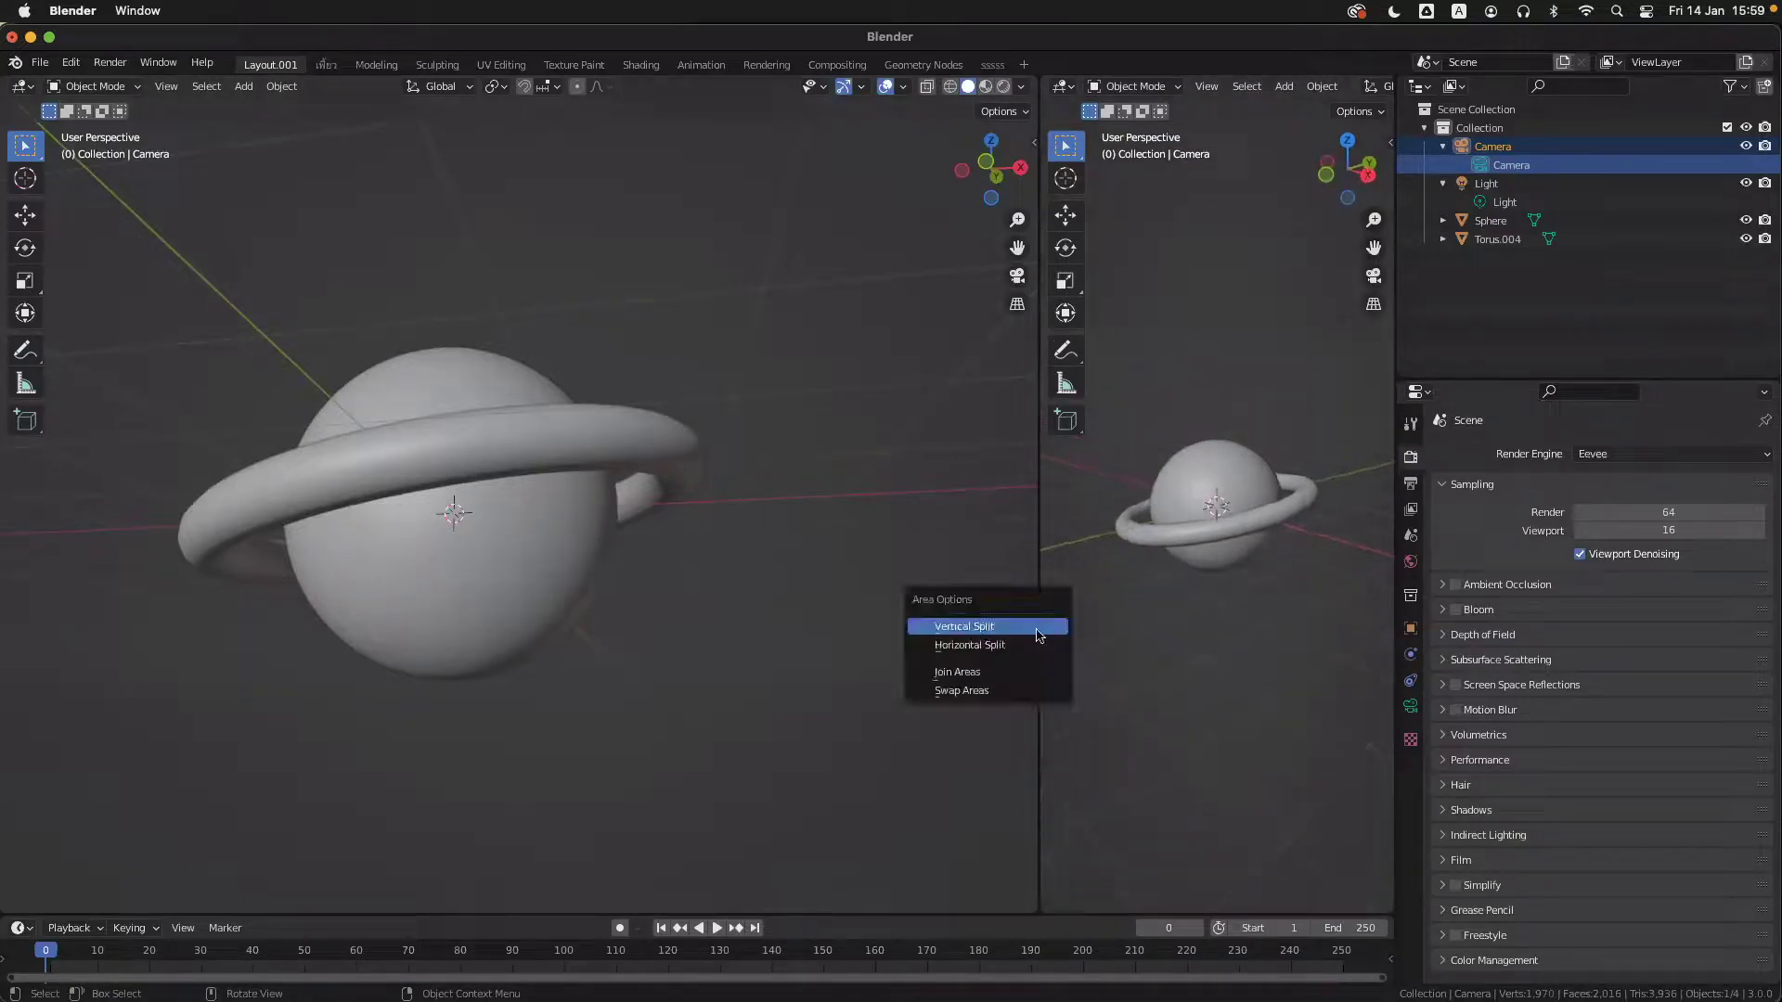
pyautogui.click(1015, 672)
pyautogui.click(1165, 668)
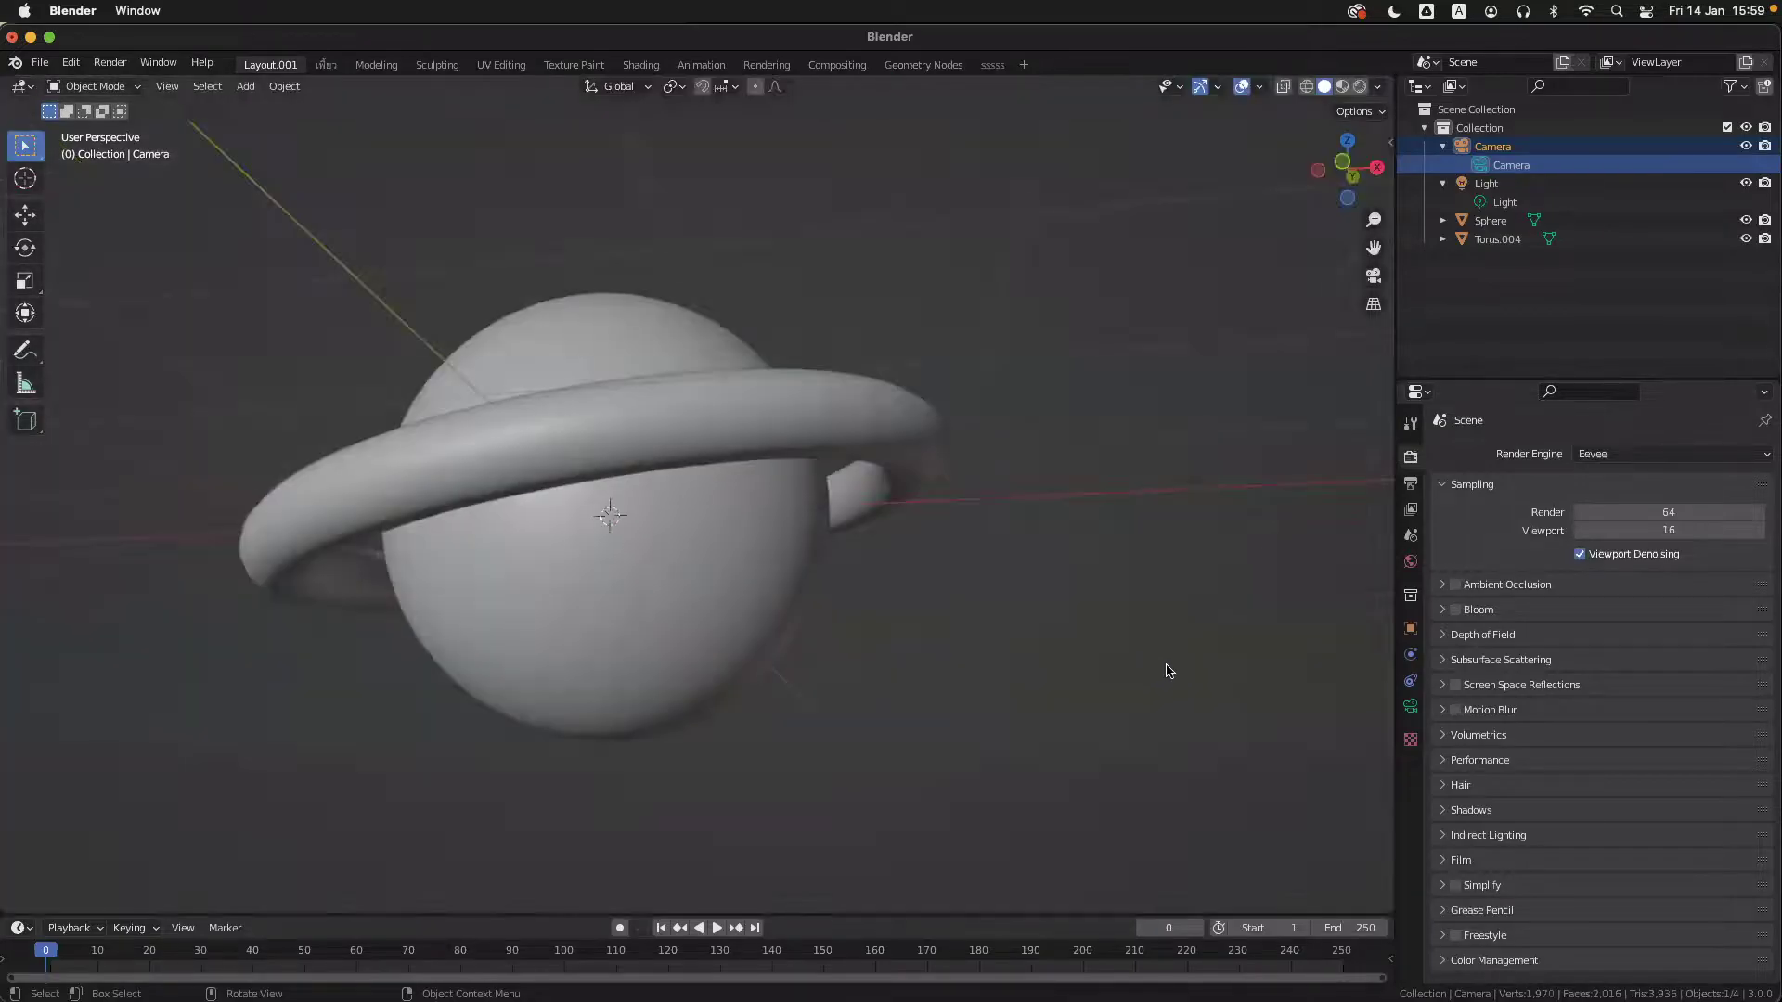
# - Examine the sphere and its tilted ring from above, edge-on and several other angles
pyautogui.scroll(5, 1106, 647)
pyautogui.keyDown('shift'); pyautogui.hscroll(-3, 1106, 647); pyautogui.keyUp('shift')
pyautogui.hscroll(-2, 1106, 647)
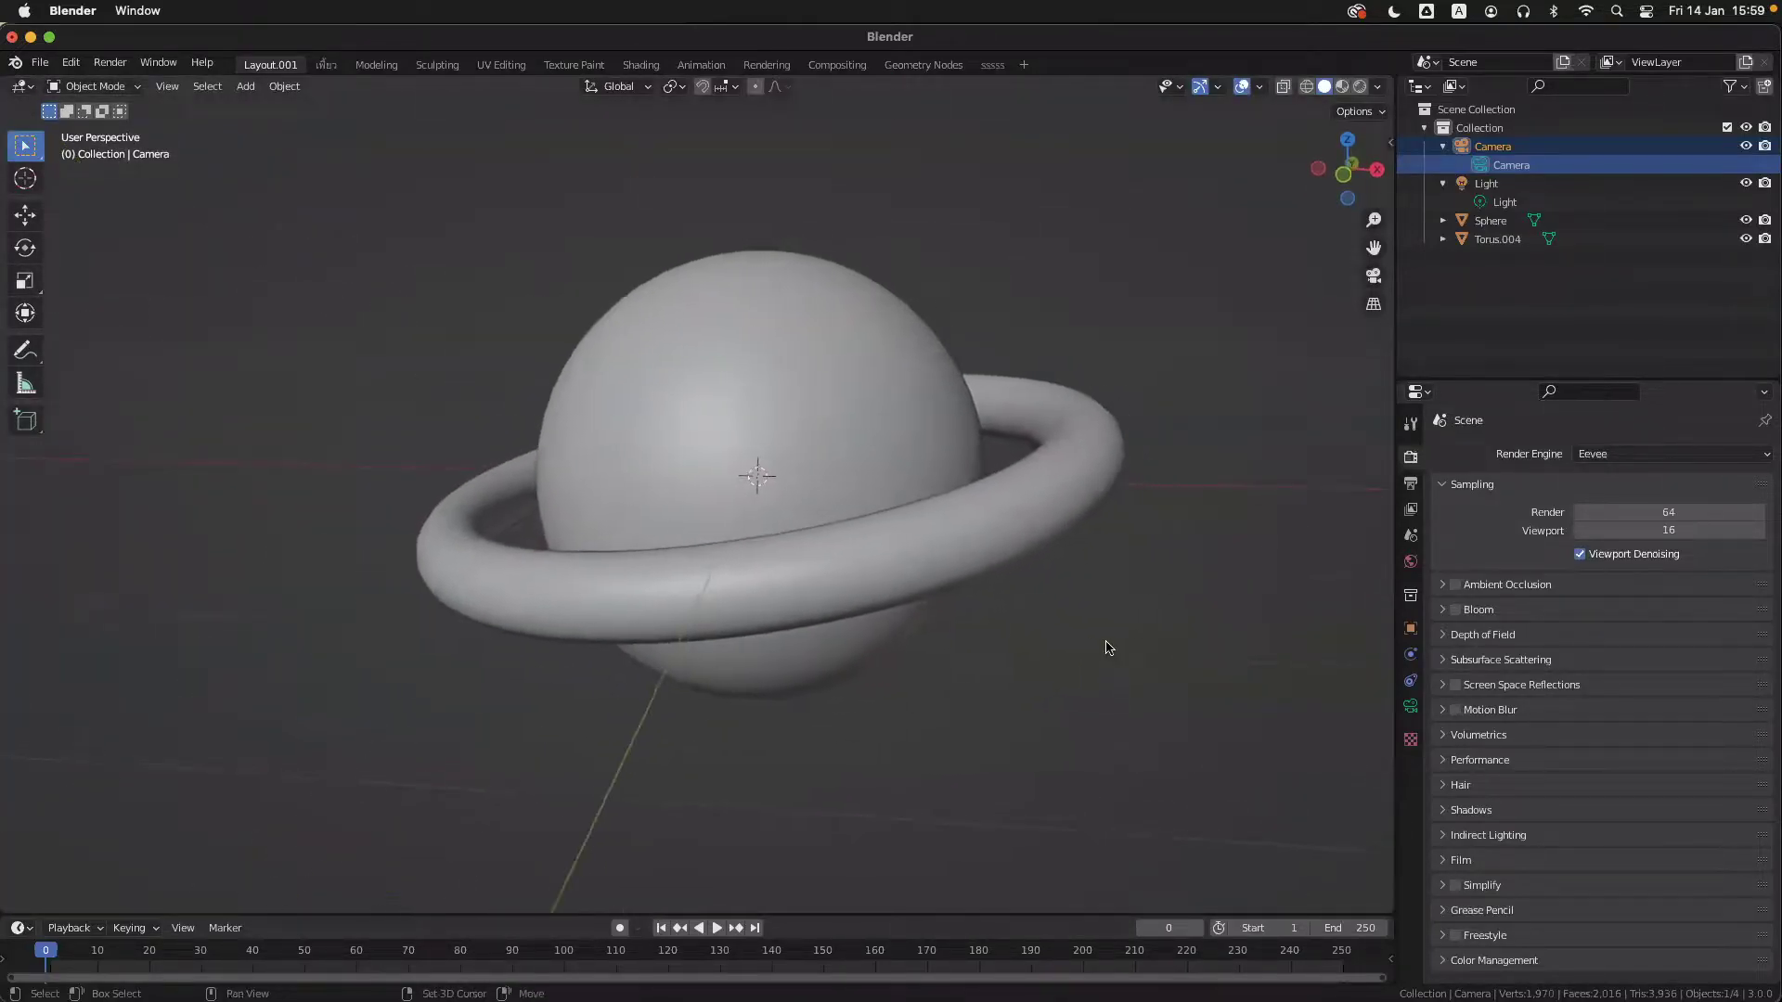
pyautogui.keyDown('shift'); pyautogui.hscroll(1, 1106, 647); pyautogui.keyUp('shift')
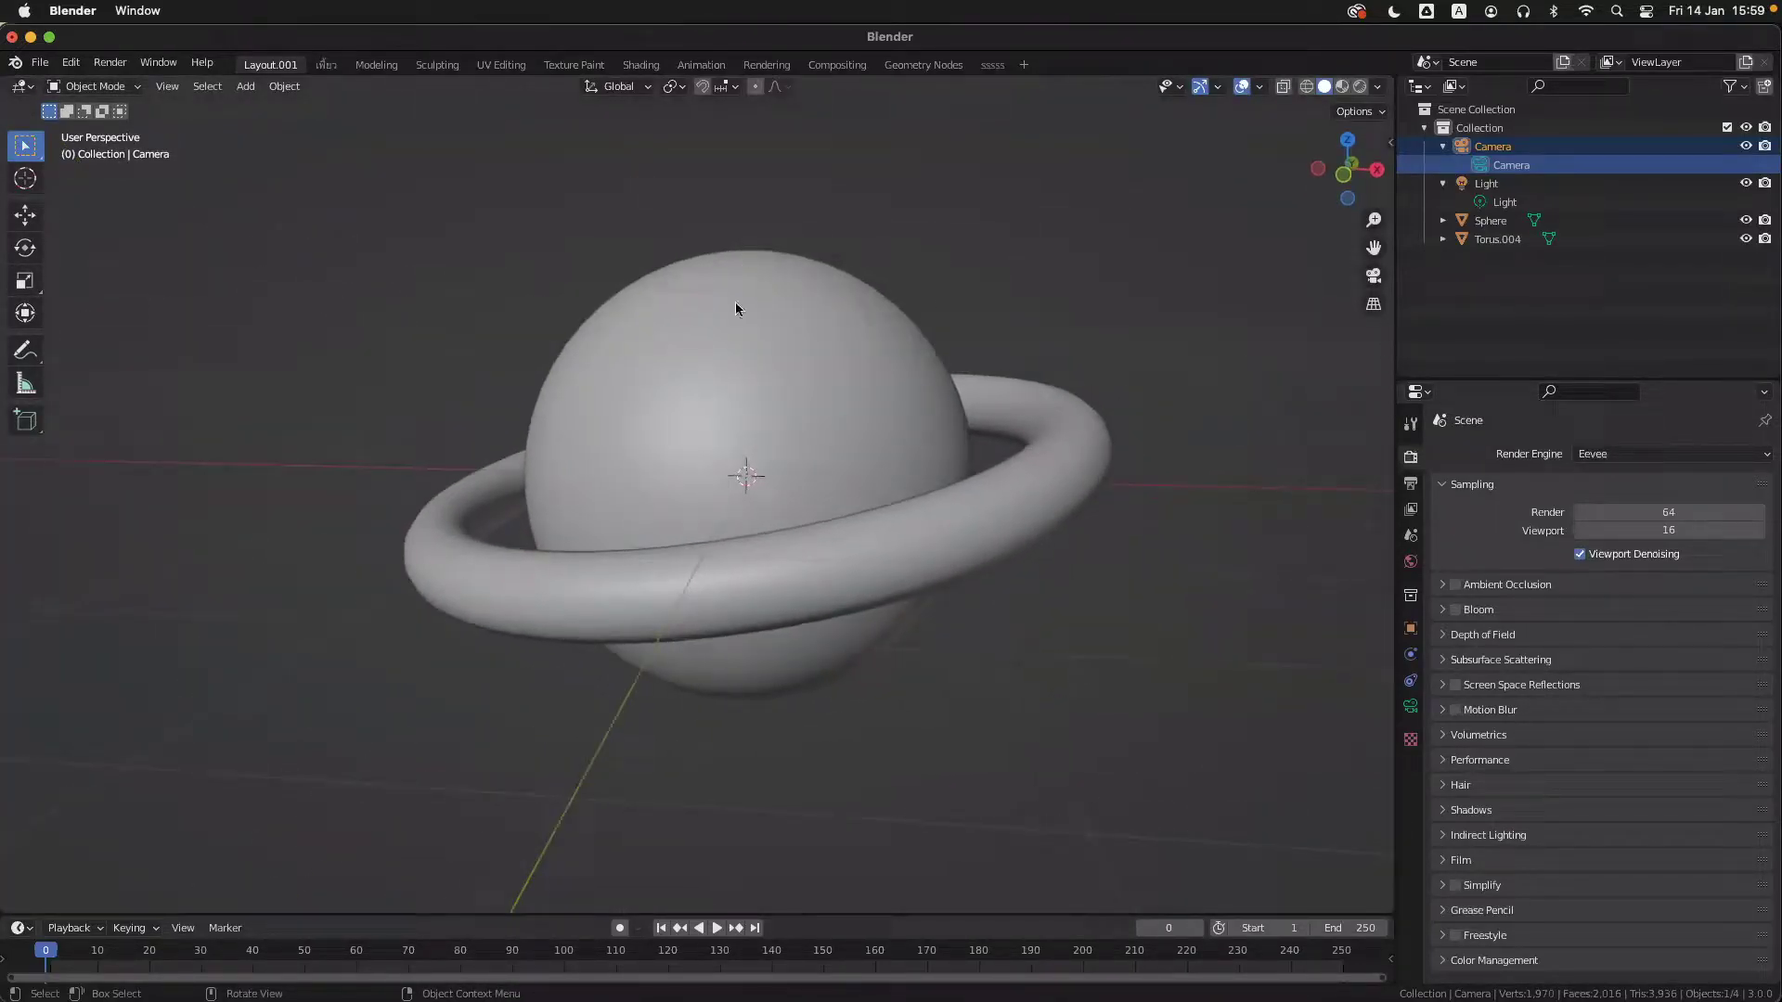
pyautogui.scroll(5, 744, 333)
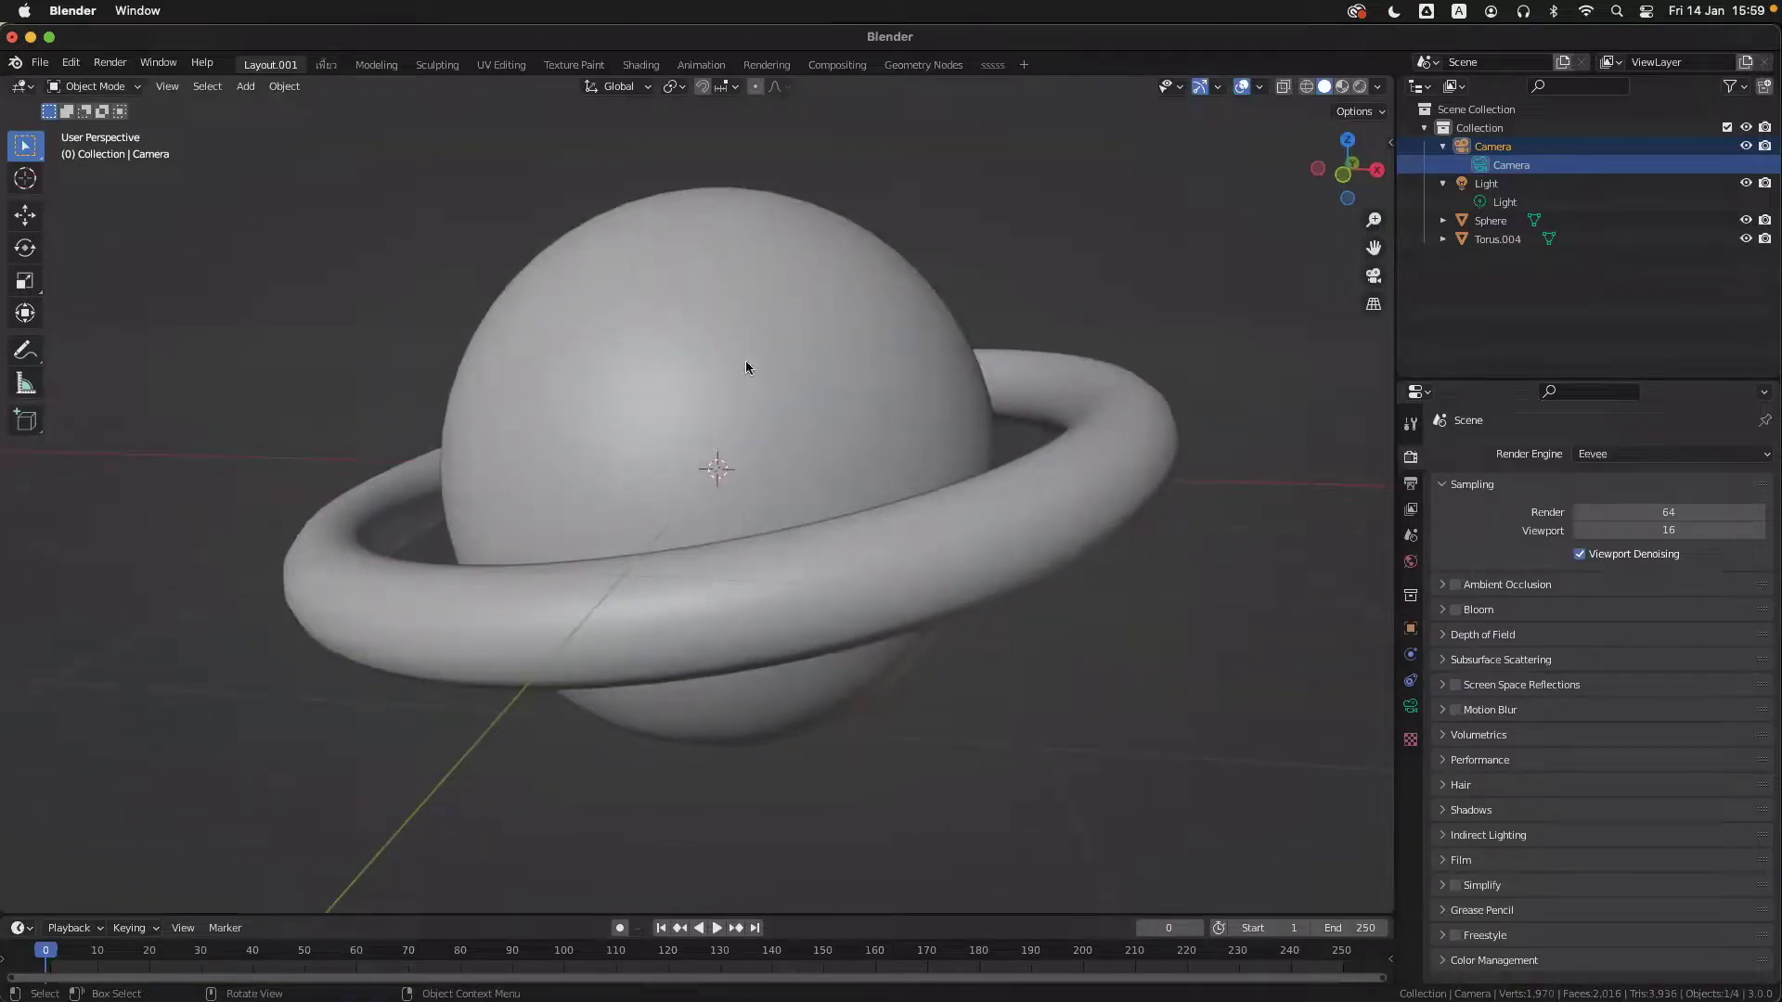
pyautogui.scroll(10, 956, 443)
pyautogui.scroll(-10, 954, 439)
pyautogui.hscroll(3, 955, 439)
pyautogui.scroll(5, 938, 438)
pyautogui.scroll(-5, 943, 437)
pyautogui.scroll(5, 943, 432)
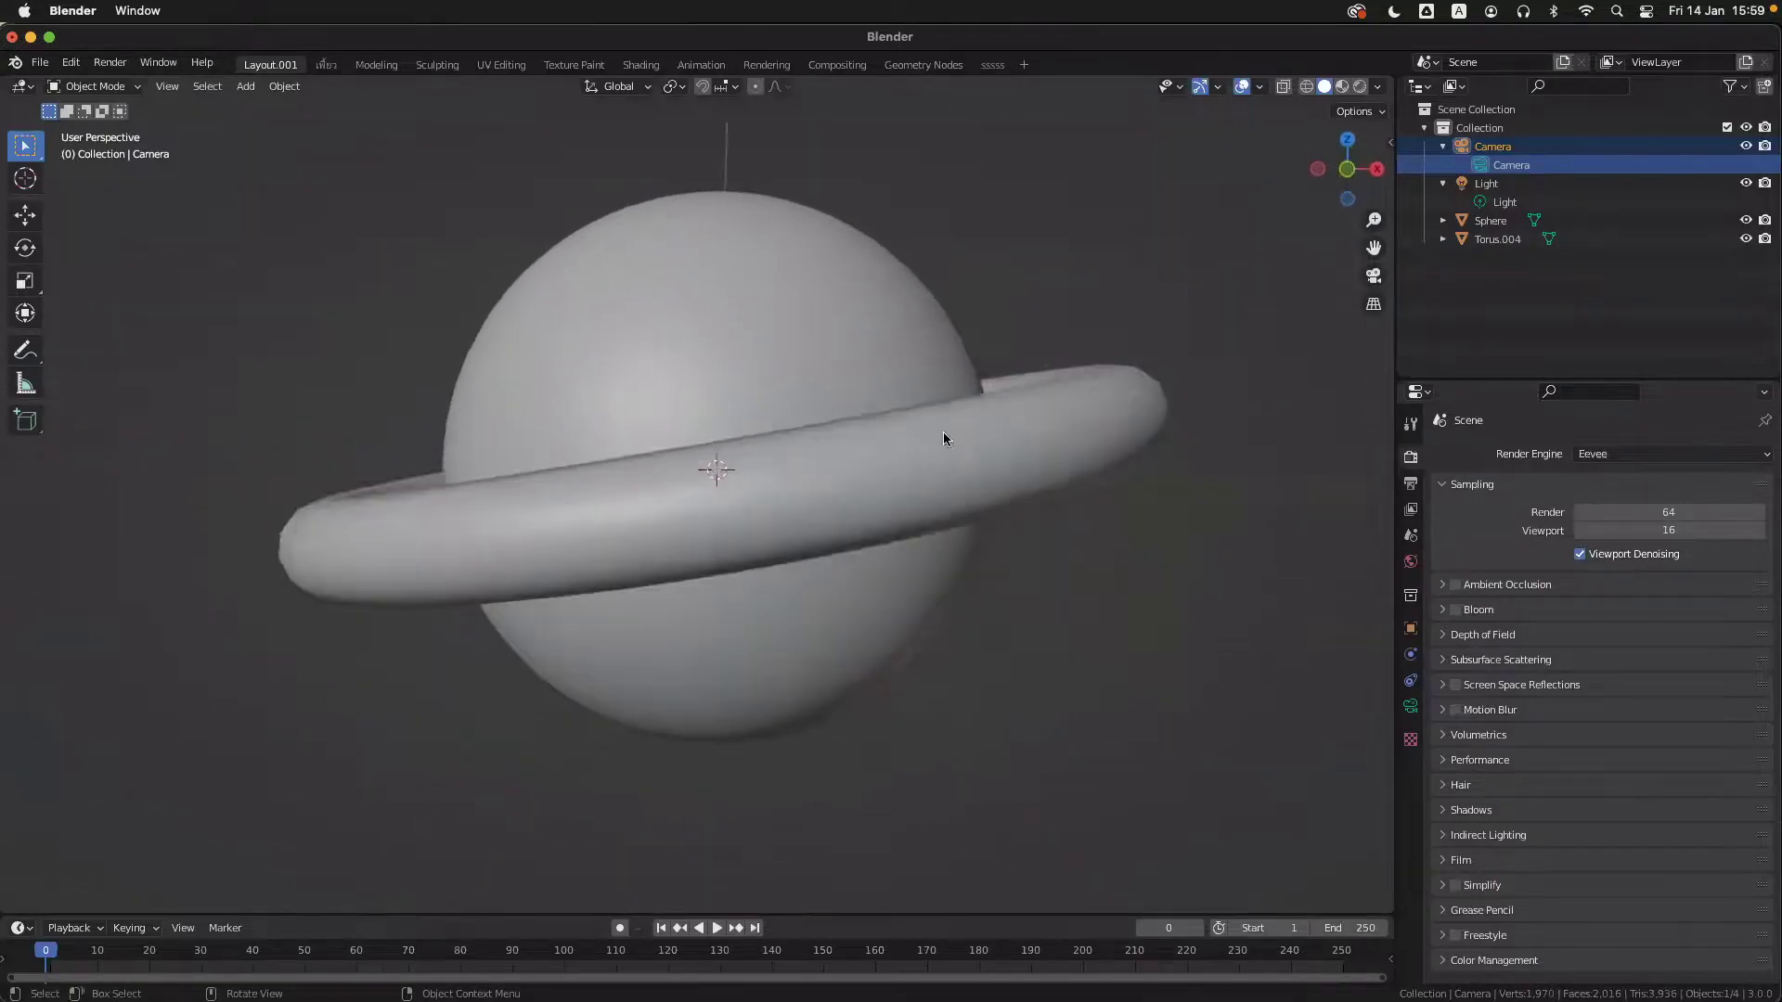
pyautogui.scroll(-4, 940, 437)
pyautogui.hscroll(4, 942, 433)
pyautogui.scroll(-1, 943, 437)
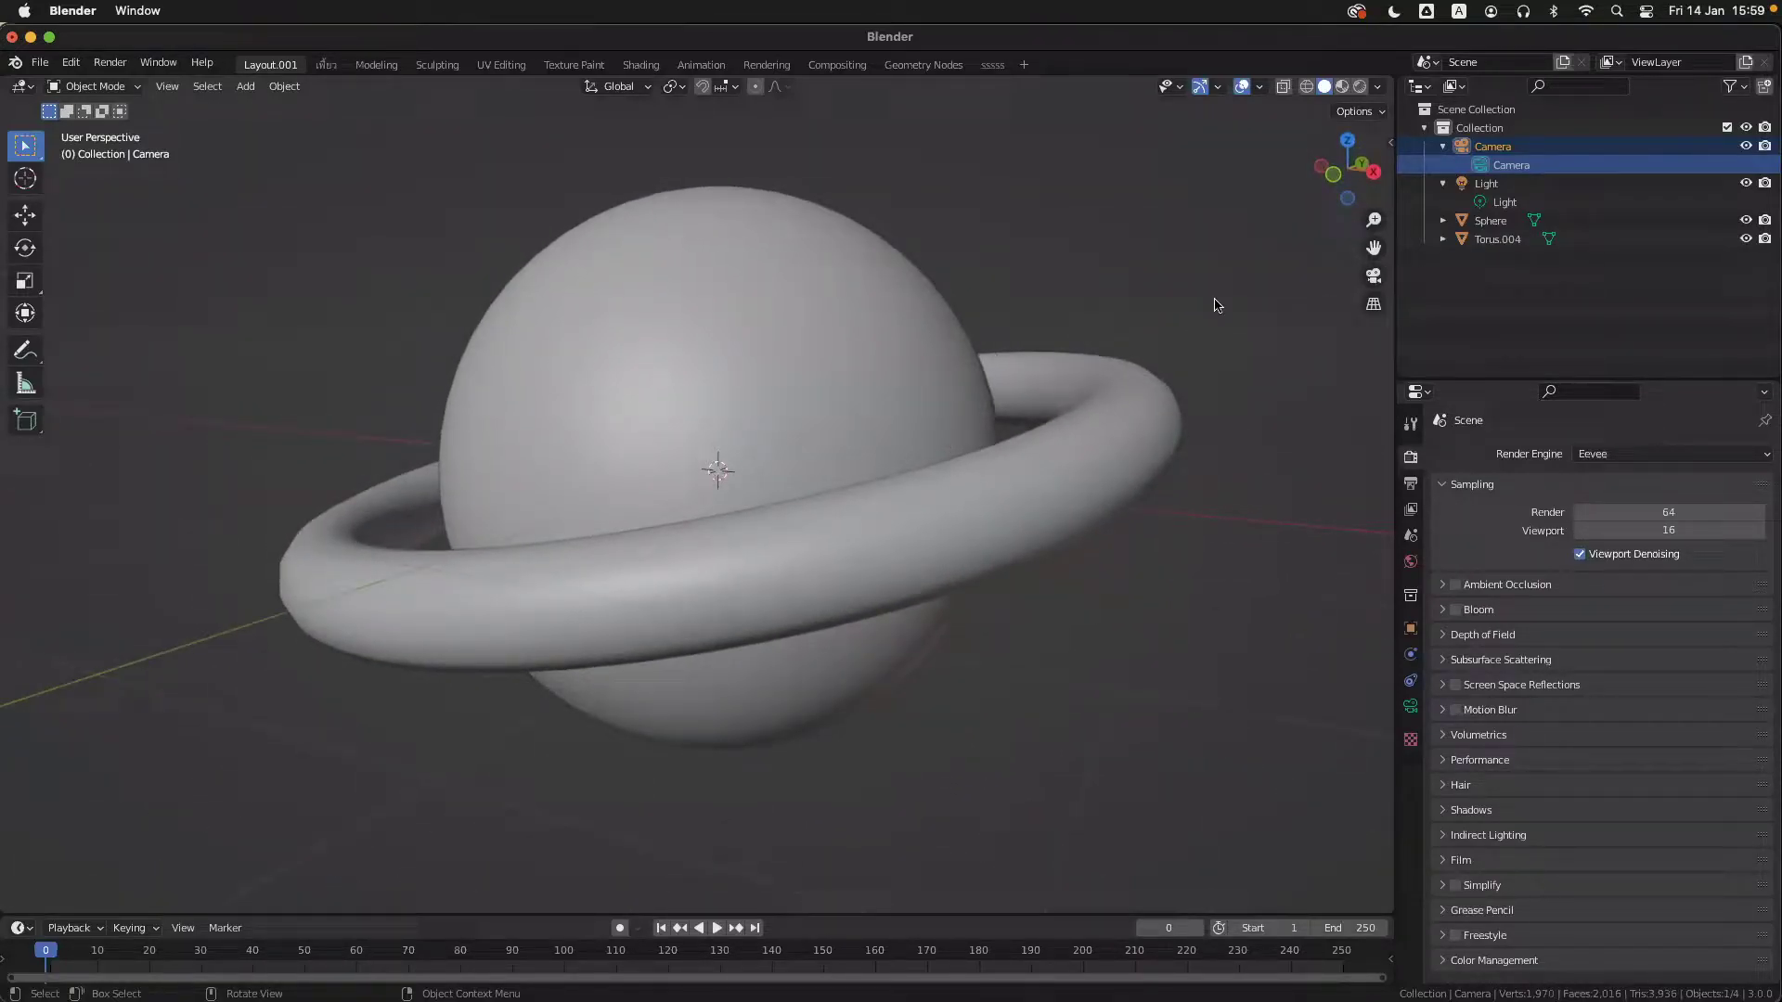
# - Show the 3D viewport's sidebar, toggle it off and on, and hide it again
pyautogui.press('n')
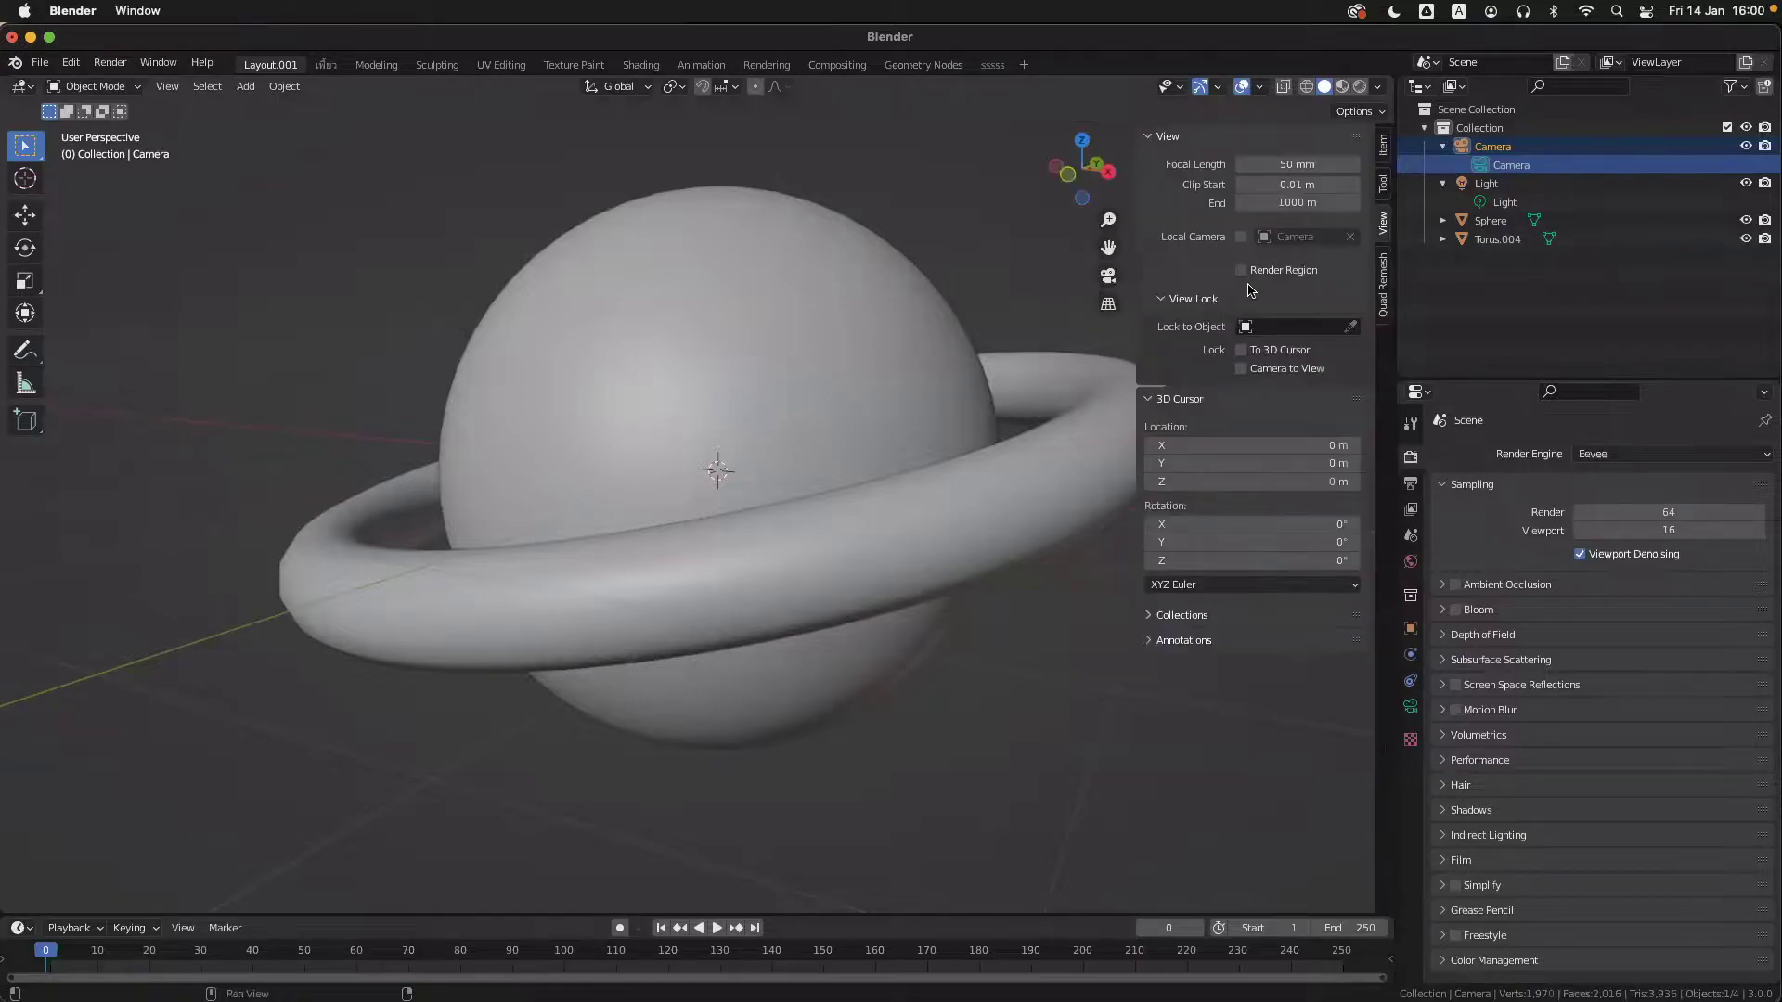
pyautogui.click(167, 86)
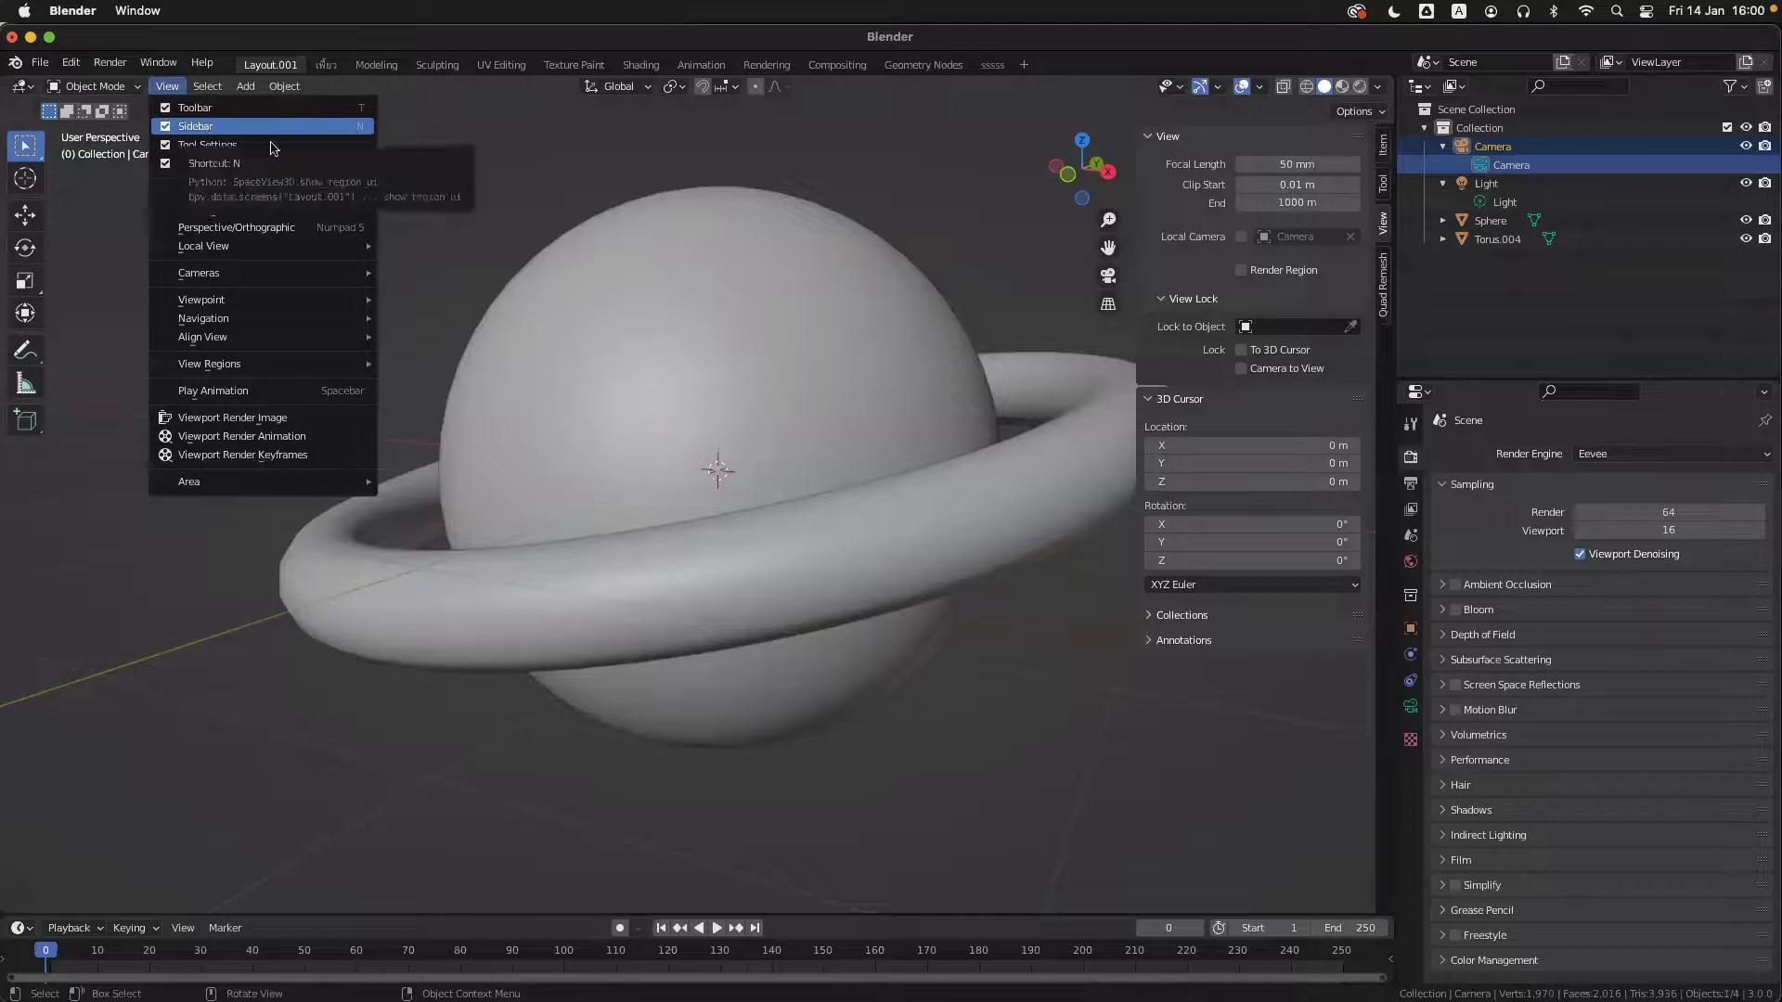
pyautogui.click(164, 127)
pyautogui.click(169, 86)
pyautogui.click(165, 128)
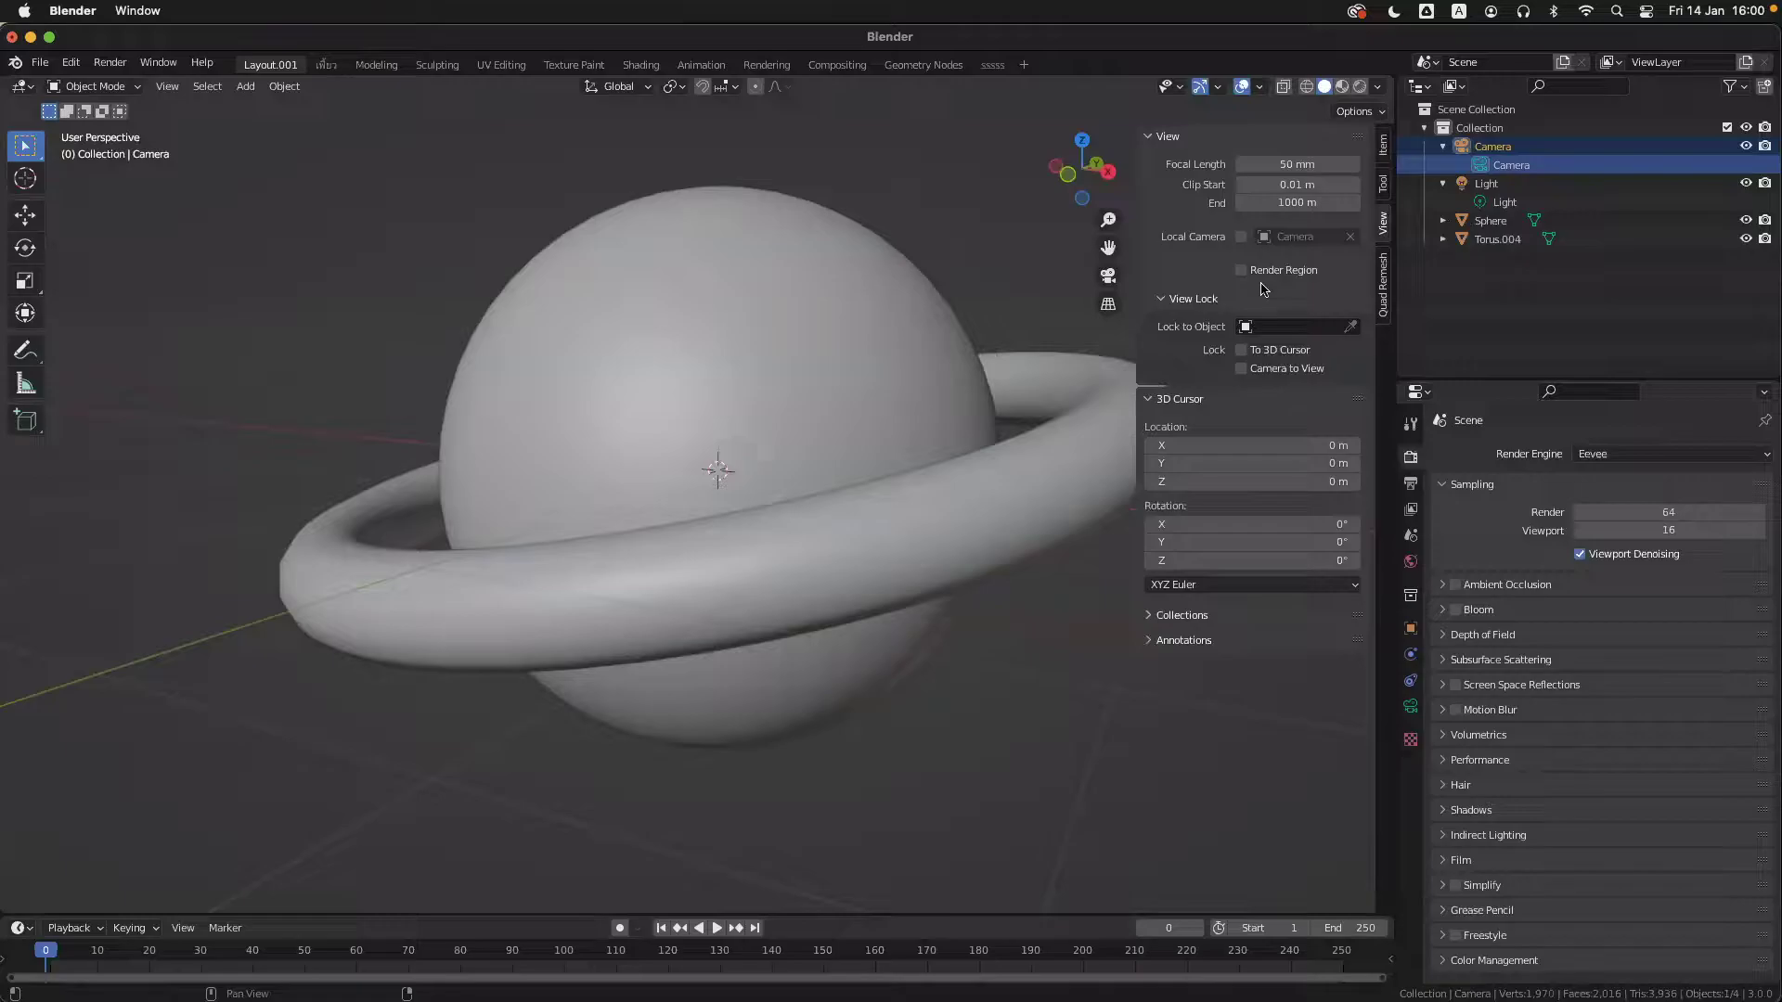
pyautogui.press('n')
# - Select the torus ring and toggle the viewport's Adjust Last Operation display option
pyautogui.moveTo(1017, 437); pyautogui.dragTo(1036, 436, button='middle')
pyautogui.click(1149, 458)
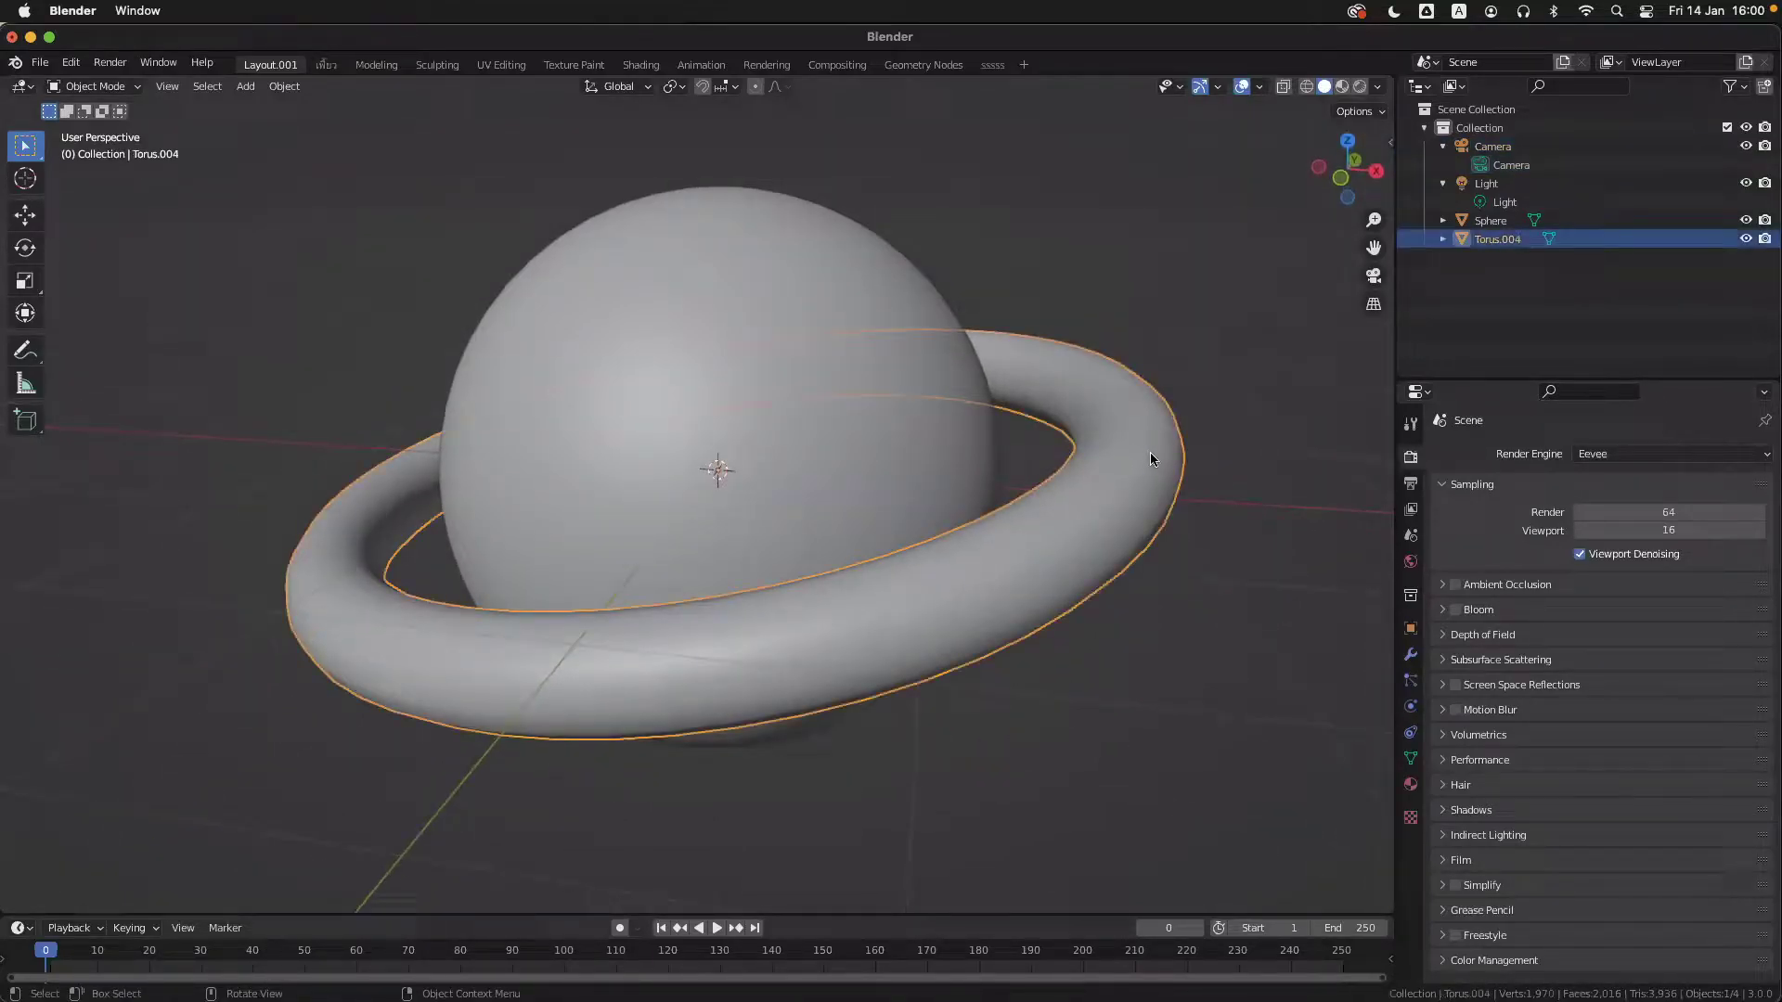
pyautogui.click(167, 86)
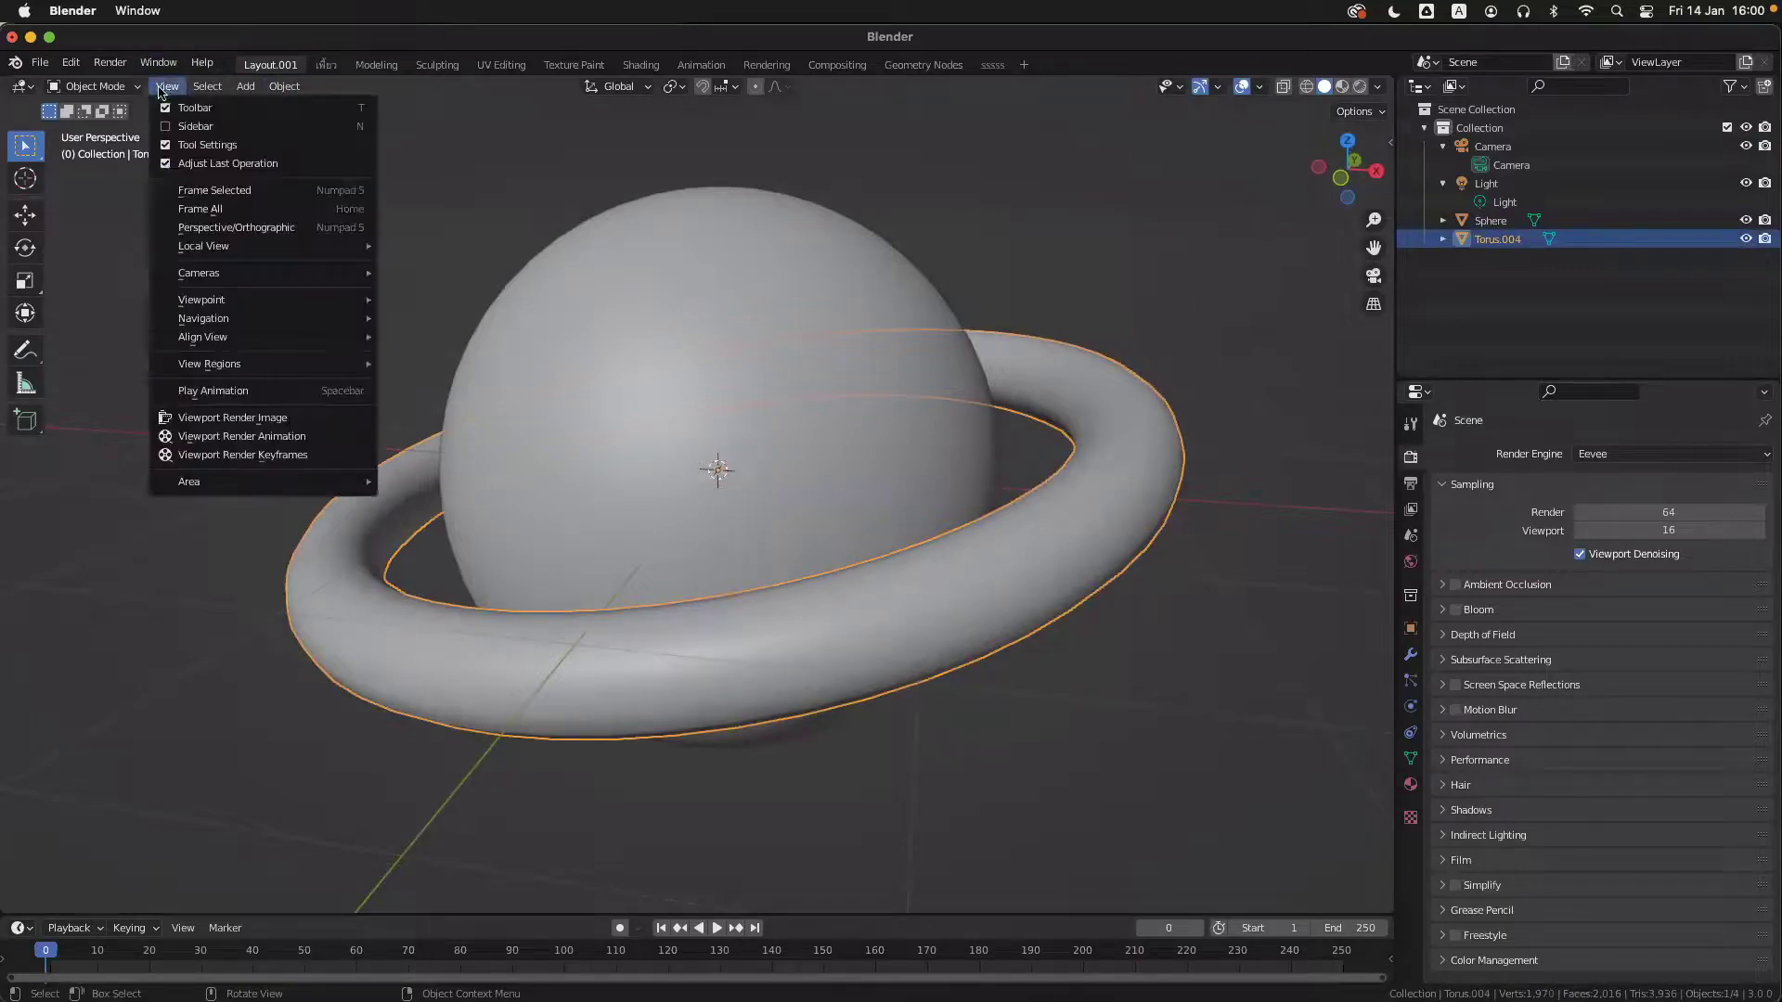
pyautogui.click(167, 86)
pyautogui.click(167, 87)
pyautogui.click(180, 165)
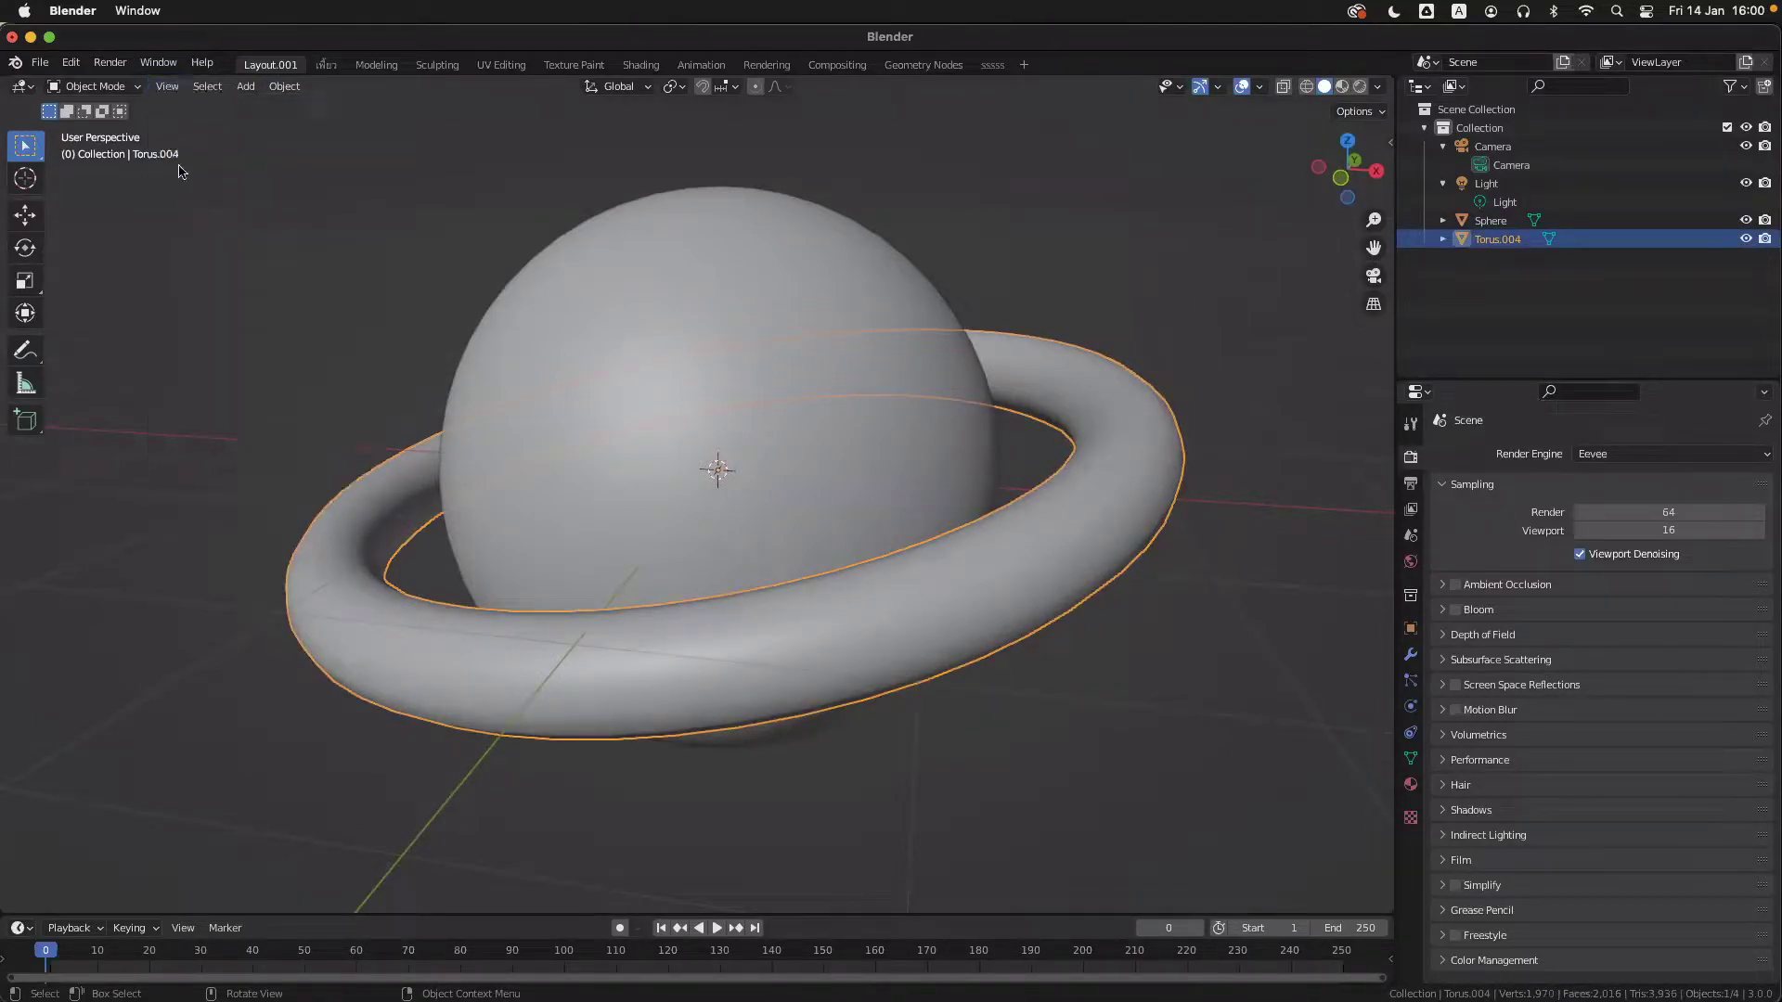
pyautogui.click(167, 87)
# - Try scaling the torus ring up uniformly to about 1.2 times its size
pyautogui.press('s')
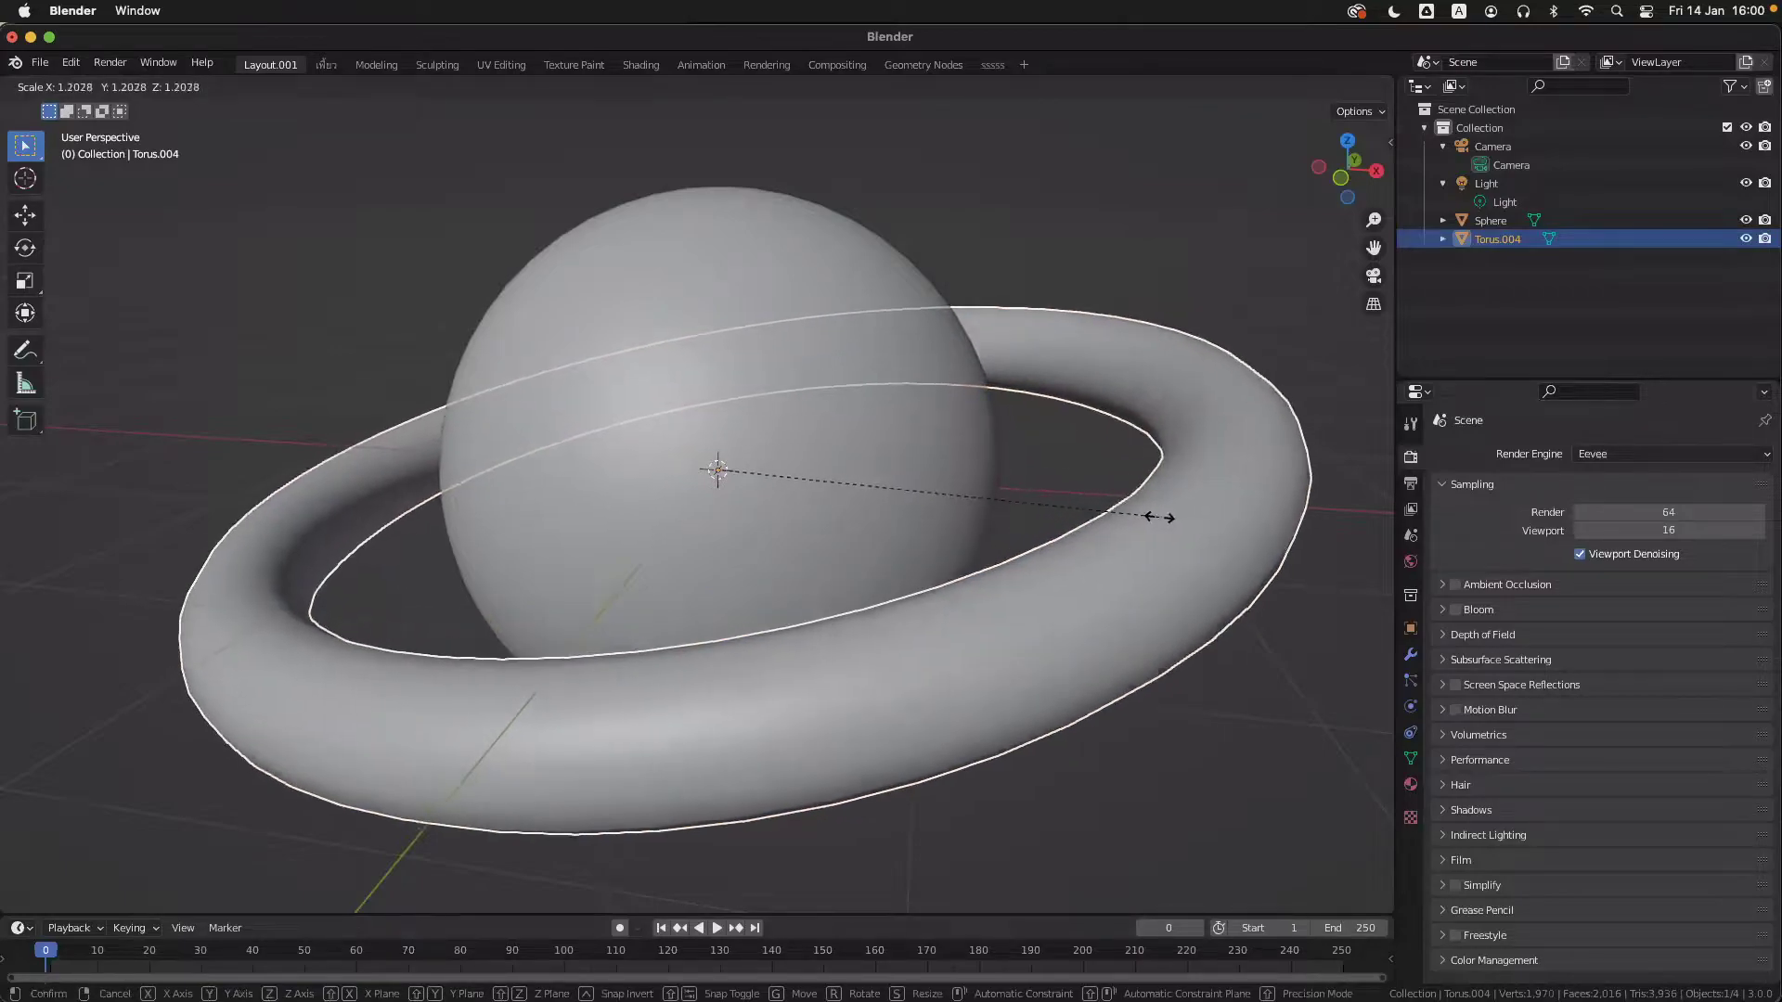
pyautogui.press('Escape')
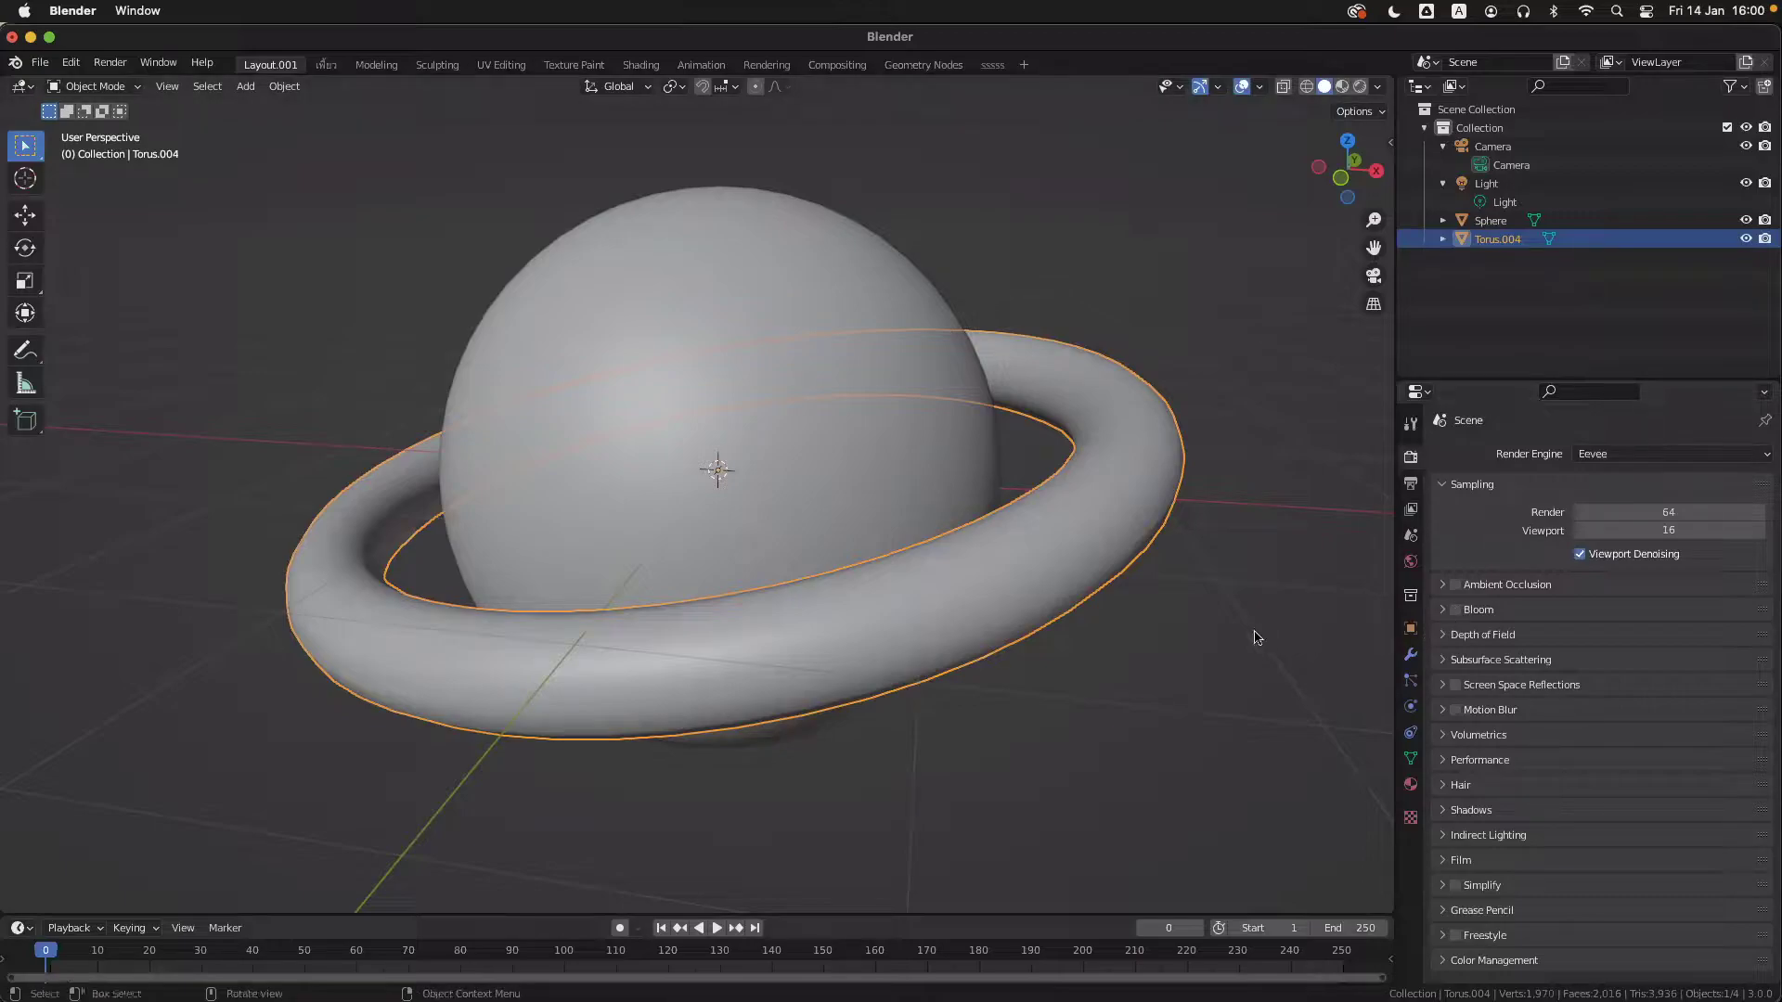
pyautogui.scroll(2, 1253, 636)
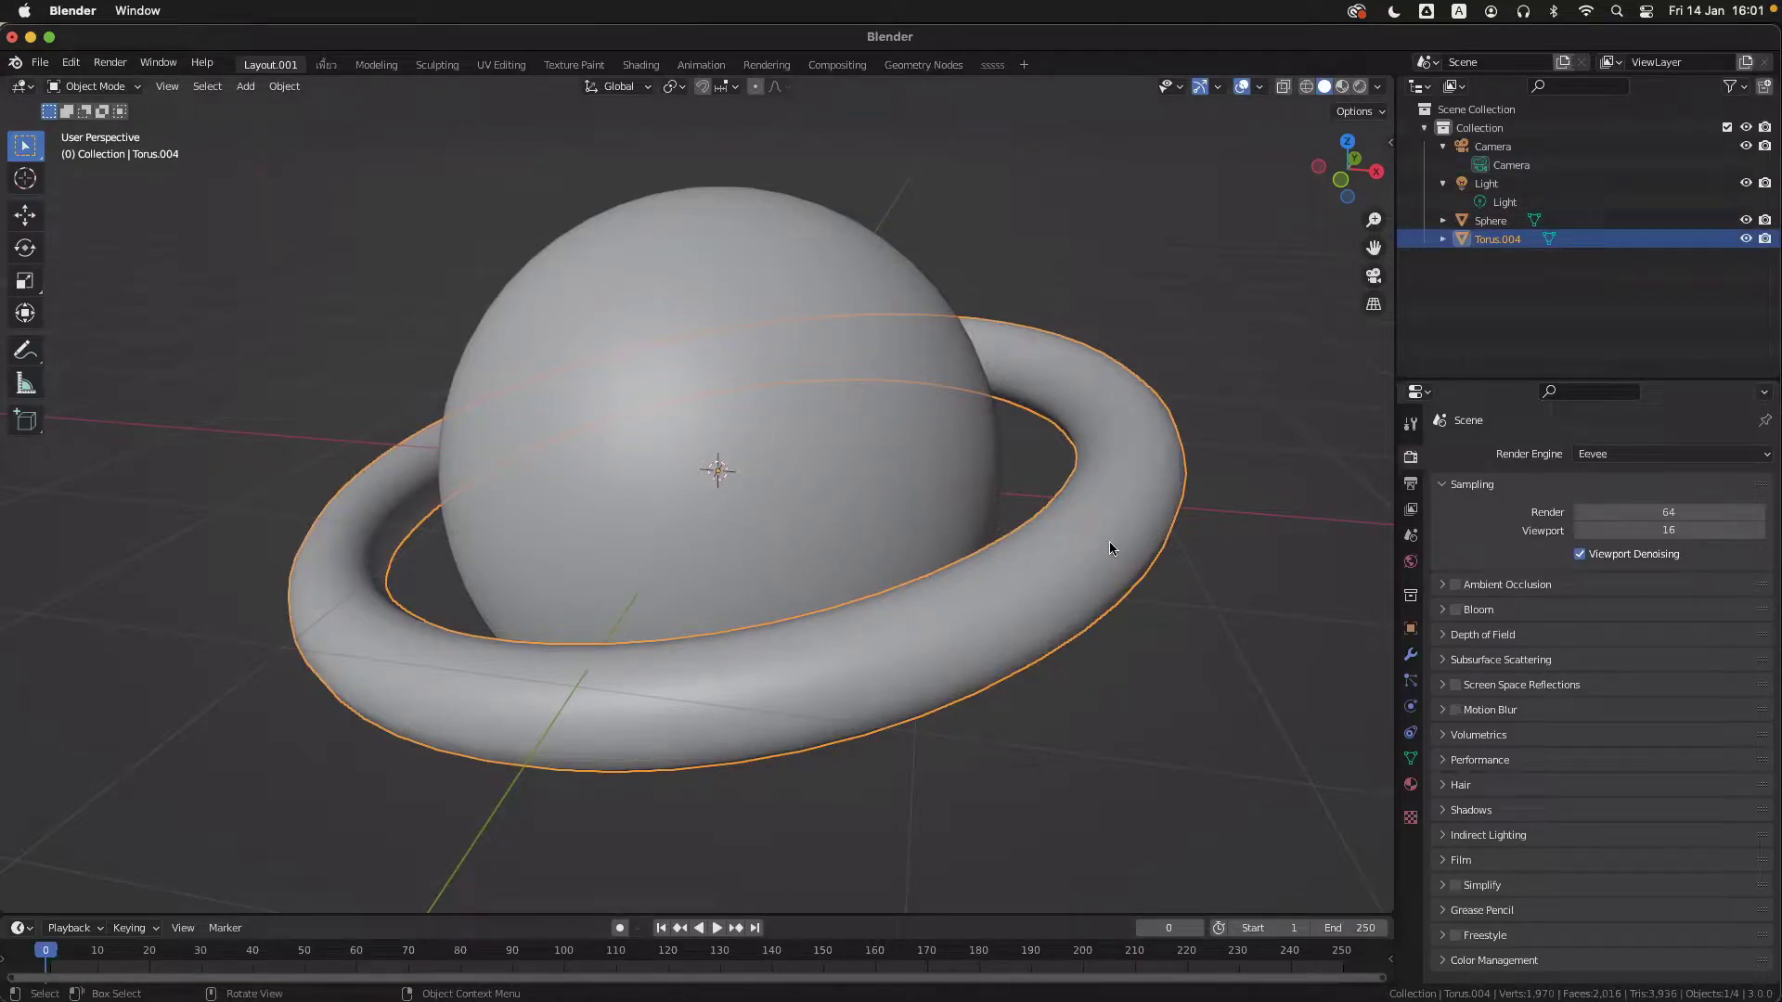
# - Open the torus ring's modifier settings and add a Displace modifier to it
pyautogui.click(1412, 657)
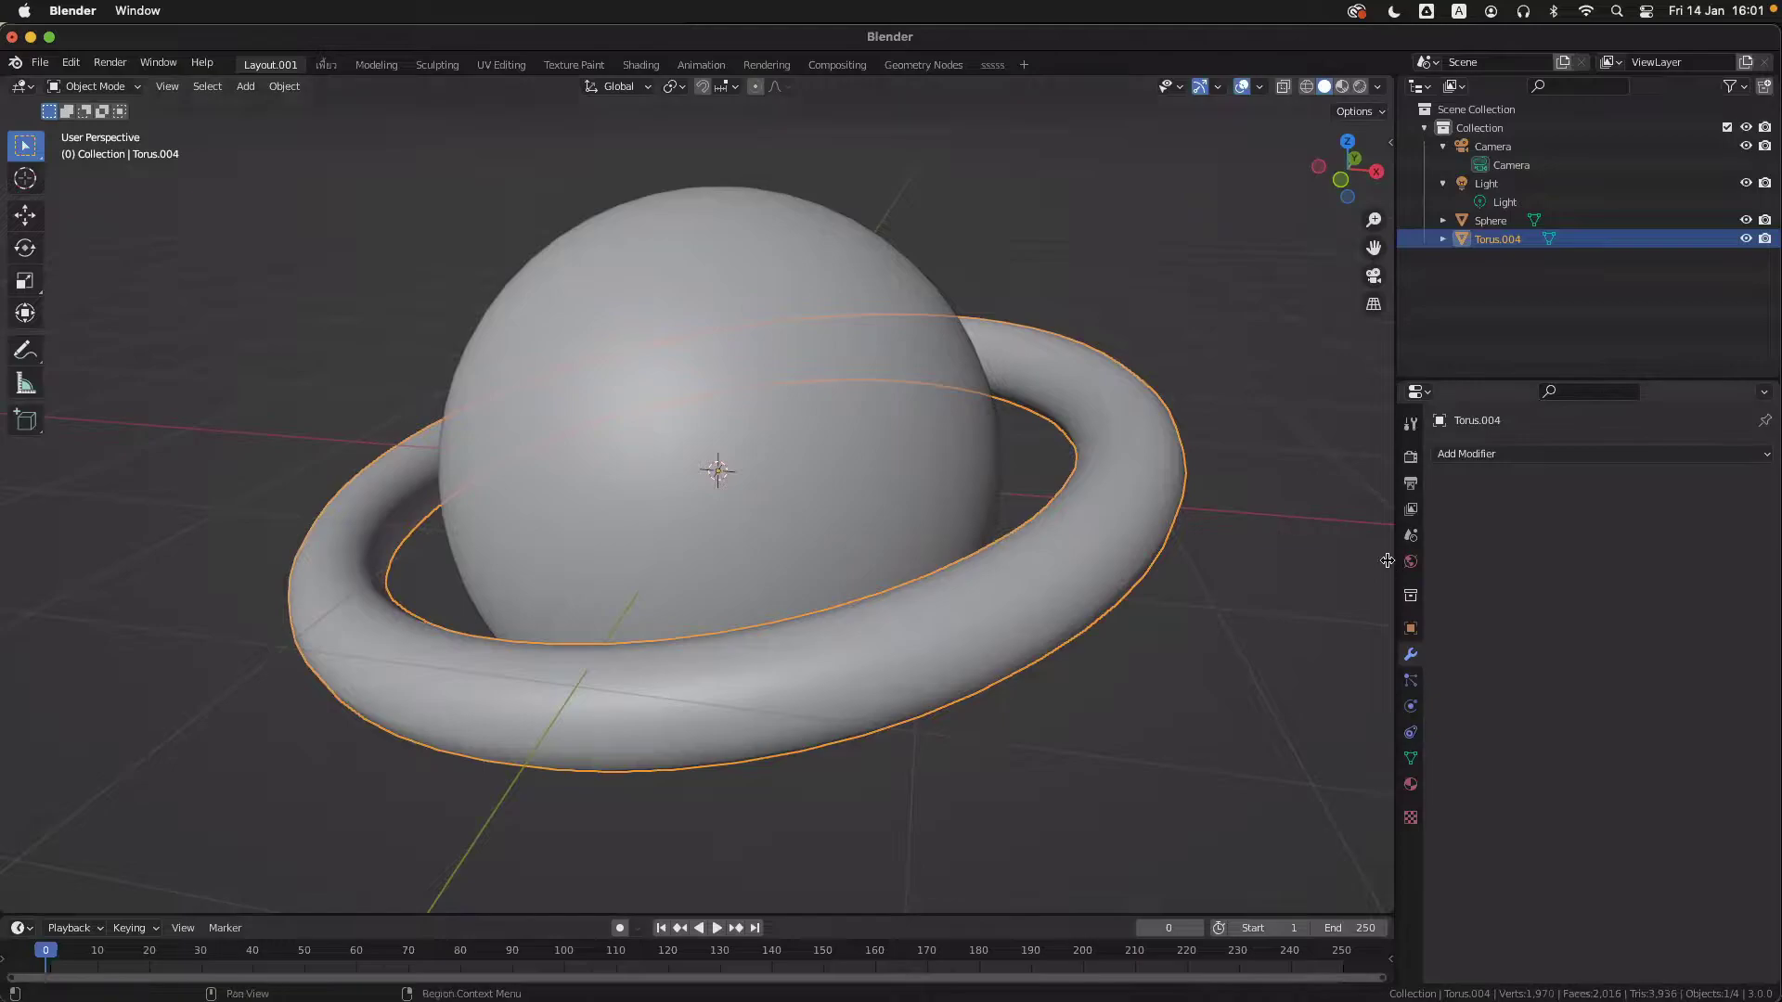
pyautogui.click(1542, 454)
pyautogui.press('Tab')
pyautogui.press('Tab')
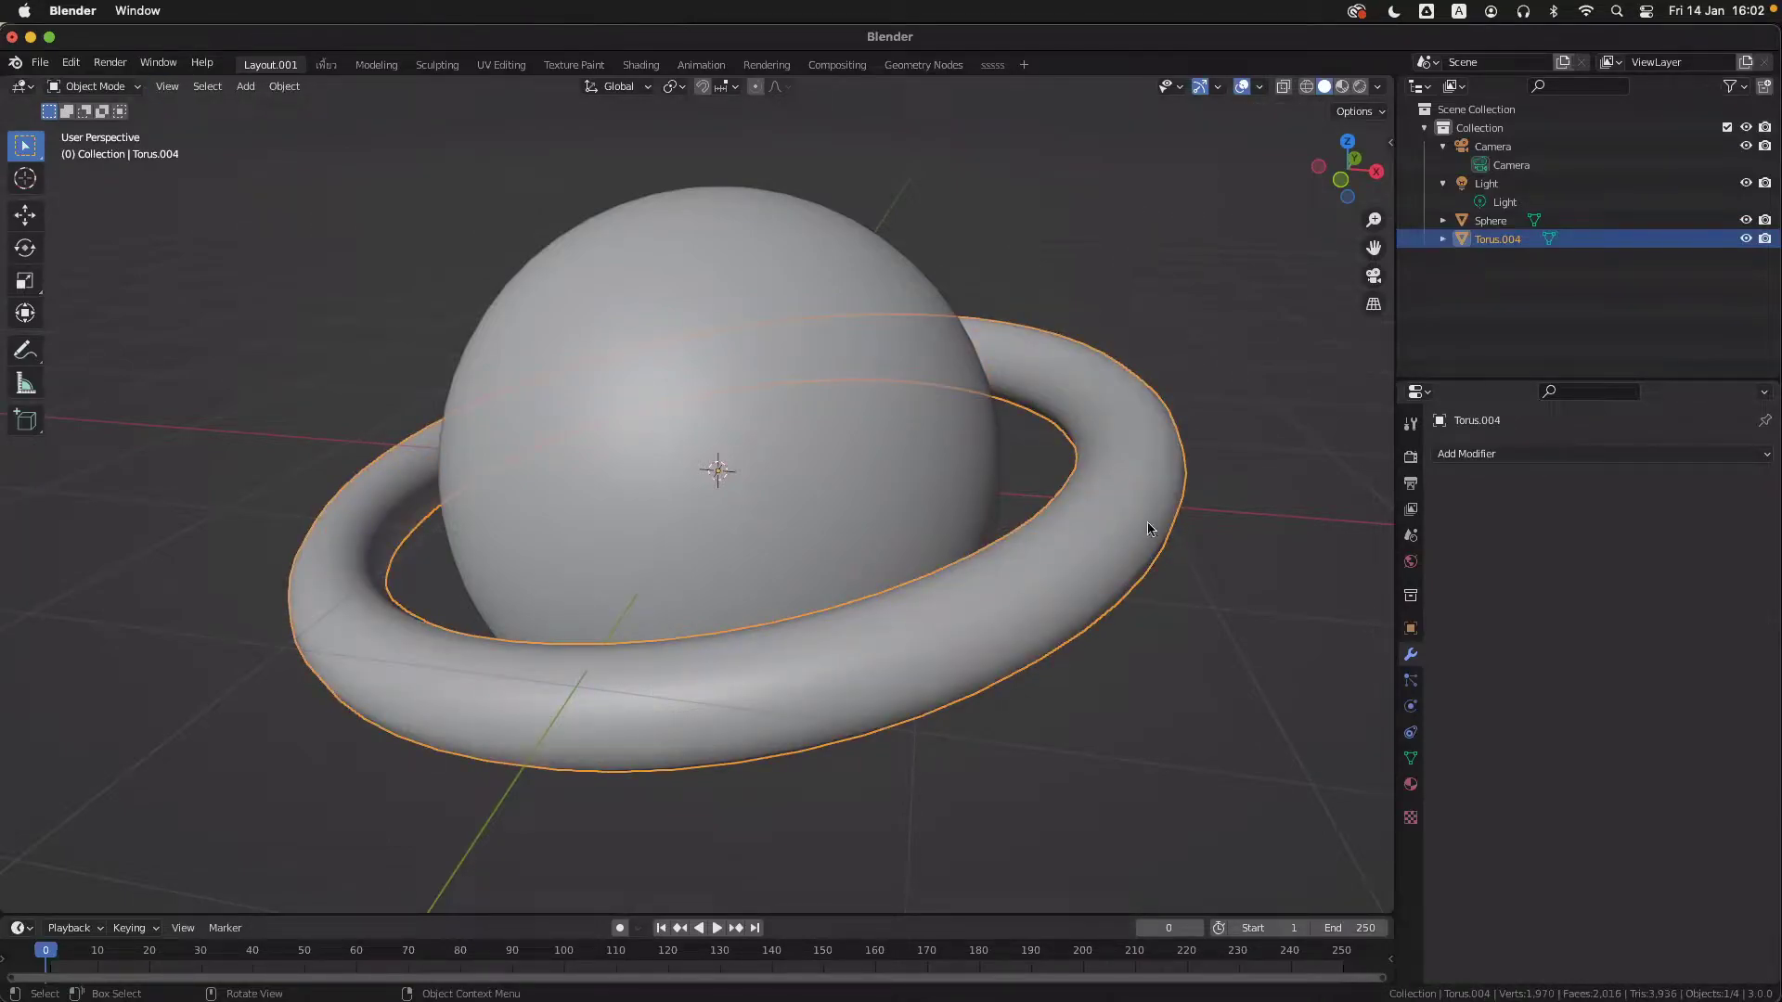
pyautogui.click(1566, 459)
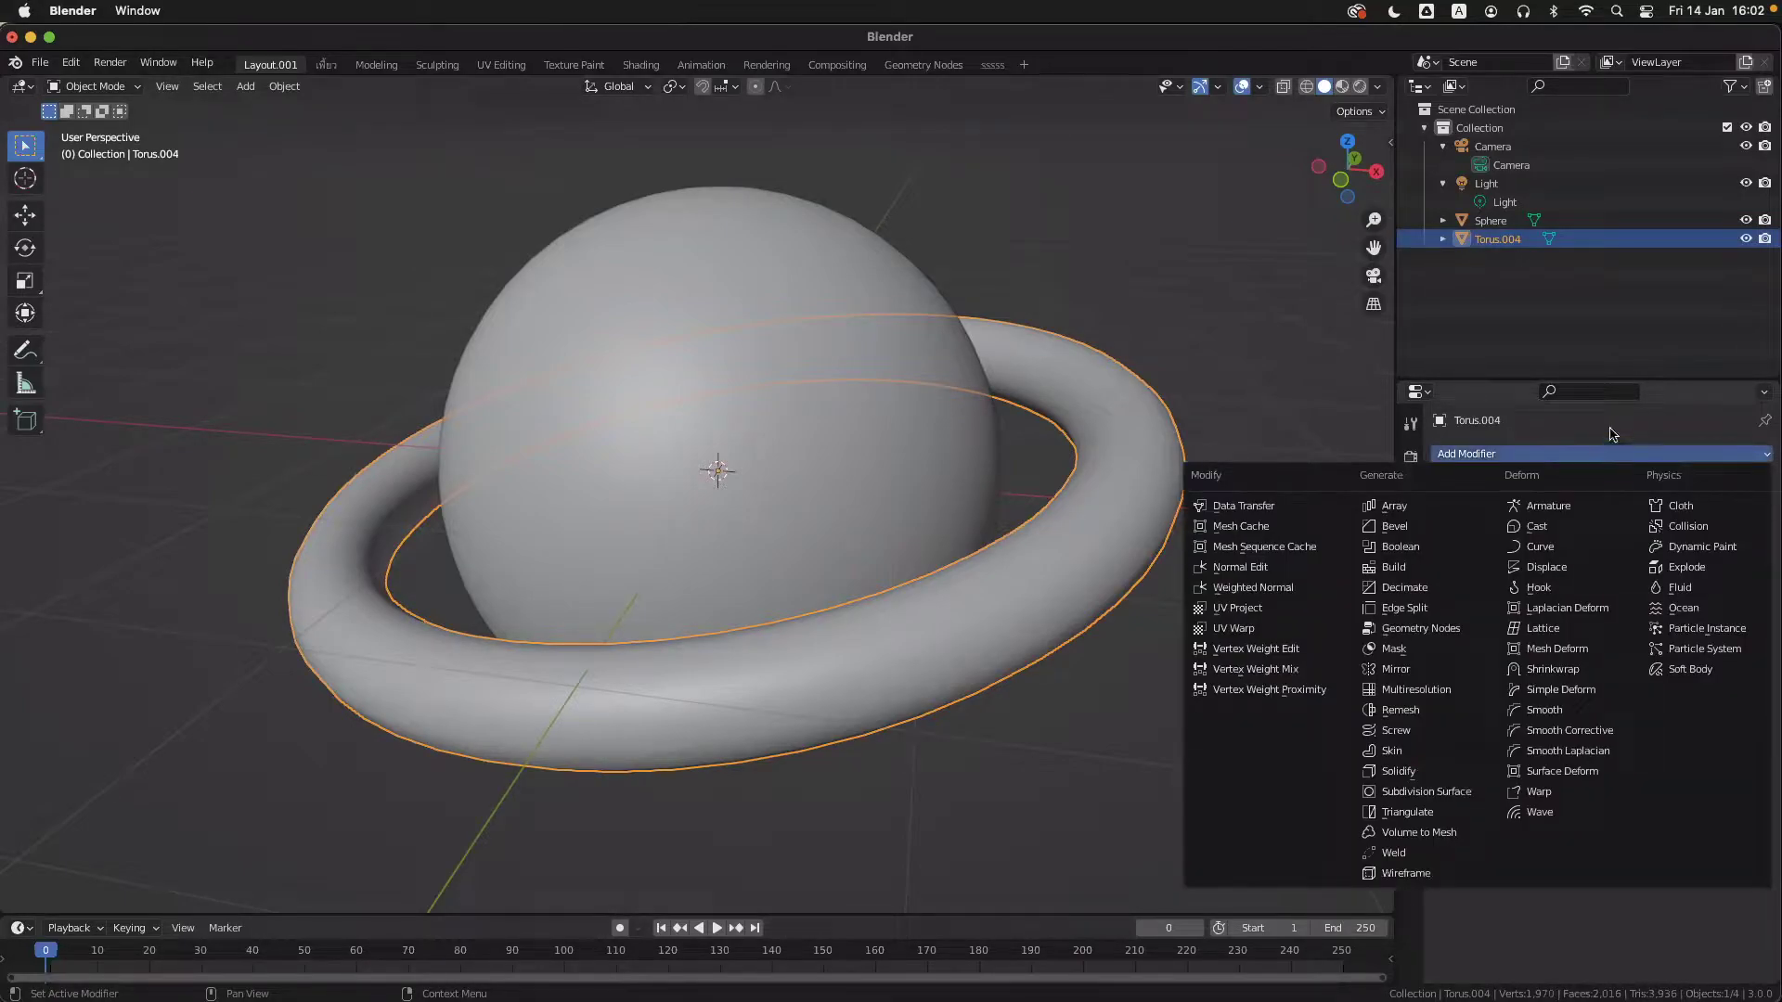
pyautogui.click(1612, 433)
pyautogui.click(1606, 452)
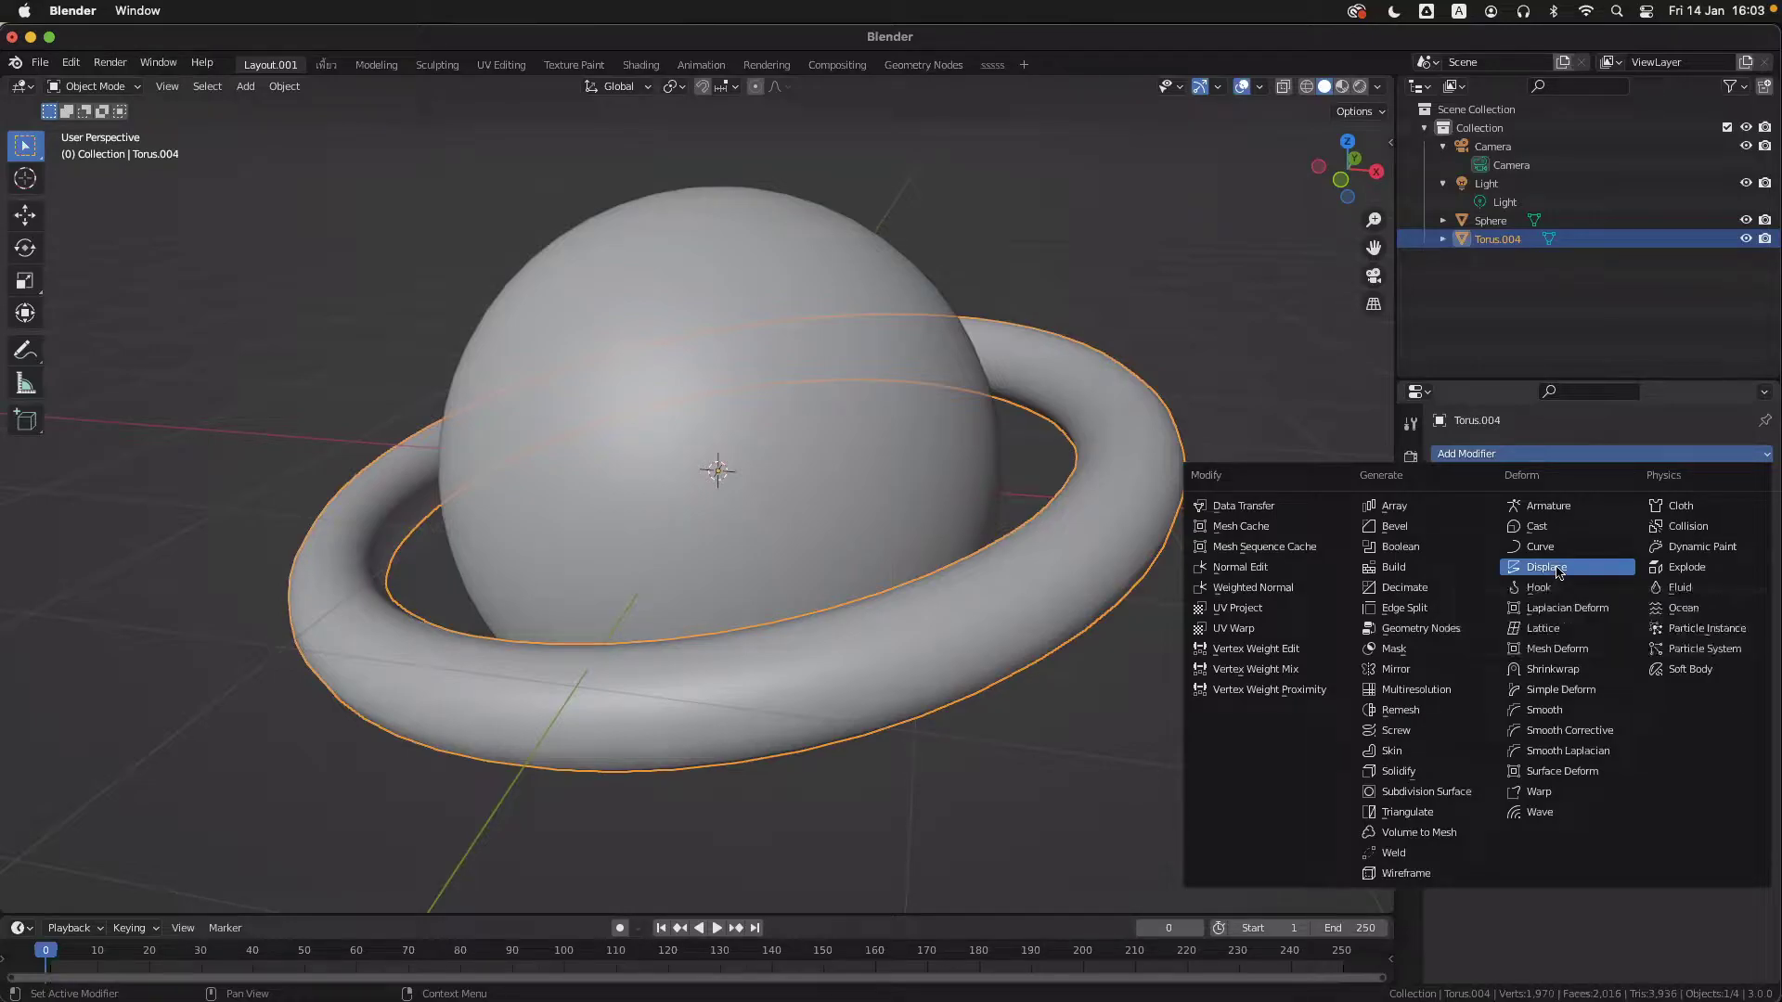
pyautogui.click(1548, 567)
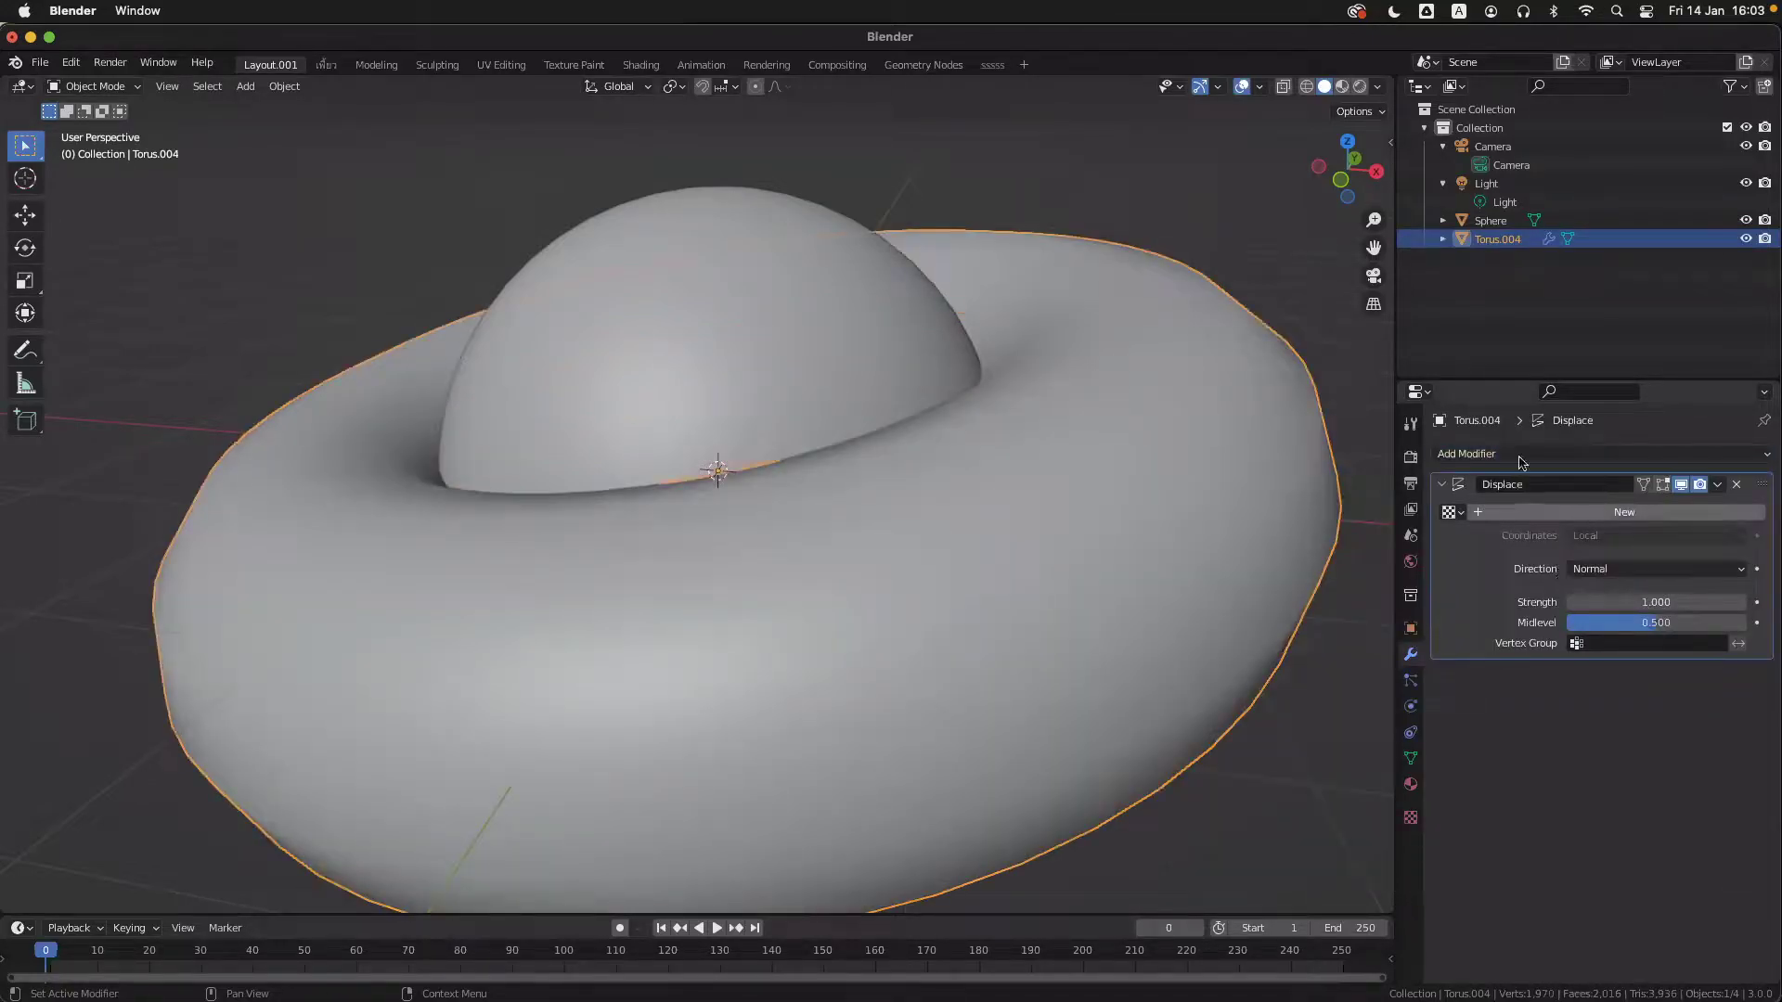
# - Toggle the Displace modifier's viewport and render display off and on, and lower its strength to -0.1
pyautogui.click(1681, 484)
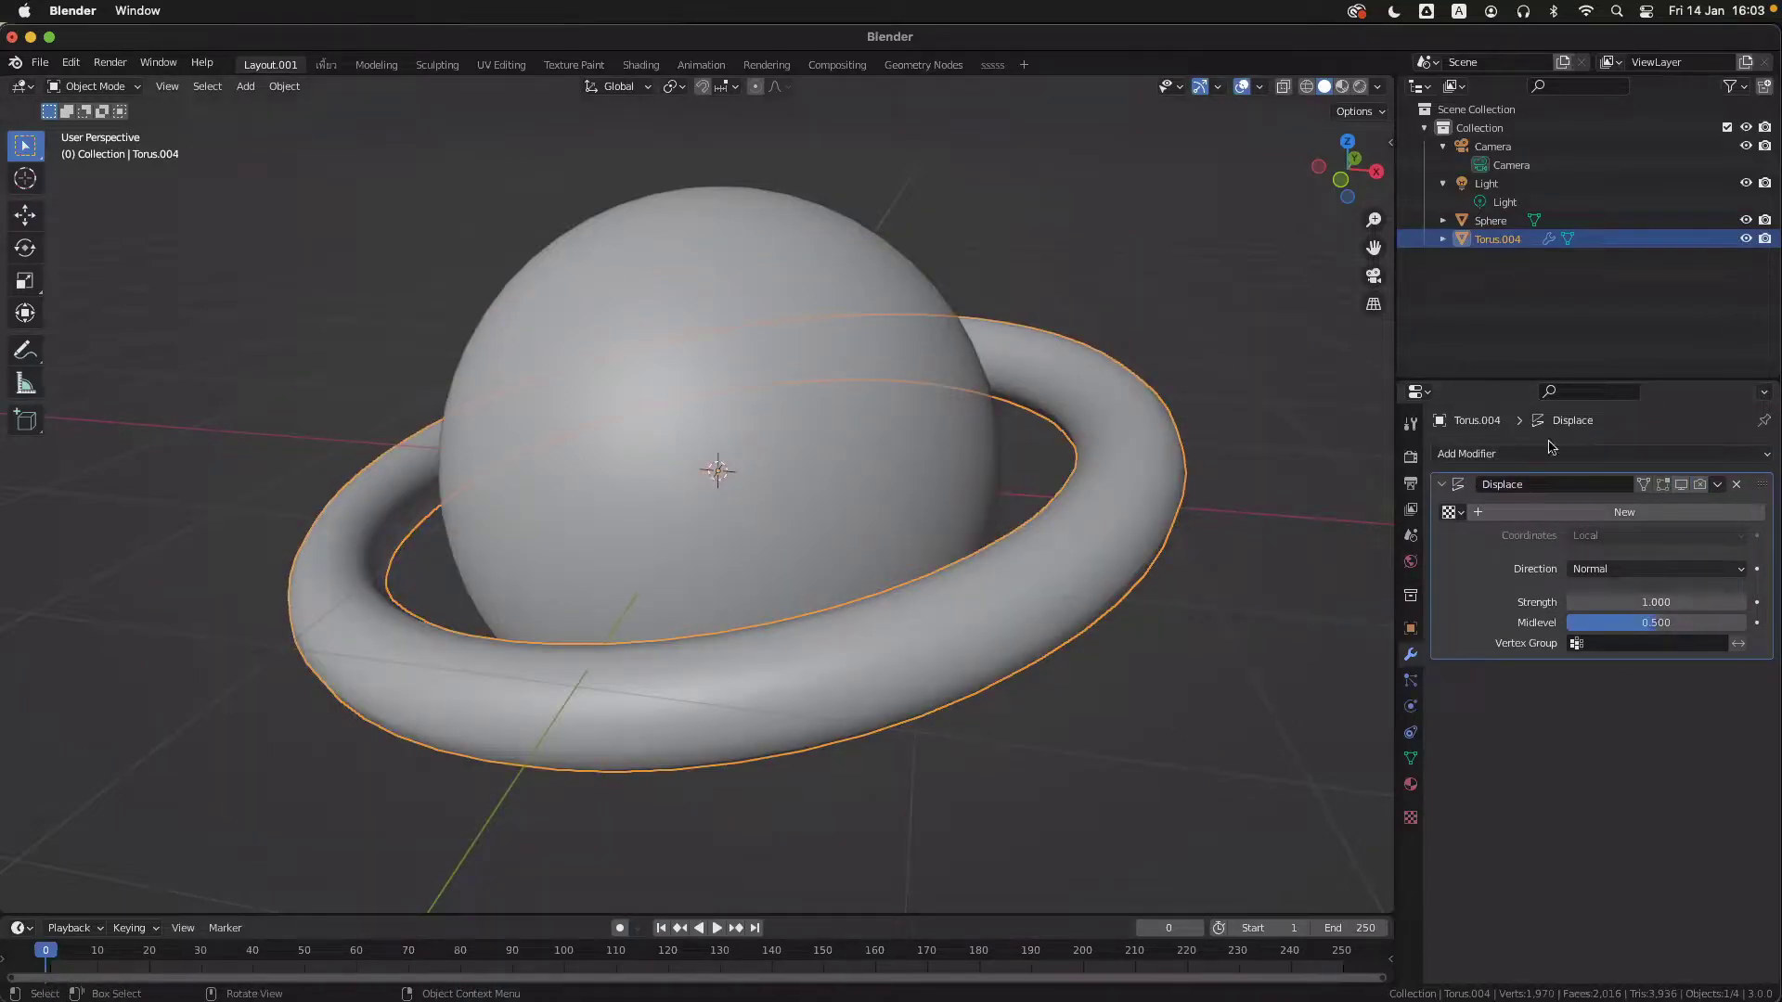
pyautogui.click(1681, 483)
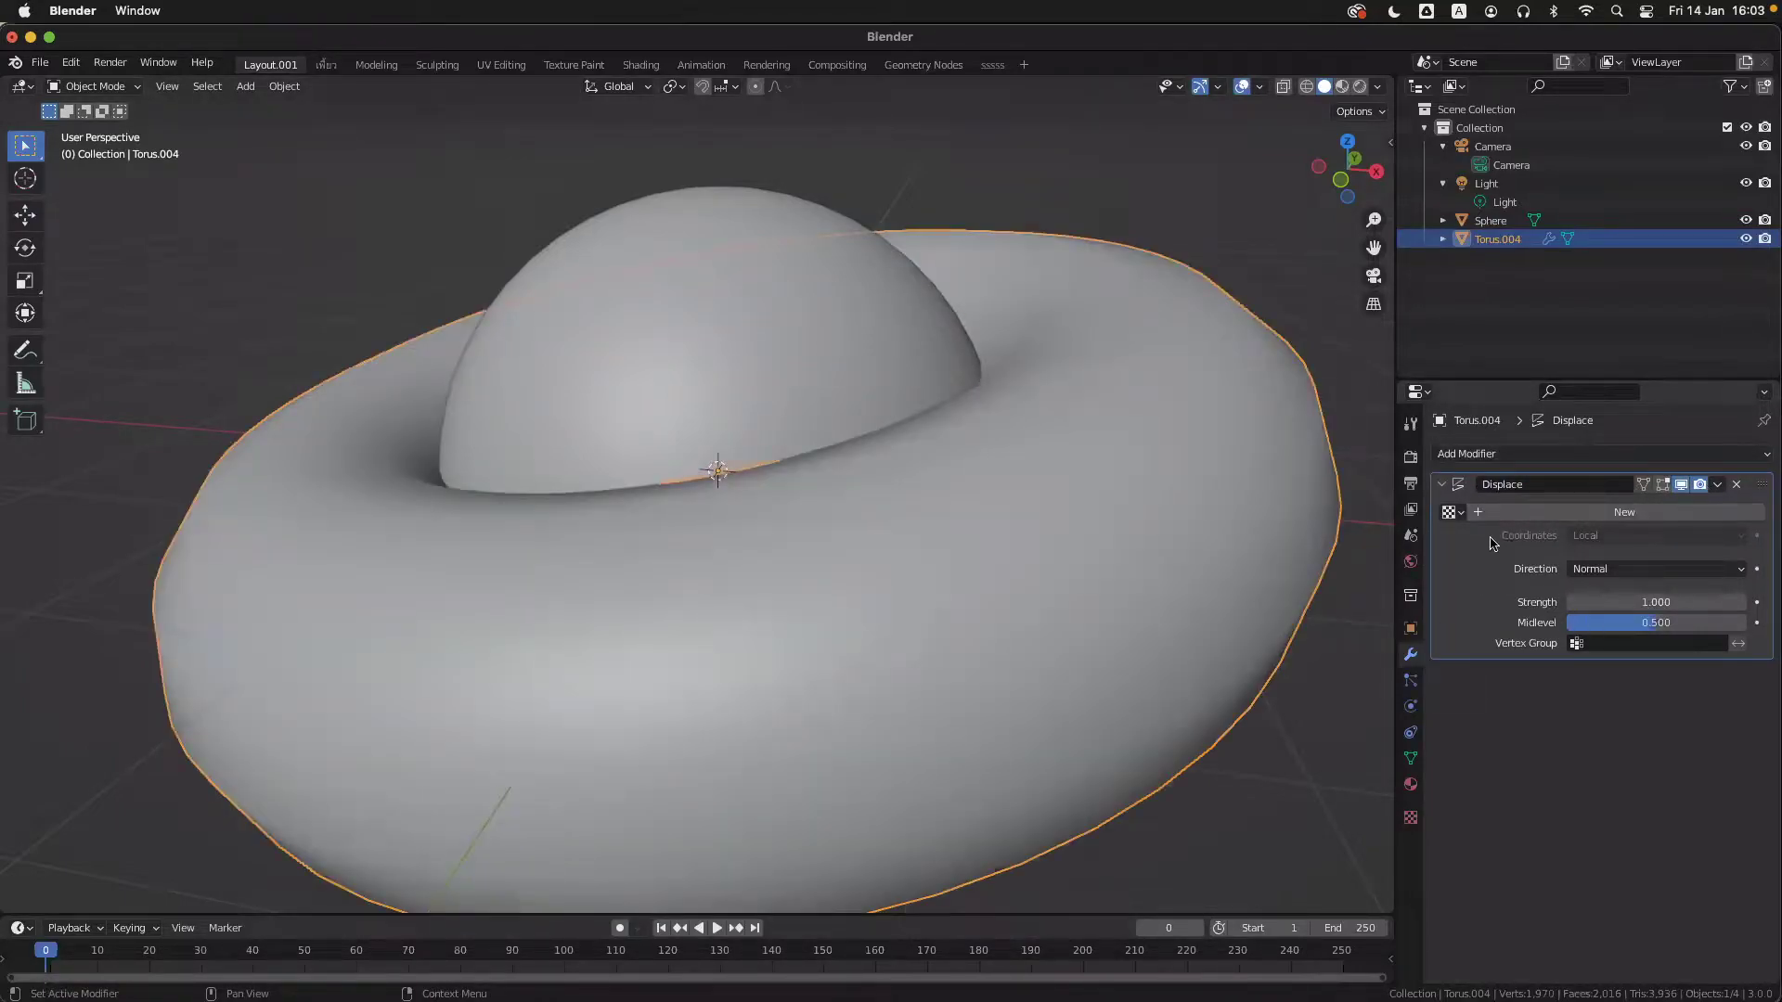
pyautogui.click(1650, 602)
pyautogui.write('0.3')
pyautogui.press('Return')
pyautogui.moveTo(1656, 602)
pyautogui.mouseDown()
pyautogui.moveTo(1600, 602)
pyautogui.moveTo(1647, 602)
pyautogui.mouseUp()
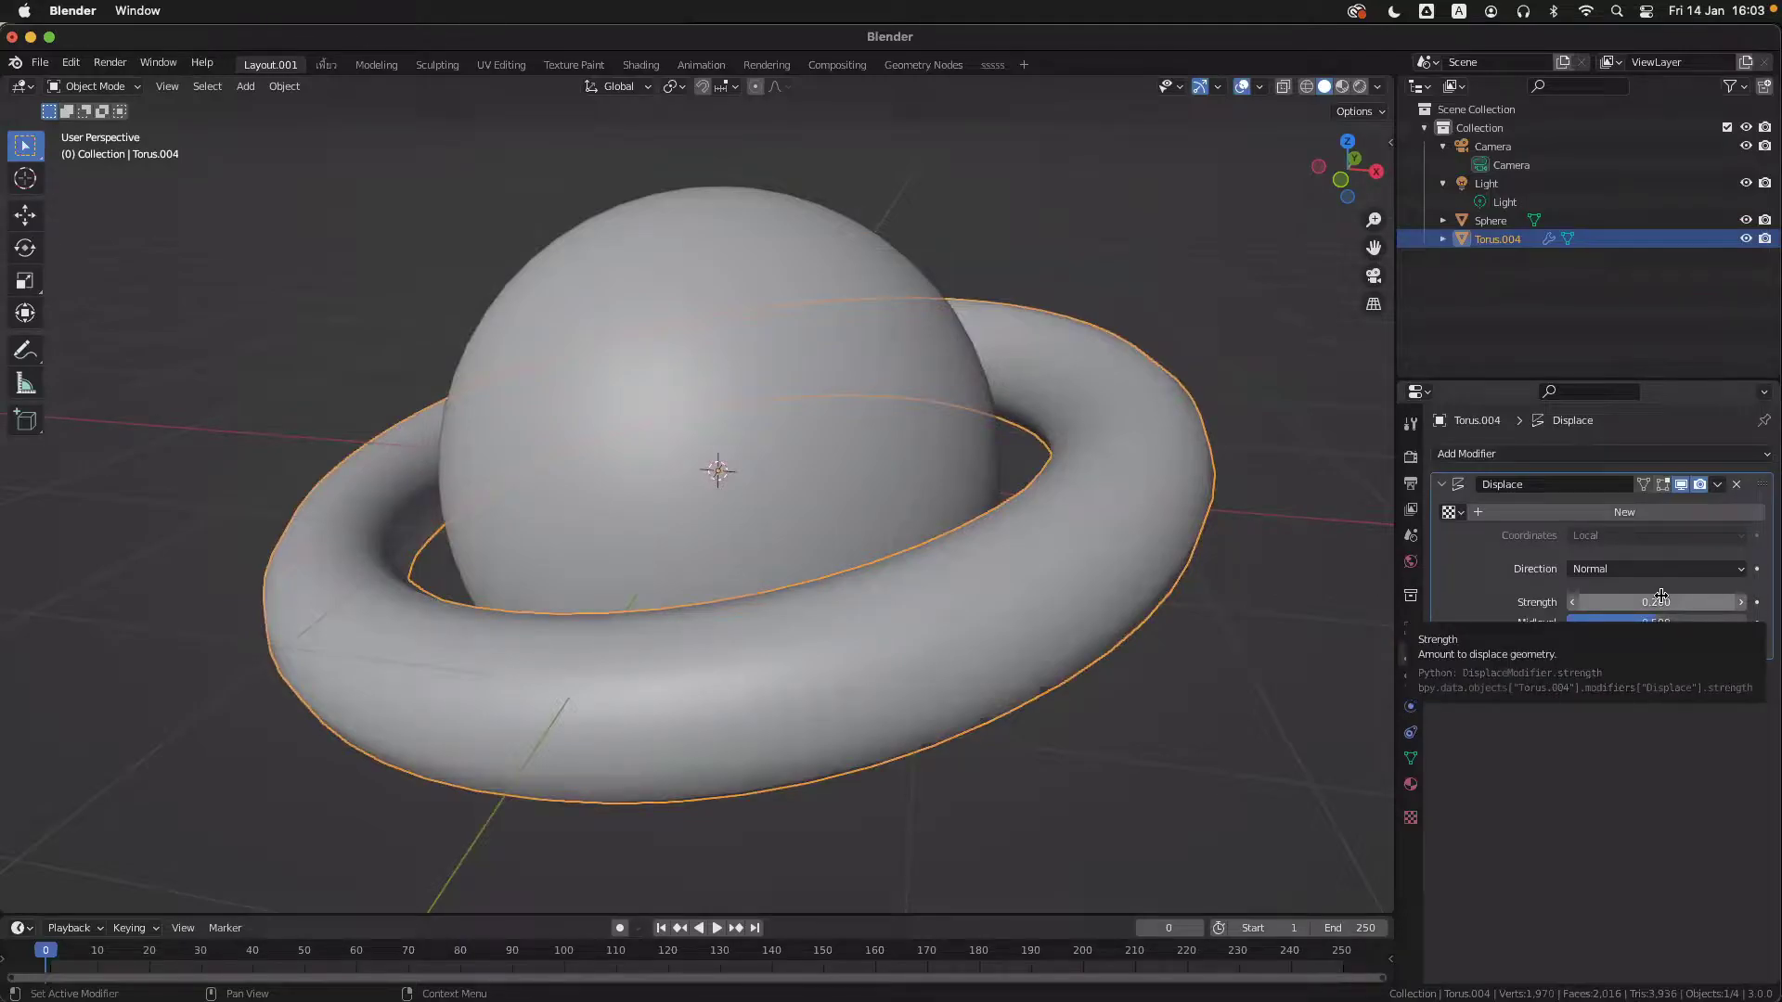
pyautogui.moveTo(1661, 598)
pyautogui.mouseDown()
pyautogui.moveTo(1645, 599)
pyautogui.moveTo(1703, 599)
pyautogui.moveTo(1629, 598)
pyautogui.moveTo(1702, 598)
pyautogui.moveTo(1645, 599)
pyautogui.mouseUp()
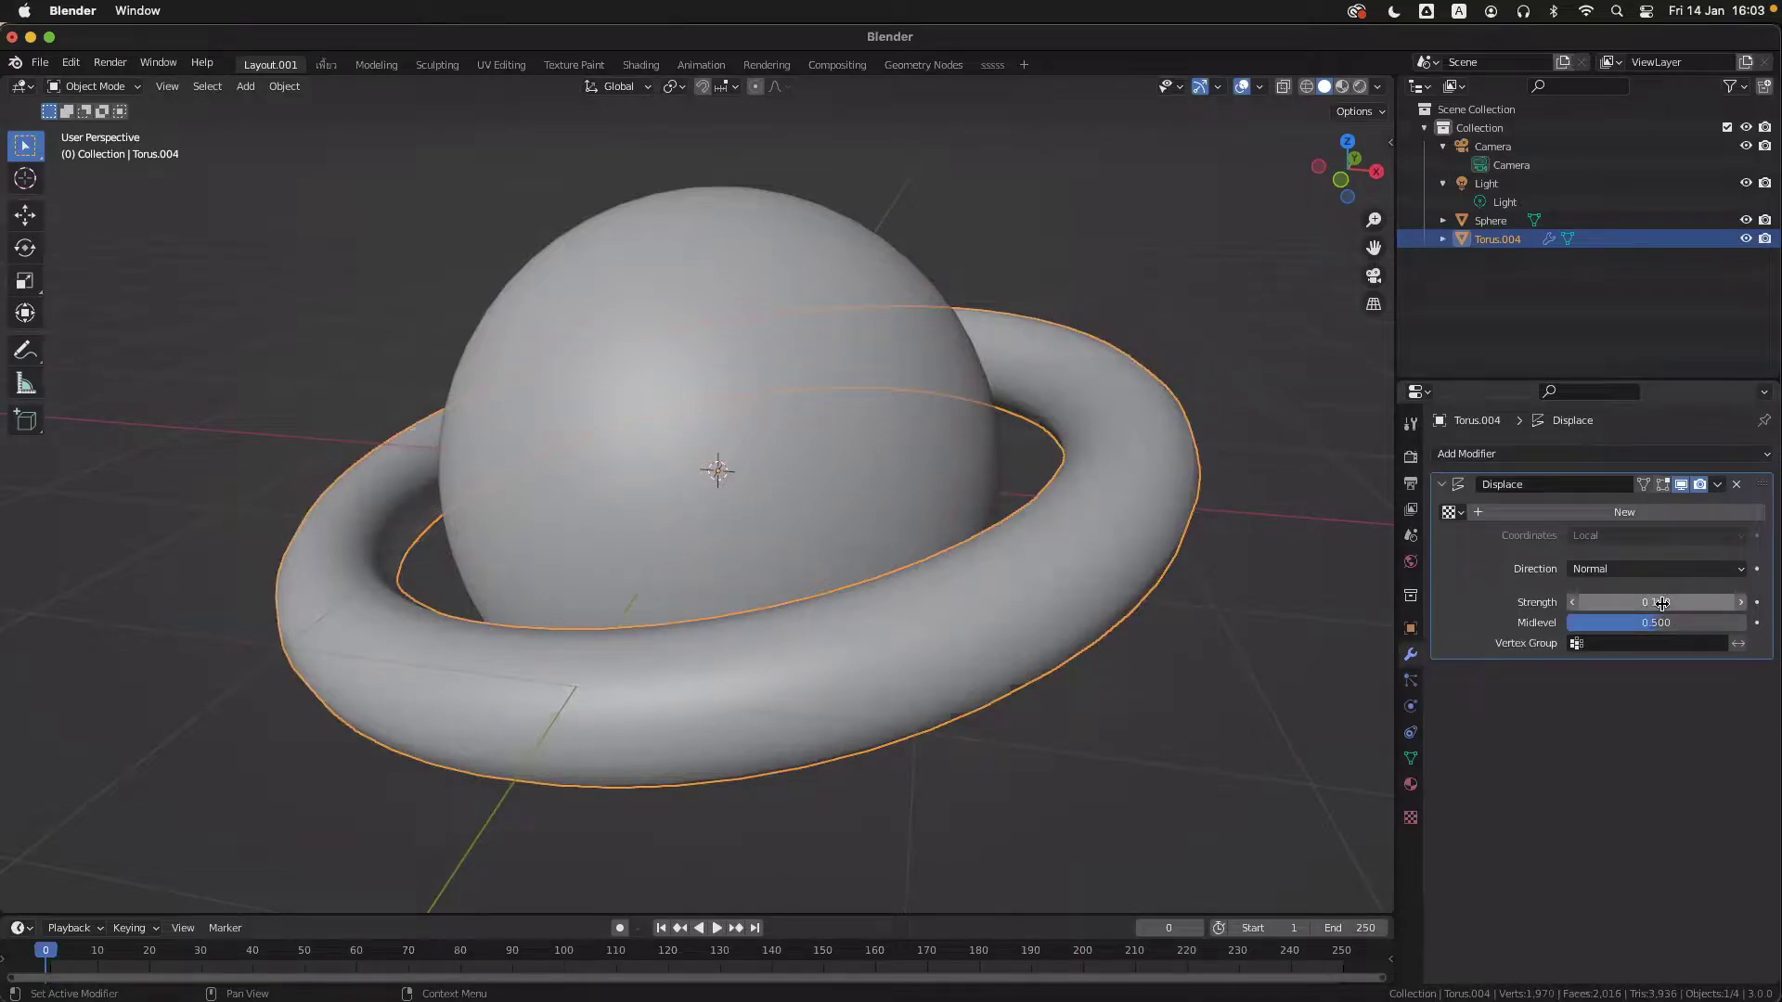
pyautogui.moveTo(1655, 601)
pyautogui.mouseDown()
pyautogui.moveTo(1619, 601)
pyautogui.moveTo(1666, 601)
pyautogui.mouseUp()
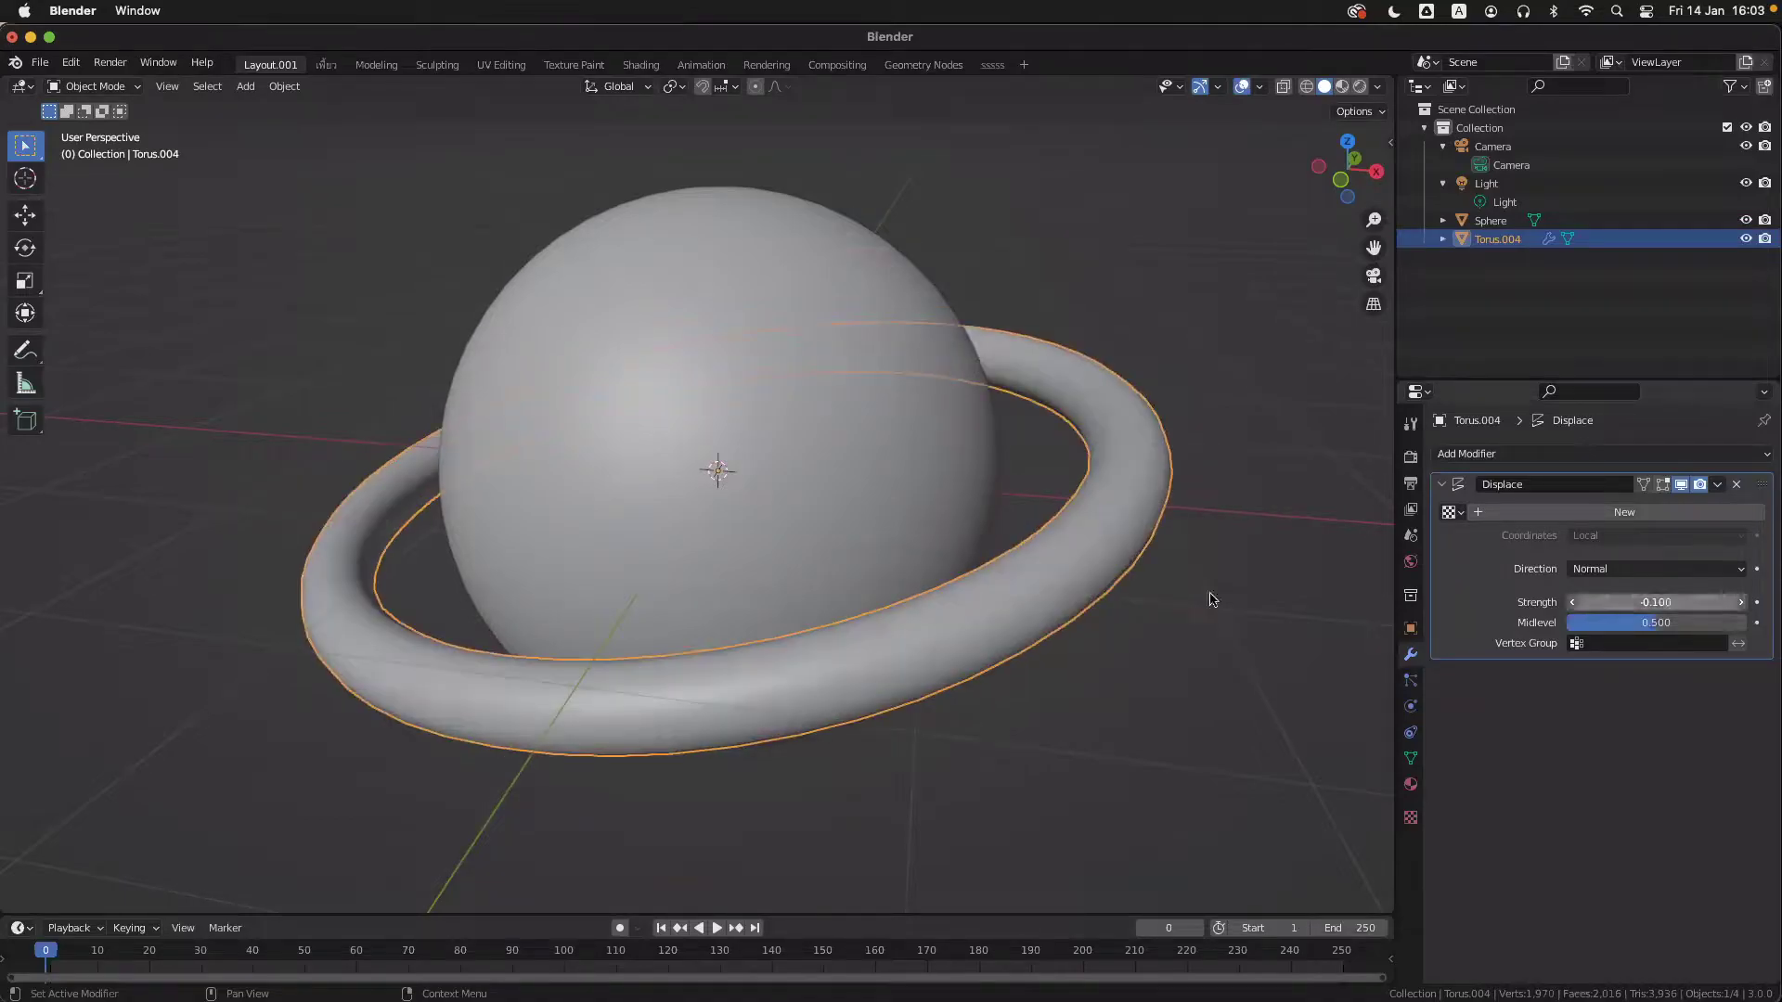
# - Scale the torus ring up uniformly to about 1.441 and set its Displace strength to -0.7
pyautogui.press('s')
pyautogui.click(1324, 544)
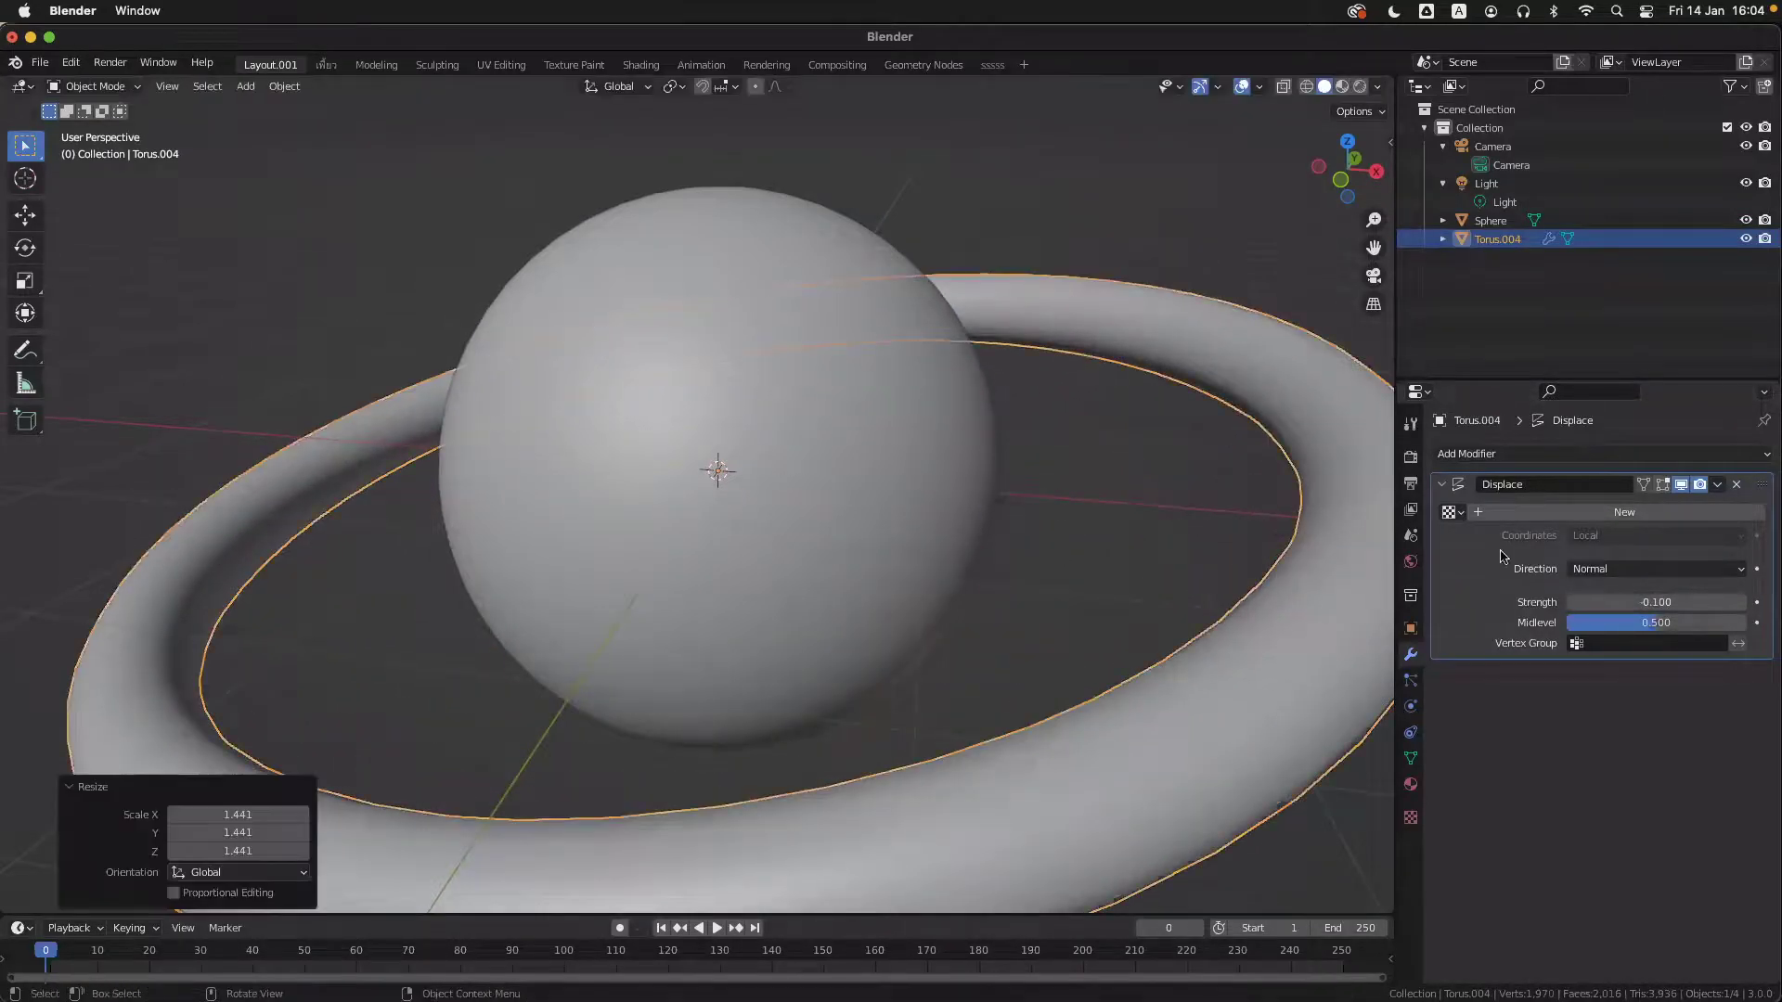
pyautogui.moveTo(1686, 600); pyautogui.dragTo(1630, 602)
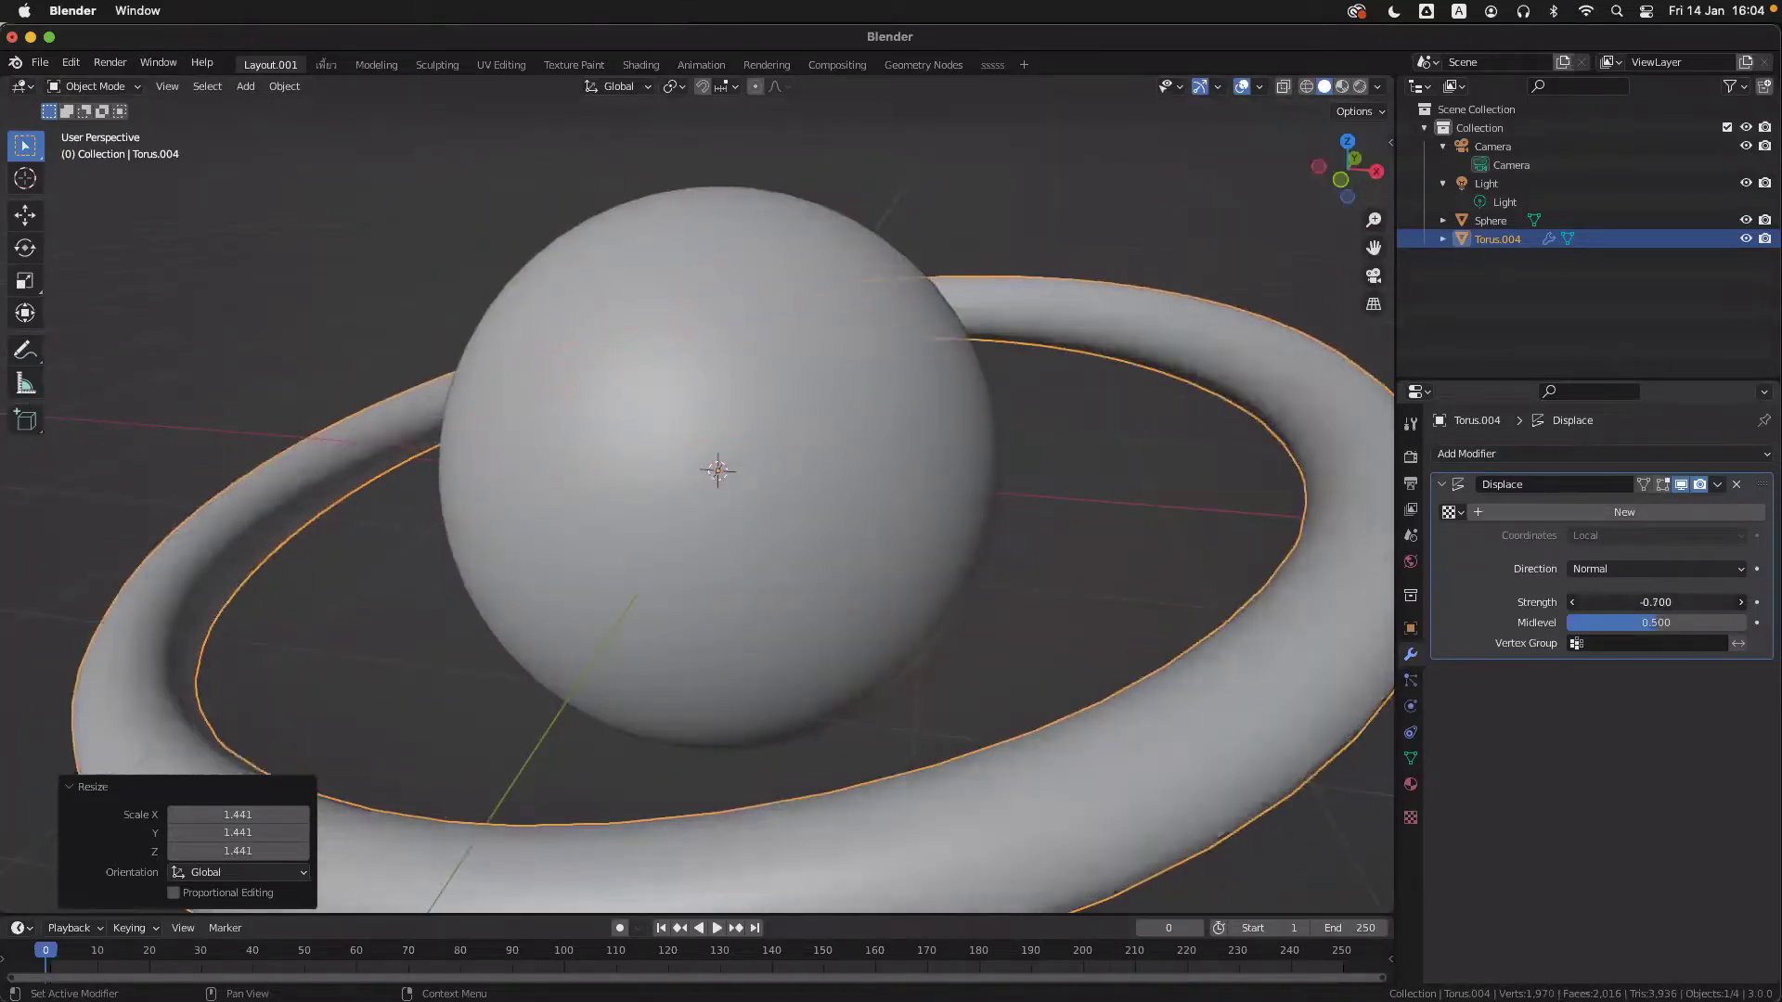
# - Scale the torus ring down uniformly to about 0.622, deselect it, and set its Displace strength to 0.5
pyautogui.press('s')
pyautogui.click(1086, 527)
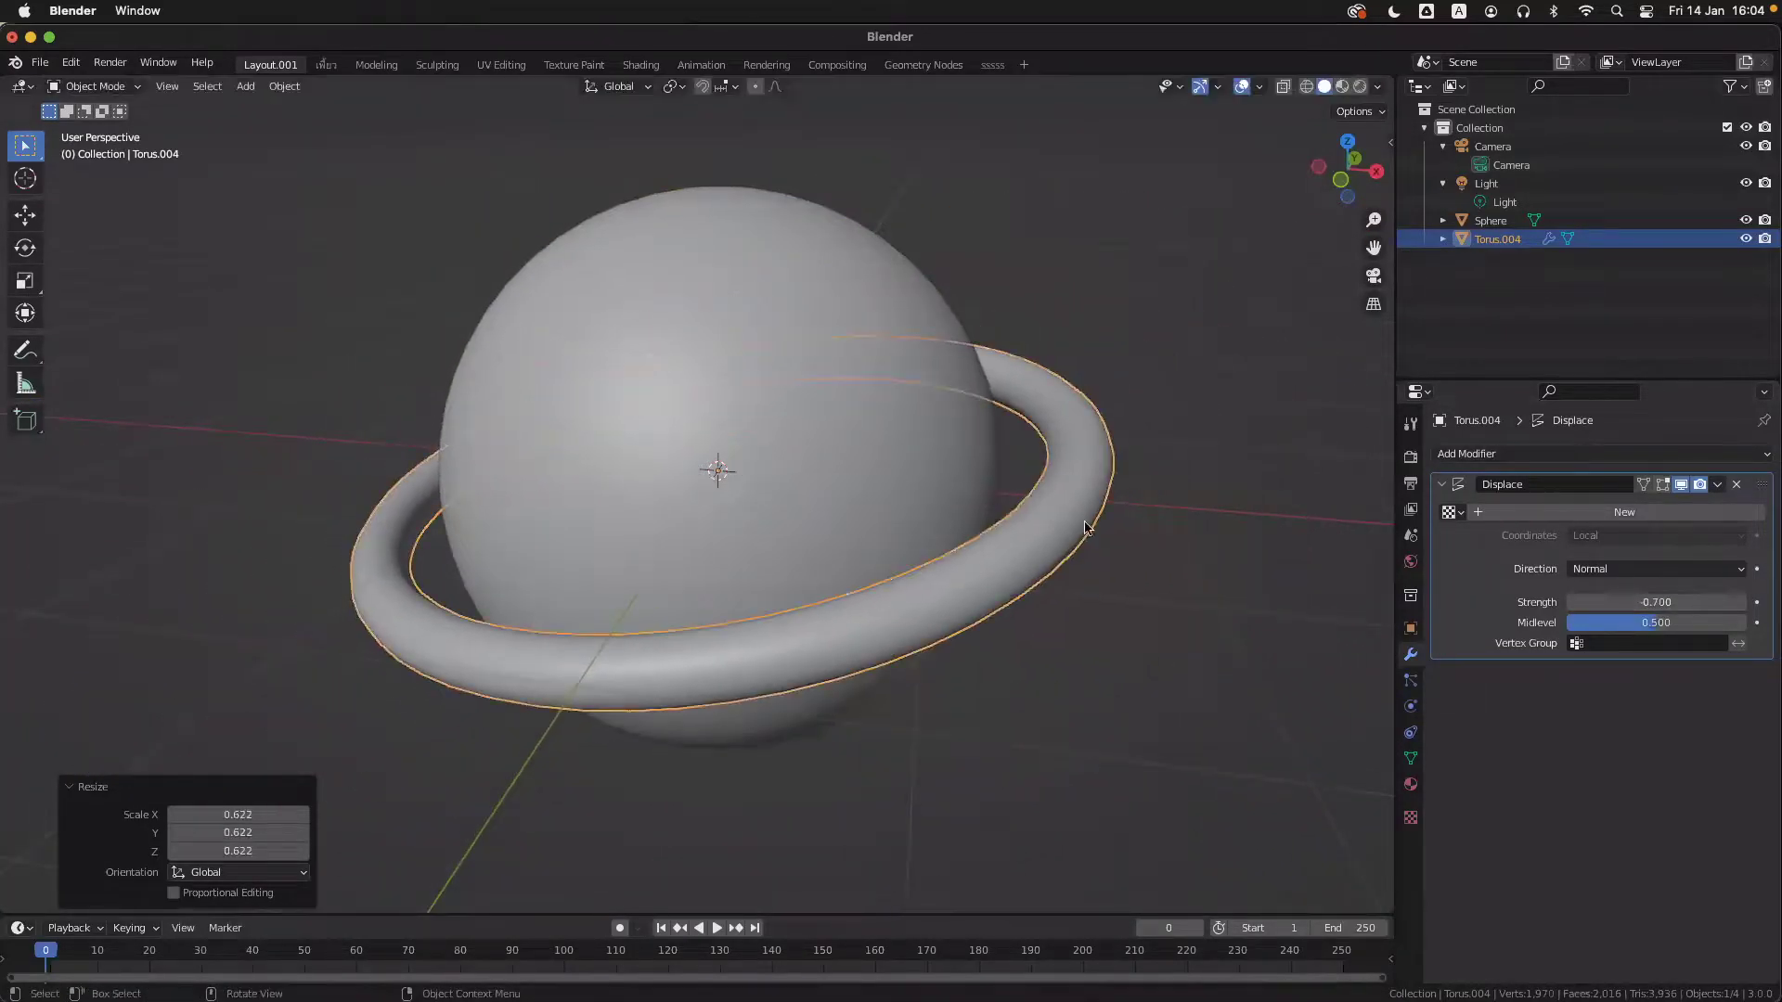
pyautogui.click(1160, 563)
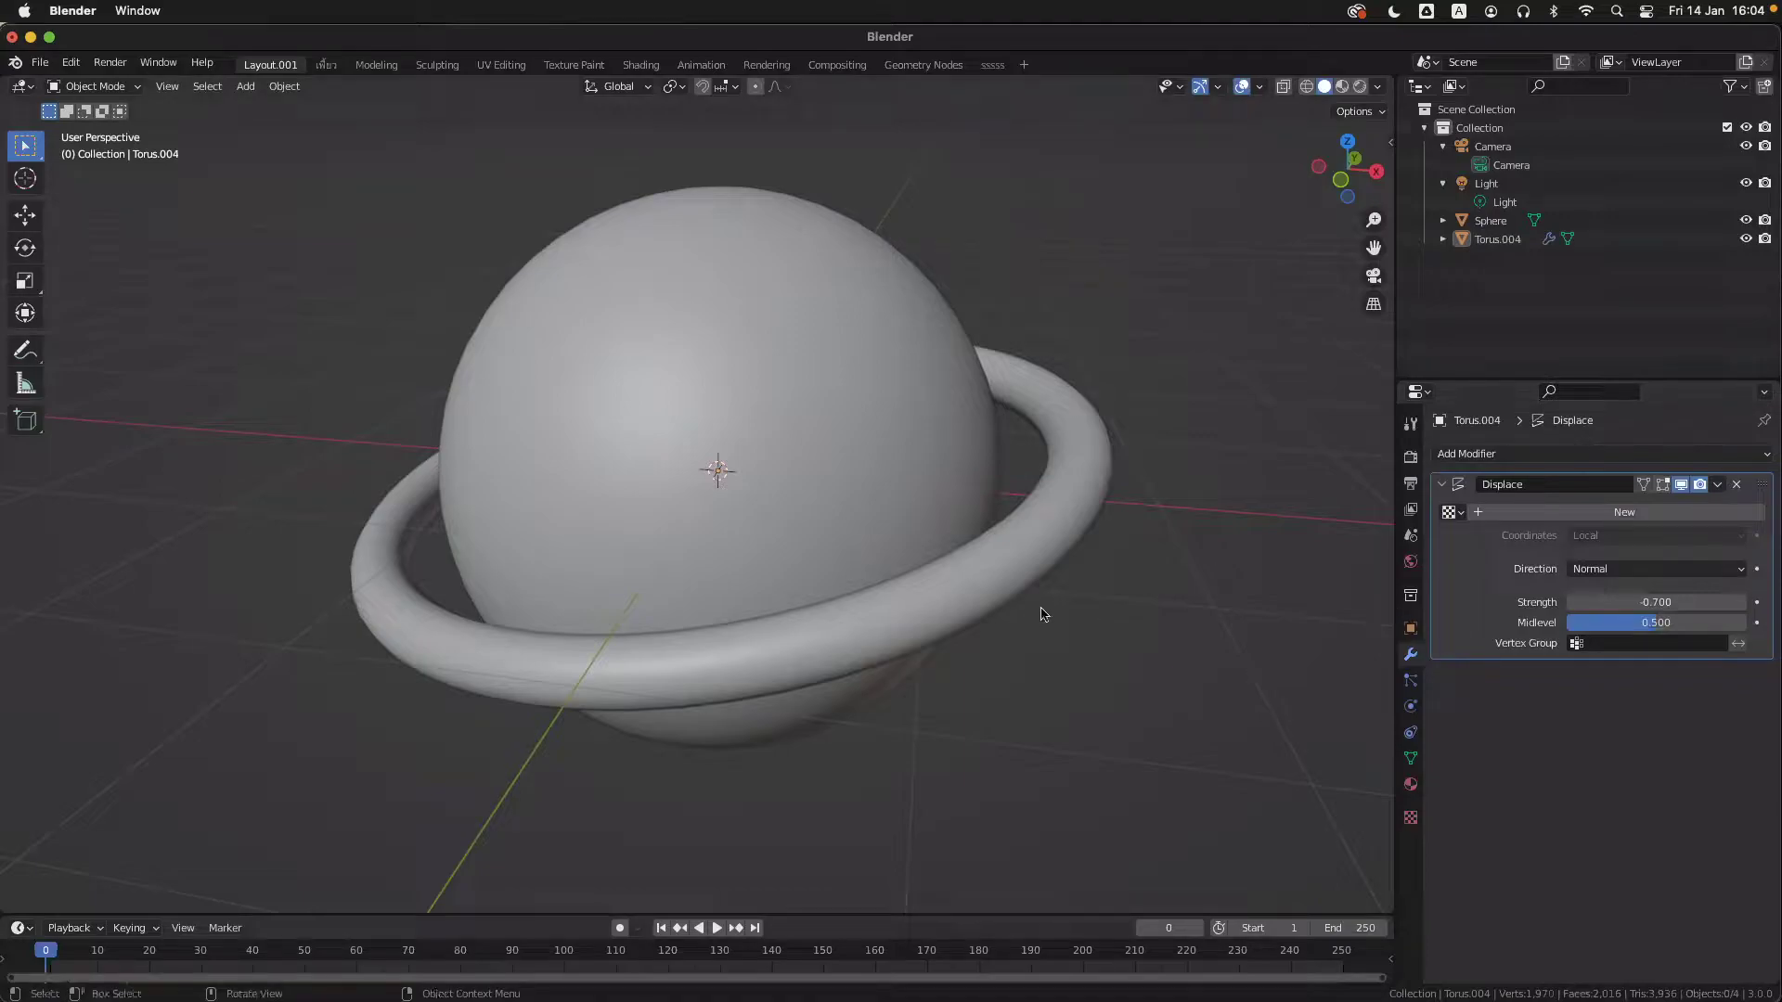
pyautogui.moveTo(1638, 602); pyautogui.dragTo(1660, 603)
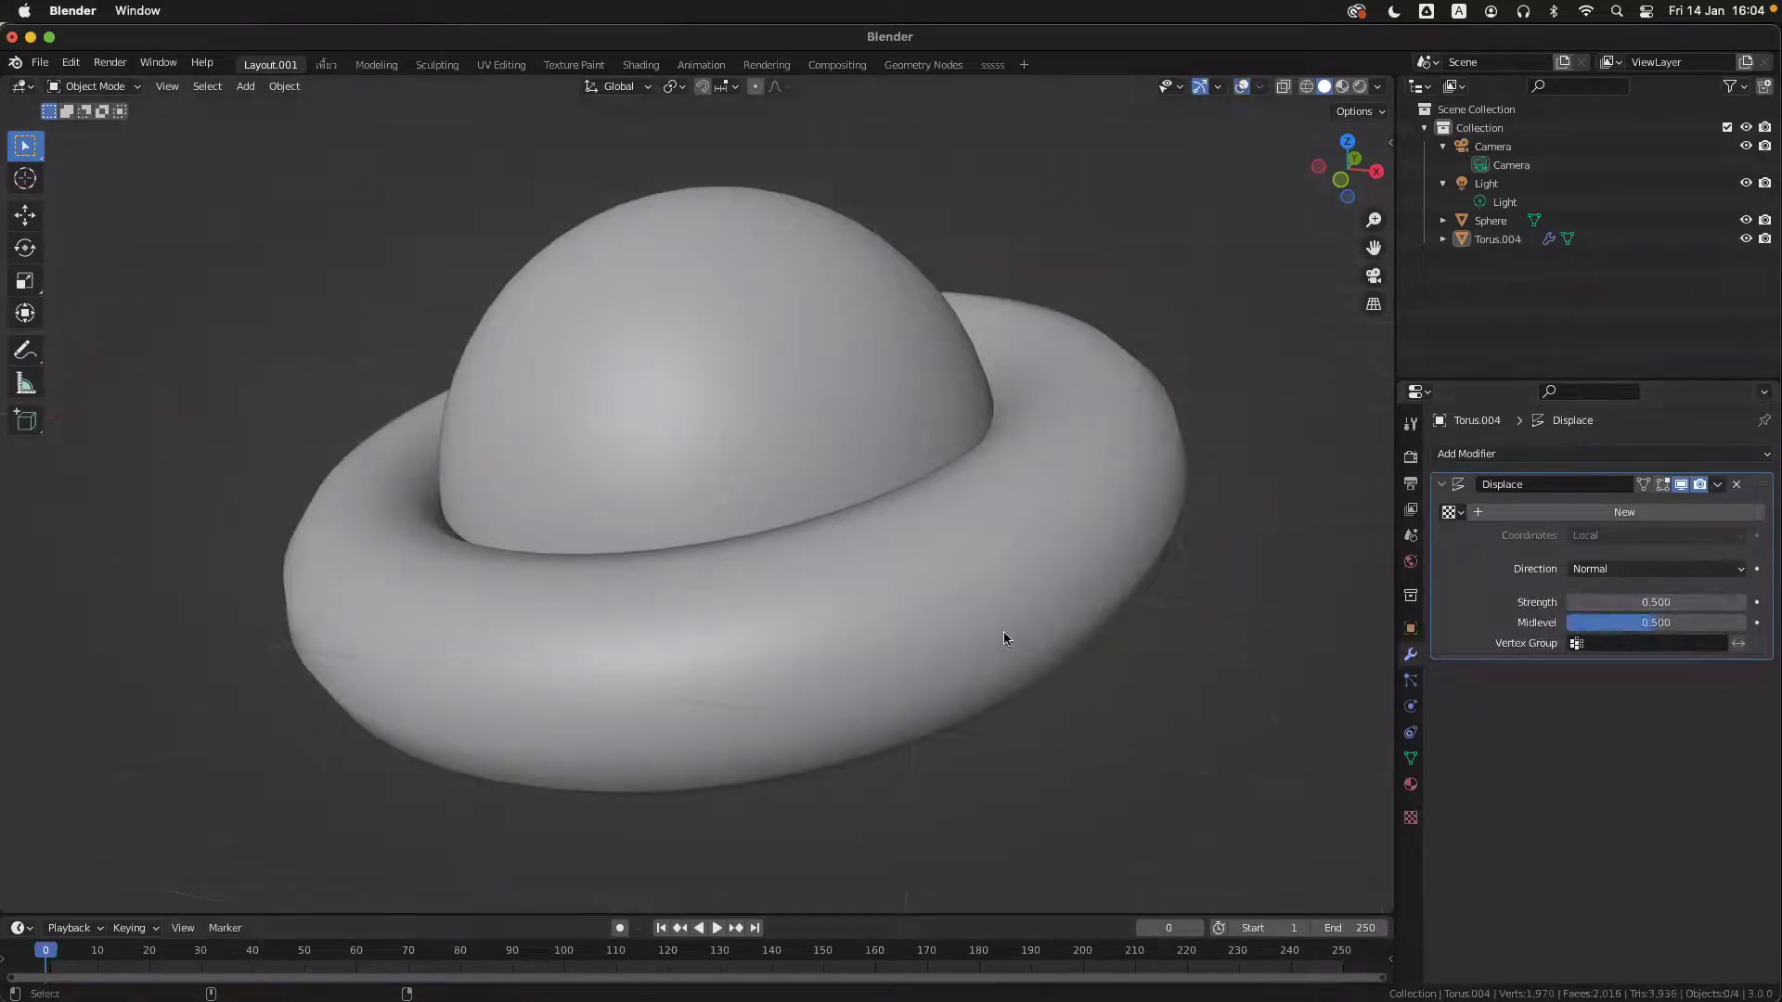
# - Add a Simple Deform modifier to the torus ring below its Displace modifier
pyautogui.click(1218, 86)
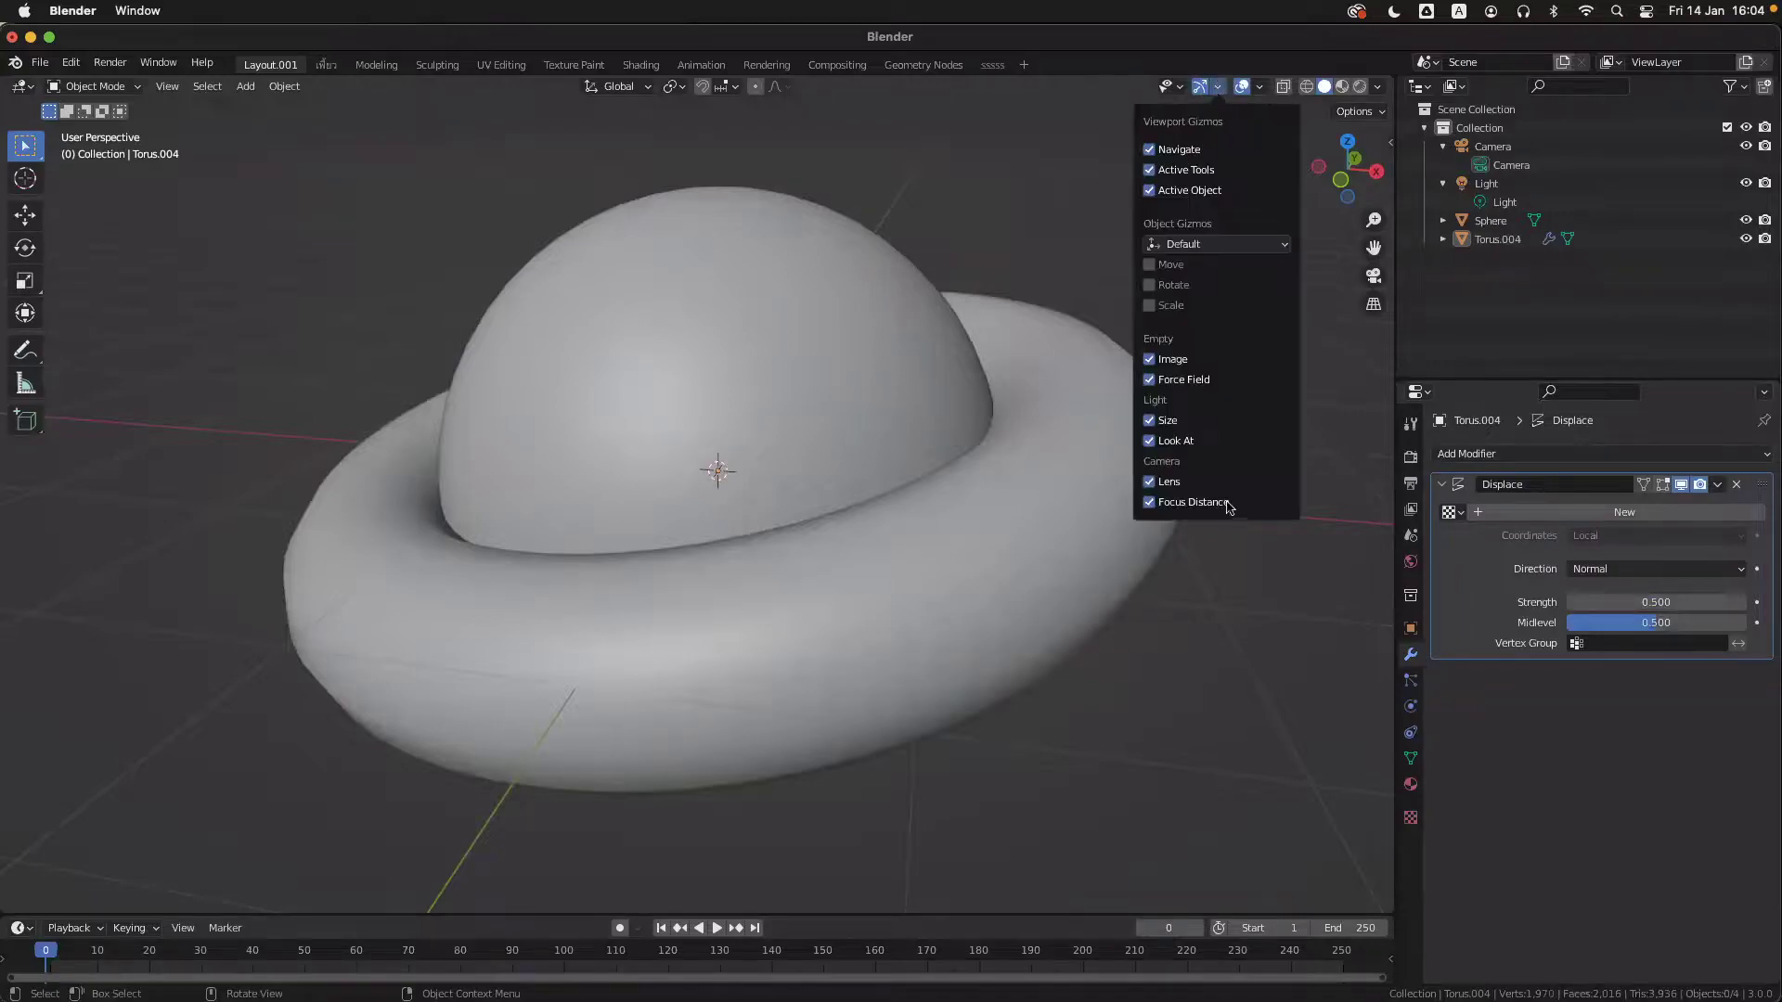
pyautogui.click(1691, 455)
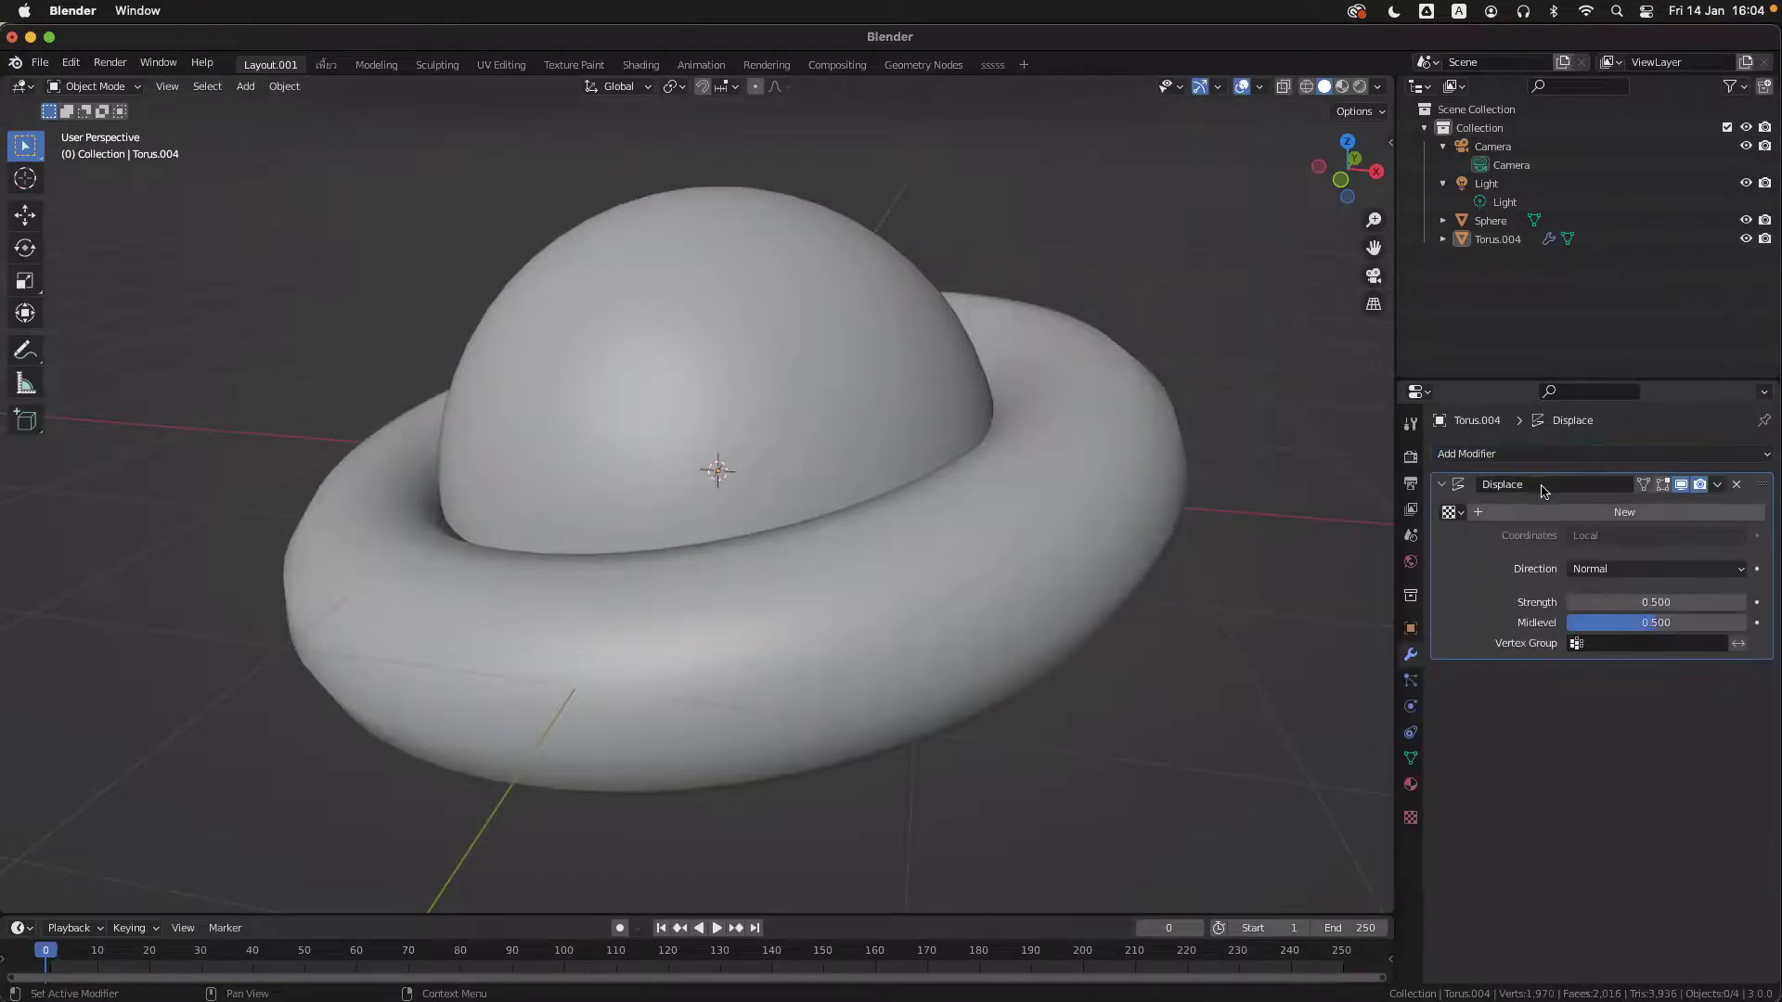
pyautogui.click(1632, 455)
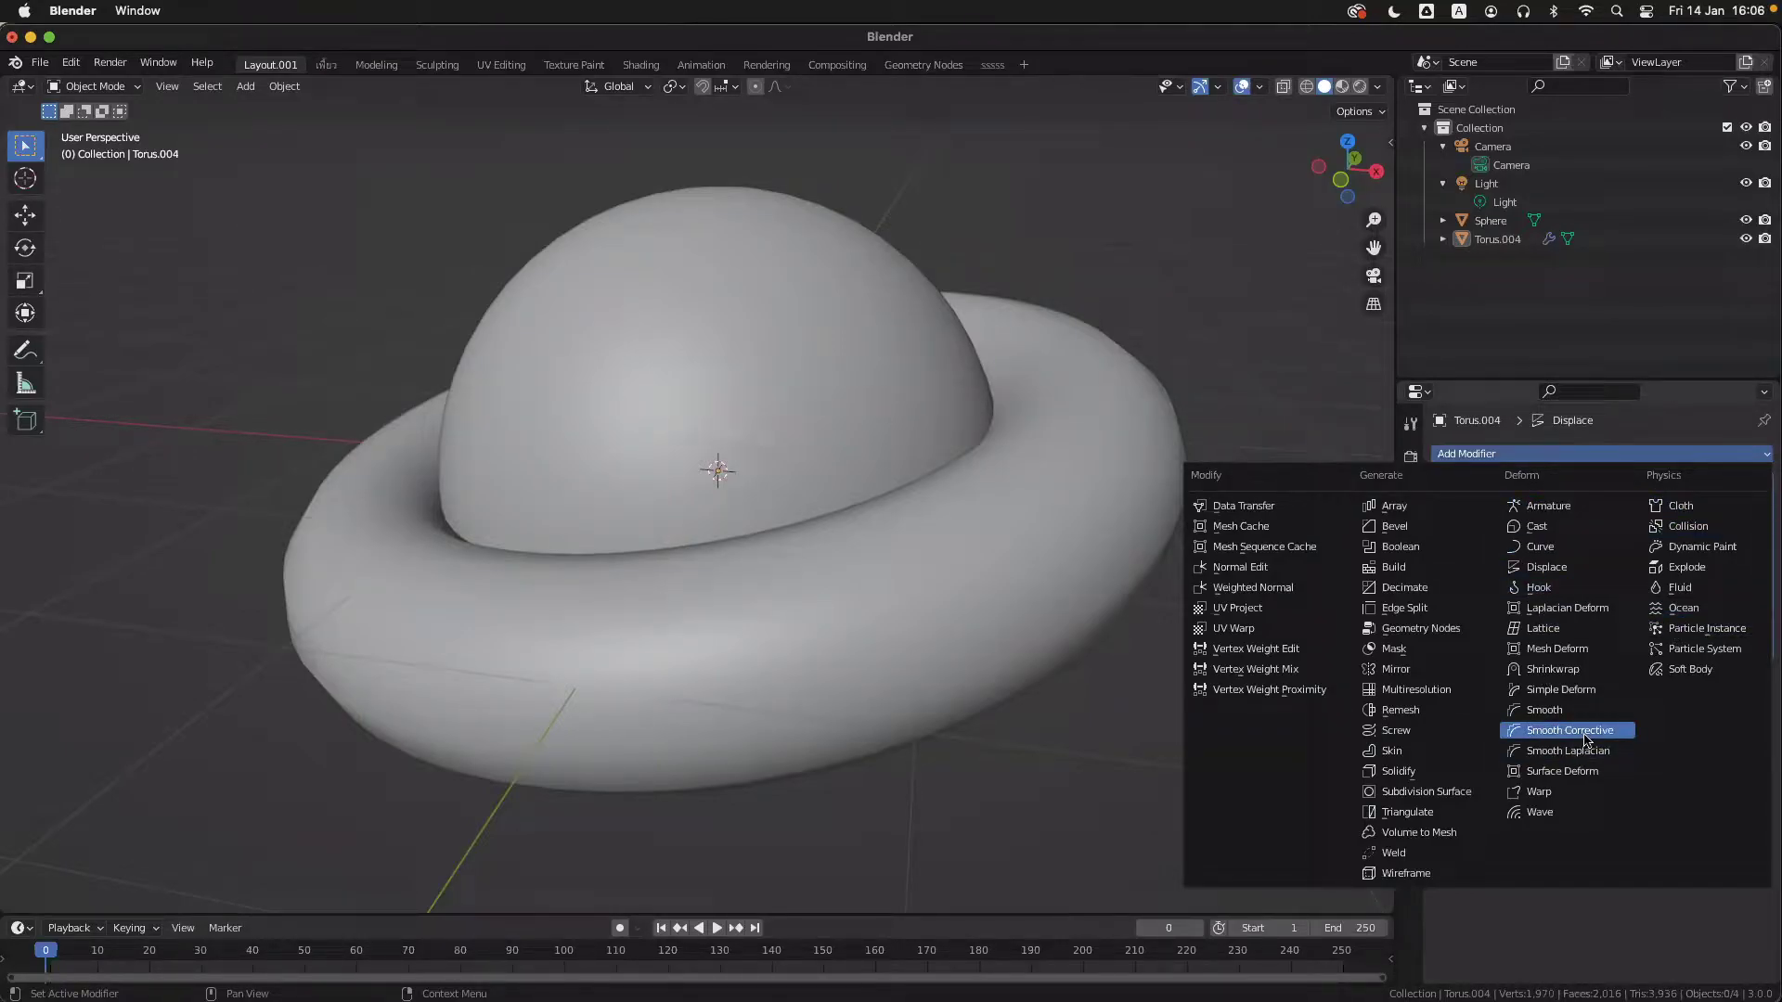
pyautogui.click(1539, 695)
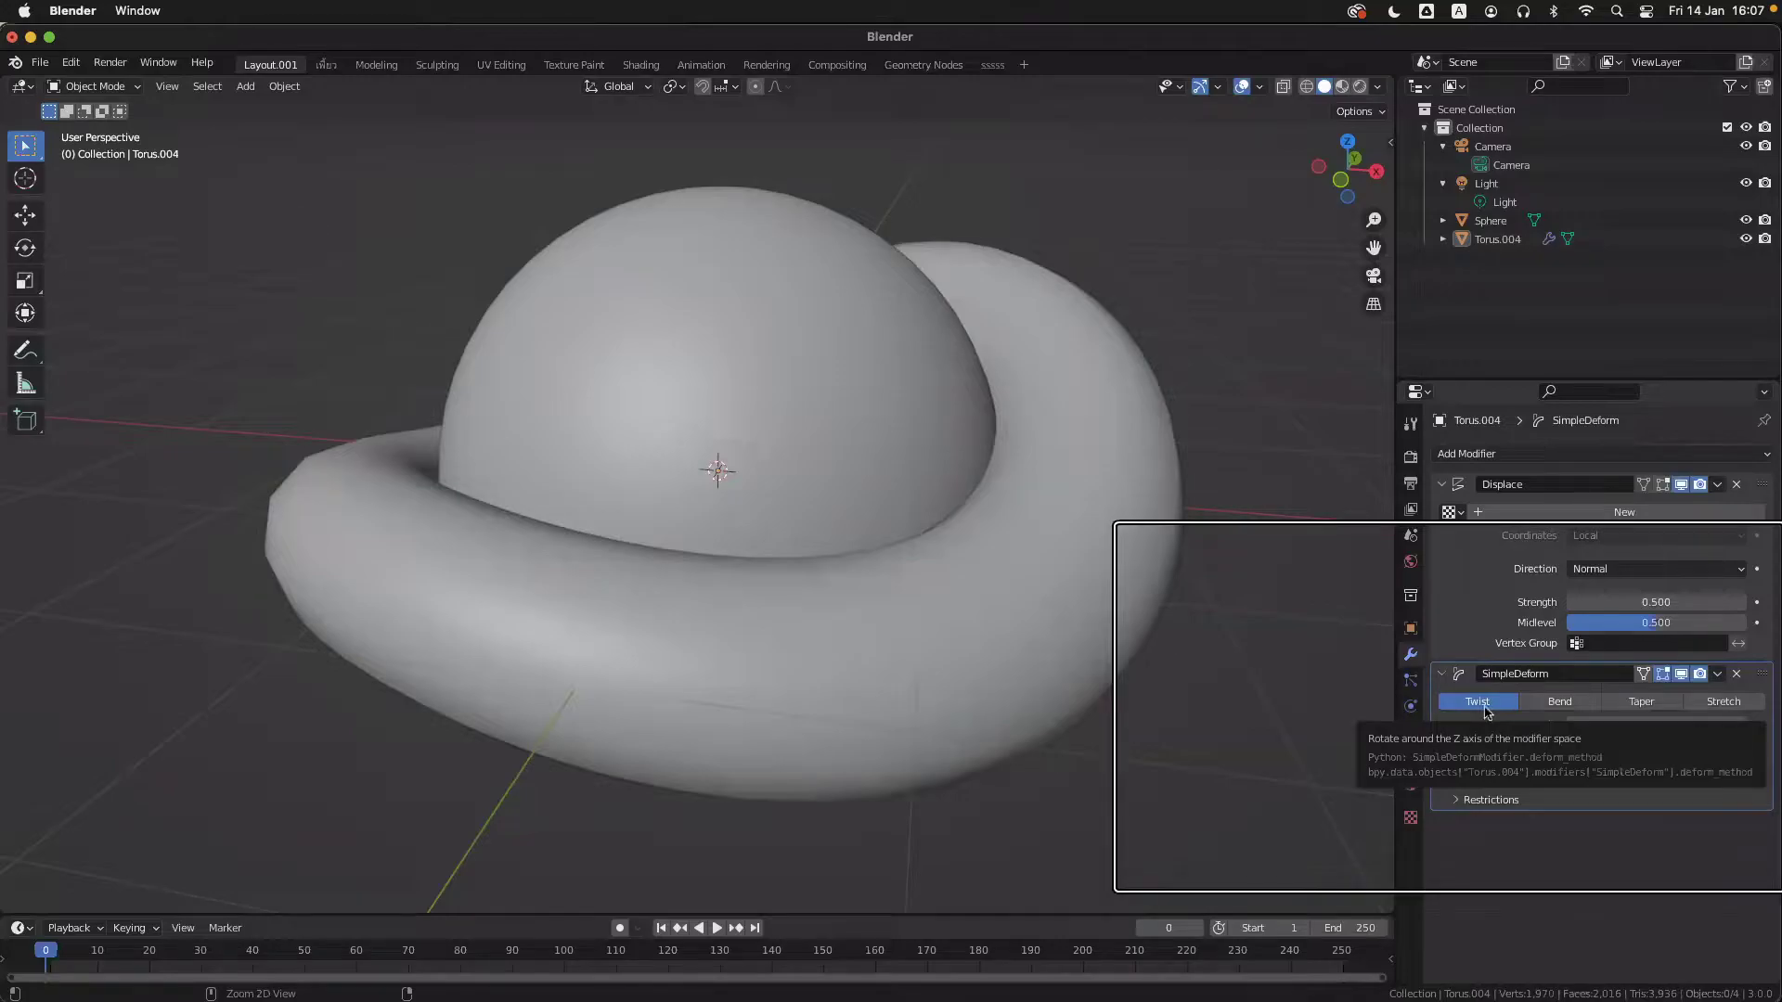
# - Try the Simple Deform twist at 65° about the Y and Z axes, and settle on -80.4° about the X axis
pyautogui.moveTo(1643, 725); pyautogui.dragTo(1694, 724)
pyautogui.click(1655, 772)
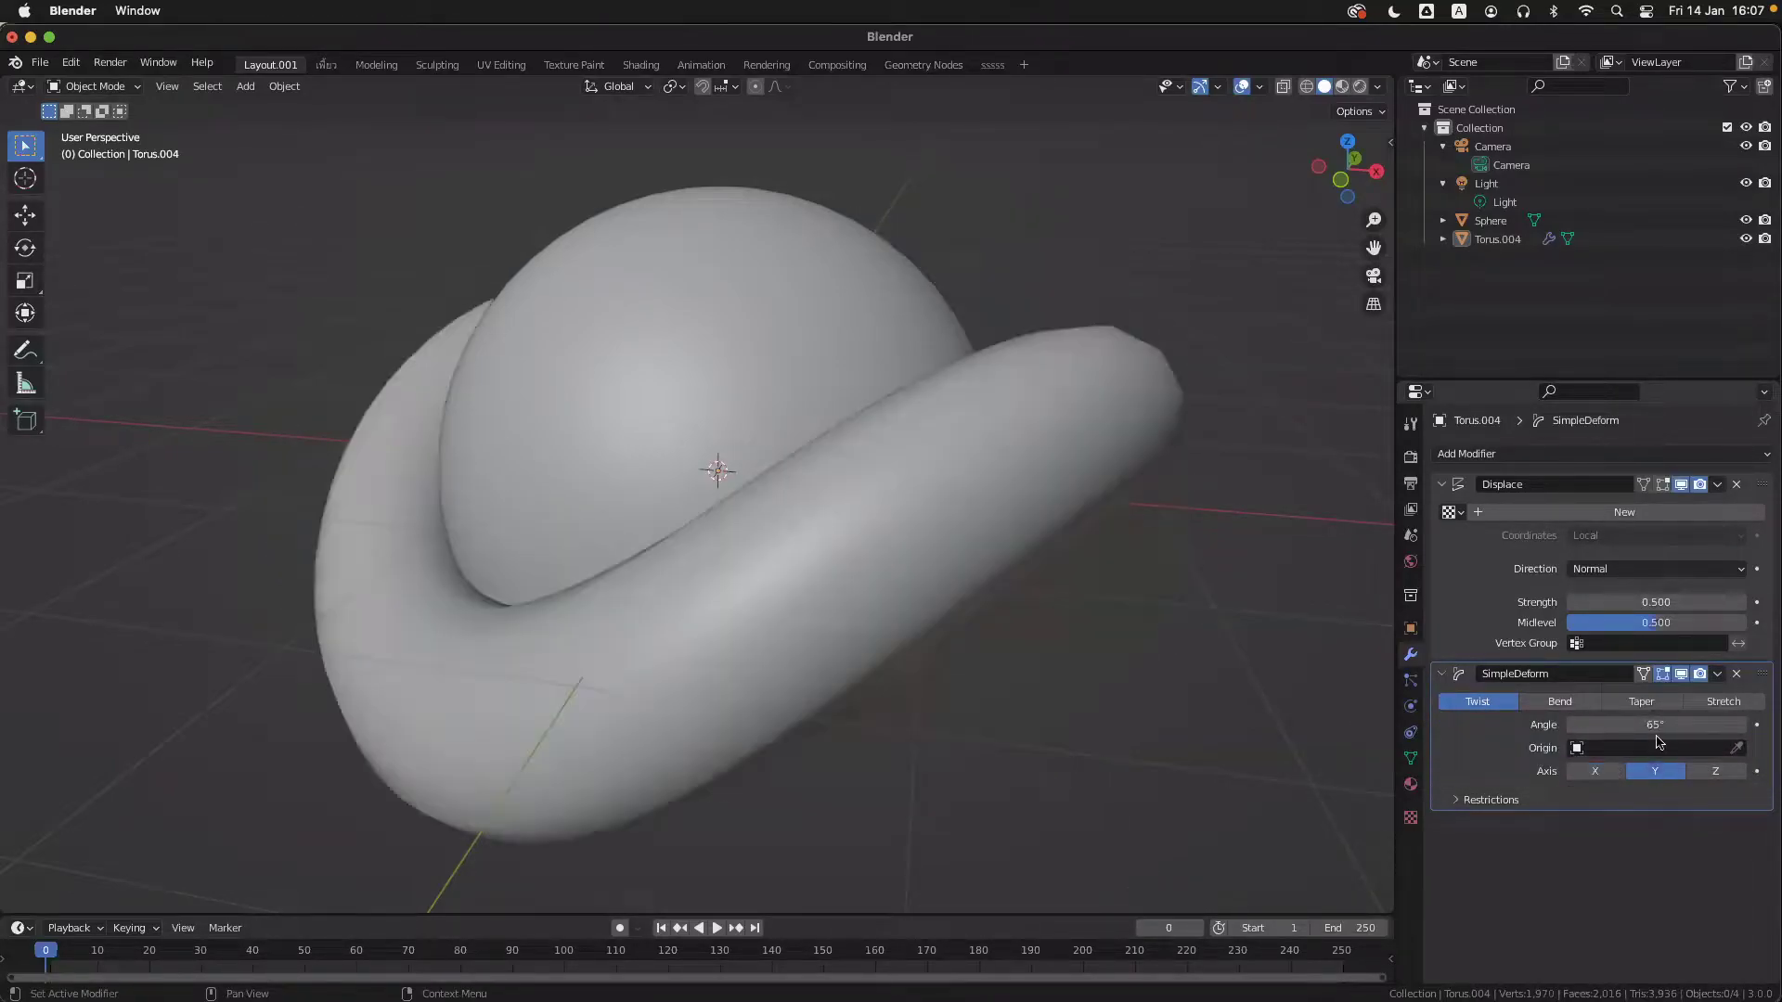
pyautogui.click(1731, 773)
pyautogui.click(1594, 772)
pyautogui.moveTo(1662, 725); pyautogui.dragTo(1485, 725)
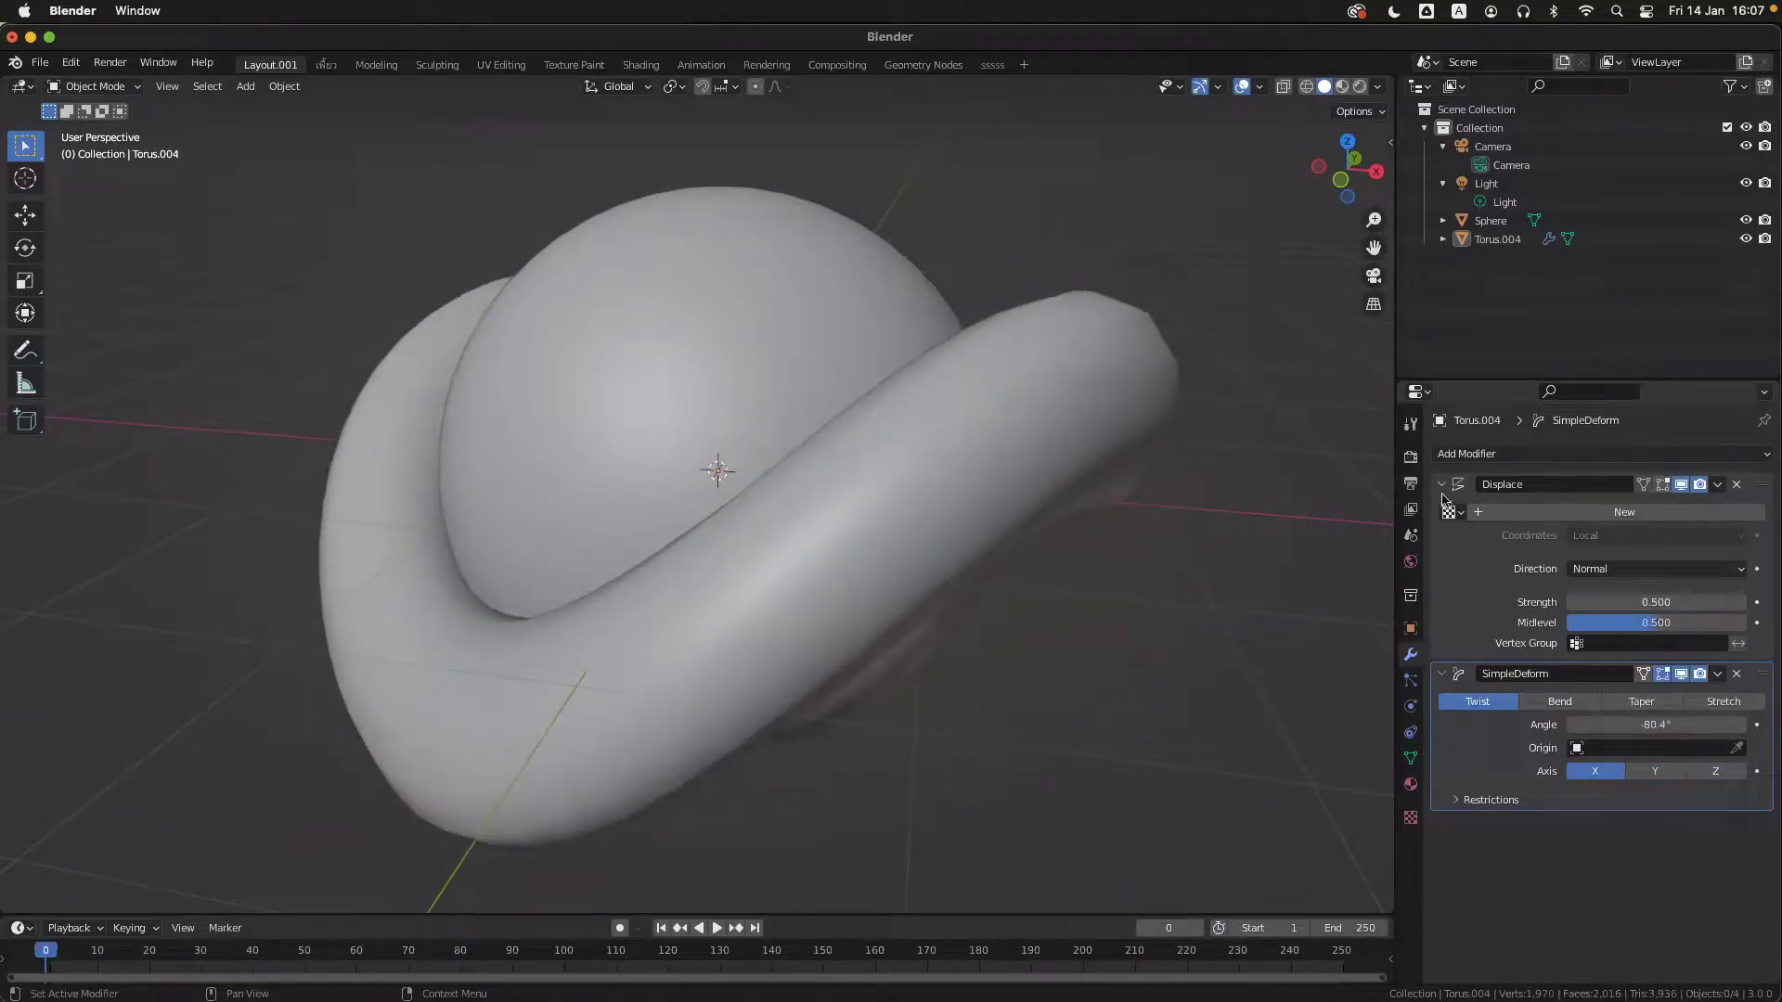
# - Collapse and re-expand the Displace and Simple Deform modifier settings, and make Displace the active modifier
pyautogui.click(1482, 495)
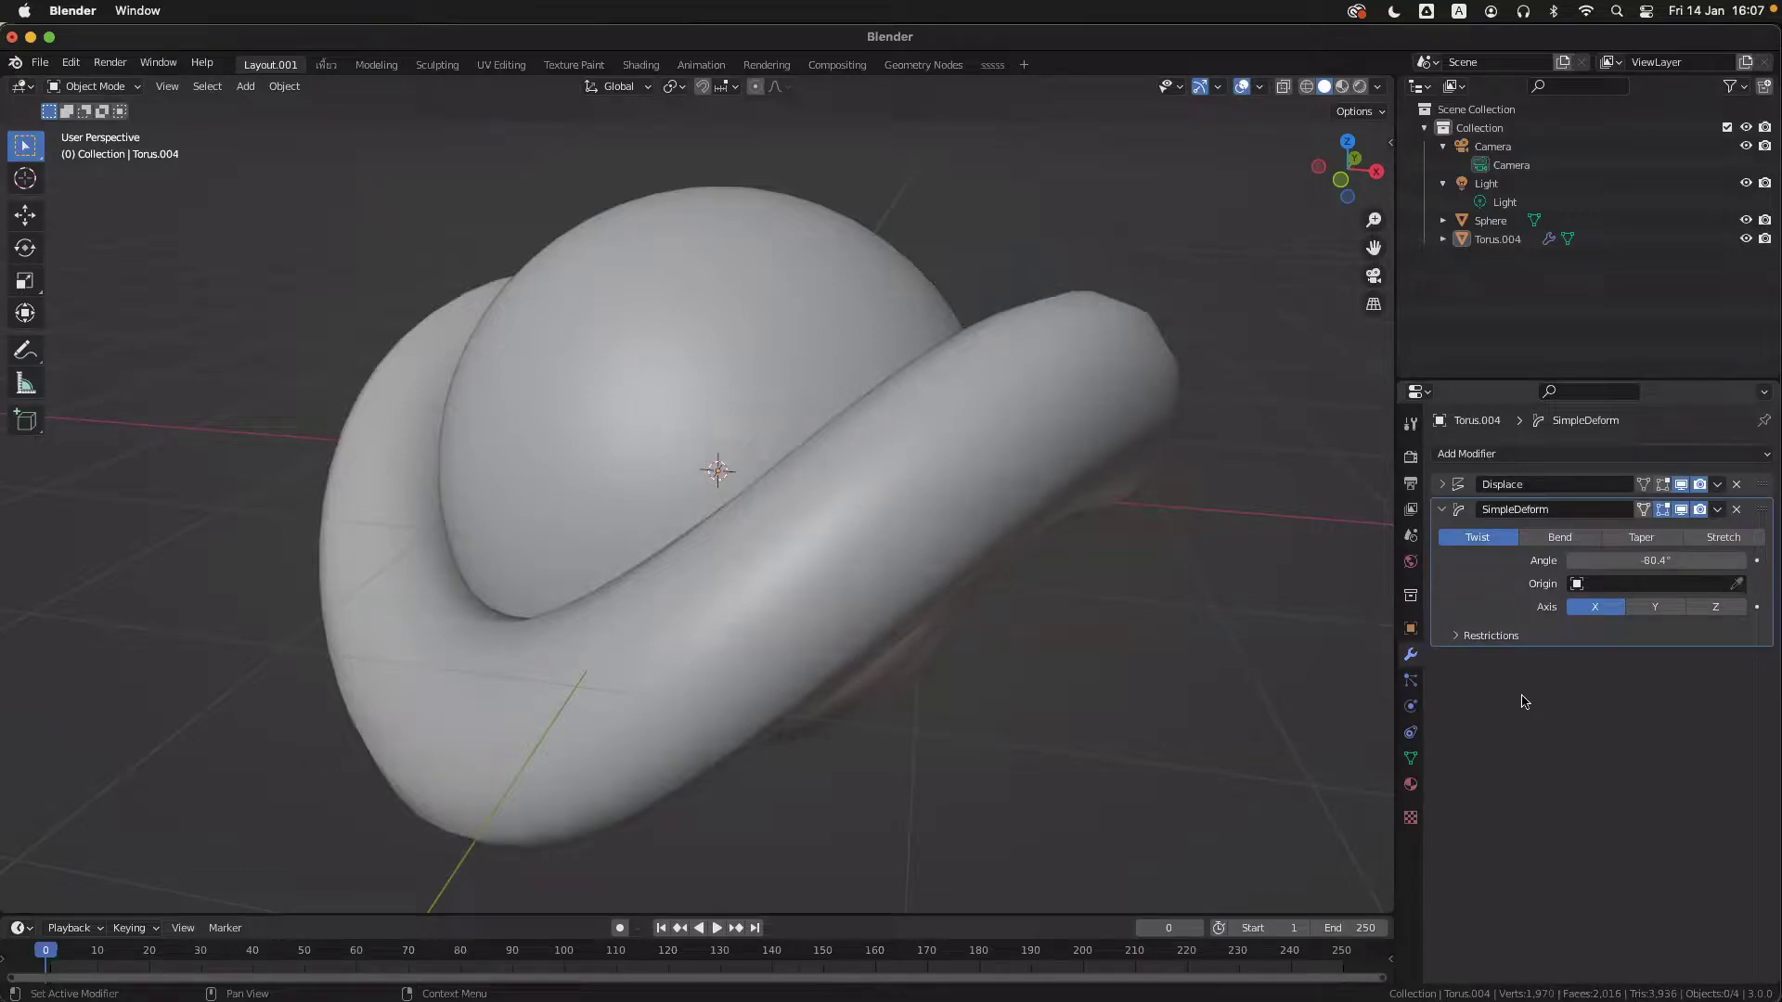
pyautogui.click(1438, 510)
pyautogui.click(1438, 510)
pyautogui.click(1442, 483)
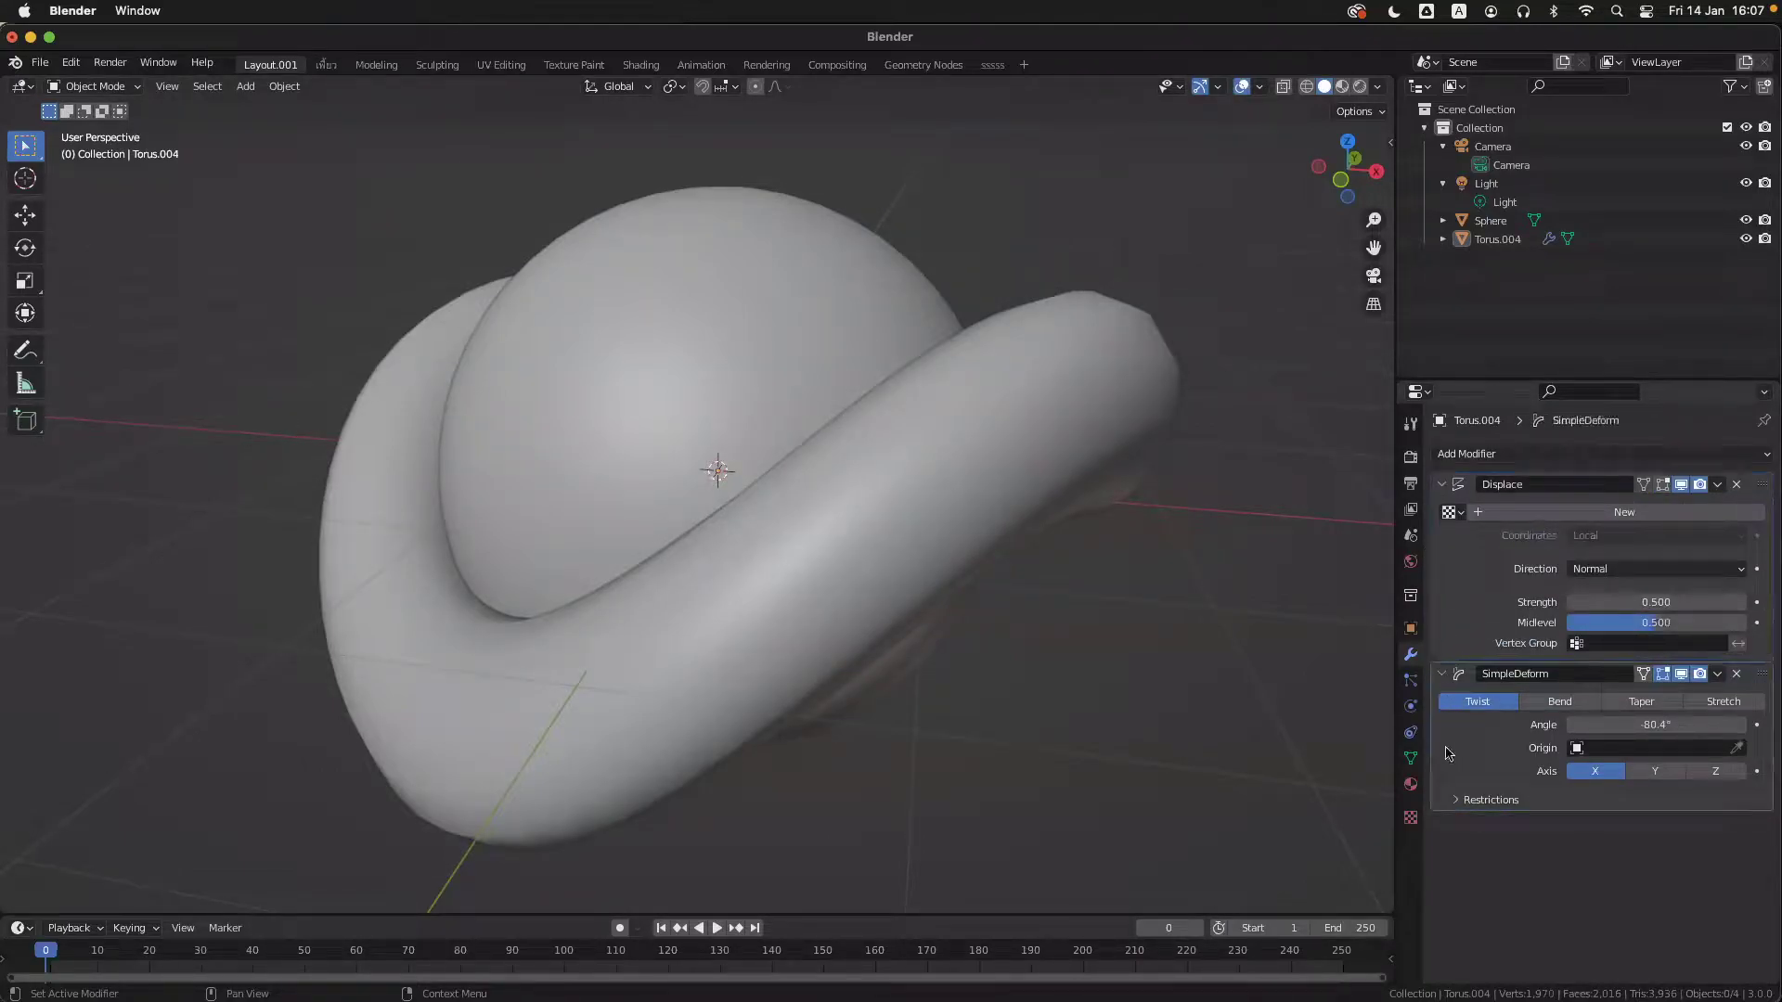
pyautogui.click(1470, 580)
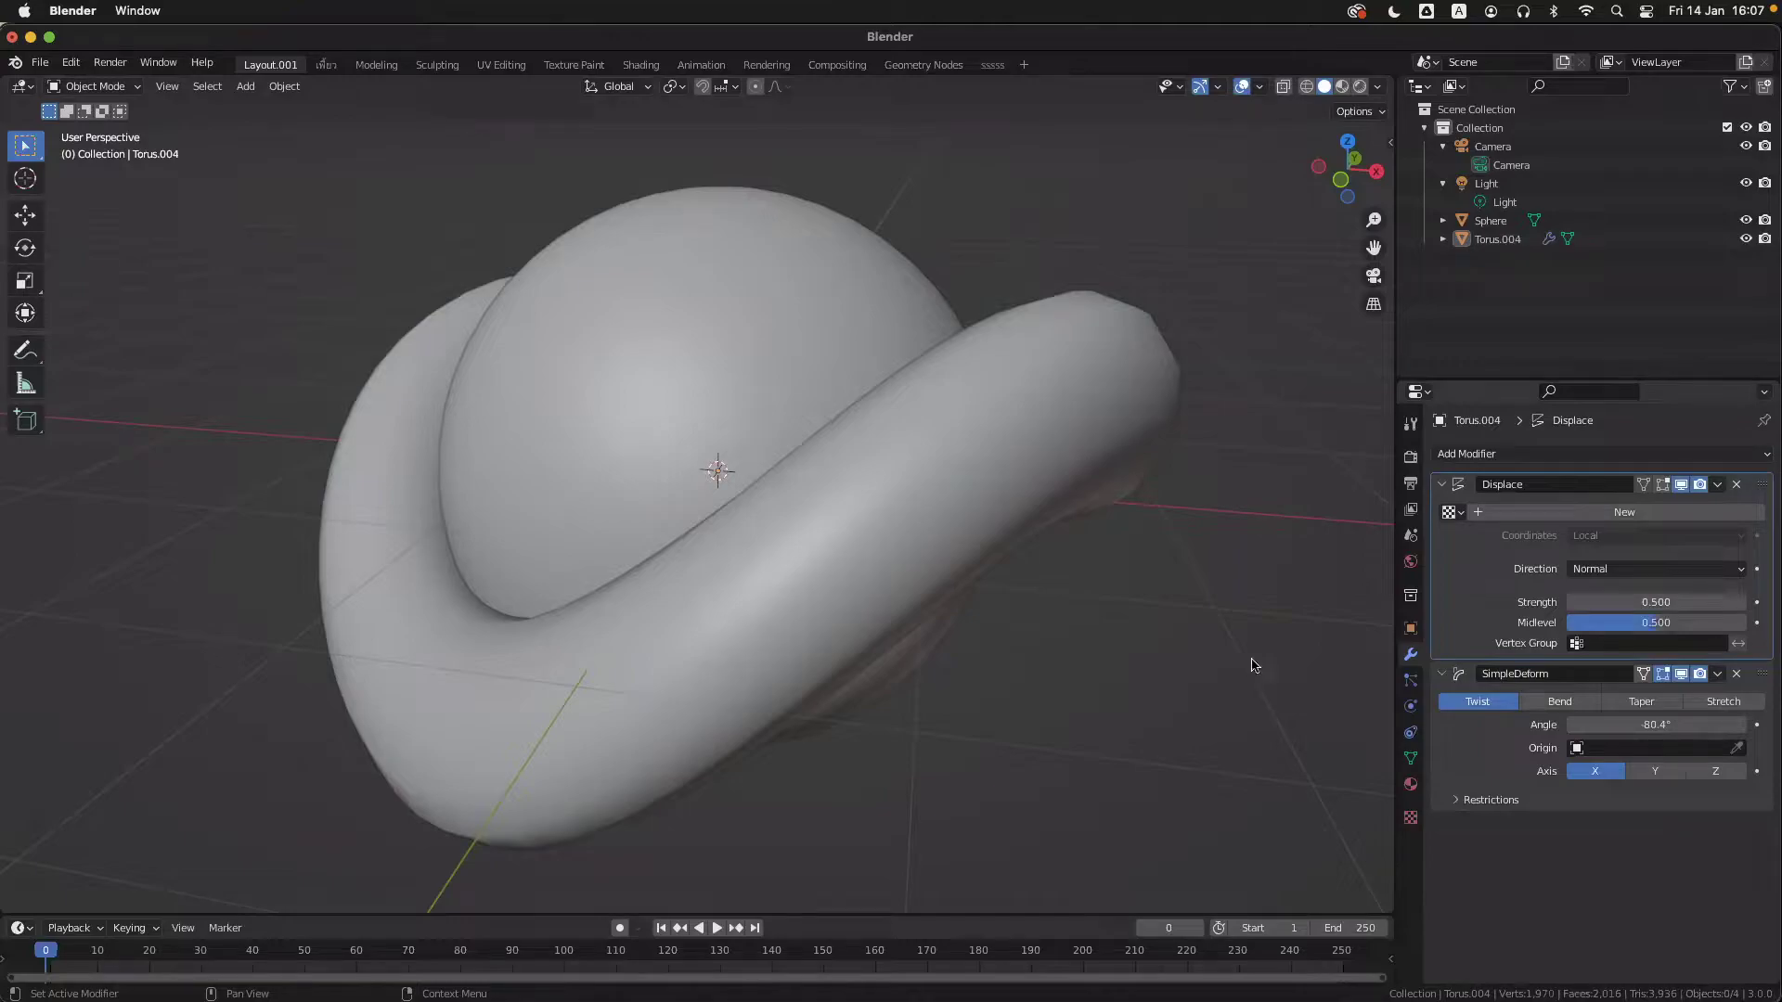
pyautogui.hscroll(5, 962, 647)
pyautogui.hscroll(-15, 964, 642)
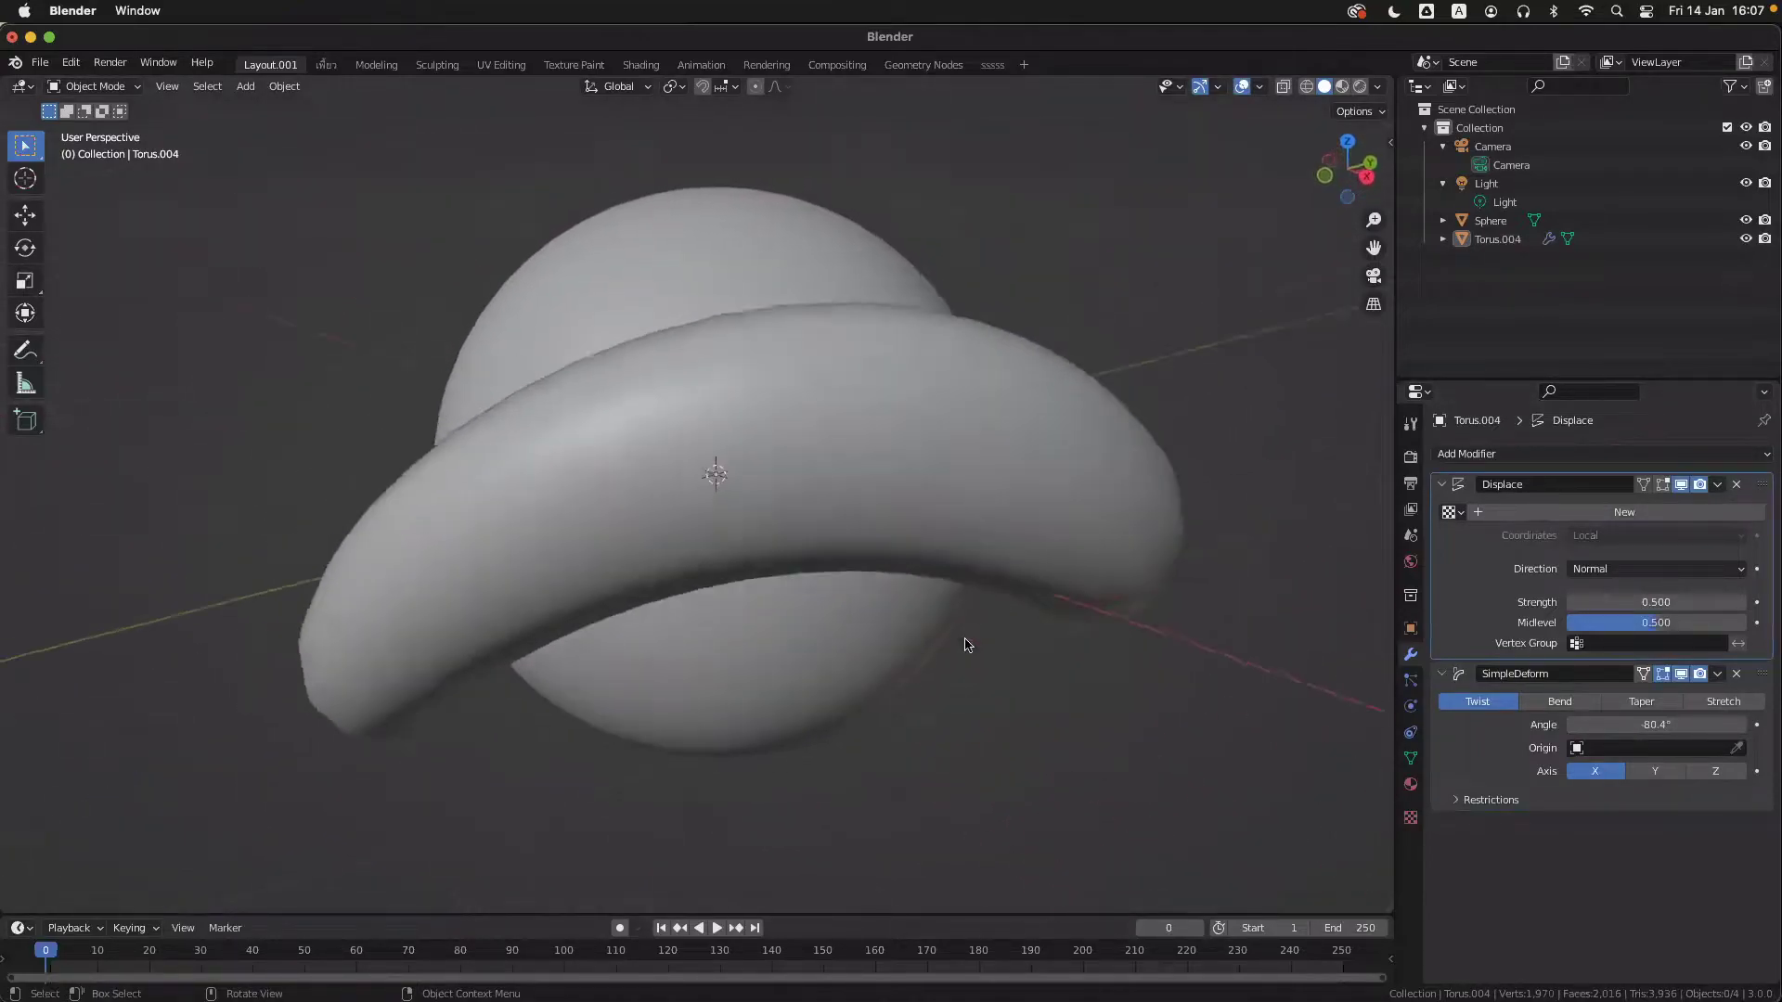
pyautogui.hscroll(-5, 971, 640)
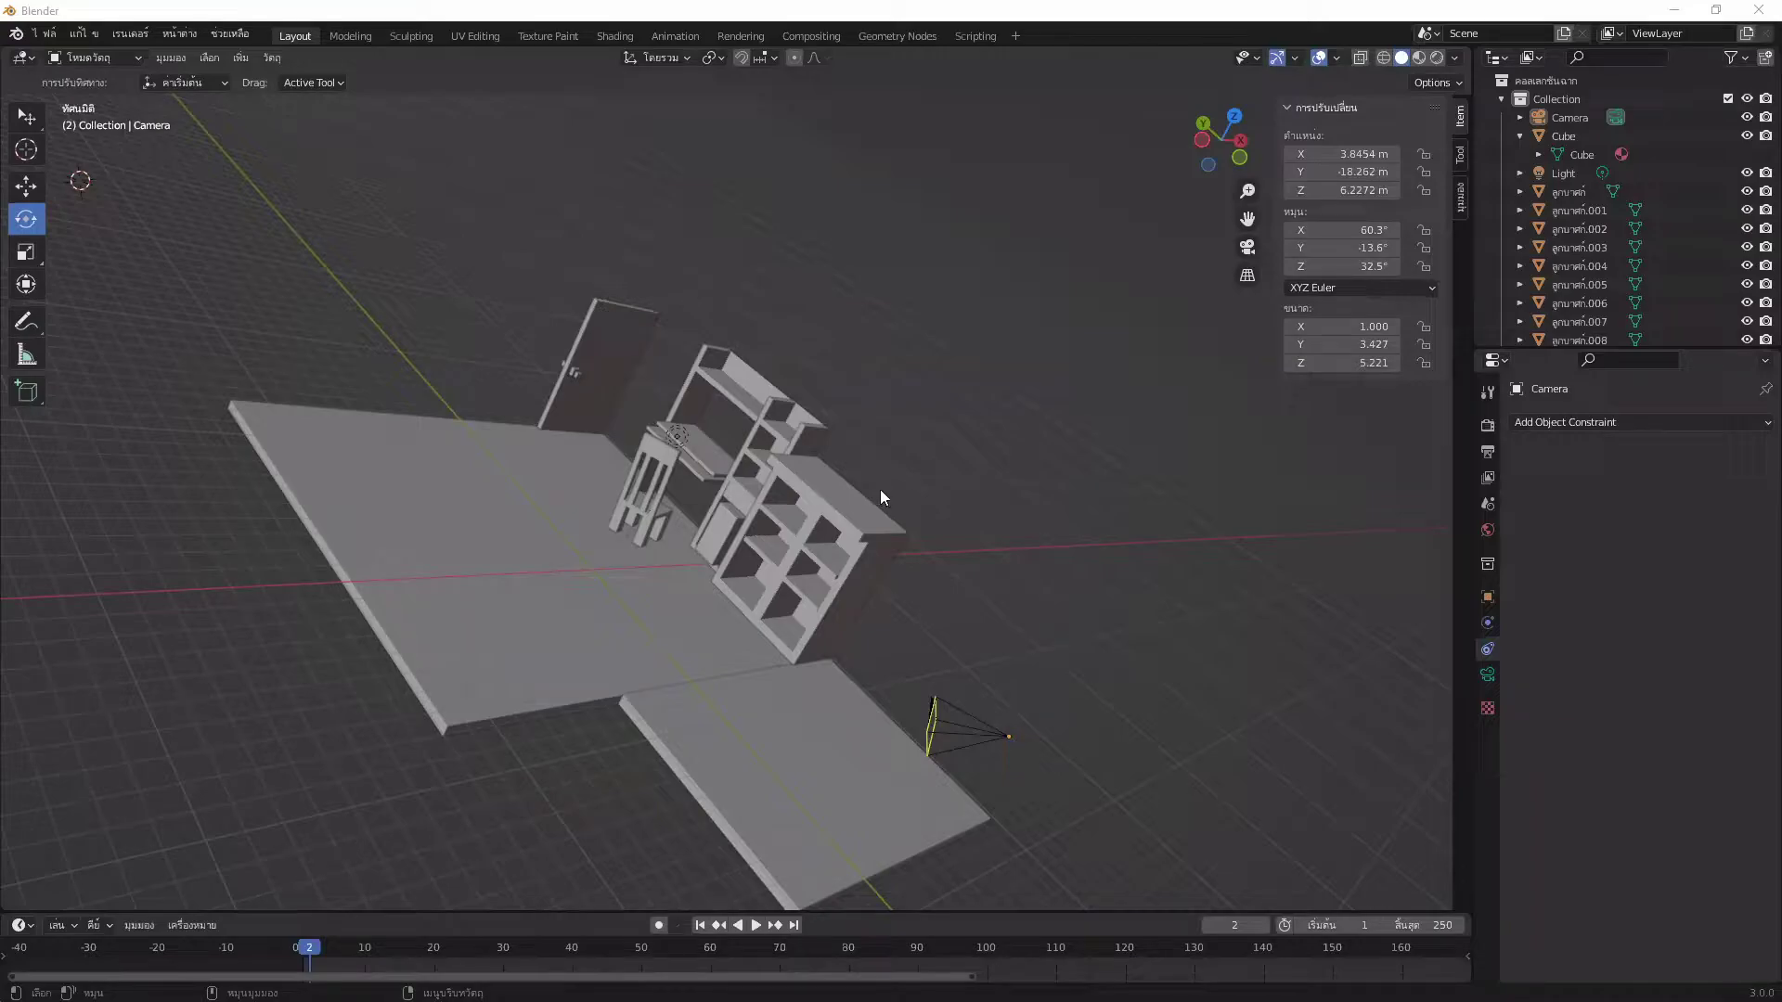
# - Show the sidebar's view settings and look at the furniture room from the front, back and perspective viewpoints
pyautogui.moveTo(881, 489); pyautogui.dragTo(932, 473, button='middle')
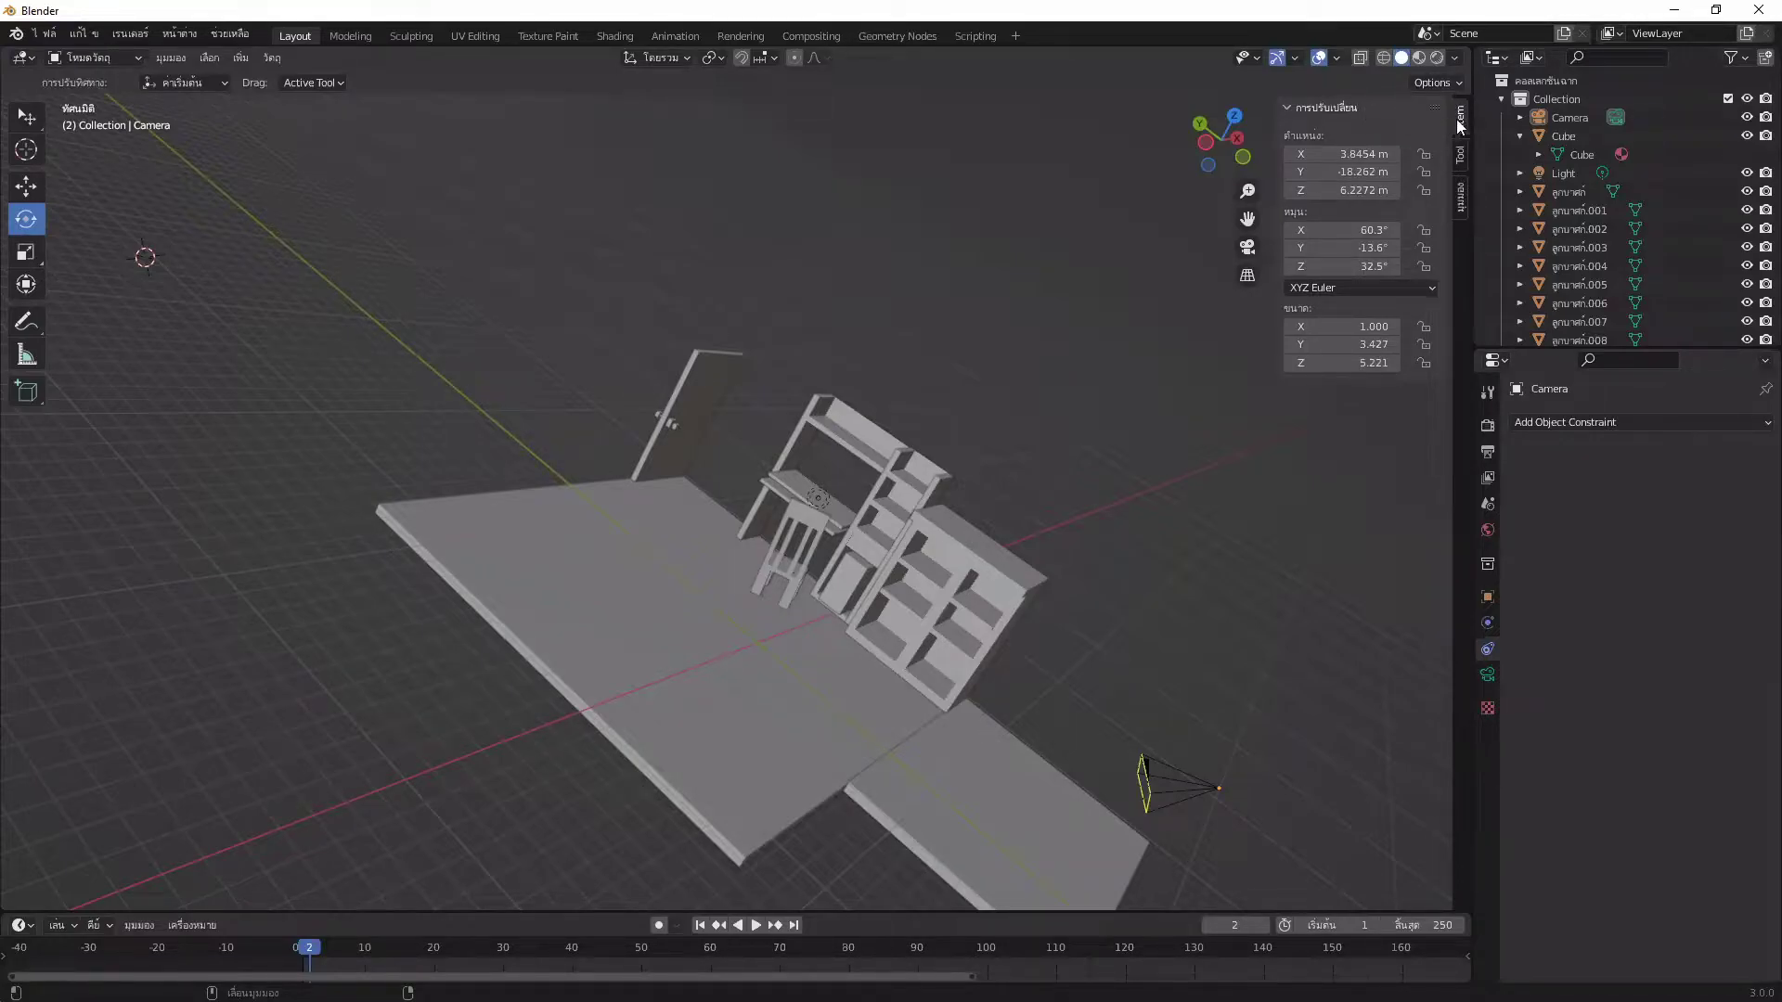
pyautogui.click(1460, 195)
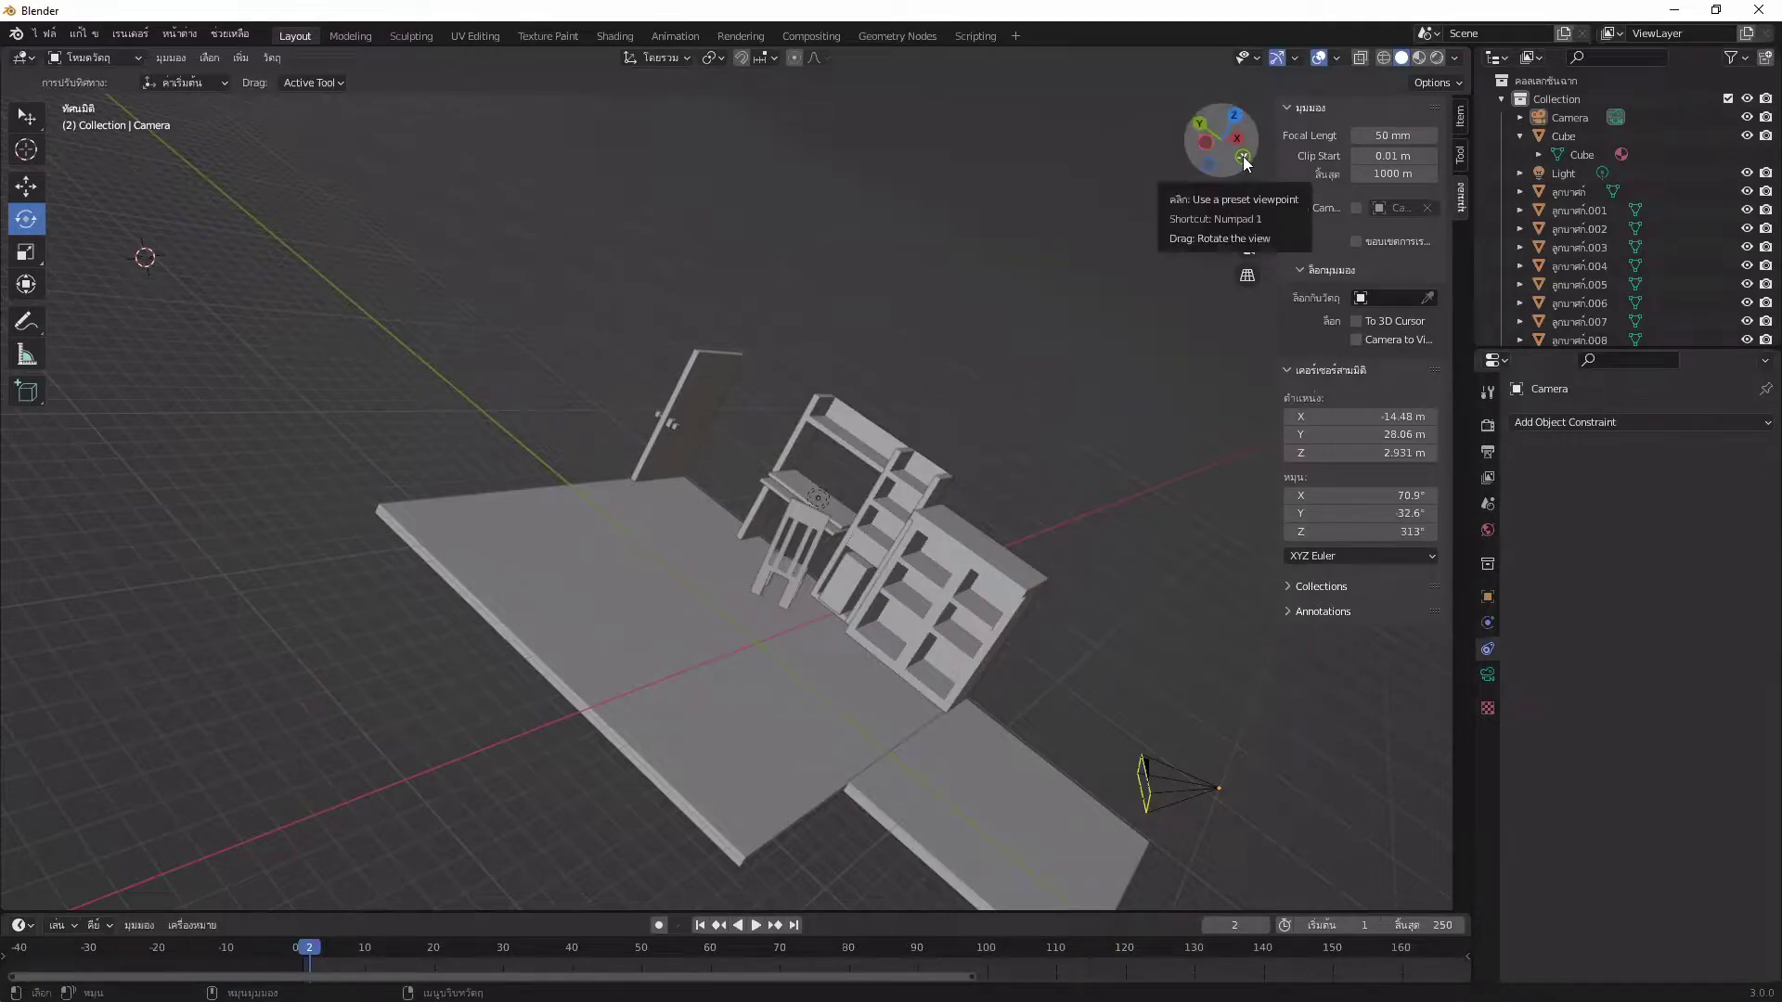
pyautogui.moveTo(1244, 156)
pyautogui.mouseDown()
pyautogui.moveTo(1199, 156)
pyautogui.moveTo(1245, 161)
pyautogui.mouseUp()
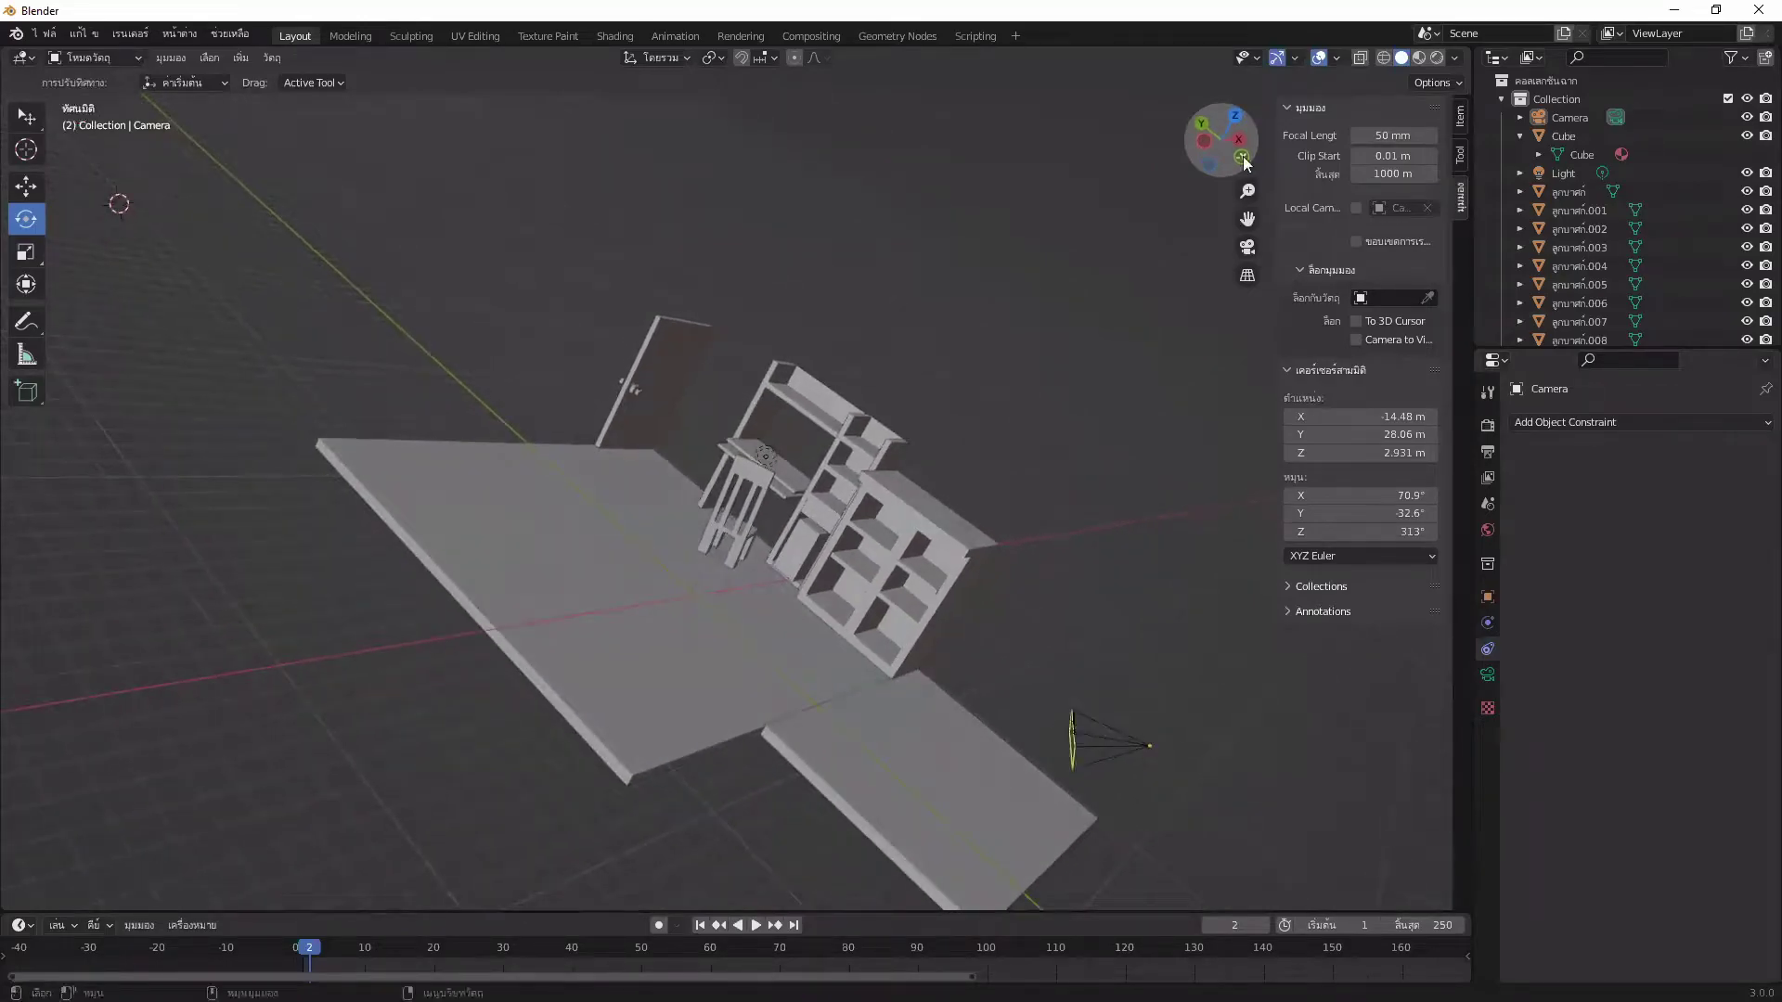
pyautogui.click(1242, 155)
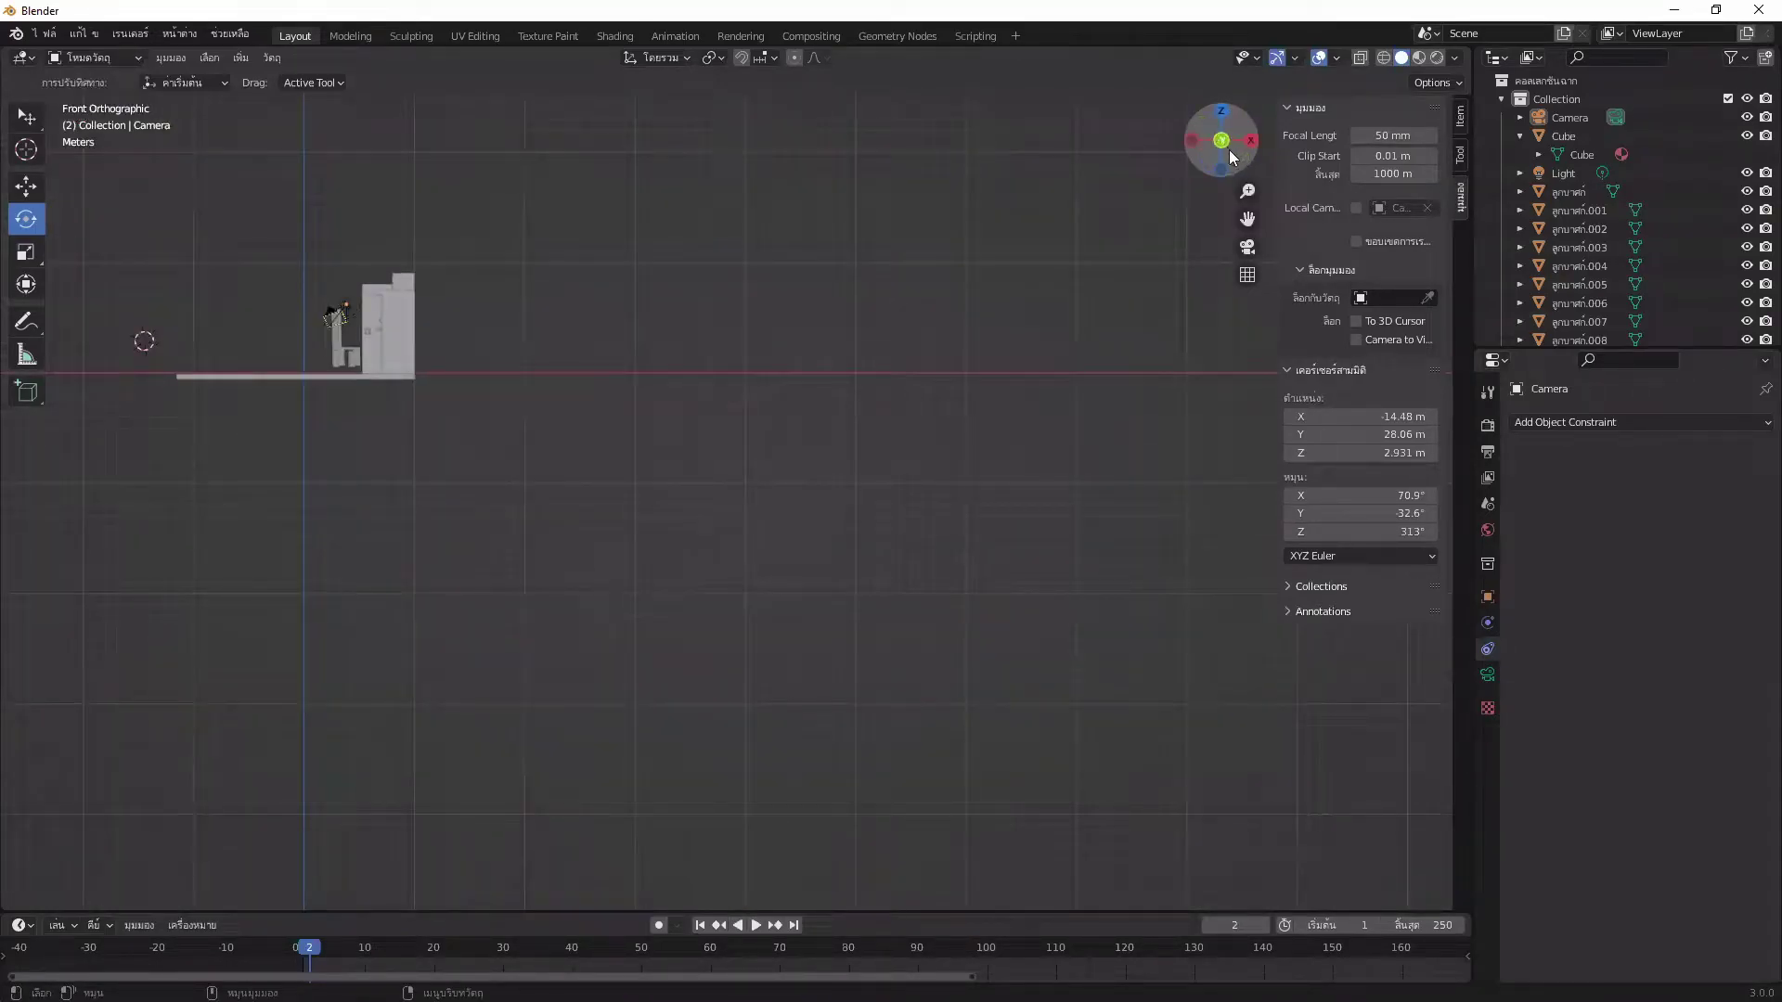
pyautogui.click(1192, 140)
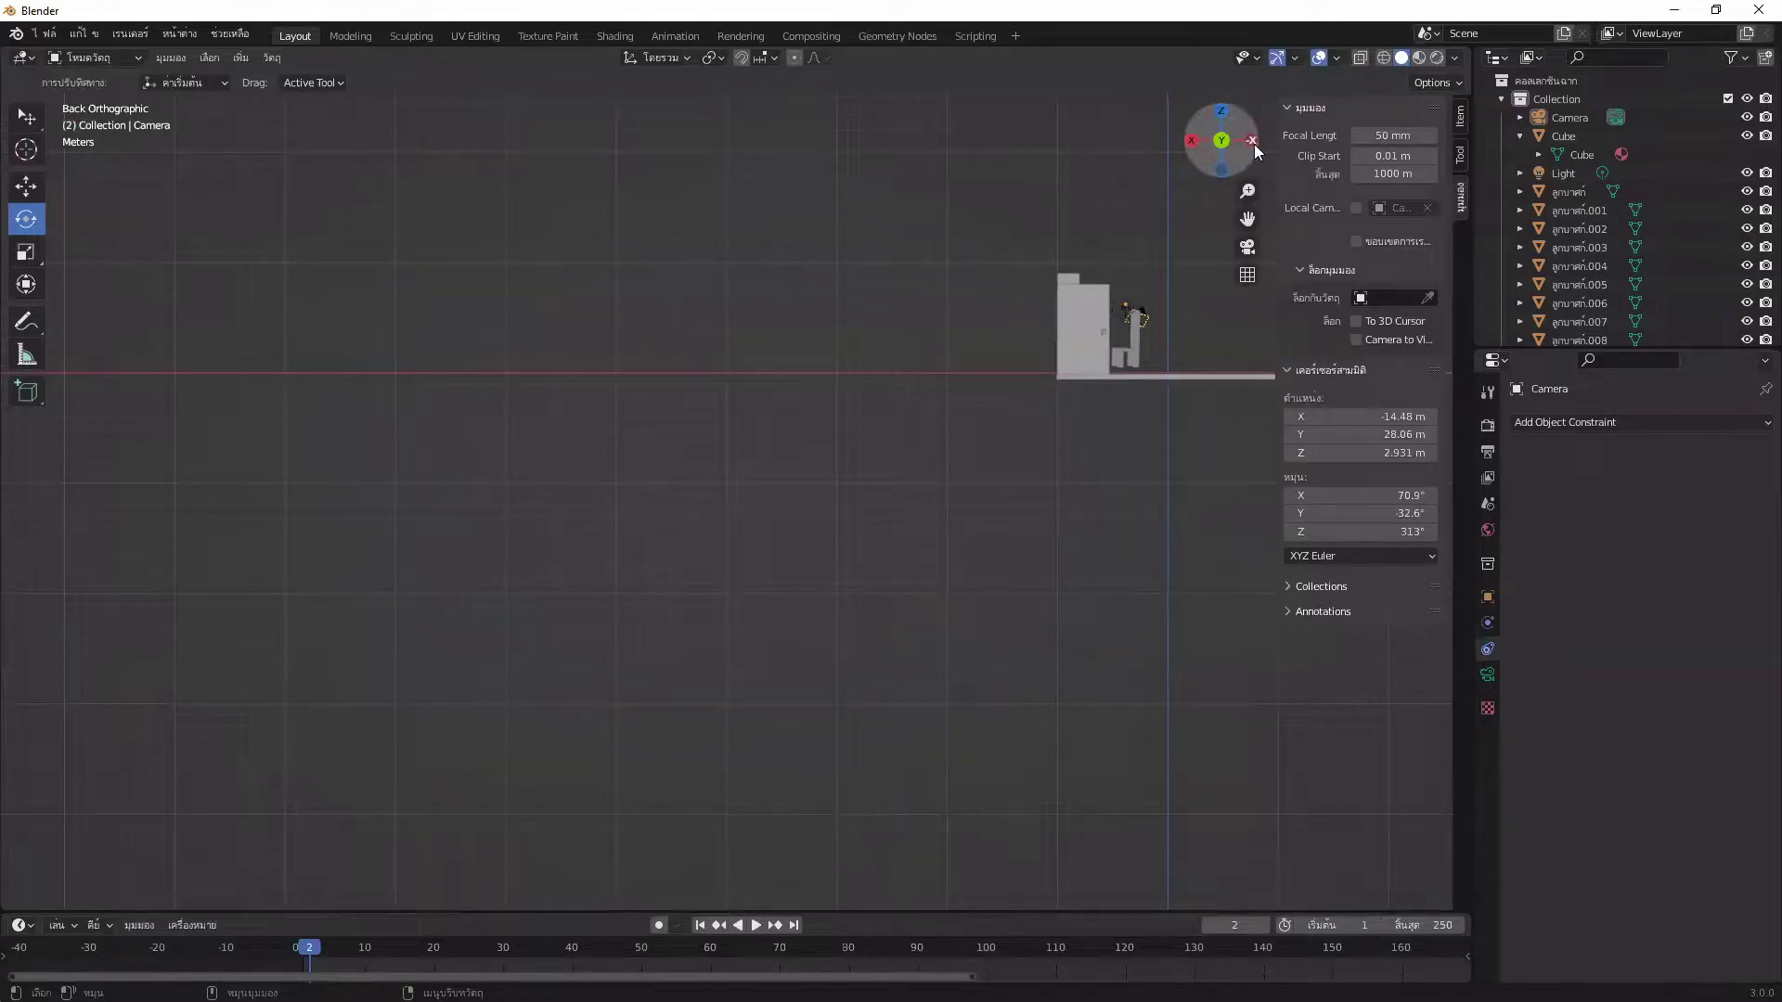
pyautogui.moveTo(1184, 181); pyautogui.dragTo(1054, 253, button='middle')
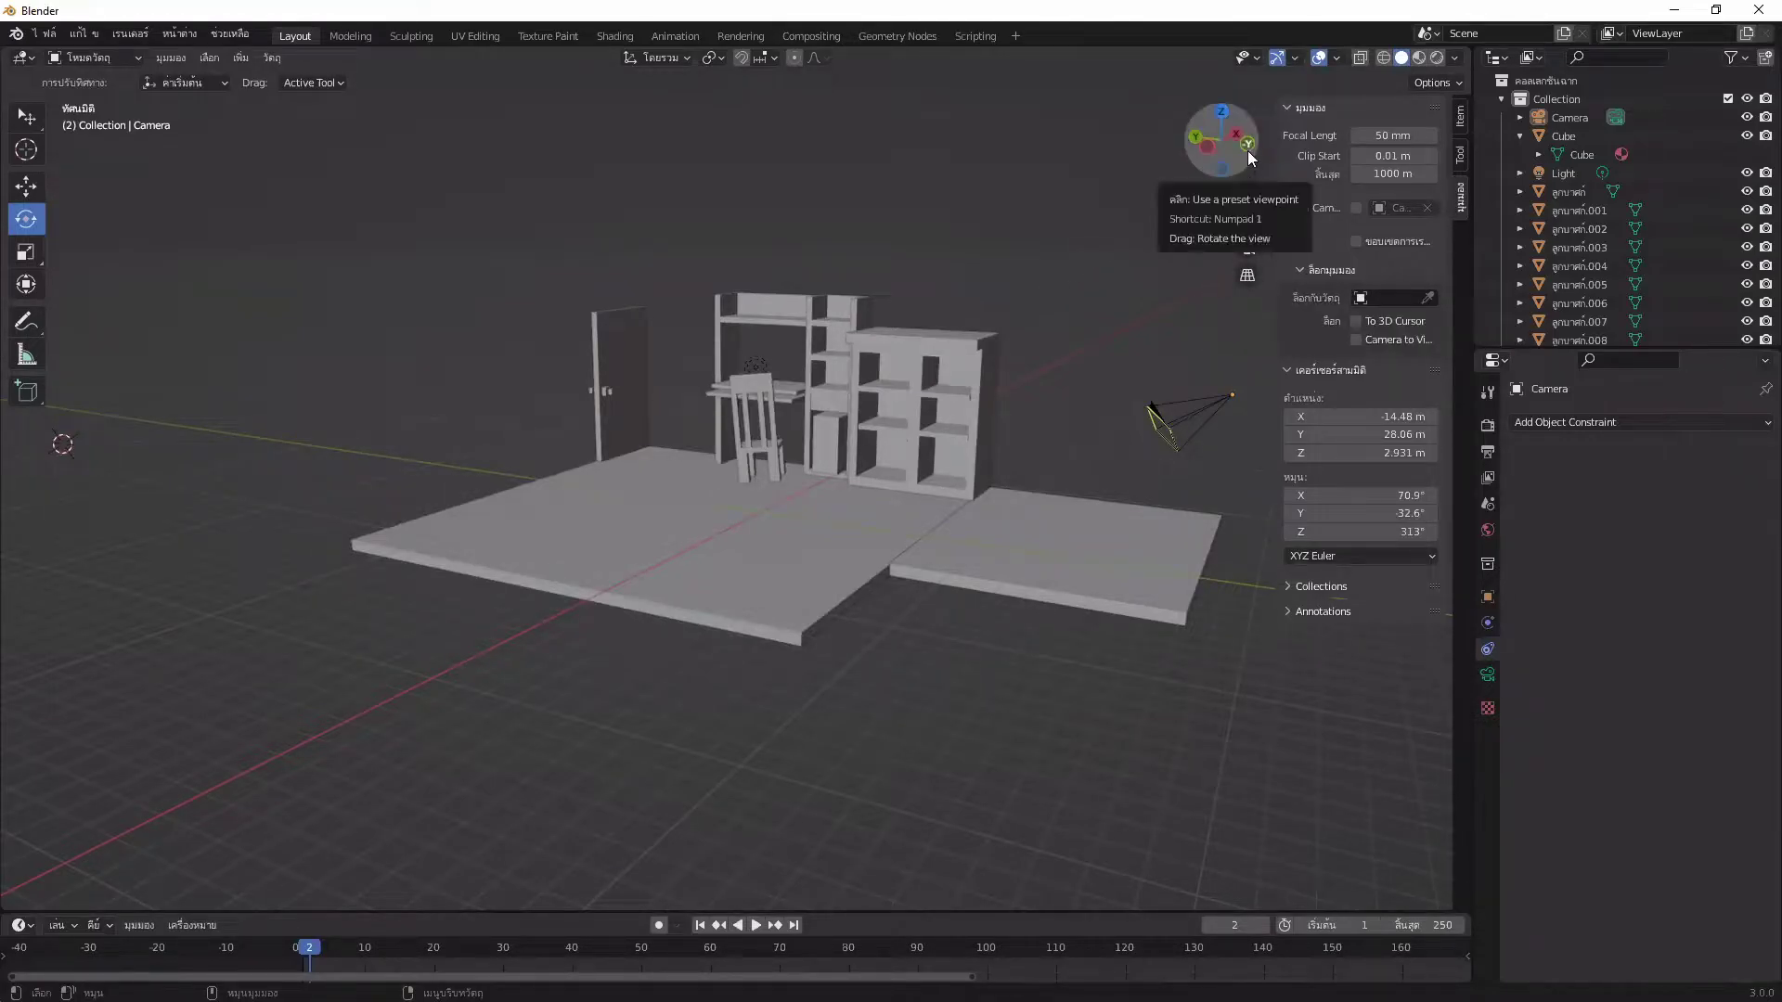
pyautogui.moveTo(1214, 160)
pyautogui.mouseDown()
pyautogui.moveTo(1235, 141)
pyautogui.moveTo(1309, 177)
pyautogui.moveTo(1261, 151)
pyautogui.moveTo(1228, 177)
pyautogui.mouseUp()
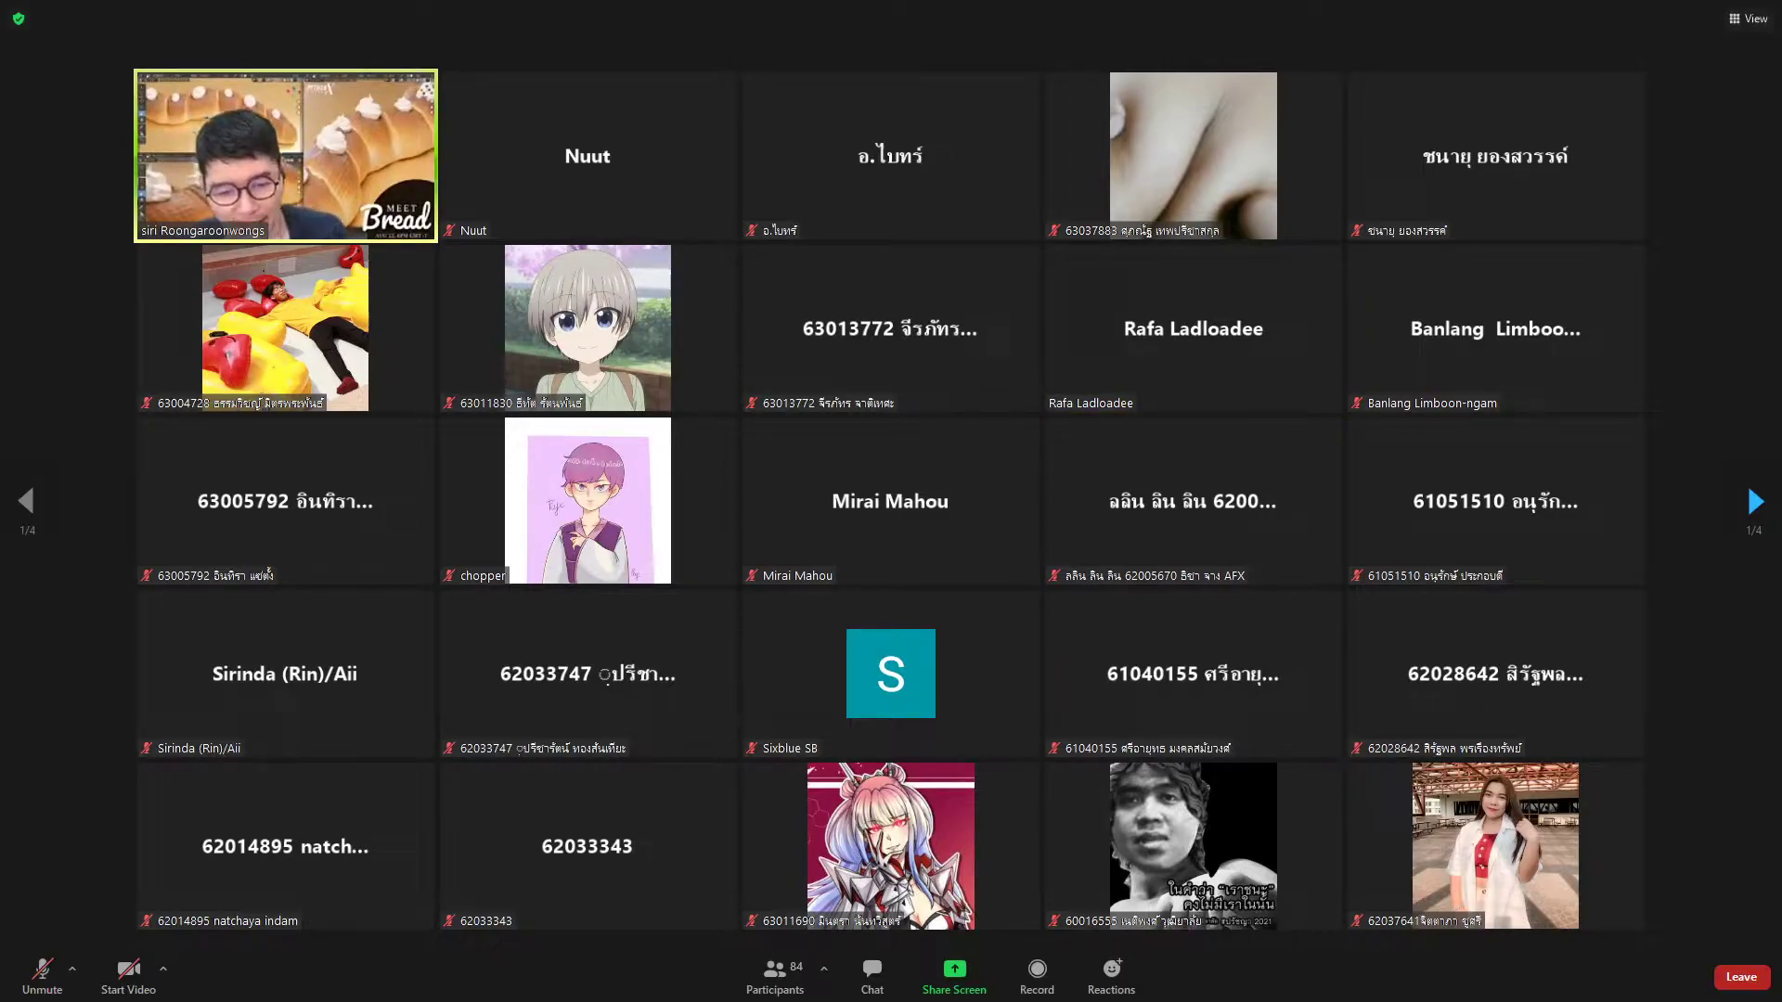
# - Unmute the microphone in the Zoom meeting and mute it again
pyautogui.click(42, 973)
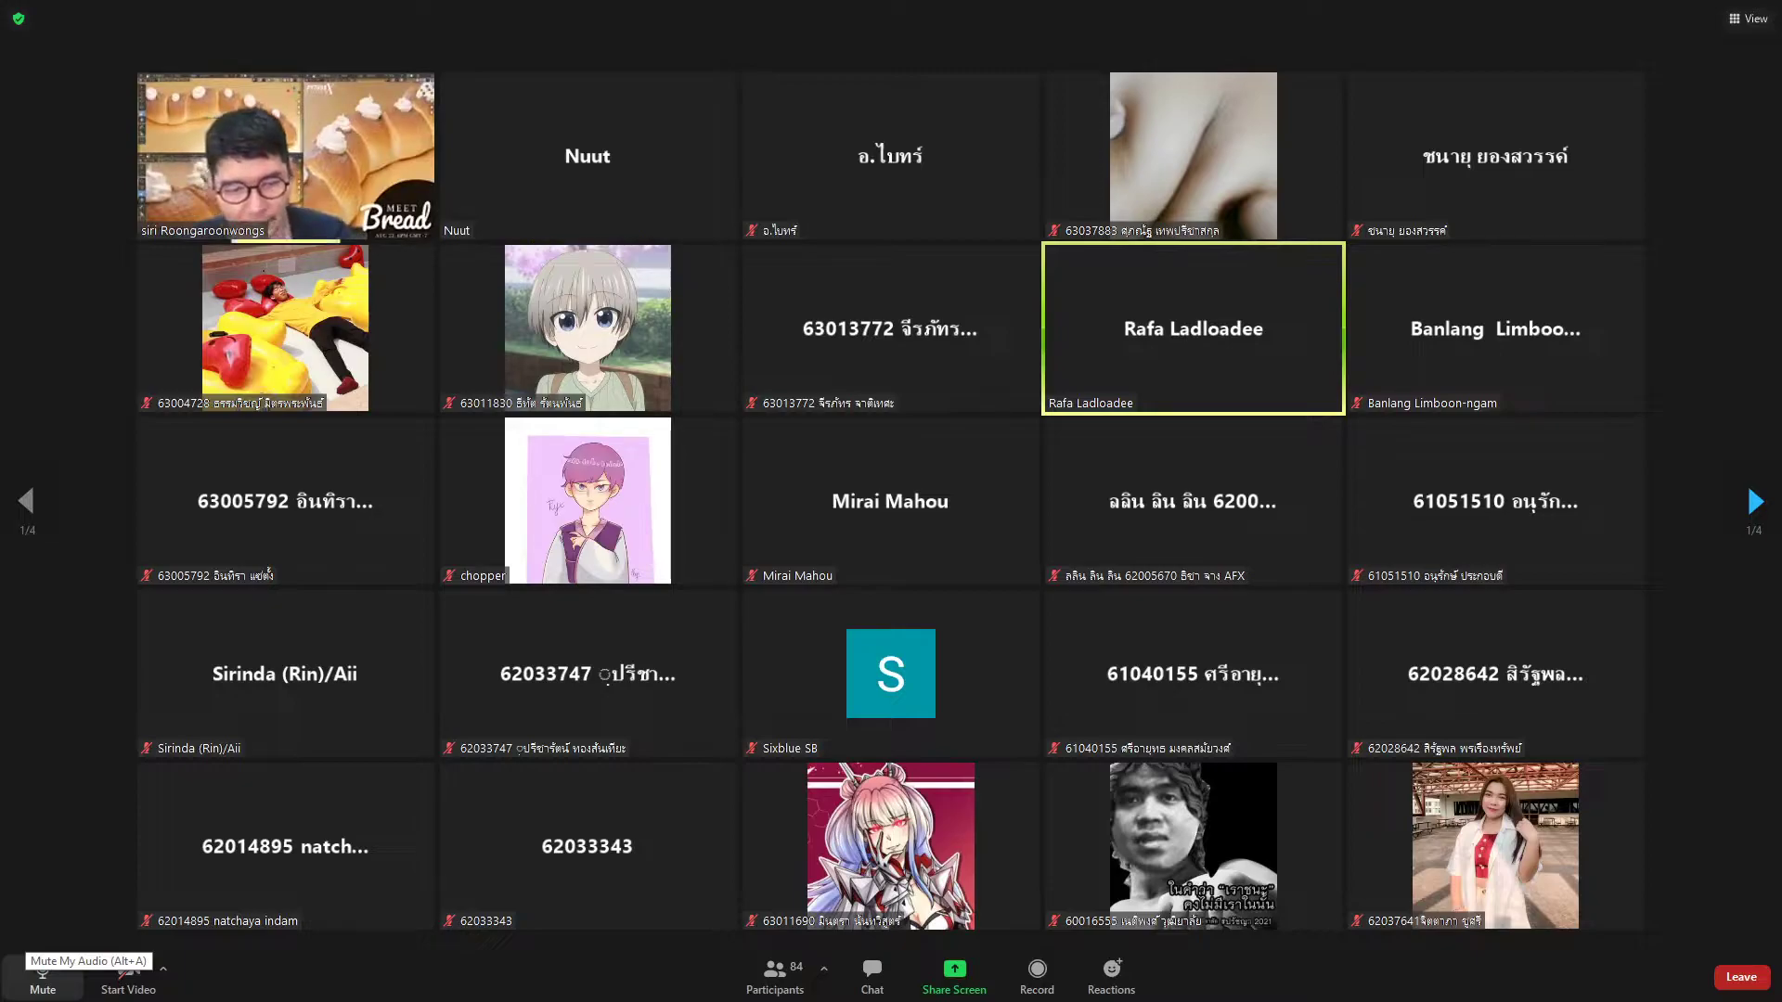
pyautogui.click(42, 973)
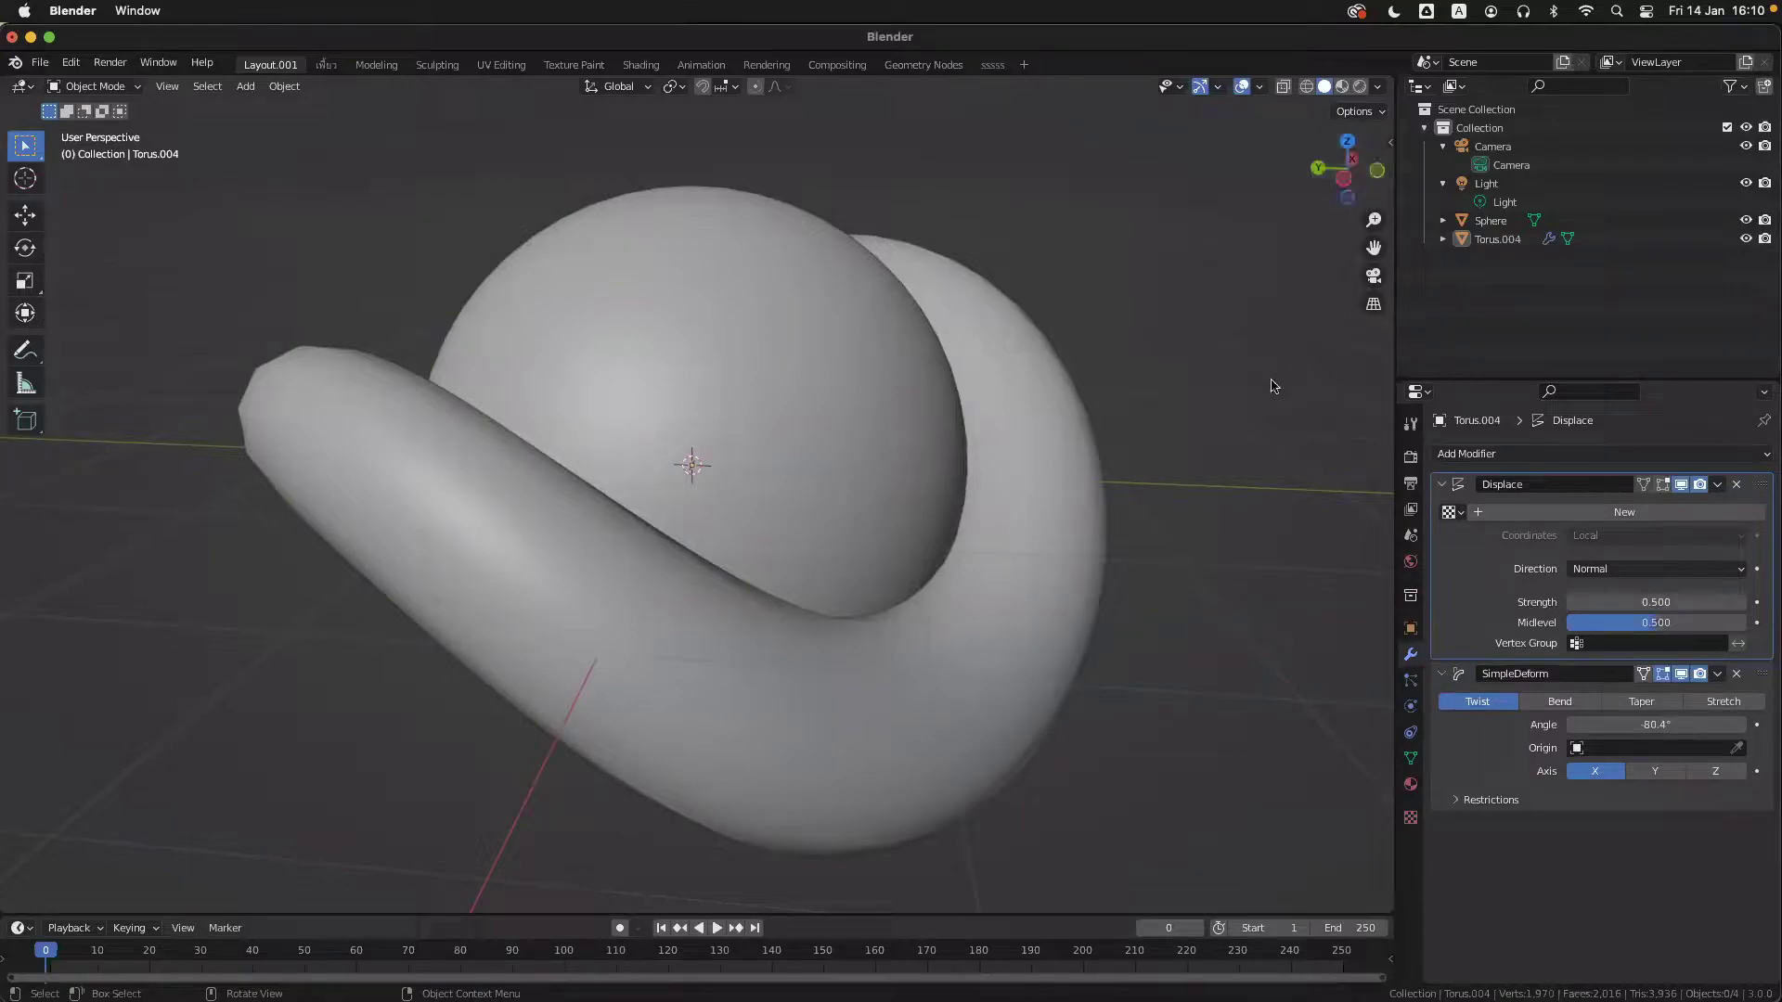
# - Examine the planet and its twisted ring from several sides and distances
pyautogui.scroll(-1, 1273, 385)
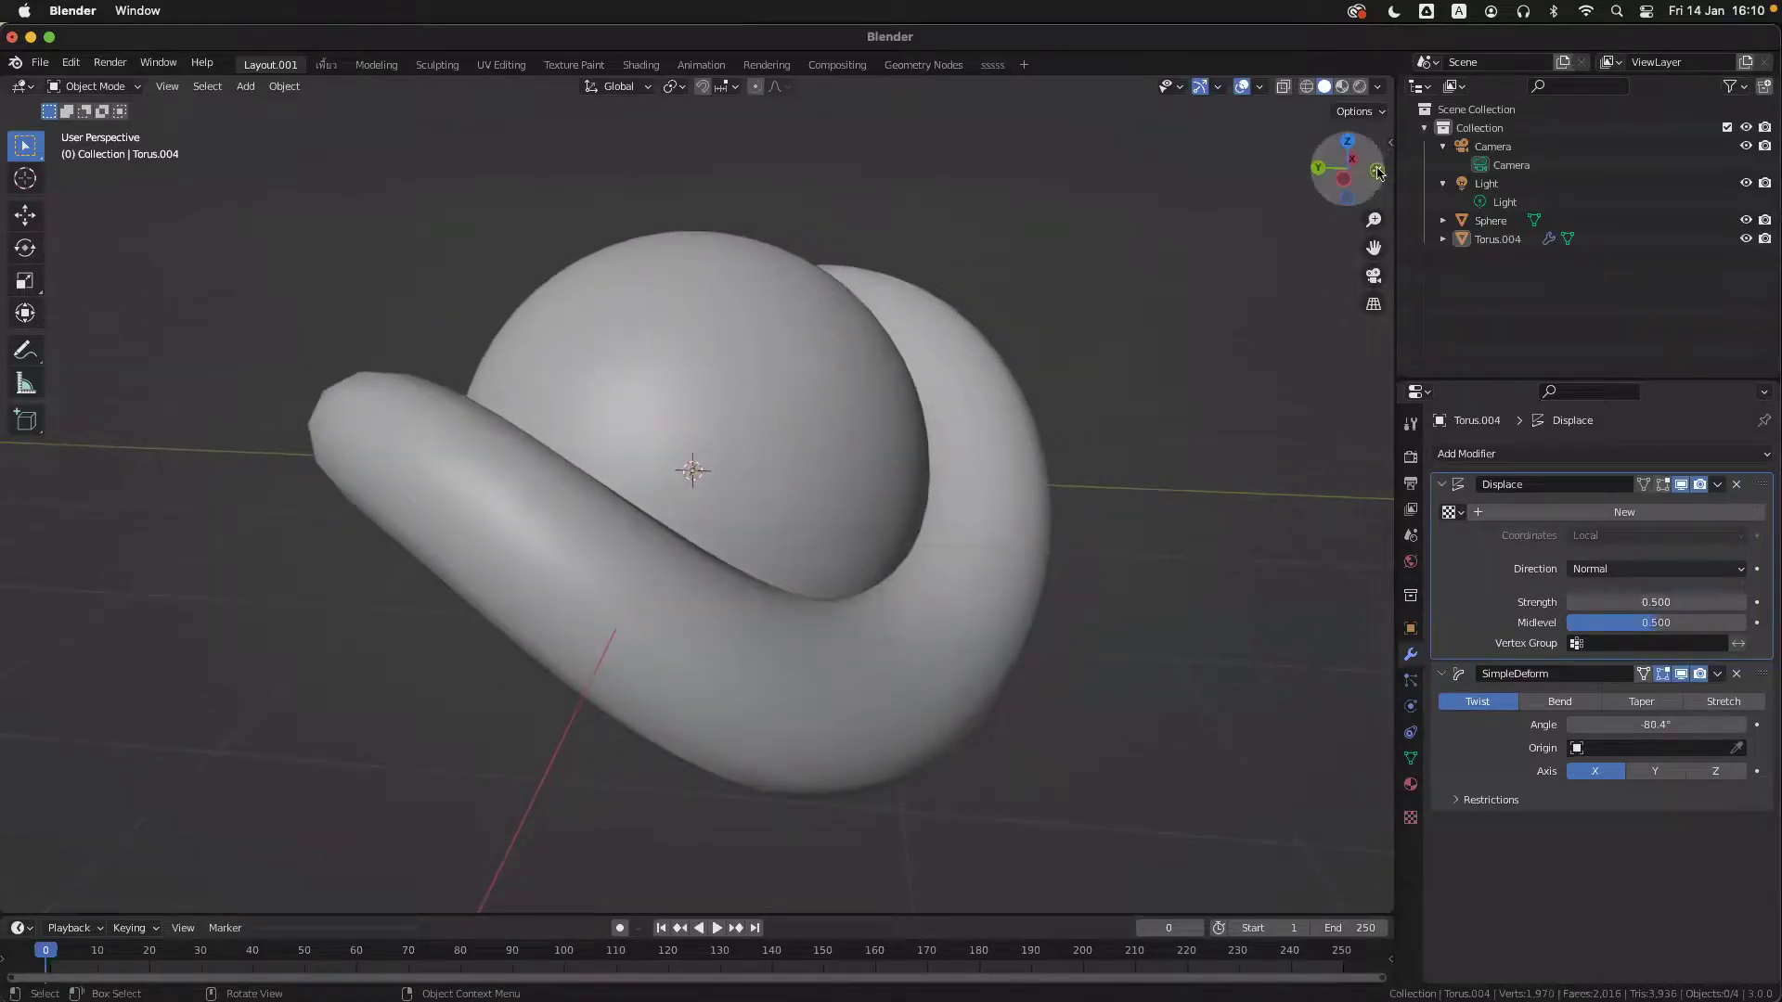
pyautogui.scroll(2, 1174, 390)
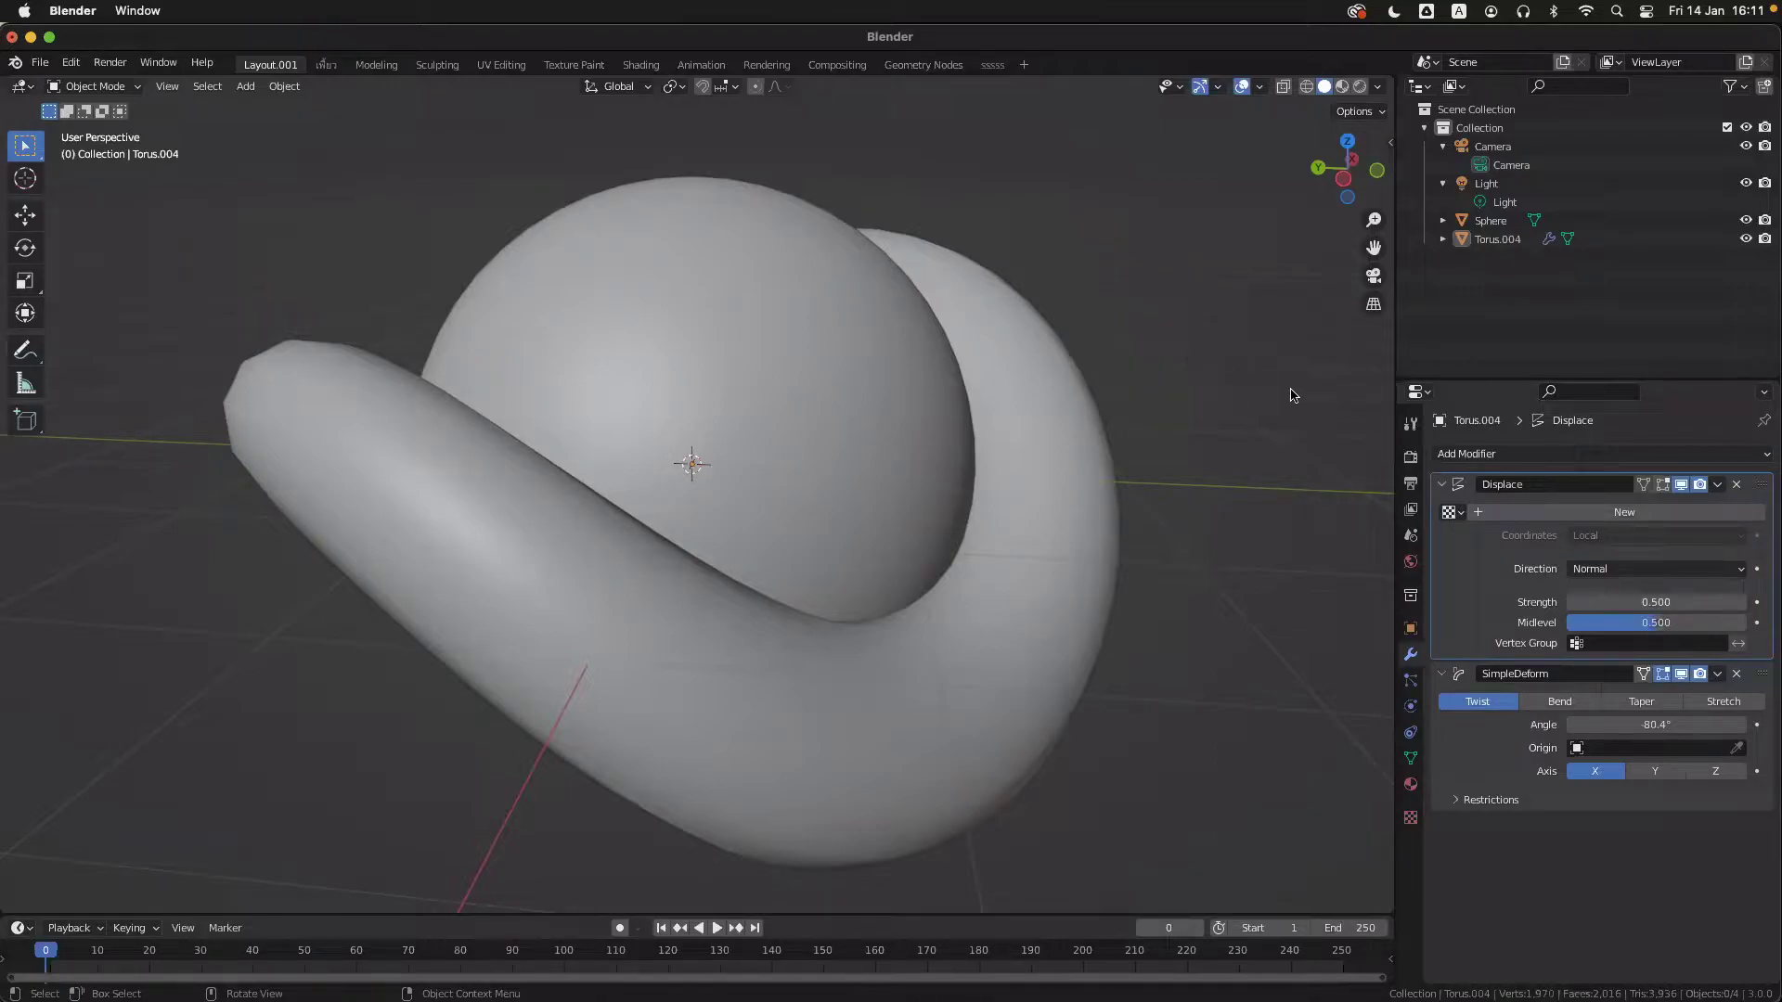
pyautogui.click(164, 86)
pyautogui.moveTo(1373, 170); pyautogui.dragTo(1062, 407)
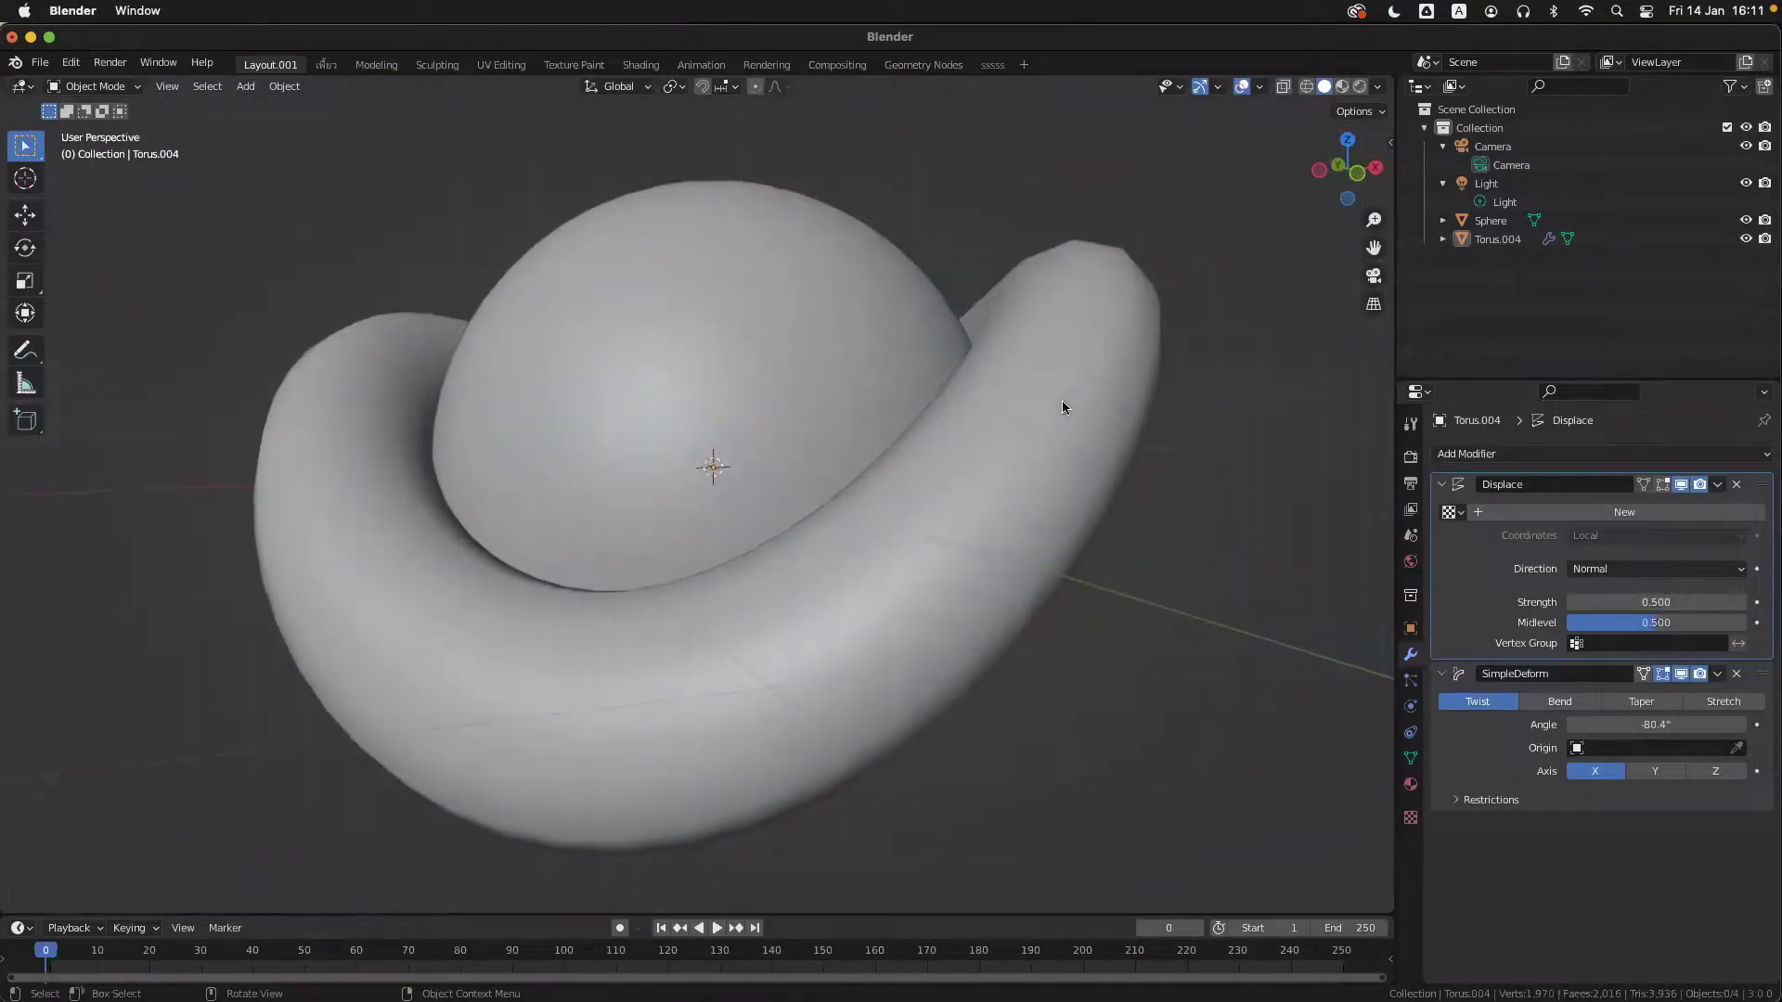
pyautogui.click(1373, 165)
pyautogui.hscroll(5, 1034, 285)
pyautogui.scroll(-4, 1034, 291)
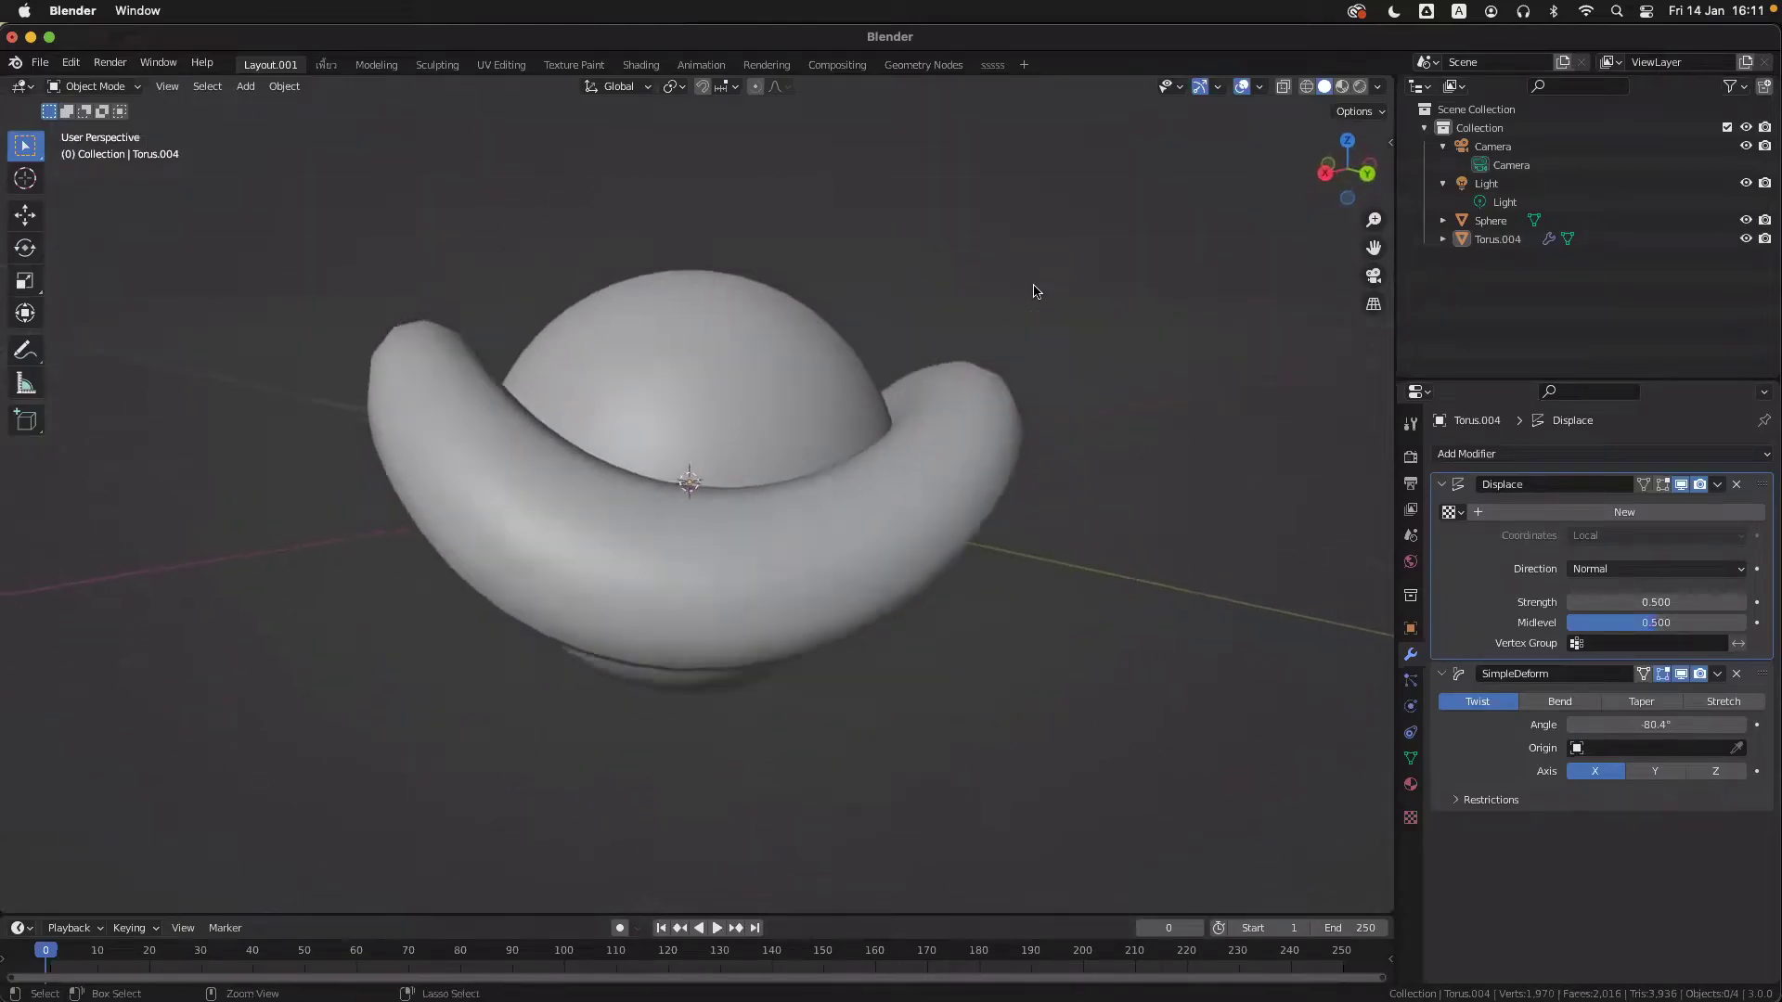
pyautogui.hscroll(-3, 1034, 290)
pyautogui.scroll(5, 1034, 290)
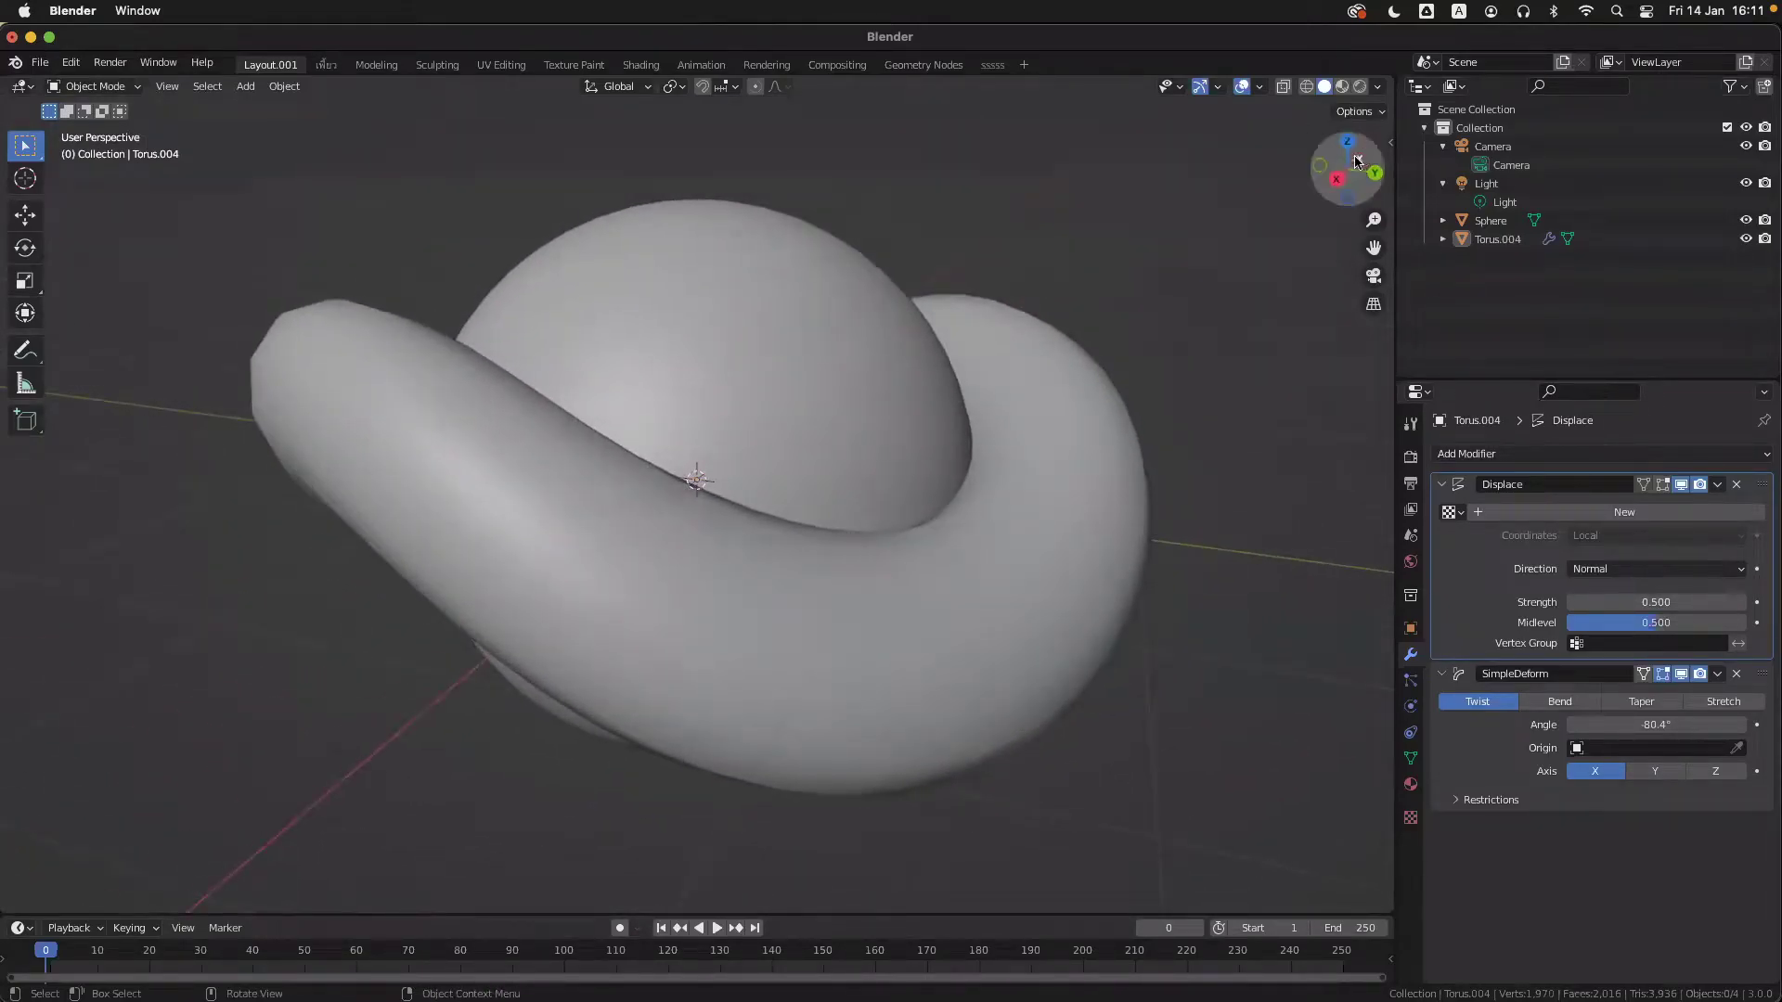
pyautogui.moveTo(1357, 160); pyautogui.dragTo(1379, 155)
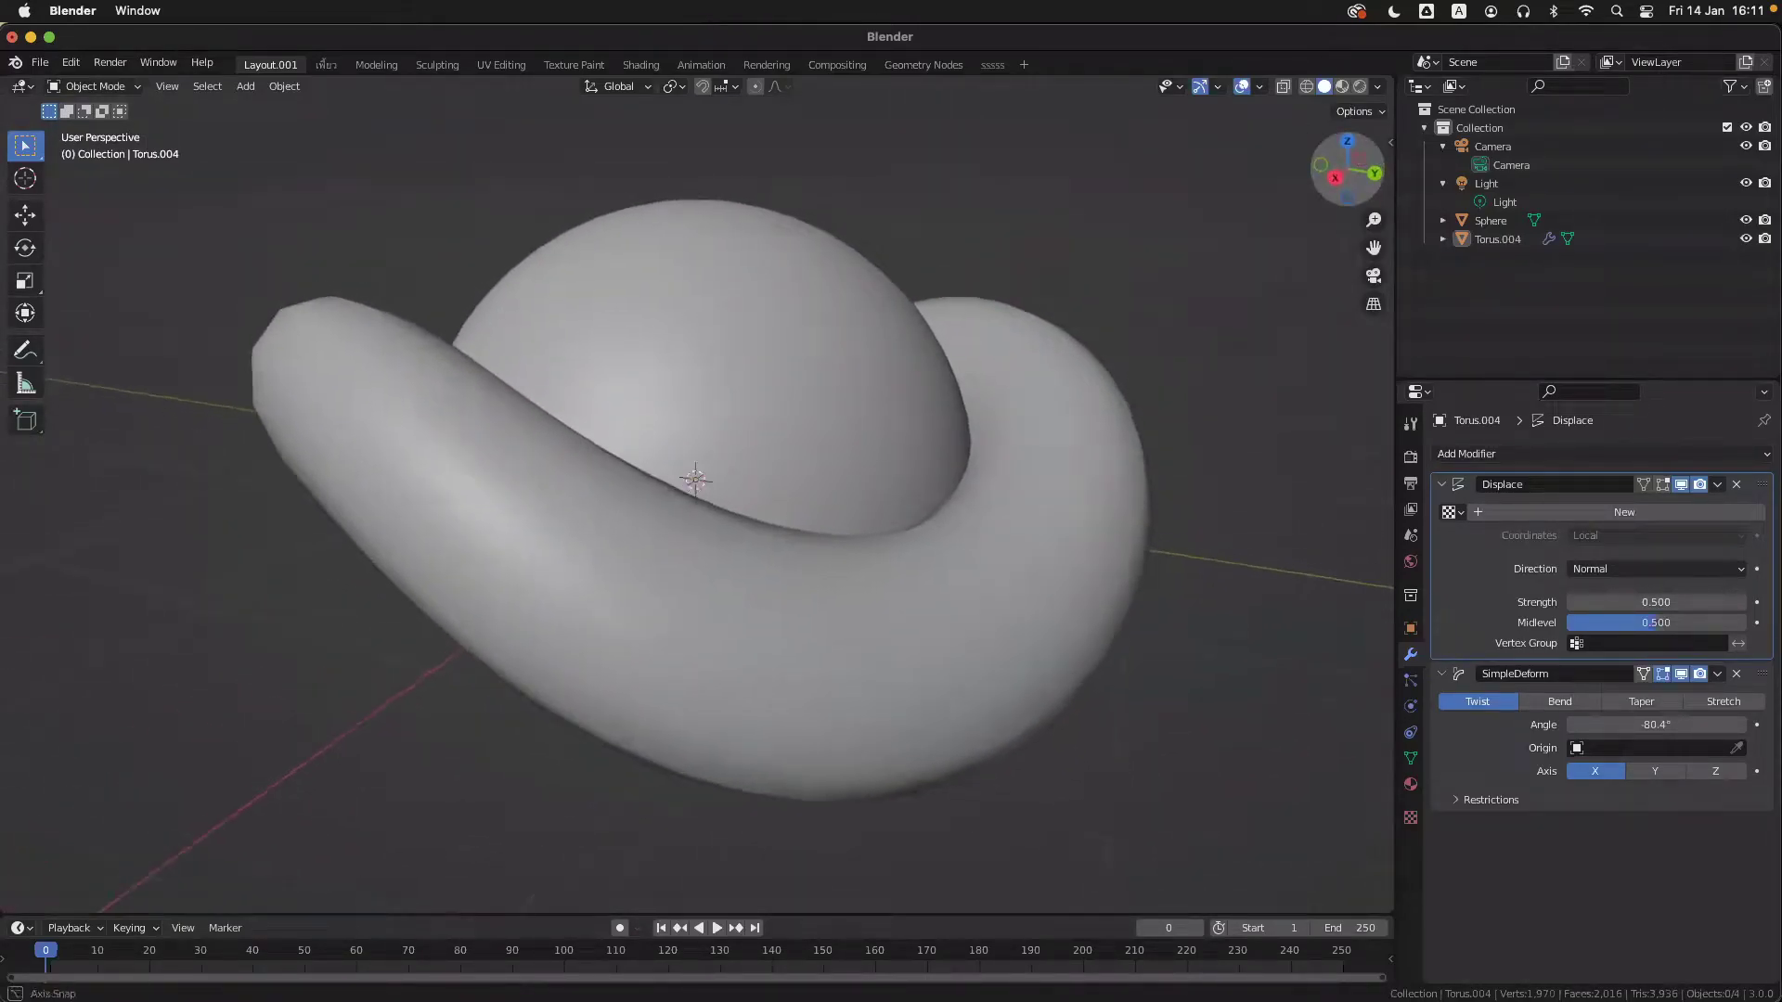
pyautogui.rightClick(1379, 155)
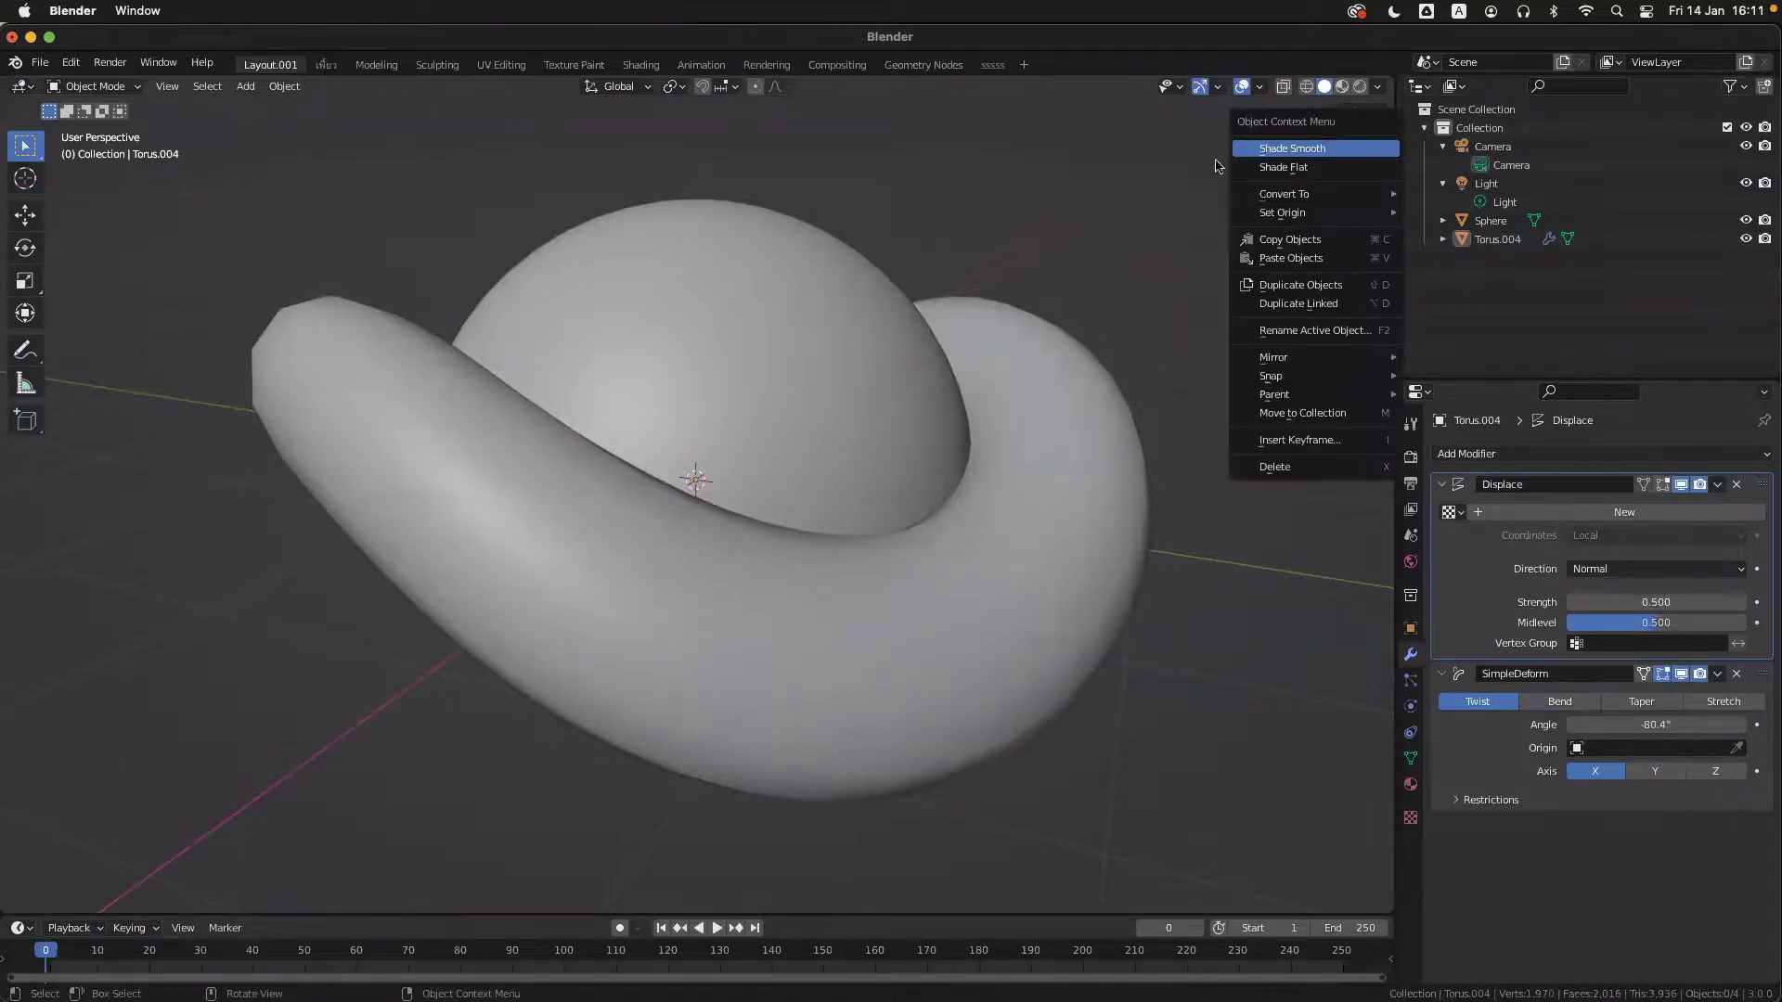
pyautogui.hscroll(-3, 1148, 245)
pyautogui.moveTo(1151, 247); pyautogui.dragTo(1027, 426, button='middle')
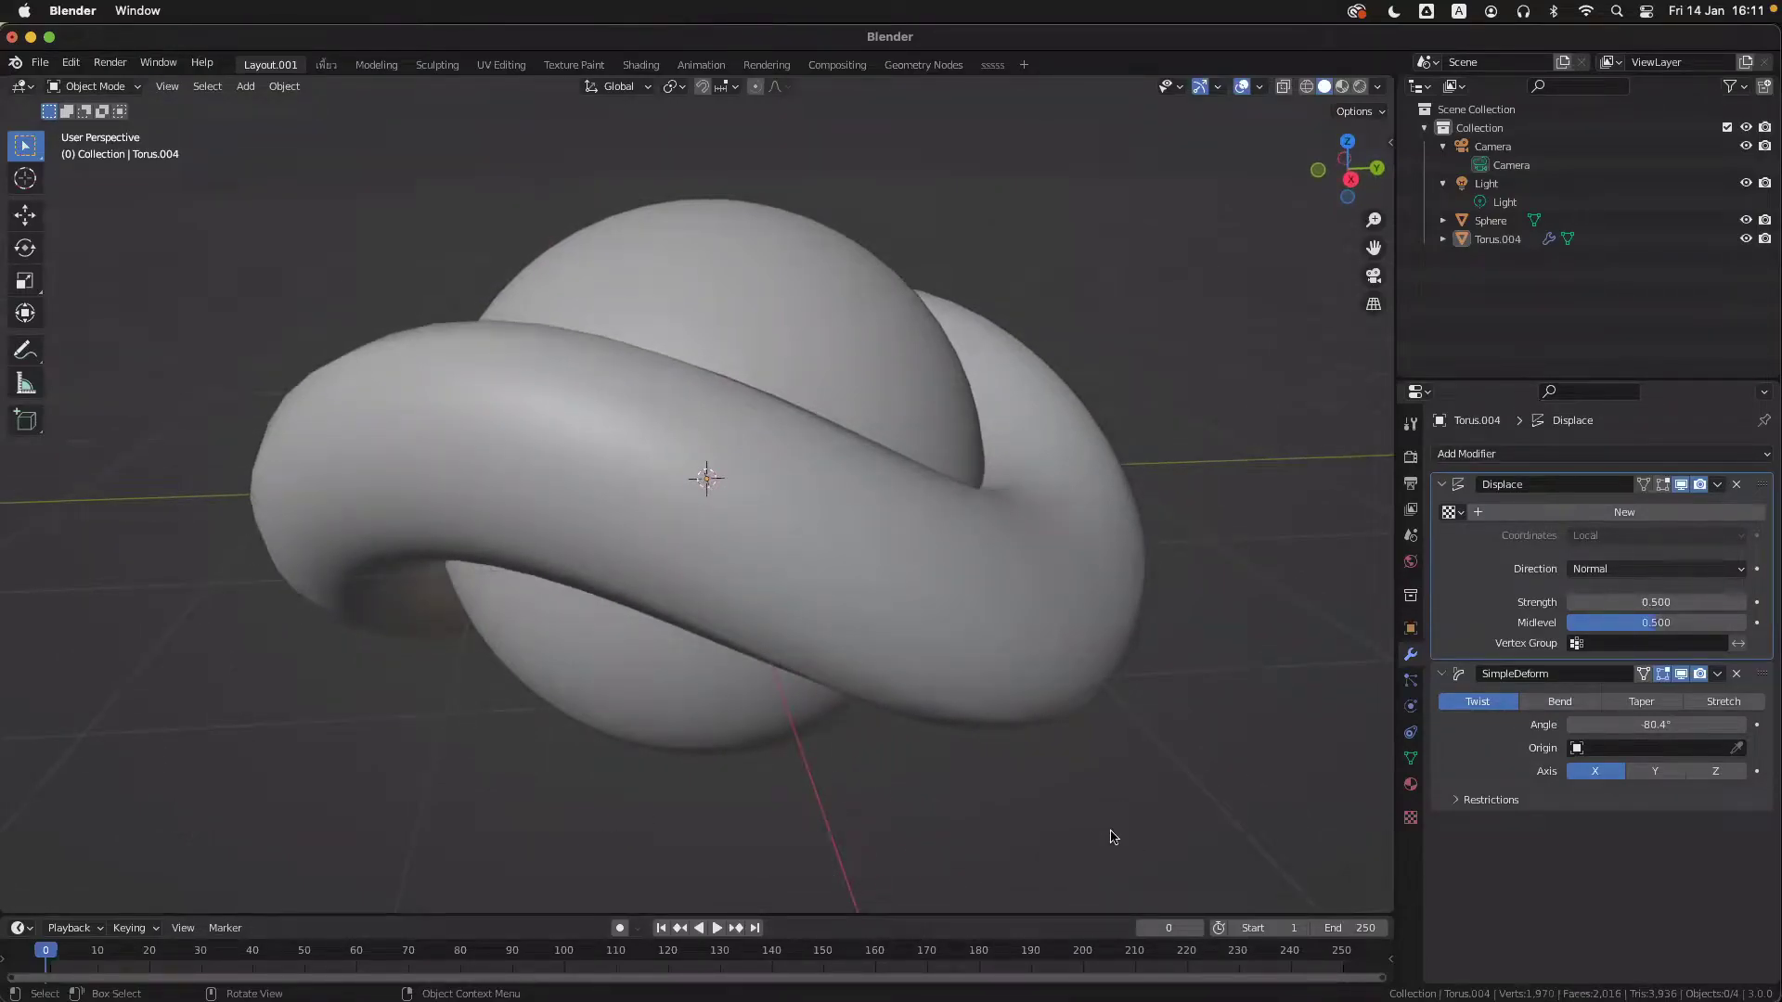
# - Select the torus ring around the sphere
pyautogui.click(1060, 452)
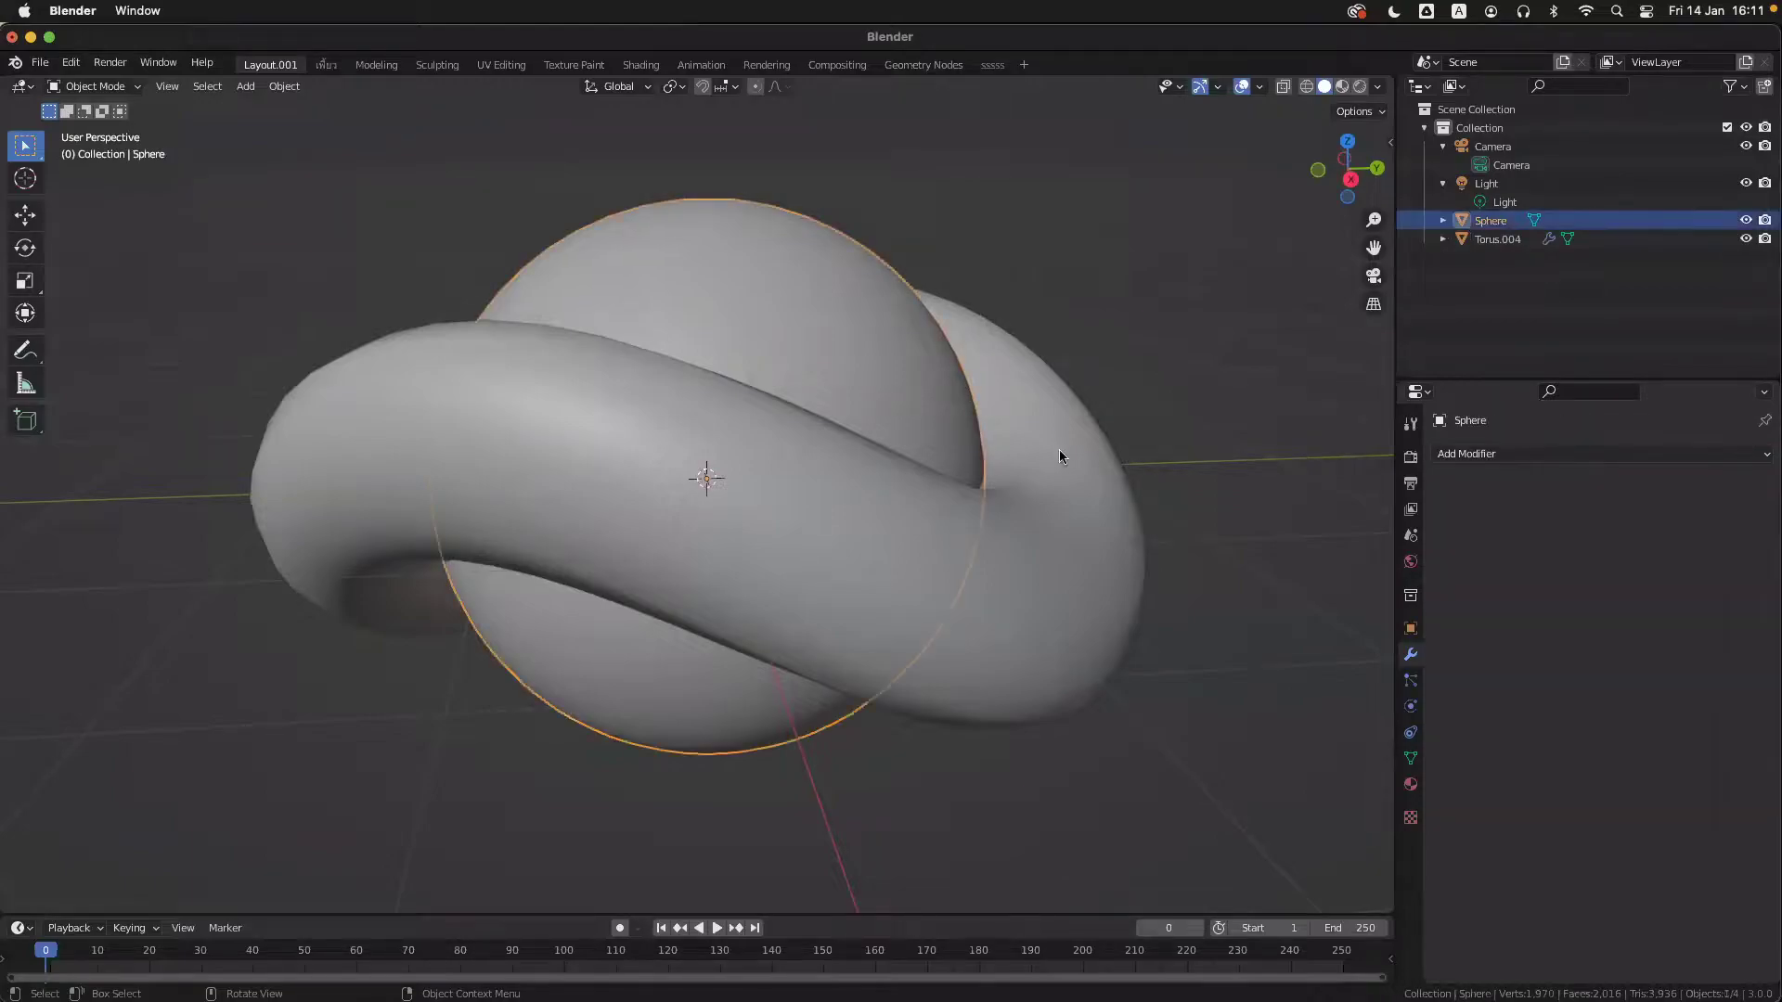
pyautogui.click(1050, 464)
pyautogui.moveTo(1050, 459); pyautogui.dragTo(1132, 561, button='middle')
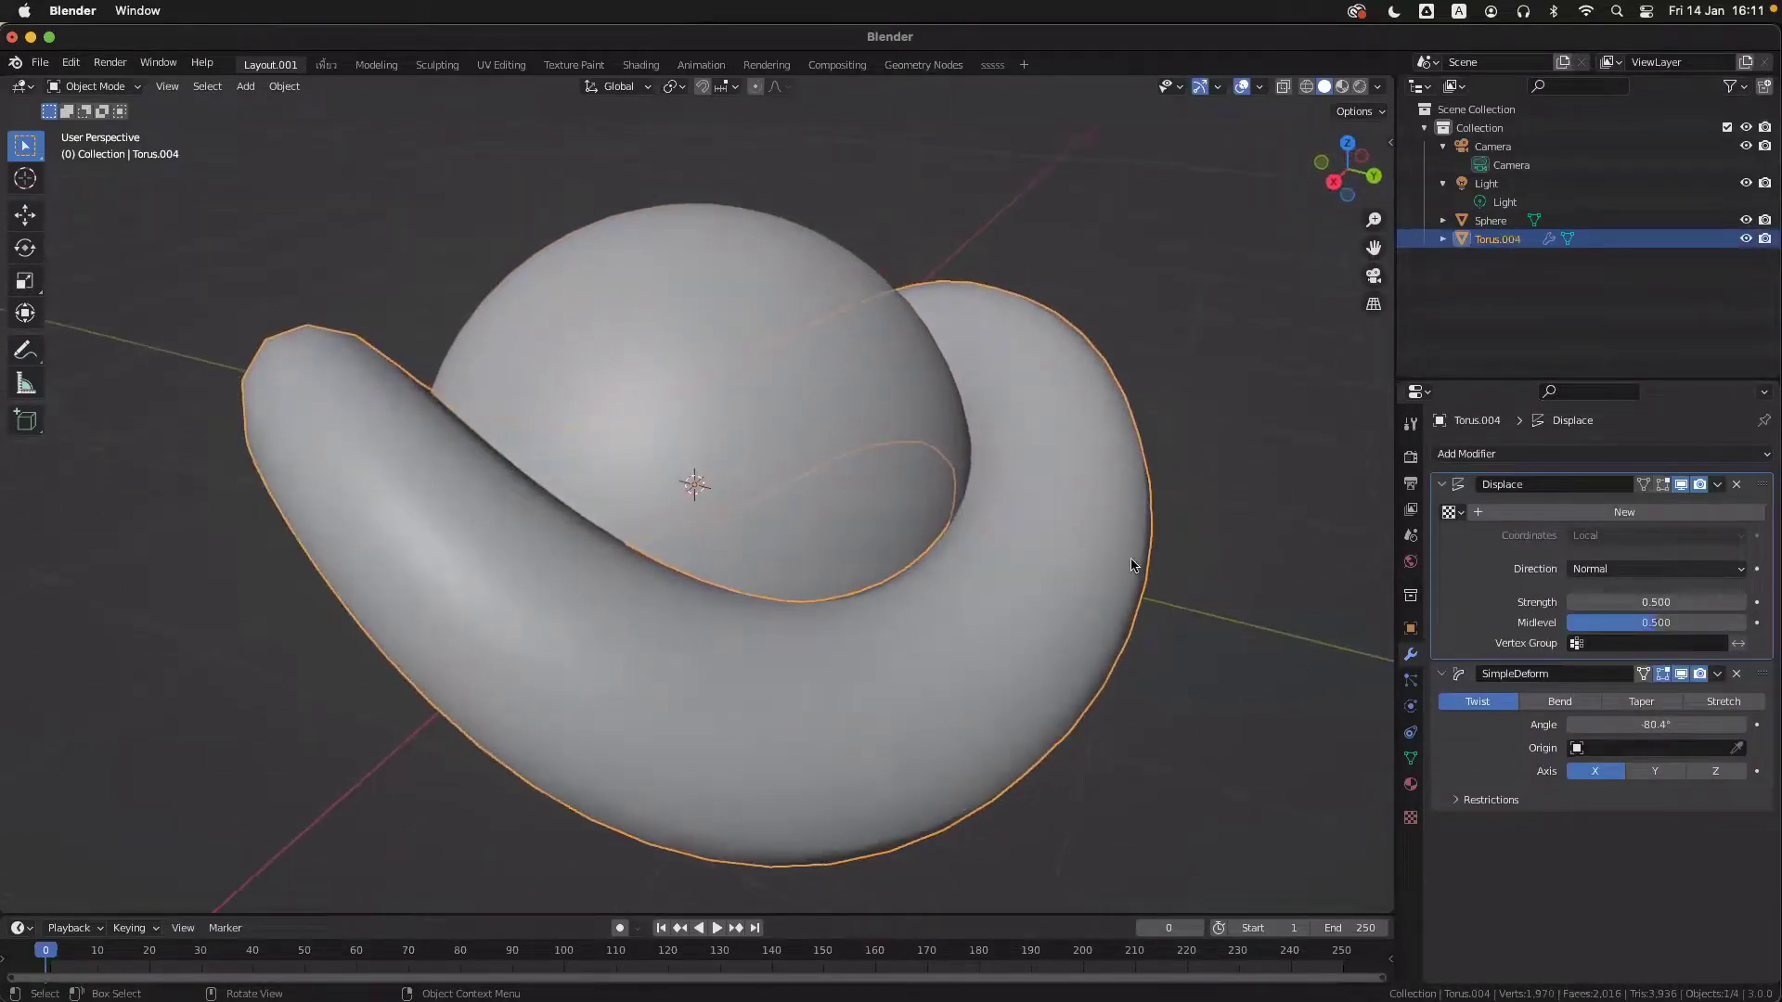
# - Disable the torus's Simple Deform and Displace modifiers in both the viewport and renders
pyautogui.click(1445, 485)
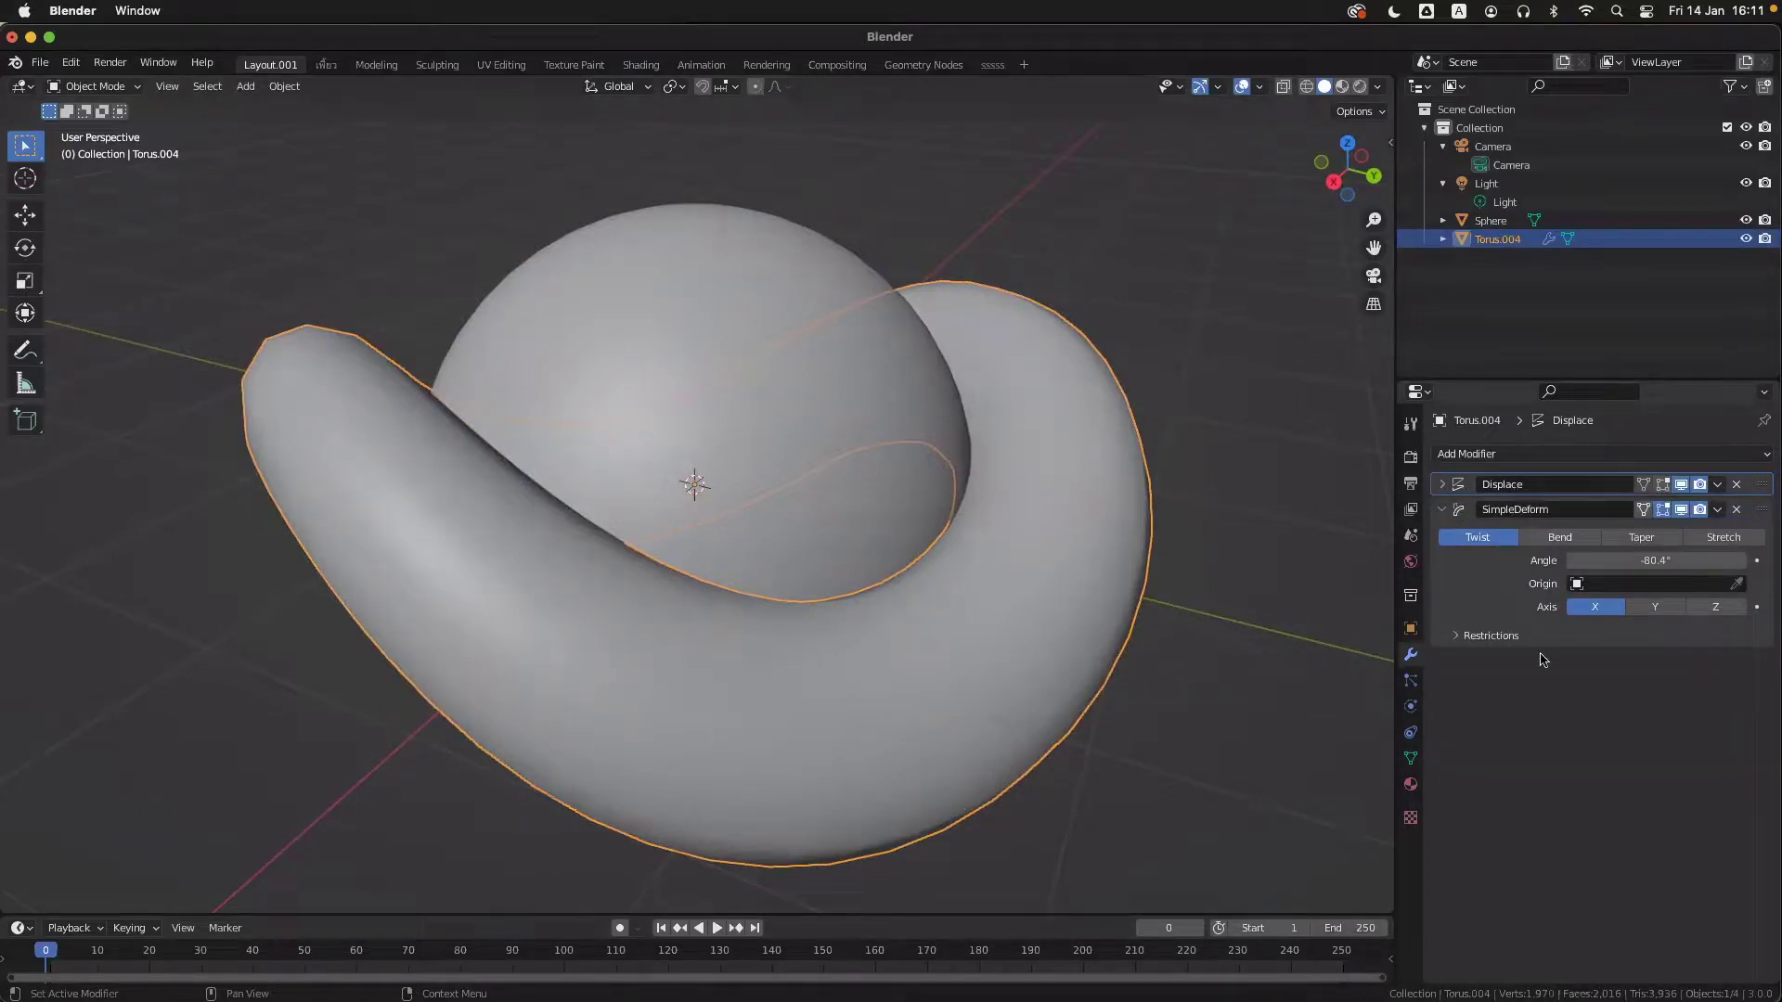
pyautogui.click(1443, 485)
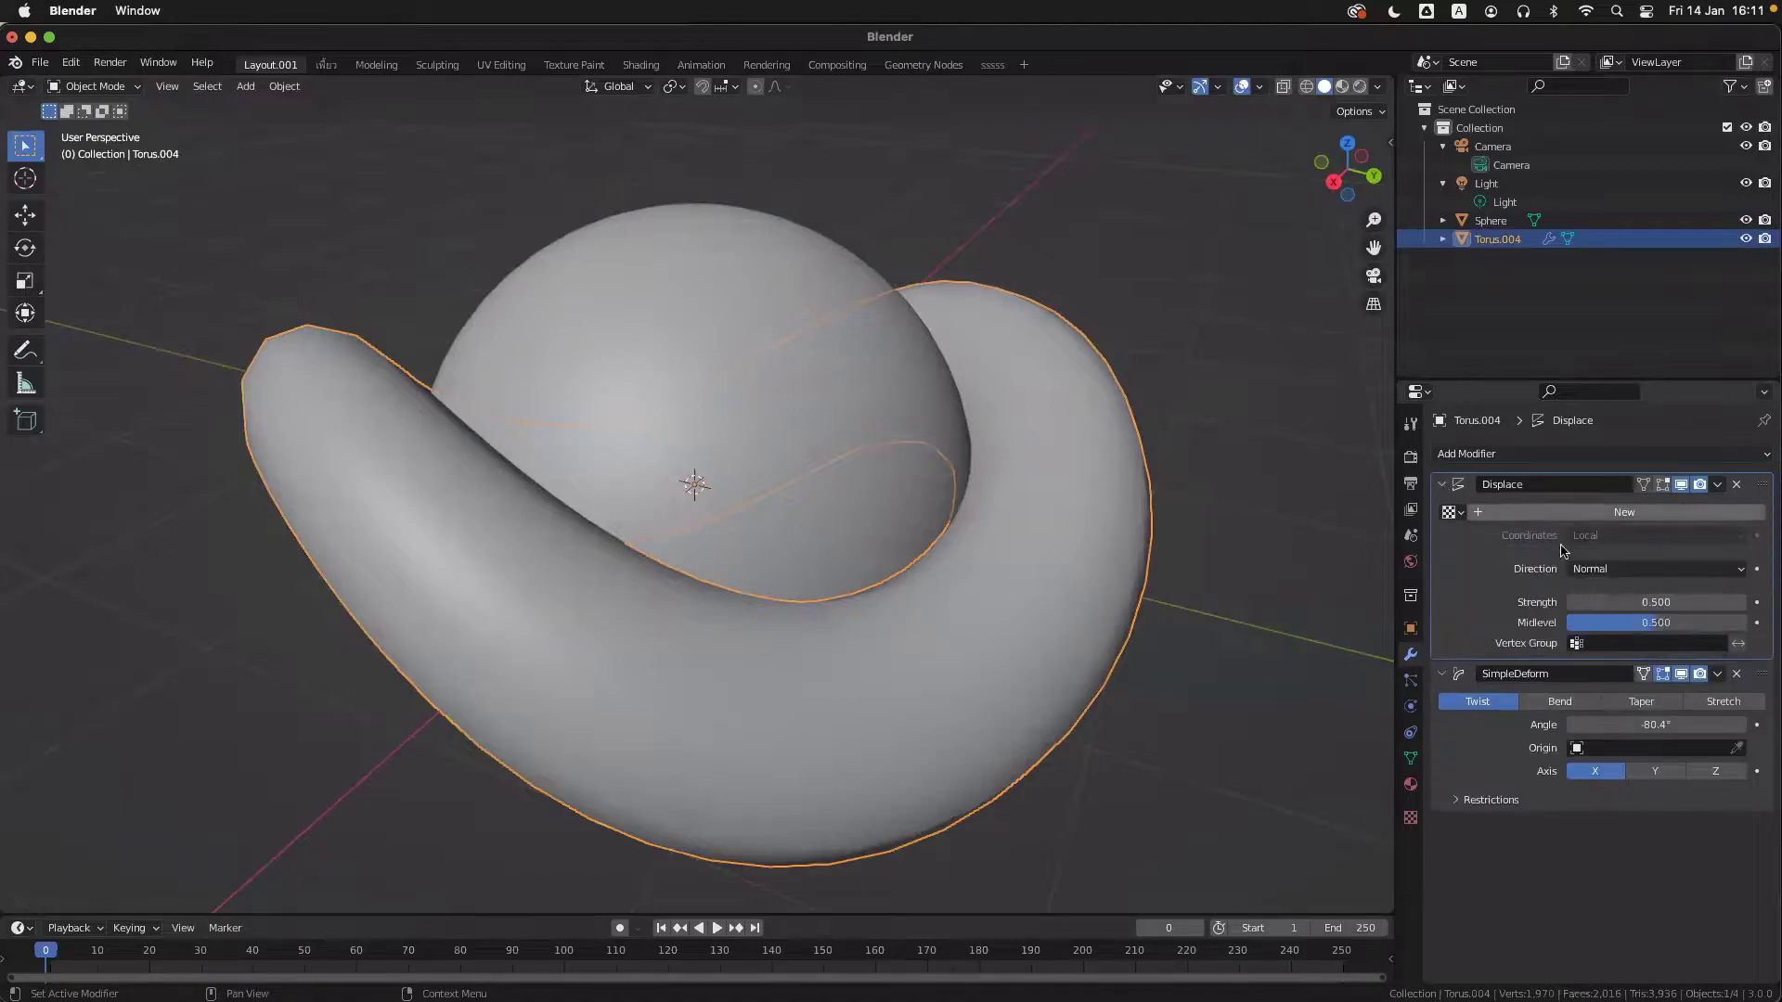
pyautogui.click(1681, 673)
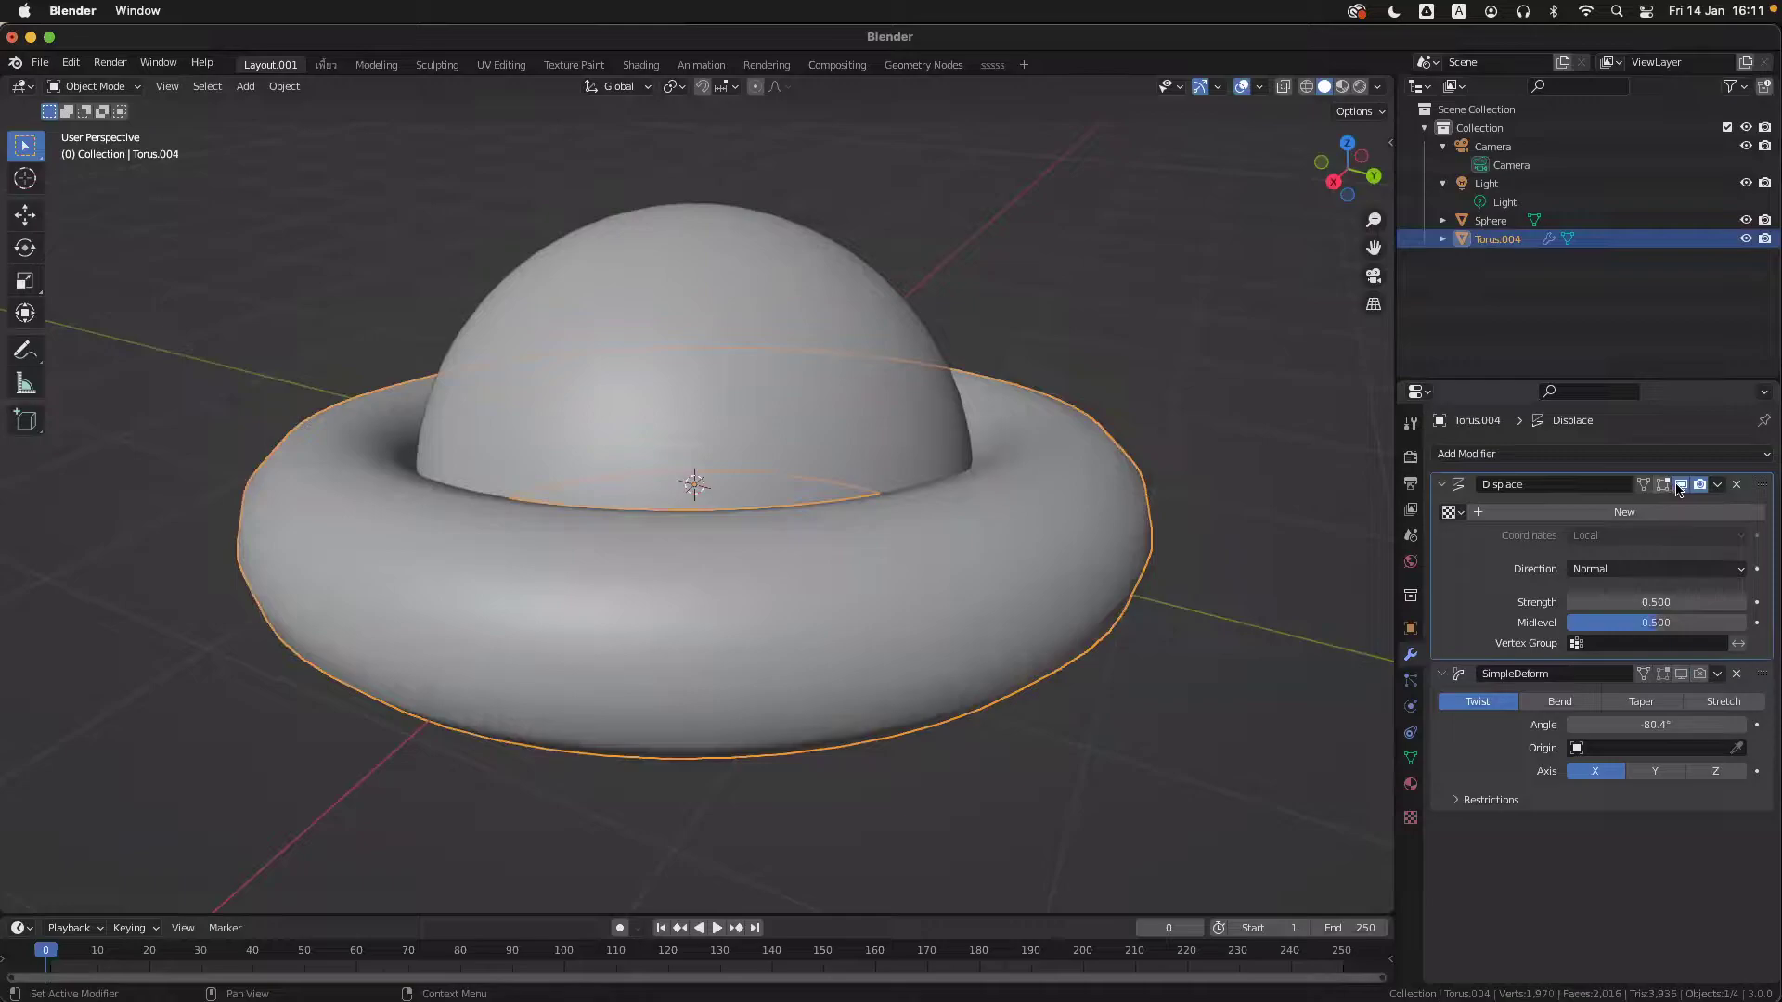
pyautogui.click(1681, 485)
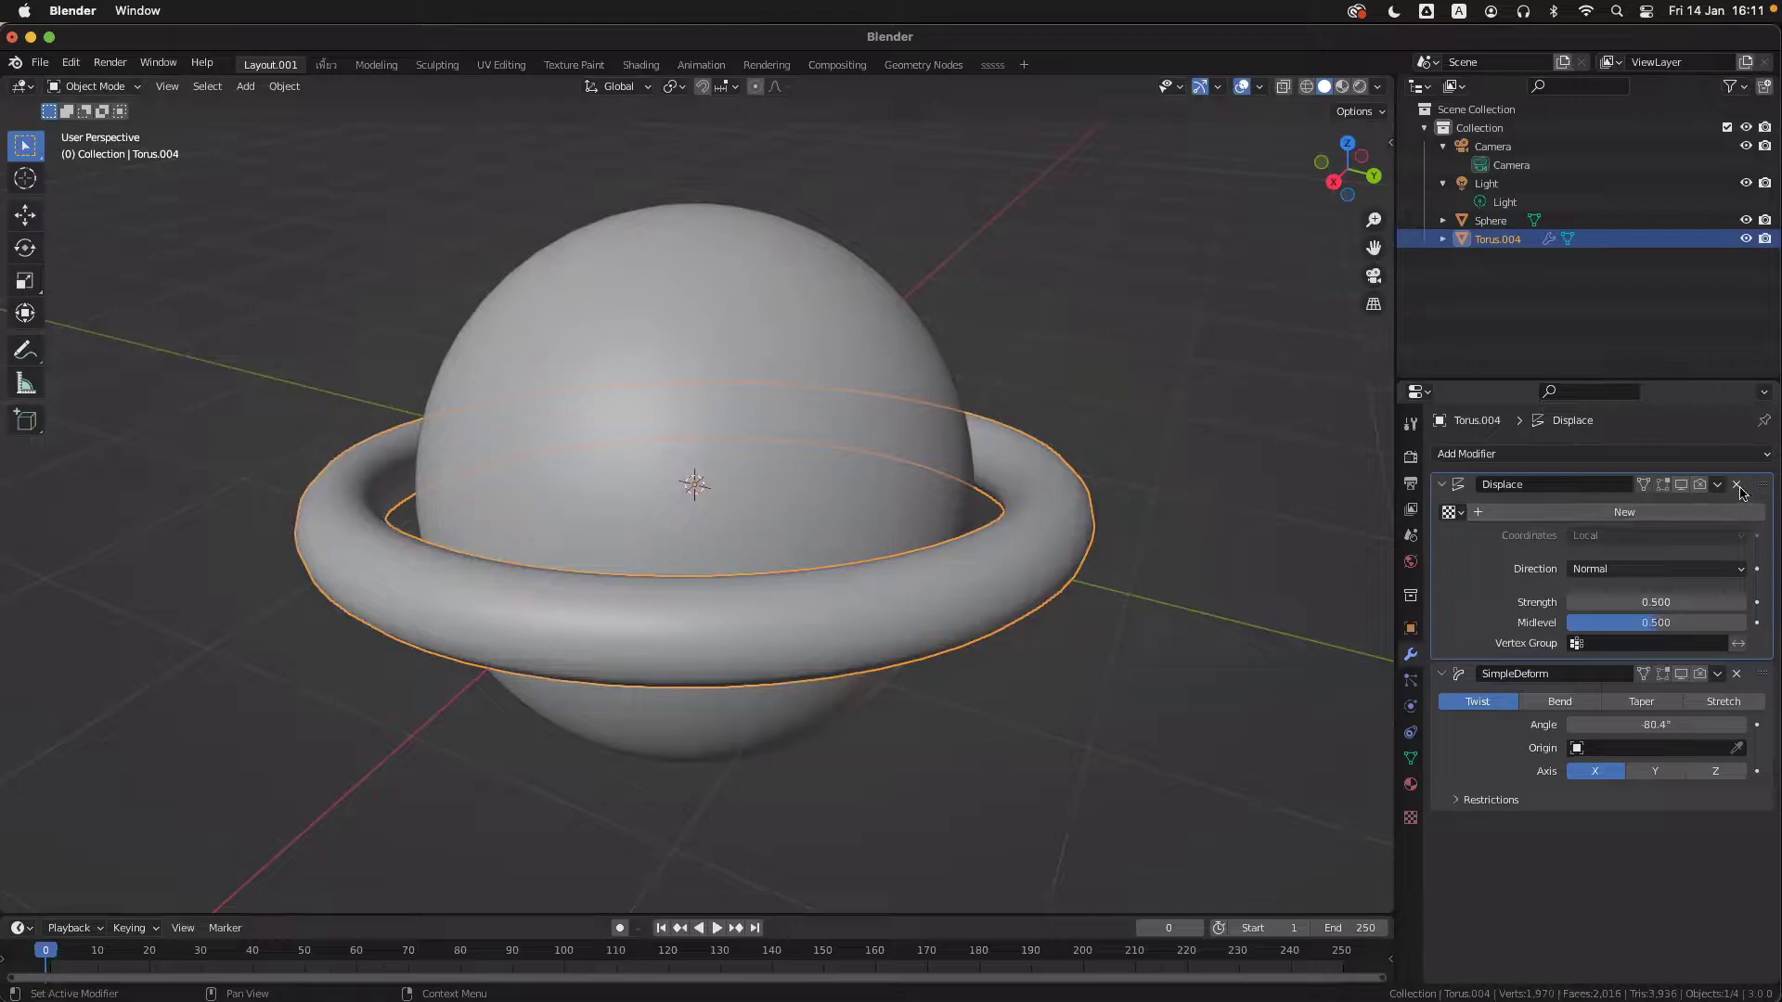
# - Remove the Simple Deform and Displace modifiers from the torus, and undo both removals
pyautogui.click(1739, 675)
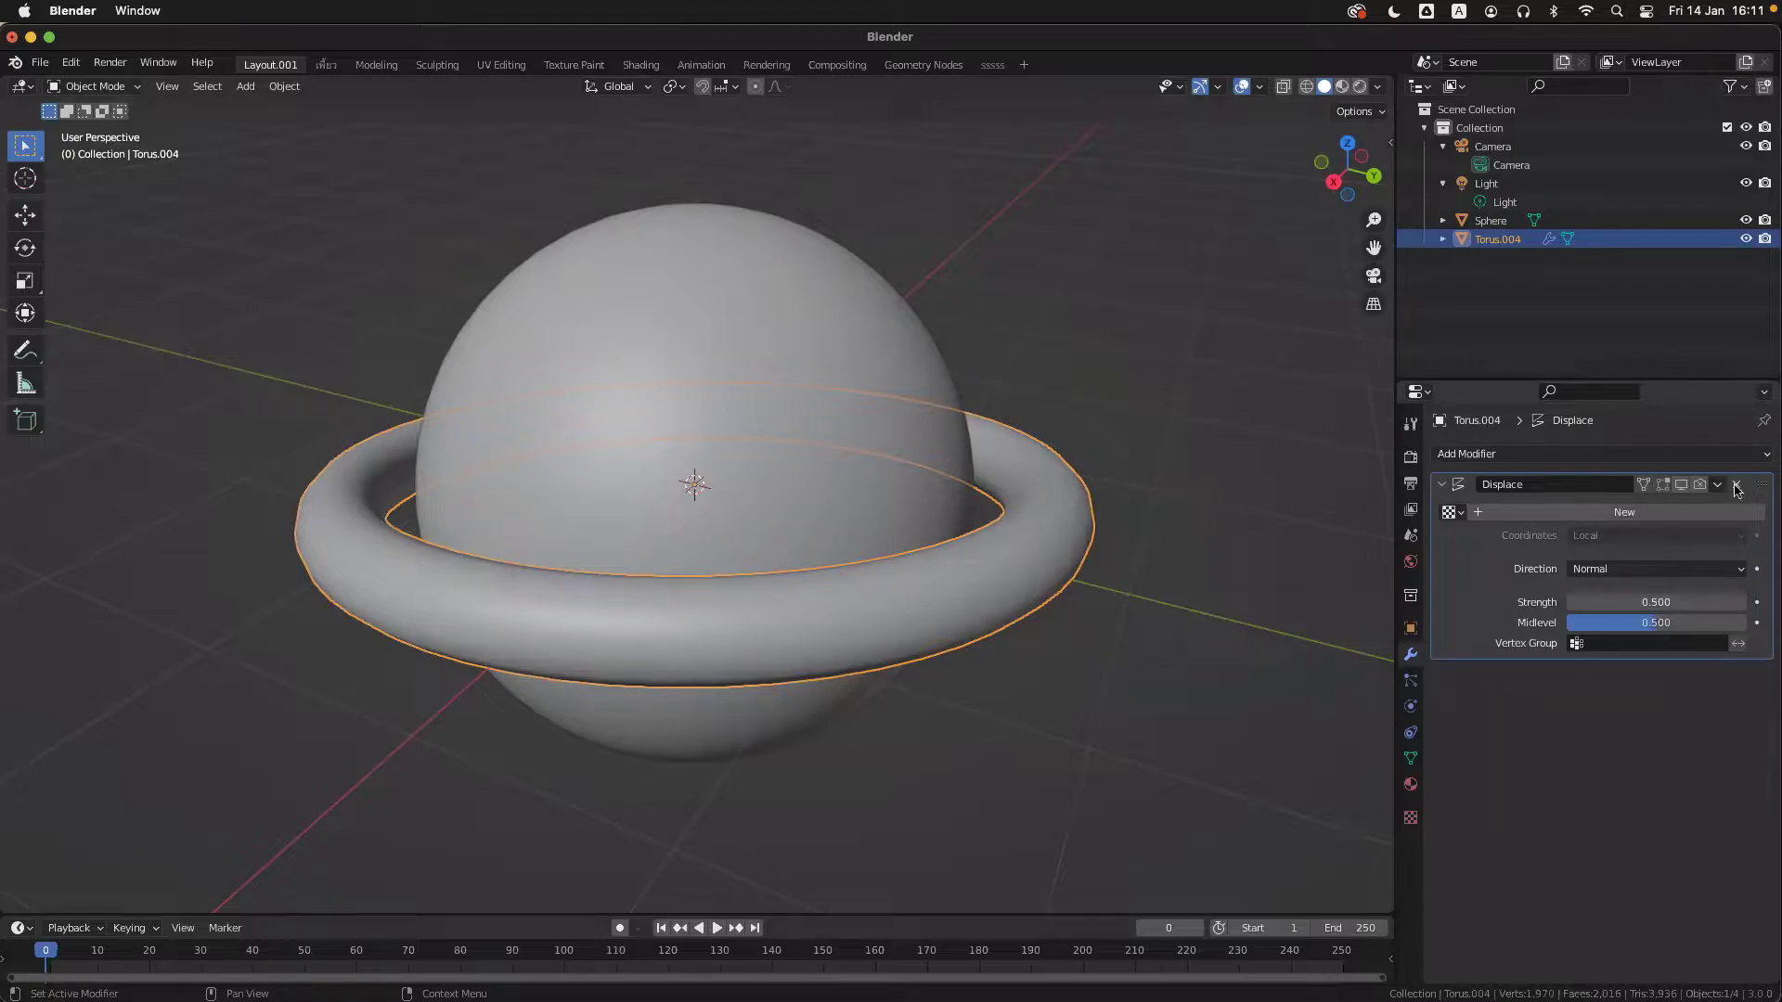
pyautogui.click(1737, 485)
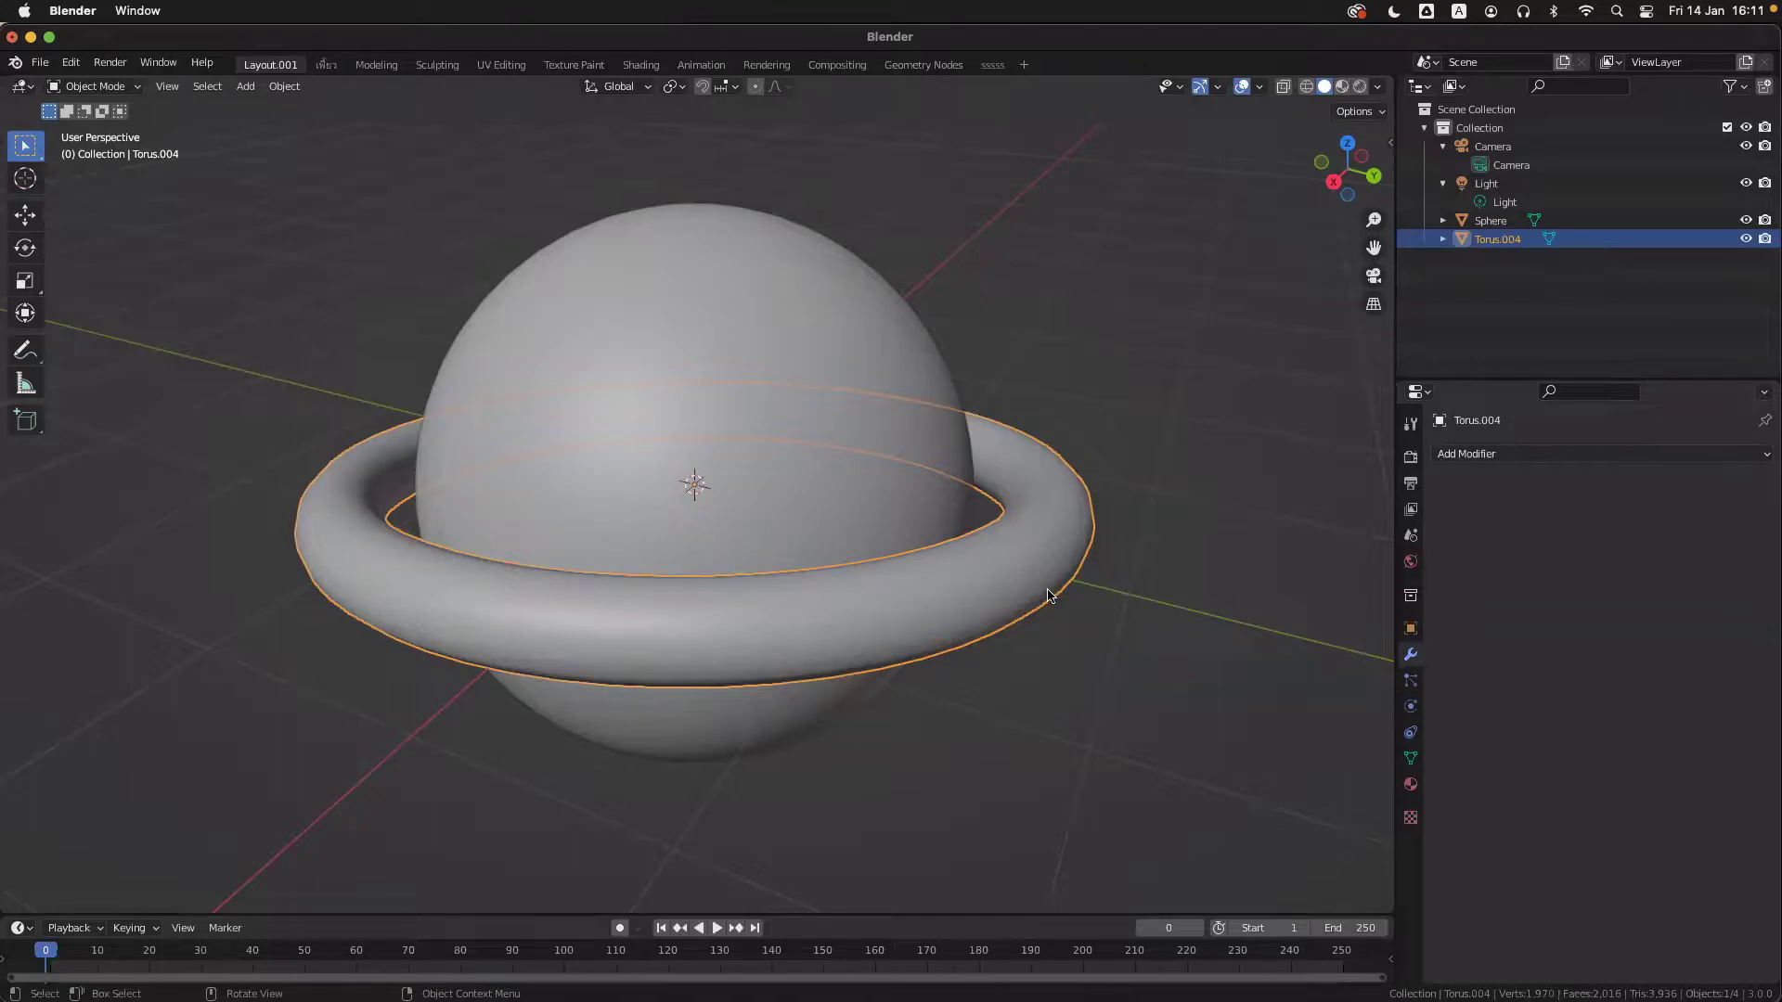
pyautogui.hotkey('ctrl', 'z')
pyautogui.hotkey('ctrl', 'z')
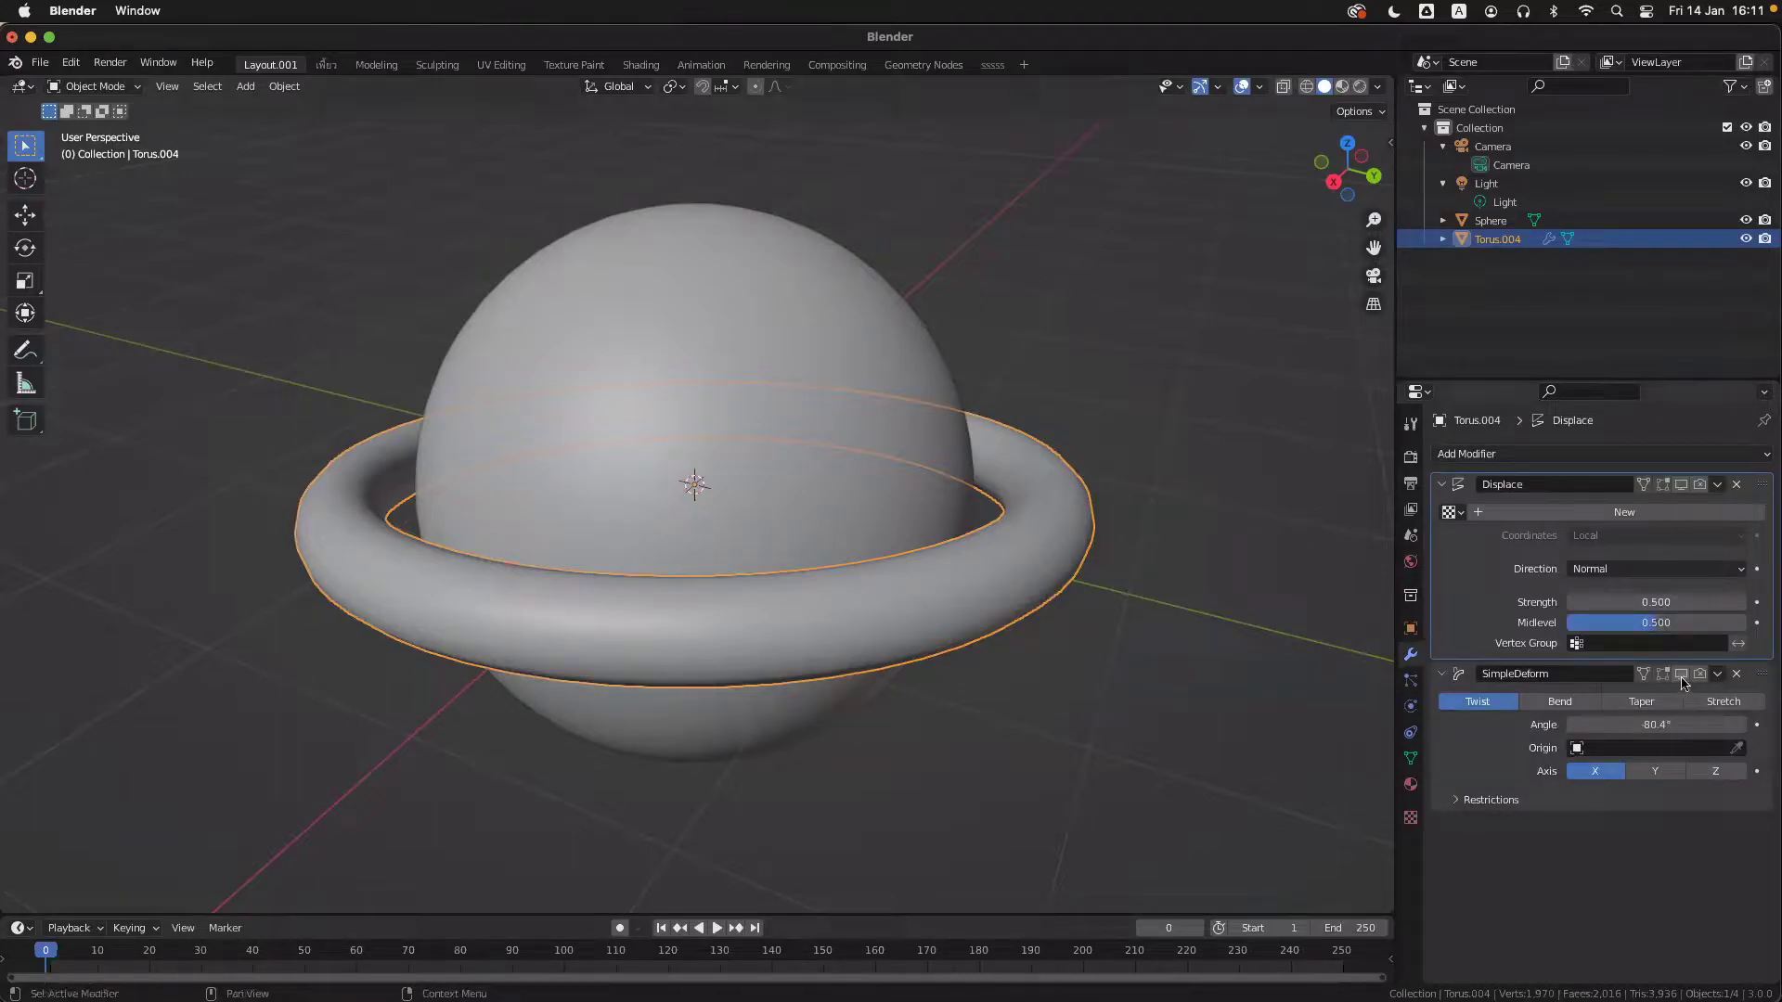
# - Compare the ring with Simple Deform and Displace switched on and off, leaving both enabled in the viewport and renders
pyautogui.click(1681, 675)
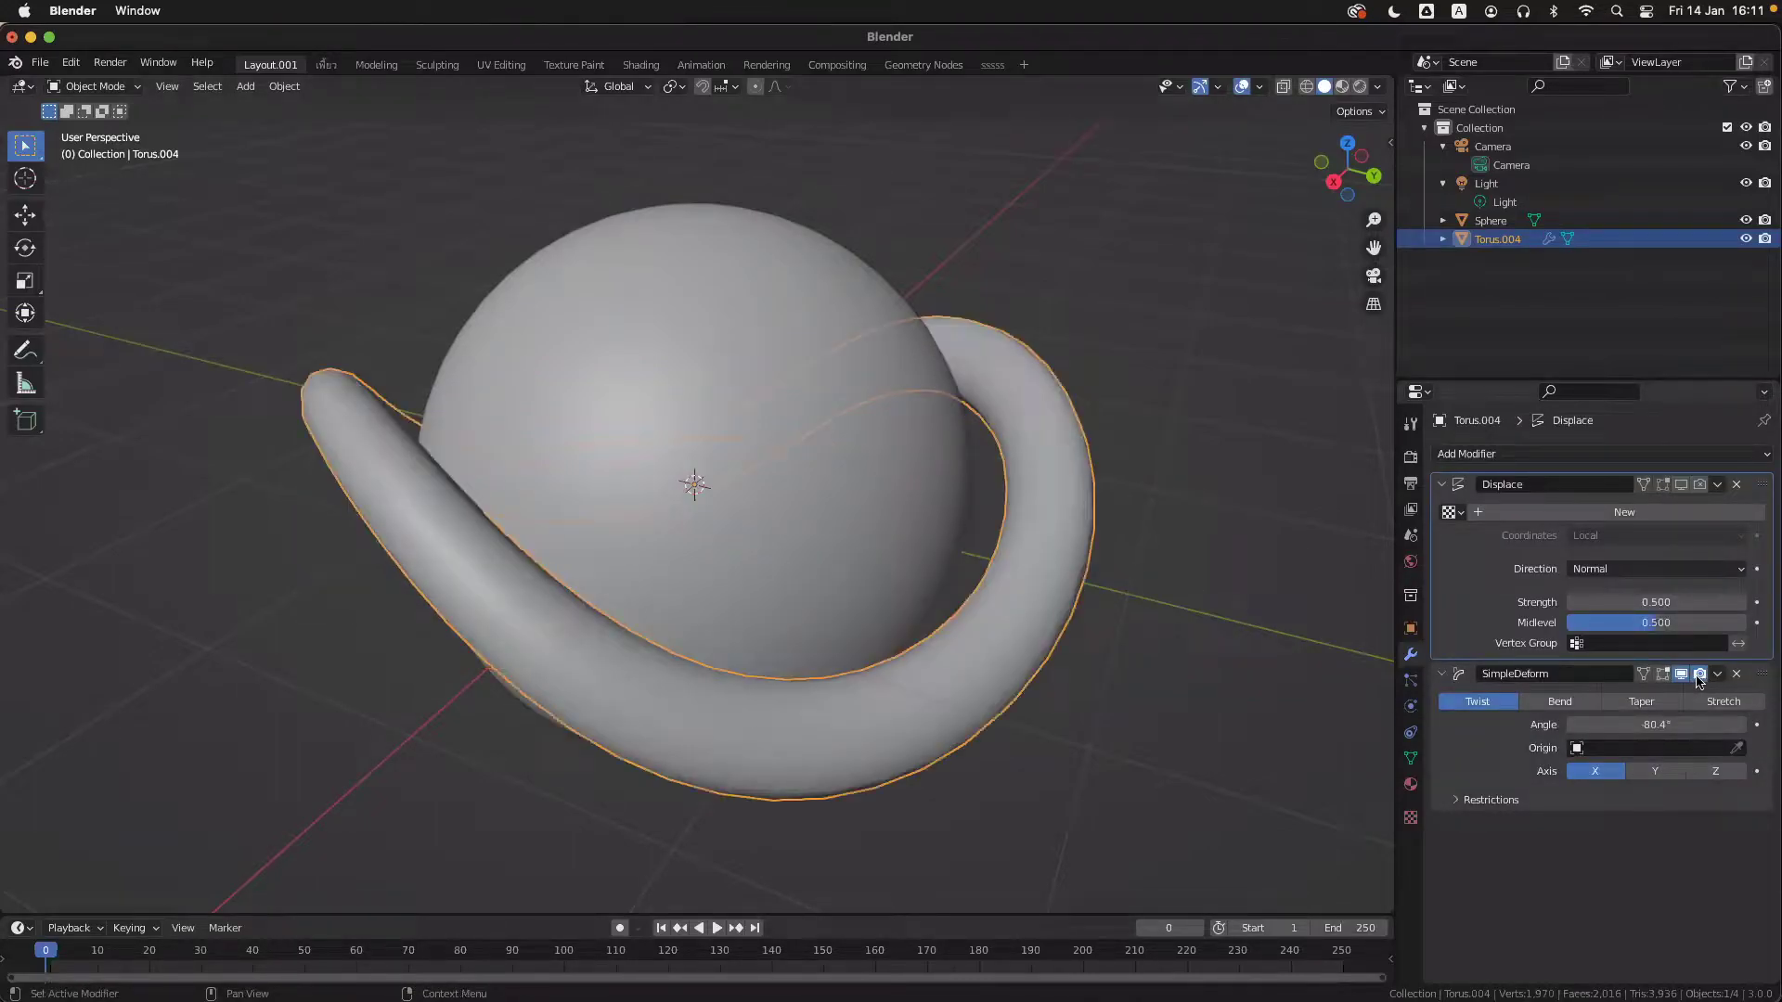
pyautogui.click(1681, 484)
pyautogui.click(1682, 486)
pyautogui.moveTo(1149, 720); pyautogui.dragTo(1179, 722, button='middle')
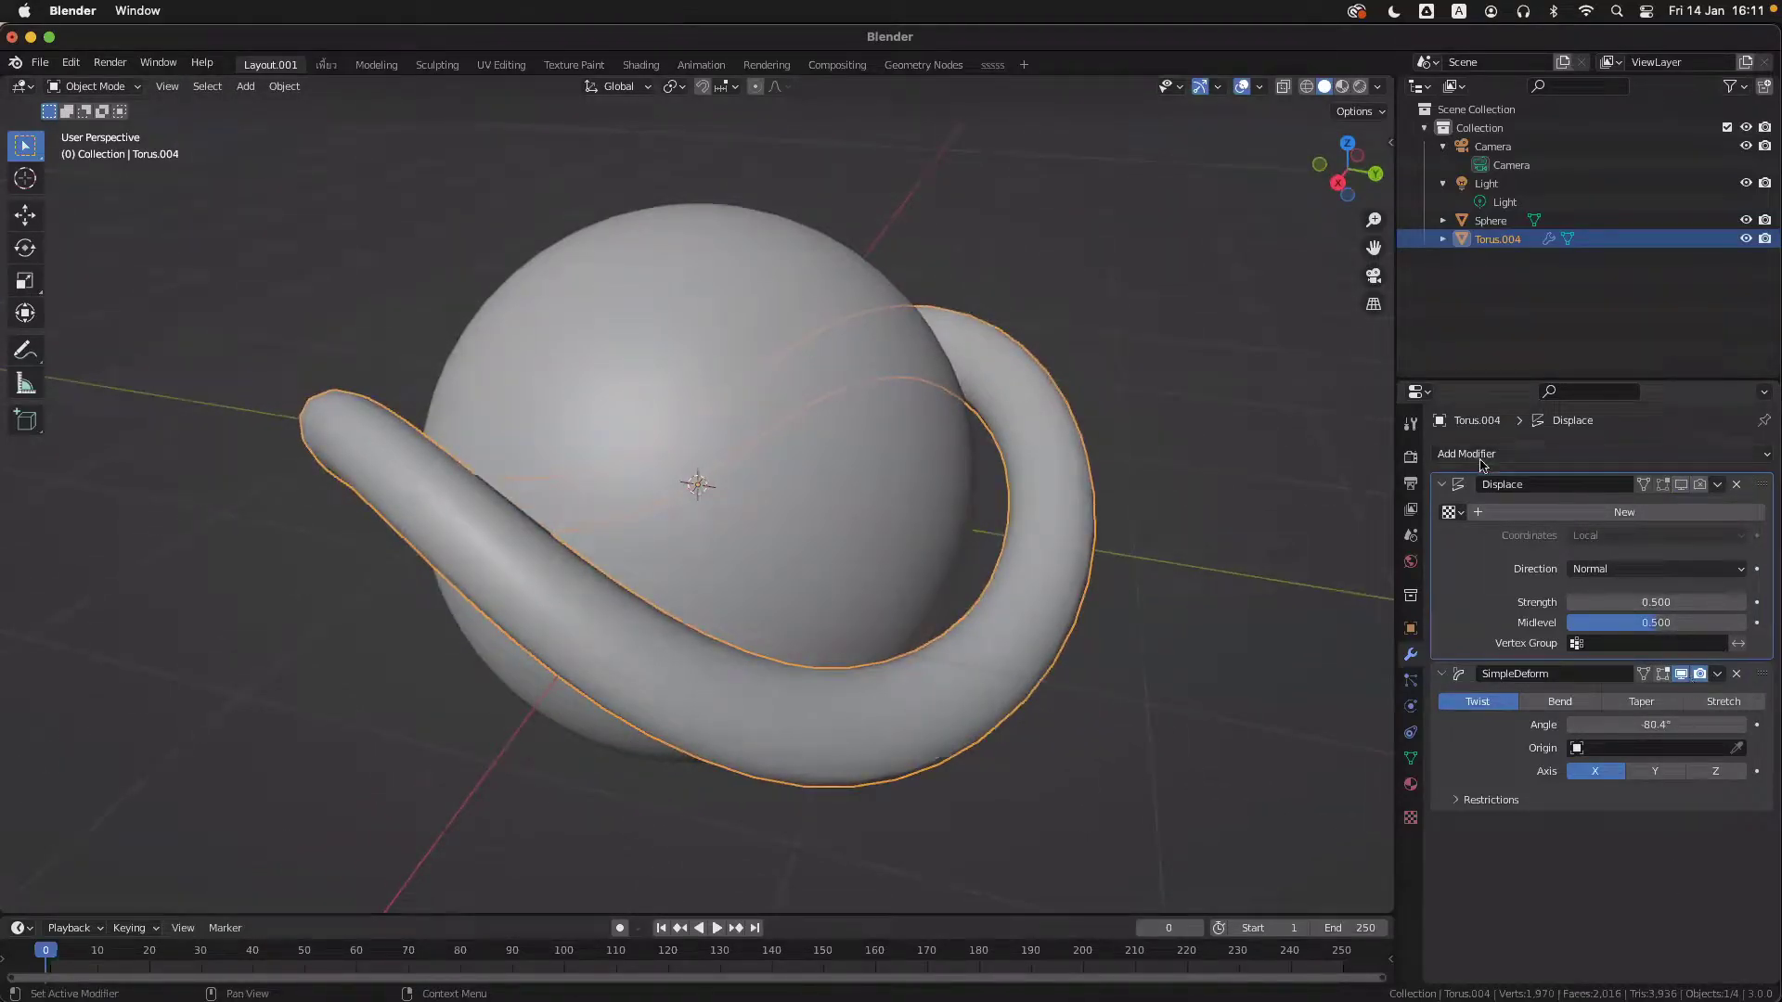
pyautogui.click(1682, 674)
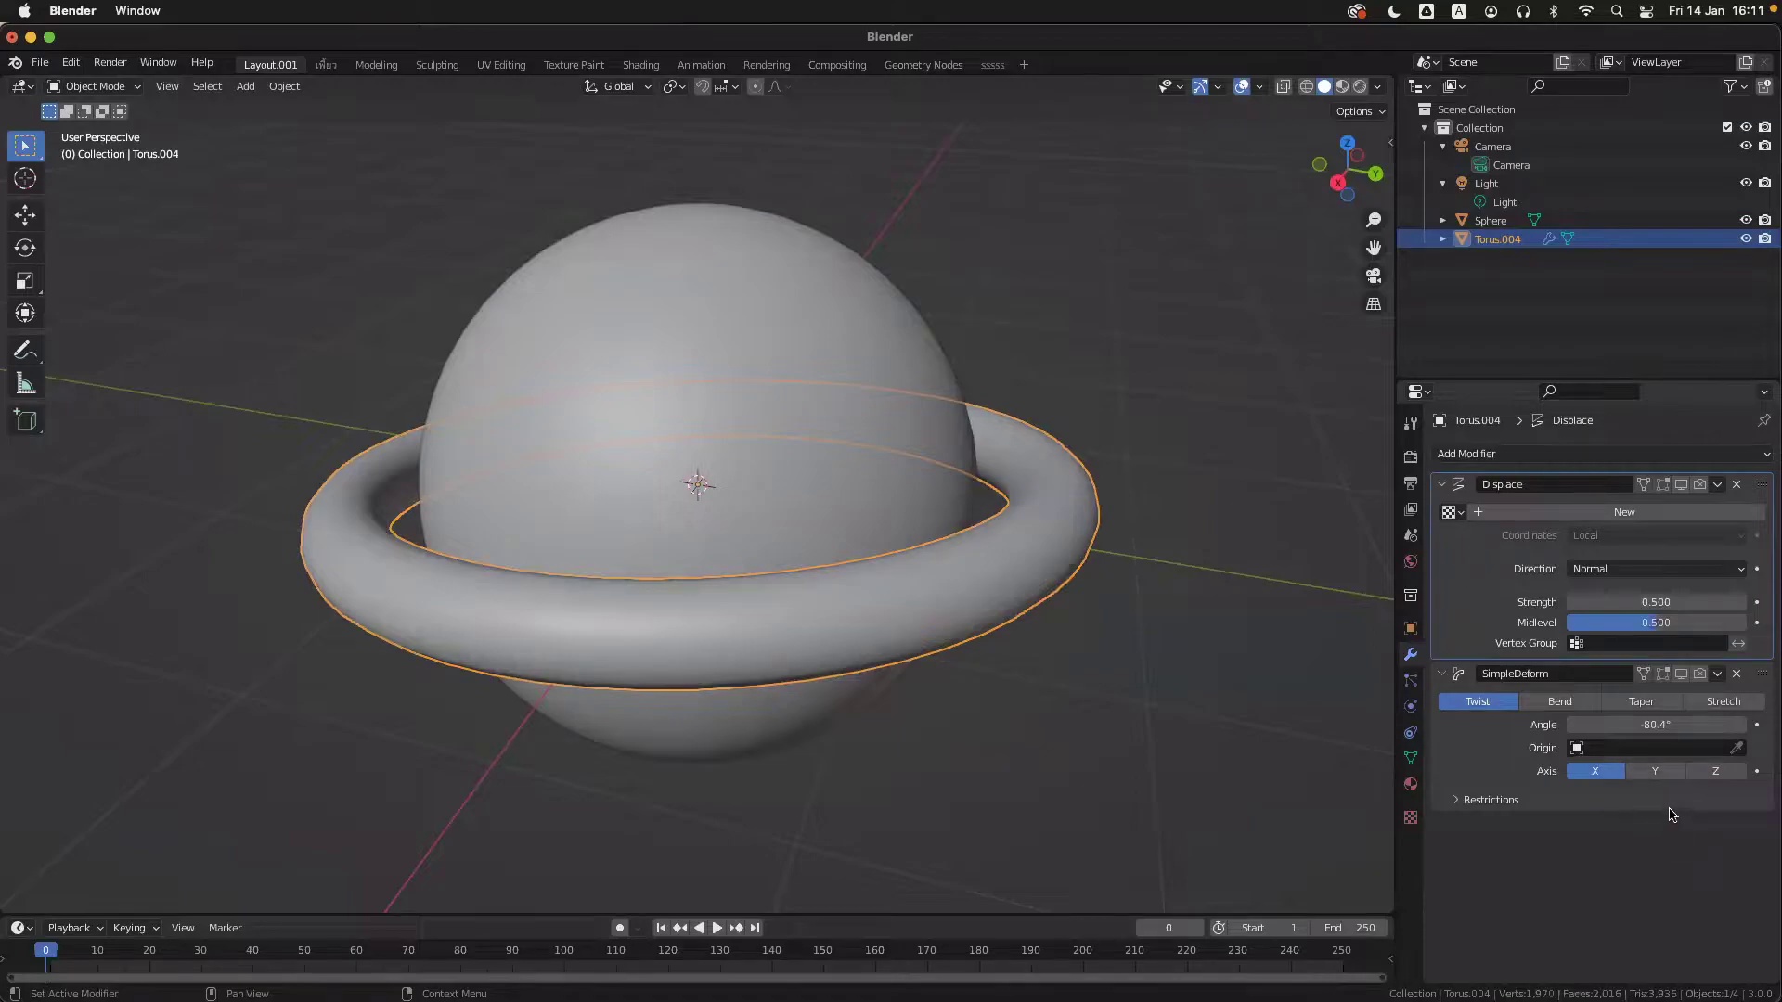
pyautogui.click(1682, 674)
pyautogui.click(1682, 484)
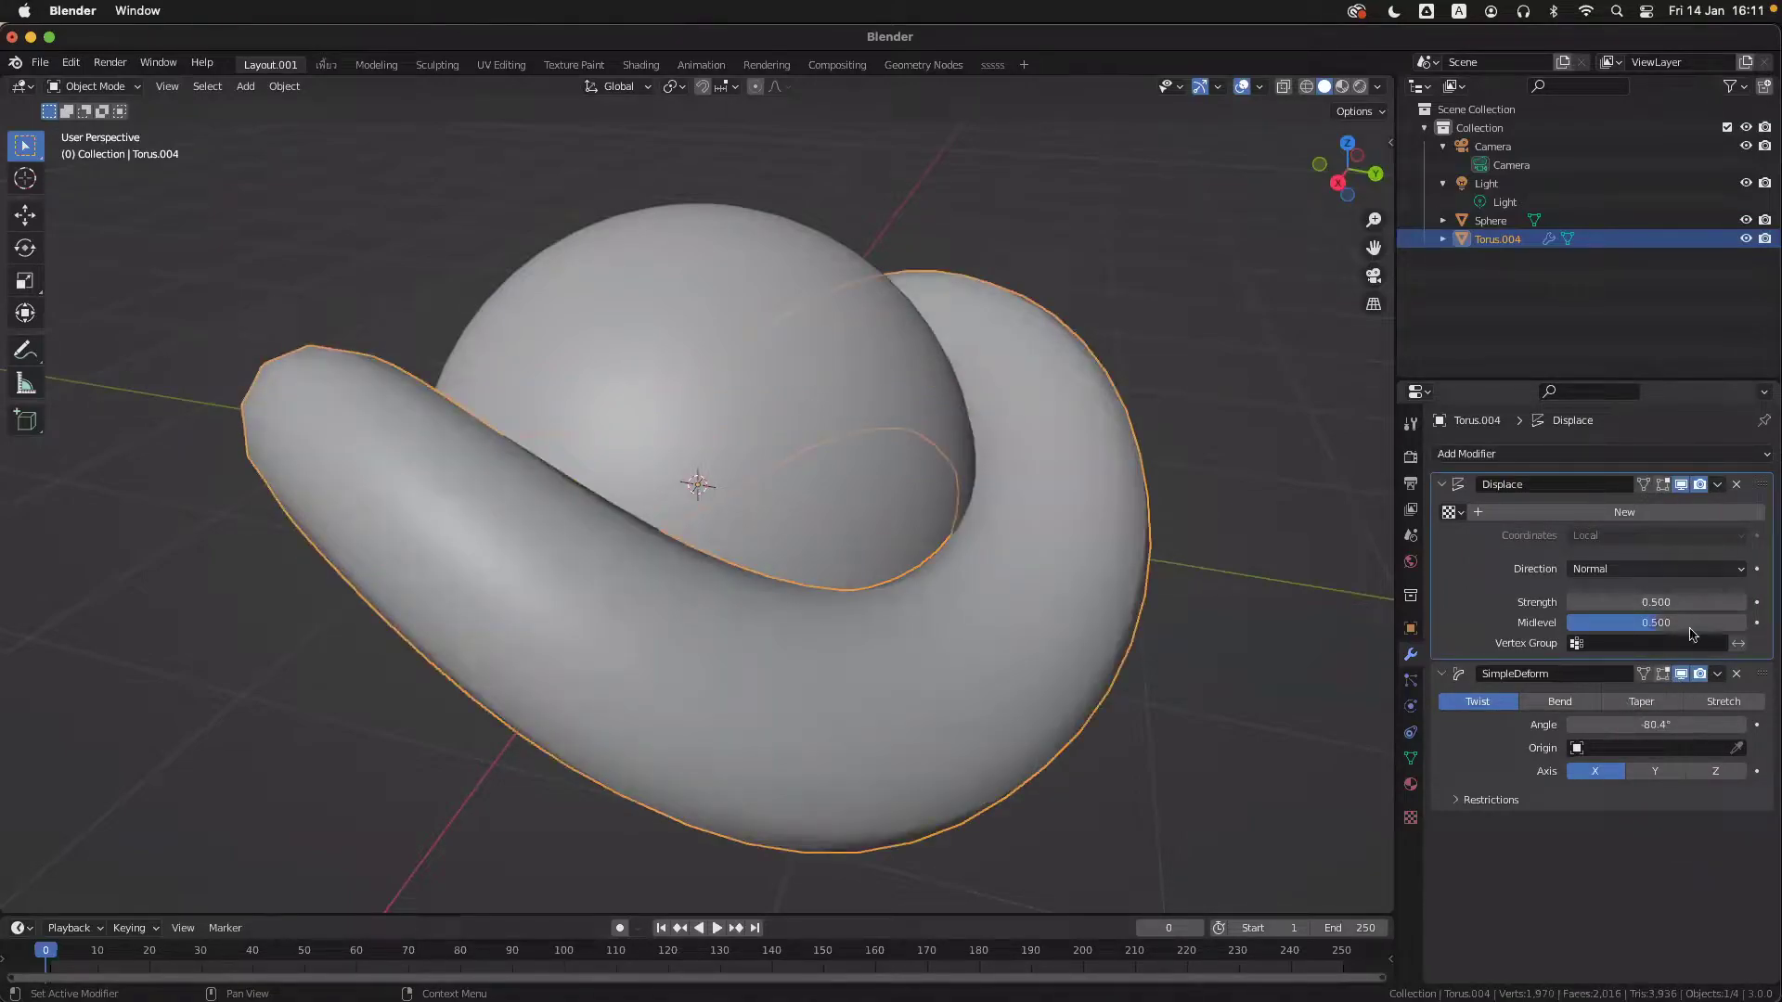
# - Move the Simple Deform modifier above Displace in the stack and return it below
pyautogui.moveTo(1761, 676); pyautogui.dragTo(1743, 493)
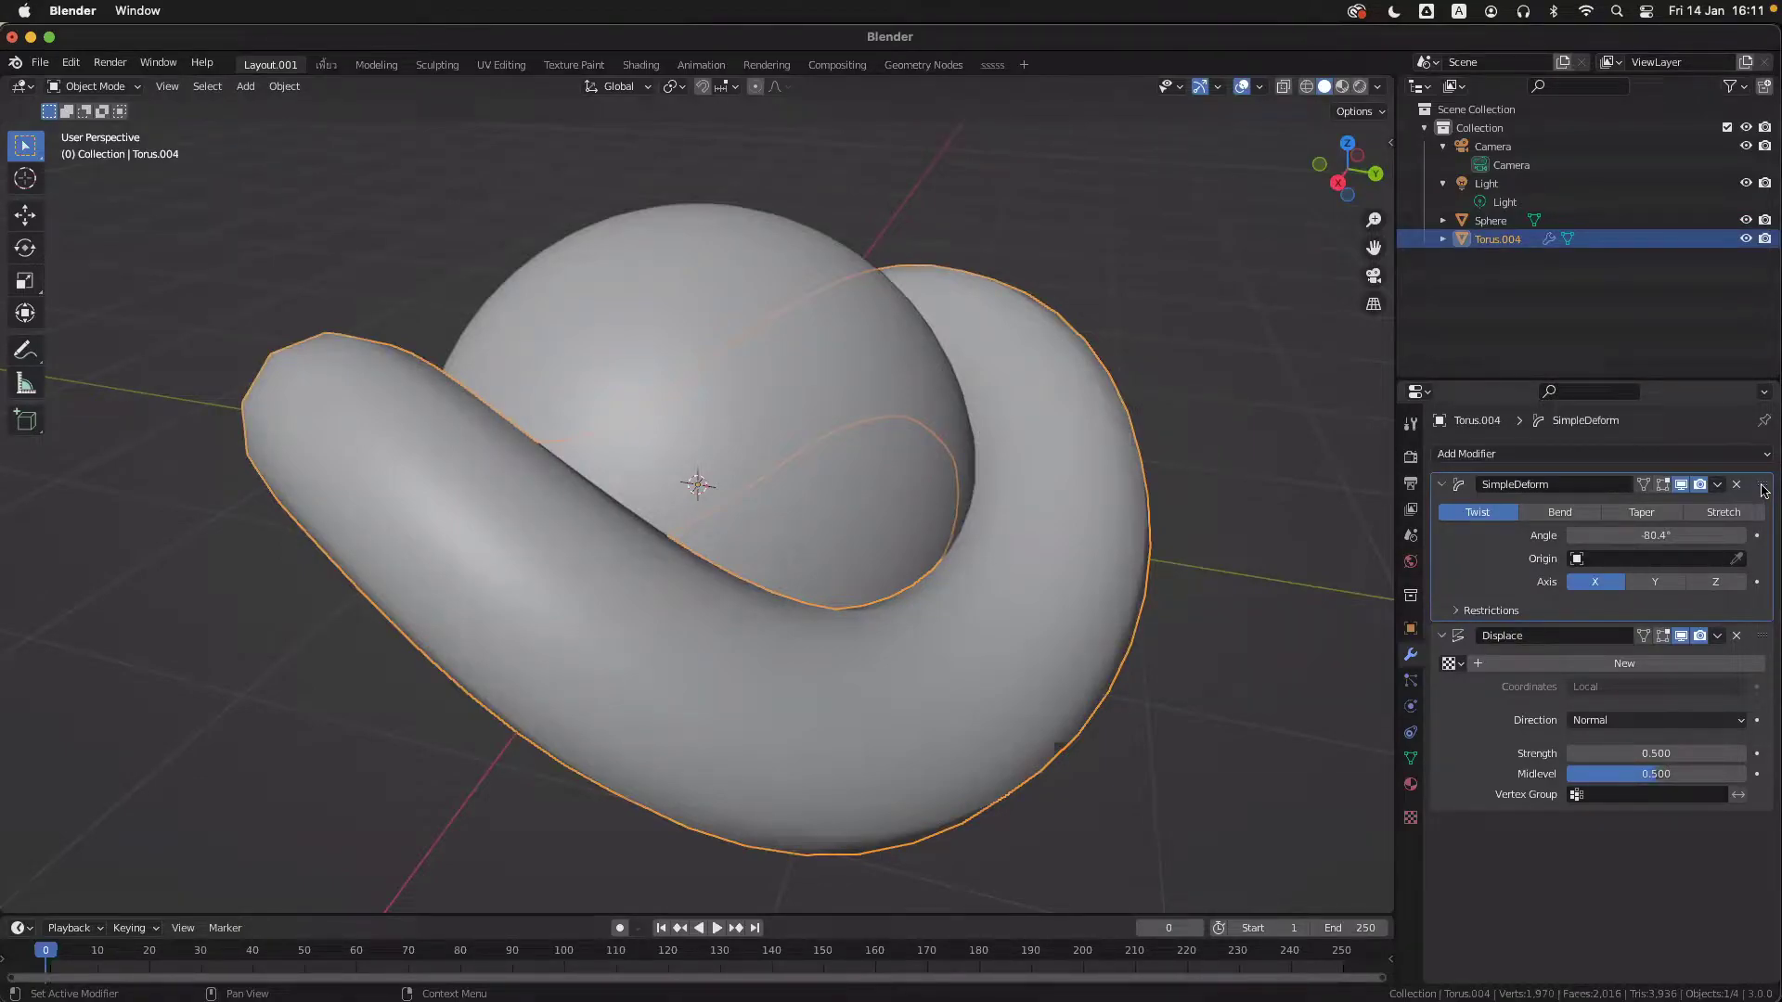
pyautogui.moveTo(1763, 490); pyautogui.dragTo(1753, 707)
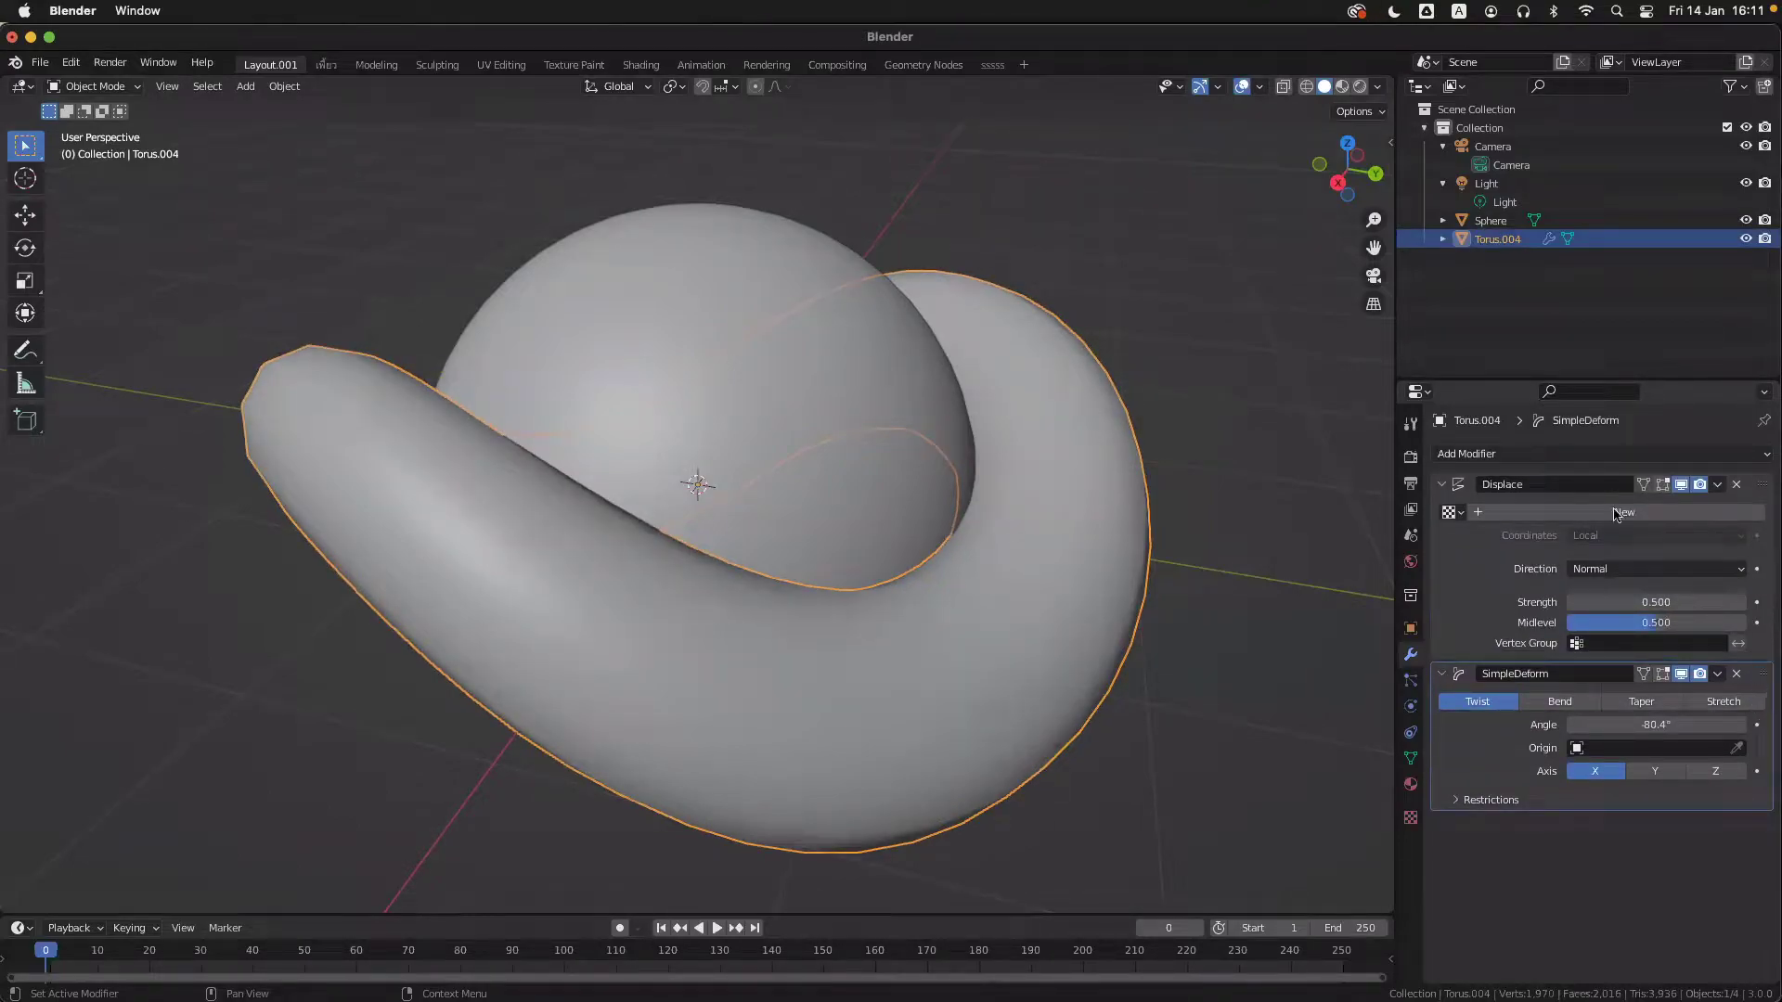
pyautogui.moveTo(1765, 679); pyautogui.dragTo(1775, 733)
# - Disable Displace and Simple Deform in the viewport and renders, and examine the ring's unmodified mesh in Edit Mode
pyautogui.moveTo(1681, 484); pyautogui.dragTo(1699, 484)
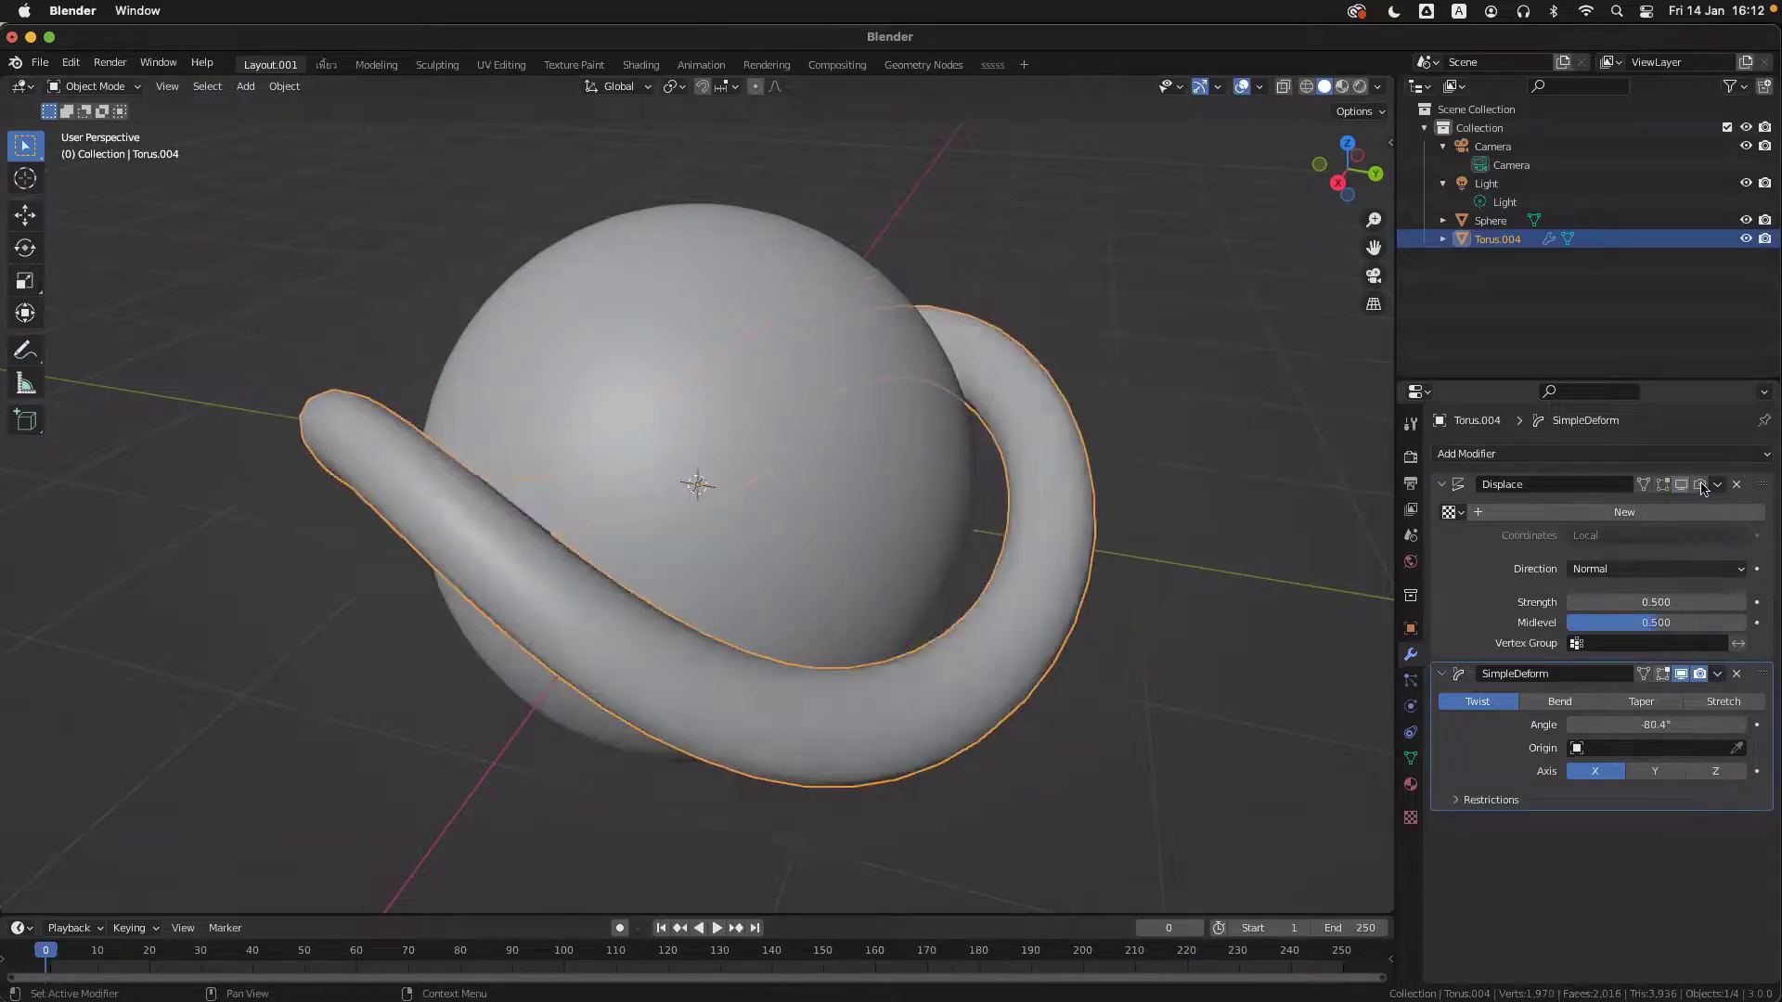
pyautogui.moveTo(1676, 677); pyautogui.dragTo(1699, 674)
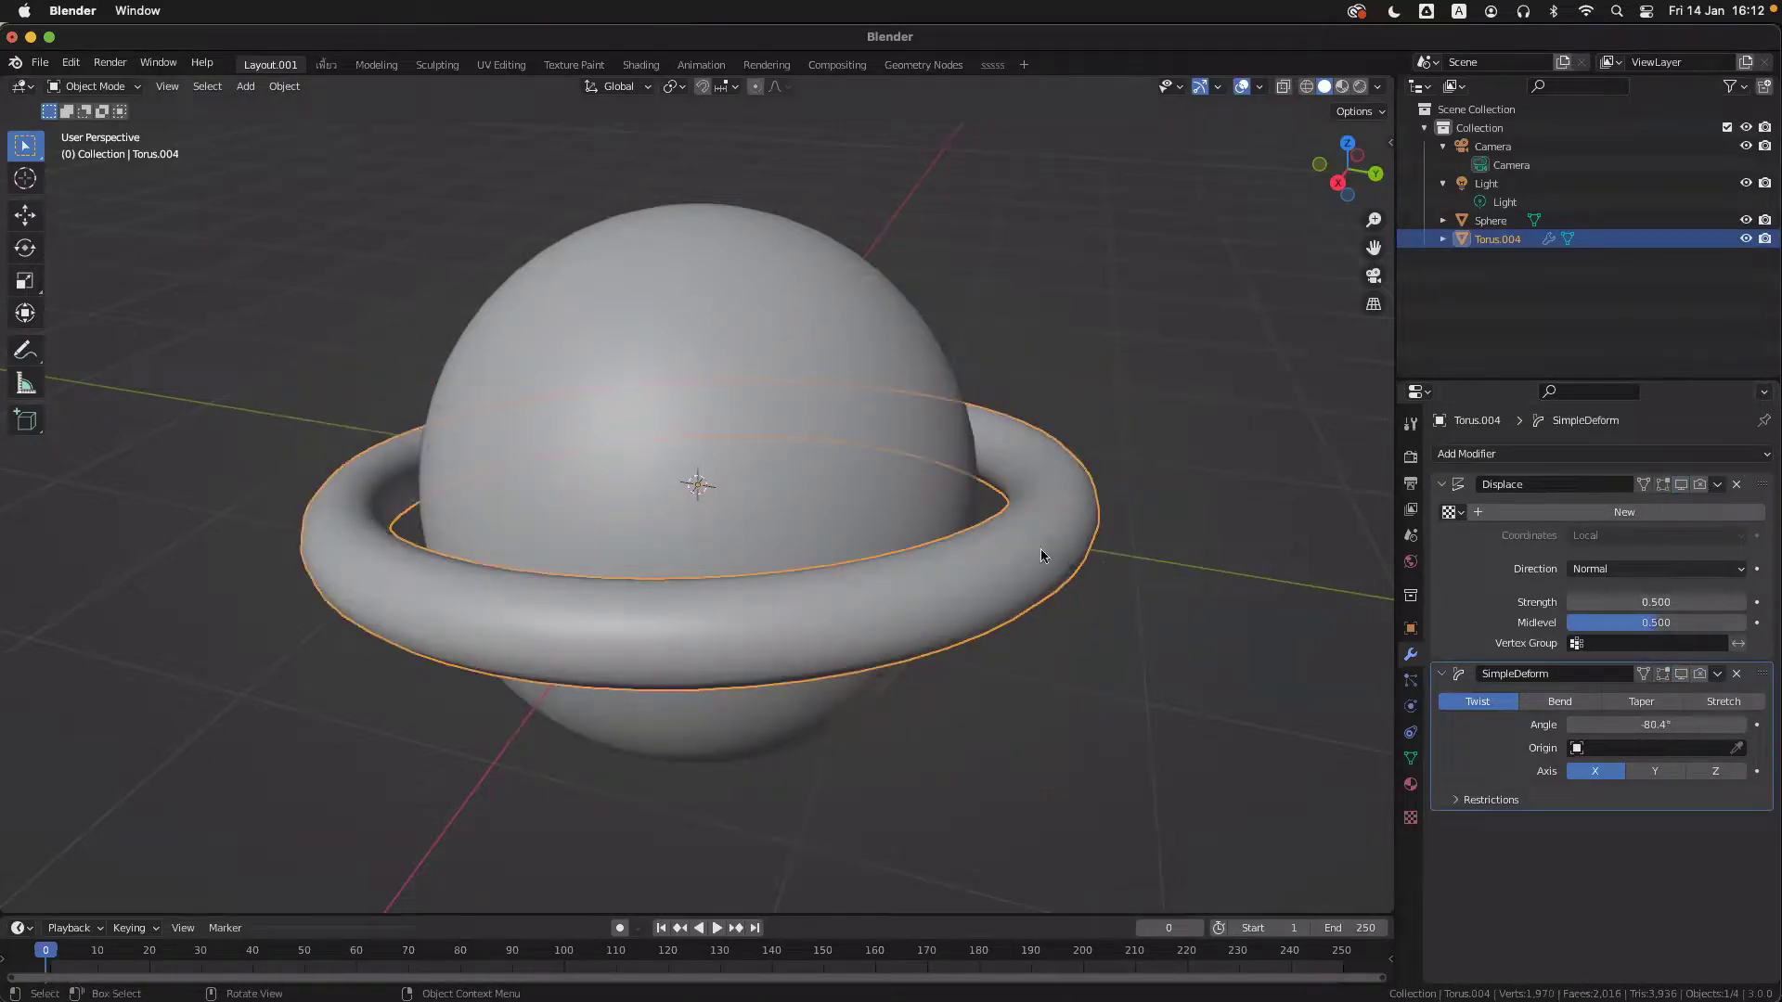
pyautogui.press('Tab')
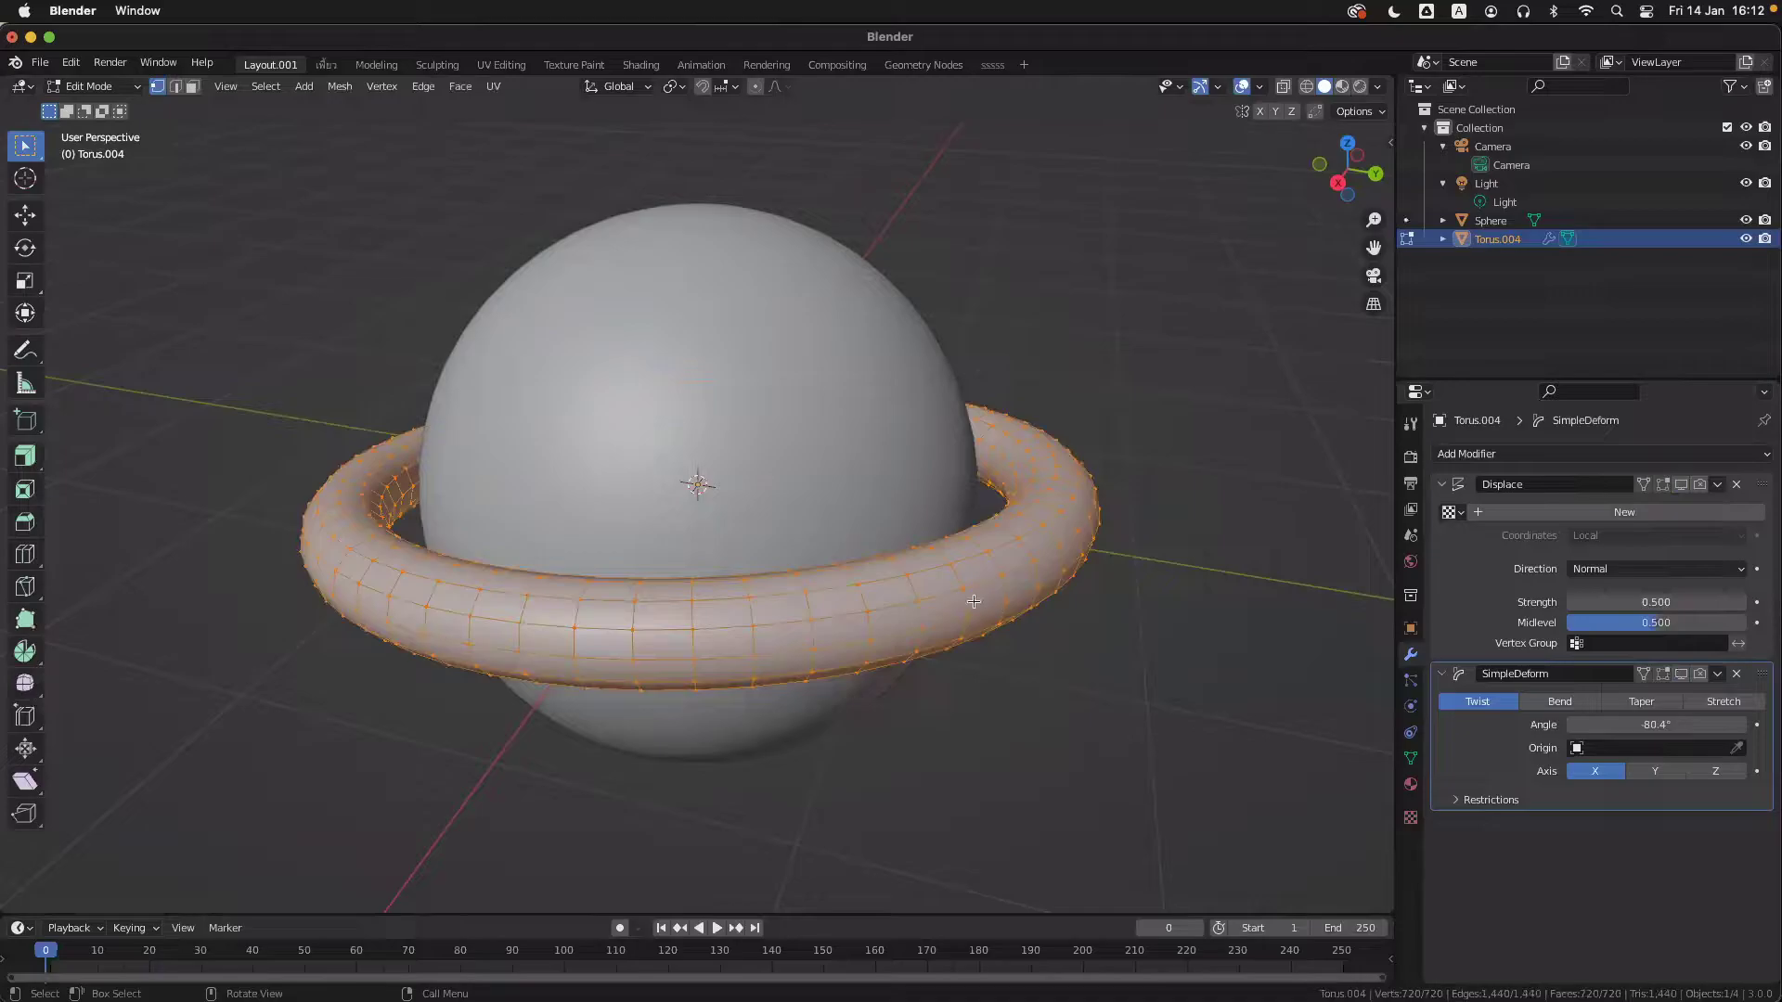
pyautogui.keyDown('ctrl'); pyautogui.scroll(3, 988, 559); pyautogui.keyUp('ctrl')
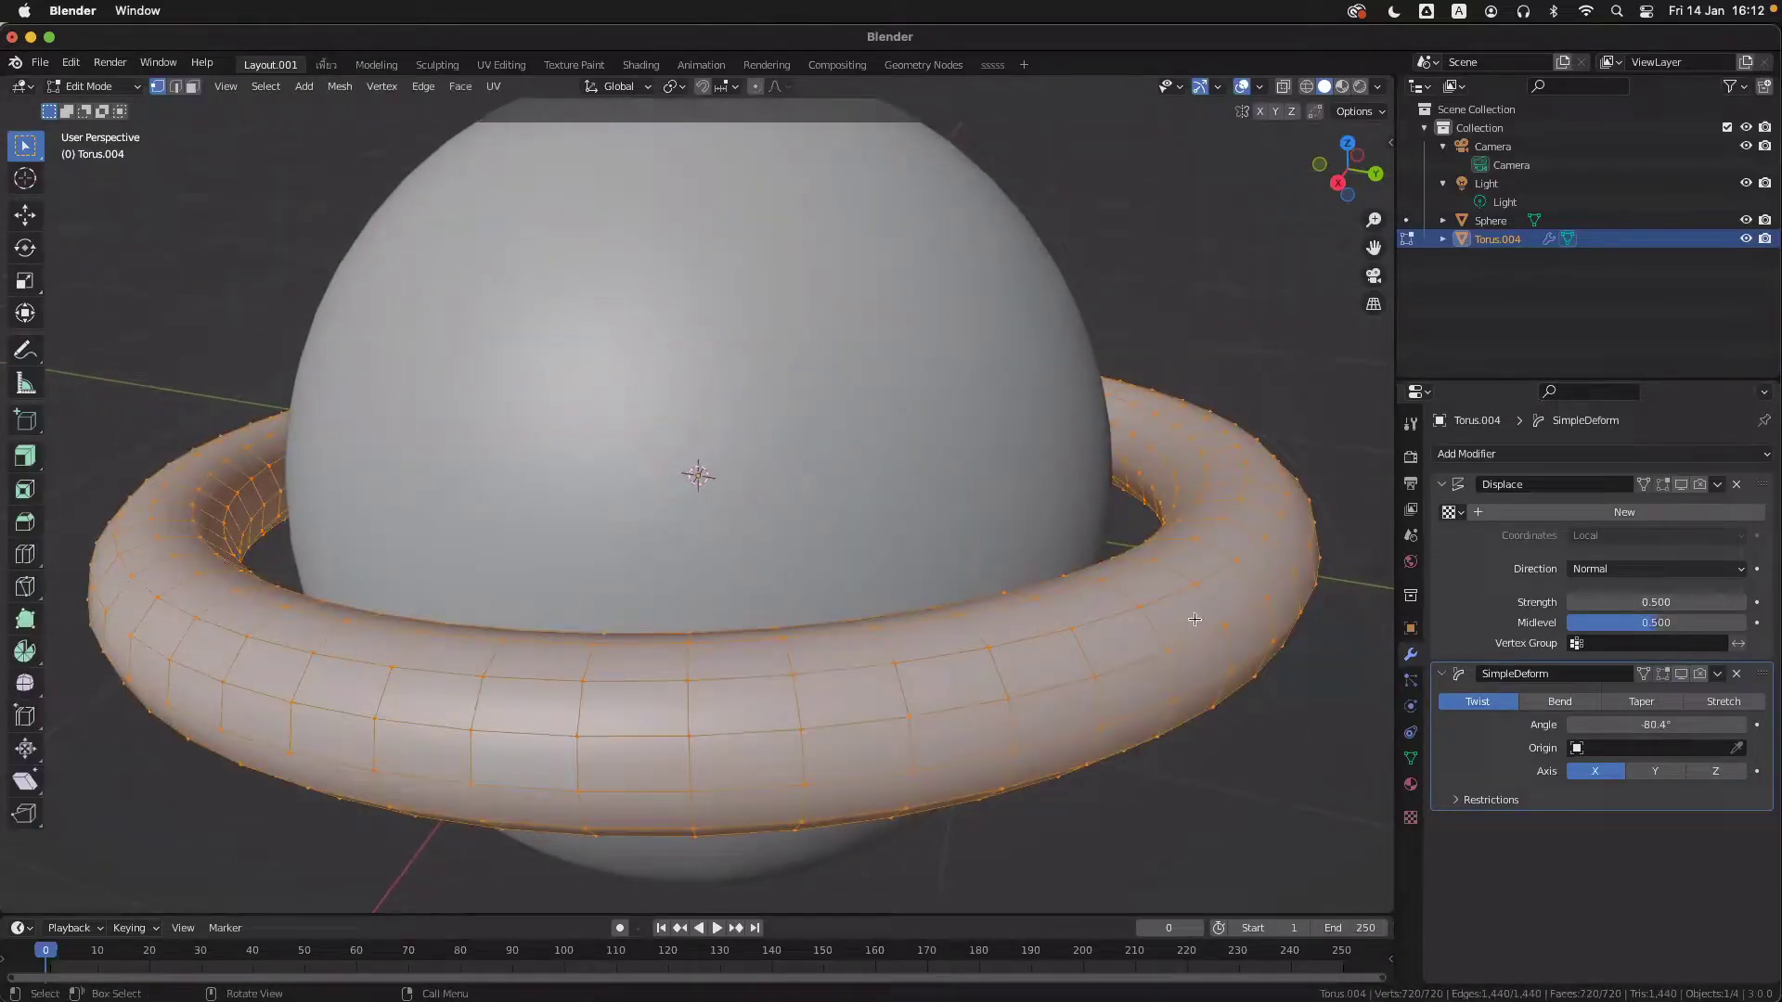
pyautogui.press('Tab')
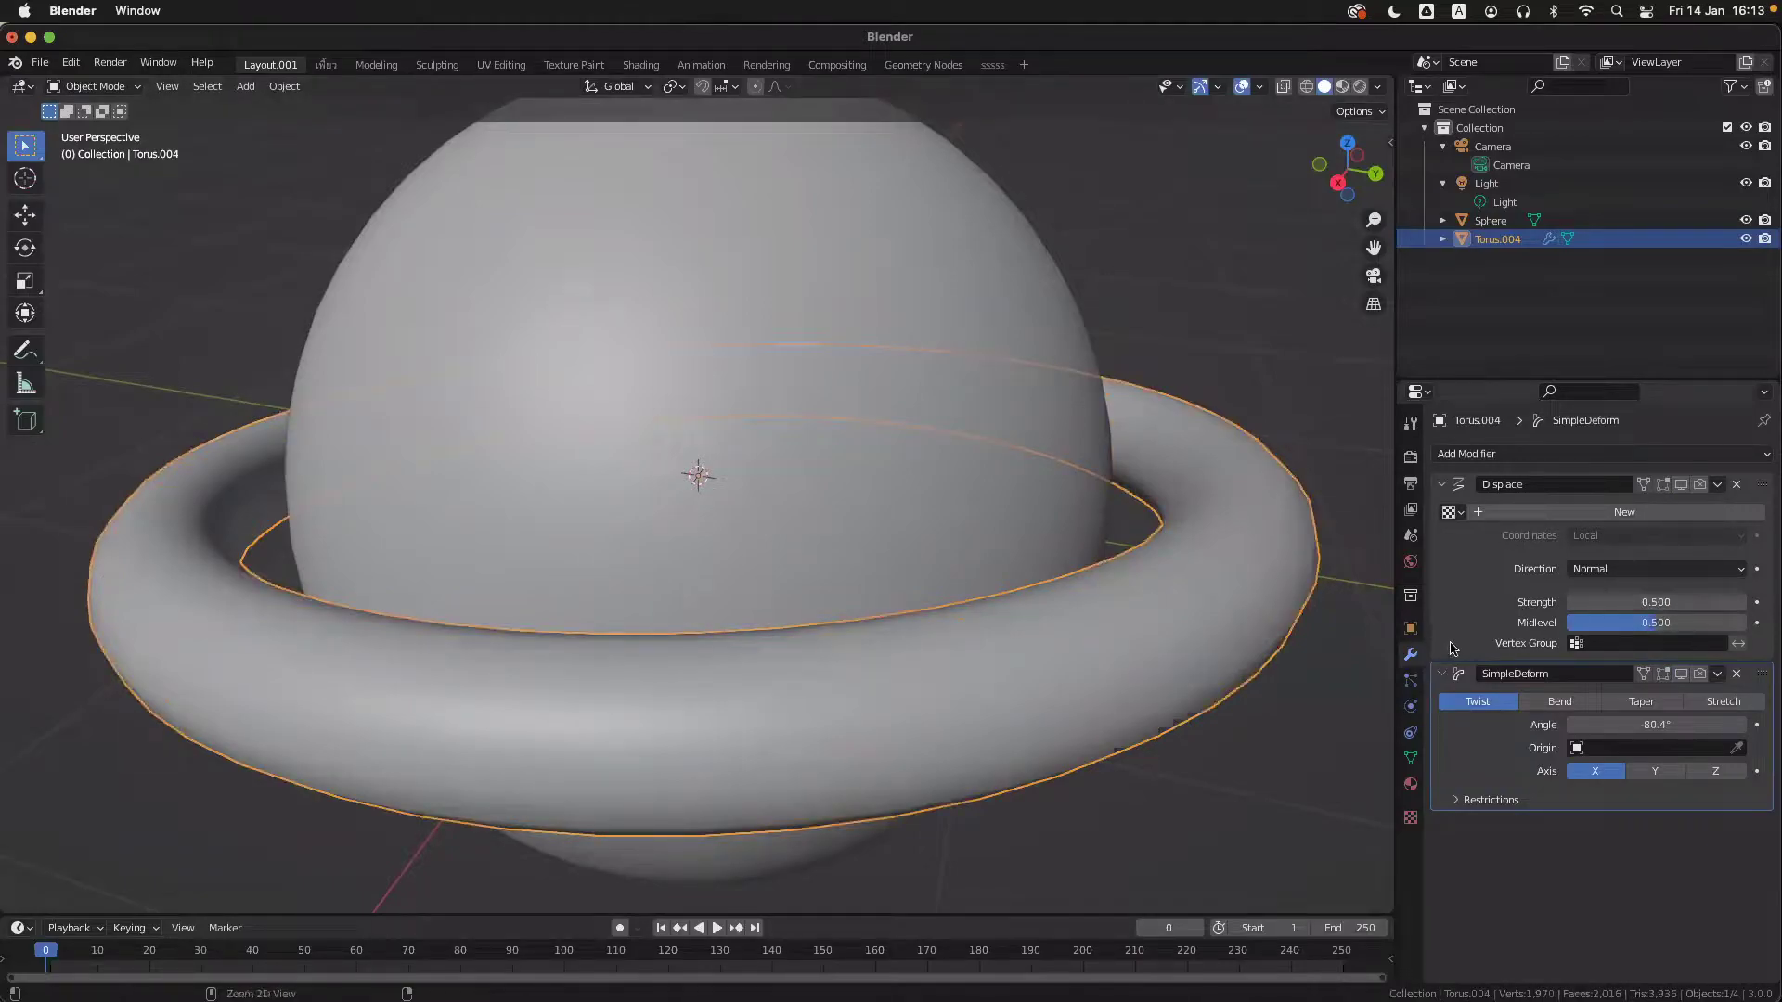
# - Switch Simple Deform to Bend and enable both modifiers in the viewport and renders
pyautogui.moveTo(1197, 675); pyautogui.dragTo(1197, 658, button='middle')
pyautogui.keyDown('ctrl'); pyautogui.scroll(1, 1456, 666); pyautogui.keyUp('ctrl')
pyautogui.keyDown('ctrl'); pyautogui.scroll(-3, 1456, 665); pyautogui.keyUp('ctrl')
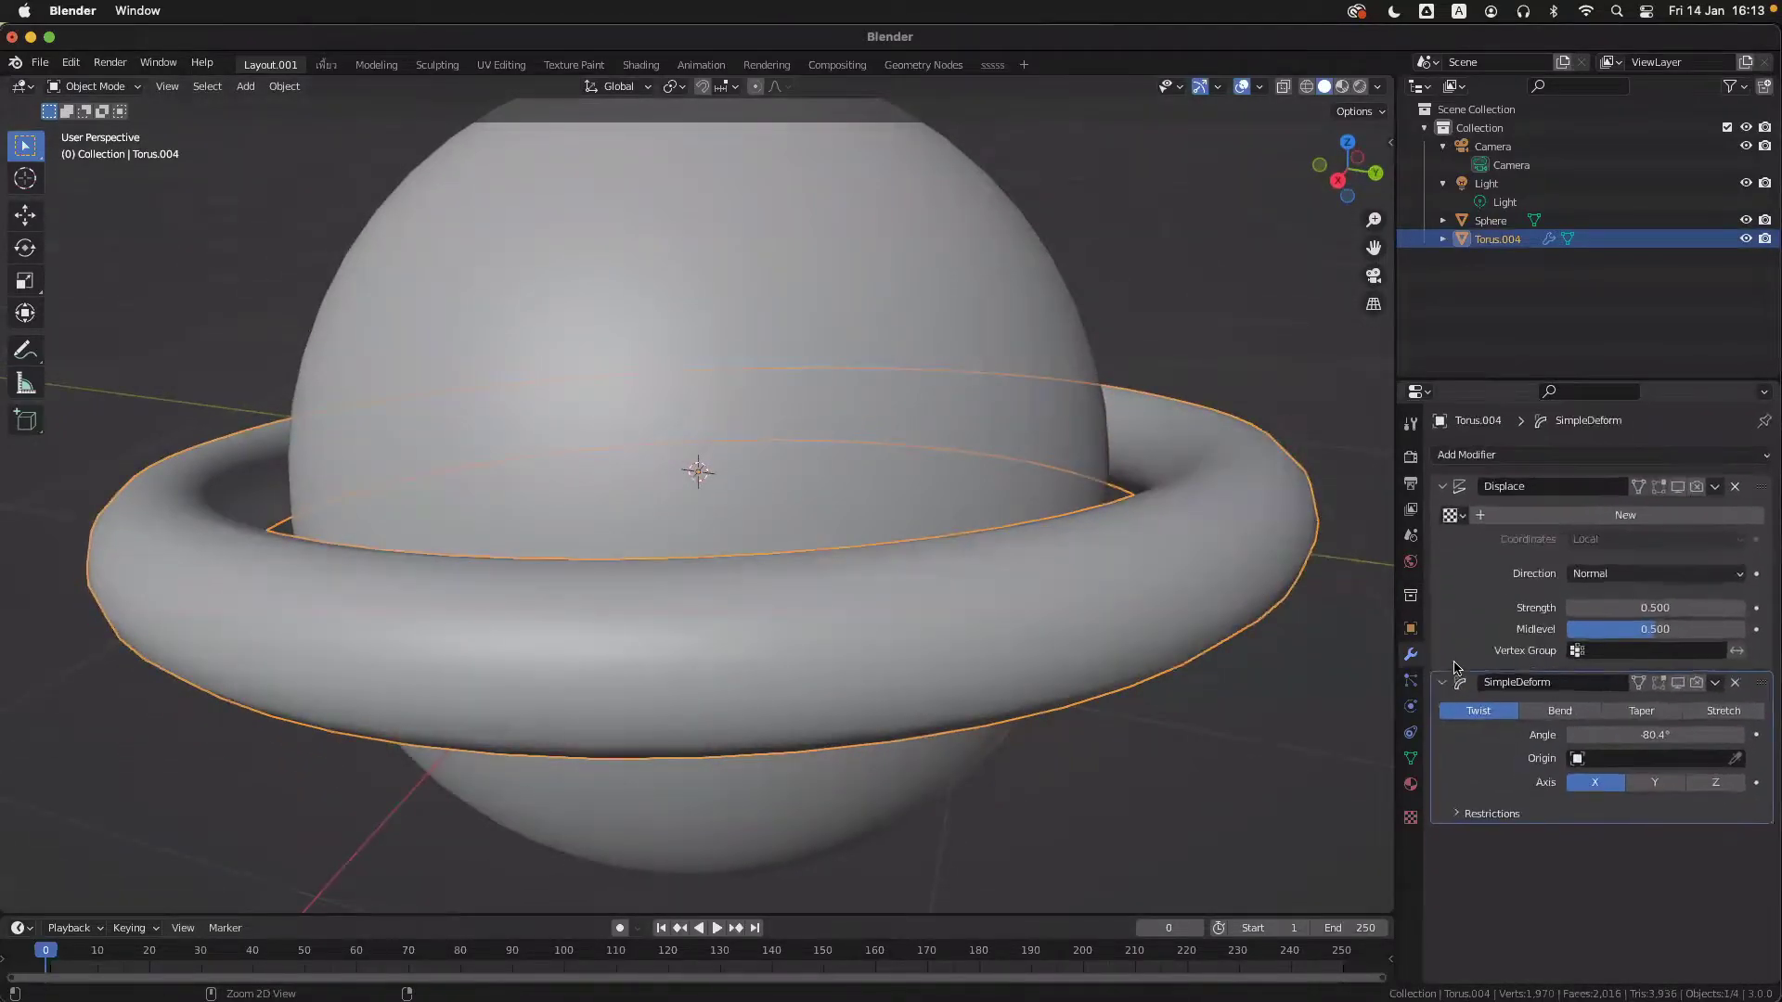
pyautogui.click(1544, 712)
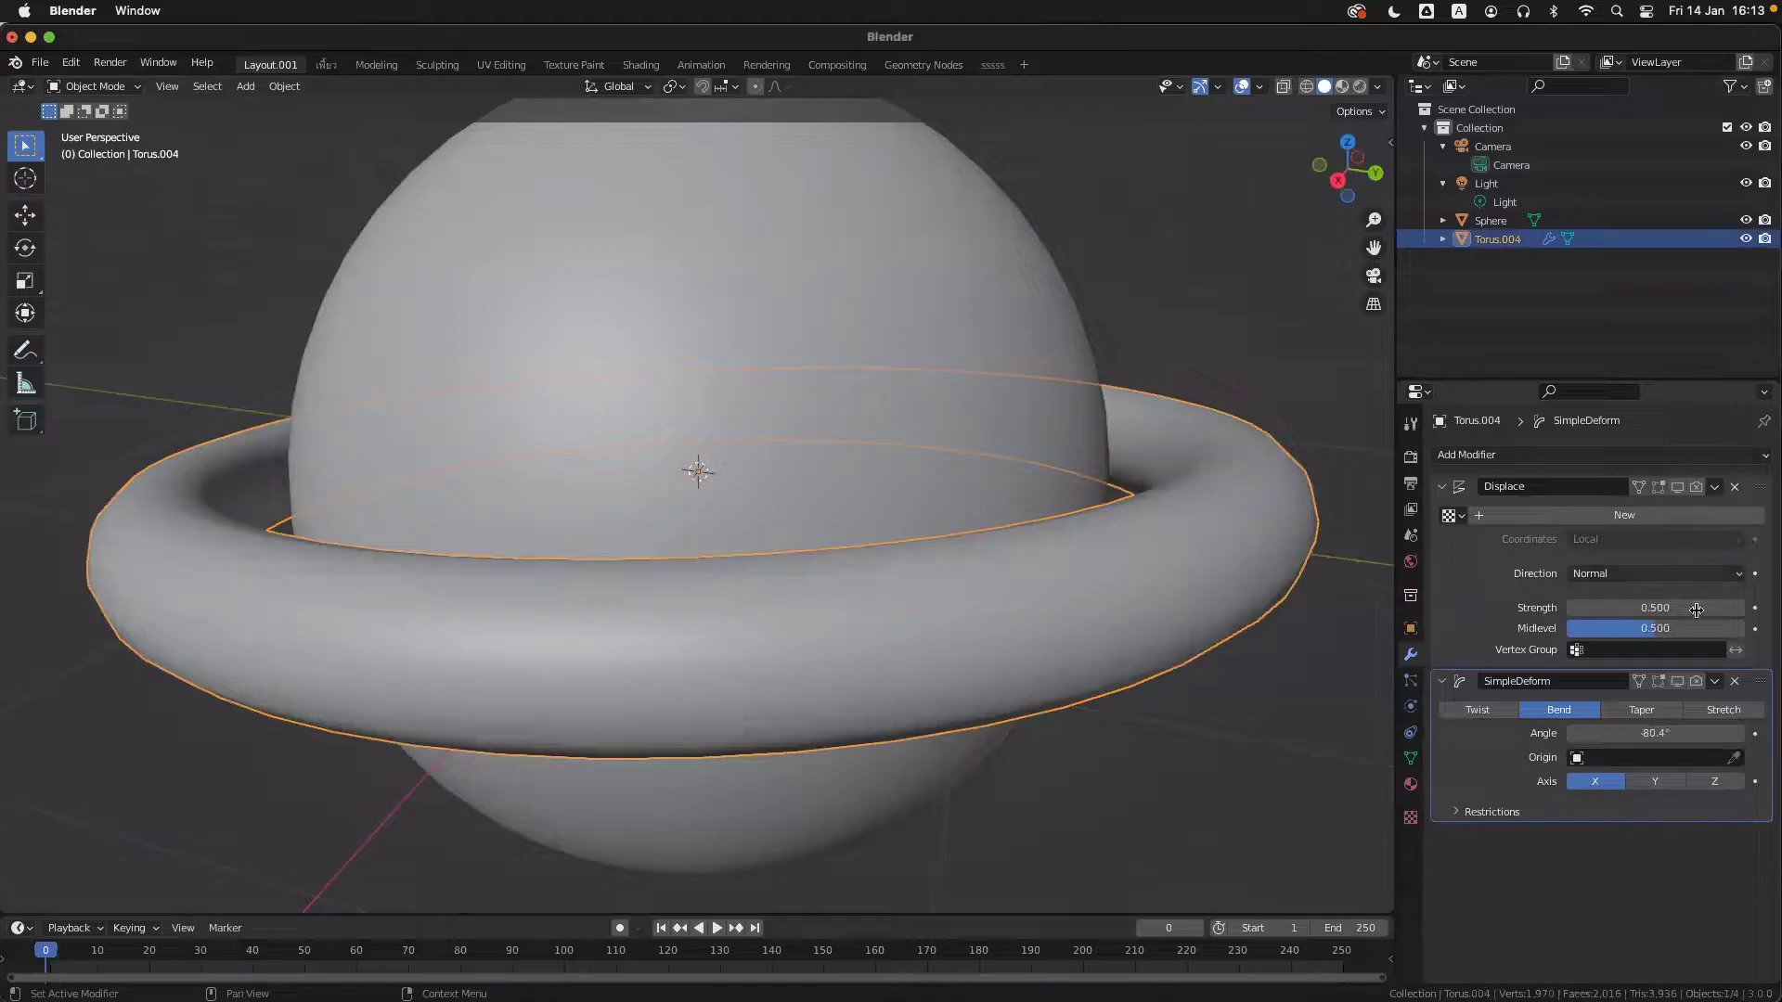
pyautogui.click(1678, 486)
pyautogui.click(1678, 681)
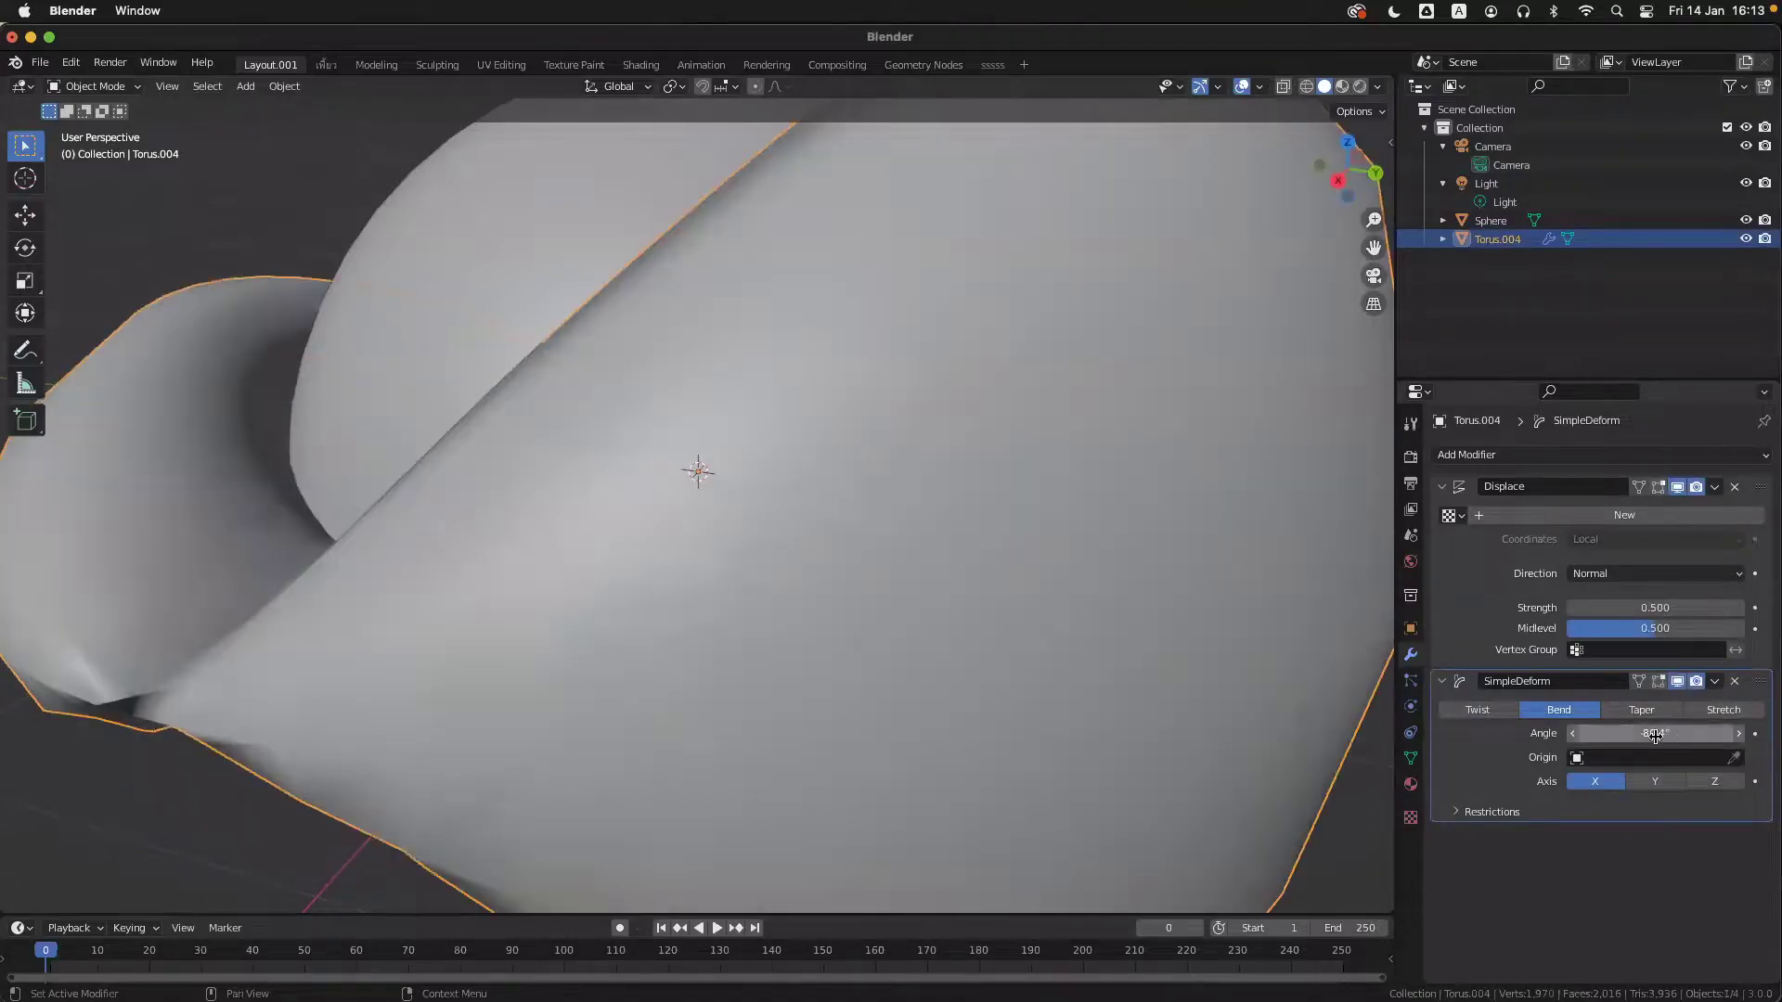
pyautogui.scroll(-2, 989, 633)
pyautogui.scroll(-2, 988, 633)
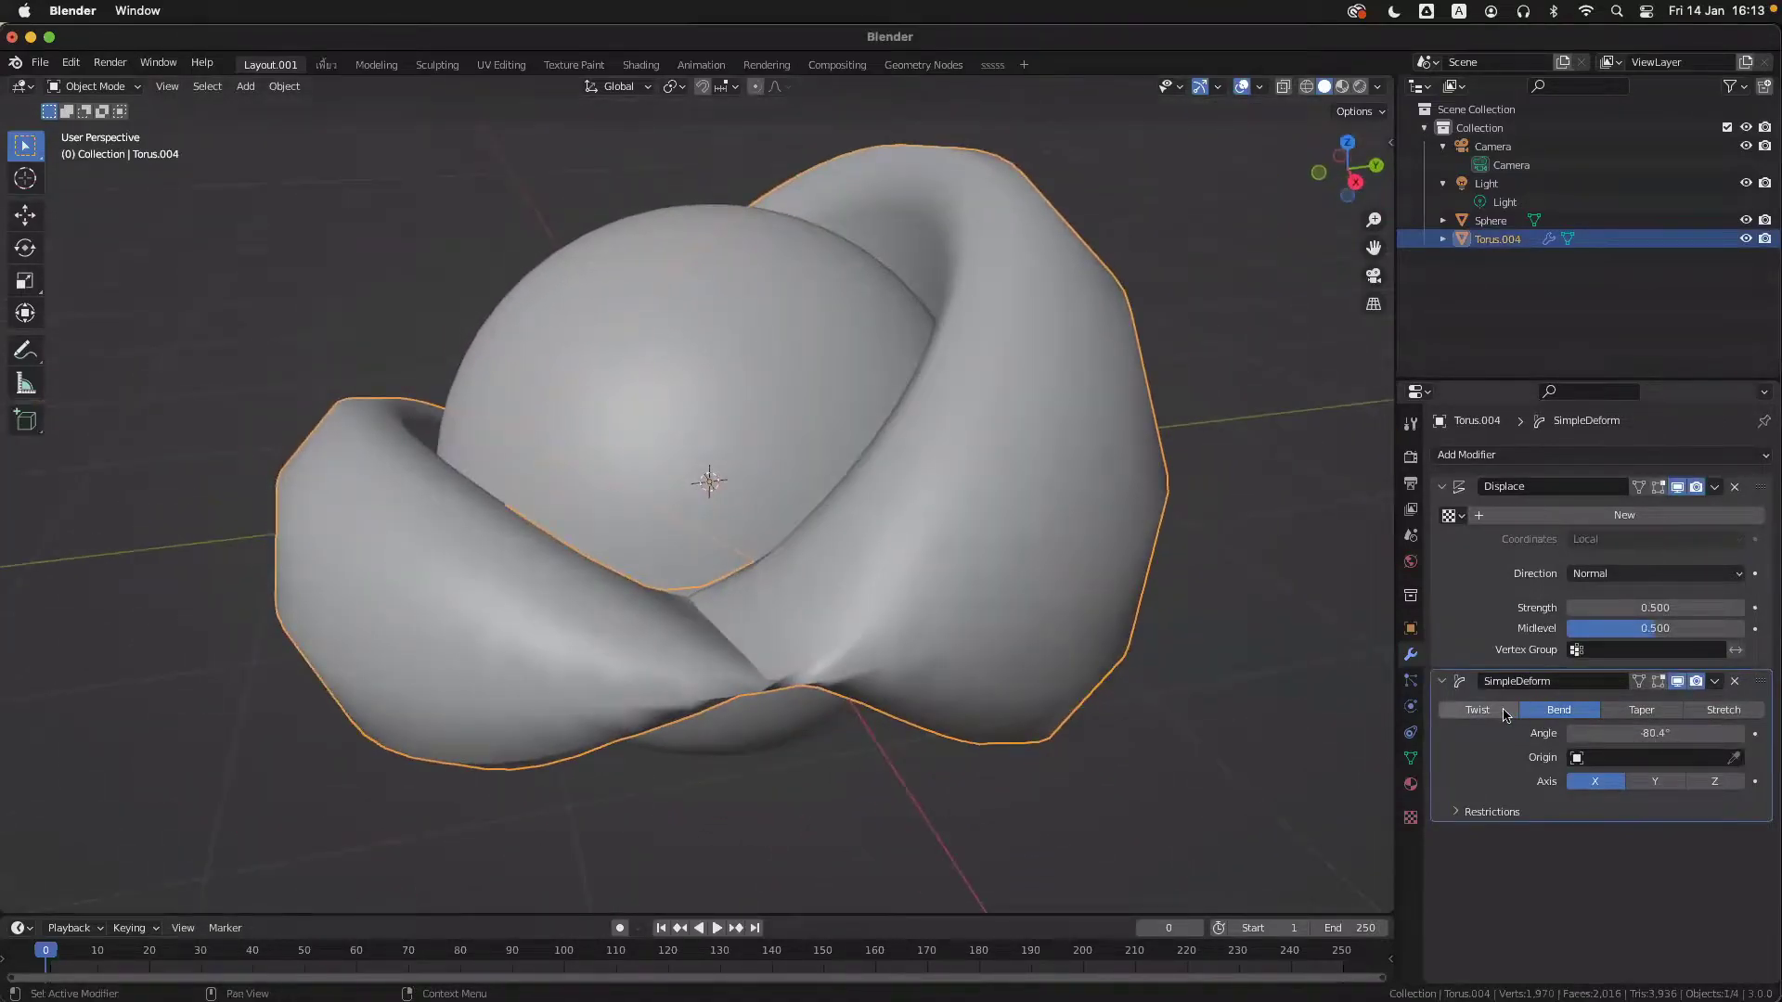
# - Switch Simple Deform to Taper with a factor of -1.453, then try Twist and undo that switch
pyautogui.click(1677, 711)
pyautogui.moveTo(932, 655); pyautogui.dragTo(1039, 706, button='middle')
pyautogui.moveTo(1655, 733)
pyautogui.mouseDown()
pyautogui.moveTo(1578, 734)
pyautogui.moveTo(1624, 733)
pyautogui.mouseUp()
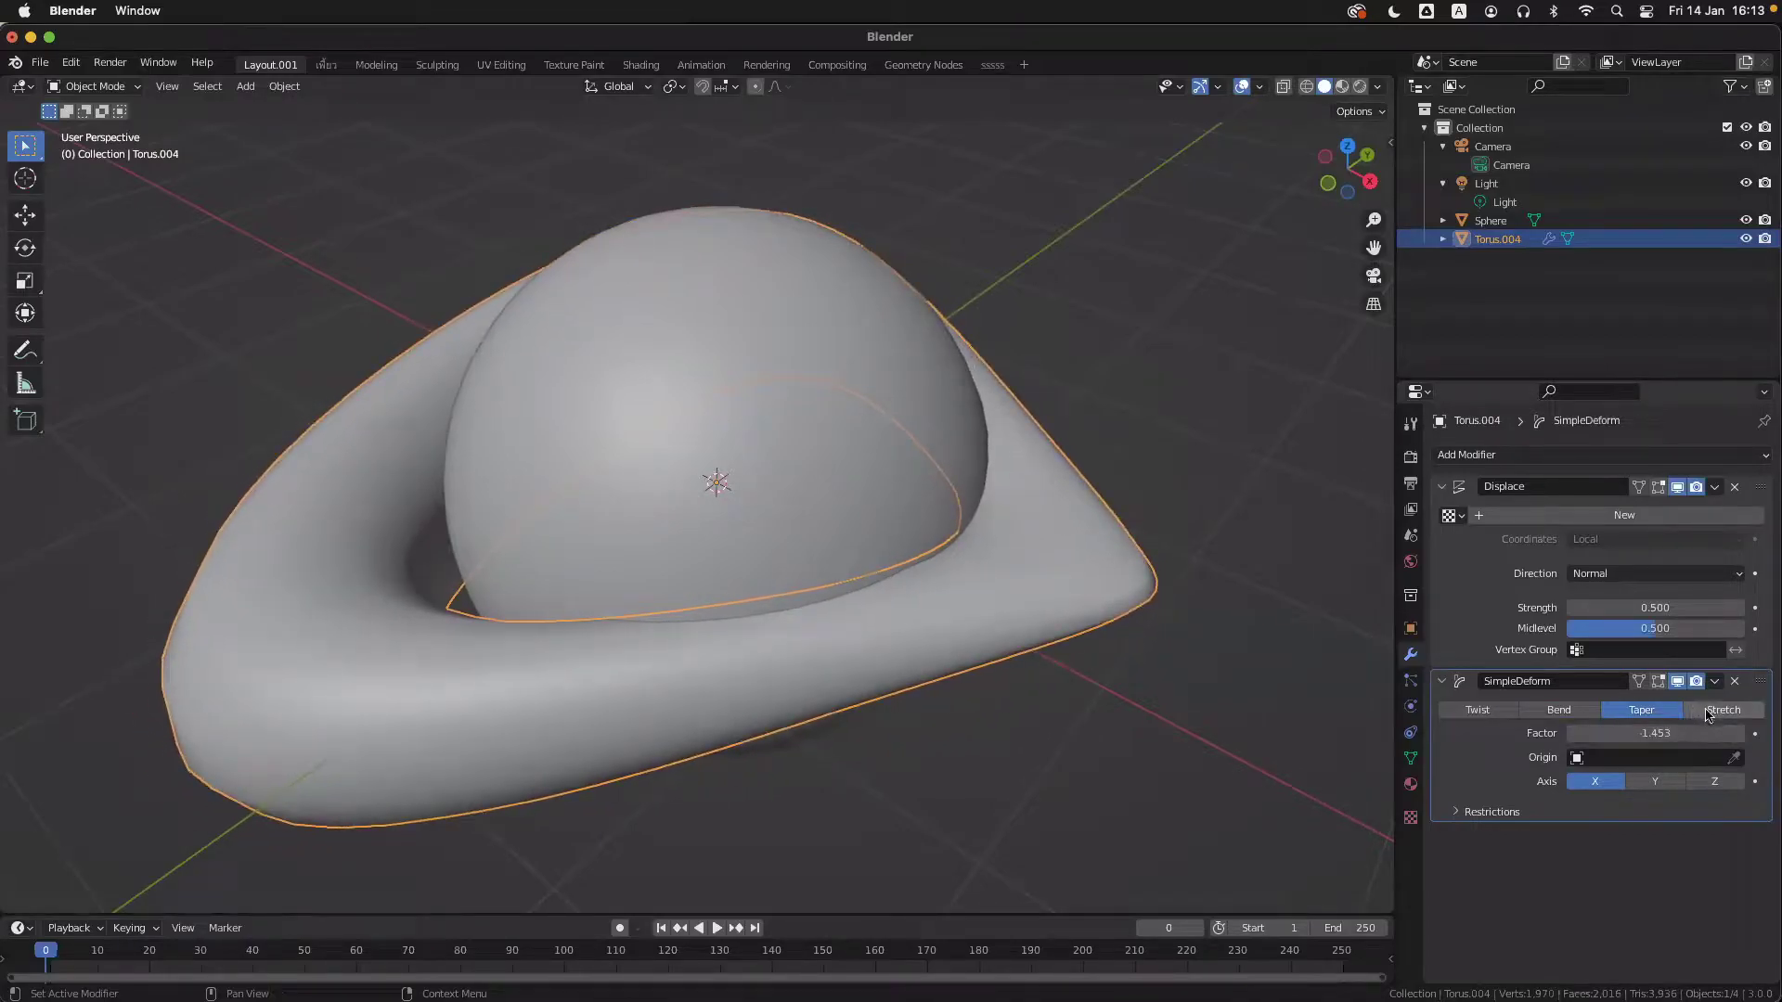
pyautogui.click(1476, 710)
pyautogui.press('super+z')
# - Collapse the Displace and Simple Deform settings and add a second Simple Deform modifier to the torus
pyautogui.click(1442, 486)
pyautogui.click(1446, 513)
pyautogui.click(1548, 457)
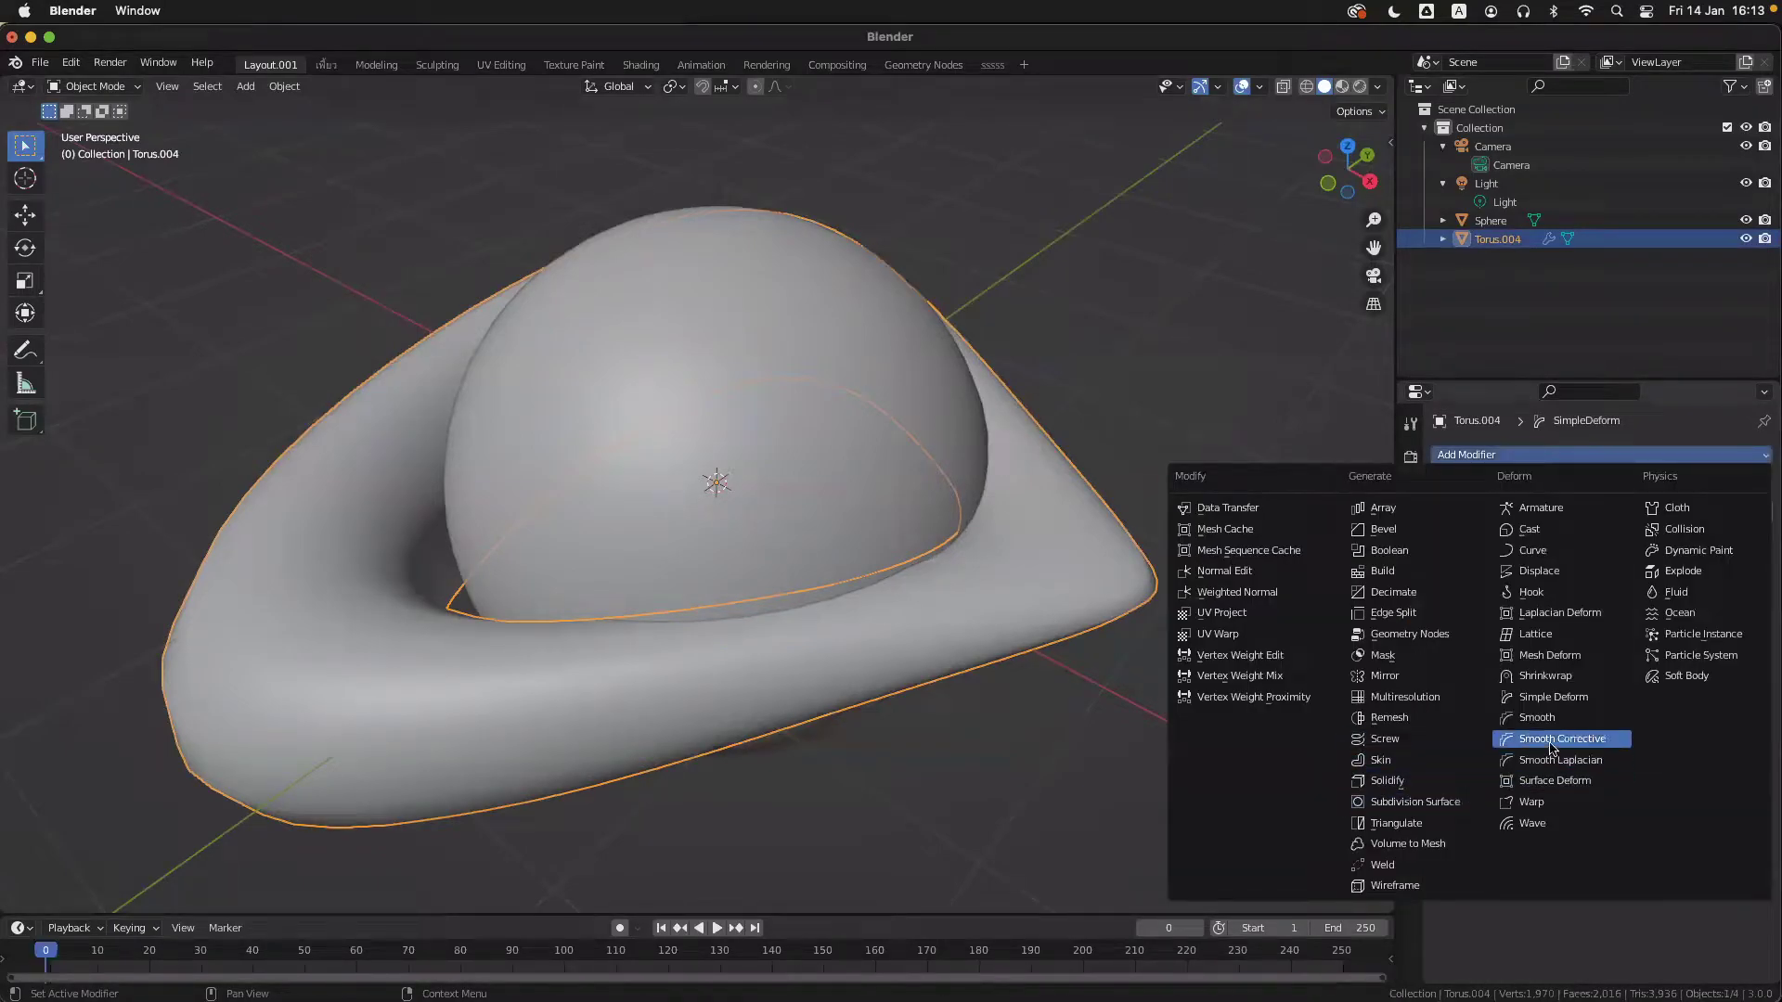
pyautogui.click(1553, 698)
pyautogui.click(1443, 513)
pyautogui.click(1443, 513)
# - Set the second Simple Deform modifier's twist angle to -106°
pyautogui.moveTo(1626, 605); pyautogui.dragTo(1512, 590)
pyautogui.moveTo(696, 515); pyautogui.dragTo(733, 513, button='middle')
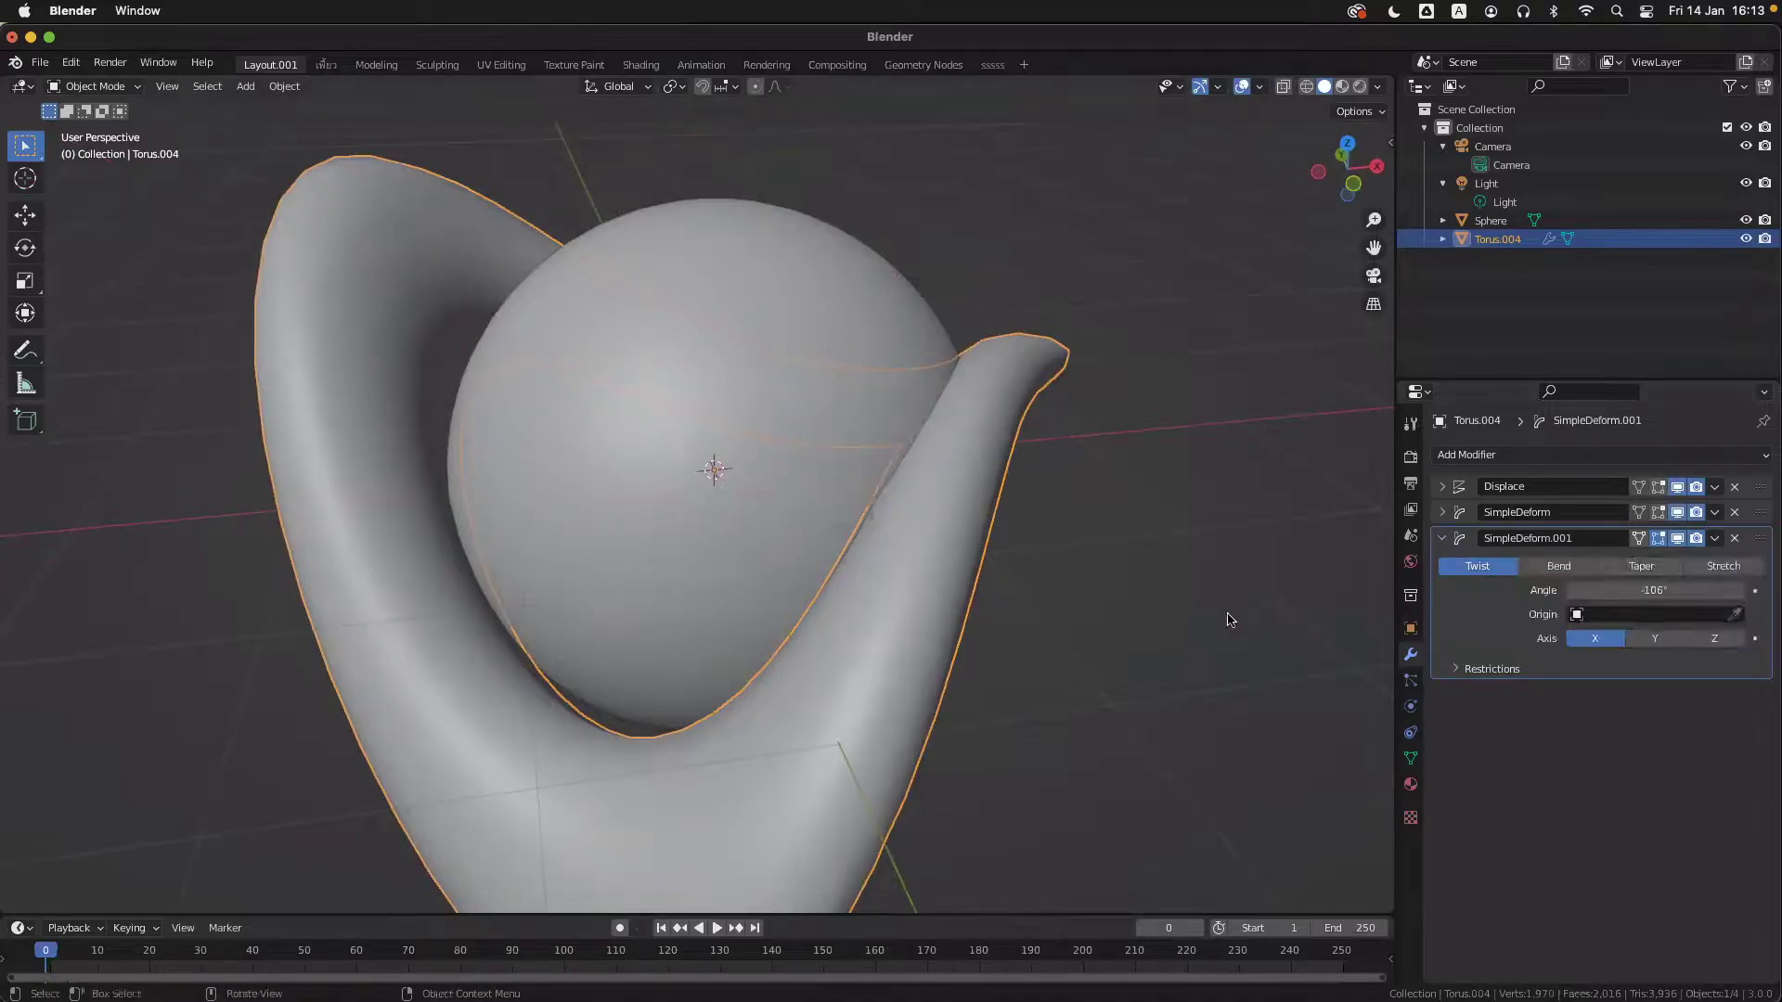
pyautogui.moveTo(1197, 628); pyautogui.dragTo(1220, 629, button='middle')
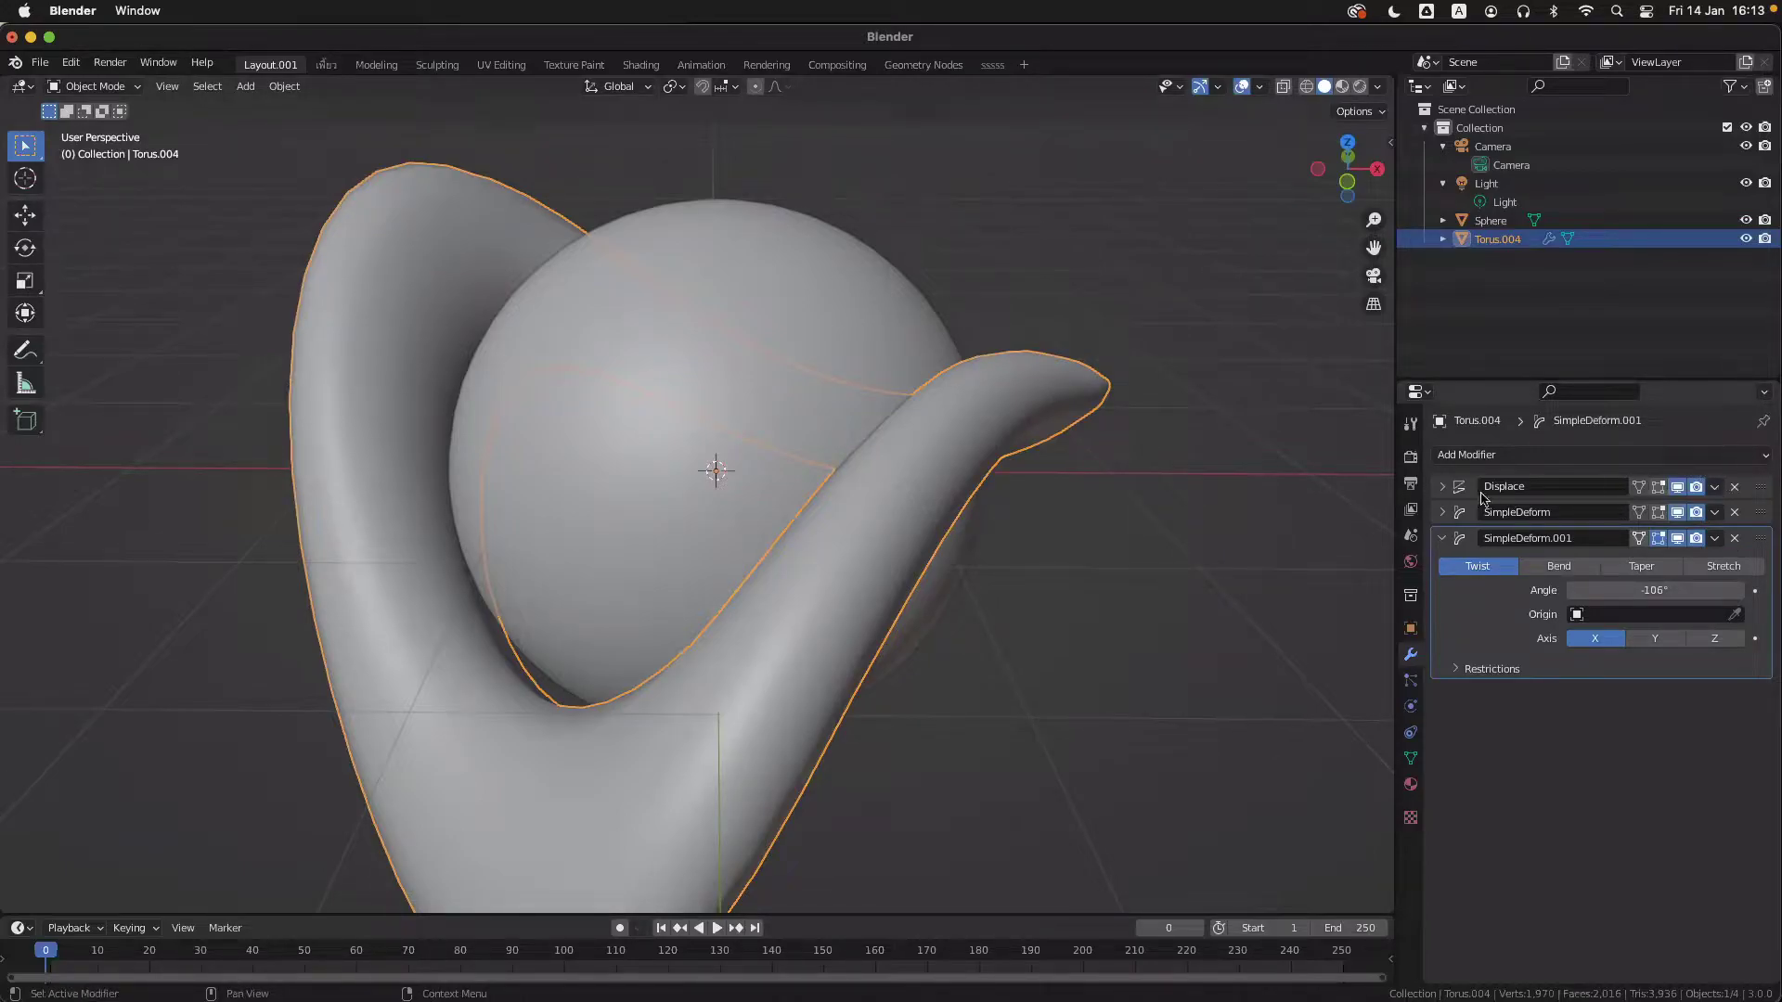
# - Expand the modifier settings, apply the second Simple Deform to the torus, and undo it
pyautogui.click(1443, 486)
pyautogui.click(1443, 681)
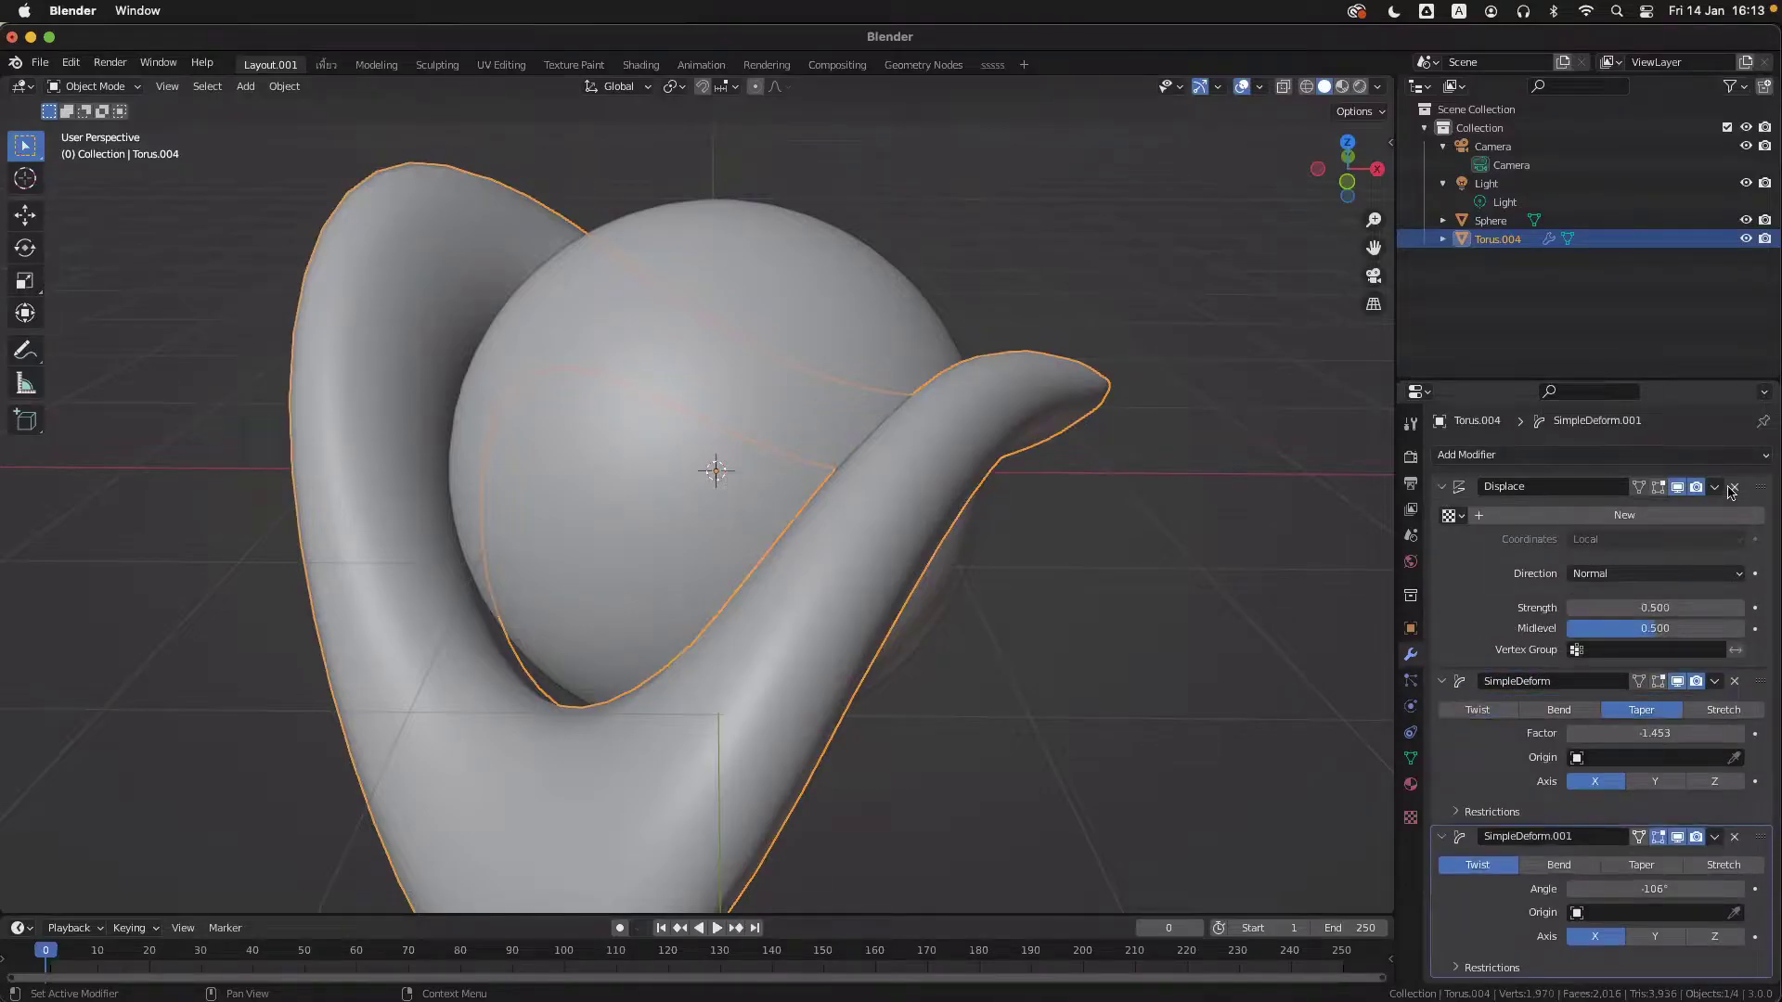
pyautogui.click(1719, 843)
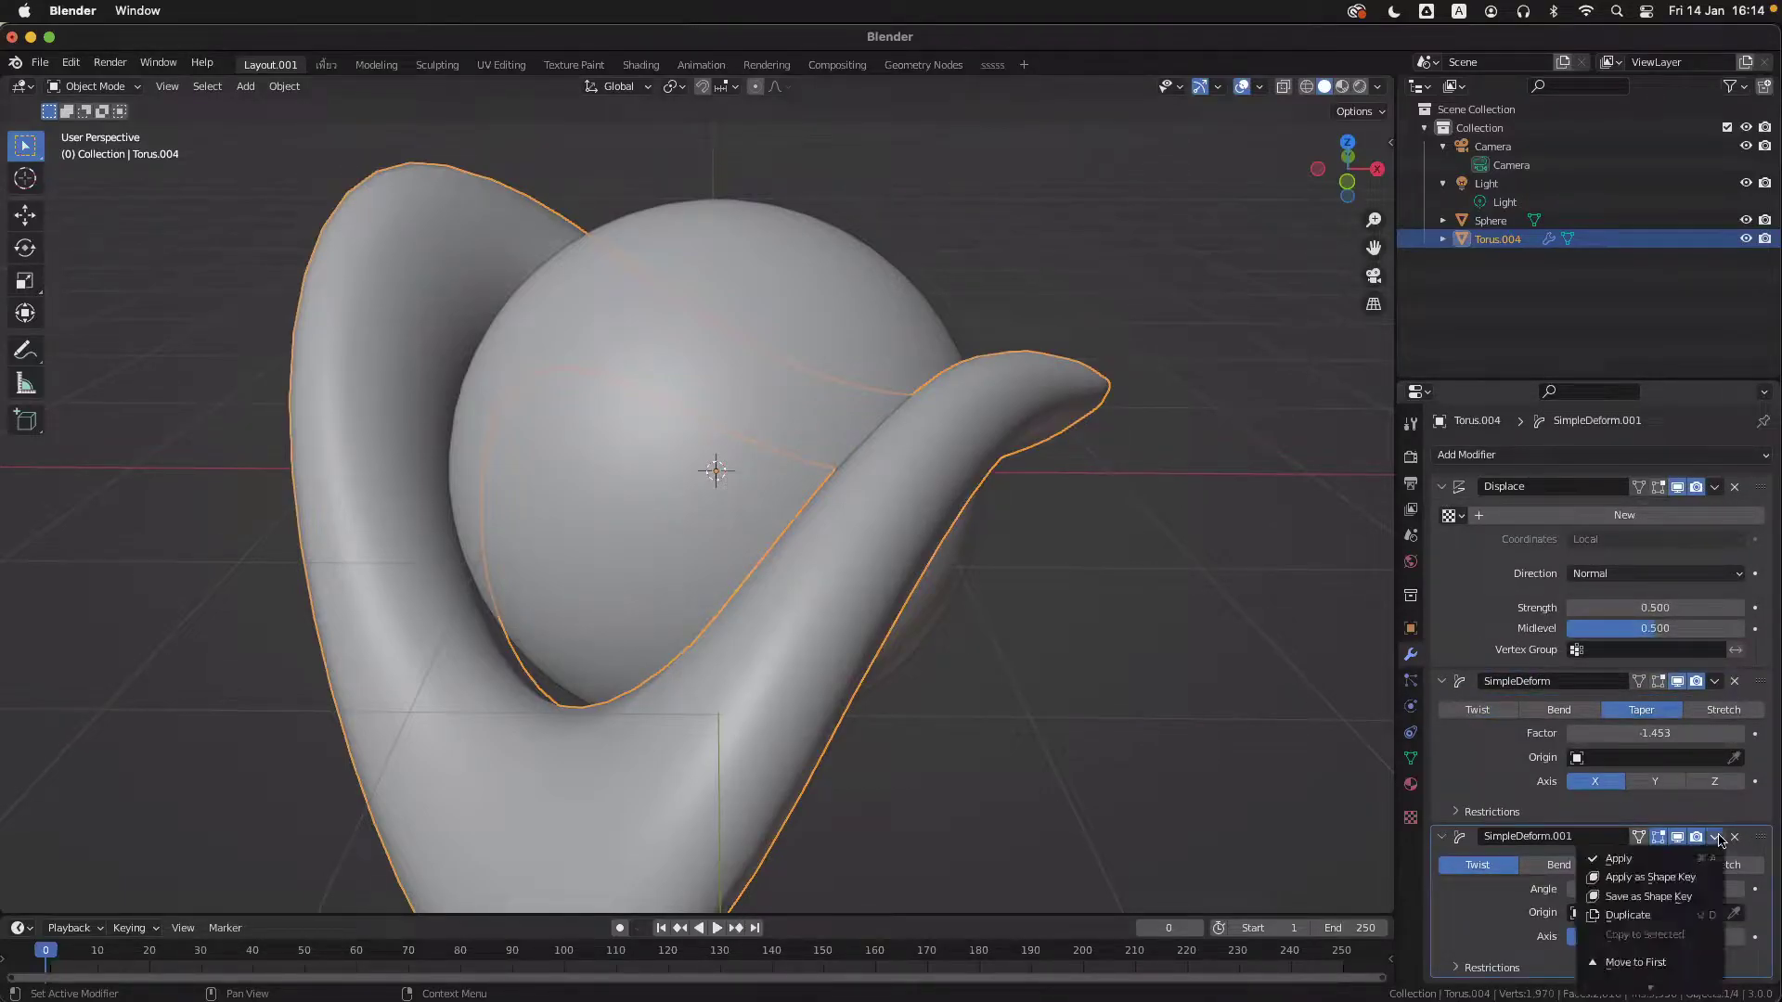
pyautogui.click(1653, 854)
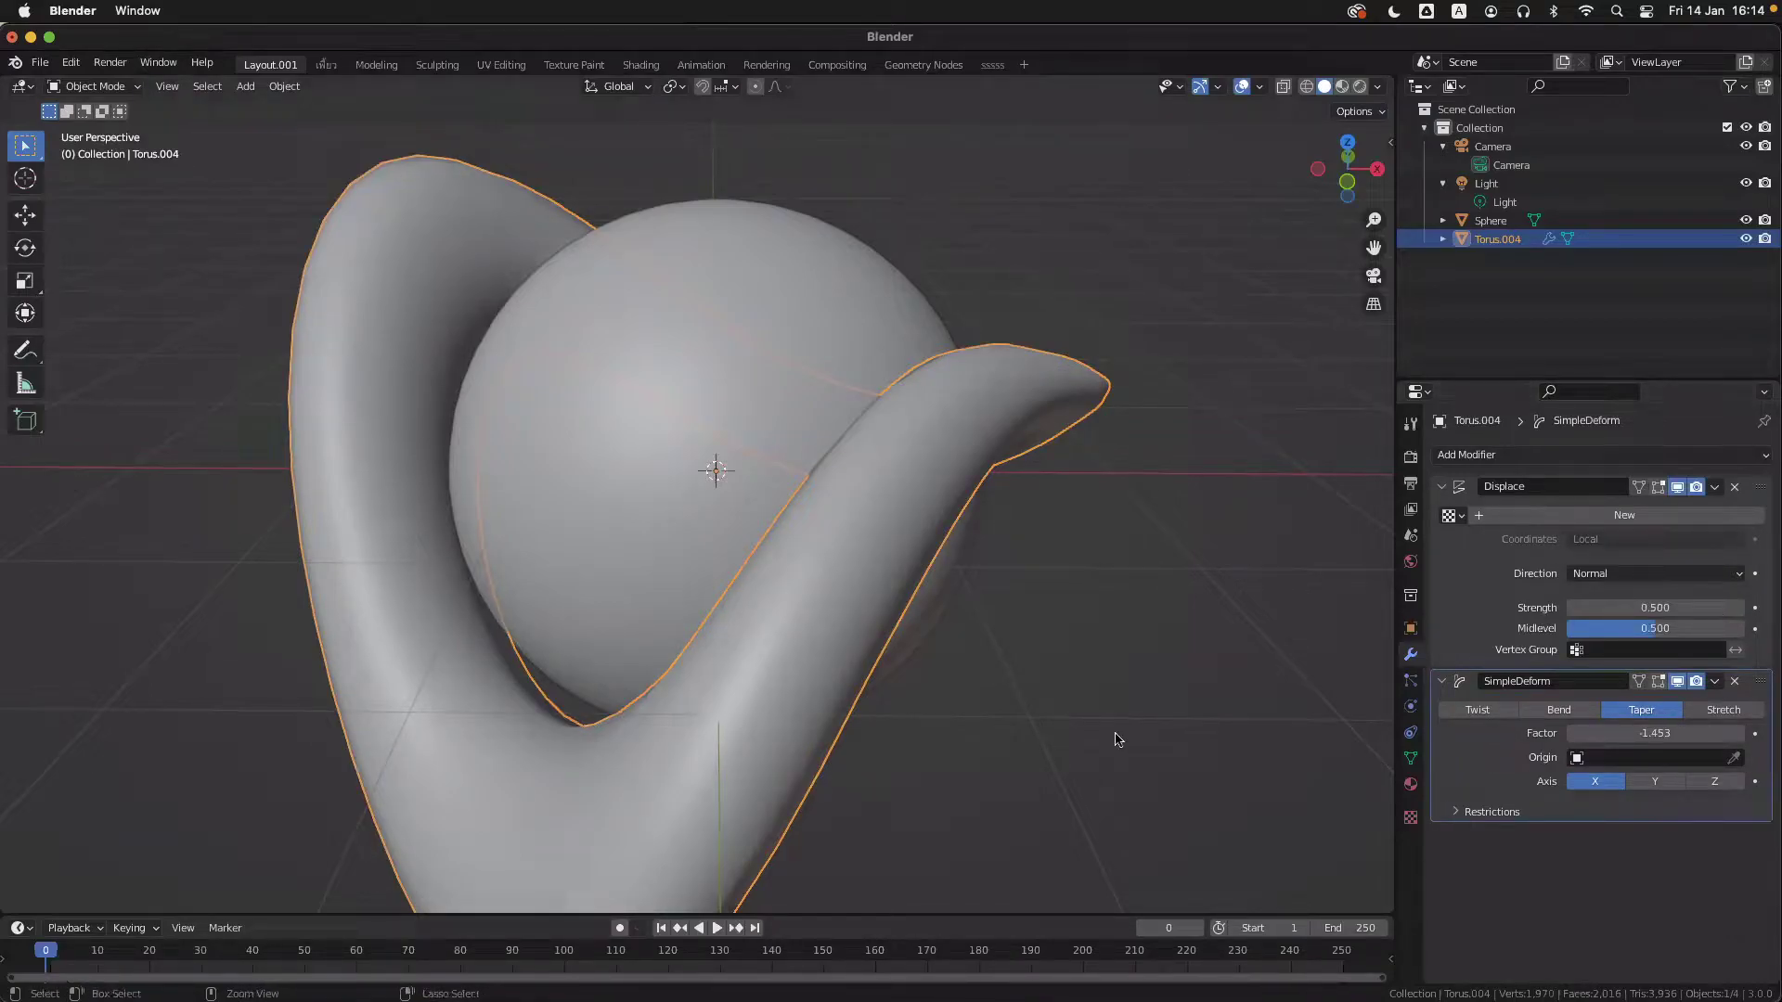
pyautogui.press('super+z')
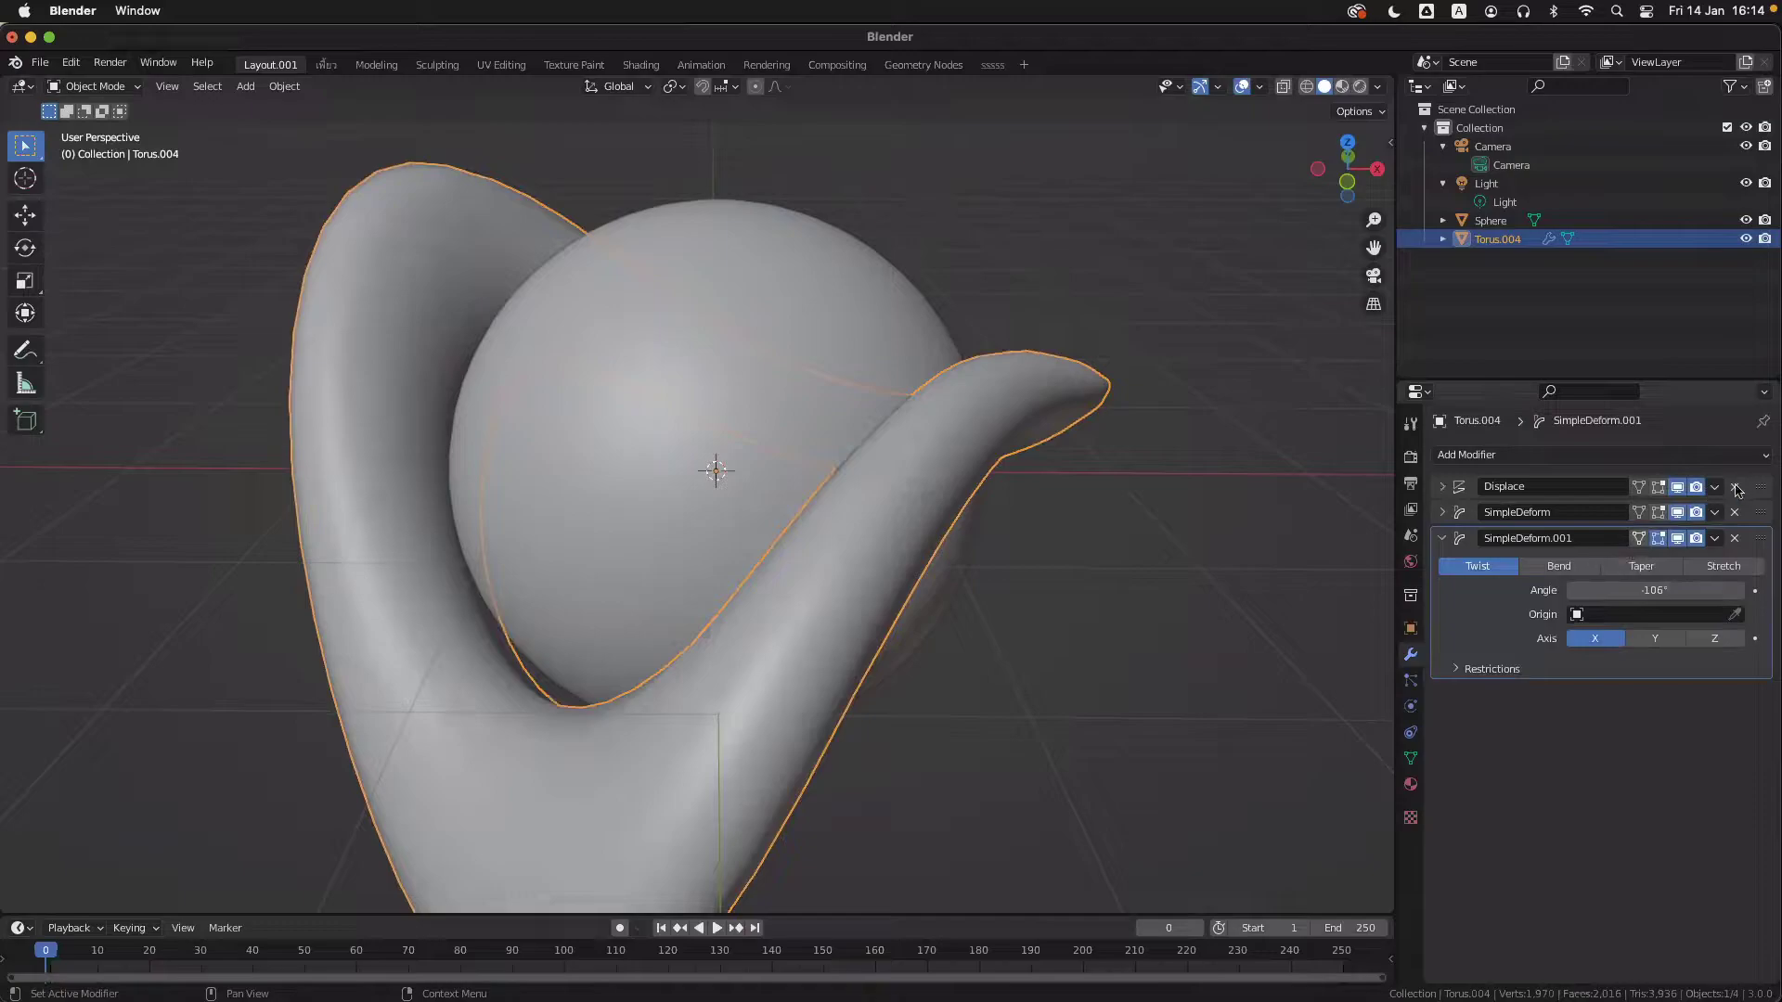
# - Apply the Displace modifier and both Simple Deform modifiers to the torus, one after another from first to last
pyautogui.click(1716, 487)
pyautogui.click(1682, 509)
pyautogui.click(1714, 488)
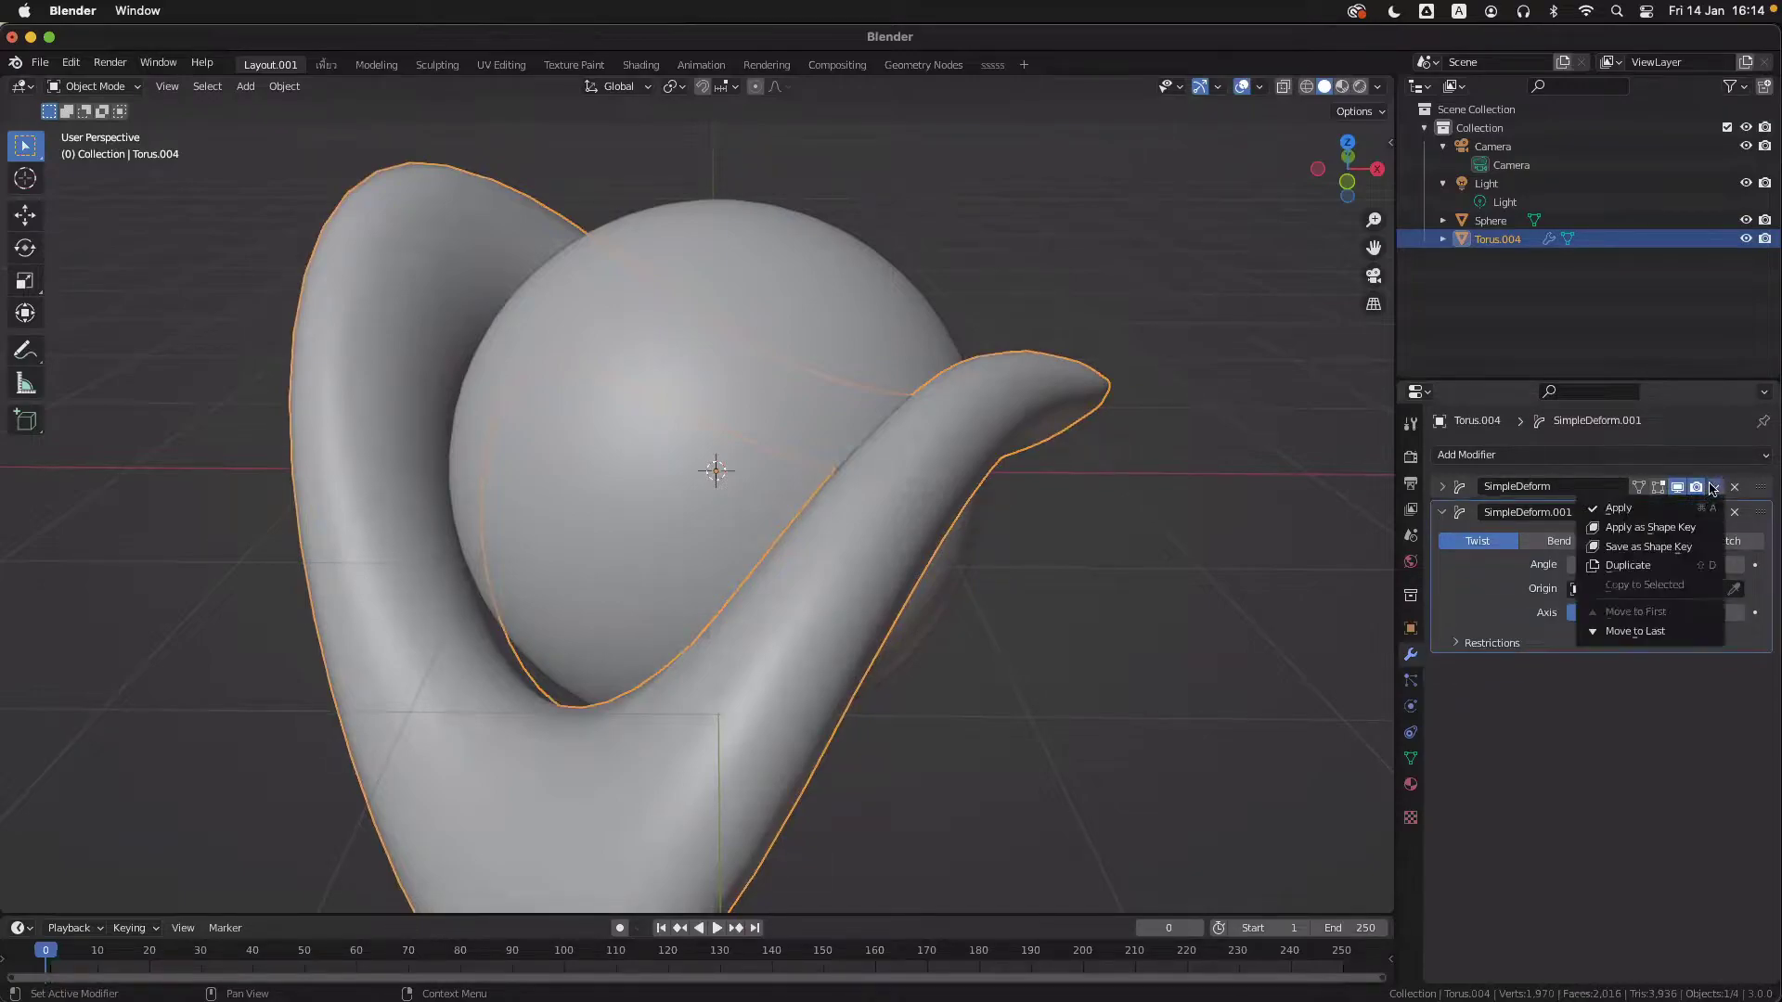
pyautogui.click(1675, 509)
pyautogui.click(1714, 488)
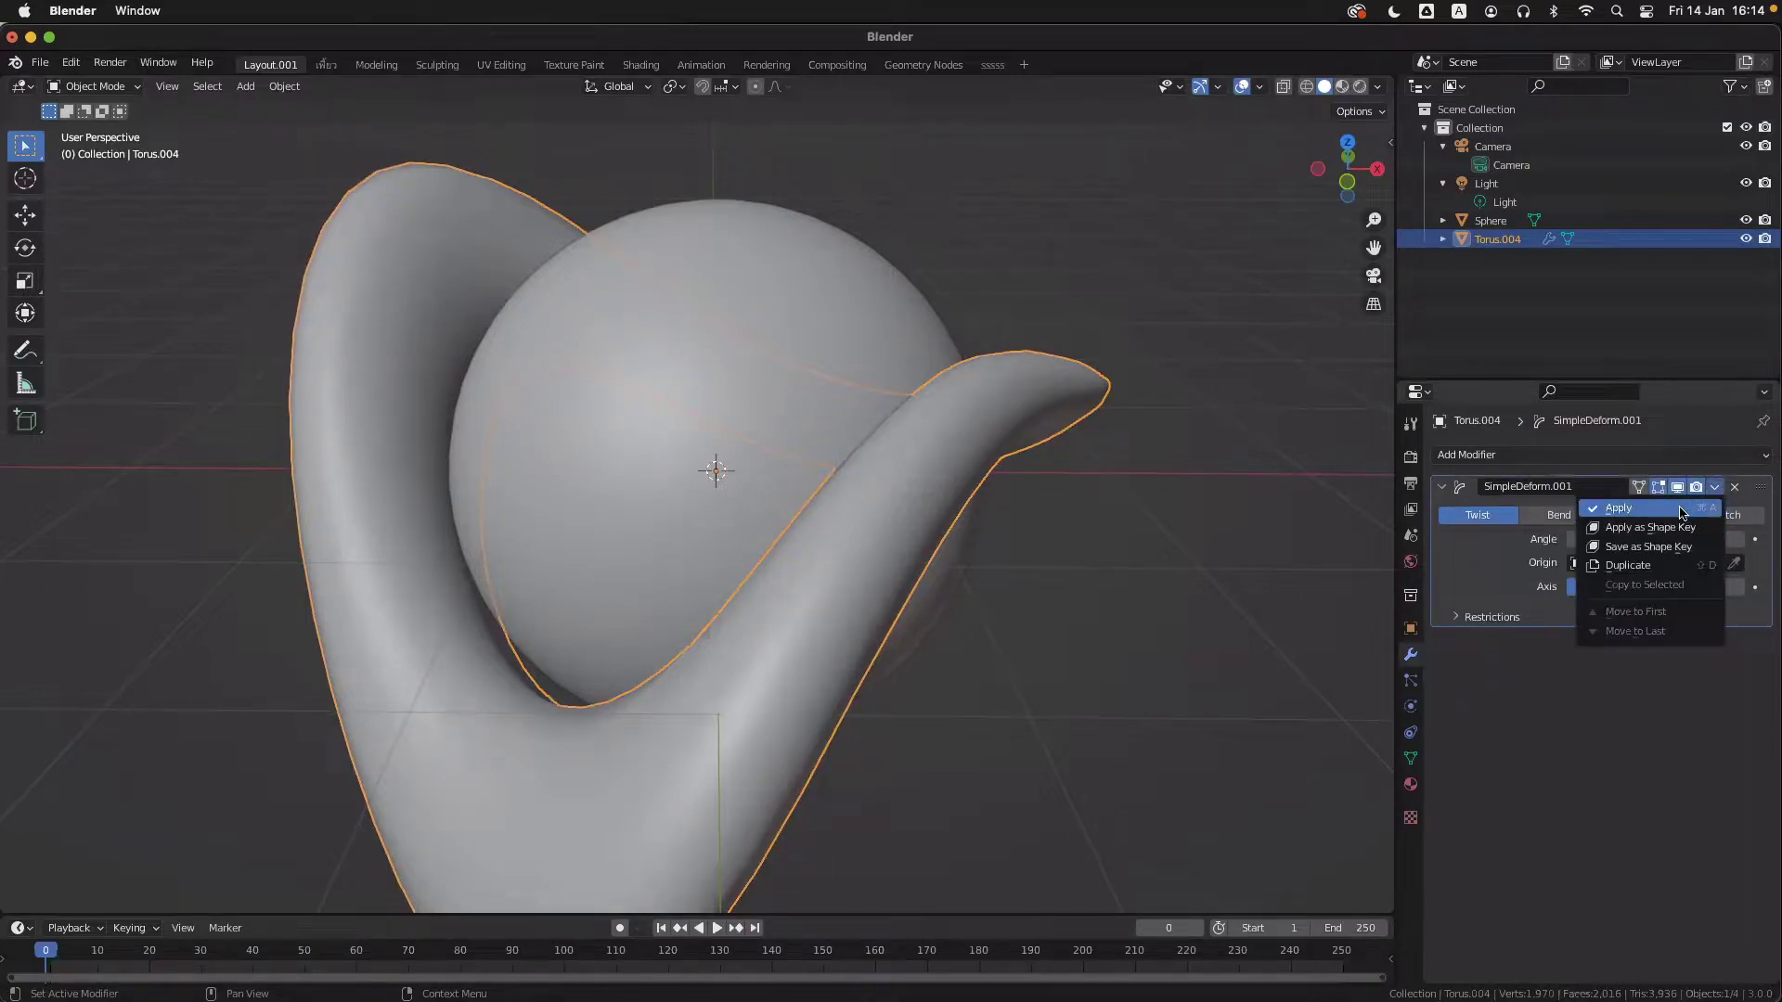
pyautogui.click(1682, 509)
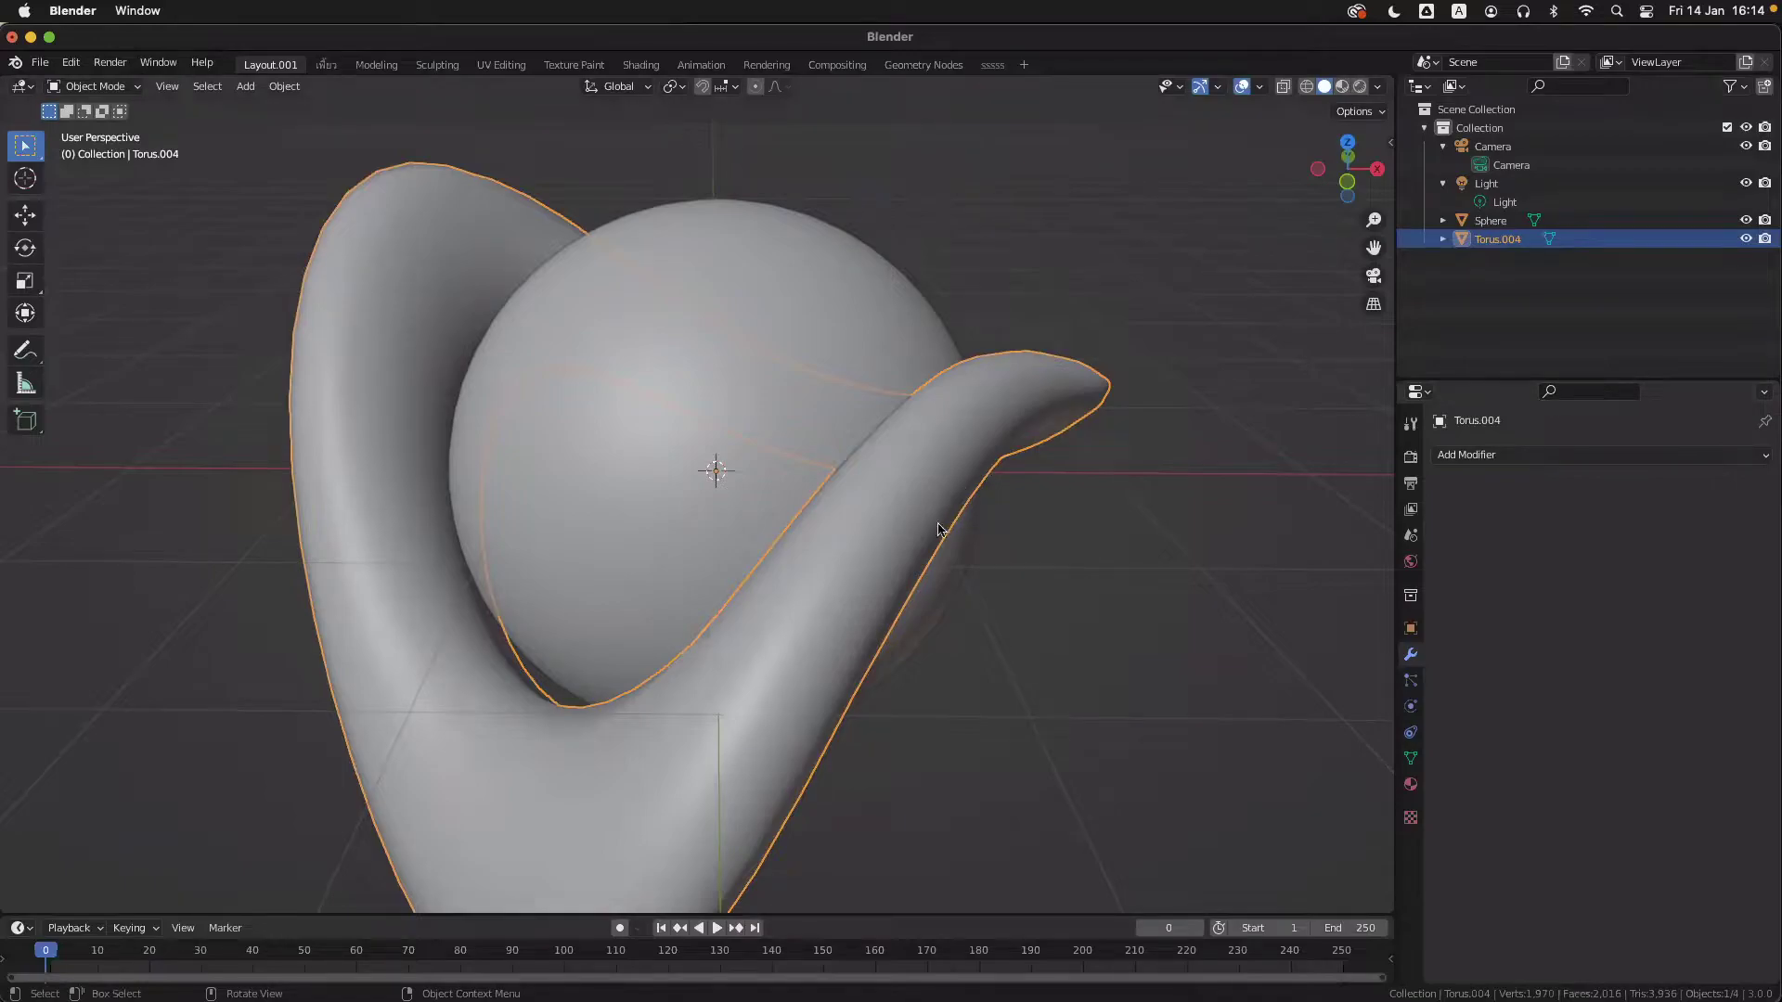
# - Inspect the torus's baked geometry in Edit Mode and Object Mode, and look through the available modifiers
pyautogui.press('Tab')
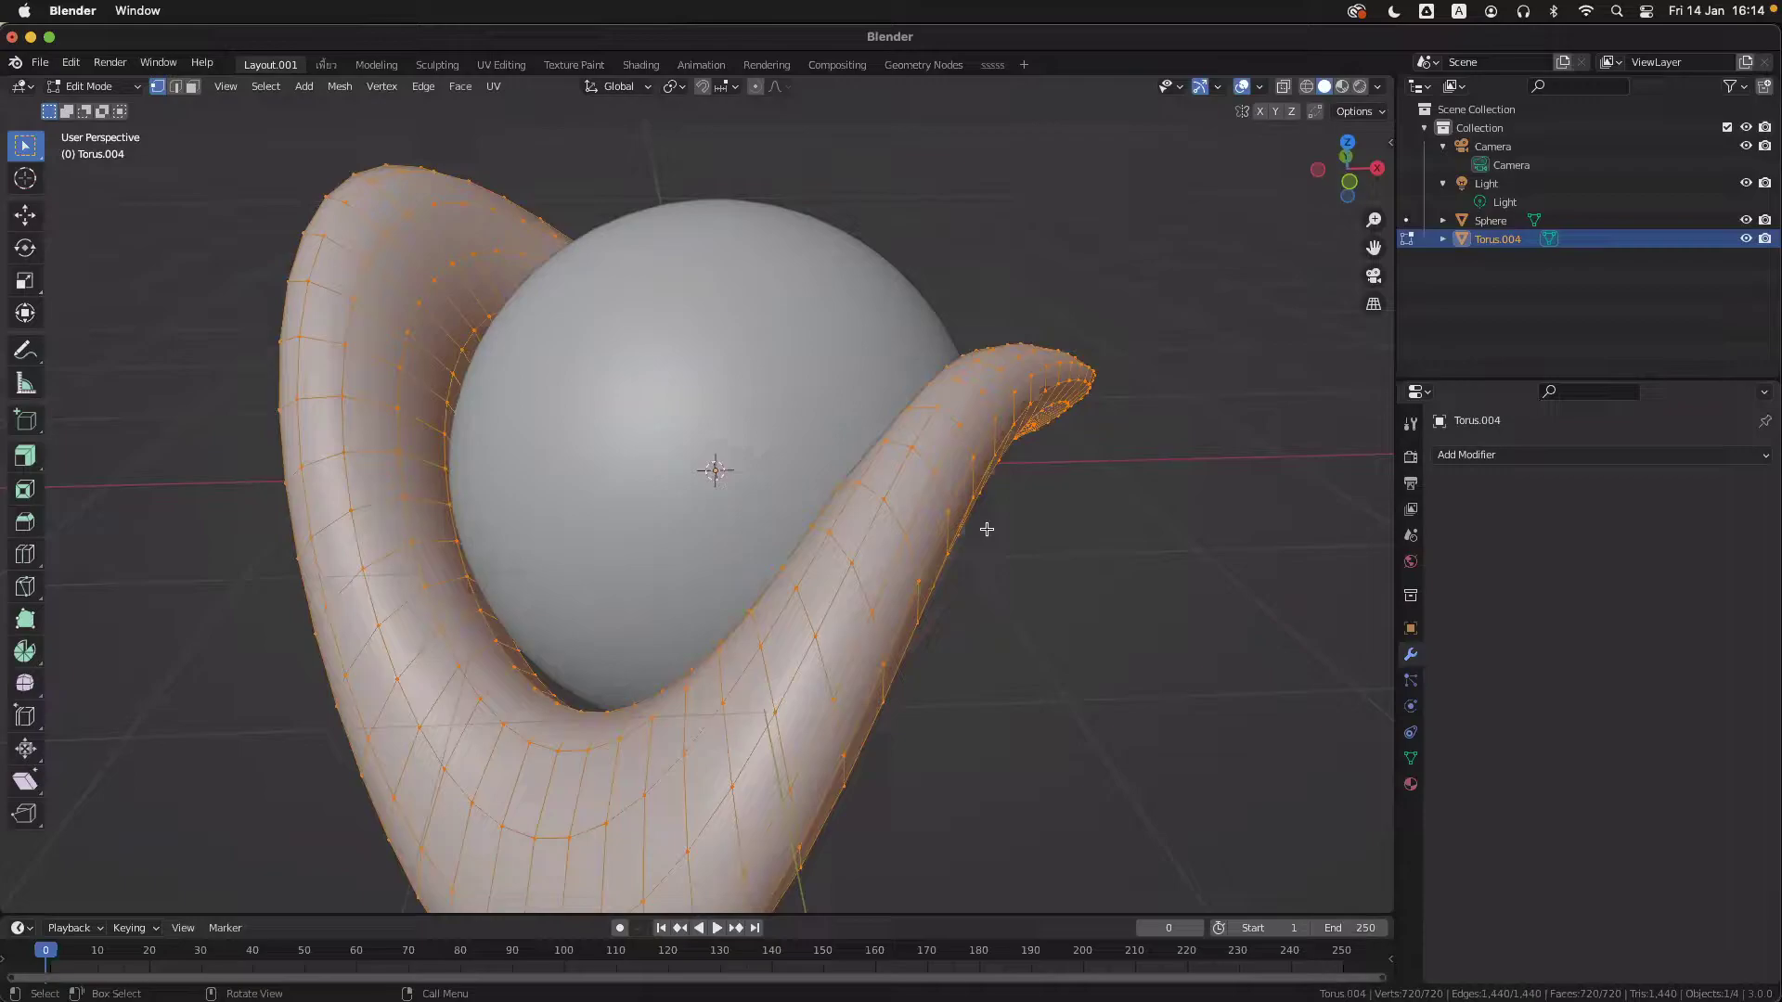
pyautogui.press('Tab')
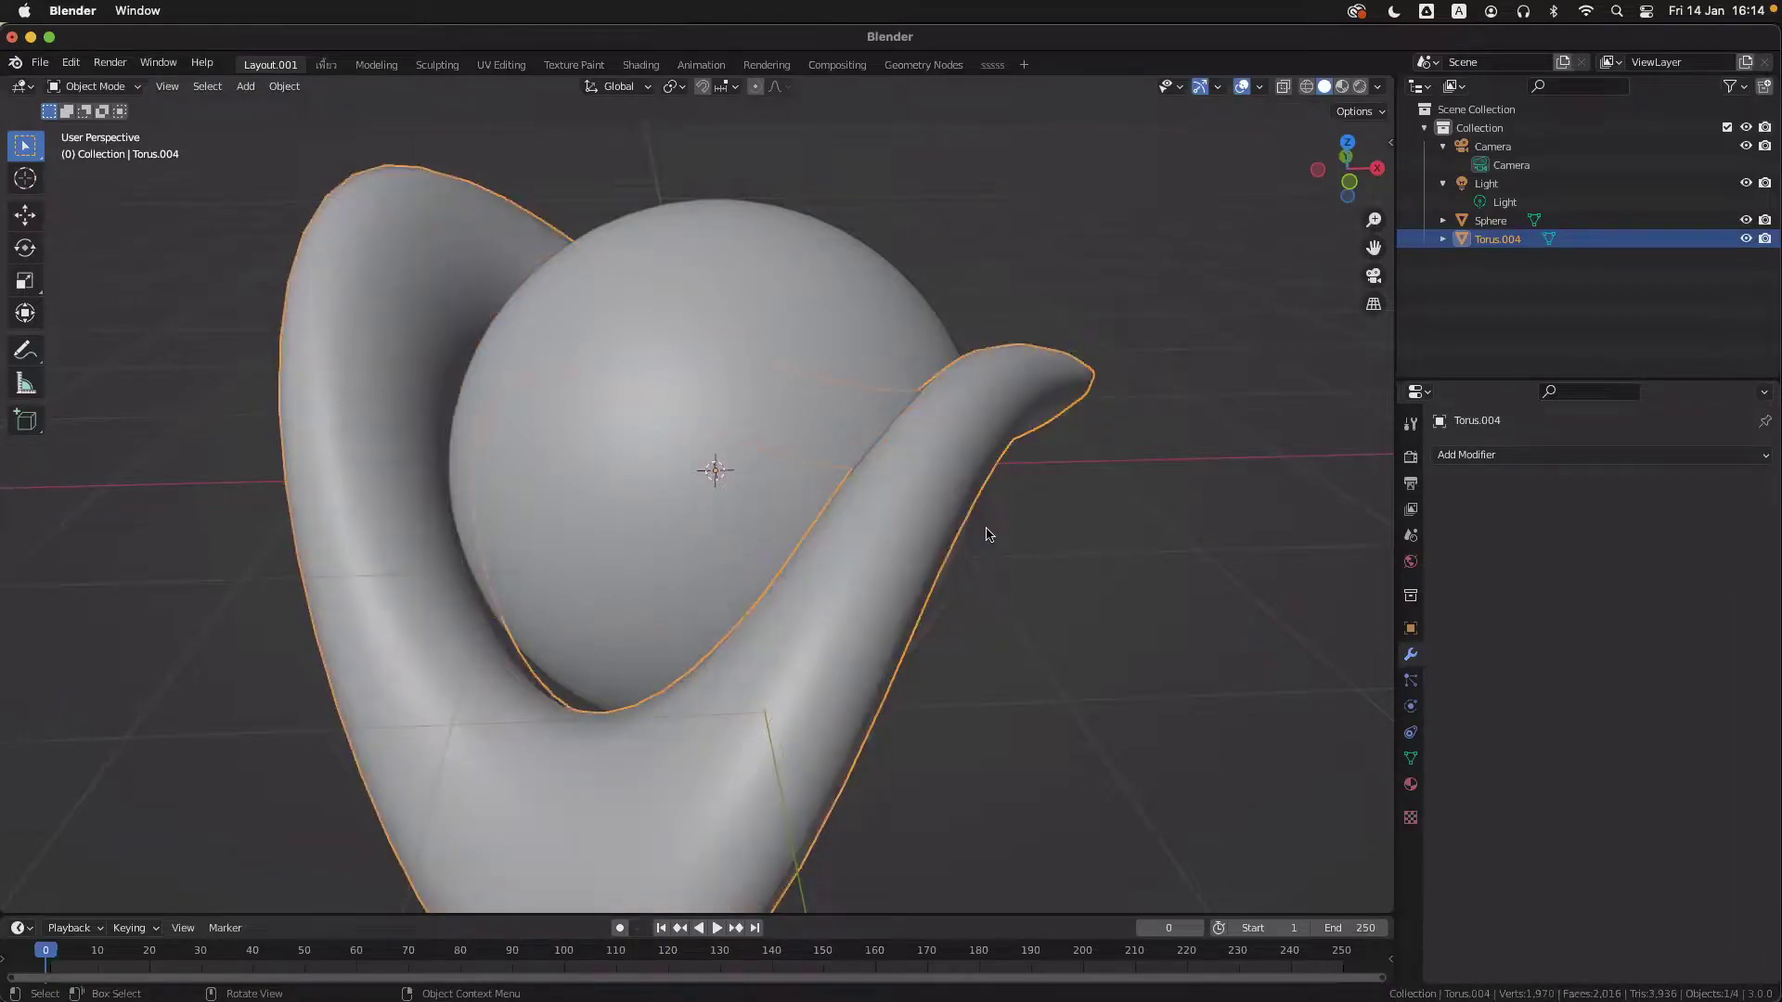
pyautogui.hscroll(2, 987, 535)
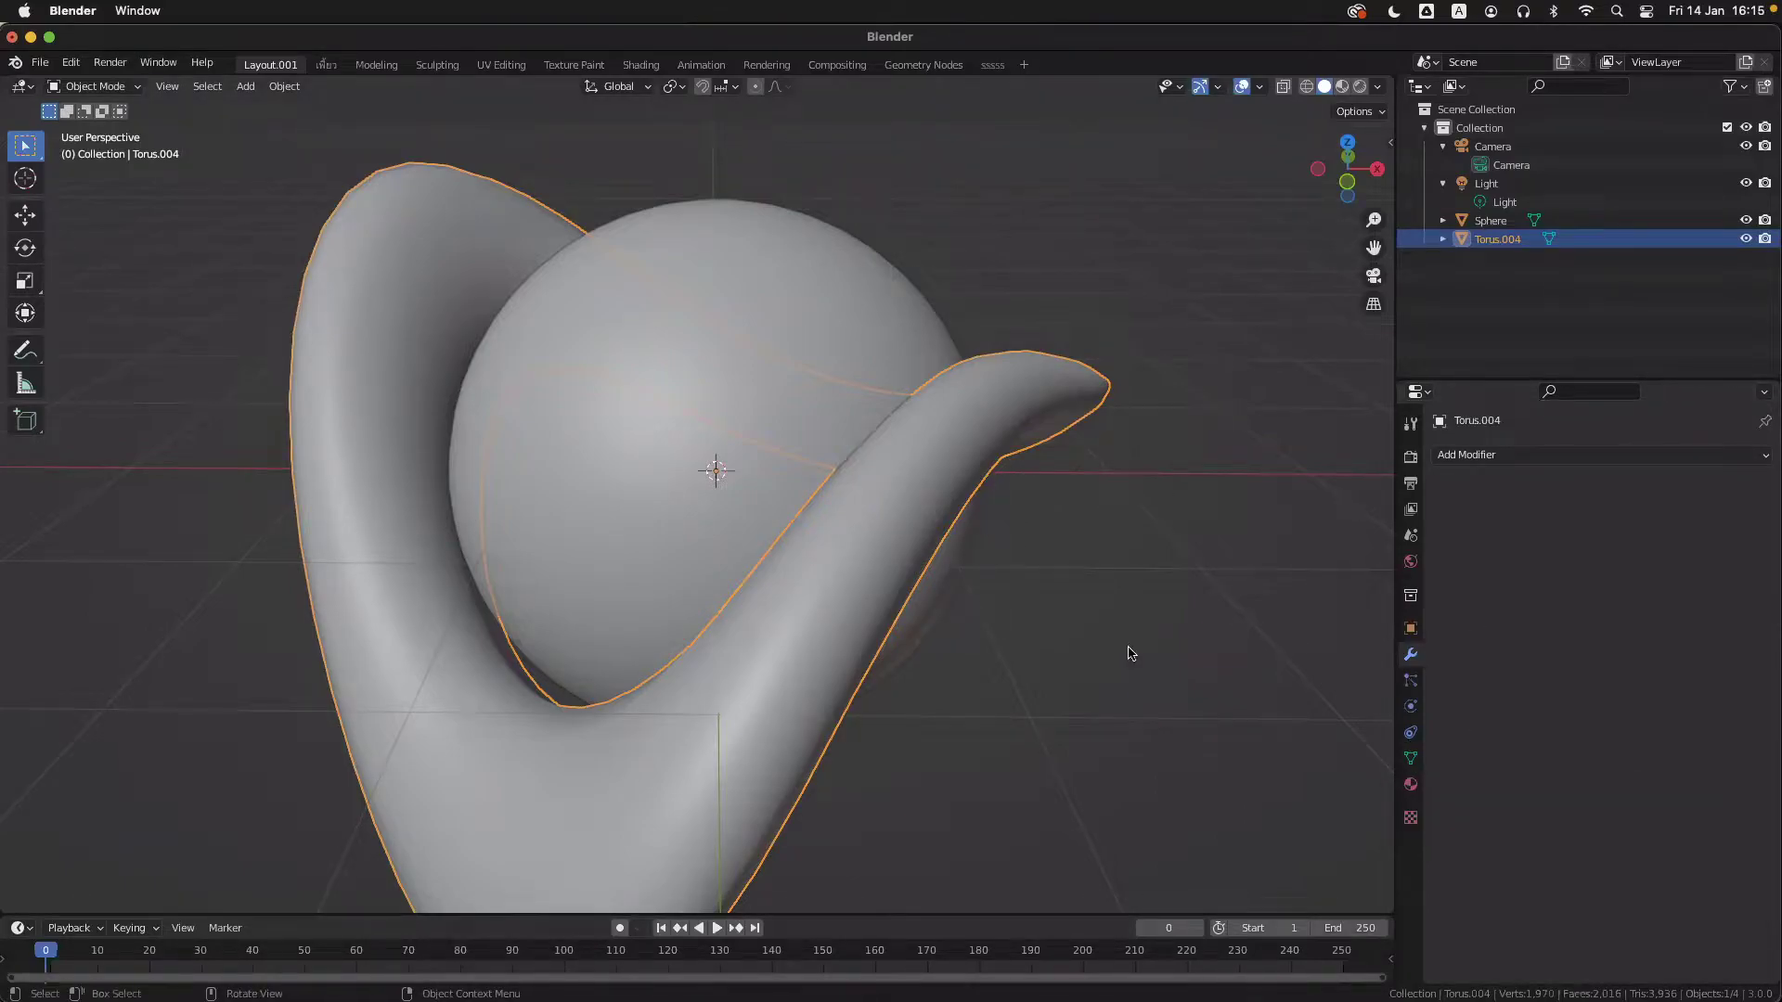
pyautogui.hscroll(5, 1130, 649)
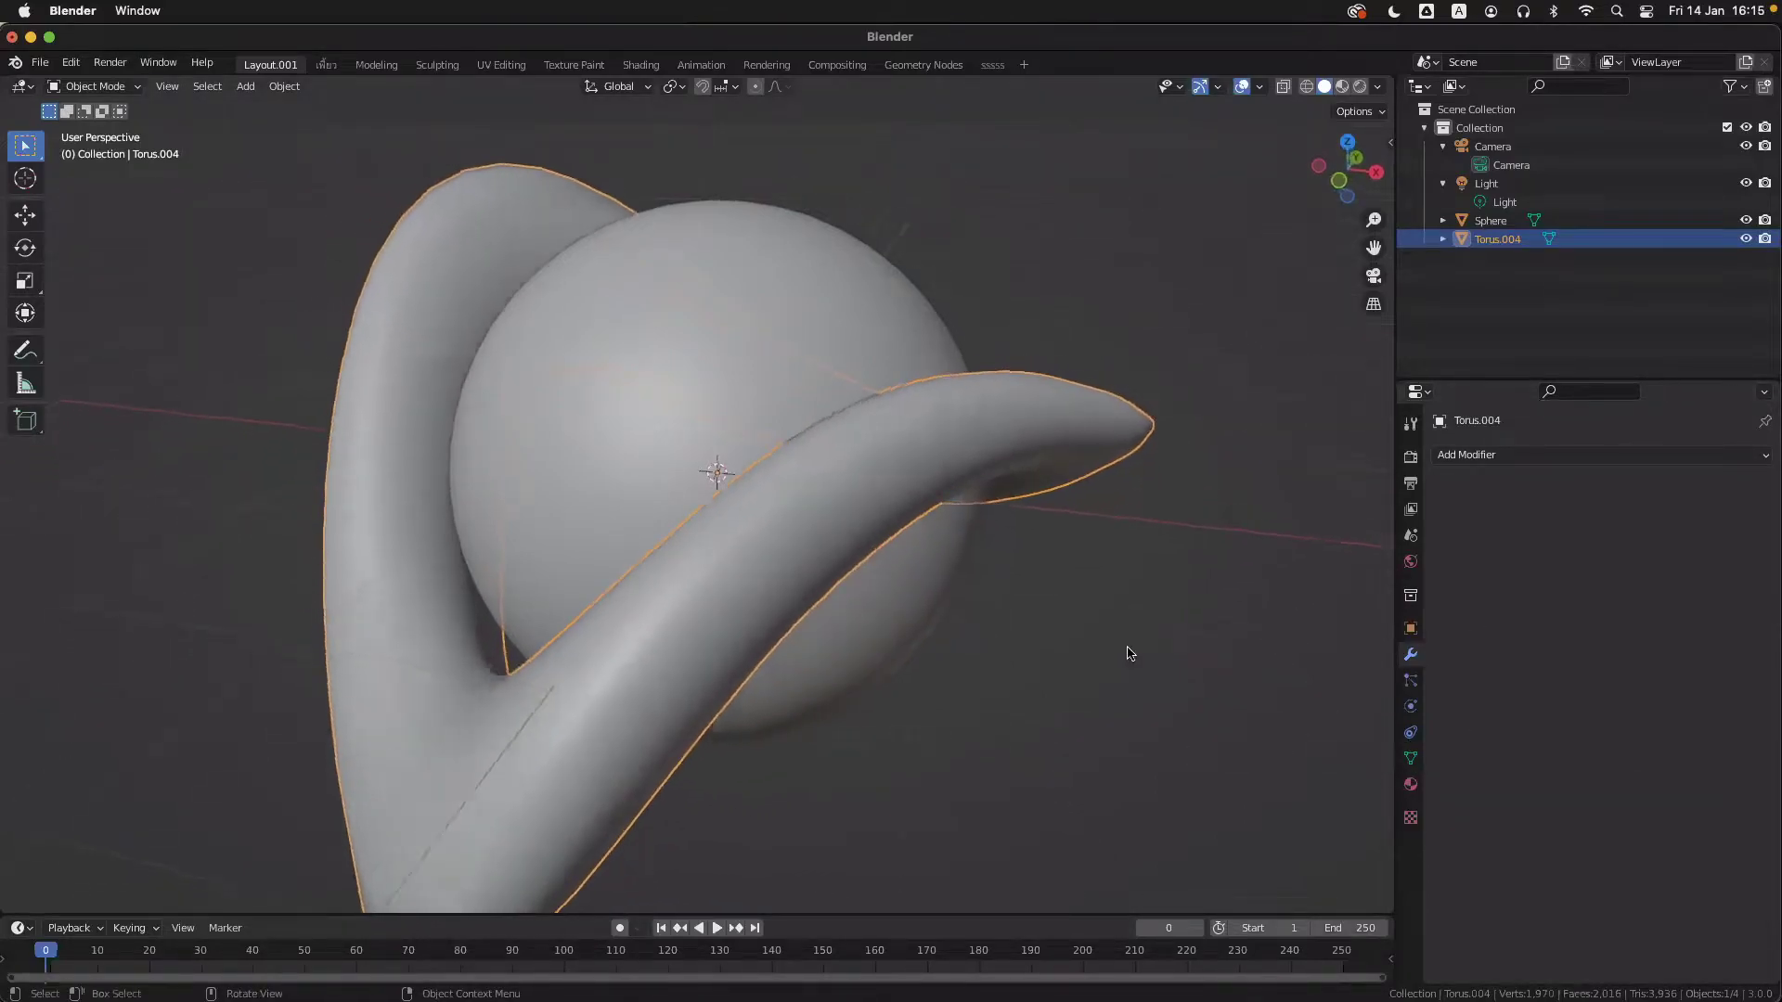
pyautogui.click(1536, 455)
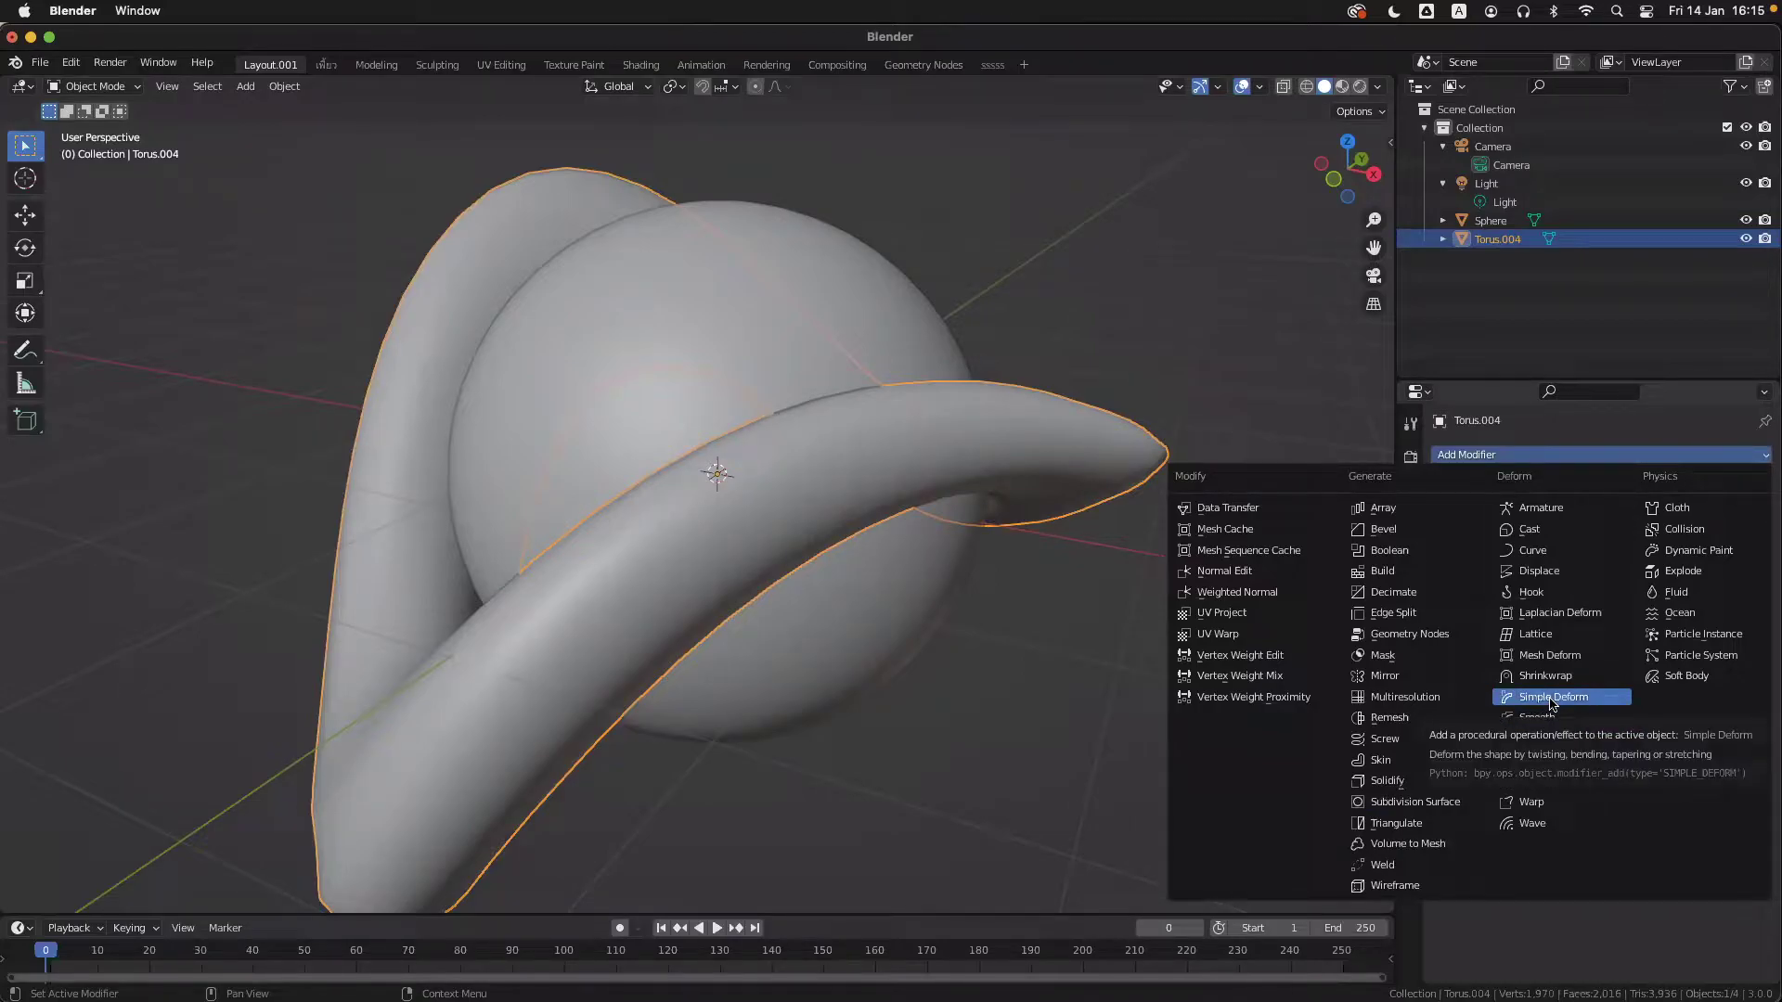
pyautogui.moveTo(1067, 501); pyautogui.dragTo(1098, 546, button='middle')
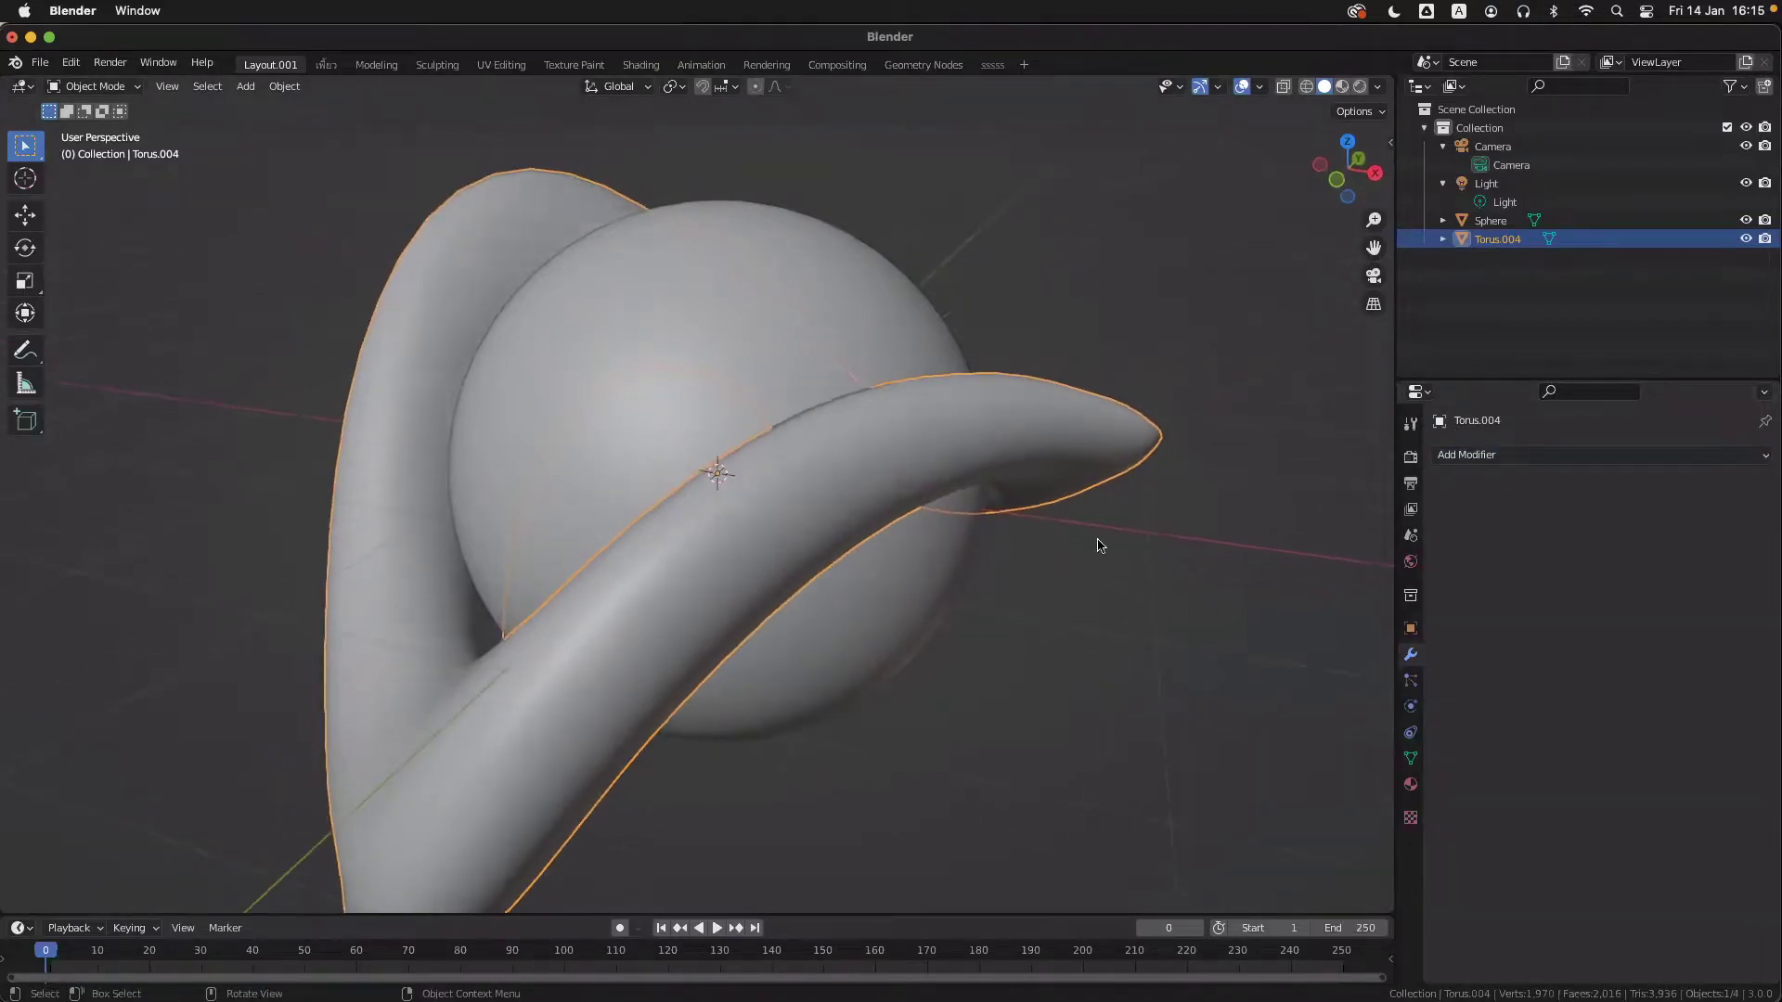
# - Undo applying the three modifiers and the second Simple Deform's twist angle change
pyautogui.hotkey('ctrl', 'z')
pyautogui.hotkey('ctrl', 'z')
pyautogui.hotkey('ctrl', 'z')
pyautogui.hotkey('ctrl', 'z')
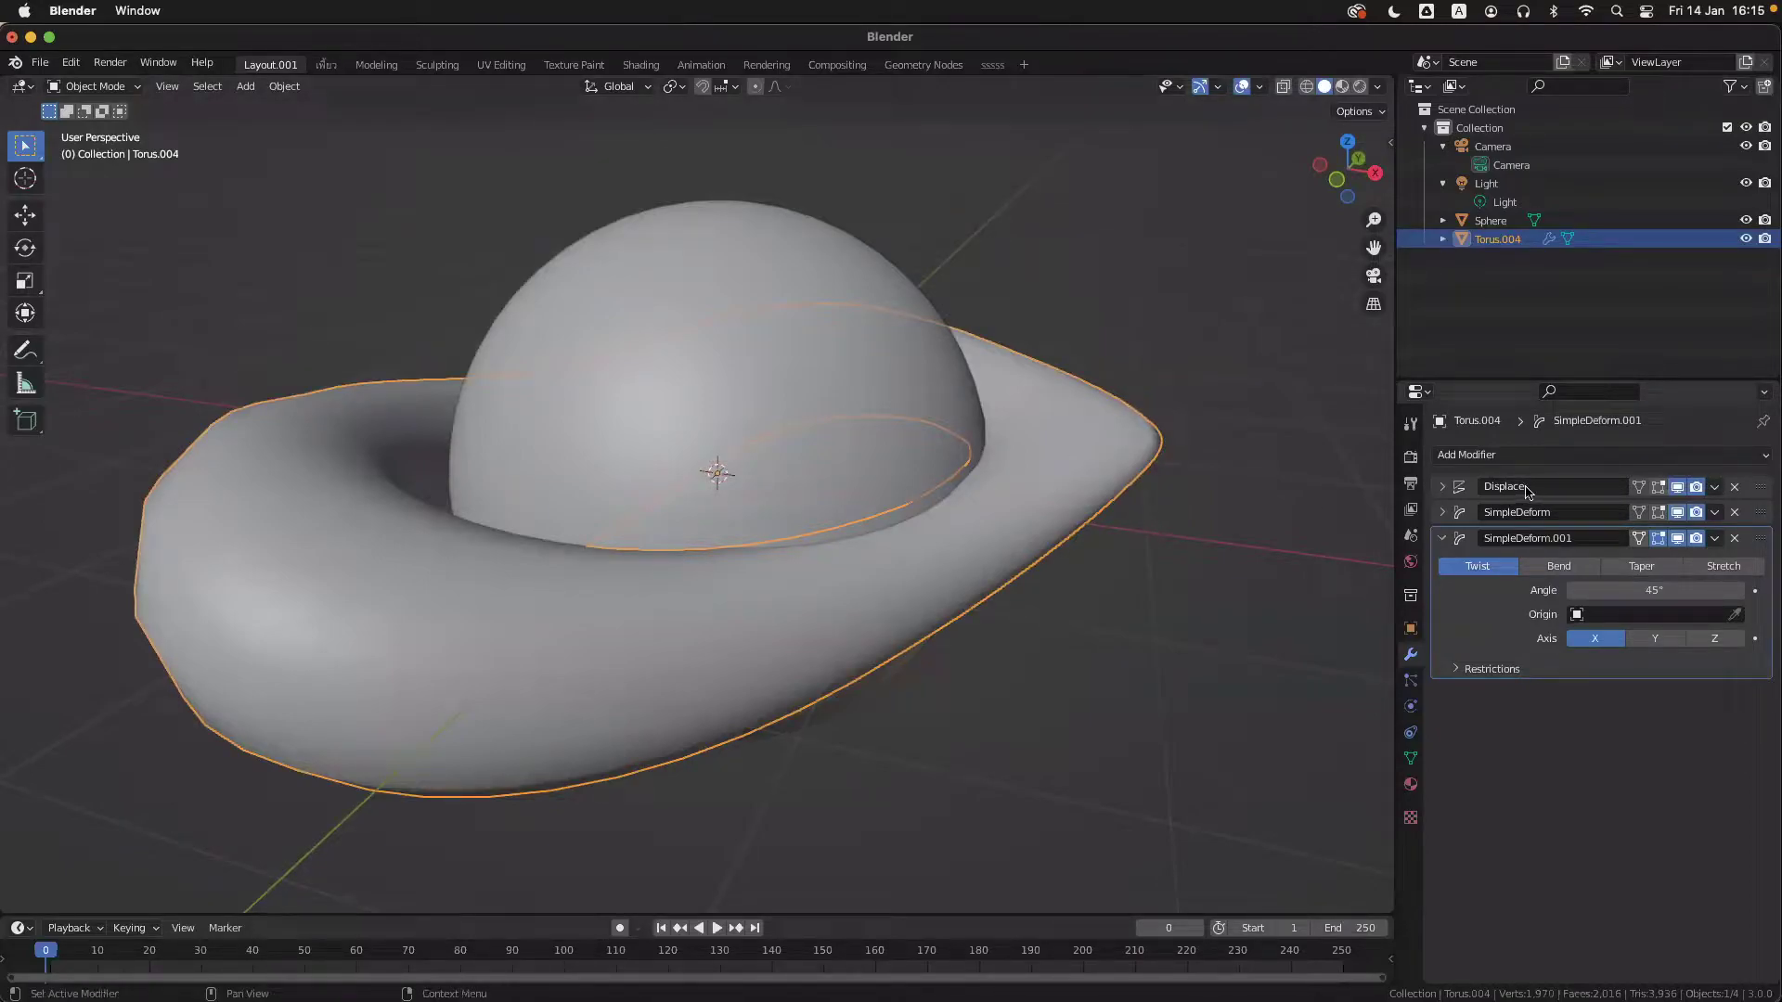
# - Remove both Simple Deform modifiers from the torus and set the Displace strength to 1.6
pyautogui.click(1735, 539)
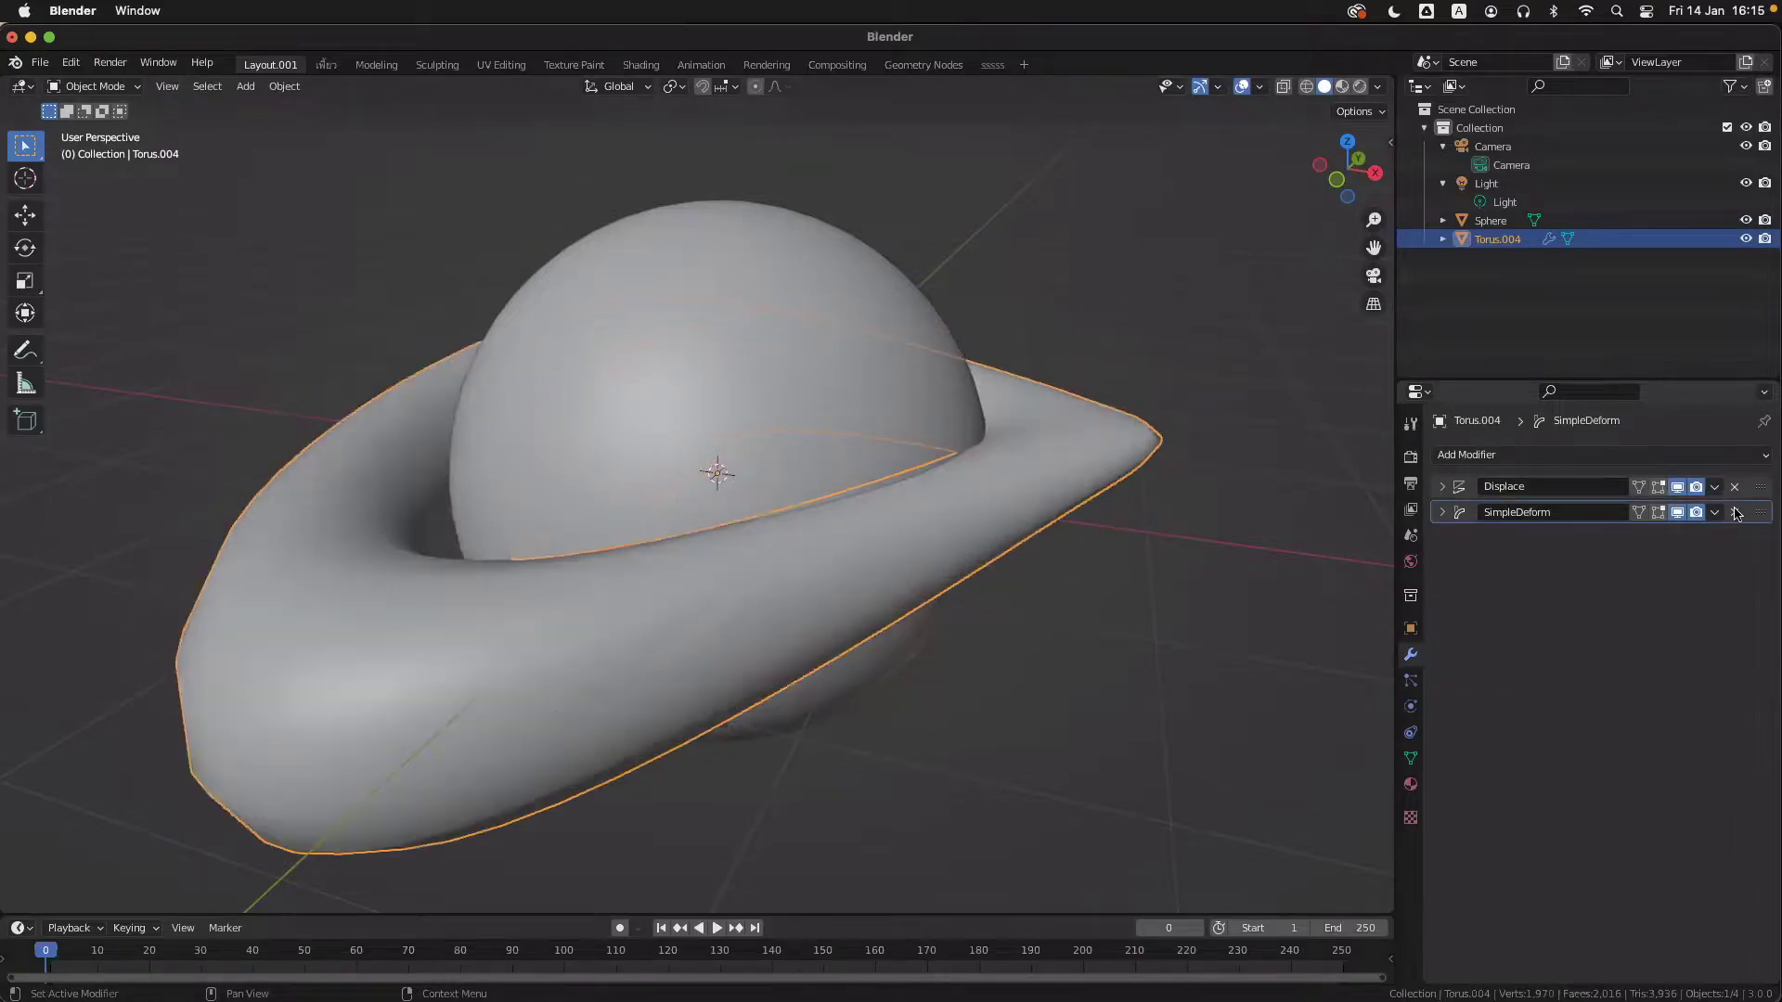
pyautogui.click(1735, 512)
pyautogui.click(1443, 486)
pyautogui.moveTo(1644, 611); pyautogui.dragTo(1718, 611)
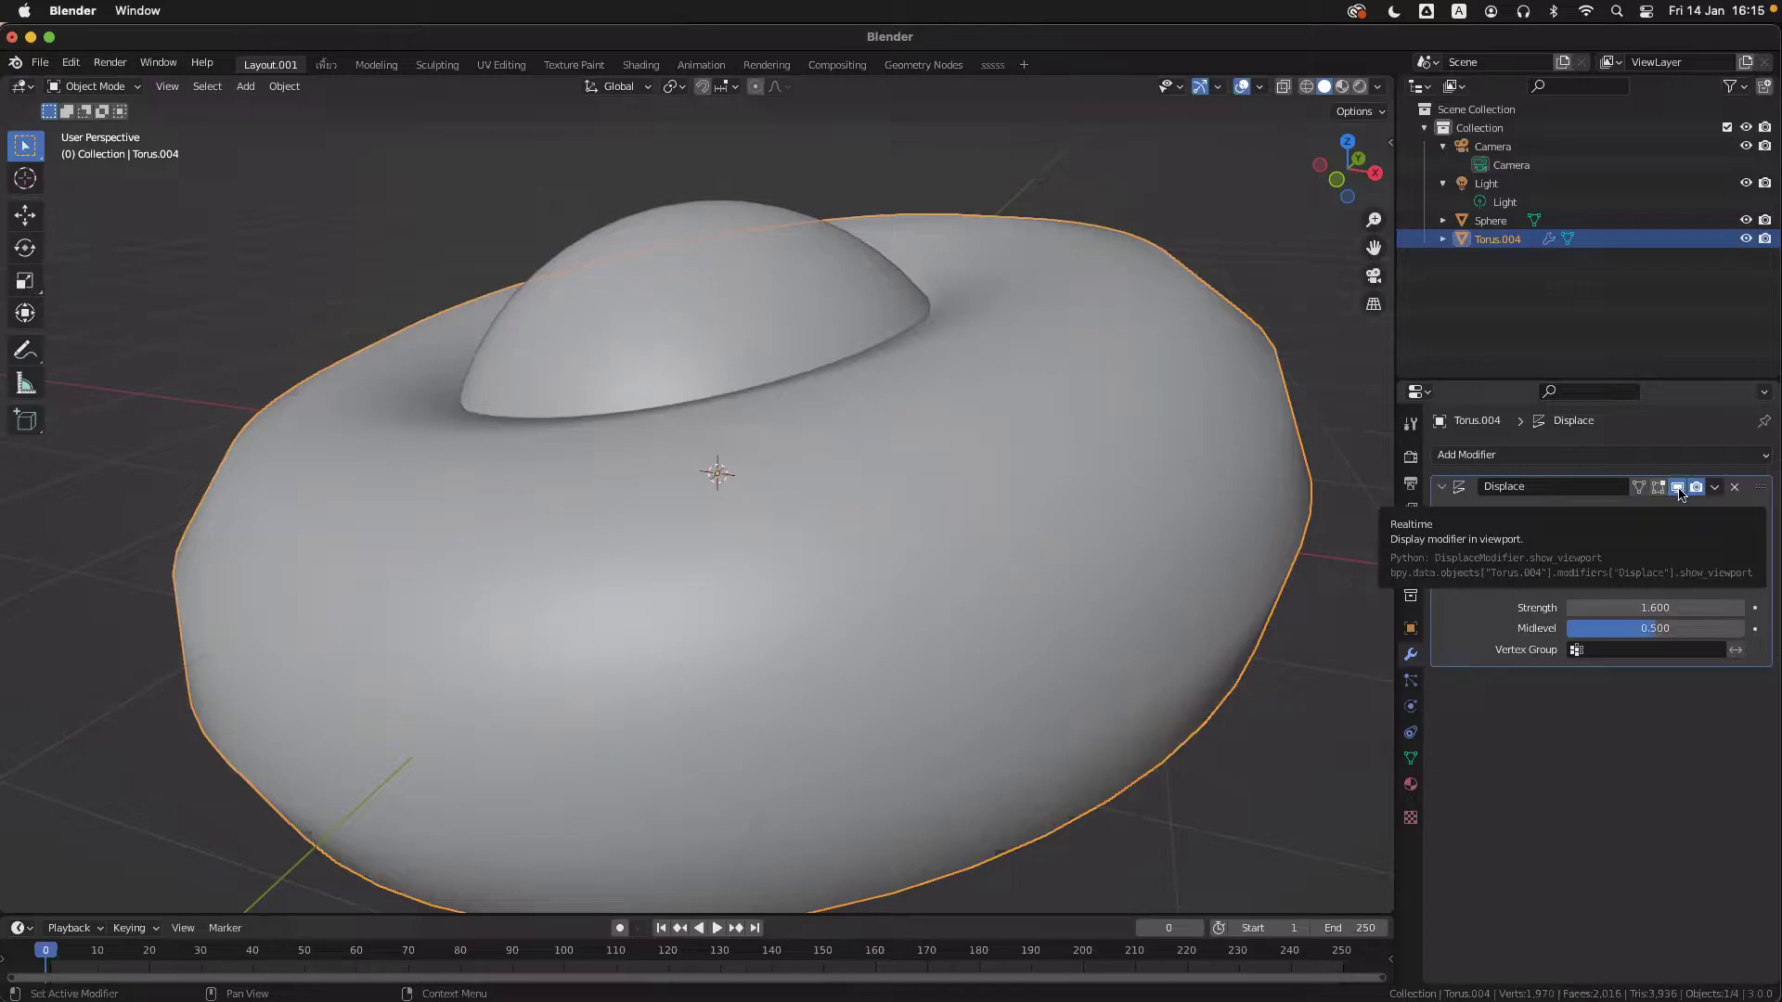
pyautogui.moveTo(1193, 548); pyautogui.dragTo(1193, 570, button='middle')
pyautogui.scroll(-1, 1193, 570)
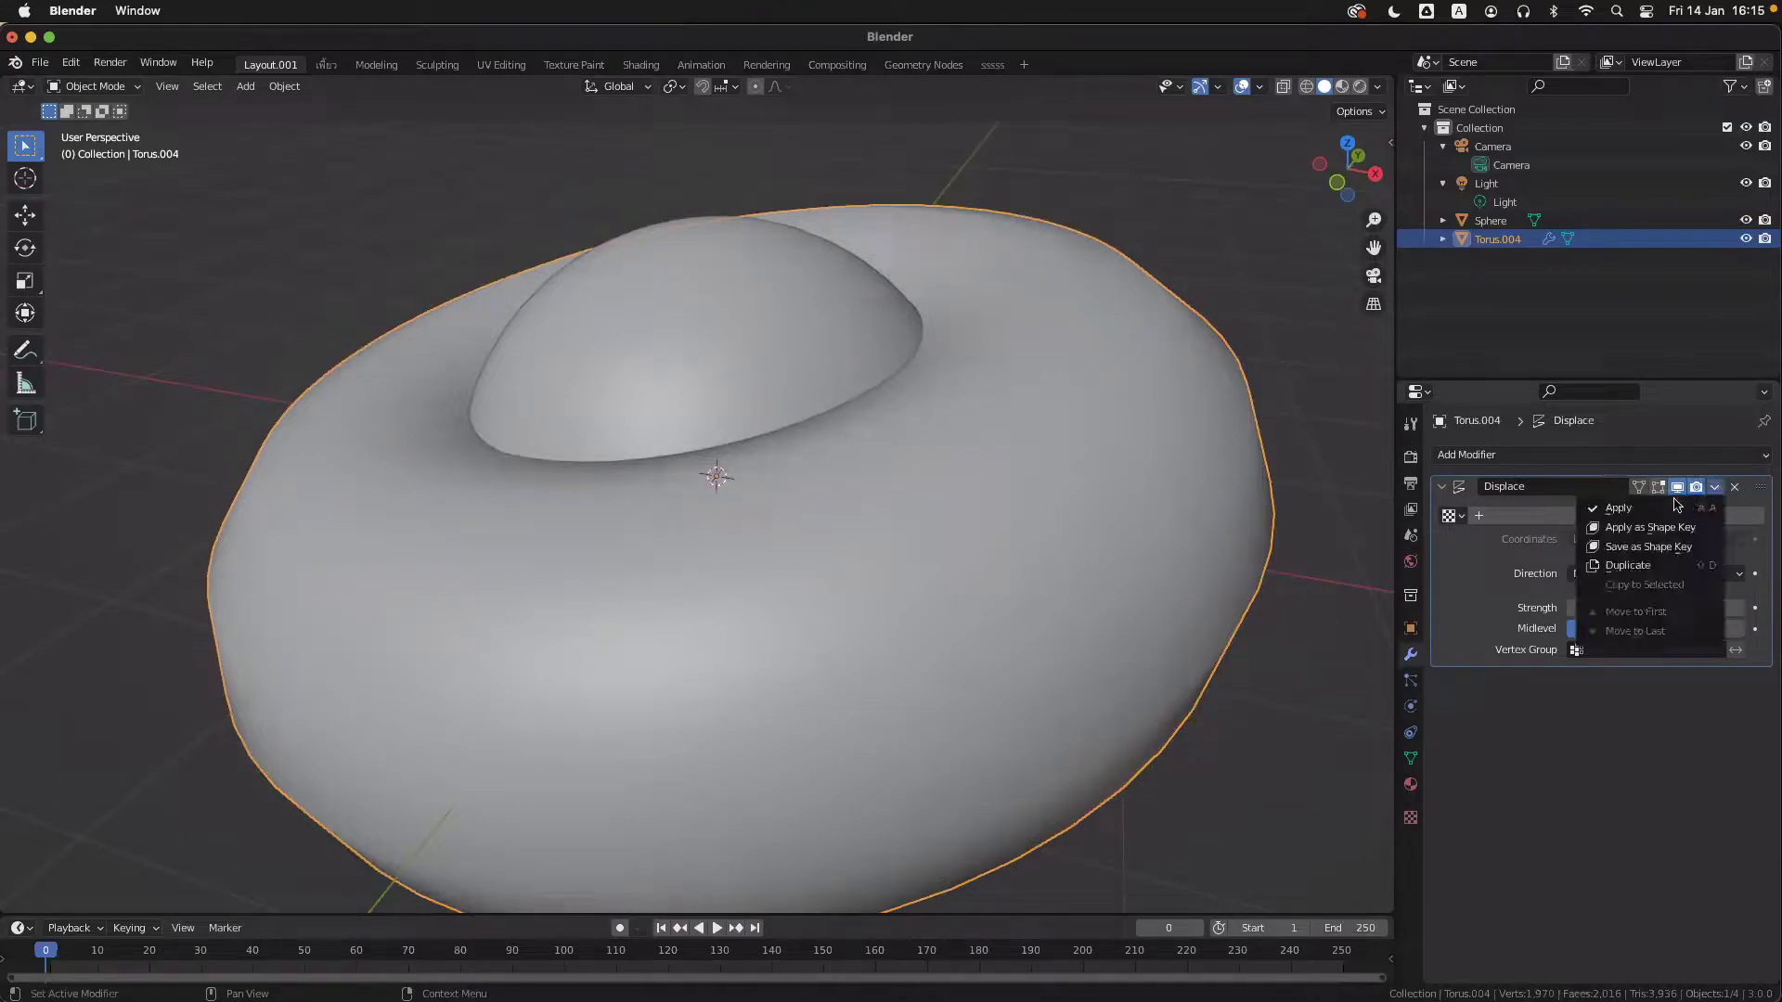
# - Apply the Displace modifier to the torus and undo it
pyautogui.click(1735, 487)
pyautogui.press('super+z')
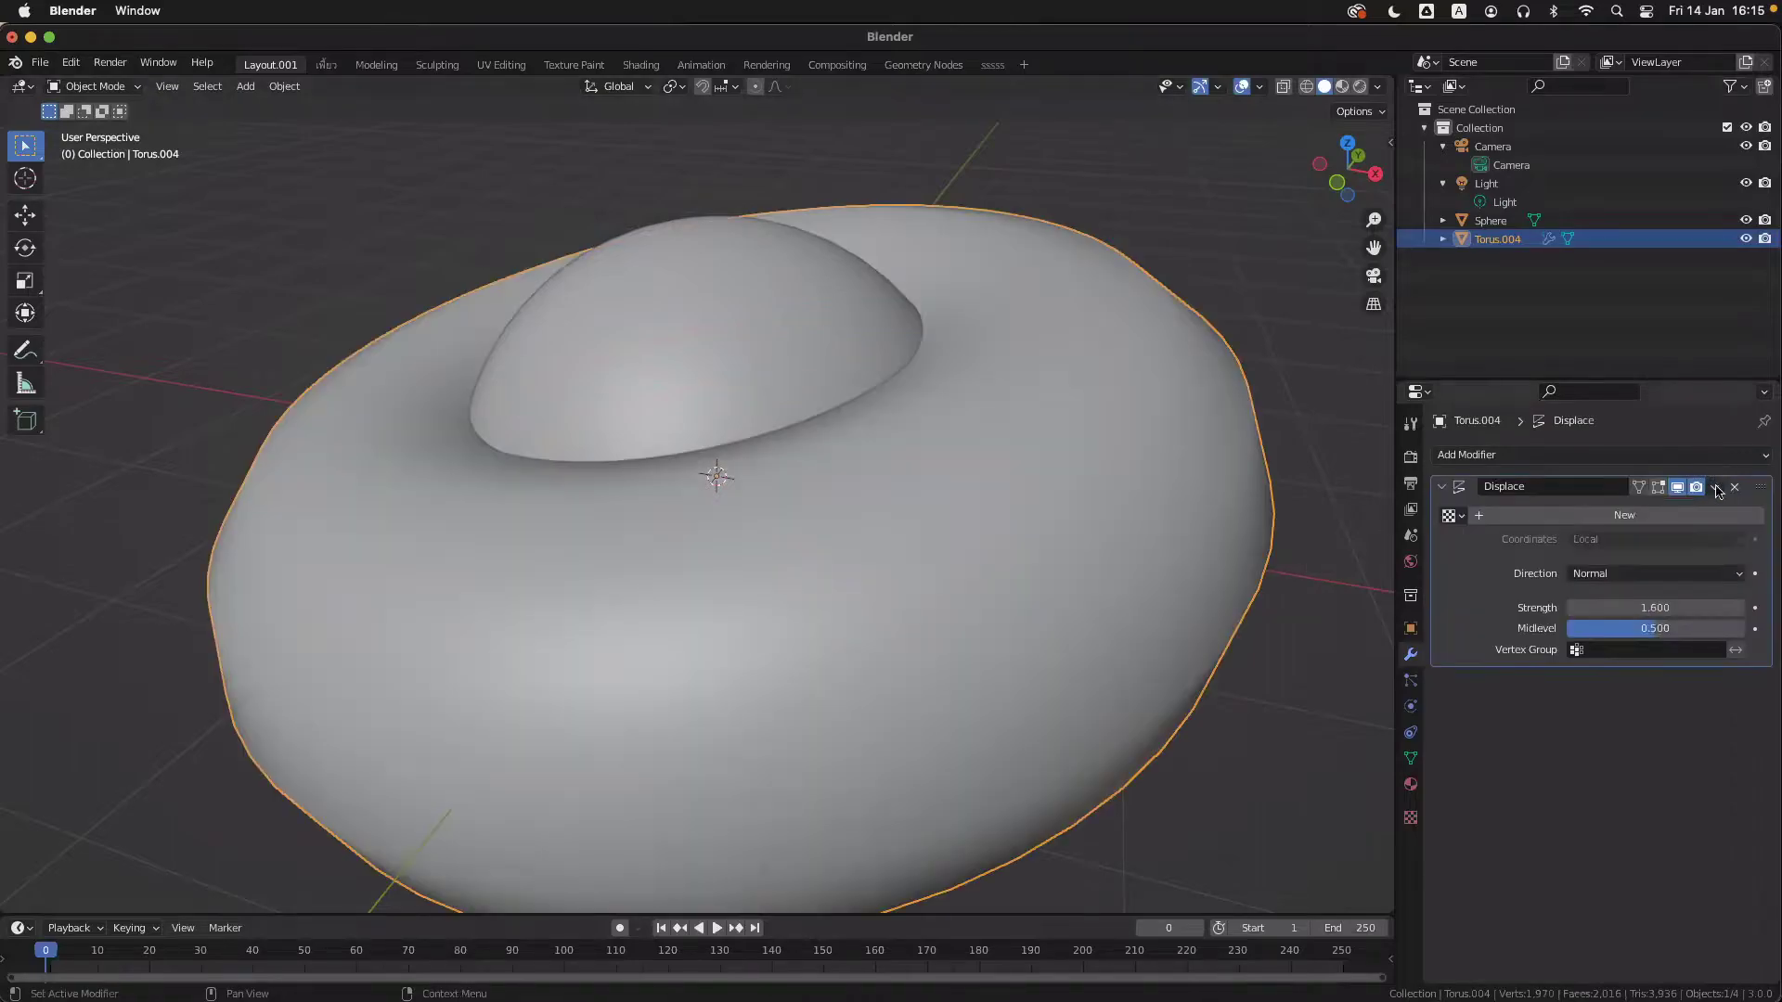
pyautogui.click(1735, 486)
pyautogui.click(1615, 506)
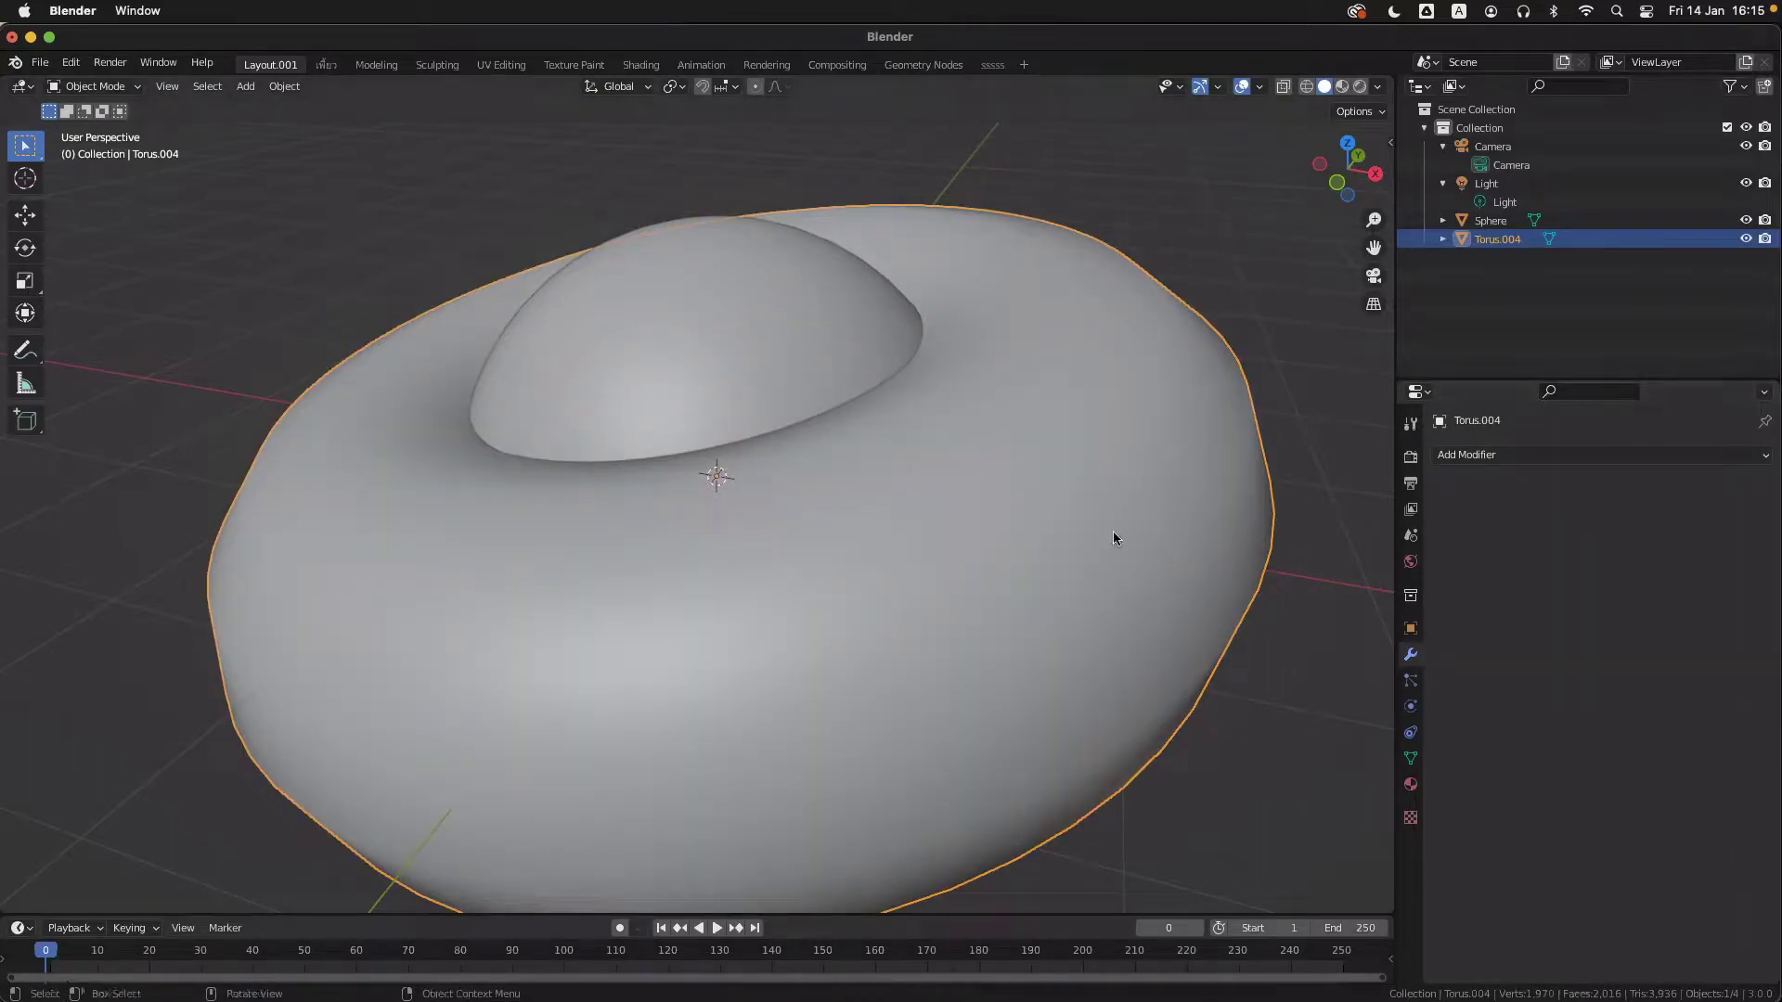
pyautogui.press('super+z')
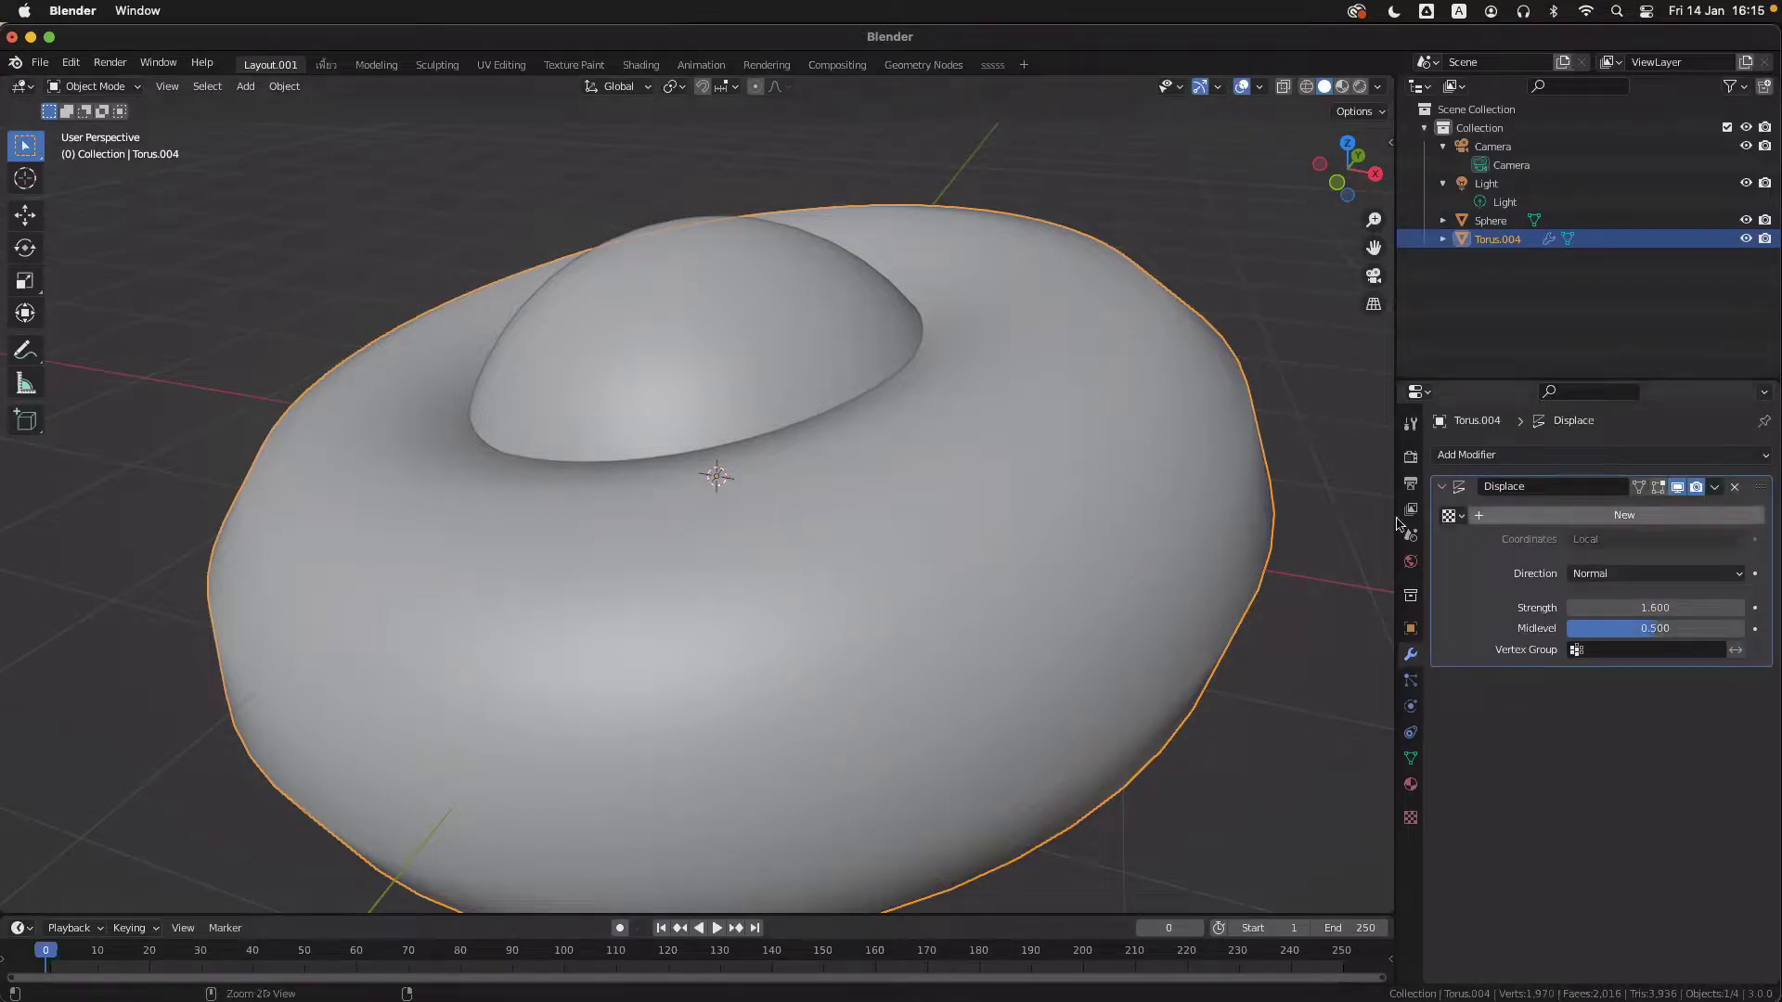
pyautogui.press('ctrl')
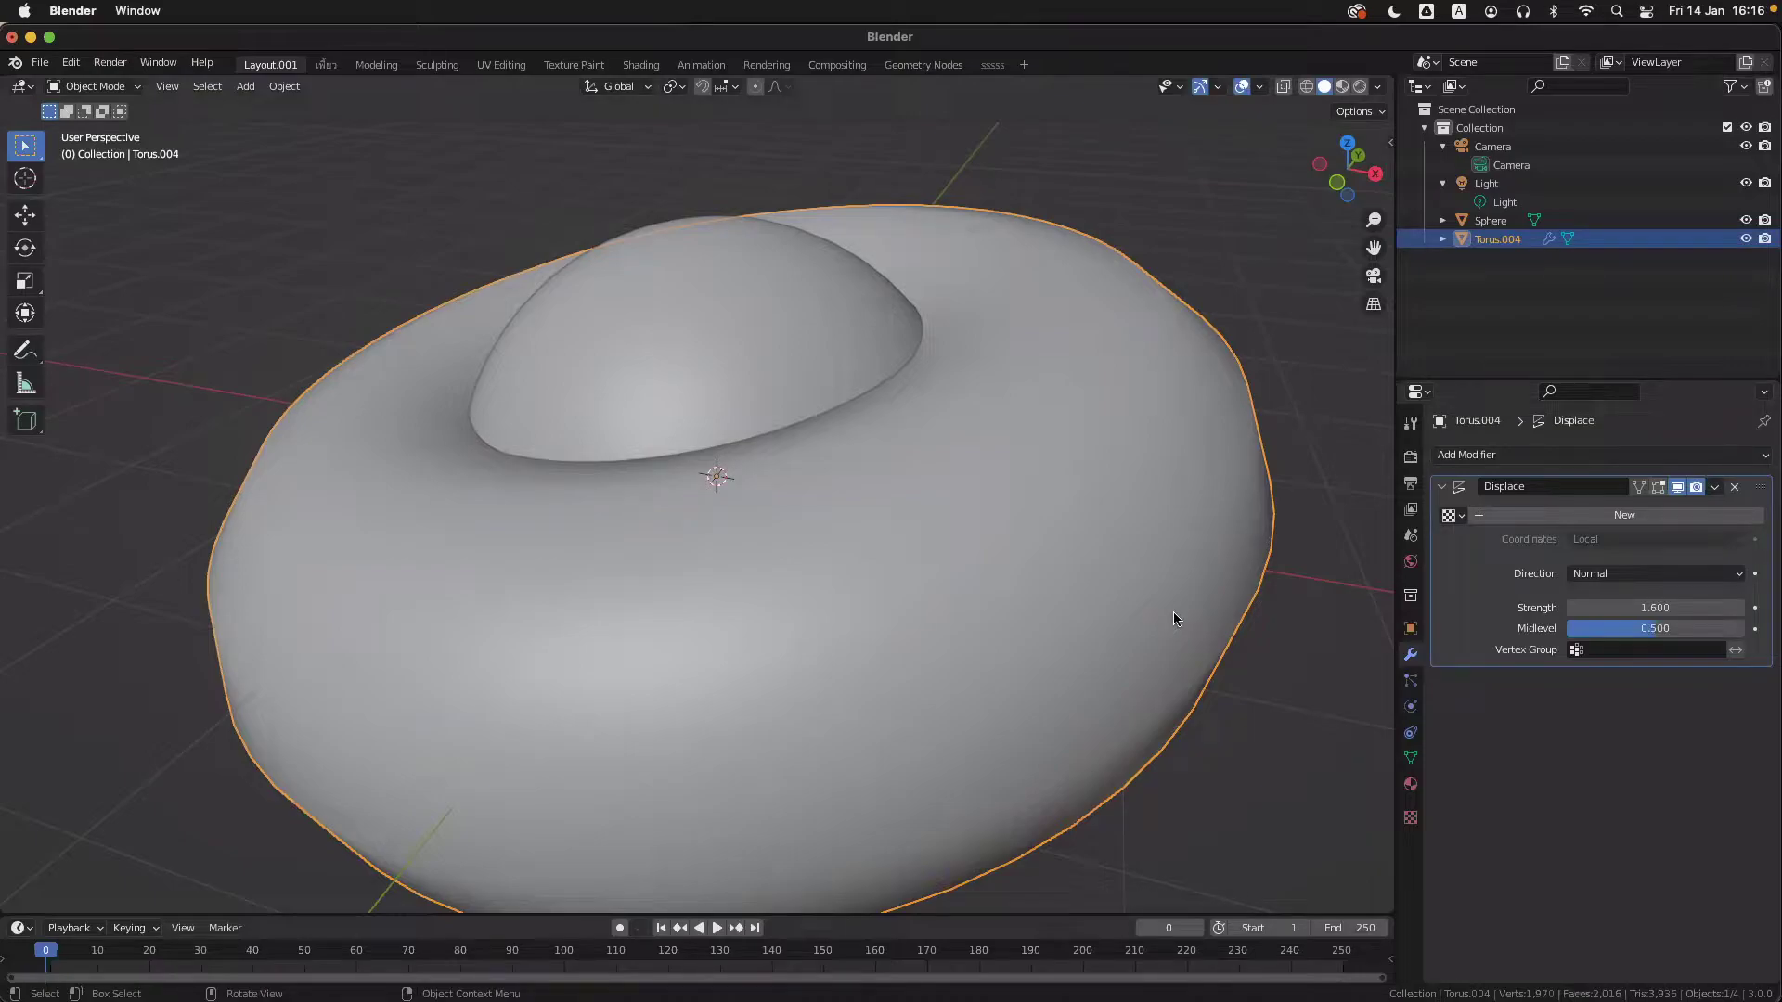
# - Remove the Displace modifier from the torus and deselect the ring
pyautogui.click(1734, 487)
pyautogui.hscroll(-3, 1086, 592)
pyautogui.scroll(1, 1086, 592)
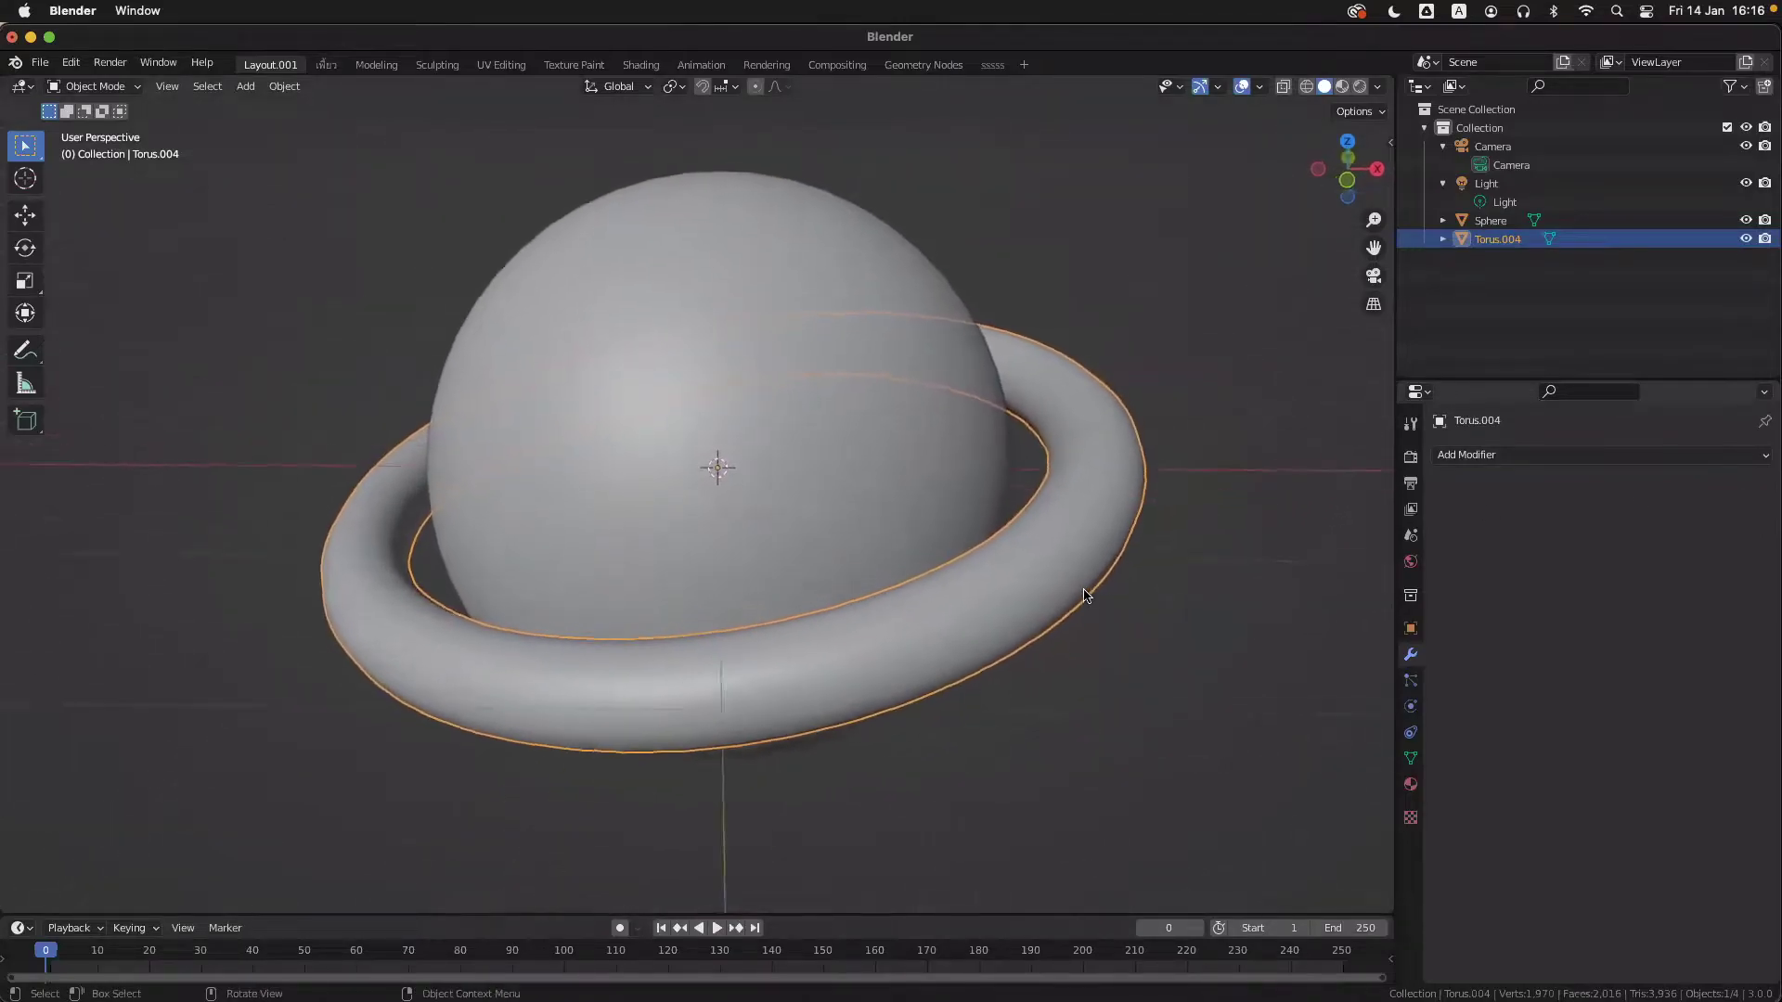
pyautogui.click(1219, 507)
pyautogui.moveTo(1063, 550); pyautogui.dragTo(1062, 557, button='middle')
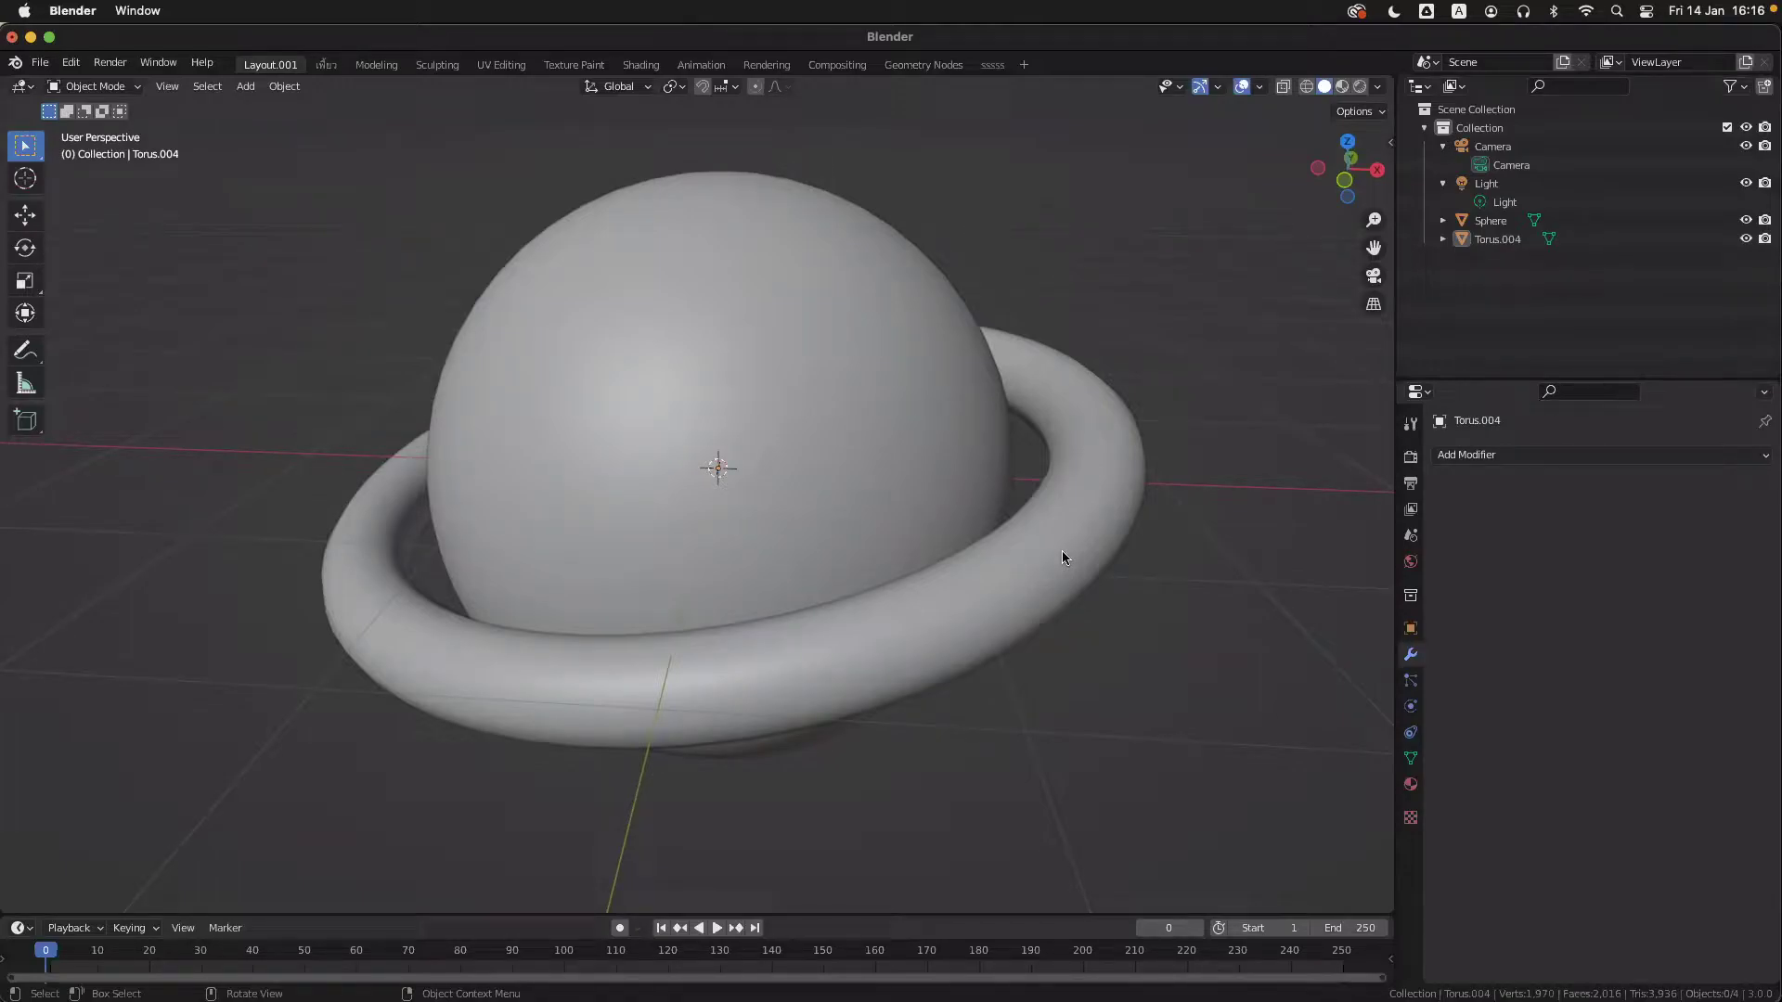
# - Select the torus ring and add a Simple Deform modifier to it
pyautogui.click(1062, 552)
pyautogui.click(1655, 455)
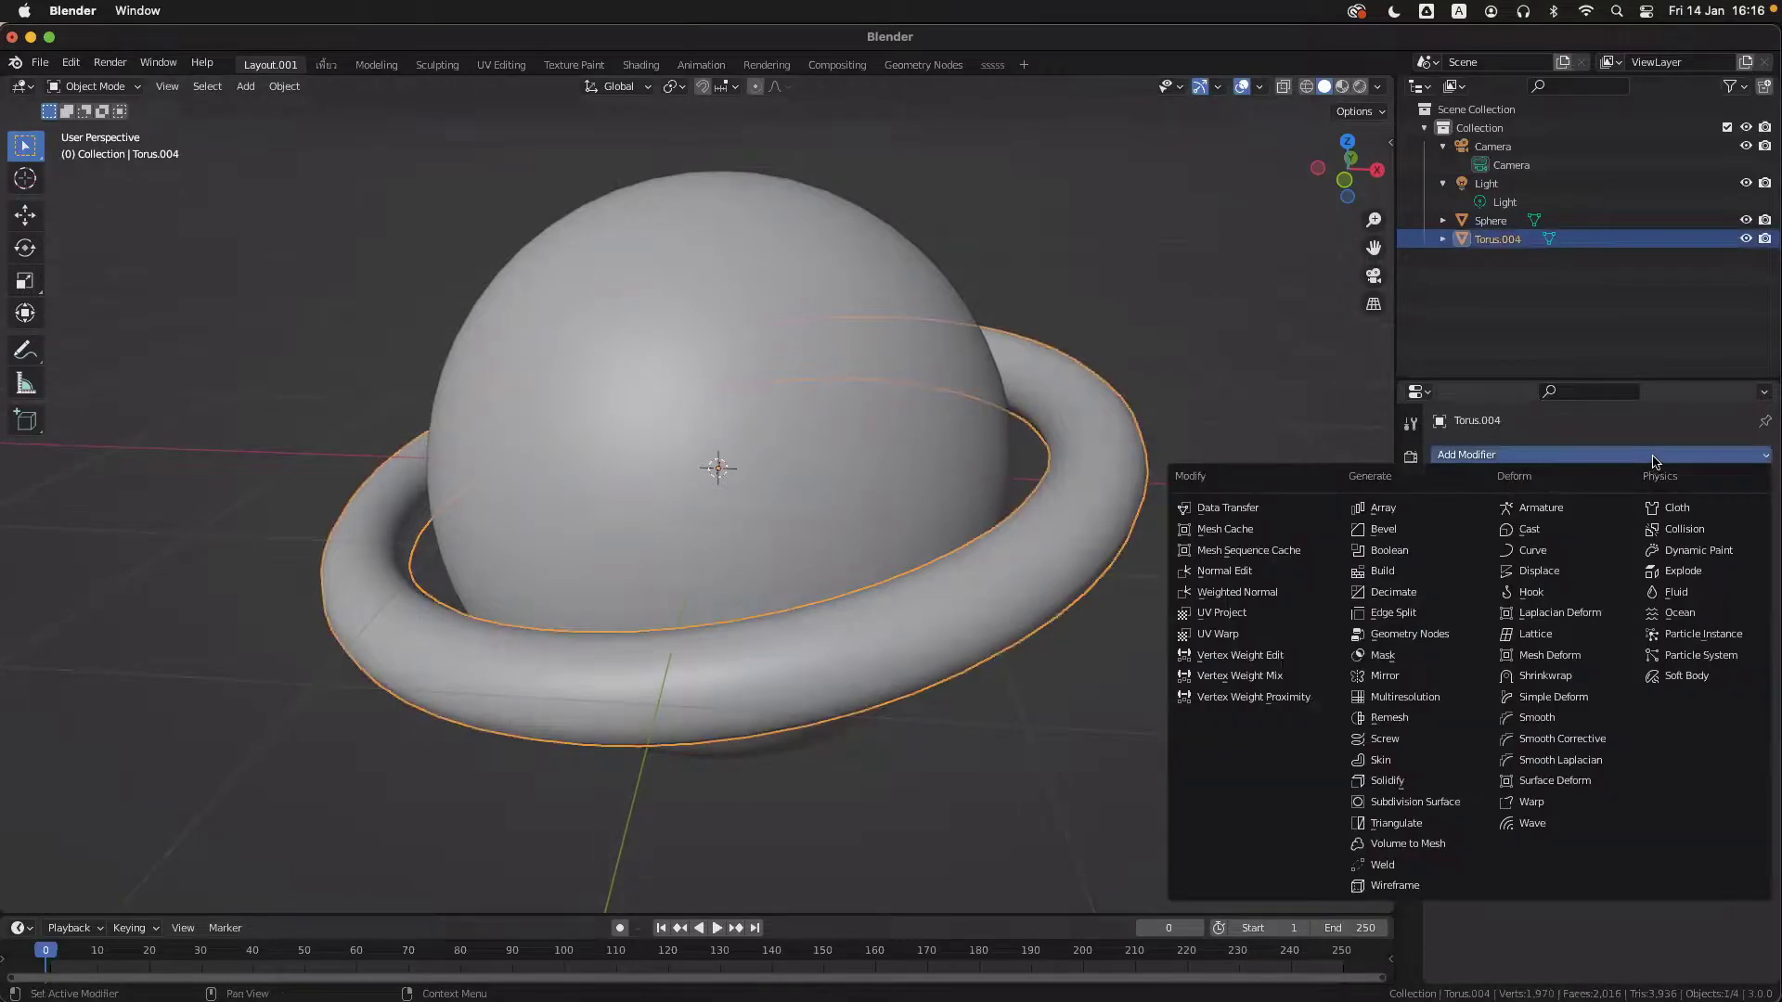
pyautogui.click(1583, 697)
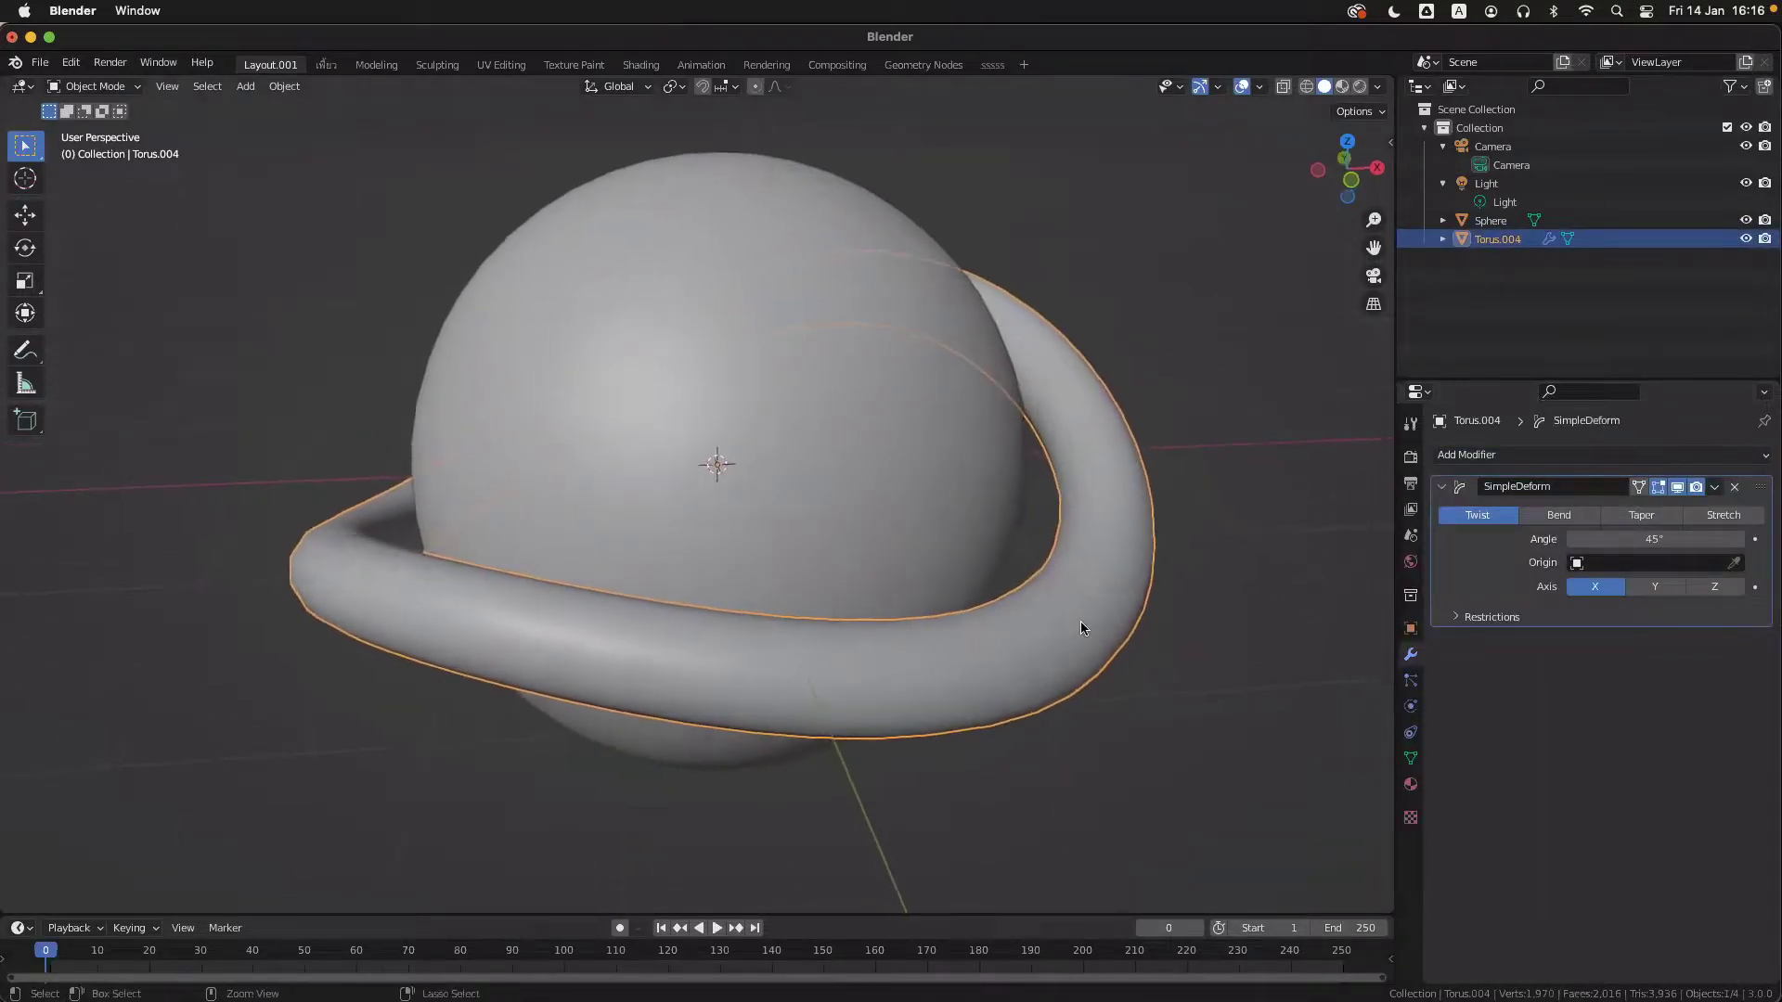
# - Set the Simple Deform twist angle to 85.2°, render the scene, and close the render result
pyautogui.moveTo(1655, 539); pyautogui.dragTo(1745, 539)
pyautogui.click(1197, 426)
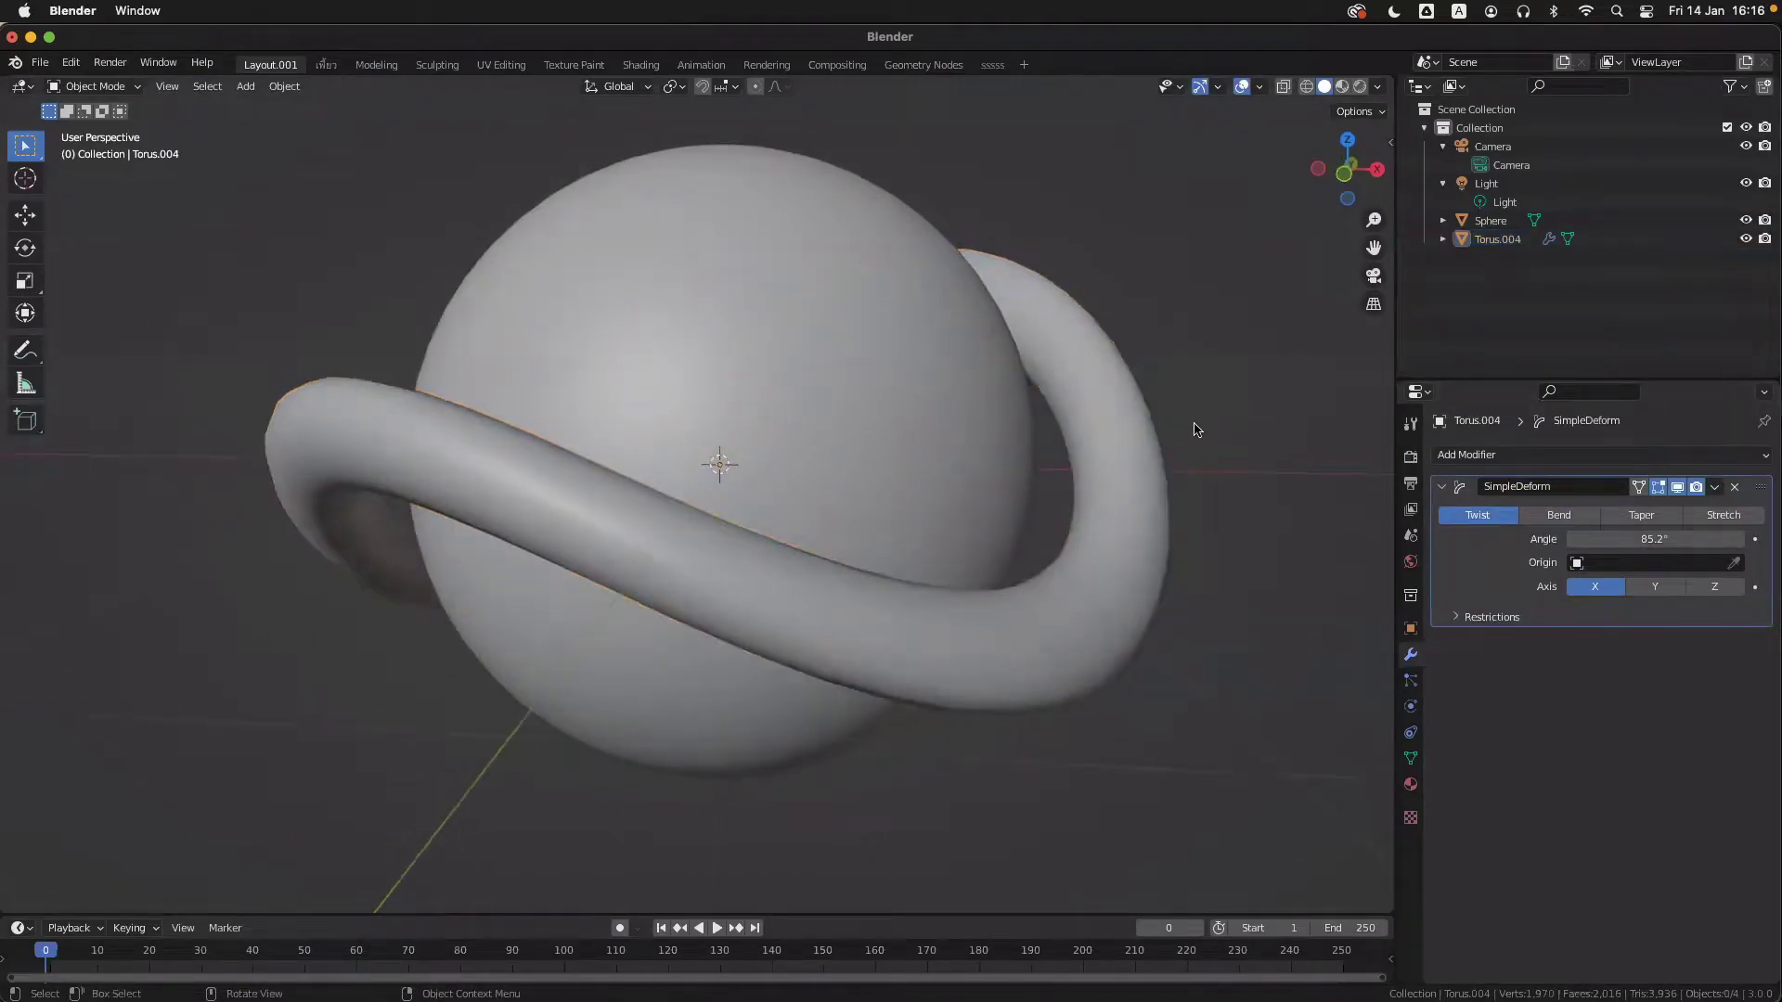
pyautogui.press('F12')
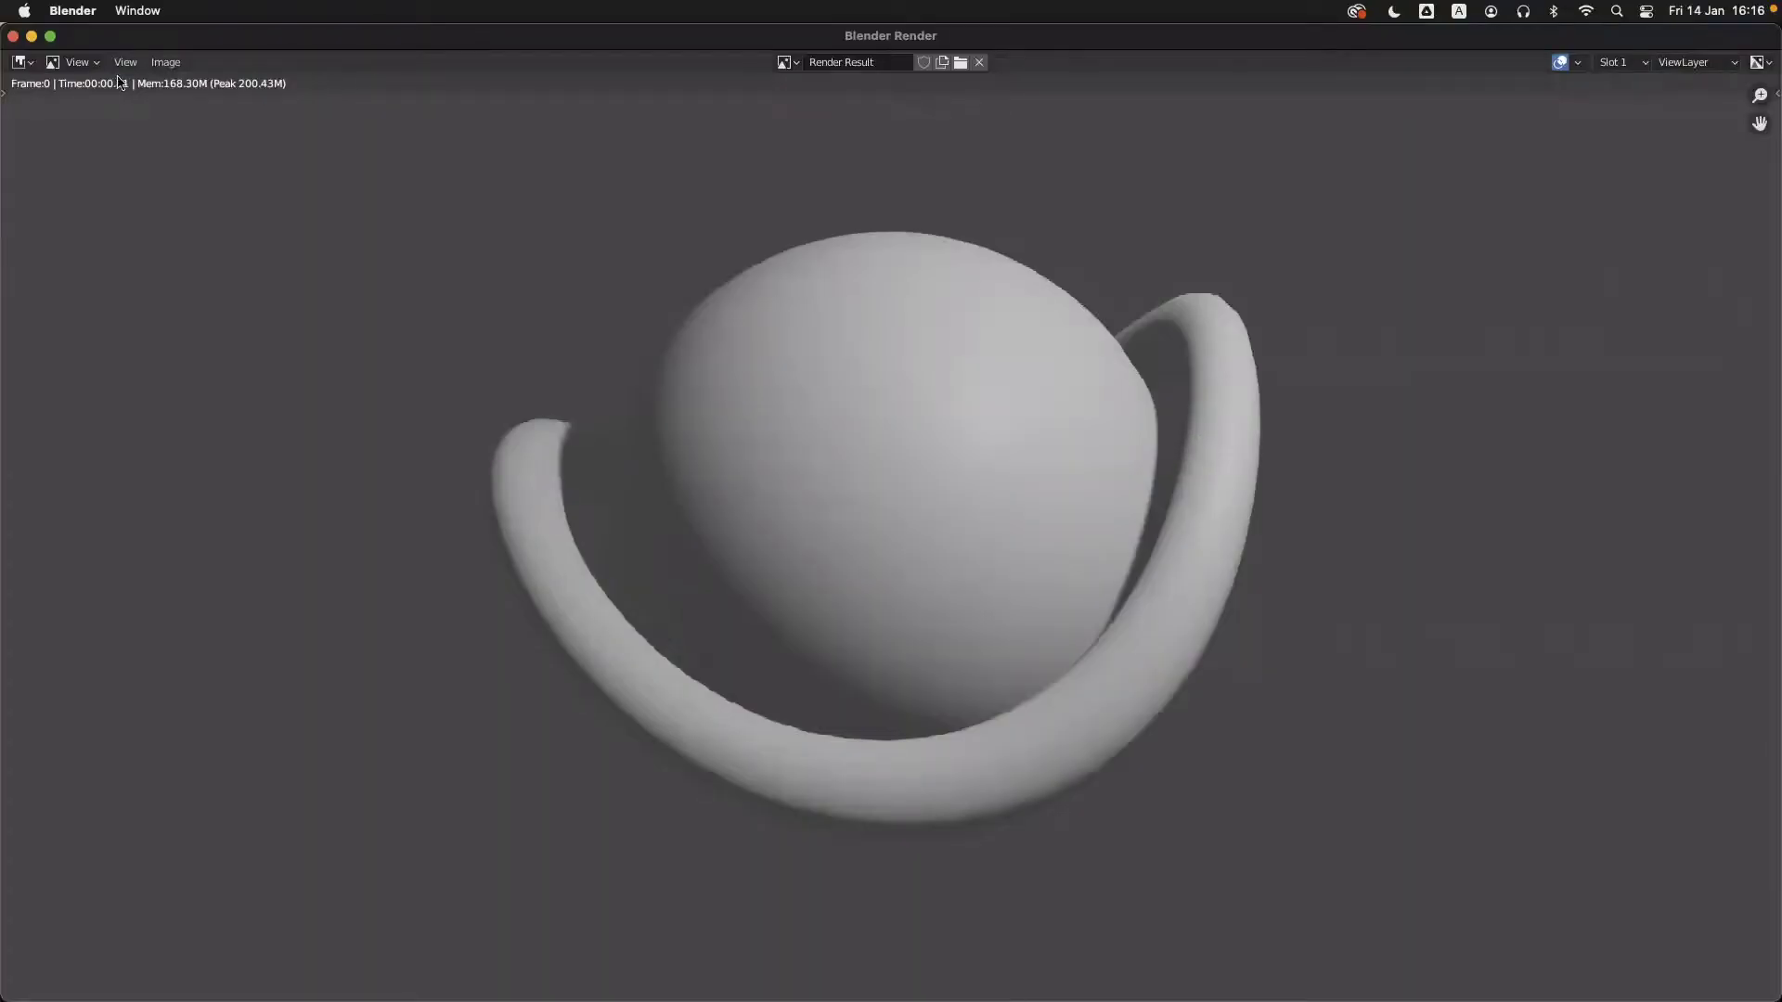
pyautogui.click(13, 36)
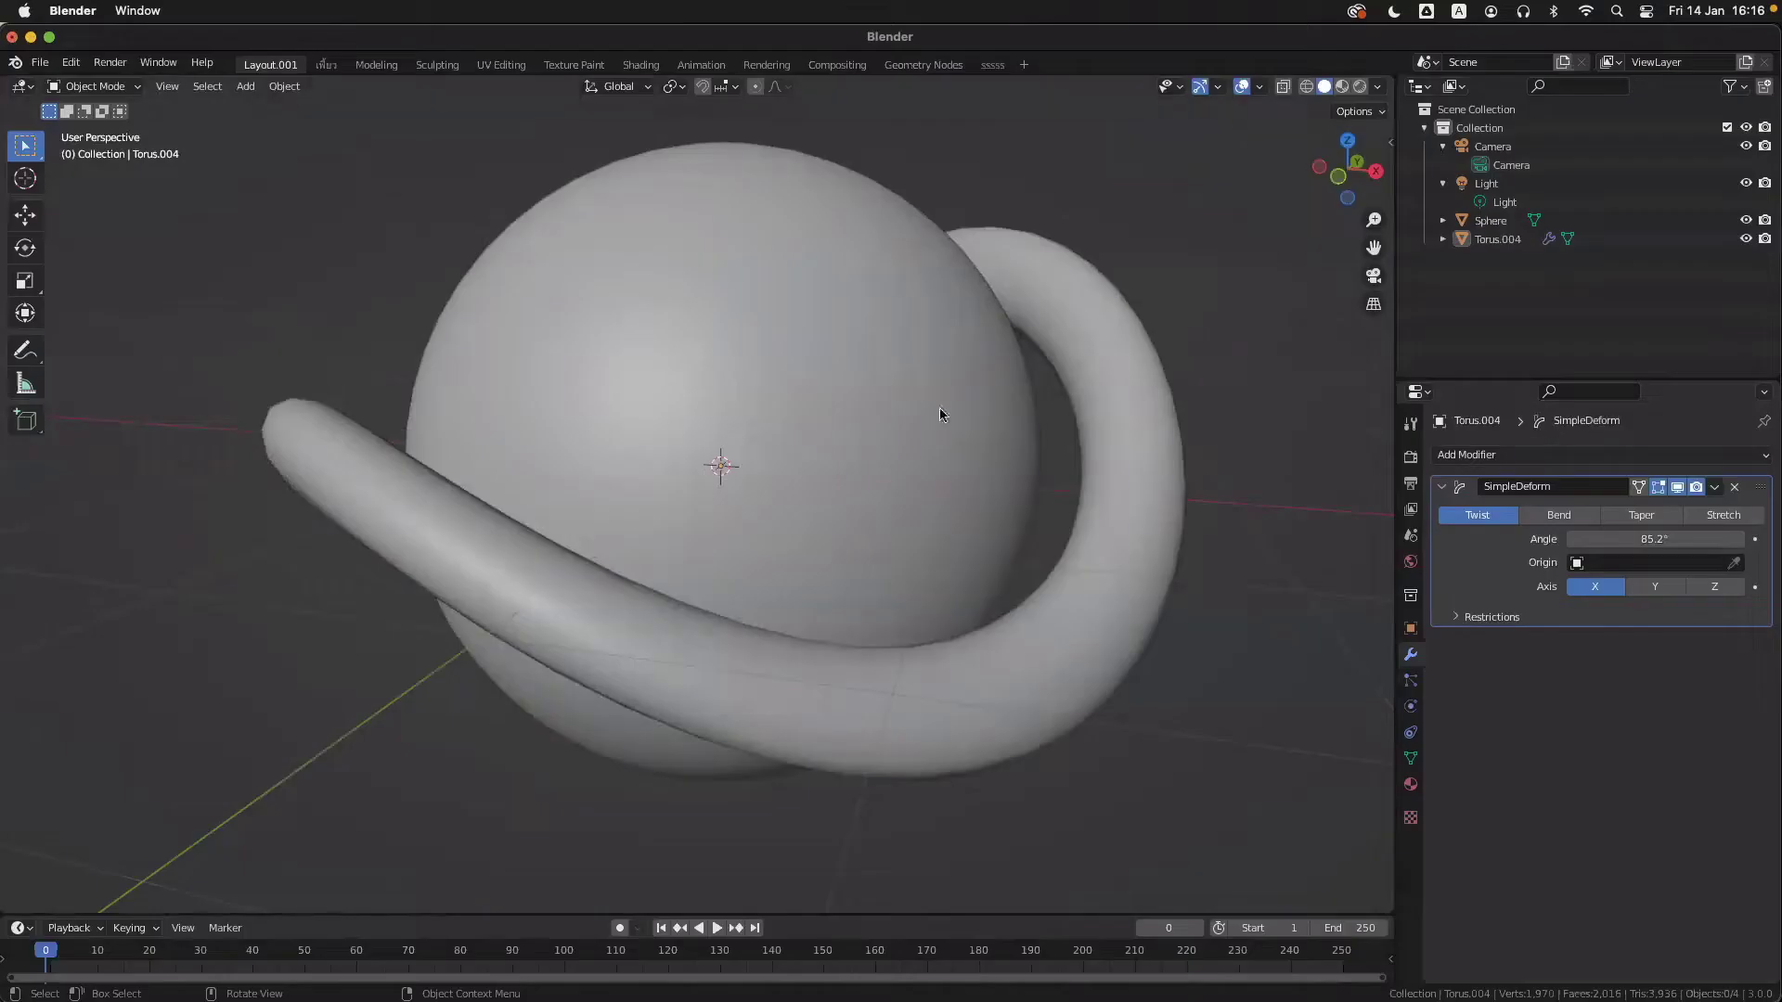
# - Disable the Simple Deform modifier in the viewport, render the scene to compare, and close the render result
pyautogui.click(1678, 488)
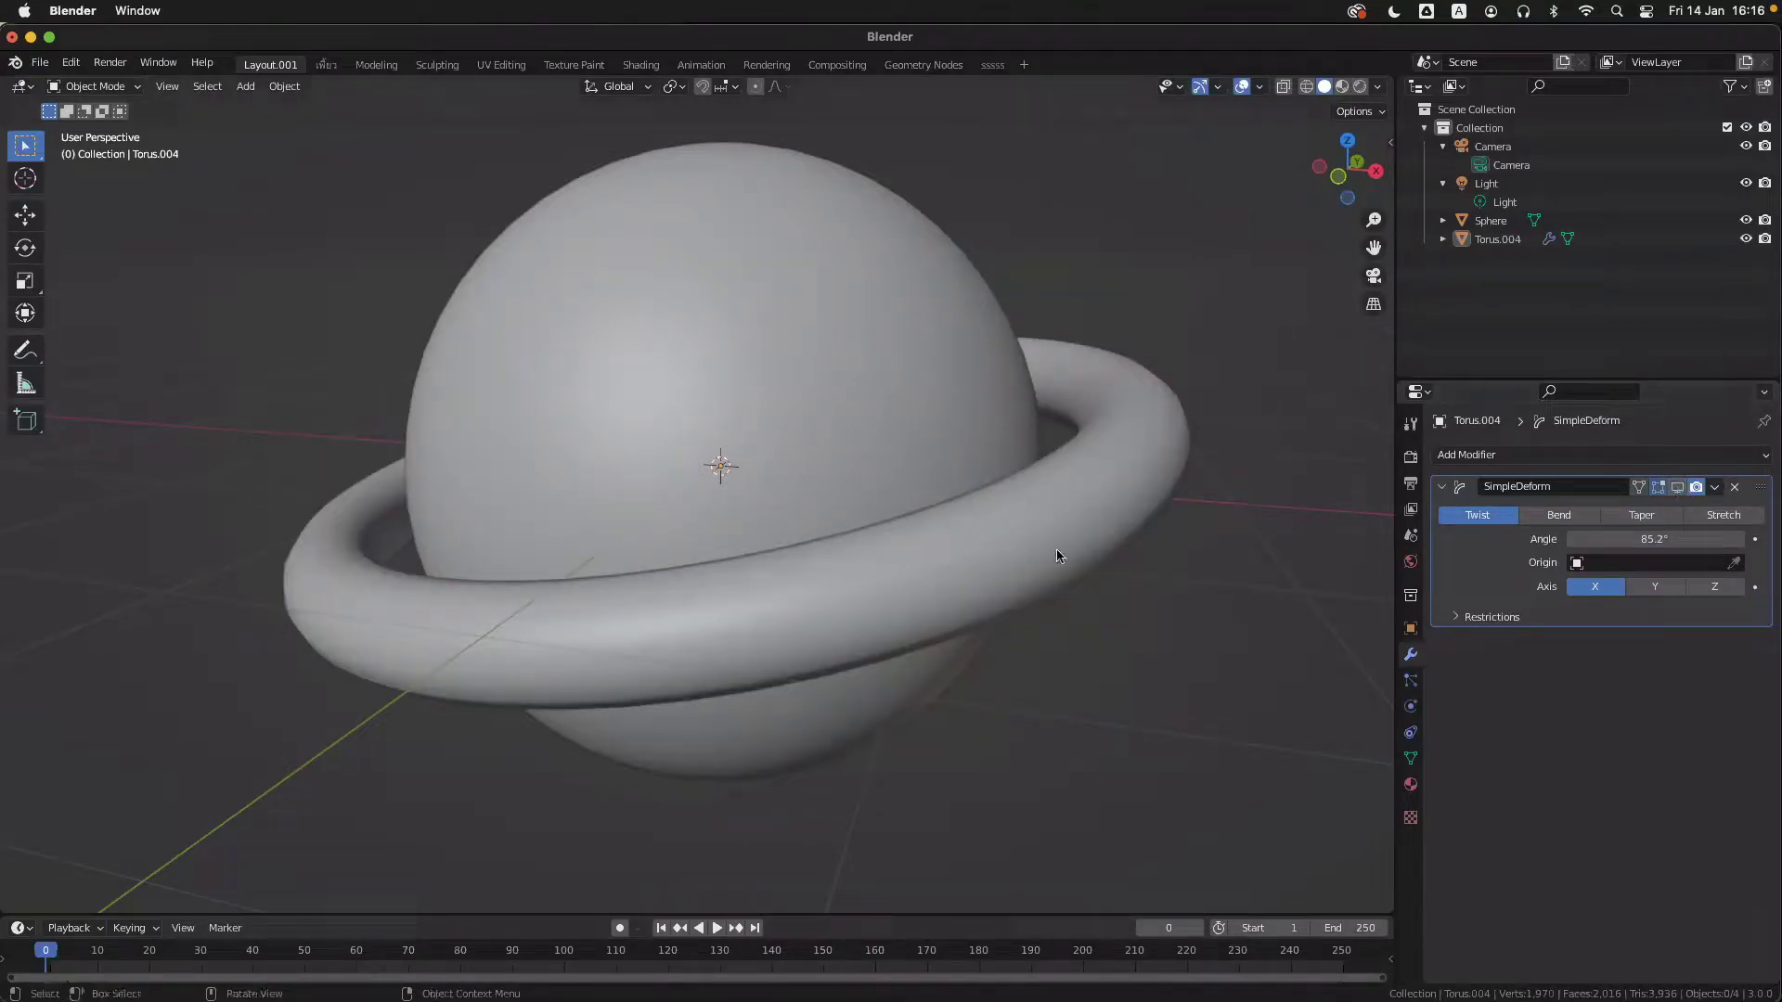
pyautogui.hscroll(-5, 1060, 553)
pyautogui.hscroll(5, 1060, 553)
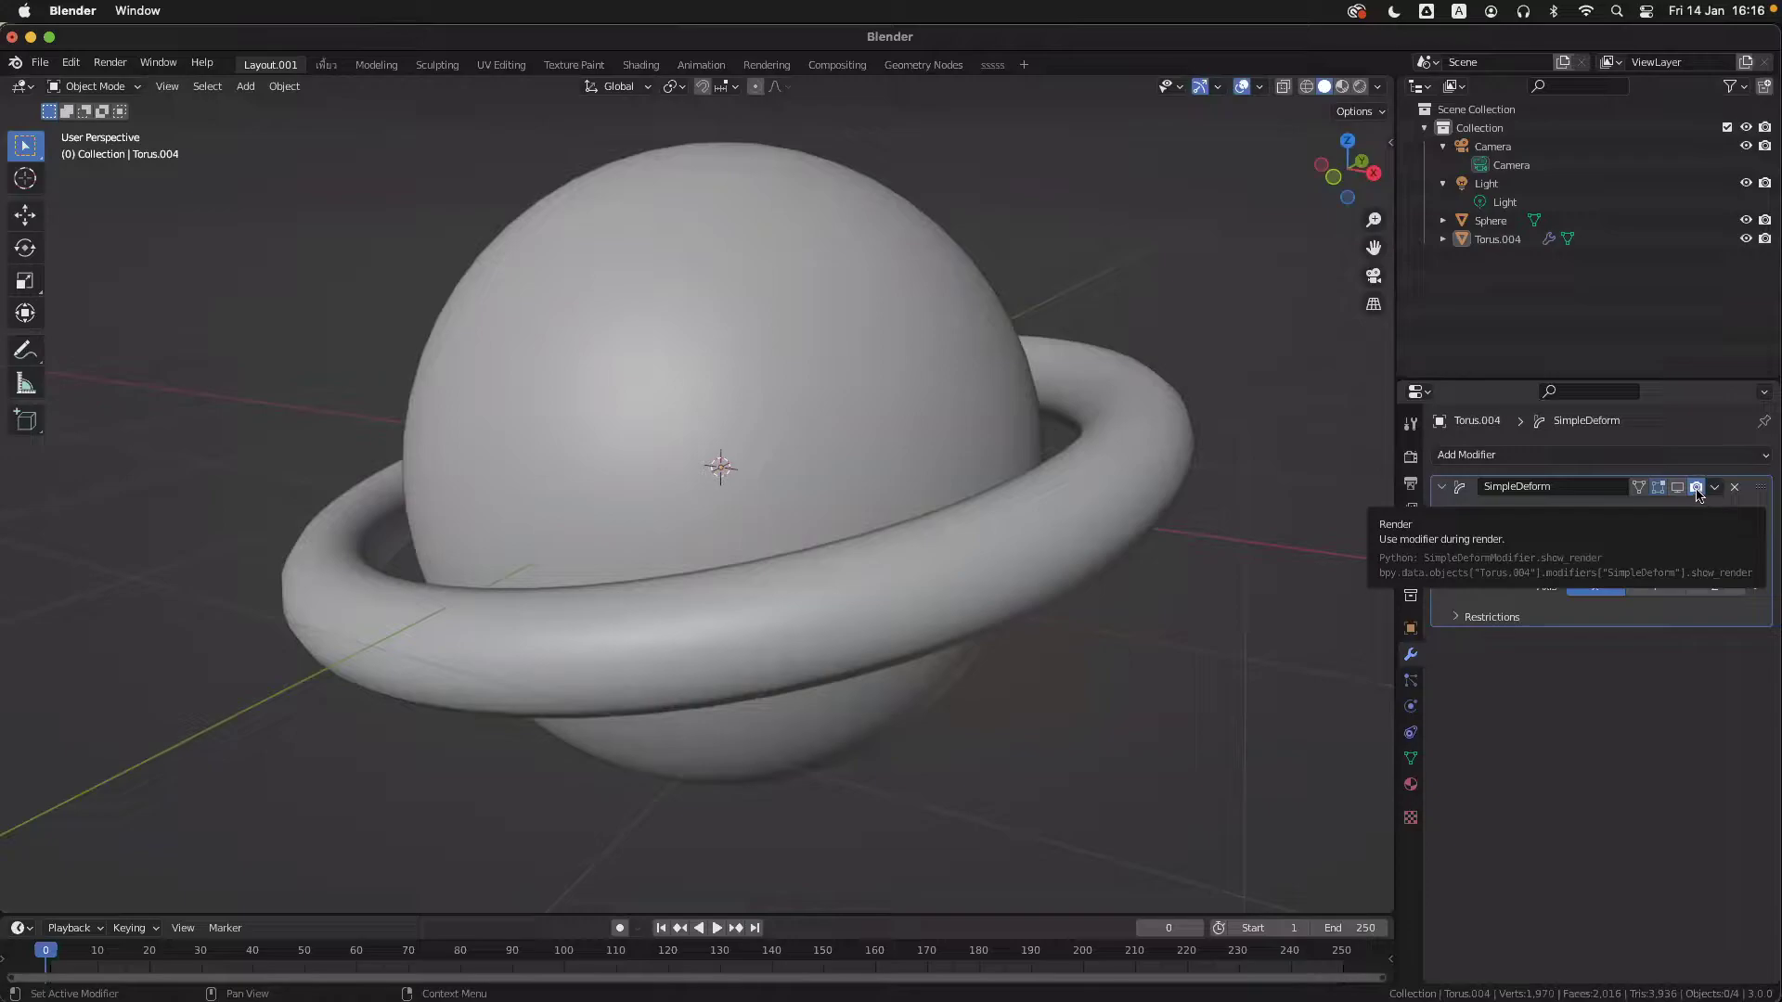
pyautogui.scroll(-3, 855, 571)
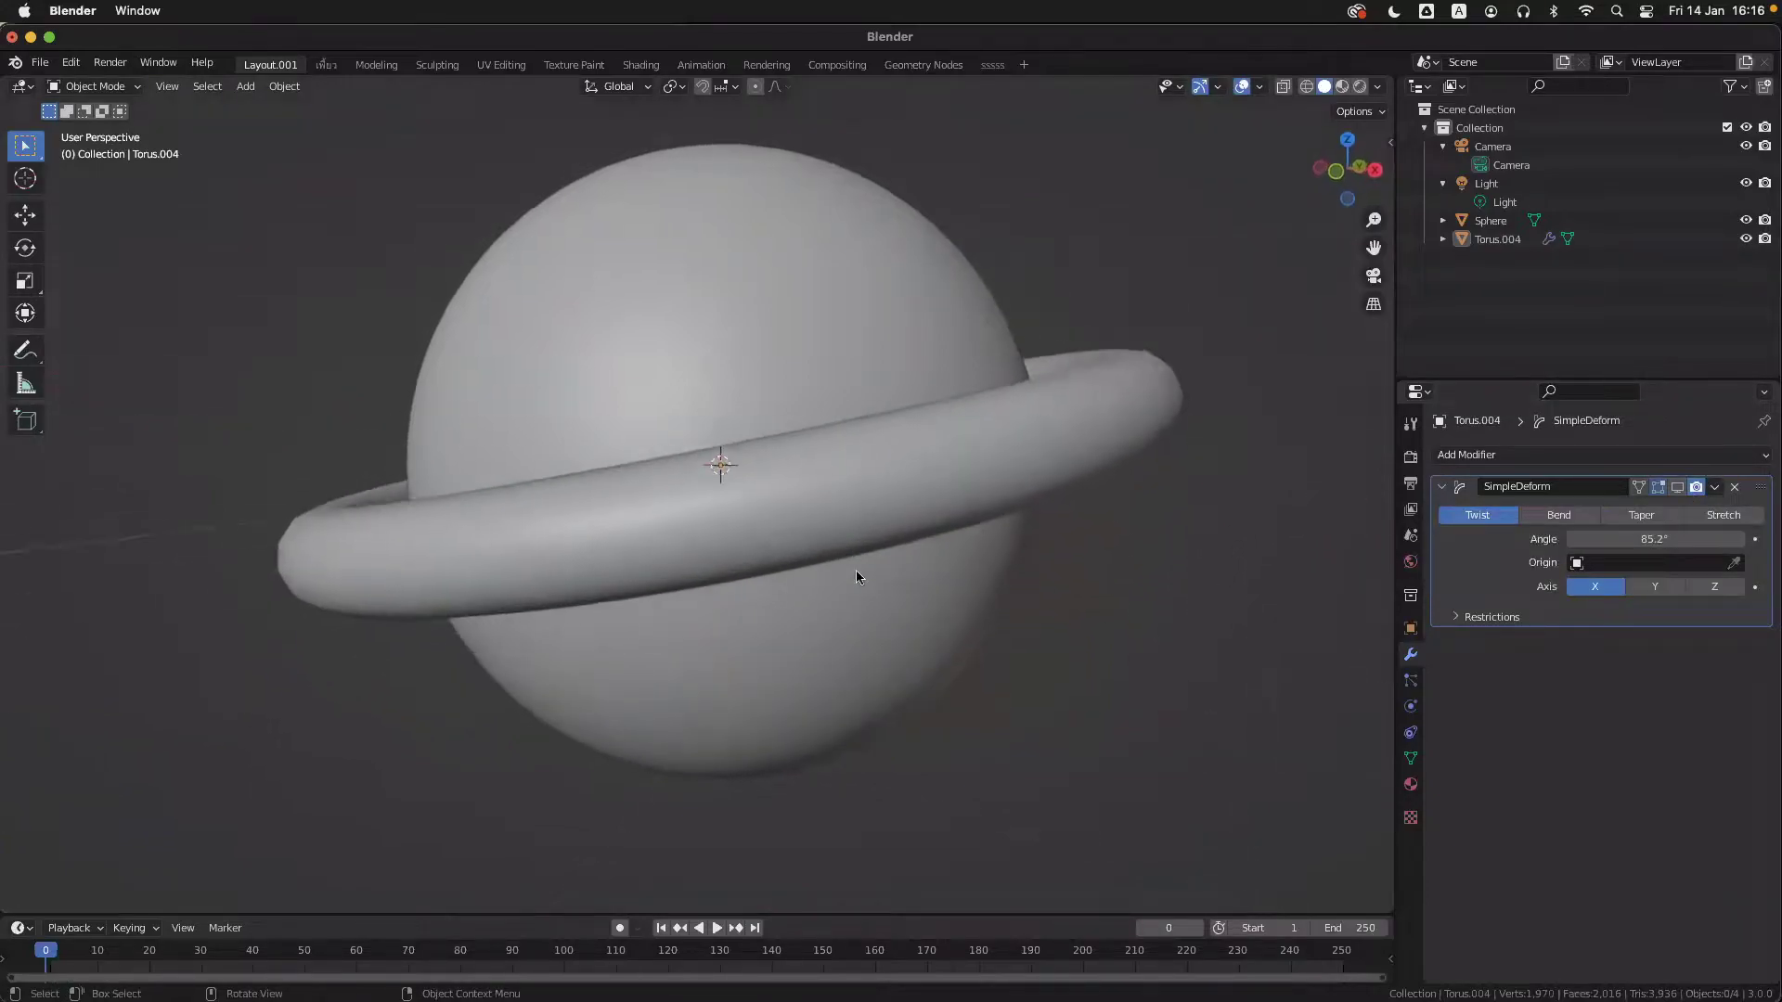
pyautogui.scroll(2, 856, 570)
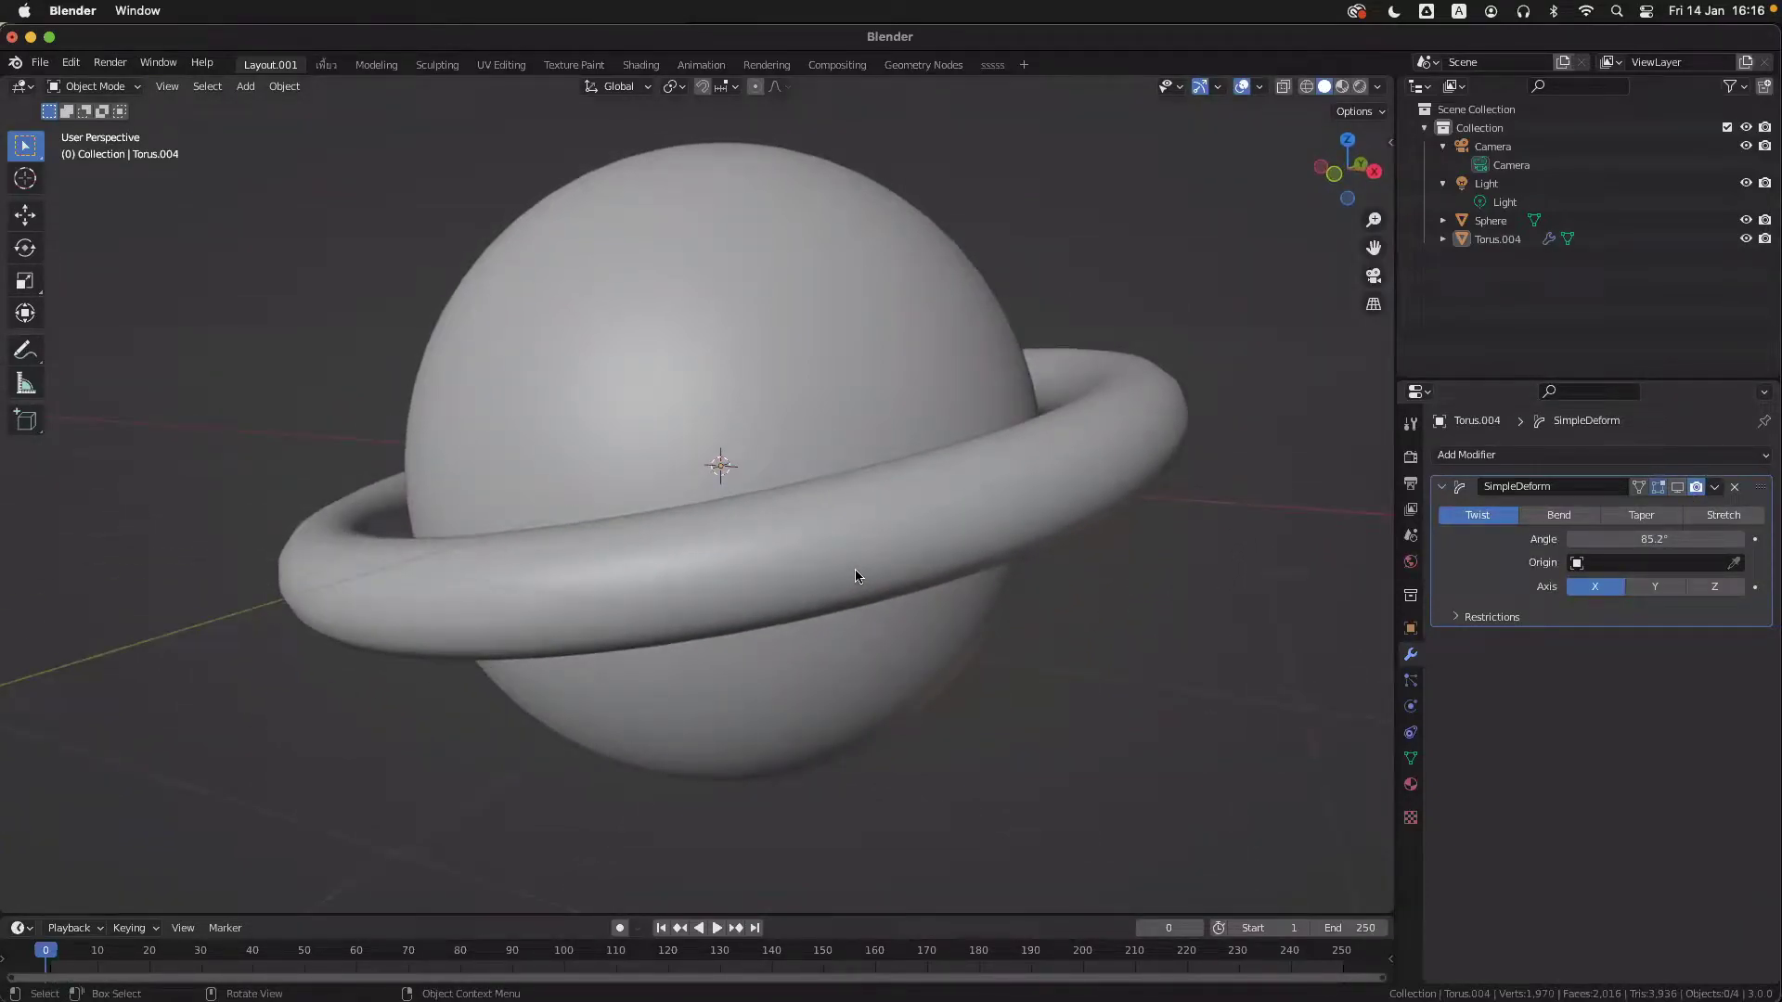
pyautogui.press('F12')
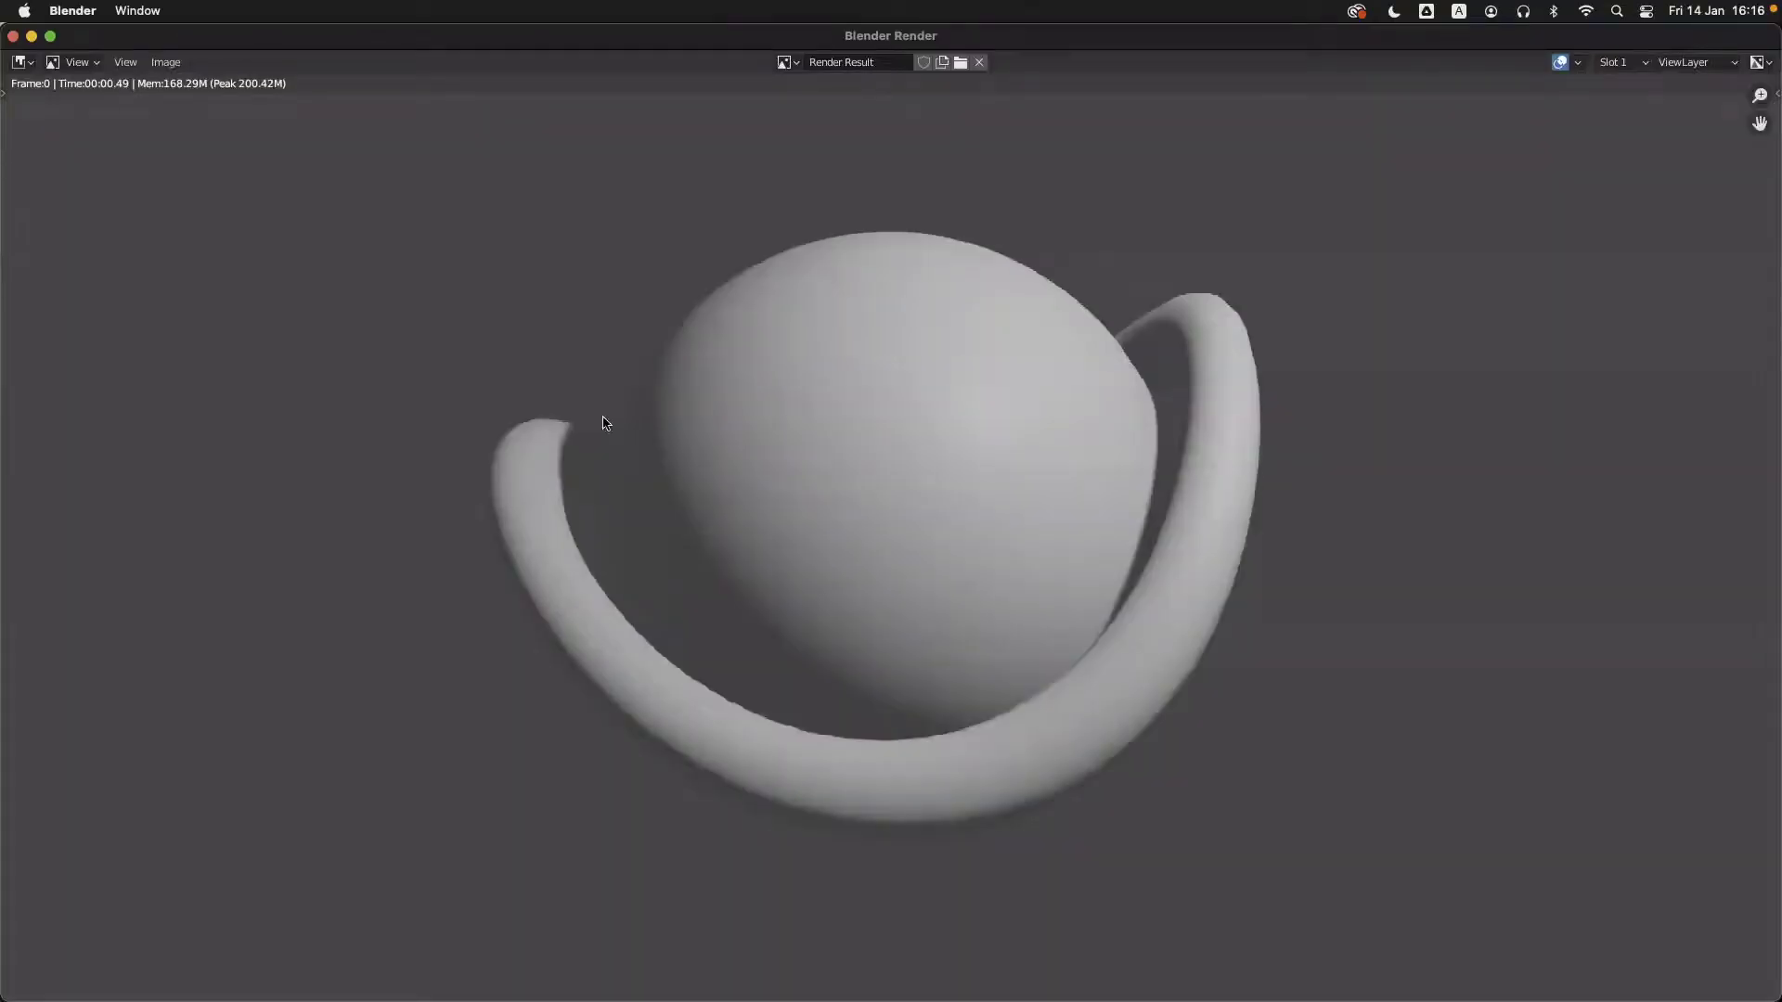
pyautogui.click(13, 36)
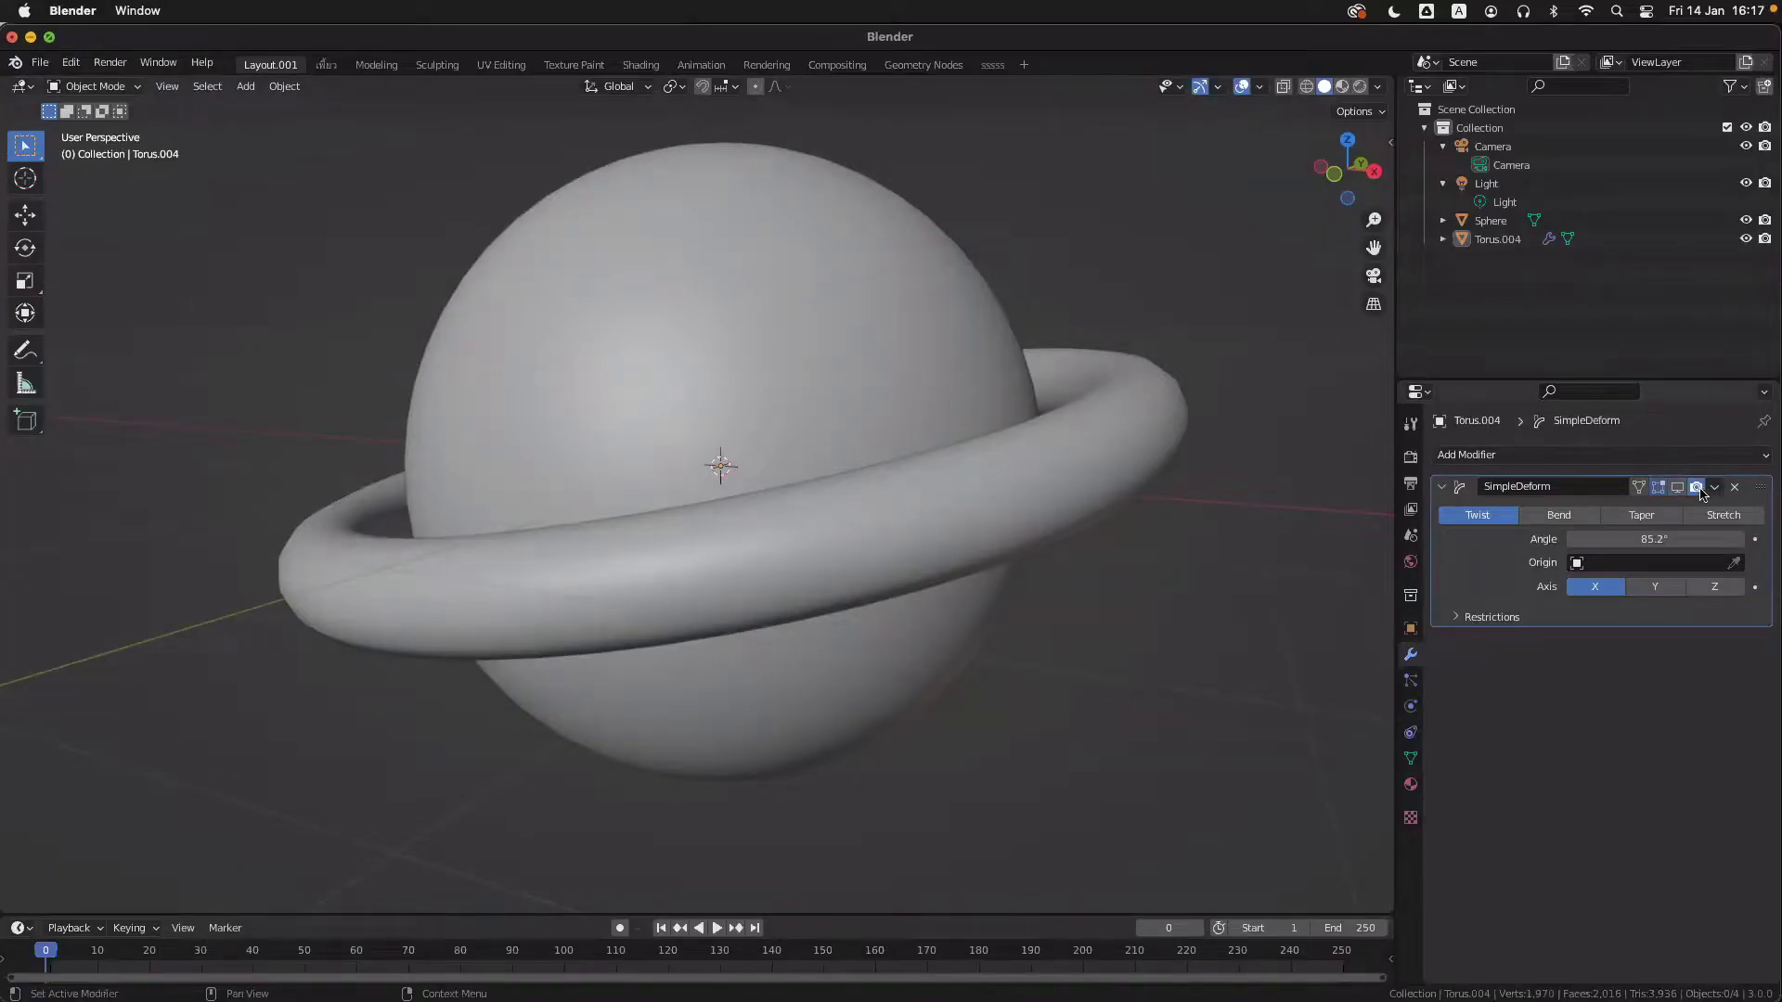
# - Enable the Simple Deform modifier in the viewport and disable it for rendering
pyautogui.click(1677, 487)
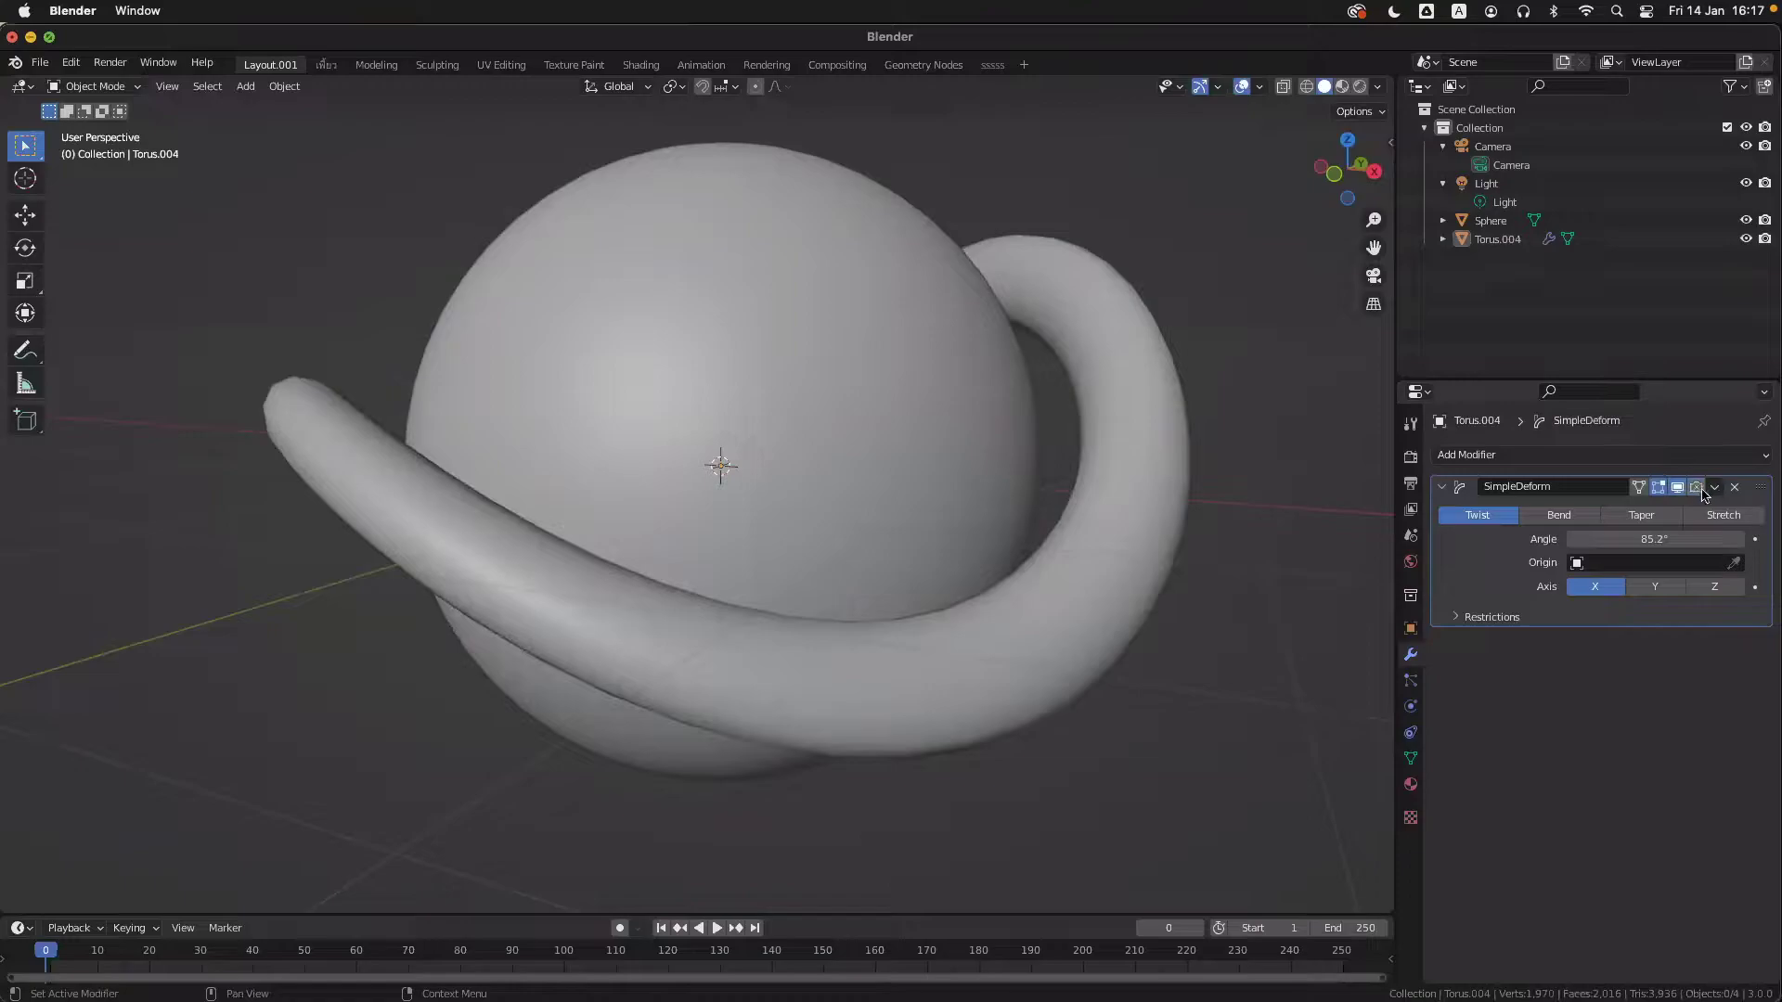
pyautogui.moveTo(1122, 637); pyautogui.dragTo(1086, 636, button='middle')
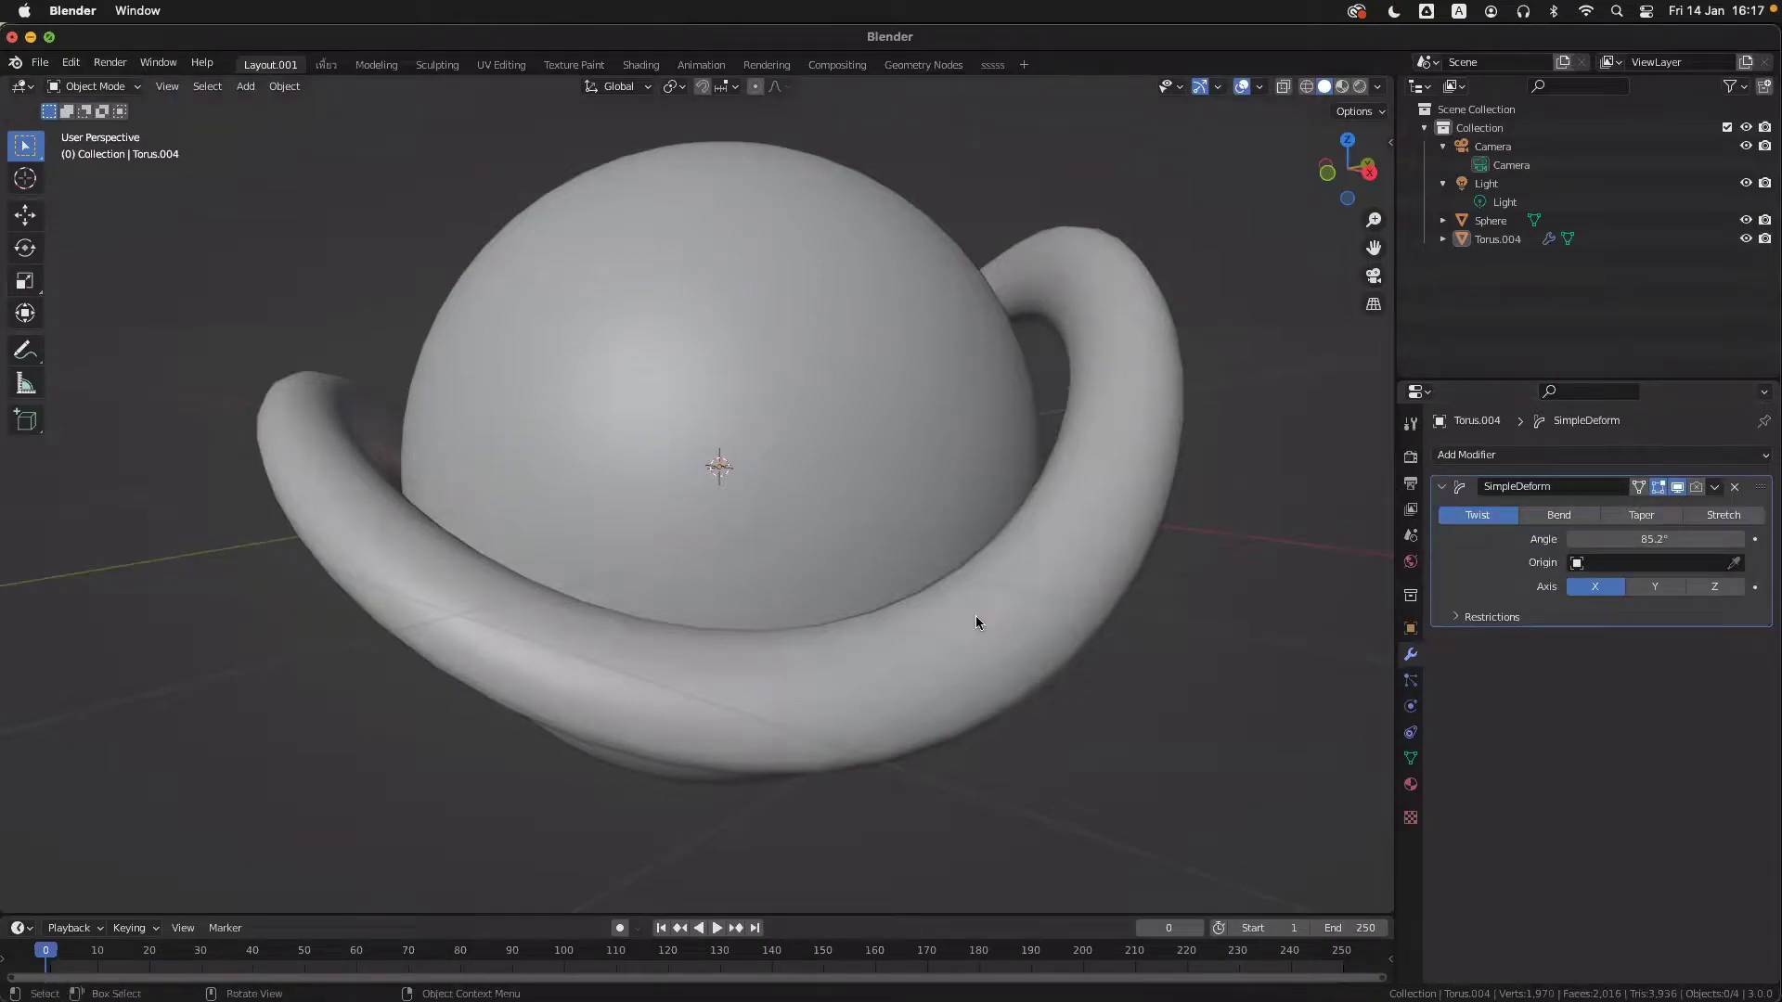
# - Toggle the Simple Deform display options, leaving the modifier disabled in Edit Mode, the viewport and renders
pyautogui.click(1659, 488)
pyautogui.click(1659, 489)
pyautogui.click(1697, 488)
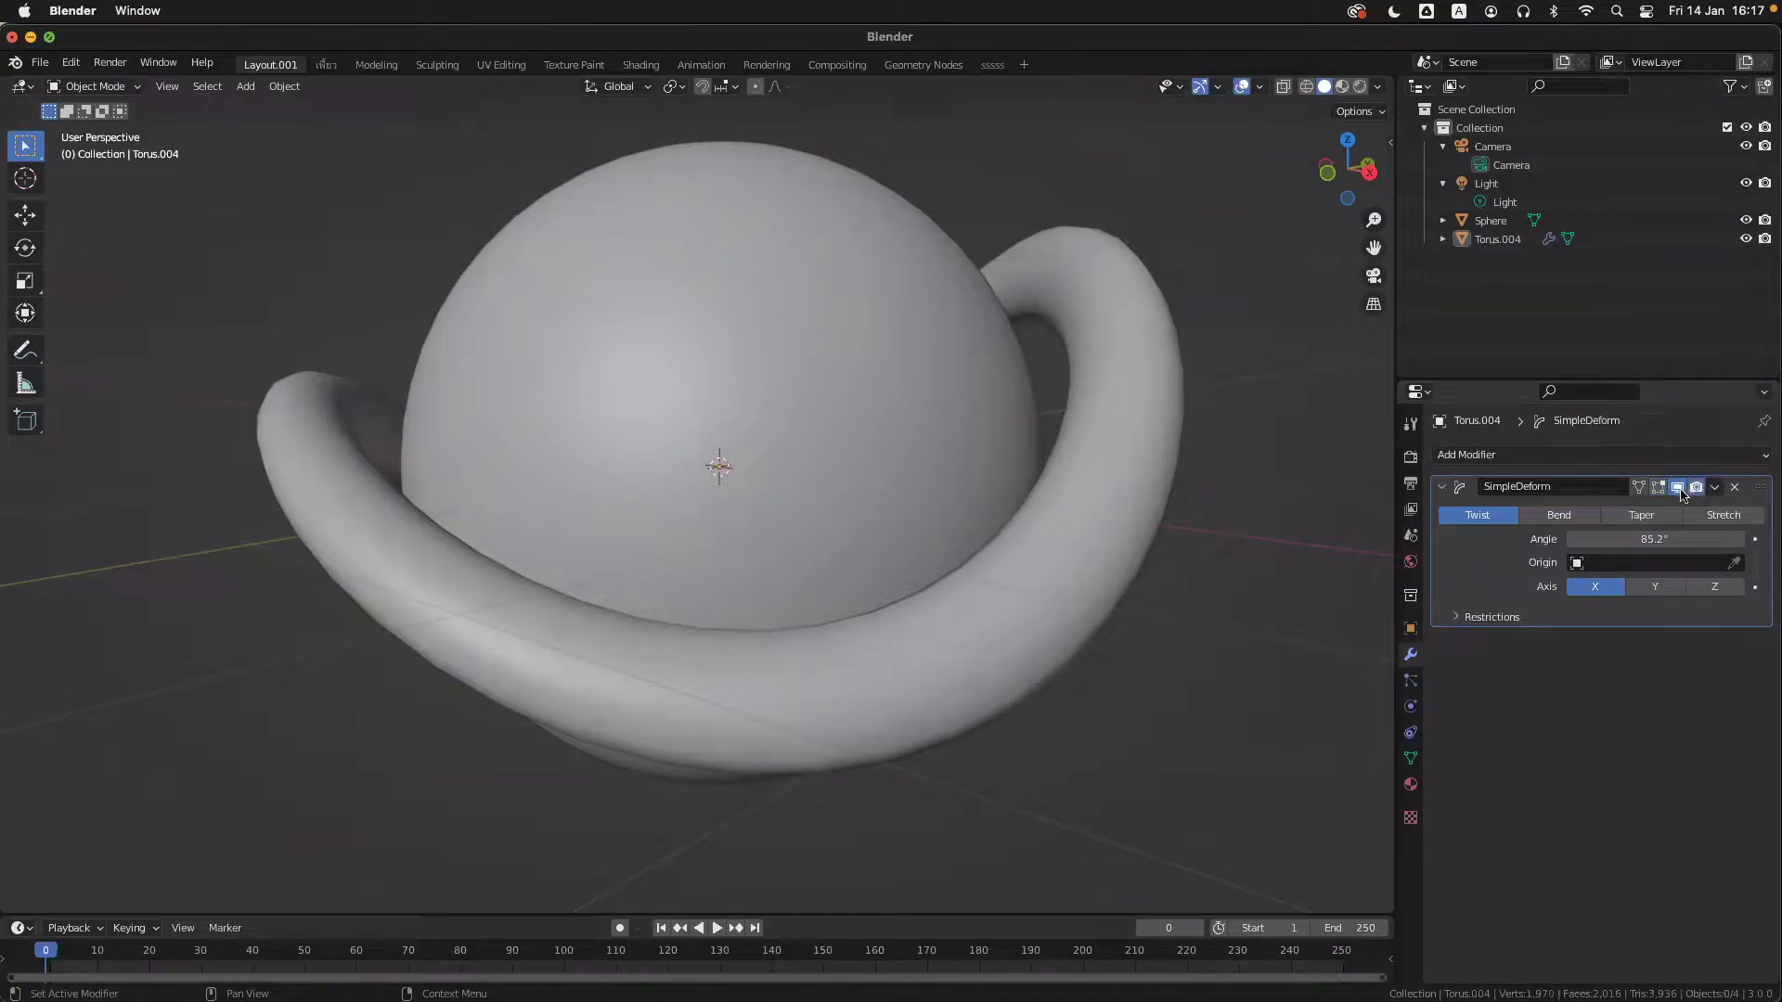
pyautogui.click(1679, 490)
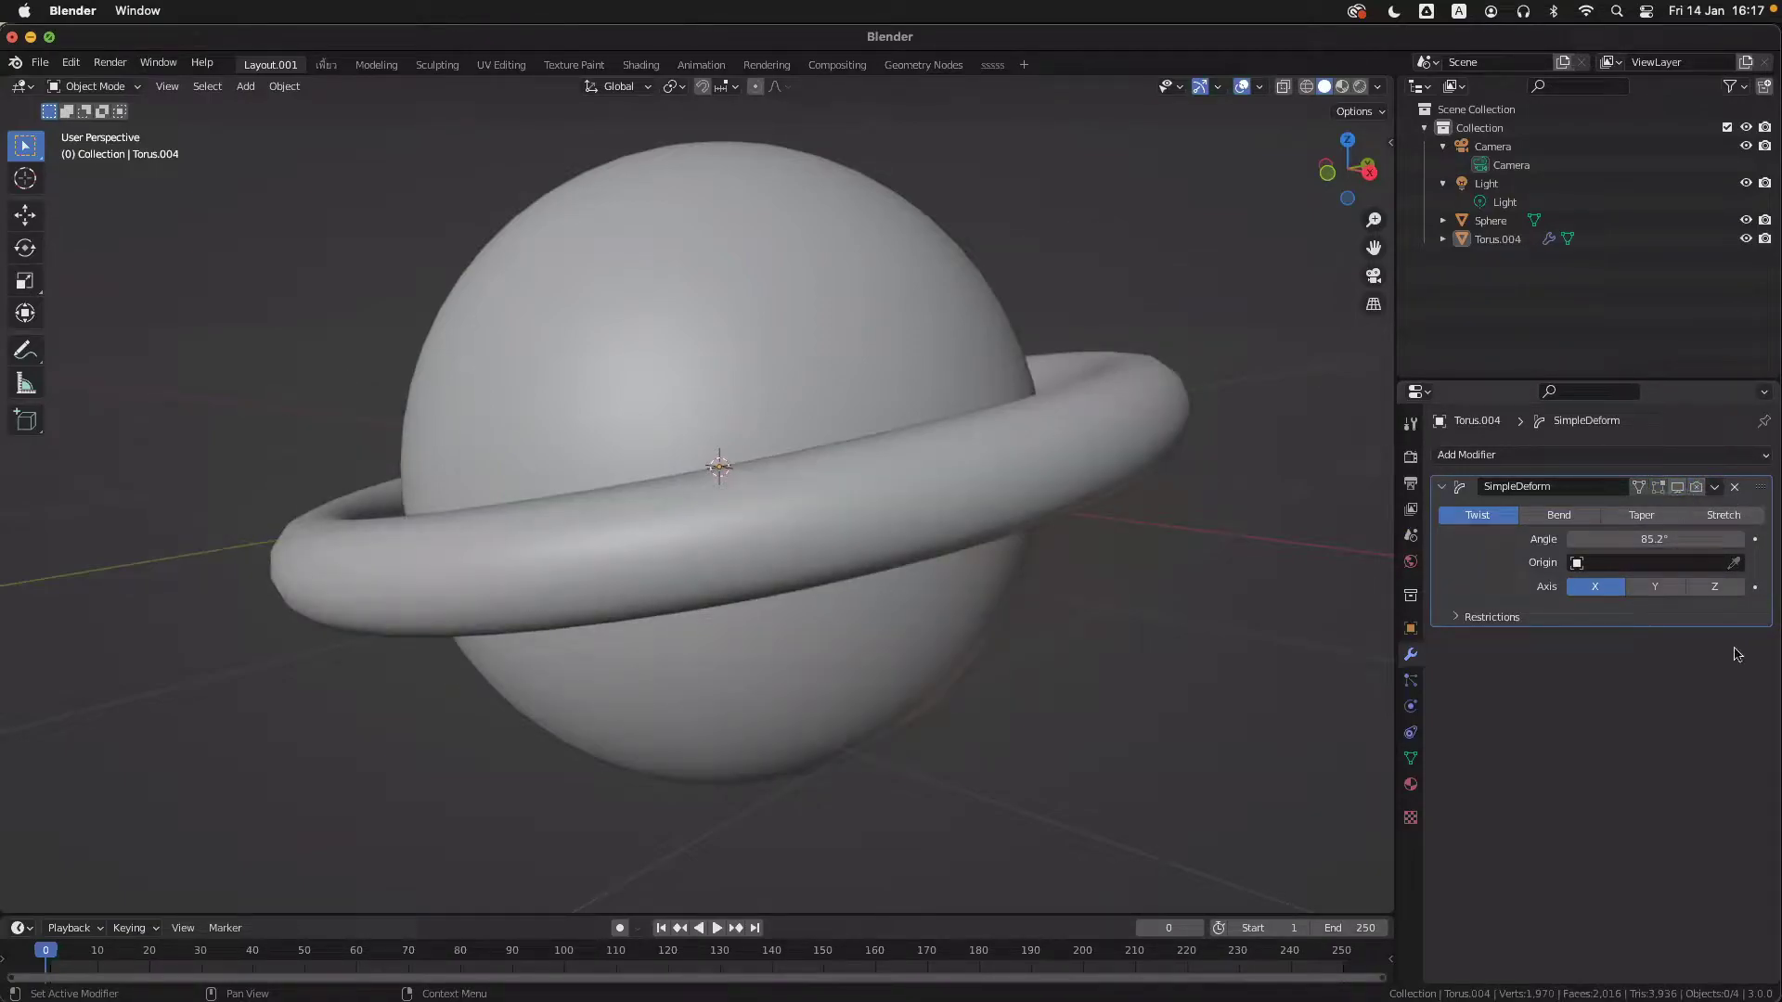
pyautogui.scroll(3, 1200, 638)
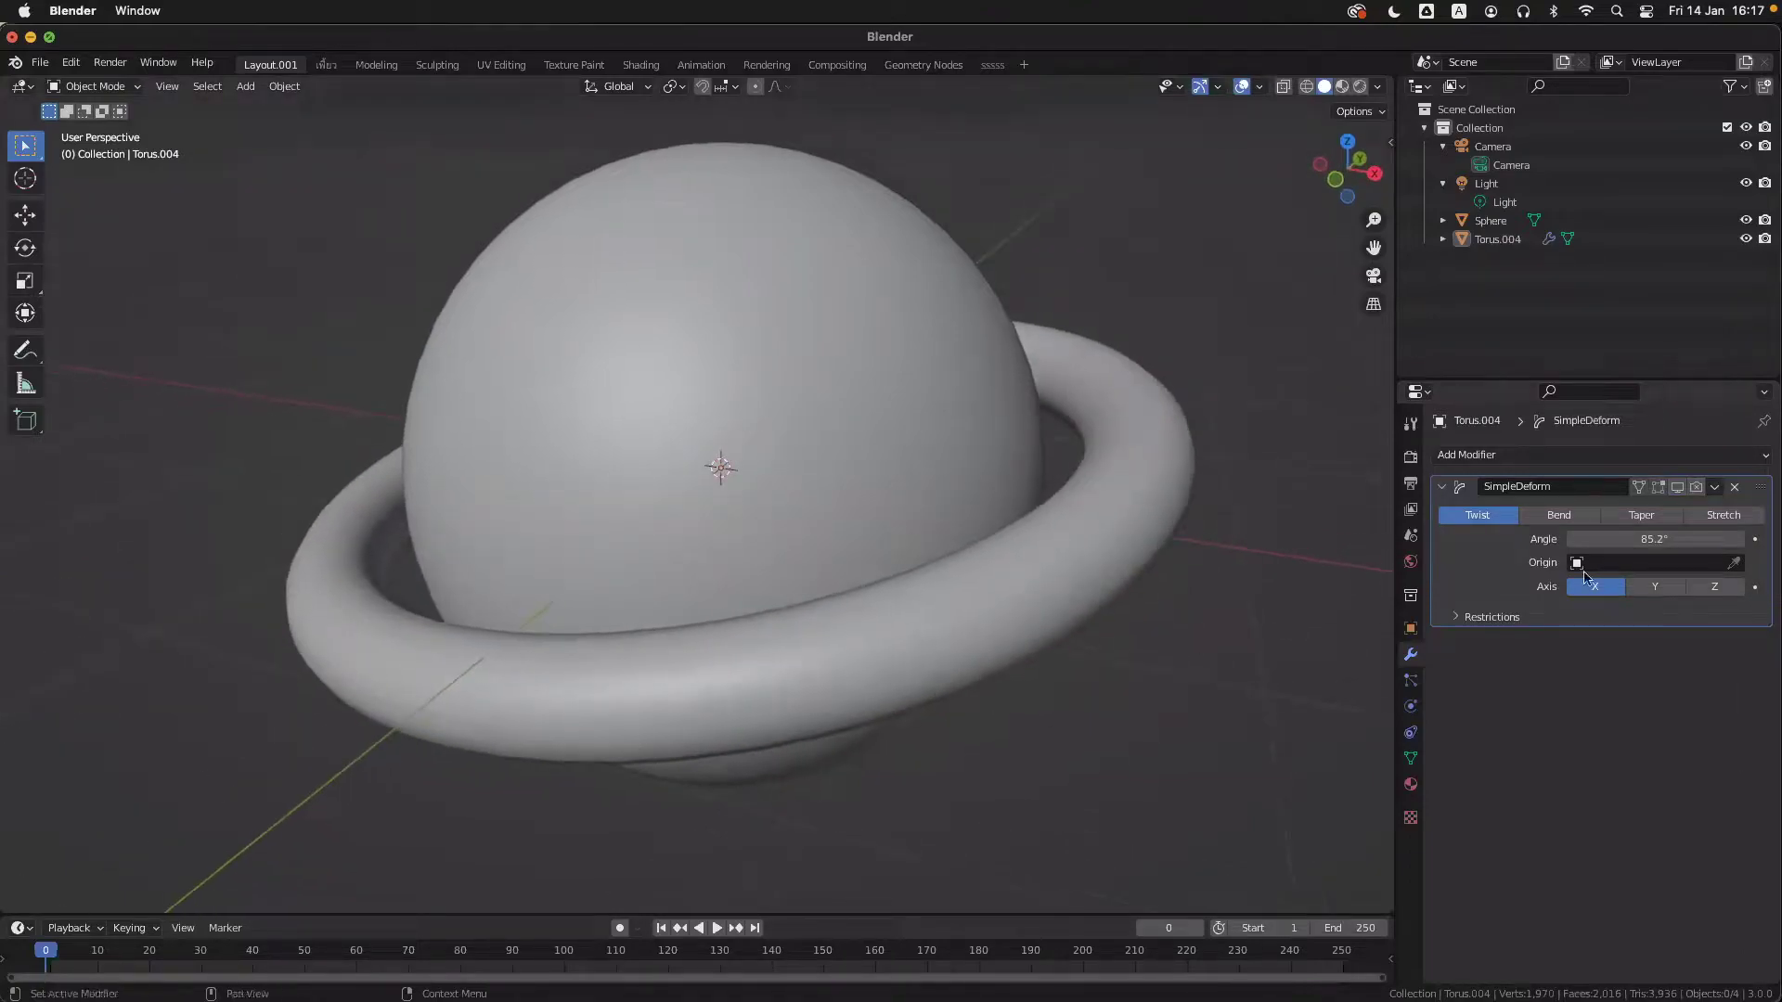
# - Re-enable the Simple Deform modifier in the viewport and renders, compare the ring with its viewport display toggled, and remove the modifier
pyautogui.click(1678, 488)
pyautogui.click(1697, 487)
pyautogui.moveTo(1222, 656); pyautogui.dragTo(1290, 580, button='middle')
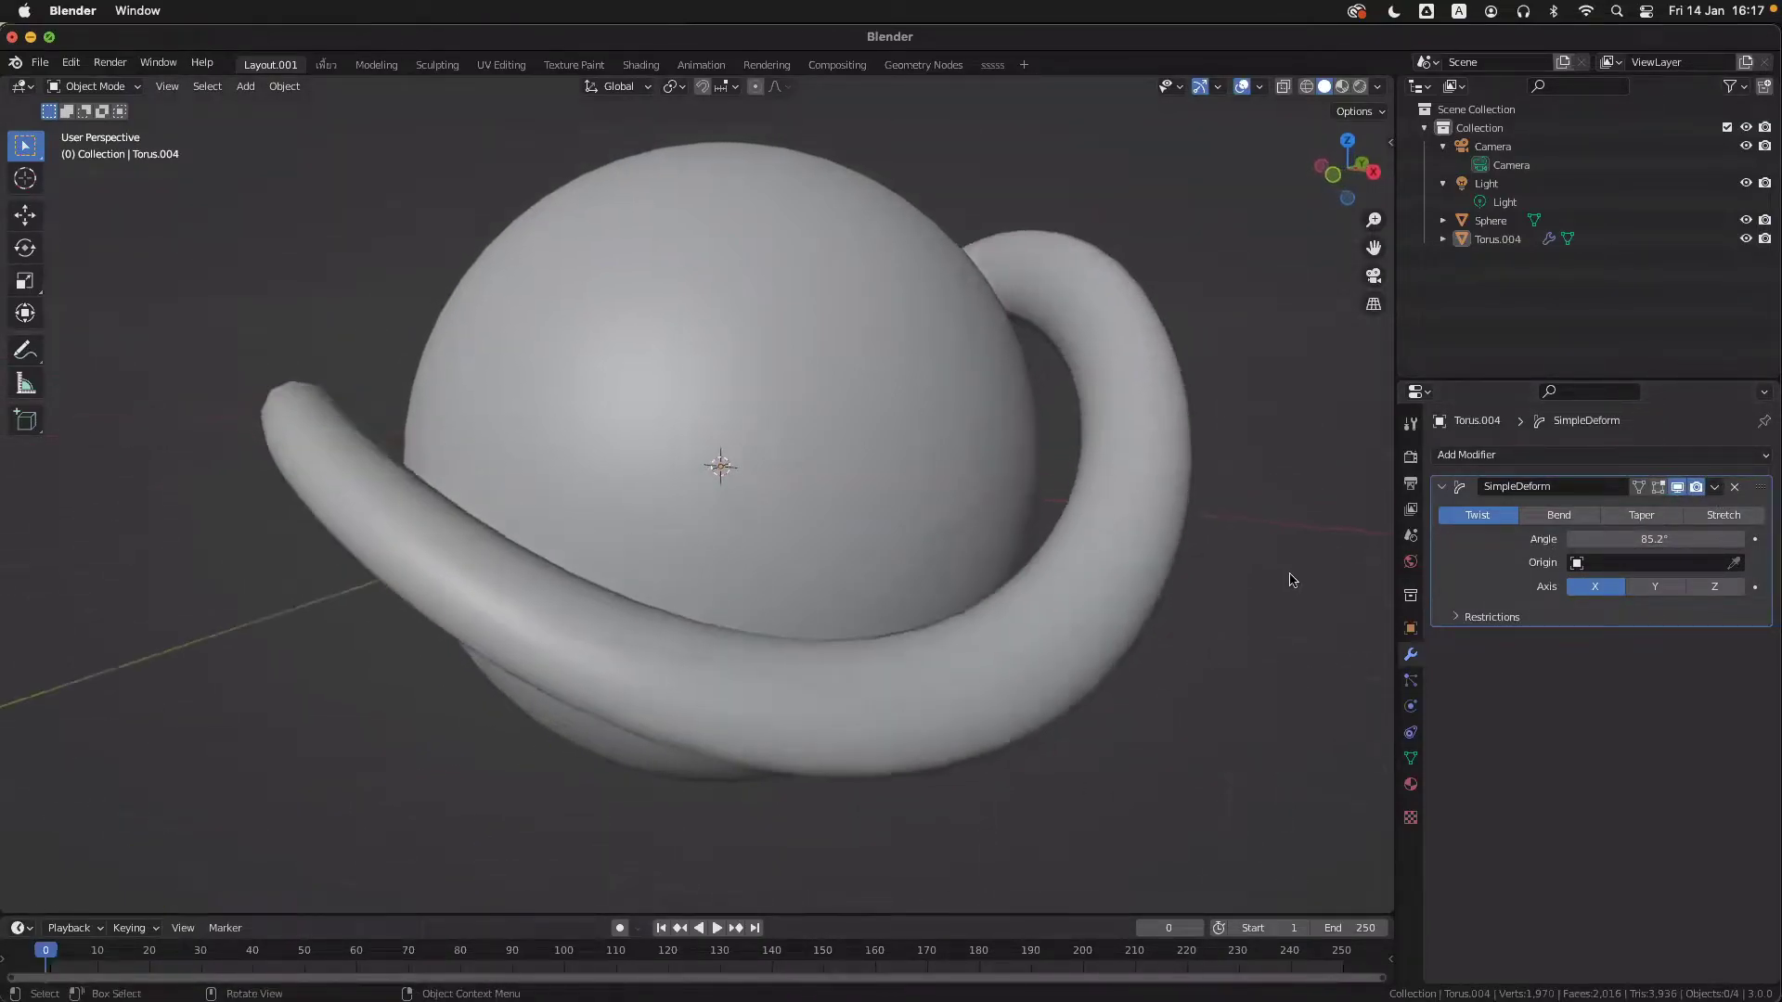
pyautogui.click(1679, 487)
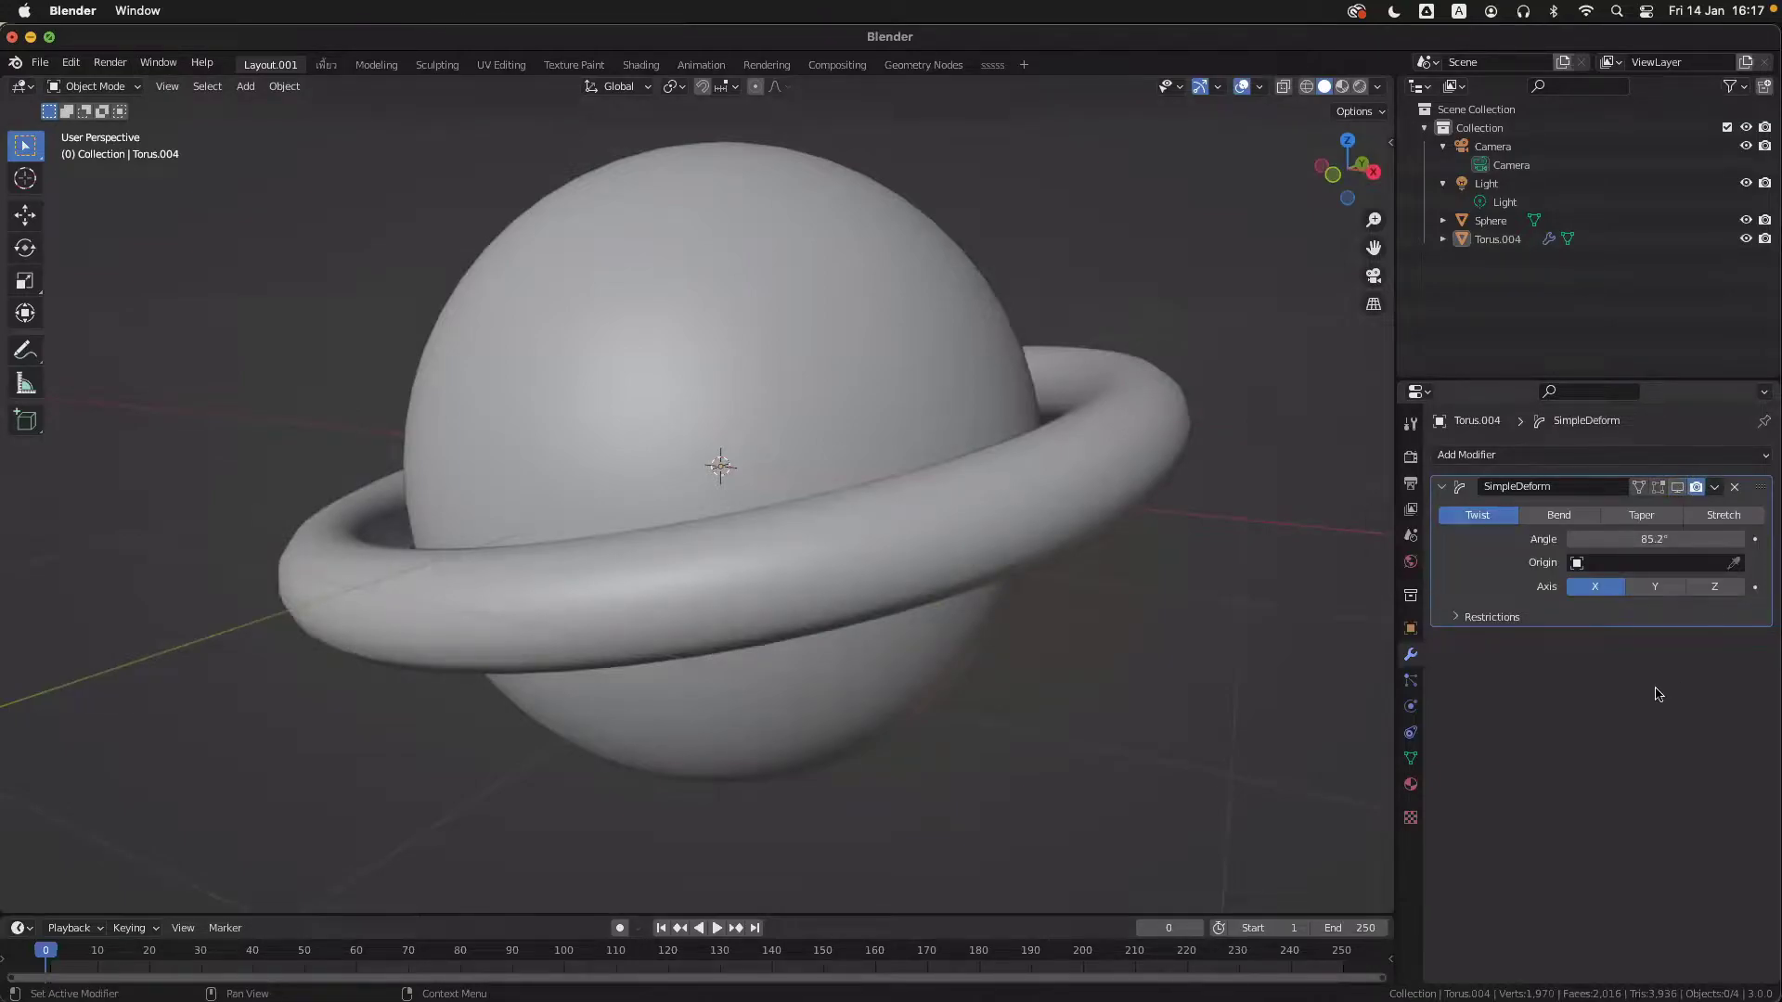
pyautogui.click(1678, 488)
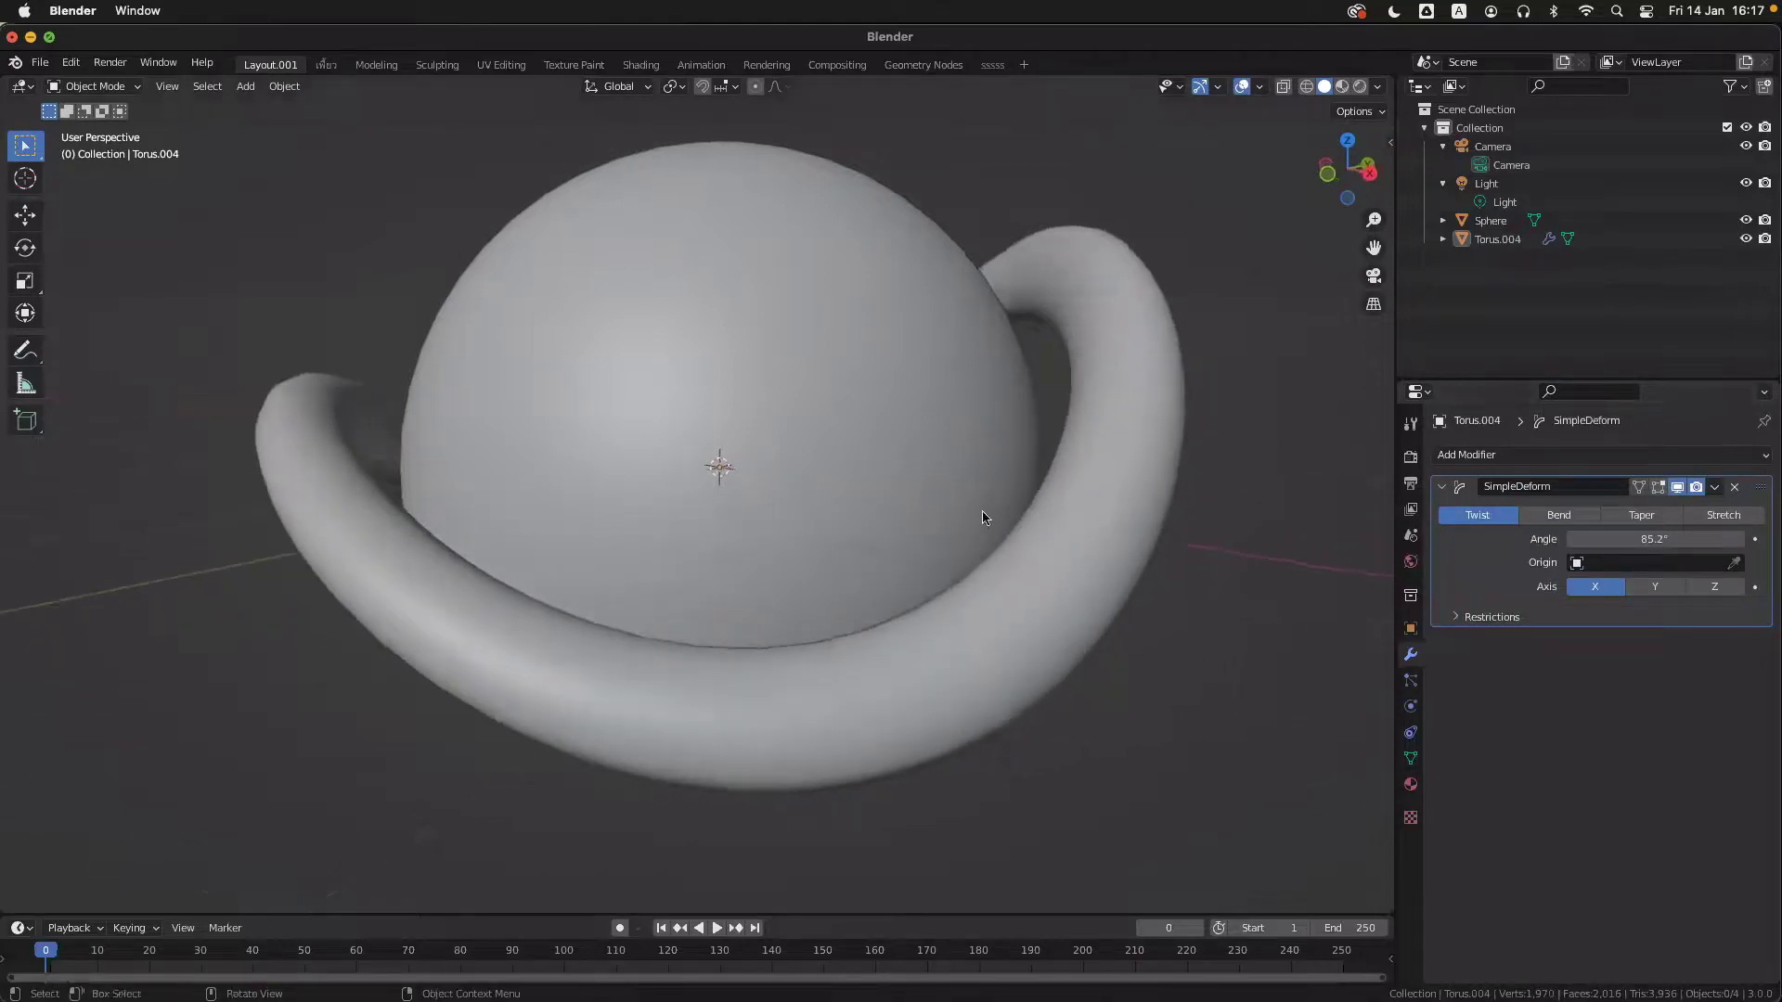
pyautogui.click(1735, 487)
pyautogui.moveTo(960, 522); pyautogui.dragTo(773, 415, button='middle')
# - Select the sphere, inspect its mesh in Edit Mode, return to Object Mode and frame the sphere in the view
pyautogui.click(844, 362)
pyautogui.press('Tab')
pyautogui.moveTo(868, 472); pyautogui.dragTo(1125, 633, button='middle')
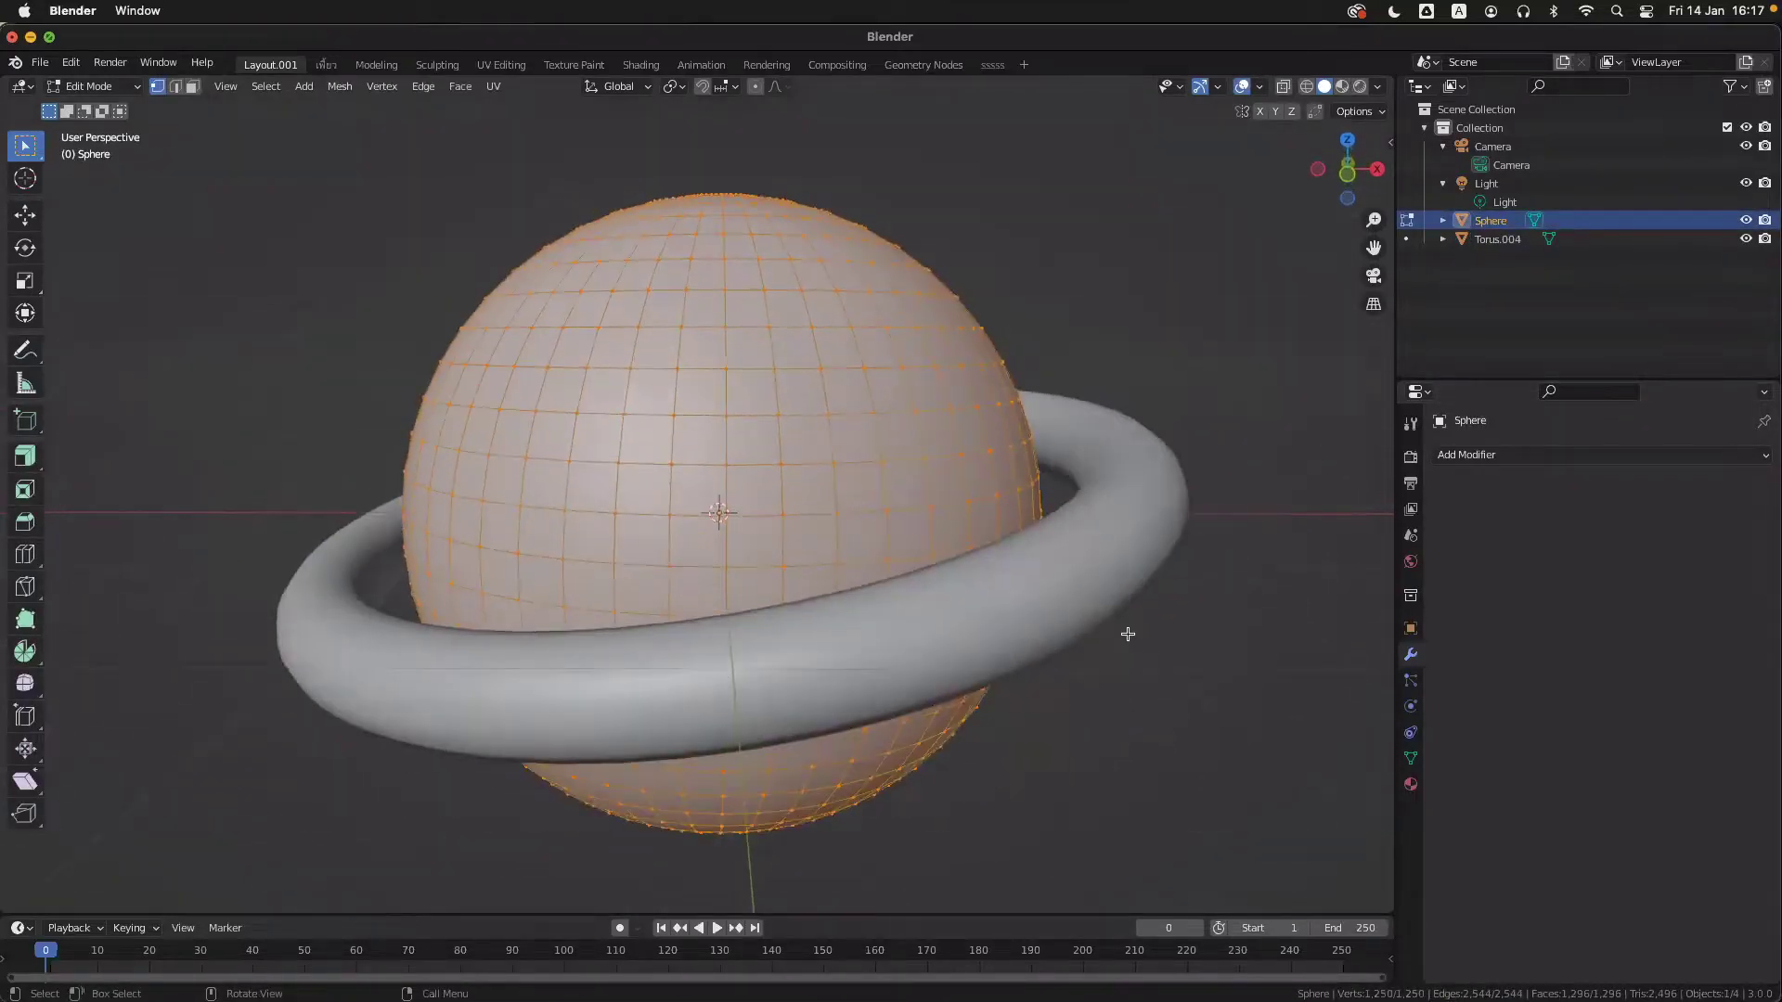
pyautogui.press('Tab')
pyautogui.click(1071, 574)
pyautogui.click(883, 426)
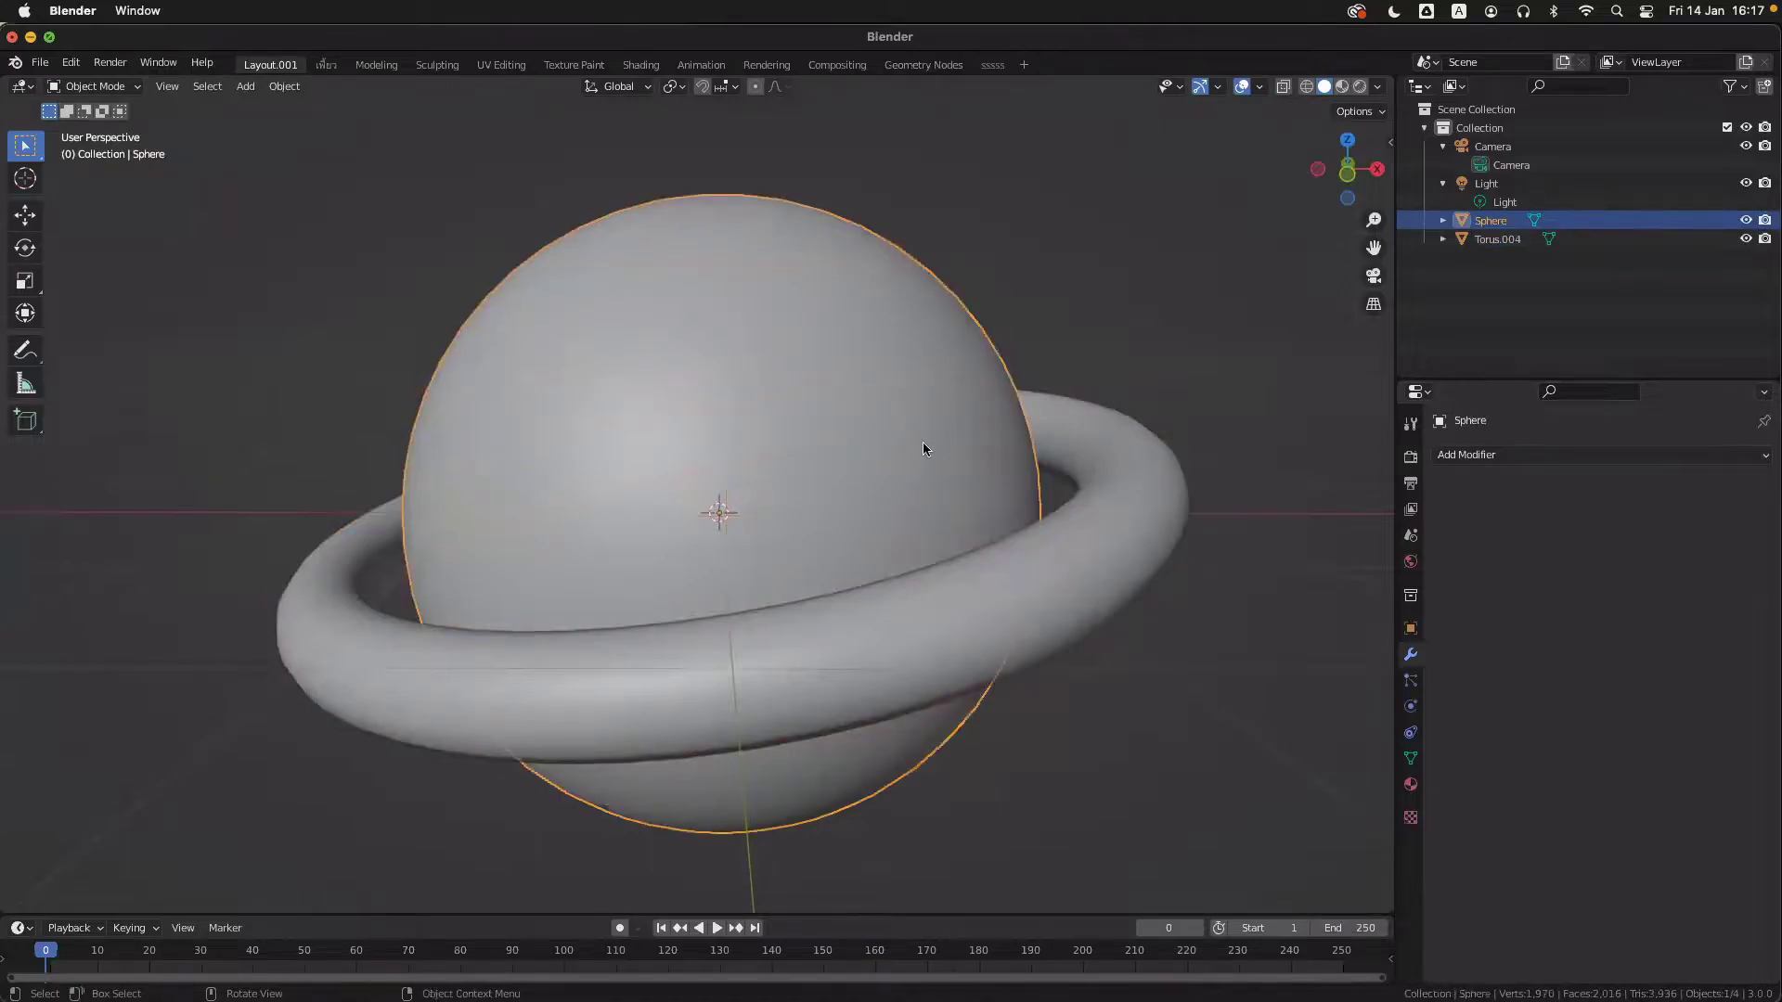
pyautogui.press('KP_Decimal')
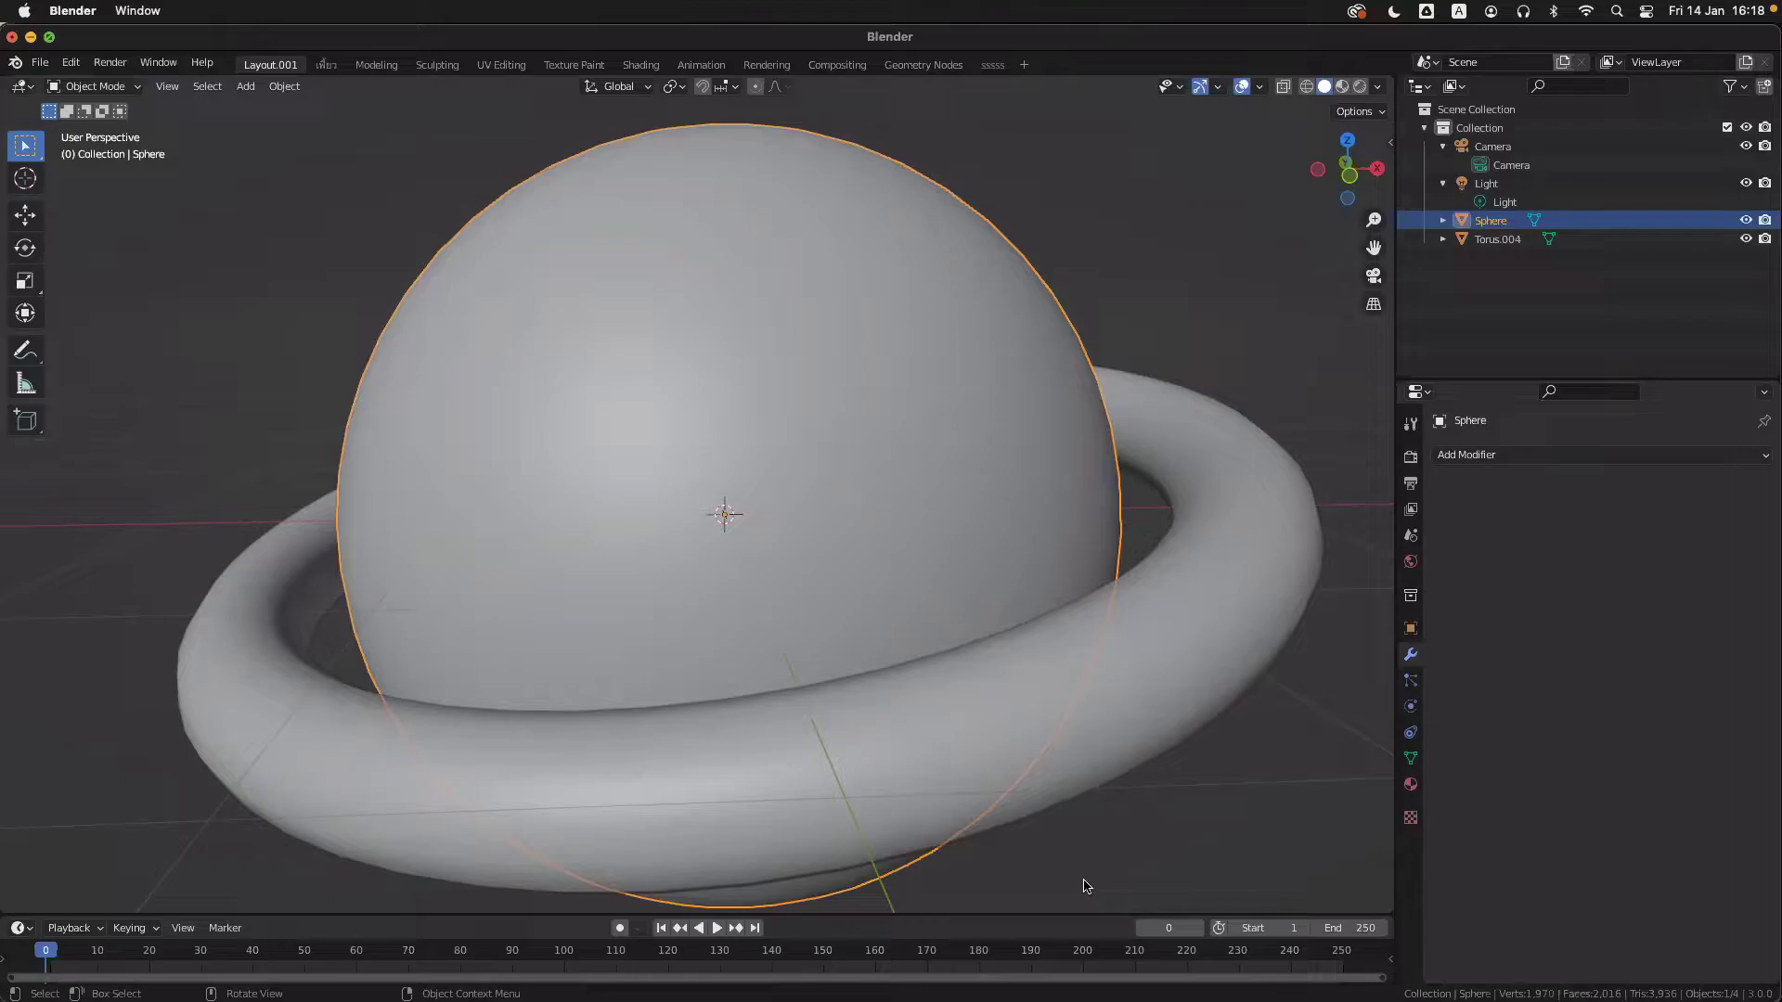
pyautogui.moveTo(1059, 998)
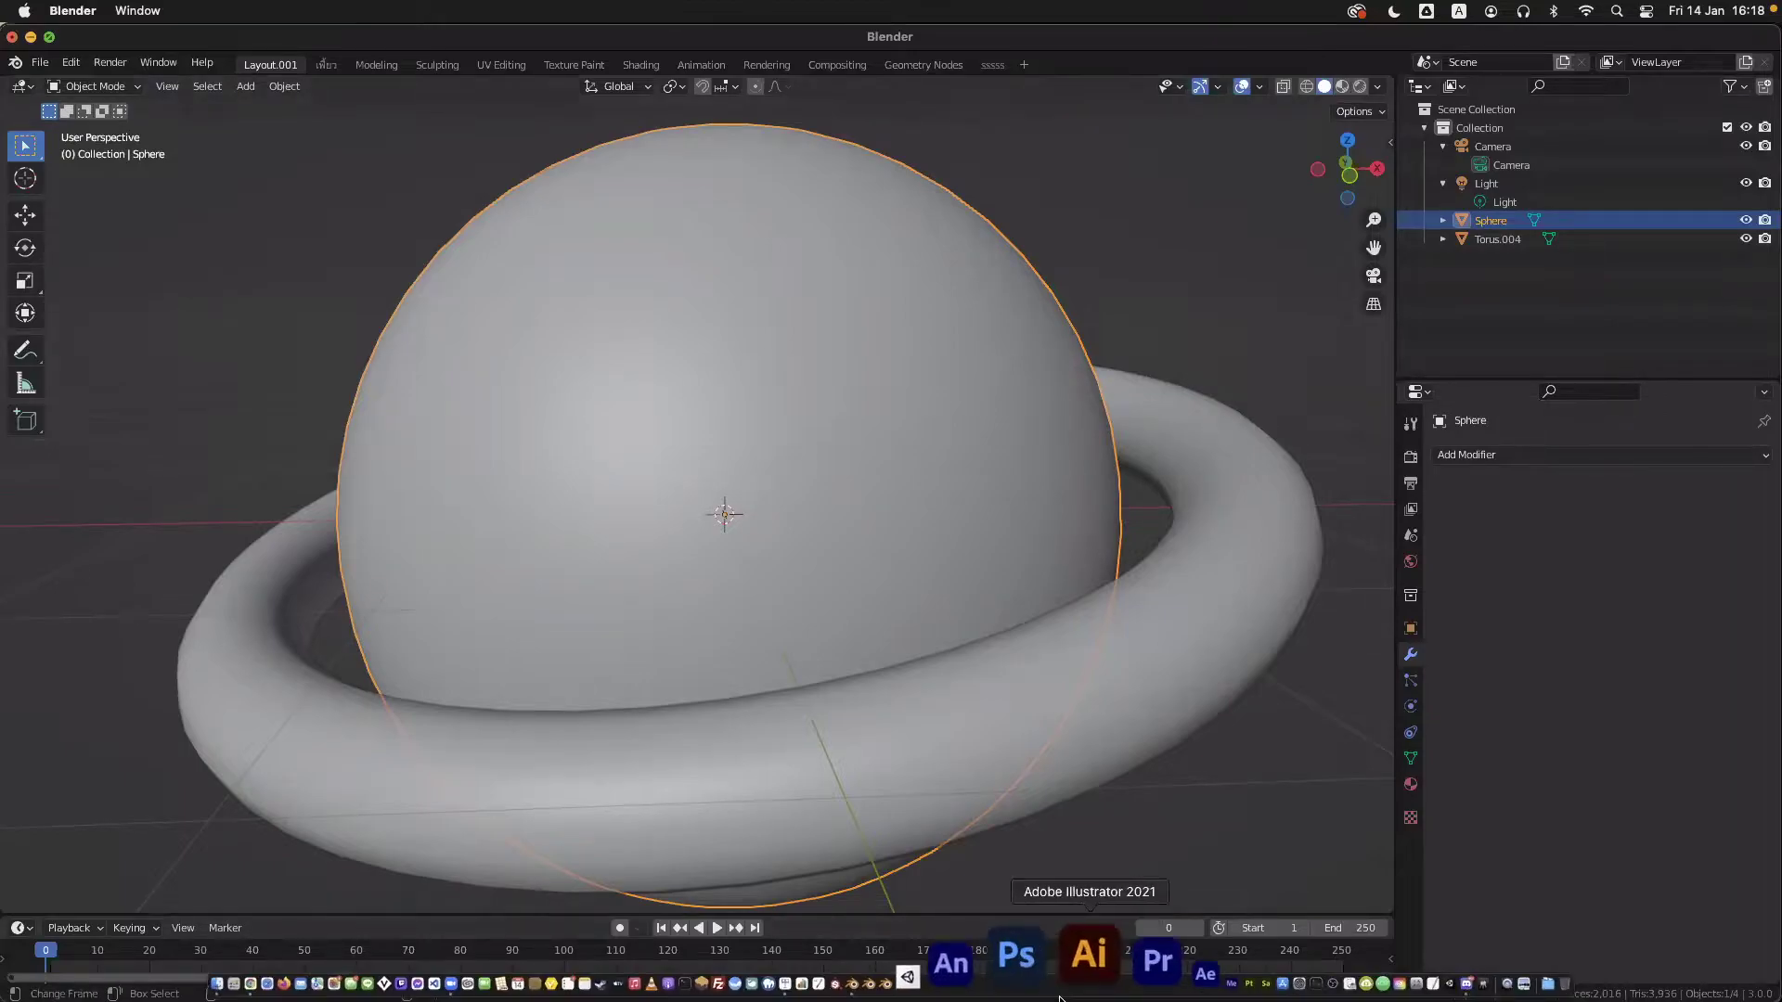
pyautogui.hscroll(-3, 1000, 592)
pyautogui.keyDown('ctrl'); pyautogui.scroll(-2, 1000, 592); pyautogui.keyUp('ctrl')
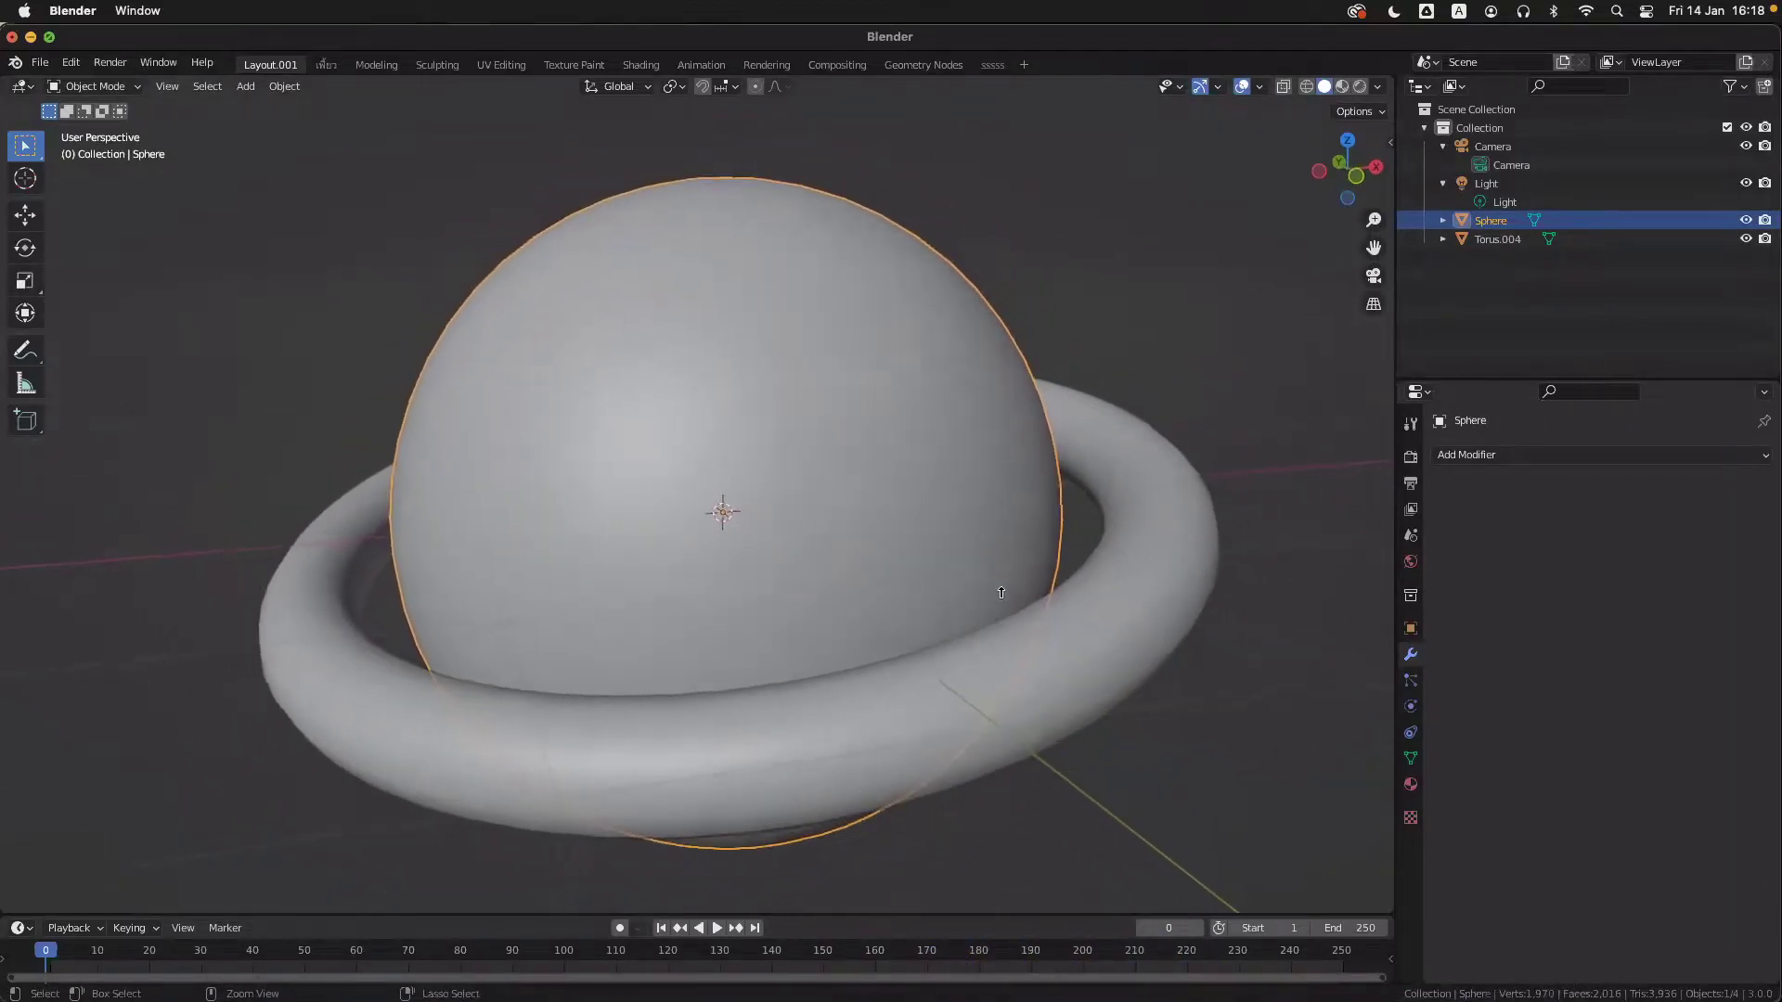
pyautogui.scroll(-3, 1000, 593)
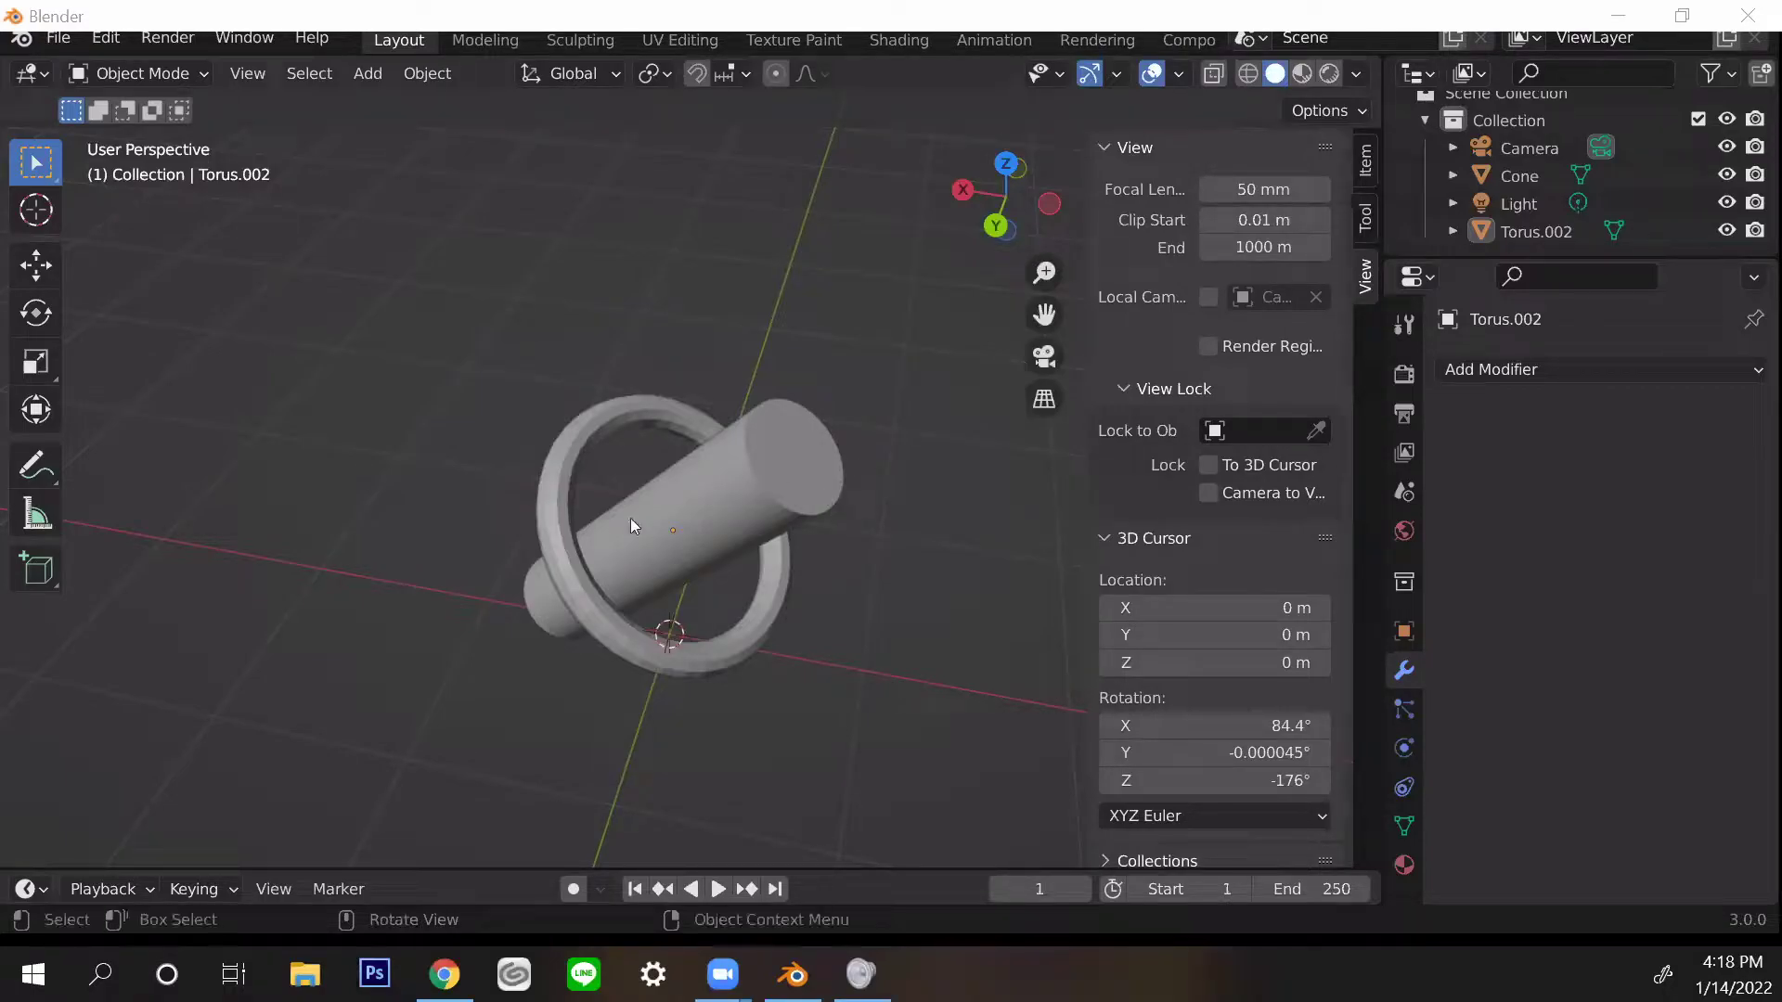
pyautogui.scroll(2, 601, 605)
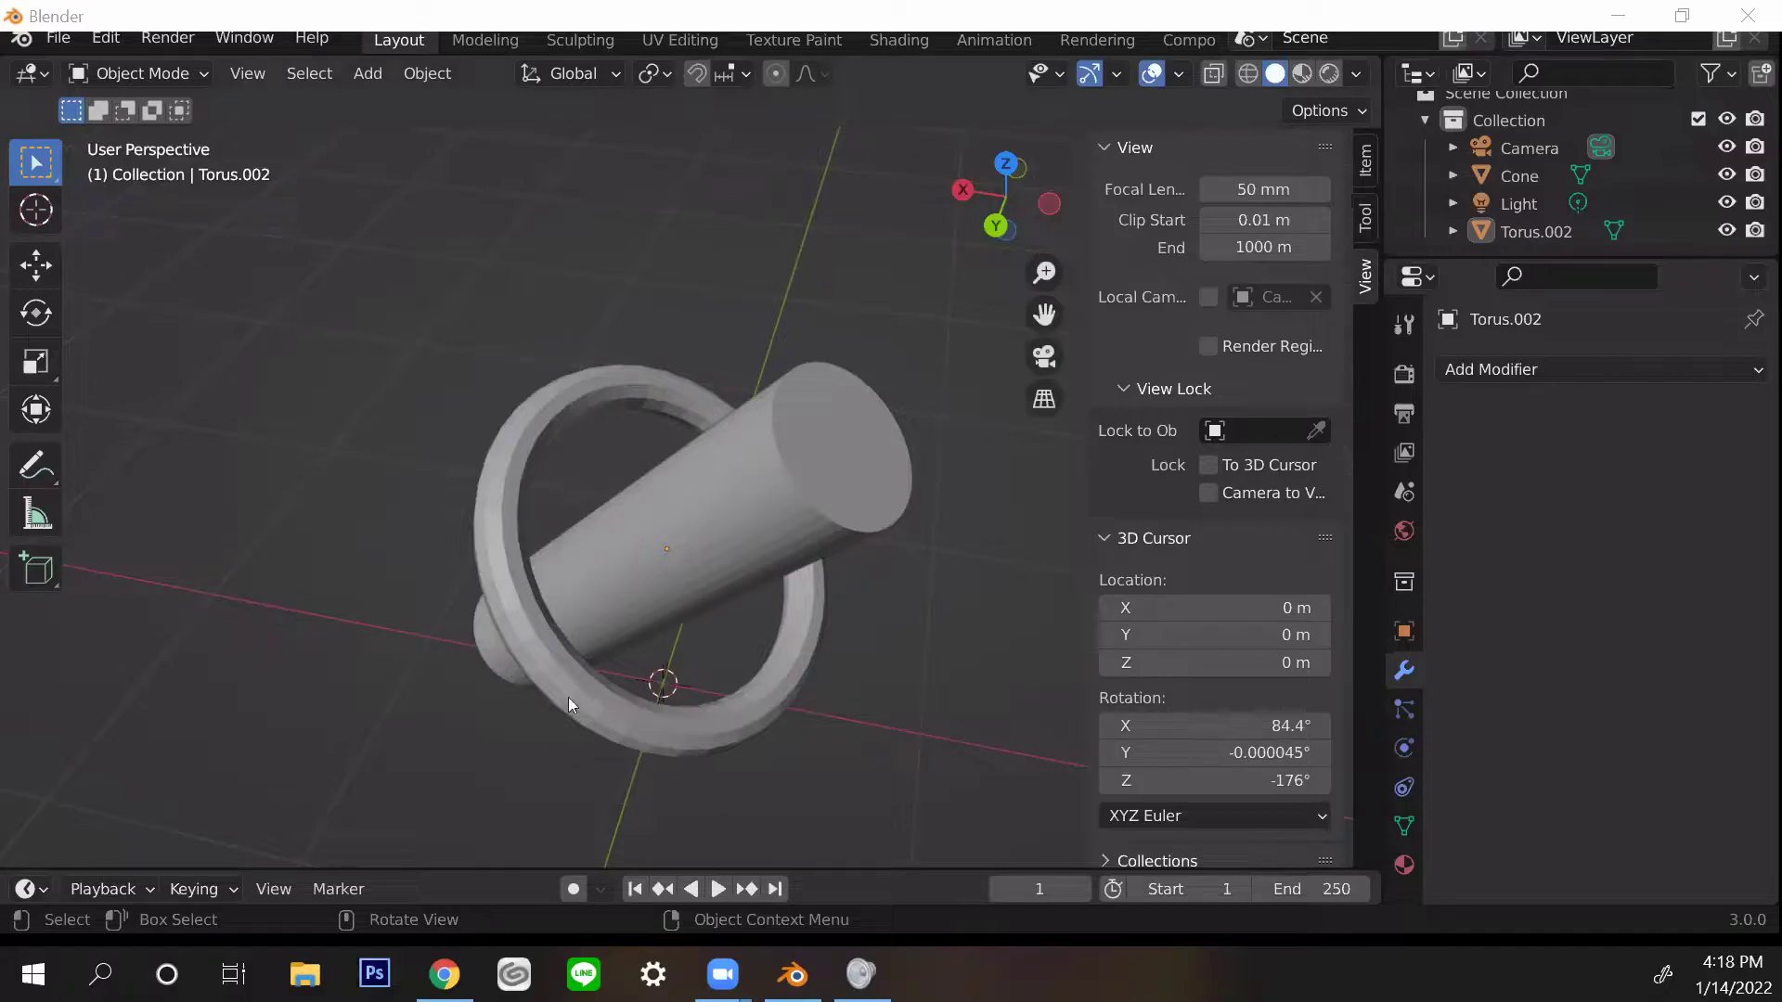
pyautogui.scroll(-2, 568, 658)
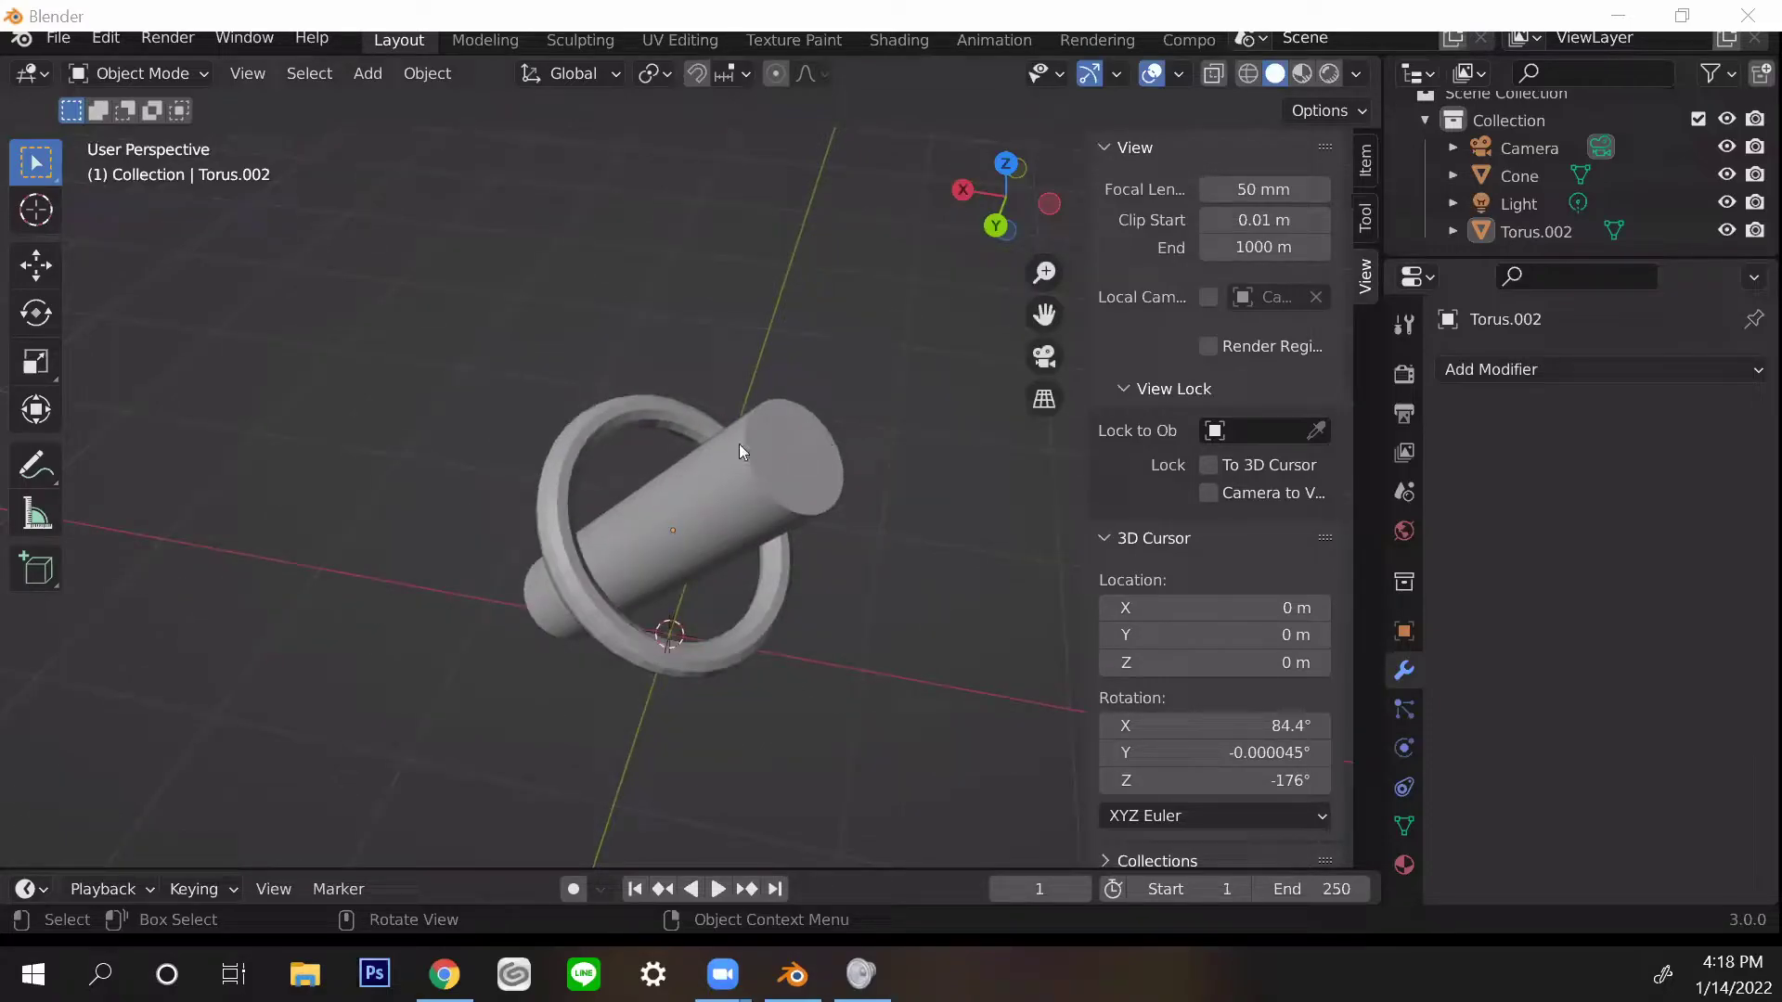
pyautogui.scroll(3, 726, 493)
pyautogui.scroll(-2, 742, 490)
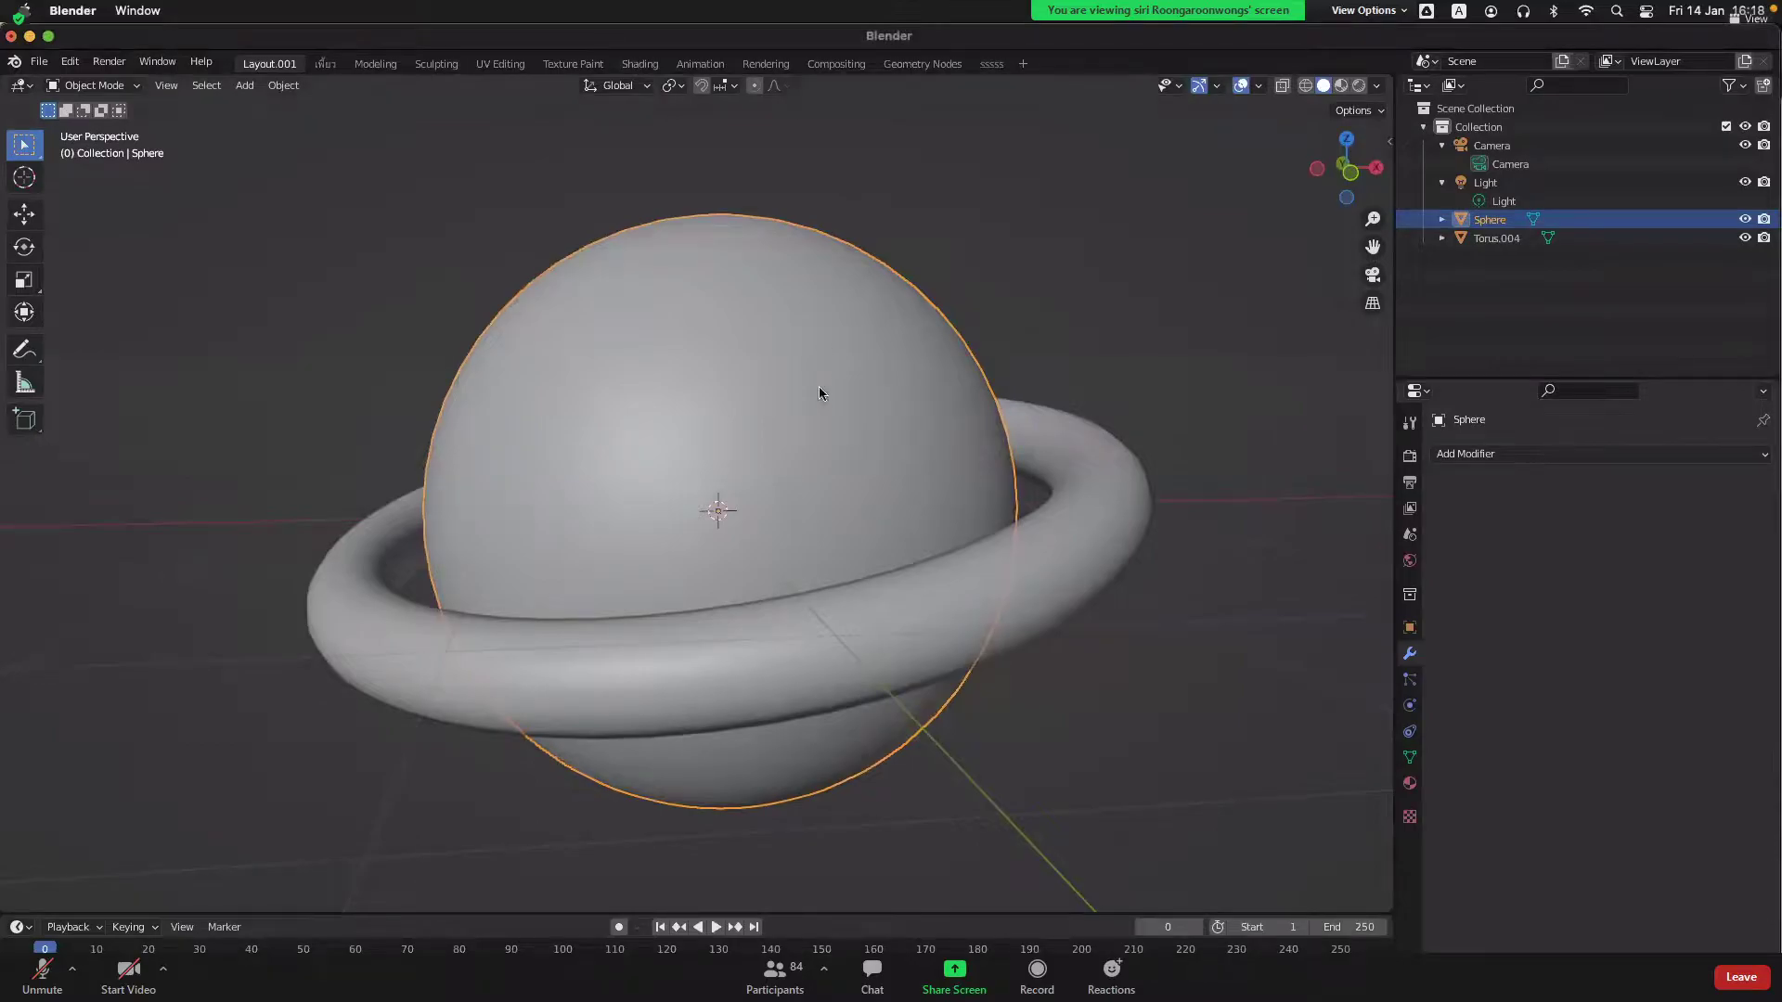
pyautogui.press('Tab')
pyautogui.press('Tab')
pyautogui.press('Tab')
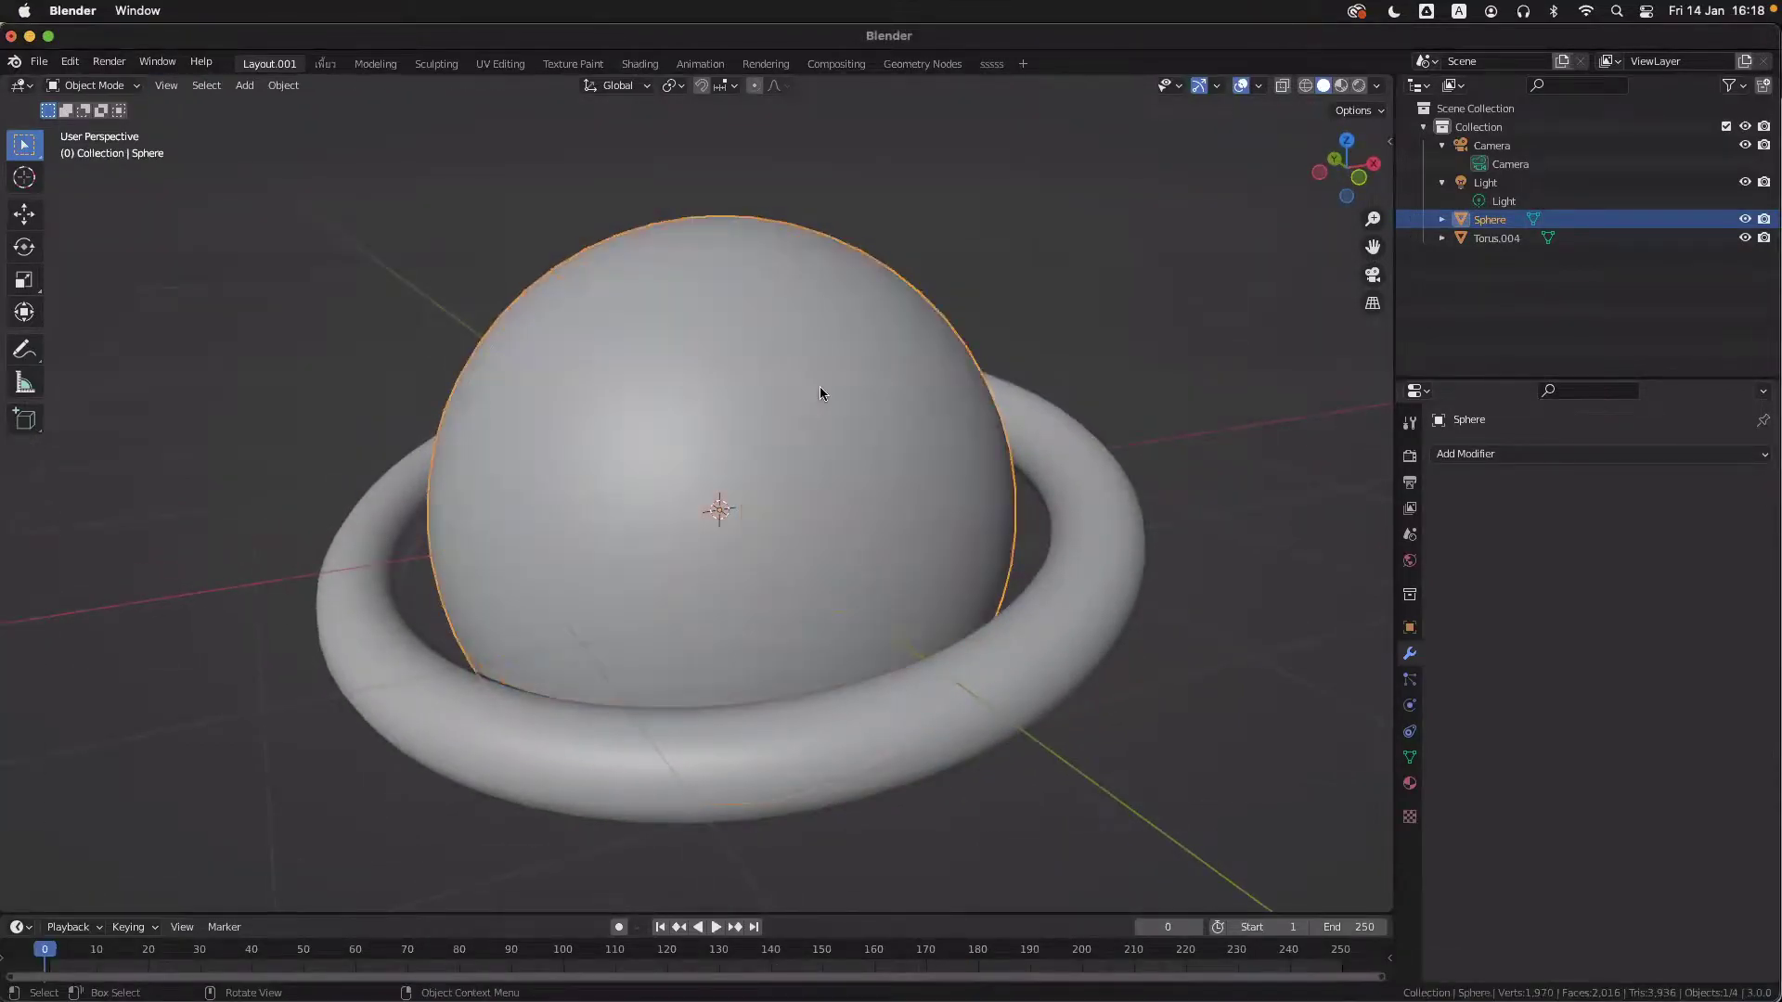
pyautogui.moveTo(1005, 387); pyautogui.dragTo(1010, 386, button='middle')
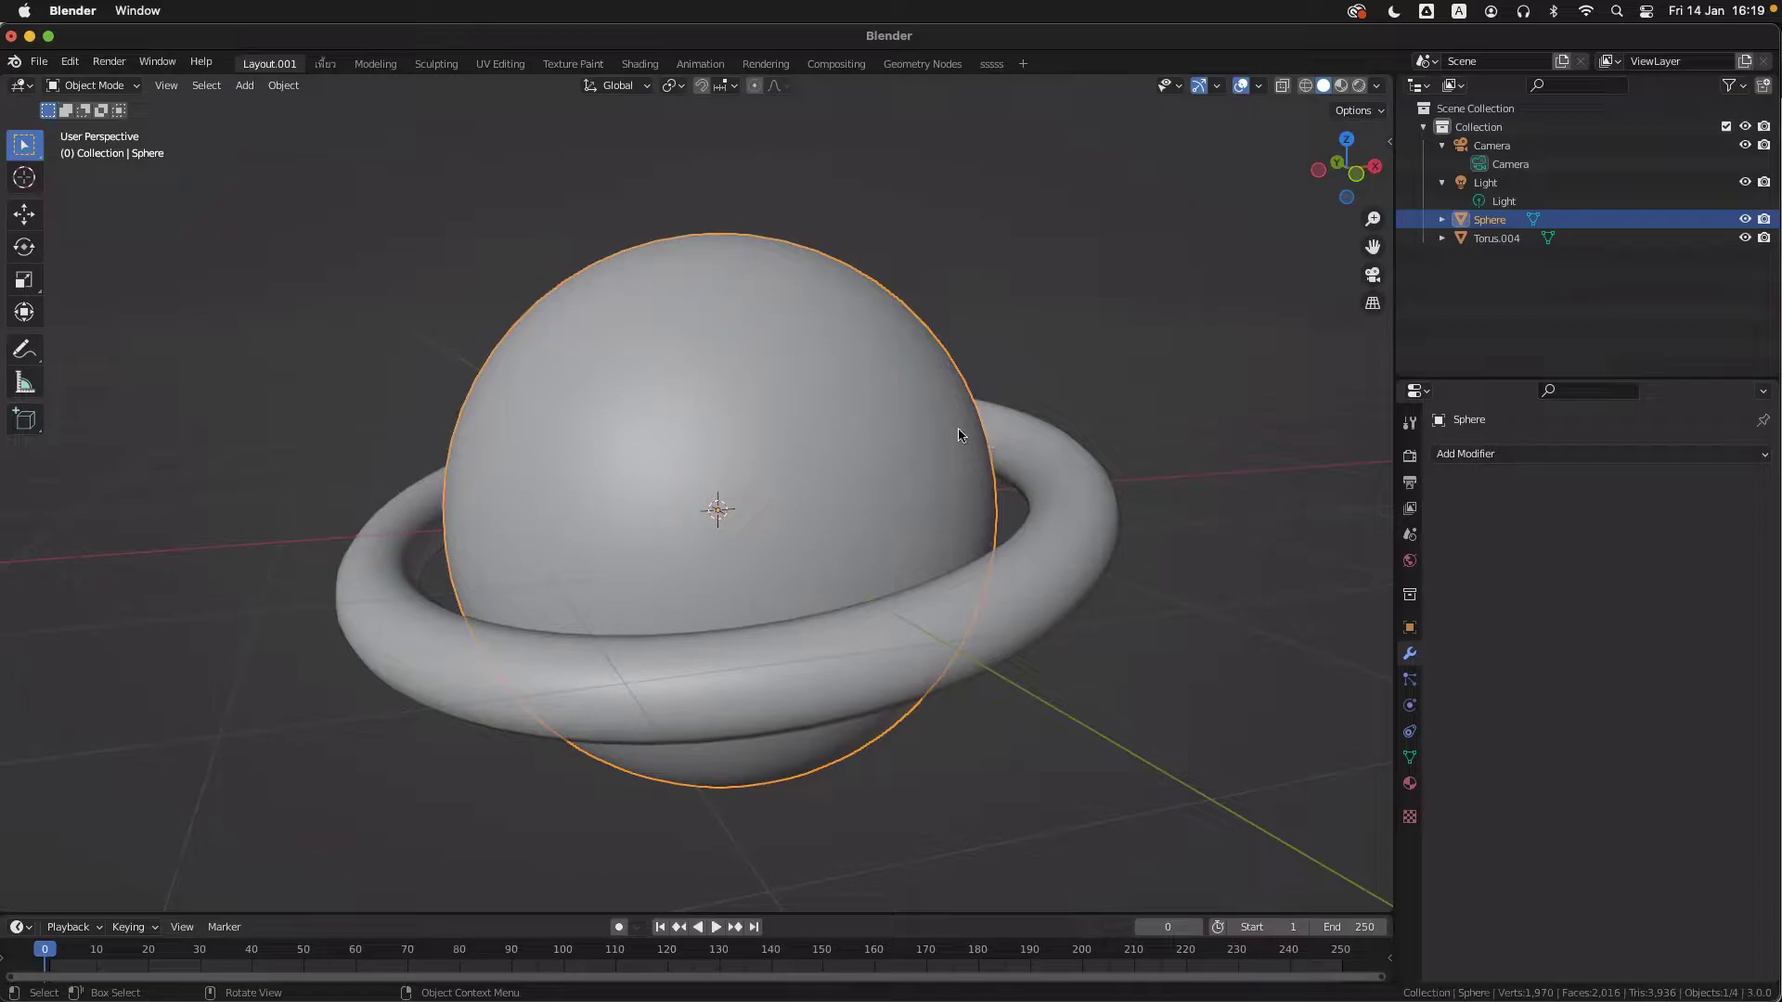
pyautogui.scroll(3, 630, 316)
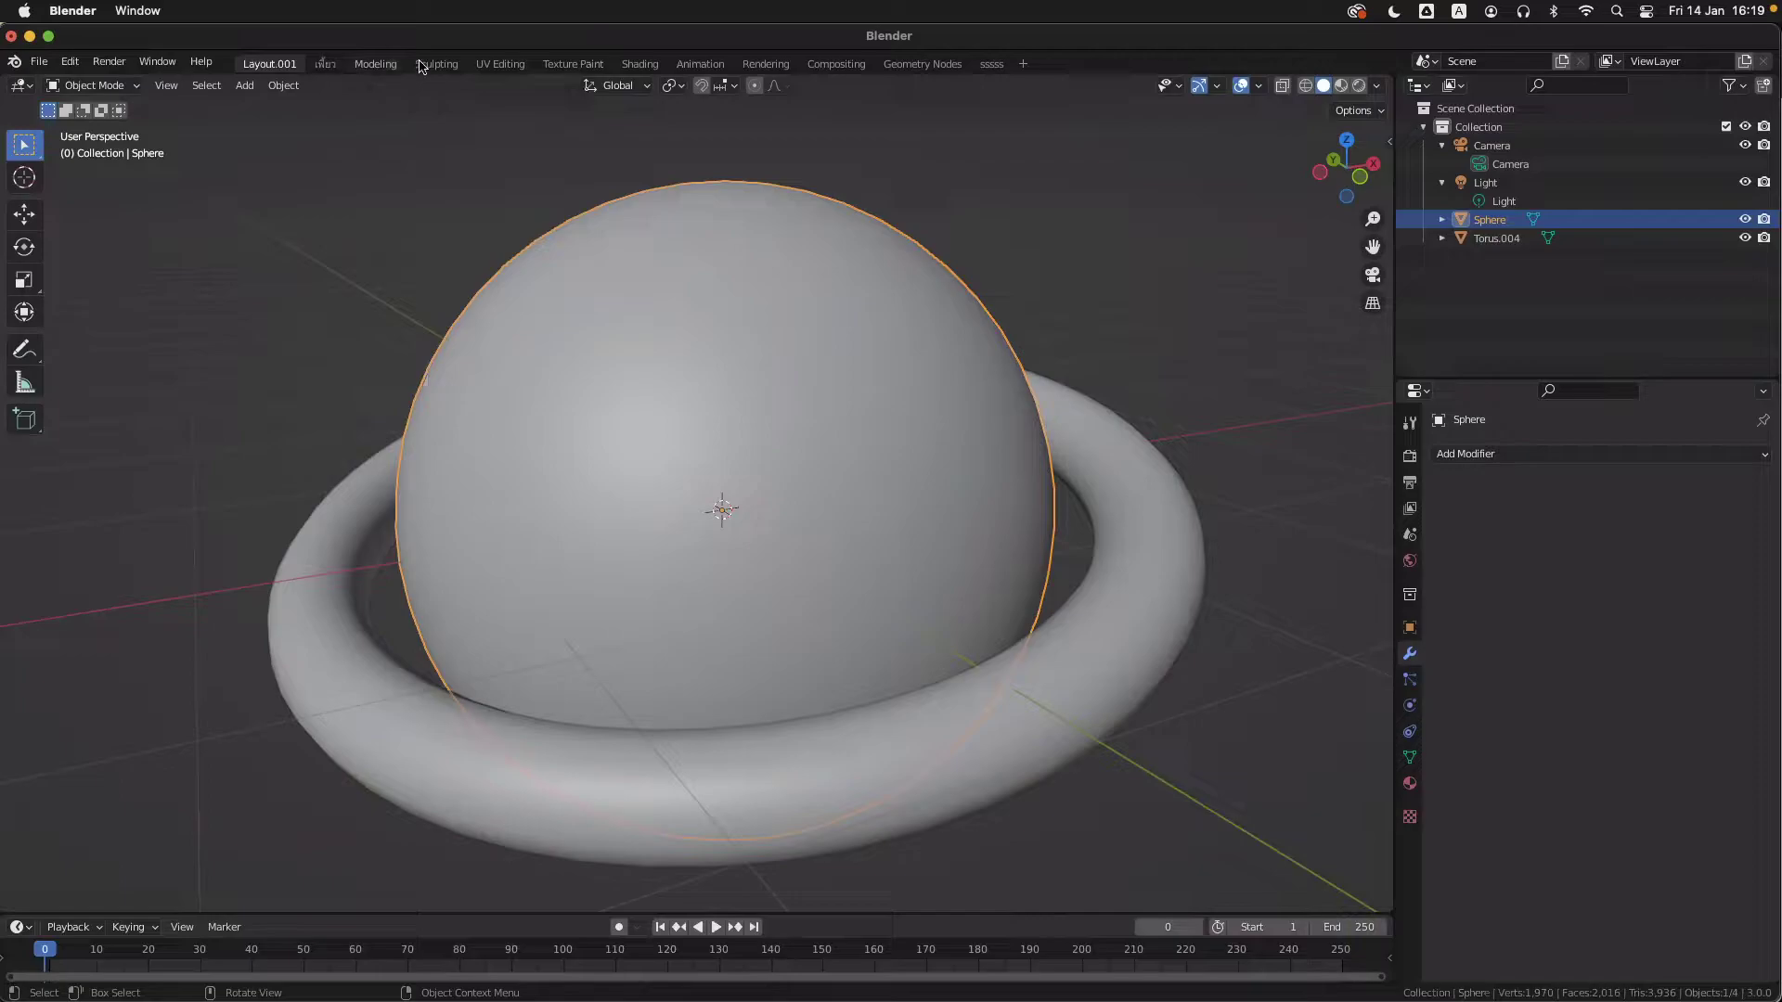
# - Switch to the Sculpting workspace and enable Dyntopo on the sphere with a detail size of 4
pyautogui.click(437, 63)
pyautogui.scroll(6, 858, 476)
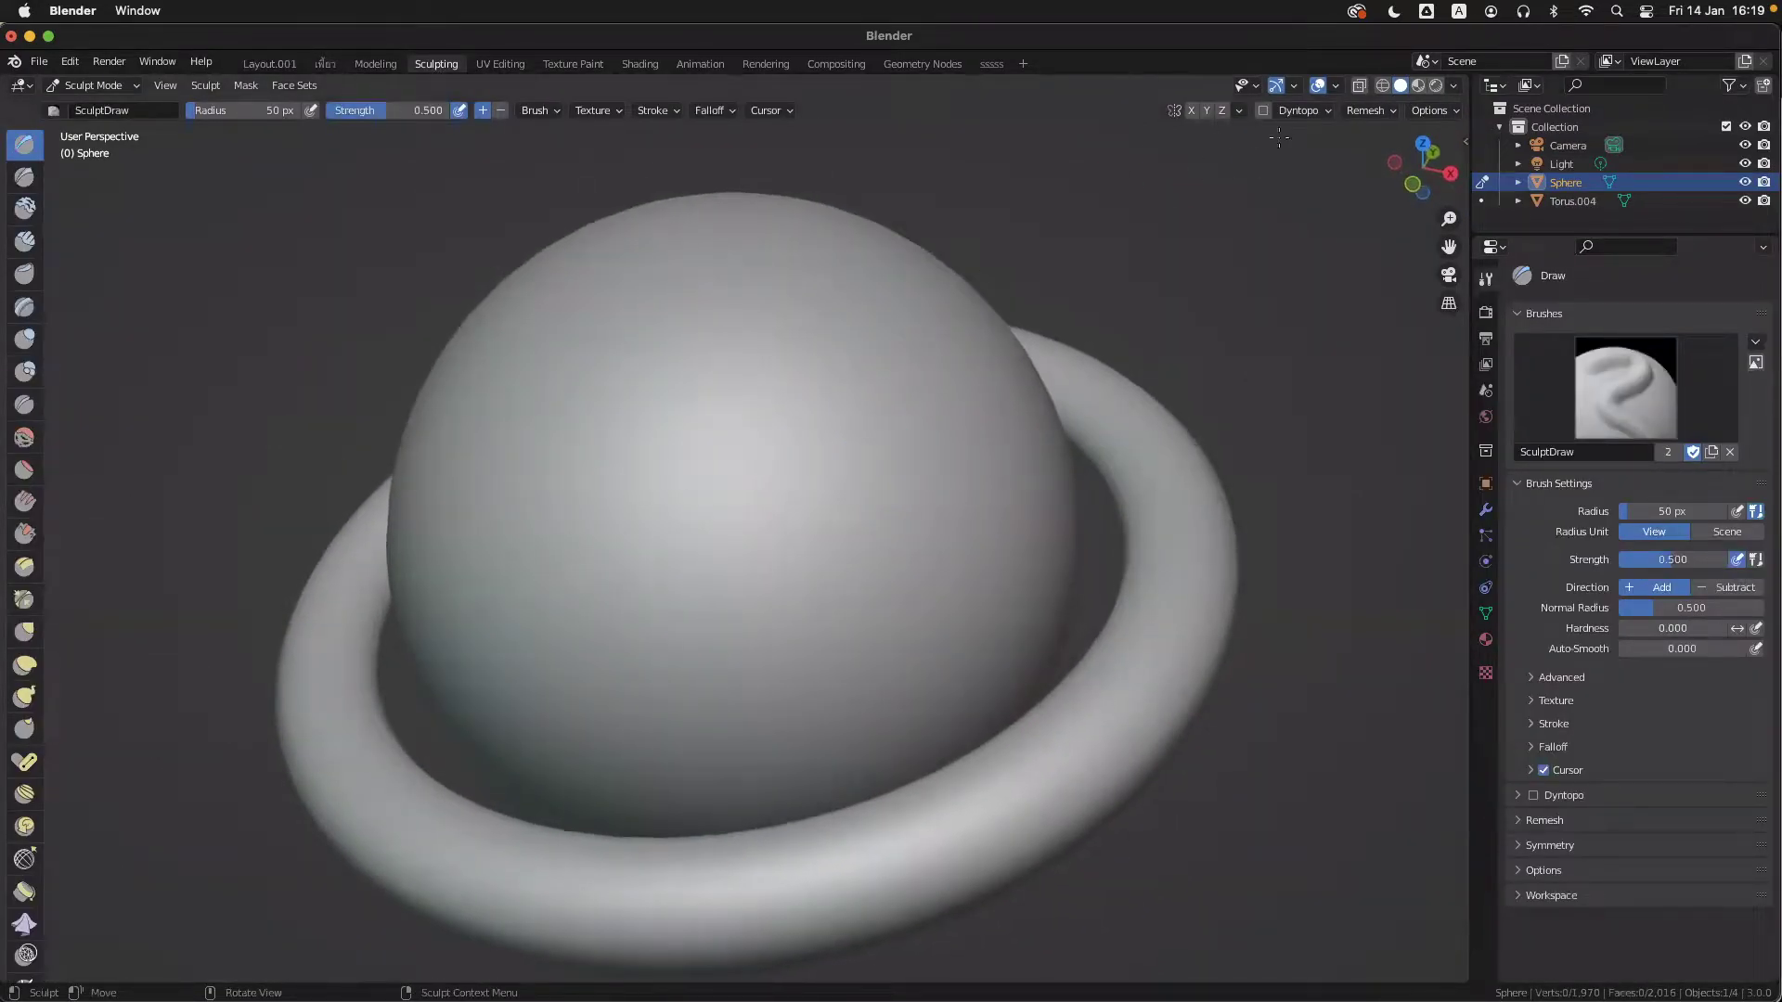
pyautogui.click(1263, 110)
pyautogui.click(1304, 147)
pyautogui.click(1328, 112)
pyautogui.click(1325, 145)
pyautogui.write('4')
pyautogui.press('Return')
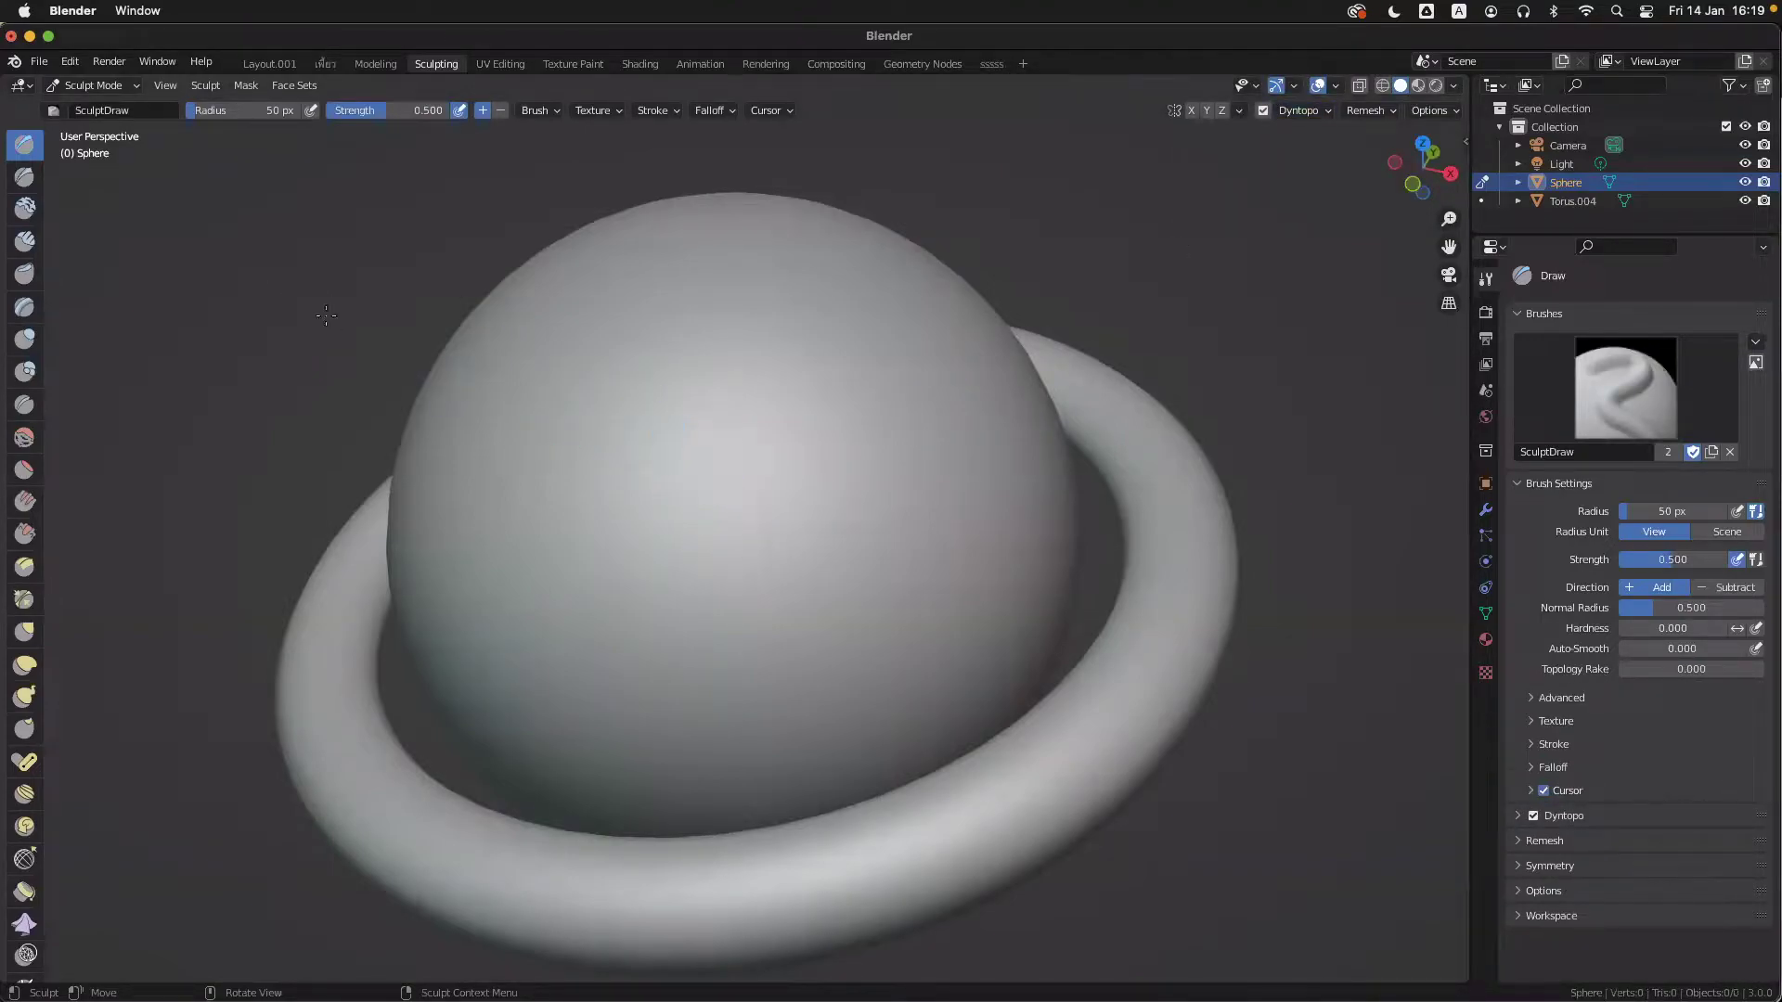
# - Set the Draw brush strength to 5
pyautogui.click(425, 109)
pyautogui.write('5')
pyautogui.press('Return')
pyautogui.moveTo(657, 278)
pyautogui.mouseDown()
pyautogui.moveTo(762, 436)
pyautogui.moveTo(857, 449)
pyautogui.mouseUp()
pyautogui.hotkey('ctrl', 'z')
pyautogui.hotkey('ctrl', 'z')
pyautogui.moveTo(655, 358)
pyautogui.mouseDown()
pyautogui.moveTo(817, 487)
pyautogui.moveTo(782, 315)
pyautogui.moveTo(742, 288)
pyautogui.moveTo(780, 390)
pyautogui.moveTo(724, 585)
pyautogui.moveTo(889, 496)
pyautogui.moveTo(872, 497)
pyautogui.mouseUp()
pyautogui.hotkey('ctrl', 'z')
pyautogui.hotkey('ctrl', 'z')
# - Sculpt a curved raised ridge across the front of the sphere with the Draw brush and add separate bumps beside it
pyautogui.moveTo(723, 386)
pyautogui.mouseDown()
pyautogui.moveTo(733, 436)
pyautogui.moveTo(799, 465)
pyautogui.moveTo(937, 453)
pyautogui.moveTo(1012, 518)
pyautogui.mouseUp()
pyautogui.click(988, 613)
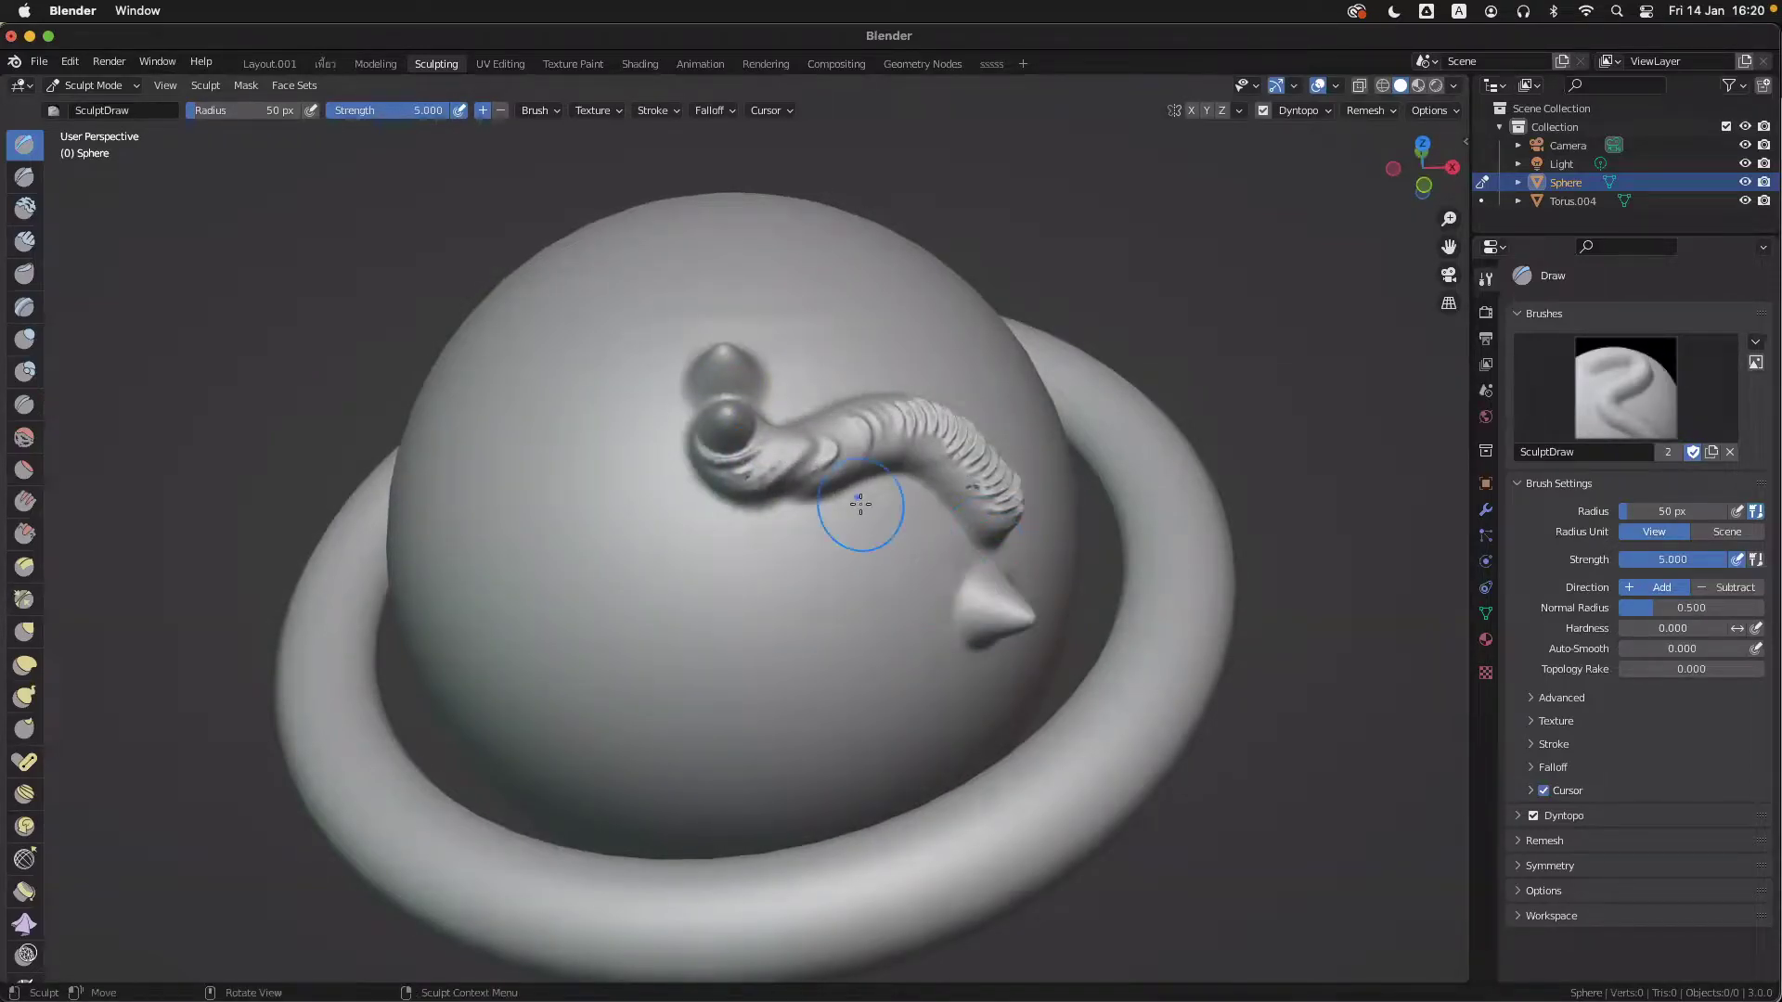
pyautogui.click(571, 457)
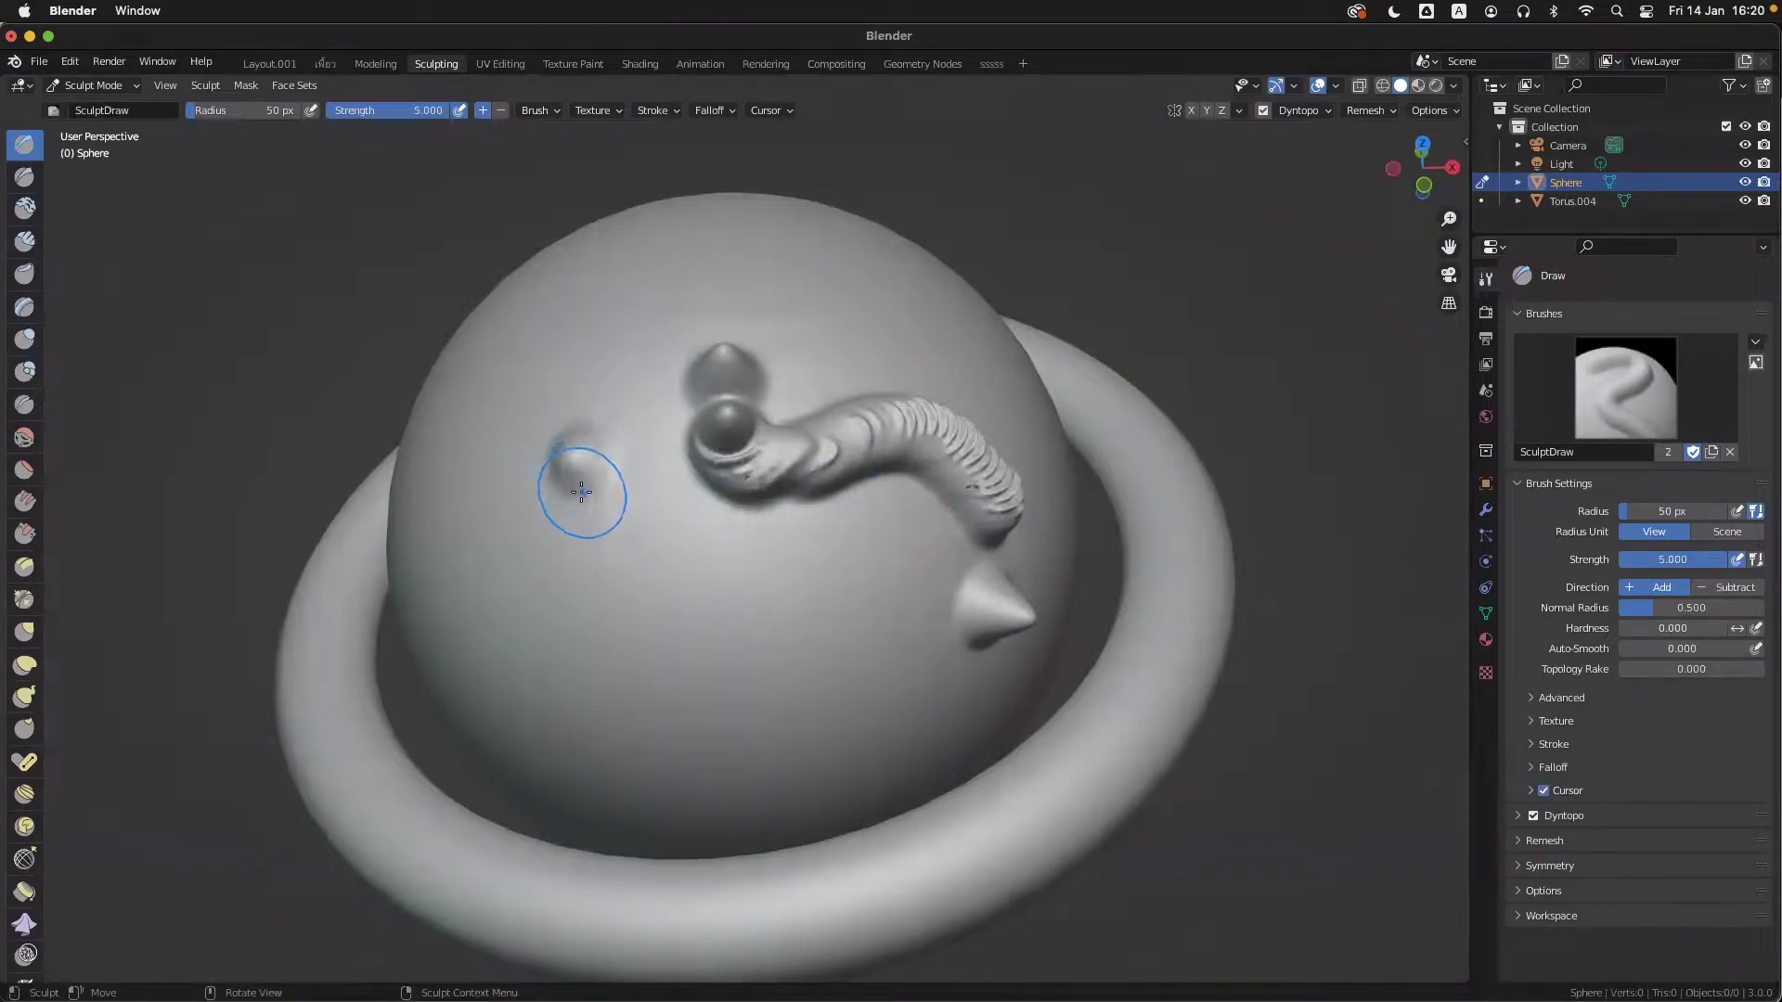
# - Enable pressure sensitivity for the Draw brush radius and sculpt a small bump and a second wavy ridge below the first
pyautogui.click(311, 117)
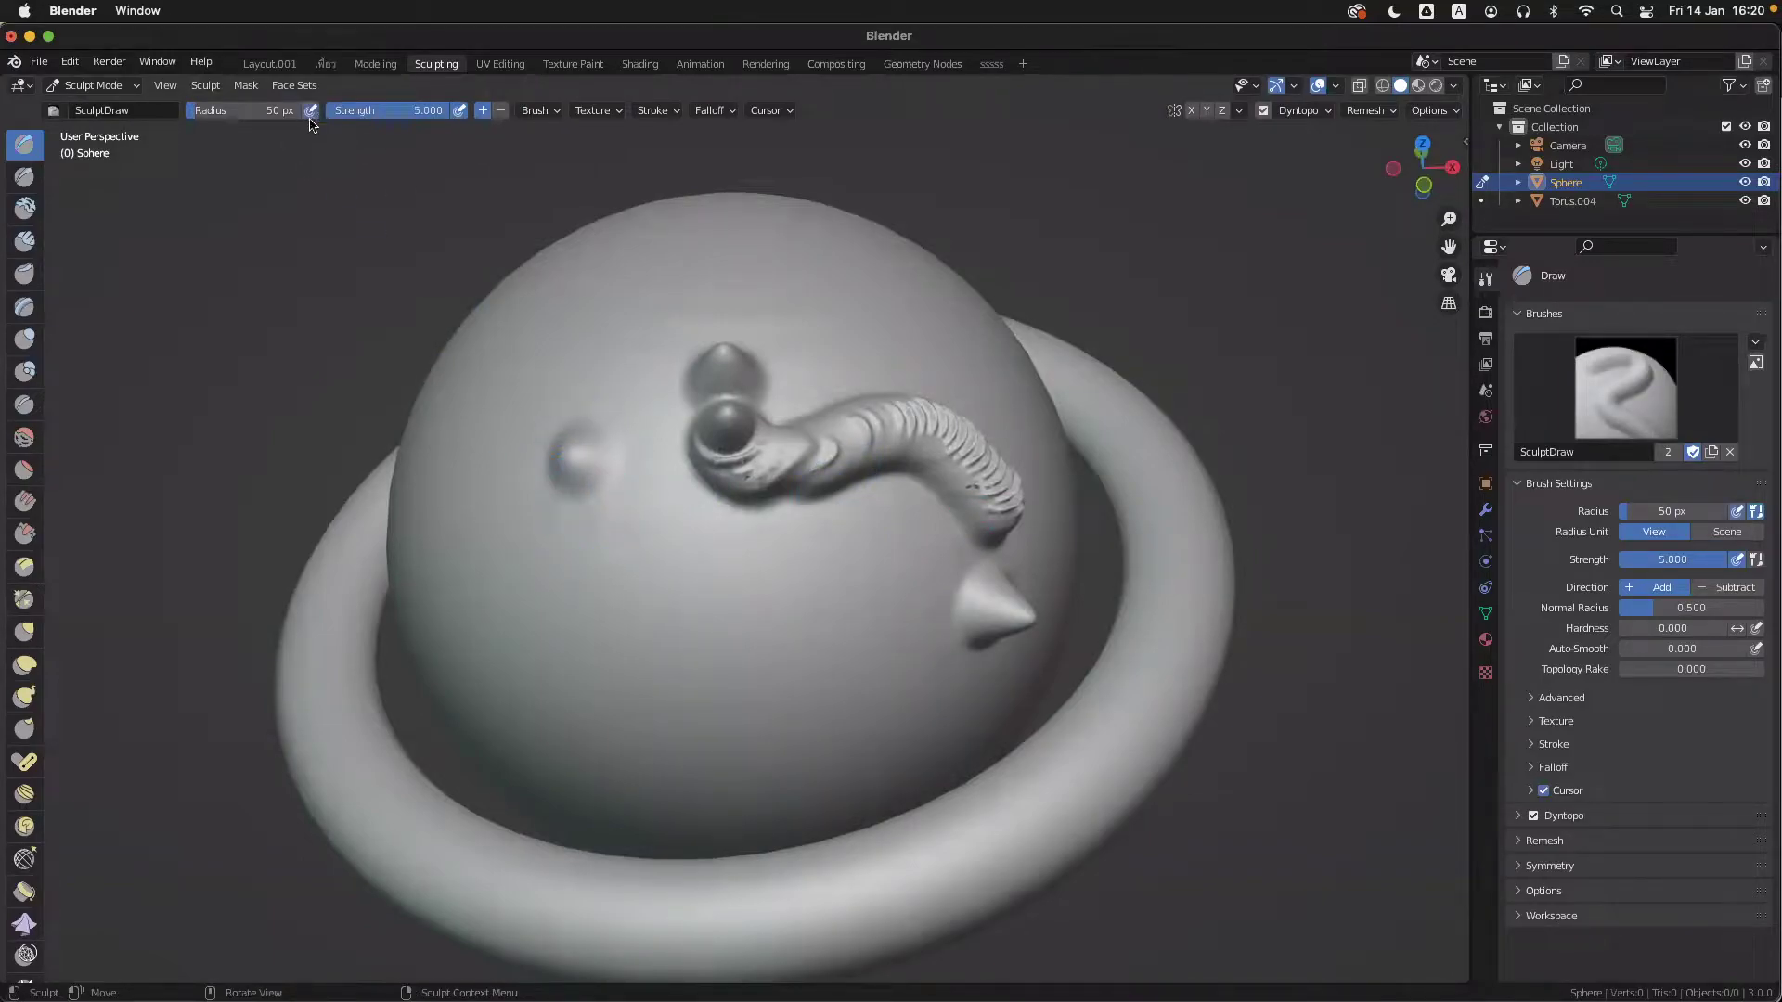
pyautogui.click(552, 551)
pyautogui.moveTo(559, 581)
pyautogui.mouseDown()
pyautogui.moveTo(586, 631)
pyautogui.moveTo(742, 599)
pyautogui.moveTo(938, 789)
pyautogui.moveTo(1047, 625)
pyautogui.mouseUp()
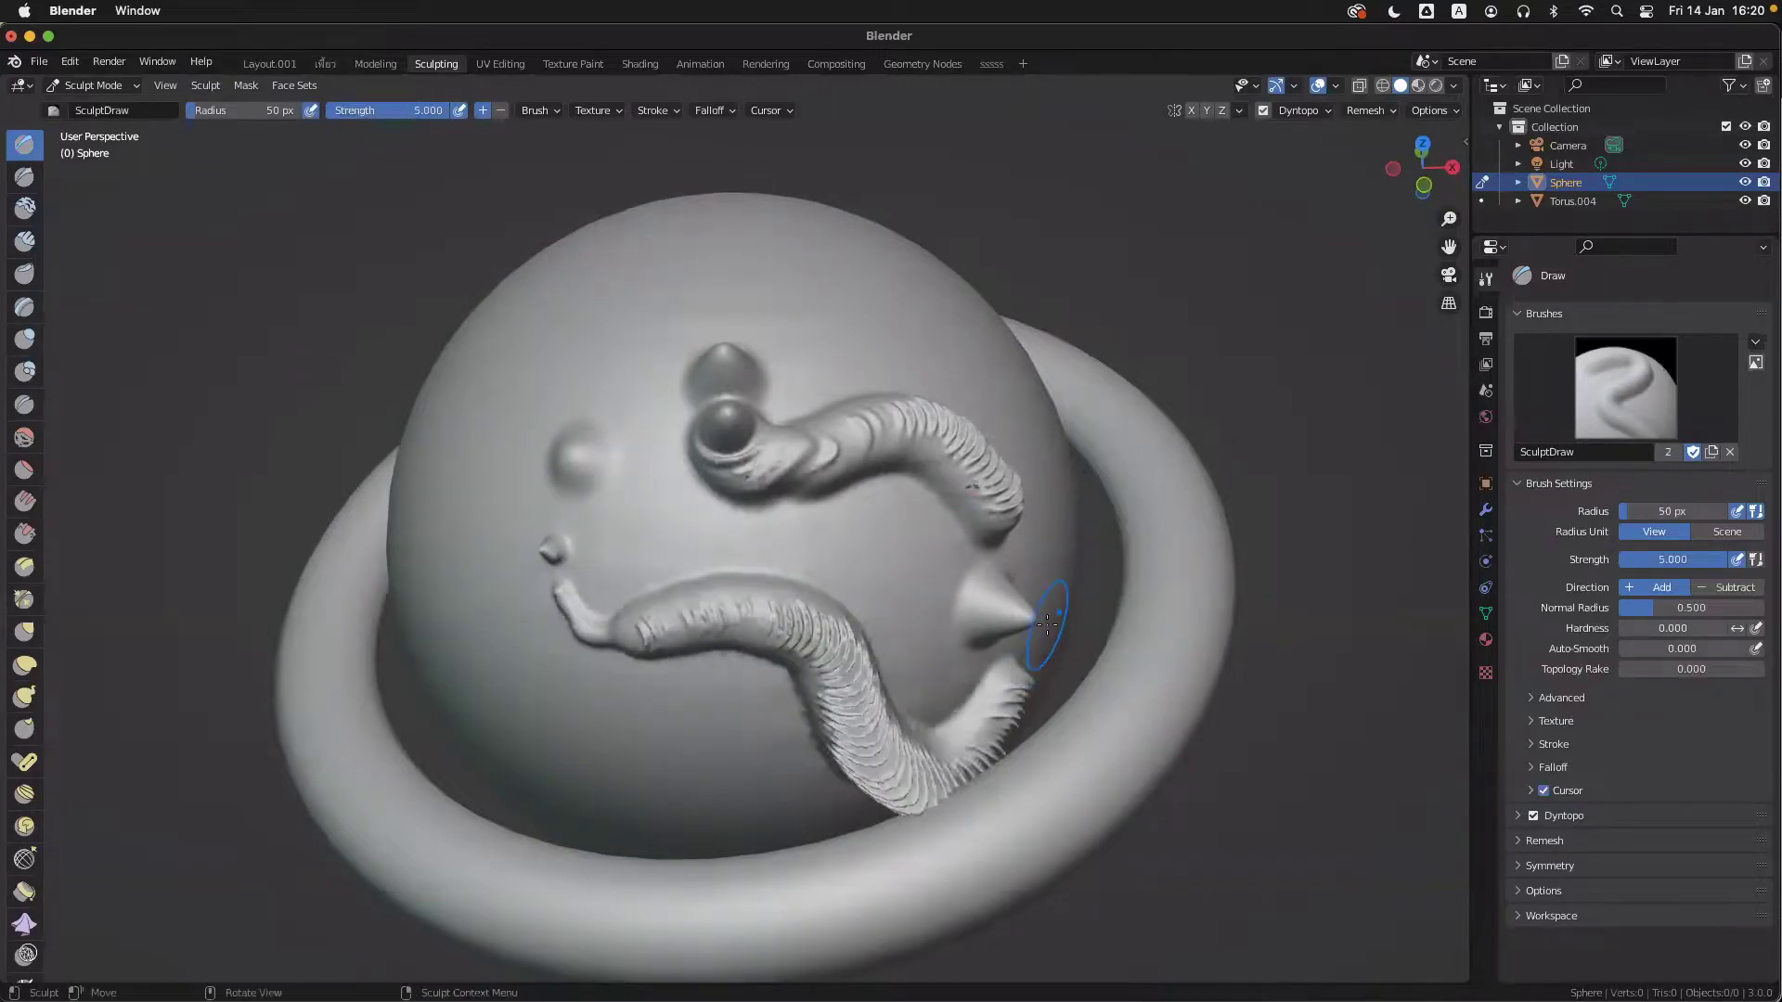
pyautogui.moveTo(891, 549); pyautogui.dragTo(835, 534, button='middle')
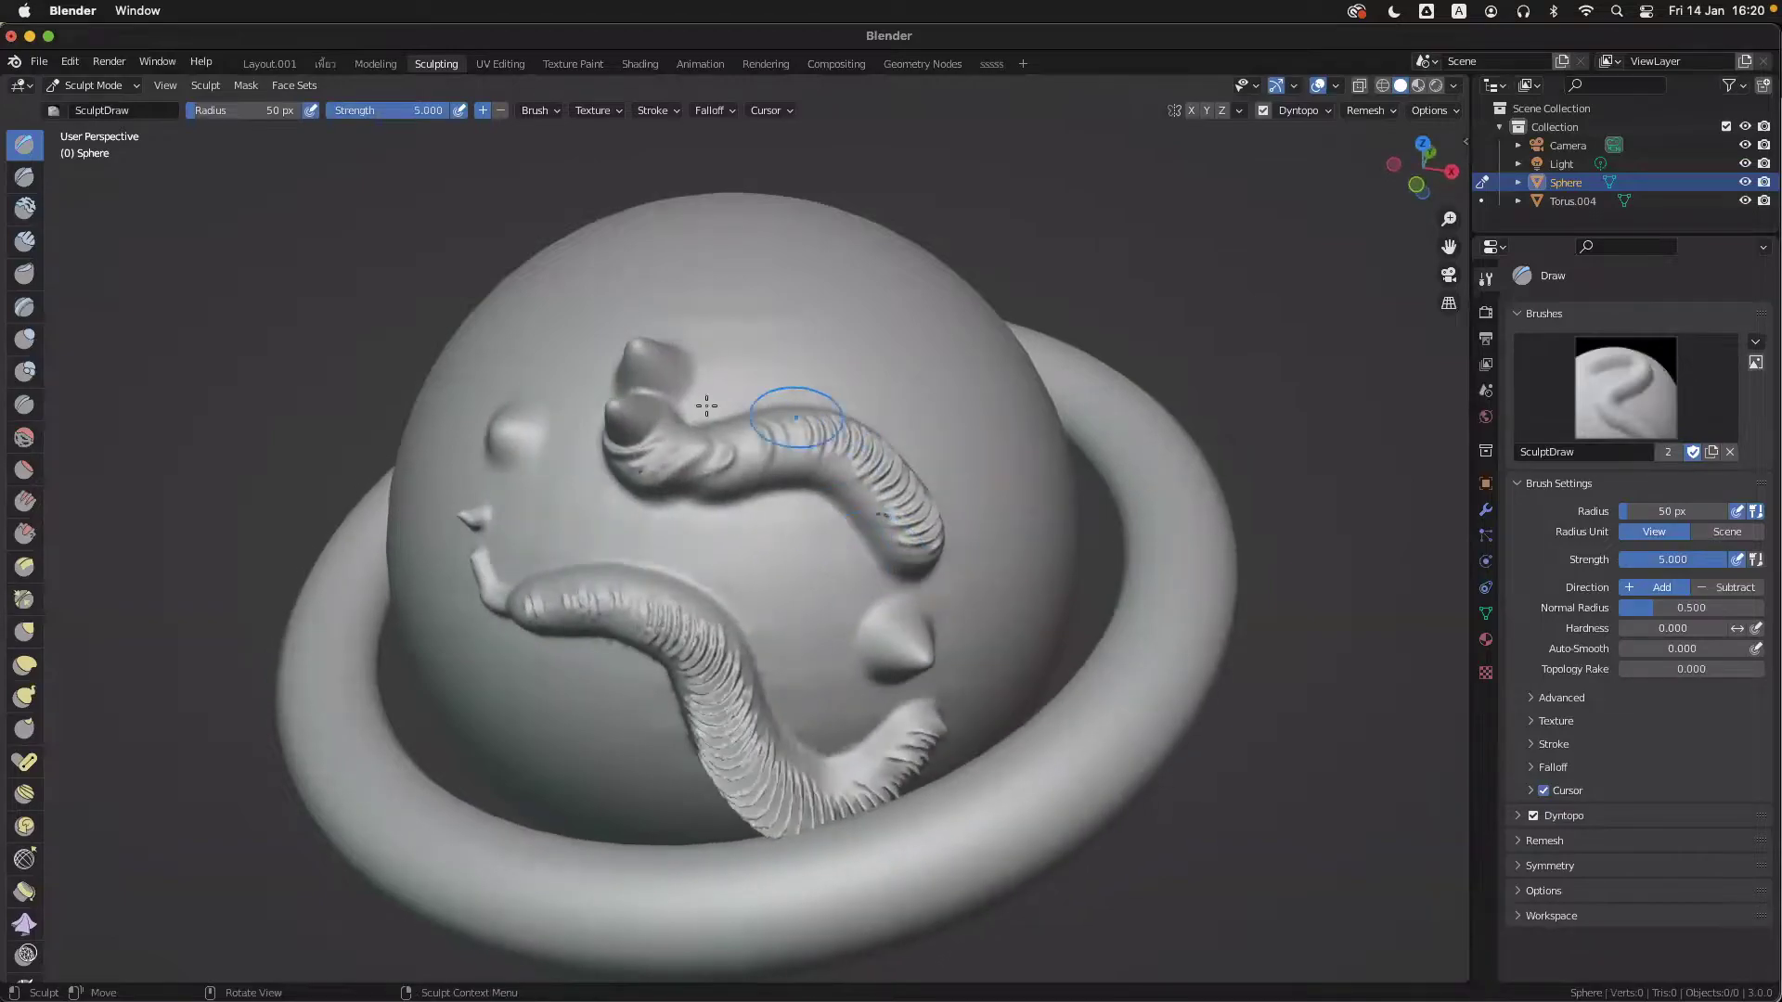
# - Sculpt curved raised bands over the sphere's upper side beside the first ridge with the Inflate brush at strength 0.5
pyautogui.click(24, 339)
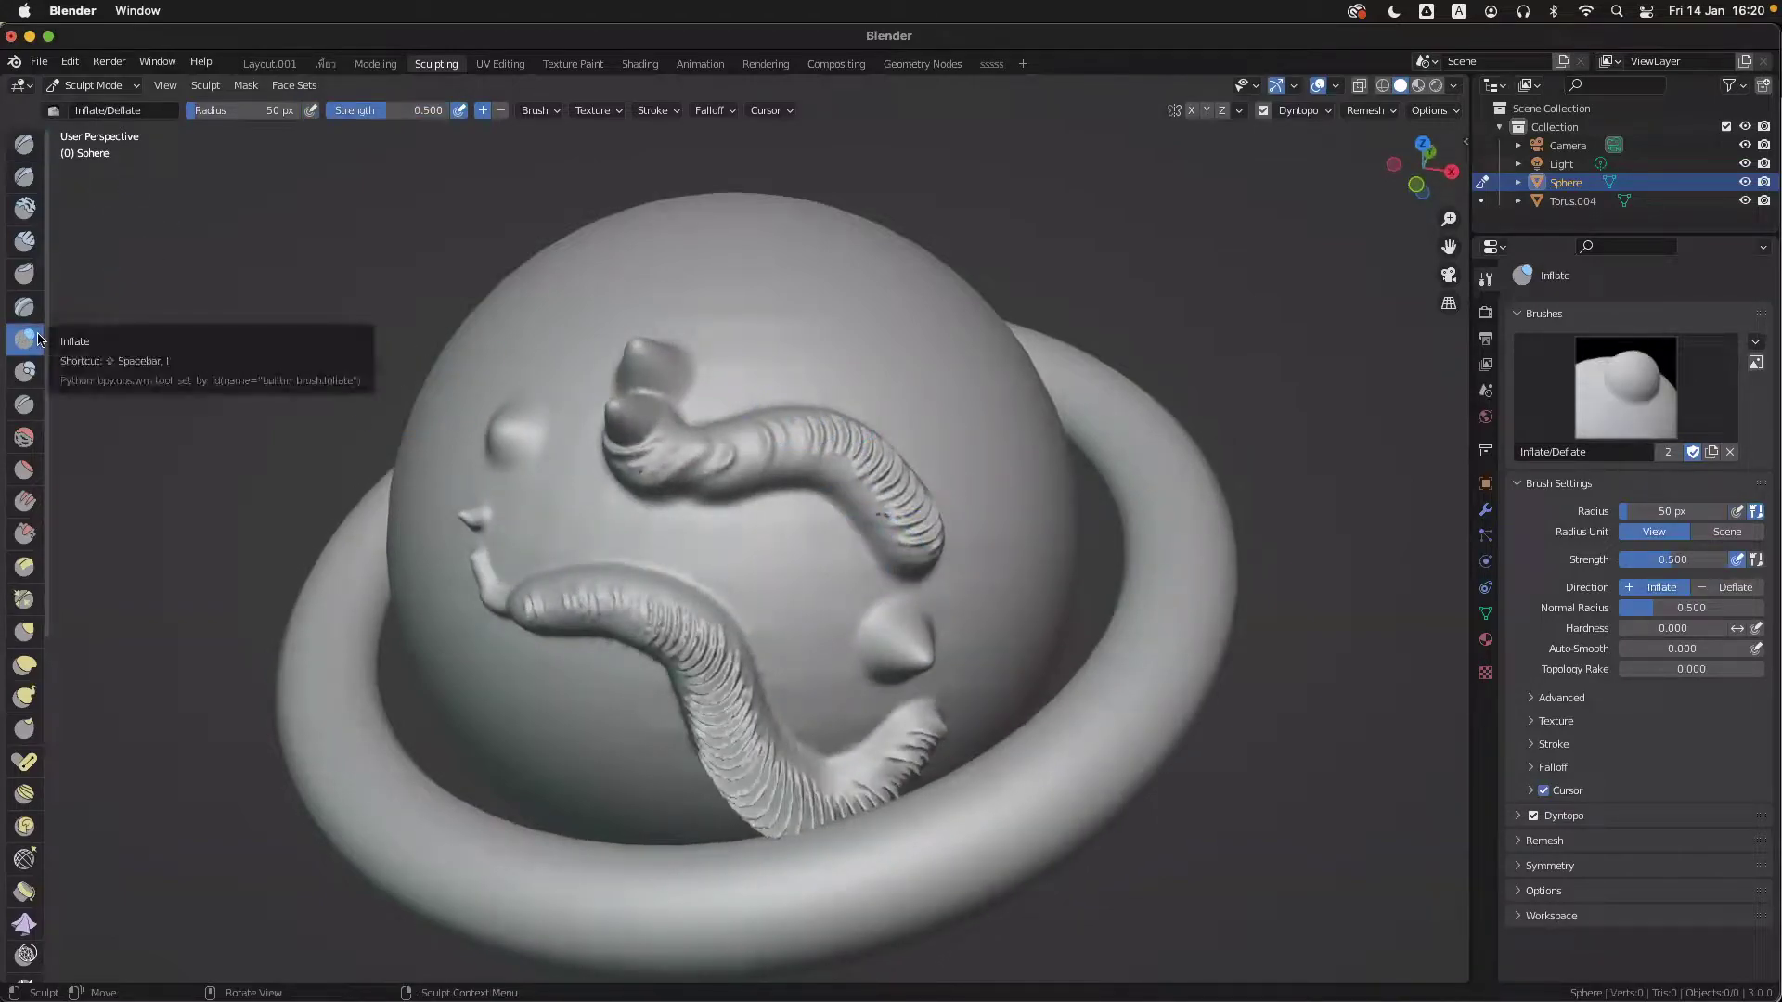
pyautogui.moveTo(626, 281); pyautogui.dragTo(653, 277)
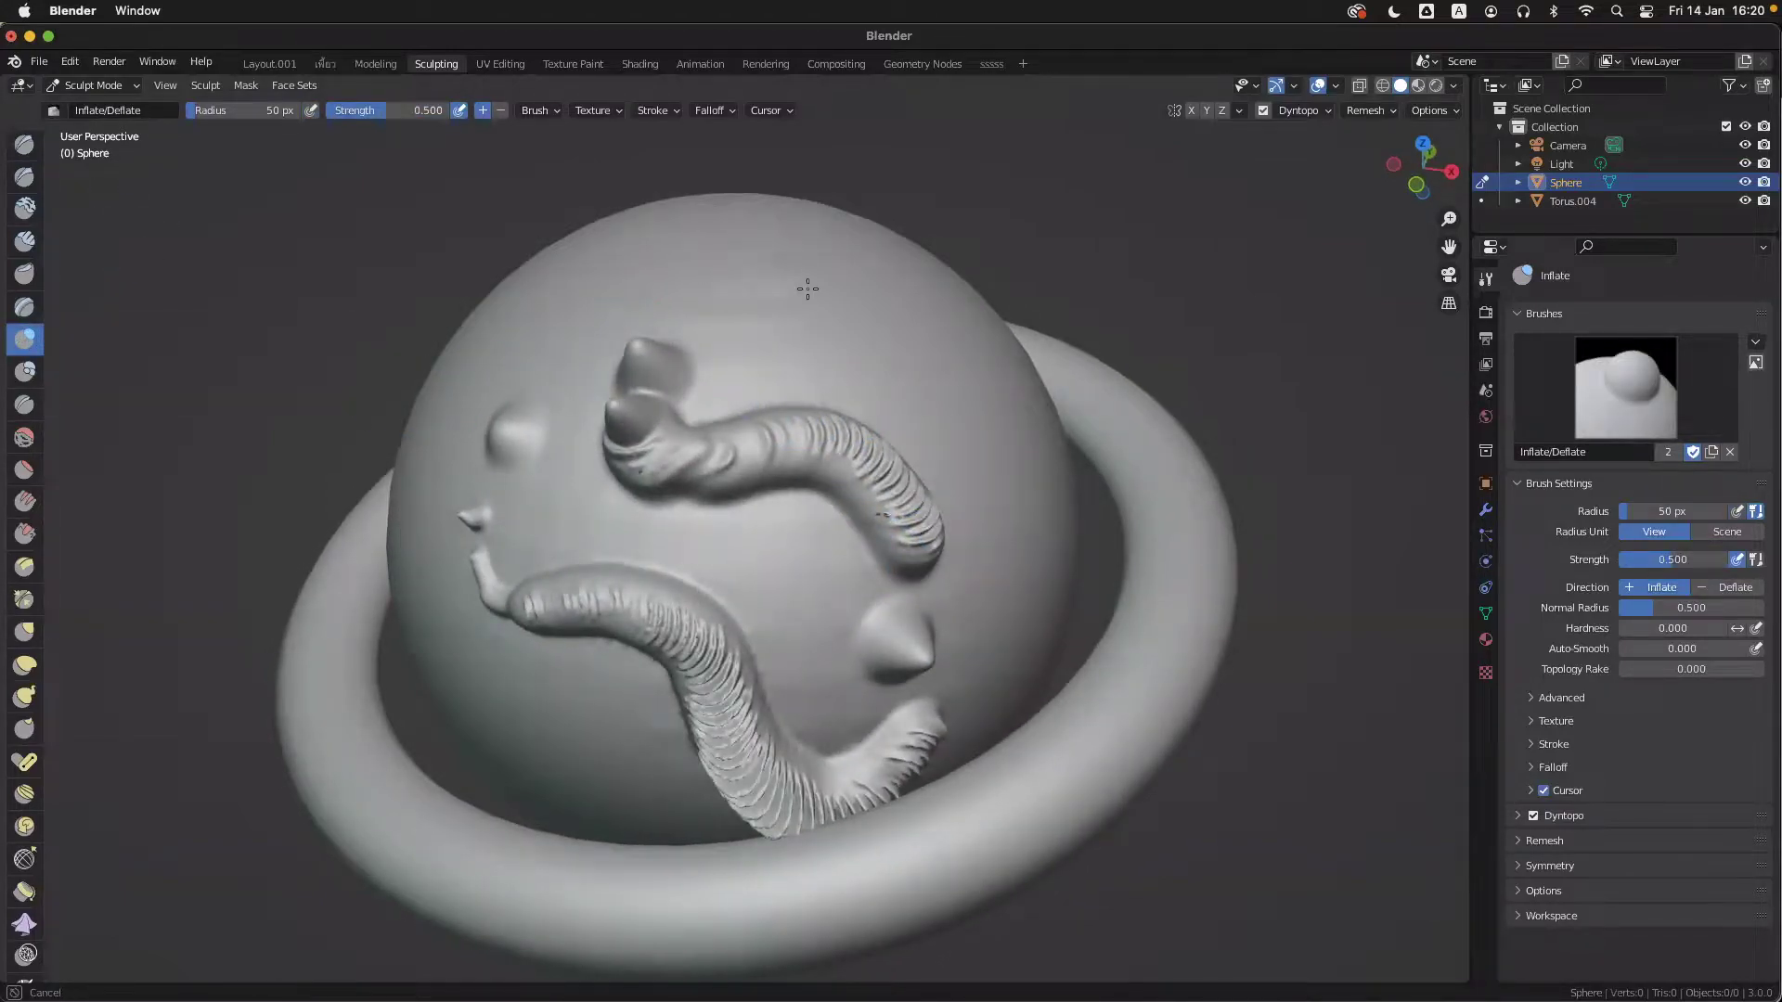
pyautogui.moveTo(841, 298)
pyautogui.mouseDown()
pyautogui.moveTo(859, 329)
pyautogui.moveTo(720, 254)
pyautogui.moveTo(906, 365)
pyautogui.moveTo(867, 310)
pyautogui.moveTo(934, 344)
pyautogui.moveTo(993, 446)
pyautogui.moveTo(970, 401)
pyautogui.moveTo(938, 399)
pyautogui.moveTo(1003, 595)
pyautogui.mouseUp()
# - Try the Clay Strips brush around the ridges on the sphere's front, raising its strength to 1.0 between strokes
pyautogui.click(24, 241)
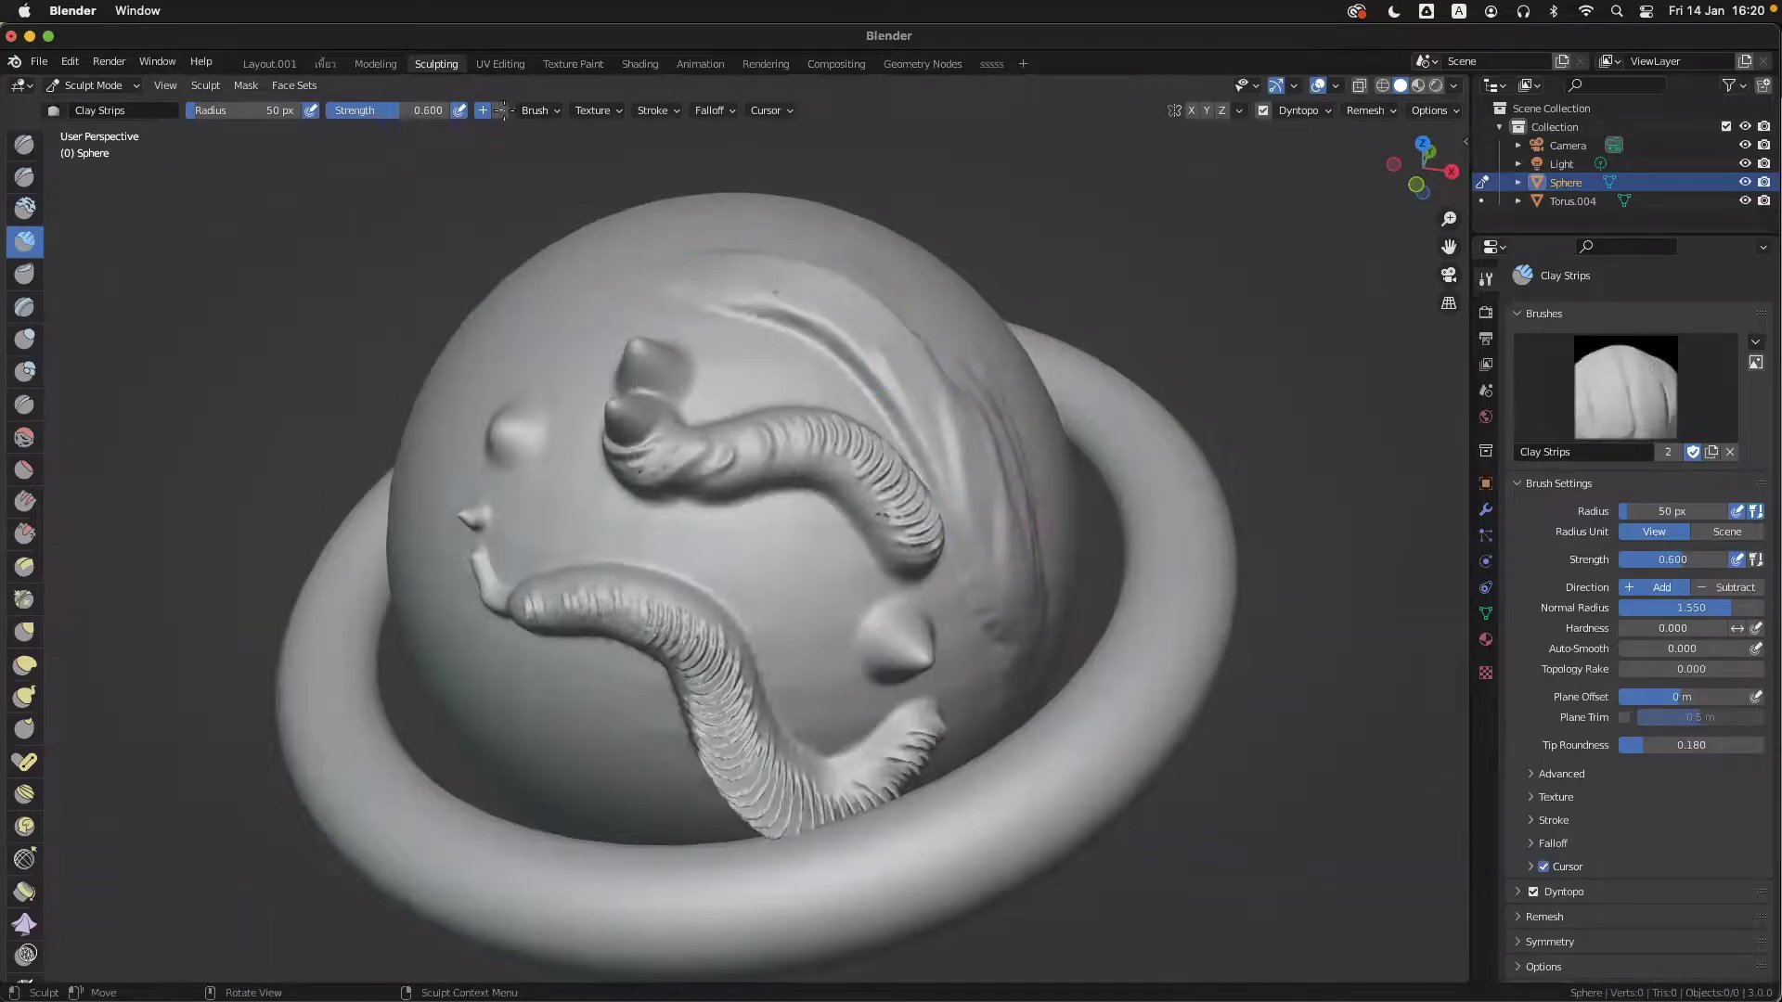
pyautogui.moveTo(503, 348)
pyautogui.mouseDown()
pyautogui.moveTo(604, 267)
pyautogui.moveTo(485, 361)
pyautogui.moveTo(650, 283)
pyautogui.moveTo(497, 394)
pyautogui.moveTo(701, 297)
pyautogui.mouseUp()
pyautogui.moveTo(406, 116); pyautogui.dragTo(456, 115)
pyautogui.moveTo(569, 366)
pyautogui.mouseDown()
pyautogui.moveTo(651, 334)
pyautogui.moveTo(872, 437)
pyautogui.moveTo(901, 641)
pyautogui.moveTo(821, 668)
pyautogui.mouseUp()
pyautogui.moveTo(776, 568)
pyautogui.mouseDown()
pyautogui.moveTo(716, 533)
pyautogui.moveTo(834, 621)
pyautogui.mouseUp()
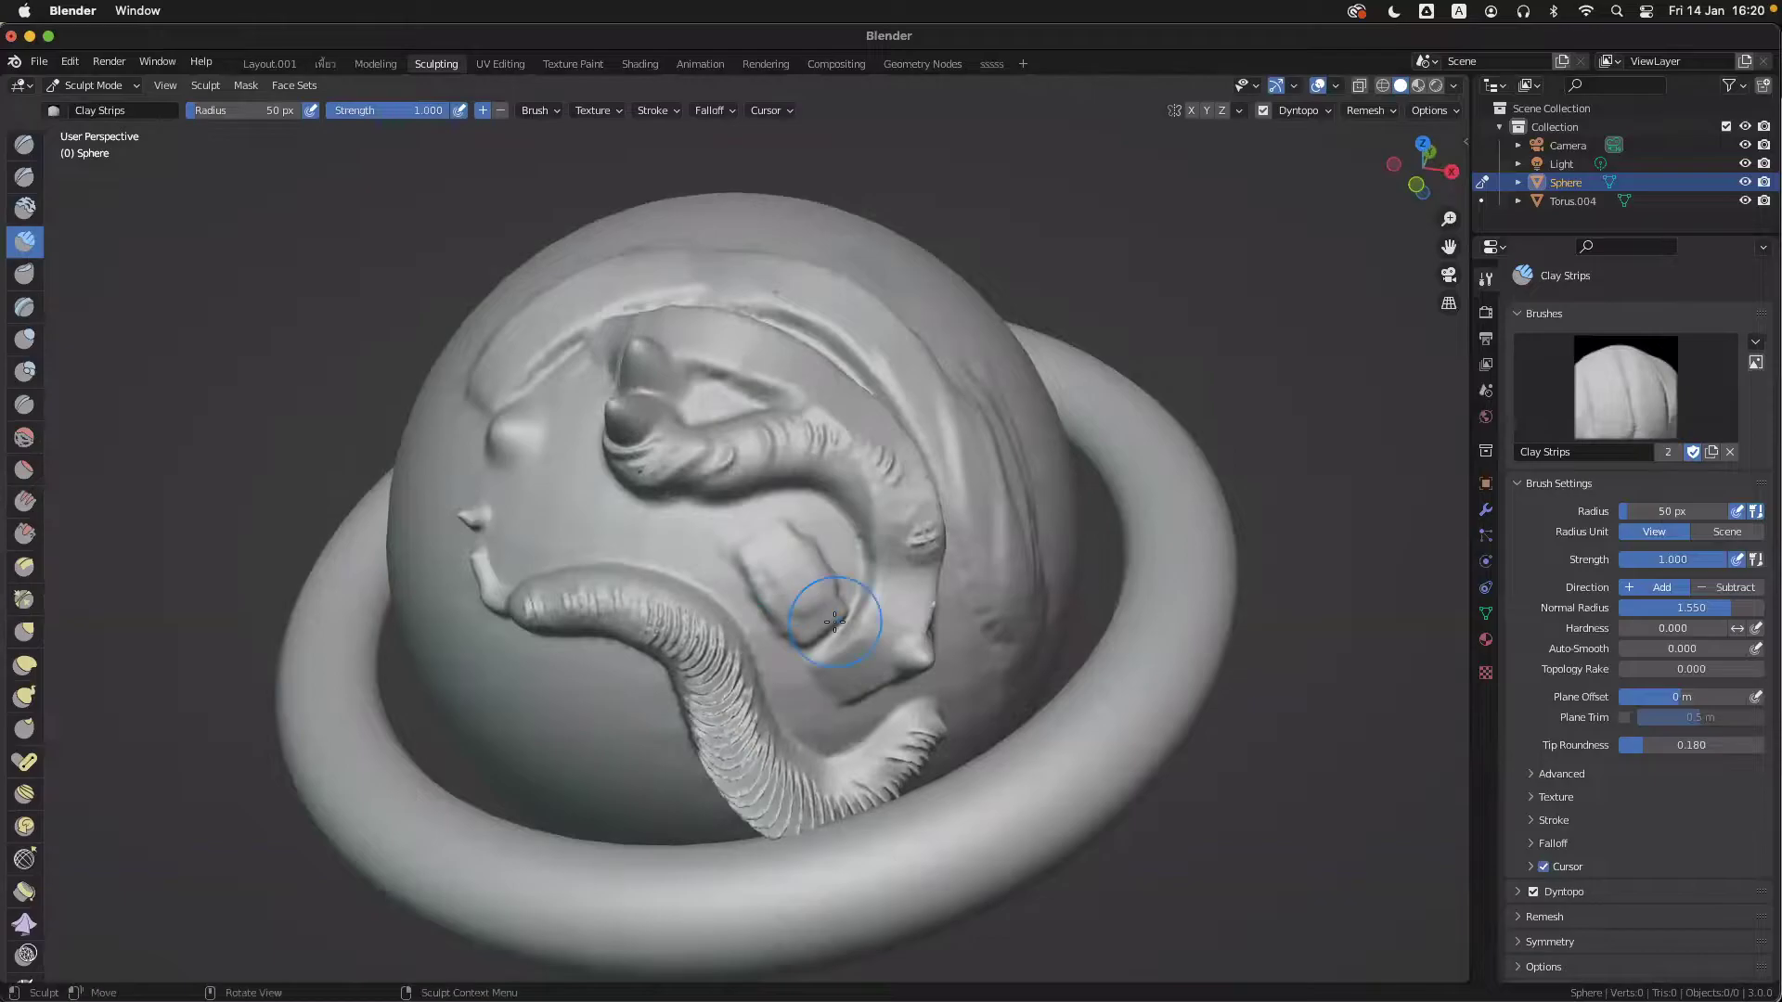
pyautogui.moveTo(836, 605); pyautogui.dragTo(859, 600, button='middle')
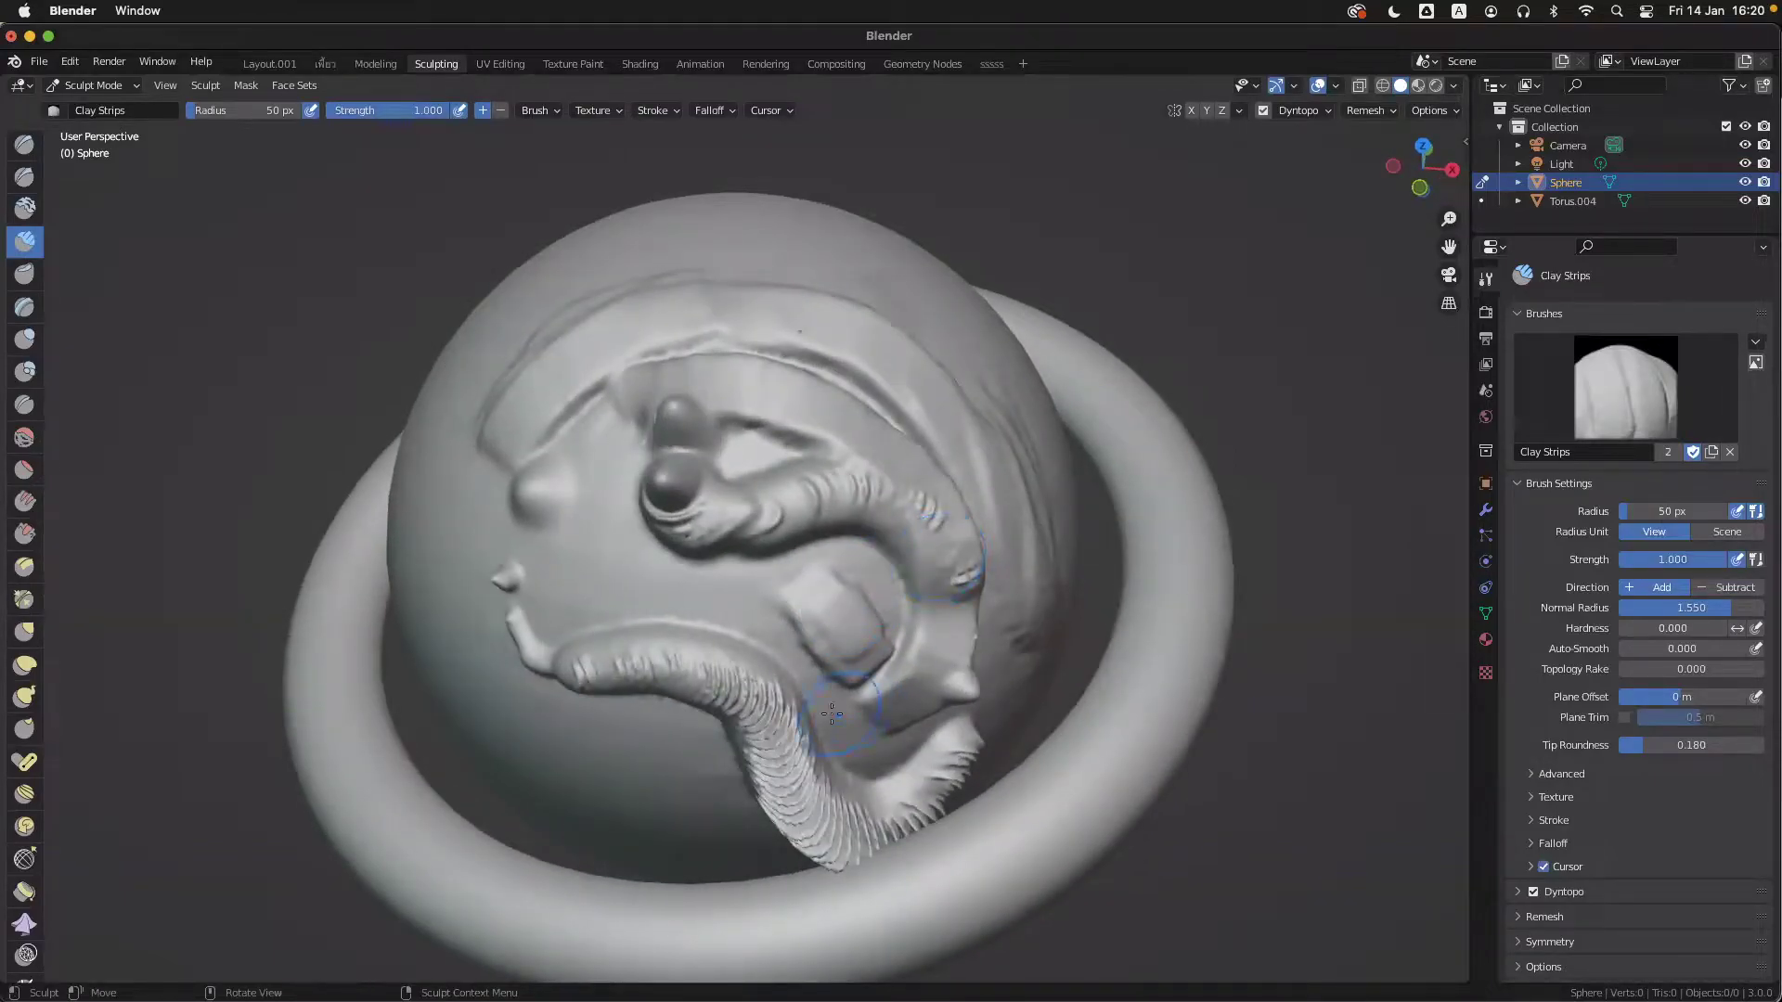
pyautogui.moveTo(938, 571)
pyautogui.mouseDown(button='middle')
pyautogui.moveTo(909, 572)
pyautogui.moveTo(919, 561)
pyautogui.moveTo(906, 597)
pyautogui.mouseUp(button='middle')
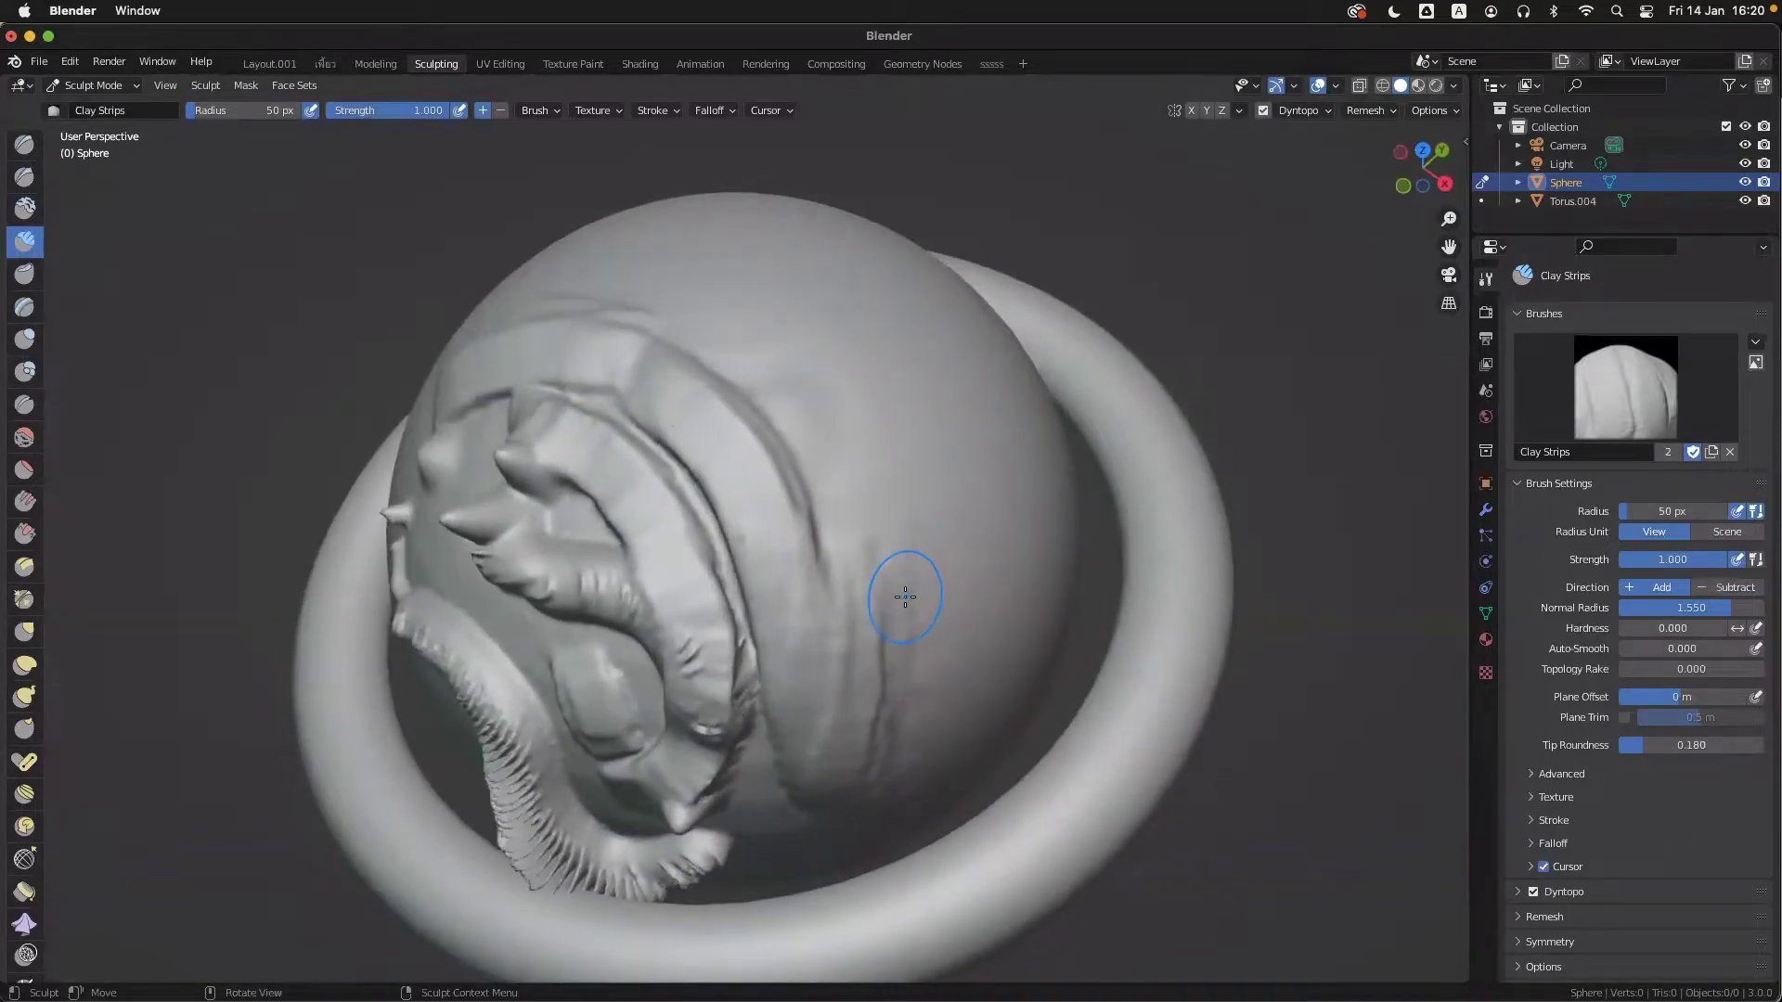
# - Try overlapping Clay Strips strokes on the sphere's smooth side, undoing one and adding shorter curved strokes farther around the surface
pyautogui.moveTo(815, 435); pyautogui.dragTo(1002, 659)
pyautogui.moveTo(854, 487)
pyautogui.mouseDown()
pyautogui.moveTo(877, 604)
pyautogui.moveTo(997, 663)
pyautogui.mouseUp()
pyautogui.moveTo(859, 496)
pyautogui.mouseDown()
pyautogui.moveTo(917, 662)
pyautogui.moveTo(1026, 626)
pyautogui.mouseUp()
pyautogui.moveTo(873, 594); pyautogui.dragTo(1017, 645)
pyautogui.moveTo(854, 557)
pyautogui.mouseDown()
pyautogui.moveTo(1012, 668)
pyautogui.moveTo(1030, 608)
pyautogui.mouseUp()
pyautogui.hotkey('ctrl', 'z')
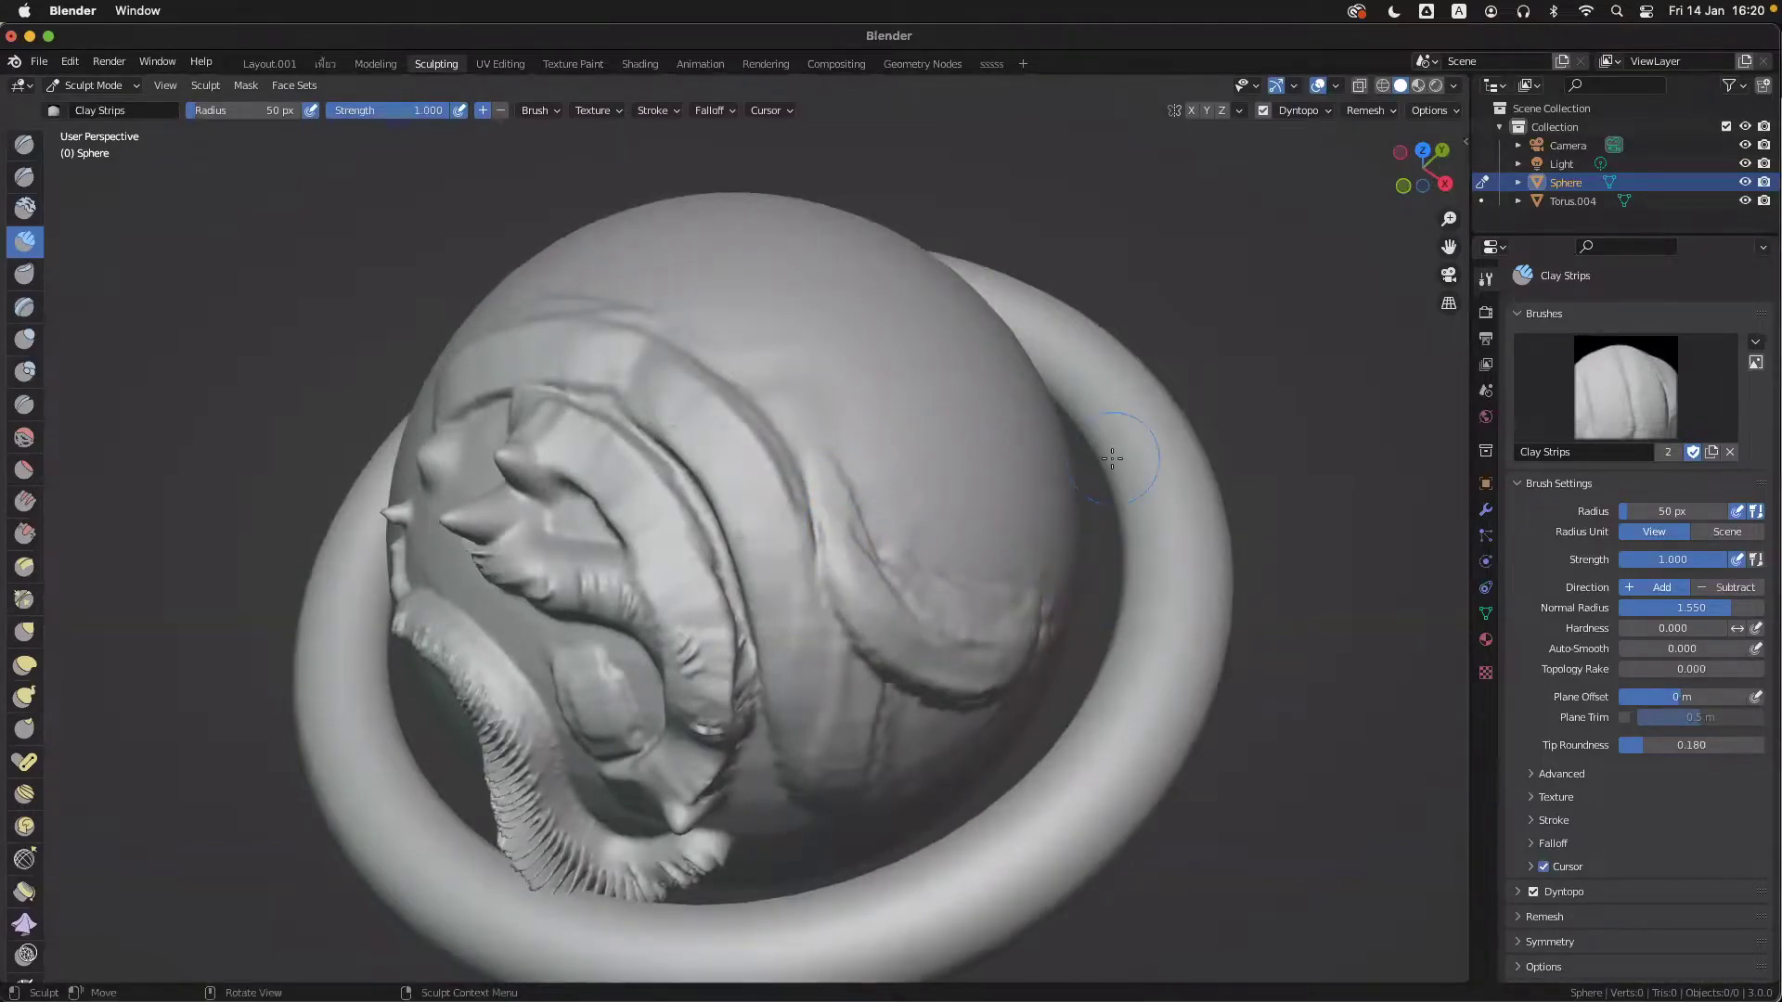
pyautogui.hscroll(-5, 1035, 470)
pyautogui.hscroll(3, 1039, 470)
pyautogui.hscroll(5, 1038, 468)
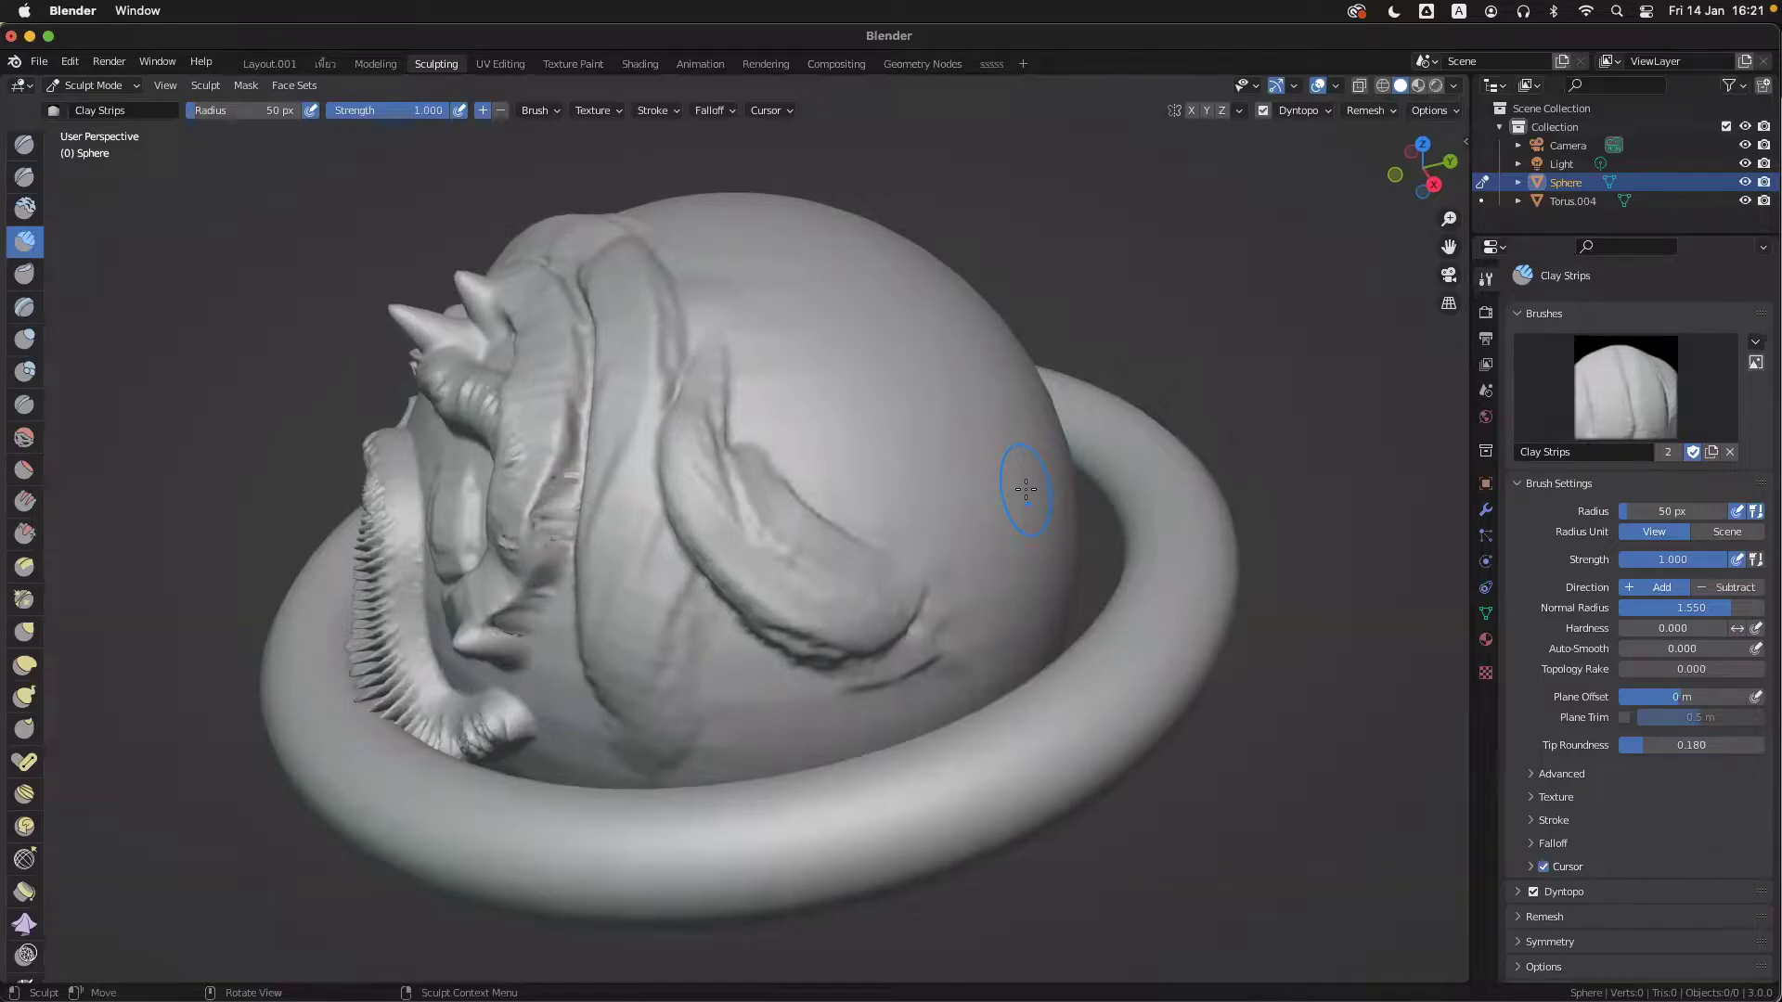
pyautogui.moveTo(858, 395); pyautogui.dragTo(903, 417)
pyautogui.moveTo(1027, 531)
pyautogui.mouseDown()
pyautogui.moveTo(938, 437)
pyautogui.moveTo(1069, 608)
pyautogui.mouseUp()
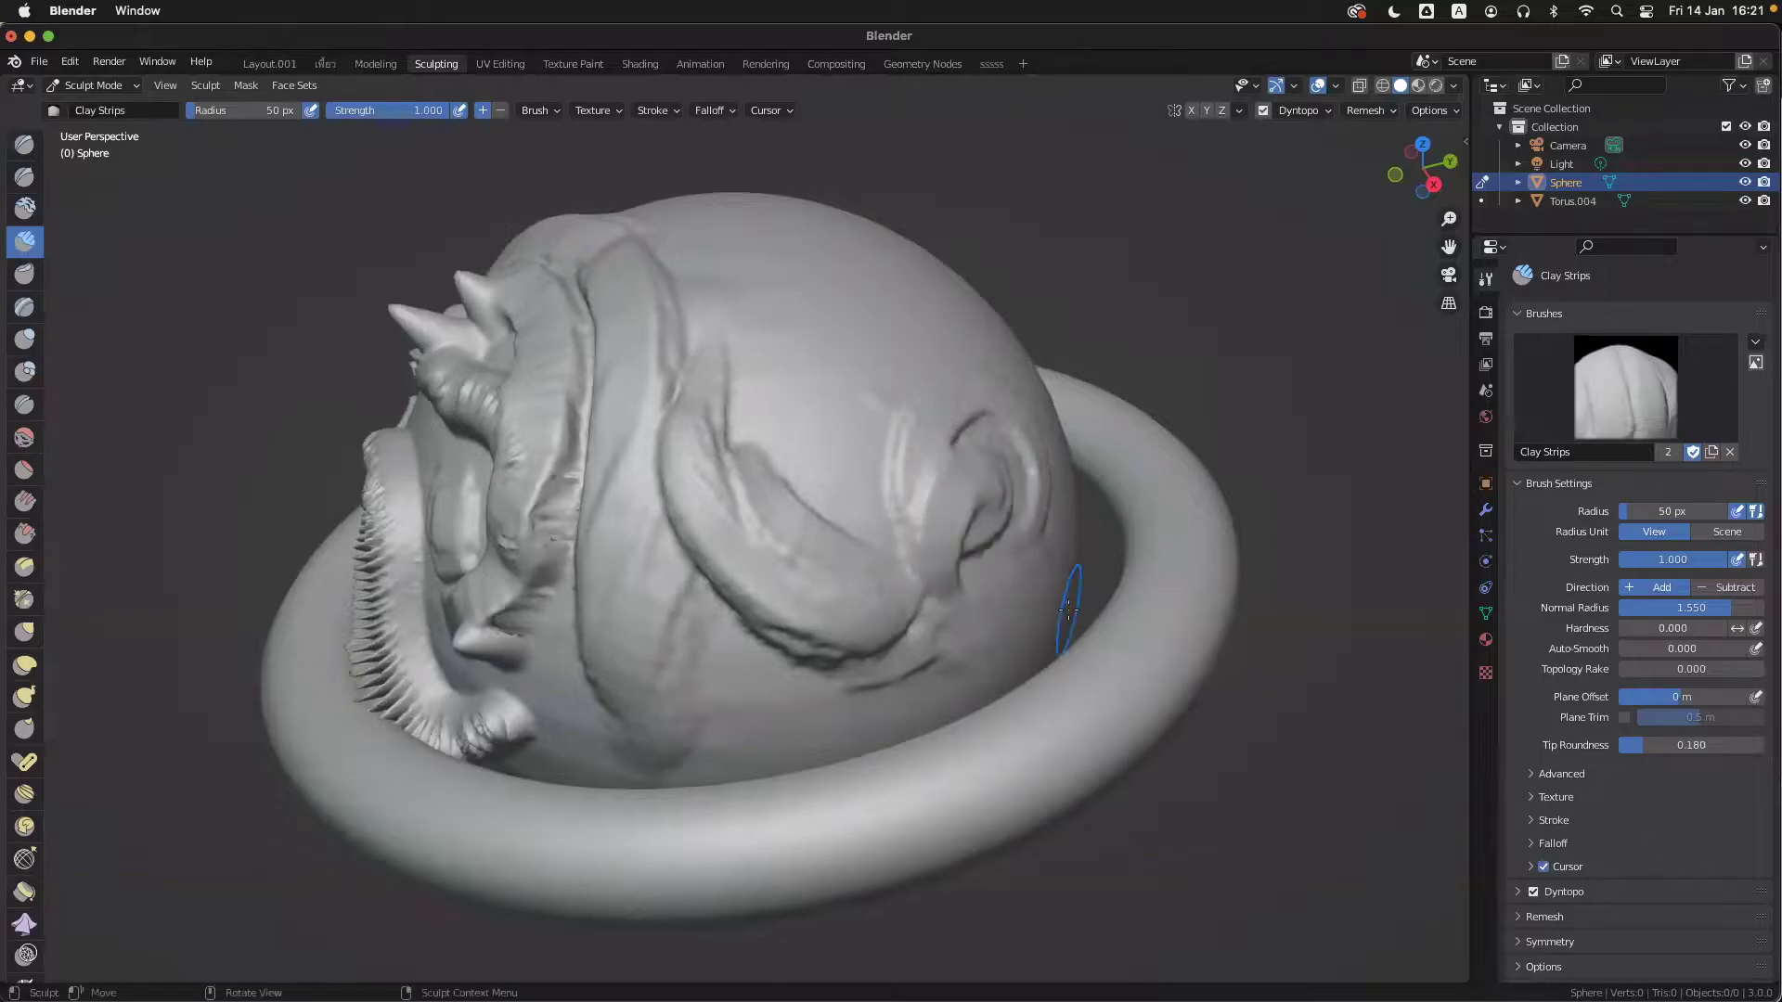
pyautogui.moveTo(587, 466); pyautogui.dragTo(663, 472, button='middle')
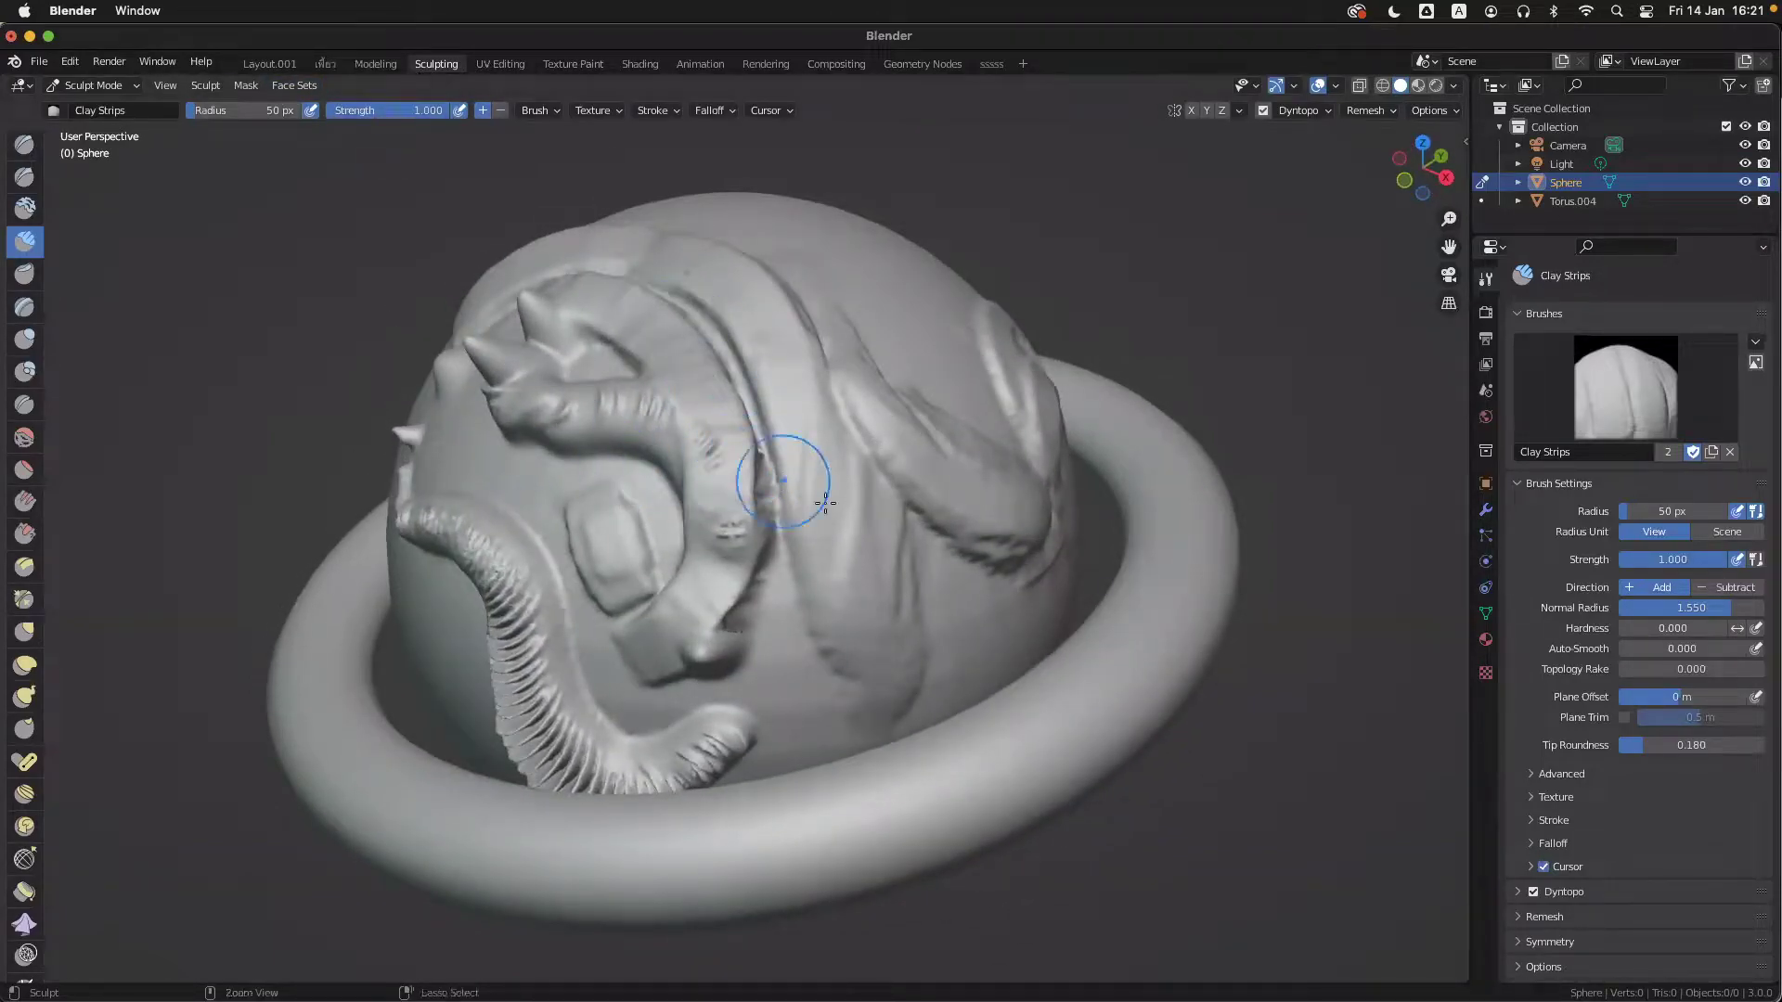
# - Undo the Clay Strips strokes and the outer Inflate strokes on the sphere
pyautogui.hotkey('ctrl', 'z')
pyautogui.hotkey('ctrl', 'z')
pyautogui.hotkey('ctrl', 'z')
pyautogui.hotkey('ctrl', 'z')
pyautogui.hotkey('ctrl', 'z')
pyautogui.hotkey('ctrl', 'z')
pyautogui.hotkey('ctrl', 'z')
pyautogui.hotkey('ctrl', 'z')
pyautogui.hotkey('ctrl', 'z')
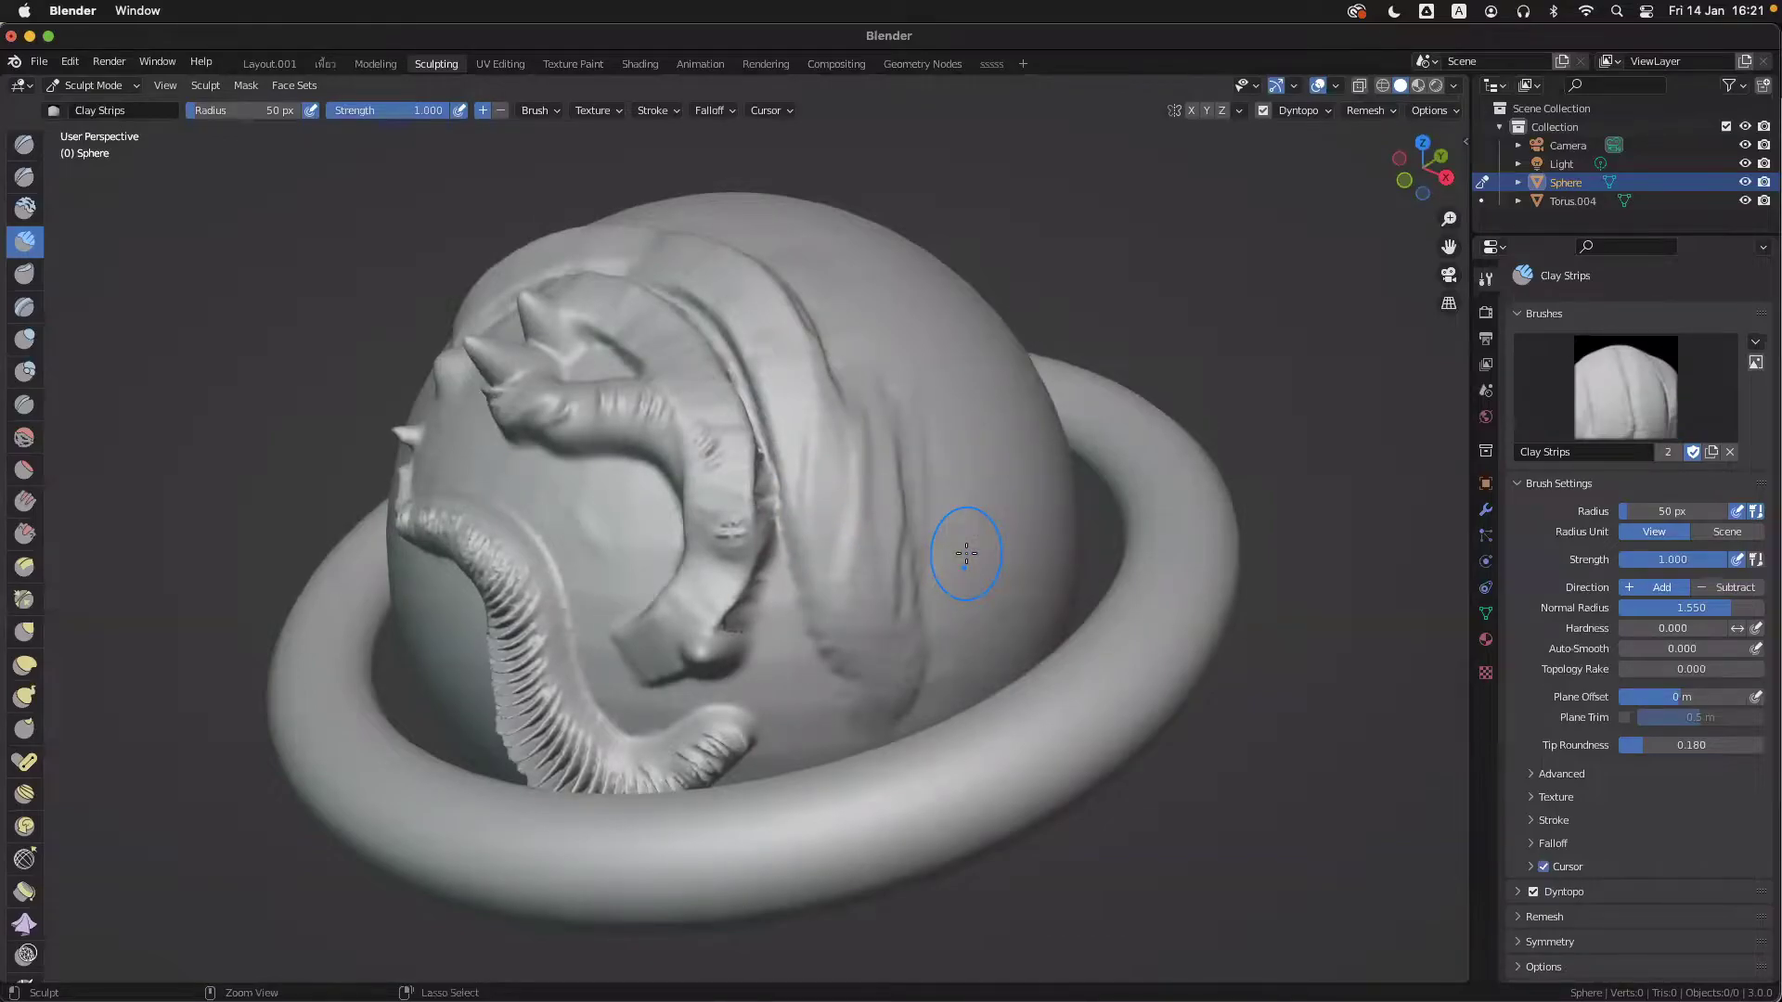
pyautogui.moveTo(966, 554); pyautogui.dragTo(954, 553, button='middle')
pyautogui.hotkey('ctrl', 'z')
pyautogui.hotkey('ctrl', 'z')
pyautogui.hotkey('ctrl', 'z')
pyautogui.hotkey('ctrl', 'z')
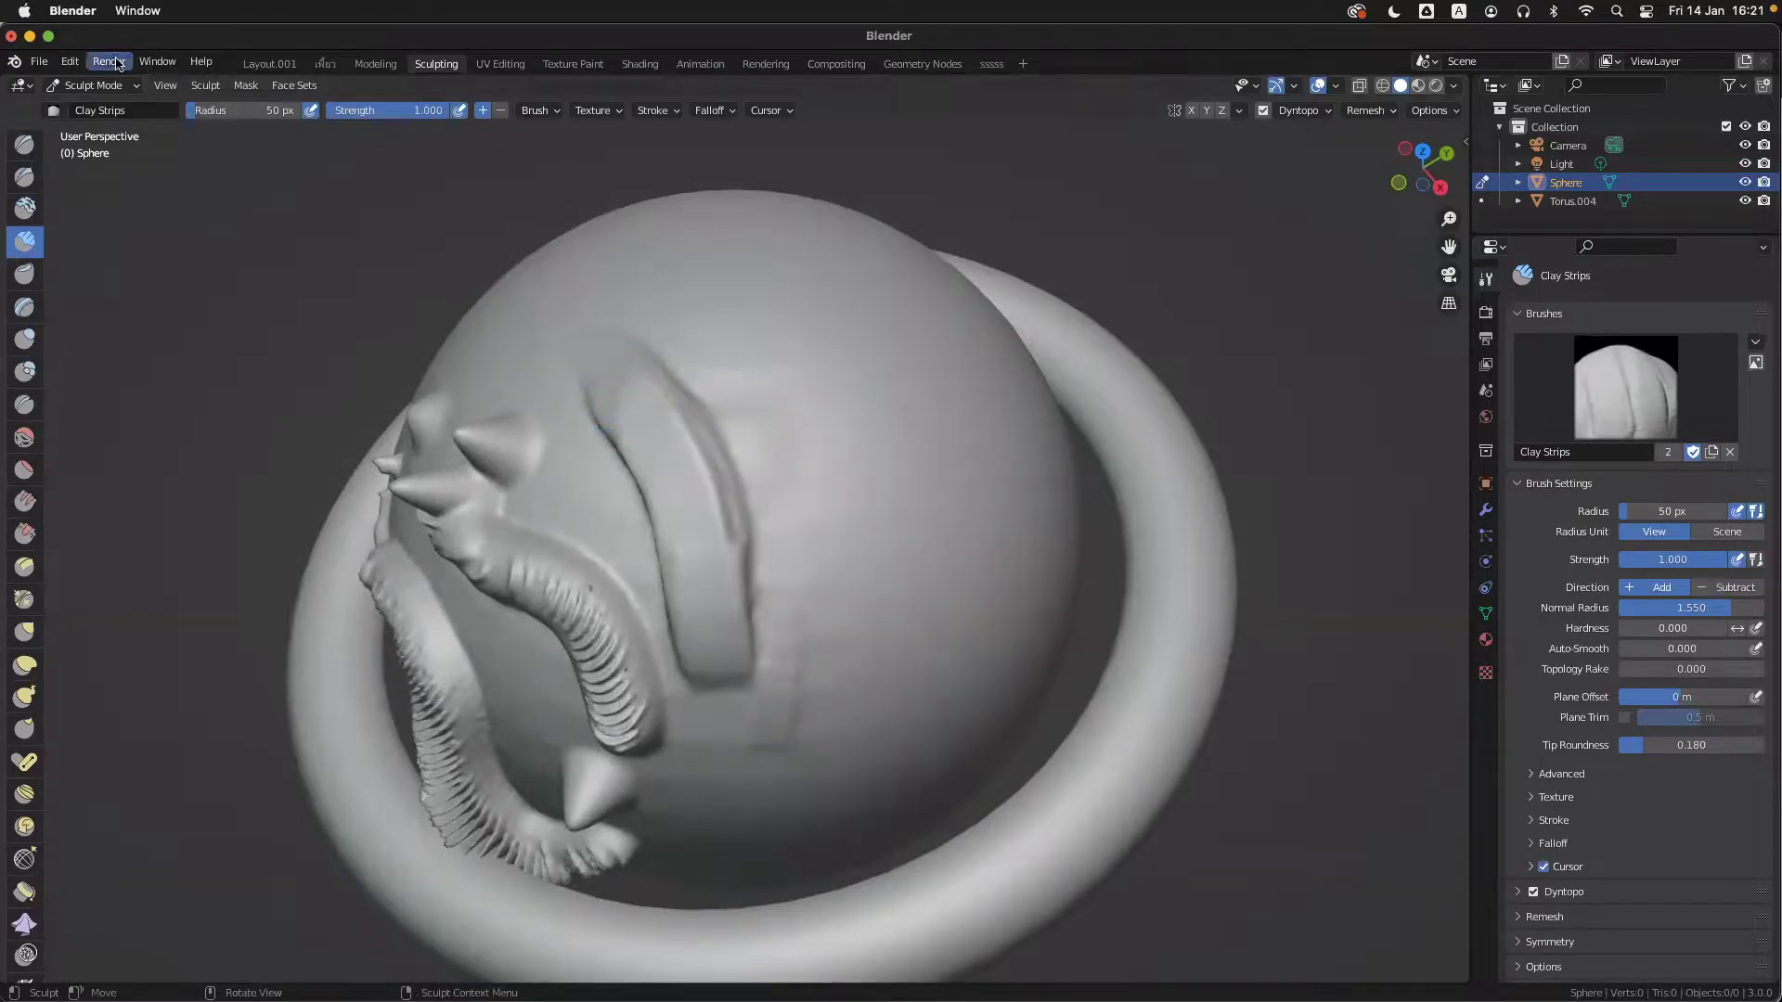
# - Switch the sphere from Sculpt Mode back to Object Mode
pyautogui.click(93, 85)
pyautogui.click(100, 108)
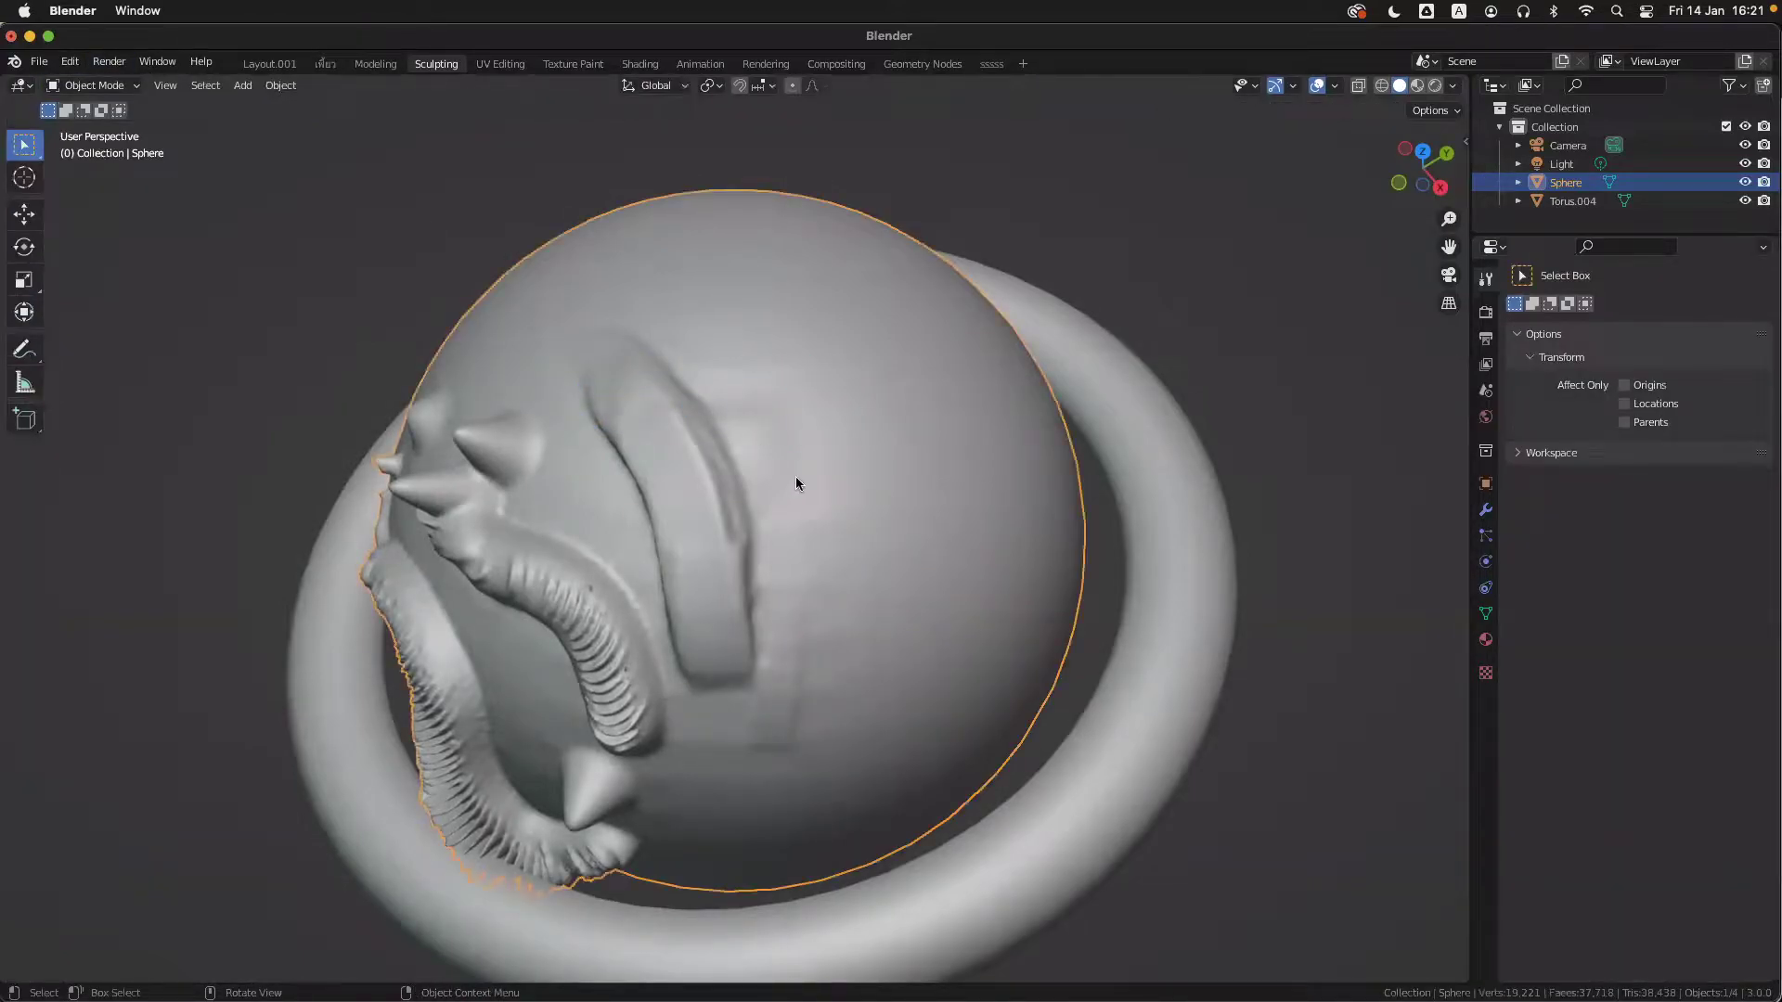
# - Delete the sculpted sphere, add a new UV sphere inside the torus ring, and shade it smooth
pyautogui.press('Delete')
pyautogui.hotkey('shift', 'a')
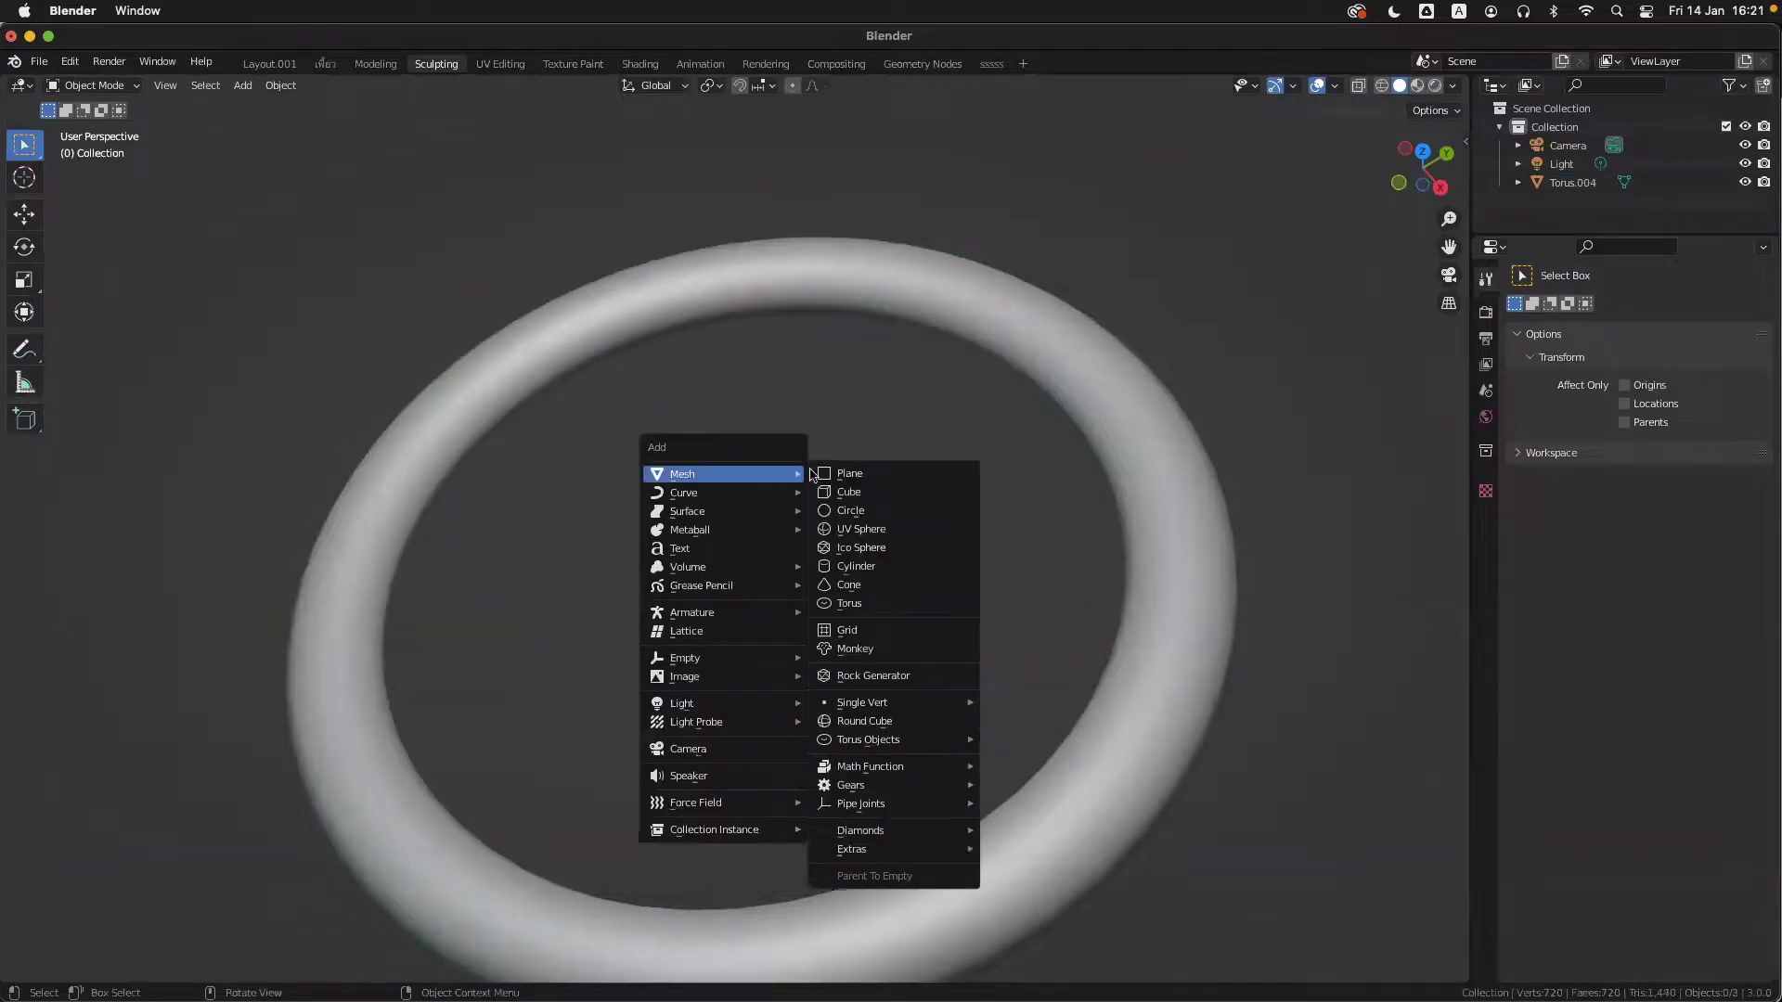
pyautogui.click(899, 535)
pyautogui.rightClick(837, 511)
pyautogui.click(837, 510)
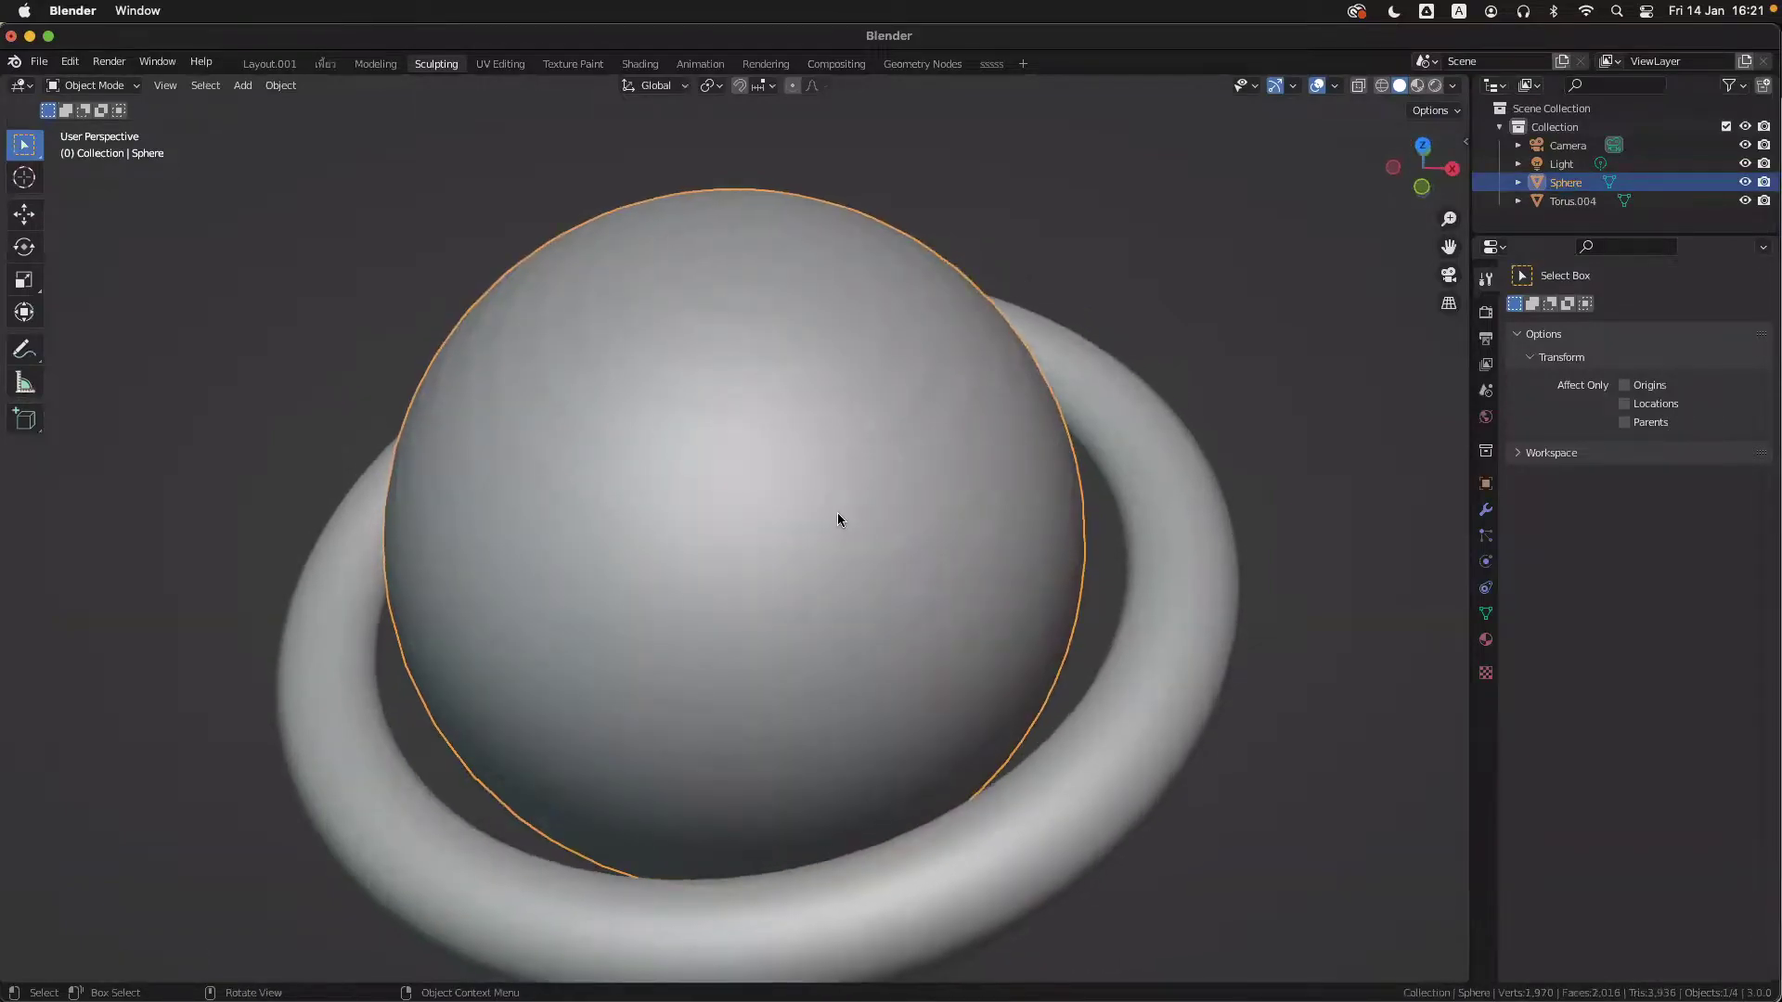
# - Open the Layout.001 workspace and put the sphere into Edit Mode
pyautogui.click(278, 63)
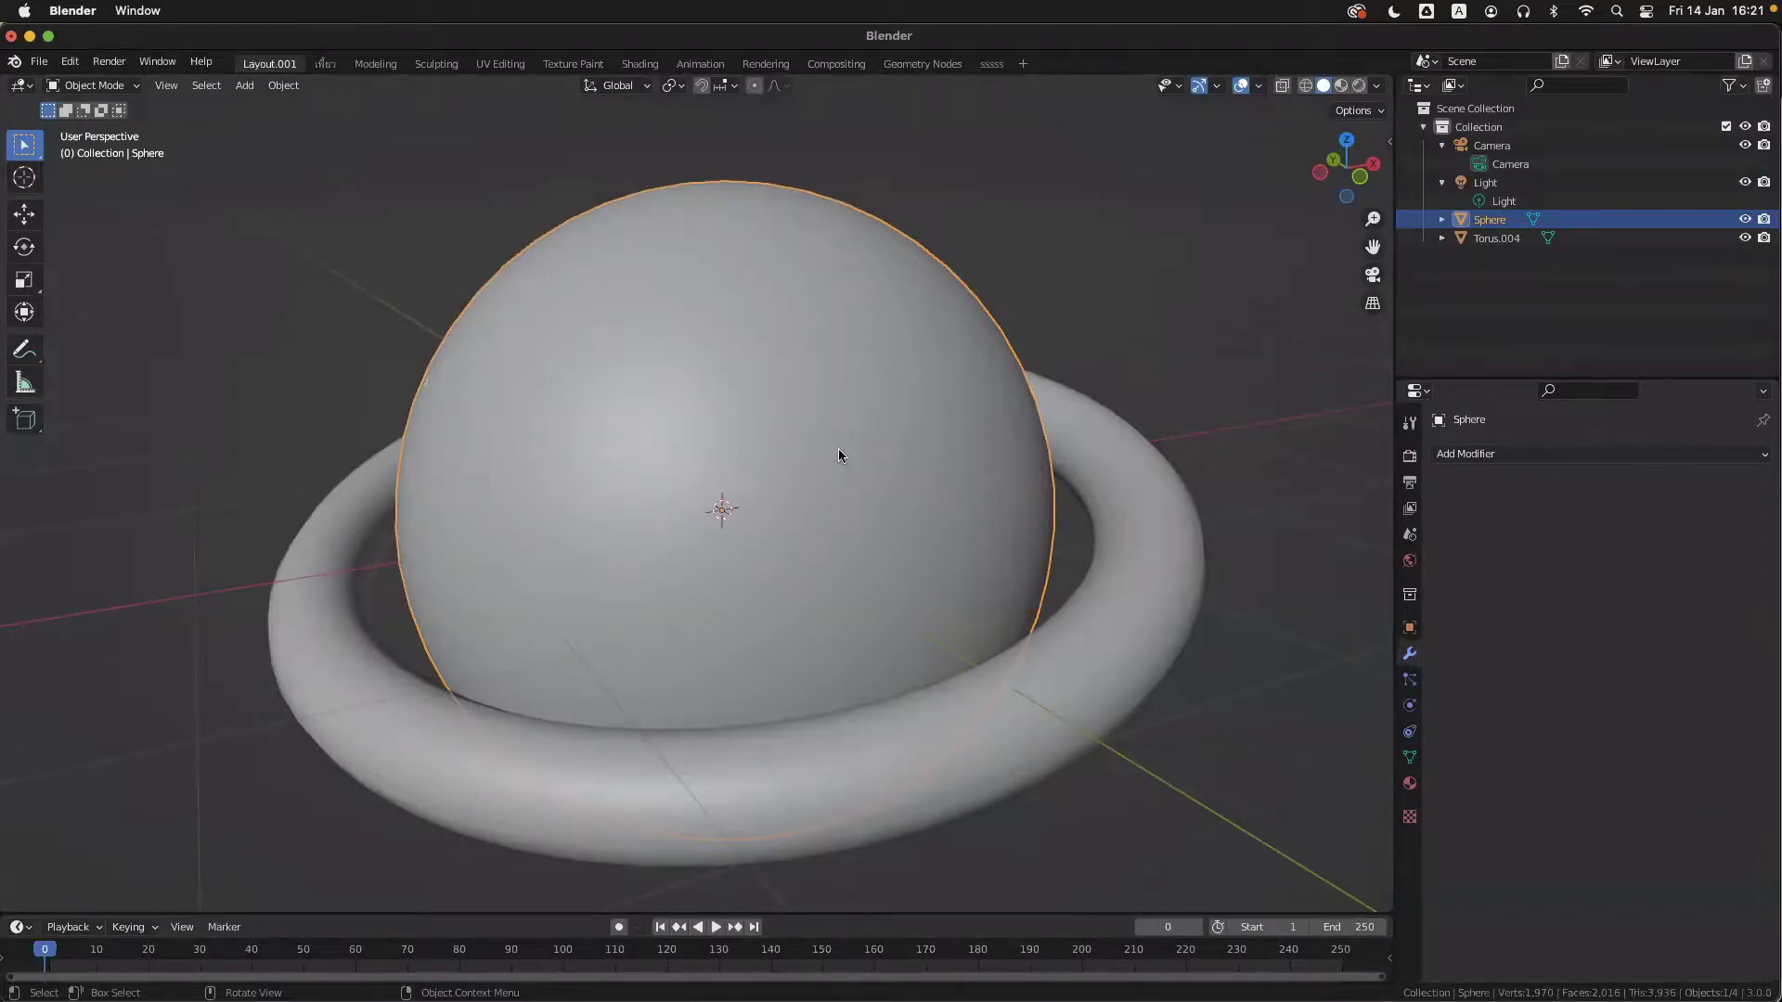
pyautogui.moveTo(837, 453); pyautogui.dragTo(837, 481, button='middle')
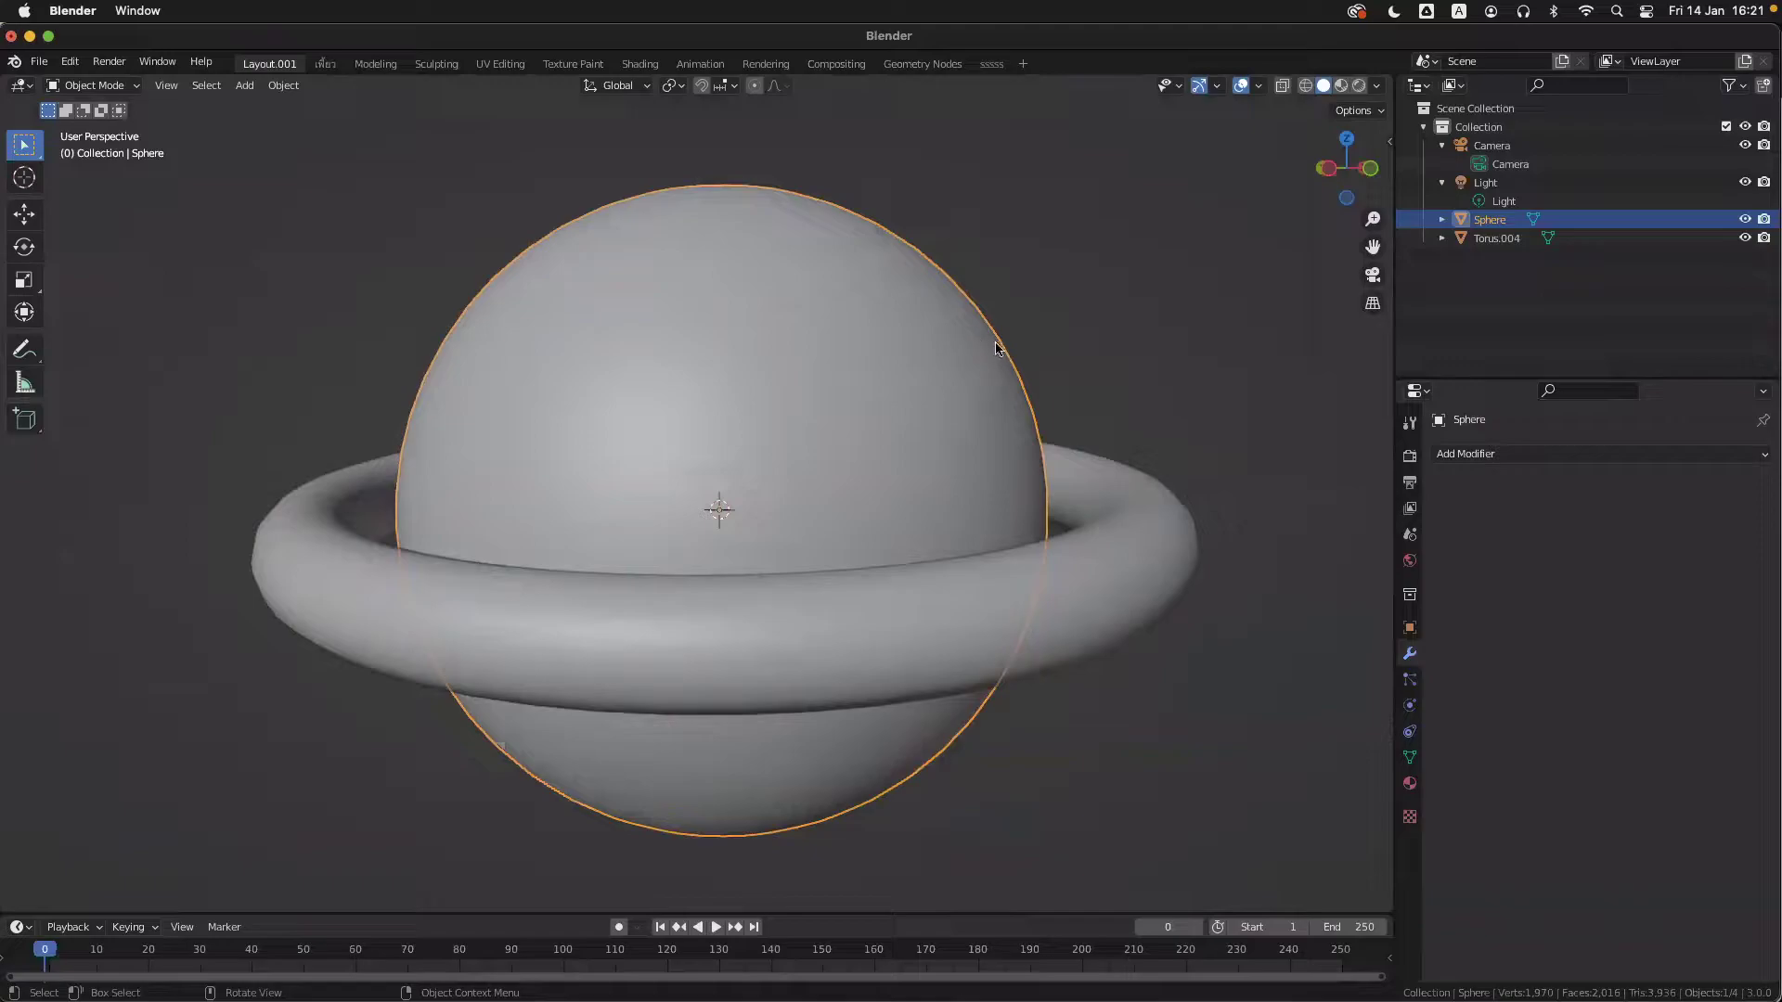
pyautogui.click(89, 87)
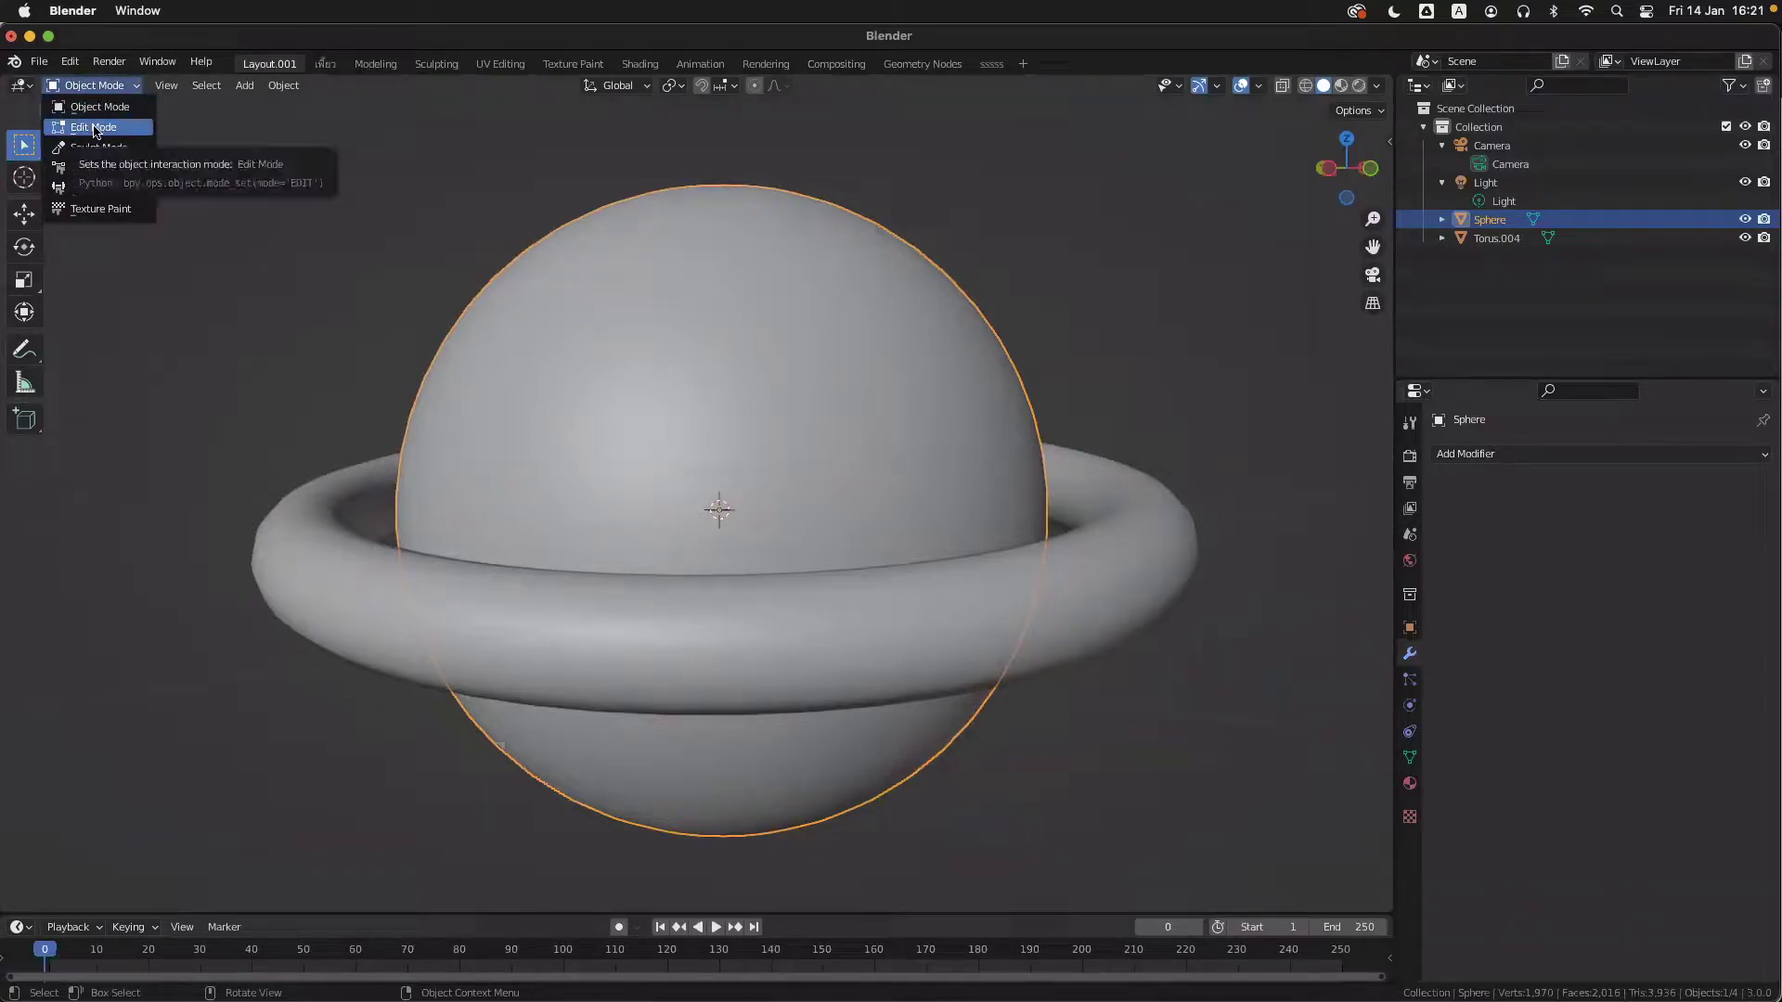
pyautogui.click(94, 127)
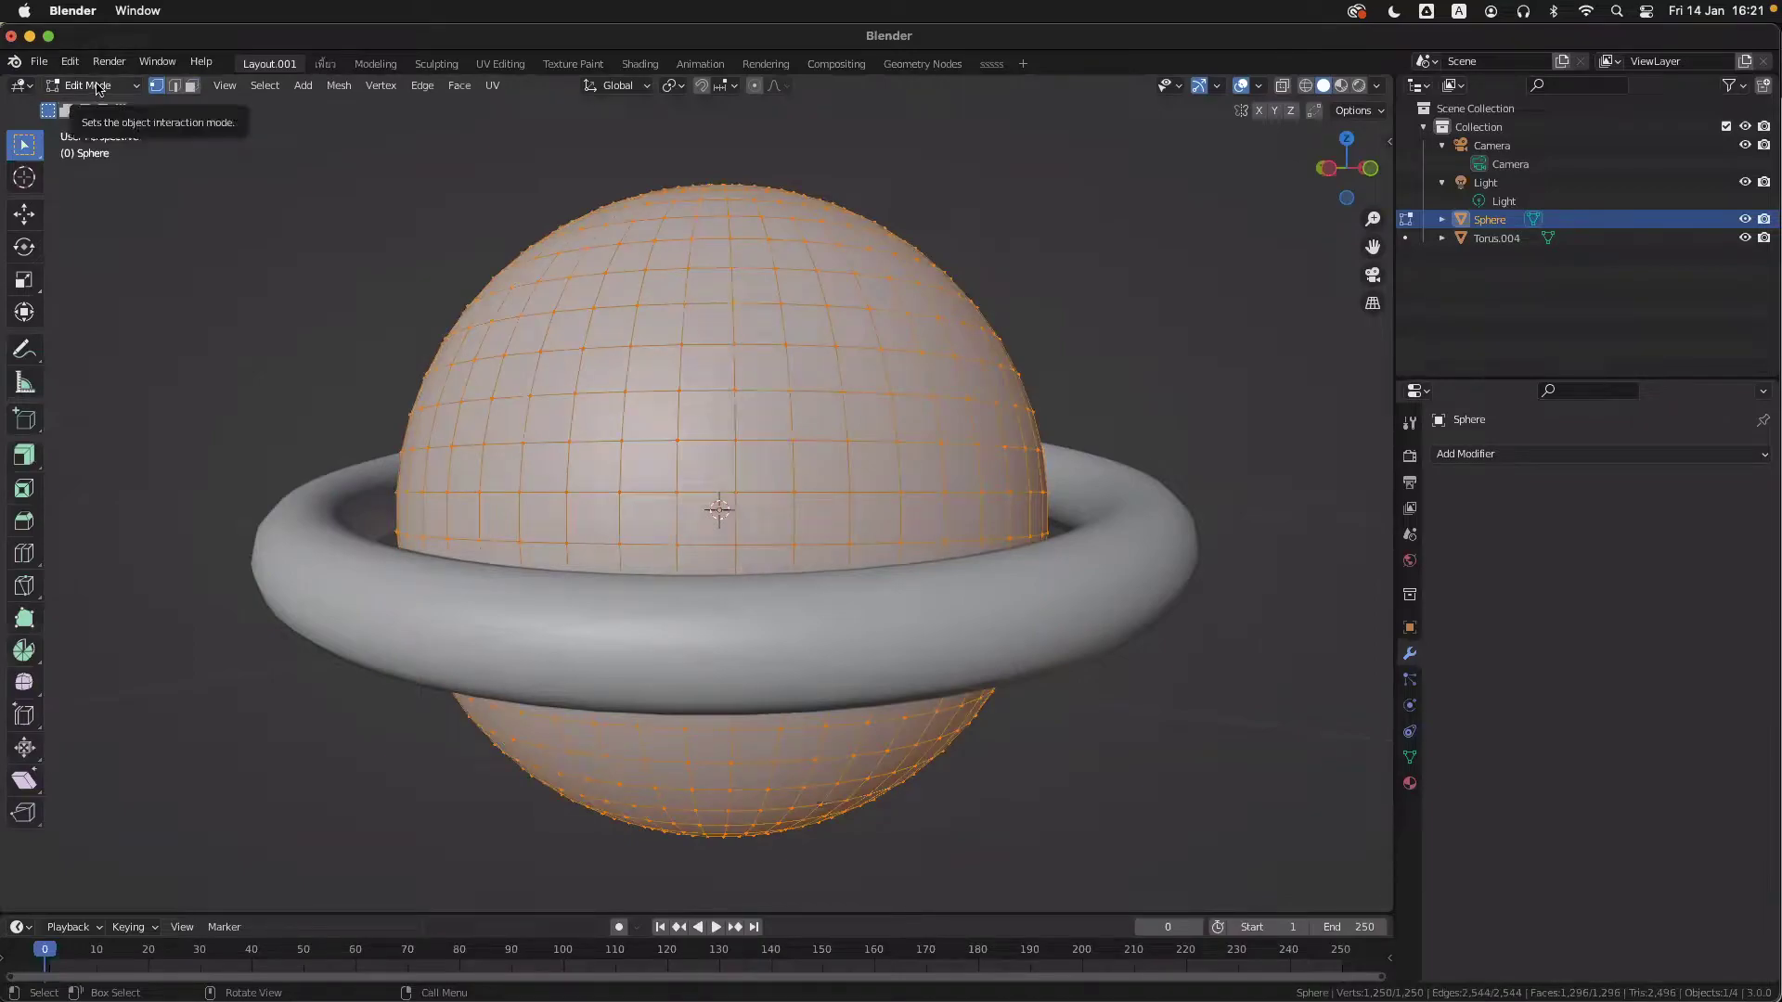
pyautogui.moveTo(752, 374); pyautogui.dragTo(755, 380, button='middle')
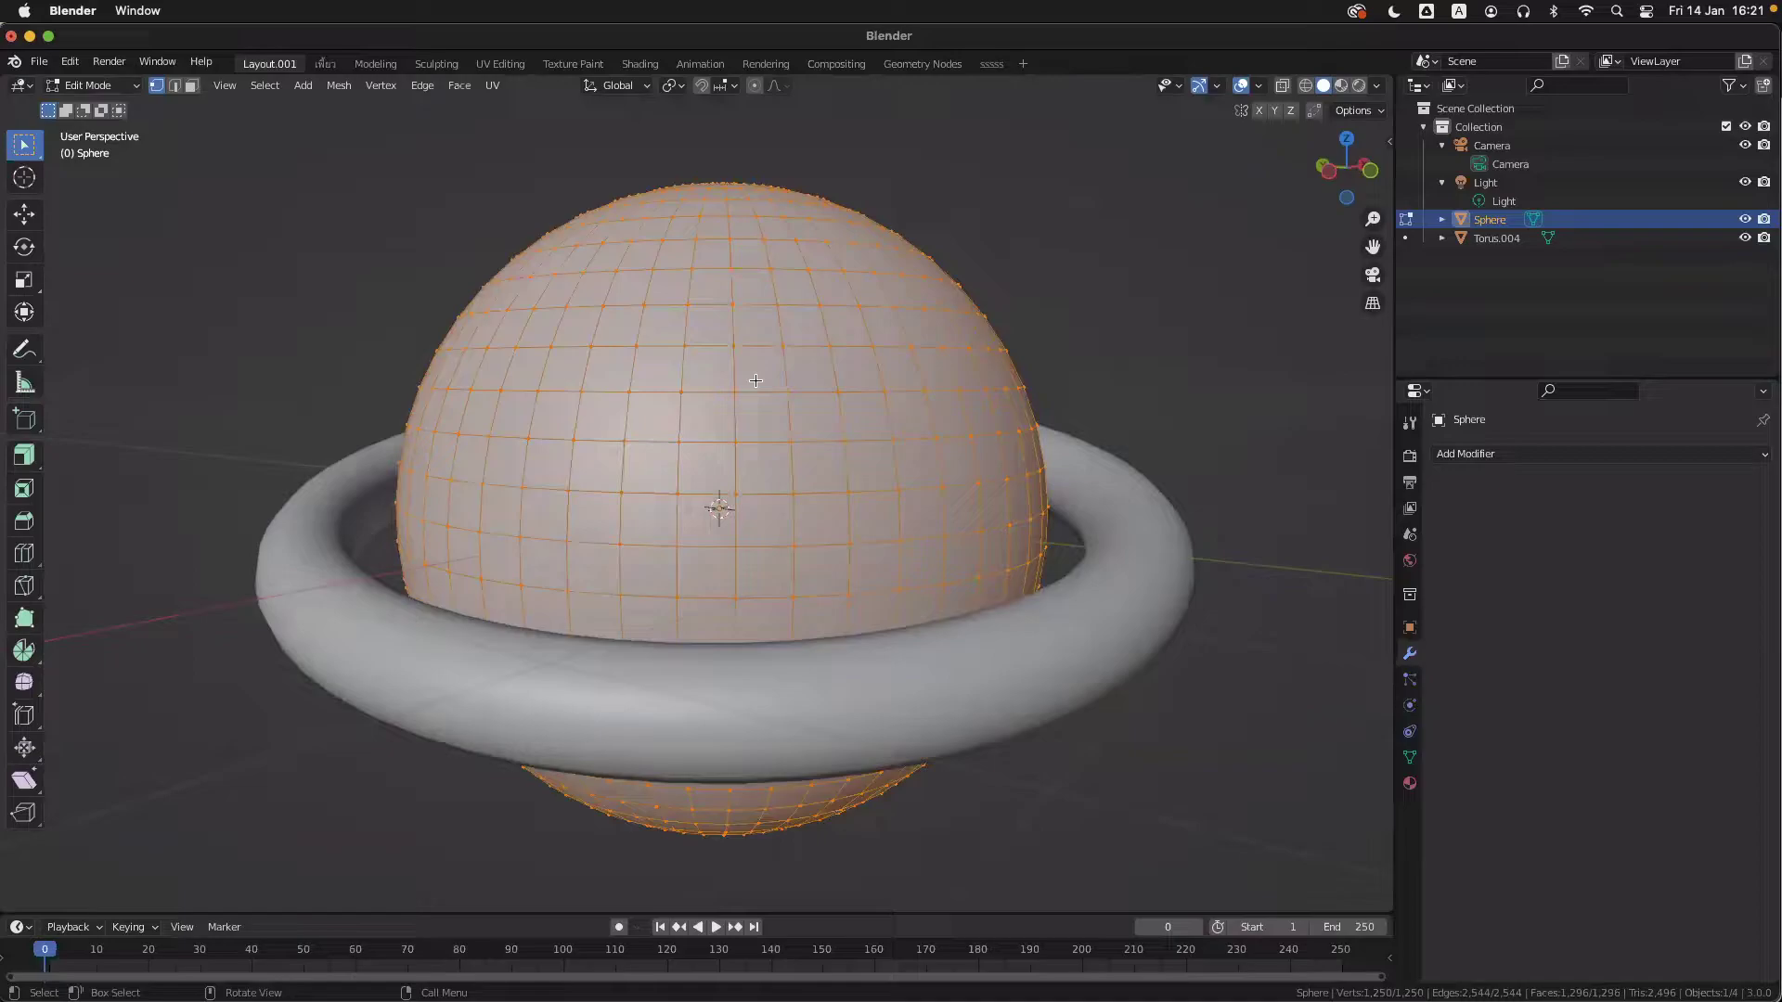
# - Toggle the sphere repeatedly between Edit Mode and Object Mode to compare the two, finishing in Object Mode
pyautogui.press('Tab')
pyautogui.press('Tab')
pyautogui.press('Tab')
pyautogui.press('Tab')
pyautogui.press('Tab')
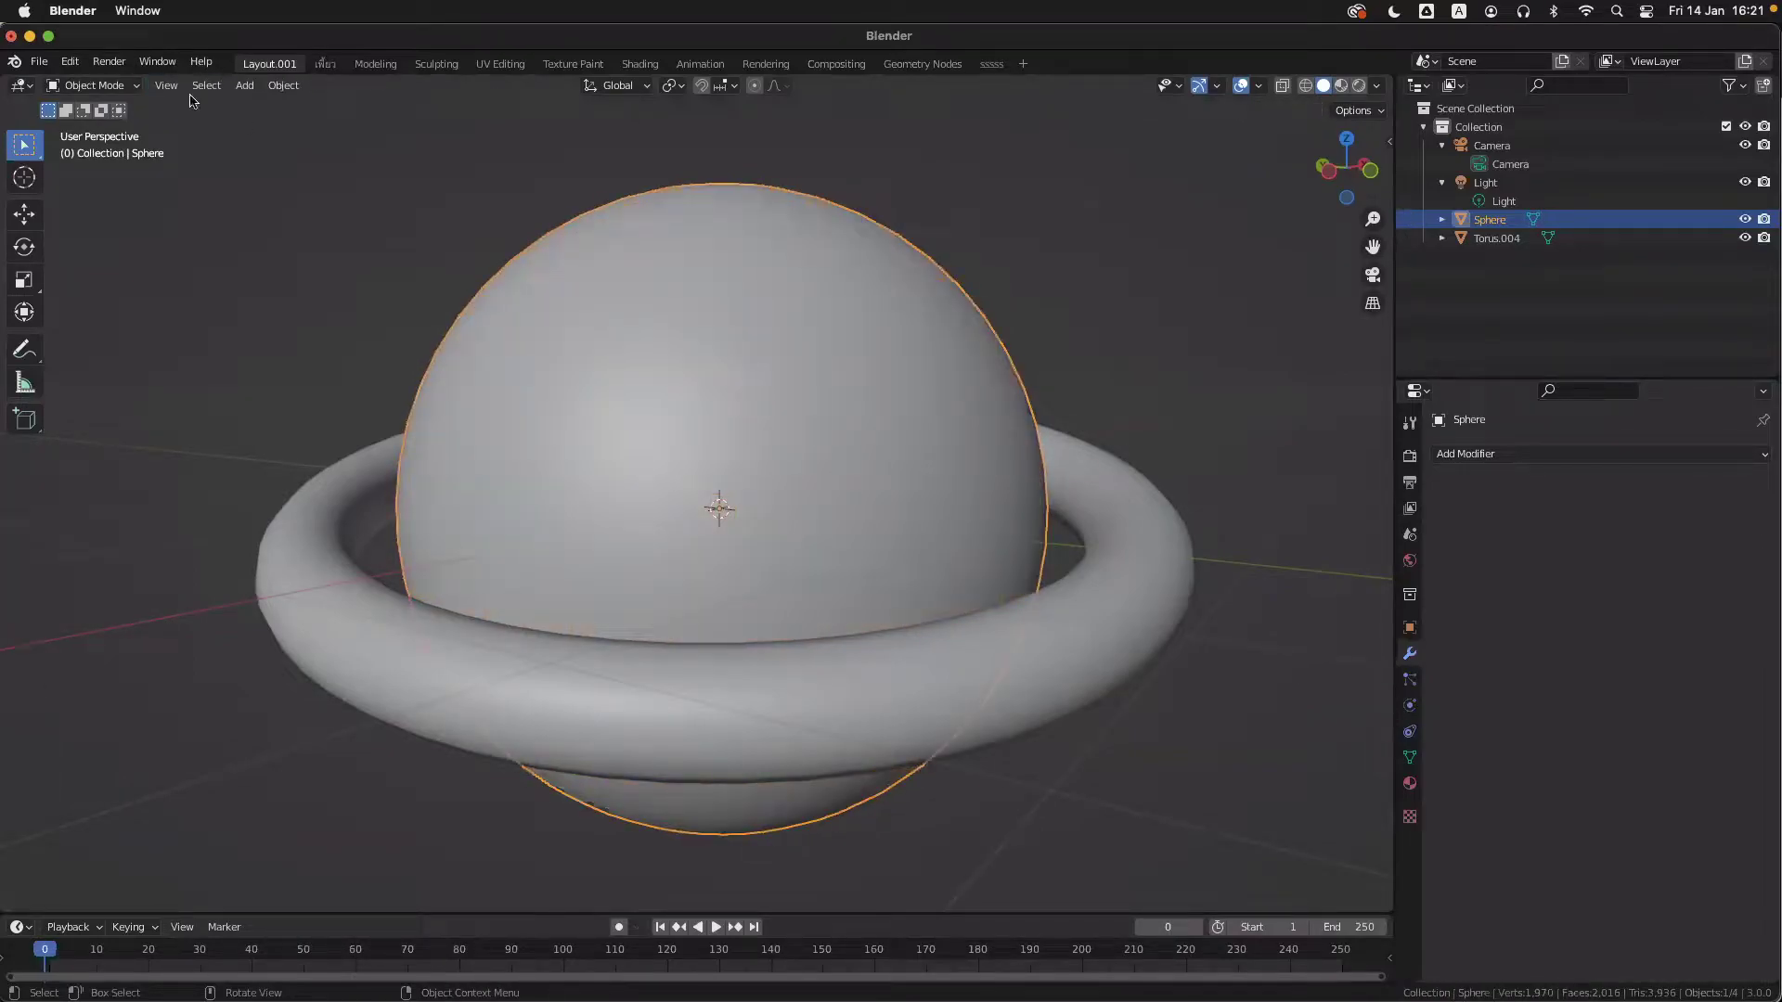
pyautogui.press('Tab')
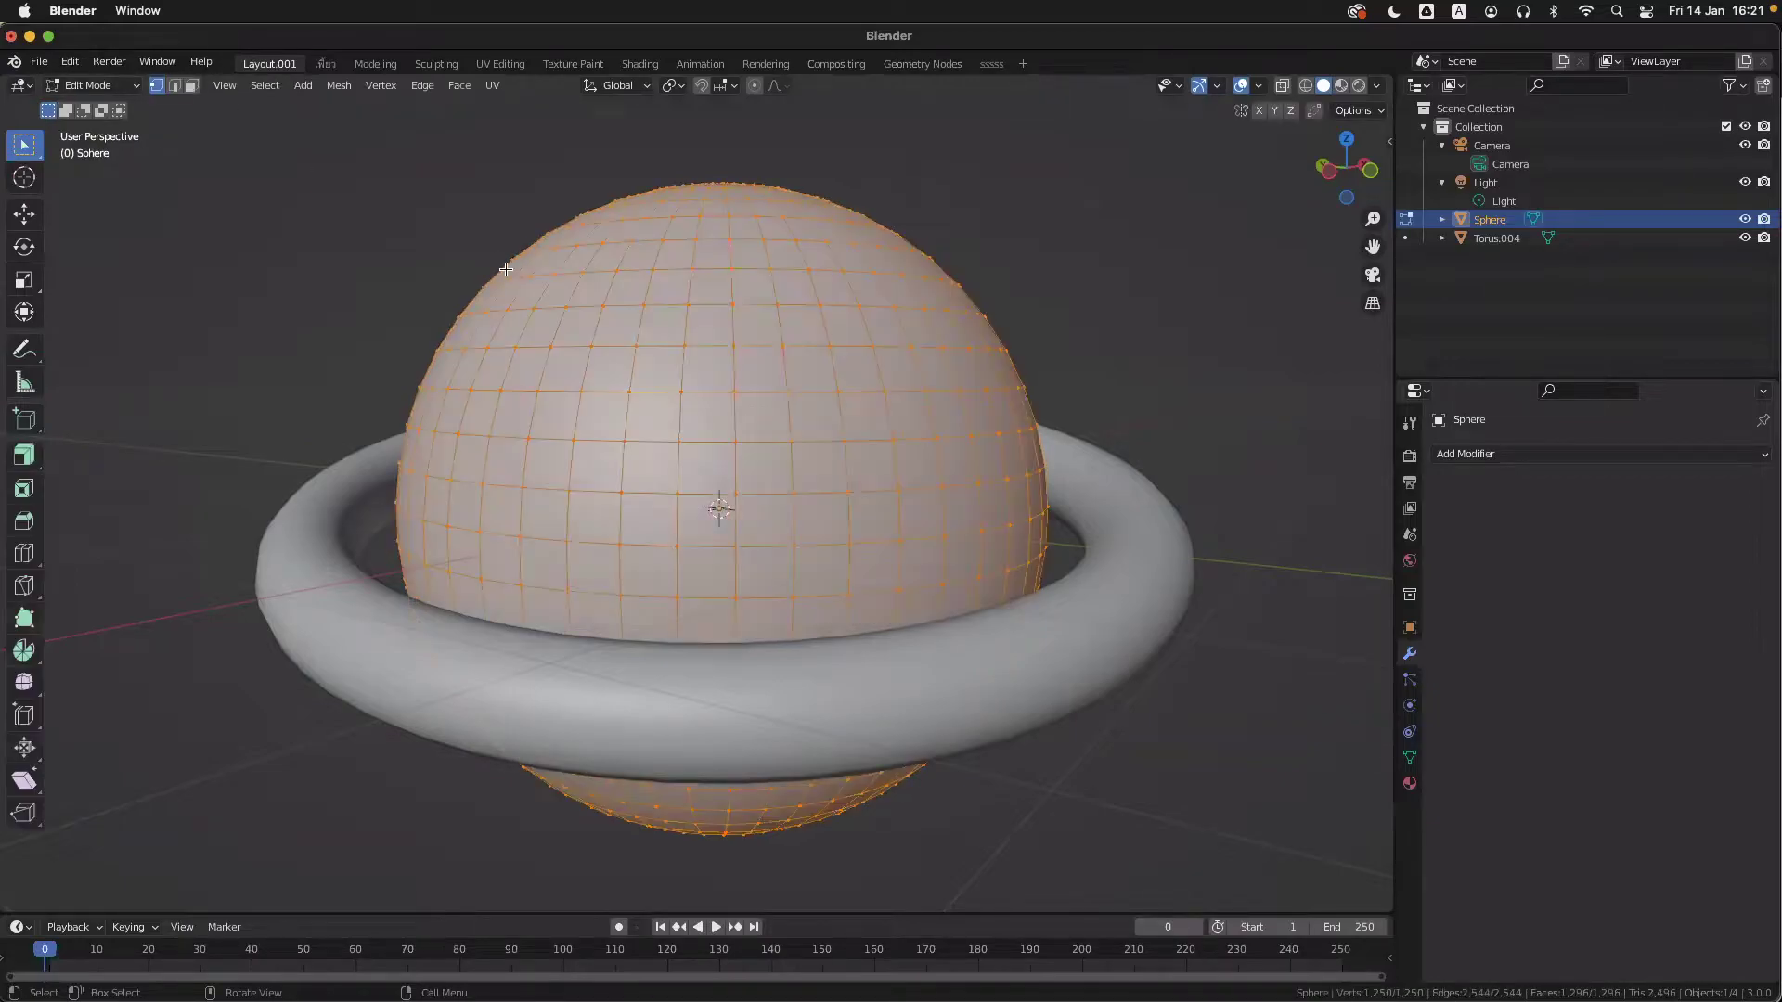
pyautogui.press('Tab')
pyautogui.press('Tab')
pyautogui.press('Tab')
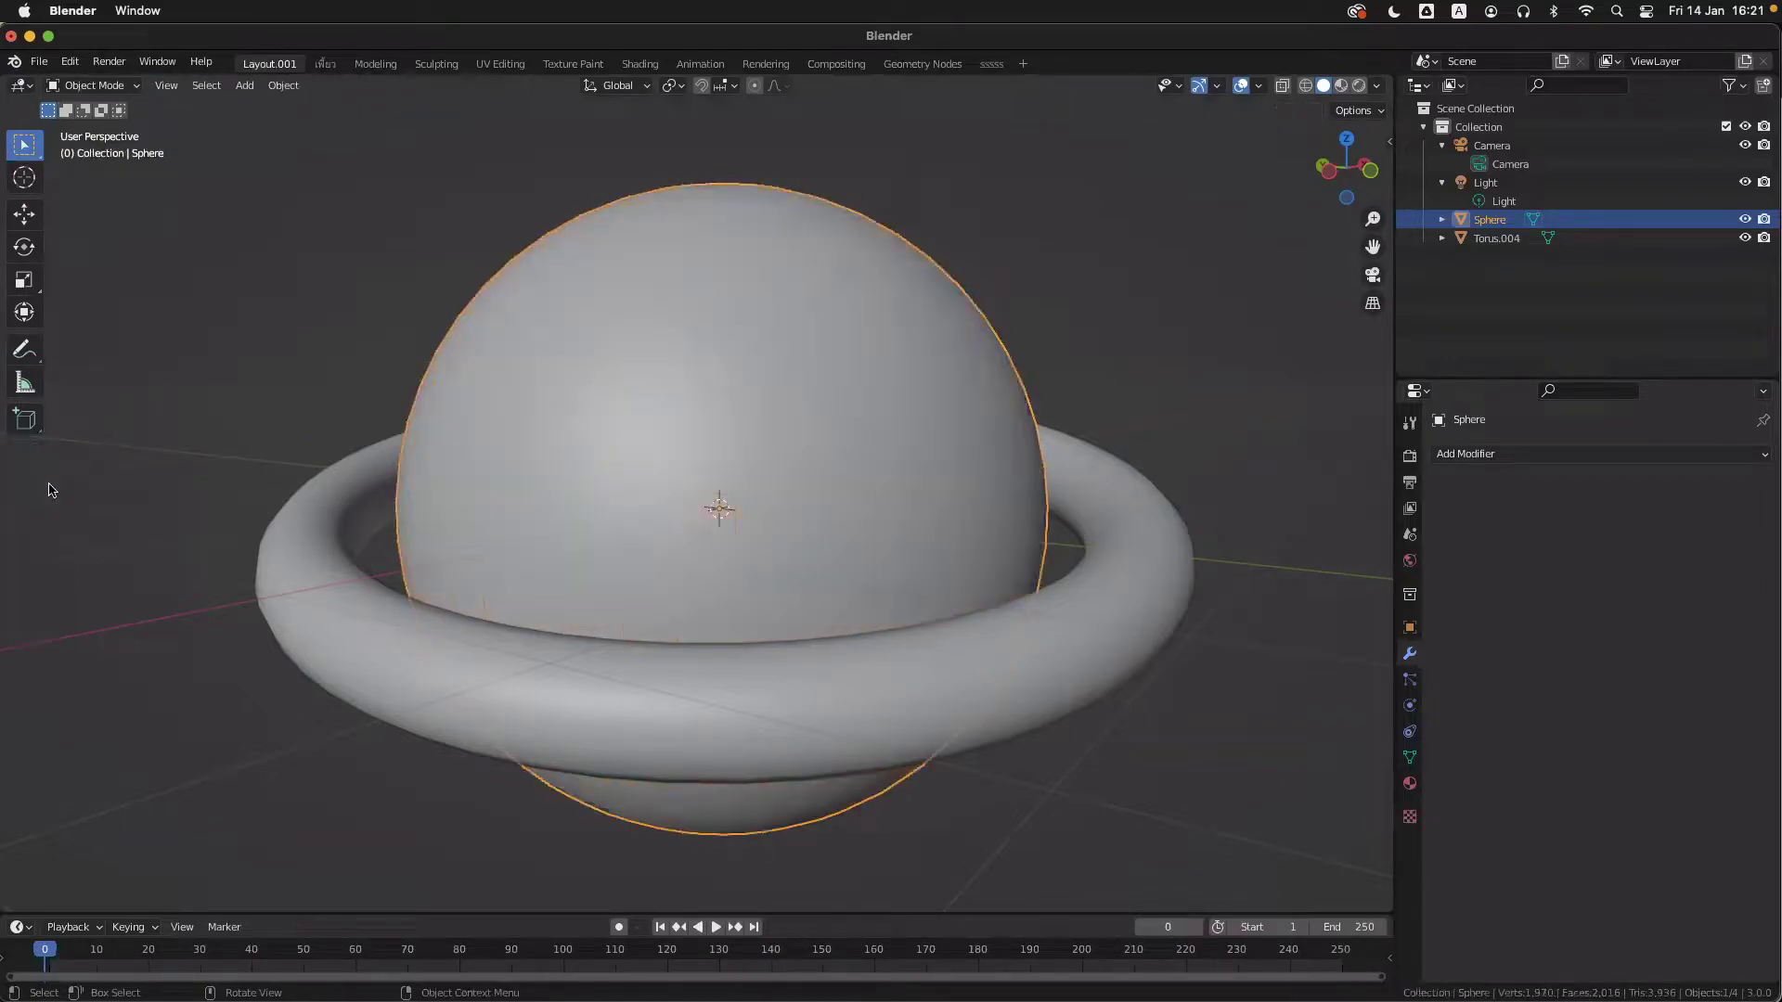
pyautogui.press('Tab')
pyautogui.press('Tab')
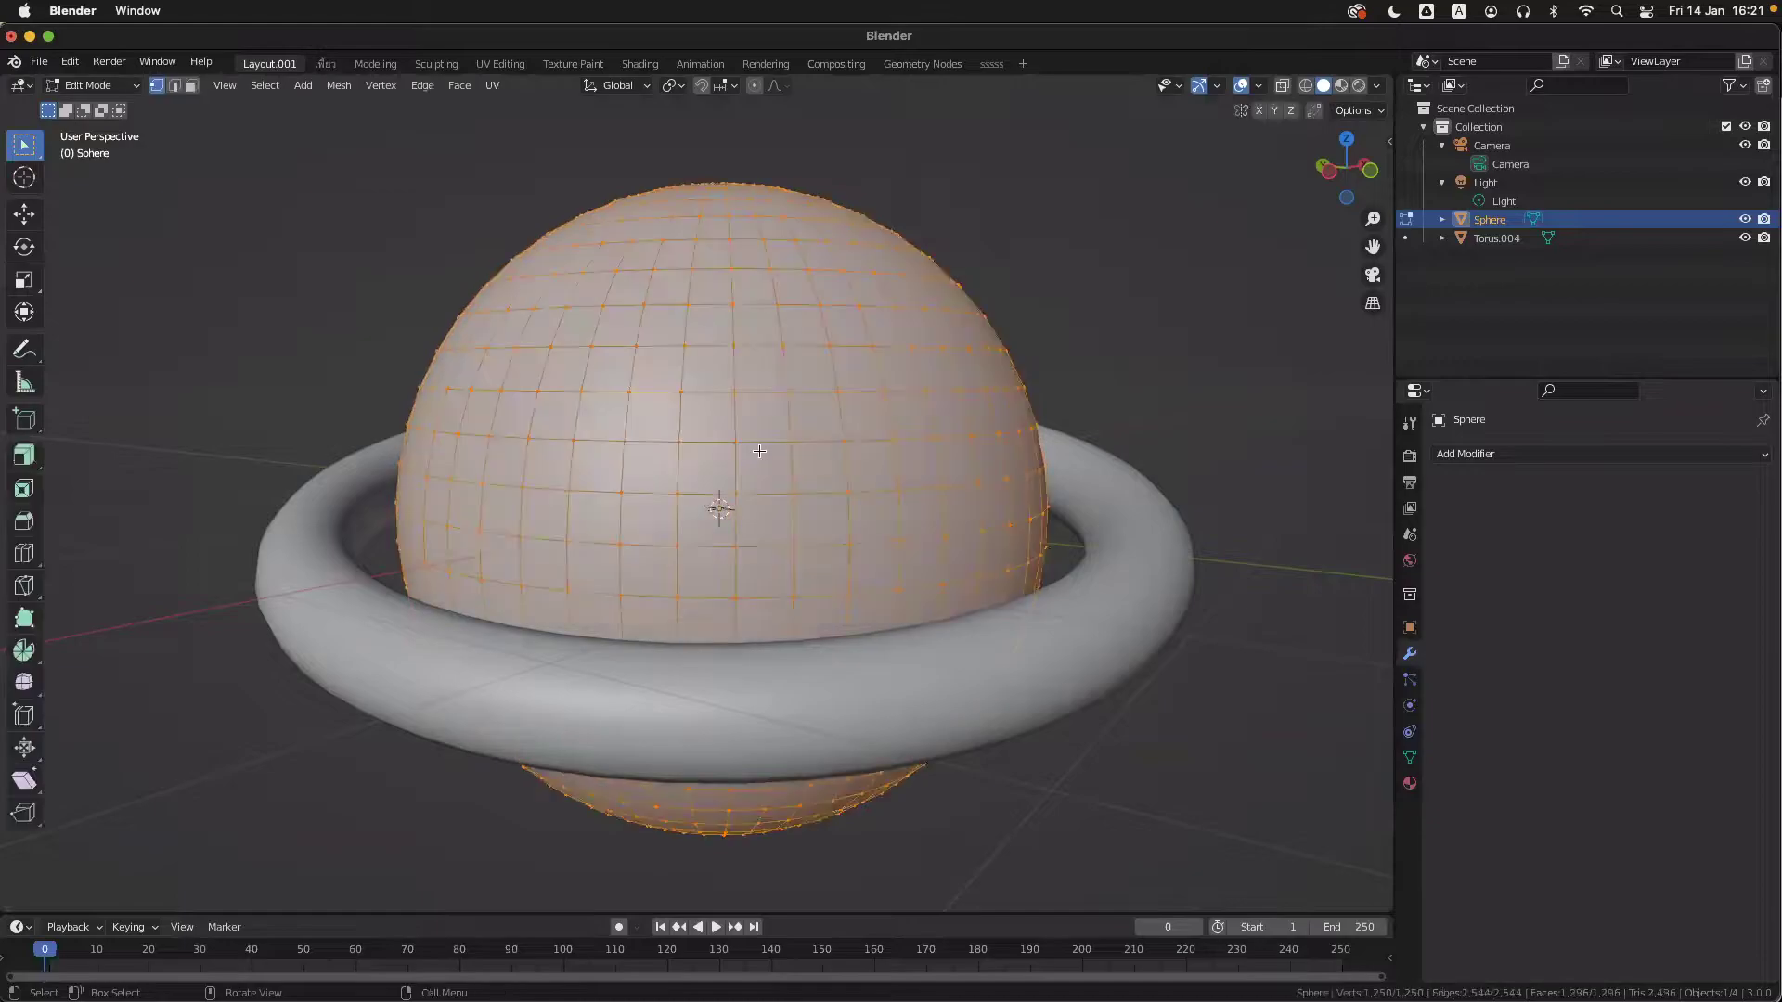
pyautogui.press('Tab')
pyautogui.press('Tab')
pyautogui.press('Tab')
pyautogui.press('Tab')
pyautogui.press('Tab')
pyautogui.press('Tab')
# - Try moving the whole sphere freely in Object Mode and cancel the move
pyautogui.moveTo(882, 498); pyautogui.dragTo(867, 518, button='middle')
pyautogui.press('g')
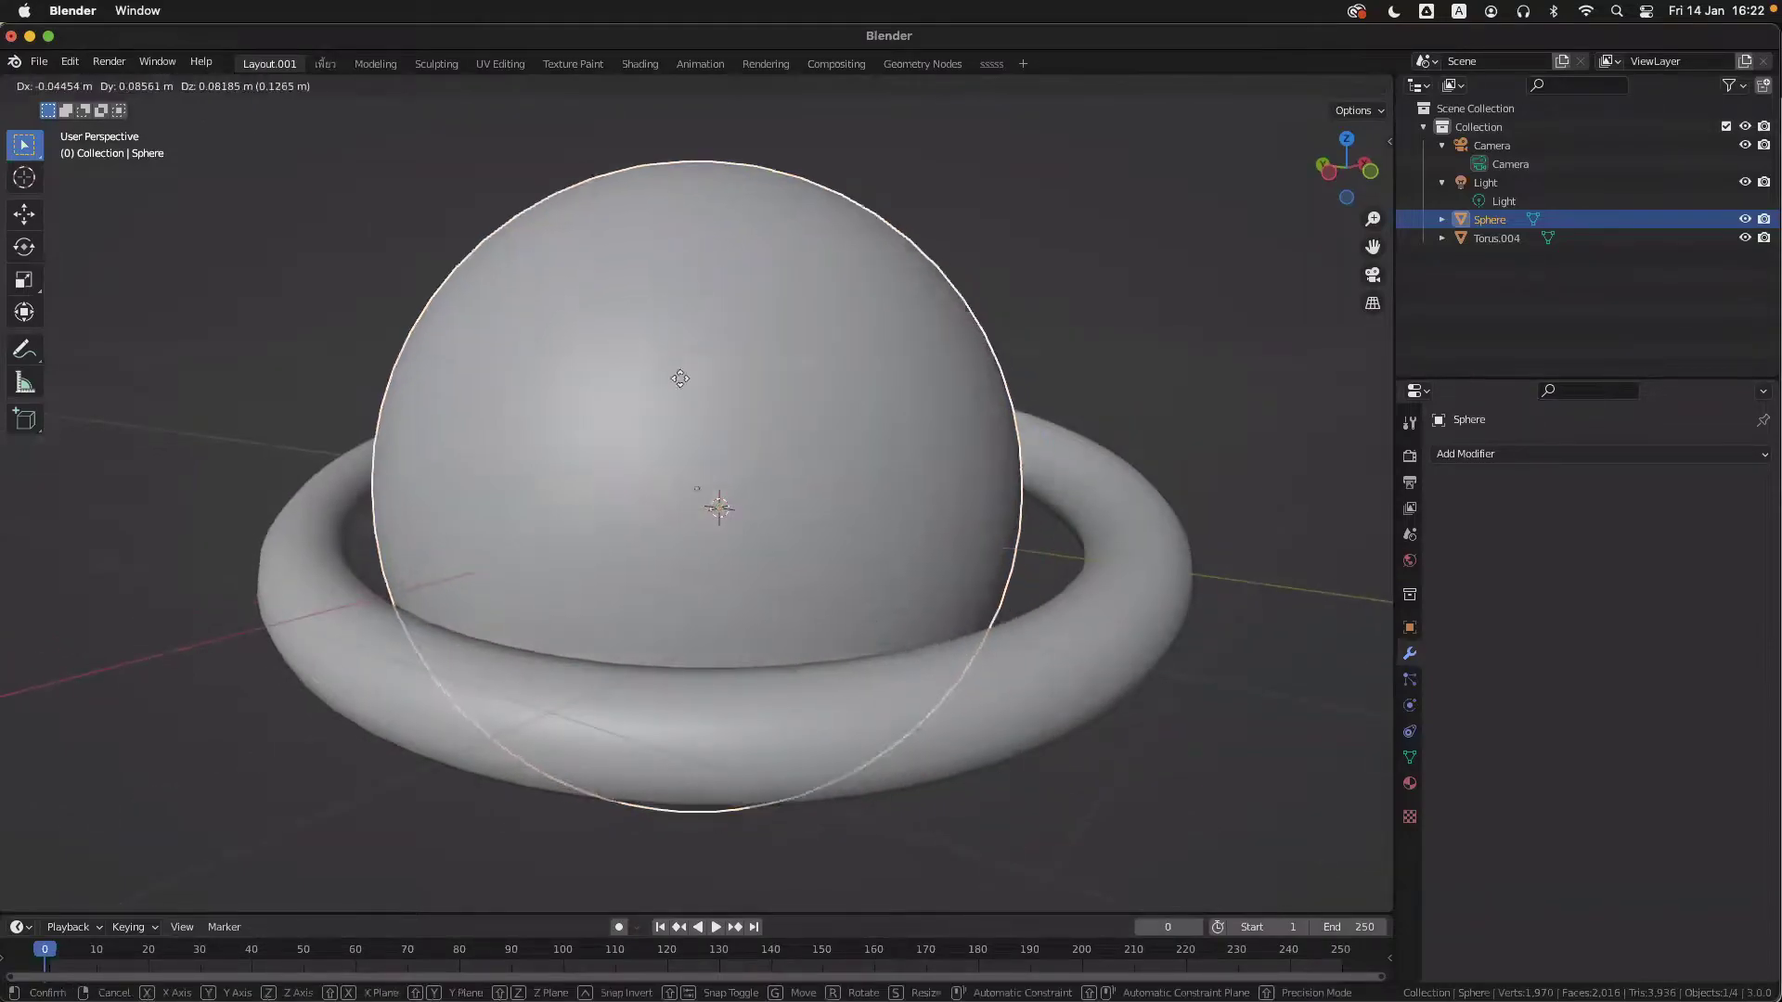
pyautogui.press('Escape')
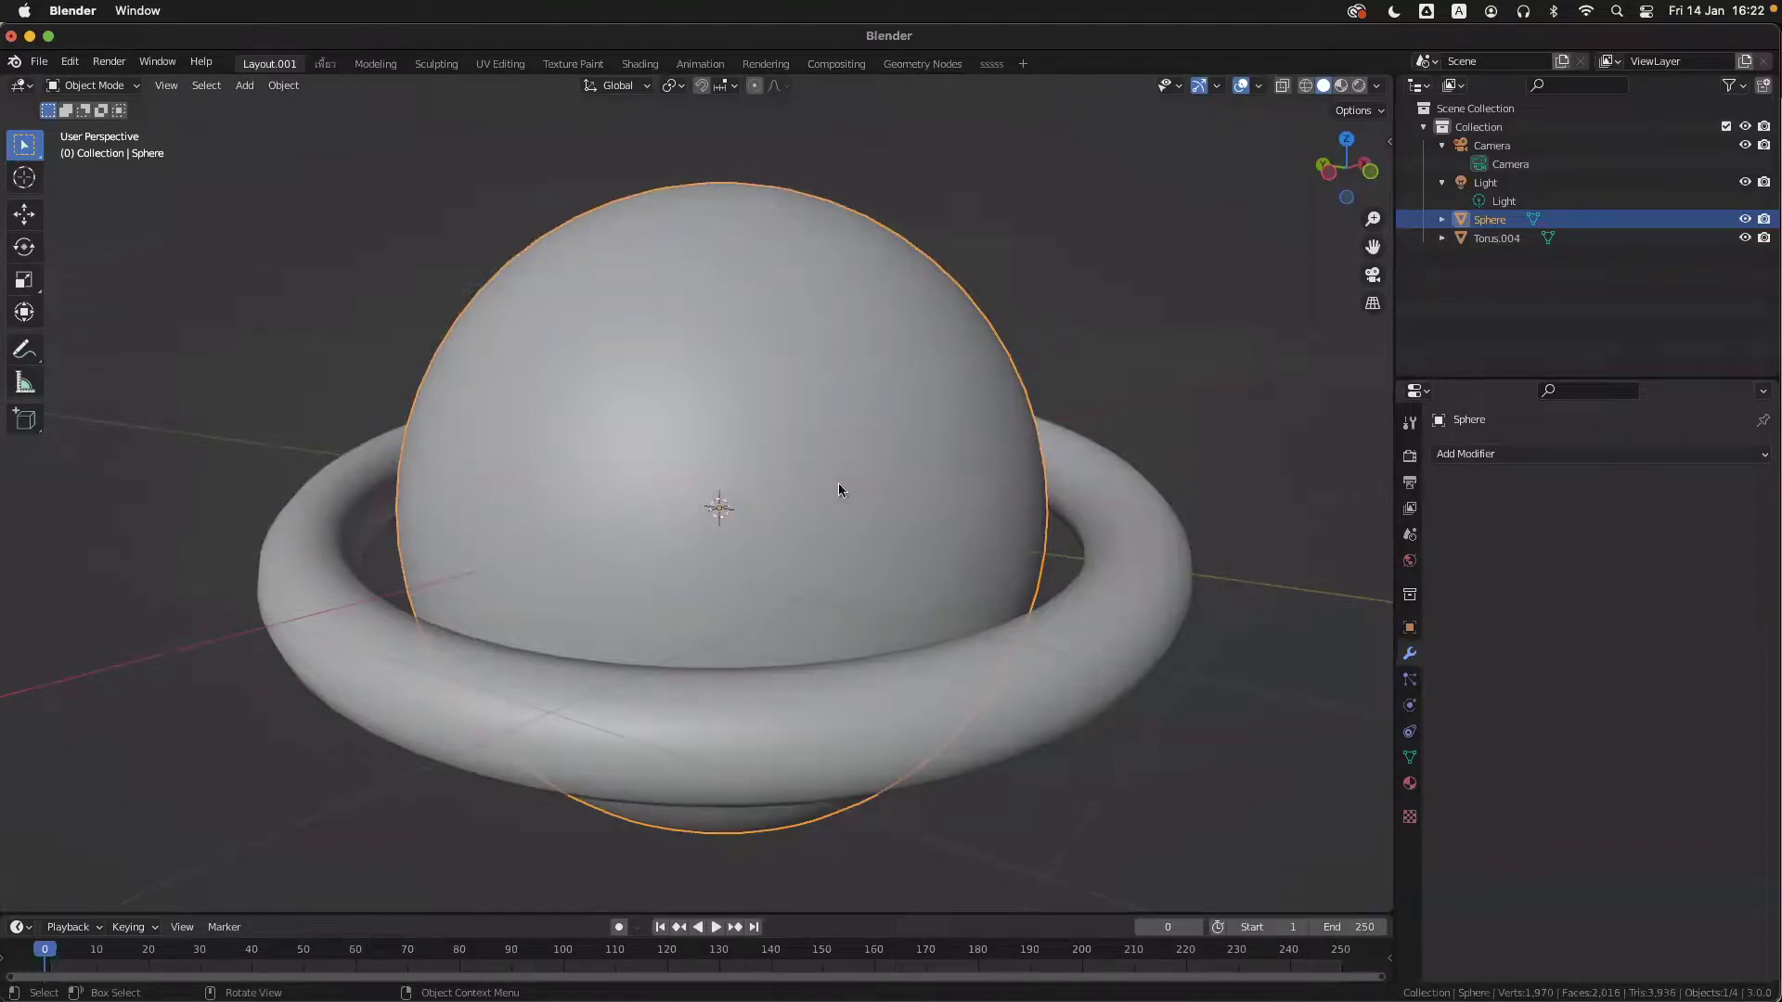
# - Return the sphere to Edit Mode and examine its mesh grid from several angles and distances
pyautogui.press('Tab')
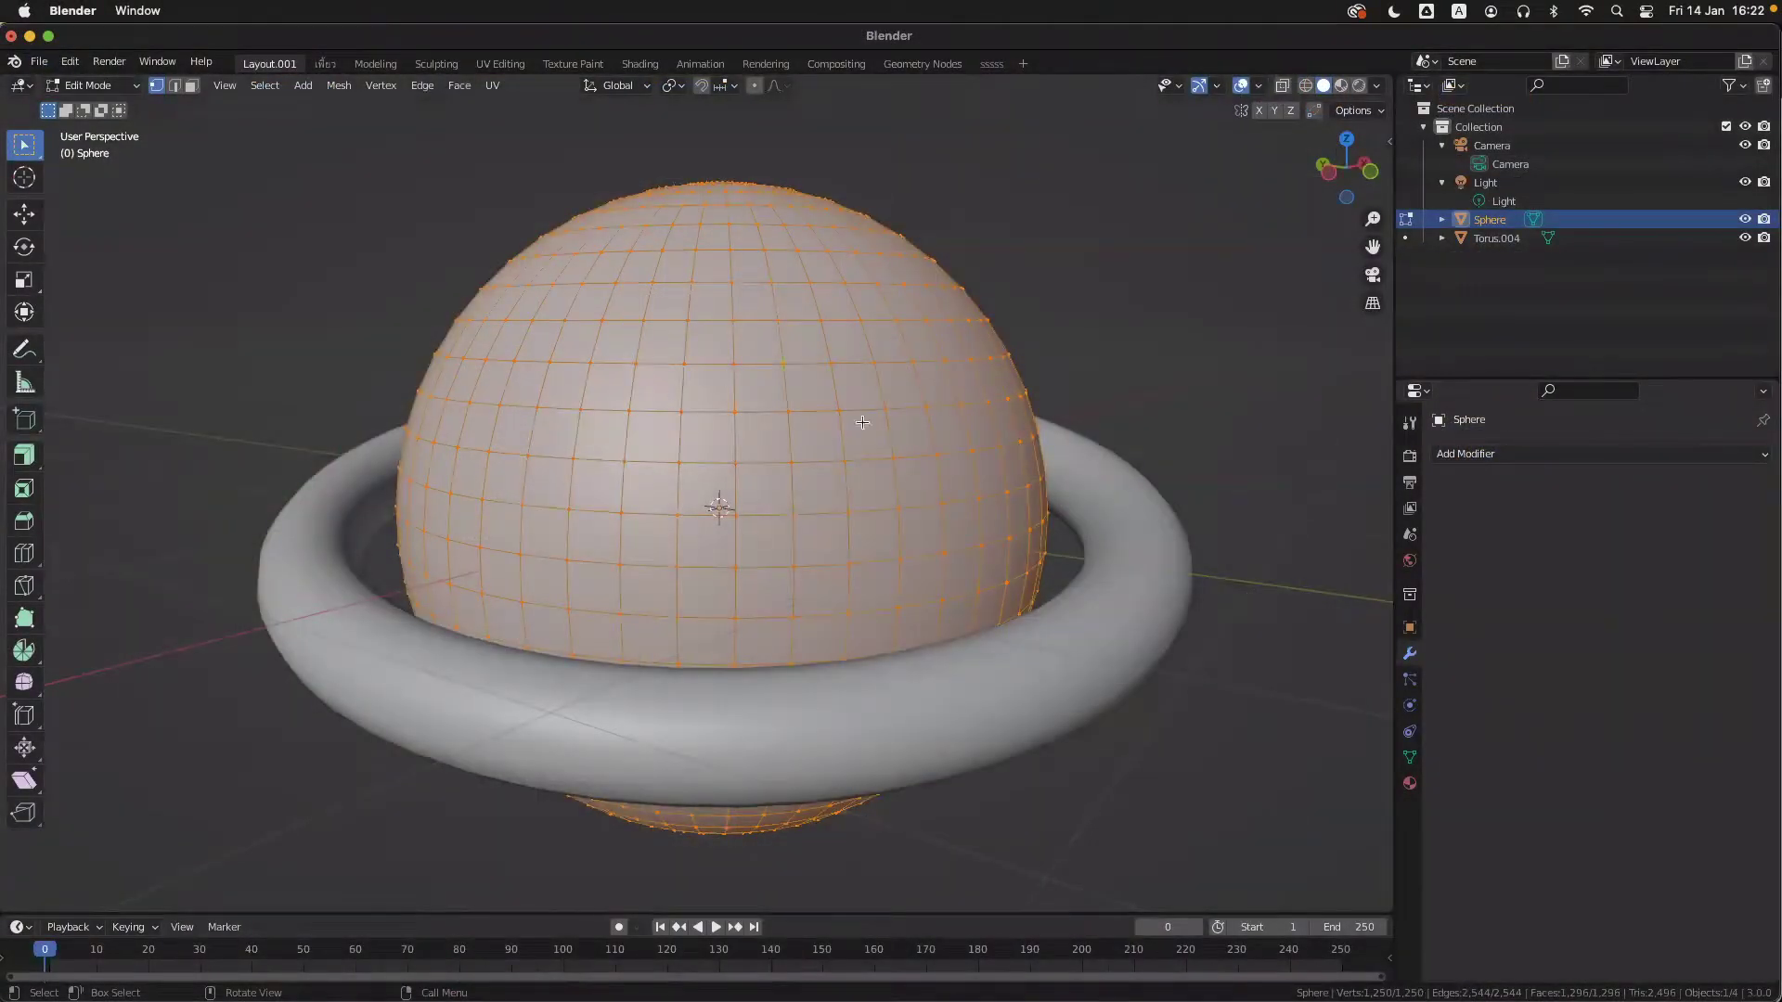
pyautogui.scroll(3, 803, 428)
pyautogui.hscroll(-4, 804, 429)
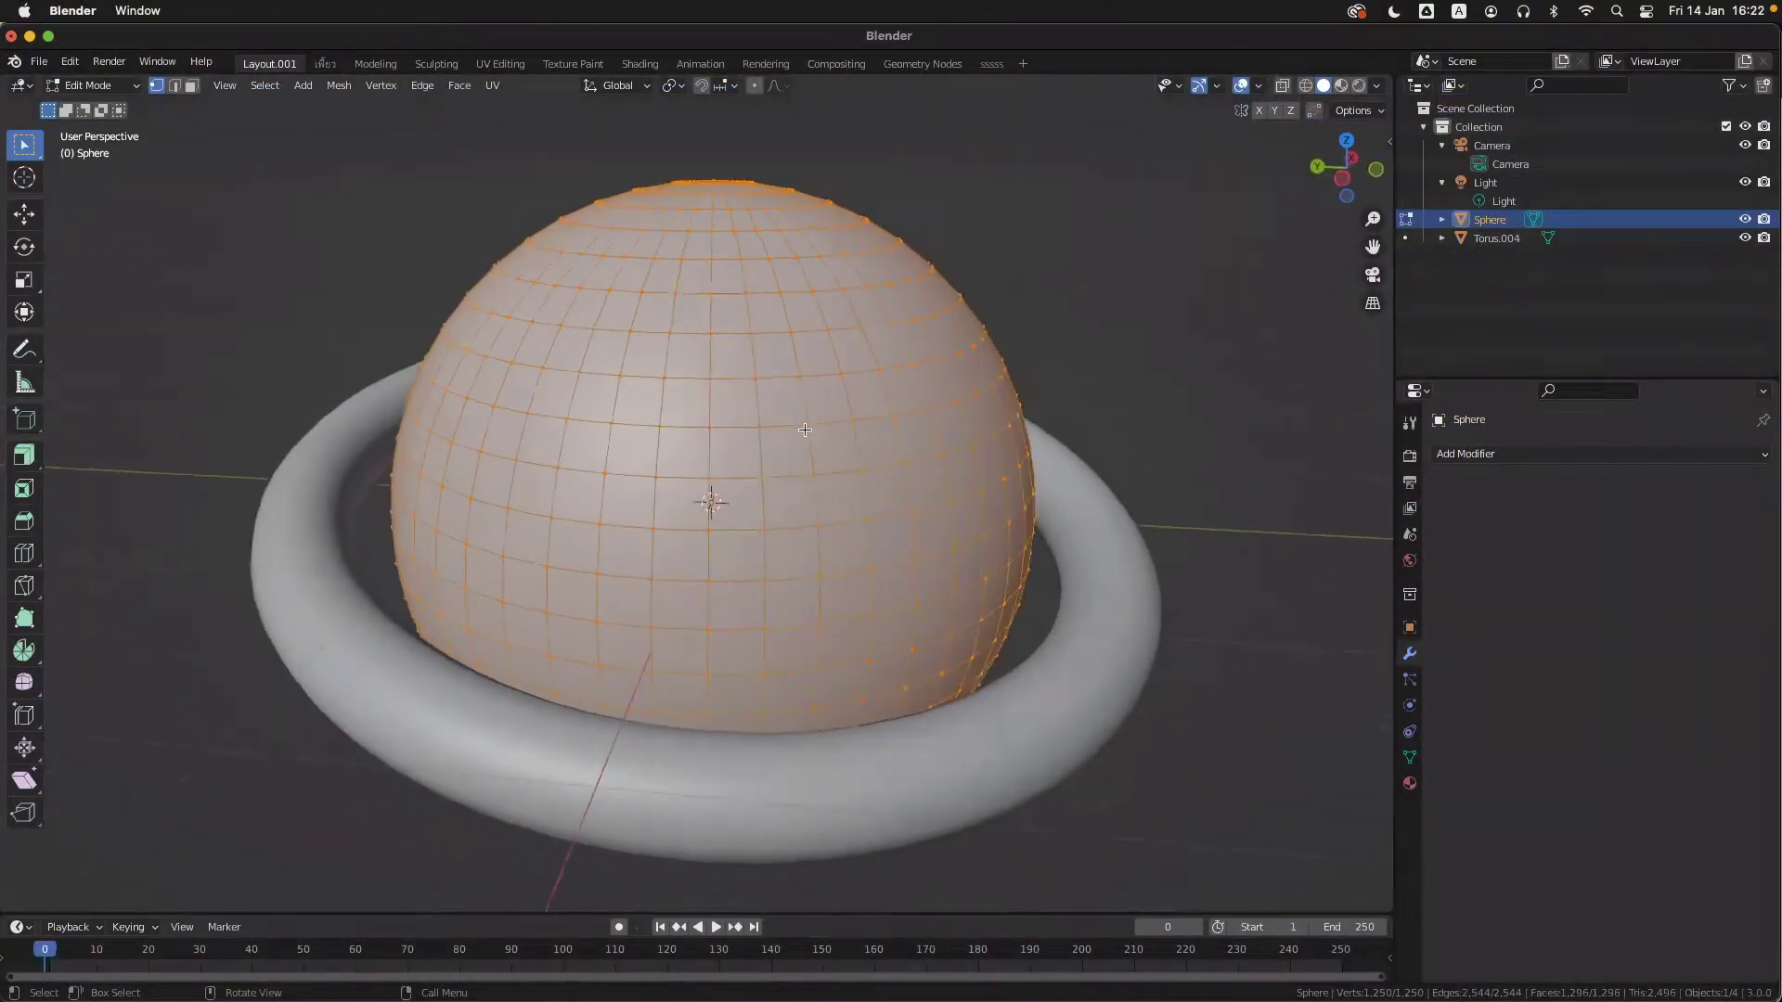
pyautogui.hscroll(-3, 805, 430)
pyautogui.keyDown('ctrl'); pyautogui.scroll(1, 804, 430); pyautogui.keyUp('ctrl')
pyautogui.keyDown('shift'); pyautogui.scroll(1, 803, 431); pyautogui.keyUp('shift')
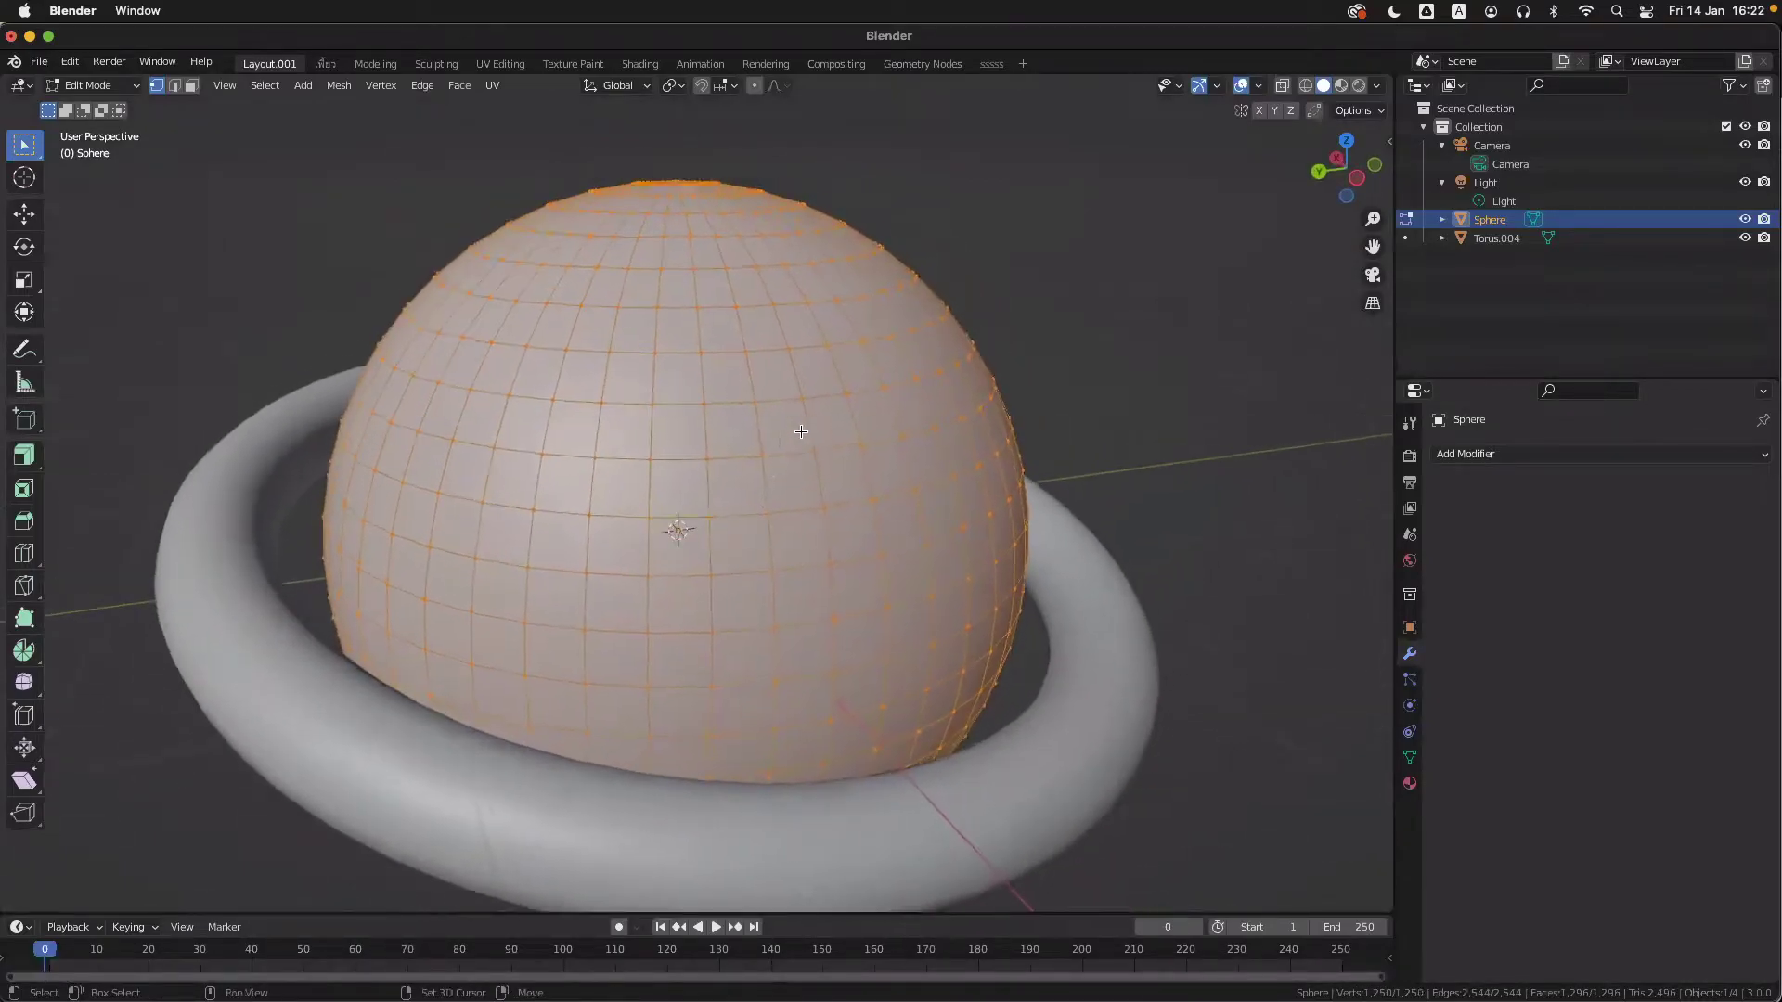
pyautogui.keyDown('ctrl'); pyautogui.scroll(-2, 801, 432); pyautogui.keyUp('ctrl')
pyautogui.hscroll(2, 801, 431)
pyautogui.keyDown('ctrl'); pyautogui.scroll(3, 801, 431); pyautogui.keyUp('ctrl')
pyautogui.hscroll(3, 801, 431)
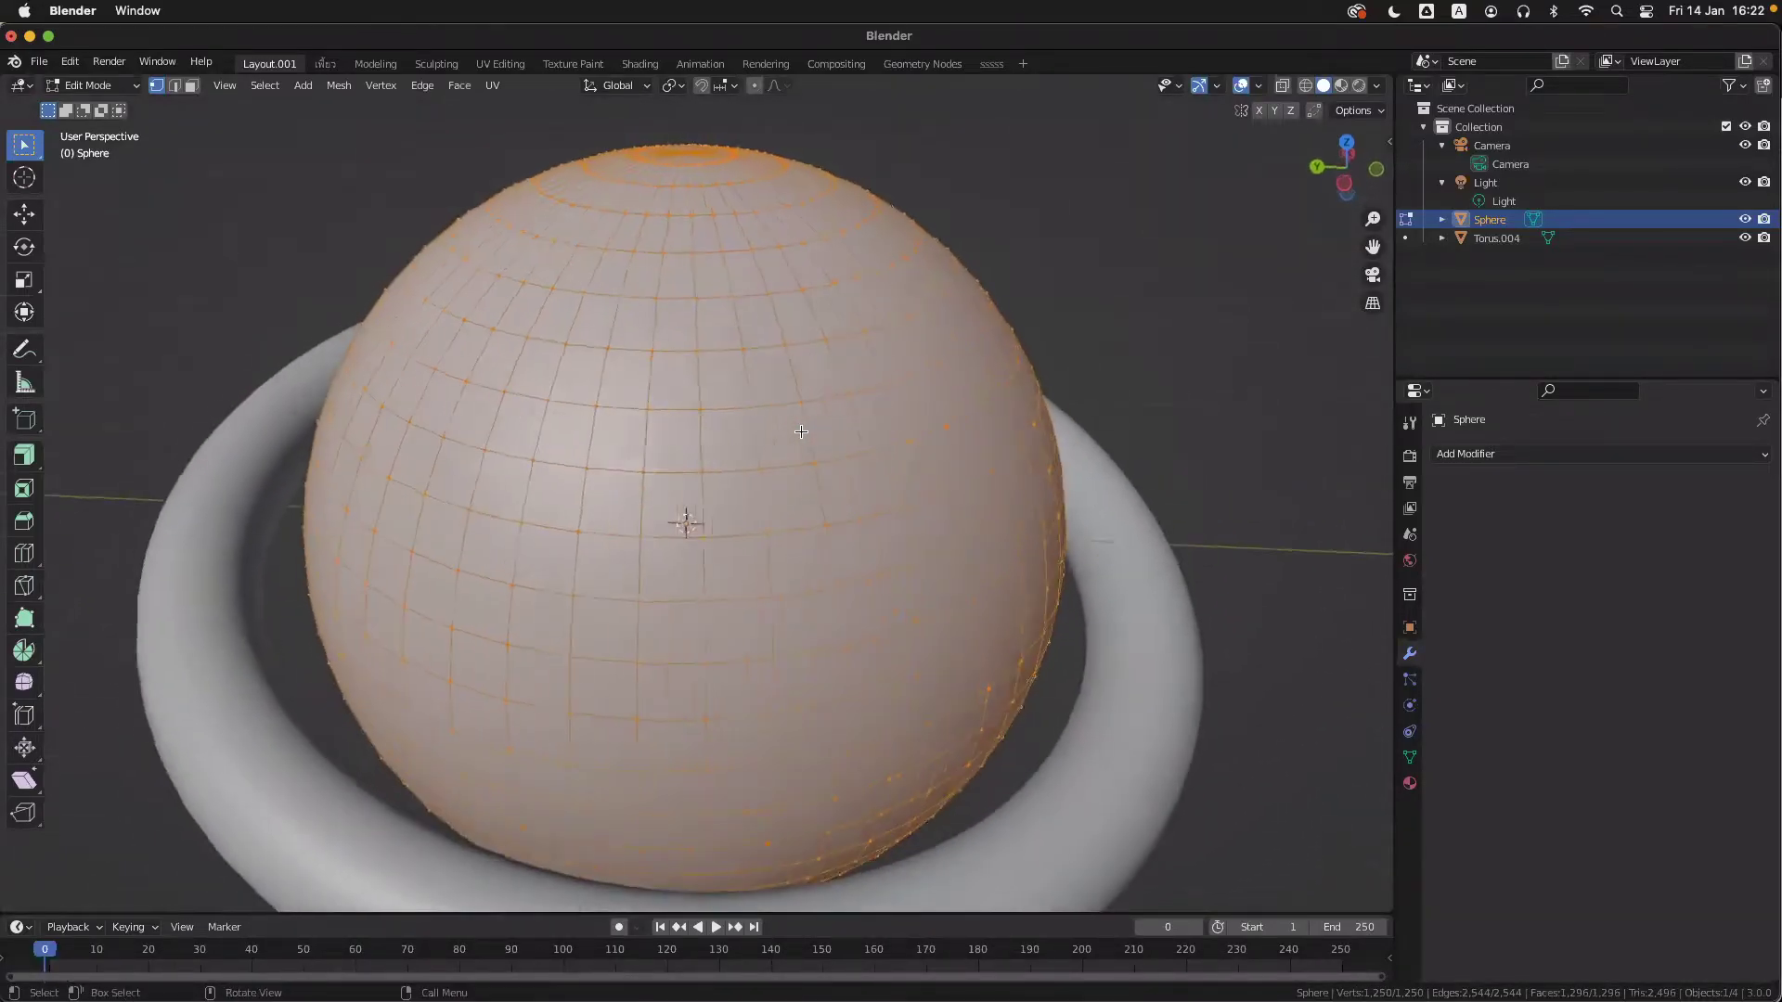
pyautogui.keyDown('ctrl'); pyautogui.scroll(1, 801, 431); pyautogui.keyUp('ctrl')
pyautogui.keyDown('ctrl'); pyautogui.scroll(1, 801, 432); pyautogui.keyUp('ctrl')
pyautogui.scroll(-3, 801, 429)
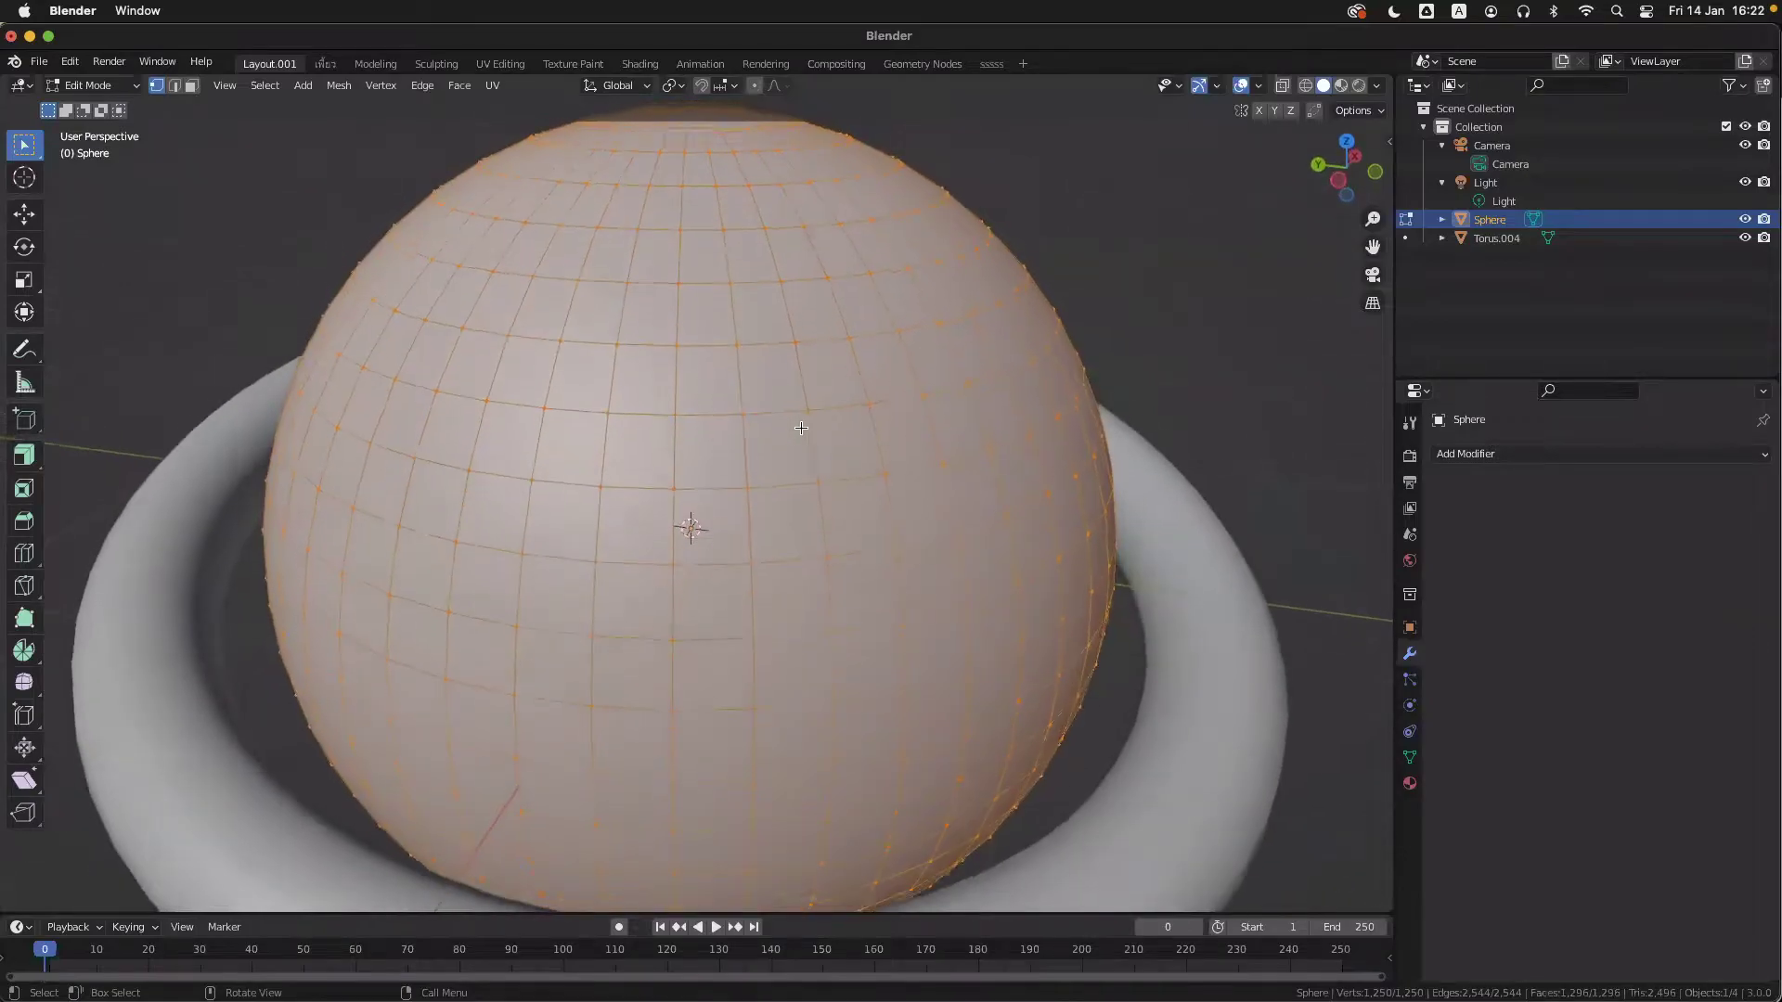
pyautogui.keyDown('shift'); pyautogui.scroll(3, 801, 428); pyautogui.keyUp('shift')
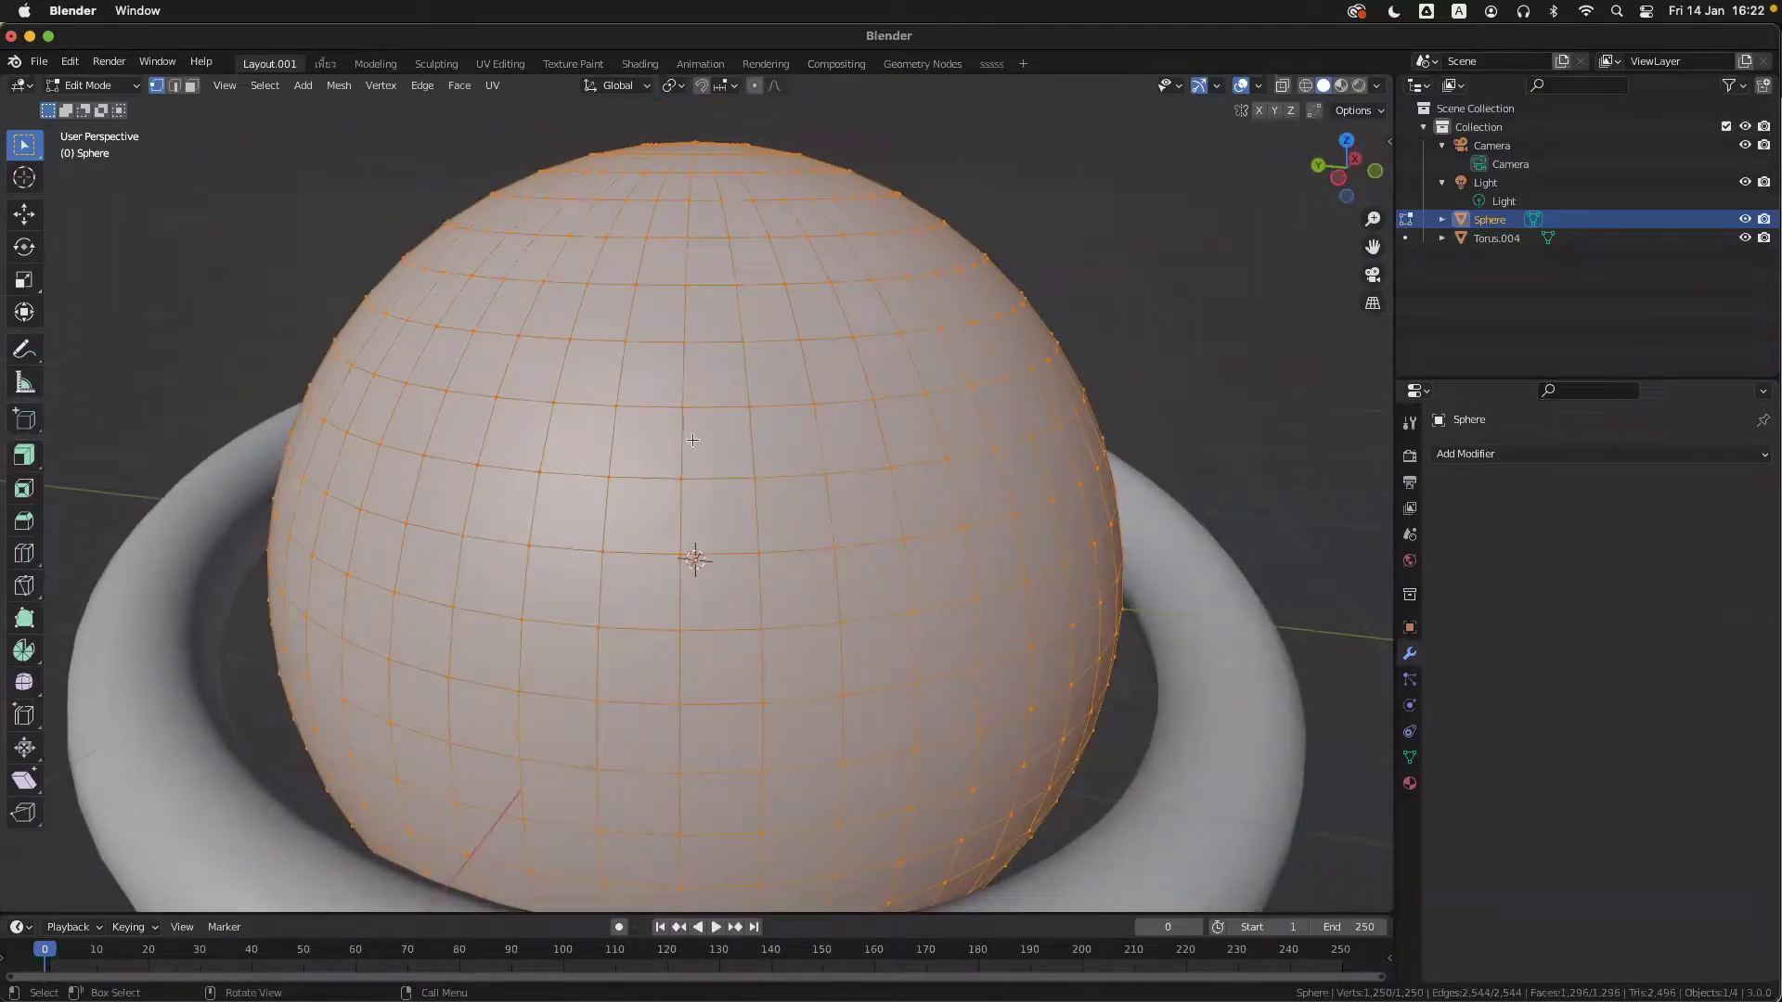
pyautogui.hscroll(-2, 693, 440)
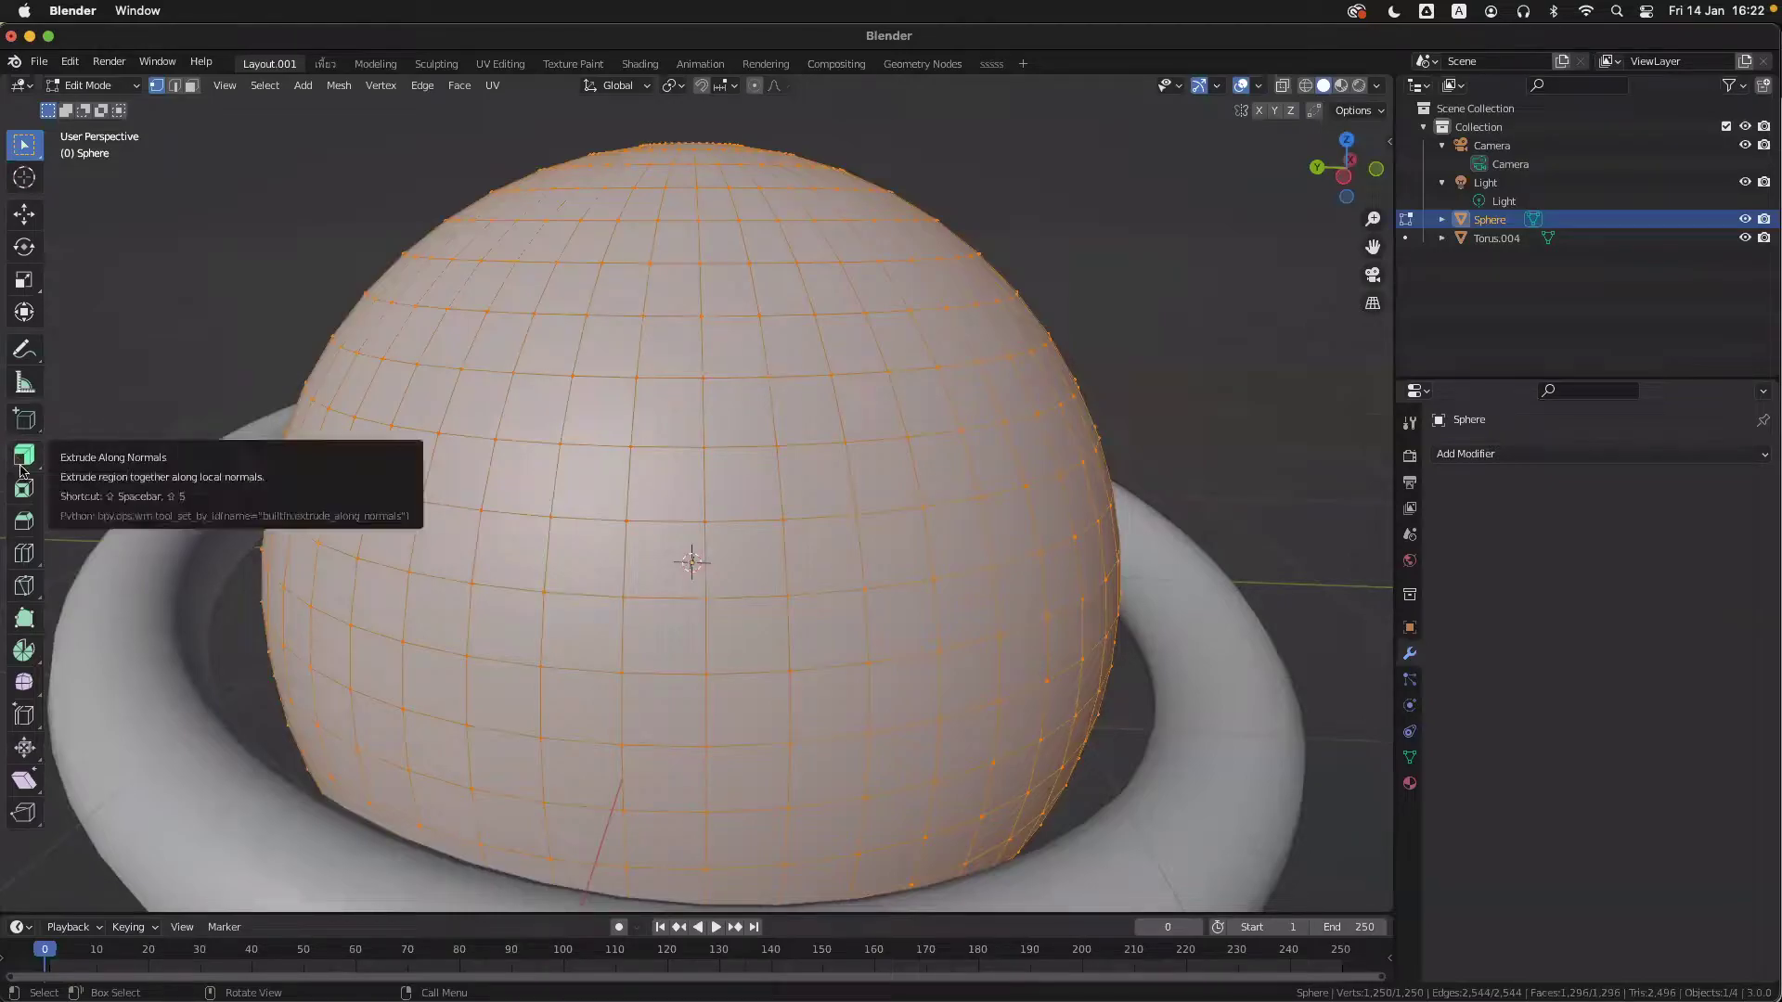
# - Activate the Extrude Region tool on the sphere's mesh and look over its gizmo
pyautogui.moveTo(26, 461); pyautogui.dragTo(70, 464)
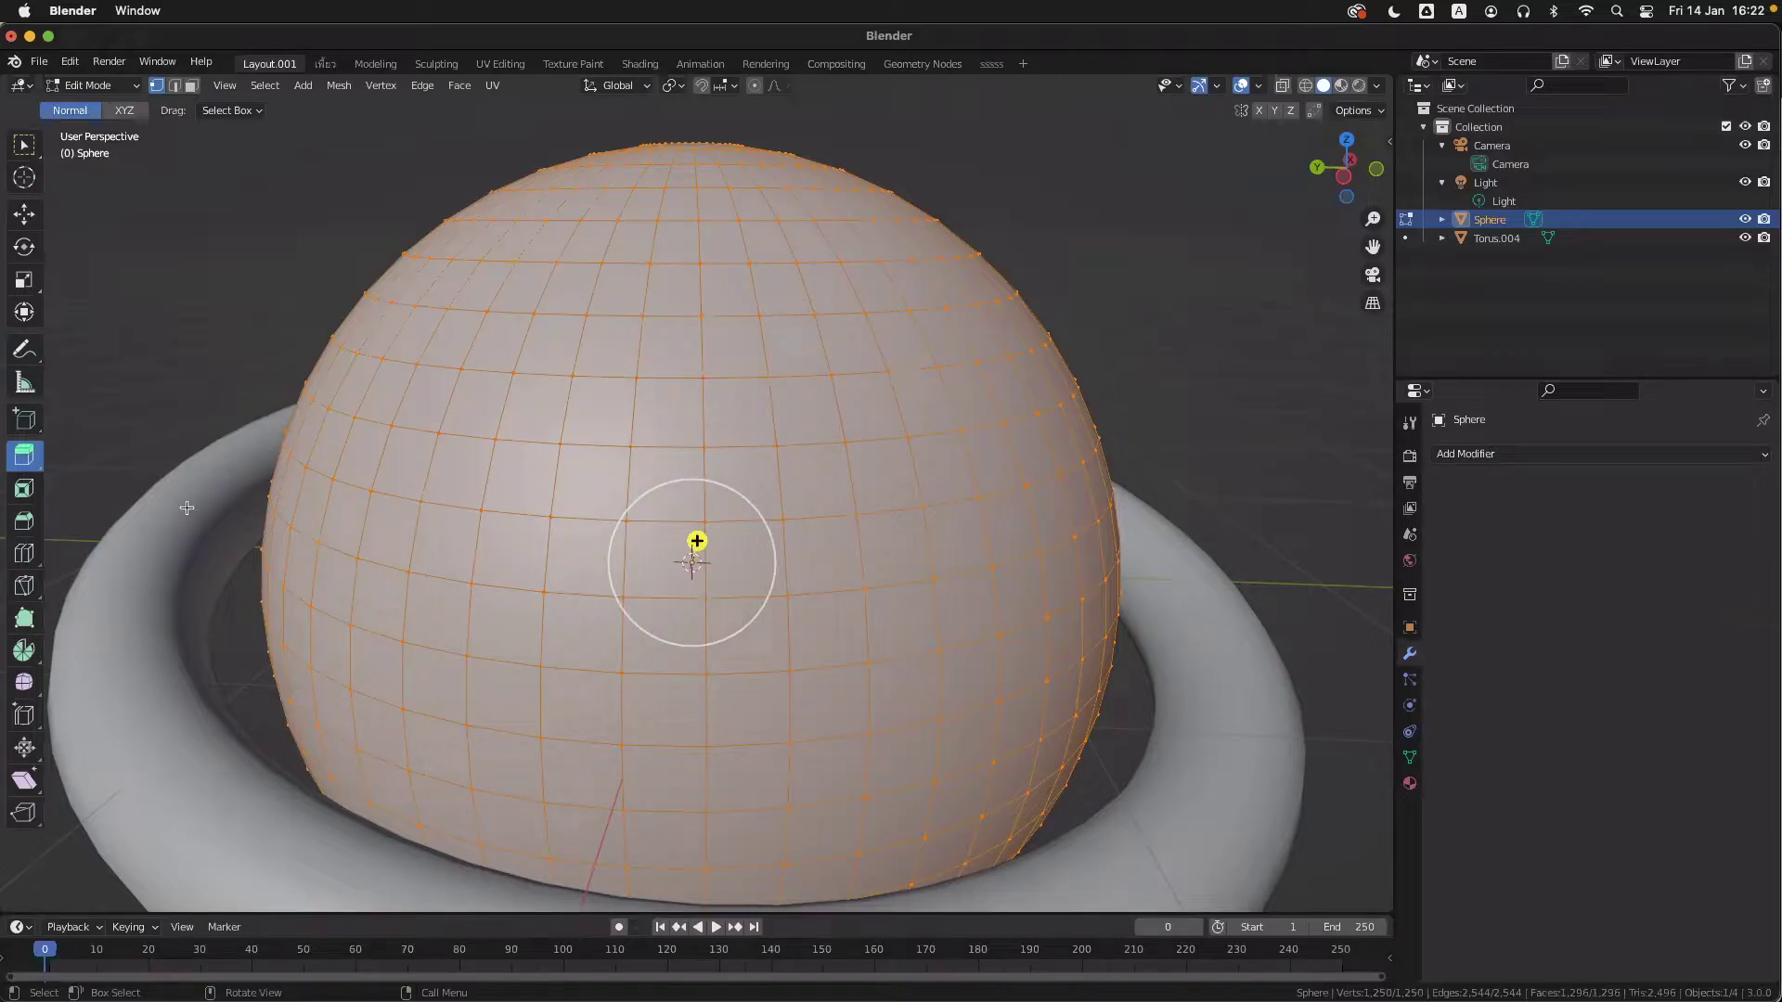
pyautogui.keyDown('shift'); pyautogui.scroll(2, 828, 441); pyautogui.keyUp('shift')
pyautogui.keyDown('ctrl'); pyautogui.scroll(3, 828, 441); pyautogui.keyUp('ctrl')
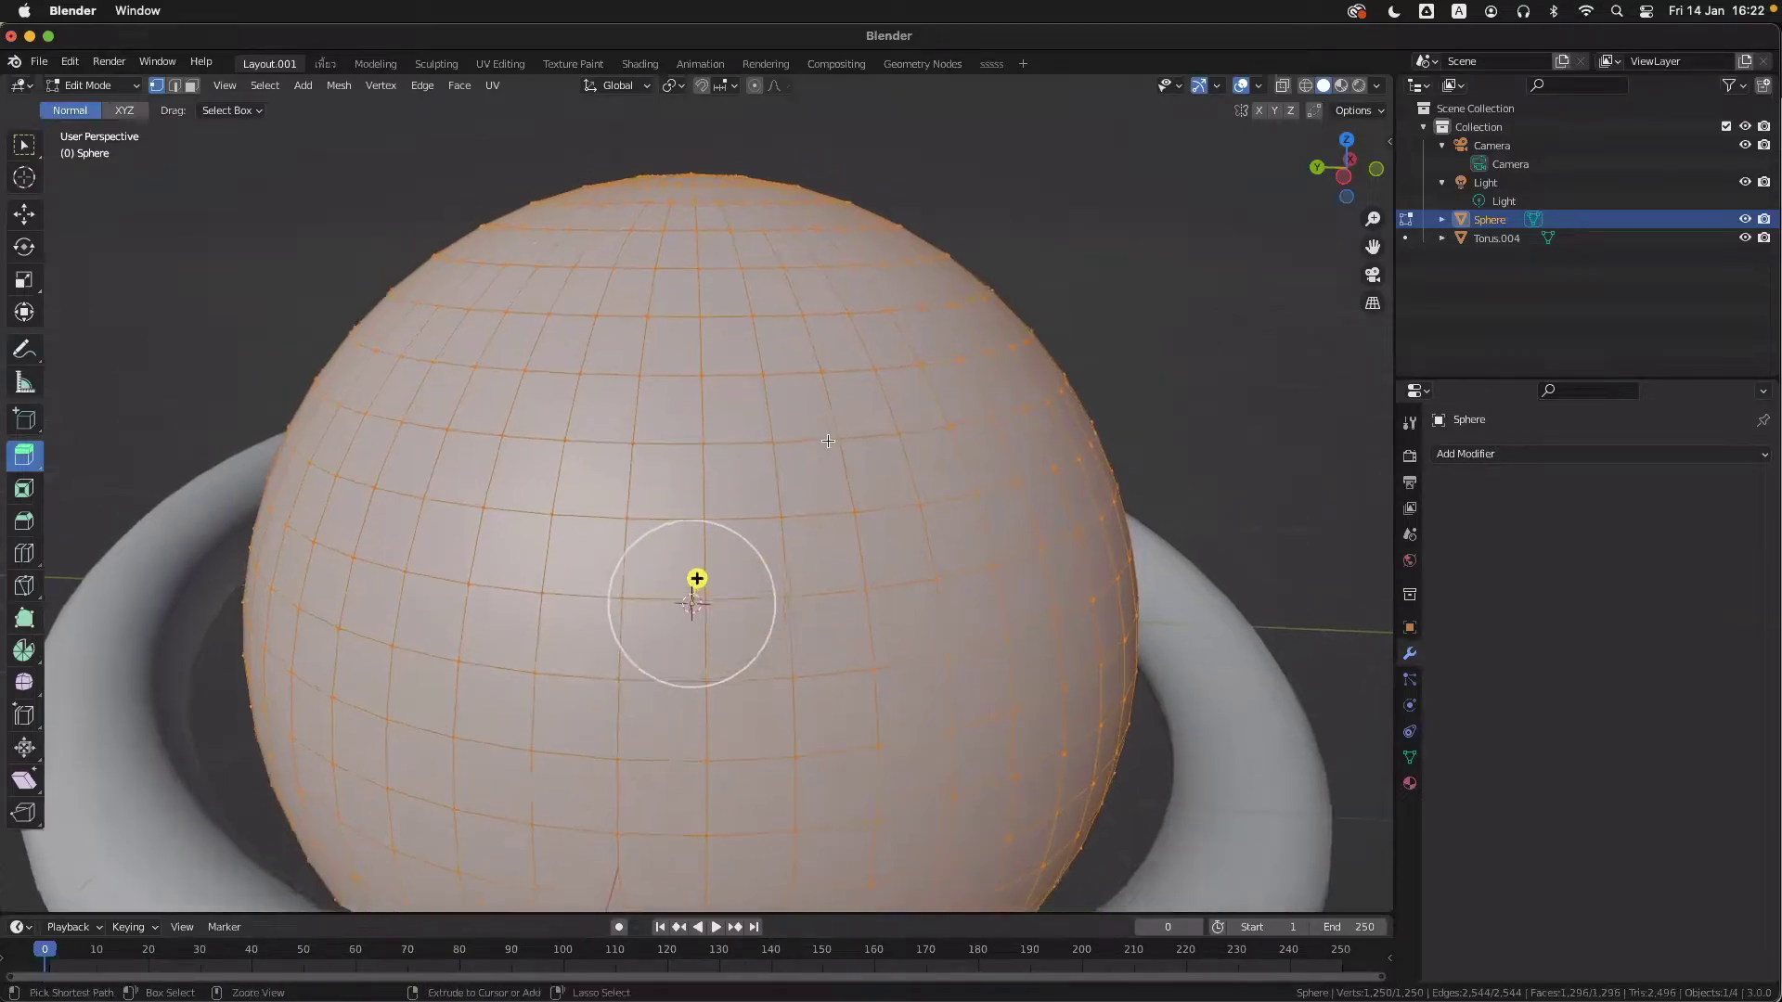
pyautogui.scroll(1, 828, 441)
pyautogui.keyDown('ctrl'); pyautogui.scroll(-3, 828, 440); pyautogui.keyUp('ctrl')
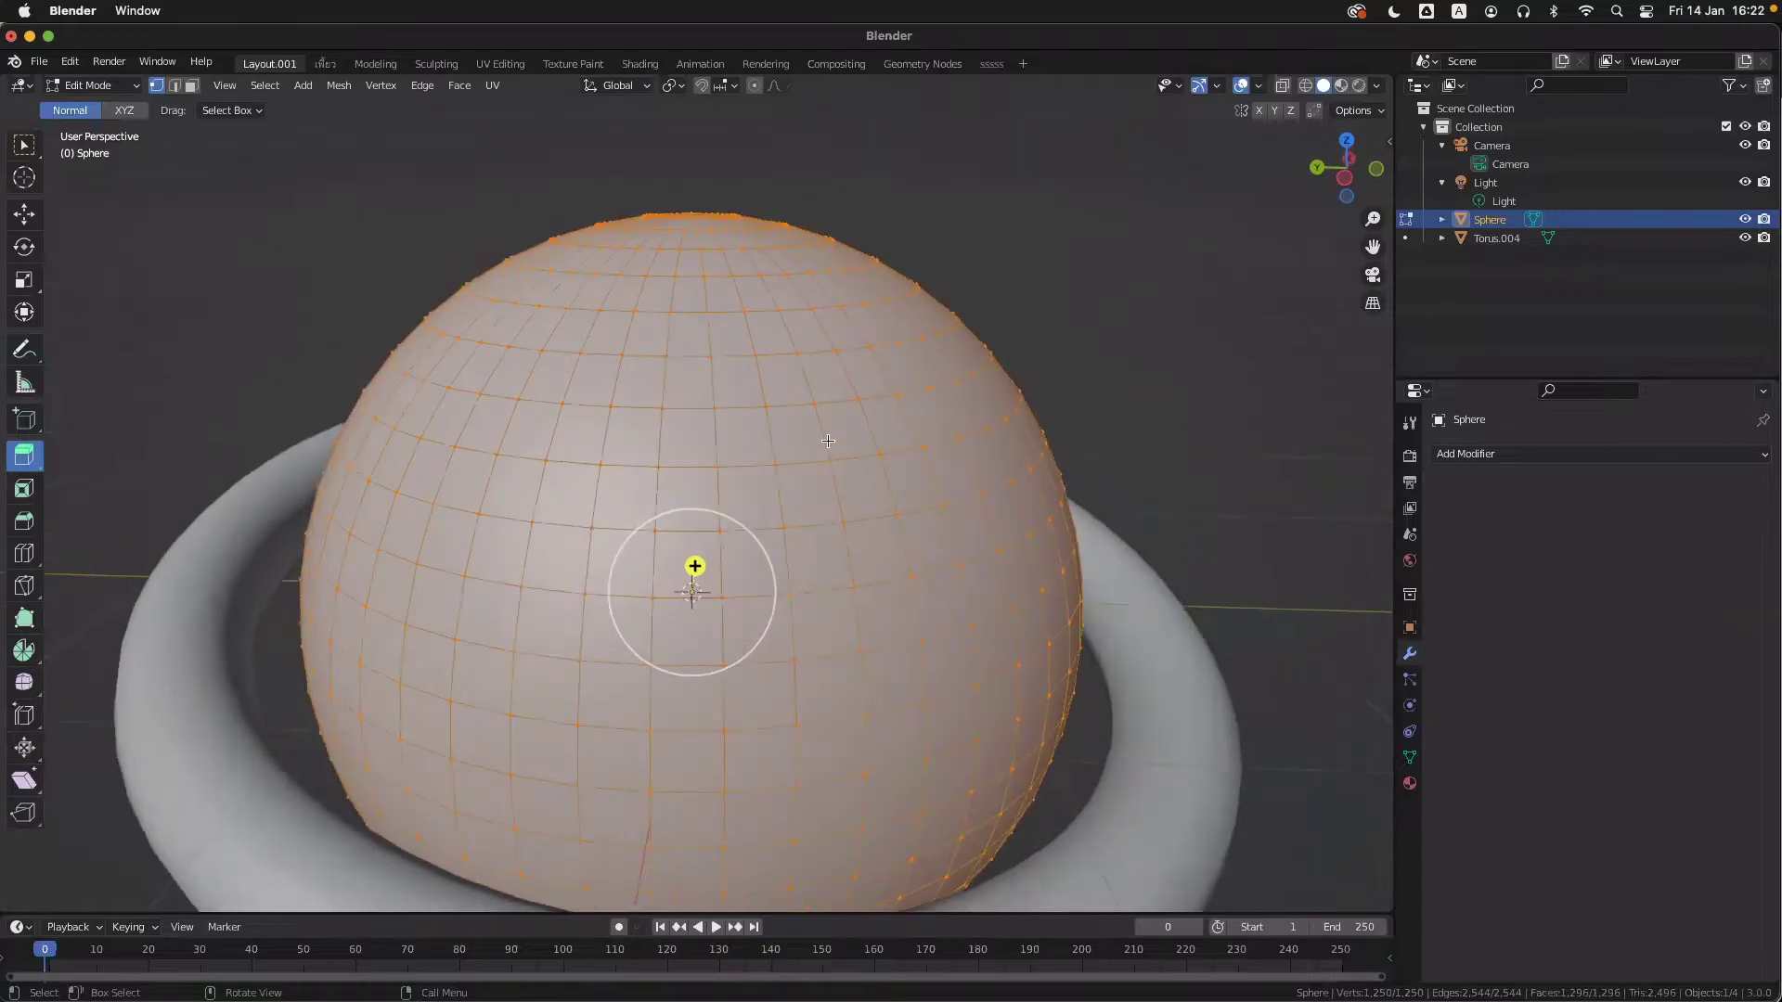
# - Activate the Move tool, switch to face selection, and select a single face on the sphere's upper right side
pyautogui.click(25, 216)
pyautogui.hscroll(2, 589, 354)
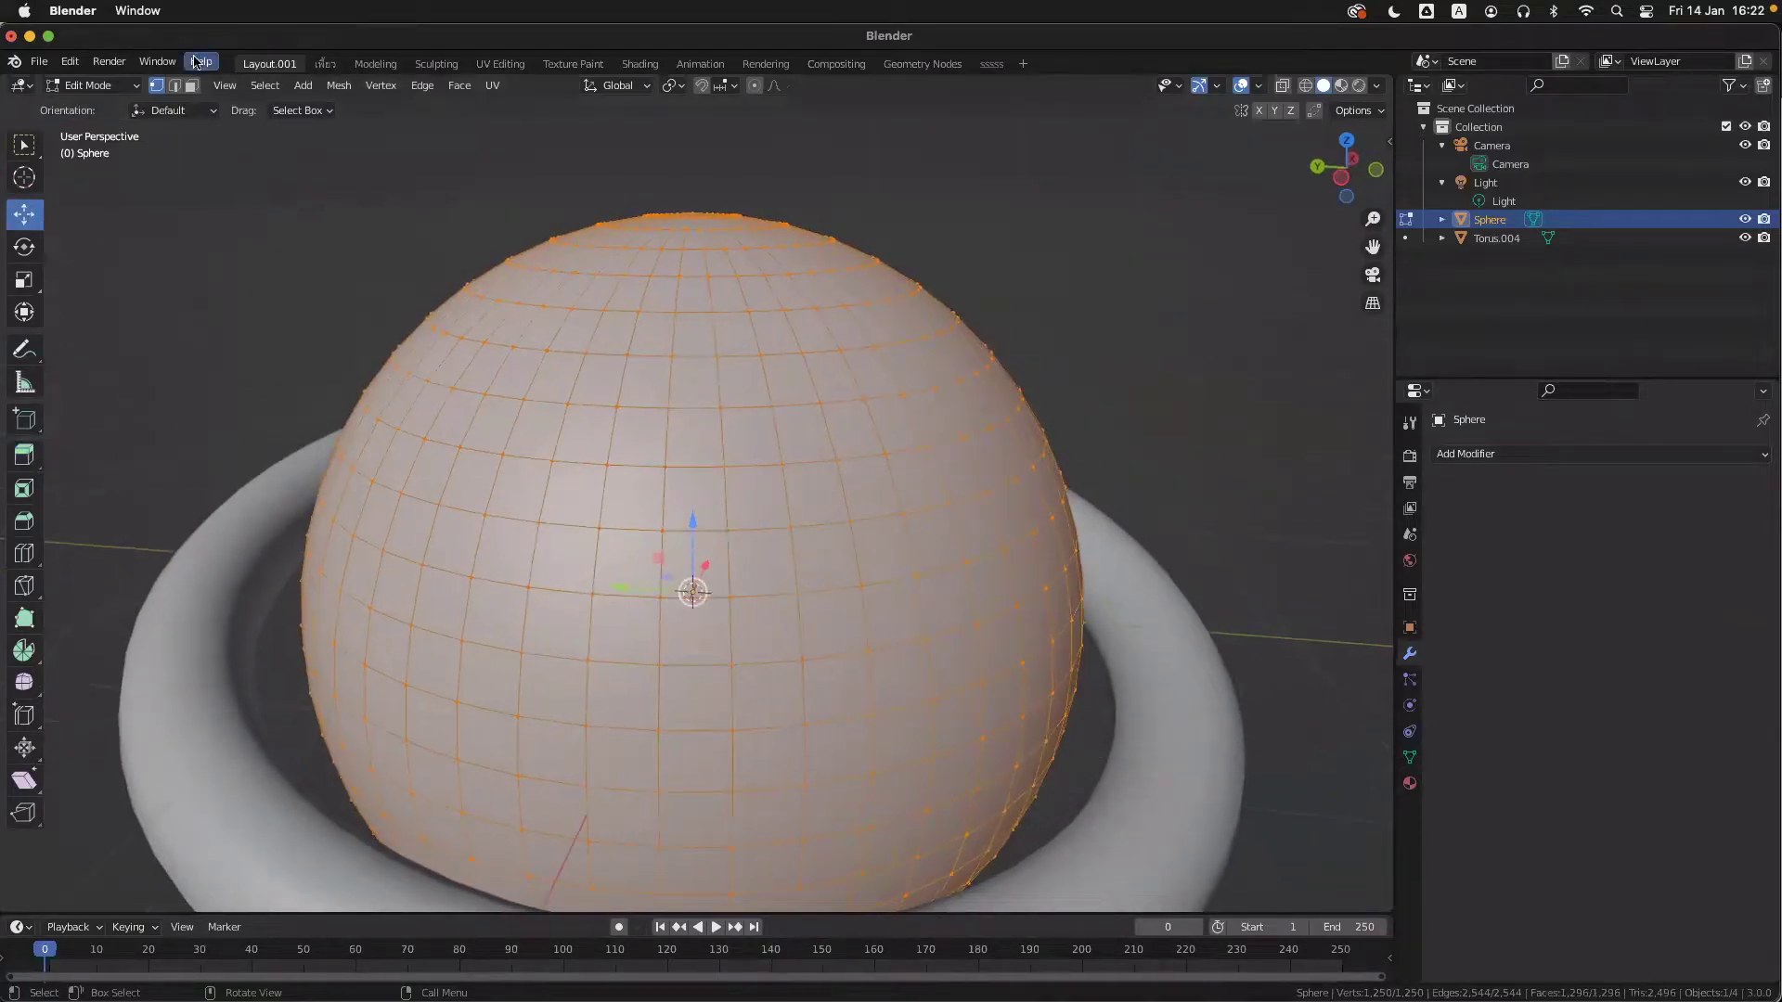
pyautogui.click(191, 86)
pyautogui.hscroll(2, 822, 330)
pyautogui.click(911, 350)
# - Try pulling the selected face and its neighbour outward from the sphere, undo the moves, and enable proportional editing
pyautogui.hscroll(2, 933, 334)
pyautogui.moveTo(925, 322); pyautogui.dragTo(1040, 283)
pyautogui.hotkey('ctrl', 'z')
pyautogui.moveTo(948, 359); pyautogui.dragTo(929, 374, button='middle')
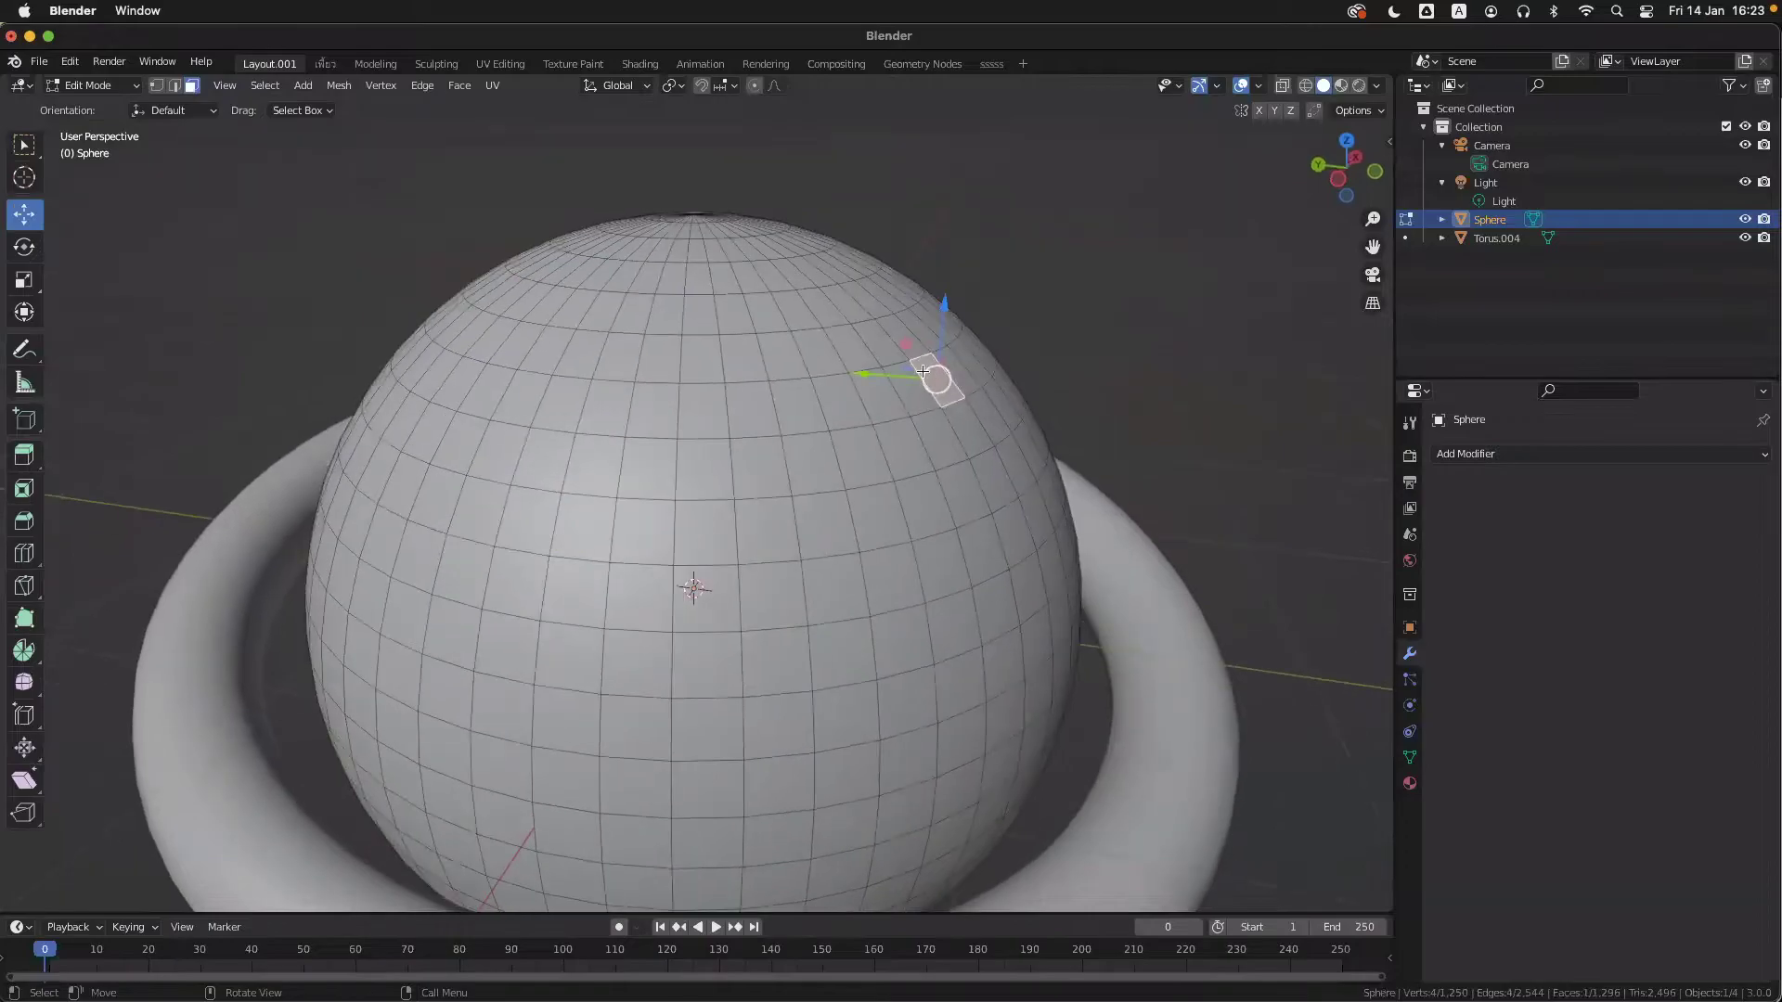
pyautogui.moveTo(947, 371); pyautogui.dragTo(1011, 297)
pyautogui.hotkey('ctrl', 'z')
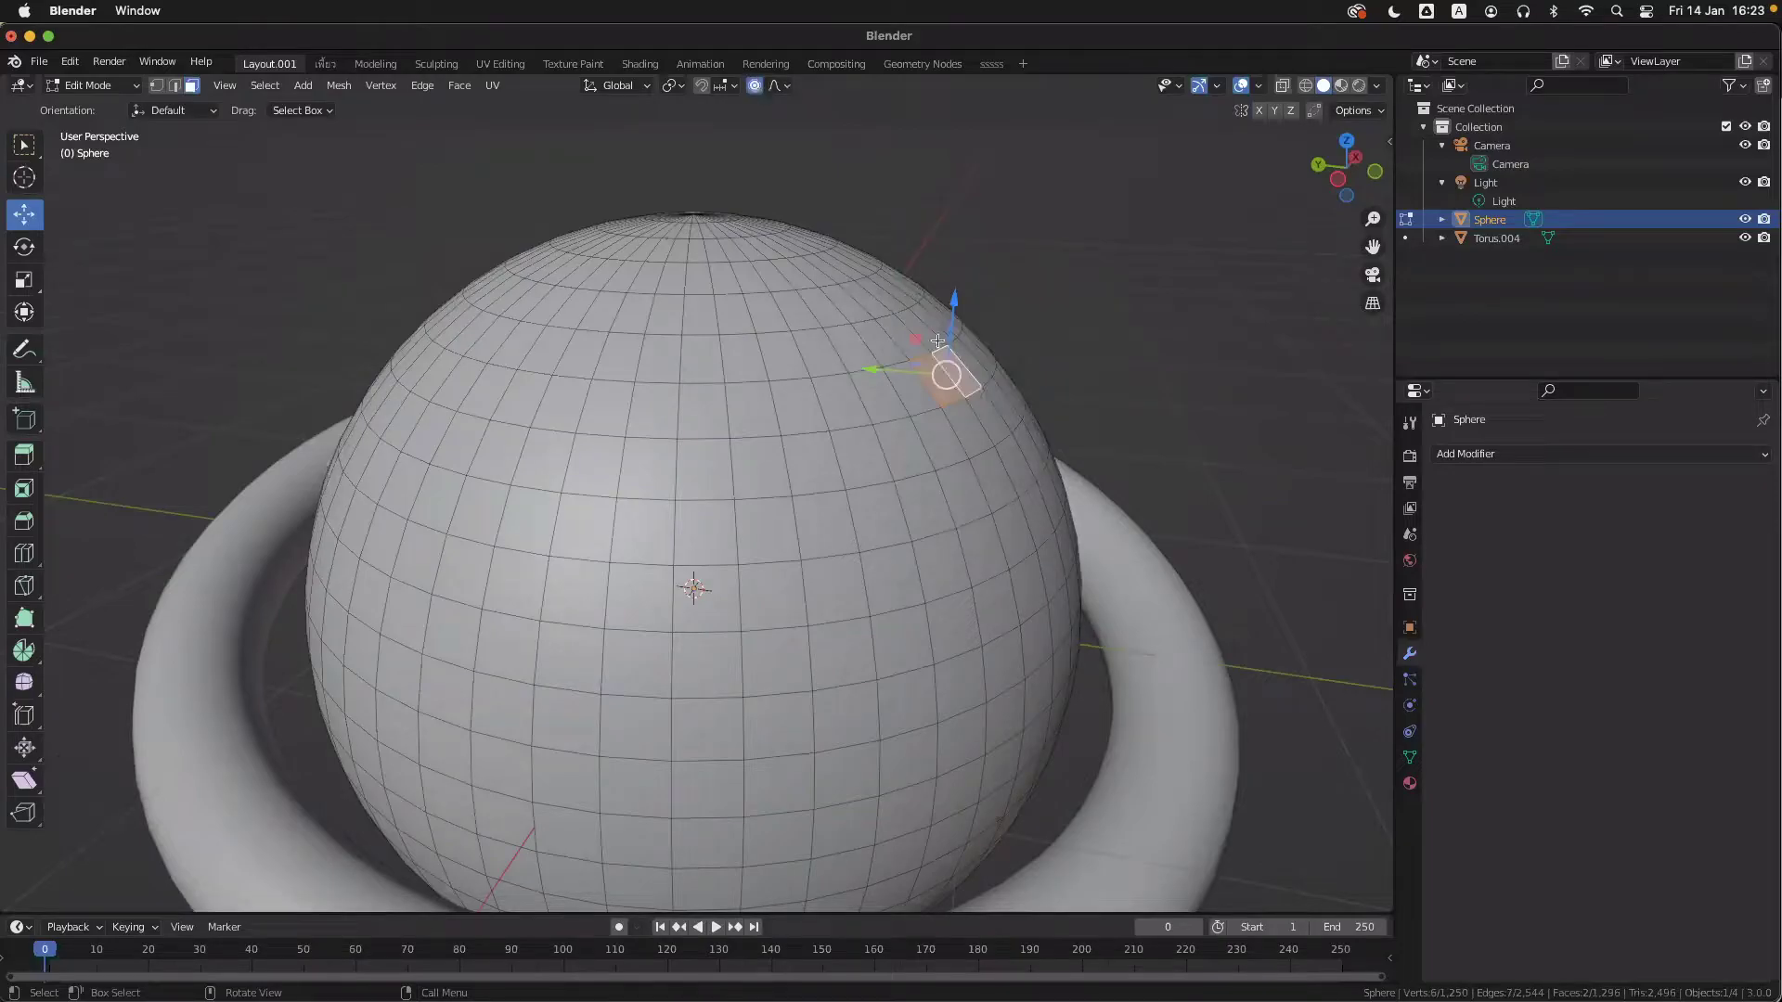
# - Try pulling the two selected faces outward with proportional editing while varying the size of the influence area
pyautogui.moveTo(946, 374); pyautogui.dragTo(1120, 225)
pyautogui.scroll(10, 1042, 274)
pyautogui.scroll(-5, 1042, 274)
# - Try pulling a face on the sphere's opposite side outward with proportional editing, and undo all the proportional pulls
pyautogui.click(598, 464)
pyautogui.moveTo(571, 448); pyautogui.dragTo(358, 282)
pyautogui.hscroll(-5, 730, 523)
pyautogui.hotkey('ctrl', 'z')
pyautogui.hotkey('ctrl', 'z')
pyautogui.hotkey('ctrl', 'z')
pyautogui.moveTo(729, 523); pyautogui.dragTo(818, 500, button='middle')
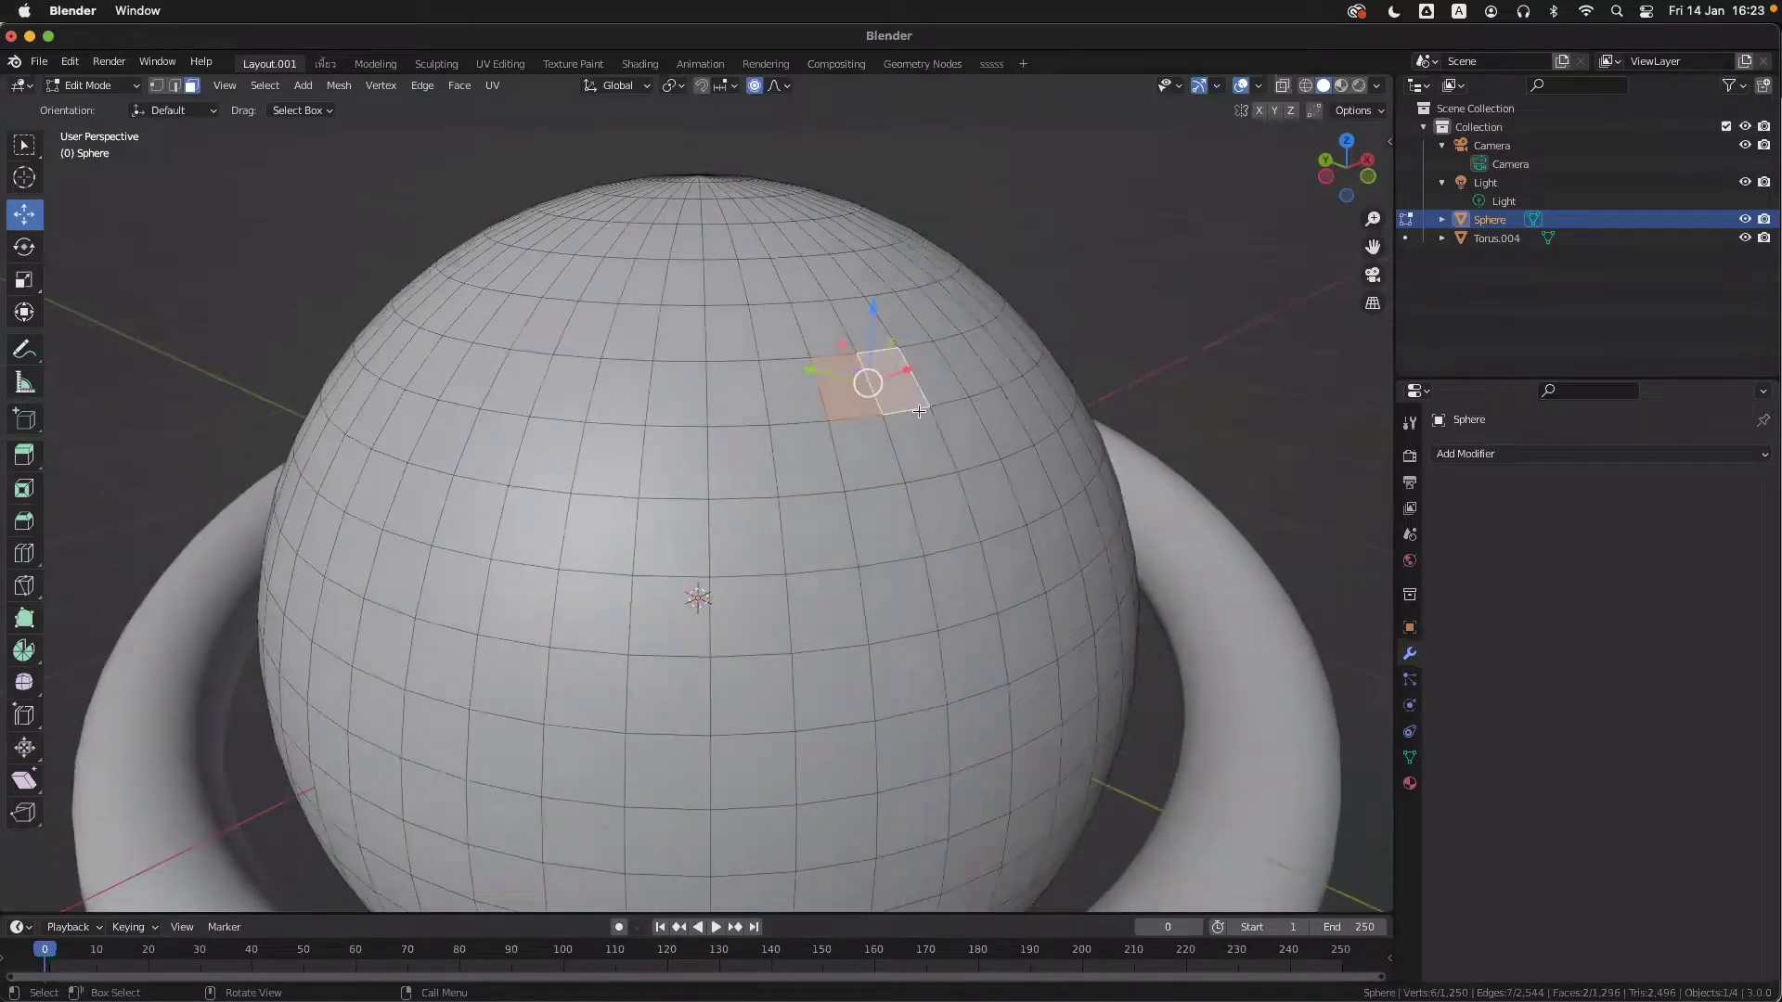
# - Try rotating the two selected faces by about -89° with proportional editing at size 0.59, and cancel the rotation
pyautogui.press('r')
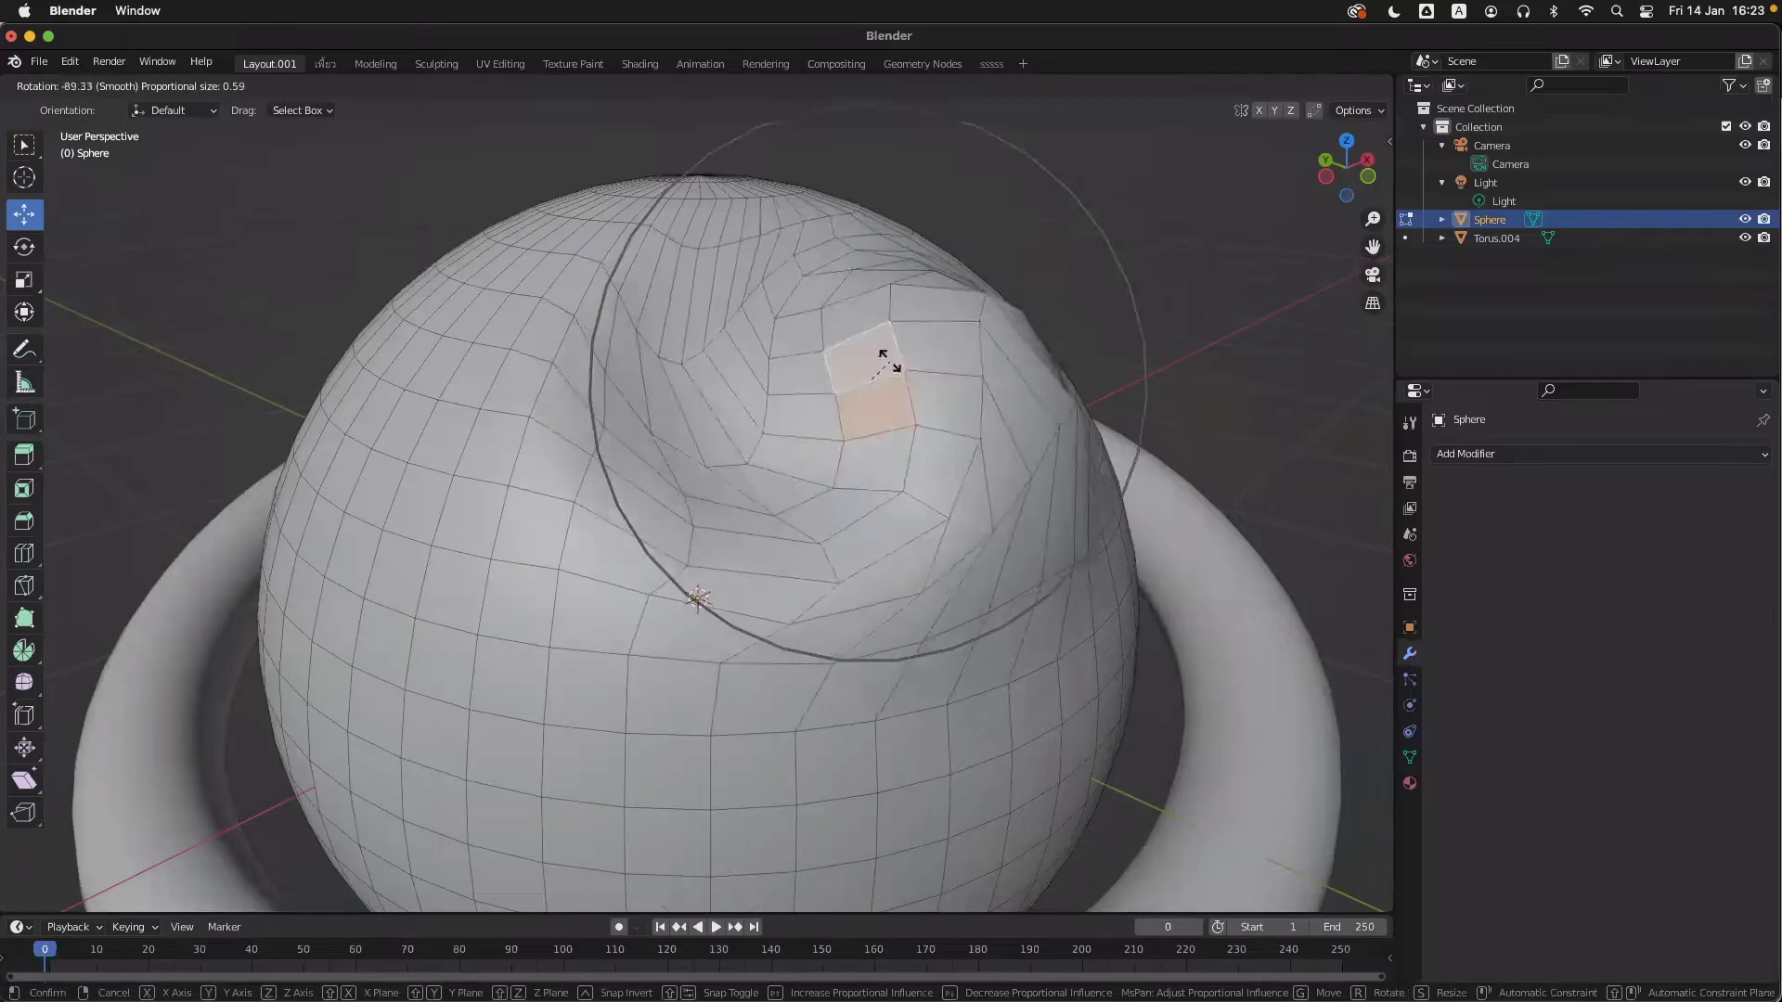
pyautogui.rightClick(889, 366)
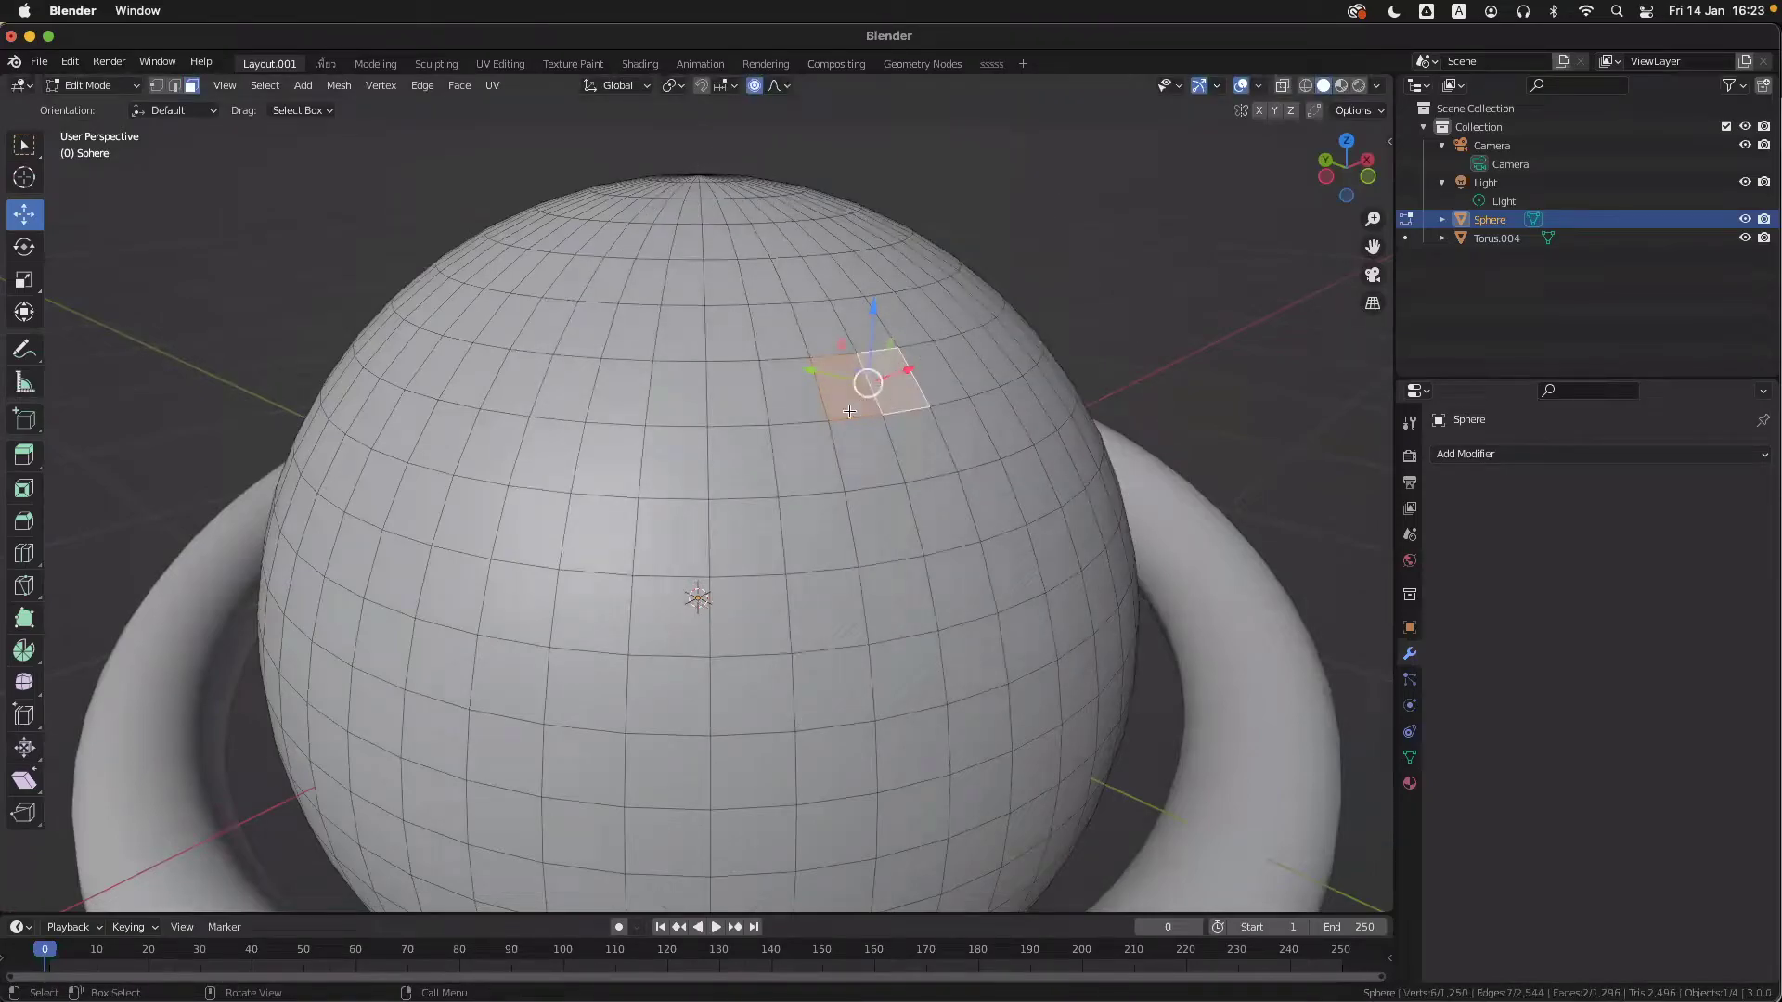
pyautogui.scroll(1, 896, 389)
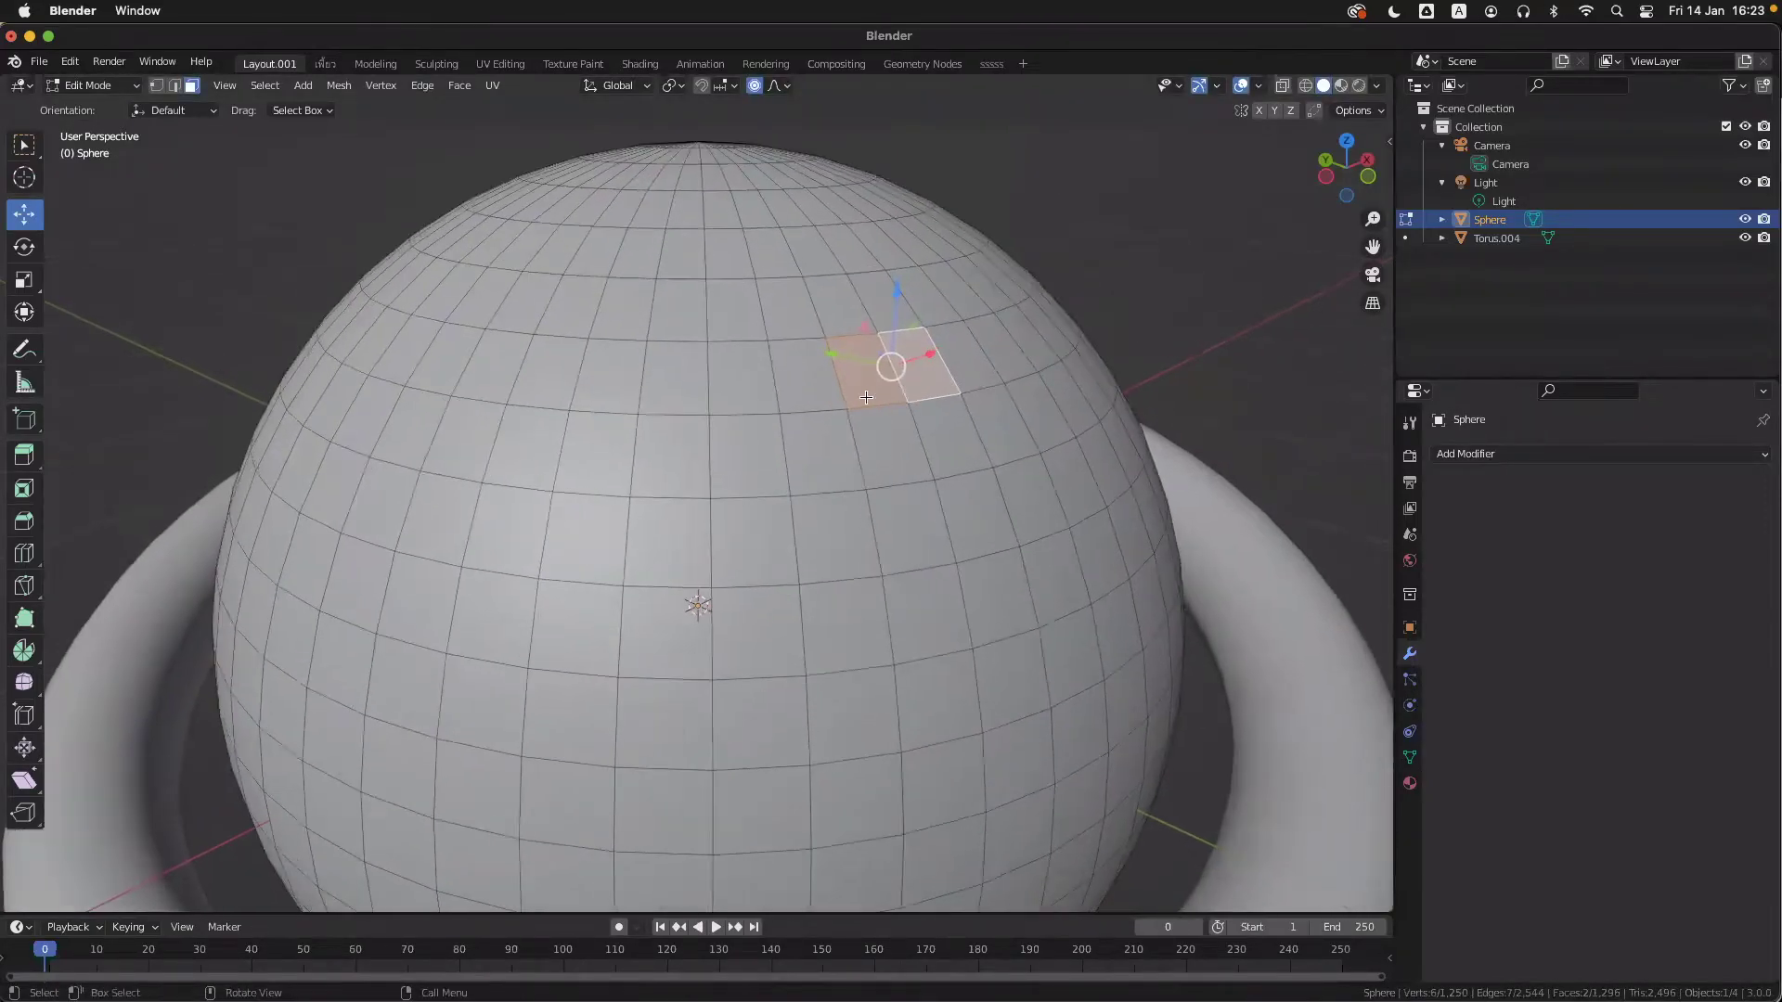
# - Try rotating the two selected faces without proportional editing, by about -45° and about 43°, and turn proportional editing back on
pyautogui.click(755, 85)
pyautogui.press('r')
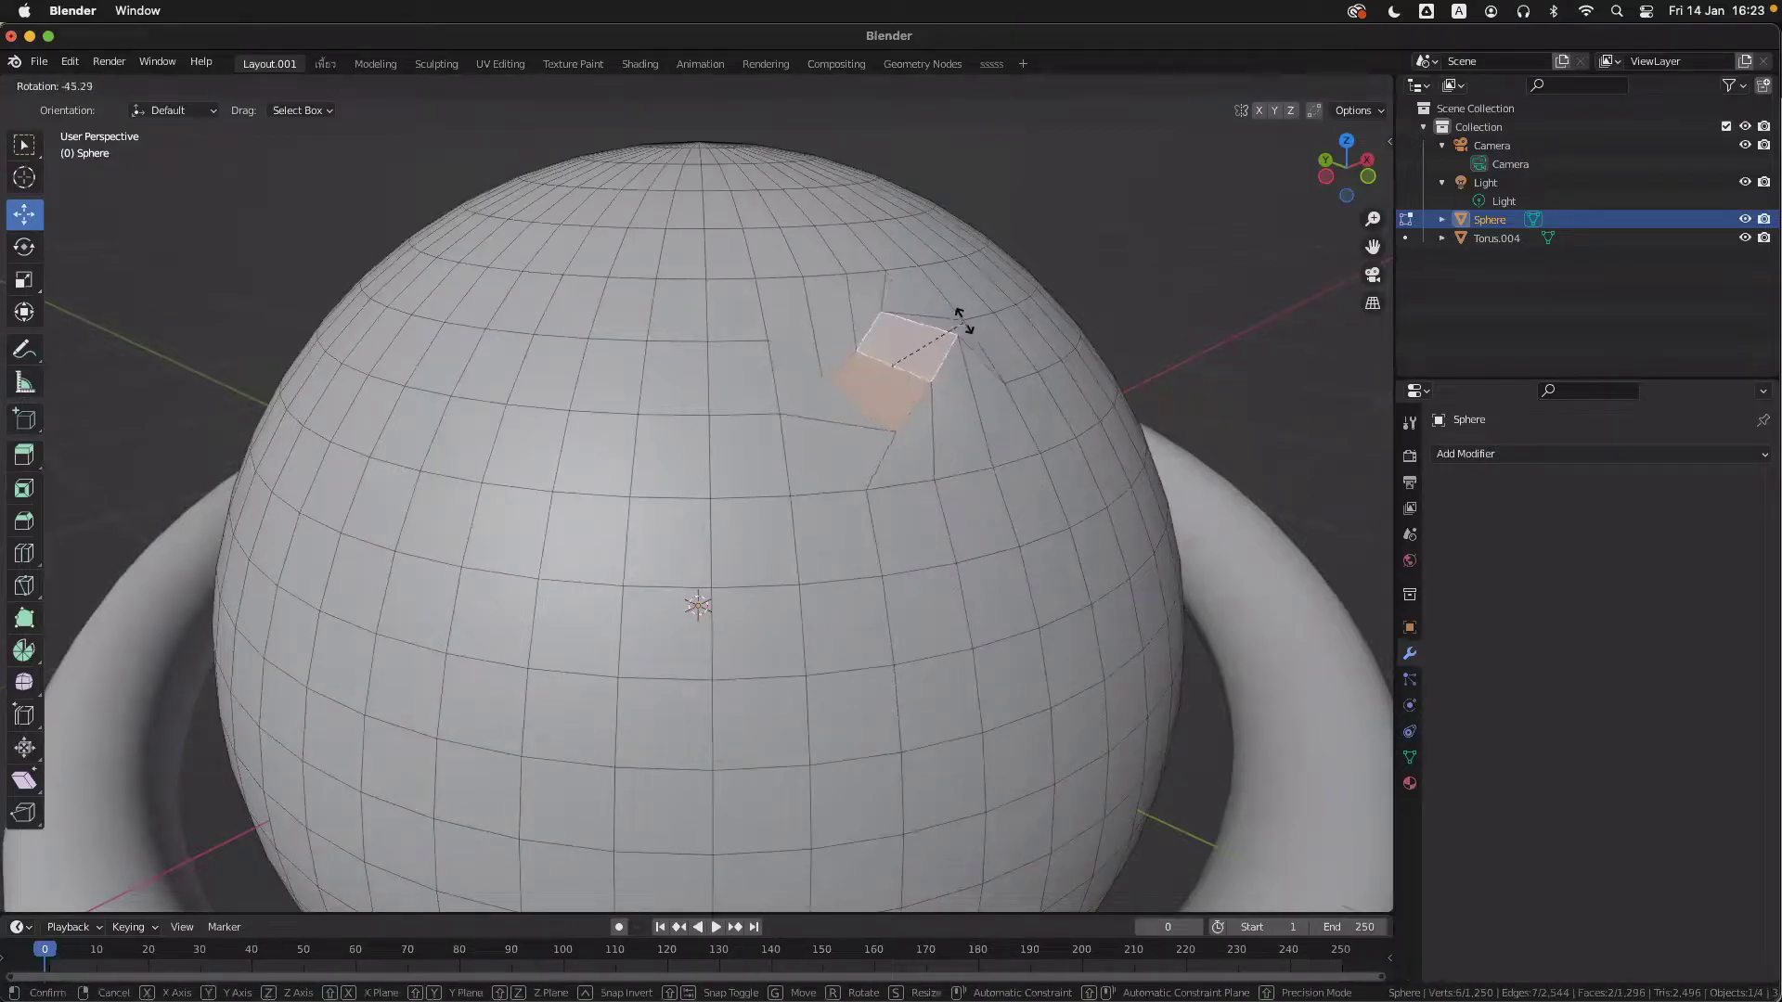
pyautogui.click(922, 386)
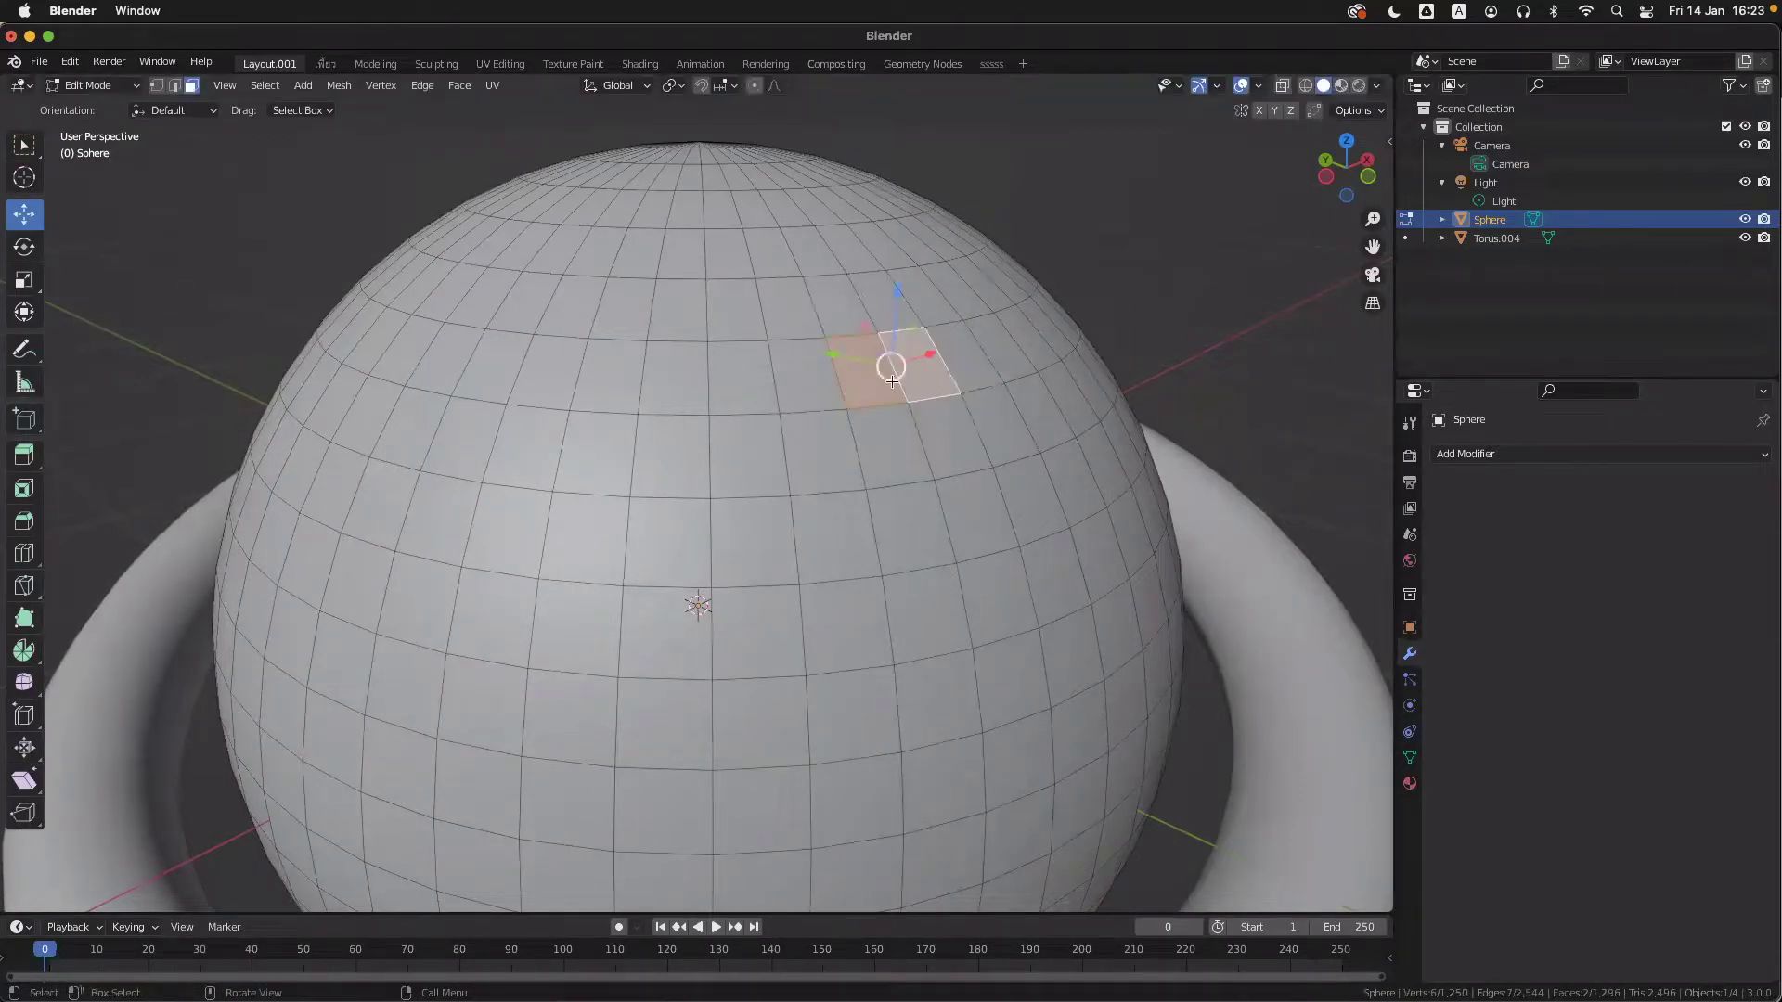
pyautogui.press('r')
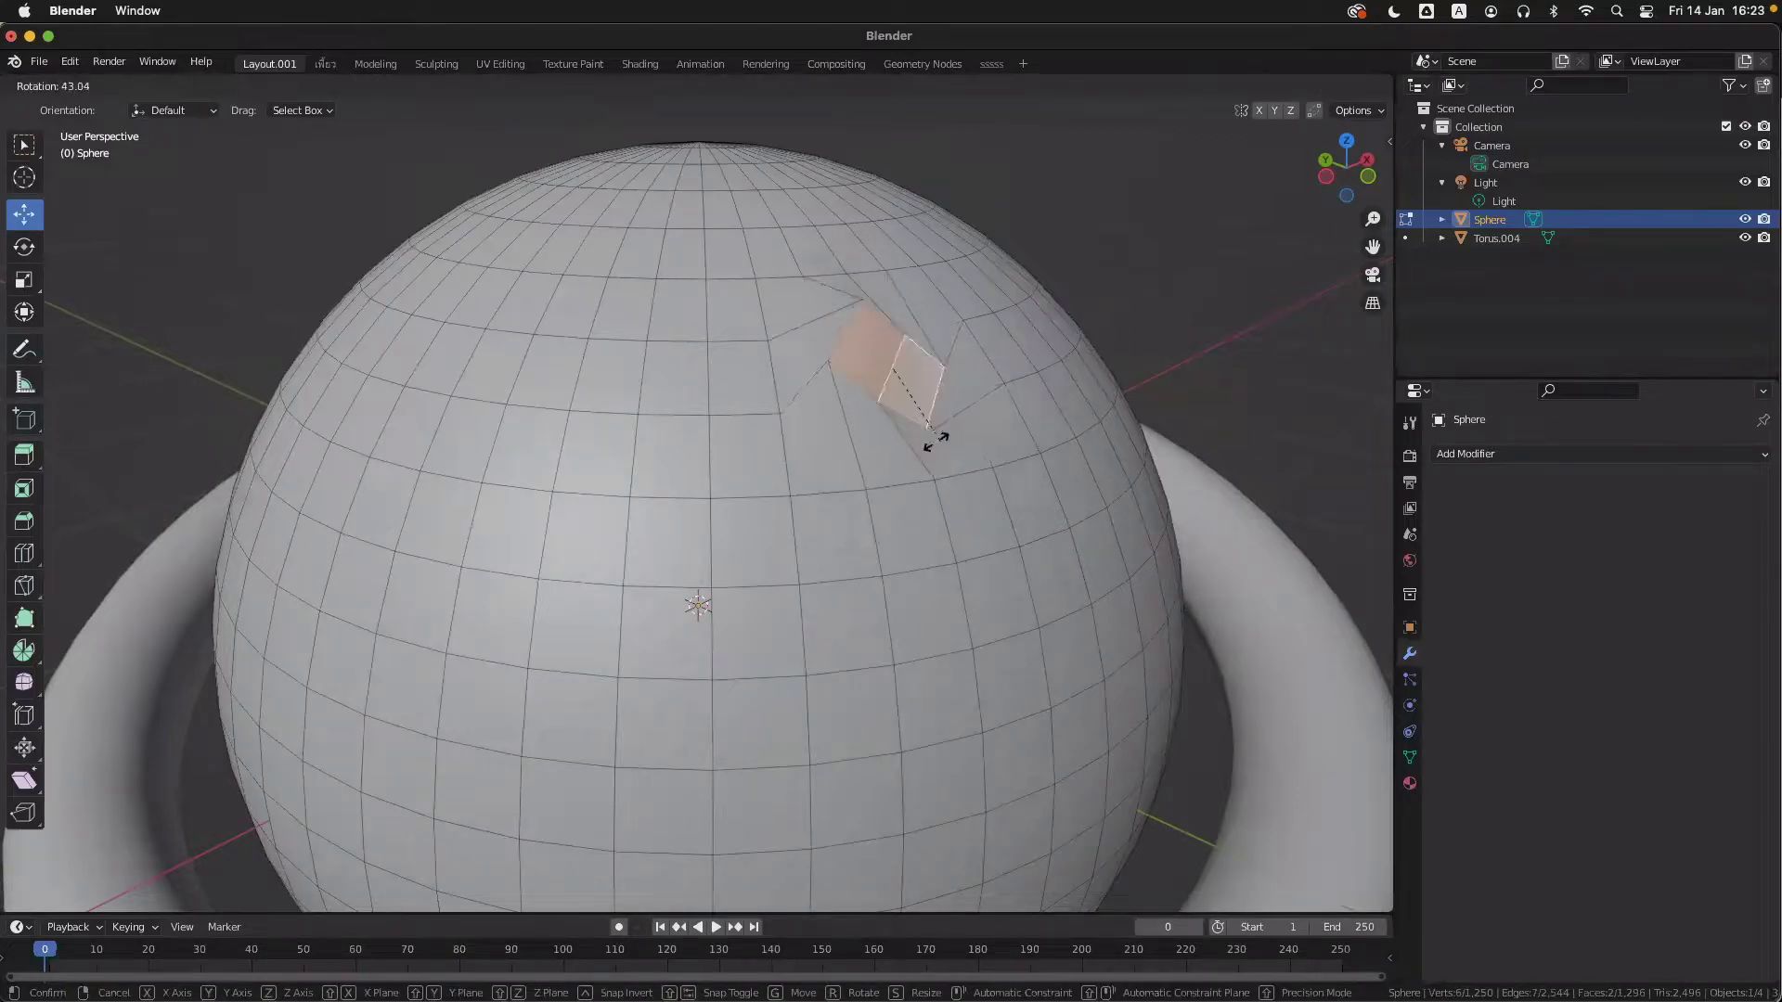
pyautogui.click(1003, 381)
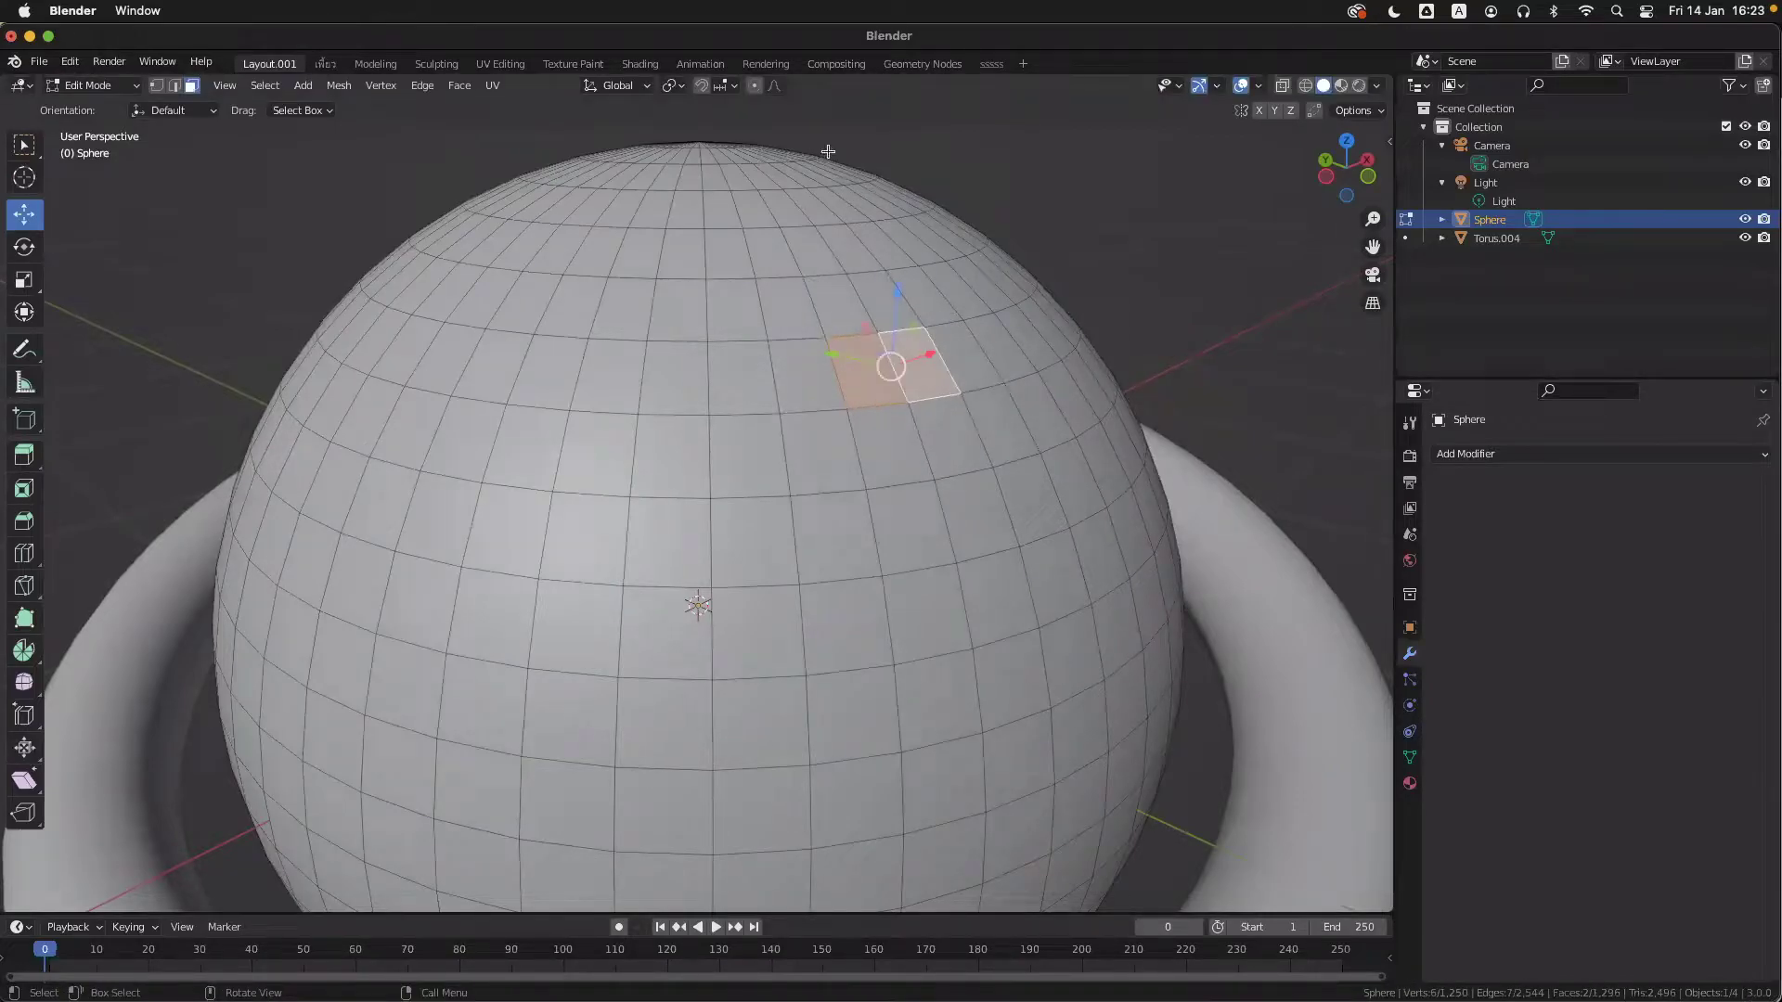
pyautogui.click(755, 87)
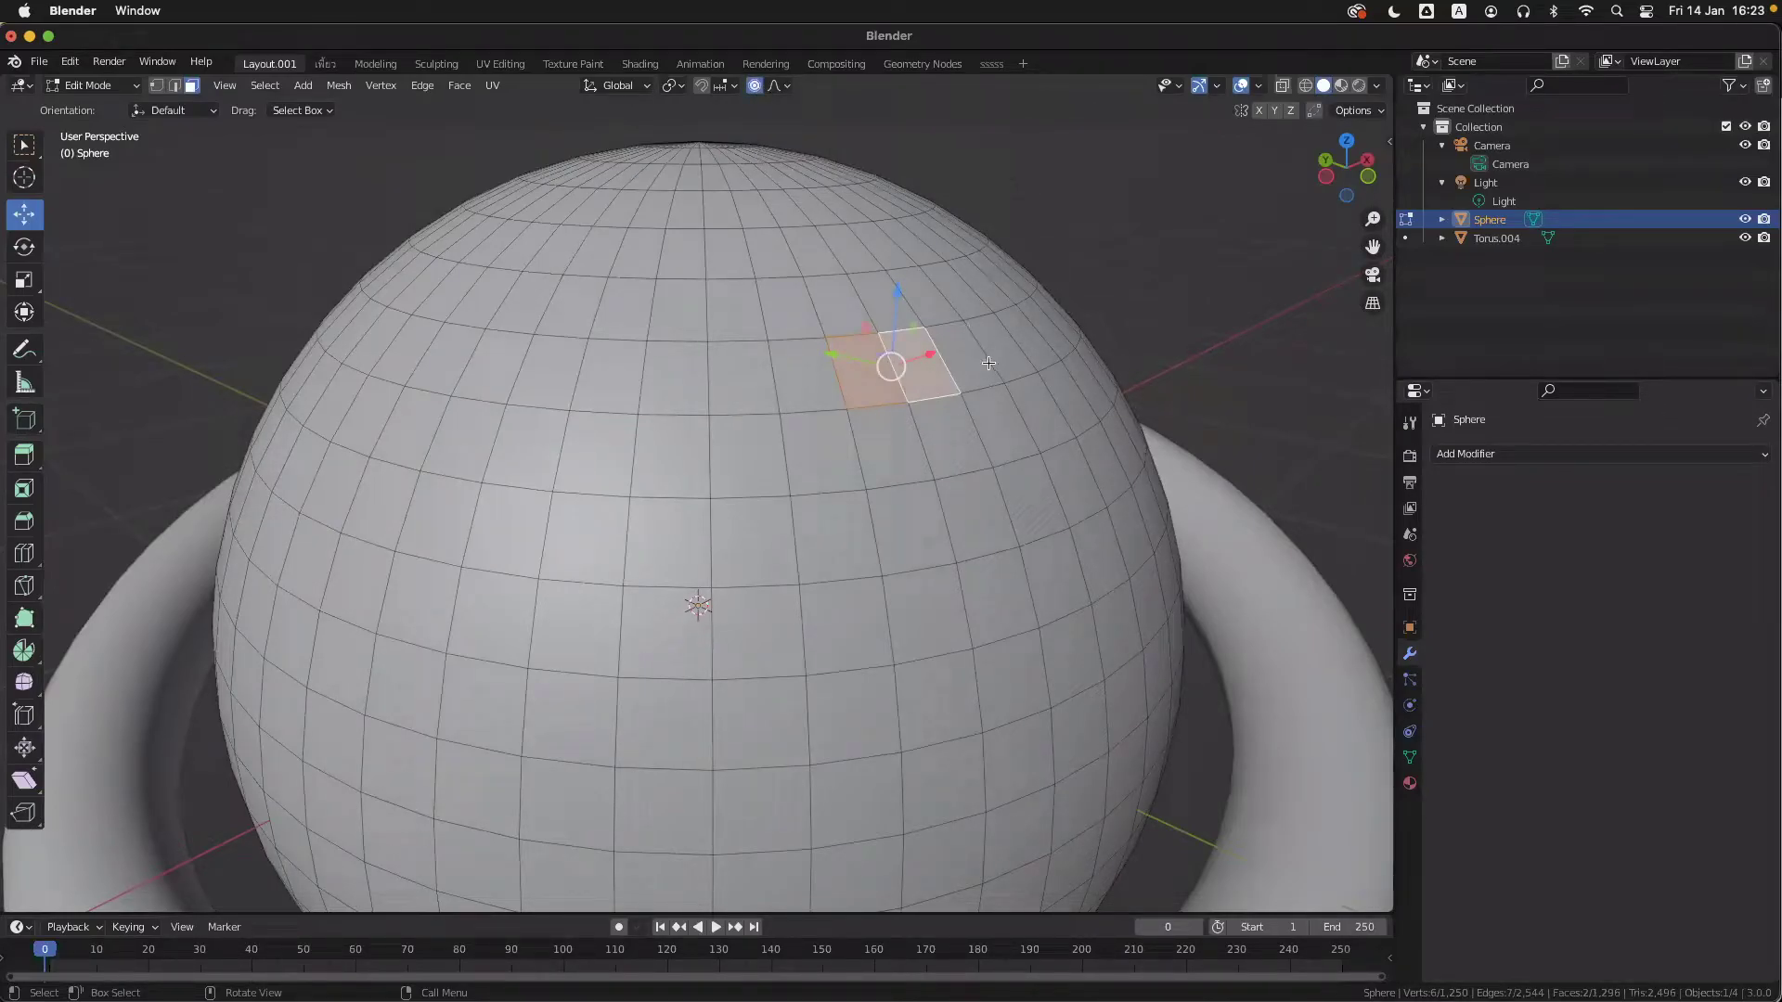
# - Try rotating the two selected faces with proportional sizes between about 0.39 and 0.81, try shrinking them to about 0.248, and cancel both
pyautogui.press('r')
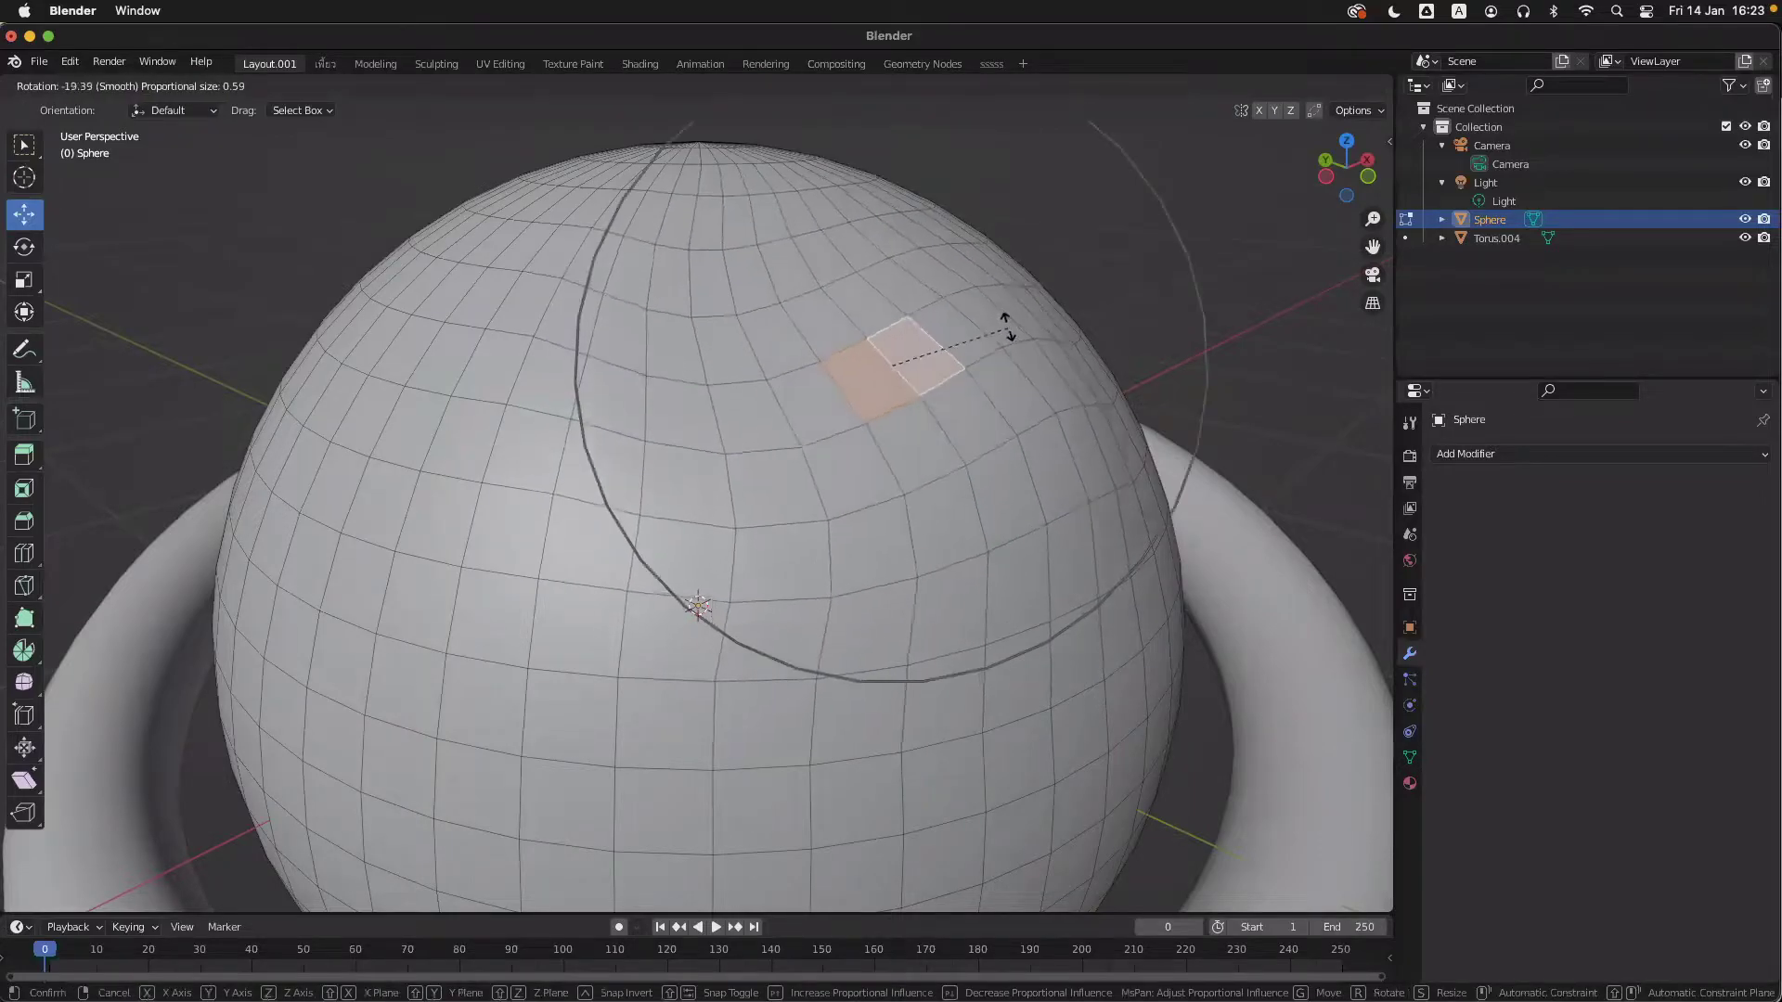
pyautogui.scroll(4, 906, 296)
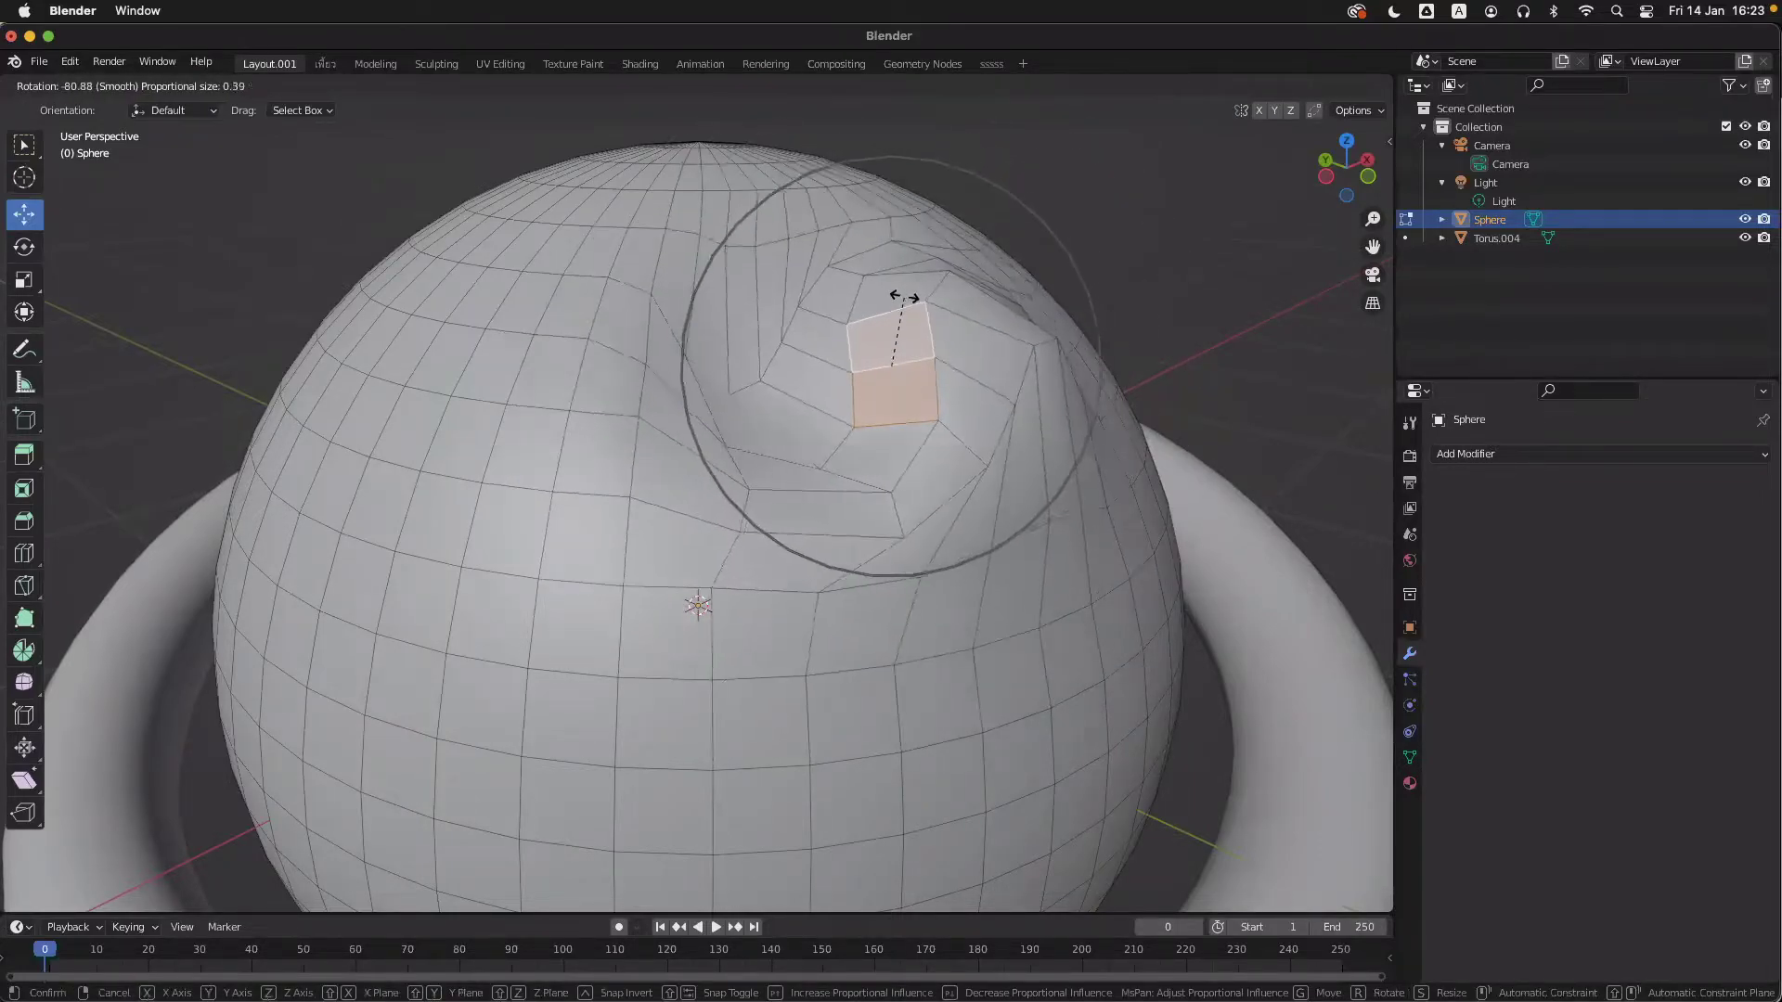
pyautogui.scroll(-7, 906, 297)
pyautogui.scroll(-2, 905, 296)
pyautogui.scroll(5, 905, 295)
pyautogui.scroll(-4, 903, 296)
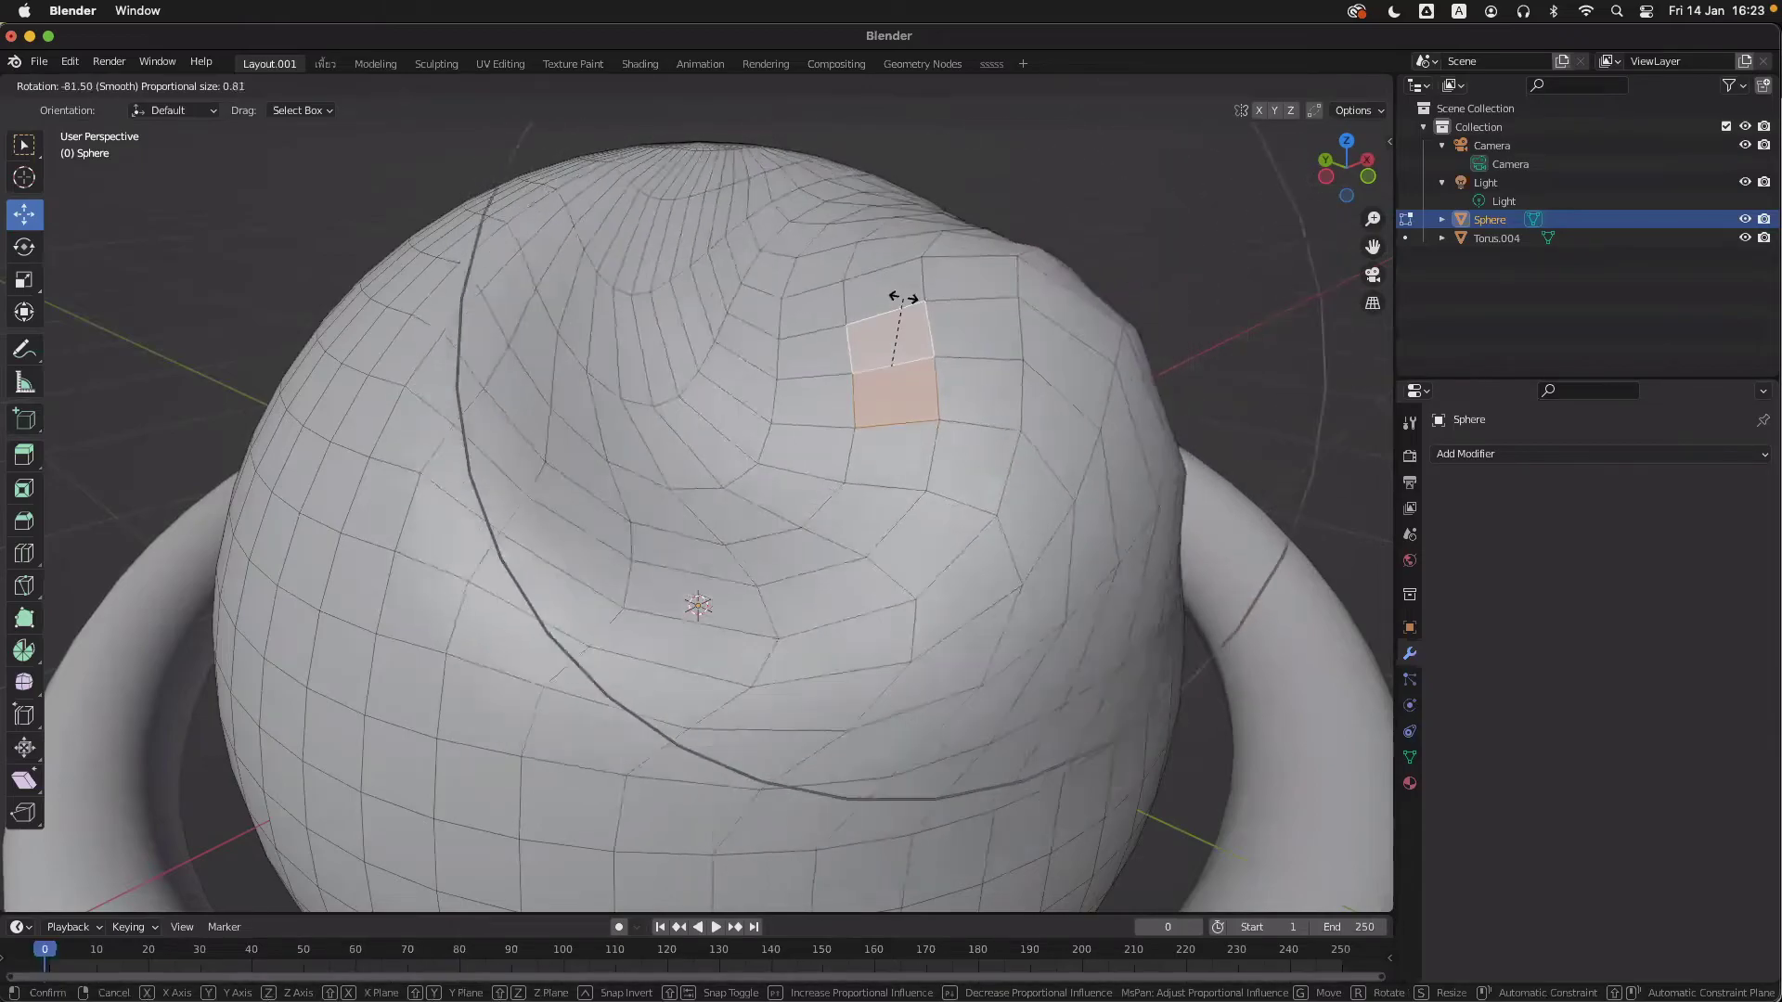
pyautogui.scroll(-1, 901, 299)
pyautogui.scroll(4, 899, 298)
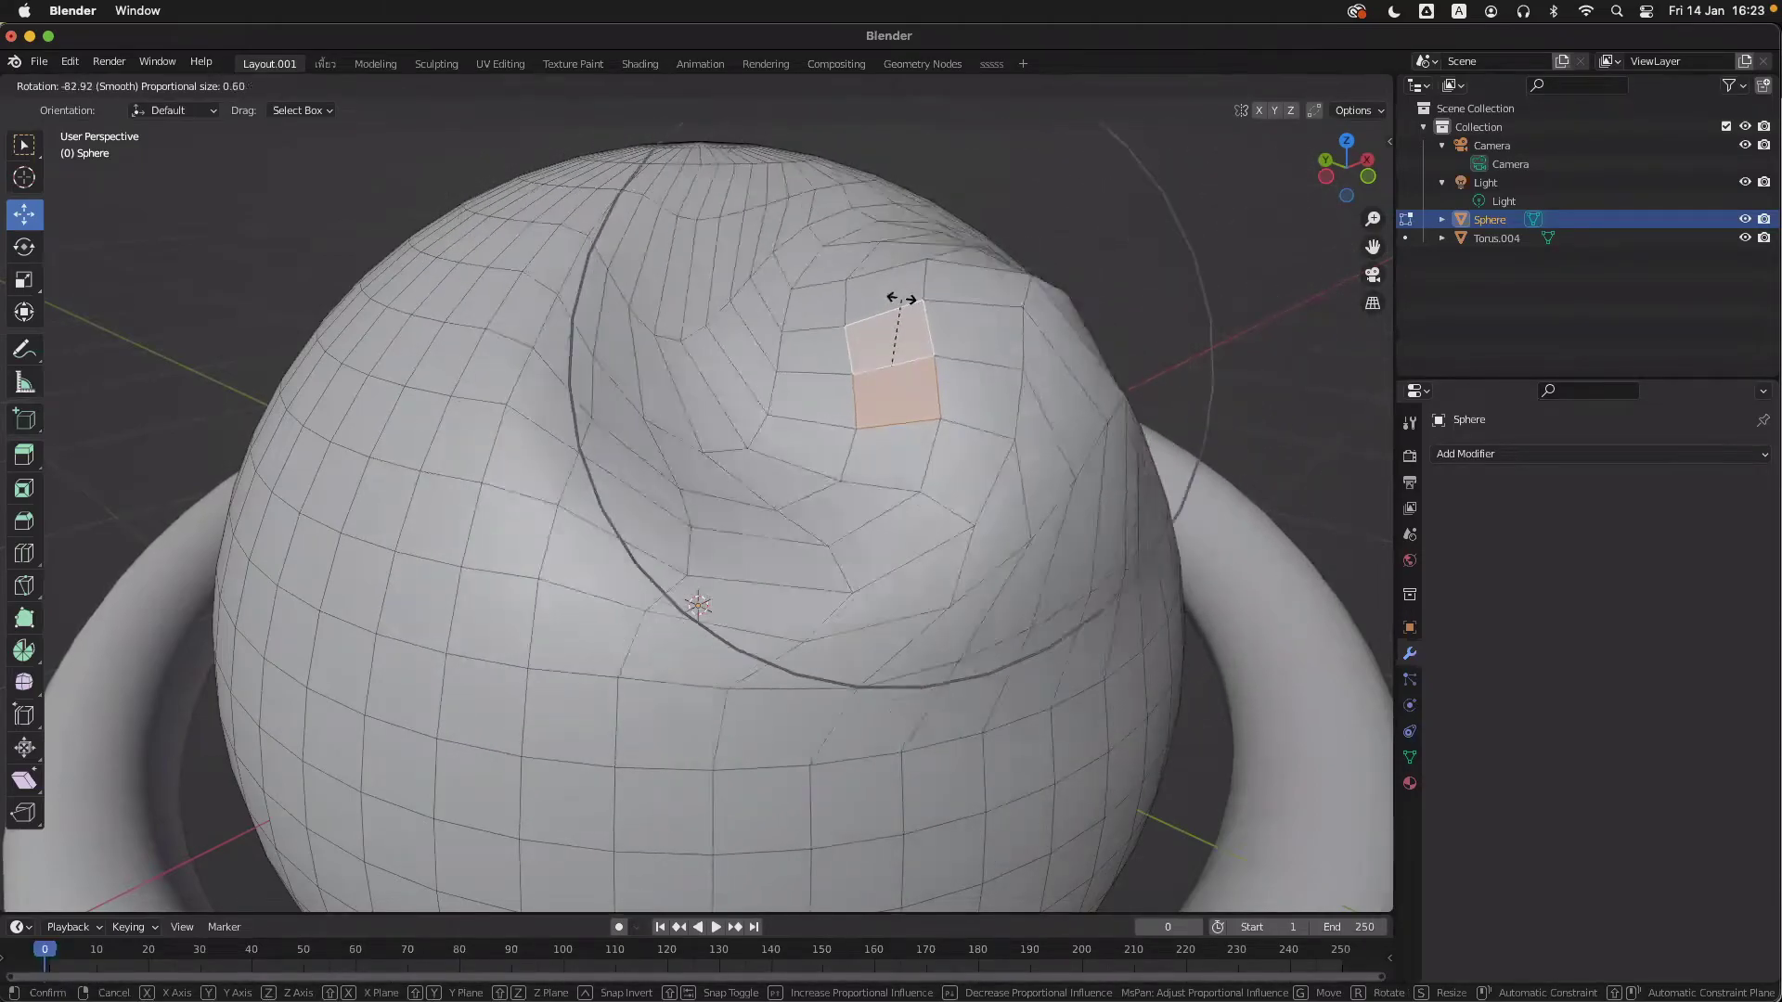
pyautogui.scroll(-2, 899, 298)
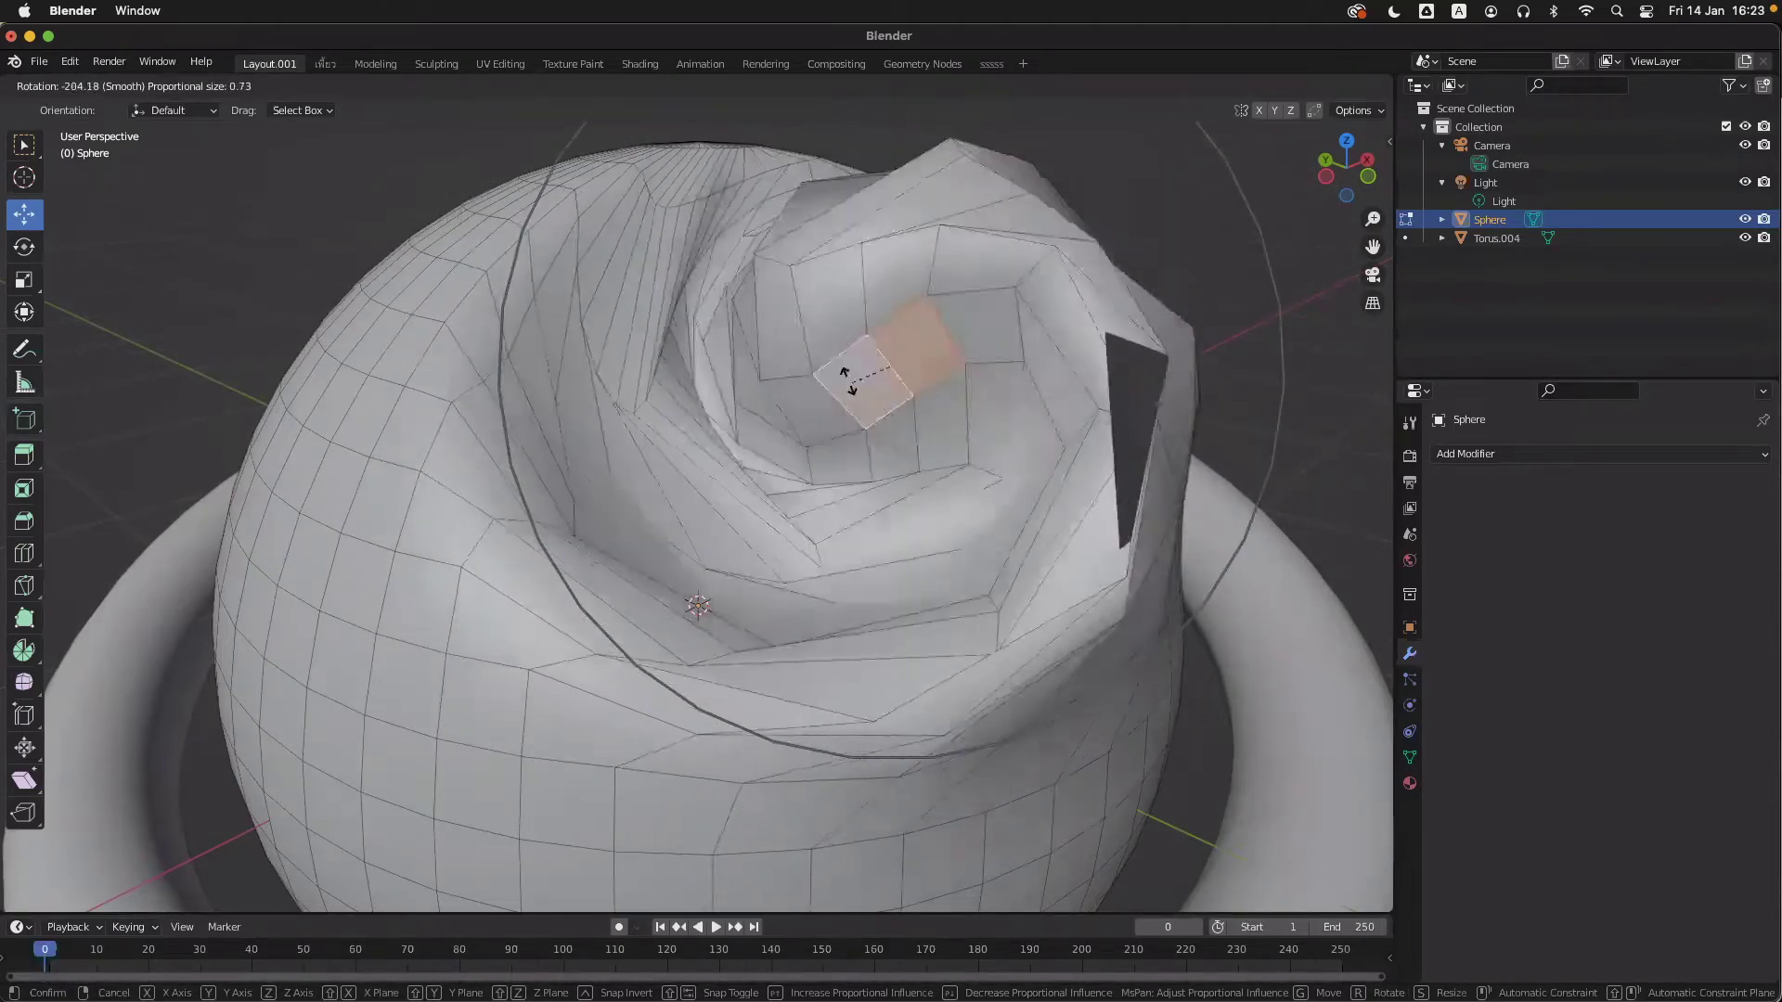
pyautogui.press('Escape')
pyautogui.press('s')
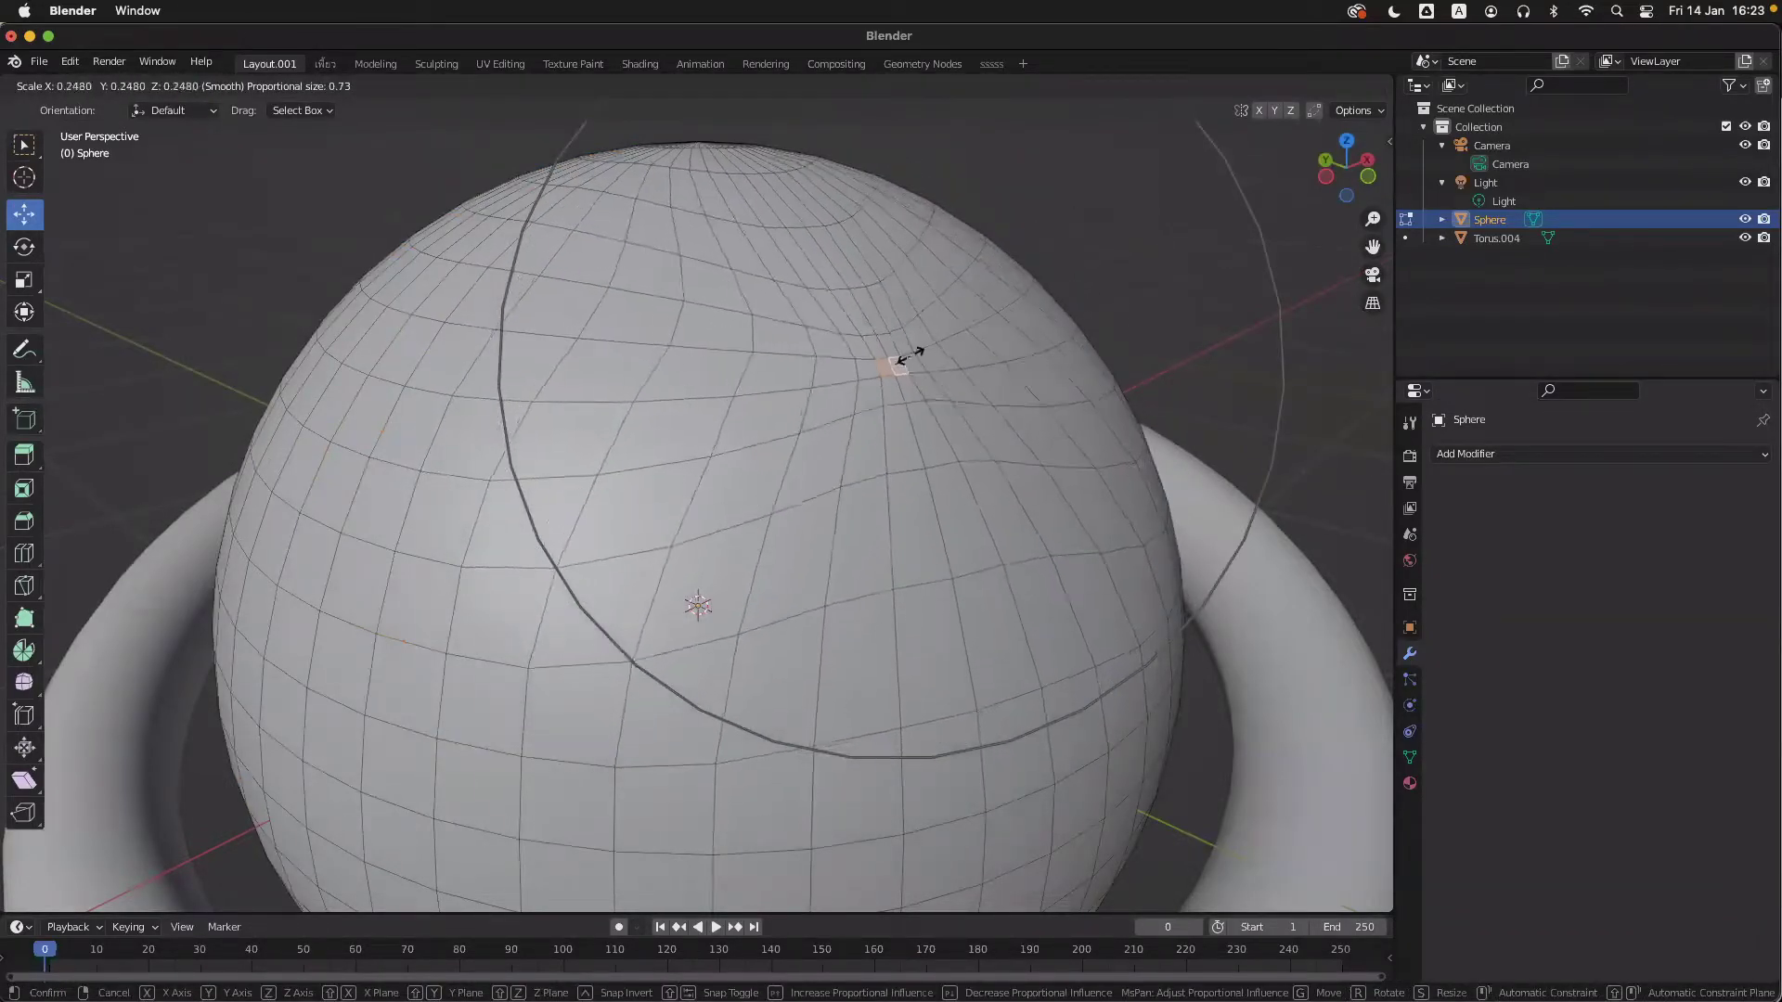
pyautogui.press('Escape')
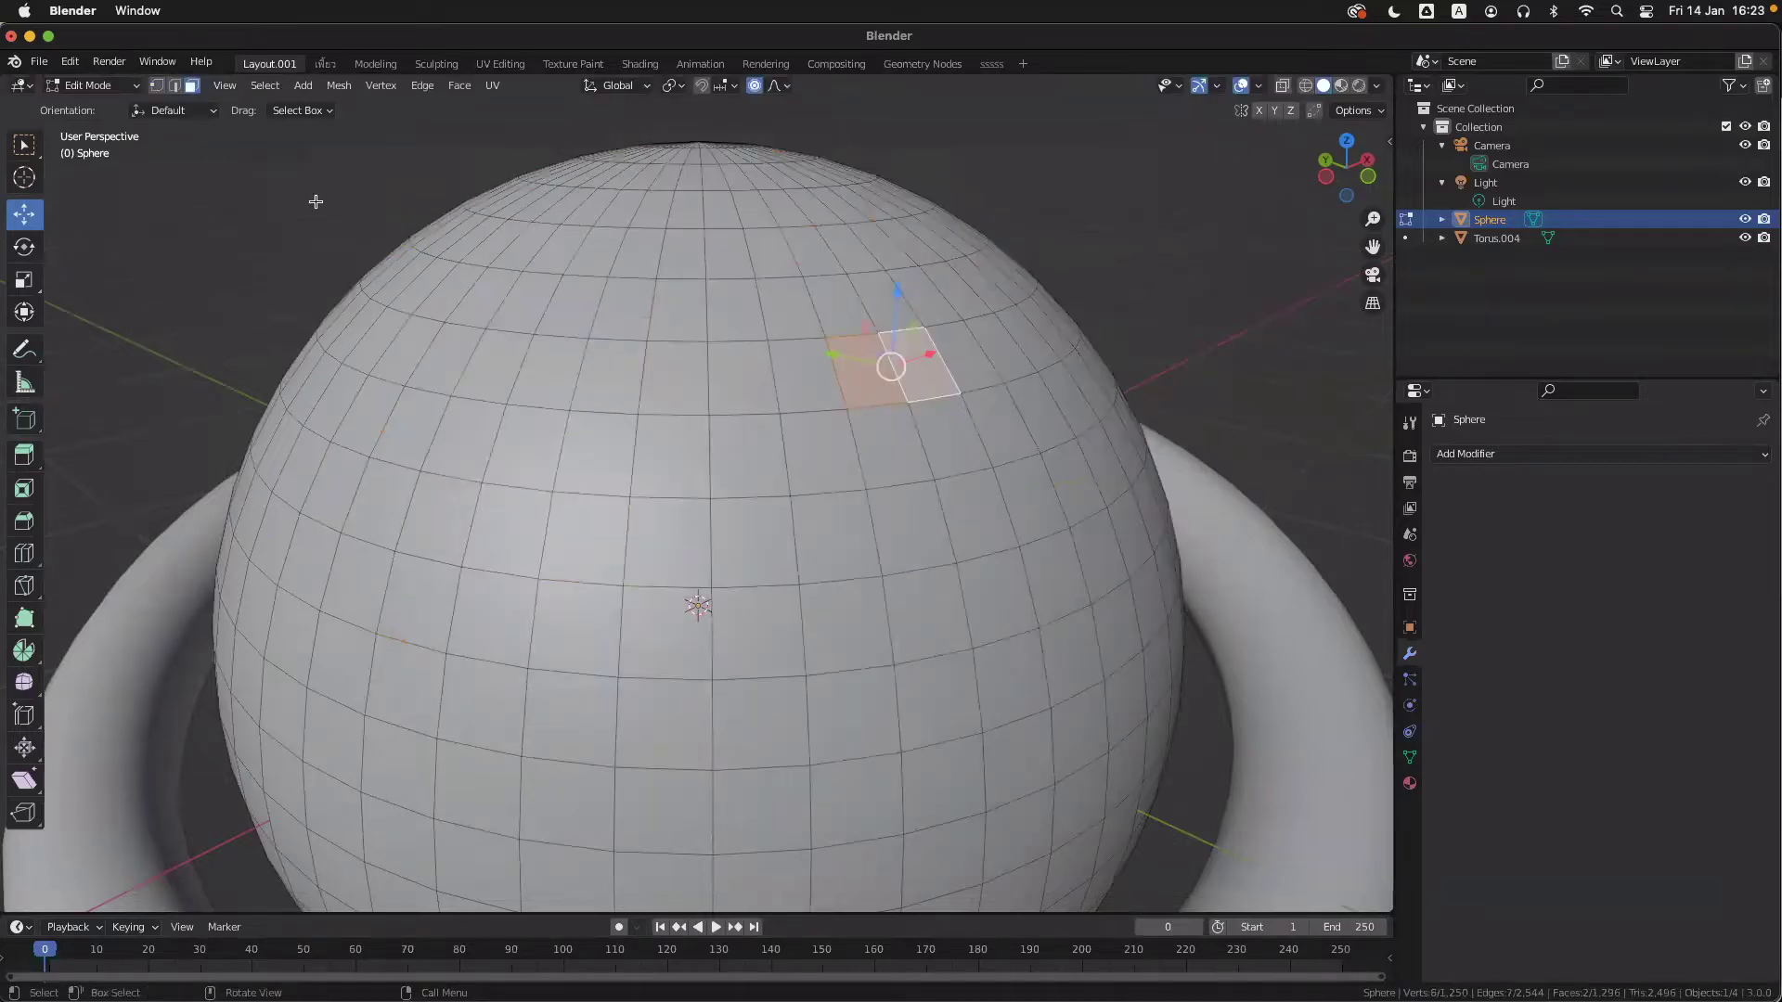
# - Return the sphere to Object Mode, look over the available interaction modes, and reselect the sphere
pyautogui.press('Tab')
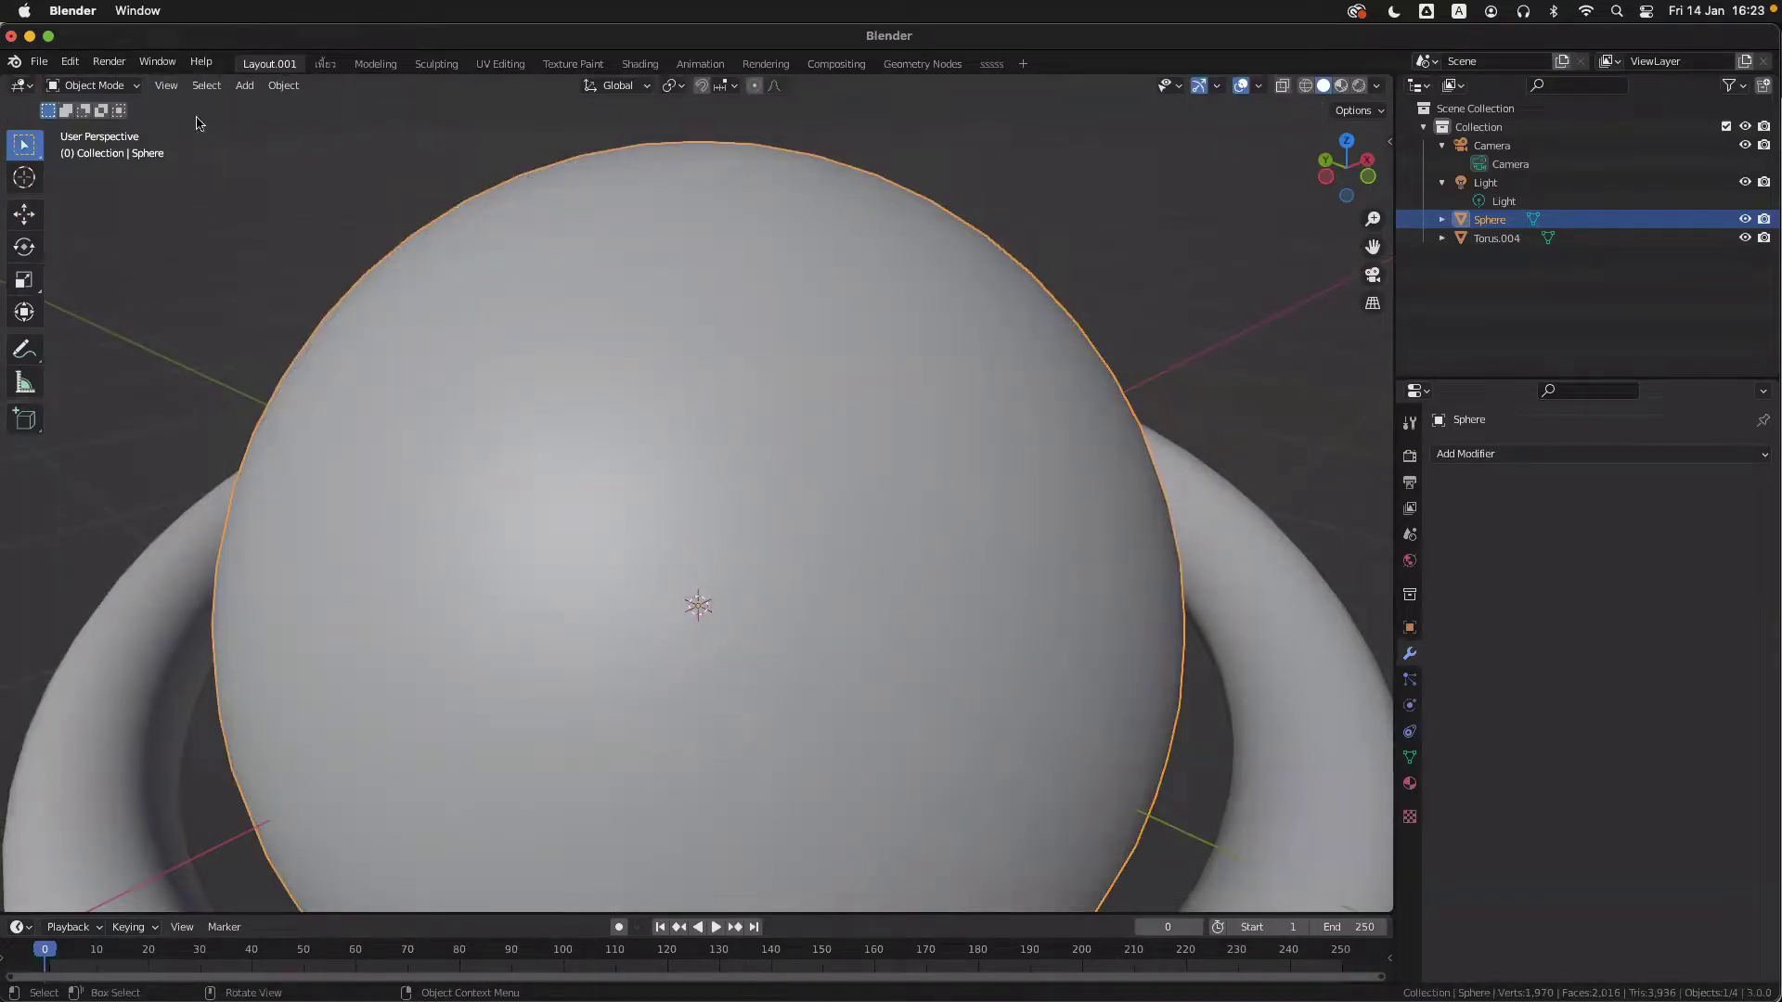
pyautogui.click(98, 85)
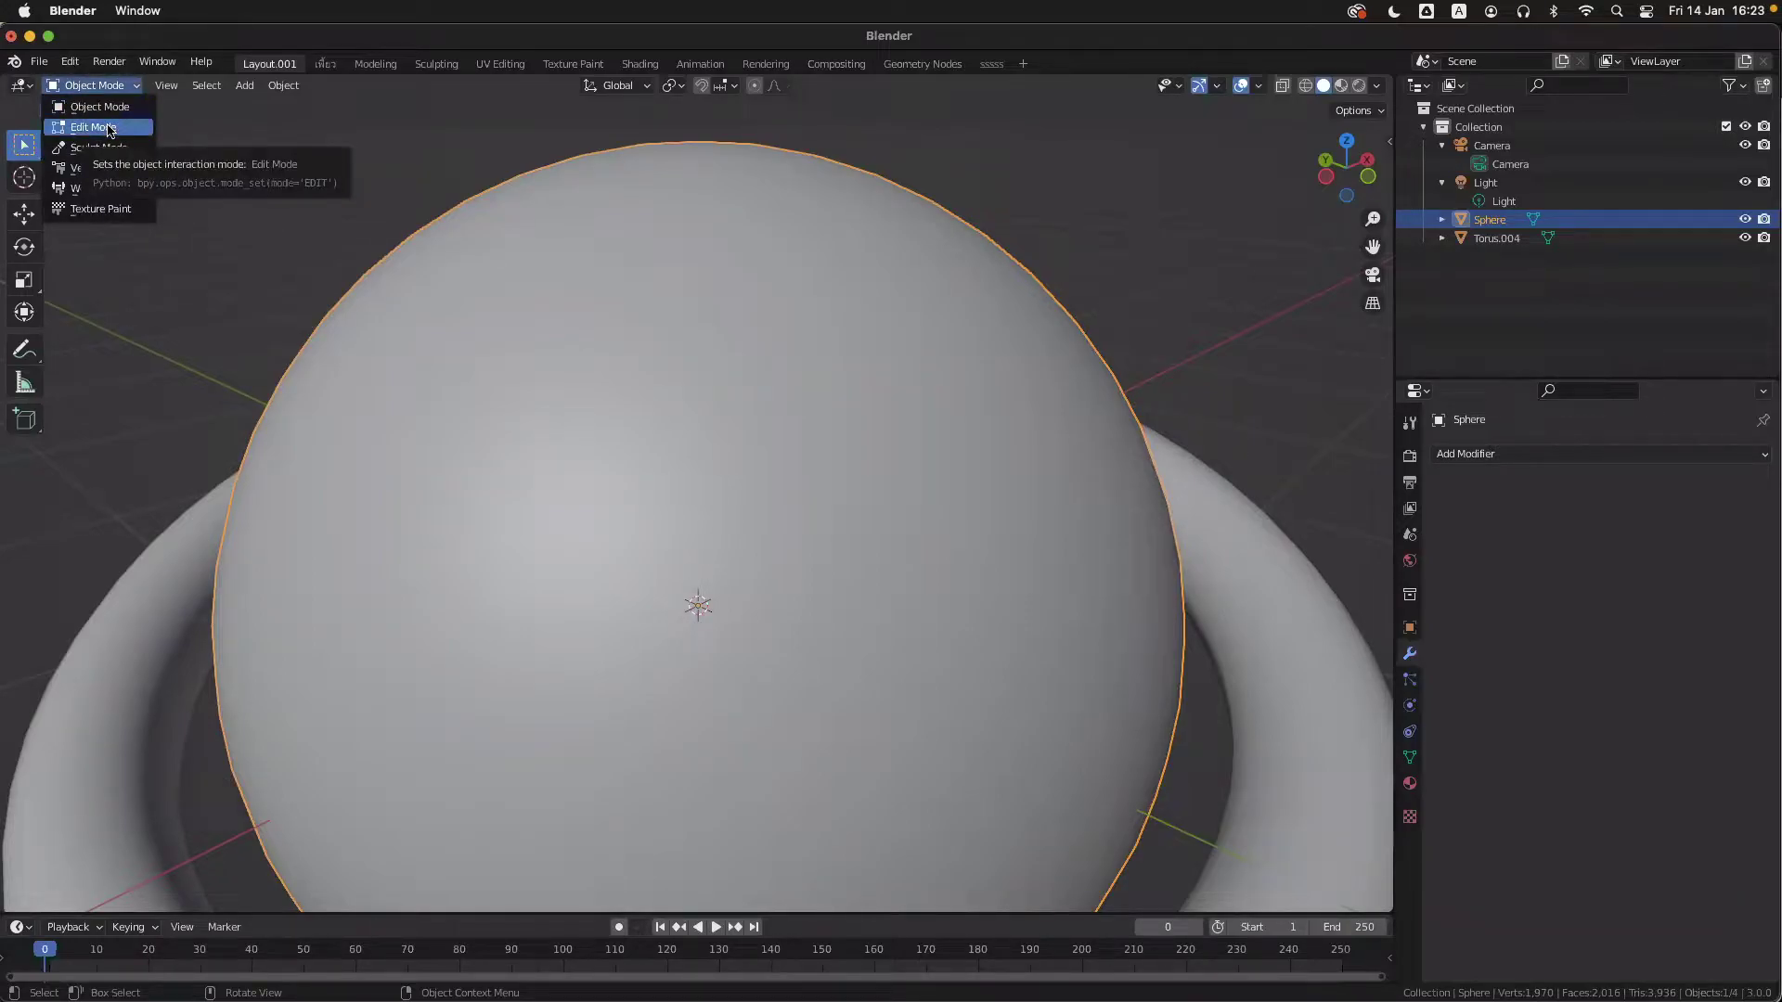
pyautogui.click(517, 156)
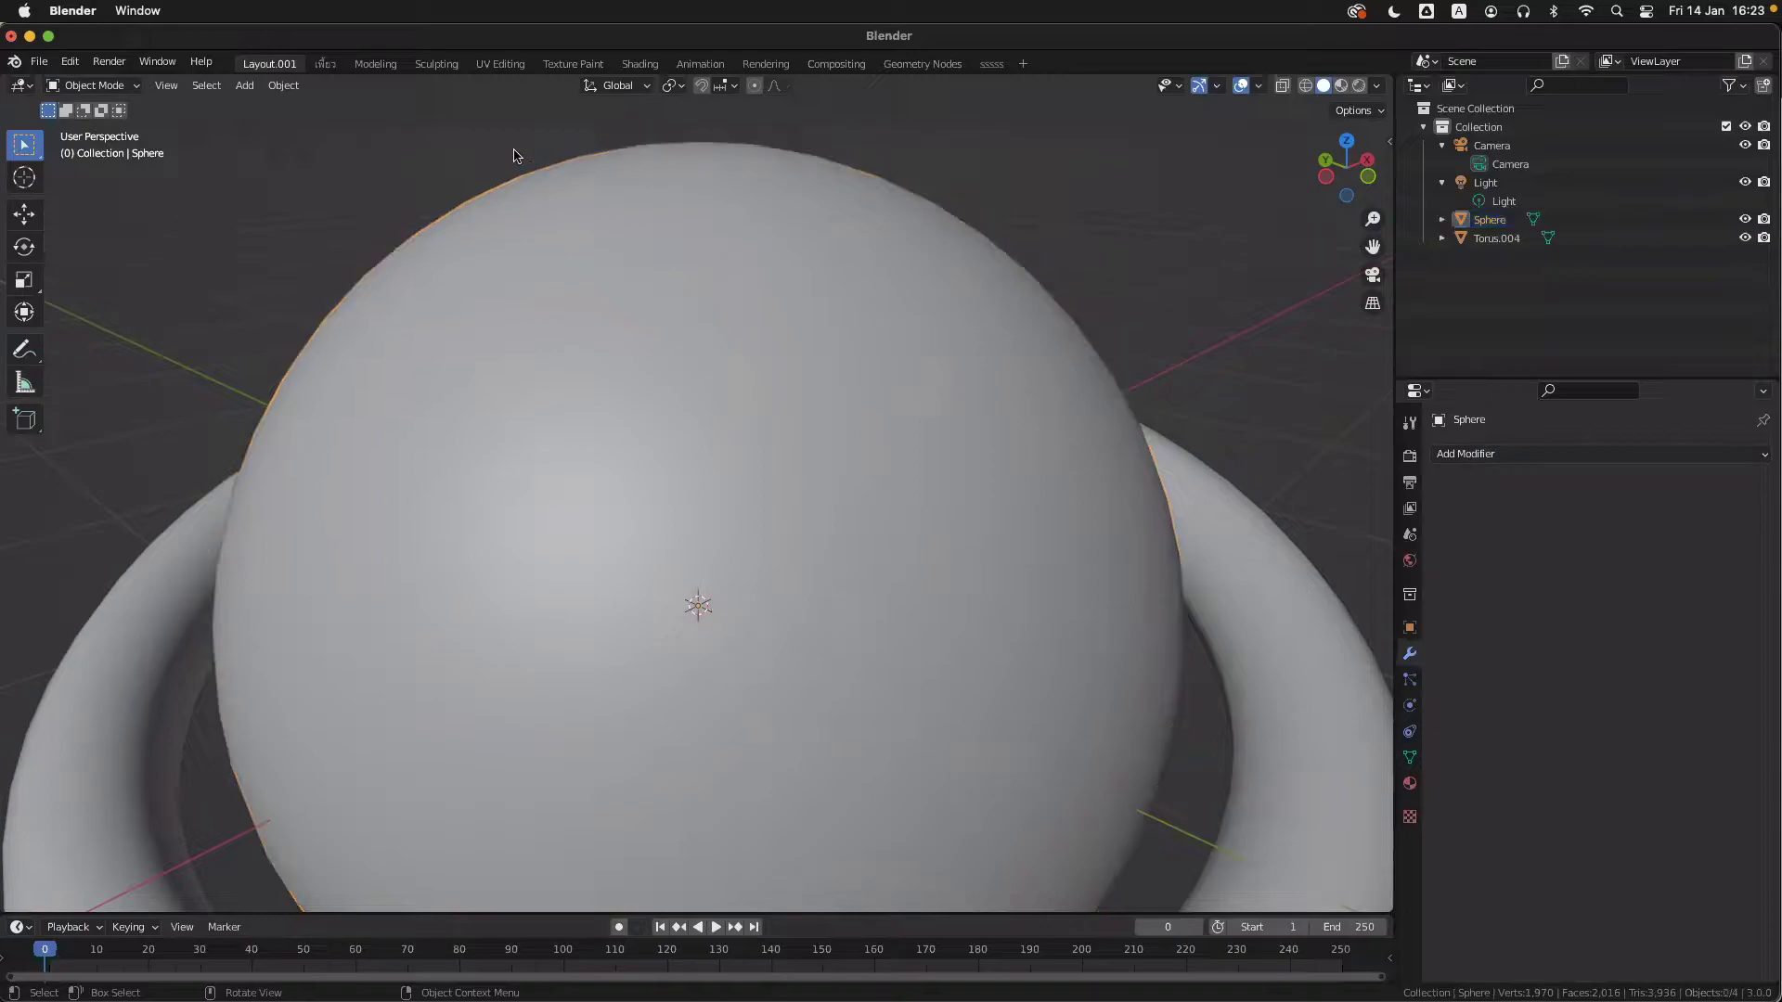
pyautogui.click(531, 221)
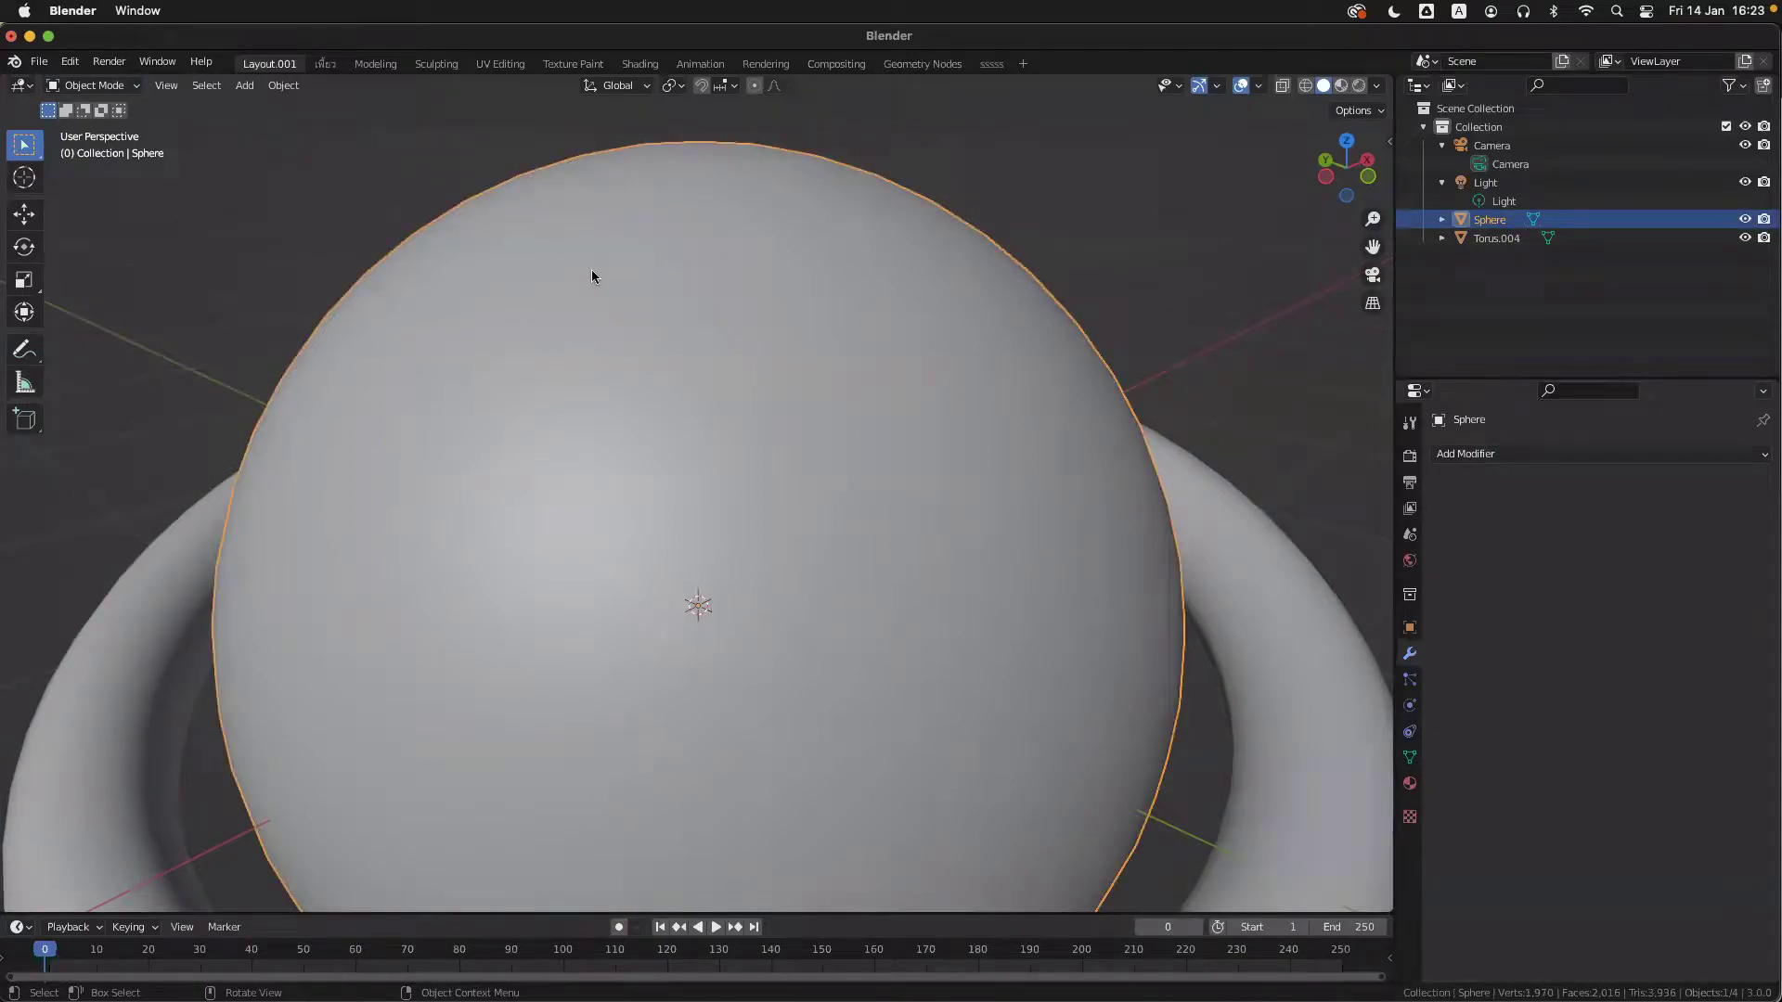
# - Toggle the sphere repeatedly between Edit Mode and Object Mode, finishing in Edit Mode
pyautogui.press('Tab')
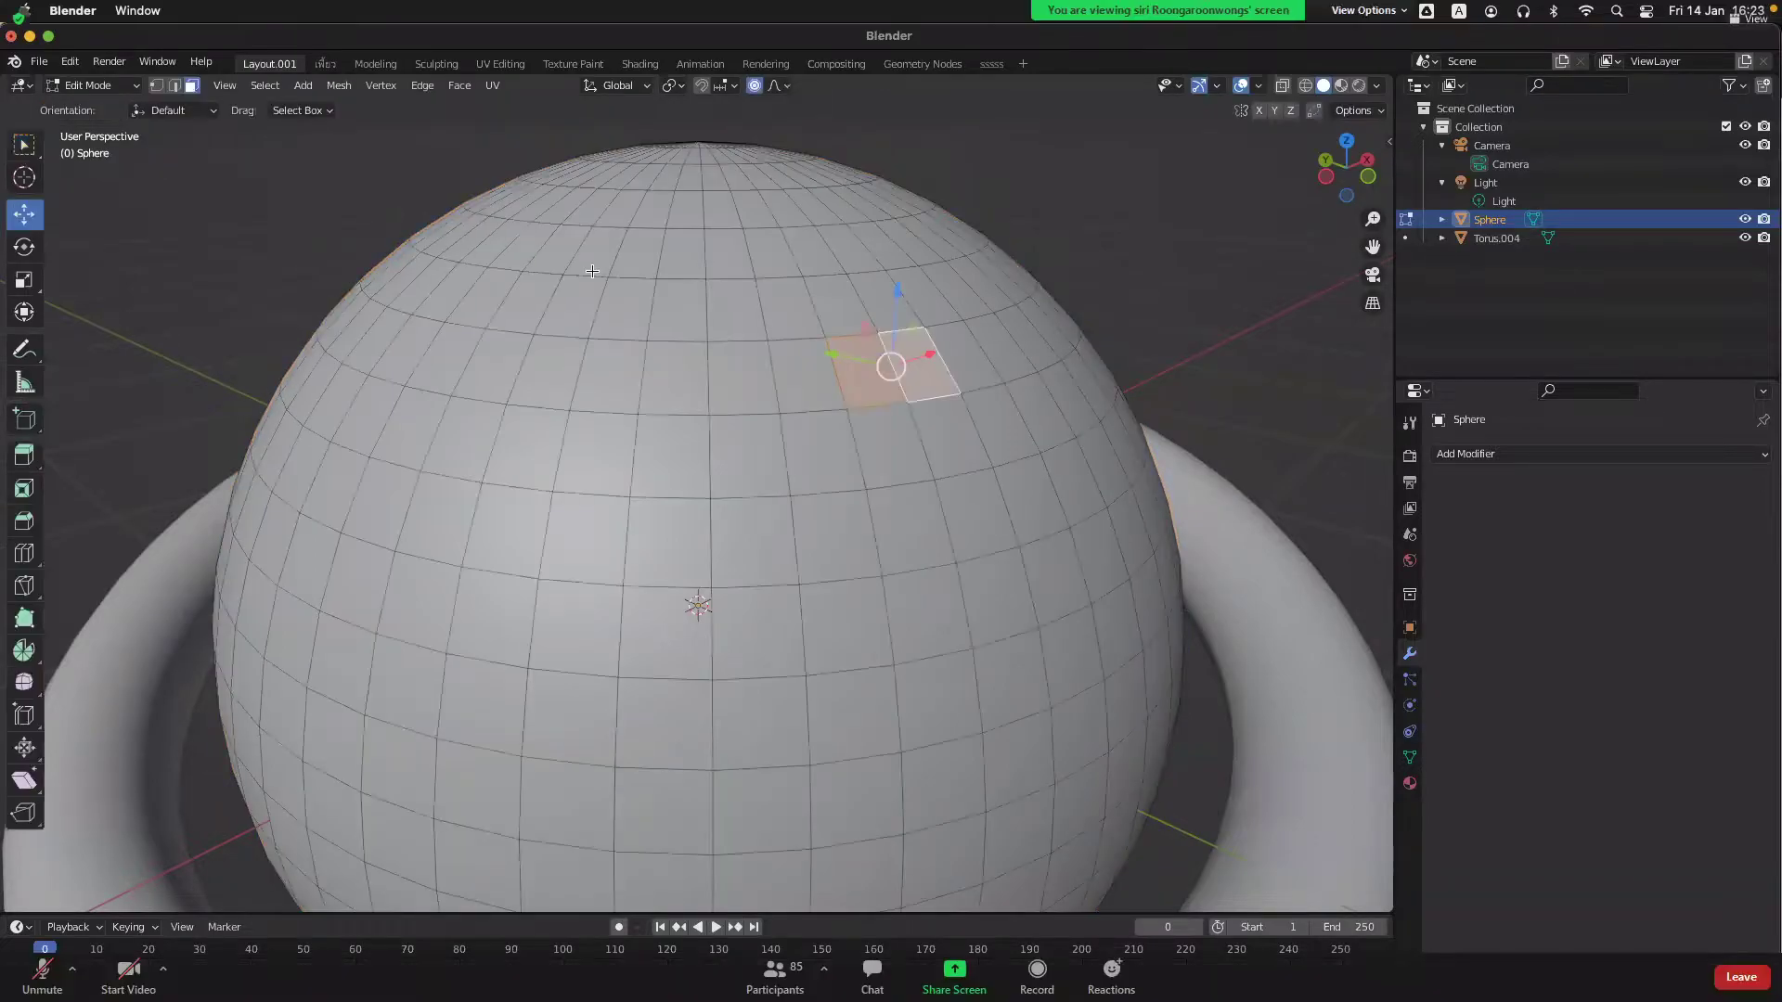
pyautogui.press('Tab')
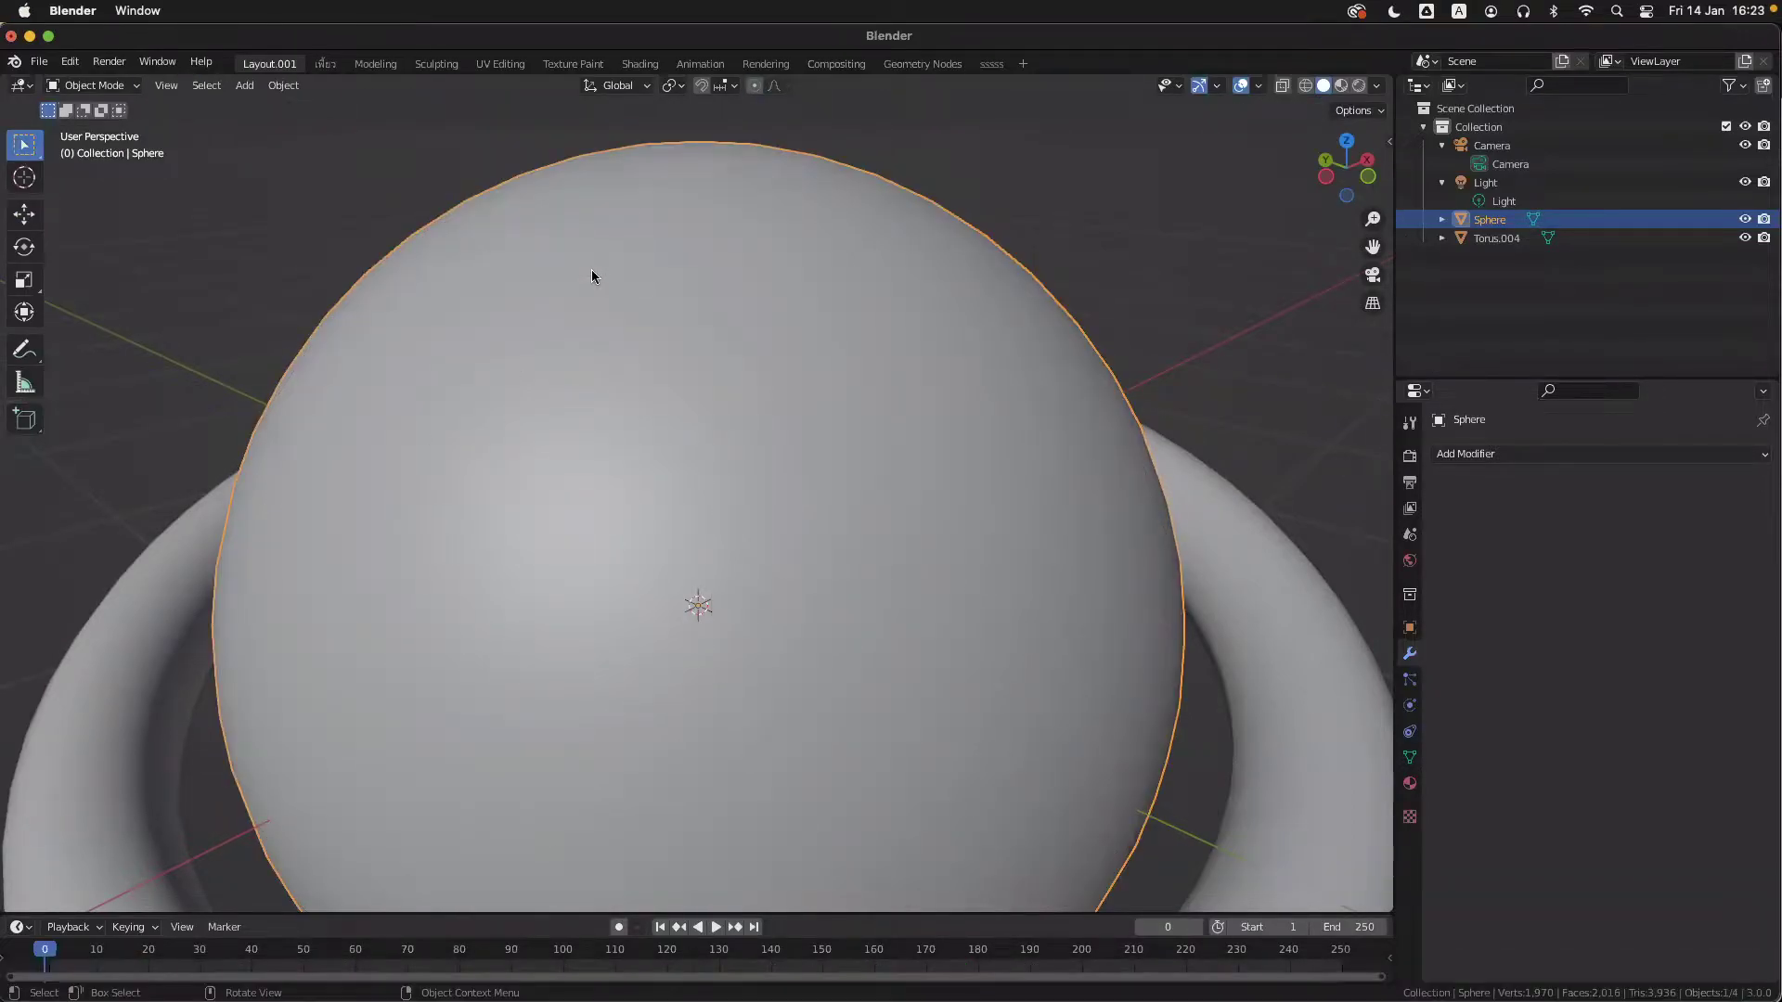
pyautogui.press('Tab')
pyautogui.press('Tab')
pyautogui.press('Tab')
pyautogui.press('Tab')
pyautogui.press('Tab')
pyautogui.press('Tab')
pyautogui.press('Tab')
# - Replace the two-face selection with a single face on the upper part of the sphere
pyautogui.click(1053, 256)
pyautogui.click(841, 371)
pyautogui.moveTo(872, 363); pyautogui.dragTo(909, 364, button='middle')
pyautogui.scroll(1, 910, 364)
pyautogui.keyDown('shift'); pyautogui.scroll(2, 910, 364); pyautogui.keyUp('shift')
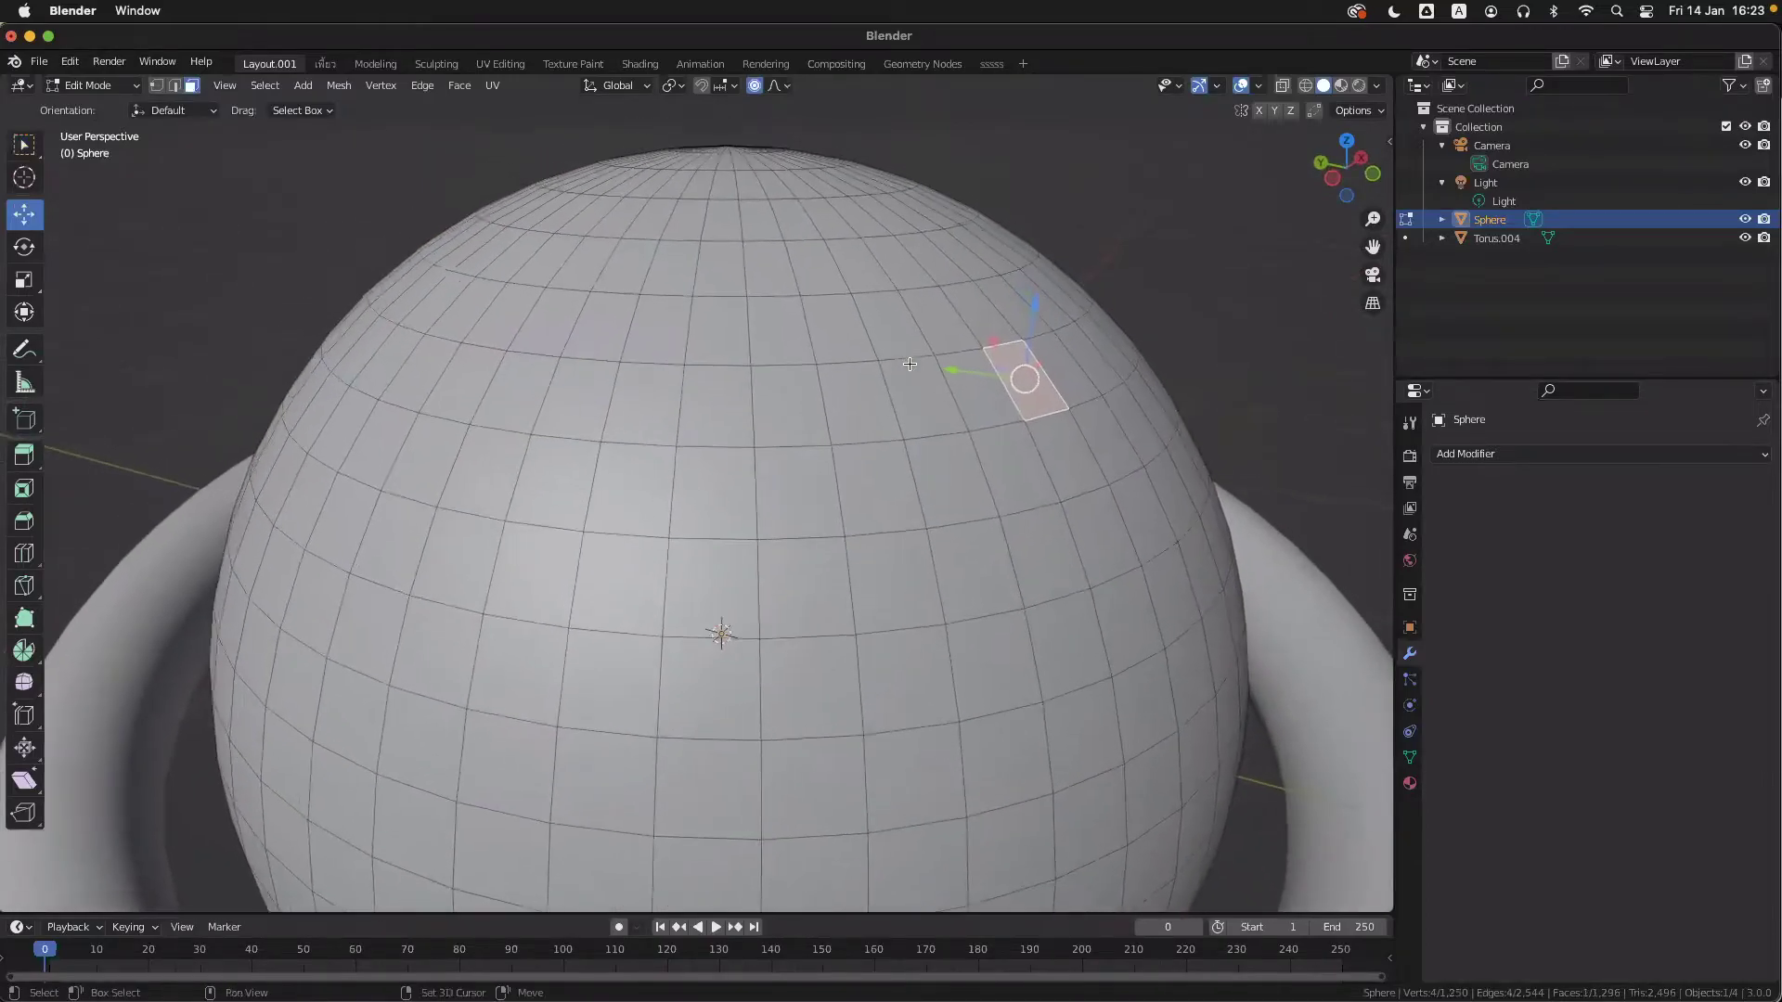
# - Switch to vertex selection and select several individual vertices one after another around the sphere's upper part
pyautogui.click(157, 86)
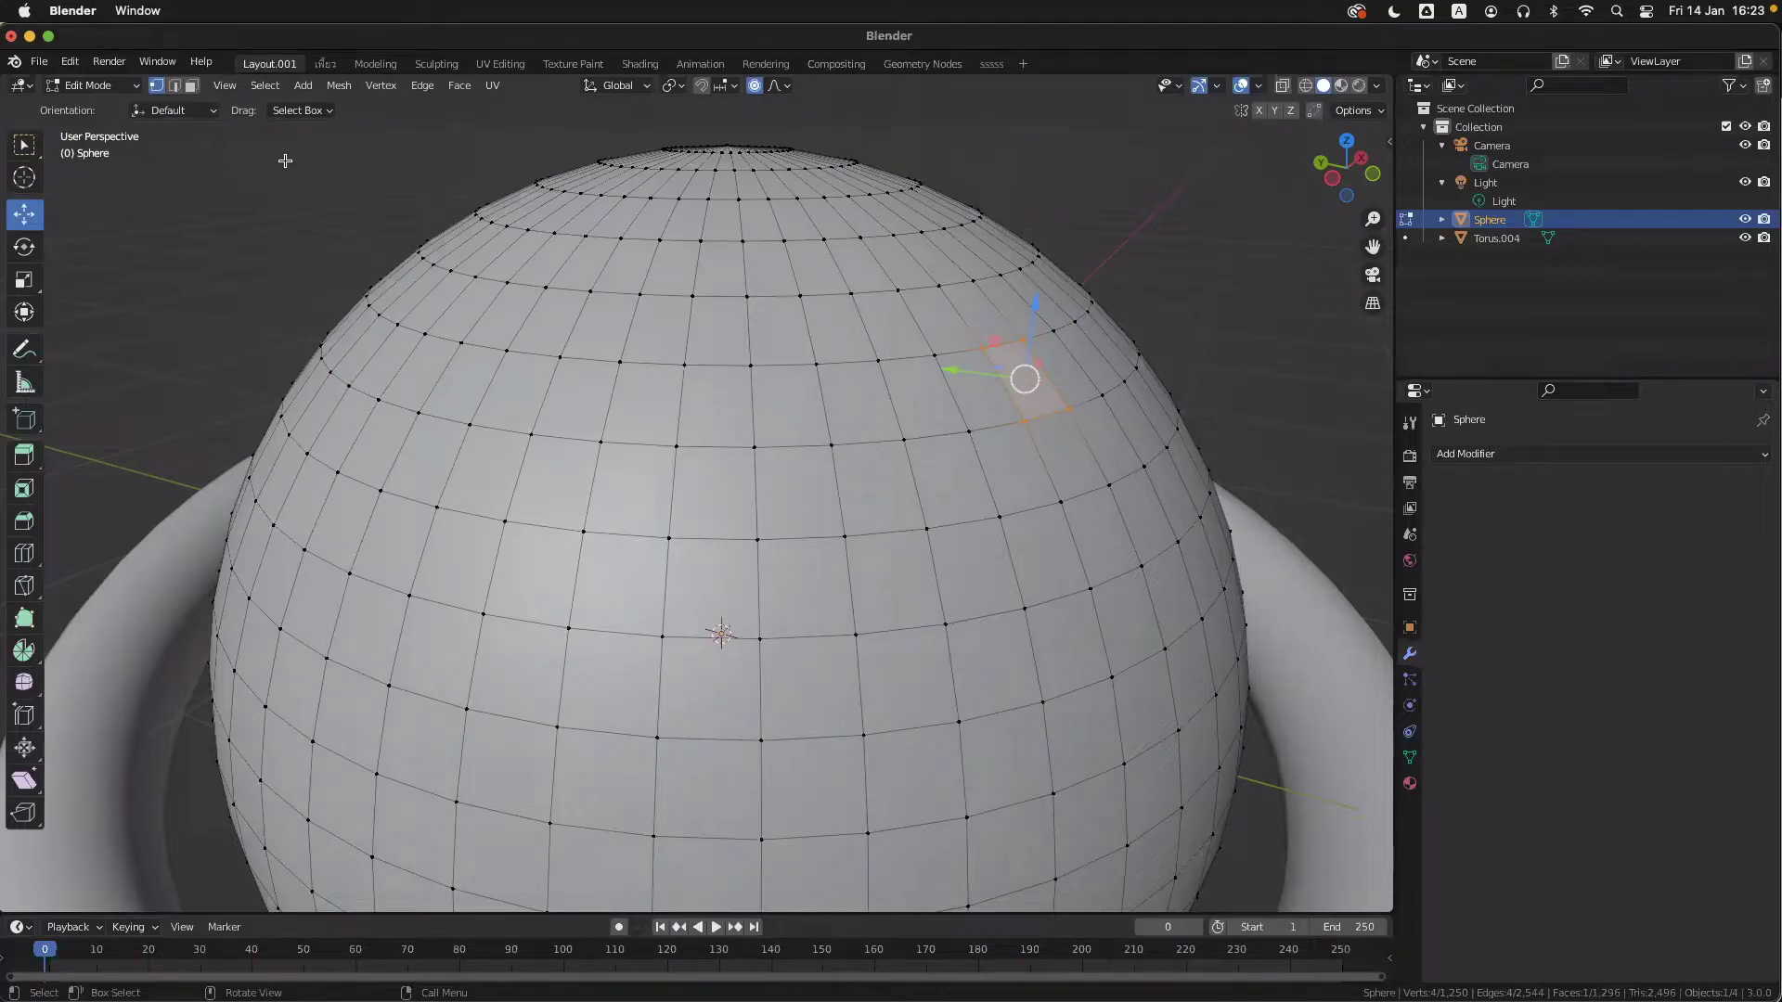
pyautogui.keyDown('ctrl'); pyautogui.scroll(2, 951, 362); pyautogui.keyUp('ctrl')
pyautogui.scroll(3, 951, 361)
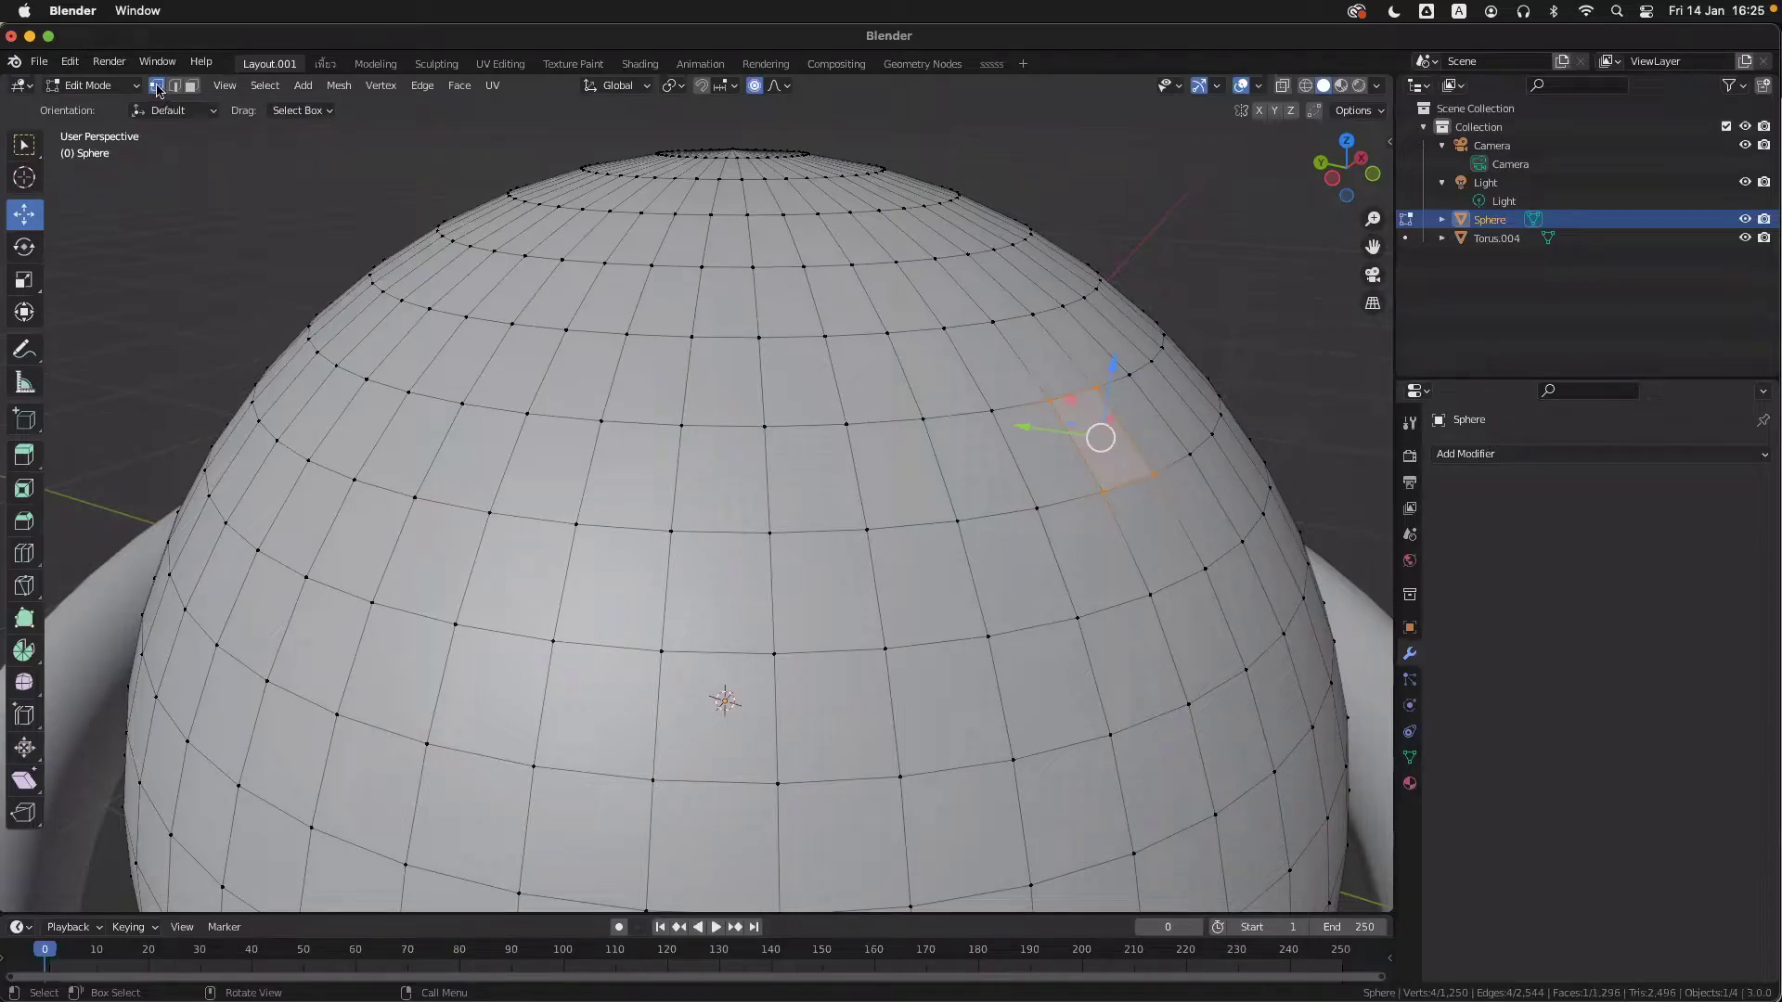
pyautogui.click(465, 316)
pyautogui.click(598, 329)
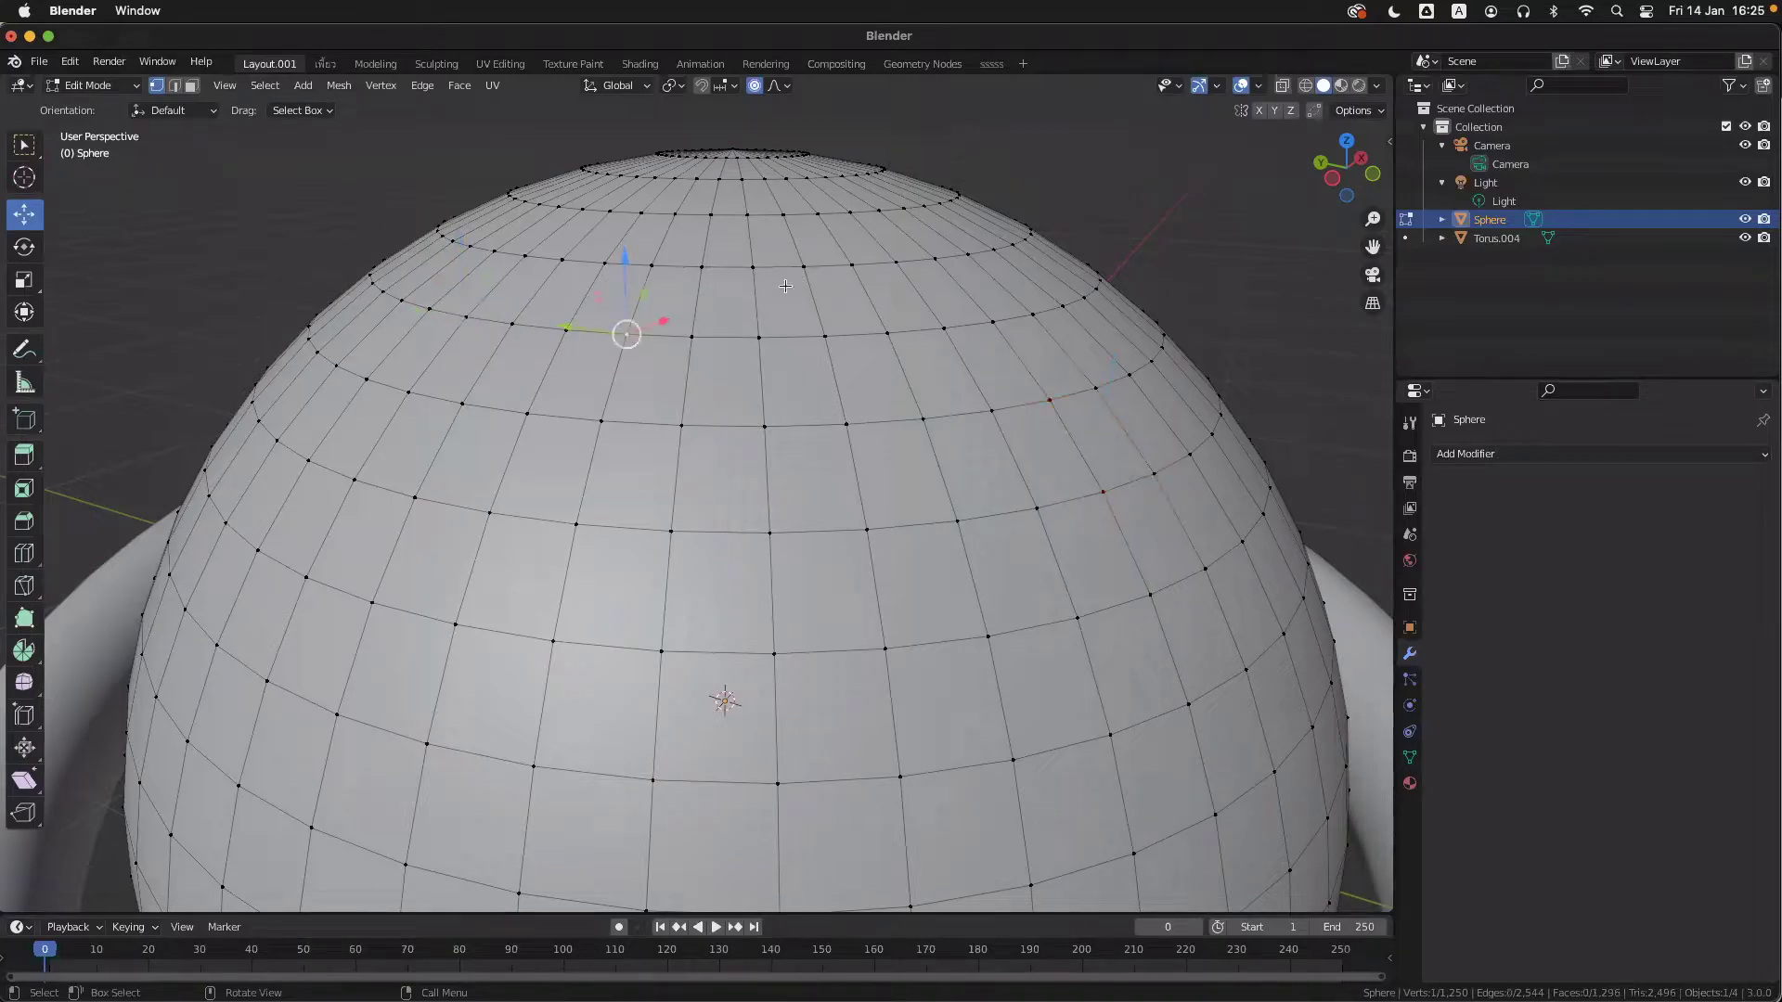
pyautogui.click(829, 332)
pyautogui.click(891, 331)
pyautogui.click(944, 329)
# - Select a row of four adjacent faces by picking their ten corner vertices in two rows, and clear the selection
pyautogui.click(991, 411)
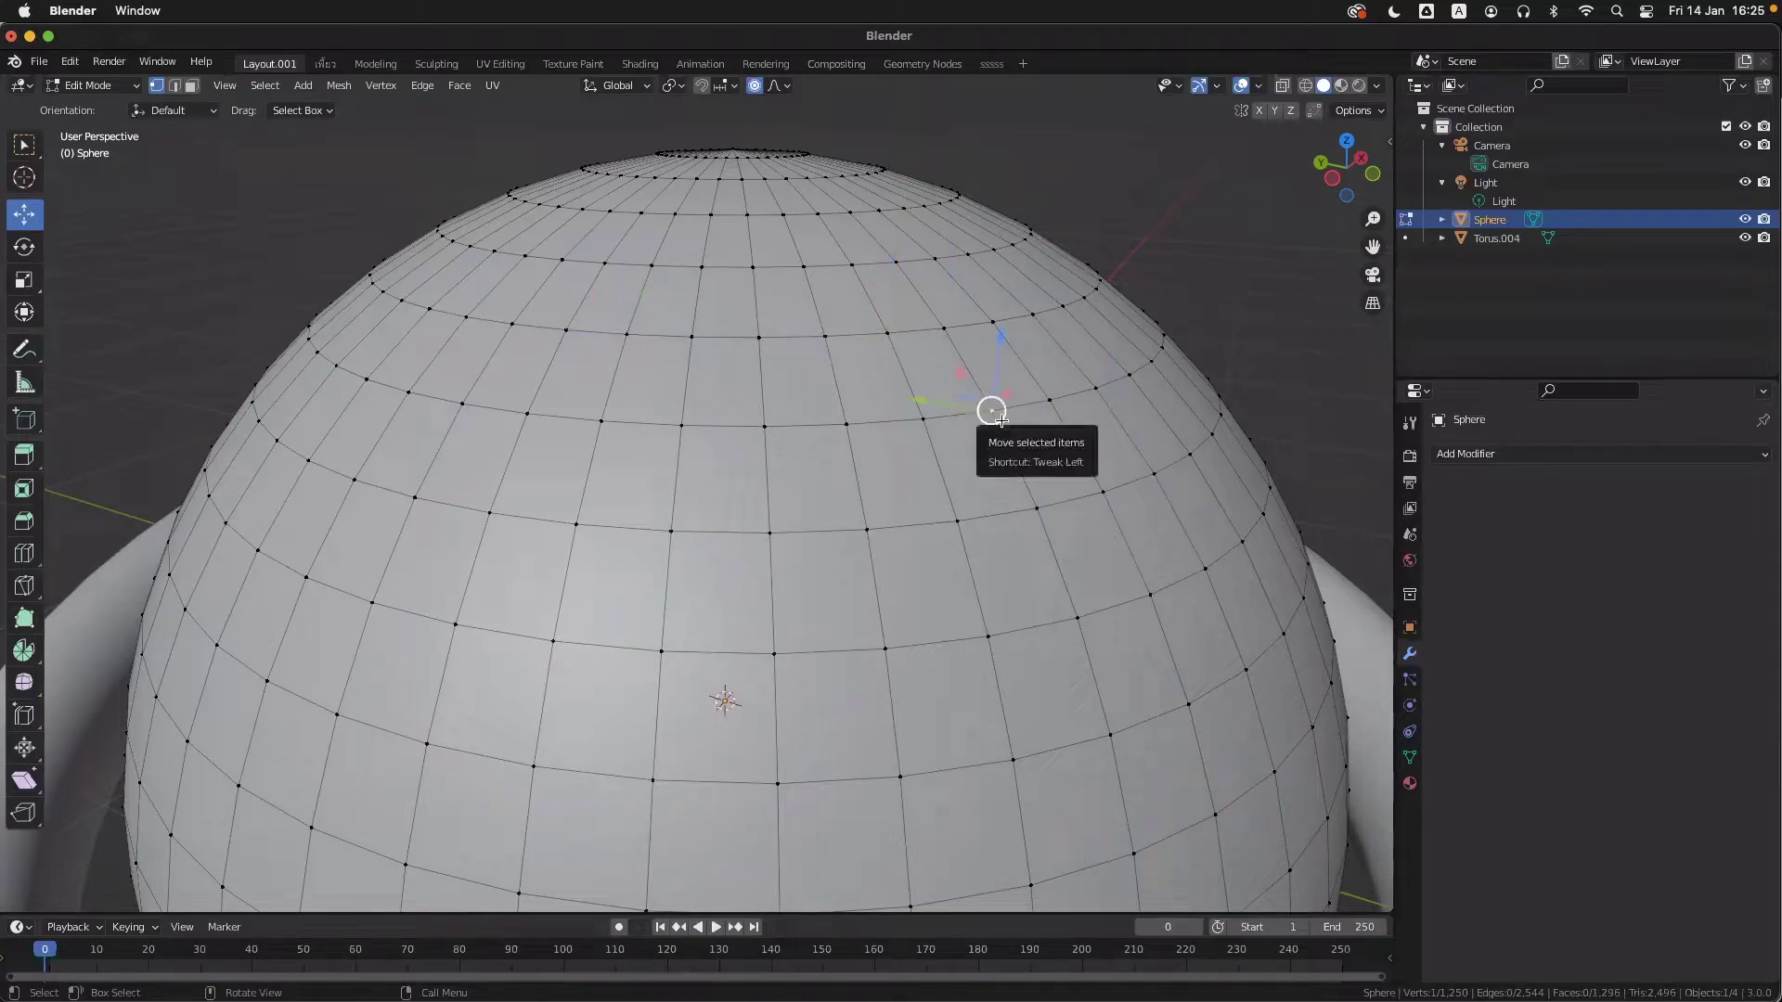
pyautogui.keyDown('shift'); pyautogui.click(924, 418); pyautogui.keyUp('shift')
pyautogui.keyDown('shift'); pyautogui.click(846, 423); pyautogui.keyUp('shift')
pyautogui.keyDown('shift'); pyautogui.click(764, 426); pyautogui.keyUp('shift')
pyautogui.keyDown('shift'); pyautogui.click(681, 425); pyautogui.keyUp('shift')
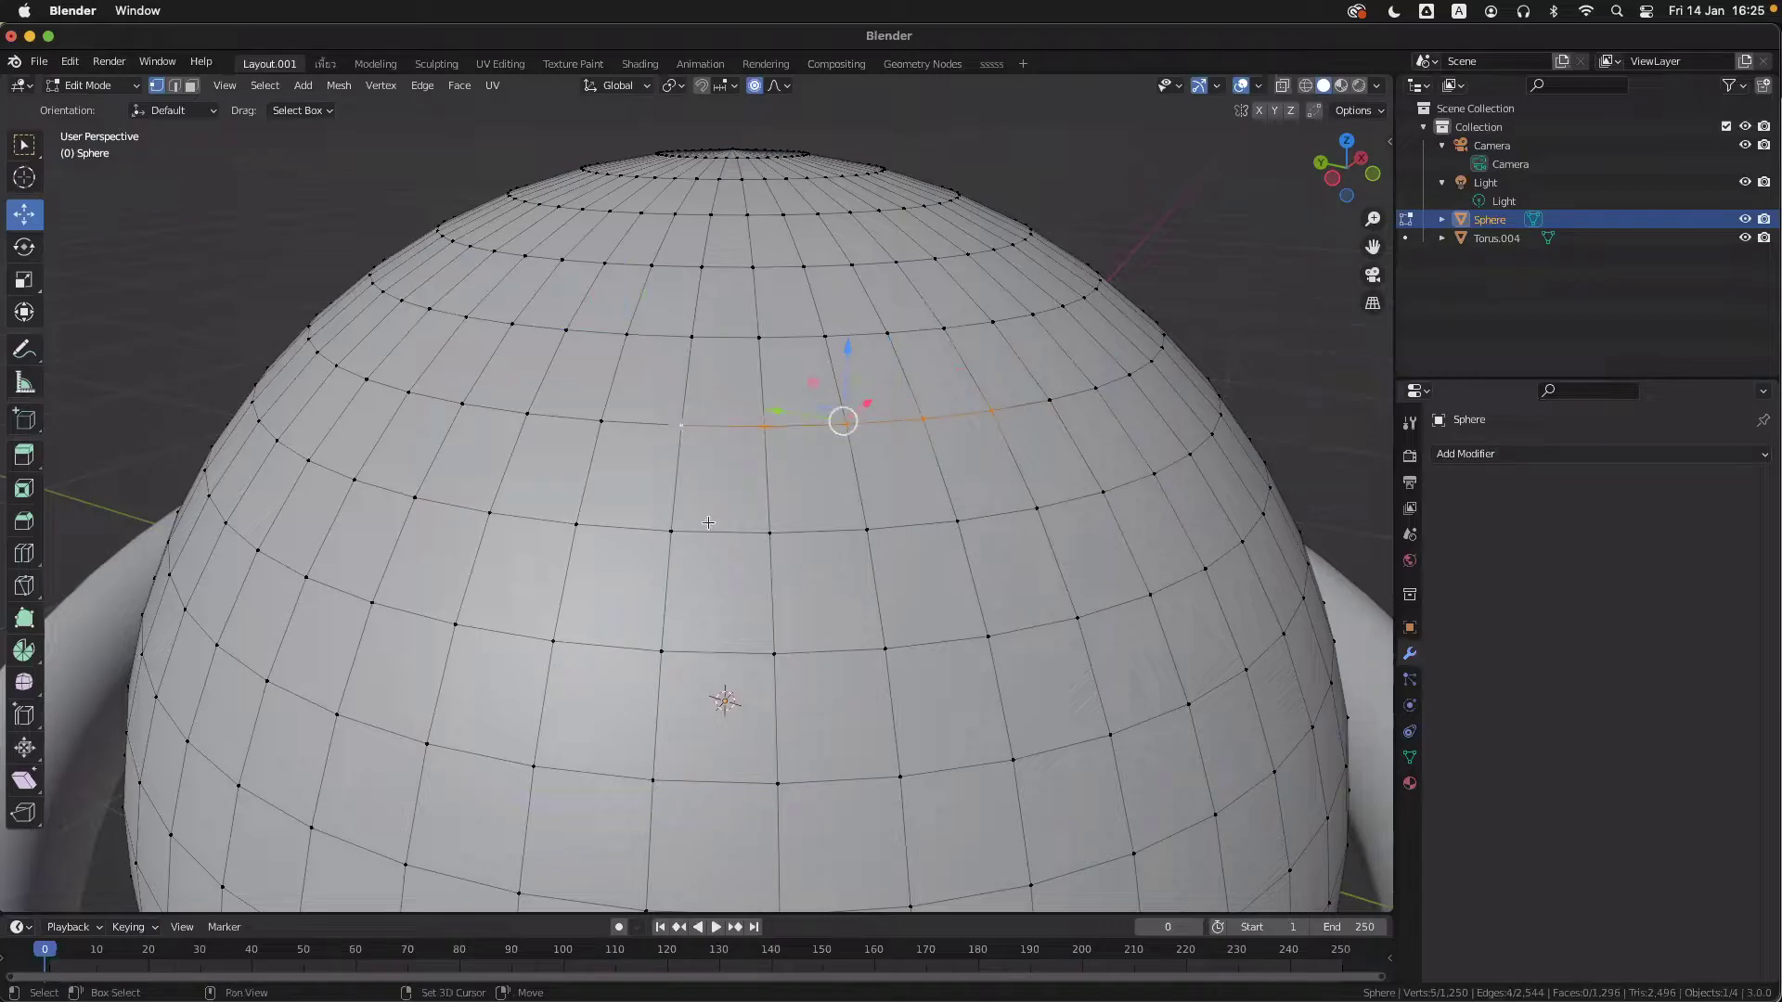
pyautogui.keyDown('shift'); pyautogui.click(670, 532); pyautogui.keyUp('shift')
pyautogui.keyDown('shift'); pyautogui.click(768, 533); pyautogui.keyUp('shift')
pyautogui.keyDown('shift'); pyautogui.click(867, 530); pyautogui.keyUp('shift')
pyautogui.keyDown('shift'); pyautogui.click(956, 523); pyautogui.keyUp('shift')
pyautogui.keyDown('shift'); pyautogui.click(1036, 508); pyautogui.keyUp('shift')
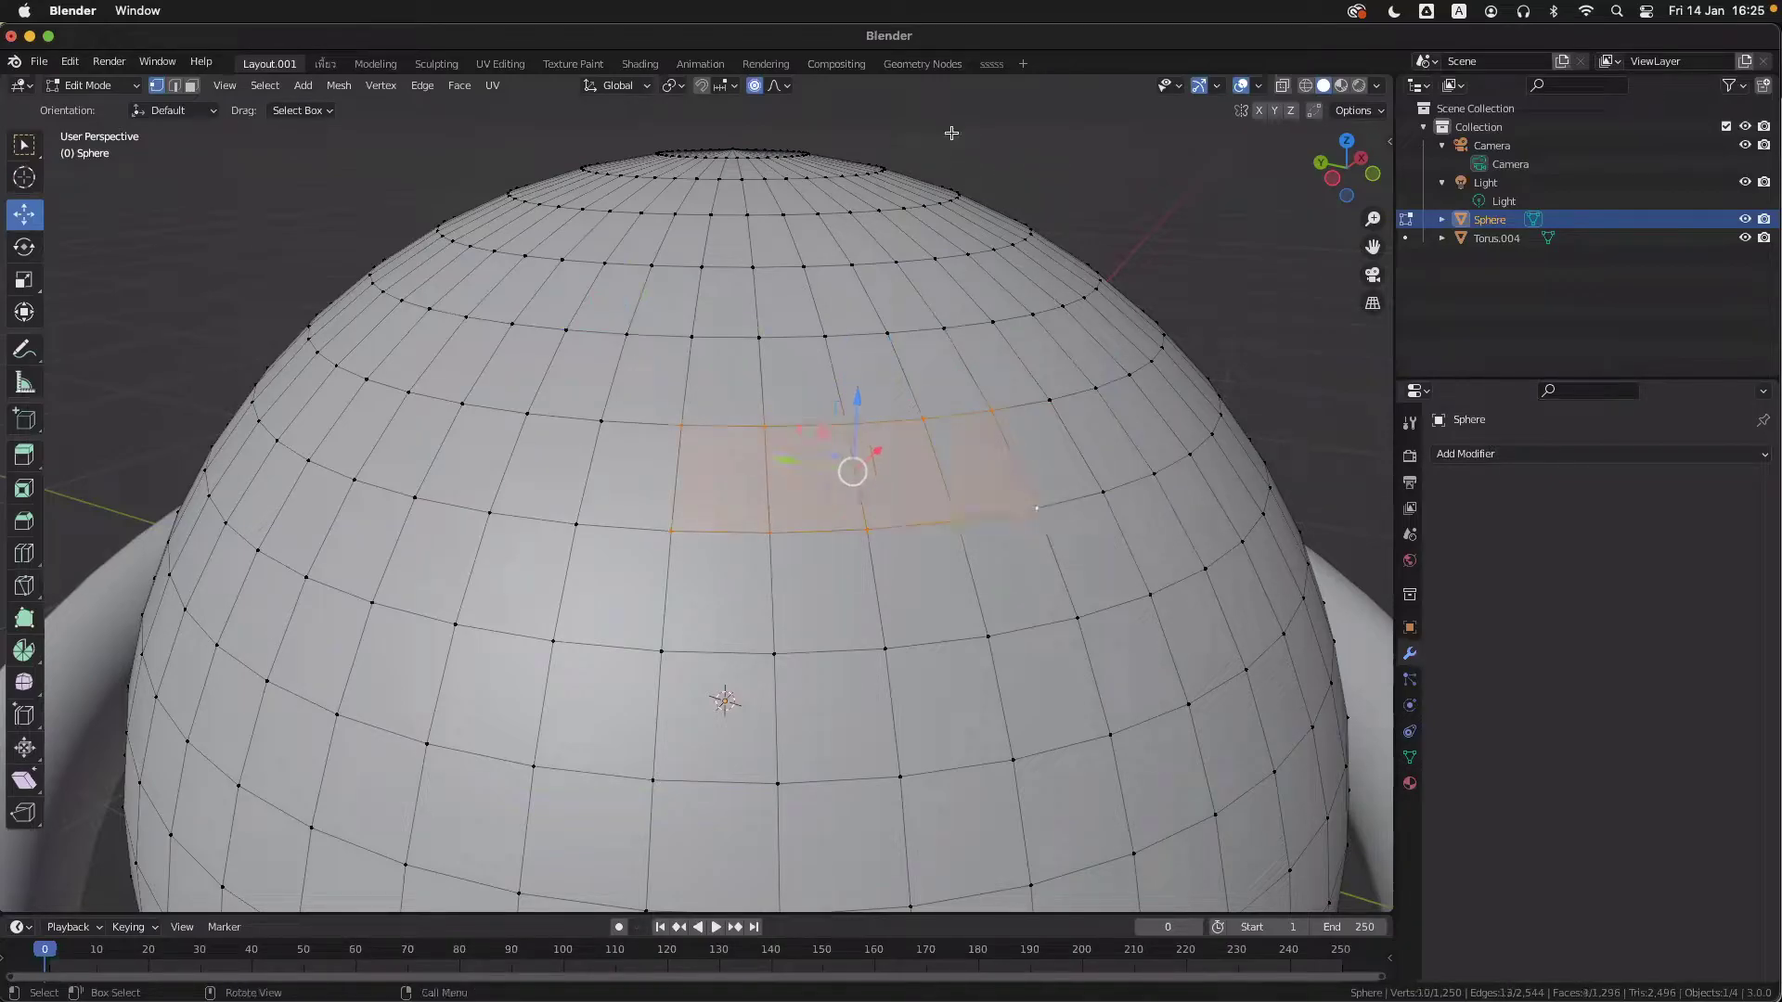
pyautogui.click(1019, 147)
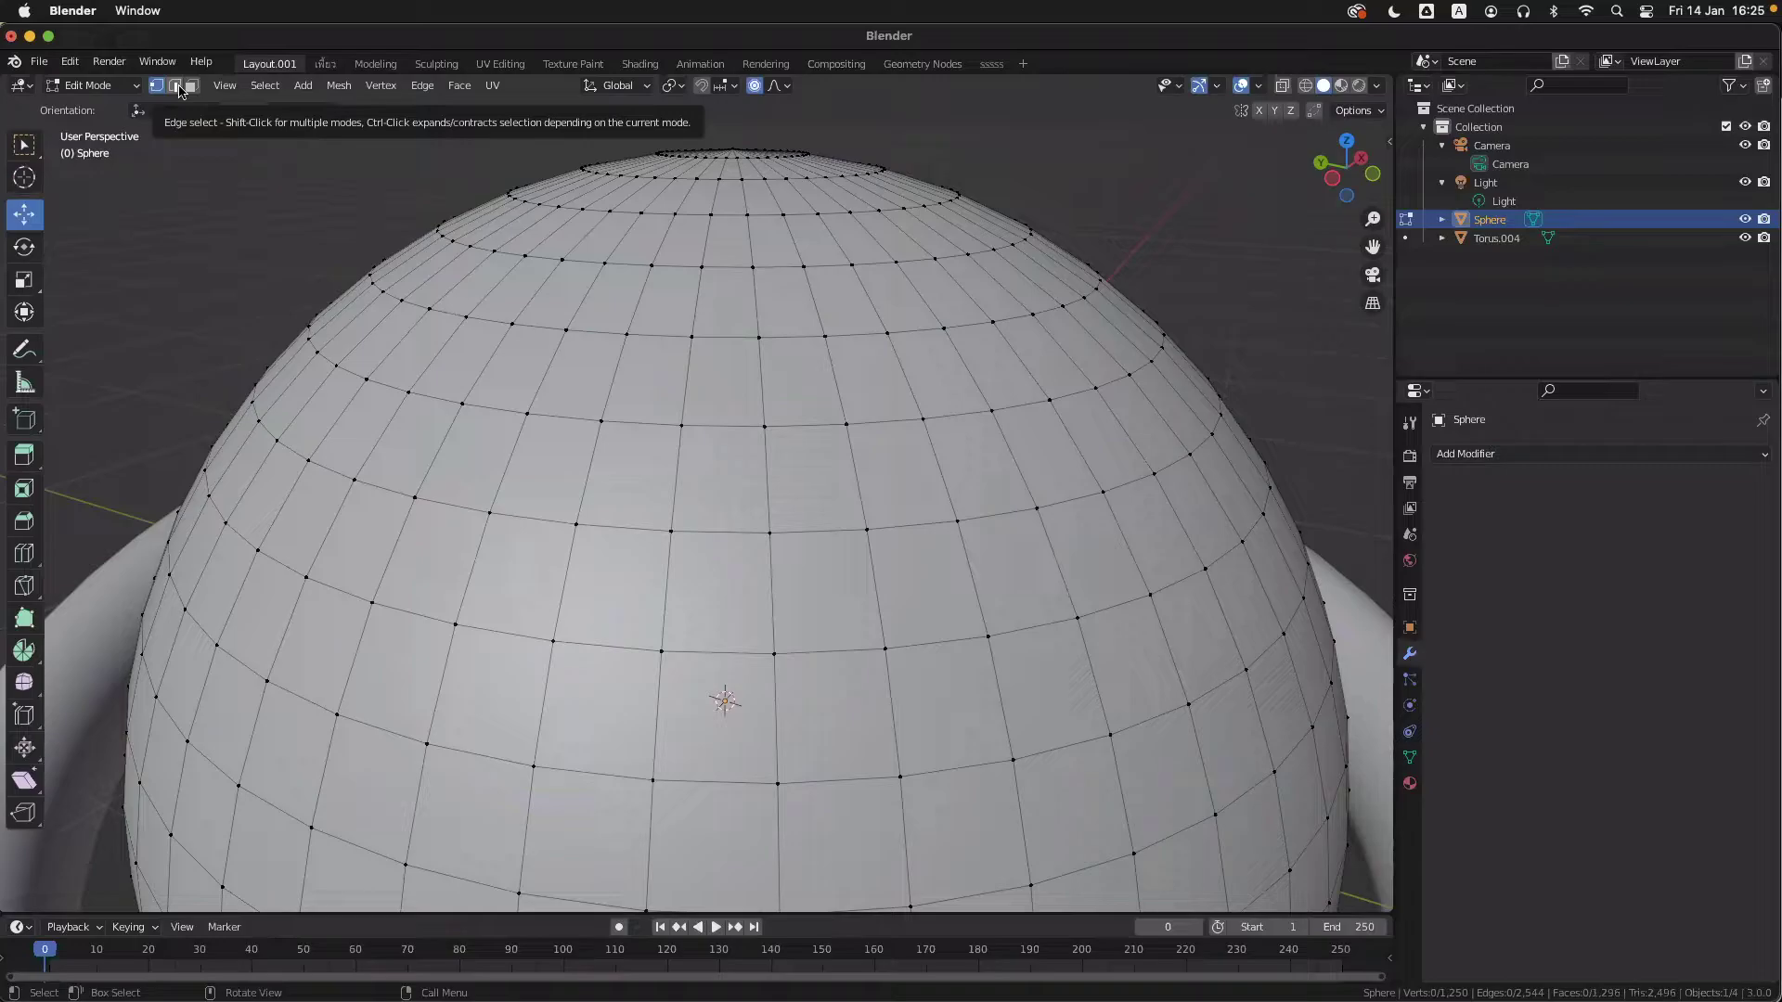
# - Switch to edge selection and select single edges around one face of the sphere's grid one after another
pyautogui.scroll(7, 510, 517)
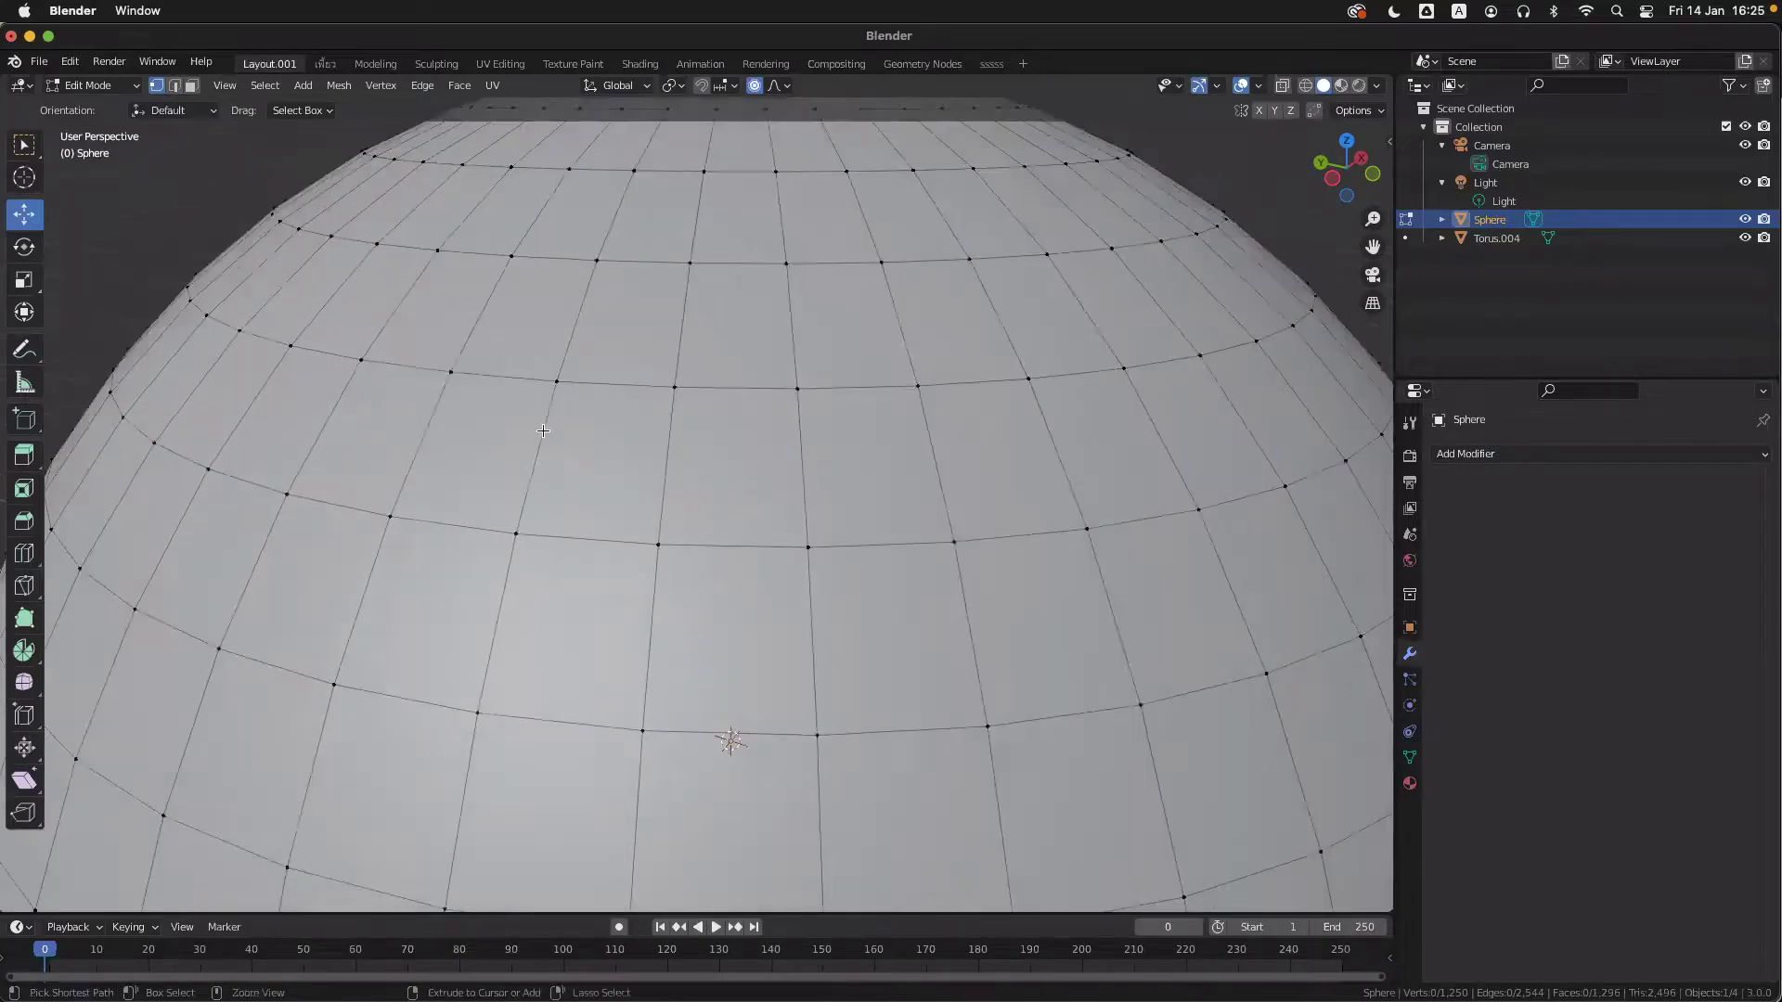
pyautogui.scroll(5, 390, 580)
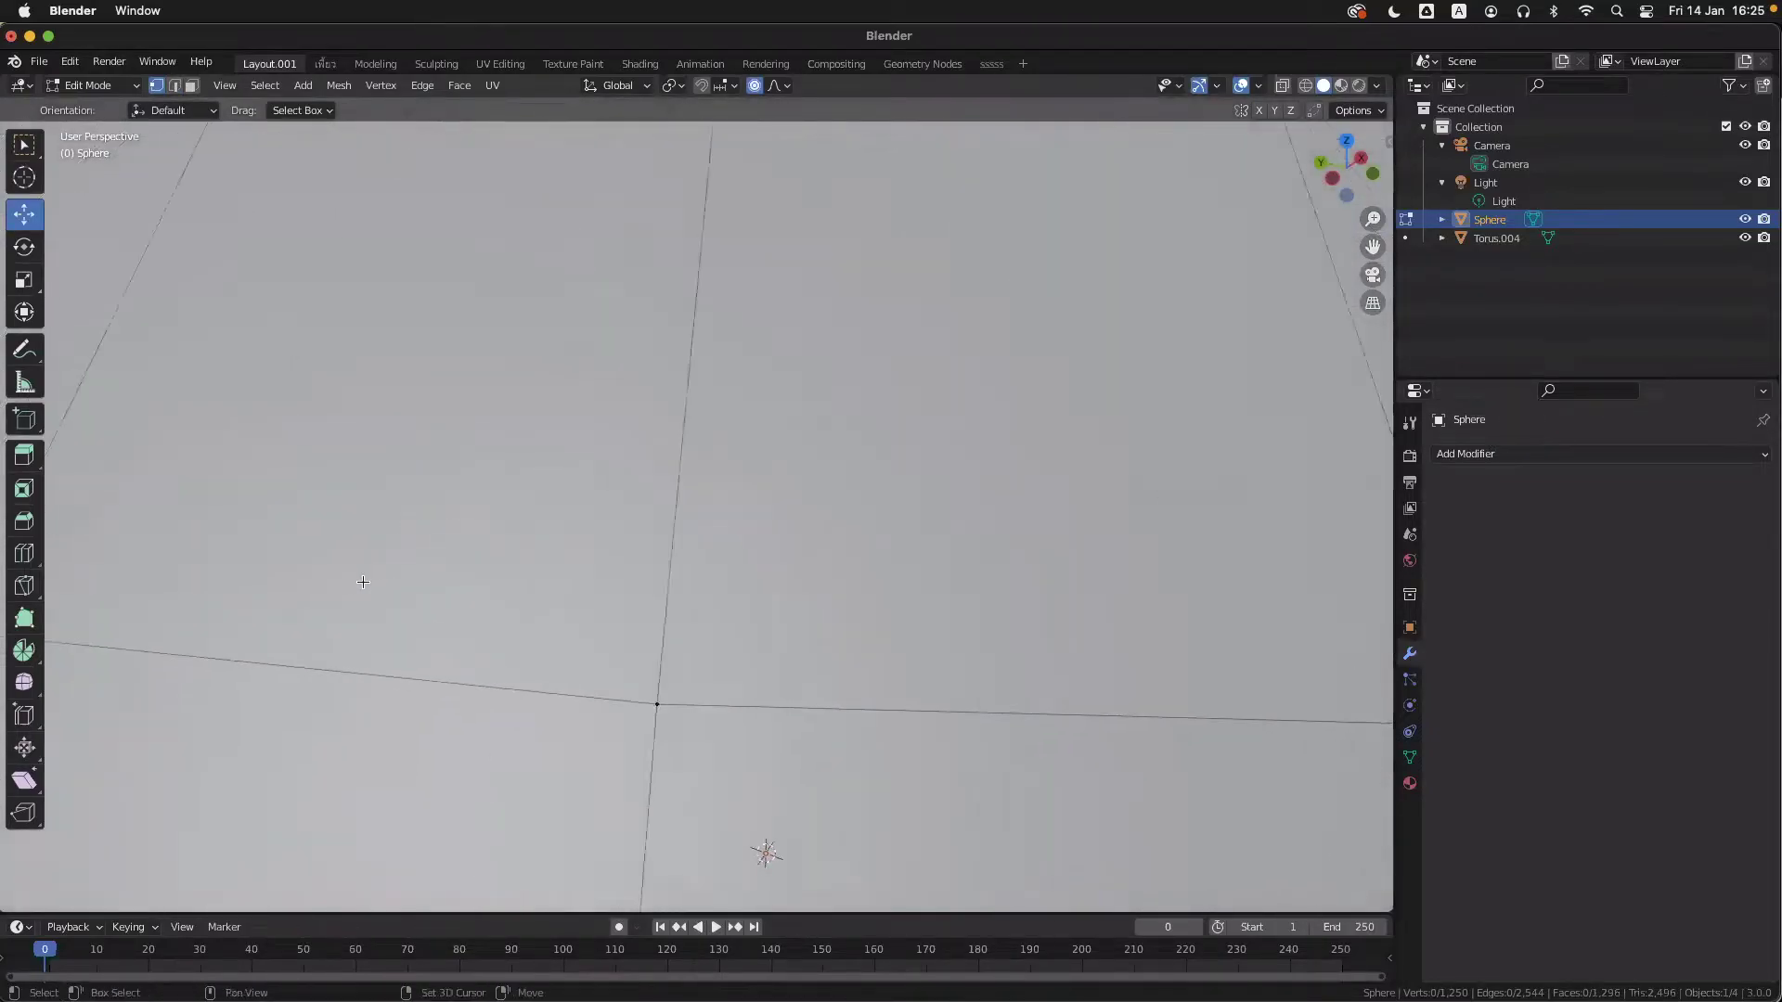
pyautogui.keyDown('shift'); pyautogui.hscroll(2, 499, 574); pyautogui.keyUp('shift')
pyautogui.click(176, 86)
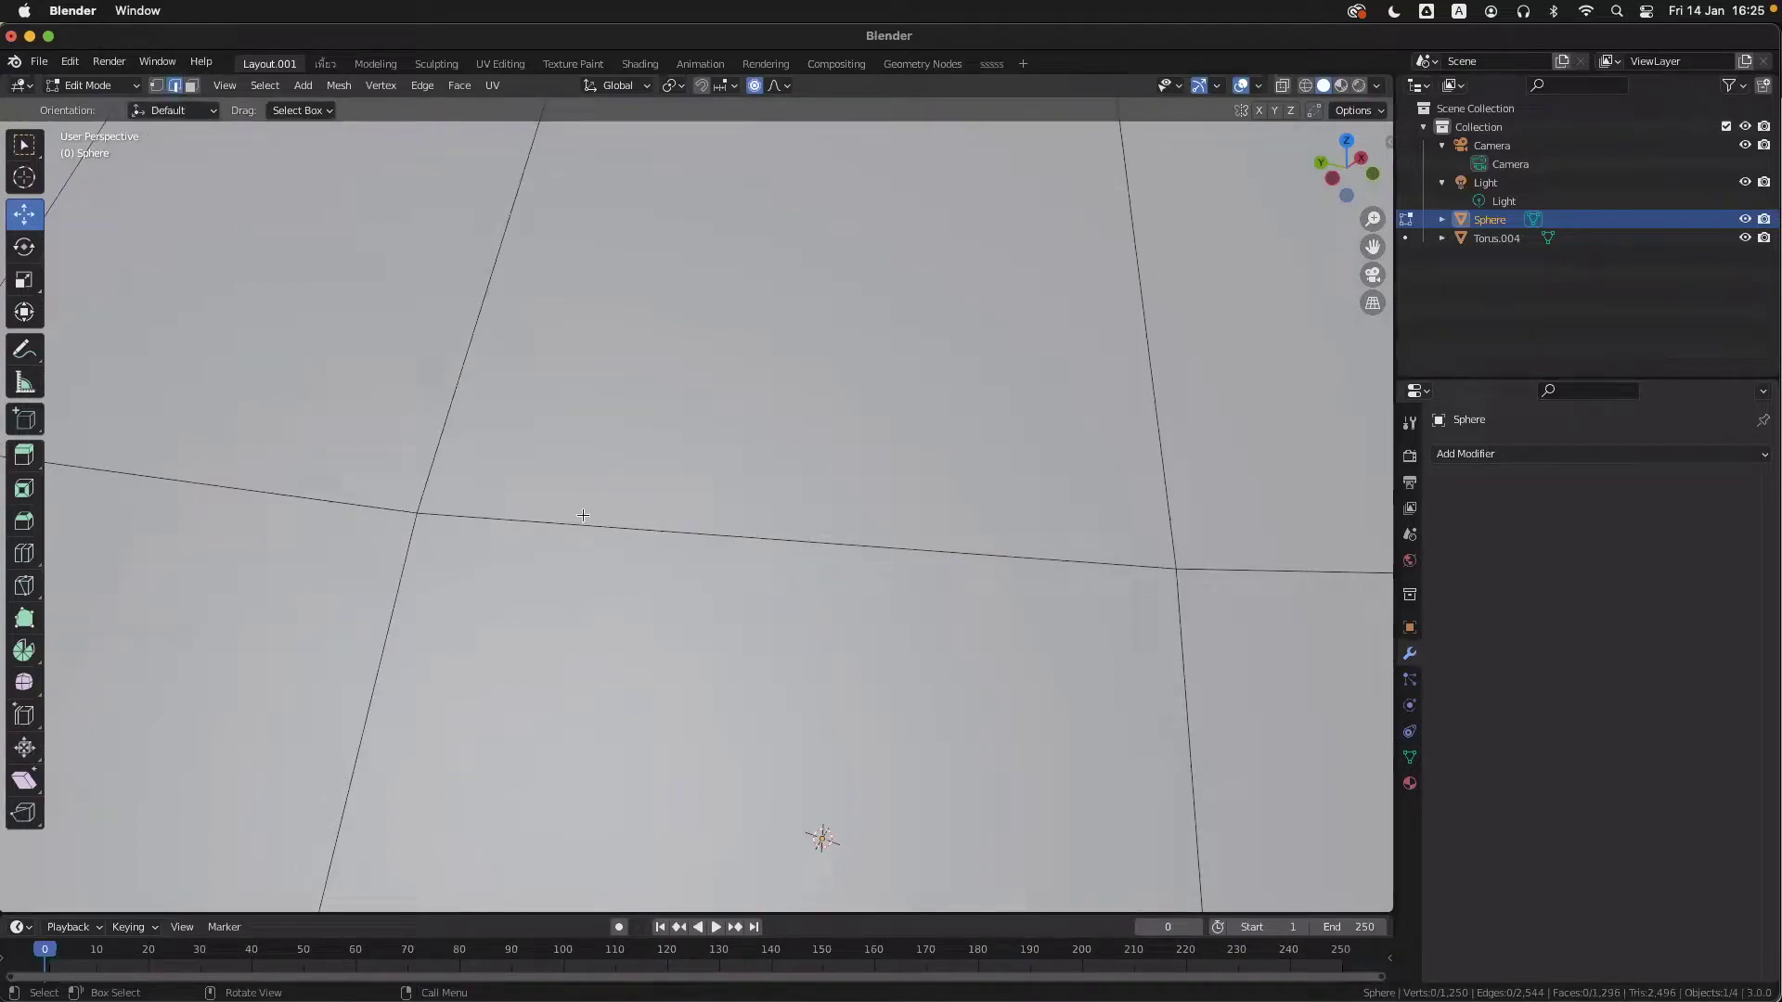
pyautogui.click(583, 522)
pyautogui.click(613, 406)
pyautogui.click(492, 515)
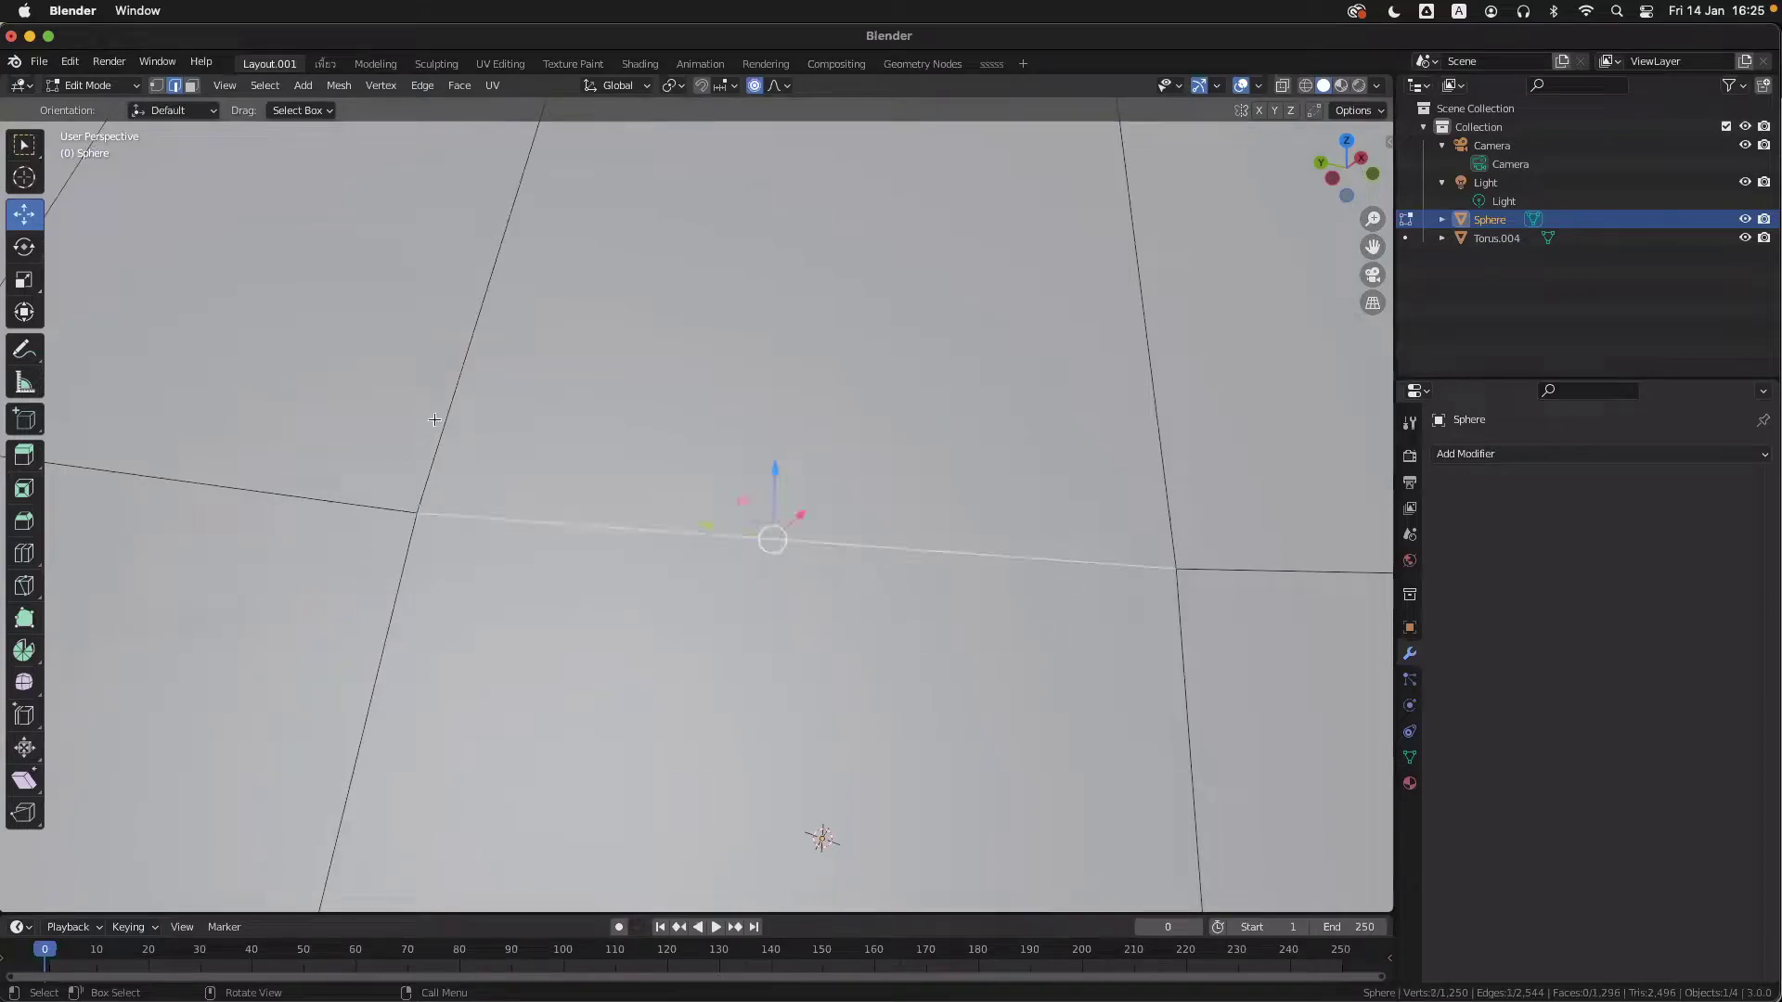
pyautogui.click(432, 496)
pyautogui.click(408, 580)
pyautogui.click(565, 527)
# - Pick the two end vertices of the edge individually in vertex selection, and select the whole edge in edge selection
pyautogui.click(156, 85)
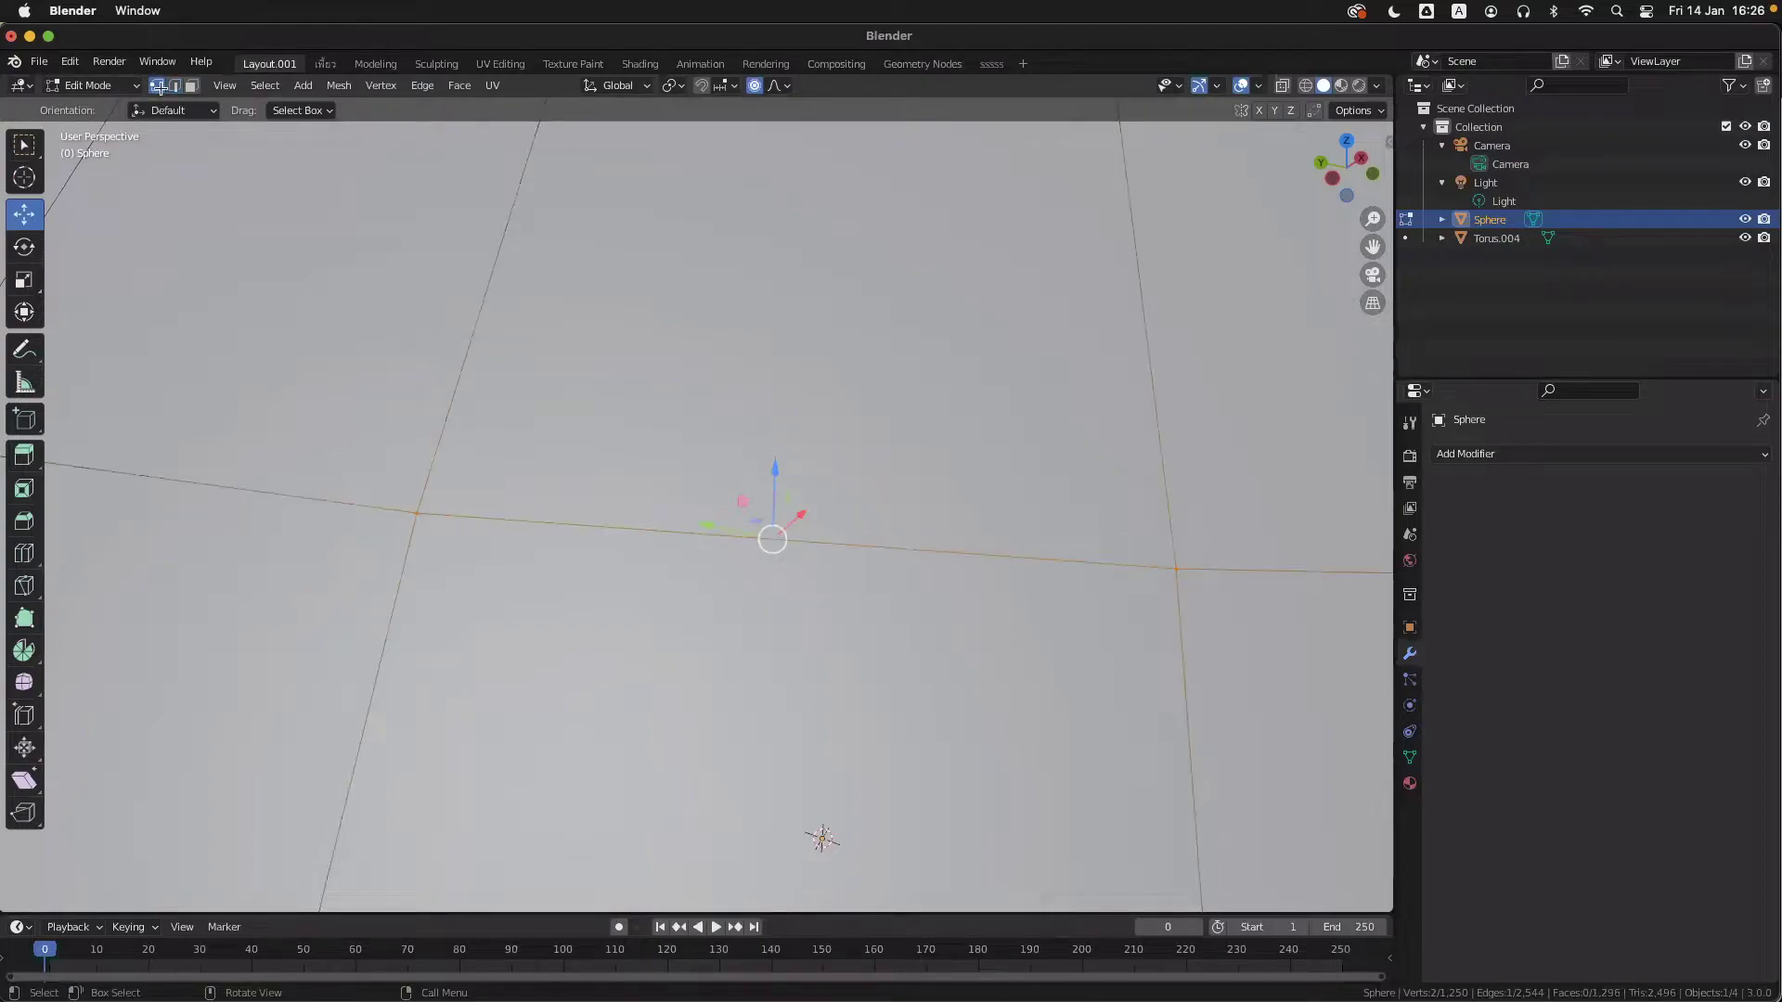
pyautogui.click(417, 513)
pyautogui.click(1171, 568)
pyautogui.click(175, 86)
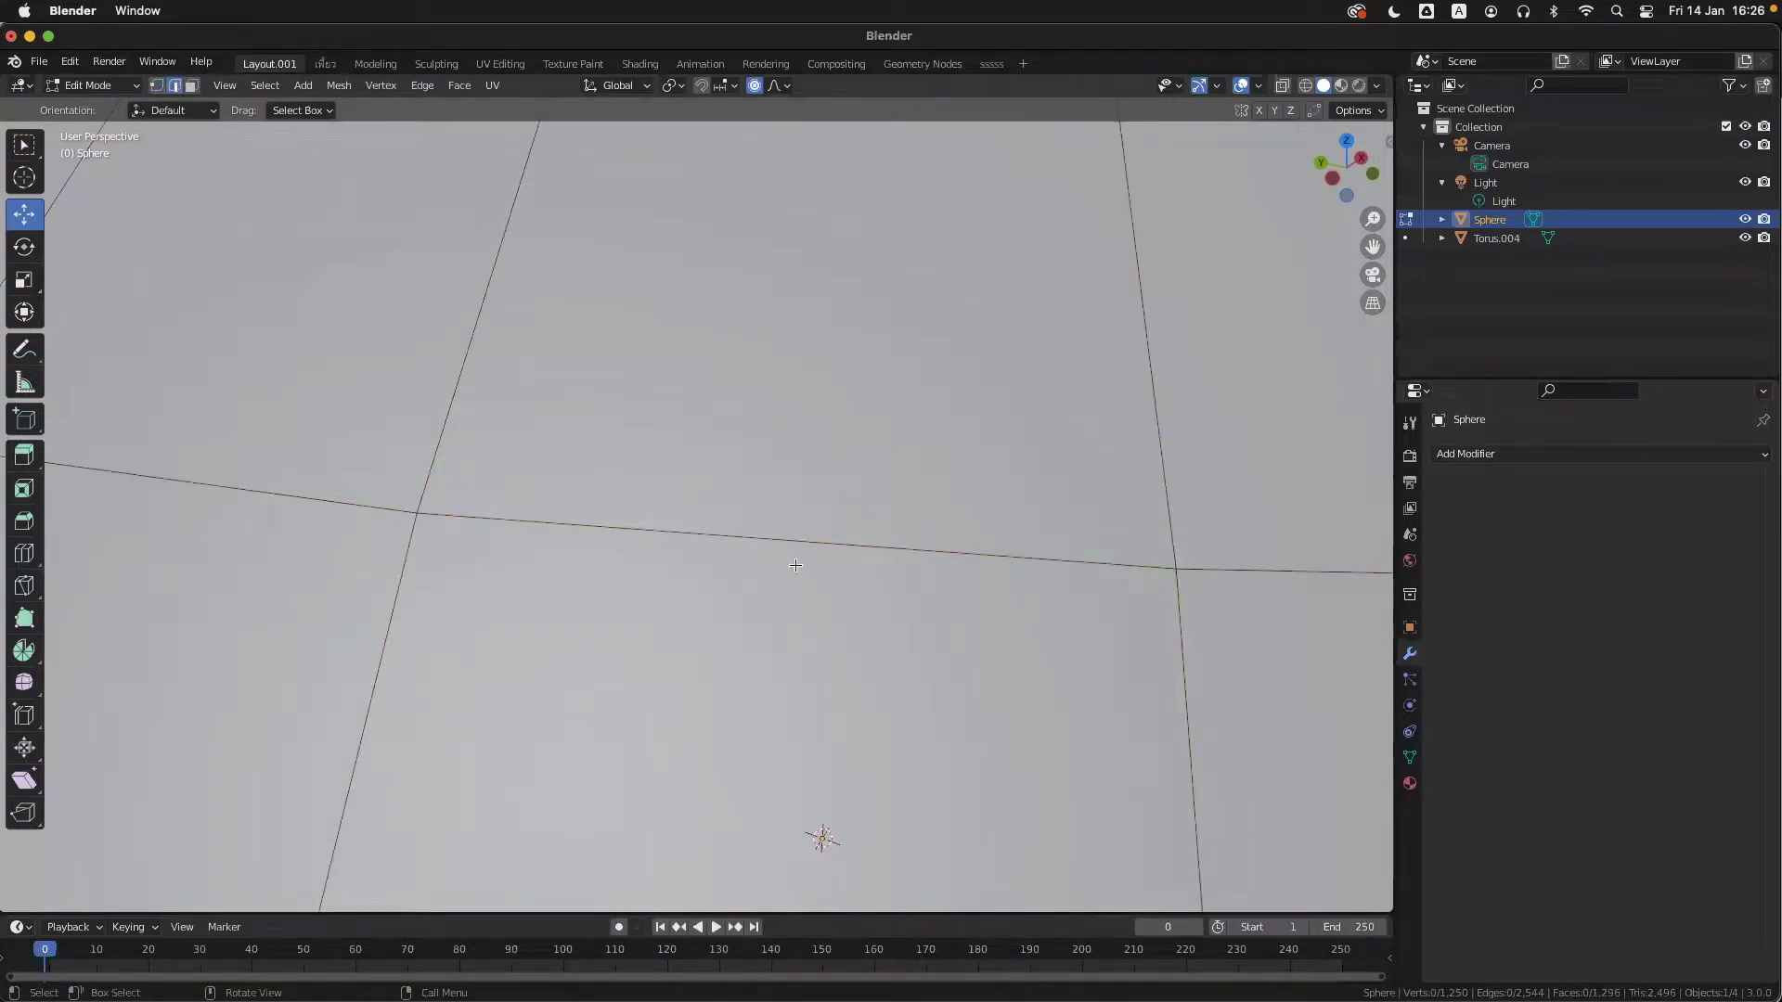
pyautogui.click(888, 566)
pyautogui.keyDown('ctrl'); pyautogui.scroll(-3, 904, 566); pyautogui.keyUp('ctrl')
pyautogui.keyDown('ctrl'); pyautogui.scroll(-2, 867, 561); pyautogui.keyUp('ctrl')
pyautogui.keyDown('shift'); pyautogui.scroll(3, 870, 562); pyautogui.keyUp('shift')
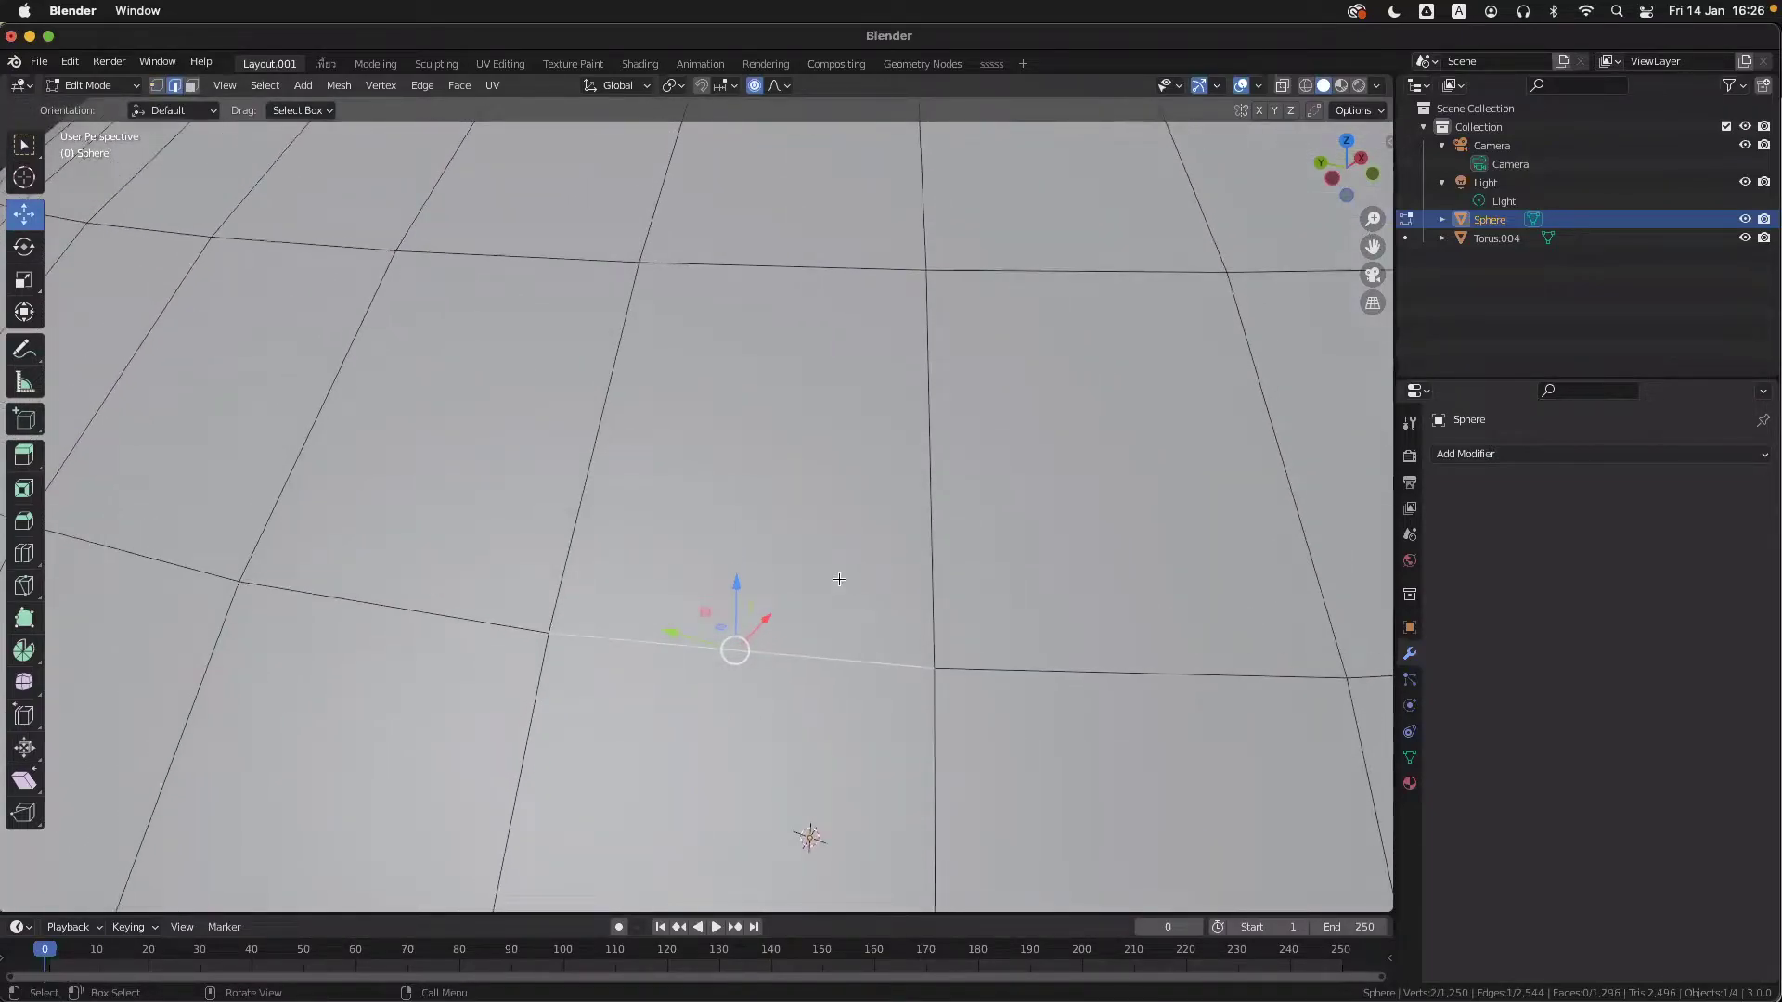
# - Switch to face selection and select neighbouring faces of the sphere one at a time
pyautogui.click(191, 87)
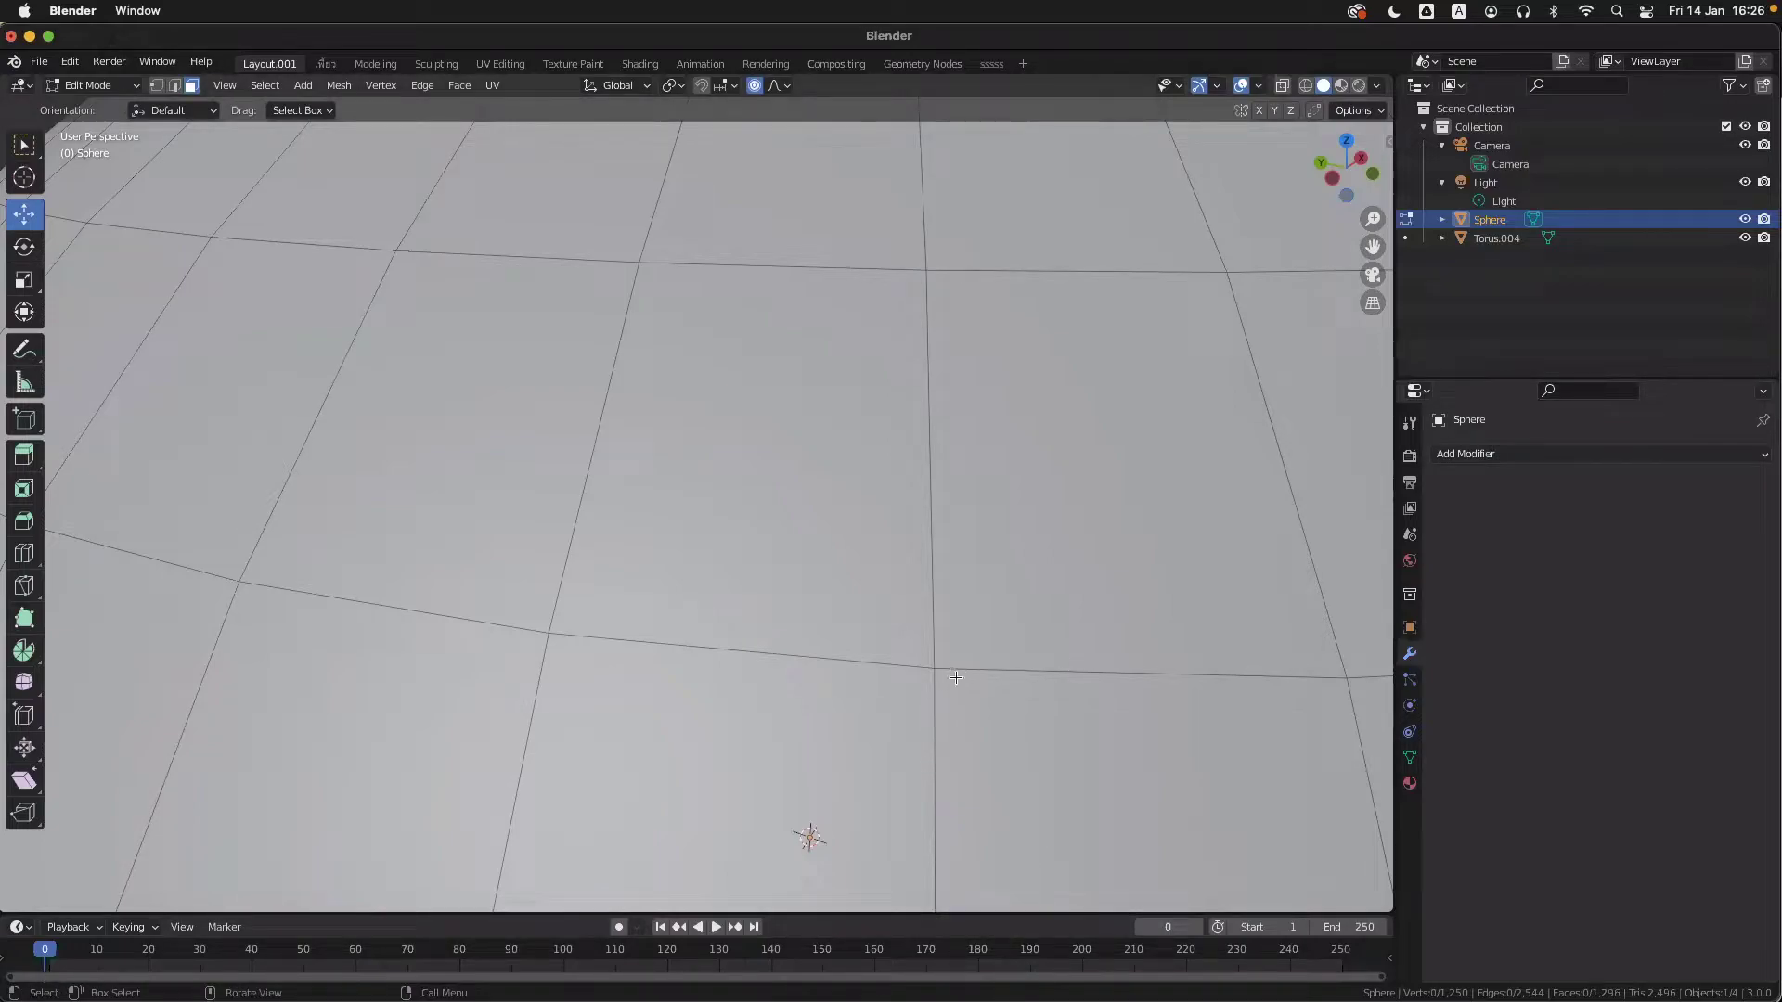
pyautogui.click(796, 575)
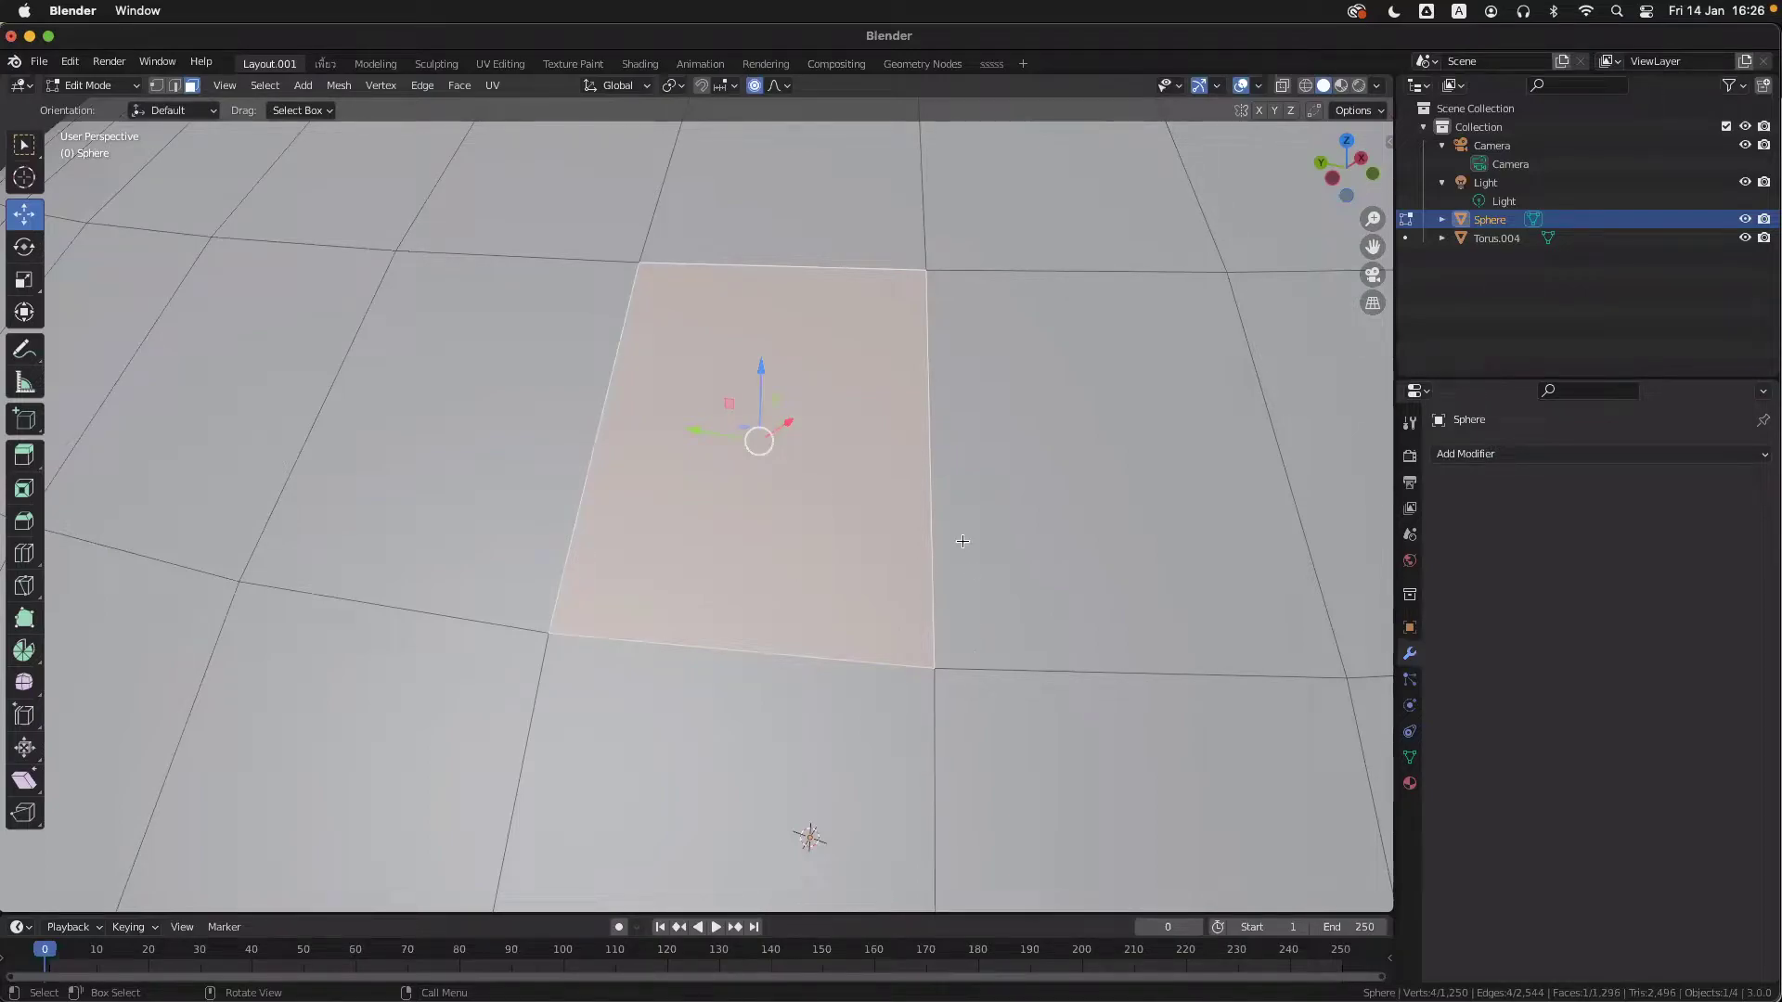
pyautogui.click(458, 437)
pyautogui.click(649, 435)
pyautogui.click(947, 436)
pyautogui.click(828, 446)
pyautogui.click(562, 468)
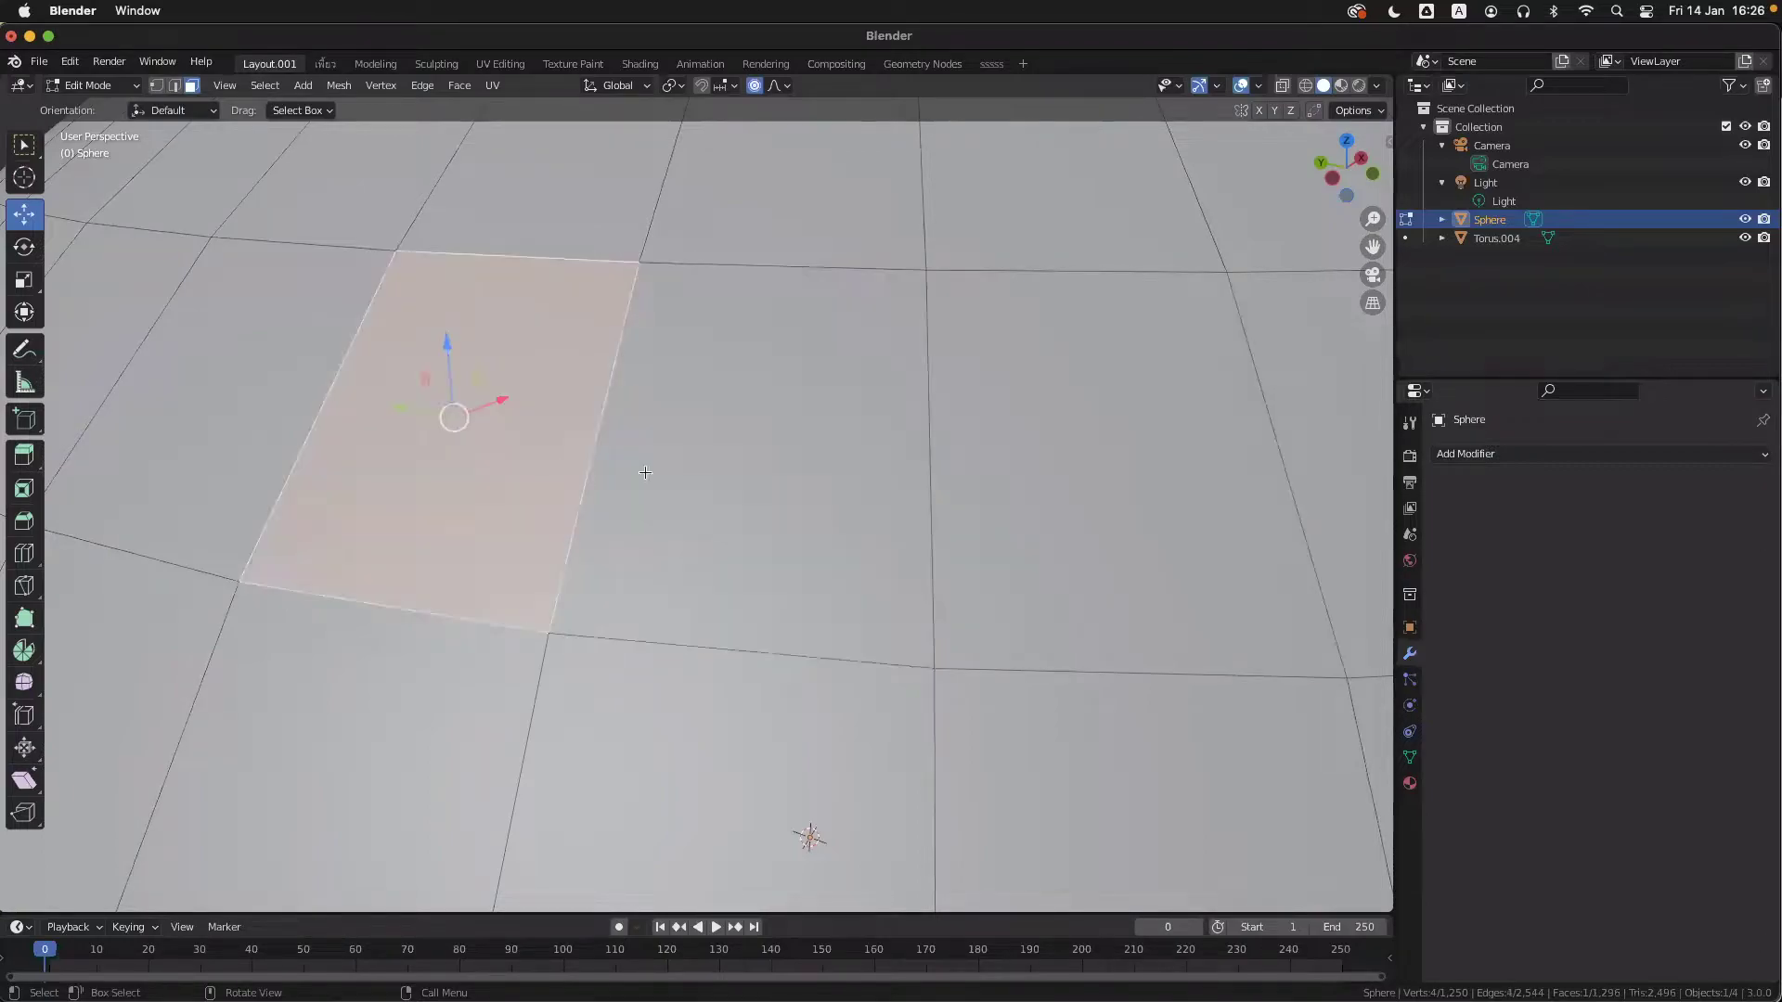
# - Select three adjacent faces in one row of the sphere together
pyautogui.click(743, 485)
pyautogui.keyDown('shift'); pyautogui.click(969, 484); pyautogui.keyUp('shift')
pyautogui.keyDown('shift'); pyautogui.click(454, 490); pyautogui.keyUp('shift')
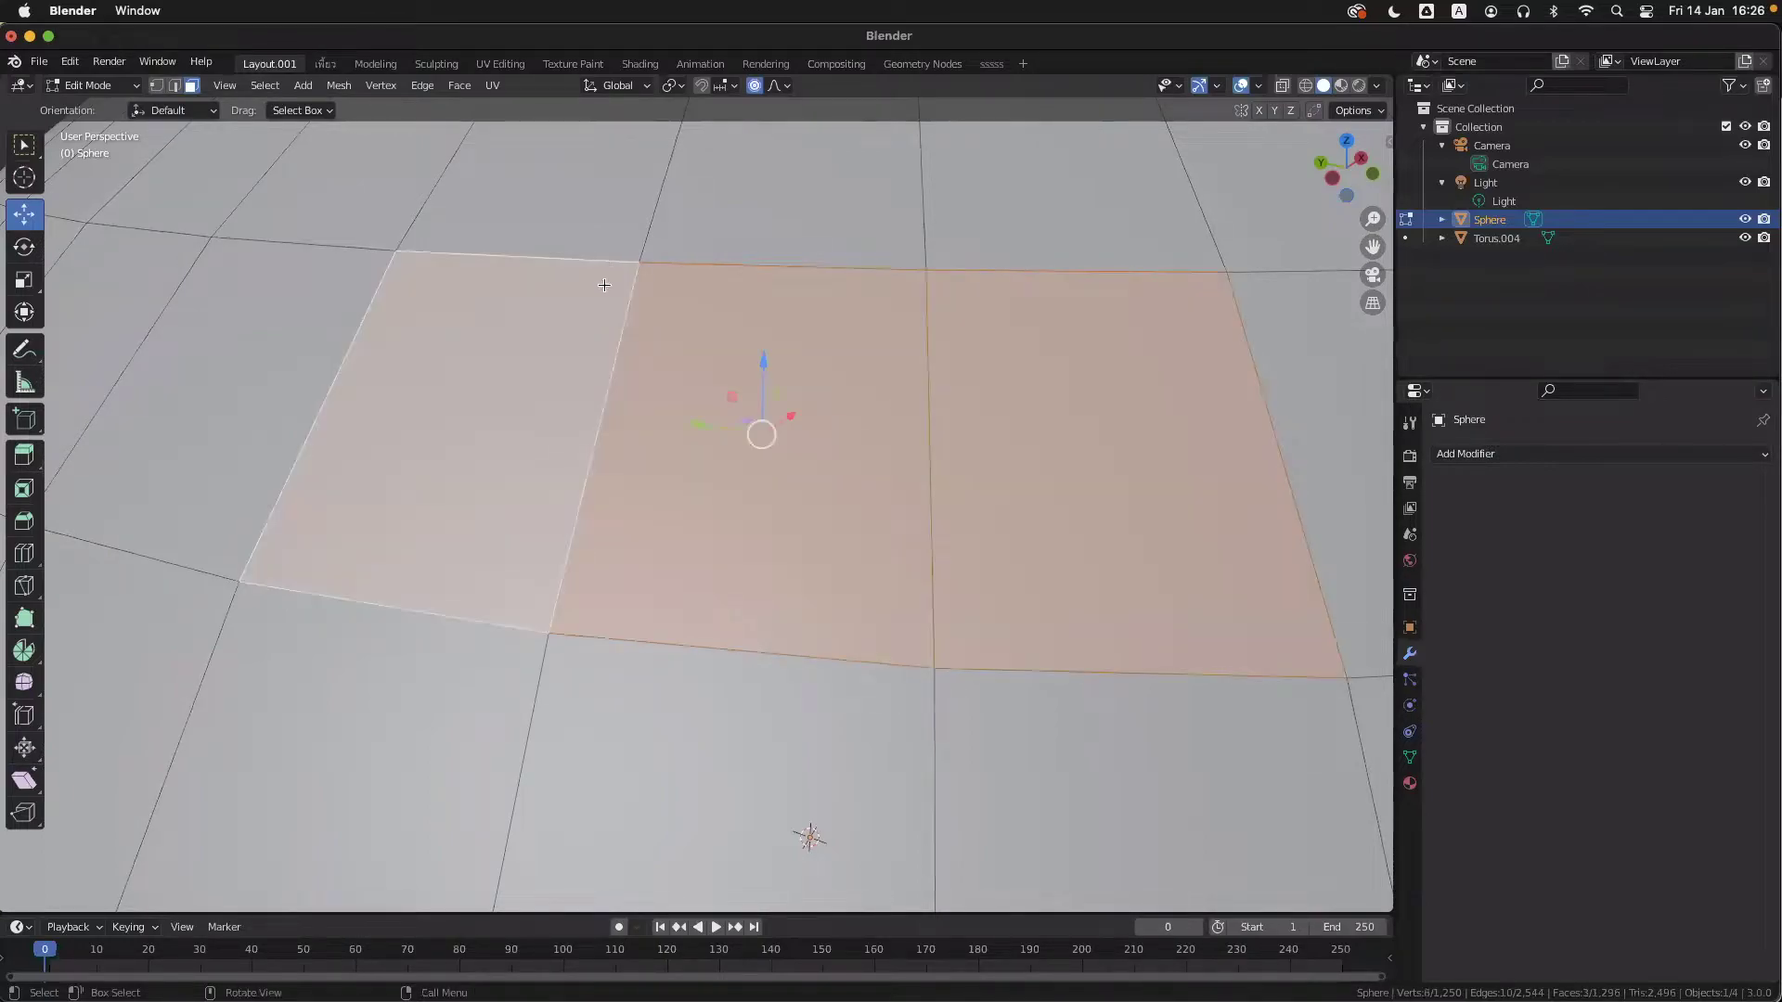
# - Select five faces of the sphere in a cross: three side by side plus the ones above and below the middle face
pyautogui.scroll(-2, 669, 696)
pyautogui.click(669, 696)
pyautogui.keyDown('shift'); pyautogui.click(545, 502); pyautogui.keyUp('shift')
pyautogui.keyDown('shift'); pyautogui.click(708, 506); pyautogui.keyUp('shift')
pyautogui.keyDown('shift'); pyautogui.click(945, 500); pyautogui.keyUp('shift')
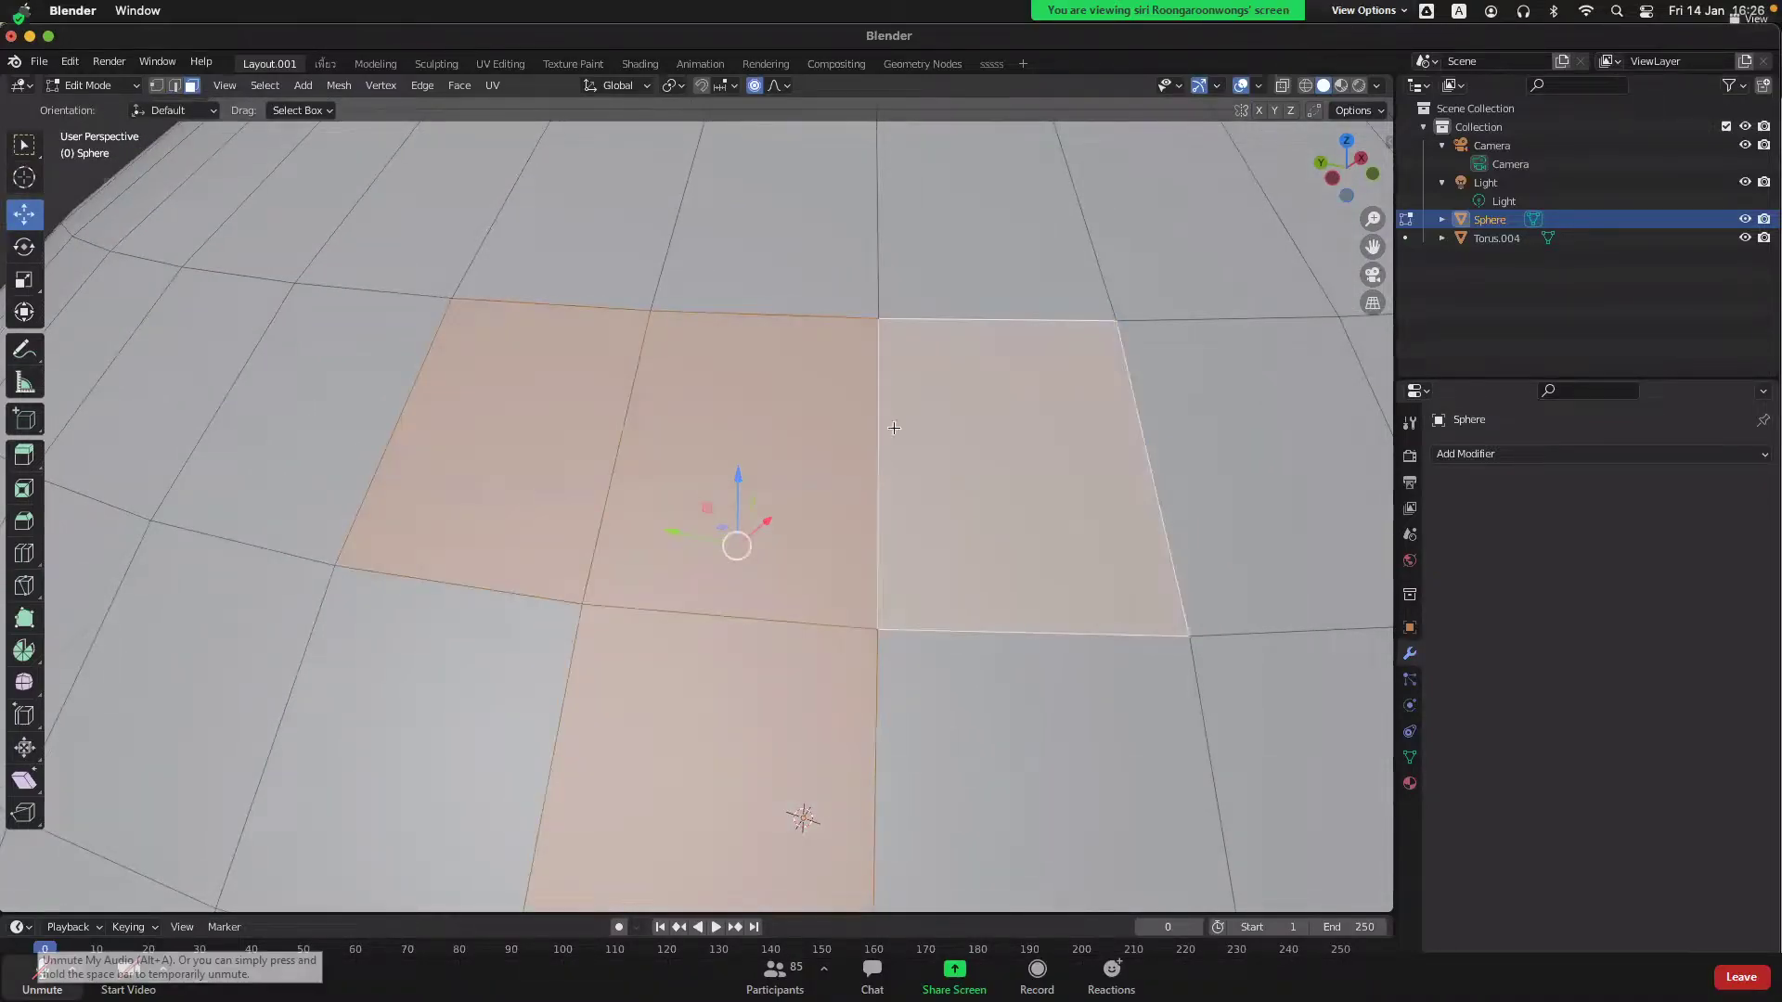
pyautogui.keyDown('shift'); pyautogui.click(780, 310); pyautogui.keyUp('shift')
# - Replace the cross-shaped selection with the middle face and its adjacent face in the same row
pyautogui.scroll(2, 907, 483)
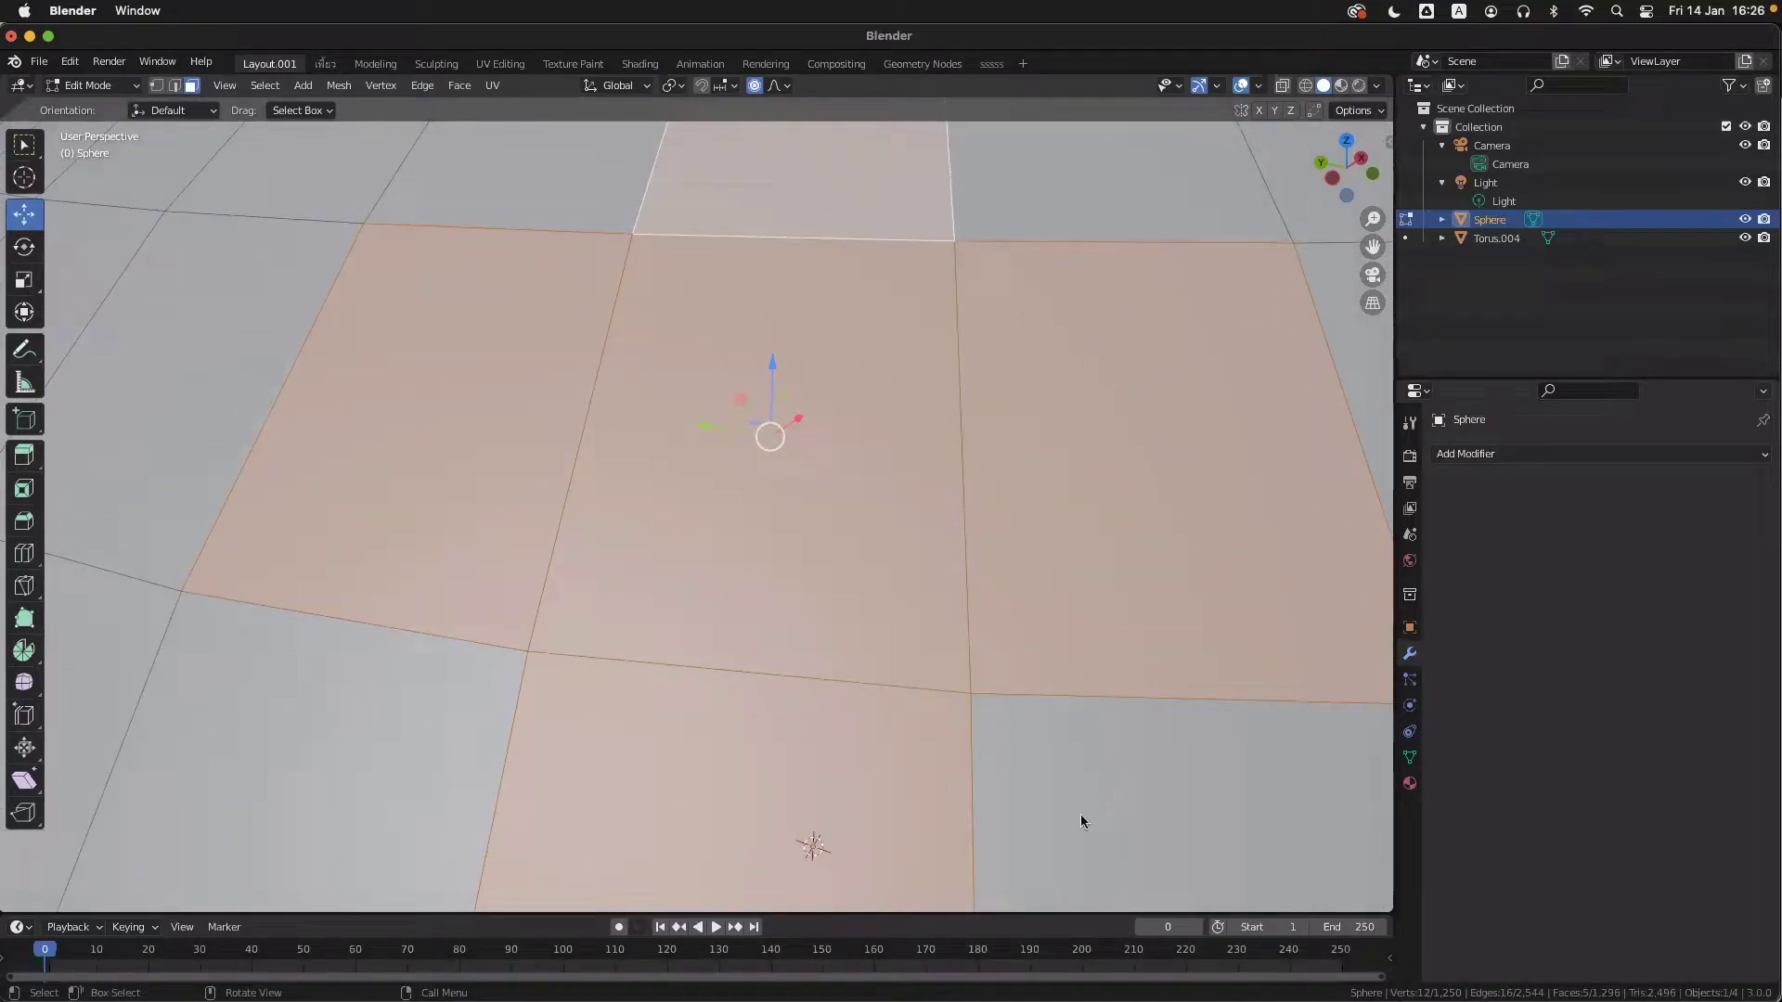
pyautogui.click(756, 440)
pyautogui.keyDown('shift'); pyautogui.click(520, 422); pyautogui.keyUp('shift')
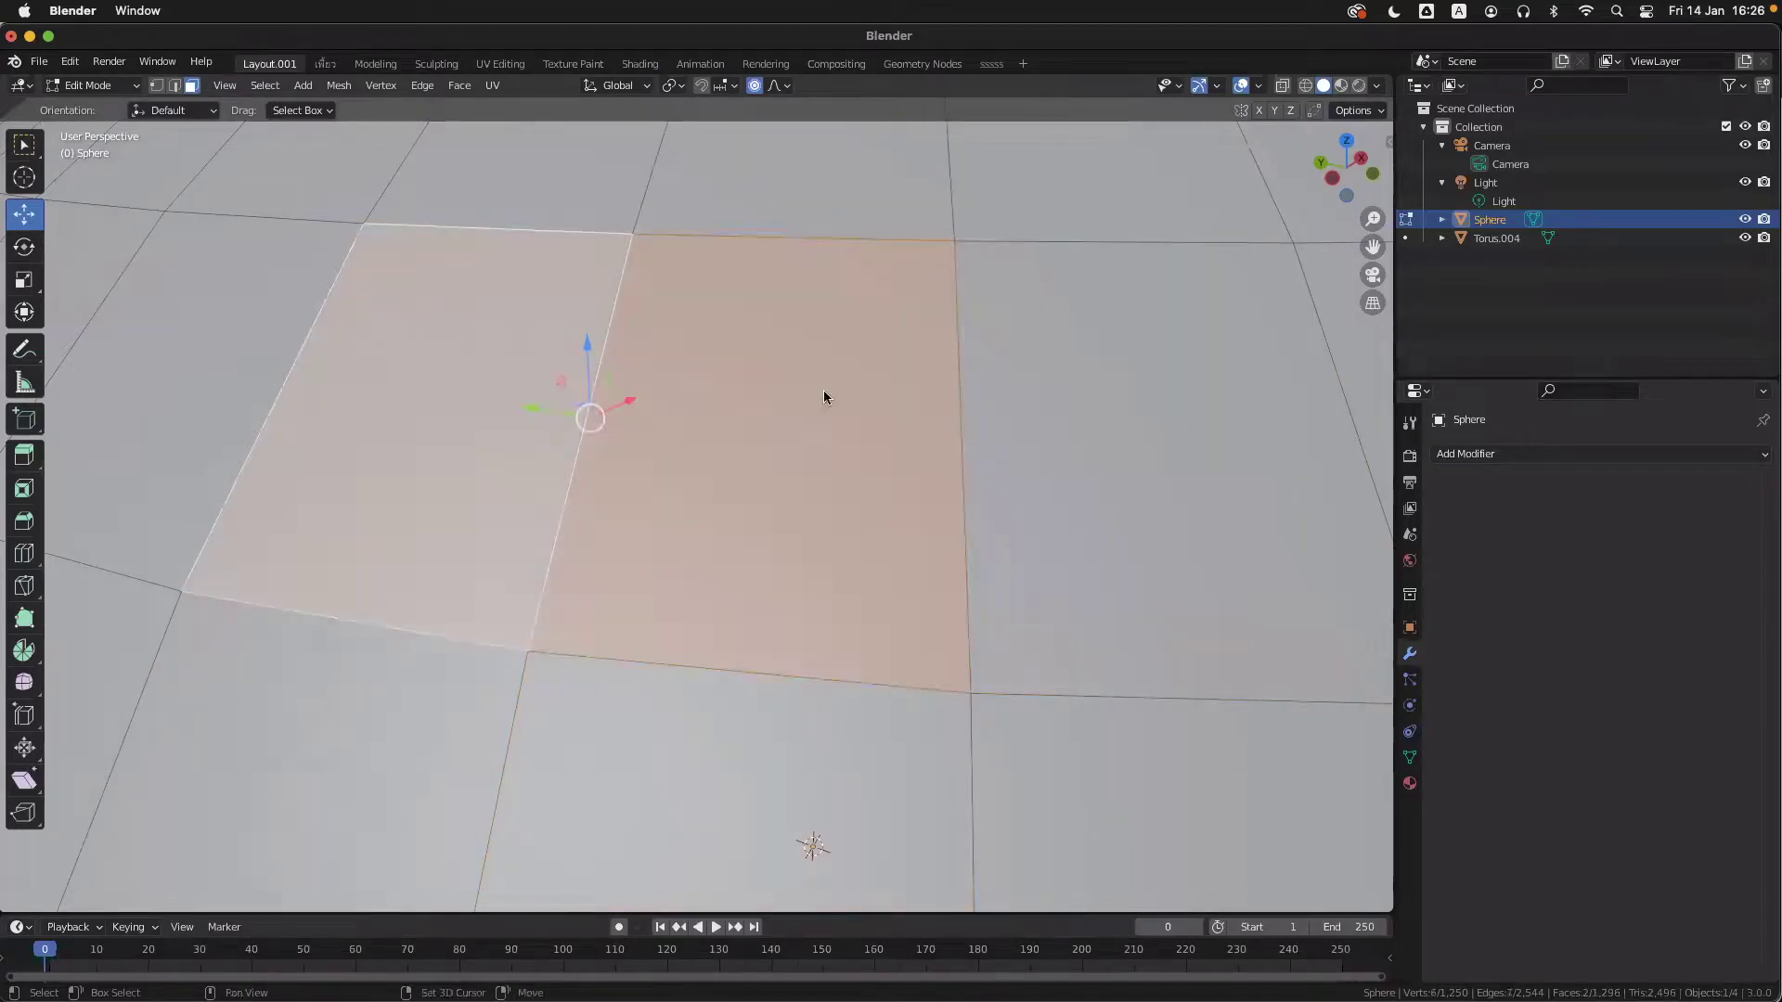
# - Select three adjacent faces in the row and try extending them by shortest-path selection to the faces above and below the middle one
pyautogui.keyDown('shift'); pyautogui.click(1051, 405); pyautogui.keyUp('shift')
pyautogui.scroll(-3, 871, 475)
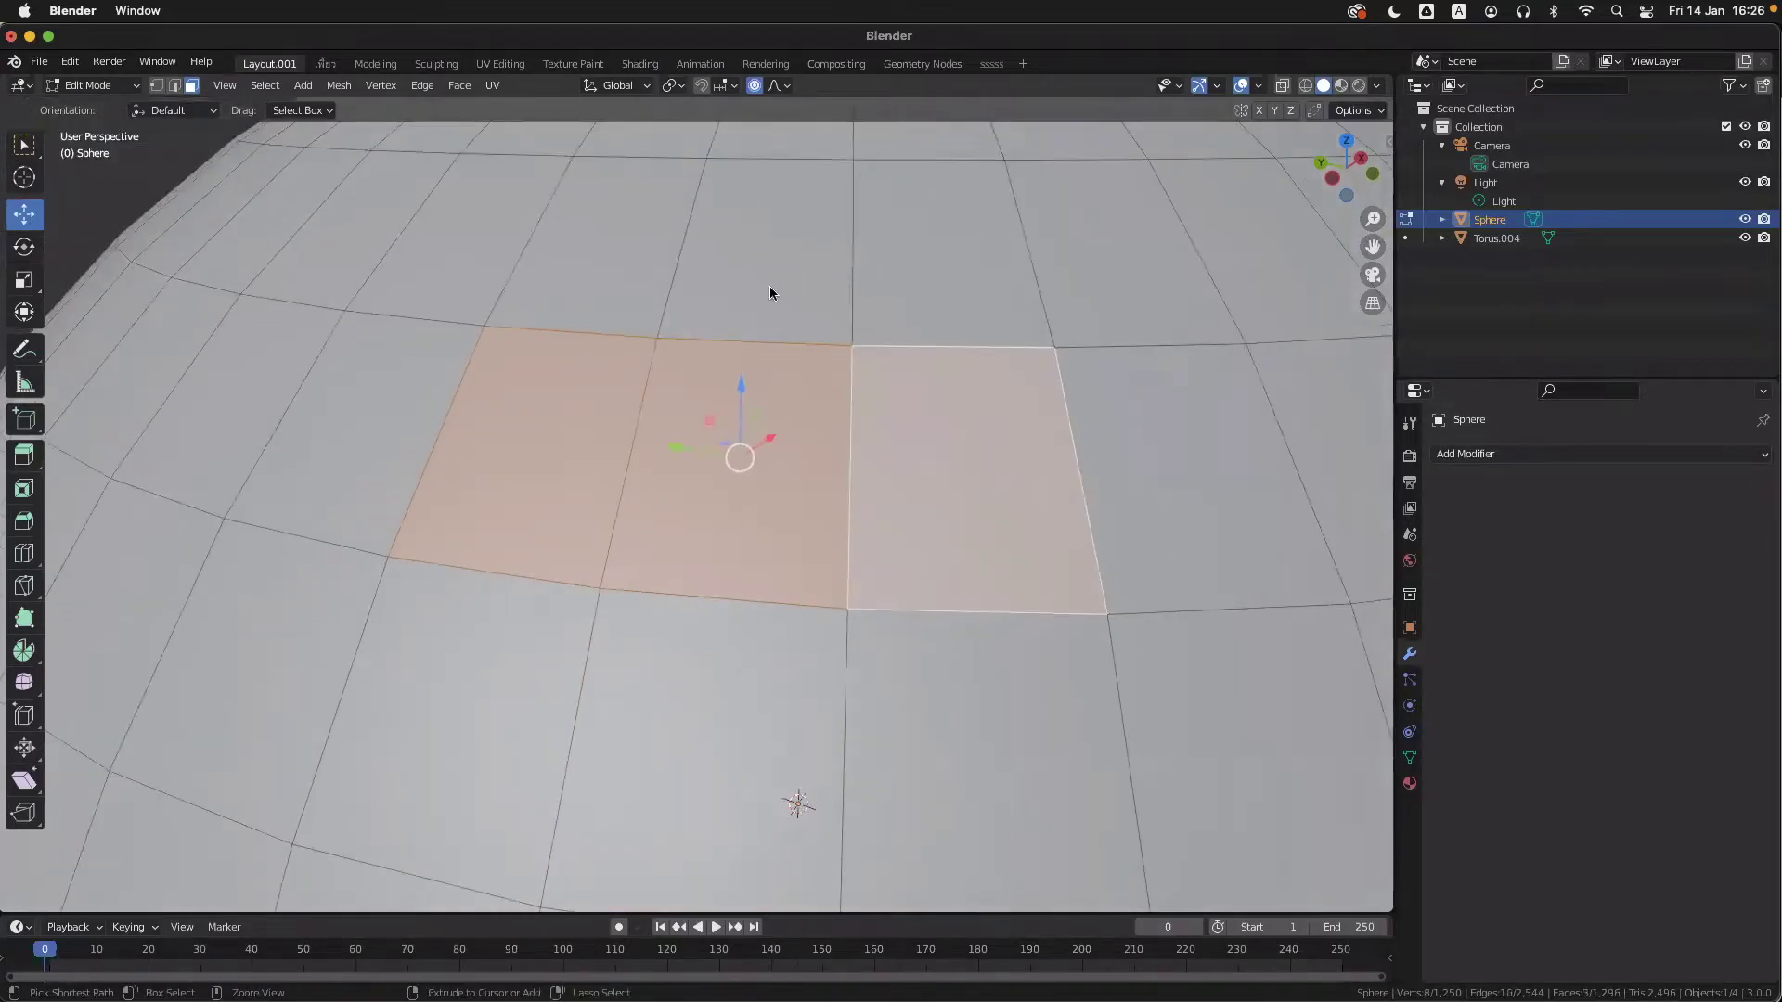
pyautogui.keyDown('ctrl'); pyautogui.click(770, 286); pyautogui.keyUp('ctrl')
pyautogui.keyDown('ctrl'); pyautogui.click(740, 697); pyautogui.keyUp('ctrl')
pyautogui.click(687, 436)
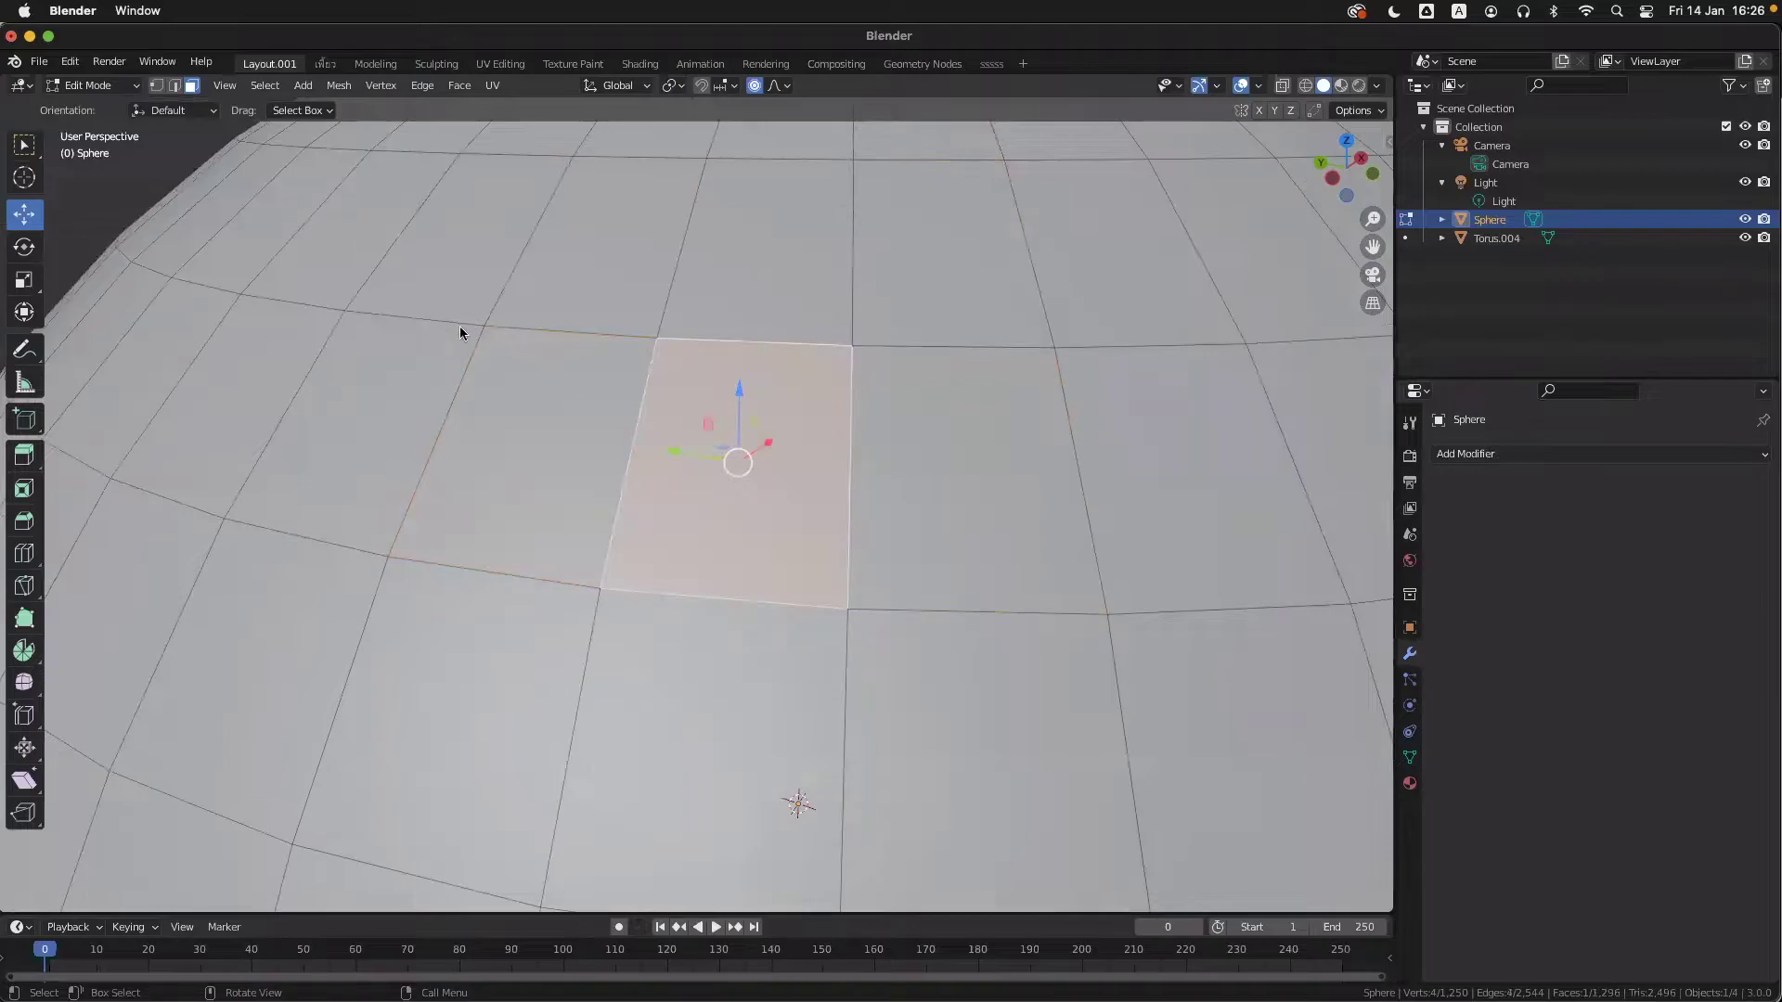
pyautogui.click(537, 398)
pyautogui.keyDown('shift'); pyautogui.click(691, 437); pyautogui.keyUp('shift')
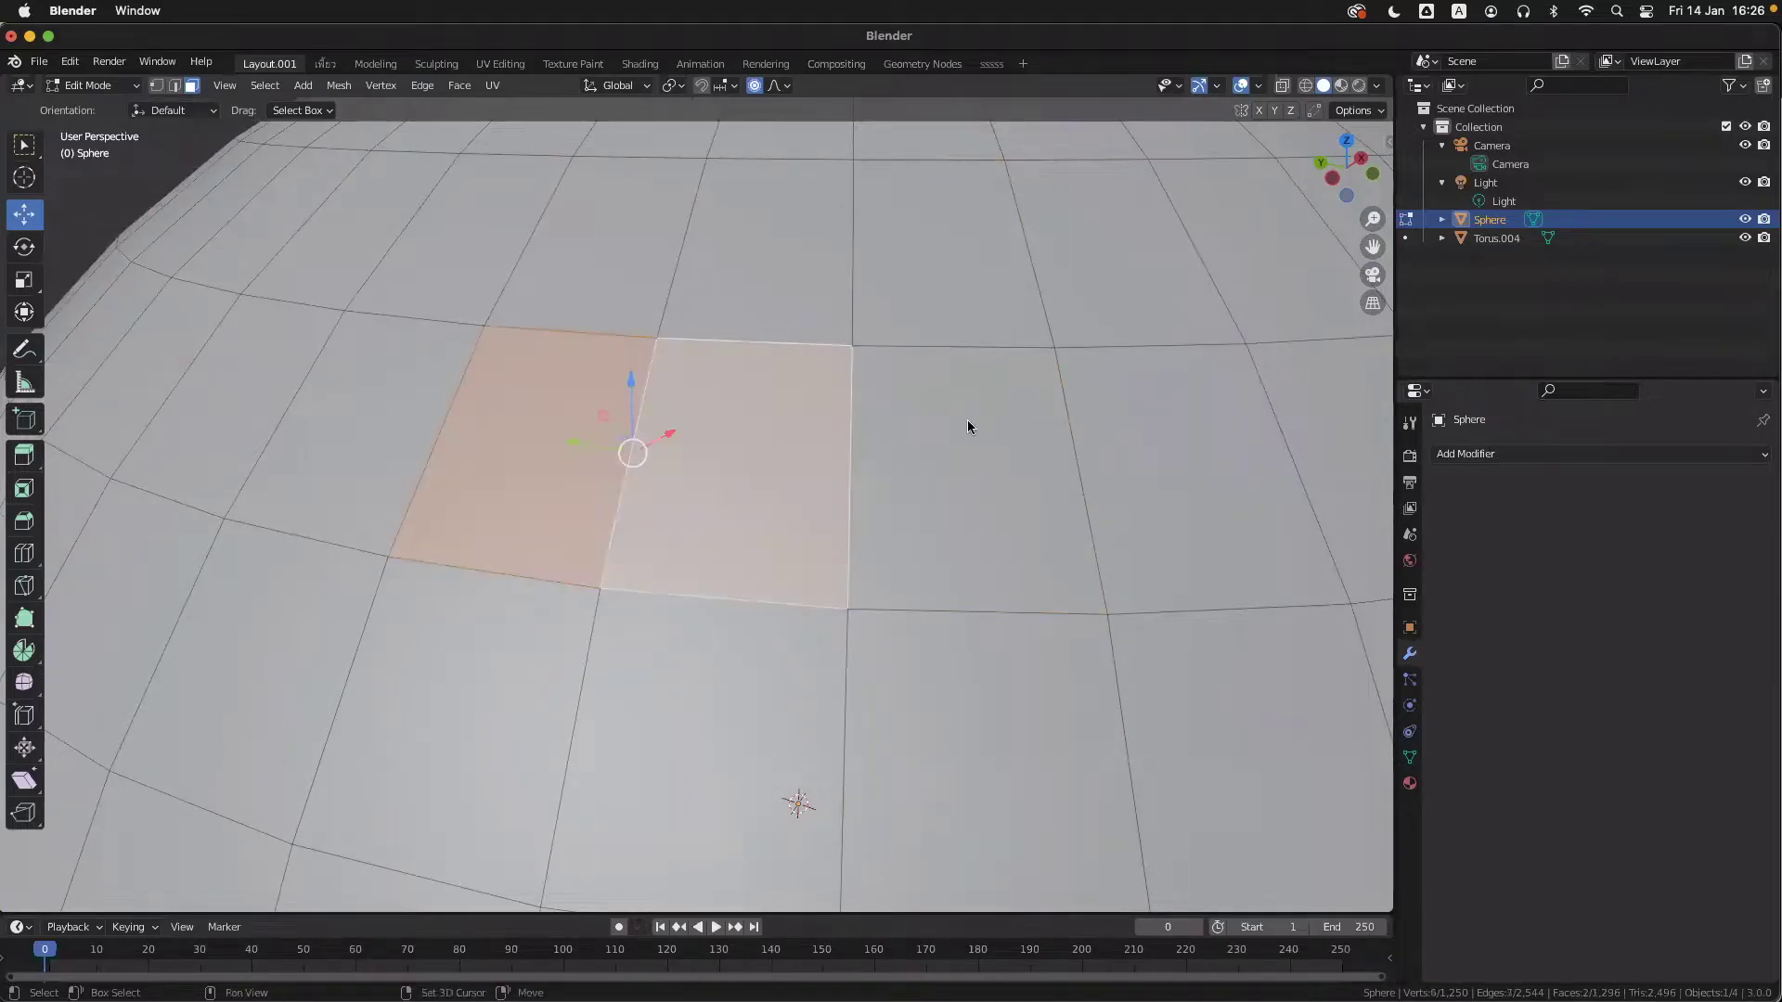
pyautogui.keyDown('shift'); pyautogui.click(966, 420); pyautogui.keyUp('shift')
pyautogui.keyDown('ctrl'); pyautogui.click(791, 324); pyautogui.keyUp('ctrl')
pyautogui.keyDown('ctrl'); pyautogui.click(736, 666); pyautogui.keyUp('ctrl')
# - Select five faces individually in a cross: three in the row plus the faces directly above and below the middle one
pyautogui.click(540, 478)
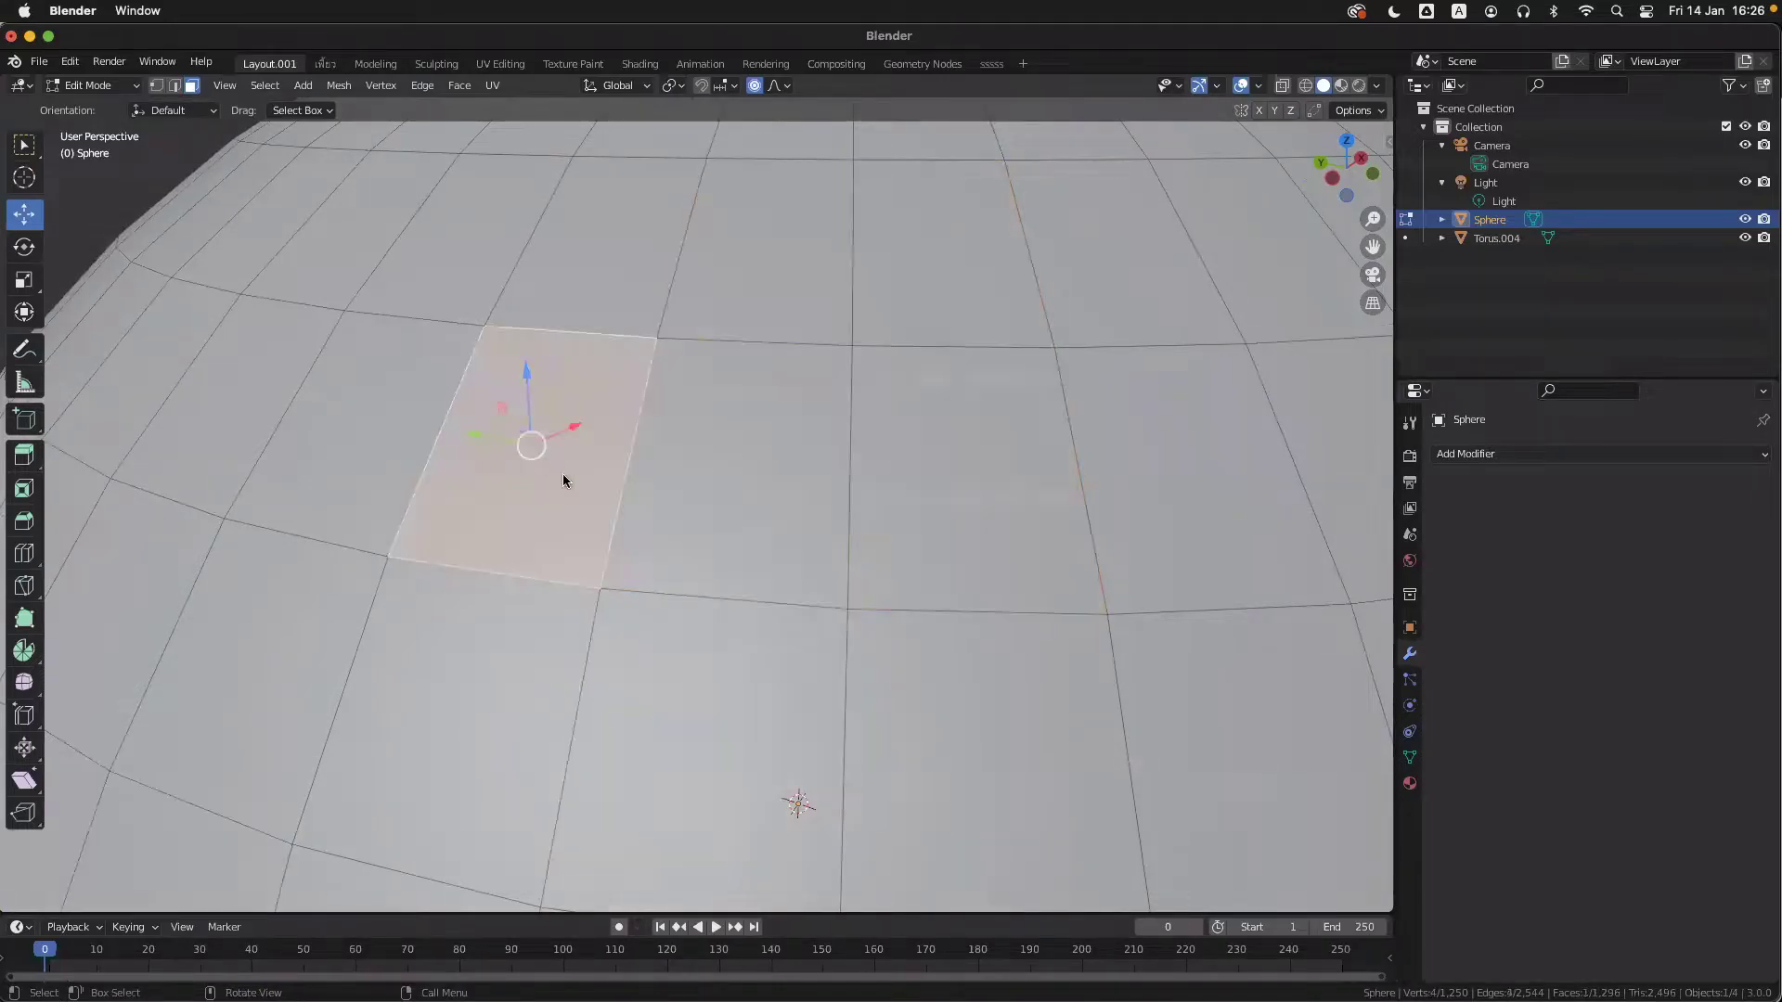
pyautogui.keyDown('shift'); pyautogui.click(724, 464); pyautogui.keyUp('shift')
pyautogui.keyDown('shift'); pyautogui.click(989, 462); pyautogui.keyUp('shift')
pyautogui.keyDown('shift'); pyautogui.click(817, 276); pyautogui.keyUp('shift')
pyautogui.keyDown('shift'); pyautogui.click(728, 638); pyautogui.keyUp('shift')
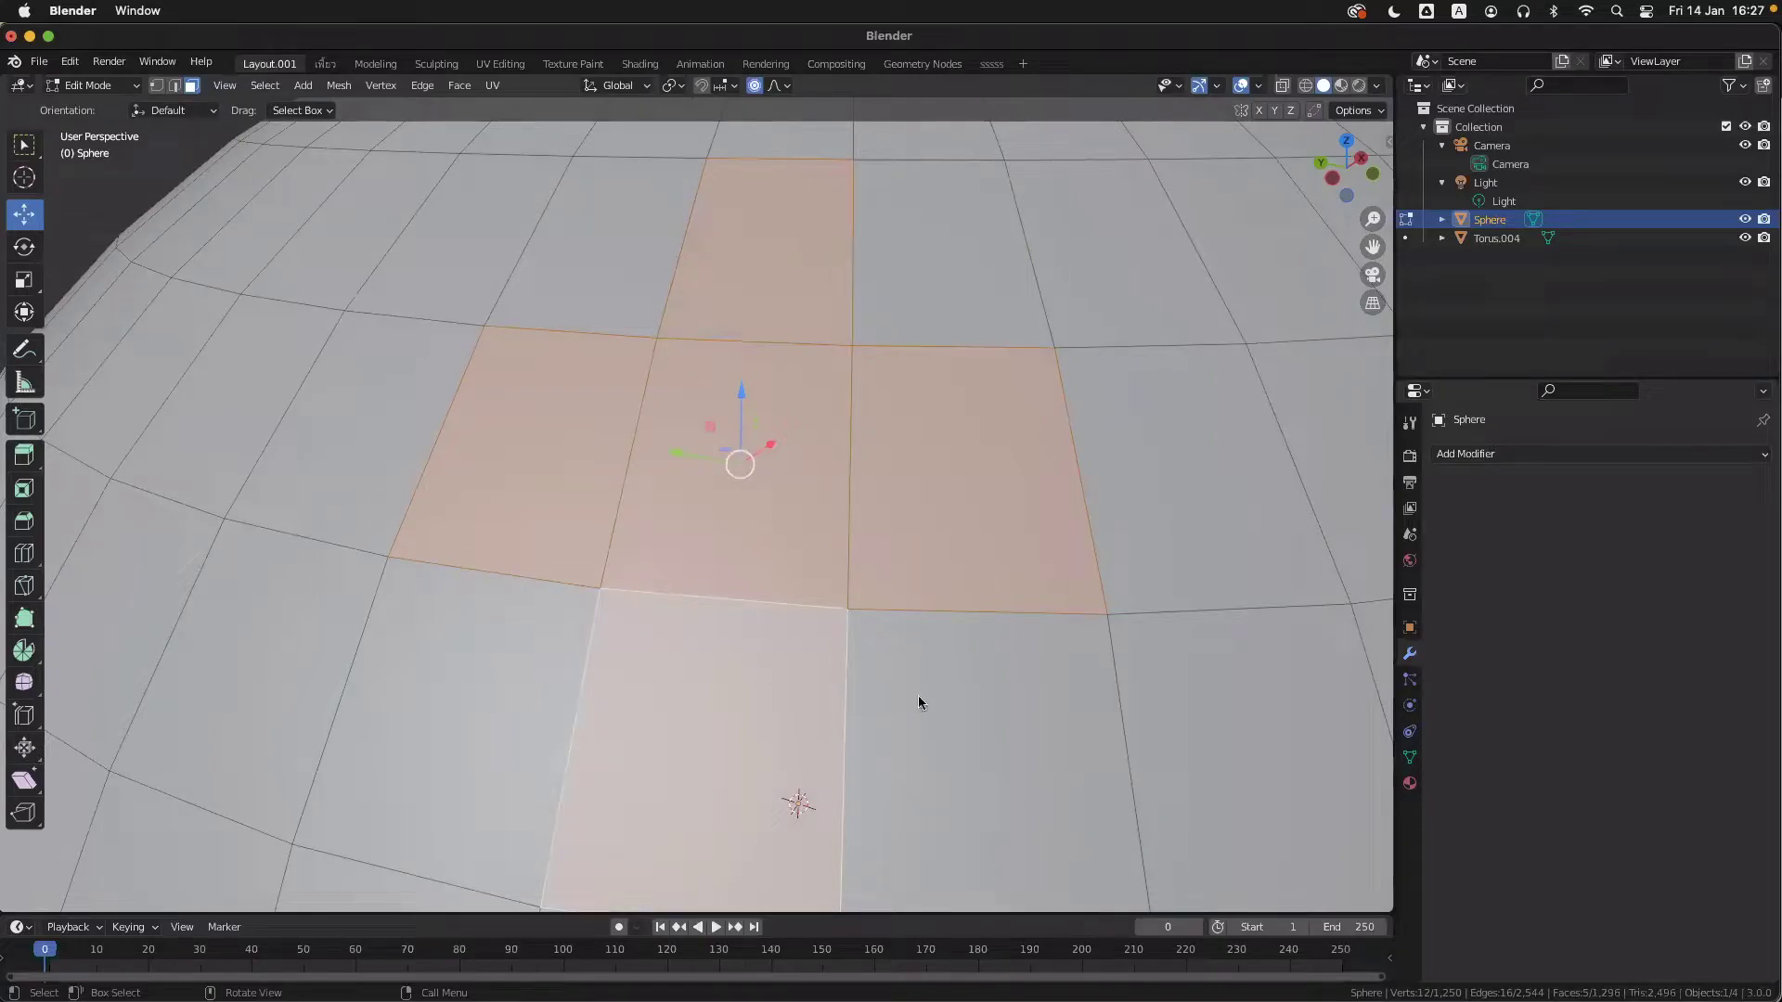
# - Extend the cross-shaped selection with two more faces in its middle row and two more in the row above
pyautogui.hscroll(-5, 656, 316)
pyautogui.keyDown('ctrl'); pyautogui.scroll(2, 676, 315); pyautogui.keyUp('ctrl')
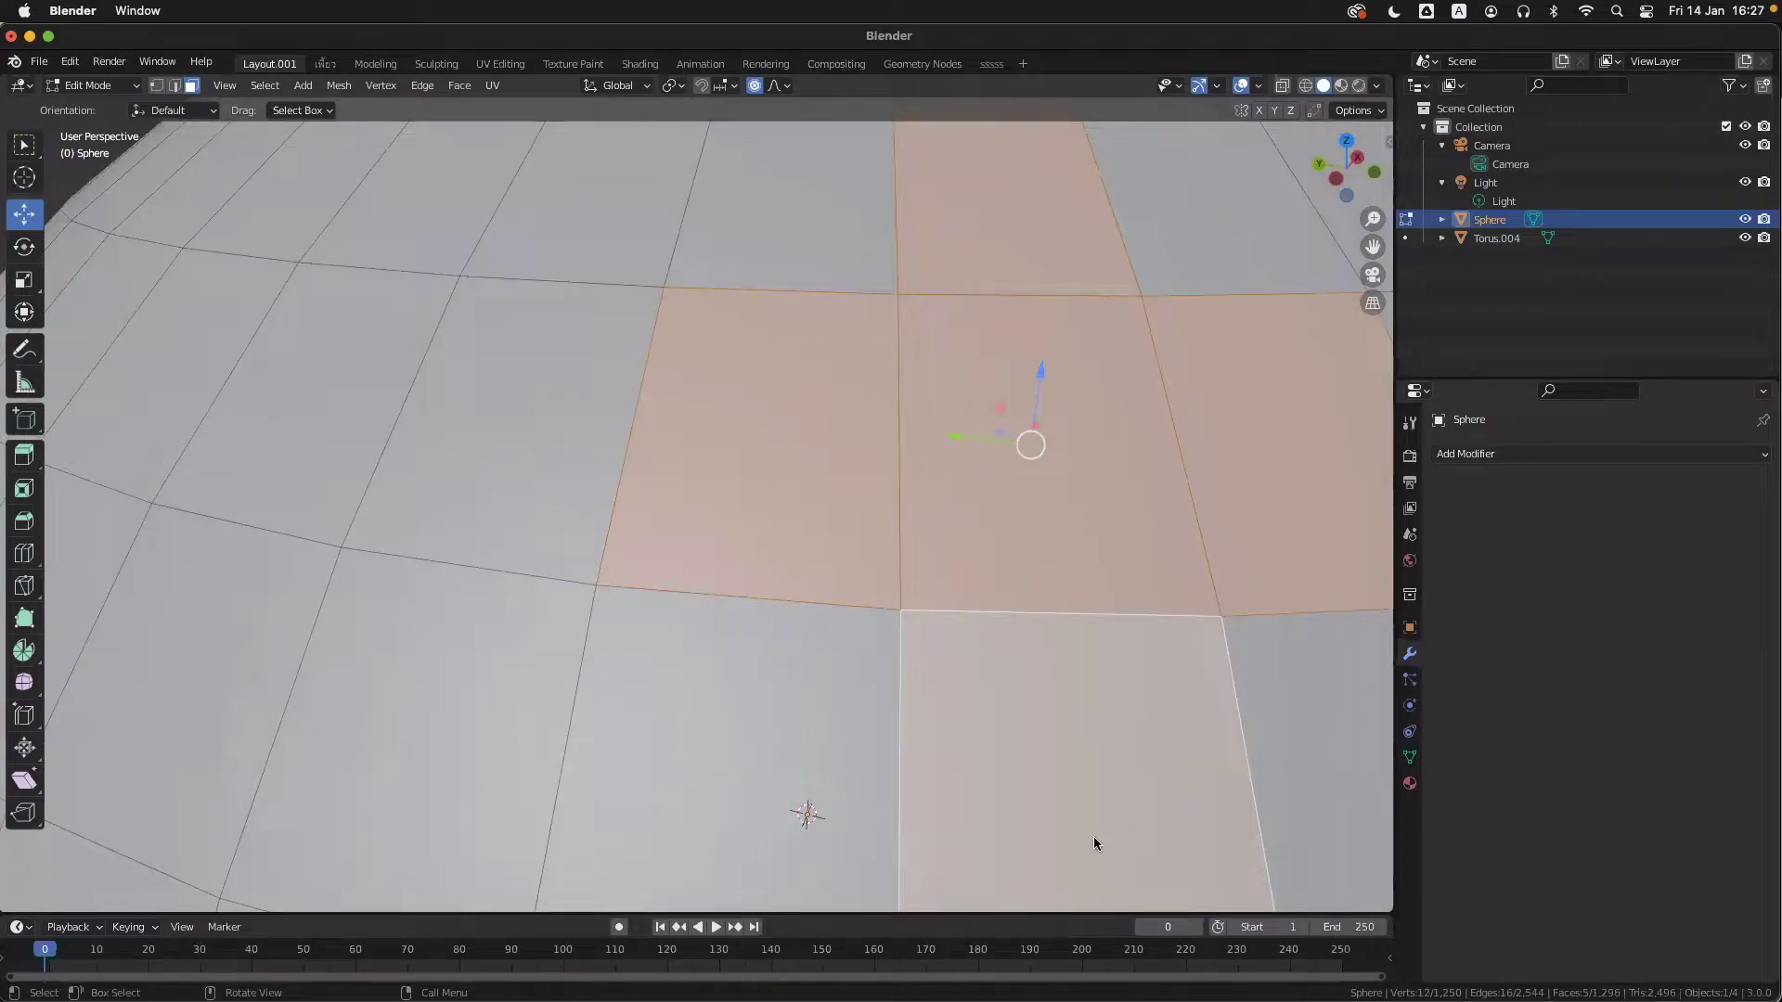
pyautogui.keyDown('shift'); pyautogui.moveTo(982, 539); pyautogui.dragTo(731, 588, button='middle'); pyautogui.keyUp('shift')
pyautogui.scroll(-3, 731, 587)
pyautogui.keyDown('ctrl'); pyautogui.scroll(-2, 776, 626); pyautogui.keyUp('ctrl')
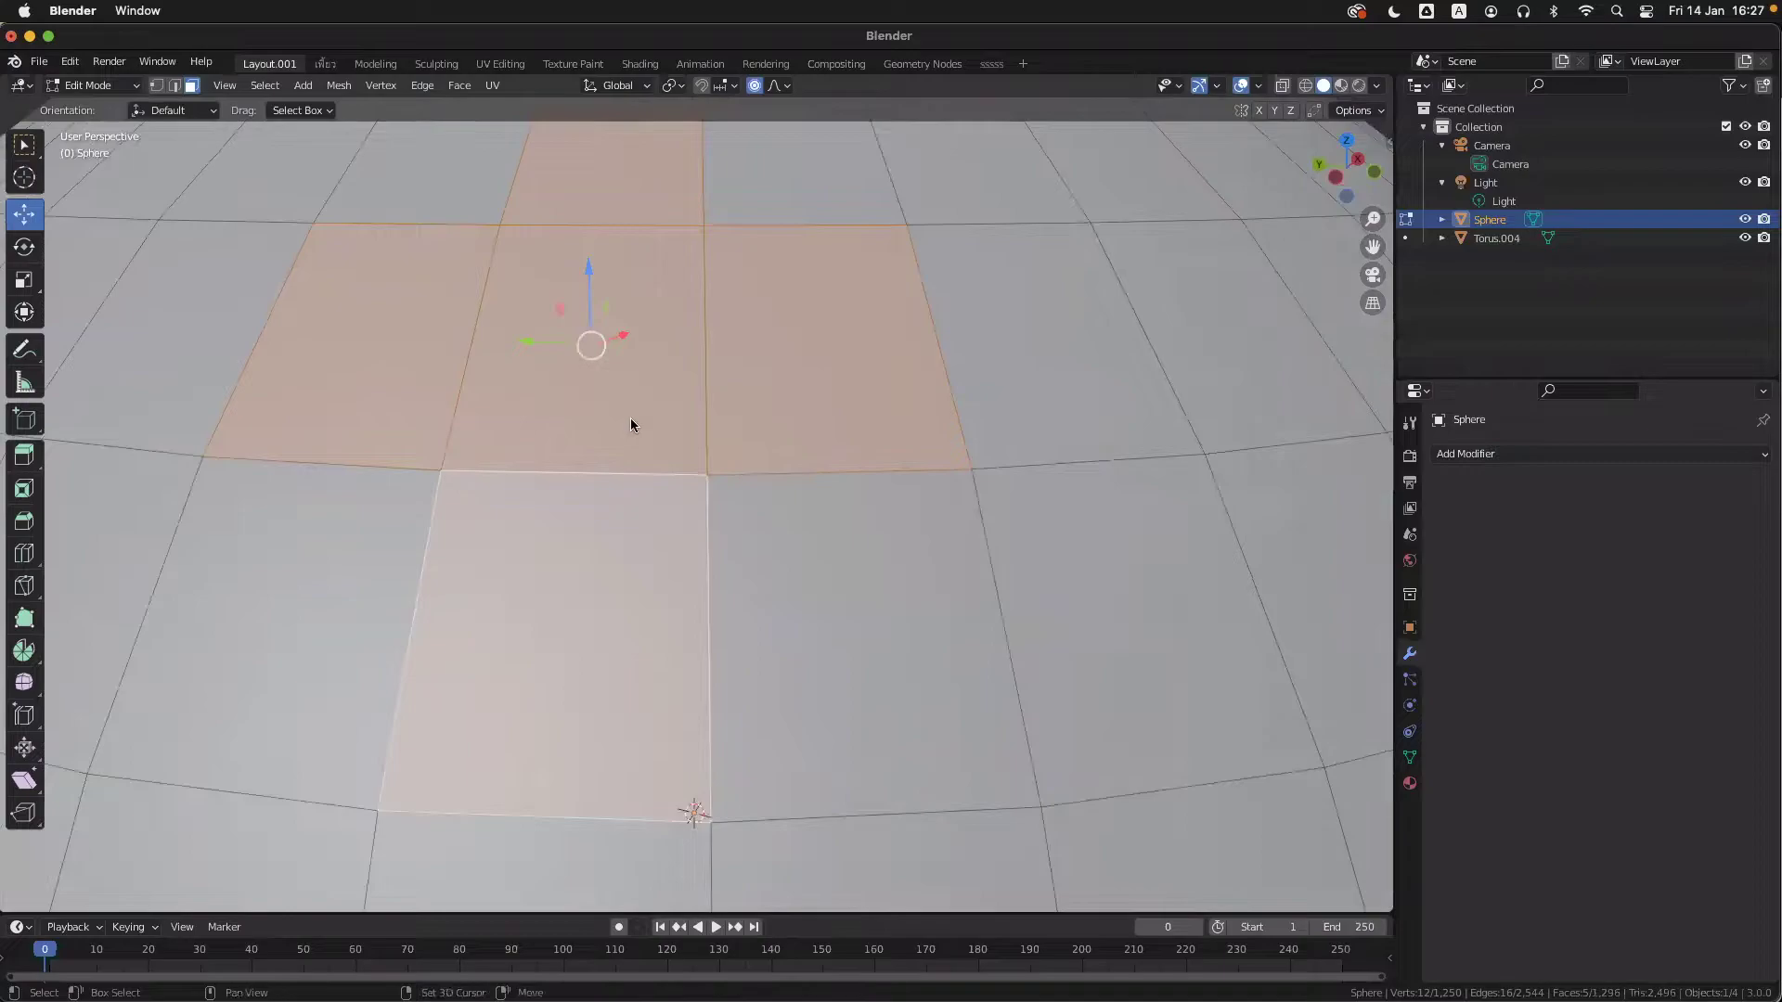
pyautogui.keyDown('shift'); pyautogui.scroll(3, 631, 417); pyautogui.keyUp('shift')
pyautogui.keyDown('shift'); pyautogui.click(1066, 401); pyautogui.keyUp('shift')
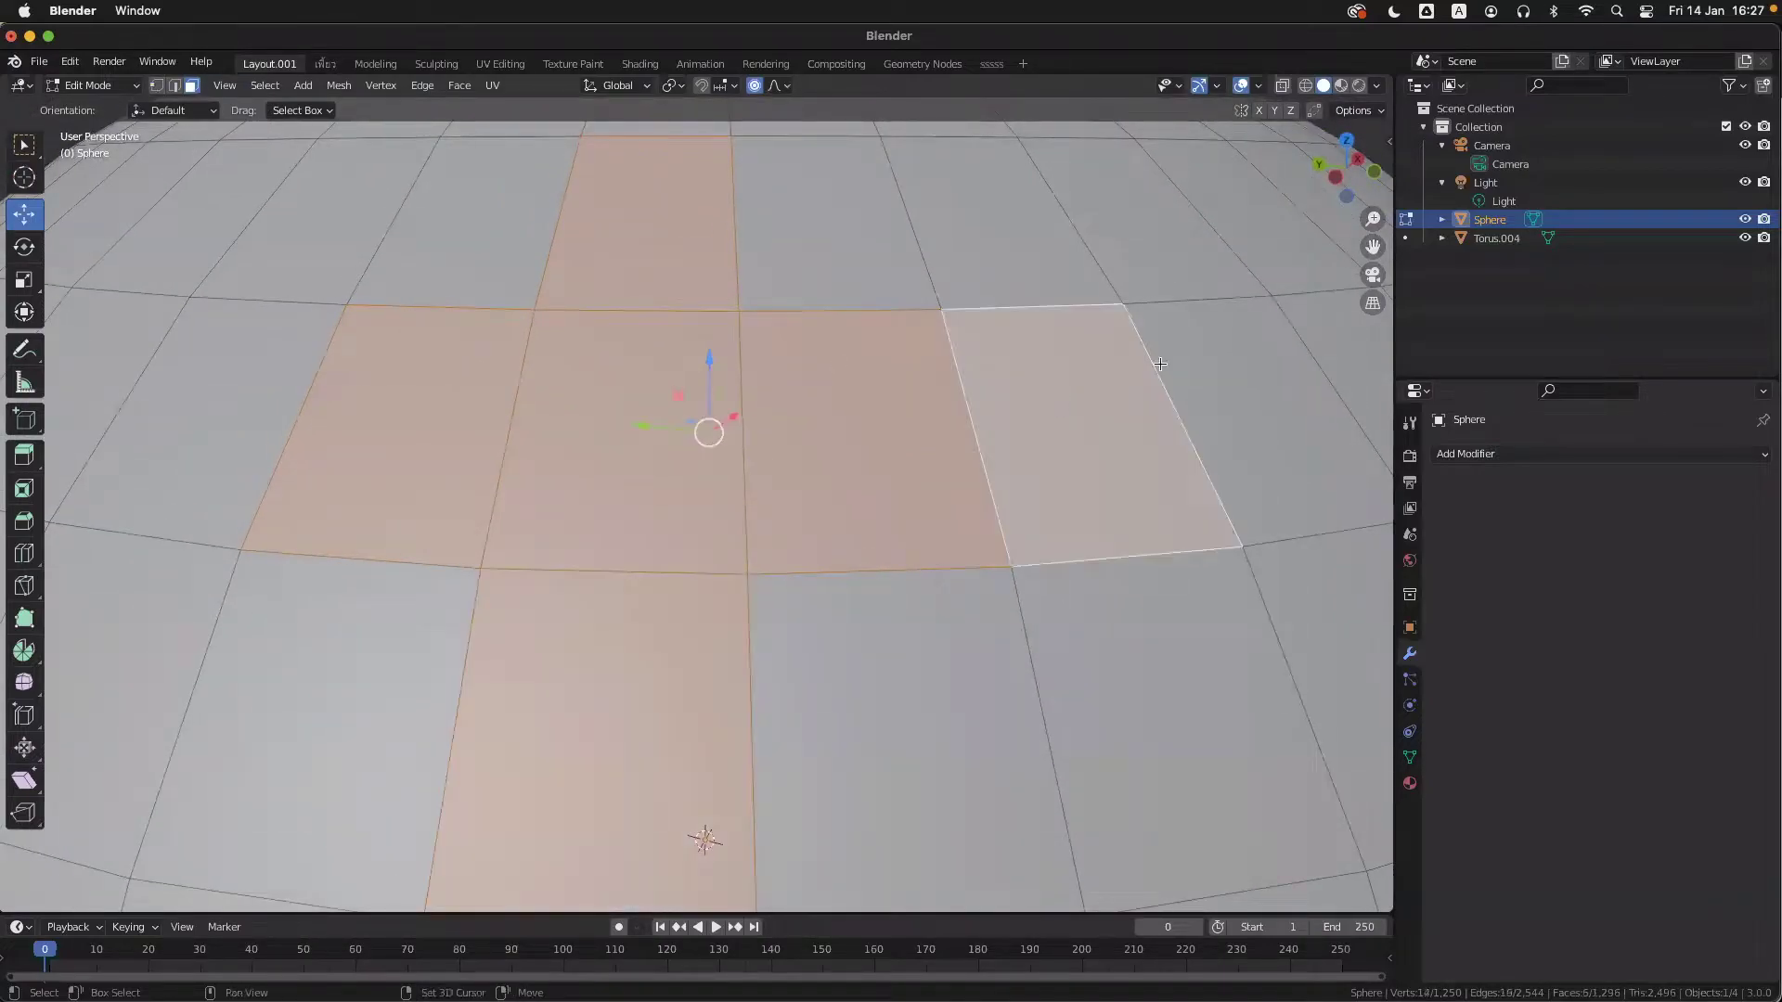
pyautogui.keyDown('shift'); pyautogui.click(1242, 367); pyautogui.keyUp('shift')
pyautogui.keyDown('shift'); pyautogui.click(979, 287); pyautogui.keyUp('shift')
pyautogui.keyDown('shift'); pyautogui.click(836, 269); pyautogui.keyUp('shift')
# - Deselect and reselect the cross's middle face, and remove the three faces to its right in the same row from the selection
pyautogui.keyDown('shift'); pyautogui.click(651, 443); pyautogui.keyUp('shift')
pyautogui.keyDown('shift'); pyautogui.click(652, 443); pyautogui.keyUp('shift')
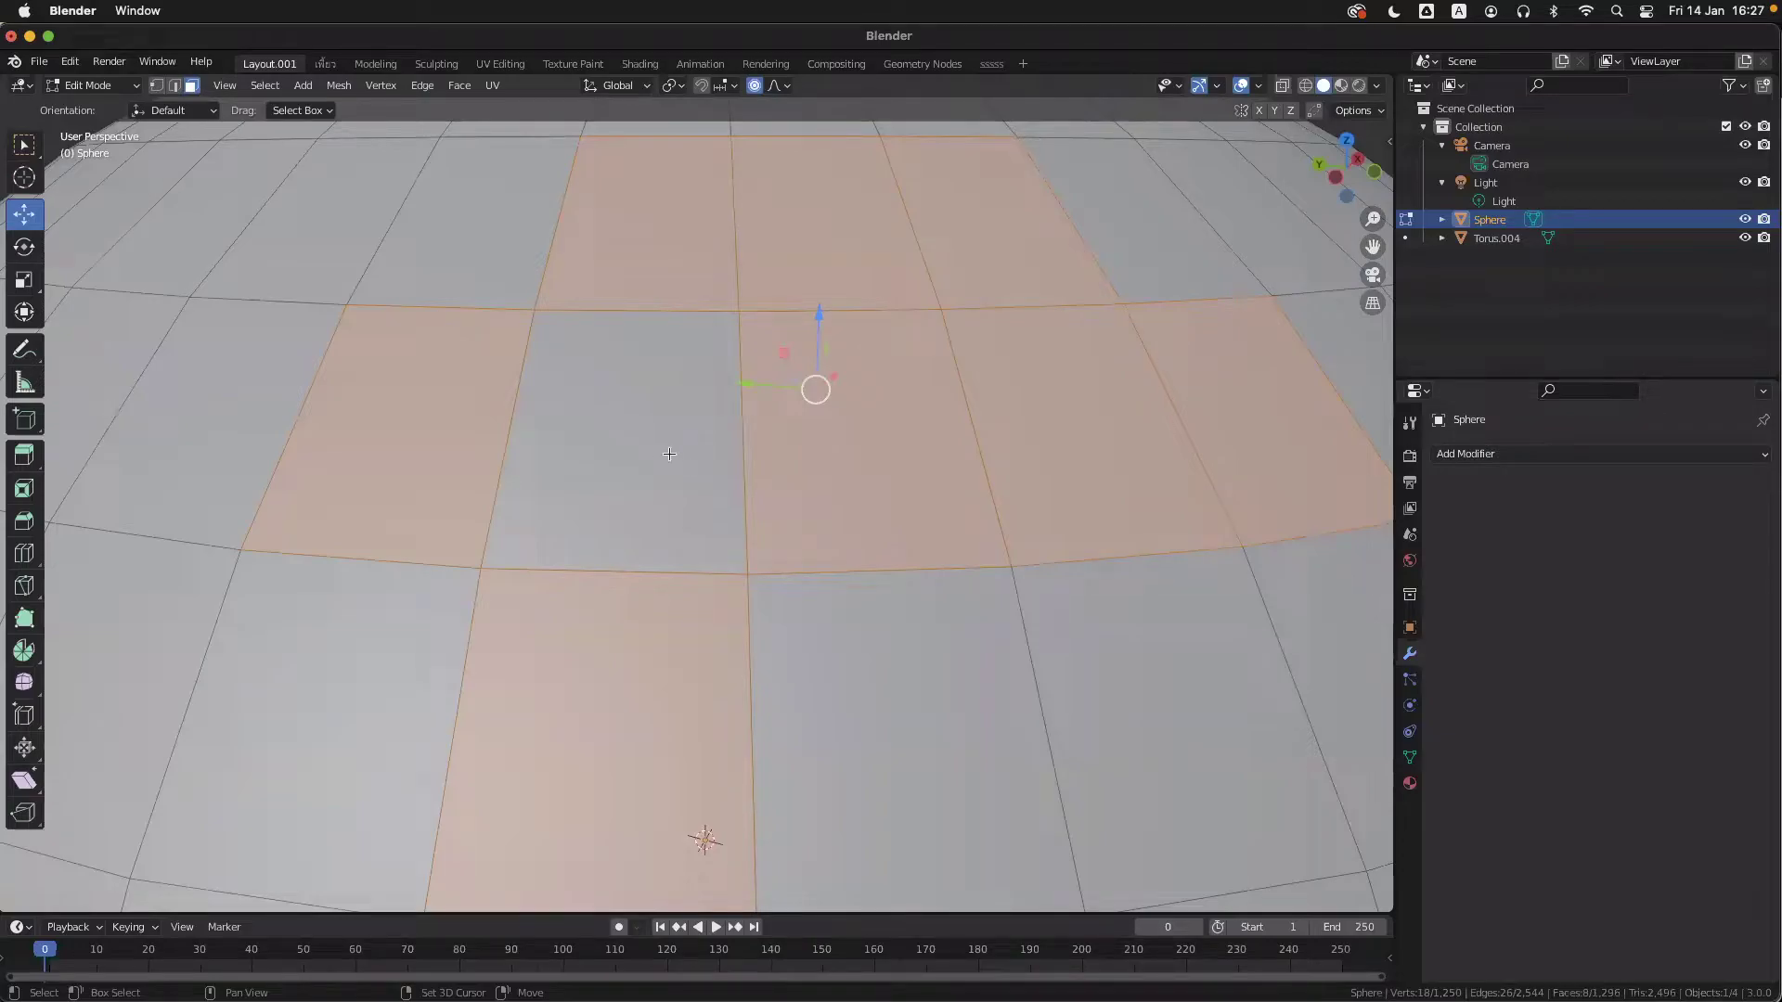
pyautogui.keyDown('shift'); pyautogui.click(670, 453); pyautogui.keyUp('shift')
pyautogui.keyDown('shift'); pyautogui.click(813, 449); pyautogui.keyUp('shift')
pyautogui.keyDown('shift'); pyautogui.click(1002, 421); pyautogui.keyUp('shift')
pyautogui.keyDown('shift'); pyautogui.click(1217, 404); pyautogui.keyUp('shift')
pyautogui.keyDown('ctrl'); pyautogui.moveTo(1198, 409); pyautogui.dragTo(733, 399, button='middle'); pyautogui.keyUp('ctrl')
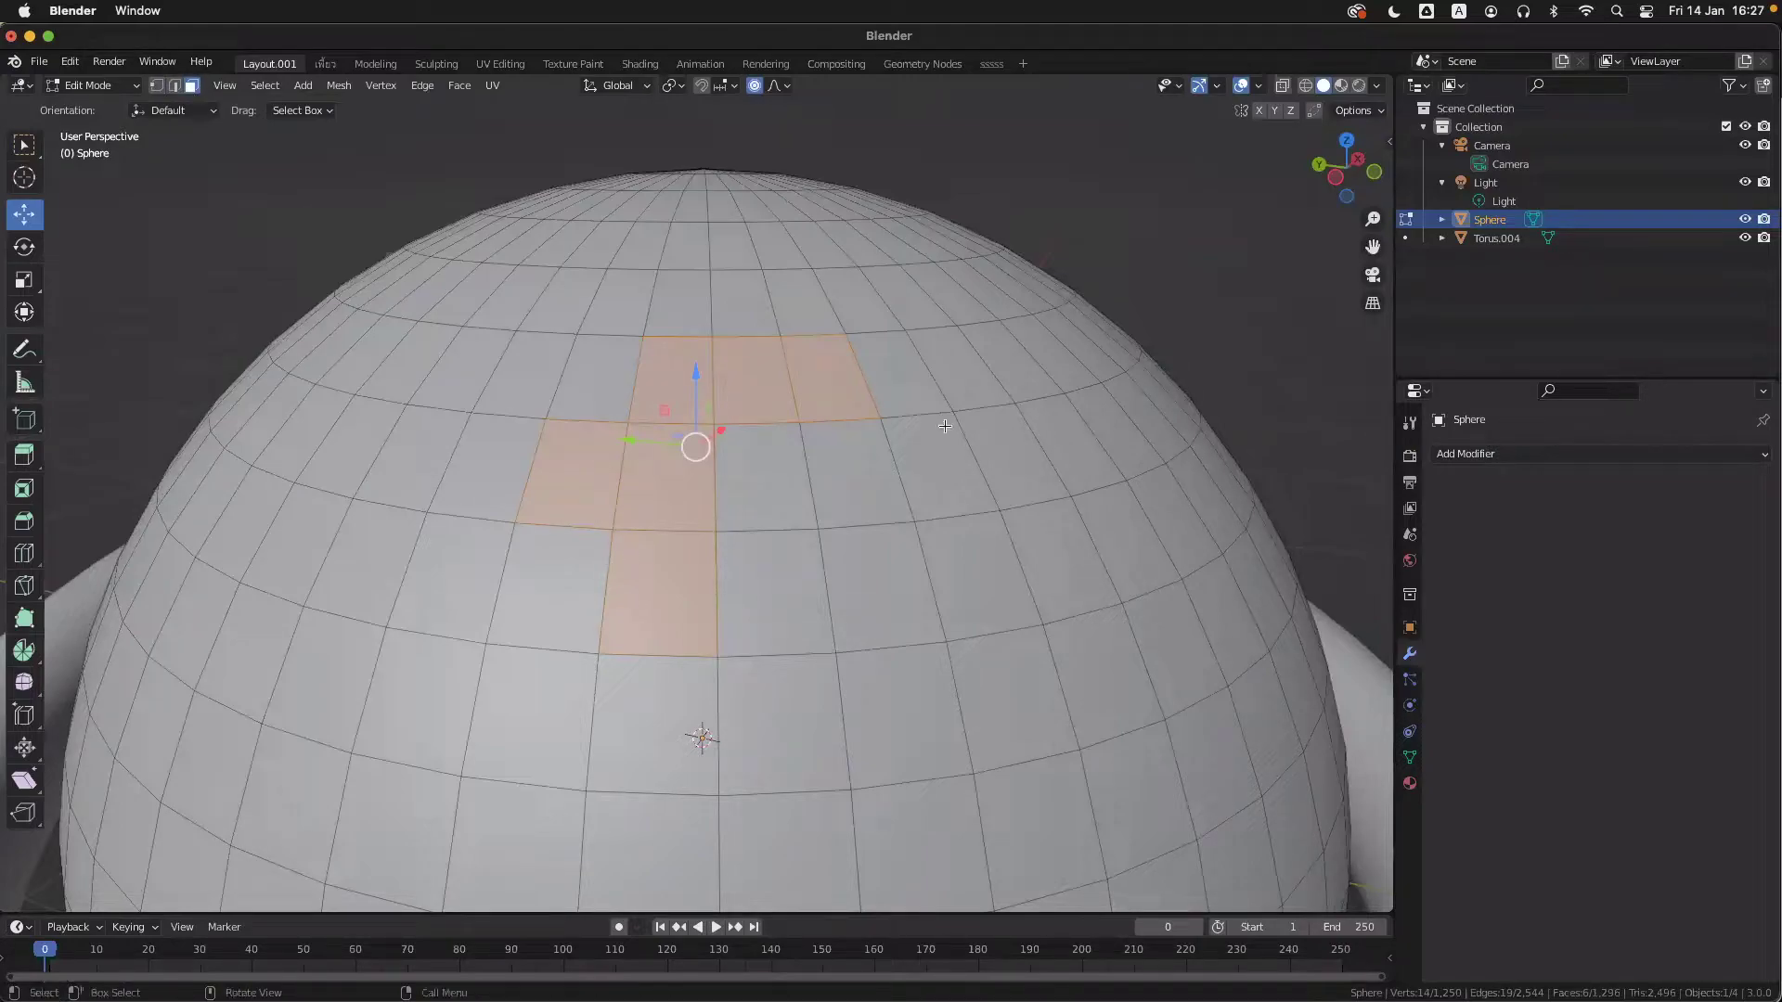
# - Select a horizontal face loop around the sphere and add one vertical and two more horizontal face loops to it
pyautogui.click(917, 466)
pyautogui.keyDown('alt'); pyautogui.click(900, 479); pyautogui.keyUp('alt')
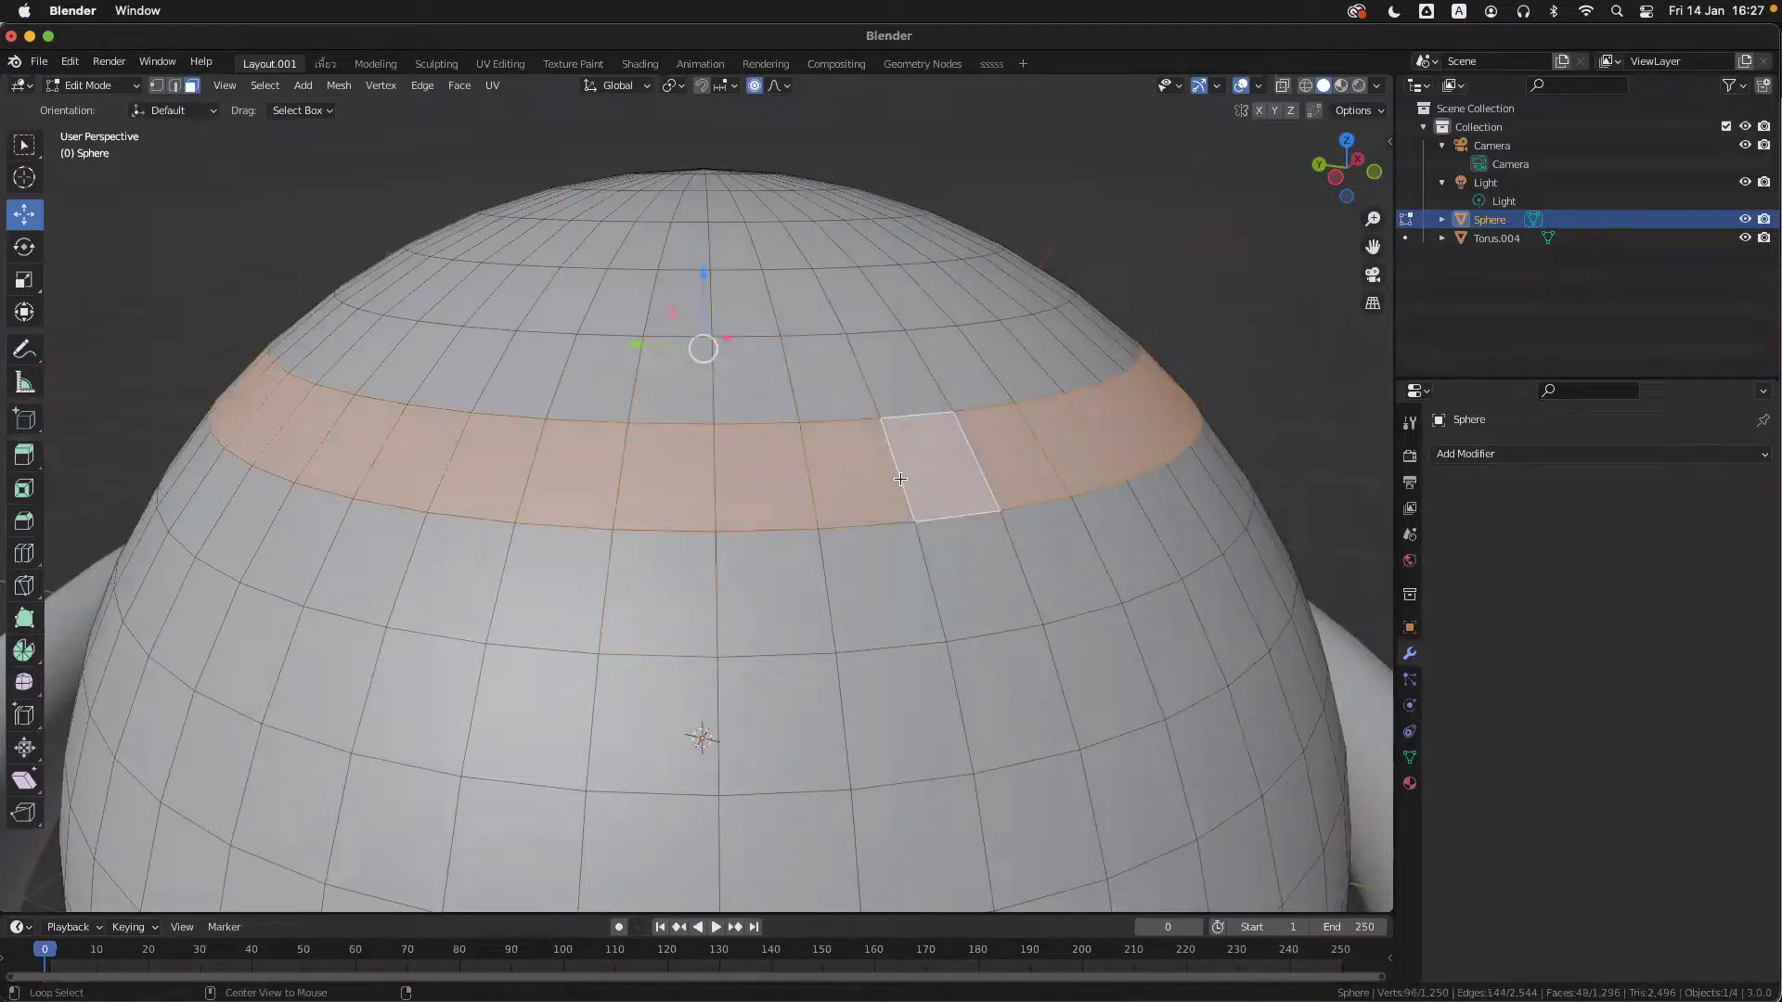
pyautogui.keyDown('alt'); pyautogui.keyDown('shift'); pyautogui.click(660, 422); pyautogui.keyUp('shift'); pyautogui.keyUp('alt')
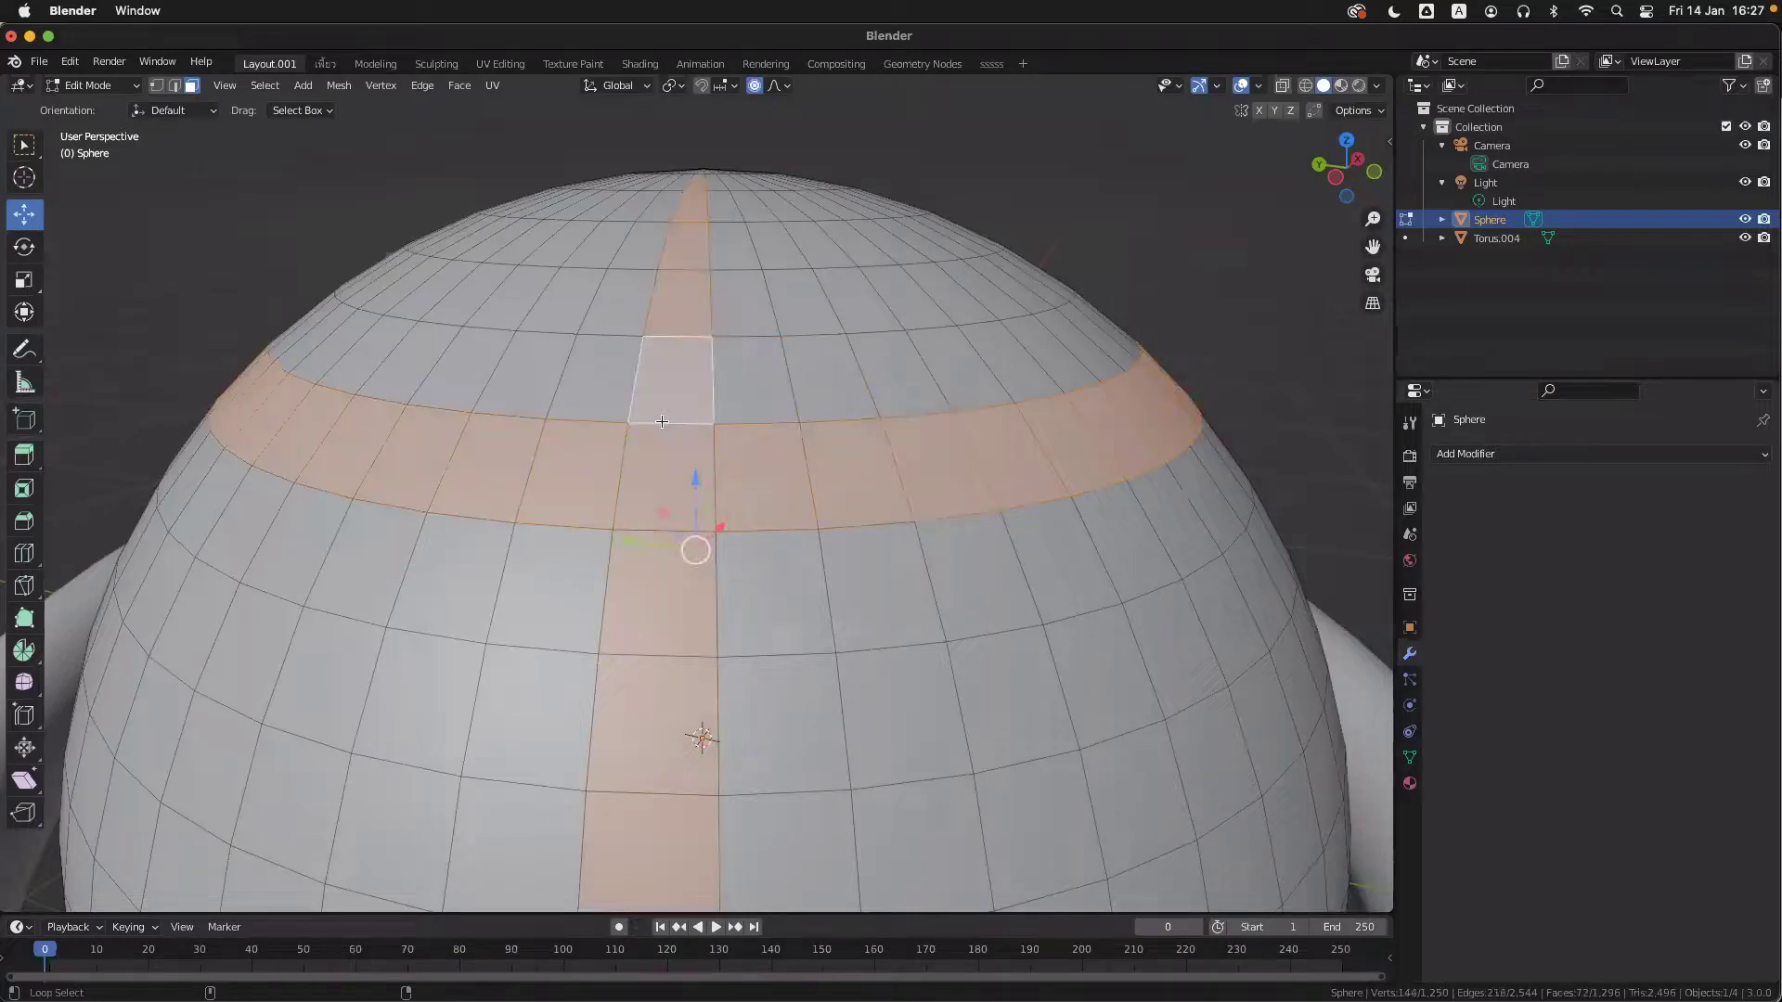
pyautogui.keyDown('alt'); pyautogui.keyDown('shift'); pyautogui.click(845, 708); pyautogui.keyUp('shift'); pyautogui.keyUp('alt')
pyautogui.keyDown('alt'); pyautogui.keyDown('shift'); pyautogui.click(787, 310); pyautogui.keyUp('shift'); pyautogui.keyUp('alt')
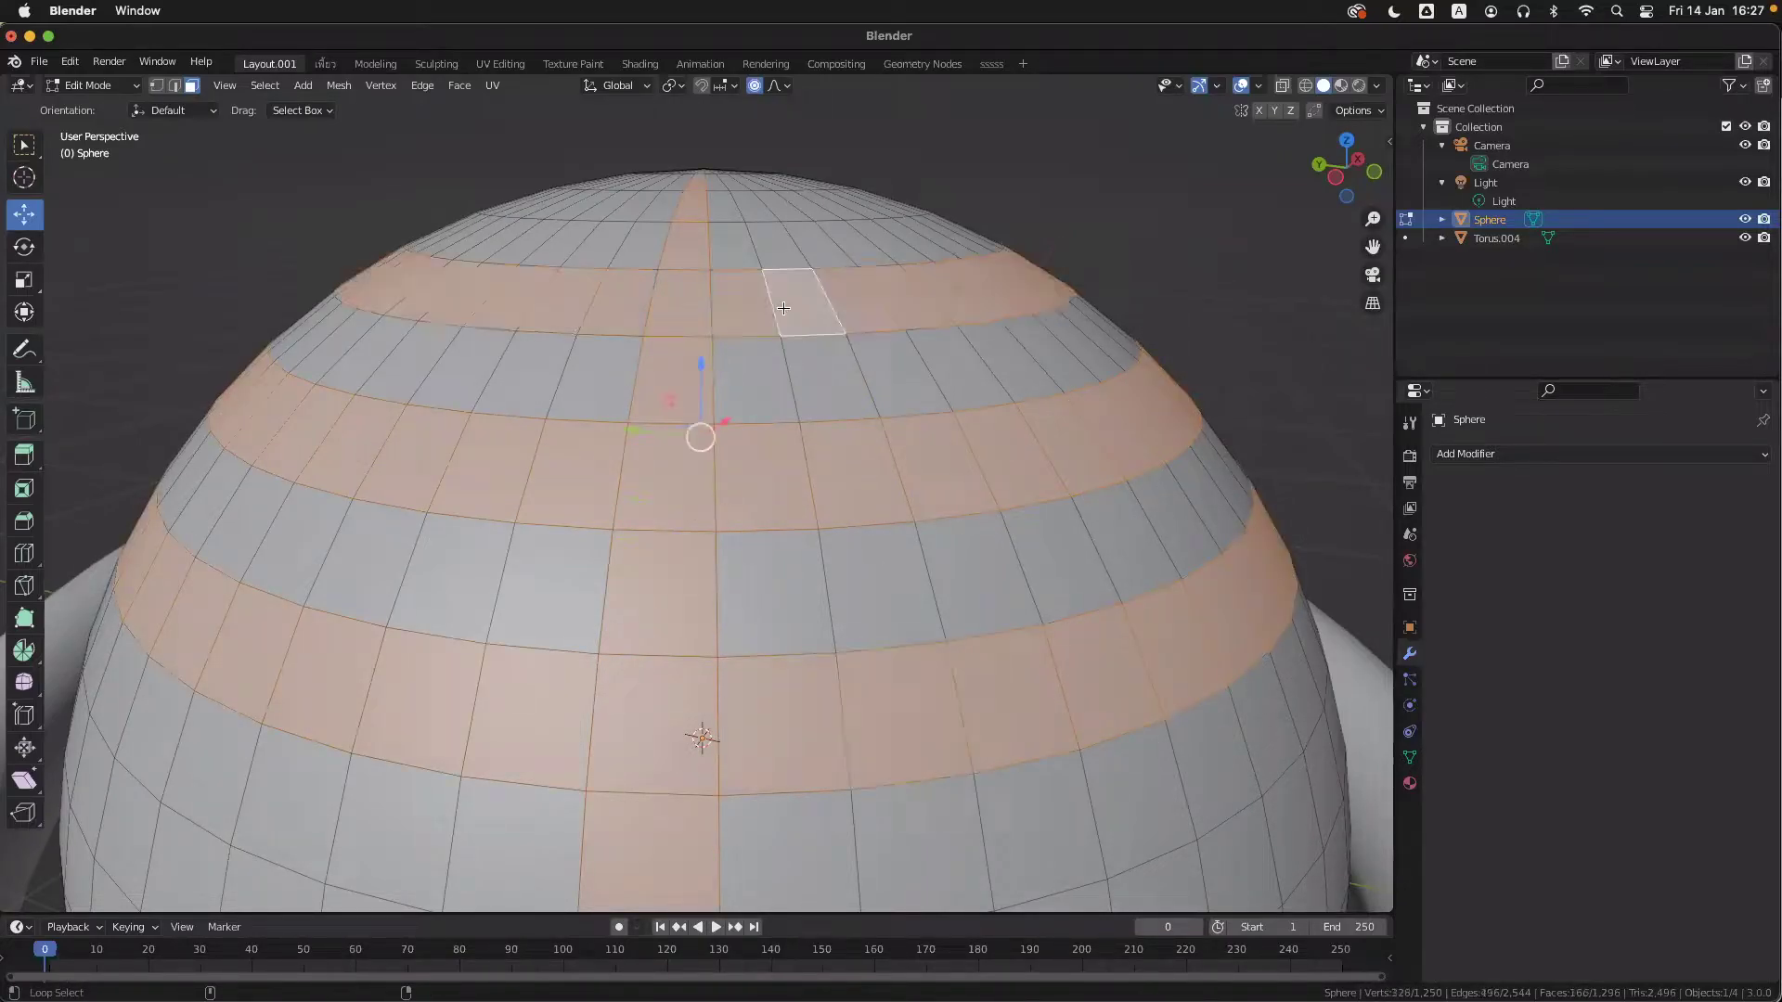
# - Clear the face selection and cycle through vertex, edge and face selection modes, ending in face selection
pyautogui.click(1157, 264)
pyautogui.keyDown('ctrl'); pyautogui.scroll(2, 1013, 375); pyautogui.keyUp('ctrl')
pyautogui.keyDown('ctrl'); pyautogui.scroll(2, 1008, 375); pyautogui.keyUp('ctrl')
pyautogui.keyDown('shift'); pyautogui.scroll(1, 1008, 375); pyautogui.keyUp('shift')
pyautogui.keyDown('ctrl'); pyautogui.scroll(-2, 1008, 375); pyautogui.keyUp('ctrl')
pyautogui.keyDown('shift'); pyautogui.scroll(-1, 1008, 375); pyautogui.keyUp('shift')
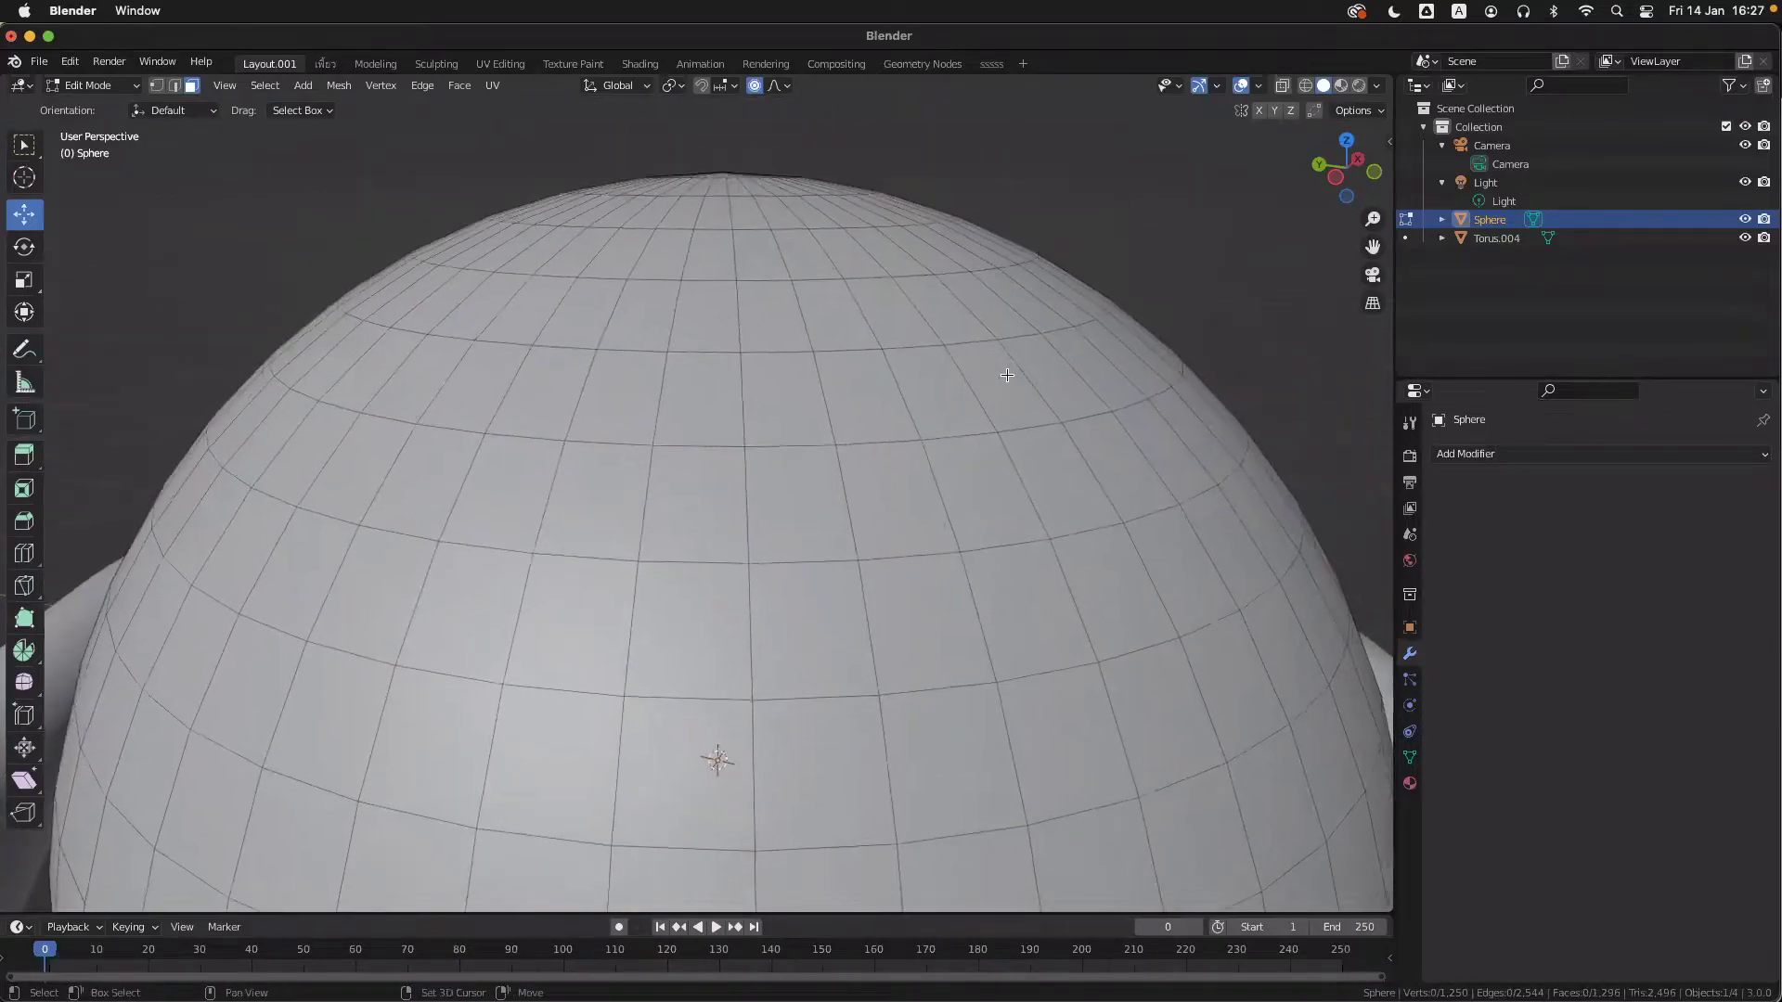
pyautogui.scroll(-2, 836, 377)
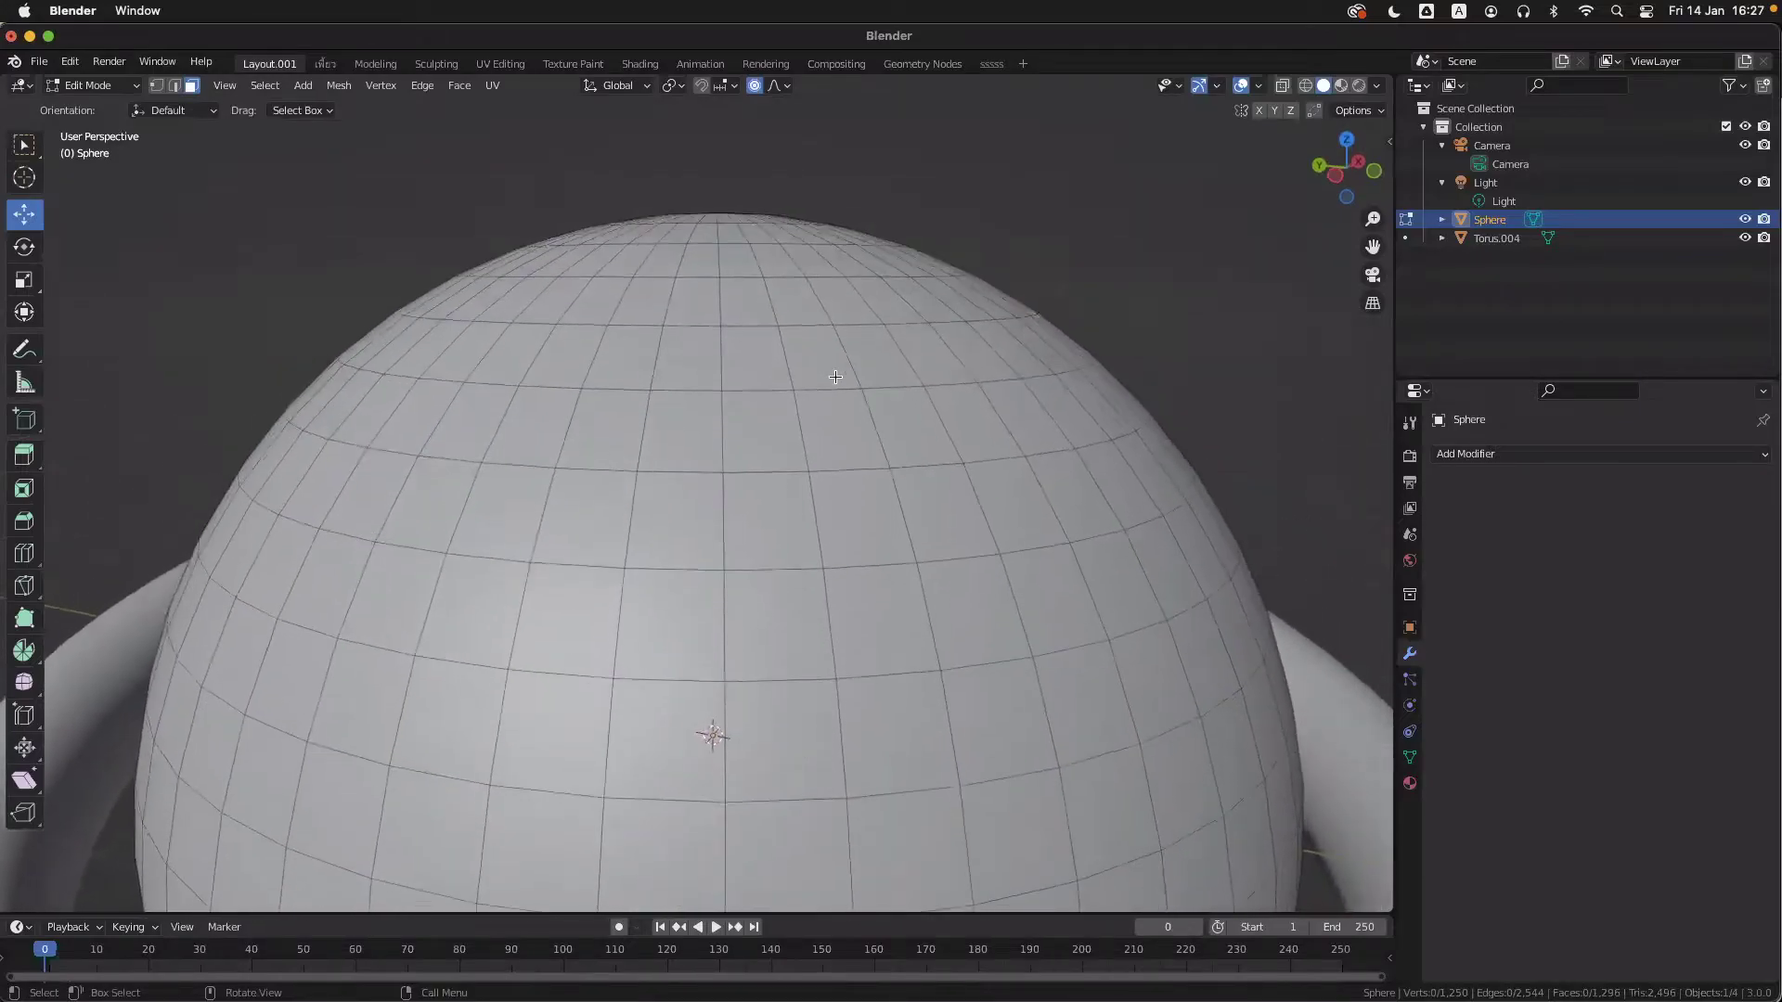
pyautogui.scroll(1, 945, 343)
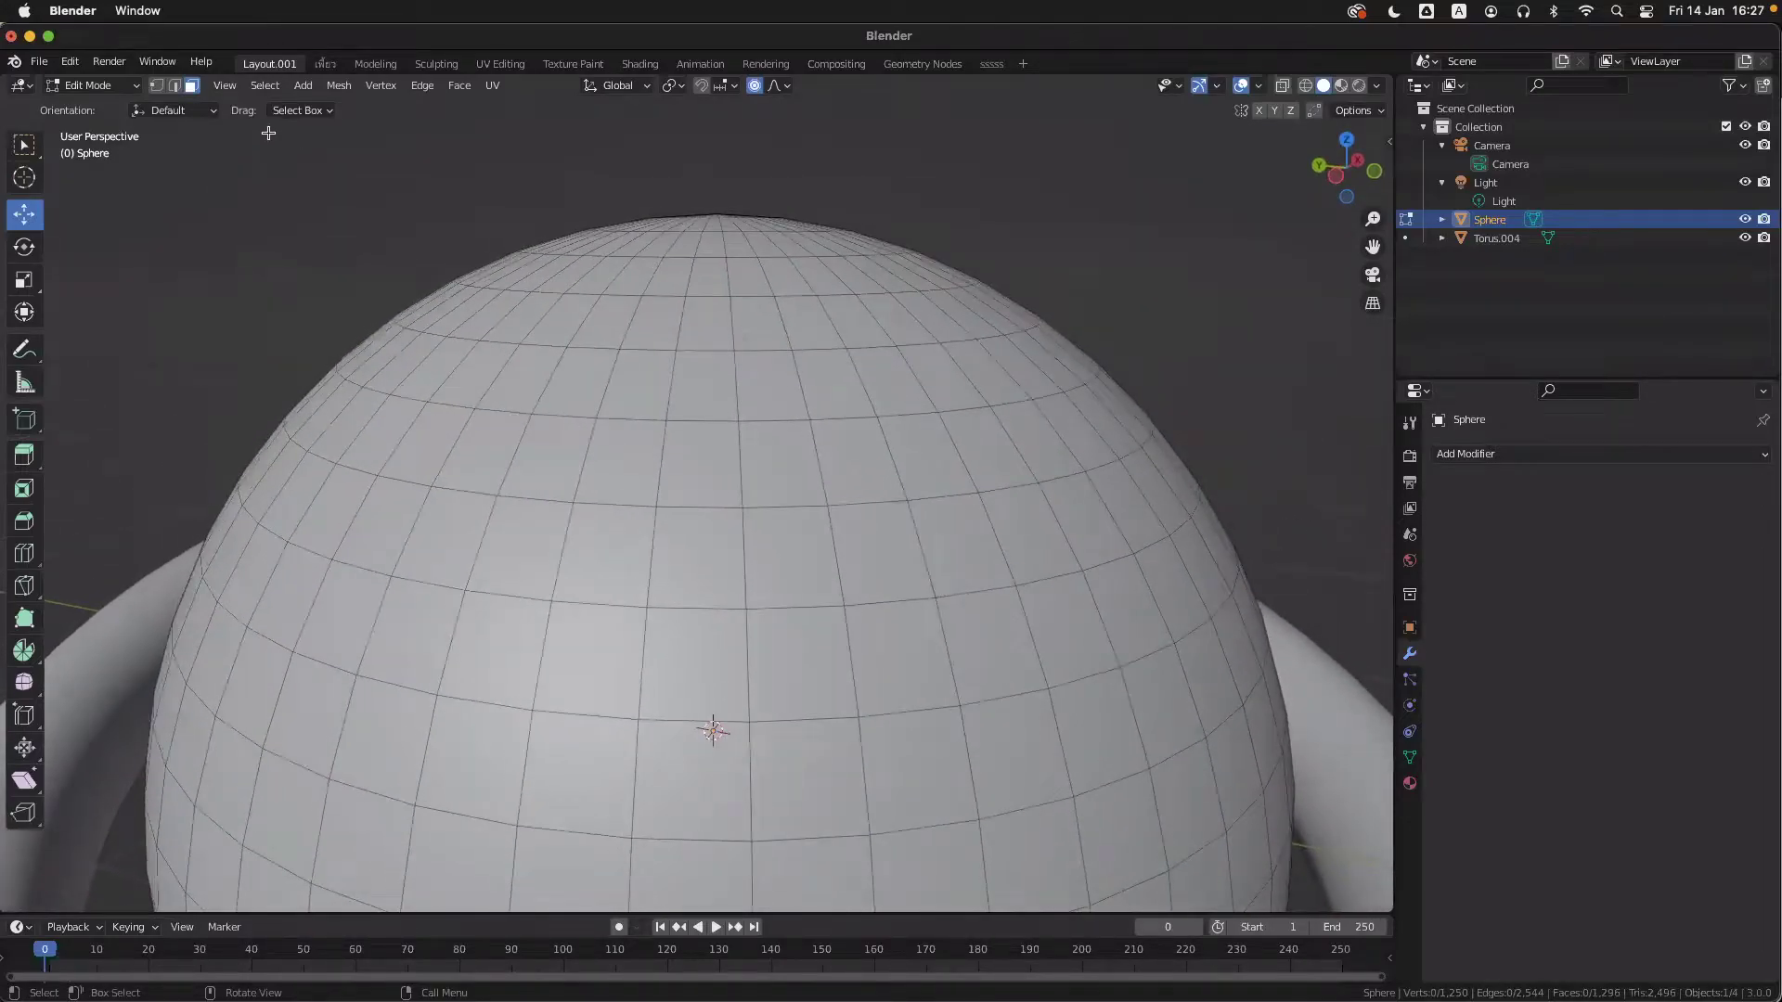
pyautogui.scroll(2, 394, 203)
pyautogui.click(155, 86)
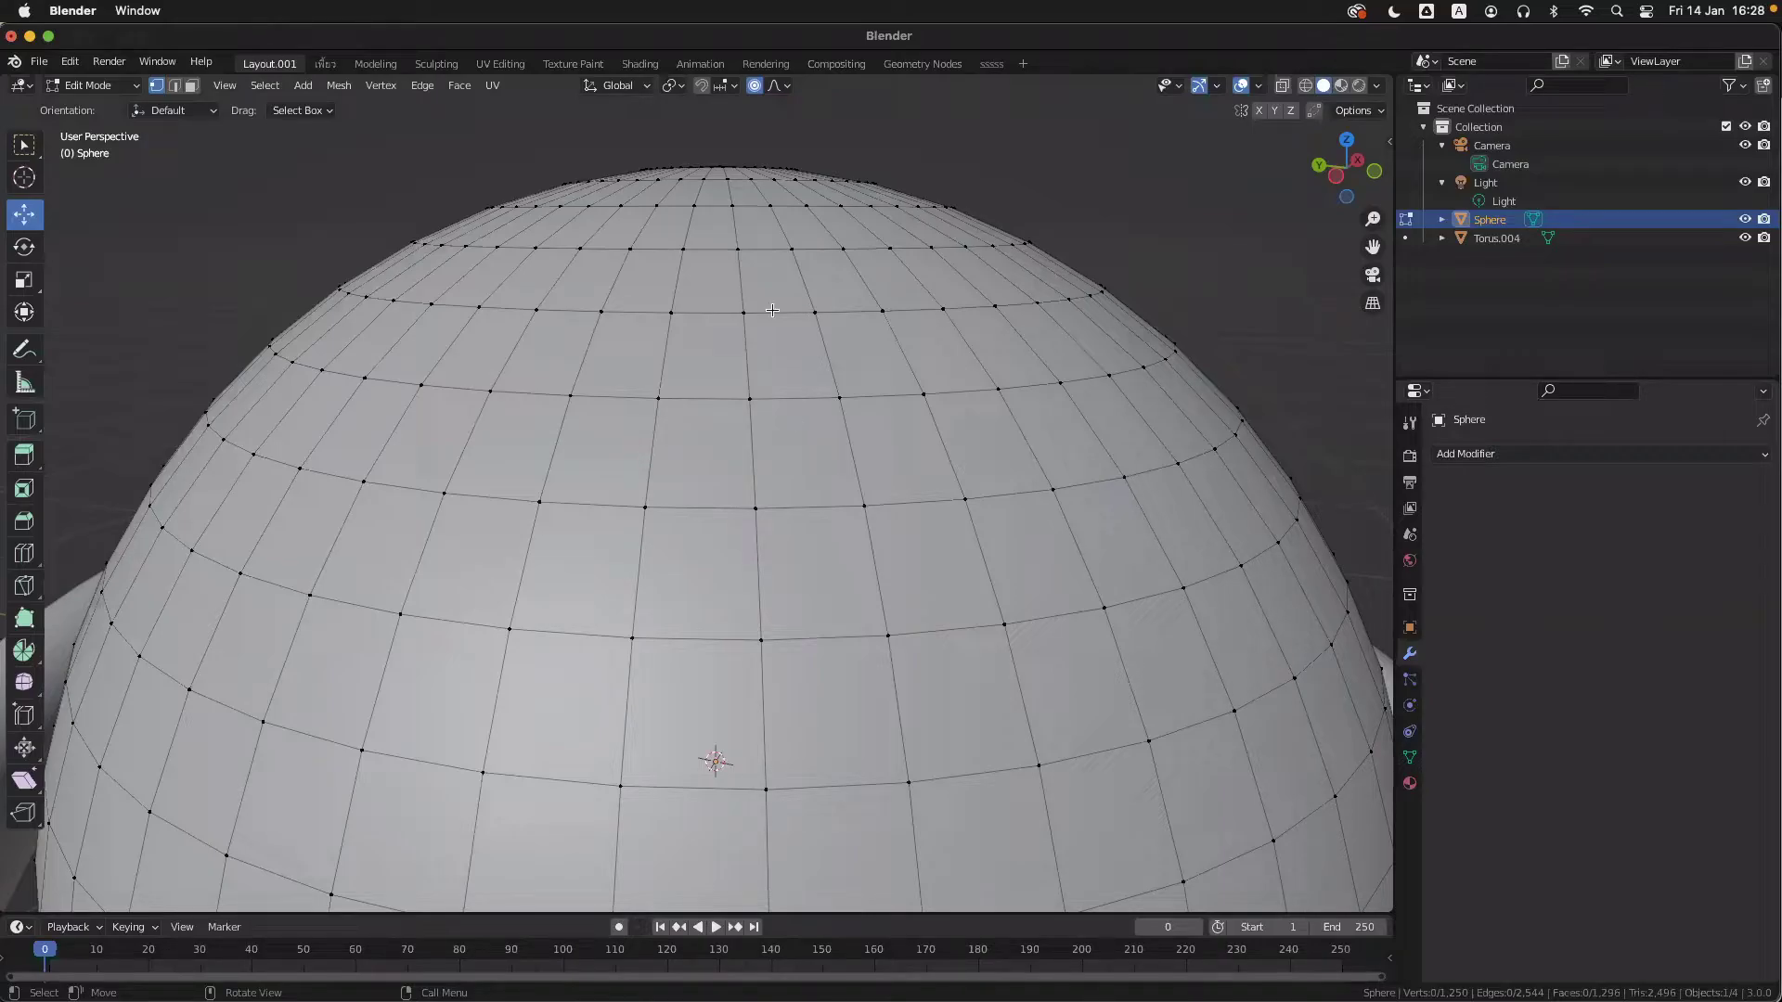
pyautogui.click(175, 86)
pyautogui.click(190, 85)
# - Switch the sphere to Object Mode and return it to Edit Mode
pyautogui.press('Tab')
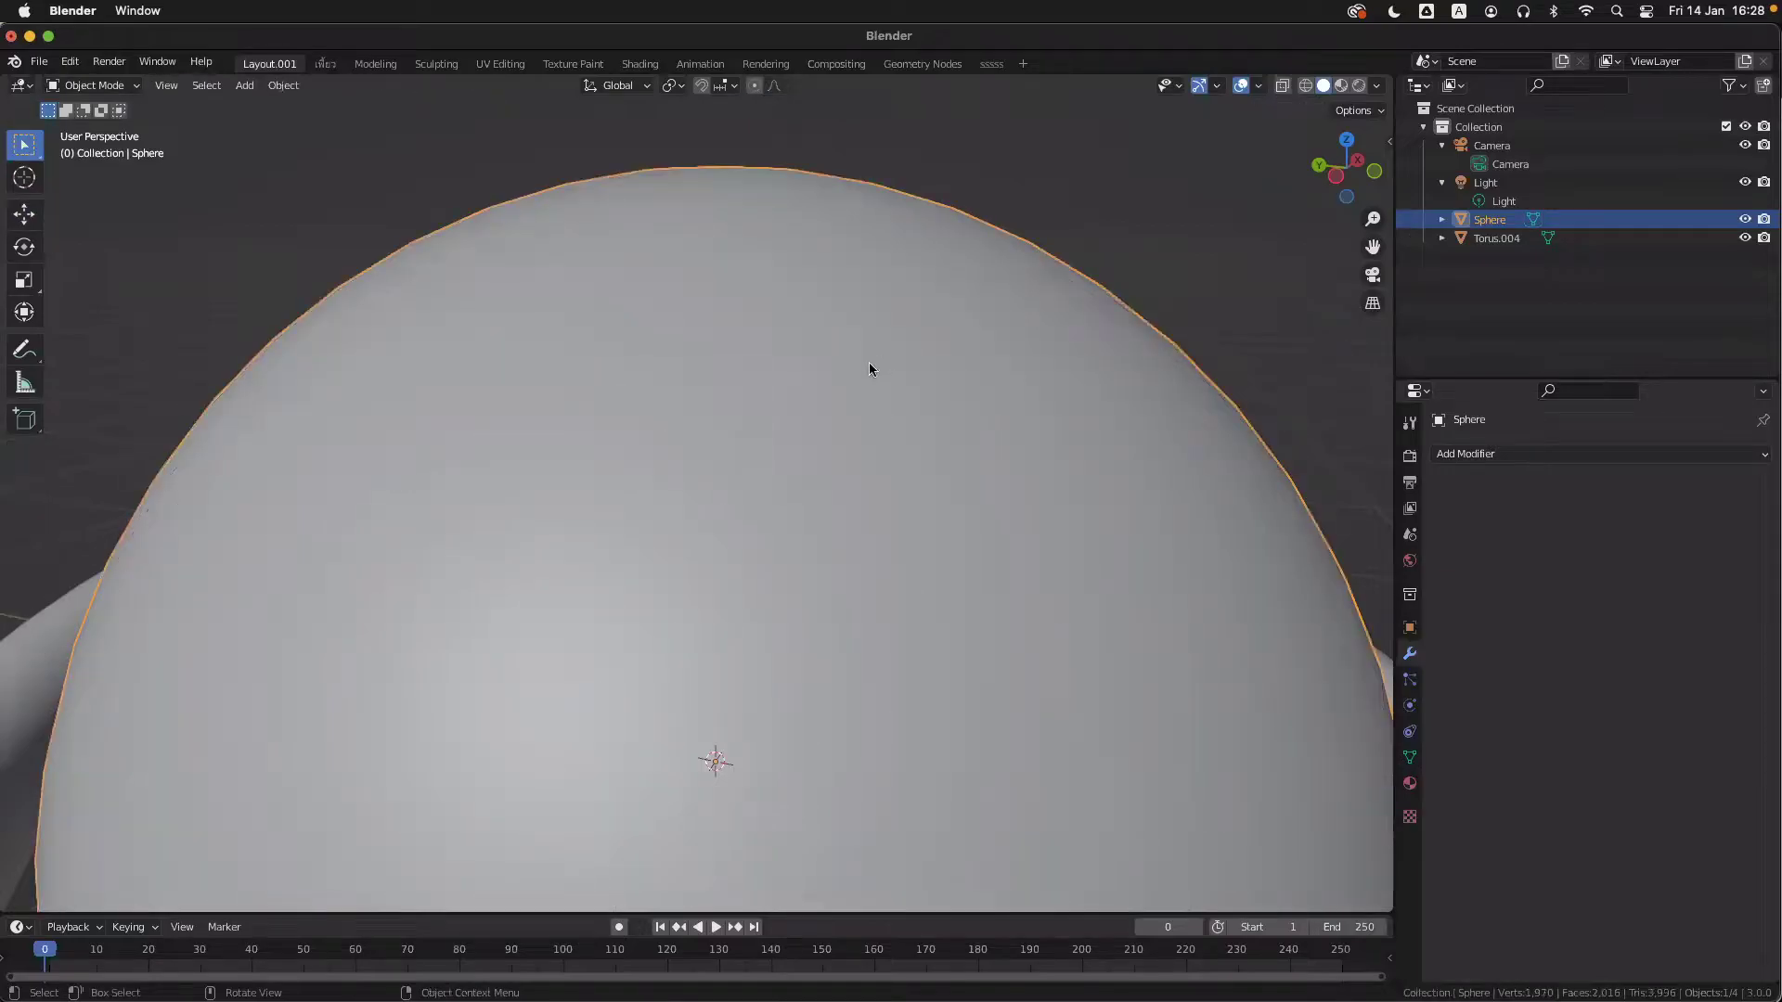
pyautogui.press('Tab')
pyautogui.scroll(2, 844, 428)
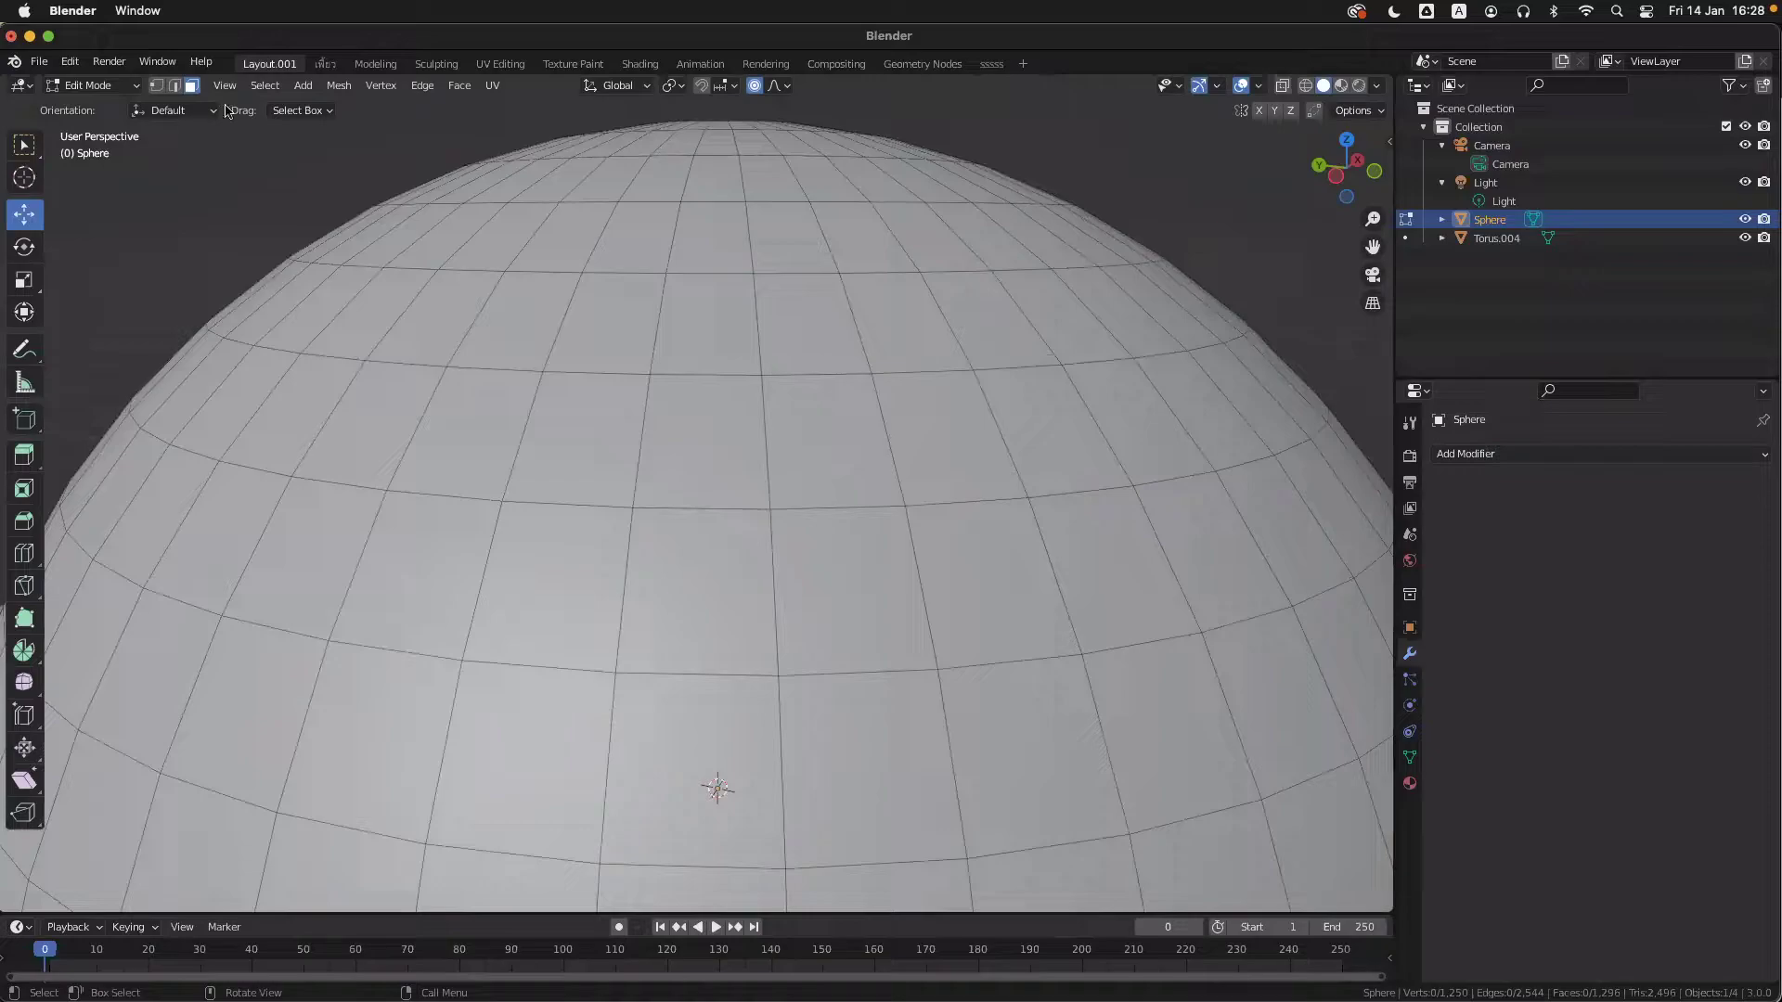
# - Select one face on the front of the upper sphere and grow the selection twice into a five-by-five block
pyautogui.click(612, 428)
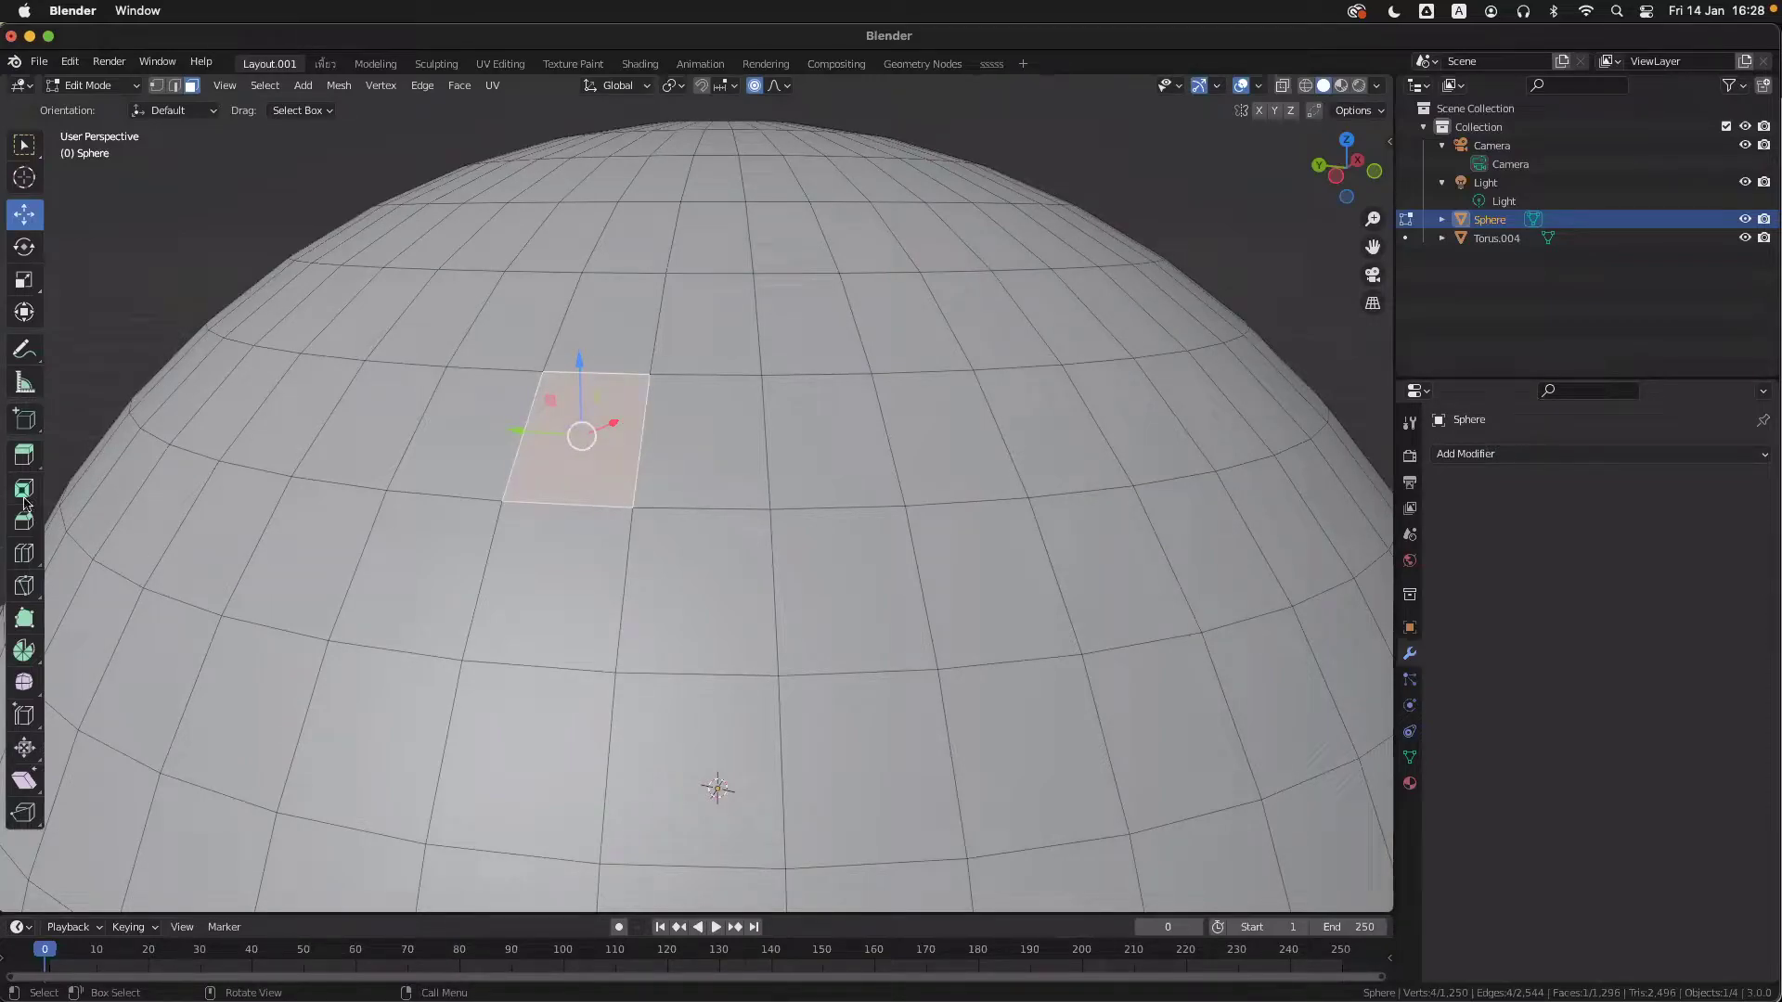
pyautogui.press('a')
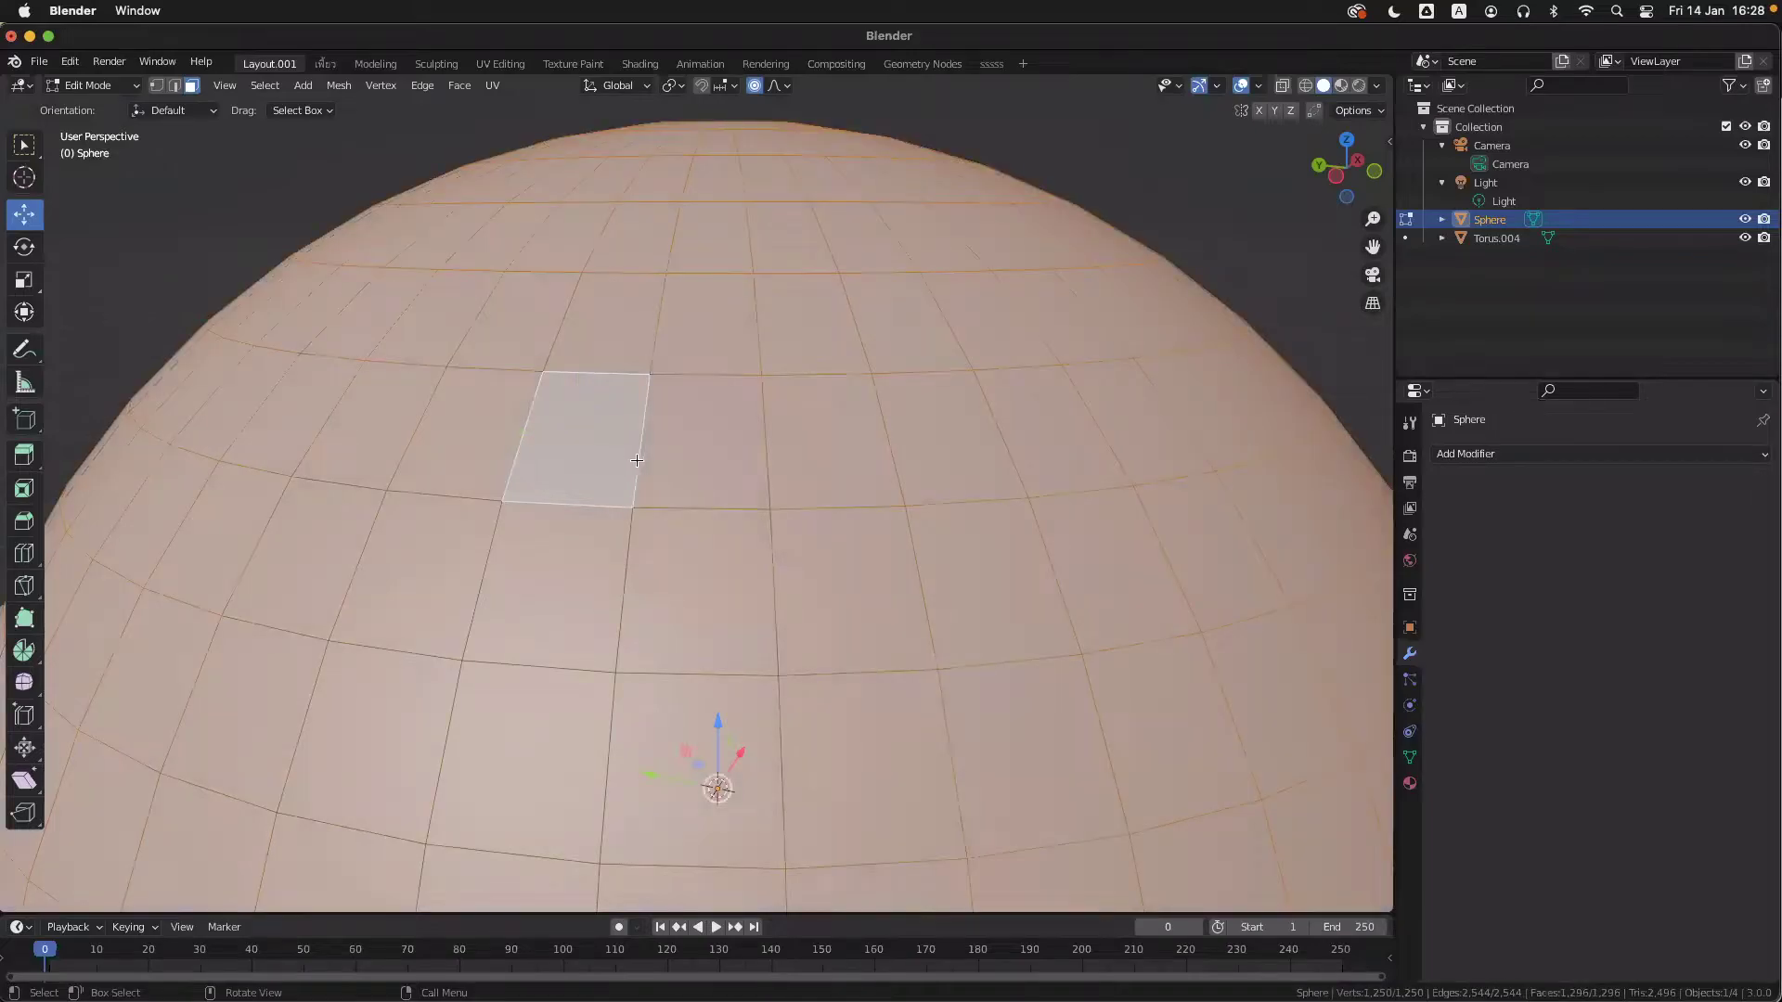
pyautogui.click(677, 453)
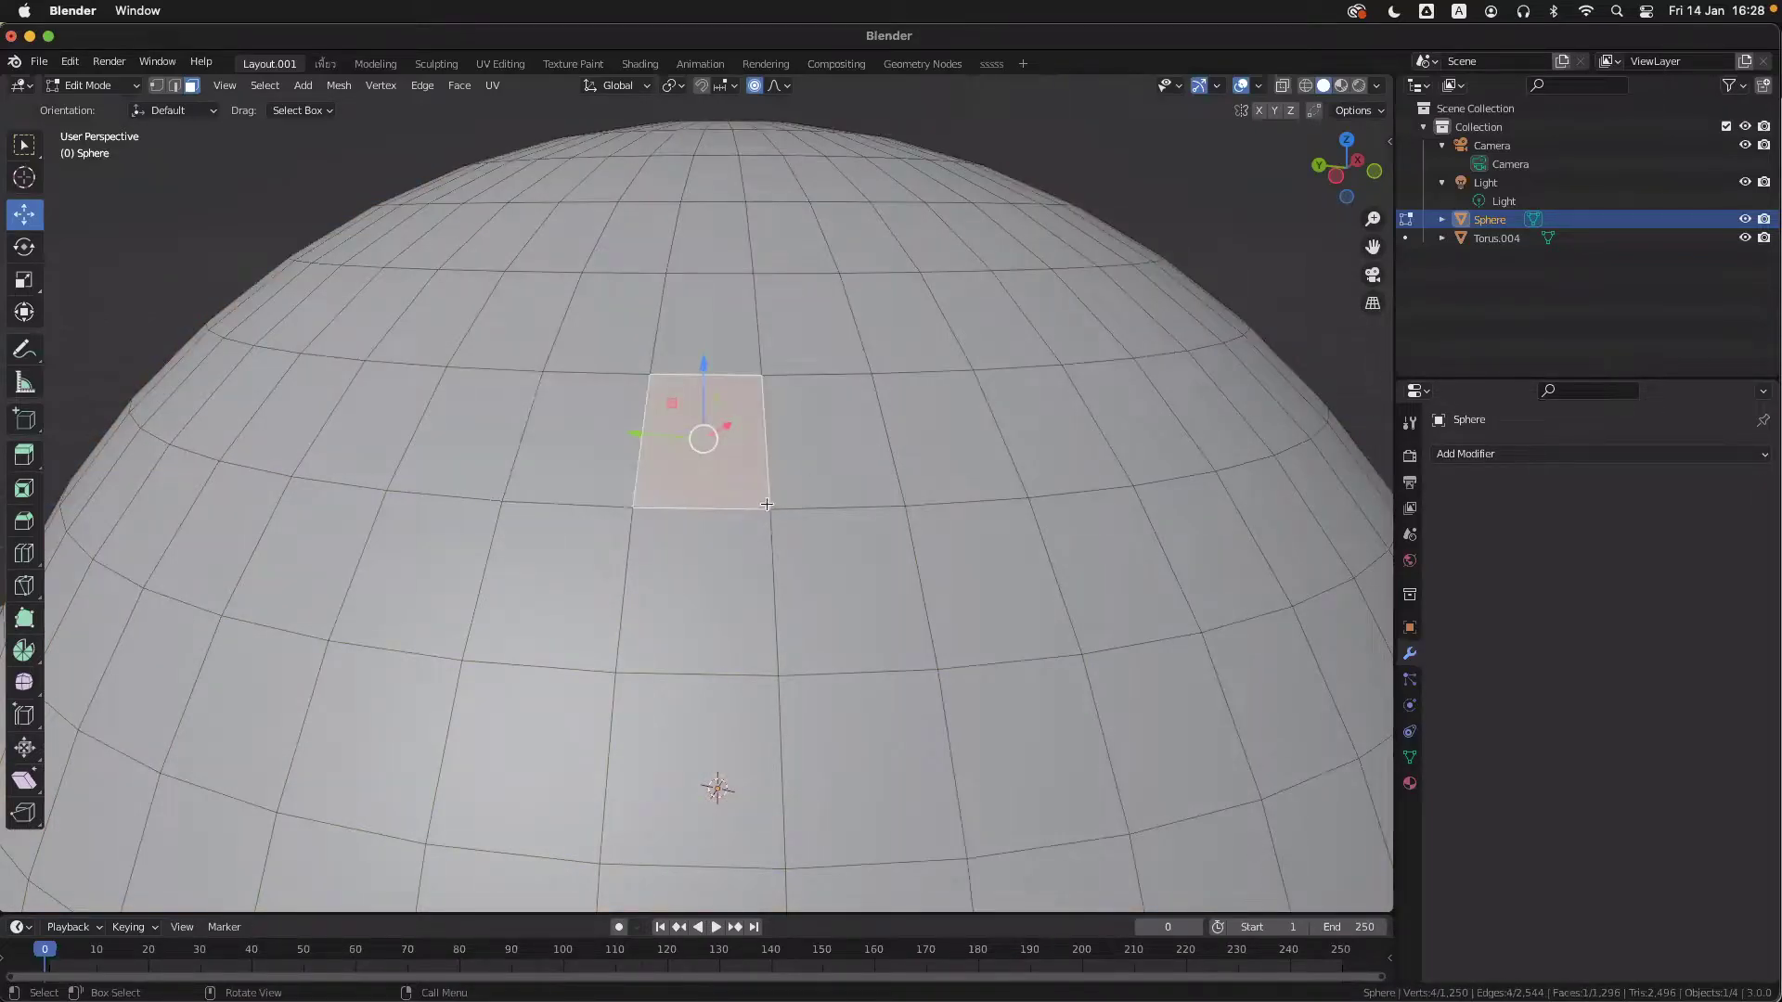
pyautogui.press('ctrl+KP_Add')
pyautogui.press('ctrl+KP_Add')
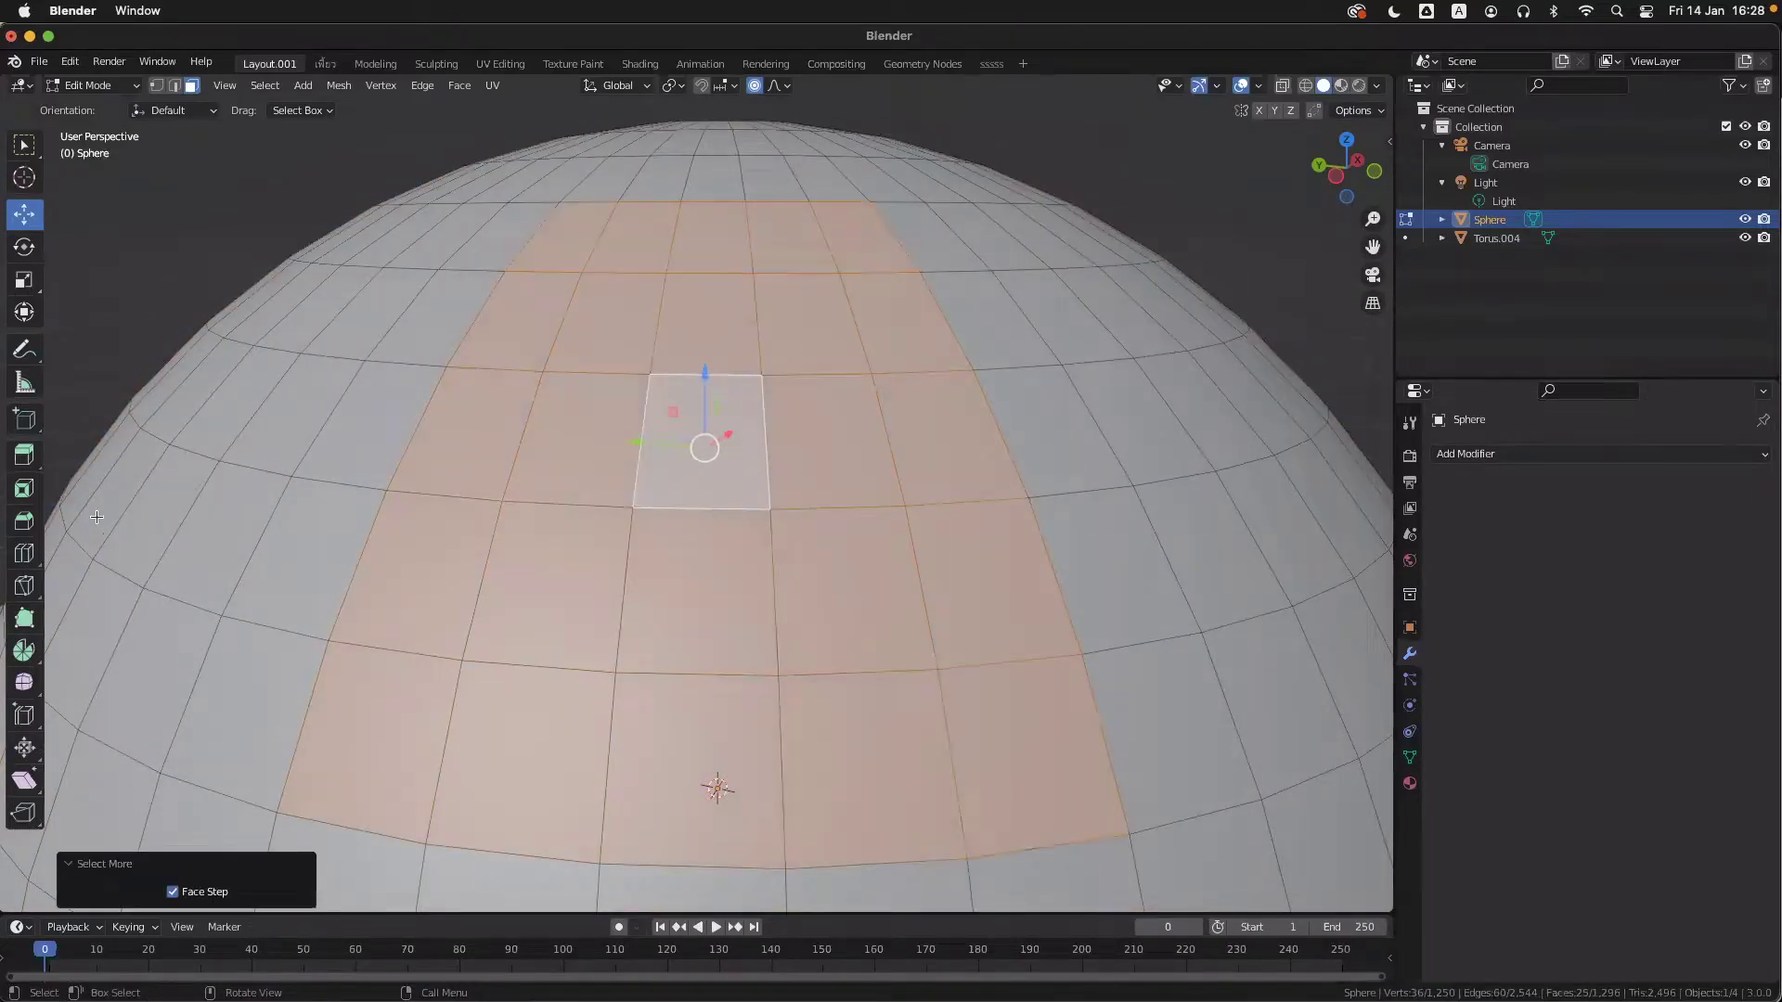
# - Try Extrude Region on the selected five-by-five block of faces and undo it
pyautogui.click(25, 457)
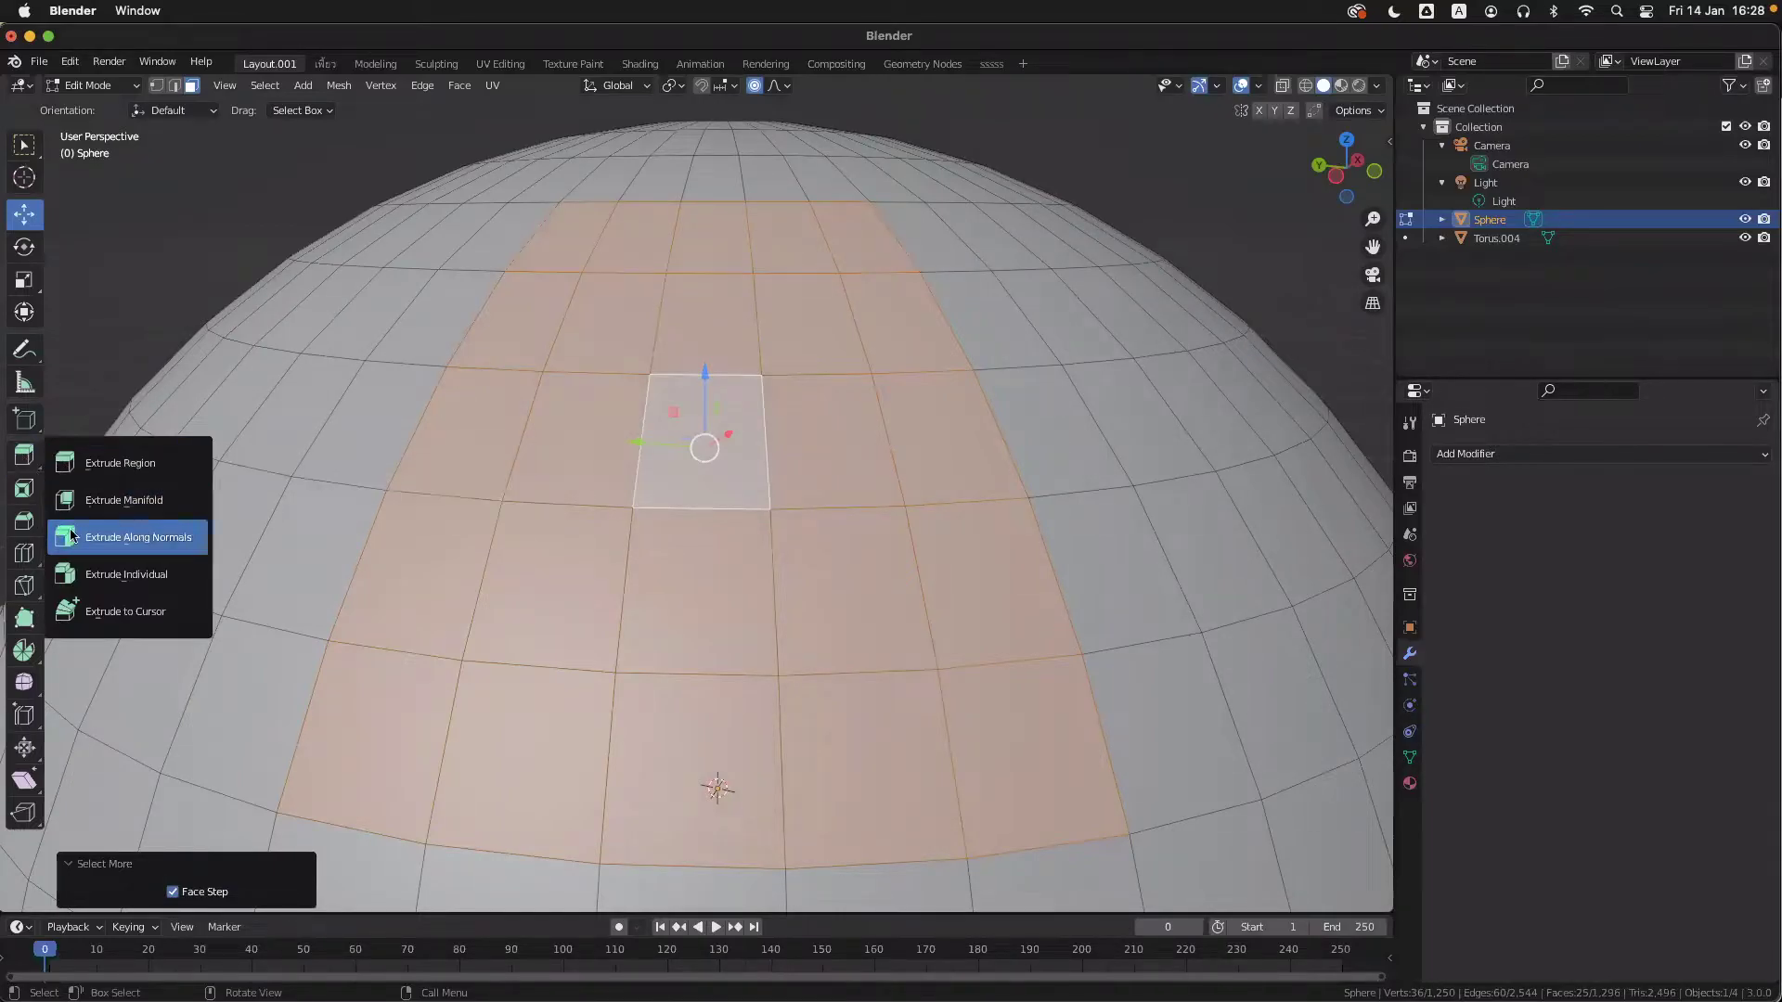
pyautogui.click(65, 468)
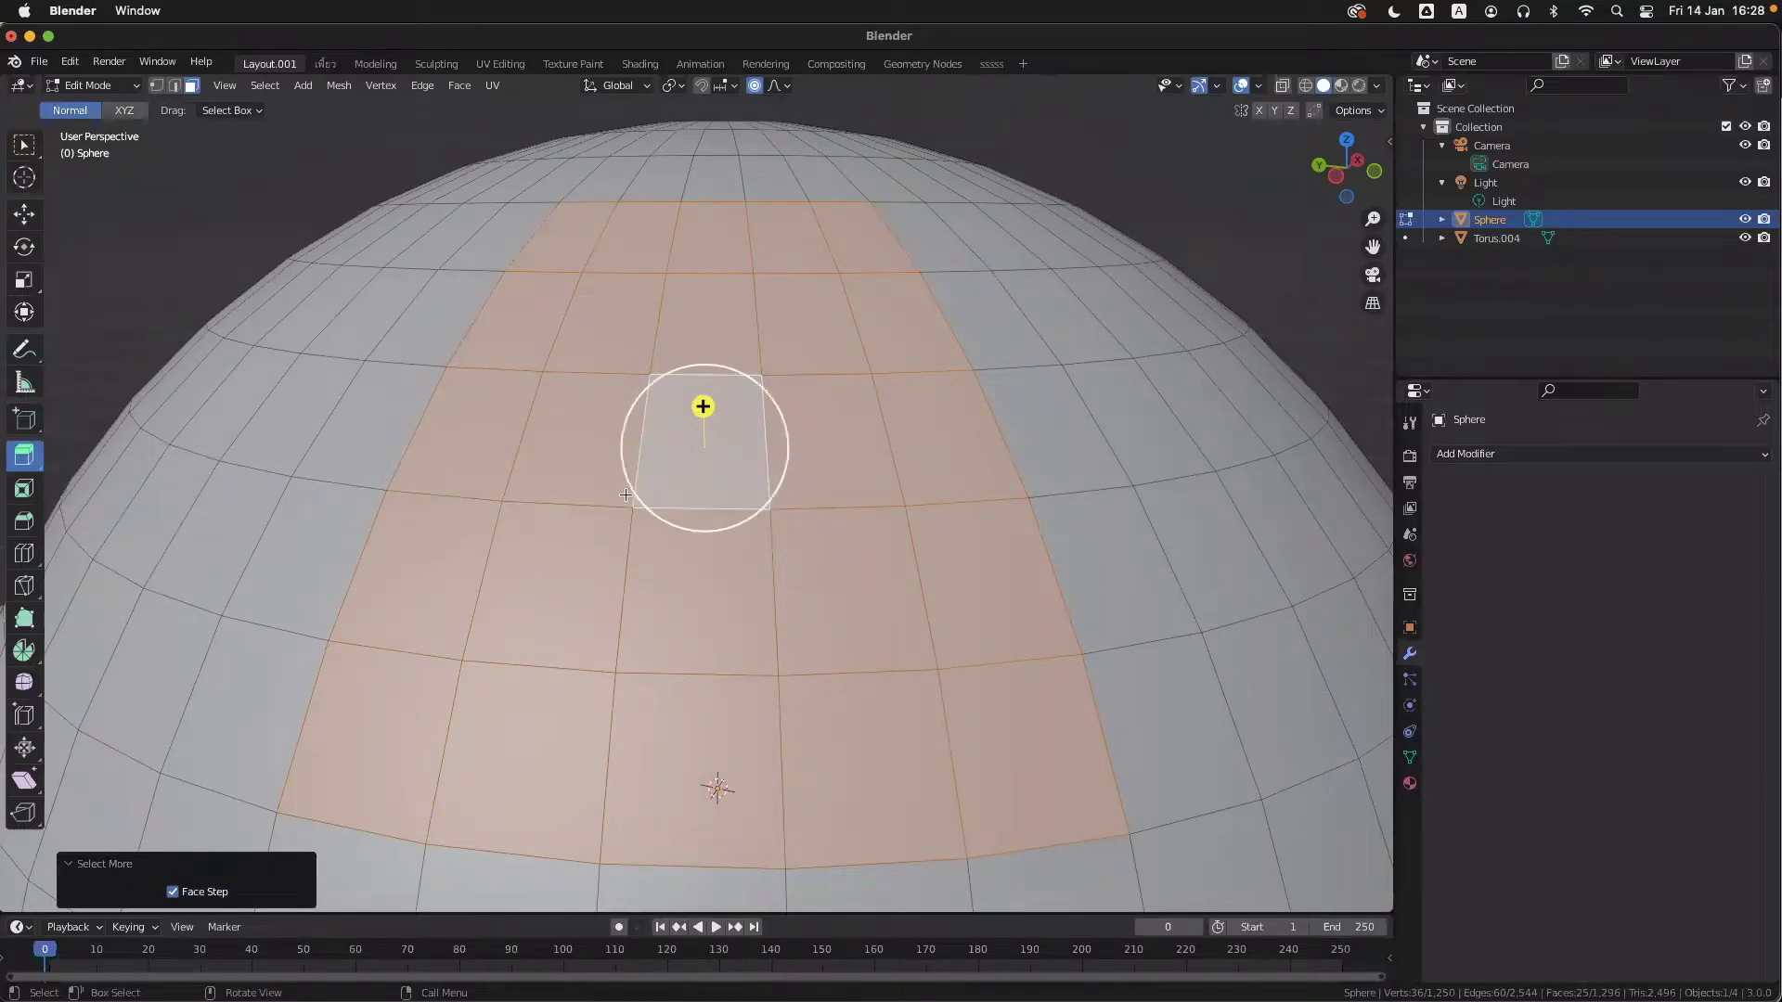
pyautogui.press('e')
pyautogui.rightClick(630, 466)
pyautogui.moveTo(630, 466); pyautogui.dragTo(848, 452)
pyautogui.rightClick(848, 452)
pyautogui.hotkey('ctrl', 'z')
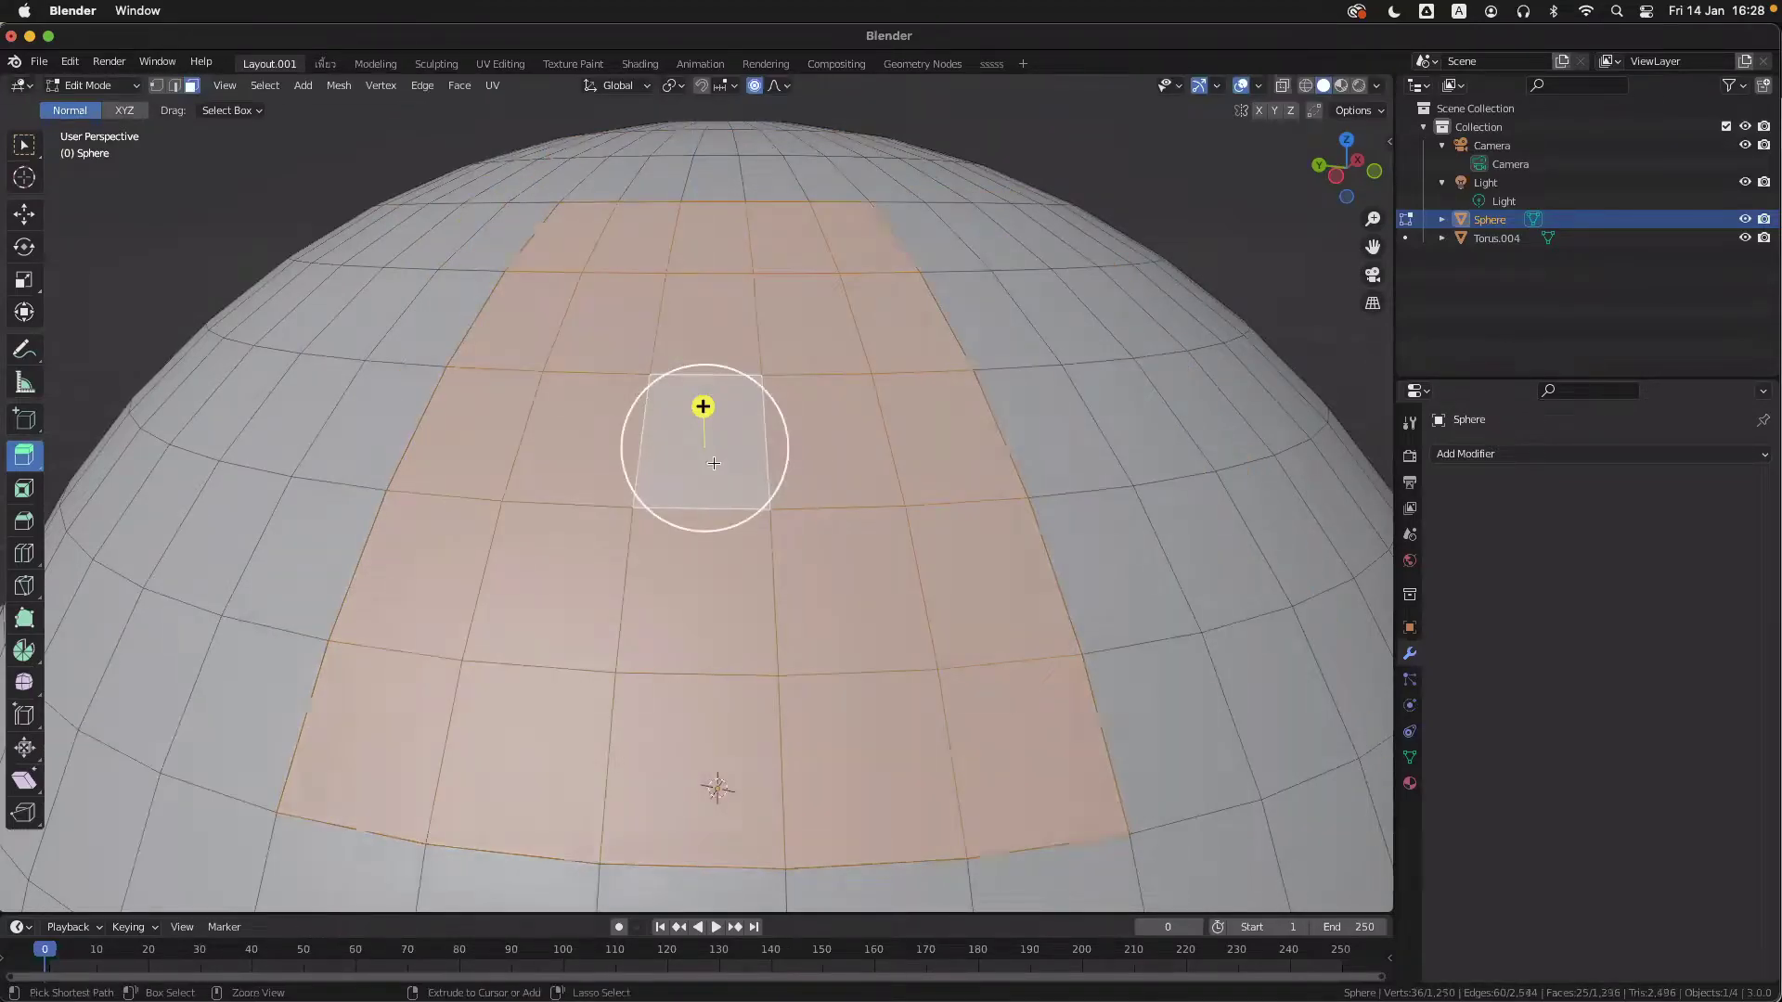
# - Extrude the selected faces outward with Extrude Individual by an offset of 0.241 m
pyautogui.click(24, 454)
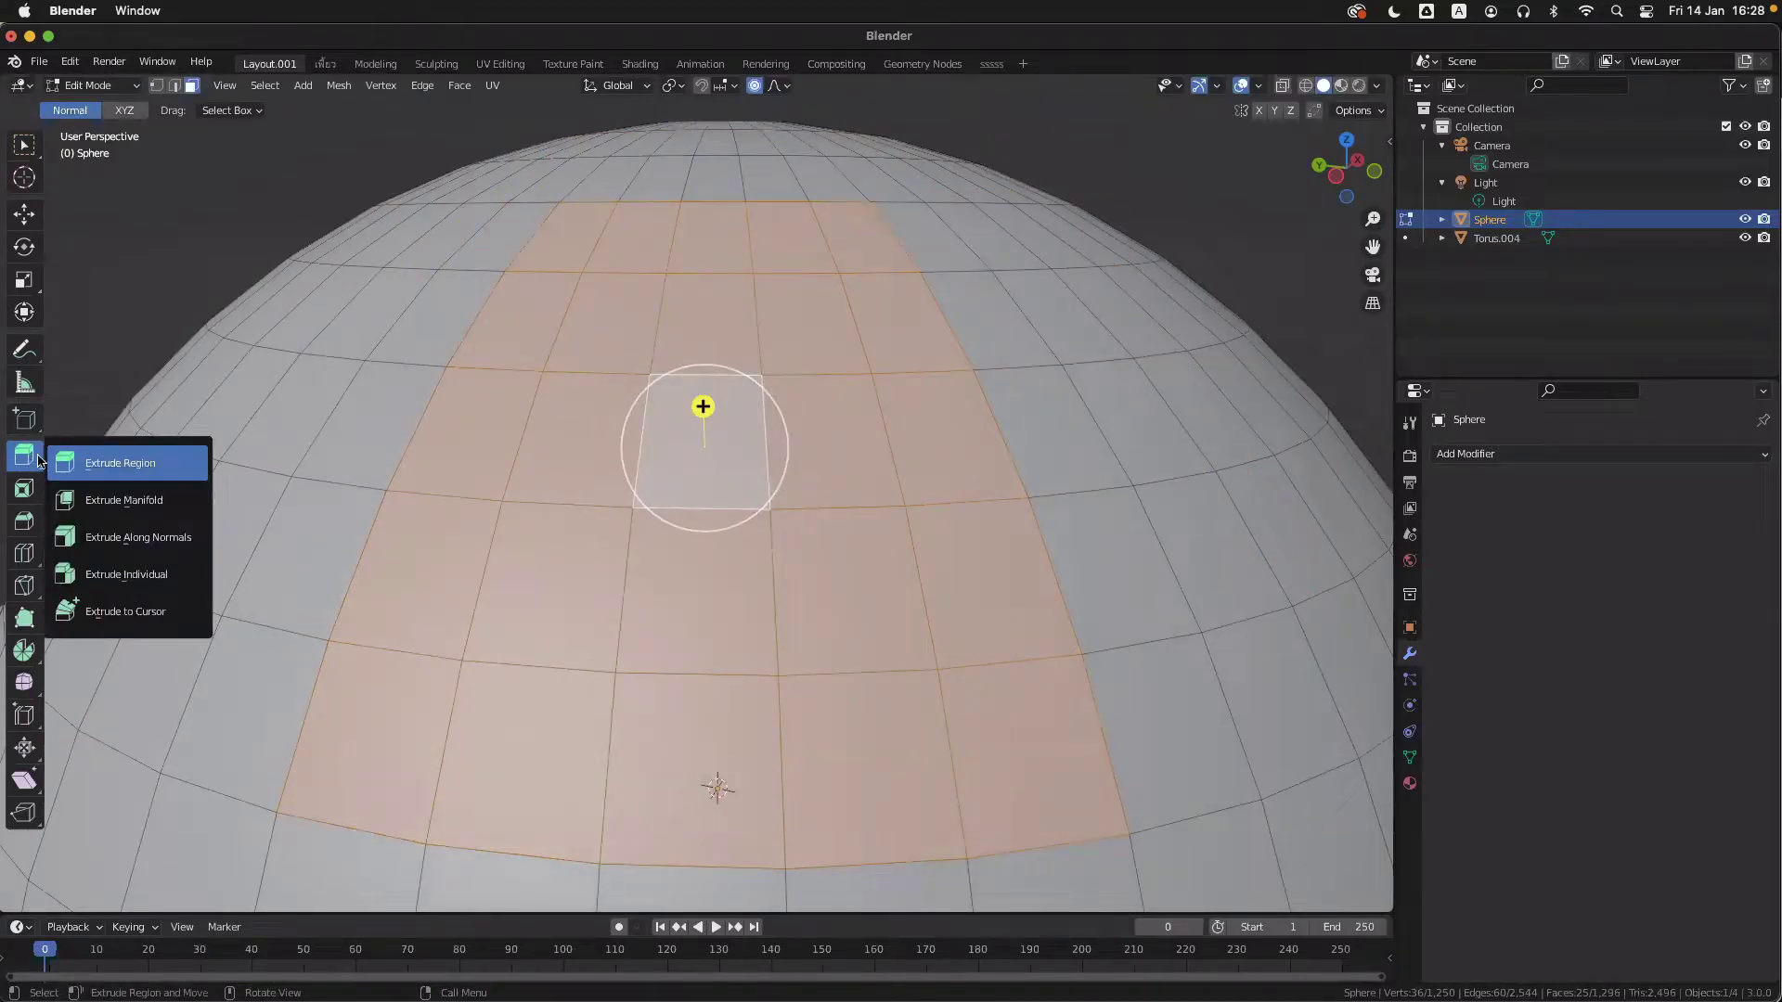
pyautogui.click(160, 590)
pyautogui.moveTo(703, 392); pyautogui.dragTo(682, 253)
pyautogui.scroll(-3, 827, 383)
# - Try scaling the extruded faces with proportional editing, and again with proportional editing turned off
pyautogui.press('s')
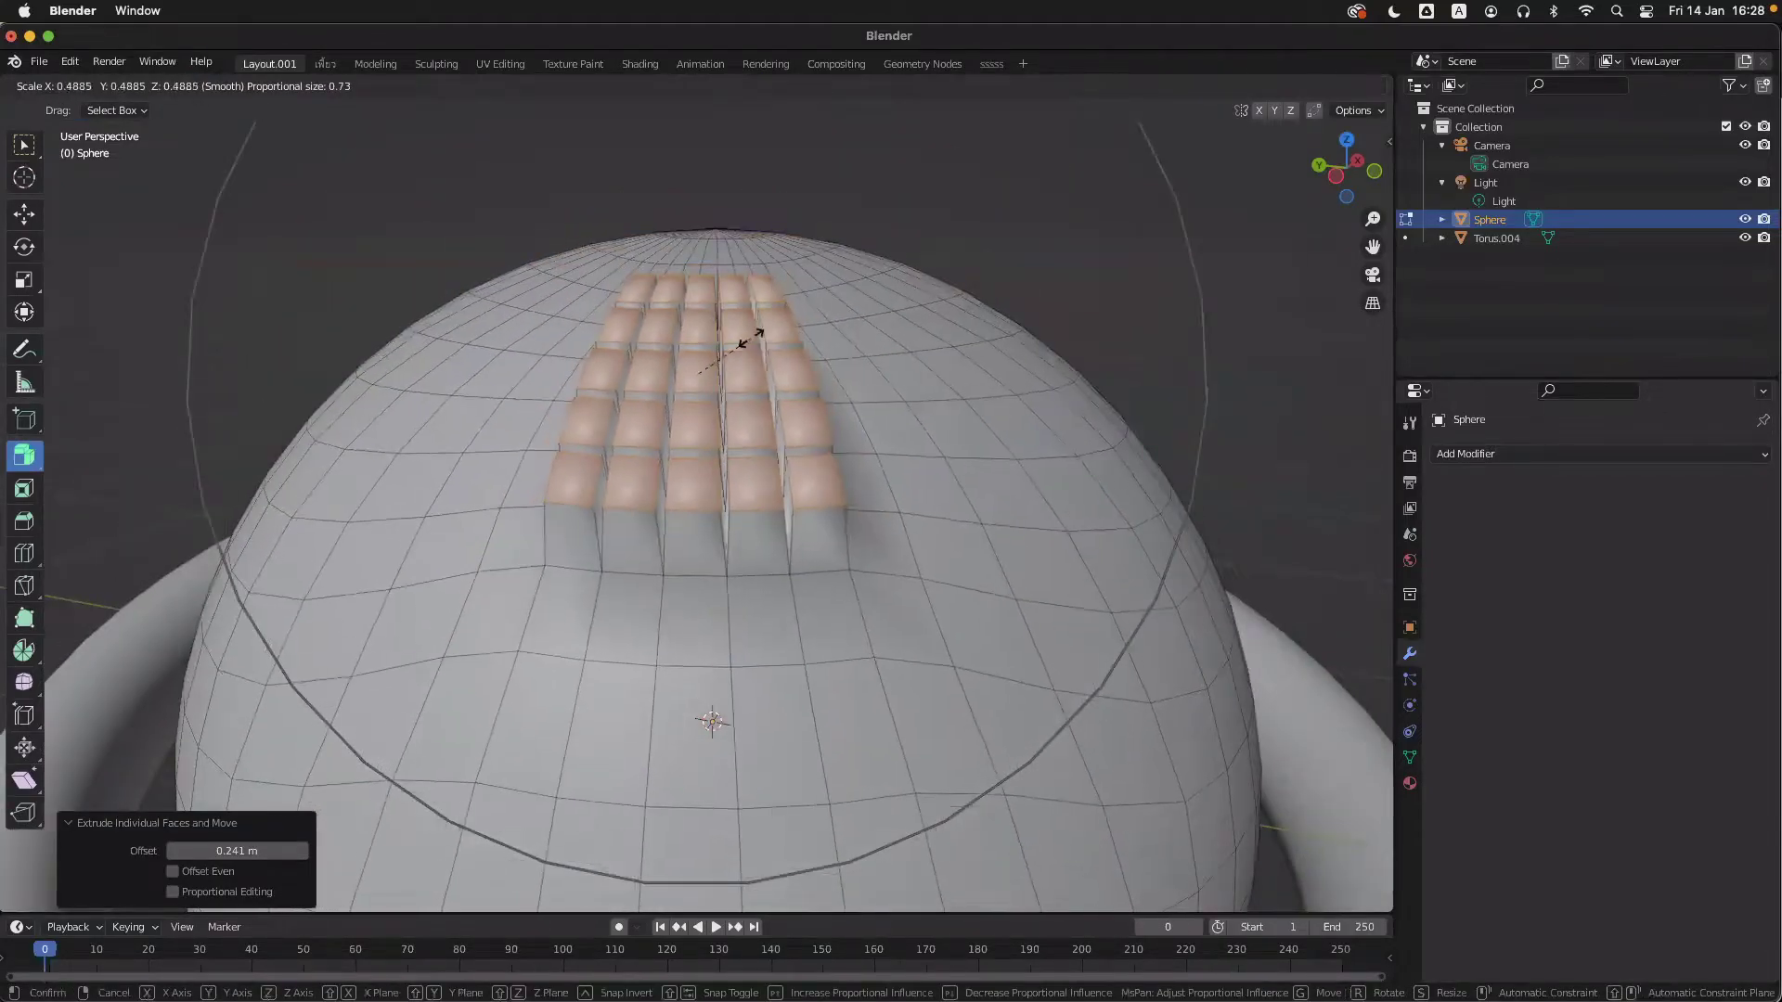
pyautogui.rightClick(845, 446)
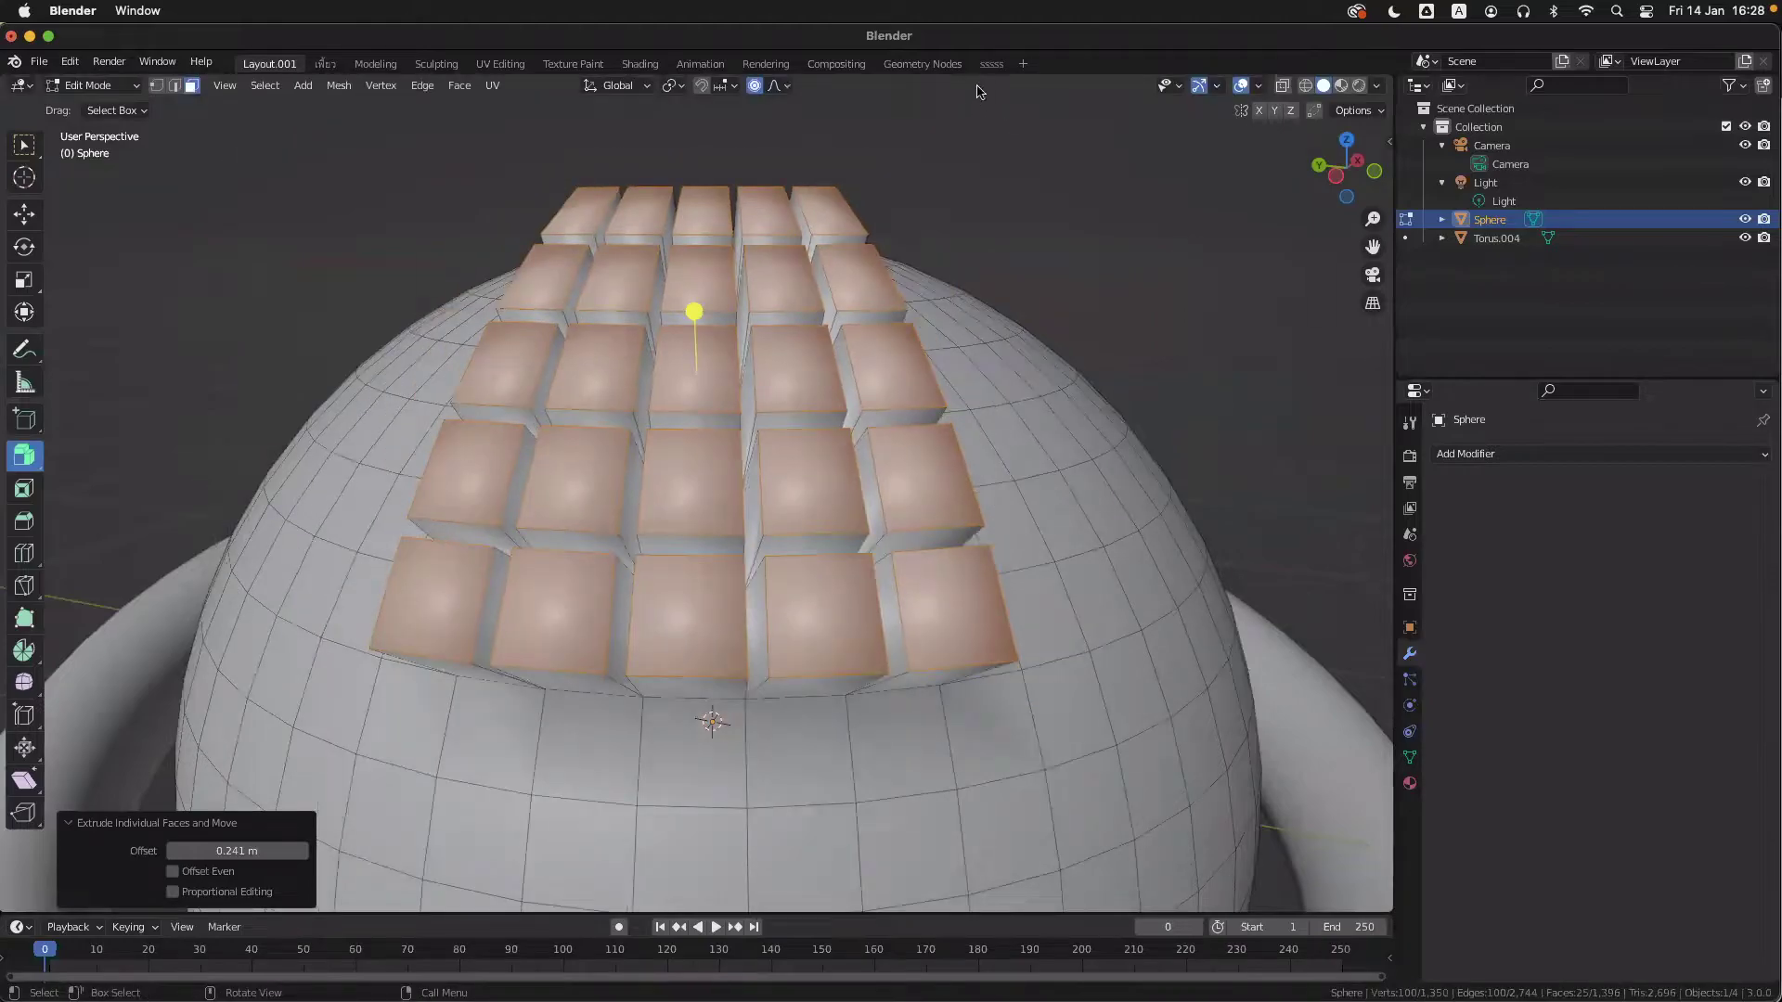
pyautogui.press('s')
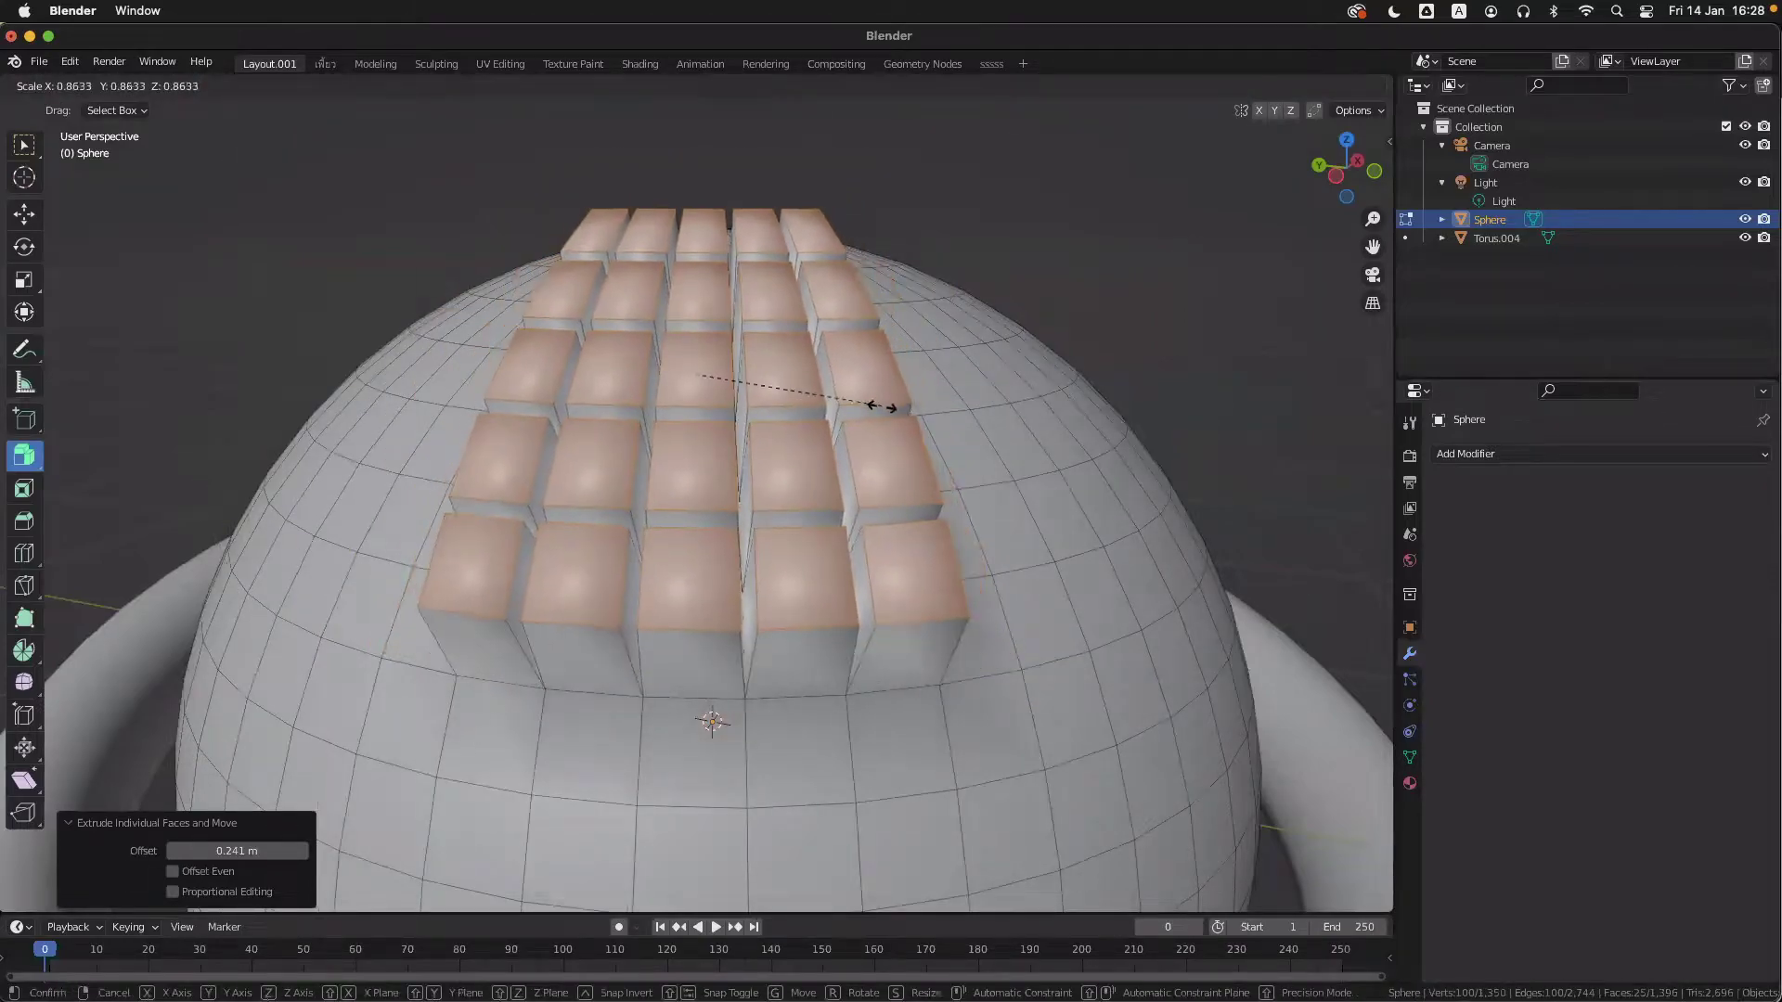
pyautogui.rightClick(883, 407)
# - Set the transform pivot point to Individual Origins and scale the extruded faces to about 0.134 to form pointed spikes
pyautogui.click(675, 86)
pyautogui.click(691, 151)
pyautogui.press('s')
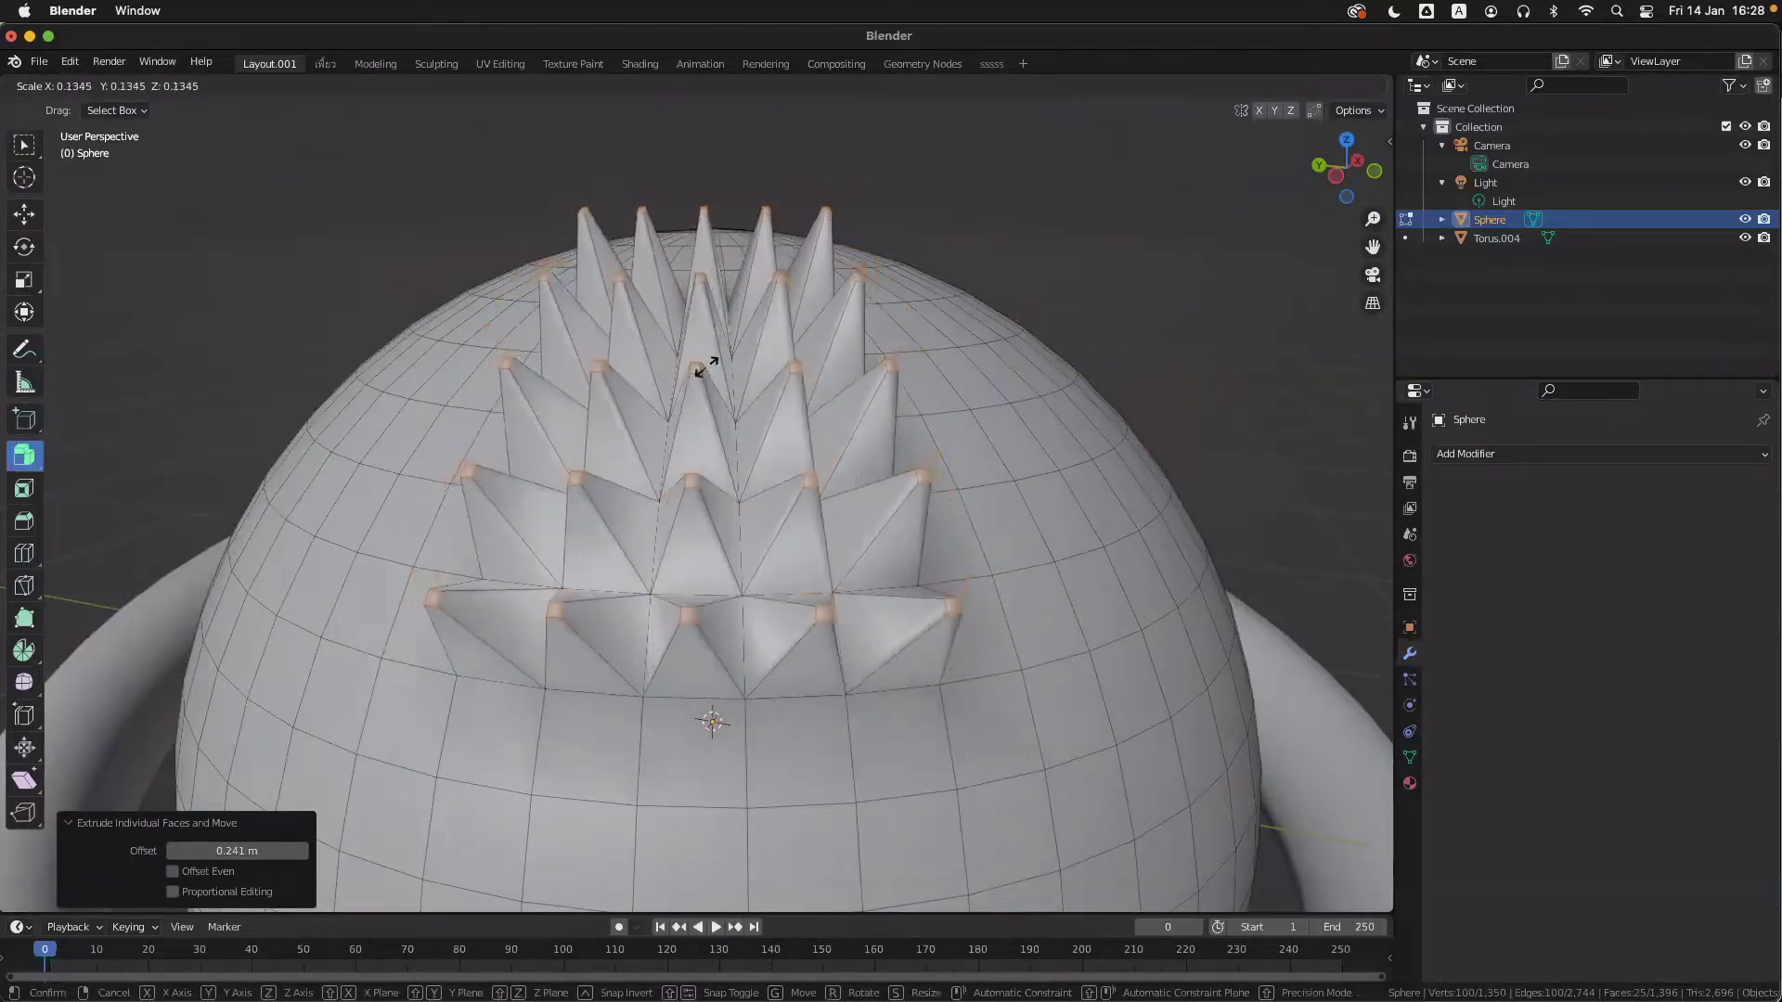
pyautogui.click(708, 365)
pyautogui.moveTo(936, 454); pyautogui.dragTo(944, 458, button='middle')
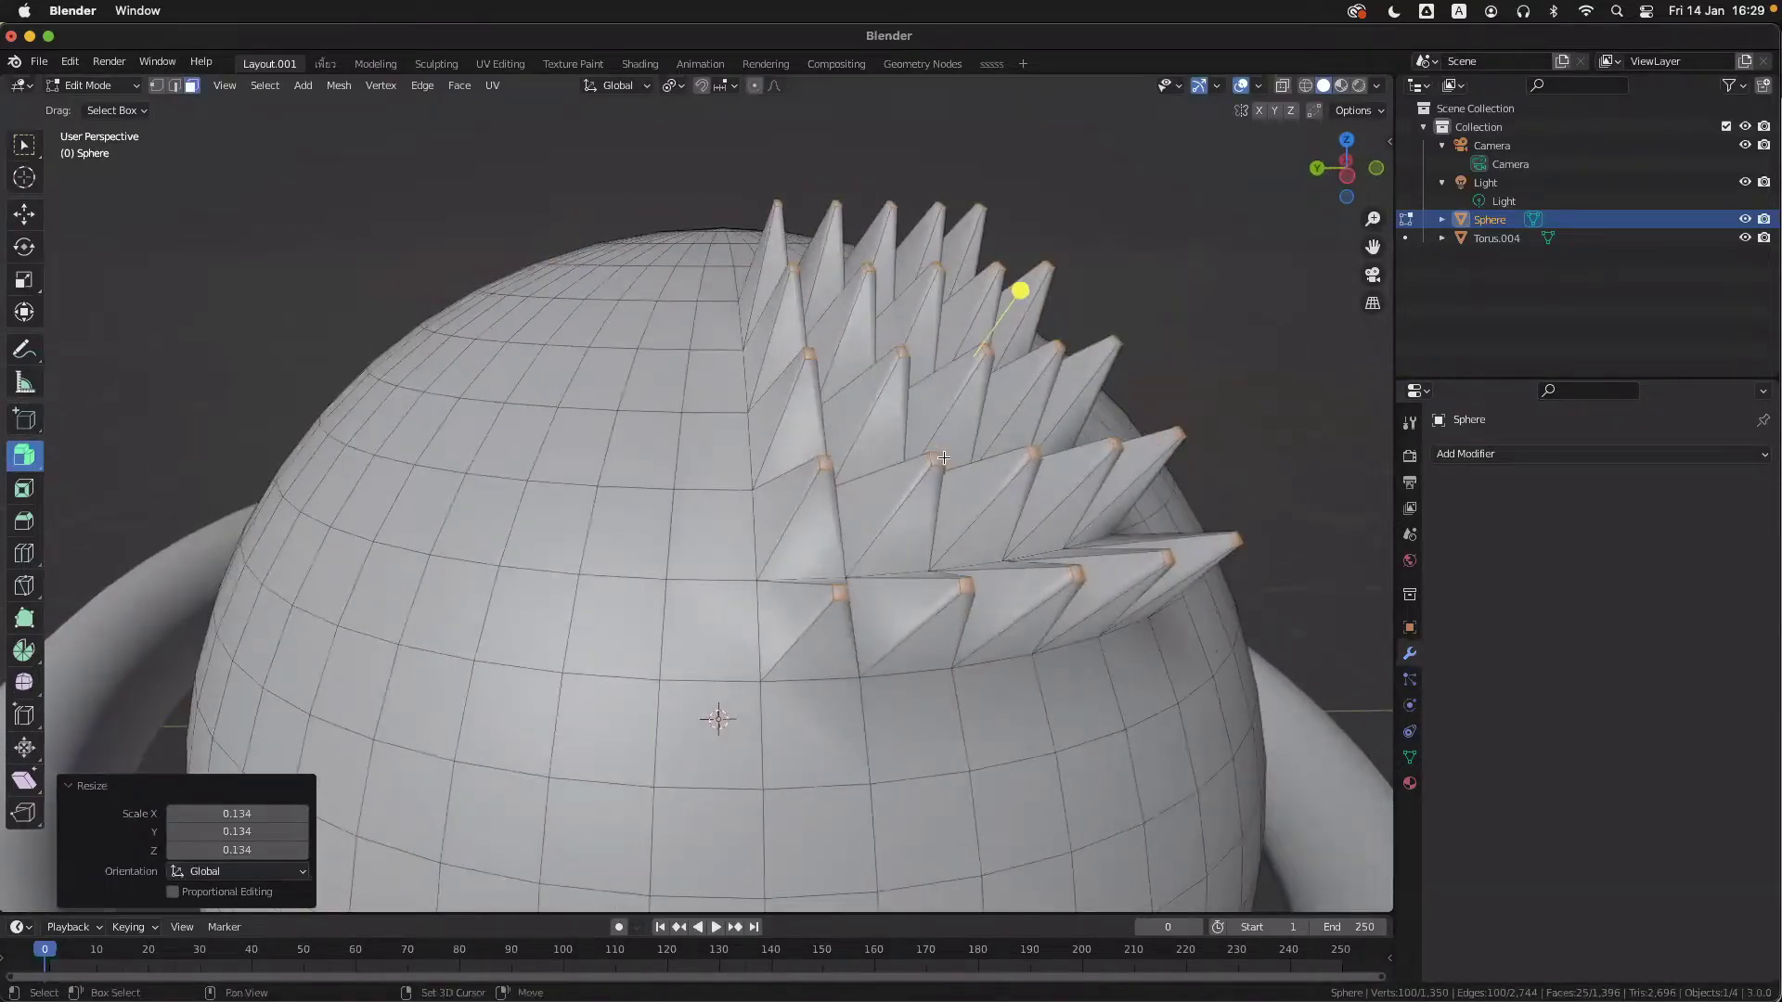
pyautogui.click(675, 85)
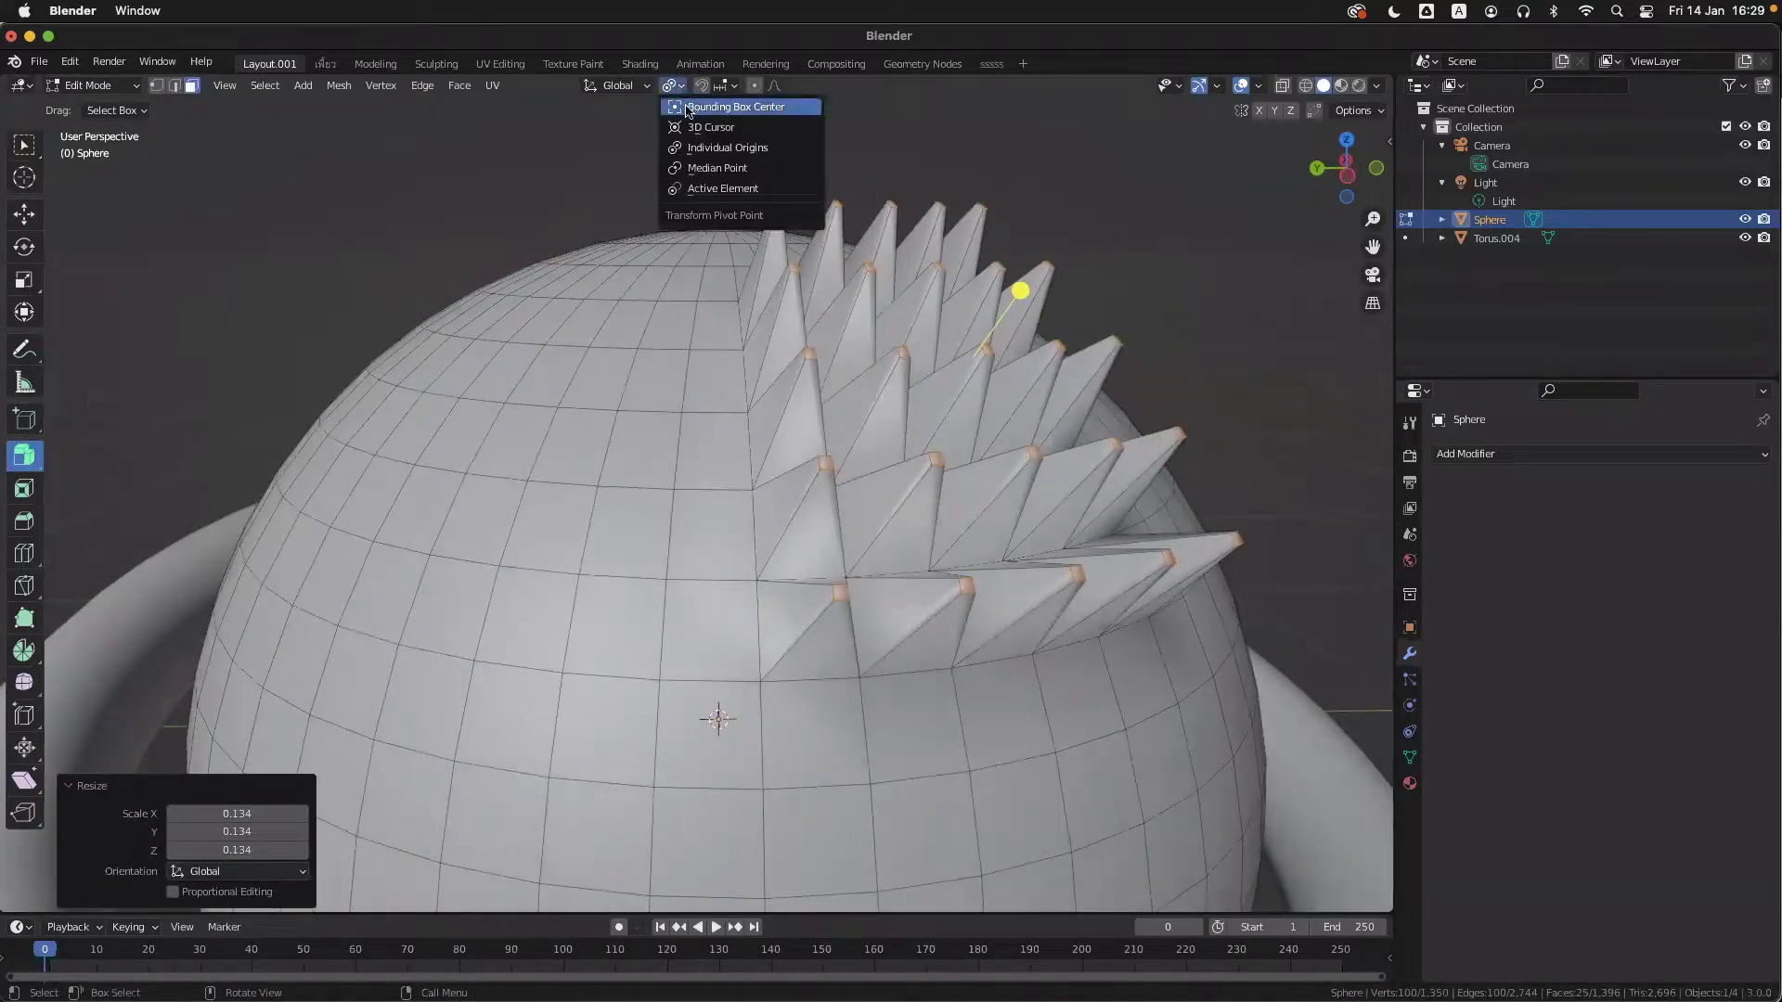
pyautogui.click(725, 153)
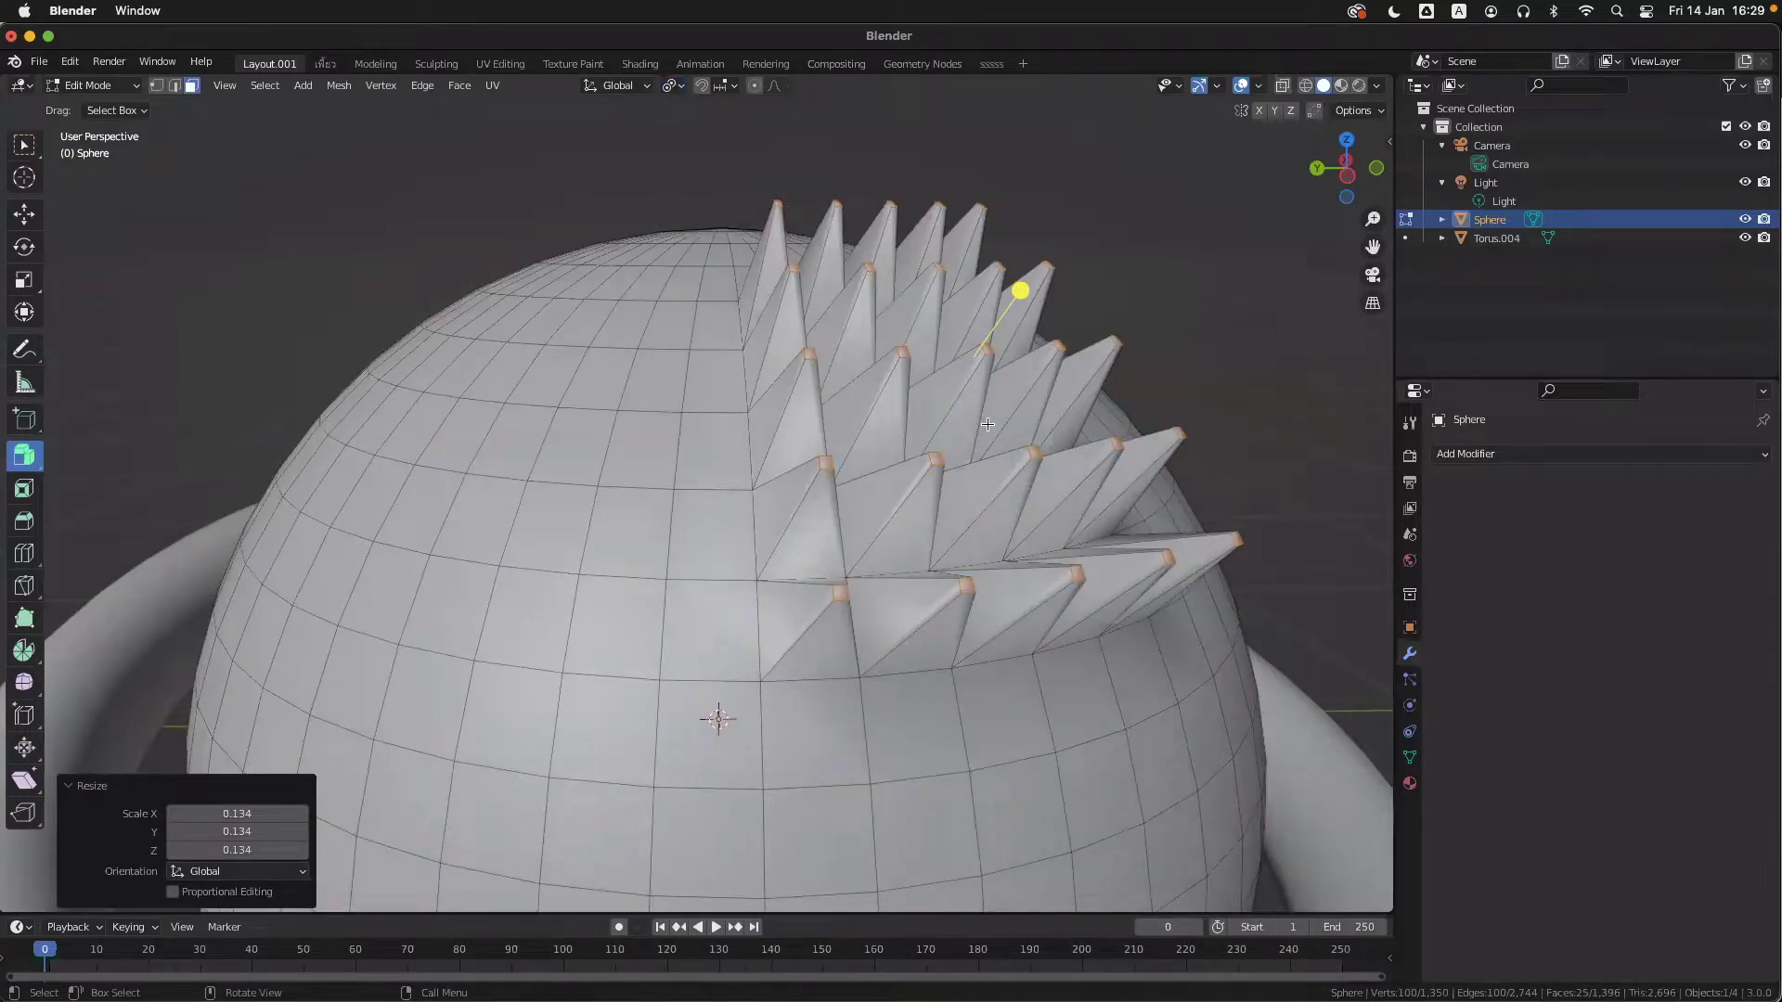
pyautogui.moveTo(983, 427)
pyautogui.mouseDown(button='middle')
pyautogui.moveTo(914, 429)
pyautogui.moveTo(978, 433)
pyautogui.moveTo(959, 433)
pyautogui.mouseUp(button='middle')
# - Undo the spikes' scaling and extrusion and clear the remaining face selection on the sphere
pyautogui.press('super+z')
pyautogui.press('super+z')
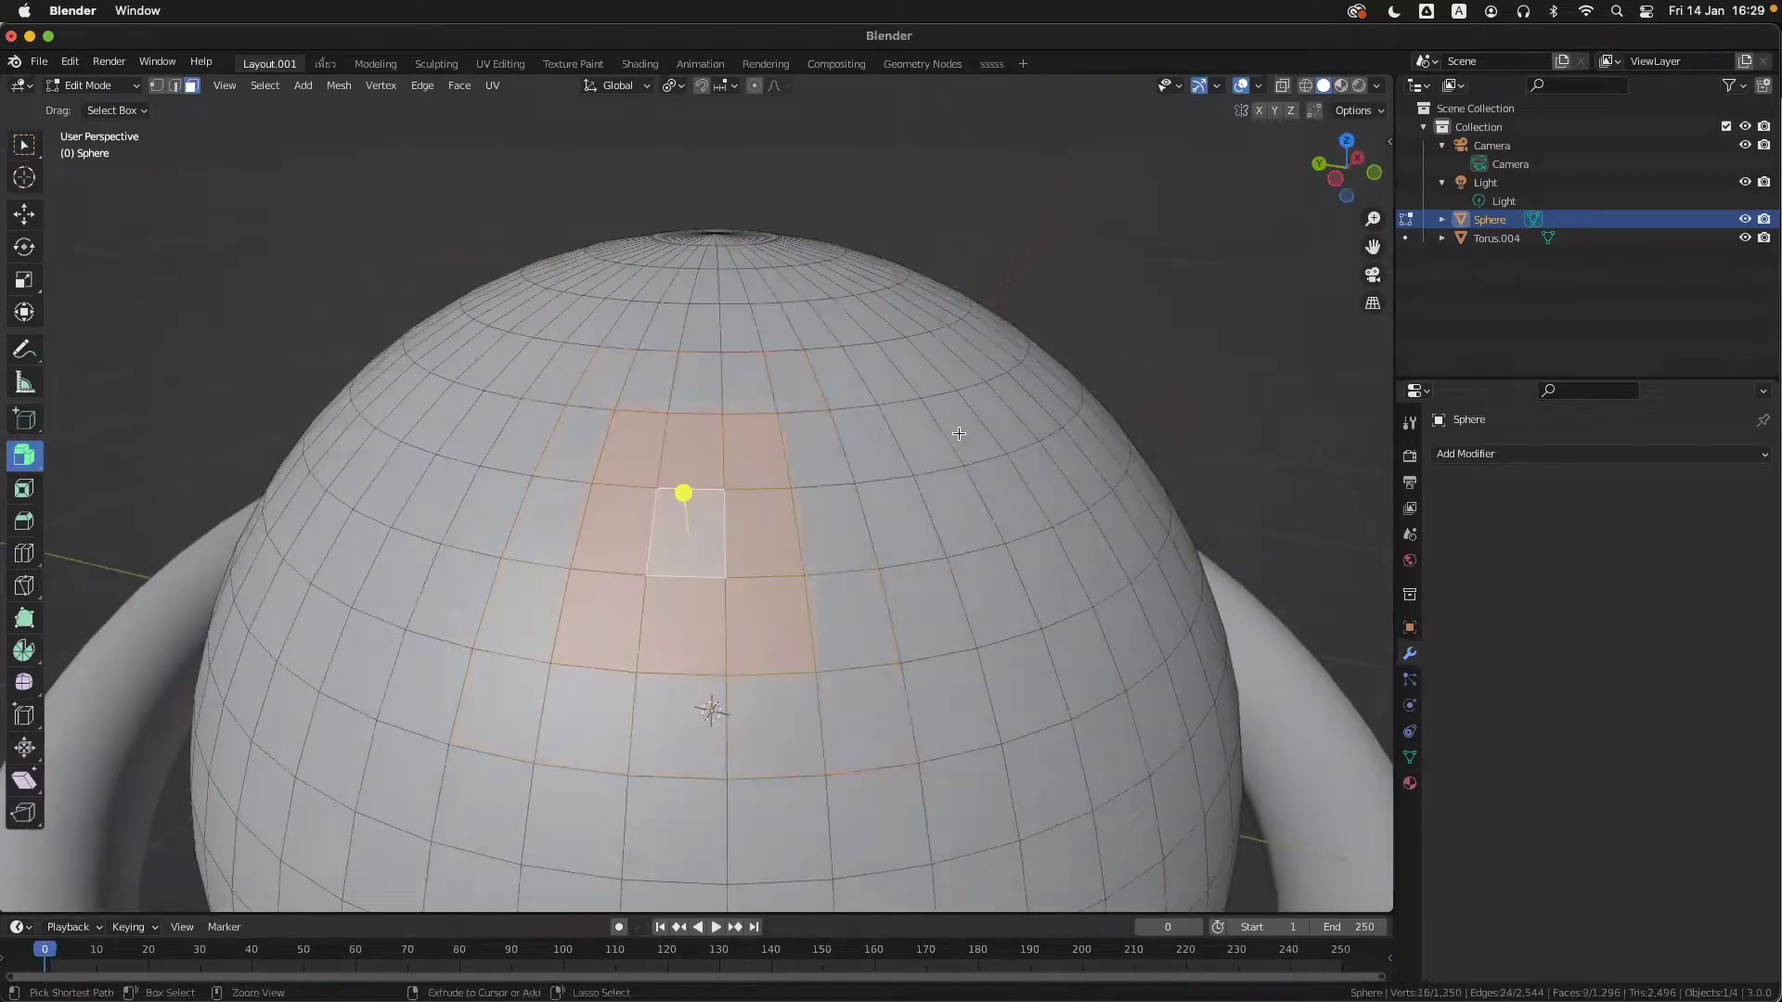
pyautogui.hotkey('alt', 'a')
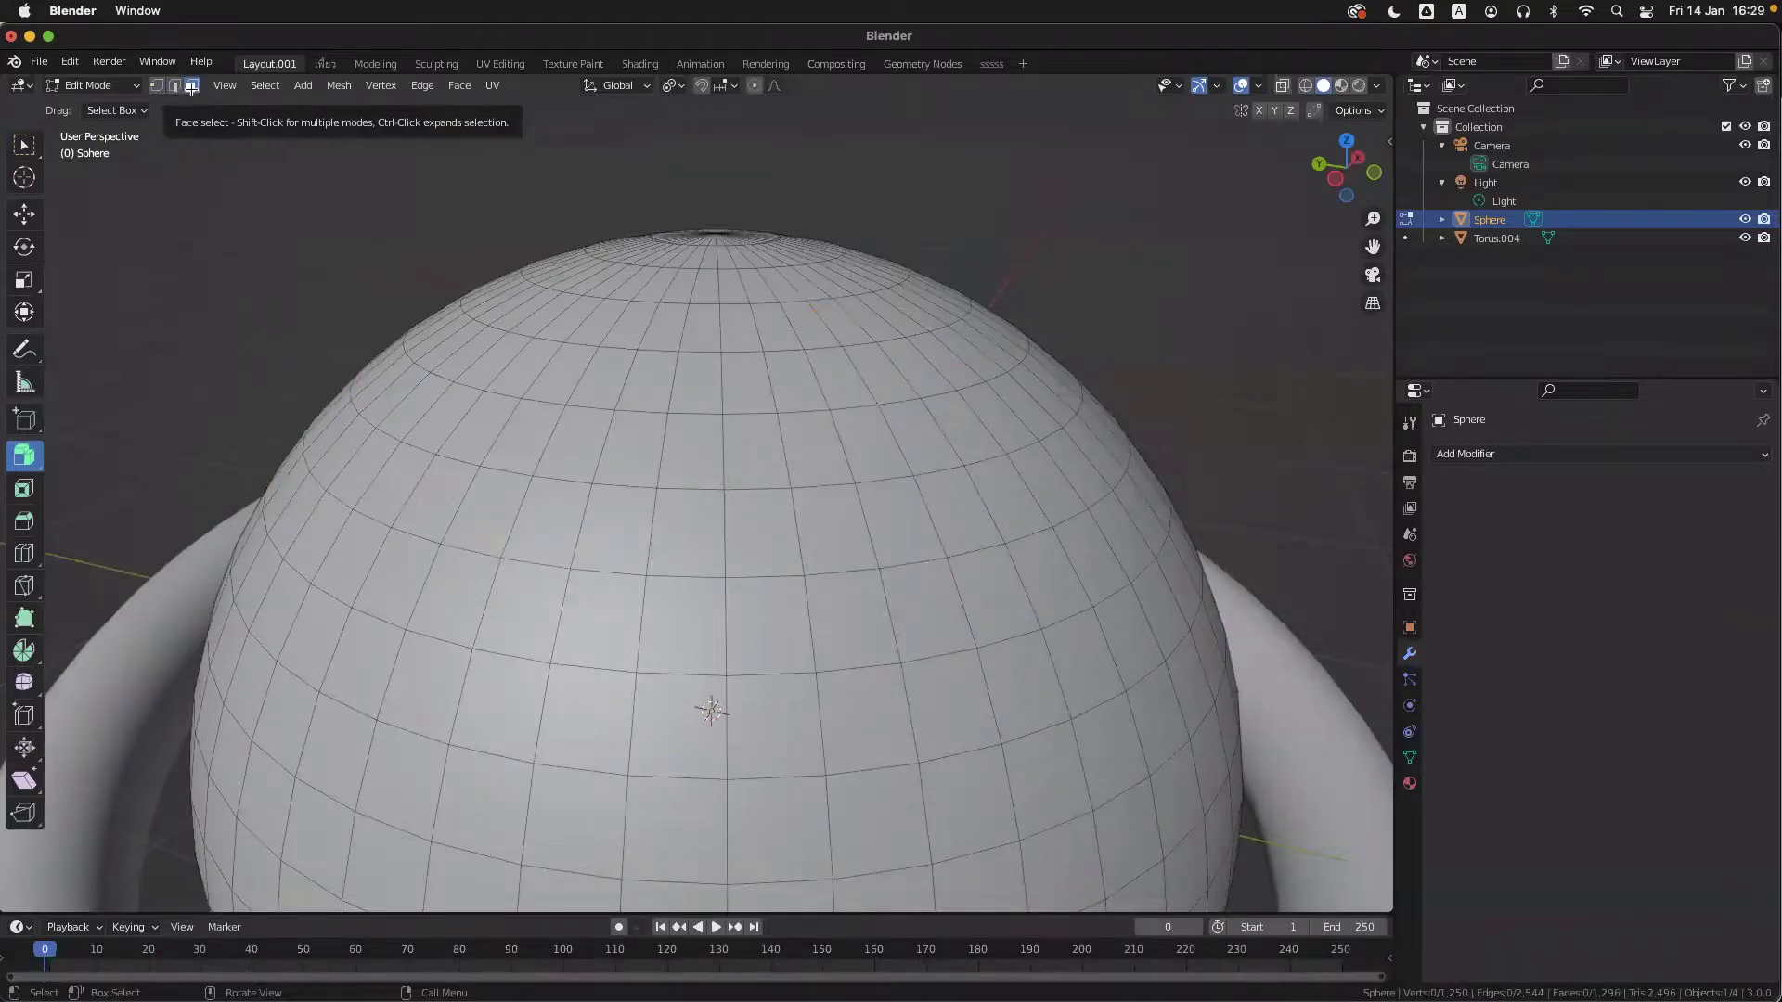
pyautogui.keyDown('shift'); pyautogui.moveTo(802, 474); pyautogui.dragTo(797, 426, button='middle'); pyautogui.keyUp('shift')
pyautogui.scroll(-4, 798, 426)
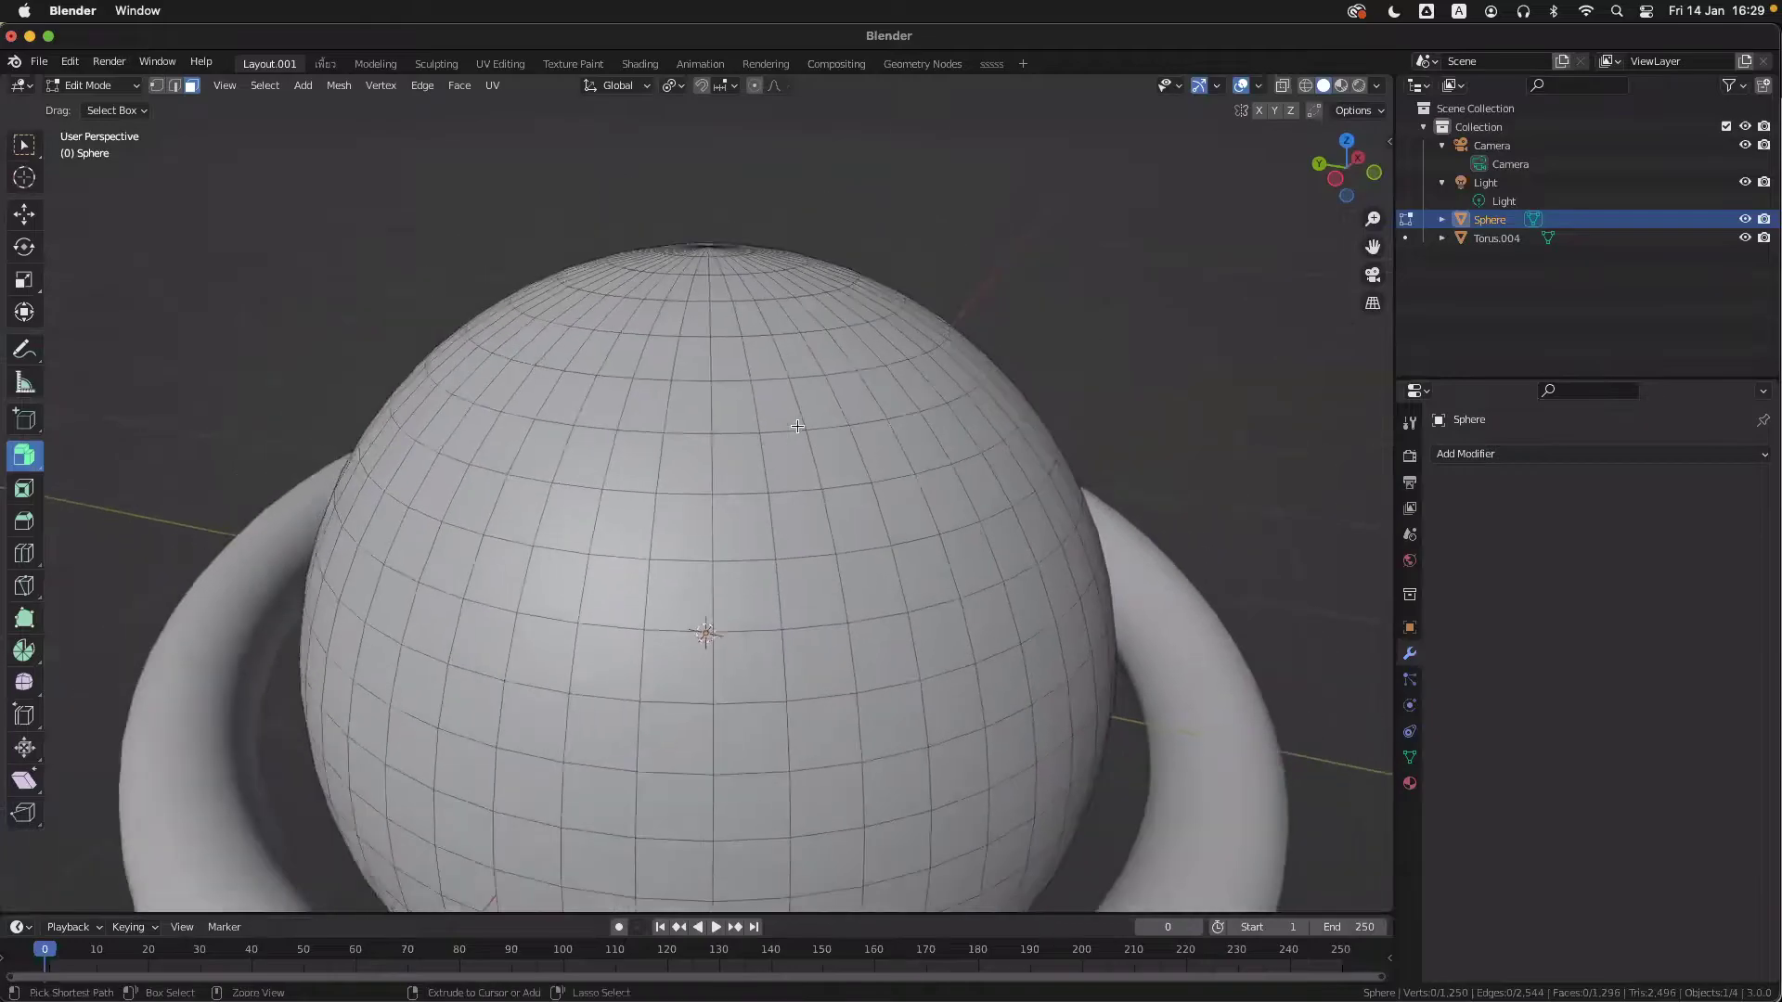
# - Select six adjacent faces one by one along a horizontal row on the upper part of the sphere
pyautogui.scroll(3, 797, 426)
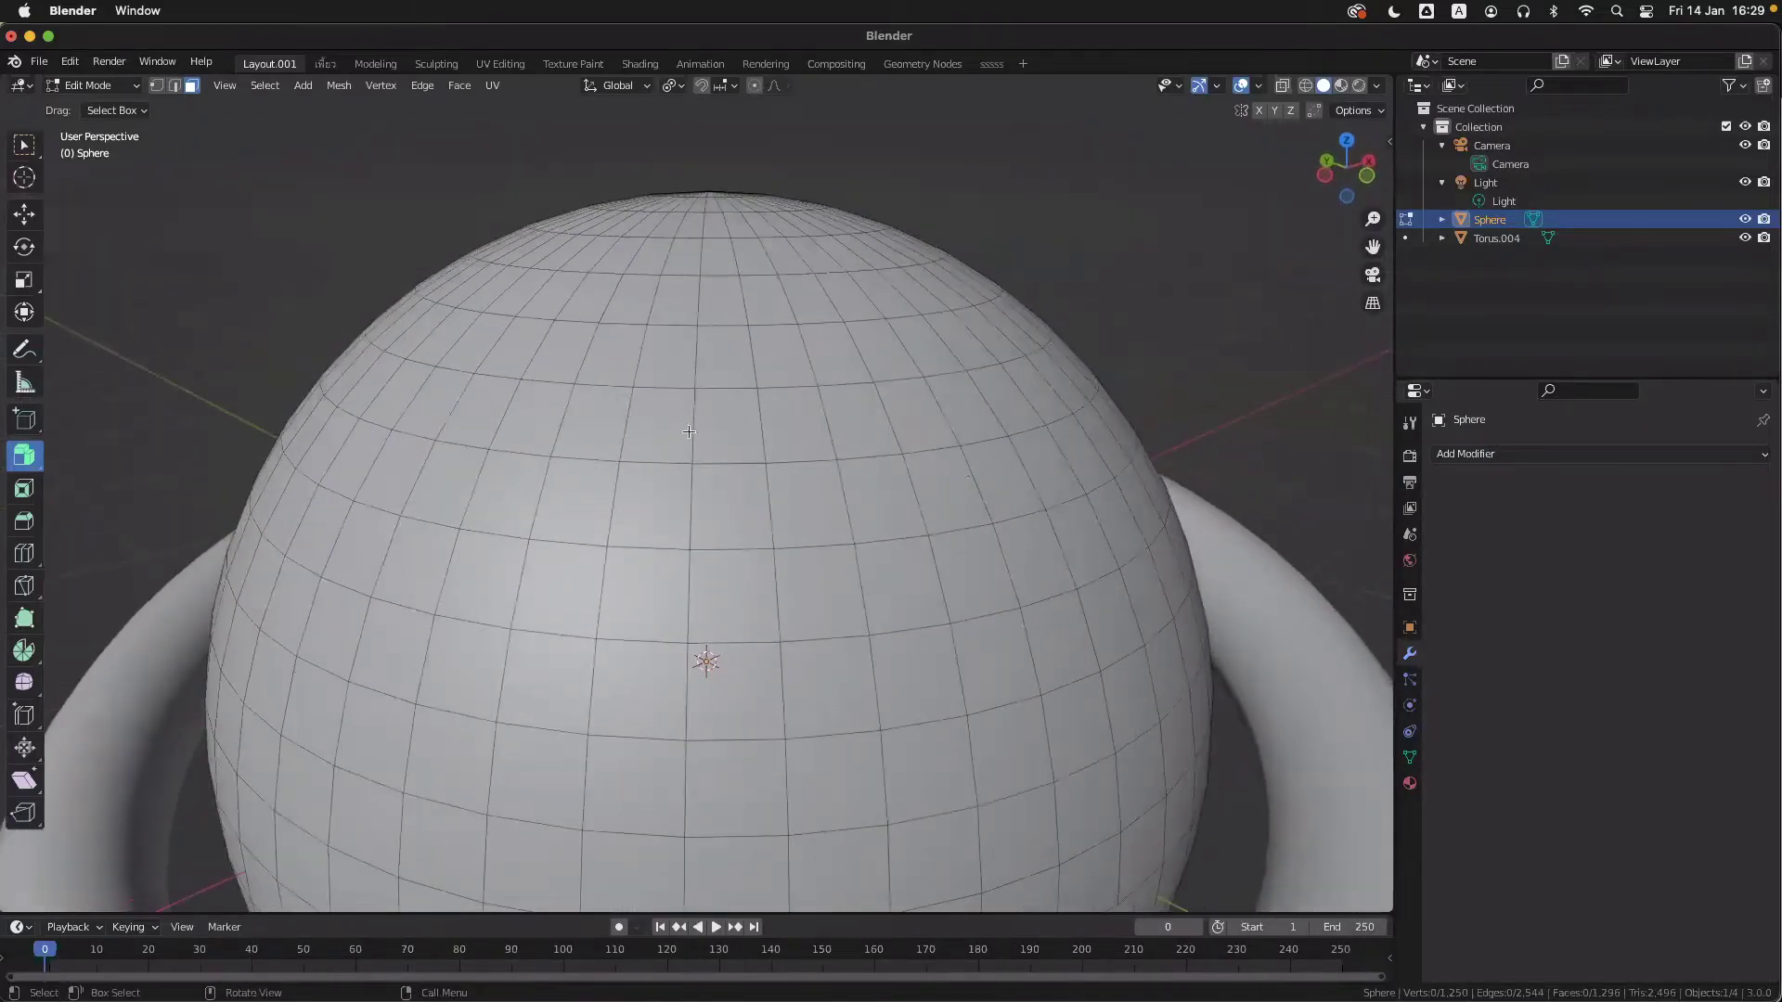
pyautogui.scroll(3, 749, 430)
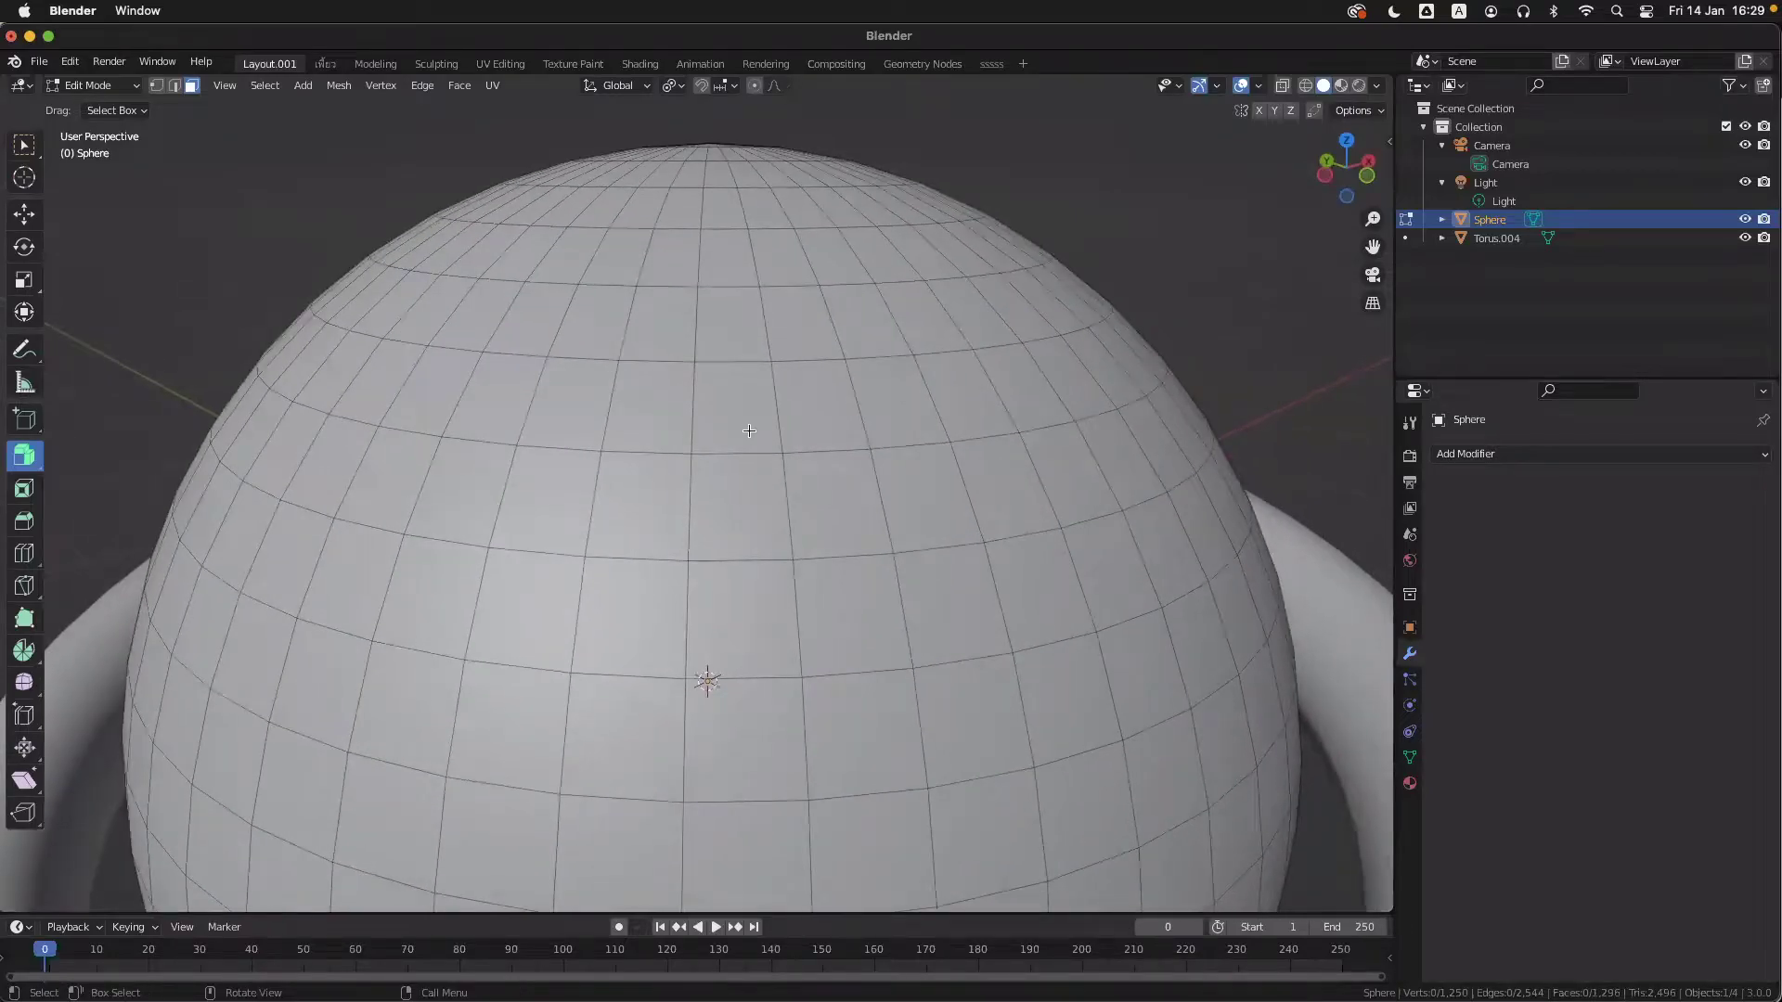
pyautogui.scroll(3, 635, 371)
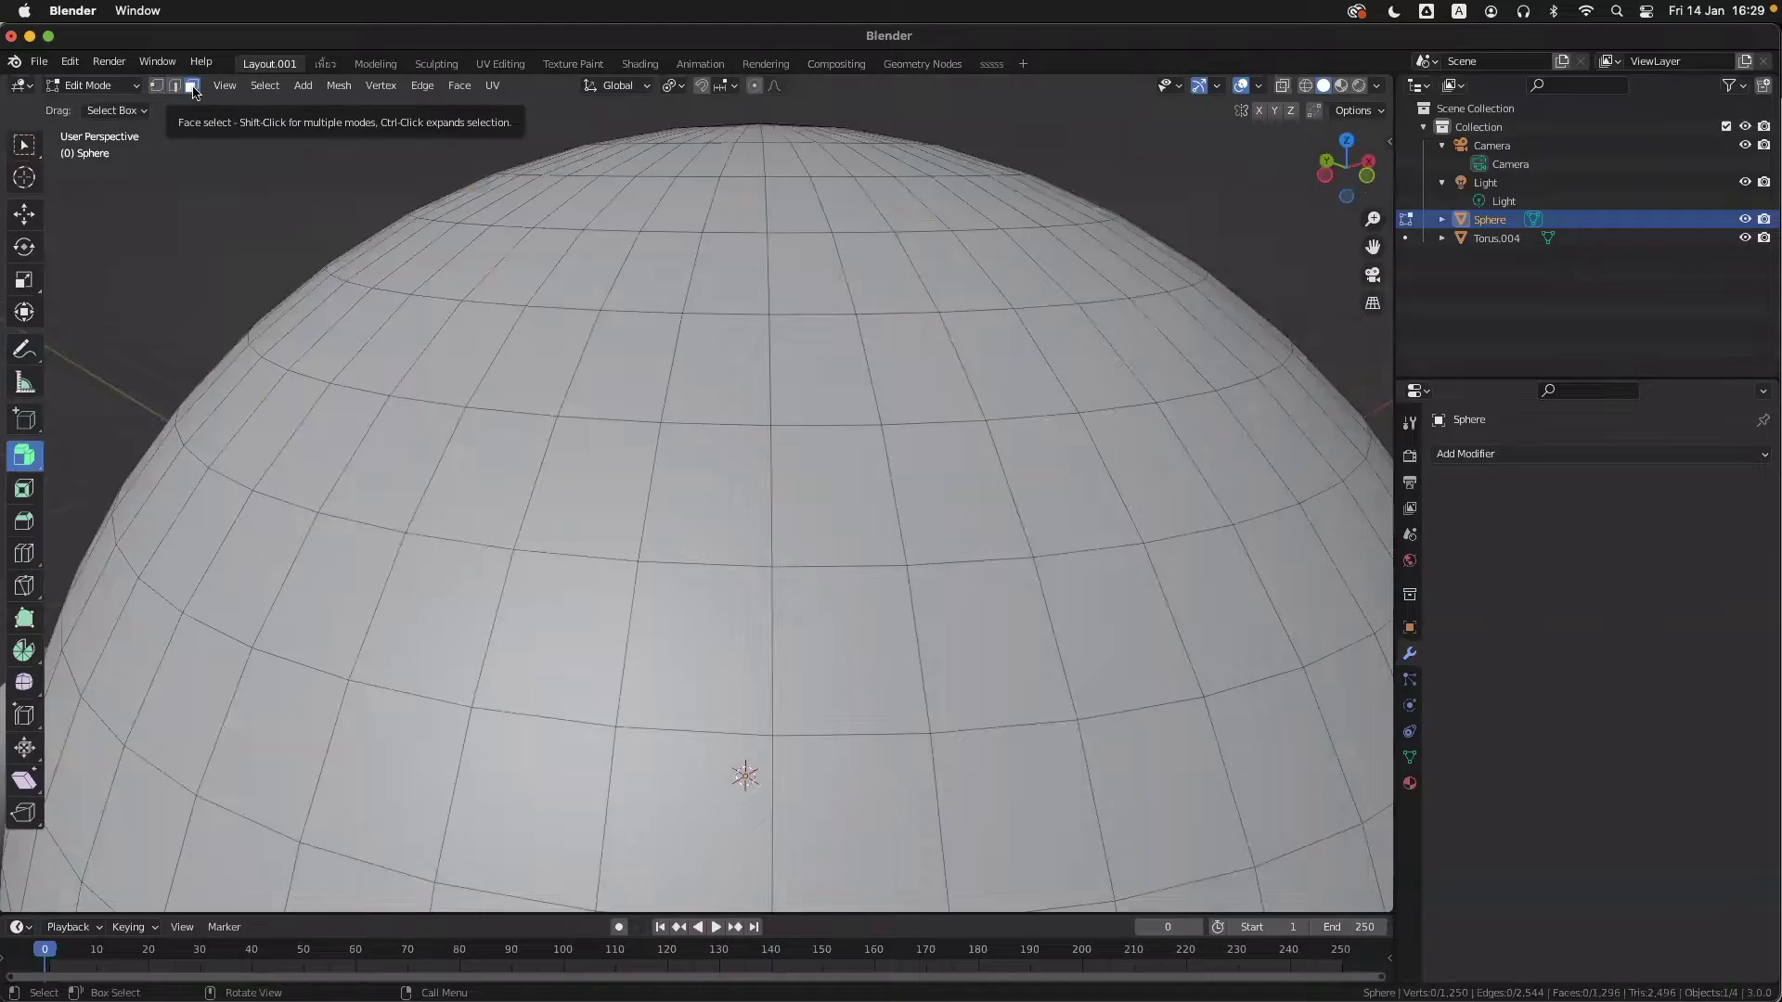
pyautogui.click(605, 368)
pyautogui.click(691, 371)
pyautogui.click(861, 358)
pyautogui.click(899, 356)
pyautogui.keyDown('shift'); pyautogui.click(844, 368); pyautogui.keyUp('shift')
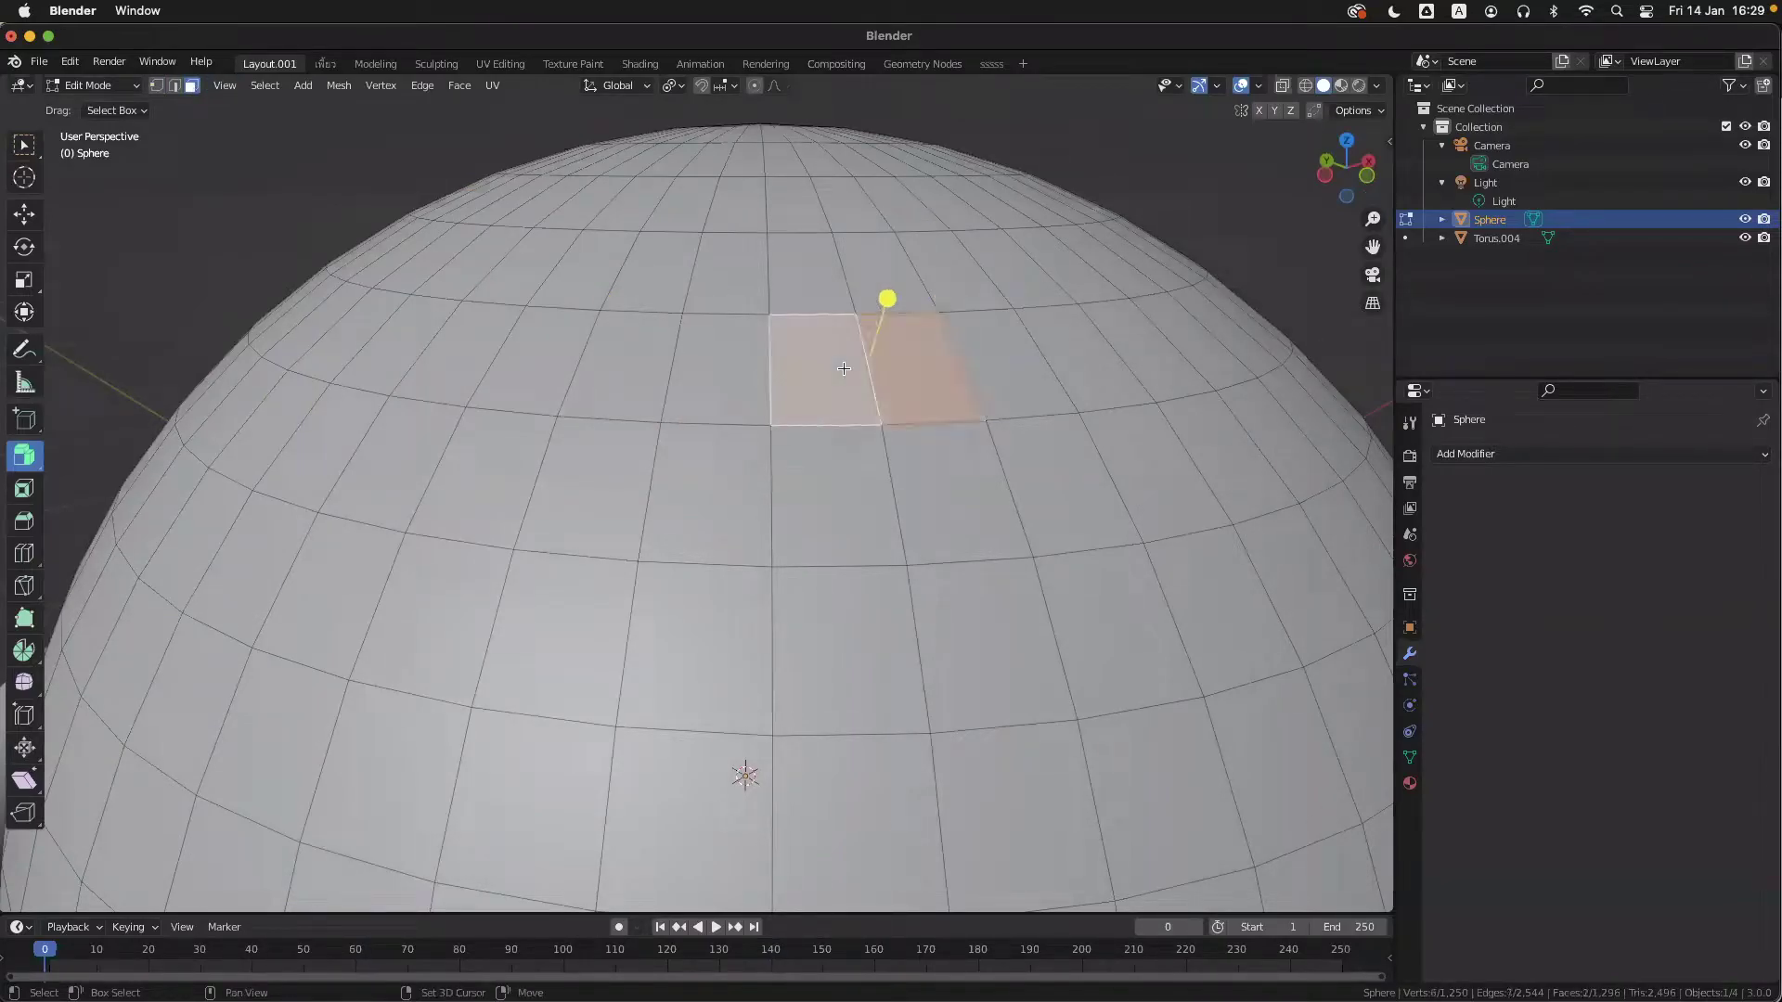
pyautogui.keyDown('shift'); pyautogui.click(735, 372); pyautogui.keyUp('shift')
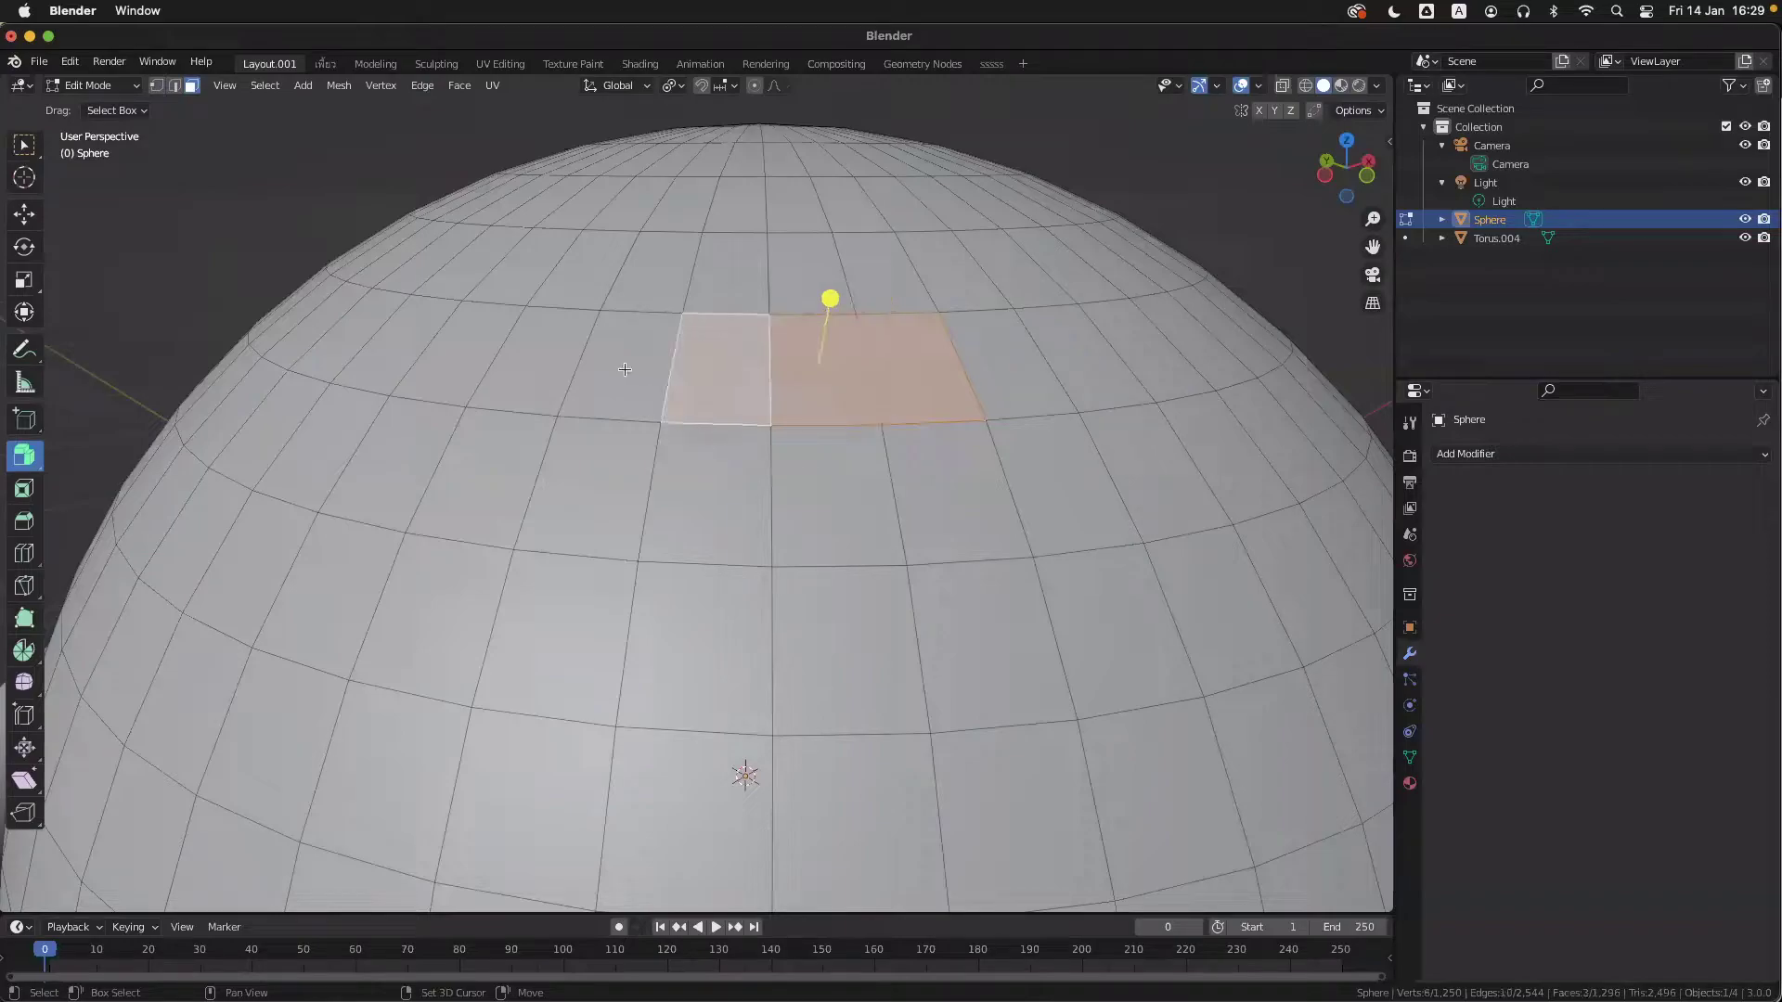
pyautogui.keyDown('shift'); pyautogui.click(623, 371); pyautogui.keyUp('shift')
pyautogui.keyDown('shift'); pyautogui.click(524, 360); pyautogui.keyUp('shift')
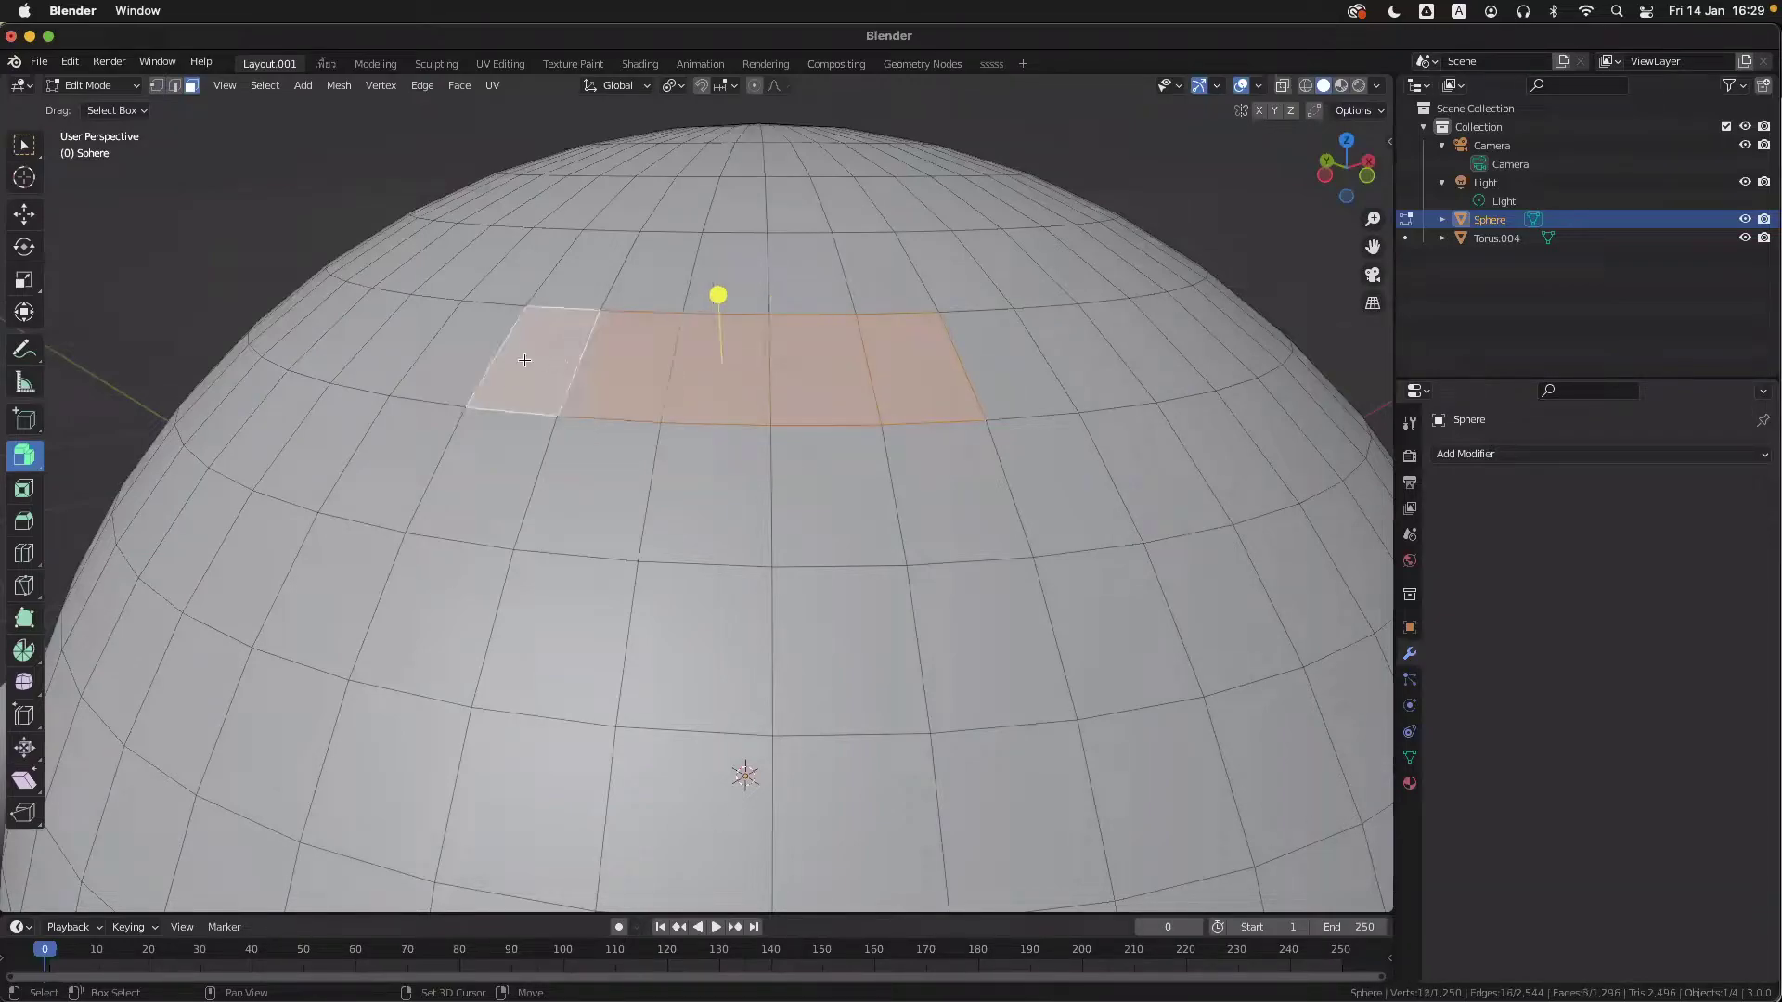
pyautogui.keyDown('shift'); pyautogui.click(487, 360); pyautogui.keyUp('shift')
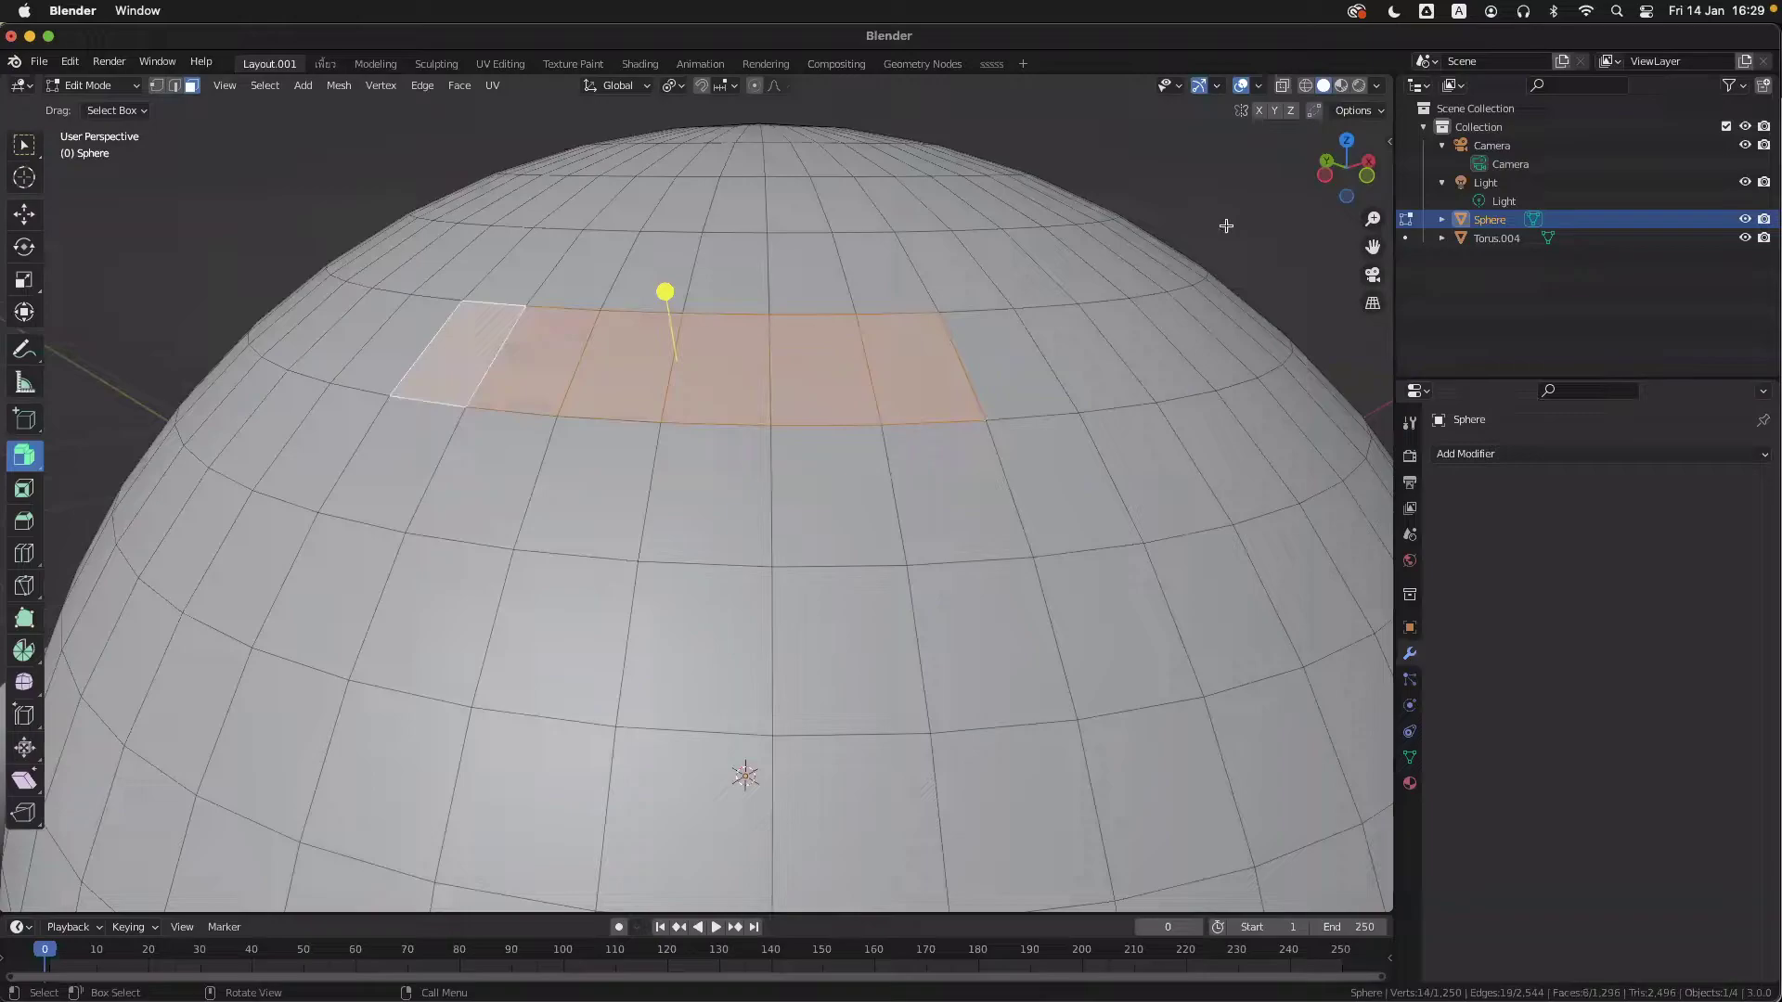
# - Replace the individually picked faces with the complete horizontal face loop in the same row, and clear that selection too
pyautogui.hotkey('alt', 'a')
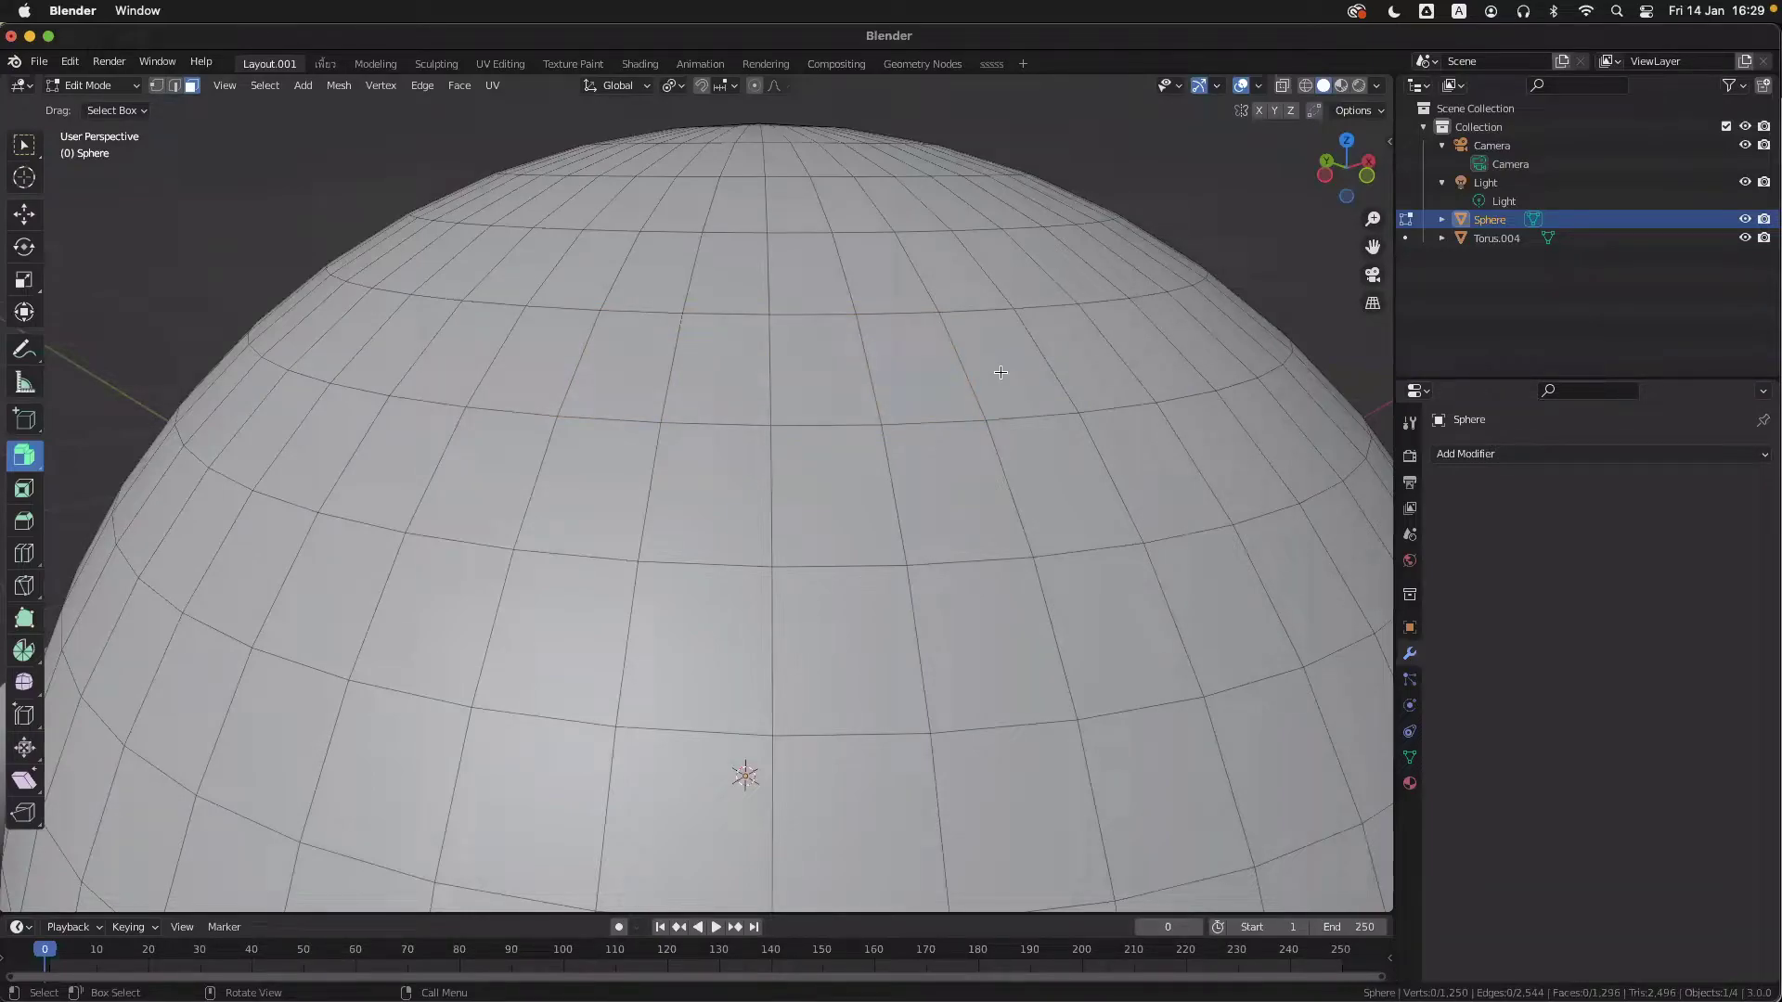
pyautogui.keyDown('alt'); pyautogui.click(769, 365); pyautogui.keyUp('alt')
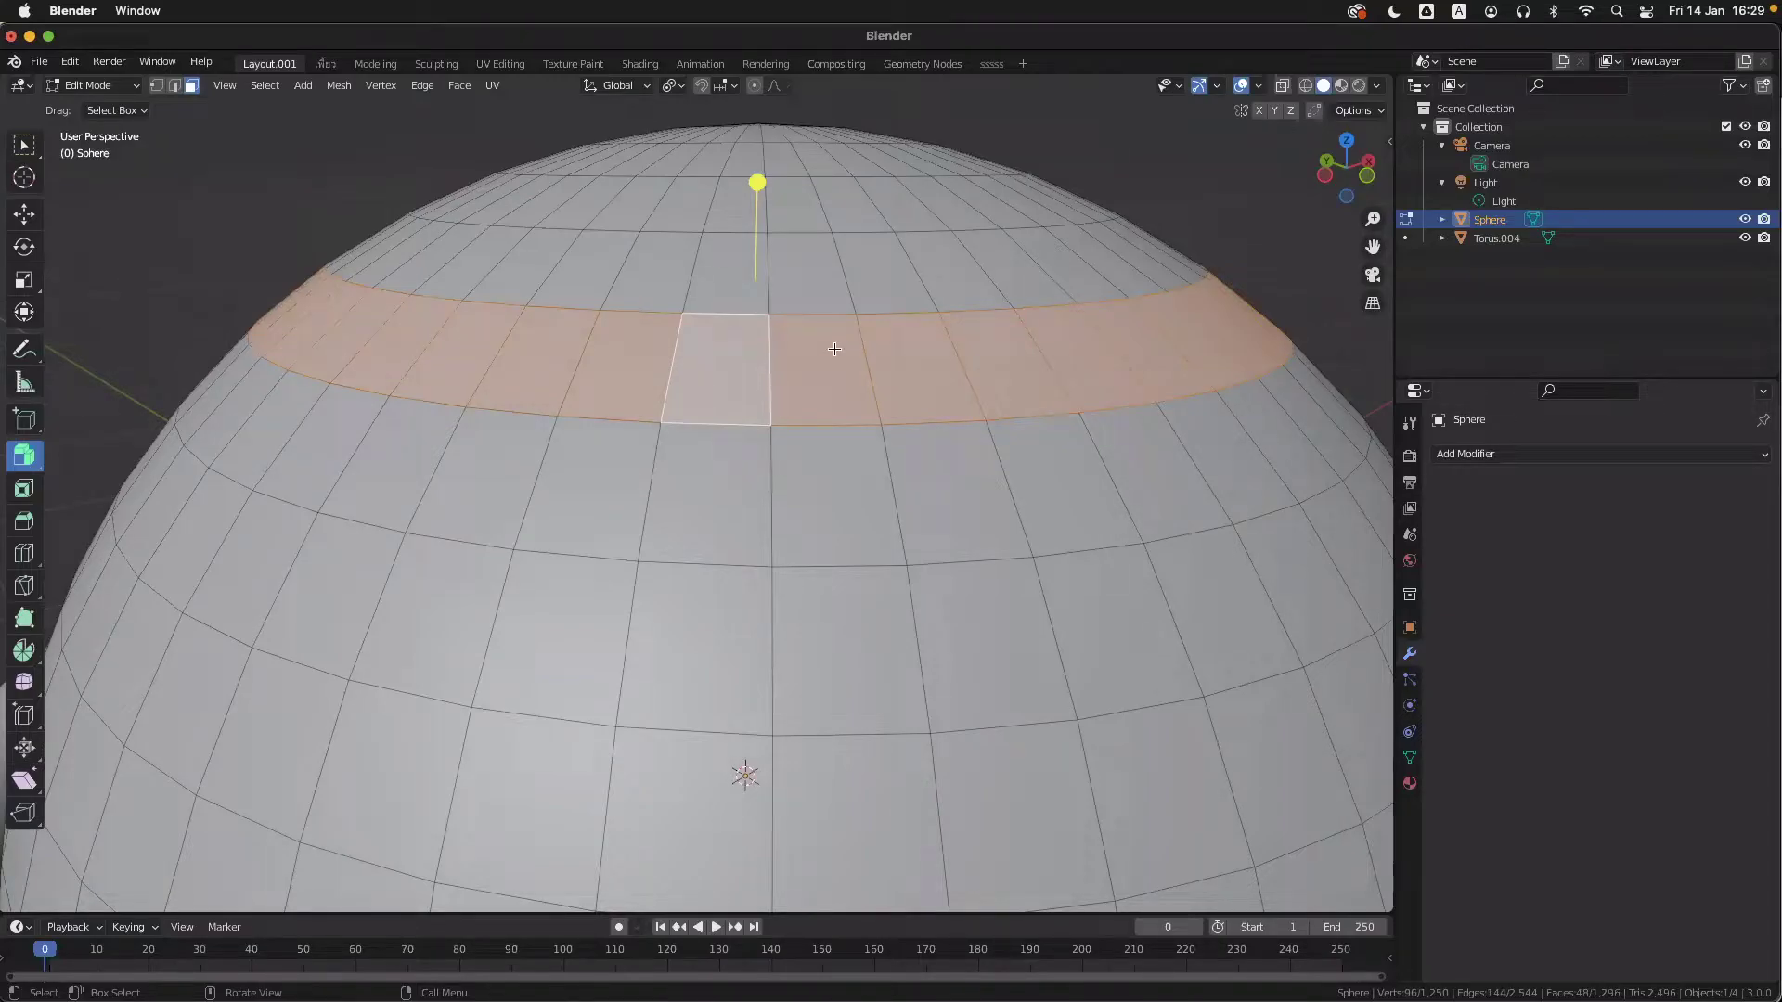
pyautogui.scroll(2, 805, 386)
pyautogui.keyDown('shift'); pyautogui.scroll(3, 805, 386); pyautogui.keyUp('shift')
pyautogui.keyDown('shift'); pyautogui.moveTo(805, 386); pyautogui.dragTo(806, 395, button='middle'); pyautogui.keyUp('shift')
pyautogui.hotkey('alt', 'a')
# - Loop-select the horizontal ring of faces one row above the 3D cursor, and clear the selection
pyautogui.keyDown('shift'); pyautogui.moveTo(781, 497); pyautogui.dragTo(736, 413, button='middle'); pyautogui.keyUp('shift')
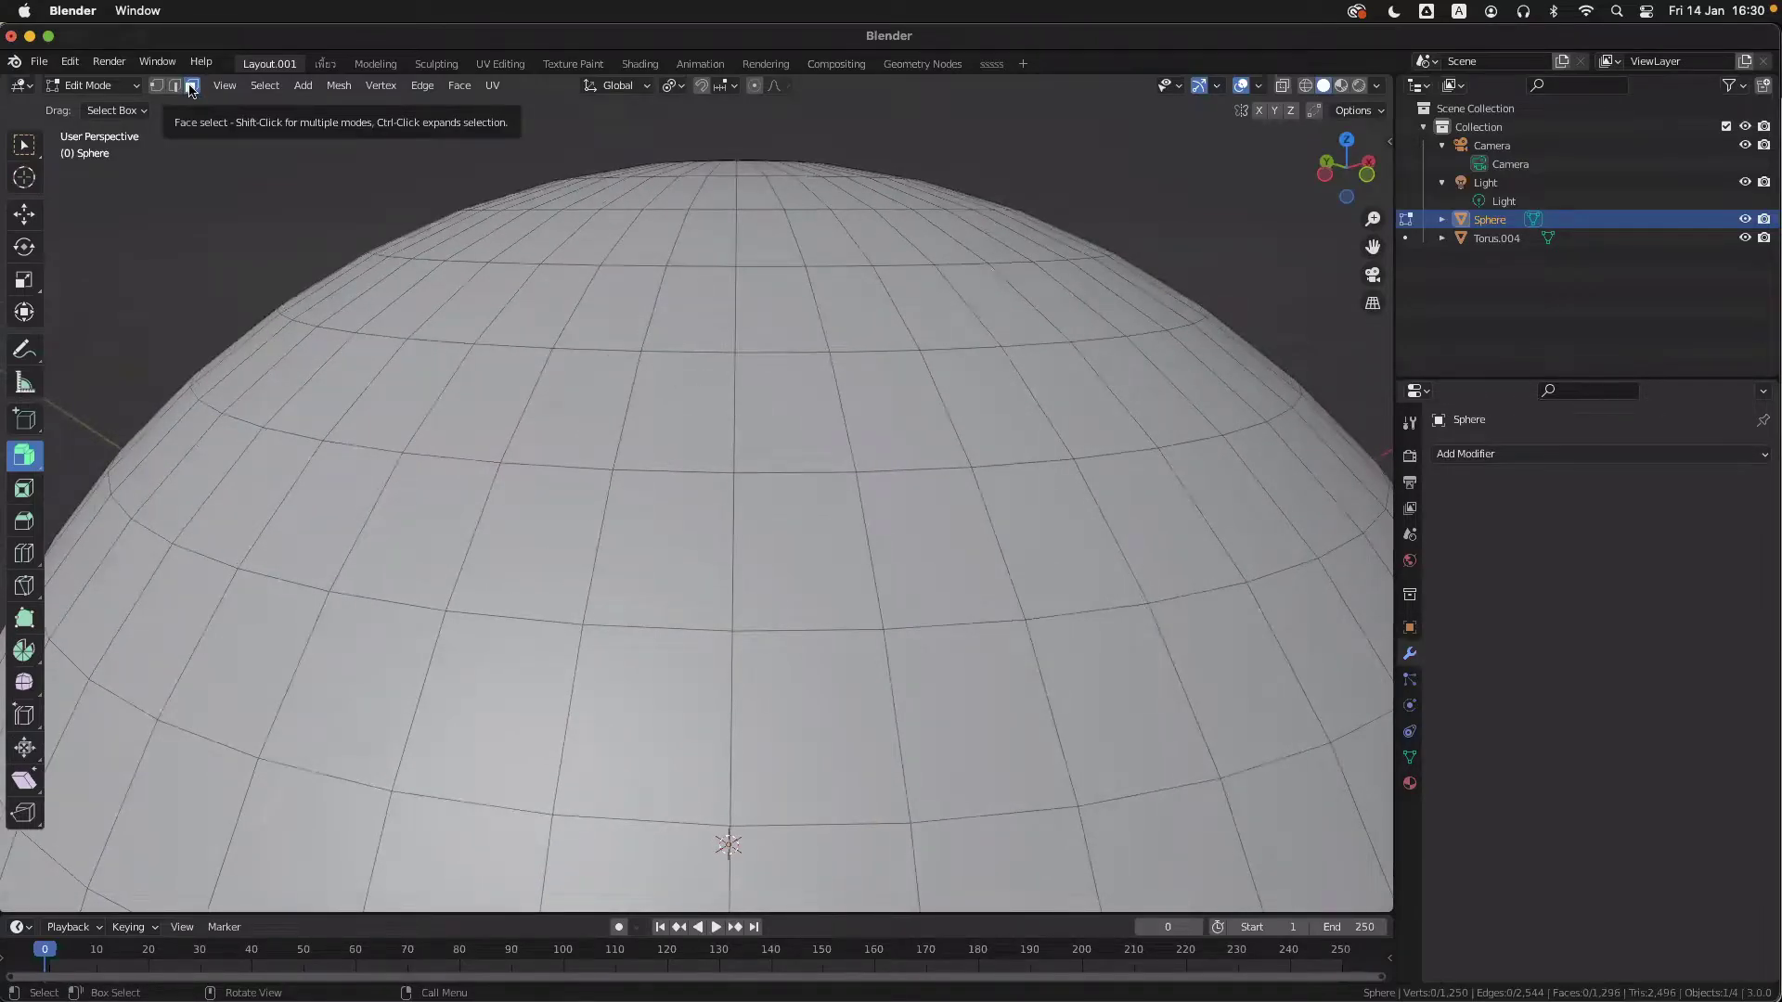
pyautogui.press('alt')
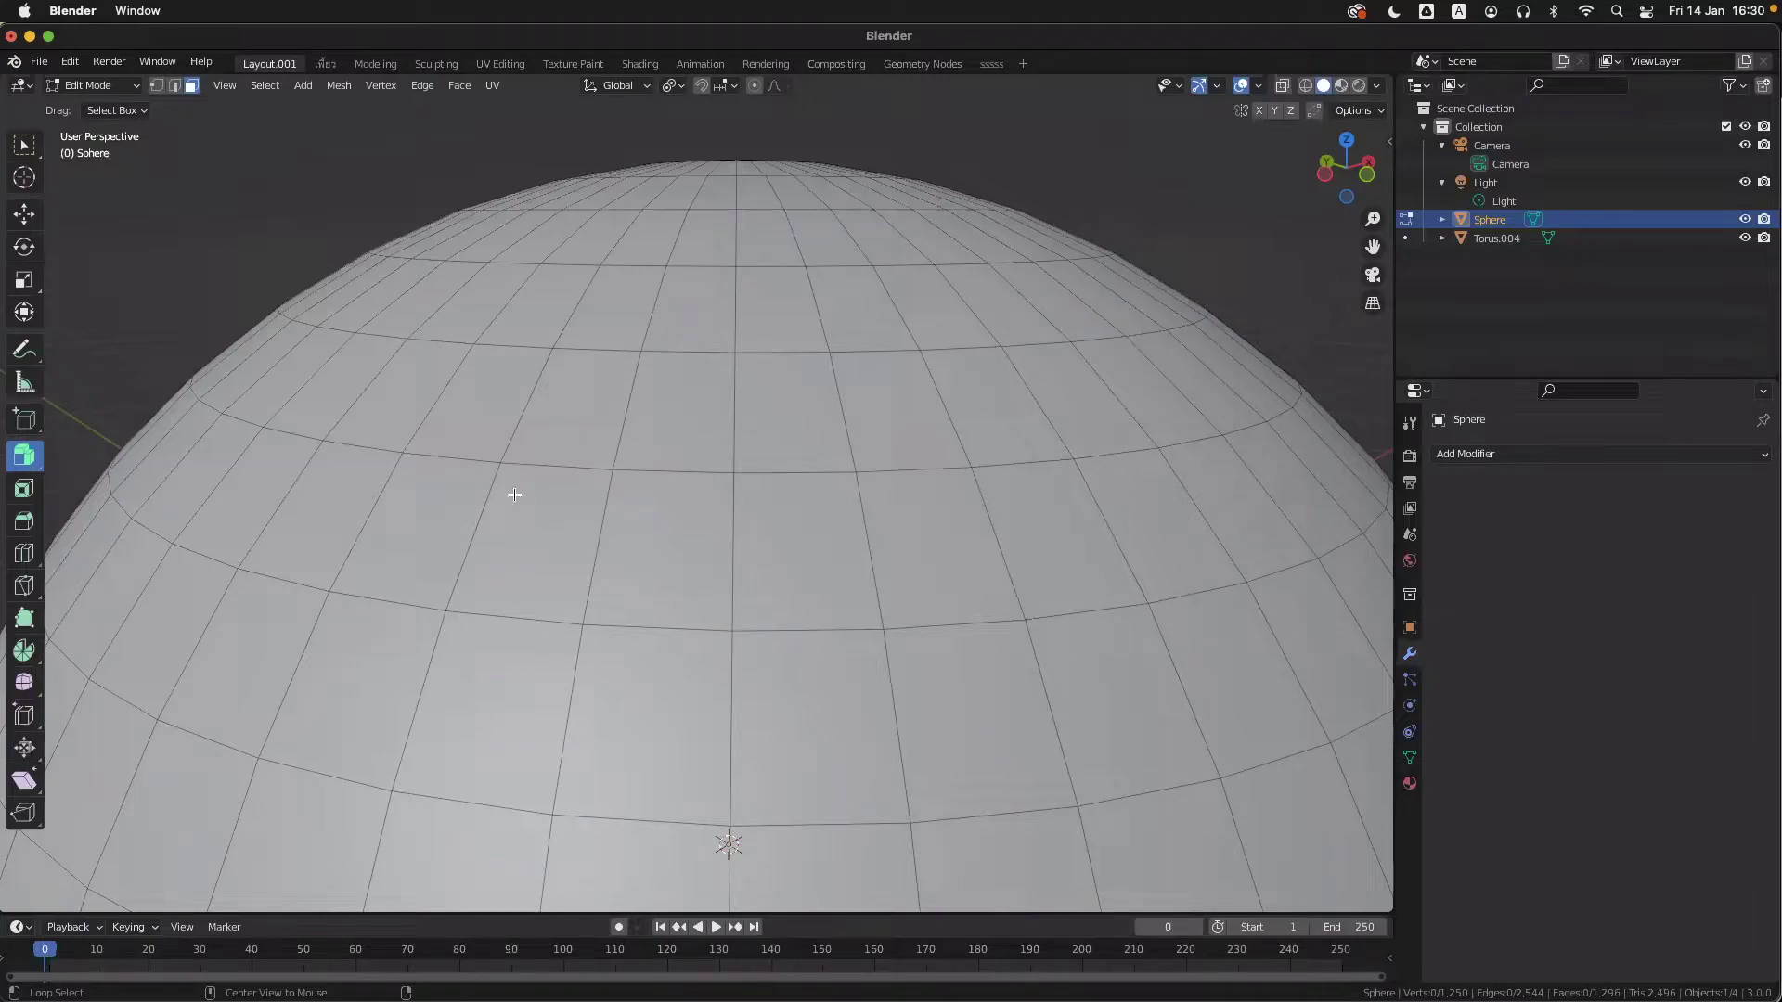
pyautogui.keyDown('alt'); pyautogui.click(732, 538); pyautogui.keyUp('alt')
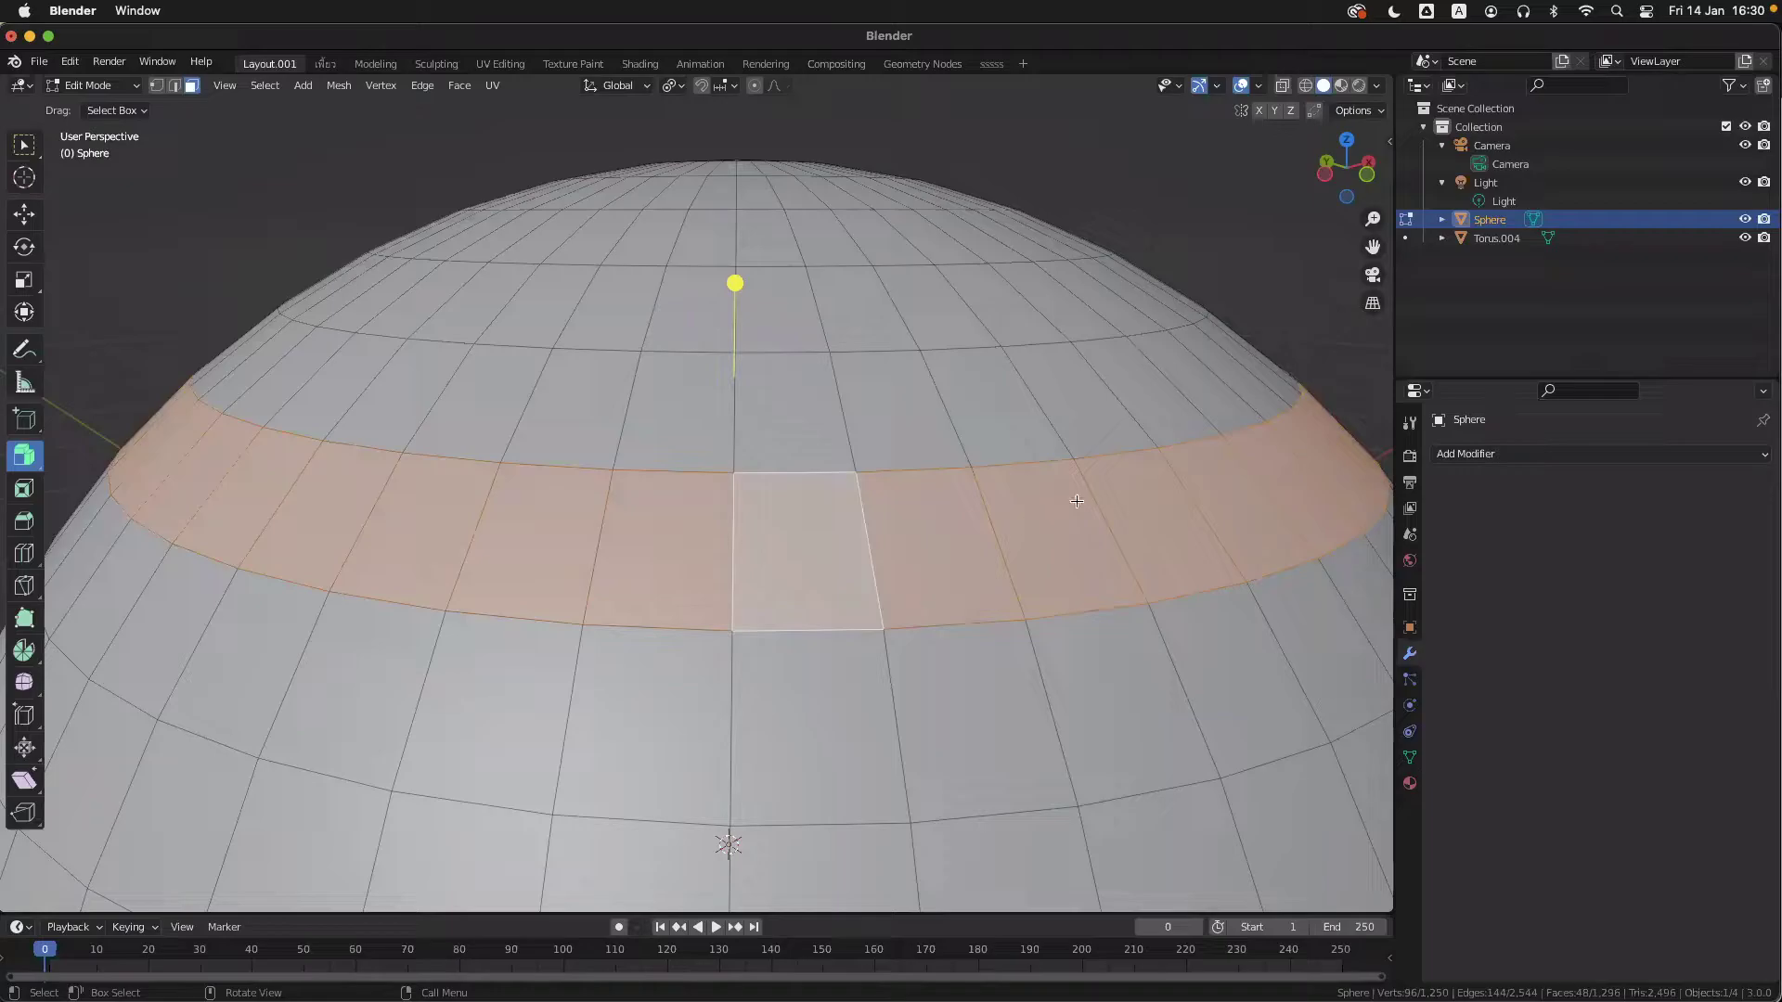
pyautogui.click(1215, 234)
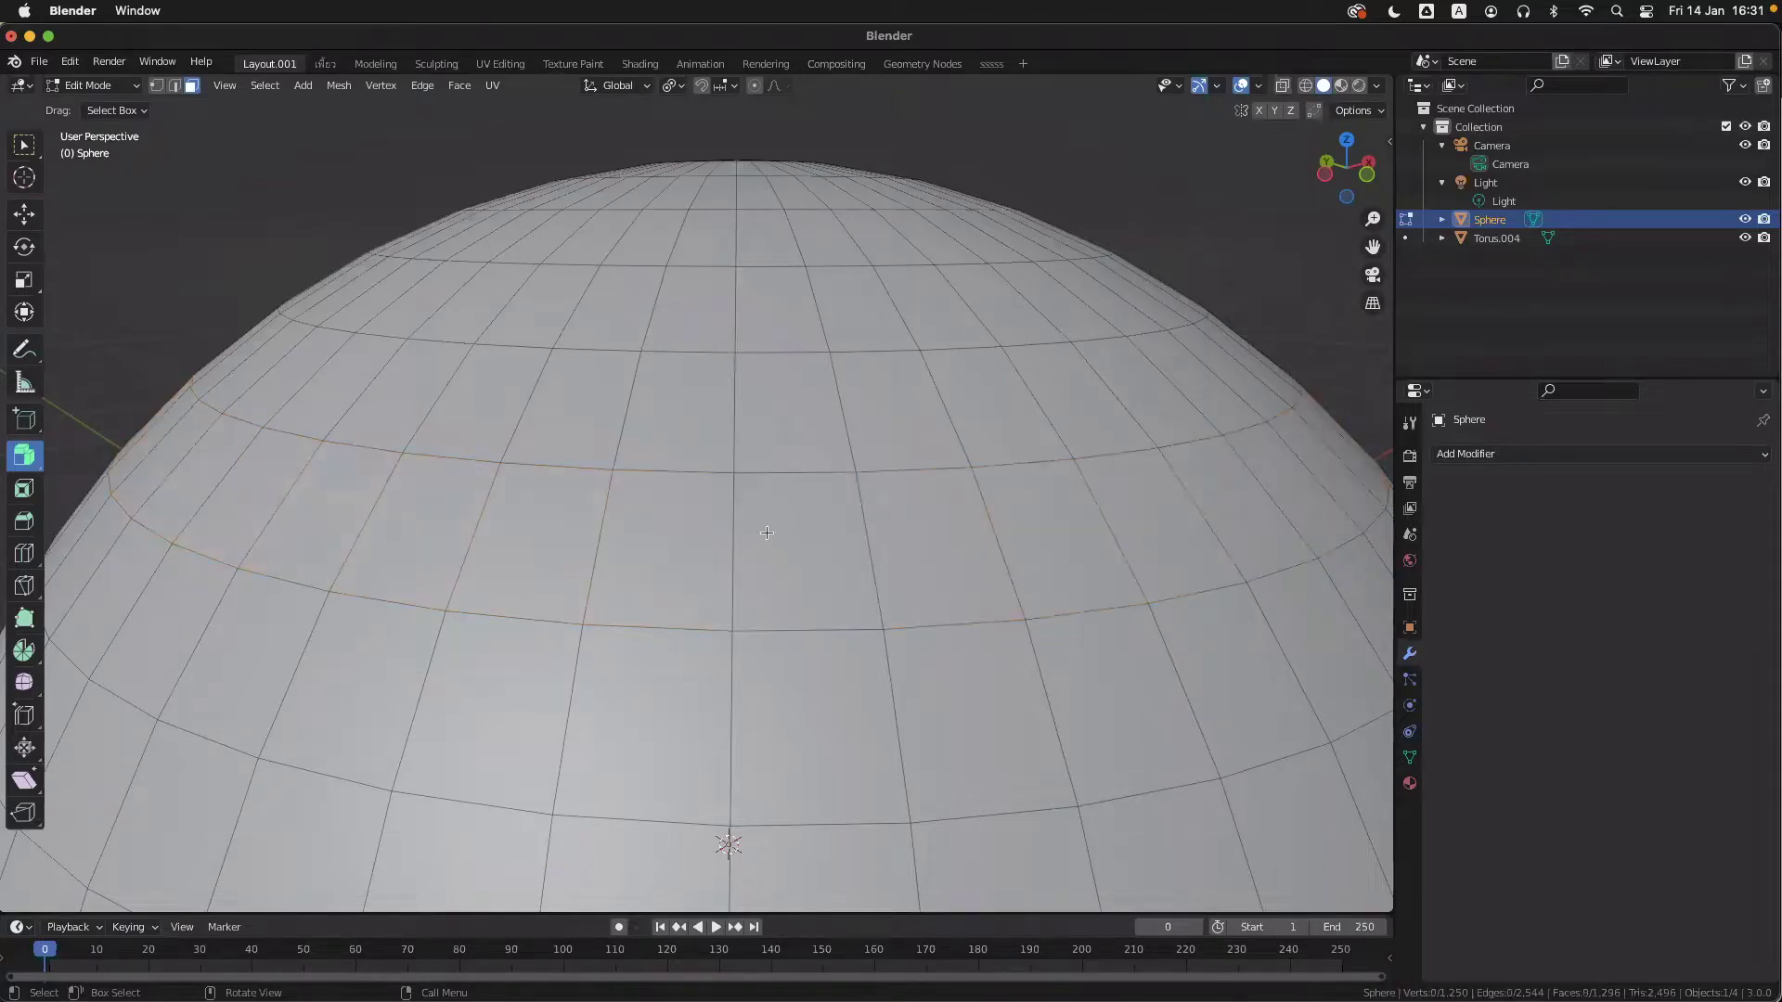
# - Select the horizontal face loop around the upper sphere again and inspect the ring from several angles
pyautogui.scroll(2, 743, 540)
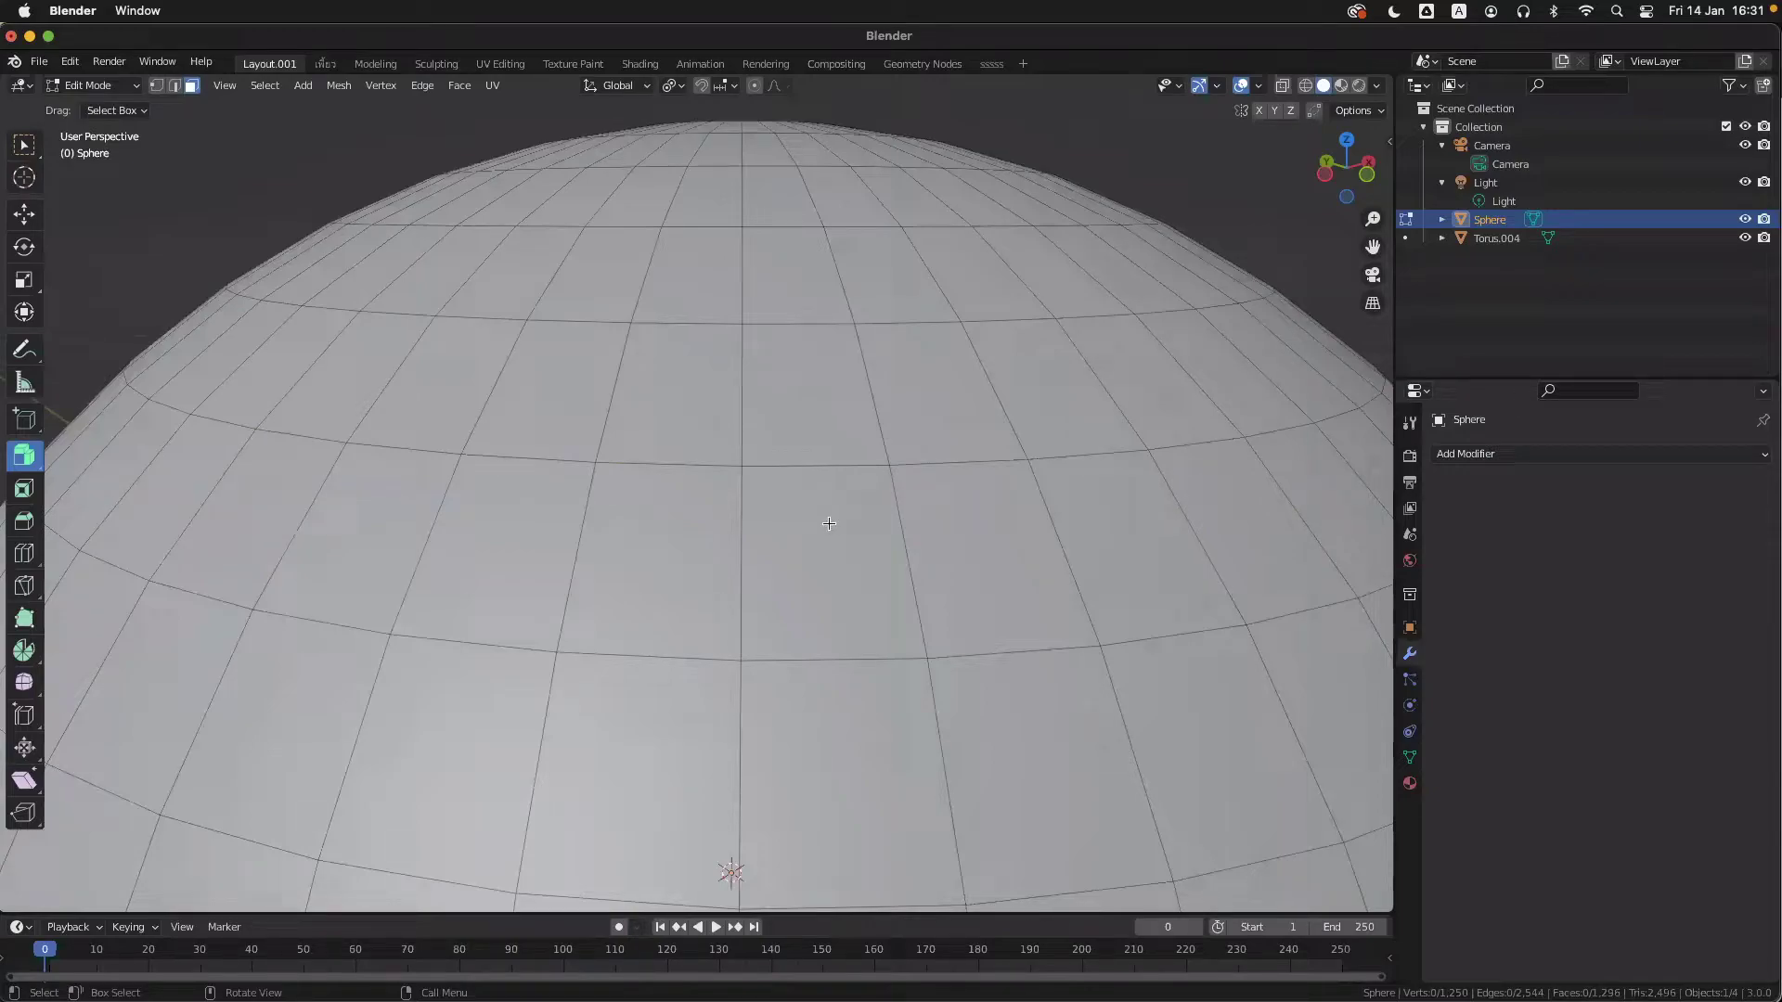
pyautogui.keyDown('alt'); pyautogui.click(743, 556); pyautogui.keyUp('alt')
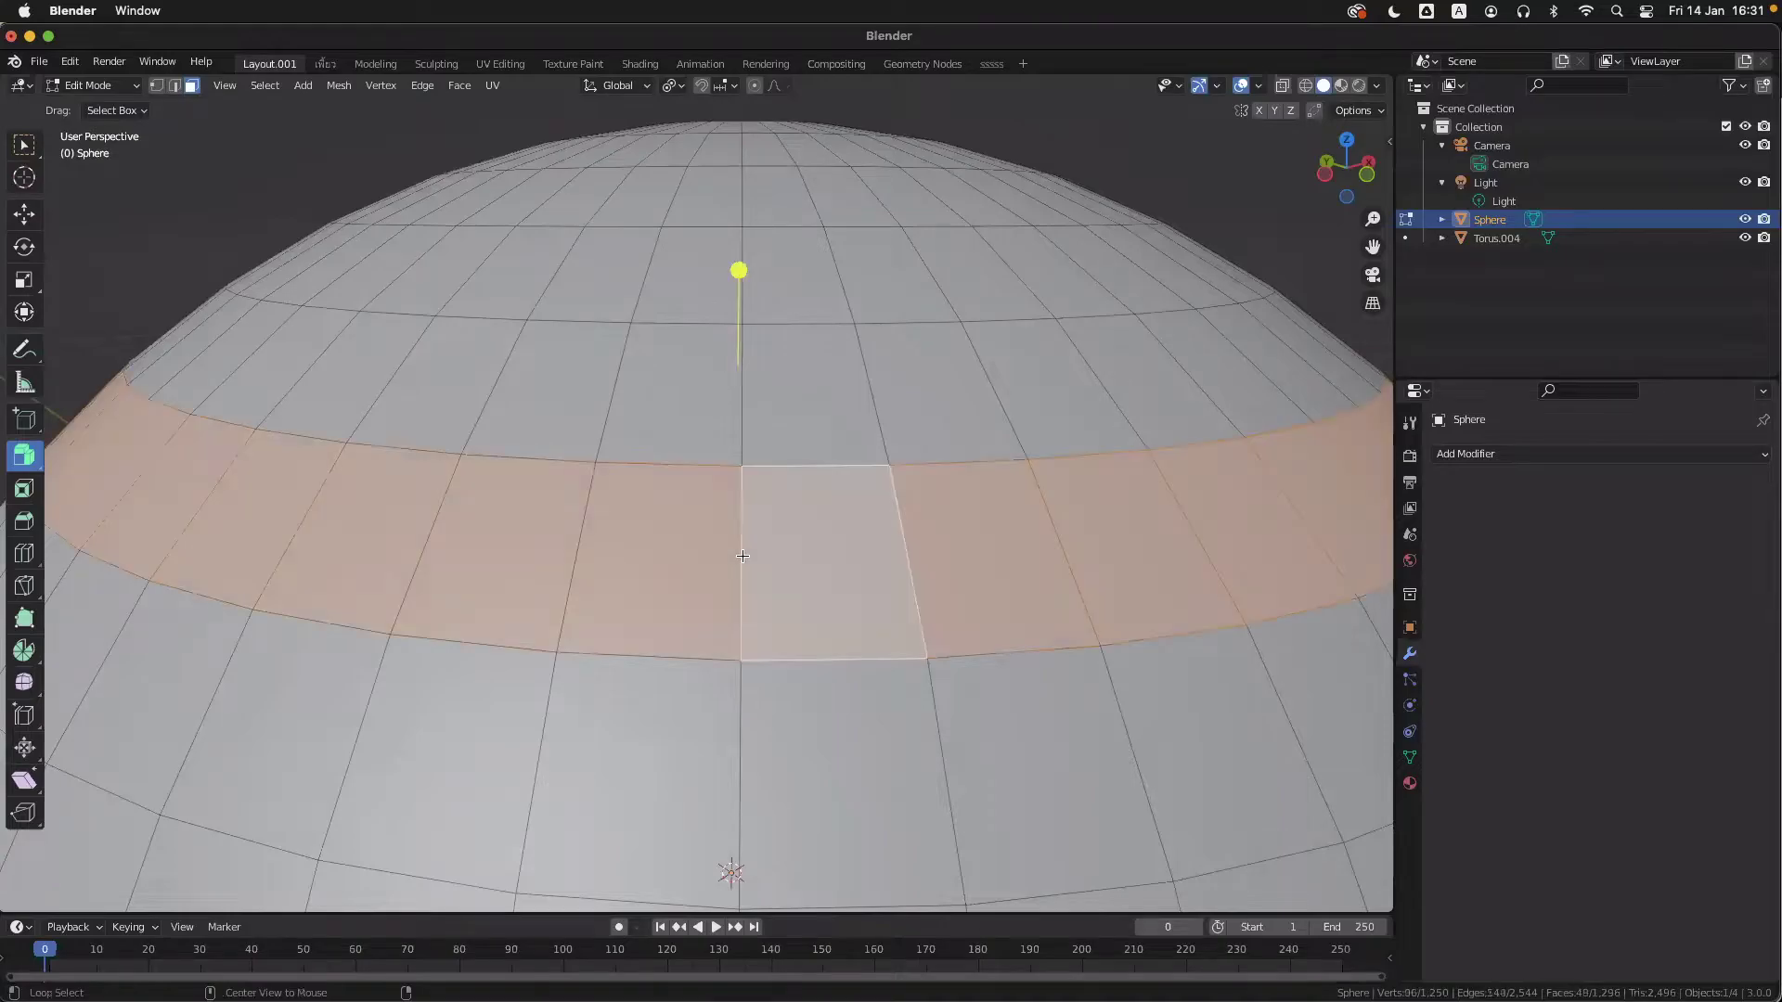
pyautogui.scroll(-1, 772, 690)
pyautogui.moveTo(773, 690); pyautogui.dragTo(772, 716, button='middle')
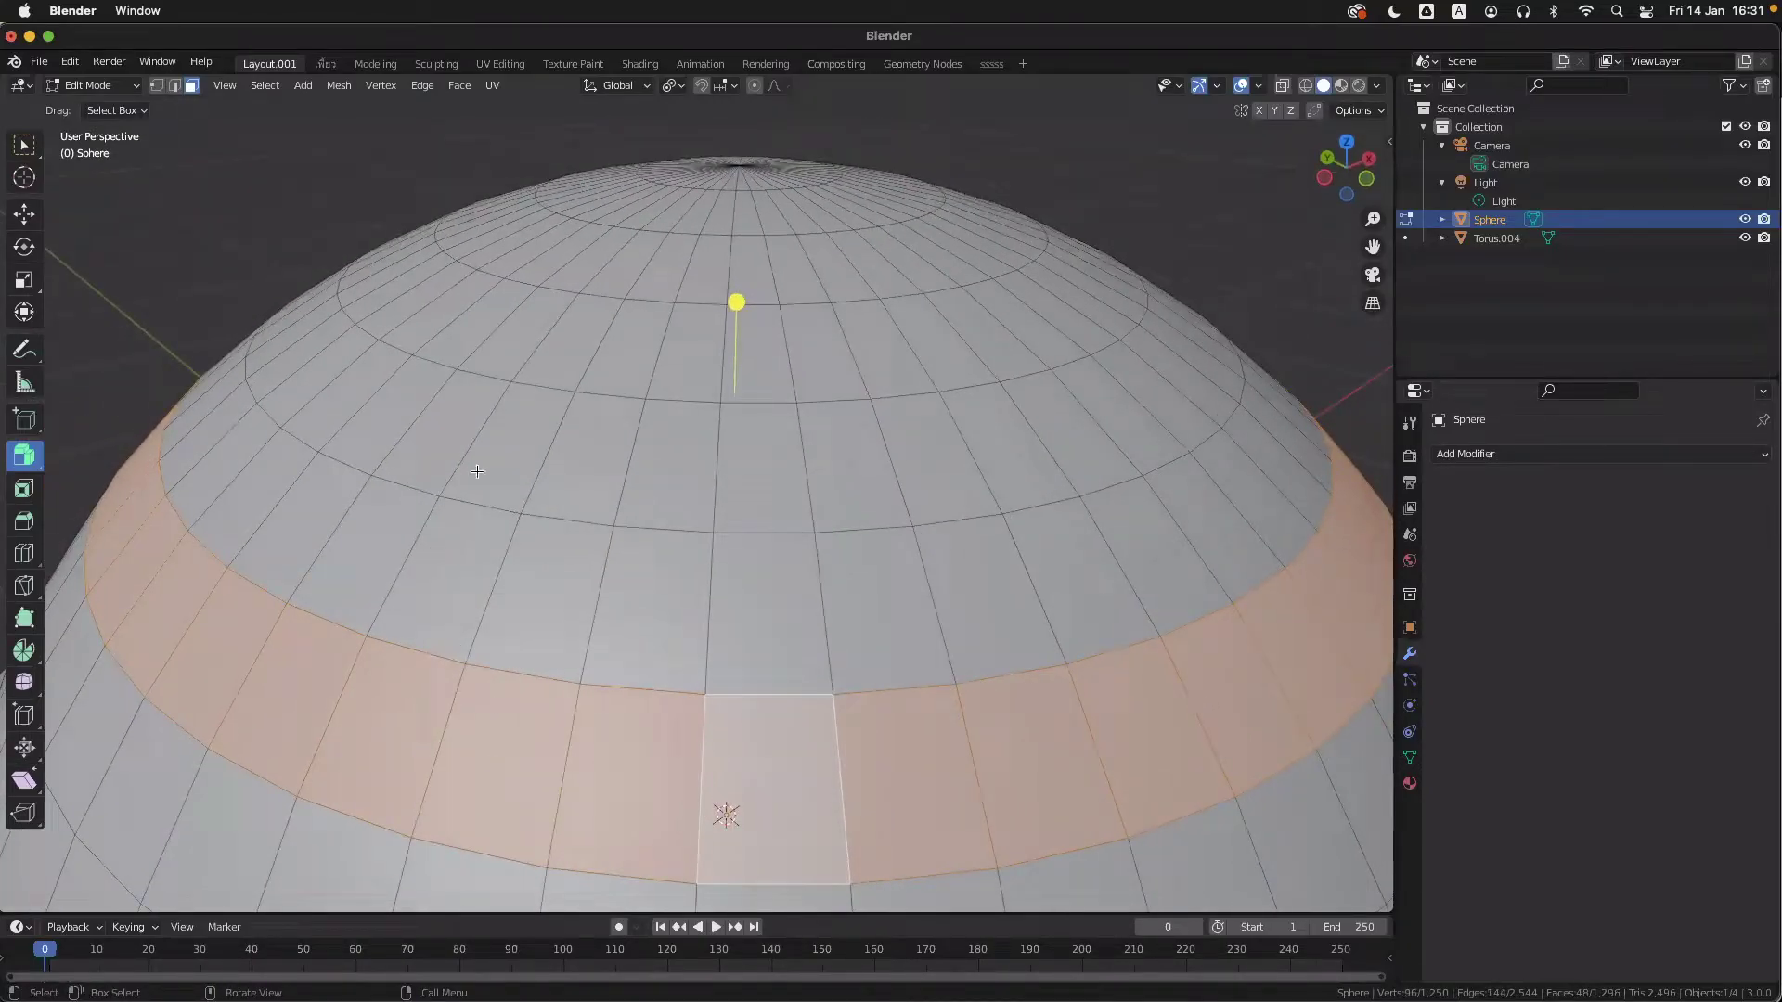
pyautogui.moveTo(999, 497); pyautogui.dragTo(733, 516, button='middle')
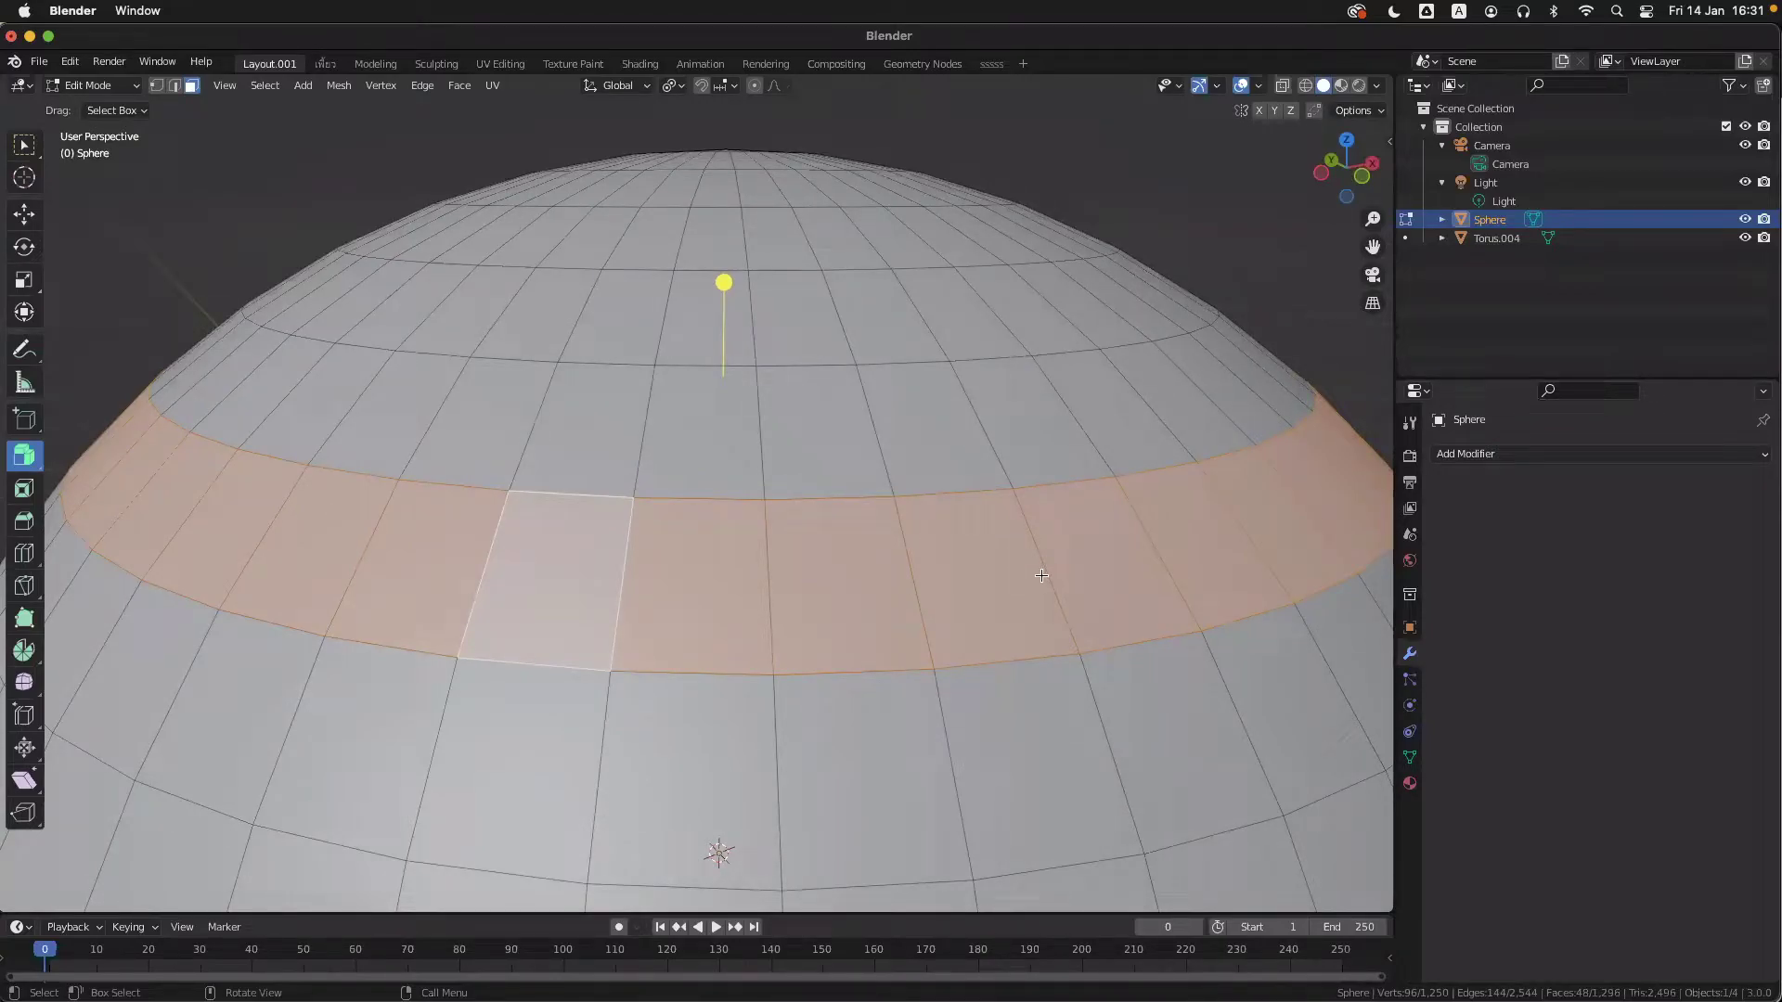
pyautogui.hscroll(-2, 850, 457)
pyautogui.keyDown('ctrl'); pyautogui.scroll(-1, 850, 457); pyautogui.keyUp('ctrl')
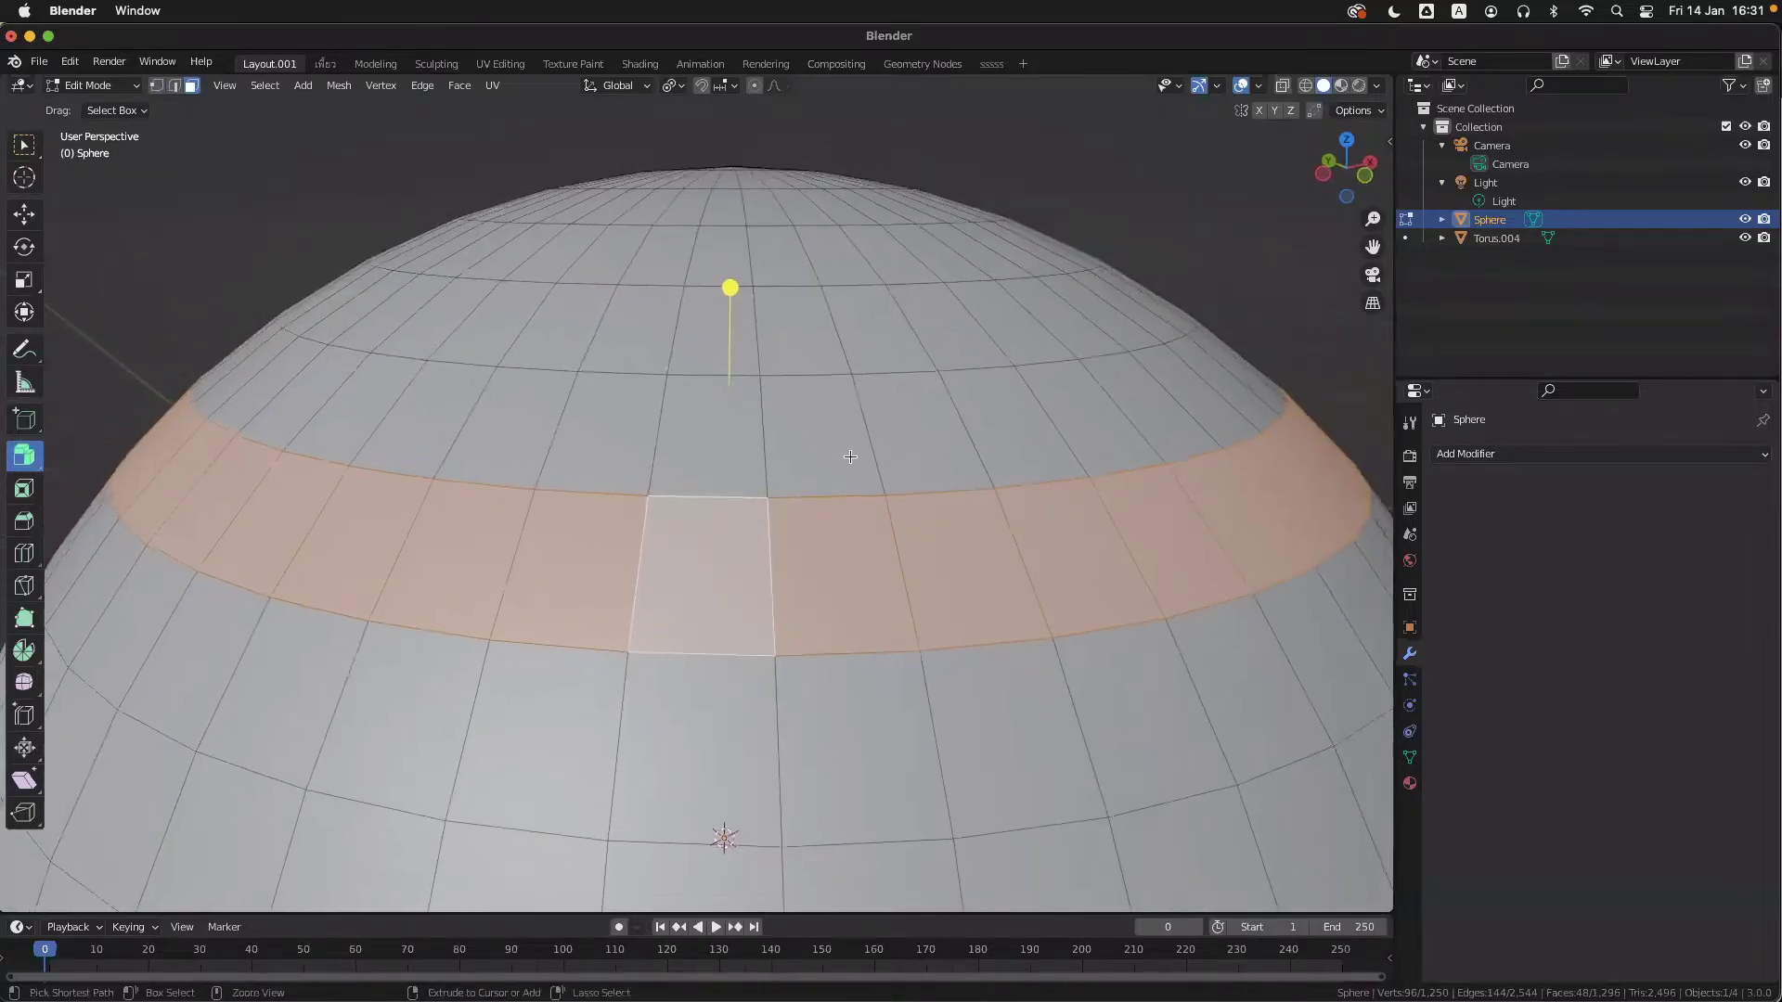
pyautogui.keyDown('ctrl'); pyautogui.scroll(-1, 850, 457); pyautogui.keyUp('ctrl')
pyautogui.keyDown('shift'); pyautogui.scroll(-1, 851, 457); pyautogui.keyUp('shift')
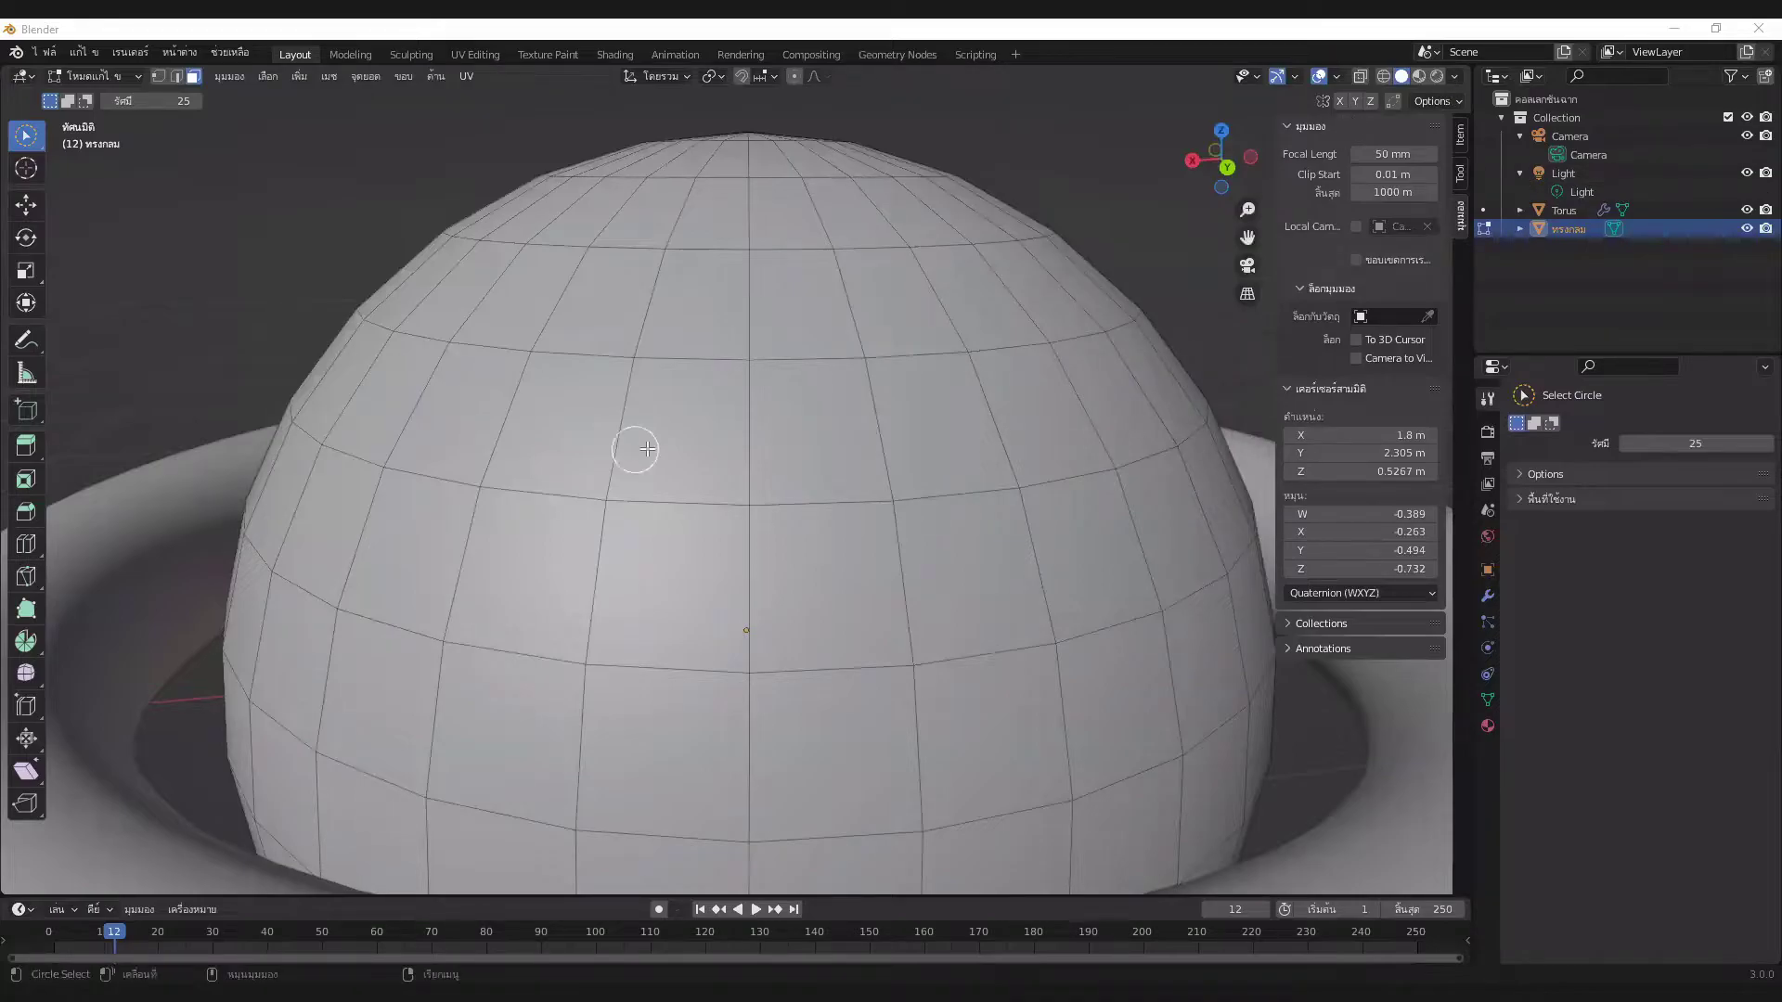
# - Try to pick two adjacent faces on the lower-resolution sphere with Select Circle, and undo that selection
pyautogui.click(747, 432)
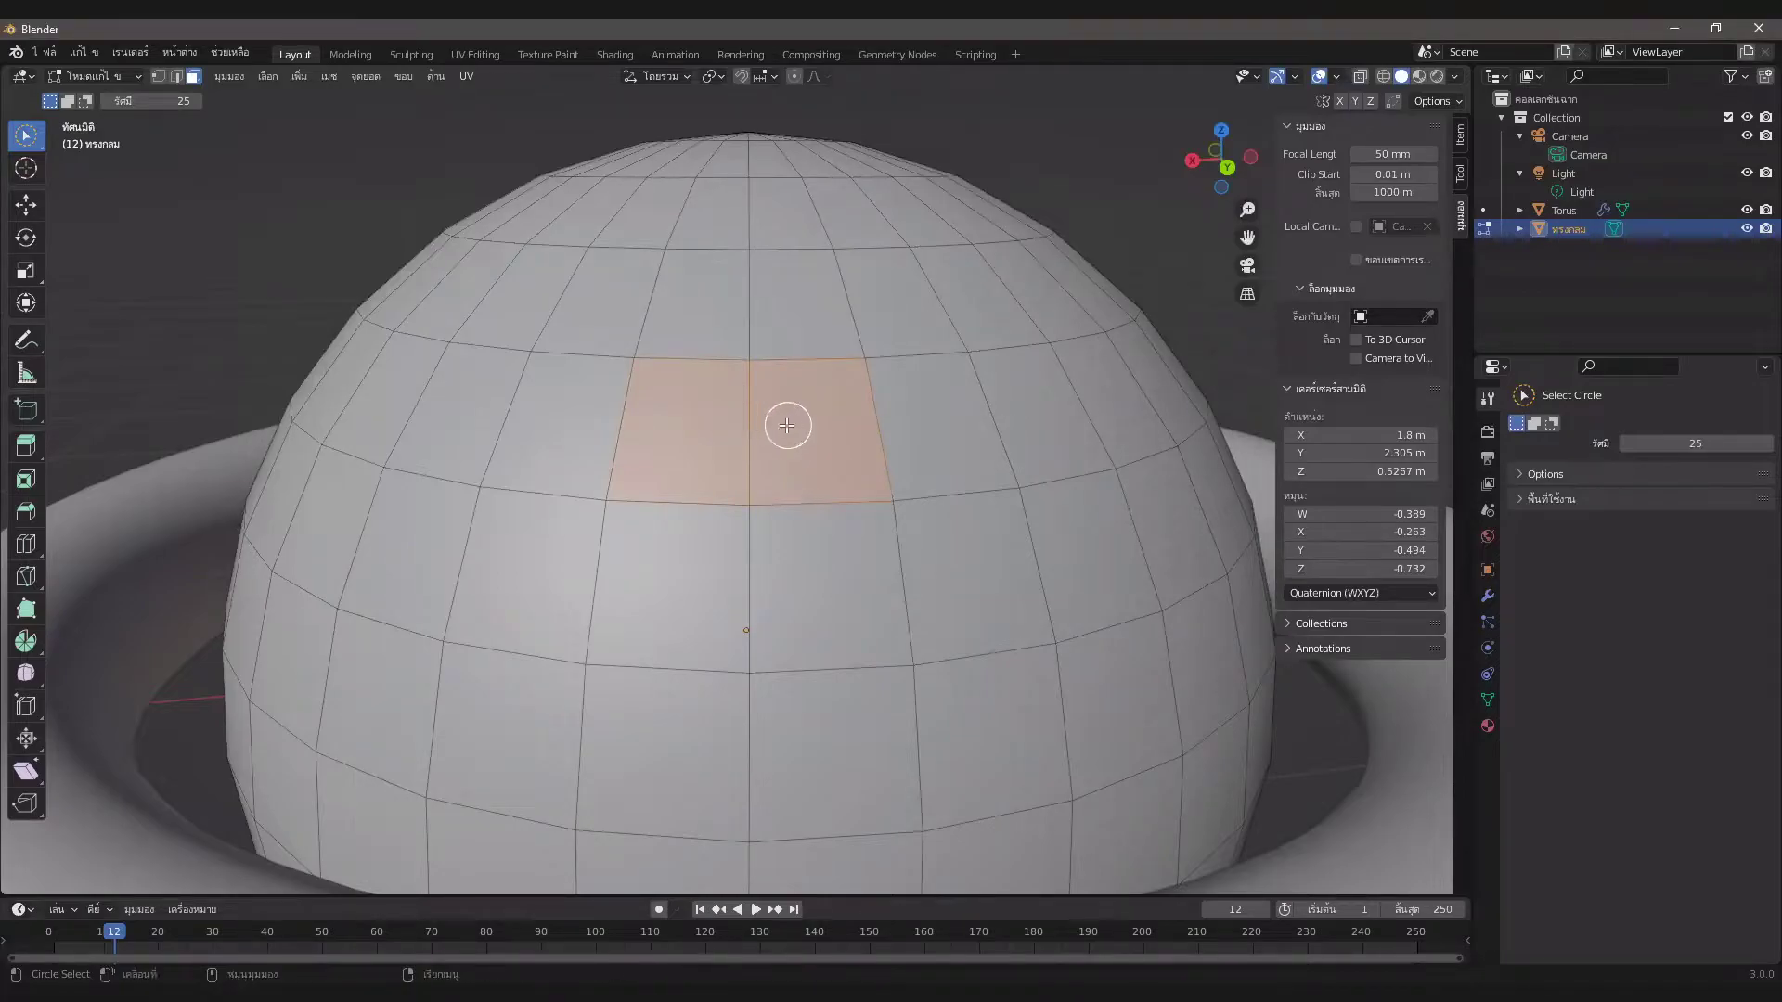
pyautogui.hotkey('ctrl', 'z')
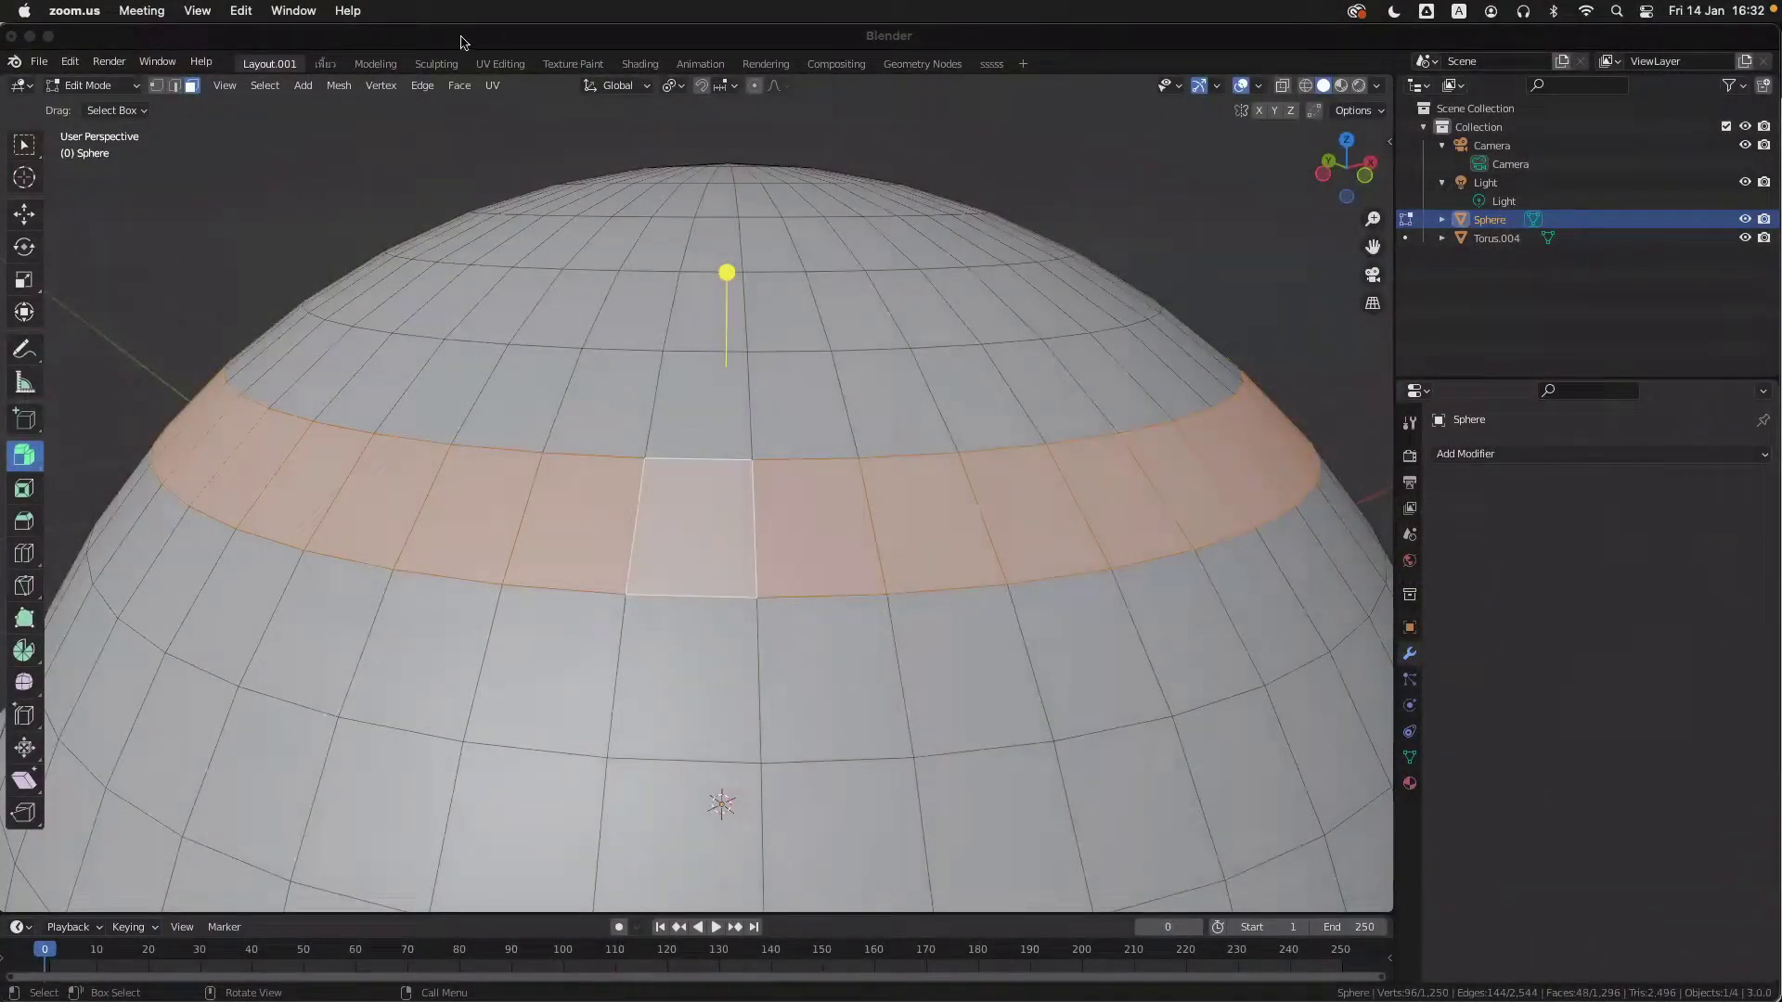
# - Make Select Circle the active selection tool for the sphere in Edit Mode
pyautogui.click(462, 43)
pyautogui.click(24, 146)
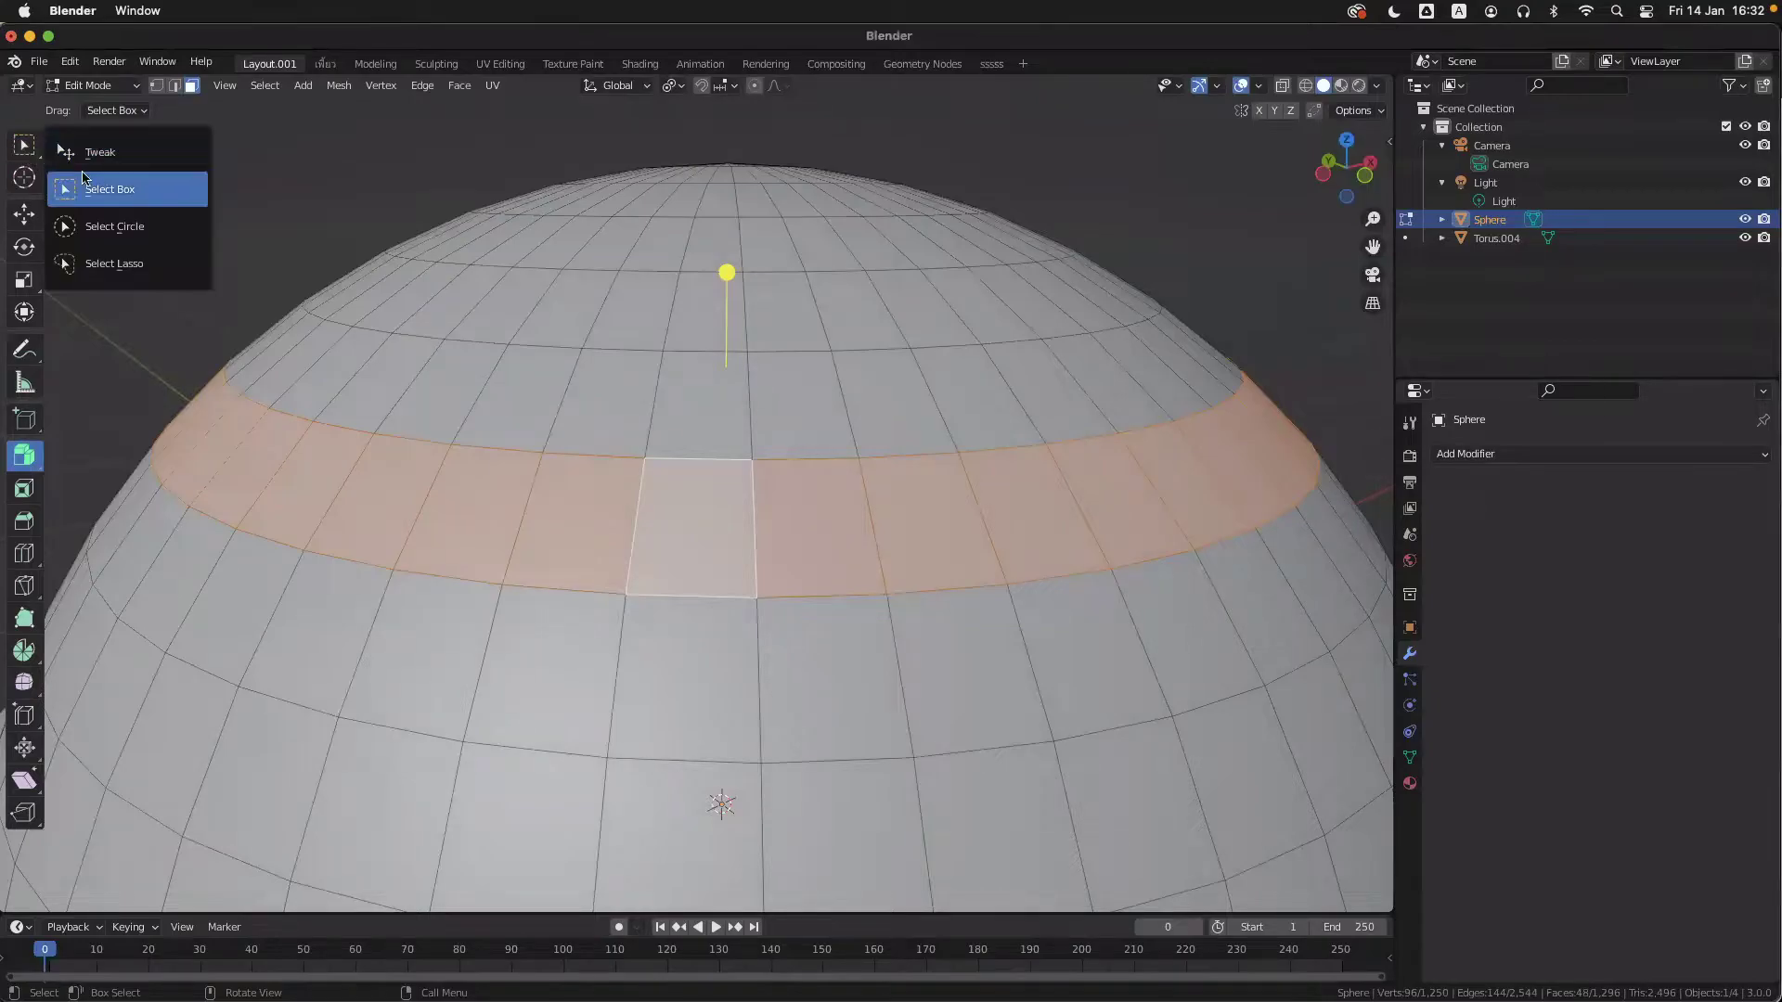
pyautogui.click(92, 227)
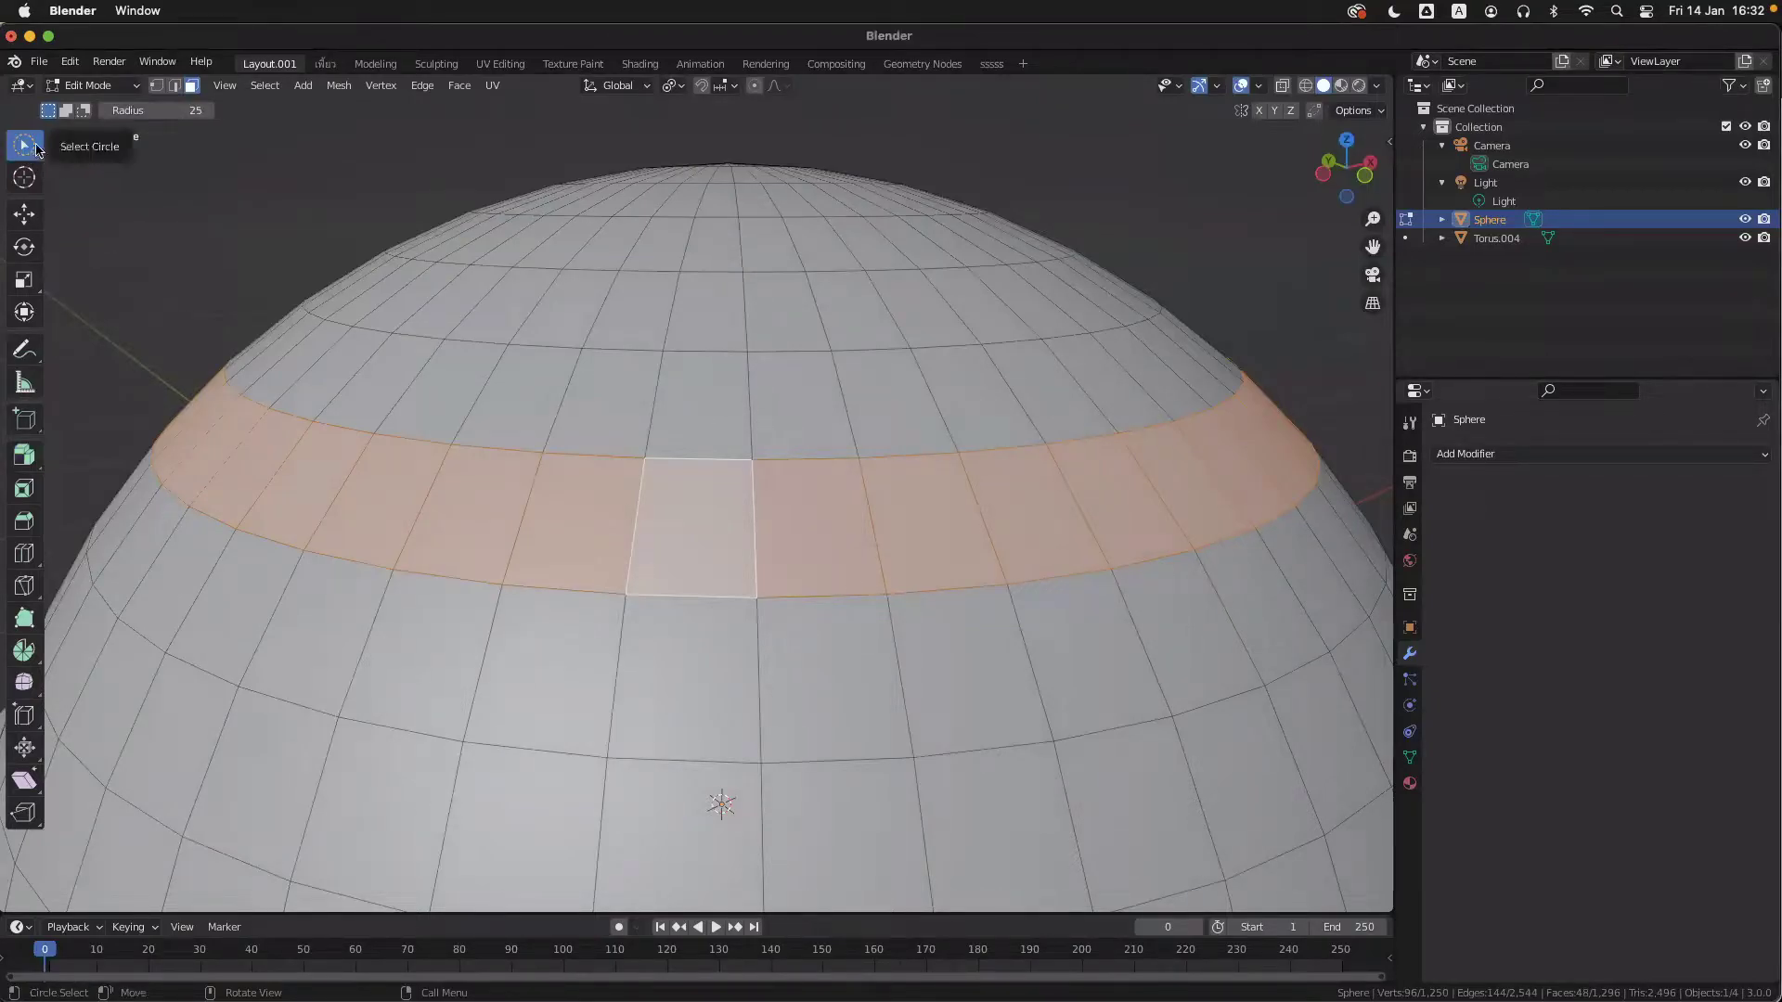
# - Clear the face loop, brush over several rows of faces with Select Circle, and deselect them
pyautogui.click(1213, 207)
pyautogui.moveTo(745, 504)
pyautogui.mouseDown()
pyautogui.moveTo(724, 447)
pyautogui.moveTo(697, 474)
pyautogui.mouseUp()
pyautogui.moveTo(845, 635)
pyautogui.mouseDown()
pyautogui.moveTo(946, 682)
pyautogui.moveTo(480, 529)
pyautogui.mouseUp()
pyautogui.moveTo(279, 529)
pyautogui.mouseDown()
pyautogui.moveTo(757, 223)
pyautogui.moveTo(1021, 320)
pyautogui.mouseUp()
pyautogui.click(1244, 232)
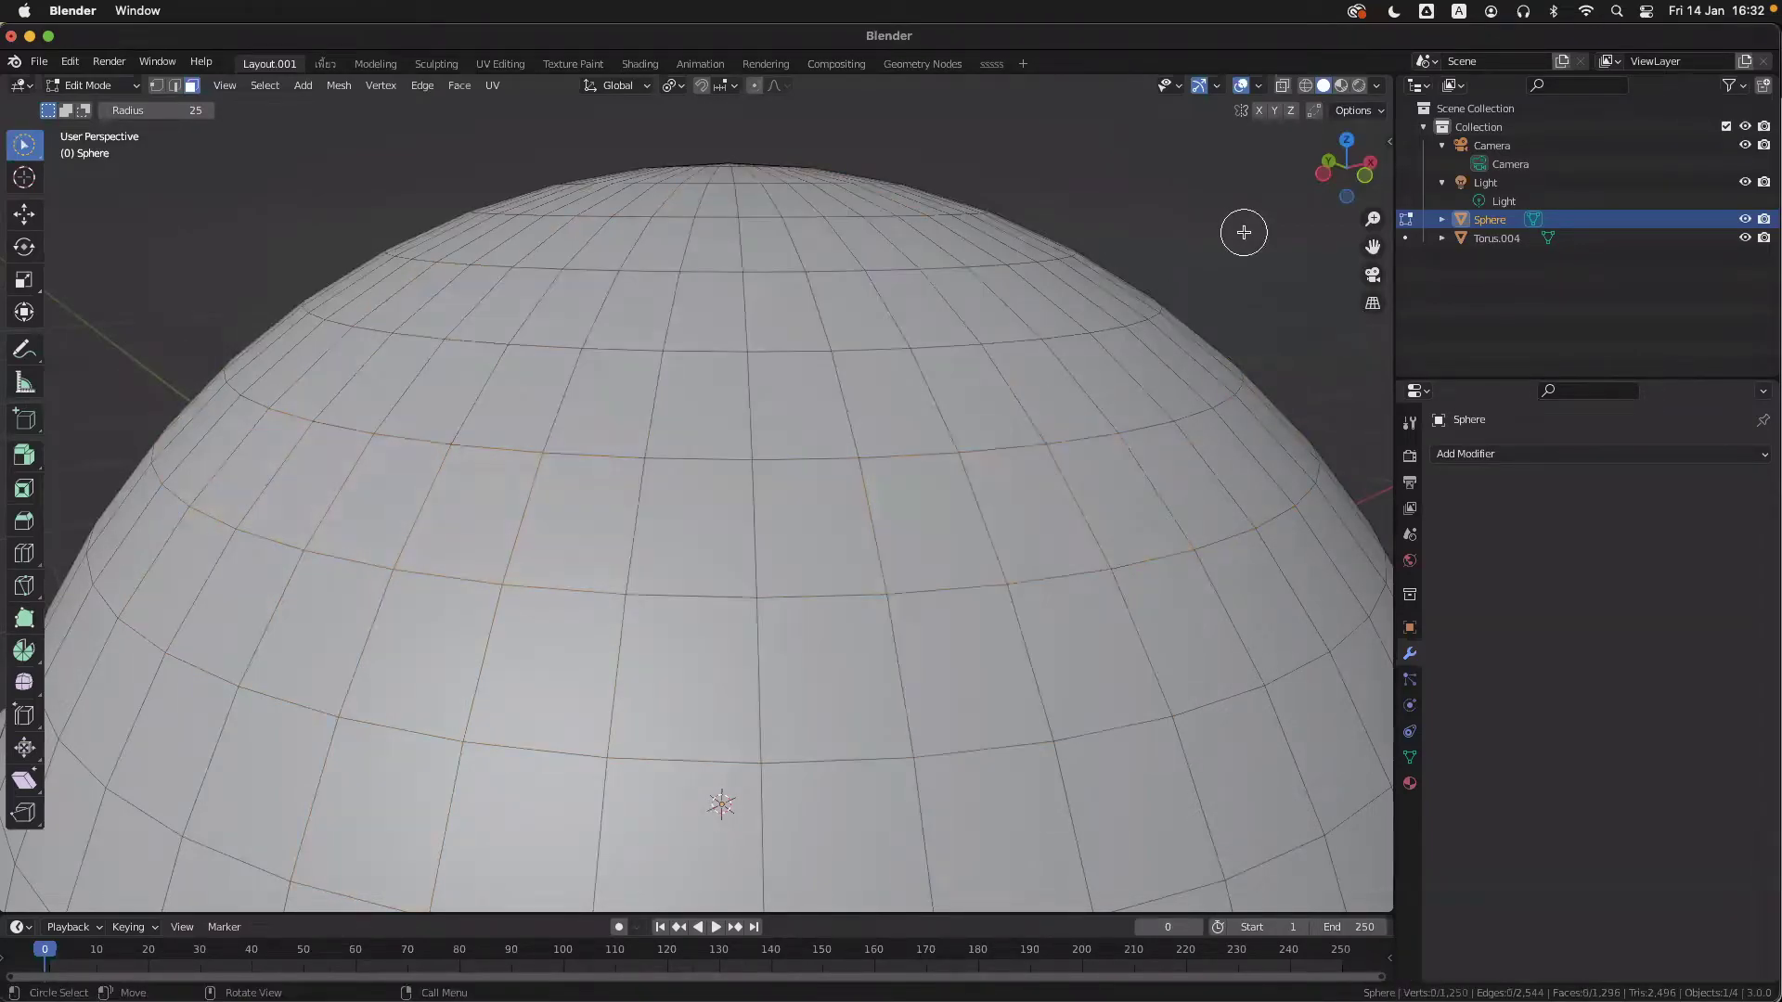
# - Select a full horizontal face loop on the upper sphere while Select Circle is active
pyautogui.keyDown('alt'); pyautogui.click(754, 538); pyautogui.keyUp('alt')
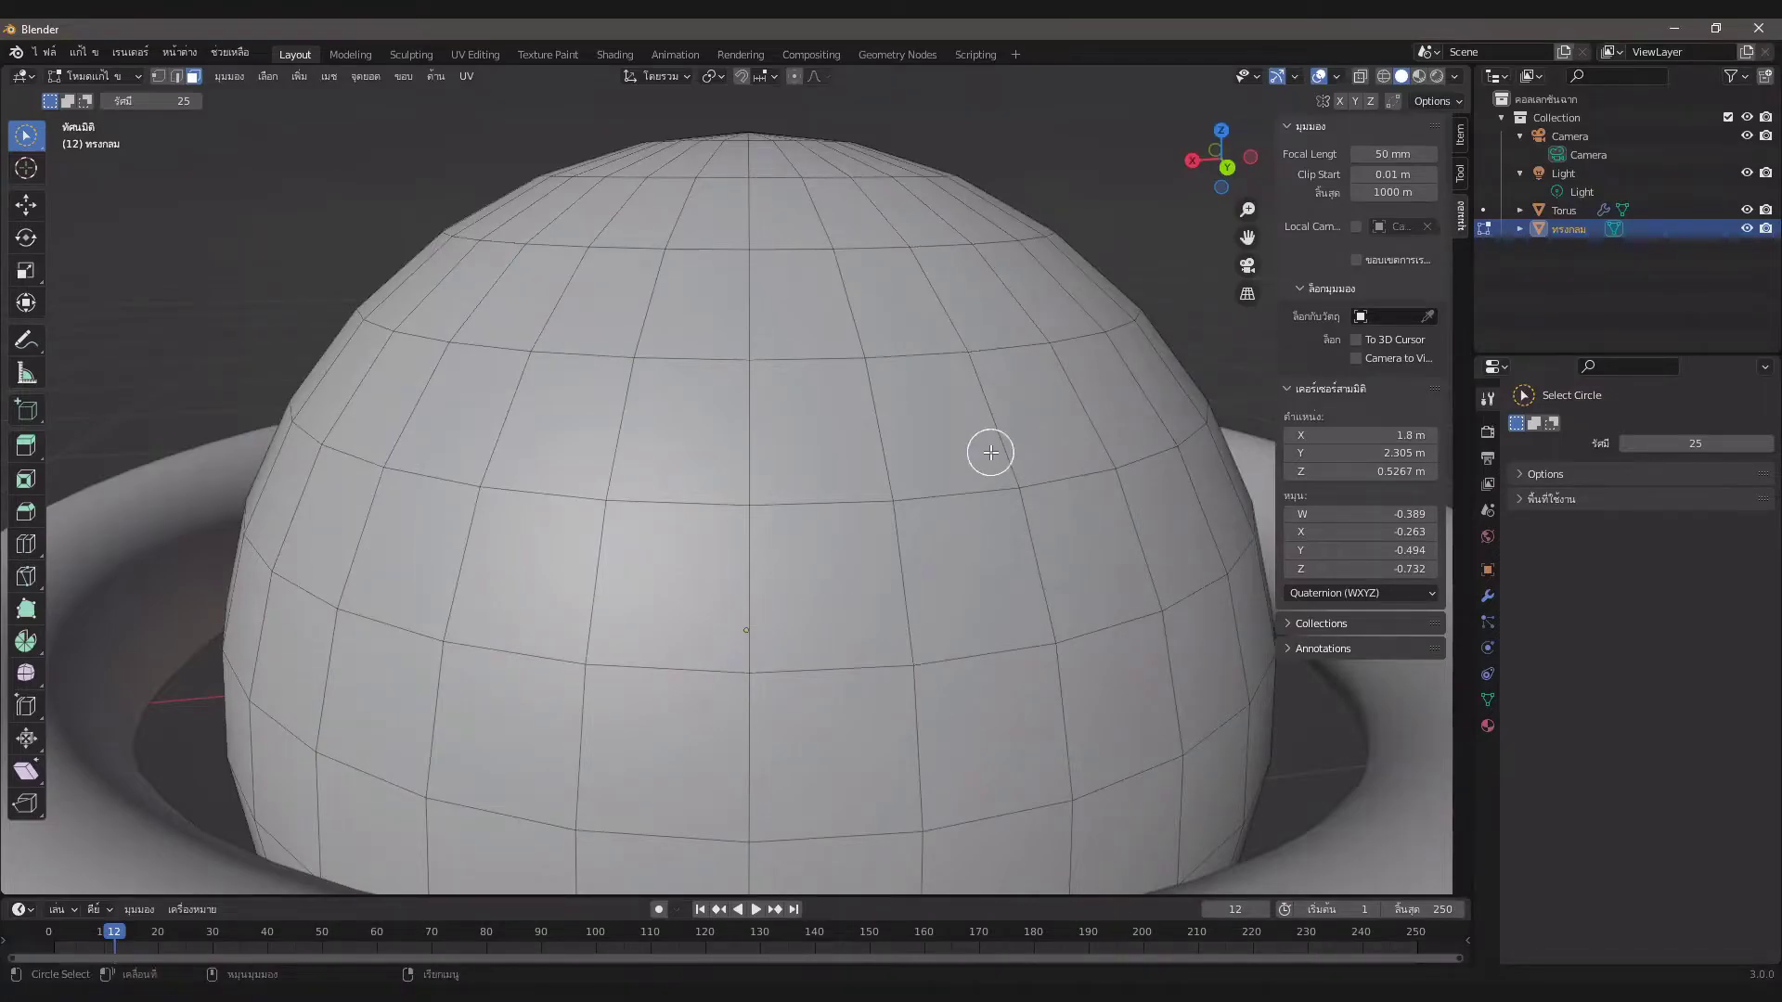
pyautogui.keyDown('alt'); pyautogui.click(748, 420); pyautogui.keyUp('alt')
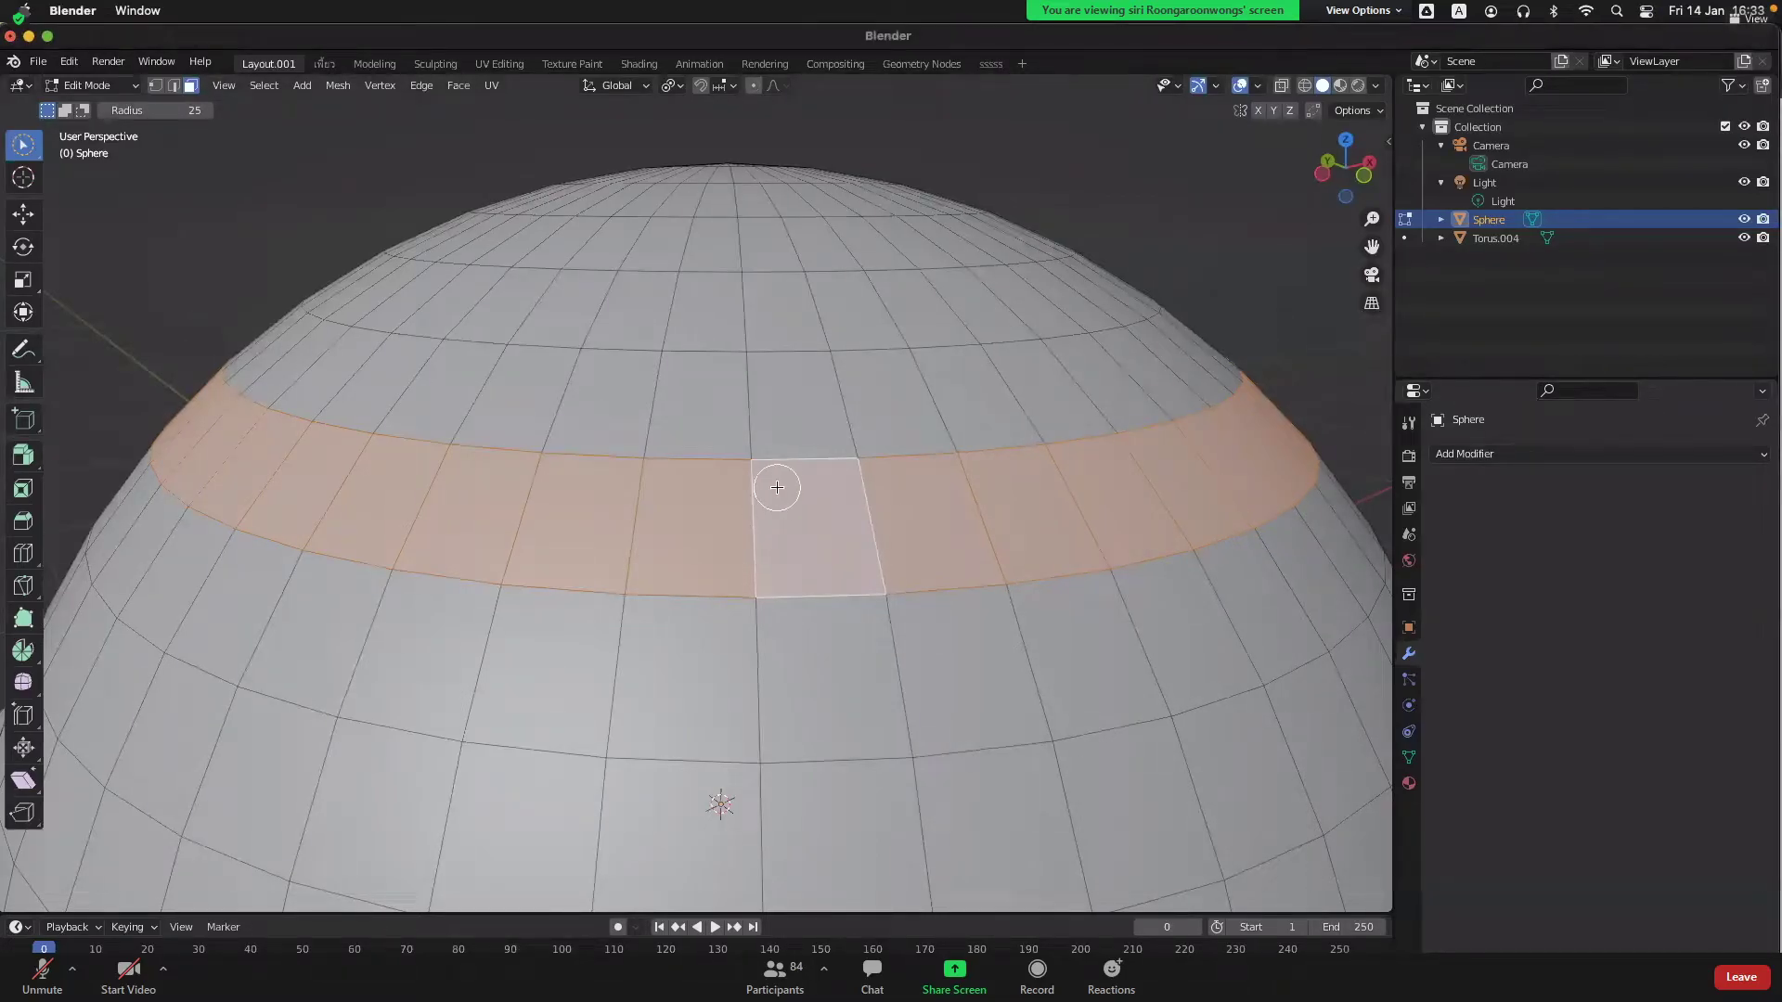
# - Select the horizontal face loop just above the 3D cursor and replace it with a vertical face loop running toward the pole
pyautogui.keyDown('ctrl'); pyautogui.moveTo(950, 650); pyautogui.dragTo(889, 653, button='middle'); pyautogui.keyUp('ctrl')
pyautogui.keyDown('alt'); pyautogui.click(748, 625); pyautogui.keyUp('alt')
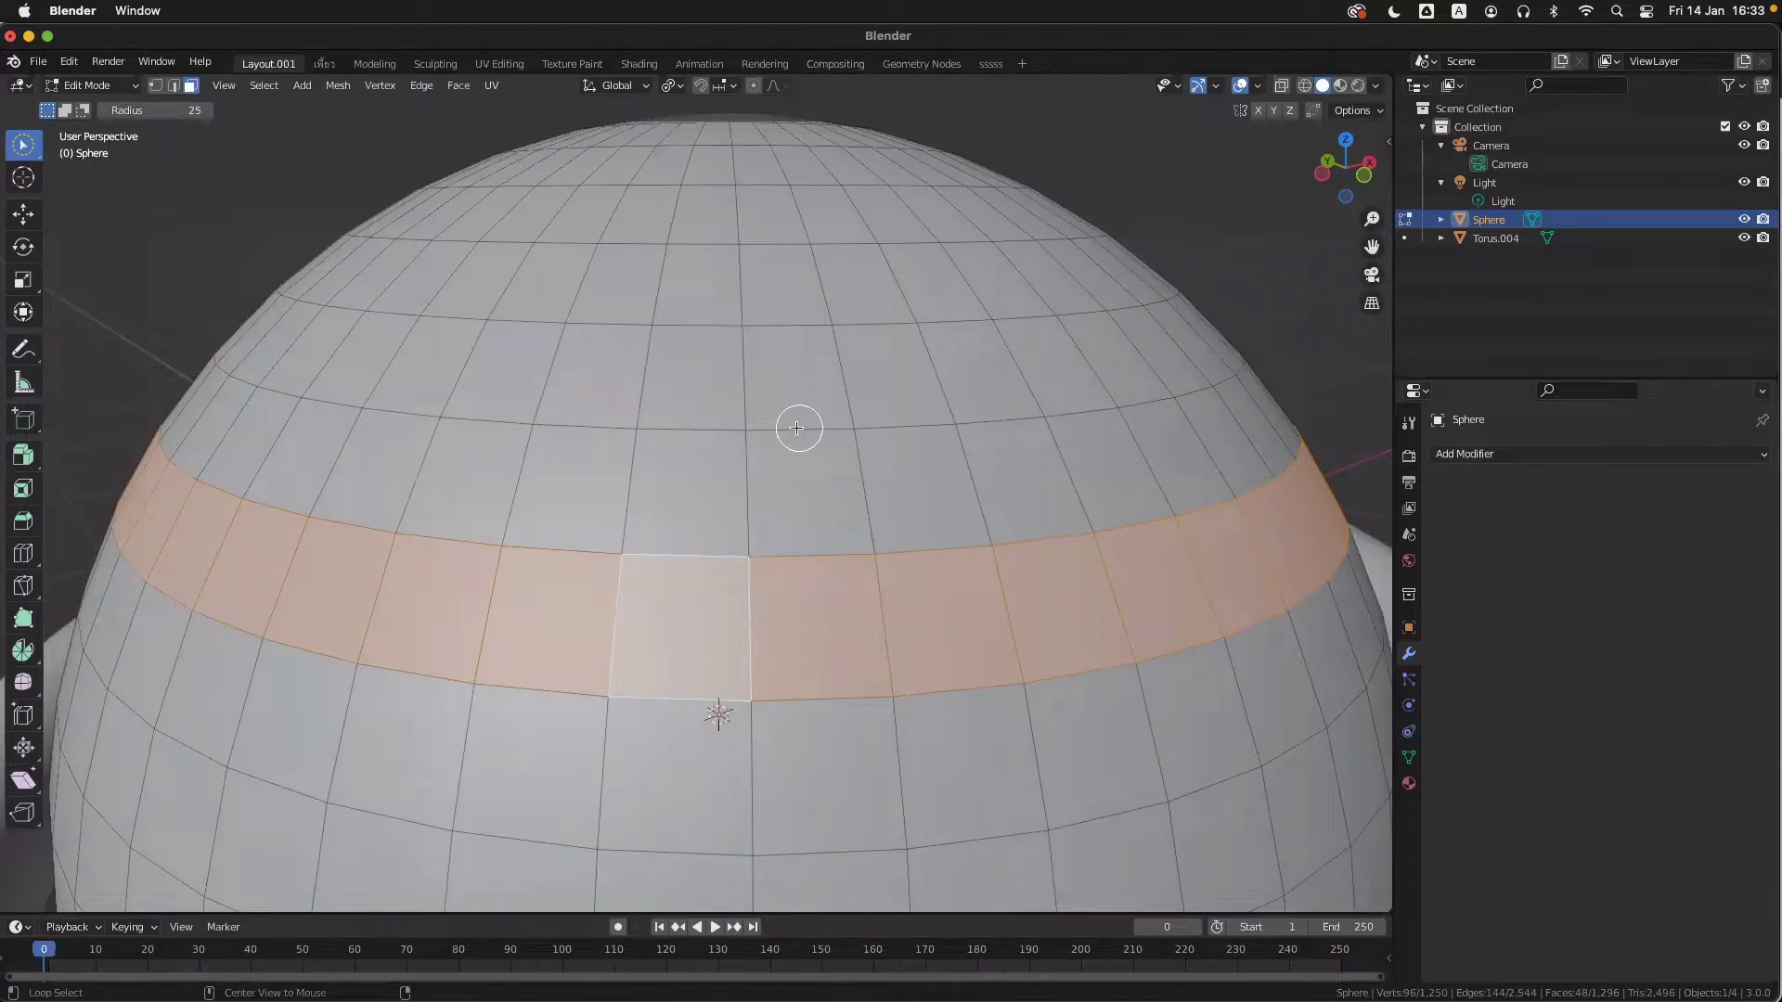
pyautogui.keyDown('alt'); pyautogui.click(797, 423); pyautogui.keyUp('alt')
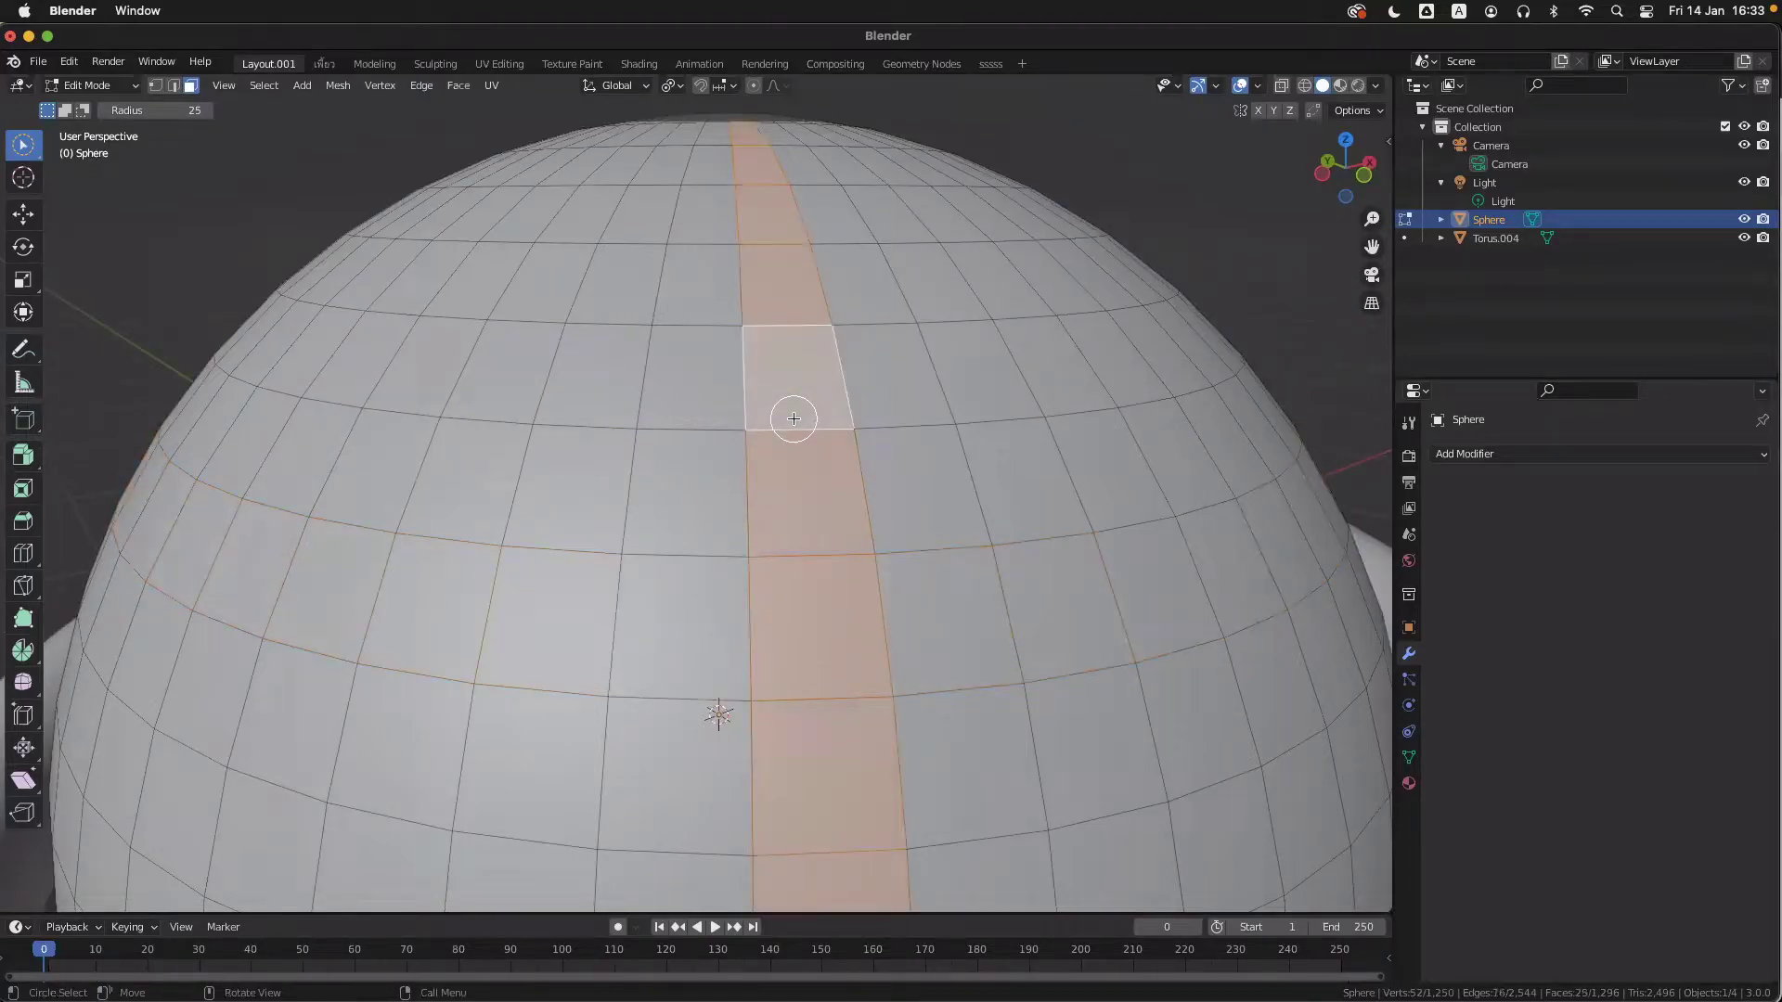
# - Examine the selected vertical face loop from several angles, from where it ends near the pole down the sphere's side
pyautogui.scroll(-5, 783, 418)
pyautogui.moveTo(783, 418)
pyautogui.mouseDown(button='middle')
pyautogui.moveTo(835, 437)
pyautogui.moveTo(762, 390)
pyautogui.mouseUp(button='middle')
pyautogui.keyDown('ctrl'); pyautogui.scroll(1, 720, 367); pyautogui.keyUp('ctrl')
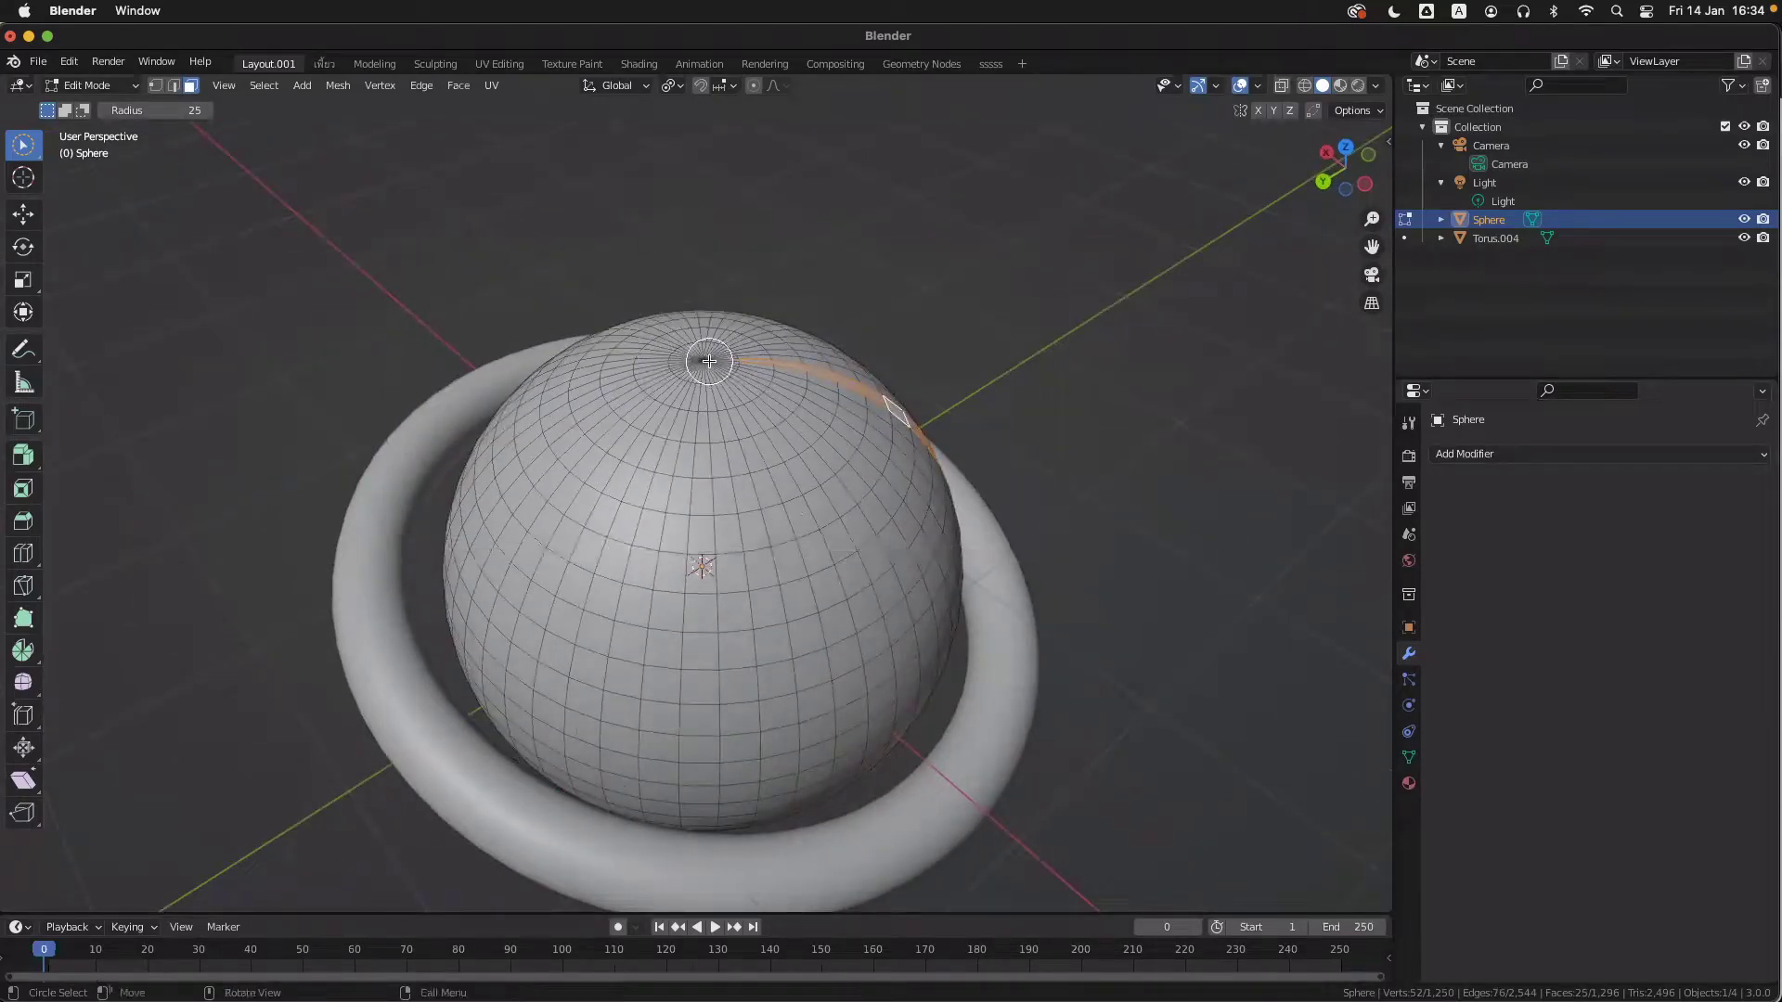
pyautogui.moveTo(758, 462); pyautogui.dragTo(815, 469, button='middle')
pyautogui.scroll(5, 761, 464)
pyautogui.scroll(3, 855, 545)
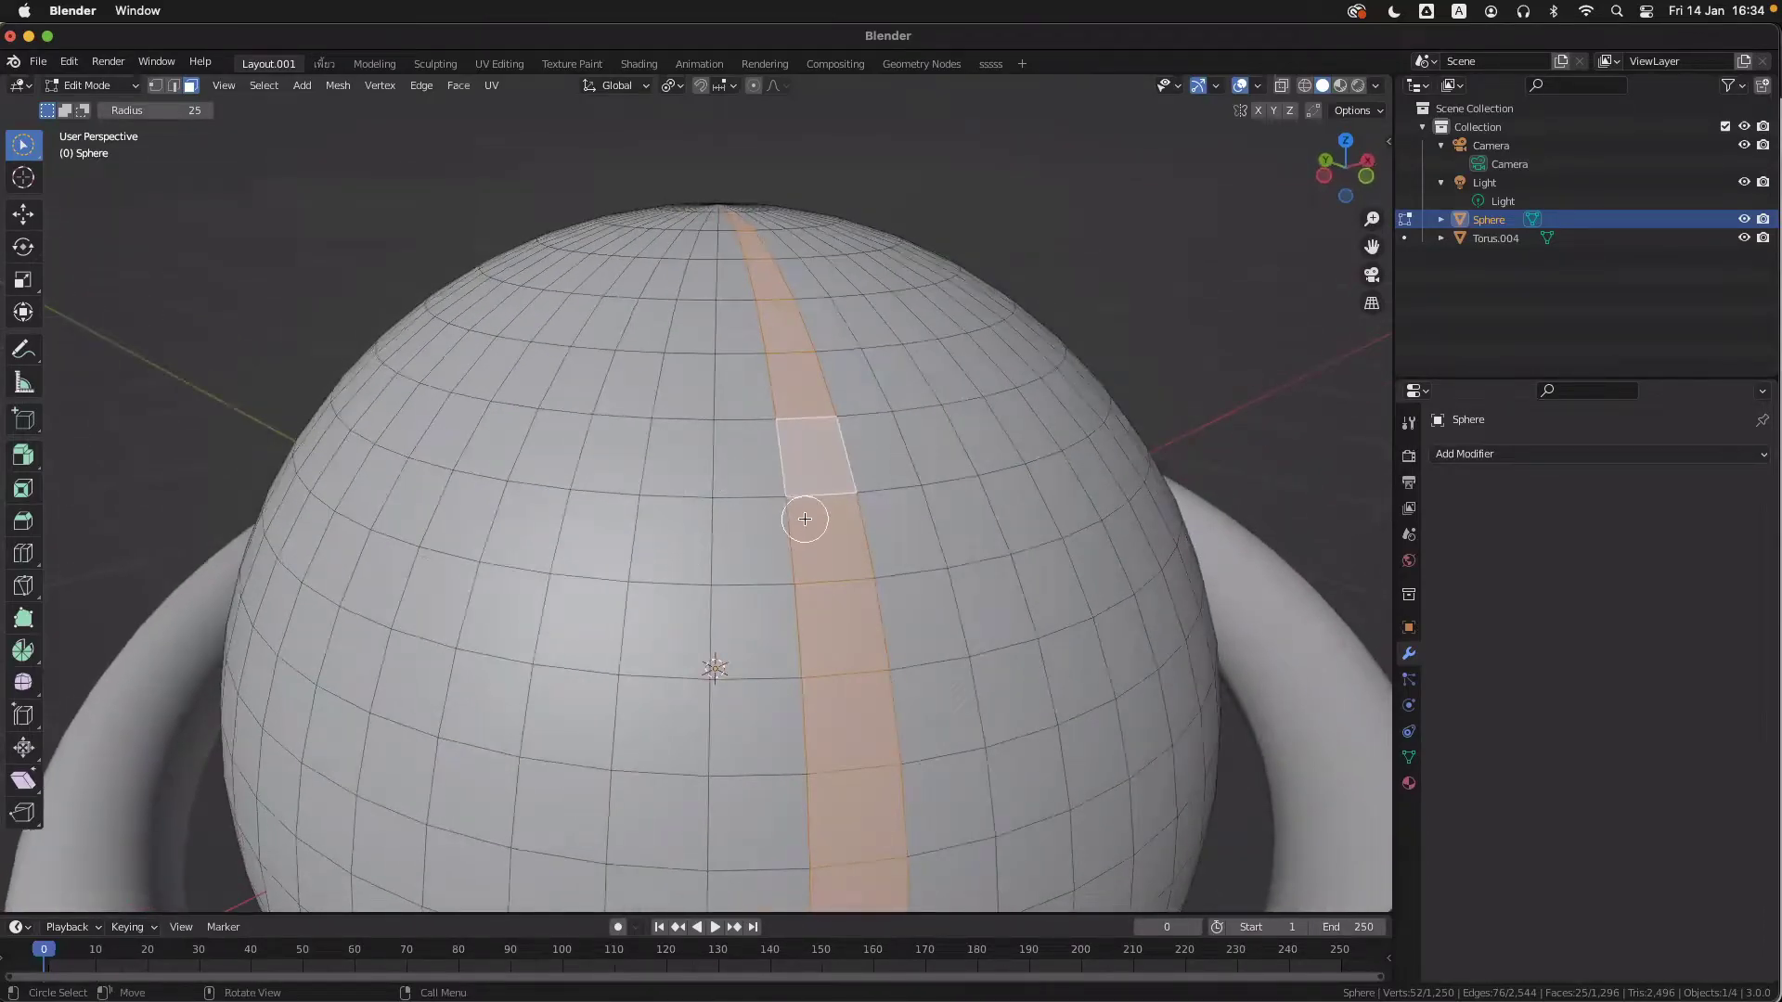
pyautogui.scroll(5, 805, 519)
pyautogui.keyDown('ctrl'); pyautogui.scroll(6, 740, 488); pyautogui.keyUp('ctrl')
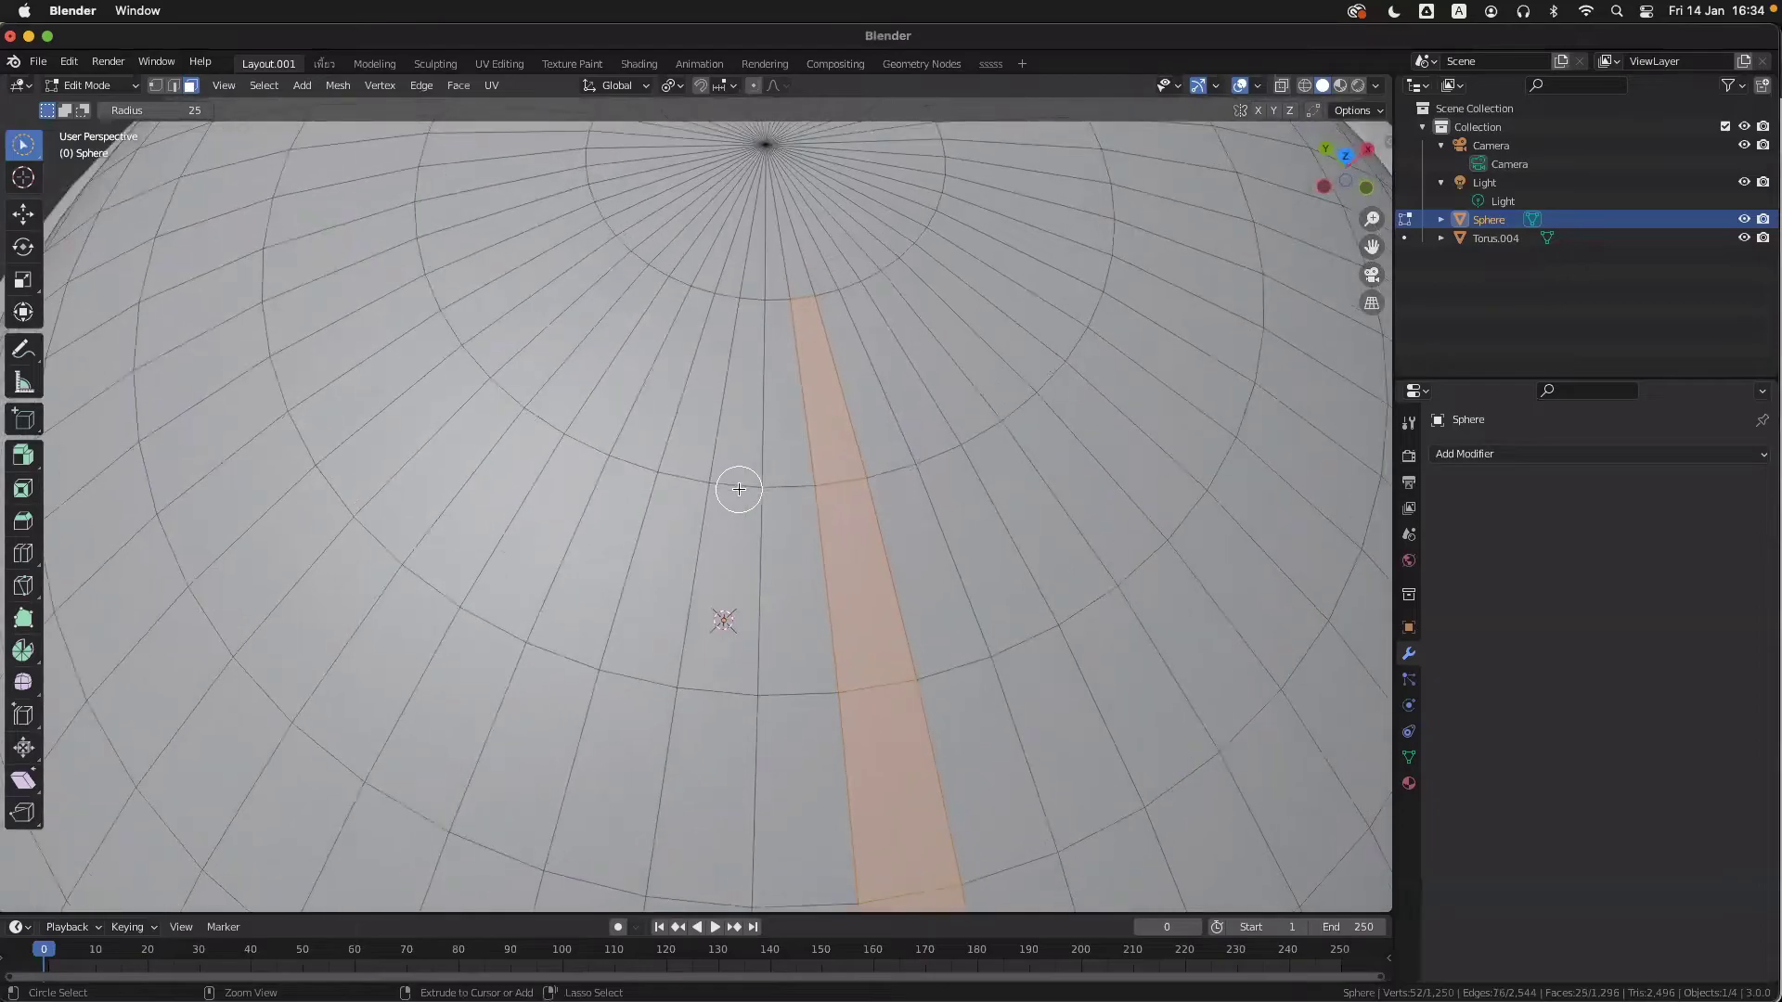
pyautogui.scroll(5, 806, 464)
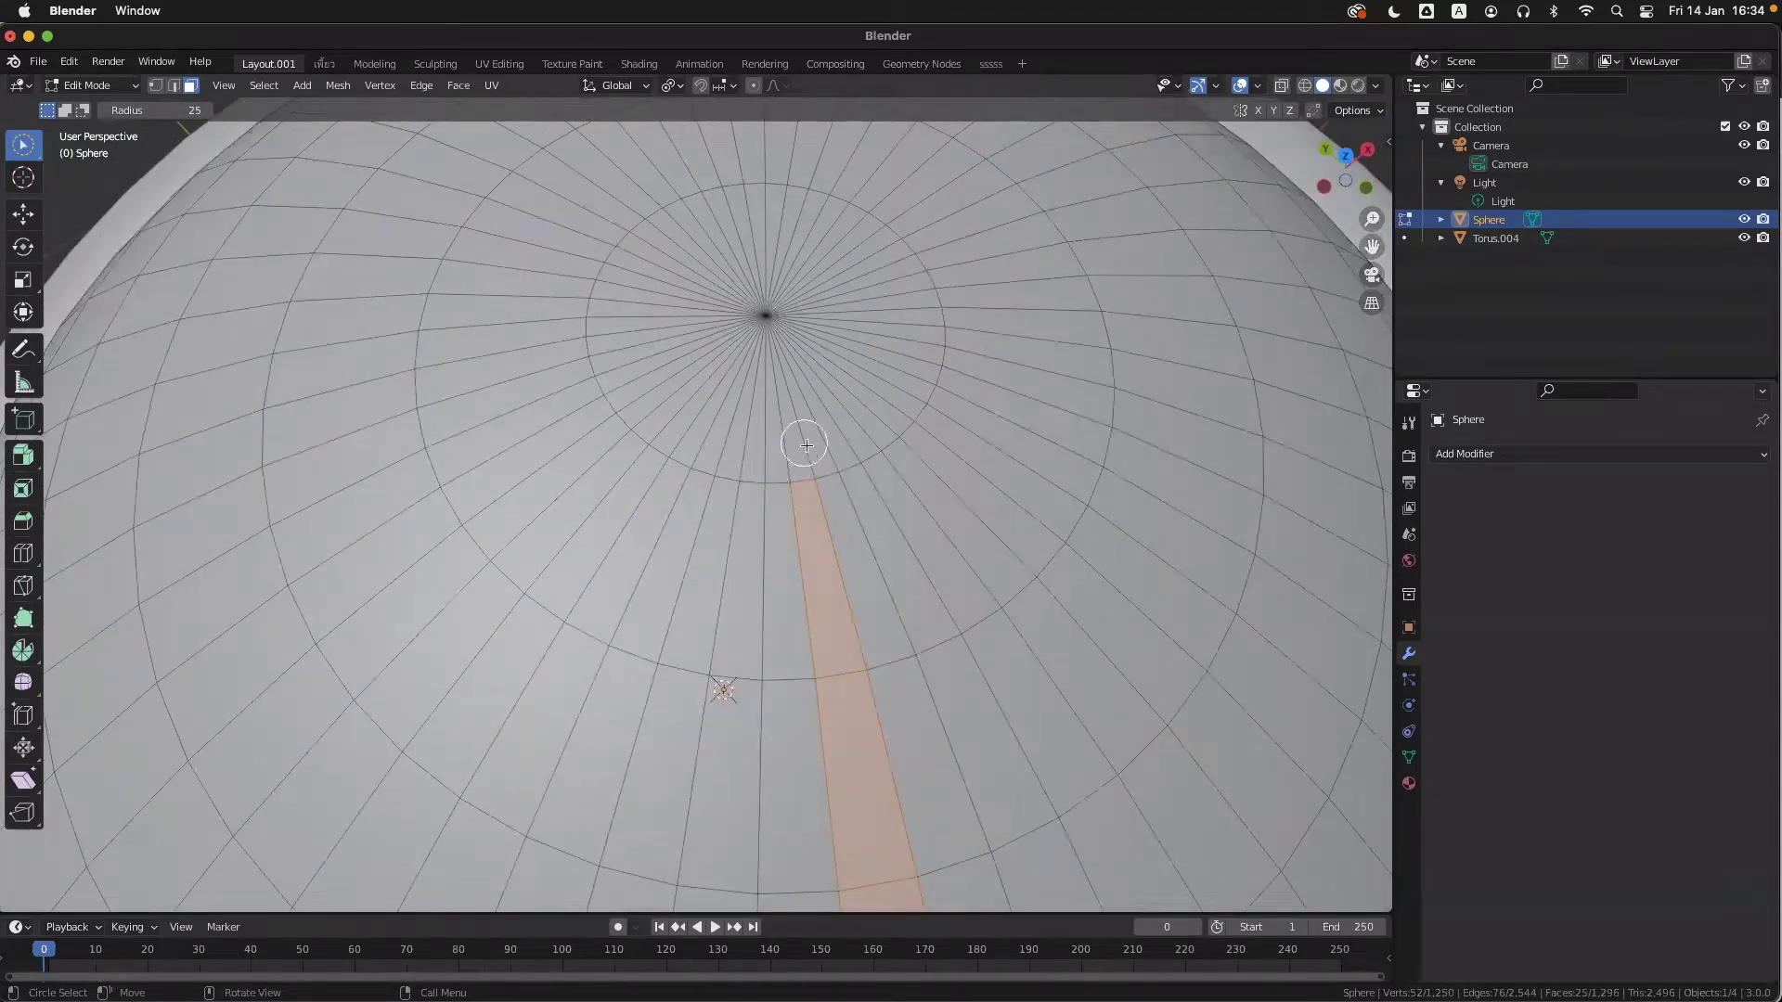
pyautogui.scroll(-5, 816, 494)
pyautogui.keyDown('ctrl'); pyautogui.scroll(-4, 816, 494); pyautogui.keyUp('ctrl')
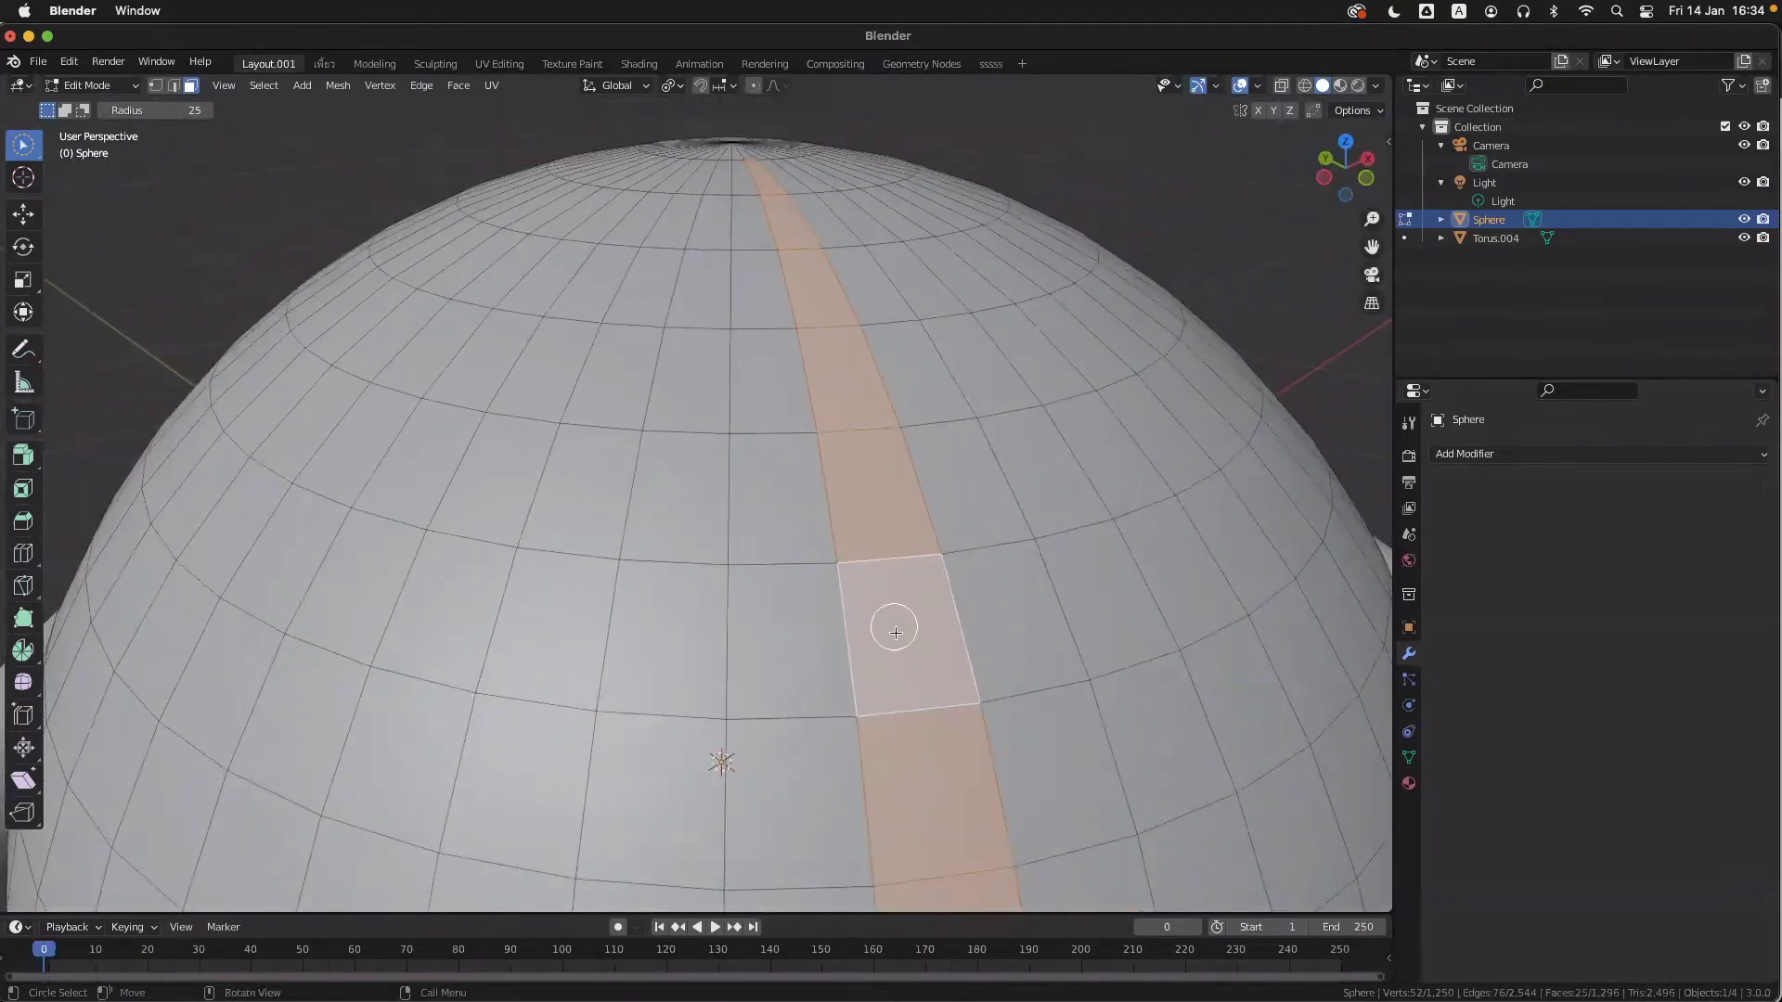
pyautogui.keyDown('shift'); pyautogui.scroll(-3, 927, 703); pyautogui.keyUp('shift')
pyautogui.keyDown('shift'); pyautogui.scroll(-3, 926, 702); pyautogui.keyUp('shift')
pyautogui.keyDown('ctrl'); pyautogui.scroll(-4, 926, 700); pyautogui.keyUp('ctrl')
pyautogui.scroll(-4, 927, 701)
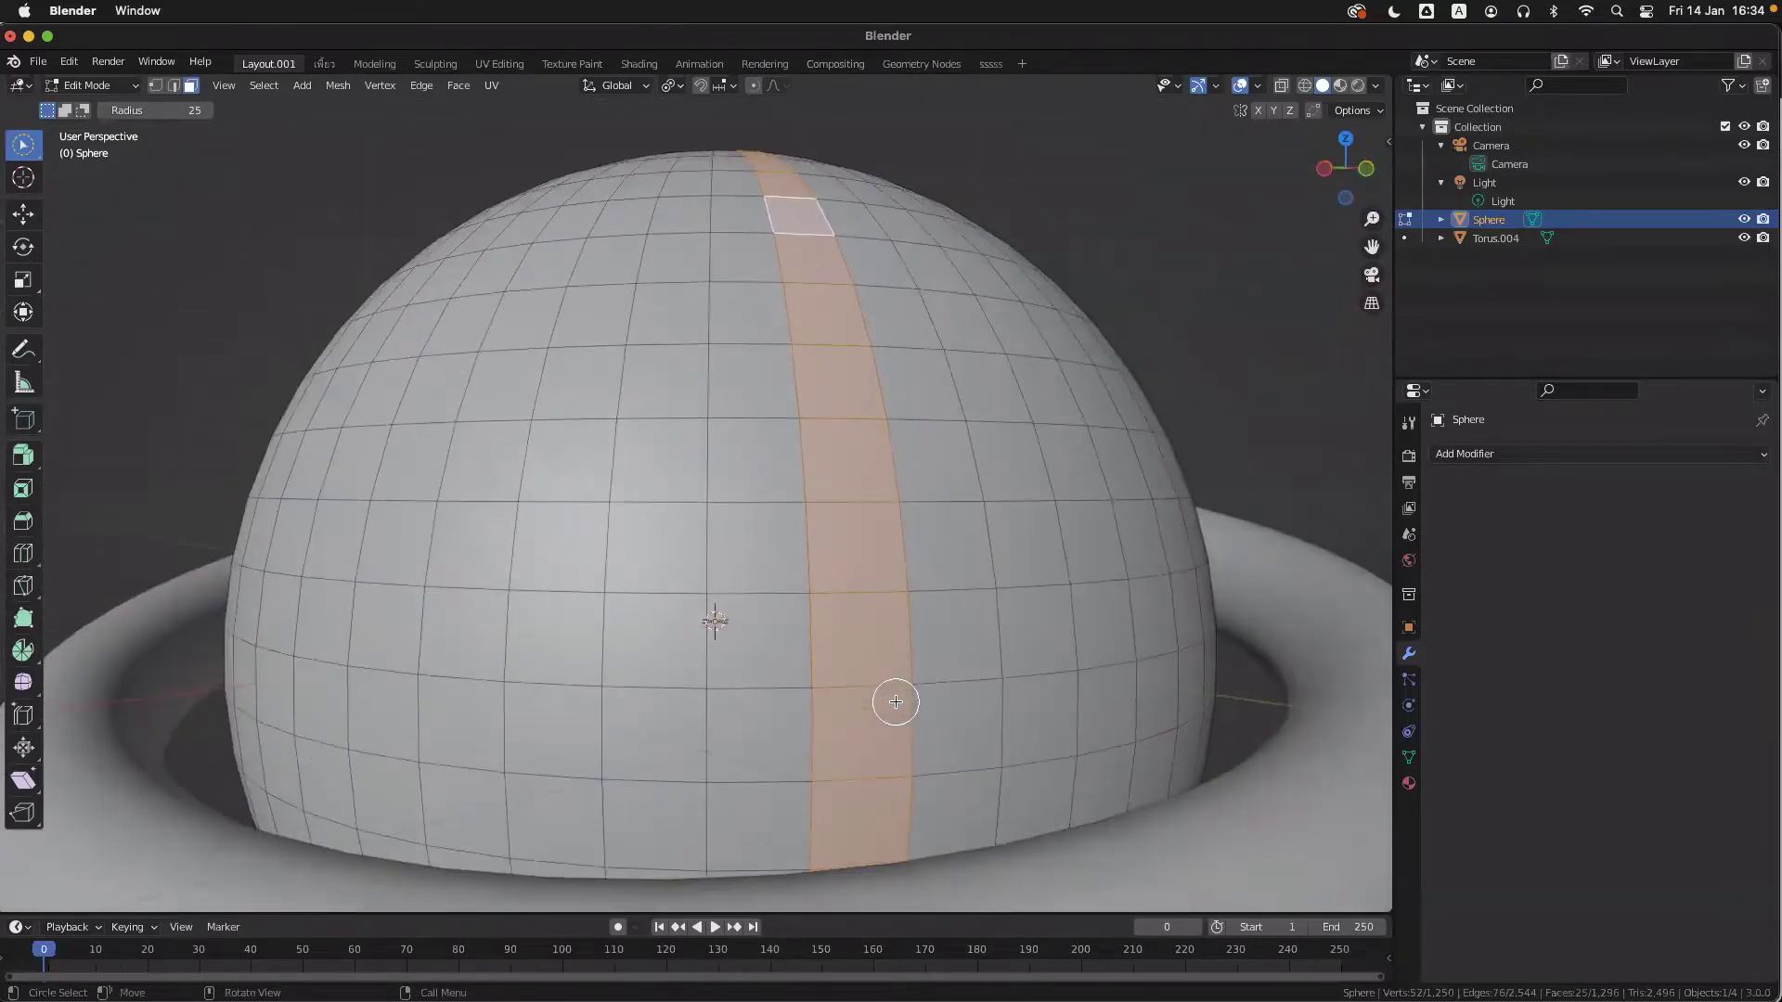
pyautogui.scroll(3, 895, 700)
pyautogui.scroll(3, 799, 328)
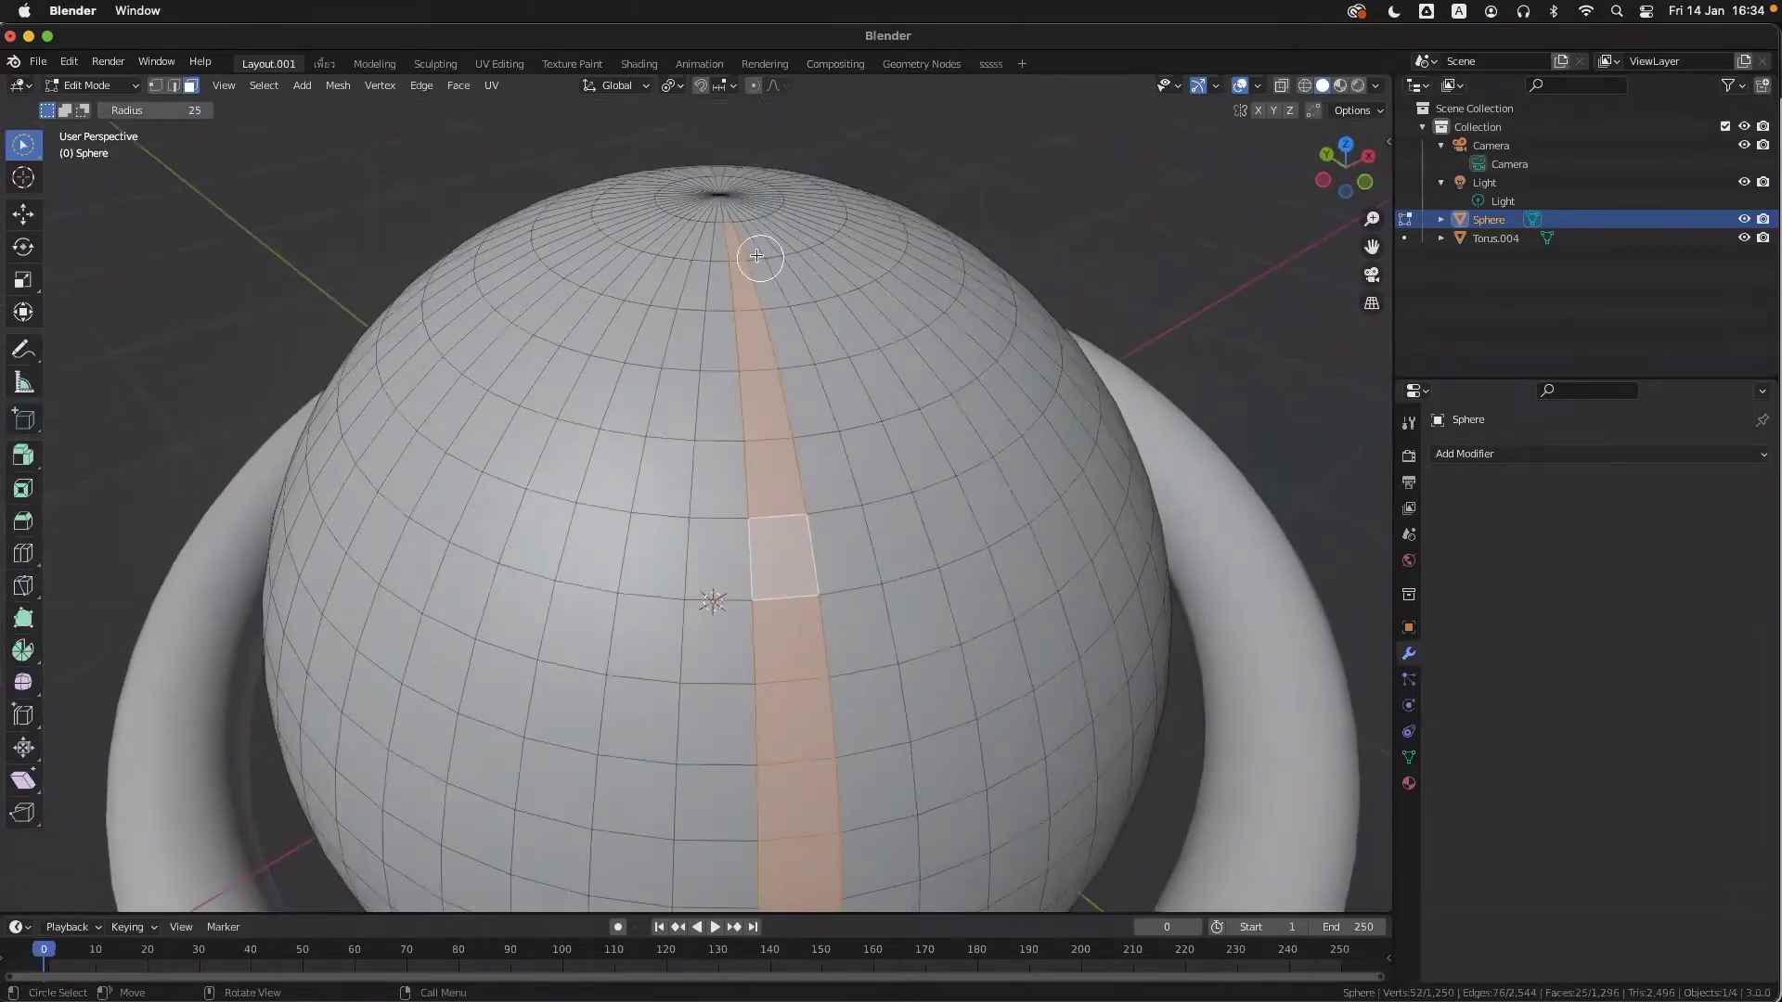
# - Clear the vertical face loop selection and select a full horizontal face loop above the 3D cursor
pyautogui.scroll(10, 728, 223)
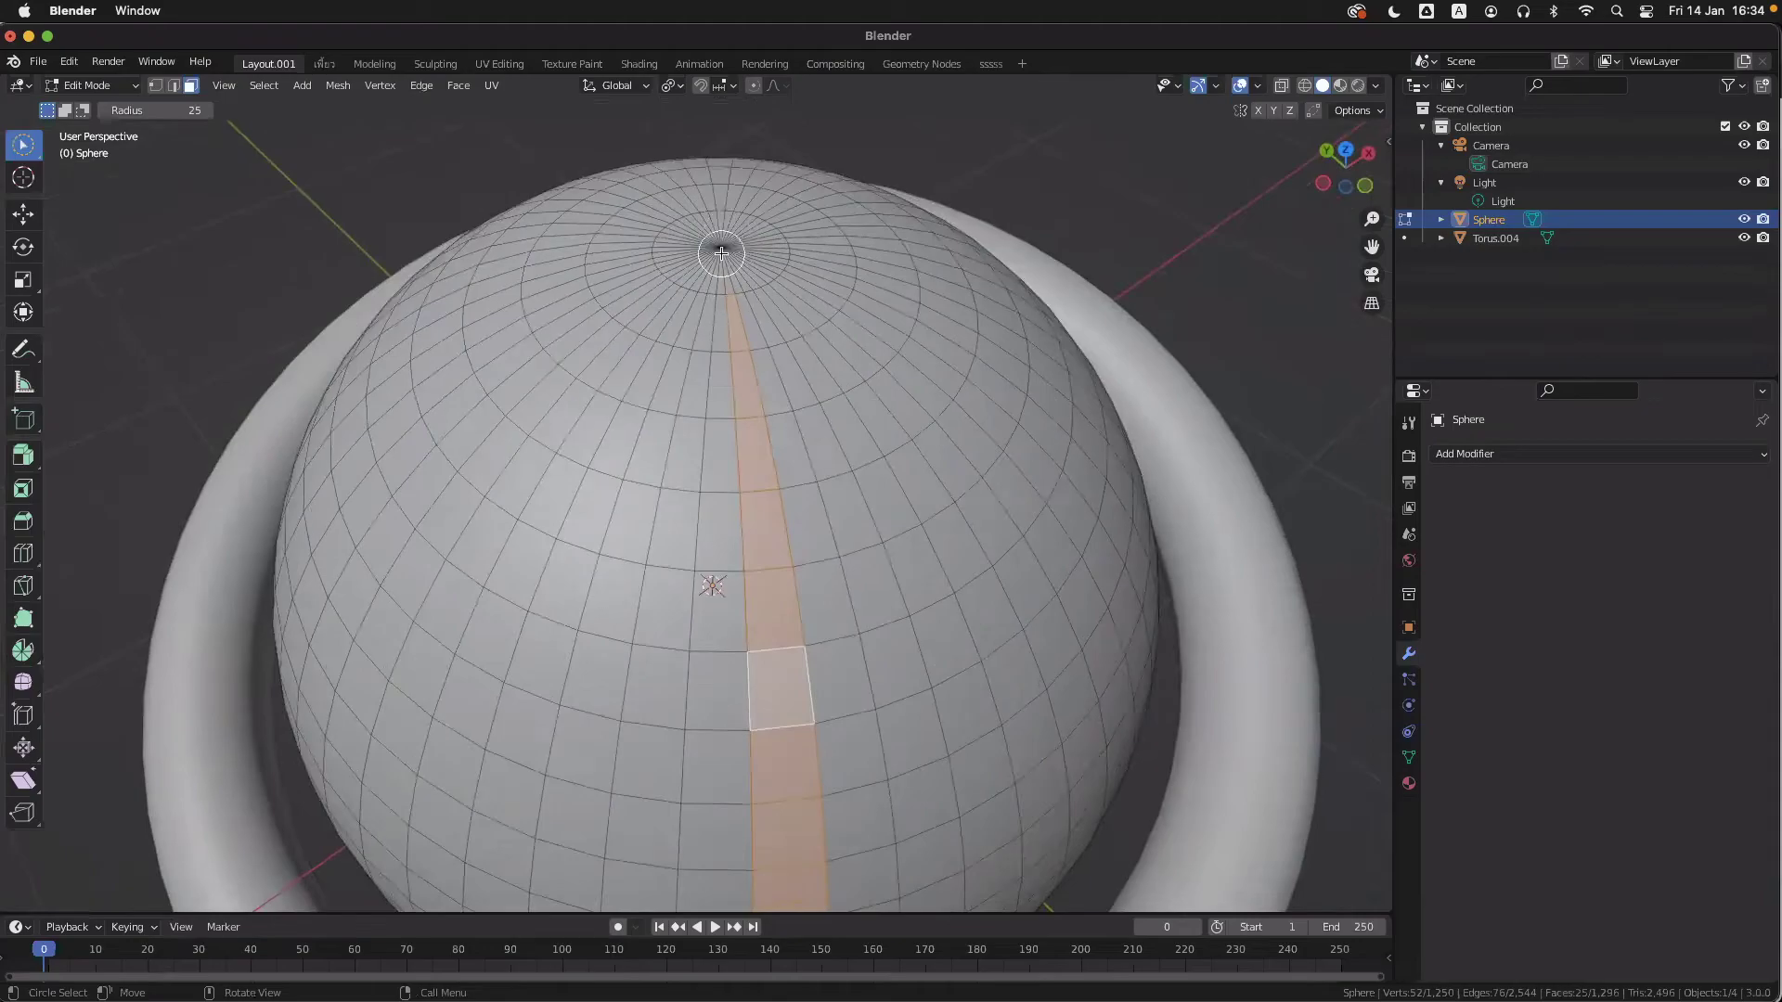
pyautogui.scroll(15, 725, 258)
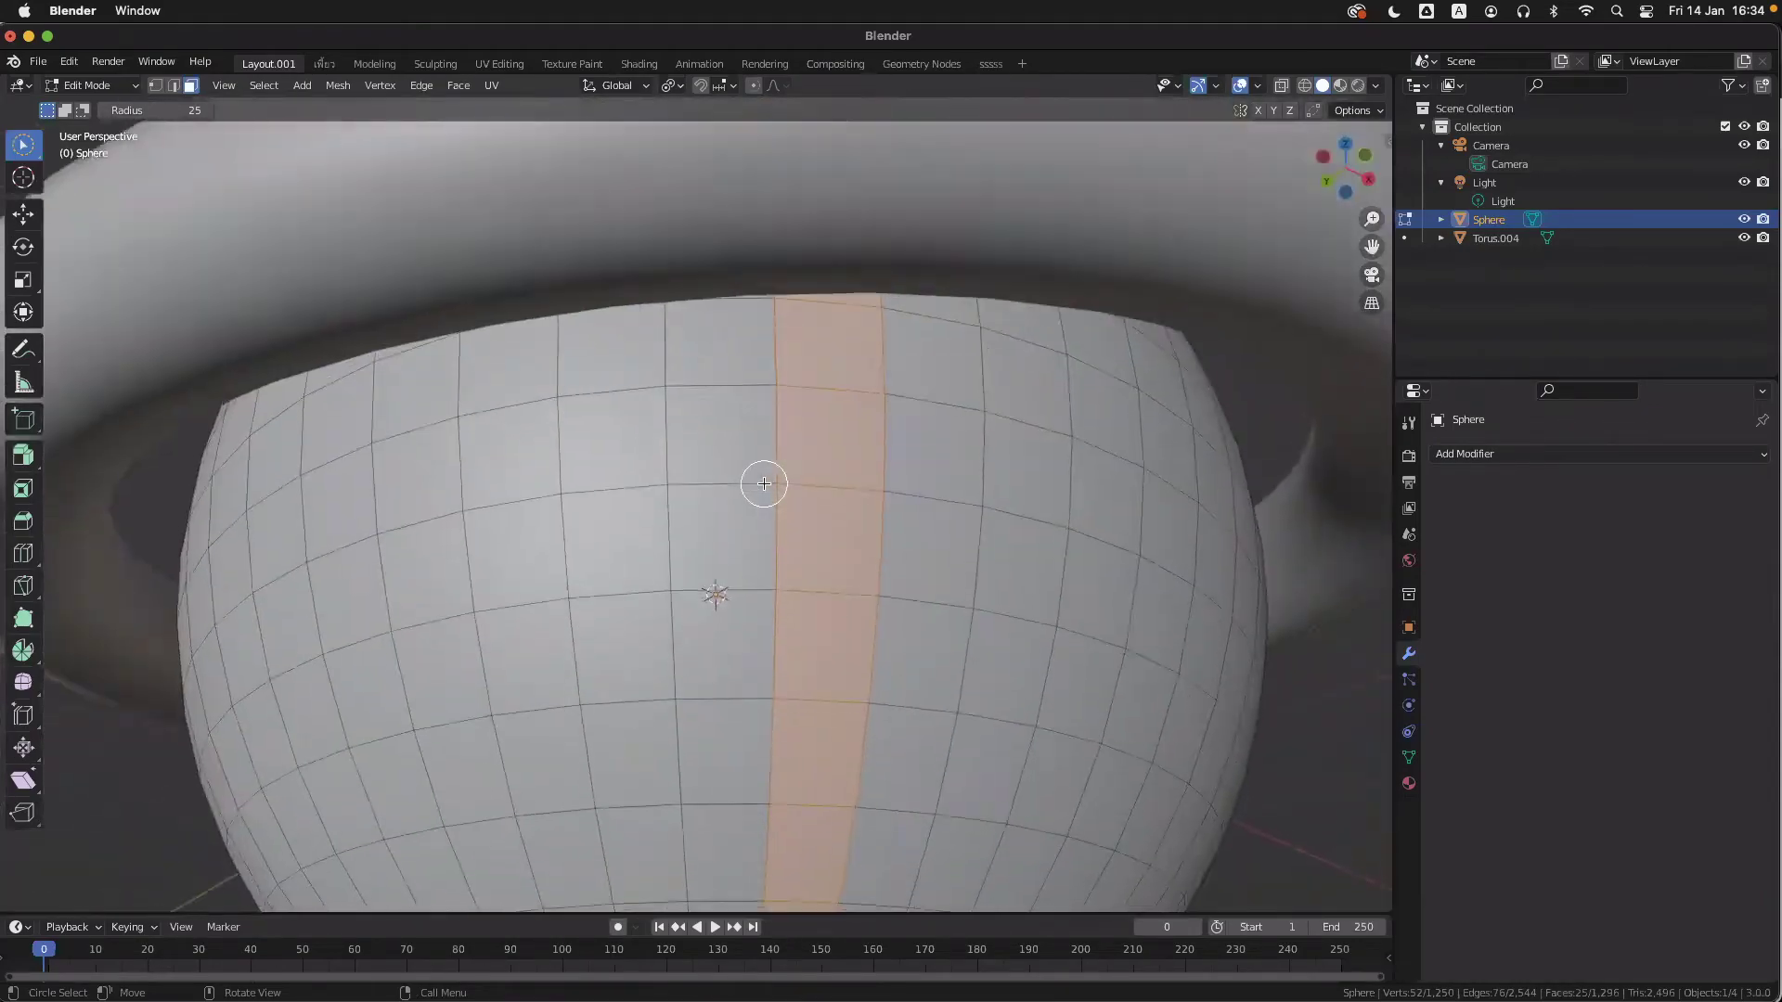
pyautogui.scroll(-15, 771, 487)
pyautogui.hotkey('alt', 'a')
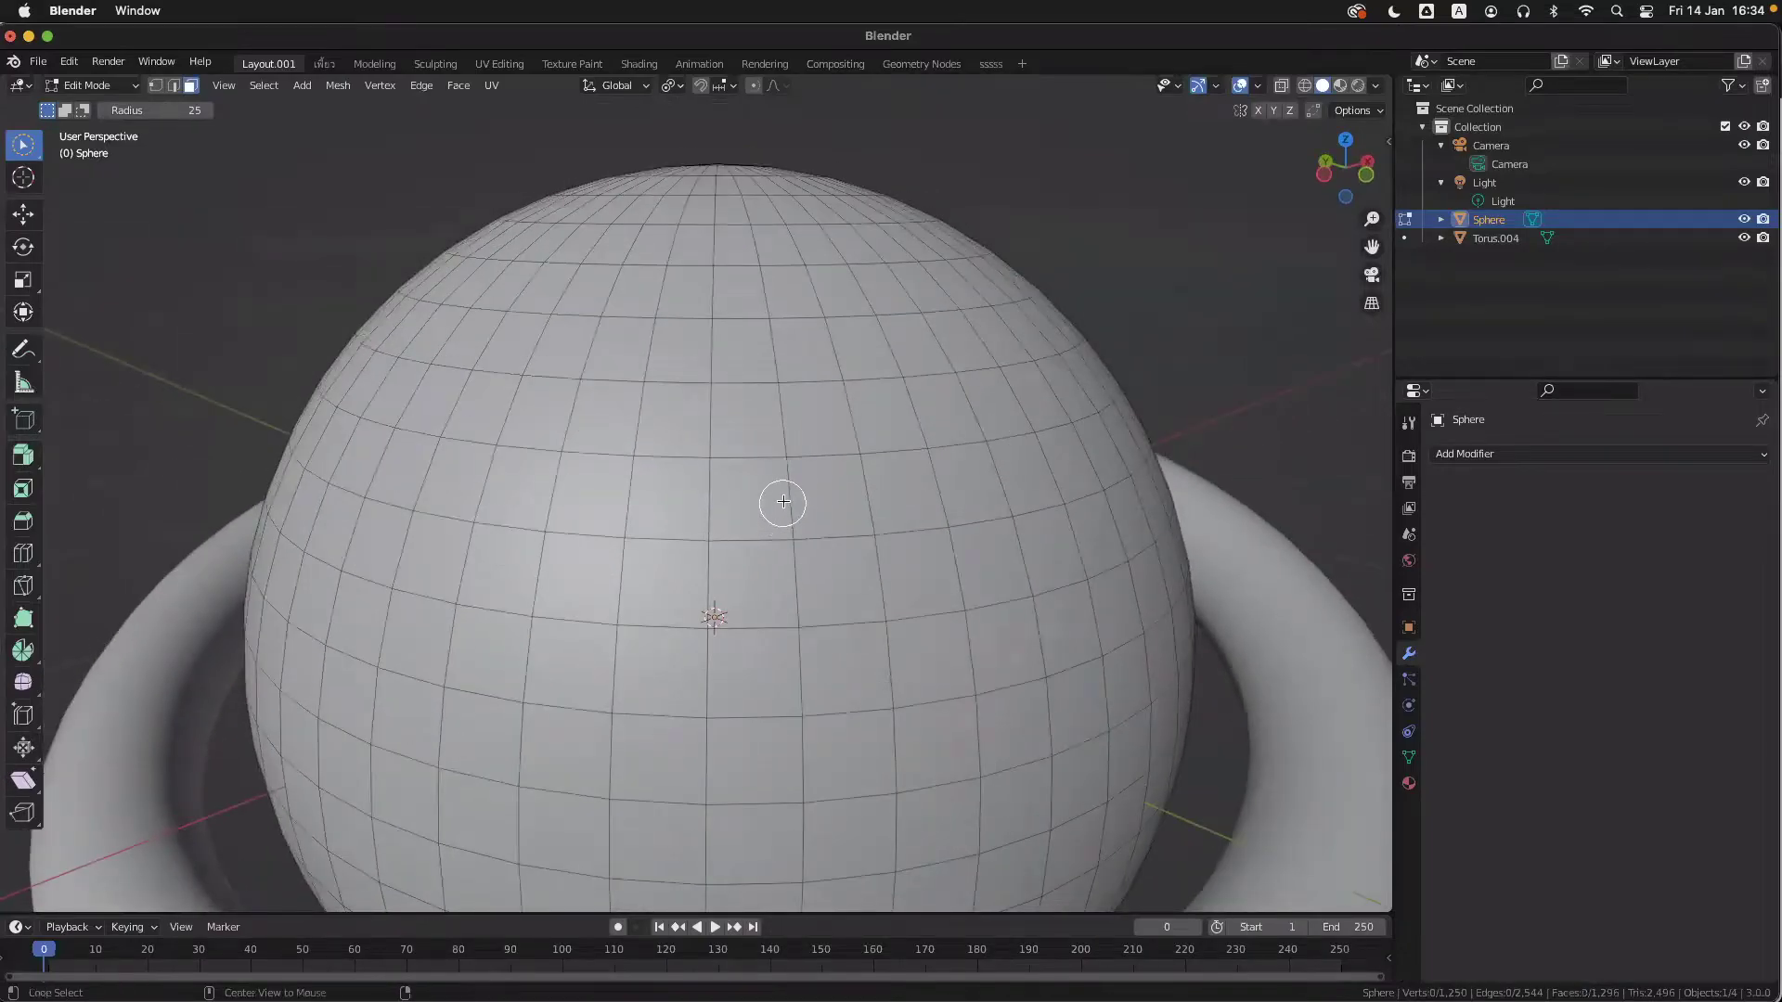
pyautogui.keyDown('alt'); pyautogui.click(815, 498); pyautogui.keyUp('alt')
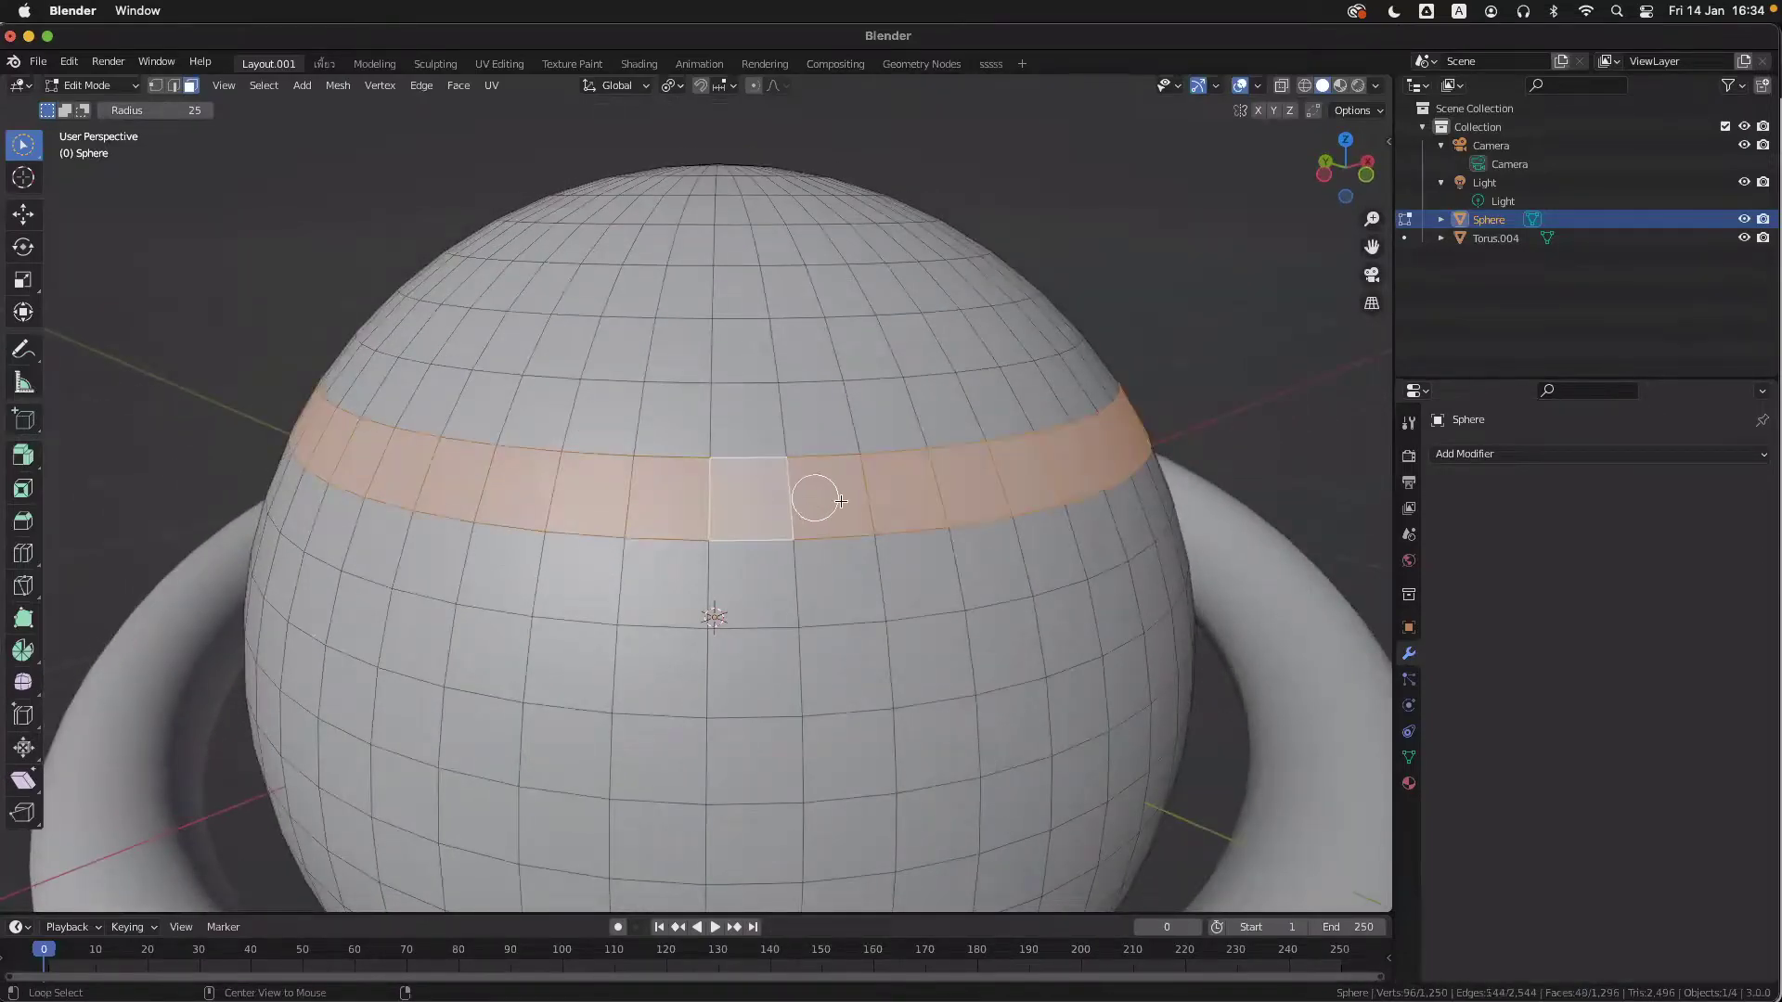
# - Replace the selection with a horizontal face loop higher up, closer to the sphere's pole
pyautogui.click(770, 346)
pyautogui.keyDown('alt'); pyautogui.click(773, 349); pyautogui.keyUp('alt')
pyautogui.scroll(3, 788, 366)
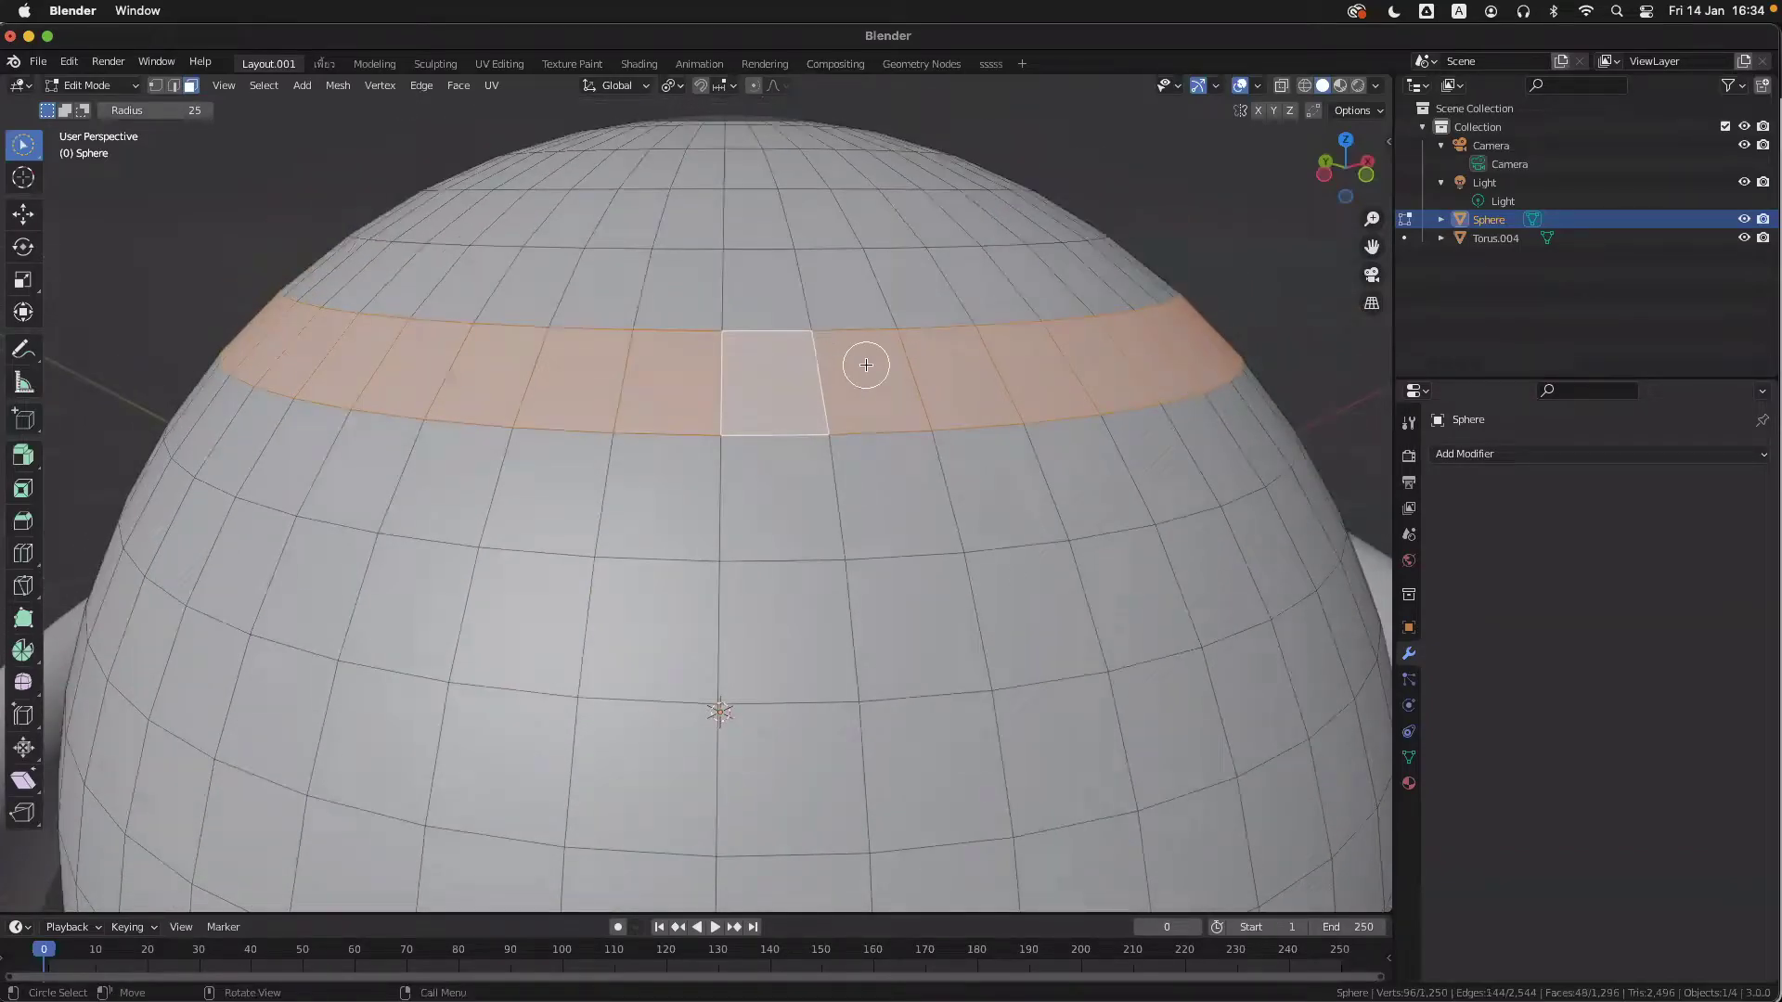
pyautogui.moveTo(867, 402); pyautogui.dragTo(867, 422, button='middle')
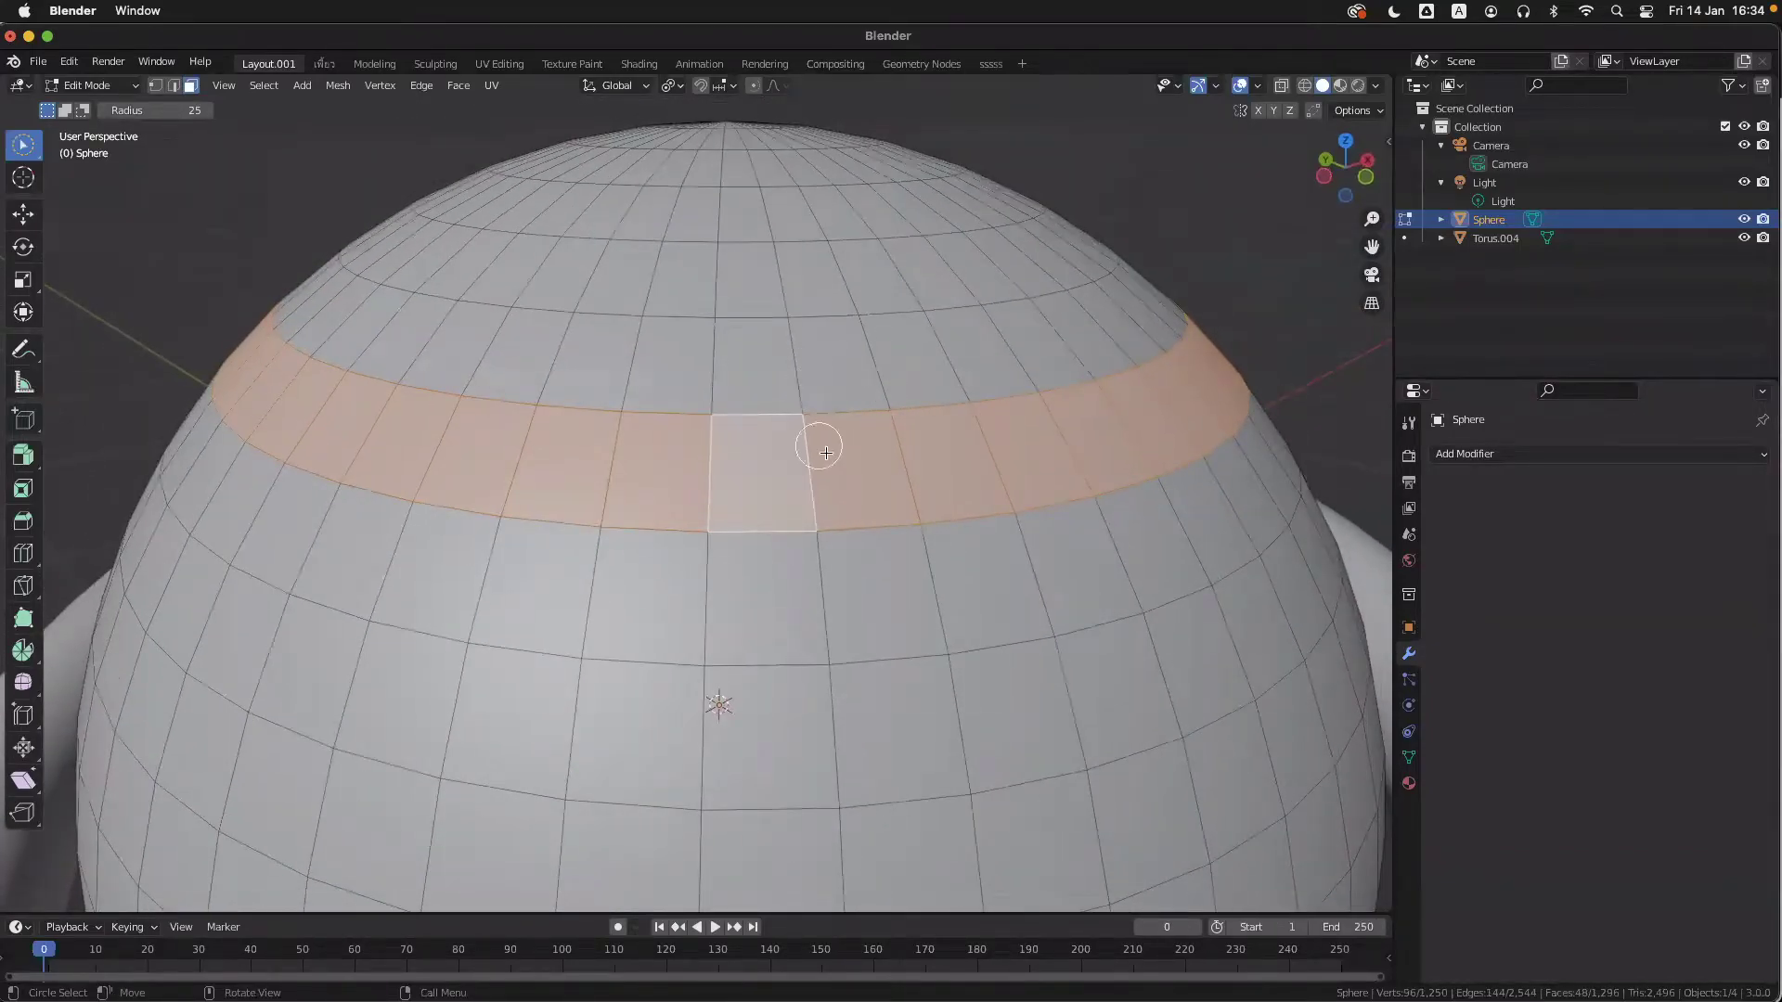
# - Select the horizontal face loop at the 3D cursor and add two more loops above it, skipping one row between each
pyautogui.keyDown('alt'); pyautogui.click(834, 725); pyautogui.keyUp('alt')
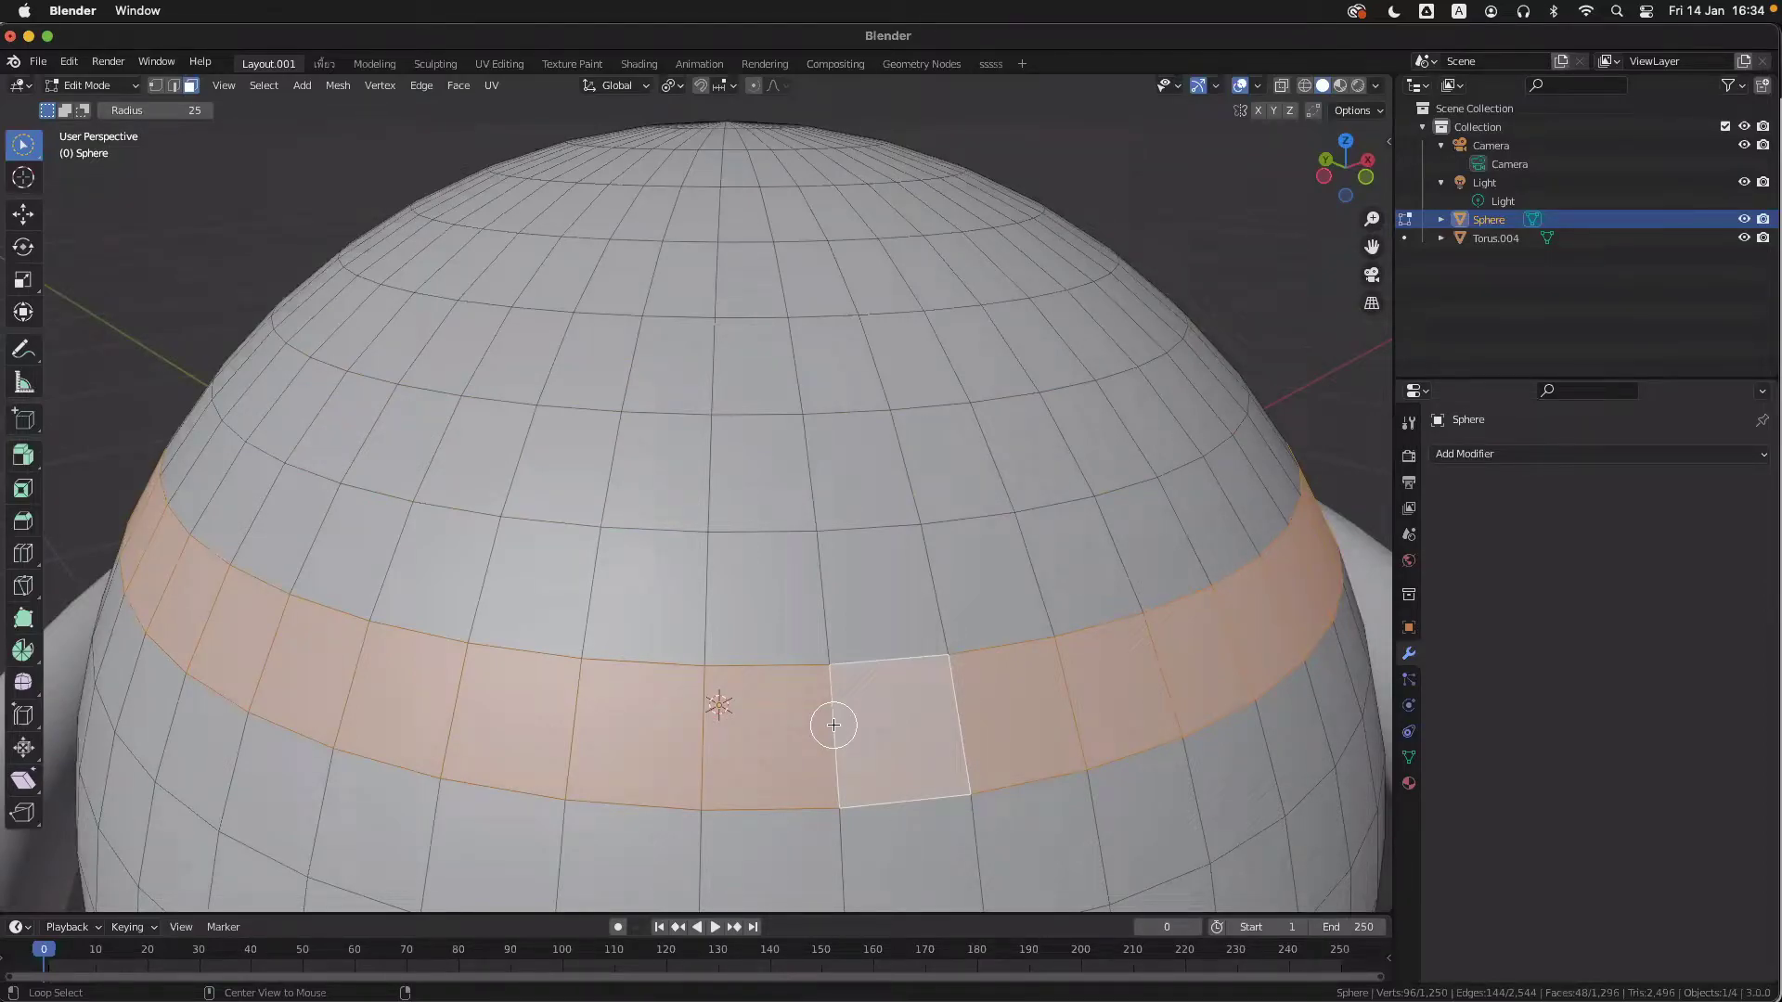
pyautogui.keyDown('alt'); pyautogui.keyDown('shift'); pyautogui.click(813, 478); pyautogui.keyUp('shift'); pyautogui.keyUp('alt')
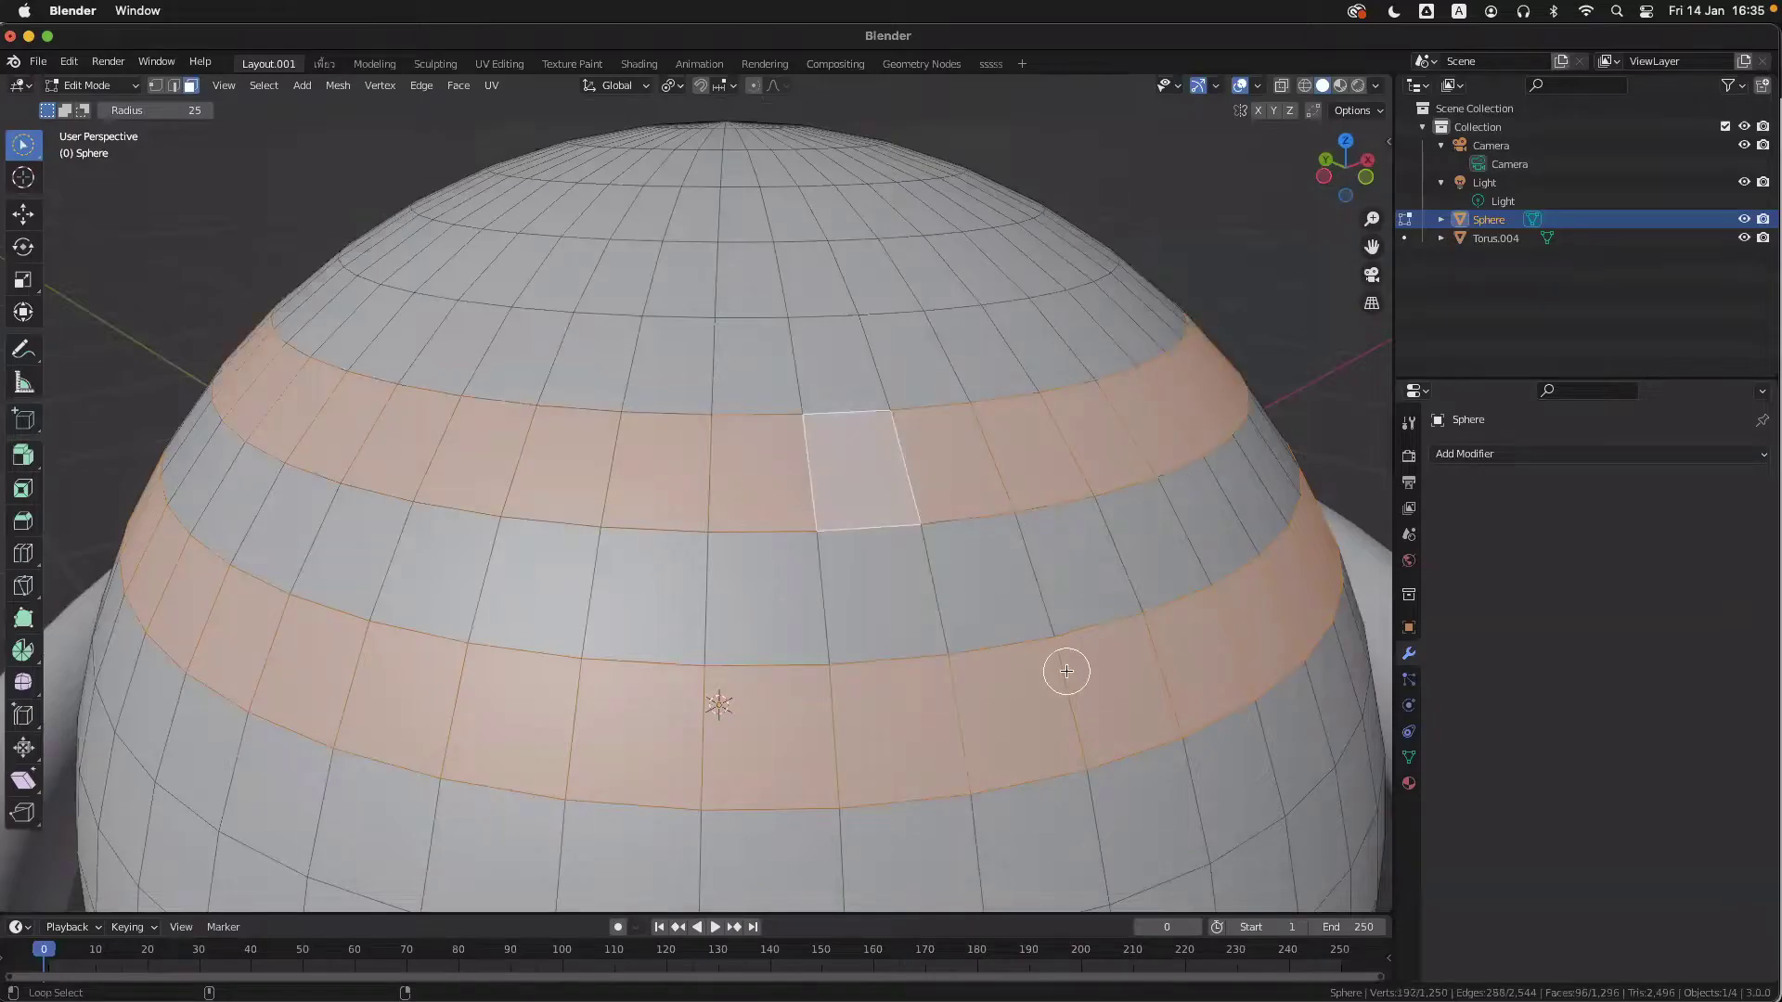
pyautogui.keyDown('alt'); pyautogui.keyDown('shift'); pyautogui.click(810, 462); pyautogui.keyUp('shift'); pyautogui.keyUp('alt')
pyautogui.keyDown('alt'); pyautogui.keyDown('shift'); pyautogui.click(810, 479); pyautogui.keyUp('shift'); pyautogui.keyUp('alt')
pyautogui.keyDown('alt'); pyautogui.keyDown('shift'); pyautogui.click(772, 282); pyautogui.keyUp('shift'); pyautogui.keyUp('alt')
pyautogui.scroll(-3, 917, 426)
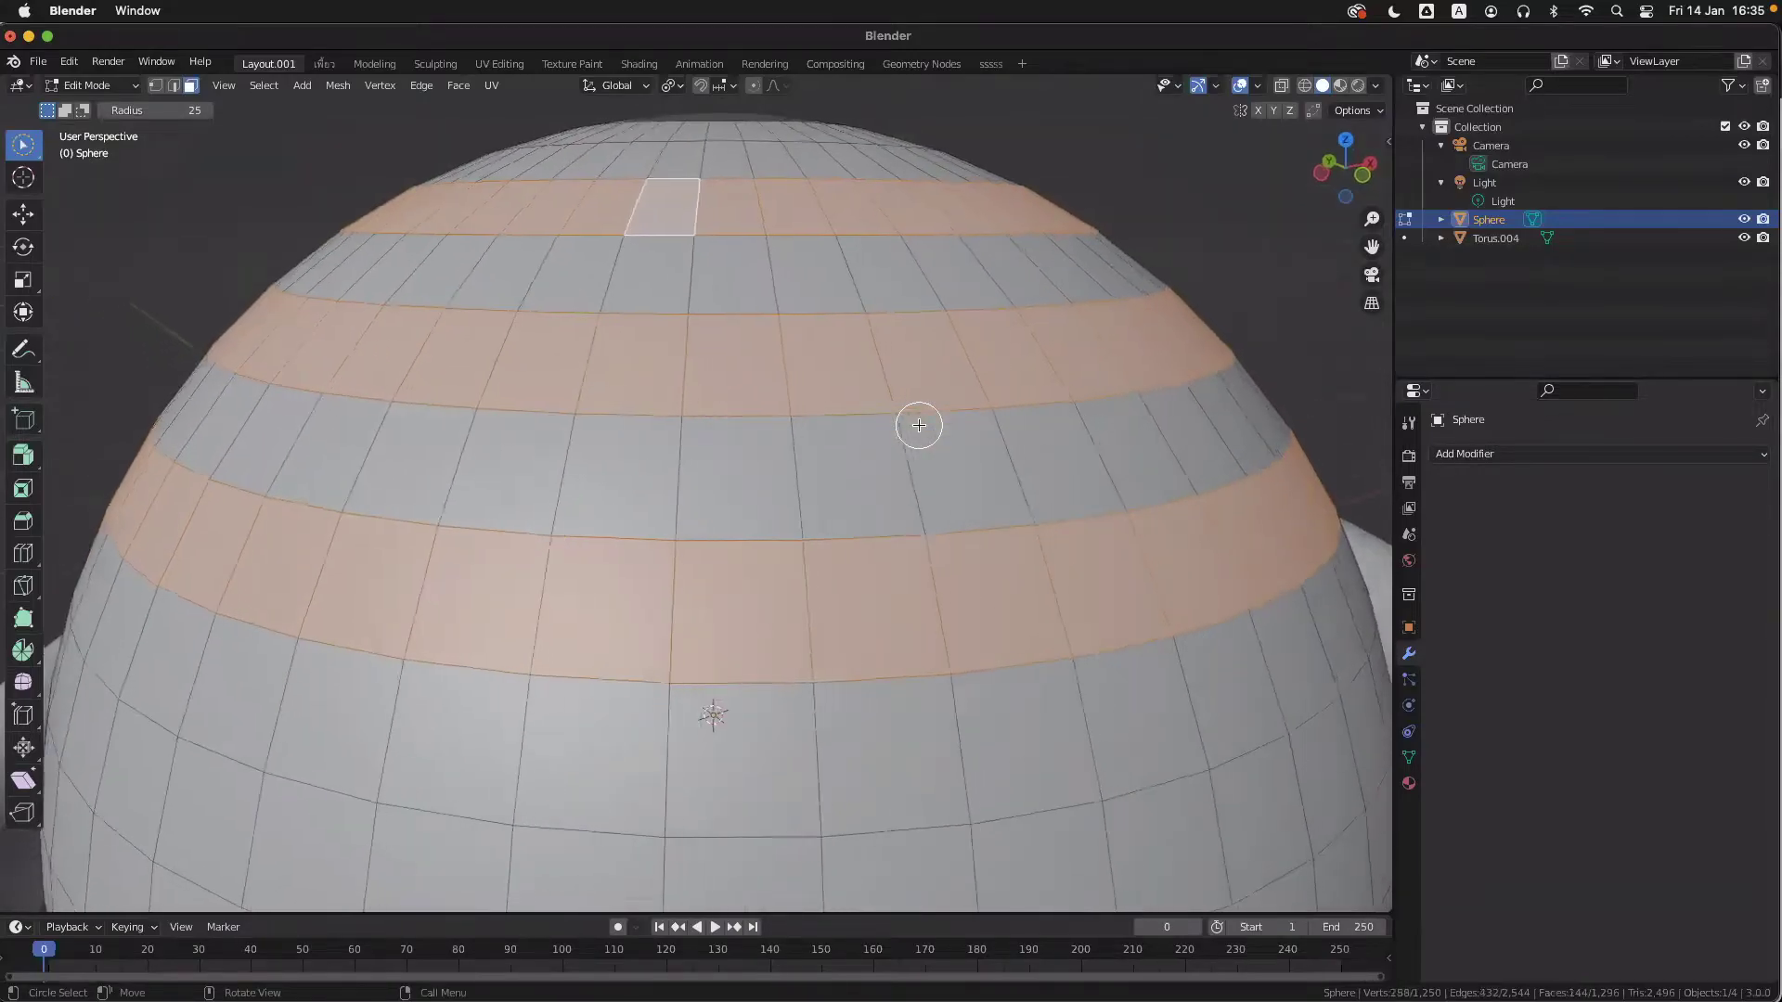
# - Examine the three selected horizontal face loops around the sphere from the side, up close and from above the pole
pyautogui.scroll(-3, 919, 425)
pyautogui.hscroll(2, 919, 426)
pyautogui.hscroll(-5, 928, 426)
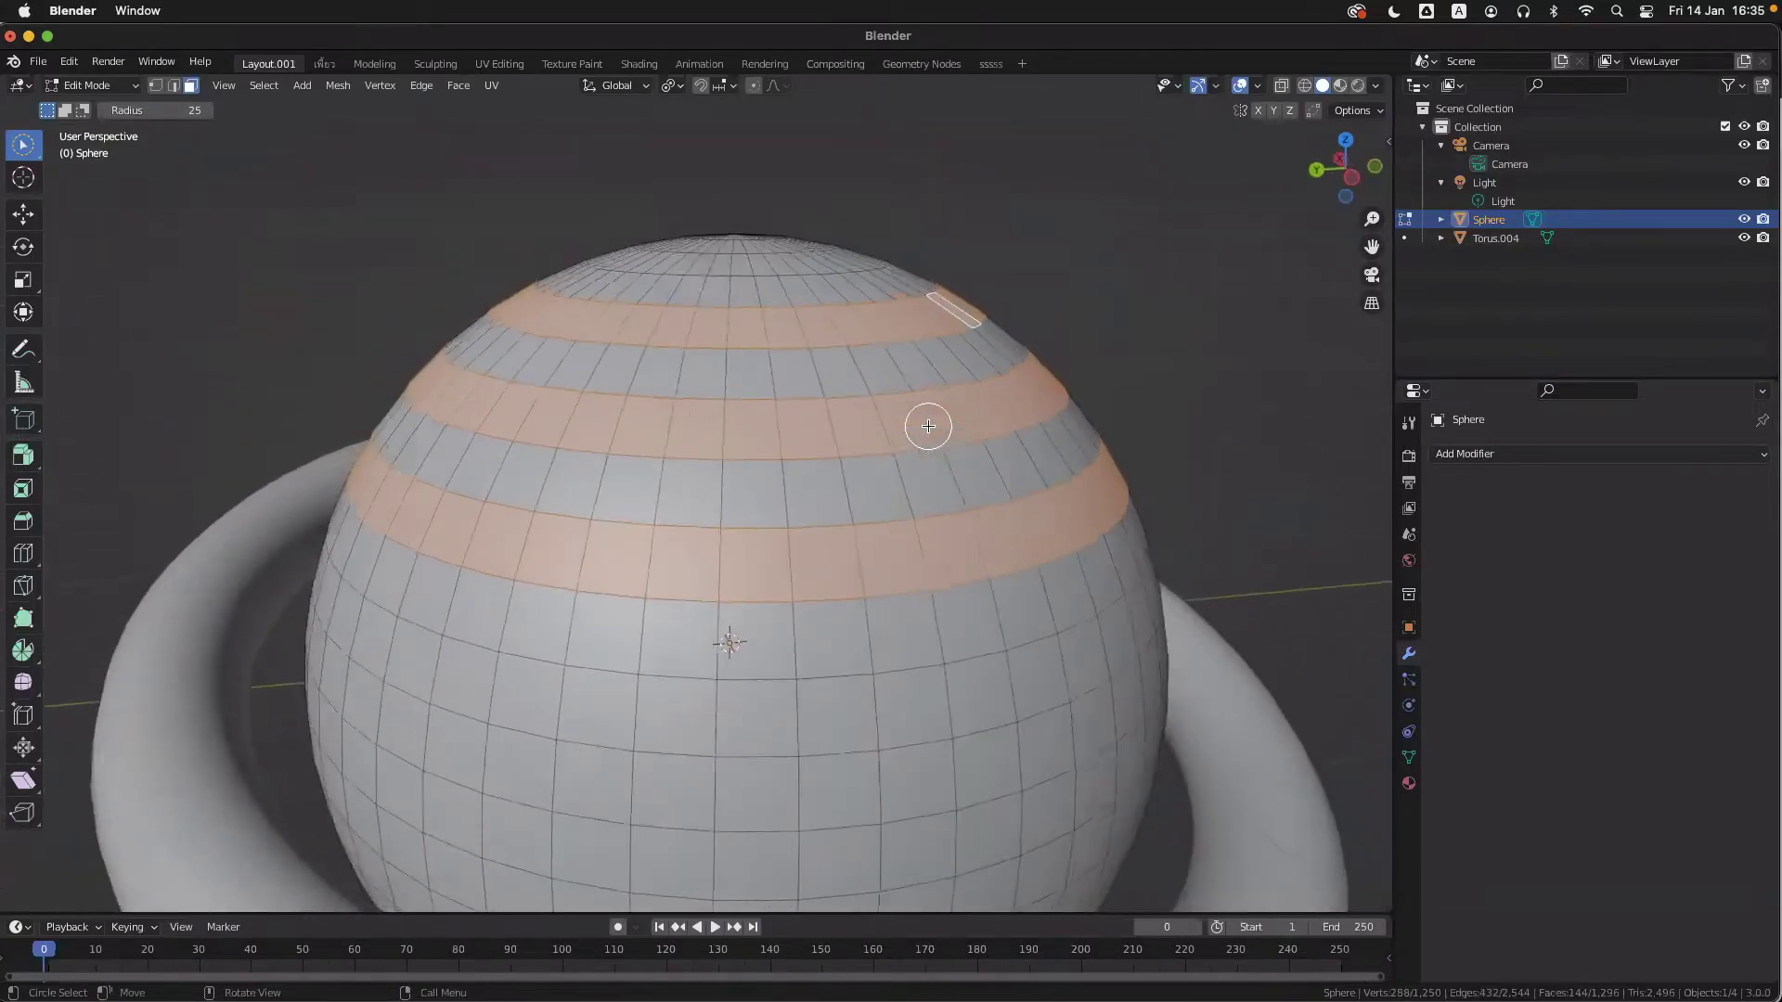
pyautogui.scroll(10, 928, 426)
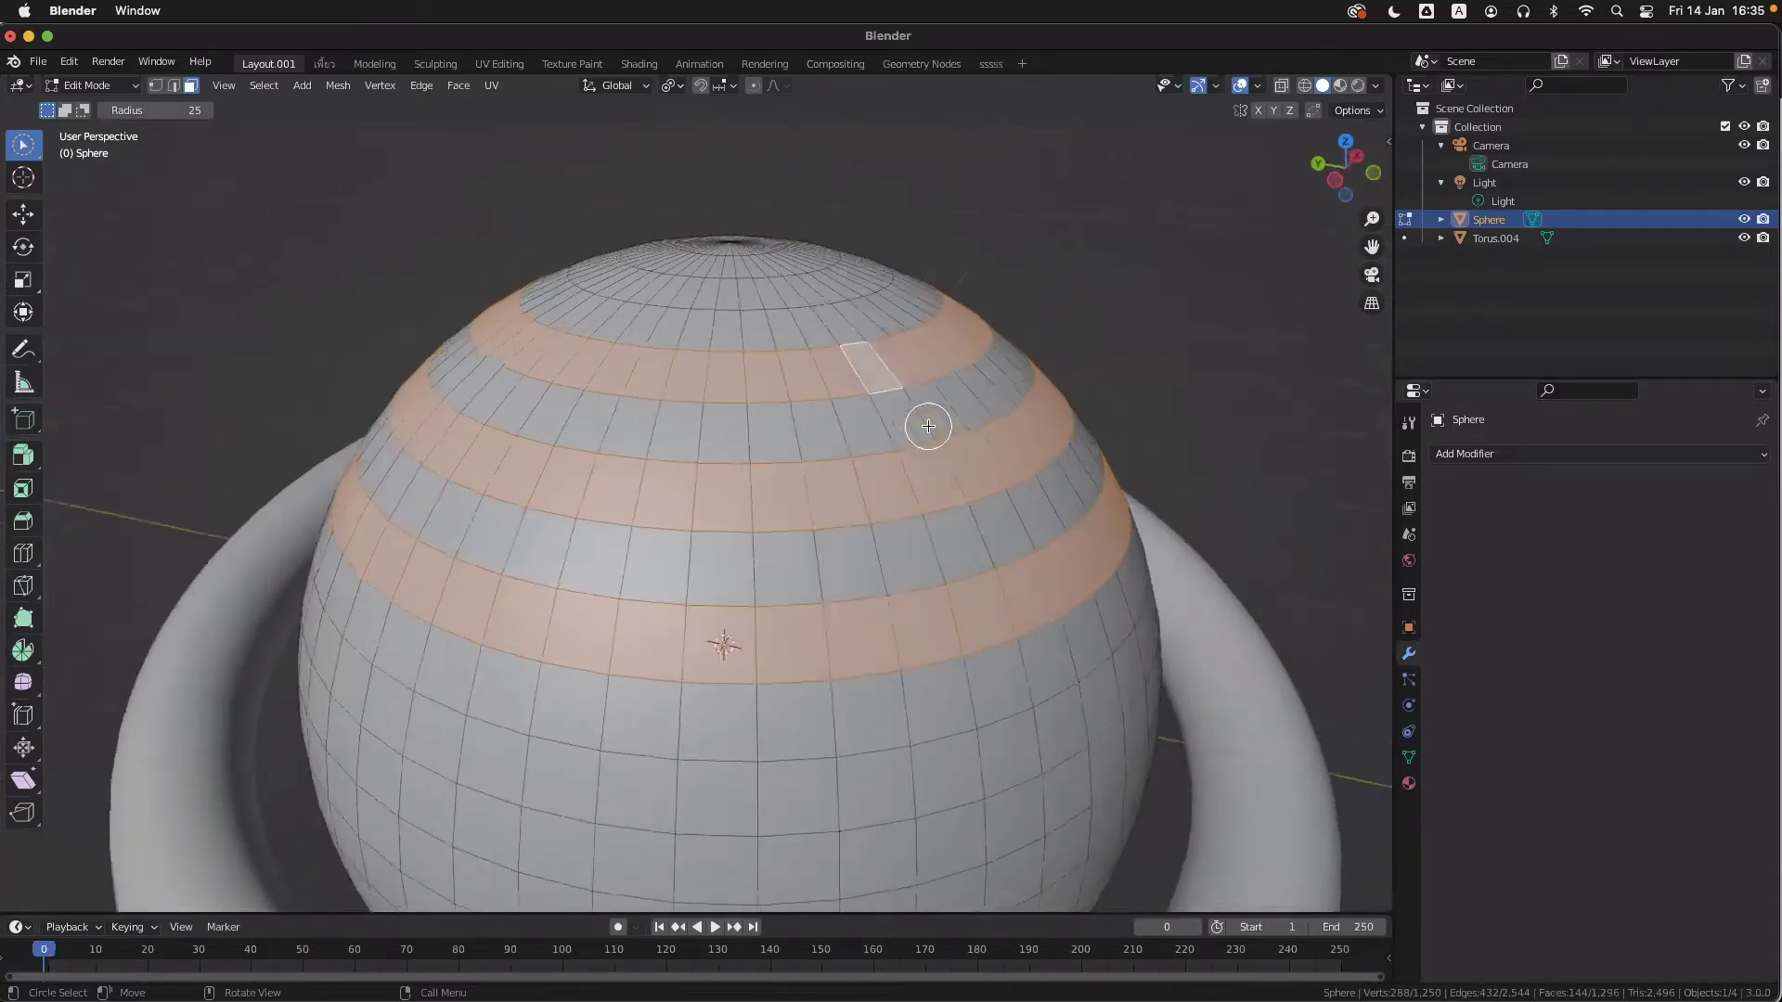
pyautogui.scroll(-8, 928, 426)
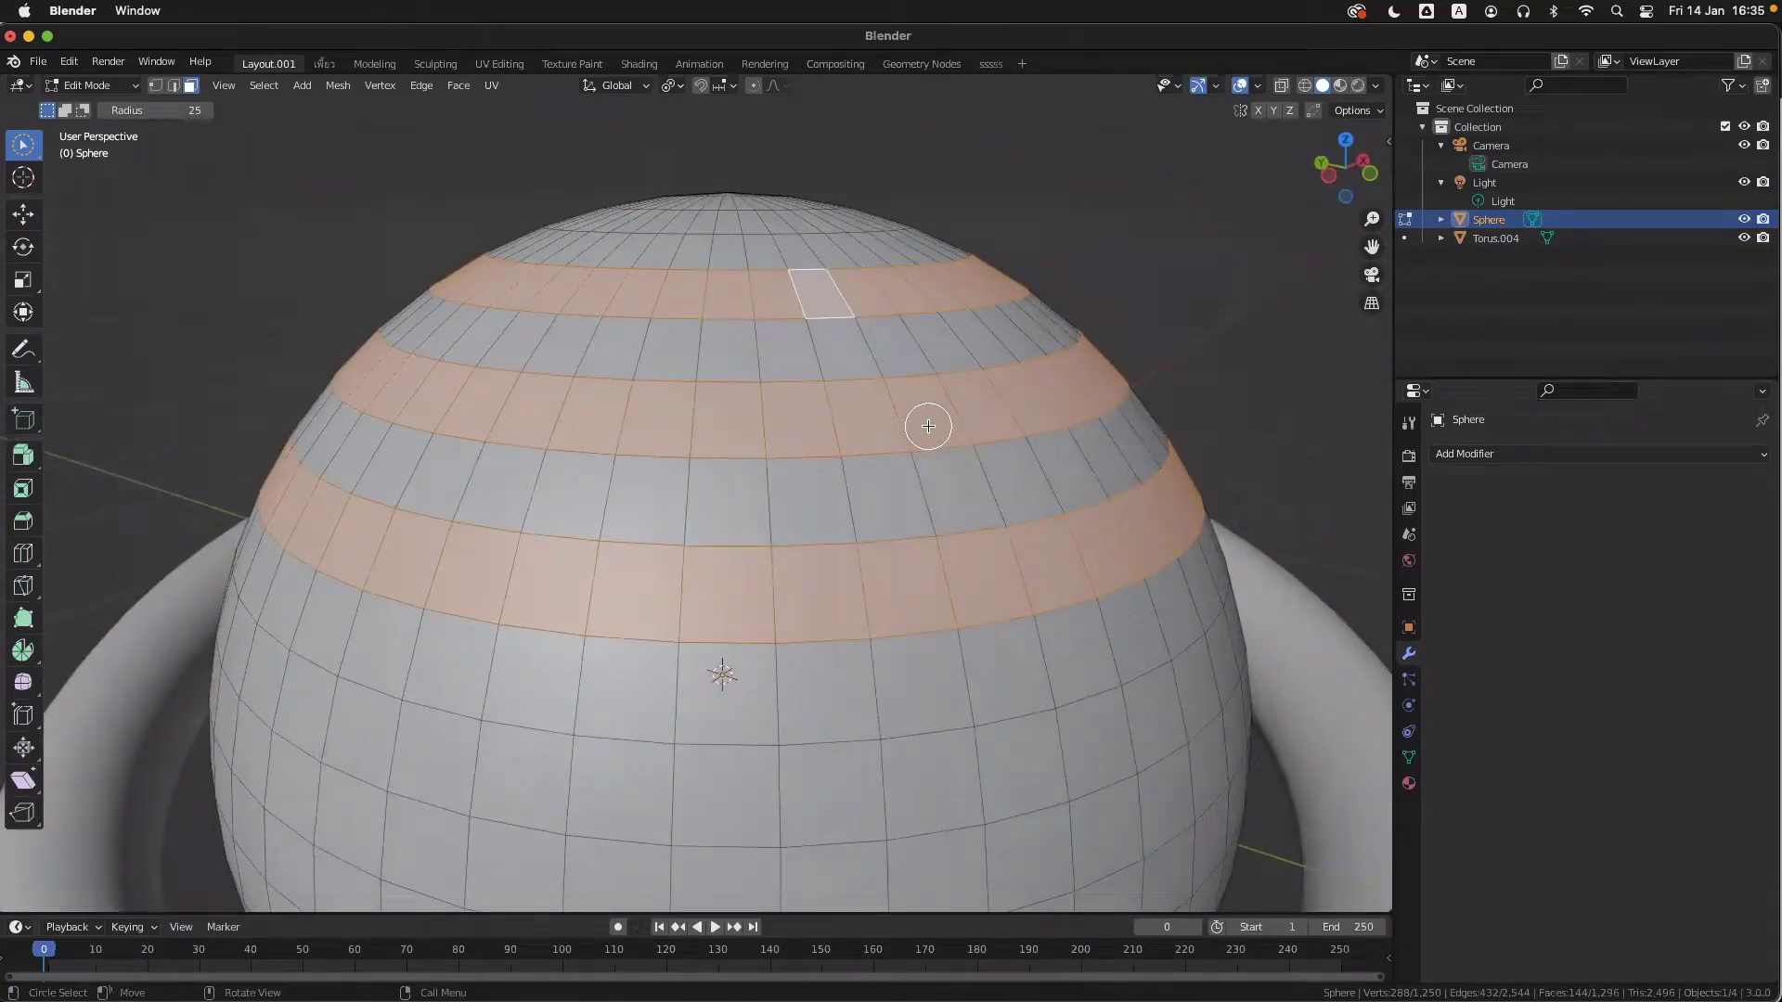
pyautogui.scroll(-6, 928, 426)
pyautogui.scroll(6, 928, 427)
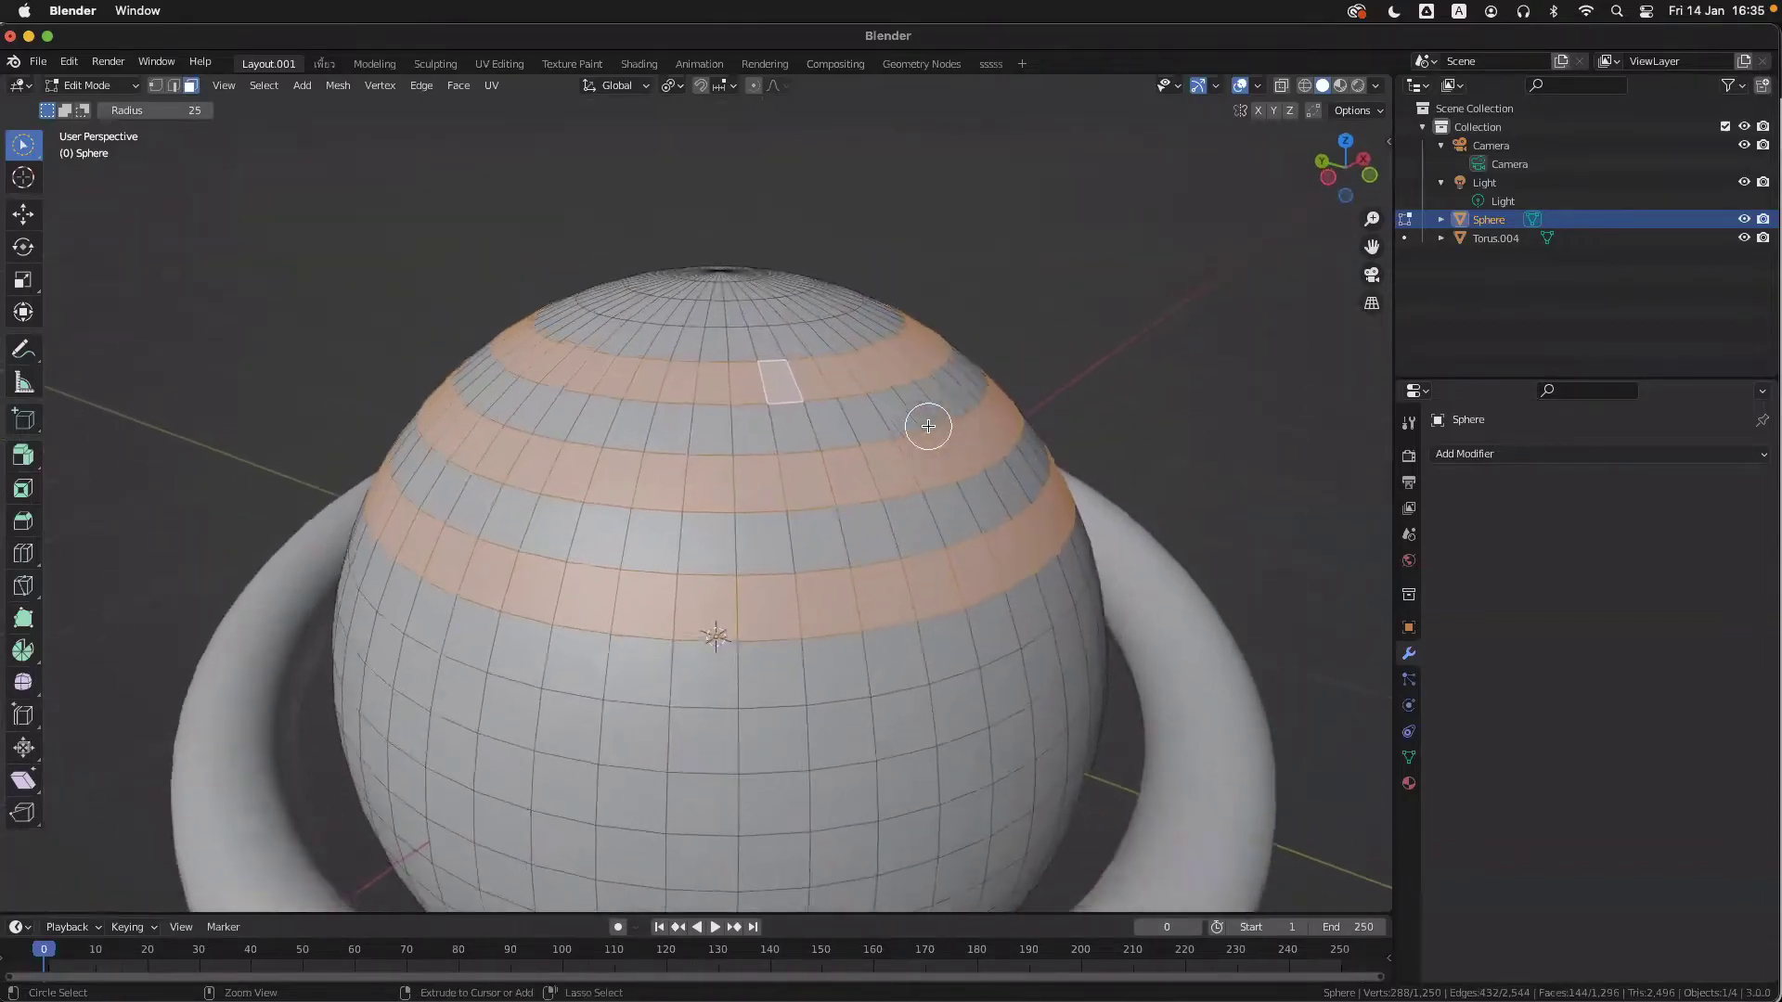
pyautogui.scroll(4, 929, 426)
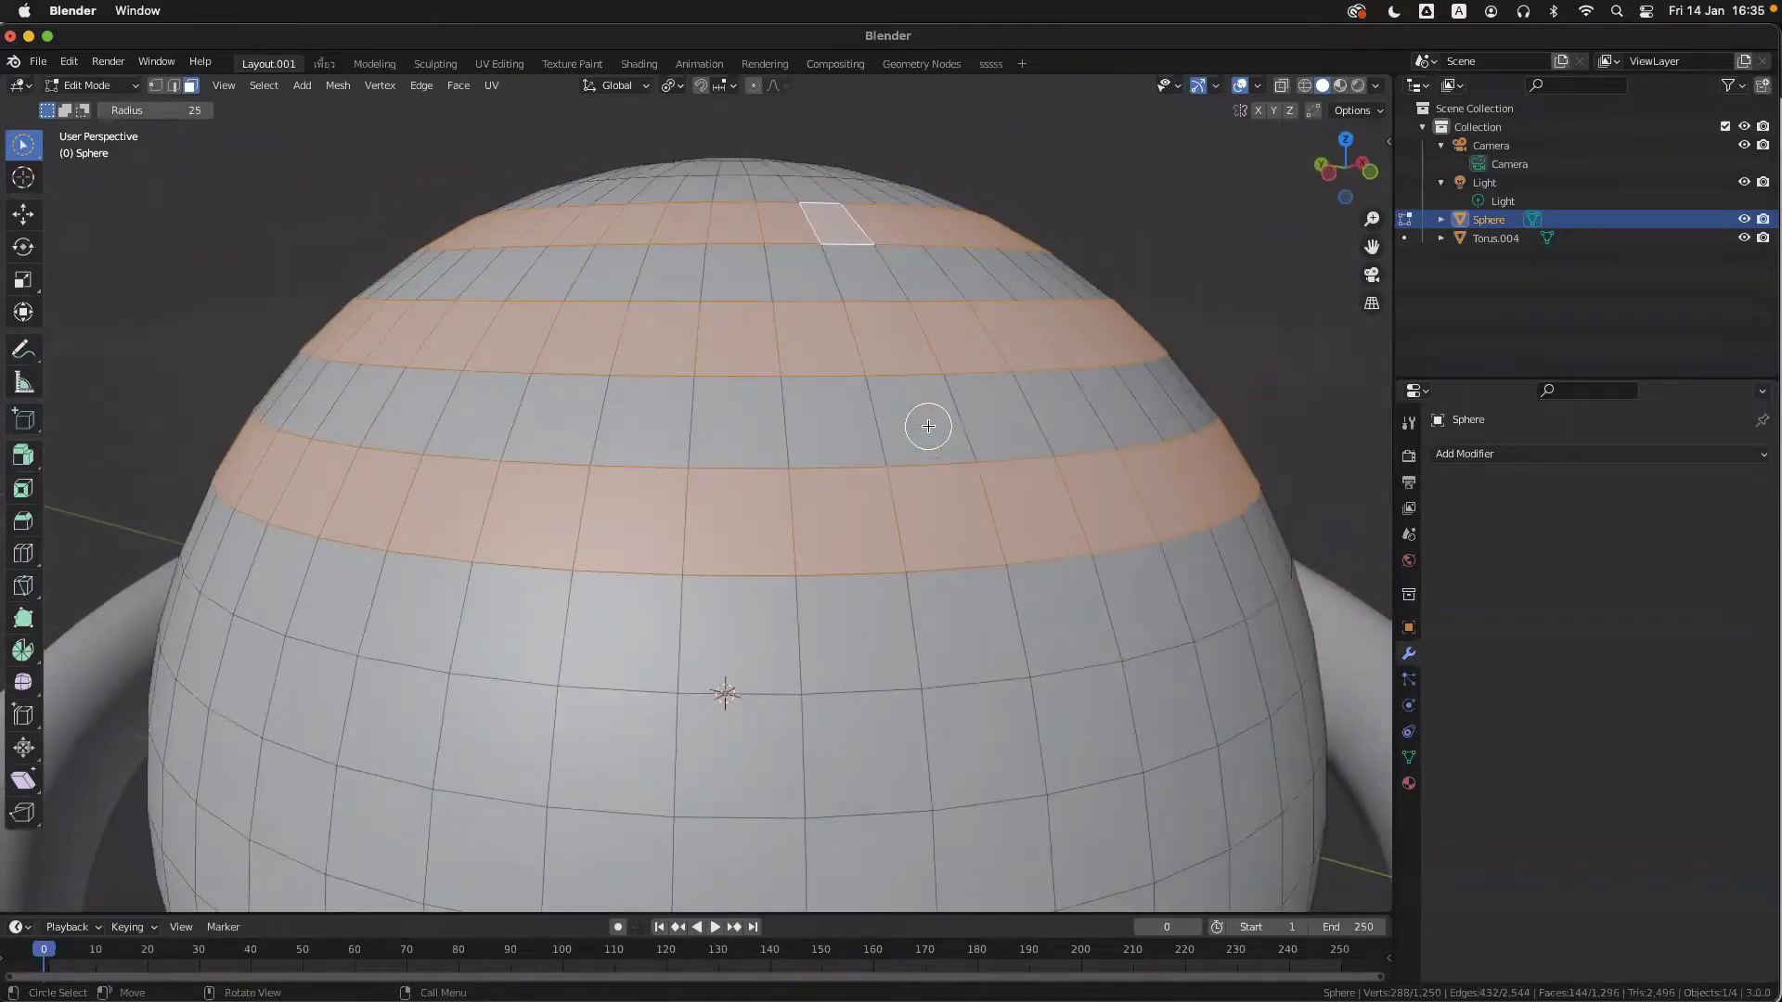
pyautogui.scroll(4, 929, 426)
pyautogui.scroll(-6, 928, 426)
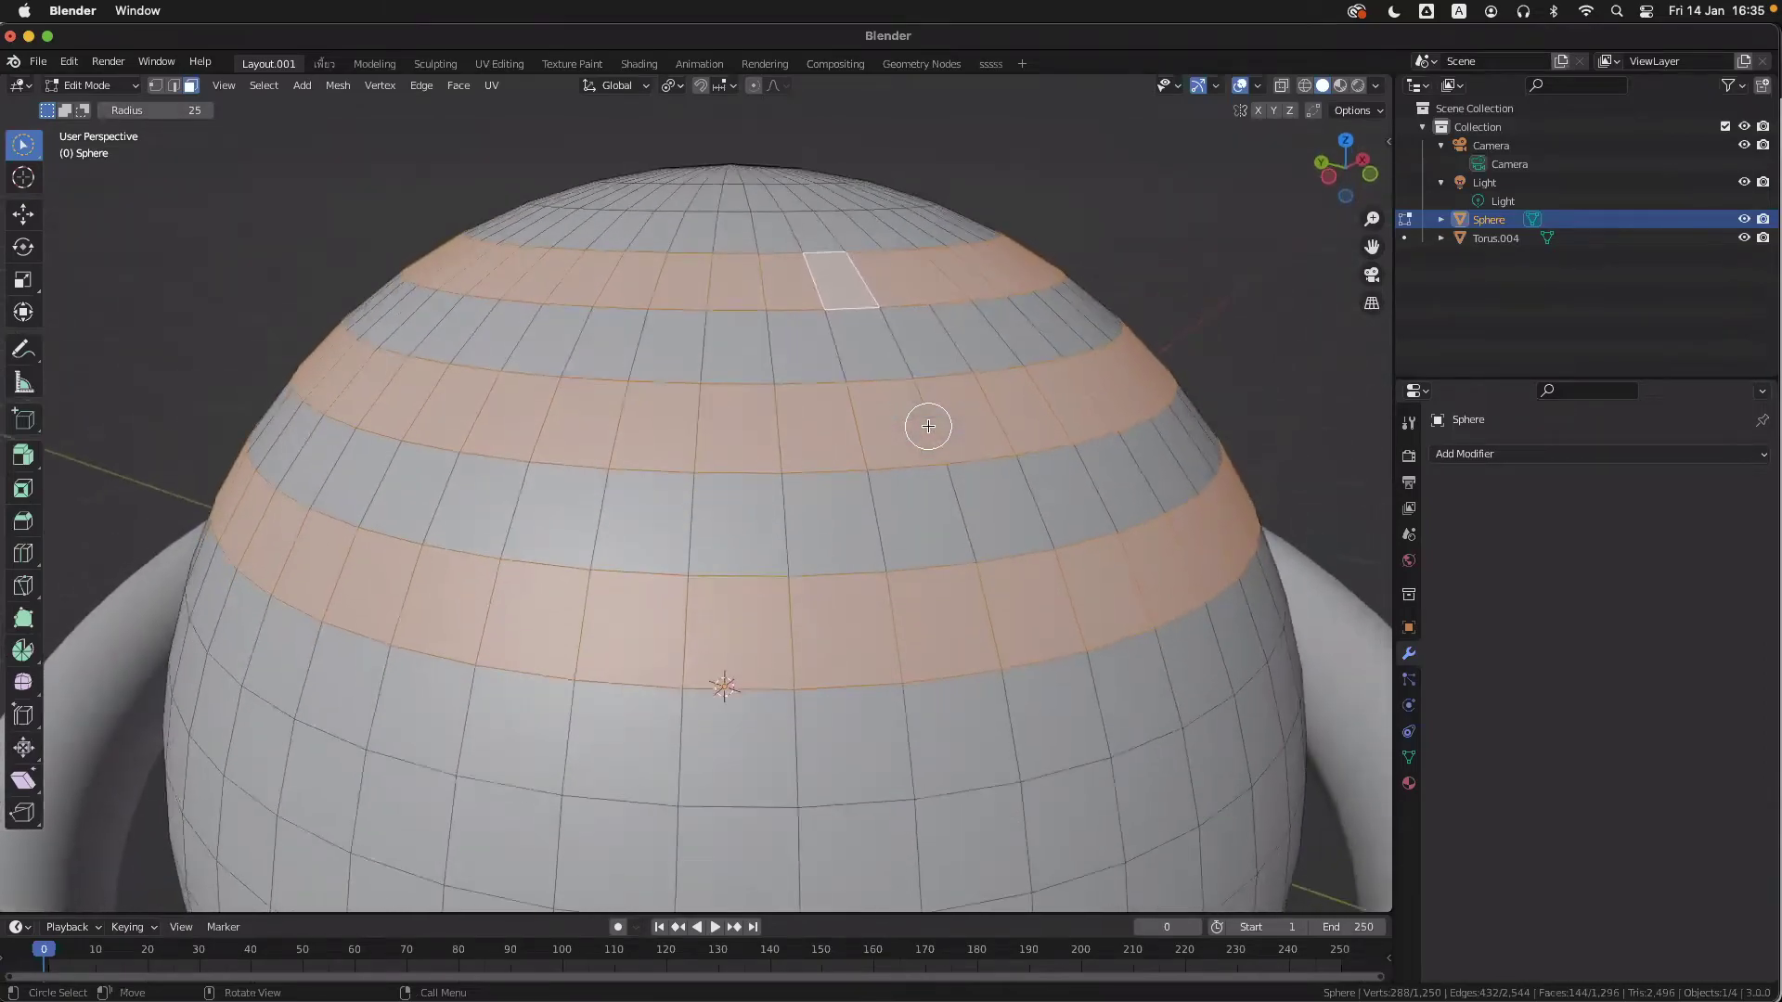
pyautogui.scroll(2, 928, 426)
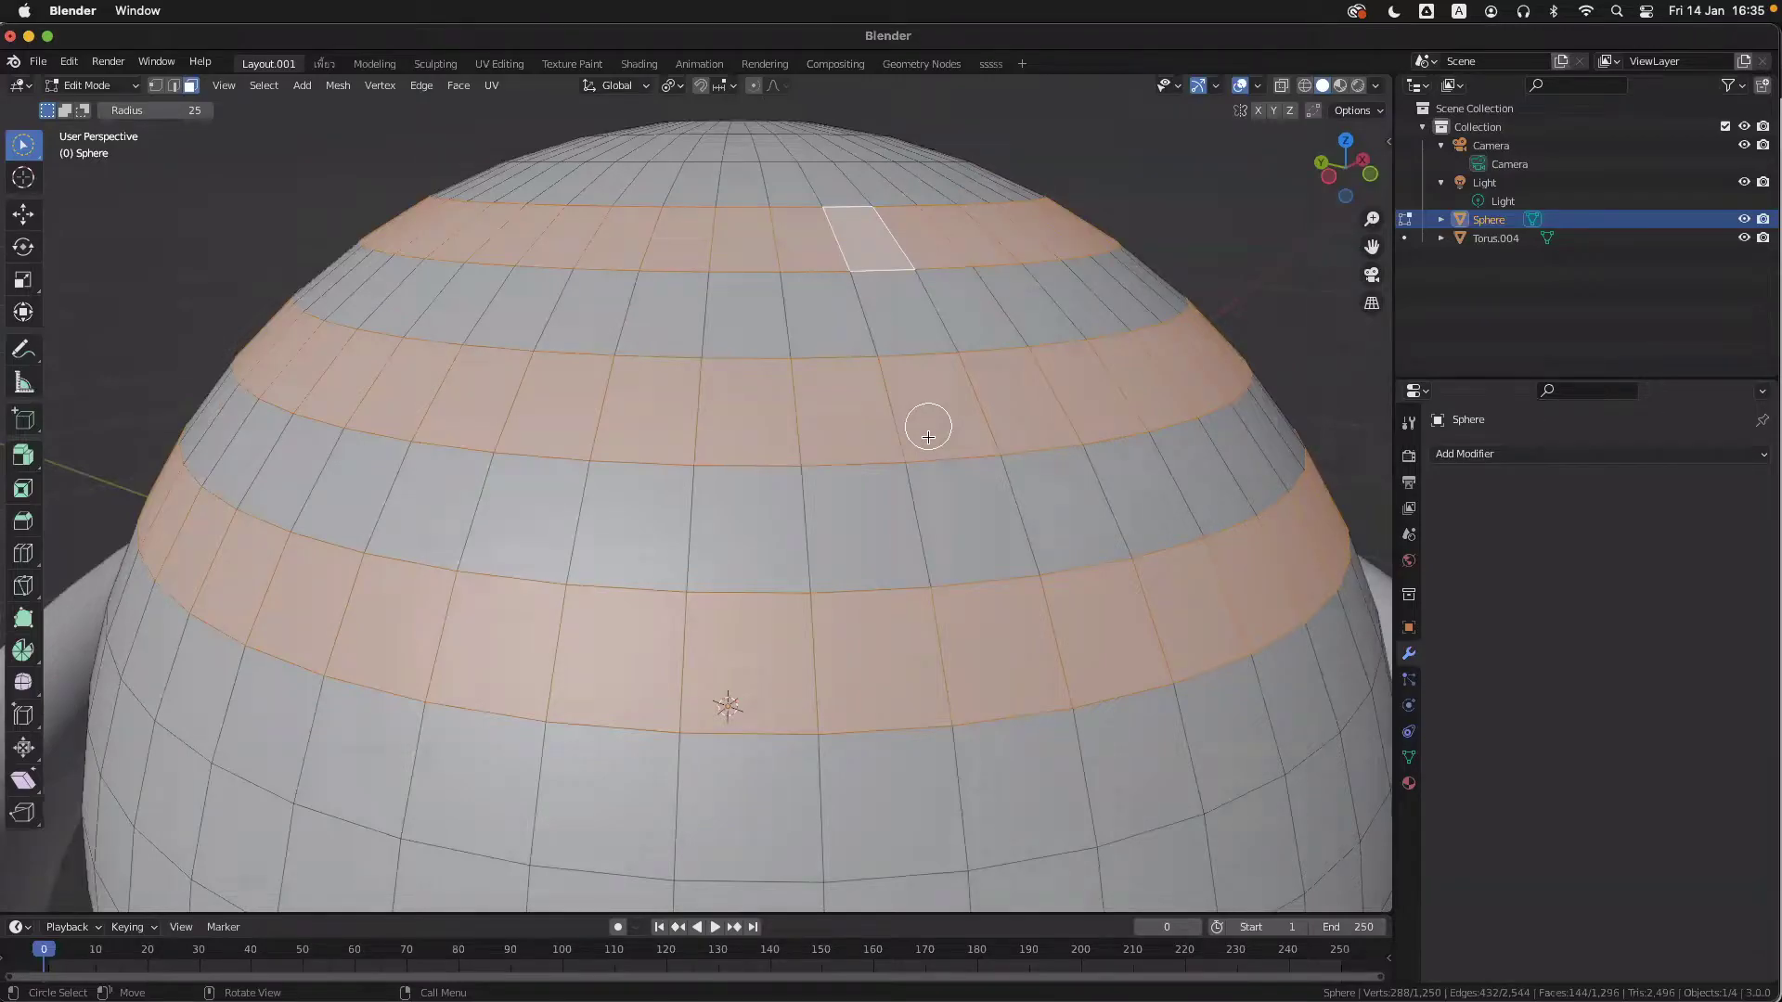
pyautogui.scroll(-2, 928, 442)
pyautogui.scroll(3, 928, 442)
pyautogui.scroll(-3, 928, 442)
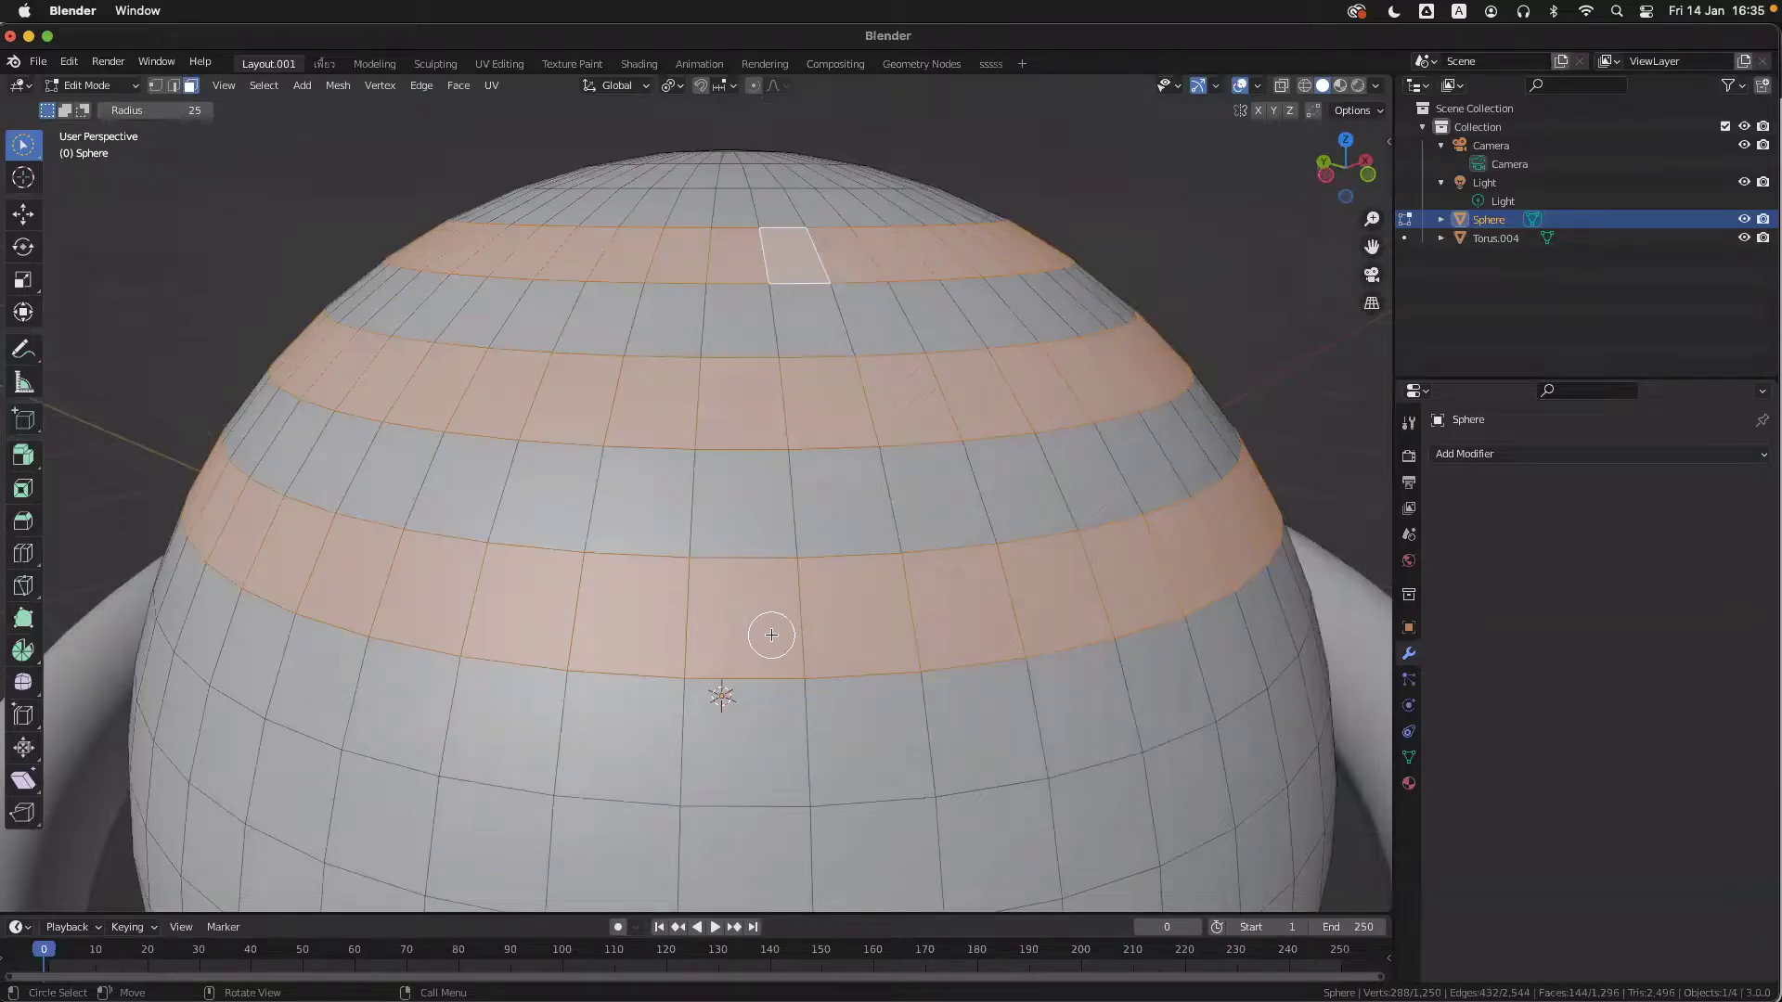
pyautogui.hscroll(-2, 797, 590)
pyautogui.scroll(-4, 797, 589)
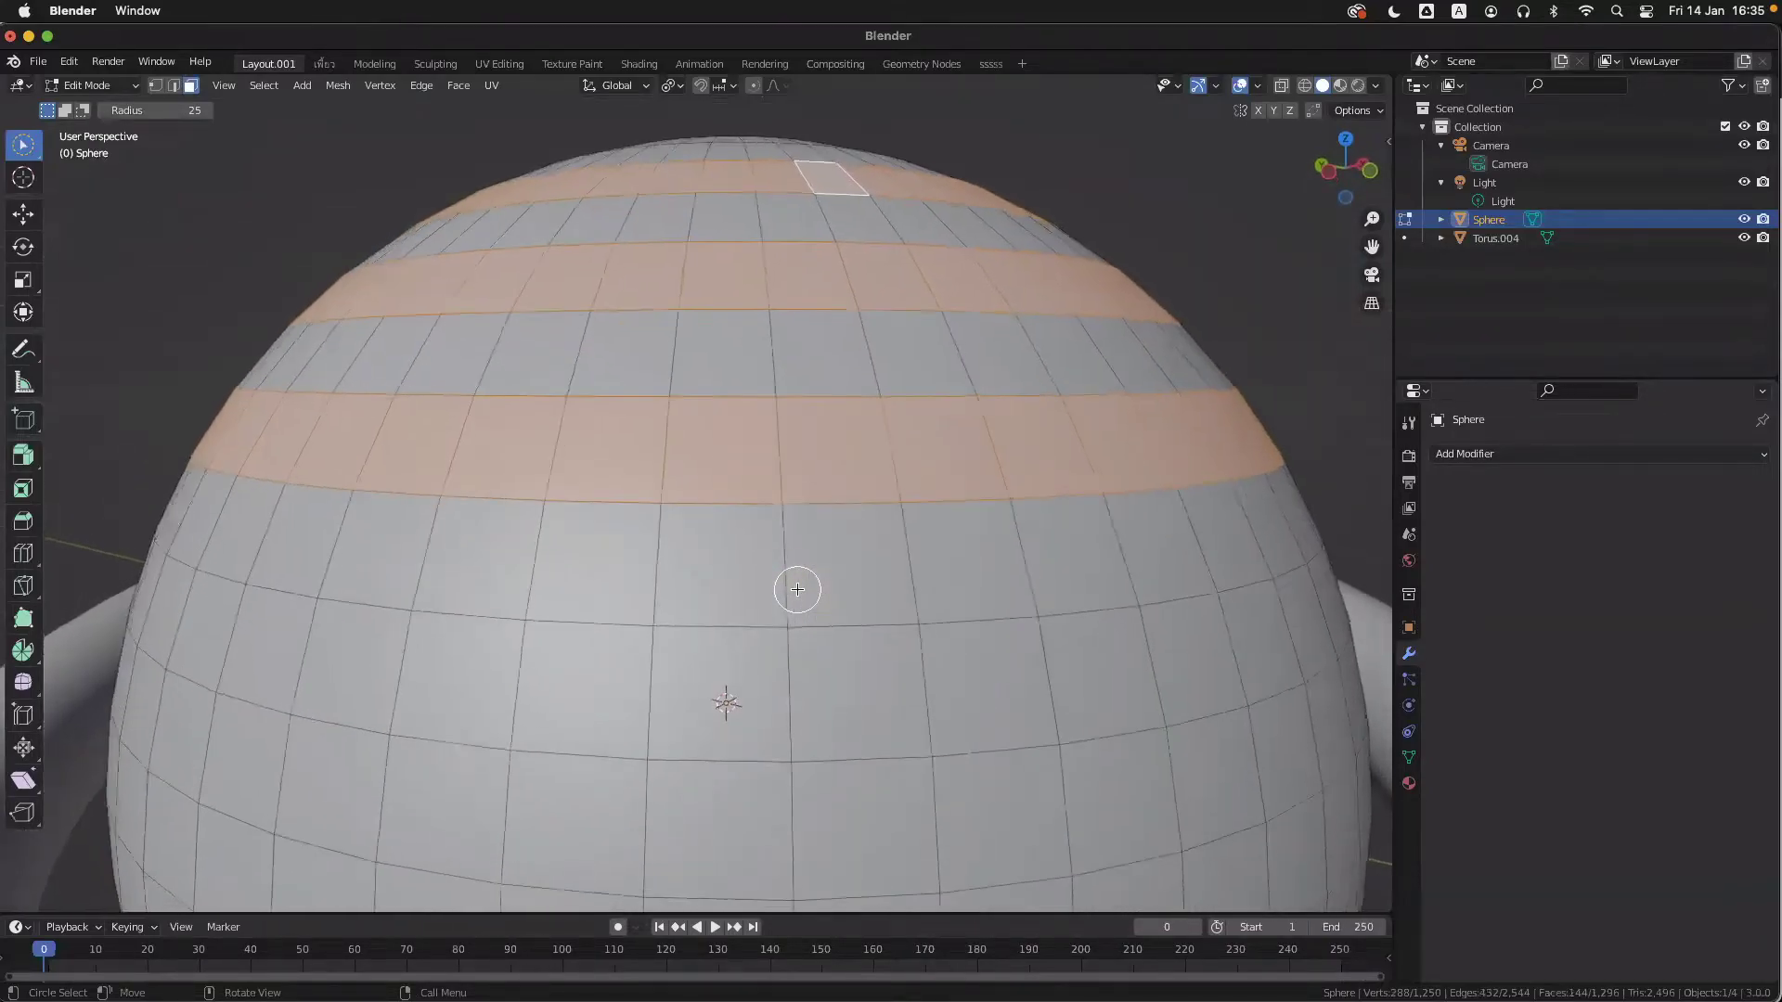
pyautogui.scroll(-2, 797, 589)
pyautogui.hscroll(-3, 798, 589)
pyautogui.scroll(5, 797, 590)
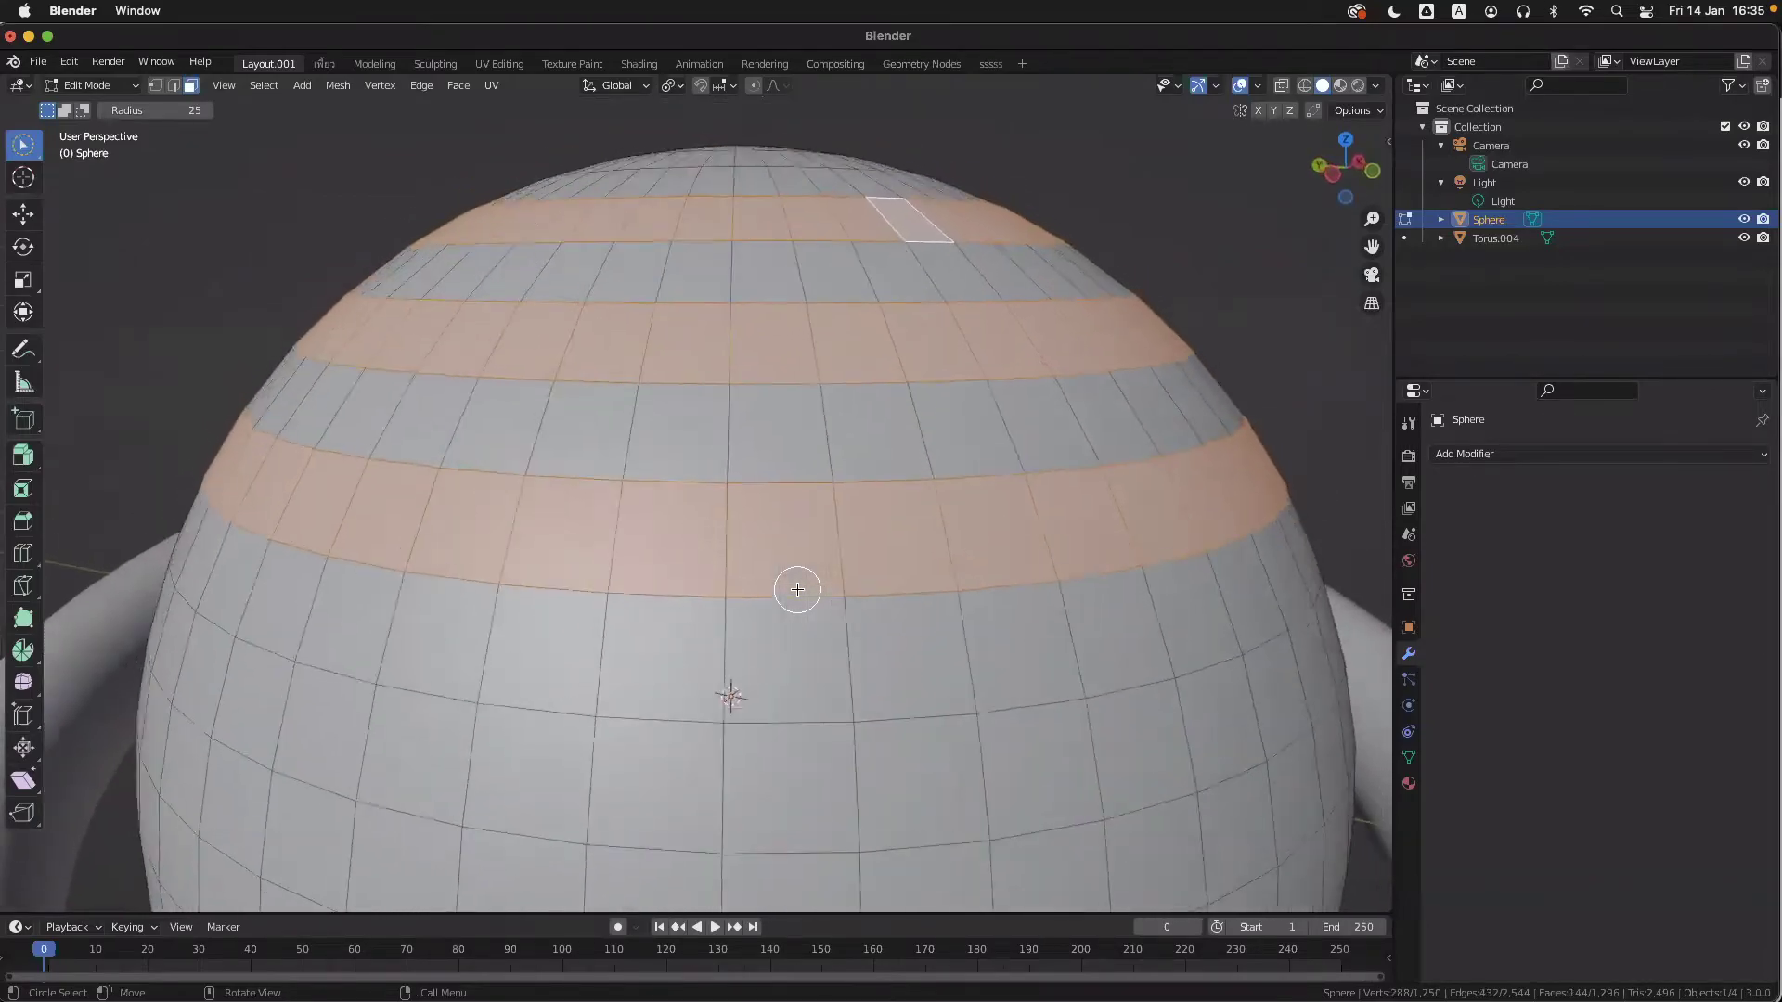
pyautogui.scroll(-4, 798, 590)
pyautogui.scroll(8, 797, 589)
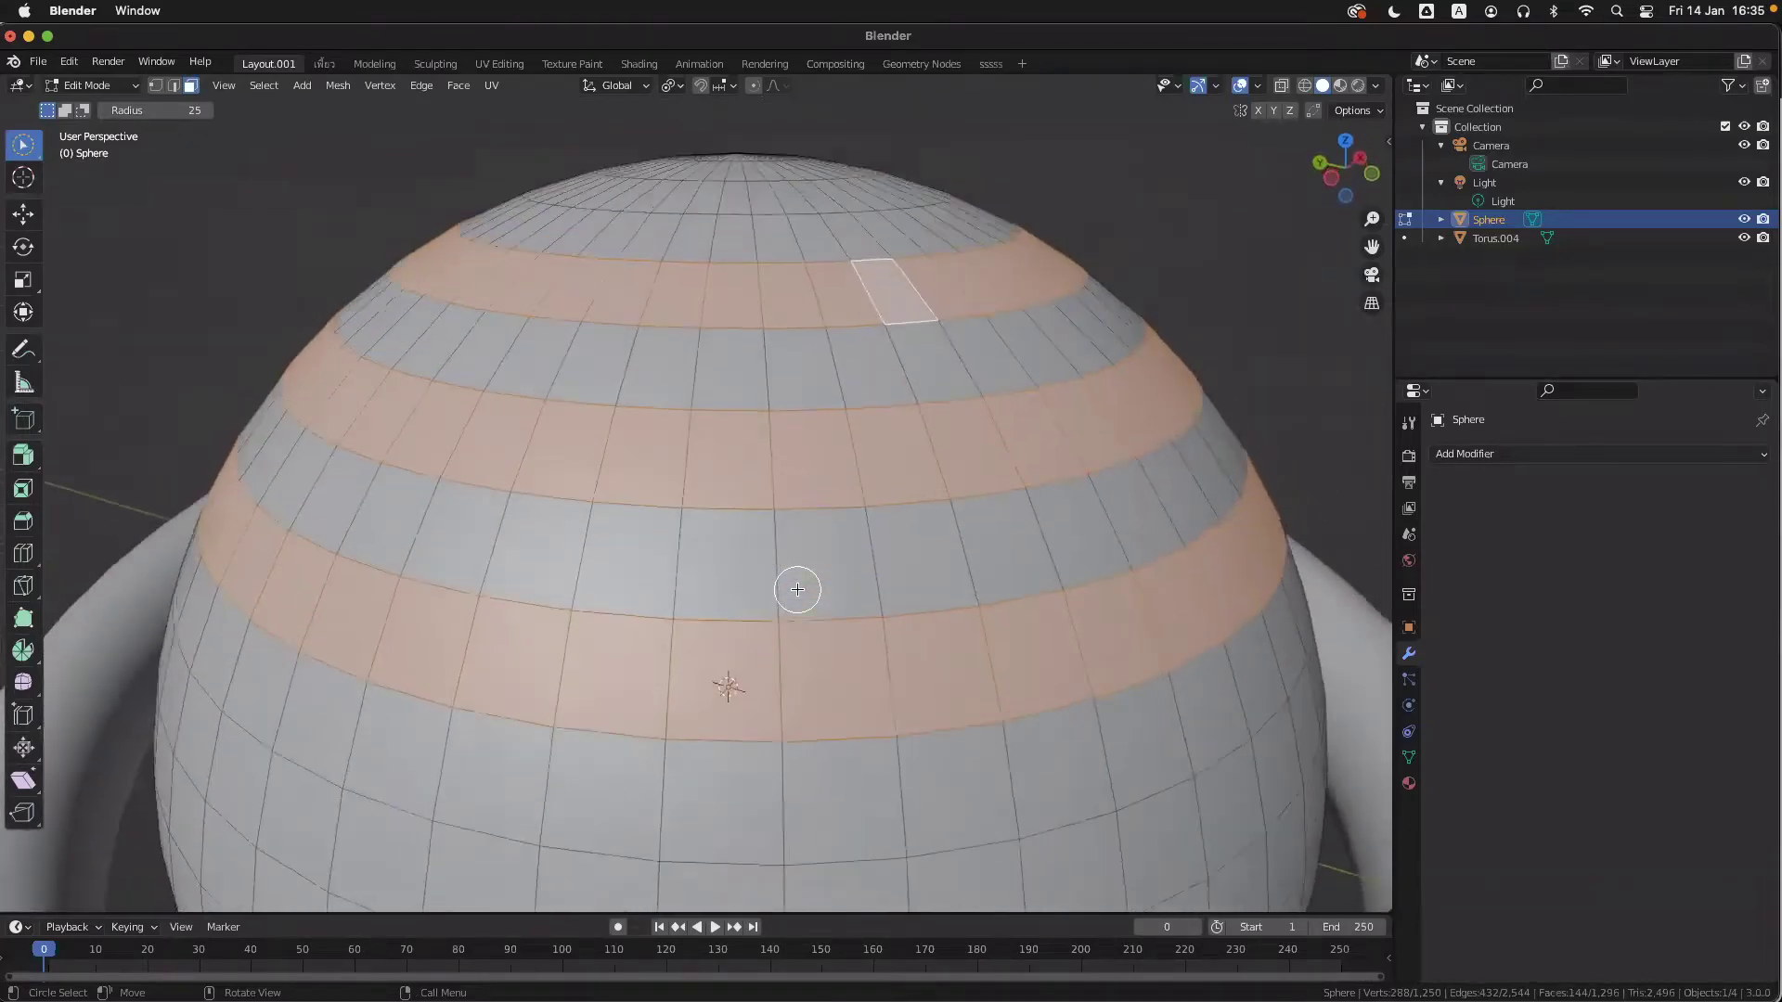
pyautogui.scroll(3, 797, 589)
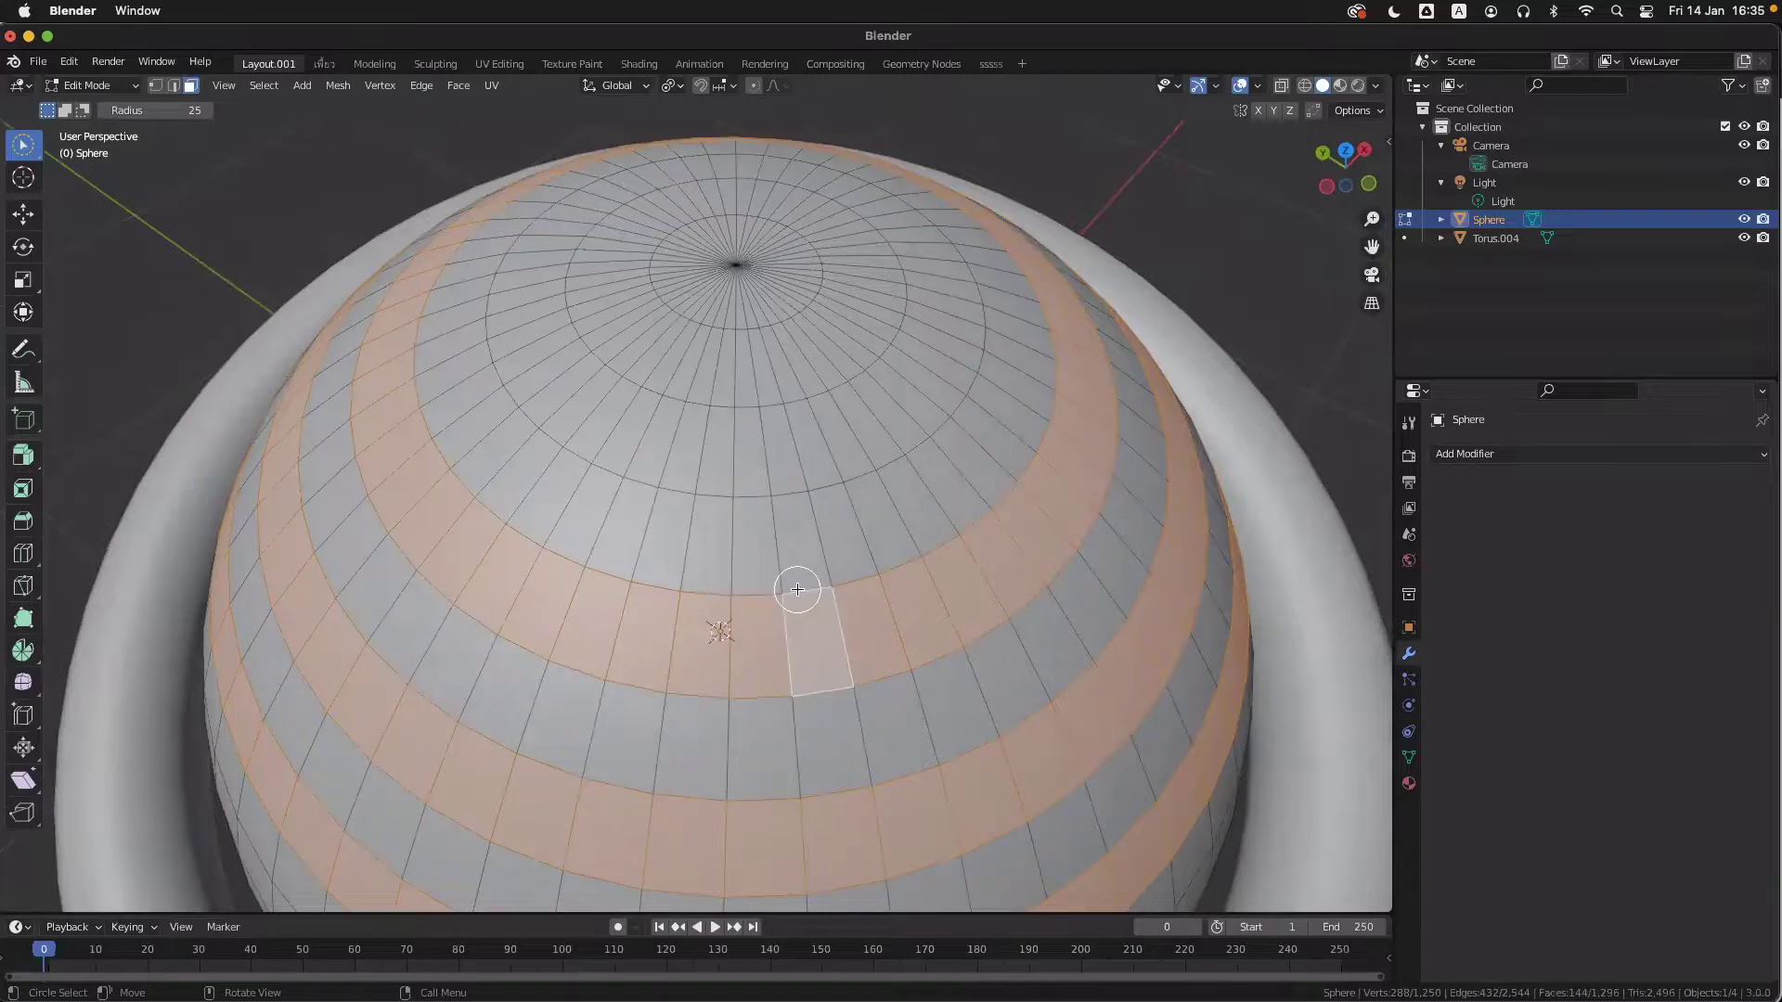
pyautogui.scroll(-10, 797, 589)
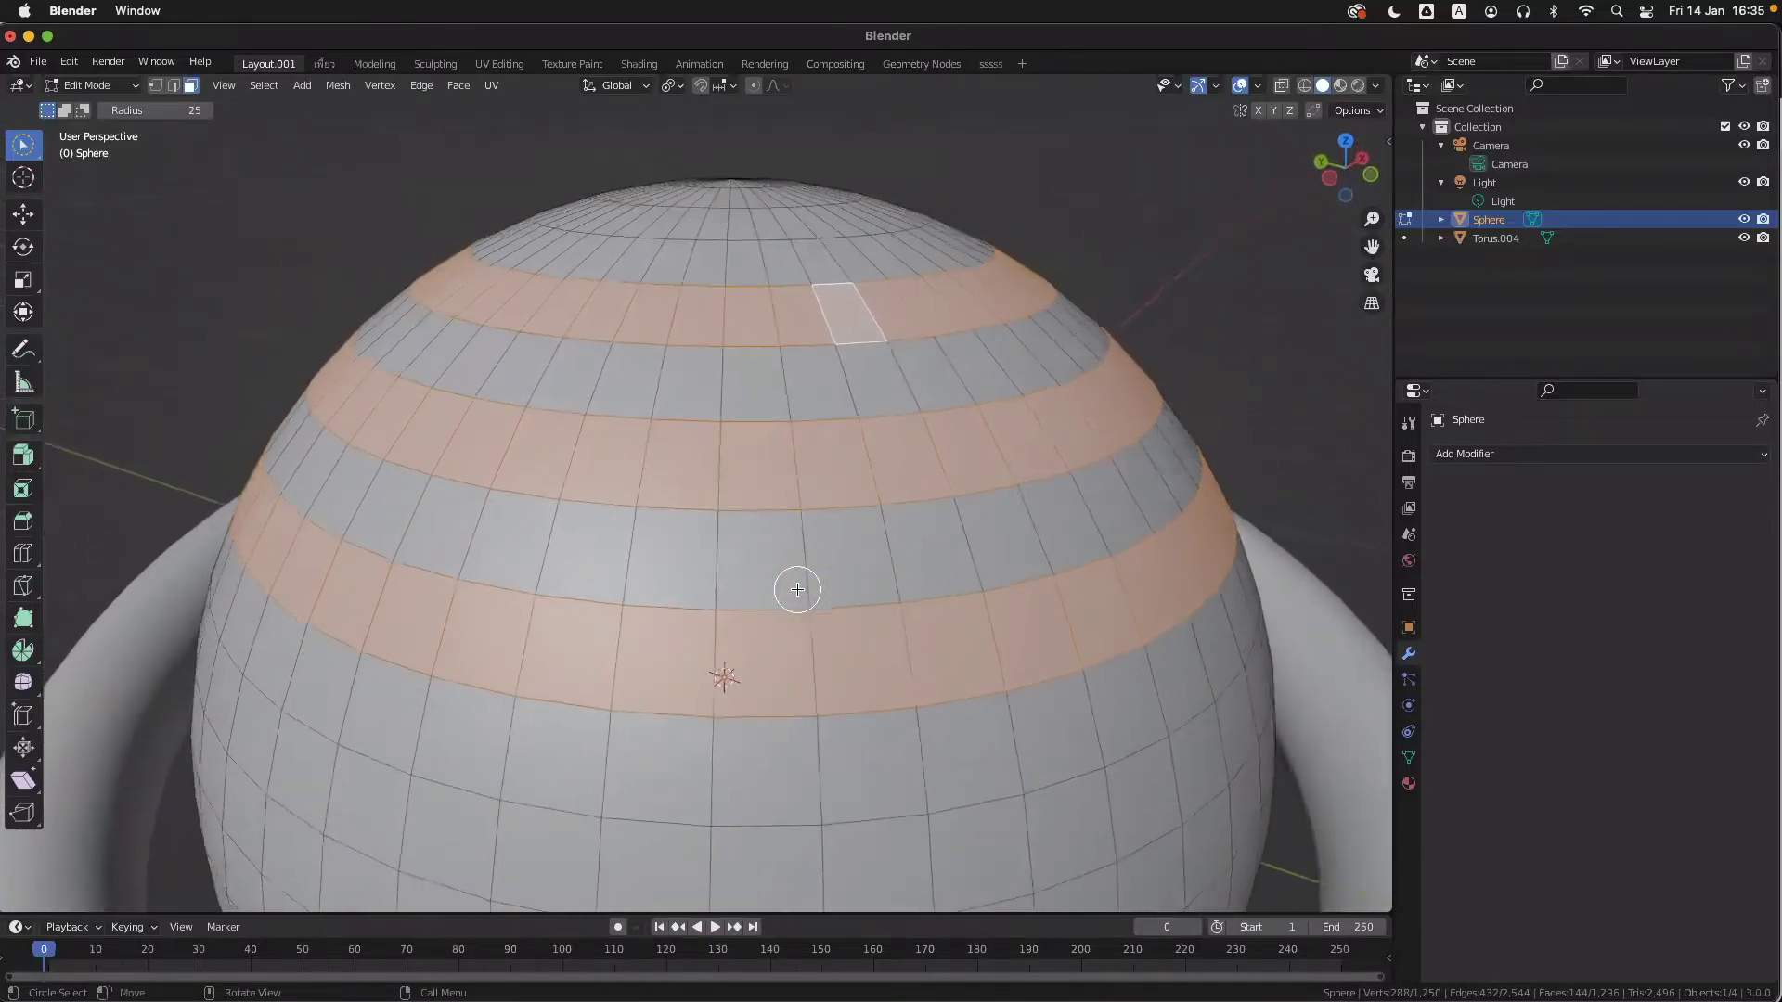
pyautogui.scroll(2, 935, 438)
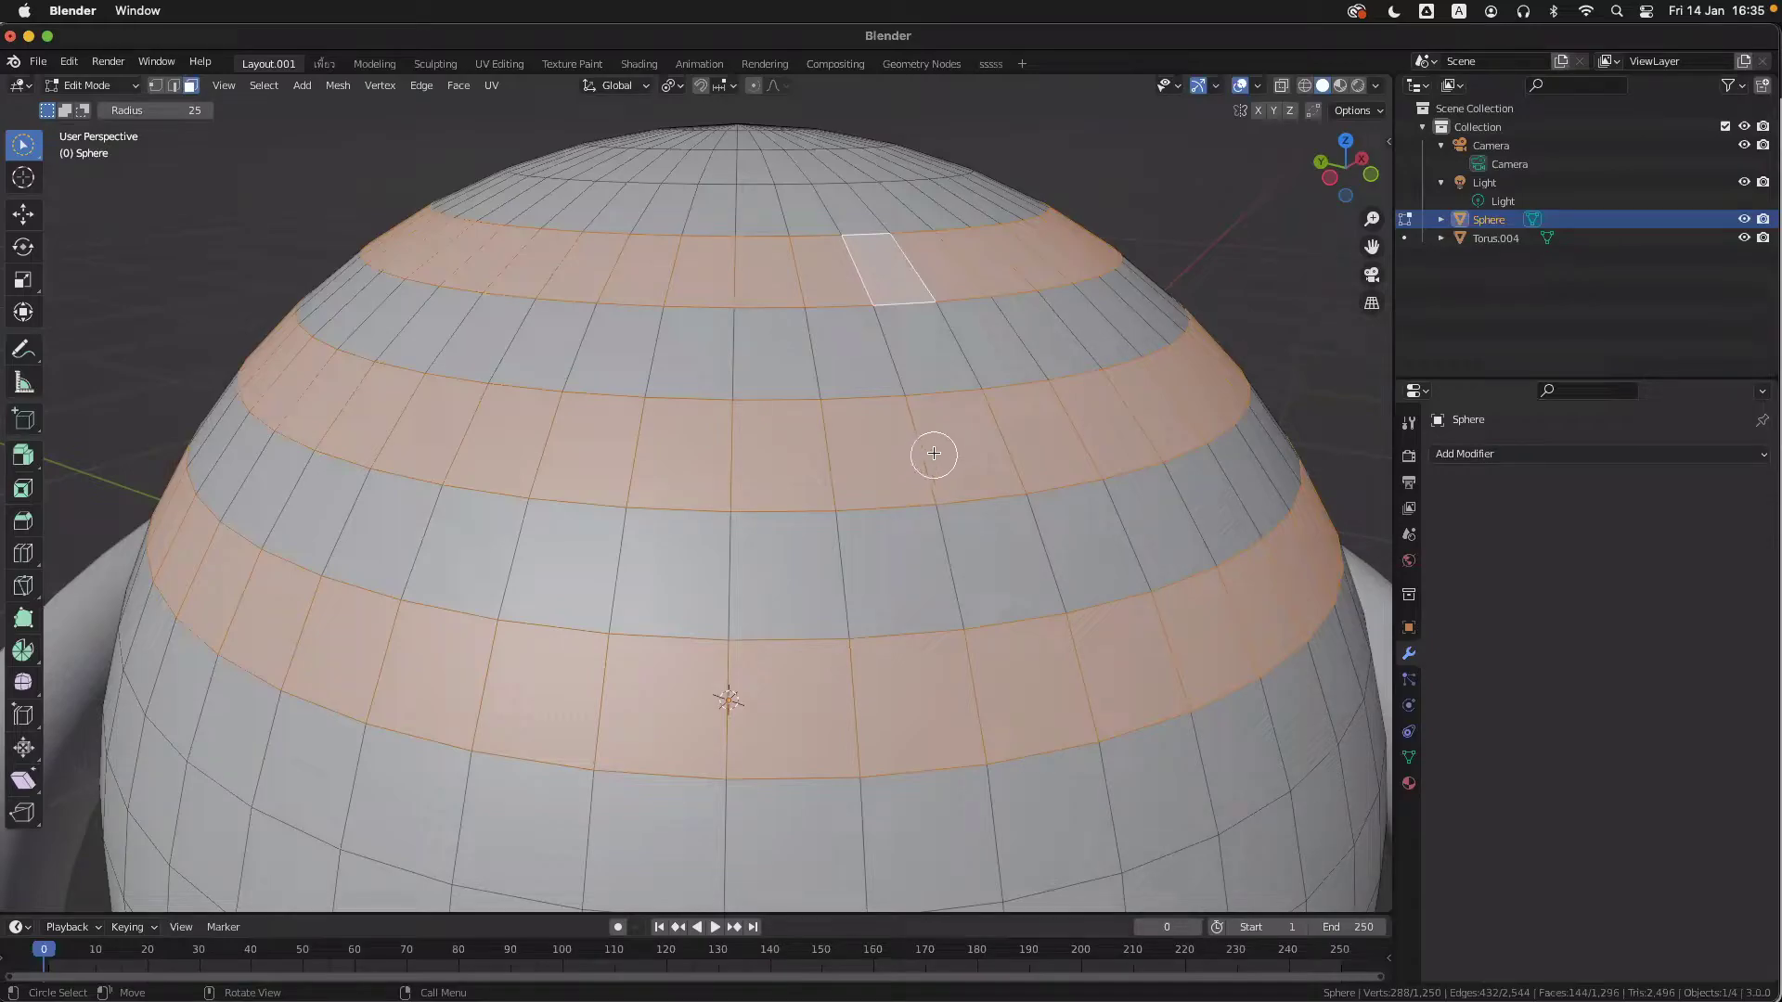
pyautogui.keyDown('ctrl'); pyautogui.scroll(2, 912, 465); pyautogui.keyUp('ctrl')
pyautogui.keyDown('ctrl'); pyautogui.scroll(-2, 913, 466); pyautogui.keyUp('ctrl')
pyautogui.hscroll(-1, 929, 468)
pyautogui.hscroll(-1, 943, 466)
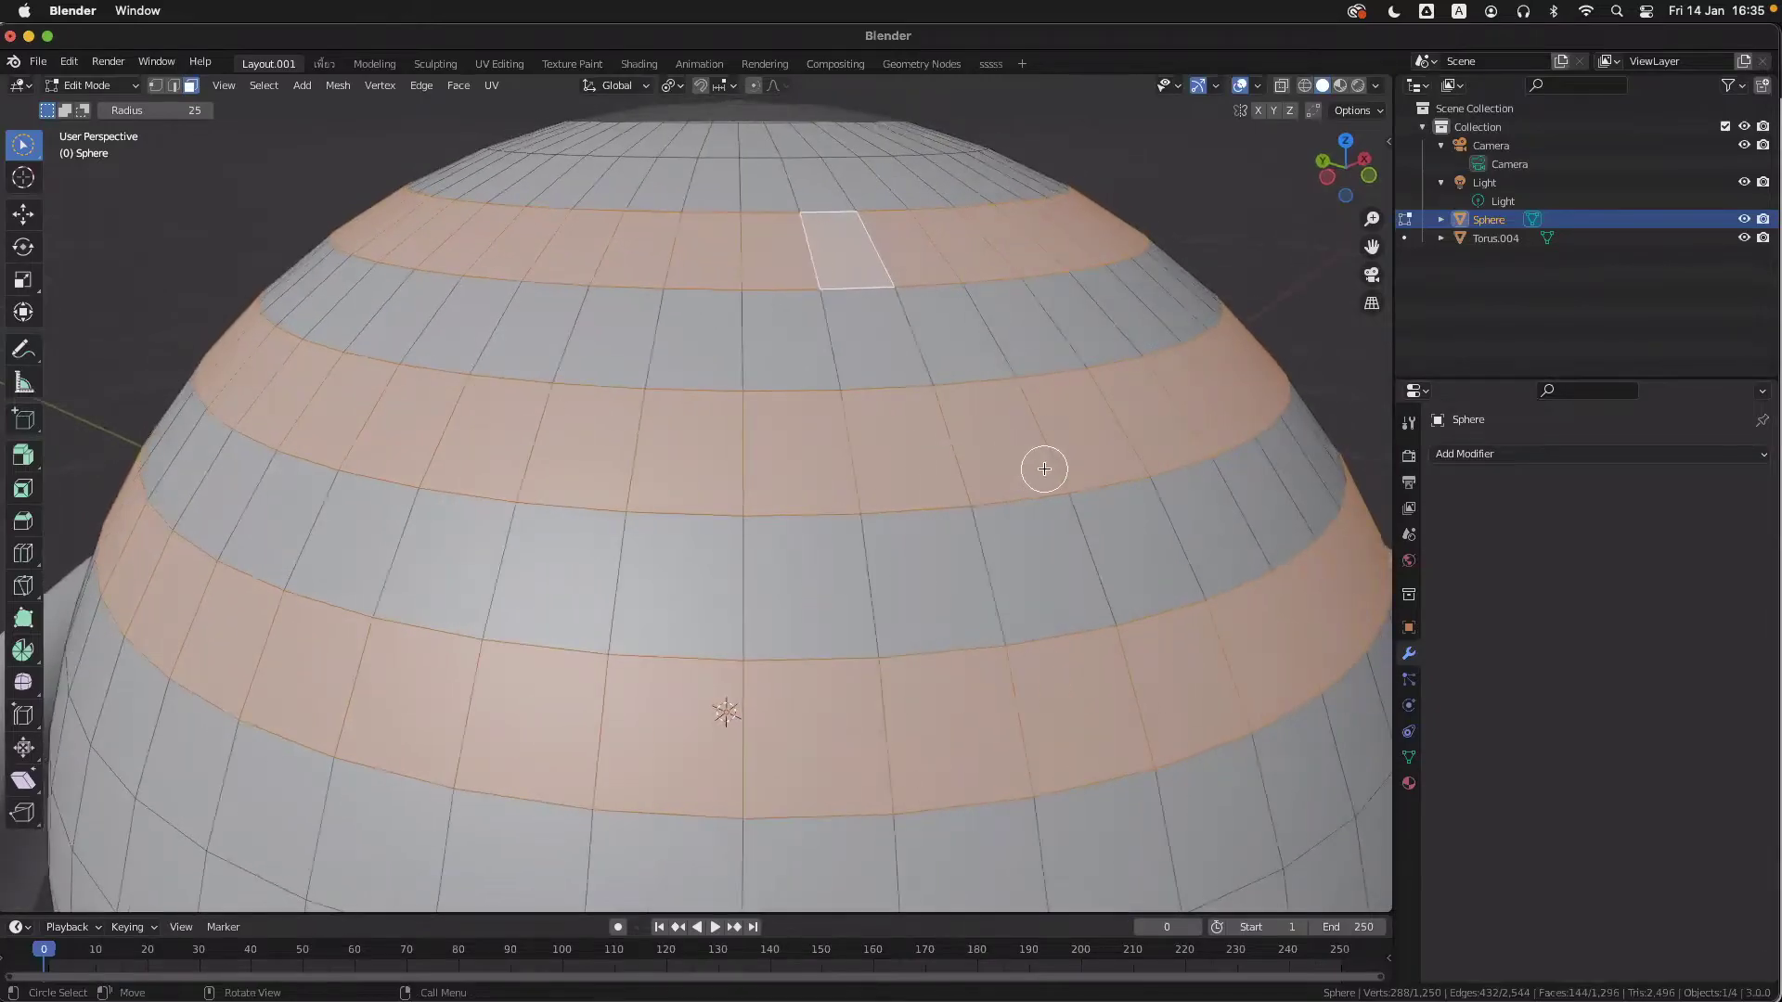
pyautogui.scroll(-2, 1058, 478)
pyautogui.scroll(2, 1059, 477)
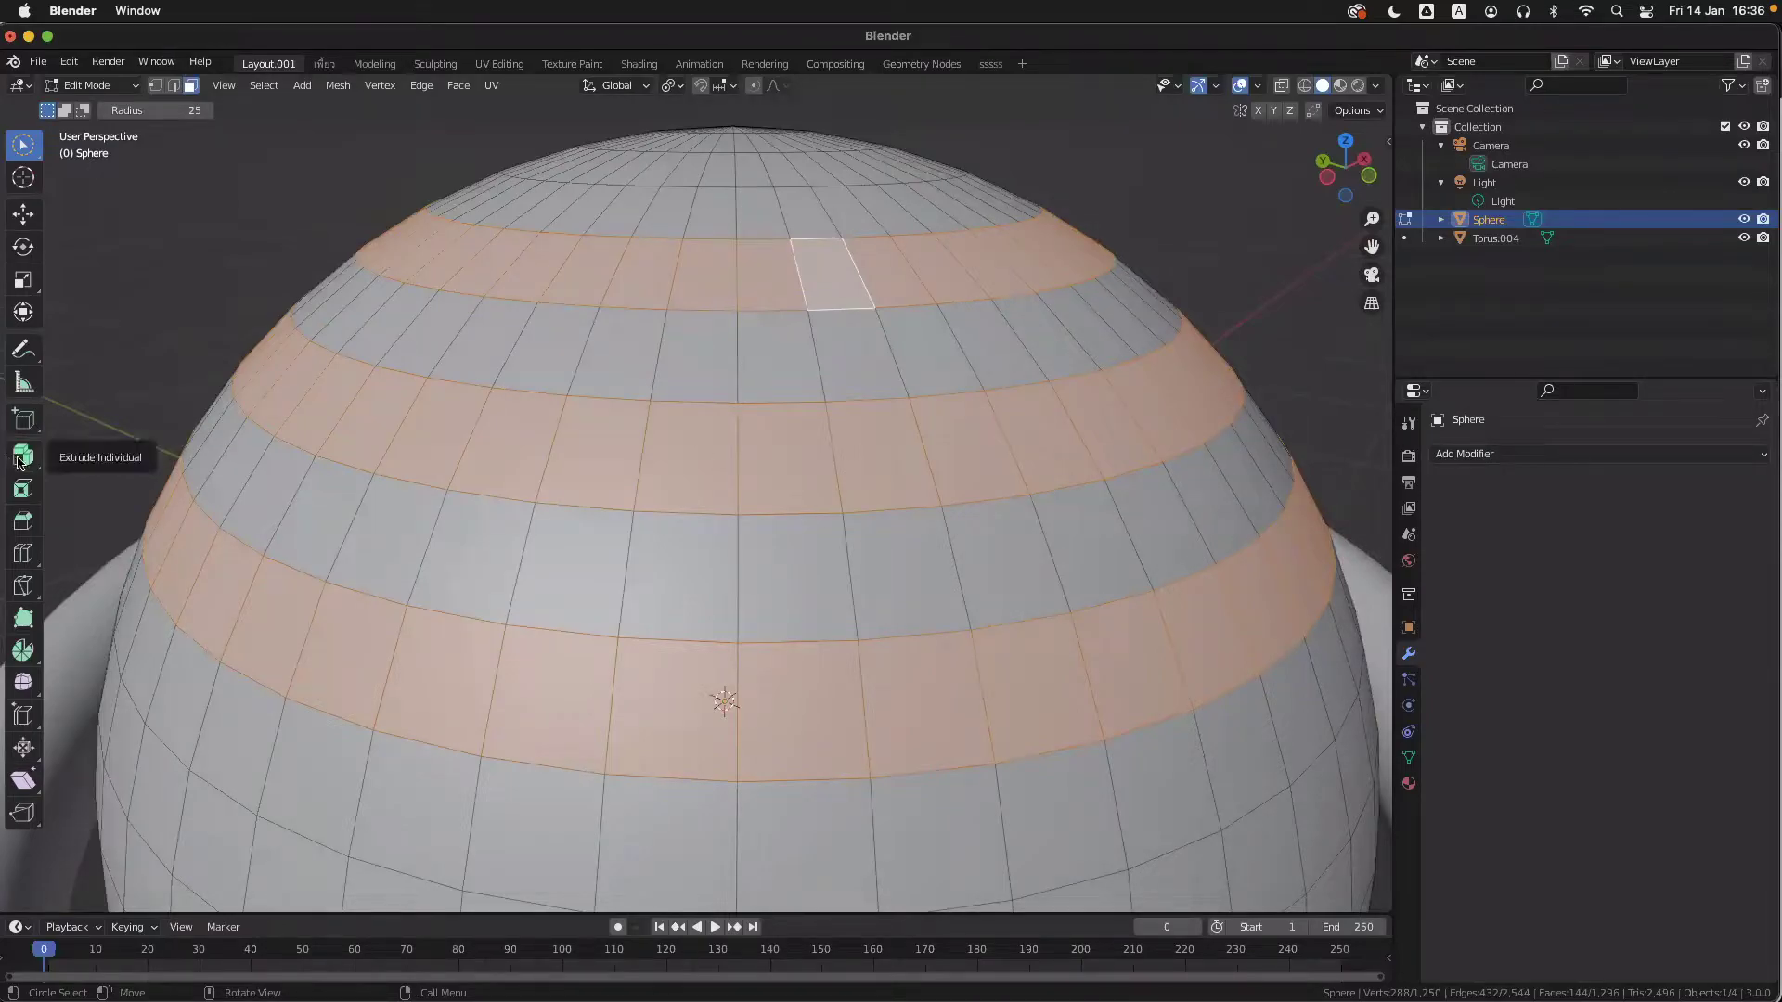
# - Activate the Extrude Region tool from the group of extrude variants for the three selected face loops
pyautogui.click(21, 457)
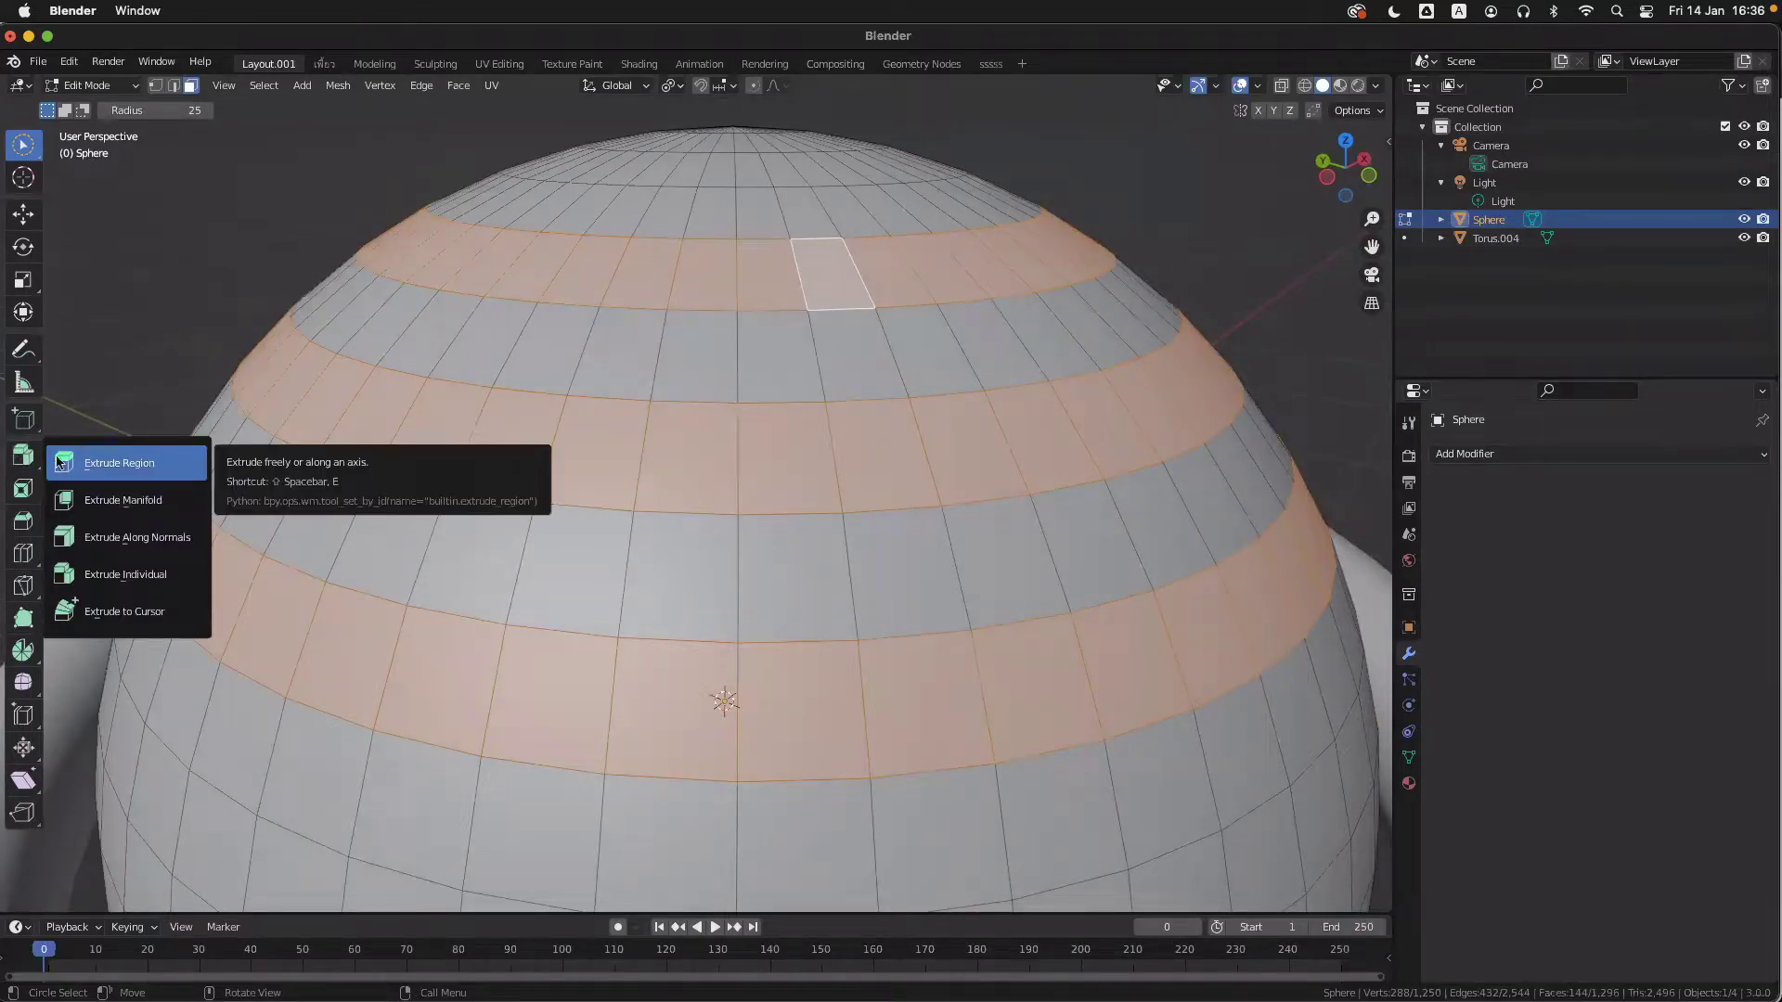
pyautogui.click(59, 460)
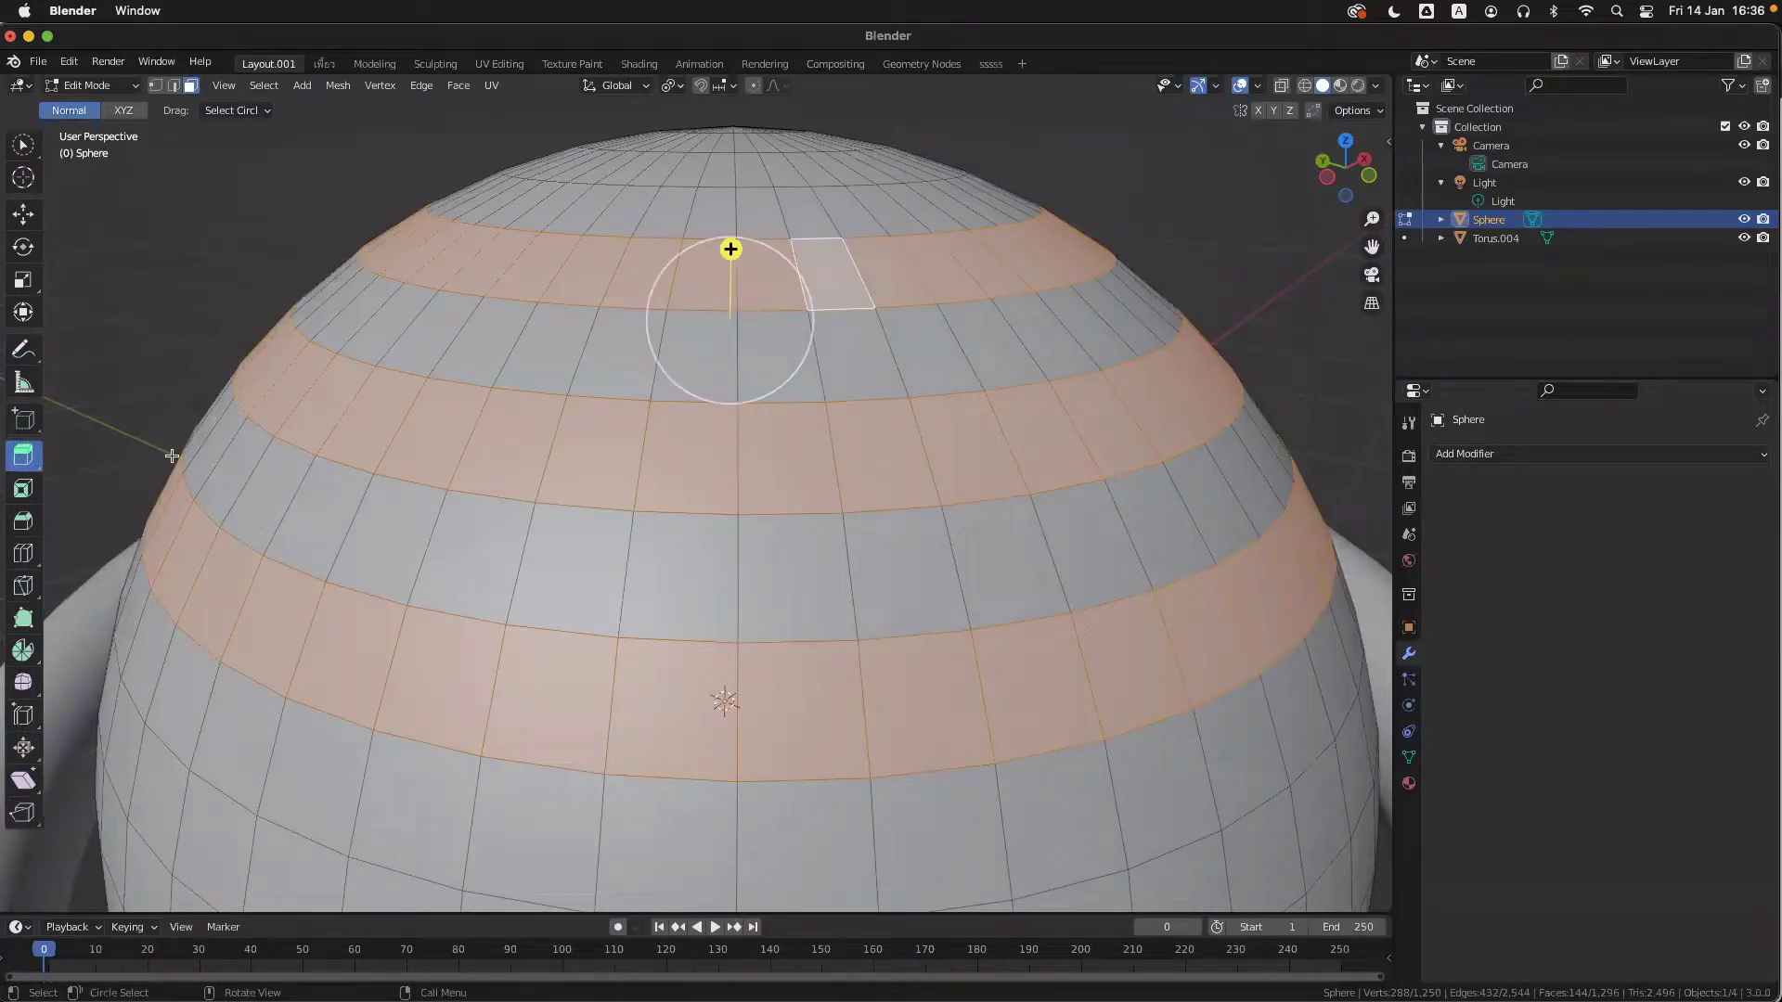
pyautogui.click(23, 466)
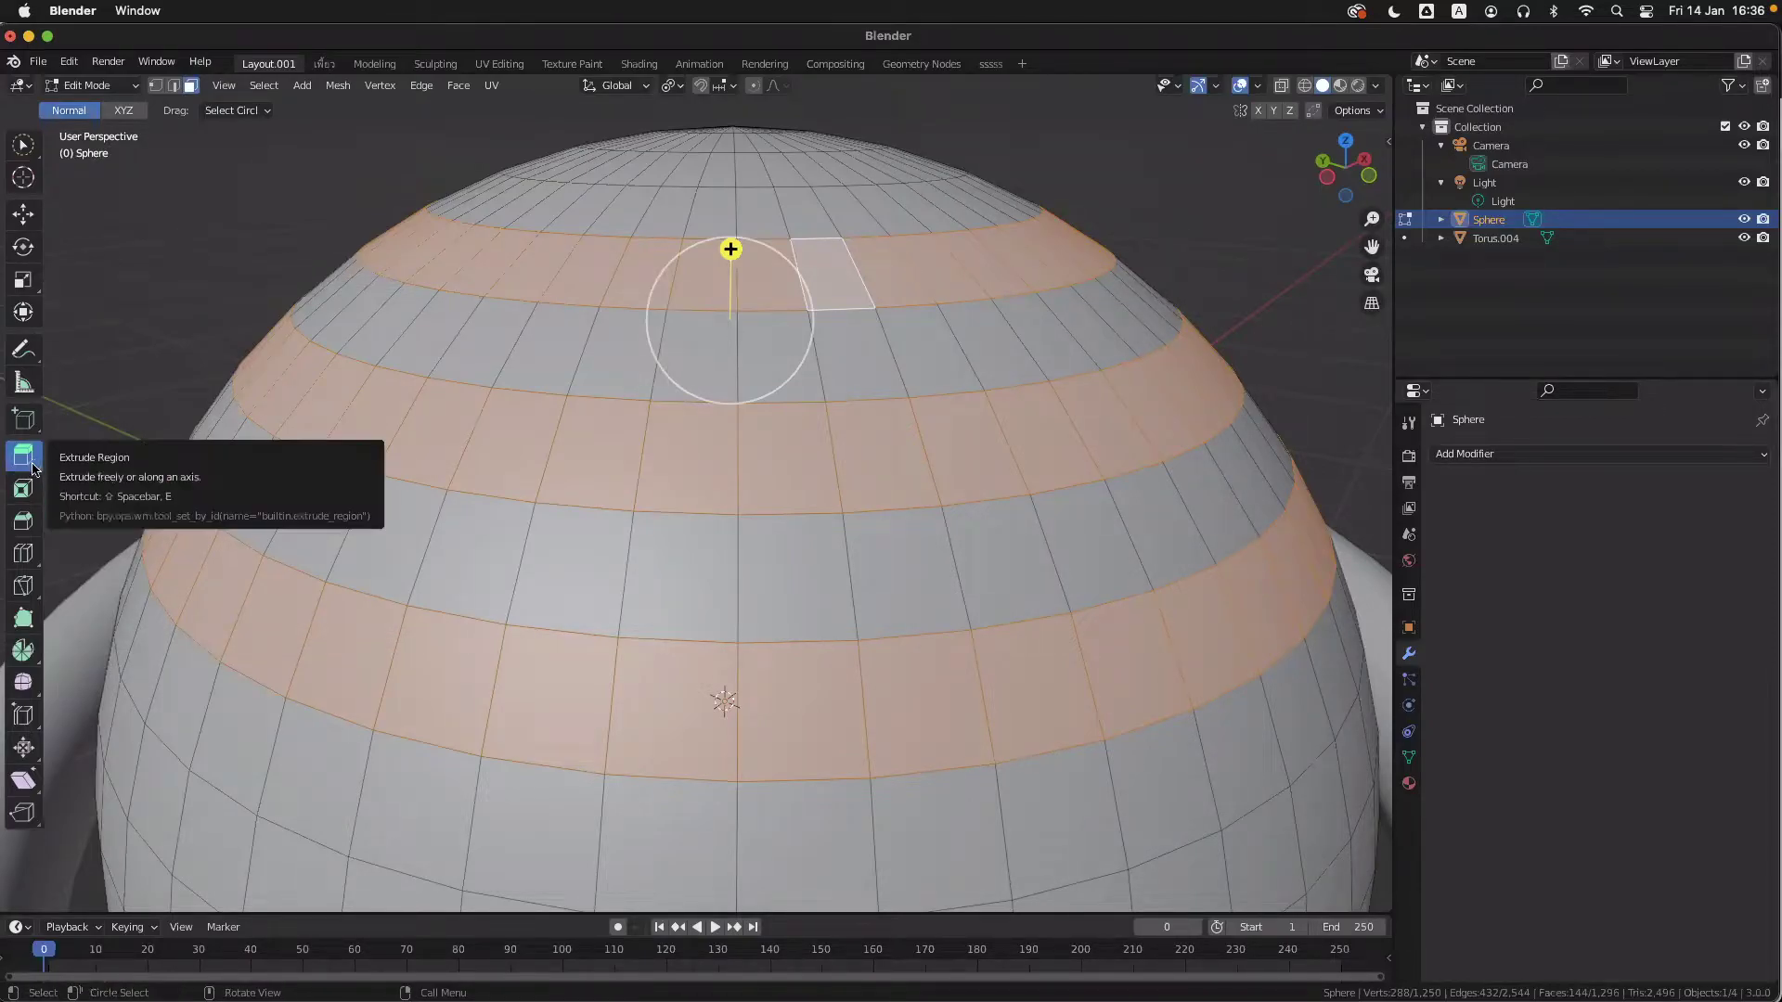
pyautogui.keyDown('ctrl'); pyautogui.scroll(2, 16, 461); pyautogui.keyUp('ctrl')
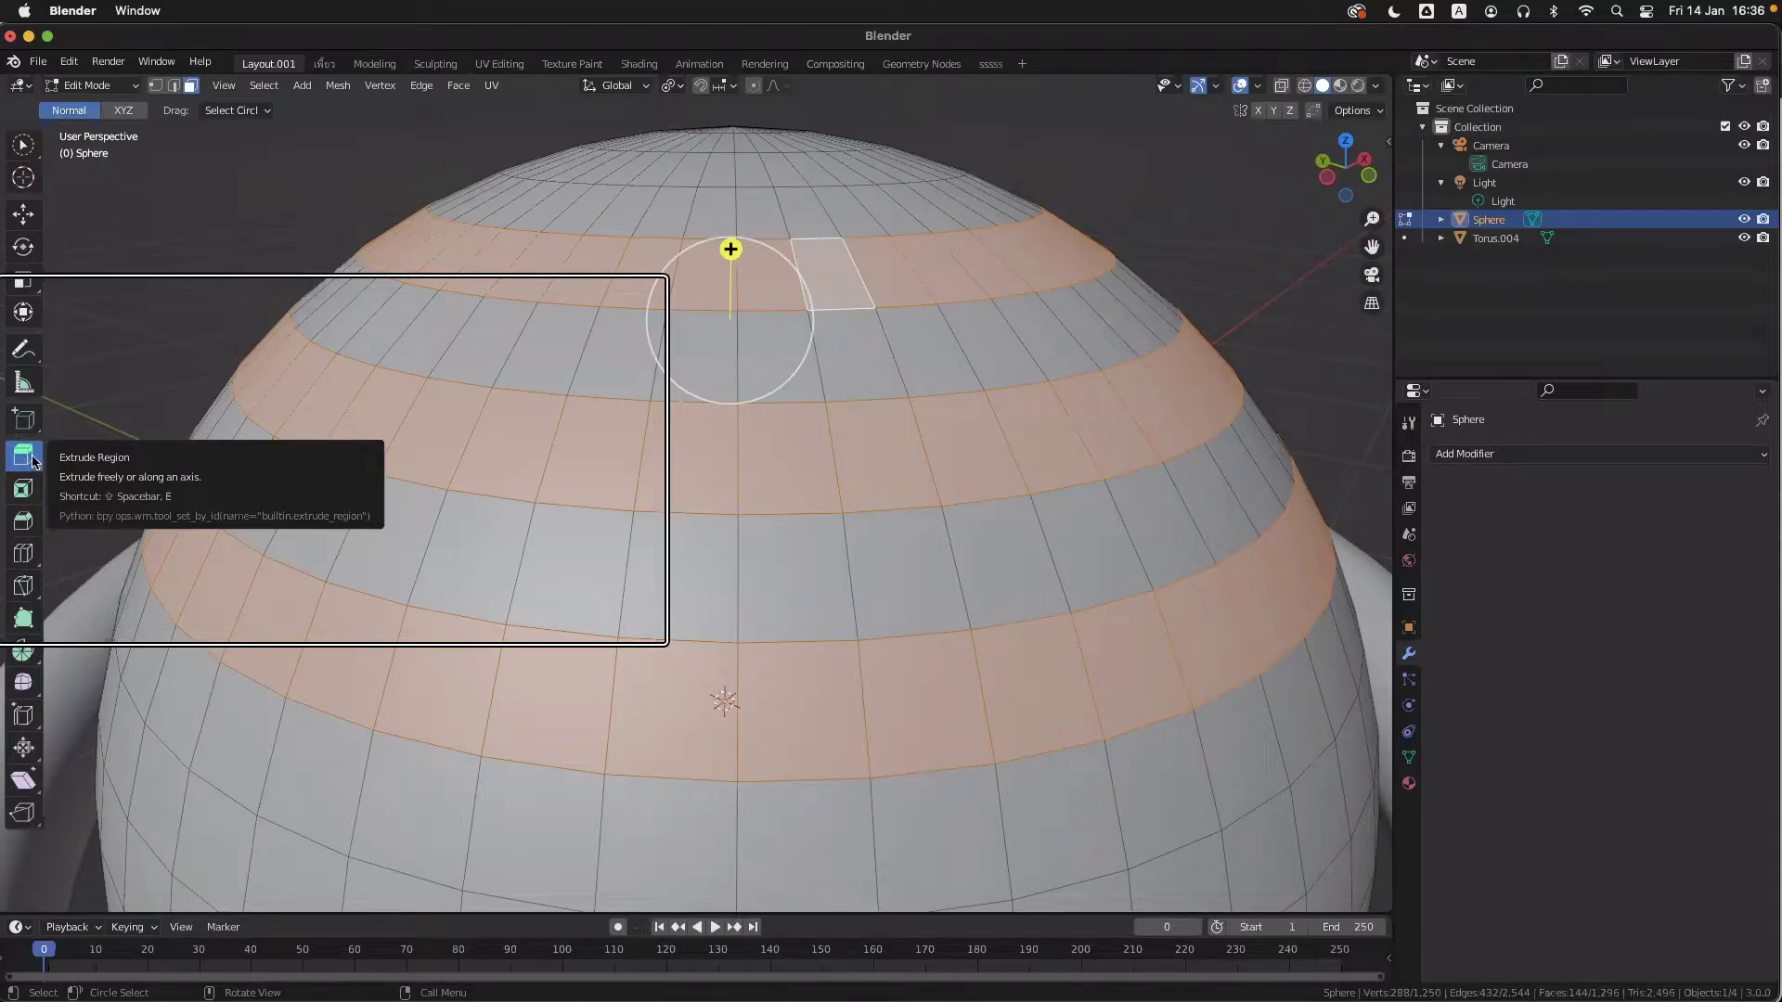
pyautogui.click(32, 461)
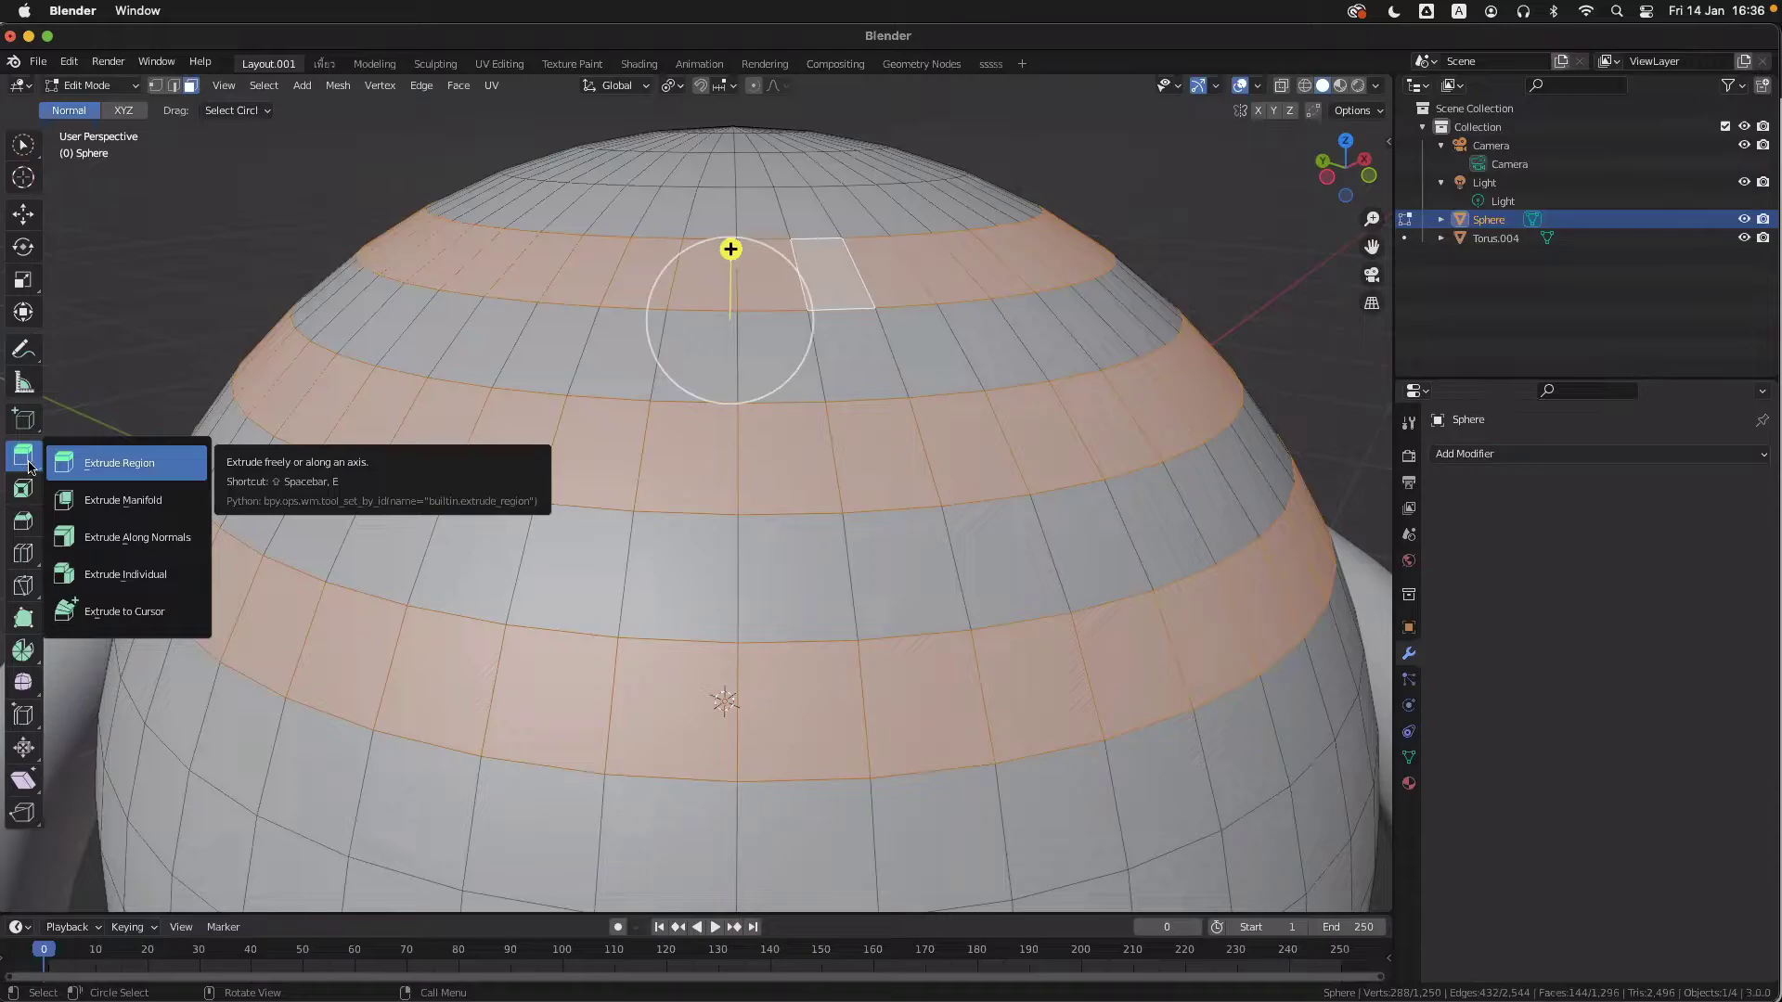
pyautogui.click(74, 469)
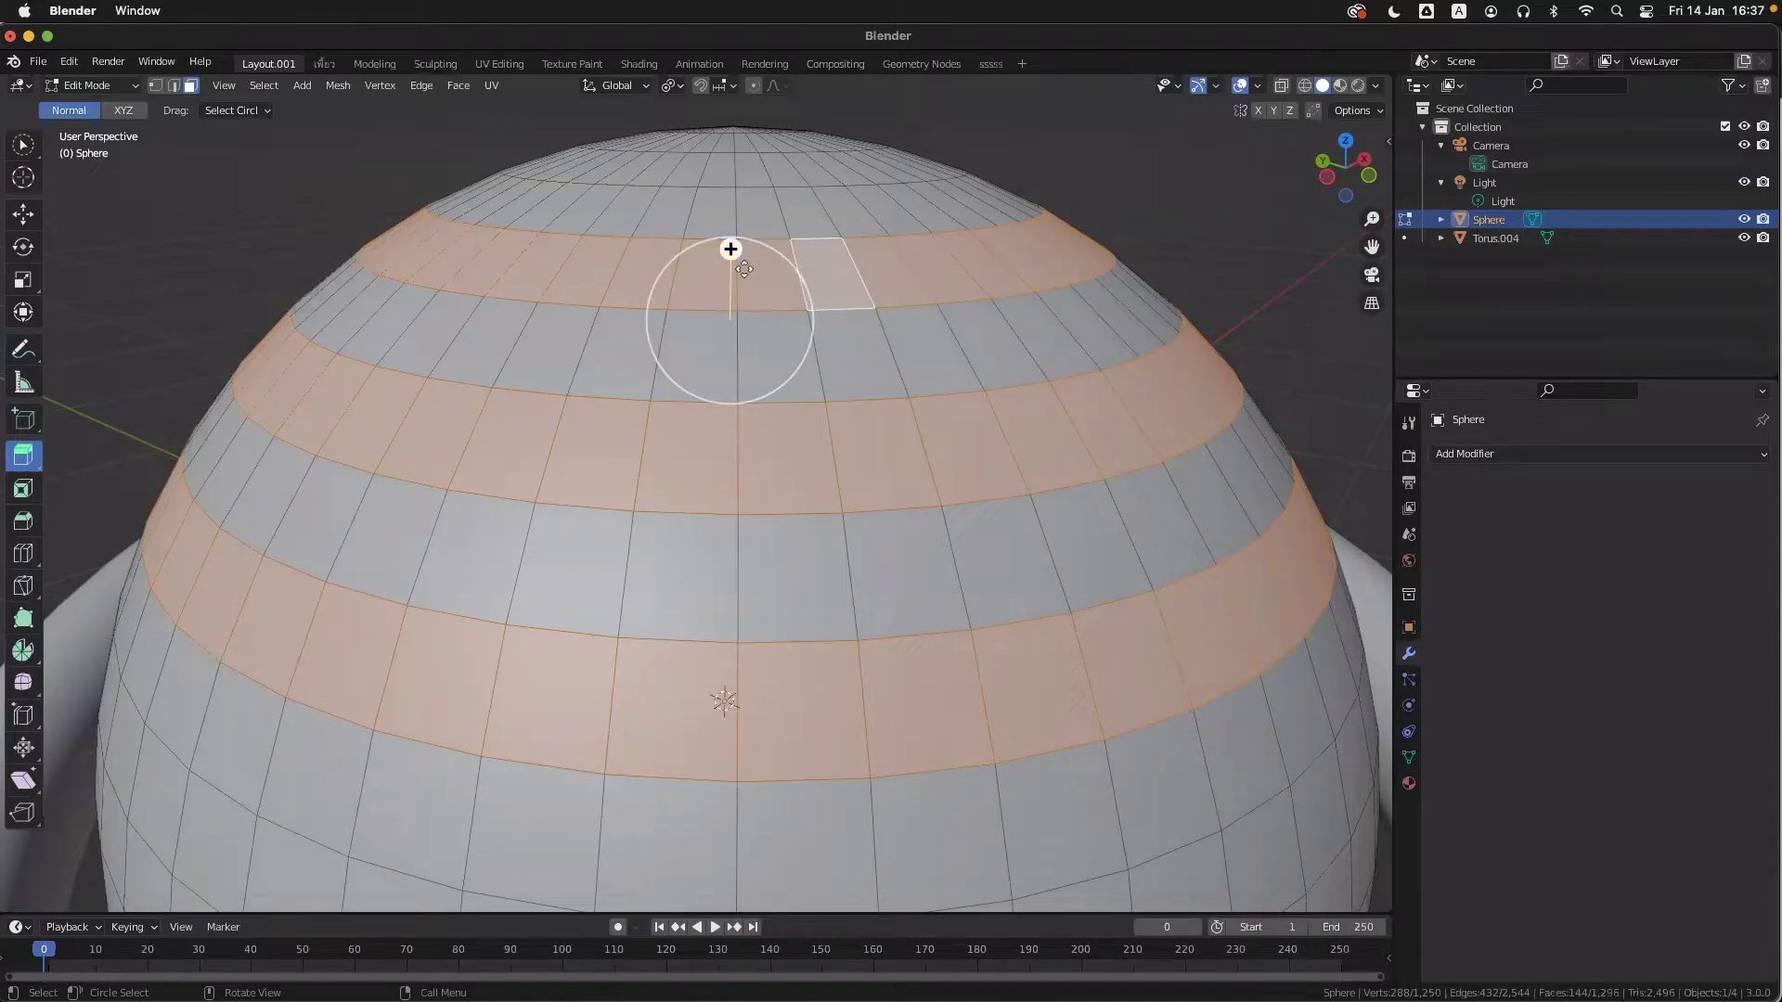
# - Extrude the three selected face loops upward along the normal by about 0.25 m with Extrude Region
pyautogui.scroll(2, 764, 283)
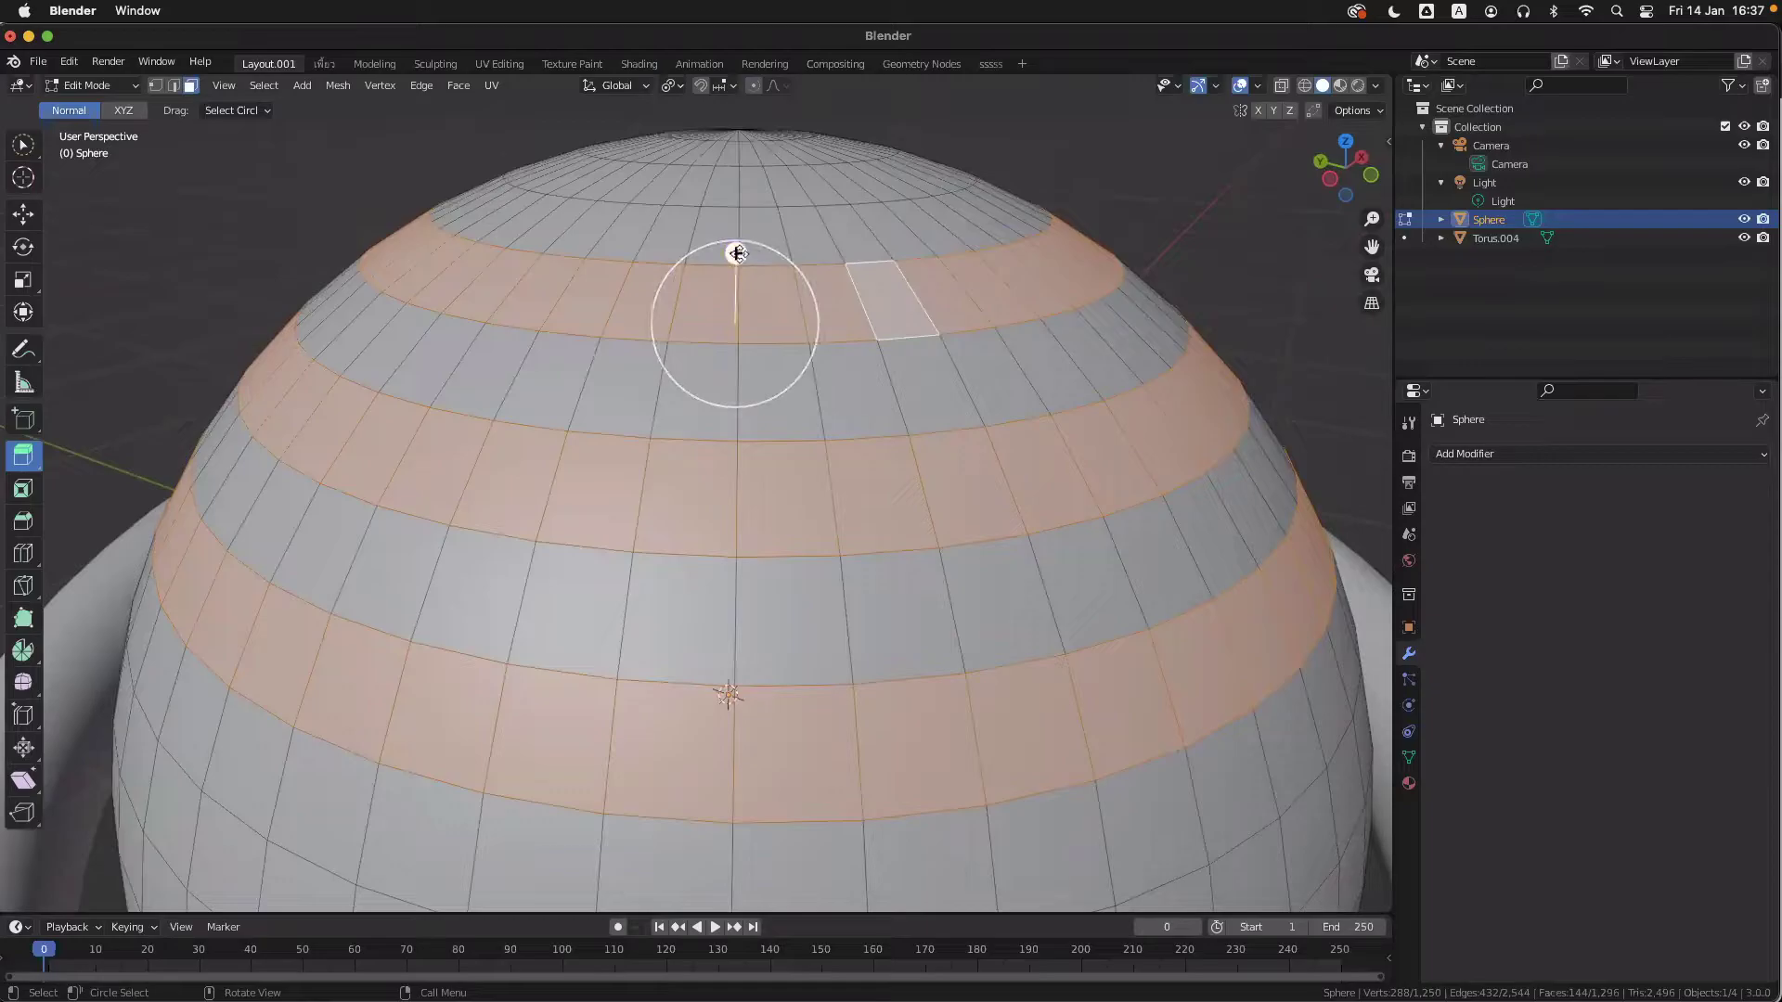
pyautogui.moveTo(737, 253); pyautogui.dragTo(731, 125)
pyautogui.scroll(-6, 798, 357)
pyautogui.scroll(5, 798, 357)
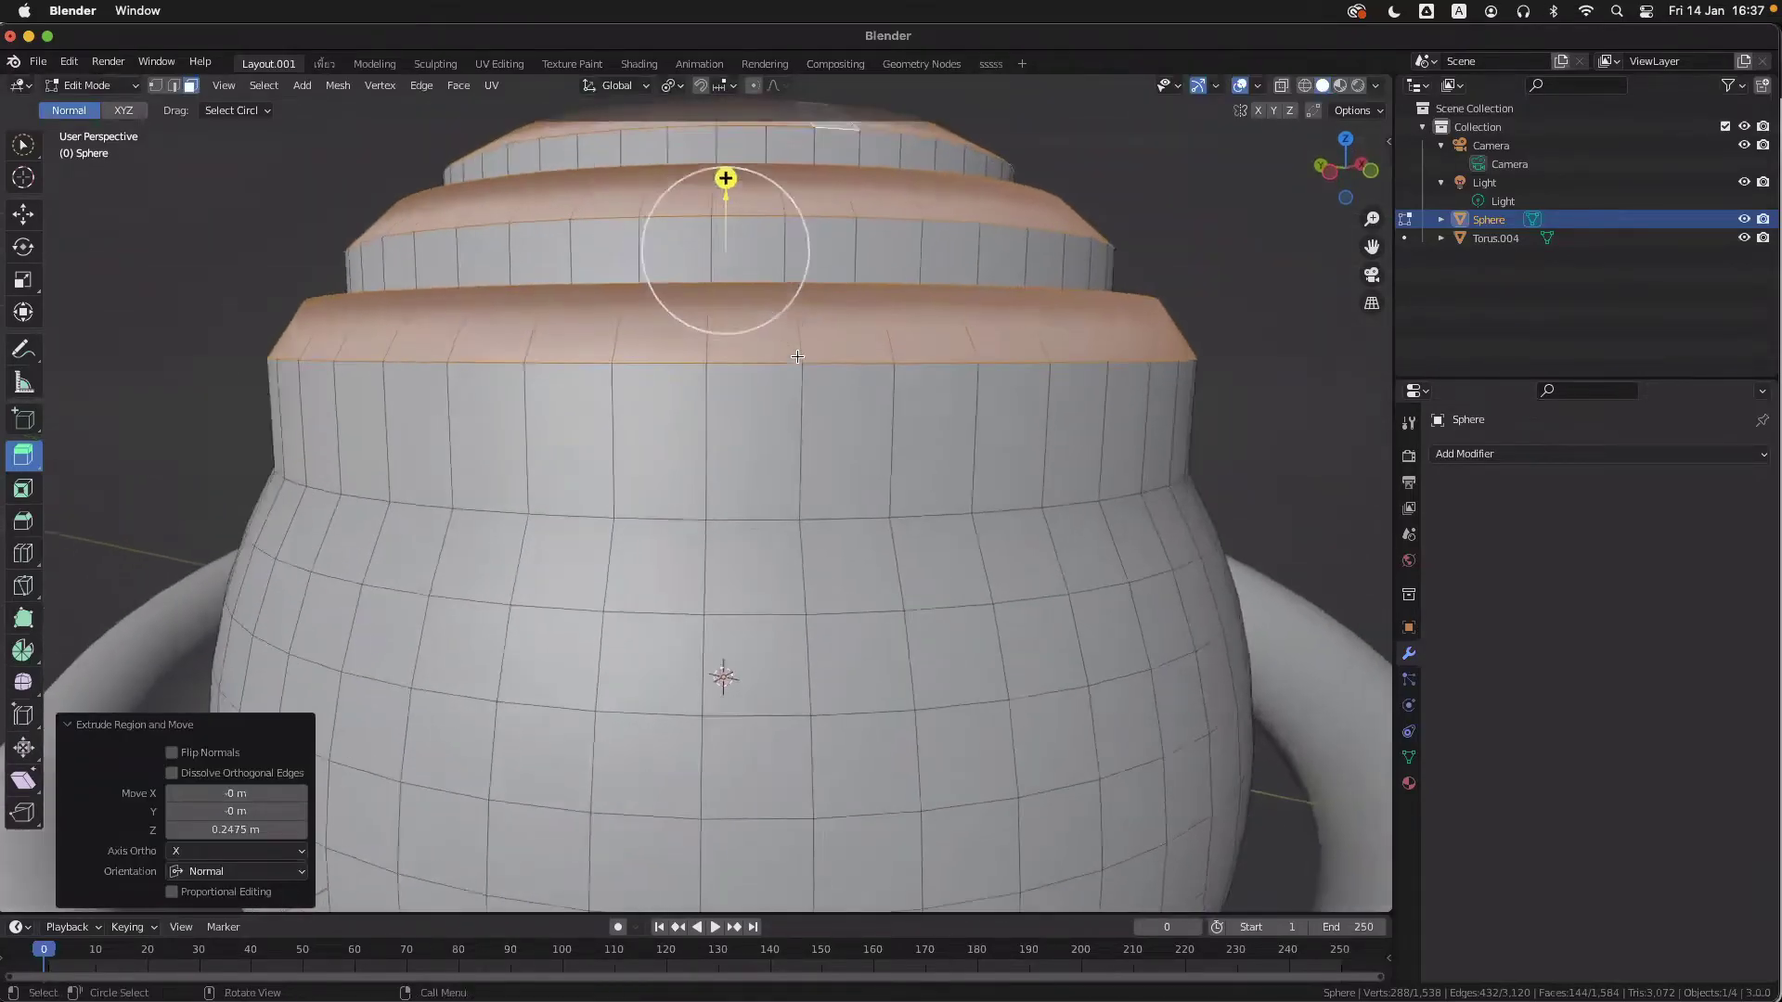
# - Inspect the extruded rings from several angles and undo the extrusion
pyautogui.scroll(5, 797, 357)
pyautogui.scroll(-4, 798, 357)
pyautogui.scroll(5, 797, 357)
pyautogui.moveTo(797, 356); pyautogui.dragTo(797, 357, button='middle')
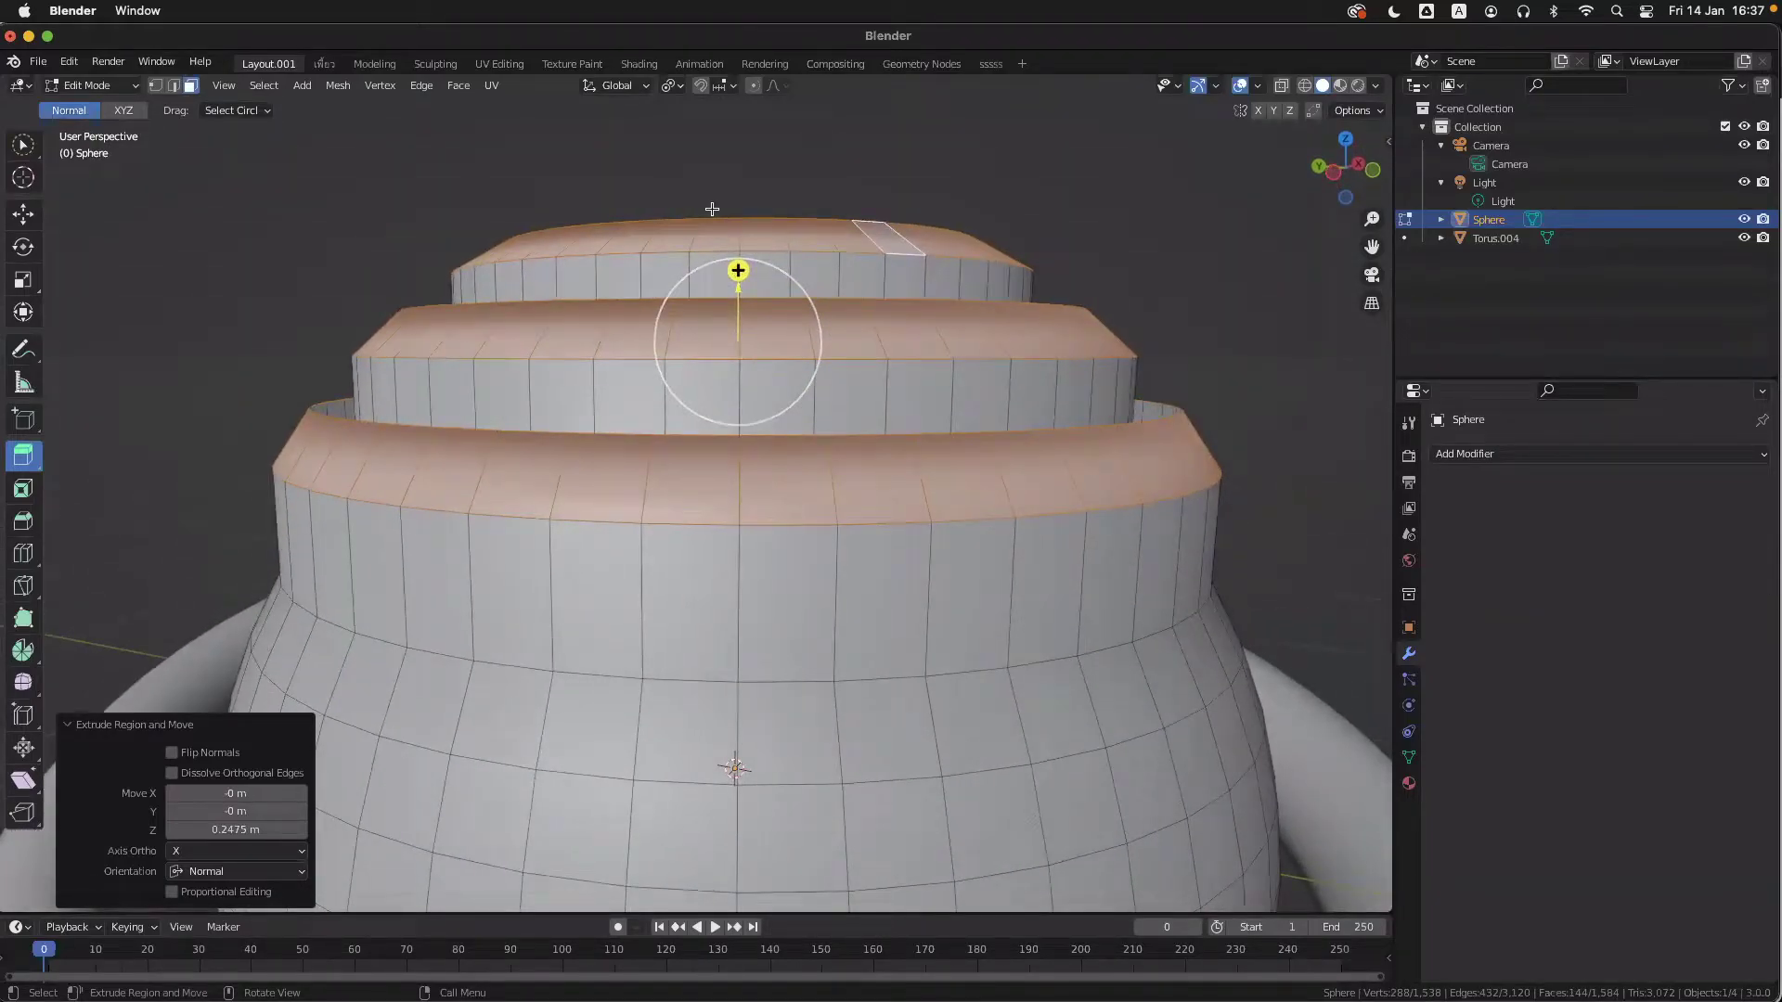
pyautogui.hotkey('ctrl', 'z')
pyautogui.hotkey('ctrl', 'z')
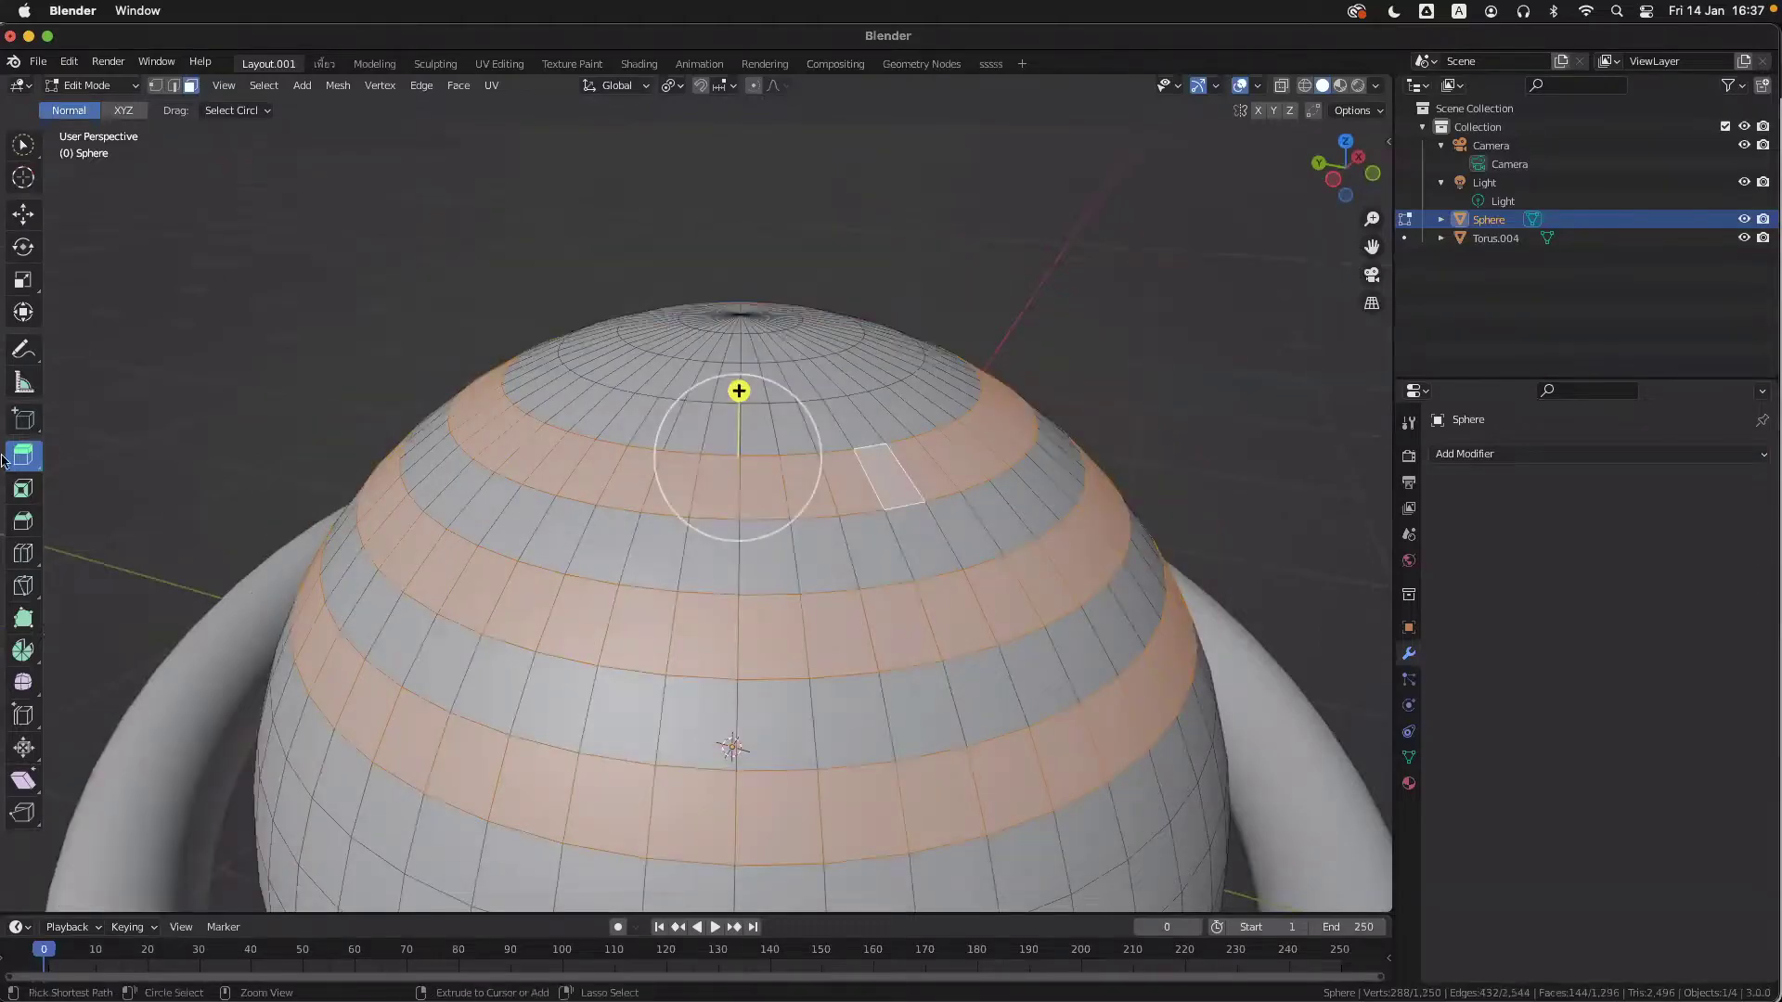
# - Try extruding the three selected face loops along the normal with Extrude Region and undo the attempt
pyautogui.click(21, 456)
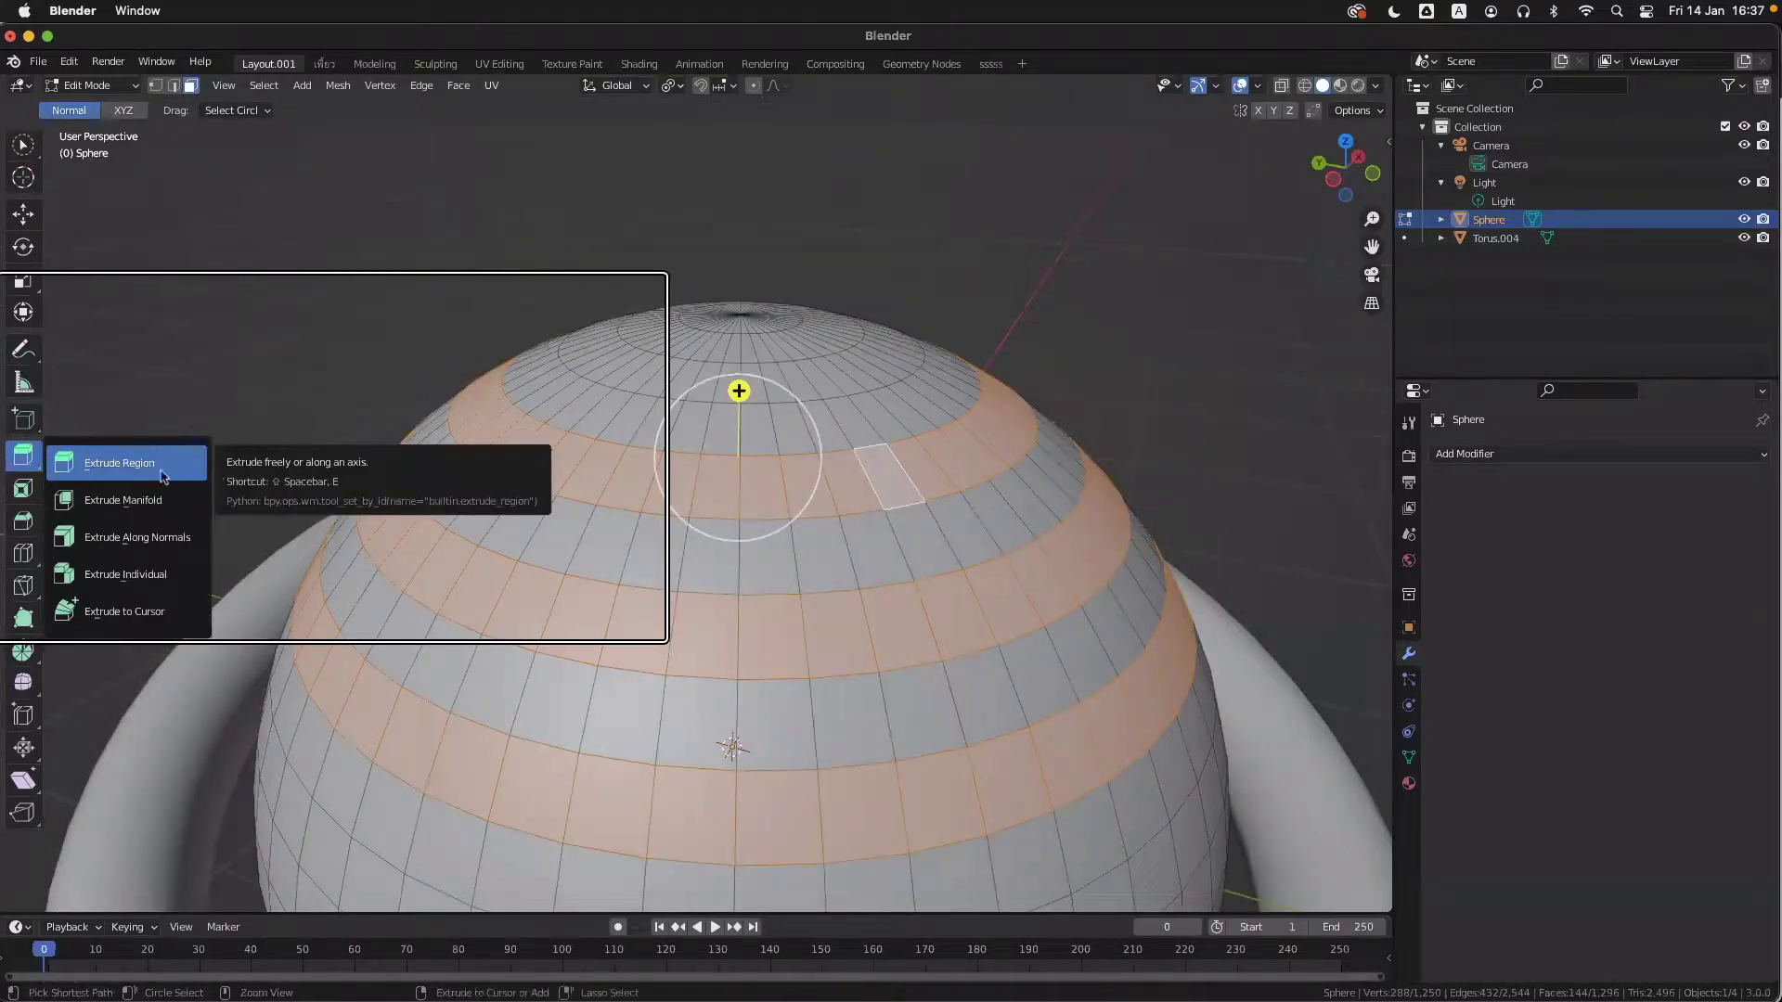
pyautogui.click(28, 461)
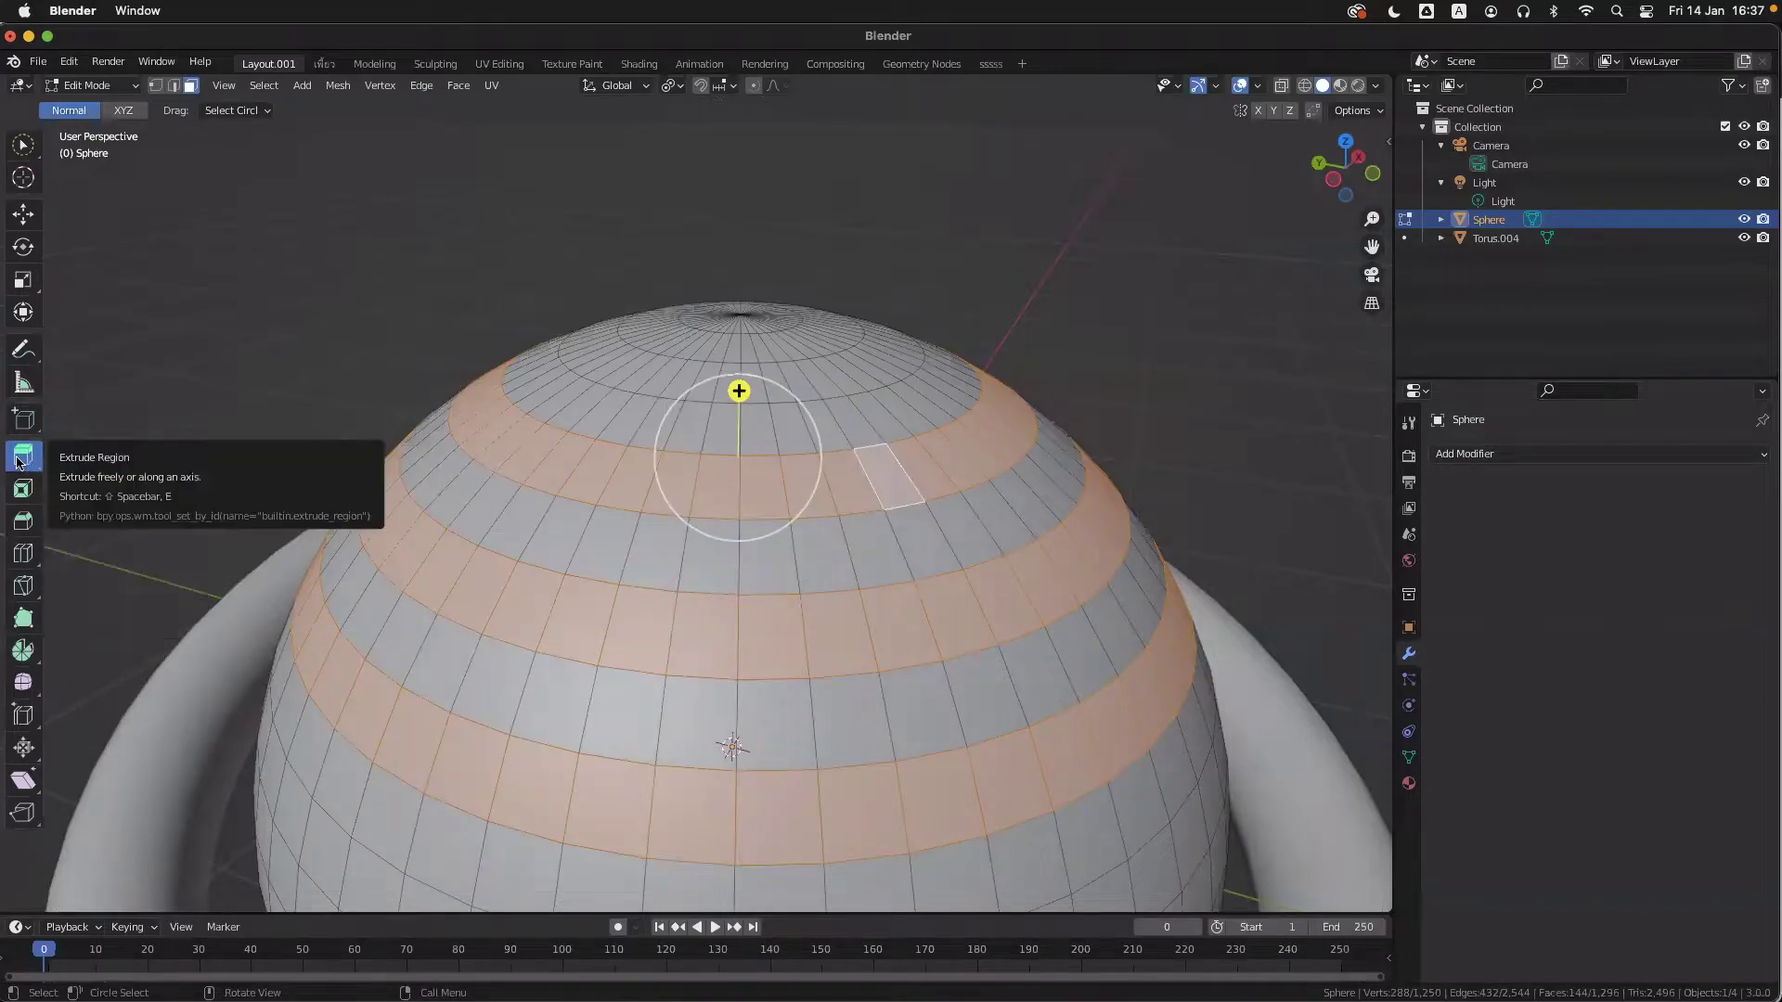
pyautogui.moveTo(739, 390); pyautogui.dragTo(833, 237)
pyautogui.moveTo(1054, 408); pyautogui.dragTo(1037, 524, button='middle')
pyautogui.hotkey('ctrl', 'z')
pyautogui.hotkey('ctrl', 'z')
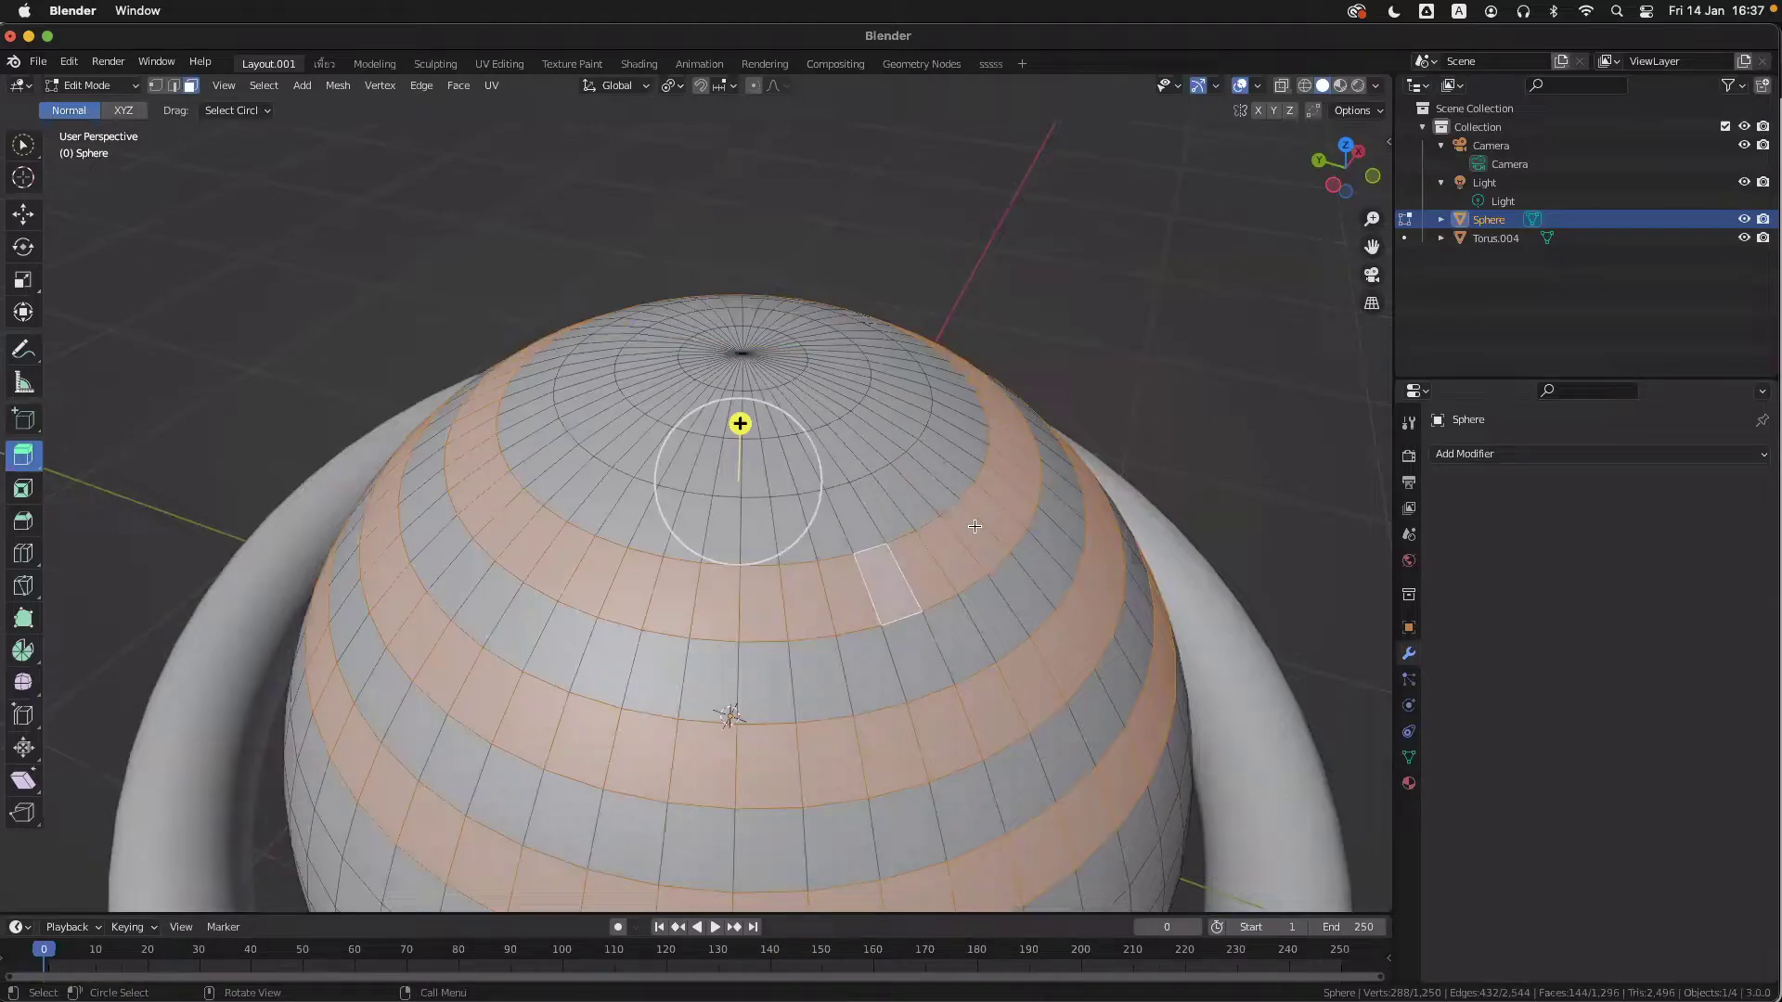
# - Extrude the three selected face loops upward by about 0.2 m, inspect the raised rings, and undo the extrusion
pyautogui.moveTo(970, 531); pyautogui.dragTo(900, 612, button='middle')
pyautogui.moveTo(859, 265); pyautogui.dragTo(838, 327, button='middle')
pyautogui.keyDown('shift'); pyautogui.moveTo(715, 223); pyautogui.dragTo(715, 254, button='middle'); pyautogui.keyUp('shift')
pyautogui.moveTo(692, 234); pyautogui.dragTo(694, 158)
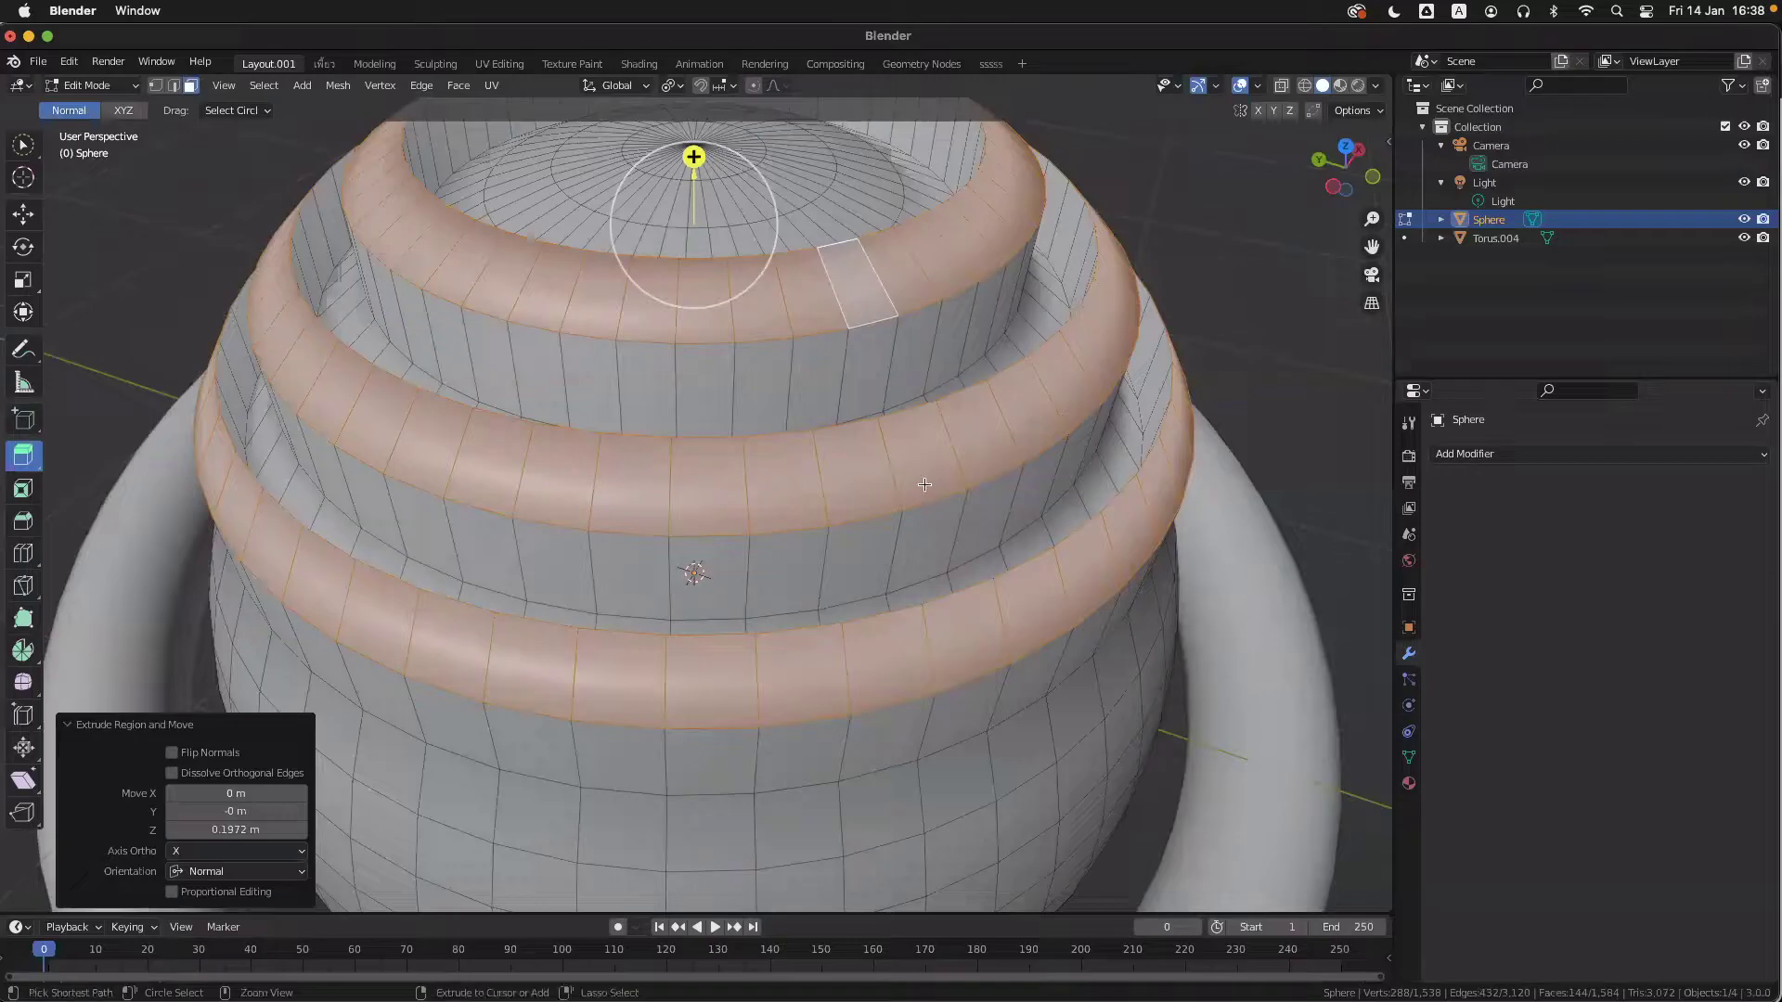
pyautogui.scroll(3, 920, 502)
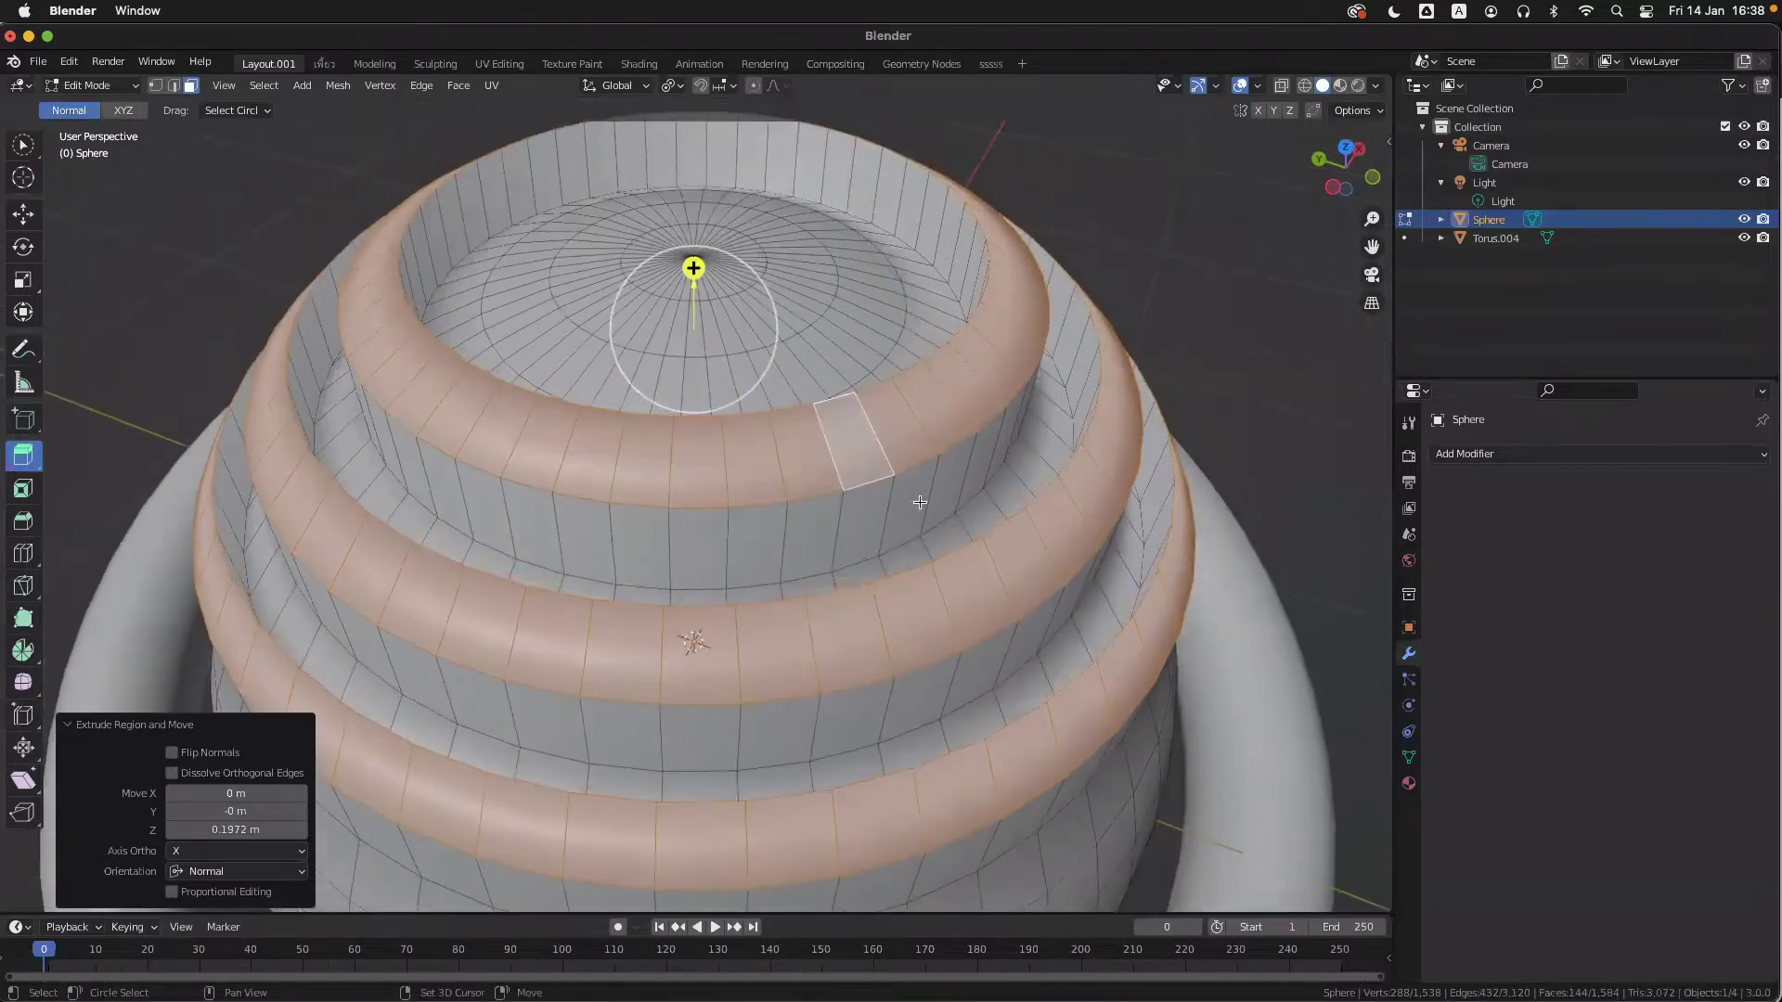
pyautogui.scroll(-6, 920, 502)
pyautogui.keyDown('shift'); pyautogui.scroll(3, 920, 502); pyautogui.keyUp('shift')
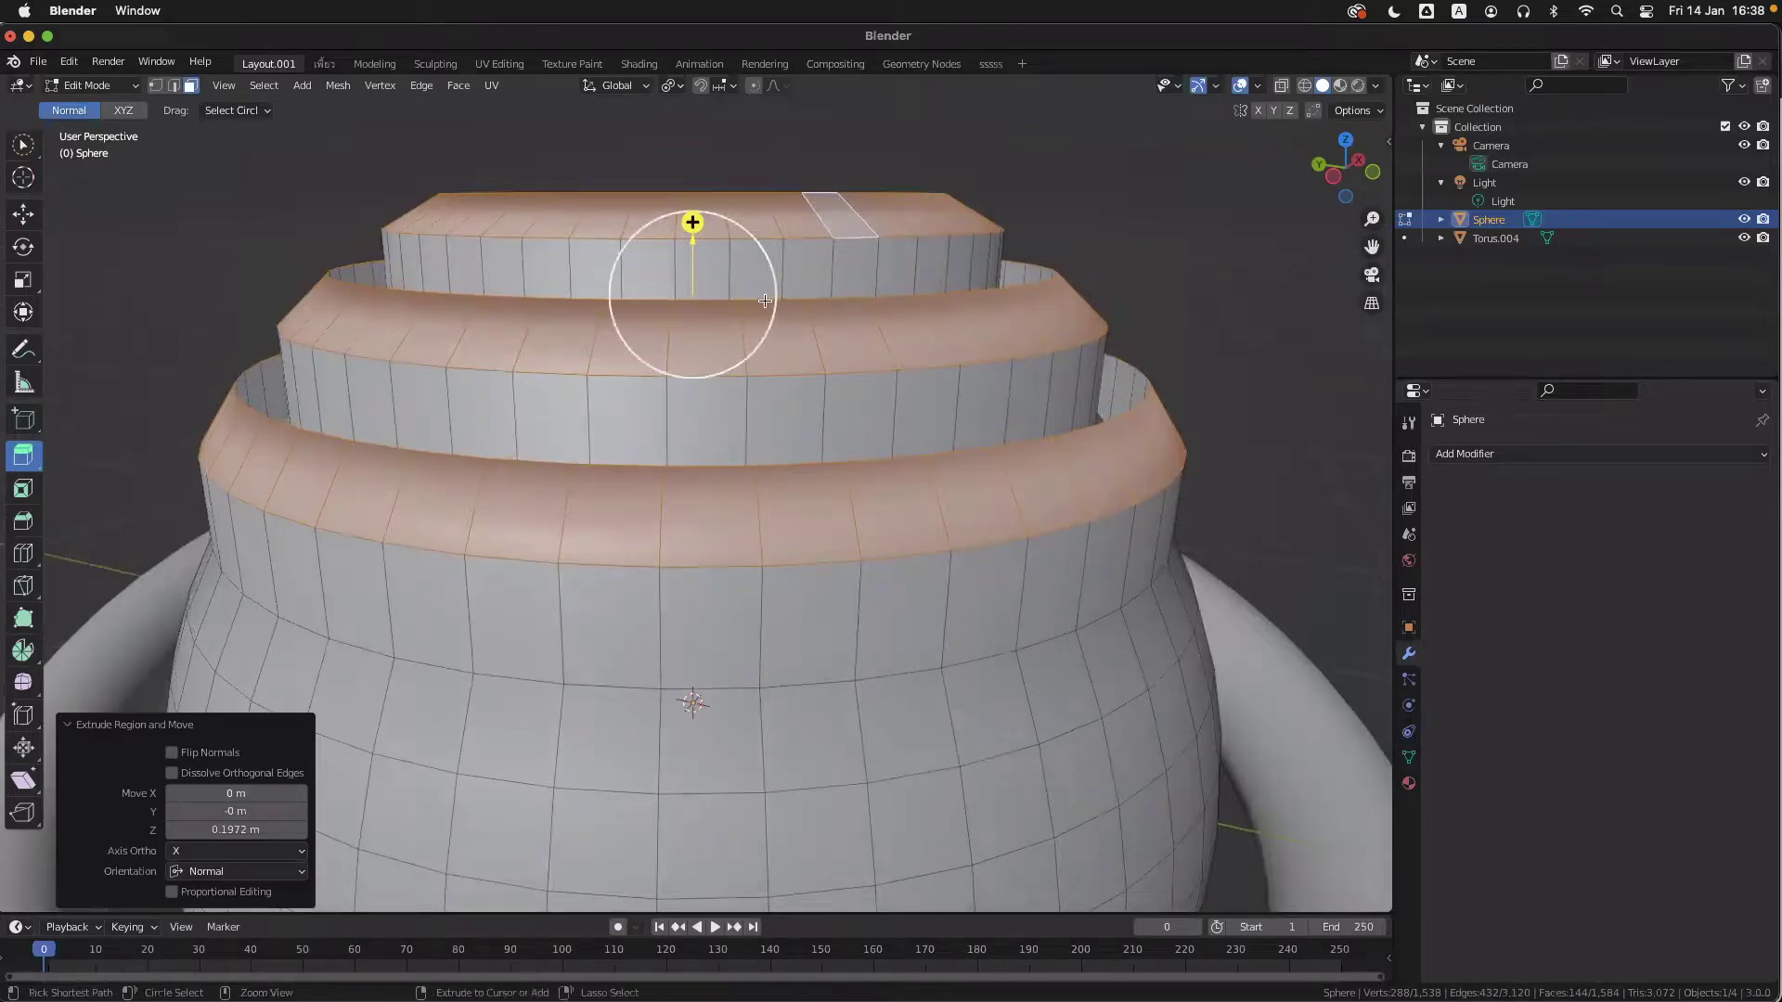
pyautogui.hotkey('ctrl', 'z')
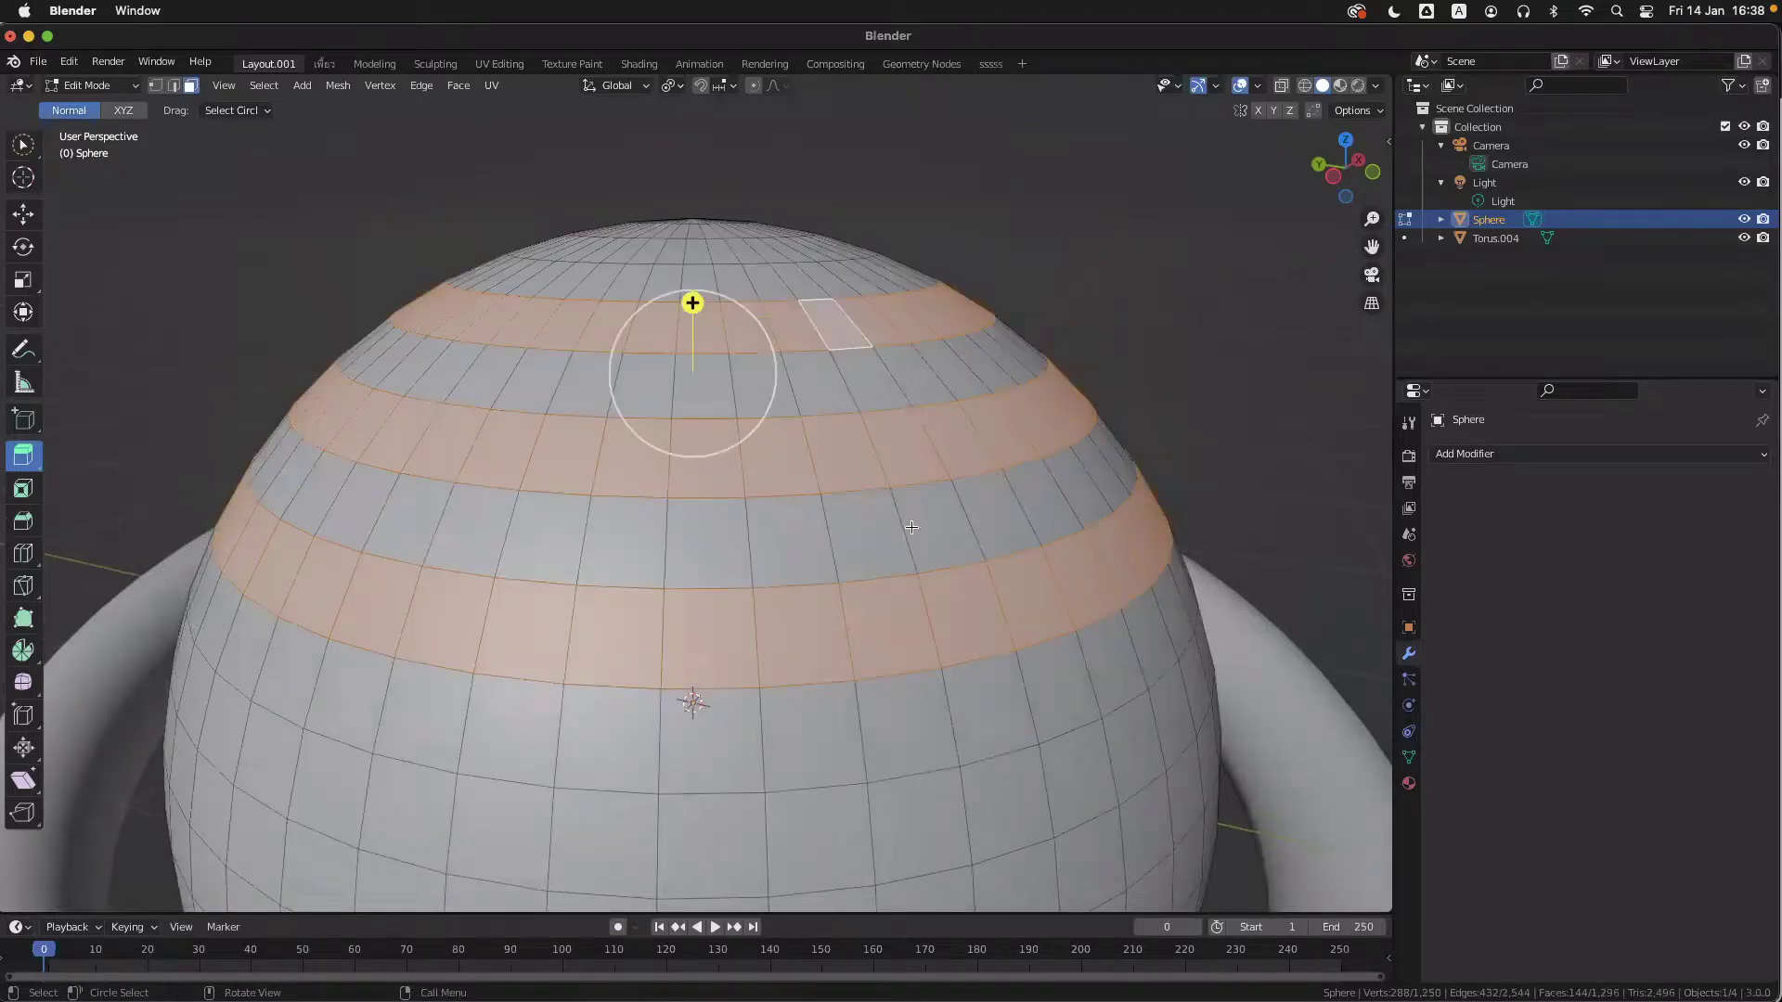
# - Select a three-by-three block of neighbouring faces on the side of the sphere, below the former face loops
pyautogui.scroll(5, 912, 527)
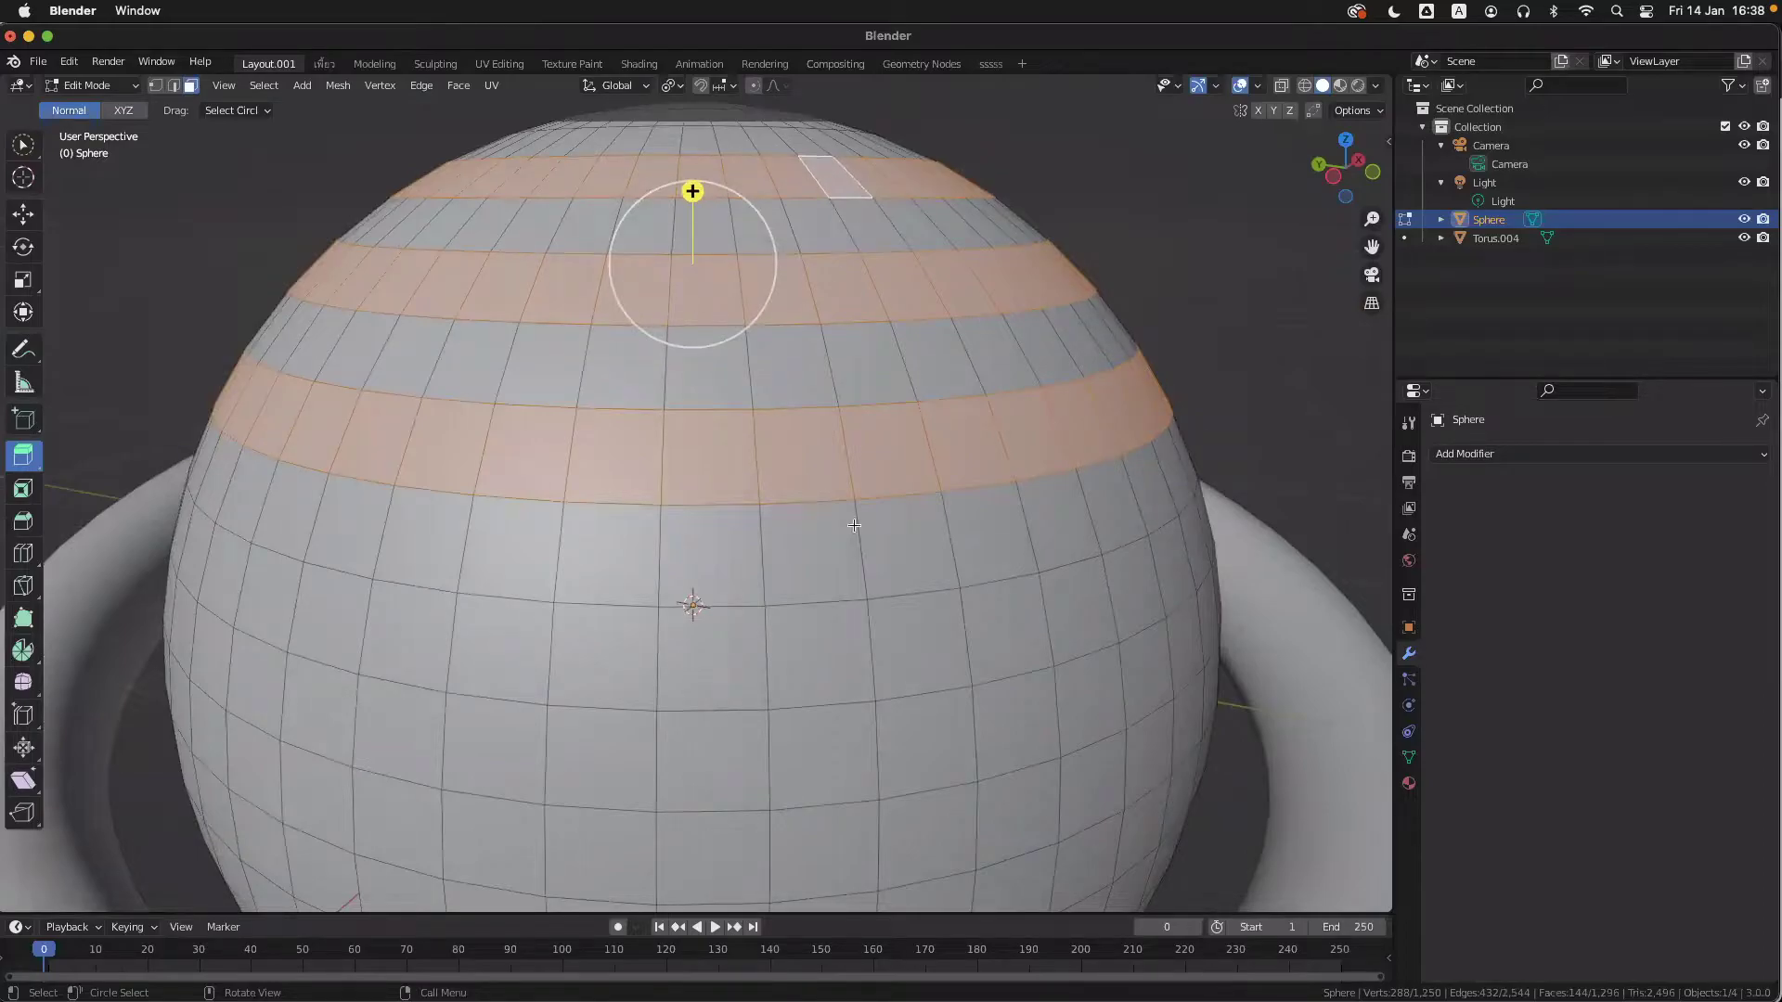
pyautogui.keyDown('shift'); pyautogui.scroll(-5, 857, 526); pyautogui.keyUp('shift')
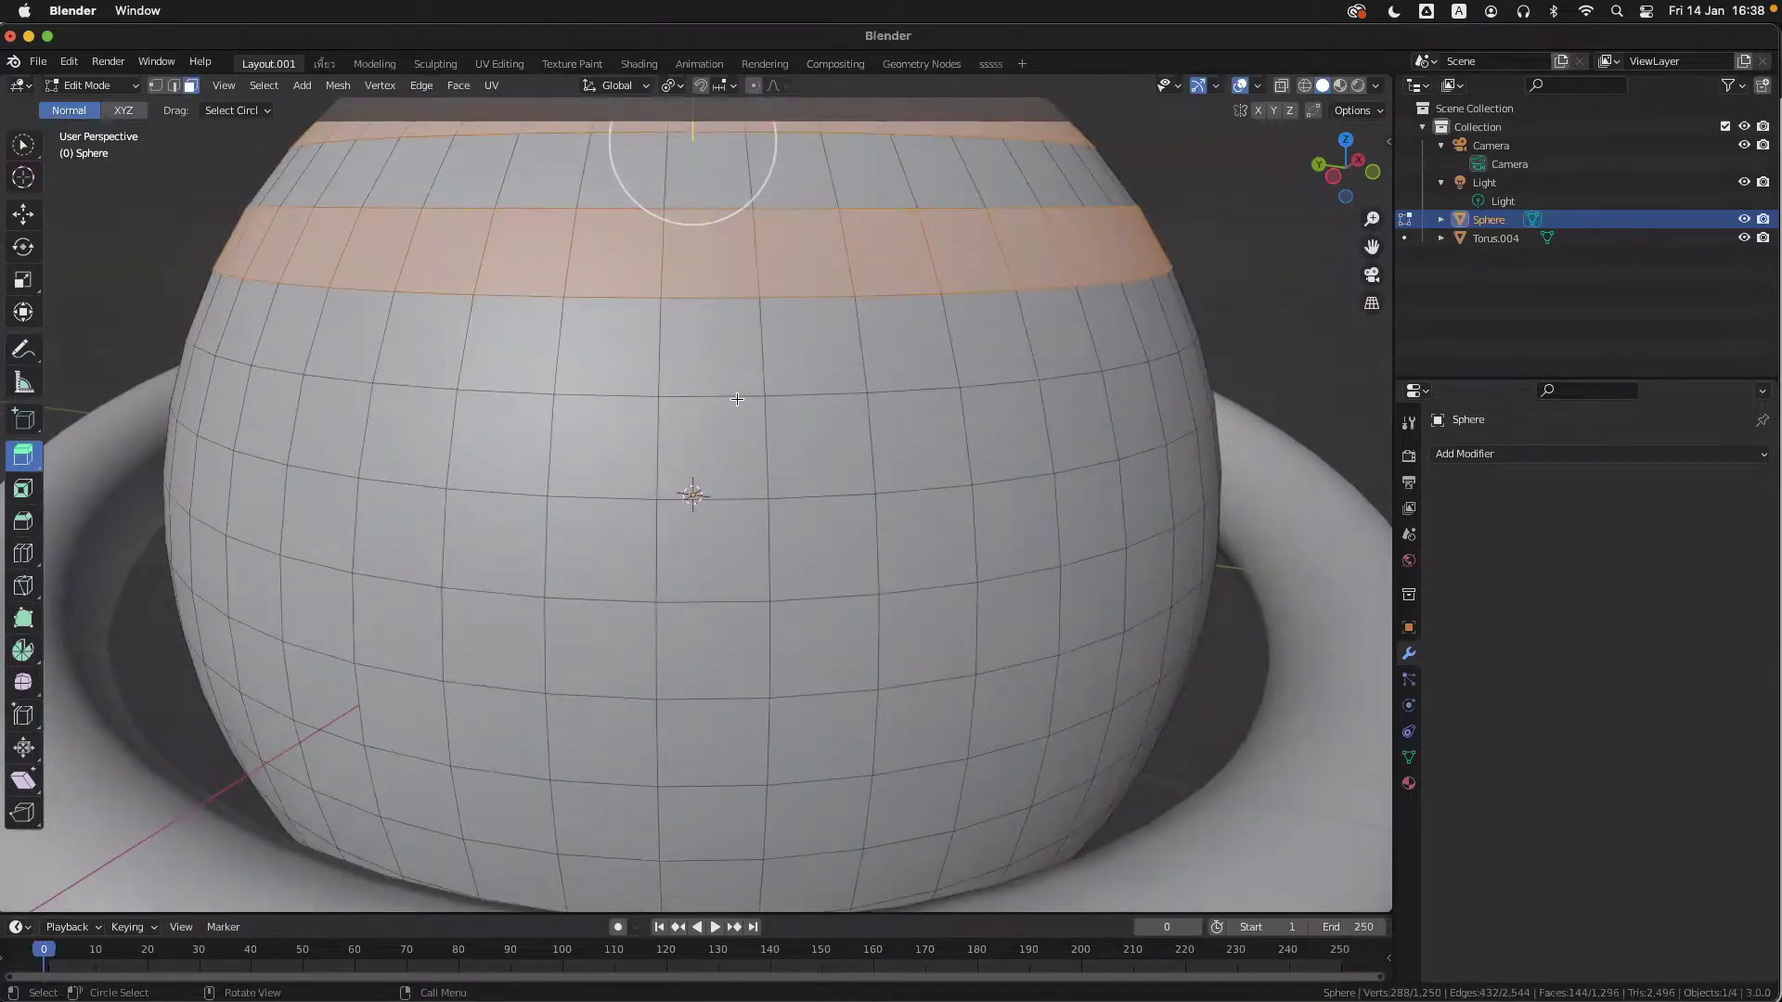
pyautogui.keyDown('shift'); pyautogui.scroll(2, 737, 399); pyautogui.keyUp('shift')
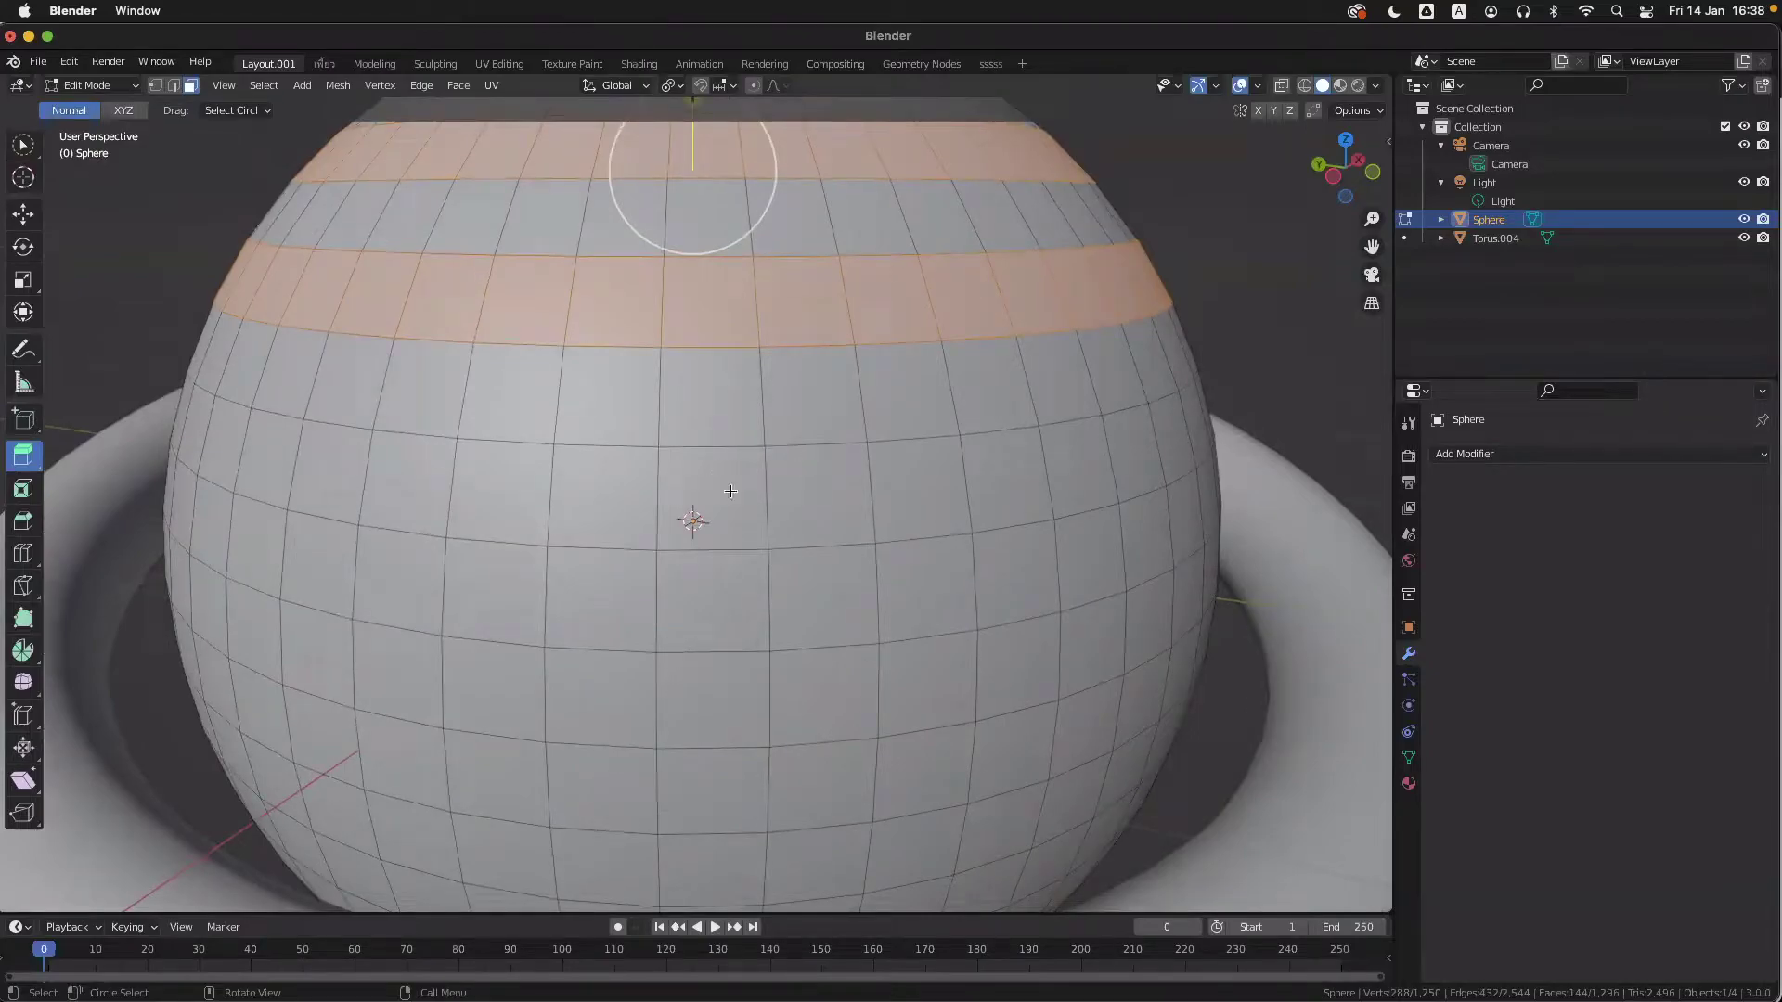
pyautogui.moveTo(708, 480)
pyautogui.mouseDown()
pyautogui.moveTo(709, 498)
pyautogui.moveTo(839, 486)
pyautogui.moveTo(813, 526)
pyautogui.moveTo(839, 549)
pyautogui.moveTo(827, 594)
pyautogui.moveTo(901, 600)
pyautogui.mouseUp()
pyautogui.keyDown('shift'); pyautogui.click(856, 696); pyautogui.keyUp('shift')
pyautogui.moveTo(873, 694); pyautogui.dragTo(919, 685, button='middle')
pyautogui.keyDown('shift'); pyautogui.moveTo(1082, 604); pyautogui.dragTo(1042, 576, button='middle'); pyautogui.keyUp('shift')
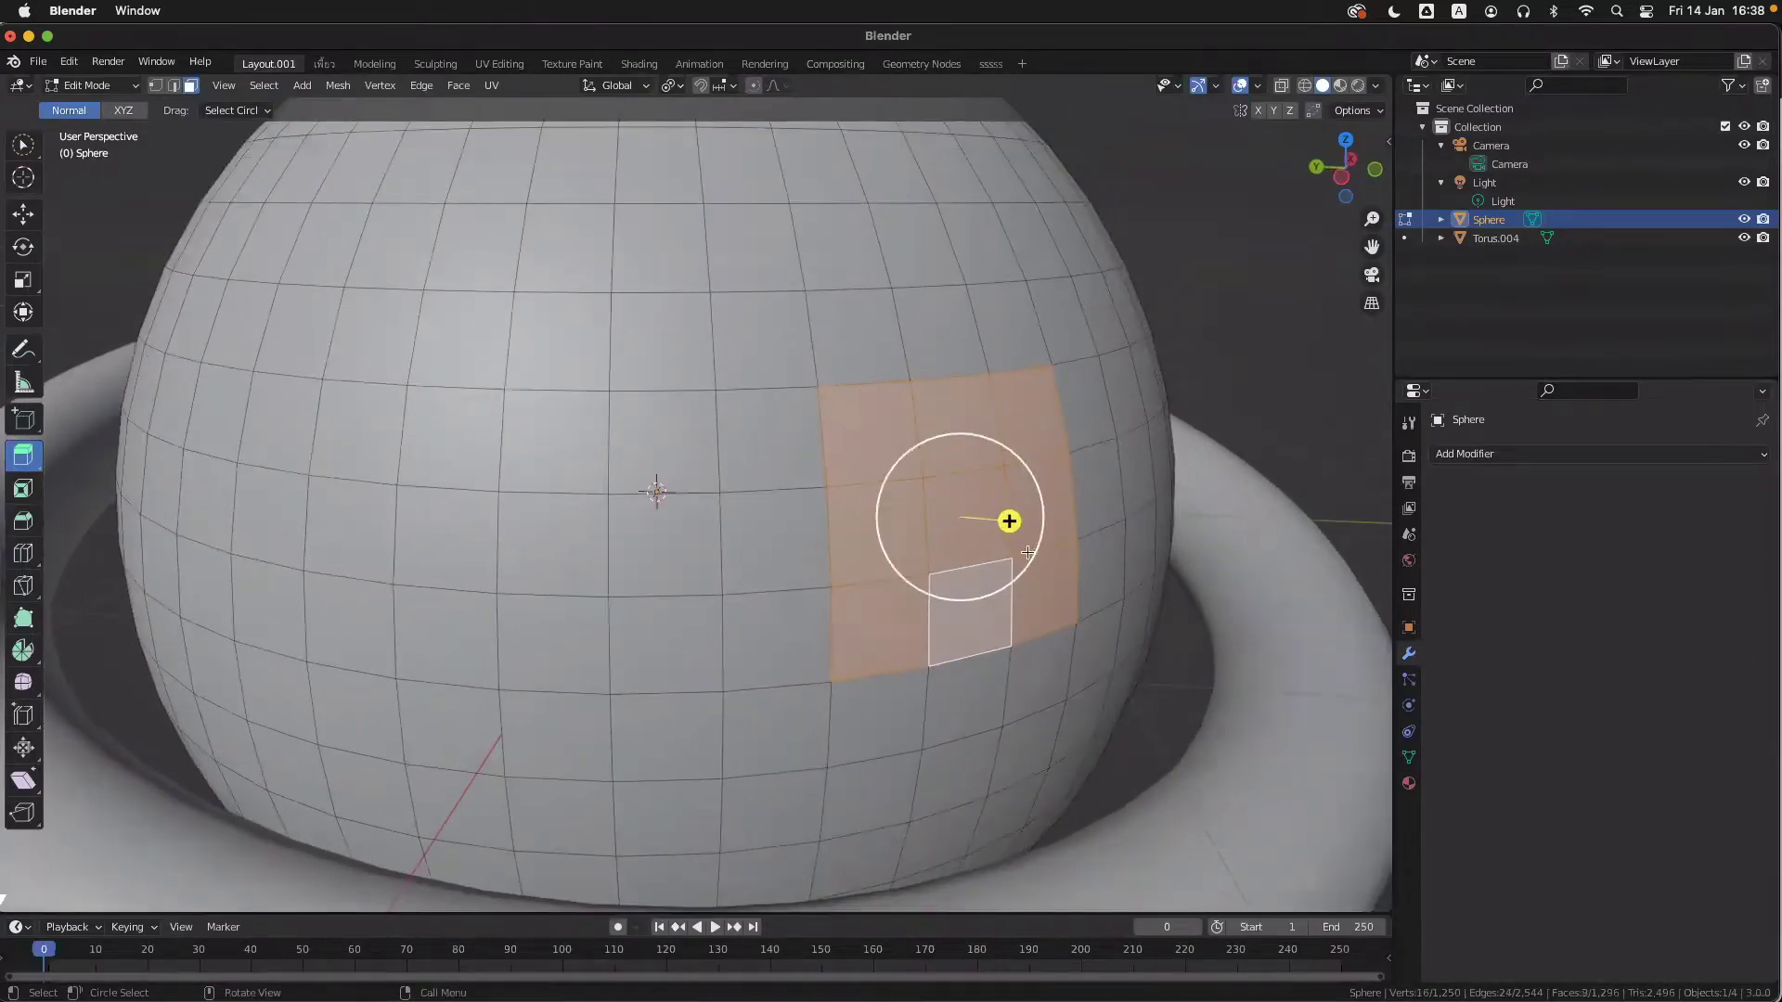
# - Extrude the three-by-three face block outward as one region by about 0.45 m and undo the extrusion
pyautogui.moveTo(1010, 520); pyautogui.dragTo(1234, 617)
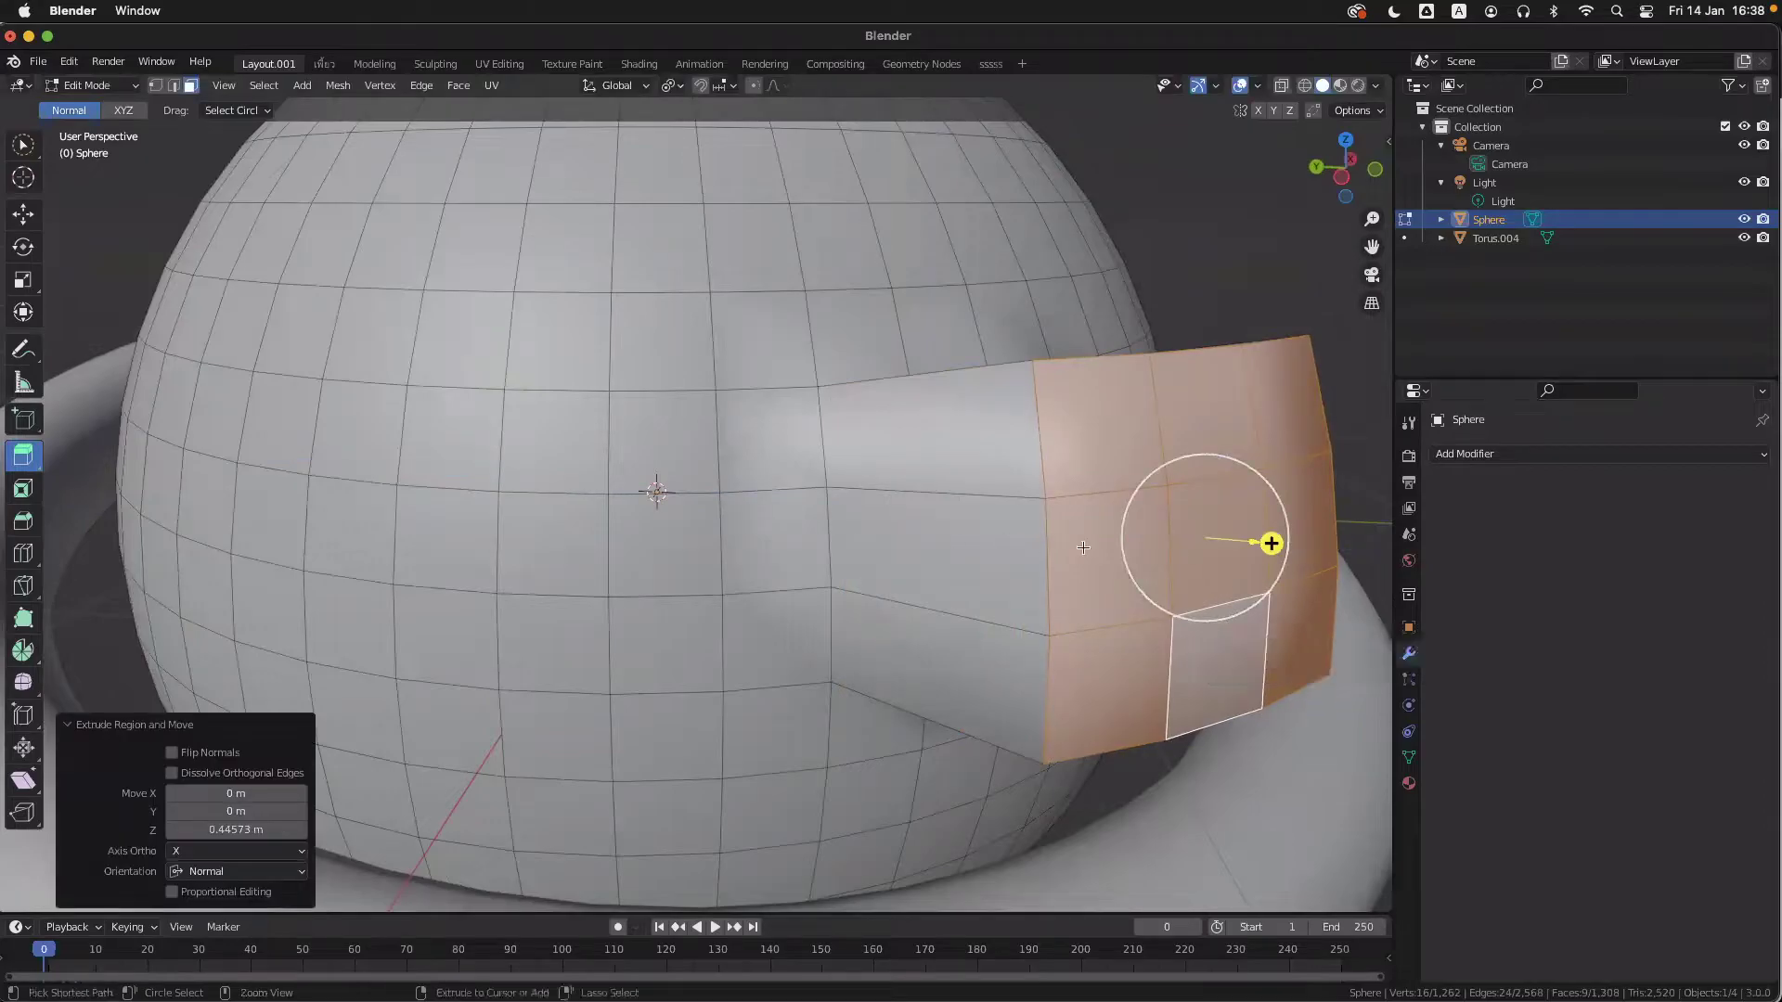
pyautogui.press('super+z')
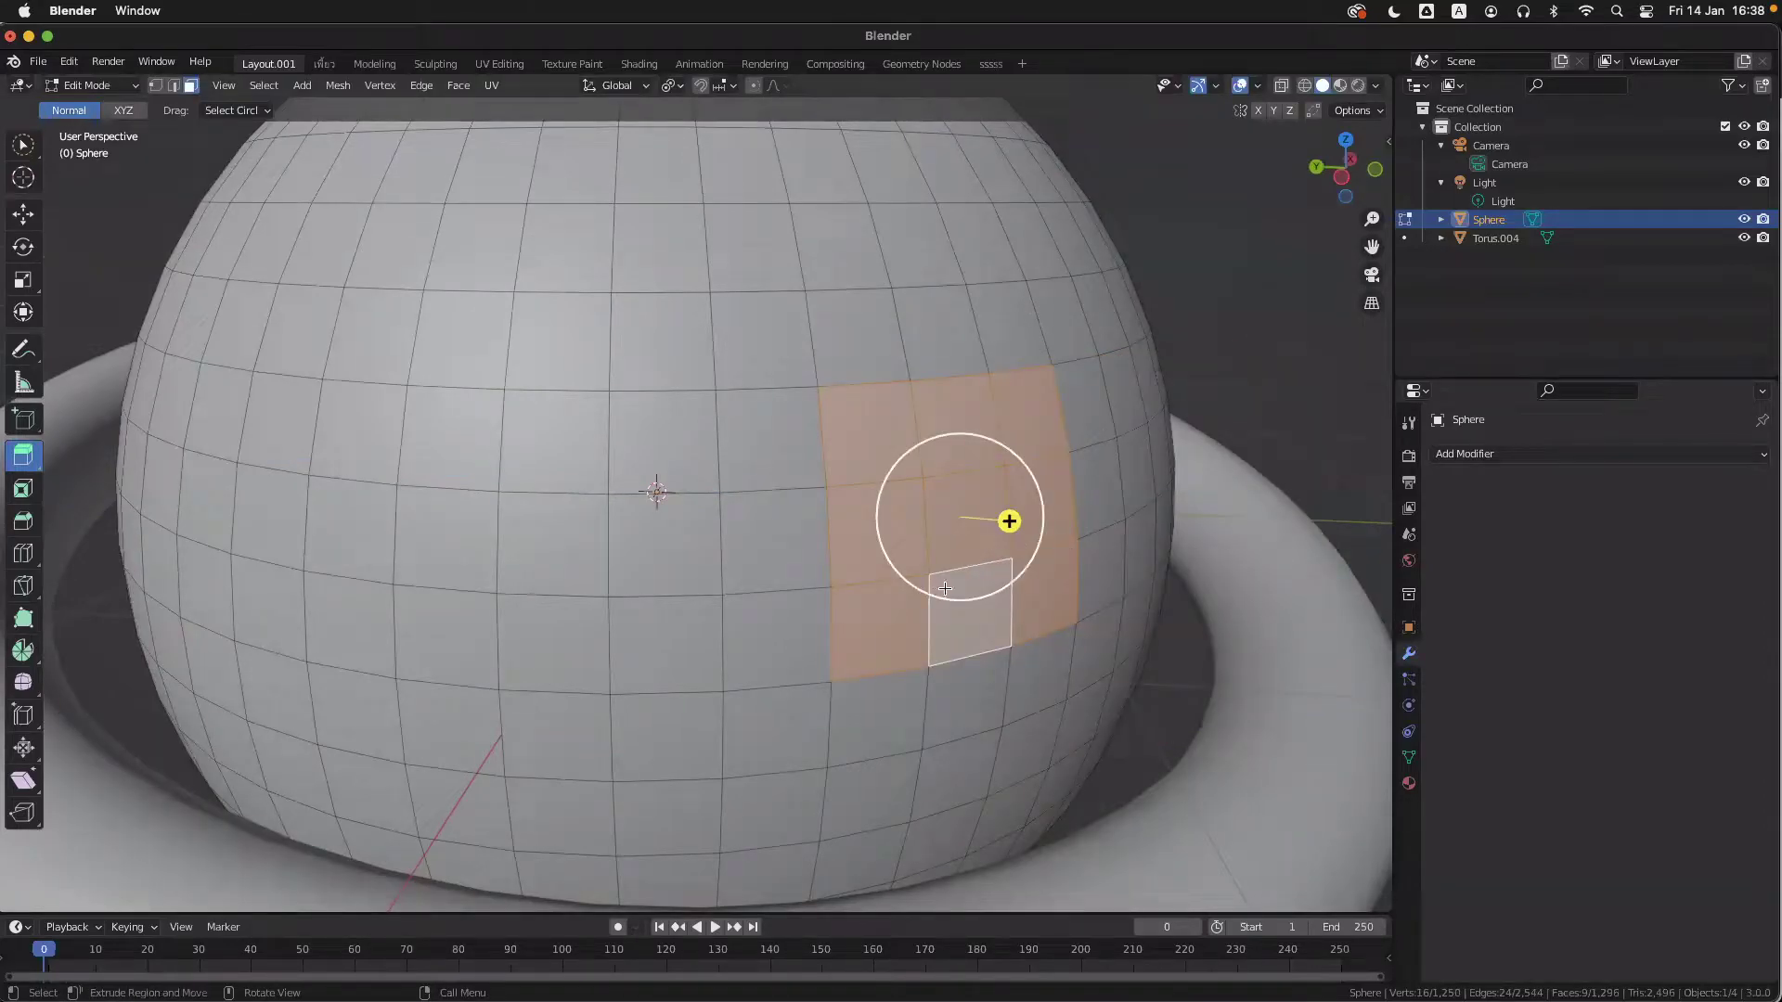
# - Extrude the nine selected faces separately by about 0.35 m with Extrude Individual, and undo back past the last face selection
pyautogui.click(23, 455)
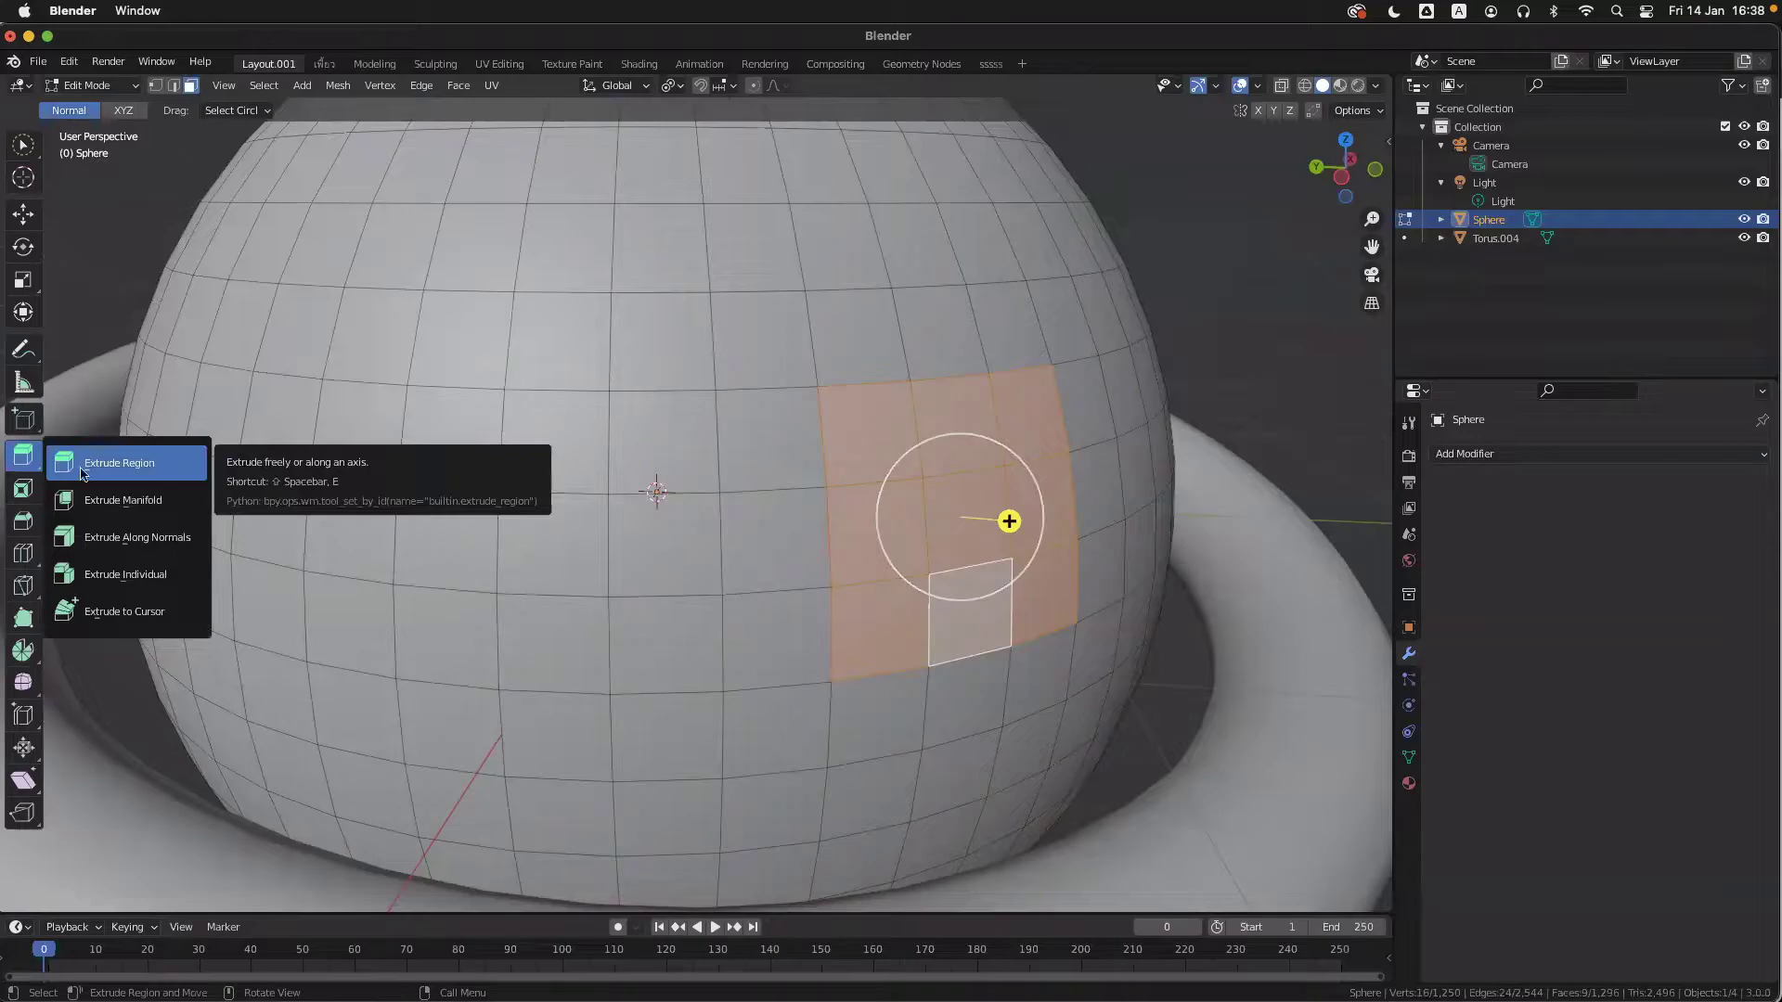
pyautogui.click(108, 577)
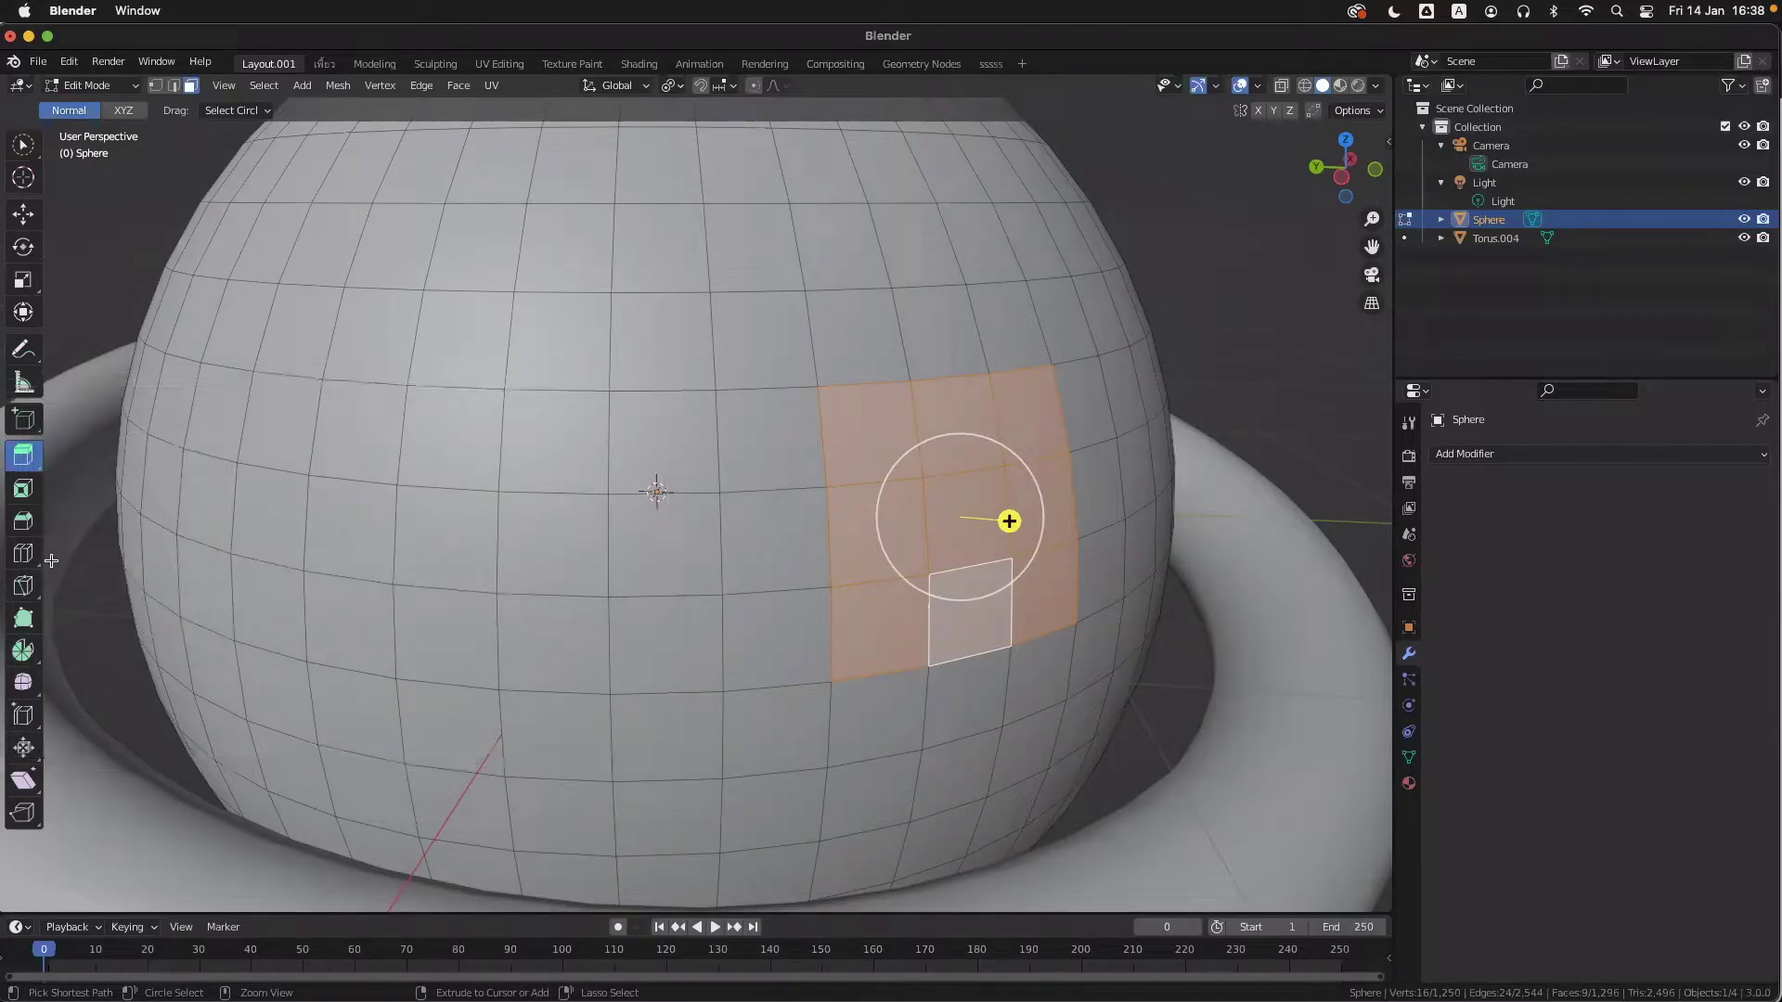
pyautogui.click(23, 455)
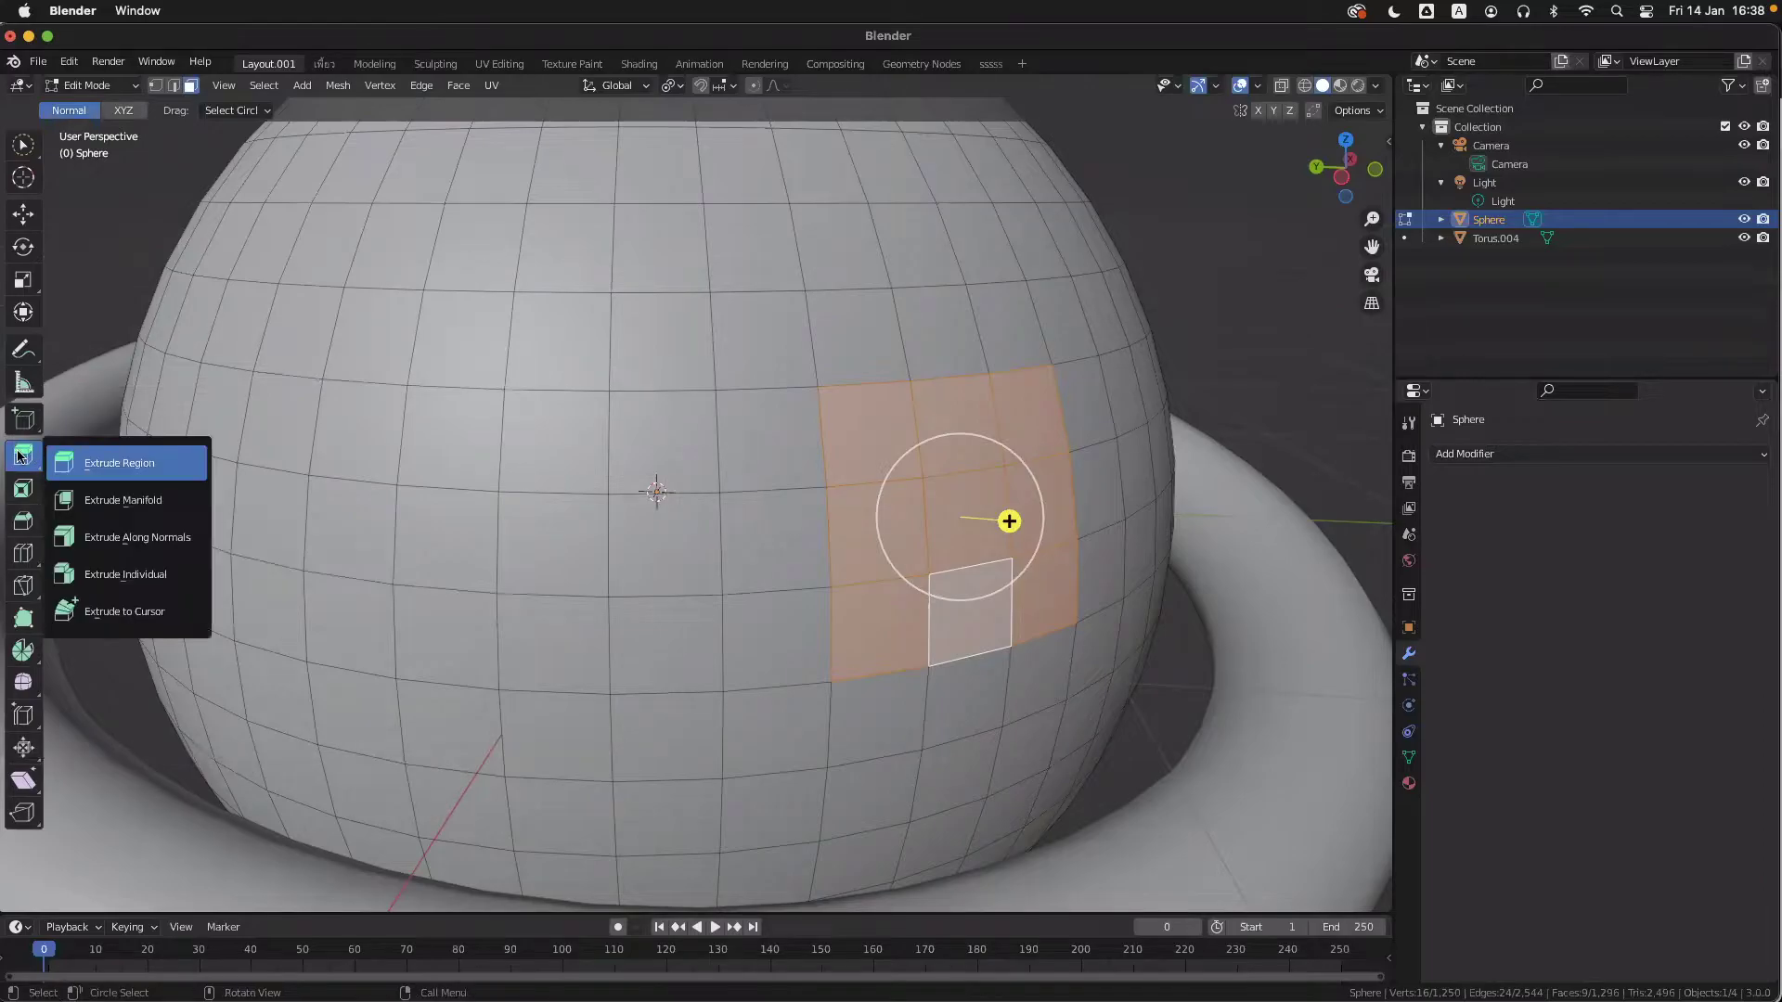
pyautogui.click(119, 576)
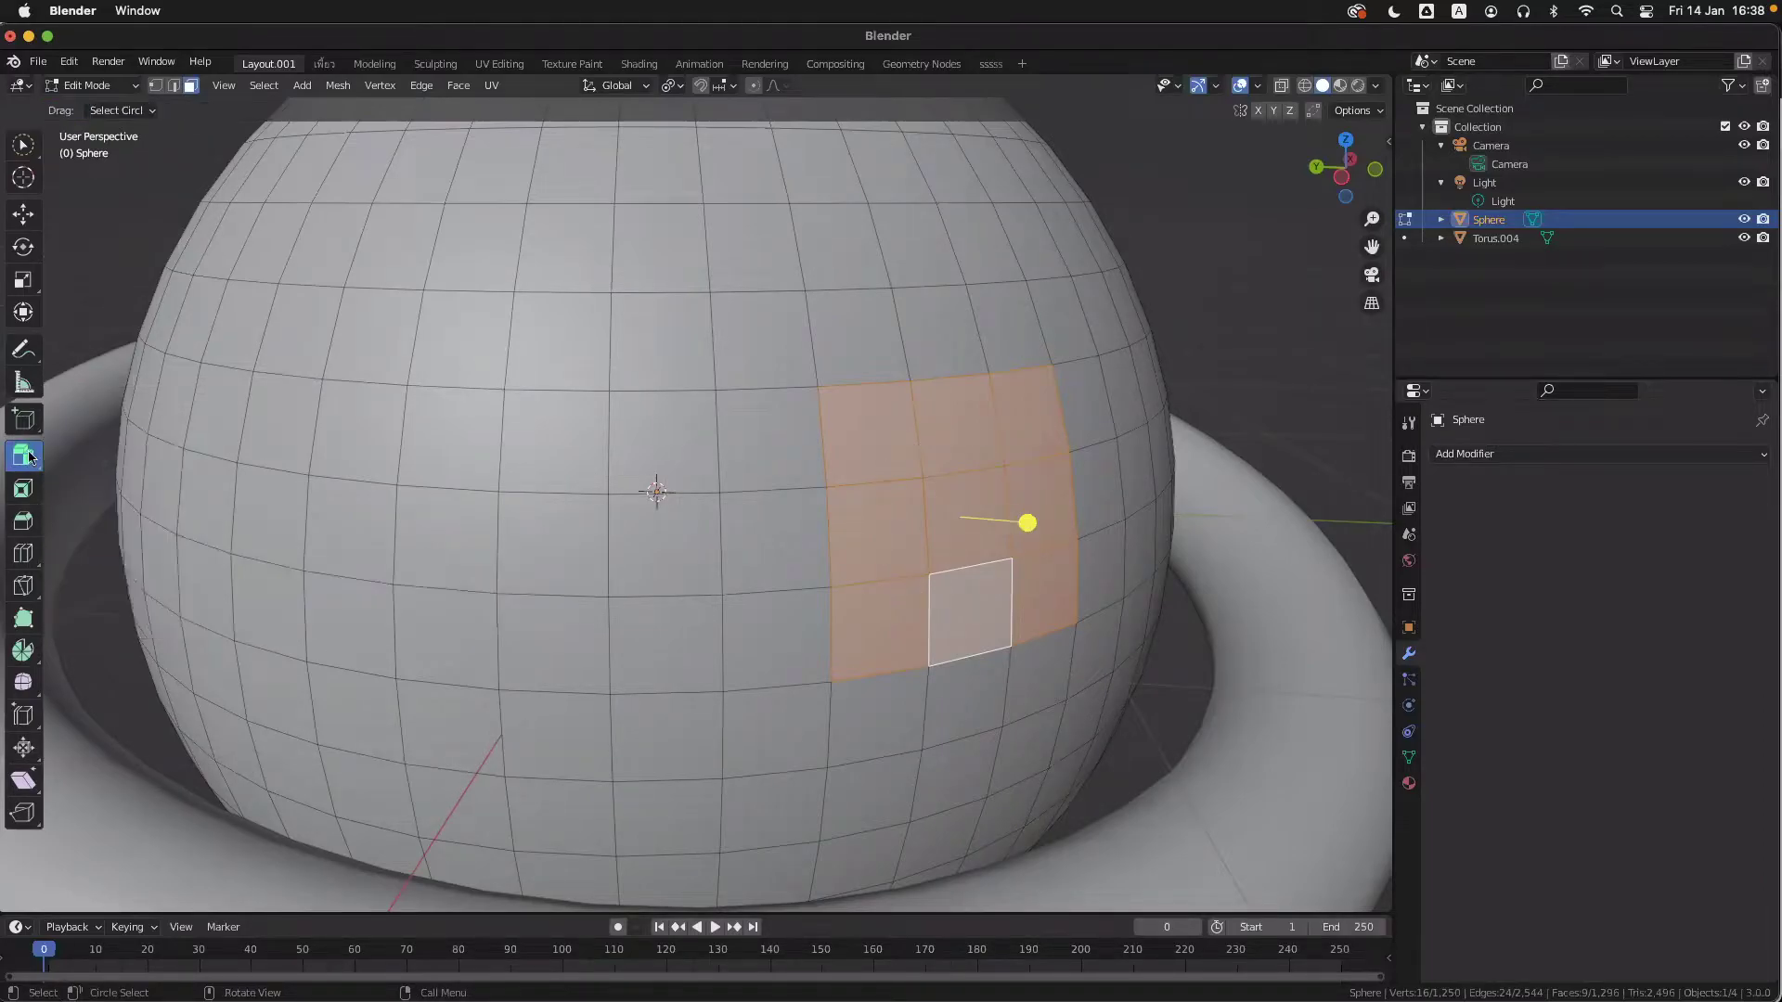
pyautogui.moveTo(1029, 523); pyautogui.dragTo(1021, 420)
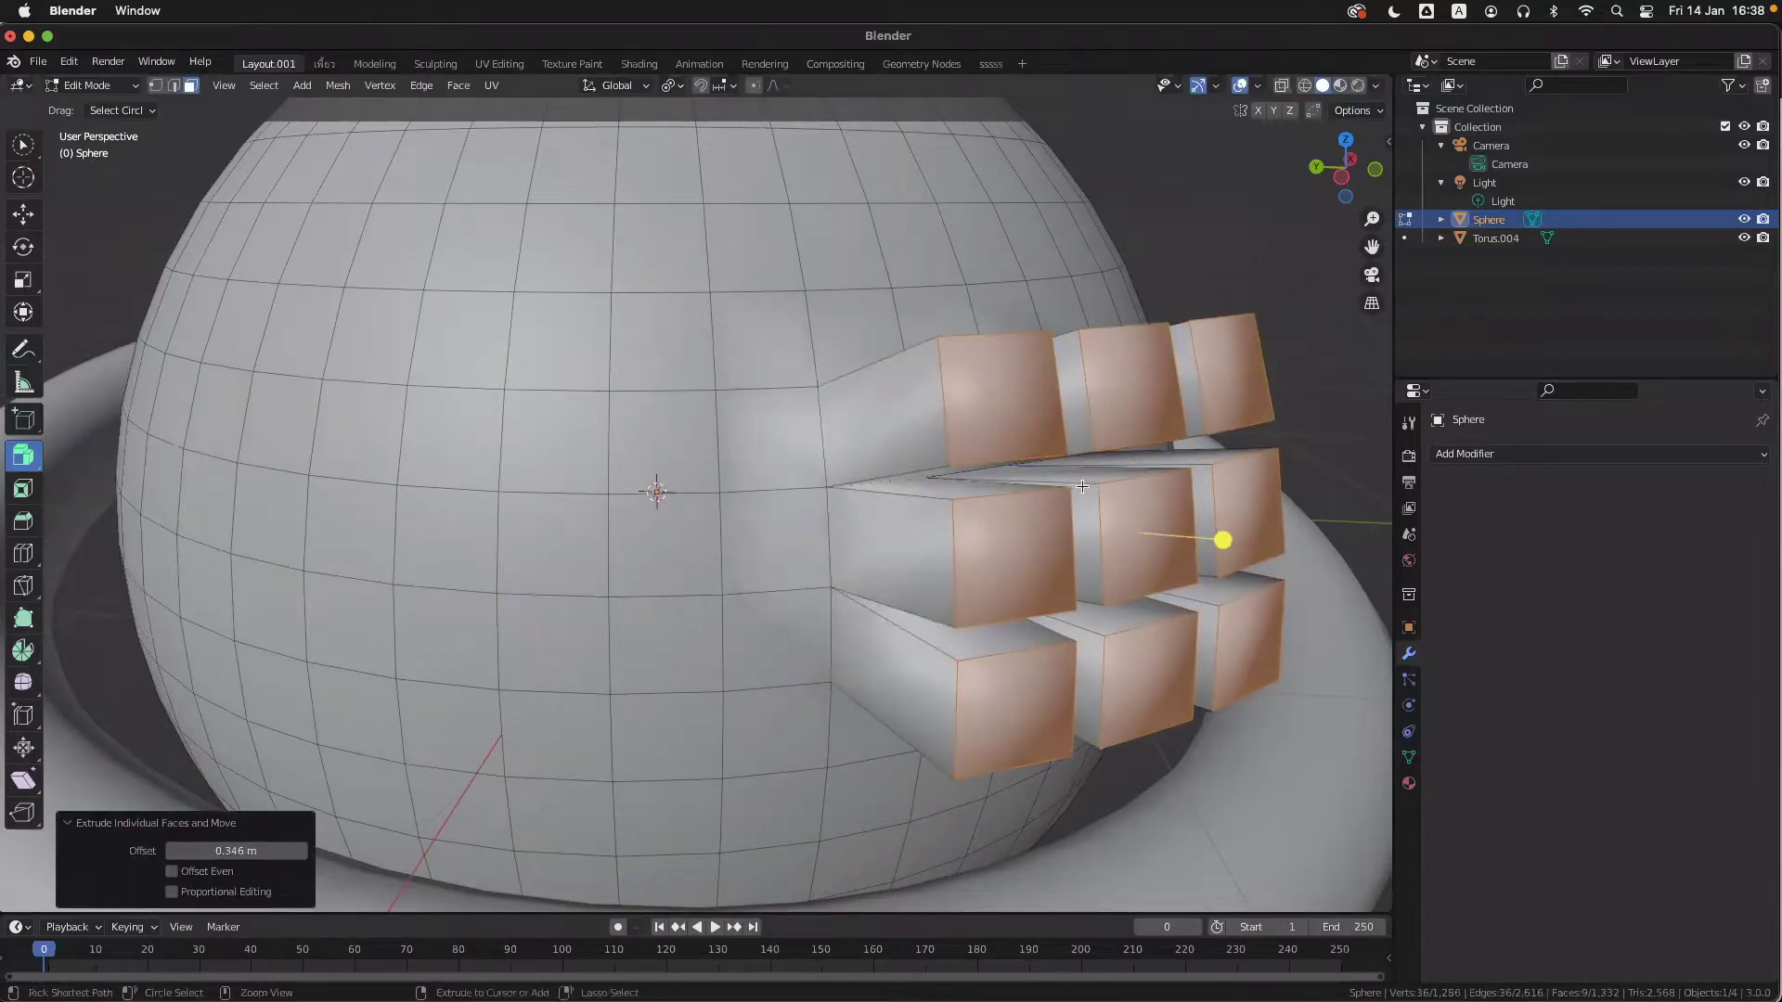
pyautogui.hotkey('ctrl', 'z')
pyautogui.hotkey('ctrl', 'z')
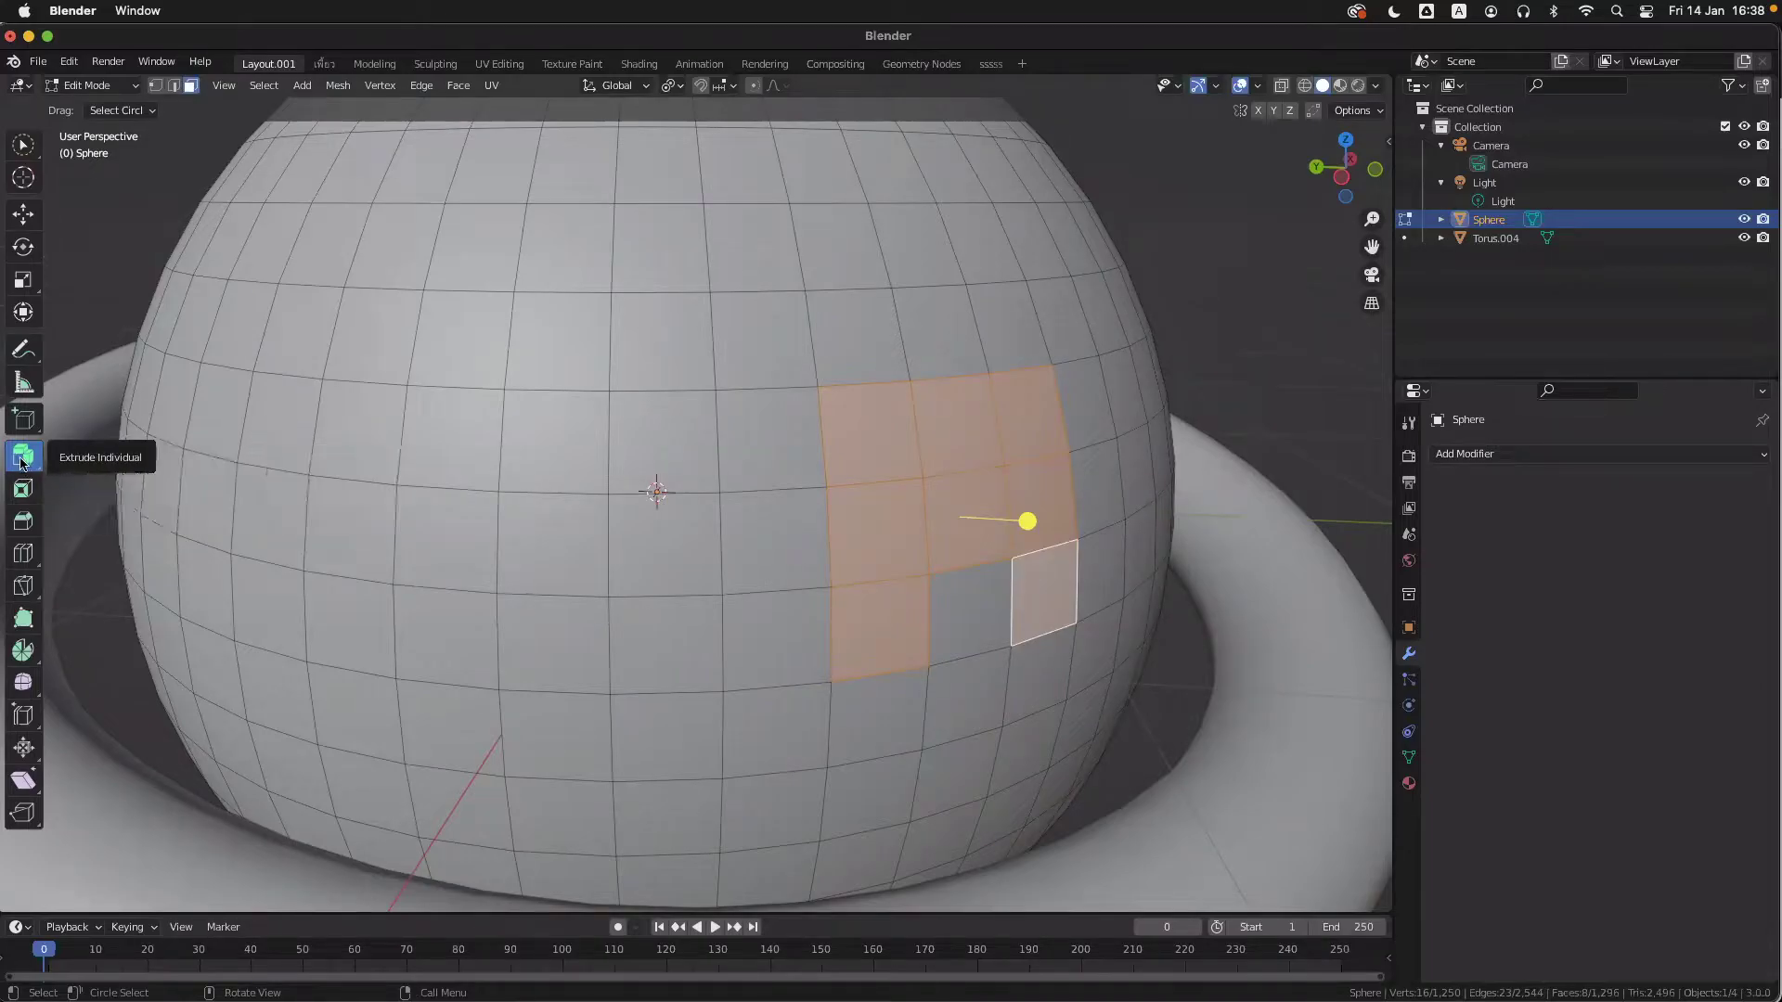
# - Extrude the eight selected faces separately by about 0.53 m with Extrude Individual, inspect the blocks, and undo the extrusion
pyautogui.click(25, 461)
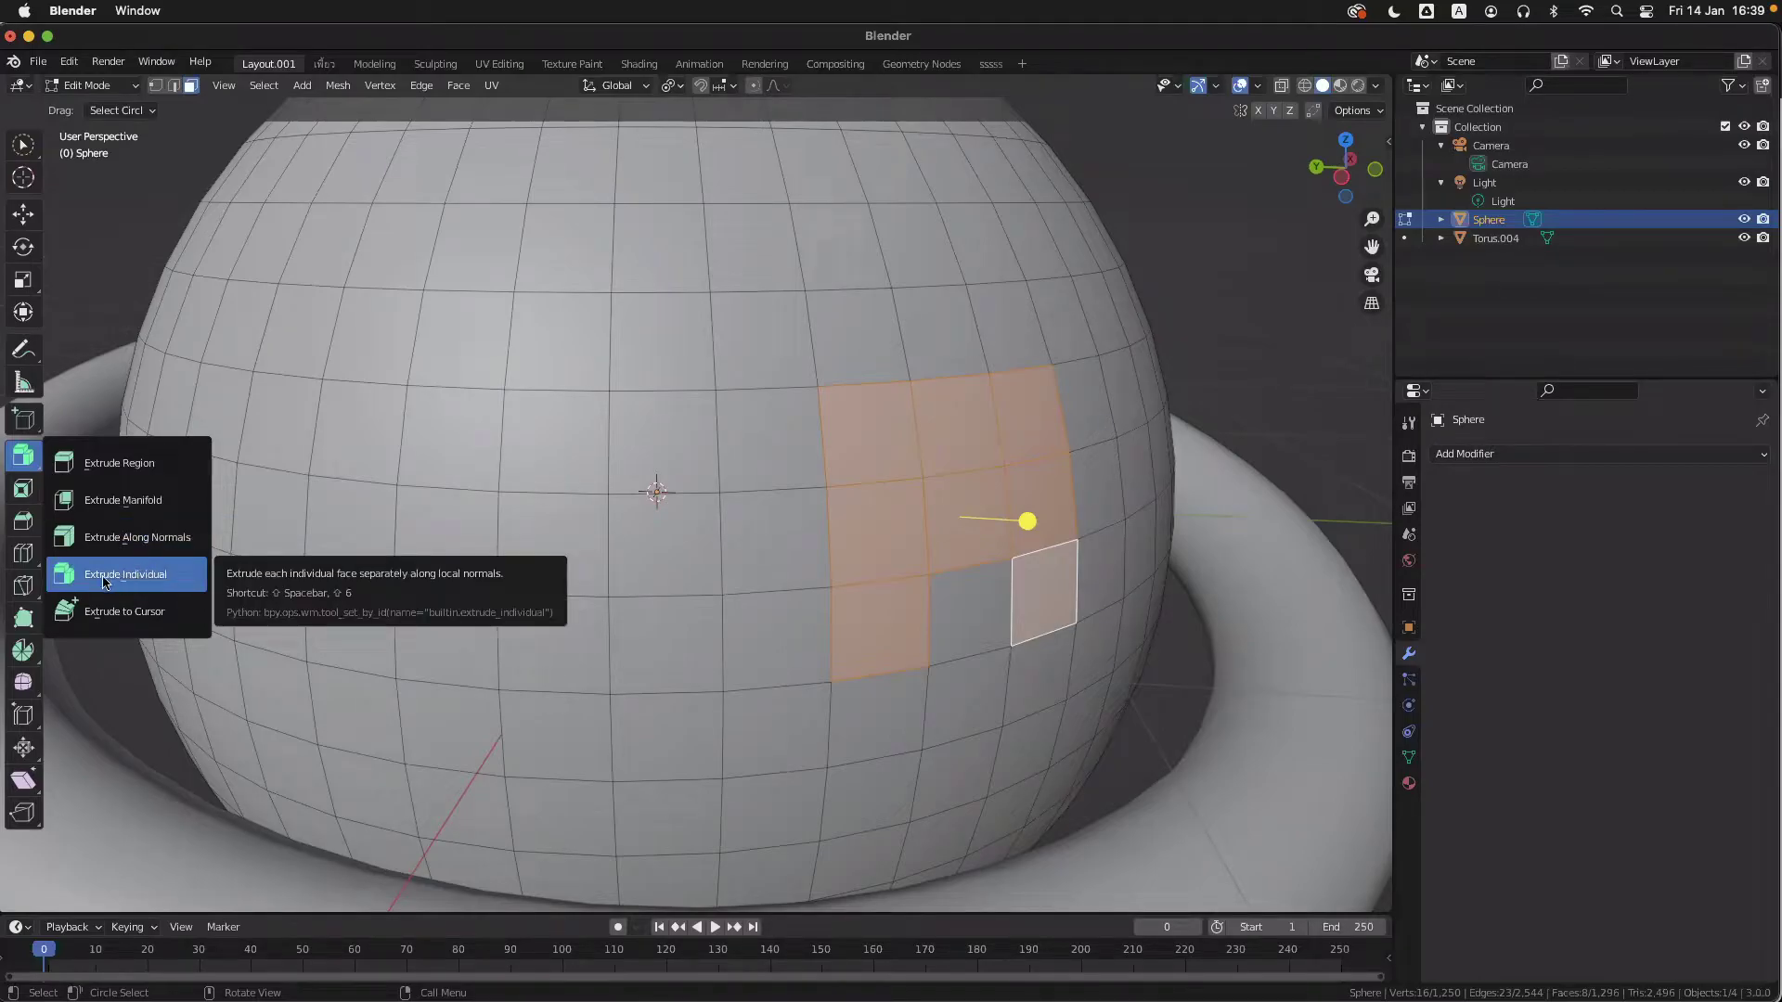
pyautogui.click(118, 580)
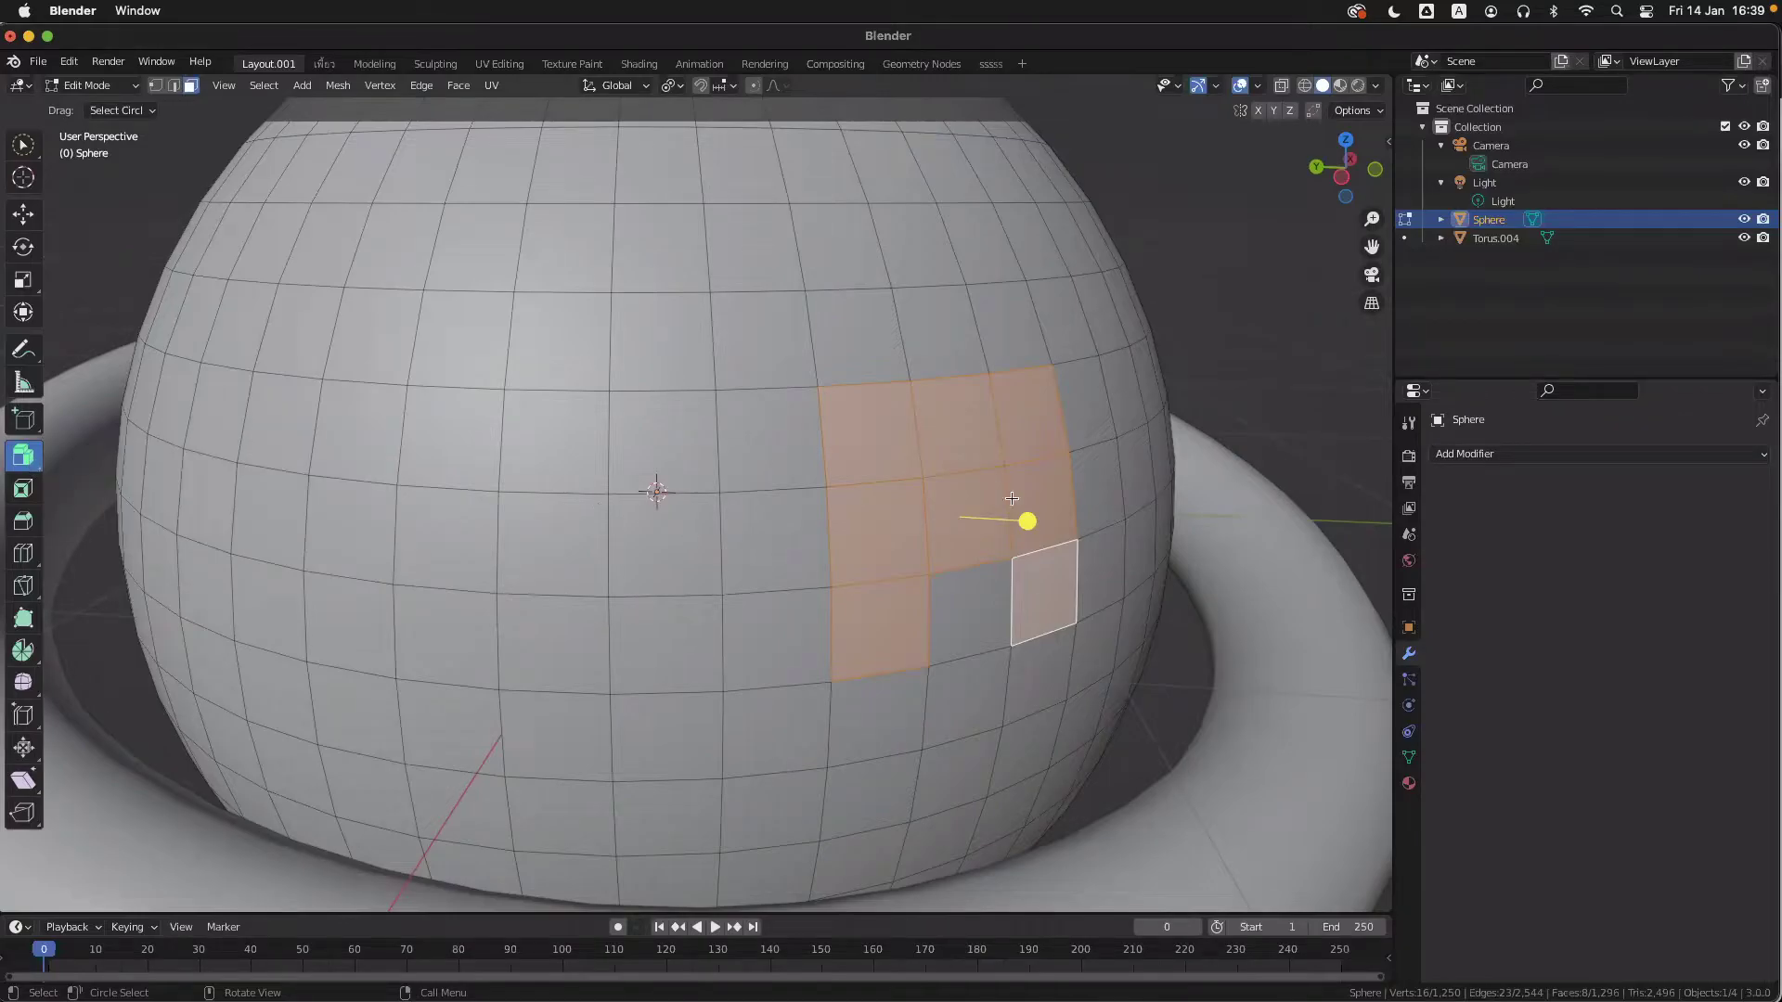
pyautogui.moveTo(1027, 521); pyautogui.dragTo(1018, 358)
pyautogui.hscroll(8, 1120, 685)
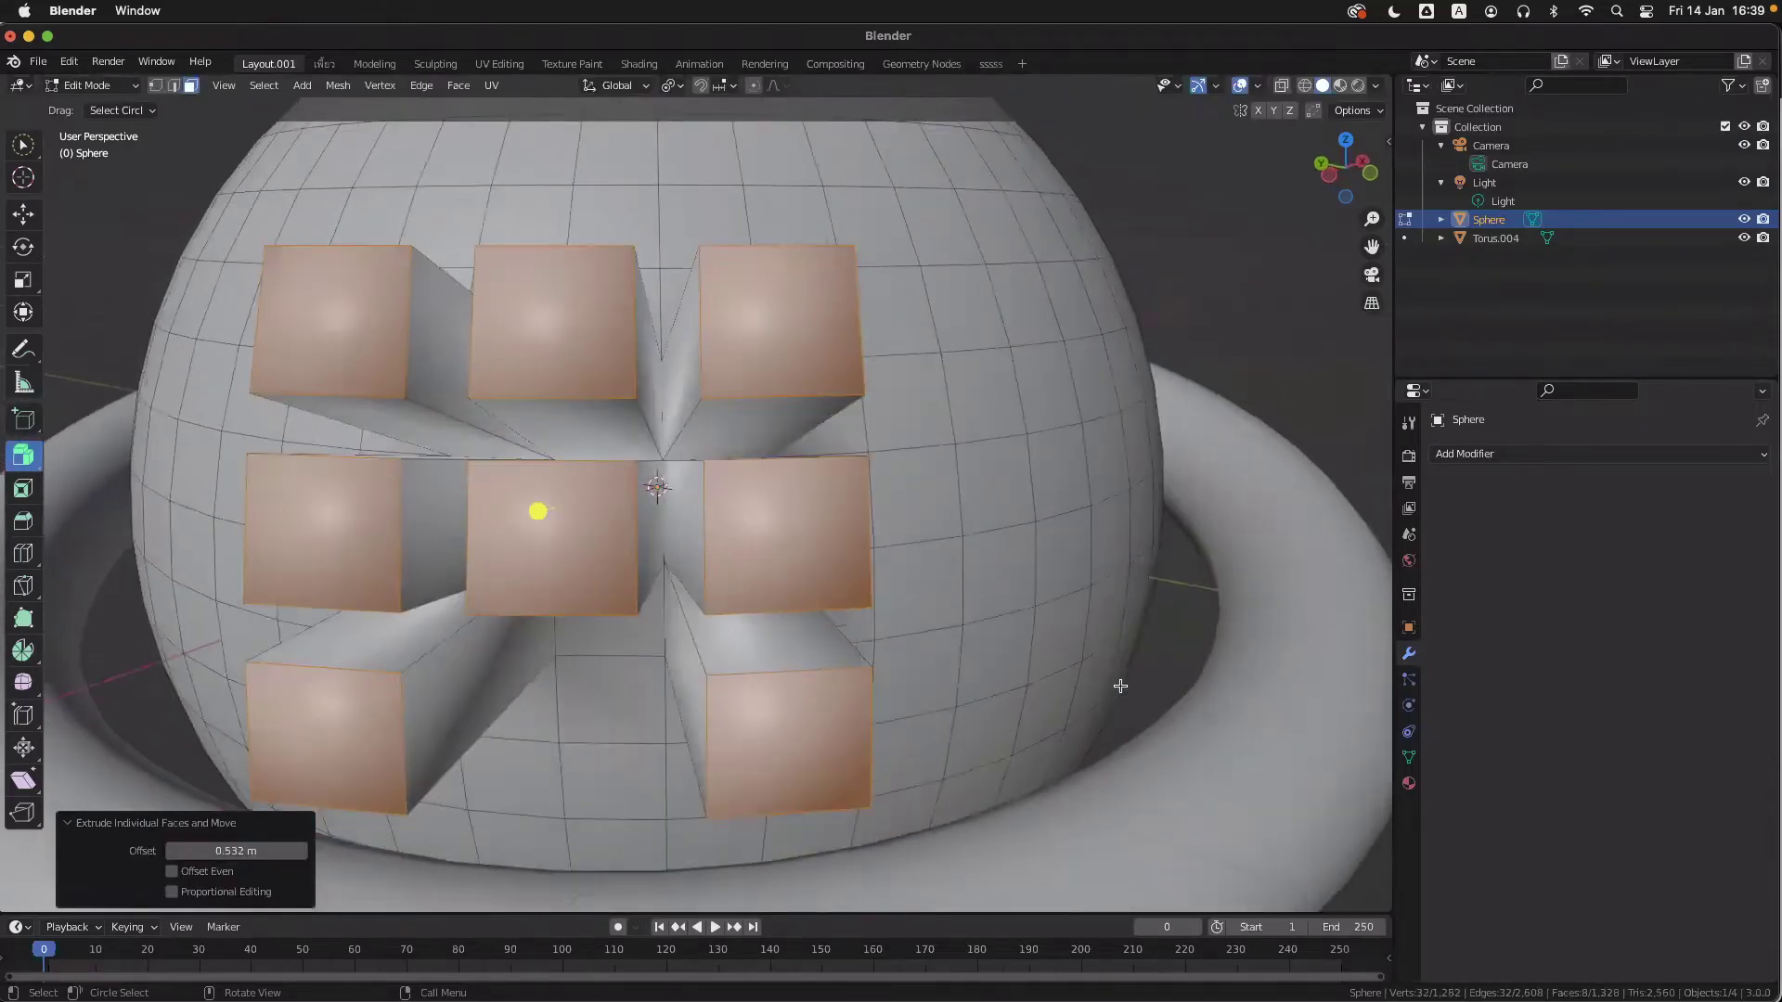
pyautogui.scroll(-4, 1119, 685)
pyautogui.hscroll(-10, 1121, 686)
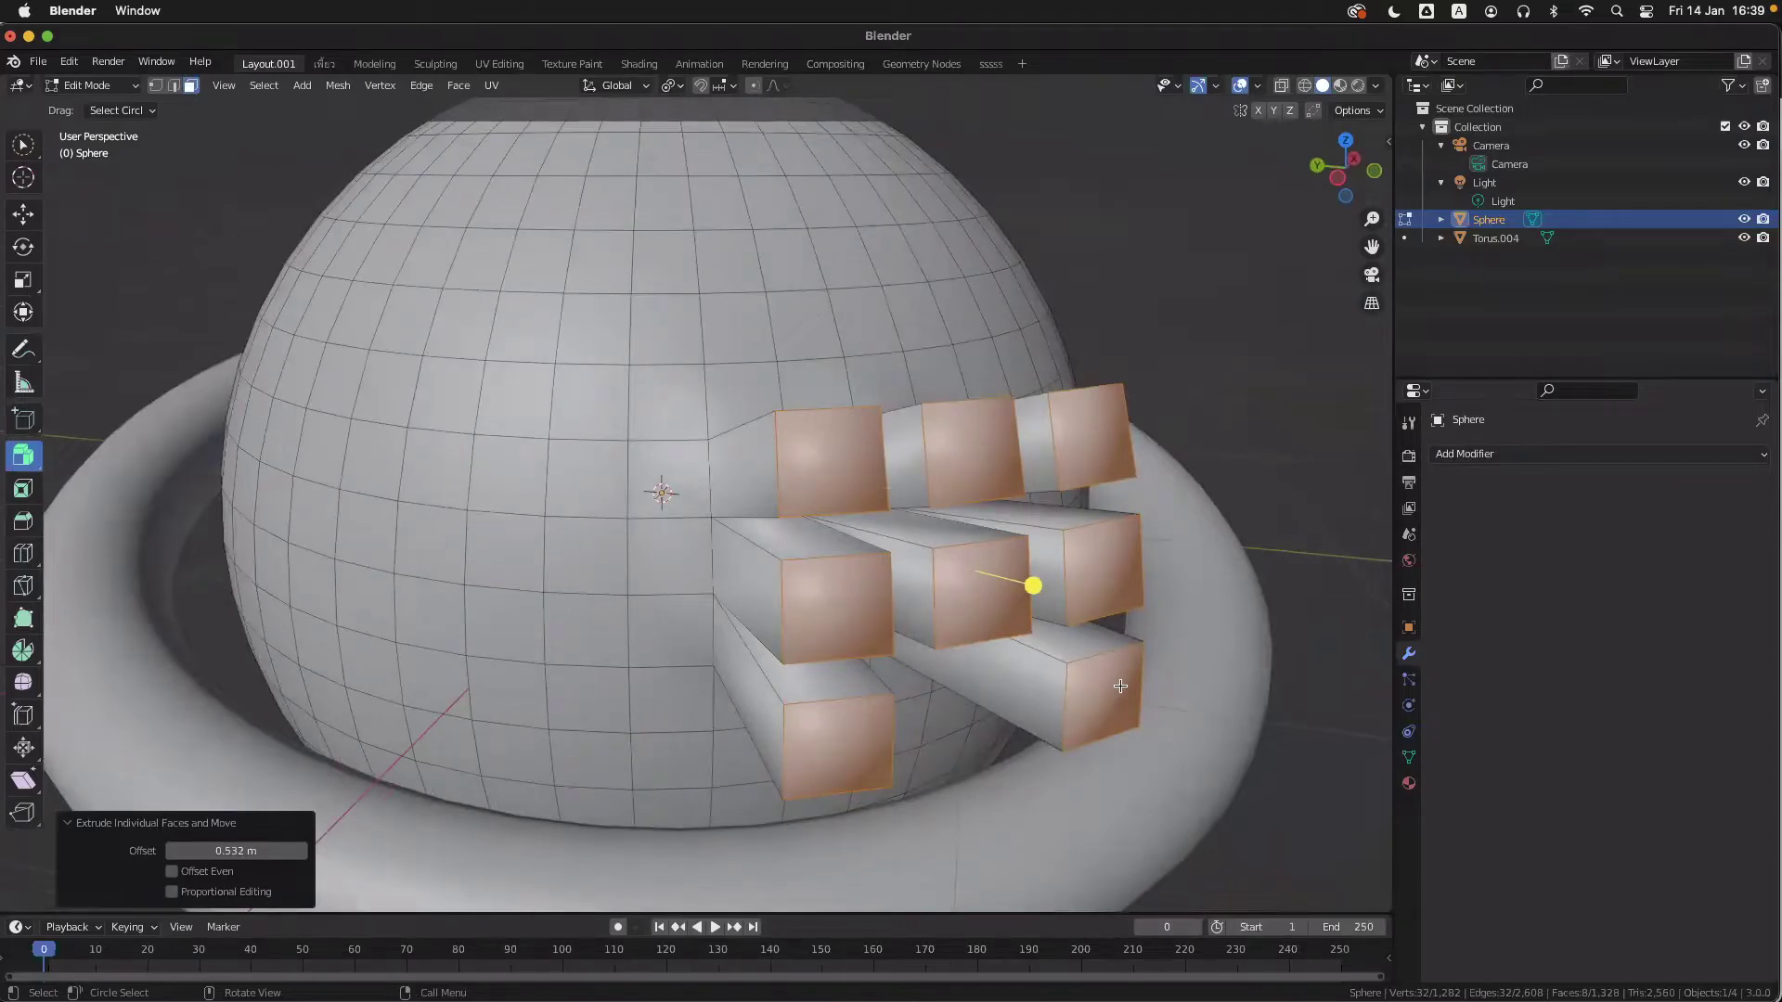
pyautogui.press('super+z')
pyautogui.press('super+z')
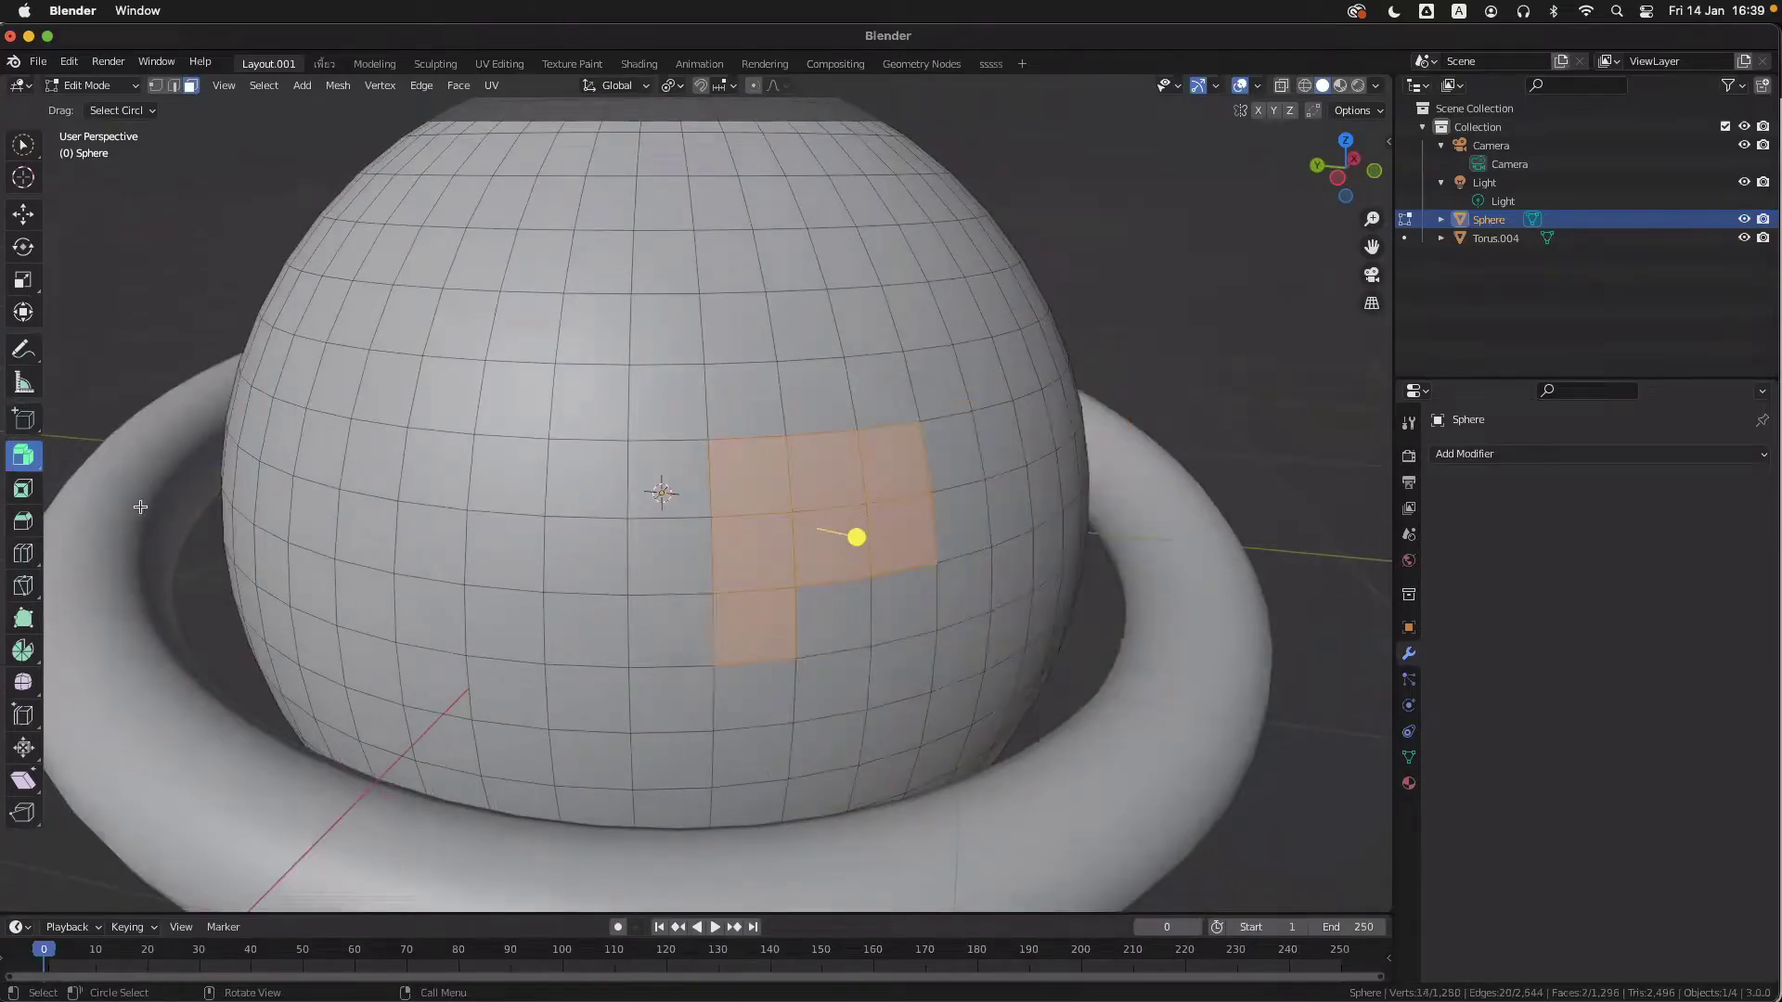
# - Compare the extrude variants and switch from Extrude Individual to the Extrude Along Normals tool
pyautogui.scroll(8, 135, 508)
pyautogui.moveTo(20, 468); pyautogui.dragTo(127, 543)
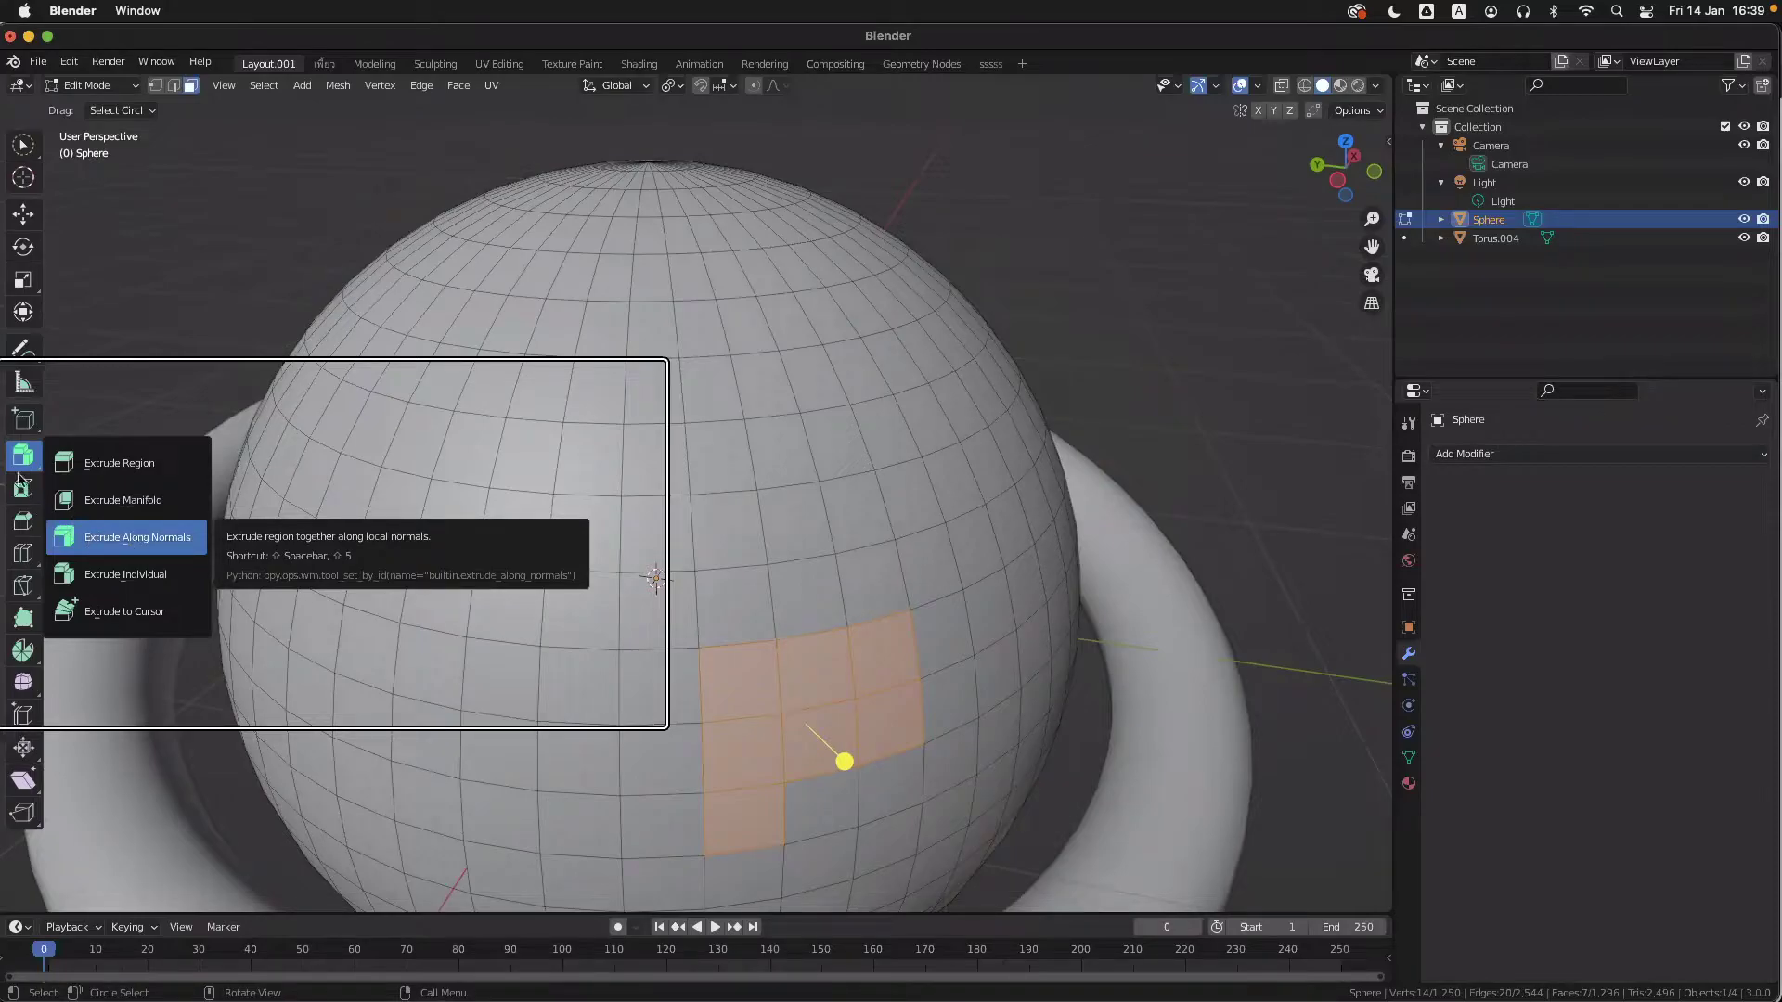
pyautogui.click(111, 463)
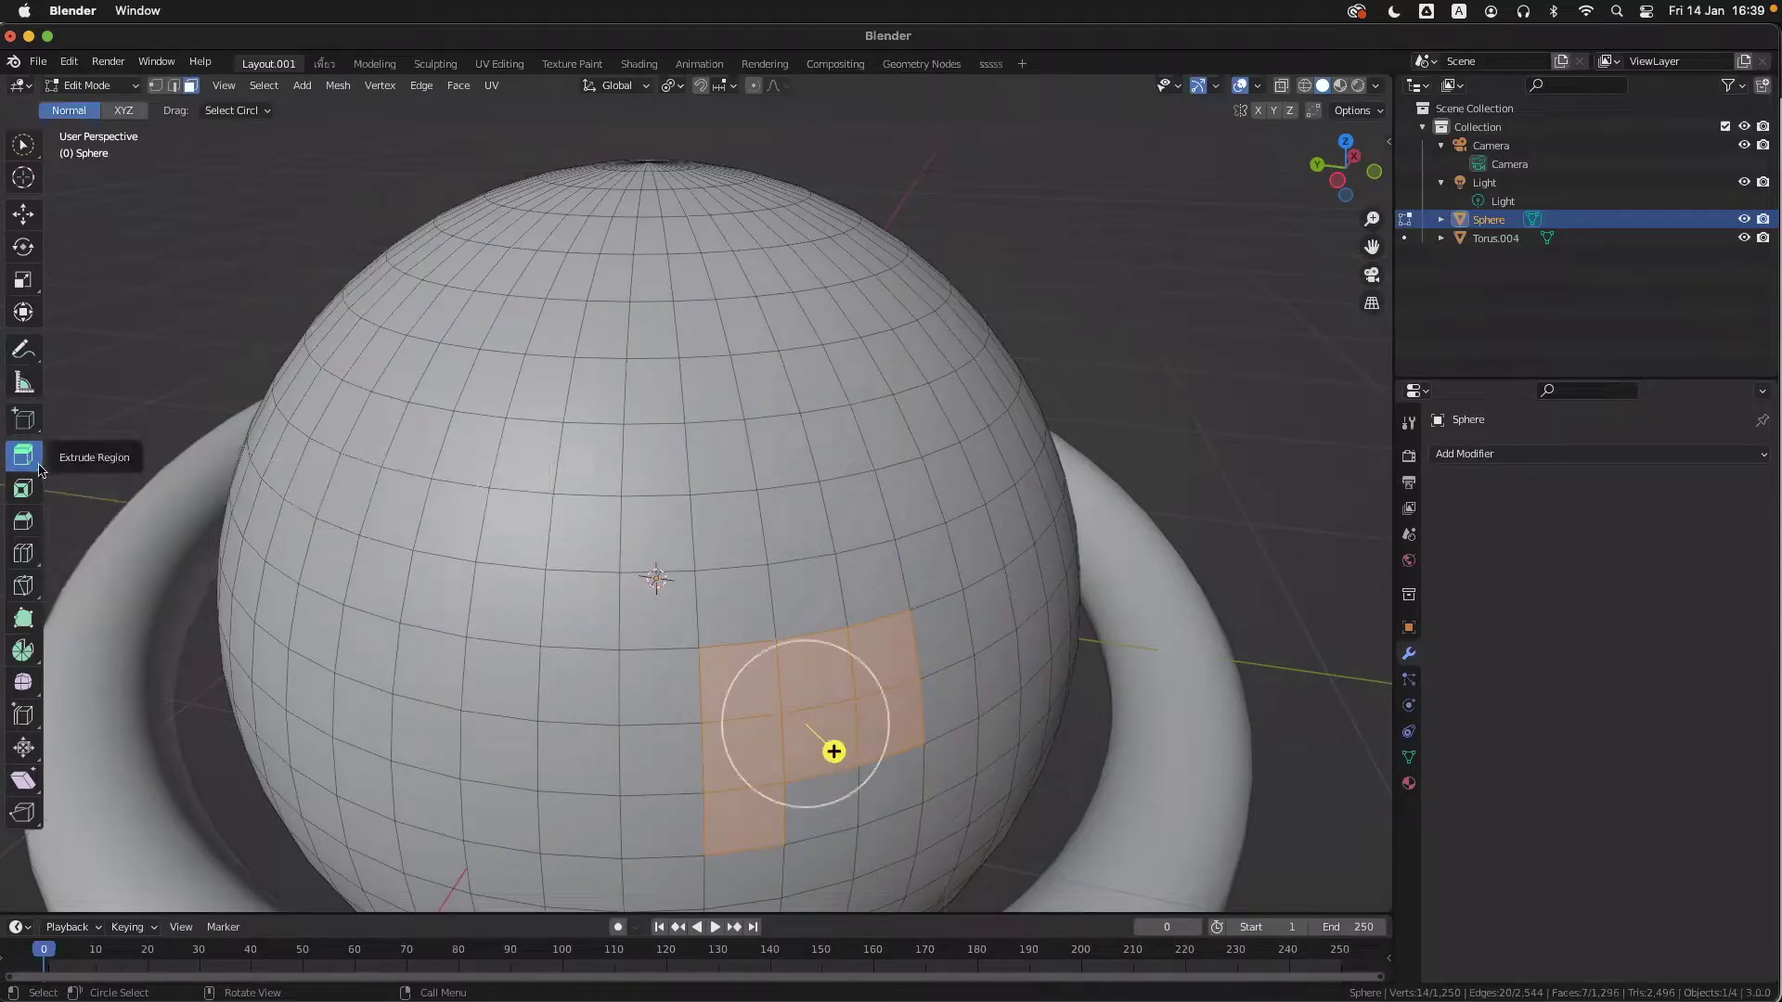
pyautogui.click(40, 469)
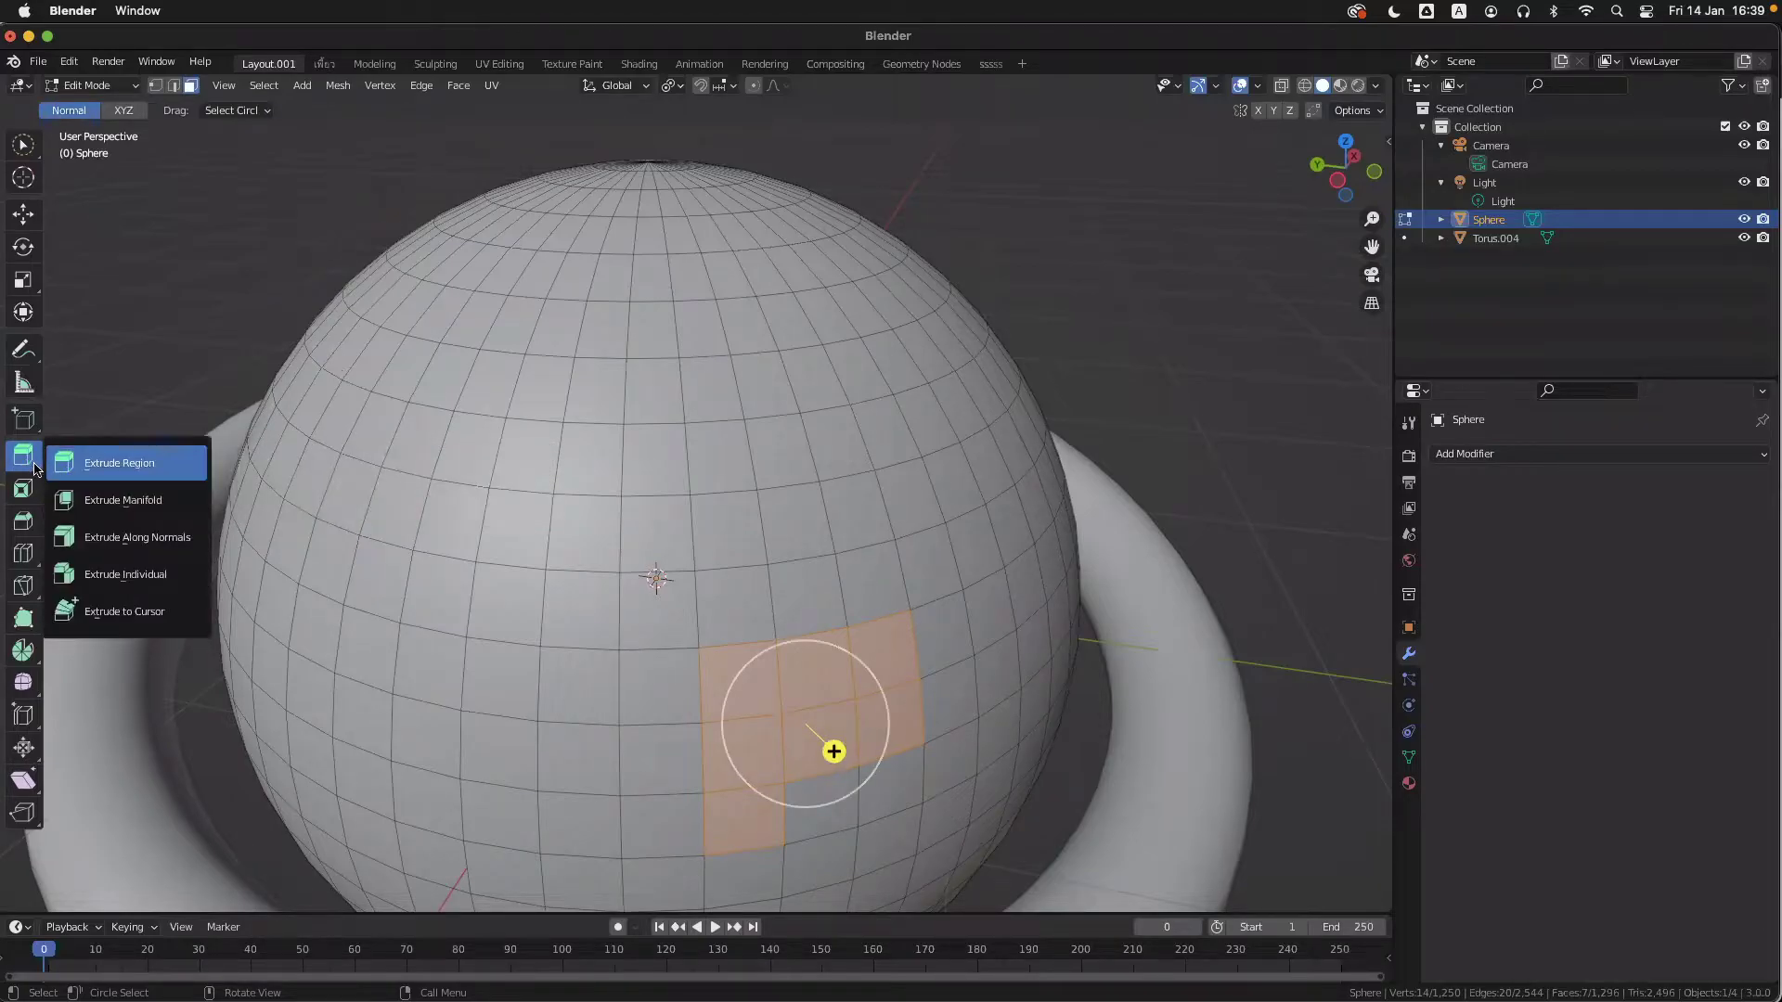
pyautogui.click(109, 543)
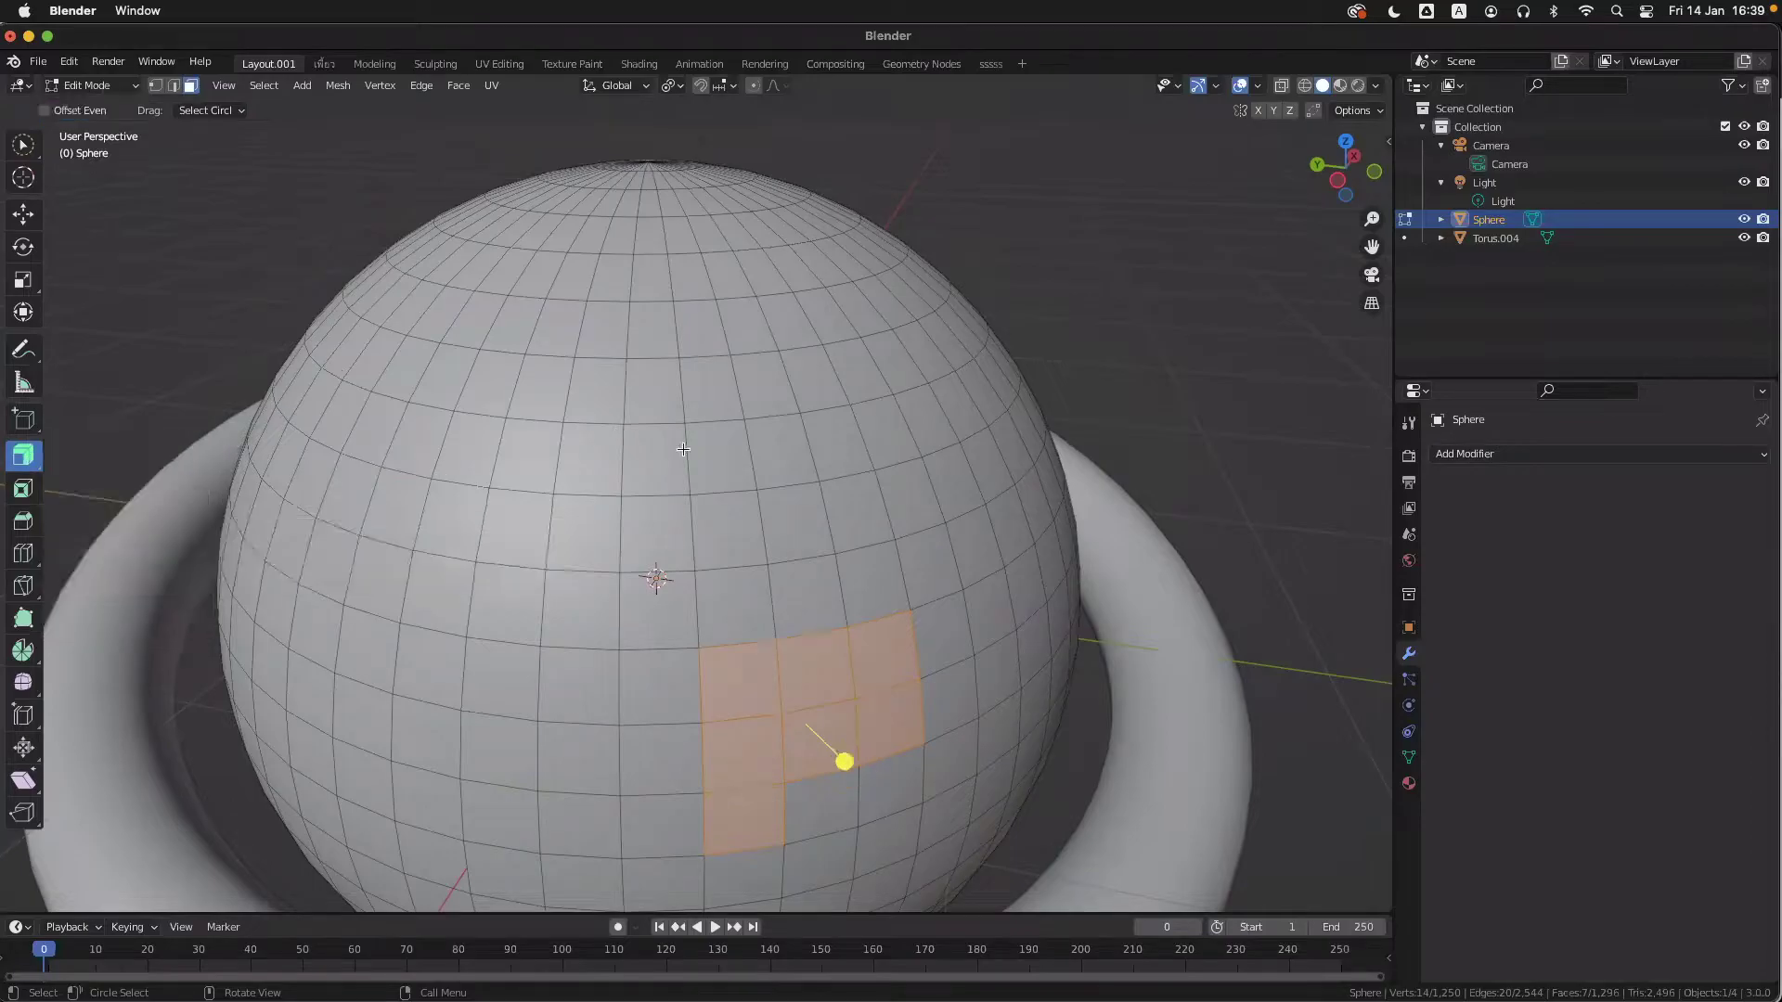
# - Undo the individual face selections until the three horizontal face loops are selected again
pyautogui.press('super+z')
pyautogui.press('super+z')
pyautogui.press('super+z')
pyautogui.press('super+z')
pyautogui.press('super+z')
pyautogui.press('super+z')
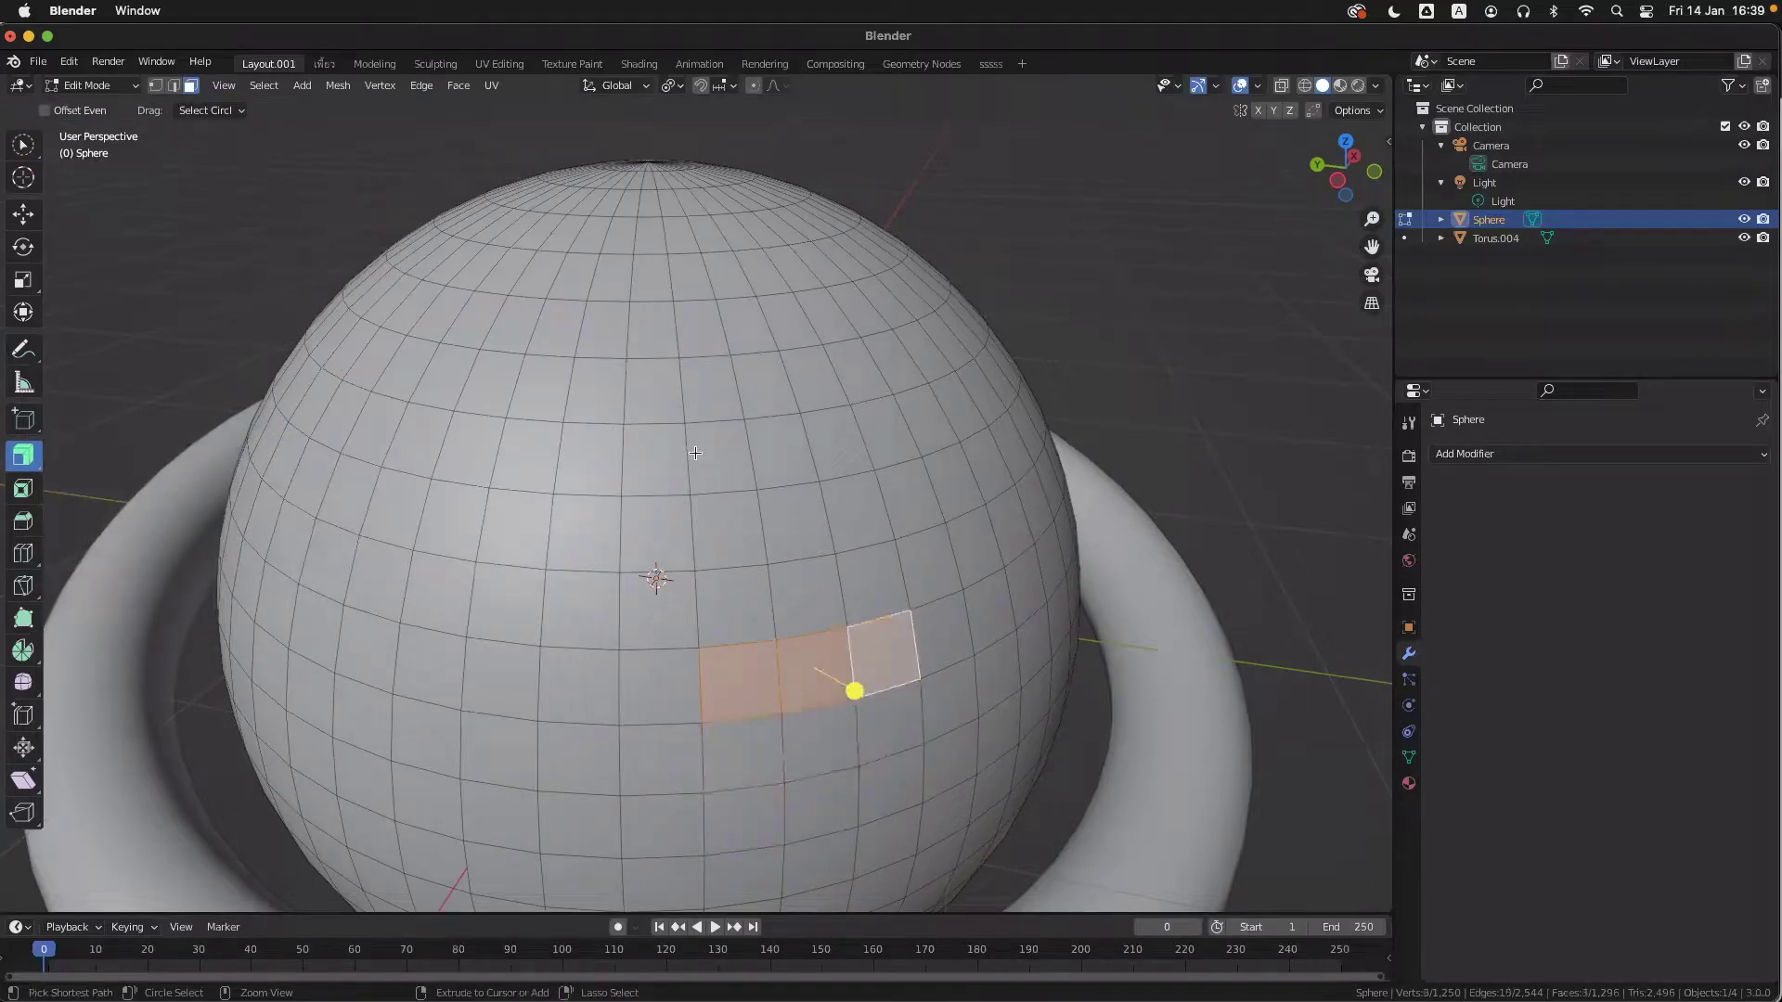
pyautogui.press('super+z')
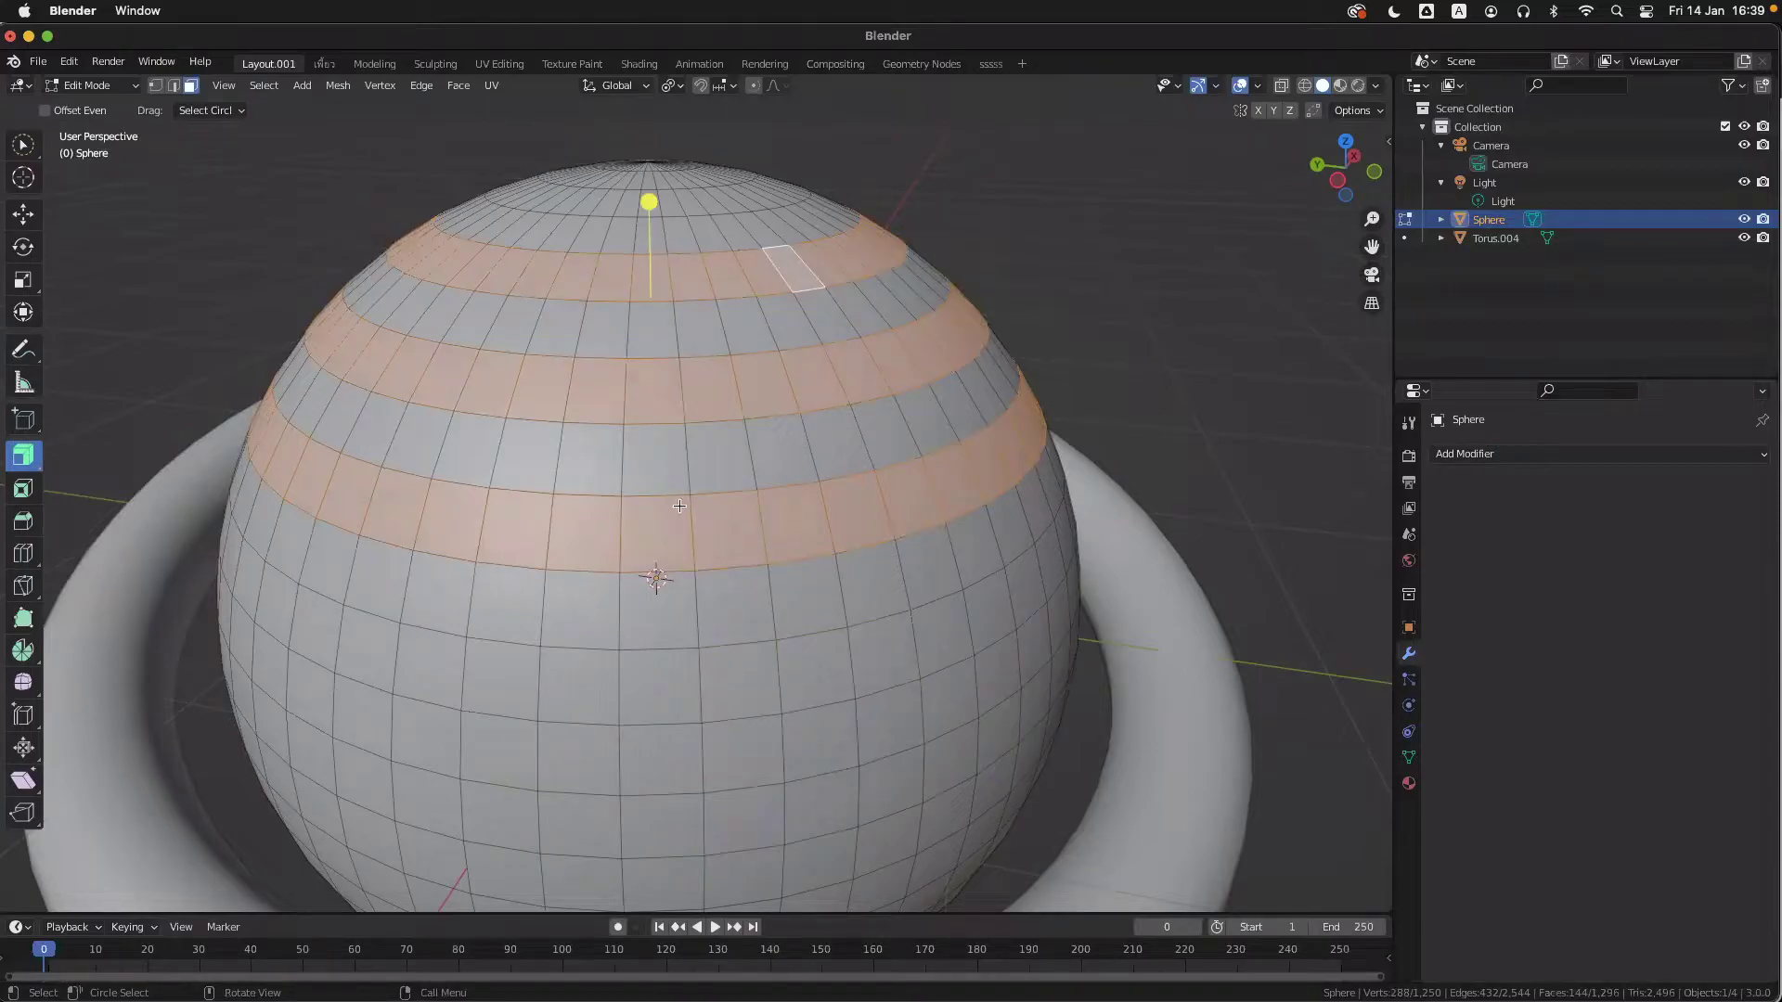
# - Extrude the three selected face loops outward by about 0.52 m with Extrude Along Normals and inspect the flared rings
pyautogui.click(24, 455)
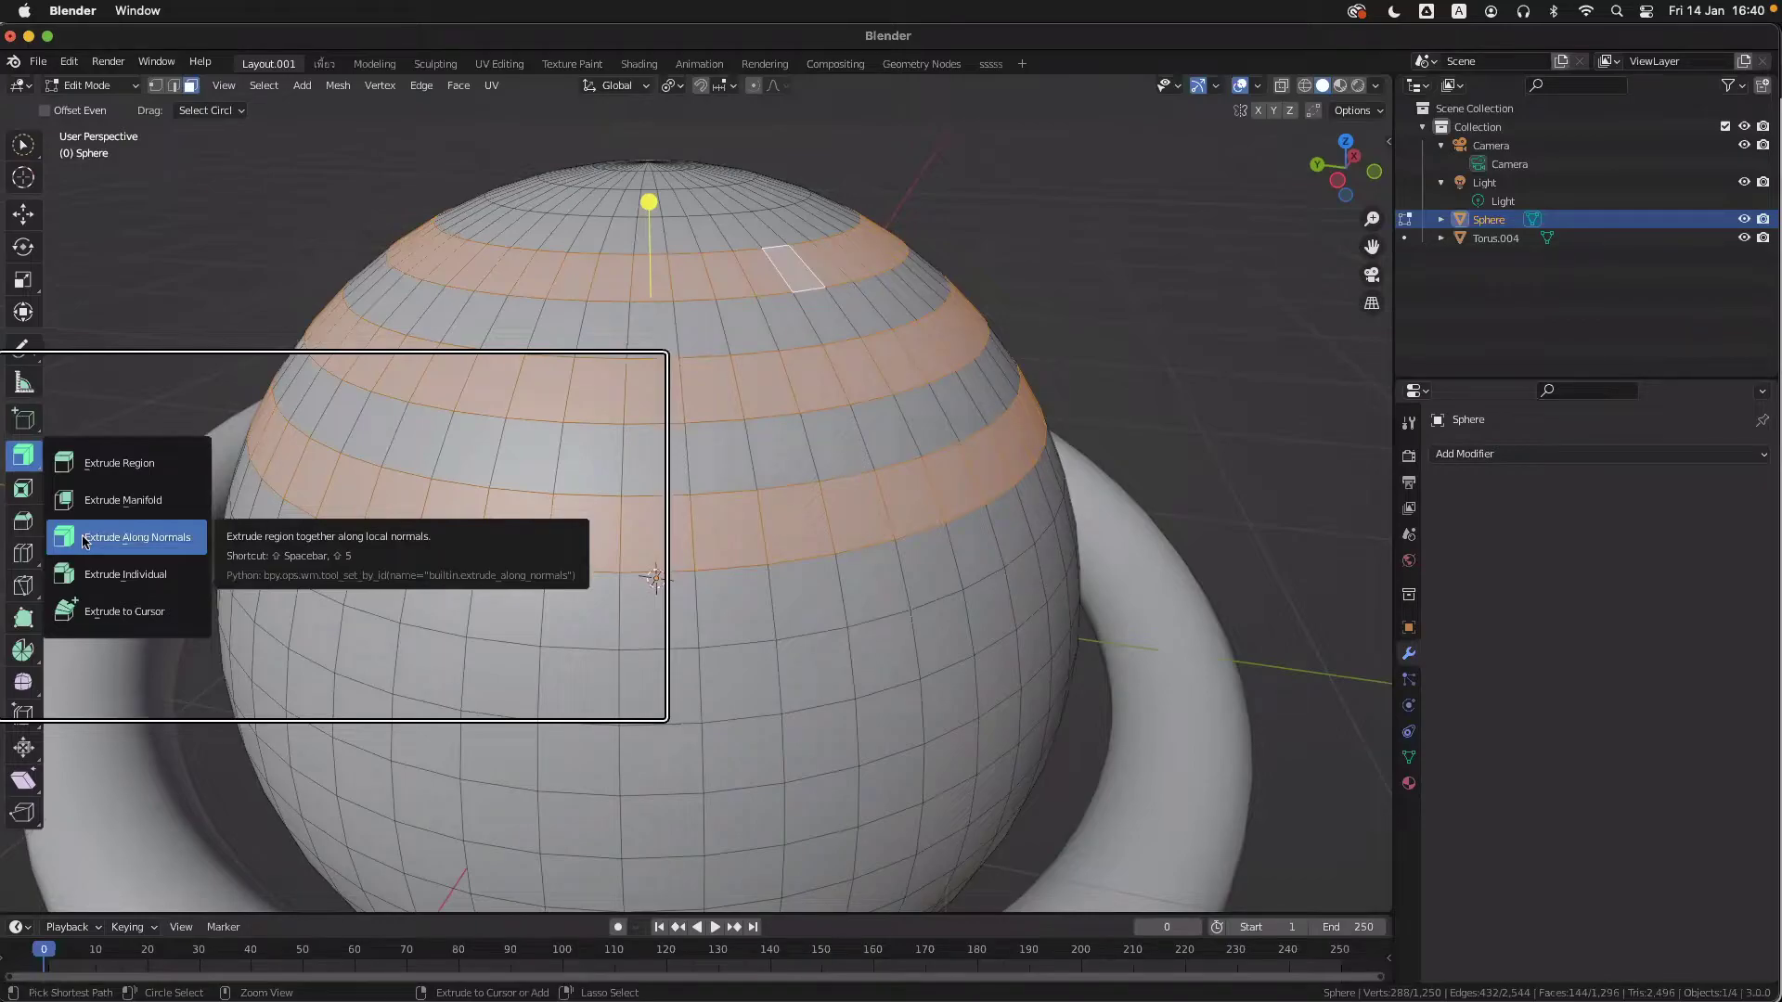
pyautogui.click(82, 539)
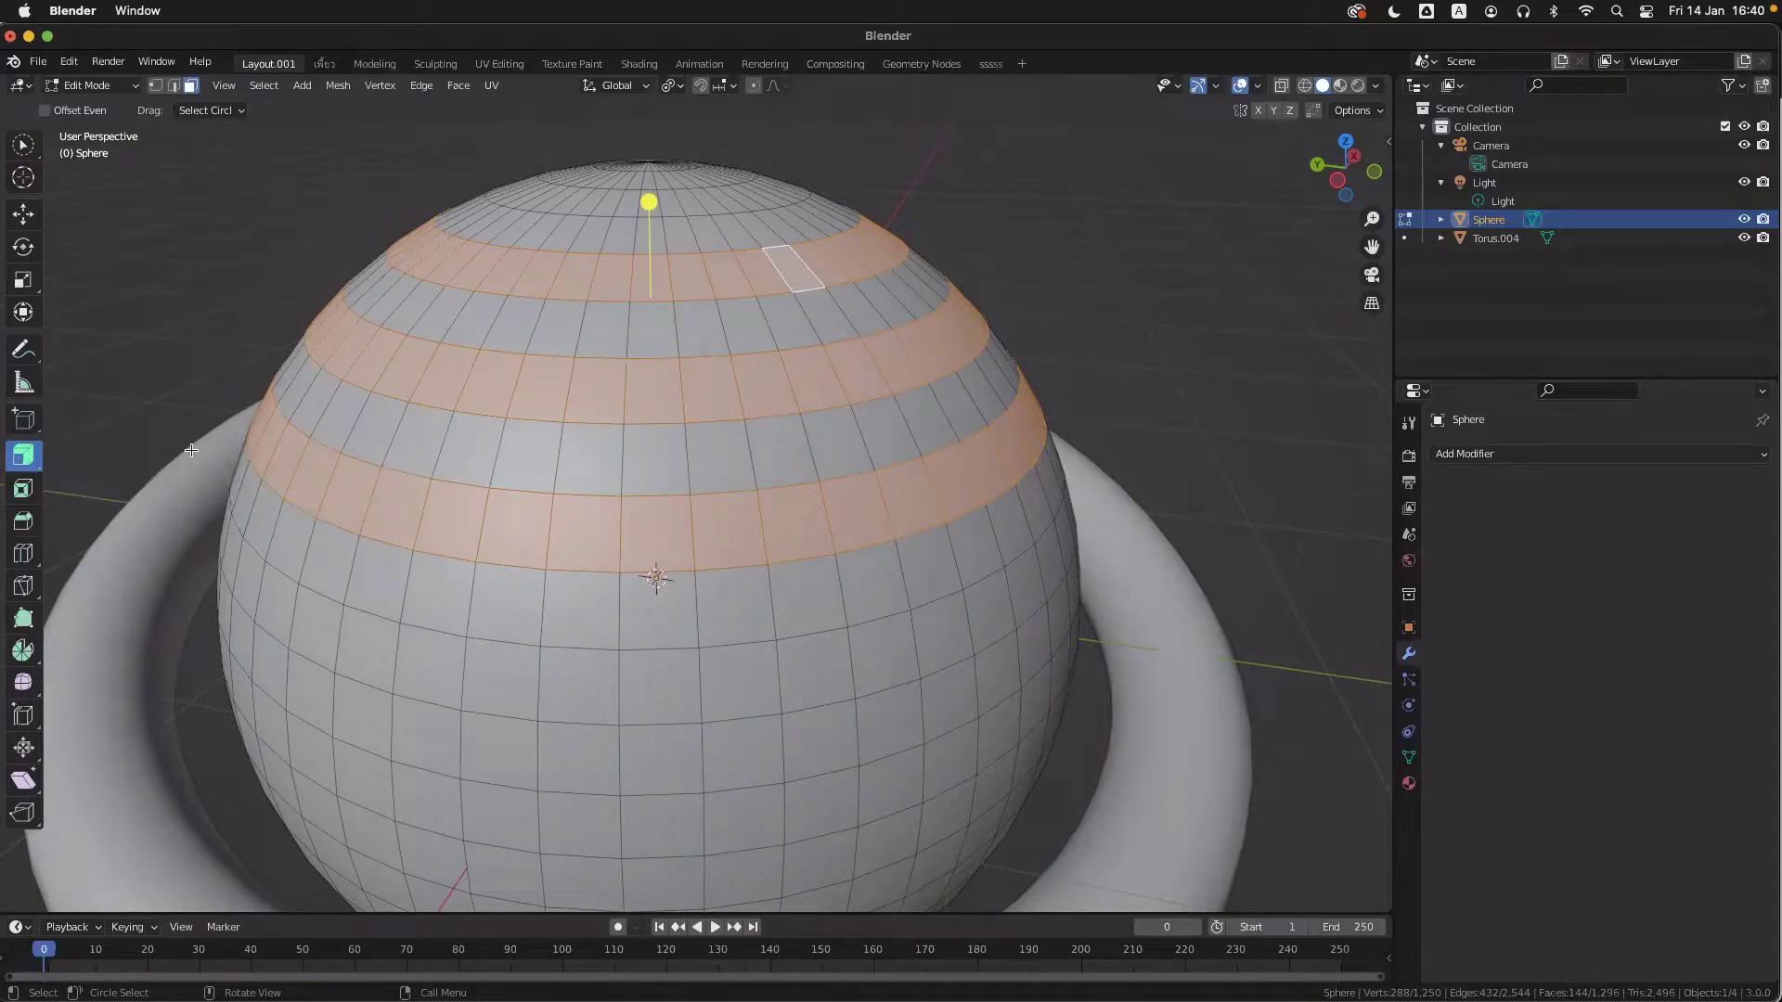
pyautogui.keyDown('shift'); pyautogui.scroll(3, 513, 485); pyautogui.keyUp('shift')
pyautogui.scroll(-2, 659, 309)
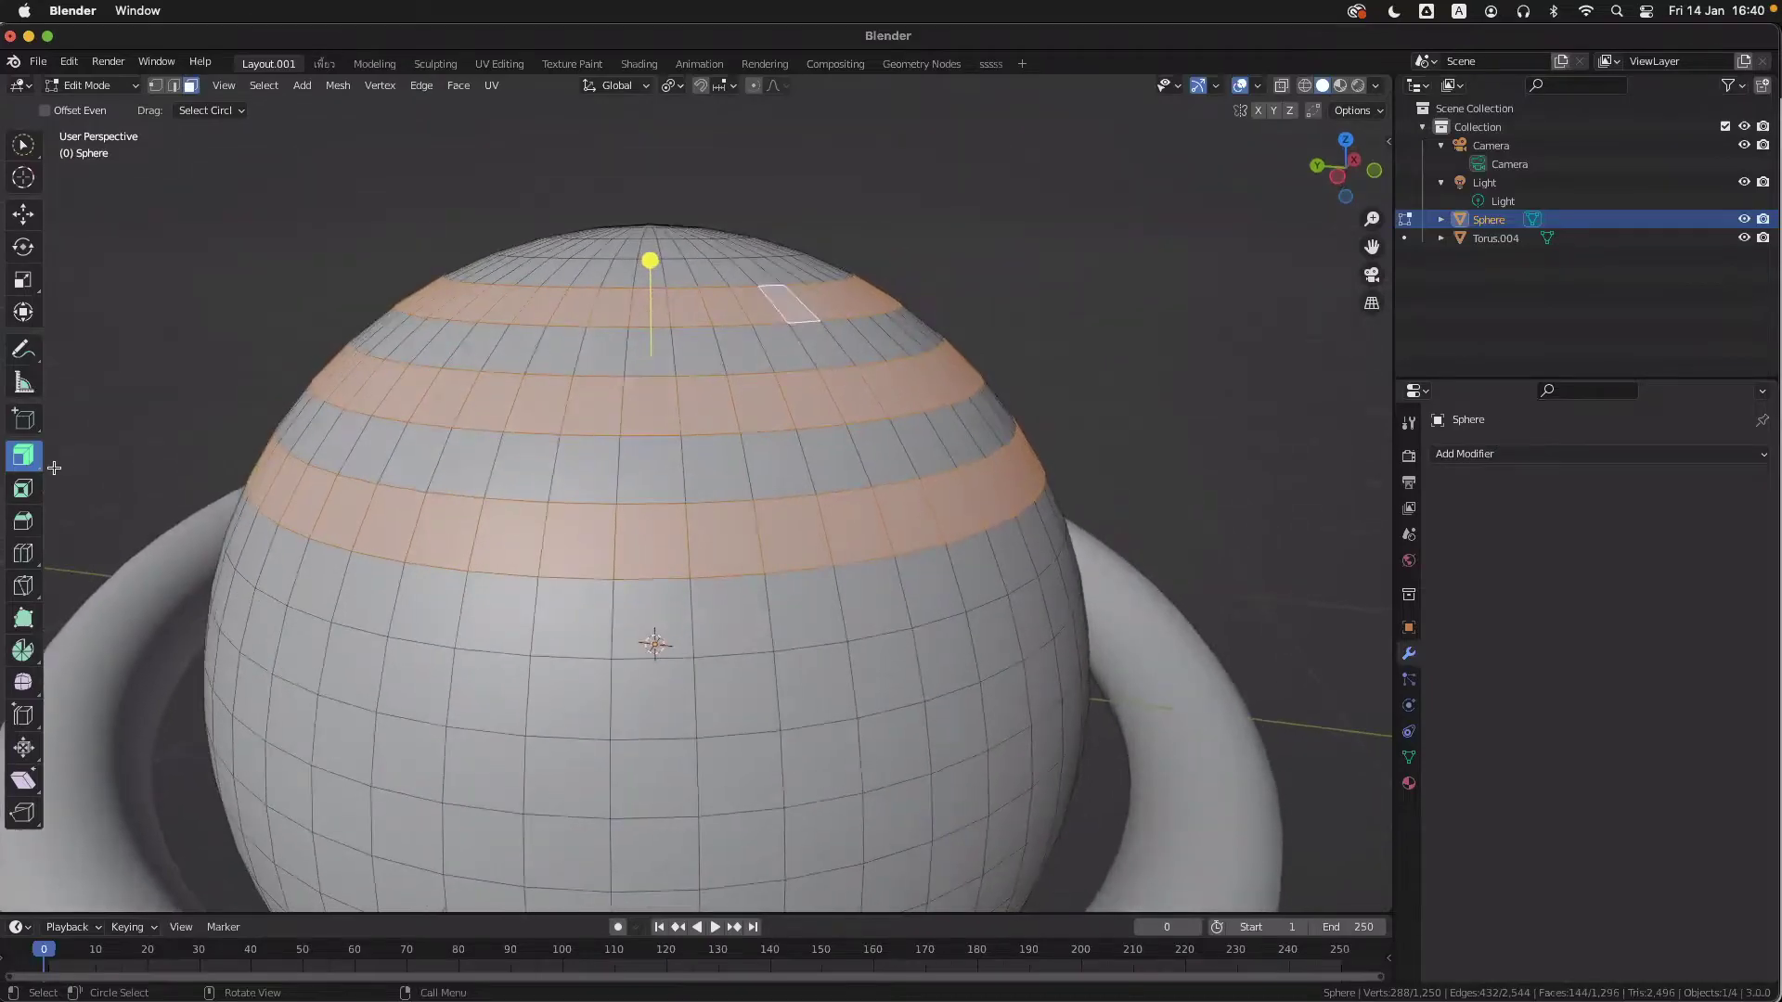
pyautogui.moveTo(652, 262); pyautogui.dragTo(656, 160)
pyautogui.keyDown('shift'); pyautogui.moveTo(916, 370); pyautogui.dragTo(917, 408, button='middle'); pyautogui.keyUp('shift')
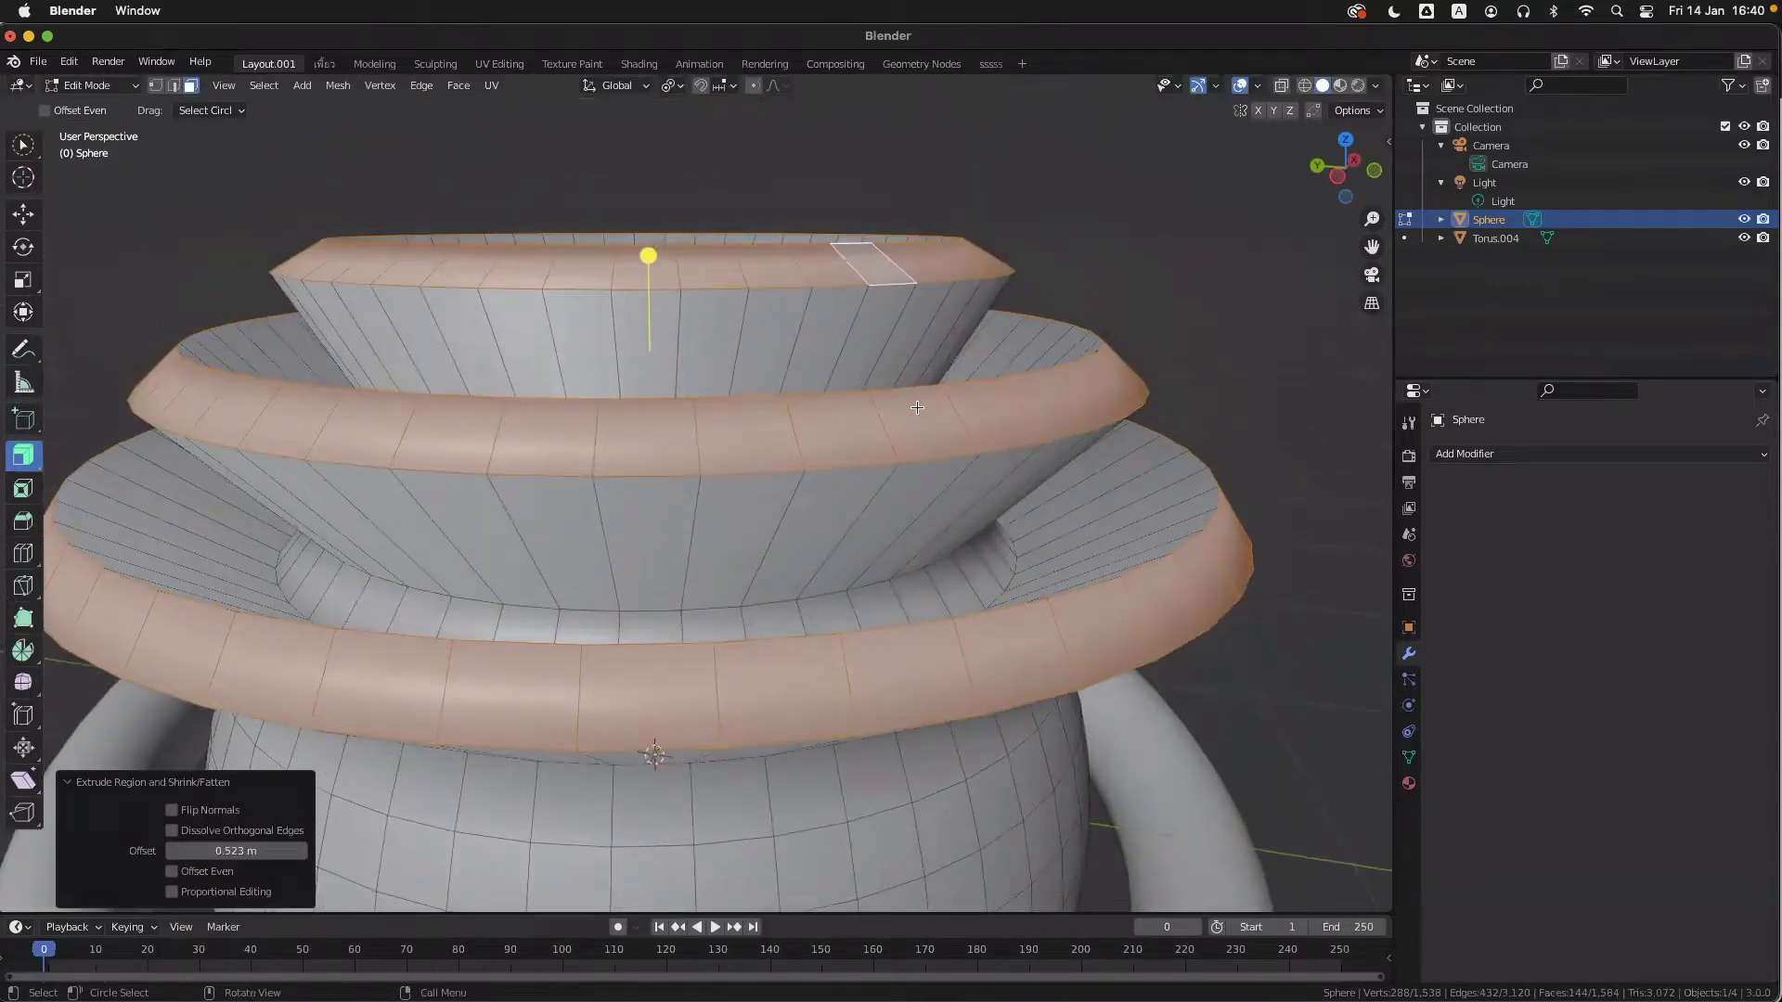
pyautogui.moveTo(770, 458)
pyautogui.mouseDown(button='middle')
pyautogui.moveTo(771, 557)
pyautogui.moveTo(778, 482)
pyautogui.mouseUp(button='middle')
pyautogui.hotkey('shift', 'alt', 'z')
pyautogui.hotkey('shift', 'alt', 'z')
pyautogui.keyDown('ctrl'); pyautogui.moveTo(895, 456); pyautogui.dragTo(678, 498, button='middle'); pyautogui.keyUp('ctrl')
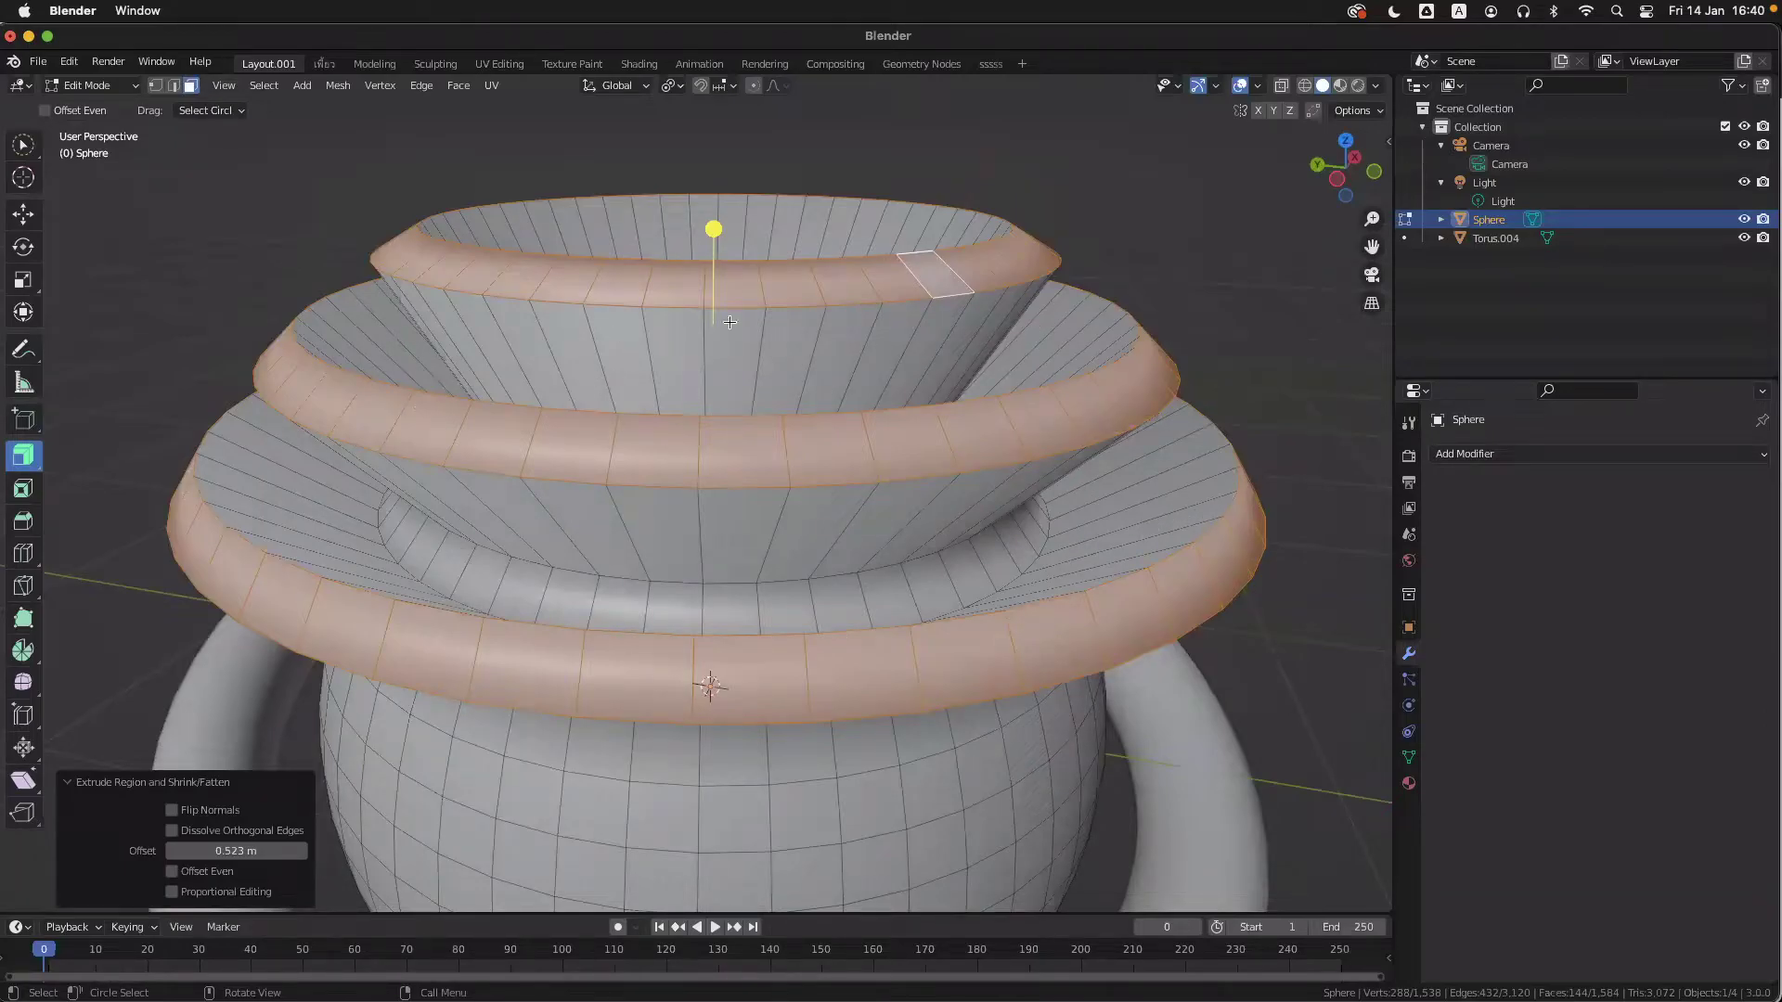
# - Toggle the viewport overlays off and on and look through the overlay options
pyautogui.click(1238, 86)
pyautogui.click(1238, 86)
pyautogui.click(1238, 87)
pyautogui.click(1238, 86)
pyautogui.click(1238, 86)
pyautogui.click(1239, 86)
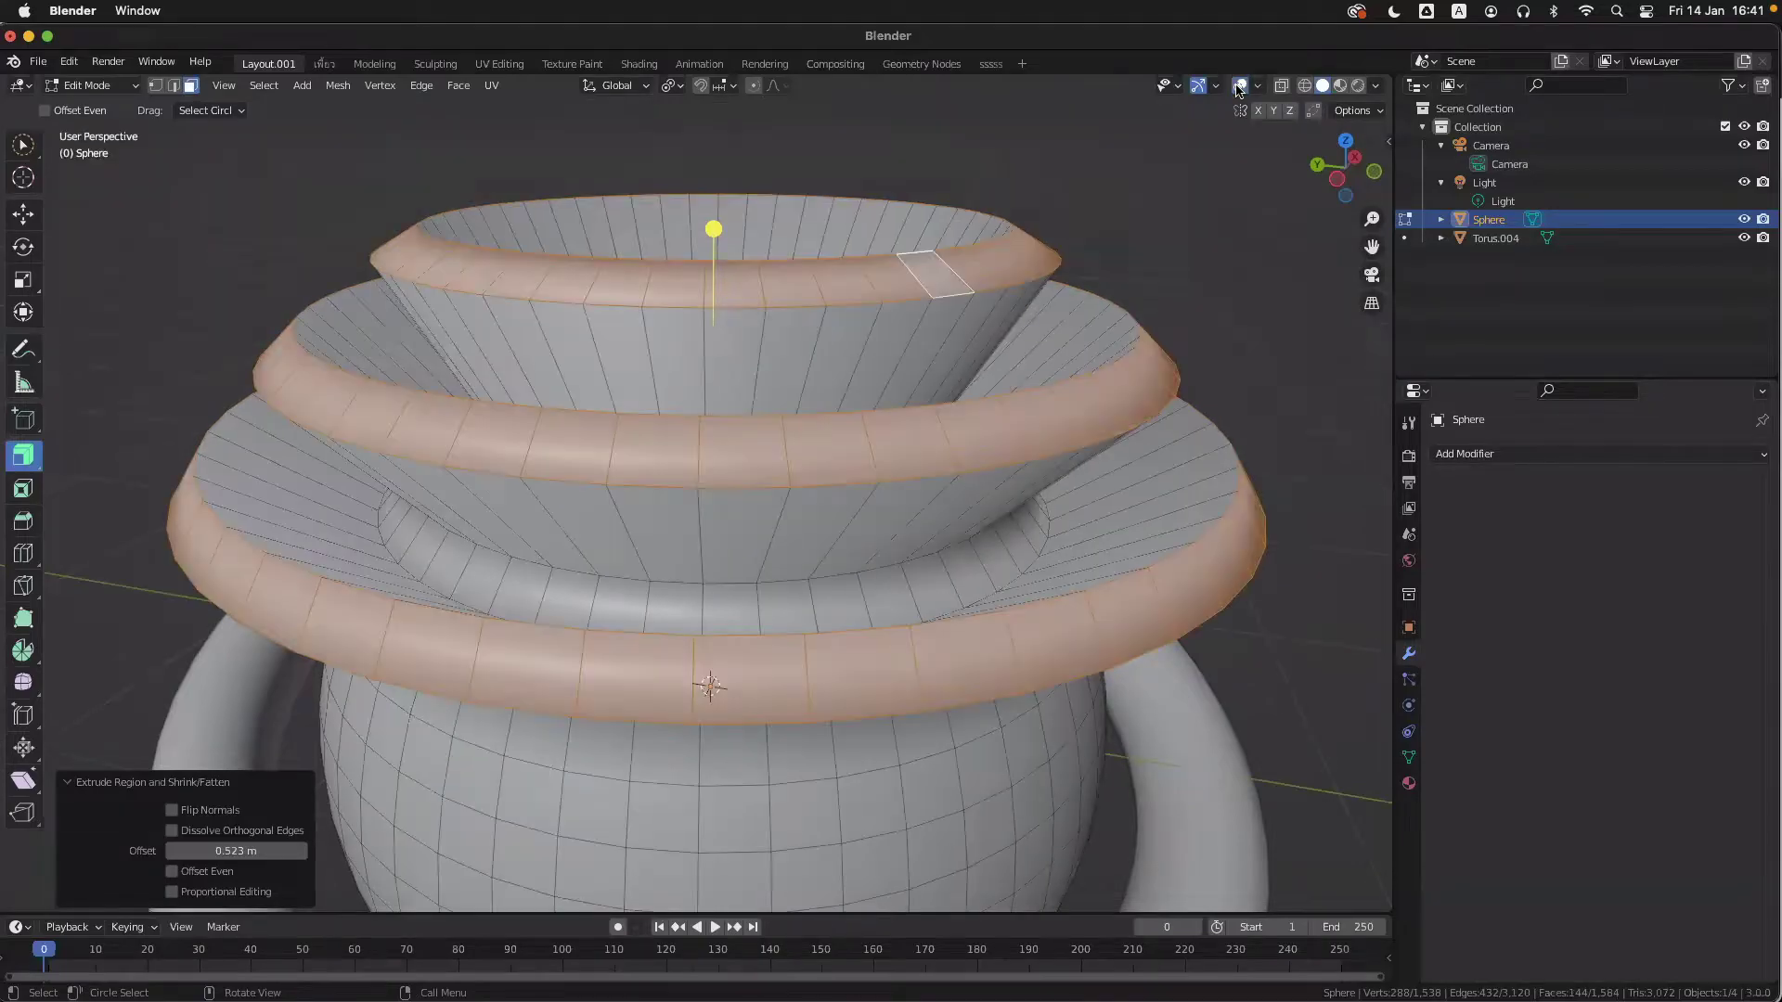
pyautogui.click(1259, 86)
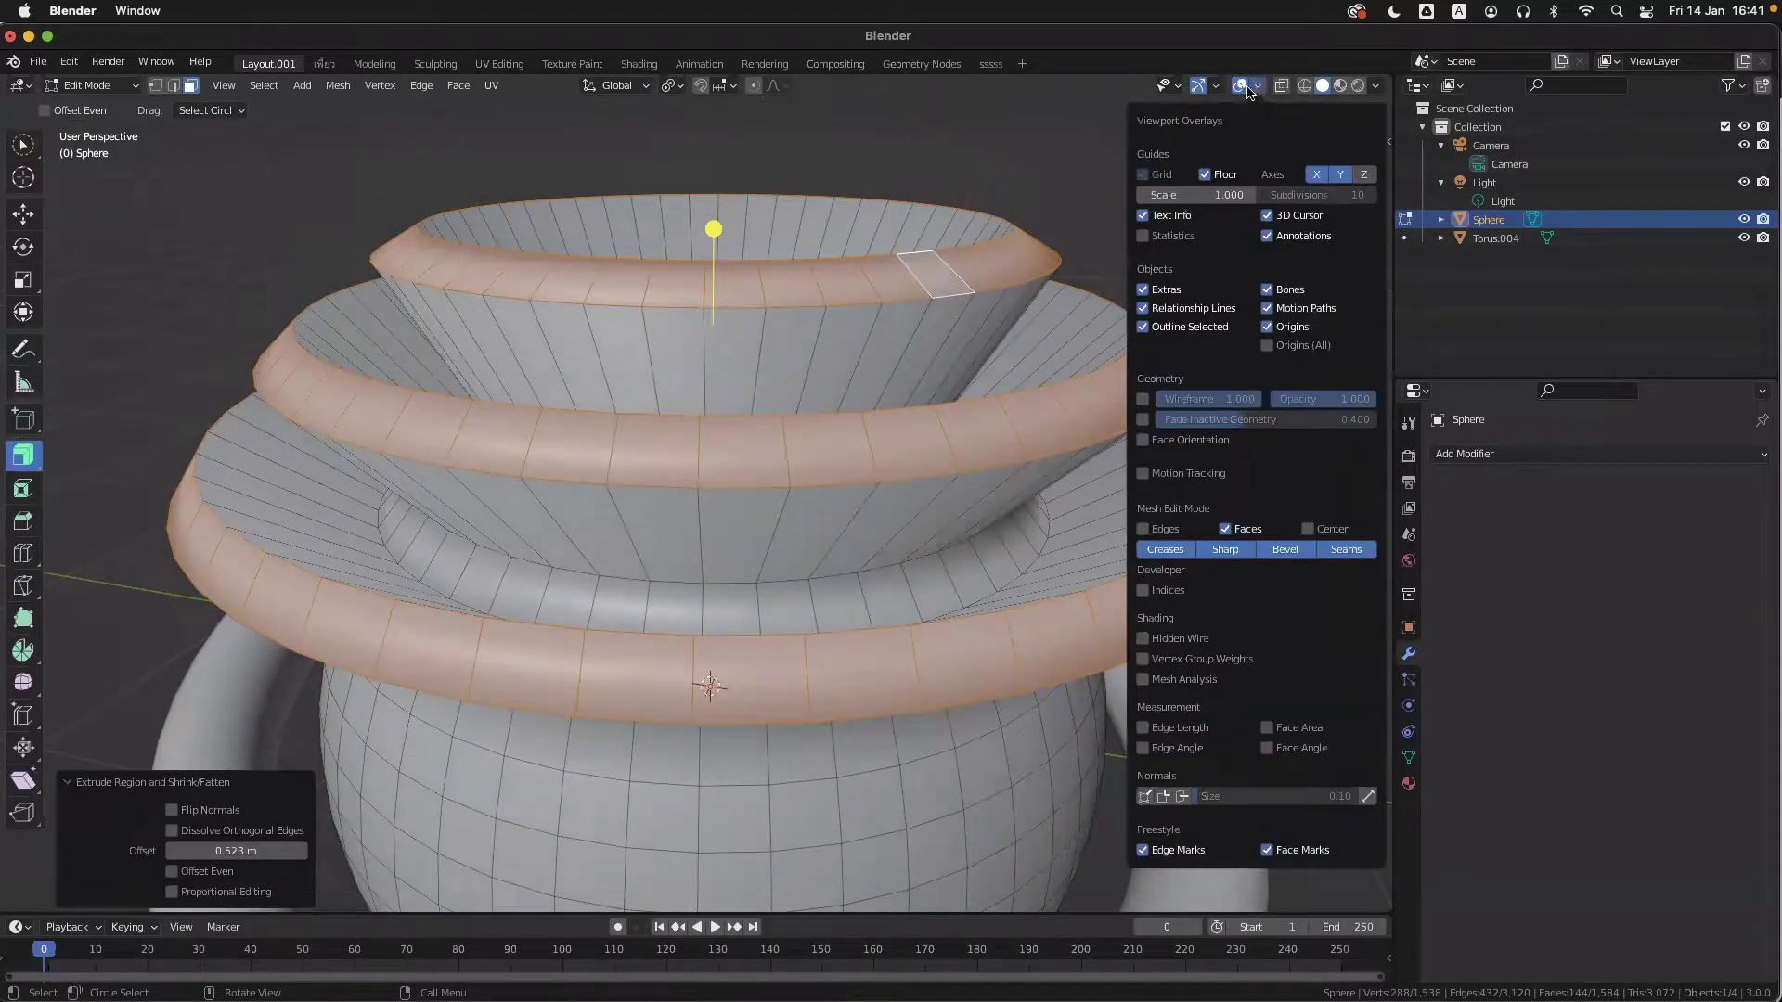
pyautogui.click(1244, 88)
pyautogui.click(1257, 88)
pyautogui.click(1240, 89)
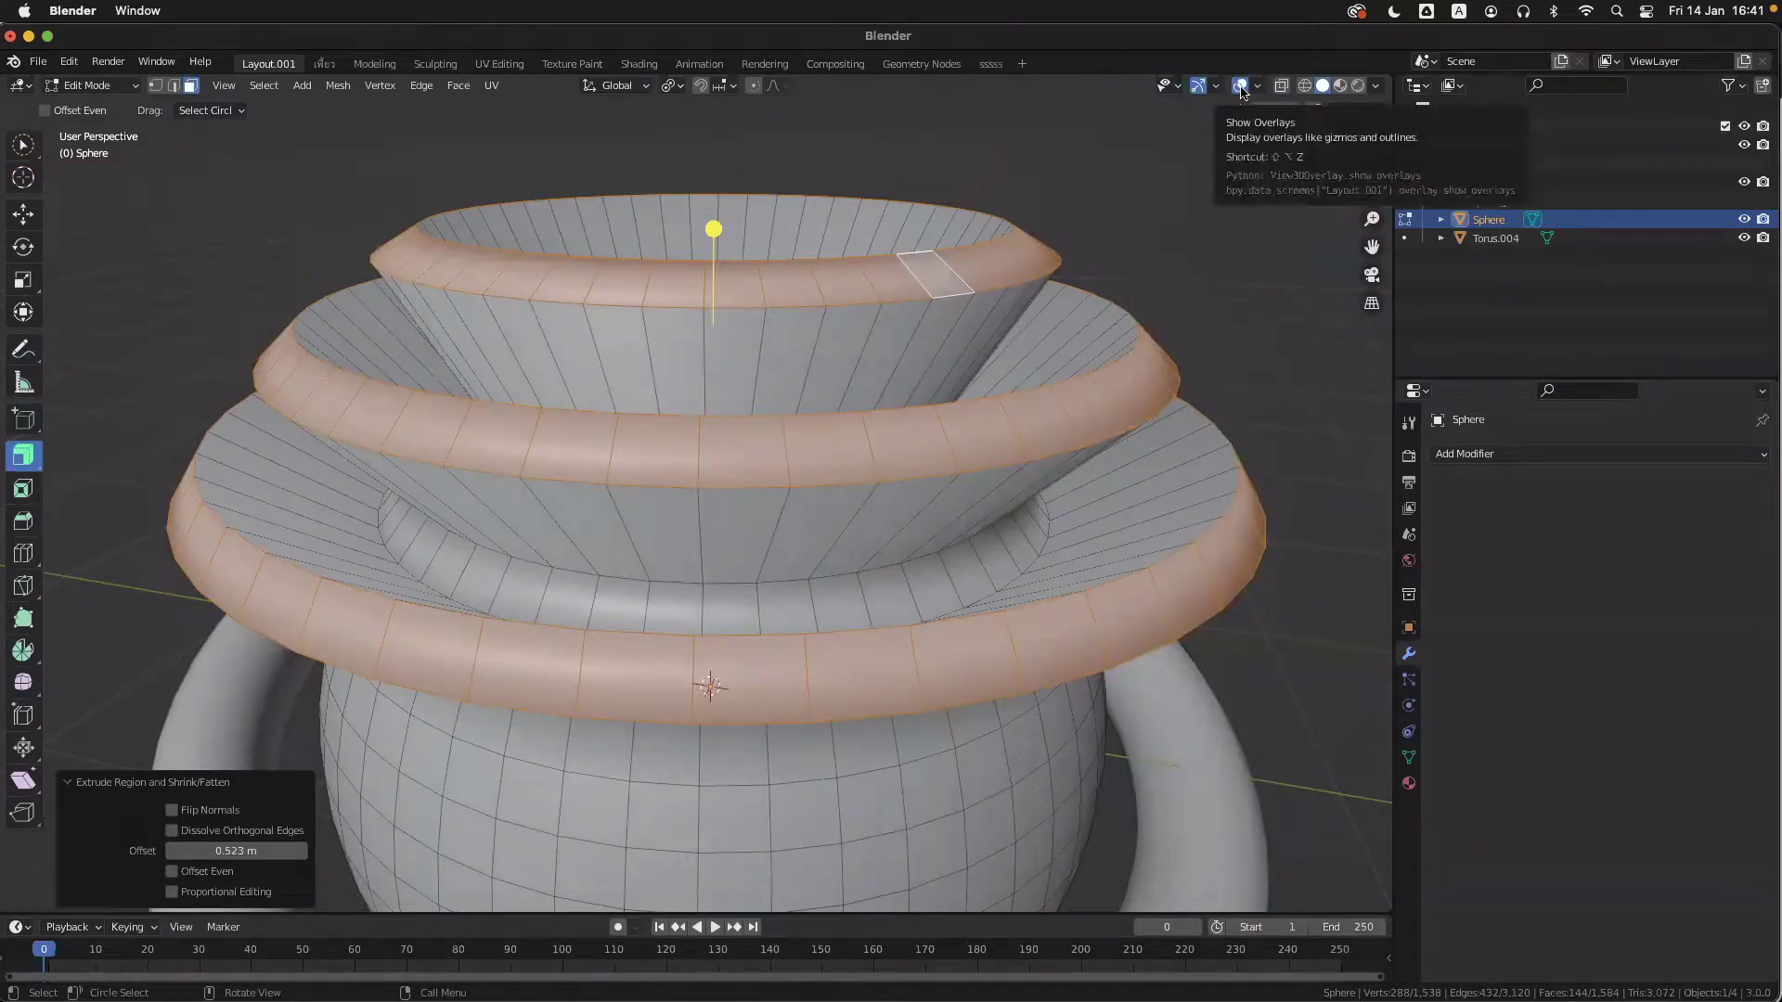
# - Hide the viewport overlays, examine the flared rings without the wireframe, and show the overlays again
pyautogui.click(1240, 88)
pyautogui.click(1242, 86)
pyautogui.click(1242, 87)
pyautogui.scroll(-3, 985, 452)
pyautogui.scroll(-3, 985, 452)
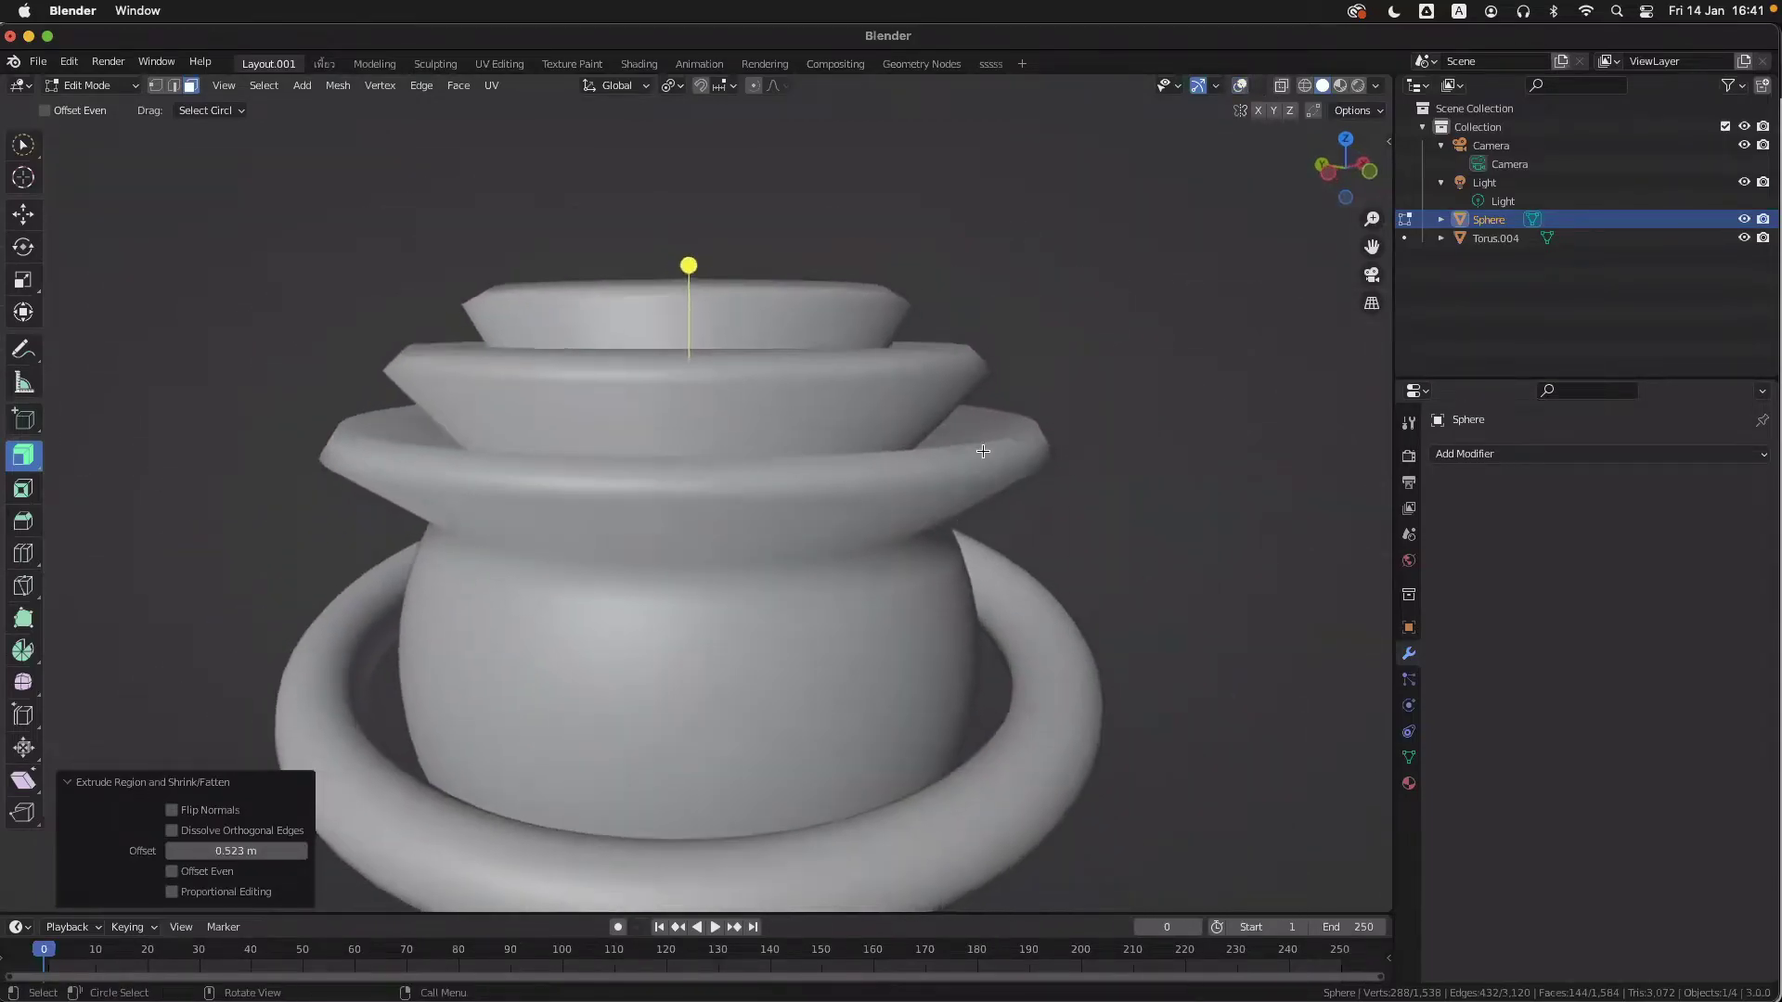
pyautogui.scroll(3, 984, 450)
pyautogui.scroll(3, 986, 449)
pyautogui.click(1239, 86)
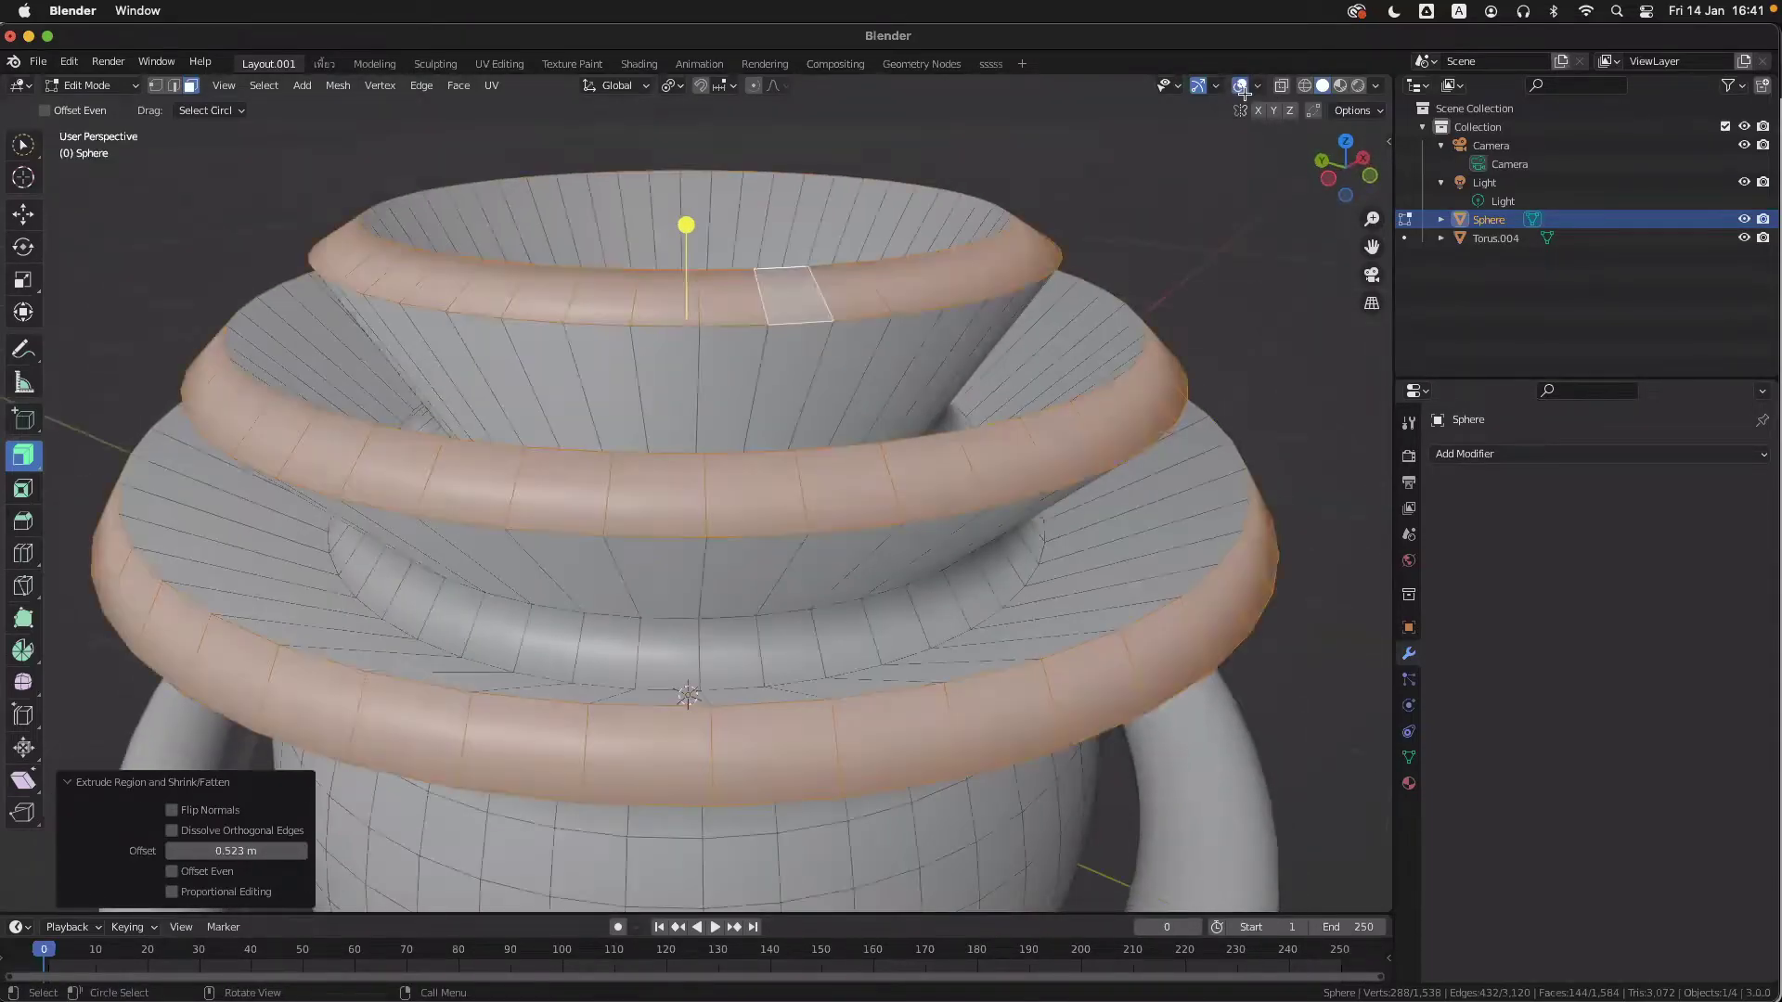
# - Review the extruded rings from other angles and compare them repeatedly with overlays shown and hidden
pyautogui.scroll(-4, 999, 367)
pyautogui.keyDown('ctrl'); pyautogui.scroll(3, 999, 366); pyautogui.keyUp('ctrl')
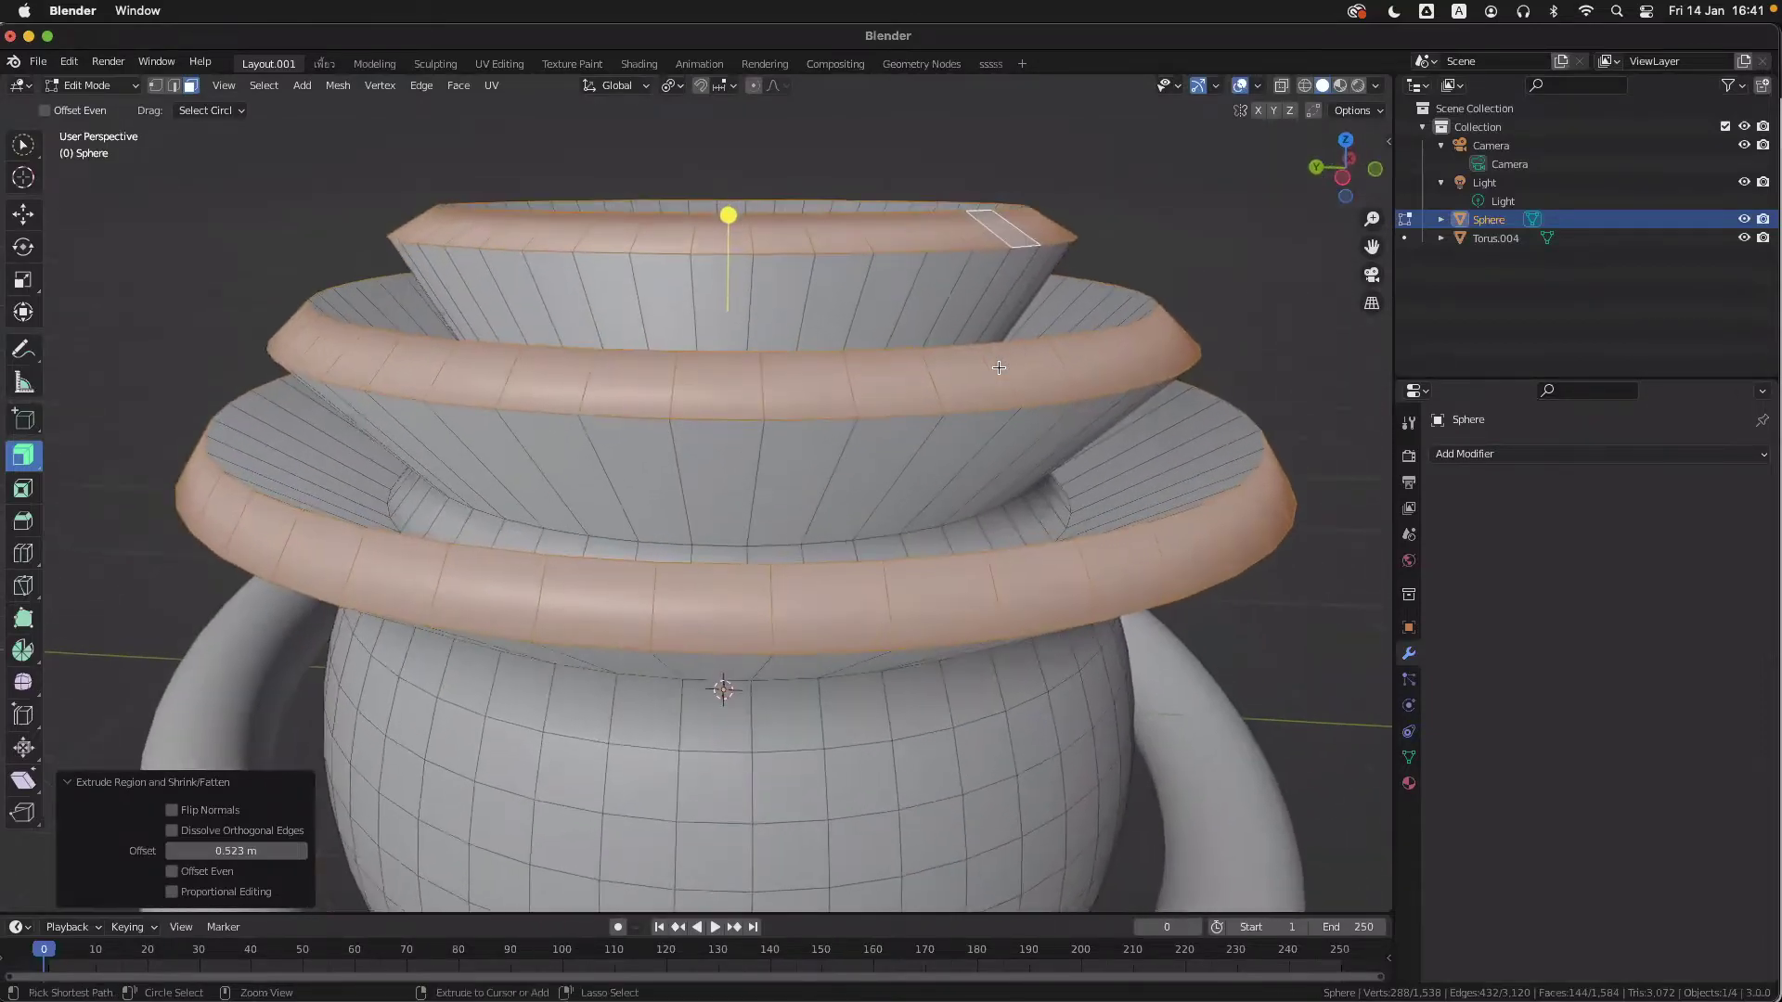
pyautogui.scroll(1, 998, 367)
pyautogui.keyDown('ctrl'); pyautogui.scroll(-2, 999, 367); pyautogui.keyUp('ctrl')
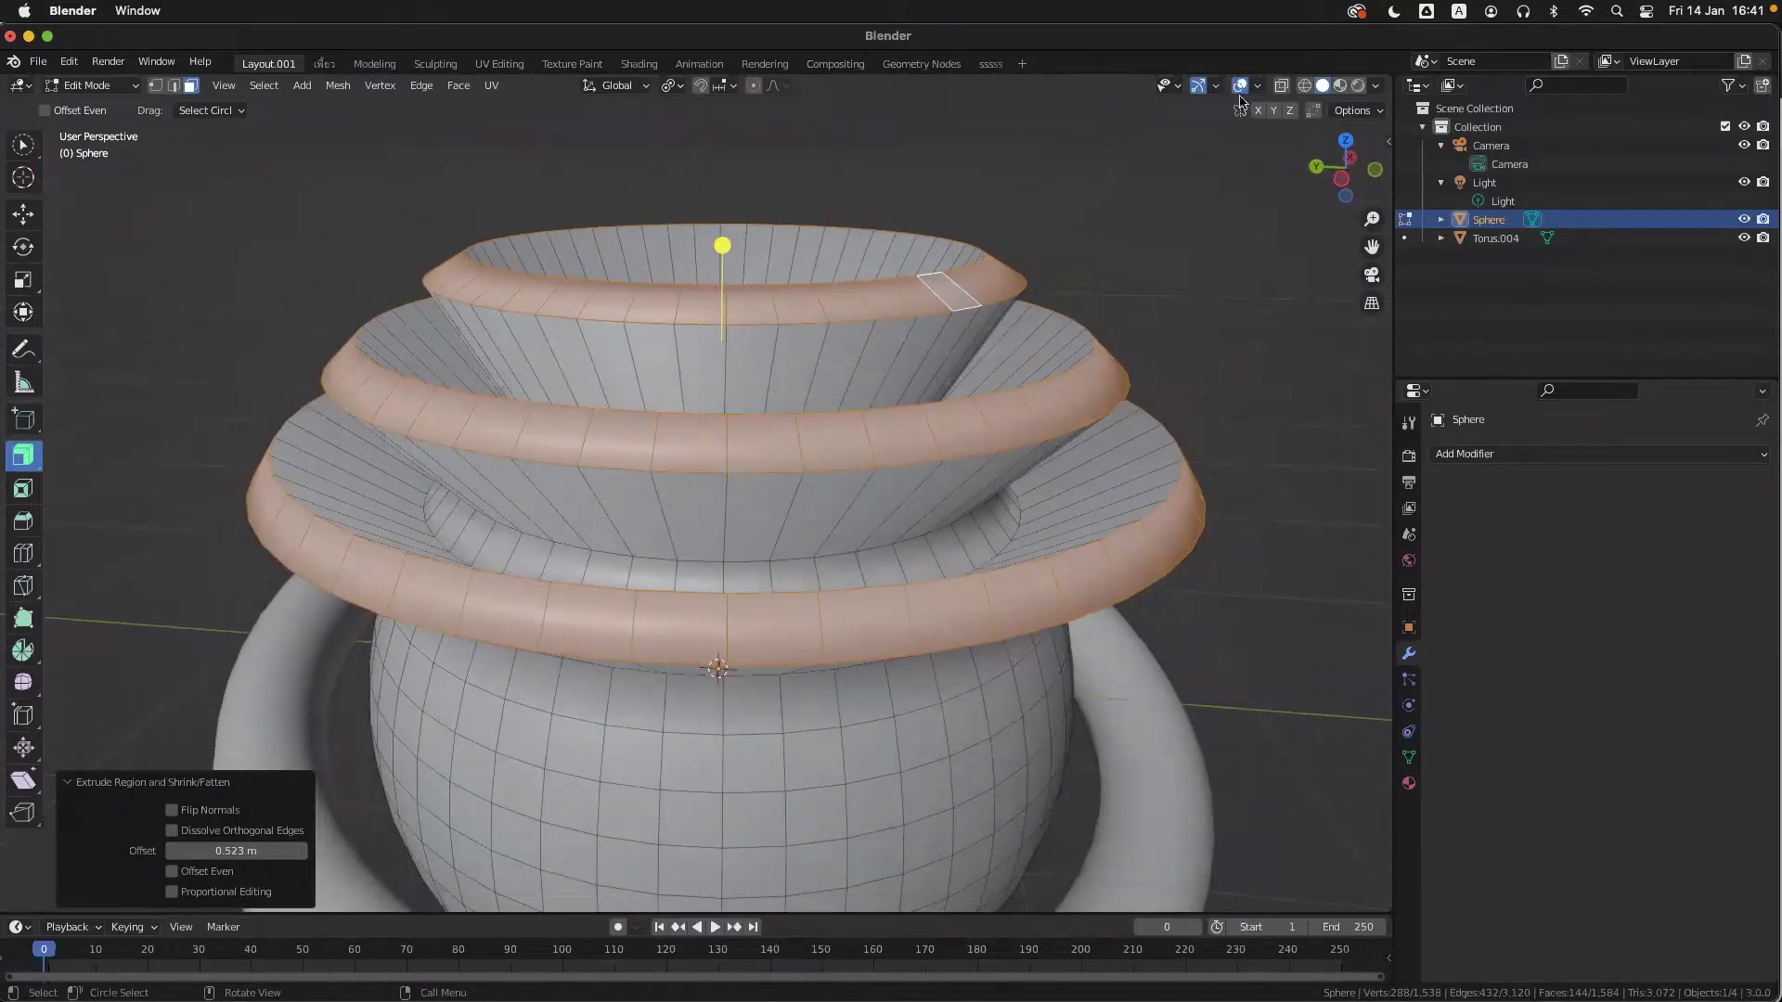
pyautogui.click(1257, 86)
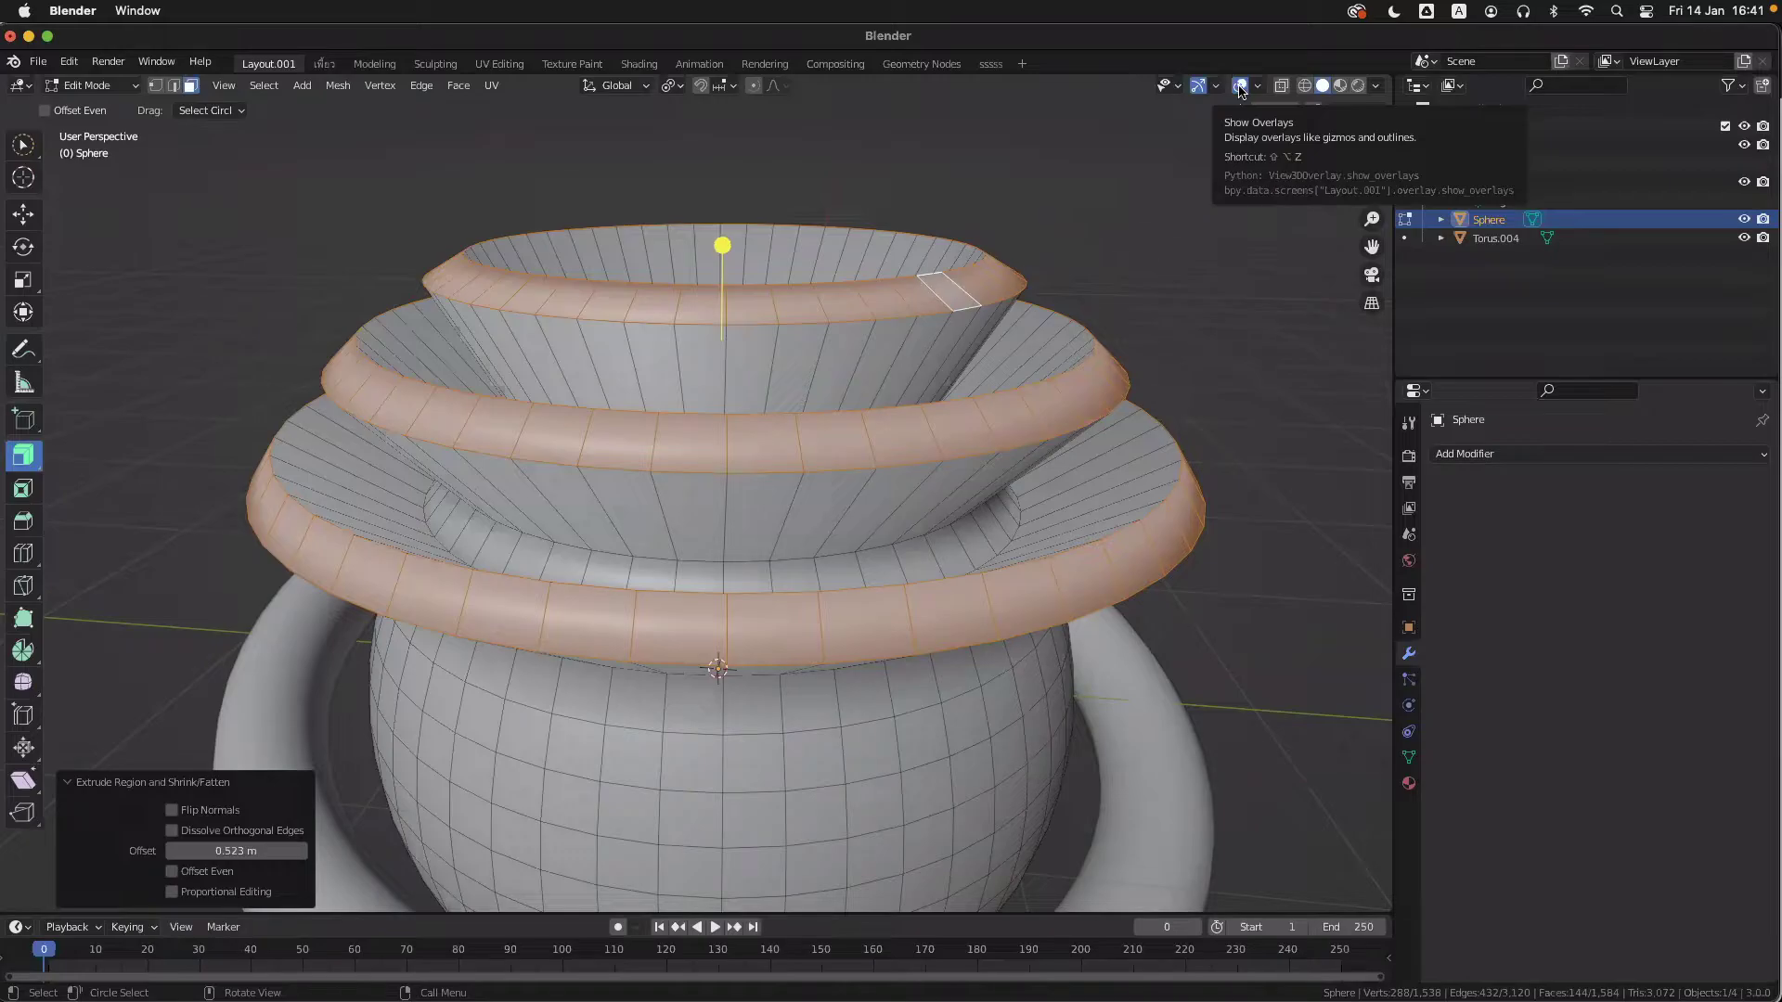
pyautogui.click(1239, 87)
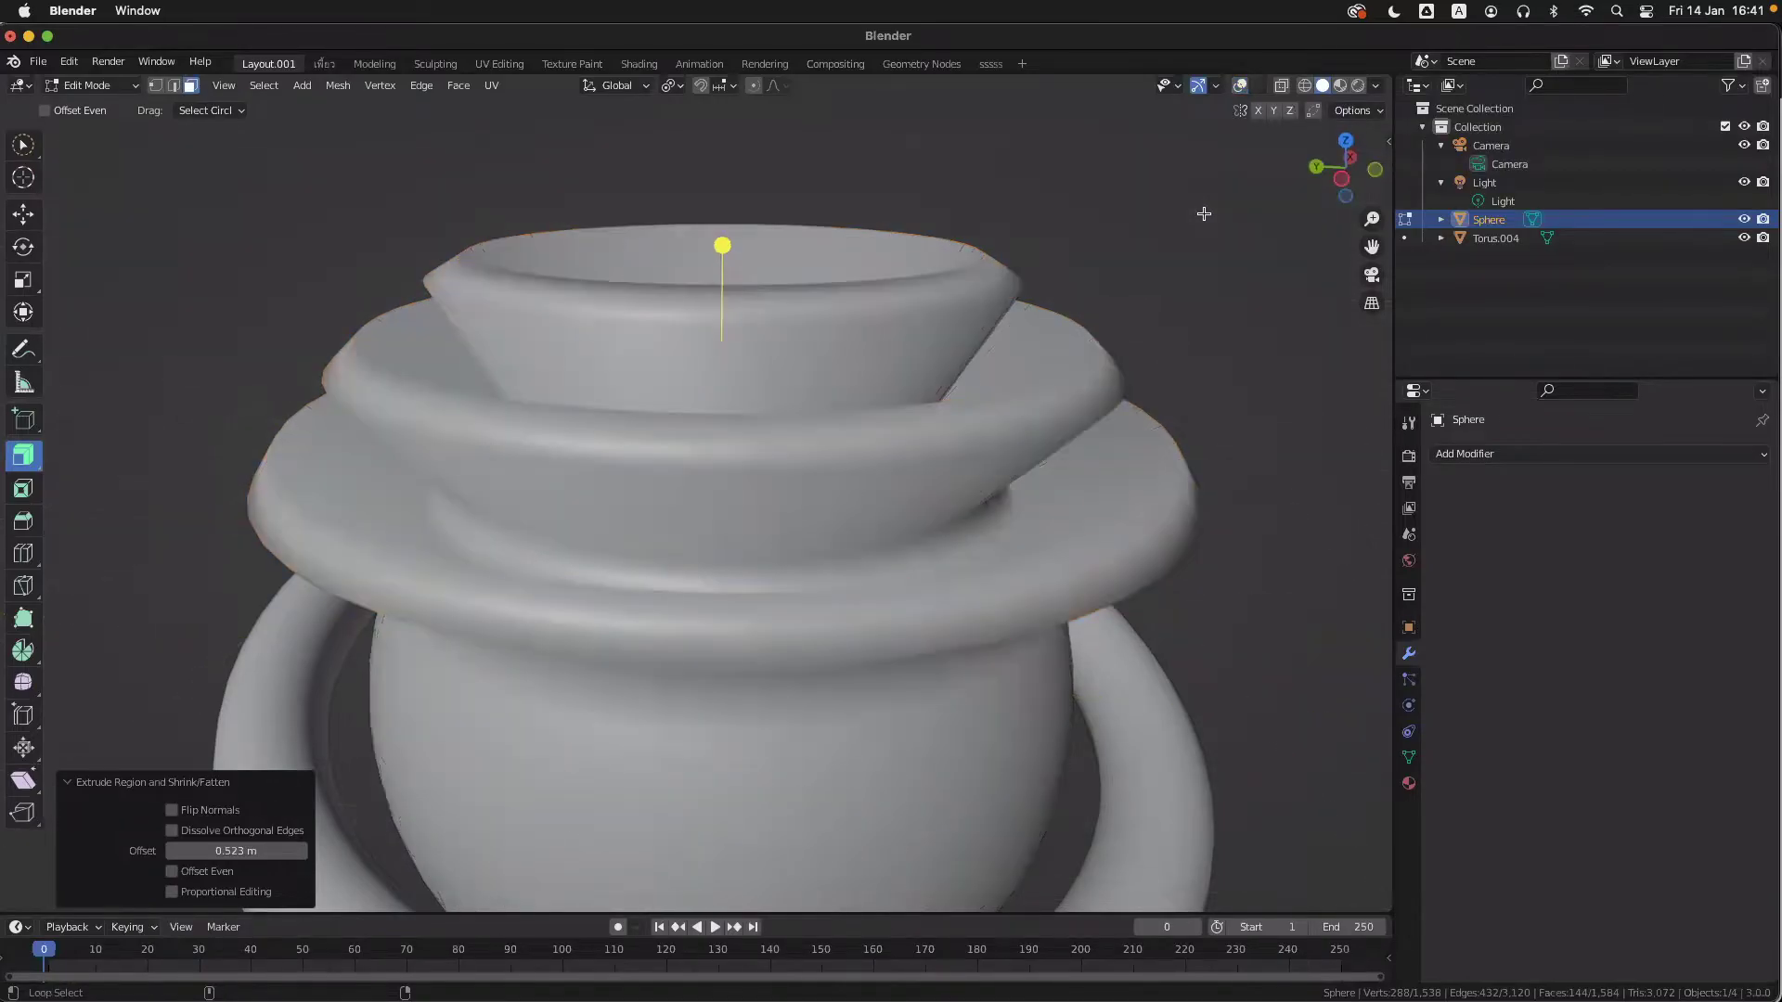
pyautogui.hotkey('shift', 'alt', 'z')
pyautogui.hotkey('shift', 'alt', 'z')
pyautogui.hotkey('shift', 'alt', 'z')
pyautogui.hotkey('shift', 'alt', 'z')
pyautogui.hotkey('shift', 'alt', 'z')
pyautogui.hotkey('shift', 'alt', 'z')
pyautogui.hotkey('shift', 'alt', 'z')
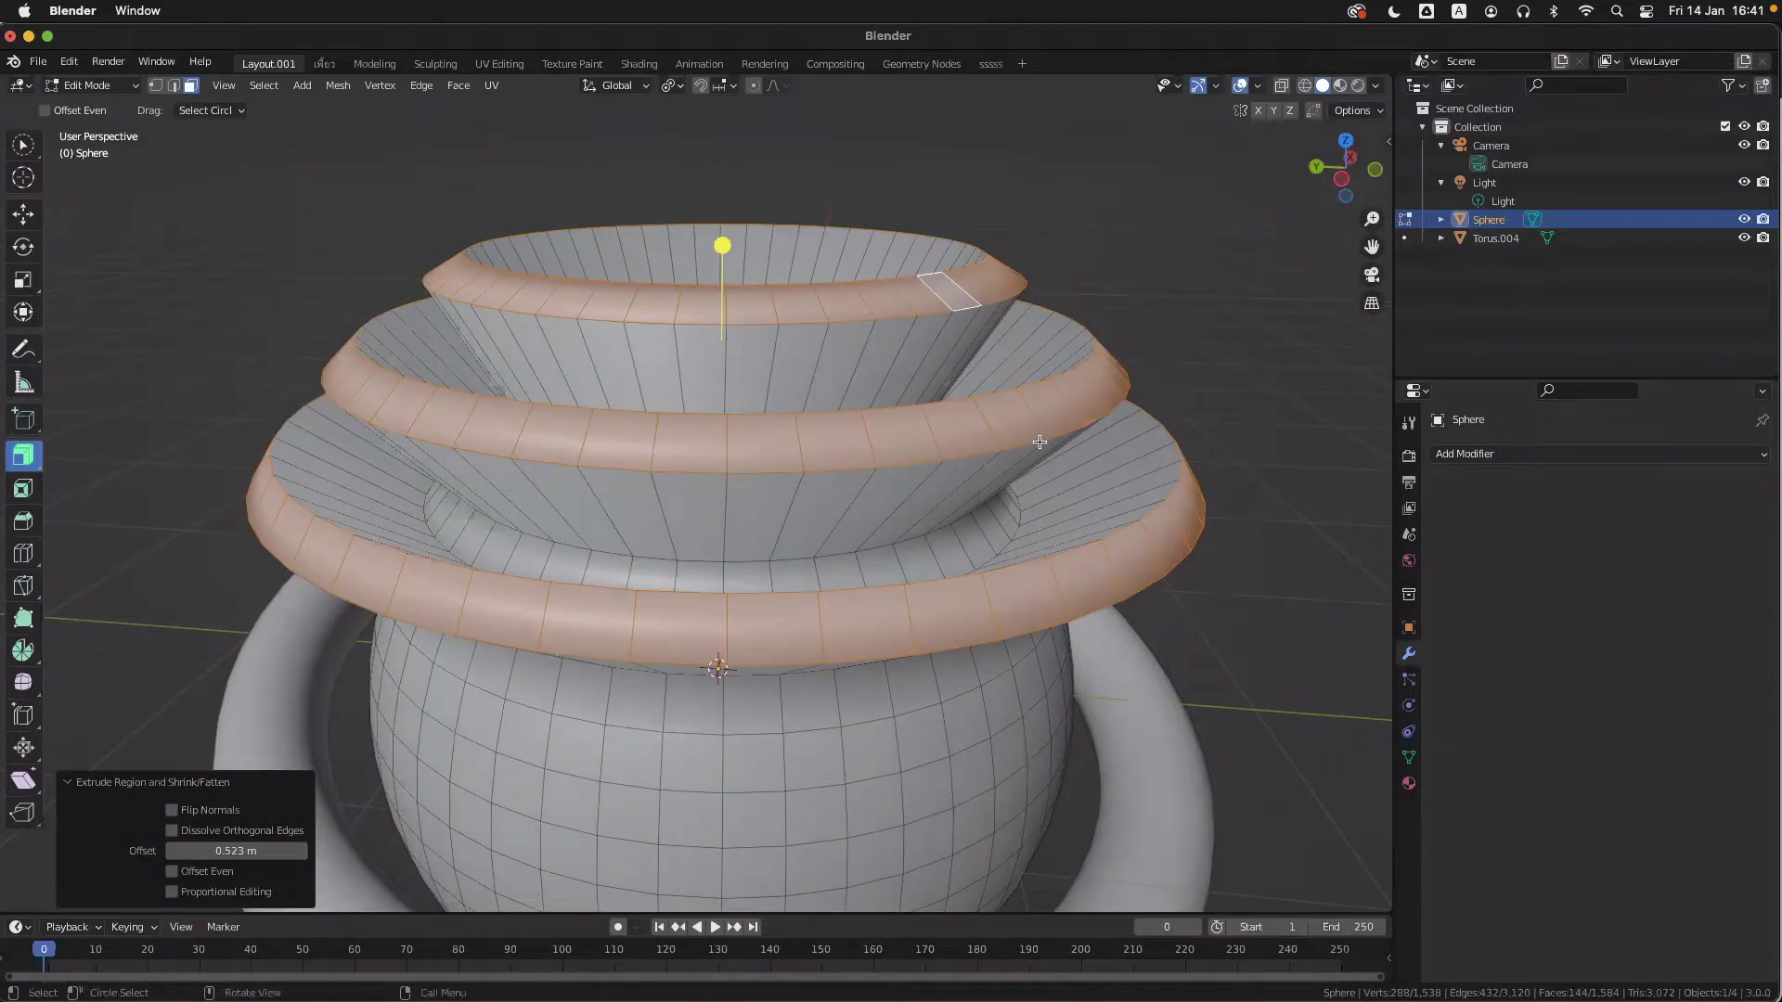
# - Examine the rings from the side and above with the overlays hidden, ending with the overlays shown
pyautogui.scroll(2, 1039, 442)
pyautogui.scroll(-3, 1039, 441)
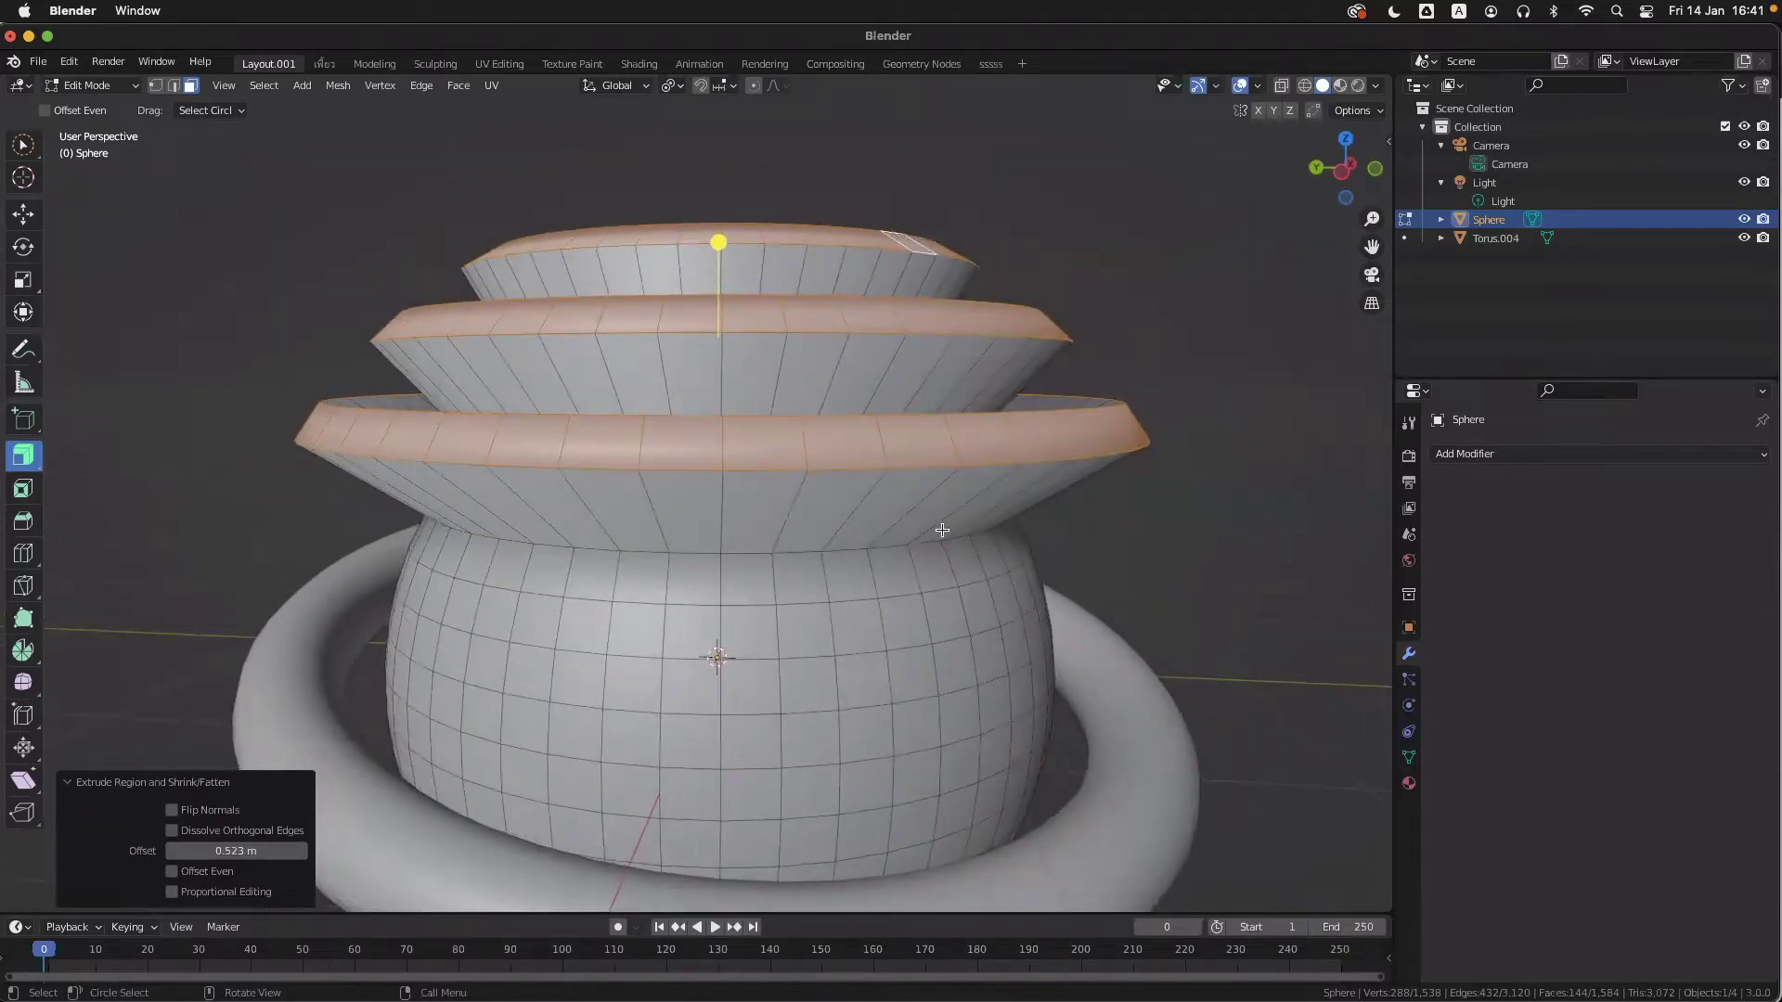
pyautogui.scroll(3, 944, 529)
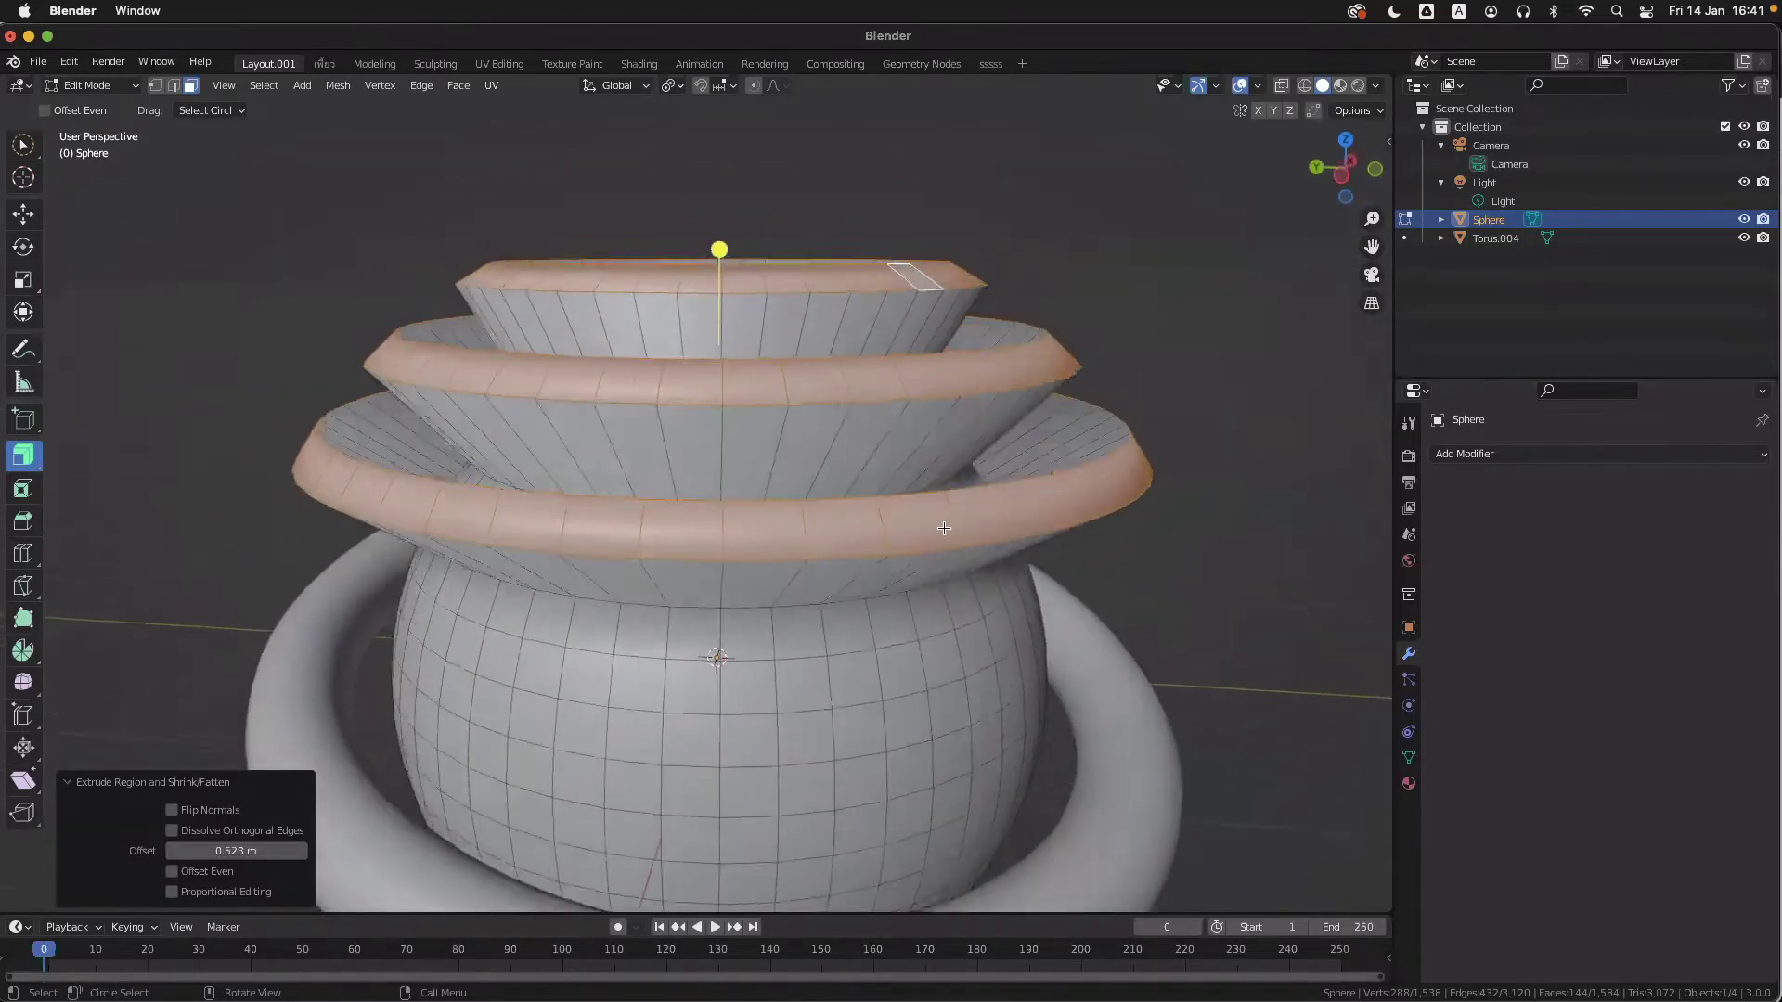
pyautogui.hotkey('alt', 'shift', 'z')
pyautogui.scroll(-3, 997, 534)
pyautogui.scroll(-1, 996, 535)
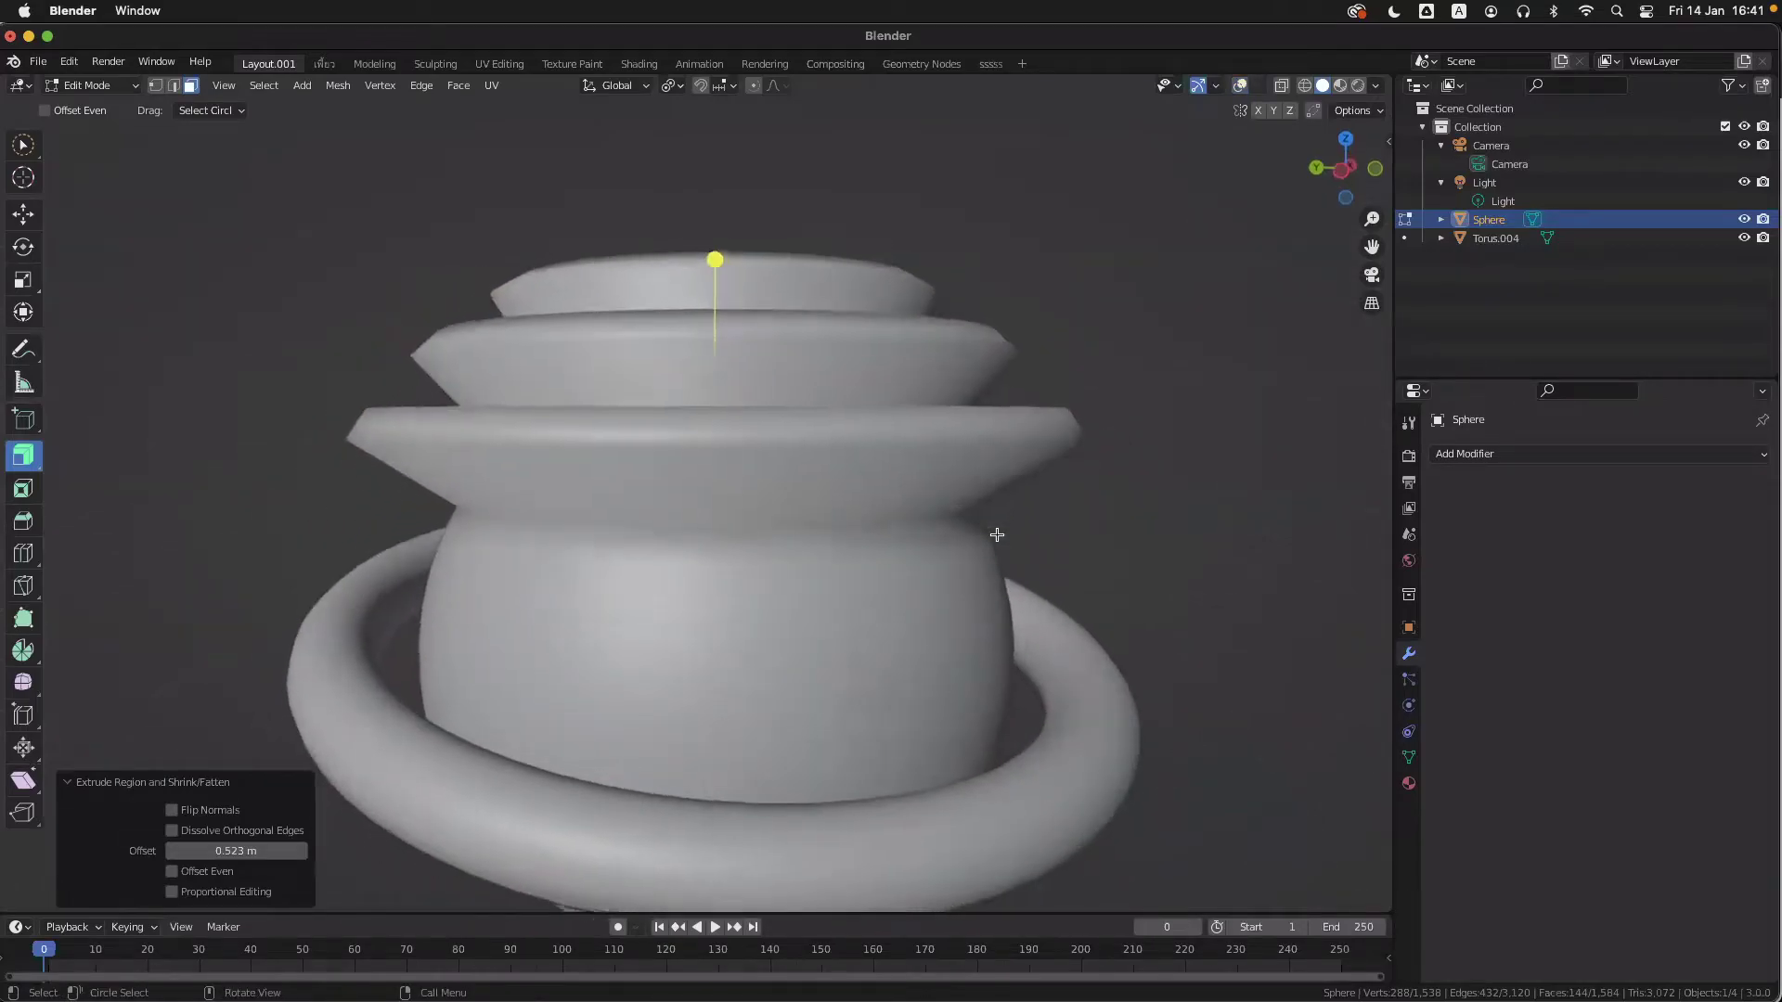
pyautogui.scroll(3, 997, 535)
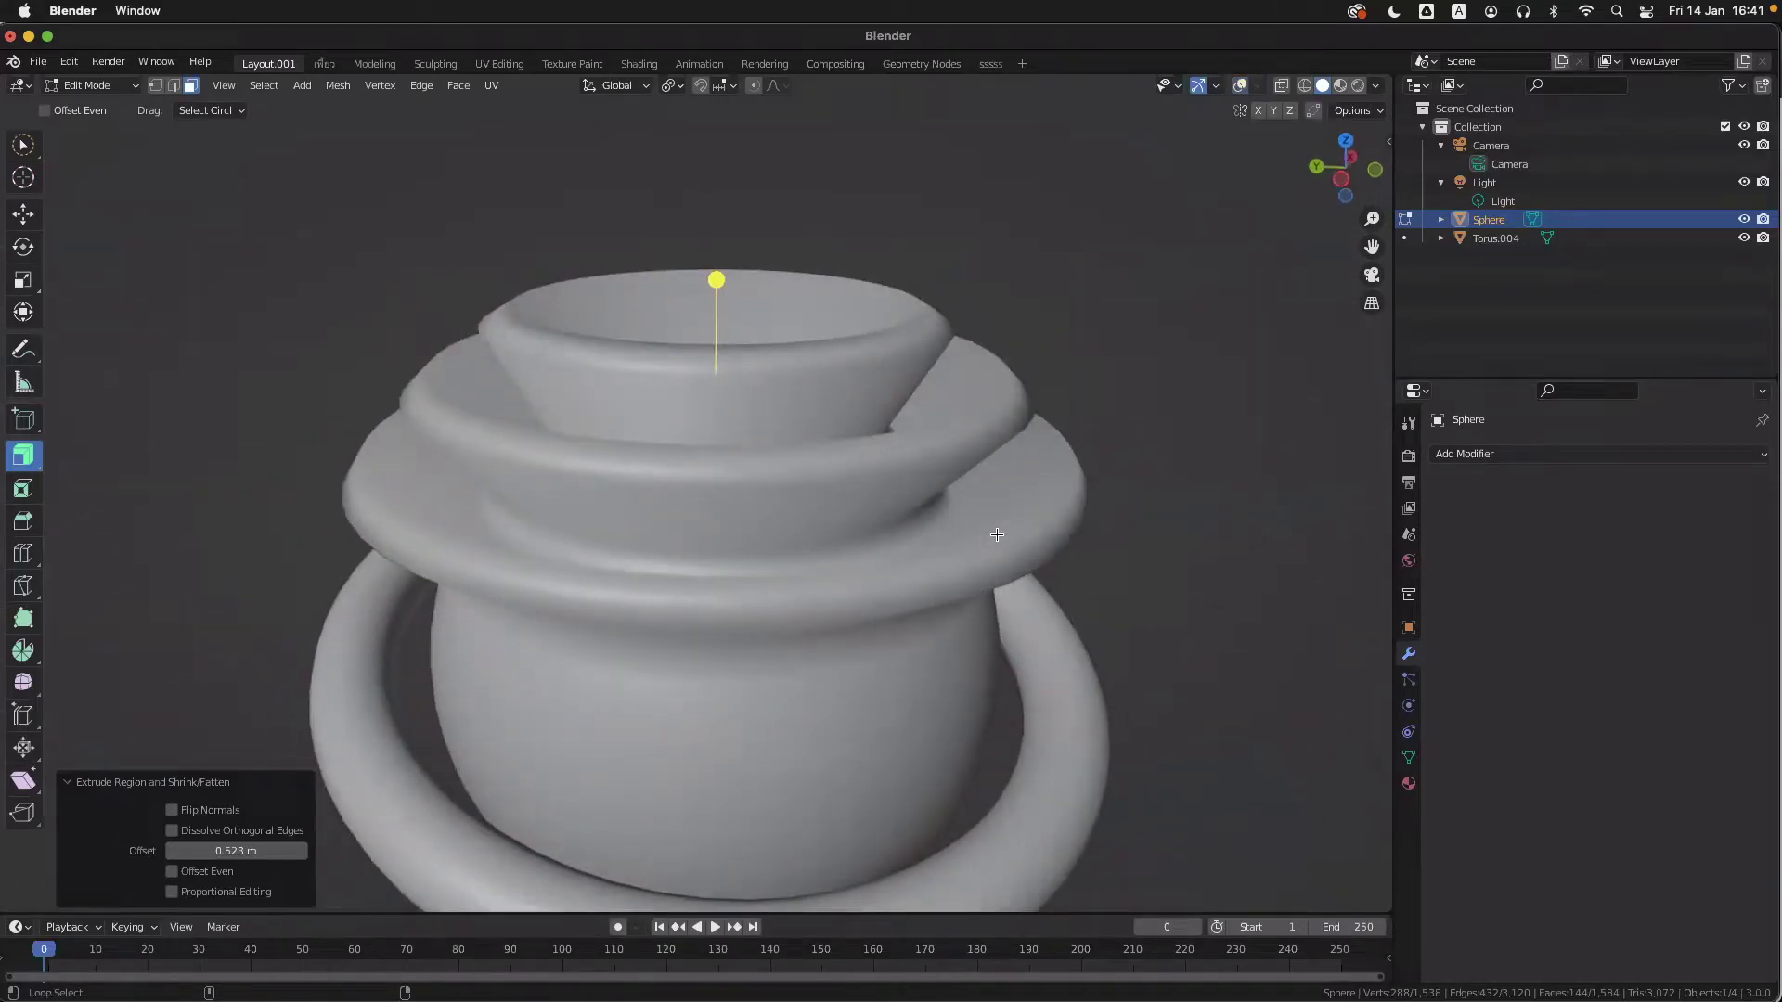
pyautogui.click(1242, 87)
pyautogui.click(1242, 88)
pyautogui.click(1242, 87)
pyautogui.scroll(2, 993, 381)
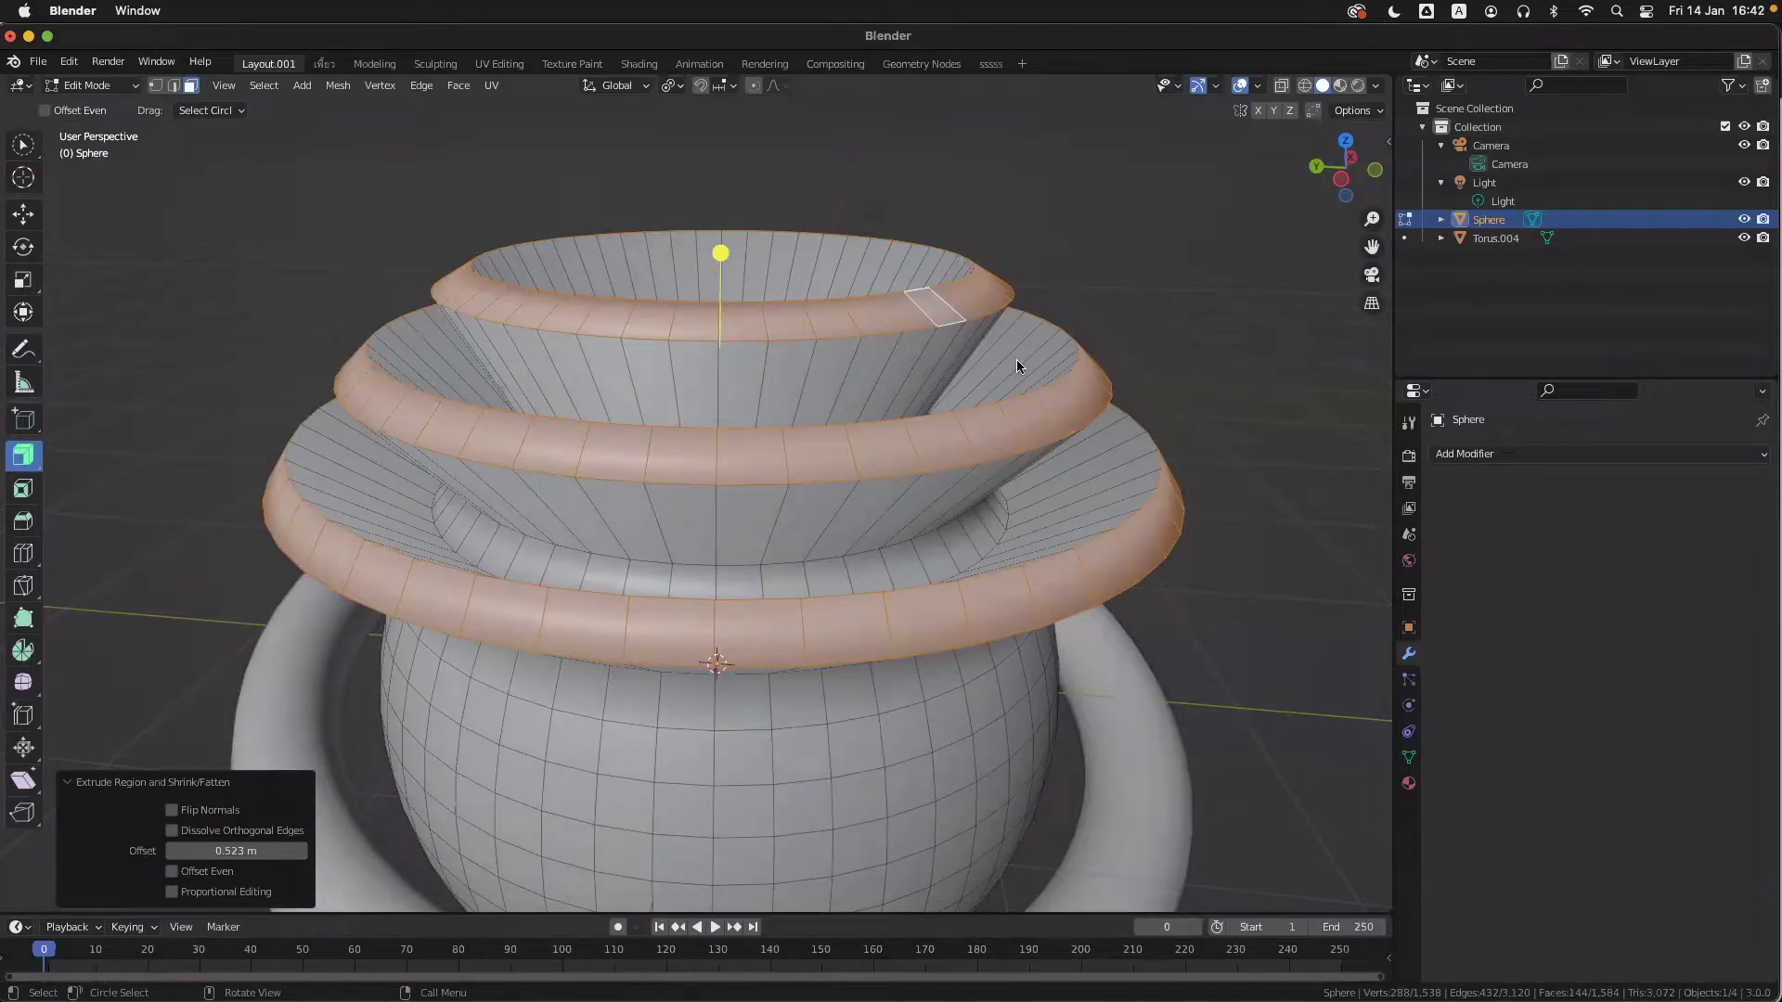
# - Try X-ray in Edit Mode, hide the overlays, and switch to Object Mode with X-ray enabled
pyautogui.click(1283, 87)
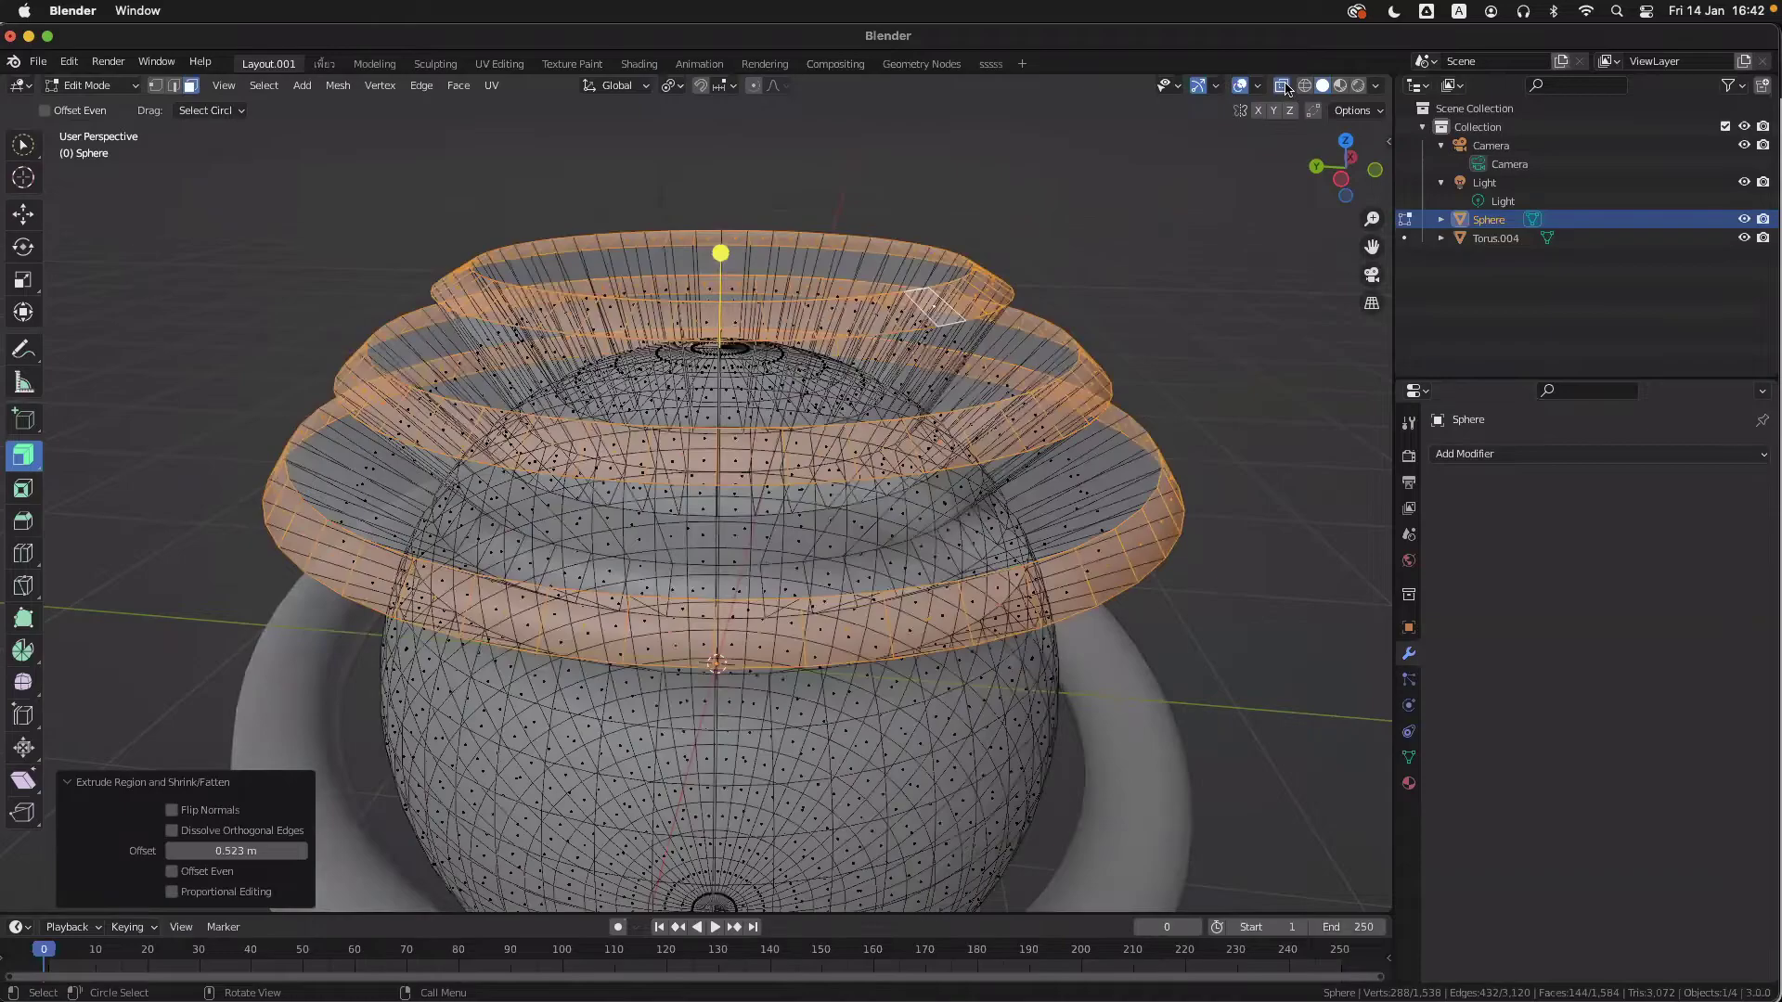
pyautogui.click(1284, 86)
pyautogui.click(1241, 86)
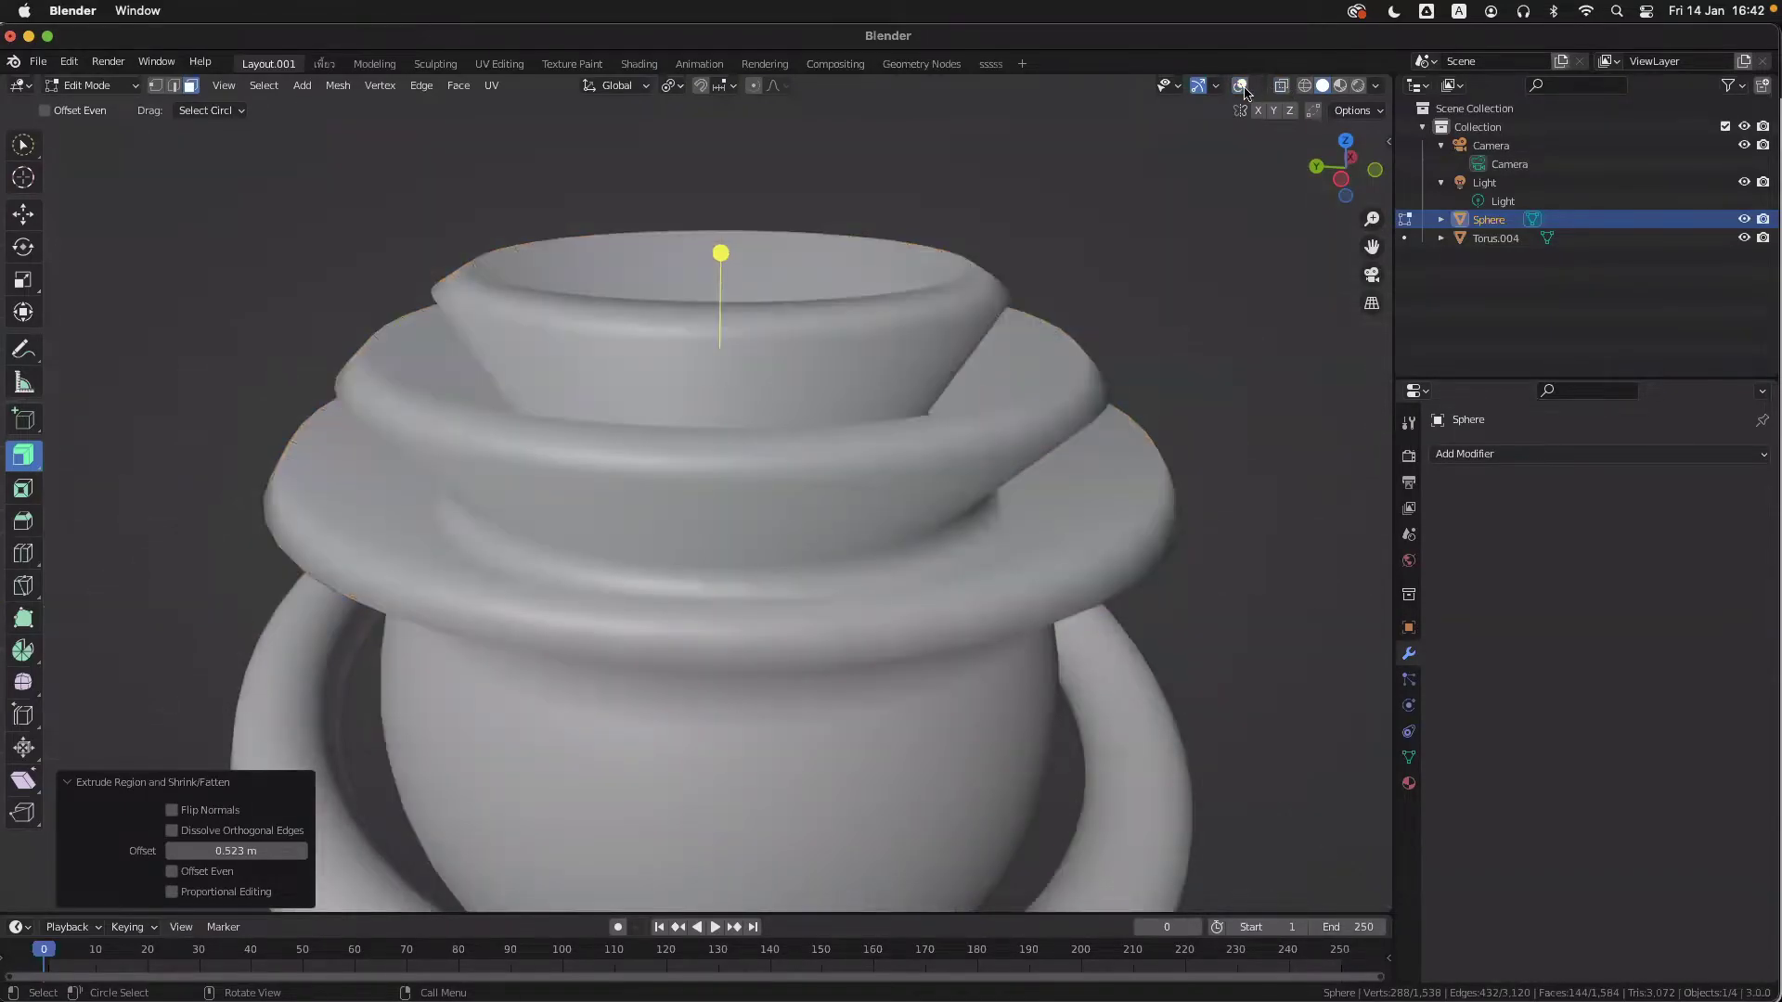
pyautogui.click(90, 86)
pyautogui.click(82, 101)
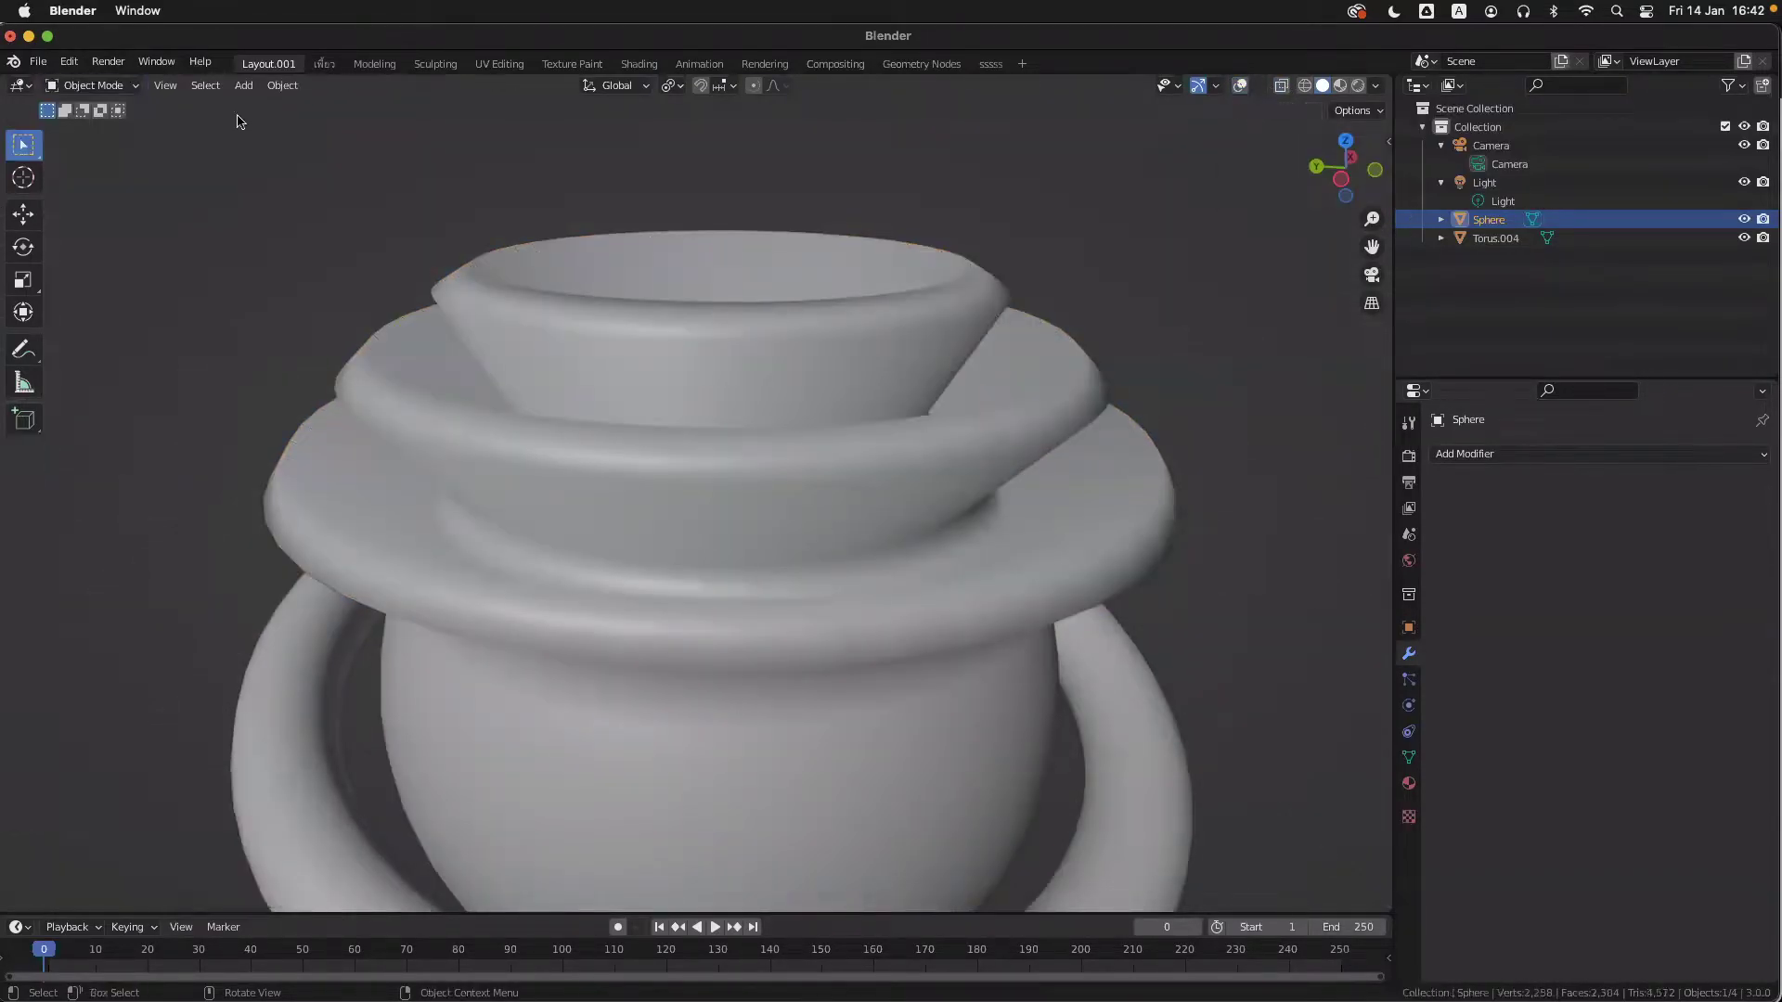
pyautogui.click(1282, 87)
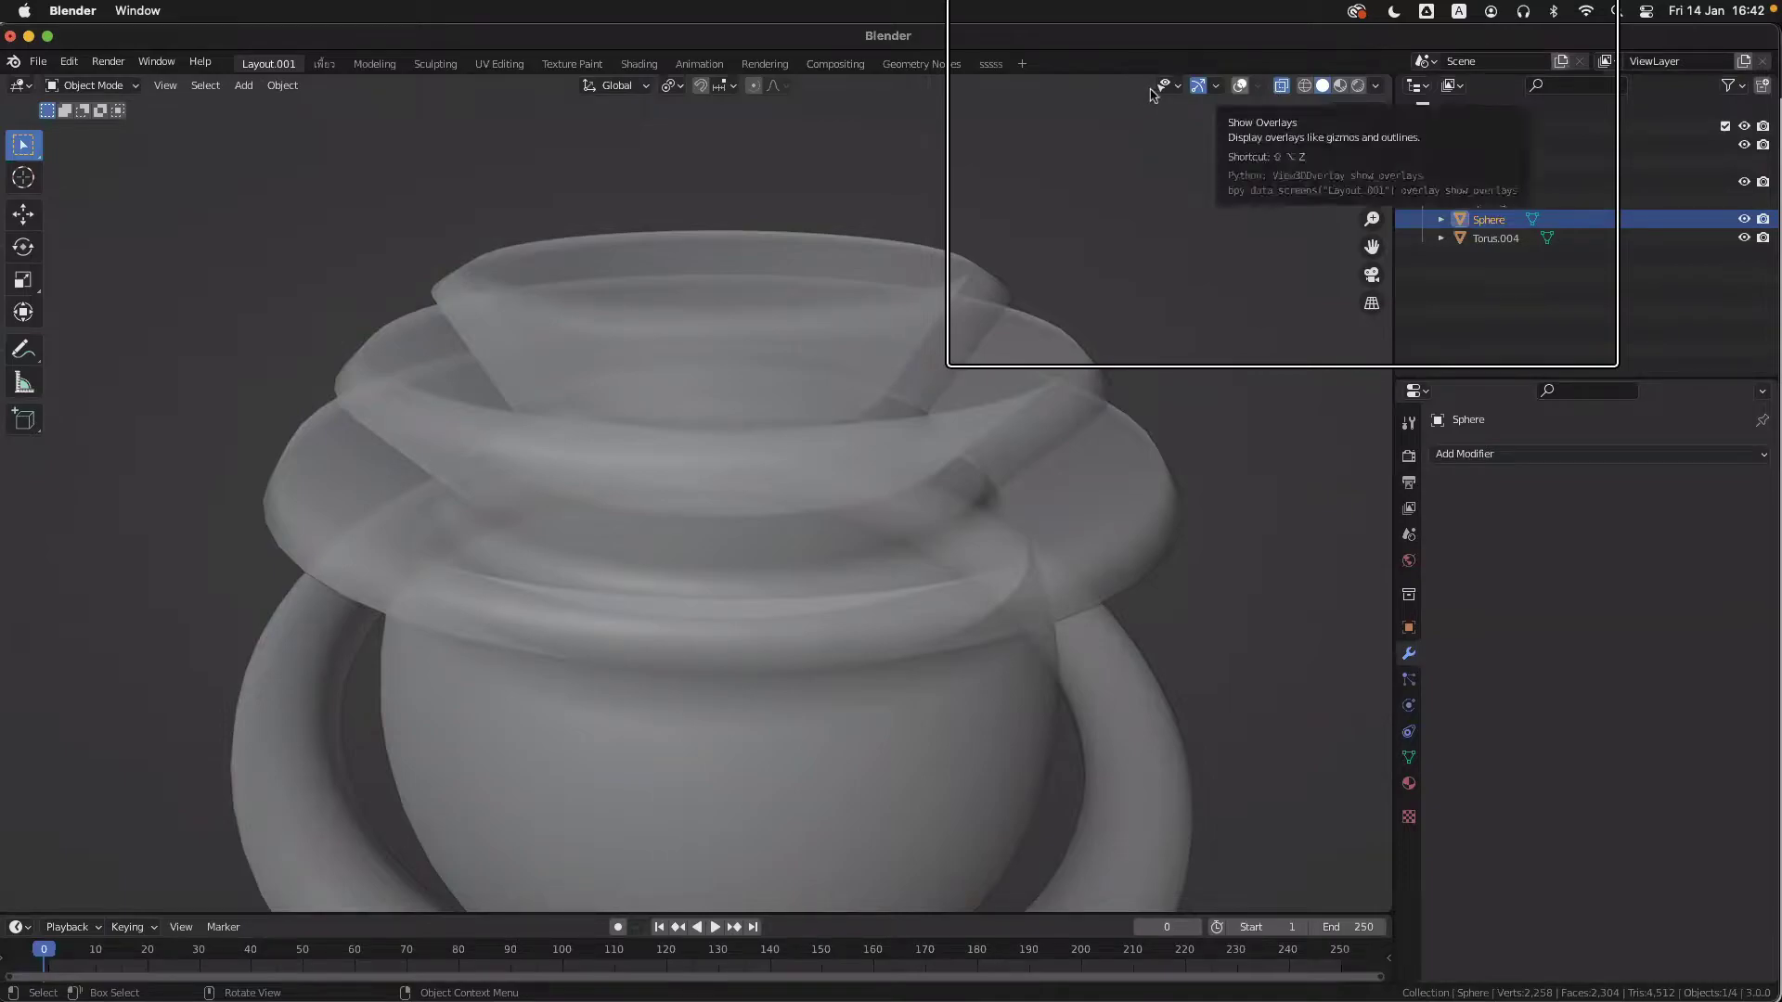
# - Toggle the overlays and X-ray on and off in Object Mode to compare the solid and transparent displays
pyautogui.hotkey('shift', 'alt', 'z')
pyautogui.hotkey('shift', 'alt', 'z')
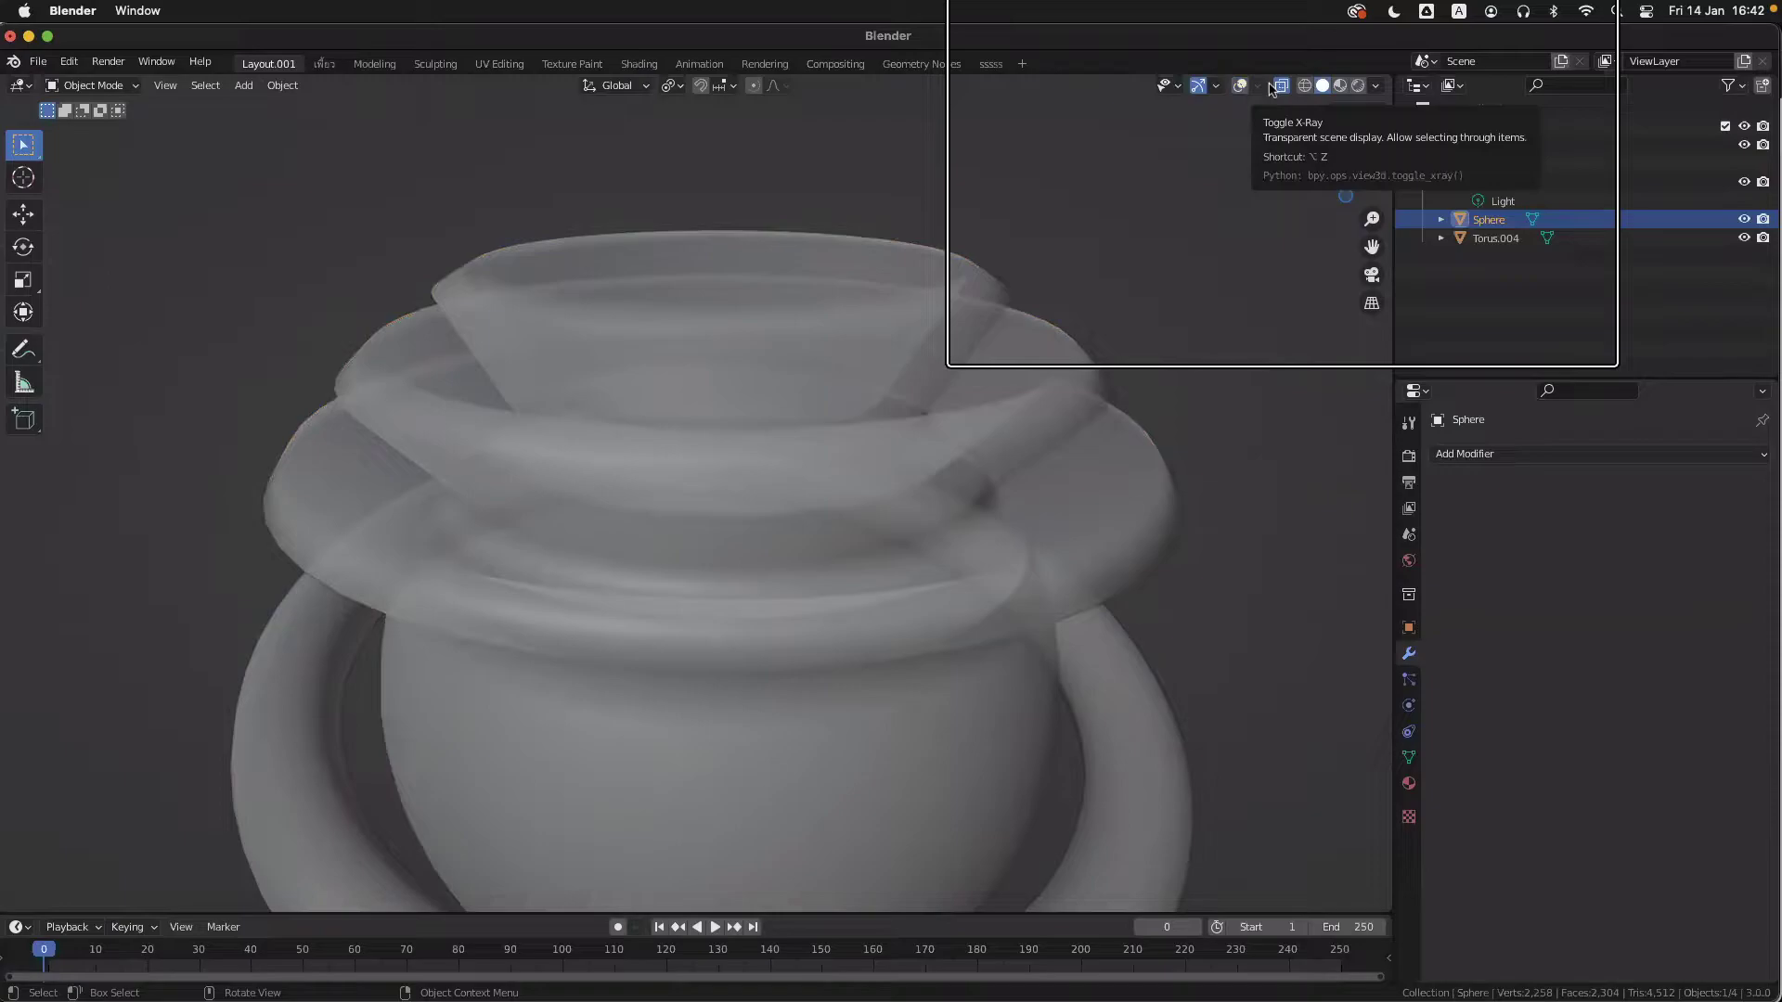
pyautogui.click(1270, 85)
pyautogui.click(1270, 85)
pyautogui.click(1270, 85)
pyautogui.click(1270, 86)
pyautogui.click(1272, 90)
pyautogui.click(1274, 90)
pyautogui.click(1277, 90)
pyautogui.click(1278, 92)
pyautogui.click(1279, 92)
pyautogui.click(1278, 92)
pyautogui.click(1278, 90)
pyautogui.click(1278, 90)
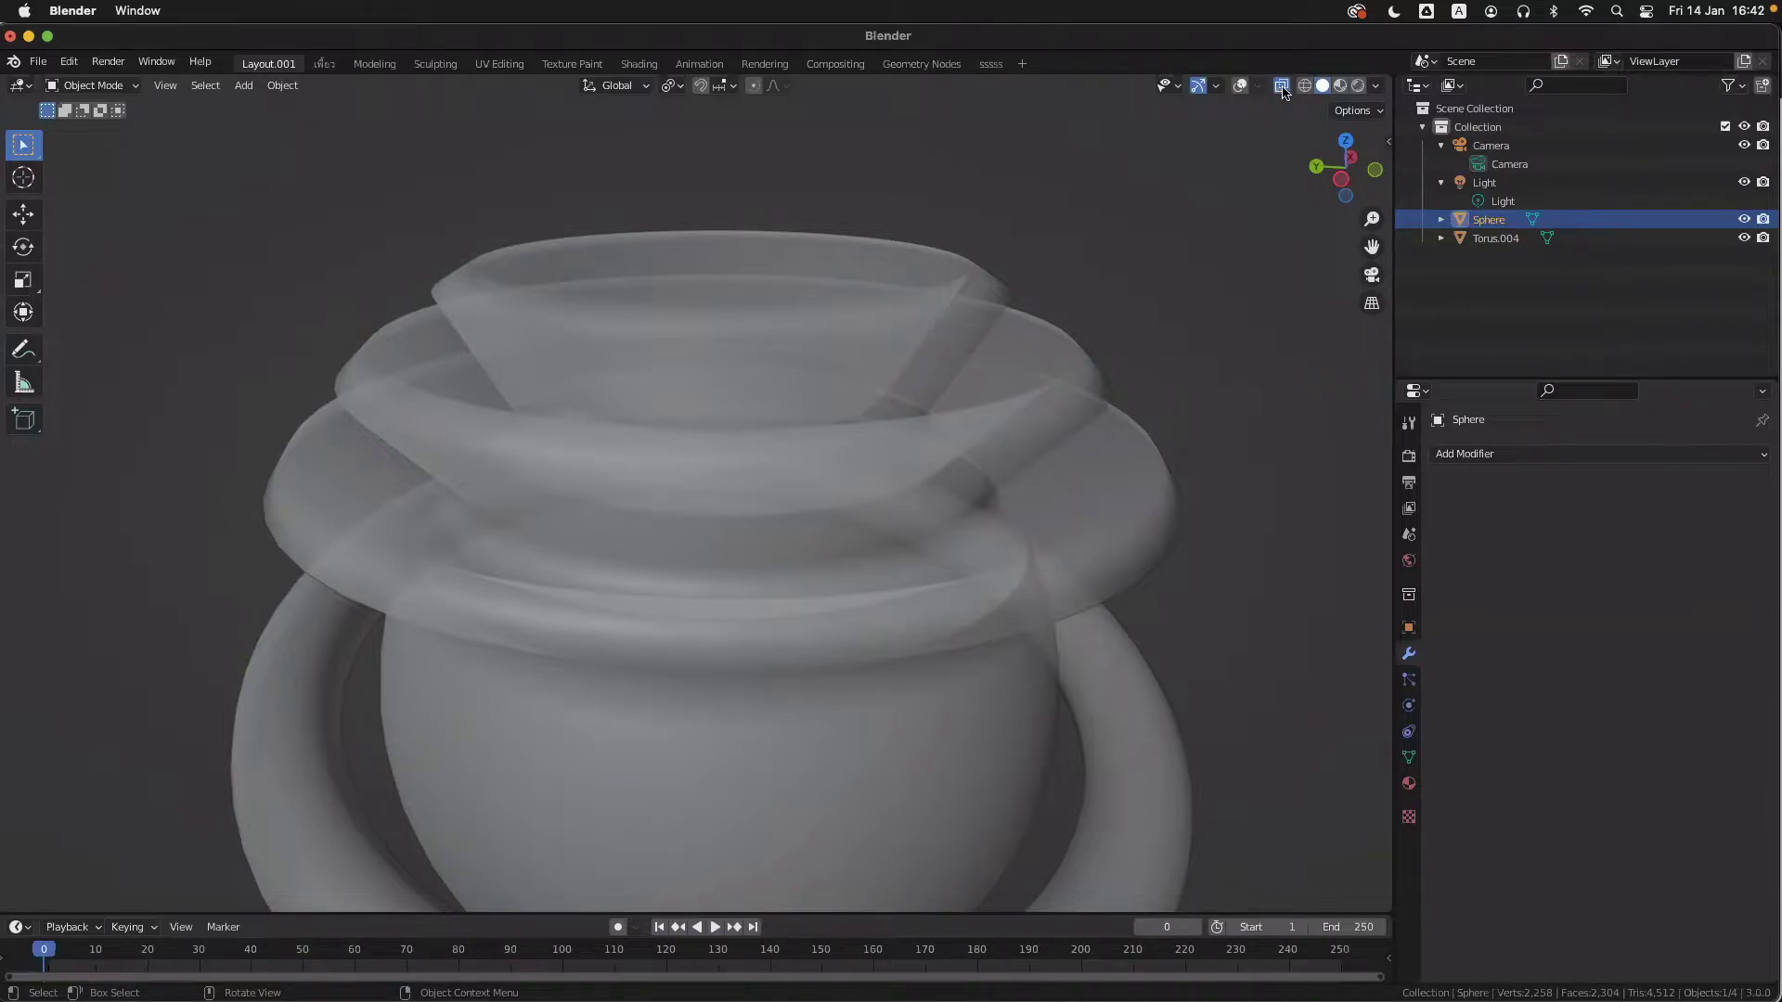
# - Inspect the transparent rings, turn off X-ray, and show the viewport overlays
pyautogui.scroll(2, 676, 699)
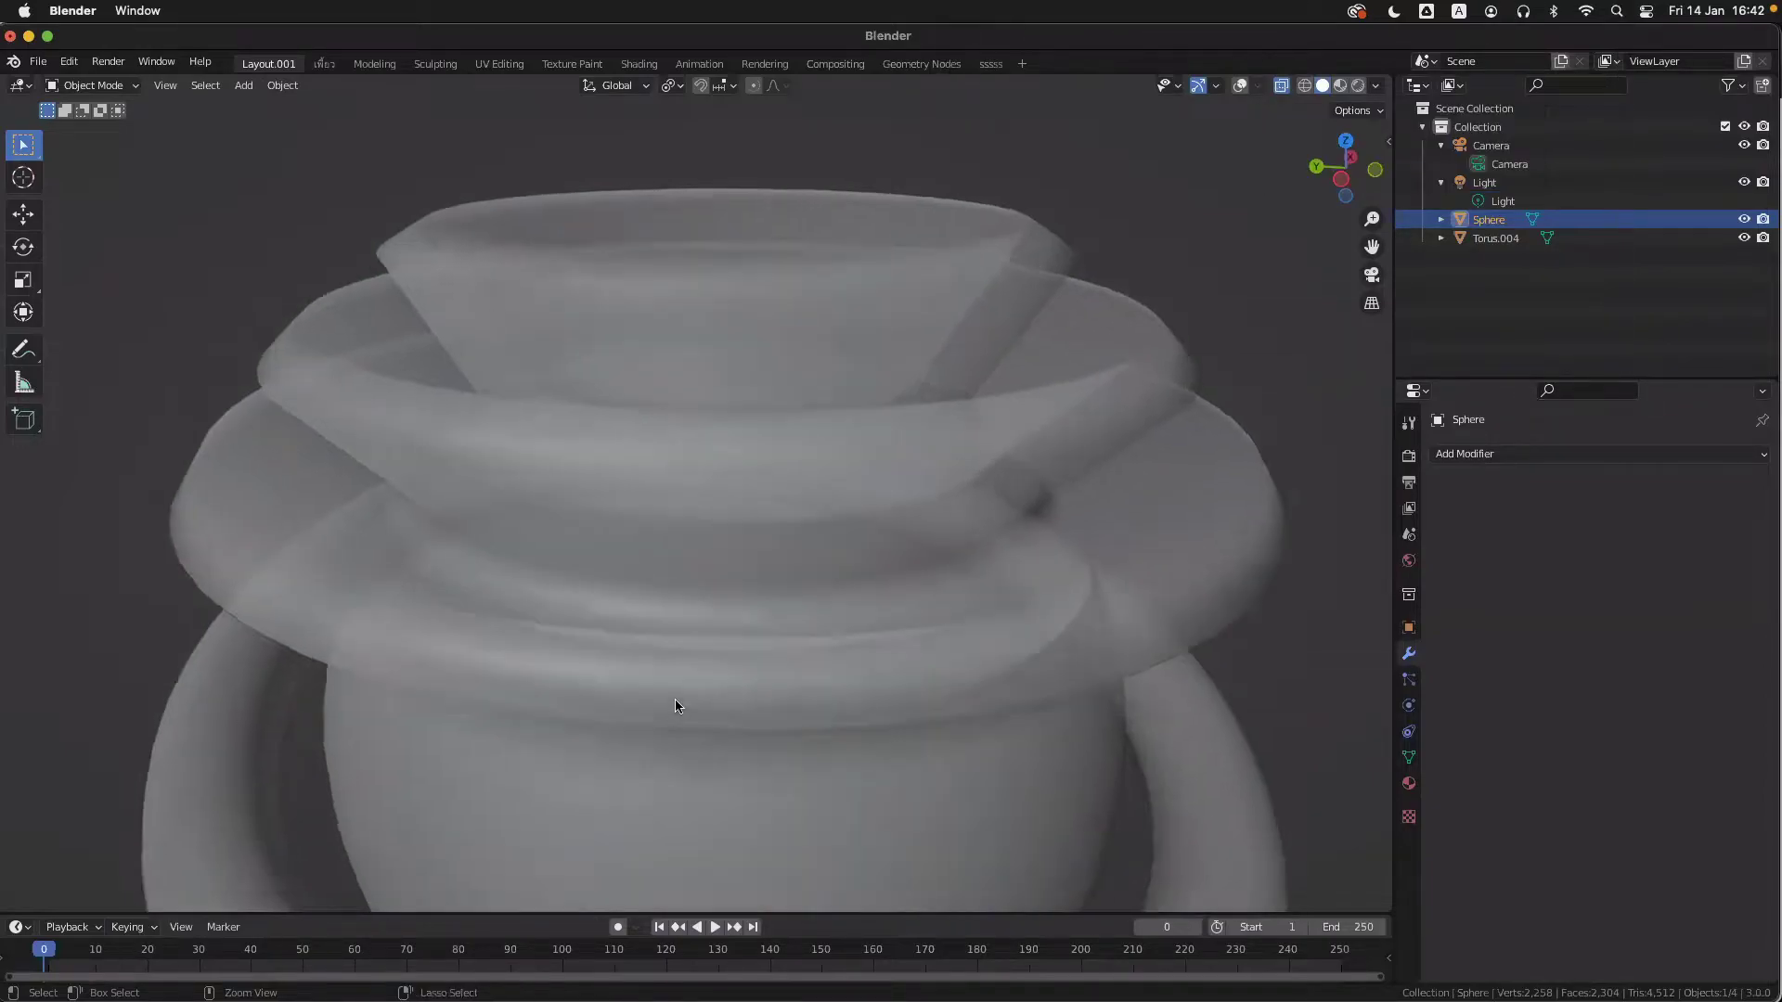
pyautogui.scroll(-3, 676, 700)
pyautogui.scroll(2, 677, 698)
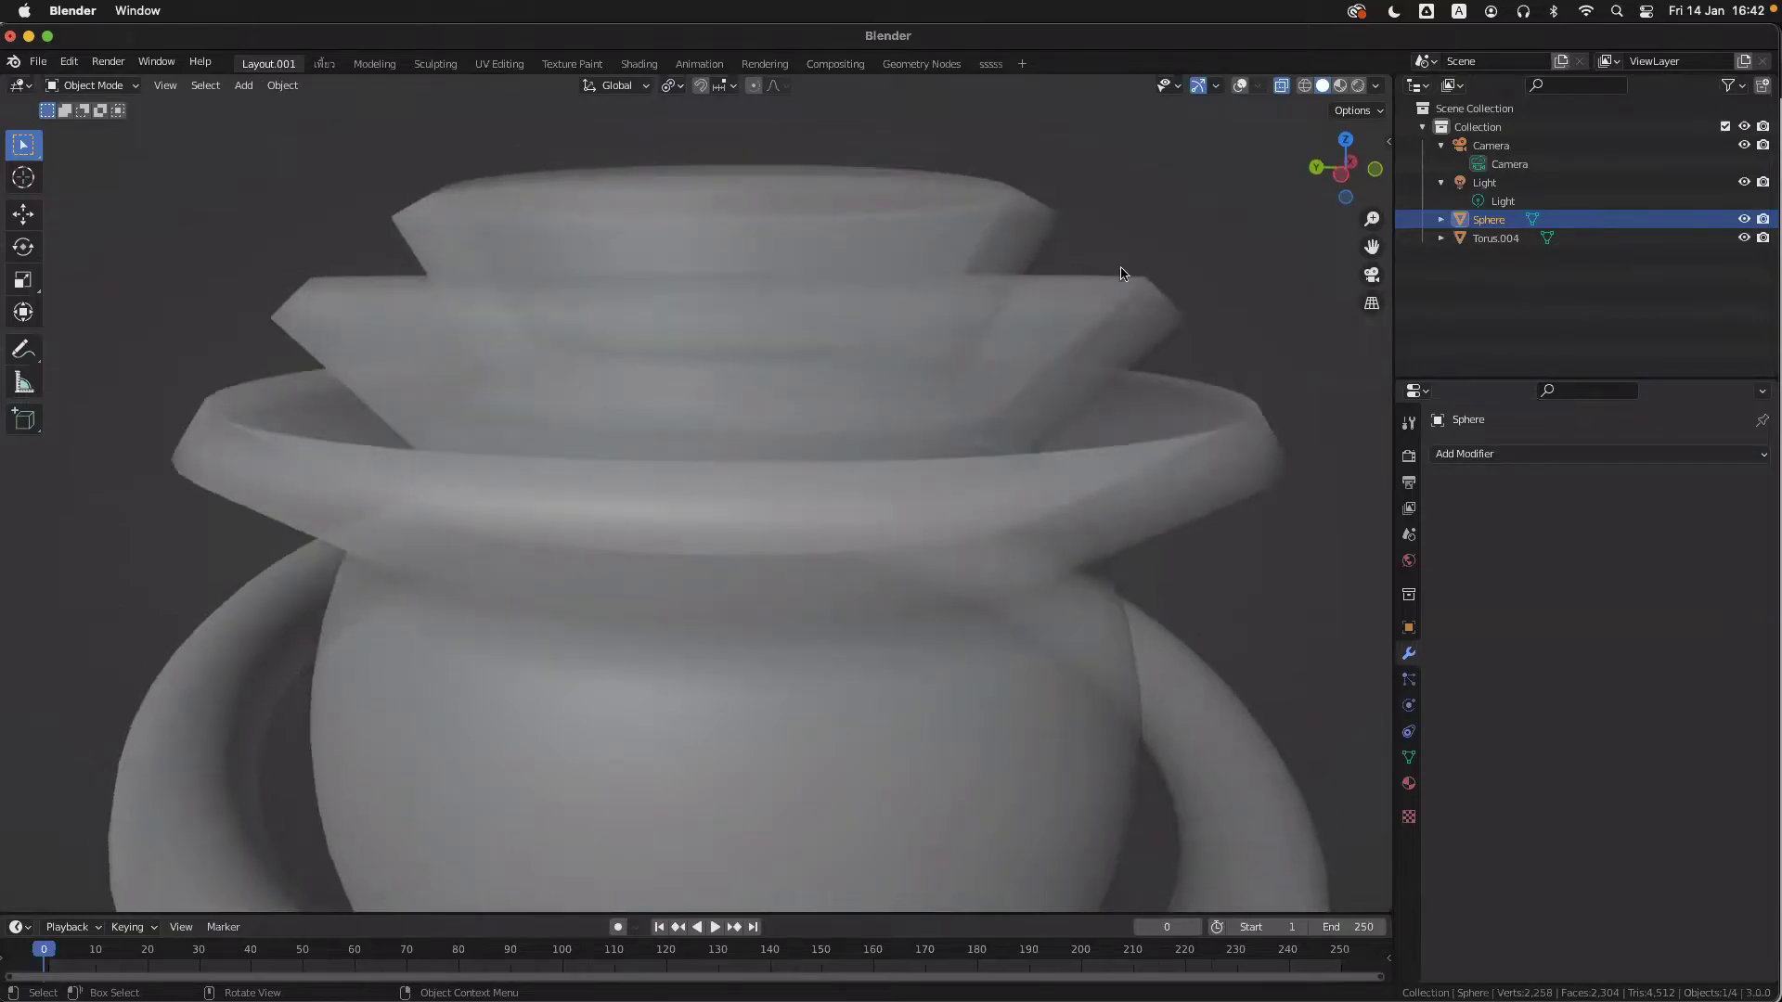
pyautogui.keyDown('ctrl'); pyautogui.scroll(1, 1280, 90); pyautogui.keyUp('ctrl')
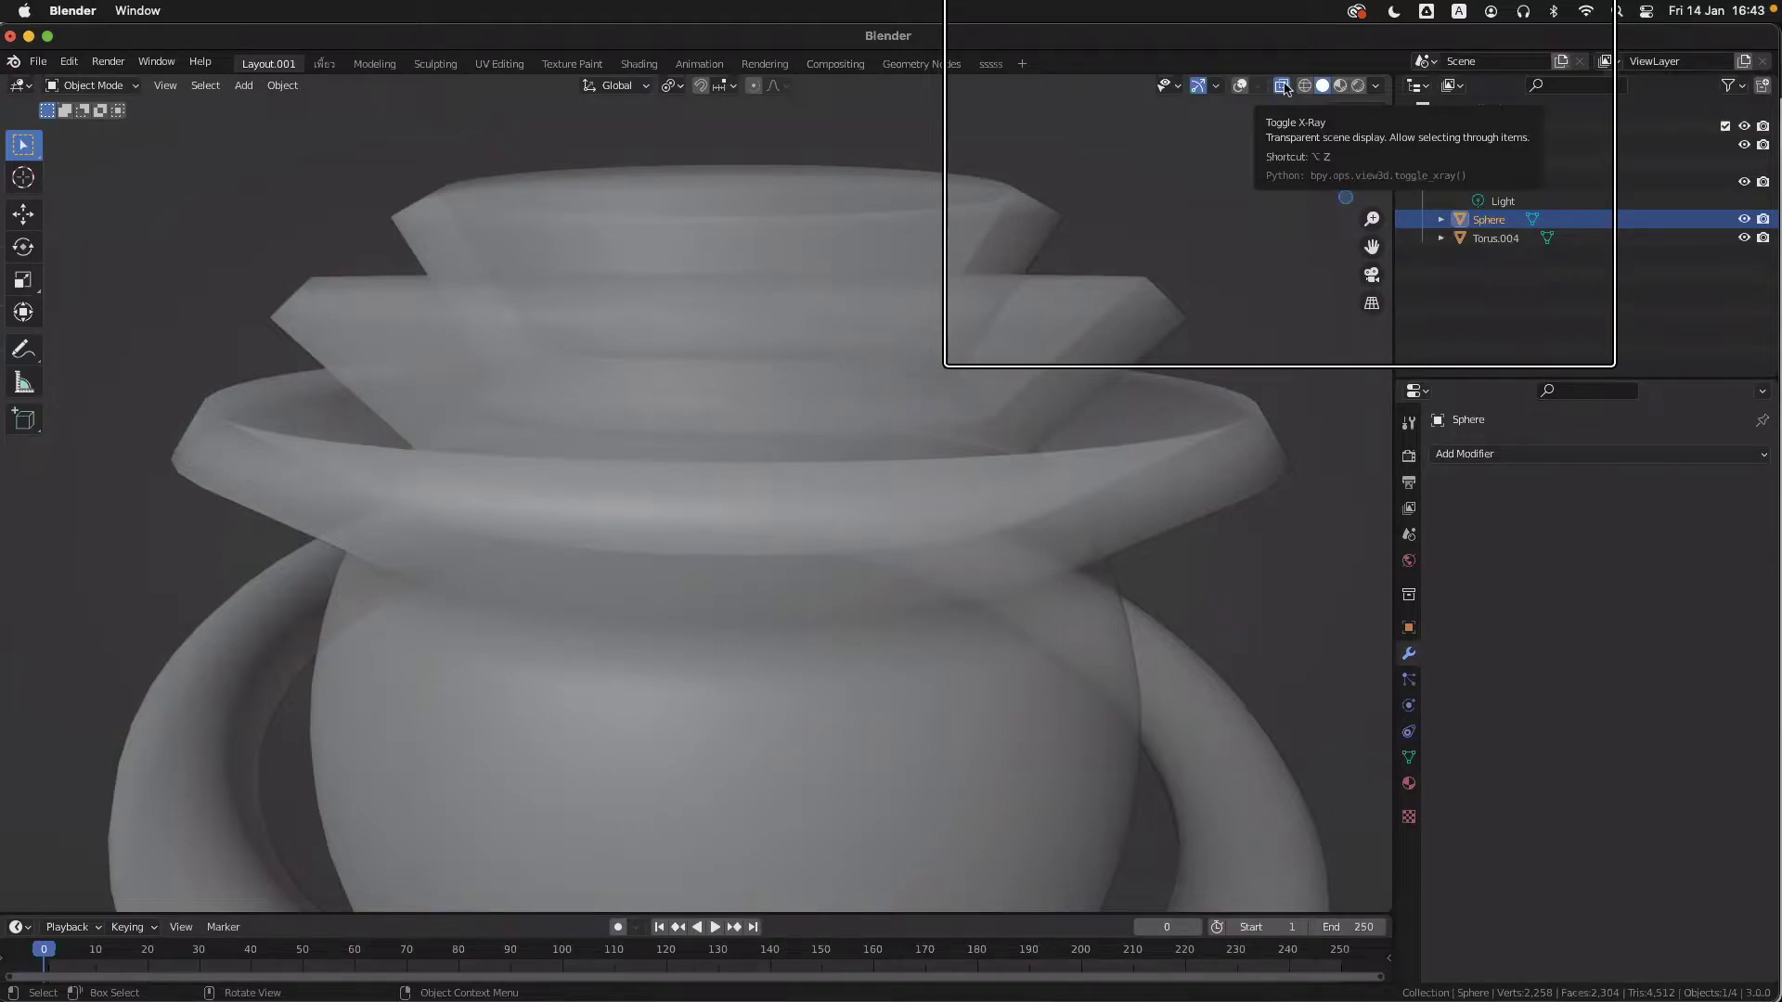
pyautogui.click(1284, 85)
pyautogui.click(1284, 85)
pyautogui.click(1283, 86)
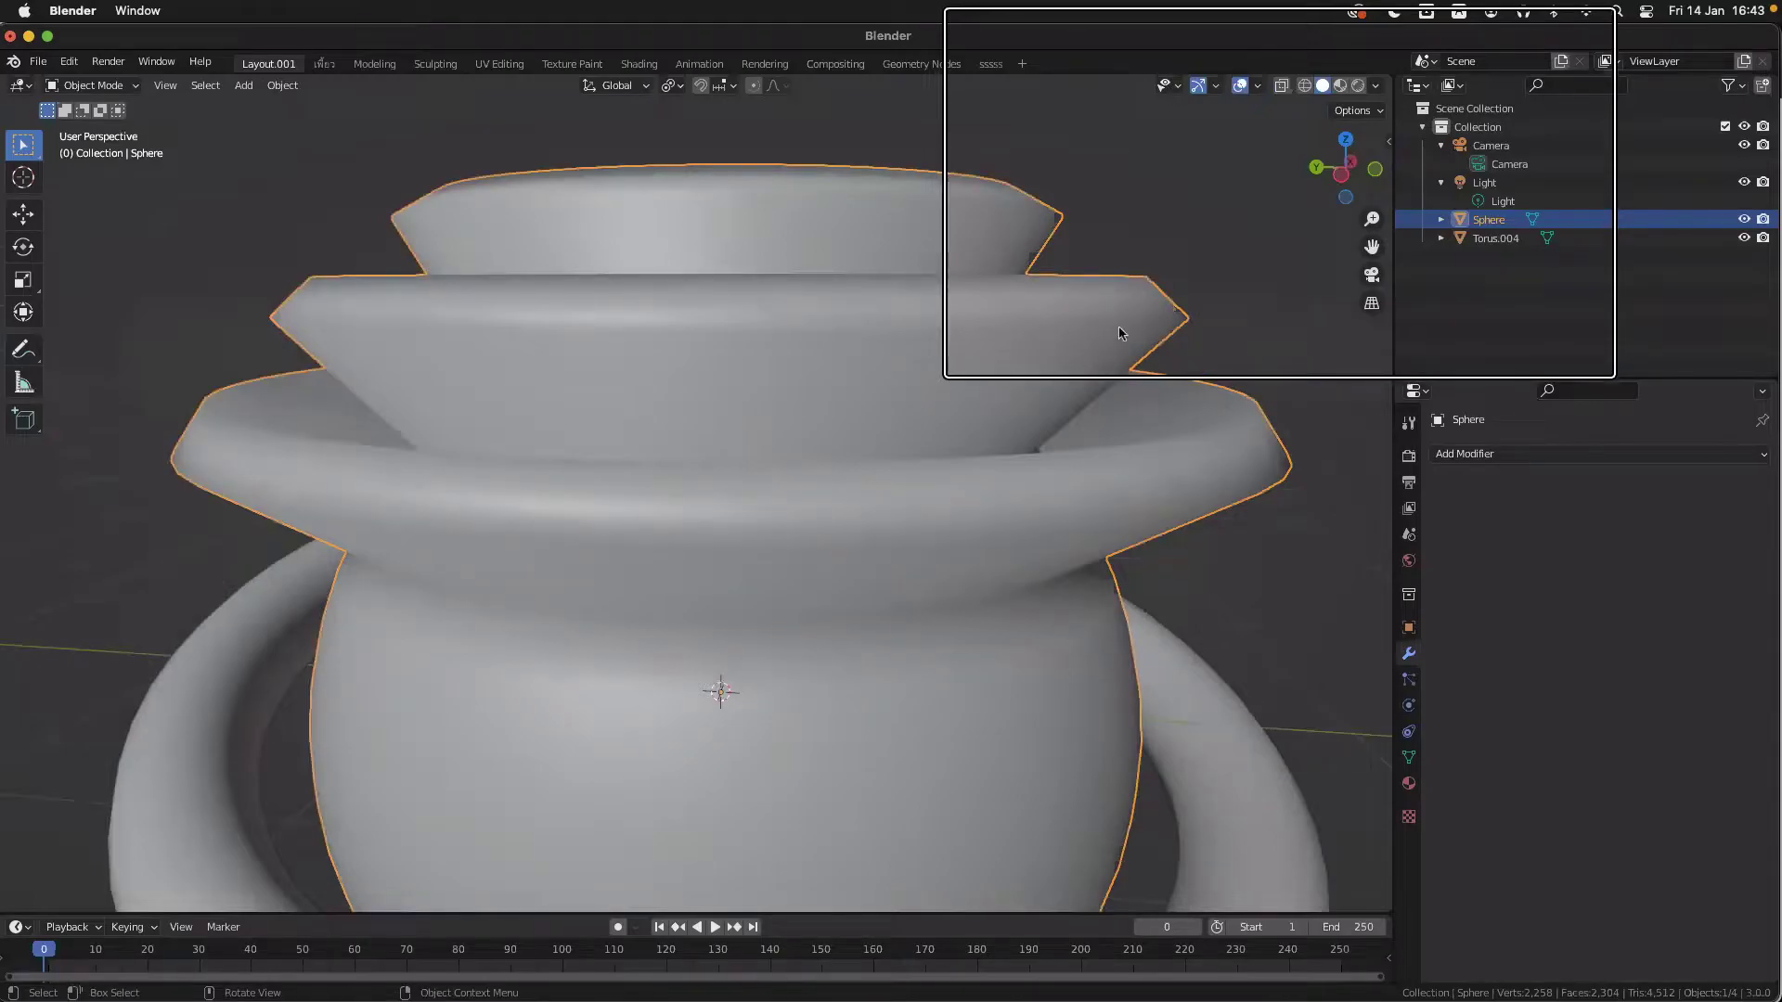
# - Compare the flared rings in Edit Mode and Object Mode from several angles
pyautogui.moveTo(1058, 370); pyautogui.dragTo(481, 274, button='middle')
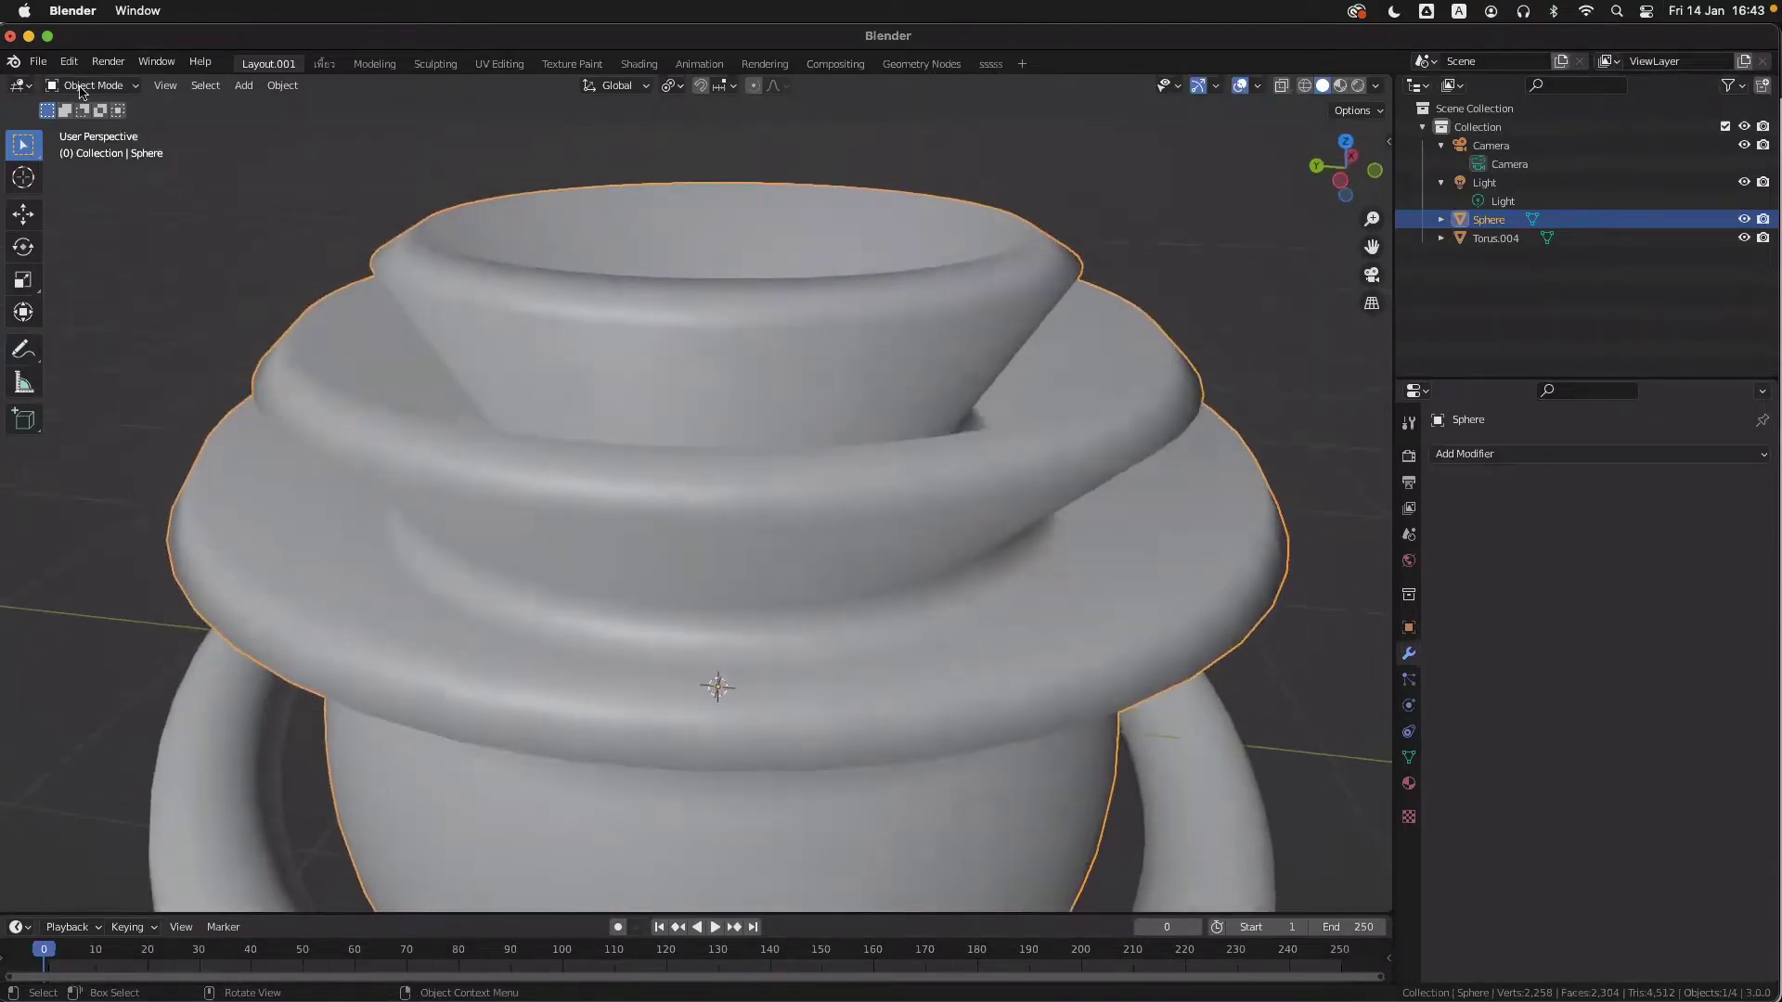
pyautogui.press('Tab')
pyautogui.scroll(1, 772, 402)
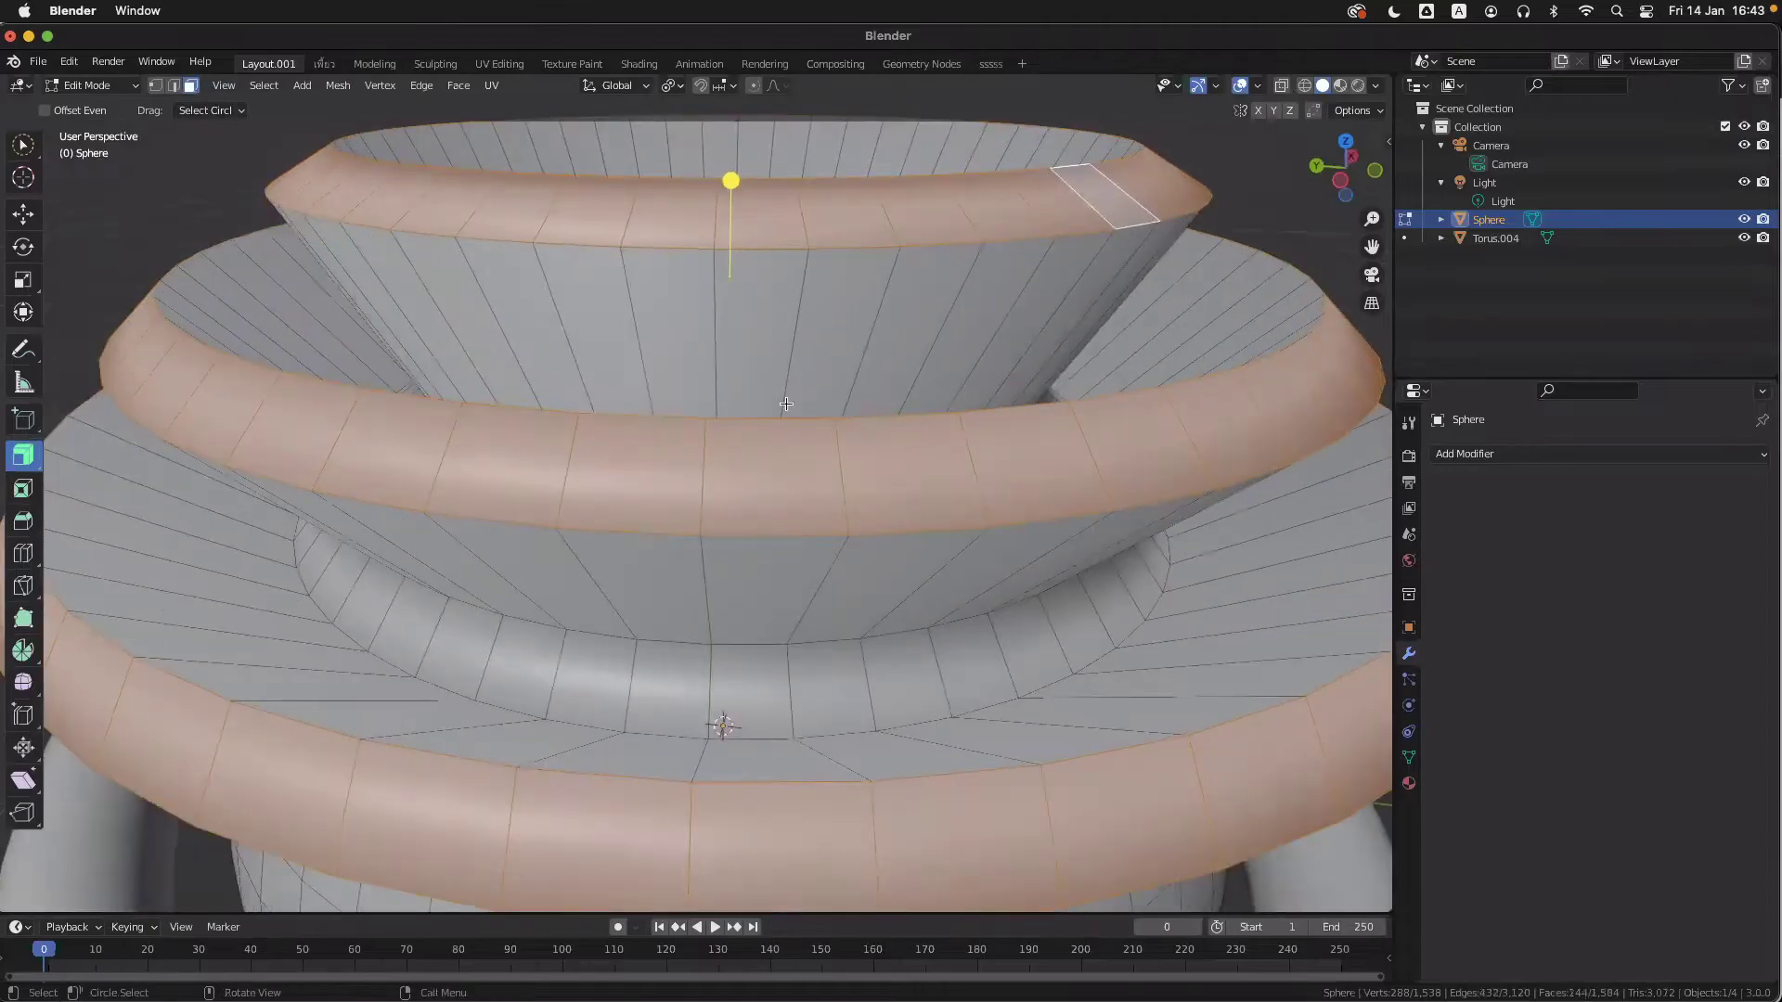
pyautogui.scroll(-1, 835, 424)
pyautogui.moveTo(787, 431); pyautogui.dragTo(780, 366, button='middle')
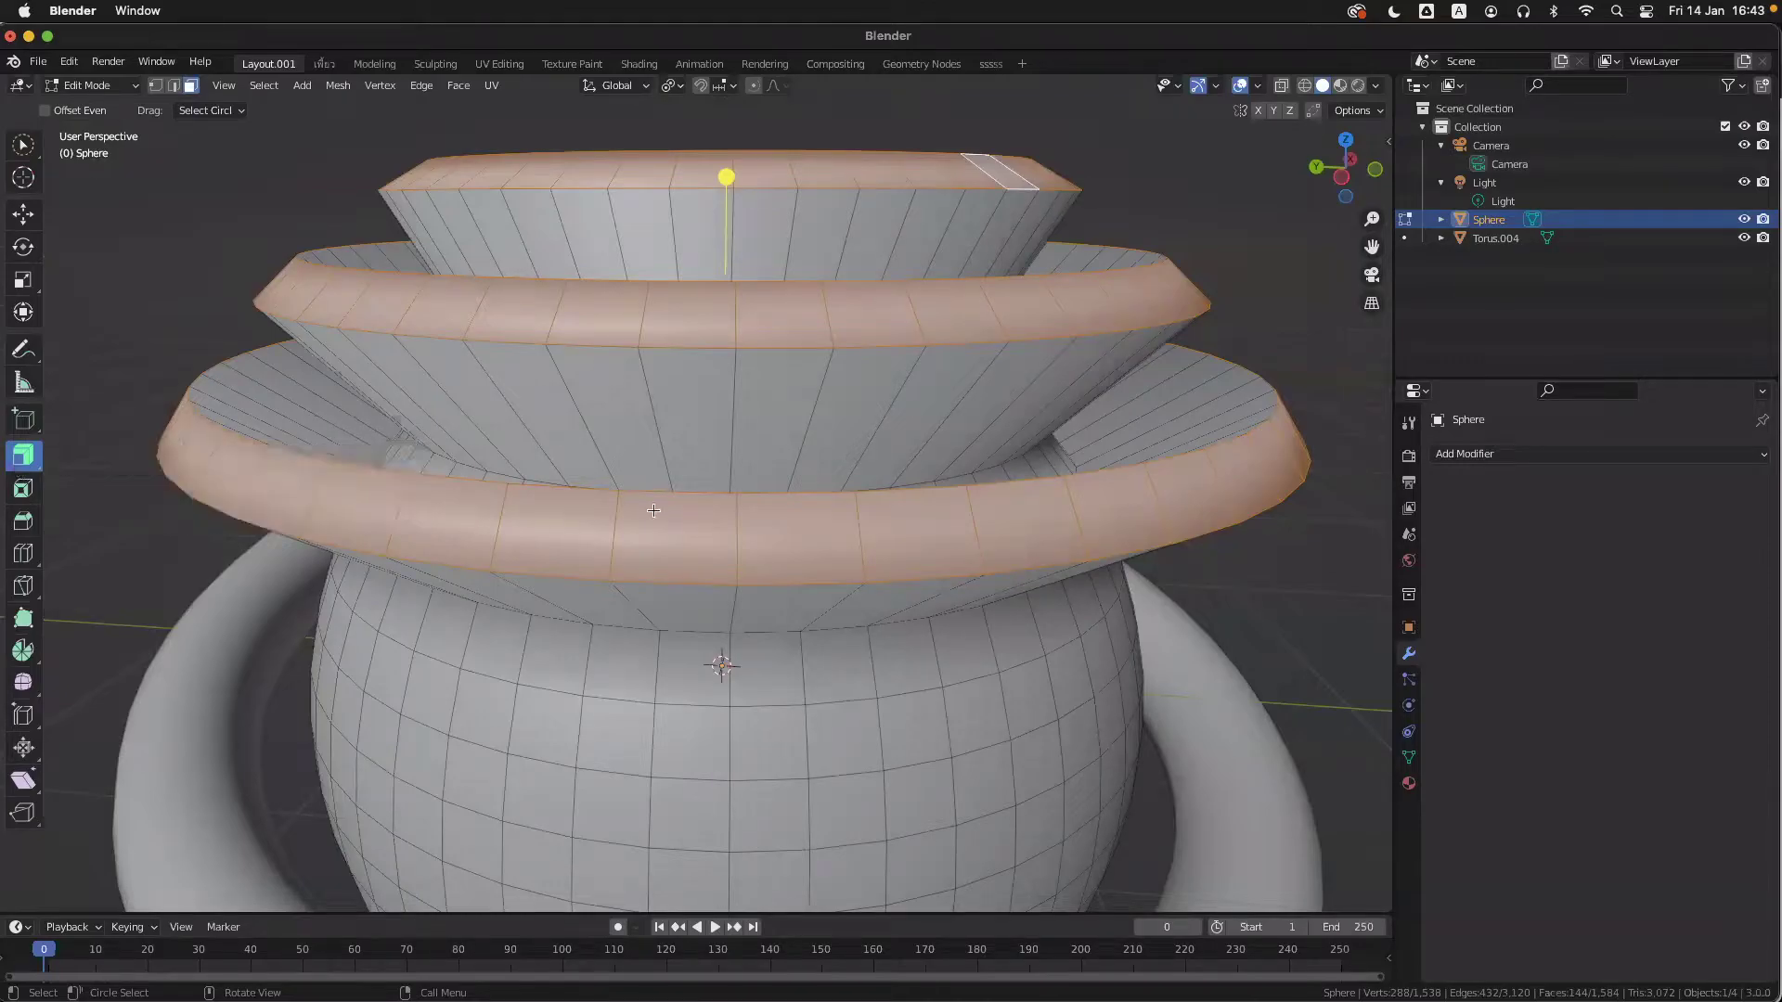
pyautogui.press('Tab')
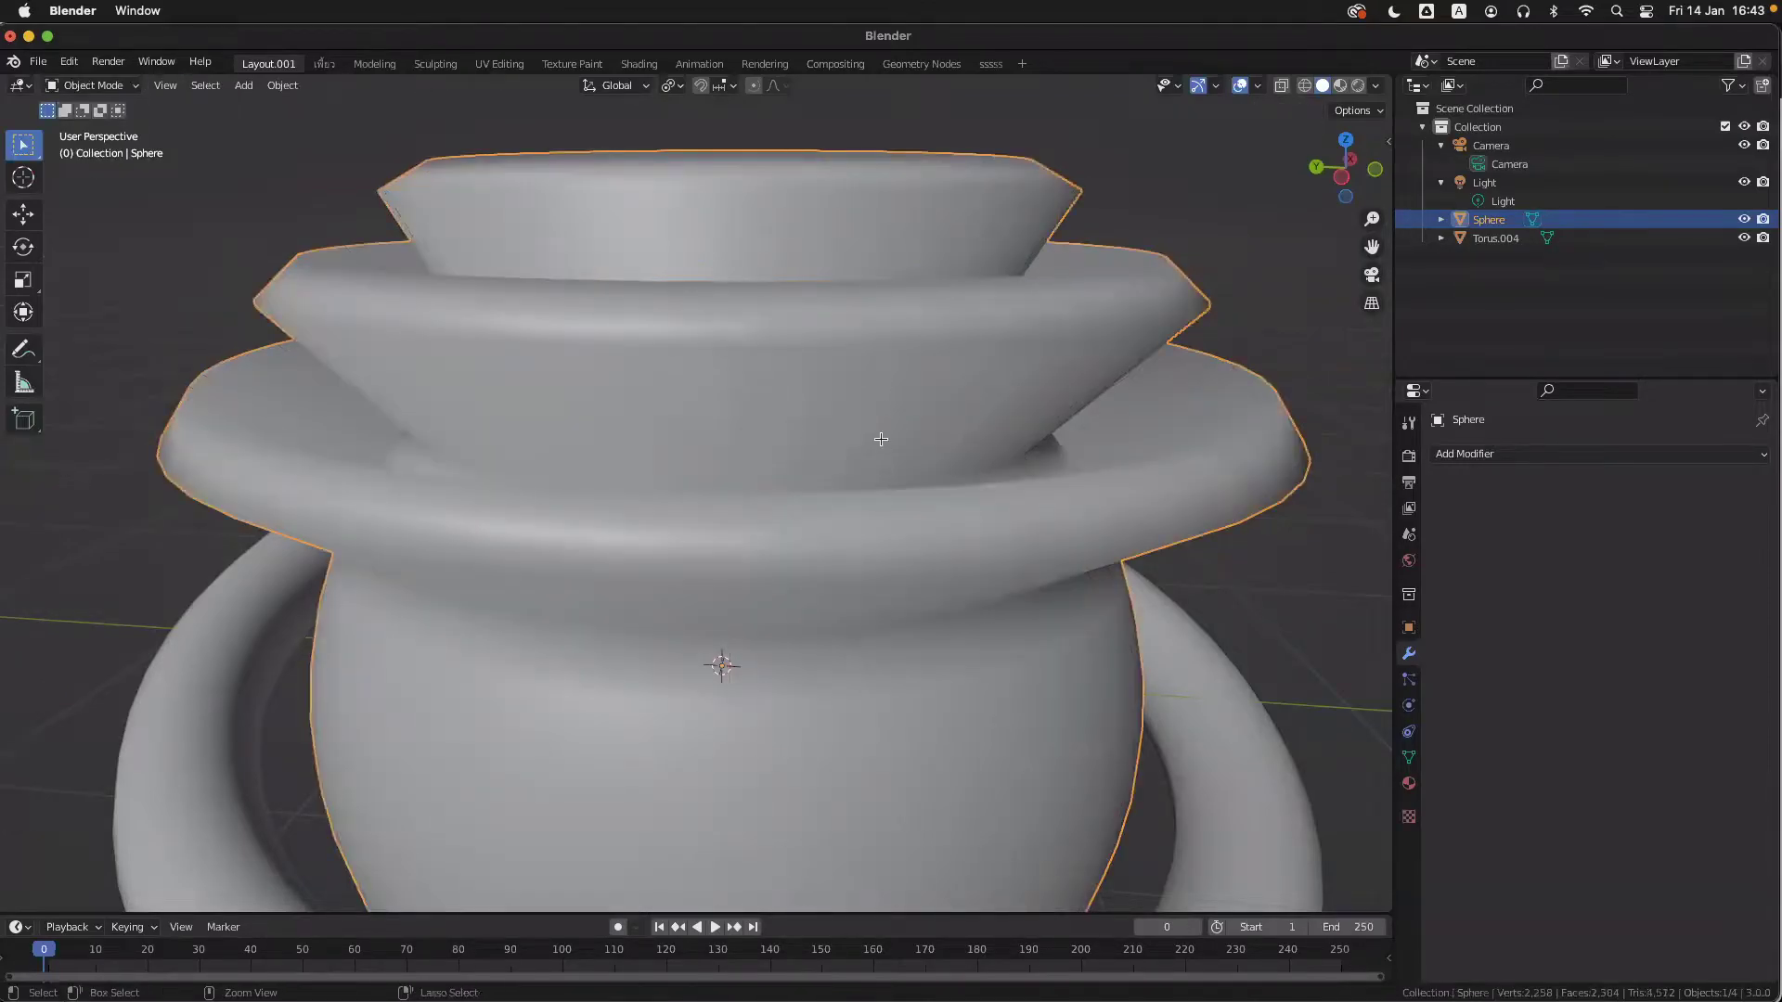
# - Undo the Extrude Along Normals result in Edit Mode and switch to the Extrude Individual tool
pyautogui.press('Tab')
pyautogui.hotkey('ctrl', 'z')
pyautogui.scroll(5, 881, 439)
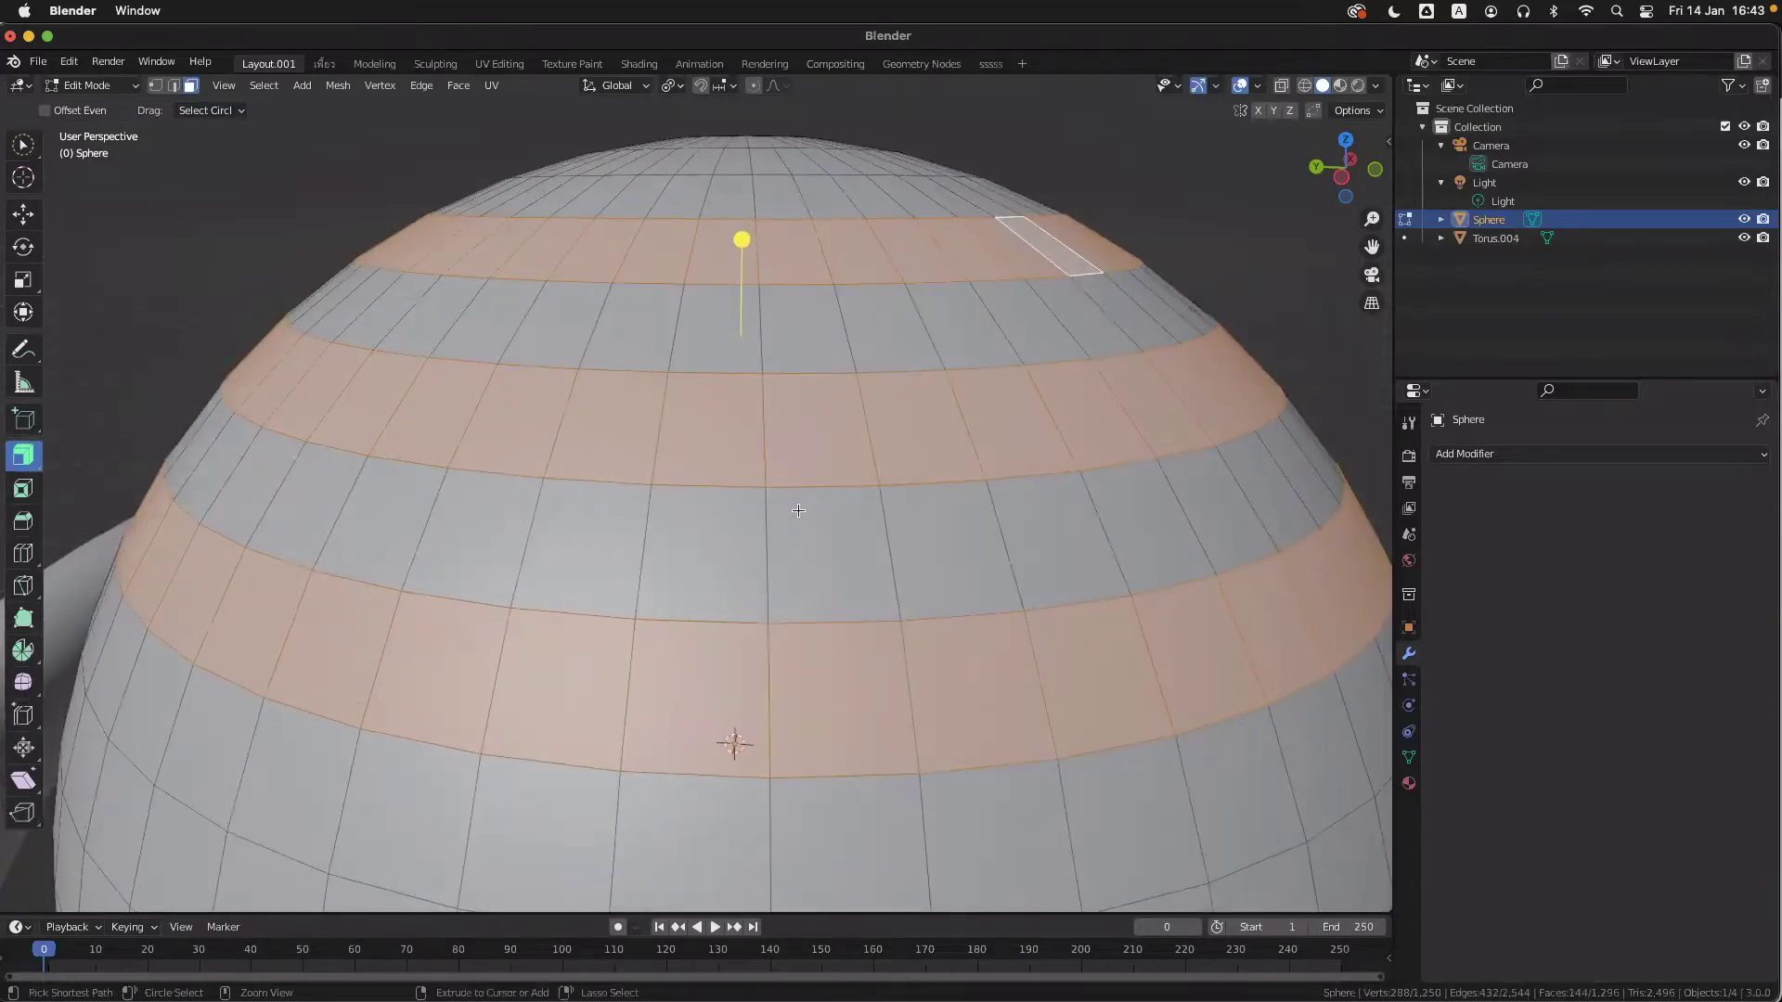
pyautogui.moveTo(913, 381); pyautogui.dragTo(912, 395, button='middle')
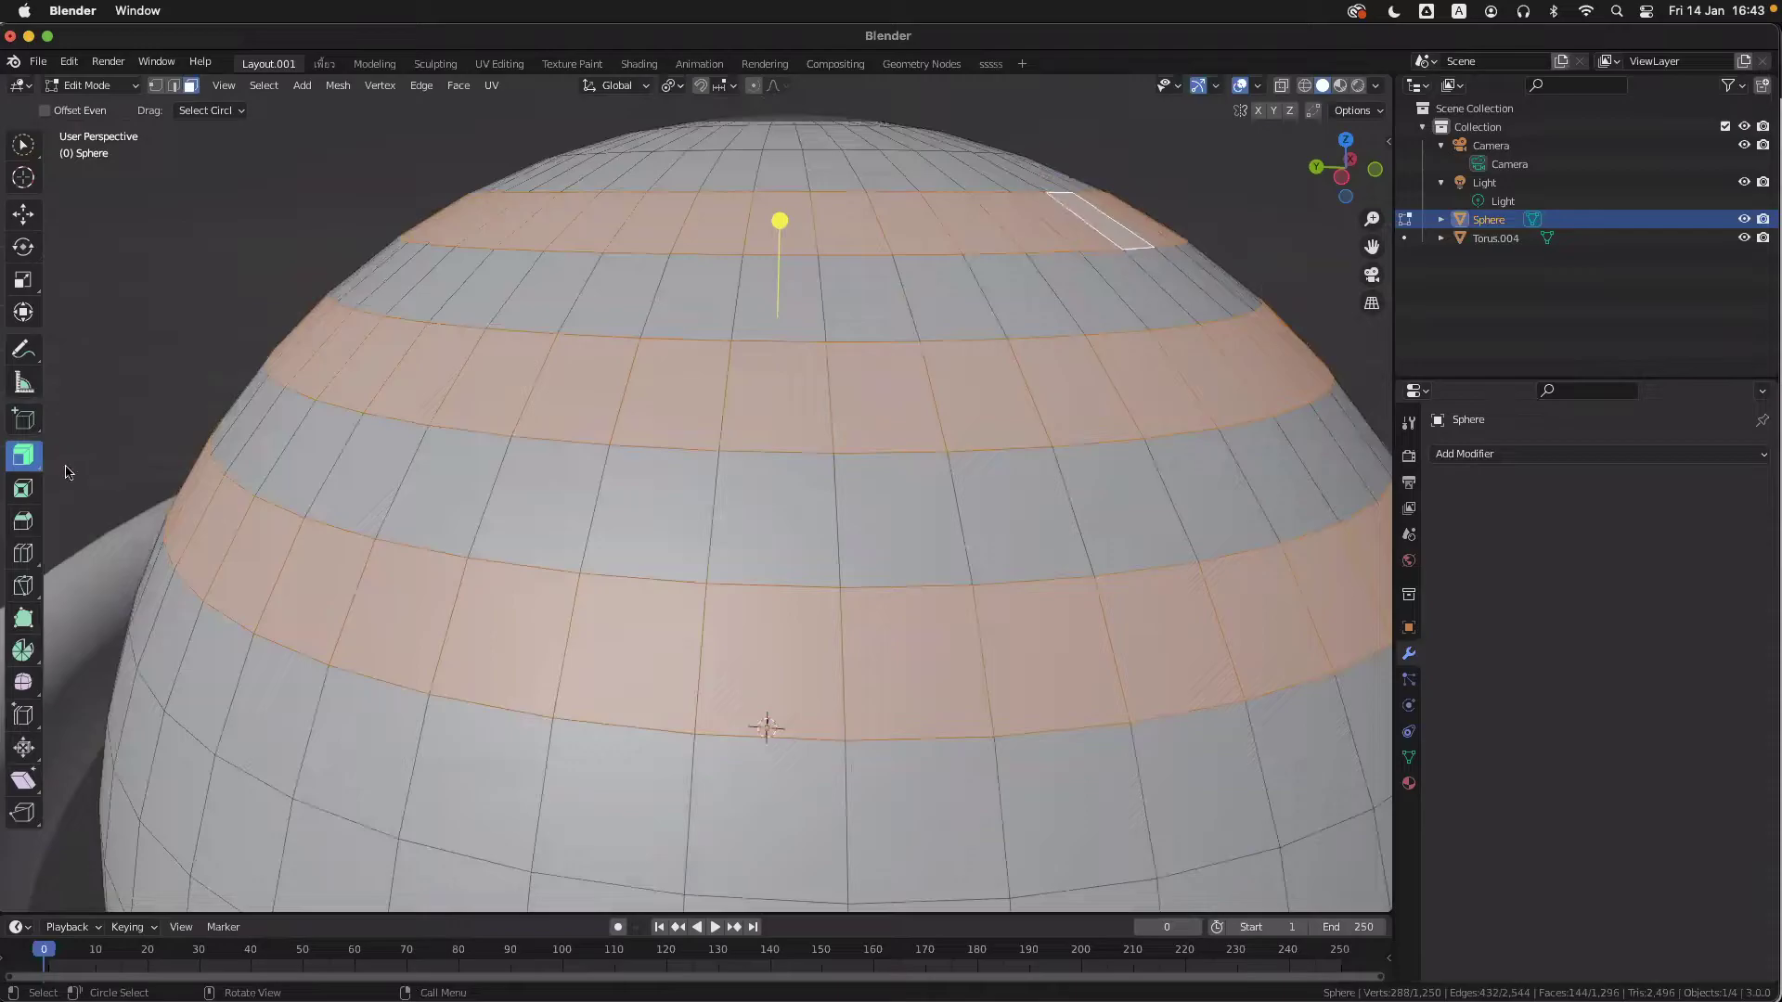
pyautogui.click(23, 455)
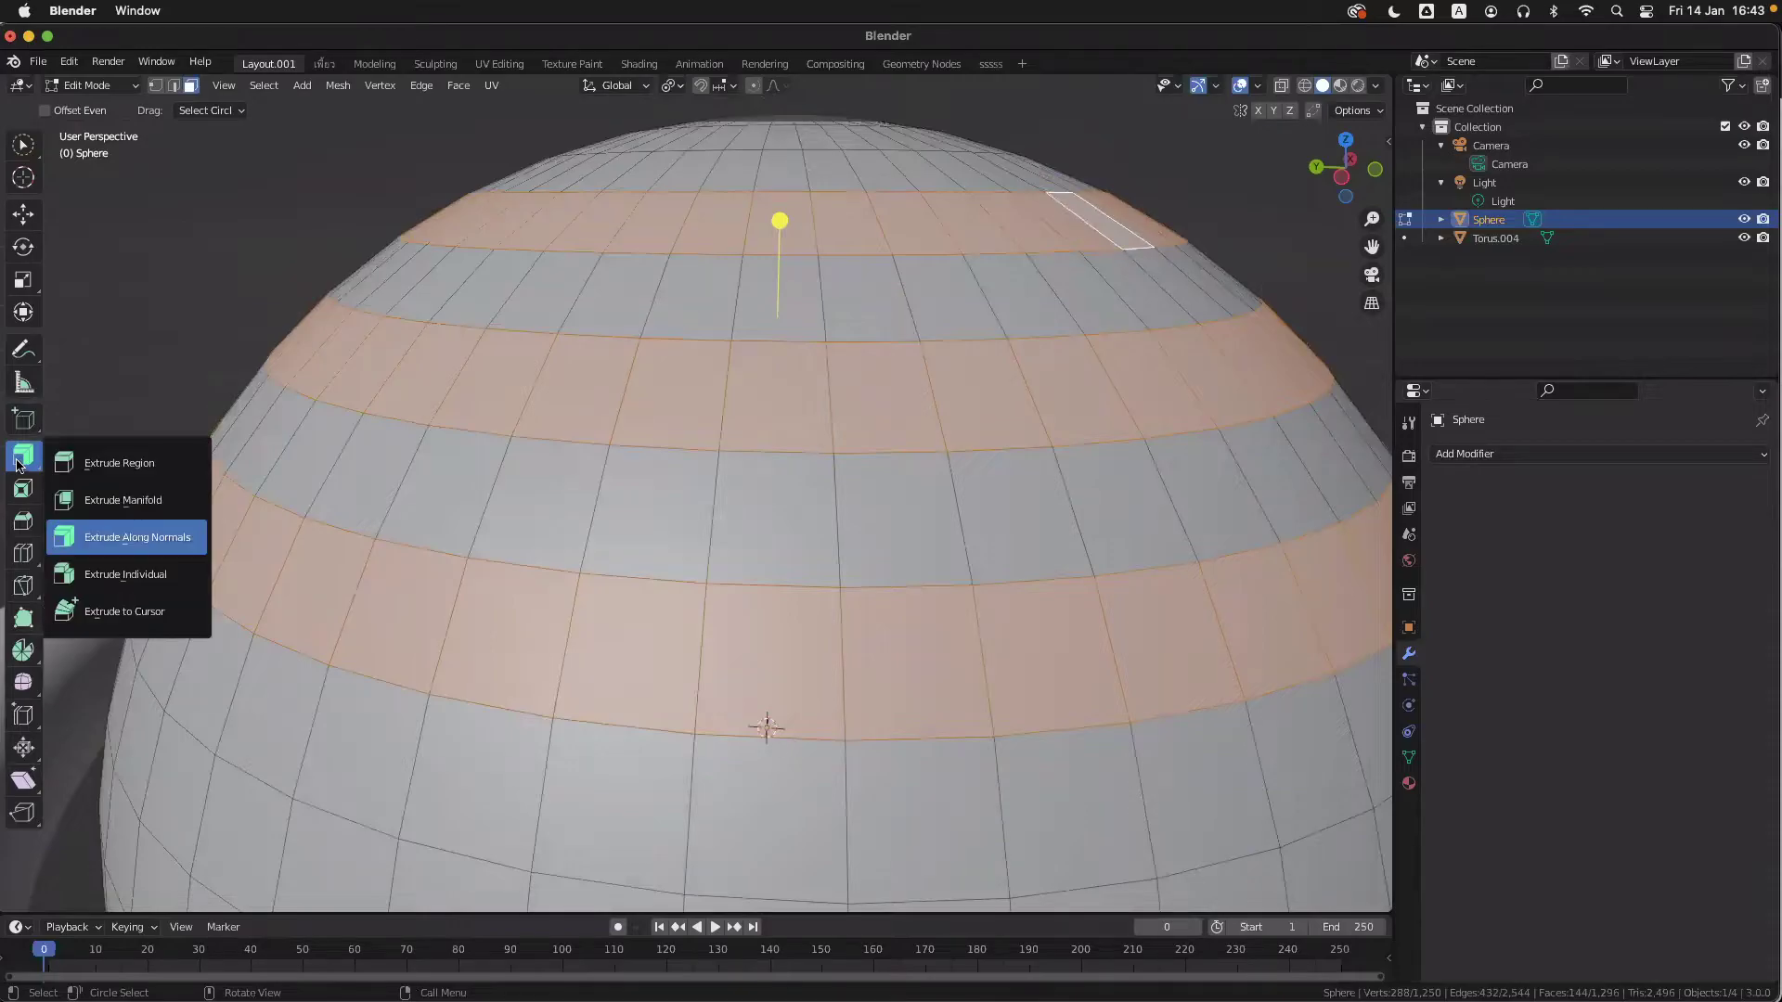
pyautogui.click(92, 575)
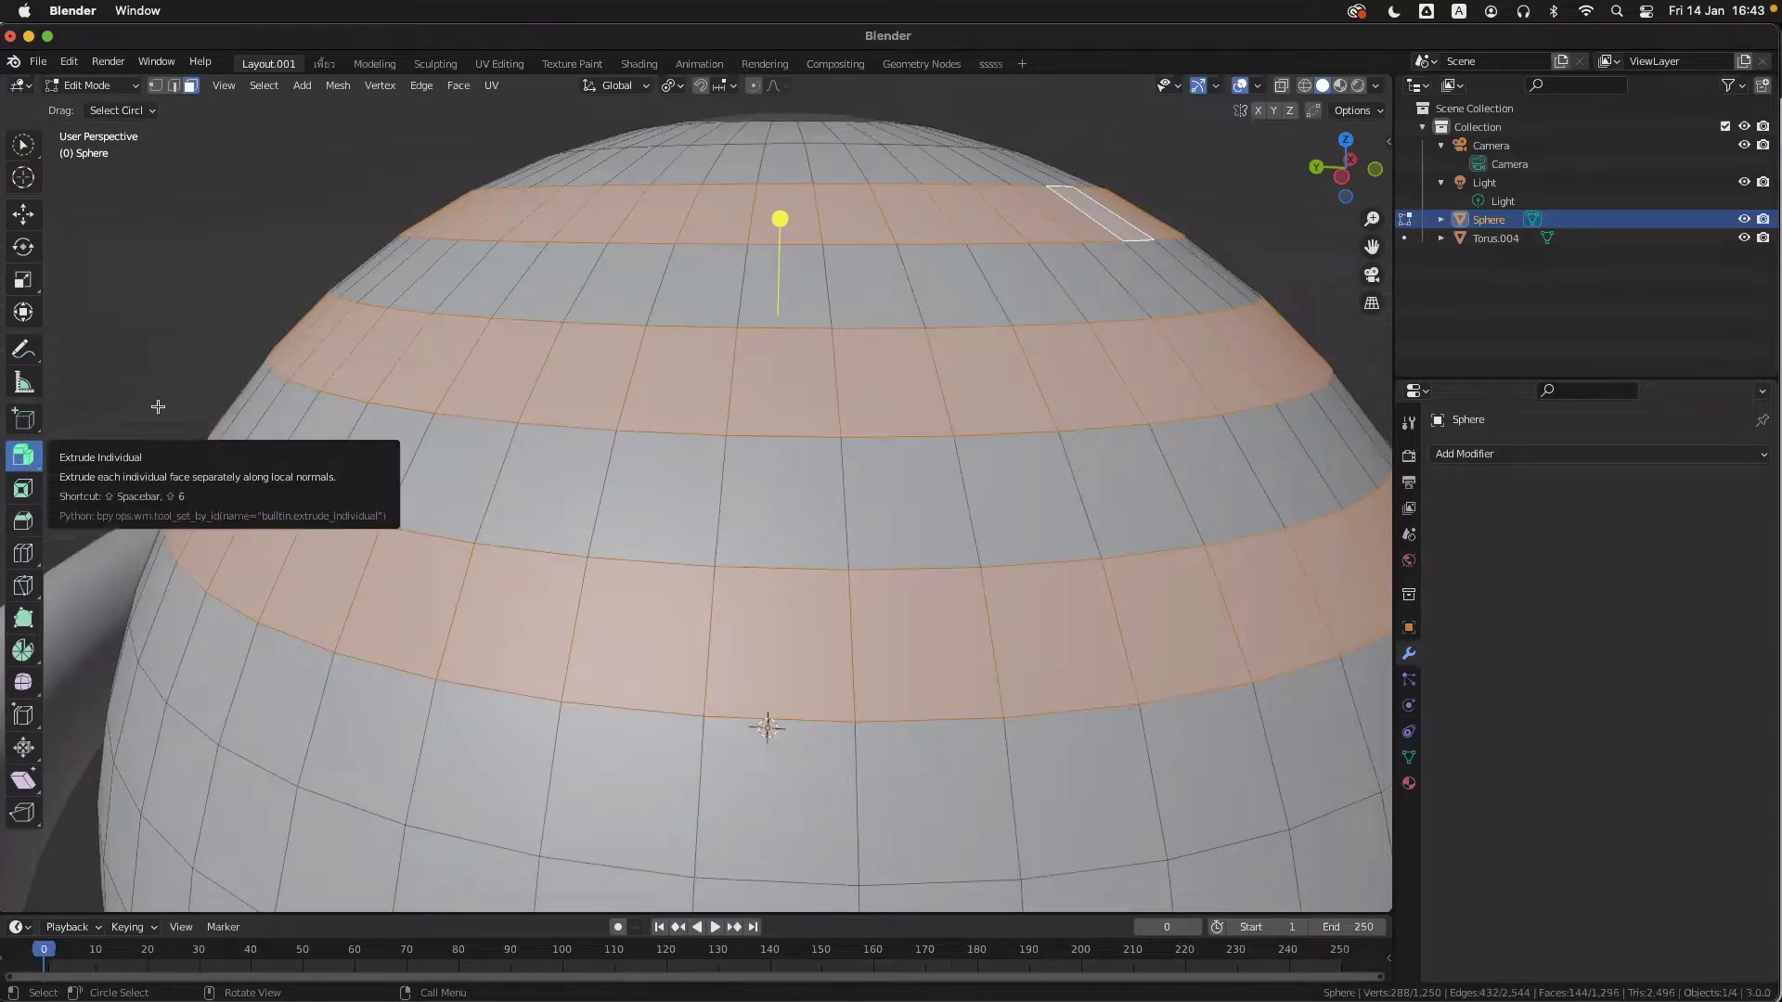
# - Extrude the faces of the three selected loops separately by about 0.34 m with Extrude Individual and inspect the blocks
pyautogui.moveTo(779, 218); pyautogui.dragTo(766, 136)
pyautogui.scroll(-4, 823, 366)
pyautogui.moveTo(823, 367)
pyautogui.mouseDown(button='middle')
pyautogui.moveTo(824, 408)
pyautogui.moveTo(799, 394)
pyautogui.moveTo(807, 351)
pyautogui.mouseUp(button='middle')
pyautogui.scroll(1, 823, 367)
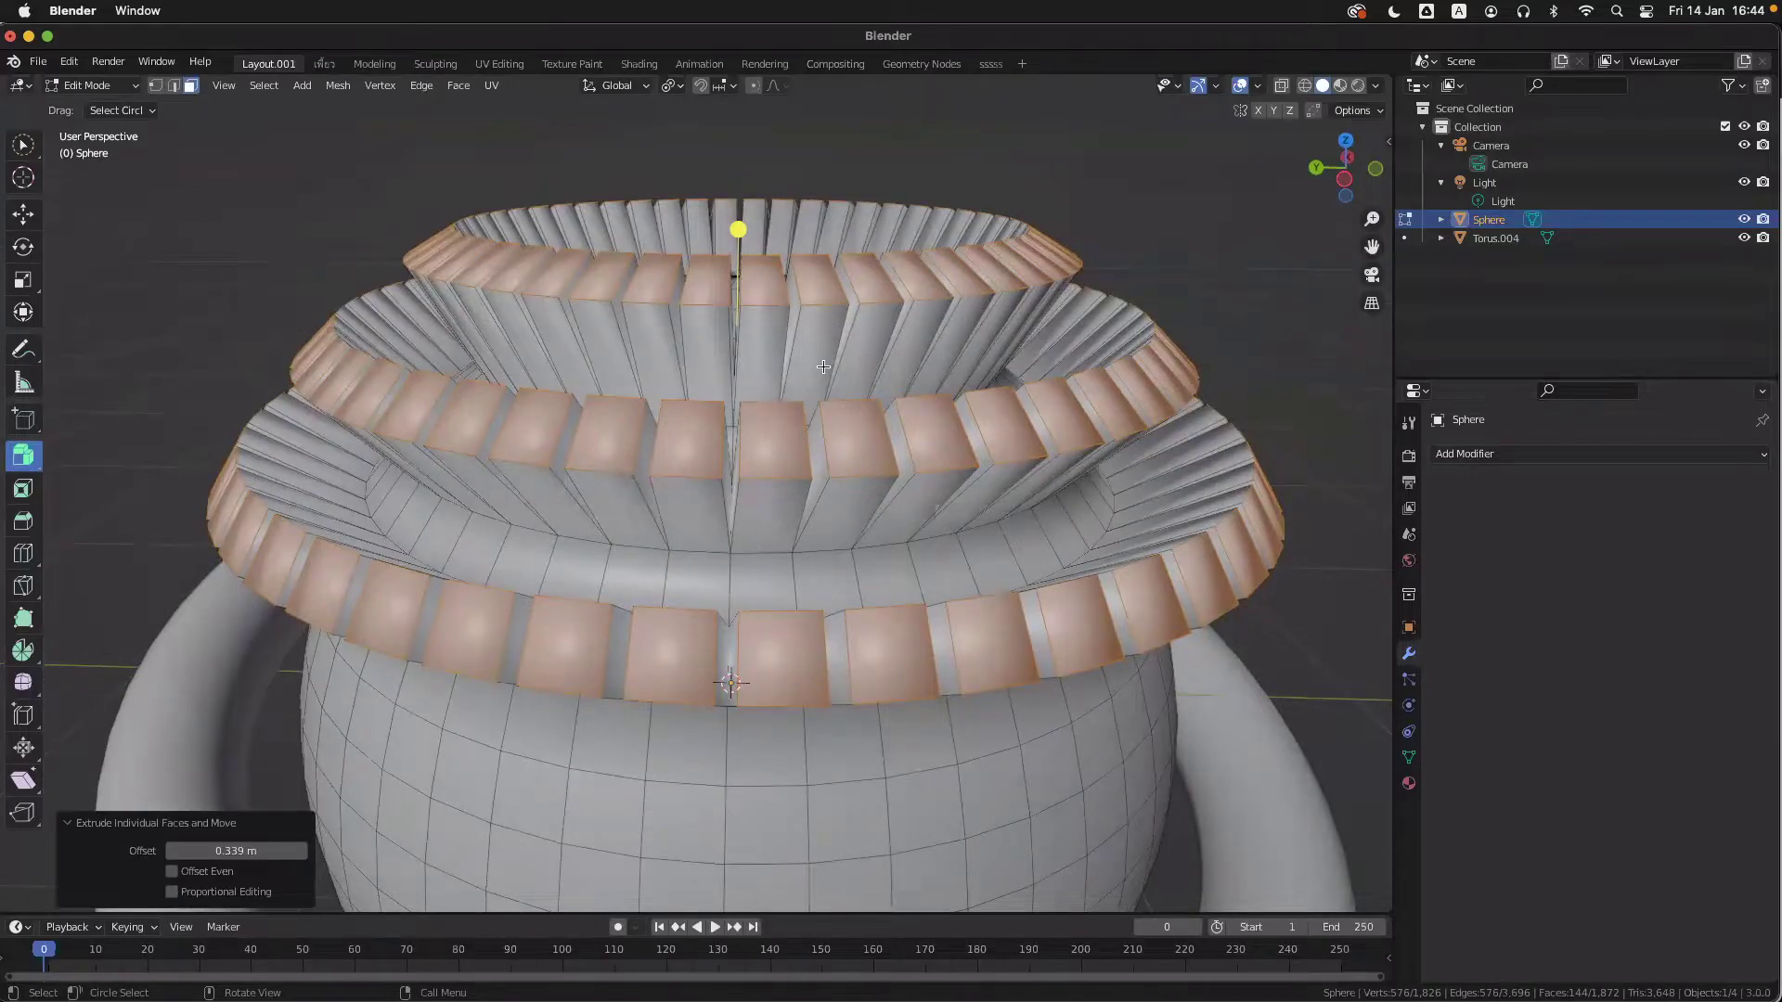
pyautogui.moveTo(831, 477)
pyautogui.mouseDown(button='middle')
pyautogui.moveTo(832, 527)
pyautogui.moveTo(831, 506)
pyautogui.mouseUp(button='middle')
pyautogui.scroll(8, 830, 478)
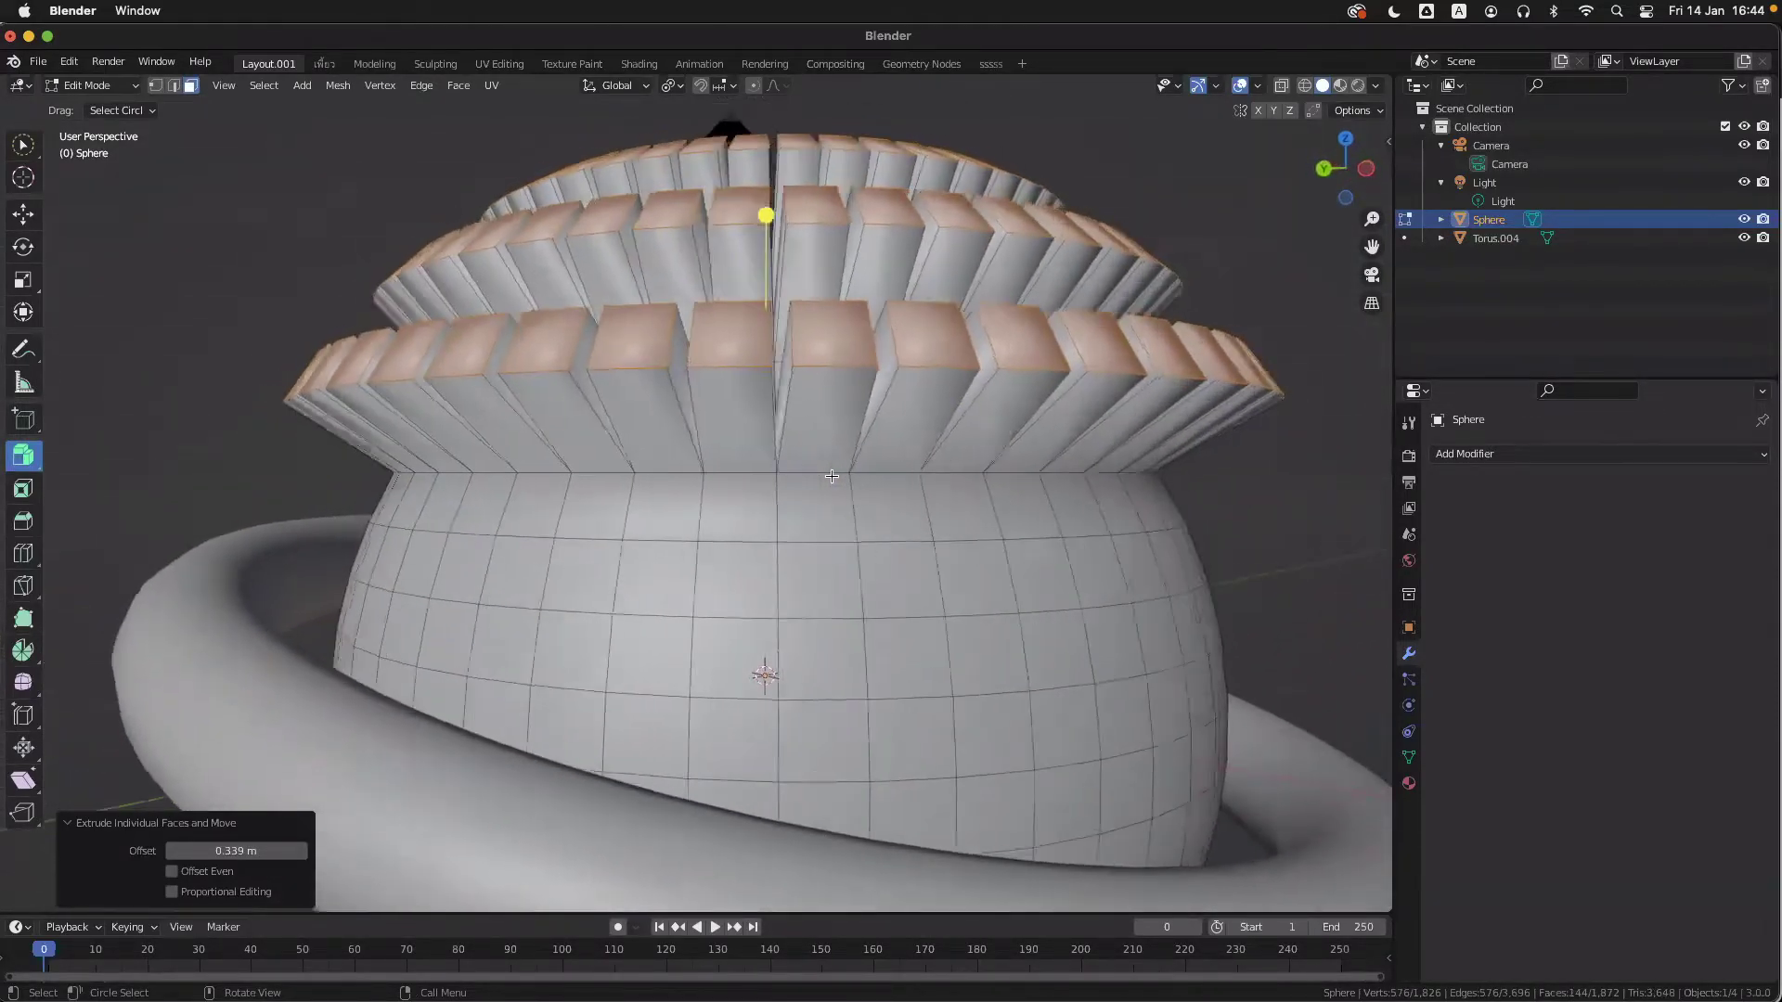
# - Examine the individually extruded blocks on the three face loops from above and from the side
pyautogui.scroll(-8, 831, 477)
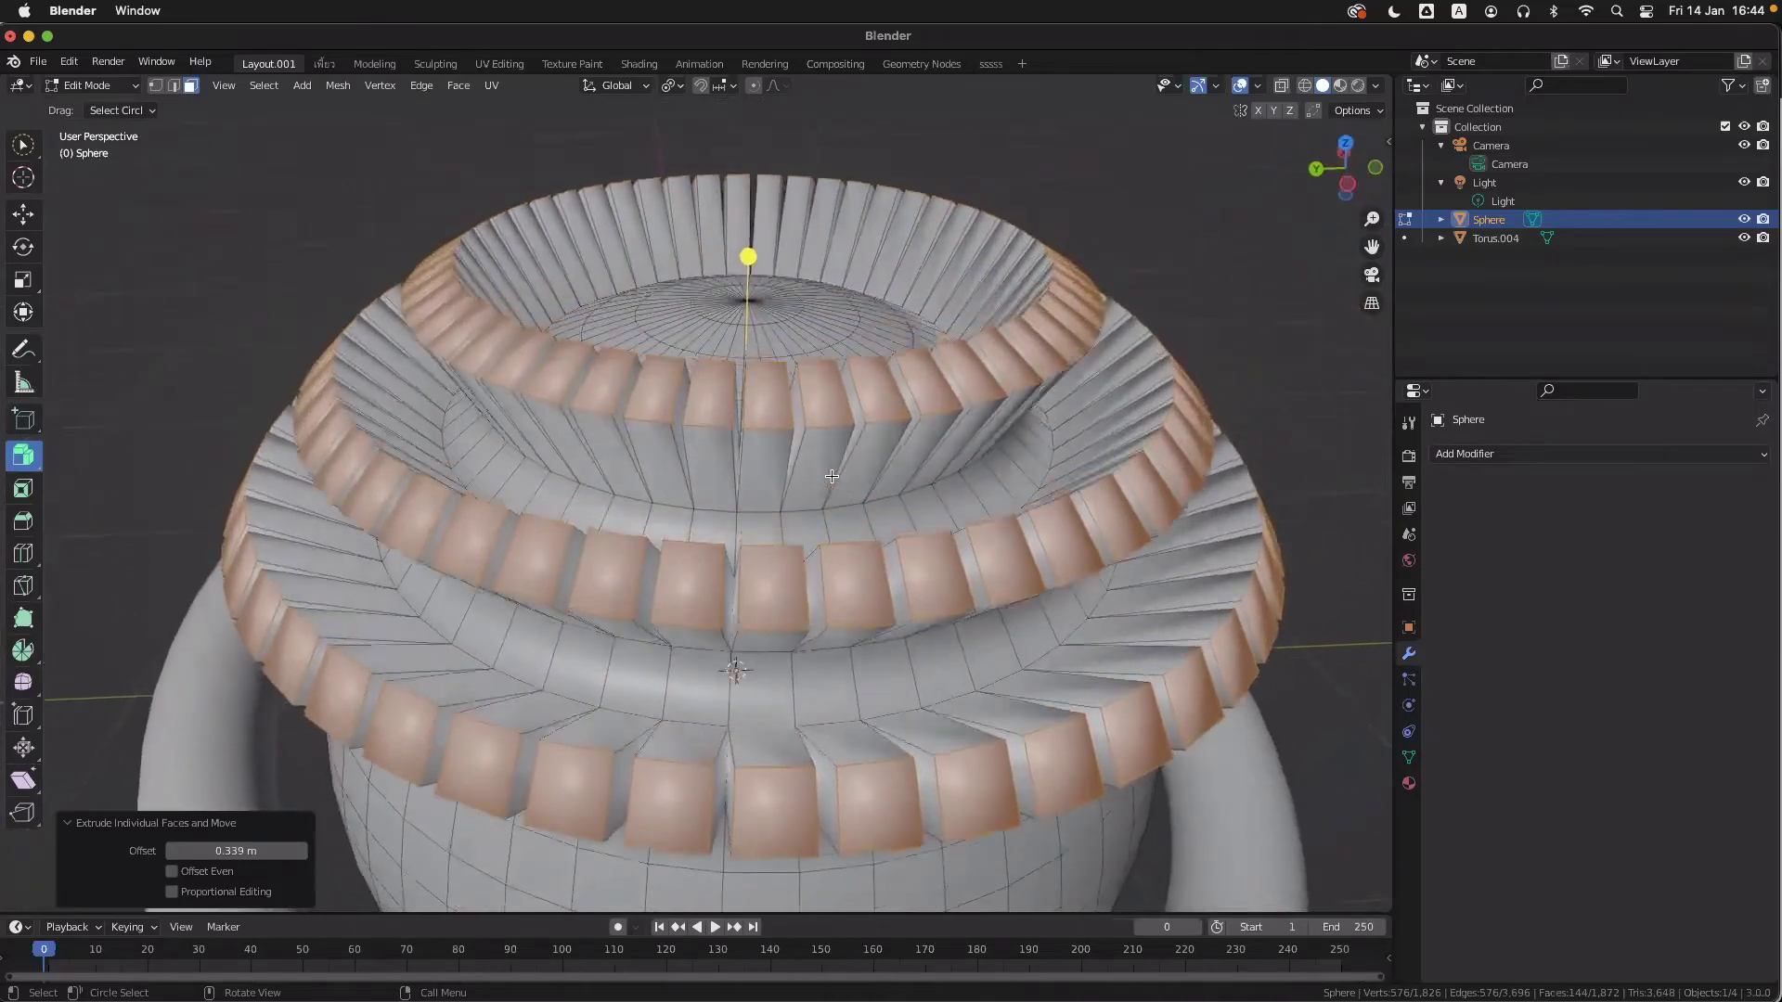
pyautogui.scroll(-2, 832, 476)
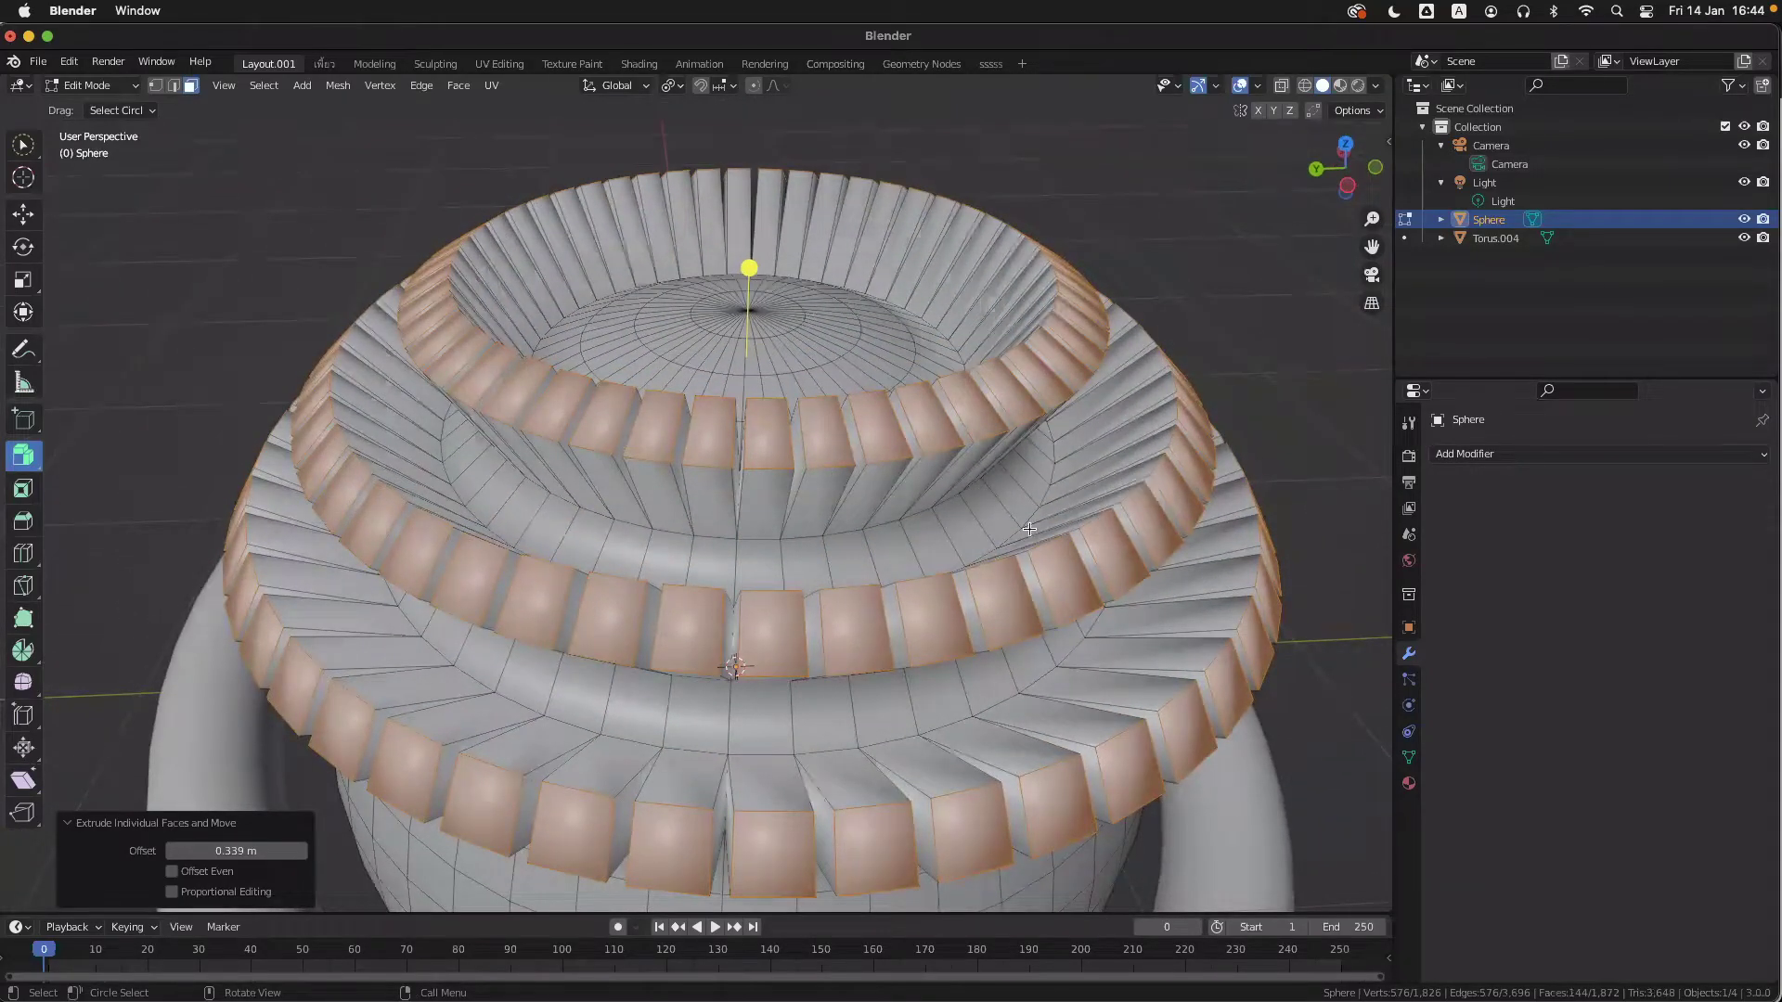
pyautogui.scroll(5, 900, 594)
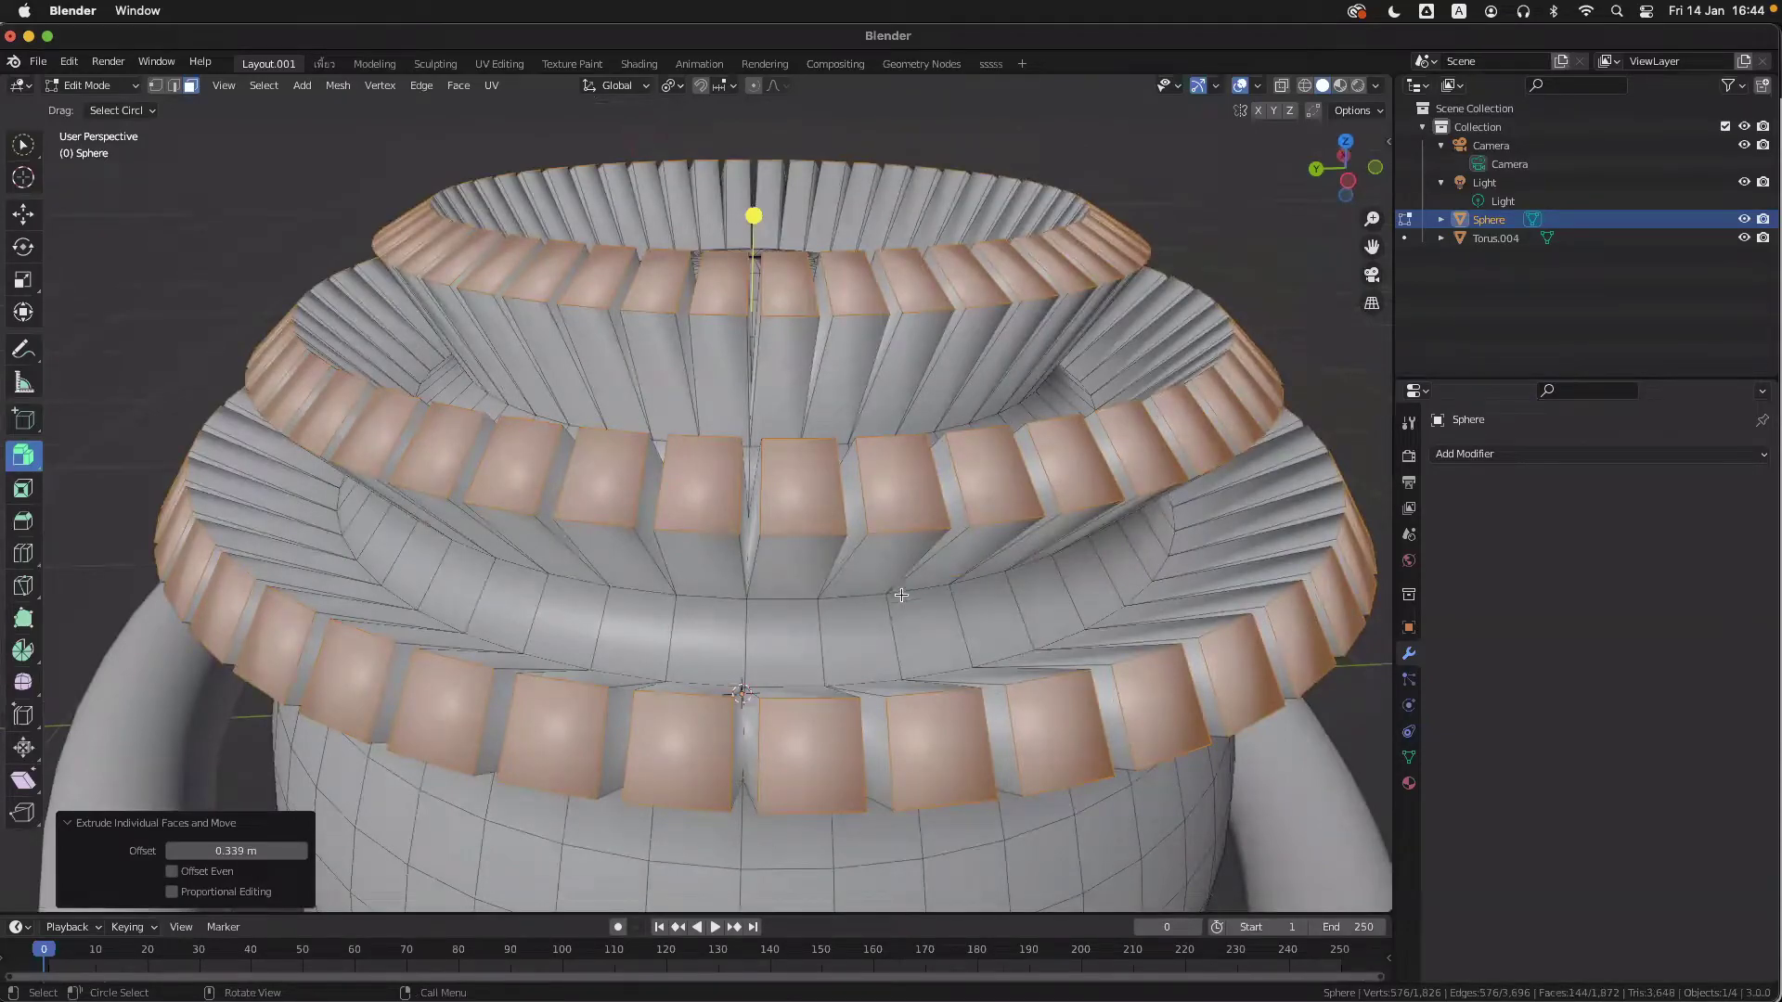
pyautogui.scroll(5, 902, 587)
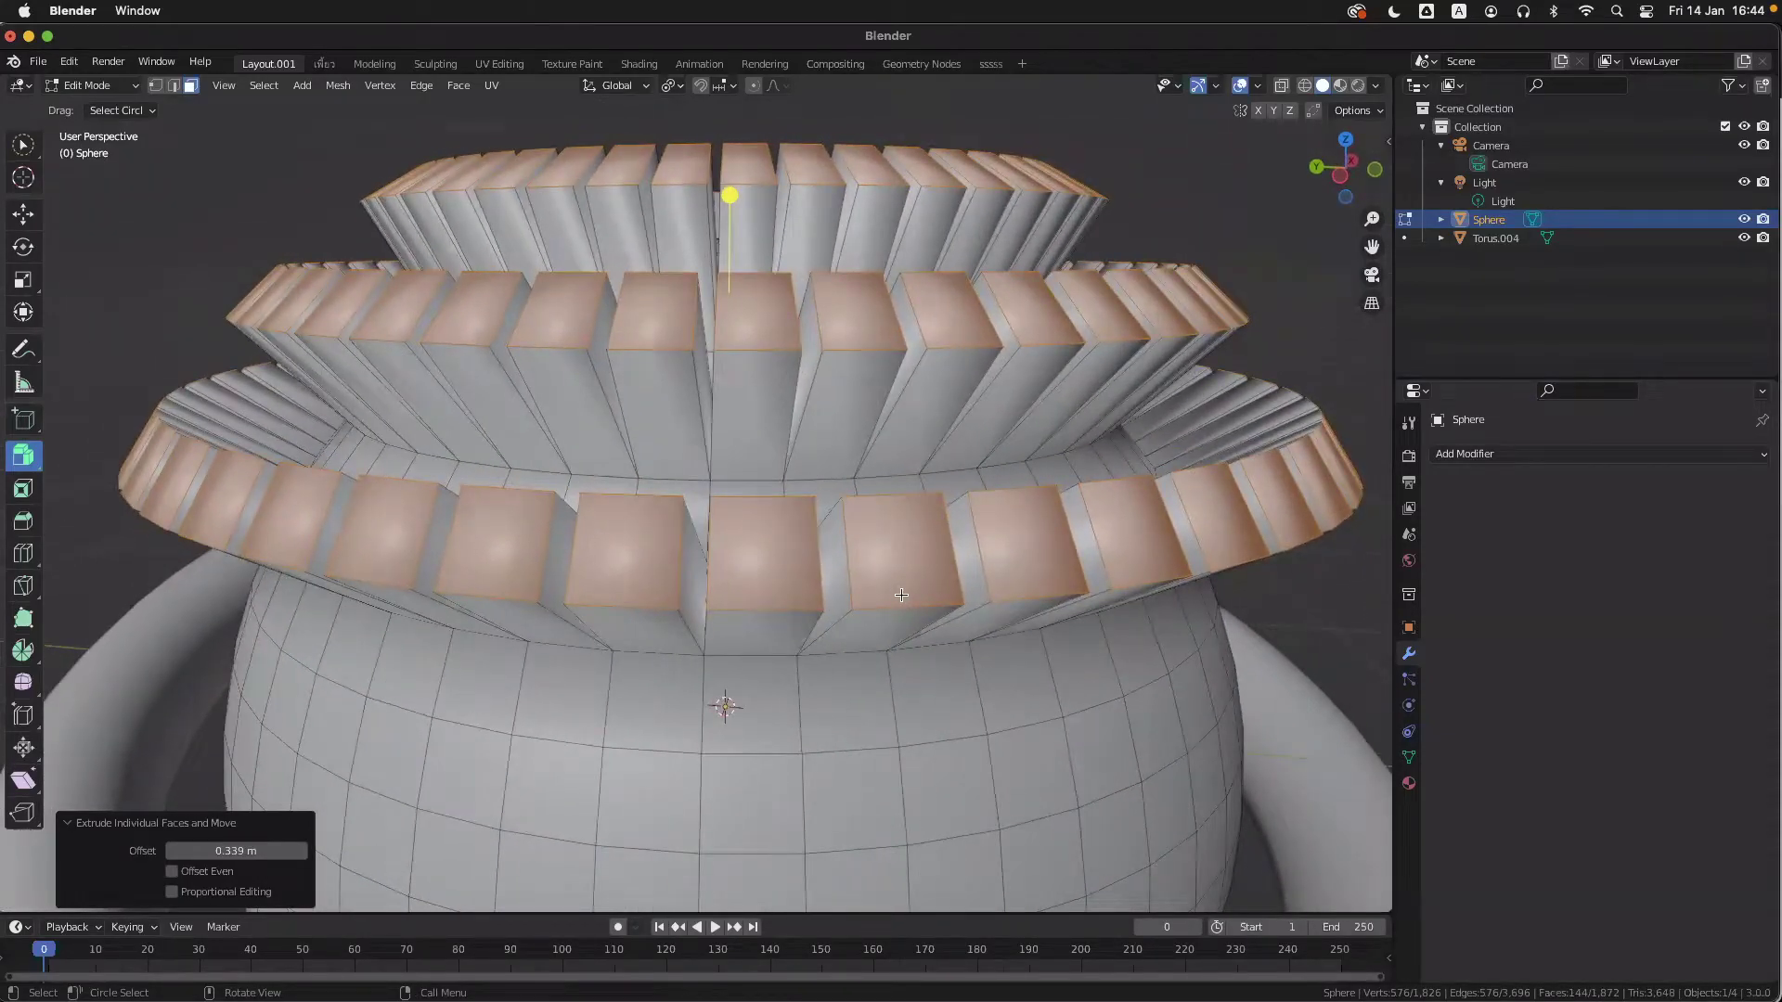
pyautogui.scroll(2, 901, 595)
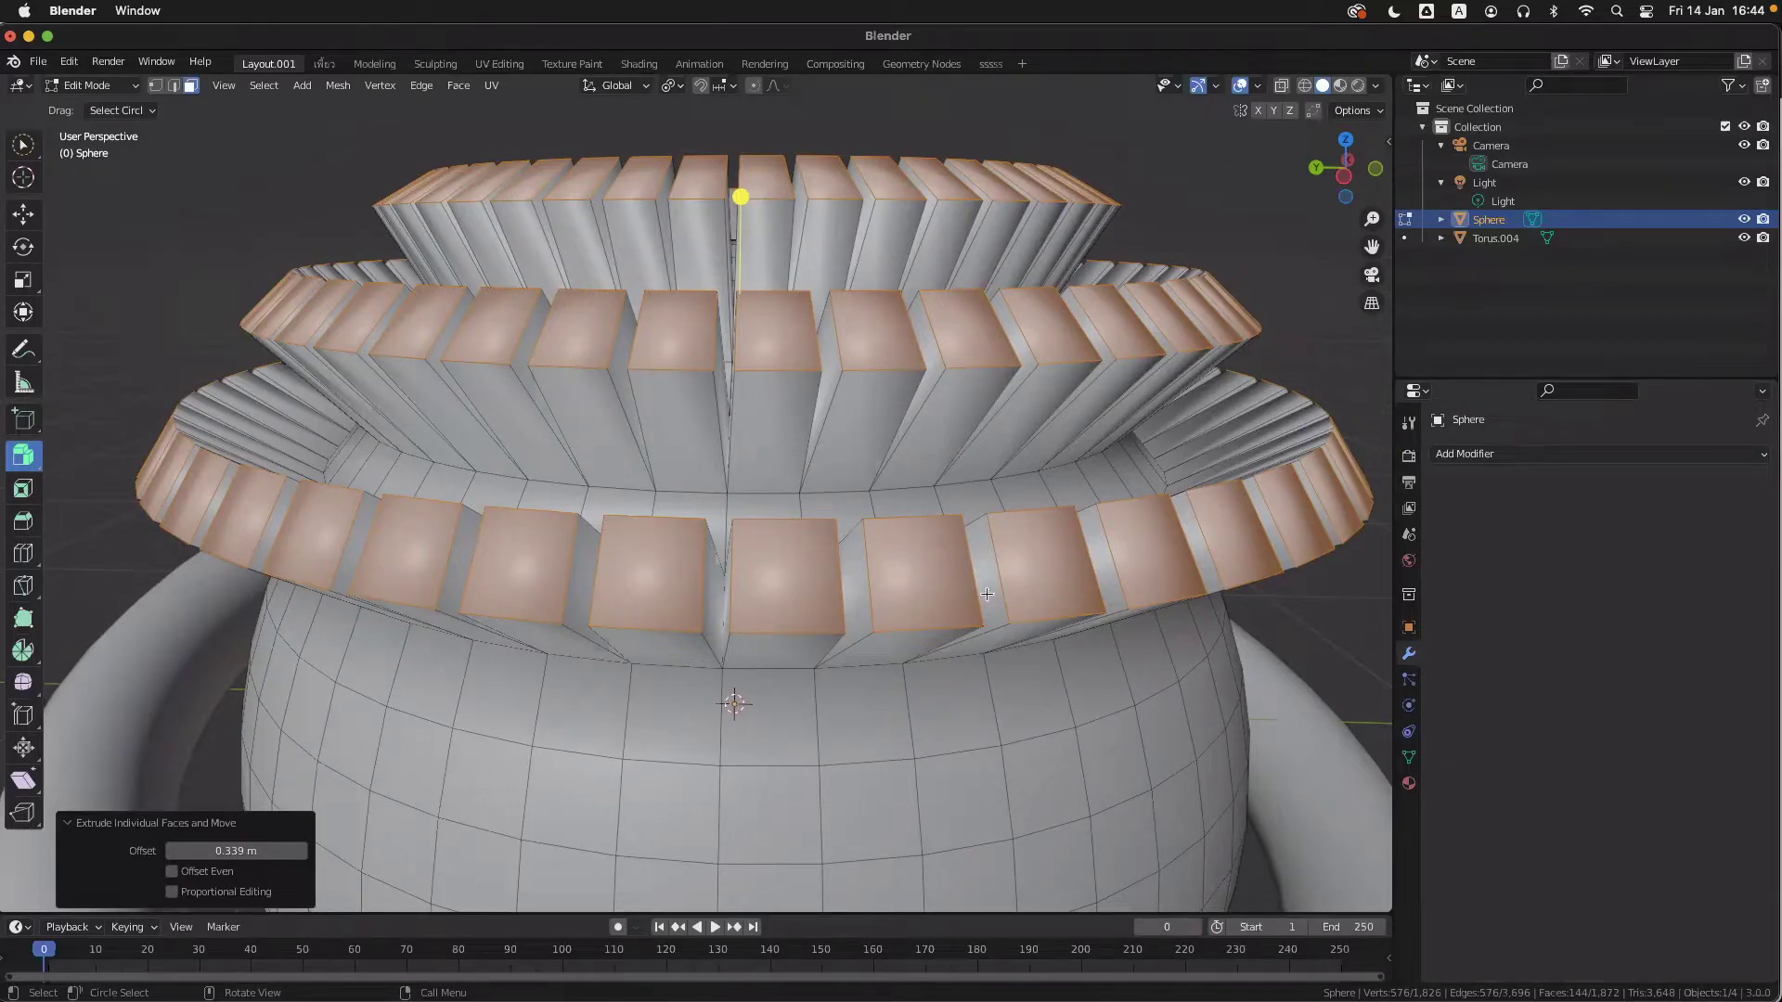
pyautogui.moveTo(988, 594); pyautogui.dragTo(989, 649, button='middle')
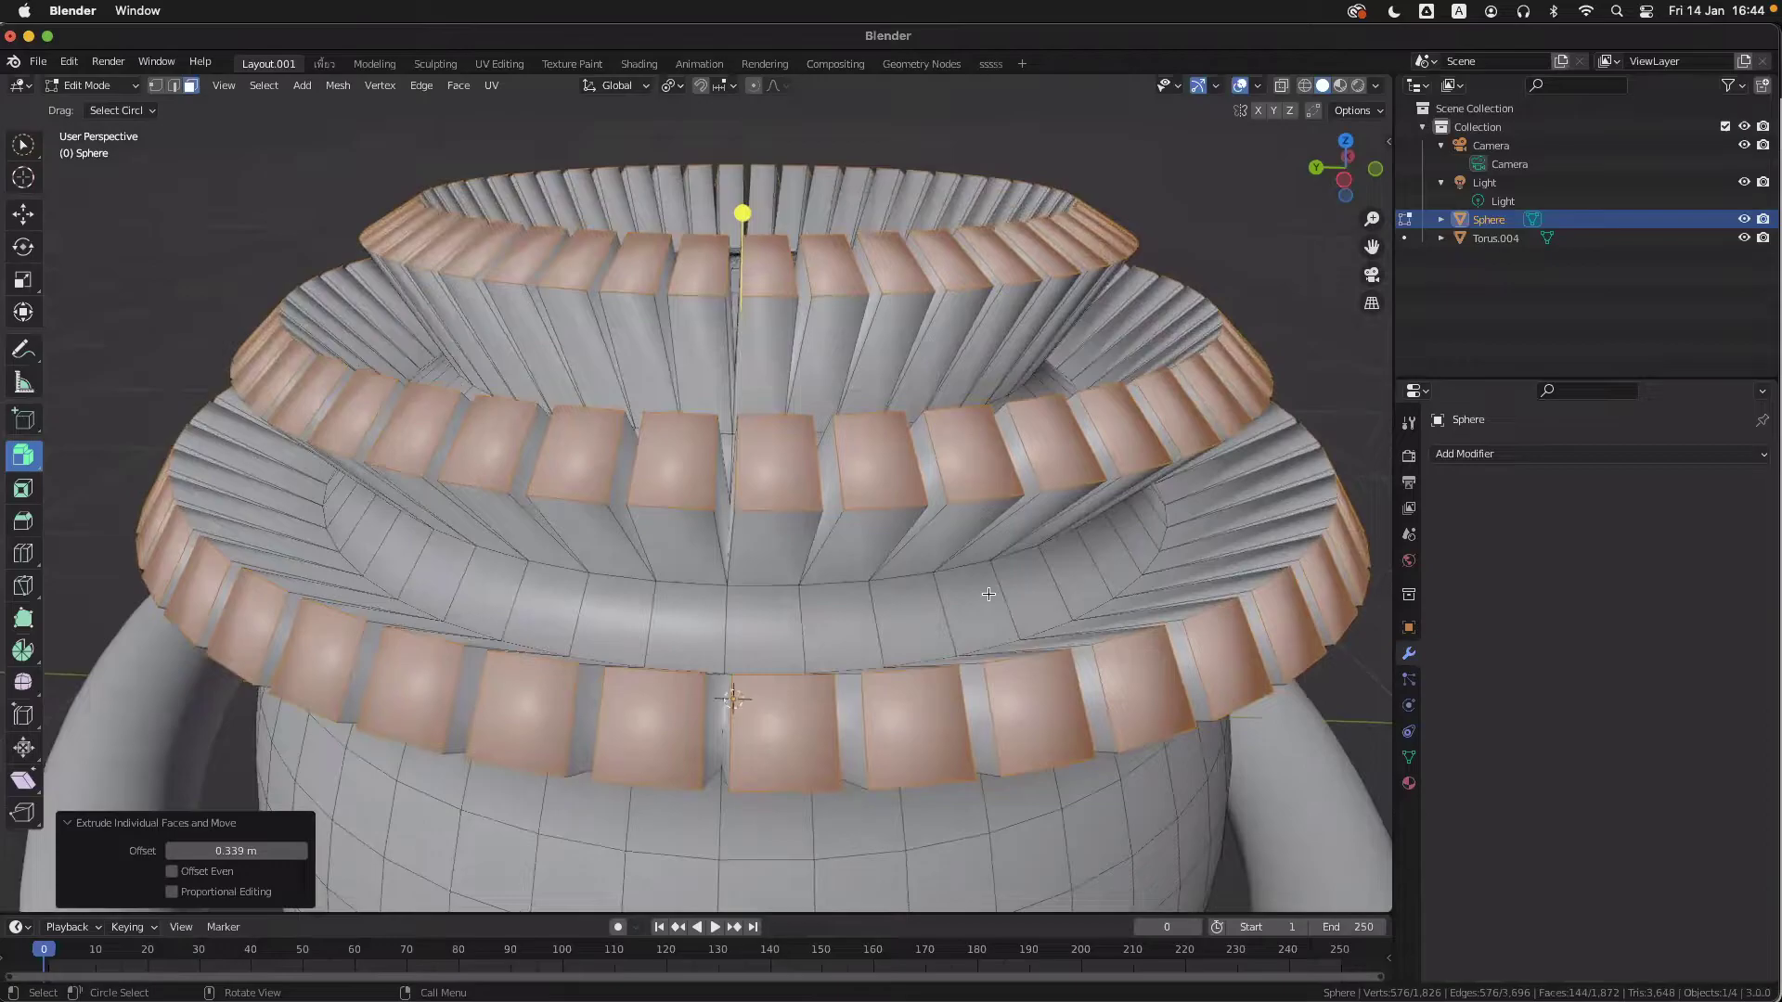
pyautogui.hotkey('shift', 'r')
pyautogui.hotkey('shift', 'r')
pyautogui.hotkey('shift', 'r')
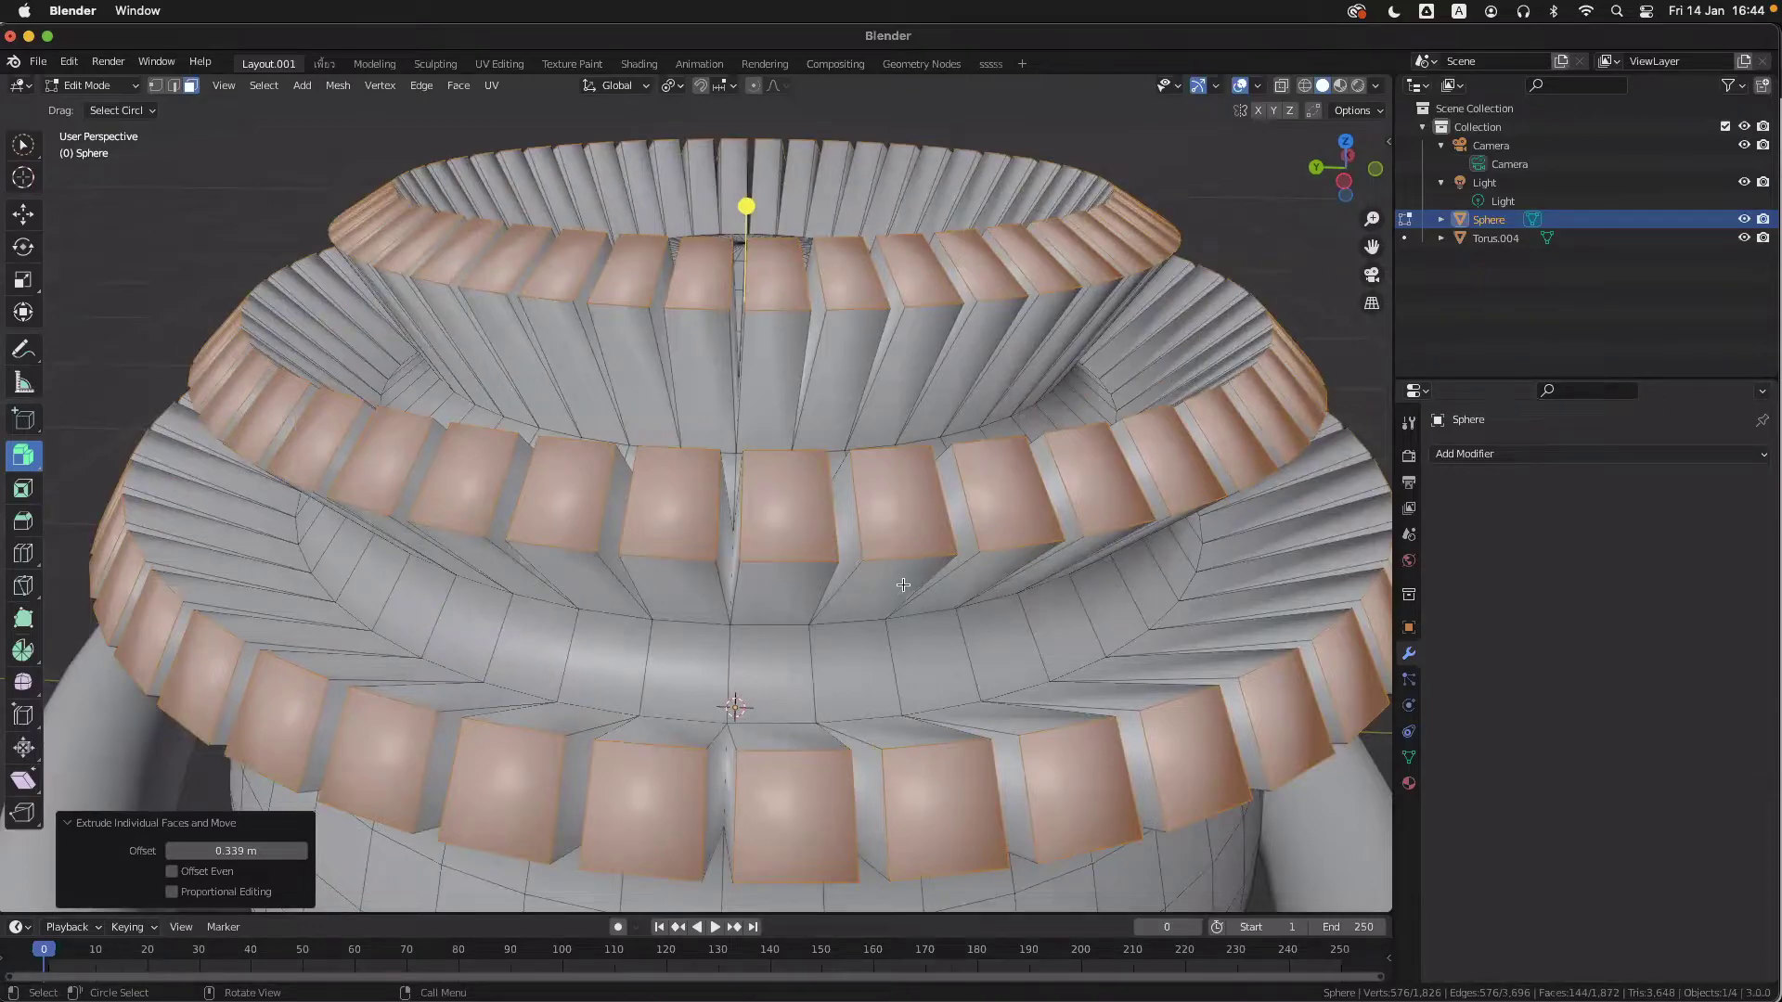
pyautogui.moveTo(903, 585); pyautogui.dragTo(952, 584, button='middle')
pyautogui.scroll(5, 911, 584)
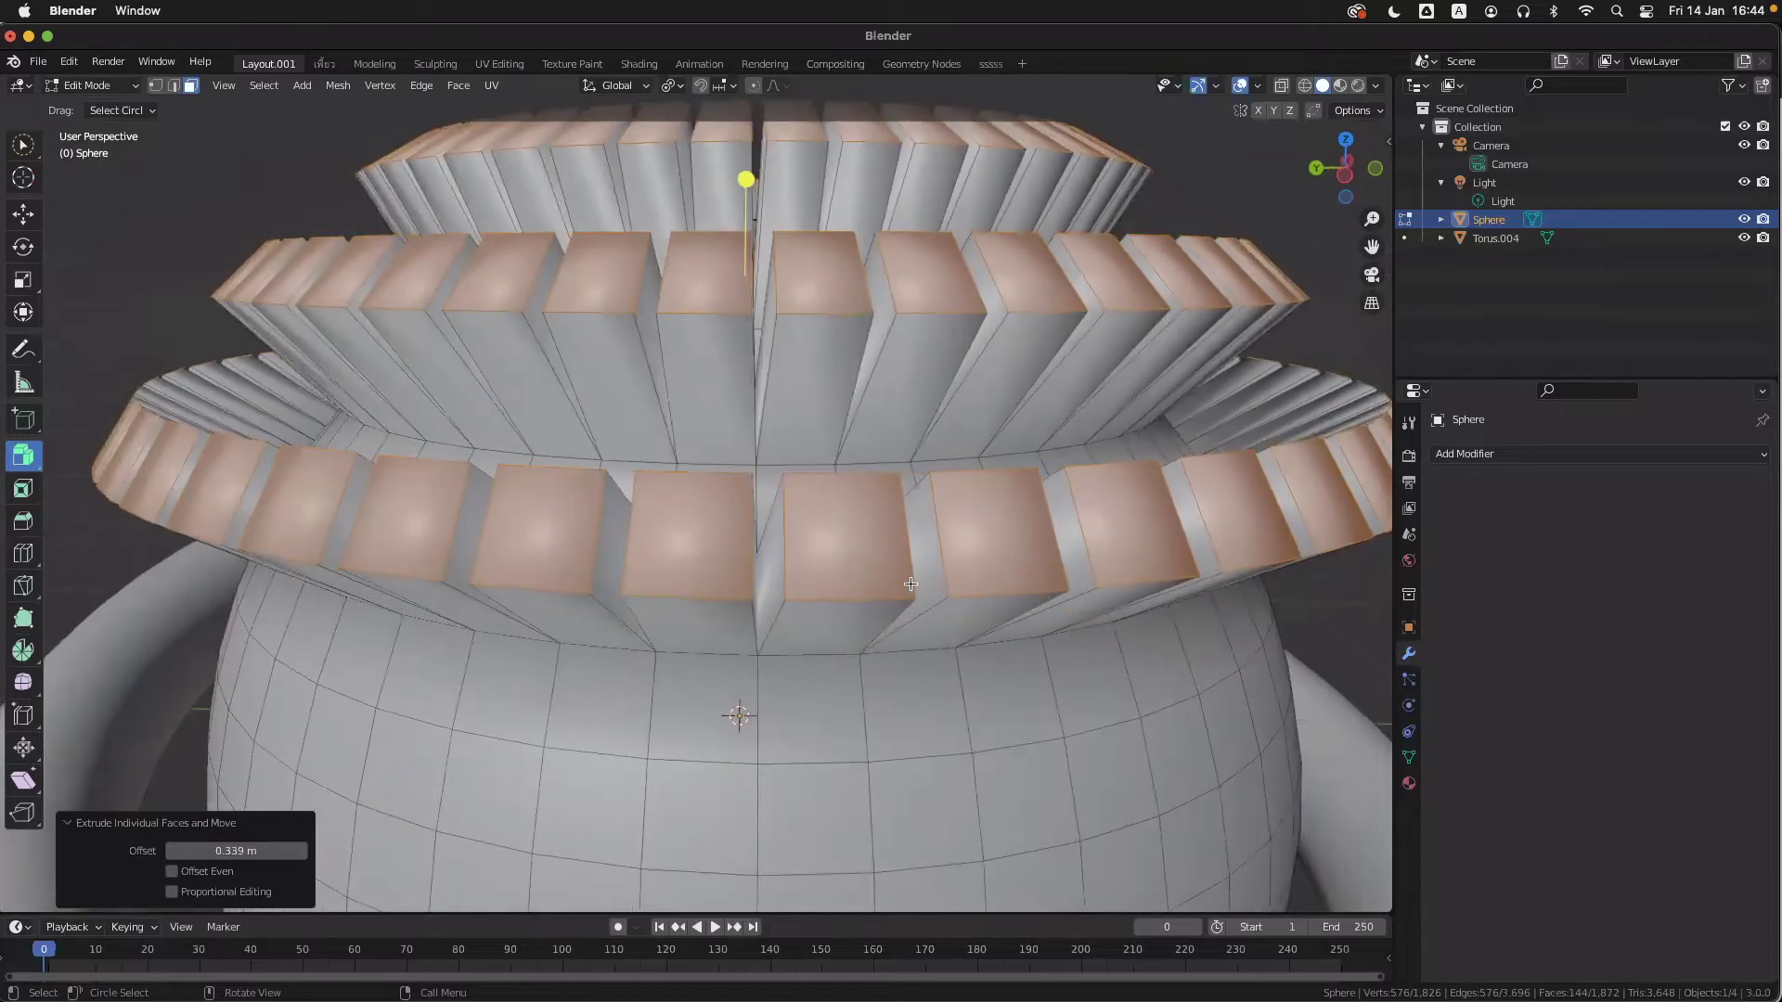
pyautogui.scroll(-5, 911, 584)
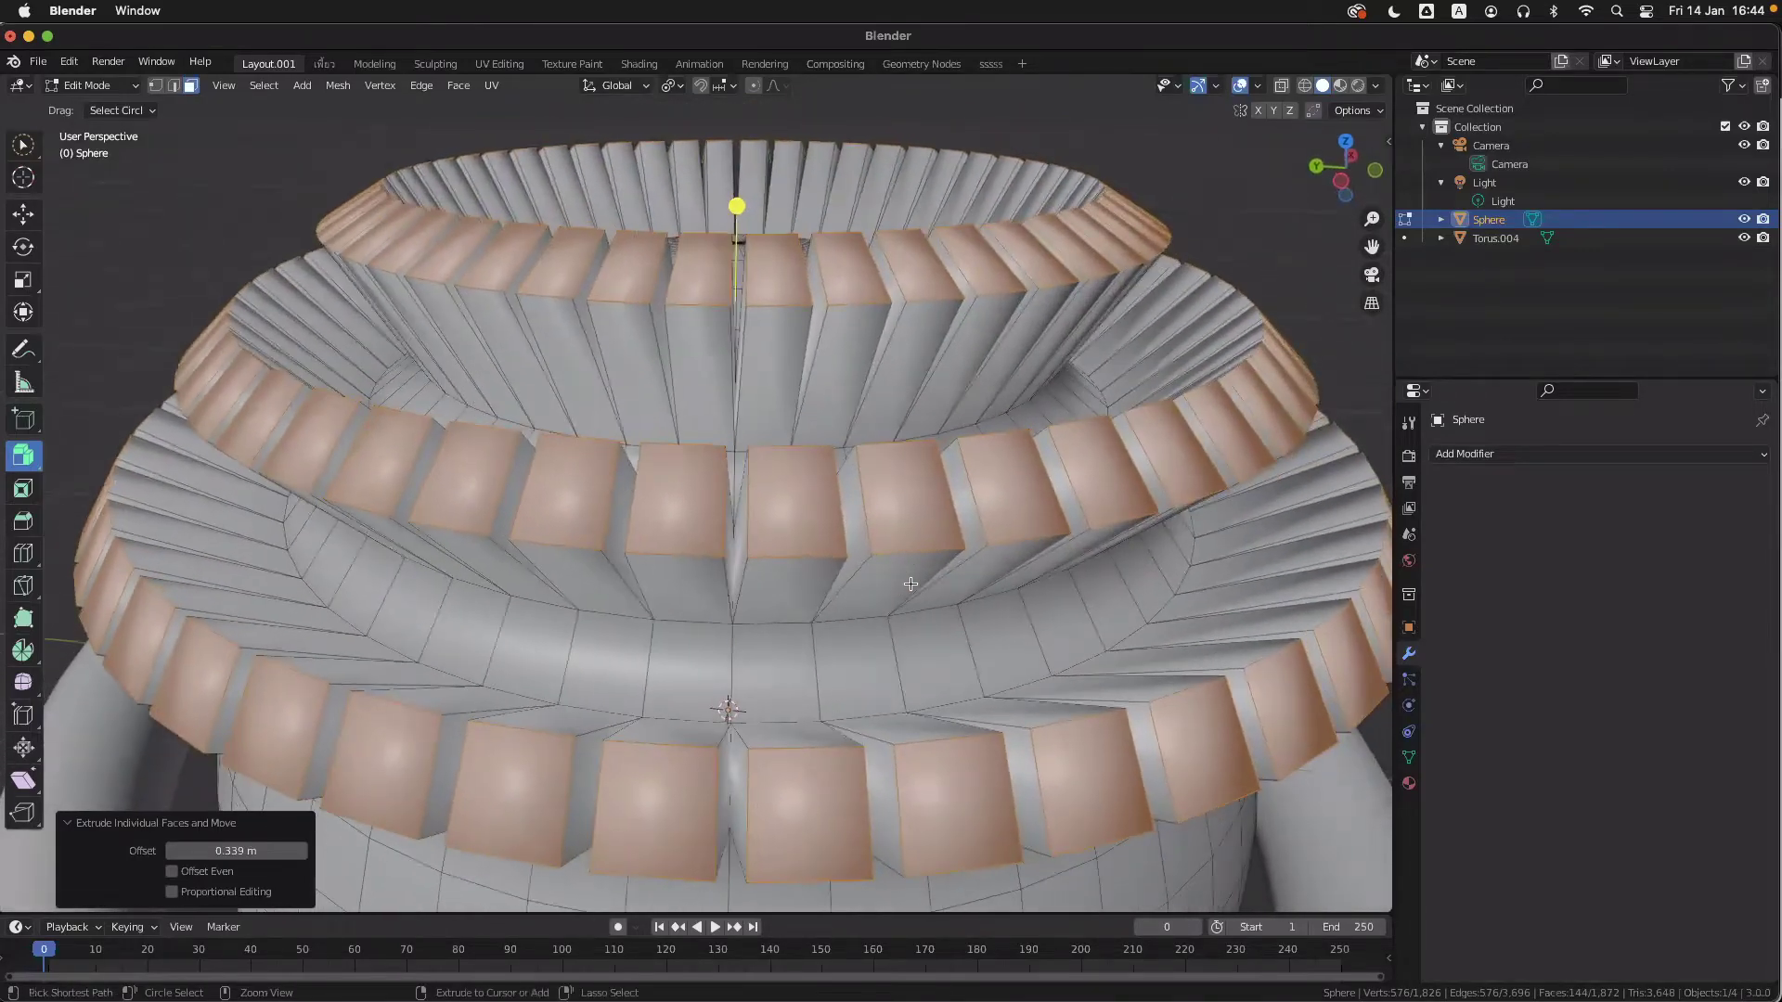
pyautogui.scroll(-3, 911, 584)
pyautogui.scroll(2, 911, 584)
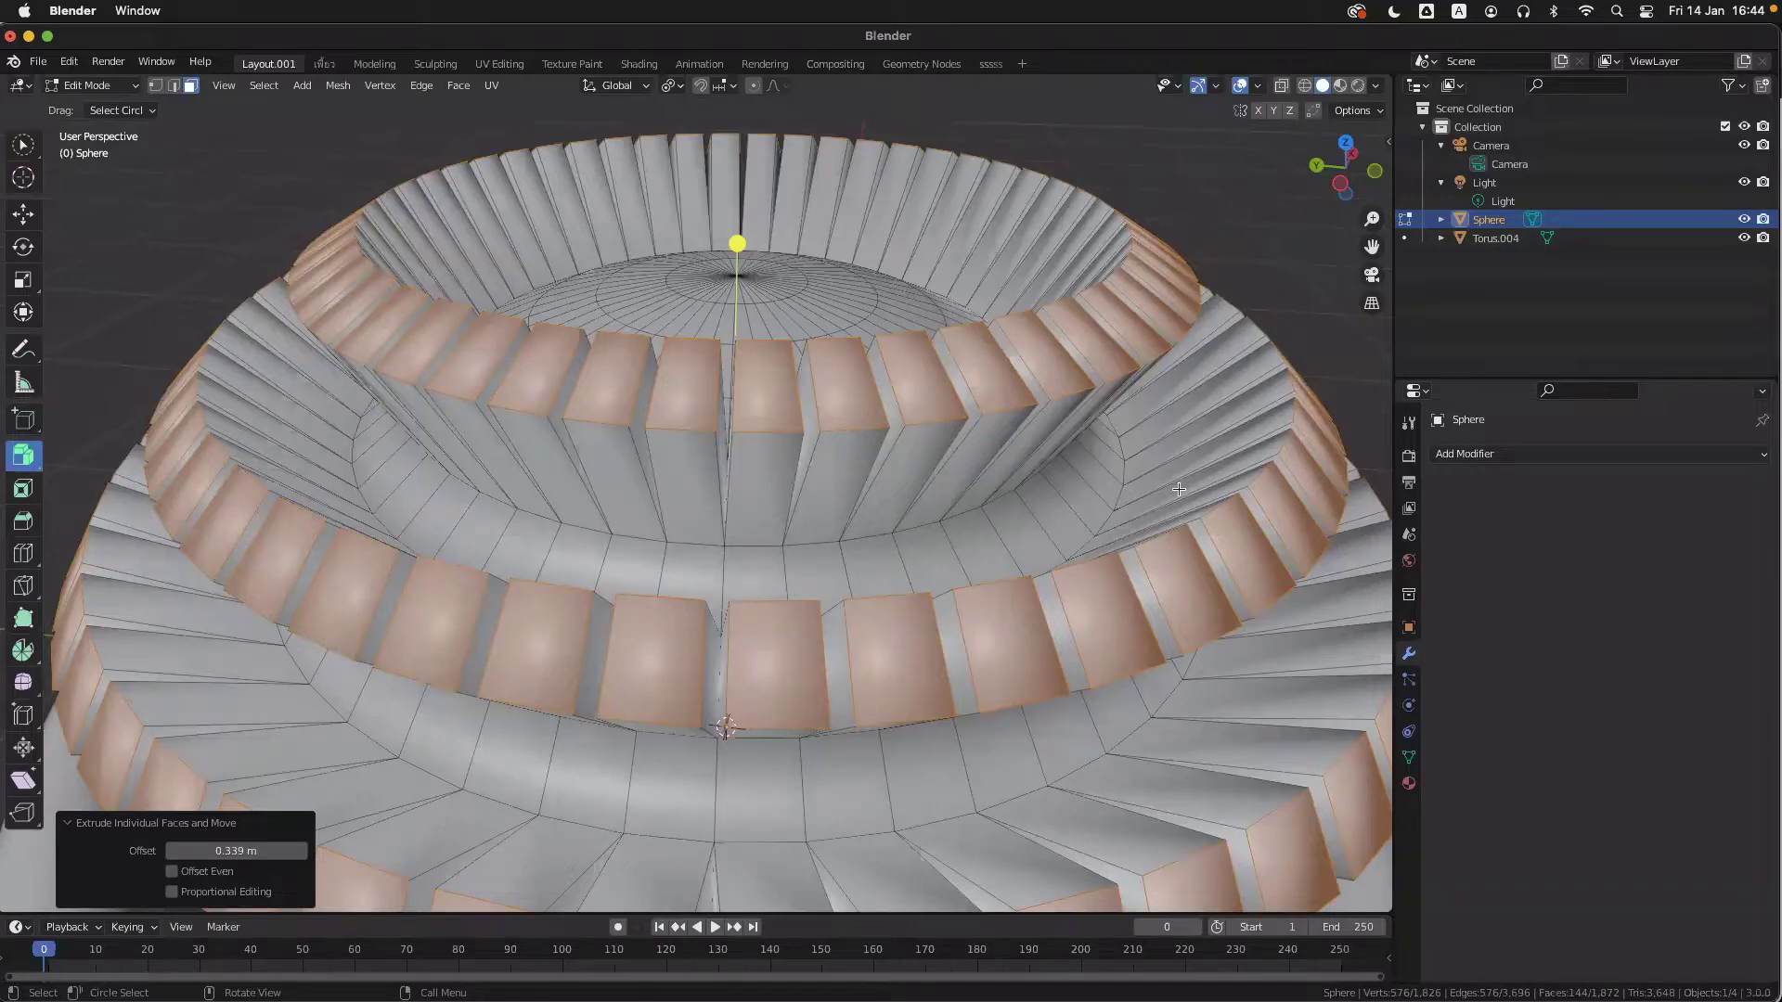
# - Try shrinking each extruded end face around its own centre with the Individual Origins pivot point
pyautogui.press('s')
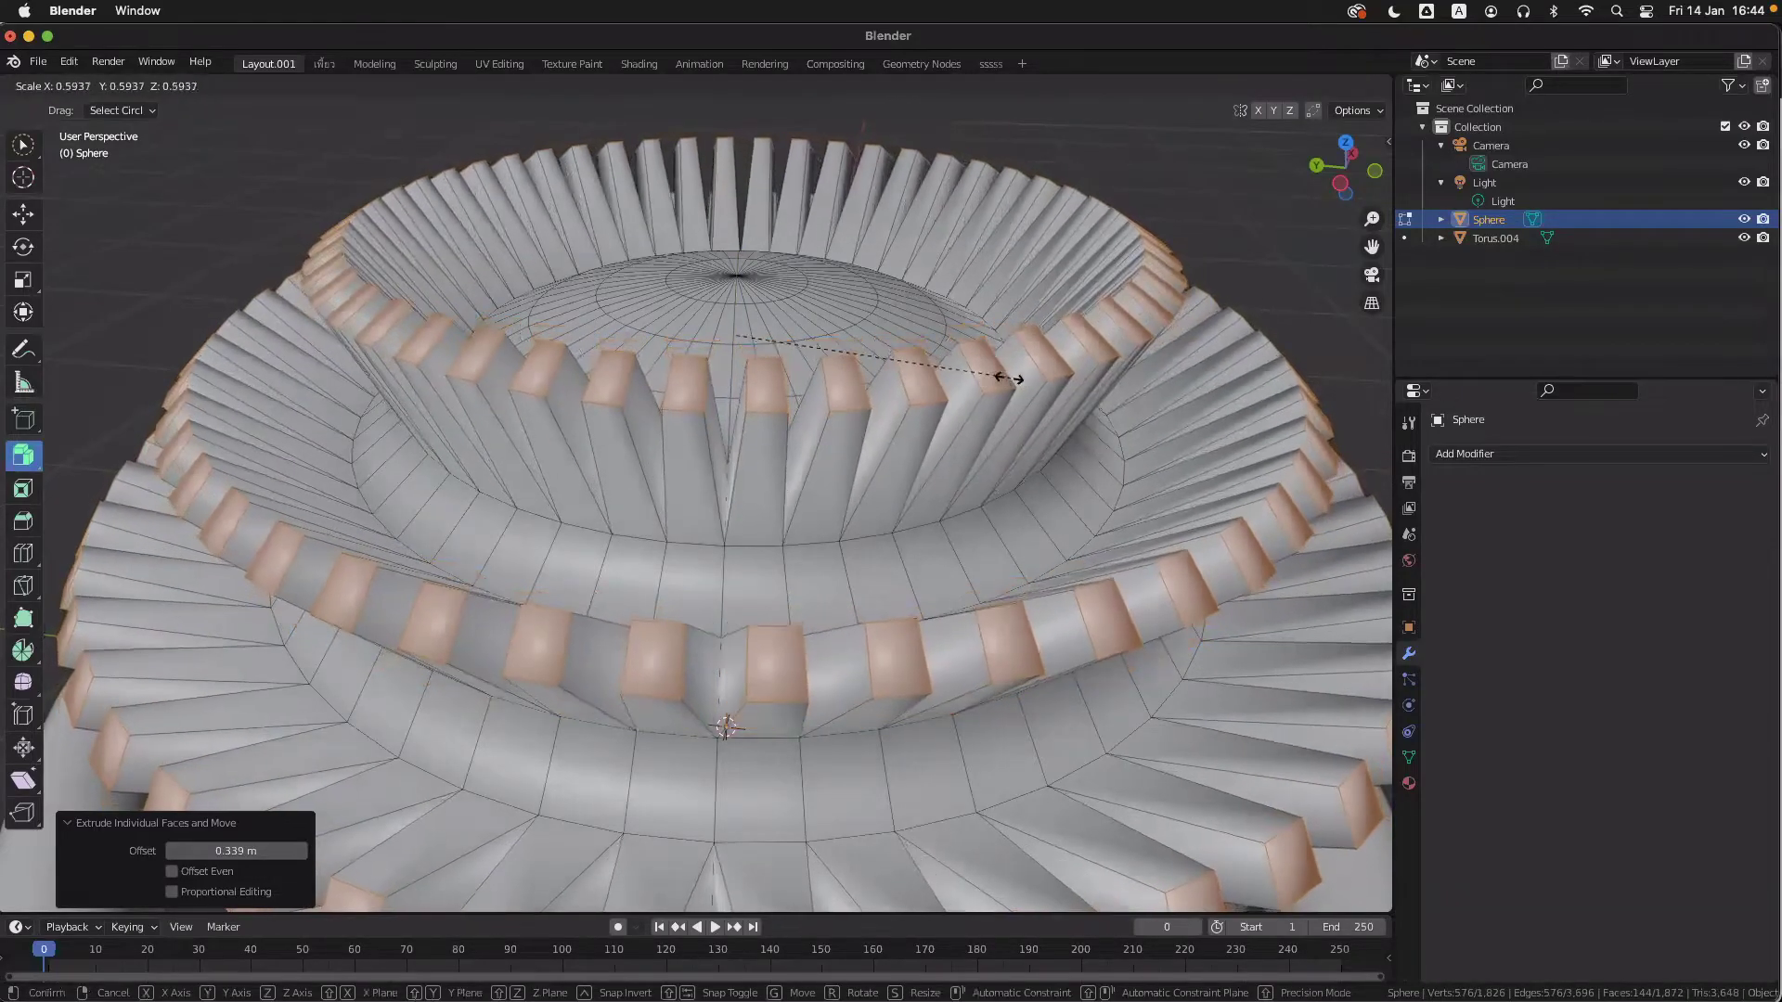
pyautogui.press('Escape')
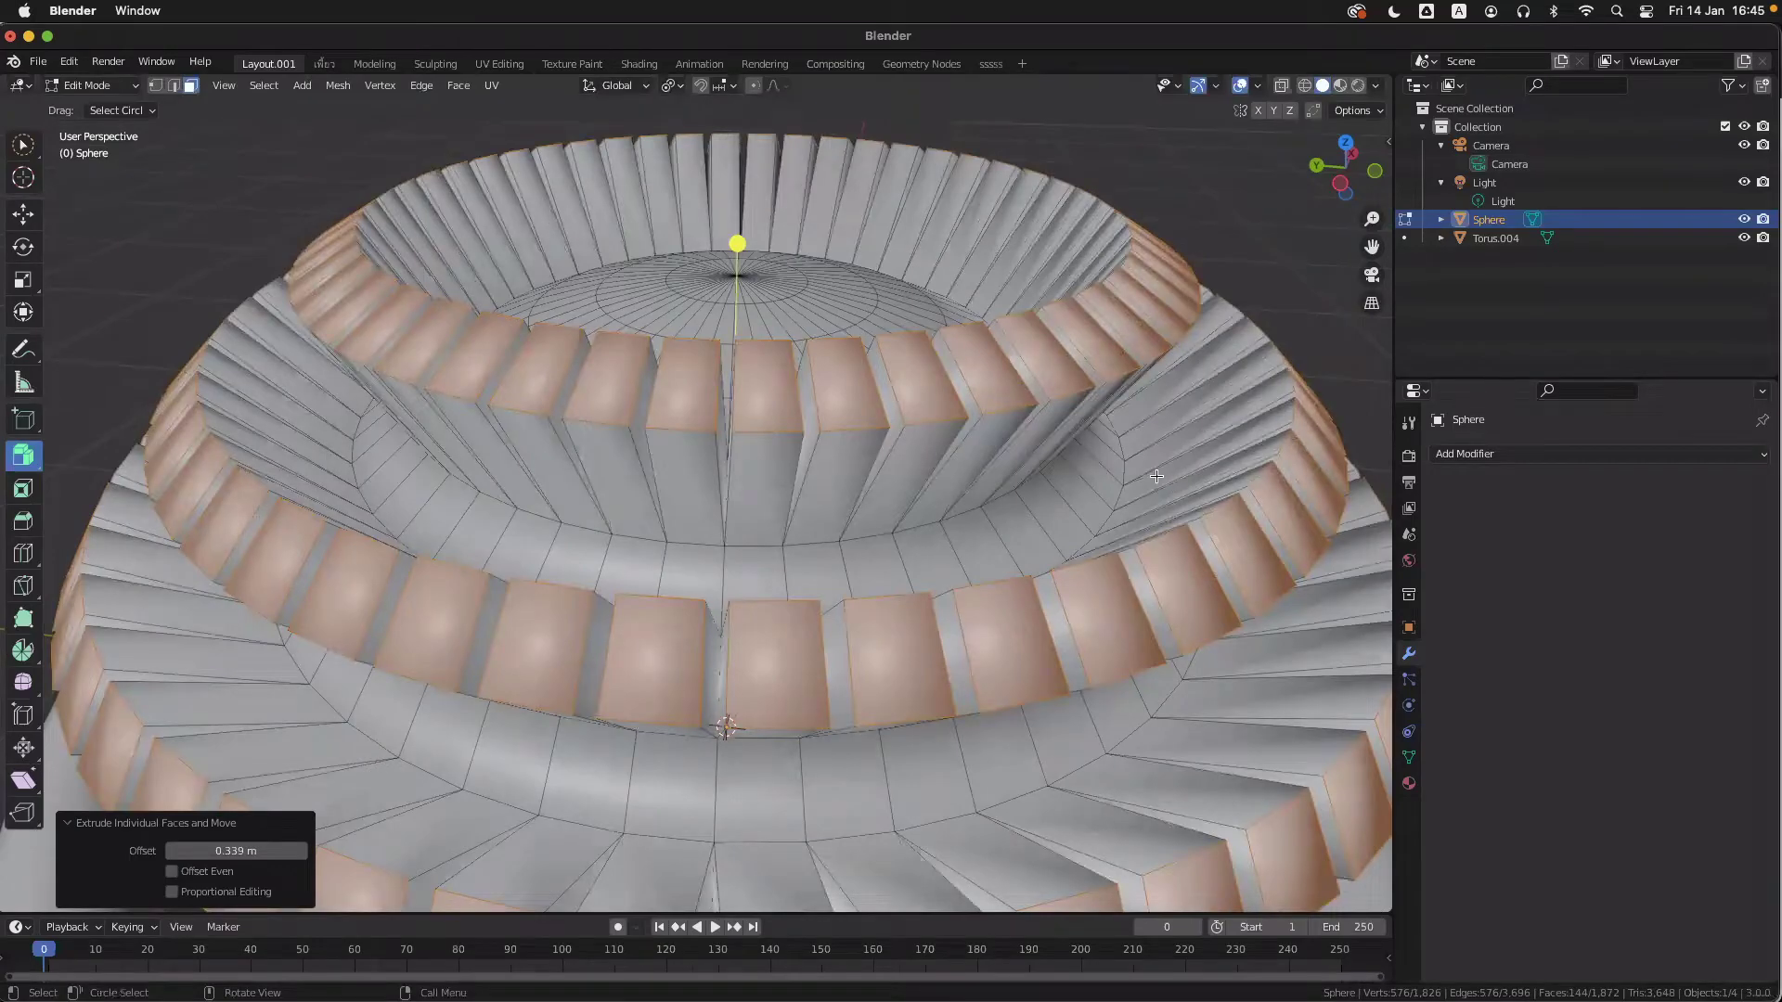
pyautogui.press('s')
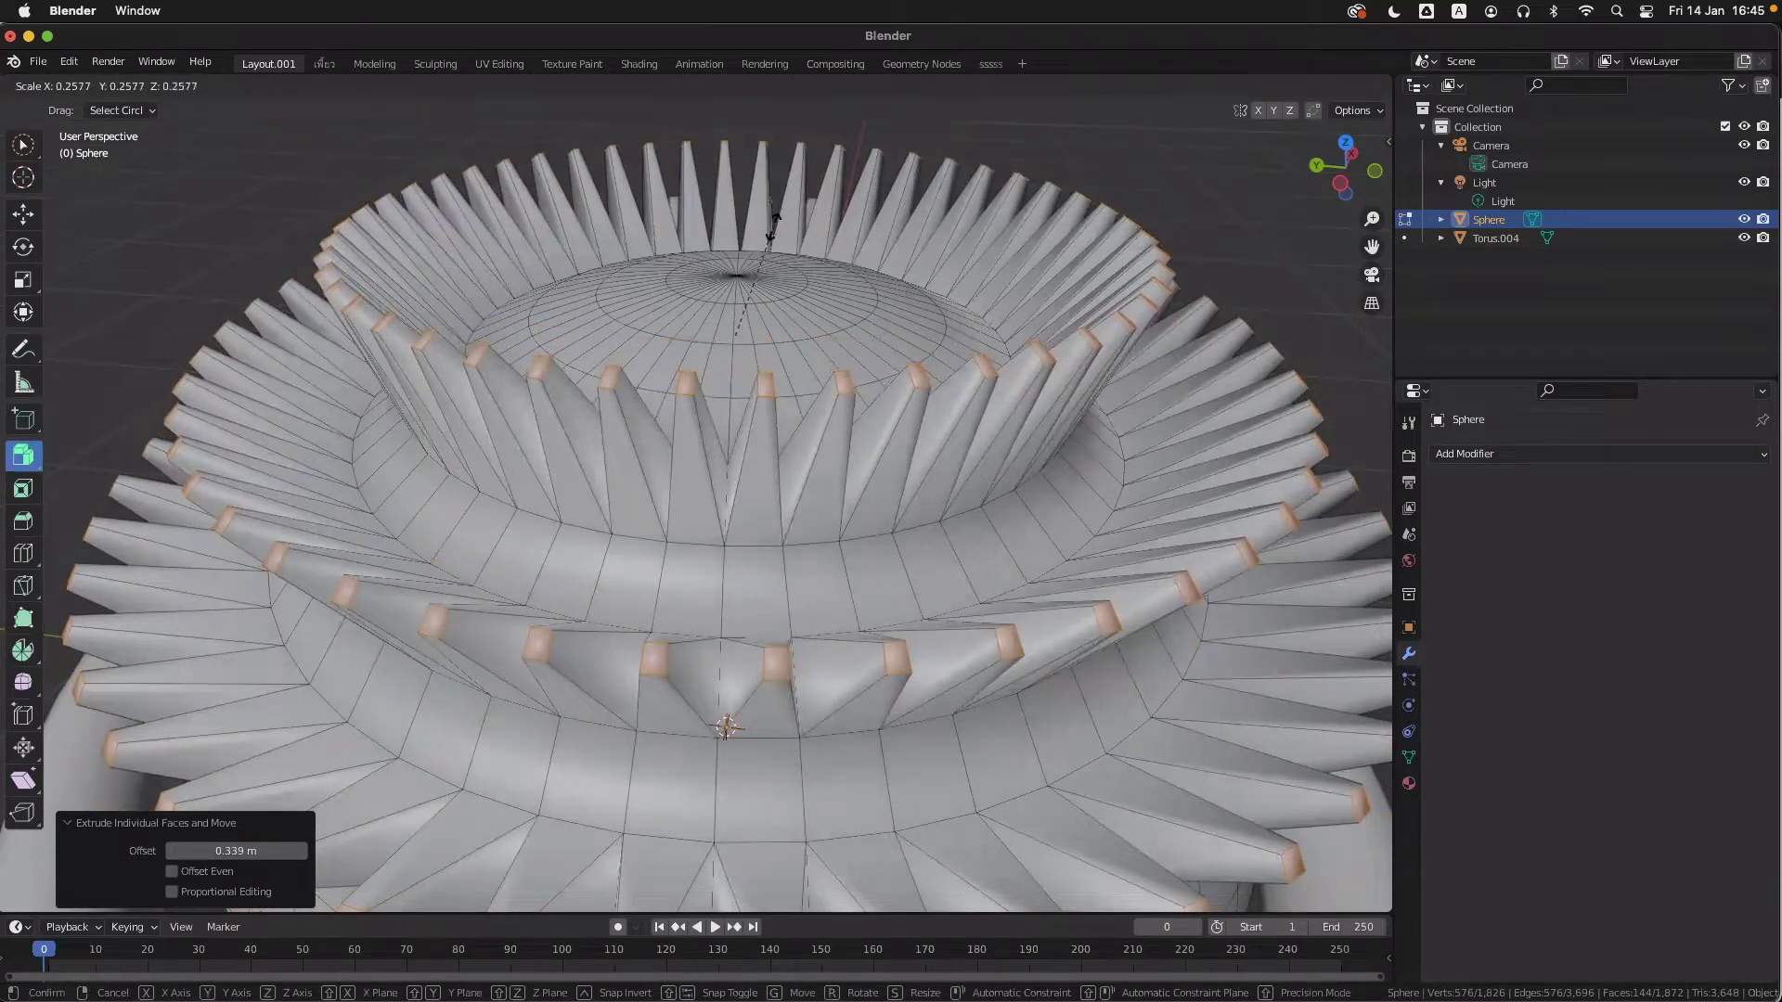
pyautogui.press('Escape')
pyautogui.click(672, 85)
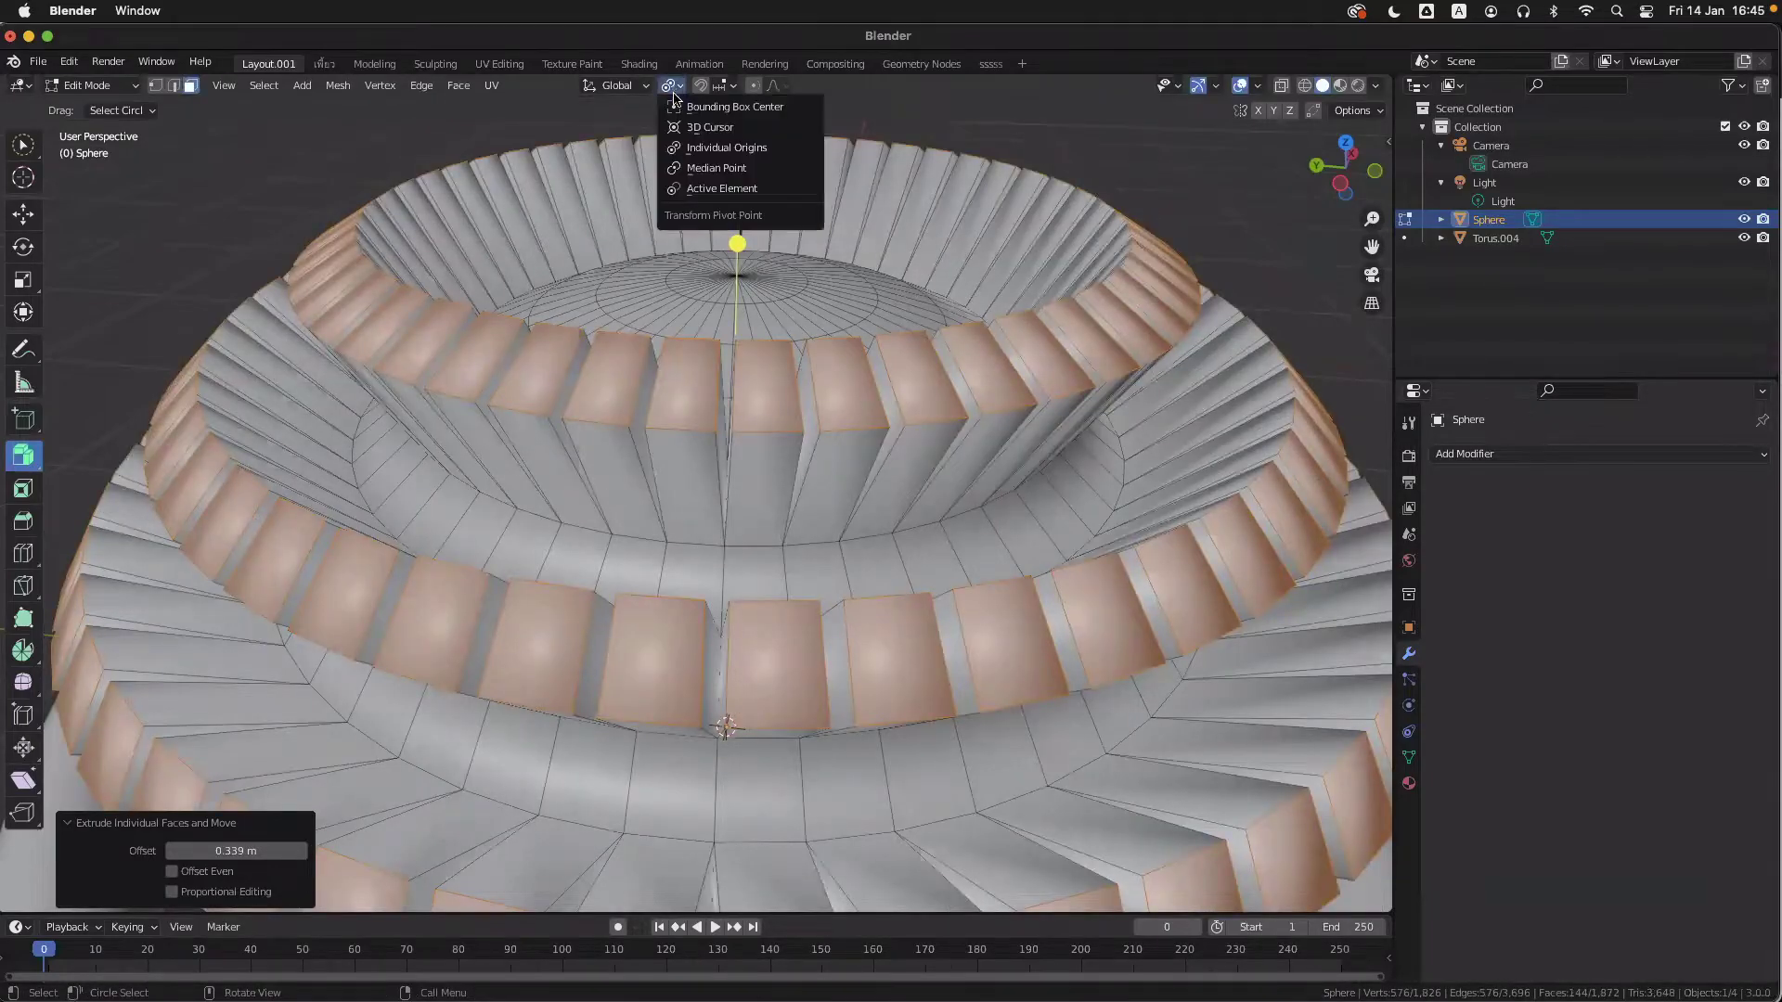
pyautogui.click(699, 148)
pyautogui.press('s')
pyautogui.press('Escape')
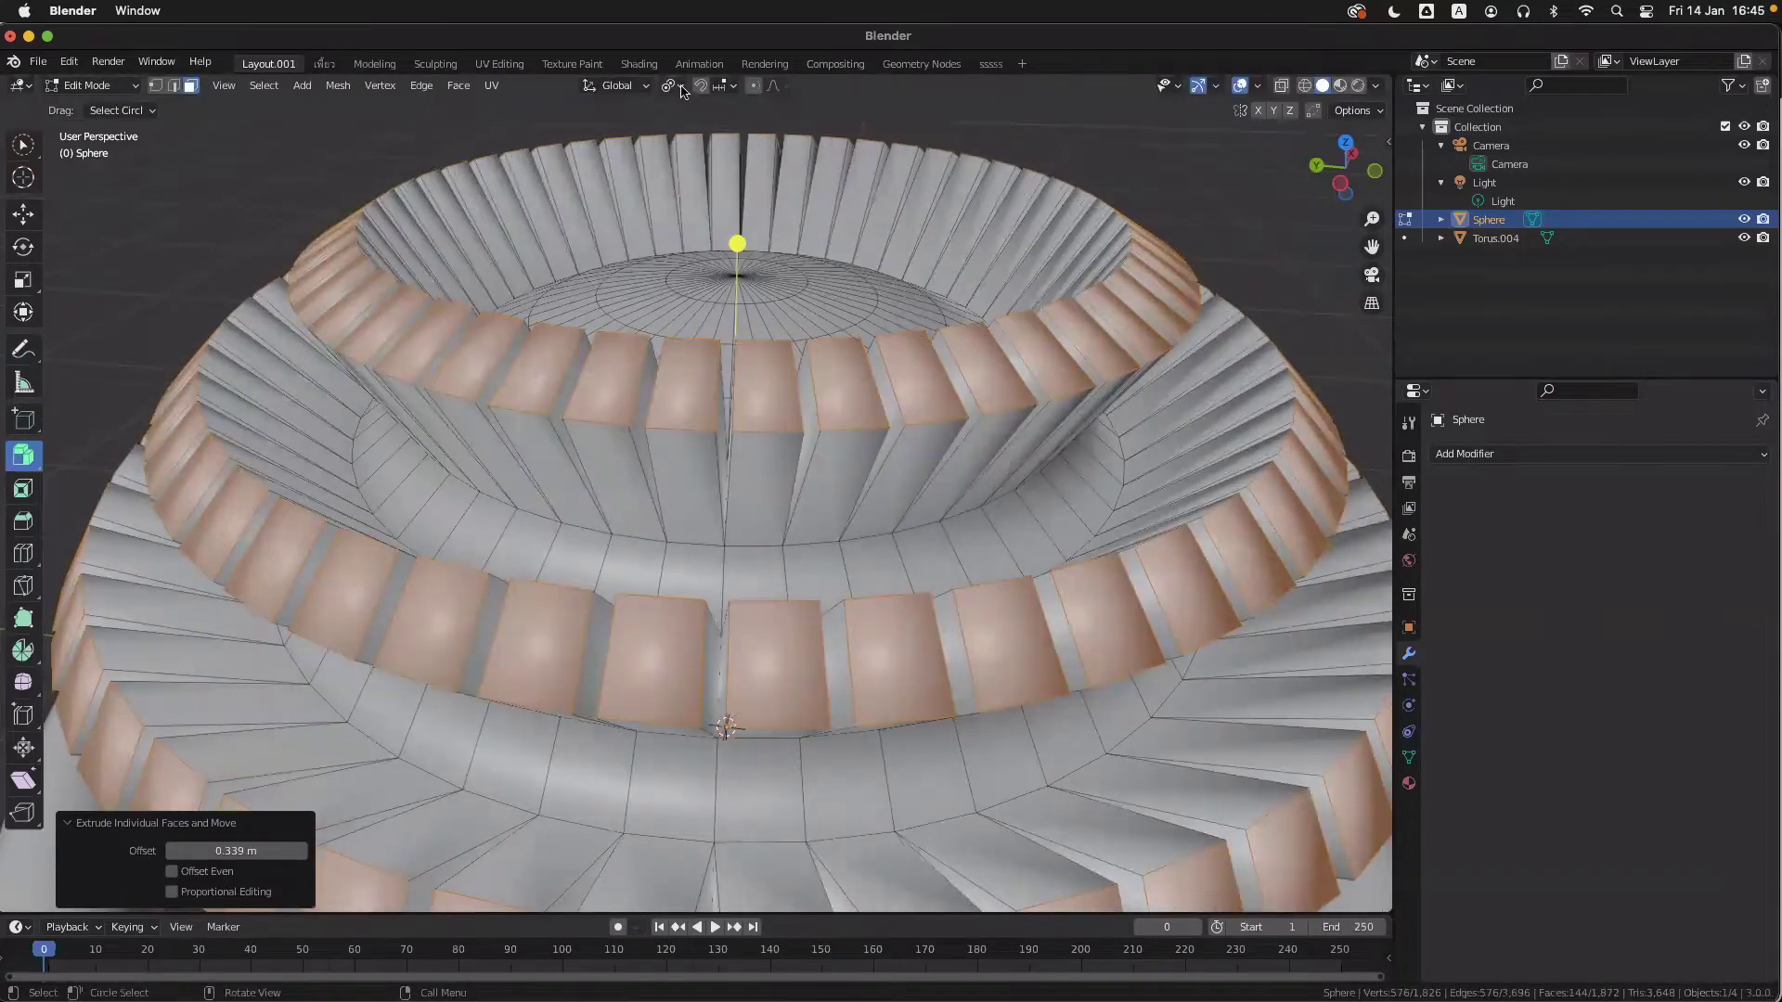
# - Change the transform pivot point to Bounding Box Center and try scaling the selected faces to about 0.74
pyautogui.click(681, 85)
pyautogui.click(719, 111)
pyautogui.press('s')
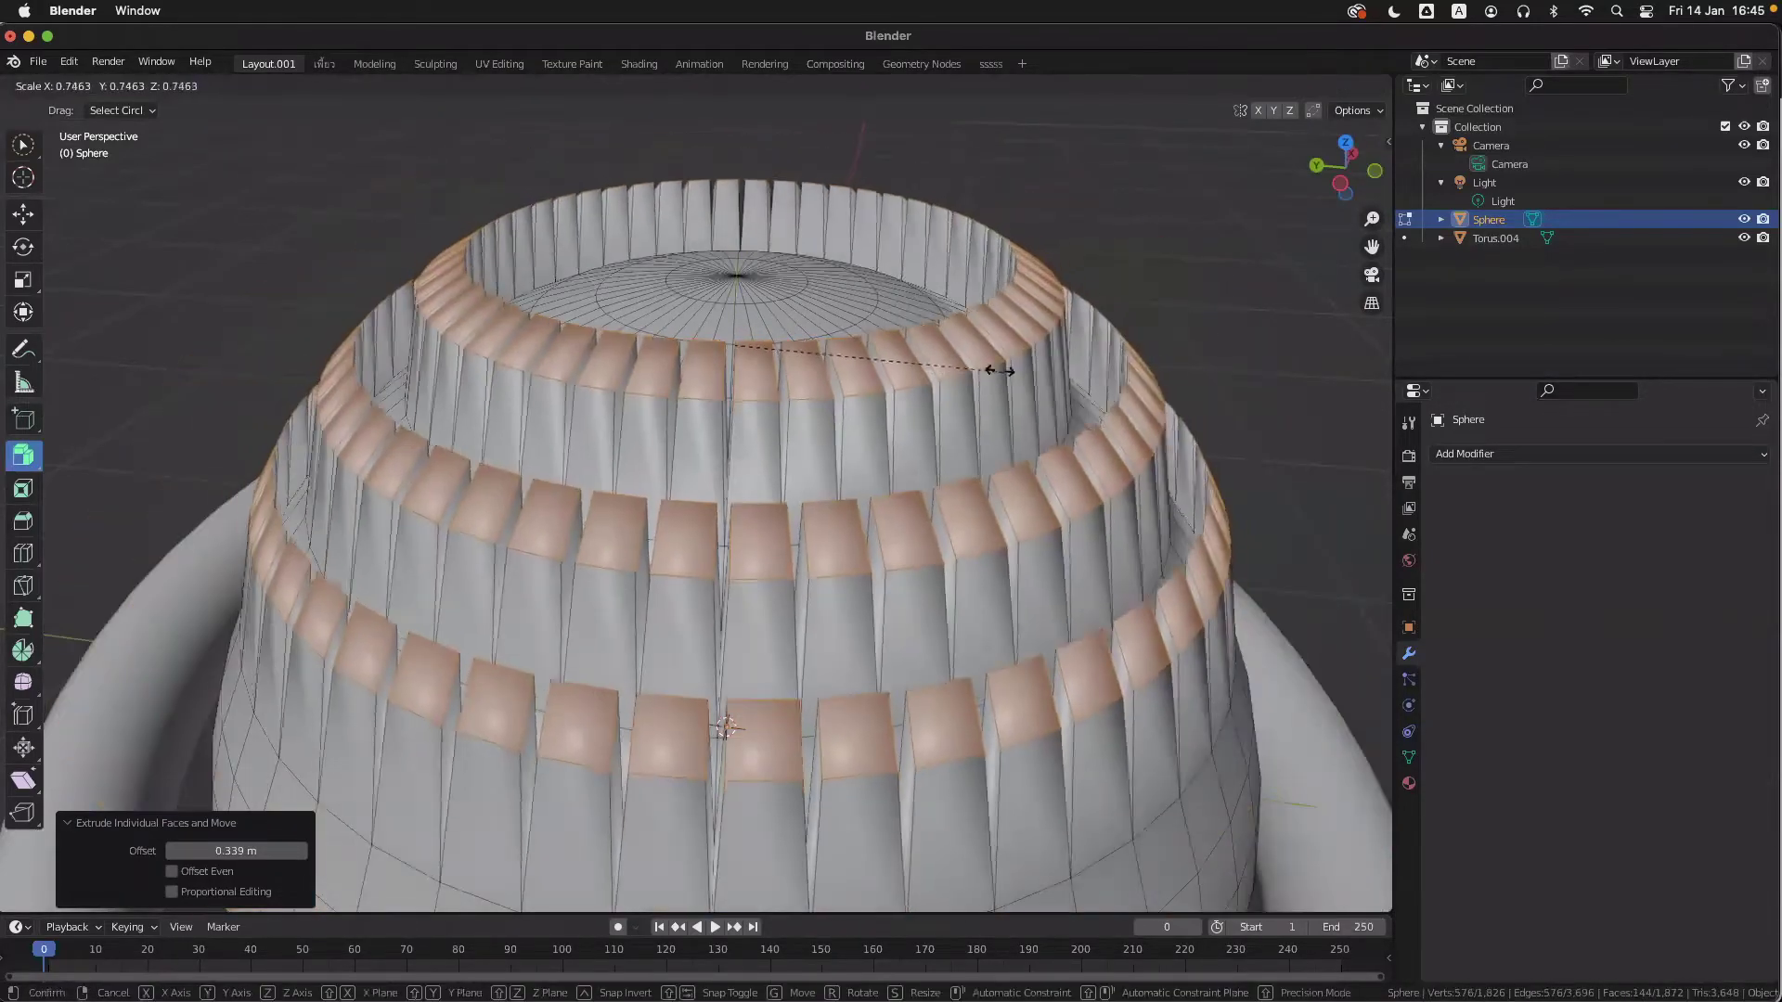
pyautogui.press('Escape')
pyautogui.press('s')
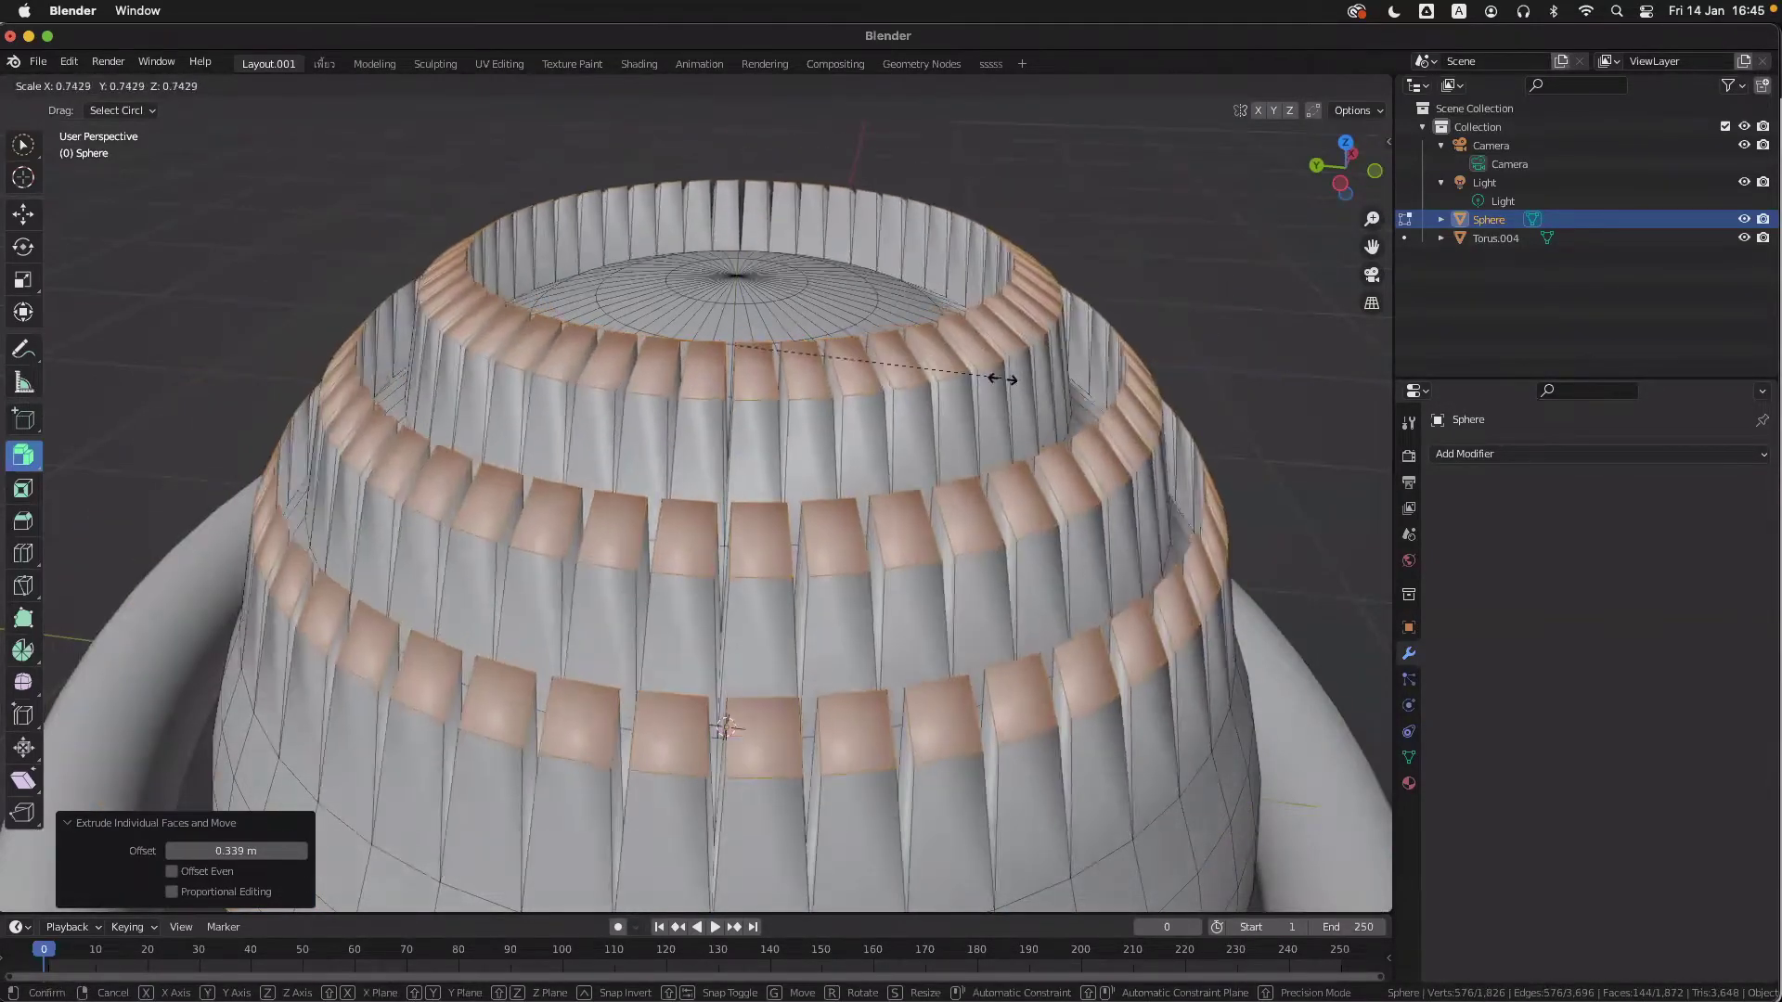
pyautogui.press('Escape')
pyautogui.scroll(3, 955, 382)
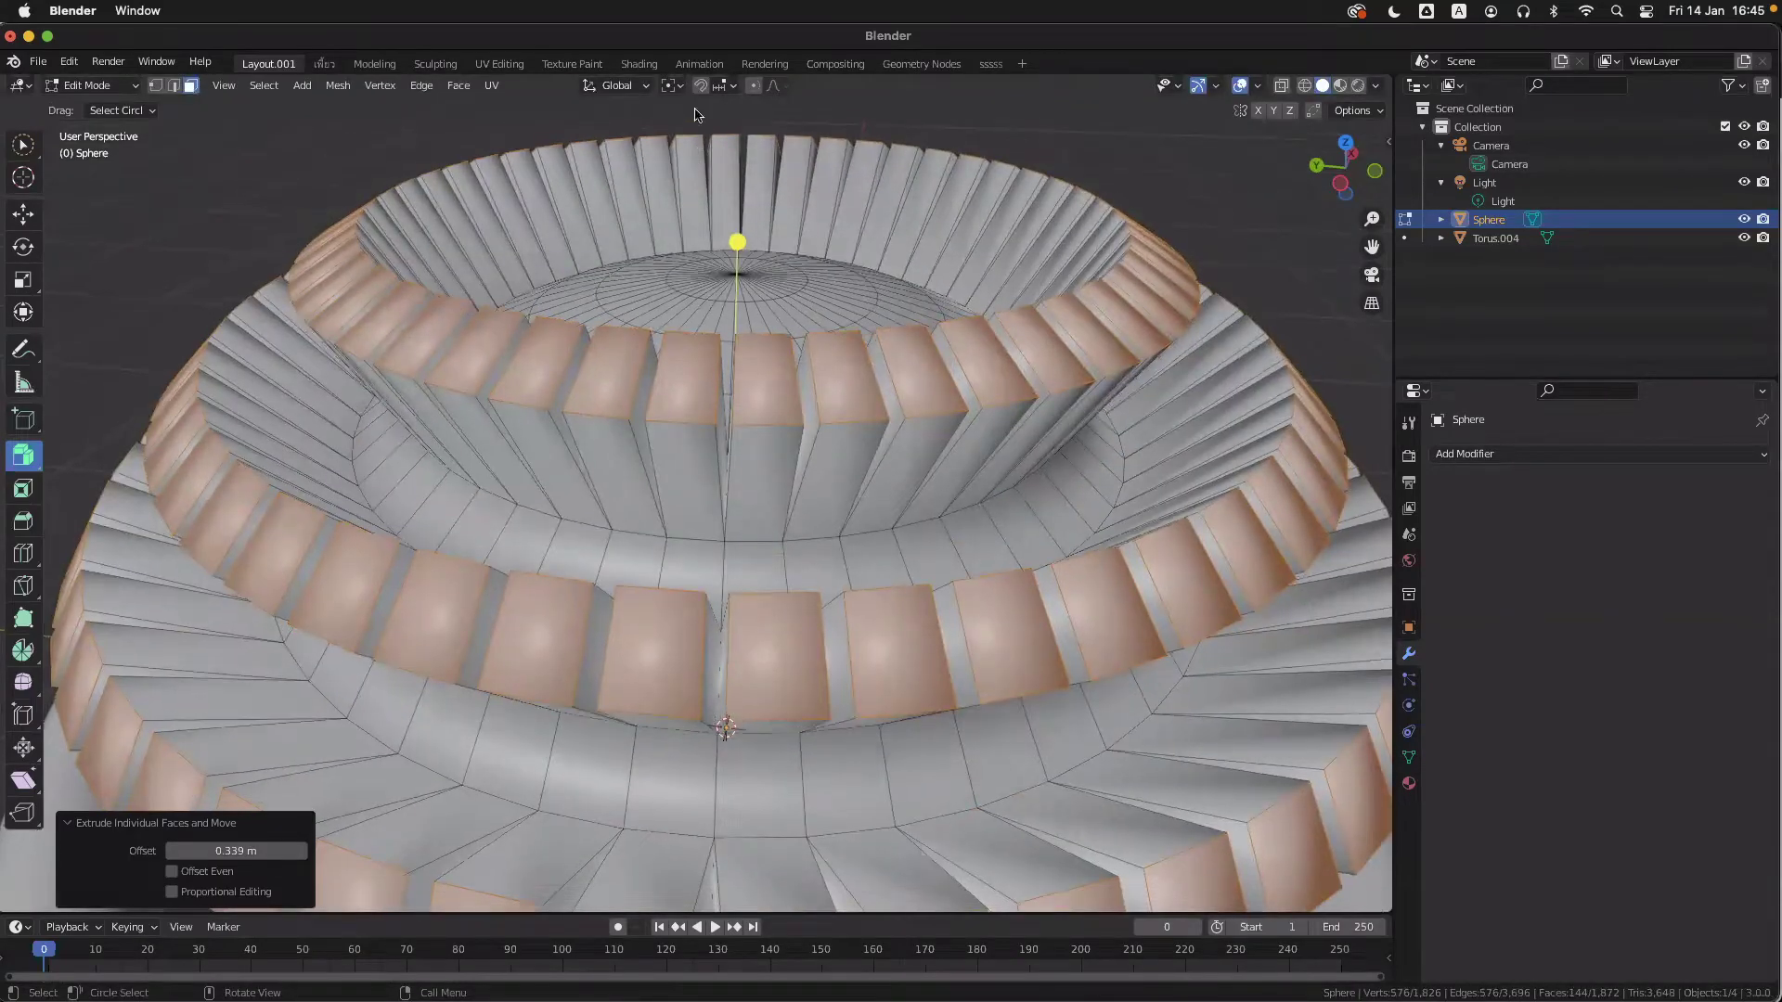
# - Switch the transform pivot point to Median Point and try scaling the selected faces to about 0.98
pyautogui.click(669, 85)
pyautogui.click(720, 160)
pyautogui.press('s')
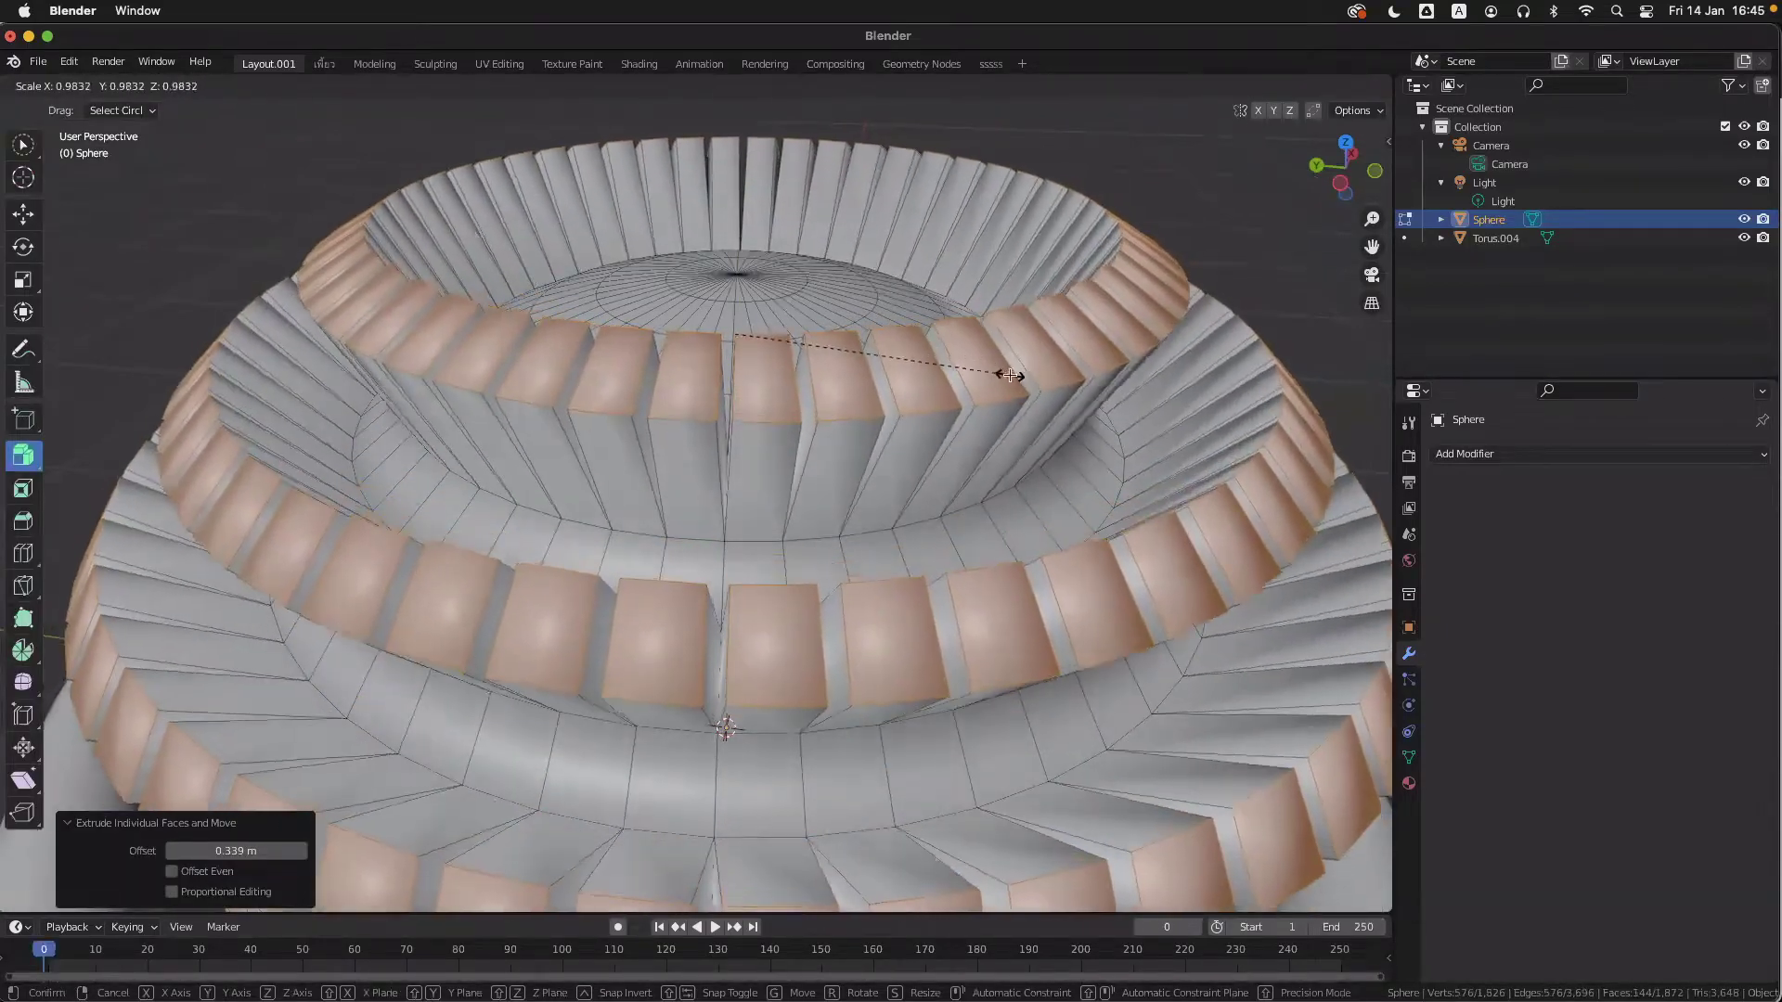
pyautogui.rightClick(1010, 375)
pyautogui.moveTo(1015, 380)
pyautogui.keyDown('shift'); pyautogui.mouseDown(button='middle')
pyautogui.moveTo(1071, 351)
pyautogui.moveTo(1016, 418)
pyautogui.moveTo(1013, 381)
pyautogui.mouseUp(button='middle'); pyautogui.keyUp('shift')
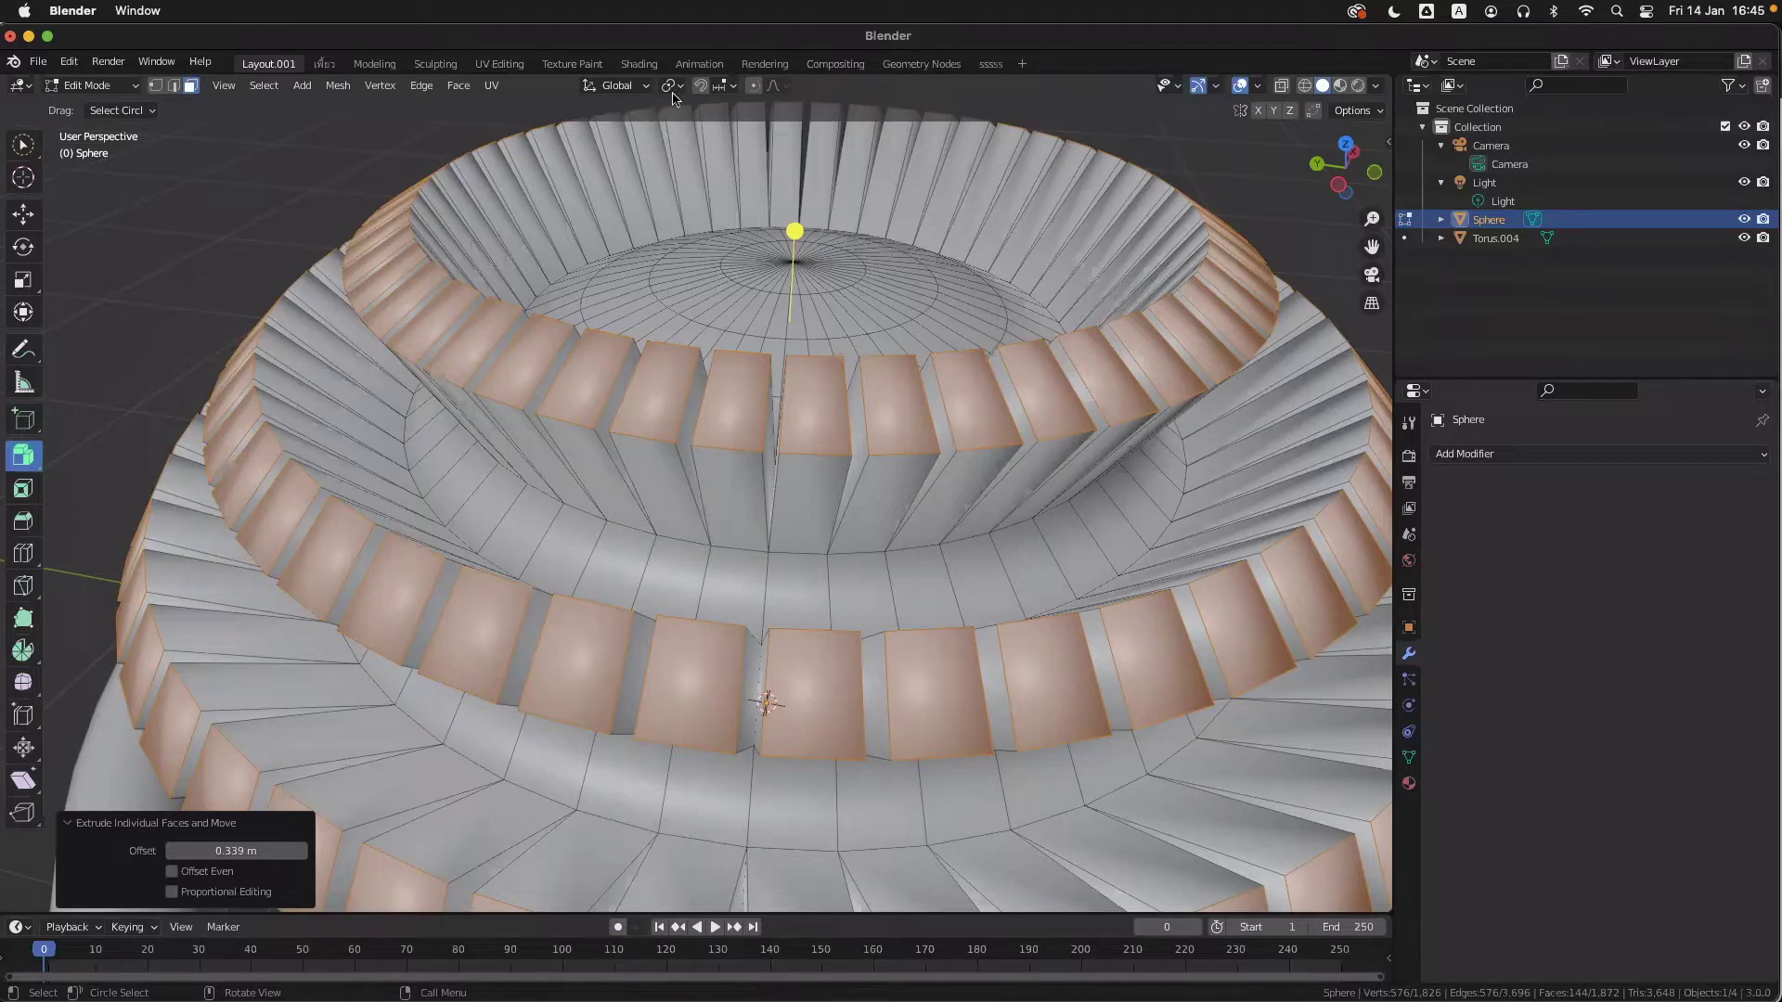
# - Undo and redo the individual extrusion with the viewport overlays hidden, and show the overlays again
pyautogui.moveTo(796, 231); pyautogui.dragTo(796, 278)
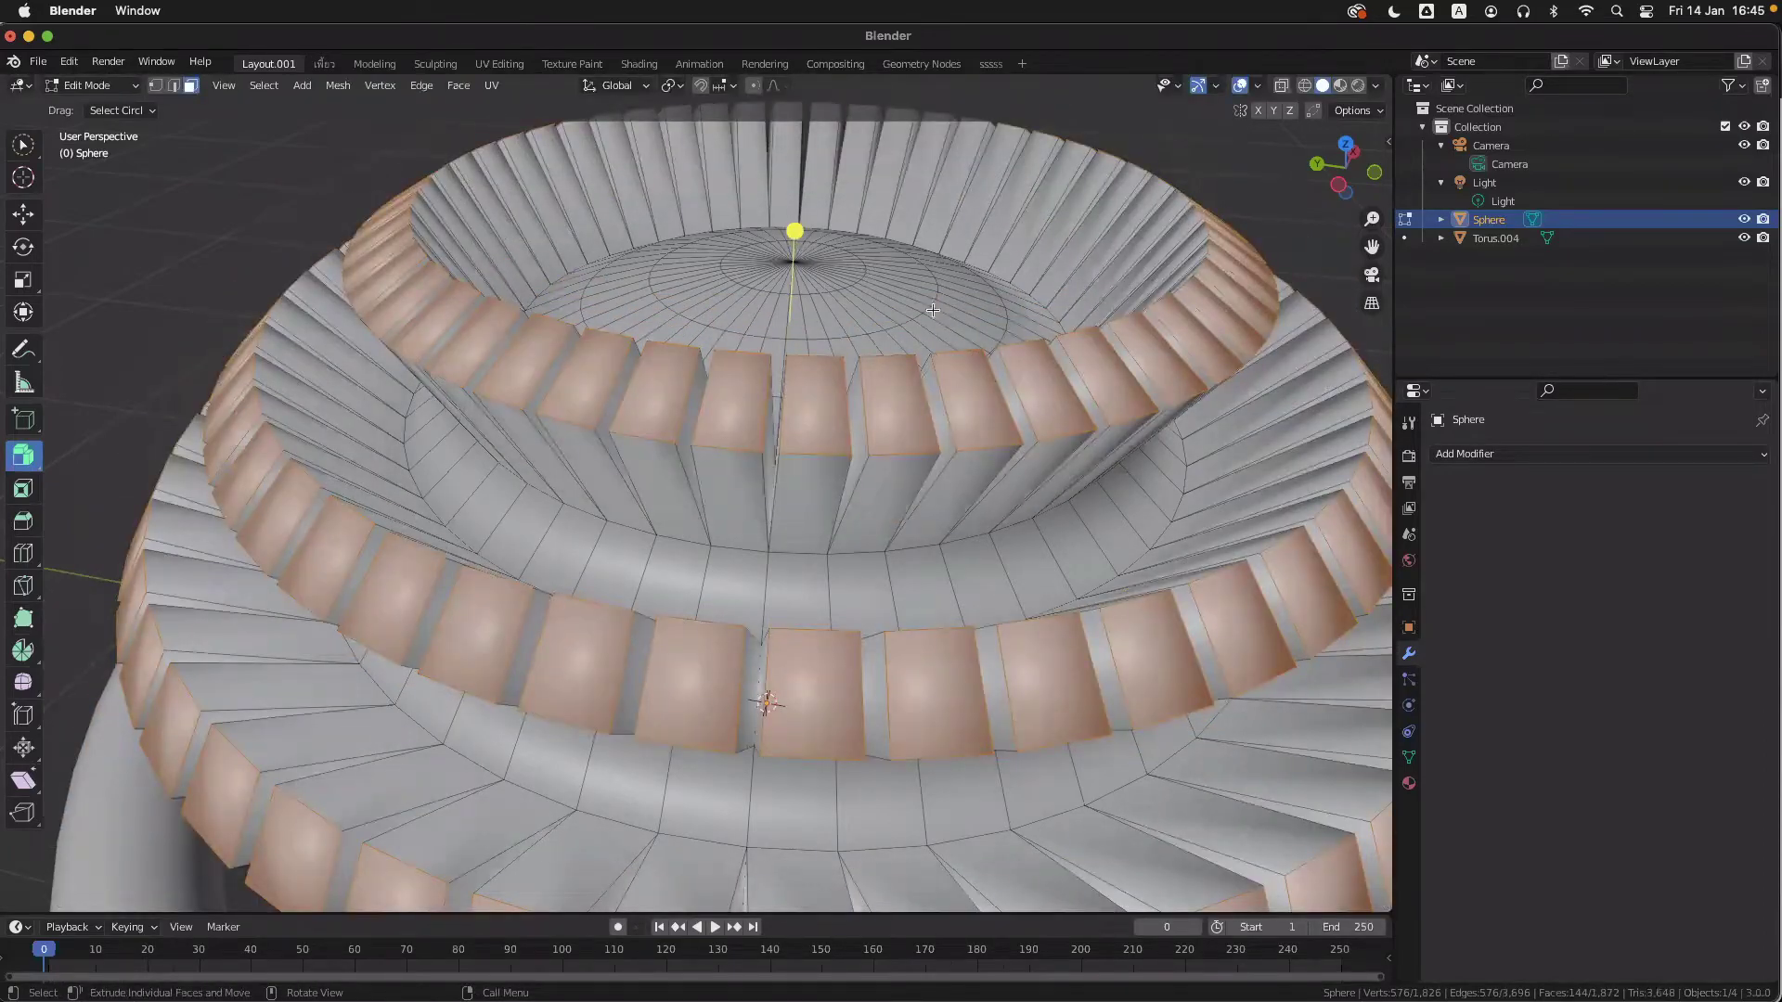
pyautogui.moveTo(933, 310); pyautogui.dragTo(958, 324, button='middle')
pyautogui.hotkey('ctrl', 'z')
pyautogui.hotkey('alt', 'shift', 'z')
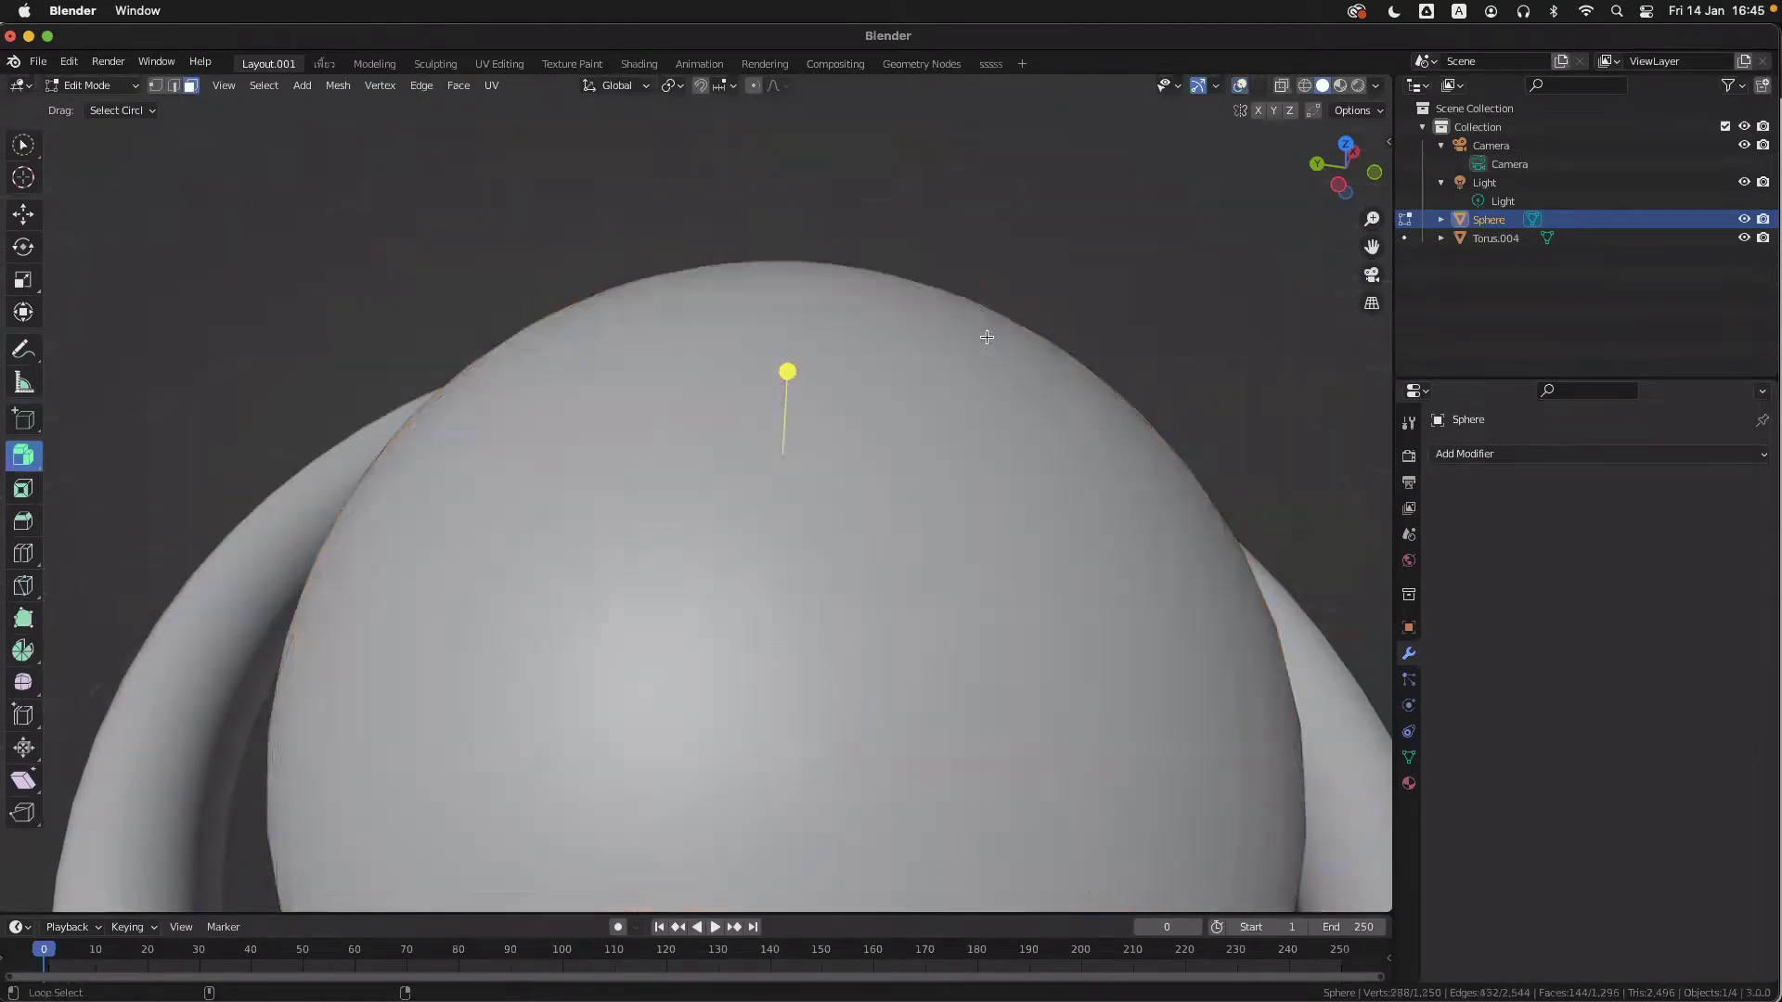
pyautogui.hotkey('ctrl', 'shift', 'z')
pyautogui.hotkey('ctrl', 'z')
pyautogui.hotkey('shift', 'alt', 'z')
pyautogui.hotkey('shift', 'alt', 'z')
pyautogui.hotkey('ctrl', 'shift', 'z')
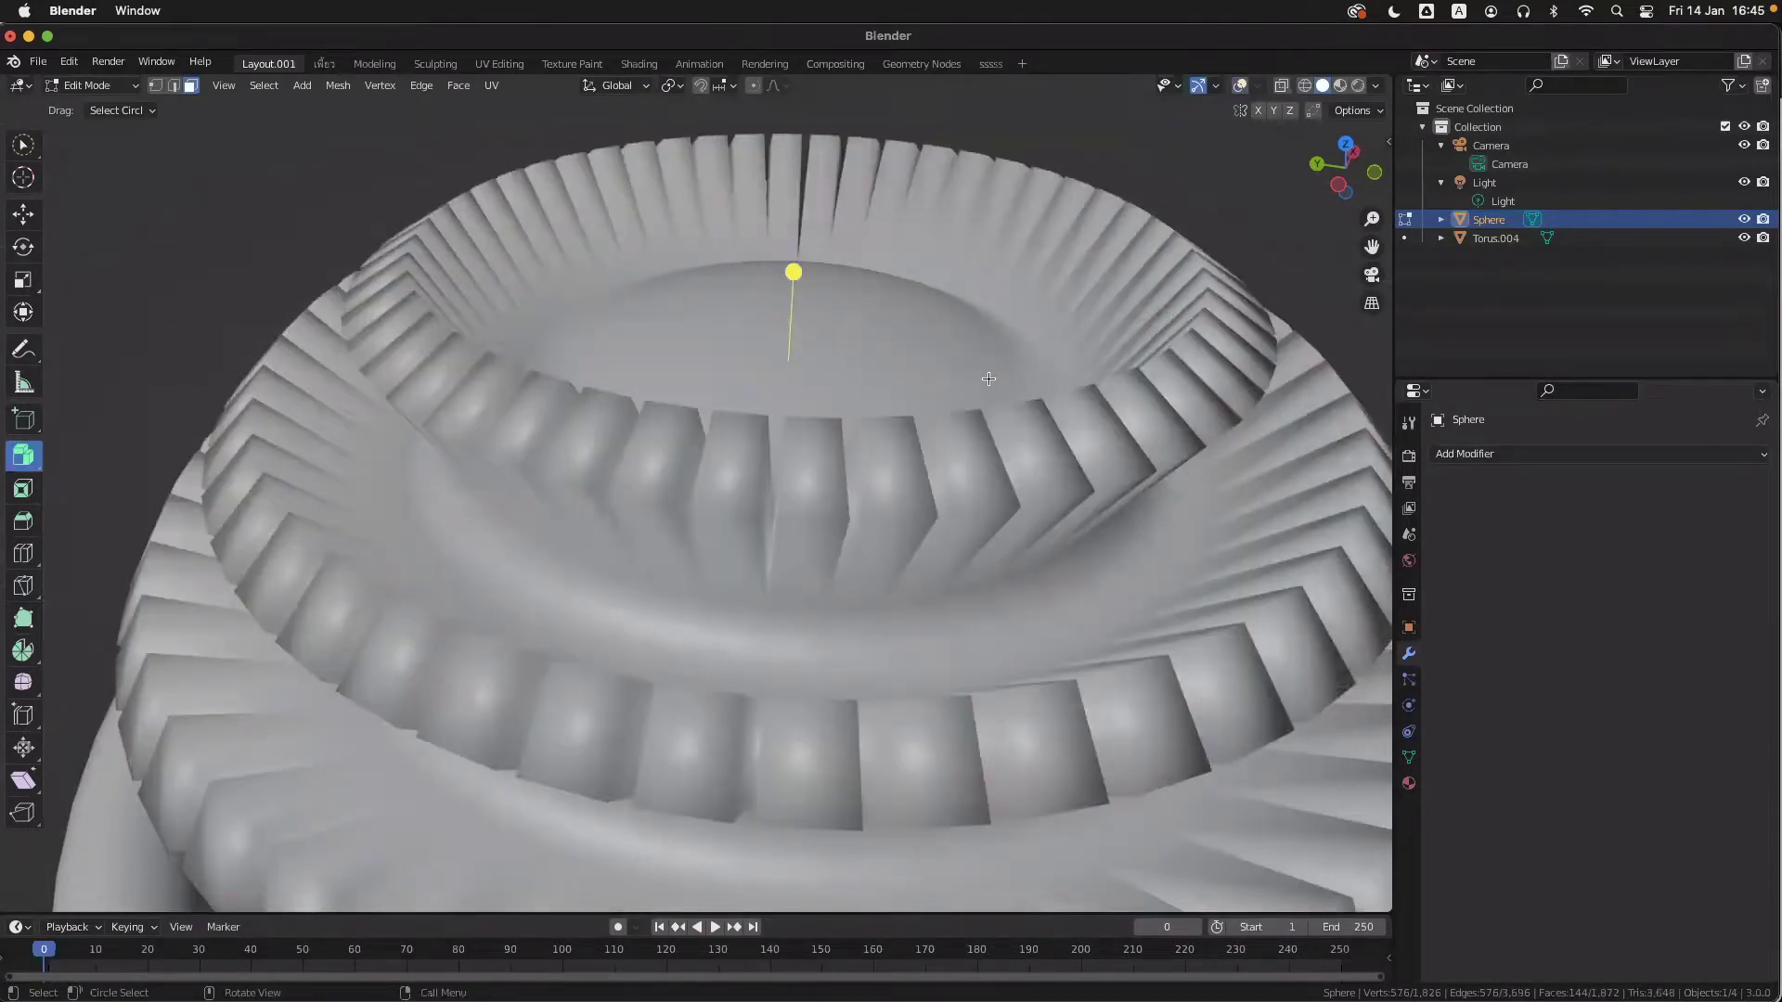
pyautogui.click(1239, 86)
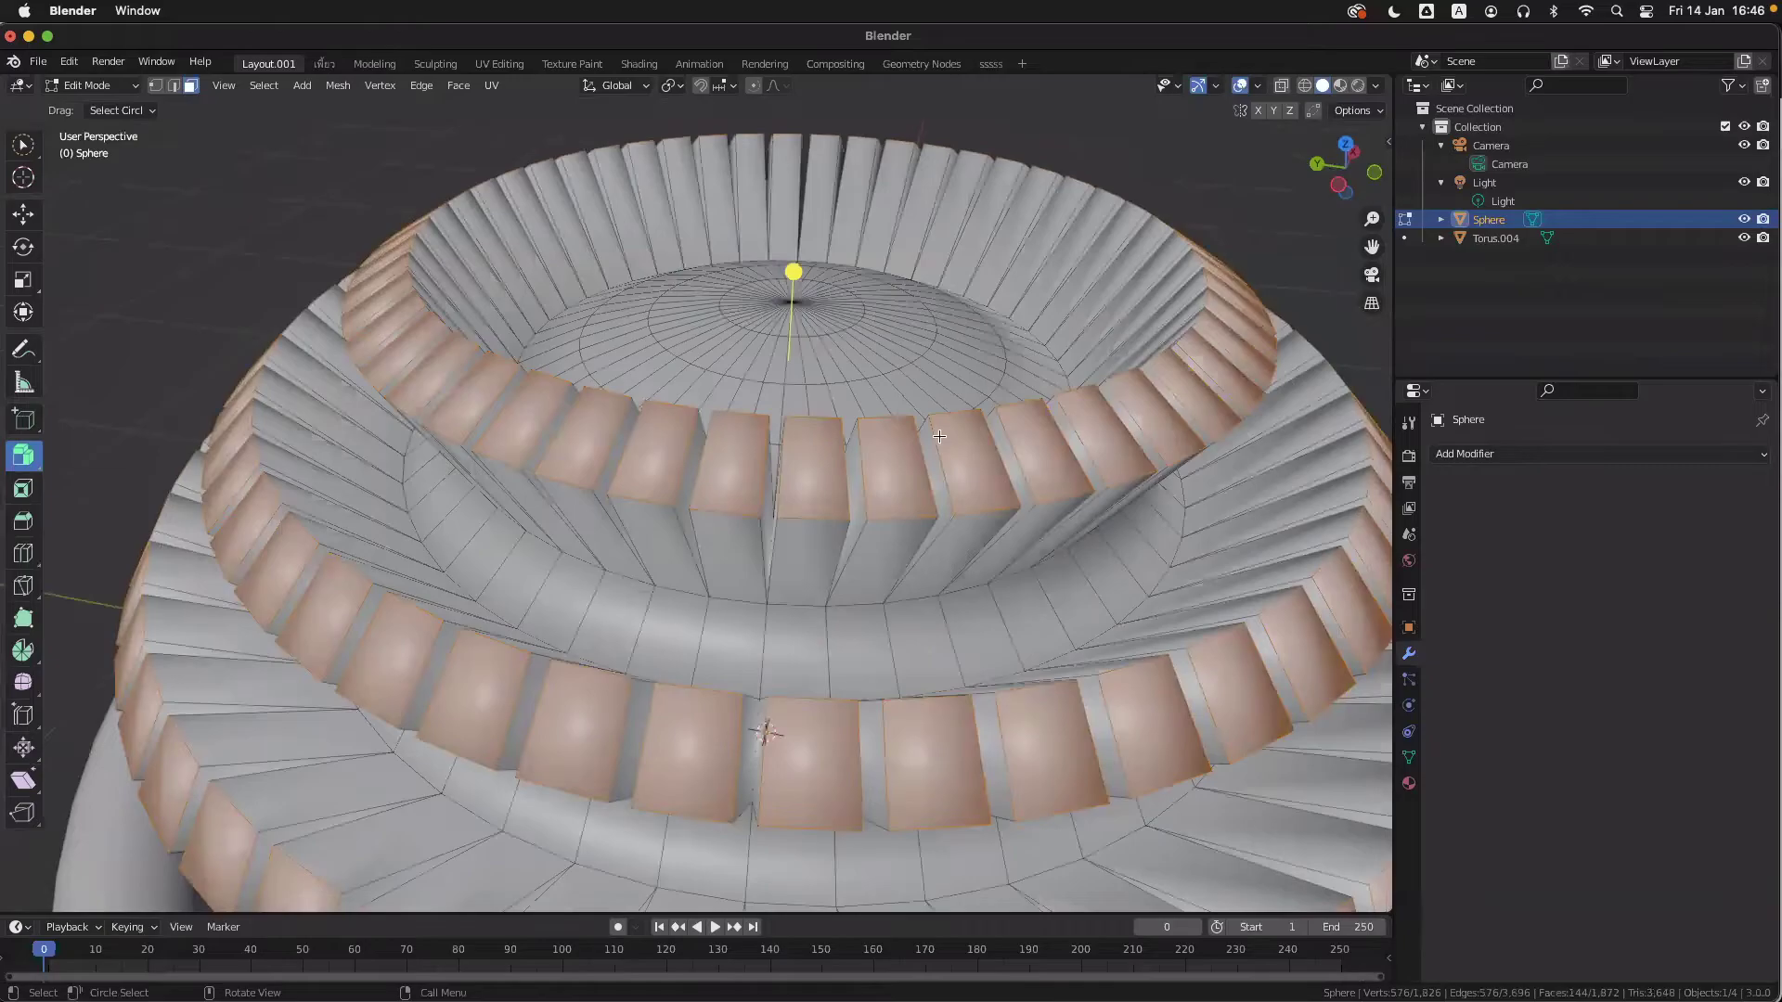
# - Try enlarging the selected faces to about 1.12 around their shared median point
pyautogui.press('s')
pyautogui.rightClick(1190, 503)
pyautogui.press('s')
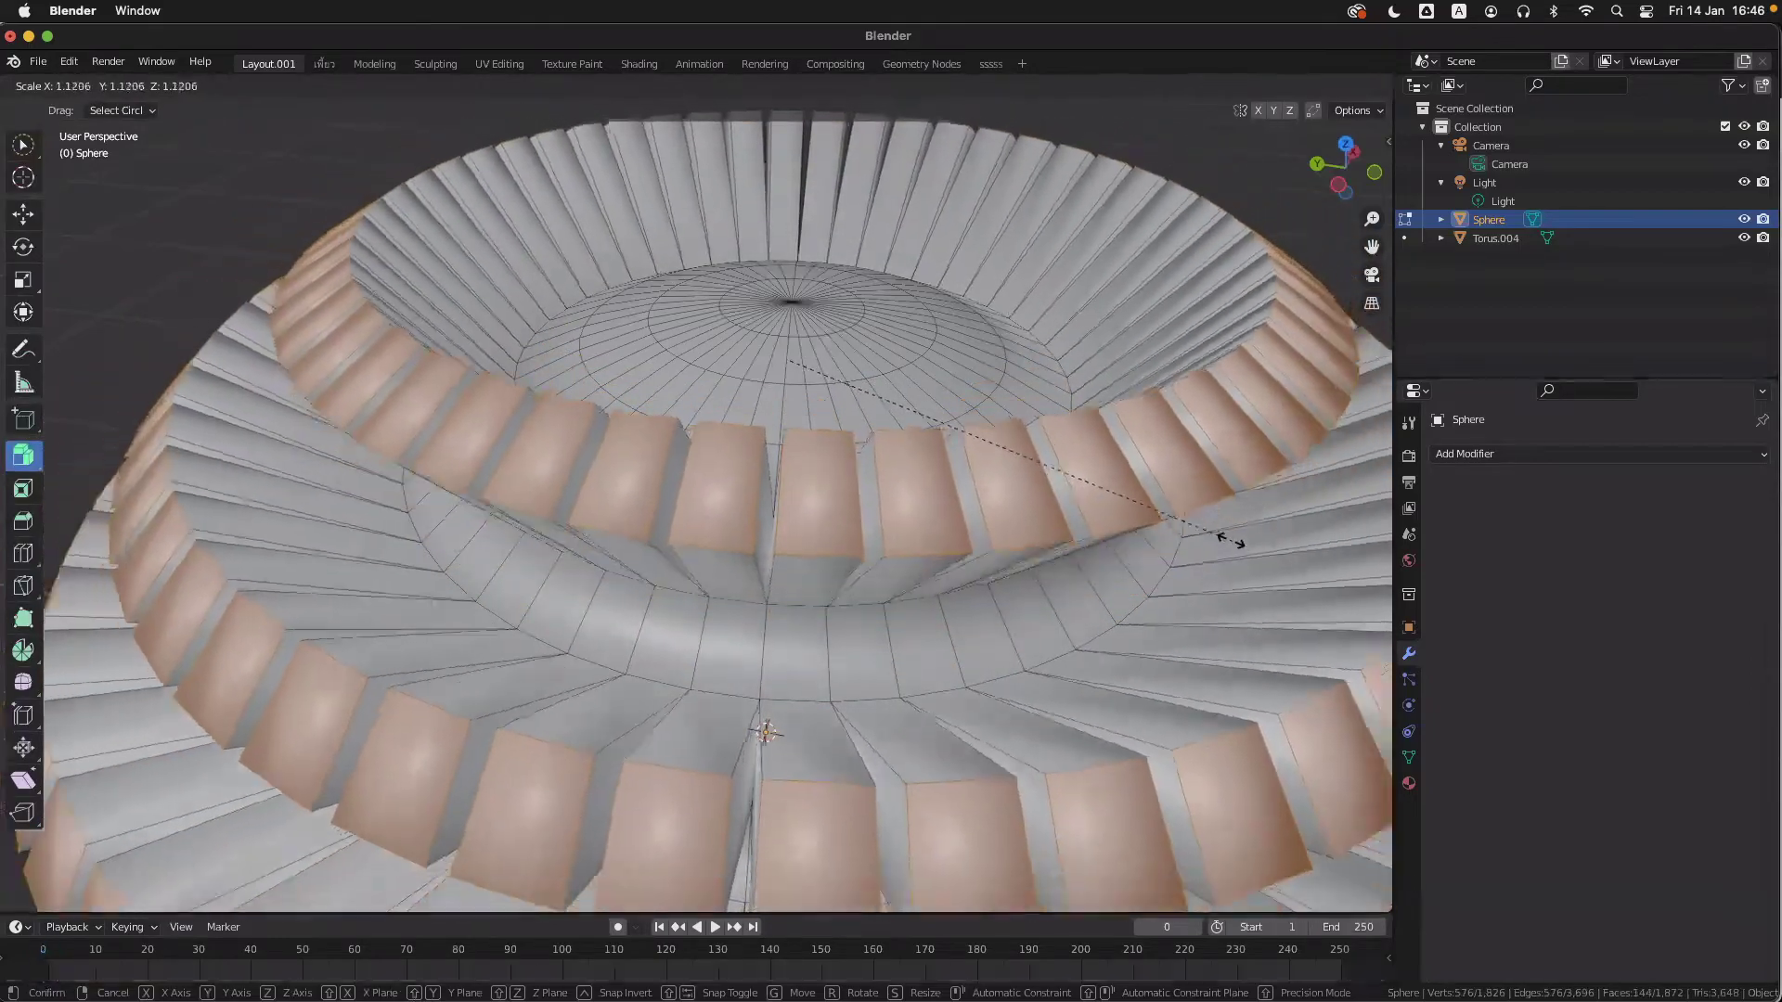
pyautogui.click(1125, 445)
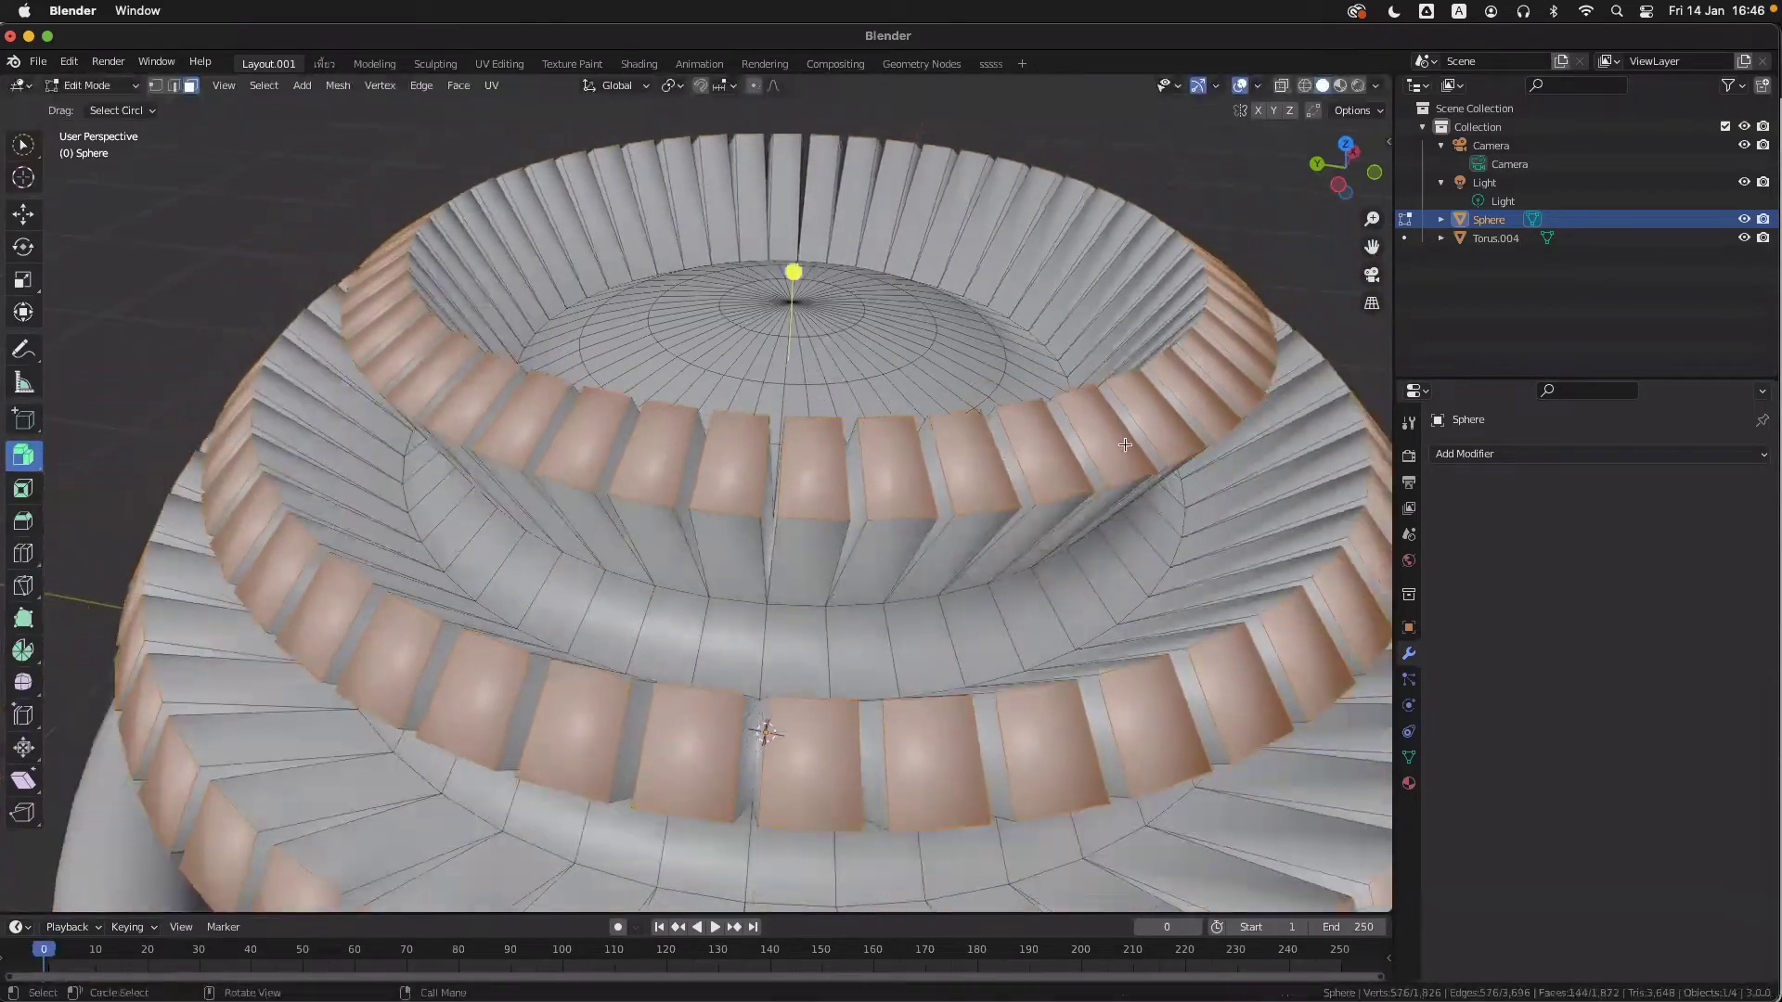
# - Choose Median Point as the transform pivot point and try rotating the selected faces together by about 6.6 degrees
pyautogui.click(672, 88)
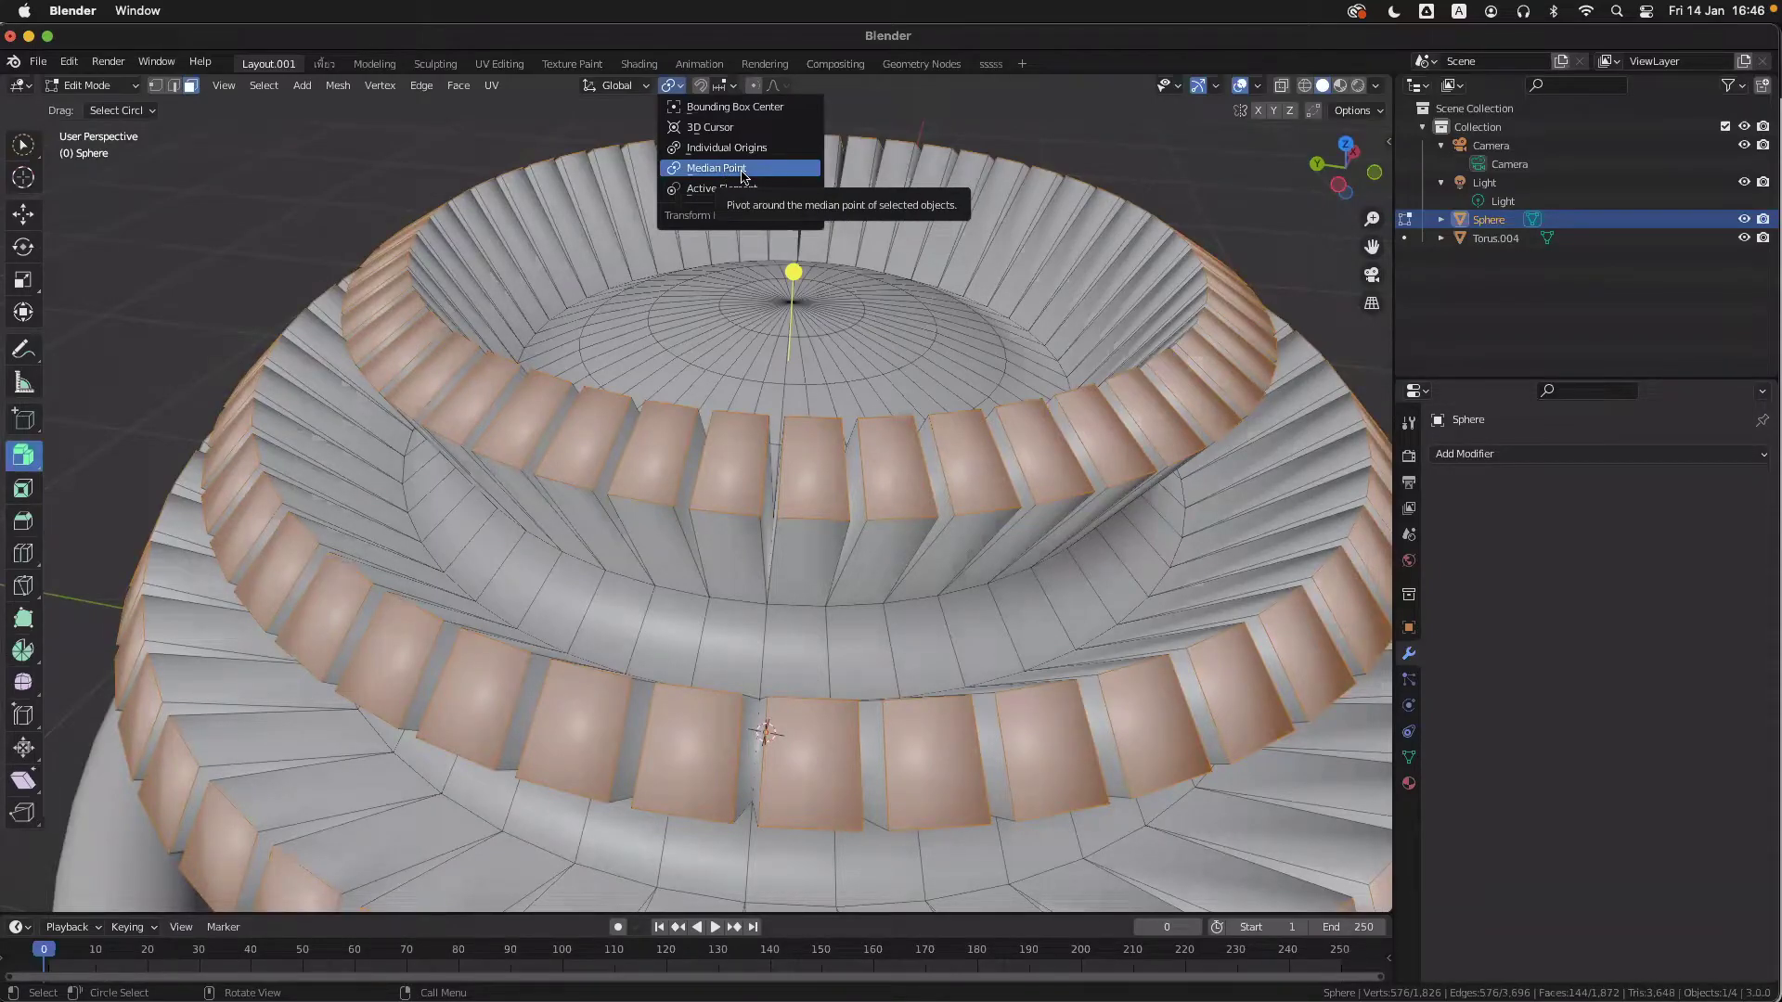
pyautogui.click(742, 170)
pyautogui.press('r')
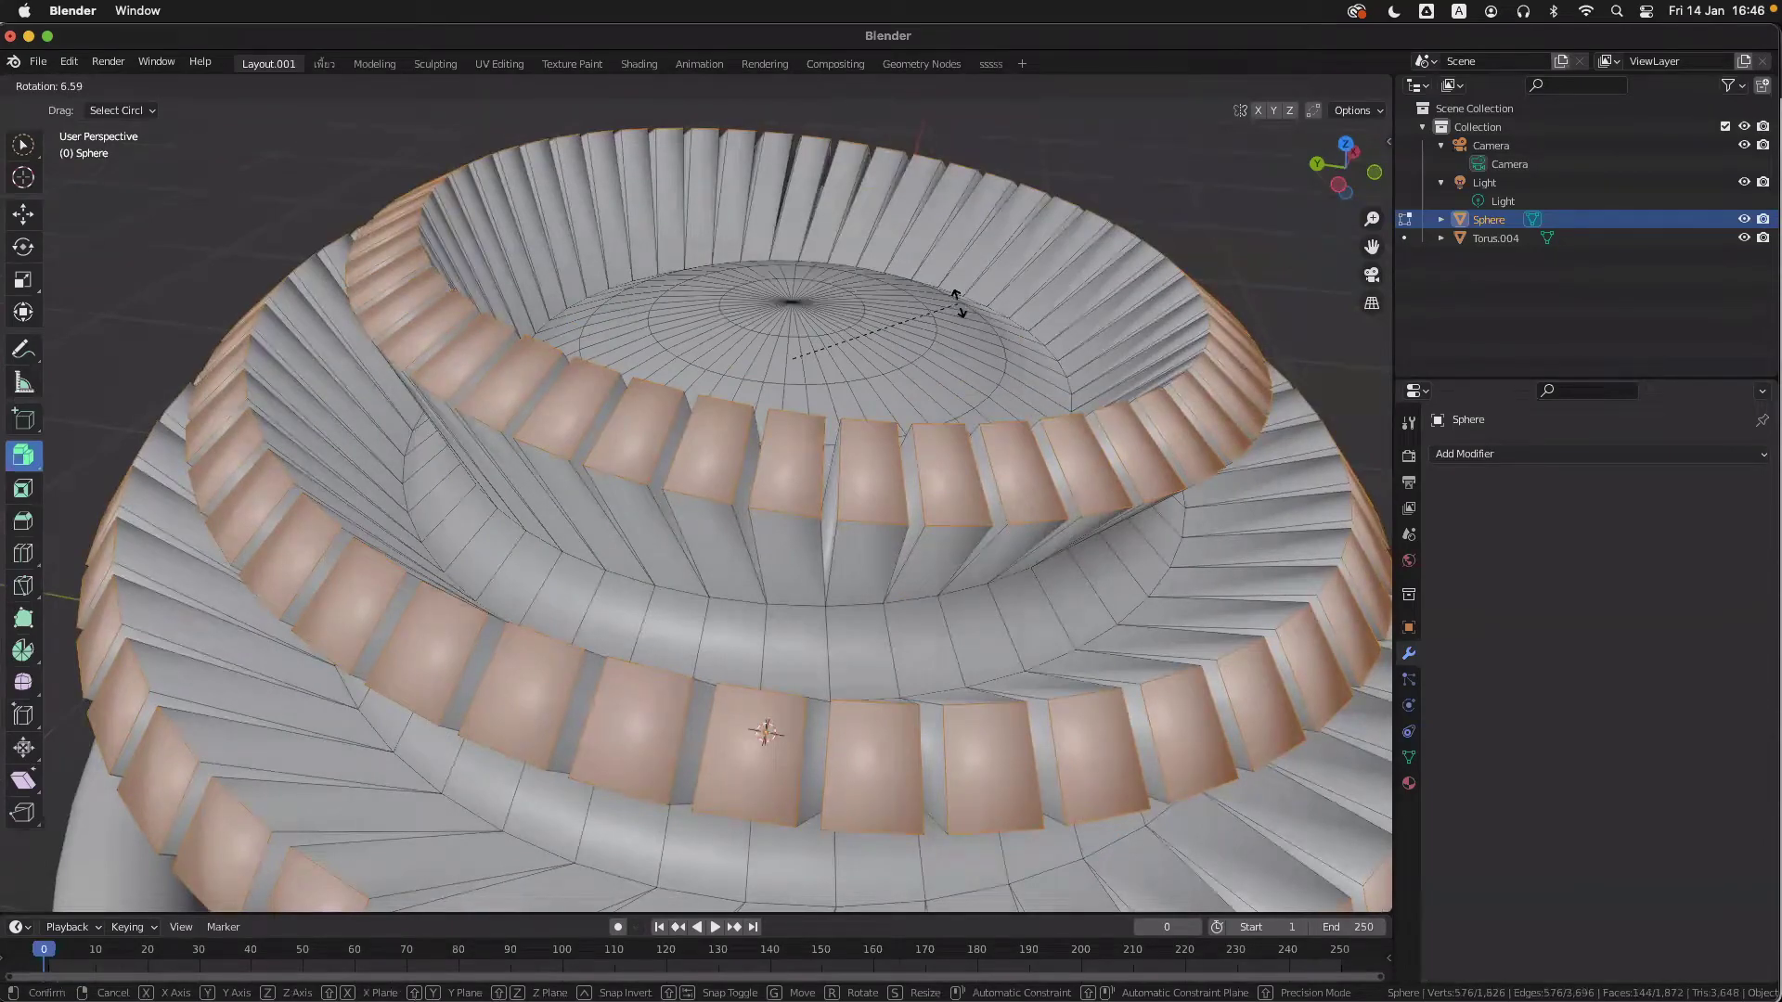
pyautogui.press('Escape')
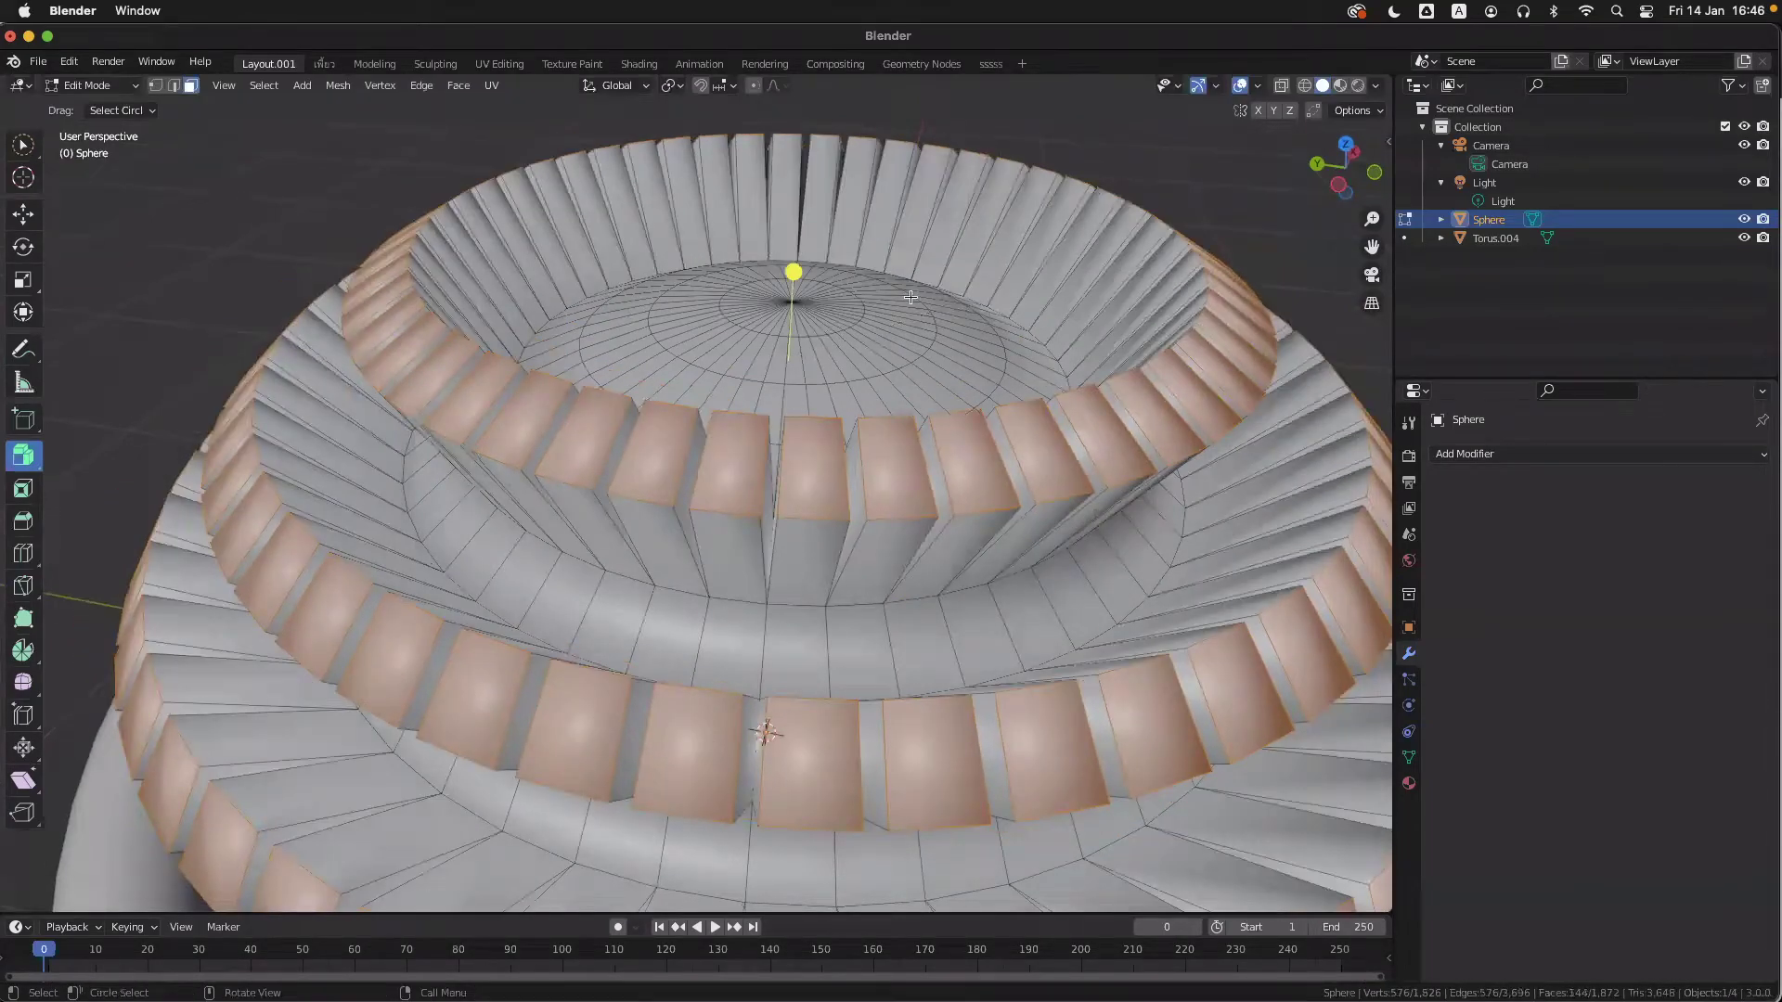
# - Set the transform pivot point to Individual Origins for the selected faces
pyautogui.click(670, 85)
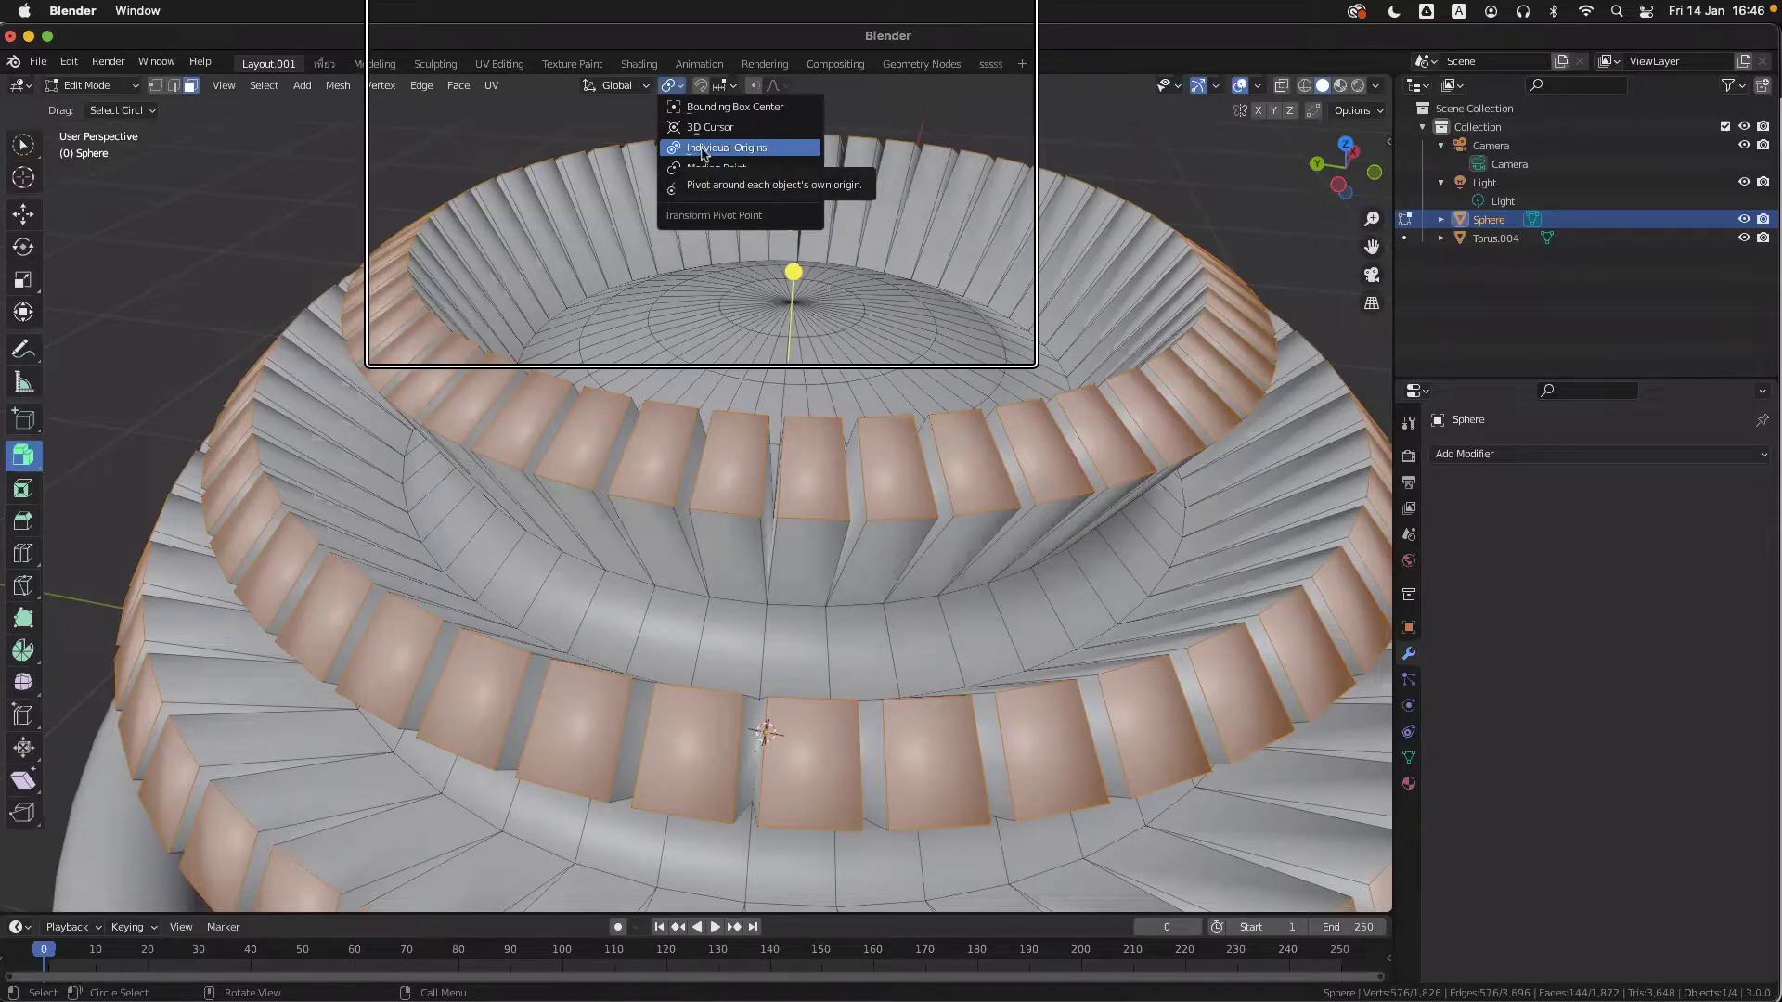
pyautogui.click(703, 148)
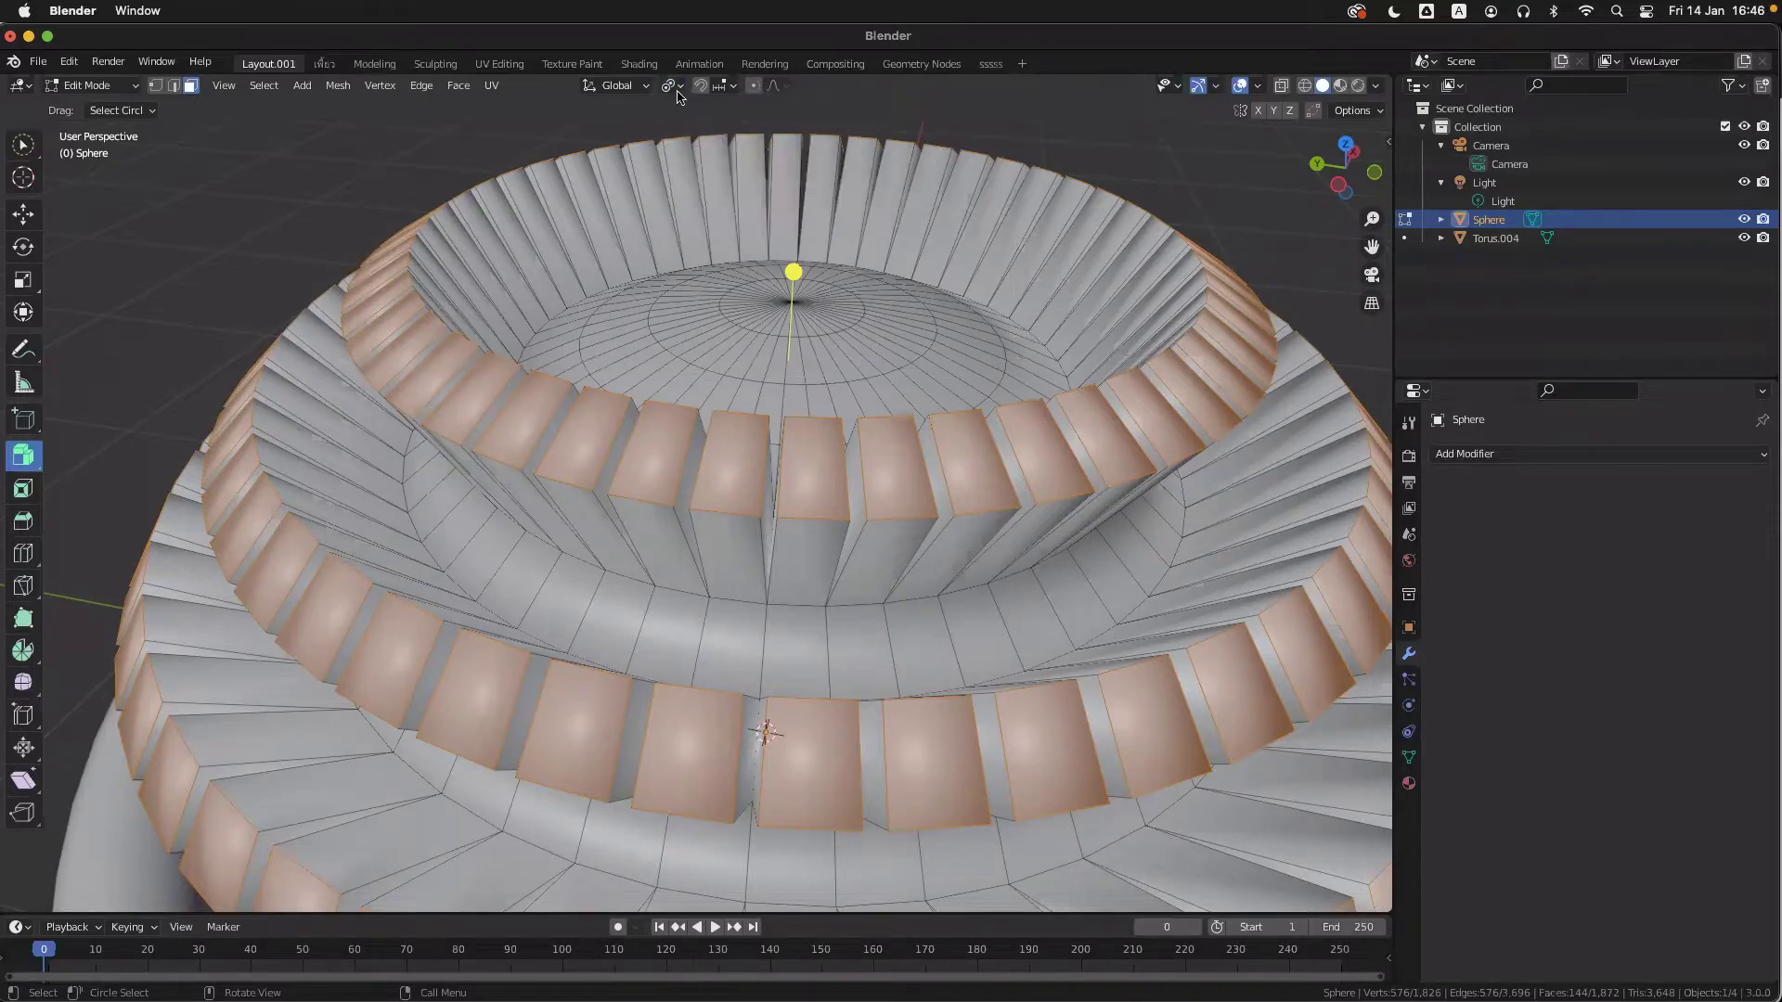
pyautogui.click(669, 86)
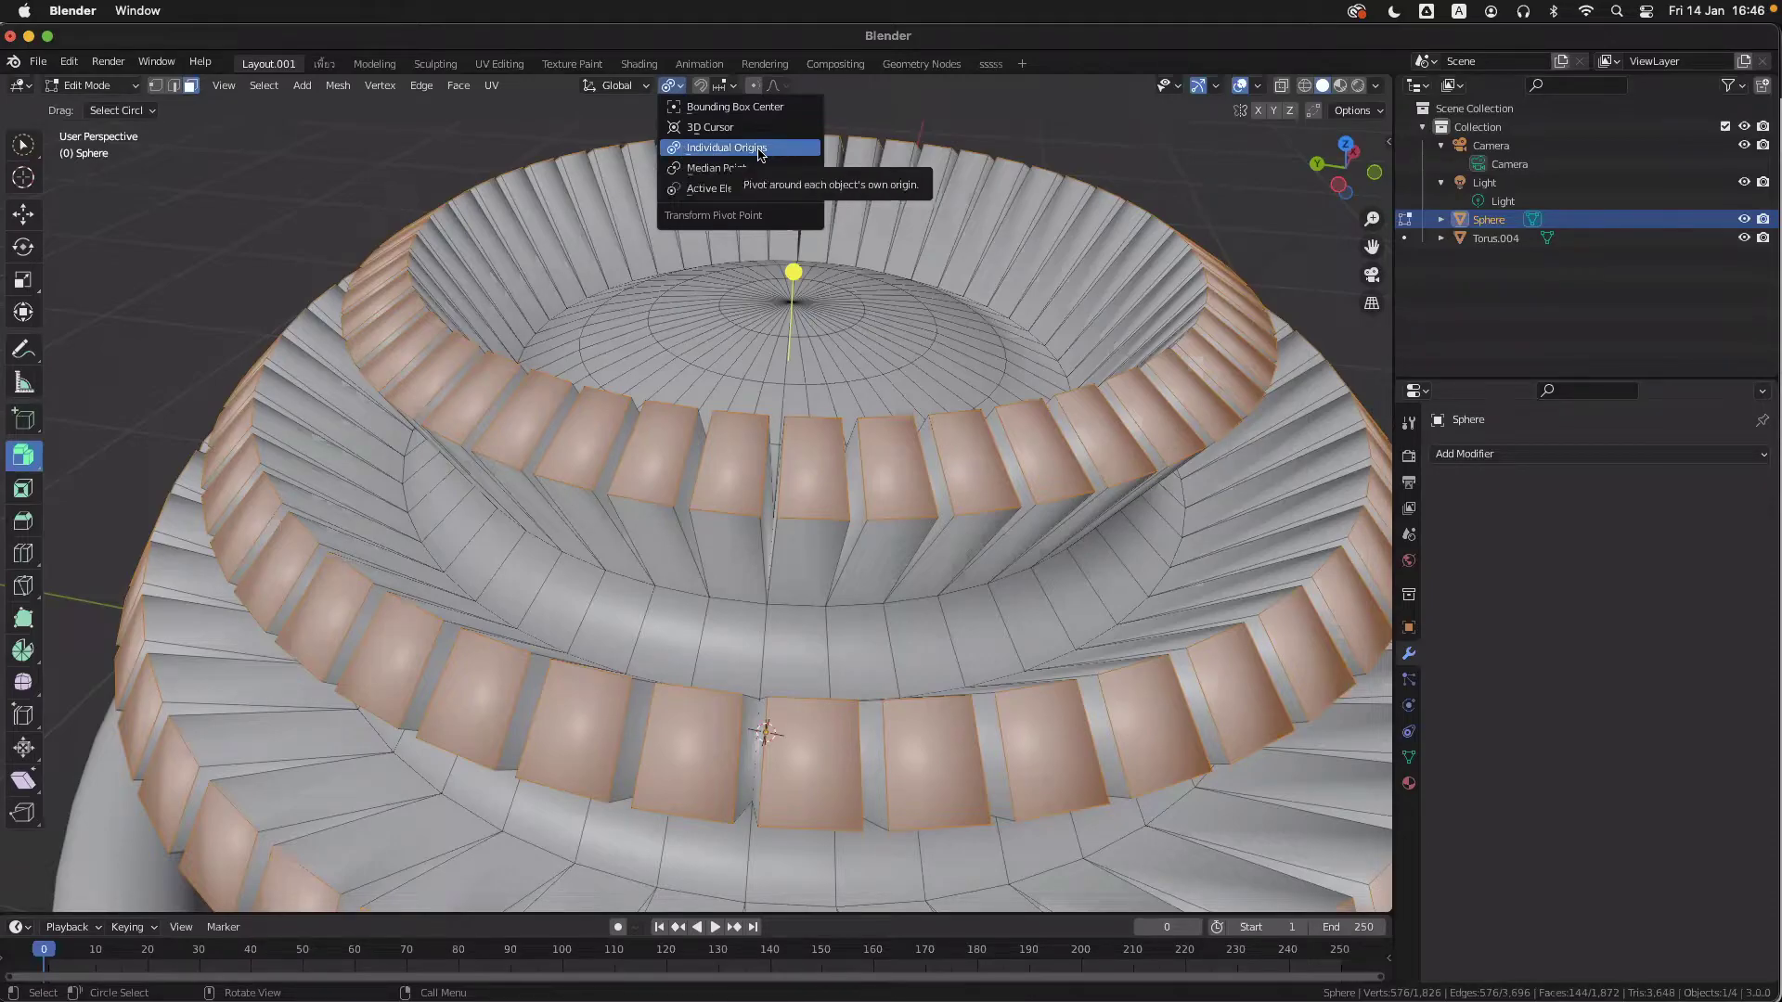
pyautogui.click(696, 154)
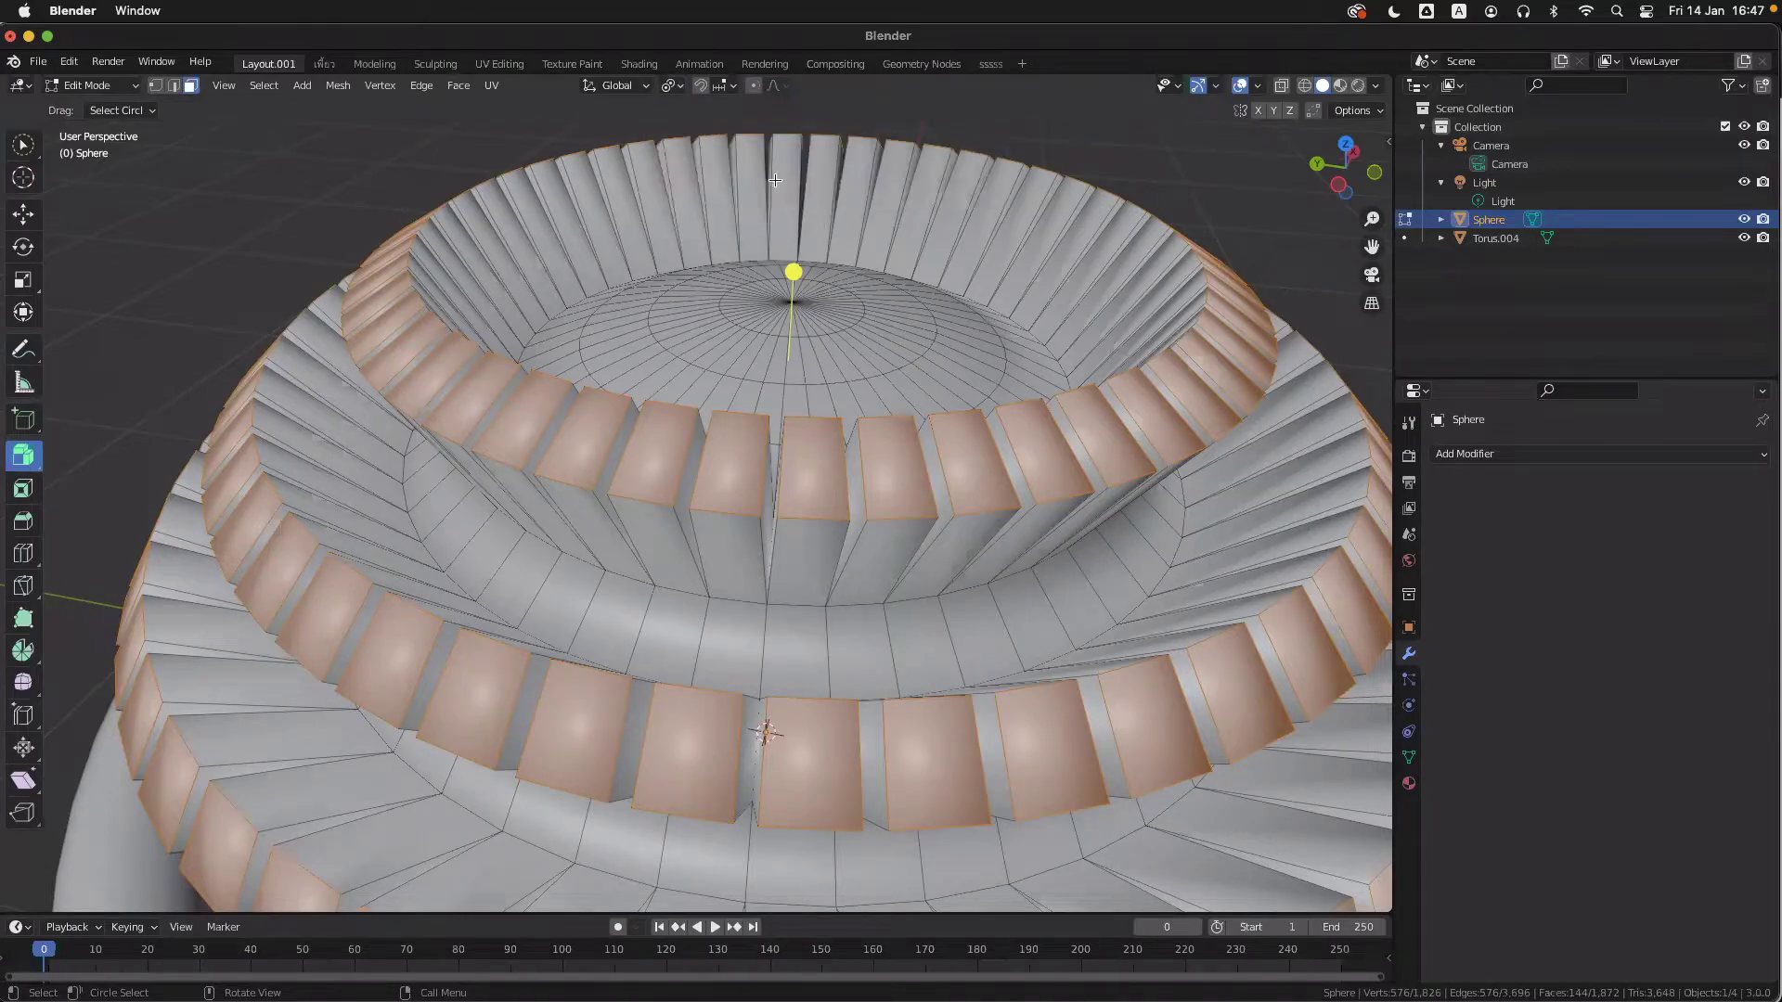
# - Try shrinking each selected face about its own origin to about 0.19 and rotating each by about 29 degrees
pyautogui.moveTo(792, 279); pyautogui.dragTo(835, 298, button='middle')
pyautogui.press('s')
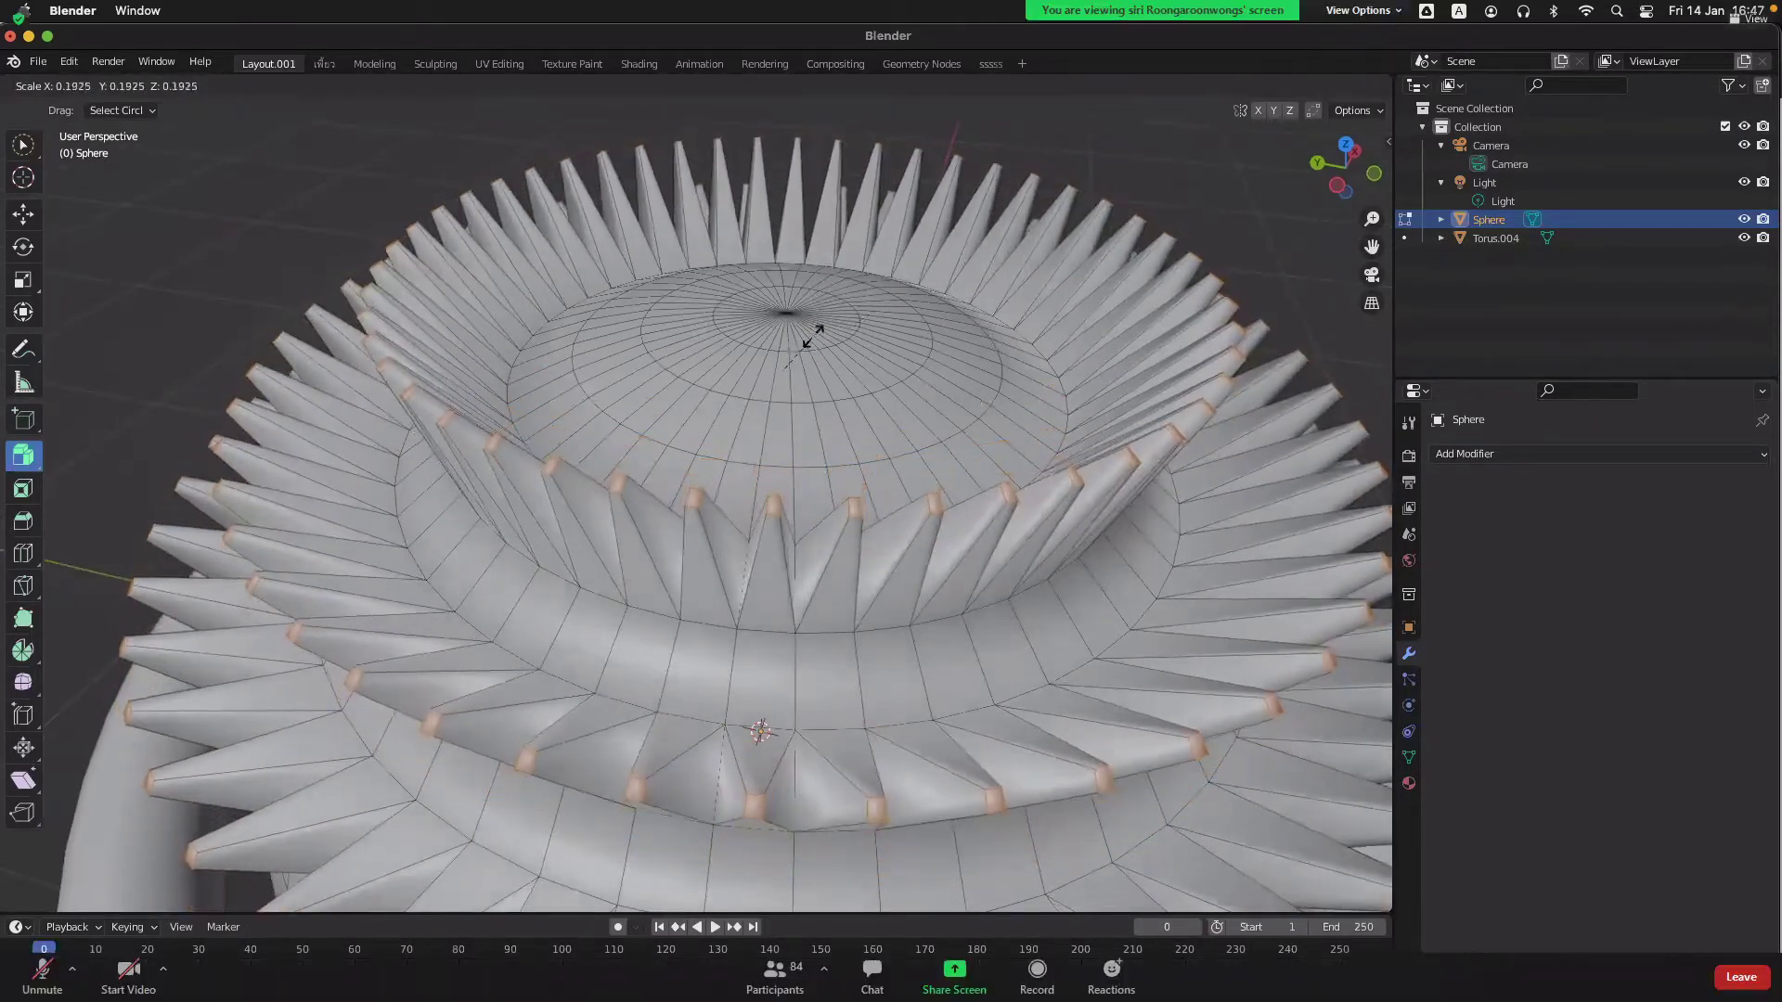
pyautogui.rightClick(826, 327)
pyautogui.press('r')
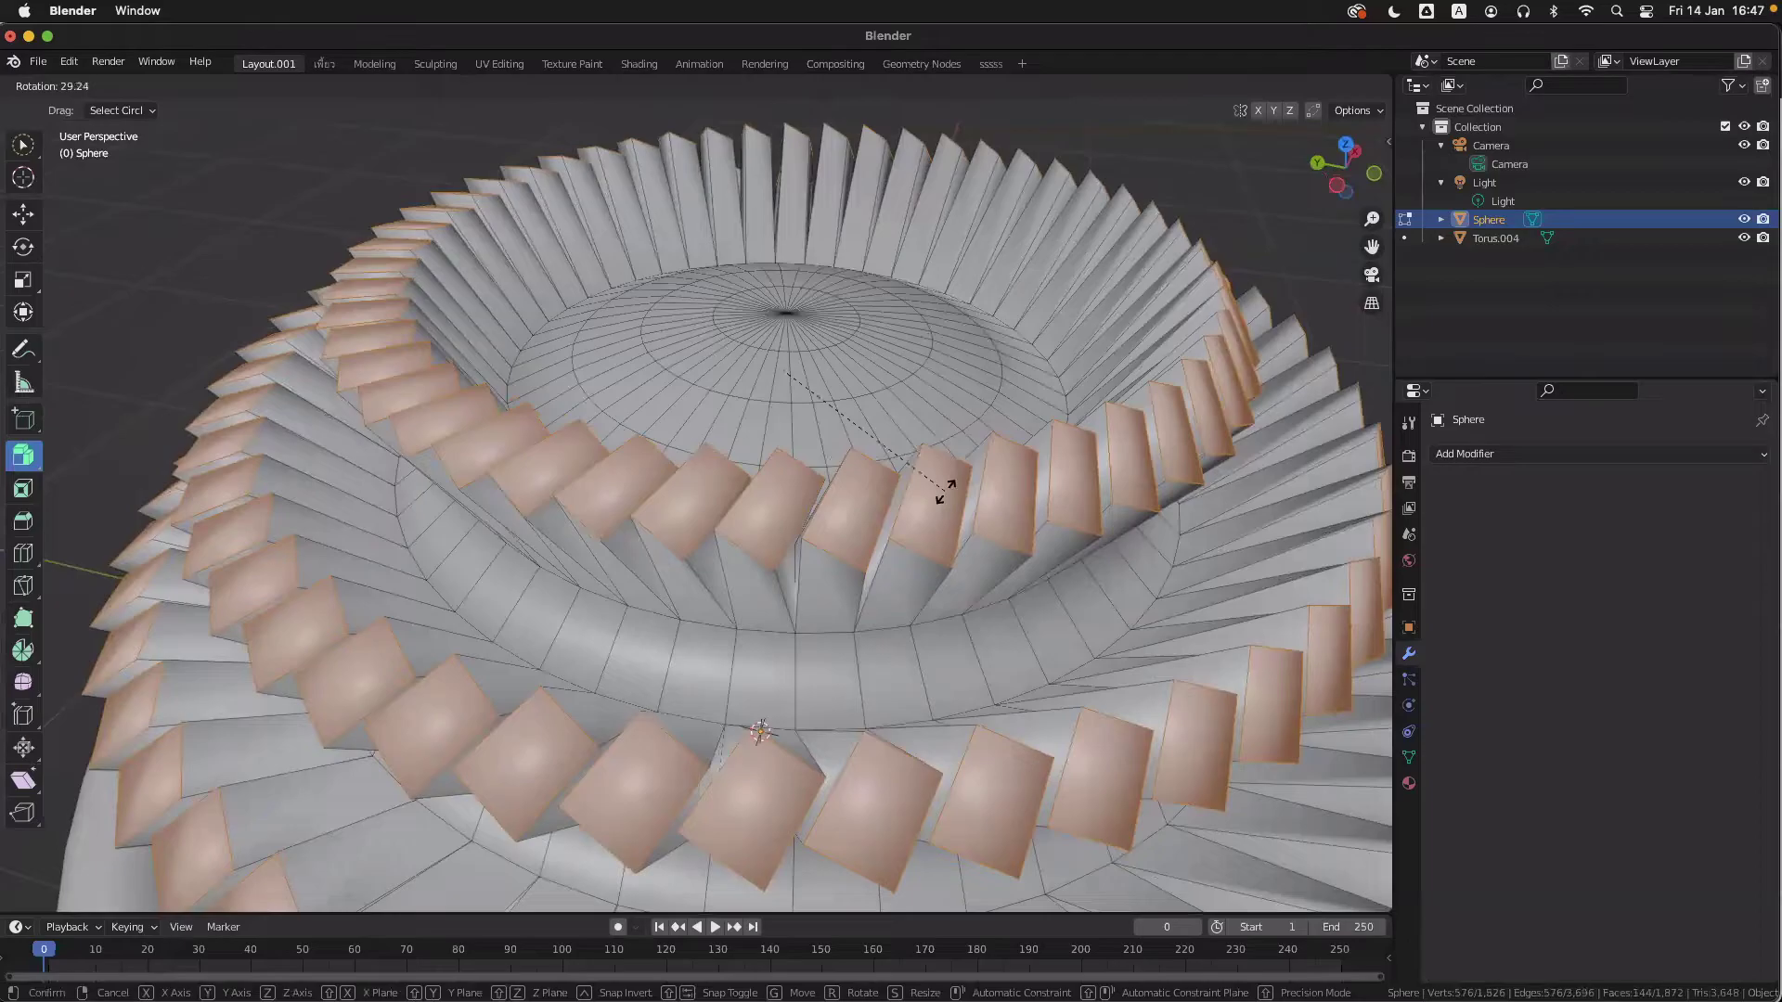
pyautogui.press('Escape')
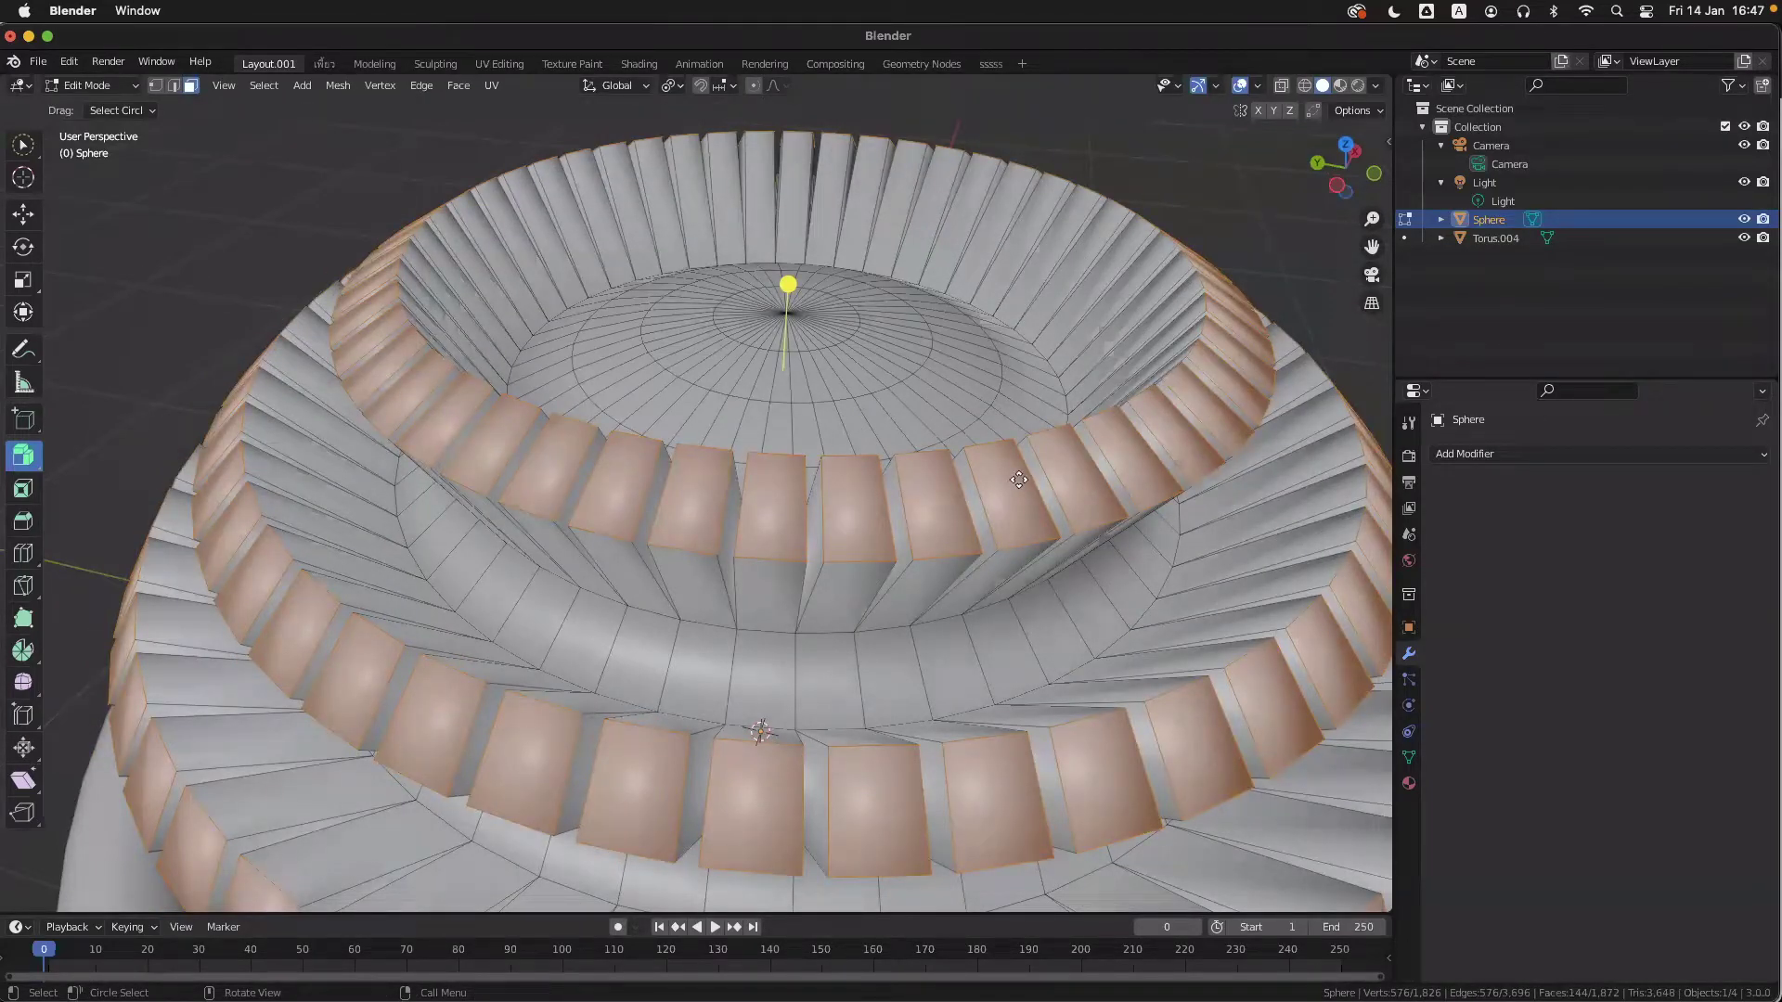
# - Choose Median Point as the transform pivot point and rotate the selected faces together by about -13.7 degrees
pyautogui.click(671, 84)
pyautogui.click(691, 163)
pyautogui.press('r')
pyautogui.click(1209, 477)
# - Inspect the rotated faces with the viewport overlays hidden, undo the rotation, and show the overlays again
pyautogui.hotkey('alt', 'shift', 'z')
pyautogui.scroll(-5, 1209, 477)
pyautogui.scroll(5, 1207, 479)
pyautogui.keyDown('ctrl'); pyautogui.scroll(-4, 1204, 480); pyautogui.keyUp('ctrl')
pyautogui.keyDown('ctrl'); pyautogui.scroll(4, 1202, 482); pyautogui.keyUp('ctrl')
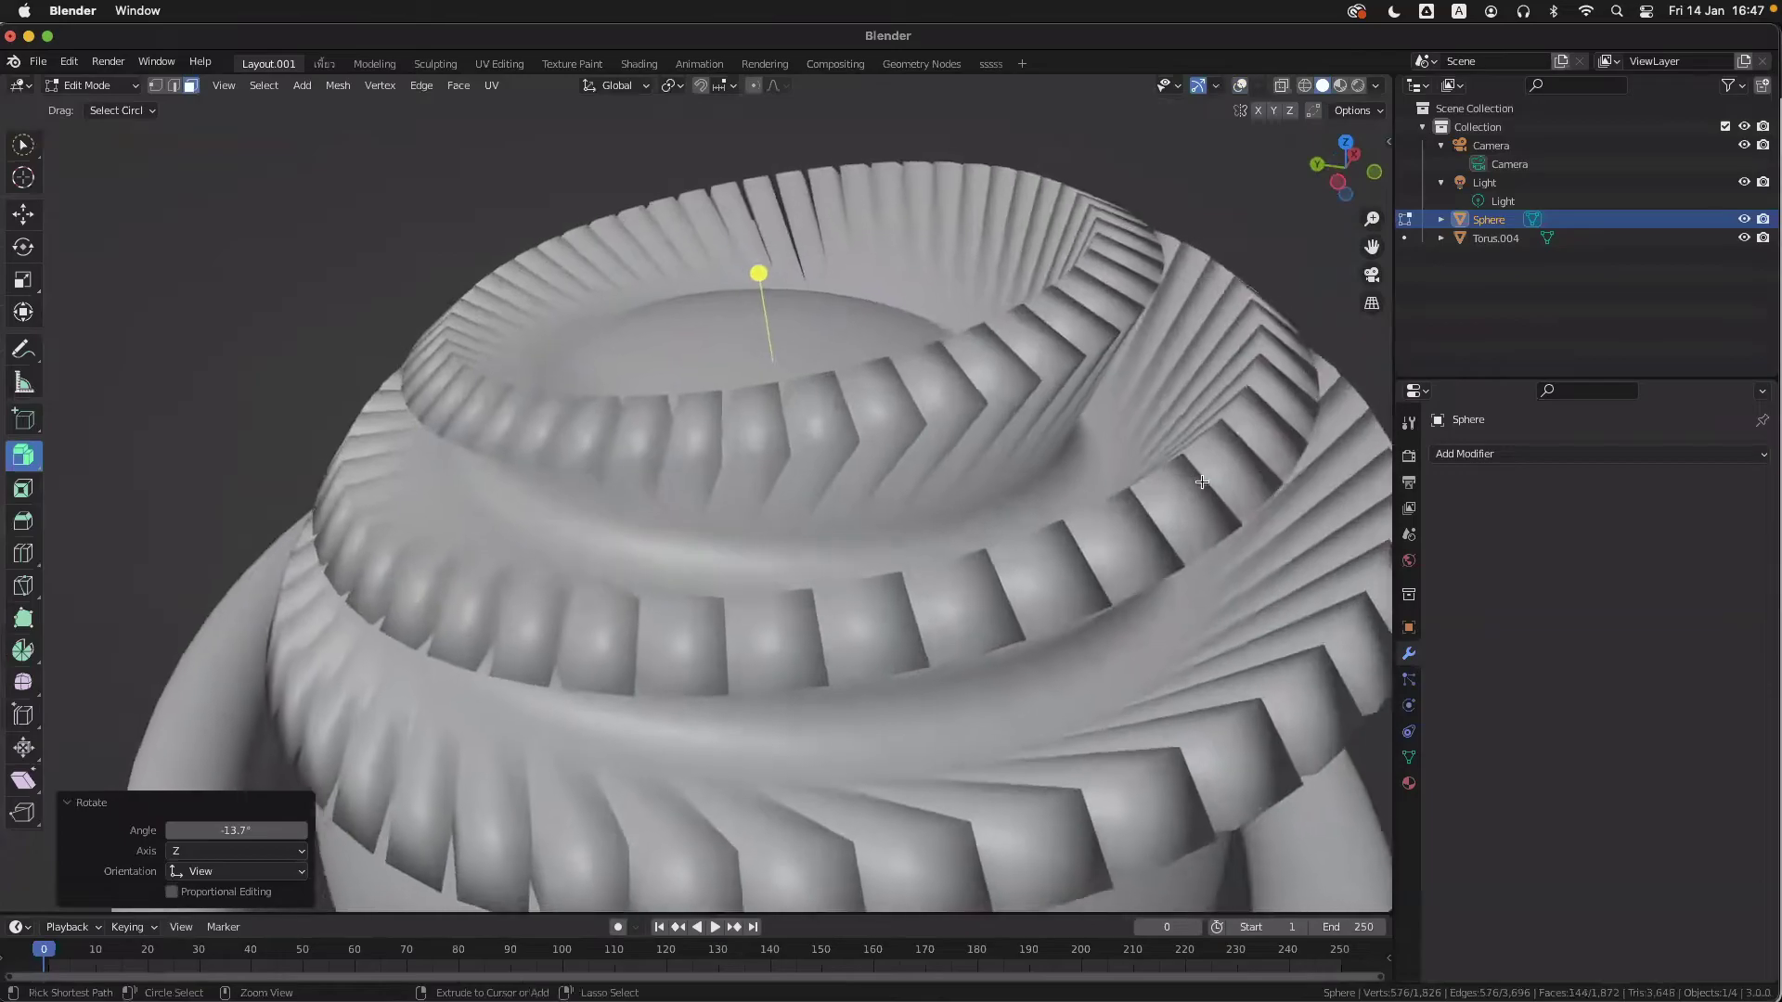
pyautogui.hotkey('ctrl', 'z')
pyautogui.scroll(1, 1088, 439)
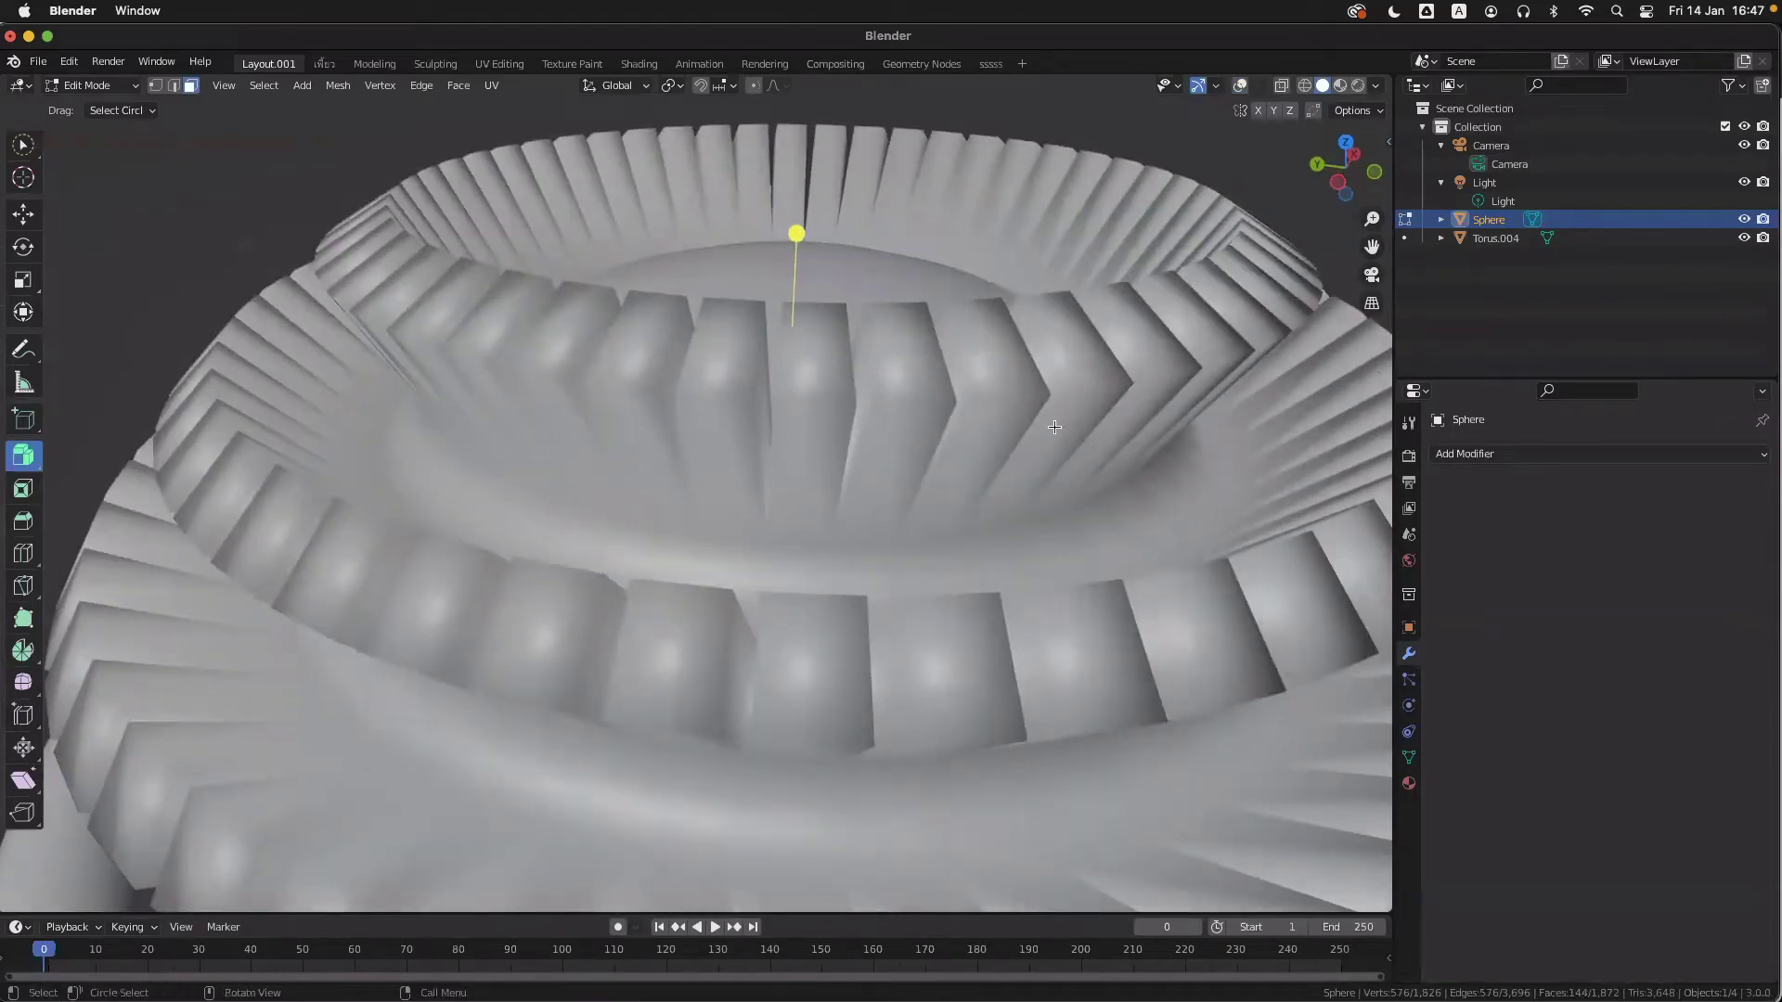
pyautogui.hotkey('shift', 'alt', 'z')
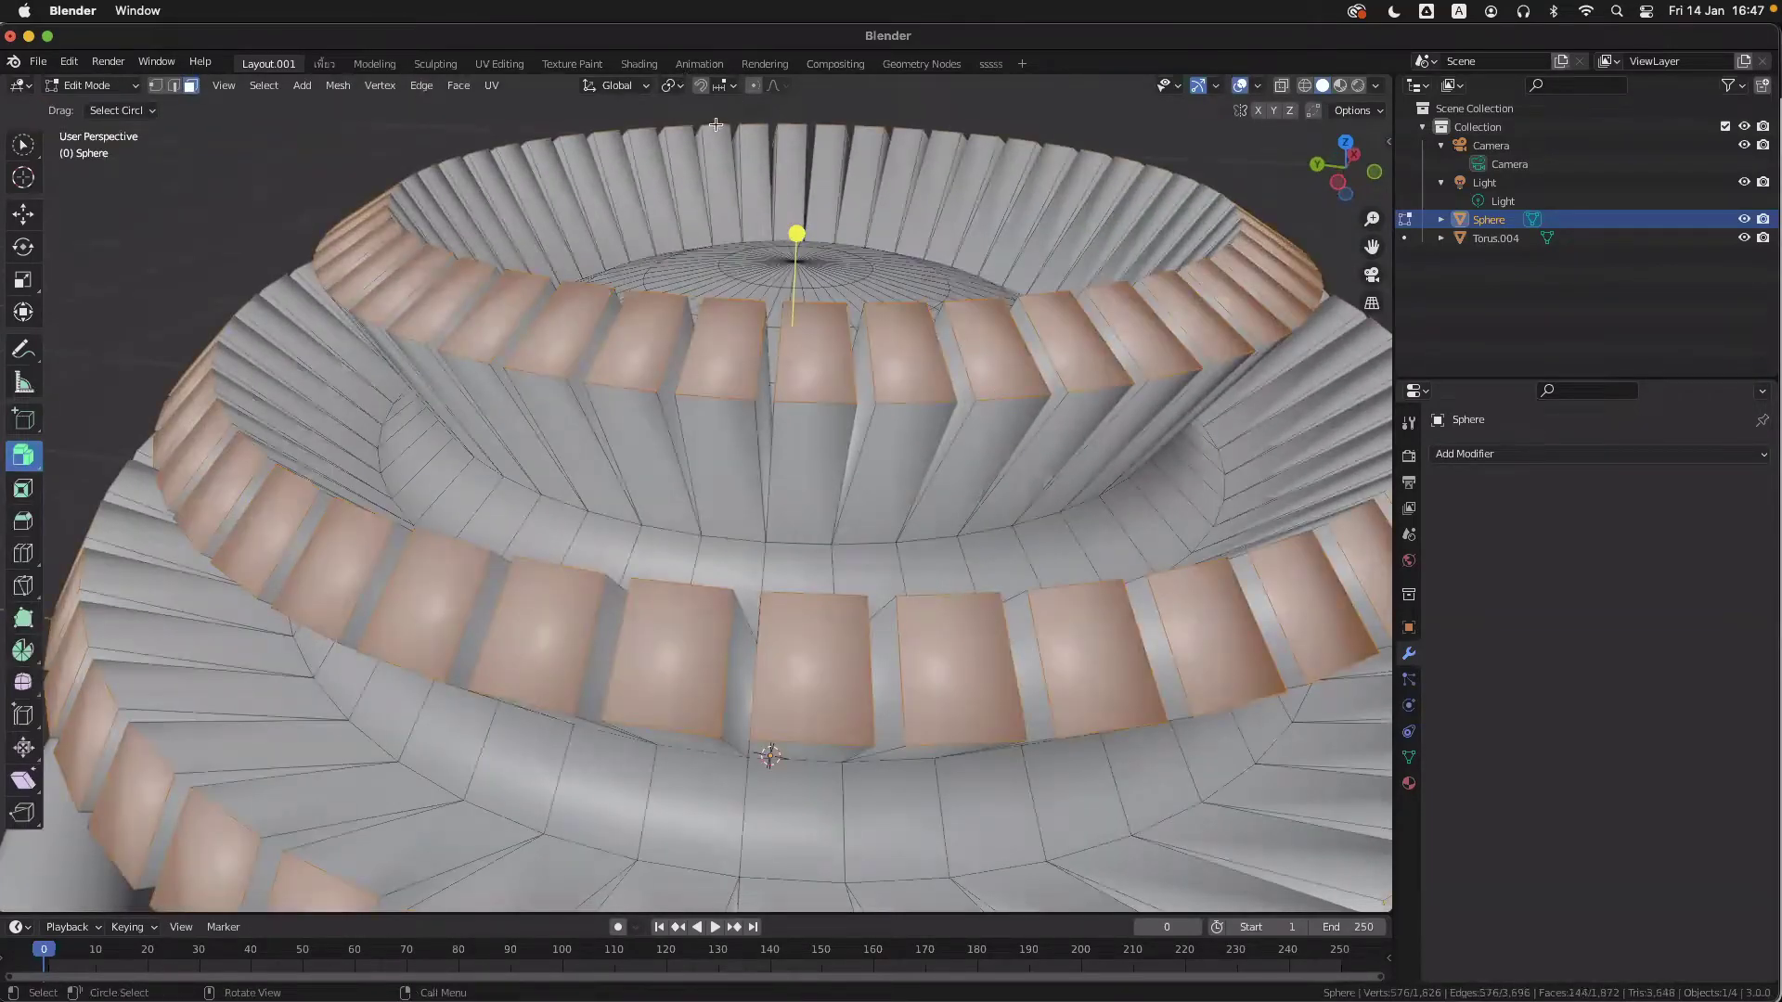
# - Choose Individual Origins as the pivot and try a trackball rotation of the selected faces by about -11 and -26 degrees
pyautogui.click(671, 86)
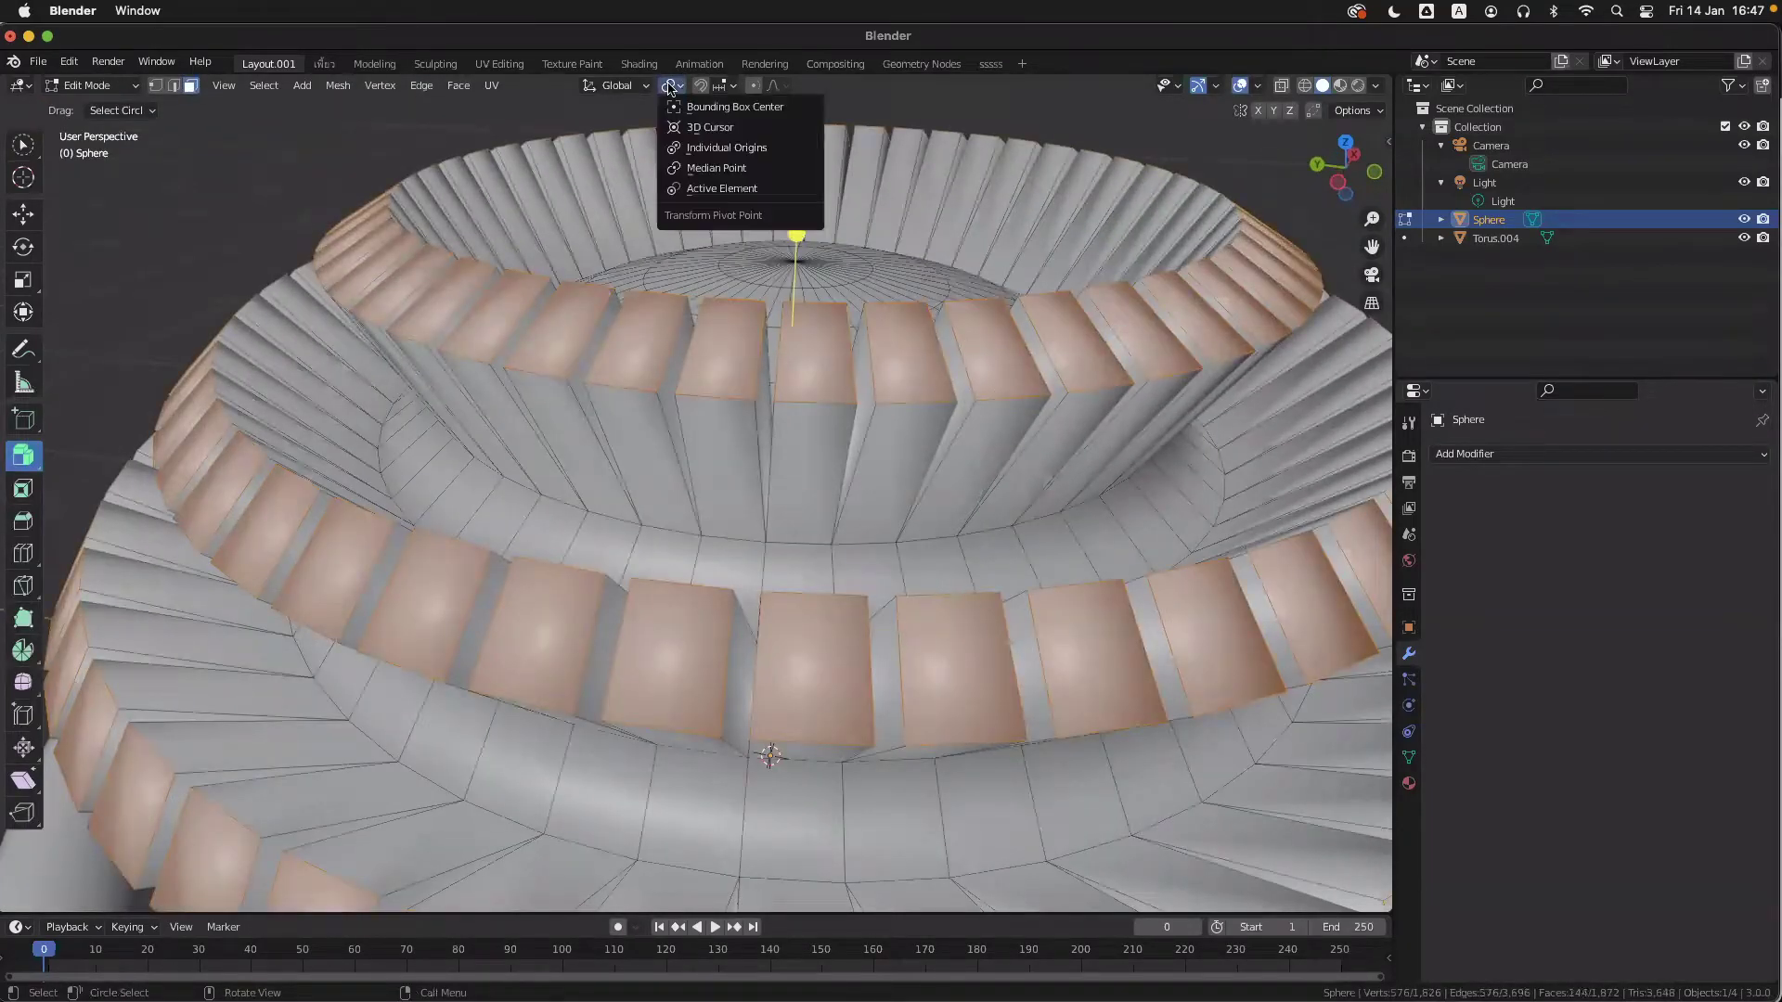
pyautogui.click(699, 149)
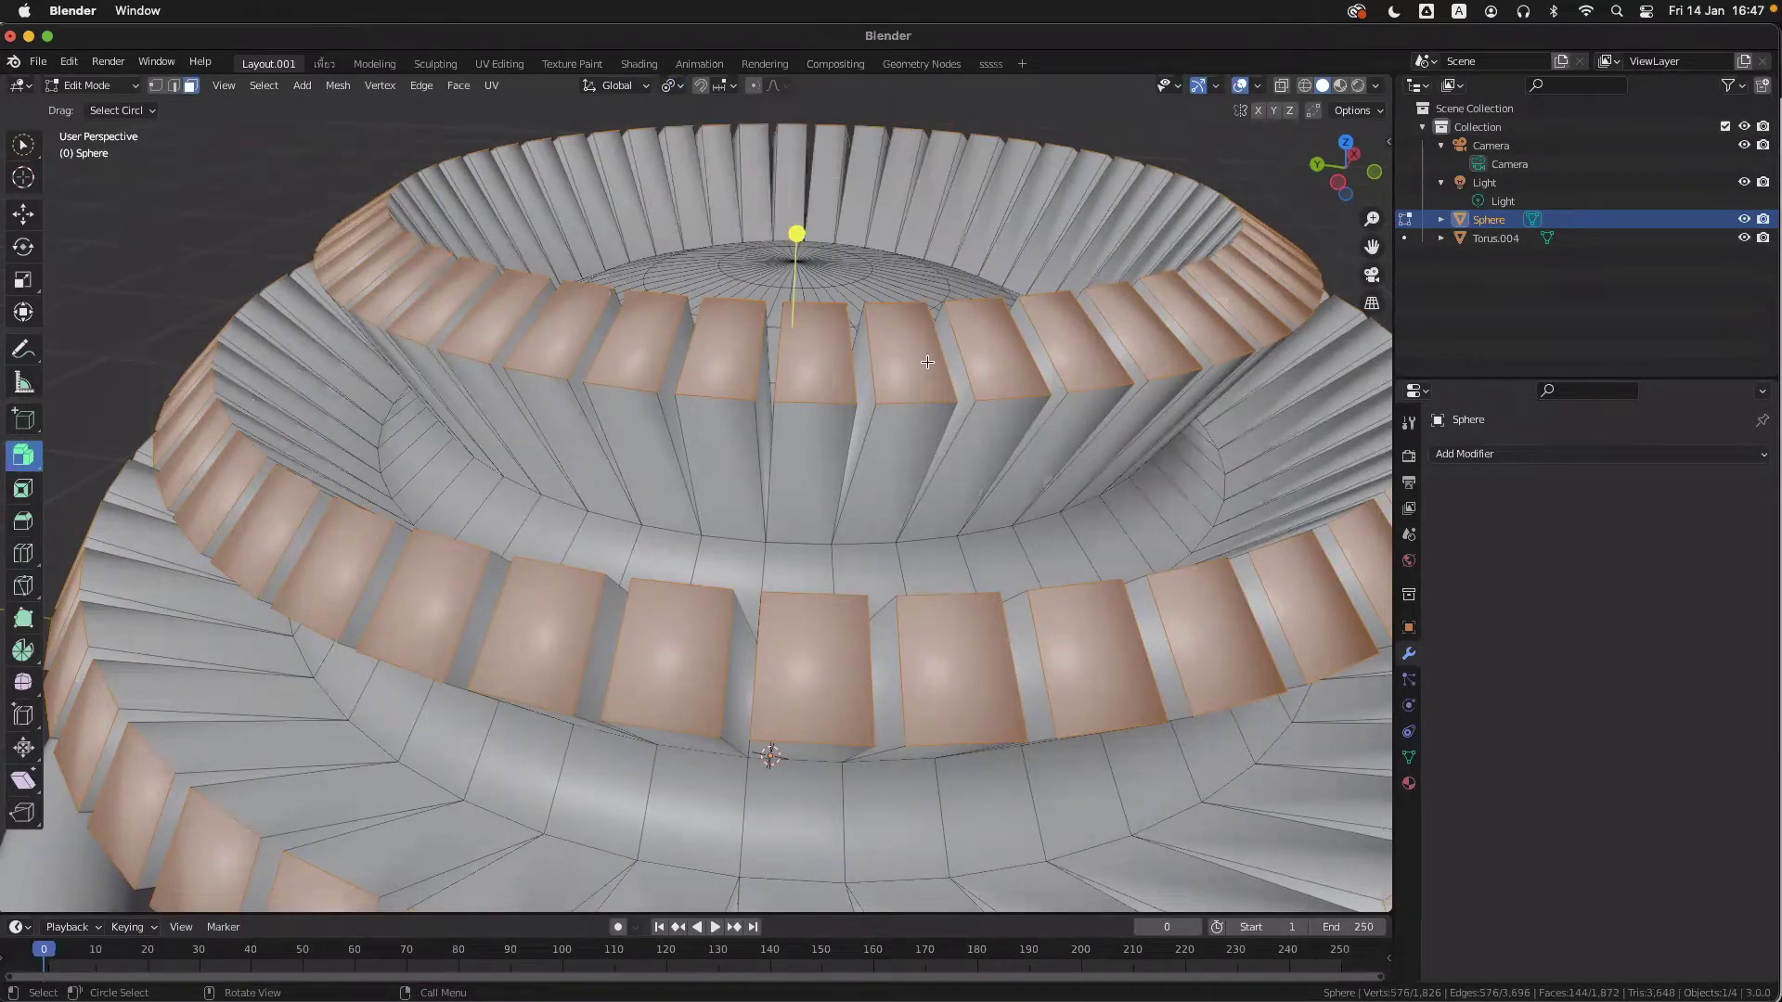
pyautogui.press('r')
pyautogui.press('r')
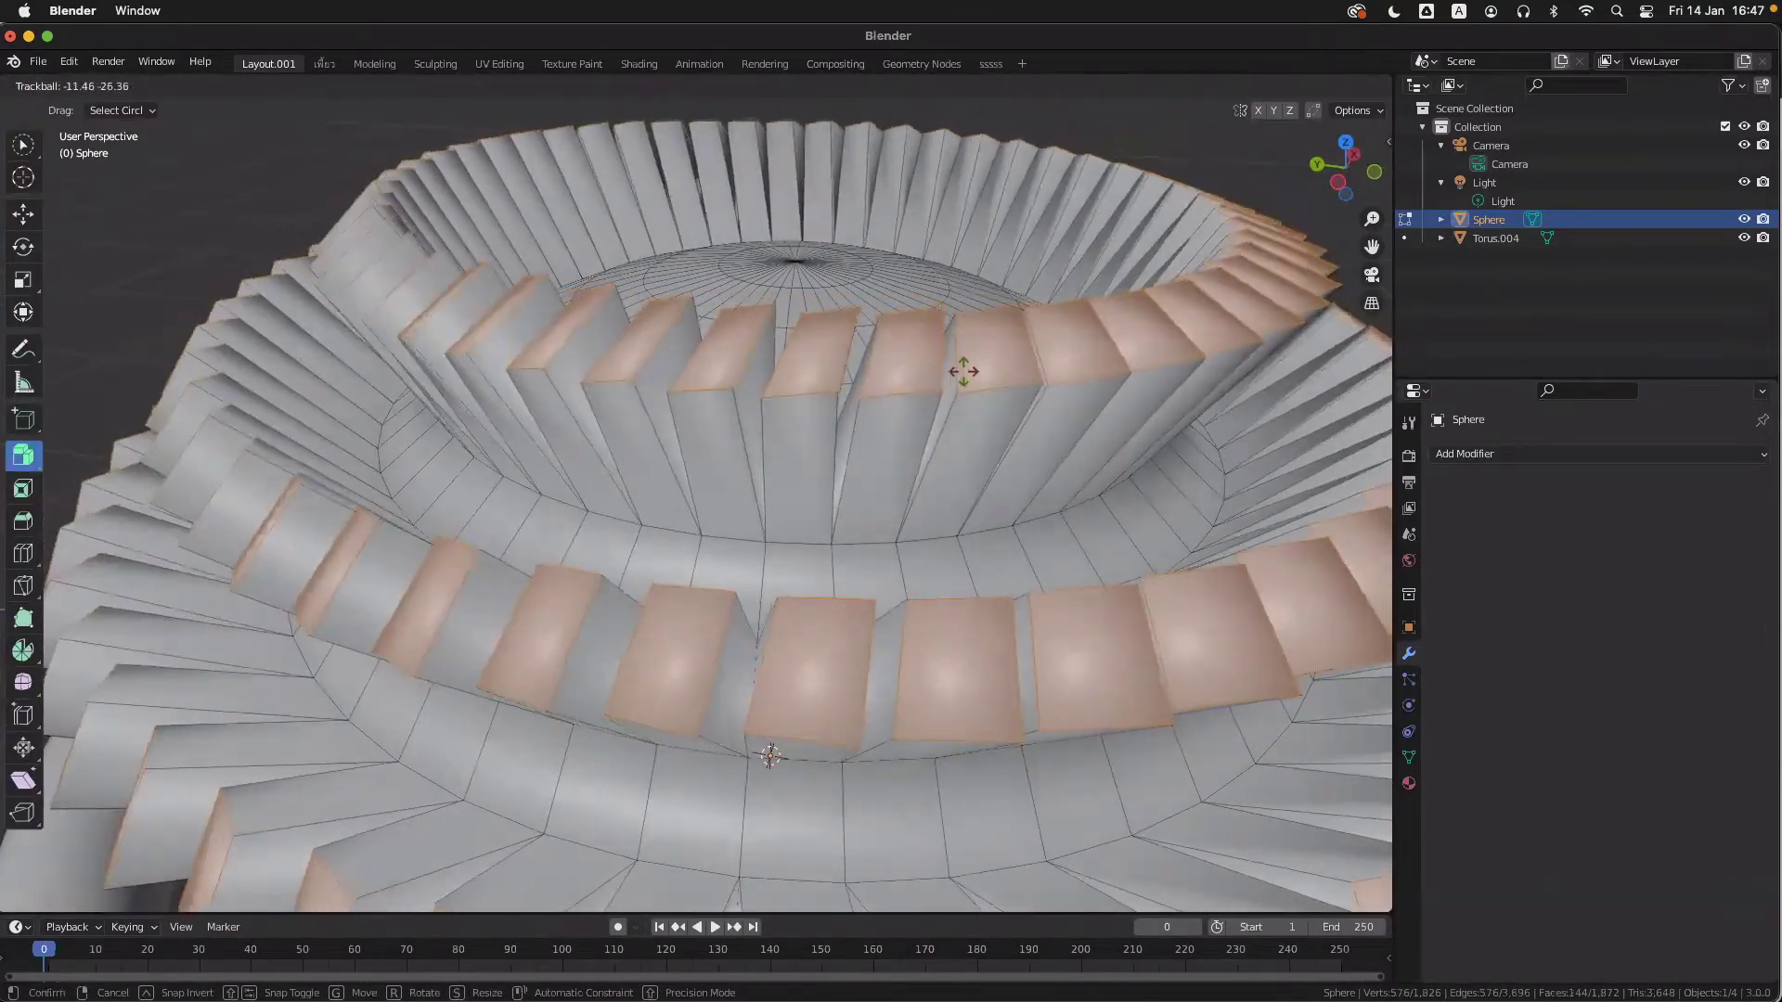
pyautogui.rightClick(960, 374)
# - Set the transform pivot point to Individual Origins for the three loops of extruded faces
pyautogui.scroll(5, 1014, 380)
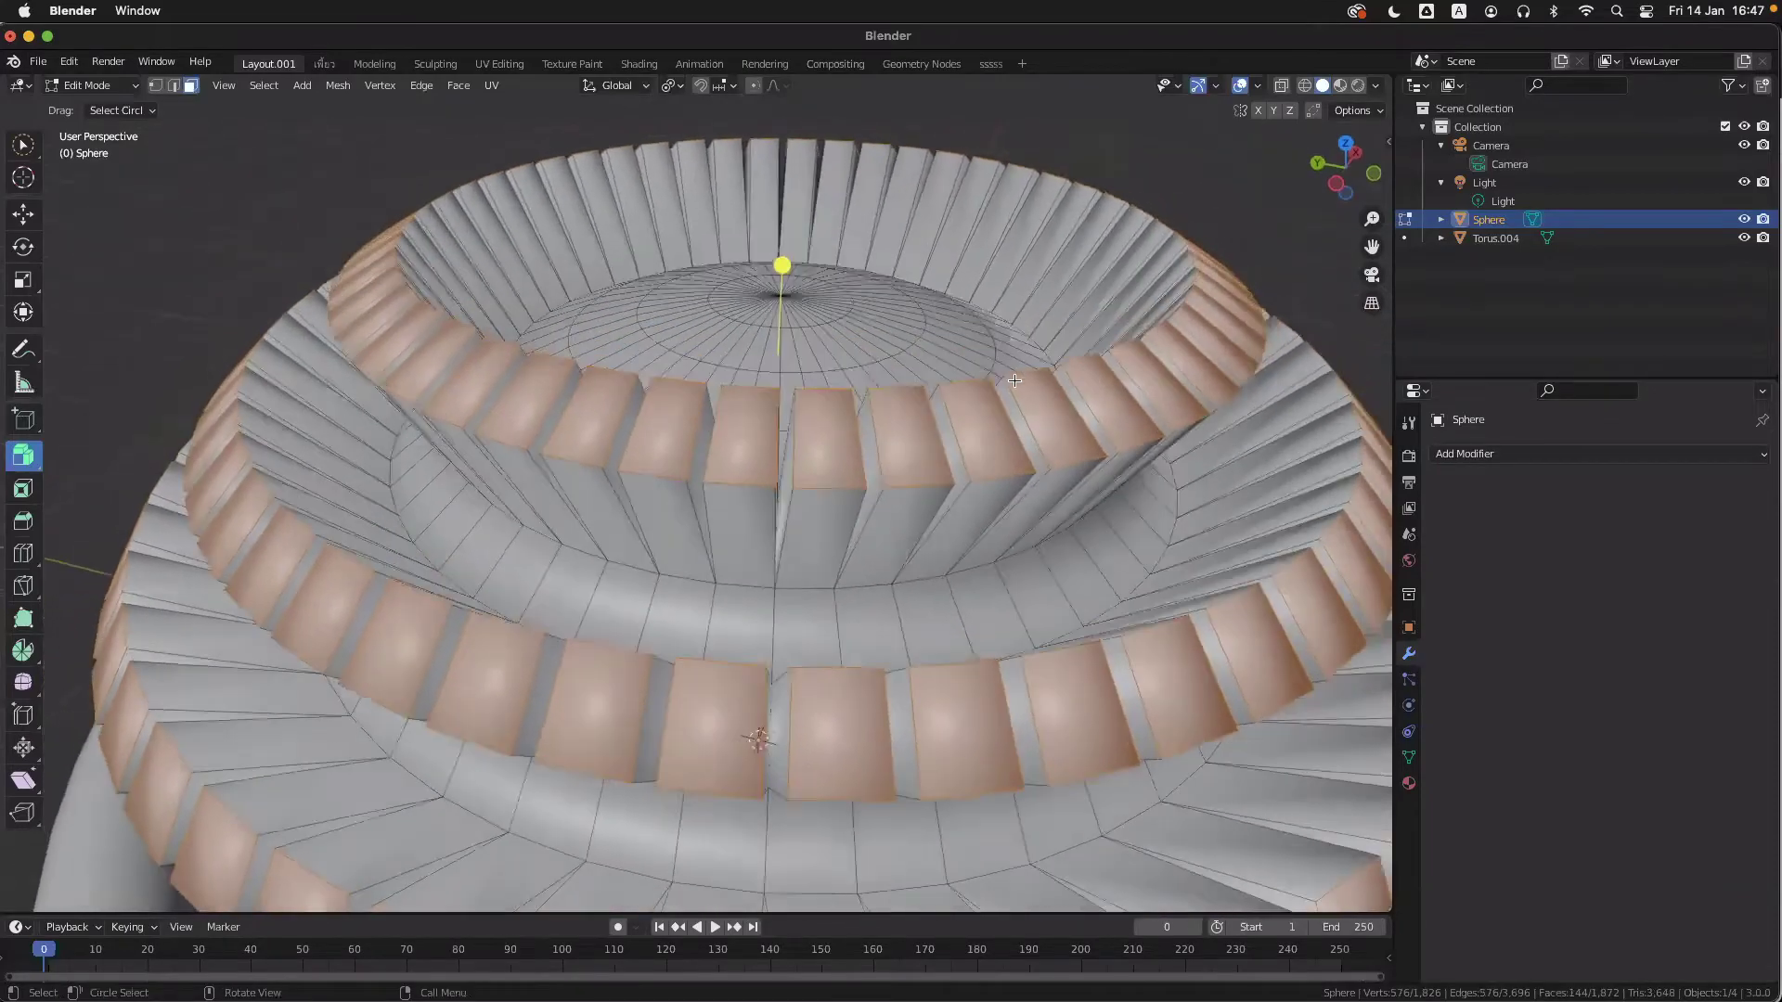
pyautogui.keyDown('ctrl'); pyautogui.scroll(-4, 1015, 381); pyautogui.keyUp('ctrl')
pyautogui.scroll(-5, 1014, 380)
pyautogui.keyDown('ctrl'); pyautogui.scroll(2, 1014, 380); pyautogui.keyUp('ctrl')
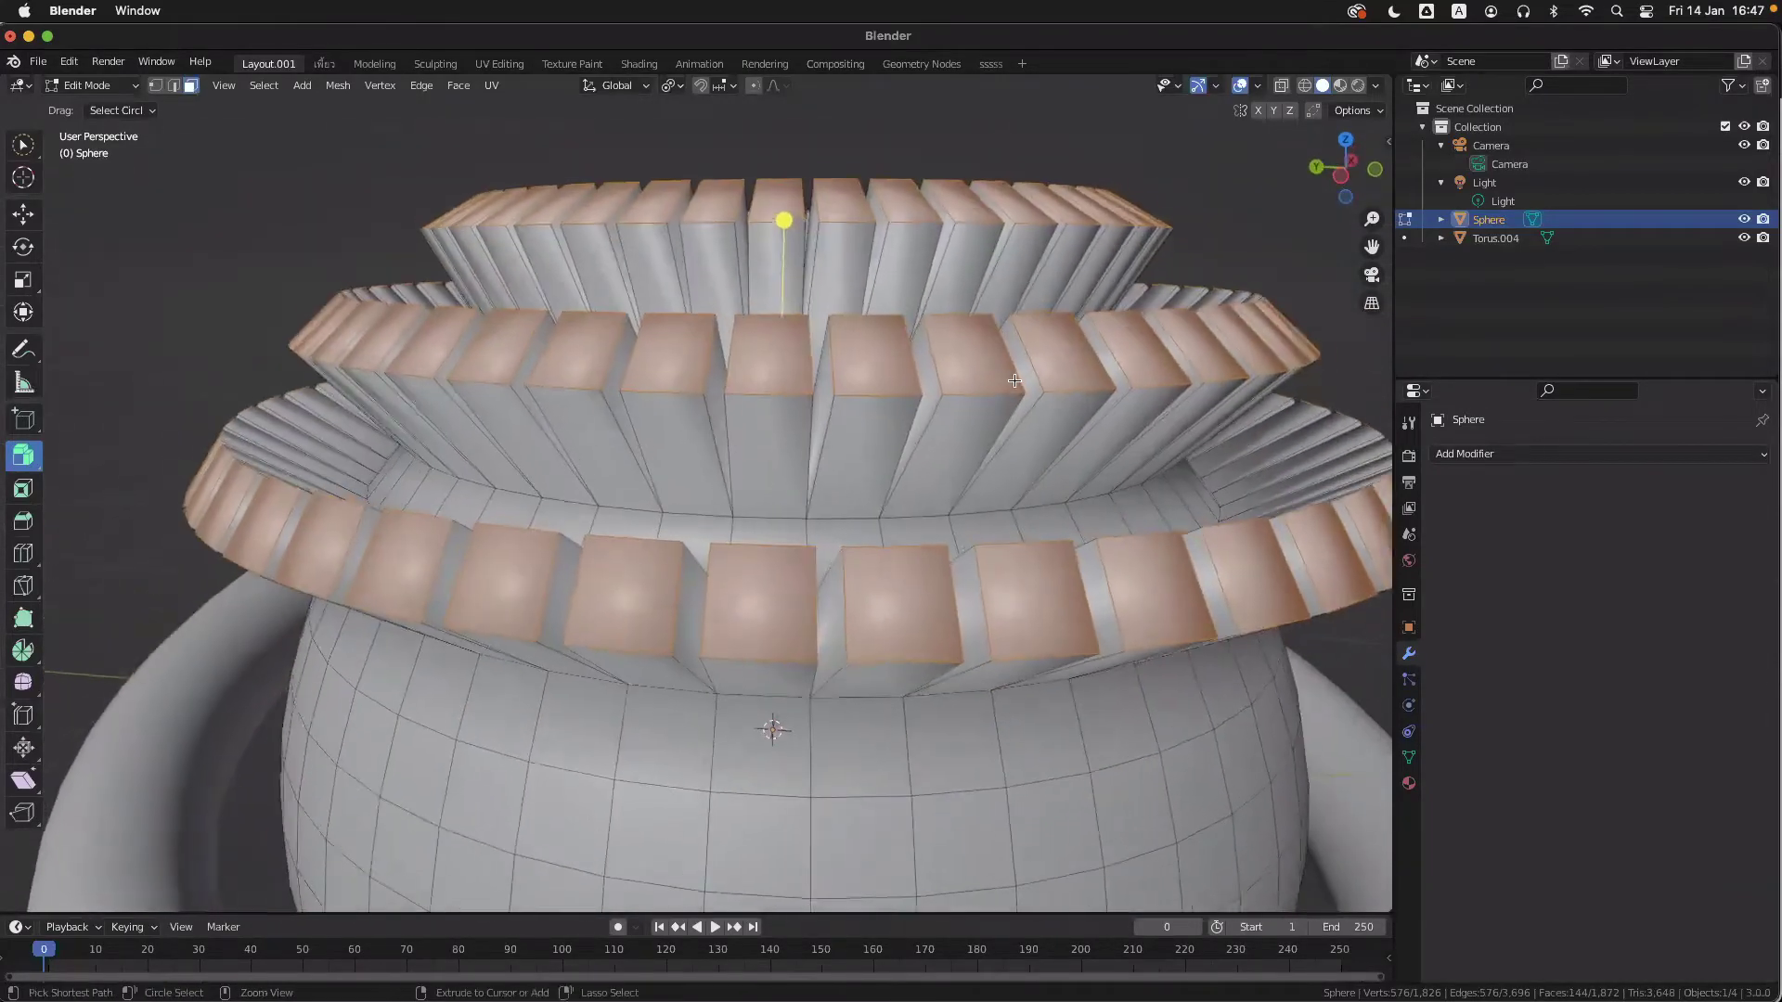
pyautogui.scroll(3, 1015, 380)
pyautogui.scroll(5, 1015, 380)
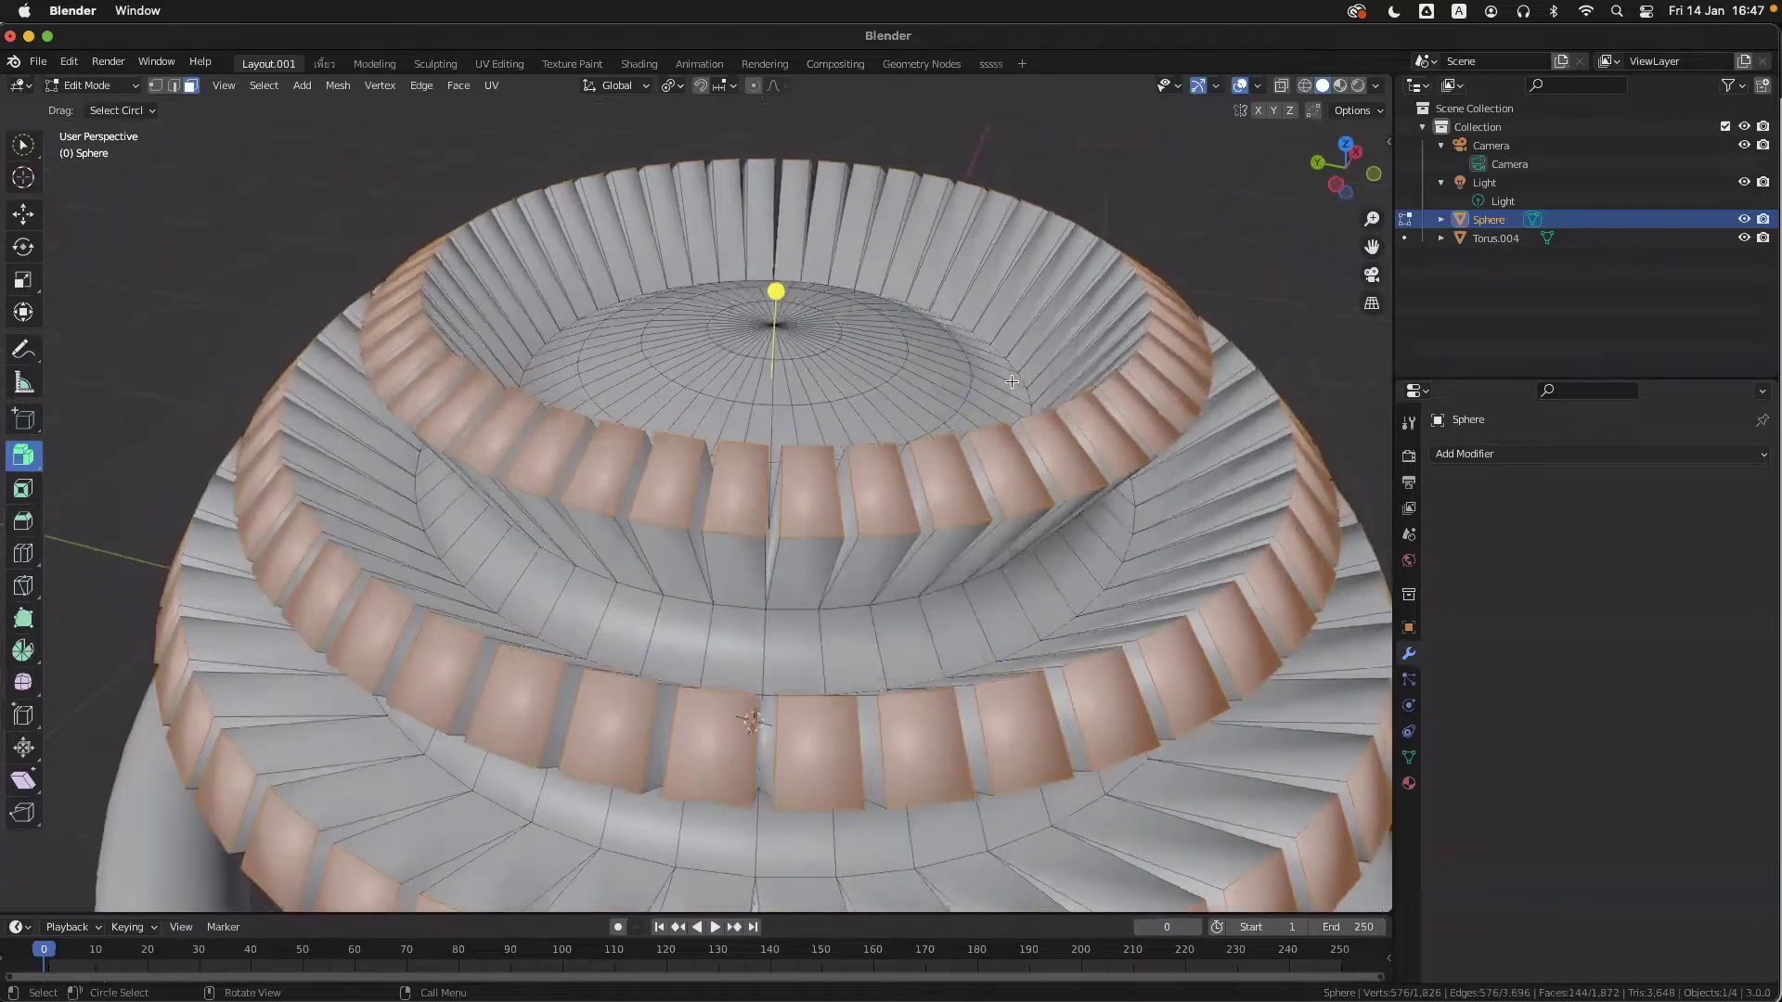
pyautogui.click(669, 85)
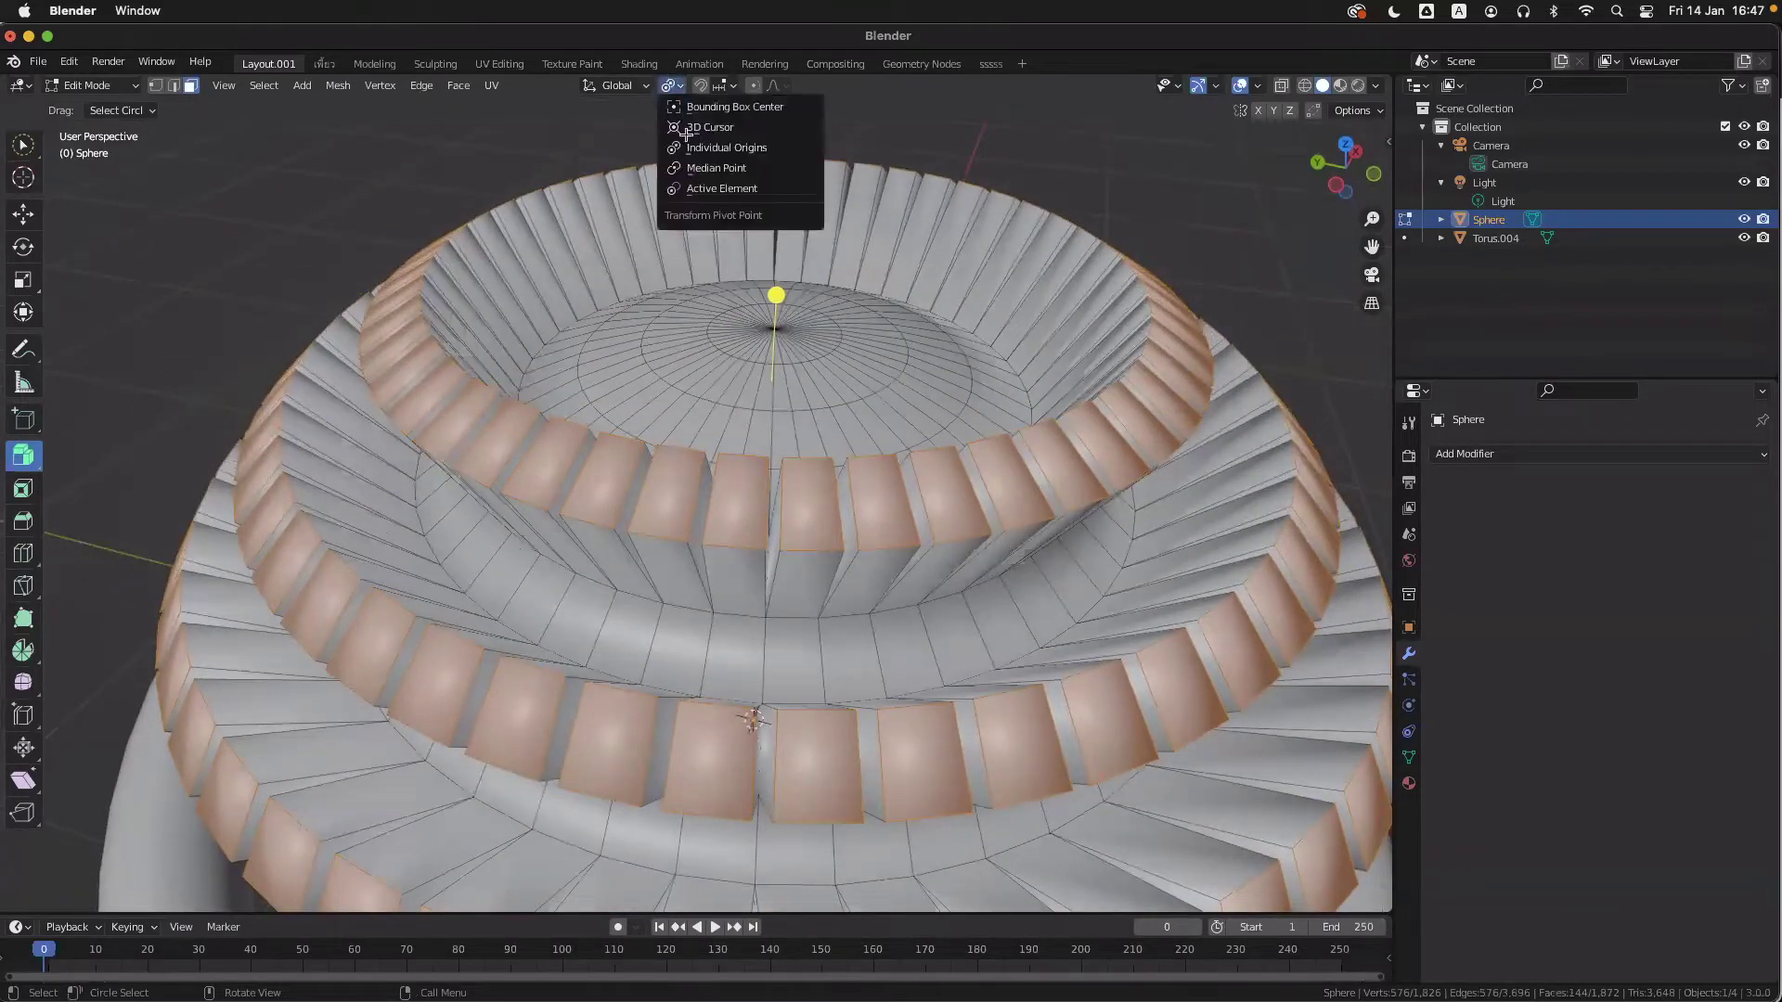
pyautogui.click(688, 149)
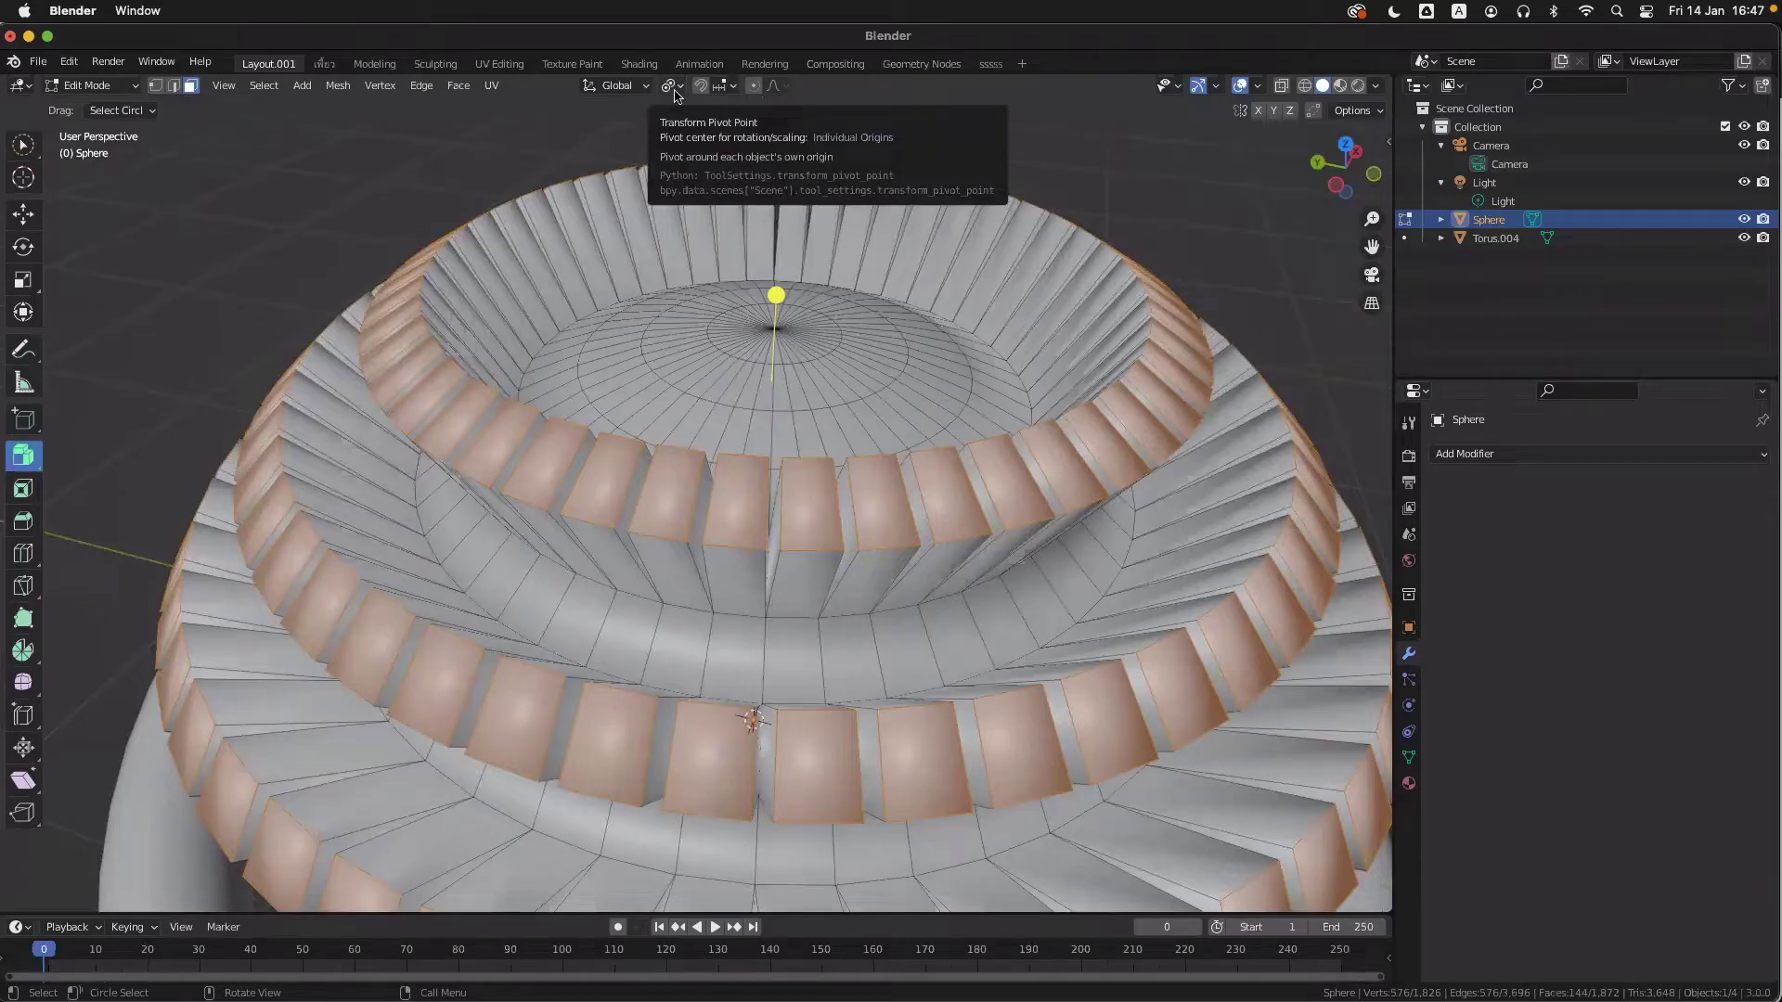
pyautogui.click(673, 86)
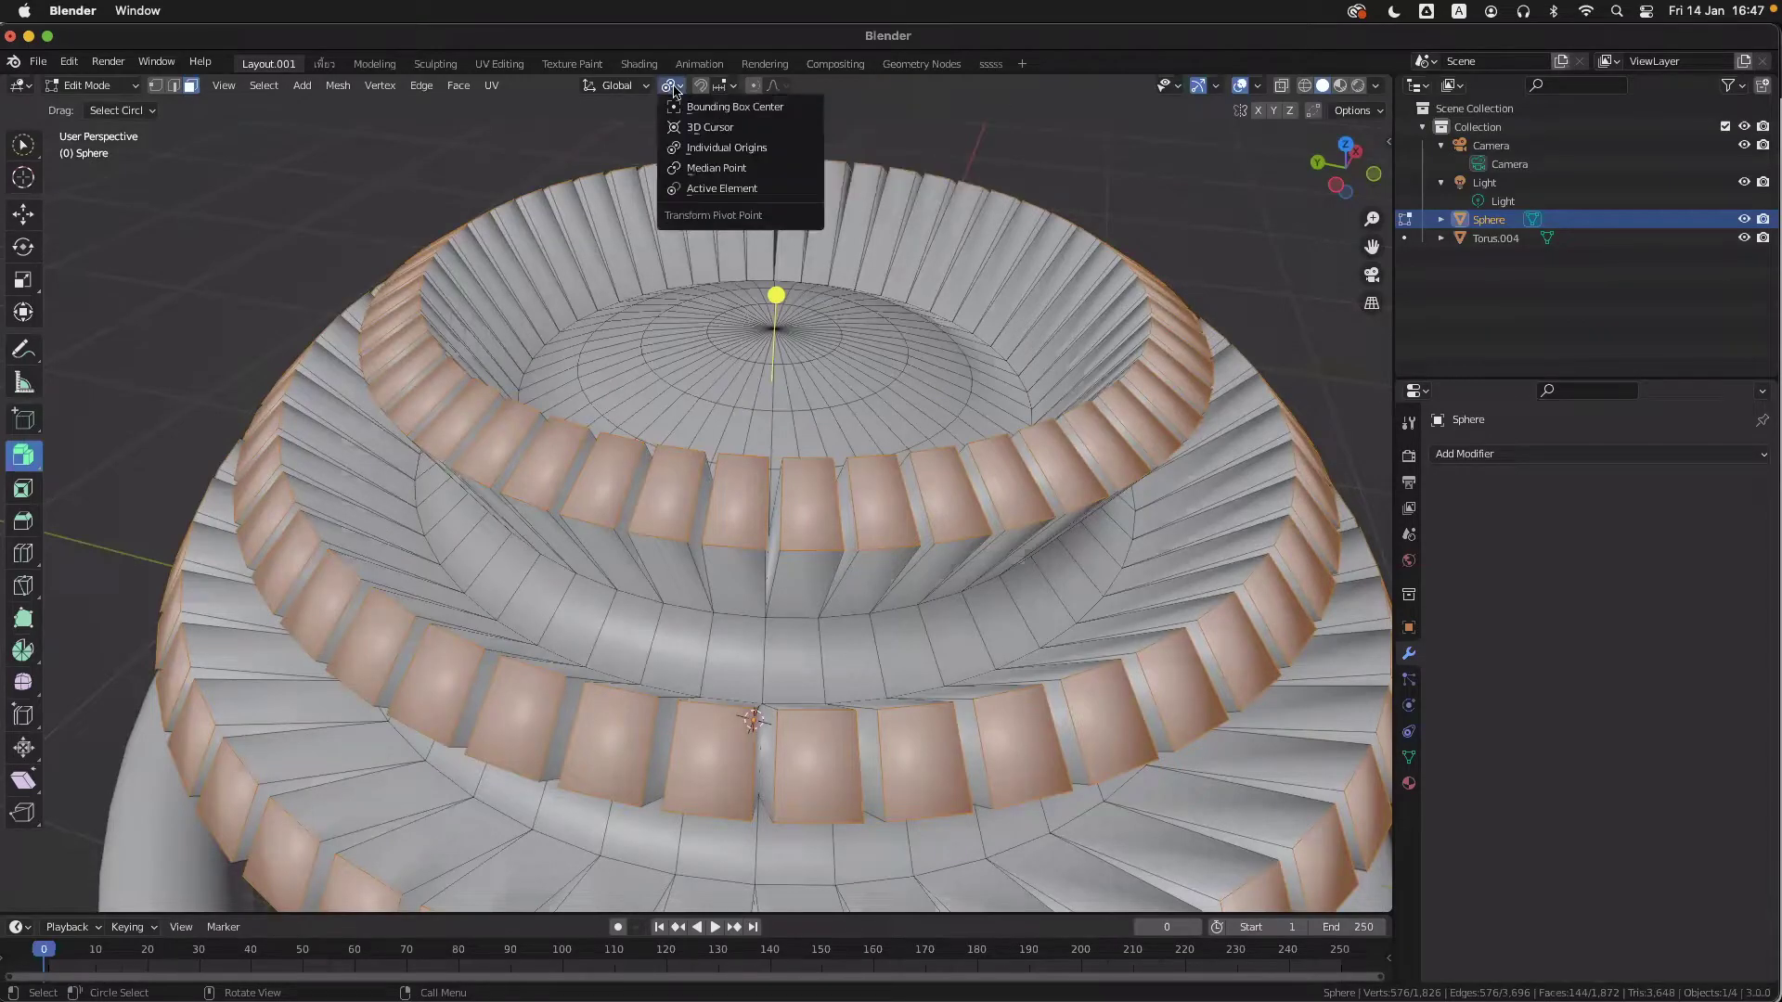
pyautogui.click(684, 150)
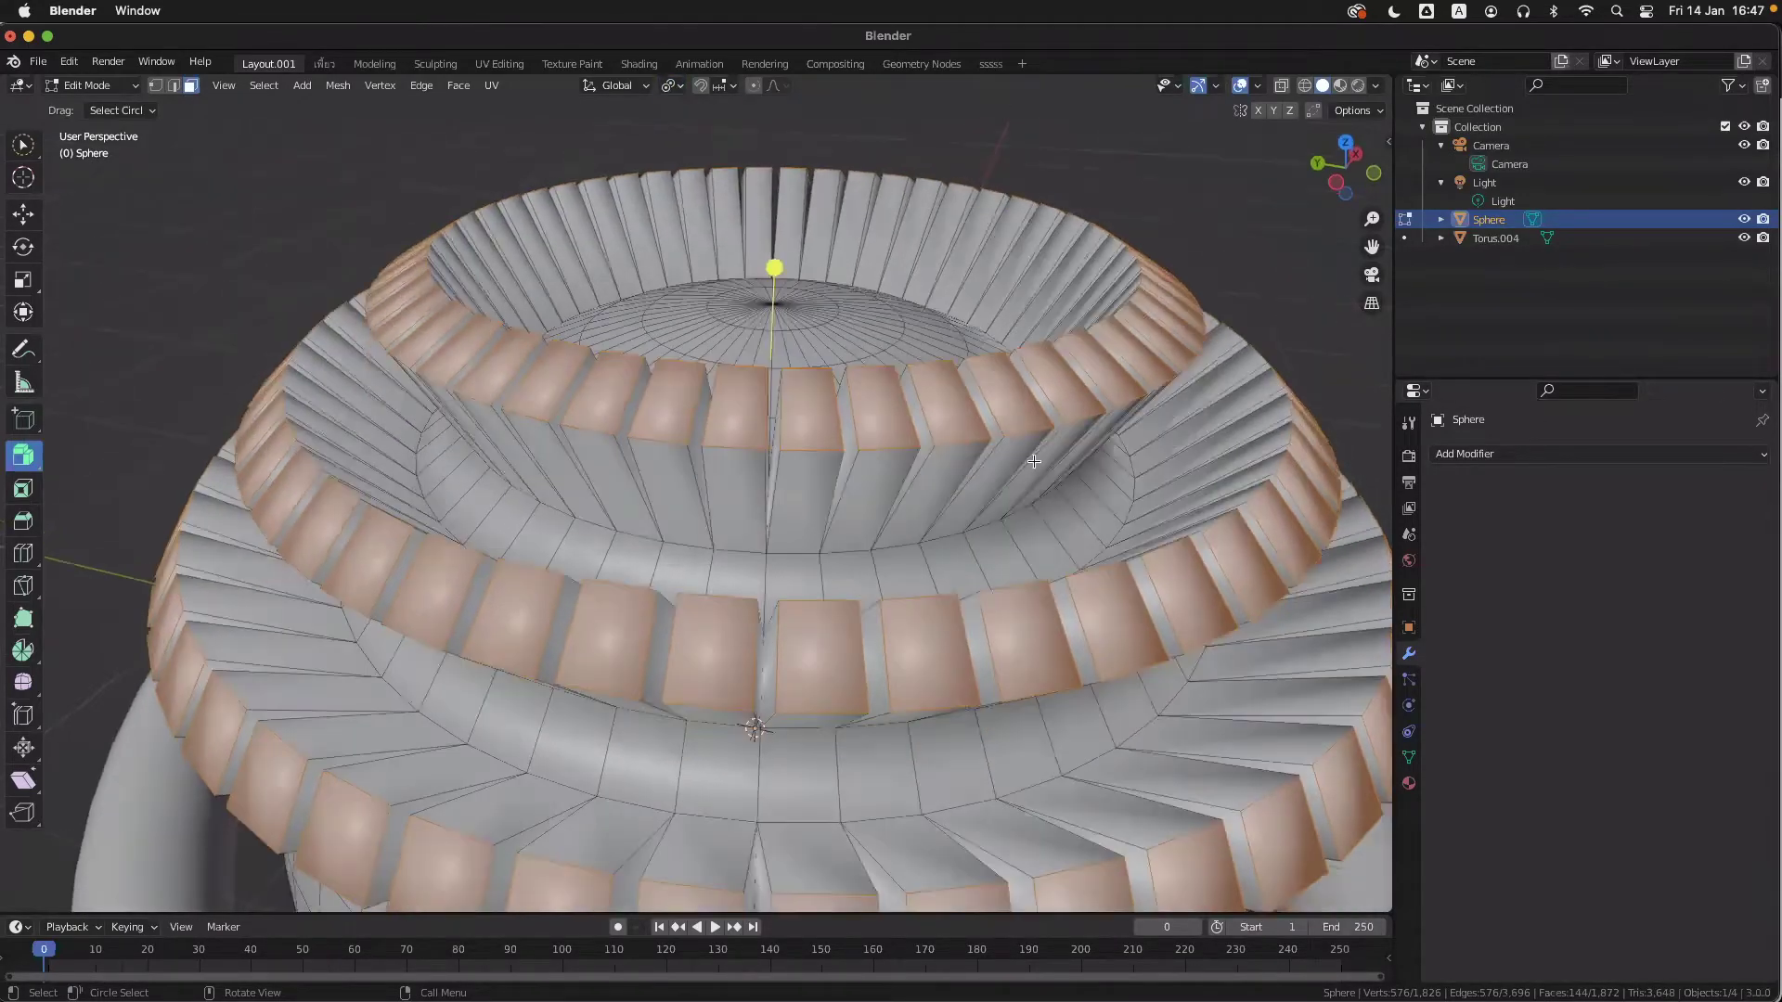
# - Try shrinking each selected face to about 0.055, inspect the spikes without overlays, and undo the scaling
pyautogui.press('s')
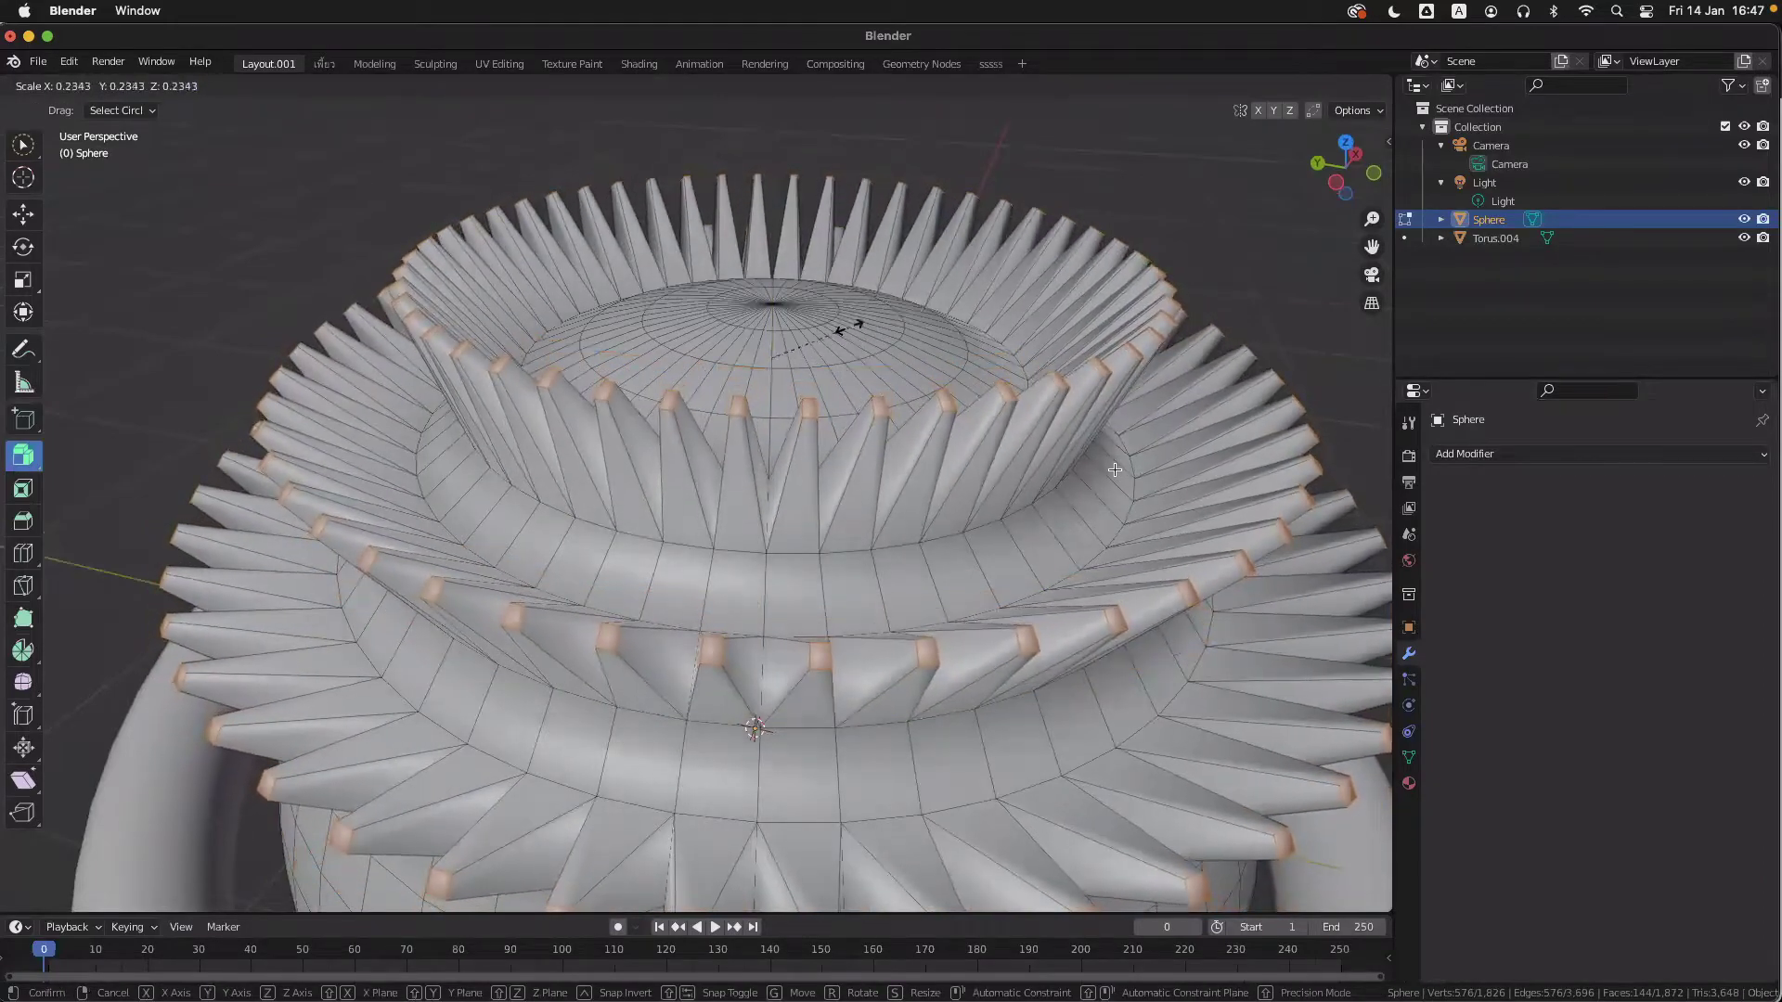
pyautogui.click(779, 355)
pyautogui.scroll(-3, 1204, 490)
pyautogui.scroll(-5, 1205, 490)
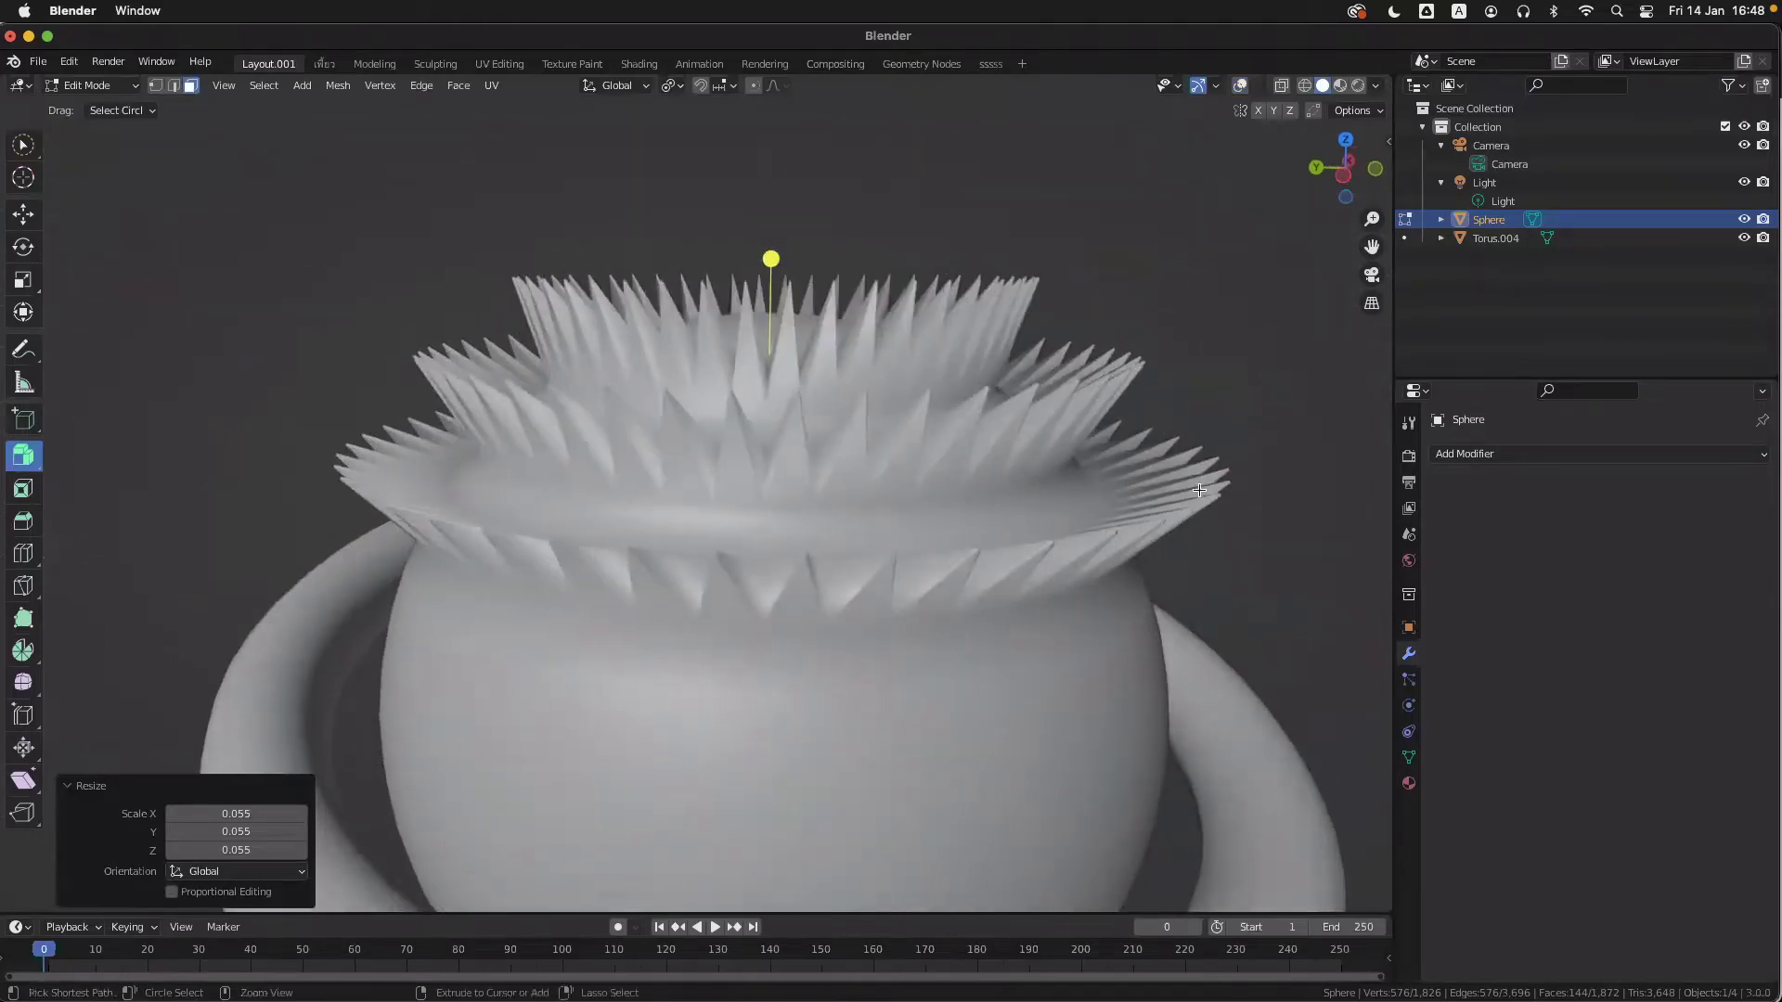
pyautogui.keyDown('ctrl'); pyautogui.scroll(3, 1199, 492); pyautogui.keyUp('ctrl')
pyautogui.hscroll(2, 1197, 492)
pyautogui.scroll(5, 1198, 490)
pyautogui.keyDown('ctrl'); pyautogui.scroll(2, 1198, 490); pyautogui.keyUp('ctrl')
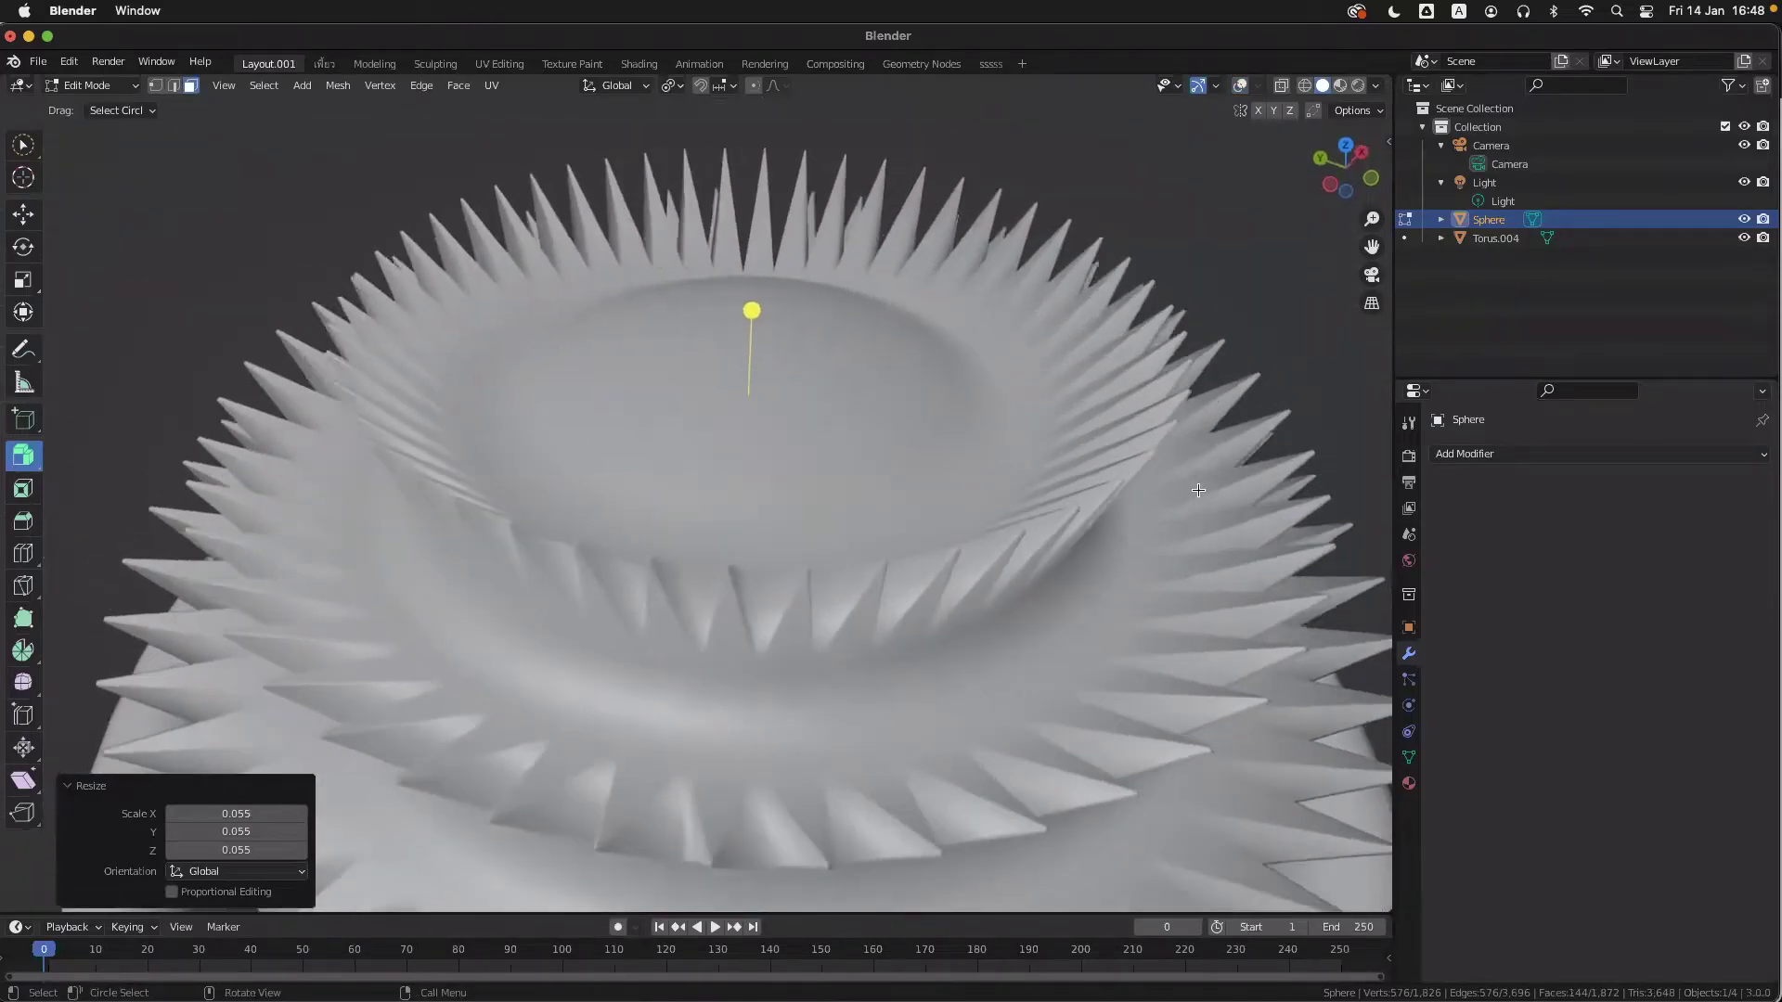
pyautogui.hotkey('ctrl', 'z')
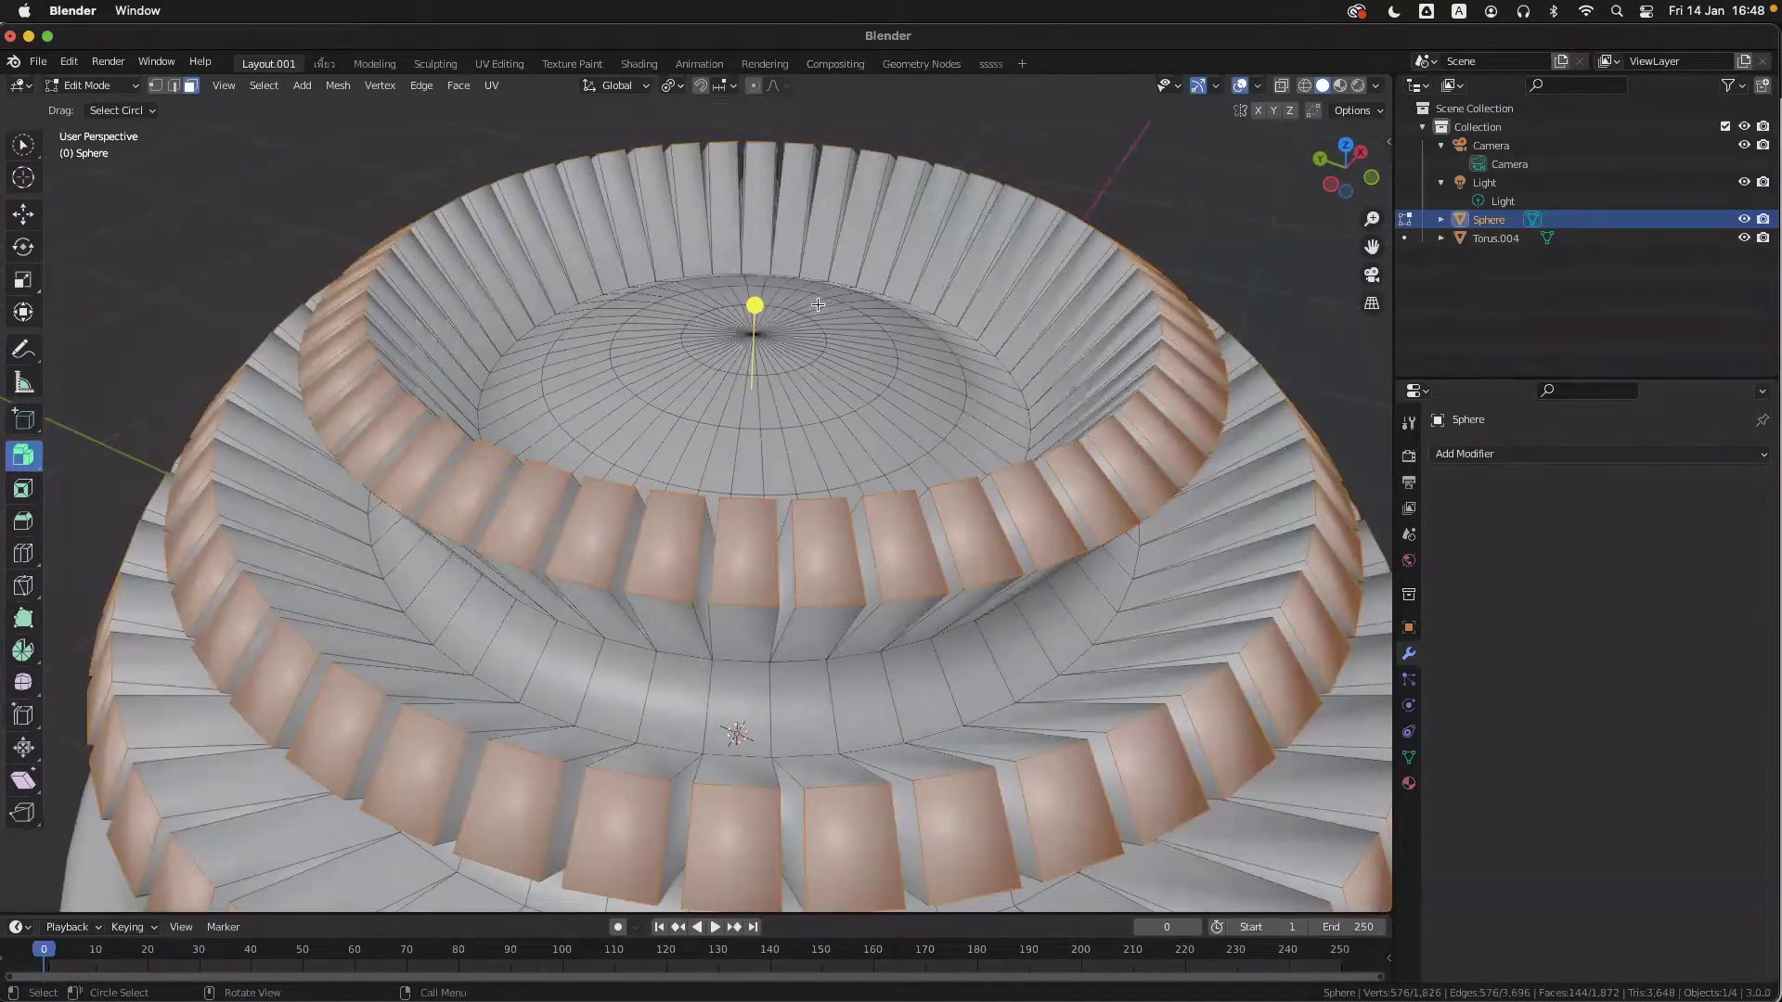
# - Shrink each selected face about its own origin to about 0.087, turning the extruded blocks into spikes
pyautogui.press('s')
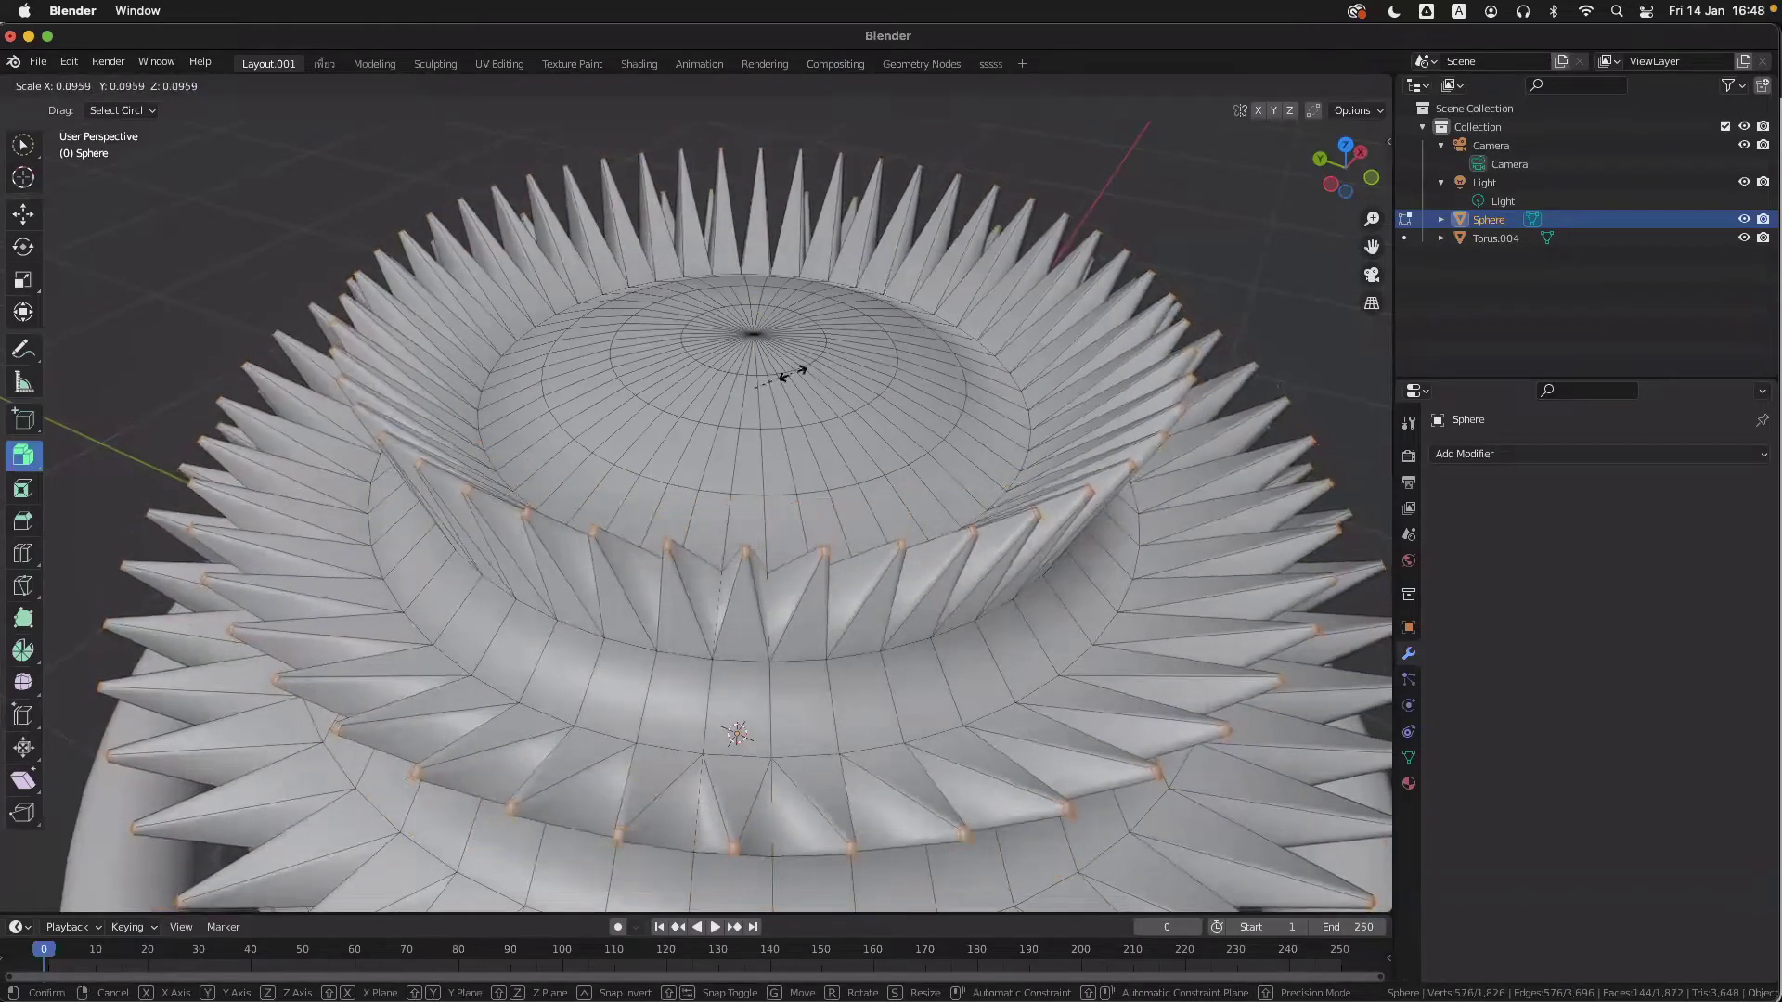
pyautogui.click(791, 376)
pyautogui.scroll(-1, 1016, 444)
pyautogui.keyDown('ctrl'); pyautogui.scroll(-1, 1015, 443); pyautogui.keyUp('ctrl')
pyautogui.scroll(-5, 1016, 443)
pyautogui.keyDown('ctrl'); pyautogui.scroll(3, 1016, 444); pyautogui.keyUp('ctrl')
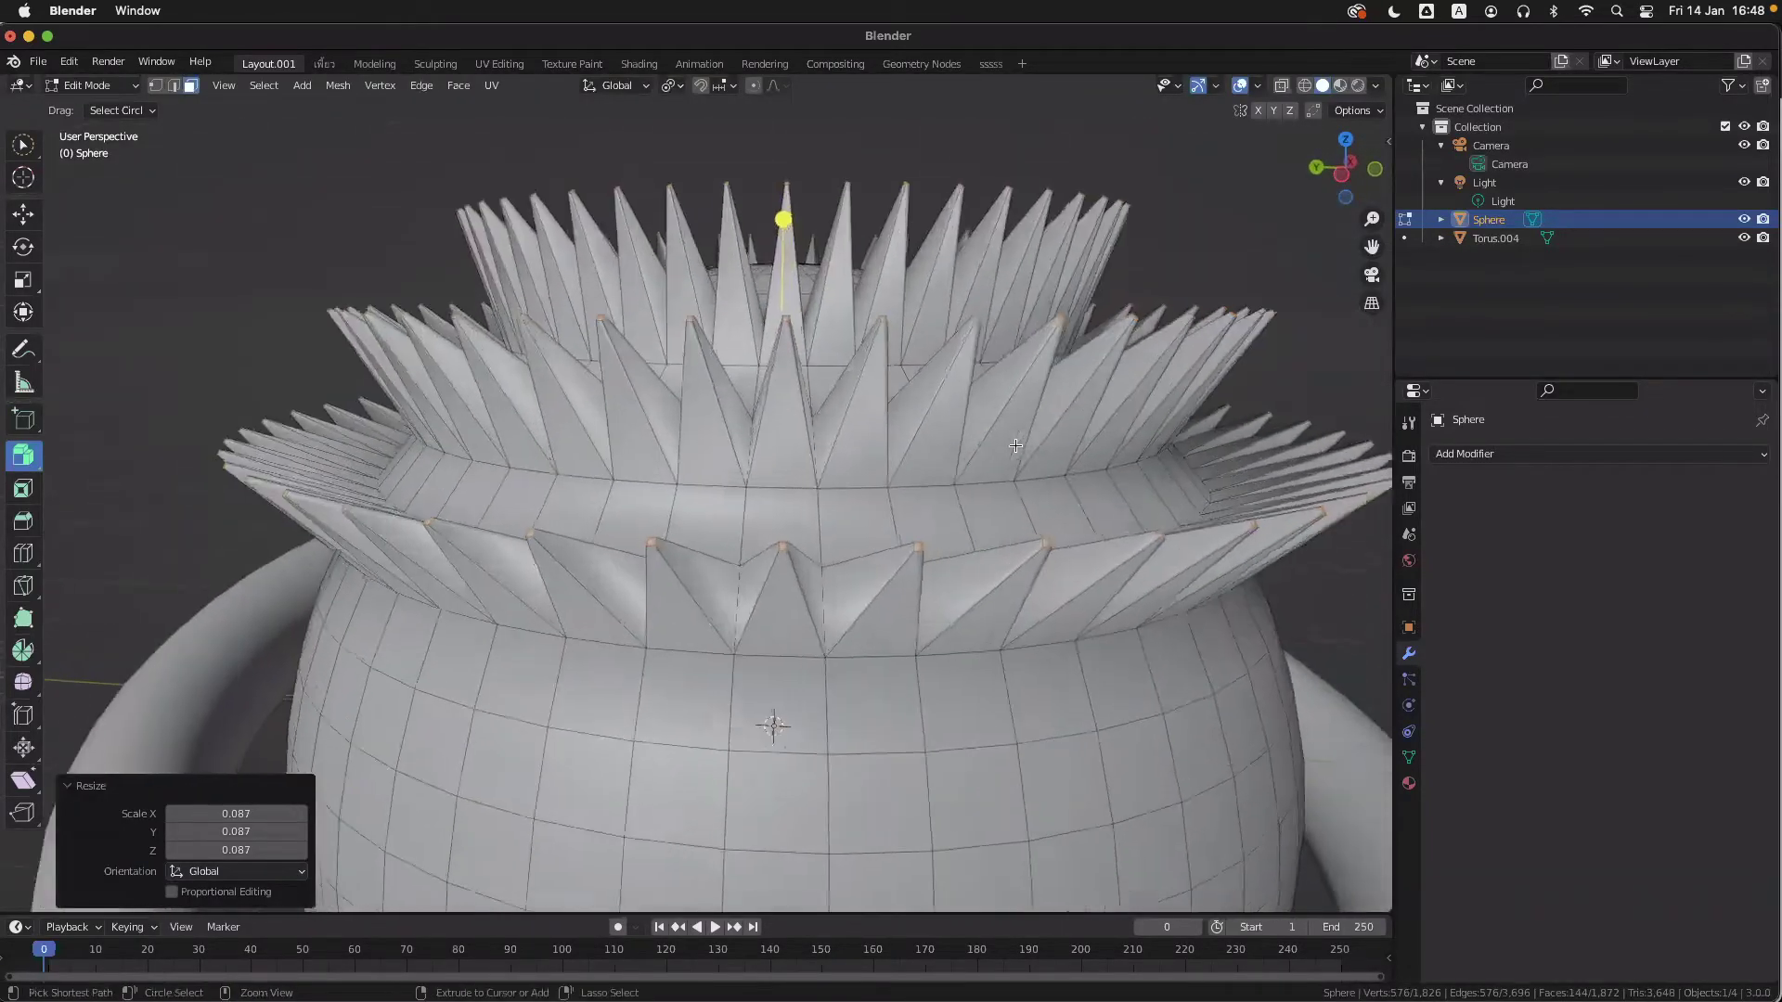
pyautogui.scroll(-2, 1016, 446)
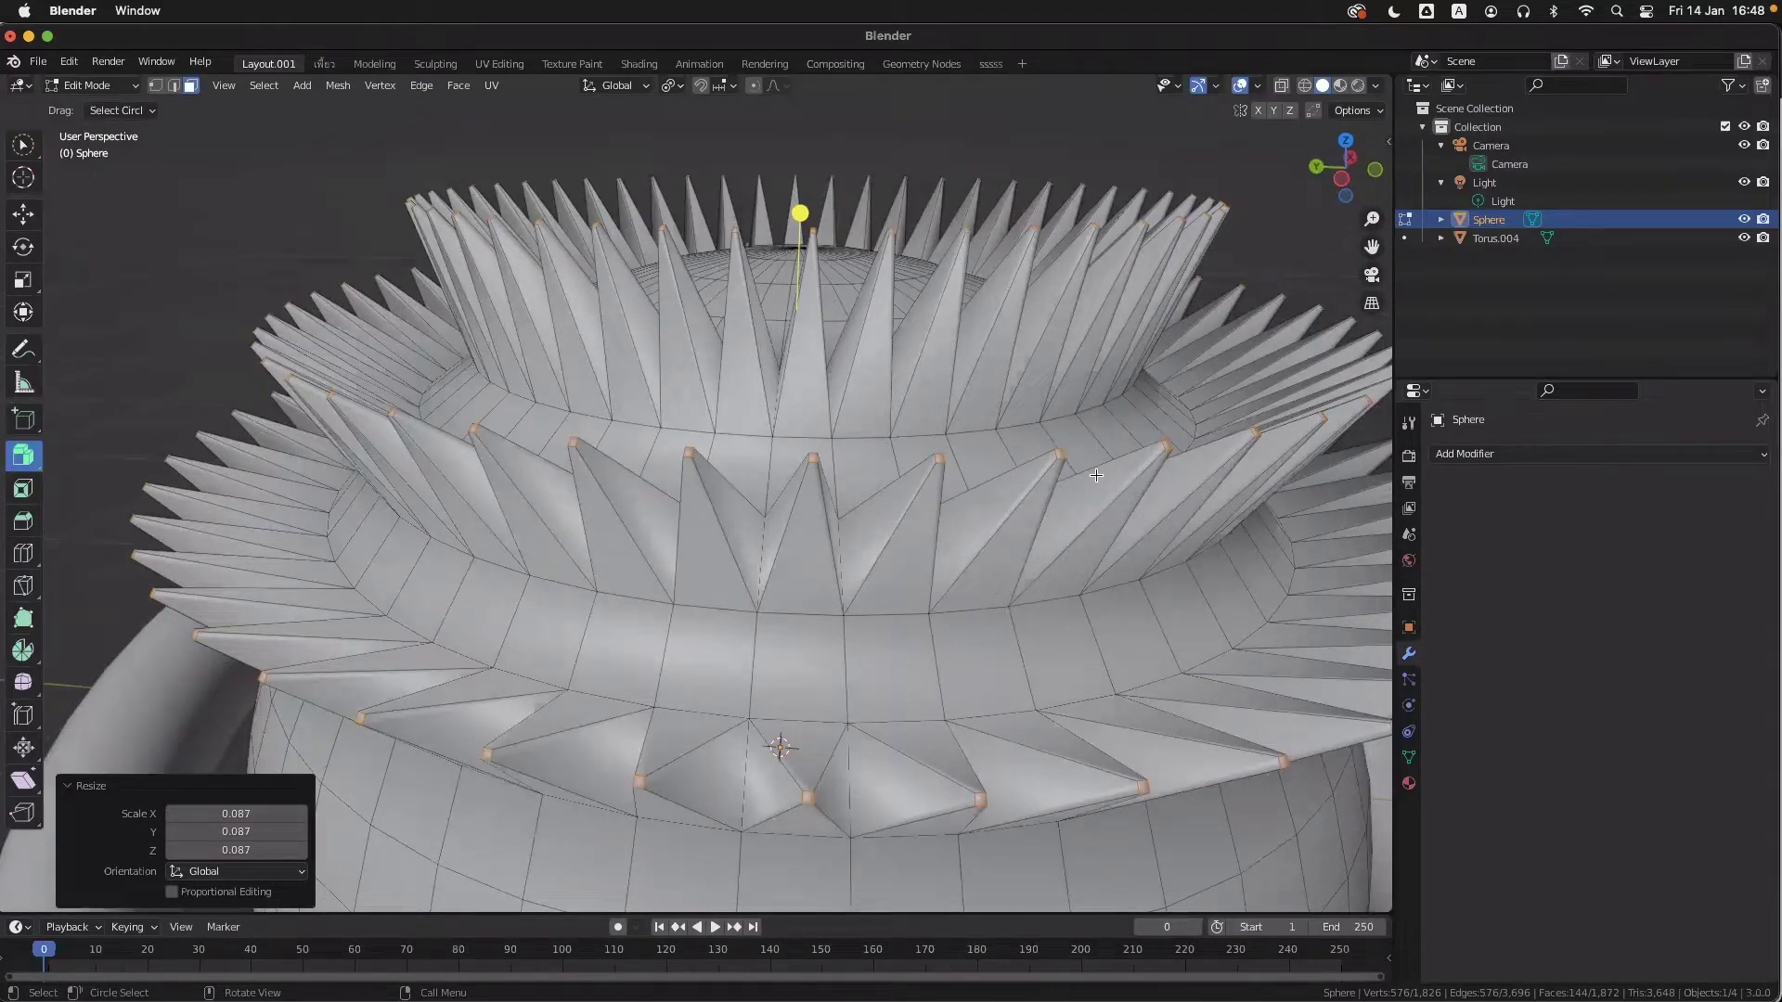
# - Select a single face on the sphere's body below the spikes
pyautogui.keyDown('shift'); pyautogui.scroll(-5, 1093, 625); pyautogui.keyUp('shift')
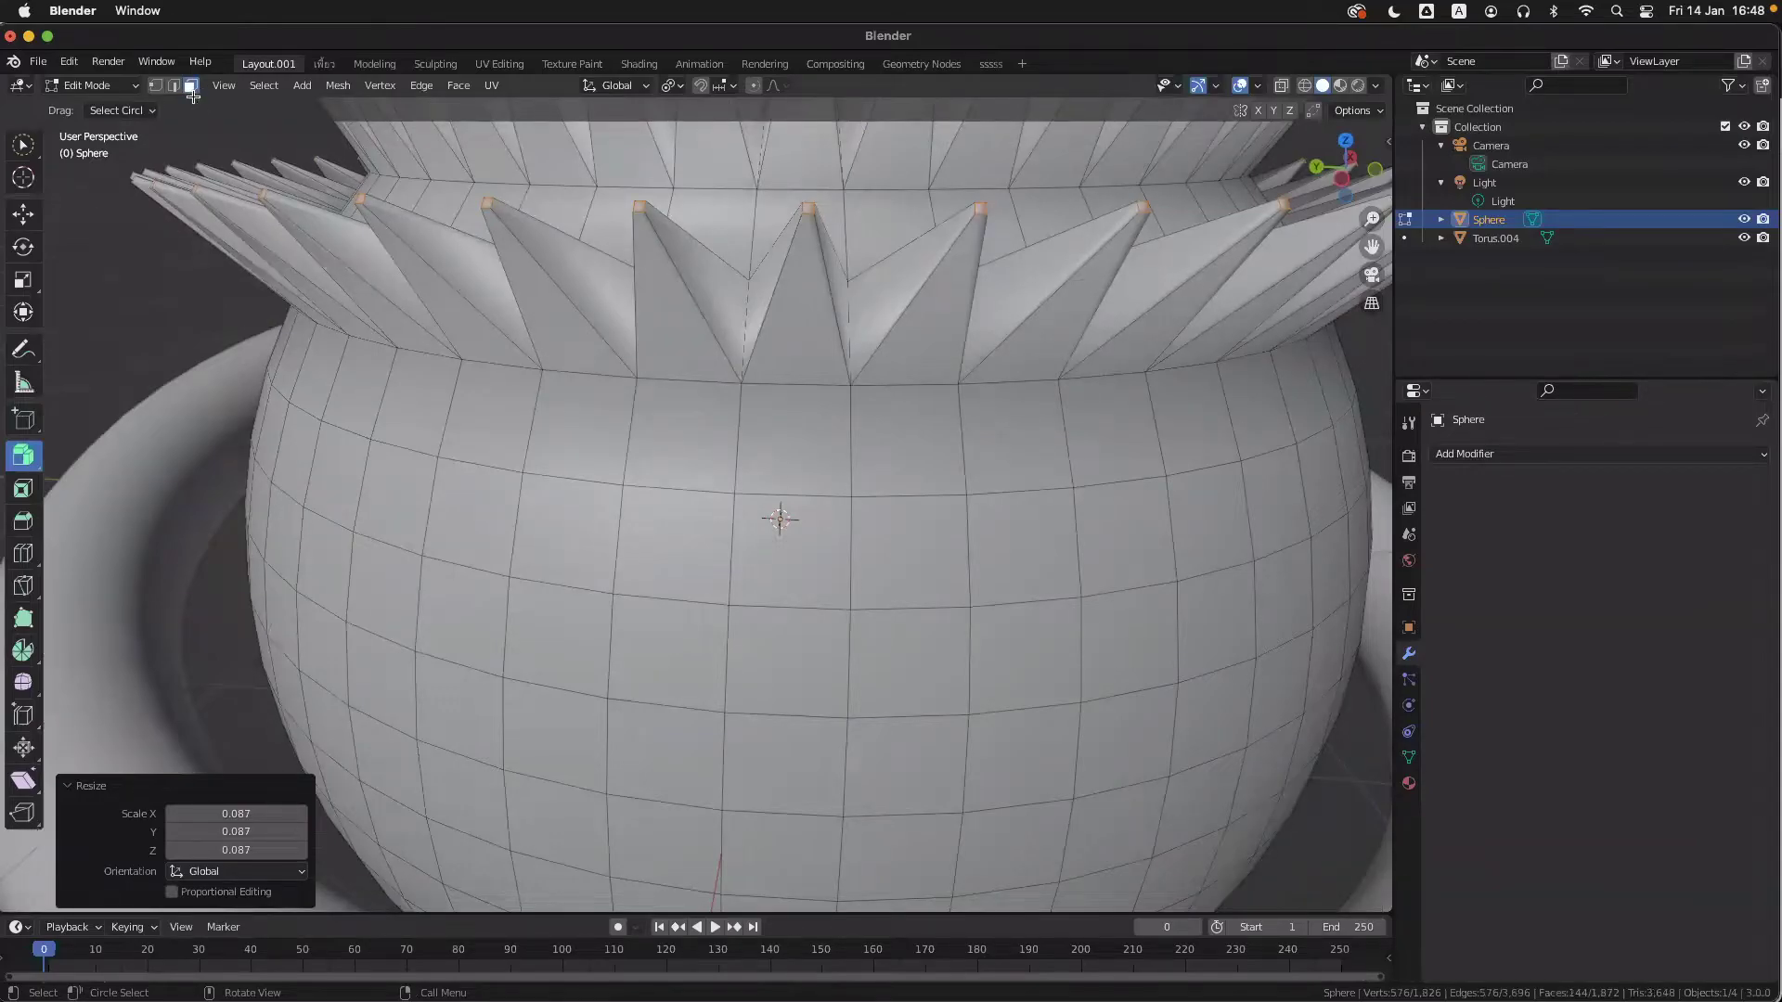
pyautogui.click(831, 674)
pyautogui.scroll(-5, 860, 684)
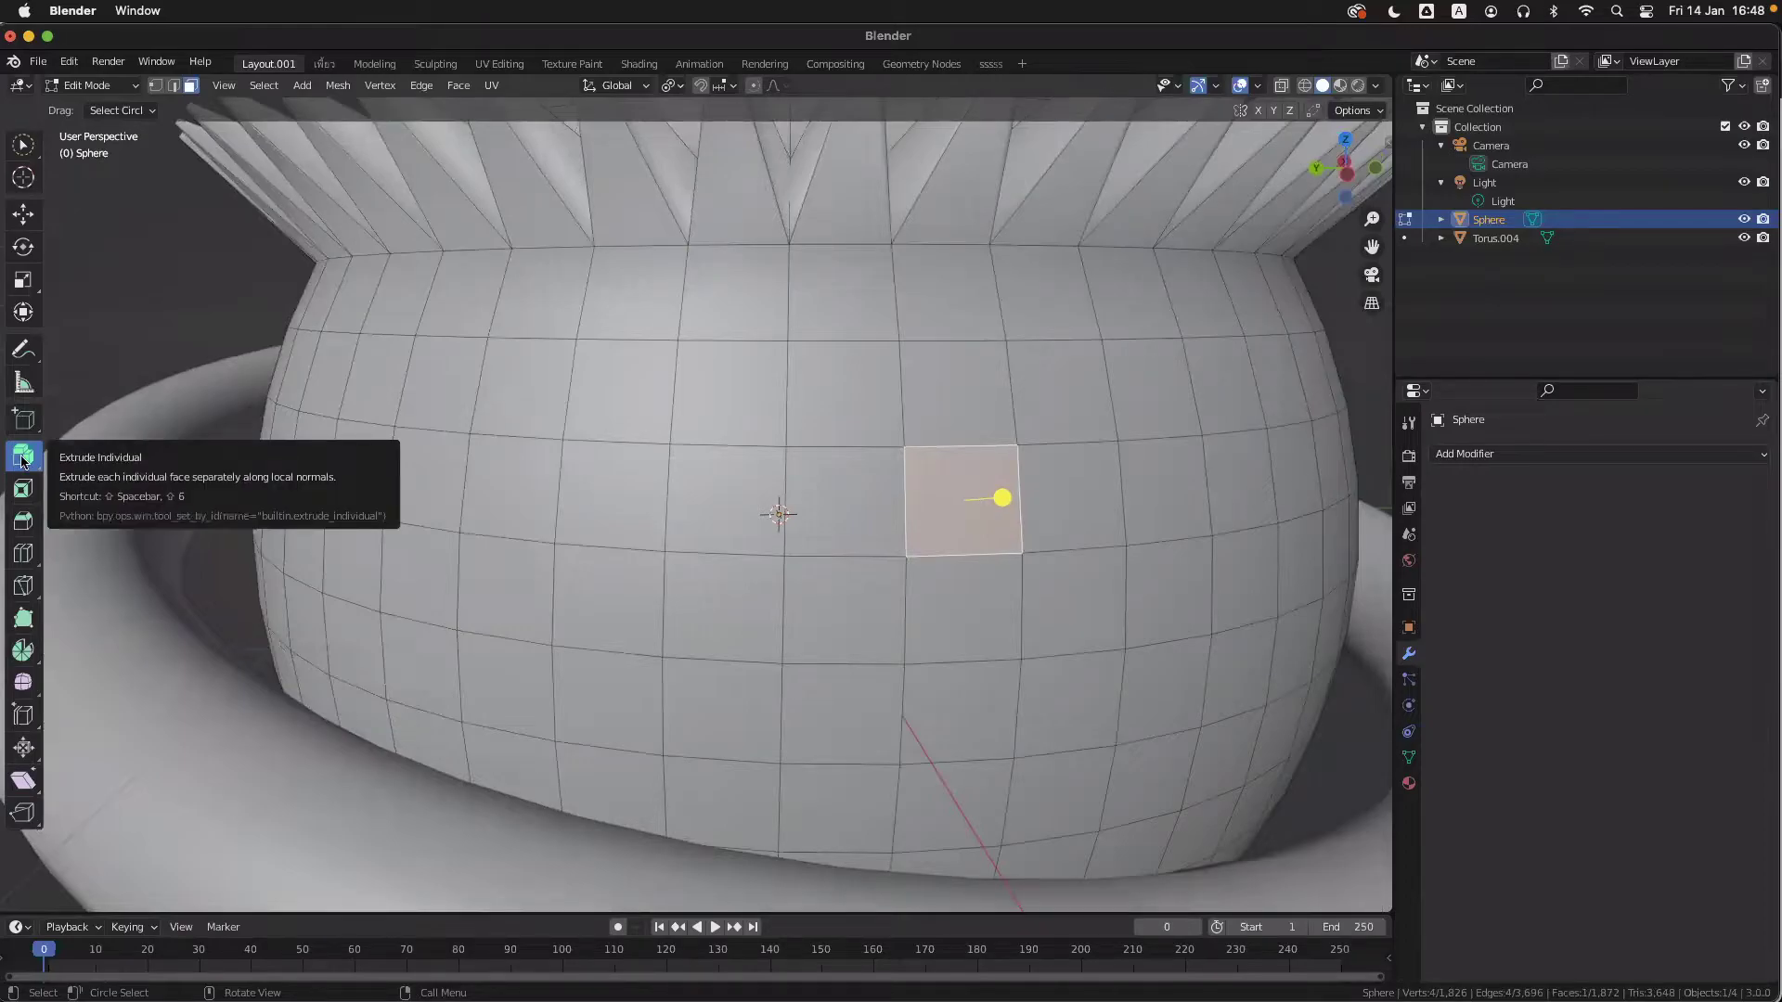
pyautogui.moveTo(899, 516); pyautogui.dragTo(953, 555, button='middle')
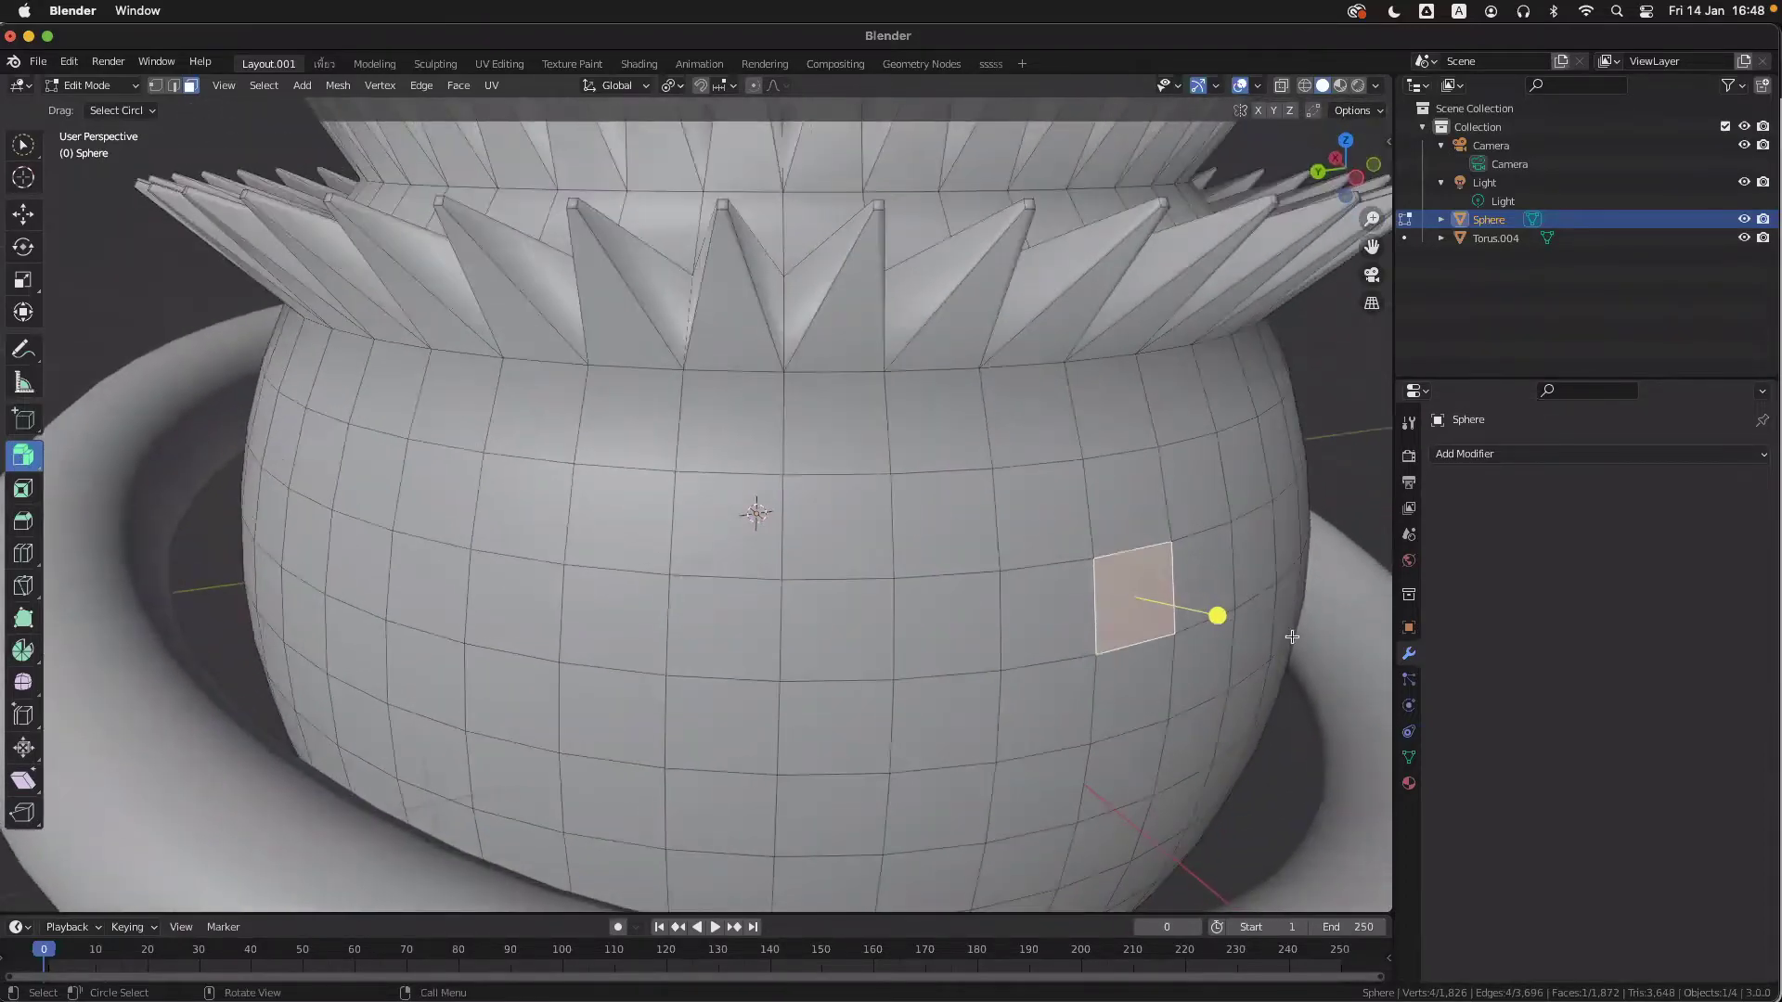
# - Try extruding the selected body face outward by about 0.32 m with Extrude Individual, and undo the extrusion
pyautogui.moveTo(1217, 616); pyautogui.dragTo(1060, 510)
pyautogui.keyDown('shift'); pyautogui.hscroll(5, 1320, 721); pyautogui.keyUp('shift')
pyautogui.hscroll(-3, 1320, 721)
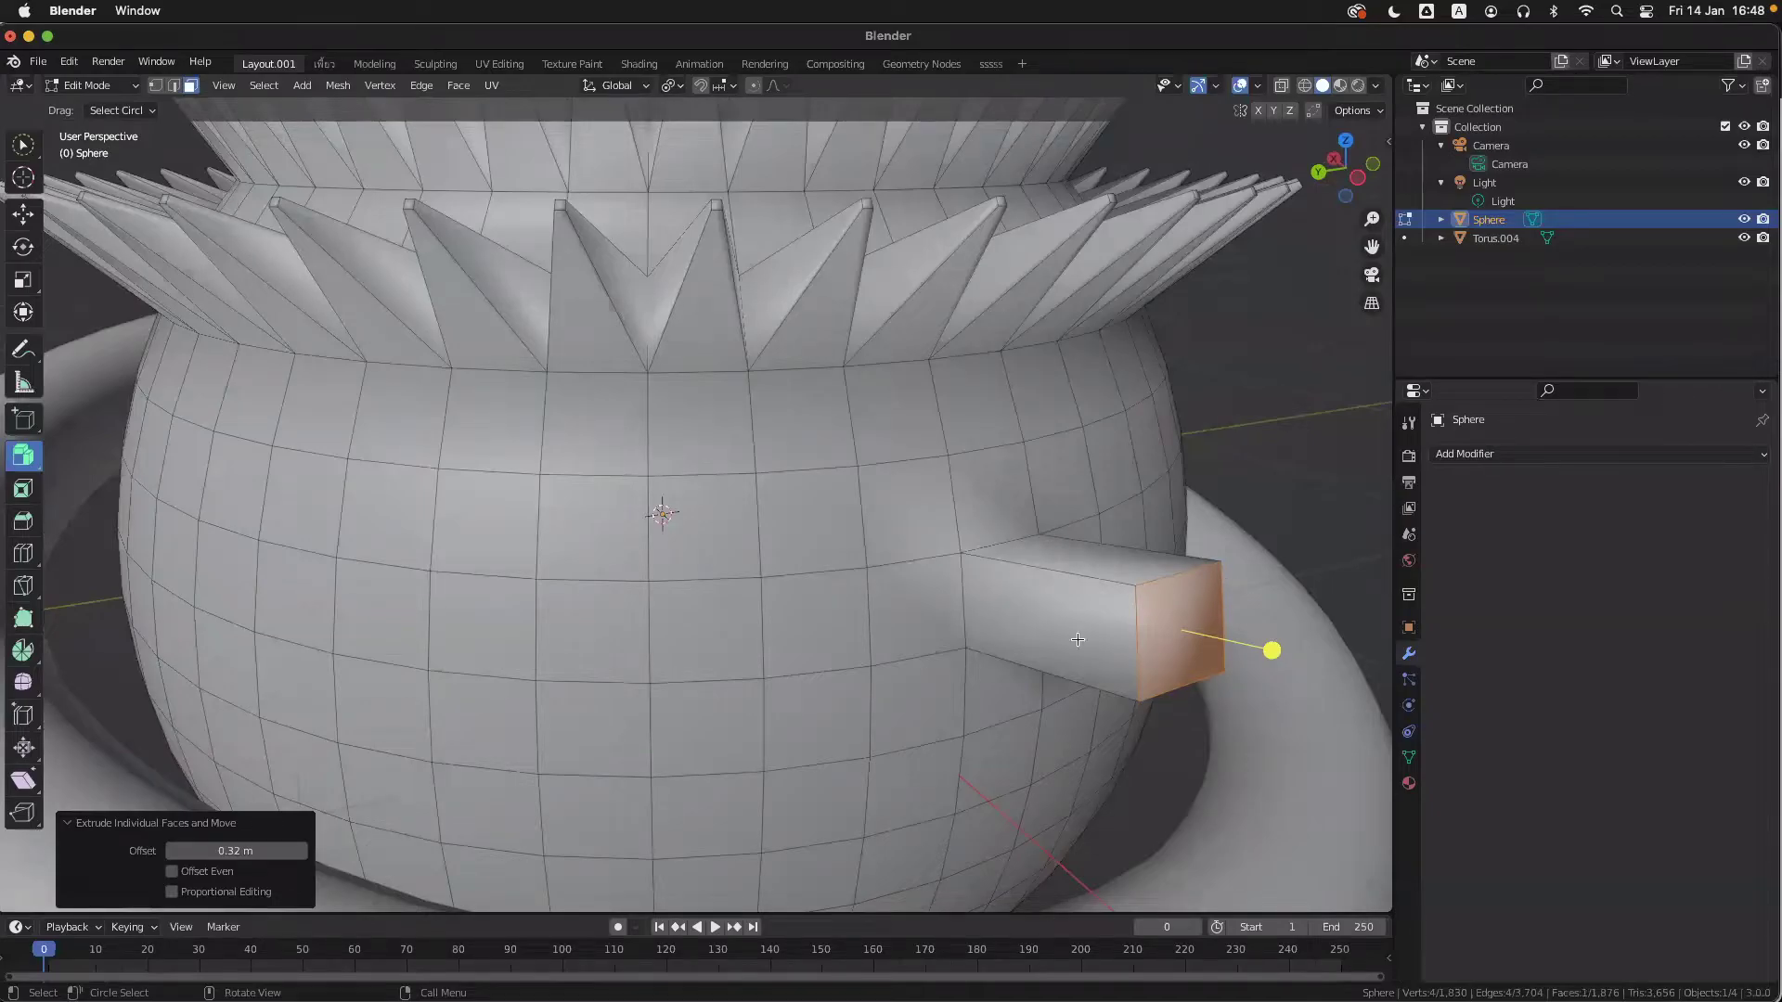
pyautogui.press('super+z')
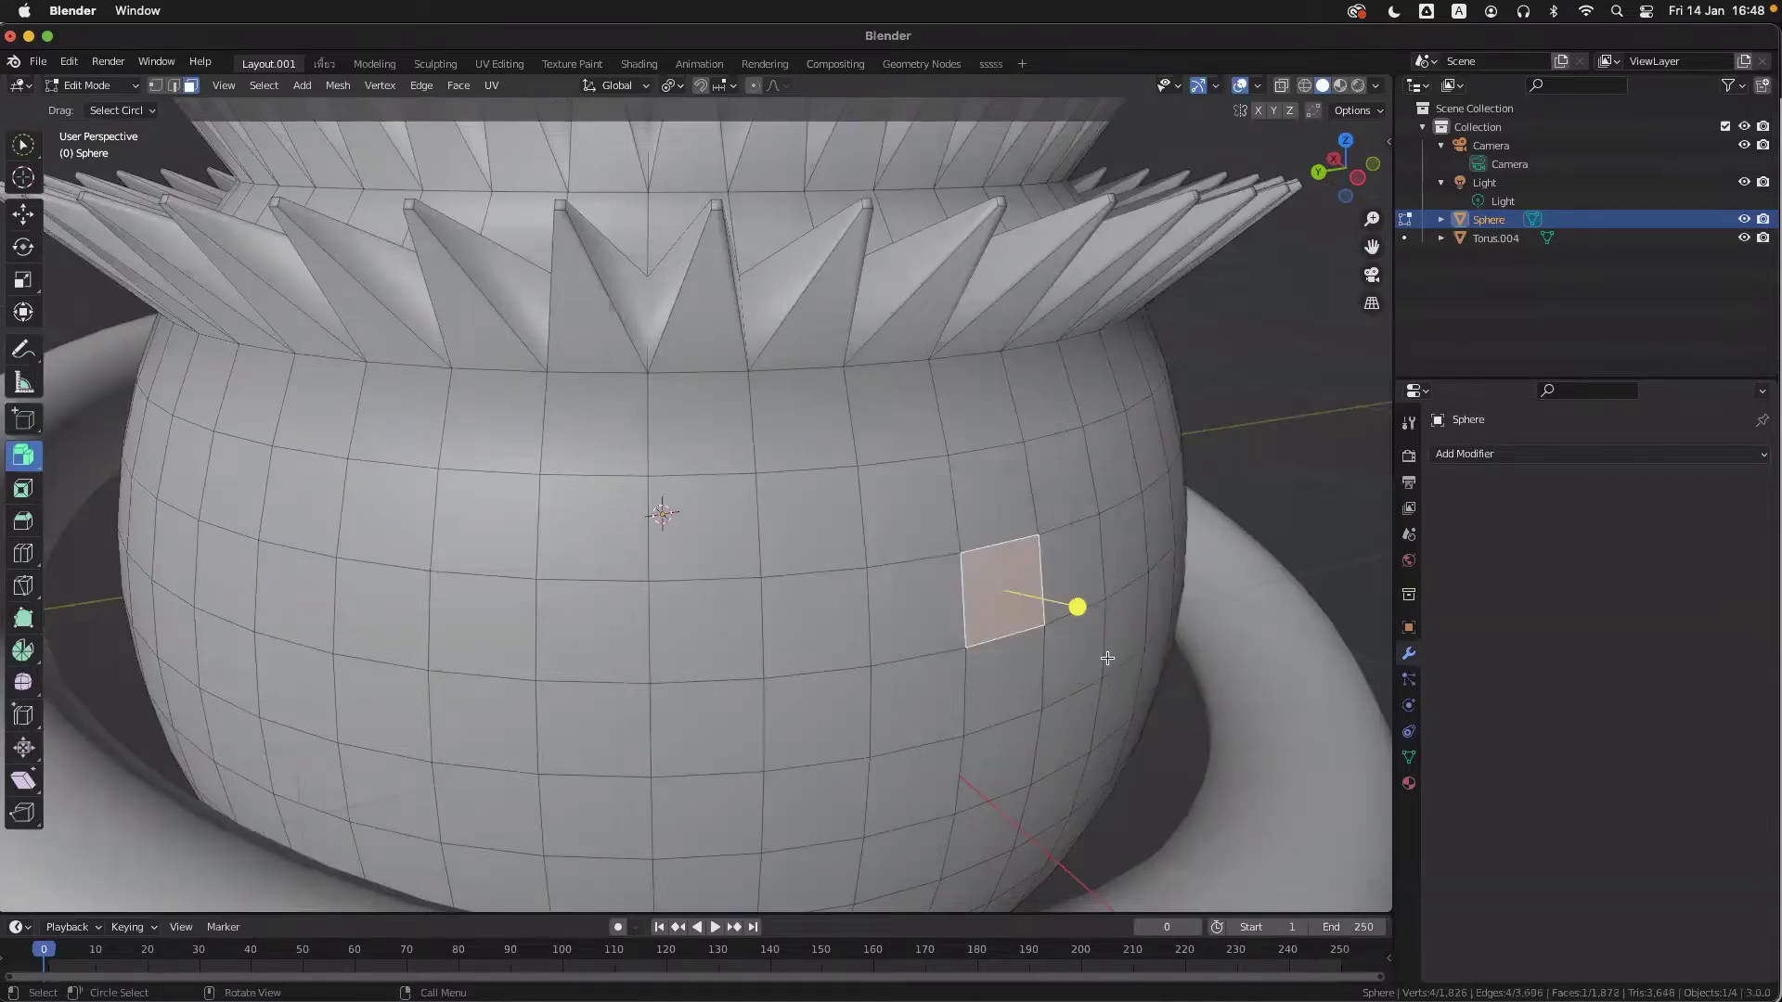
pyautogui.press('super+z')
pyautogui.press('super+shift+z')
# - Try moving the selected face along the X axis by about -0.305 m and again by about -0.31 m, undoing each move
pyautogui.click(35, 226)
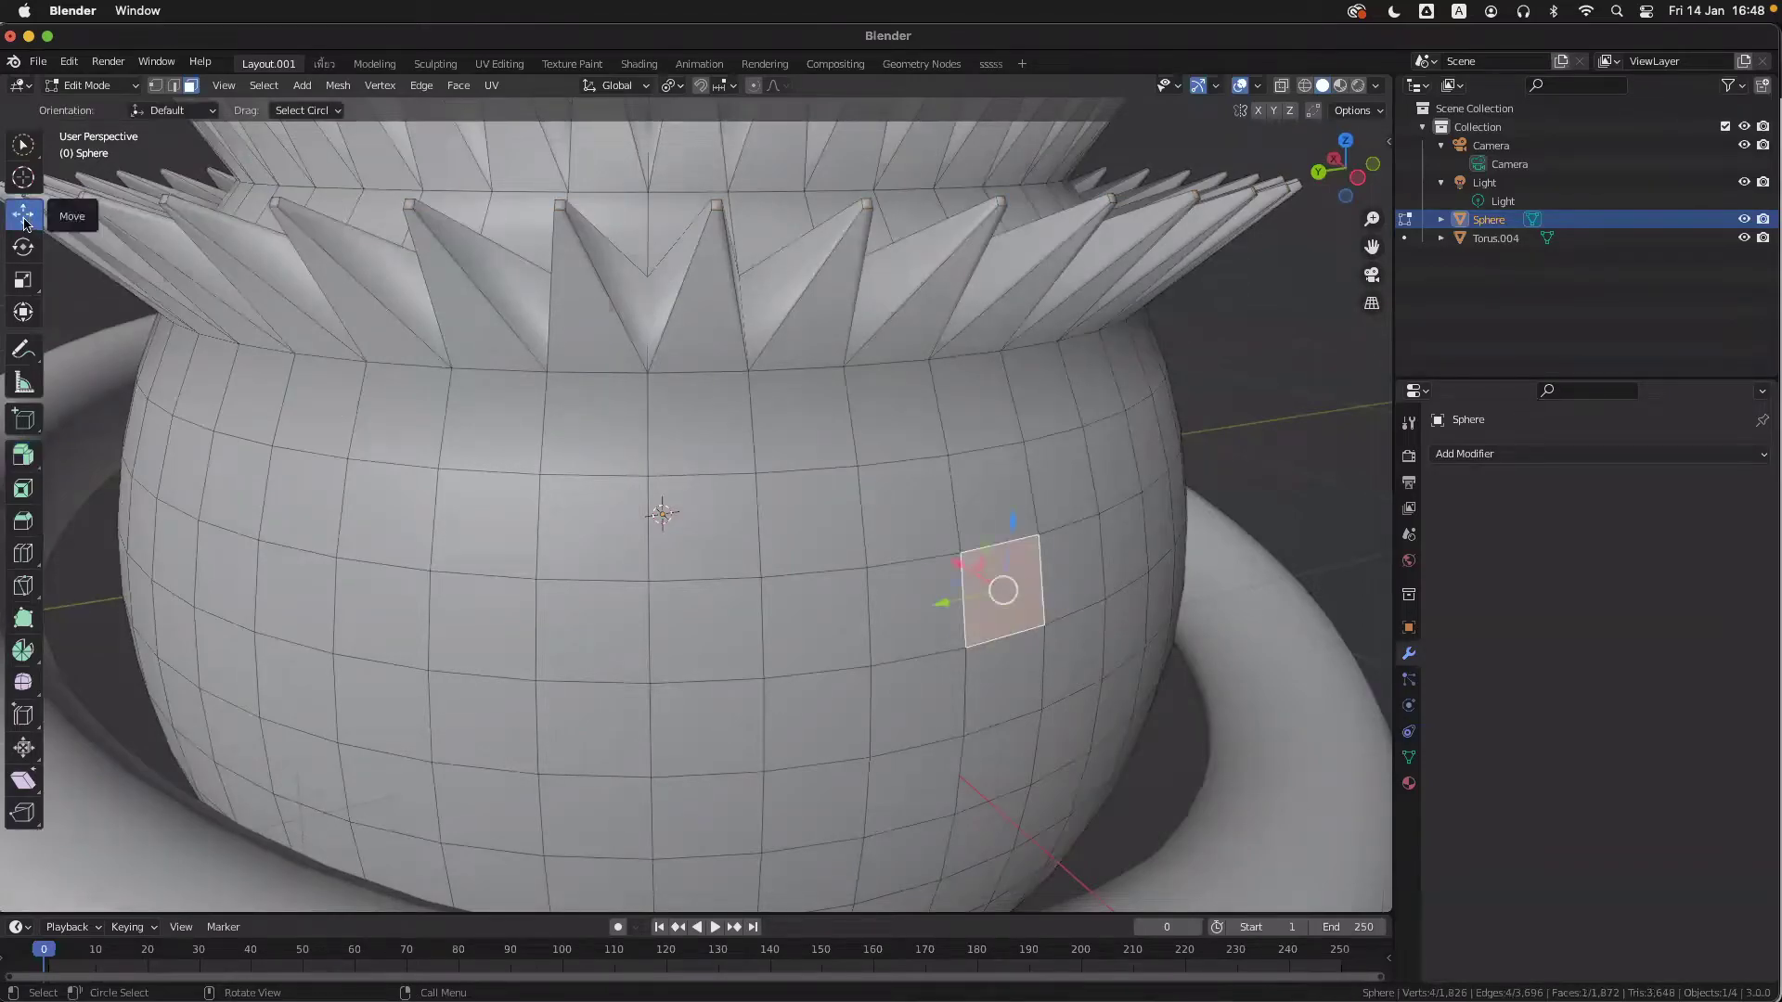
pyautogui.moveTo(953, 568); pyautogui.dragTo(1114, 661)
pyautogui.hscroll(2, 1233, 710)
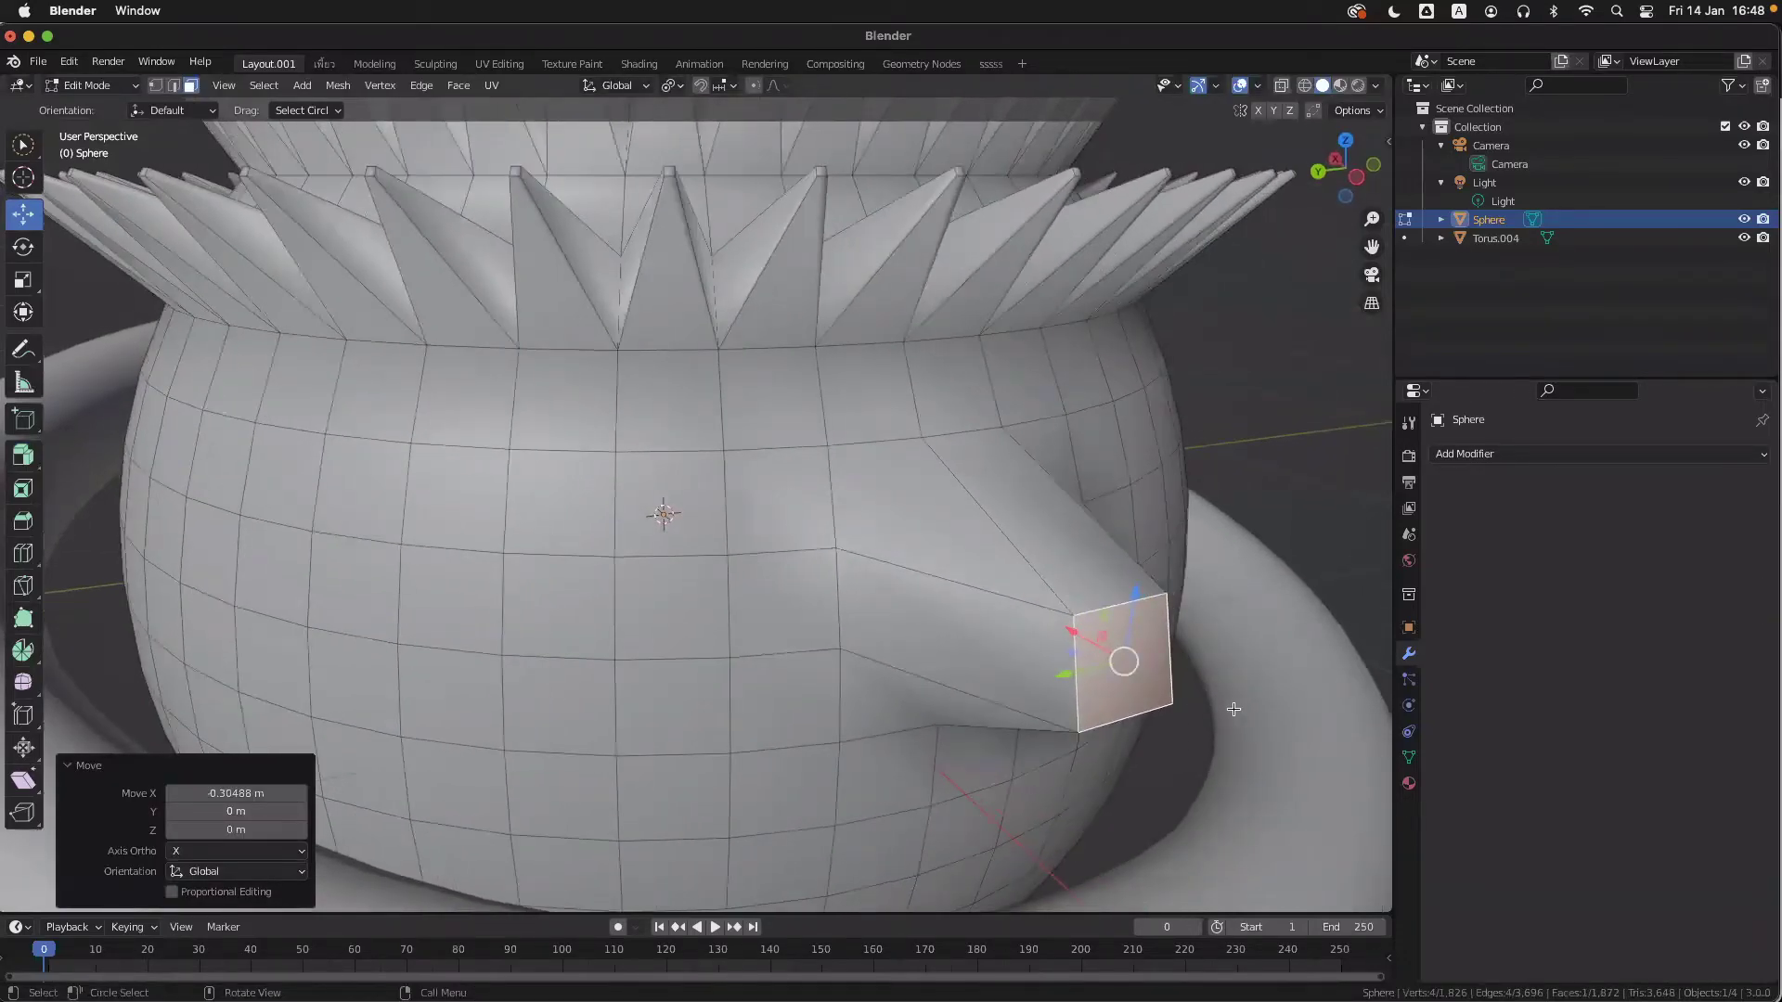
pyautogui.moveTo(1233, 709); pyautogui.dragTo(1233, 709, button='middle')
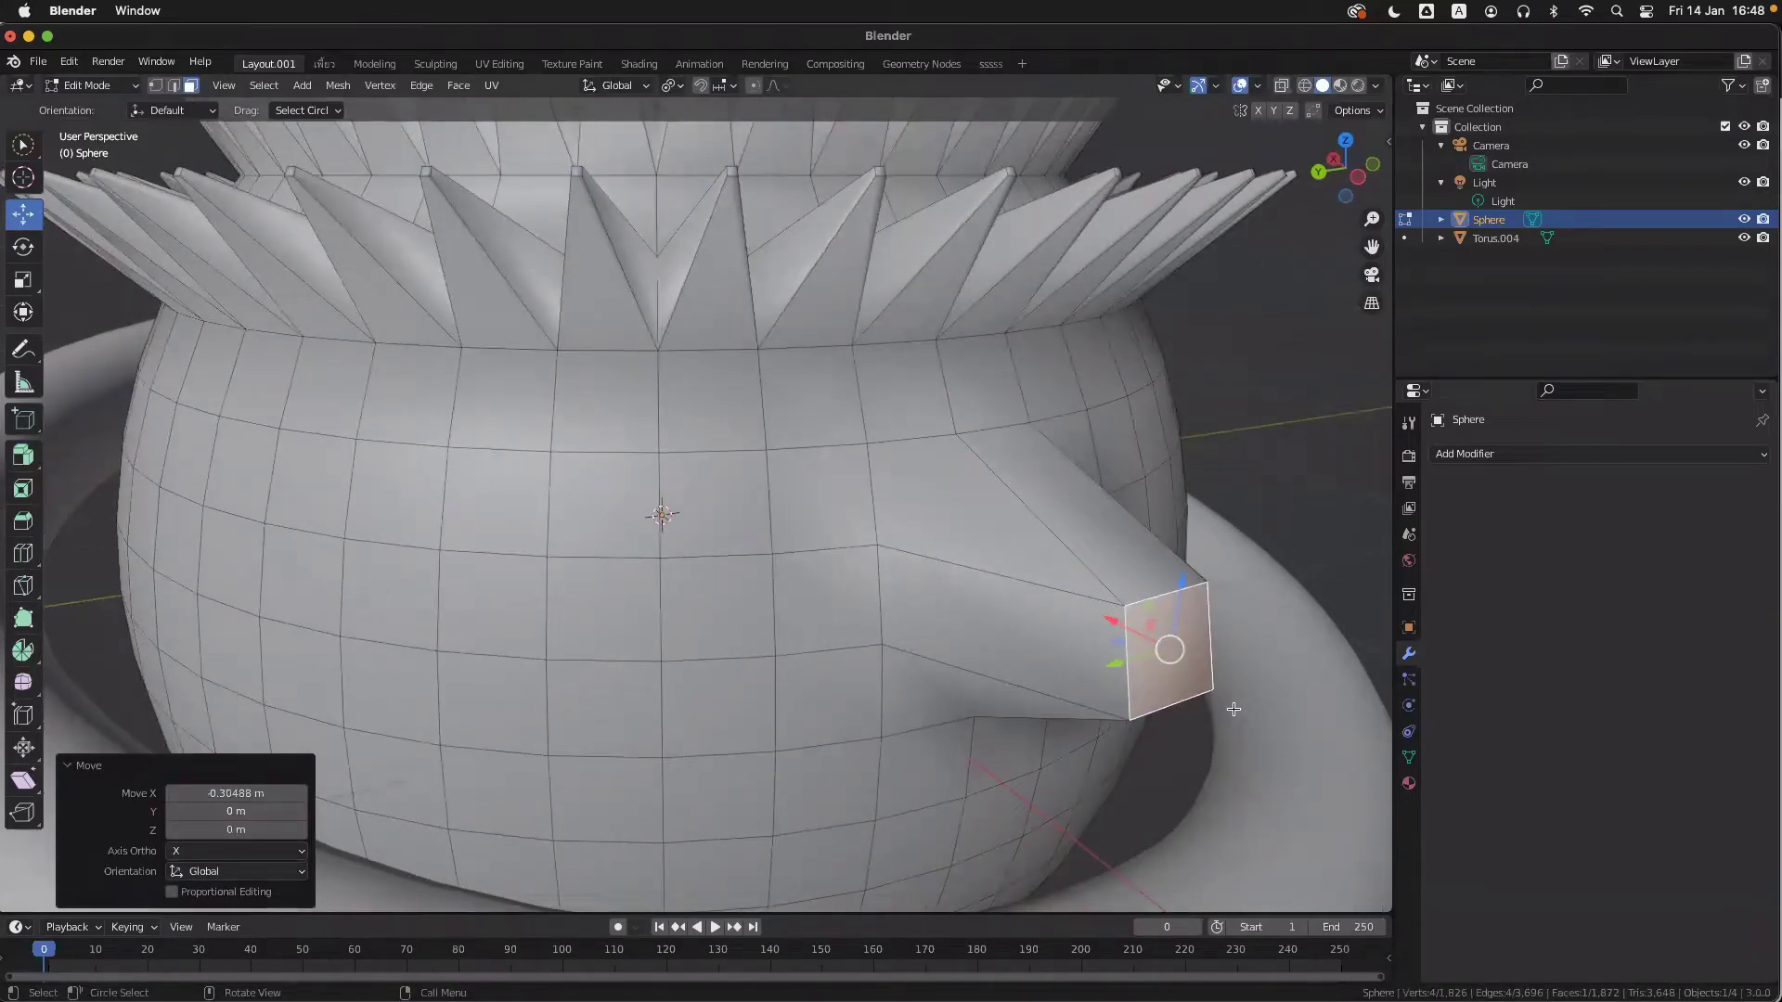
pyautogui.hscroll(-3, 1125, 642)
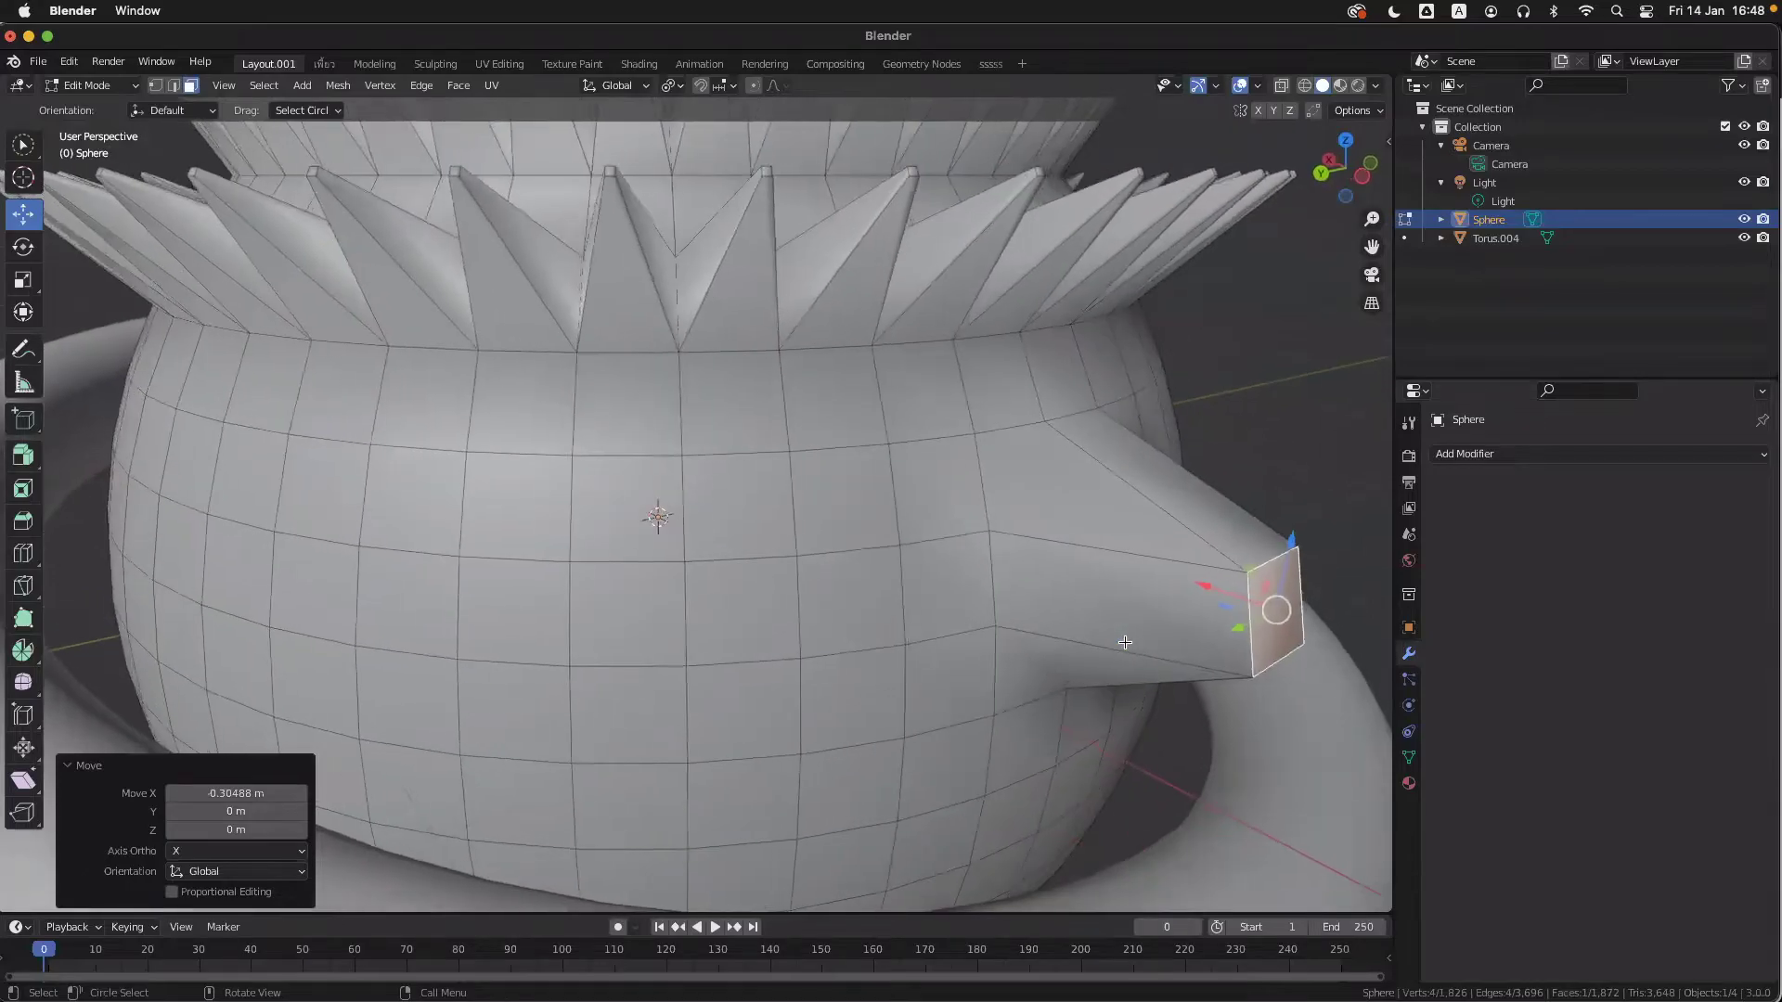
pyautogui.keyDown('ctrl'); pyautogui.scroll(2, 1125, 642); pyautogui.keyUp('ctrl')
pyautogui.keyDown('shift'); pyautogui.hscroll(3, 1125, 642); pyautogui.keyUp('shift')
pyautogui.keyDown('ctrl'); pyautogui.moveTo(1125, 642); pyautogui.dragTo(1125, 642, button='middle'); pyautogui.keyUp('ctrl')
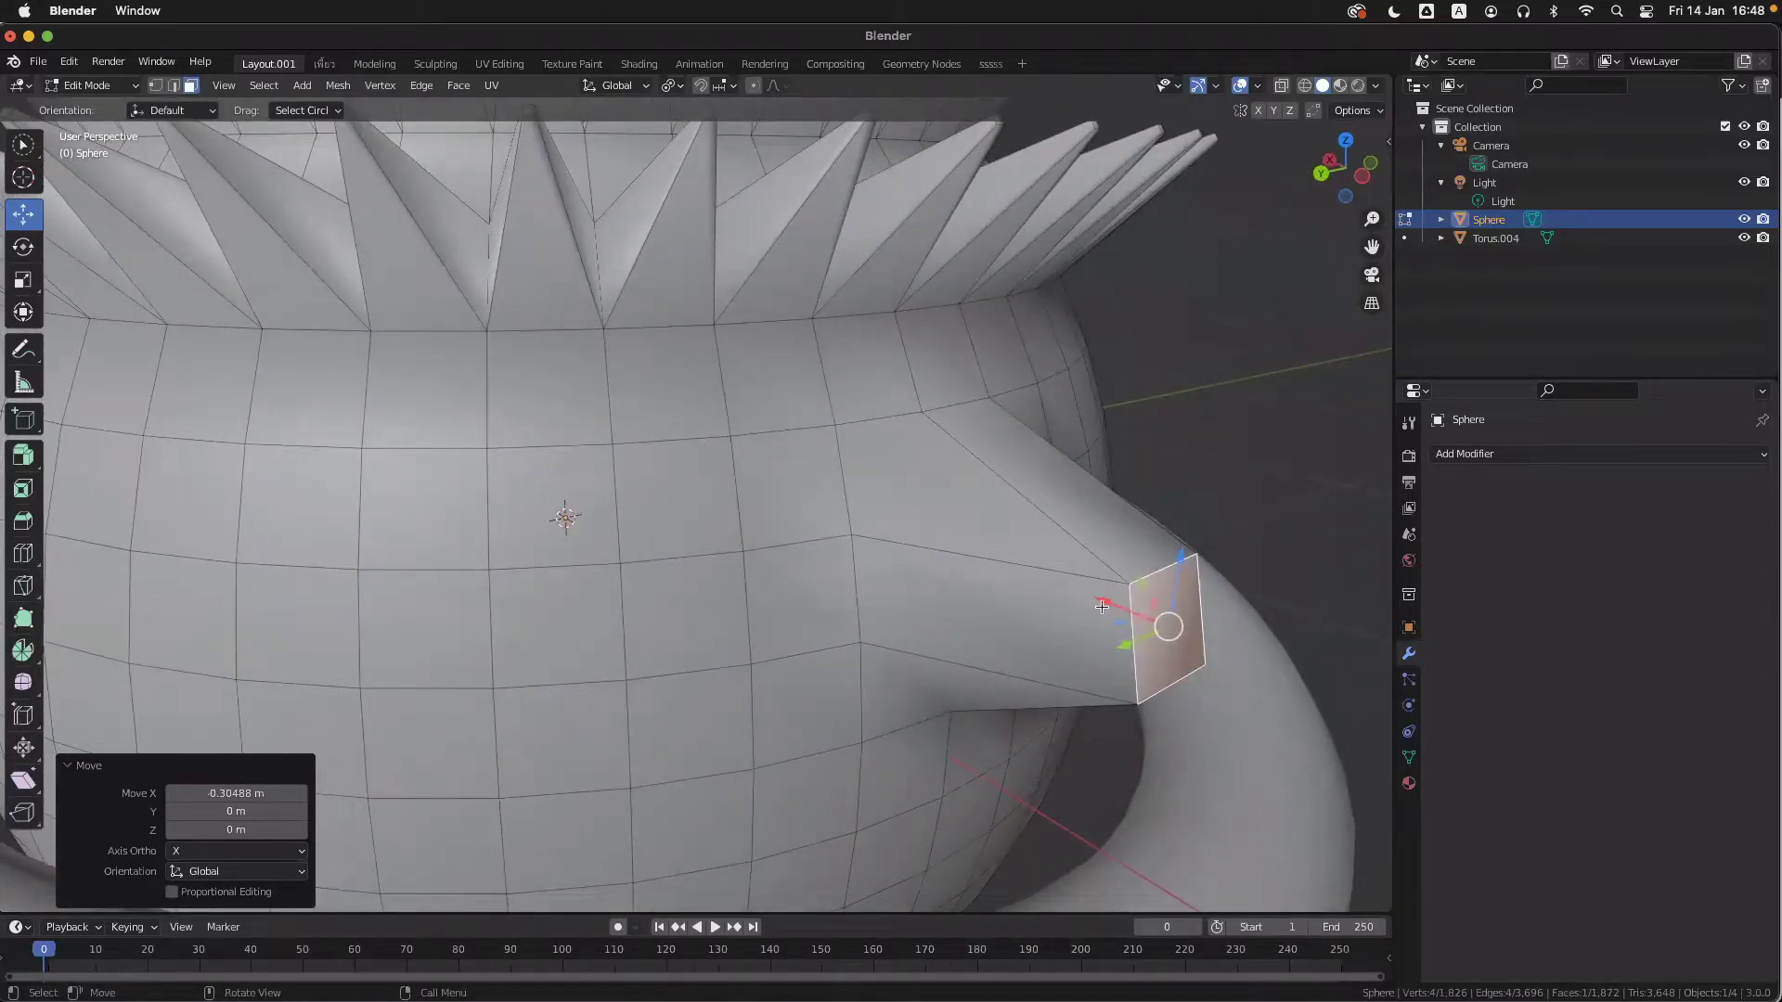
pyautogui.press('super+z')
pyautogui.moveTo(929, 534); pyautogui.dragTo(1115, 655)
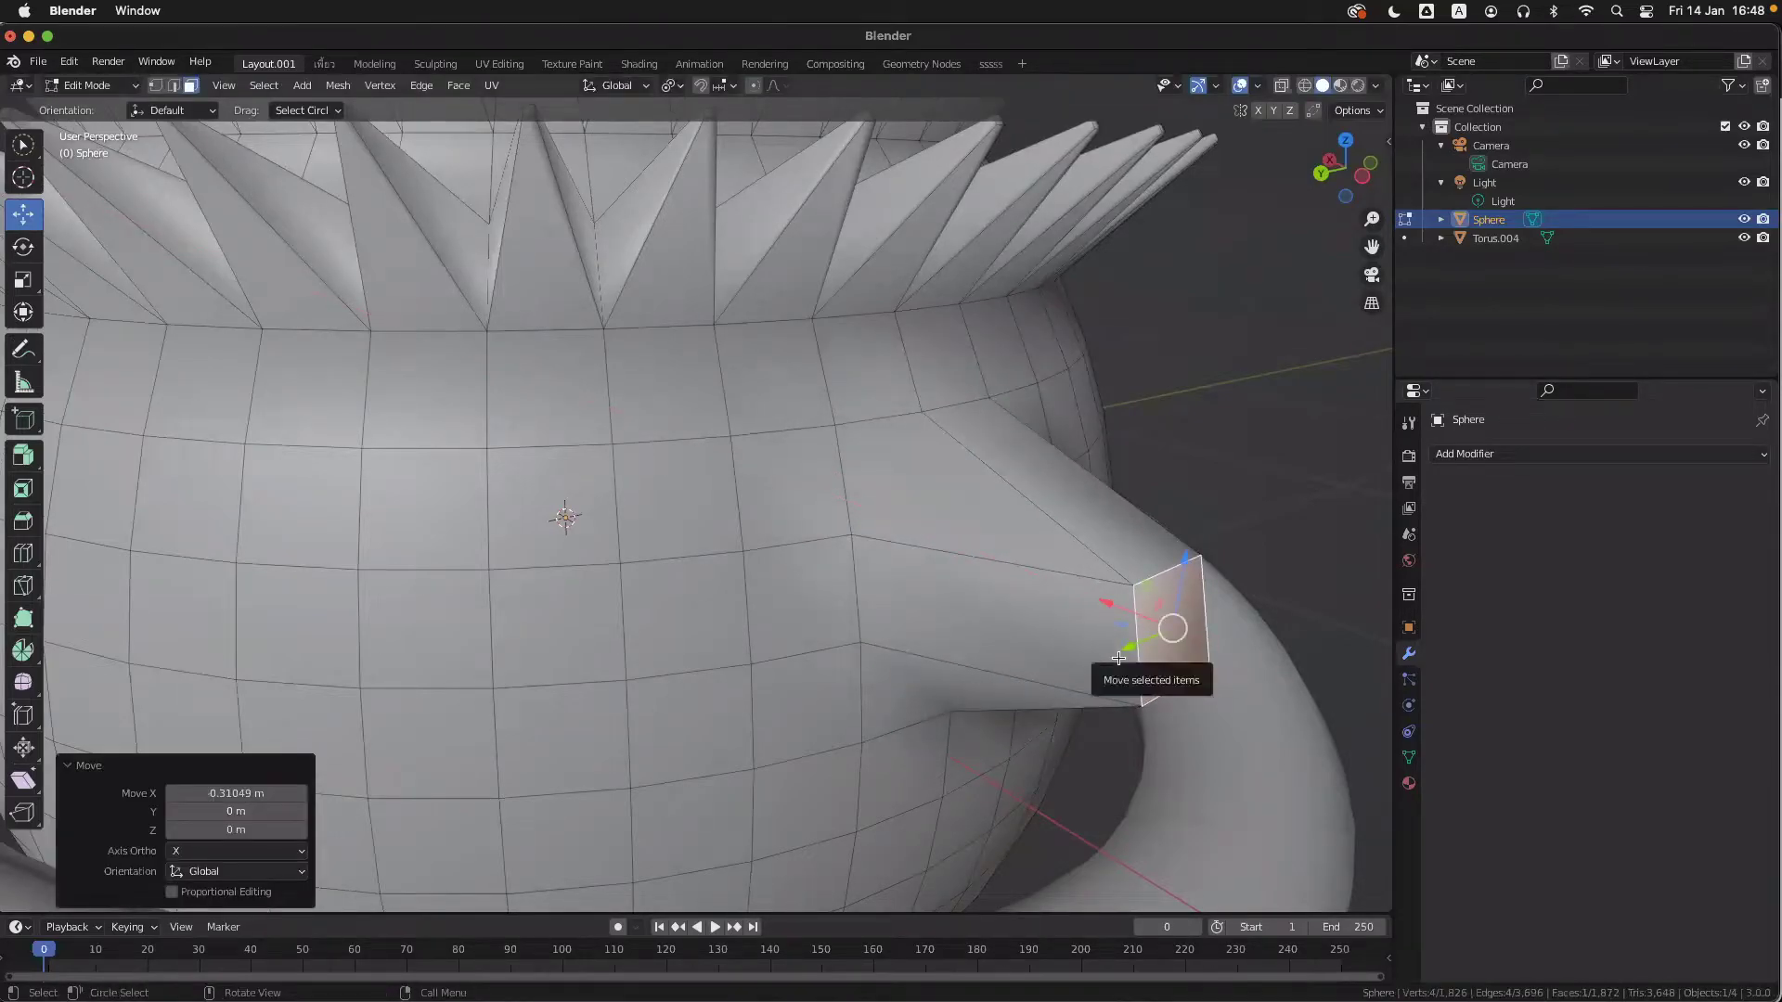
pyautogui.press('super+z')
# - Try extruding the selected body face with Extrude Individual by about 0.439 m and again by about 0.317 m
pyautogui.click(18, 454)
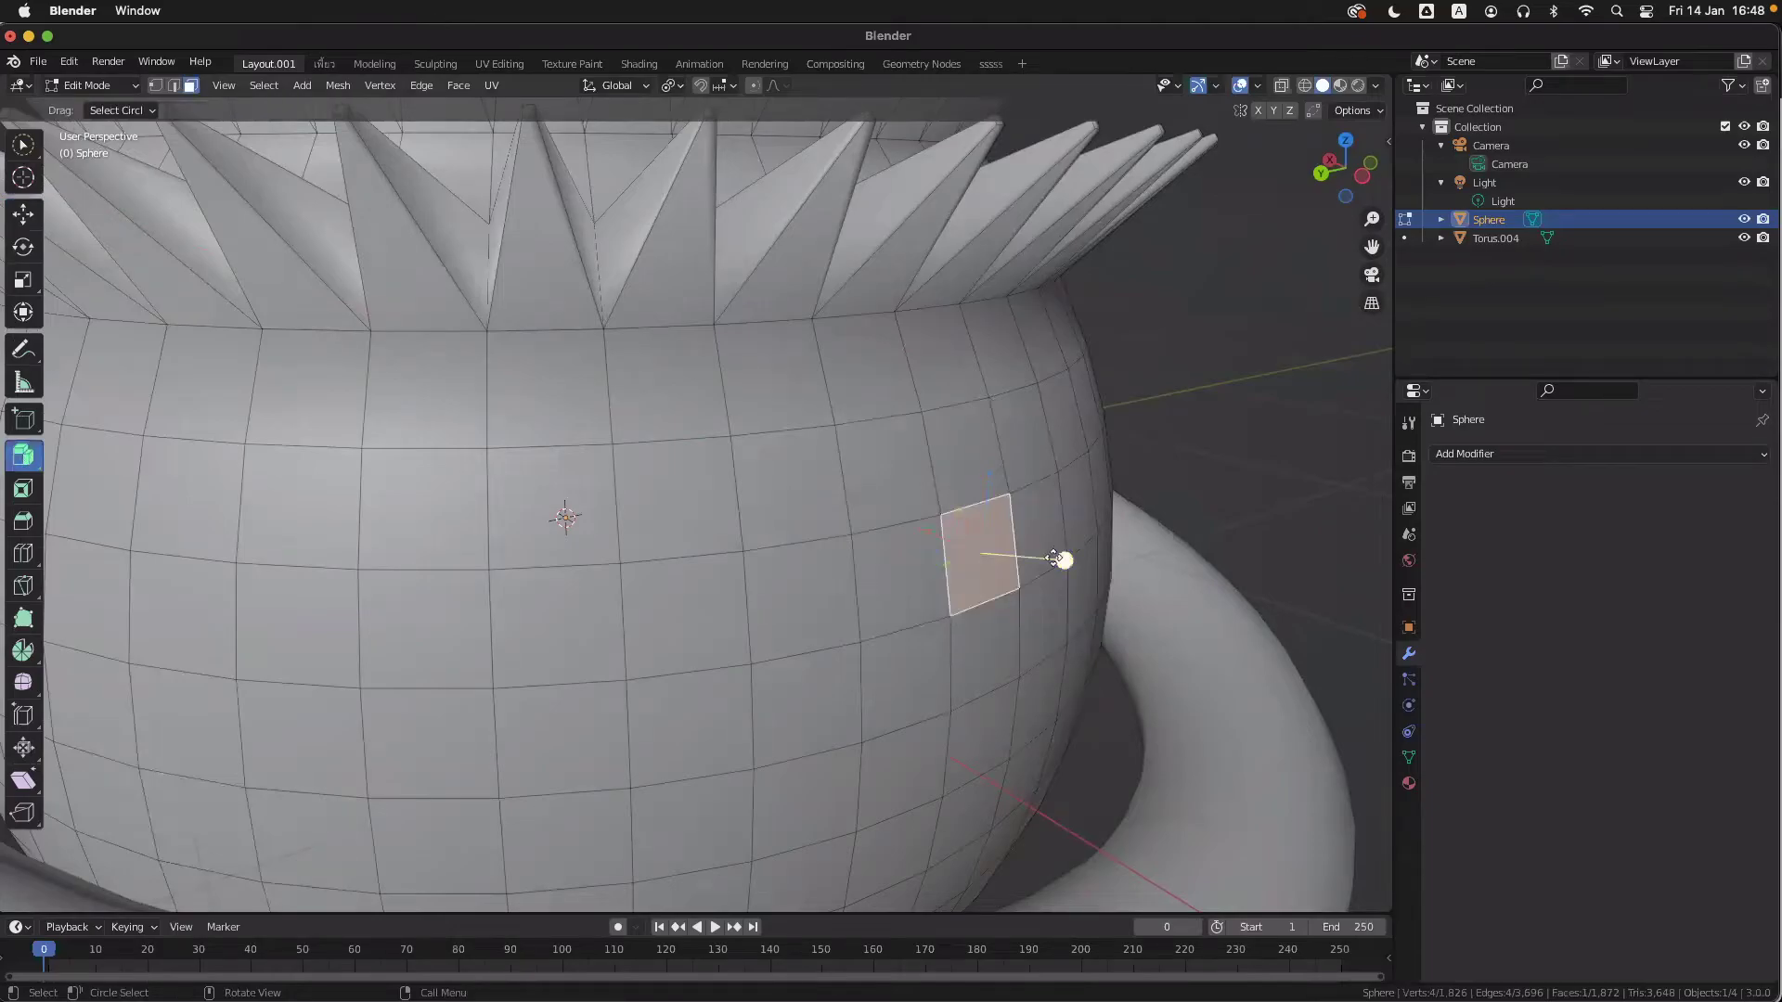
pyautogui.moveTo(1062, 560); pyautogui.dragTo(1152, 517)
pyautogui.hscroll(5, 1125, 593)
pyautogui.hscroll(-5, 1128, 593)
pyautogui.moveTo(1129, 592); pyautogui.dragTo(1114, 543, button='middle')
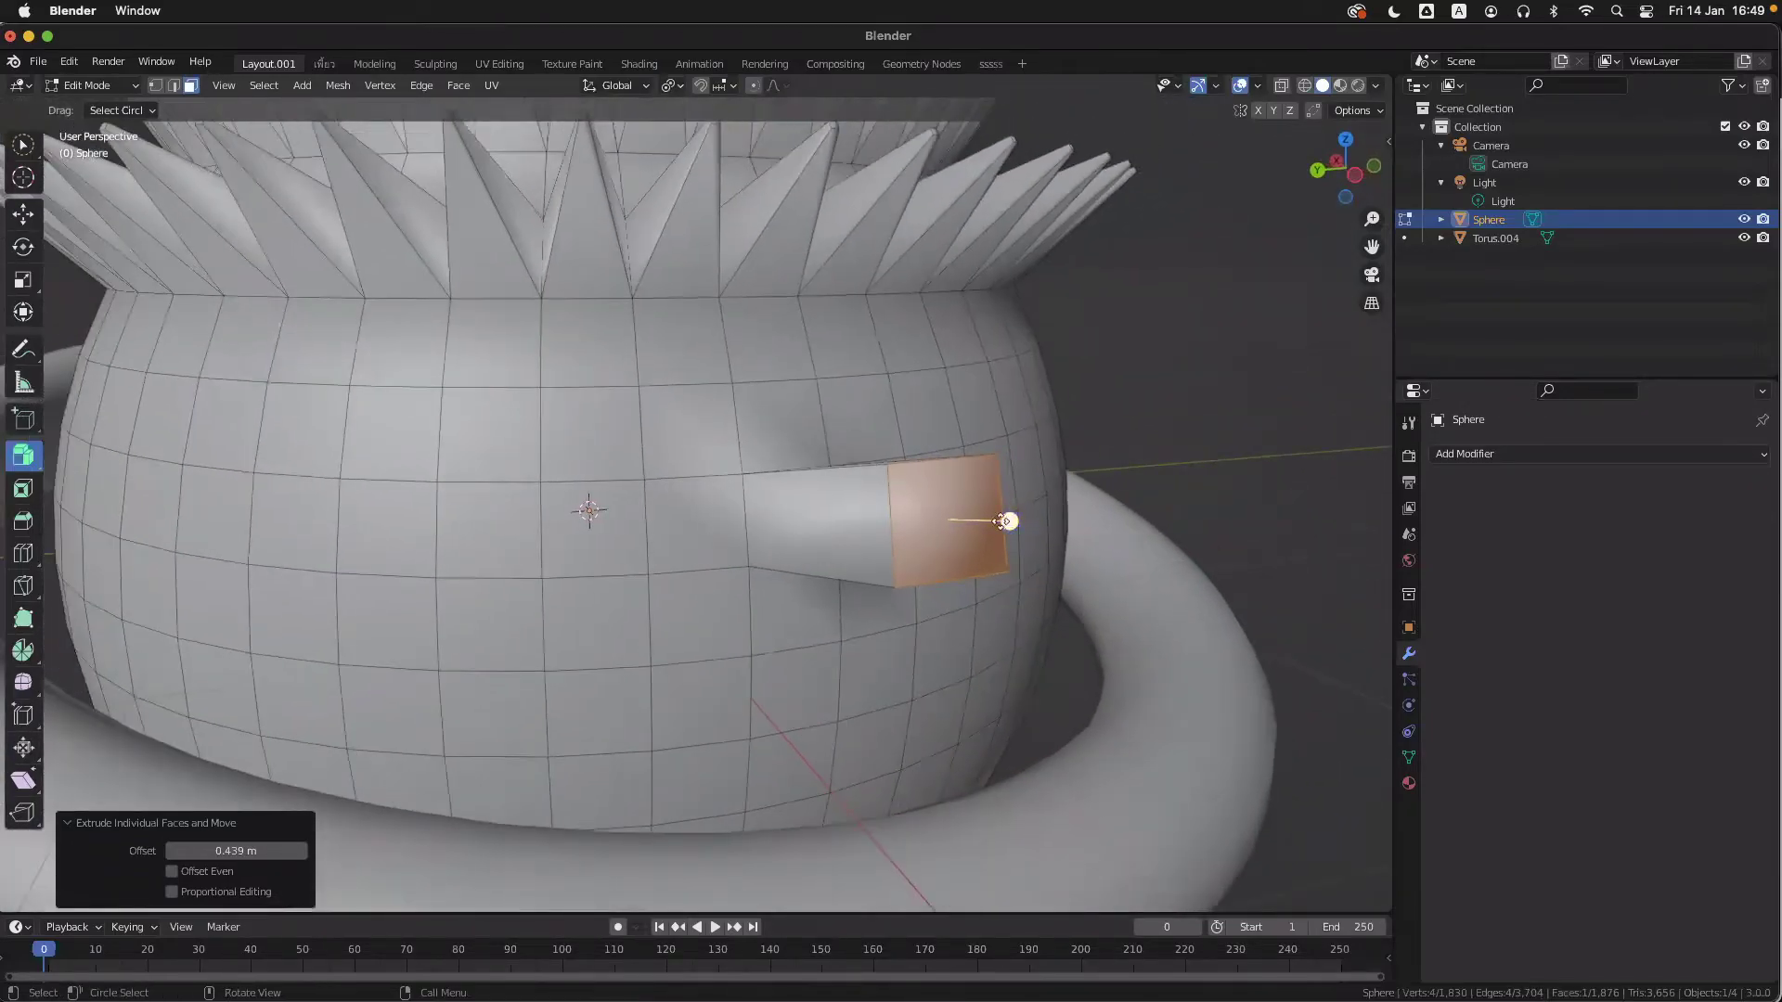
pyautogui.moveTo(1073, 534); pyautogui.dragTo(952, 404)
pyautogui.moveTo(900, 526); pyautogui.dragTo(998, 738, button='middle')
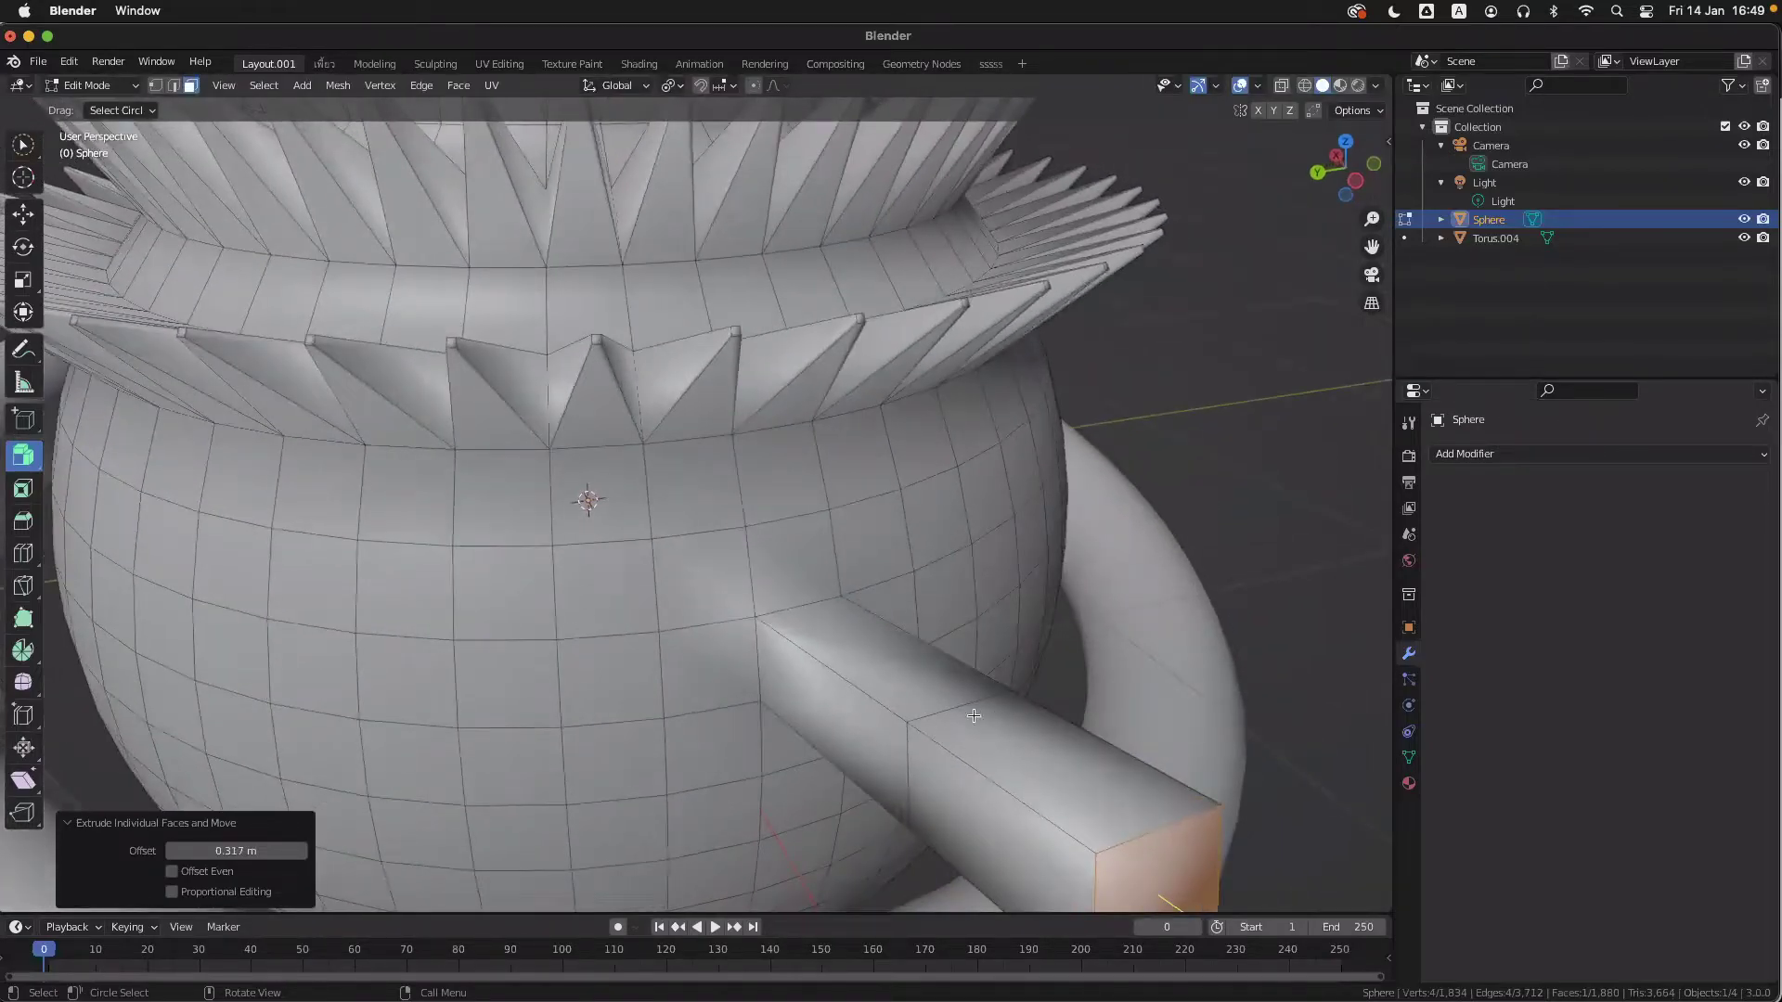
pyautogui.scroll(-3, 1037, 744)
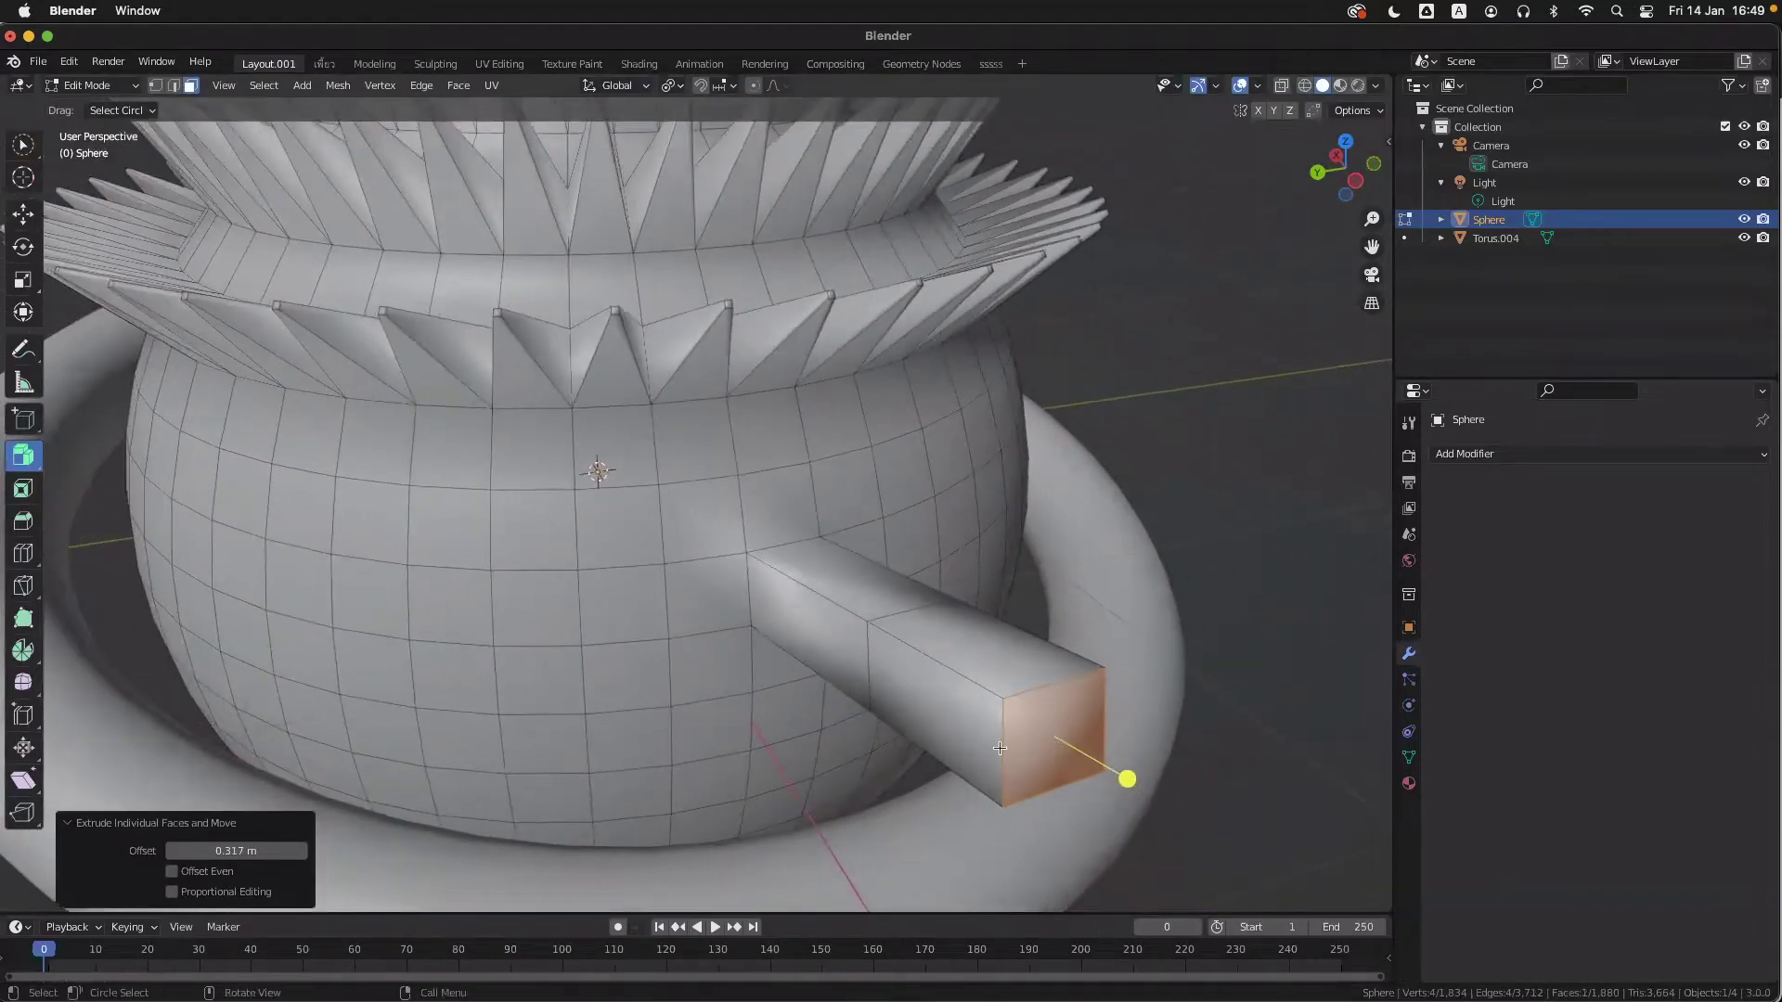
pyautogui.moveTo(1313, 727); pyautogui.dragTo(1359, 713, button='middle')
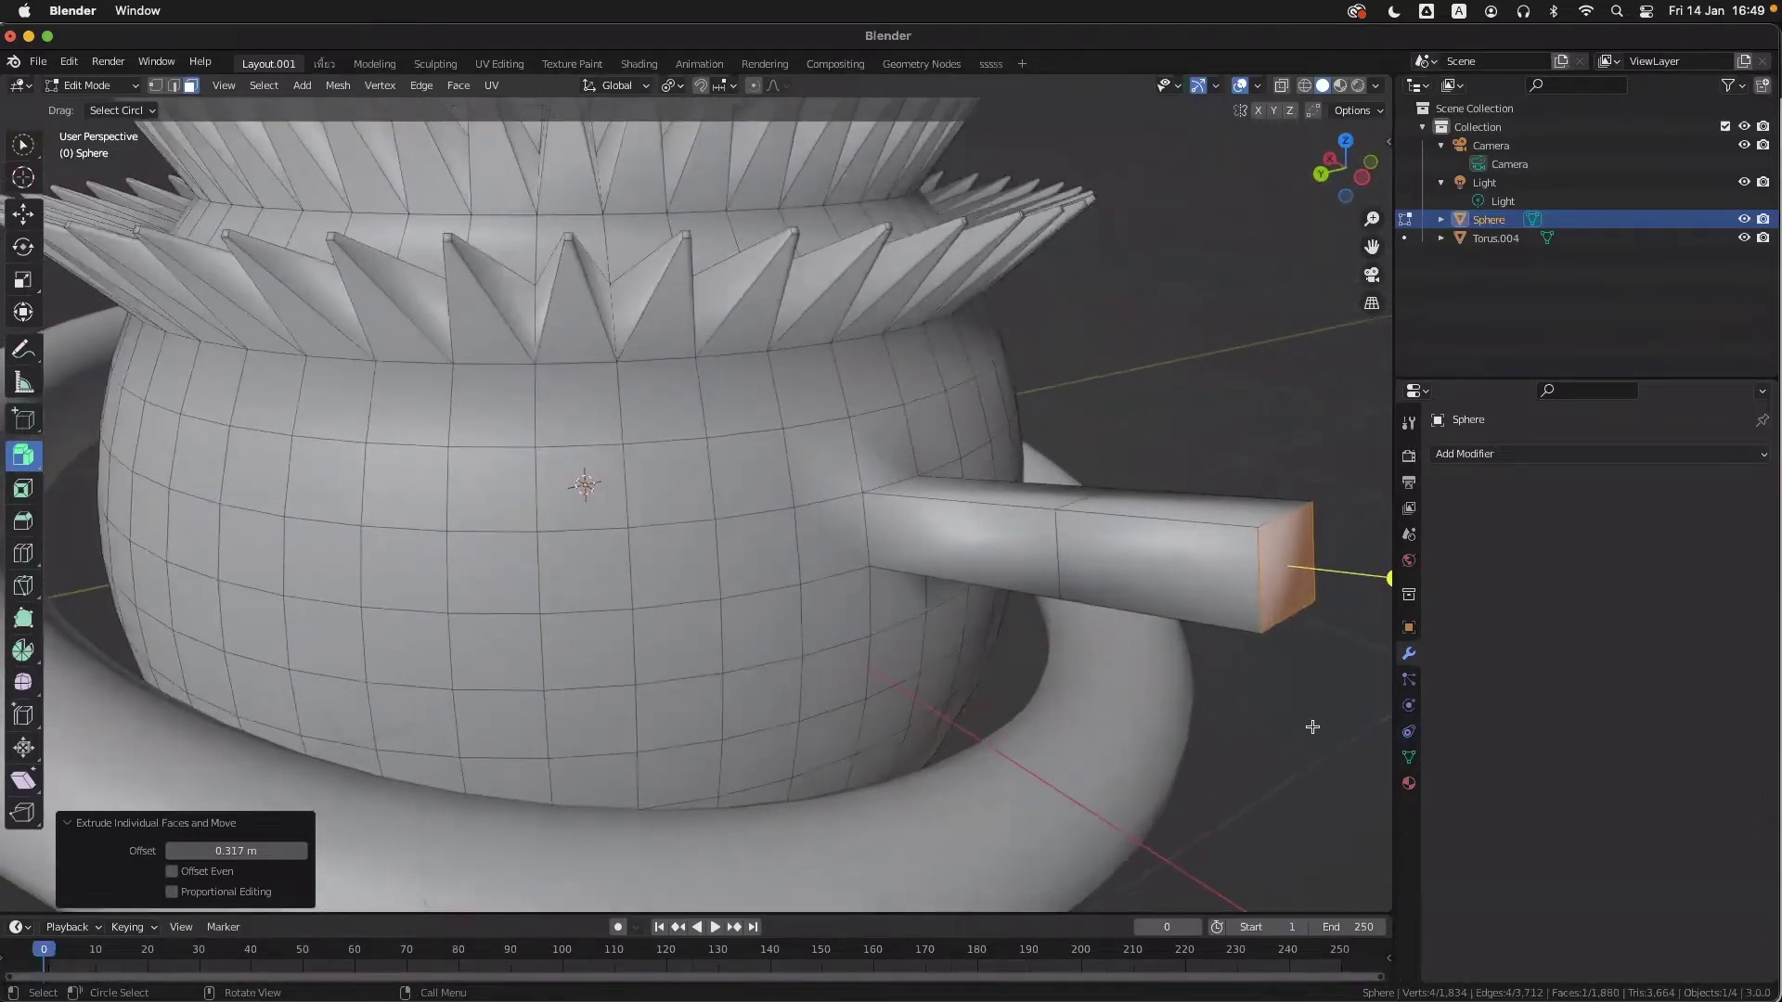
# - Check the extruded arm in Object Mode, return to Edit Mode and undo both extrusions
pyautogui.scroll(-4, 1312, 726)
pyautogui.press('Tab')
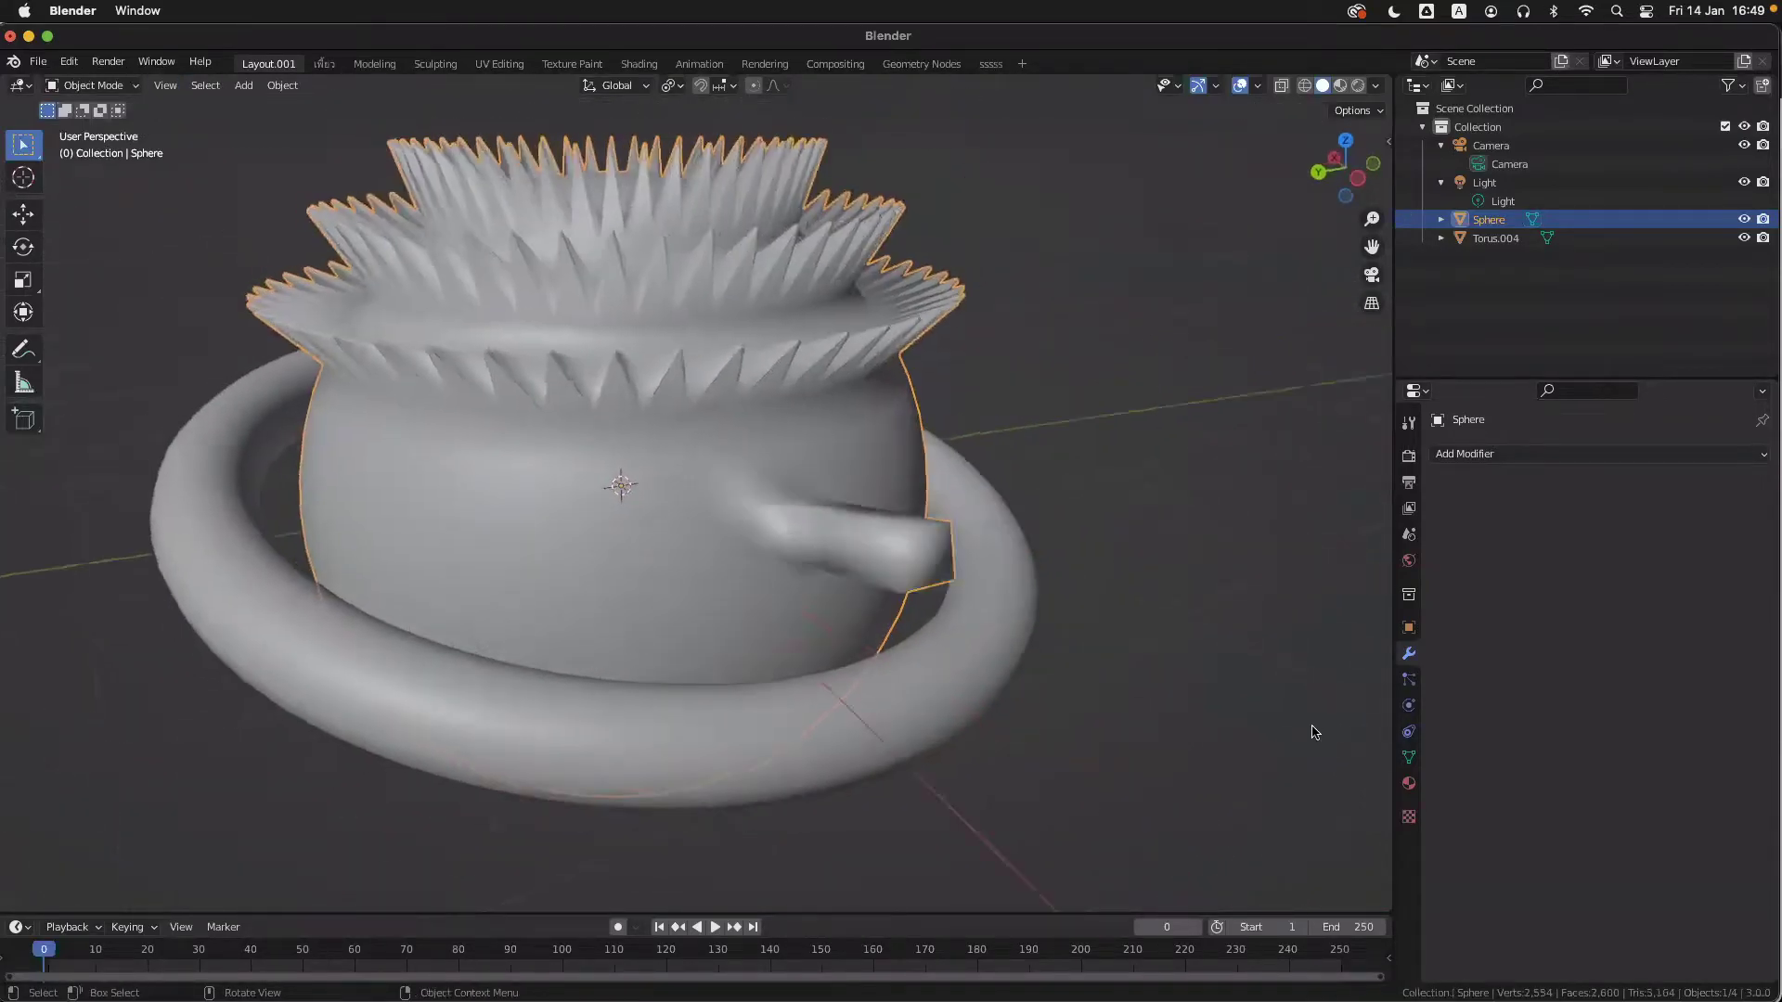
pyautogui.hscroll(5, 1312, 732)
pyautogui.hscroll(-5, 1313, 732)
pyautogui.scroll(3, 1312, 732)
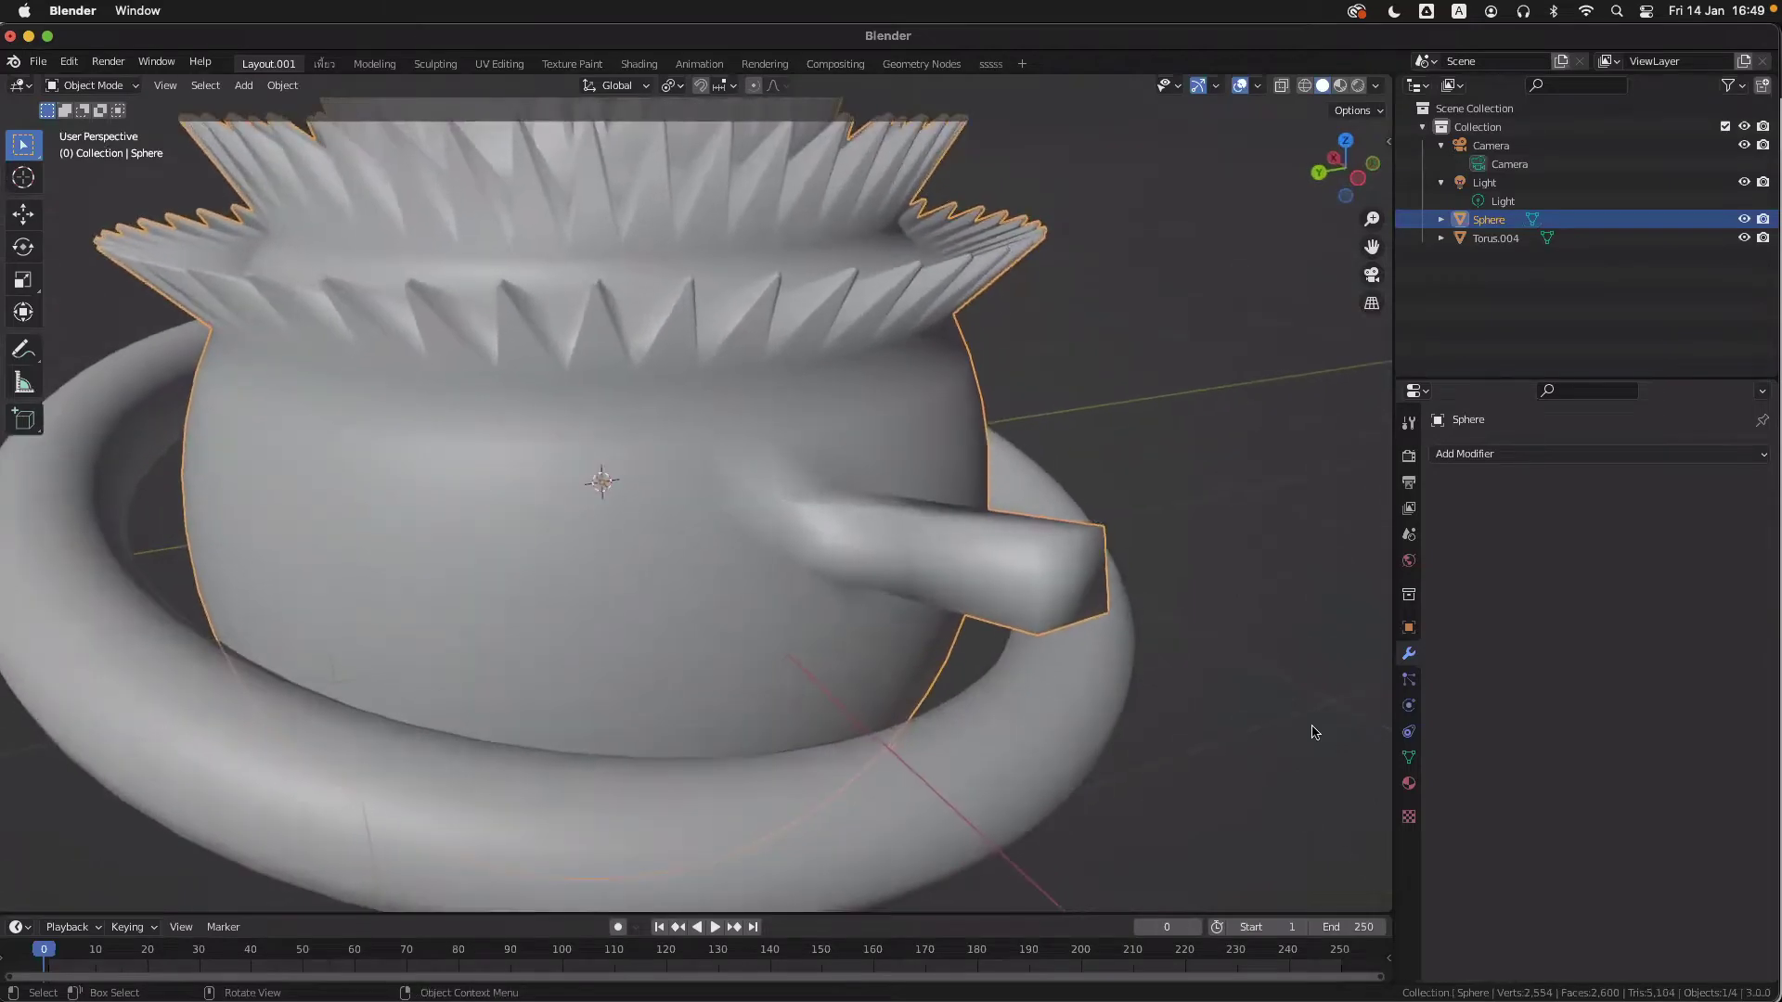
pyautogui.press('Tab')
pyautogui.hscroll(3, 1312, 733)
pyautogui.hotkey('ctrl', 'z')
pyautogui.hscroll(-4, 1184, 712)
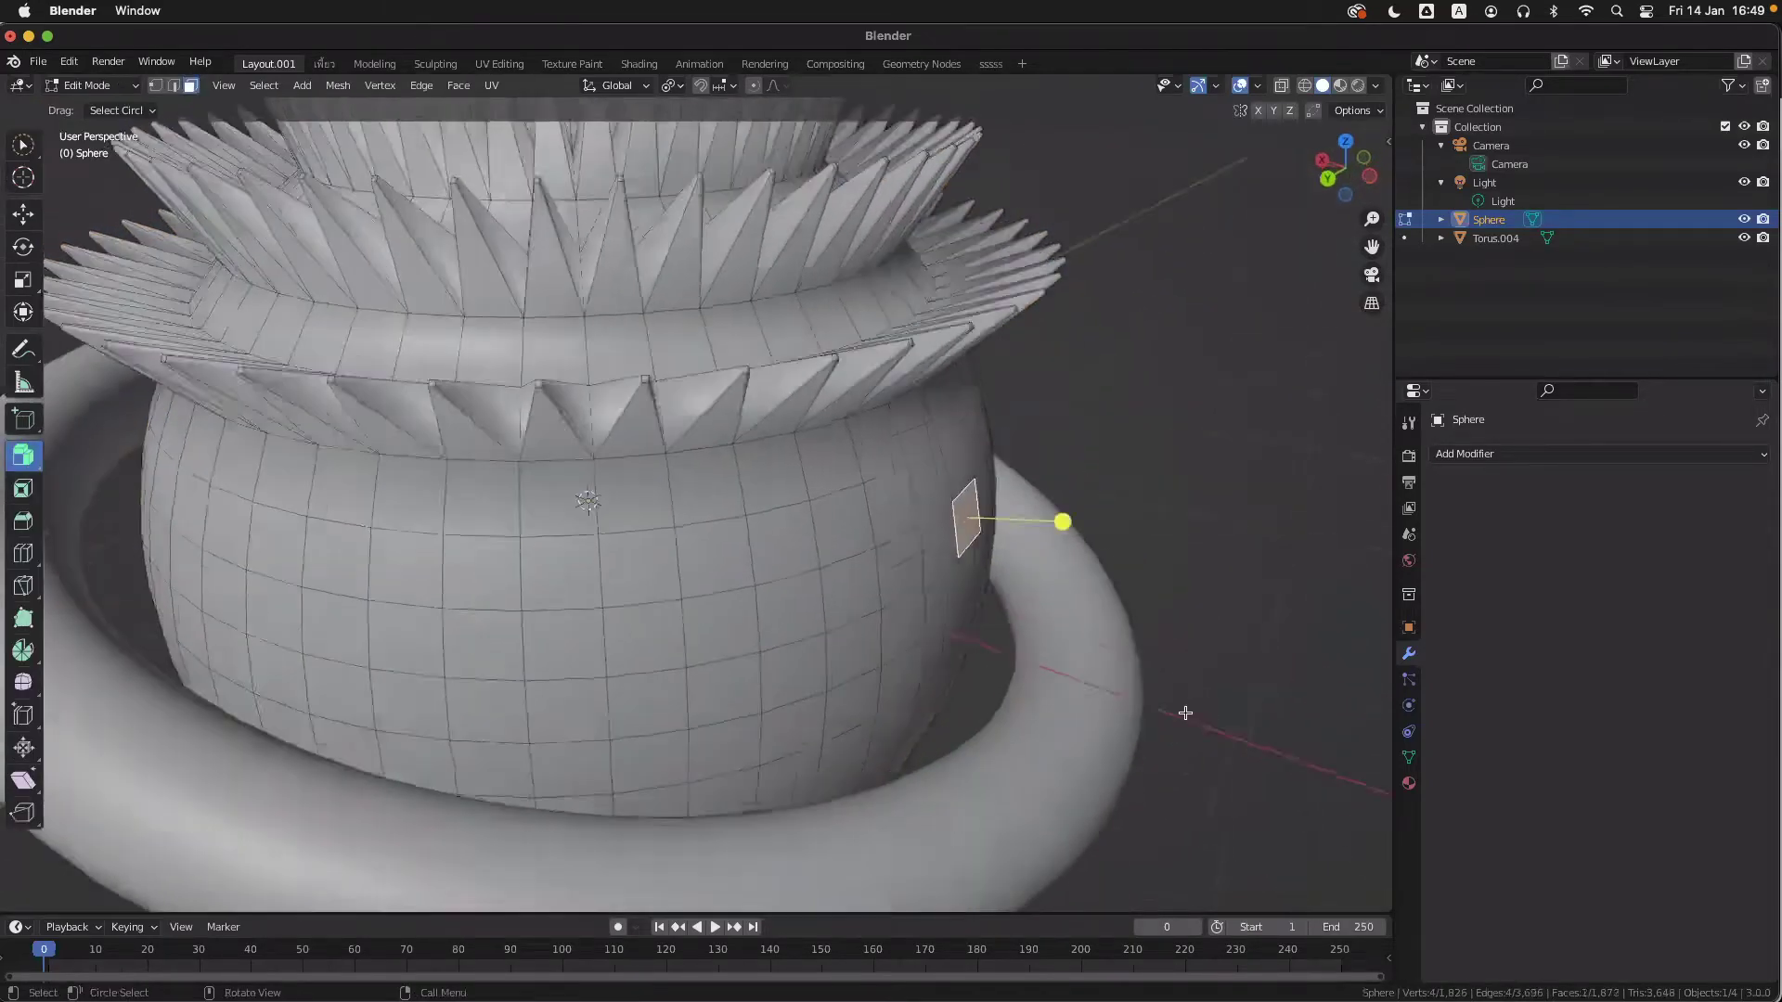
# - Try extruding the selected body face individually by about 0.399 m, and undo the extrusion
pyautogui.hscroll(-3, 1185, 712)
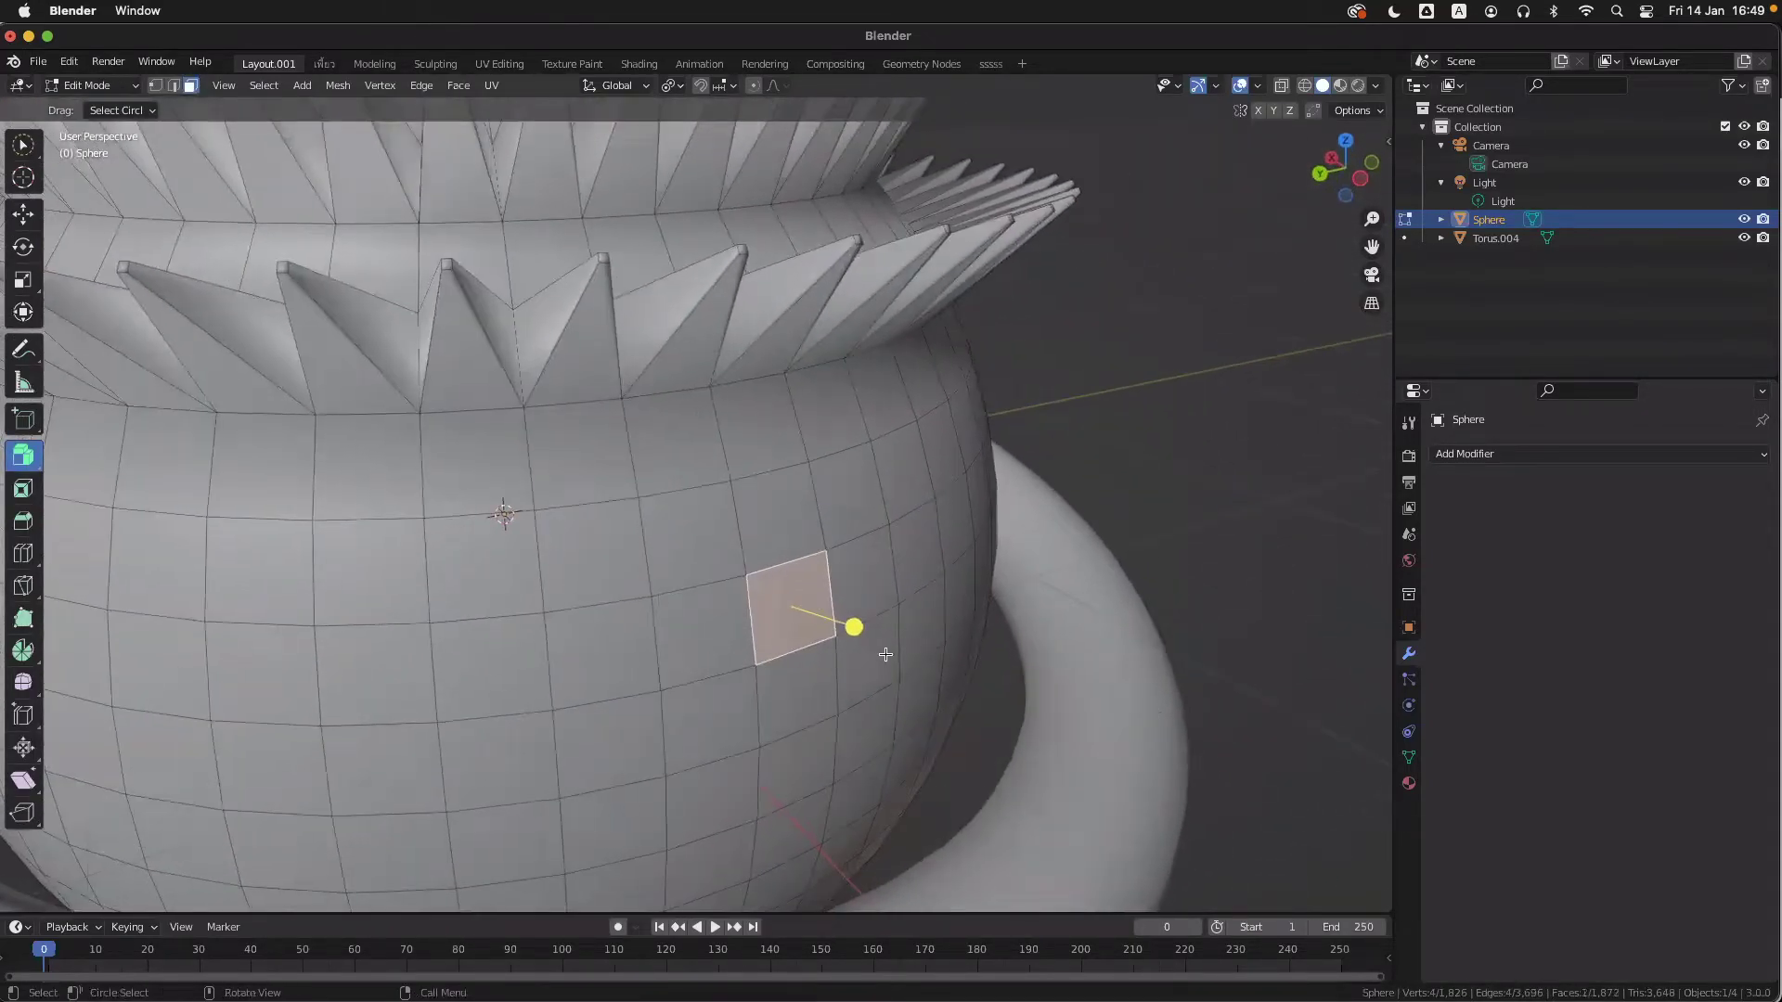
pyautogui.scroll(6, 886, 655)
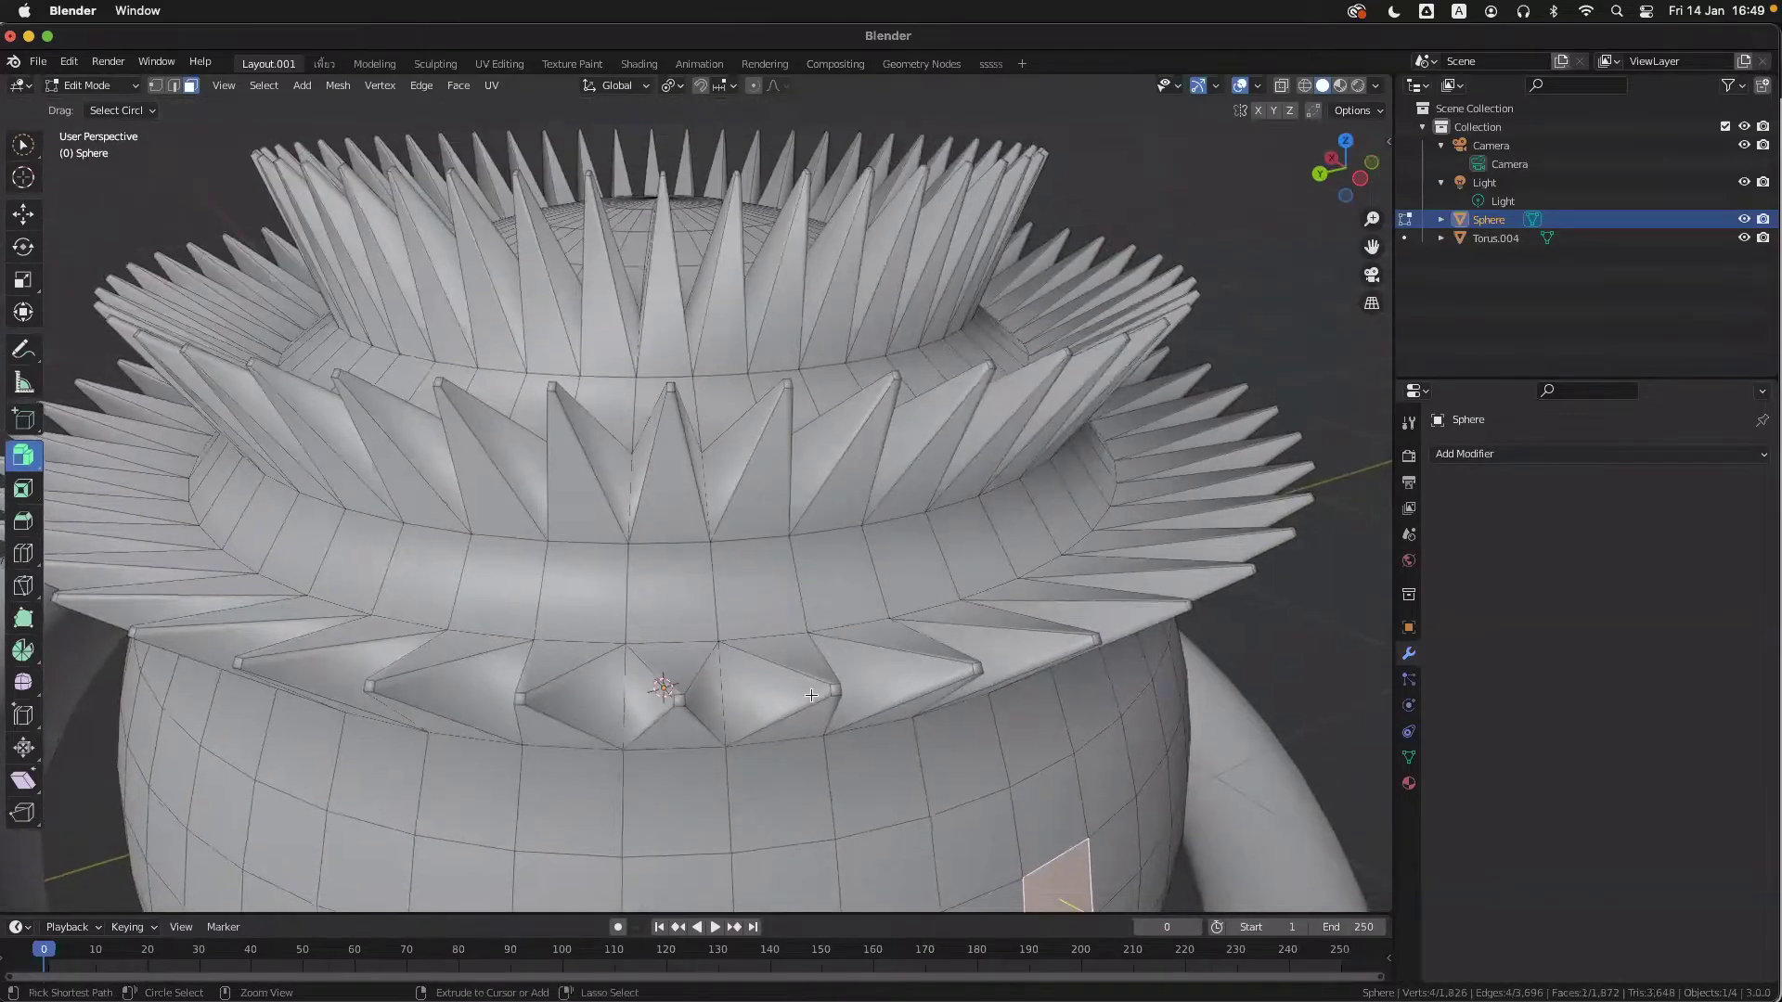
pyautogui.keyDown('ctrl'); pyautogui.scroll(-2, 812, 695); pyautogui.keyUp('ctrl')
pyautogui.press('Tab')
pyautogui.press('Tab')
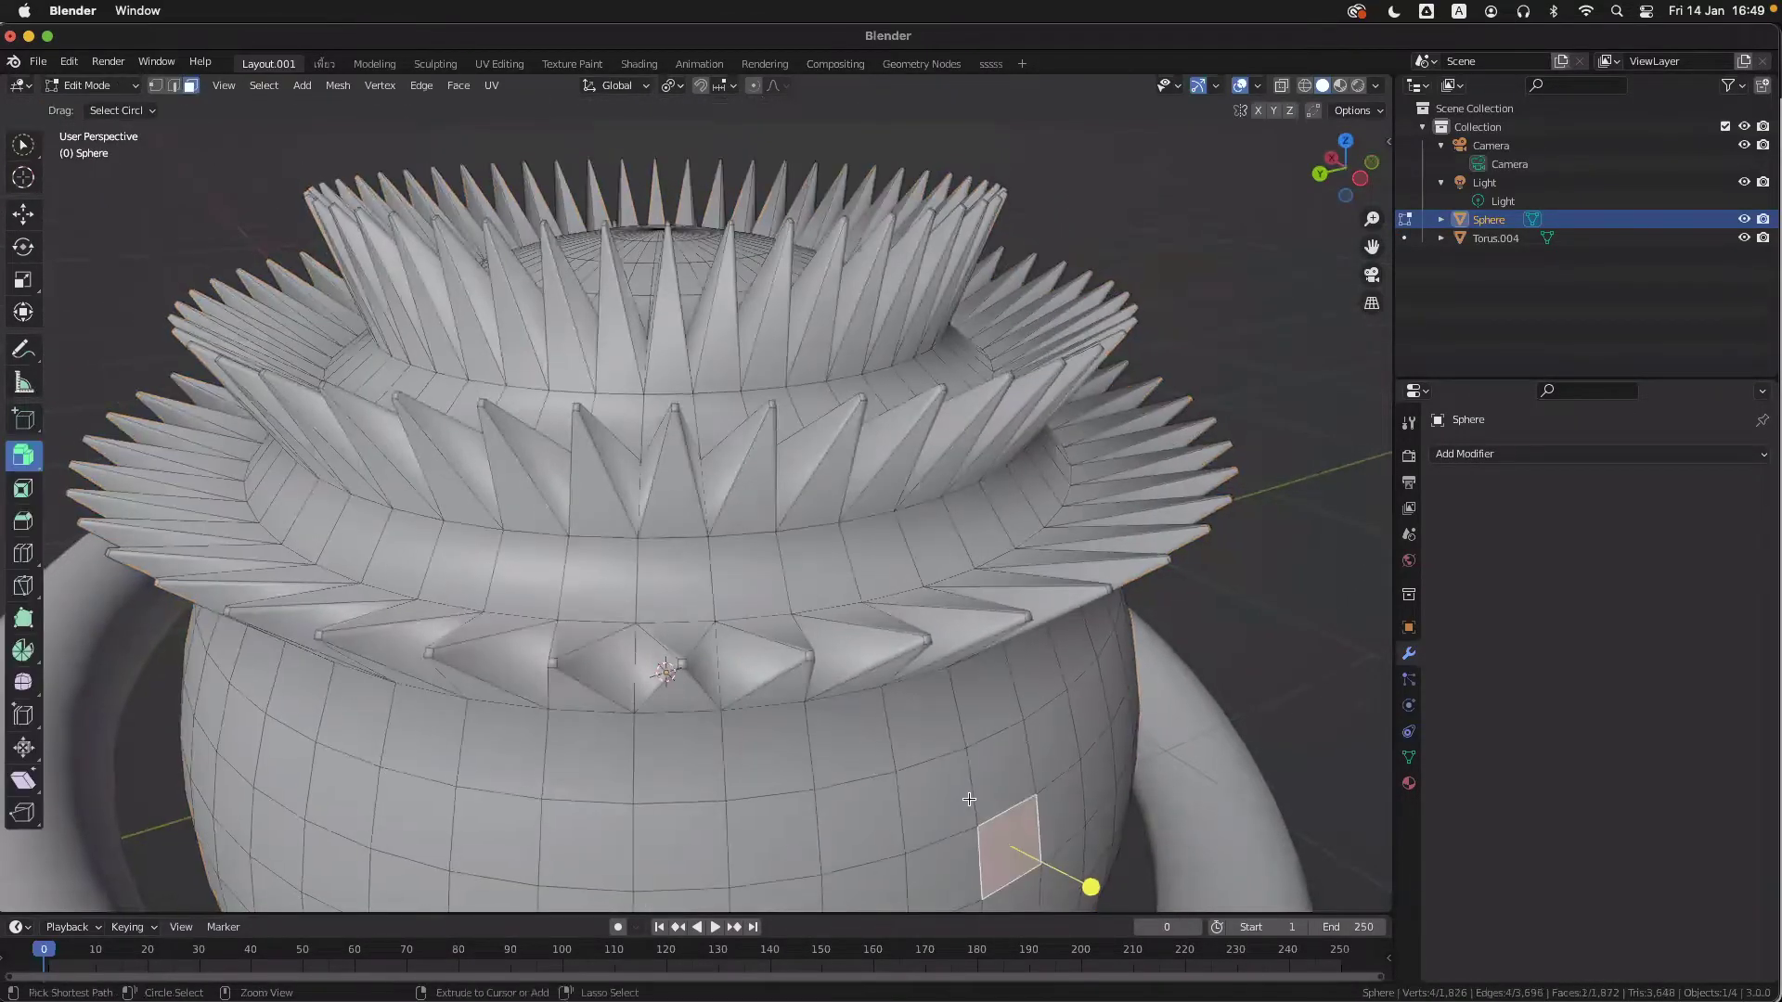
pyautogui.scroll(-3, 954, 787)
pyautogui.keyDown('ctrl'); pyautogui.scroll(2, 1066, 743); pyautogui.keyUp('ctrl')
pyautogui.moveTo(1131, 766); pyautogui.dragTo(1115, 700)
pyautogui.keyDown('shift'); pyautogui.hscroll(3, 1115, 700); pyautogui.keyUp('shift')
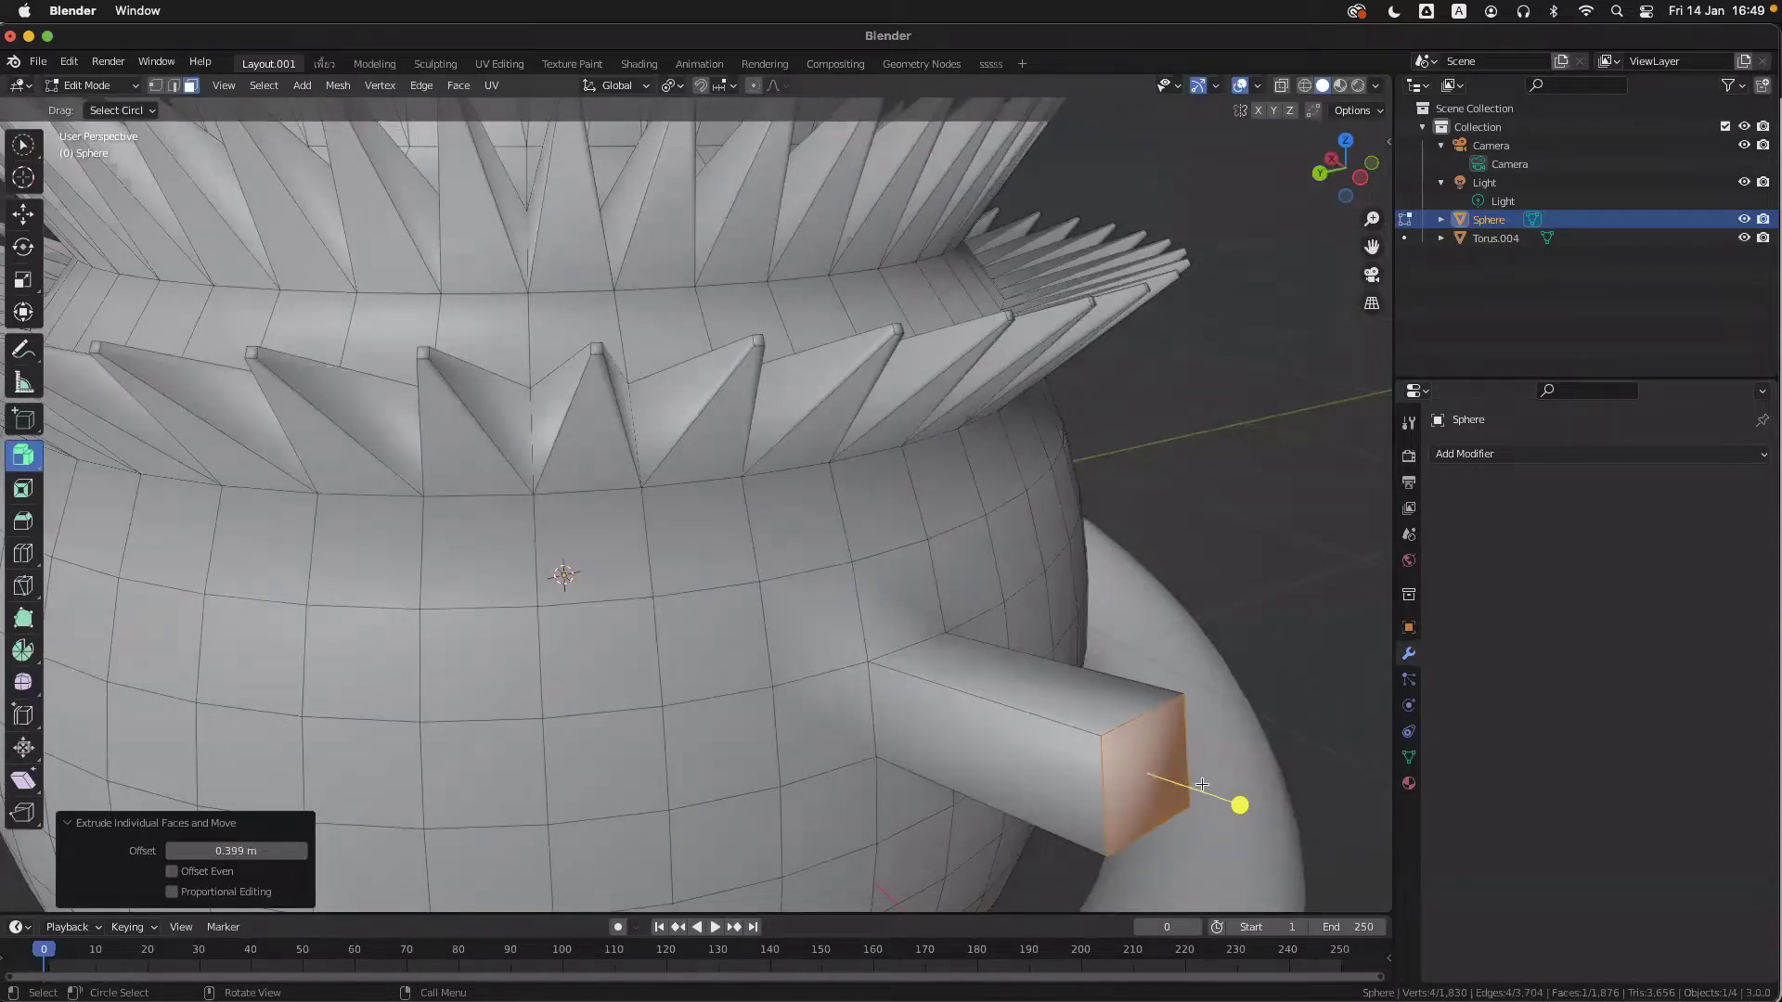
pyautogui.hotkey('ctrl', 'z')
# - Undo the earlier spike scaling and extrusion, back to the smooth sphere with its three face rings selected
pyautogui.keyDown('shift'); pyautogui.scroll(4, 886, 614); pyautogui.keyUp('shift')
pyautogui.hotkey('ctrl', 'z')
pyautogui.hotkey('ctrl', 'z')
pyautogui.keyDown('shift'); pyautogui.hscroll(-3, 775, 642); pyautogui.keyUp('shift')
pyautogui.hotkey('ctrl', 'z')
pyautogui.hotkey('ctrl', 'z')
pyautogui.hotkey('ctrl', 'z')
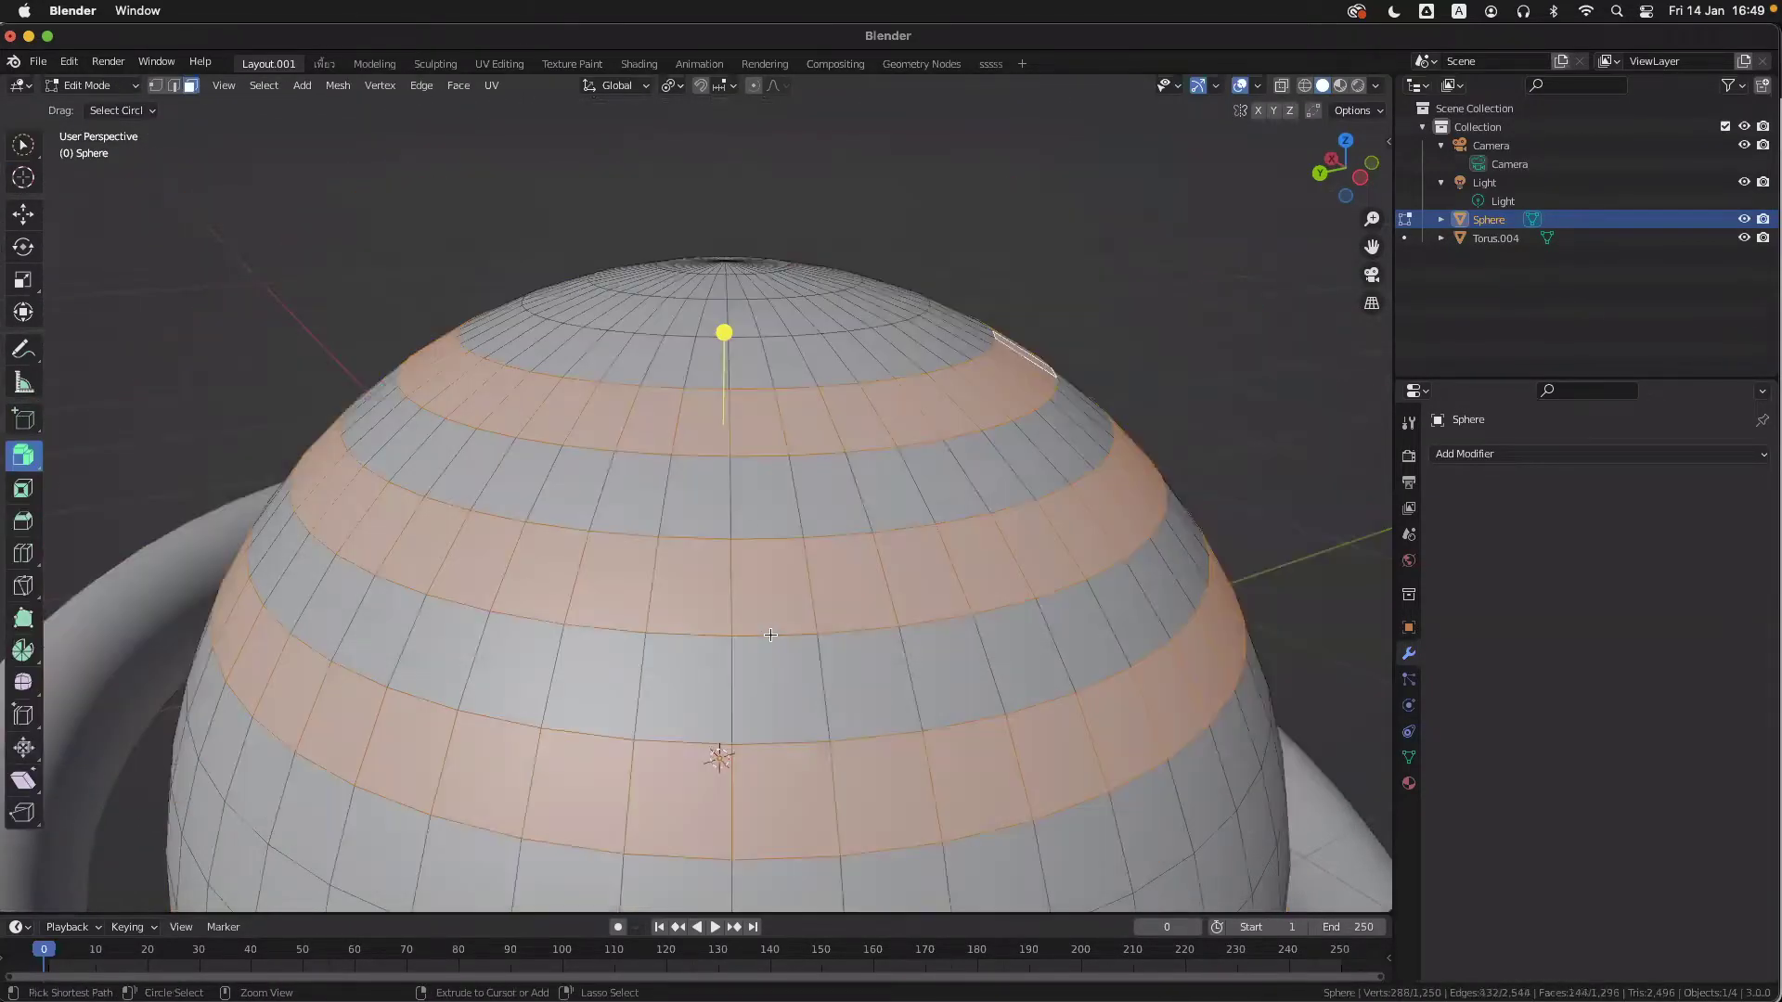
# - Try extruding the three selected face rings individually by about 0.465 m and clear the face selection
pyautogui.moveTo(724, 332); pyautogui.dragTo(683, 244)
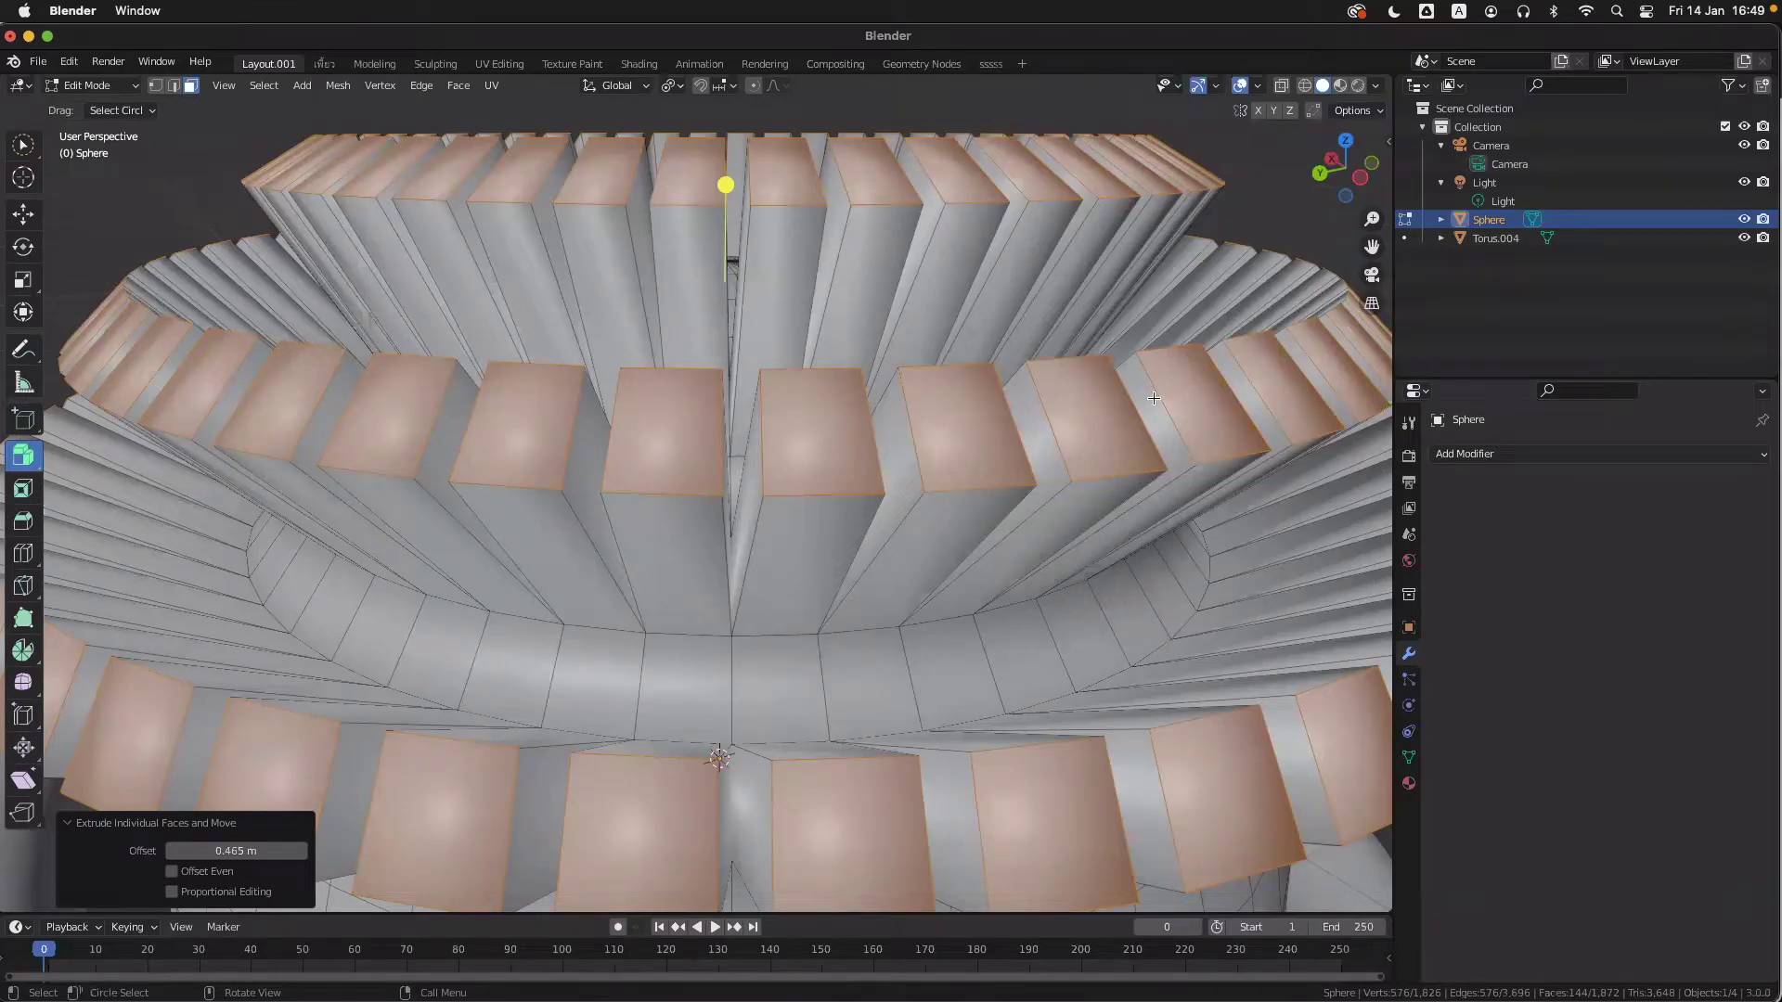
pyautogui.scroll(-5, 1079, 569)
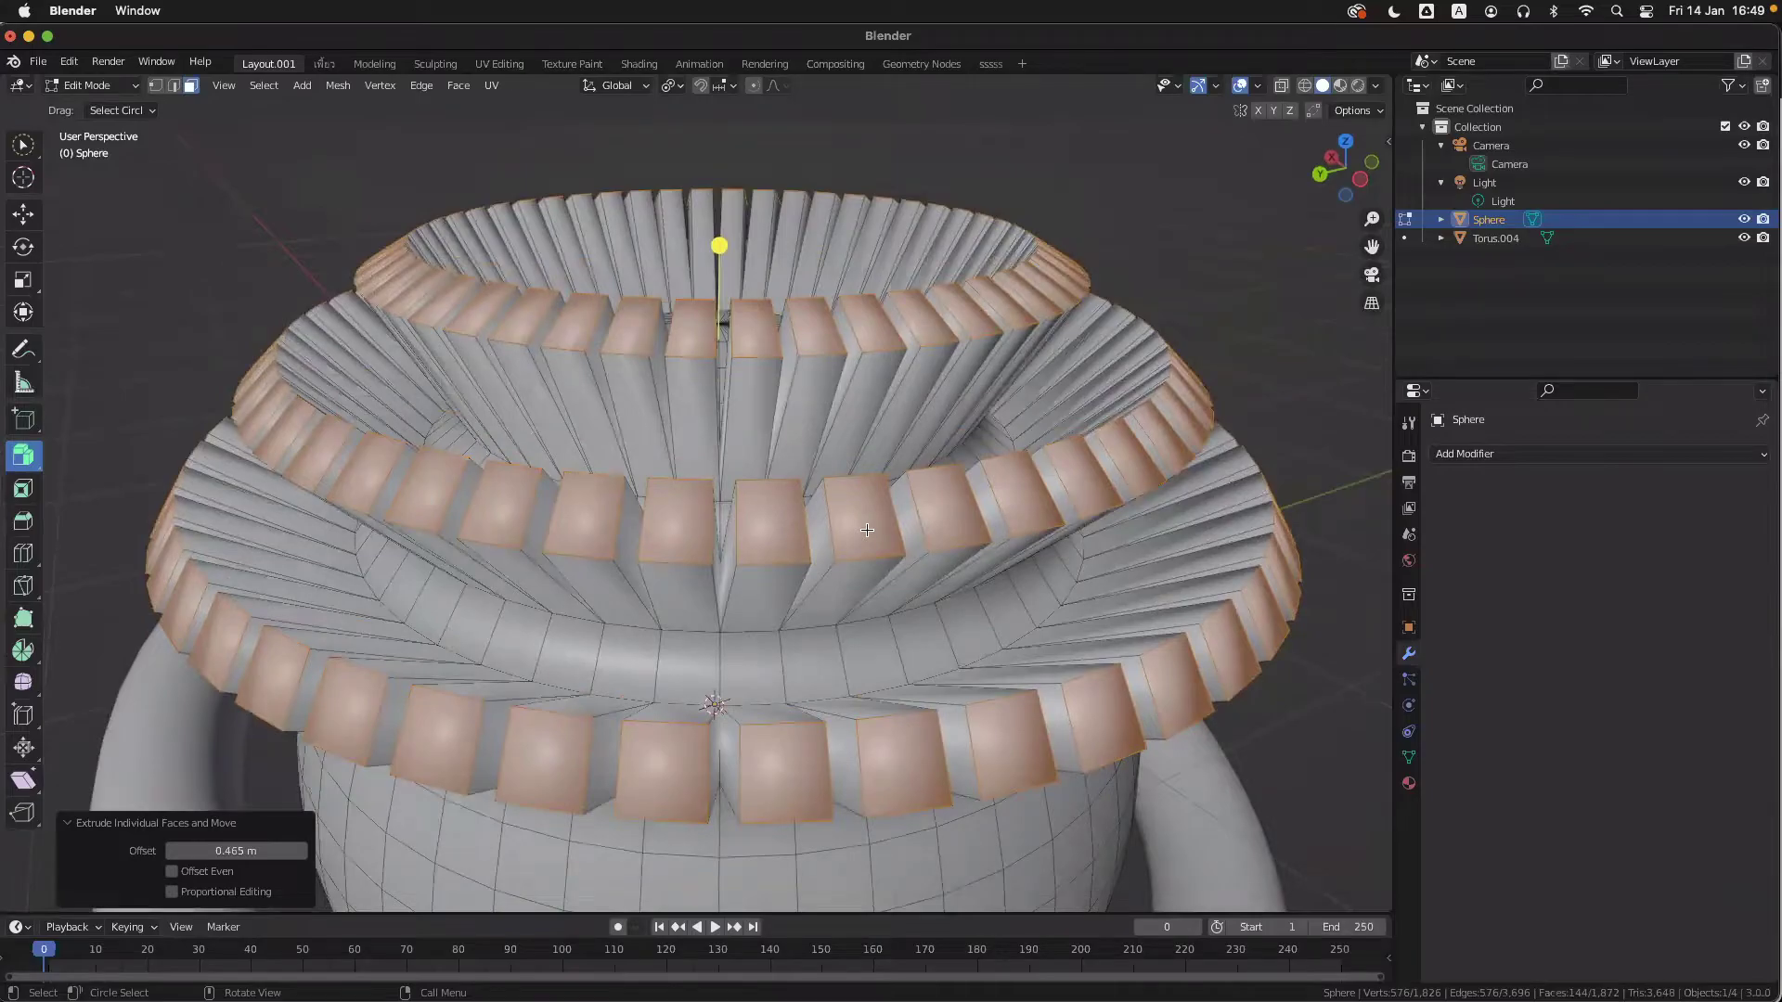
pyautogui.click(1285, 351)
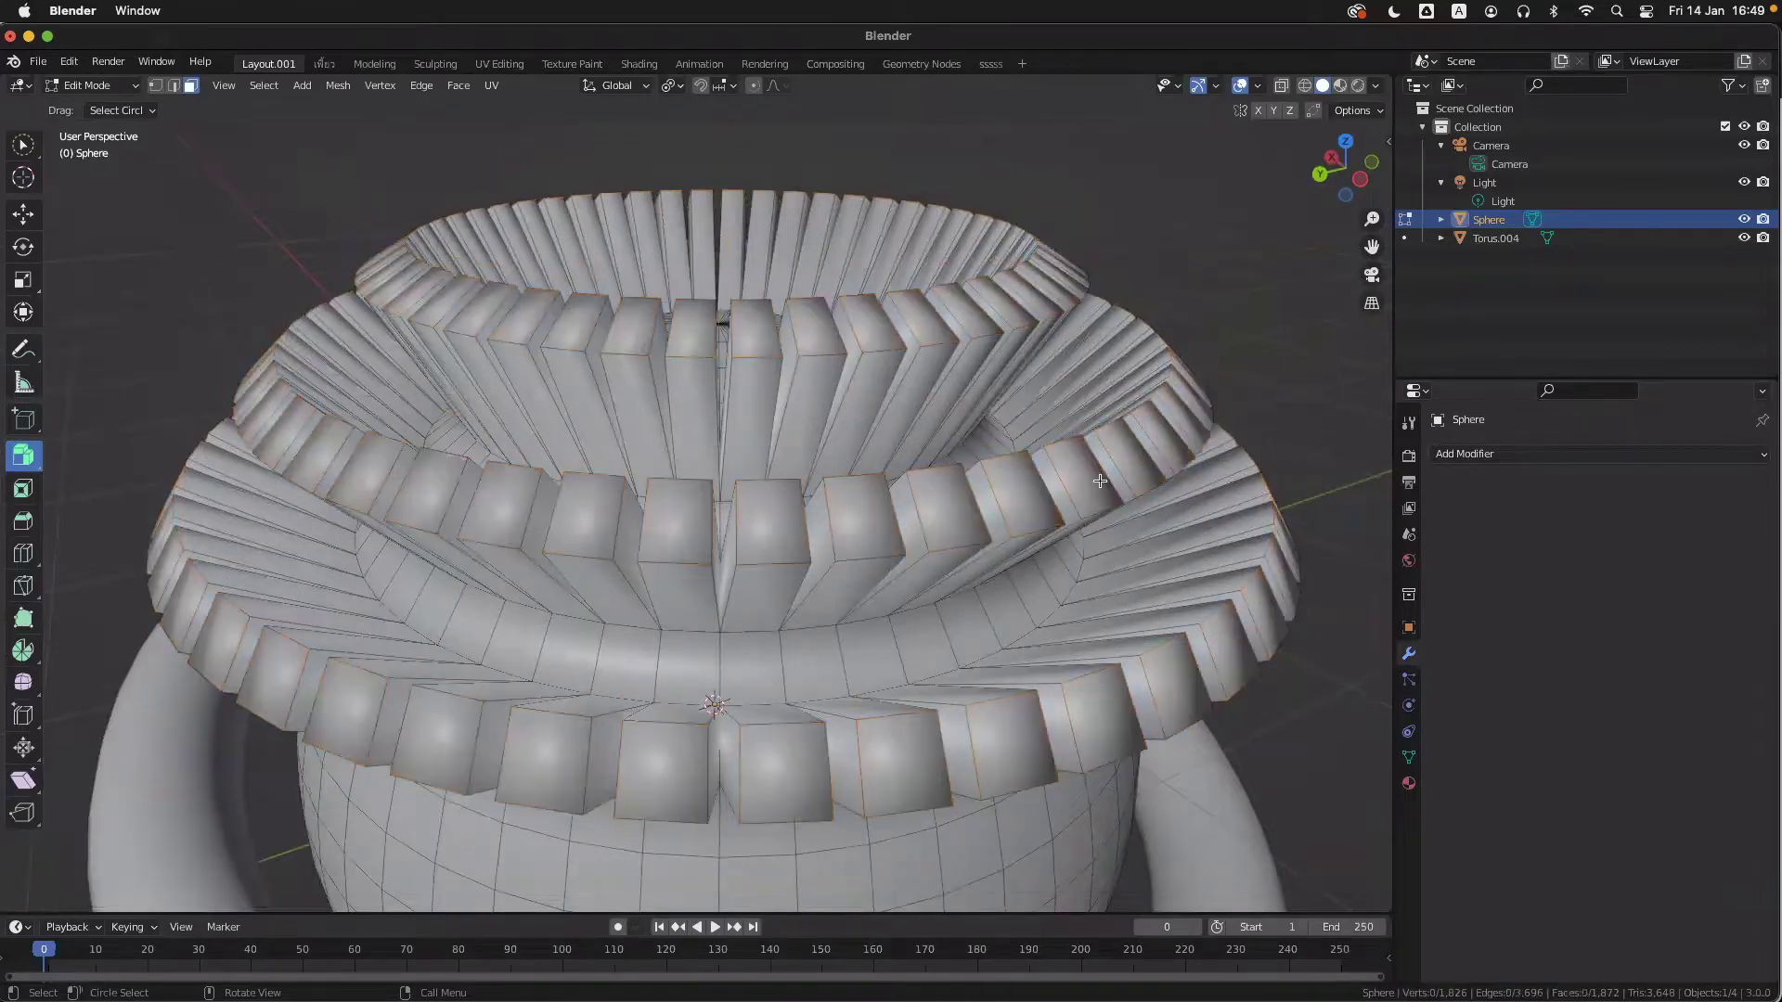
# - Try selecting a run of block end faces in the middle ring with Pick Shortest Path
pyautogui.keyDown('ctrl'); pyautogui.click(942, 512); pyautogui.keyUp('ctrl')
pyautogui.keyDown('ctrl'); pyautogui.click(868, 515); pyautogui.keyUp('ctrl')
pyautogui.keyDown('ctrl'); pyautogui.click(774, 520); pyautogui.keyUp('ctrl')
pyautogui.keyDown('ctrl'); pyautogui.click(676, 522); pyautogui.keyUp('ctrl')
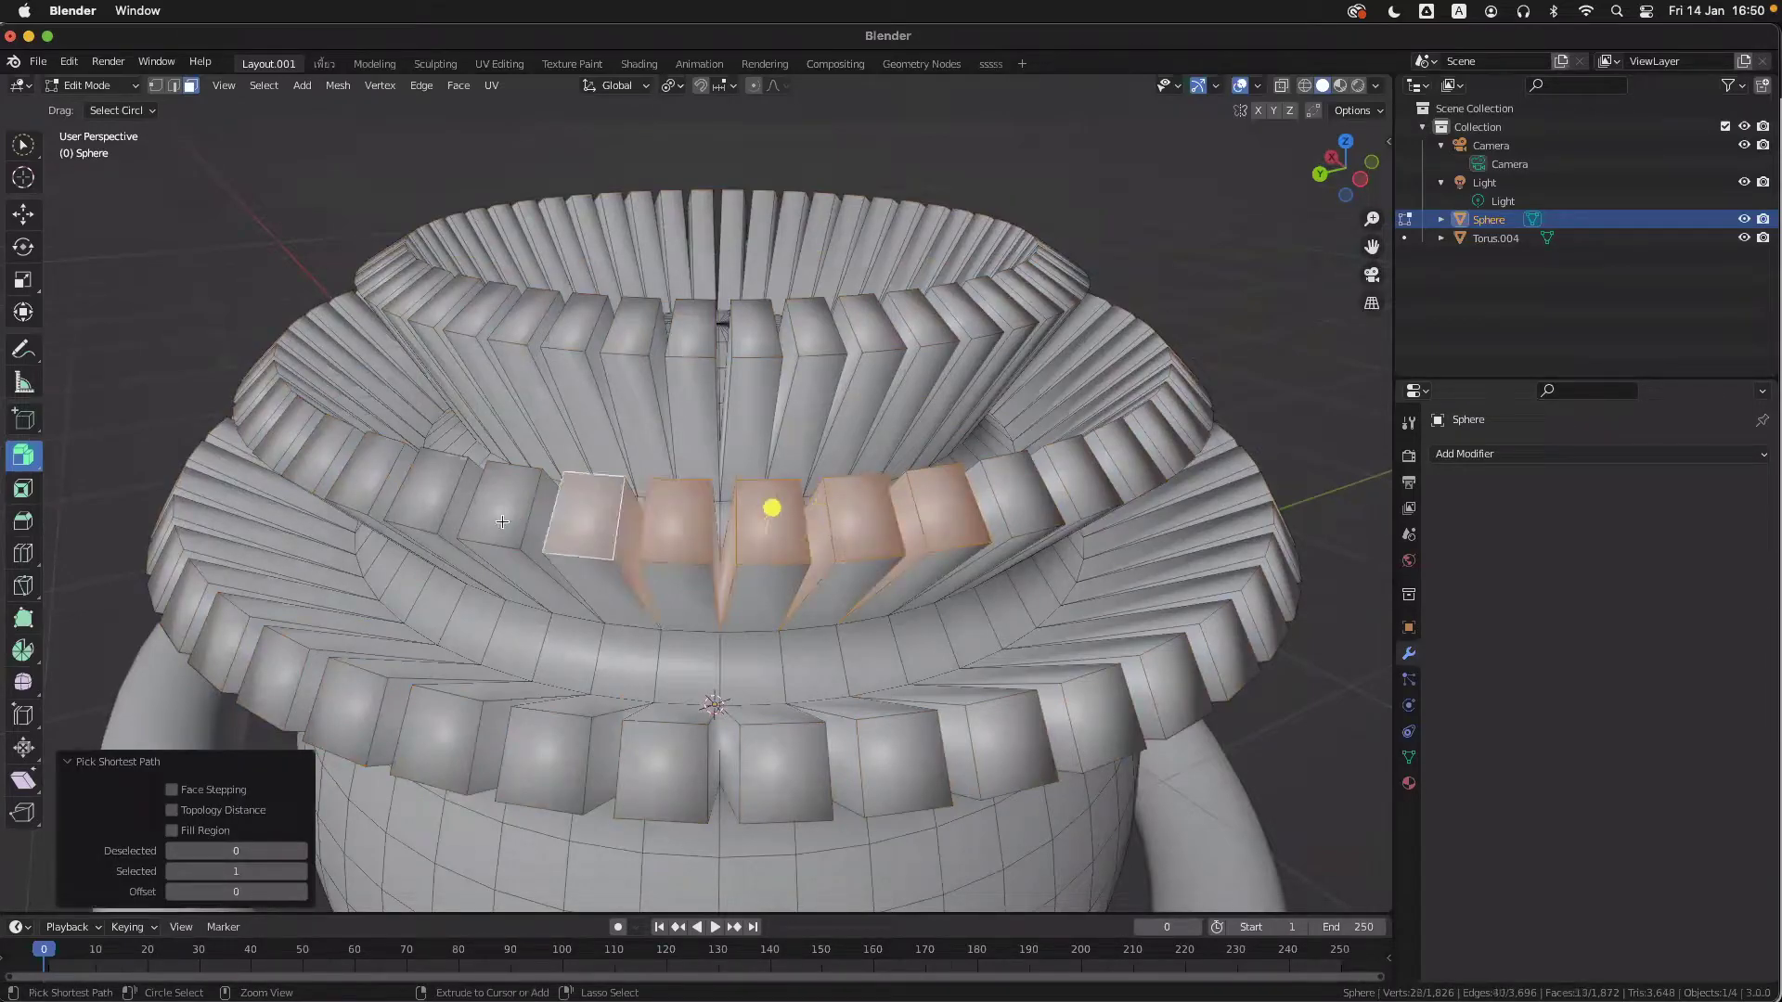
# - Replace the selection with six adjacent block end faces in the middle ring, adding them one by one
pyautogui.click(587, 520)
pyautogui.keyDown('shift'); pyautogui.click(670, 522); pyautogui.keyUp('shift')
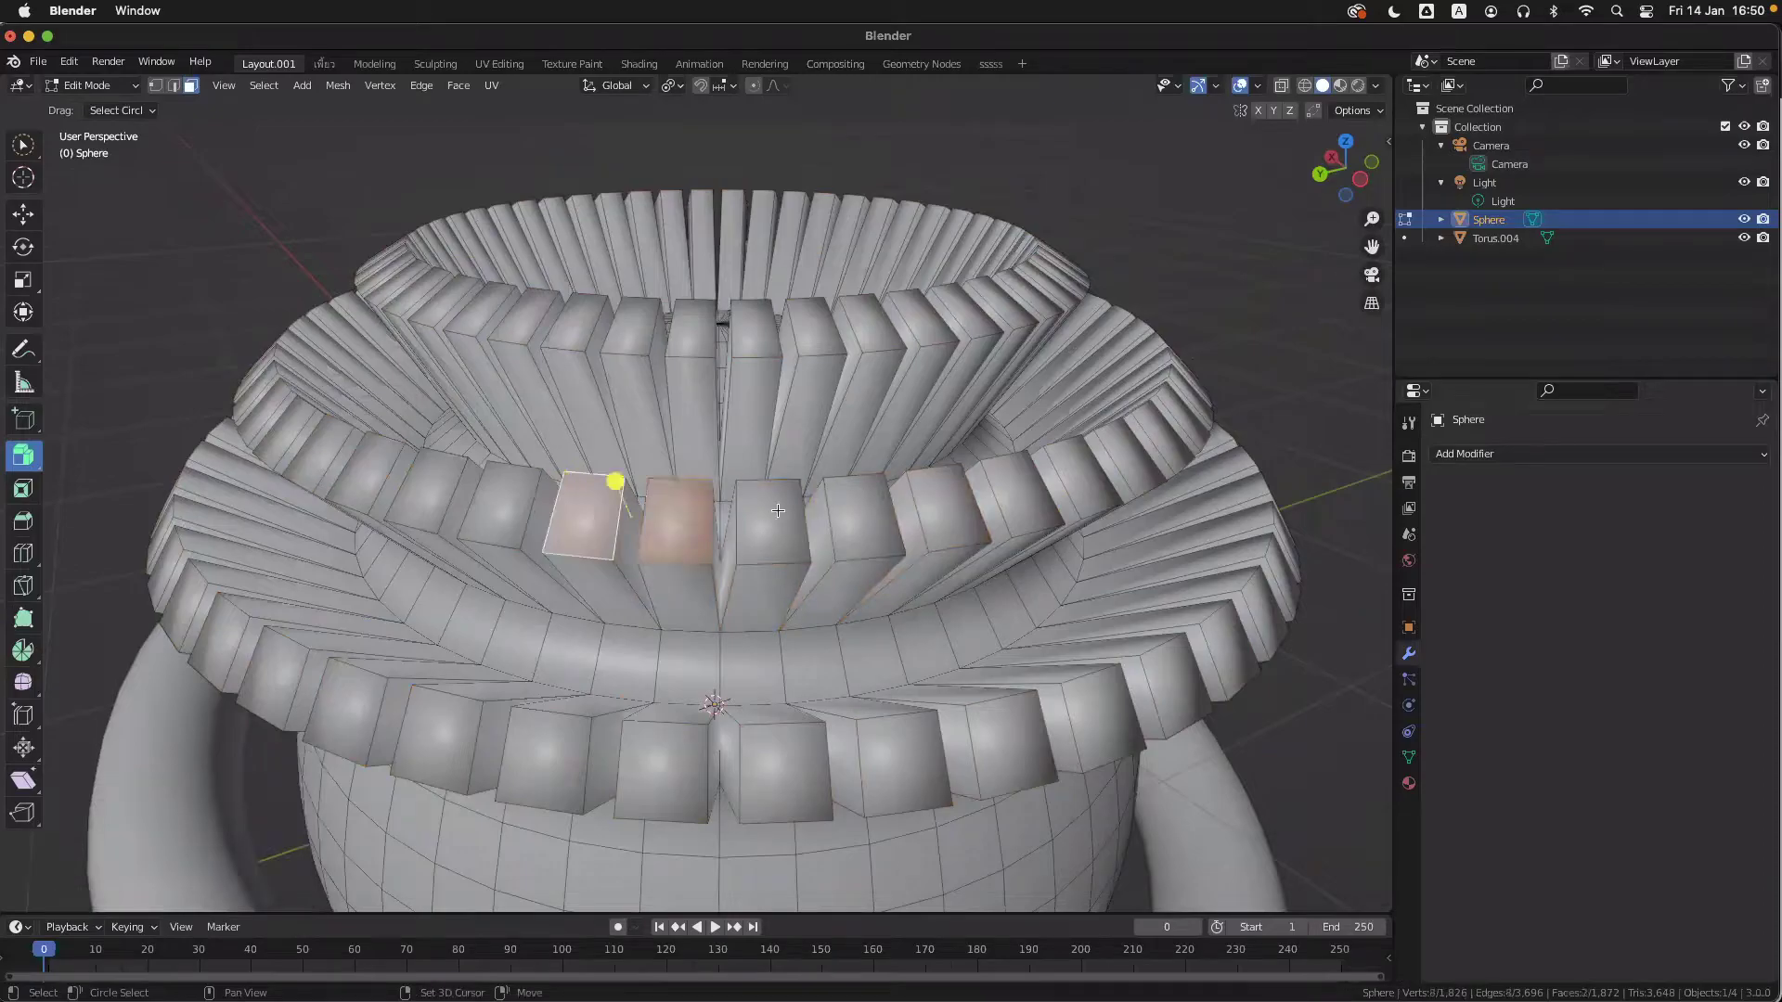
pyautogui.keyDown('shift'); pyautogui.click(774, 518); pyautogui.keyUp('shift')
pyautogui.keyDown('shift'); pyautogui.click(865, 515); pyautogui.keyUp('shift')
pyautogui.keyDown('shift'); pyautogui.click(952, 506); pyautogui.keyUp('shift')
pyautogui.keyDown('shift'); pyautogui.click(1027, 490); pyautogui.keyUp('shift')
# - Undo the block face selections and the ring extrusion, back to the three selected face rings
pyautogui.hotkey('ctrl', 'z')
pyautogui.hotkey('ctrl', 'z')
pyautogui.hotkey('ctrl', 'z')
pyautogui.hotkey('ctrl', 'z')
pyautogui.hotkey('ctrl', 'z')
pyautogui.hotkey('ctrl', 'z')
pyautogui.hotkey('ctrl', 'z')
pyautogui.hotkey('ctrl', 'z')
pyautogui.hotkey('ctrl', 'z')
pyautogui.hotkey('ctrl', 'z')
pyautogui.hotkey('ctrl', 'z')
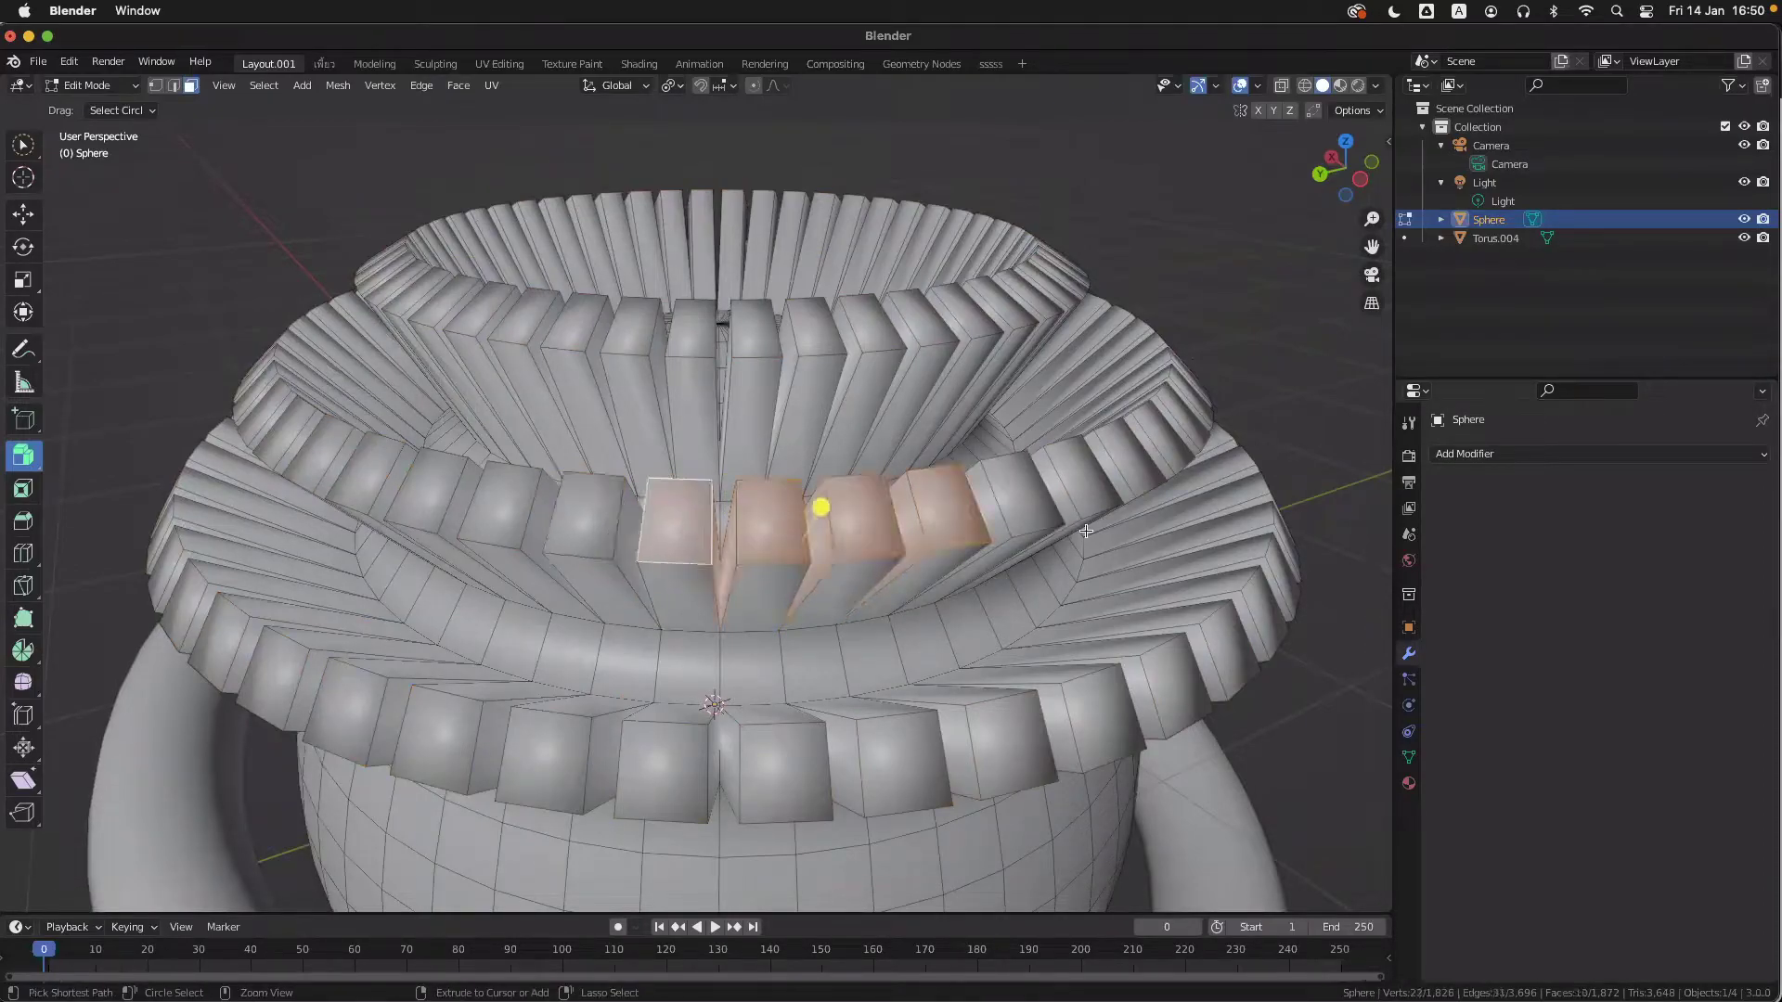
pyautogui.hotkey('ctrl', 'z')
pyautogui.hotkey('ctrl', 'z')
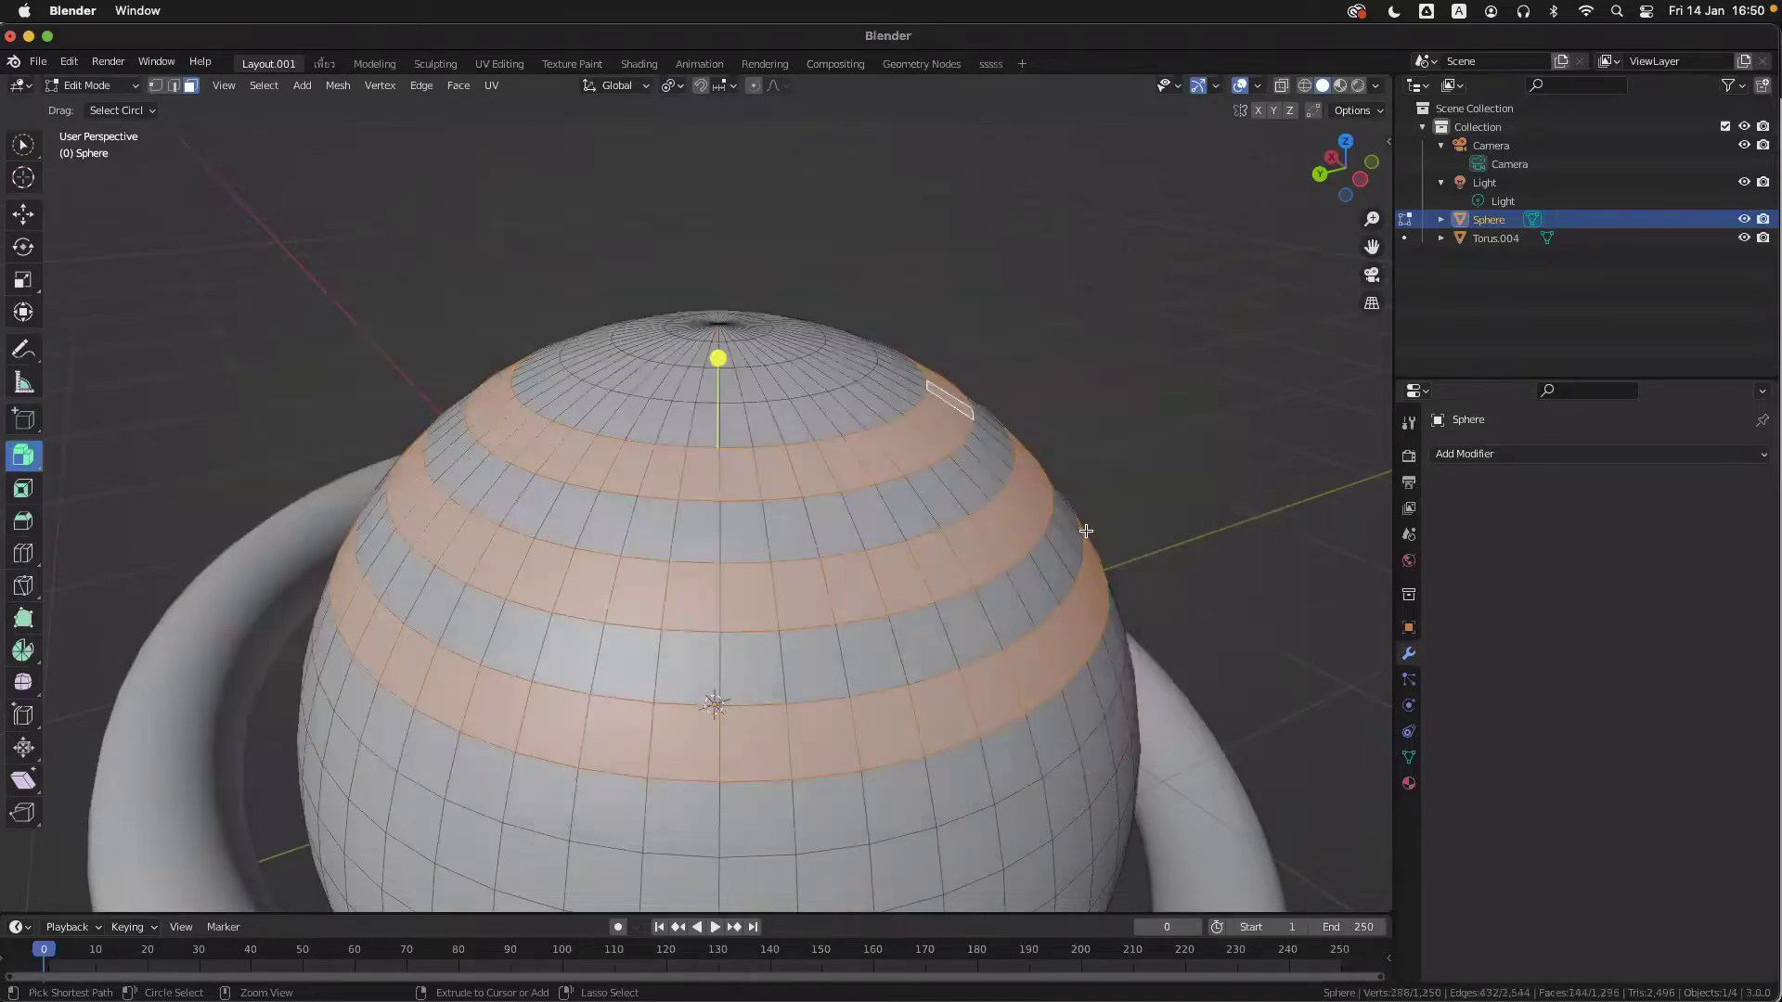
# - Extrude the faces of the three selected rings individually by about 0.651 m
pyautogui.moveTo(716, 358); pyautogui.dragTo(689, 277)
pyautogui.click(836, 488)
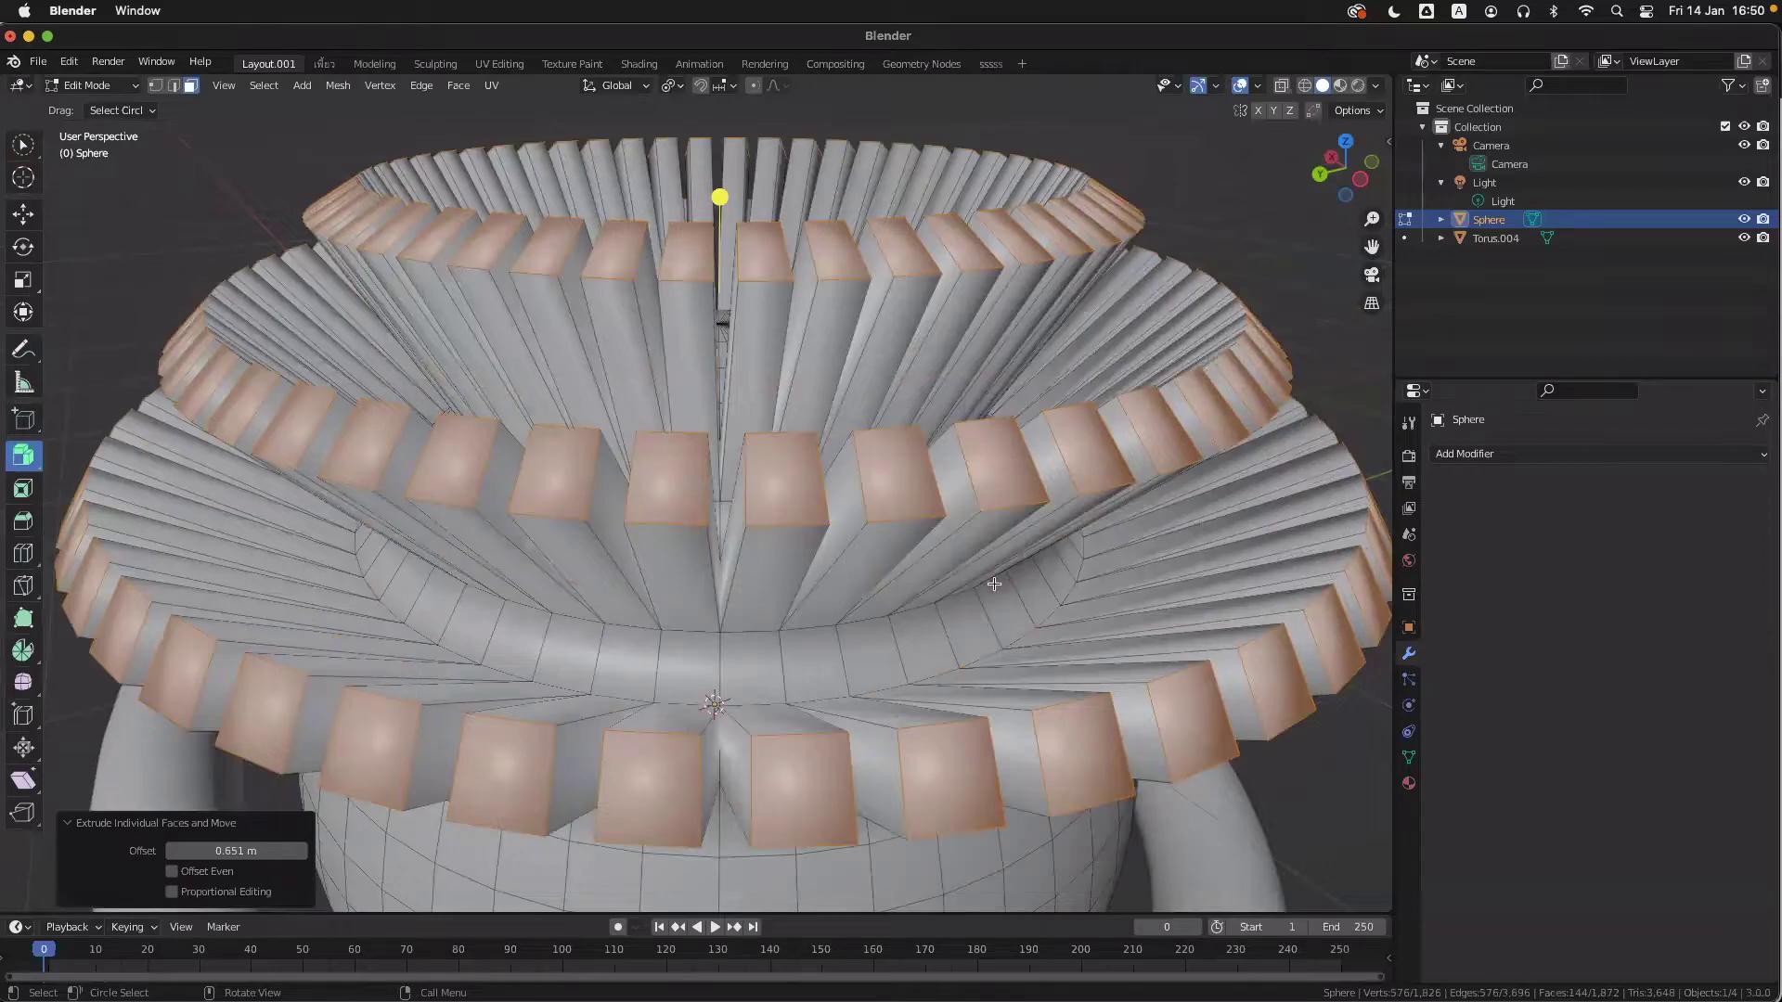
pyautogui.keyDown('ctrl'); pyautogui.scroll(-1, 994, 584); pyautogui.keyUp('ctrl')
pyautogui.hscroll(-1, 984, 585)
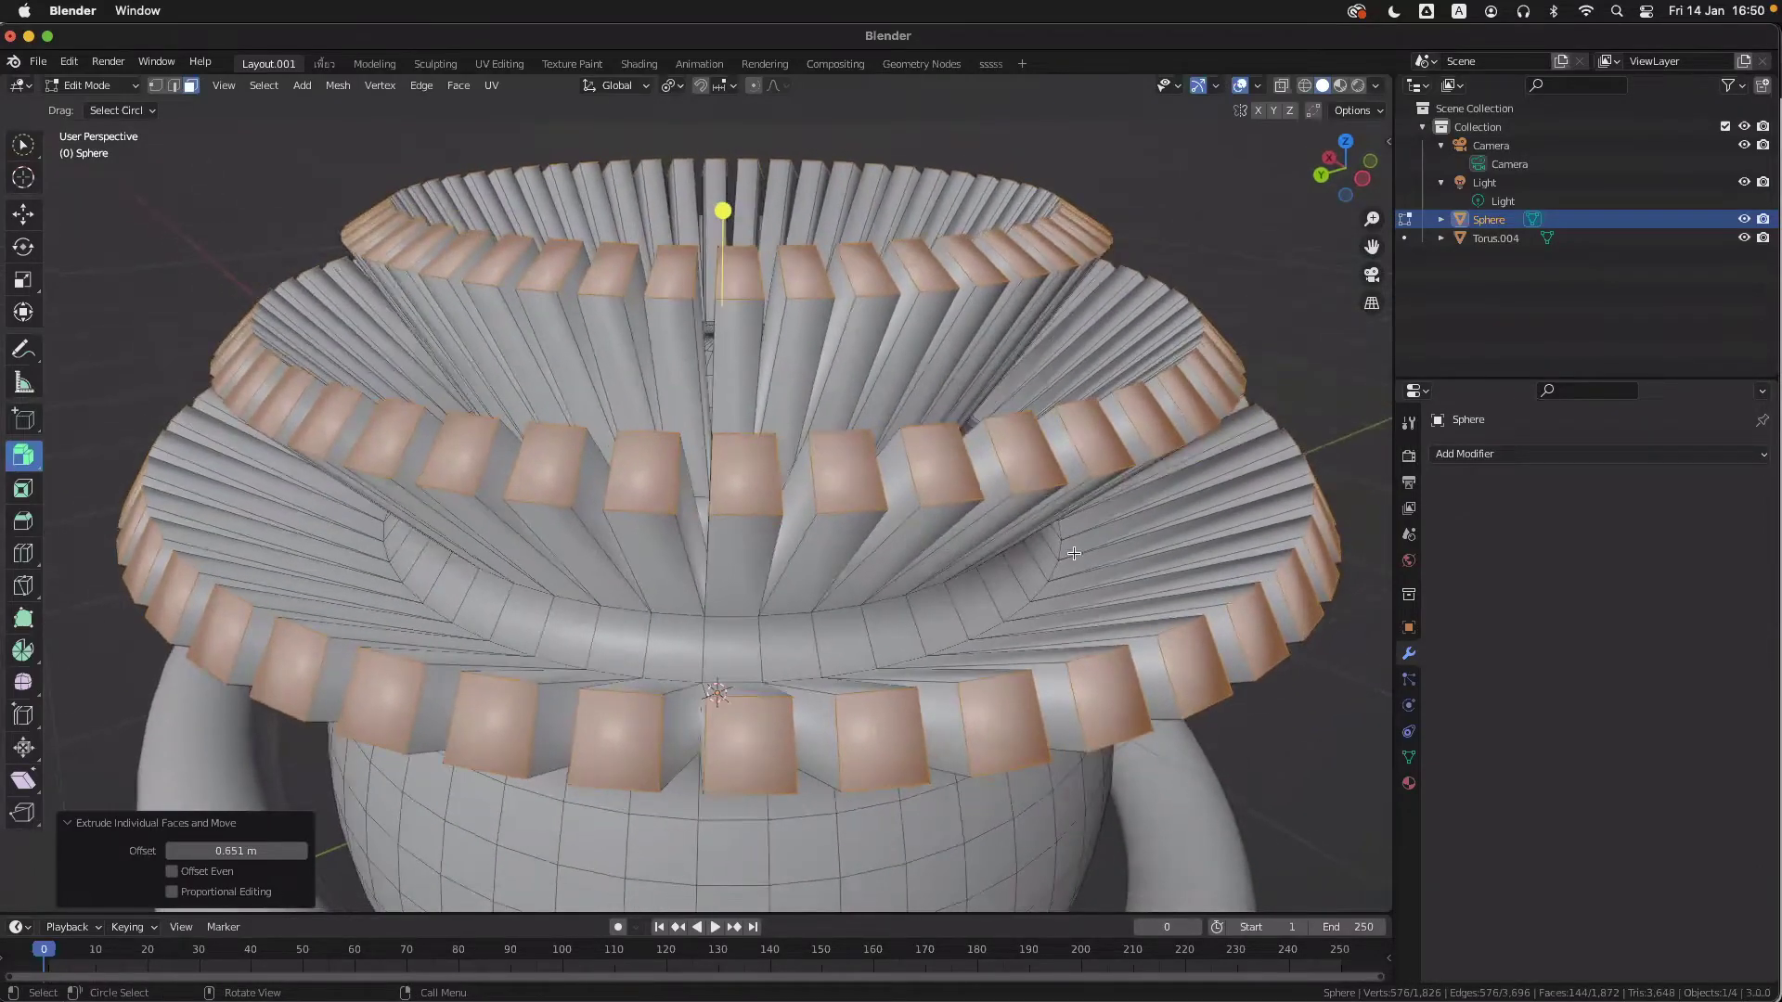
# - Scale the extruded end faces about their individual origins to about 0.092, forming pointed spikes
pyautogui.press('s')
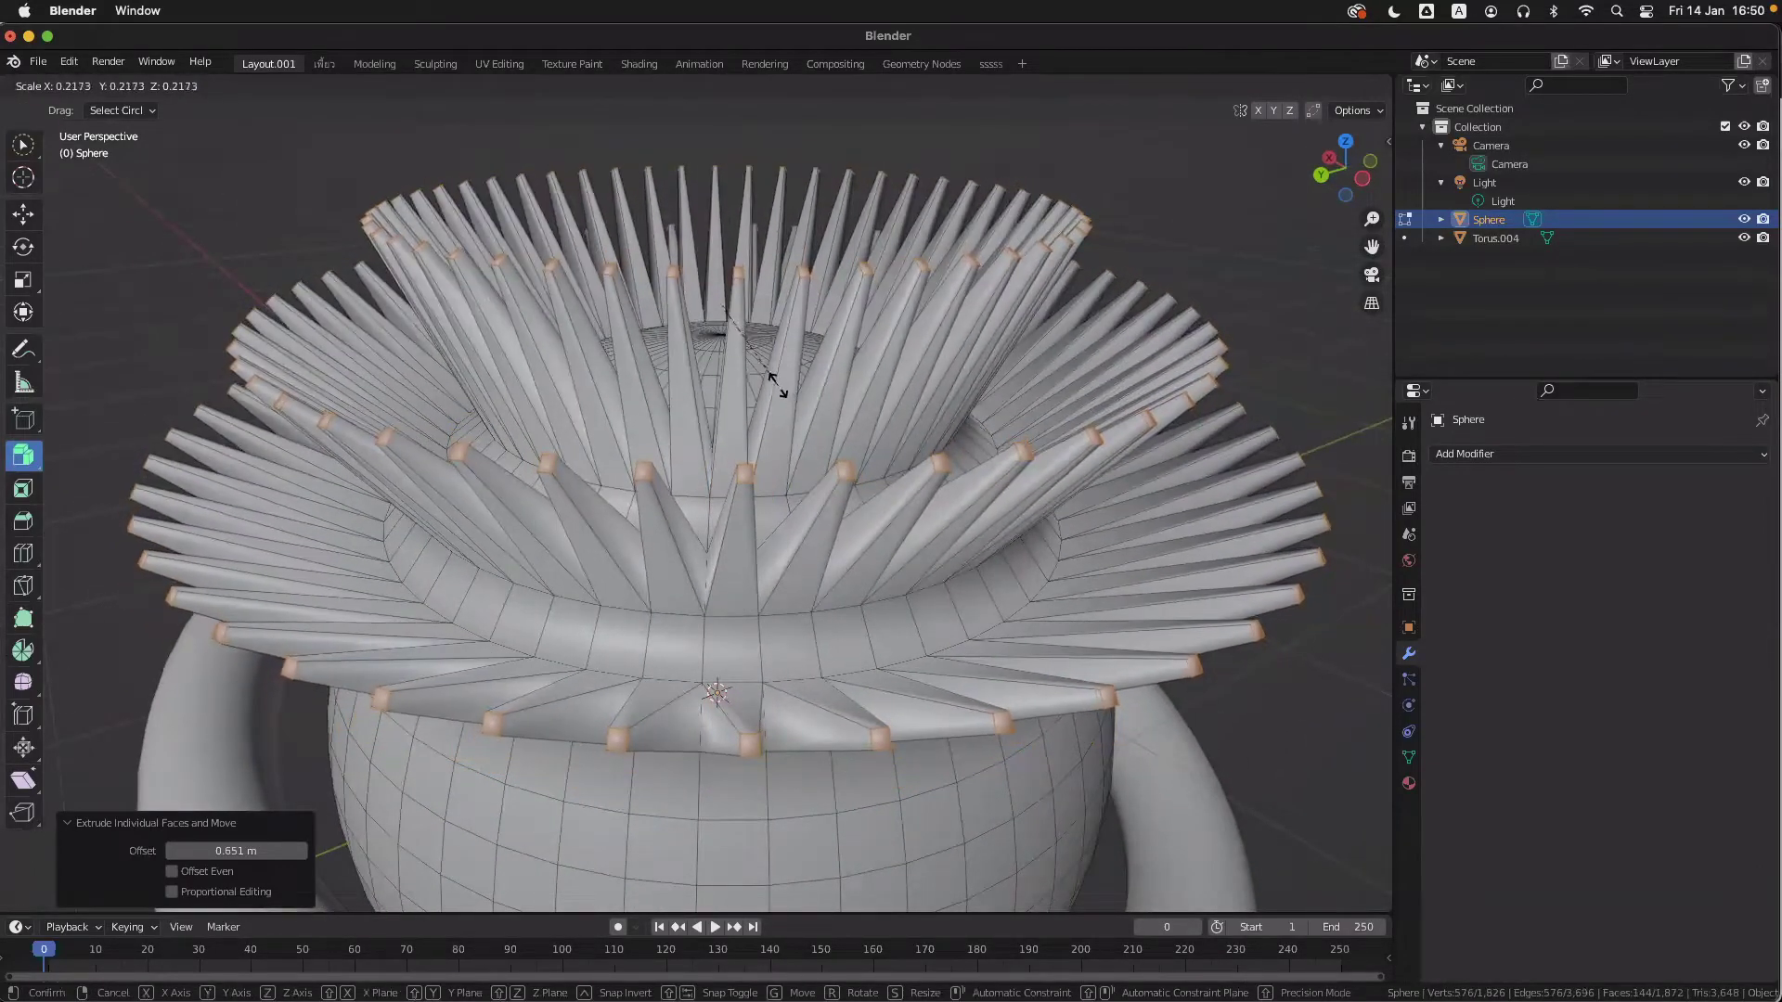
pyautogui.click(715, 344)
pyautogui.scroll(-3, 1050, 543)
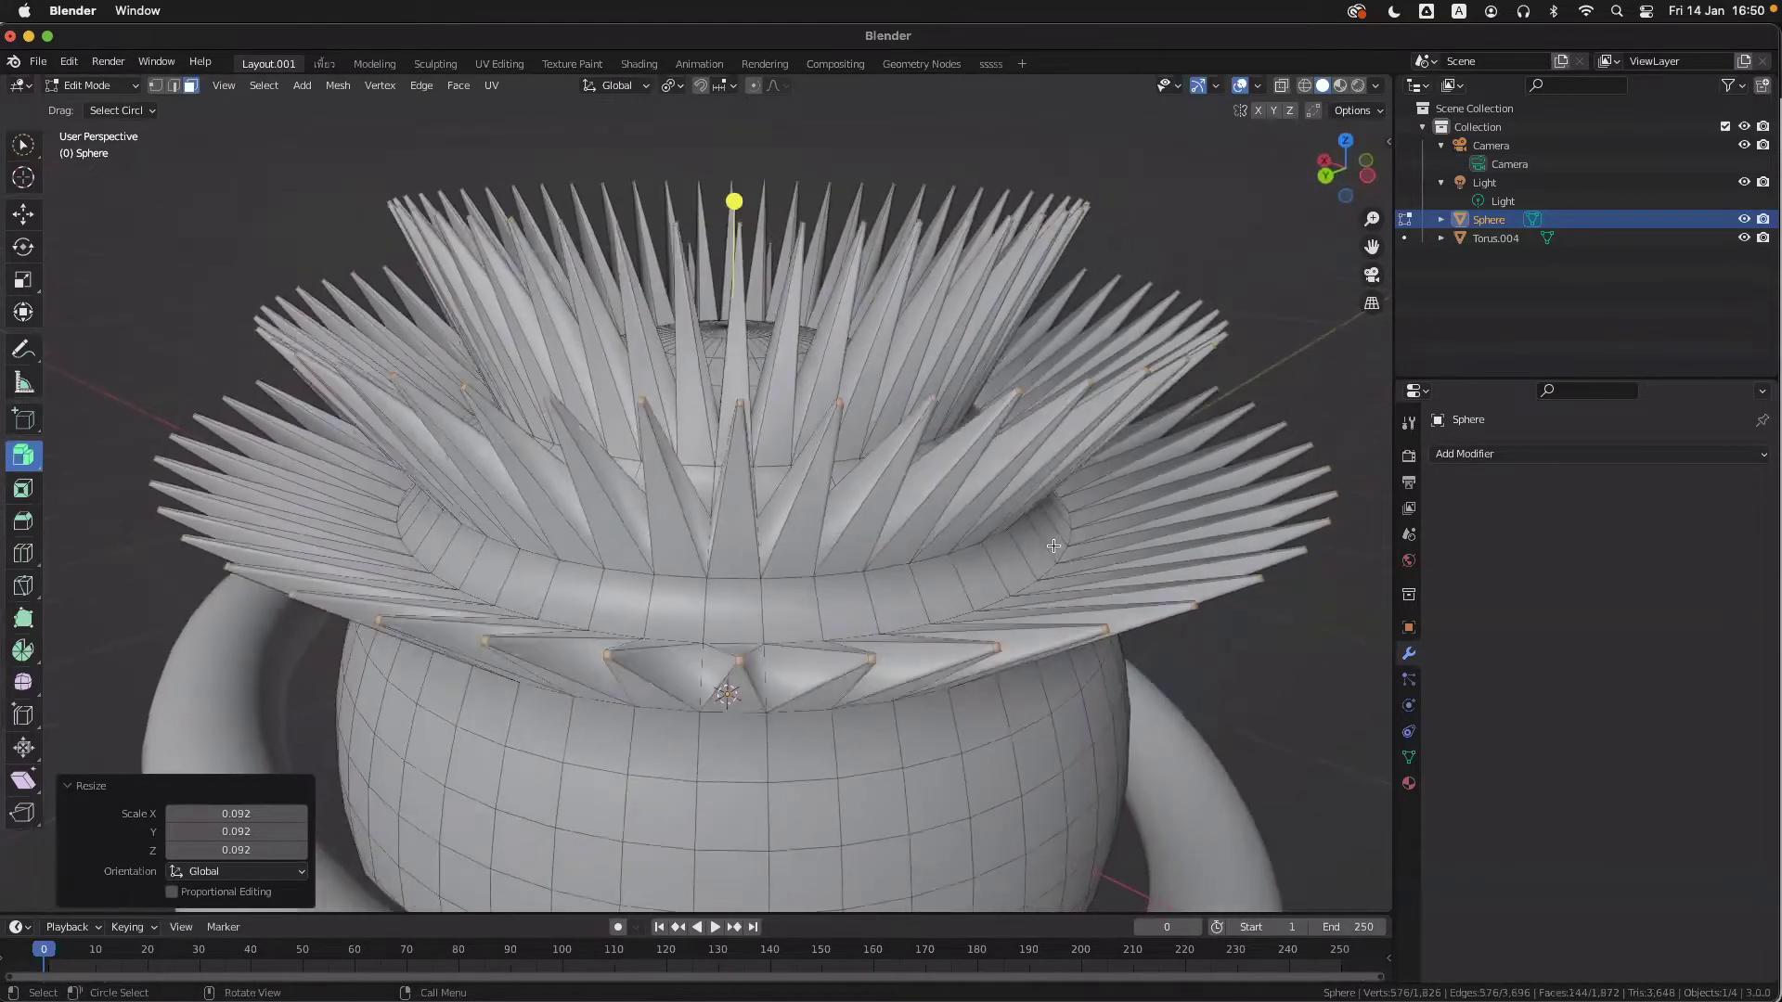
pyautogui.scroll(-3, 1145, 627)
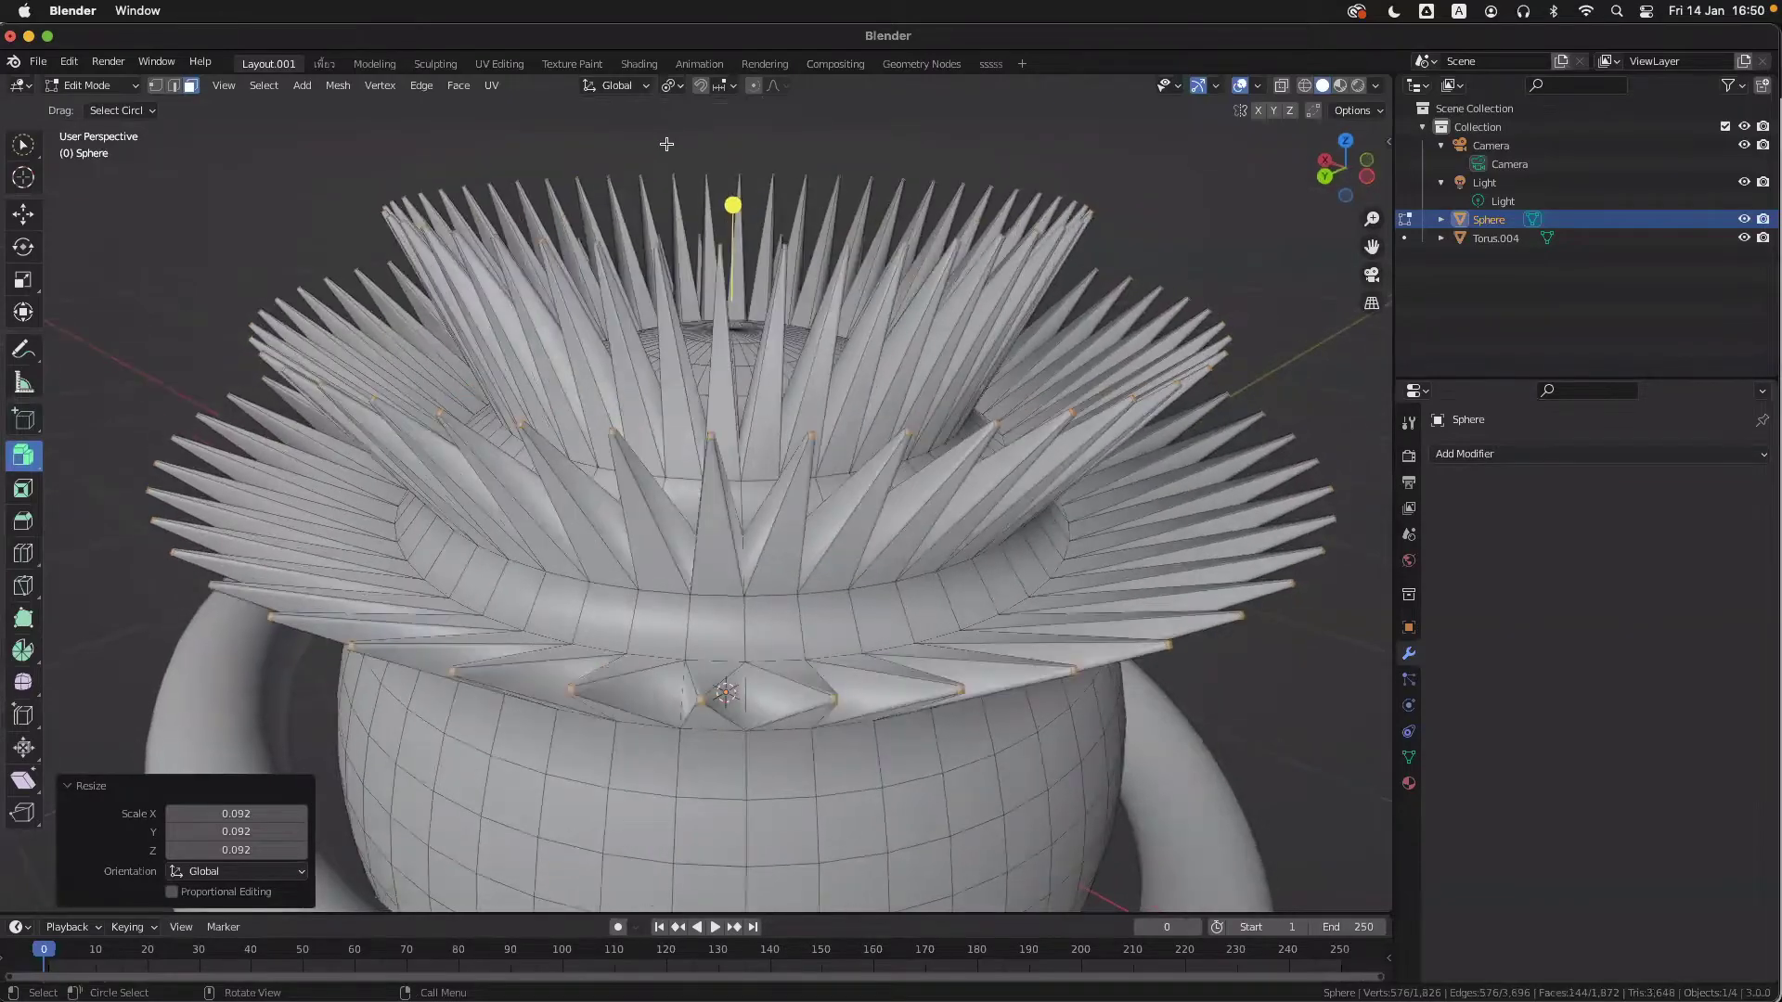
# - Set the transform pivot point to Bounding Box Center
pyautogui.click(672, 86)
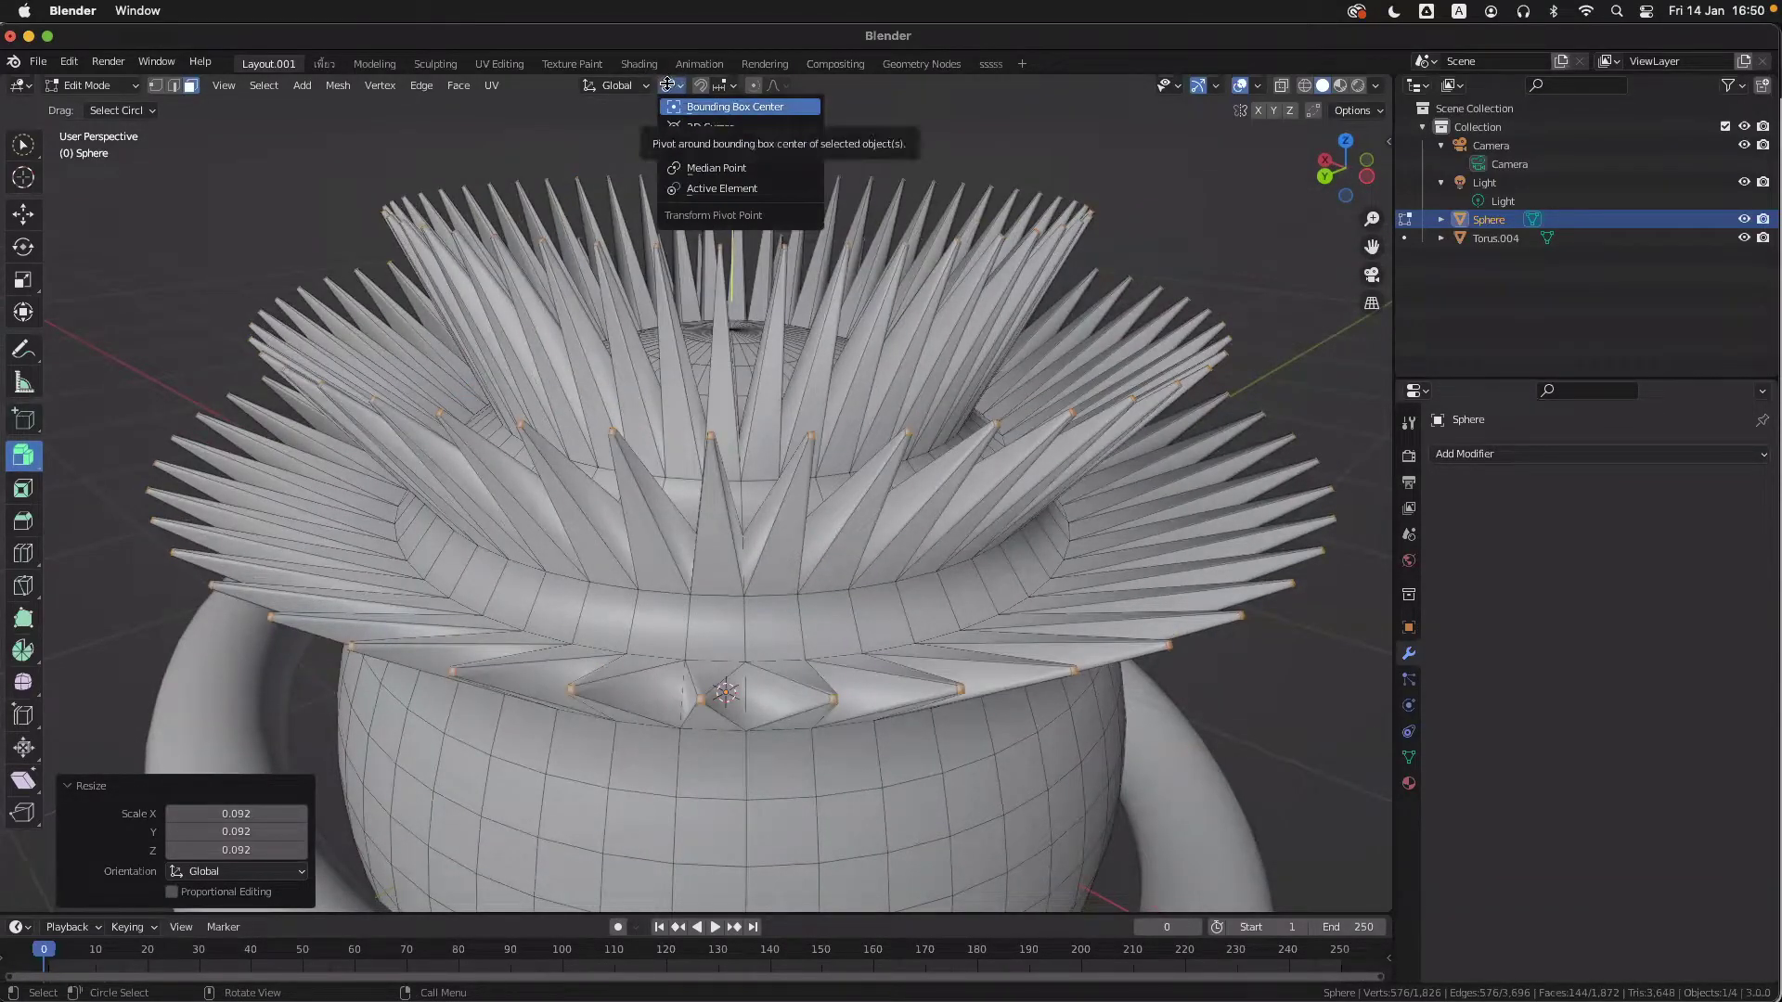
pyautogui.click(682, 107)
pyautogui.scroll(-3, 1035, 509)
# - Hide the viewport overlays to examine the spikes from several angles, and show the overlays again
pyautogui.hotkey('shift', 'alt', 'z')
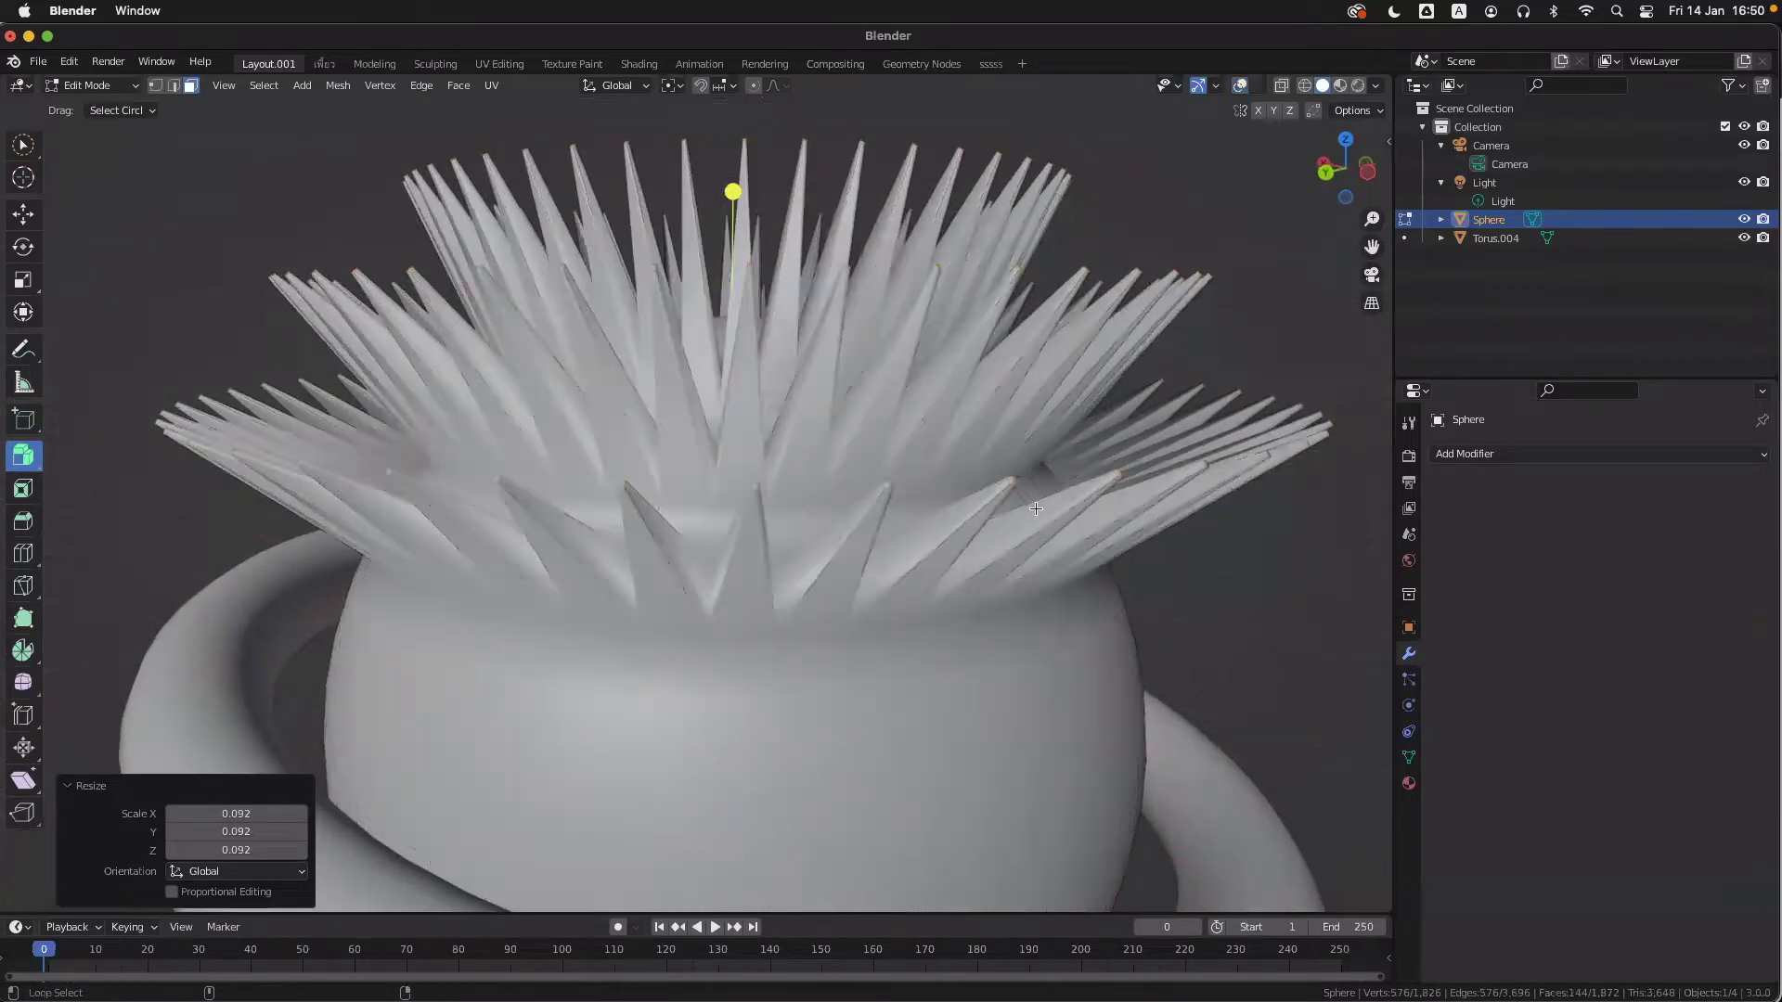
pyautogui.scroll(4, 1035, 508)
pyautogui.hscroll(3, 1036, 508)
pyautogui.hscroll(-2, 1036, 509)
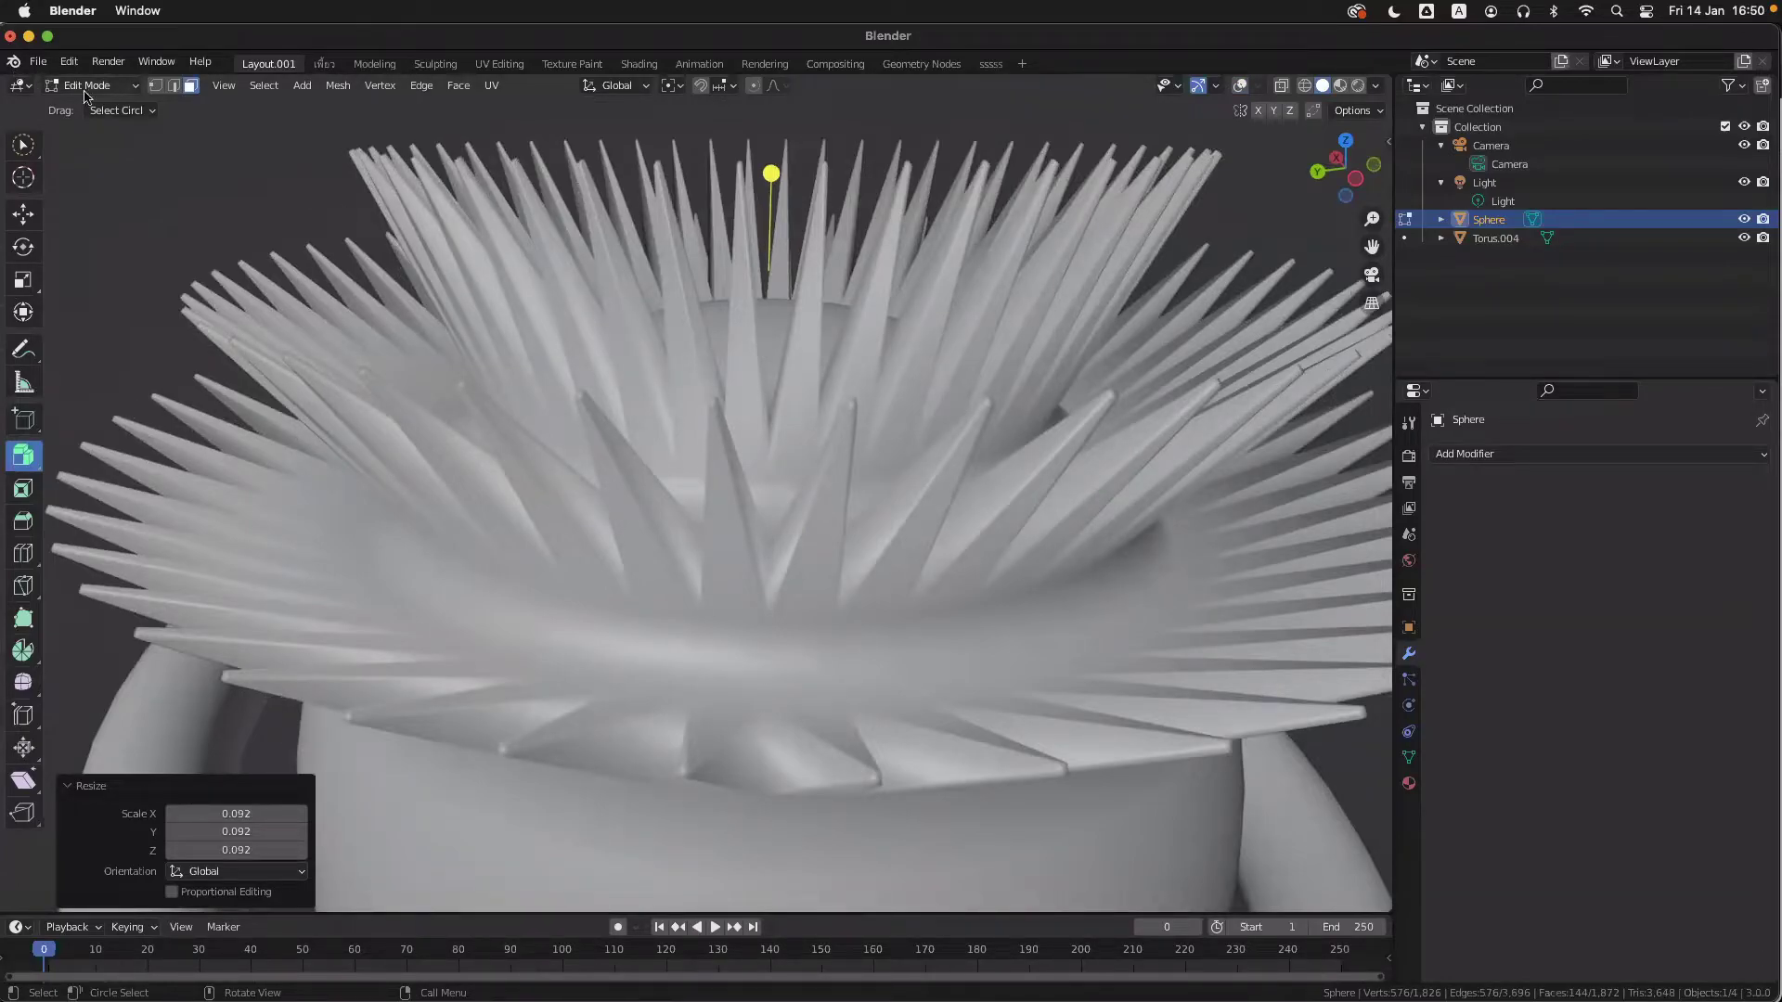
pyautogui.scroll(-3, 807, 508)
pyautogui.moveTo(808, 507); pyautogui.dragTo(849, 501, button='middle')
pyautogui.hotkey('shift', 'alt', 'z')
pyautogui.scroll(2, 808, 507)
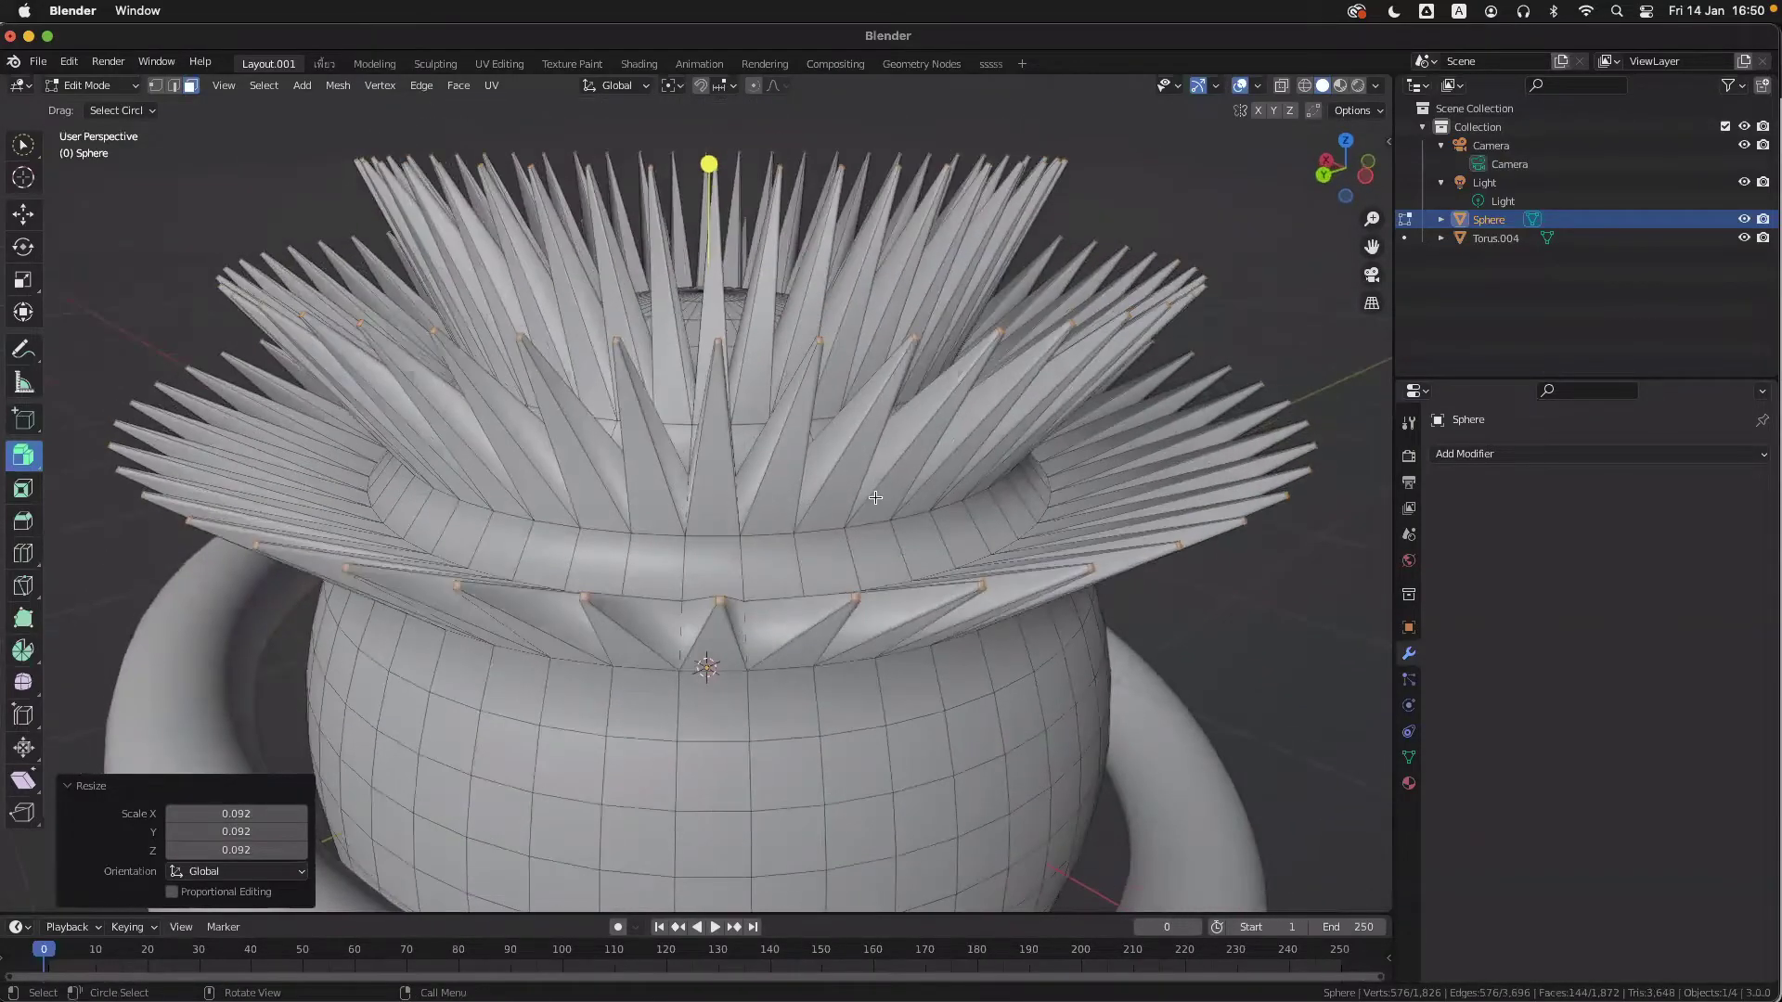
pyautogui.scroll(2, 876, 498)
pyautogui.scroll(-6, 876, 498)
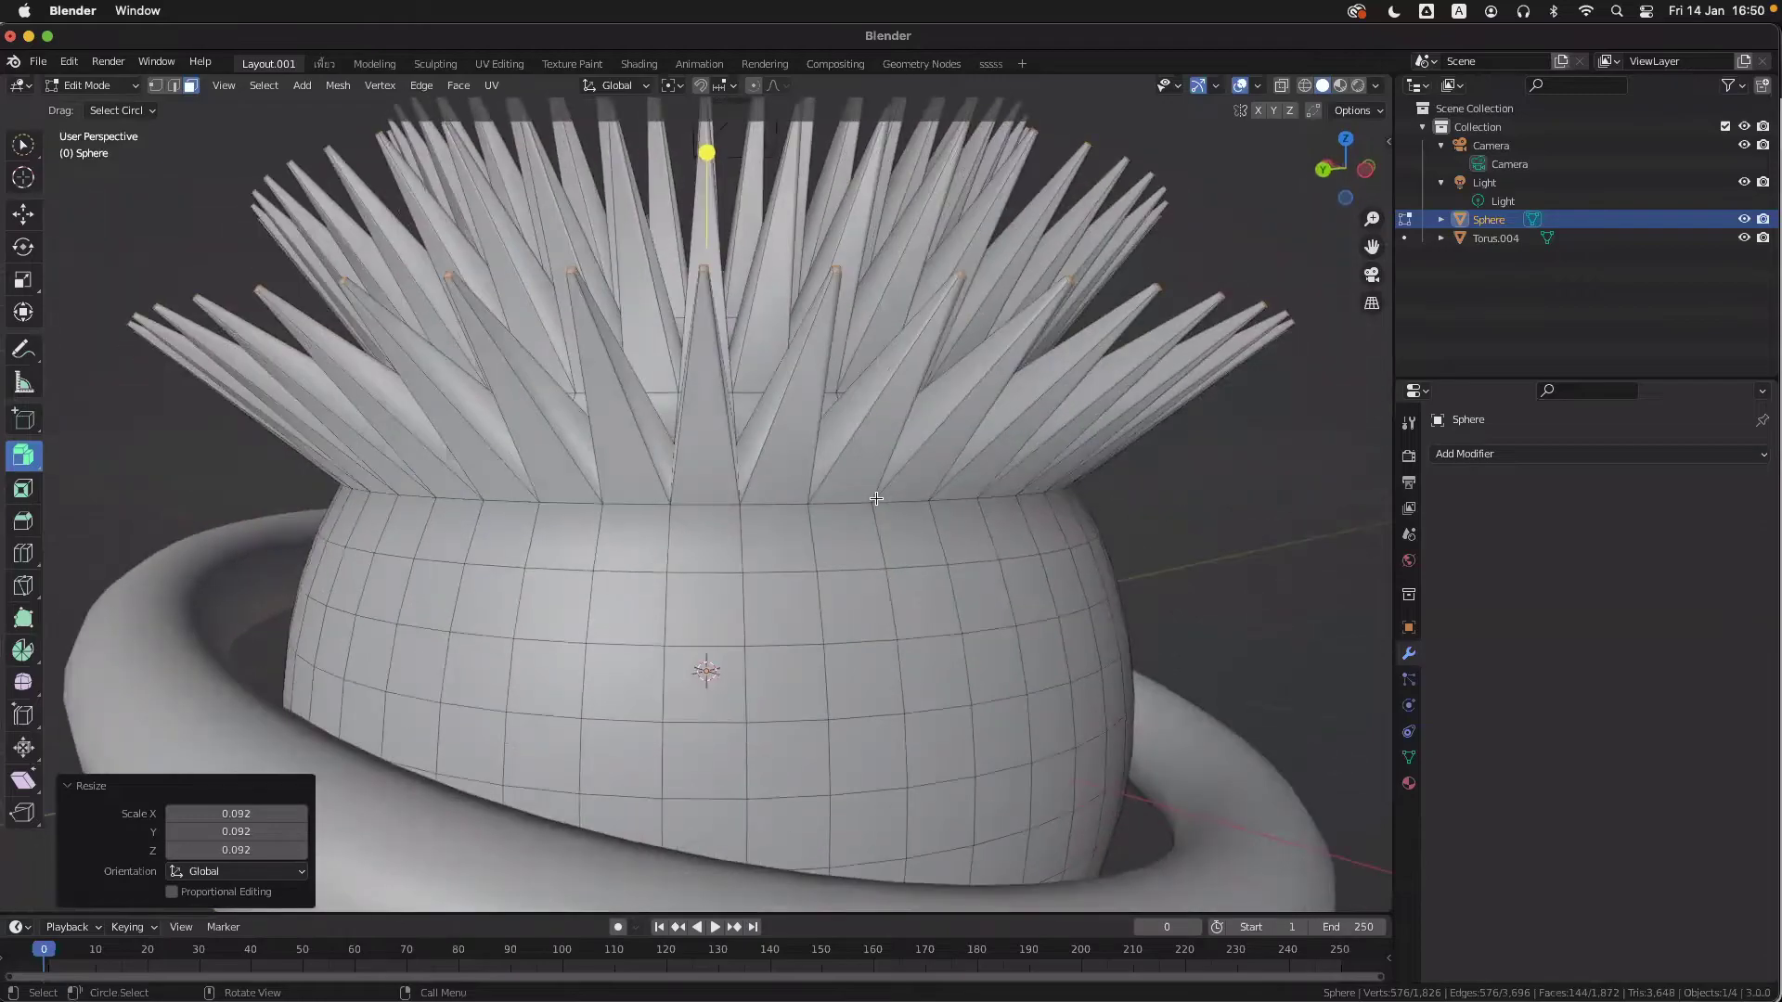
# - Examine the spiked rings from above and the side with the viewport overlays hidden, briefly switching to Object Mode and back
pyautogui.hotkey('shift', 'alt', 'z')
pyautogui.scroll(10, 874, 437)
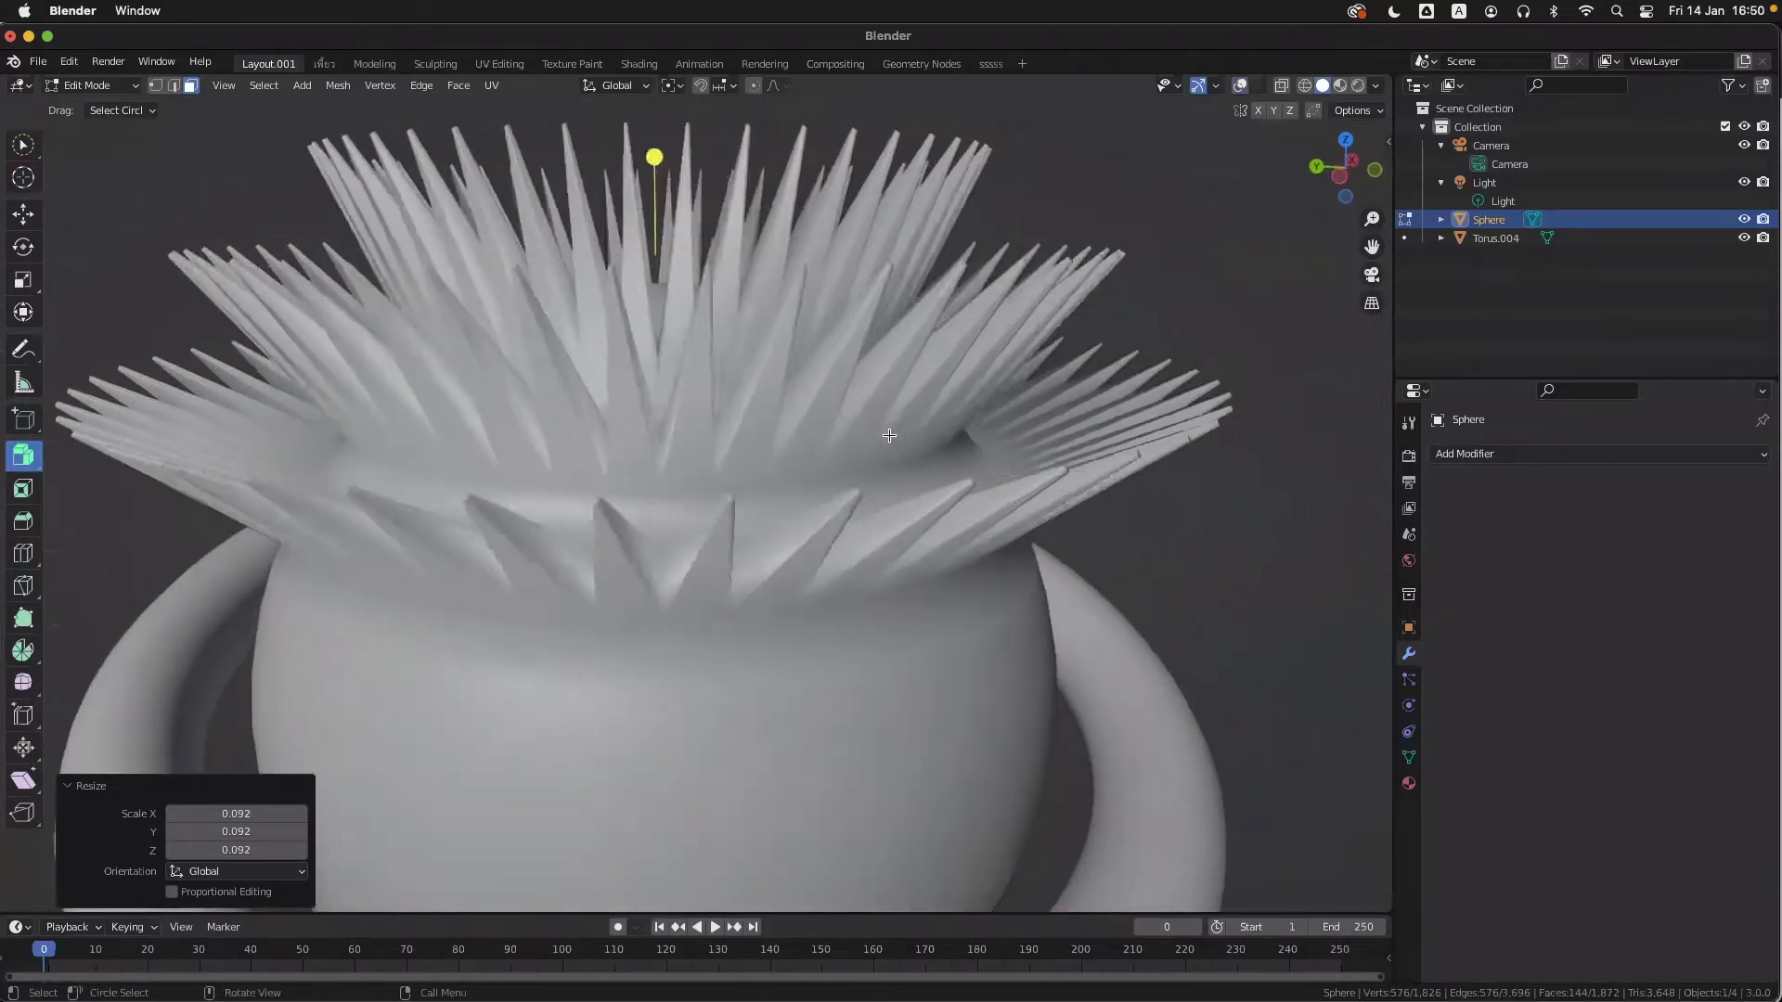
pyautogui.scroll(3, 890, 435)
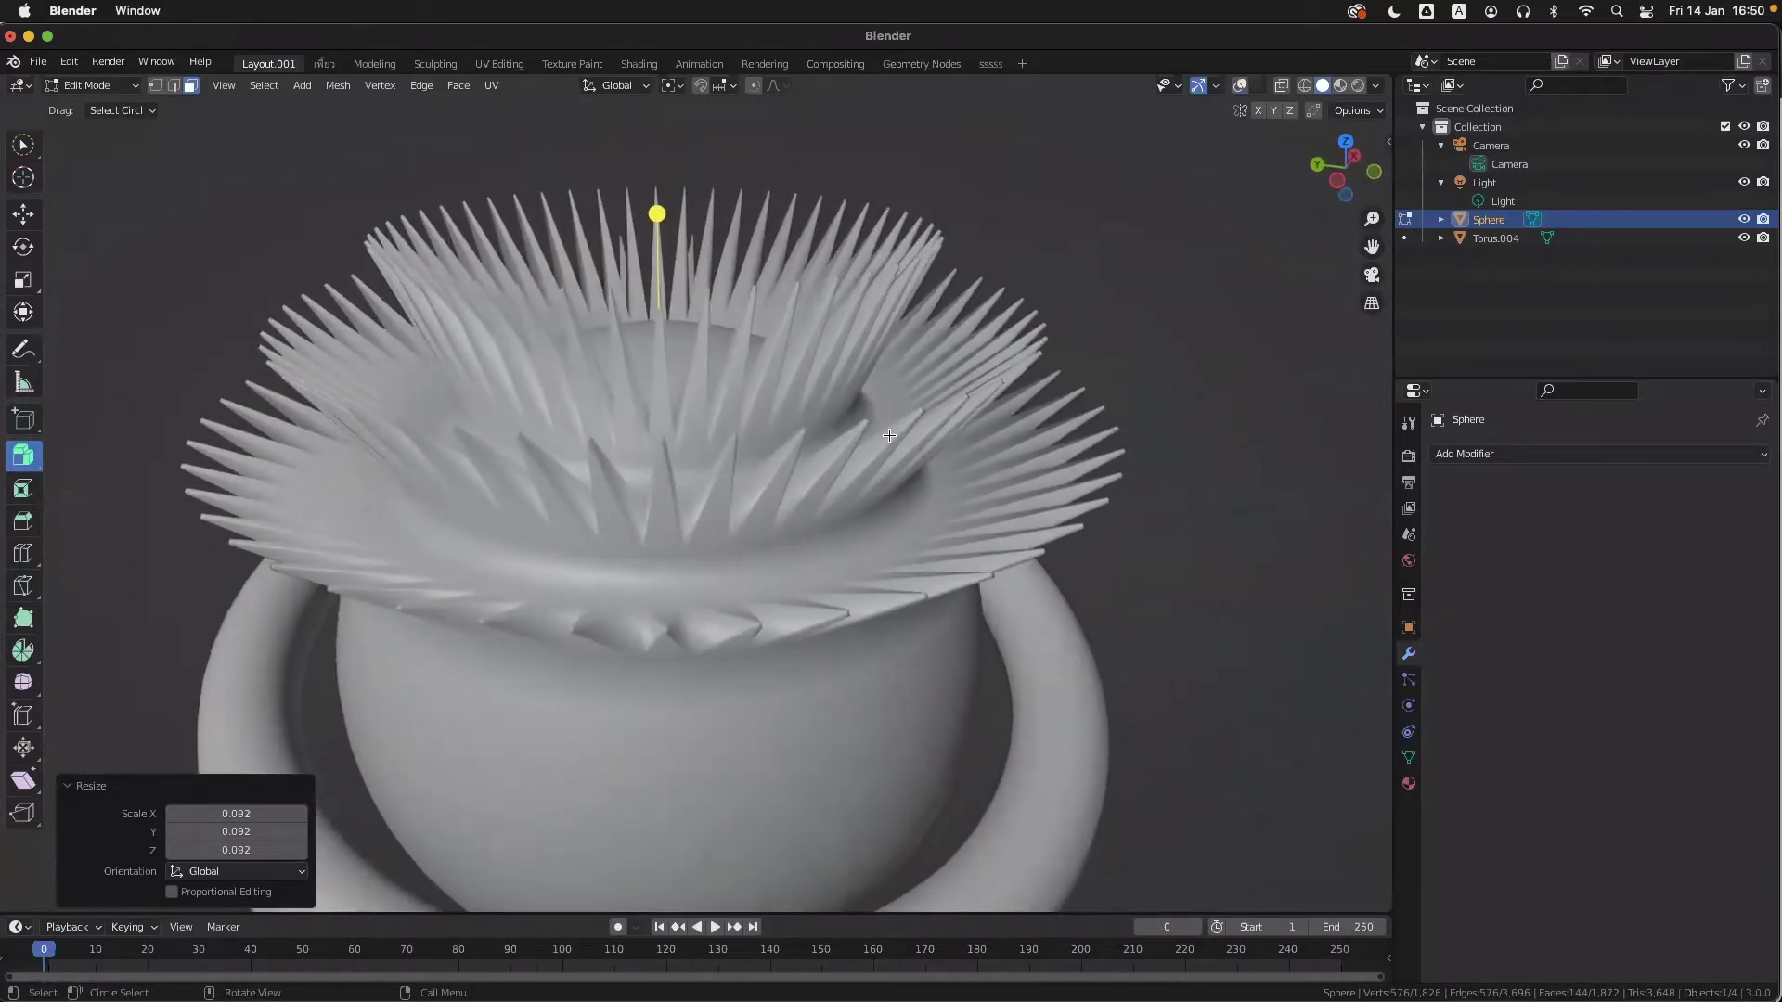
pyautogui.scroll(-5, 889, 435)
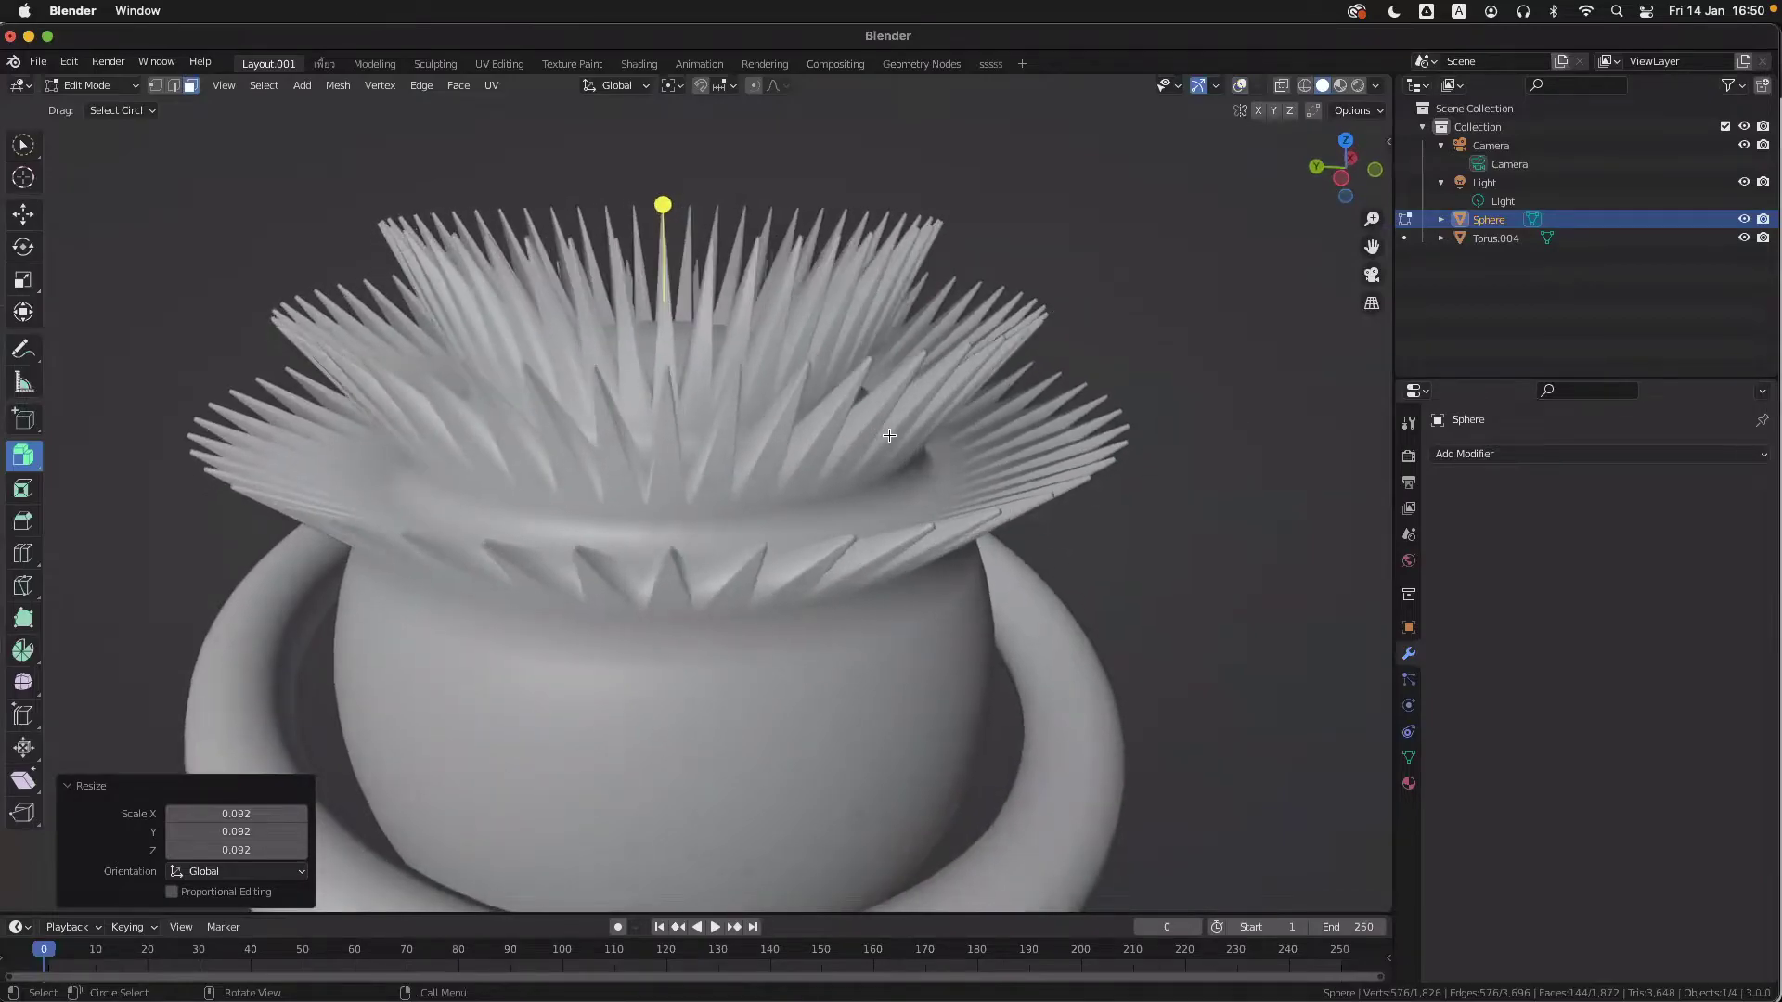
pyautogui.keyDown('ctrl'); pyautogui.scroll(1, 889, 435); pyautogui.keyUp('ctrl')
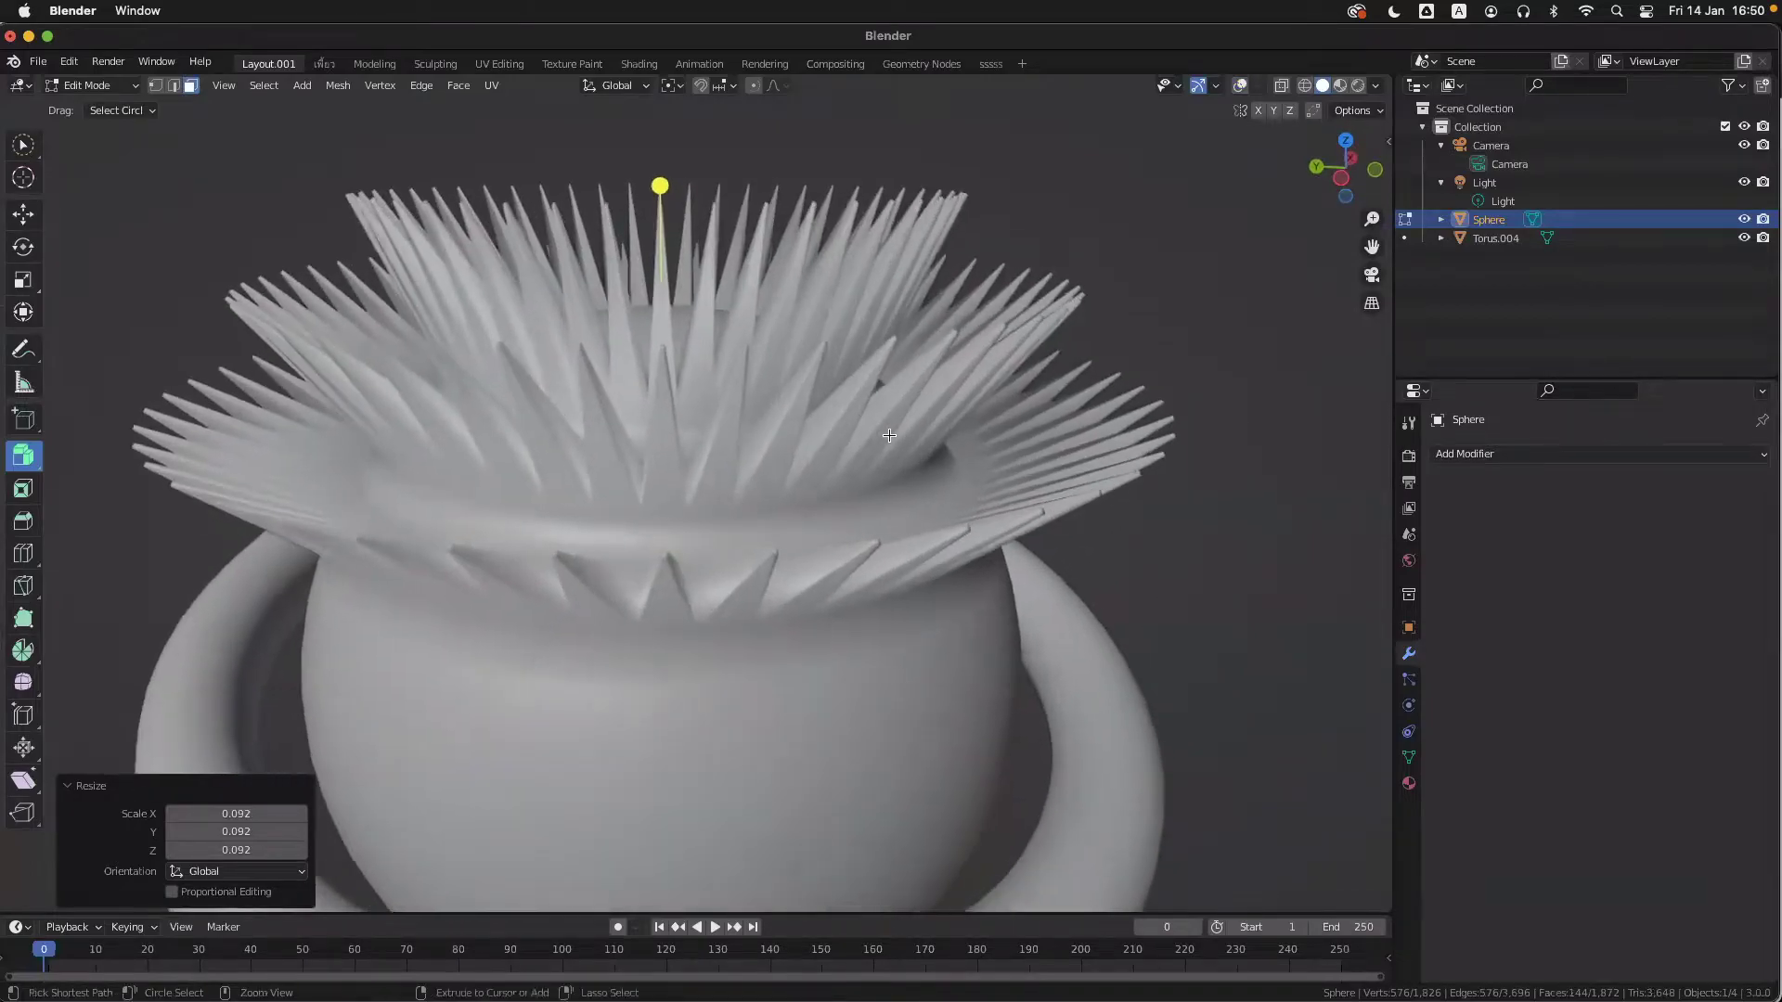
pyautogui.press('Tab')
pyautogui.press('Tab')
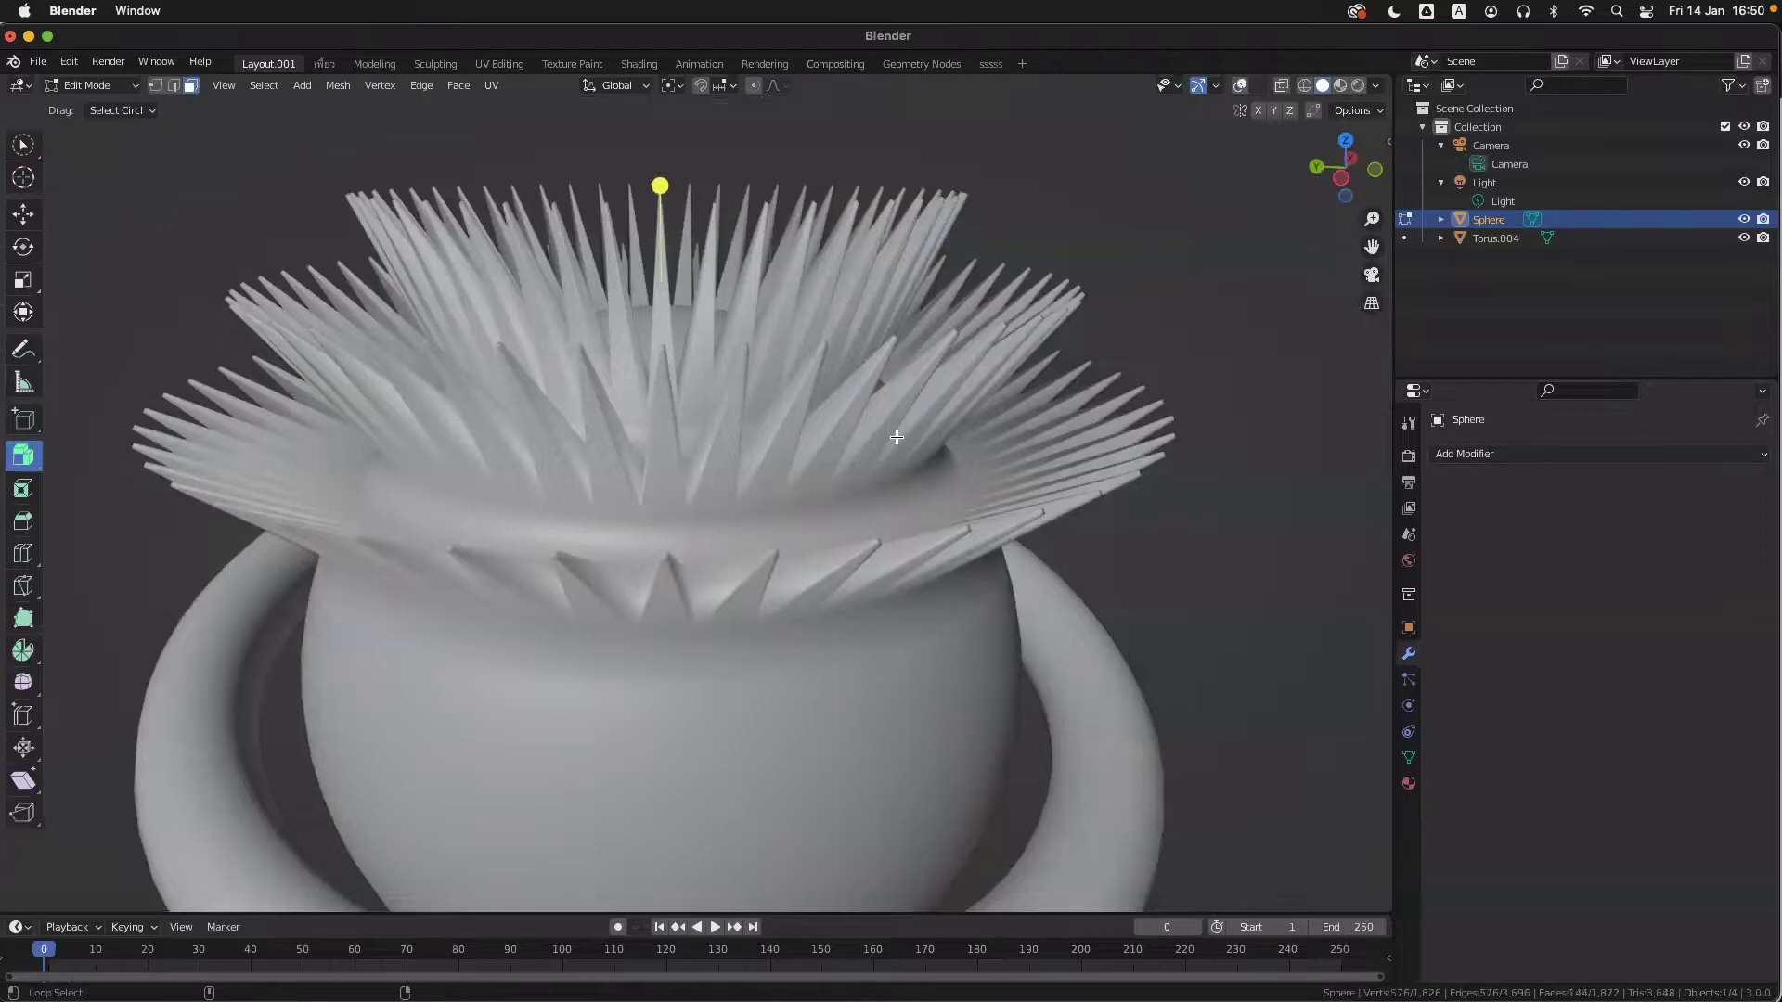
# - Examine the selected spike tips up close and the full spiked rings from the side and above
pyautogui.scroll(5, 897, 437)
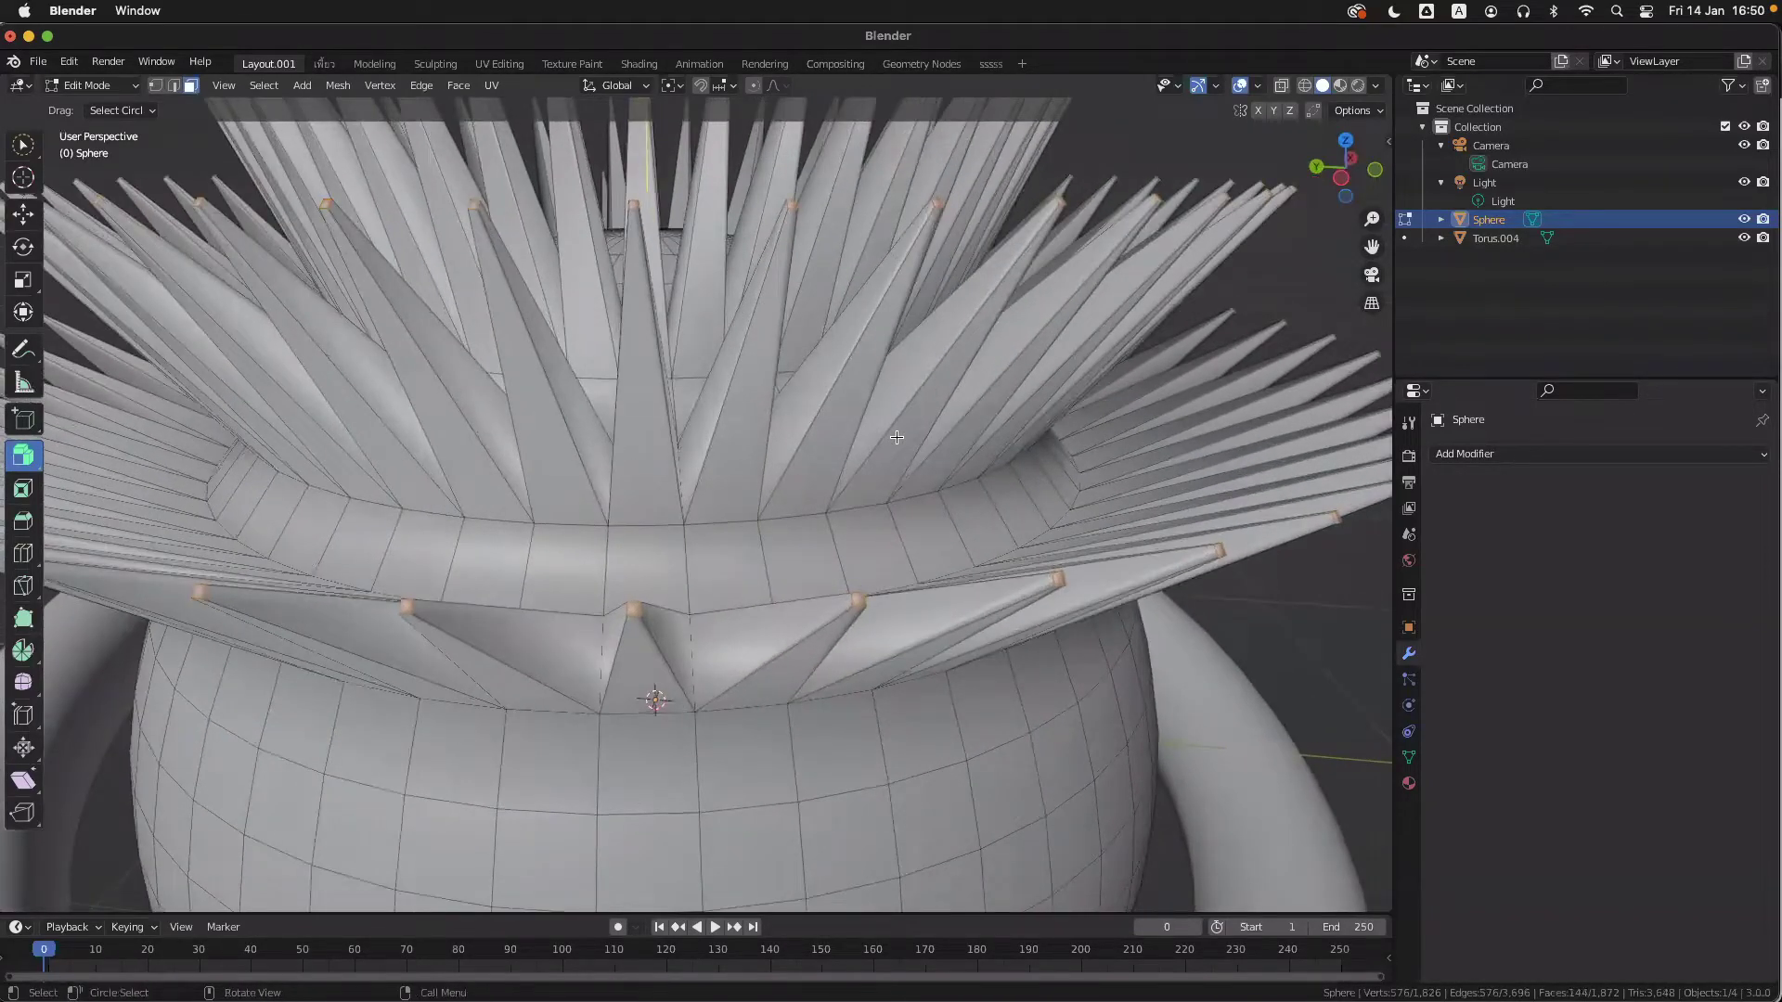
pyautogui.scroll(-5, 897, 437)
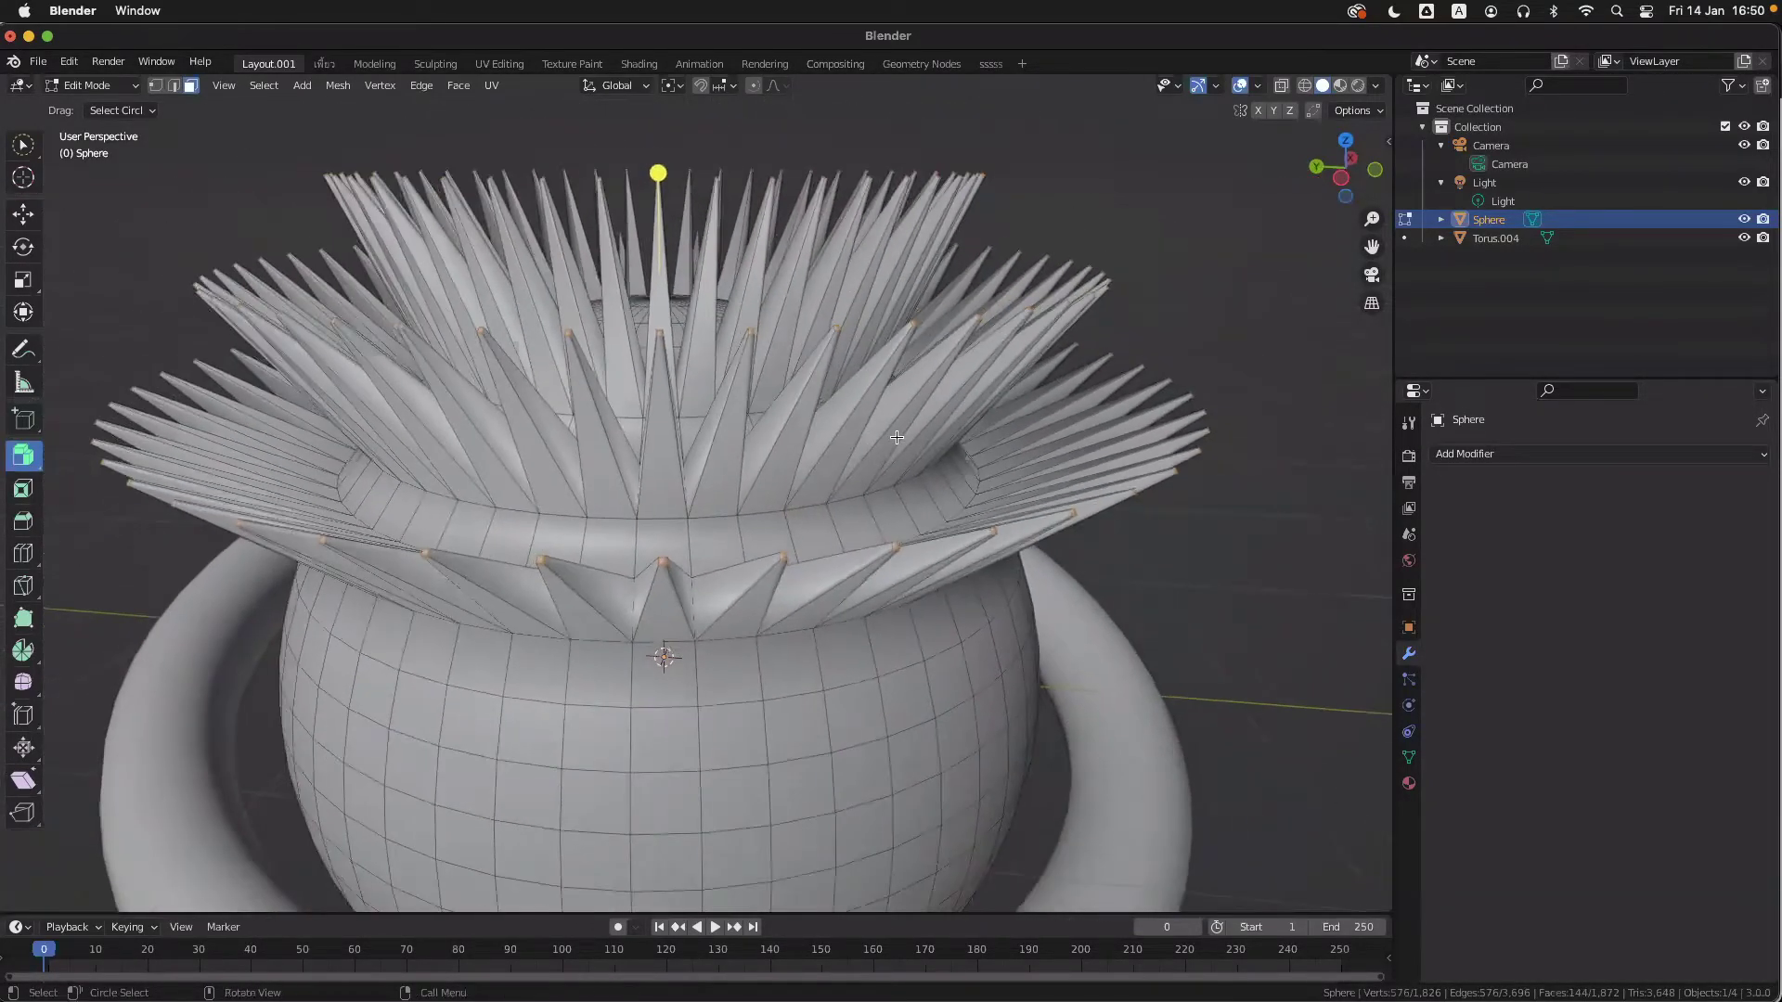
pyautogui.keyDown('shift'); pyautogui.scroll(3, 725, 429); pyautogui.keyUp('shift')
pyautogui.scroll(3, 734, 429)
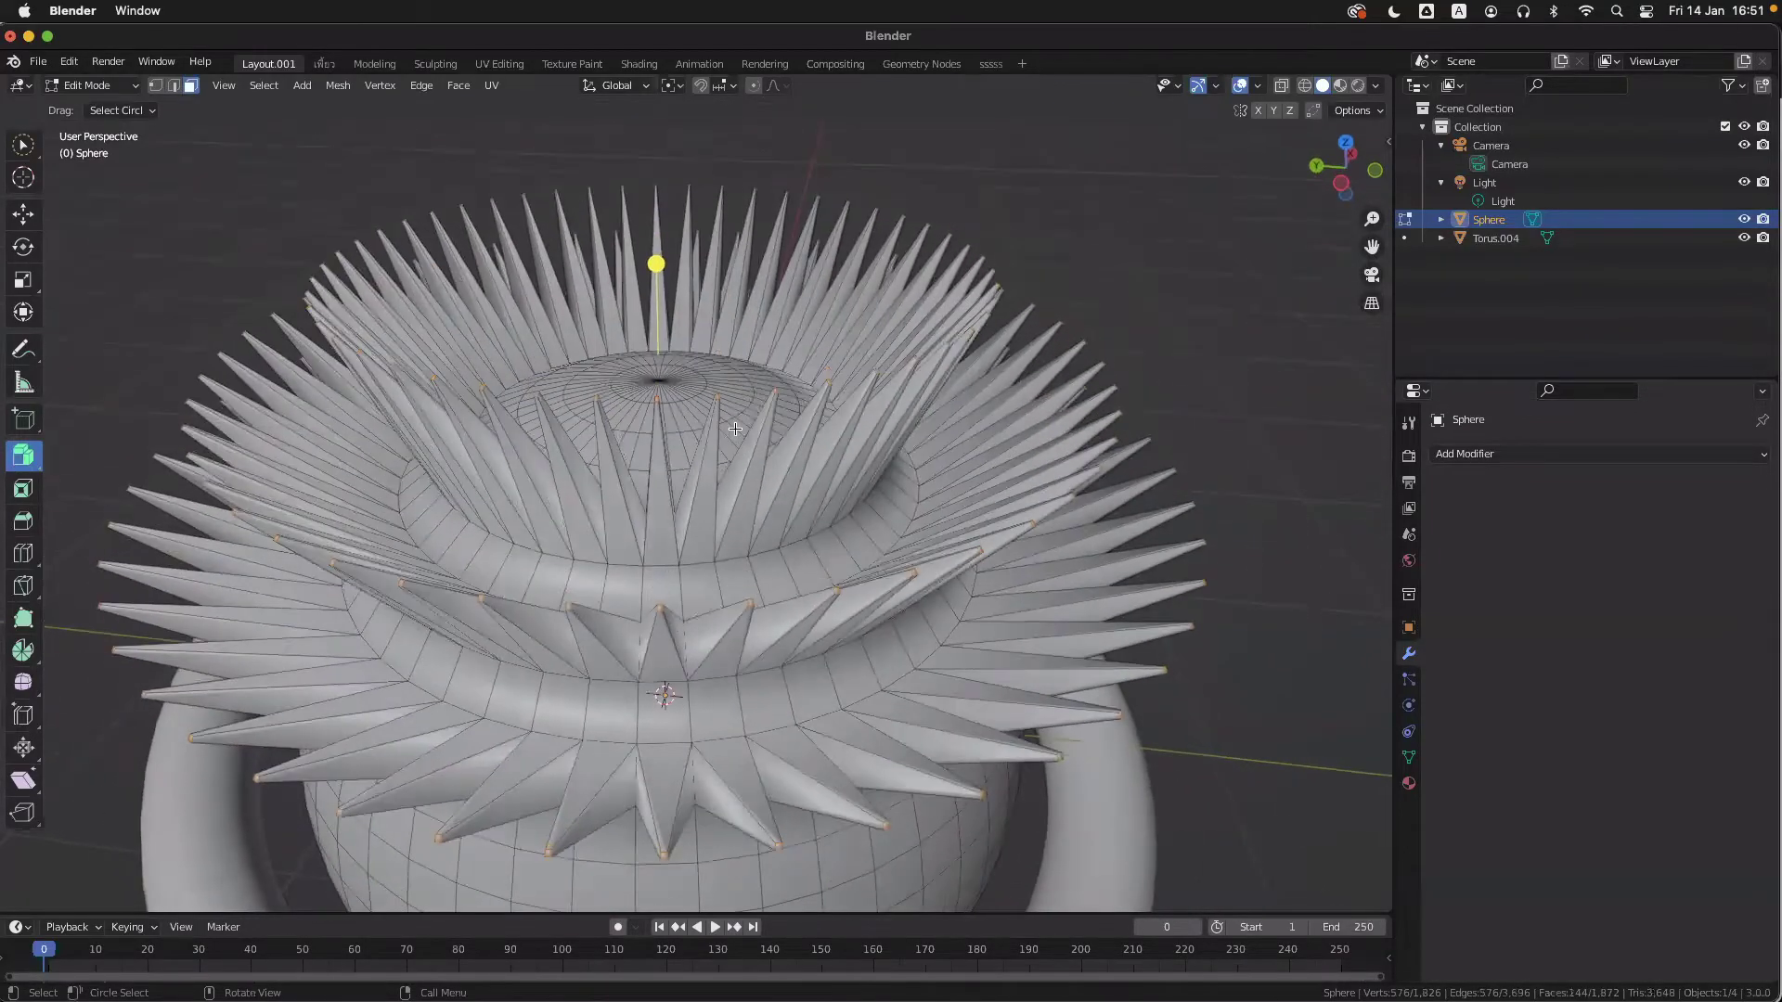
pyautogui.scroll(-3, 531, 419)
pyautogui.keyDown('ctrl'); pyautogui.scroll(1, 661, 502); pyautogui.keyUp('ctrl')
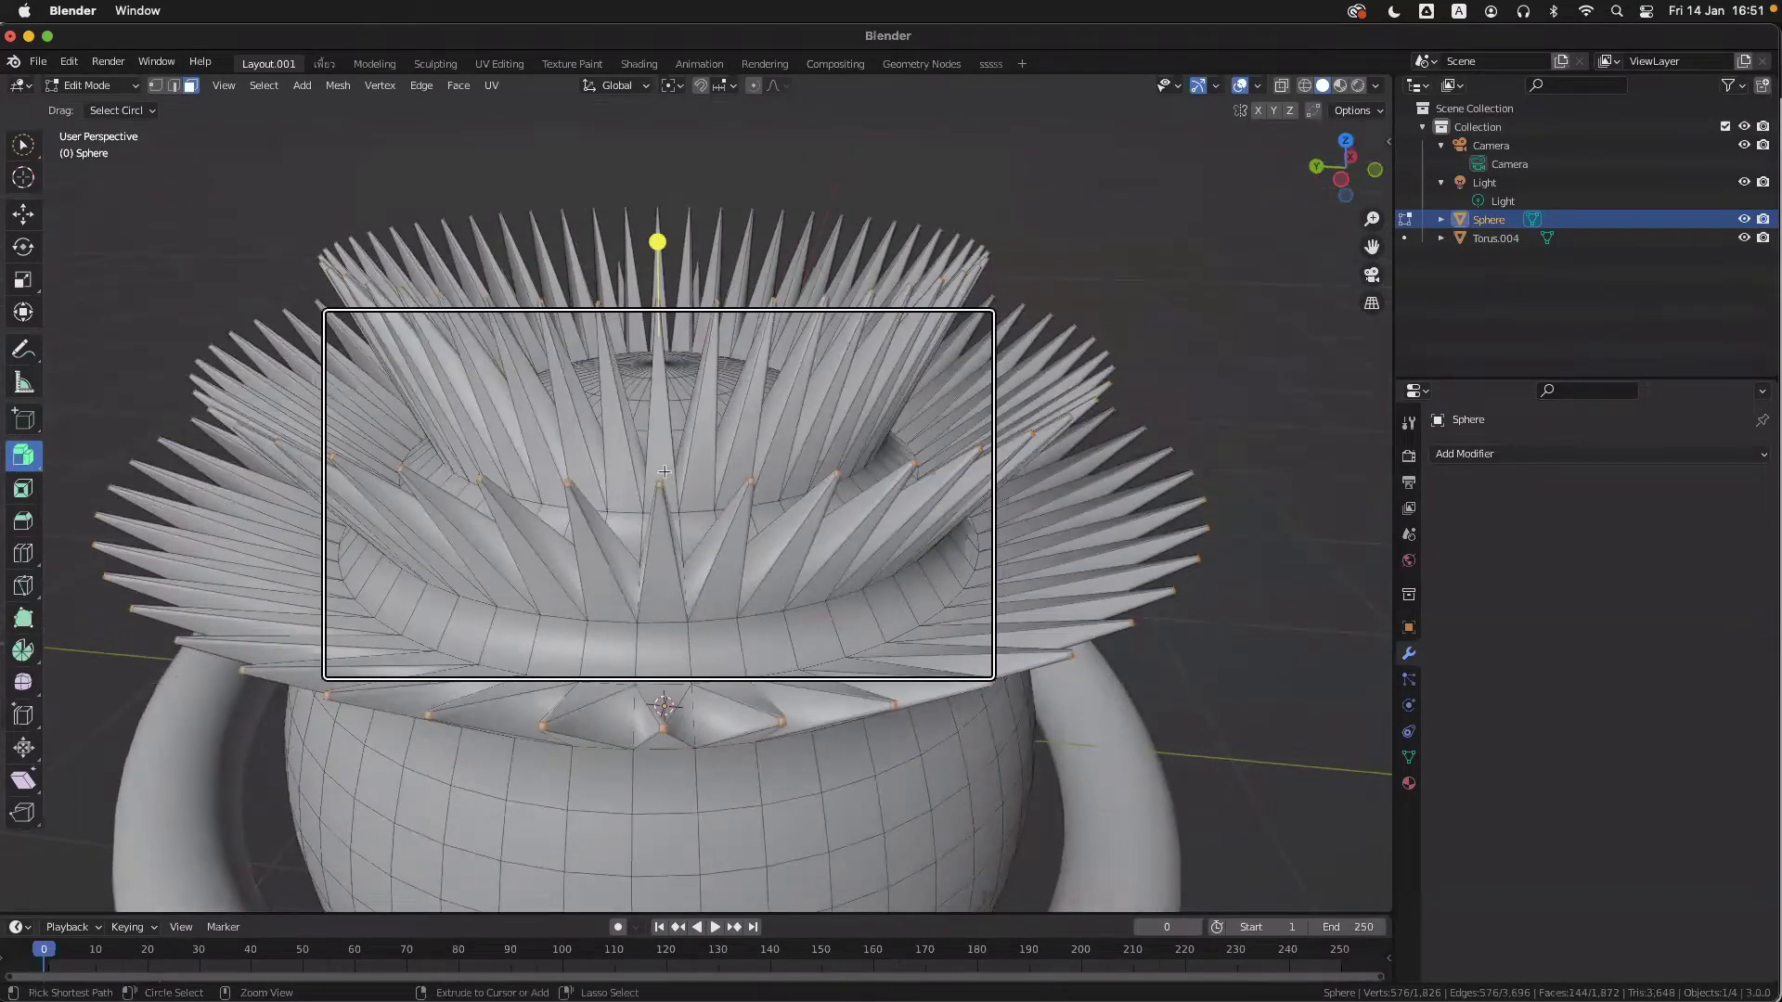
pyautogui.scroll(6, 666, 463)
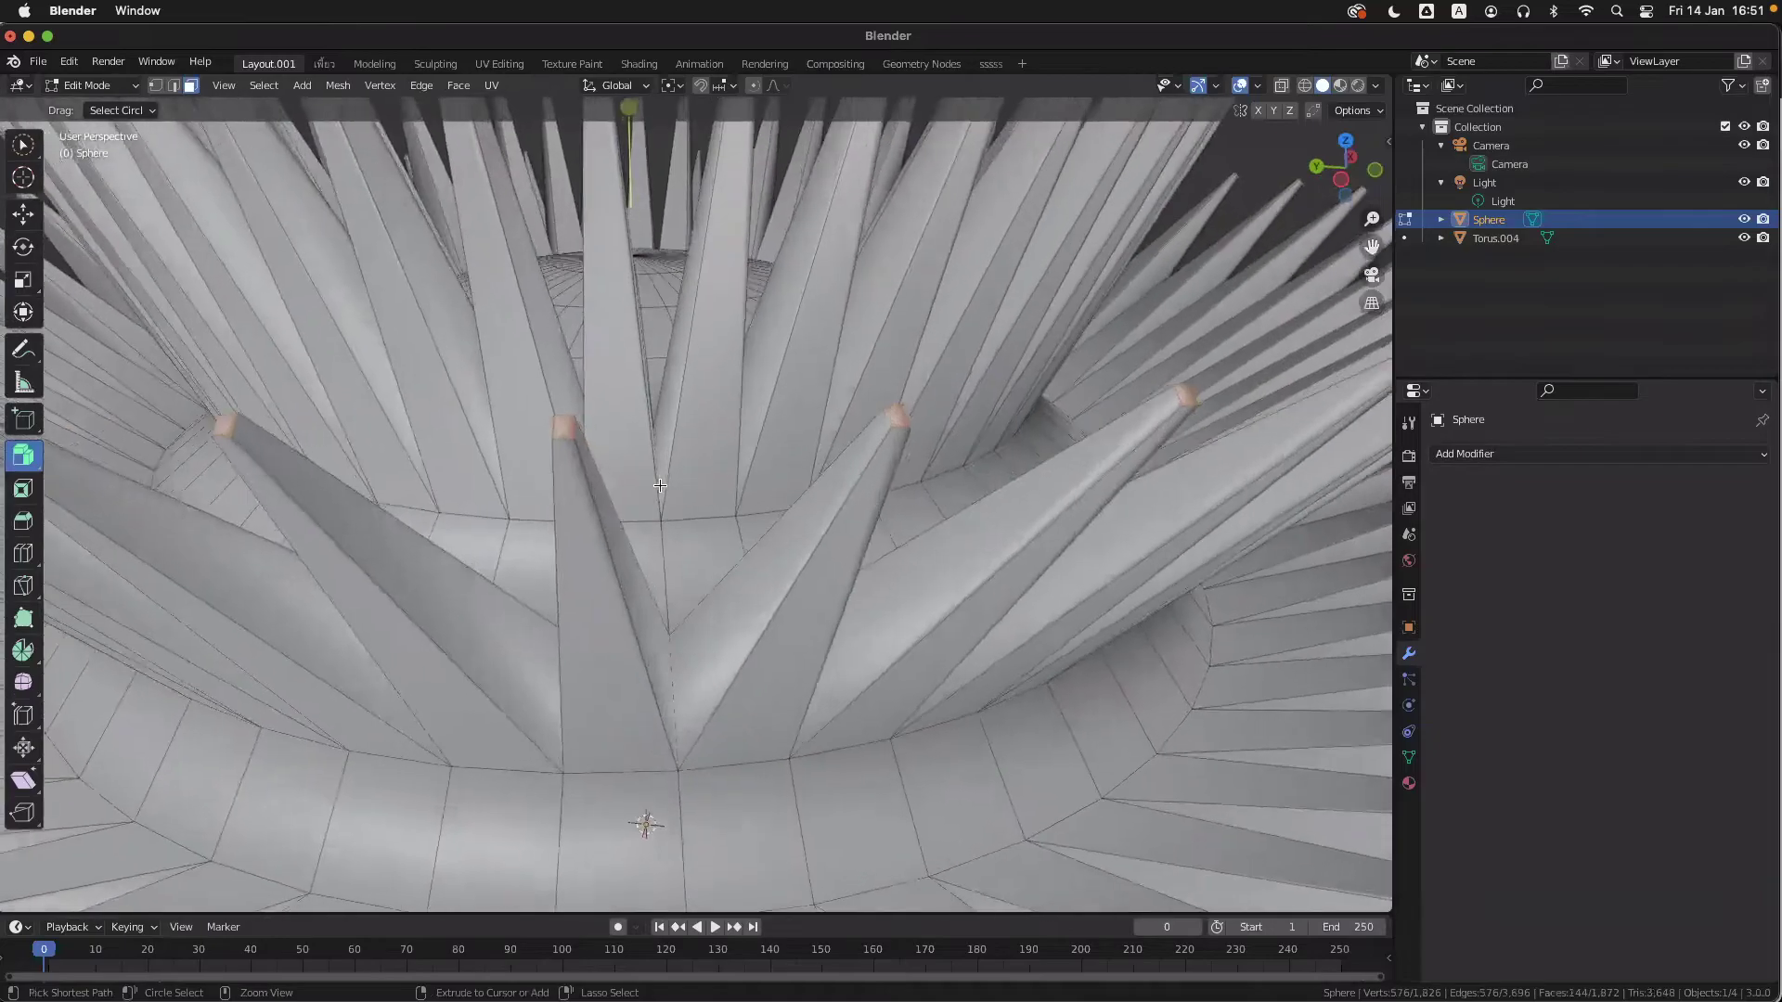
pyautogui.scroll(-3, 551, 436)
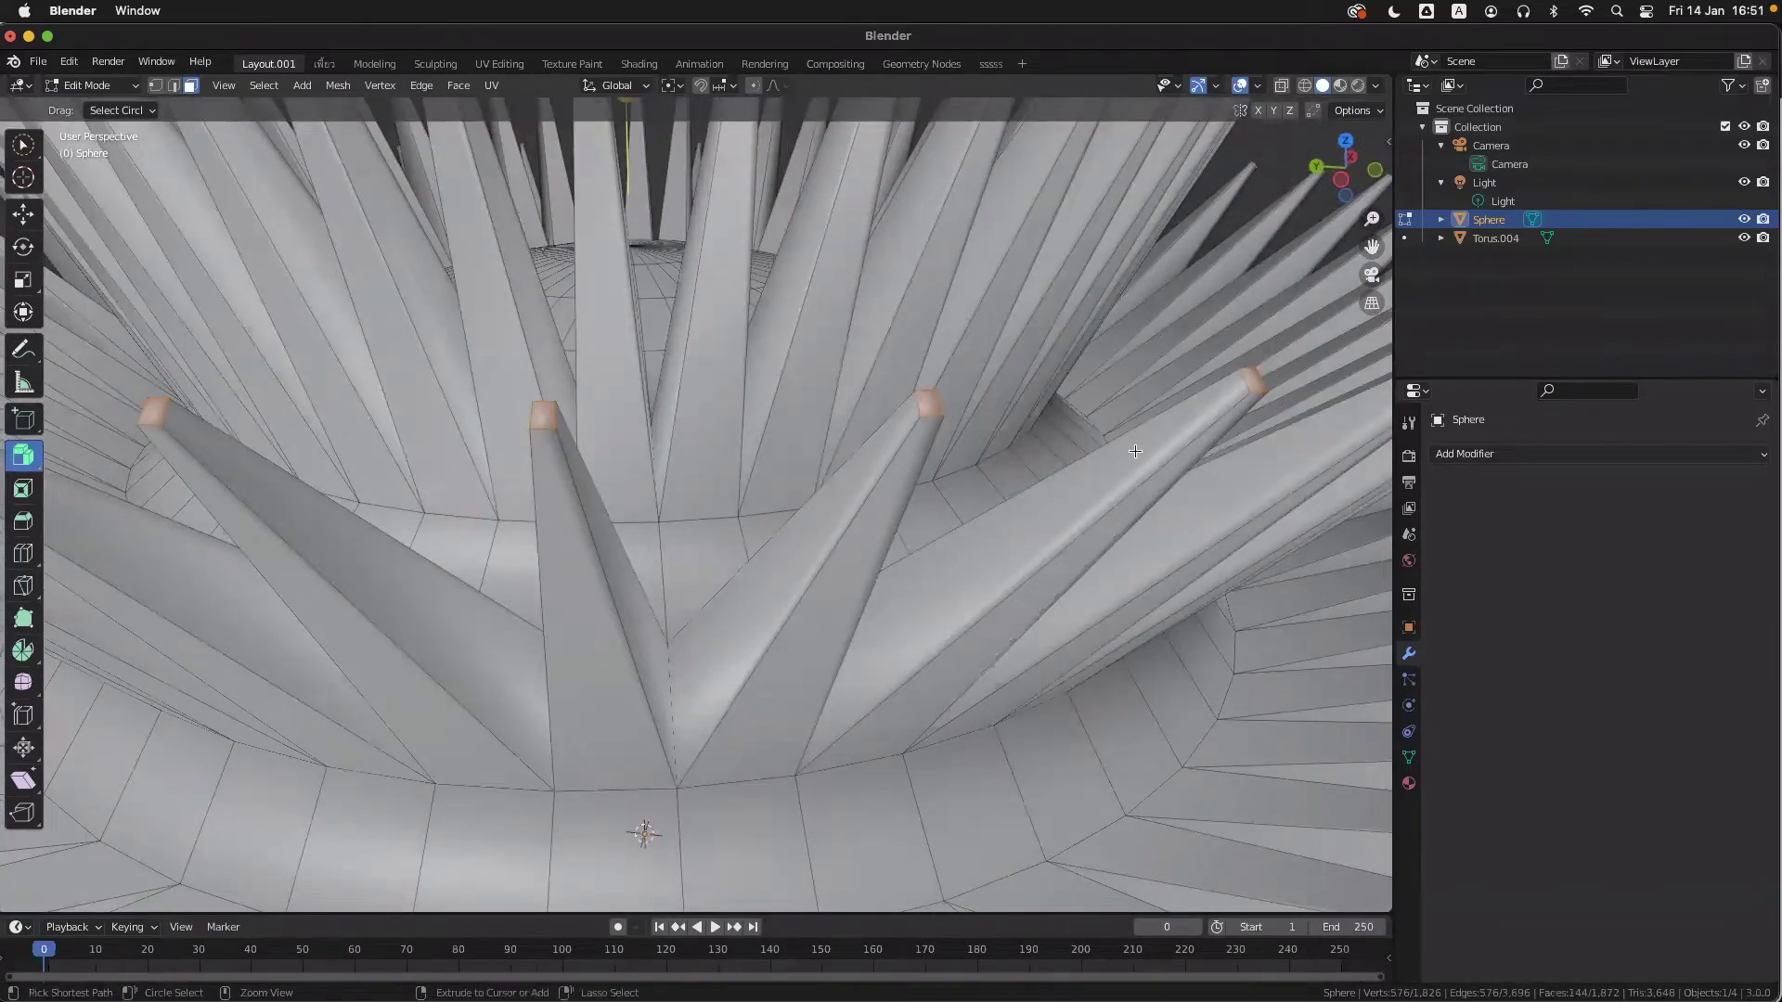
pyautogui.scroll(-6, 1135, 451)
pyautogui.keyDown('shift'); pyautogui.scroll(-1, 1082, 382); pyautogui.keyUp('shift')
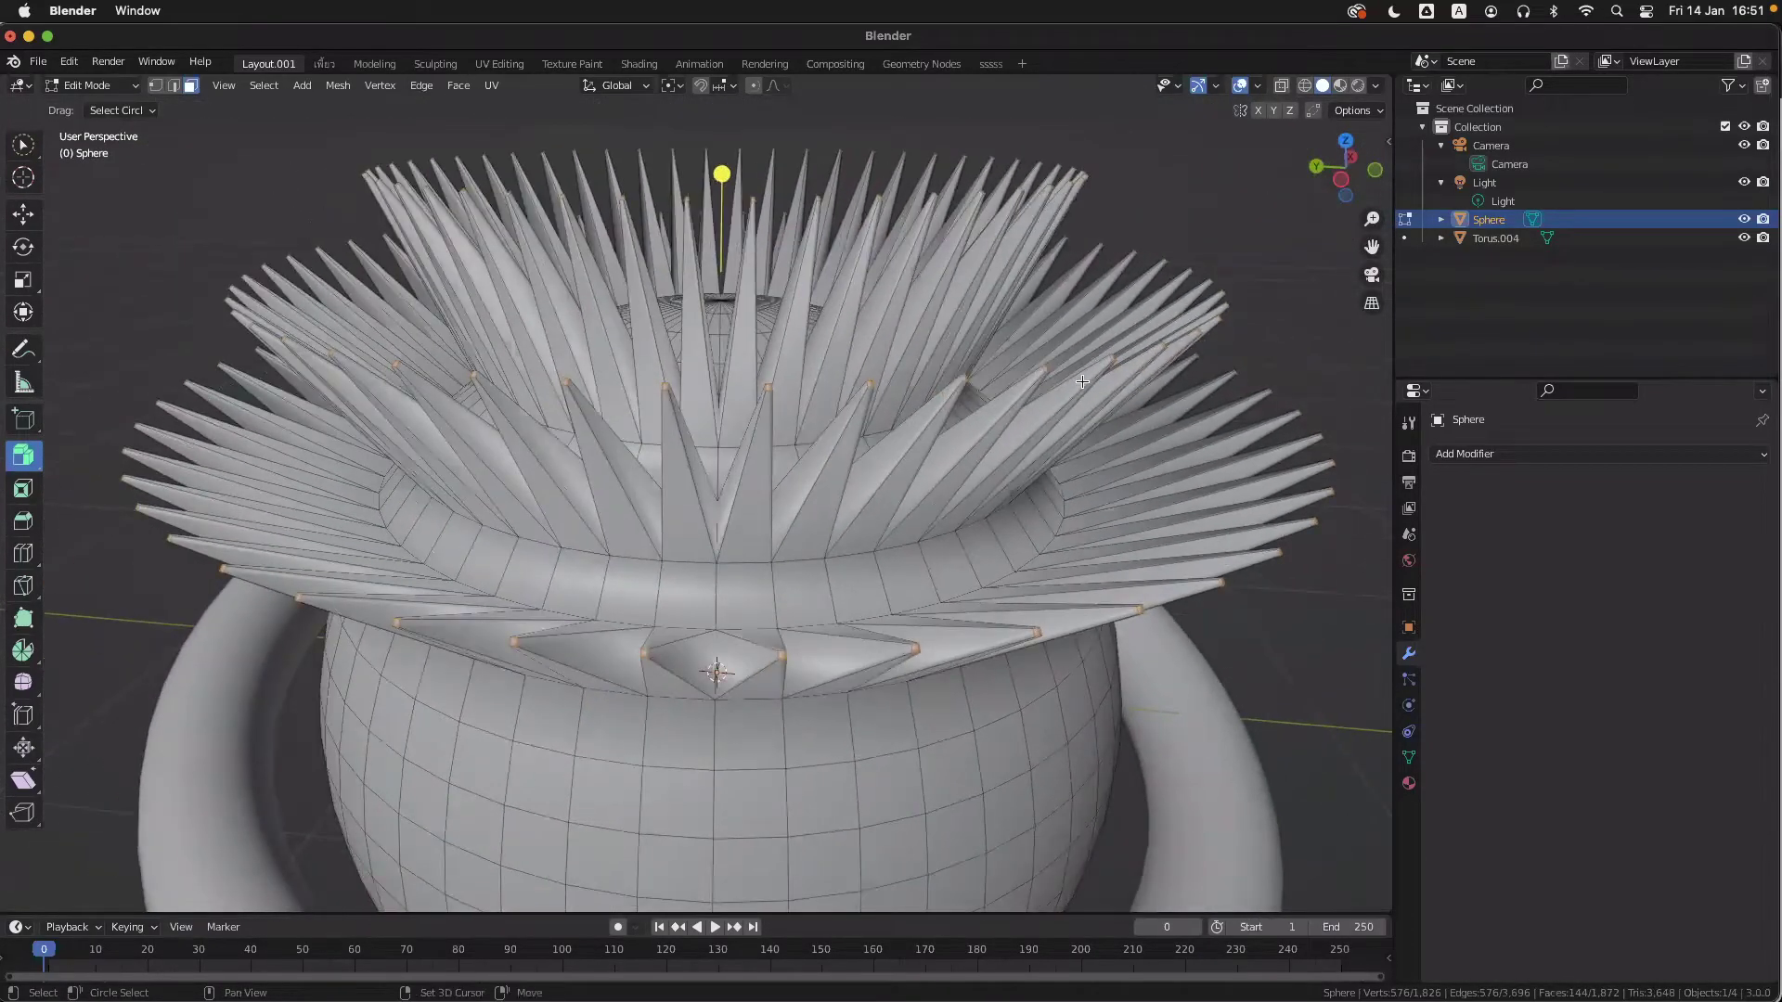
pyautogui.keyDown('shift'); pyautogui.moveTo(1082, 381); pyautogui.dragTo(1045, 433, button='middle'); pyautogui.keyUp('shift')
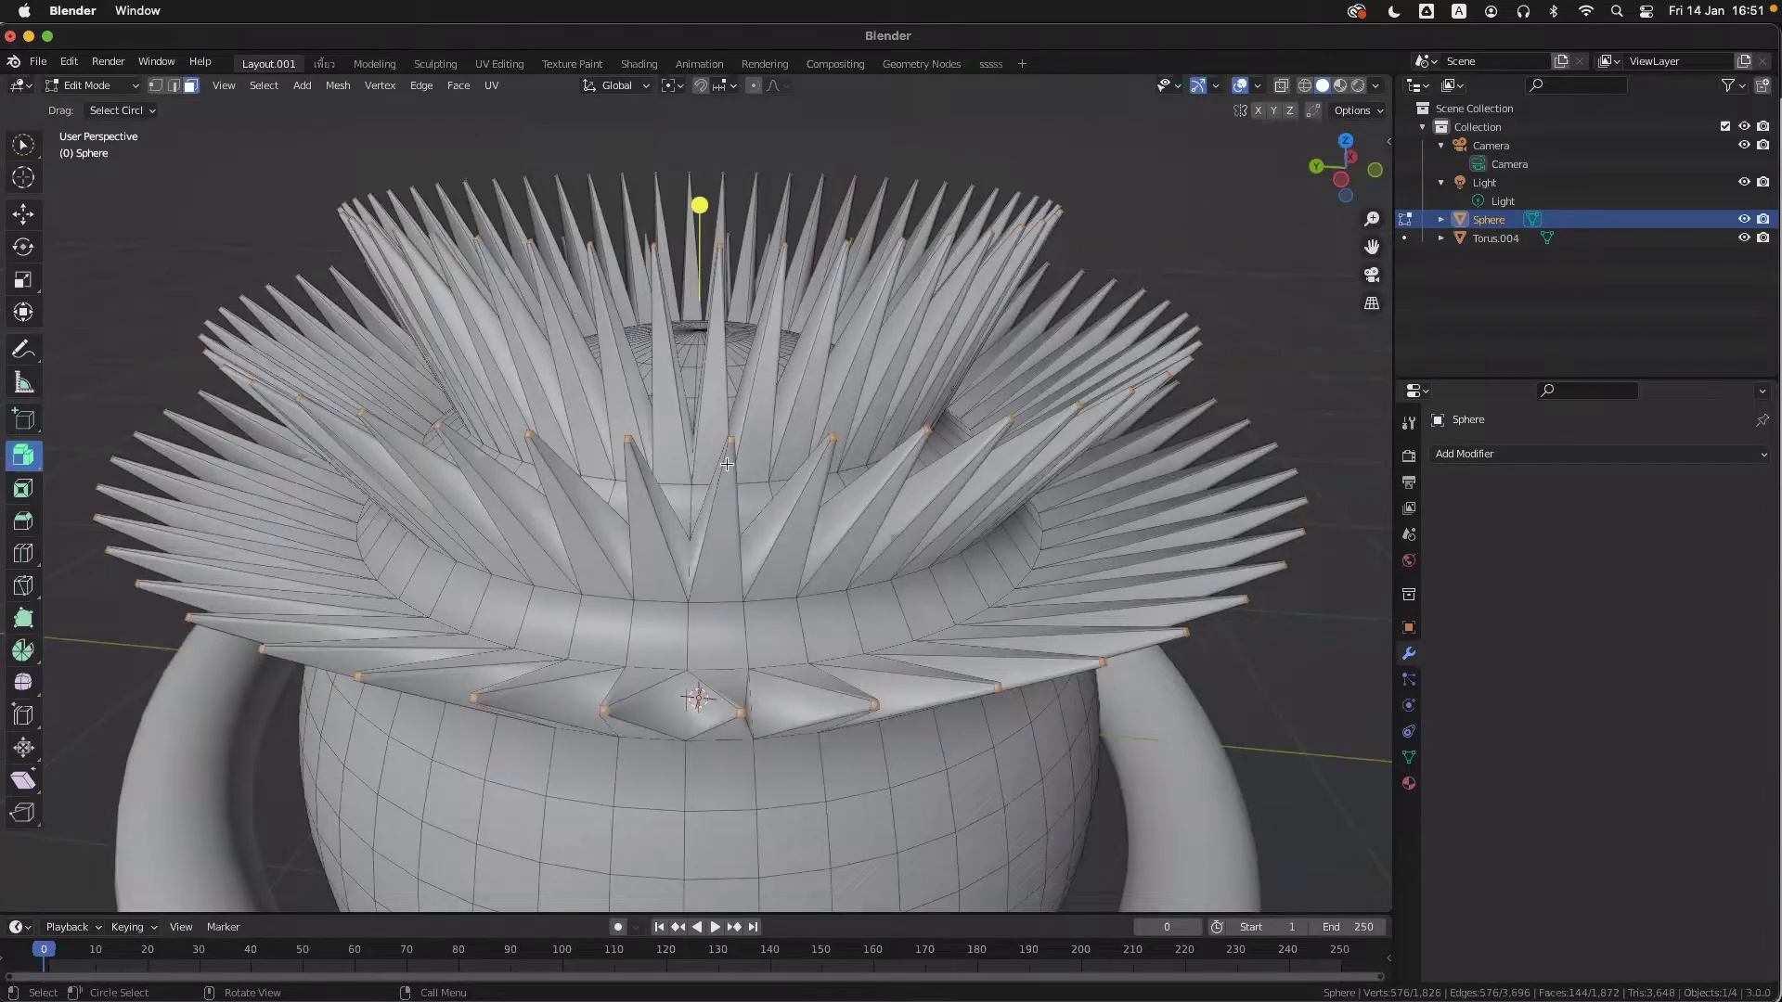
# - Try moving the spike tips up along global Z by about 0.34 m and then 0.41 m, undoing each move
pyautogui.click(28, 224)
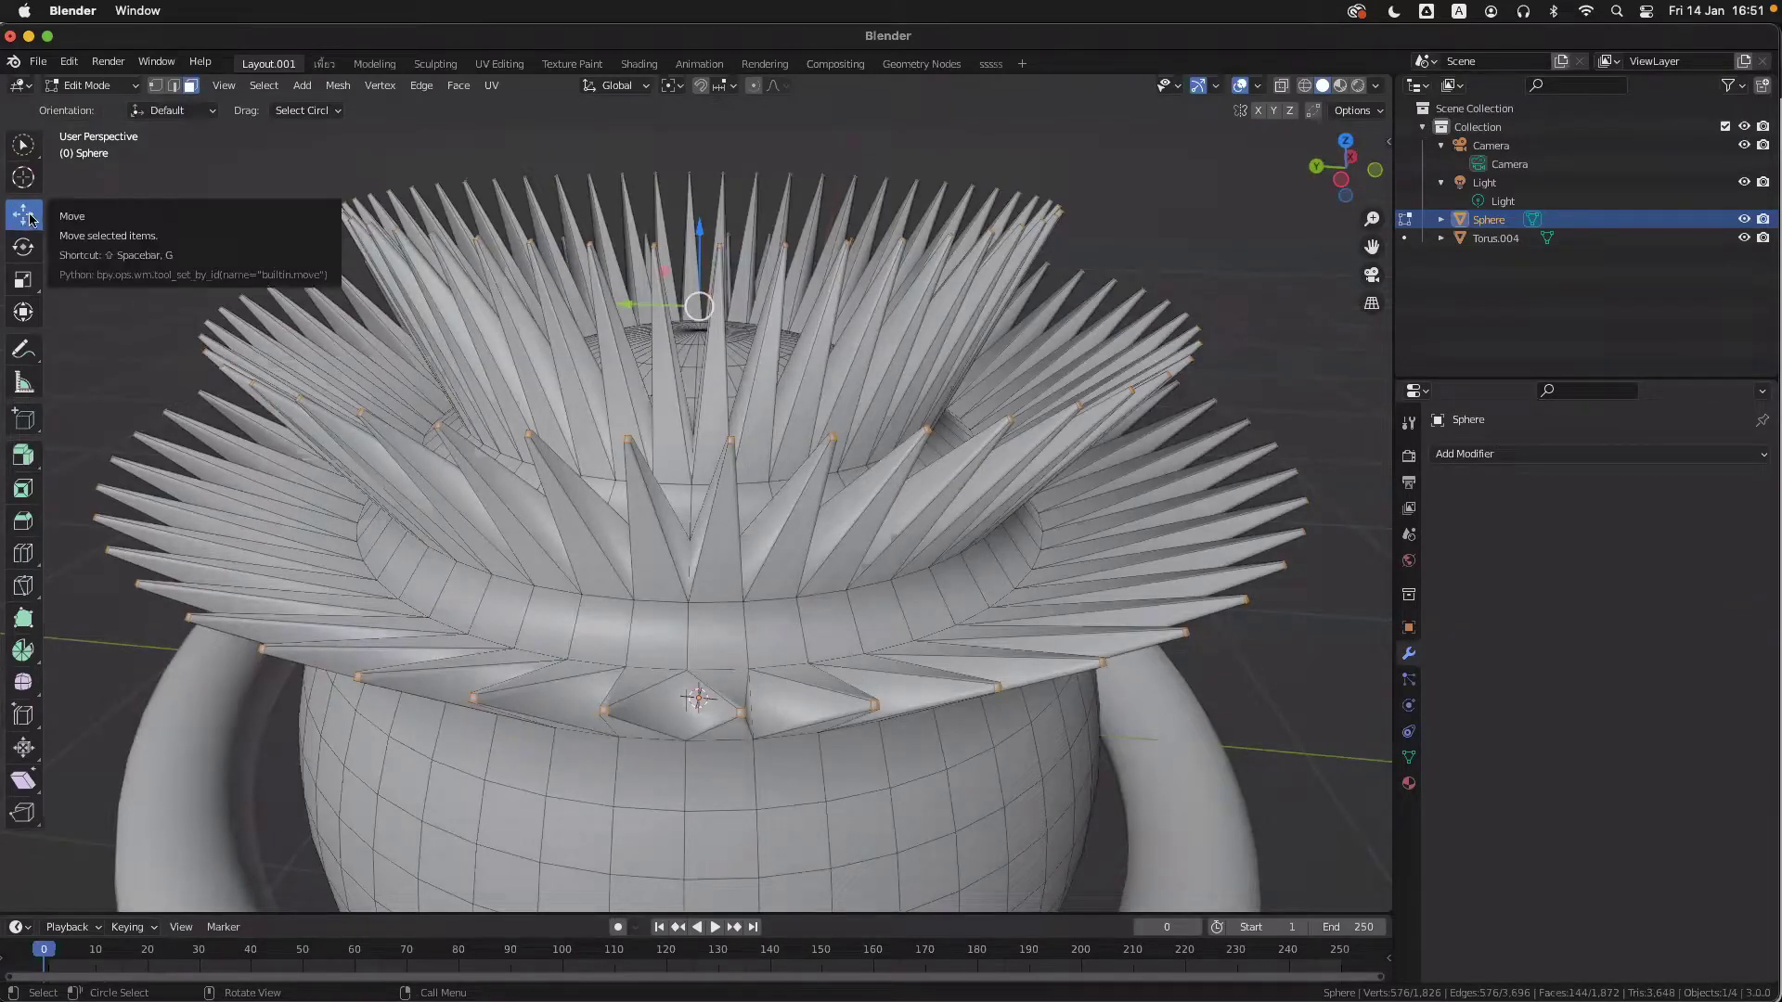
pyautogui.moveTo(698, 246); pyautogui.dragTo(699, 128)
pyautogui.scroll(-3, 701, 158)
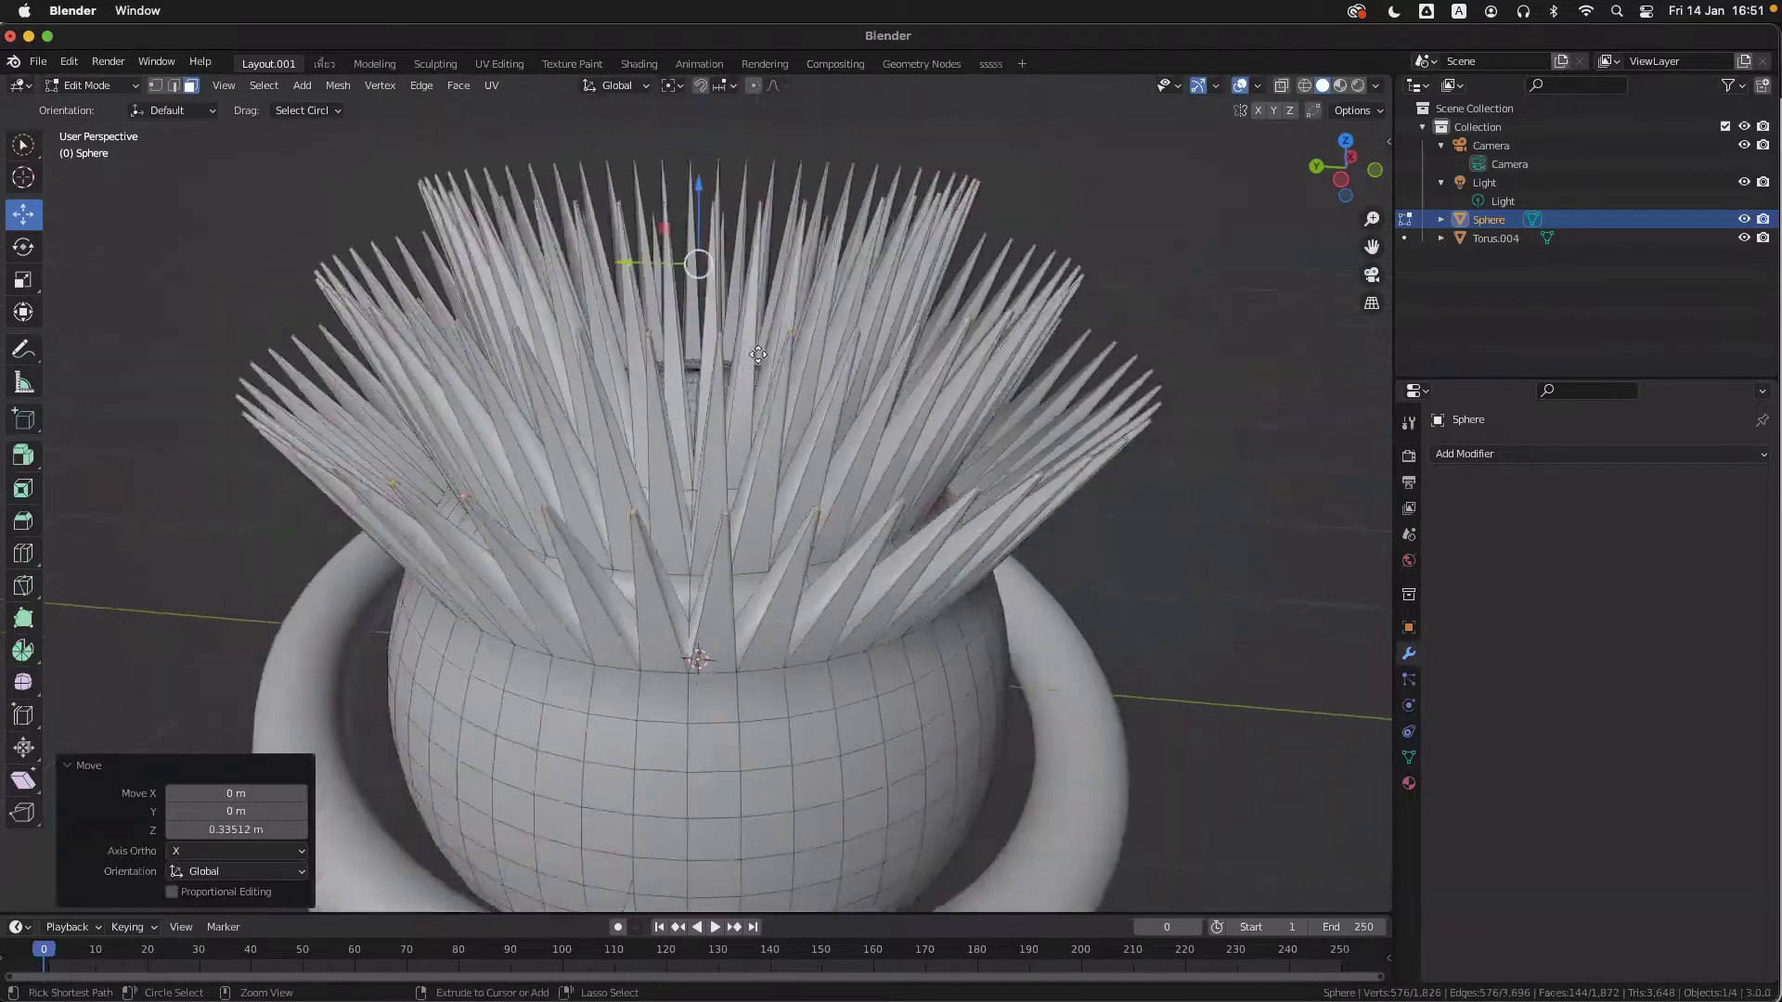
pyautogui.press('super+z')
pyautogui.moveTo(703, 318); pyautogui.dragTo(707, 240)
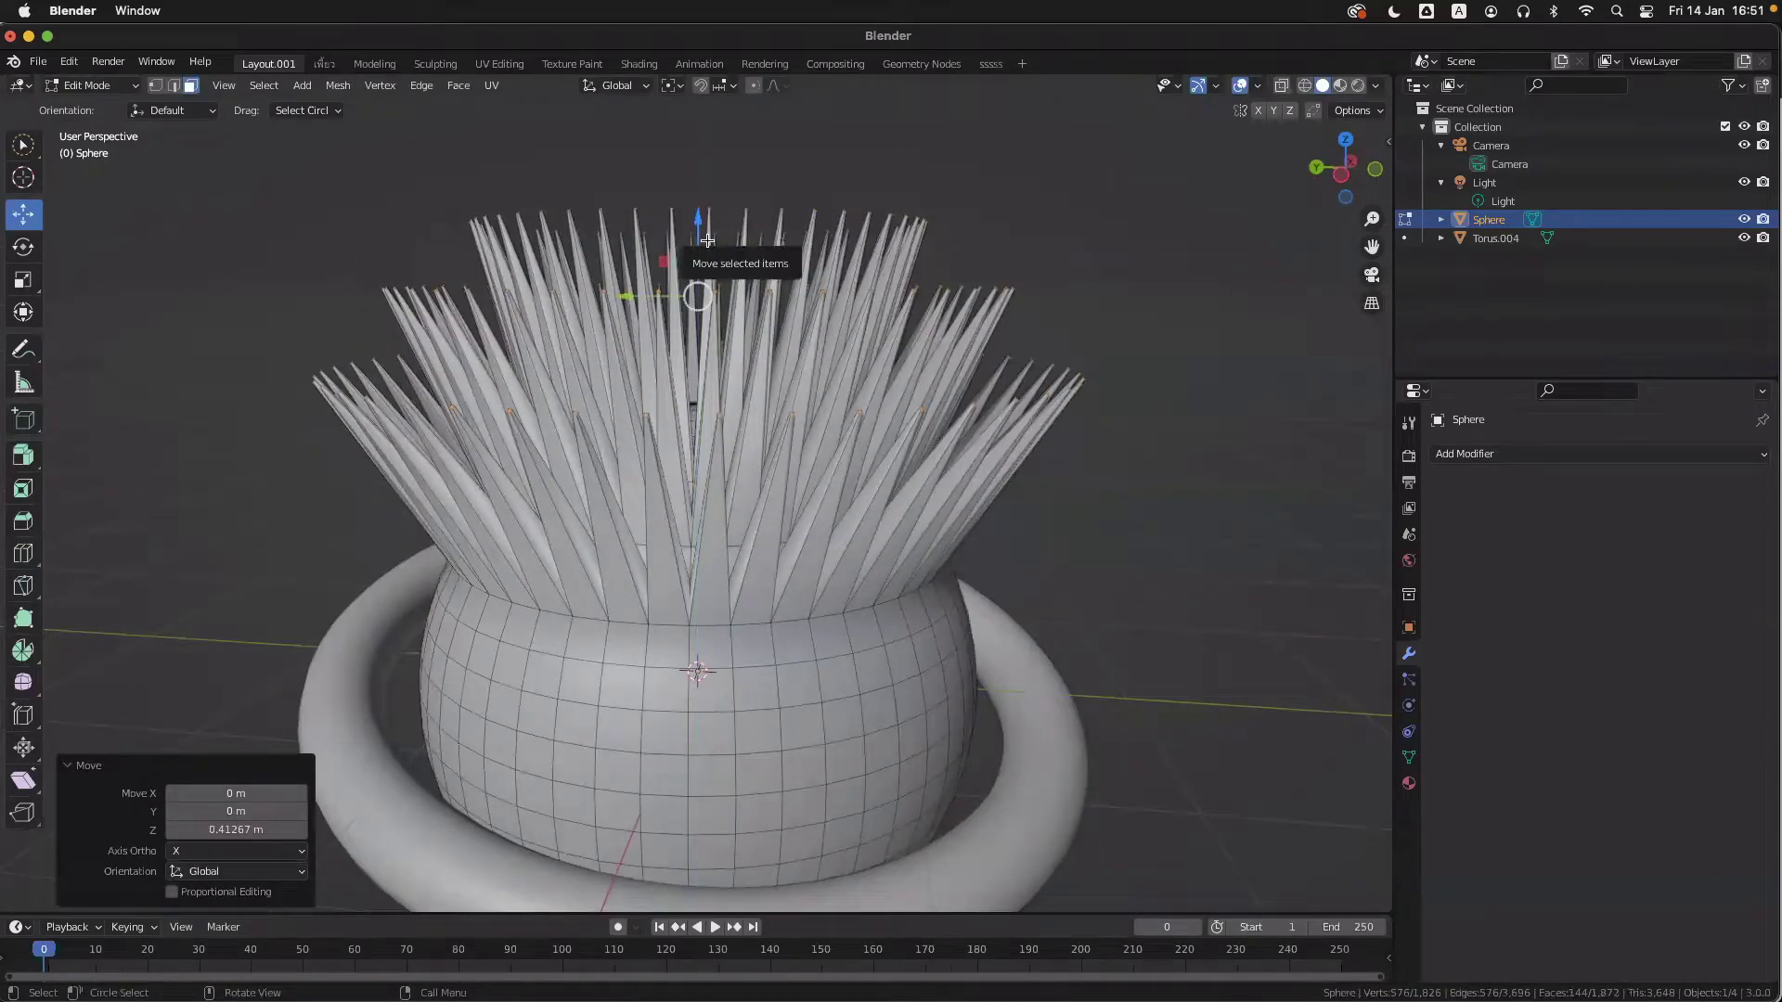
pyautogui.hotkey('ctrl', 'z')
pyautogui.scroll(2, 802, 353)
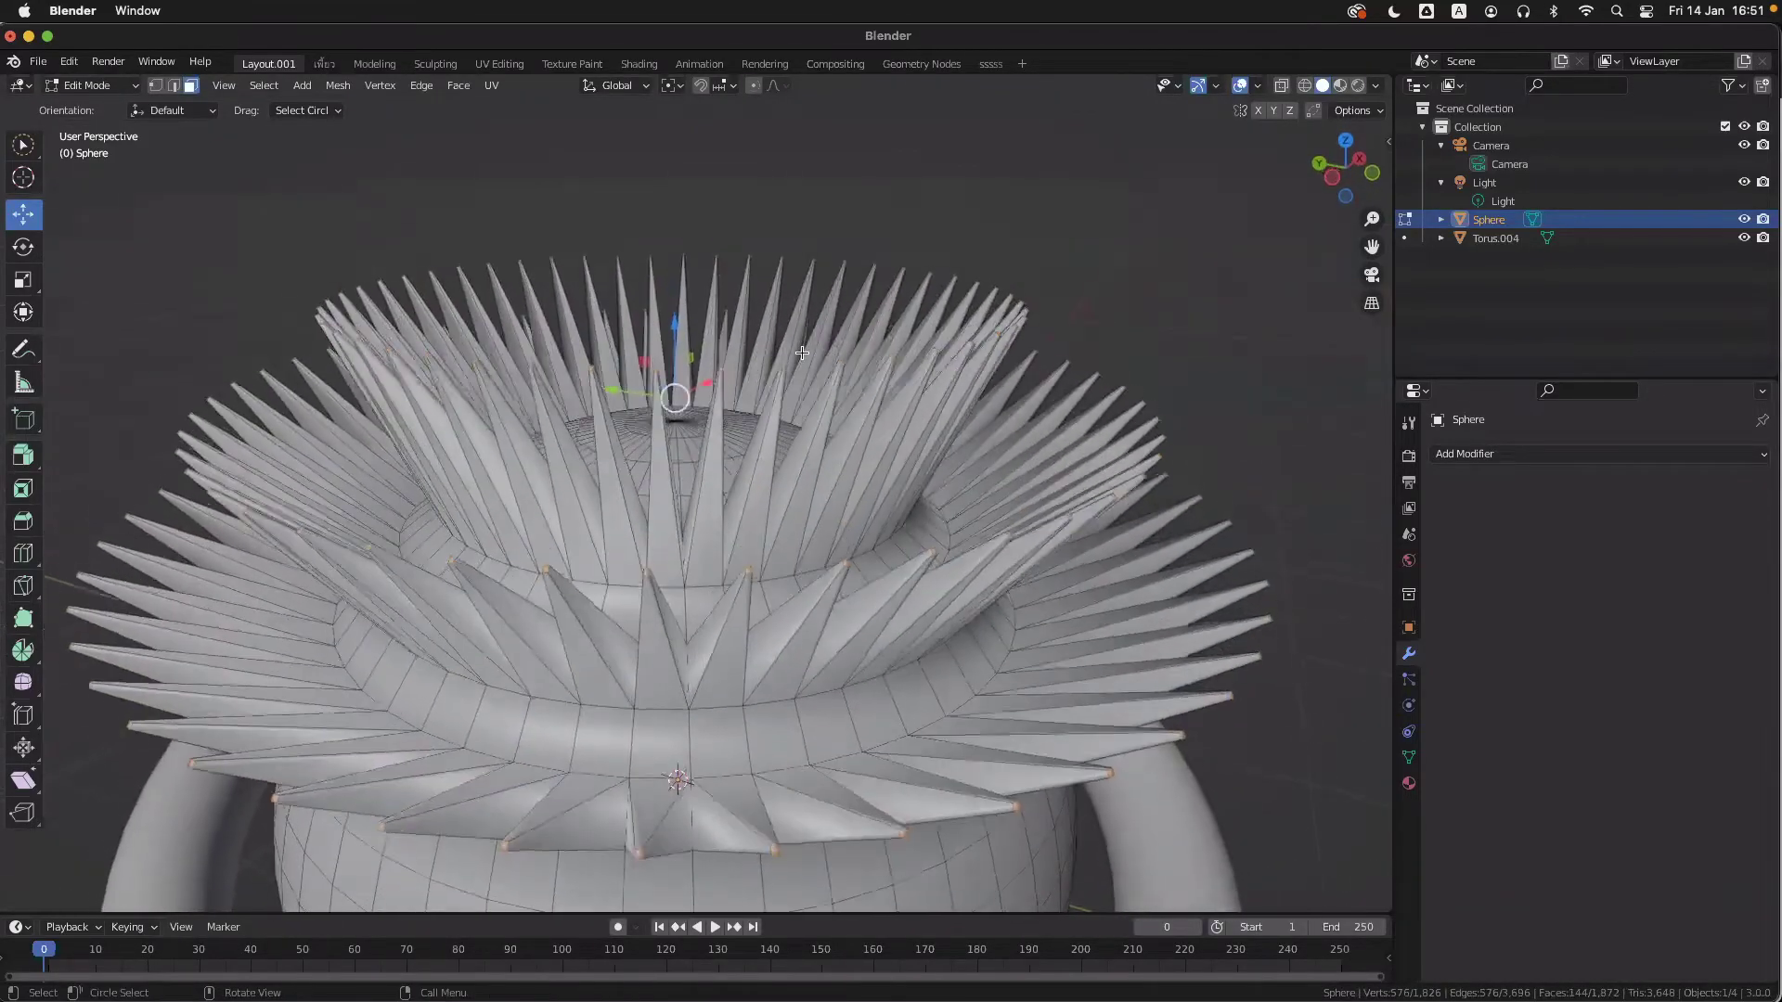
# - Set the transform orientation to Normal and the transform pivot point to Individual Origins
pyautogui.scroll(1, 802, 353)
pyautogui.keyDown('shift'); pyautogui.scroll(-2, 802, 353); pyautogui.keyUp('shift')
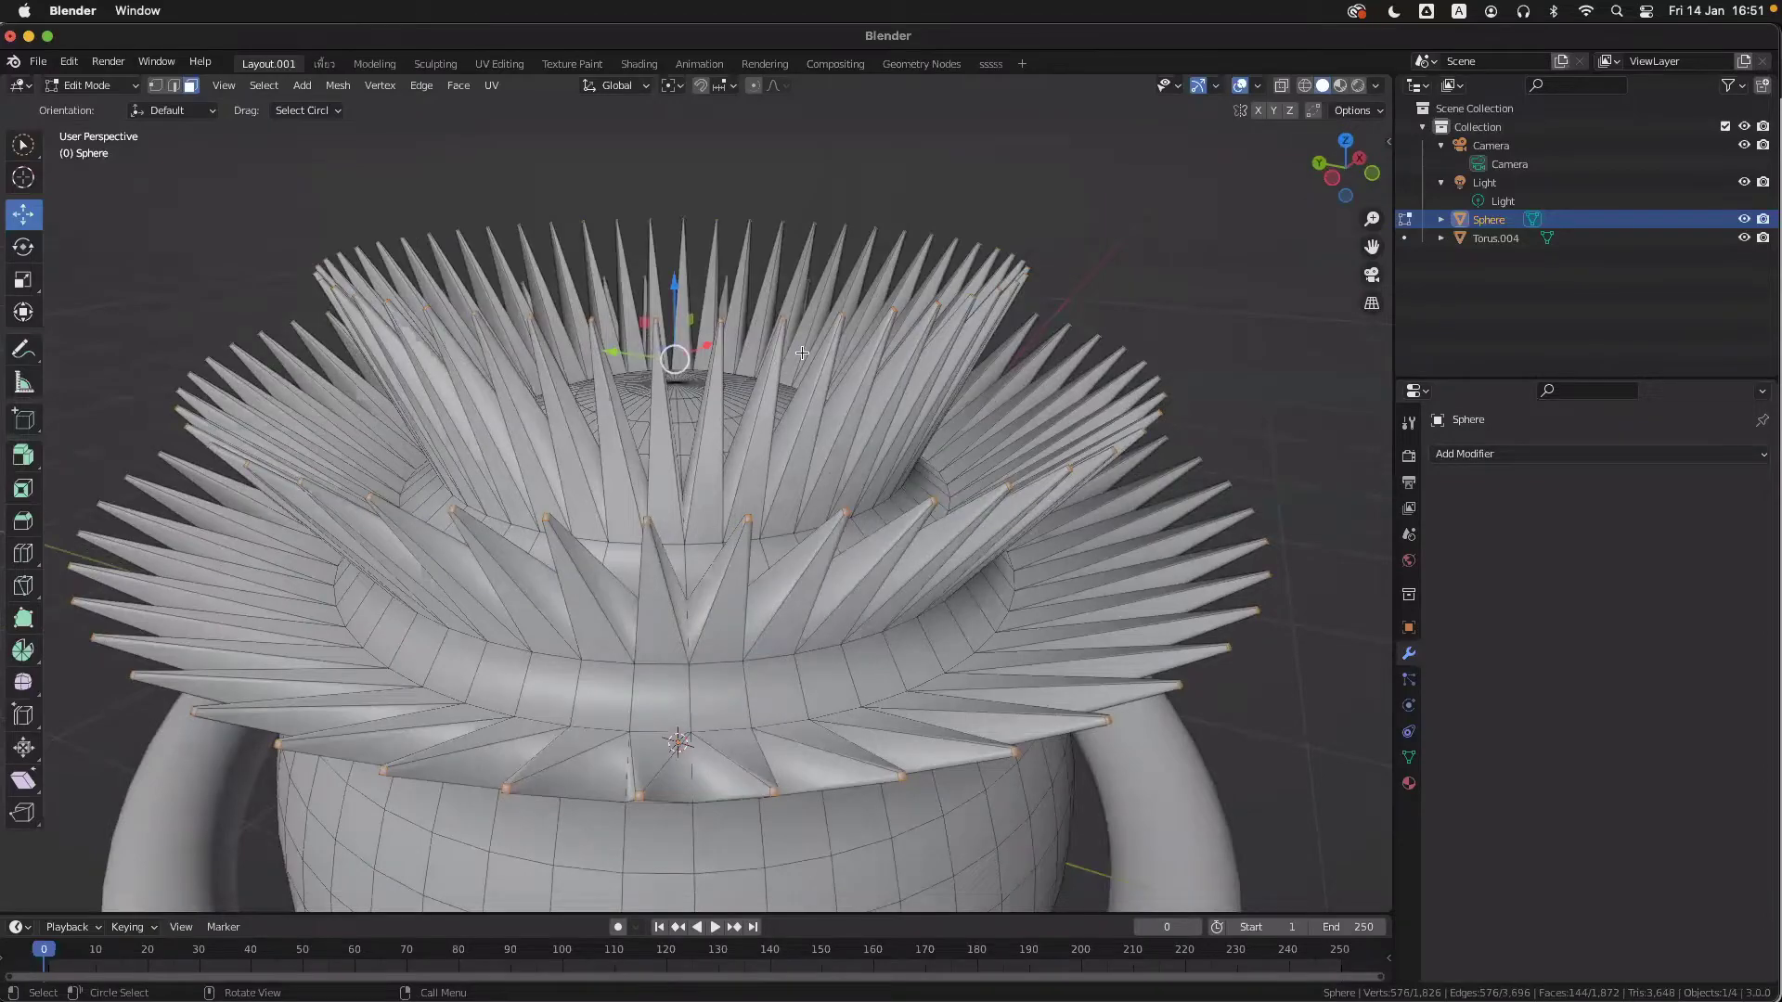
pyautogui.scroll(2, 802, 353)
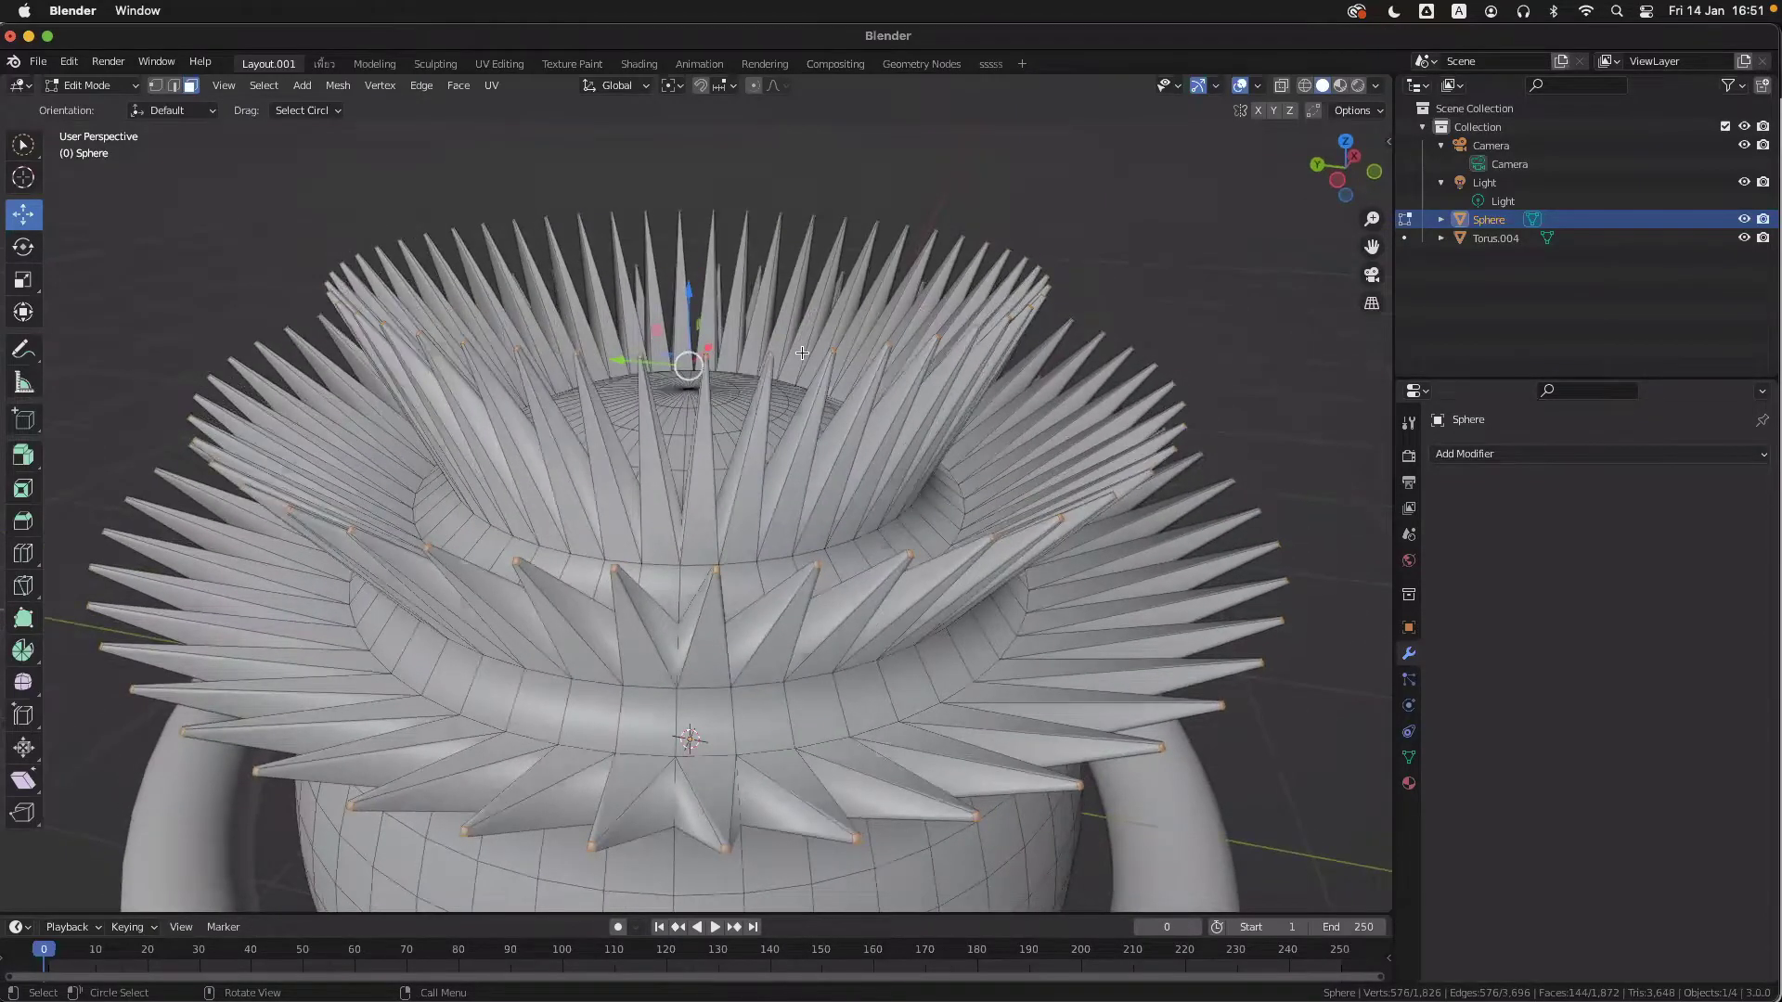
pyautogui.click(615, 87)
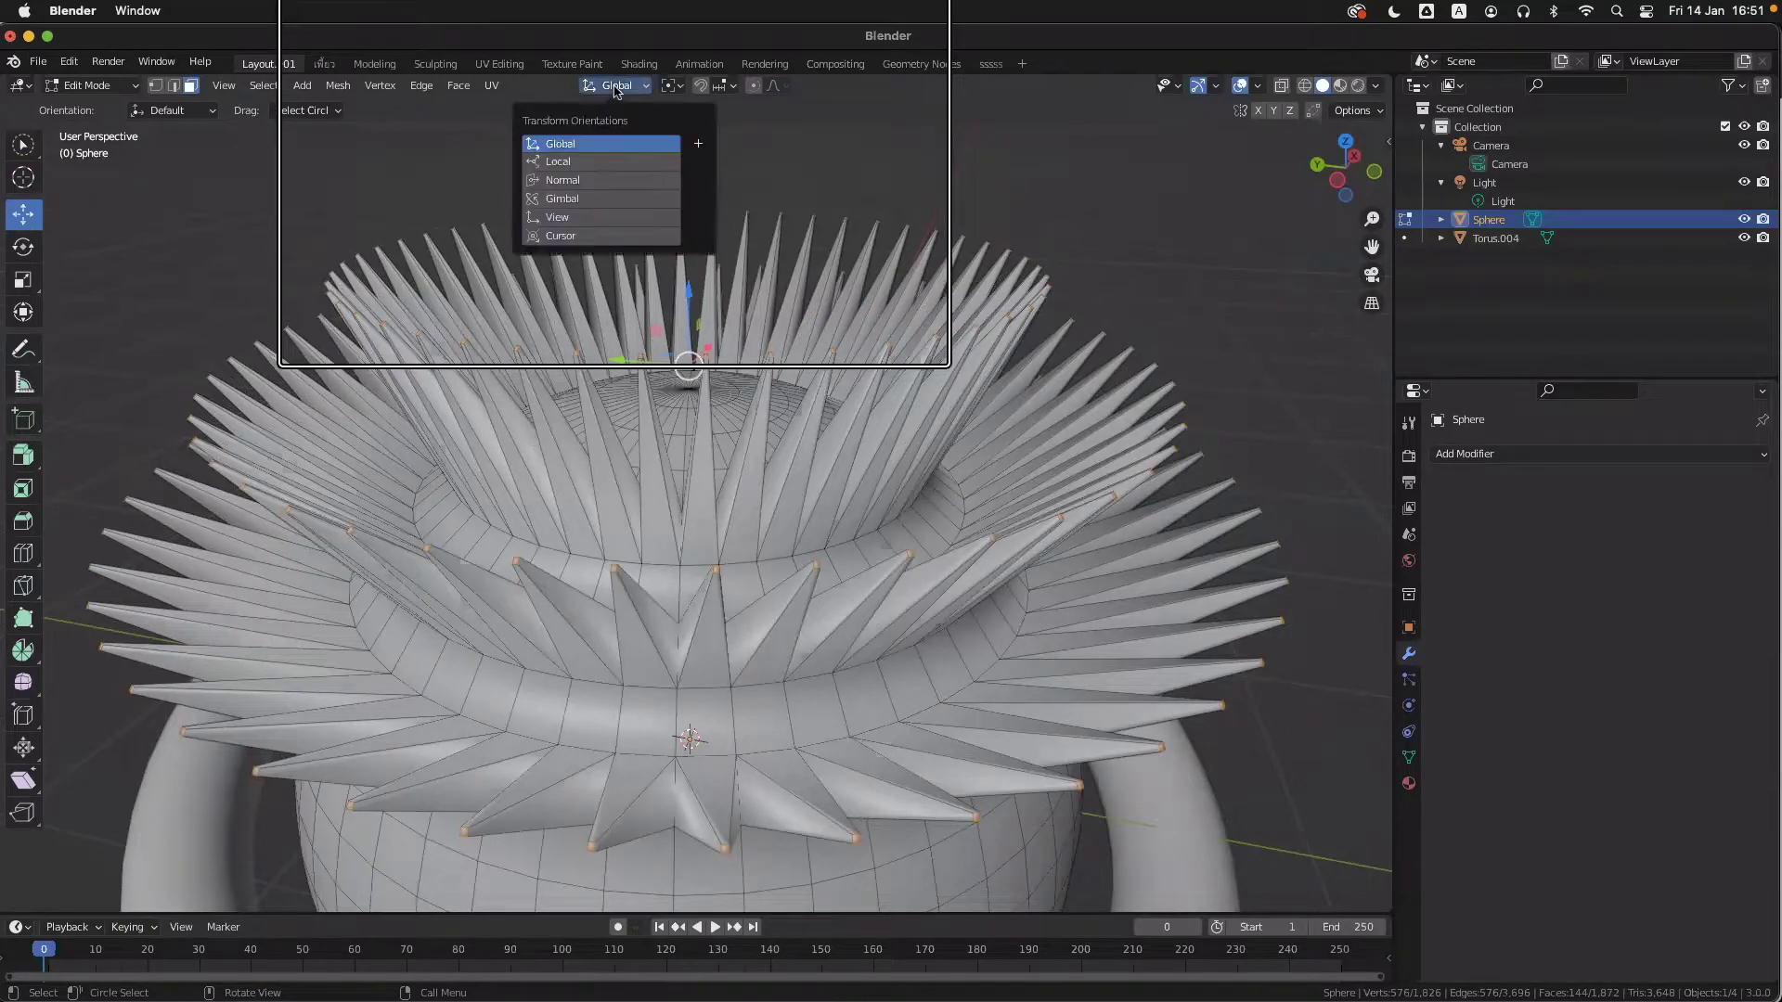
pyautogui.click(576, 181)
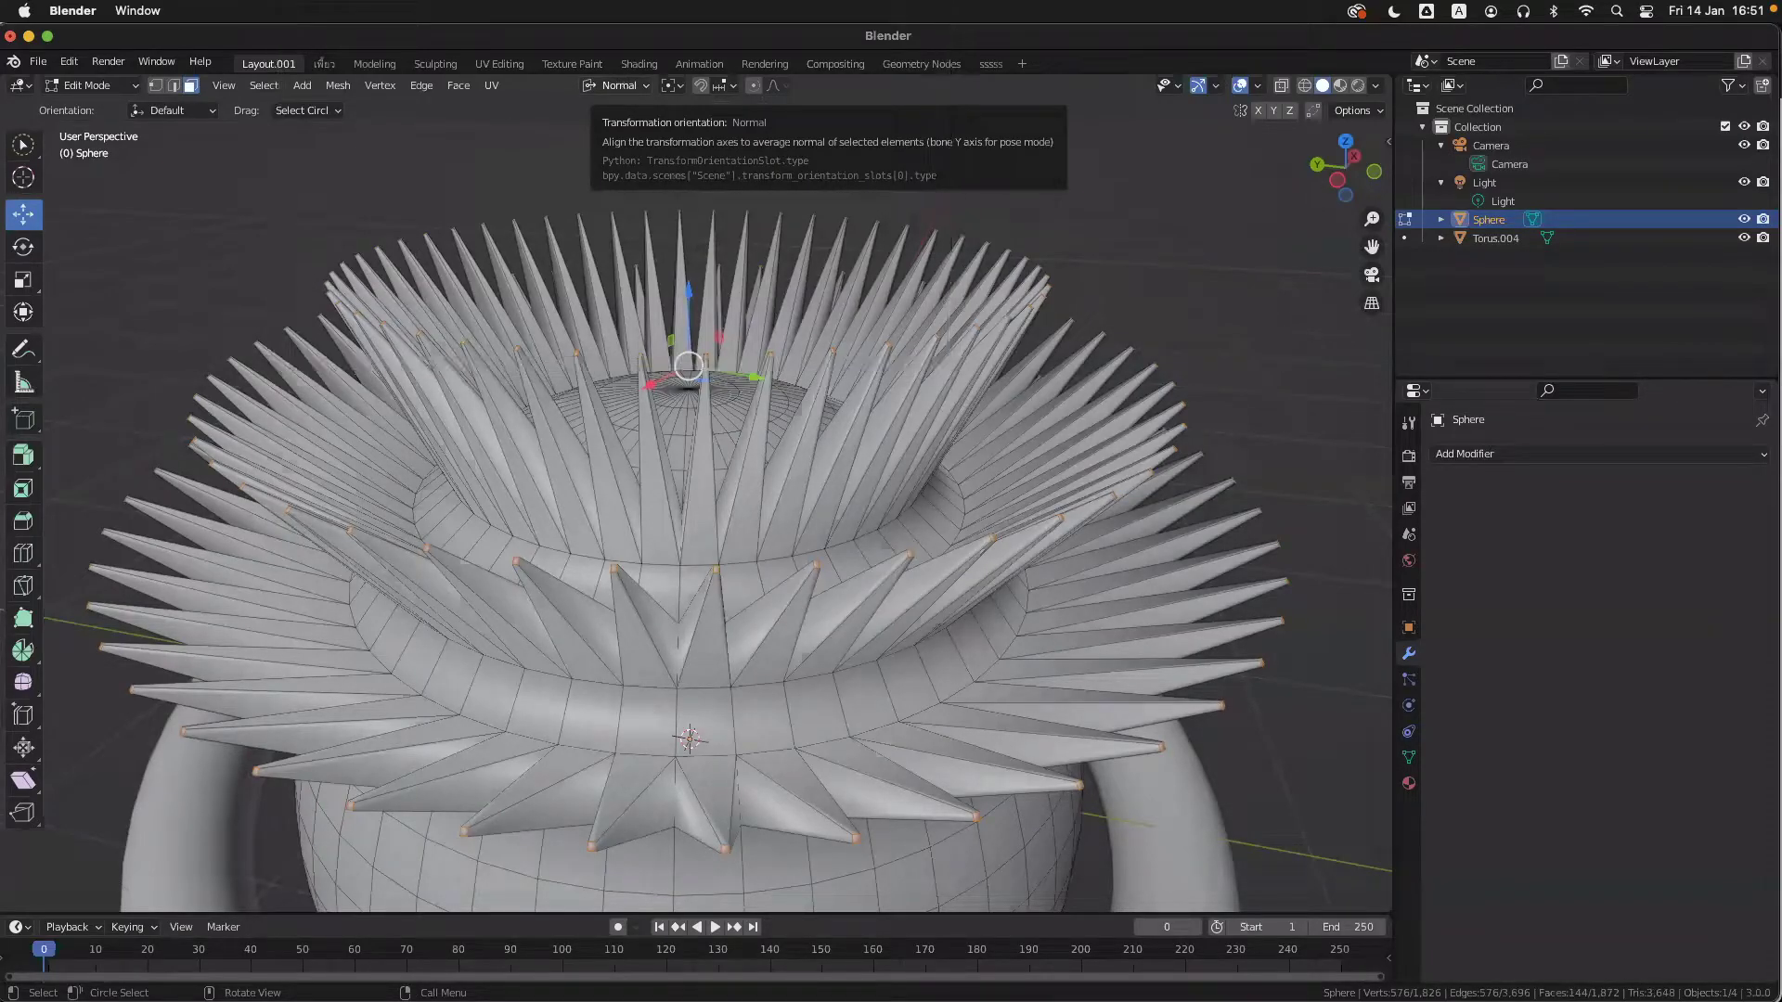
pyautogui.moveTo(755, 401); pyautogui.dragTo(747, 375, button='middle')
pyautogui.moveTo(688, 292)
pyautogui.mouseDown()
pyautogui.moveTo(689, 436)
pyautogui.moveTo(689, 299)
pyautogui.mouseUp()
pyautogui.moveTo(767, 331); pyautogui.dragTo(816, 338, button='middle')
pyautogui.click(672, 86)
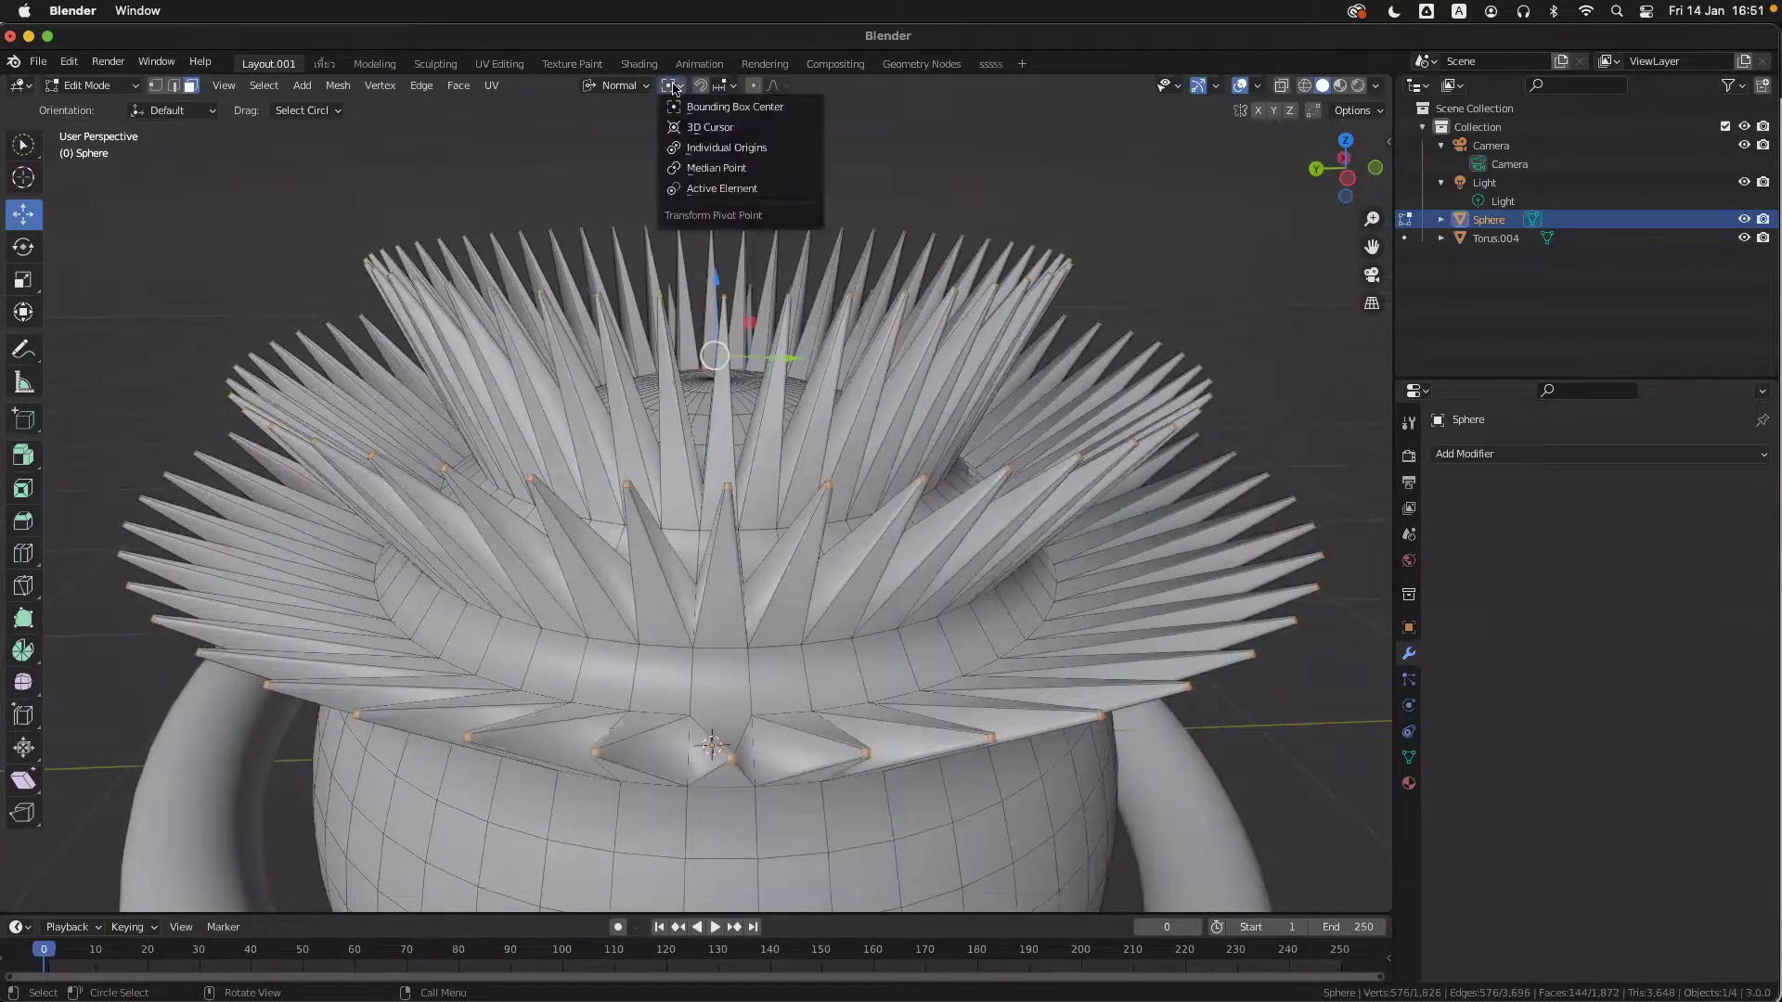
pyautogui.click(705, 149)
# - Move the spike tips along their individual normals by about -0.21 m to shorten the spikes
pyautogui.moveTo(744, 340); pyautogui.dragTo(705, 295, button='middle')
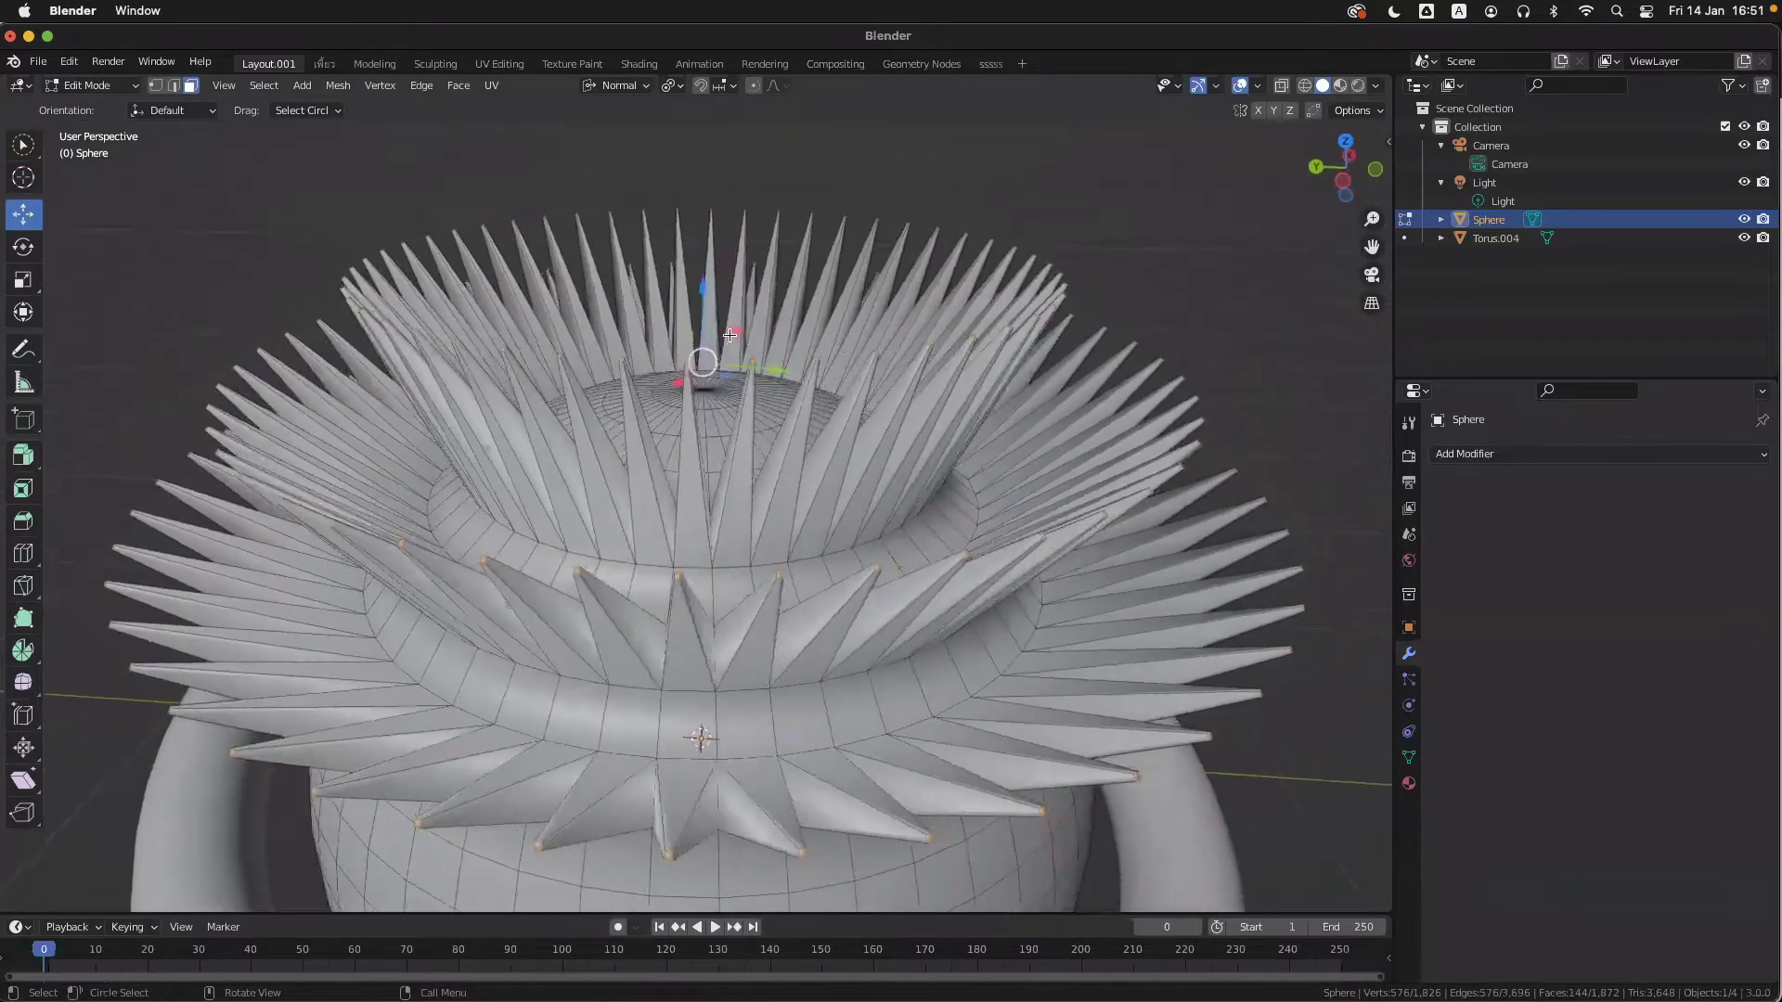
pyautogui.moveTo(705, 295); pyautogui.dragTo(675, 89)
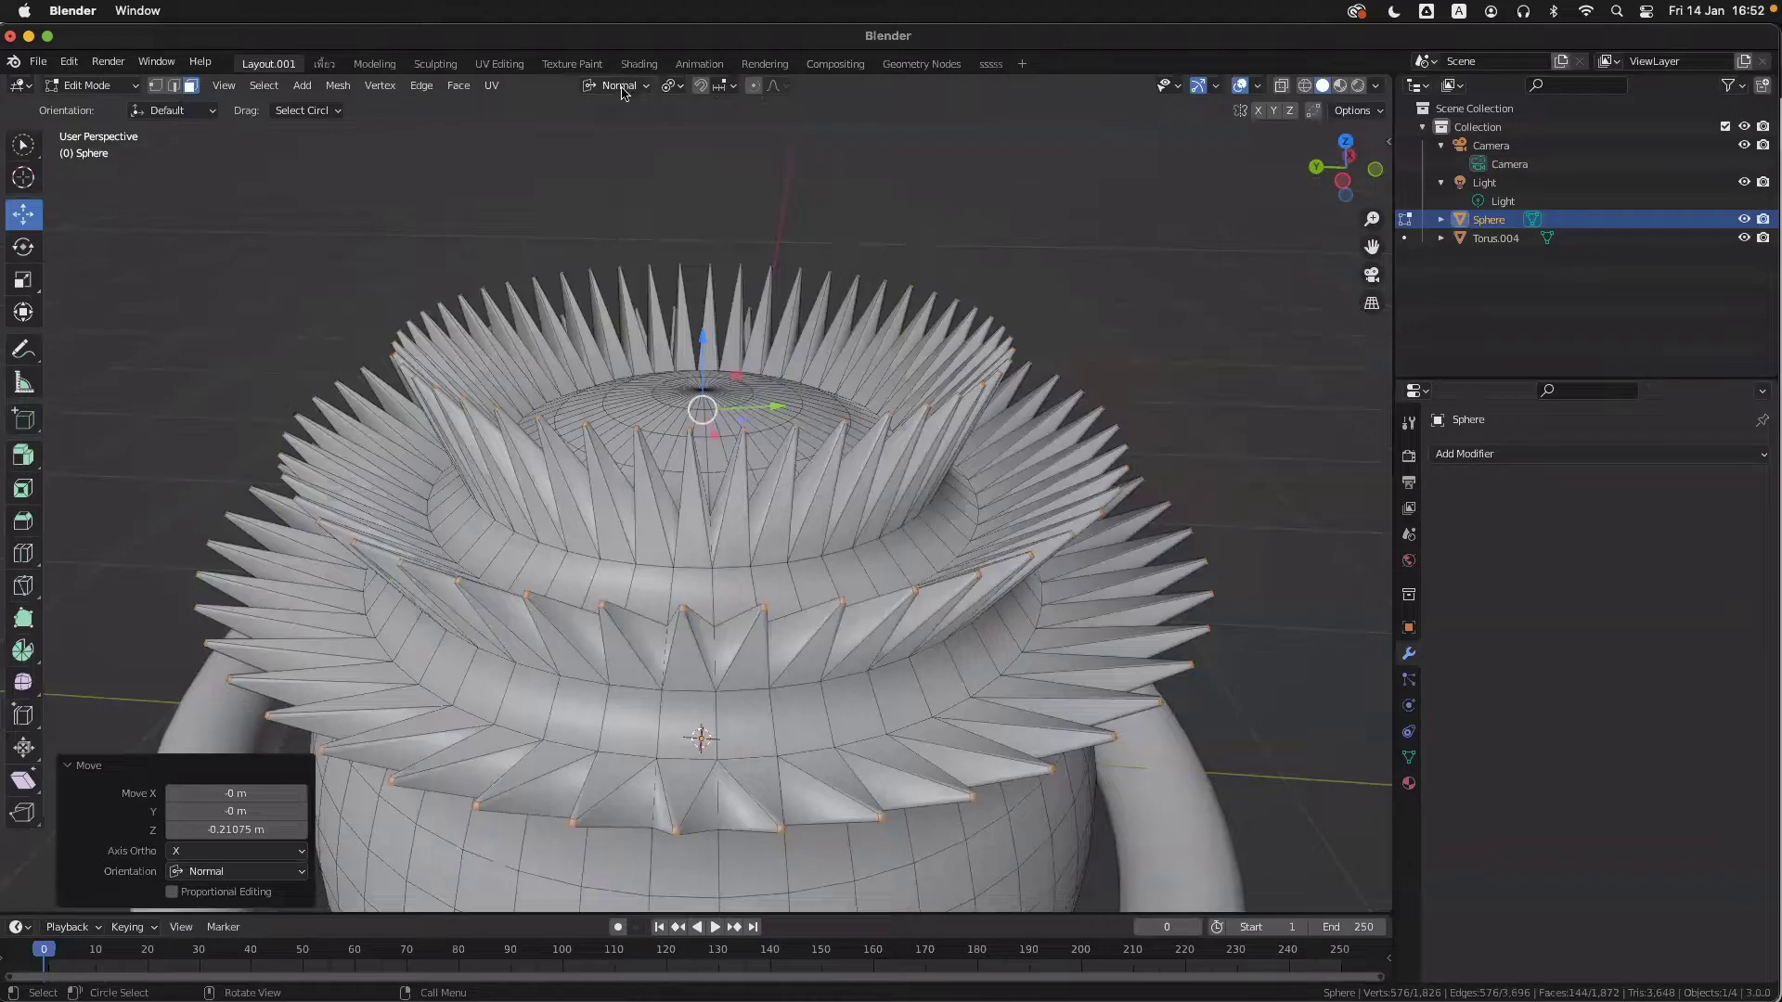
pyautogui.click(619, 86)
pyautogui.click(674, 86)
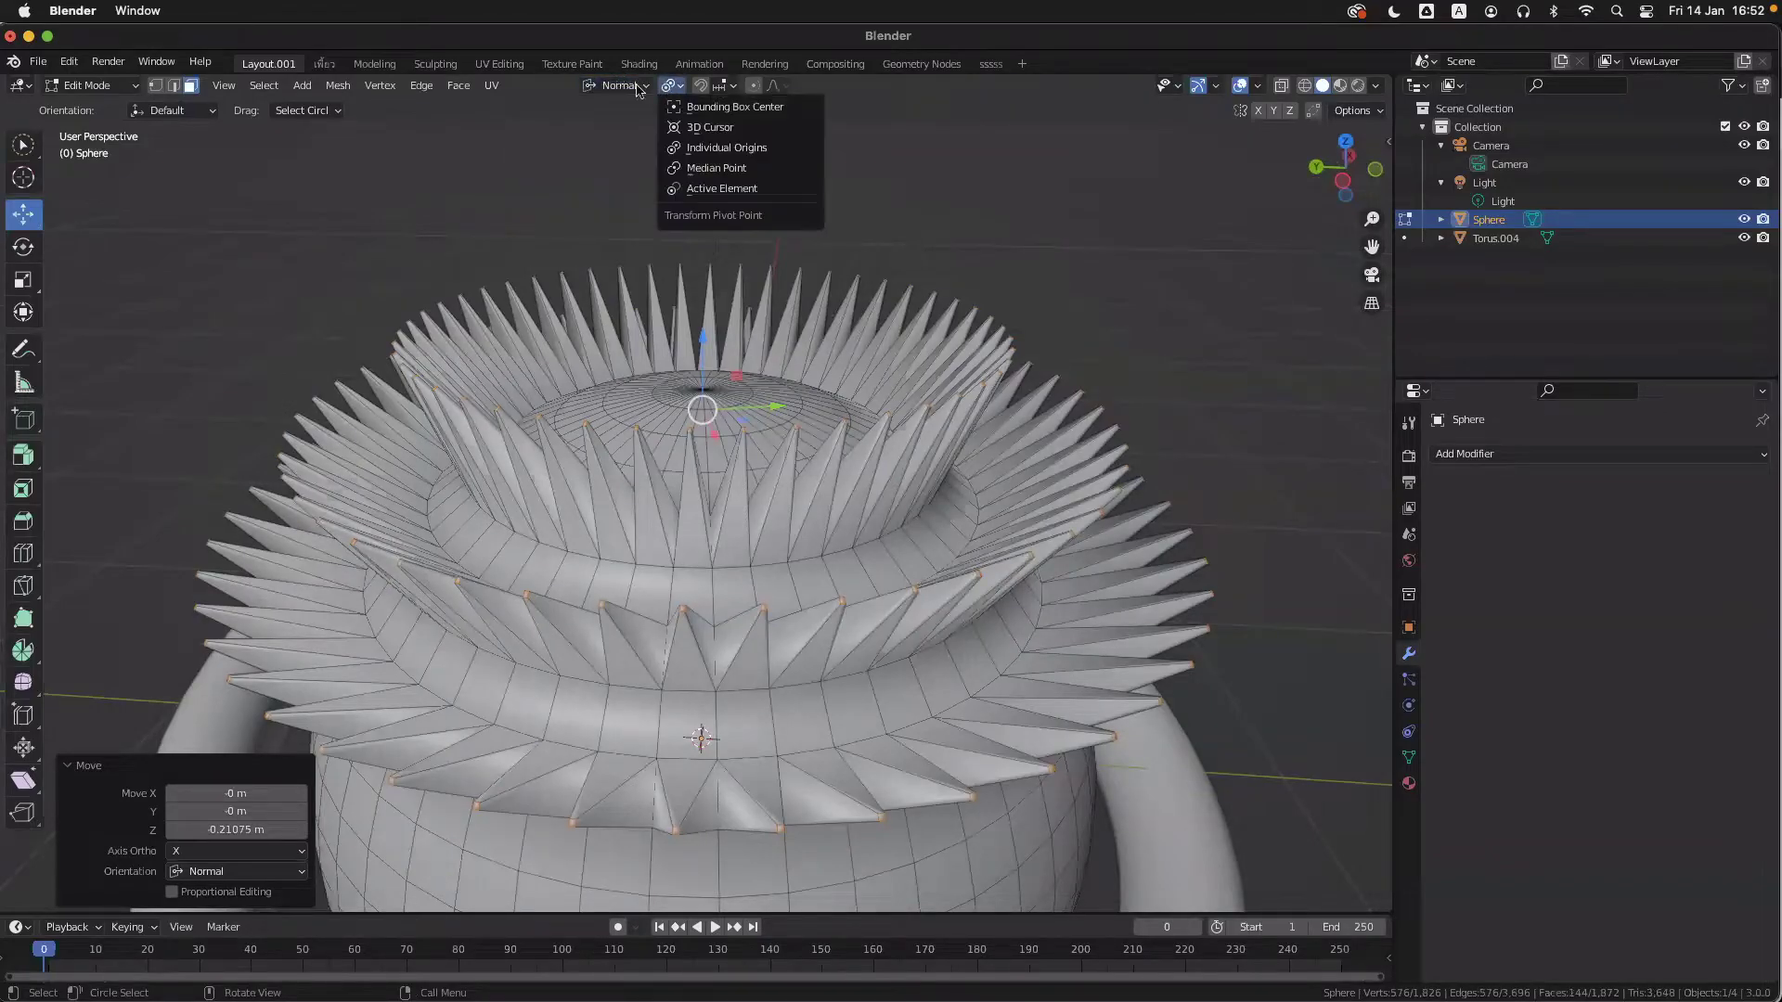
pyautogui.moveTo(922, 574); pyautogui.dragTo(920, 573, button='middle')
pyautogui.scroll(-3, 920, 573)
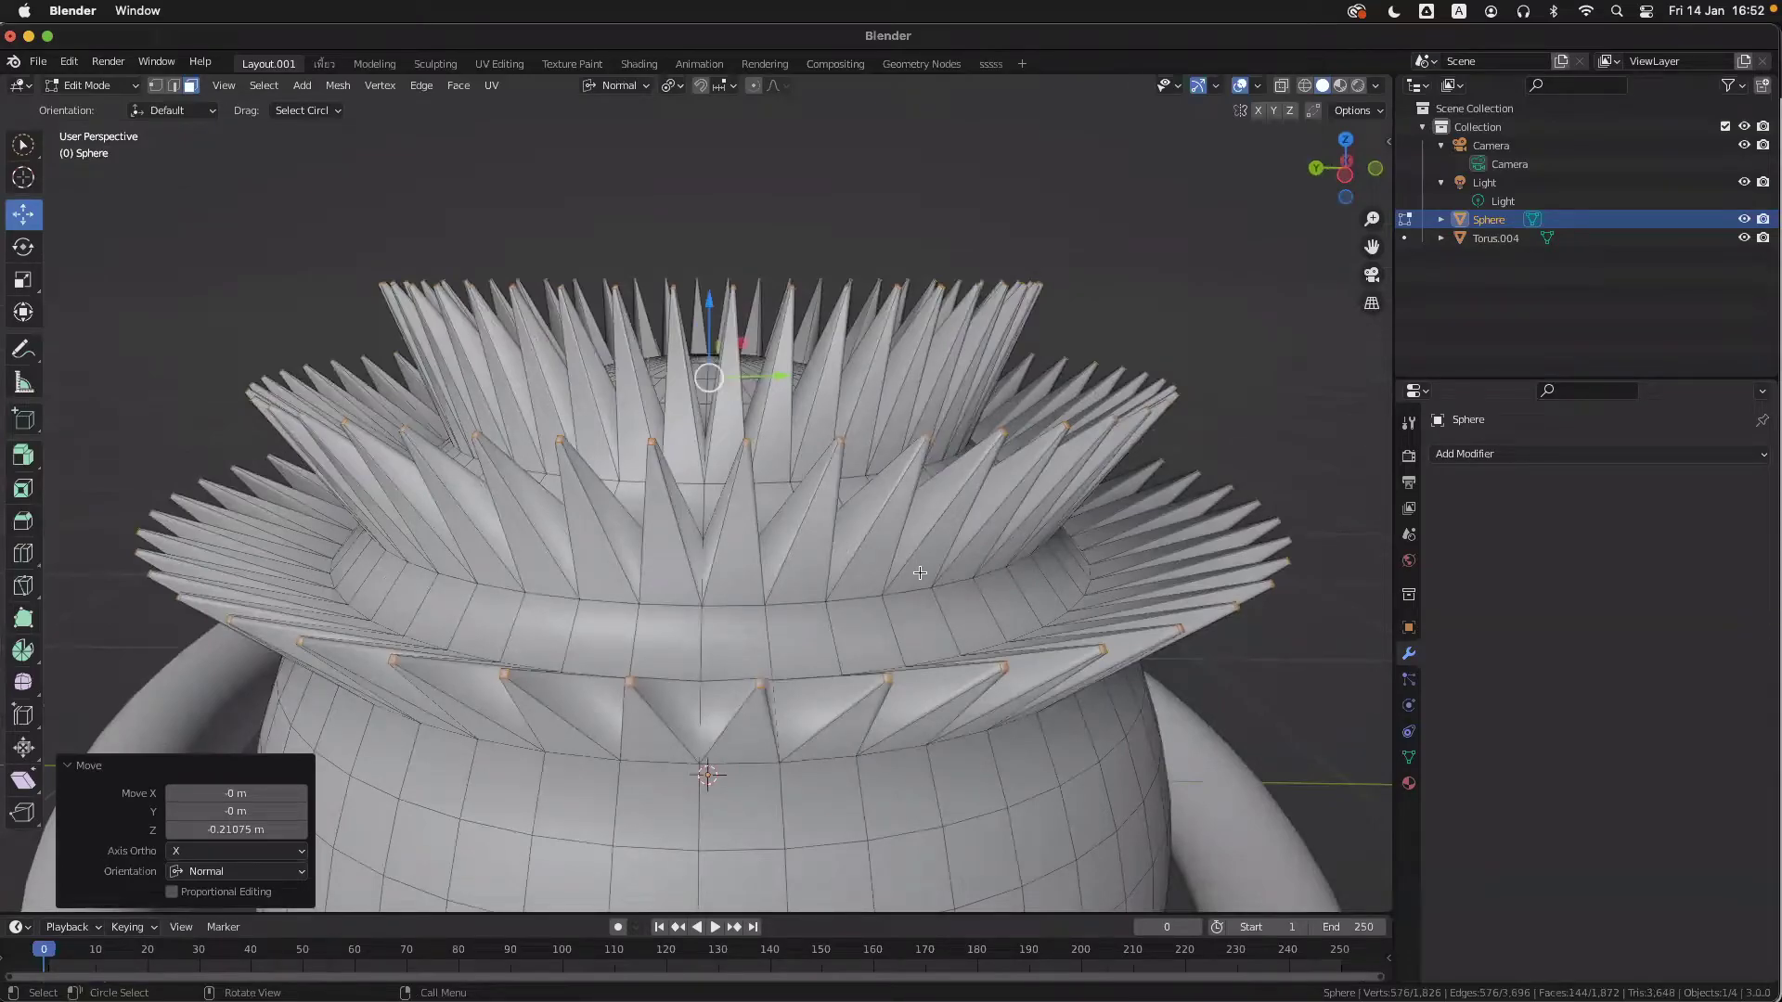
# - Set the transform orientation back to Global
pyautogui.click(626, 89)
pyautogui.click(599, 144)
pyautogui.moveTo(770, 371); pyautogui.dragTo(815, 320, button='middle')
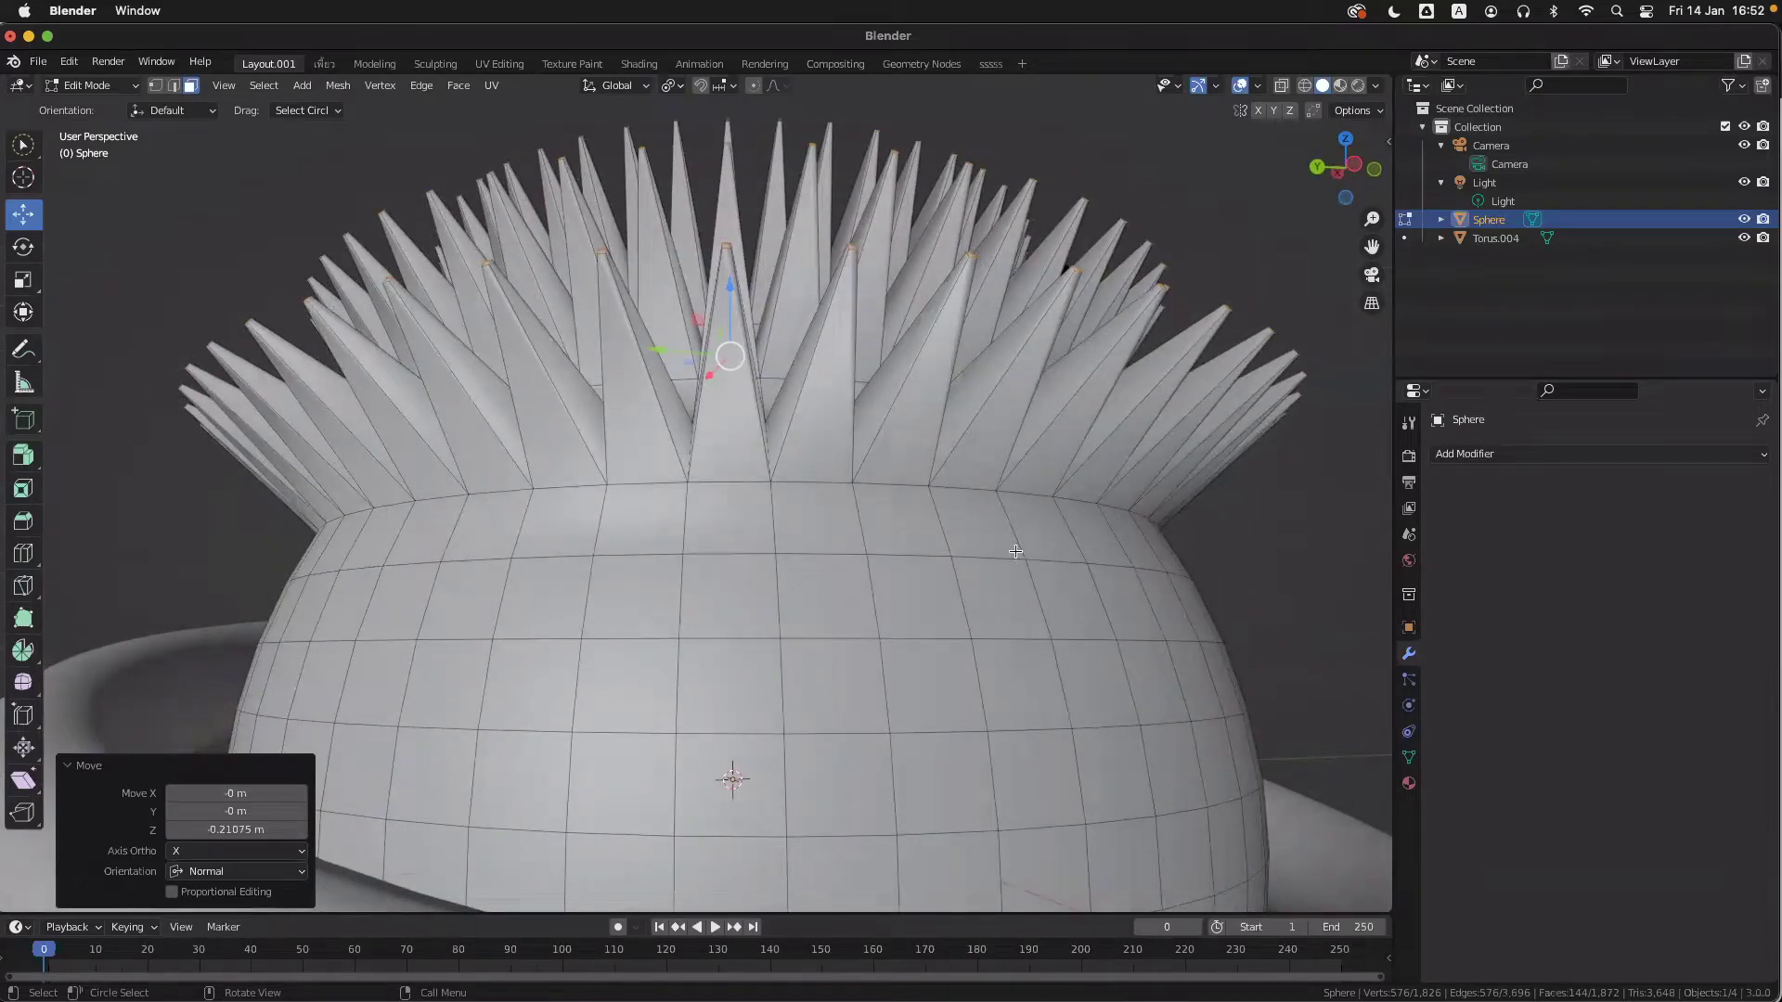
# - Examine the shortened spike rings from above and the side, briefly switching to Object Mode and back
pyautogui.scroll(-8, 1016, 552)
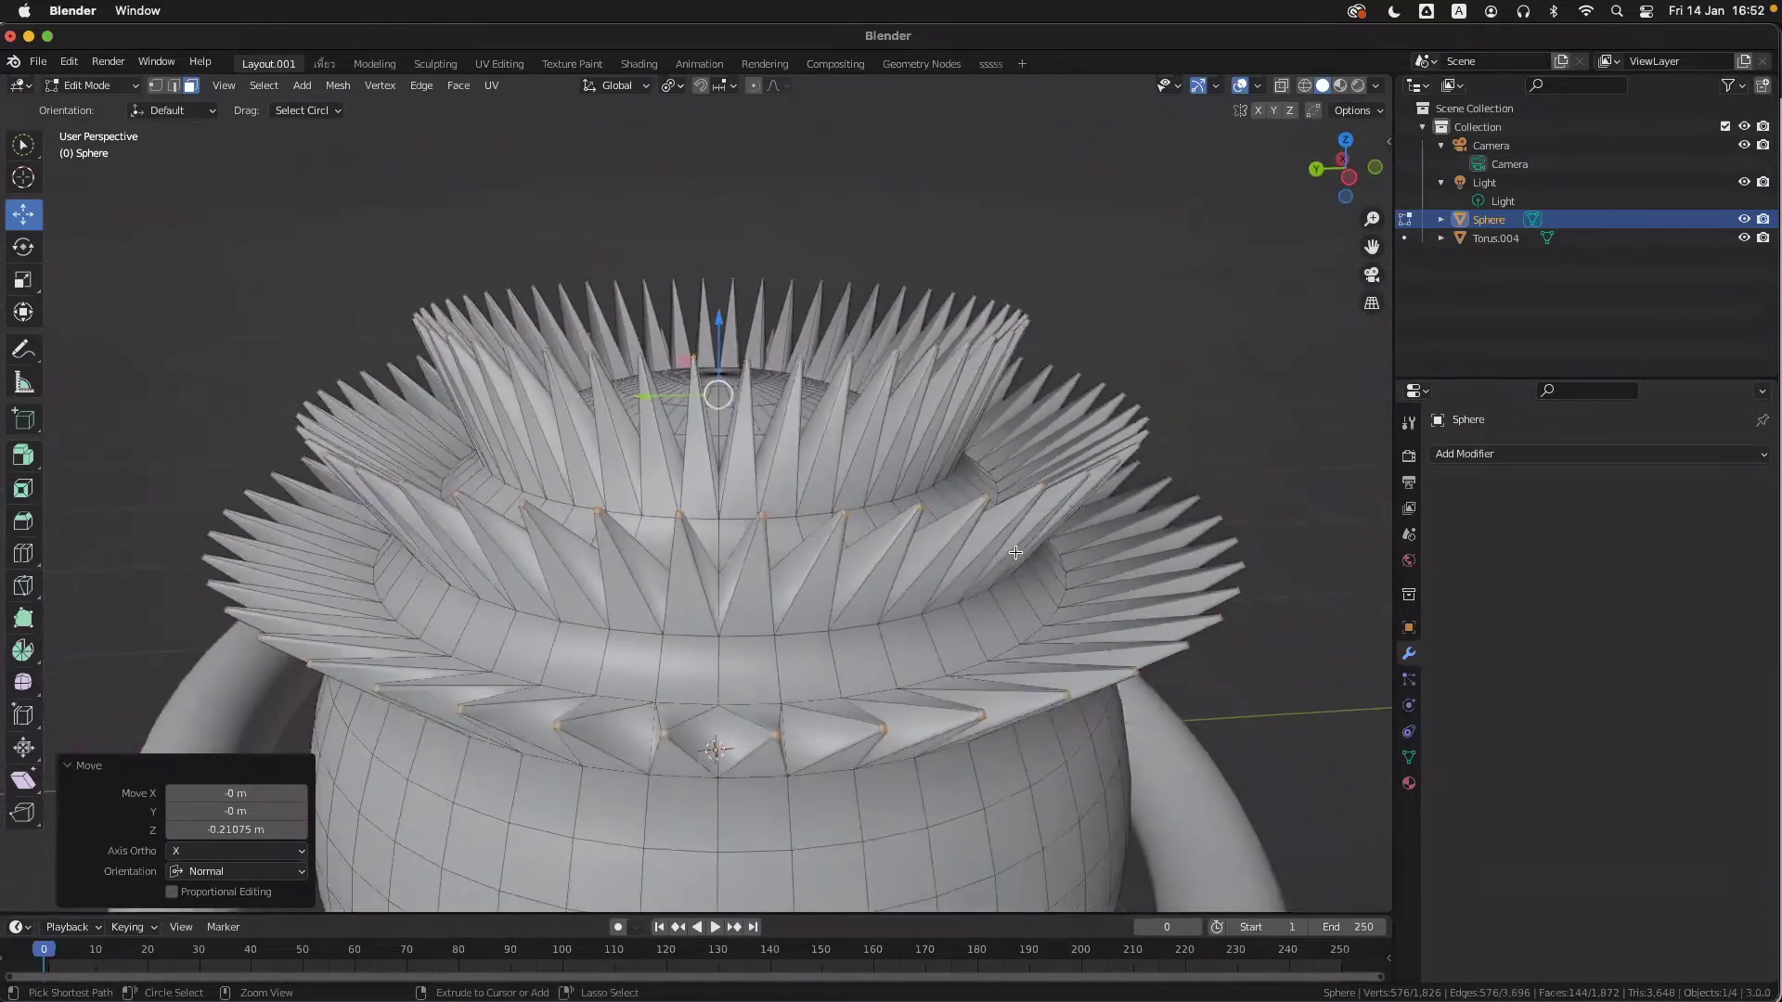
pyautogui.keyDown('shift'); pyautogui.scroll(-2, 1016, 552); pyautogui.keyUp('shift')
pyautogui.scroll(5, 1015, 553)
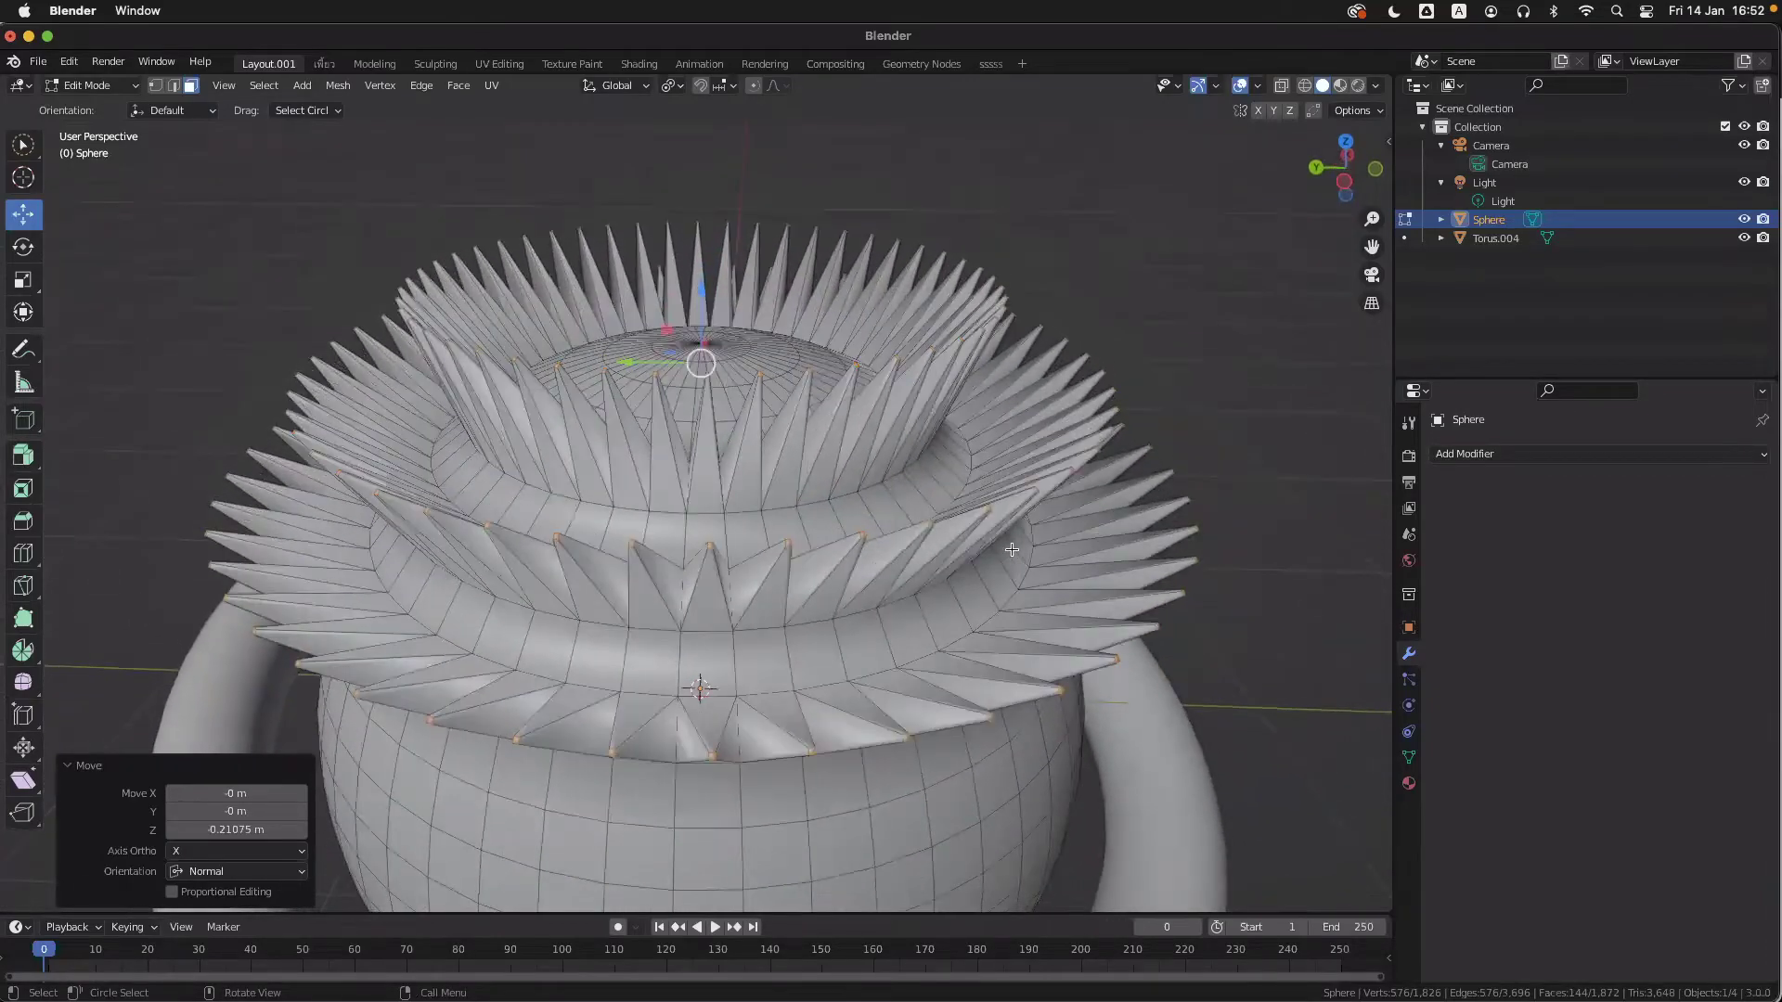
pyautogui.scroll(3, 891, 422)
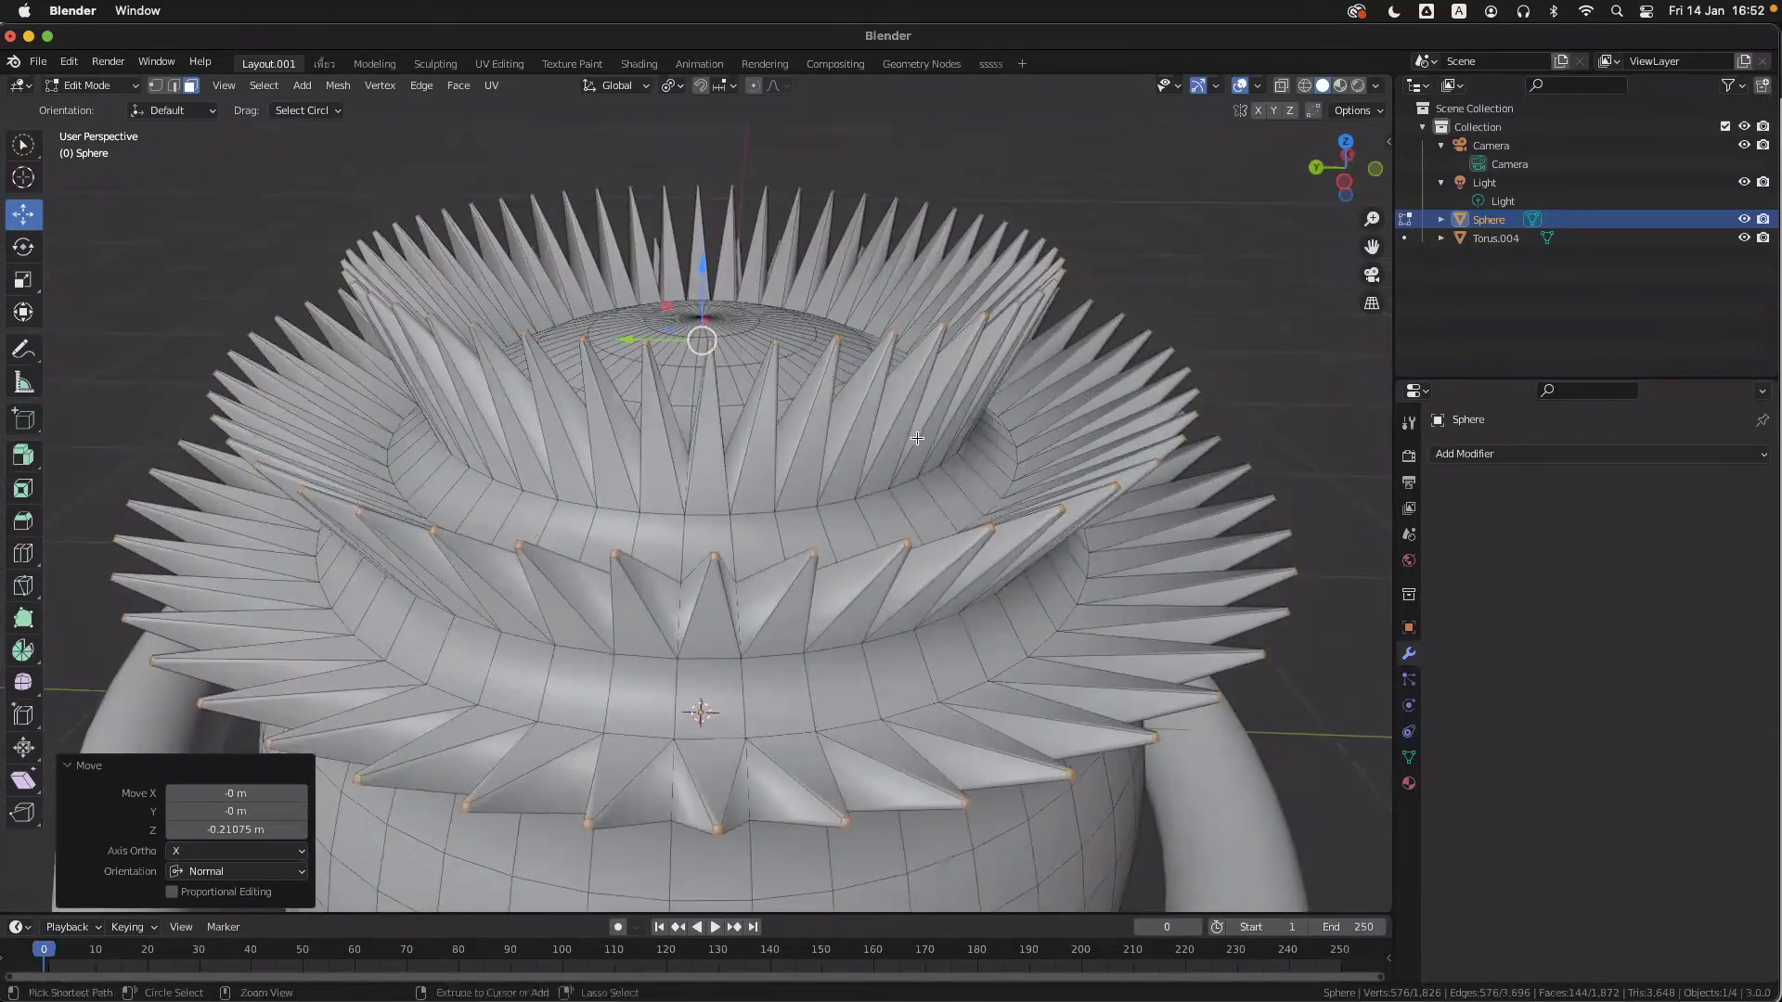
pyautogui.press('Tab')
pyautogui.press('Tab')
pyautogui.scroll(-5, 917, 438)
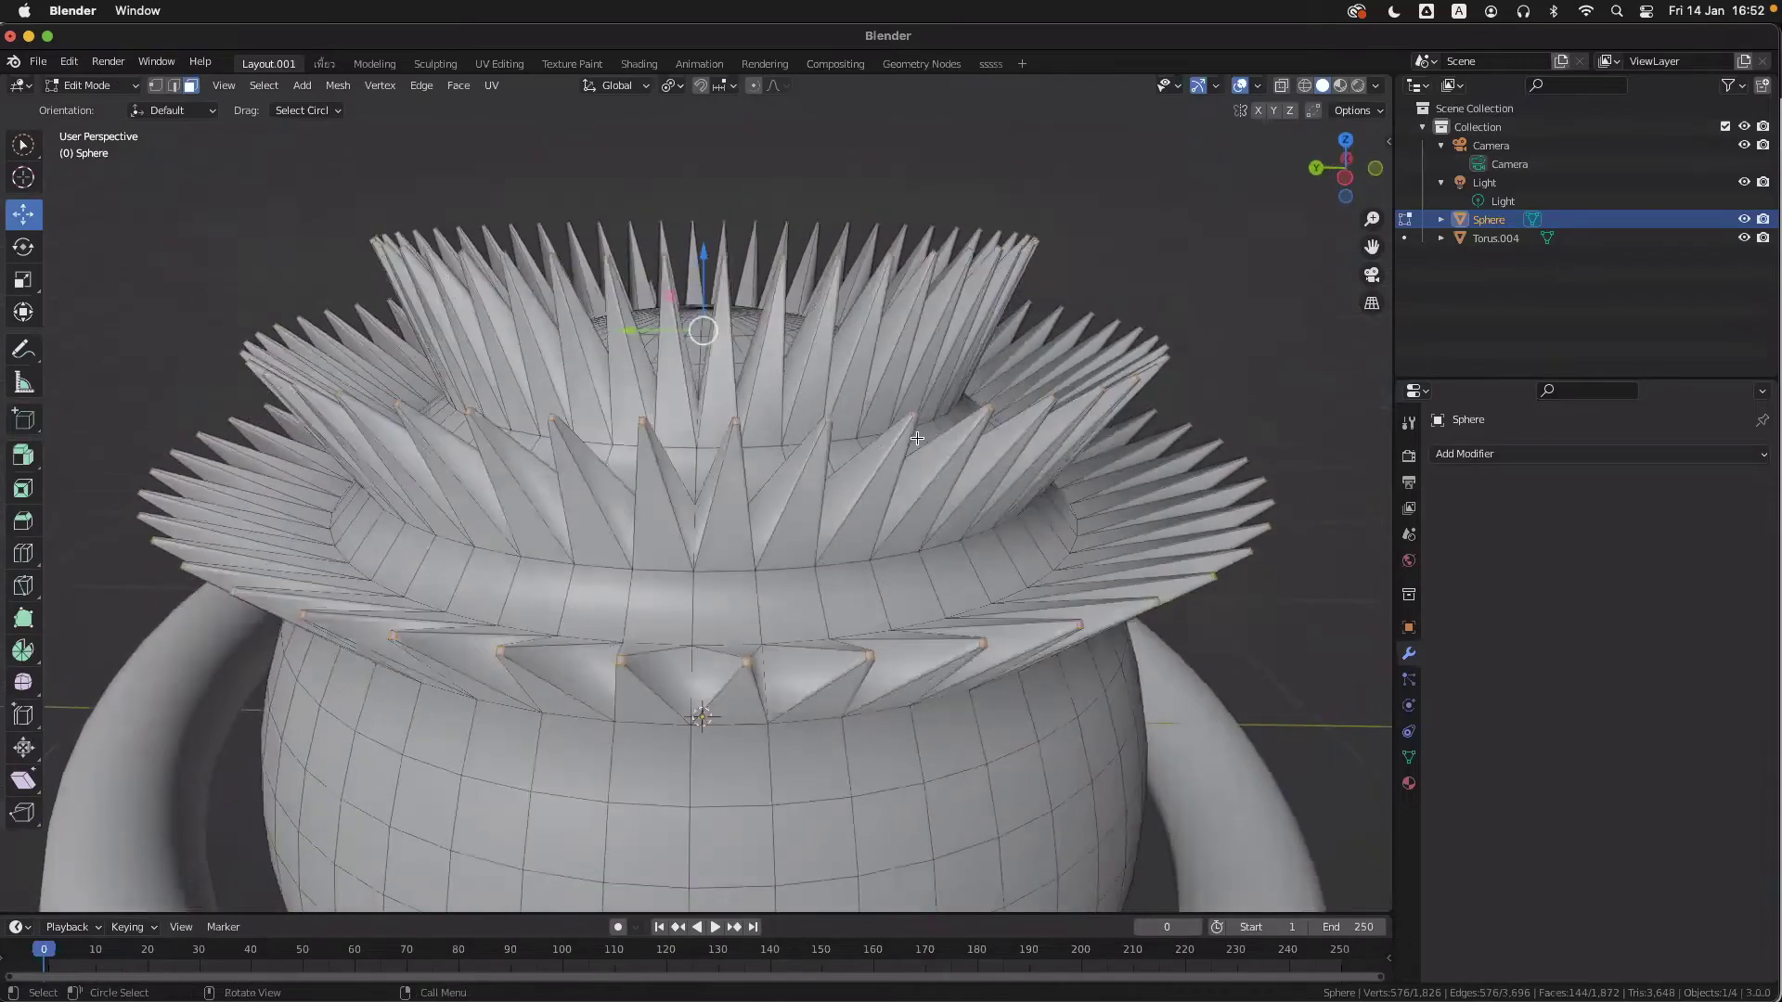
pyautogui.scroll(1, 918, 438)
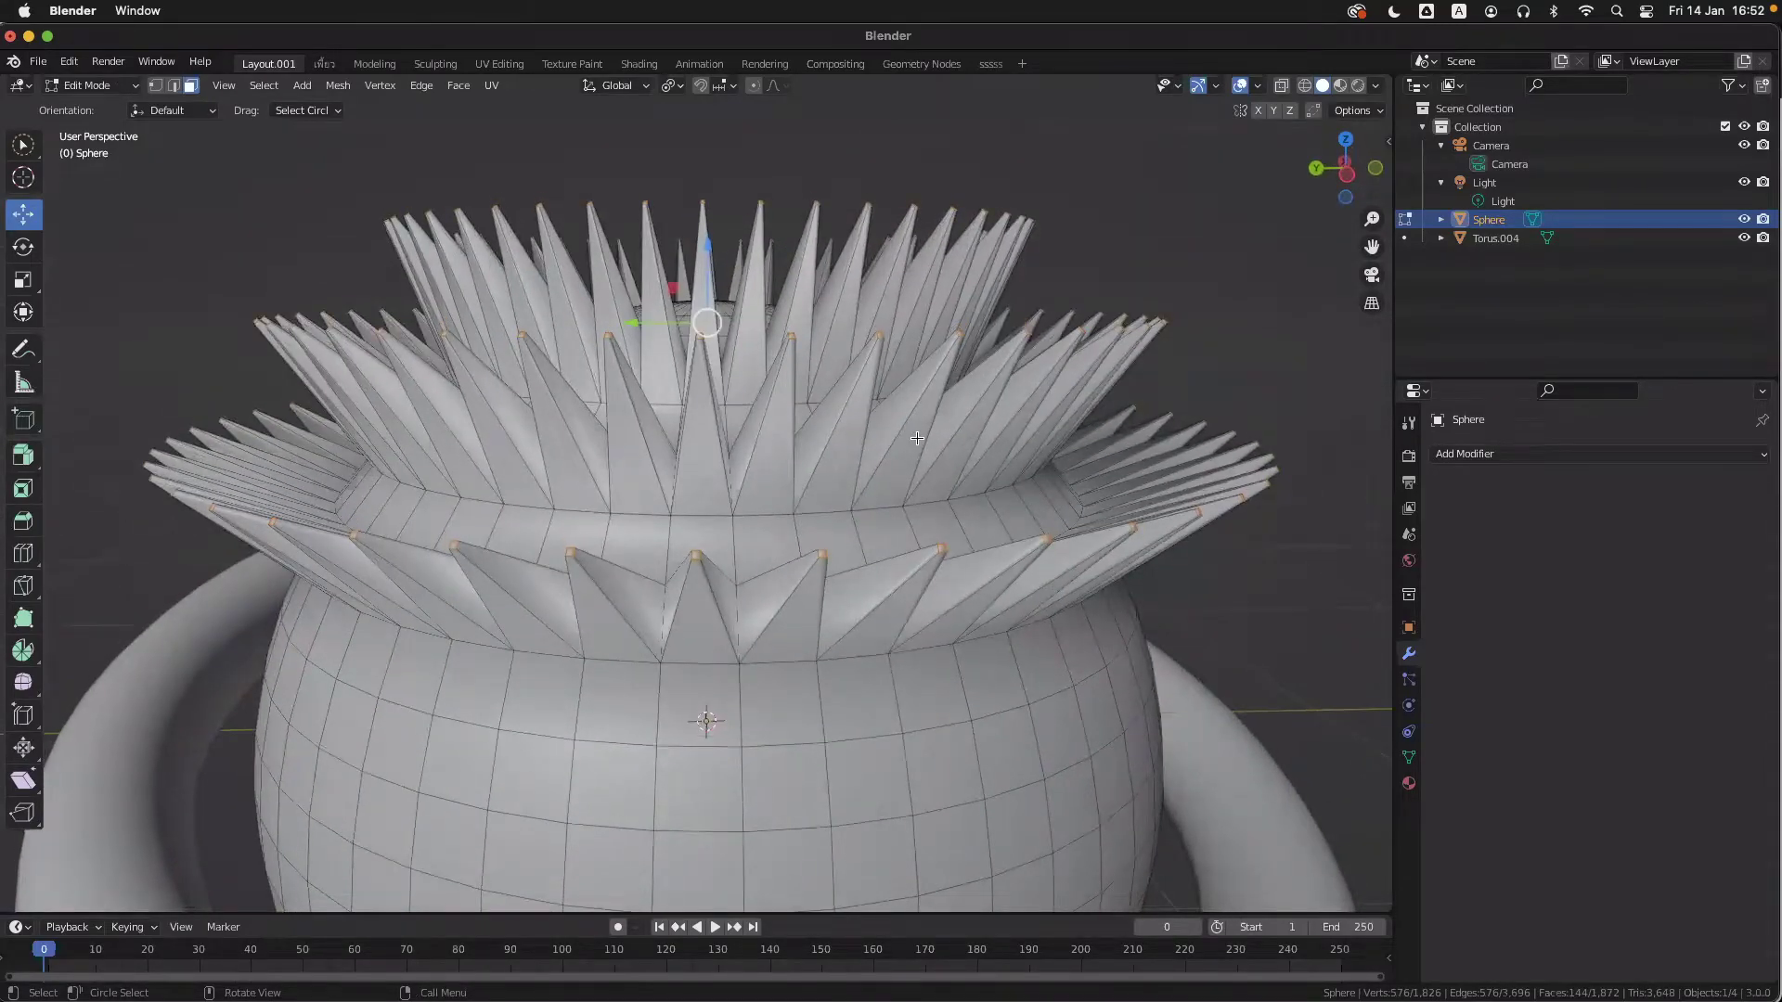
pyautogui.scroll(3, 918, 438)
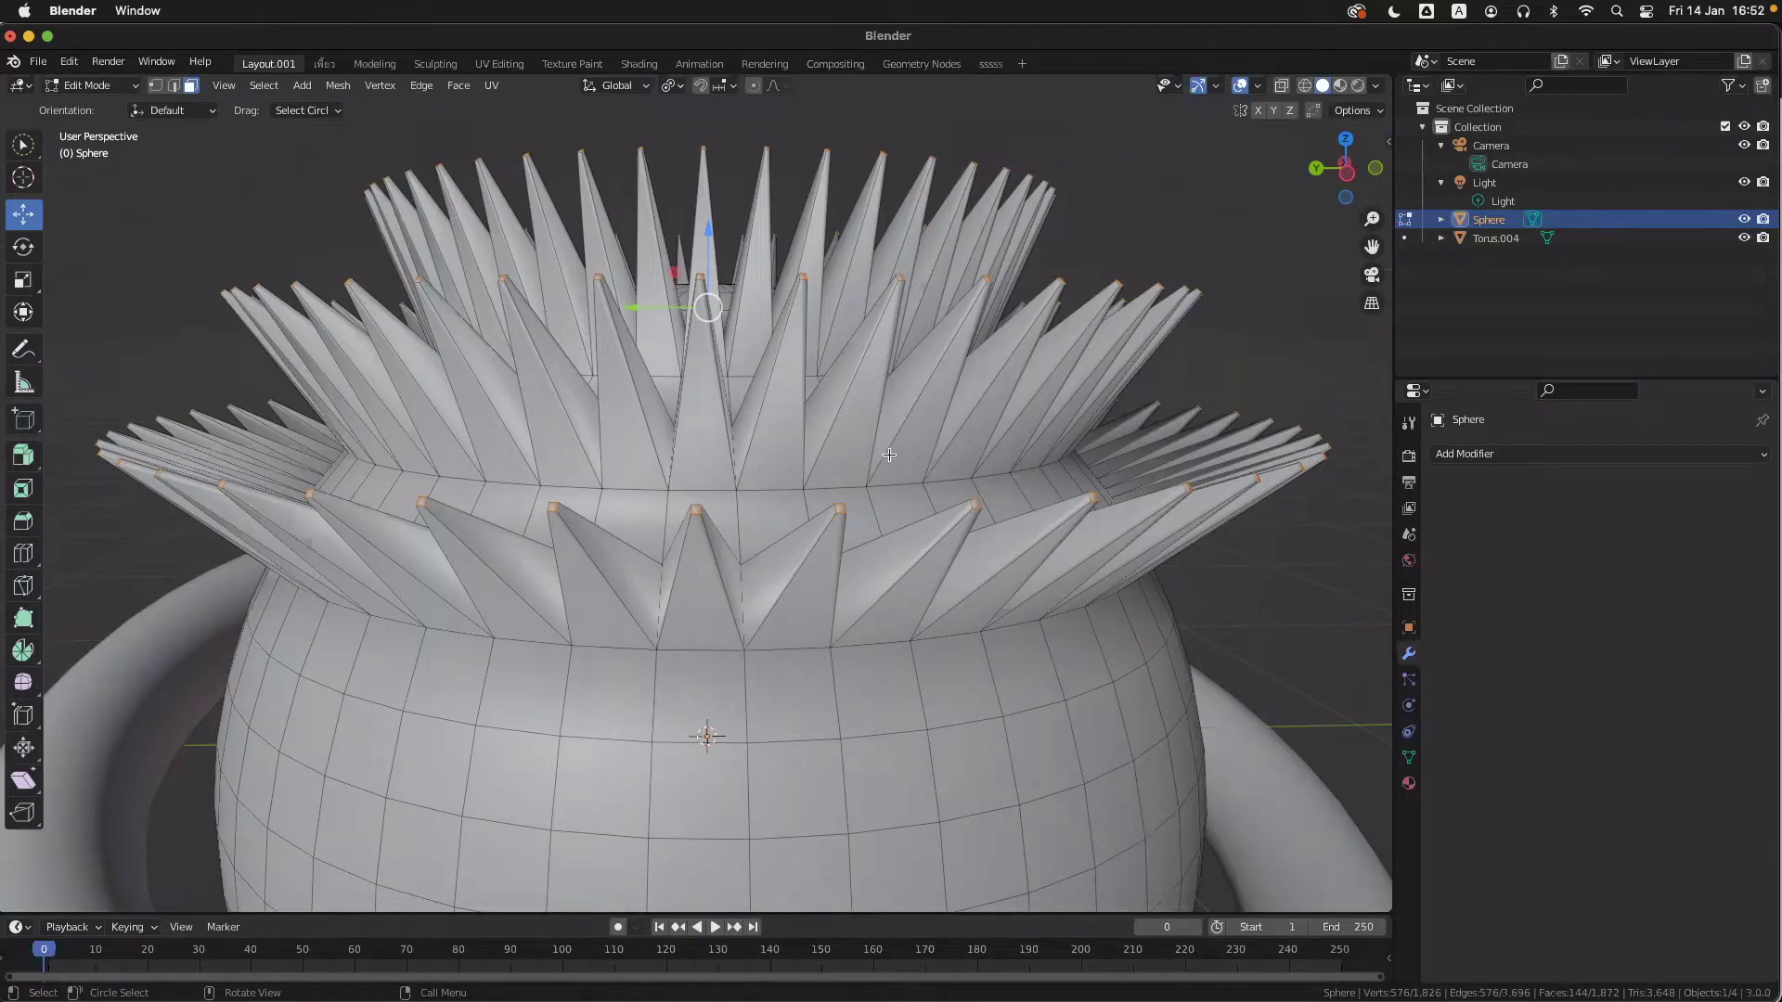
pyautogui.scroll(5, 889, 455)
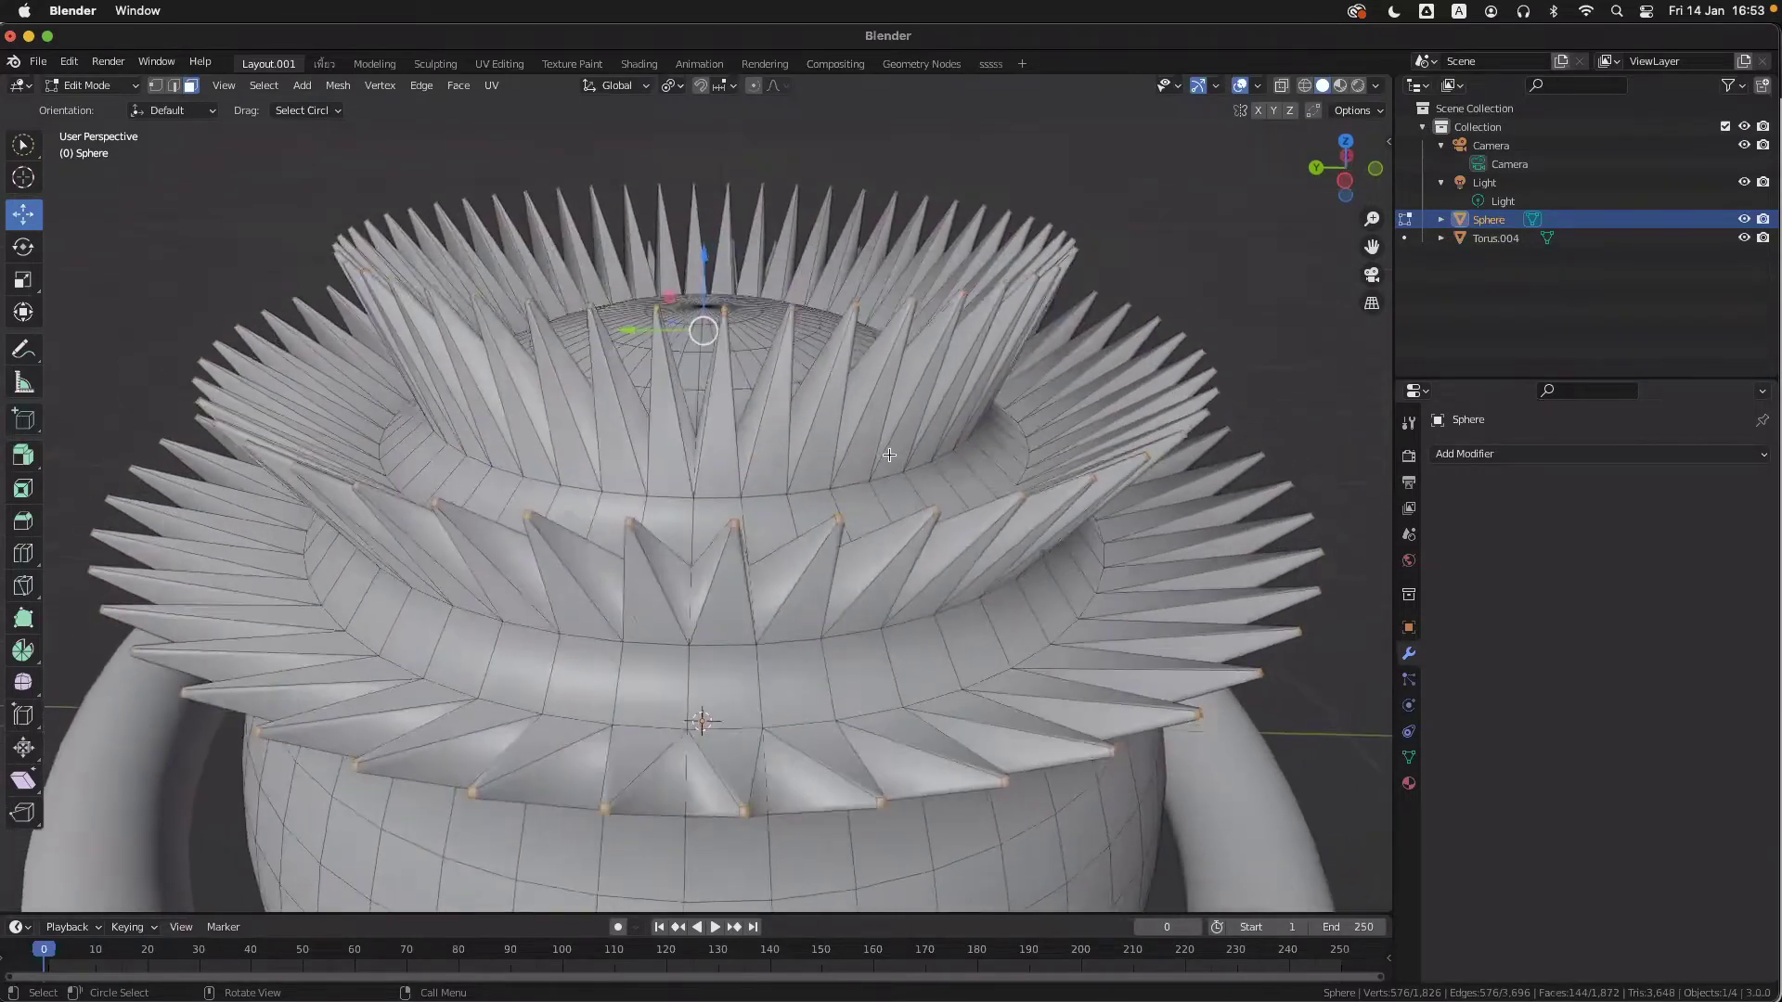
pyautogui.scroll(2, 889, 455)
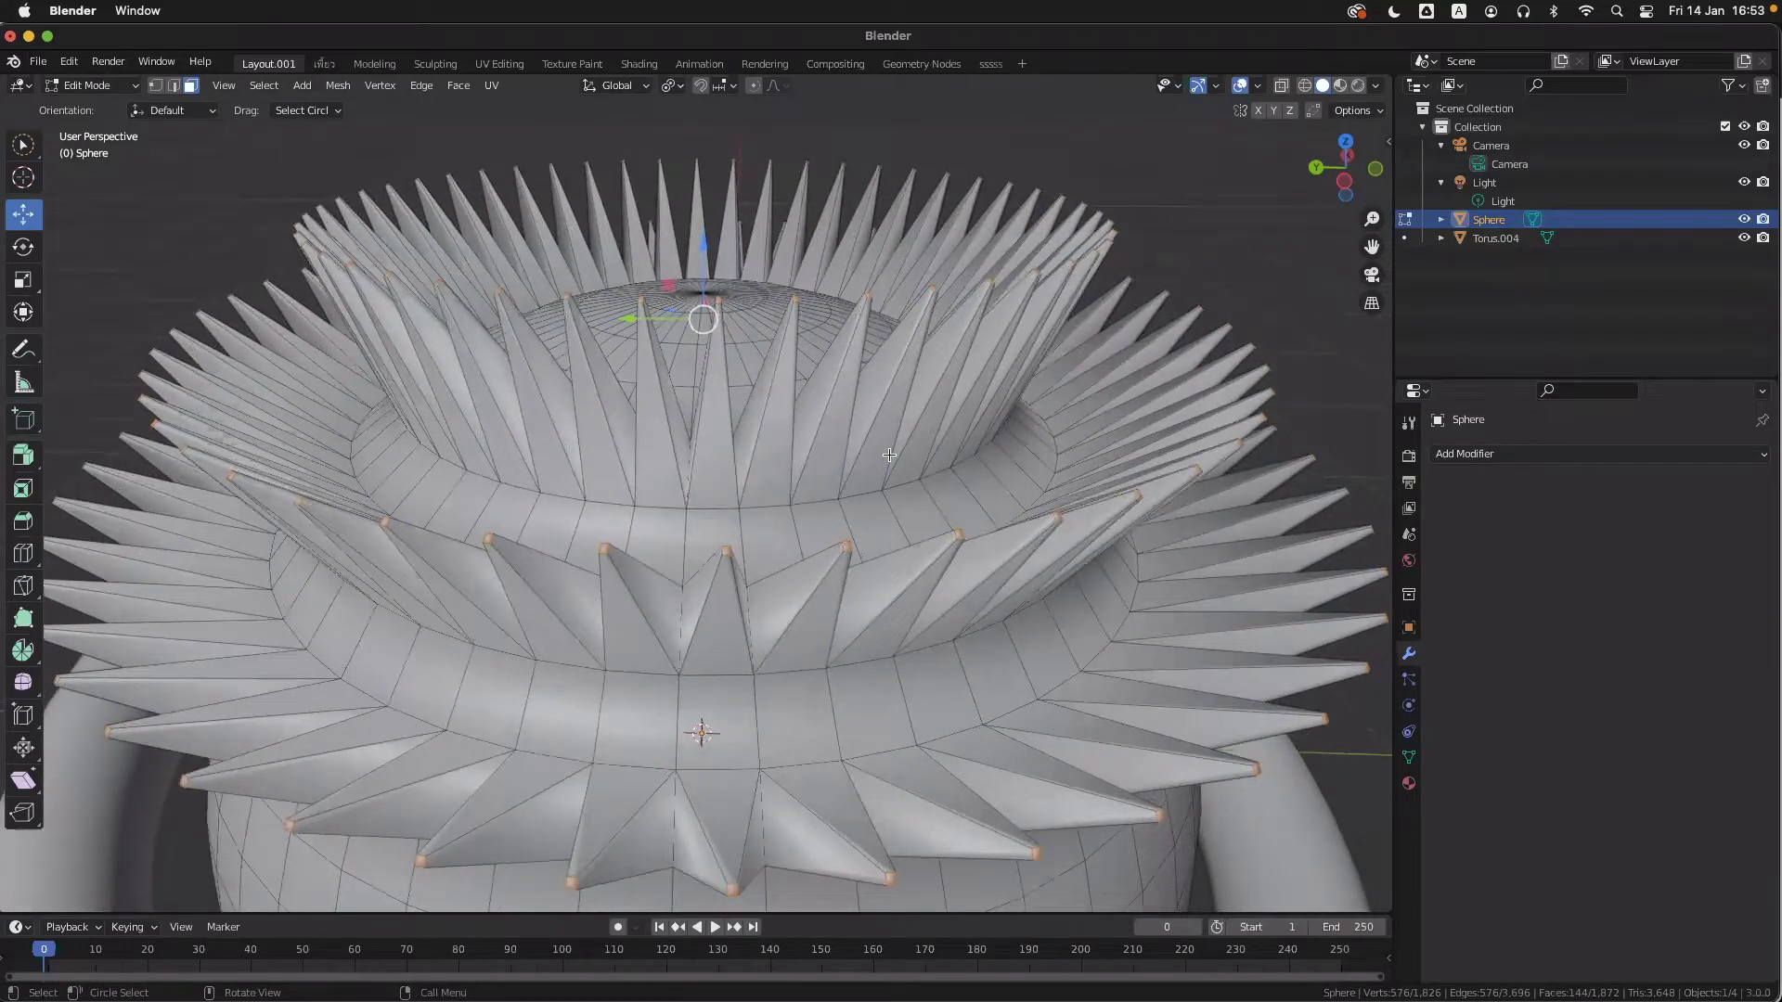
pyautogui.scroll(10, 889, 455)
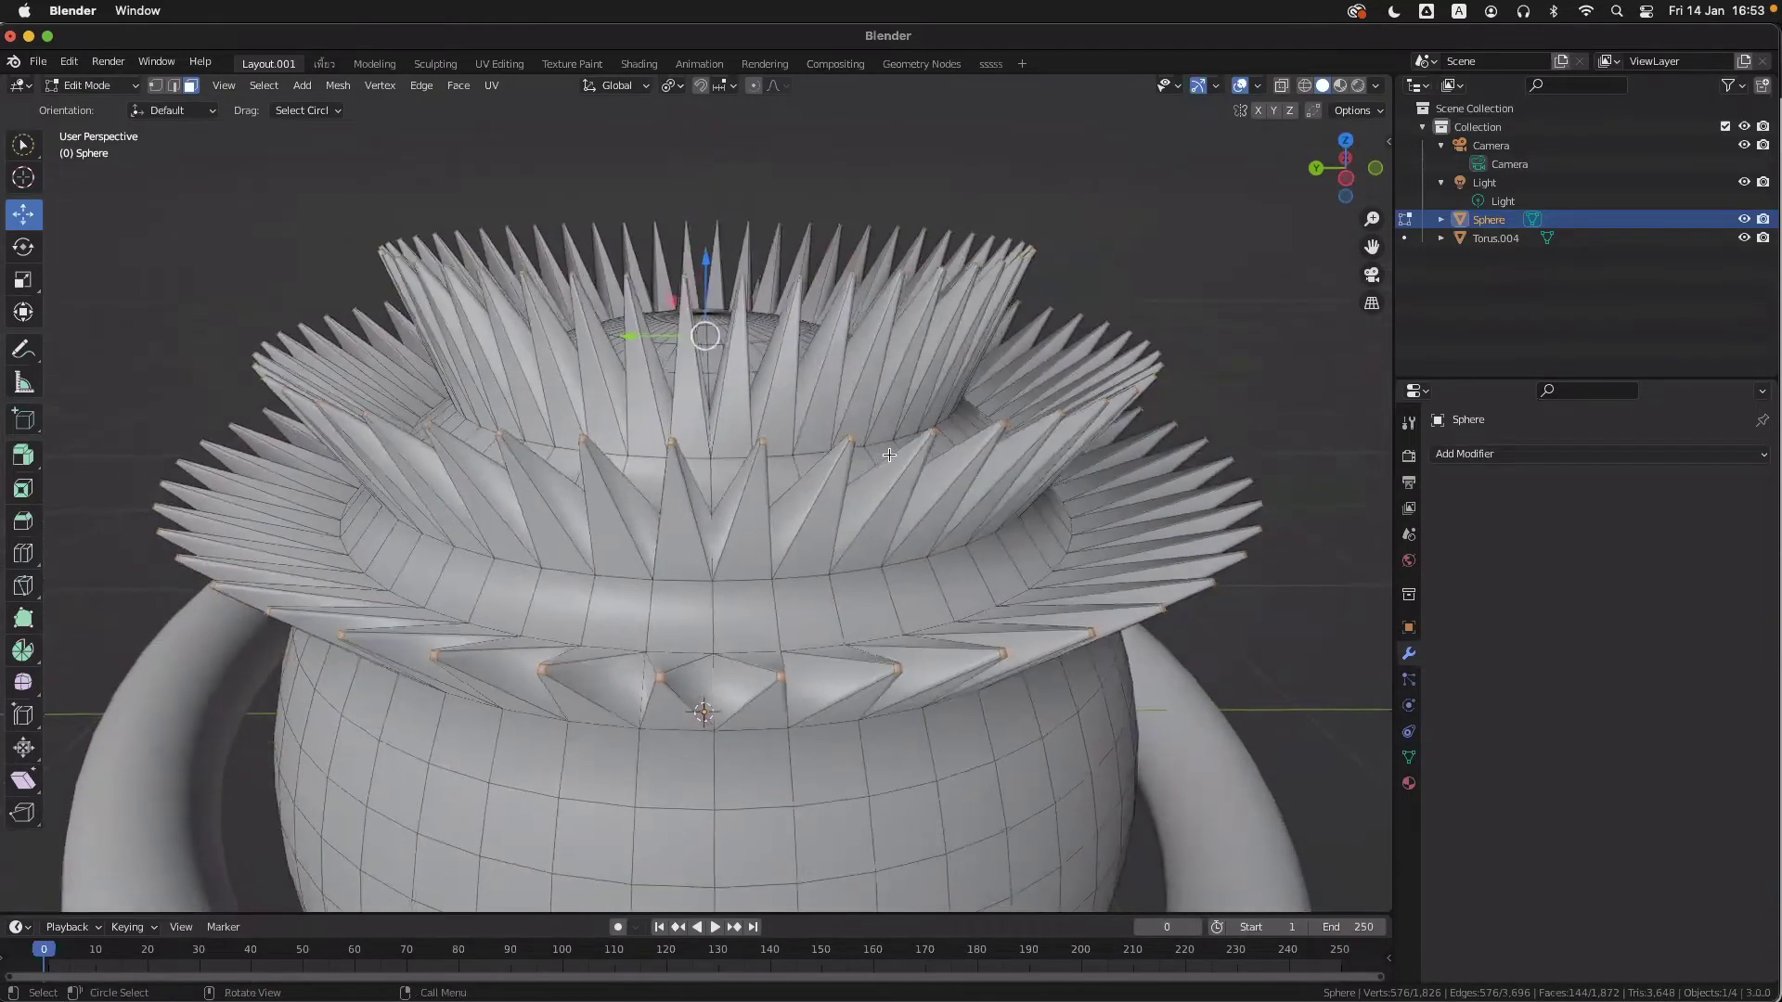
pyautogui.keyDown('ctrl'); pyautogui.scroll(2, 889, 455); pyautogui.keyUp('ctrl')
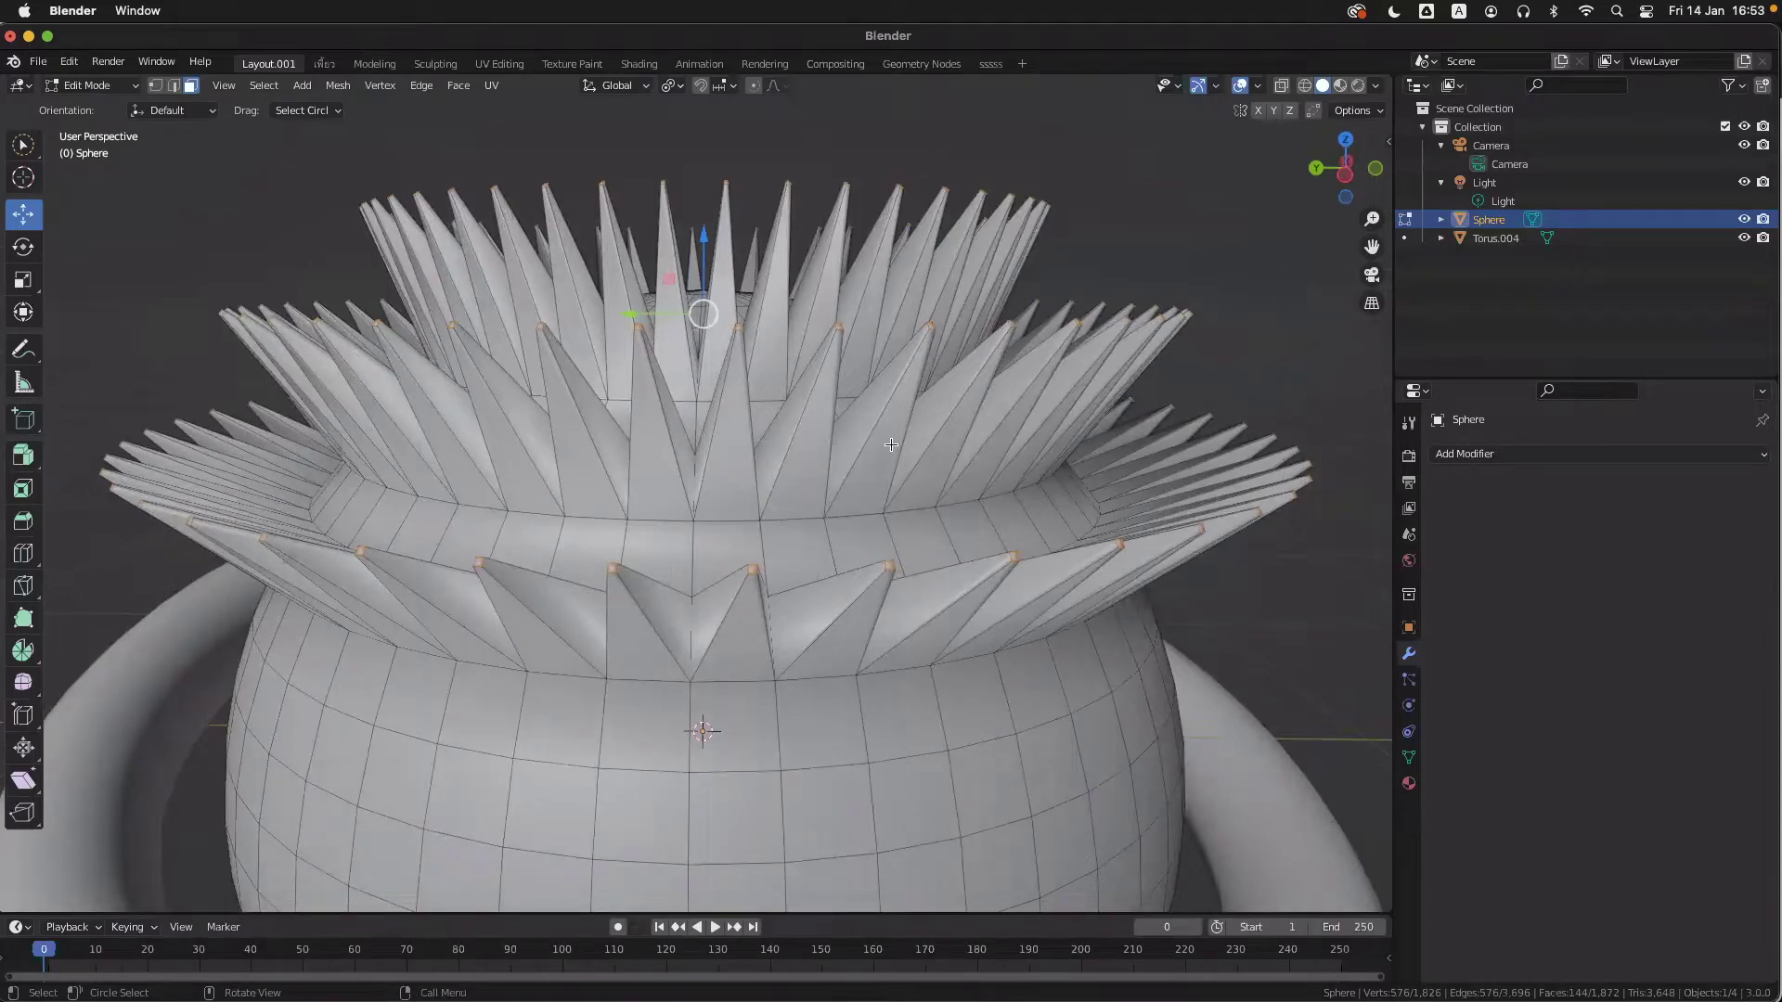
pyautogui.scroll(3, 892, 440)
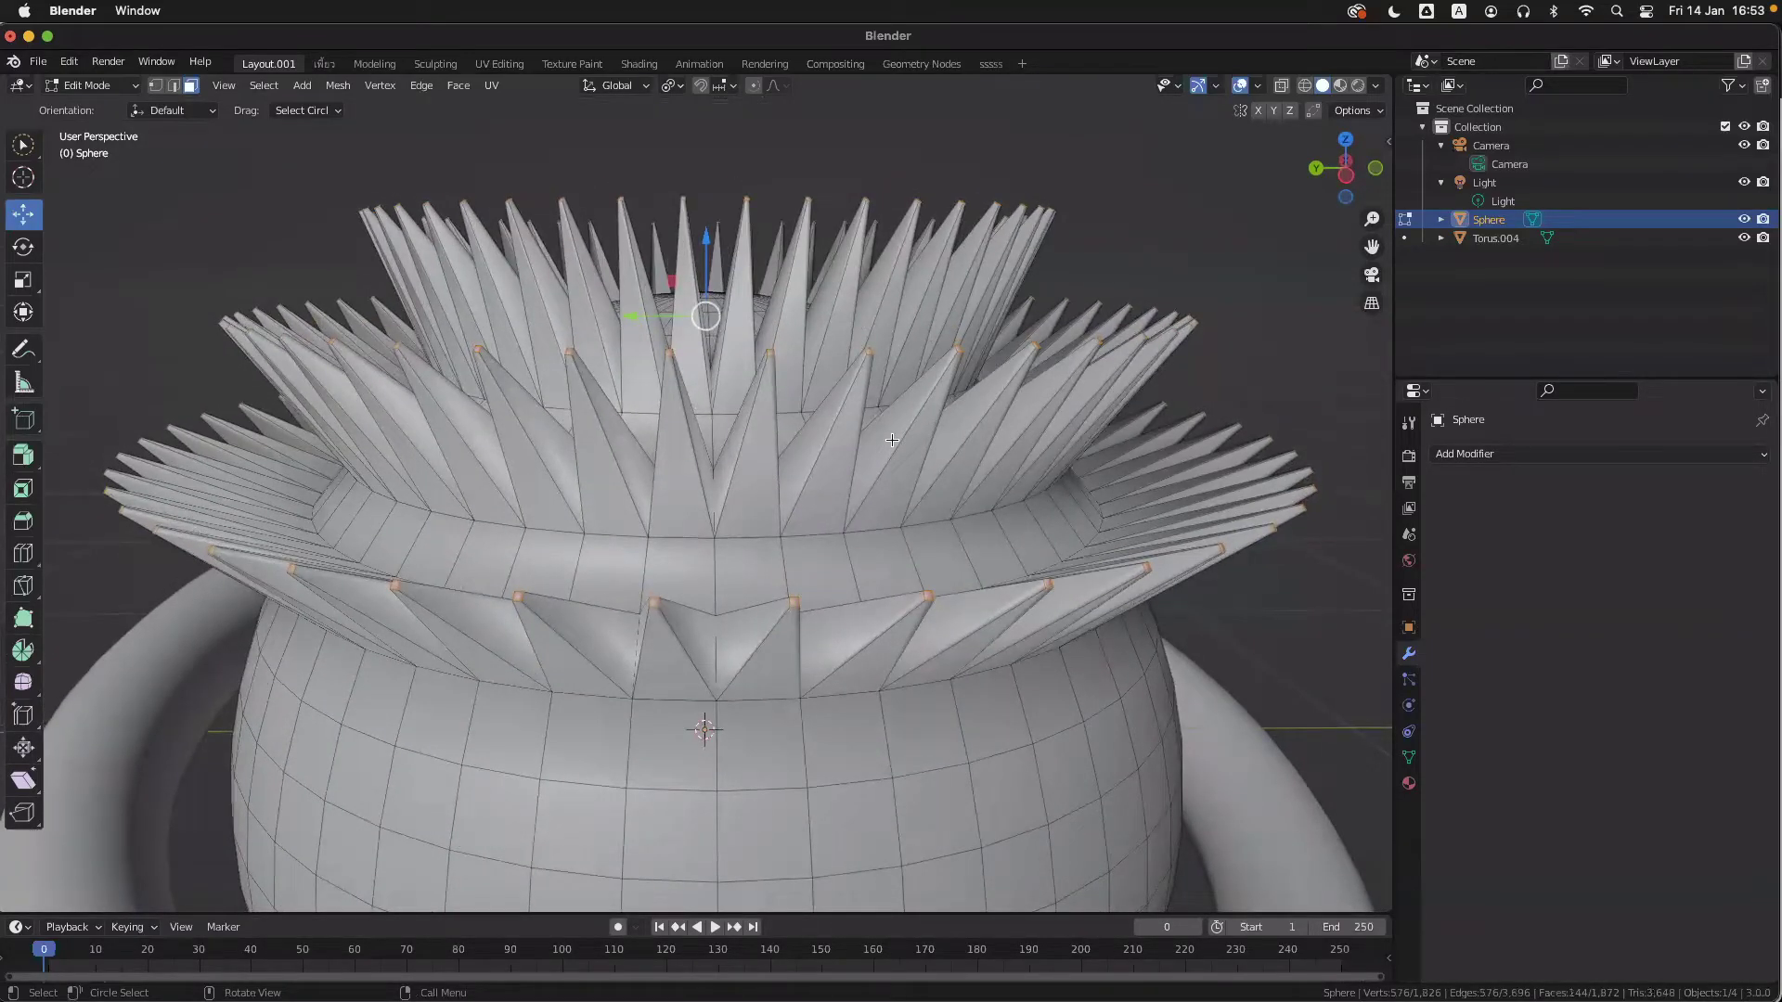
pyautogui.scroll(-10, 892, 440)
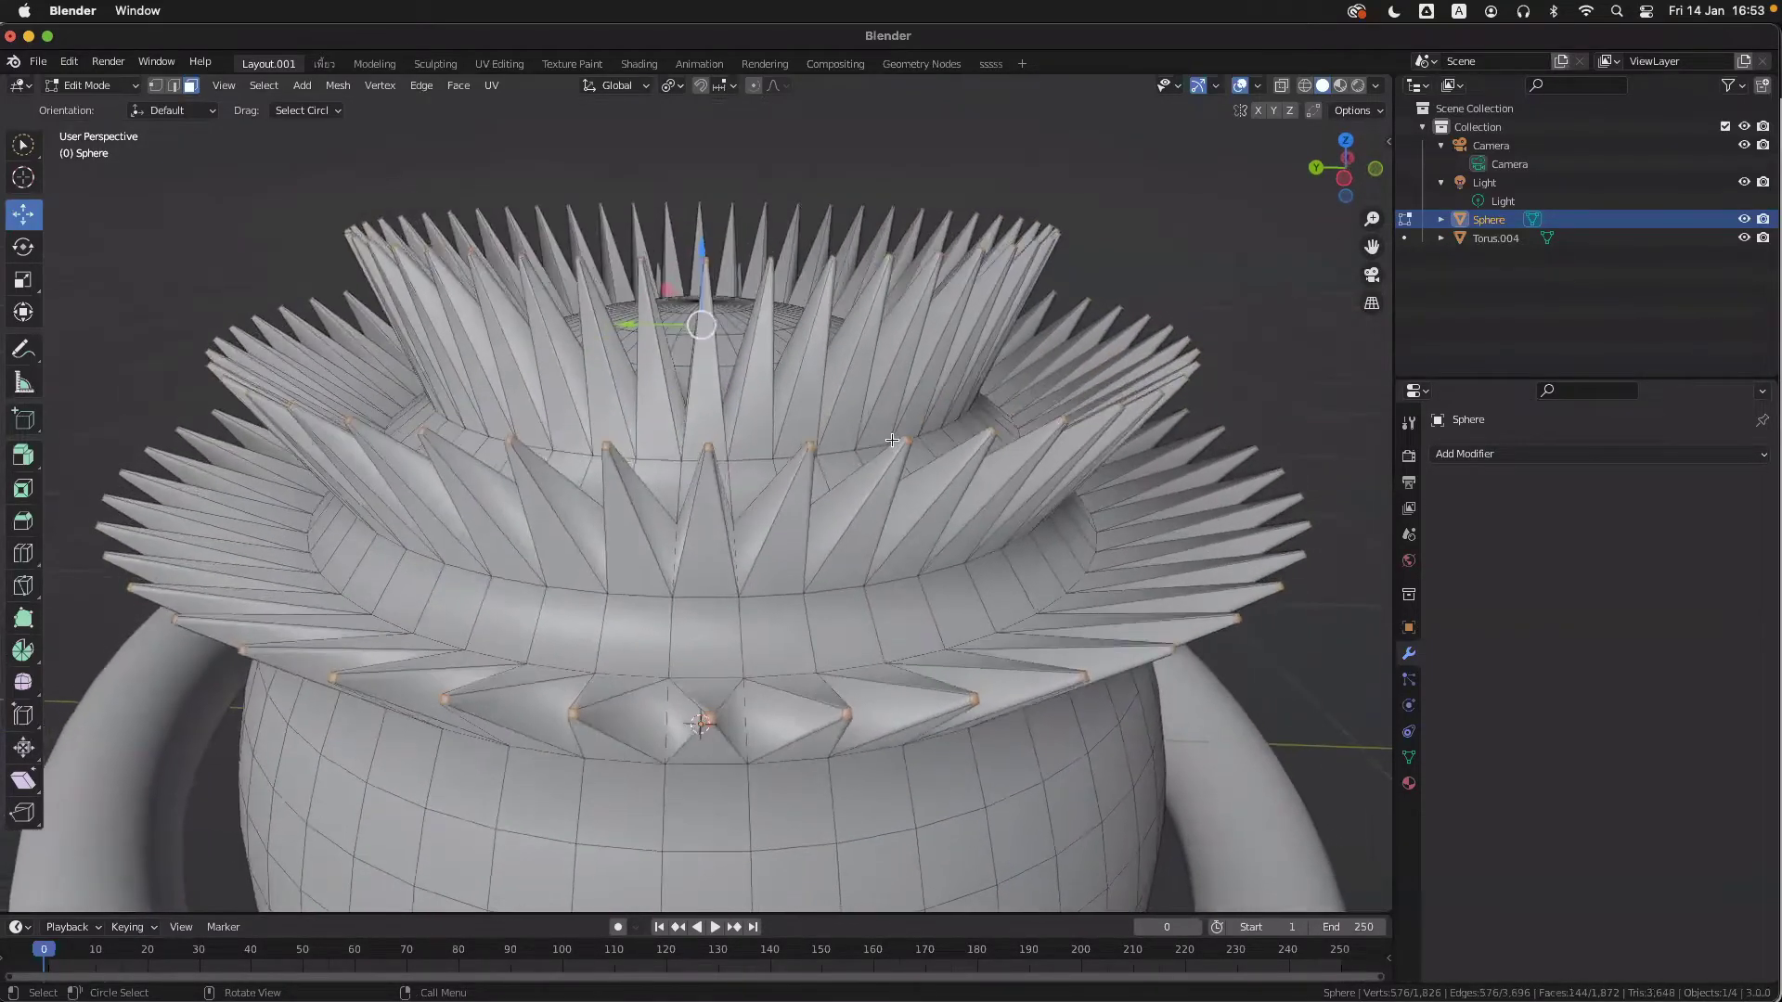
pyautogui.scroll(10, 892, 440)
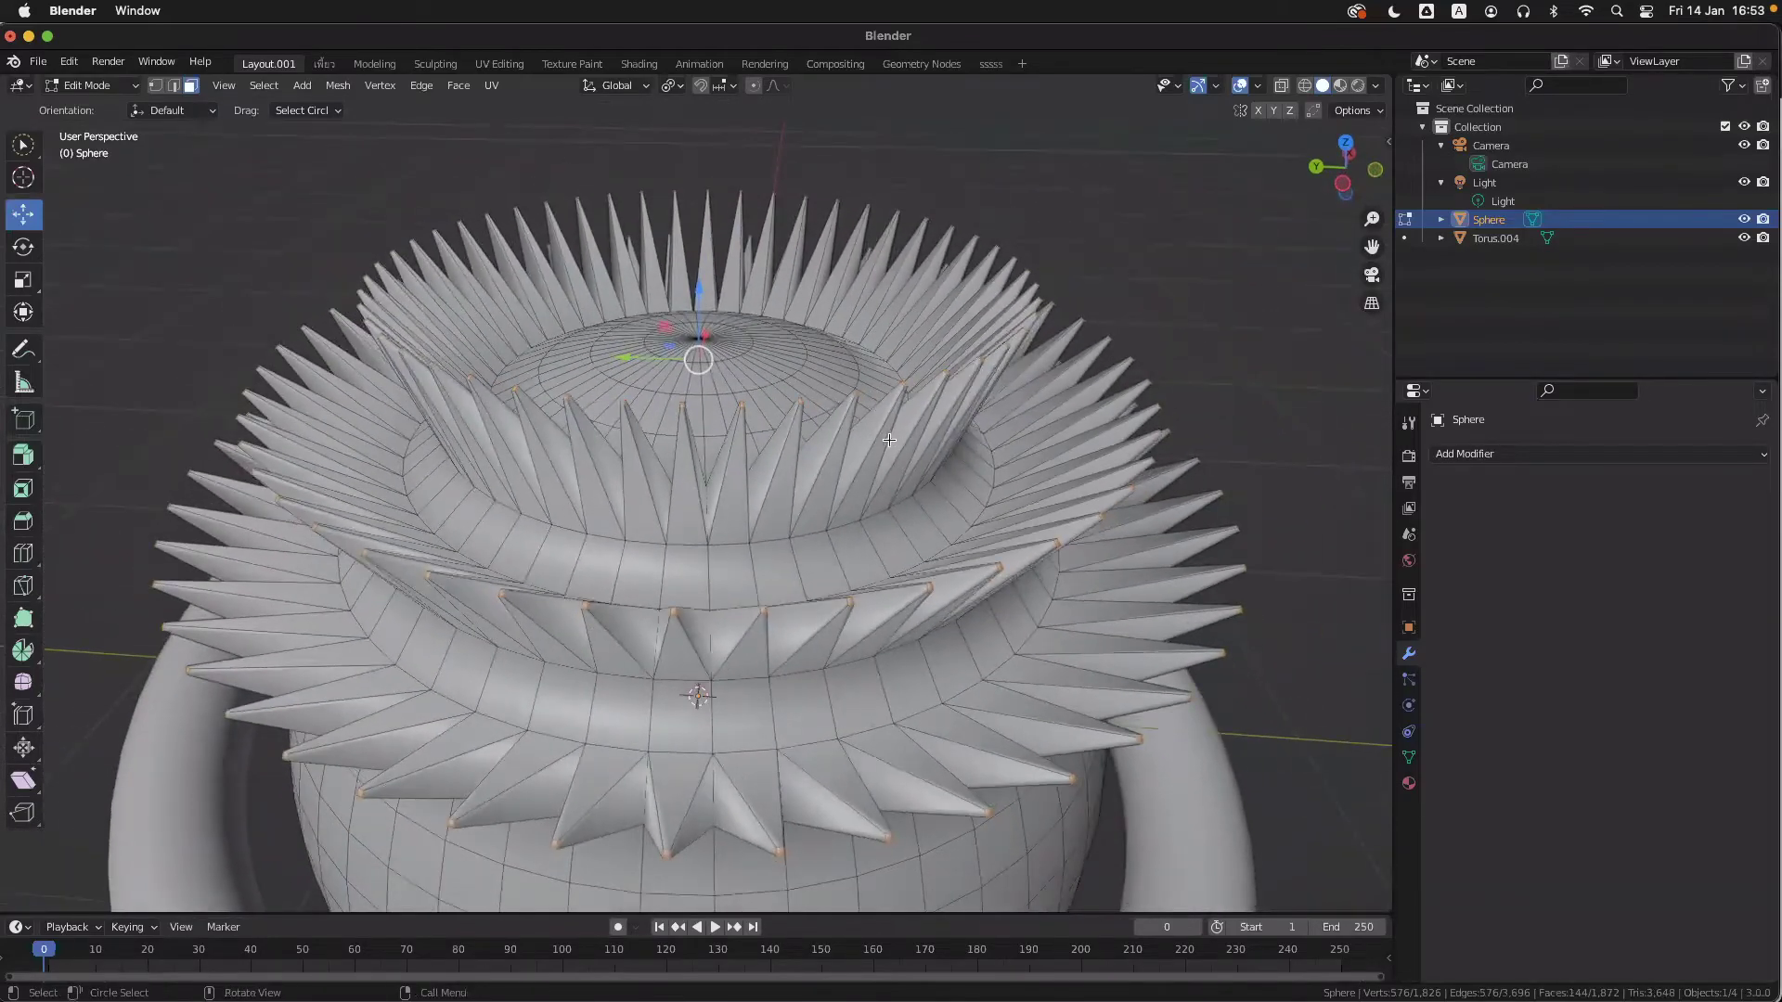
# - Examine the spike rings up close with the viewport overlays hidden and shown again
pyautogui.hotkey('shift', 'alt', 'z')
pyautogui.keyDown('ctrl'); pyautogui.scroll(4, 889, 437); pyautogui.keyUp('ctrl')
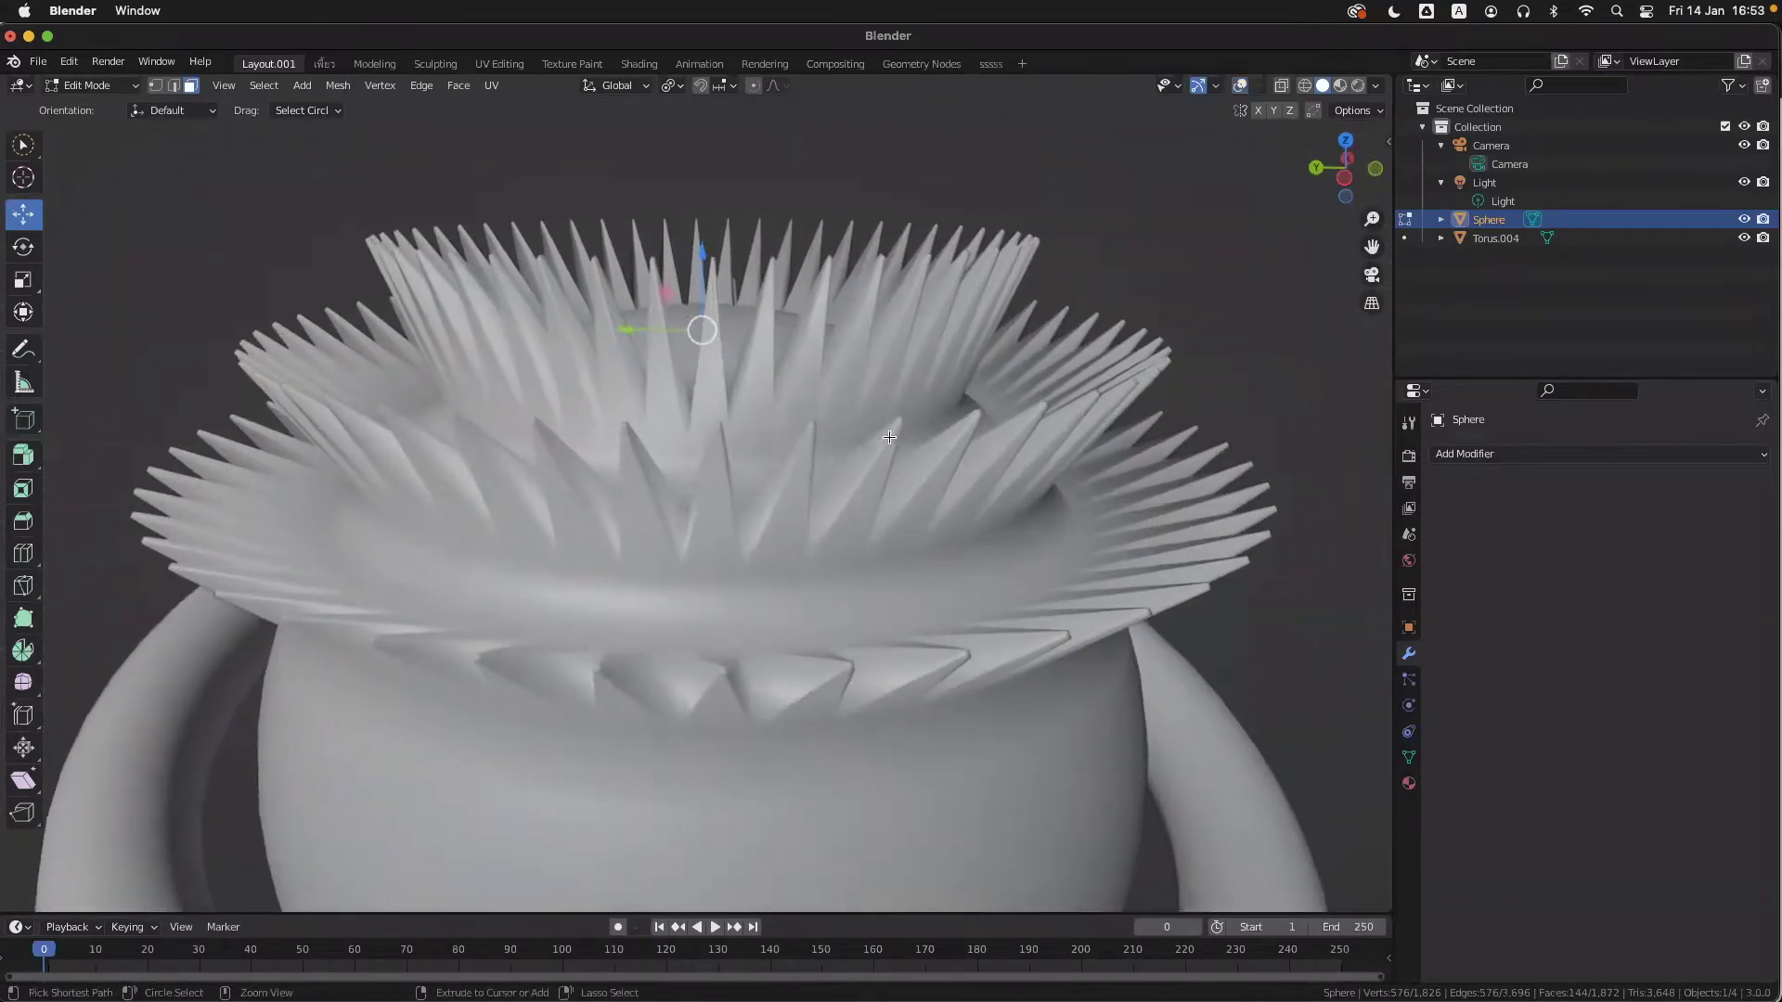
pyautogui.hotkey('shift', 'alt', 'z')
pyautogui.keyDown('ctrl'); pyautogui.scroll(2, 892, 436); pyautogui.keyUp('ctrl')
pyautogui.scroll(4, 978, 402)
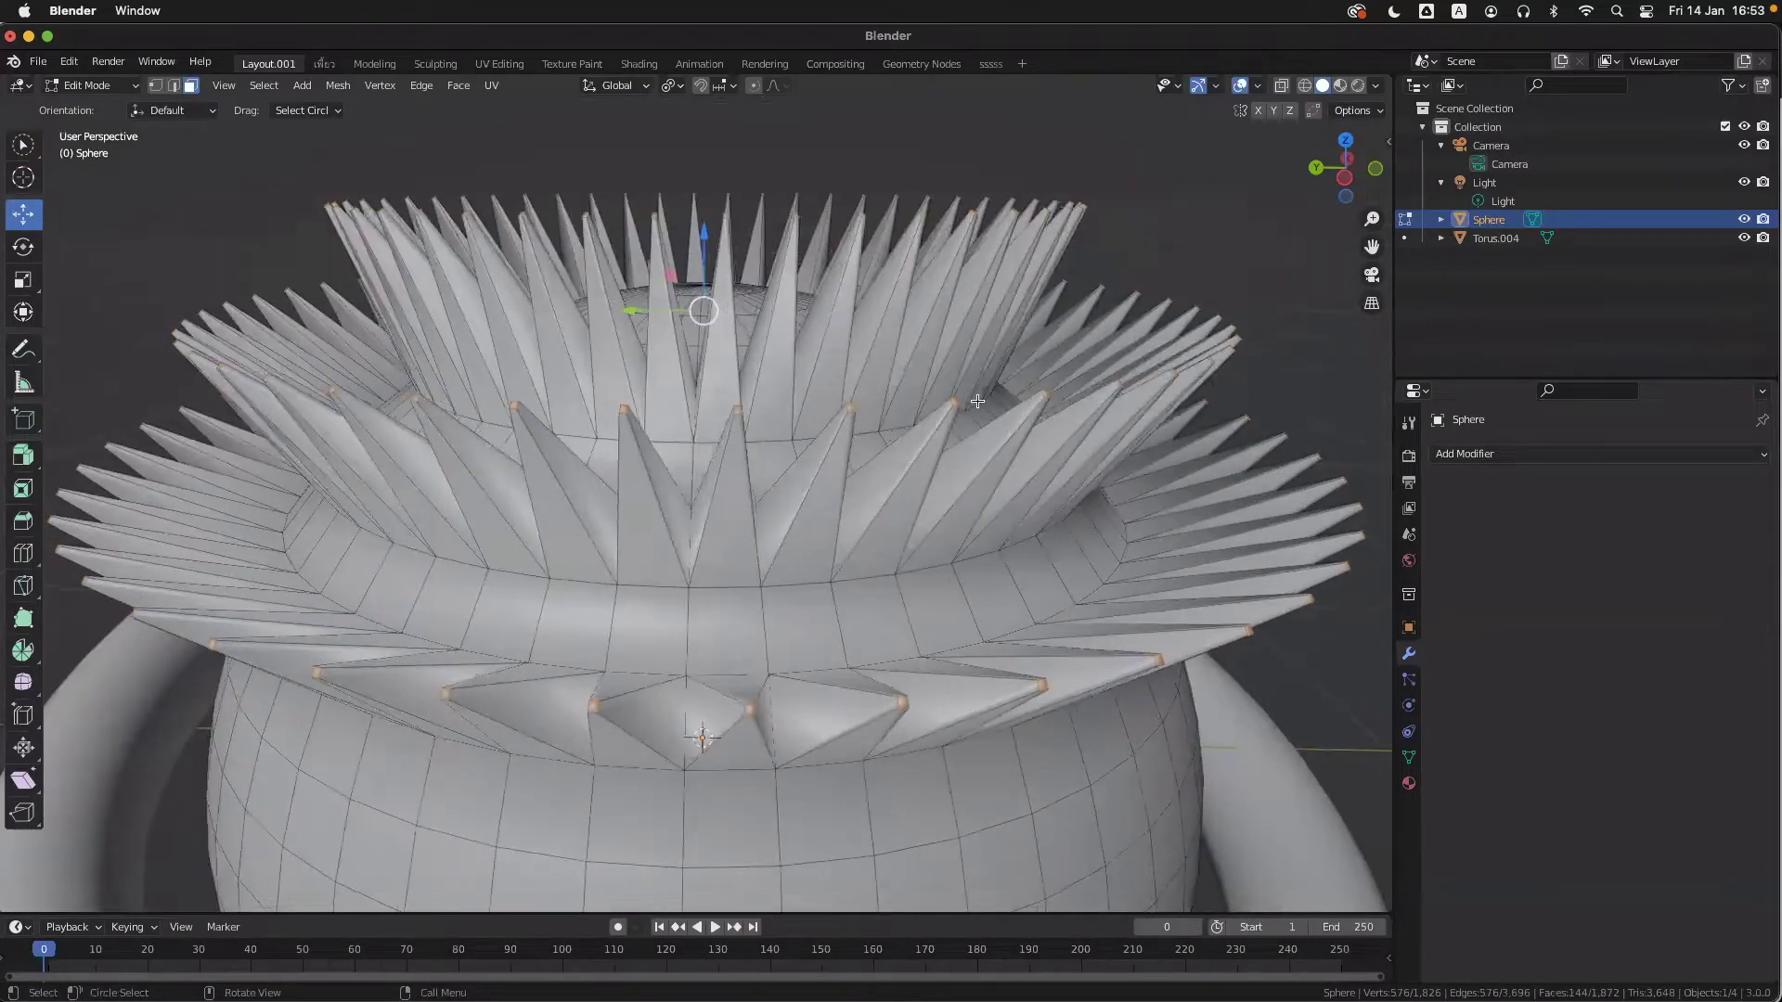
# - Activate the Inset Faces tool and select a two-by-two block of faces on the sphere's side below the spikes
pyautogui.keyDown('shift'); pyautogui.scroll(-3, 977, 402); pyautogui.keyUp('shift')
pyautogui.scroll(-5, 977, 402)
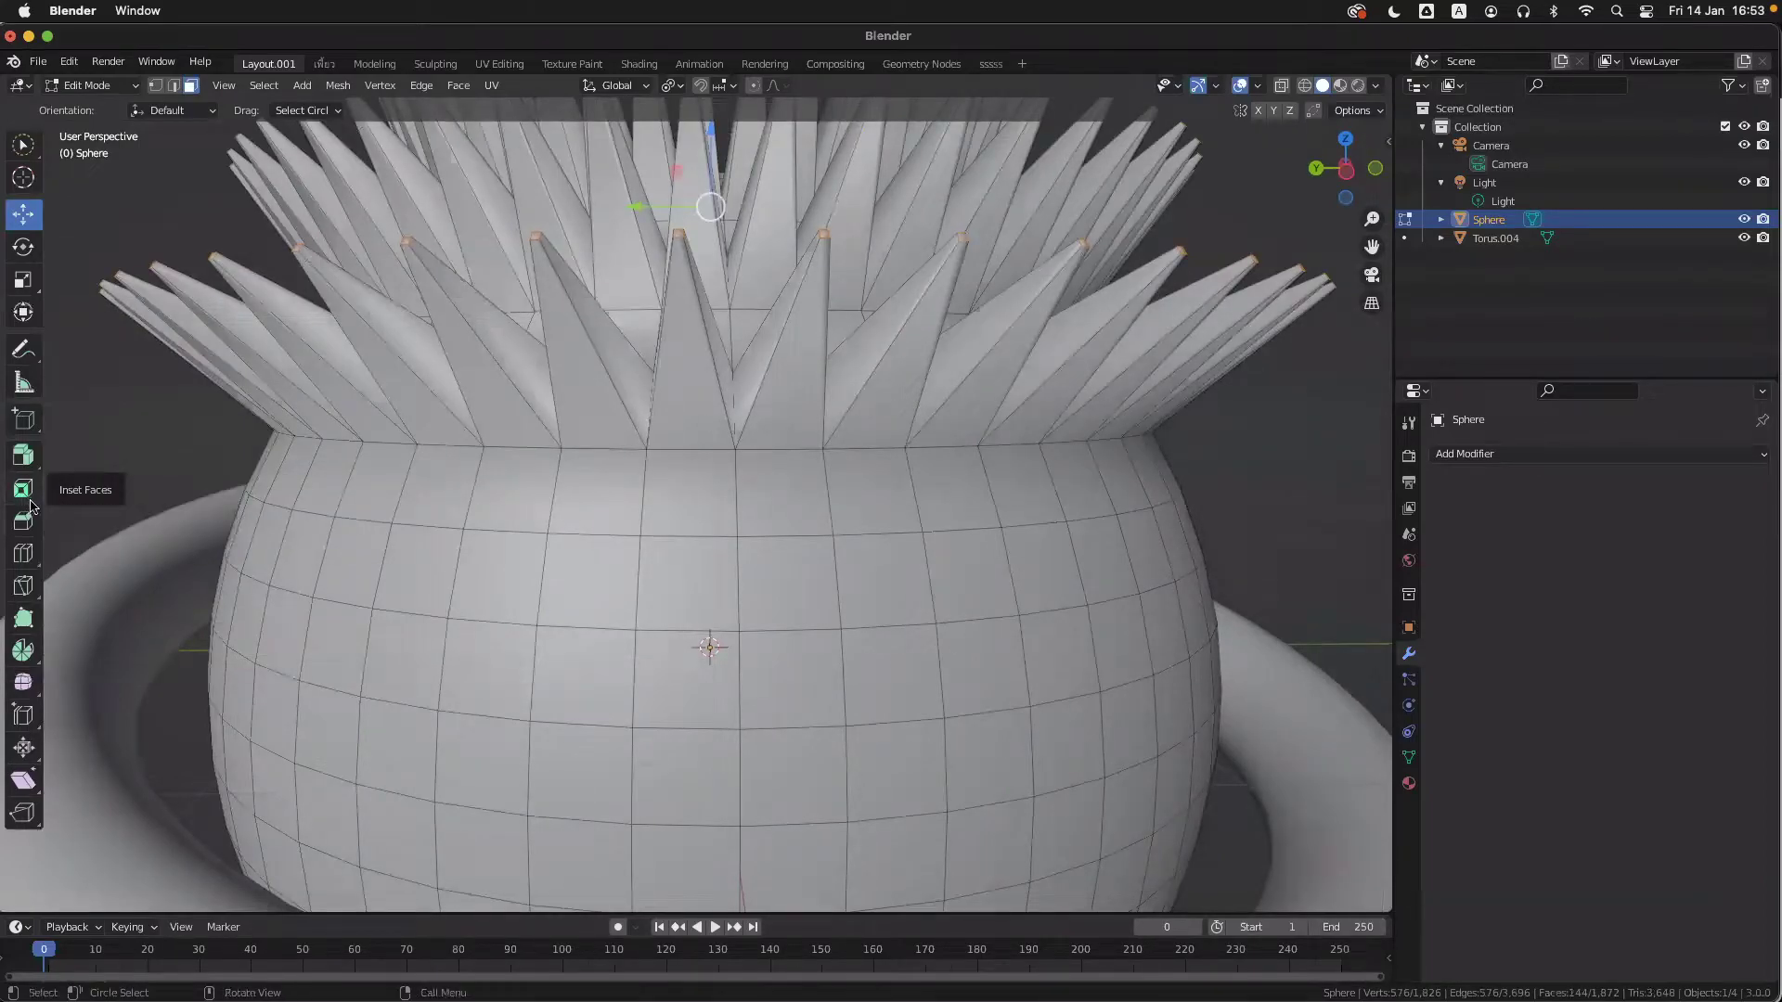
pyautogui.click(39, 502)
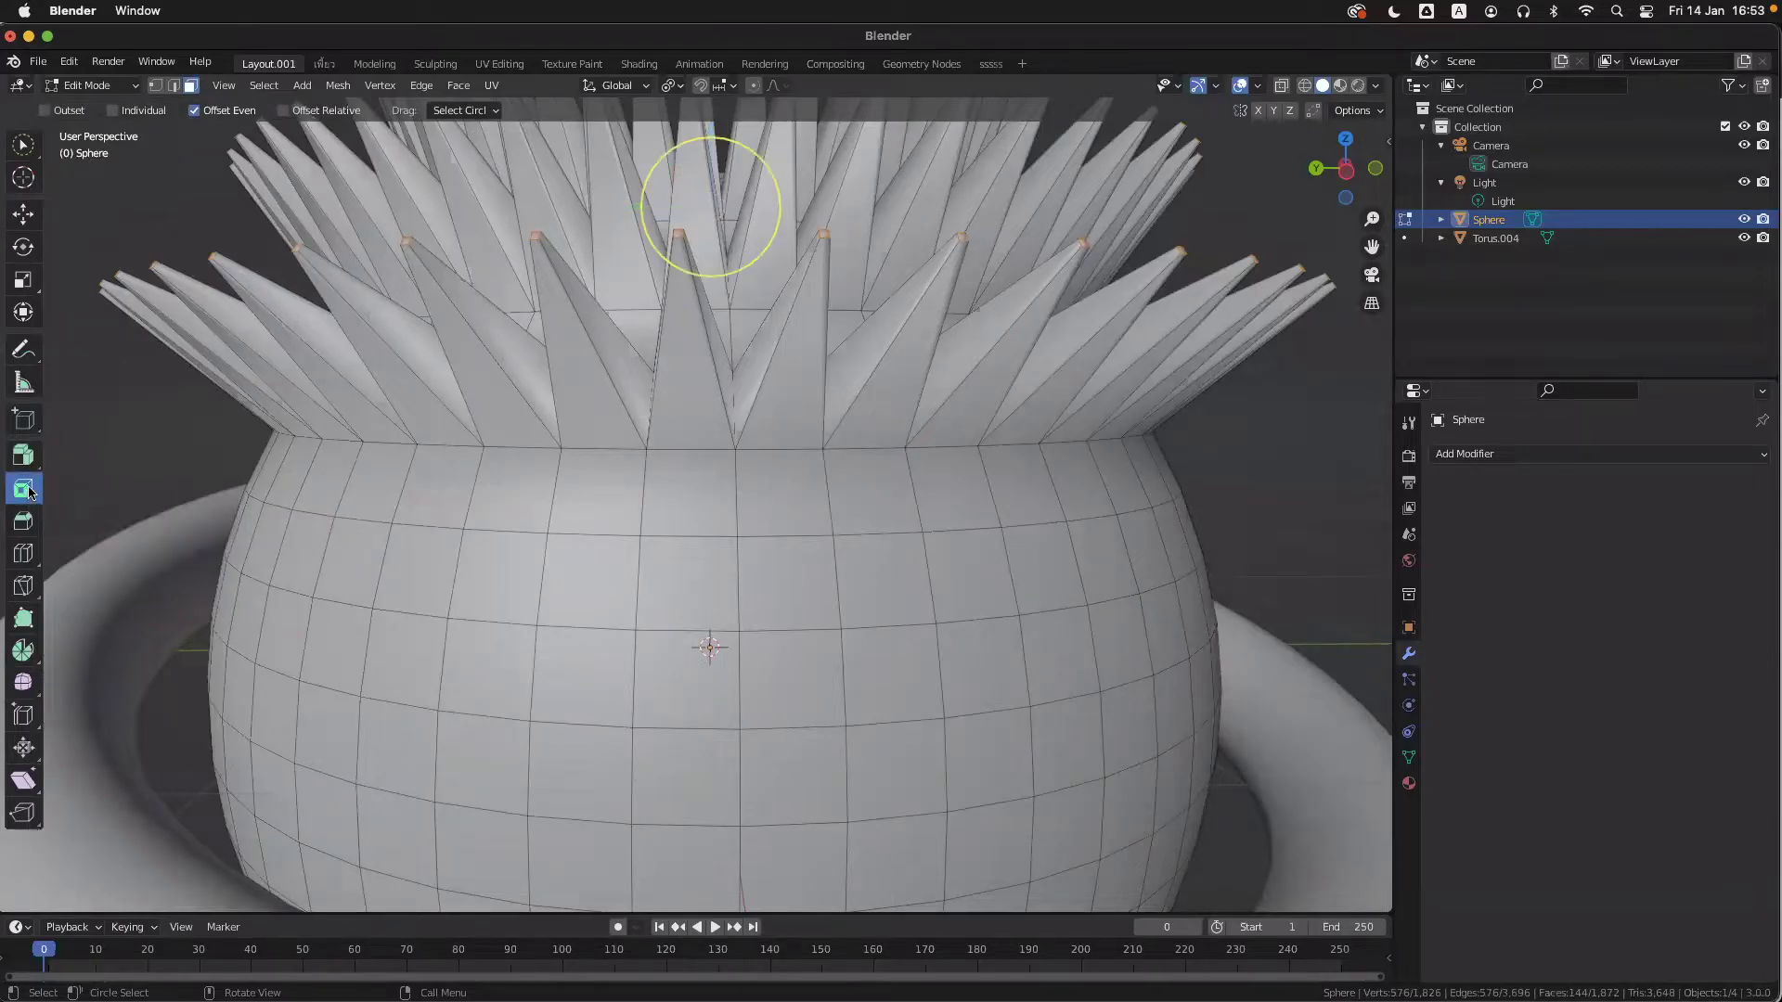
pyautogui.moveTo(794, 574); pyautogui.dragTo(720, 591, button='middle')
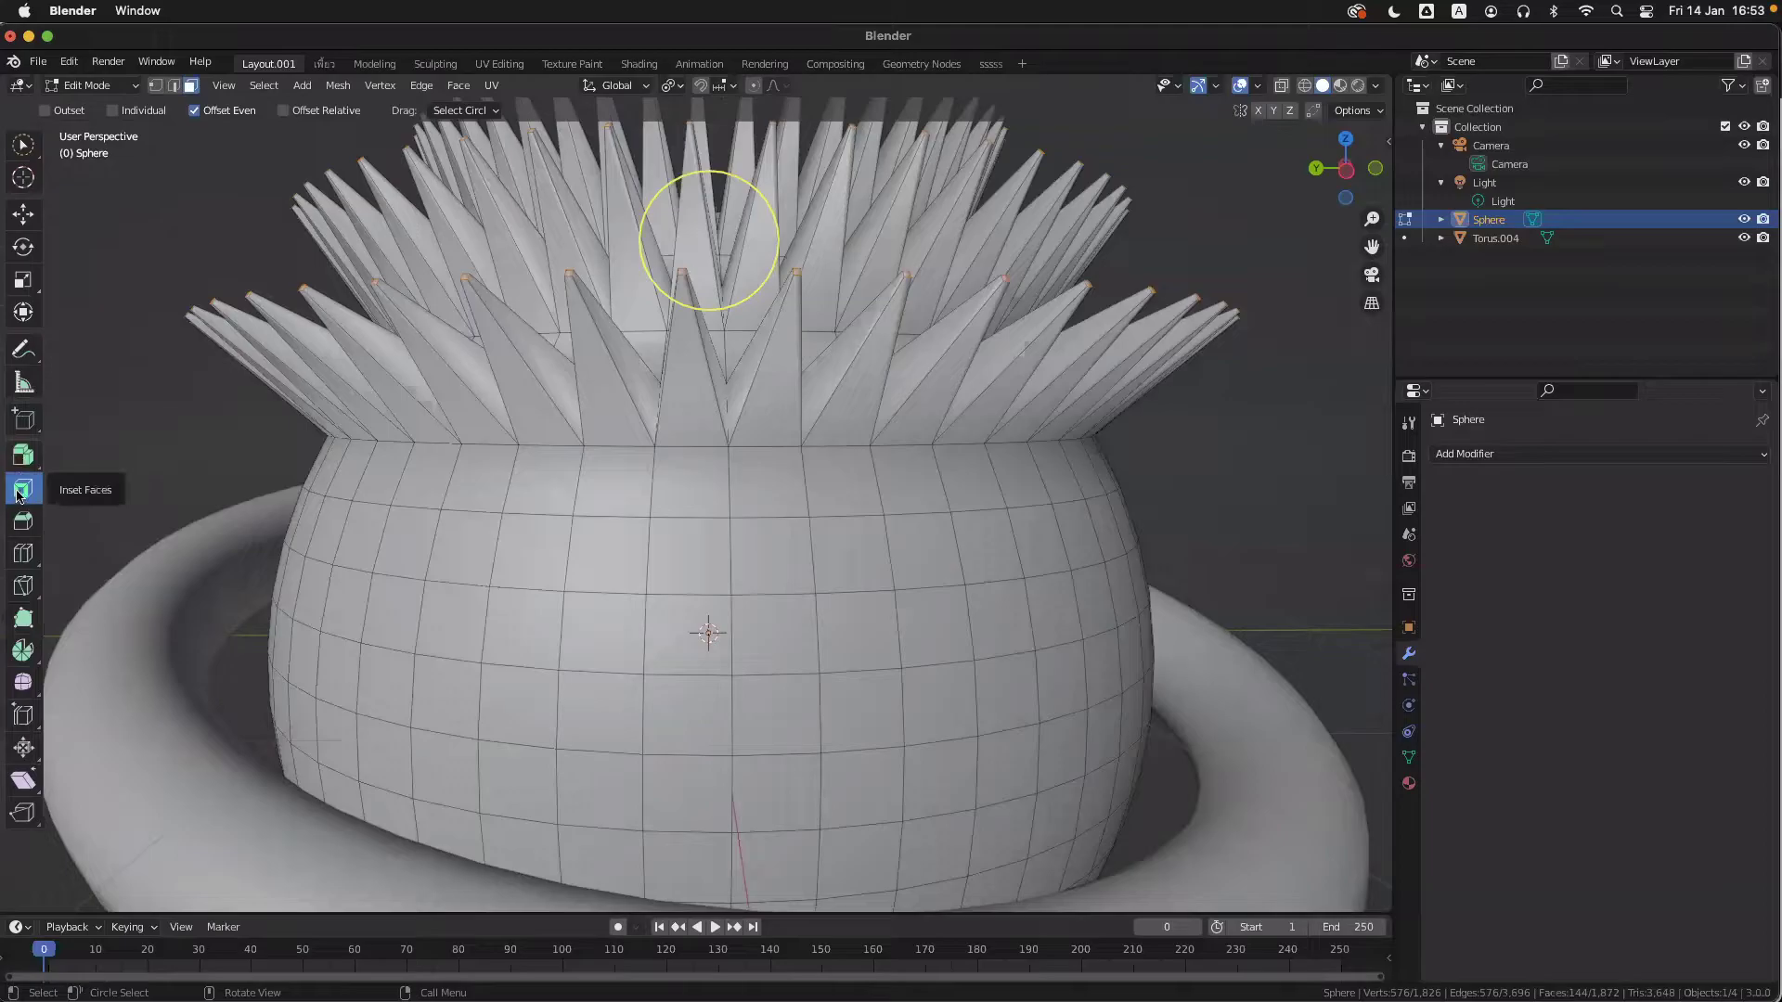
pyautogui.click(773, 557)
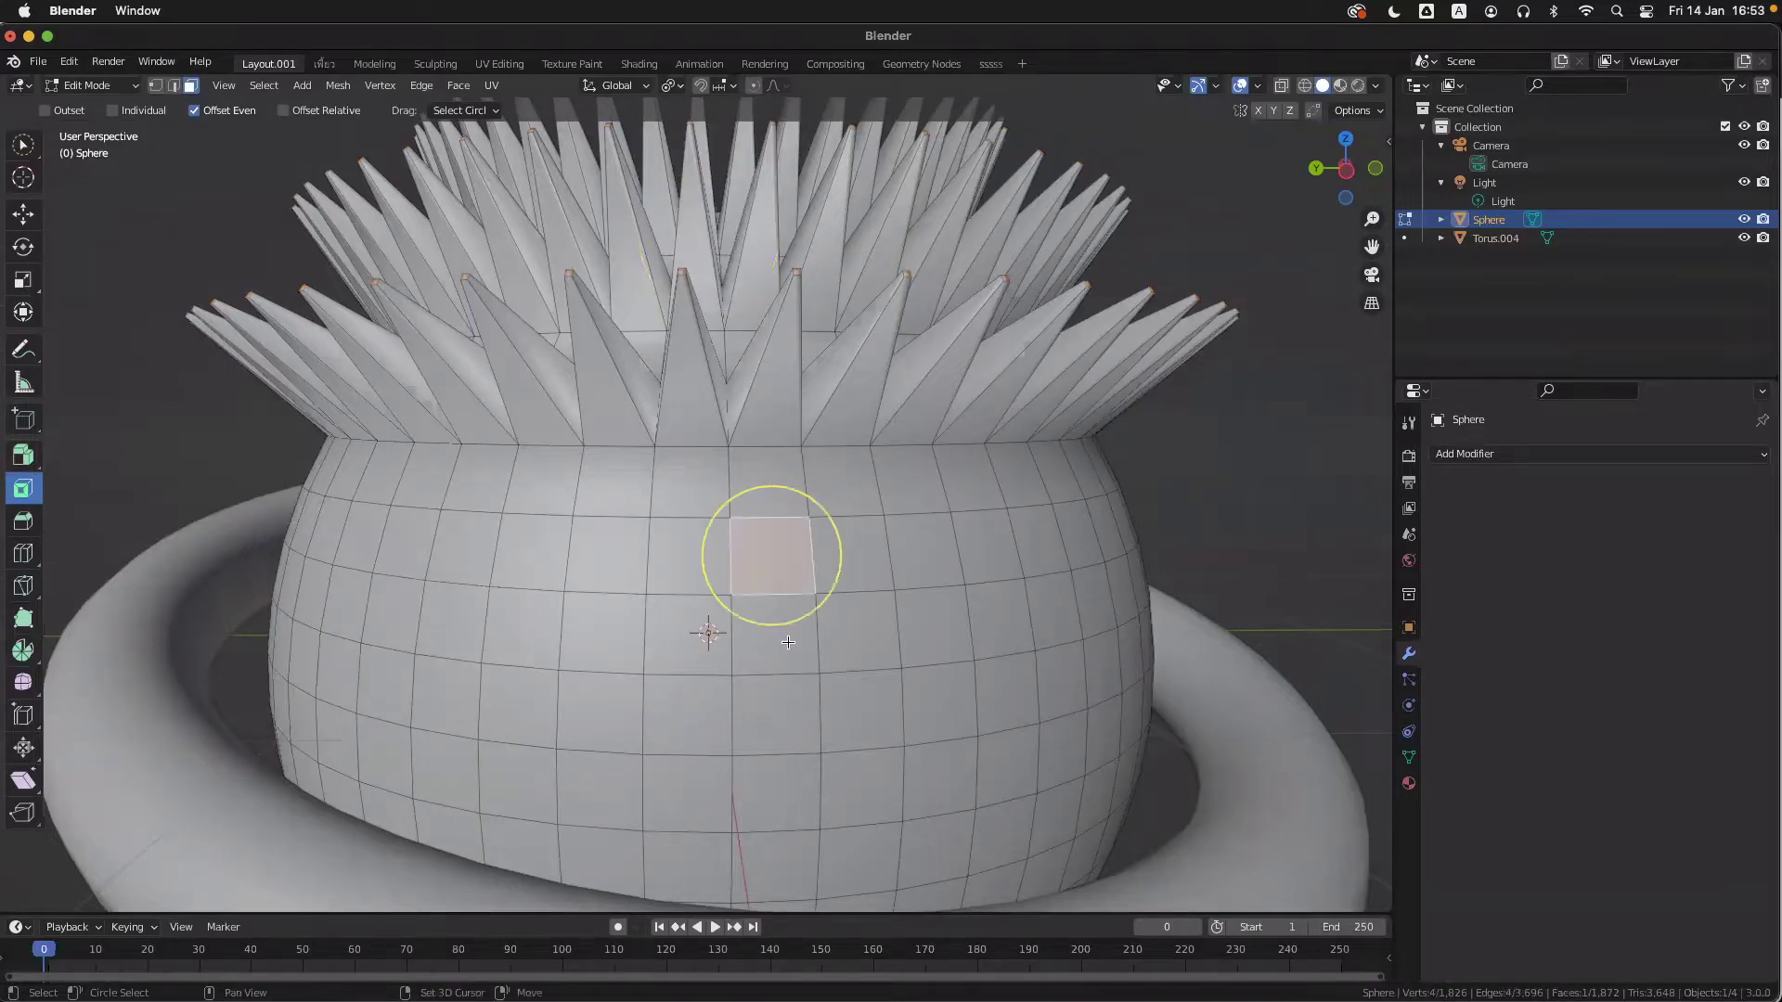
pyautogui.keyDown('shift'); pyautogui.click(786, 643); pyautogui.keyUp('shift')
pyautogui.keyDown('shift'); pyautogui.click(848, 633); pyautogui.keyUp('shift')
pyautogui.keyDown('shift'); pyautogui.click(855, 577); pyautogui.keyUp('shift')
# - Inset the two-by-two block of faces as one region by about 0.039 m
pyautogui.keyDown('ctrl'); pyautogui.scroll(1, 870, 636); pyautogui.keyUp('ctrl')
pyautogui.scroll(3, 870, 635)
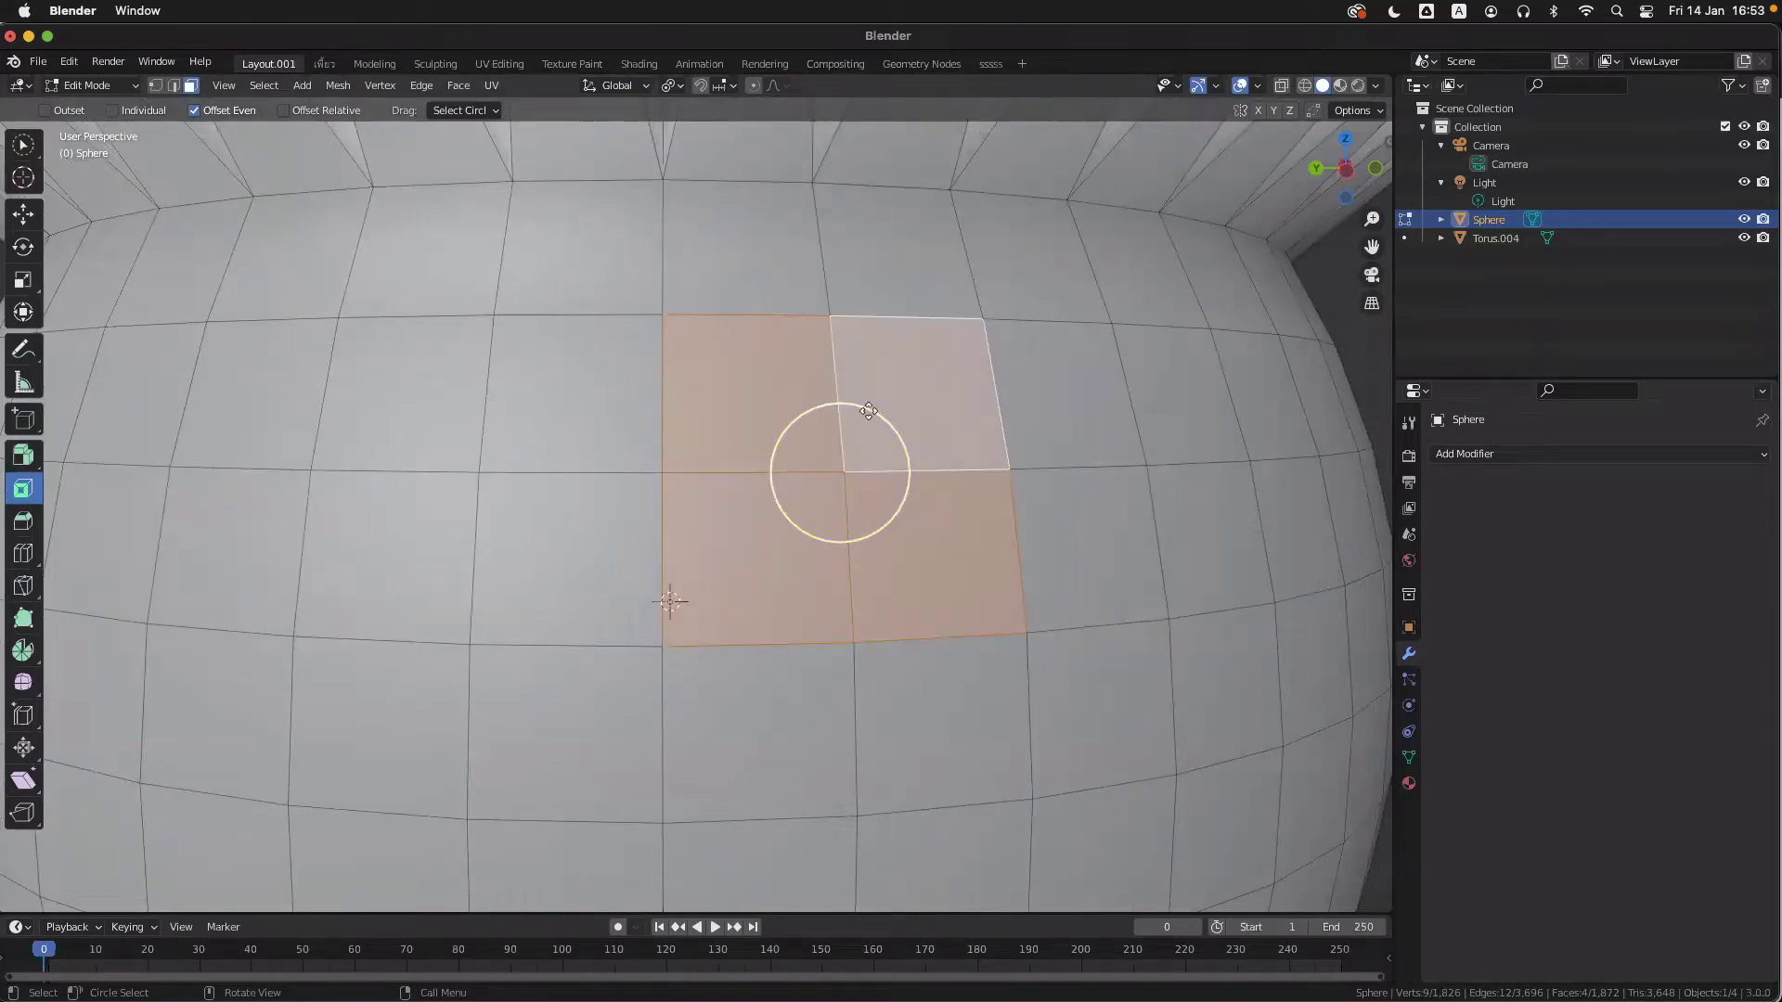
pyautogui.moveTo(868, 411); pyautogui.dragTo(817, 473)
pyautogui.scroll(3, 1101, 532)
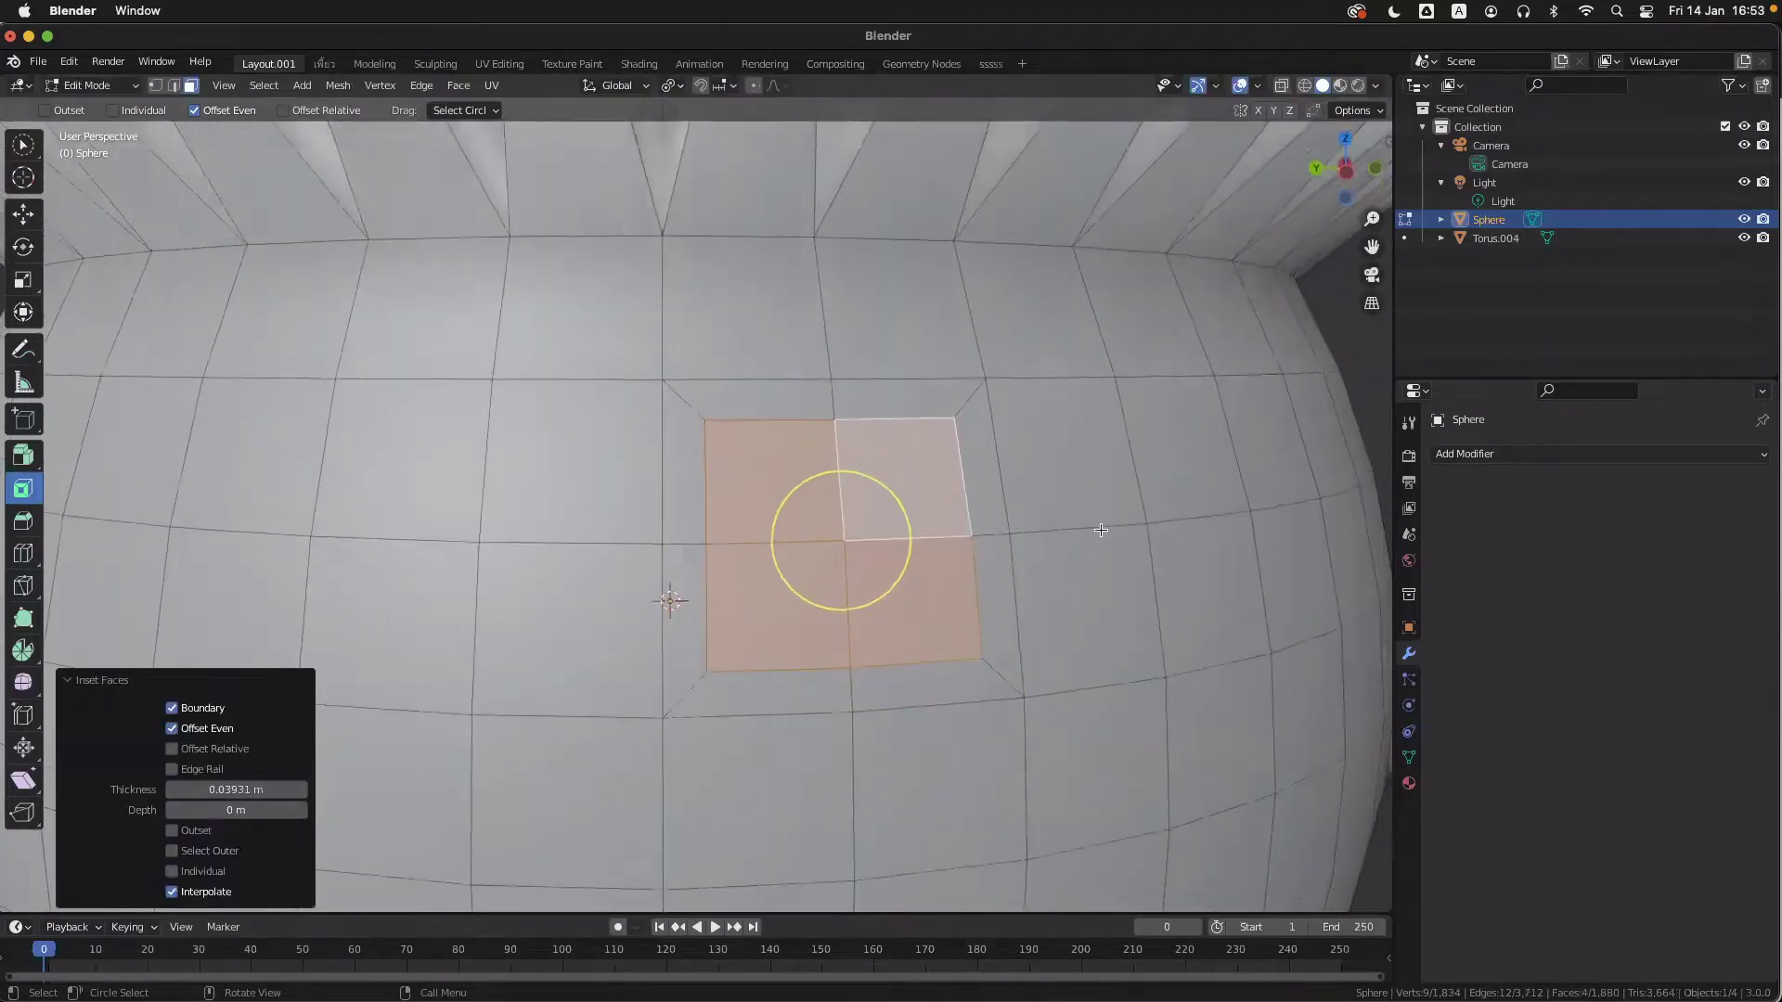
# - Check the inset block with the viewport overlays hidden, show the overlays again and undo the inset
pyautogui.keyDown('ctrl'); pyautogui.scroll(-2, 1101, 533); pyautogui.keyUp('ctrl')
pyautogui.keyDown('ctrl'); pyautogui.scroll(-3, 1101, 532); pyautogui.keyUp('ctrl')
pyautogui.keyDown('ctrl'); pyautogui.scroll(3, 1099, 527); pyautogui.keyUp('ctrl')
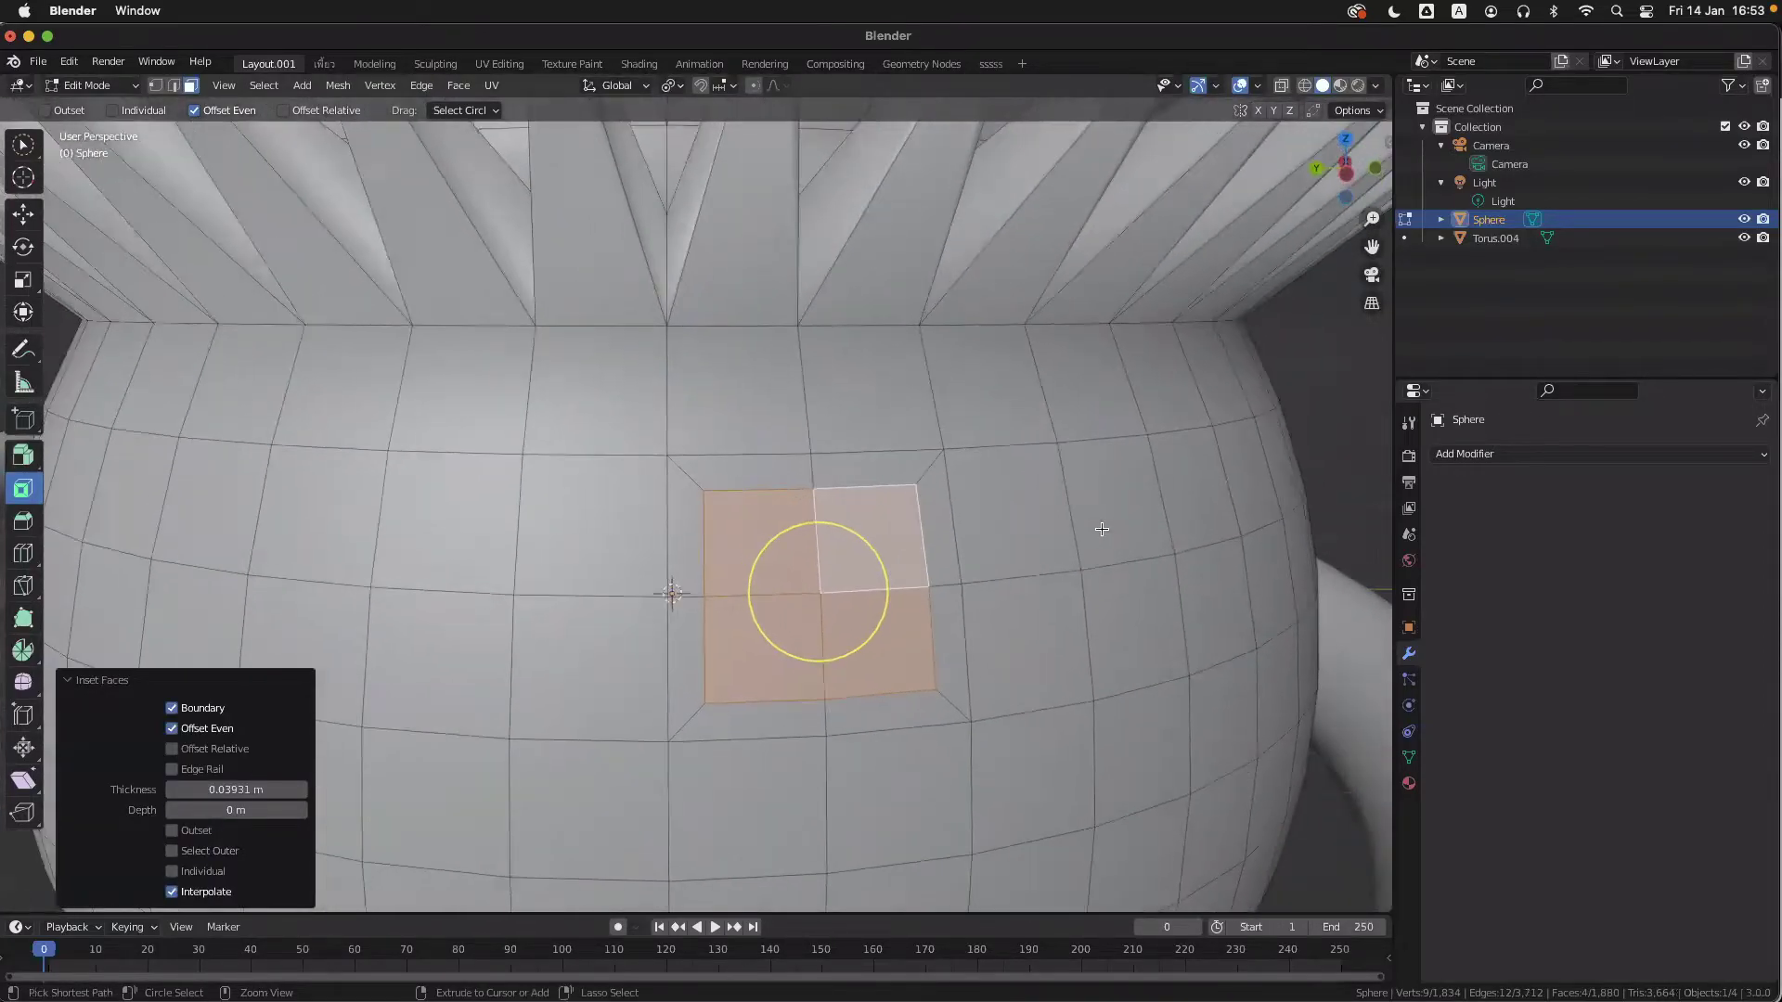
pyautogui.hscroll(-3, 1102, 530)
pyautogui.scroll(-3, 1102, 529)
pyautogui.hscroll(3, 1102, 529)
pyautogui.hotkey('alt', 'shift', 'z')
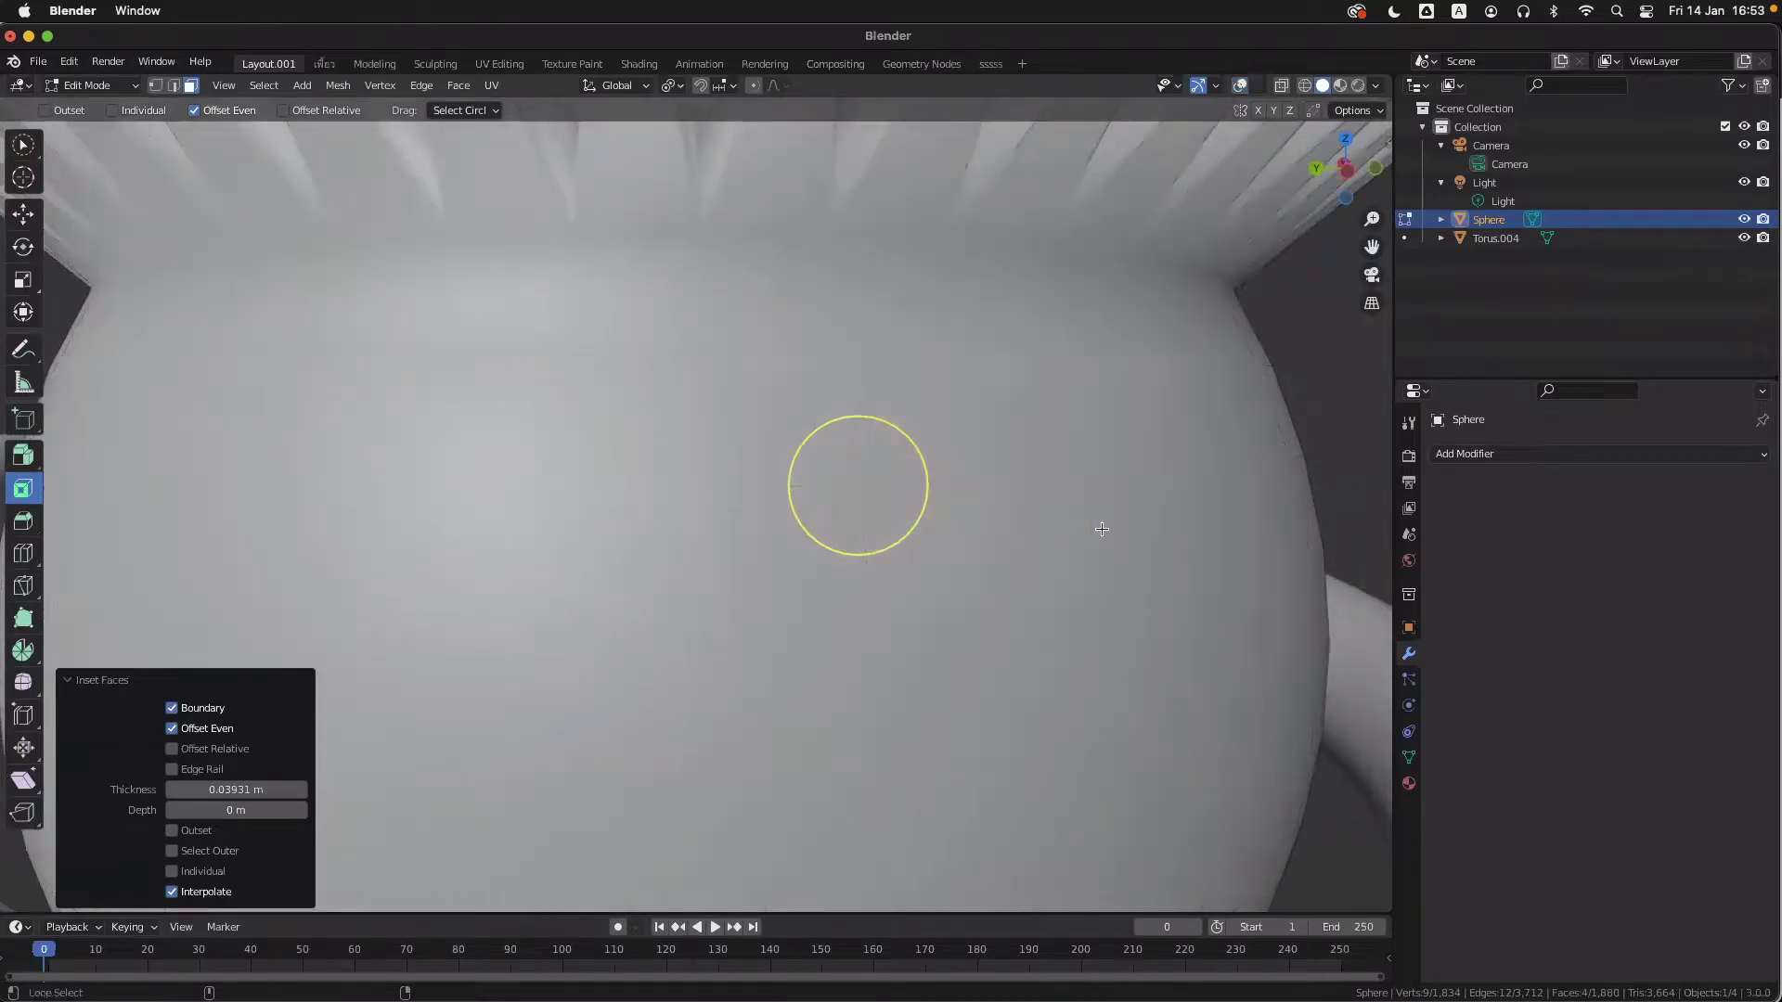
pyautogui.scroll(-10, 1101, 529)
pyautogui.hotkey('ctrl', 'z')
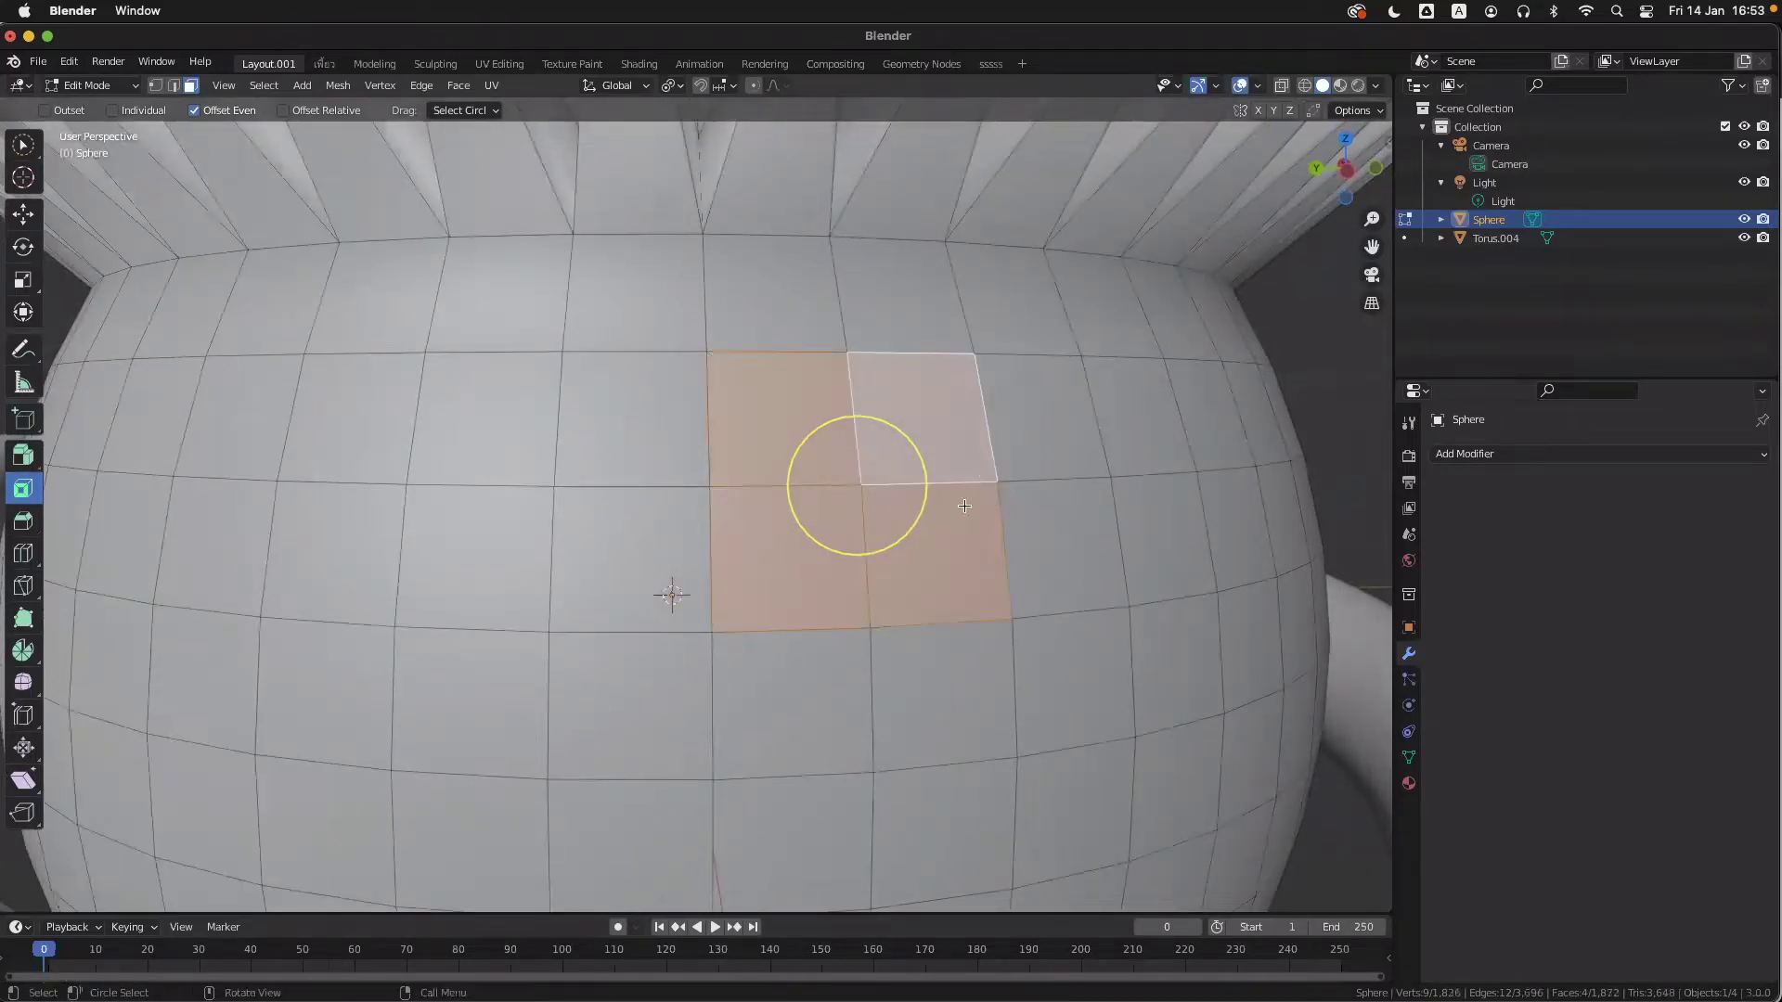
# - Select the block's upper face beside the sphere's centre line, inset it by about 0.033 m and undo that inset
pyautogui.click(784, 421)
pyautogui.press('i')
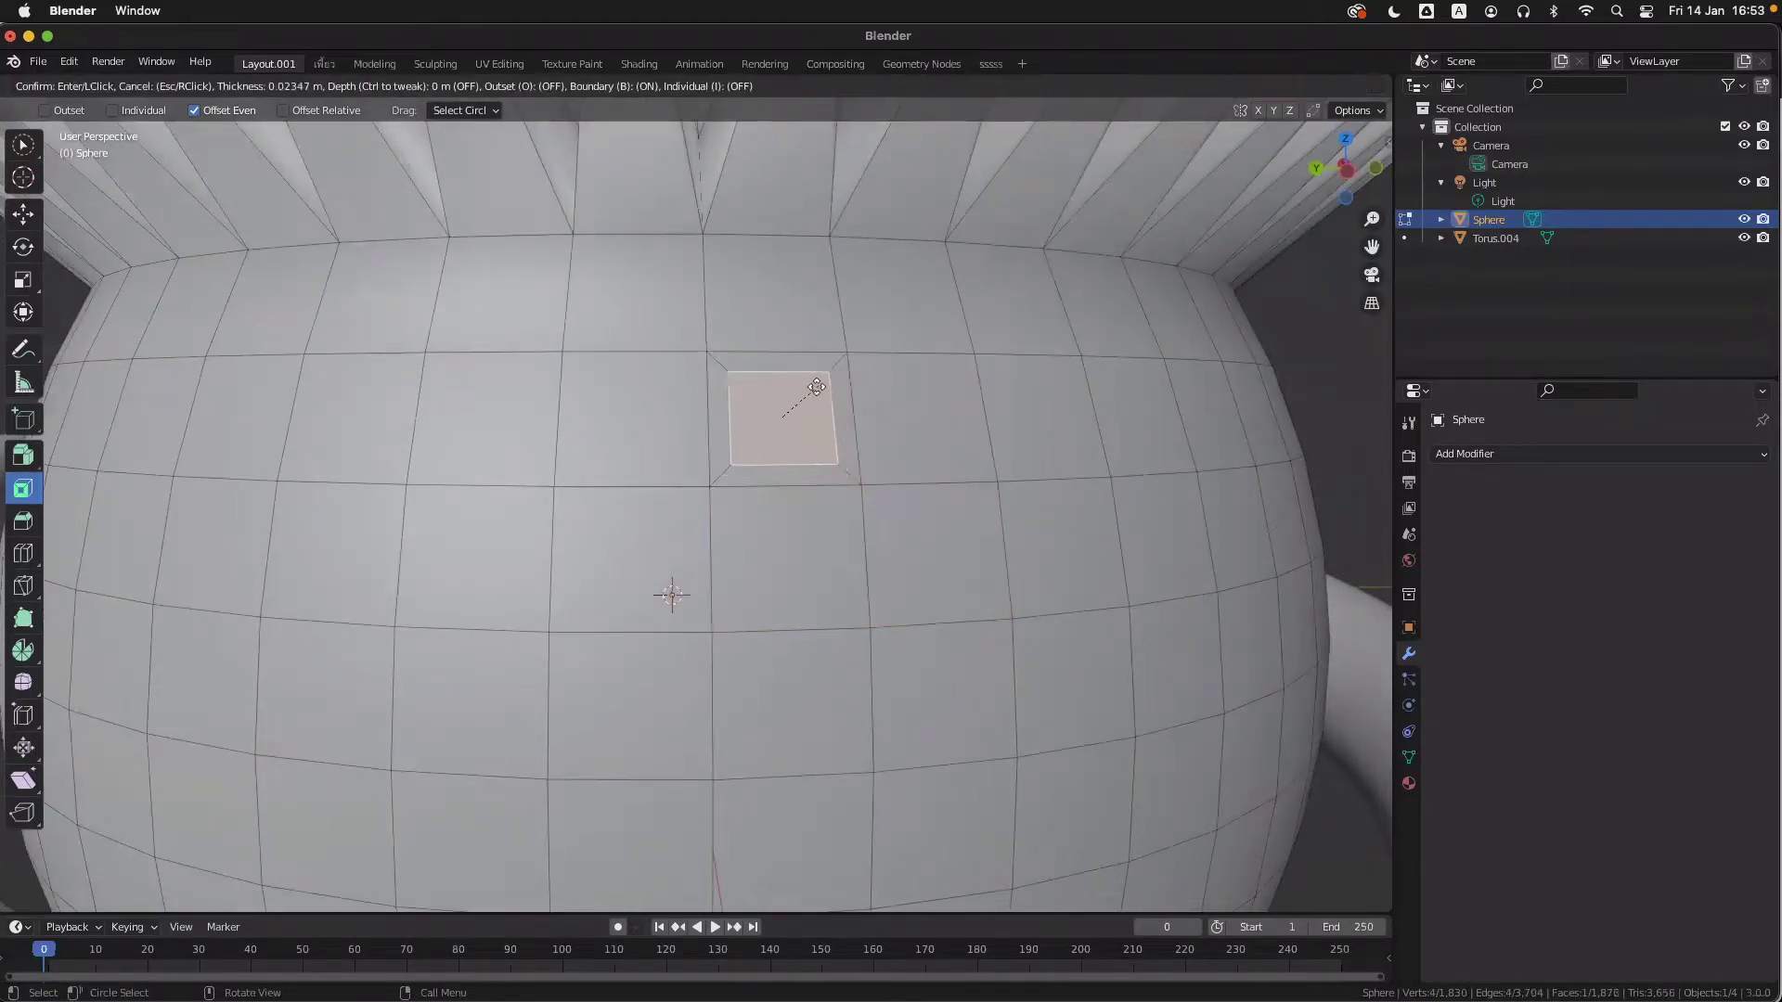
pyautogui.click(812, 393)
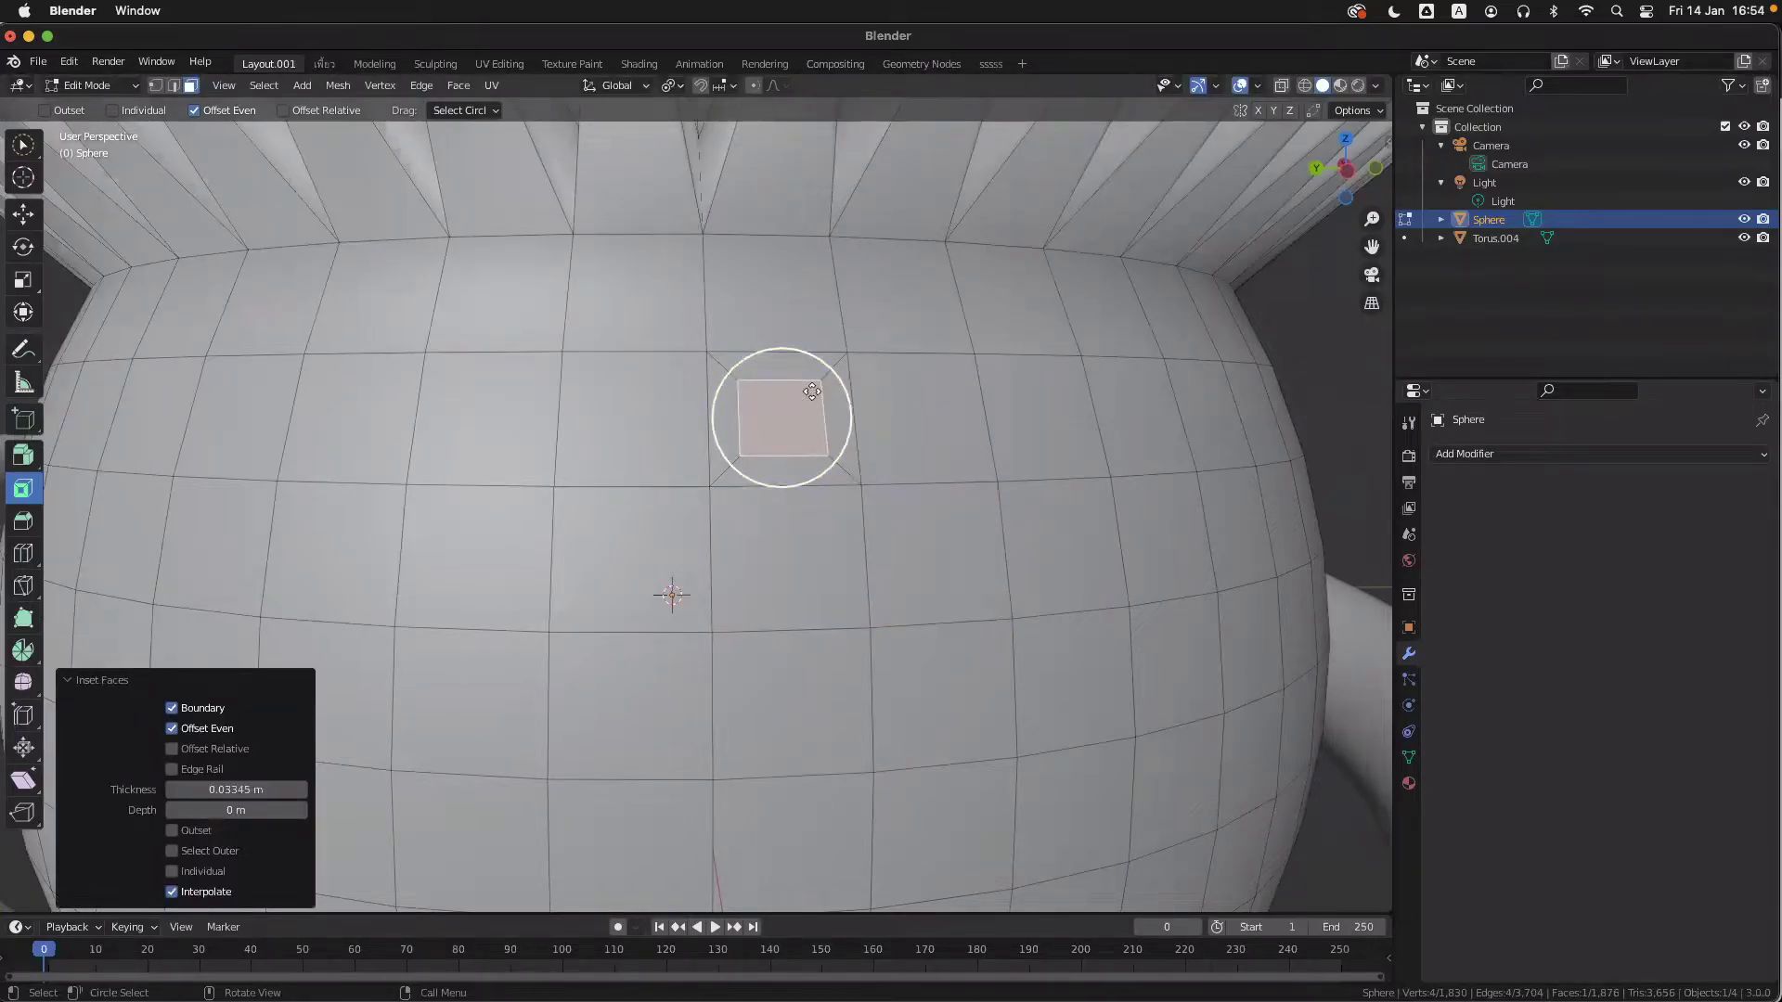
pyautogui.hscroll(3, 895, 499)
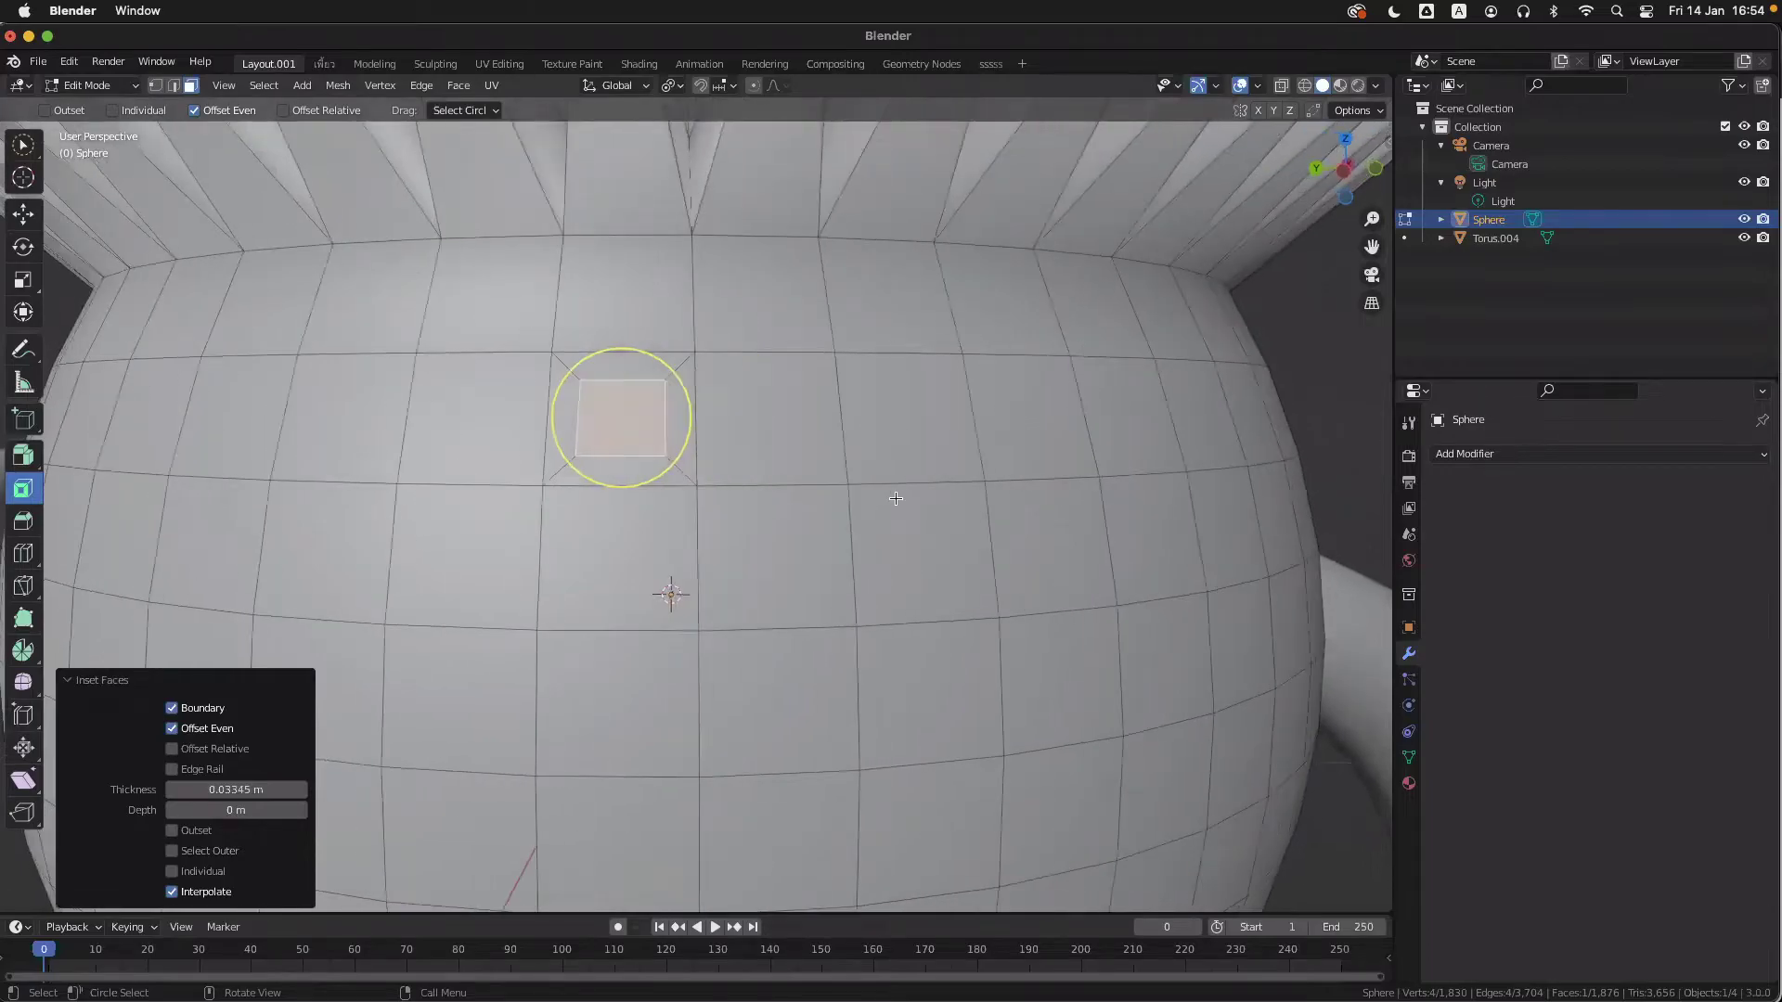
pyautogui.click(621, 418)
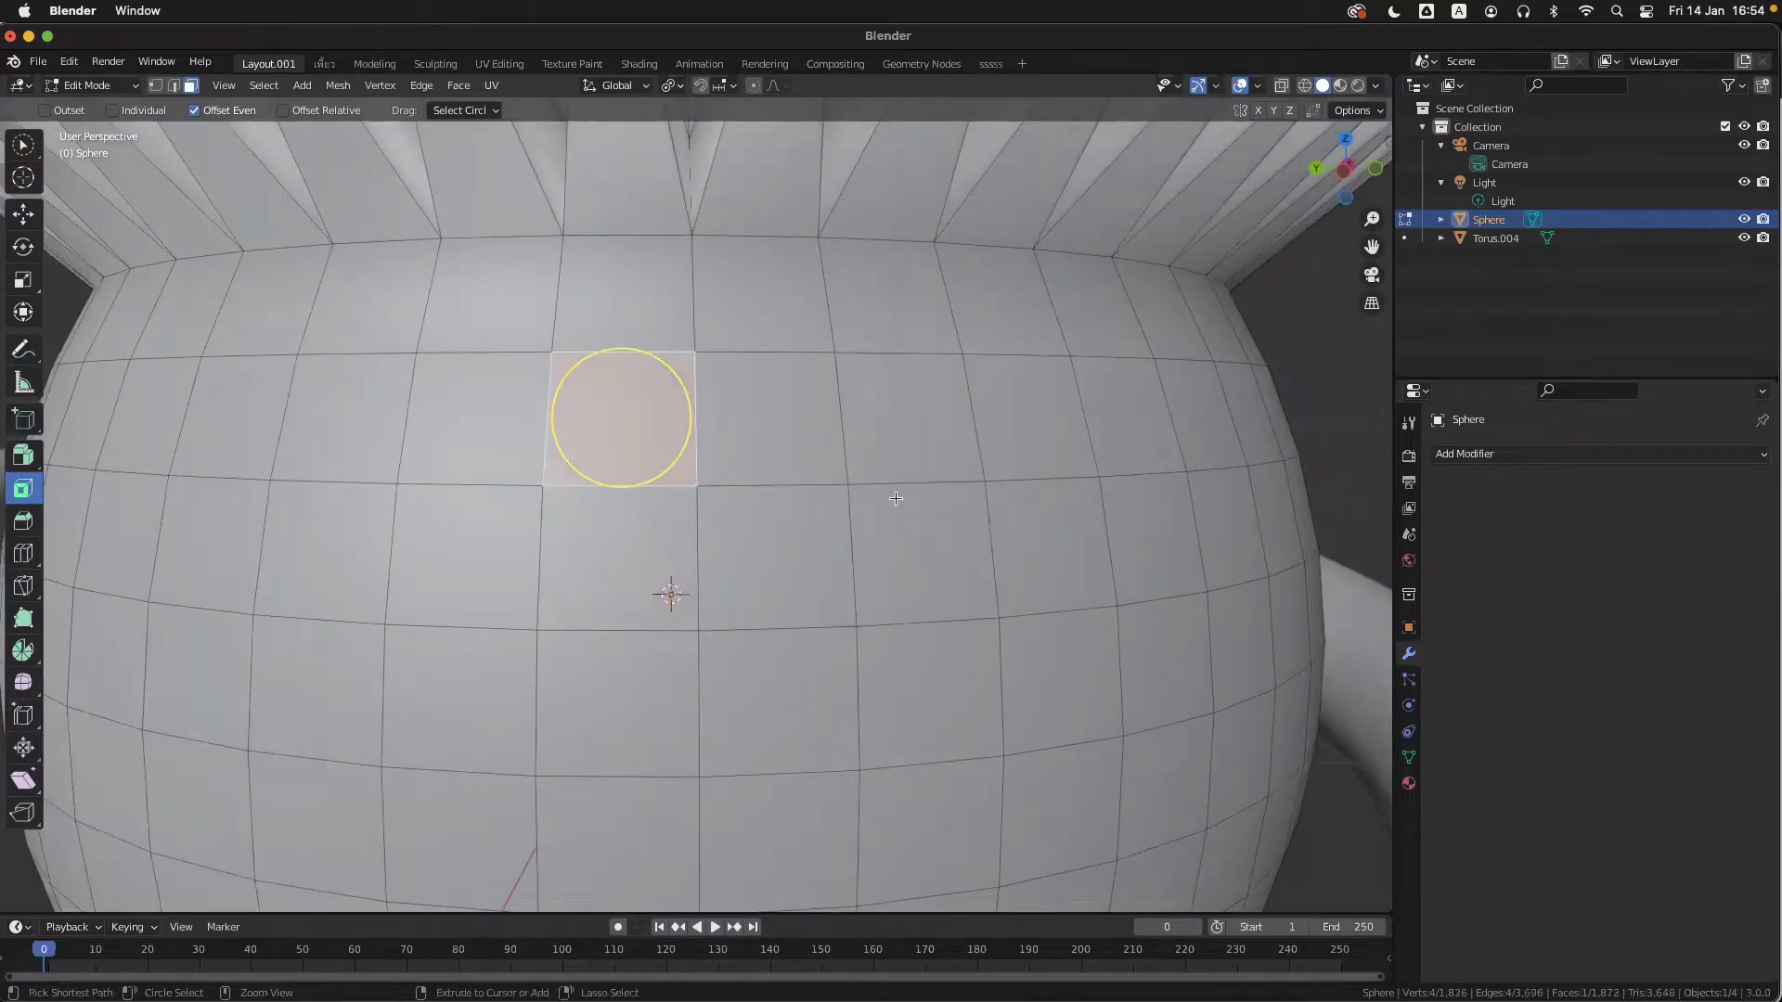
# - Inset the same single face three times in a row to form nested squares, the innermost by about 0.016 m
pyautogui.press('i')
pyautogui.click(663, 392)
pyautogui.press('i')
pyautogui.click(660, 390)
pyautogui.moveTo(659, 389); pyautogui.dragTo(647, 397)
pyautogui.scroll(-5, 727, 408)
pyautogui.scroll(3, 726, 407)
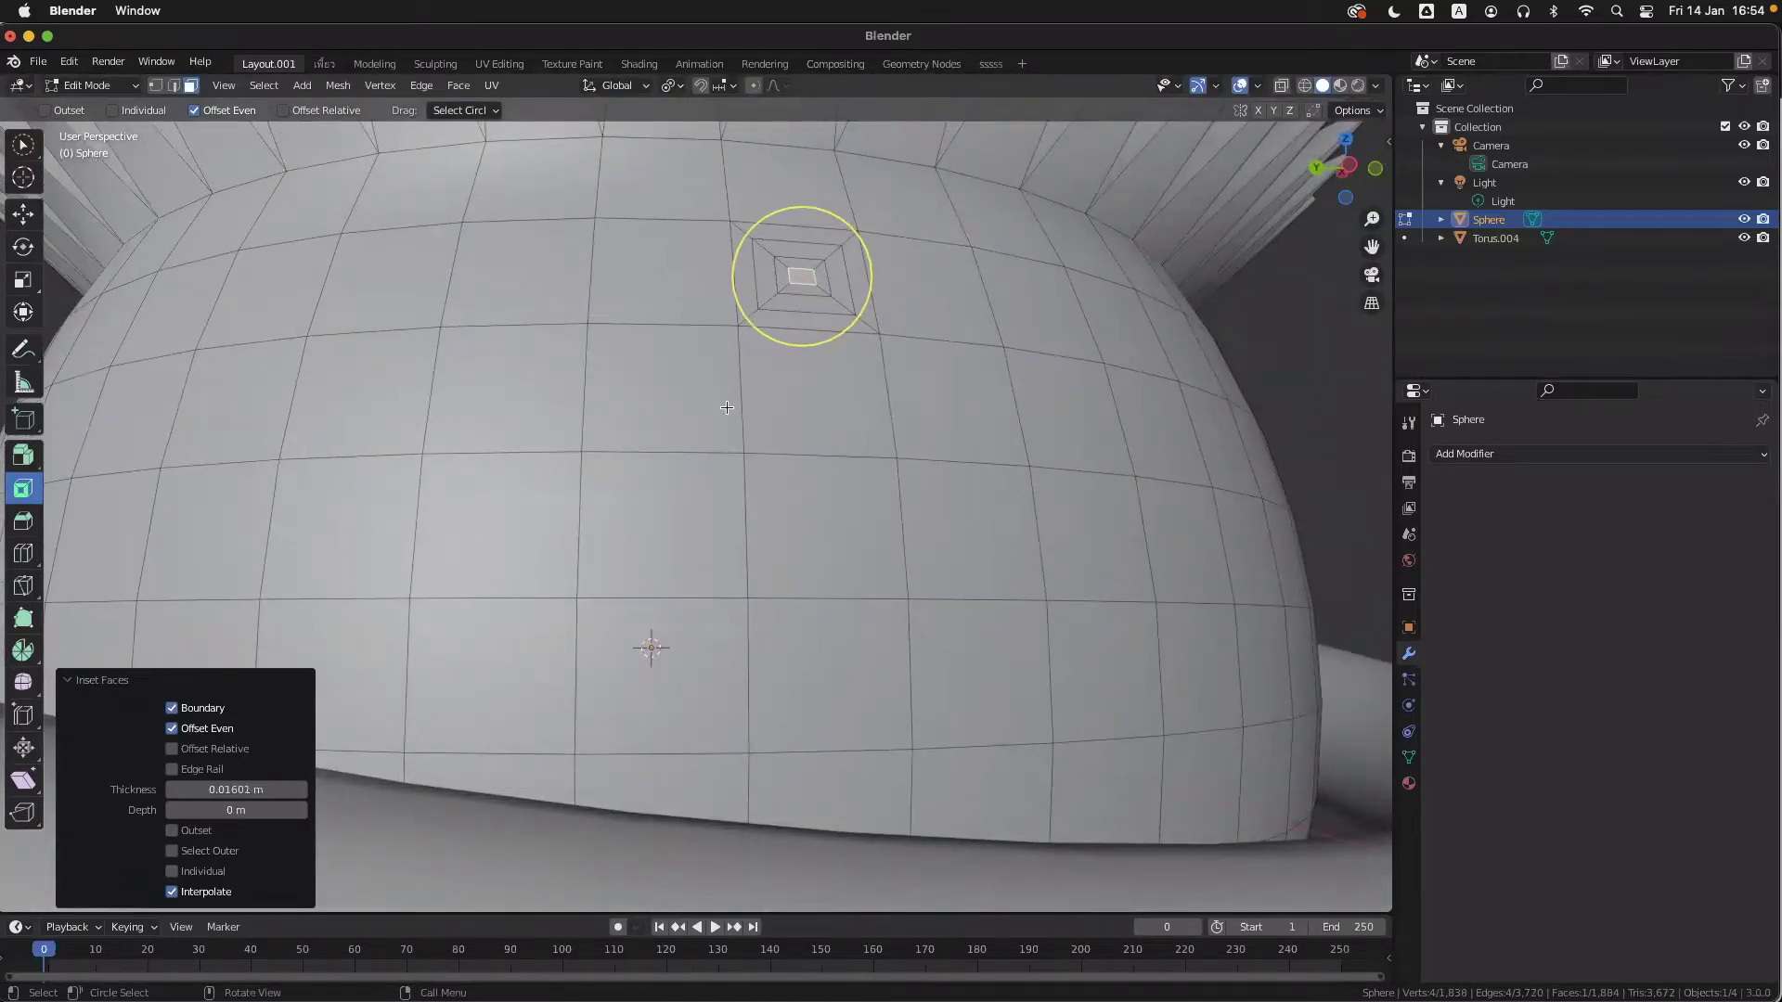
# - Undo the three nested insets on the single face
pyautogui.hotkey('ctrl', 'z')
pyautogui.hotkey('ctrl', 'z')
pyautogui.hotkey('ctrl', 'z')
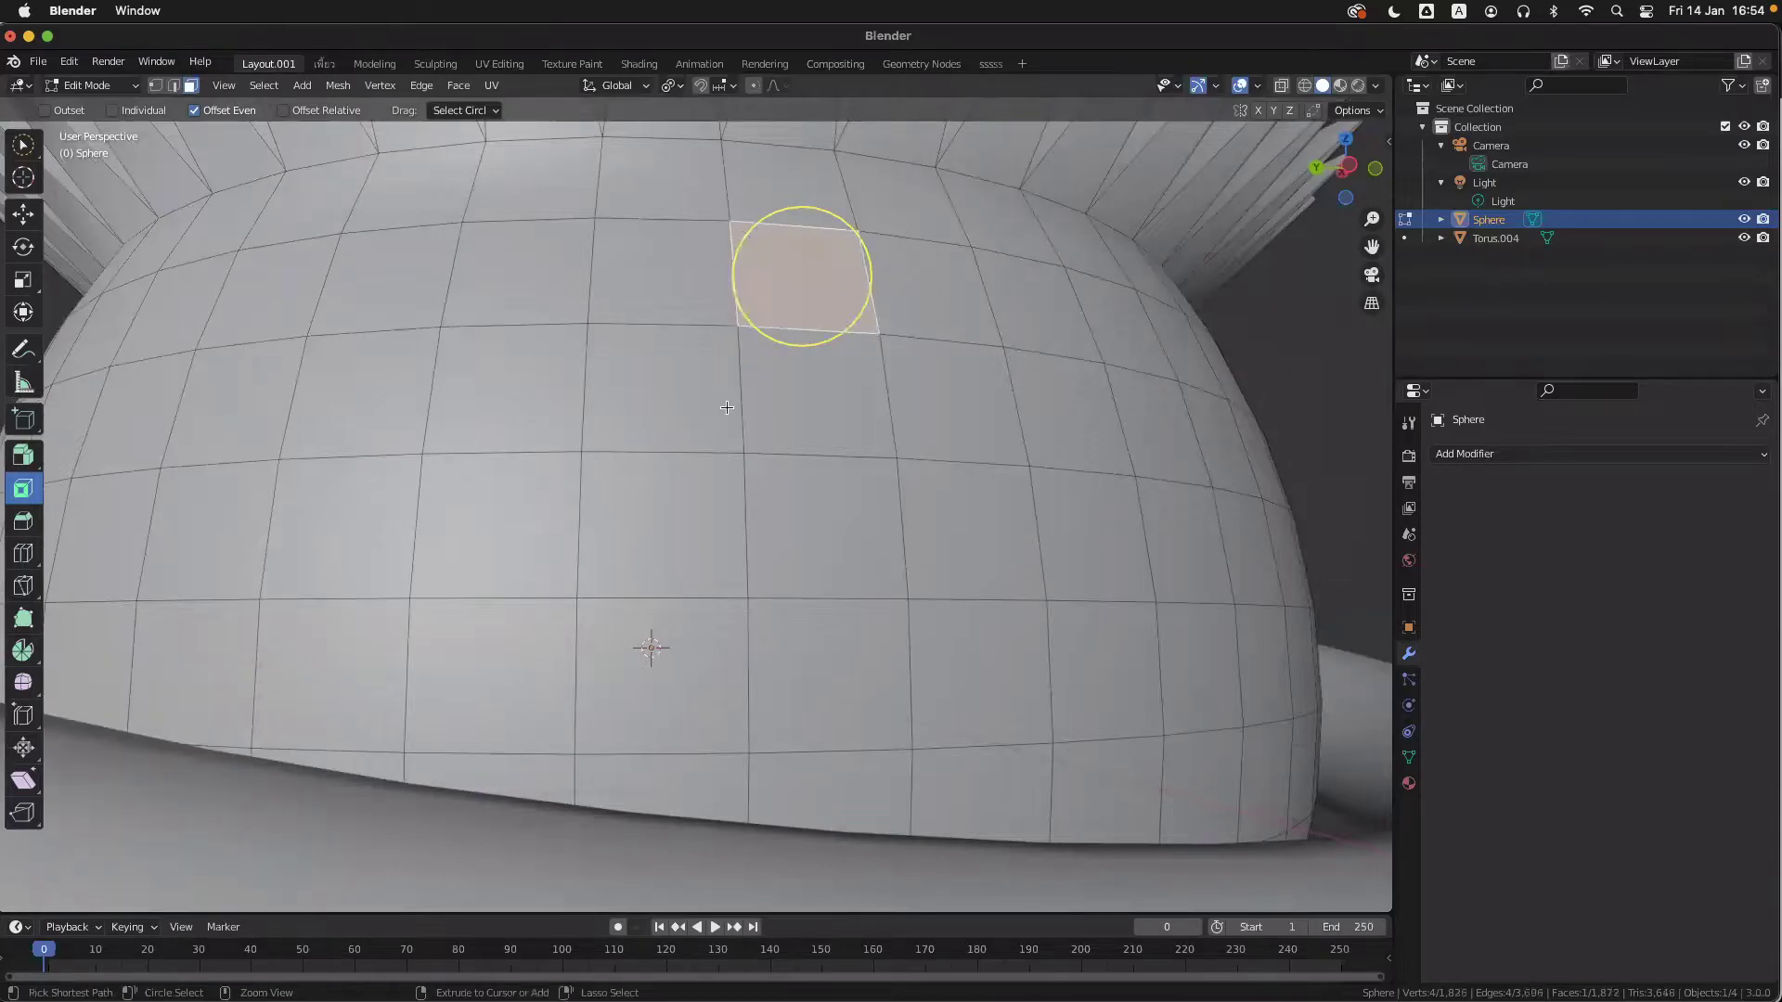
# - Extend the selection to a three-by-three block of faces on the sphere's side, including its centre face
pyautogui.moveTo(825, 416)
pyautogui.mouseDown()
pyautogui.moveTo(812, 436)
pyautogui.moveTo(873, 502)
pyautogui.moveTo(1076, 520)
pyautogui.moveTo(1061, 342)
pyautogui.mouseUp()
pyautogui.keyDown('shift'); pyautogui.click(1058, 338); pyautogui.keyUp('shift')
pyautogui.keyDown('shift'); pyautogui.click(950, 314); pyautogui.keyUp('shift')
pyautogui.keyDown('shift'); pyautogui.click(972, 404); pyautogui.keyUp('shift')
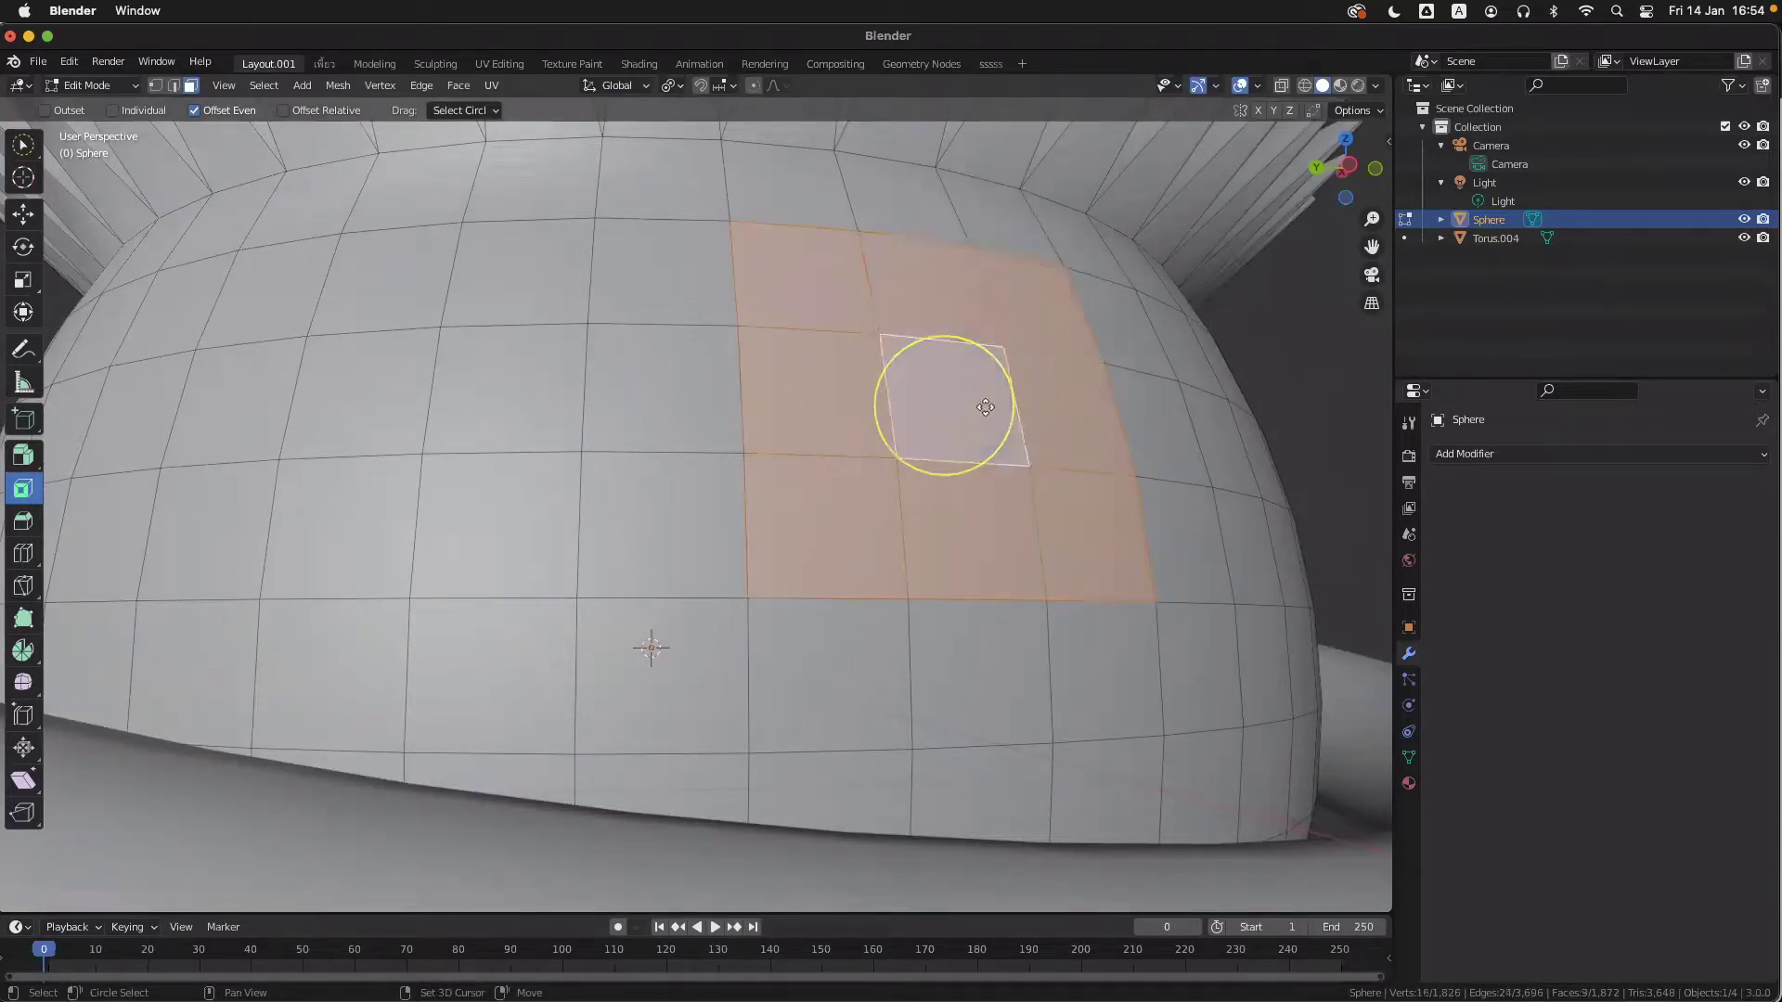
pyautogui.hscroll(5, 996, 411)
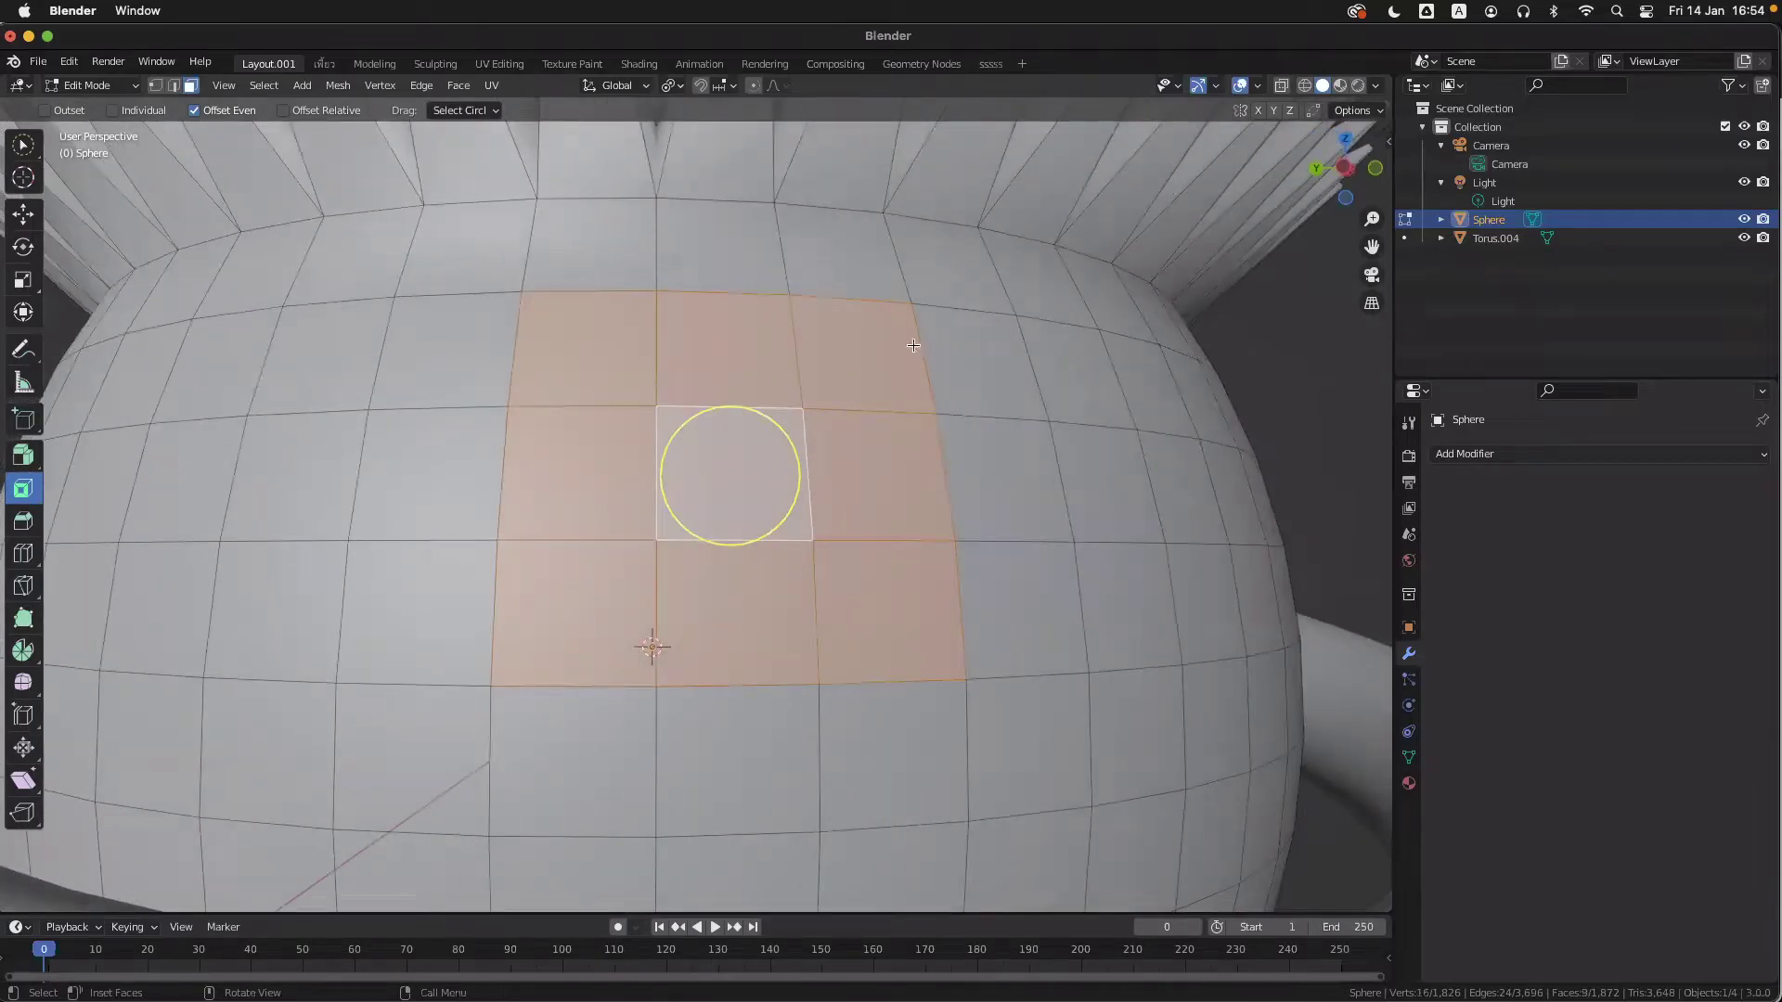
# - Inset the three-by-three block by about 0.051 m and compare it with Offset Even off and on
pyautogui.press('i')
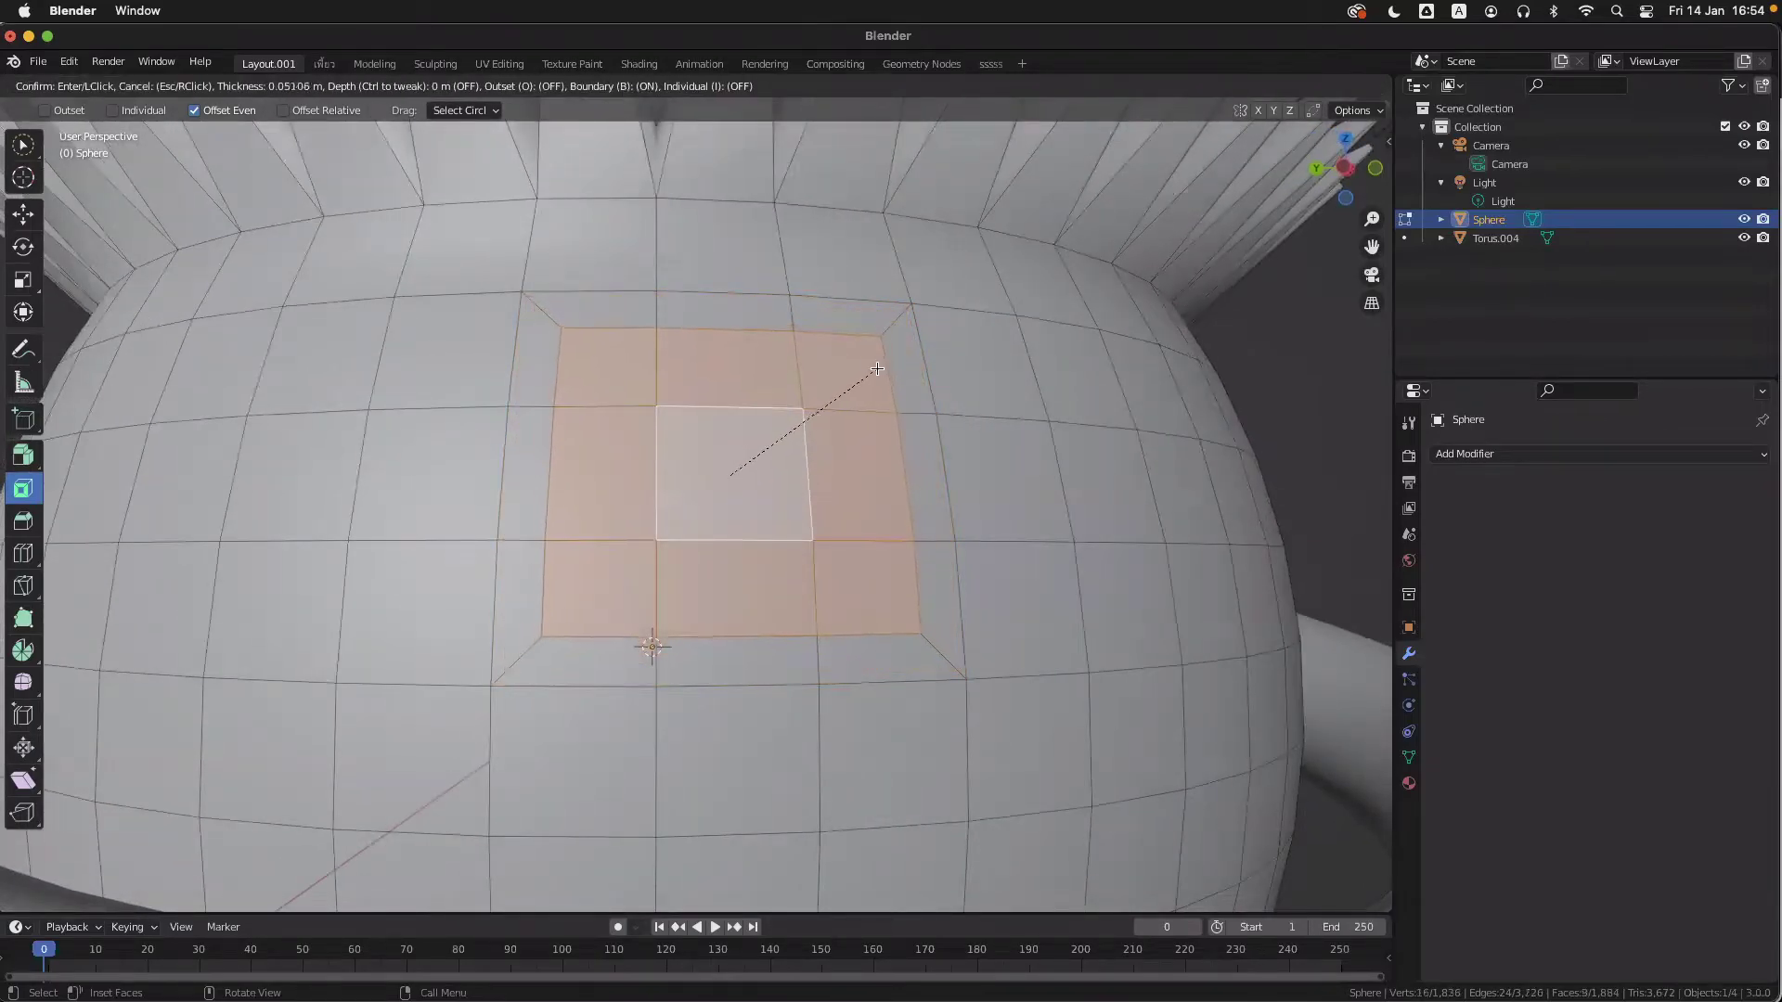
pyautogui.click(877, 368)
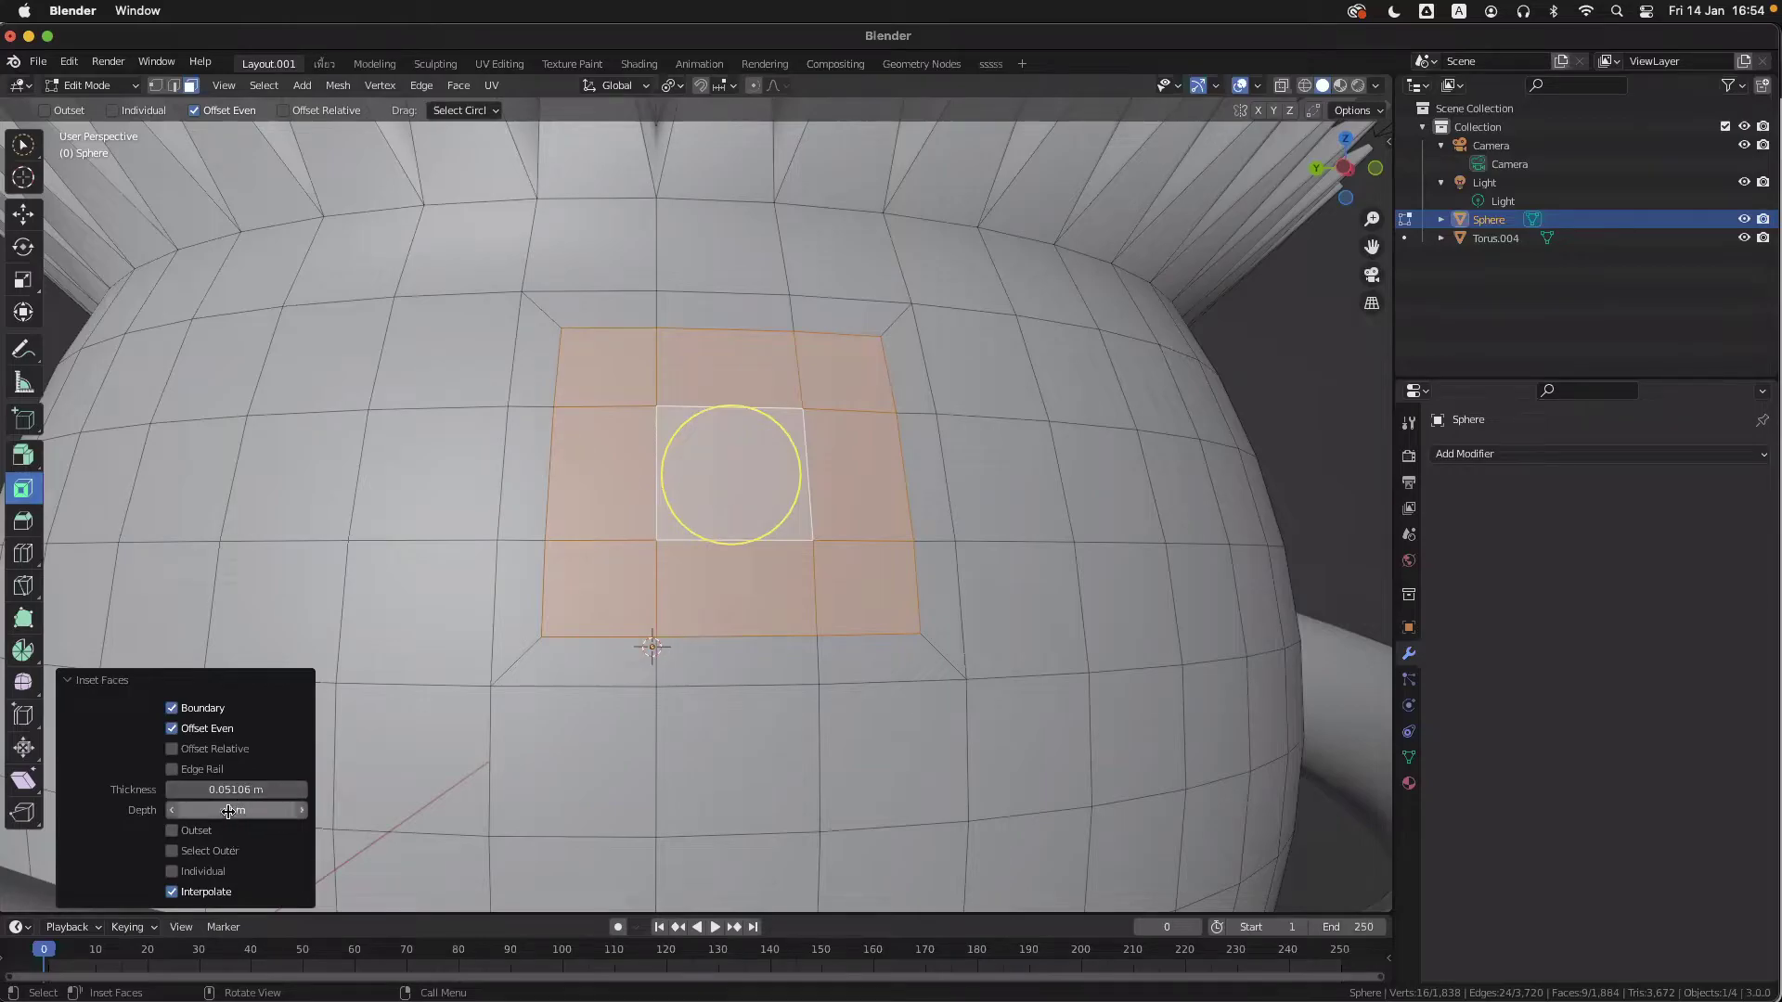
pyautogui.click(173, 730)
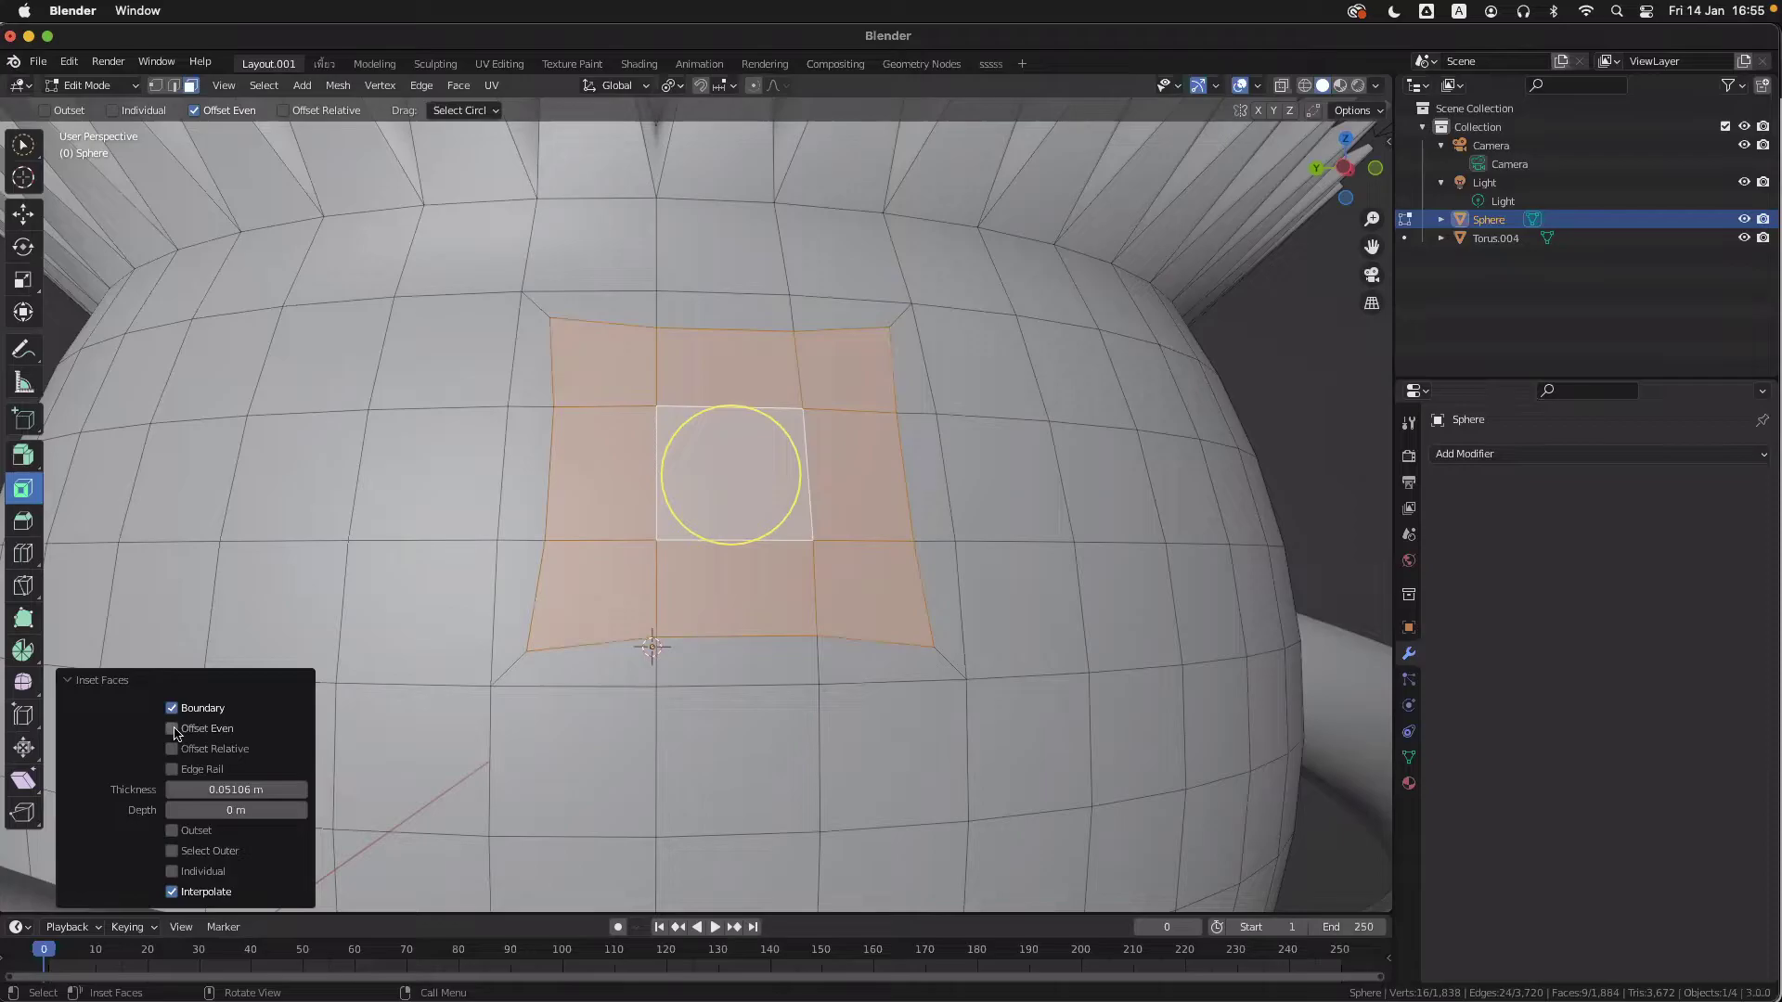
pyautogui.click(173, 729)
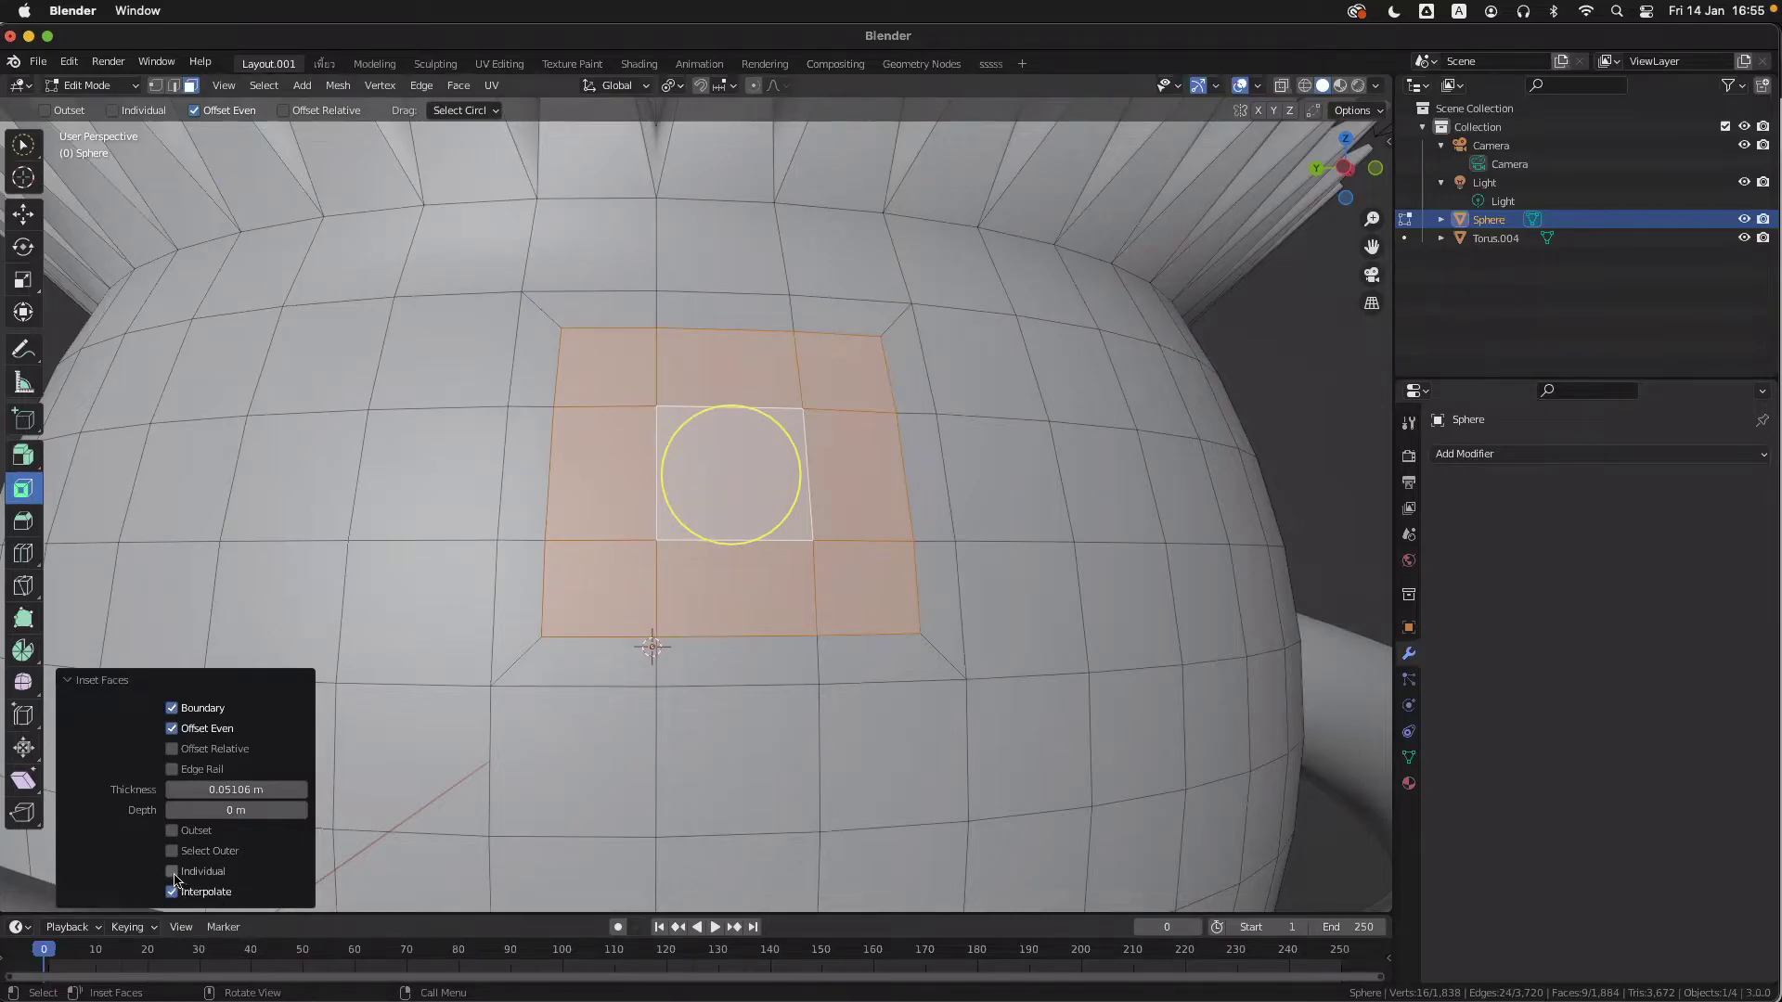
# - Turn on Individual so each of the nine faces is inset separately, and undo the whole inset
pyautogui.click(172, 872)
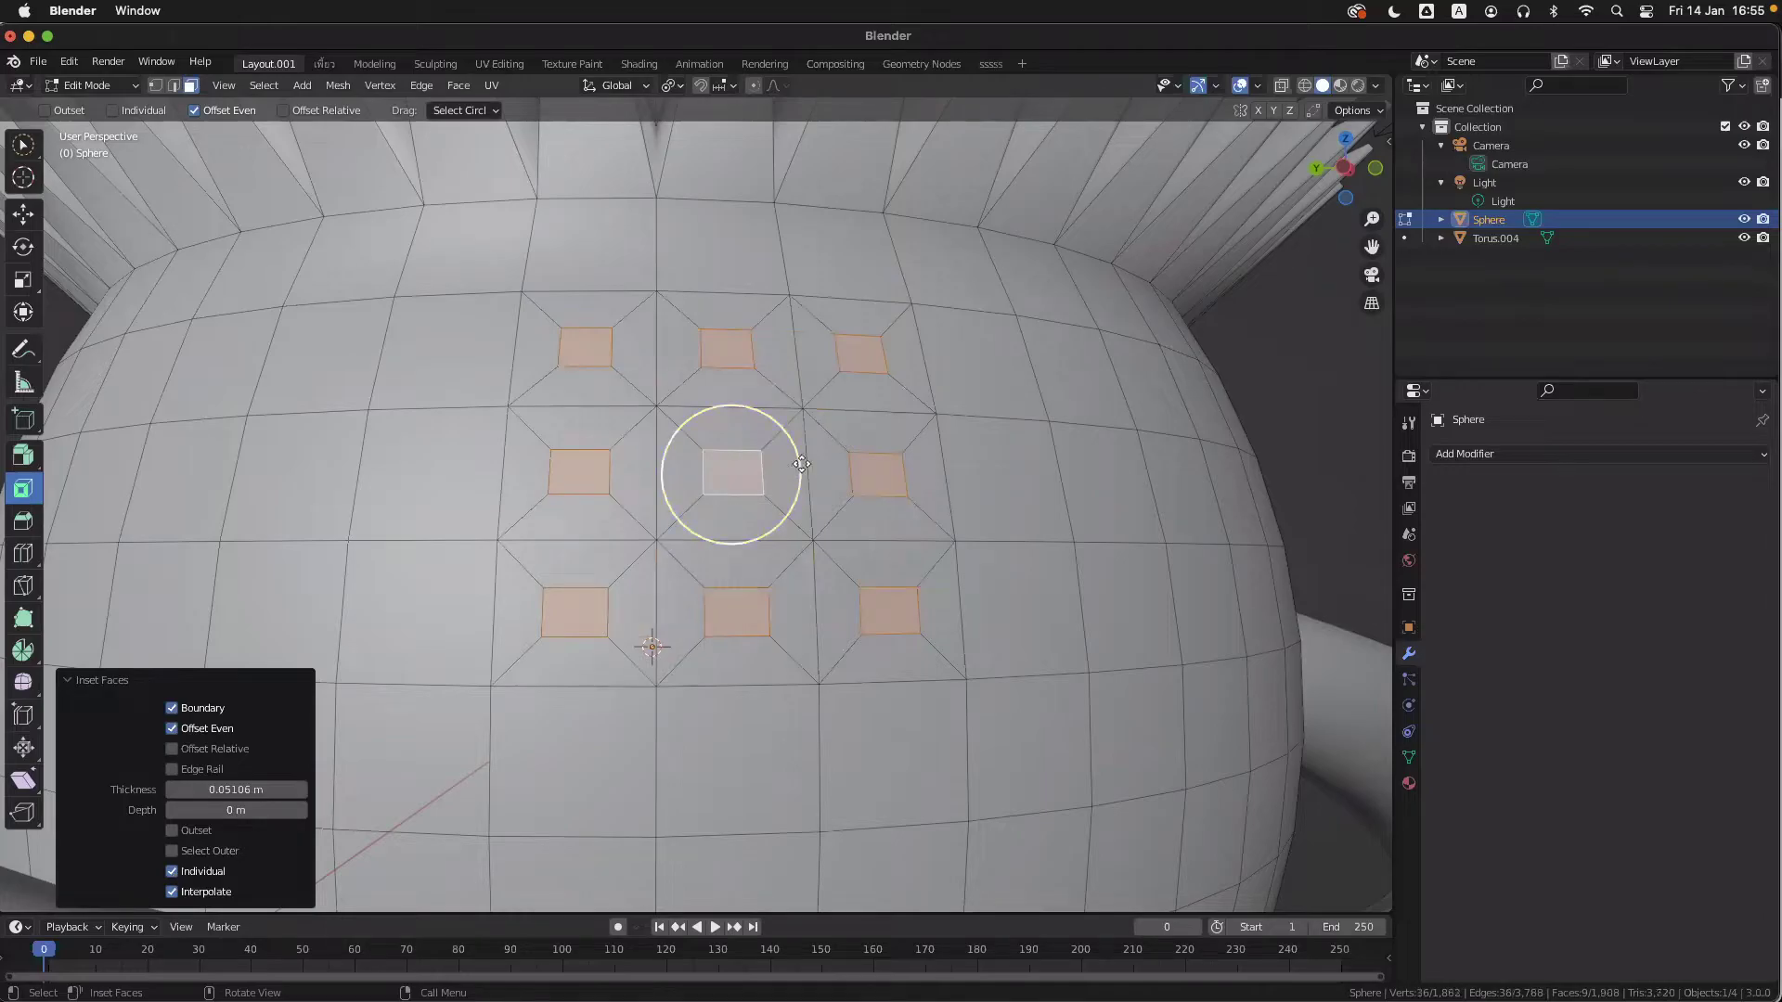
pyautogui.press('i')
pyautogui.press('Escape')
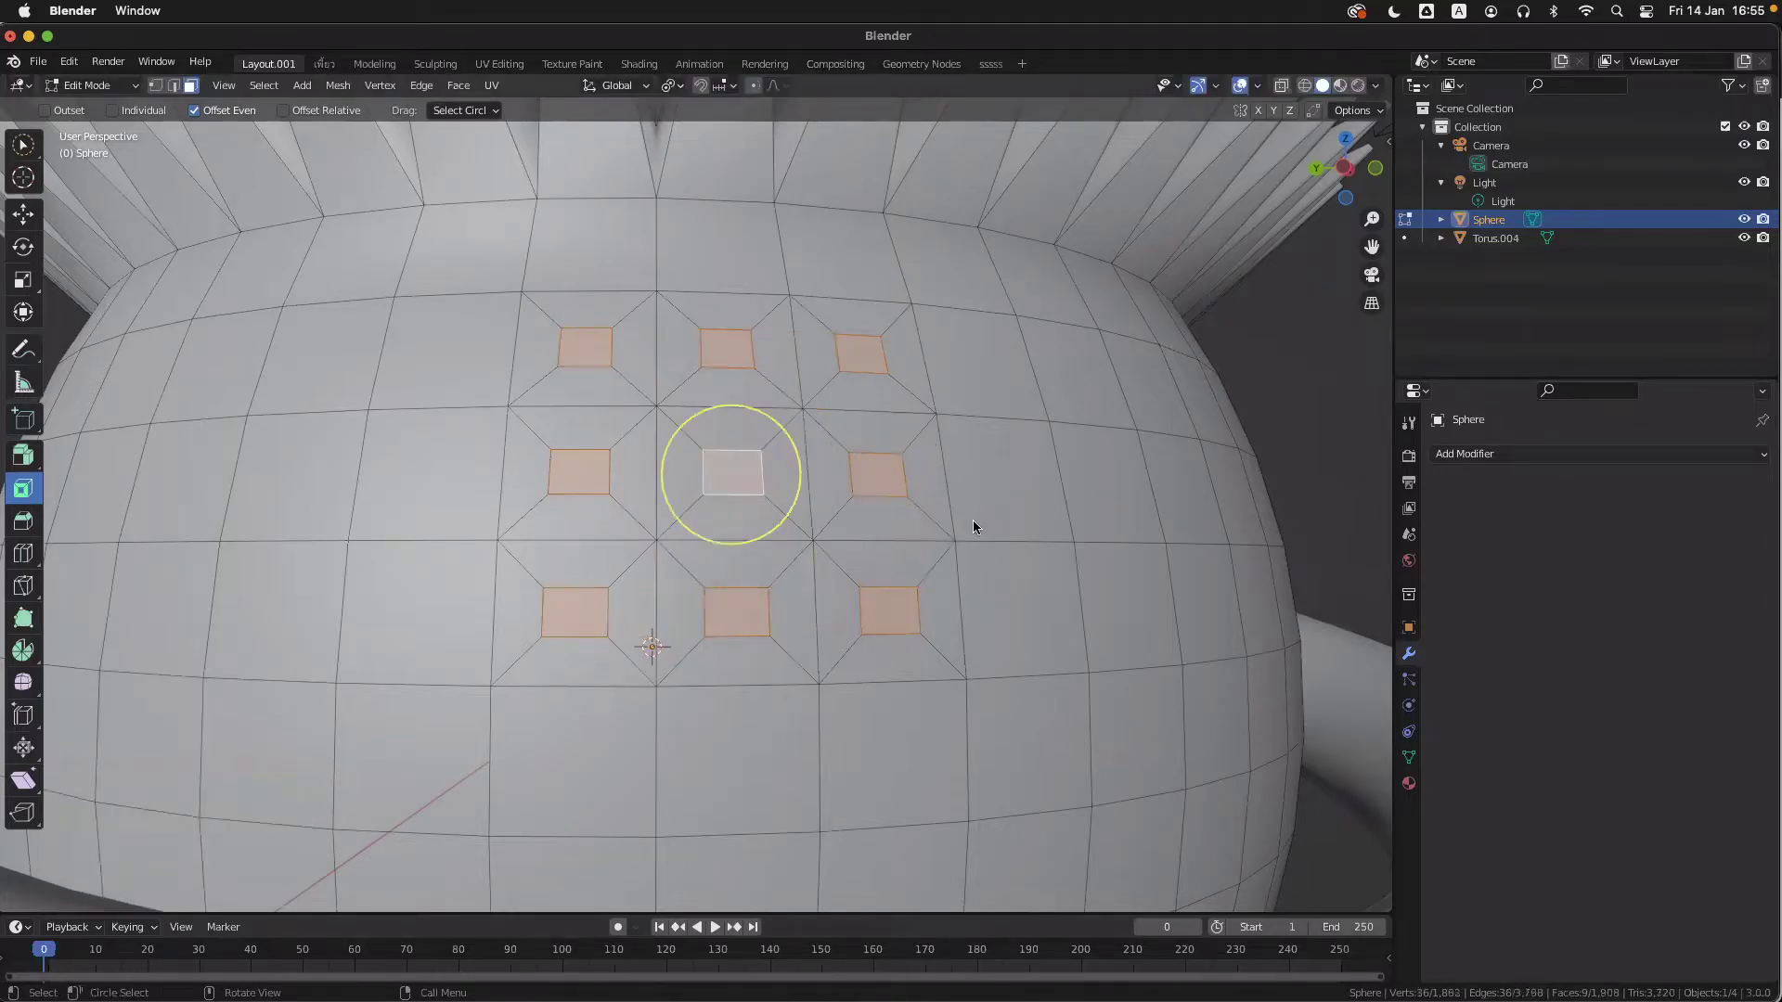
pyautogui.hotkey('ctrl', 'z')
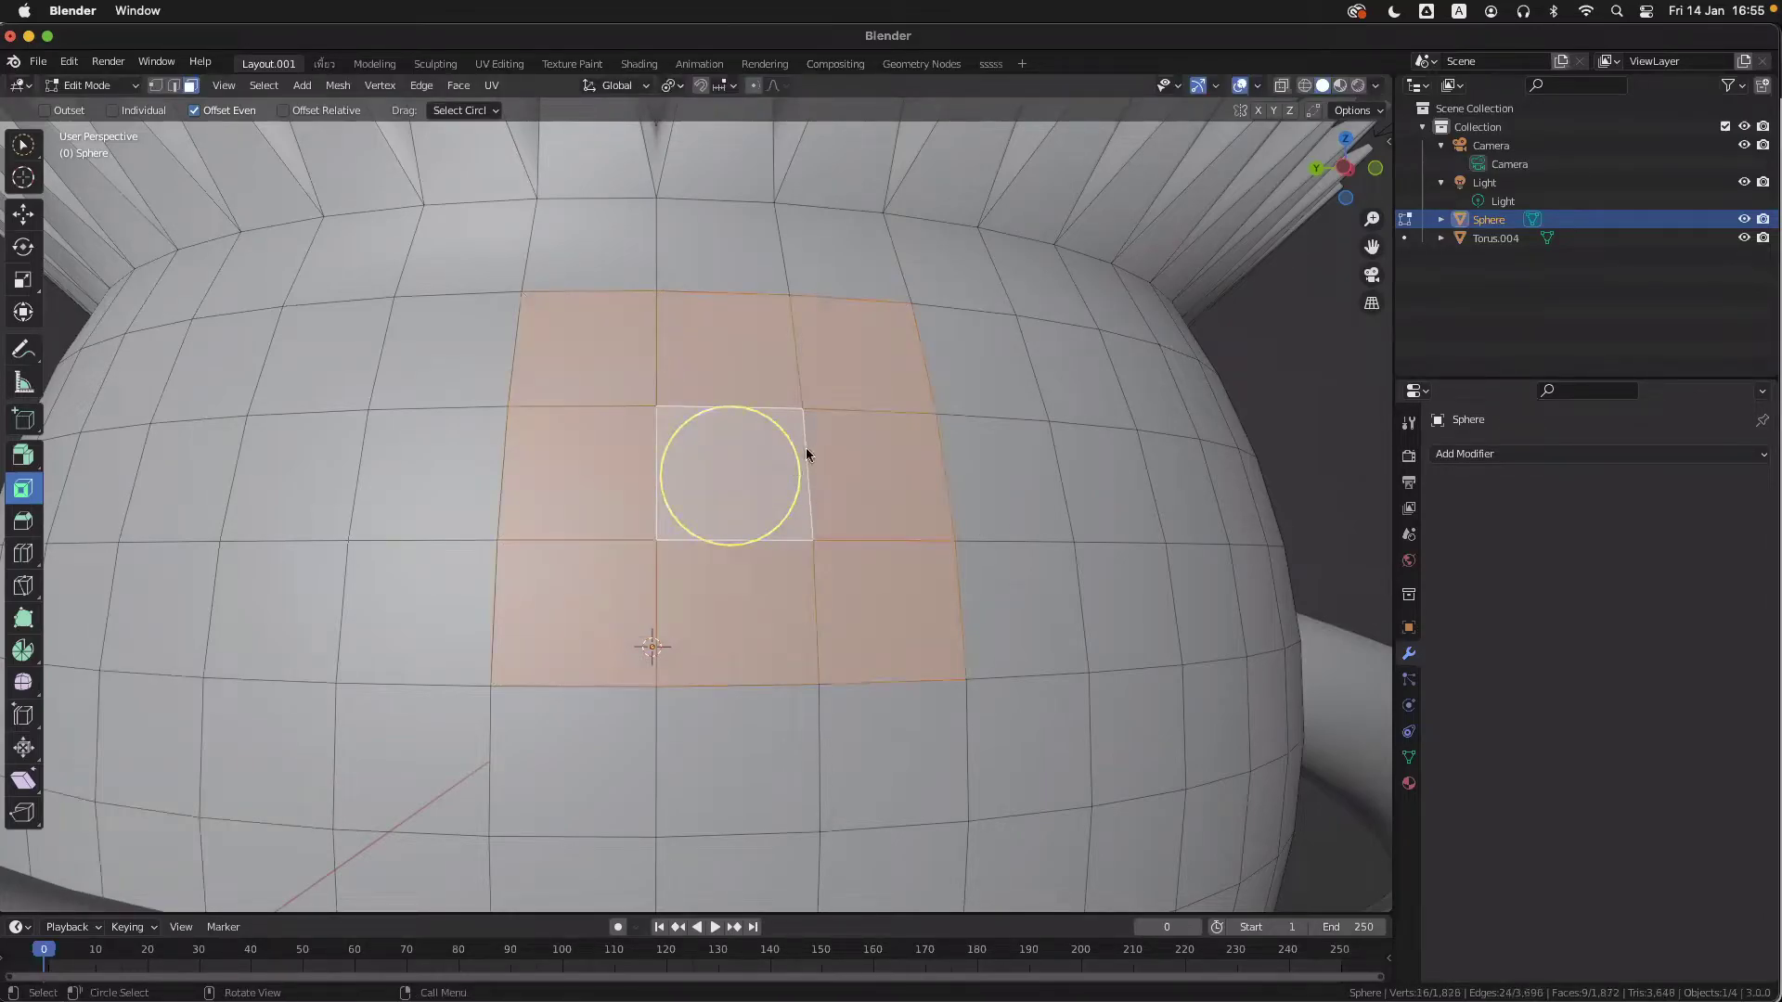
# - Inset the nine faces again with Individual enabled and set the thickness to about 0.034 m
pyautogui.press('i')
pyautogui.click(771, 467)
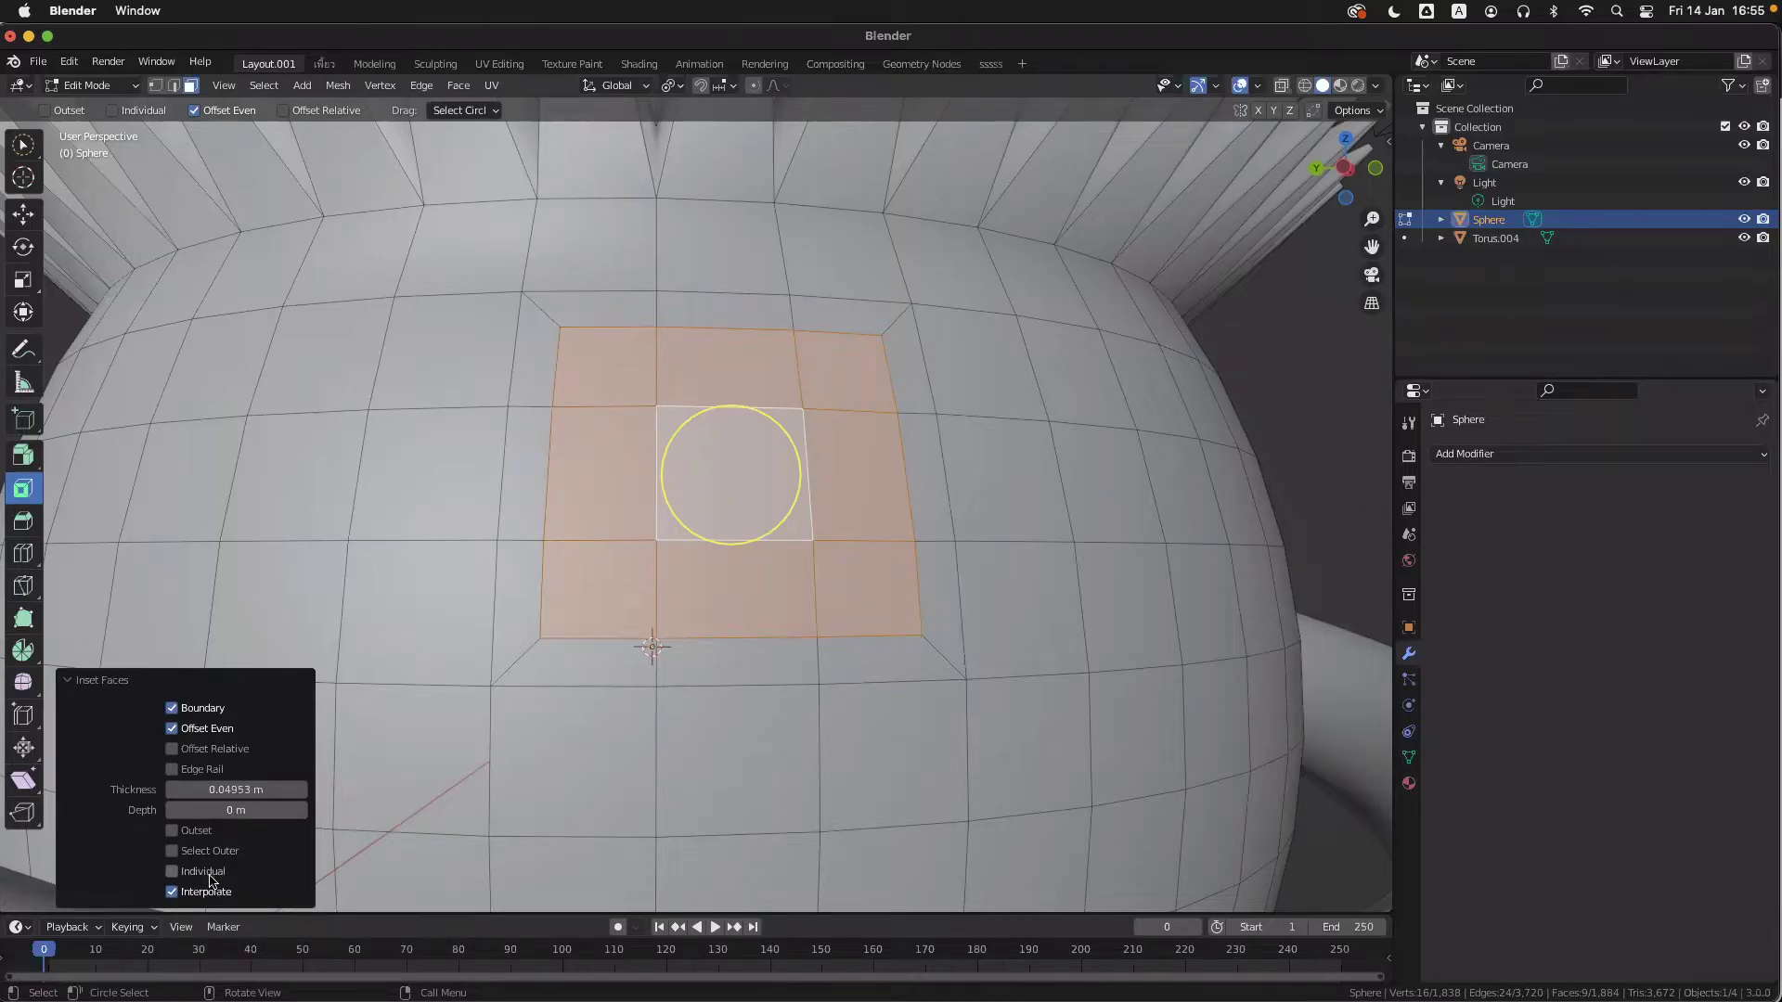
pyautogui.click(202, 874)
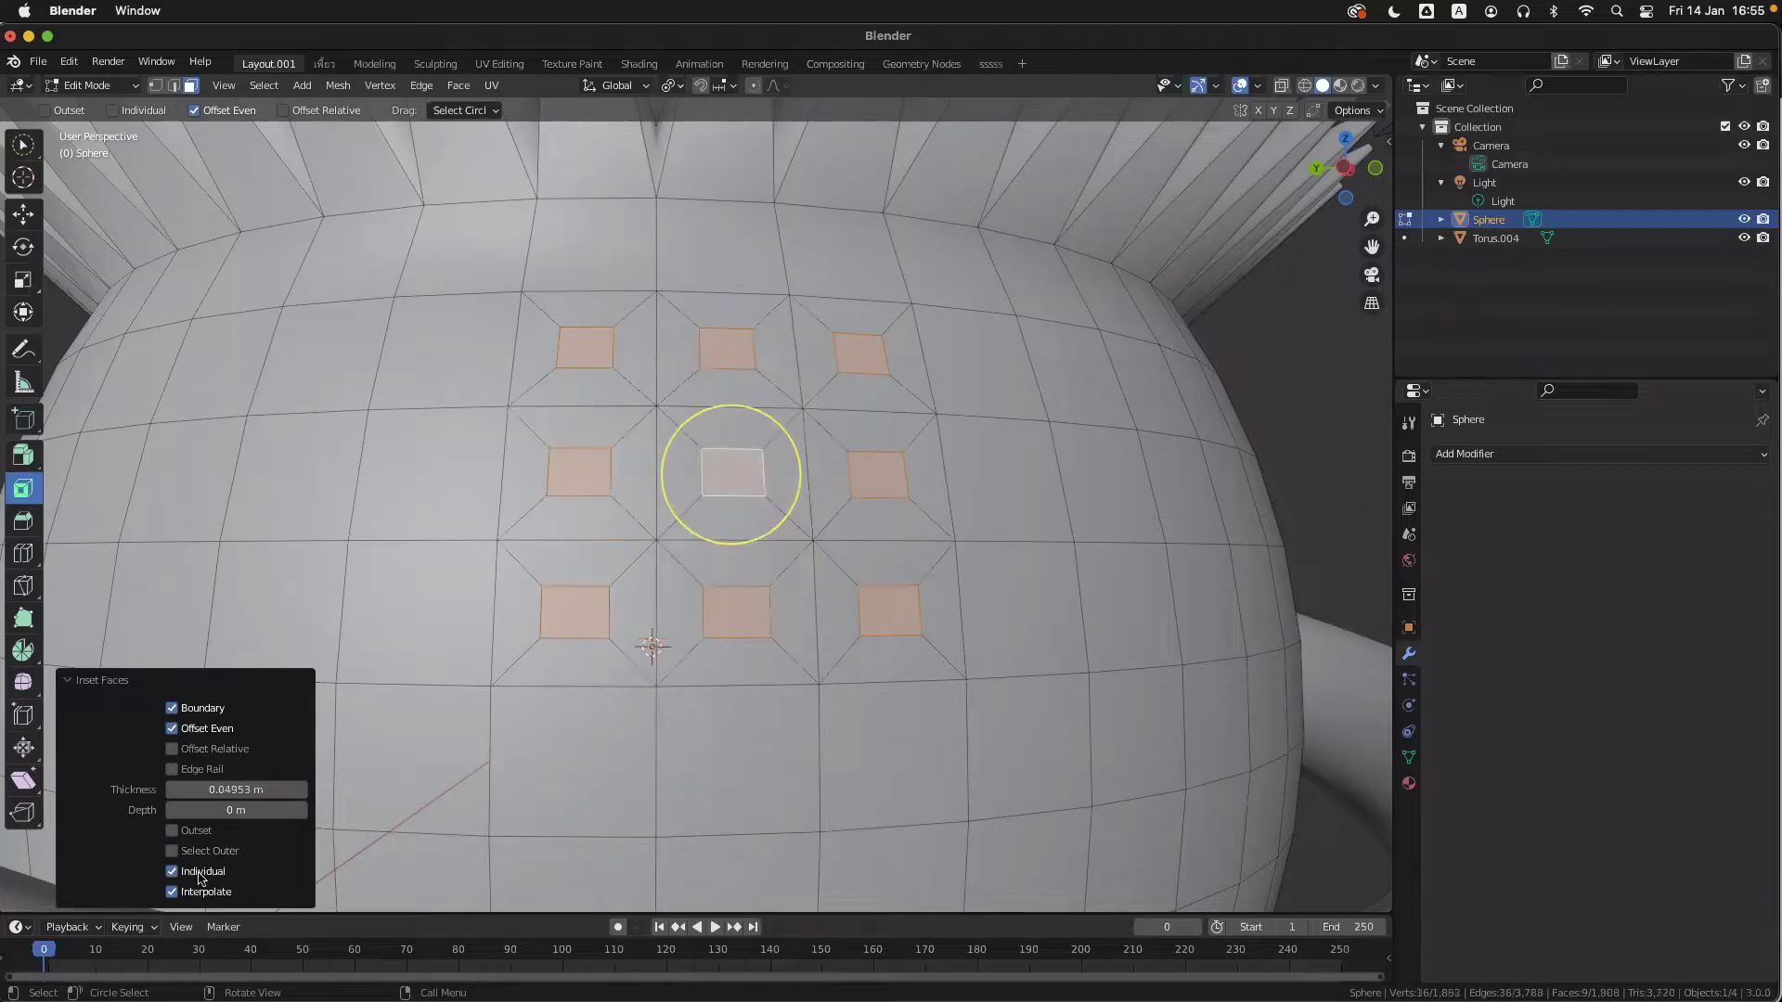
pyautogui.moveTo(240, 793)
pyautogui.mouseDown()
pyautogui.moveTo(191, 793)
pyautogui.moveTo(251, 789)
pyautogui.mouseUp()
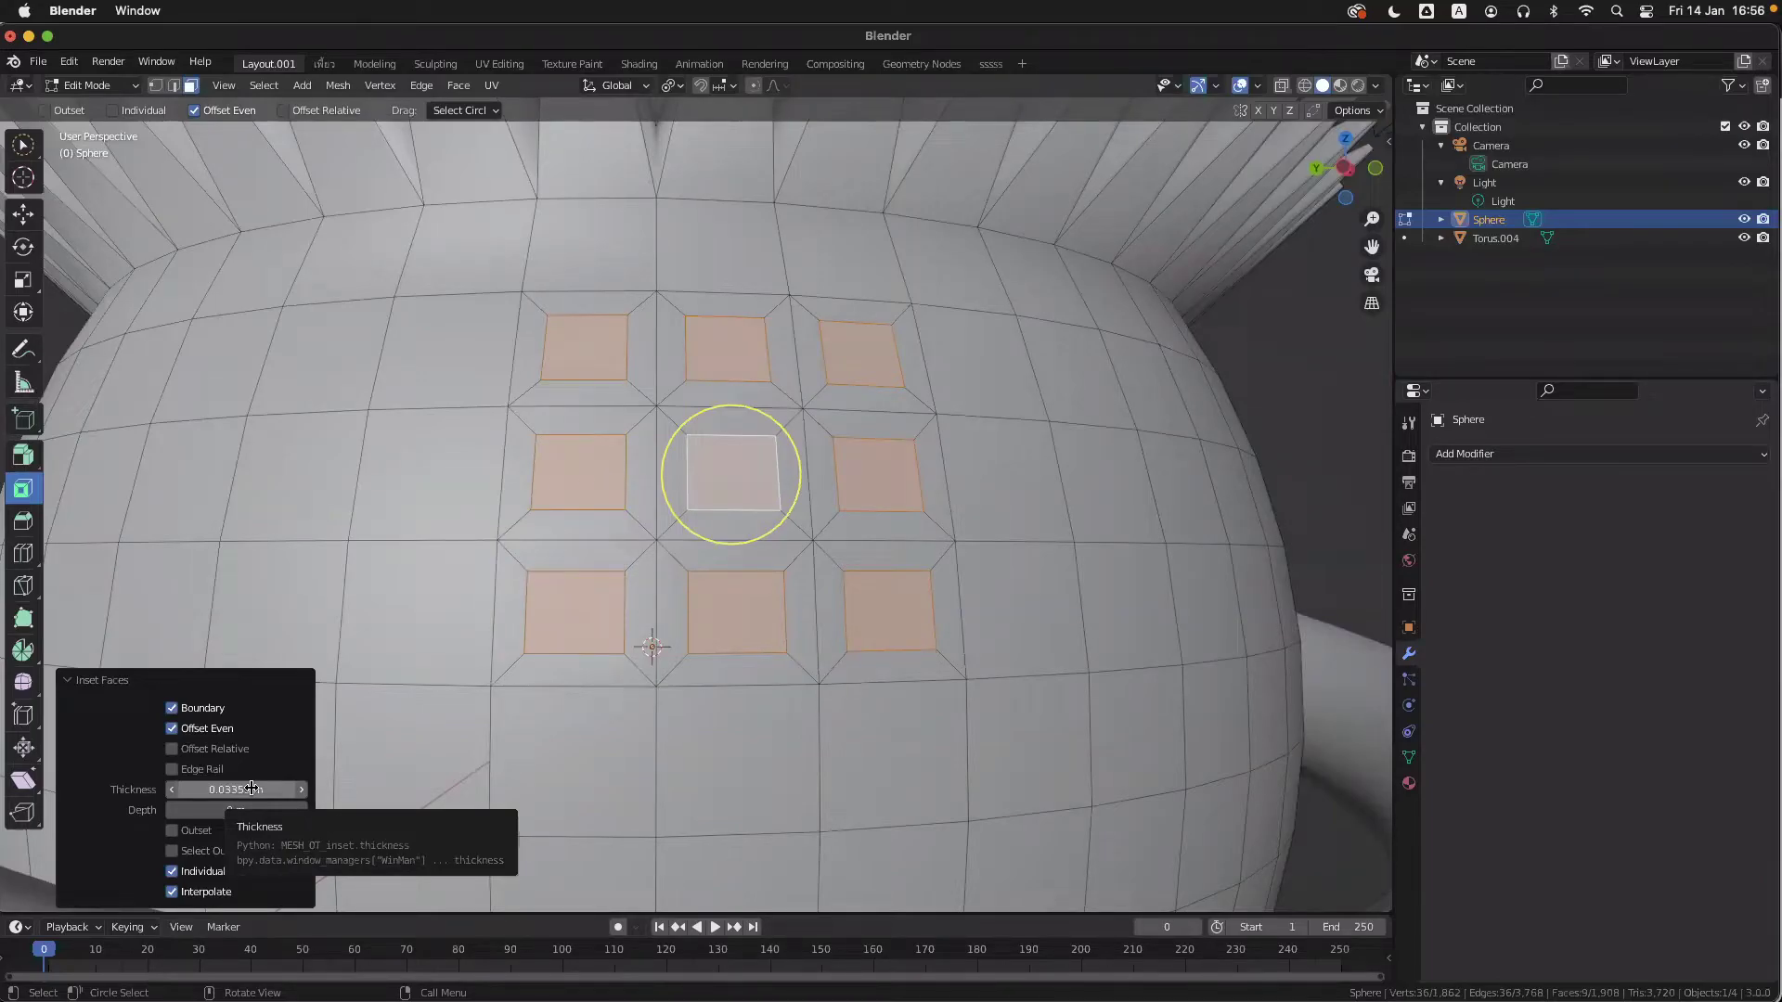
# - Compare the nine-face inset with the Individual option off and on
pyautogui.click(173, 873)
pyautogui.click(172, 873)
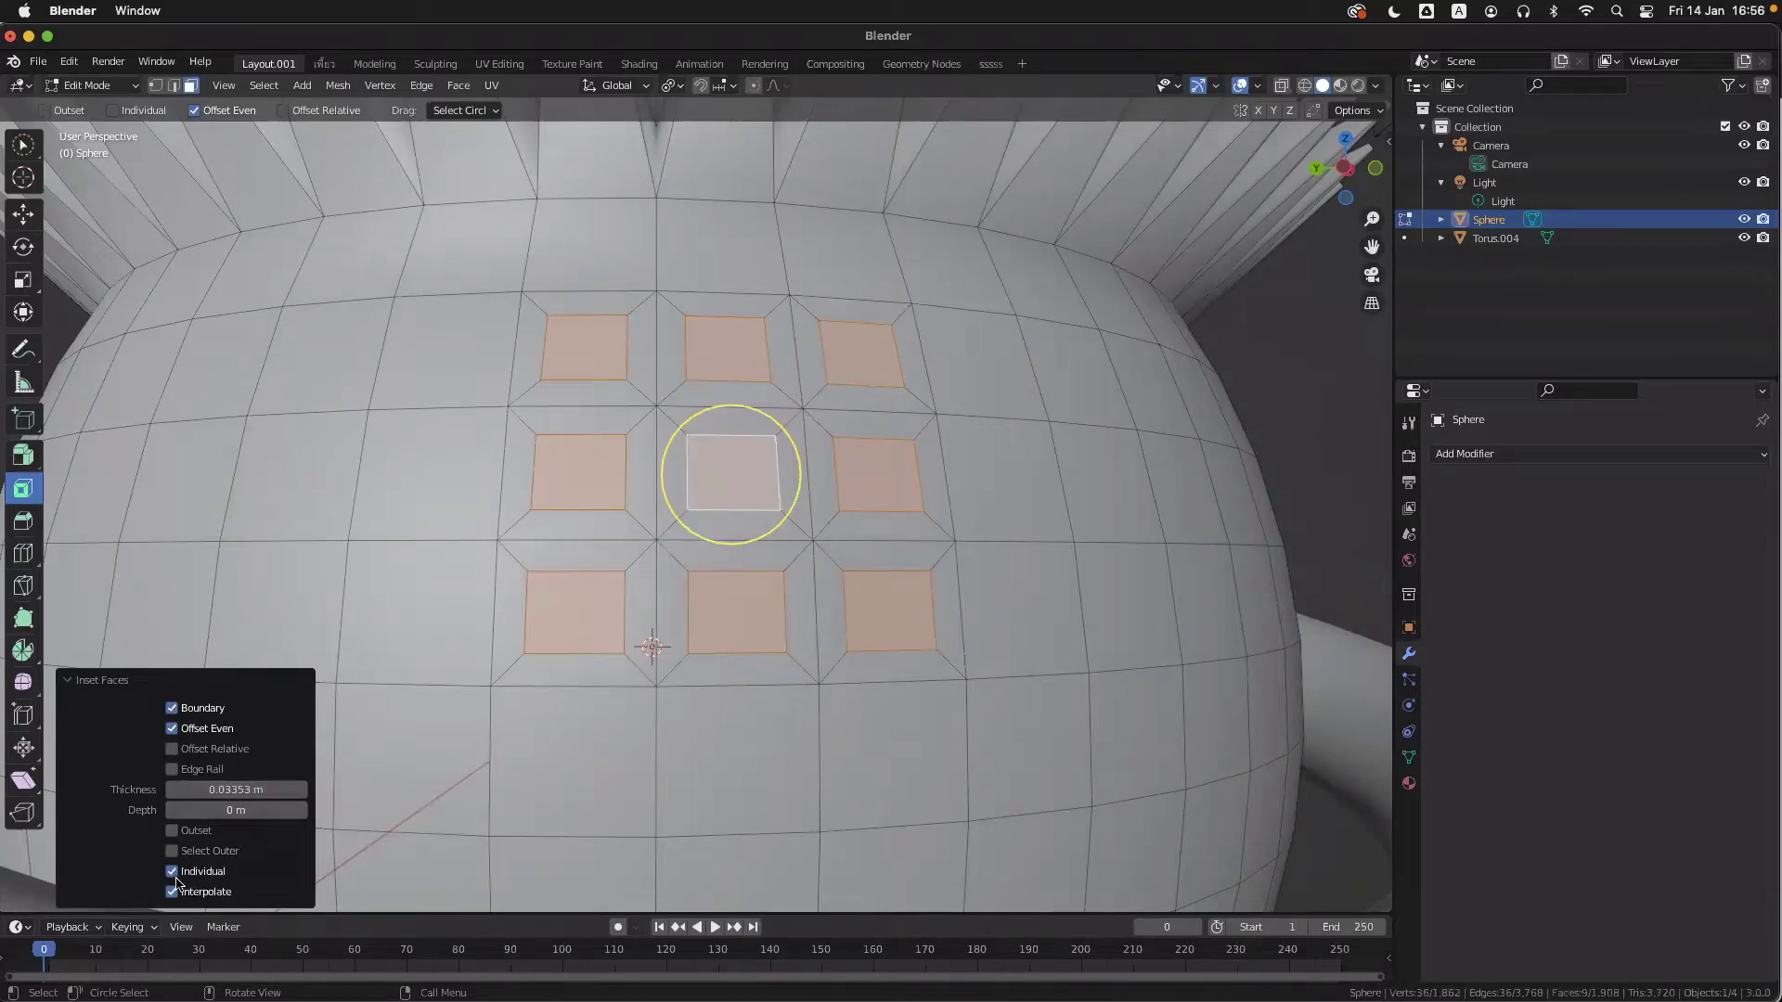
pyautogui.click(173, 874)
pyautogui.click(173, 874)
# - Undo the individual insets on the nine faces, leaving only the block's lower middle face selected
pyautogui.hotkey('ctrl', 'z')
pyautogui.hotkey('ctrl', 'z')
pyautogui.hotkey('ctrl', 'z')
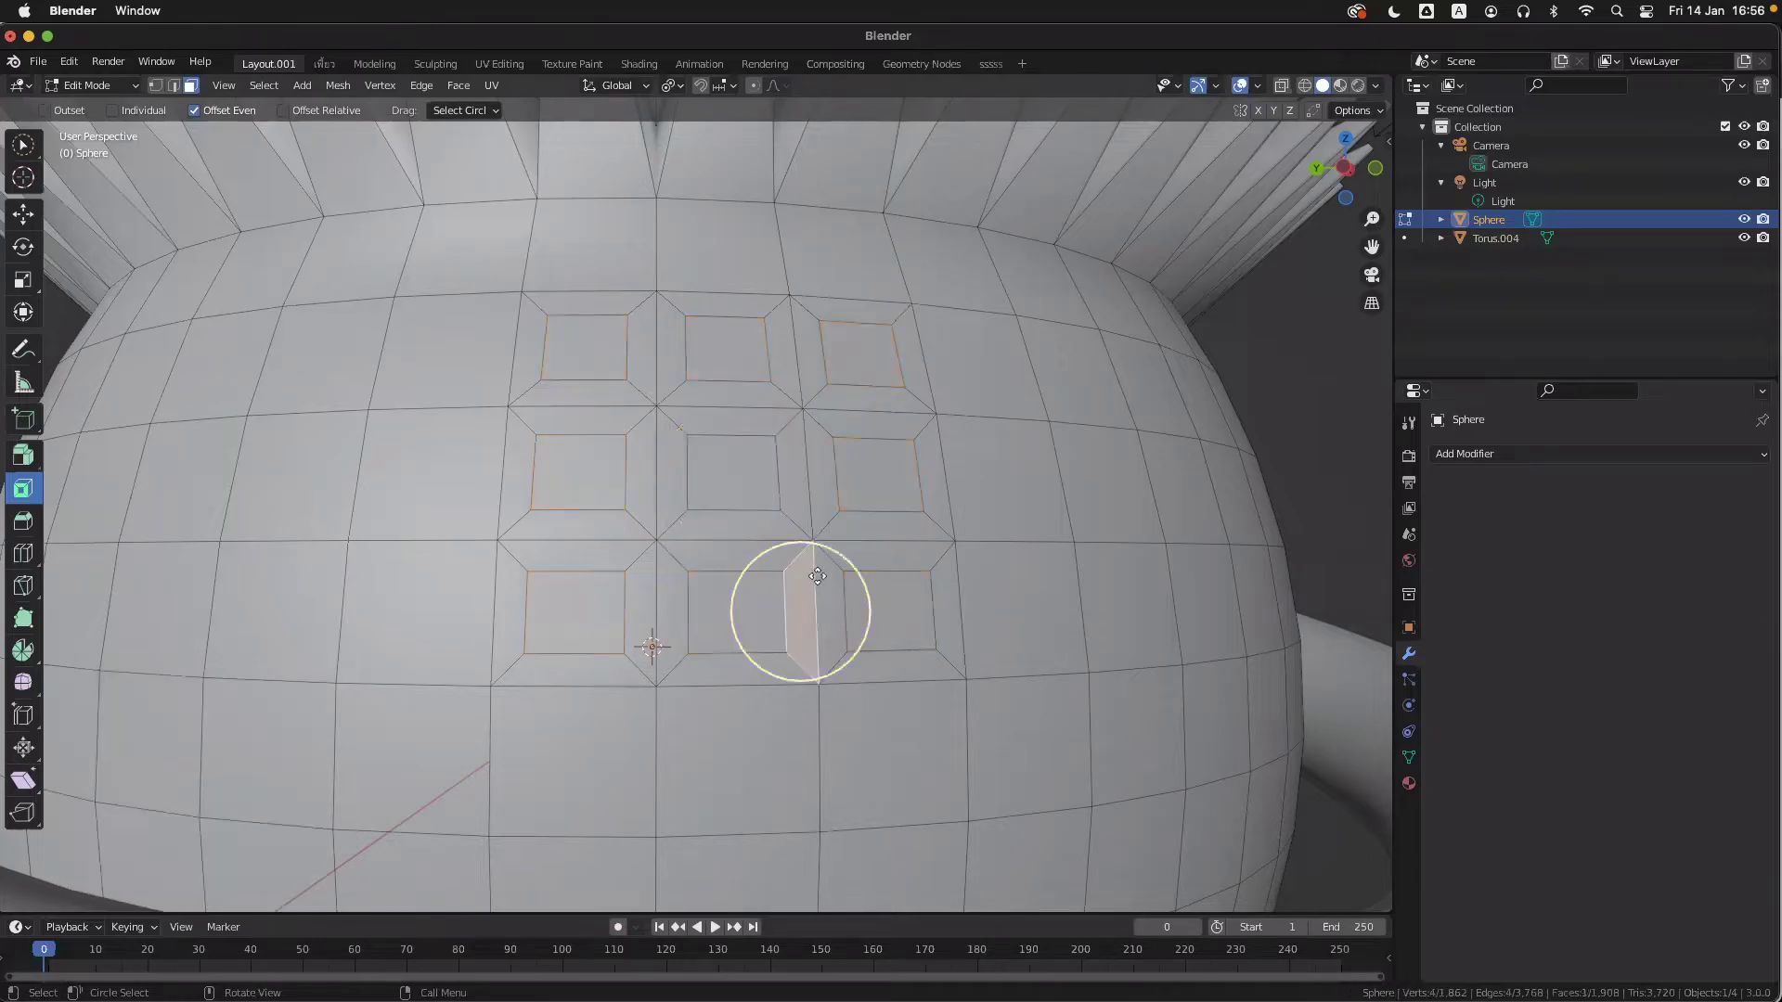
pyautogui.click(757, 567)
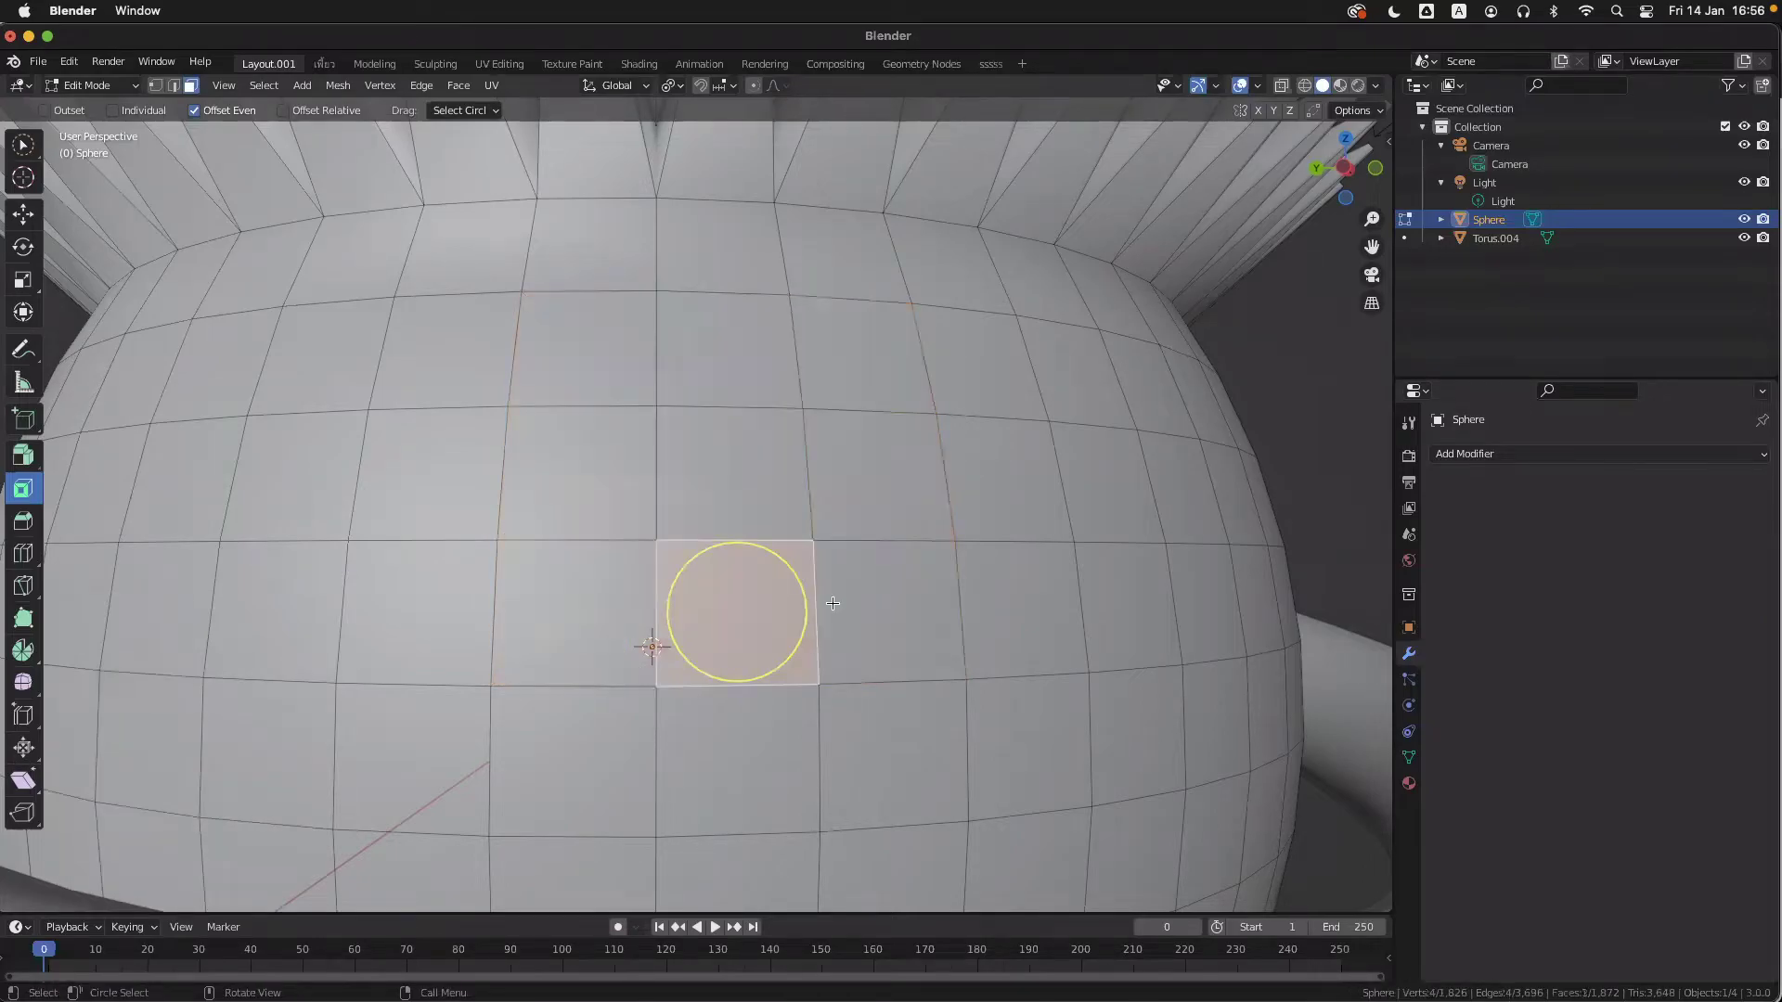
# - Select the horizontal ring of faces around the sphere, and replace it with a single face just below the ring
pyautogui.scroll(3, 818, 610)
pyautogui.keyDown('ctrl'); pyautogui.scroll(-3, 819, 610); pyautogui.keyUp('ctrl')
pyautogui.hscroll(-4, 819, 607)
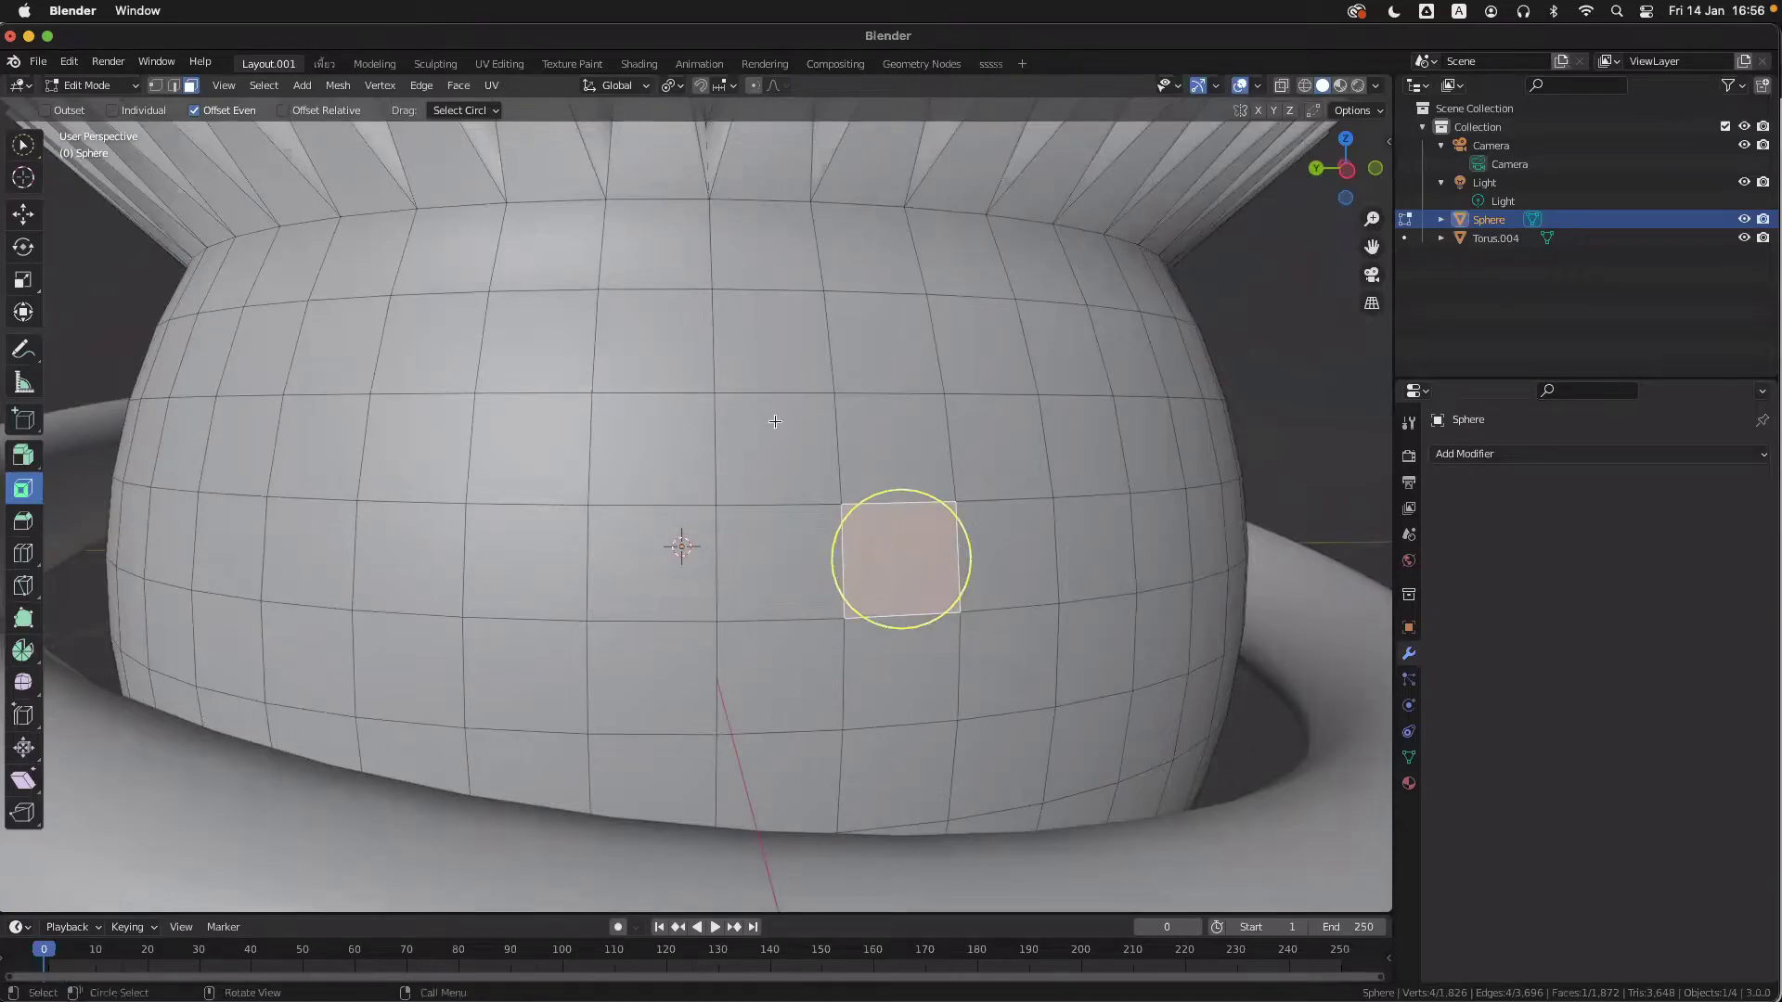
pyautogui.keyDown('alt'); pyautogui.click(714, 431); pyautogui.keyUp('alt')
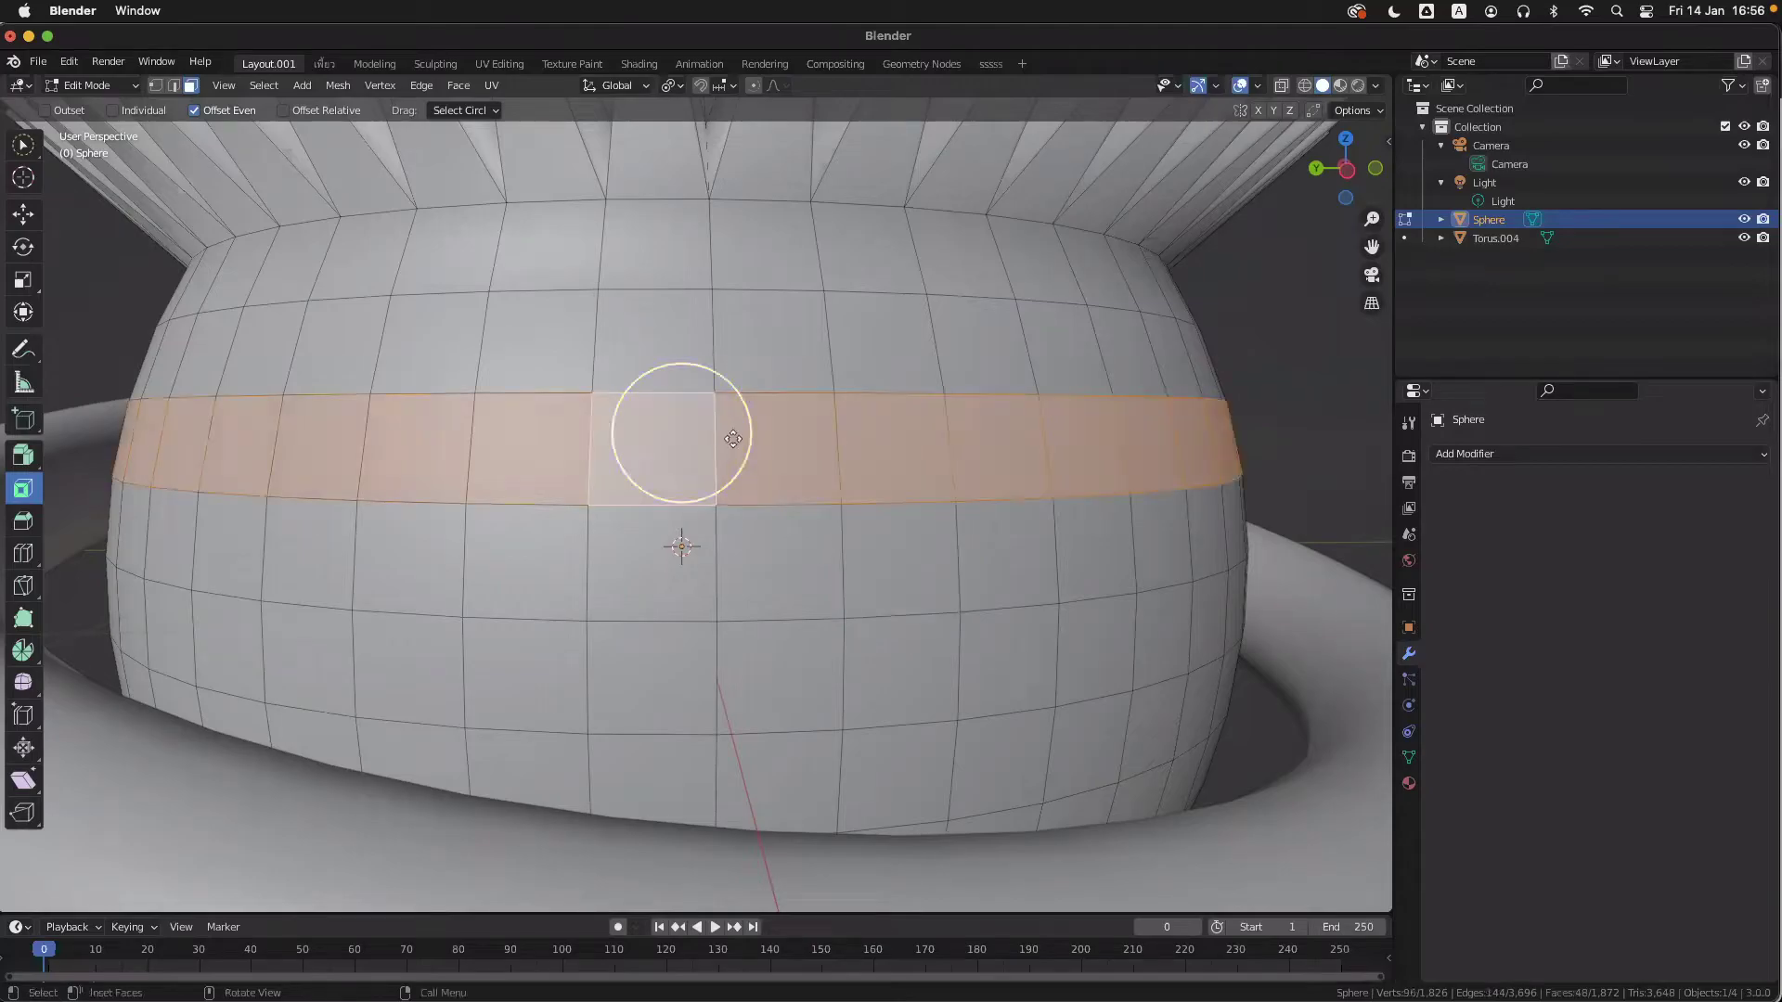
pyautogui.click(824, 550)
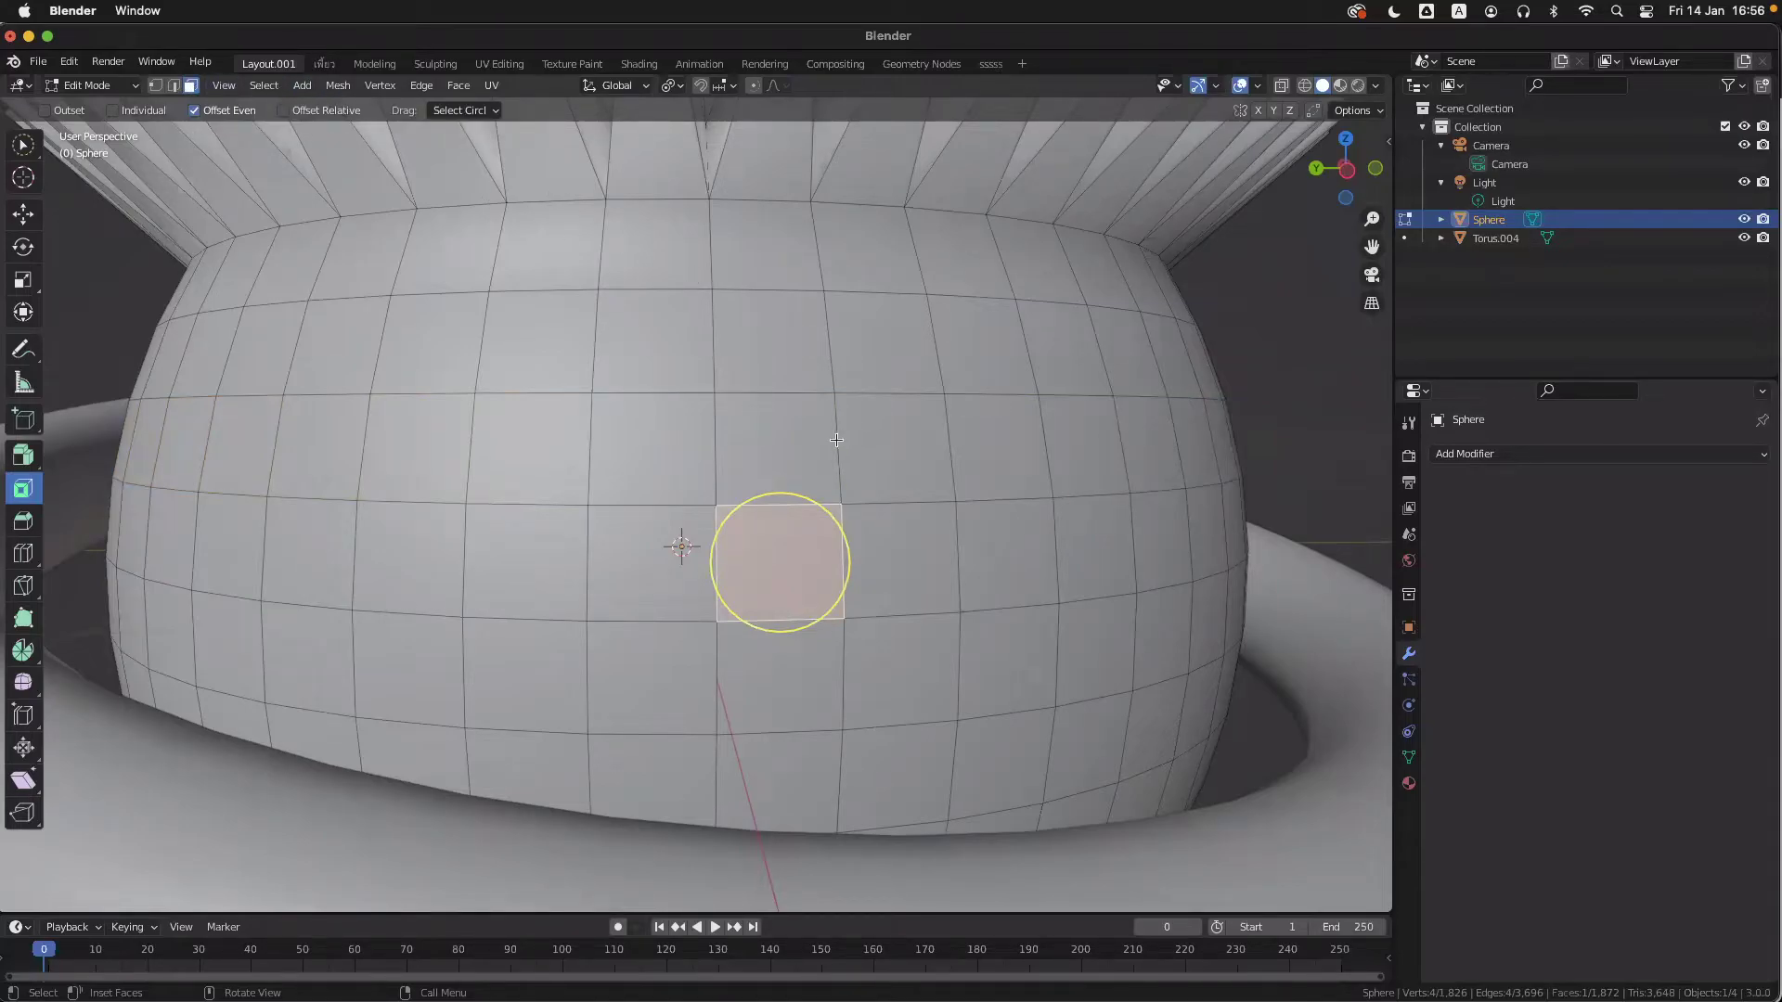
# - Select the horizontal ring of faces just above the single selected face around the sphere
pyautogui.keyDown('alt'); pyautogui.click(836, 440); pyautogui.keyUp('alt')
pyautogui.moveTo(1044, 455); pyautogui.dragTo(1037, 455, button='middle')
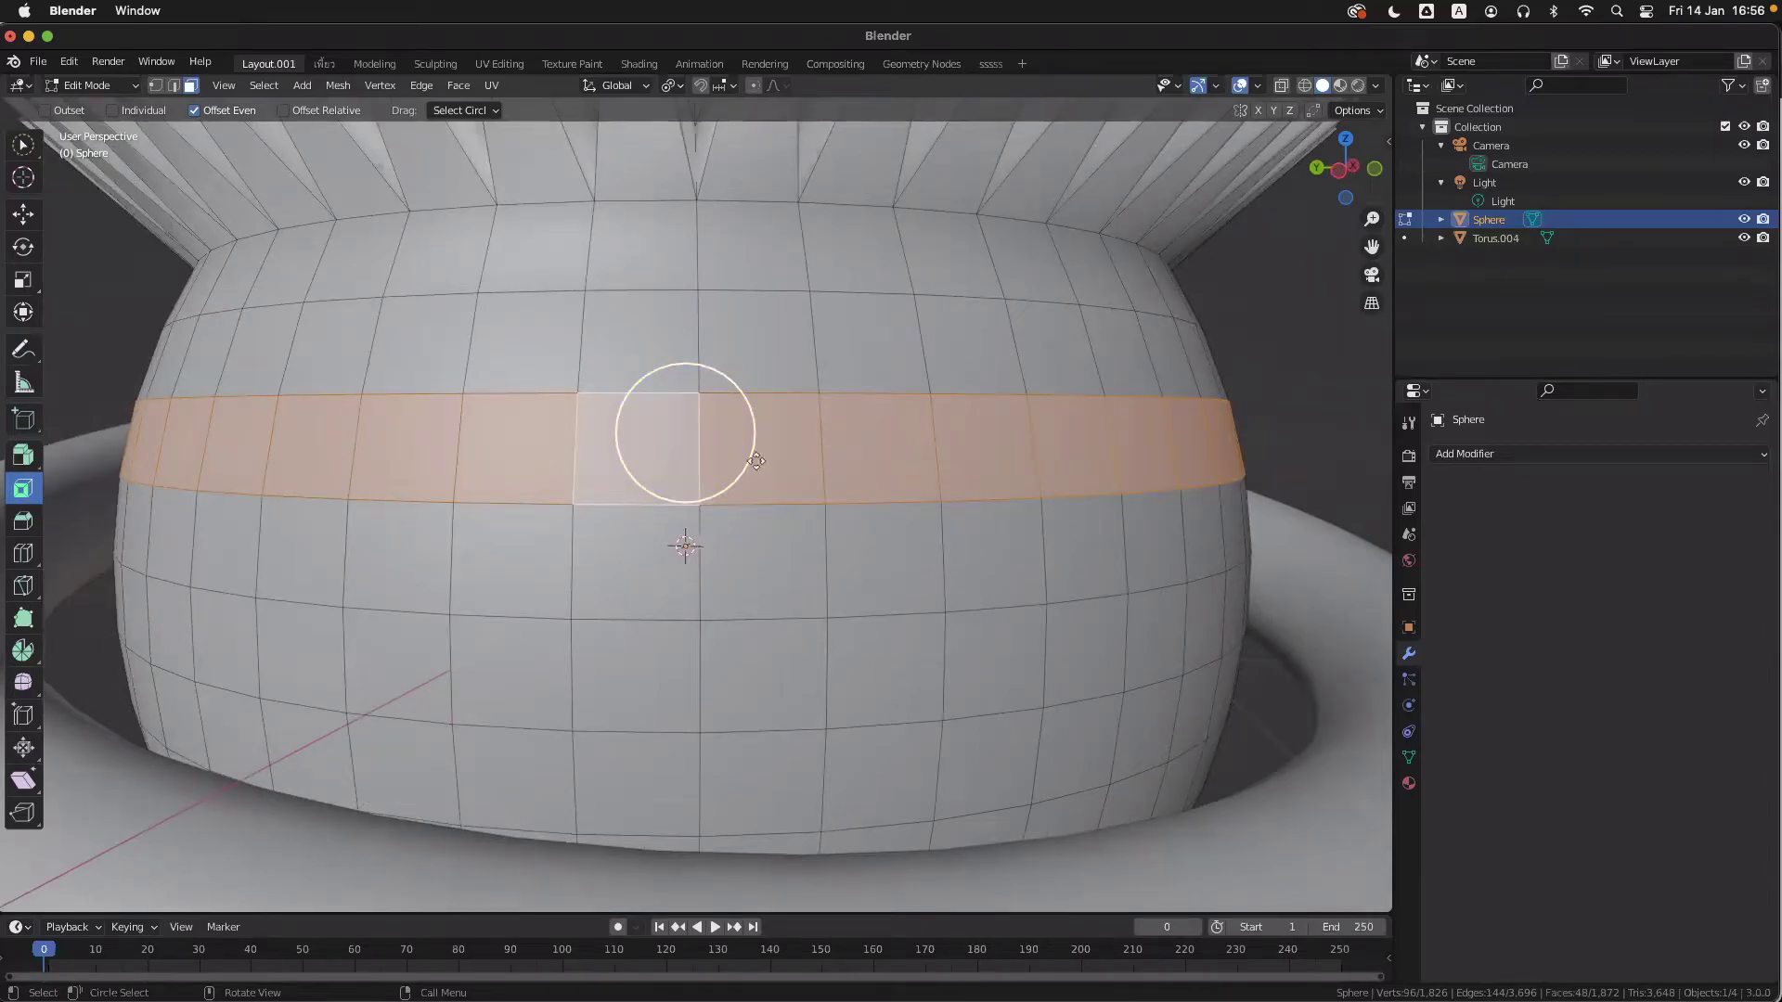
pyautogui.hscroll(-3, 756, 462)
pyautogui.keyDown('ctrl'); pyautogui.scroll(2, 756, 462); pyautogui.keyUp('ctrl')
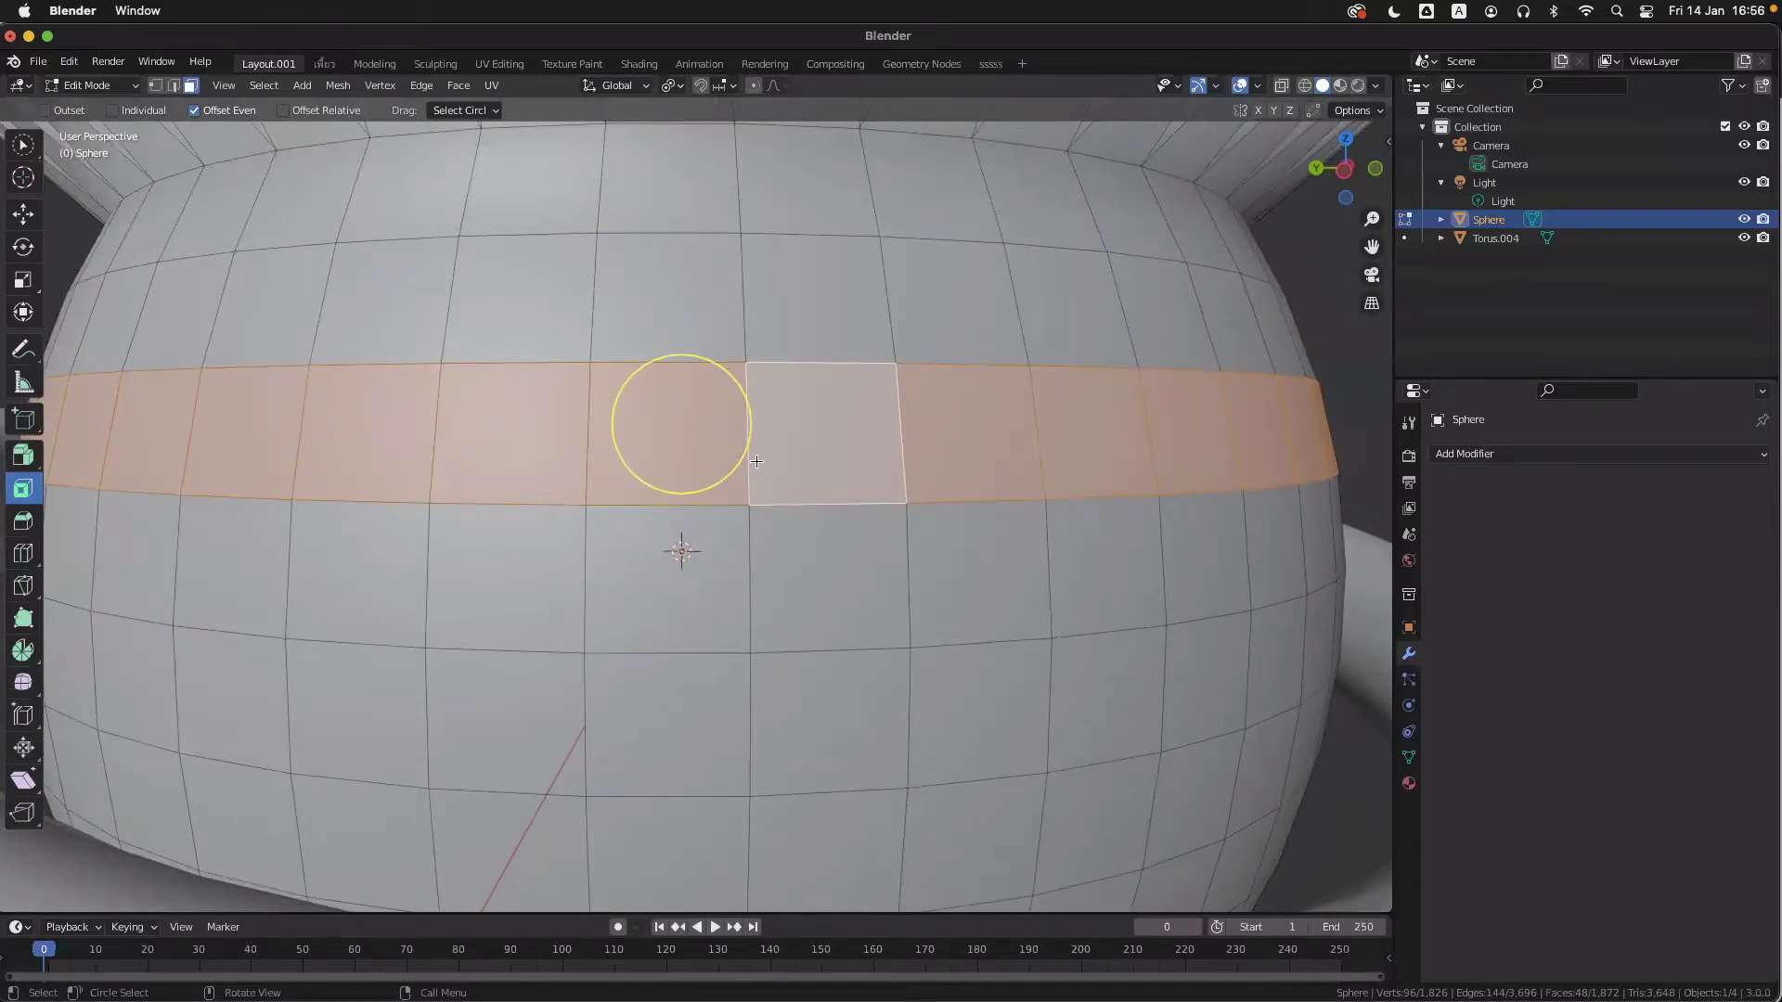
pyautogui.scroll(2, 819, 454)
pyautogui.hscroll(3, 824, 461)
pyautogui.scroll(-2, 823, 462)
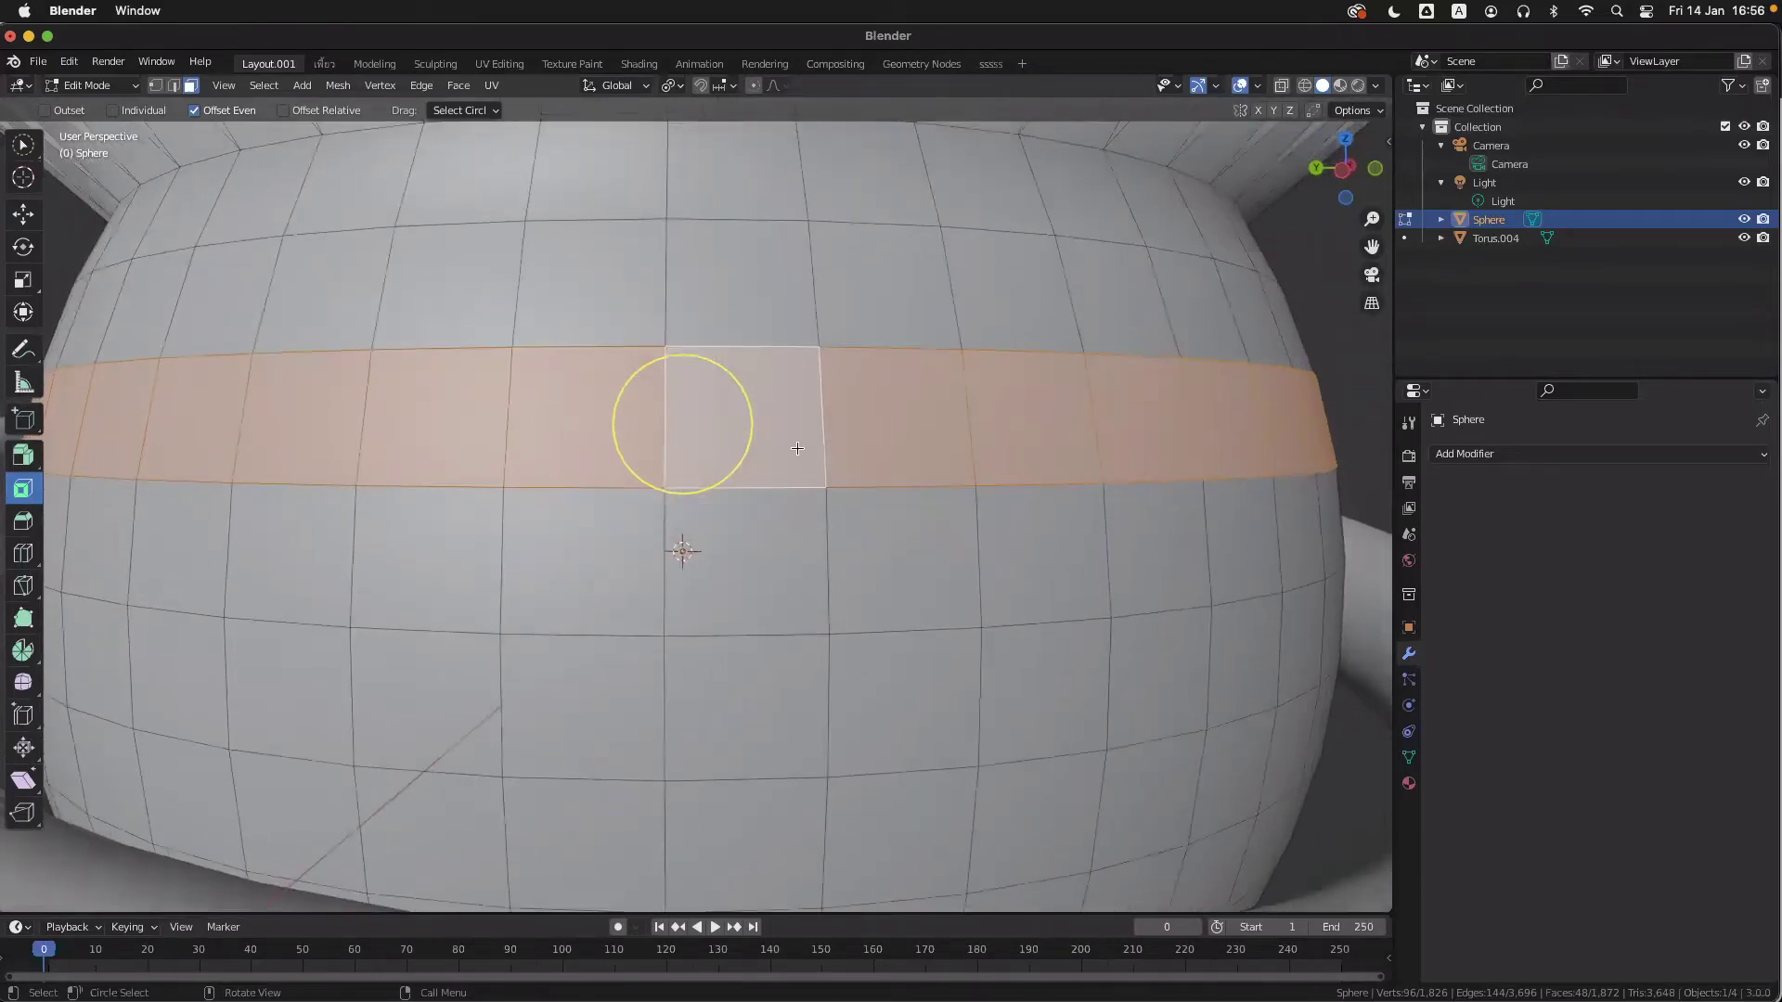
# - Try picking four alternate faces of the ring one by one
pyautogui.click(798, 448)
pyautogui.keyDown('shift'); pyautogui.click(1030, 422); pyautogui.keyUp('shift')
pyautogui.keyDown('shift'); pyautogui.click(1176, 450); pyautogui.keyUp('shift')
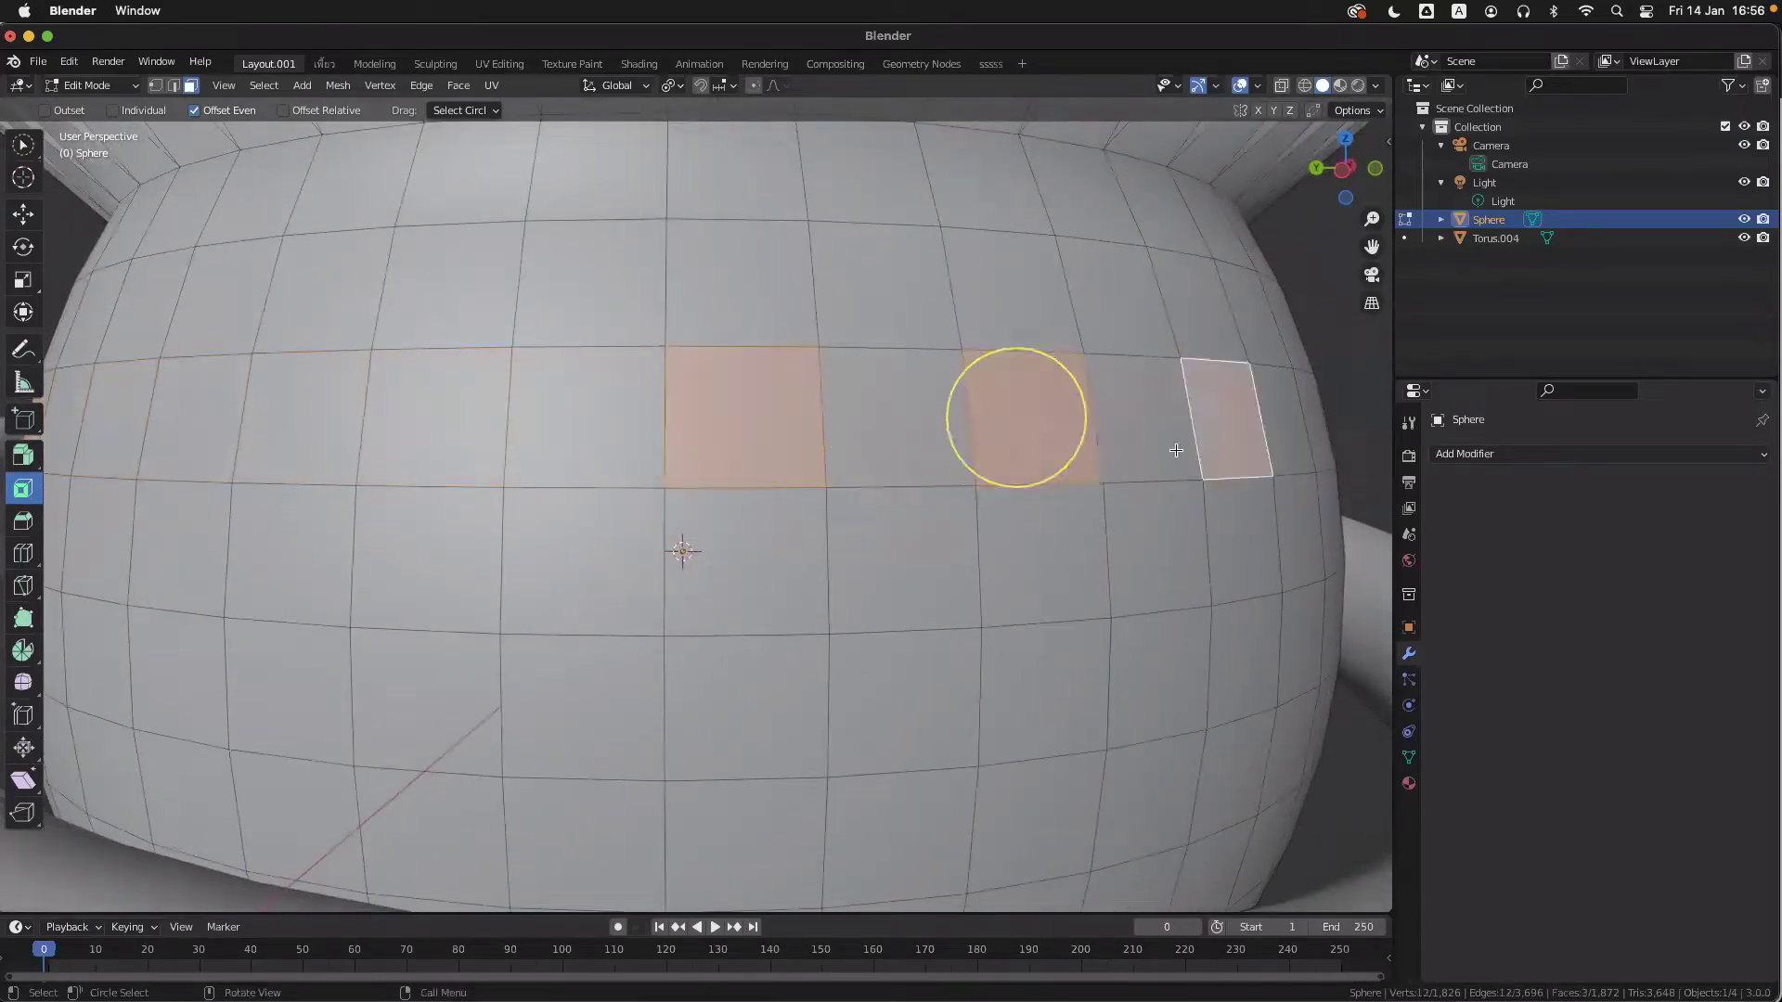
pyautogui.hscroll(3, 1176, 450)
pyautogui.keyDown('shift'); pyautogui.click(1179, 430); pyautogui.keyUp('shift')
pyautogui.hscroll(-2, 1126, 484)
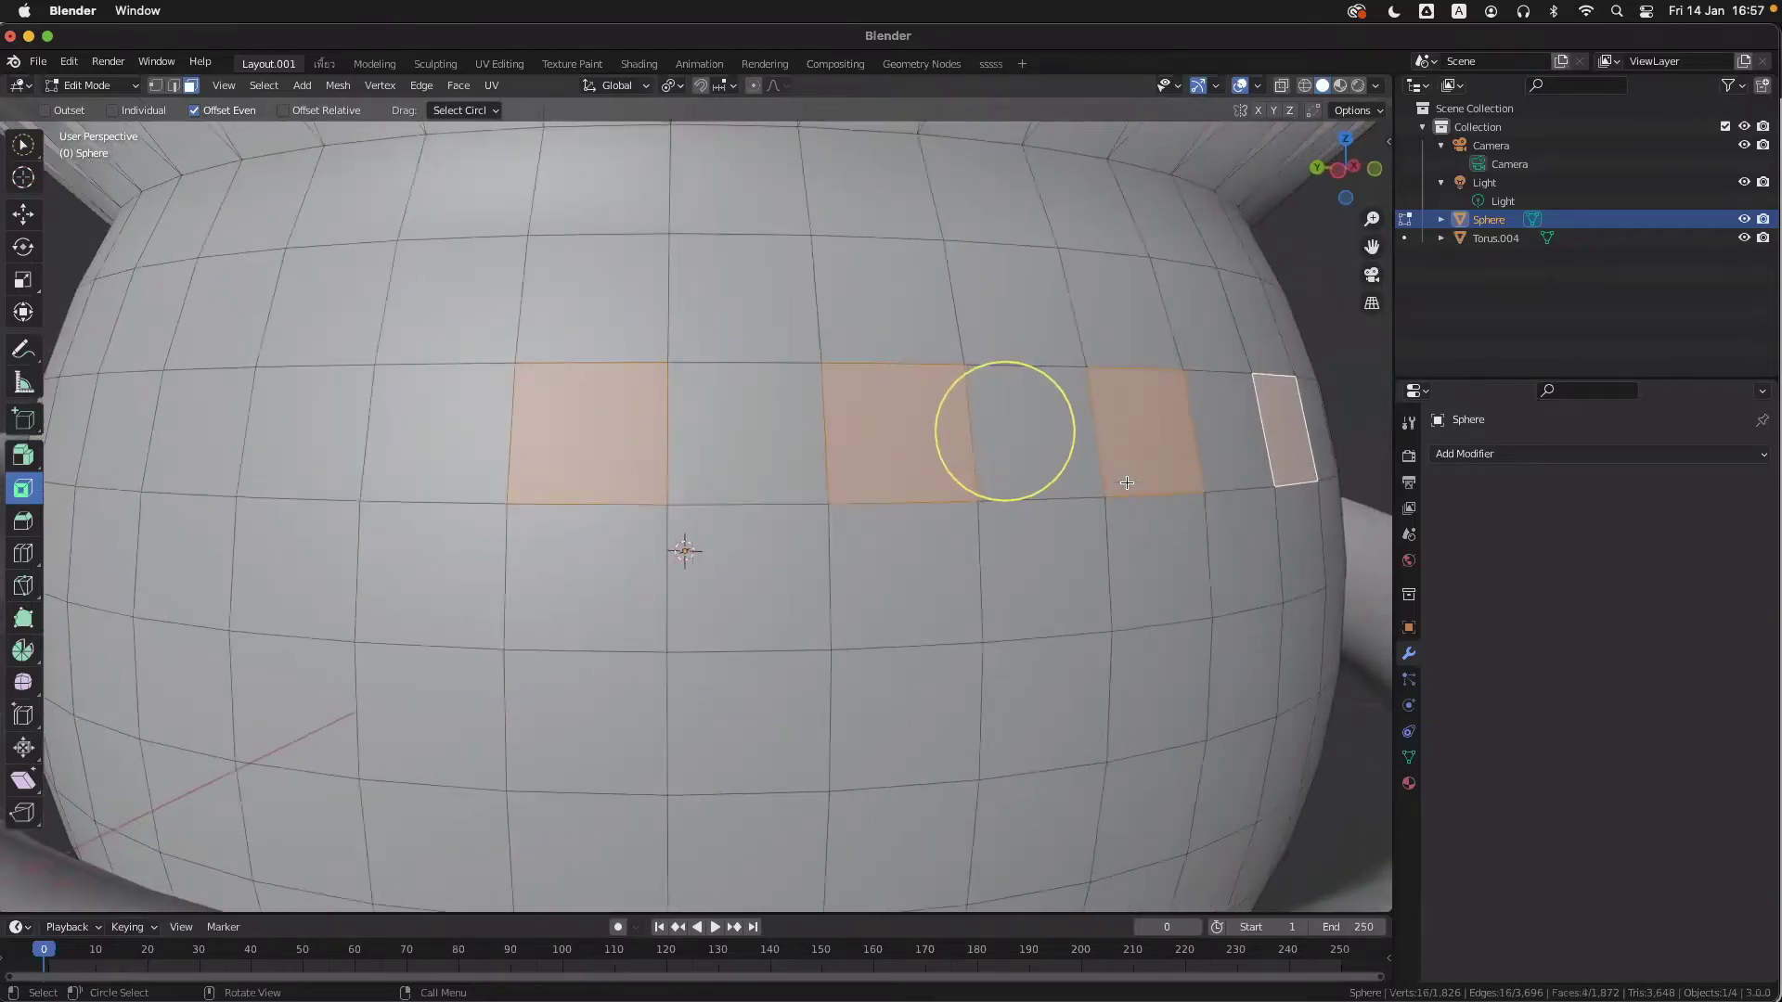
# - Undo the individual face picks back to the full ring selection
pyautogui.hotkey('ctrl', 'z')
pyautogui.hotkey('ctrl', 'z')
pyautogui.hotkey('ctrl', 'z')
pyautogui.hotkey('ctrl', 'z')
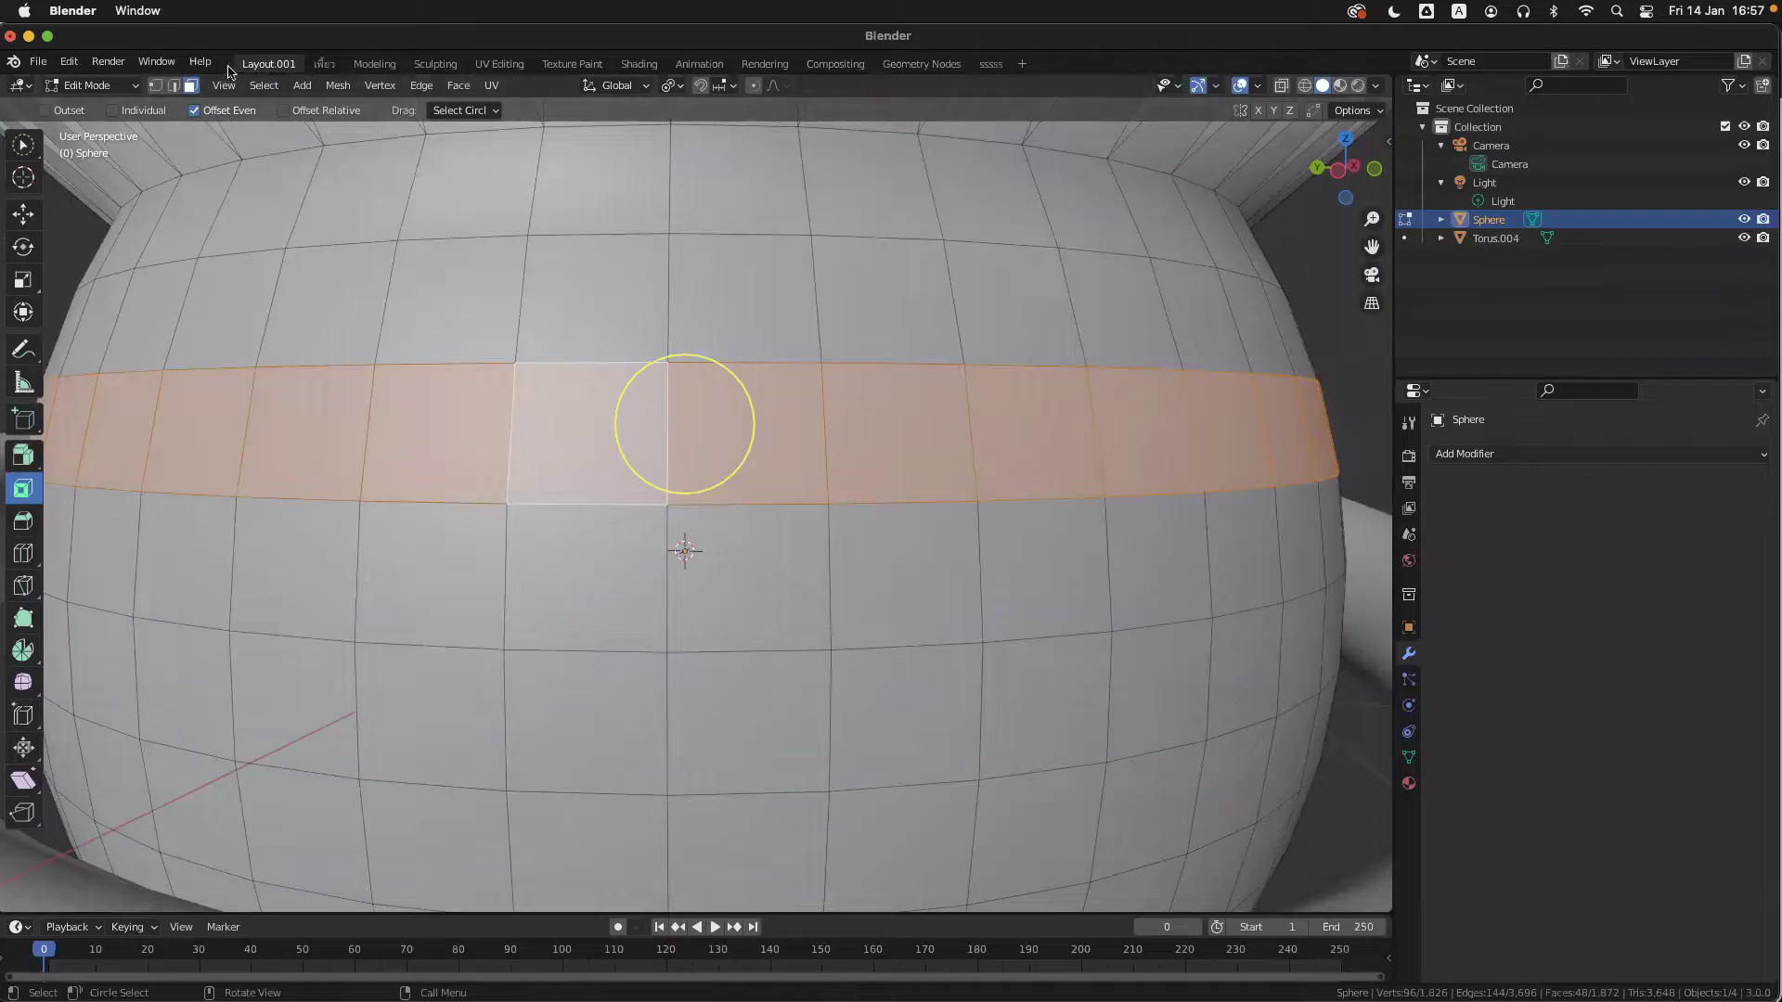
# - Deselect every second face of the ring with Checker Deselect
pyautogui.click(259, 85)
pyautogui.click(260, 91)
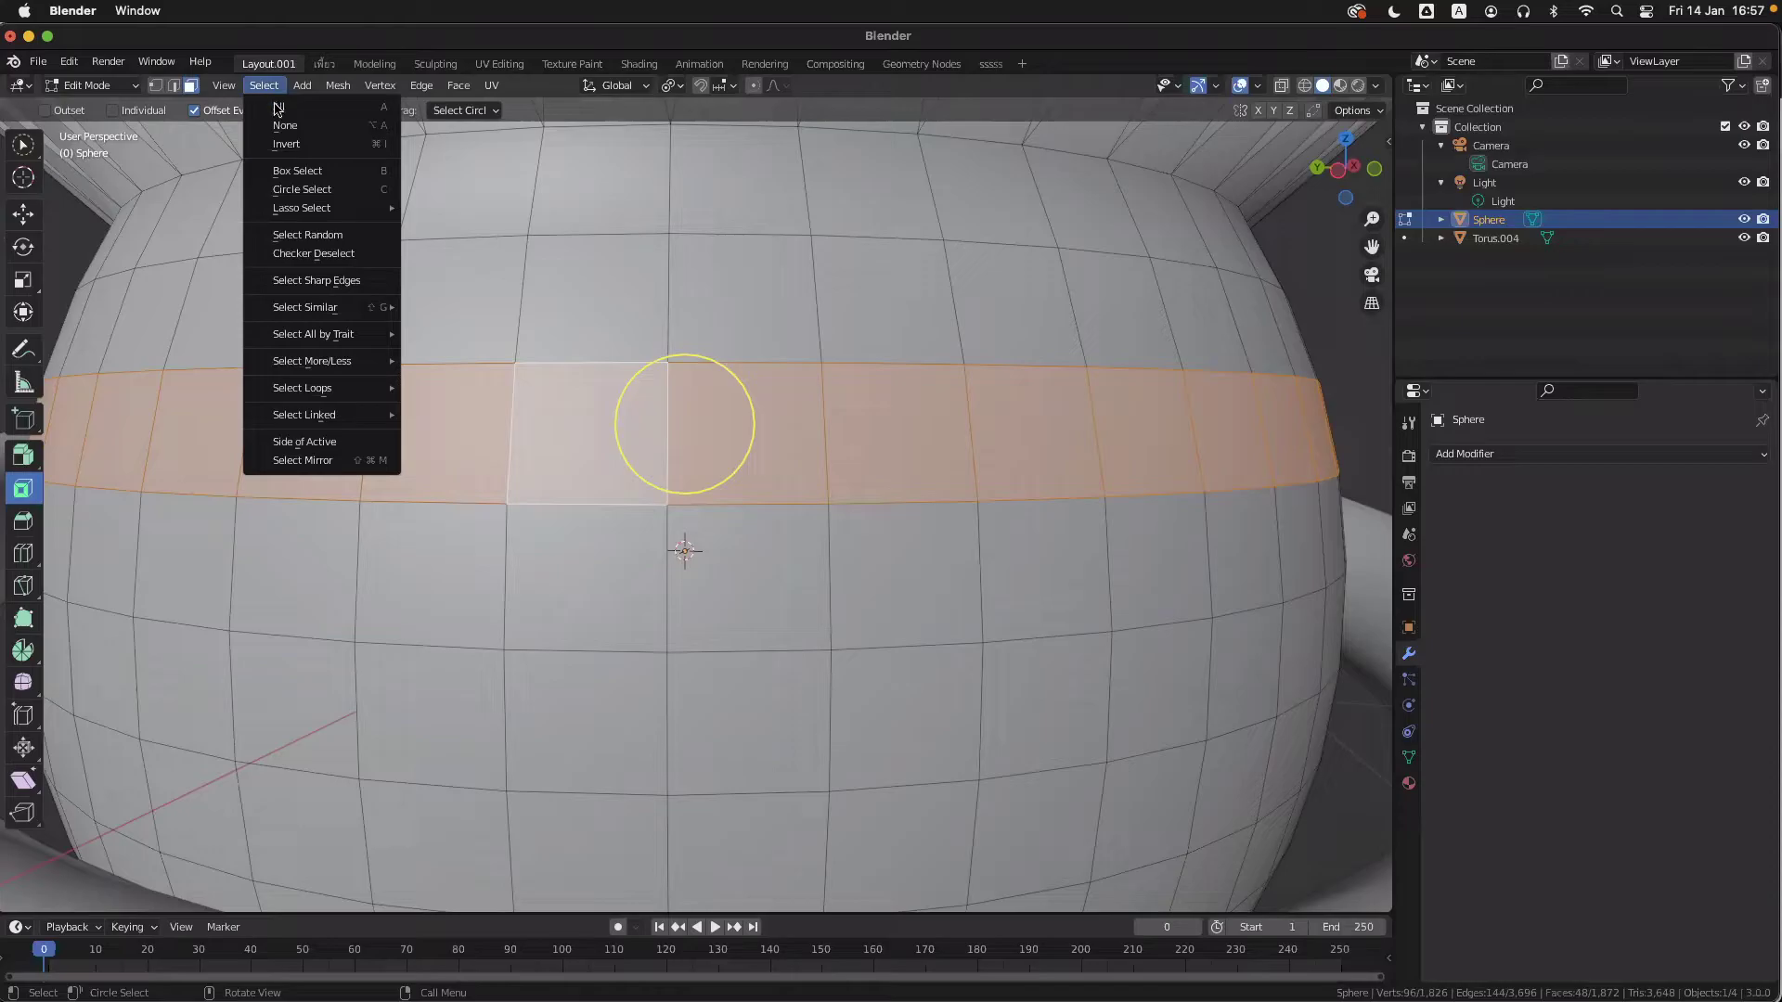
pyautogui.click(263, 87)
pyautogui.click(263, 86)
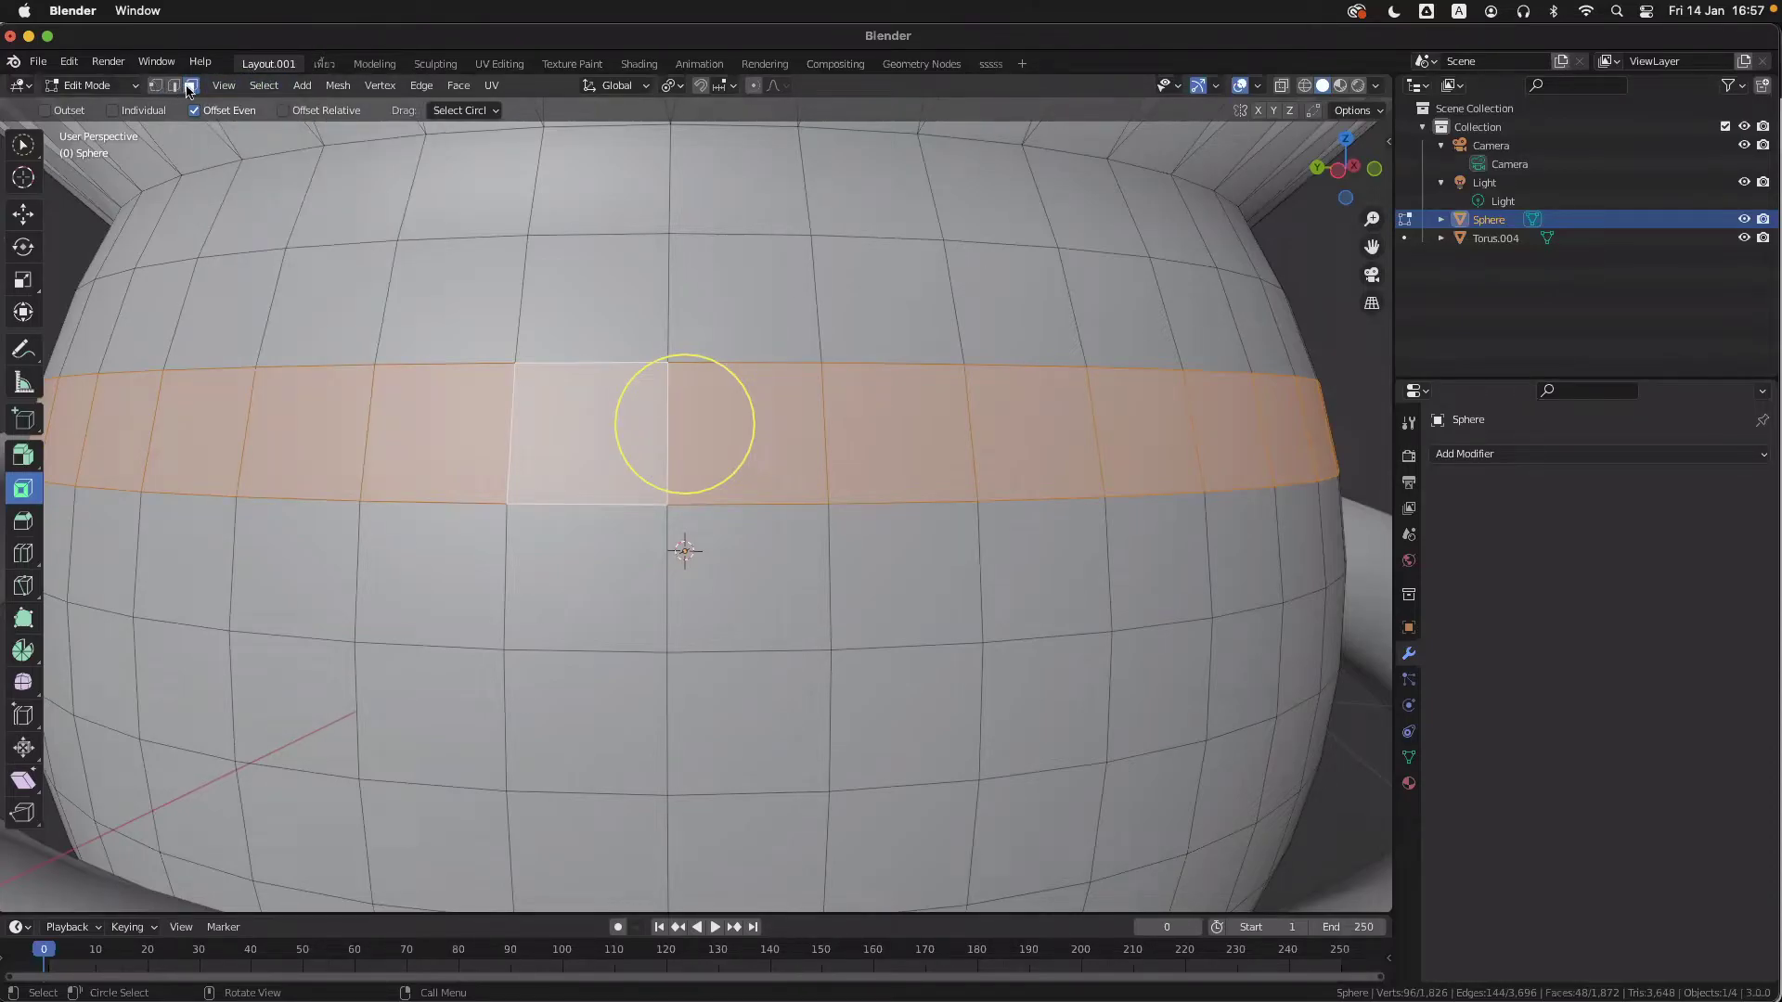
pyautogui.click(259, 87)
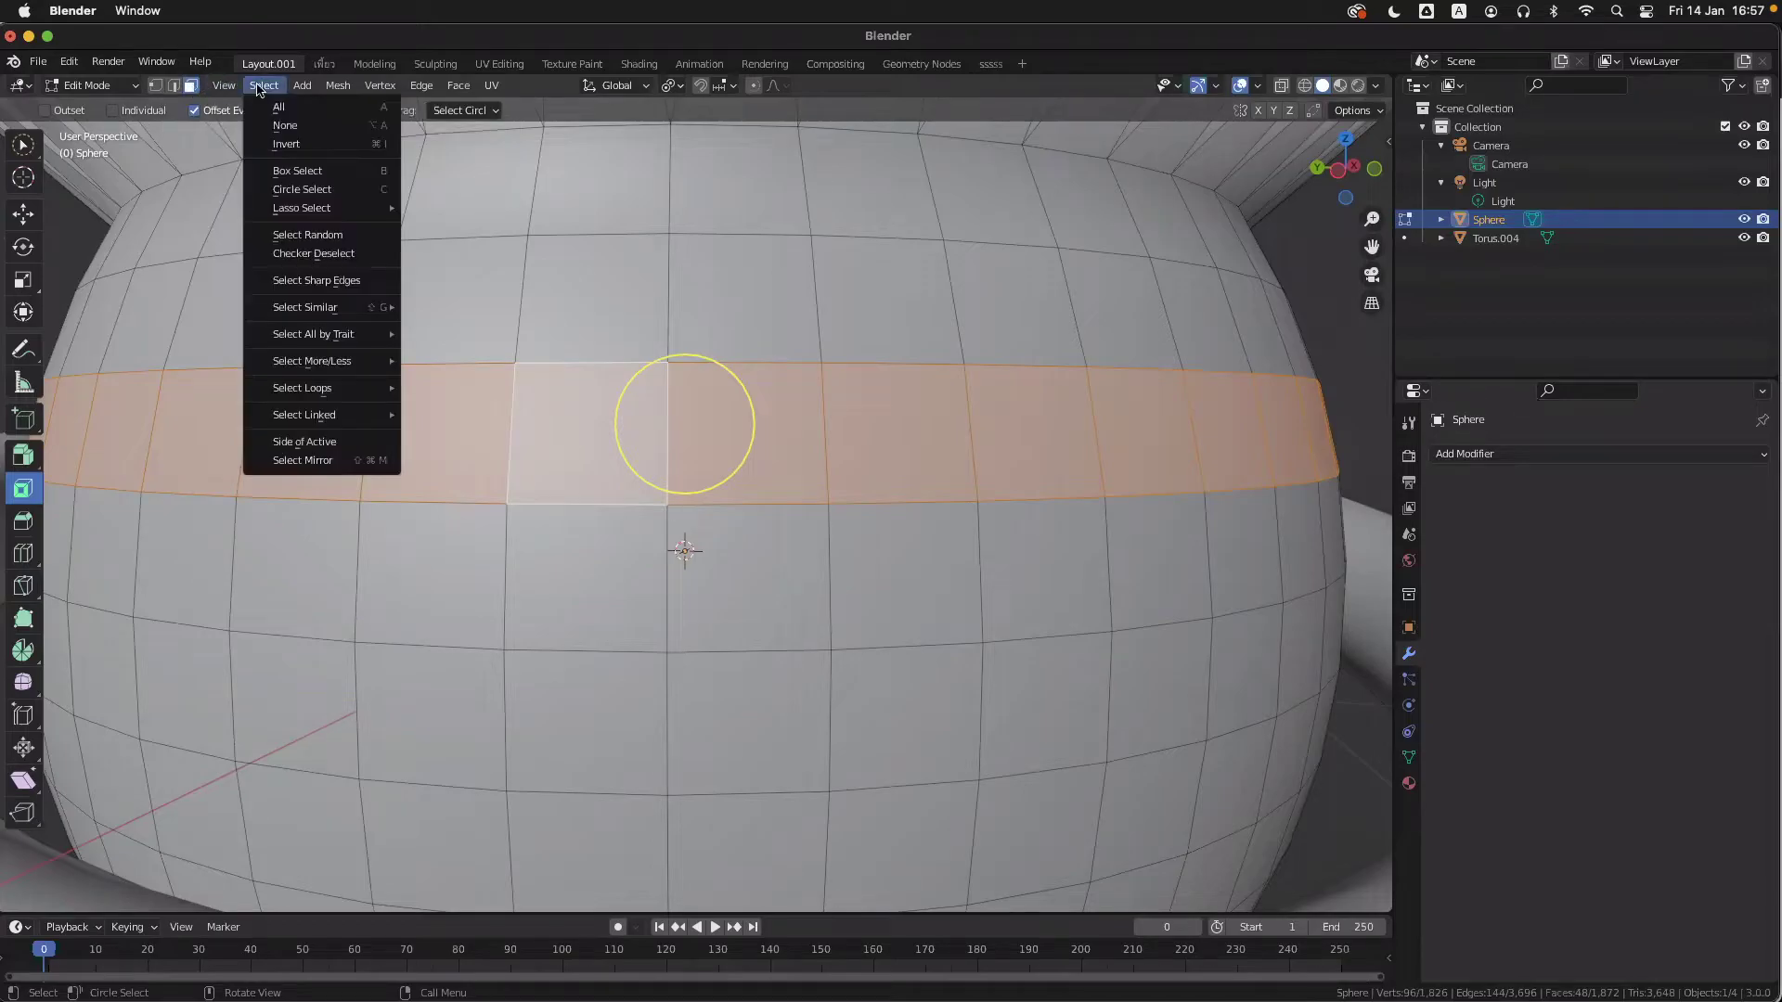
pyautogui.moveTo(345, 369)
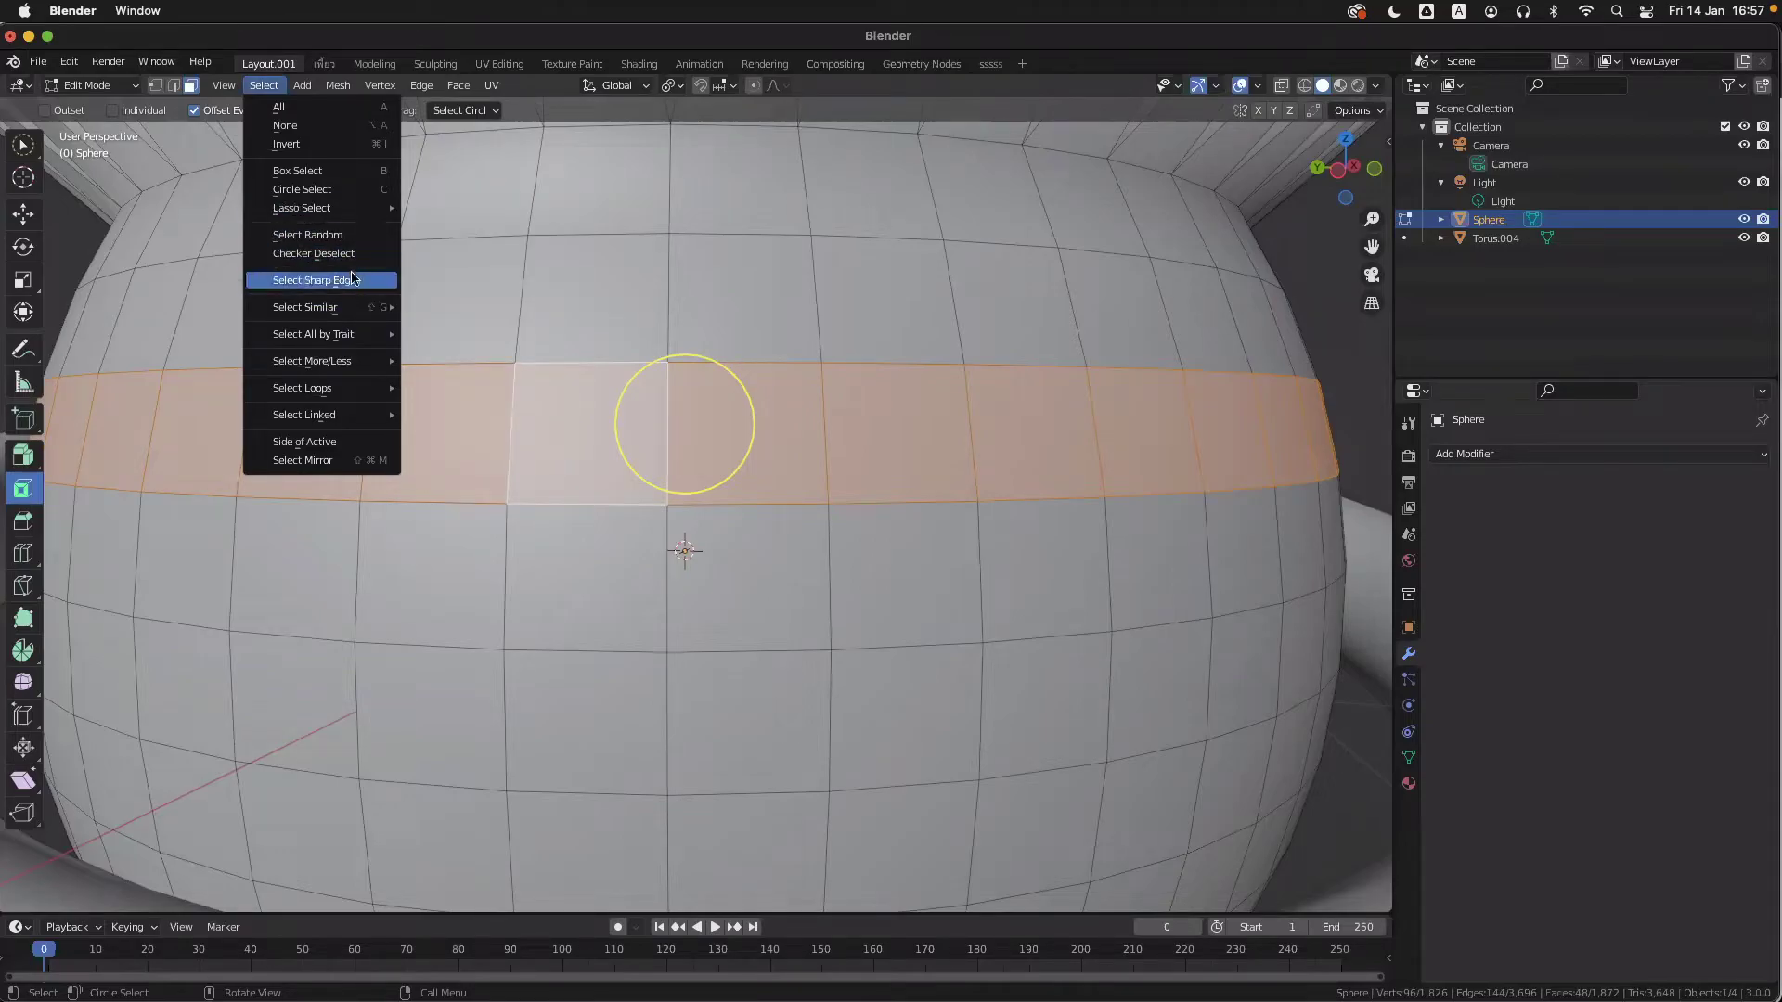
pyautogui.moveTo(355, 402)
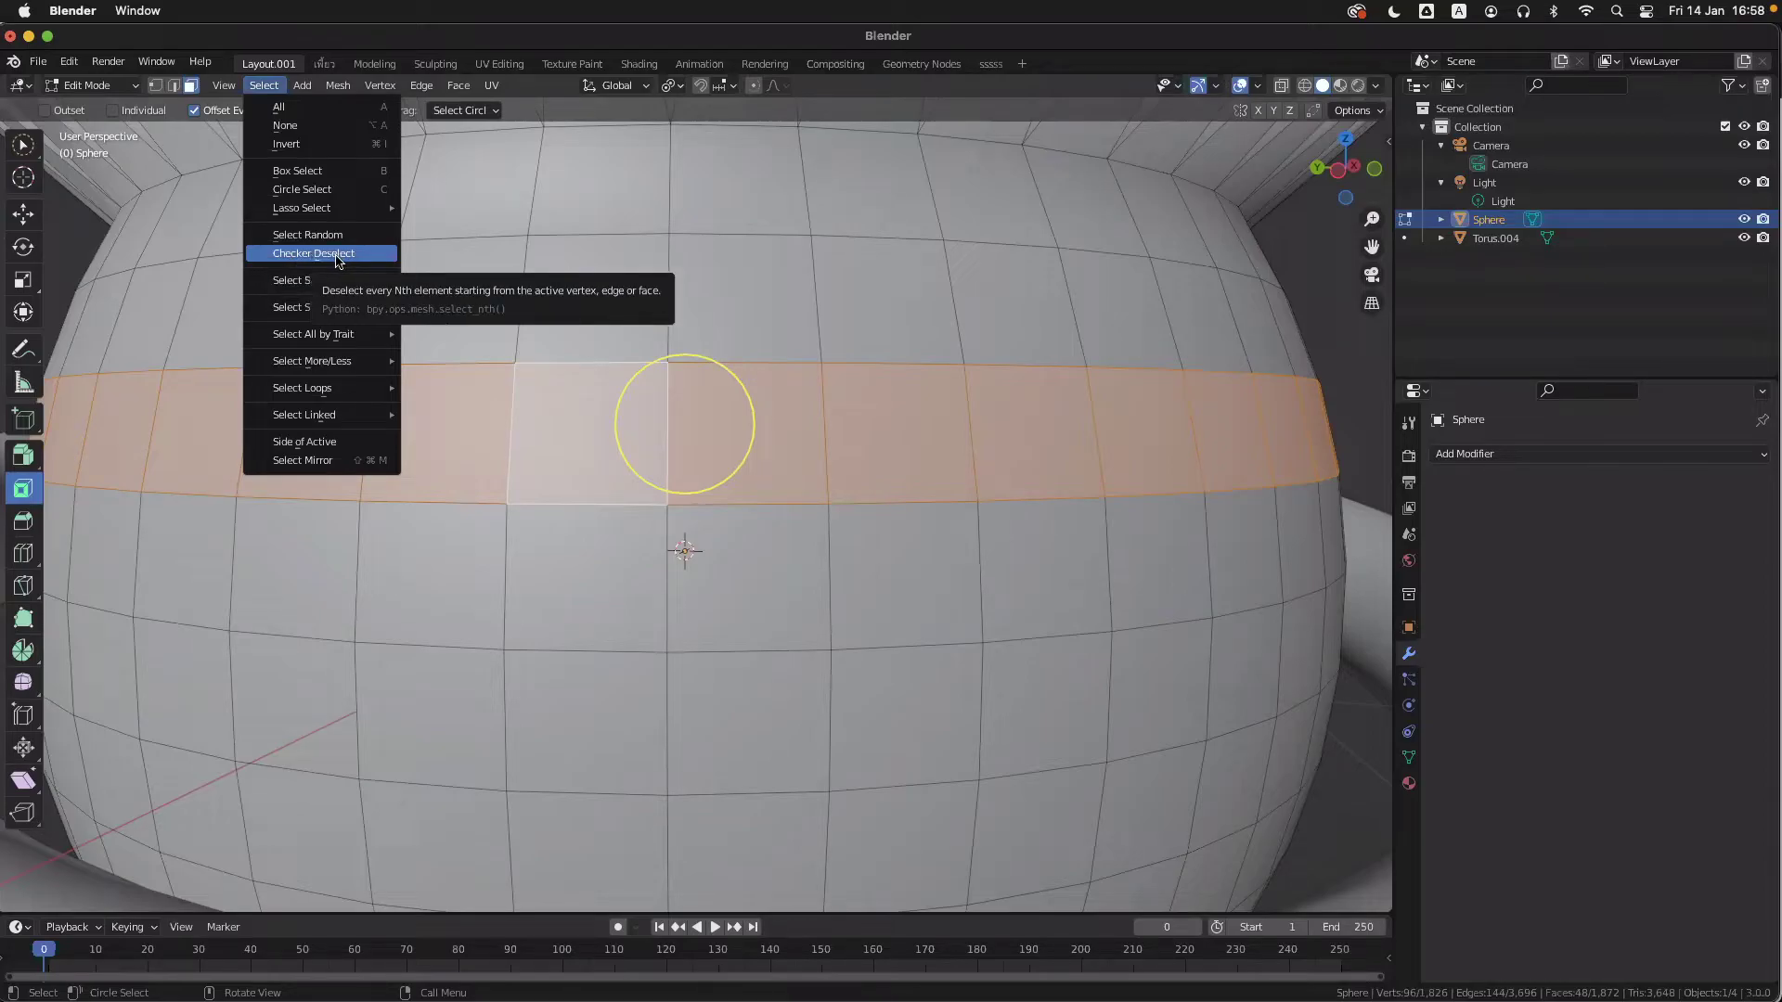
pyautogui.click(336, 256)
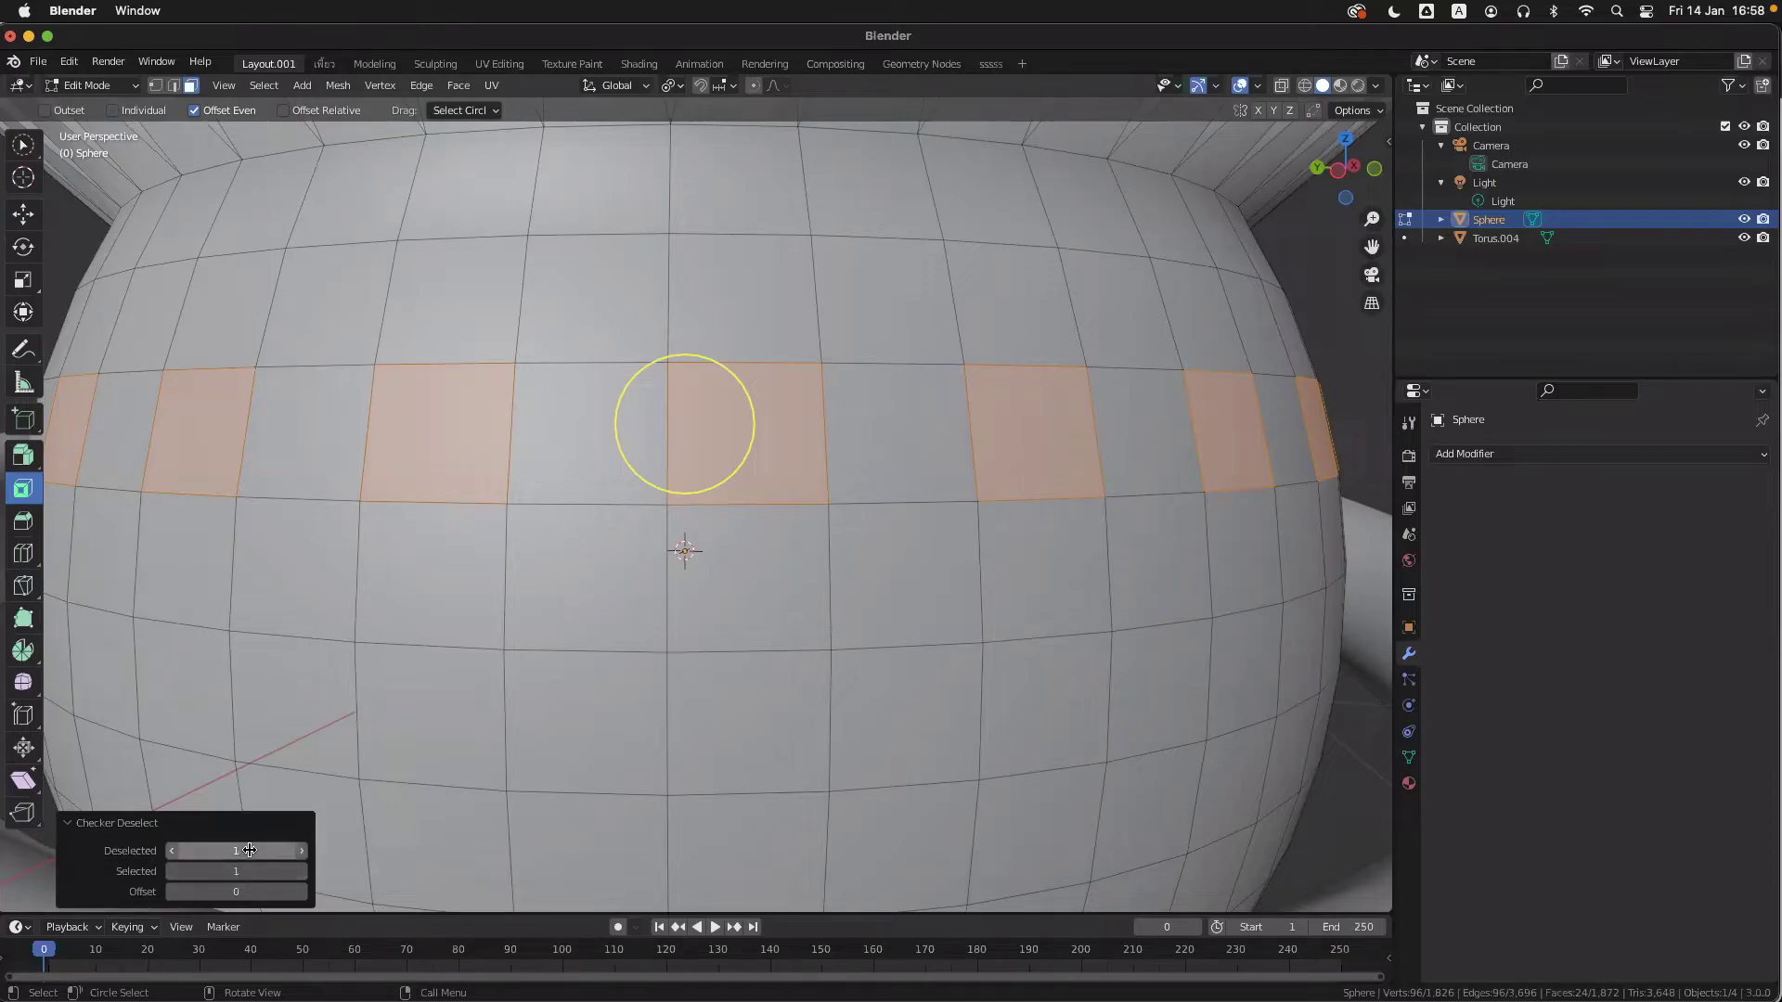
# - Try a Checker Deselect Selected count of 2 on the ring, and return the count to 1
pyautogui.click(300, 872)
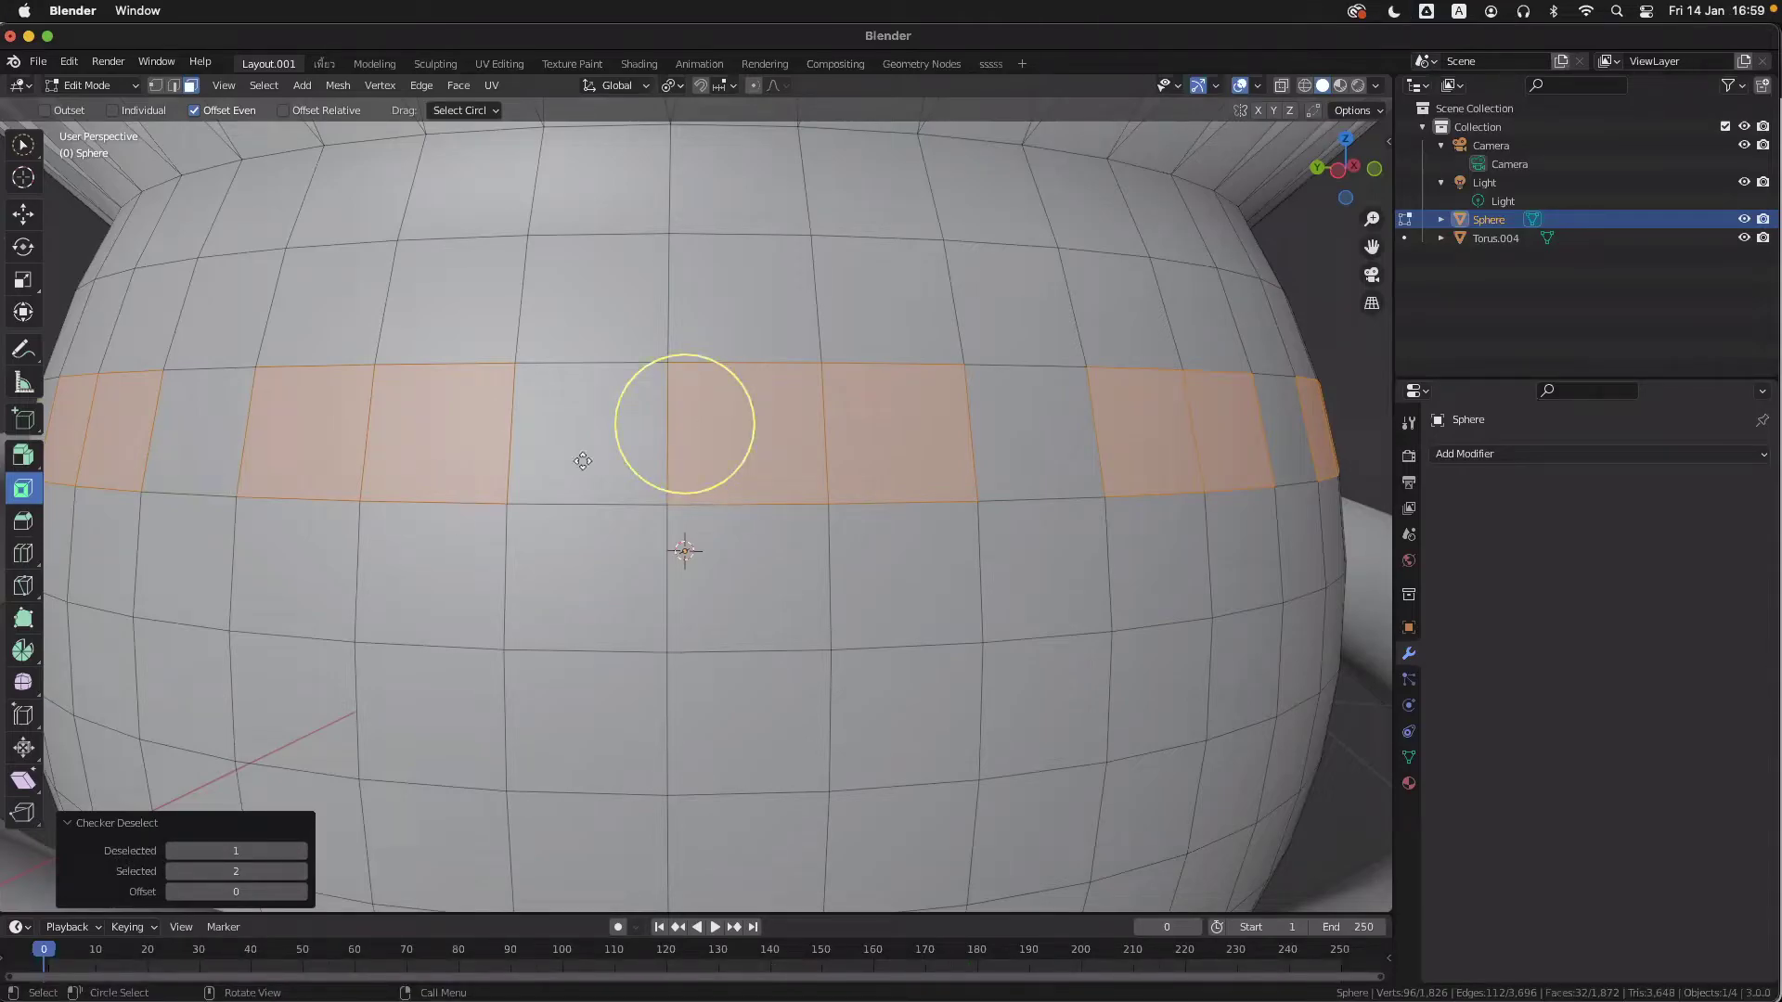
pyautogui.scroll(-5, 1001, 444)
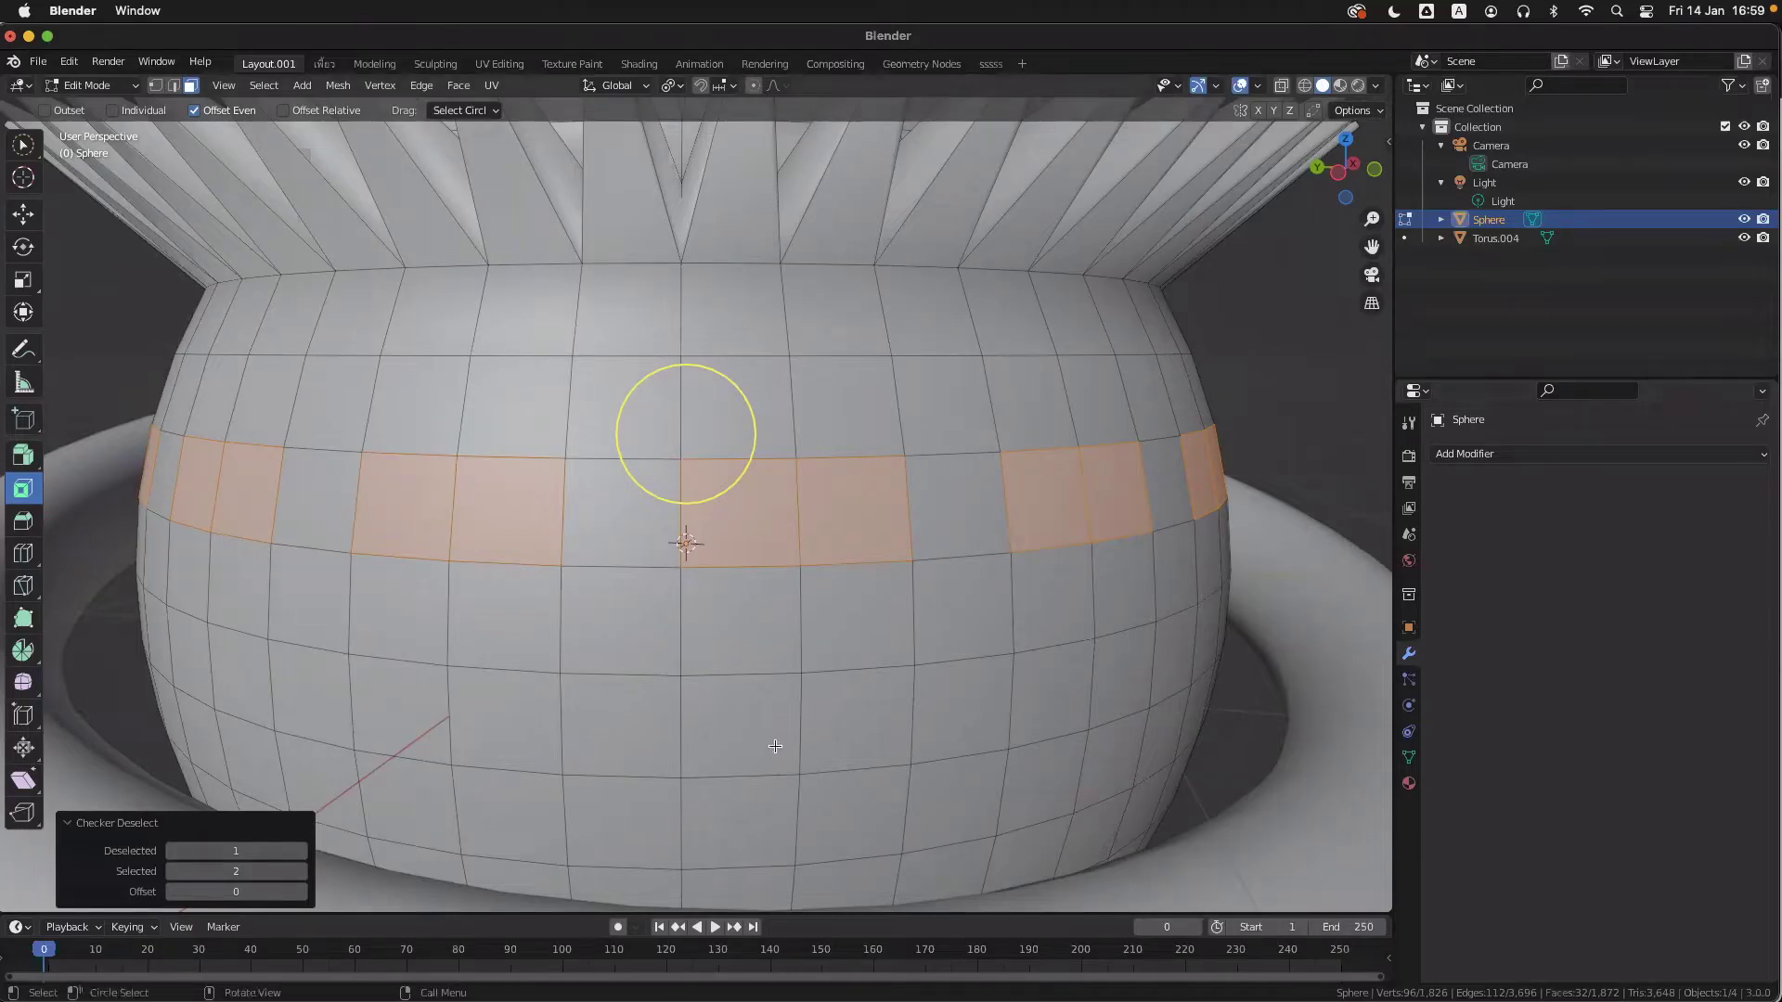
pyautogui.scroll(-2, 768, 742)
pyautogui.hscroll(2, 767, 742)
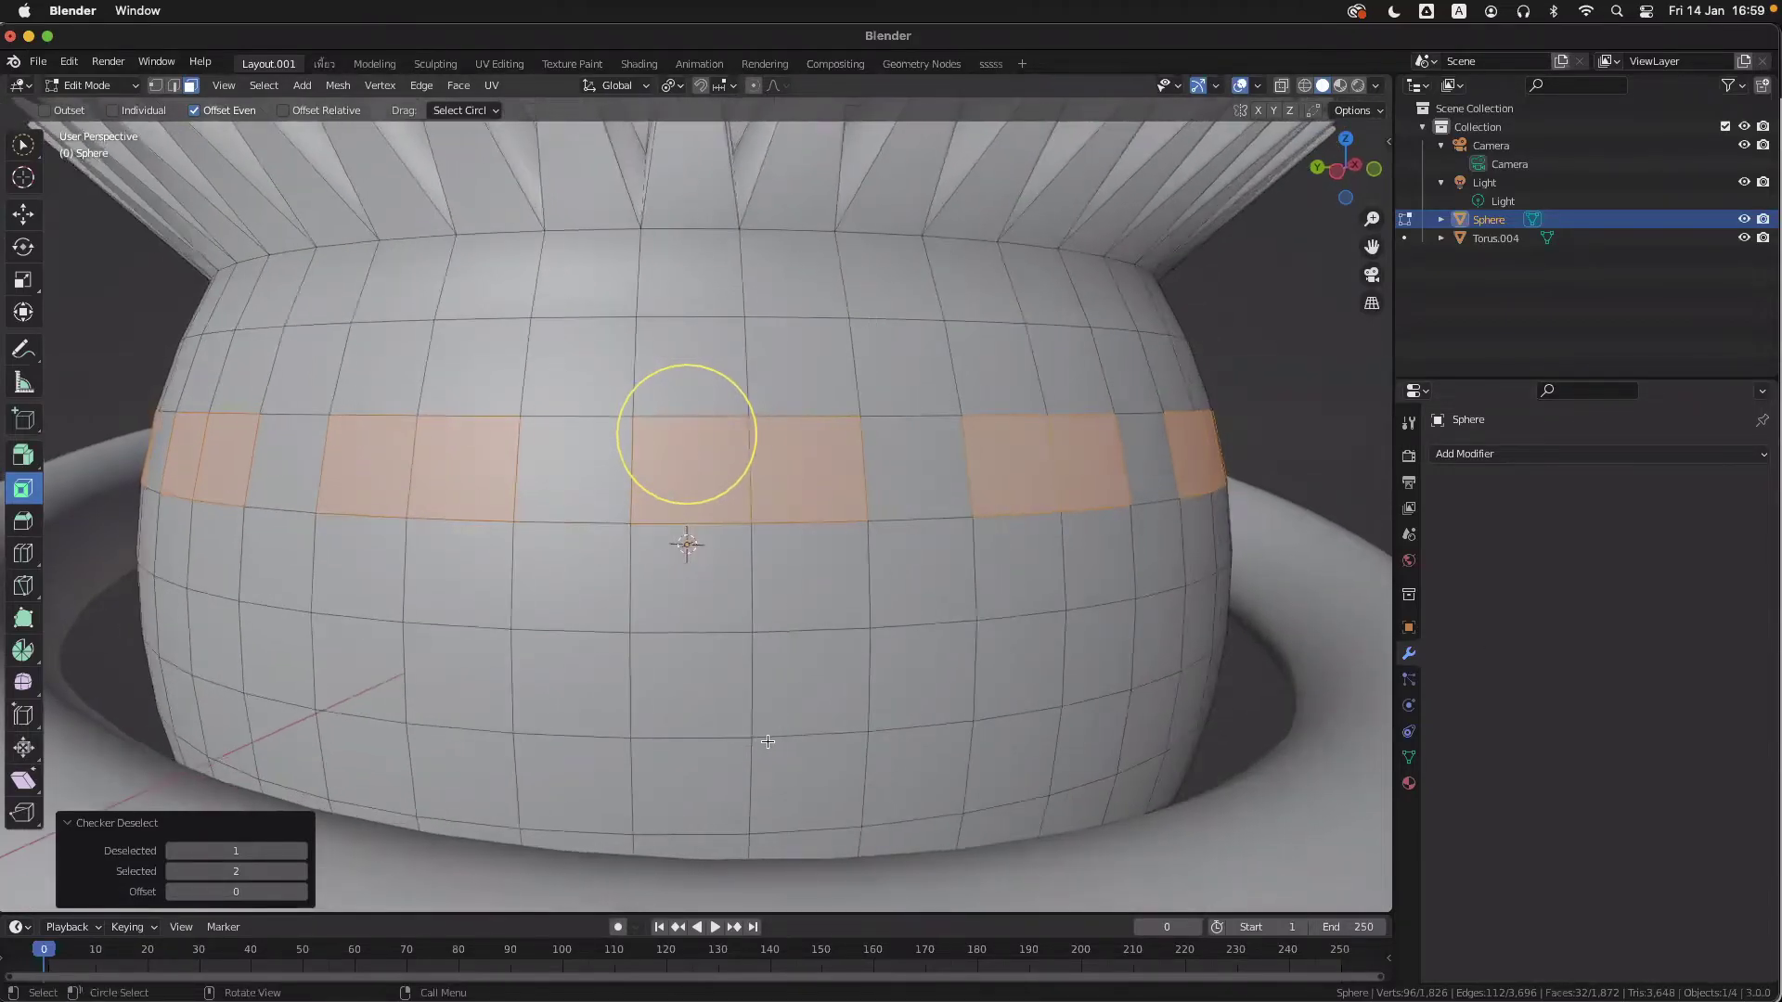
pyautogui.scroll(3, 769, 741)
pyautogui.hscroll(-4, 768, 741)
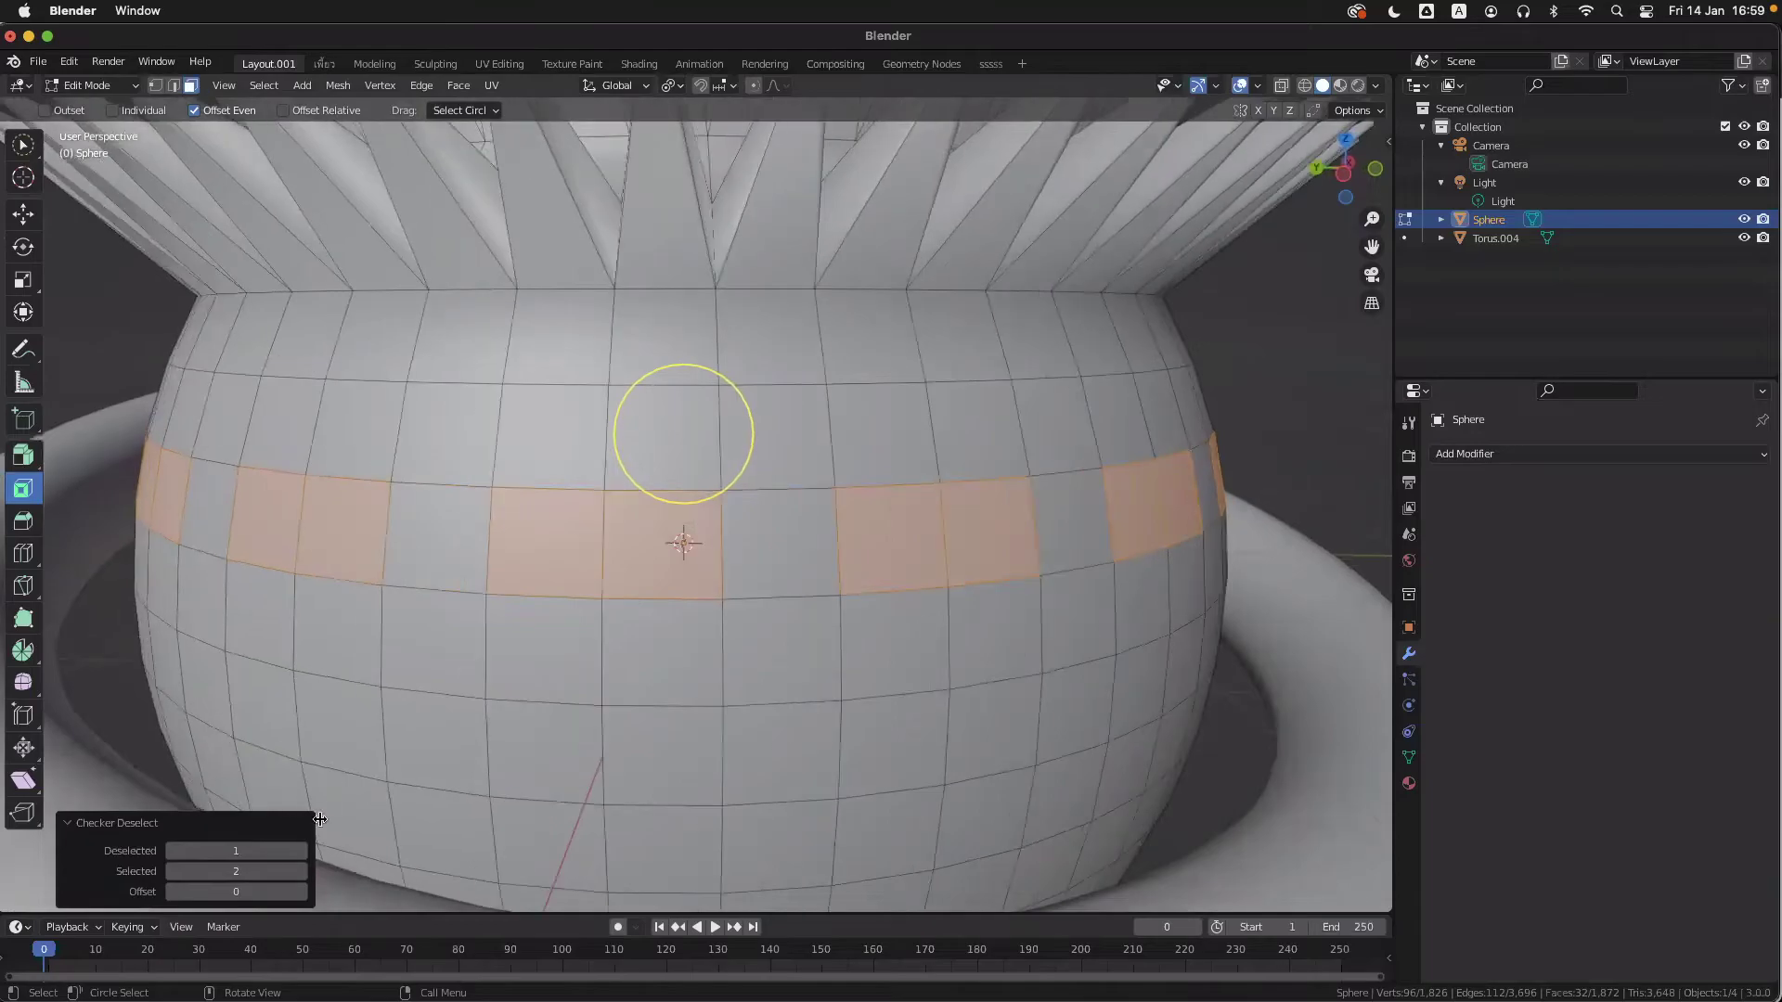
pyautogui.click(172, 871)
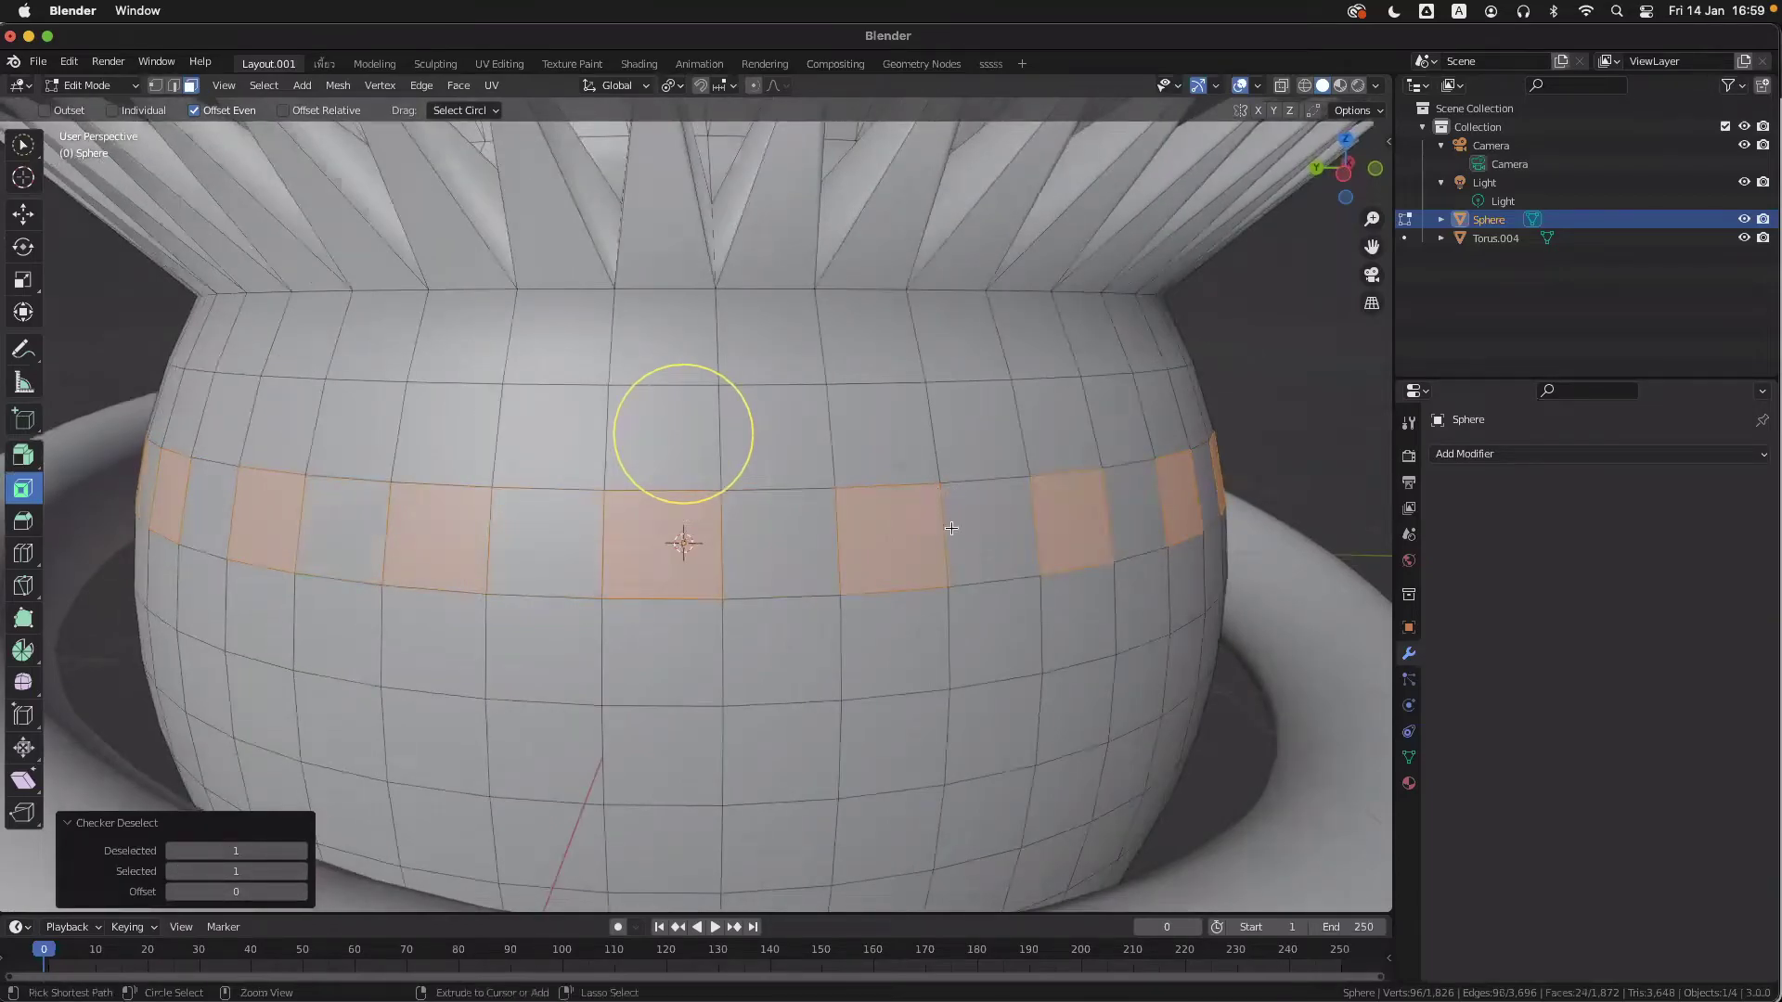
# - Examine the alternating face selection around the sphere from several distances and angles
pyautogui.scroll(-3, 951, 528)
pyautogui.keyDown('shift'); pyautogui.scroll(2, 951, 528); pyautogui.keyUp('shift')
pyautogui.scroll(2, 951, 528)
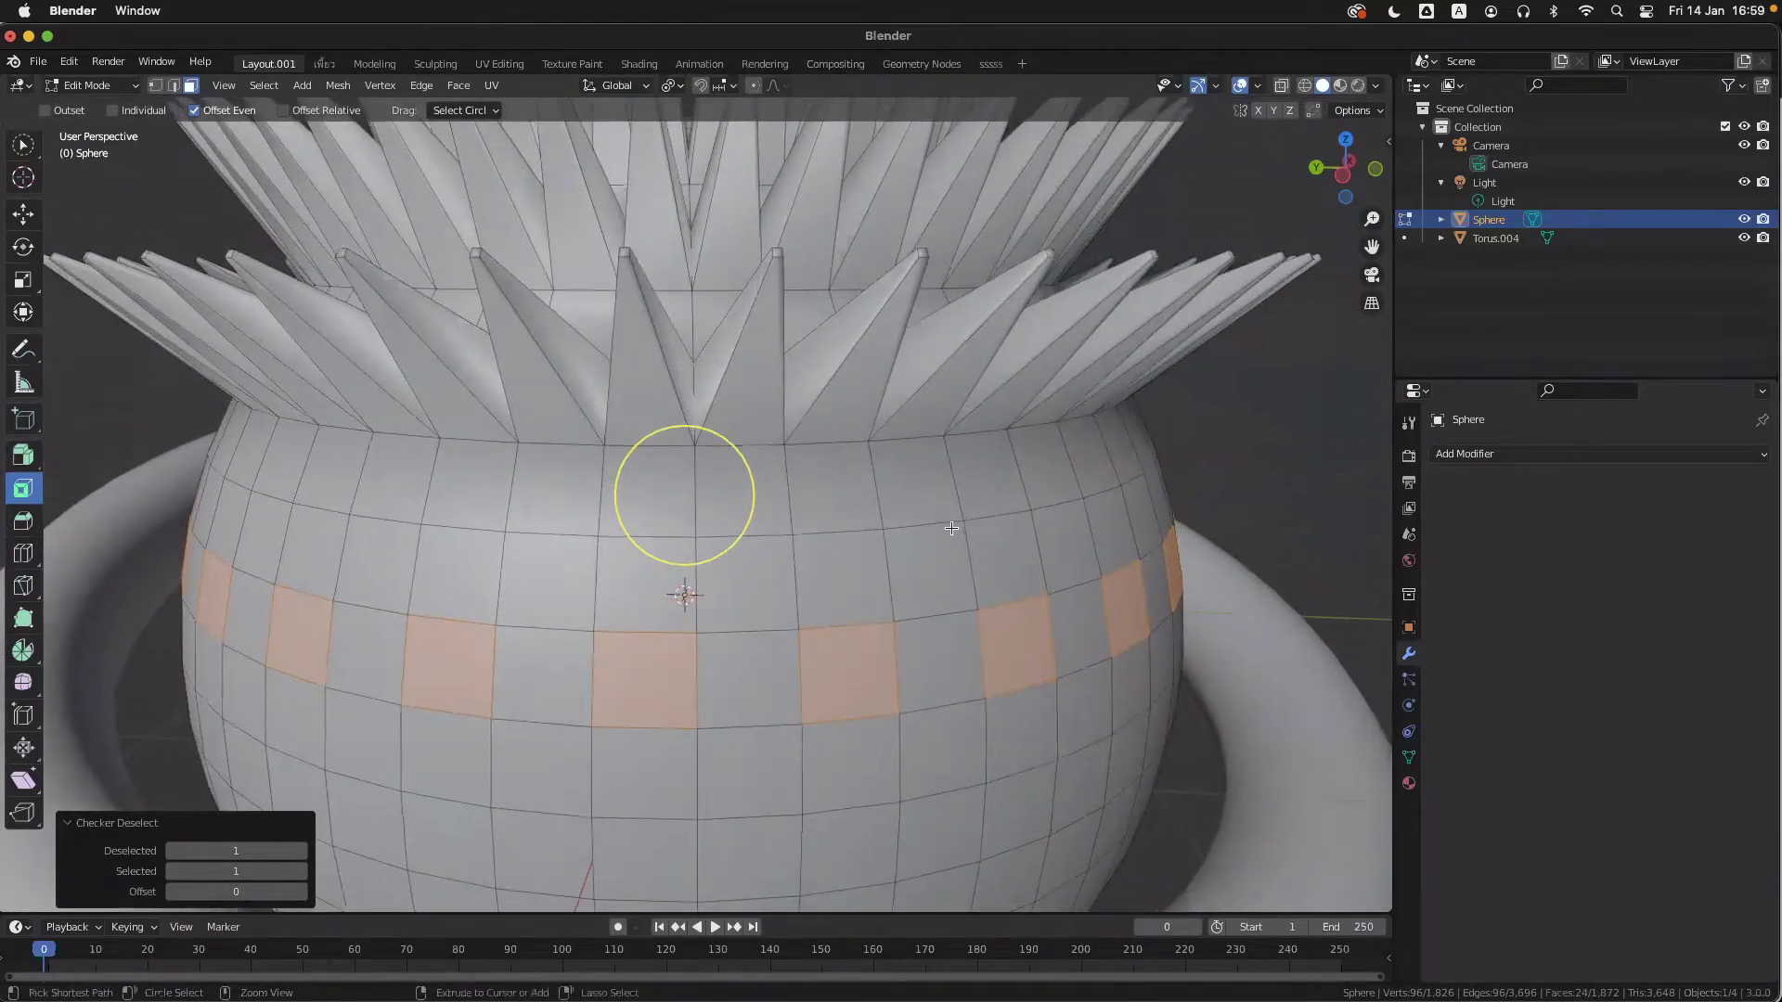
pyautogui.scroll(-2, 951, 528)
pyautogui.keyDown('ctrl'); pyautogui.scroll(1, 952, 529); pyautogui.keyUp('ctrl')
pyautogui.scroll(-3, 951, 528)
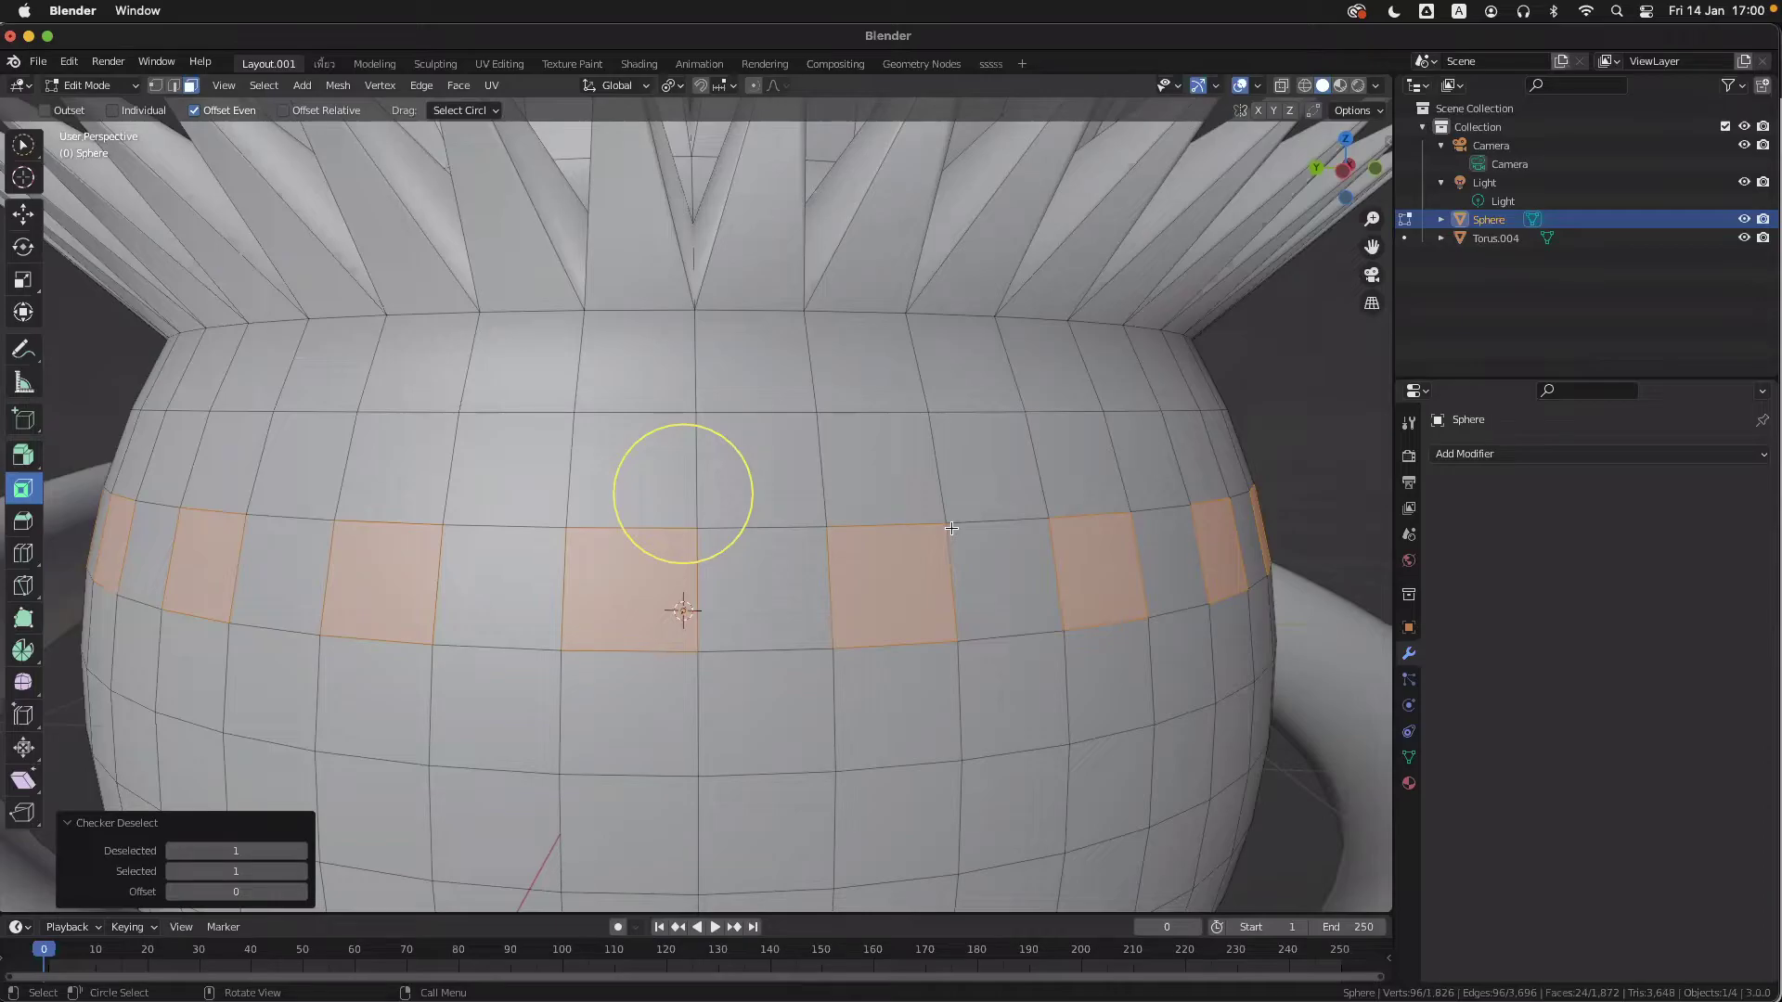
pyautogui.hscroll(-4, 816, 614)
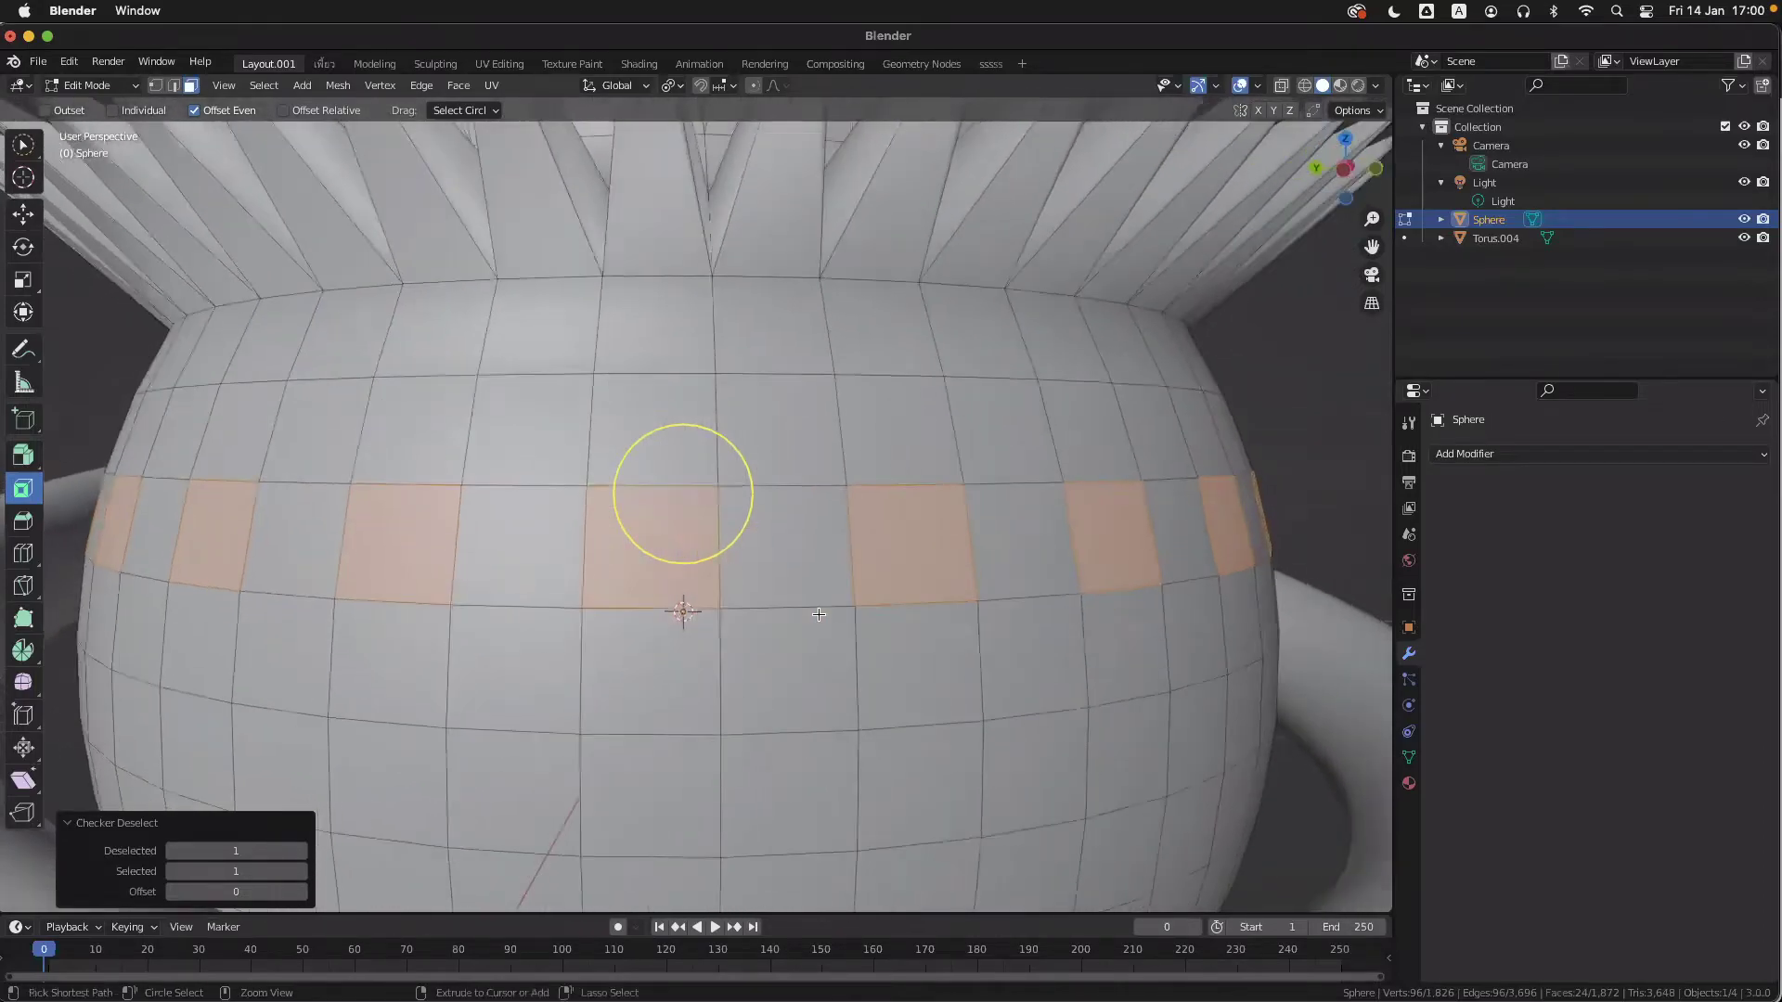
pyautogui.scroll(-4, 819, 615)
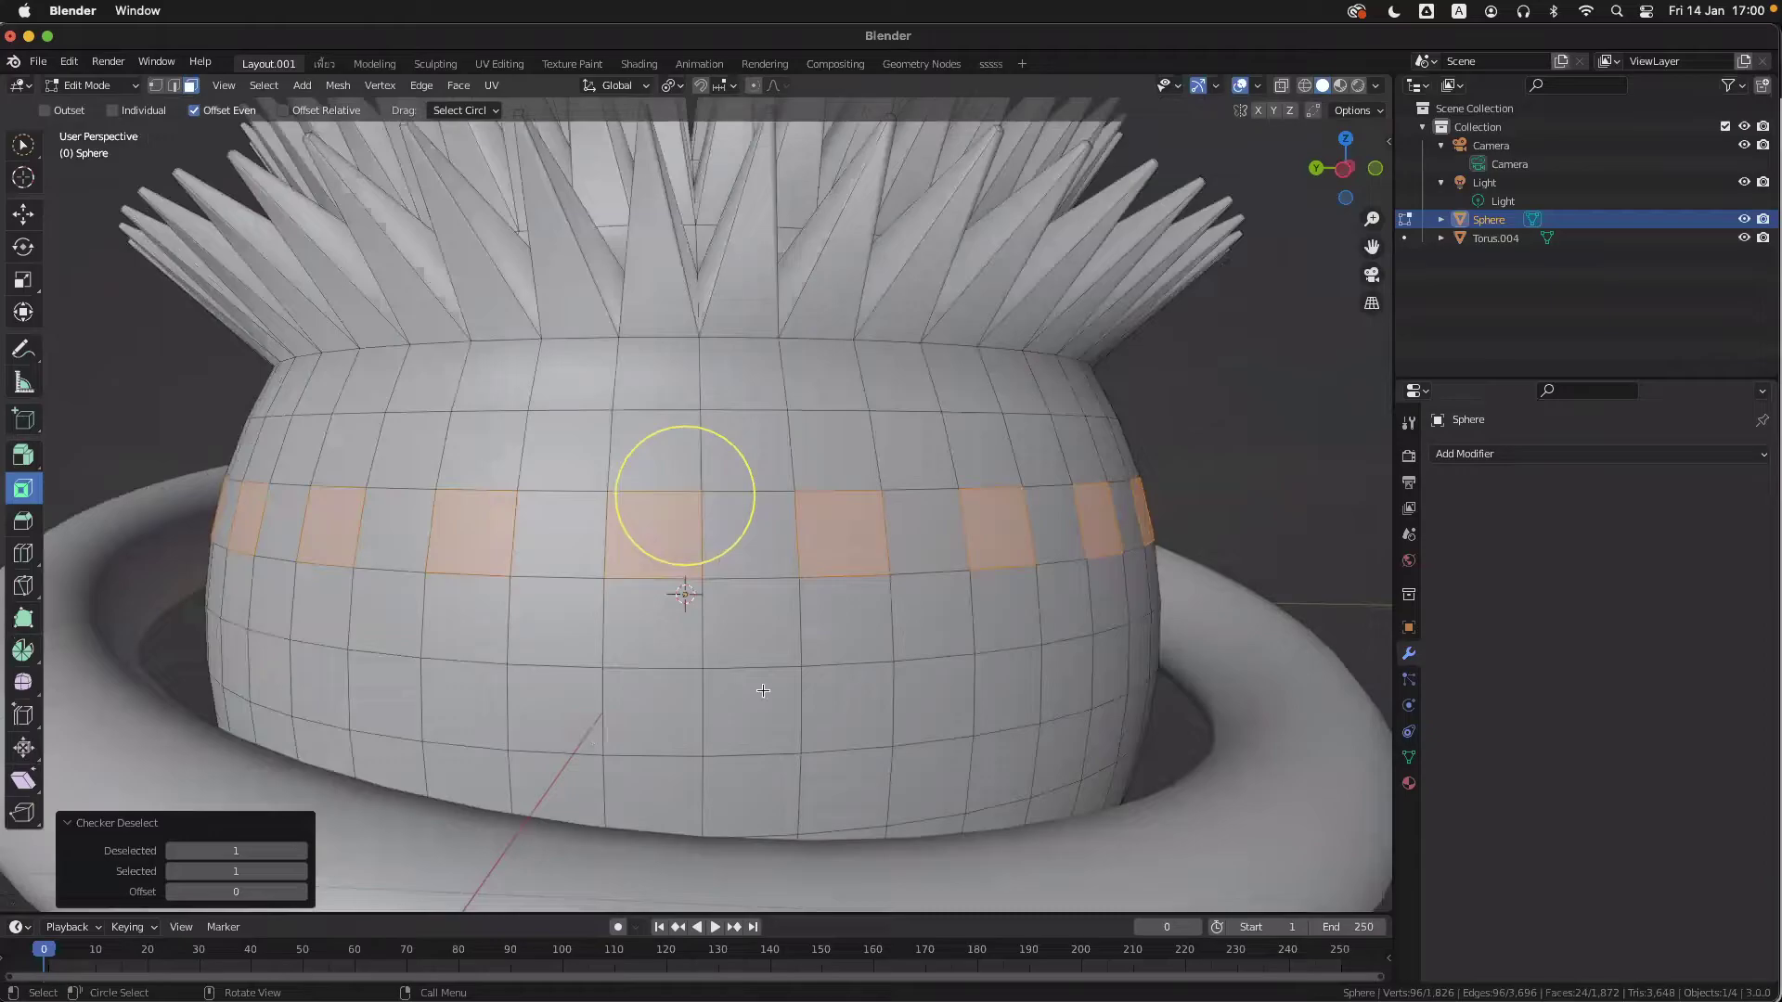
pyautogui.scroll(2, 763, 690)
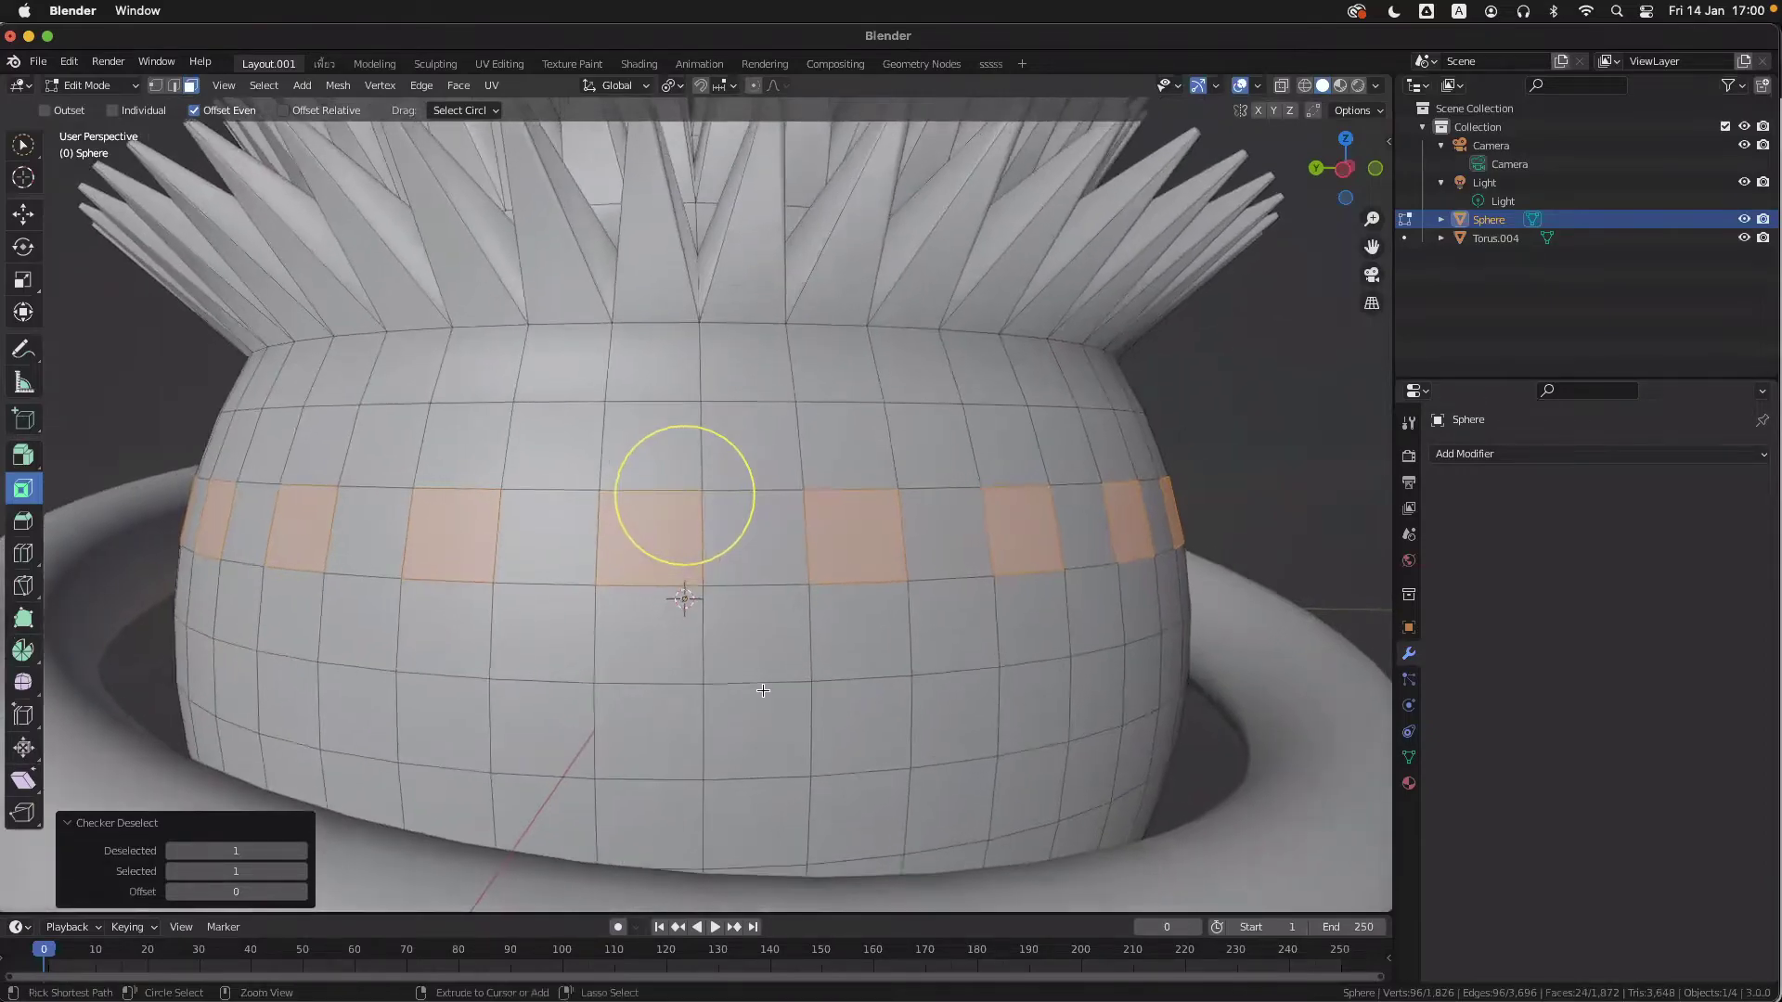
# - Select a two-by-two block of adjacent faces on the front of the sphere
pyautogui.click(792, 552)
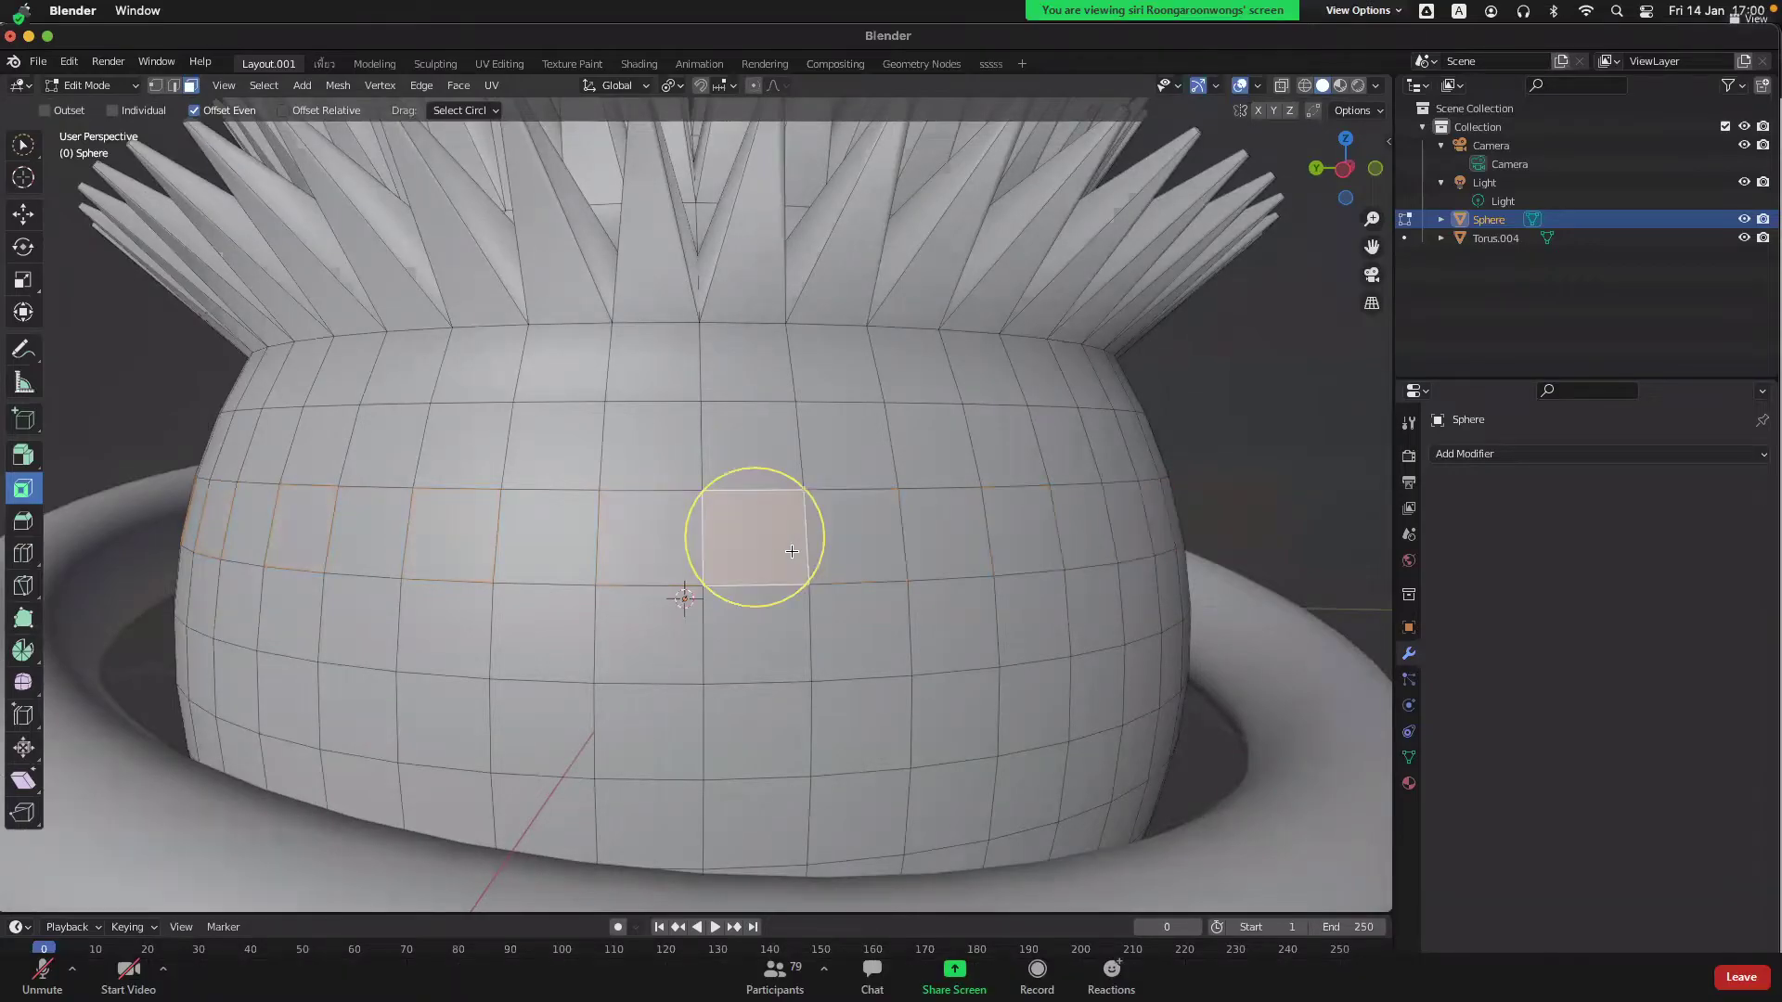
pyautogui.click(42, 974)
pyautogui.keyDown('shift'); pyautogui.click(842, 524); pyautogui.keyUp('shift')
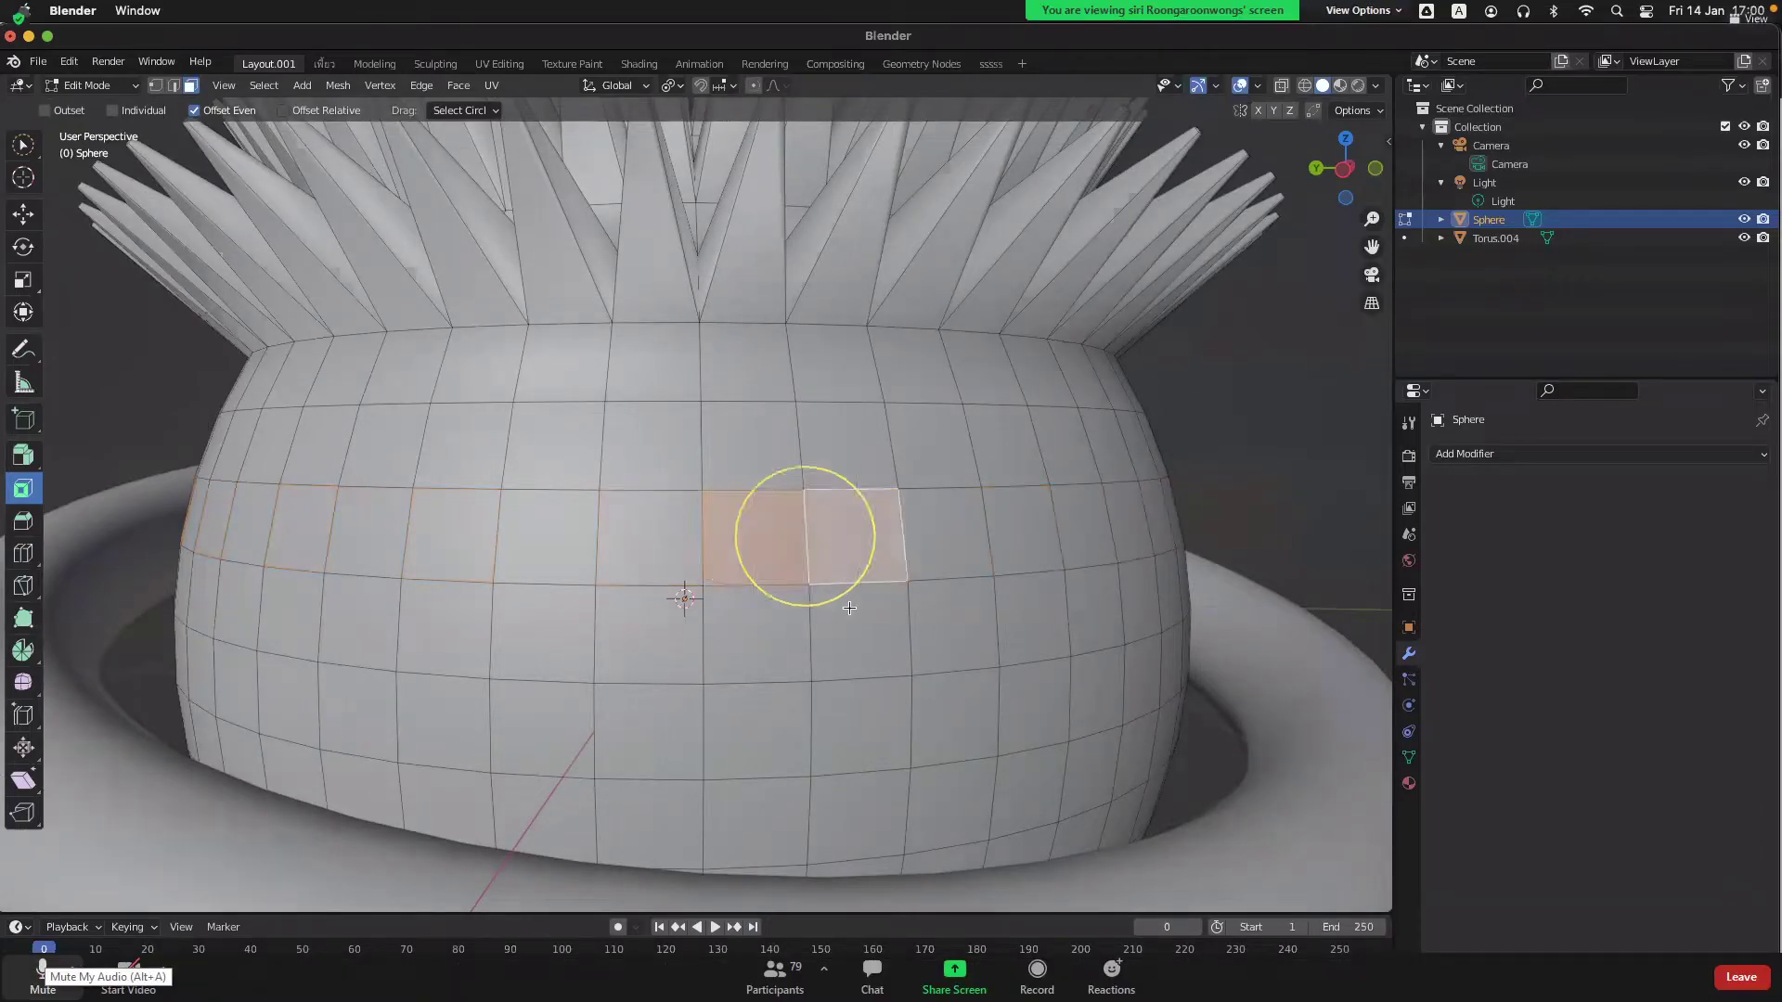
pyautogui.keyDown('shift'); pyautogui.click(847, 608); pyautogui.keyUp('shift')
pyautogui.keyDown('shift'); pyautogui.click(760, 628); pyautogui.keyUp('shift')
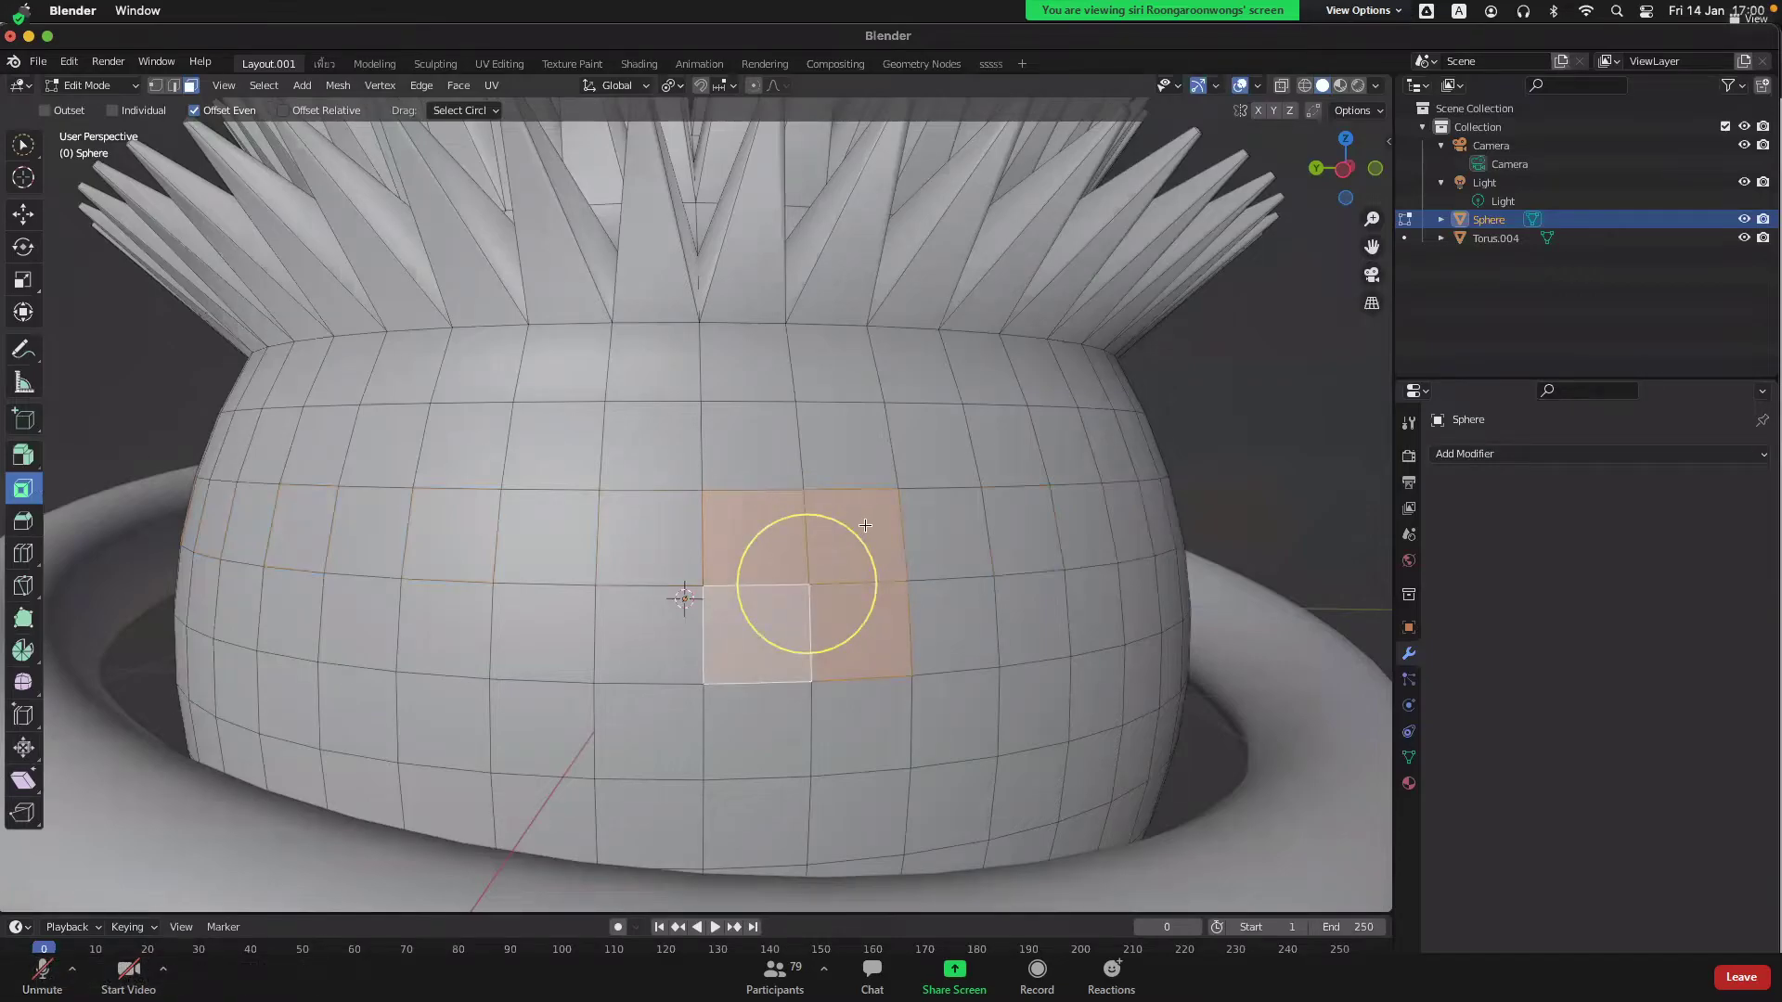
# - Inset the four faces together as one region, and undo that inset
pyautogui.press('i')
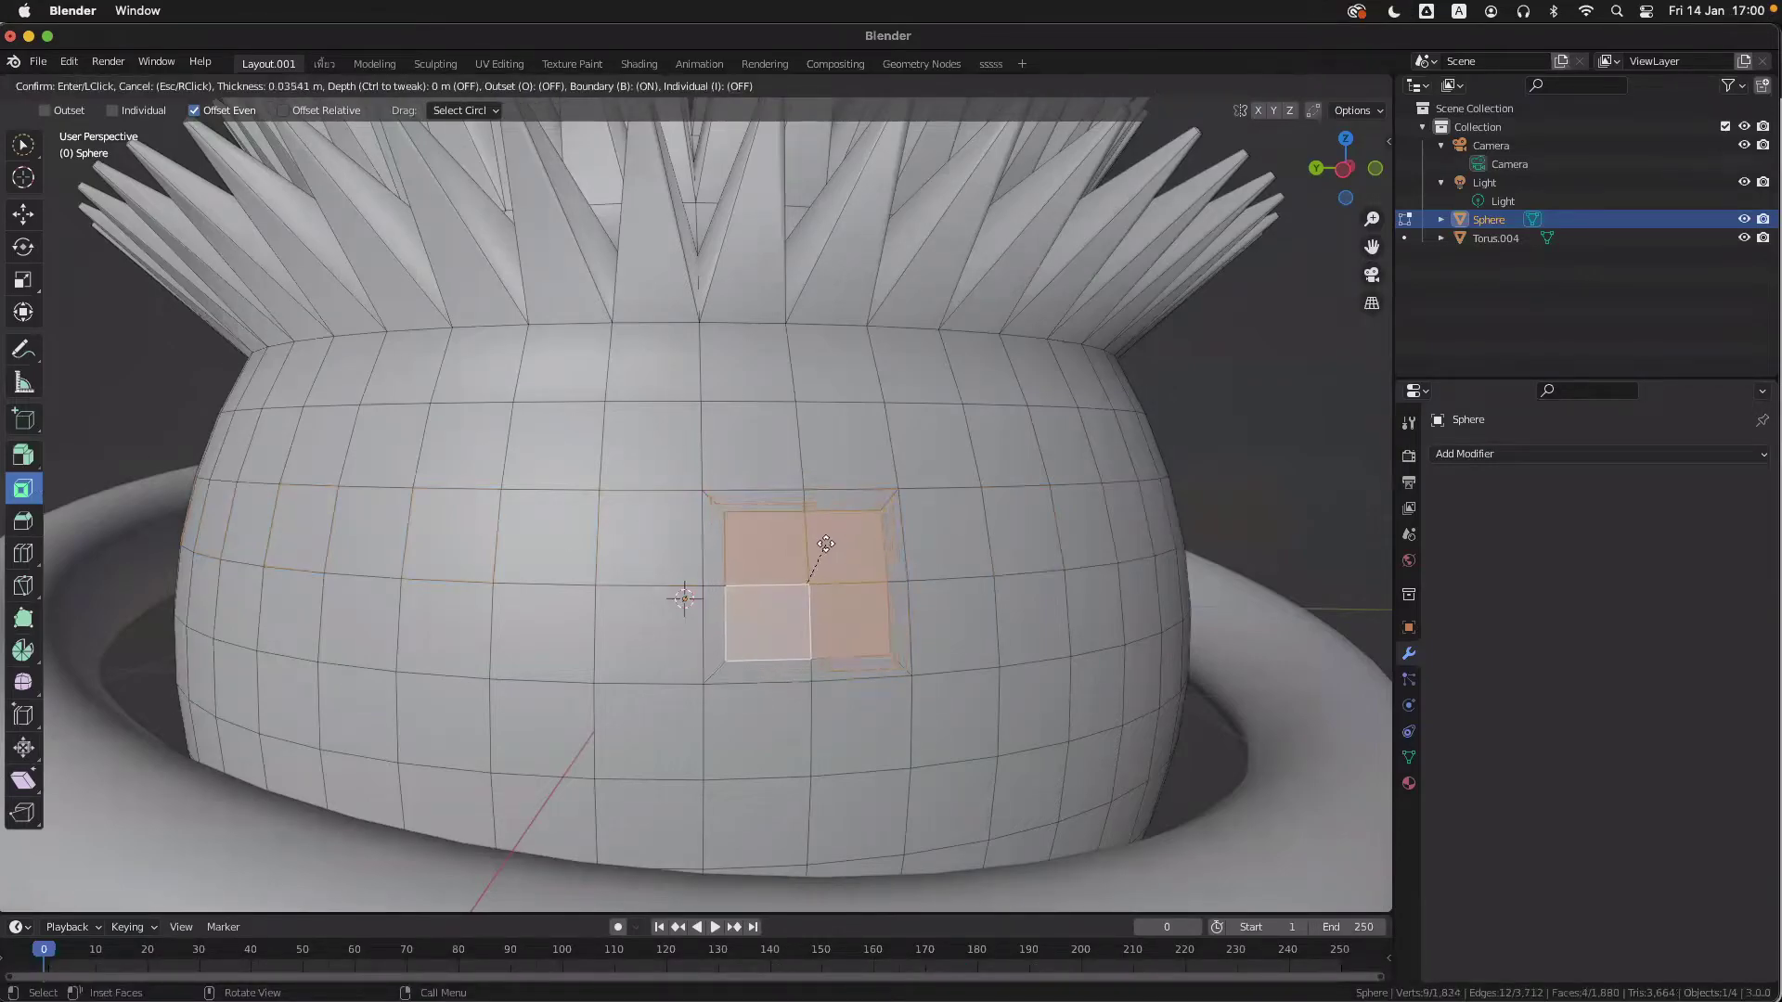
pyautogui.click(877, 561)
pyautogui.moveTo(876, 562); pyautogui.dragTo(1000, 540, button='middle')
pyautogui.hotkey('ctrl', 'z')
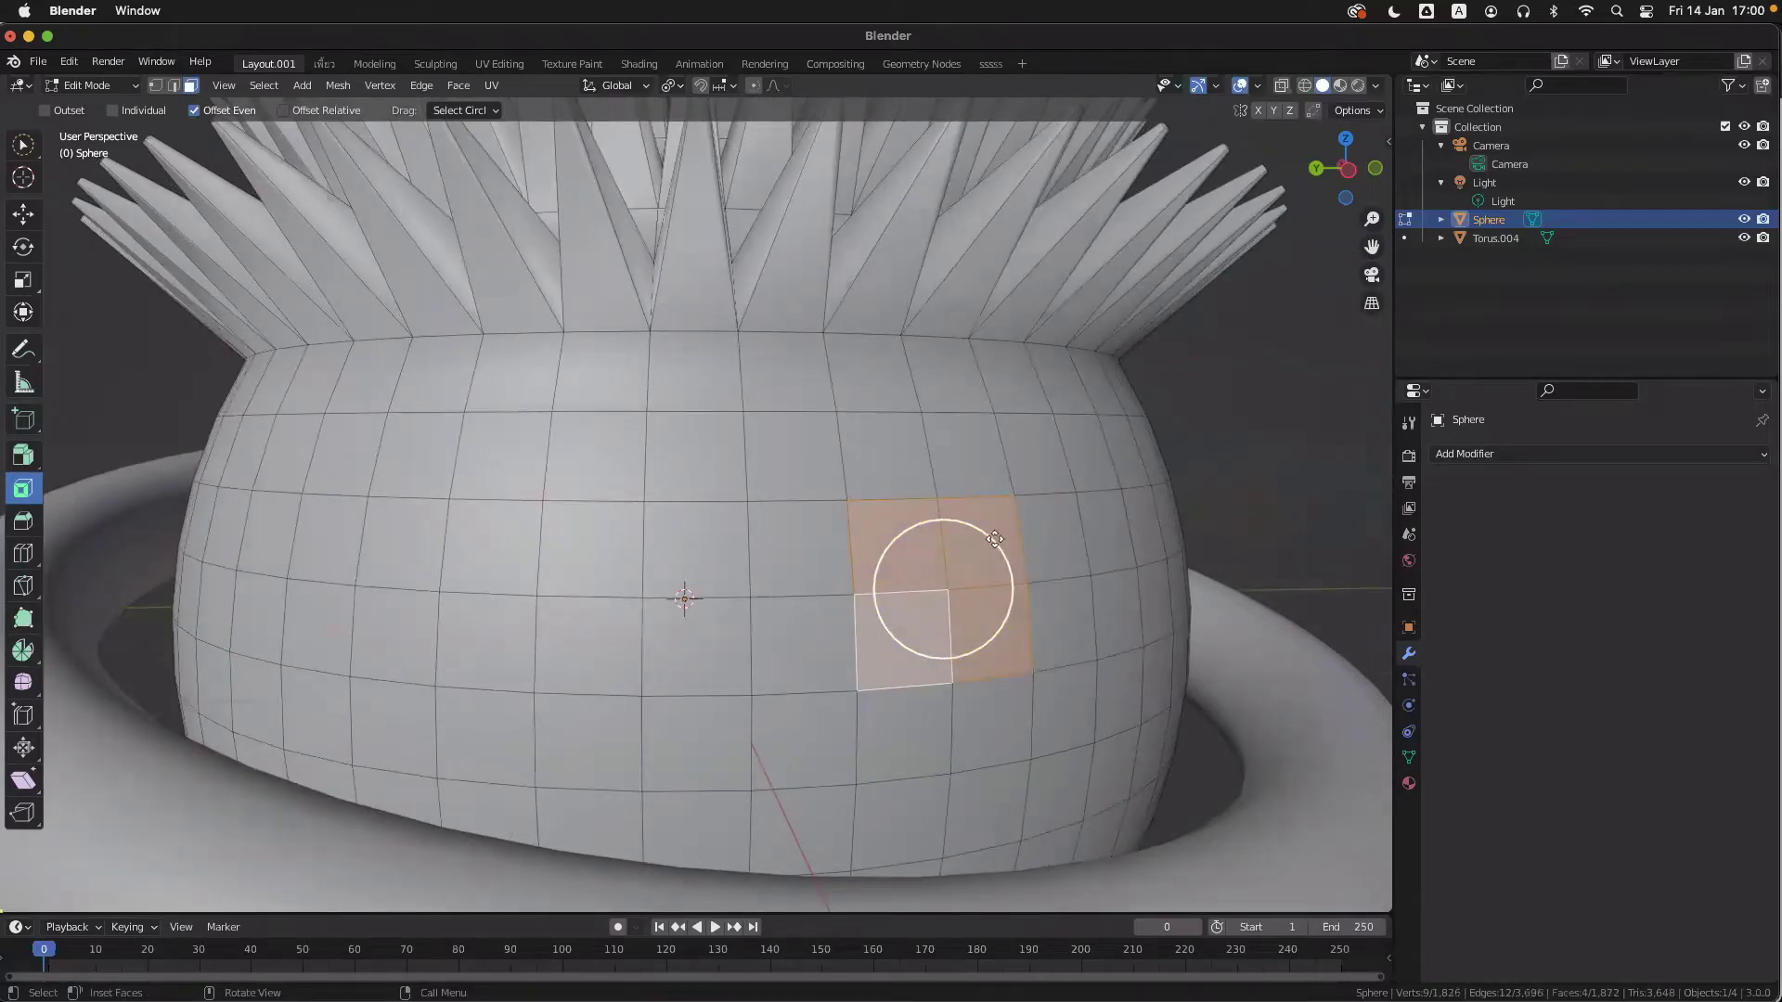
# - Inset the four faces with a thickness of about 0.045 m and enable the Individual option
pyautogui.moveTo(993, 538); pyautogui.dragTo(975, 559)
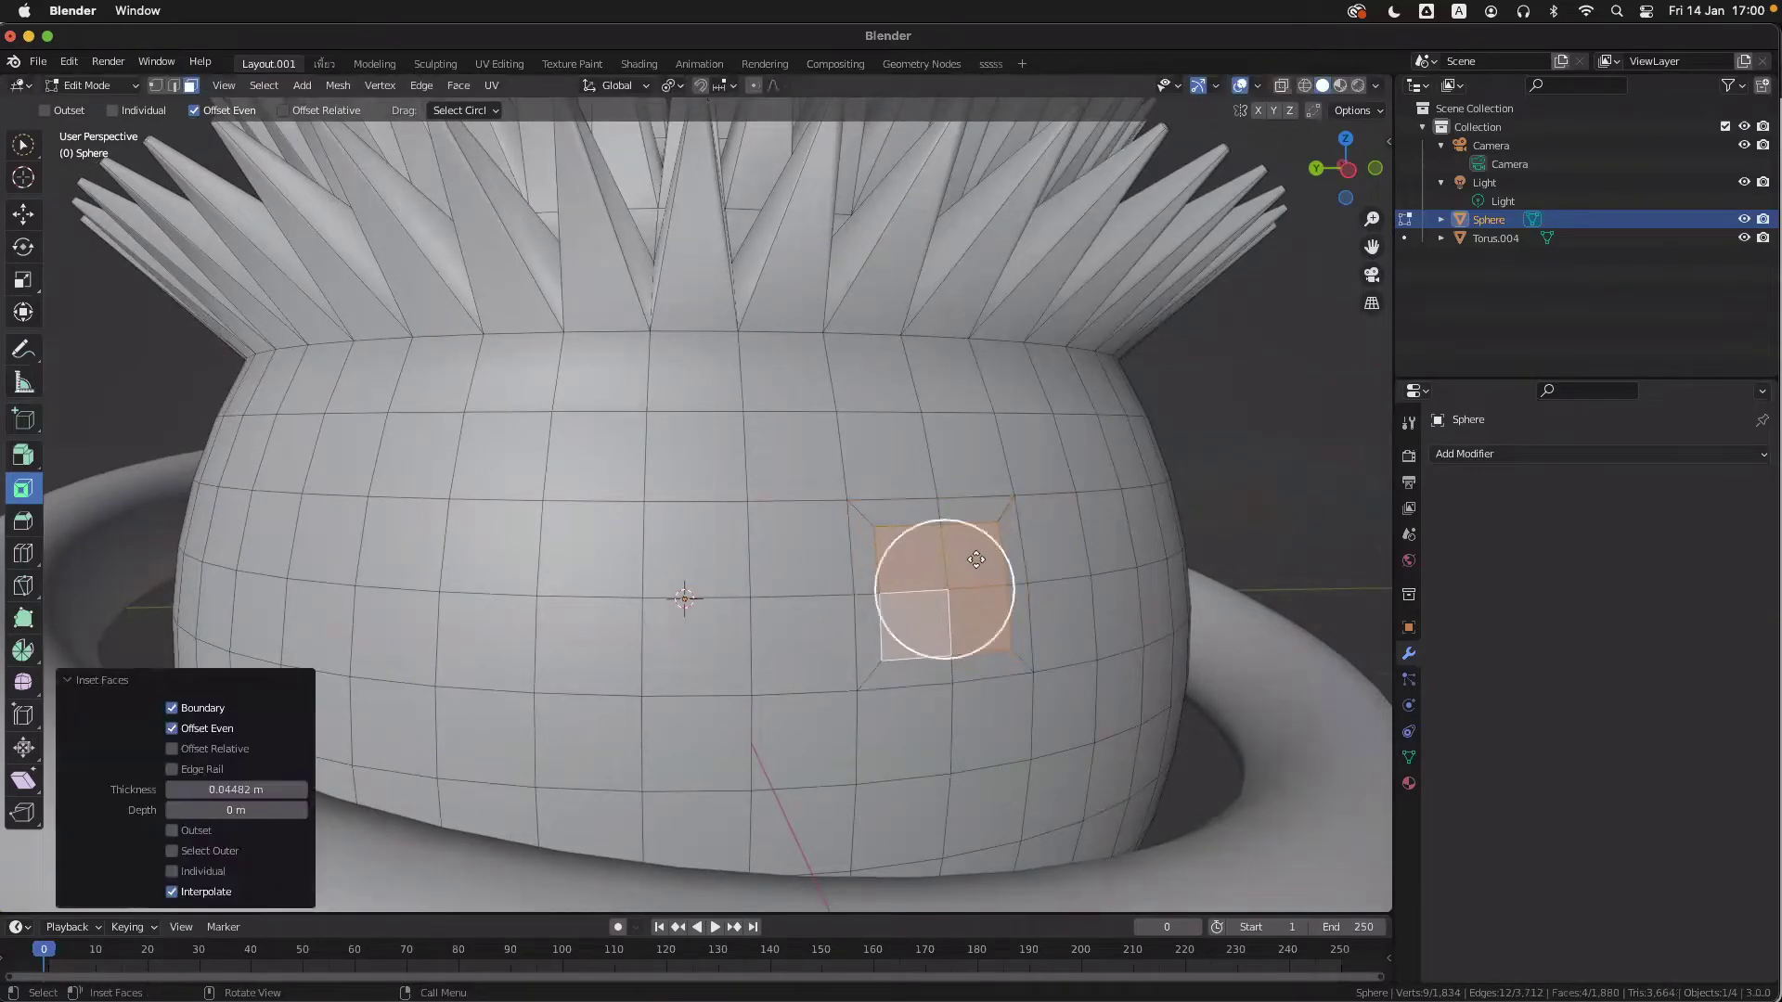
pyautogui.click(173, 872)
pyautogui.scroll(2, 604, 556)
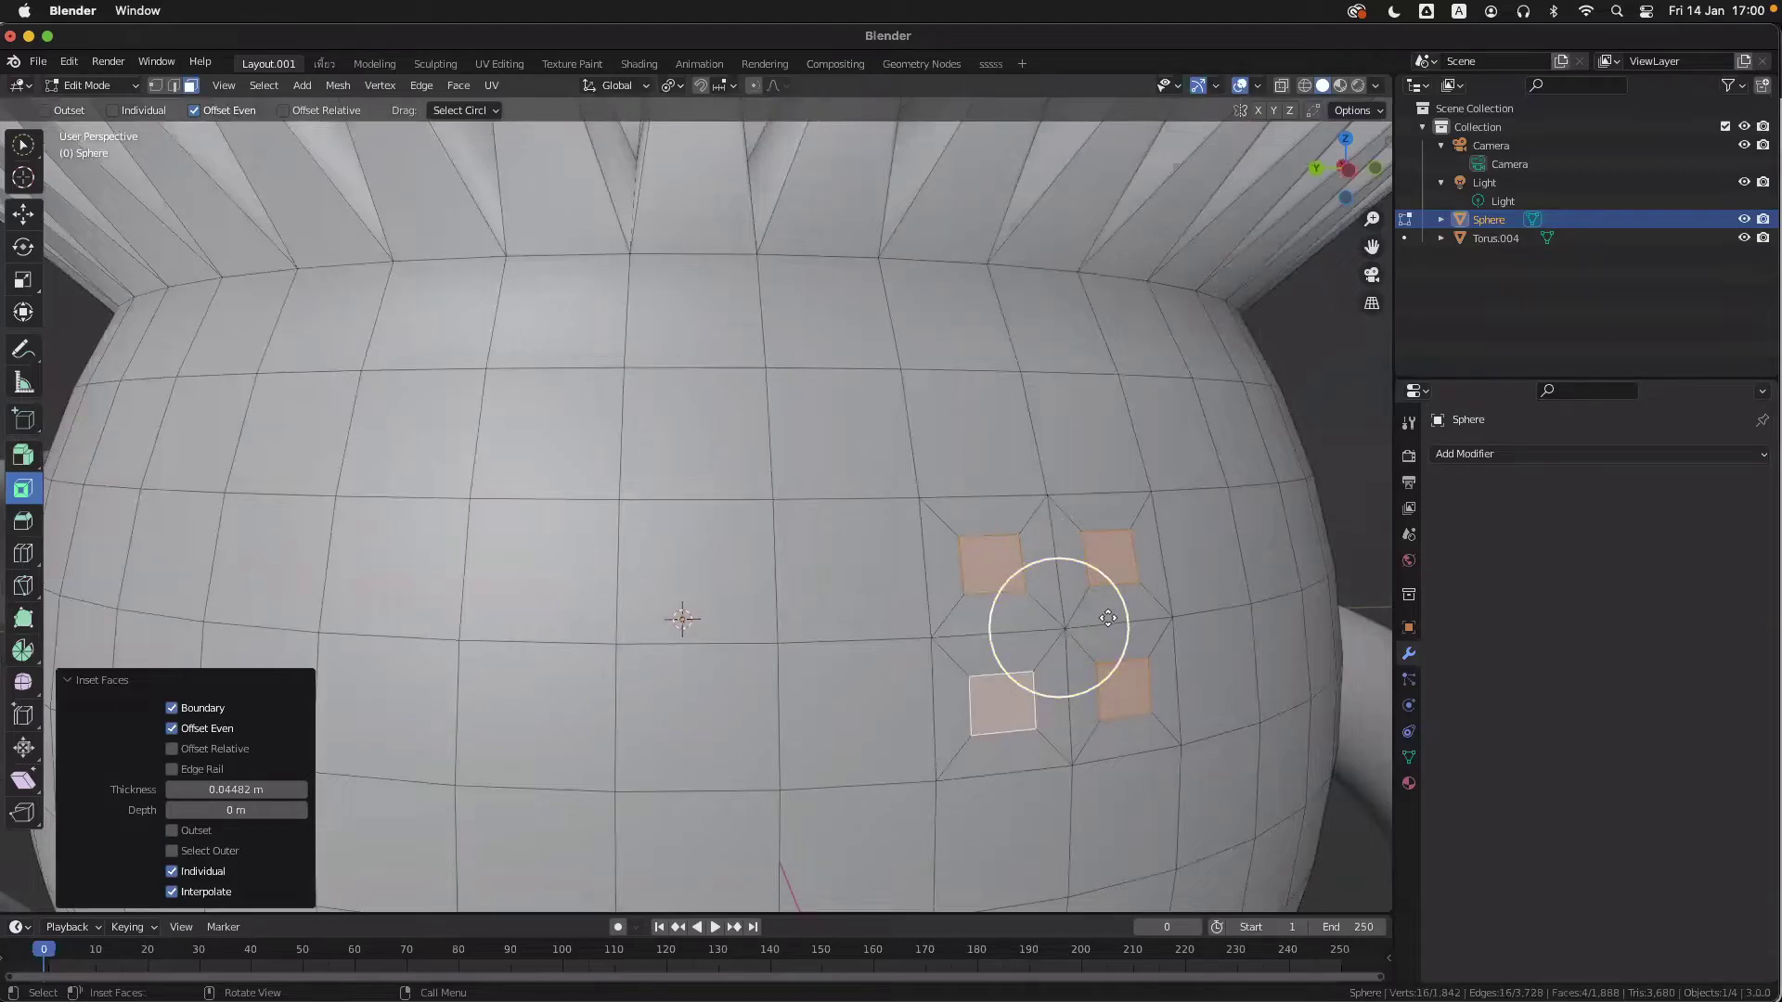
# - Try moving the four inset faces along the global Z axis, cancelling each move
pyautogui.press('g')
pyautogui.press('z')
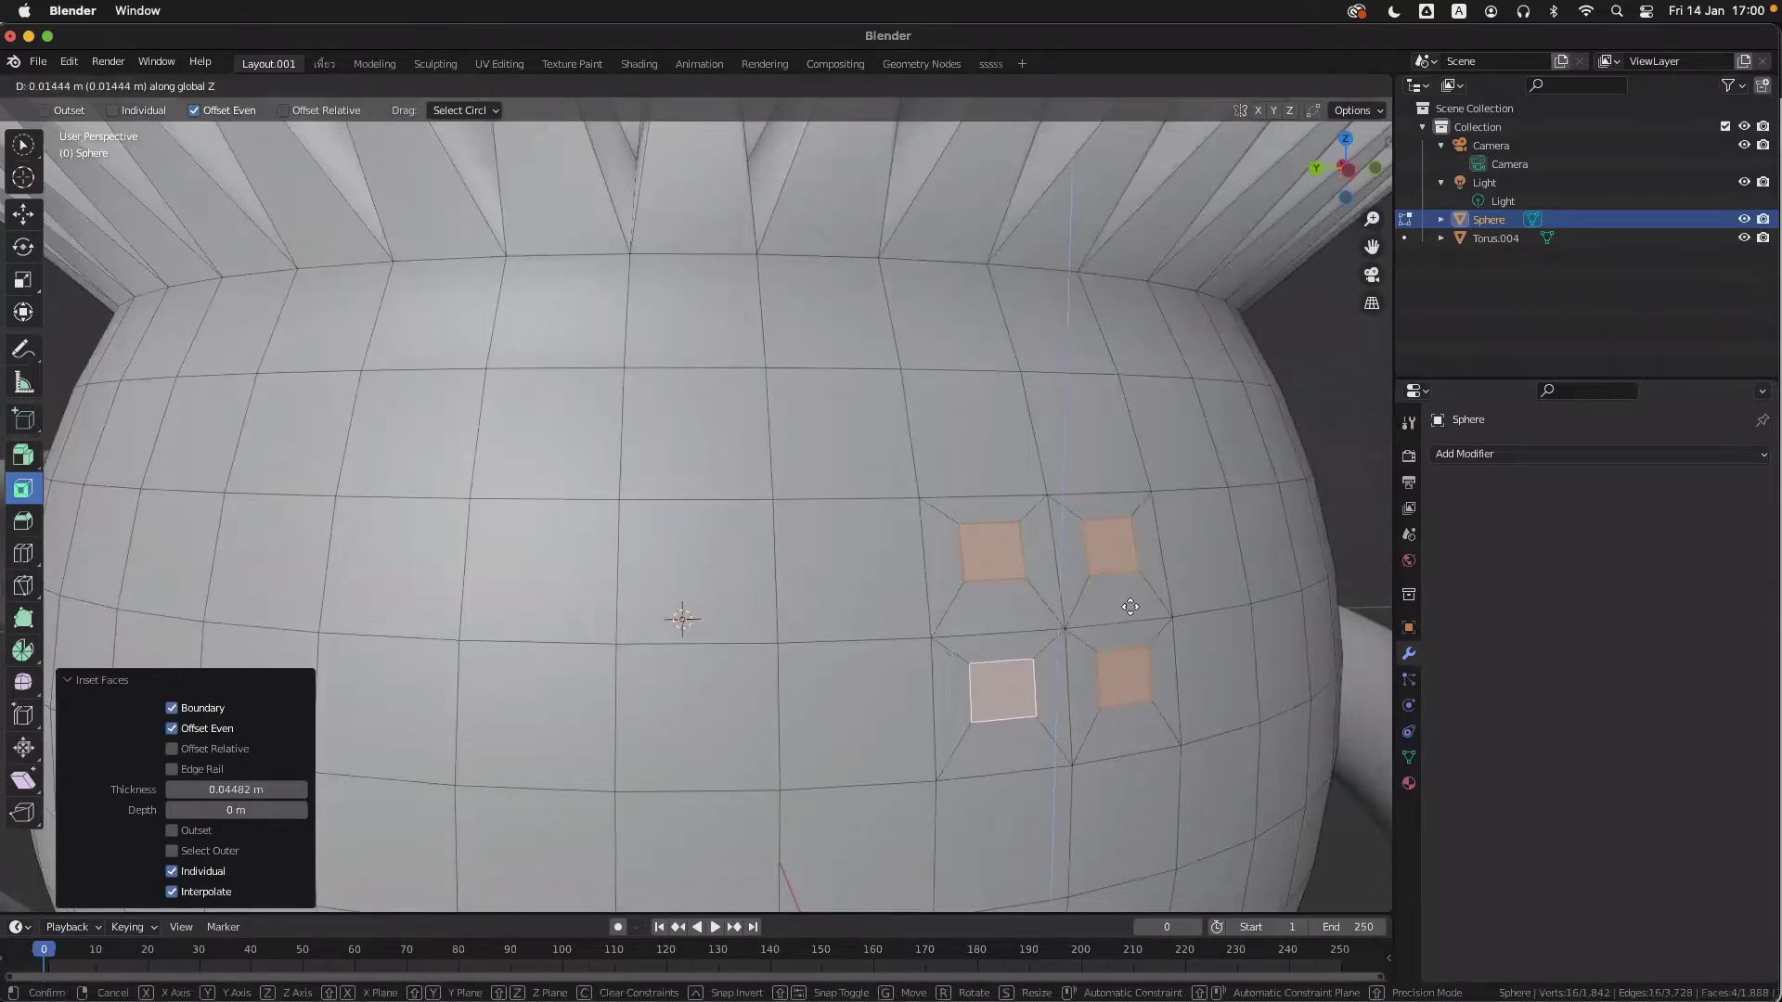
pyautogui.press('Escape')
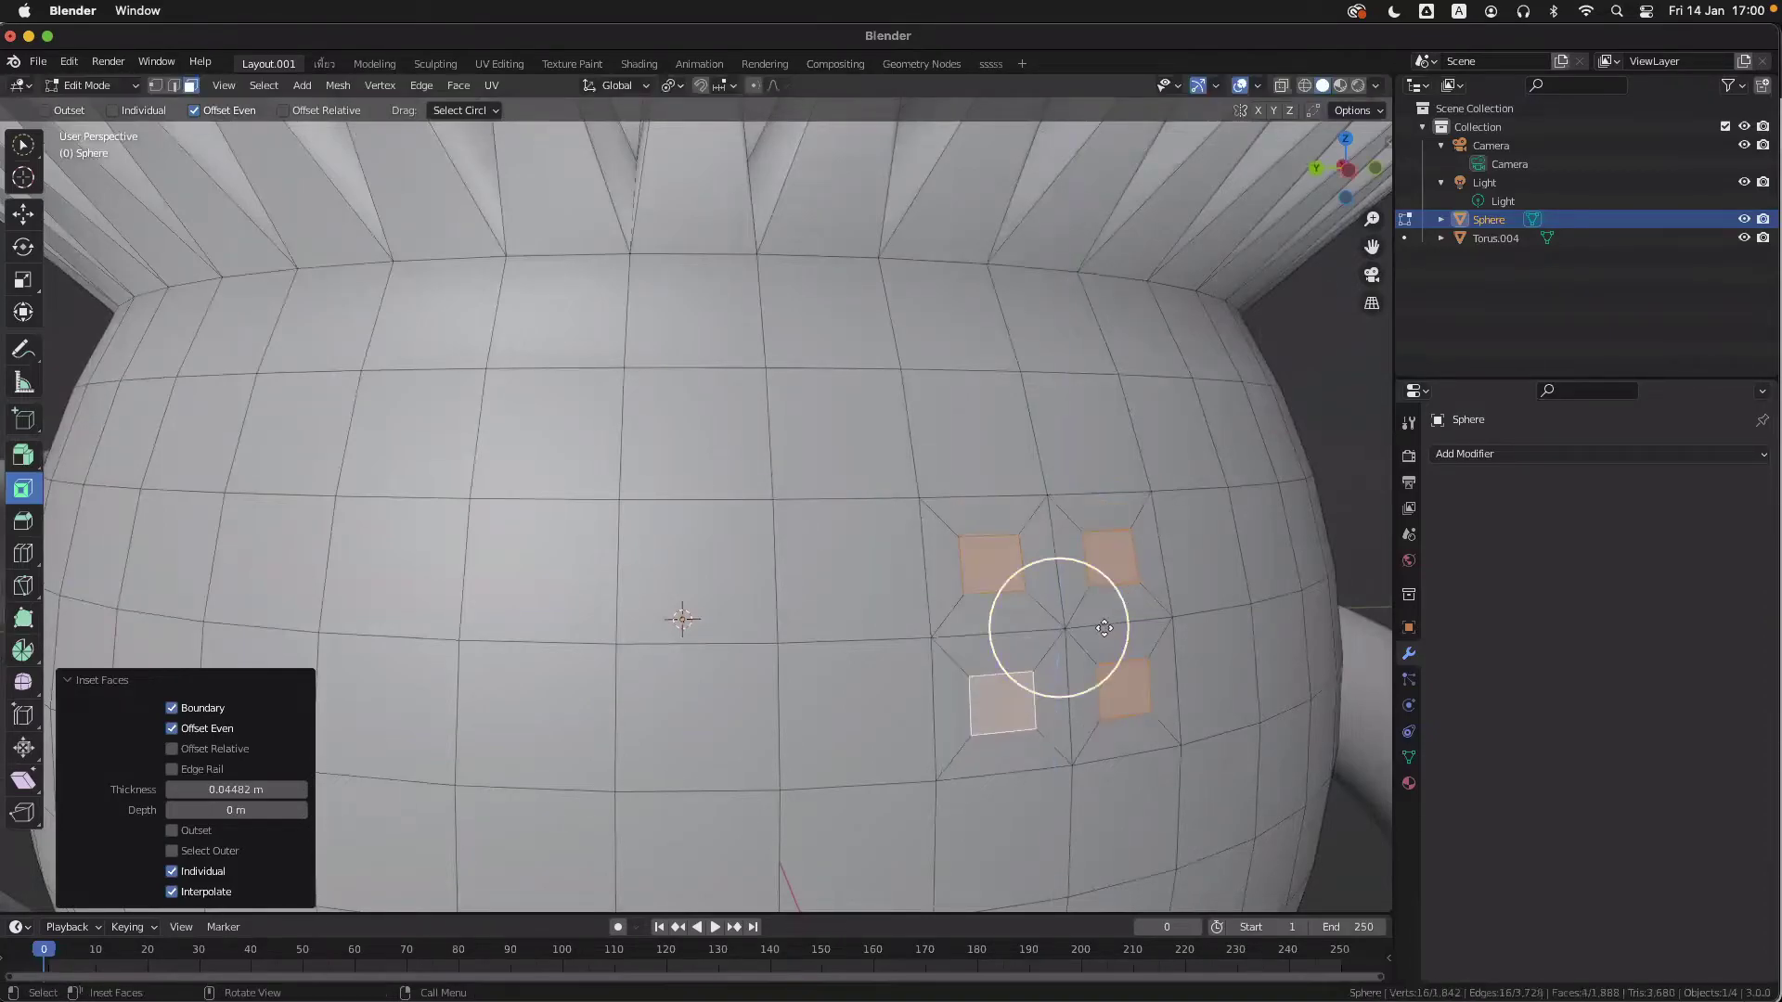
pyautogui.keyDown('shift'); pyautogui.hscroll(3, 1105, 628); pyautogui.keyUp('shift')
pyautogui.hscroll(-4, 1104, 629)
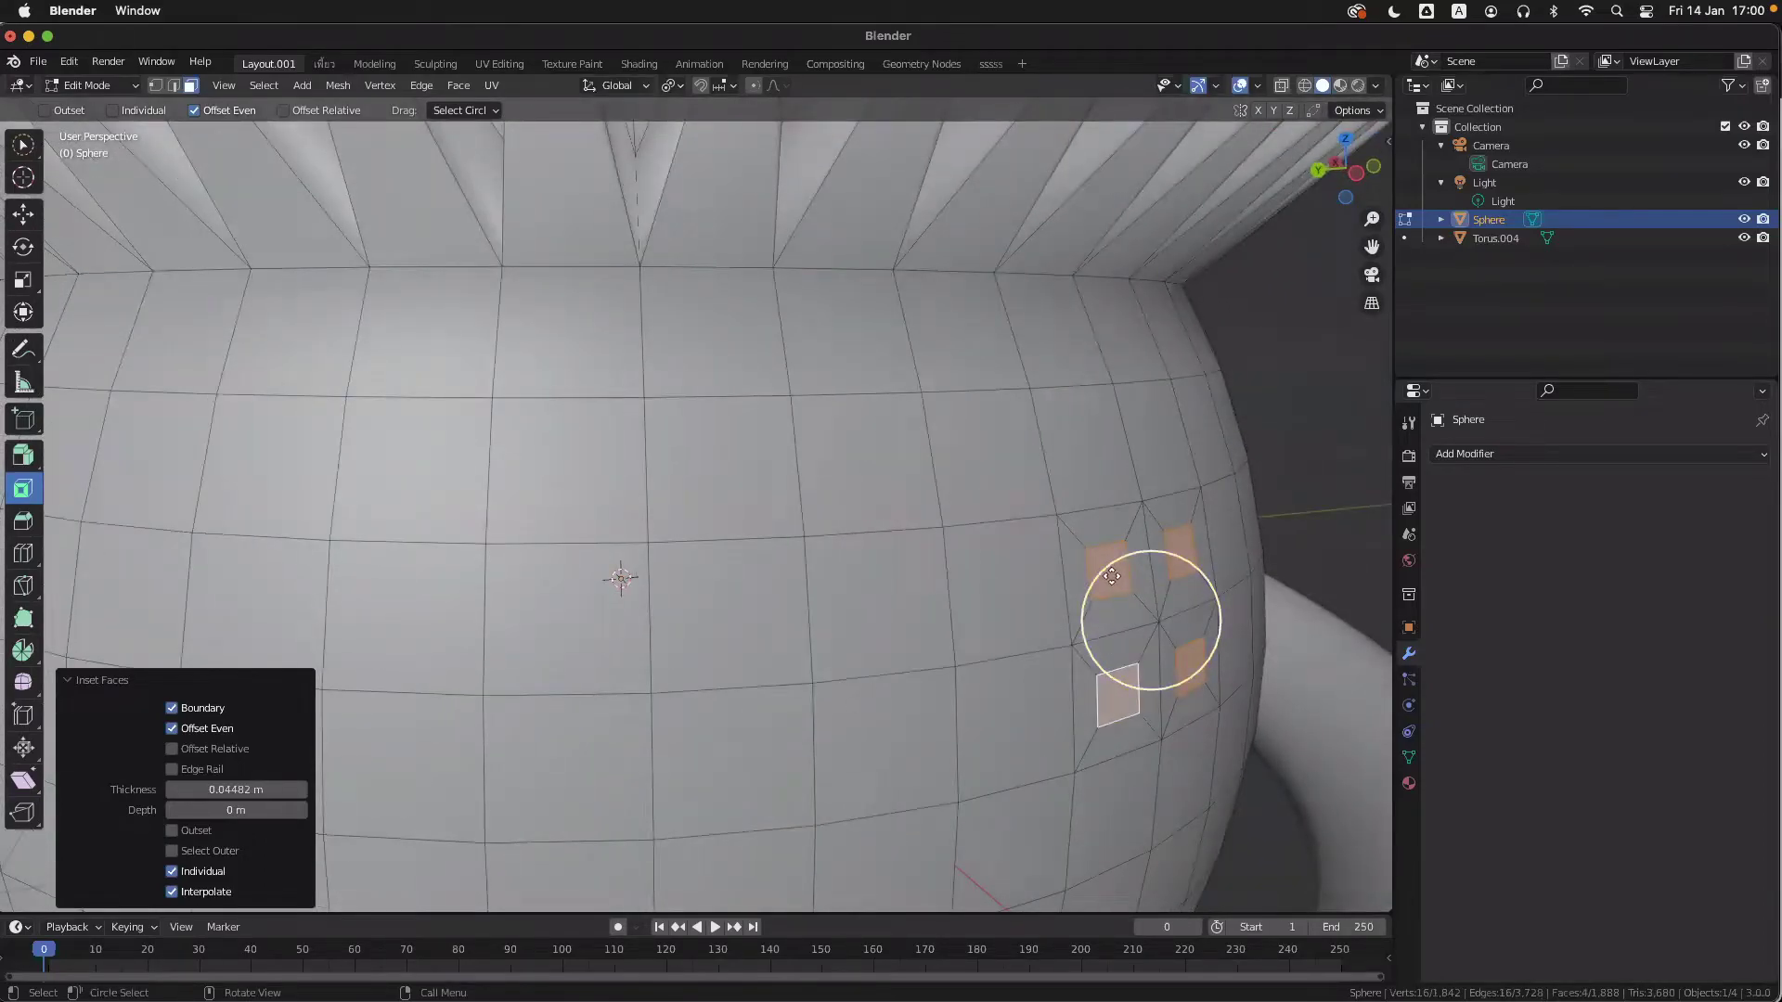
pyautogui.press('g')
pyautogui.press('z')
pyautogui.press('Escape')
pyautogui.press('g')
pyautogui.press('z')
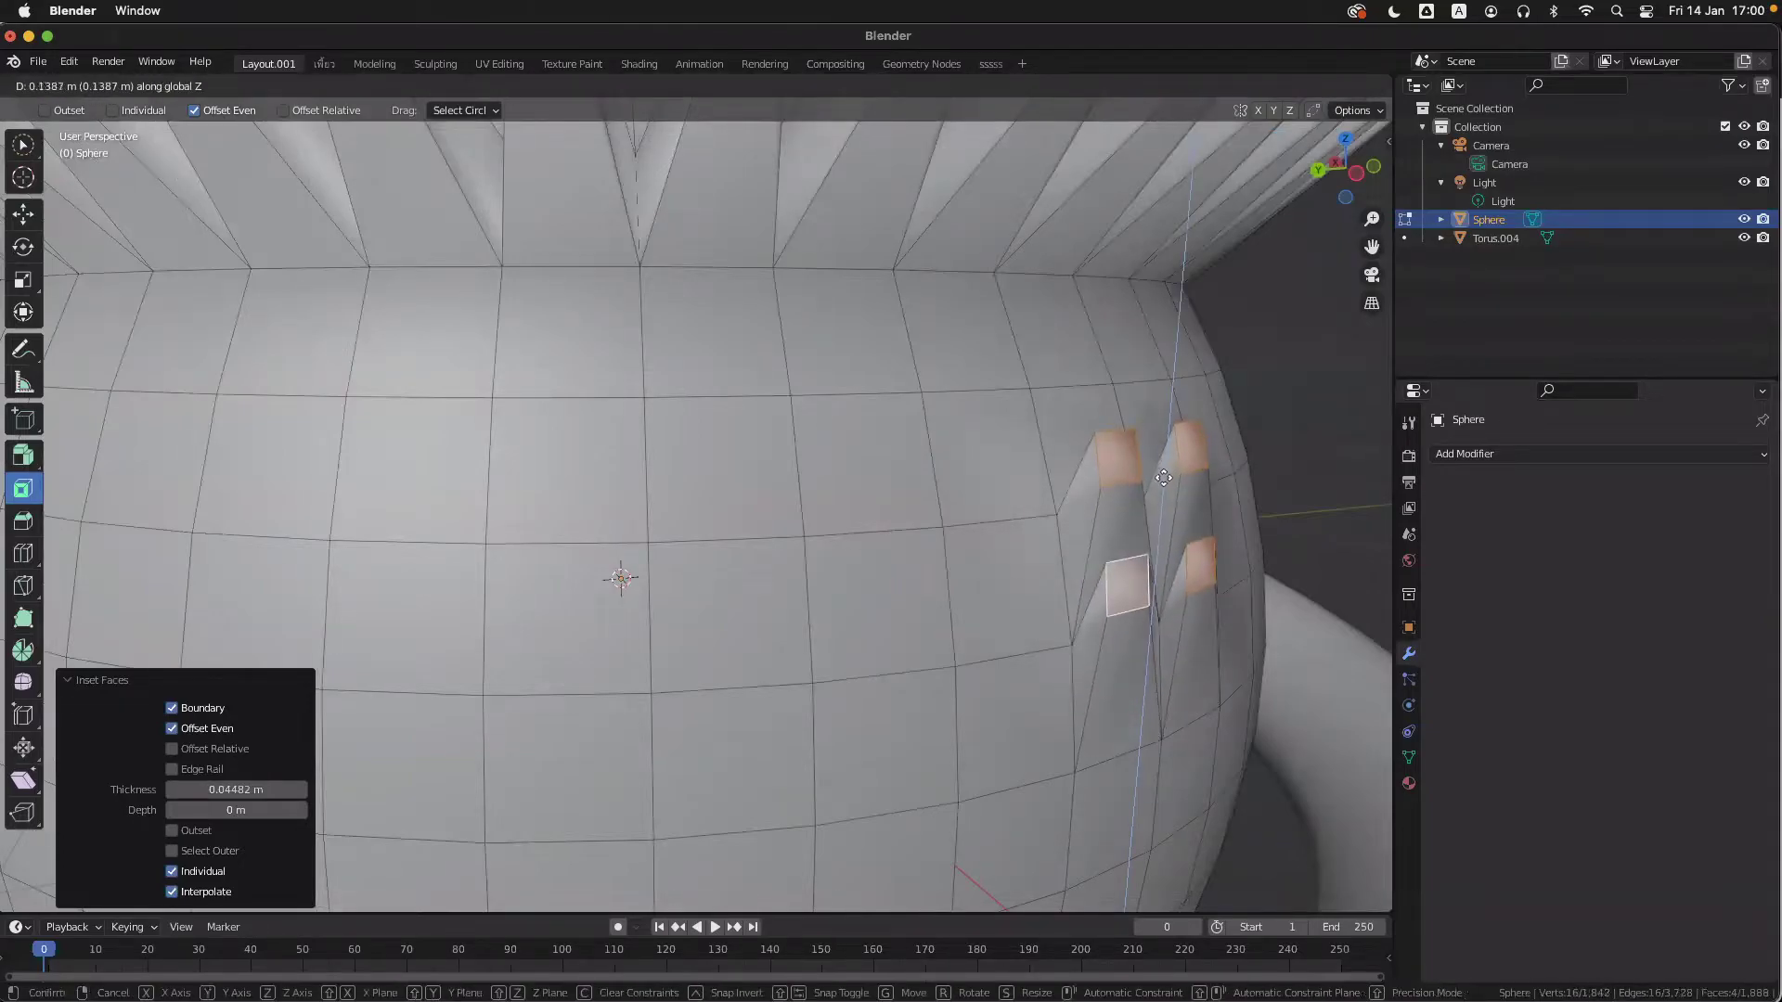
pyautogui.press('Escape')
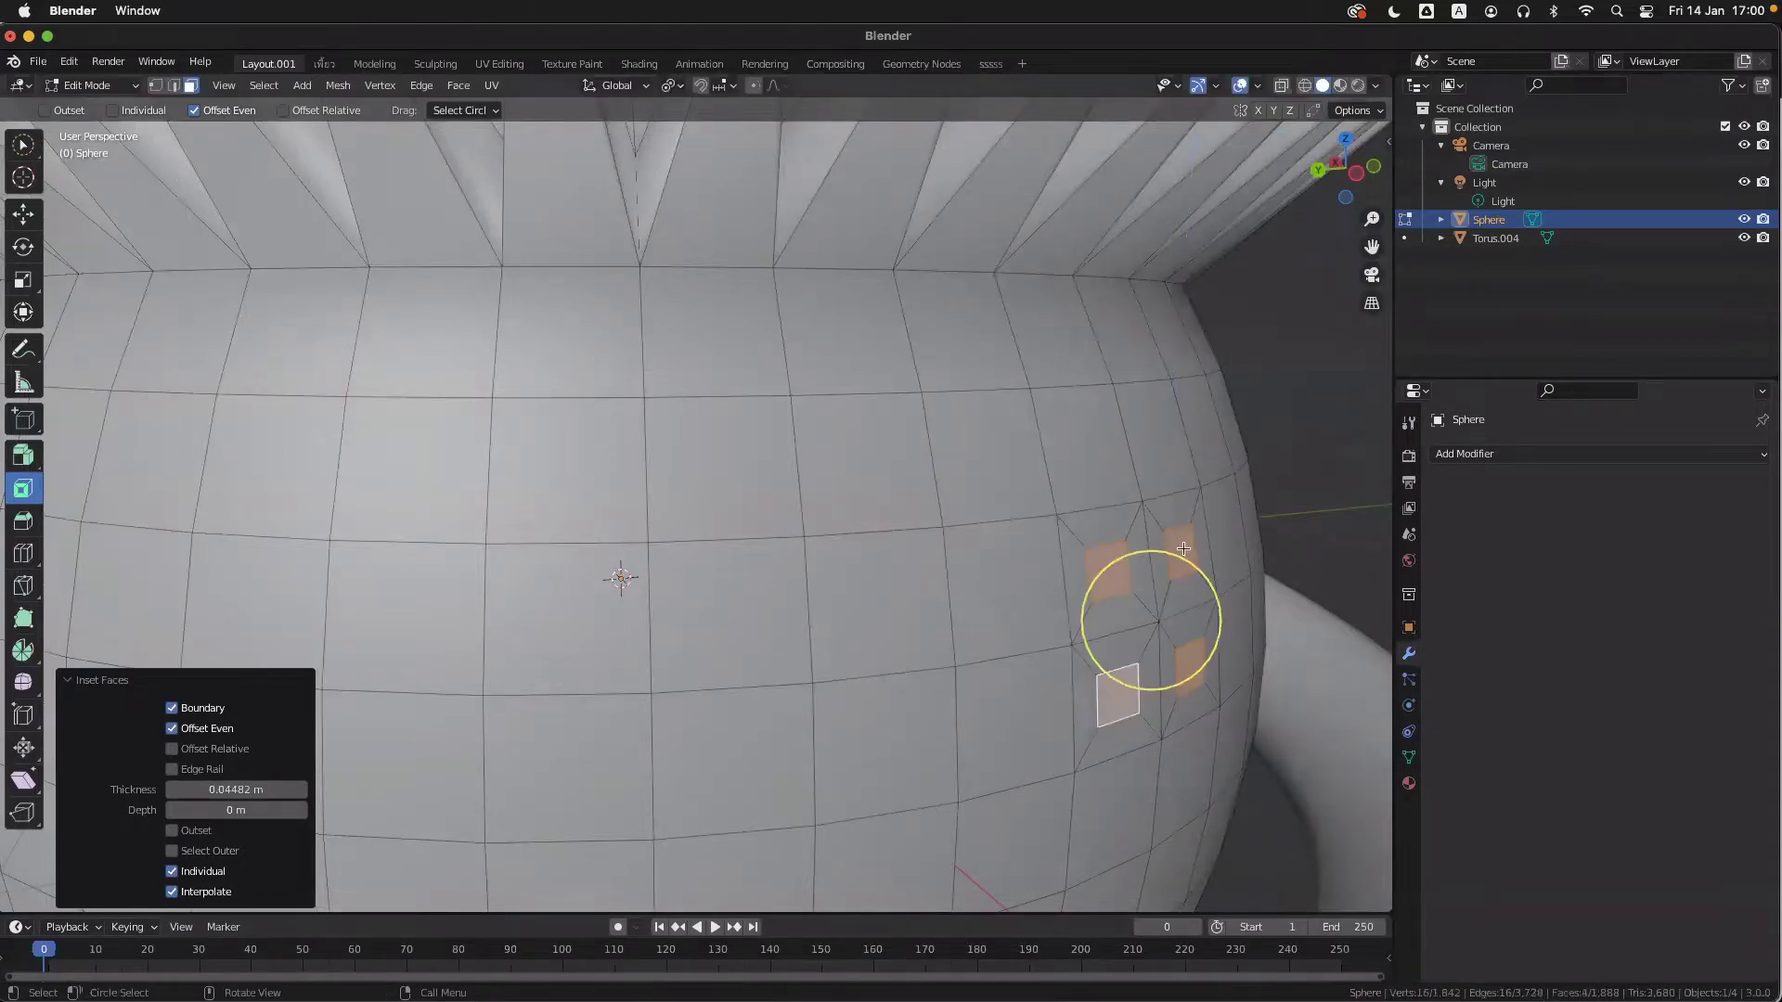
# - Set the transform orientation to Normal and the pivot point to Individual Origins
pyautogui.click(616, 86)
pyautogui.click(567, 180)
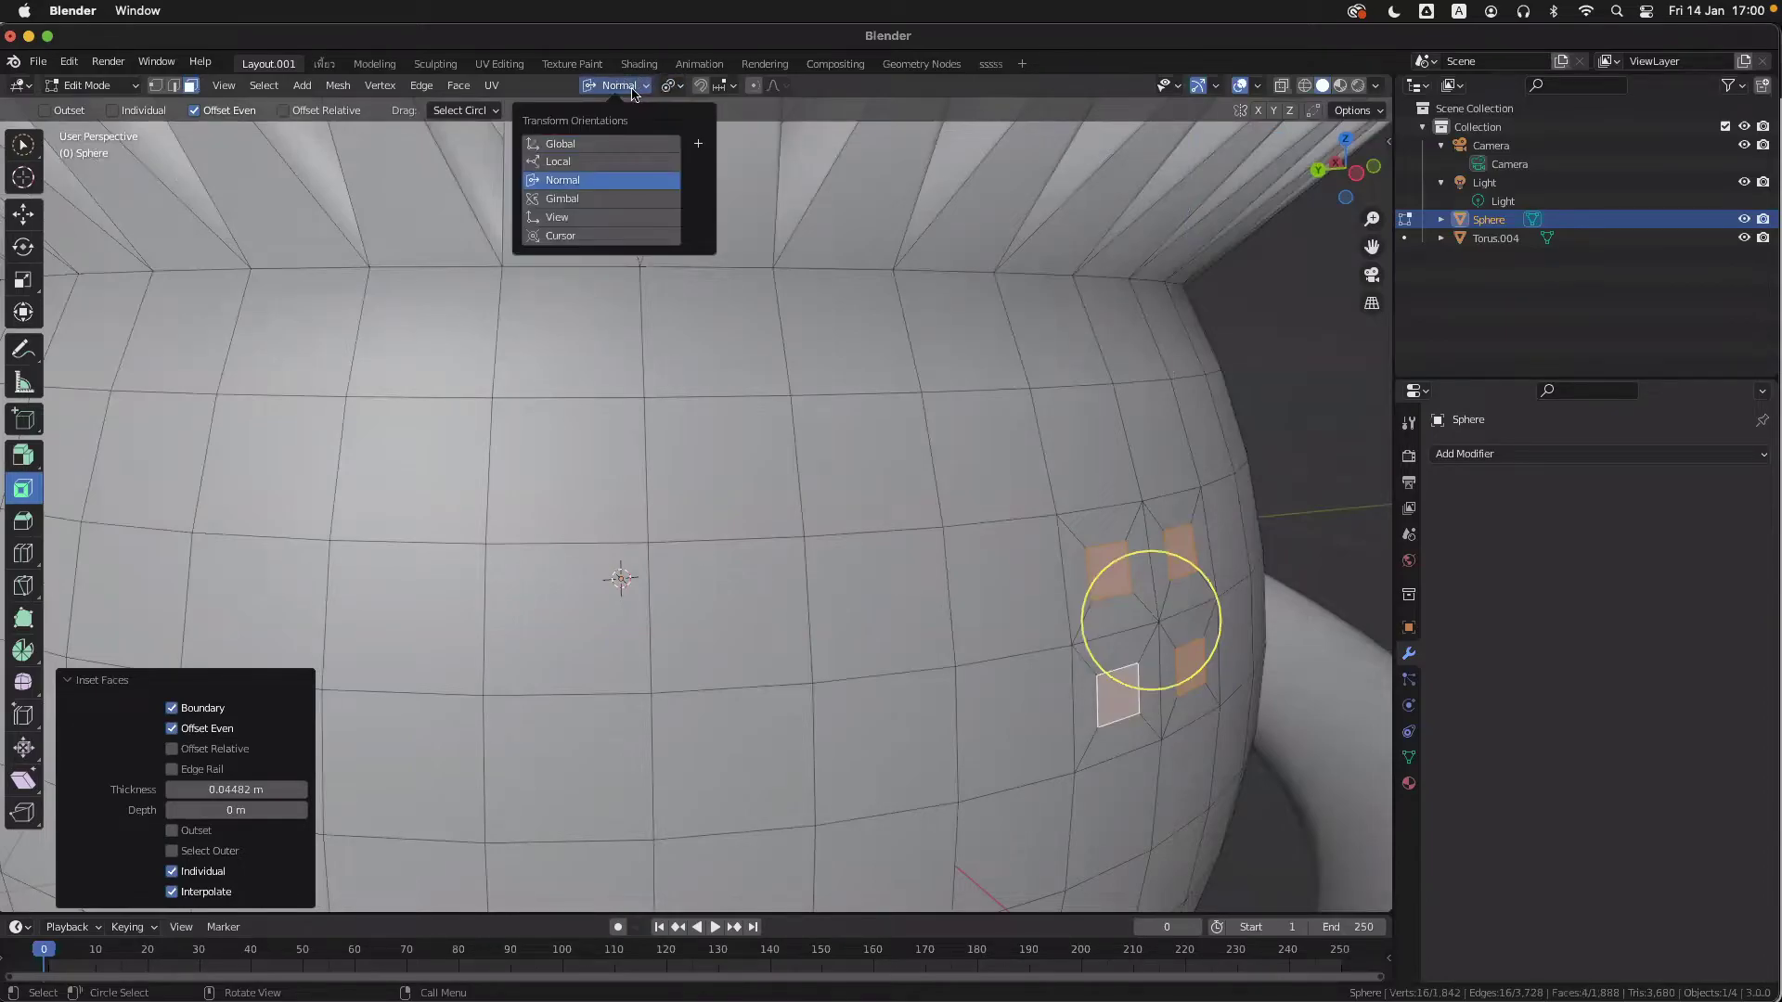
pyautogui.click(674, 87)
pyautogui.click(676, 88)
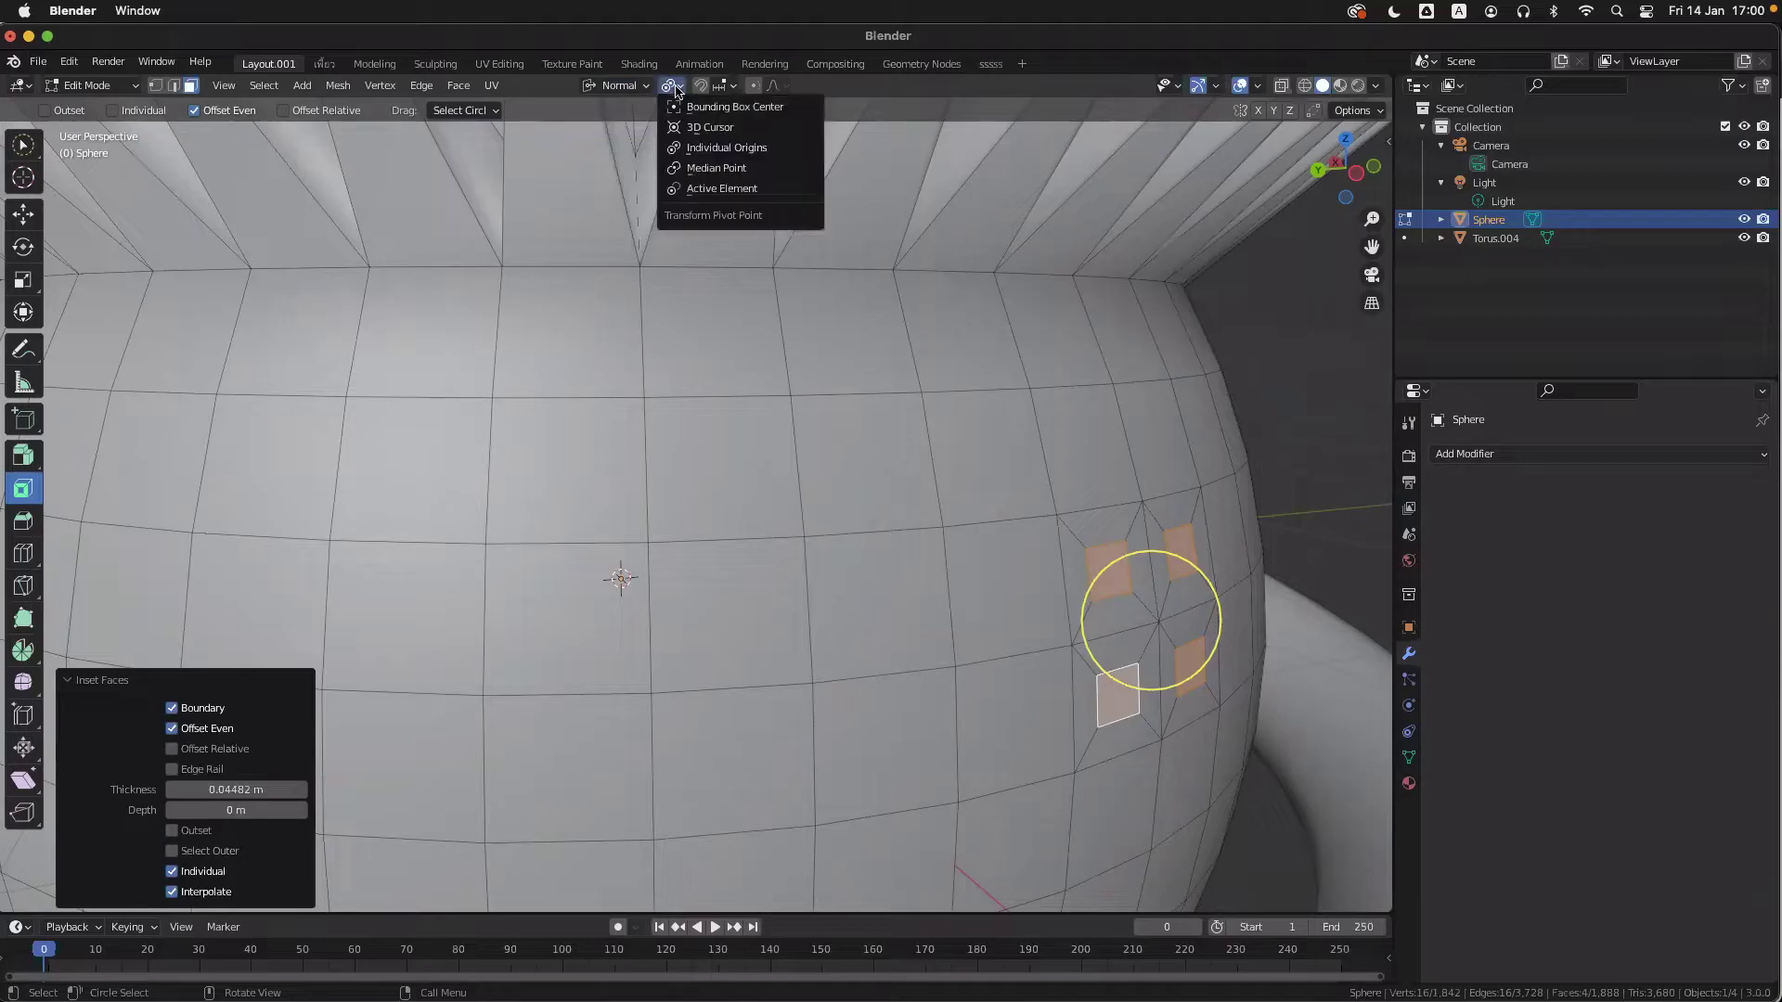
pyautogui.click(697, 167)
# - Move the four inset faces outward along their own normals by about 0.136 m
pyautogui.press('e')
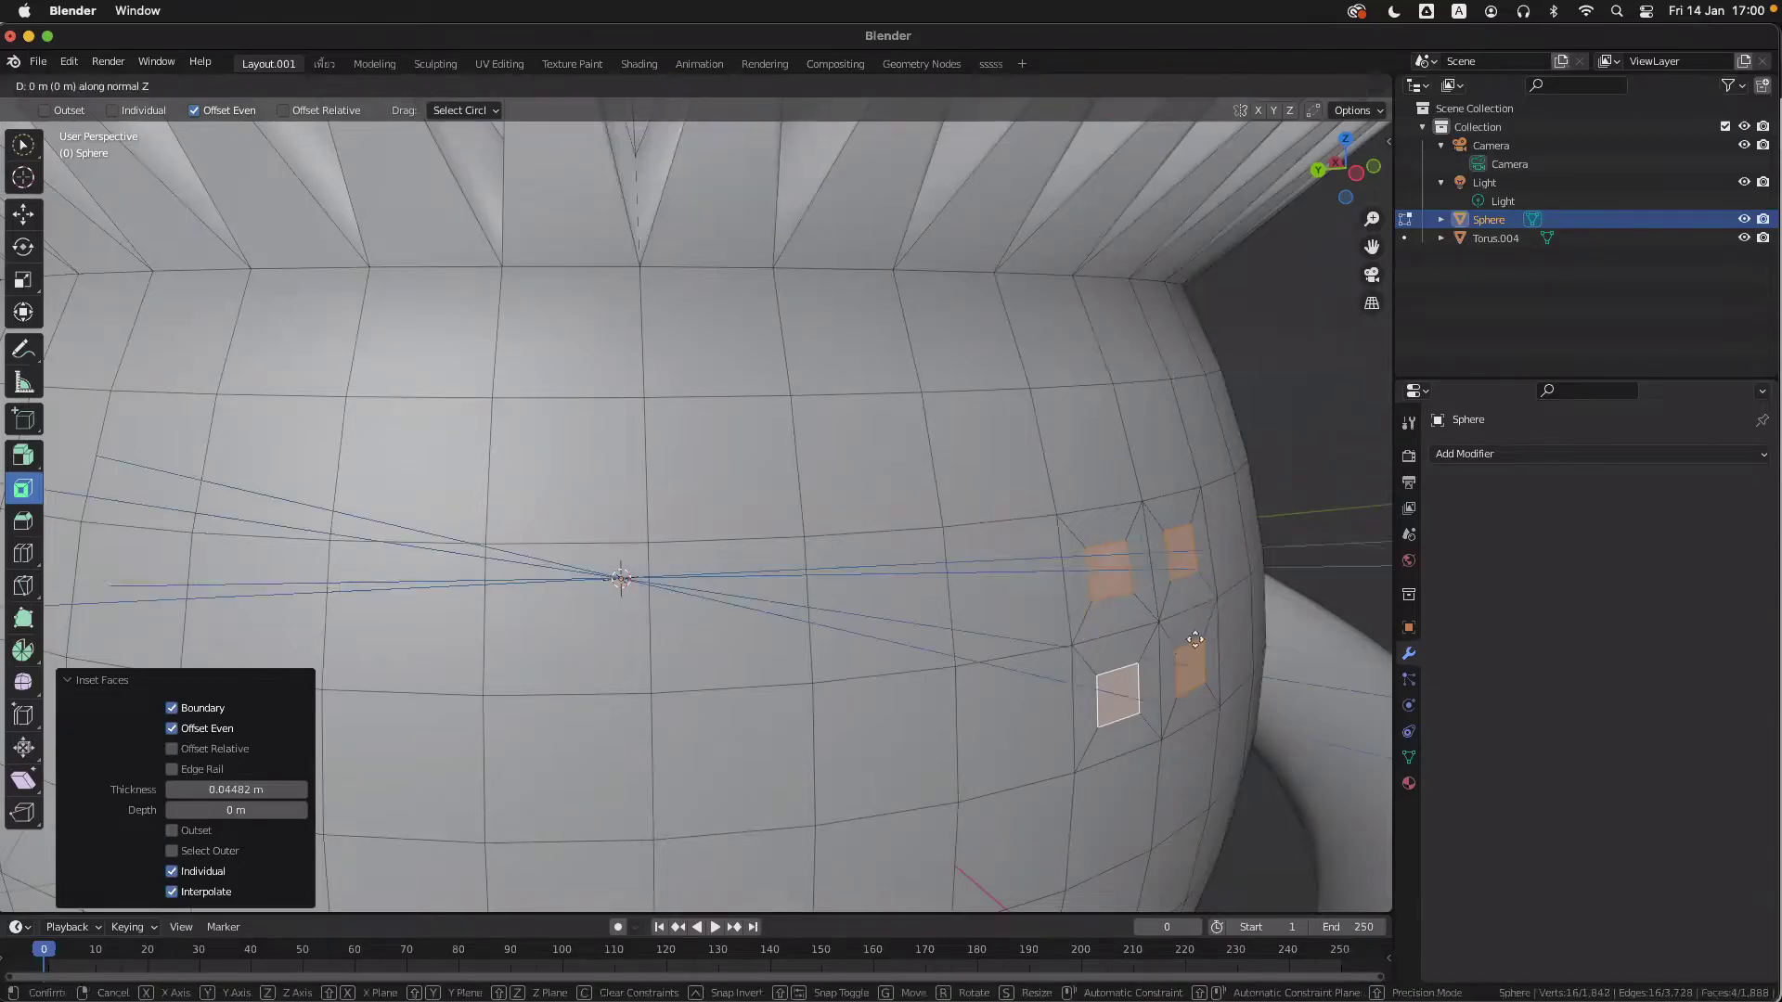
pyautogui.click(1286, 641)
pyautogui.hscroll(5, 1249, 661)
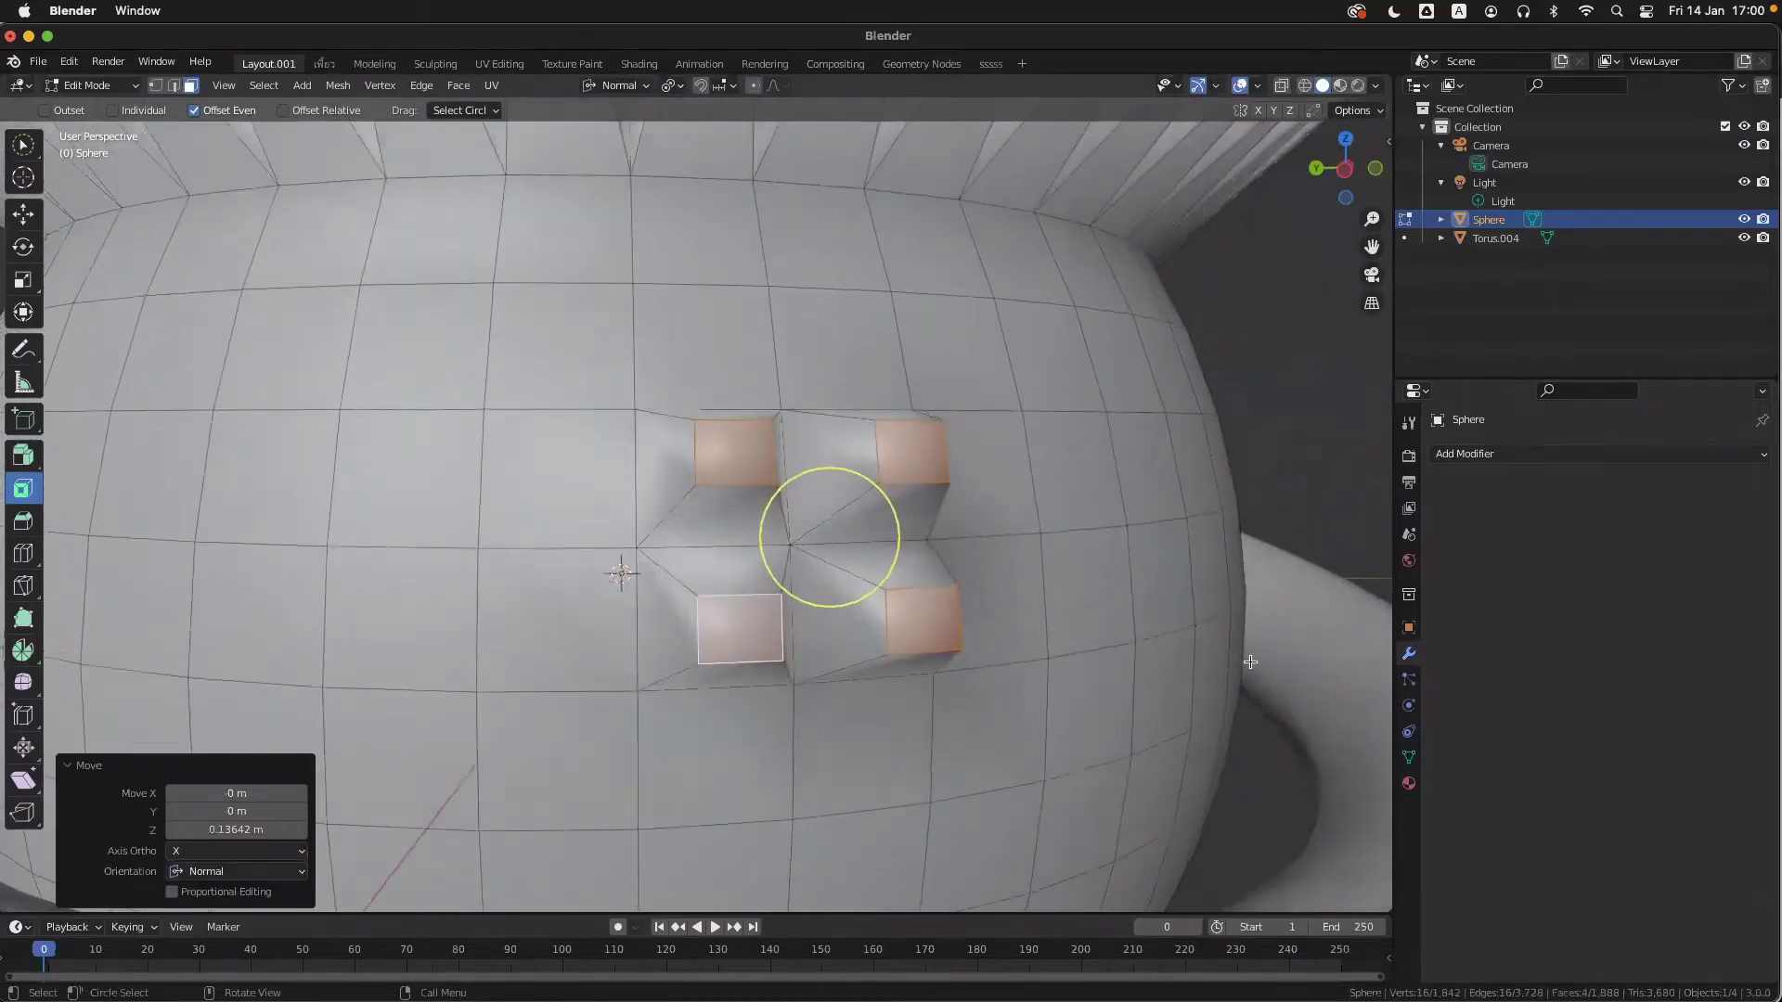
pyautogui.keyDown('ctrl'); pyautogui.scroll(-2, 1250, 661); pyautogui.keyUp('ctrl')
pyautogui.hscroll(-4, 1250, 662)
pyautogui.keyDown('ctrl'); pyautogui.scroll(3, 1251, 661); pyautogui.keyUp('ctrl')
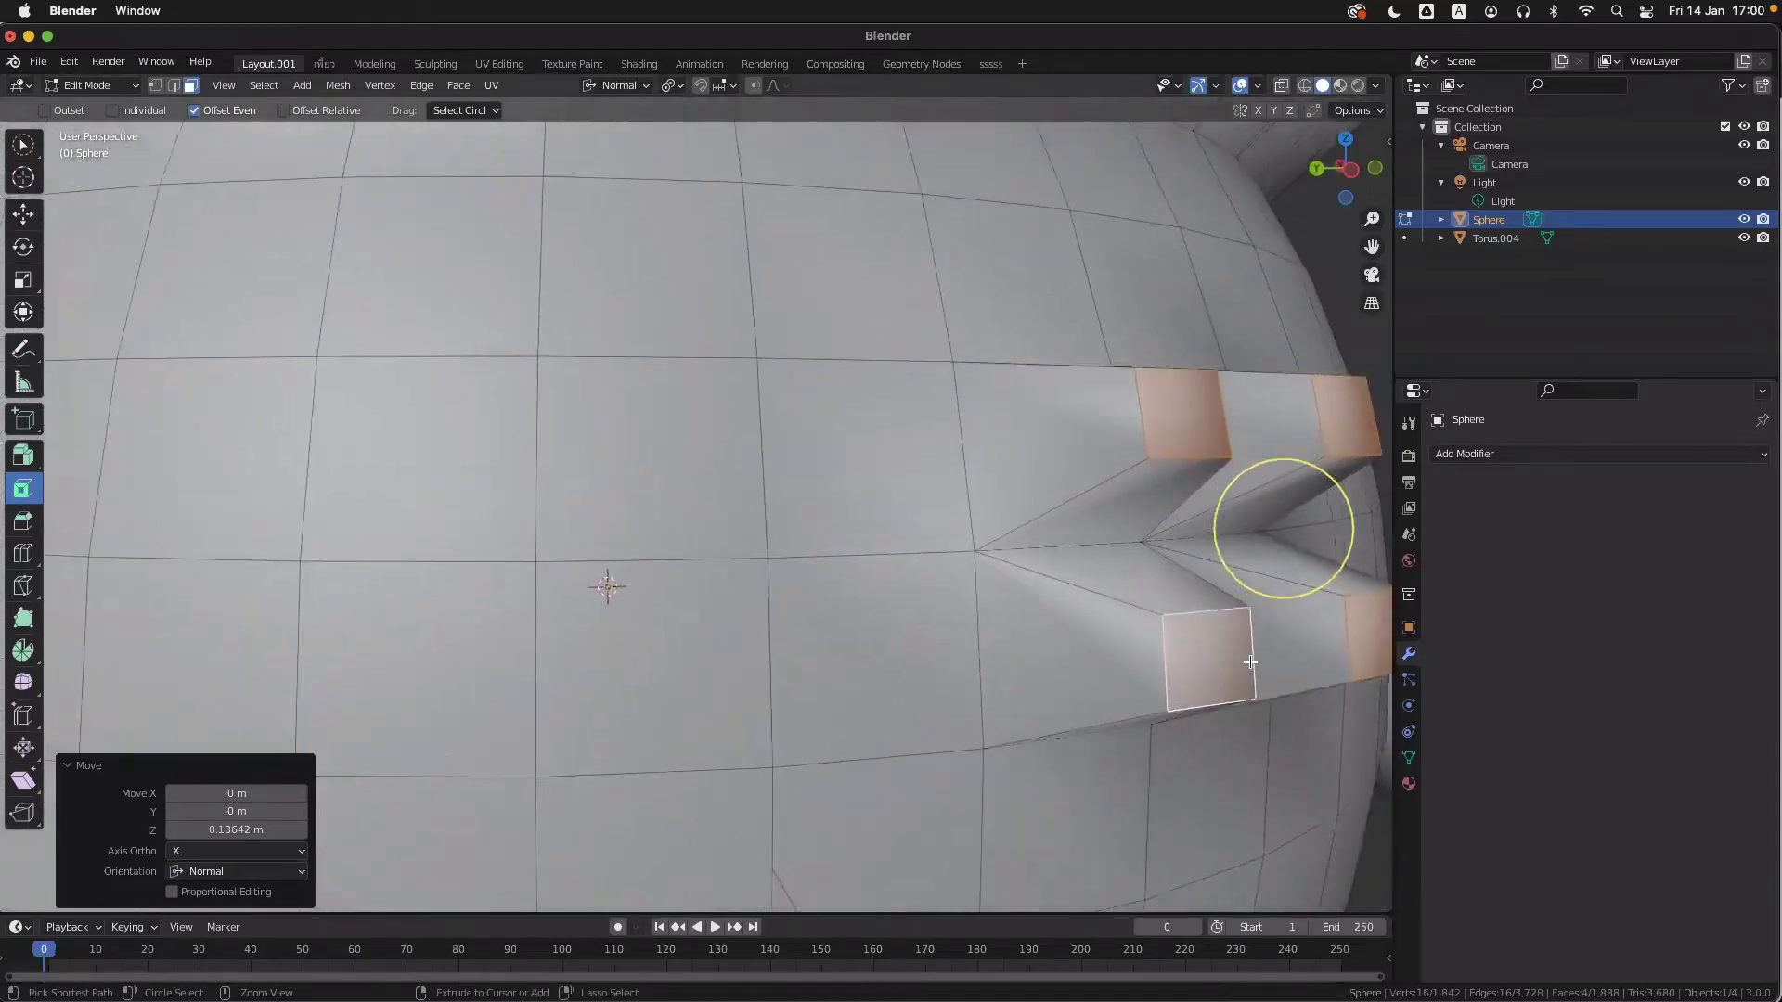
# - Undo the last move and inset on the four adjacent sphere faces, and clear the face selection
pyautogui.hscroll(4, 1251, 662)
pyautogui.hscroll(2, 1250, 662)
pyautogui.keyDown('ctrl'); pyautogui.scroll(-2, 1122, 662); pyautogui.keyUp('ctrl')
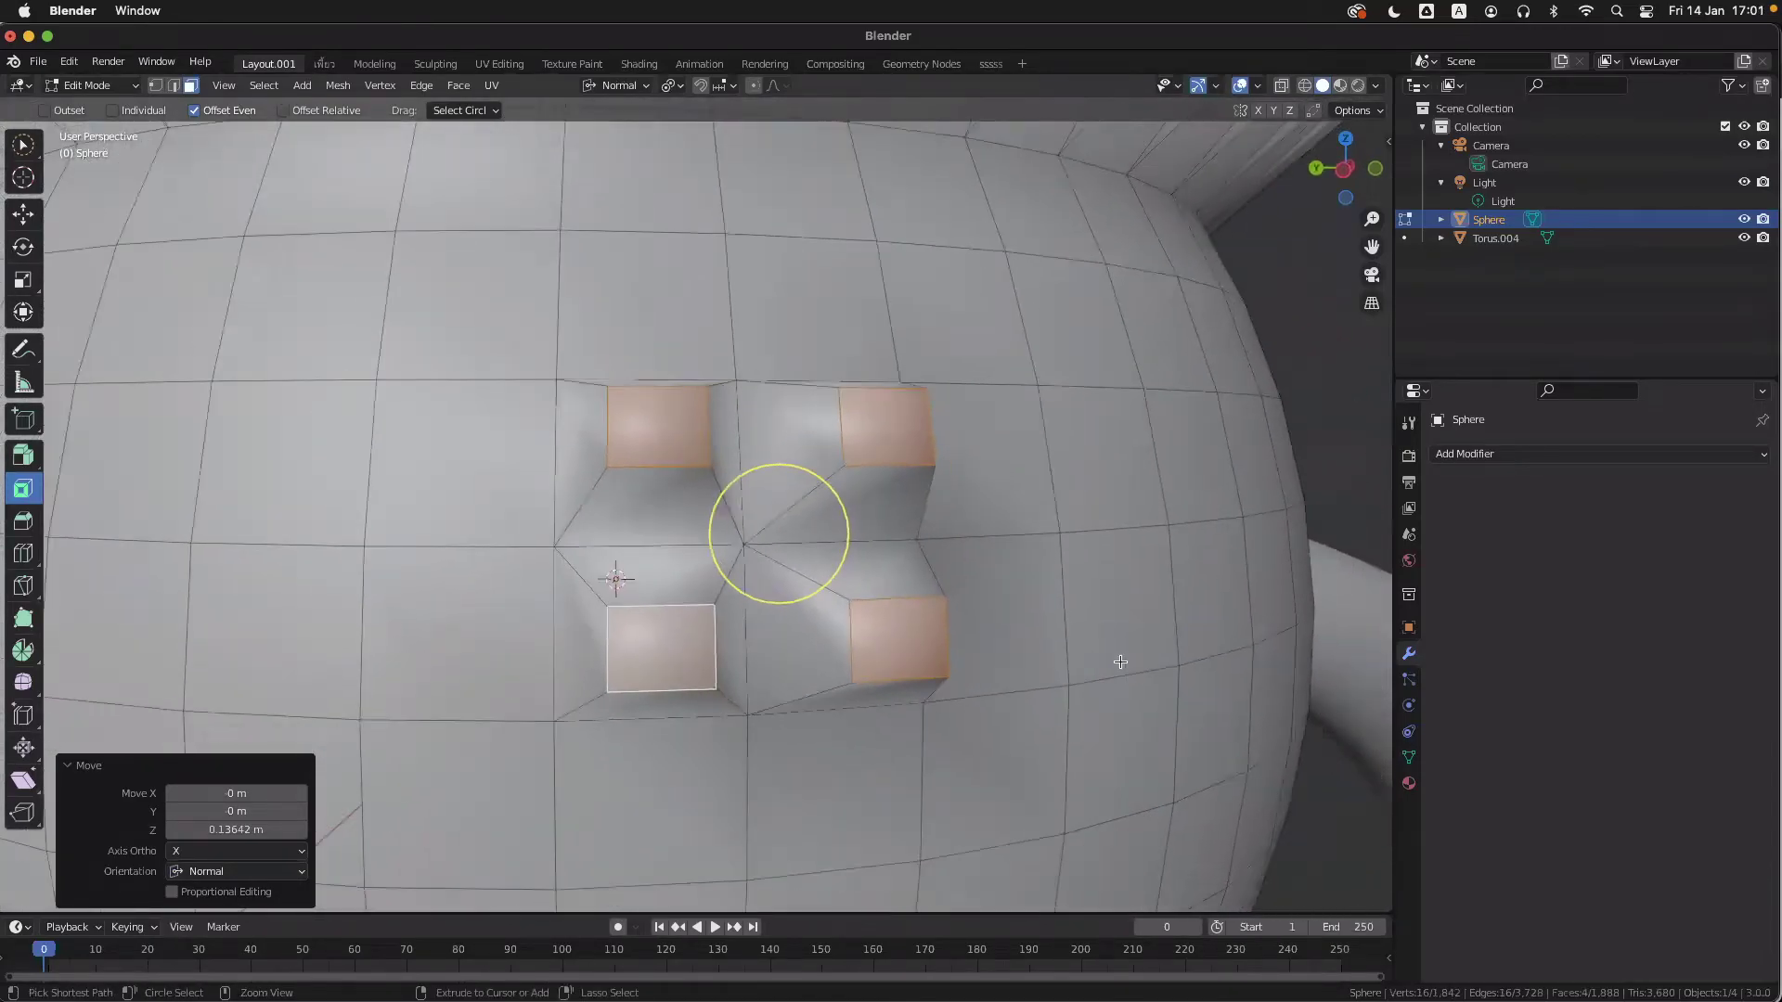
pyautogui.hscroll(-4, 1120, 662)
pyautogui.hotkey('ctrl', 'z')
pyautogui.hotkey('ctrl', 'z')
pyautogui.hscroll(4, 1154, 589)
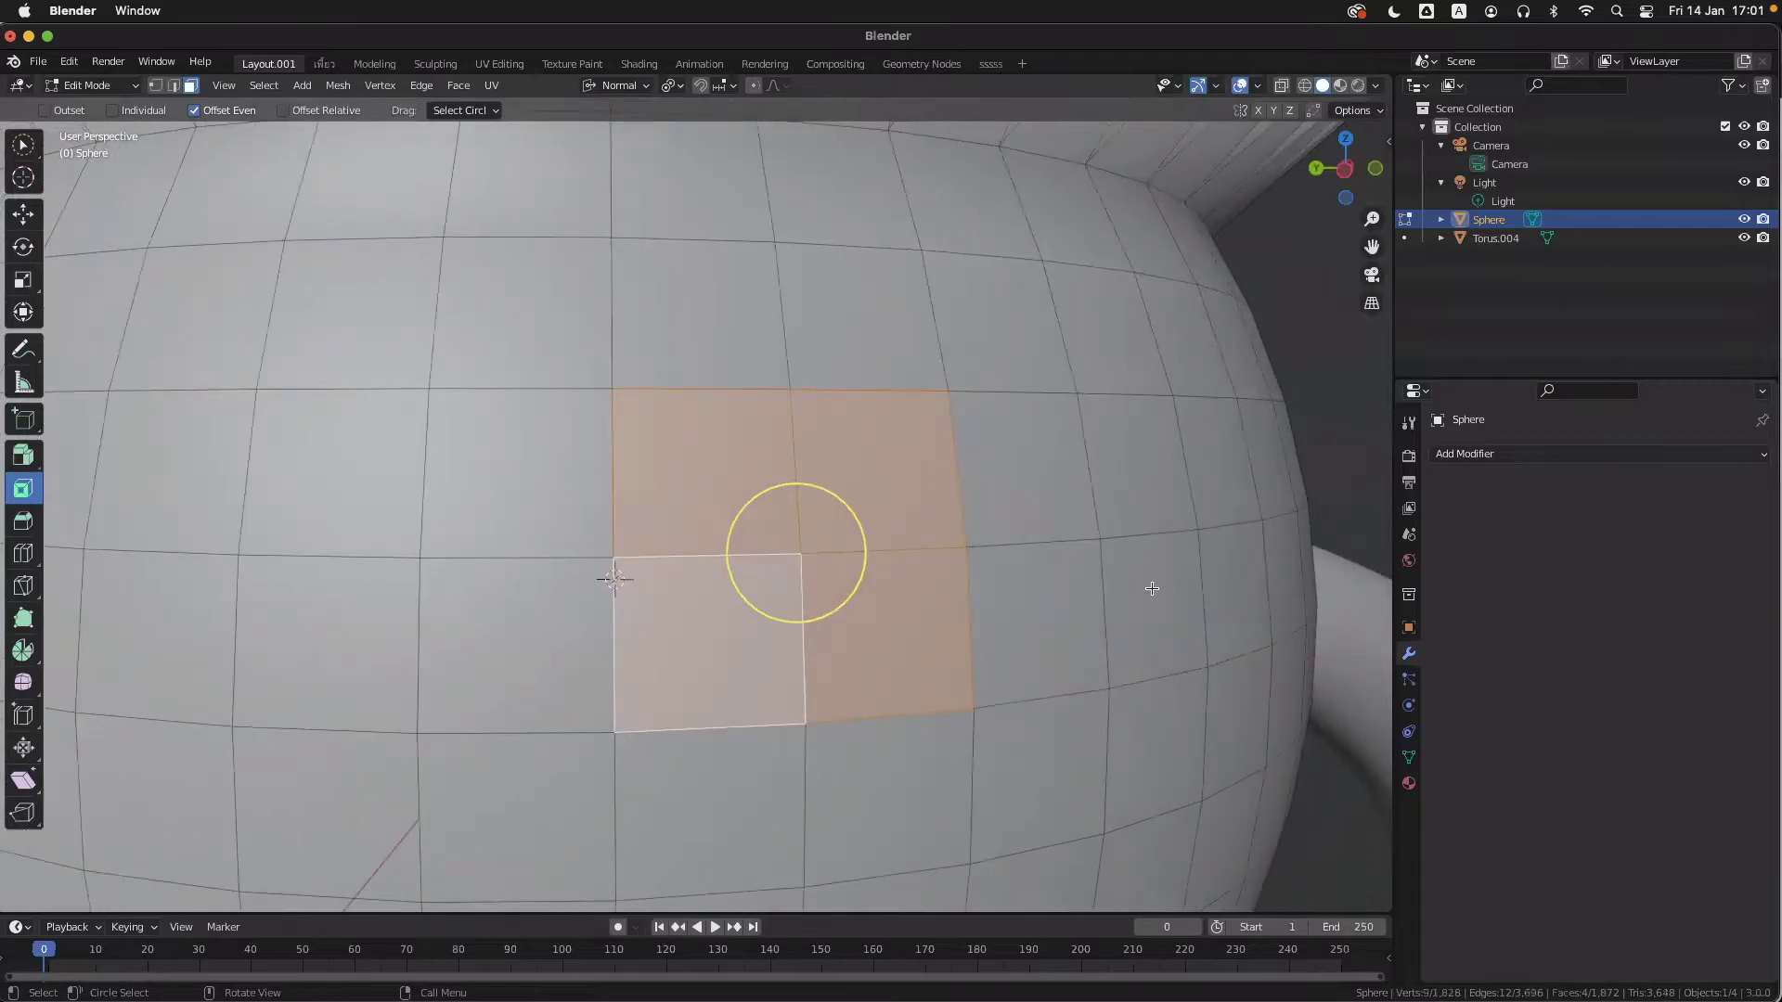
pyautogui.keyDown('ctrl'); pyautogui.scroll(-4, 1133, 598); pyautogui.keyUp('ctrl')
pyautogui.keyDown('ctrl'); pyautogui.scroll(-2, 1133, 598); pyautogui.keyUp('ctrl')
pyautogui.click(1150, 410)
# - Select a single face on the smooth body of the sphere, below the lowest ring of spikes
pyautogui.hscroll(4, 1111, 439)
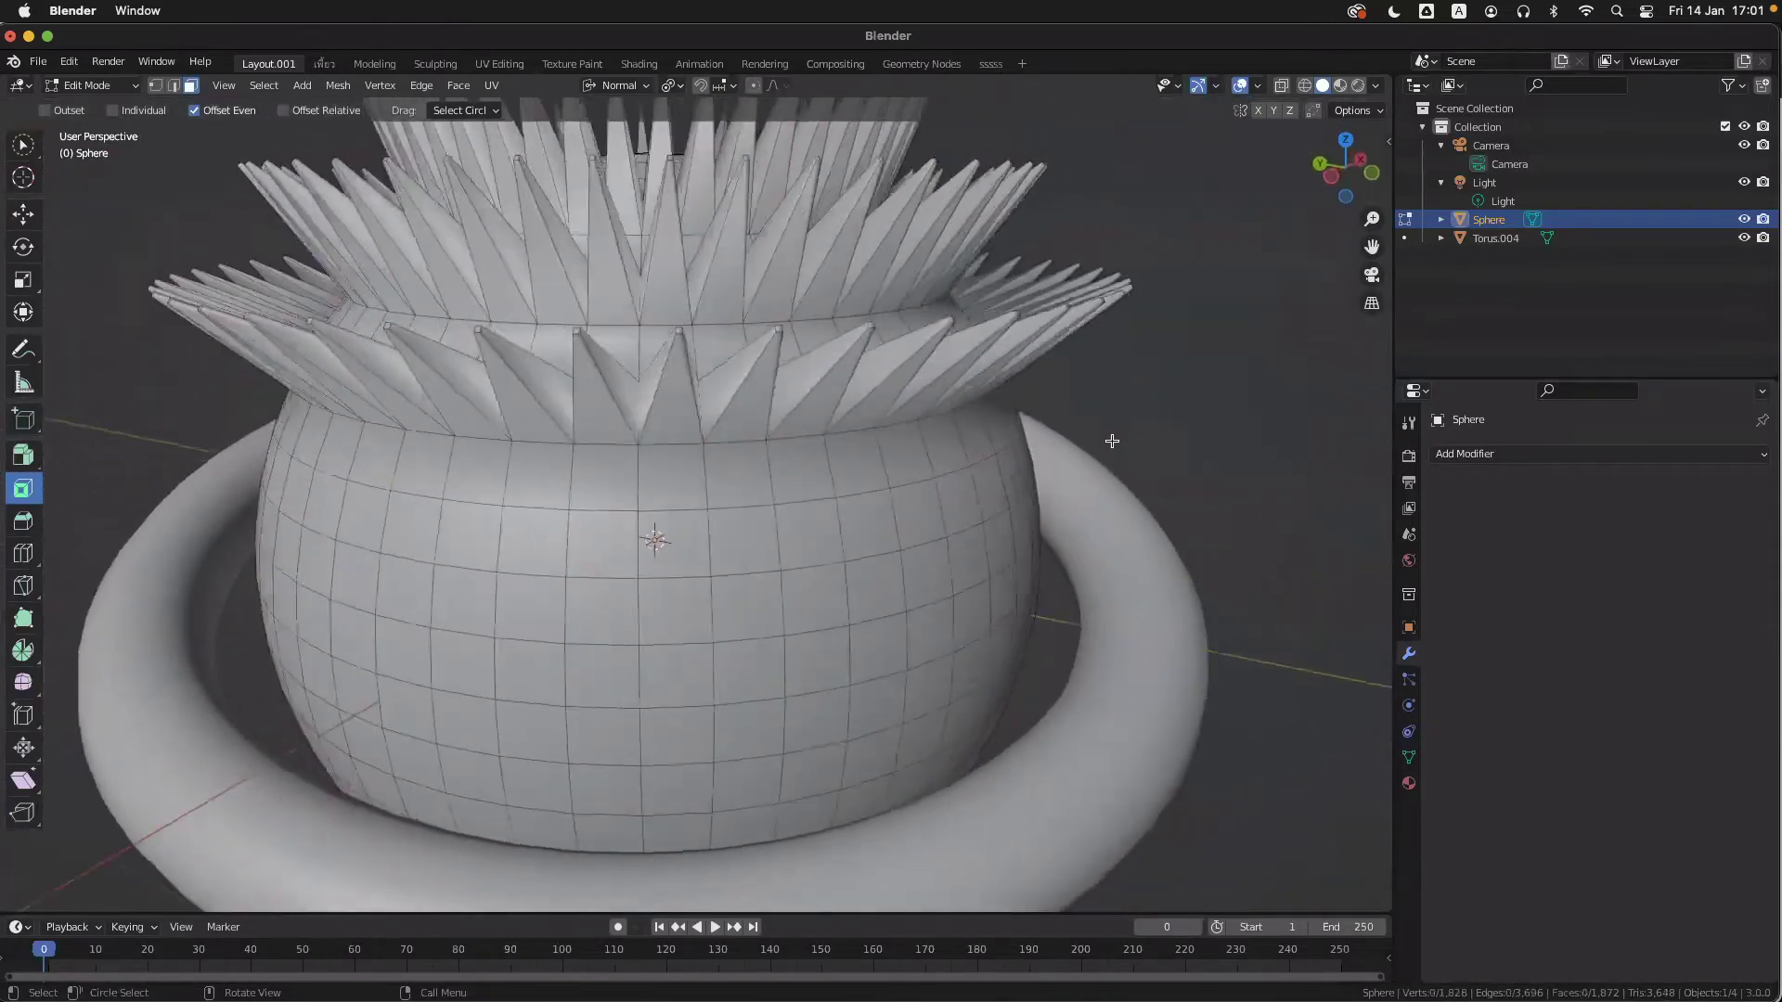
pyautogui.scroll(-6, 1112, 442)
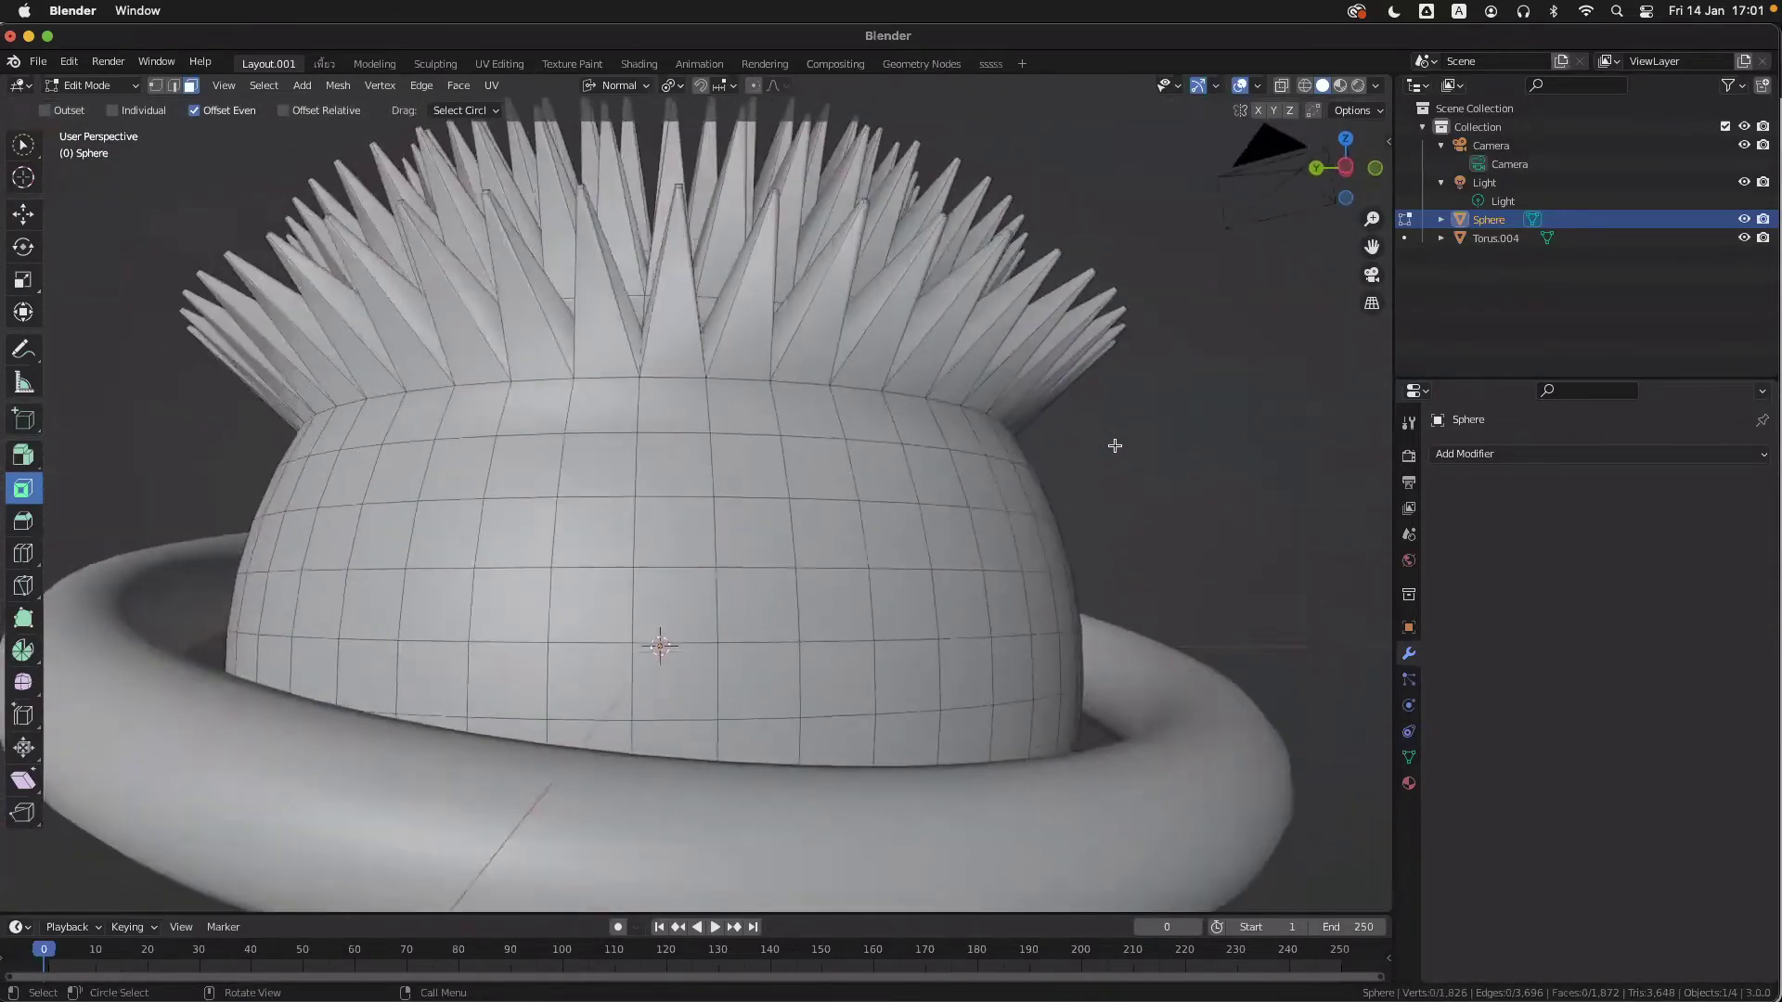
pyautogui.scroll(5, 1114, 446)
pyautogui.keyDown('ctrl'); pyautogui.scroll(-3, 1115, 446); pyautogui.keyUp('ctrl')
pyautogui.scroll(-3, 1114, 446)
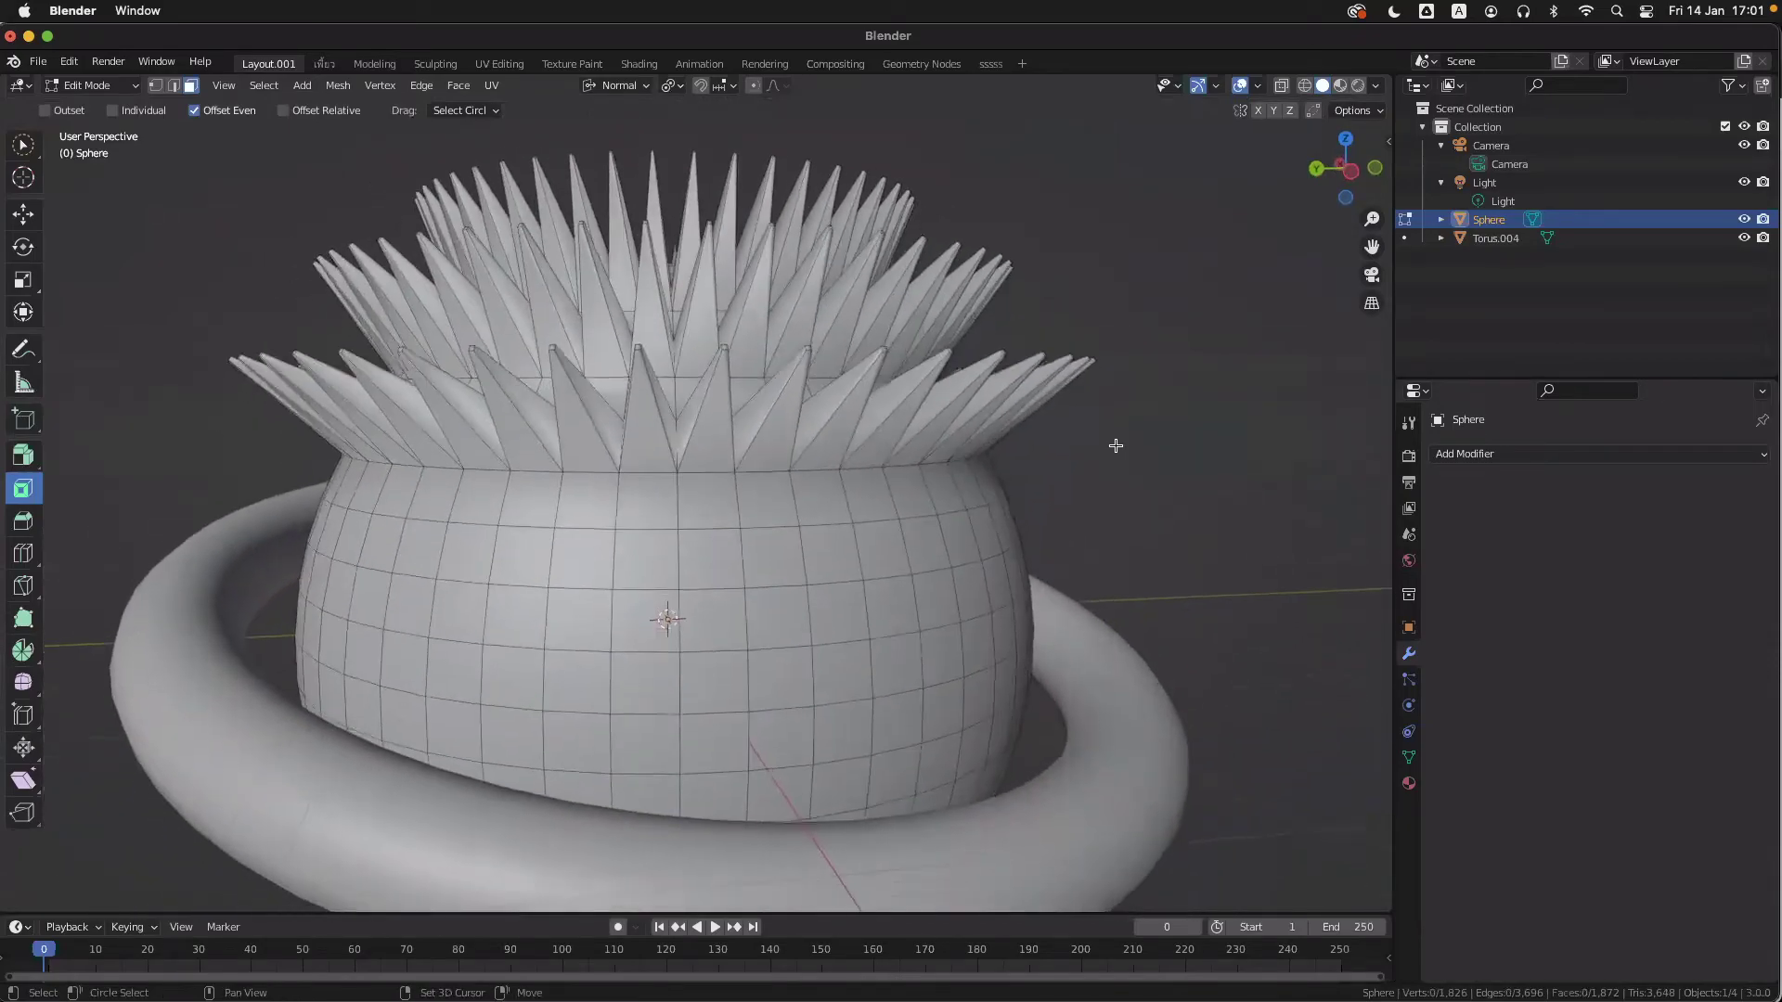
pyautogui.scroll(5, 920, 572)
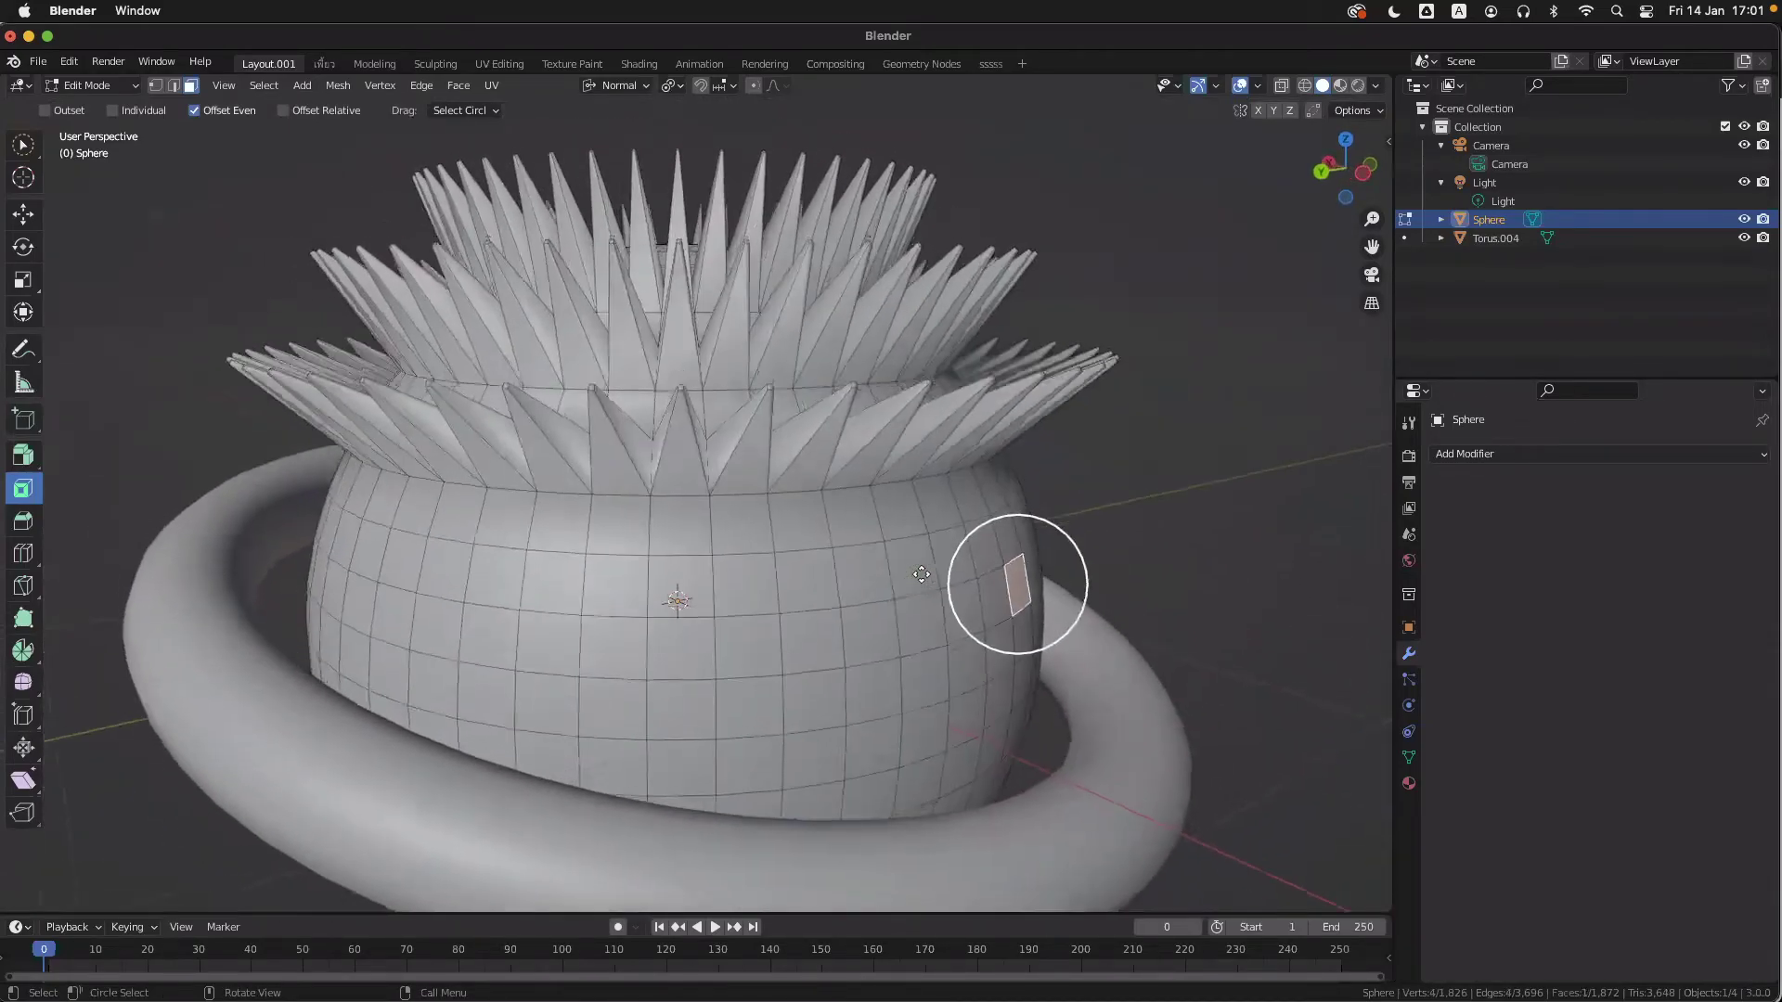
pyautogui.scroll(2, 921, 574)
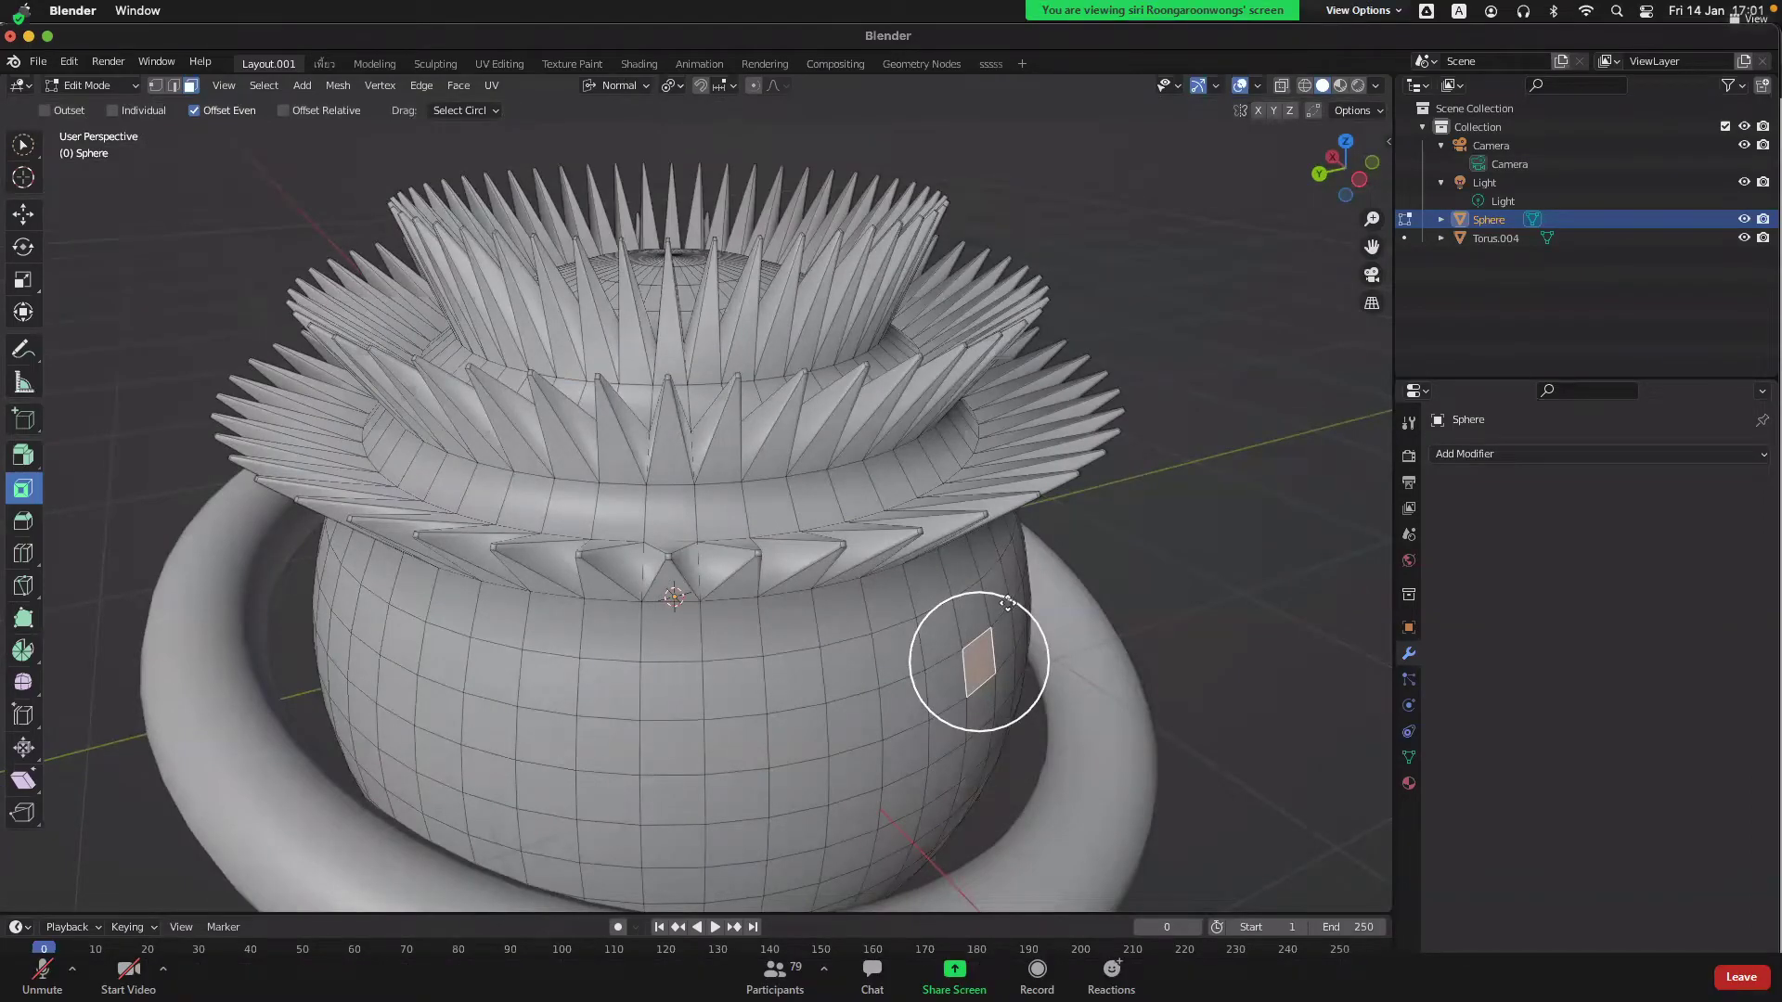
pyautogui.scroll(3, 1006, 610)
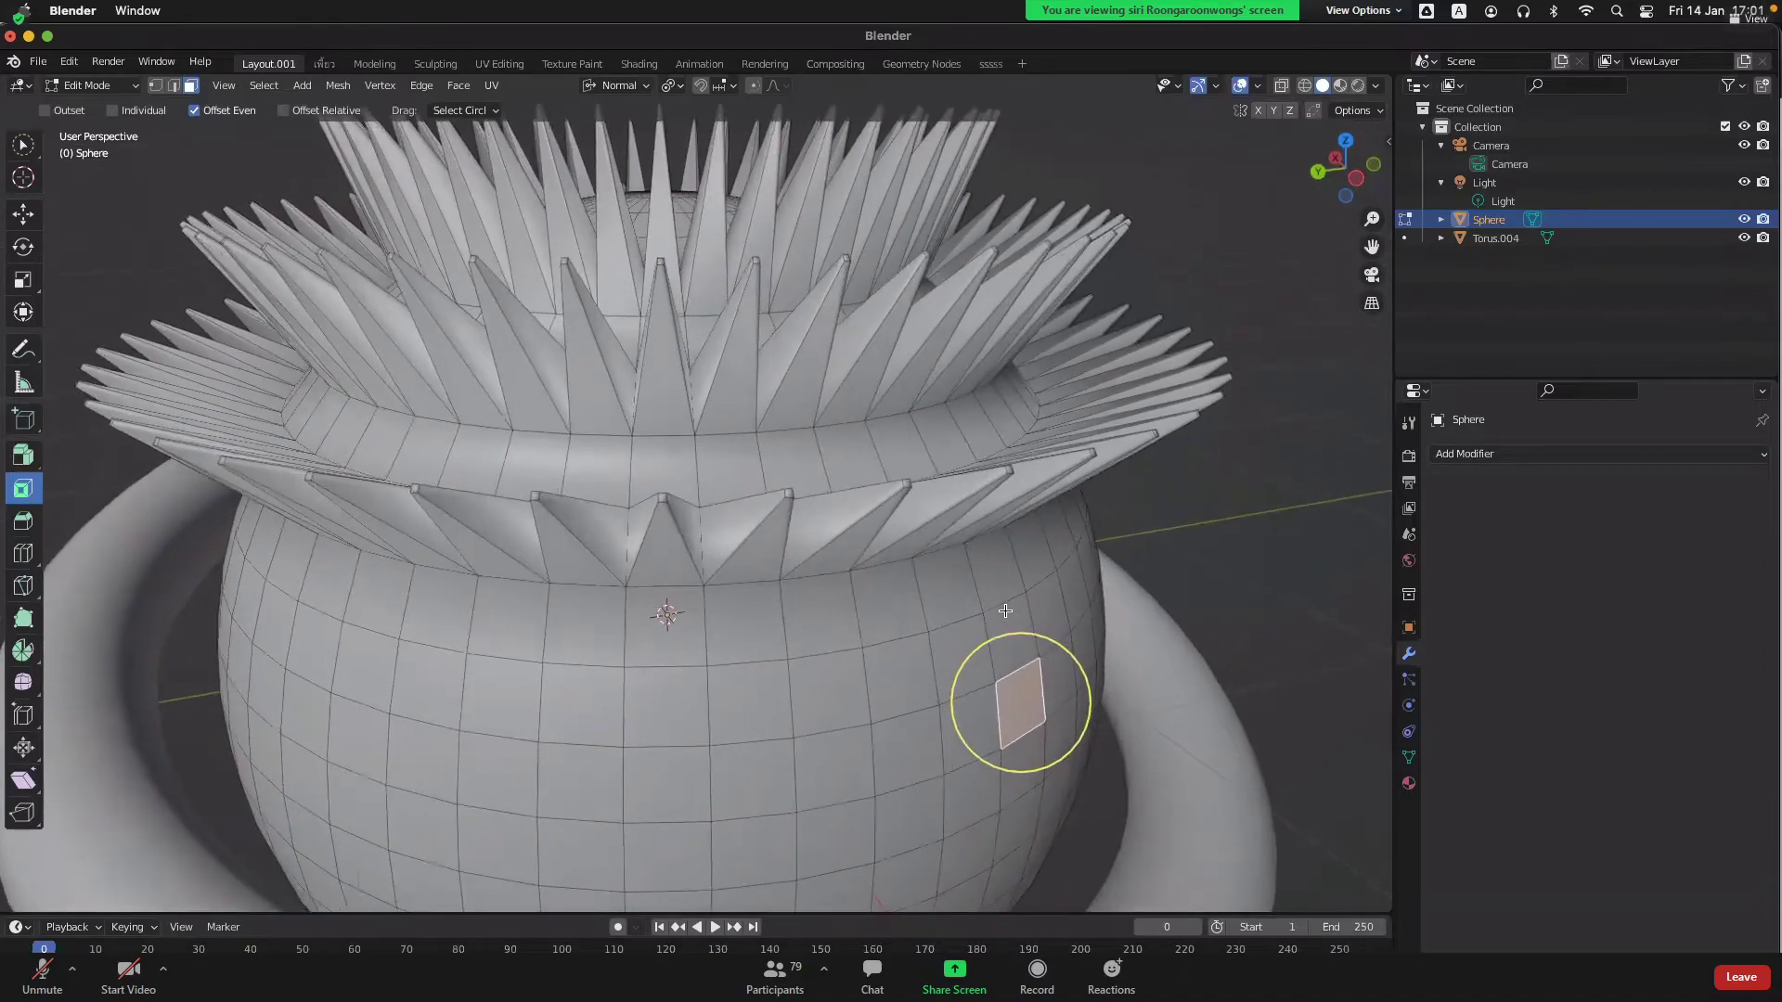
pyautogui.scroll(-4, 1005, 610)
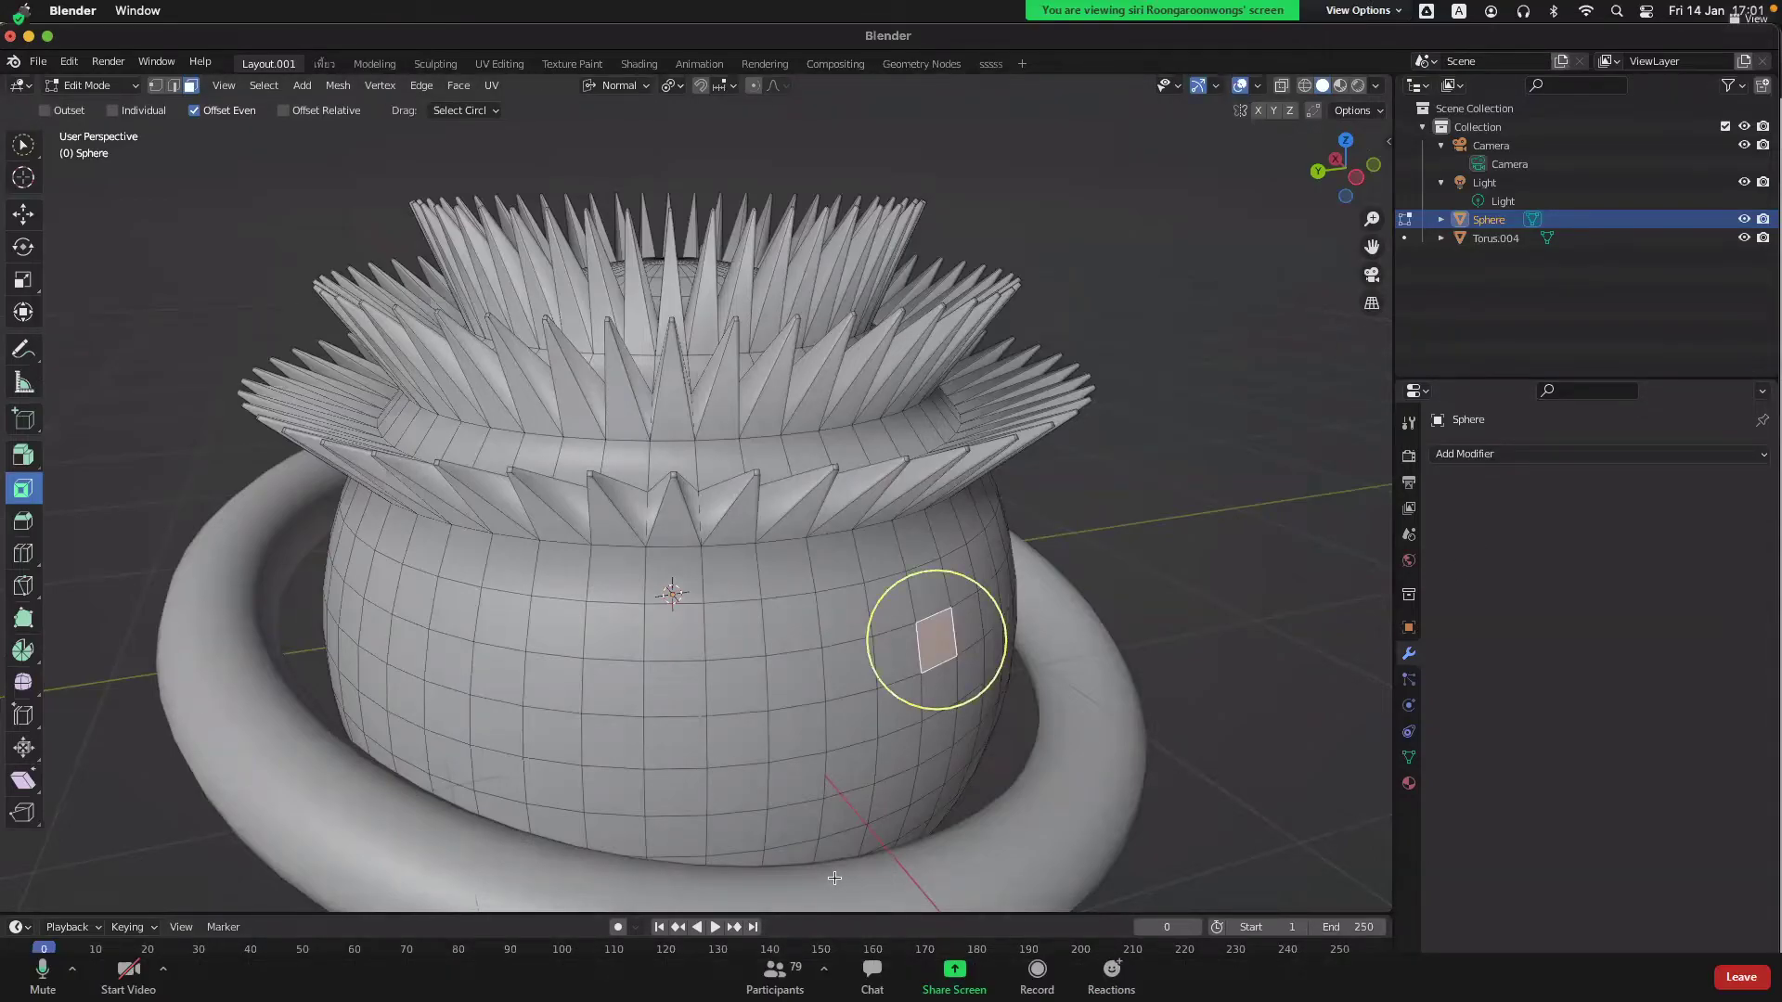
pyautogui.scroll(5, 656, 546)
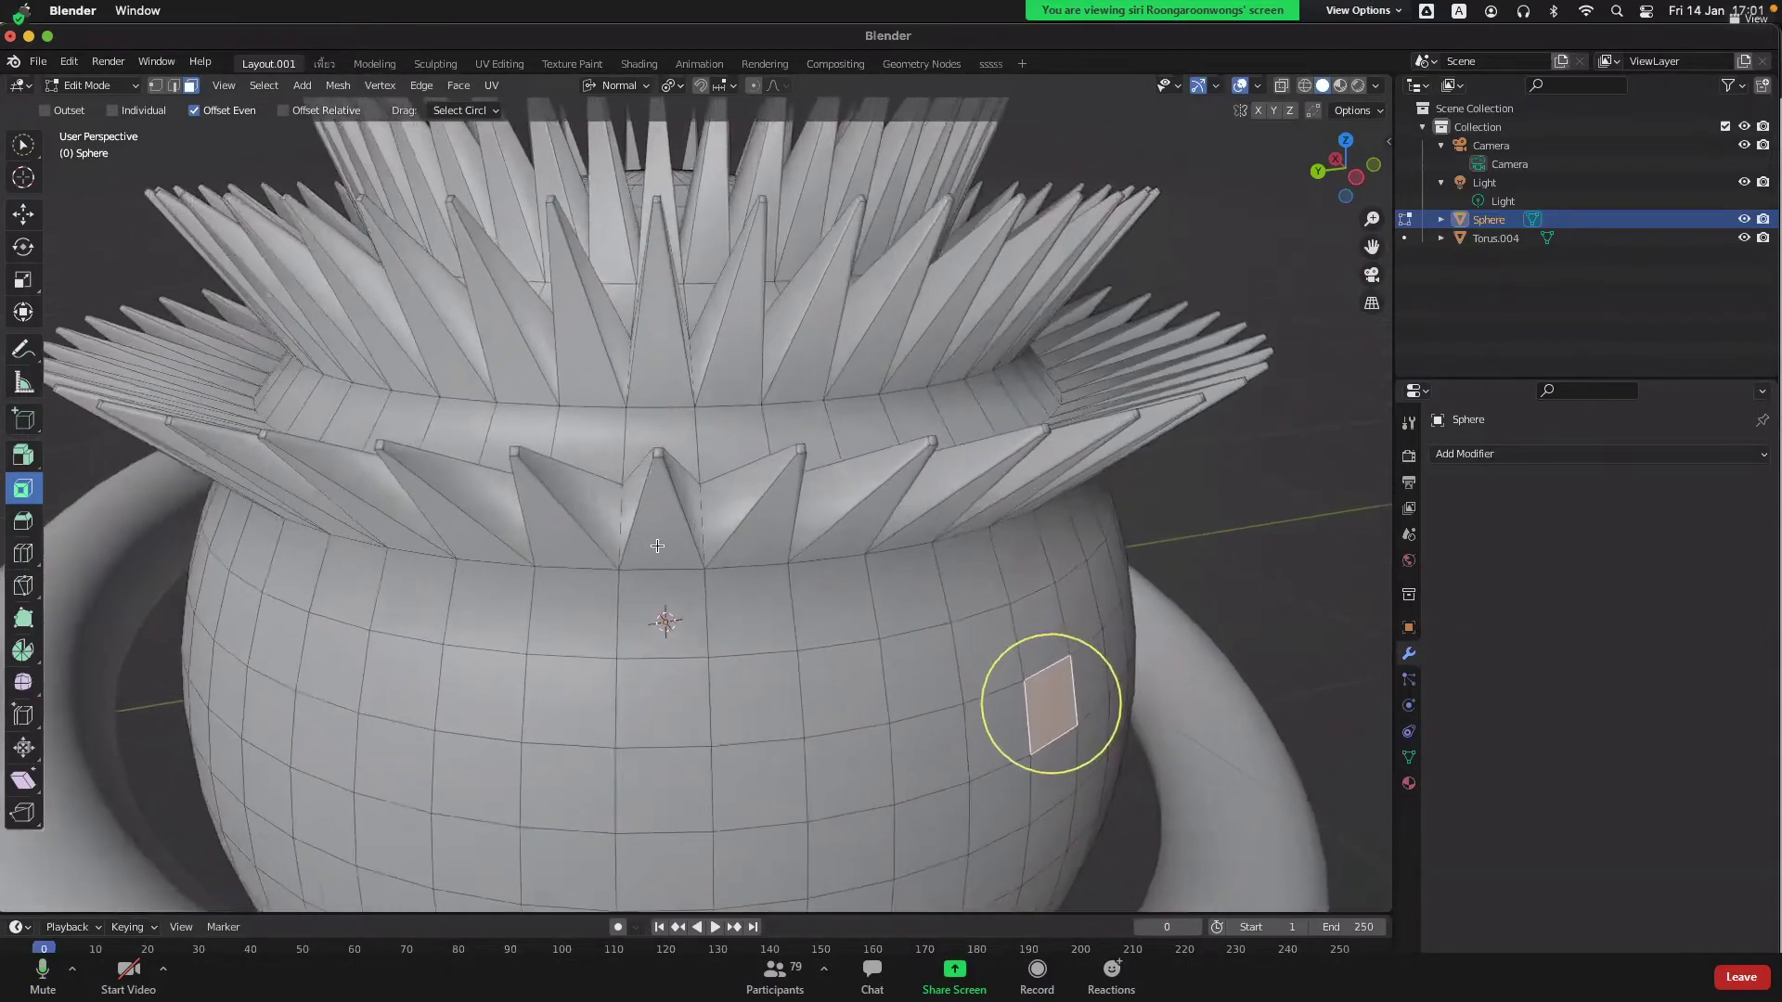
pyautogui.moveTo(730, 561); pyautogui.dragTo(728, 573, button='middle')
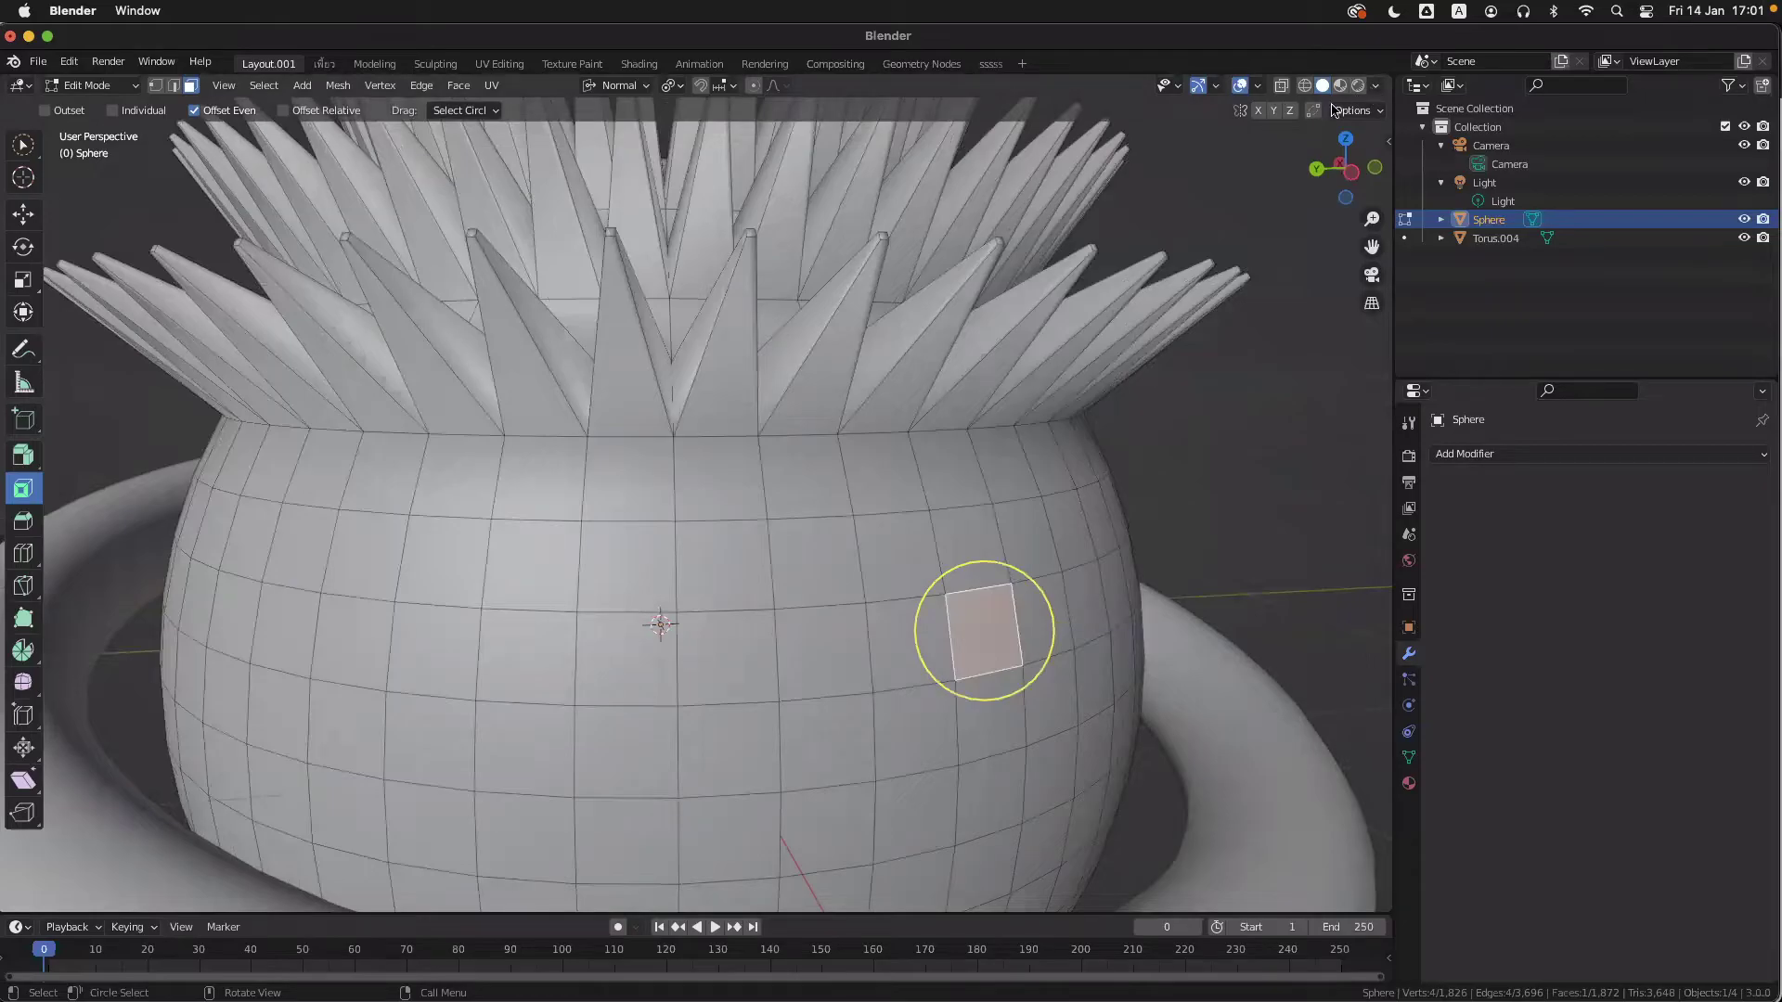
# - Display the face normals as lines on the sphere and set their size to 0.19
pyautogui.click(1258, 87)
pyautogui.click(1258, 86)
pyautogui.click(1258, 87)
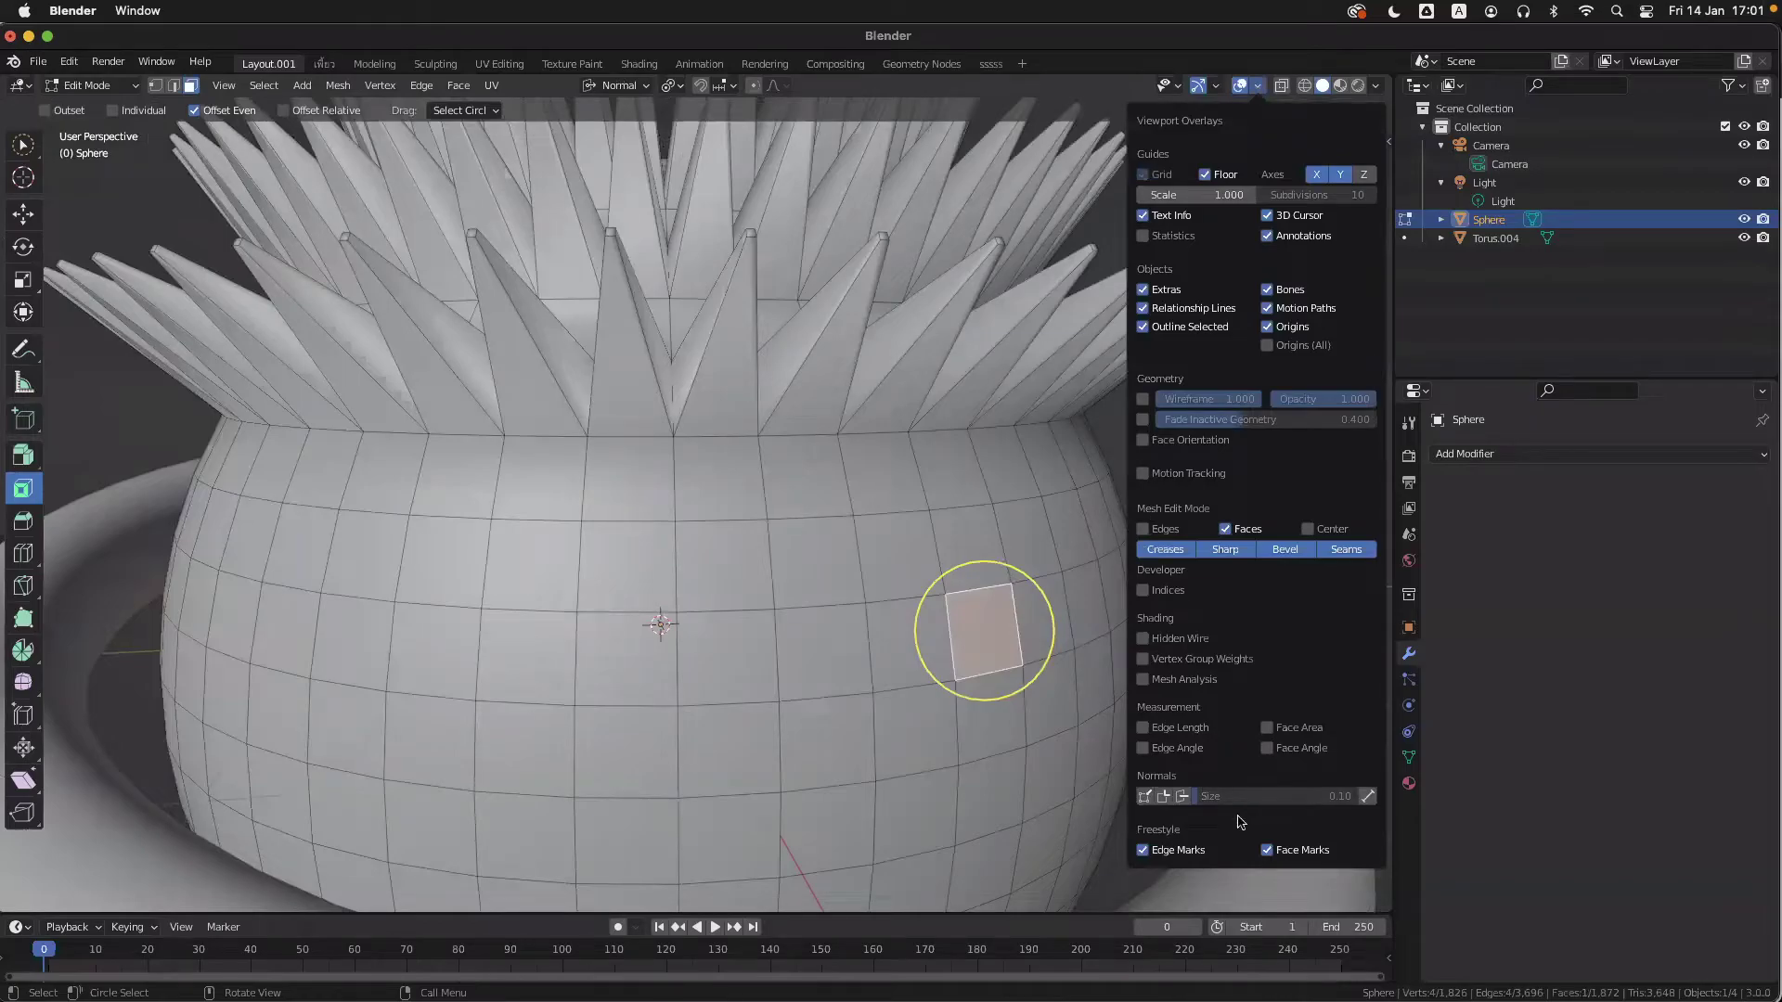
pyautogui.click(1182, 797)
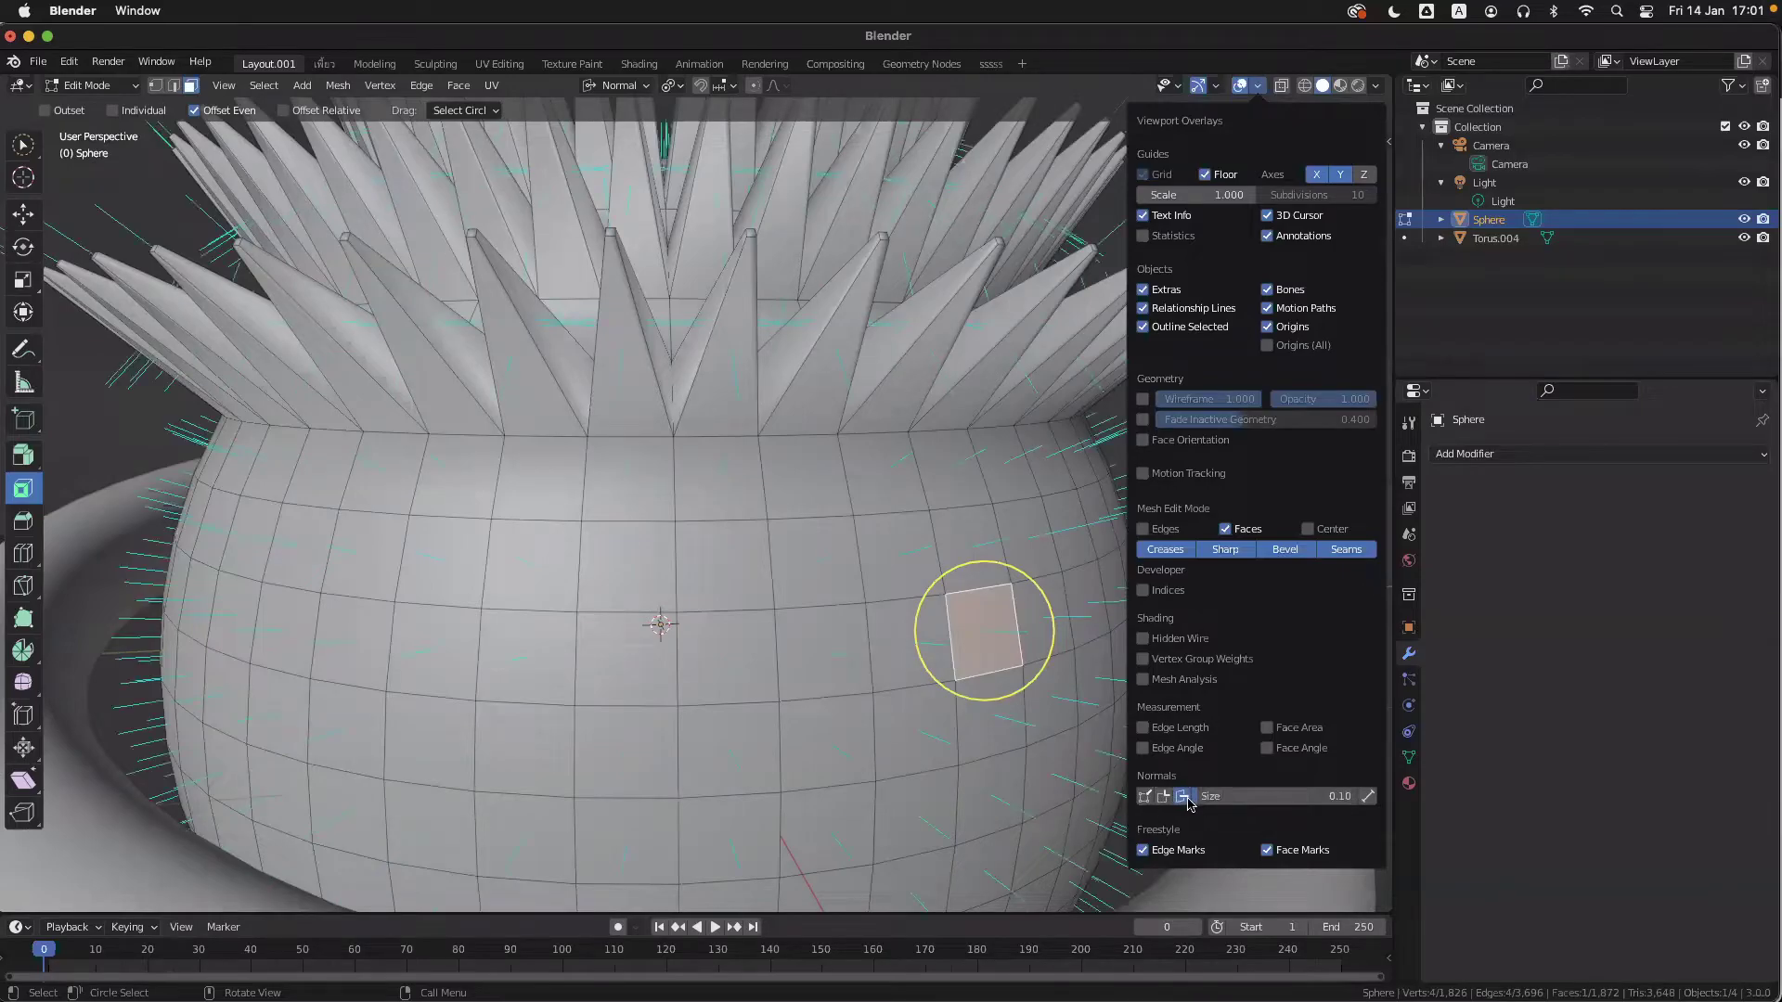
pyautogui.moveTo(1281, 796); pyautogui.dragTo(1337, 796)
pyautogui.moveTo(975, 624); pyautogui.dragTo(943, 521, button='middle')
pyautogui.keyDown('ctrl'); pyautogui.scroll(2, 906, 542); pyautogui.keyUp('ctrl')
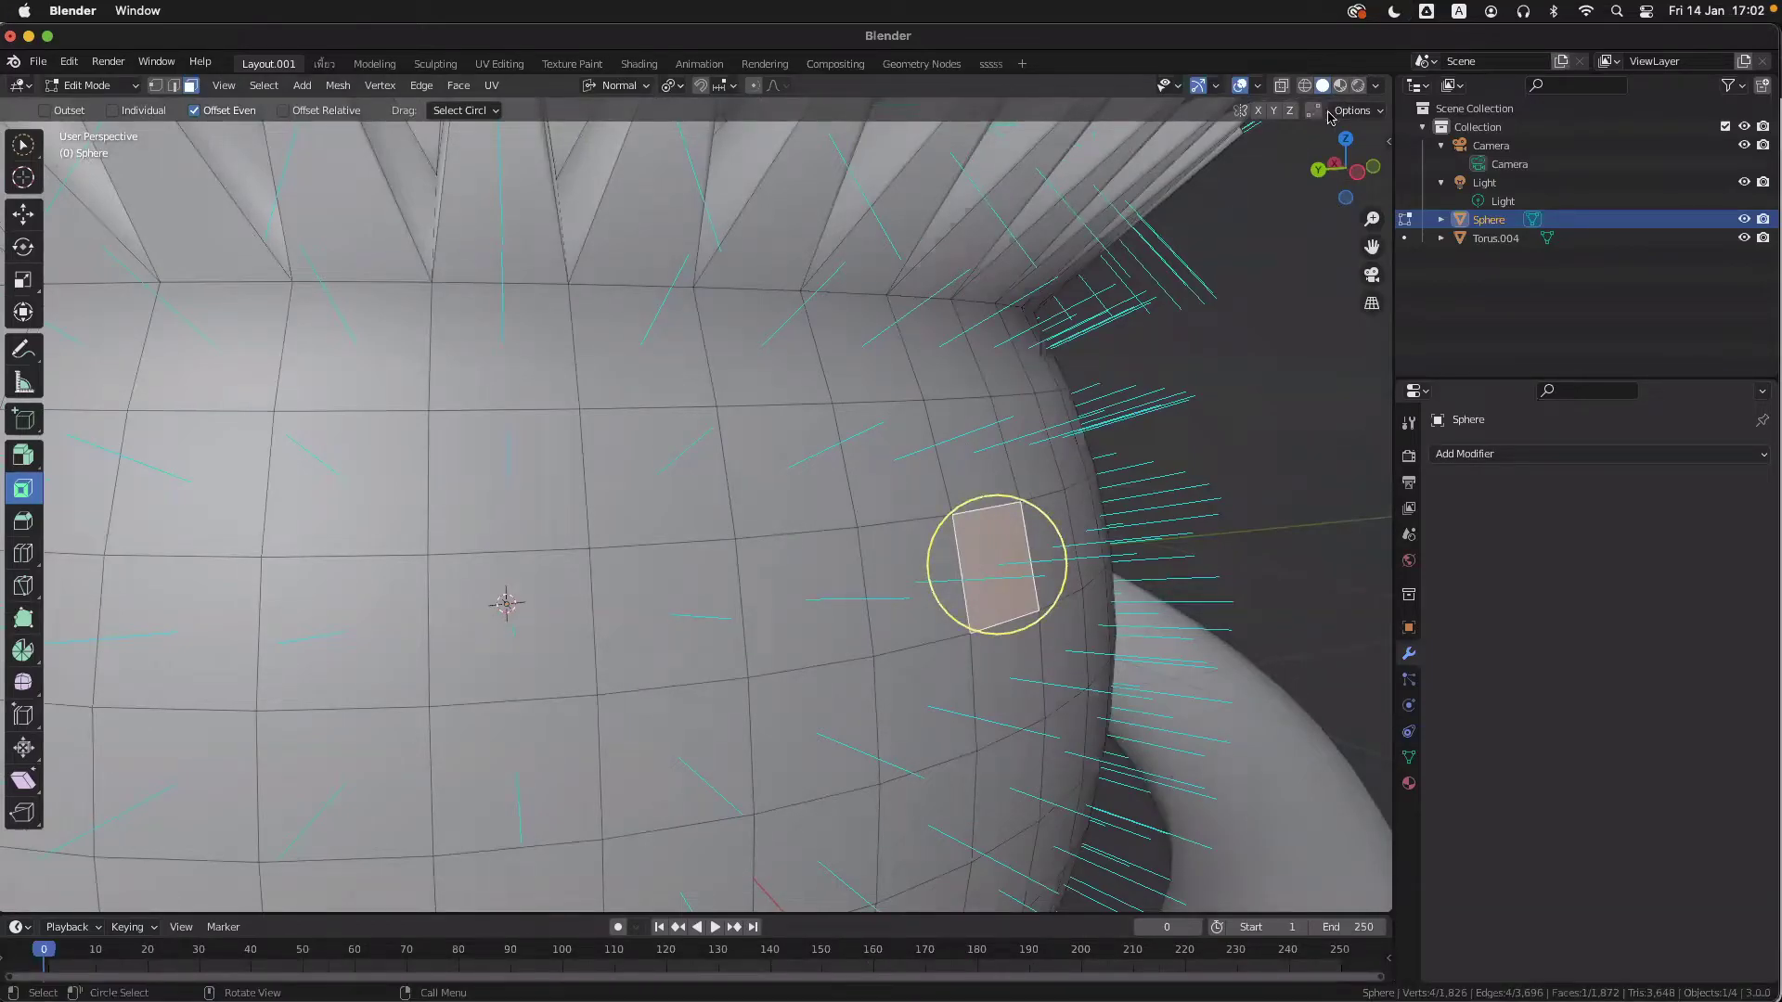
# - Turn off the face normals display in the viewport overlays
pyautogui.click(1375, 87)
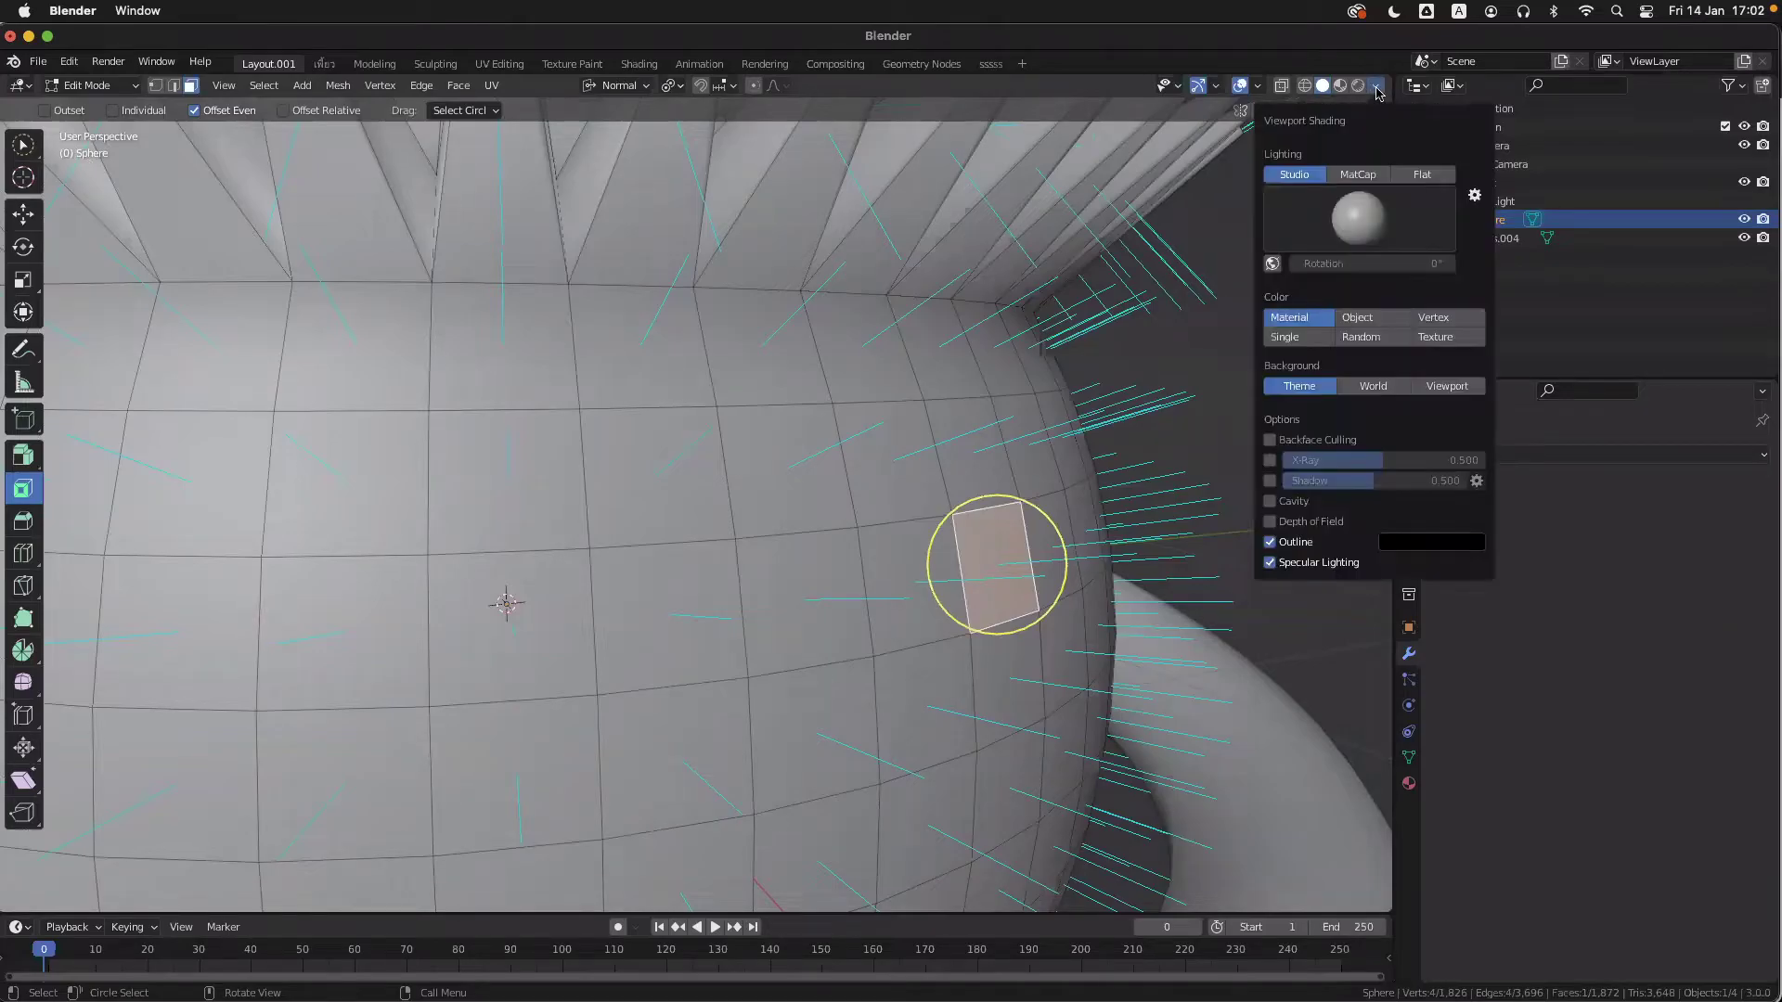
pyautogui.click(1264, 87)
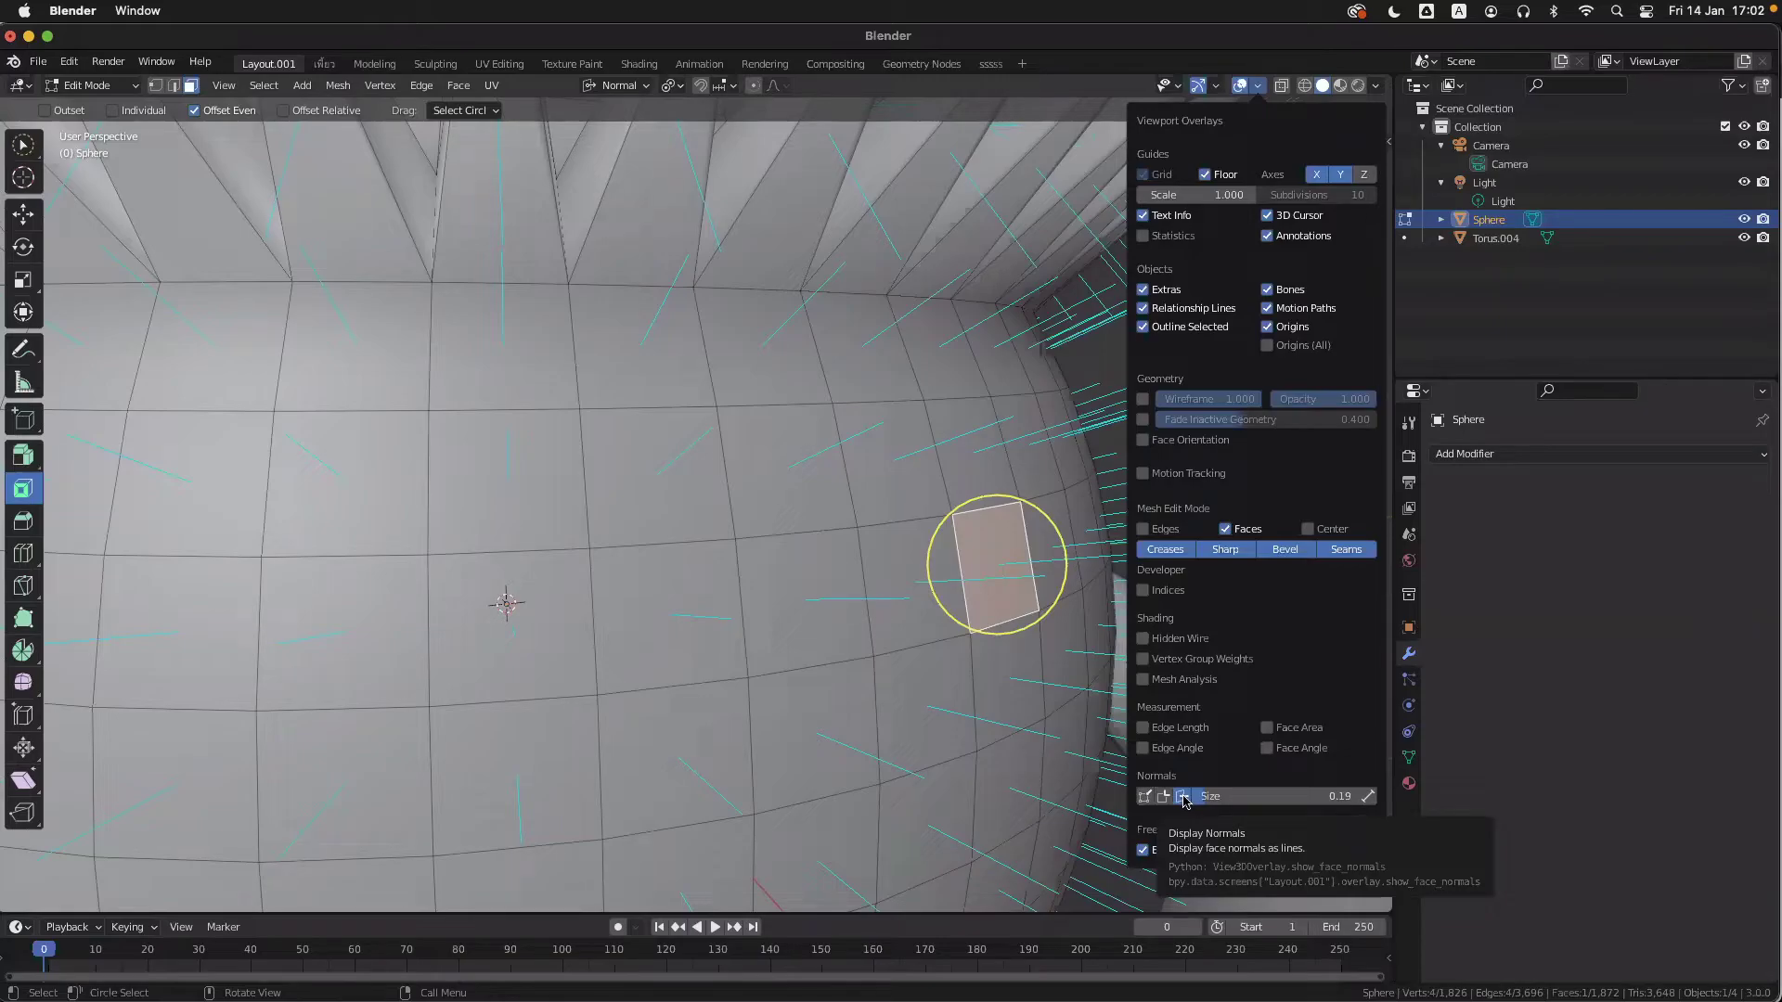
pyautogui.click(1259, 87)
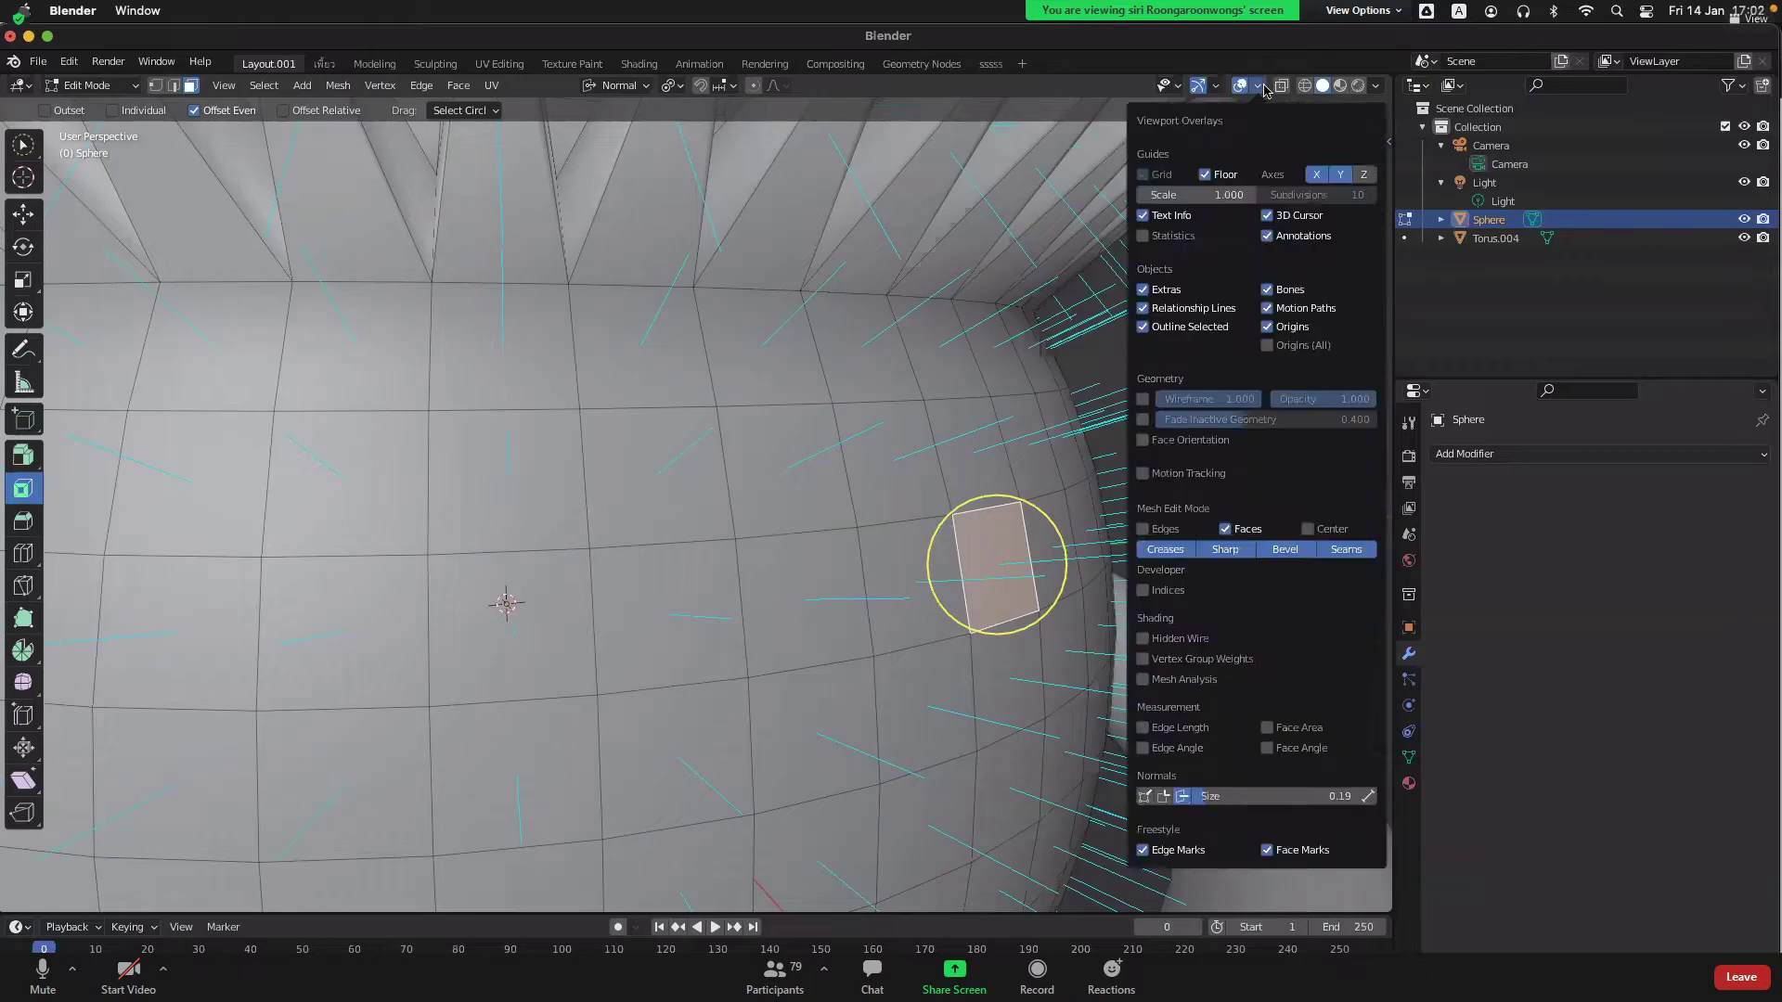
pyautogui.click(1184, 799)
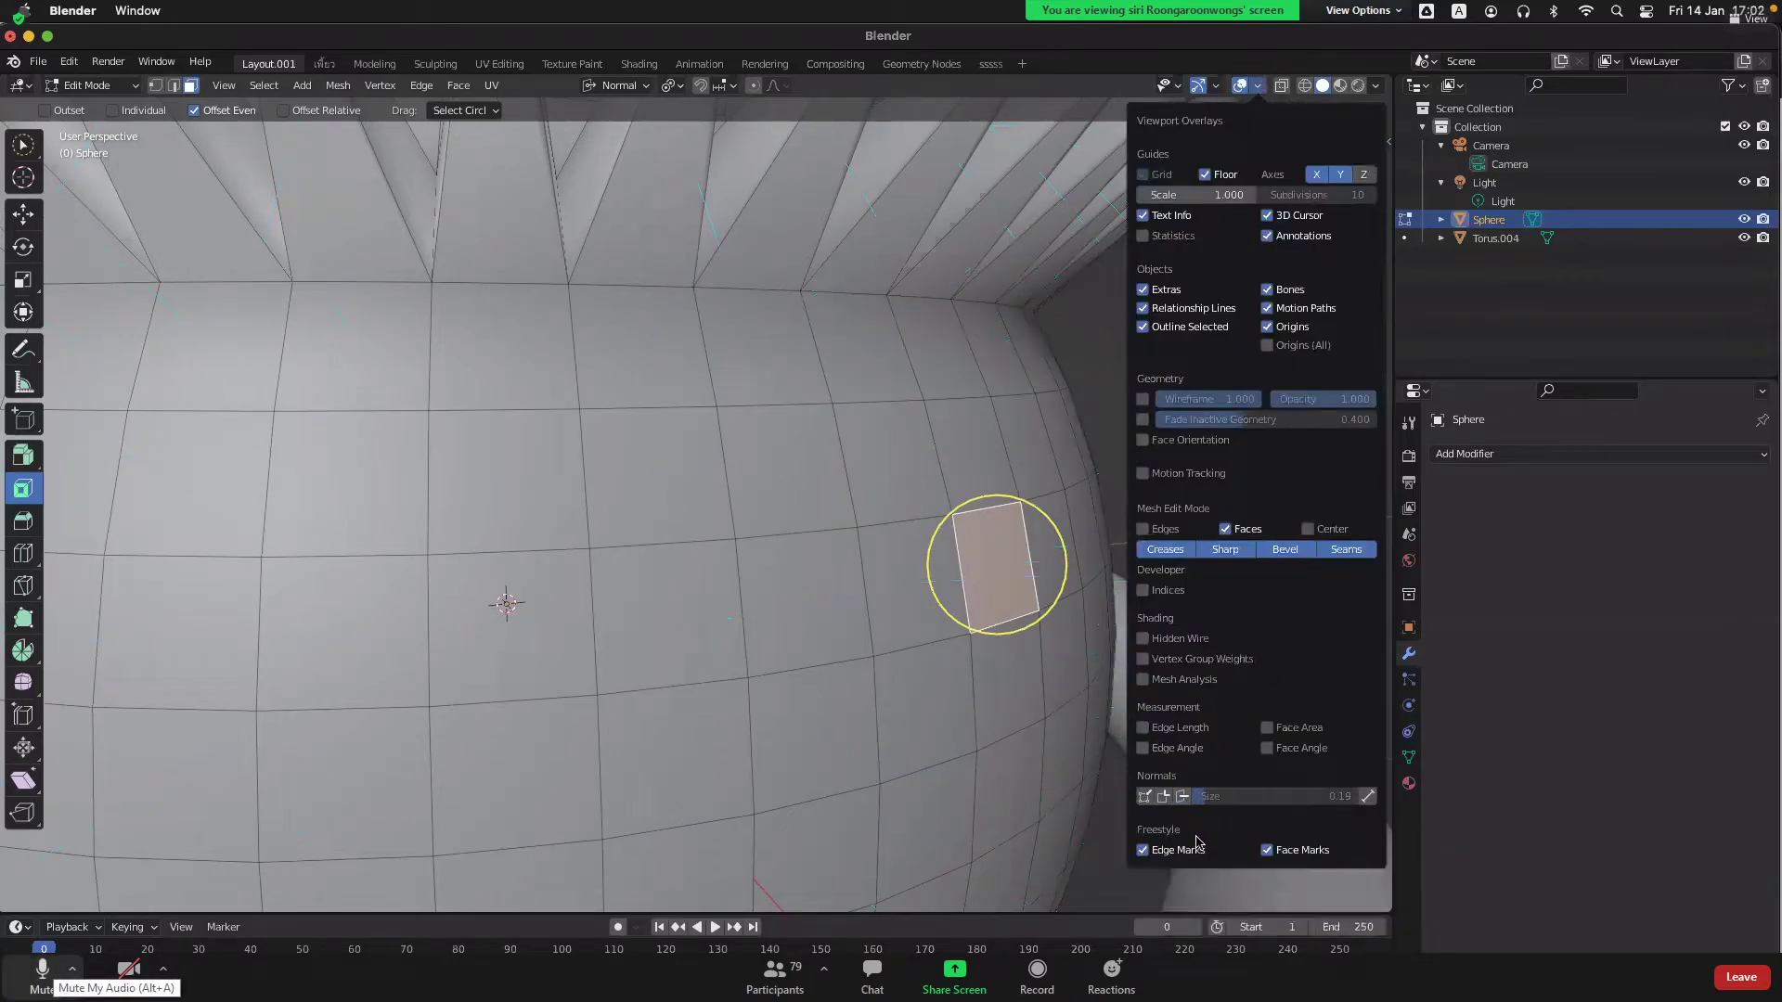
# - Turn on the mesh indices overlay and view the index on the selected face
pyautogui.click(1142, 590)
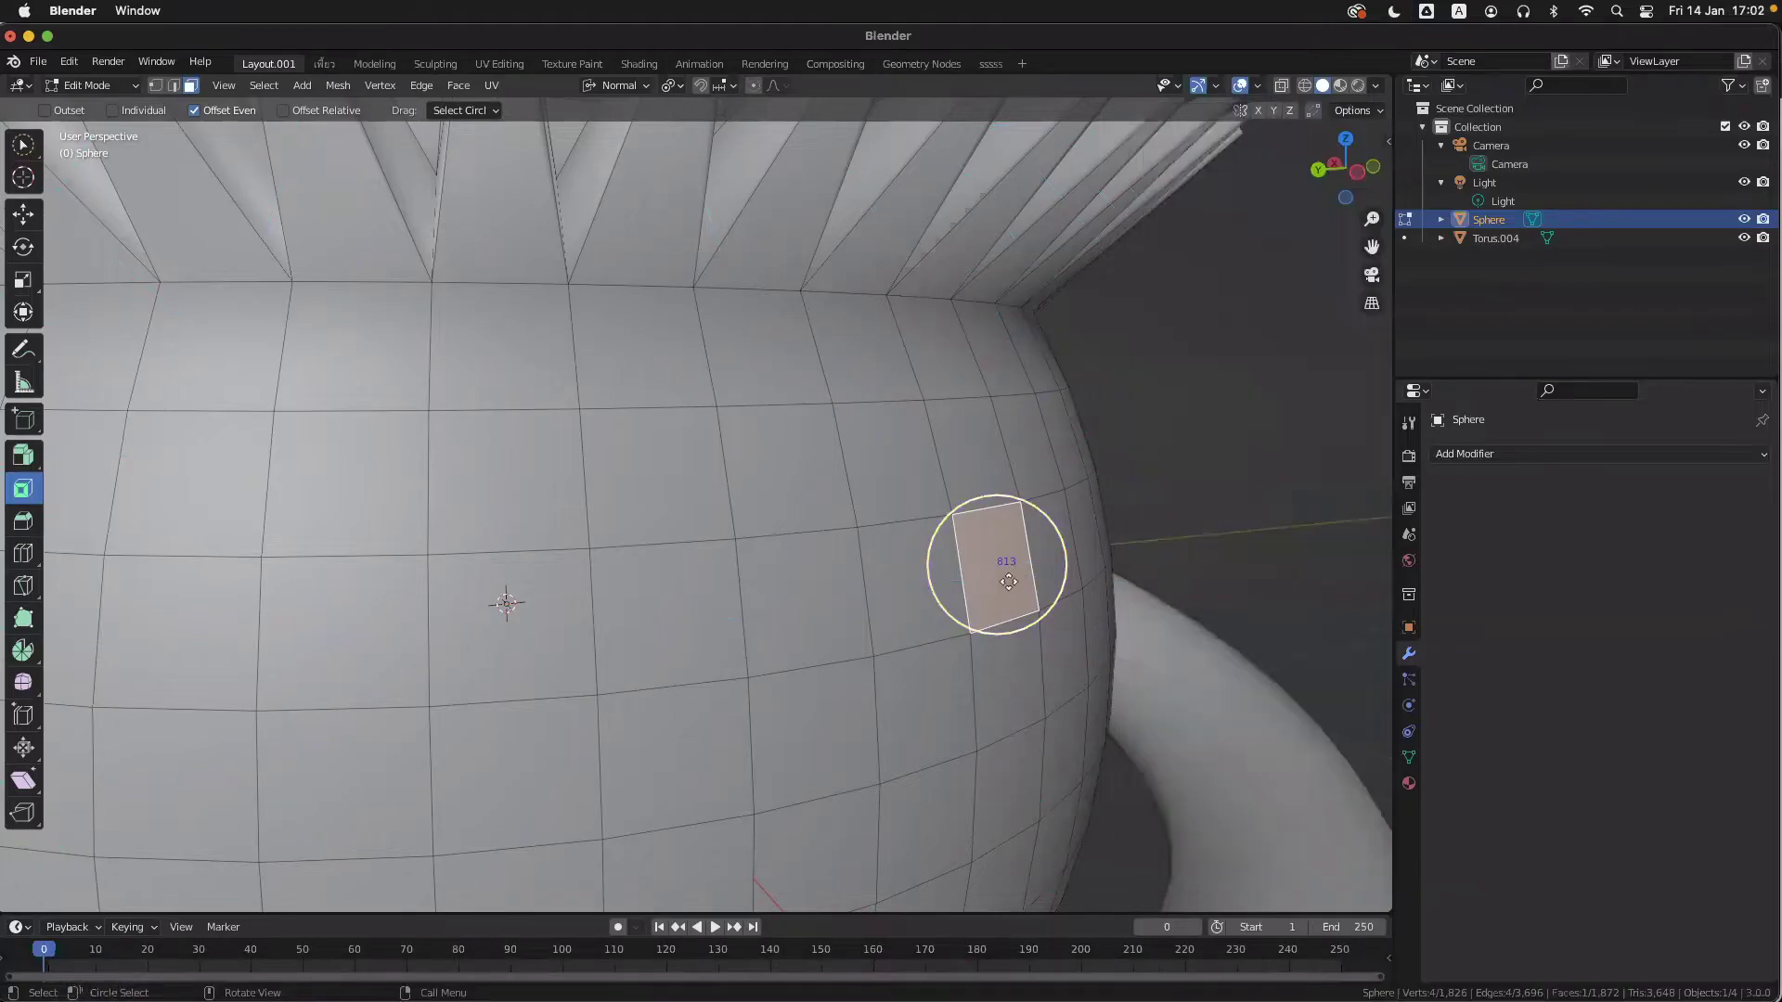
pyautogui.moveTo(1037, 585); pyautogui.dragTo(979, 589, button='middle')
pyautogui.scroll(2, 853, 620)
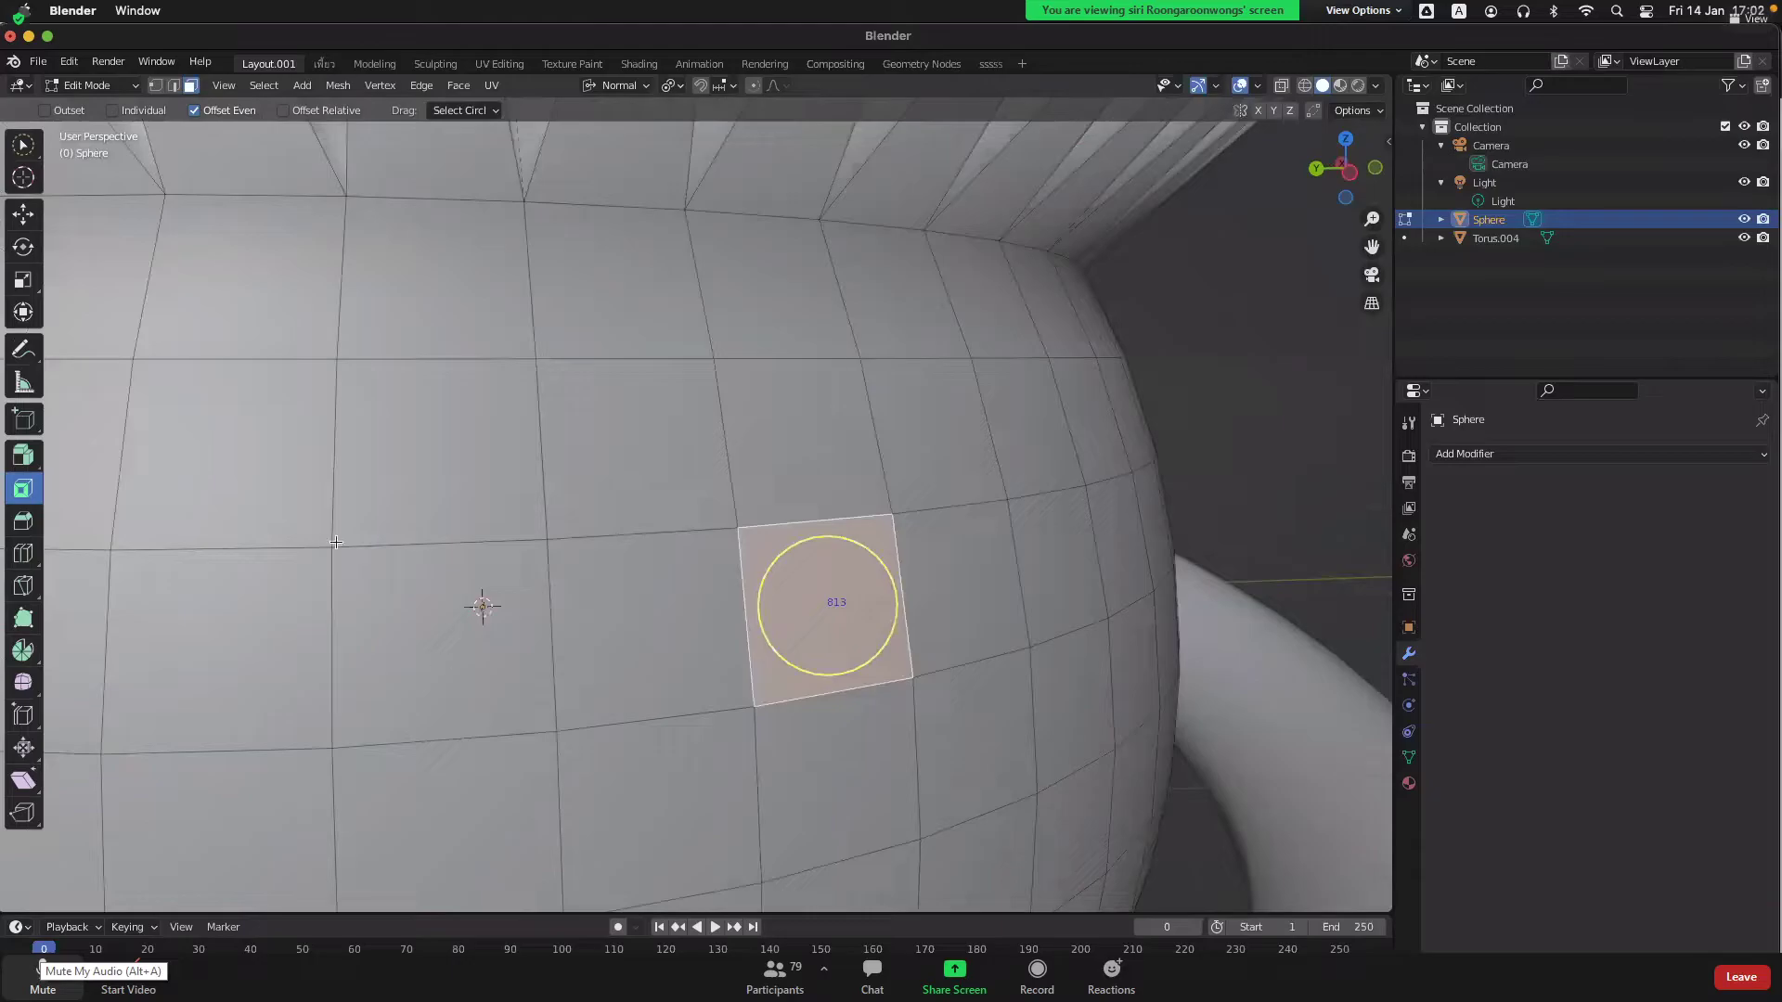
pyautogui.moveTo(854, 617); pyautogui.dragTo(859, 615, button='middle')
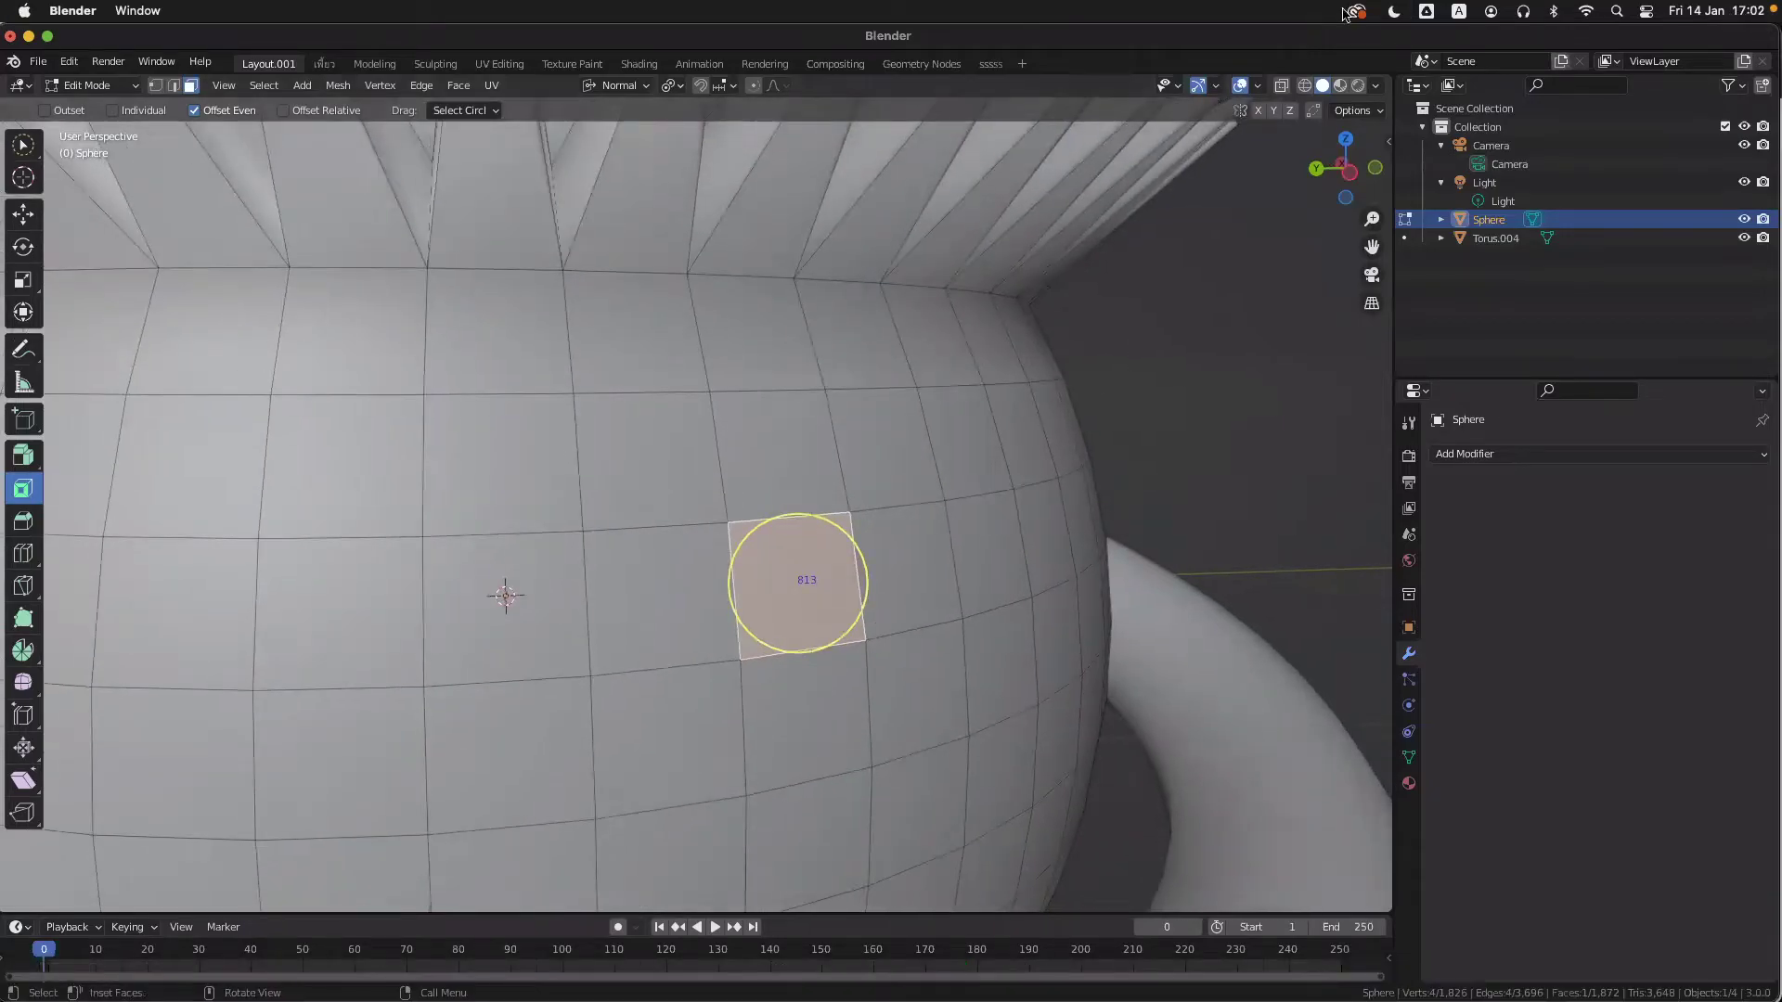
# - Turn off the mesh indices overlay and close the overlay options
pyautogui.click(1258, 85)
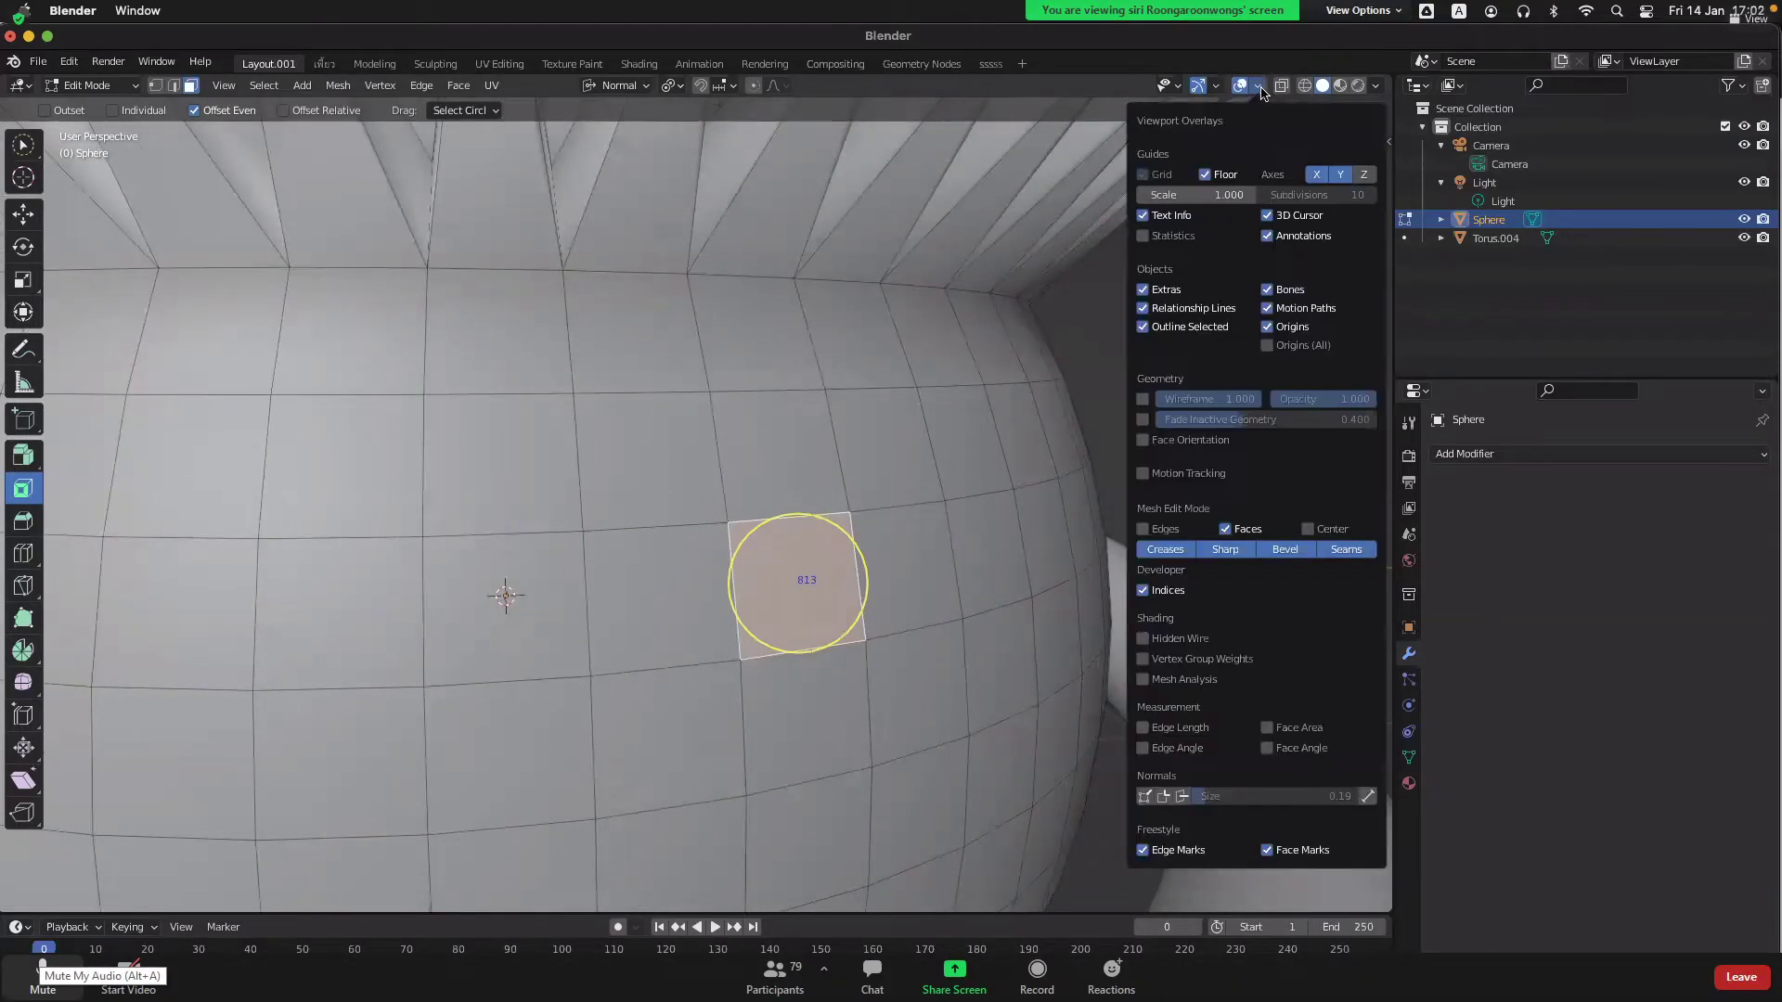
pyautogui.click(1144, 592)
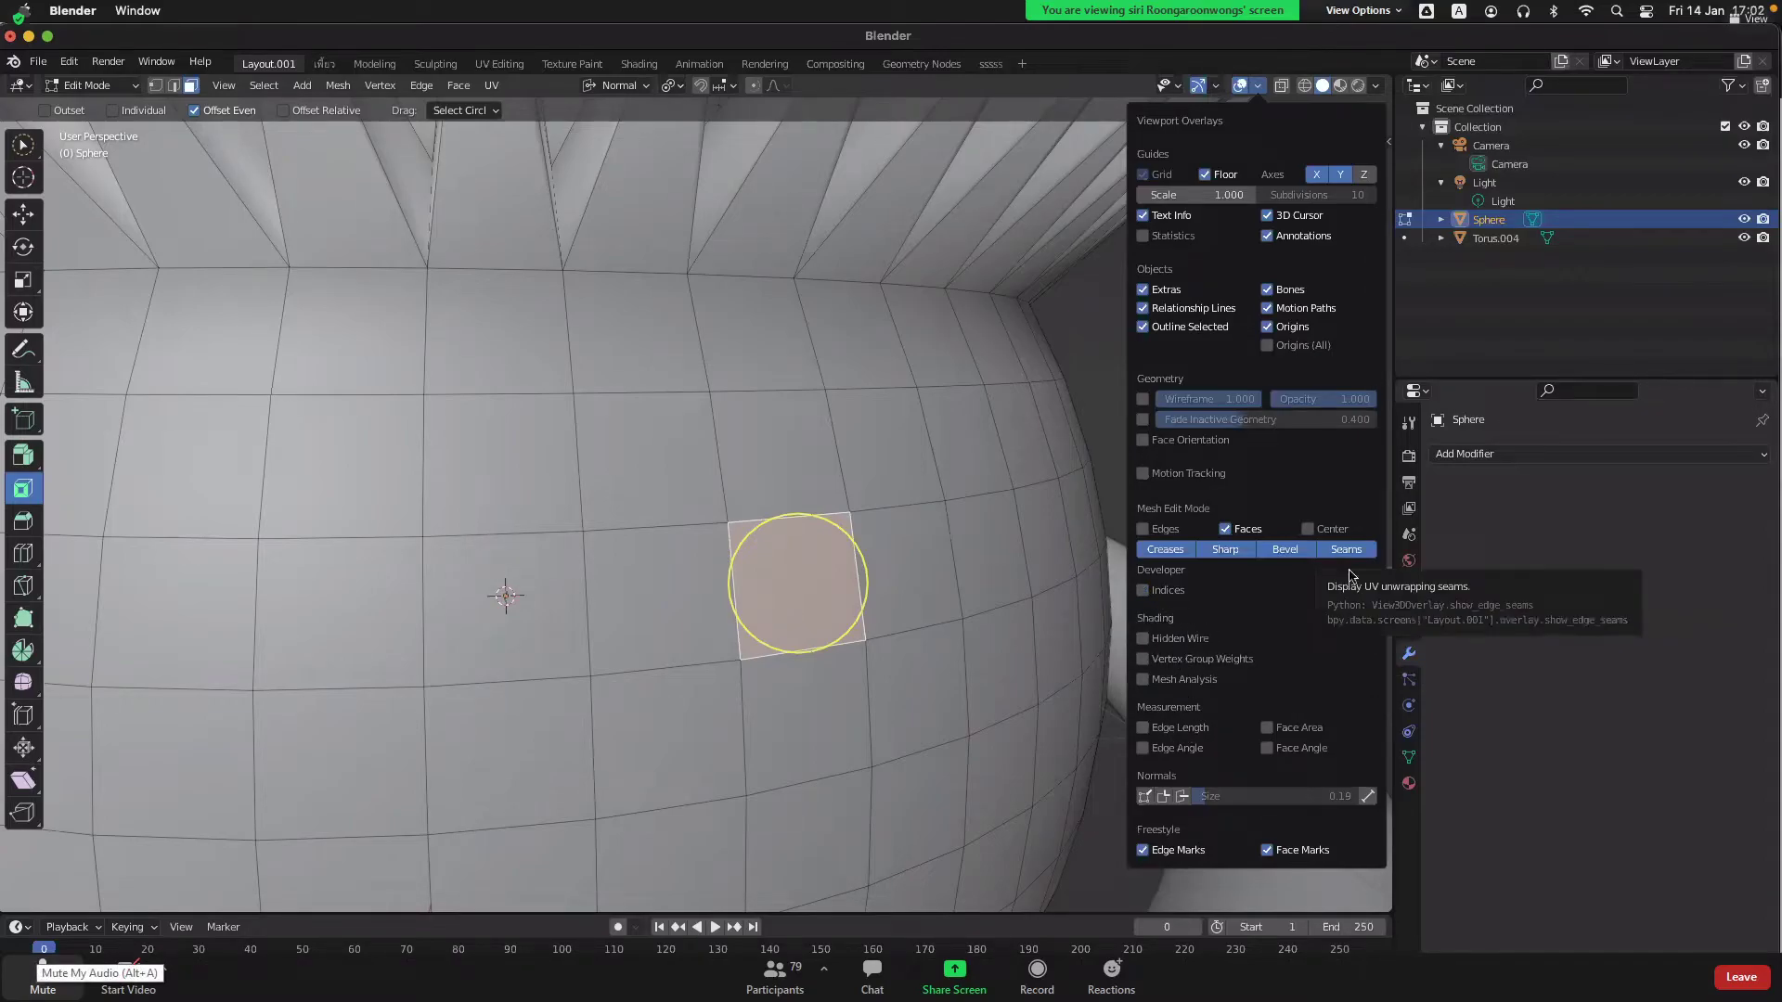
pyautogui.hotkey('alt', 'a')
pyautogui.click(1258, 85)
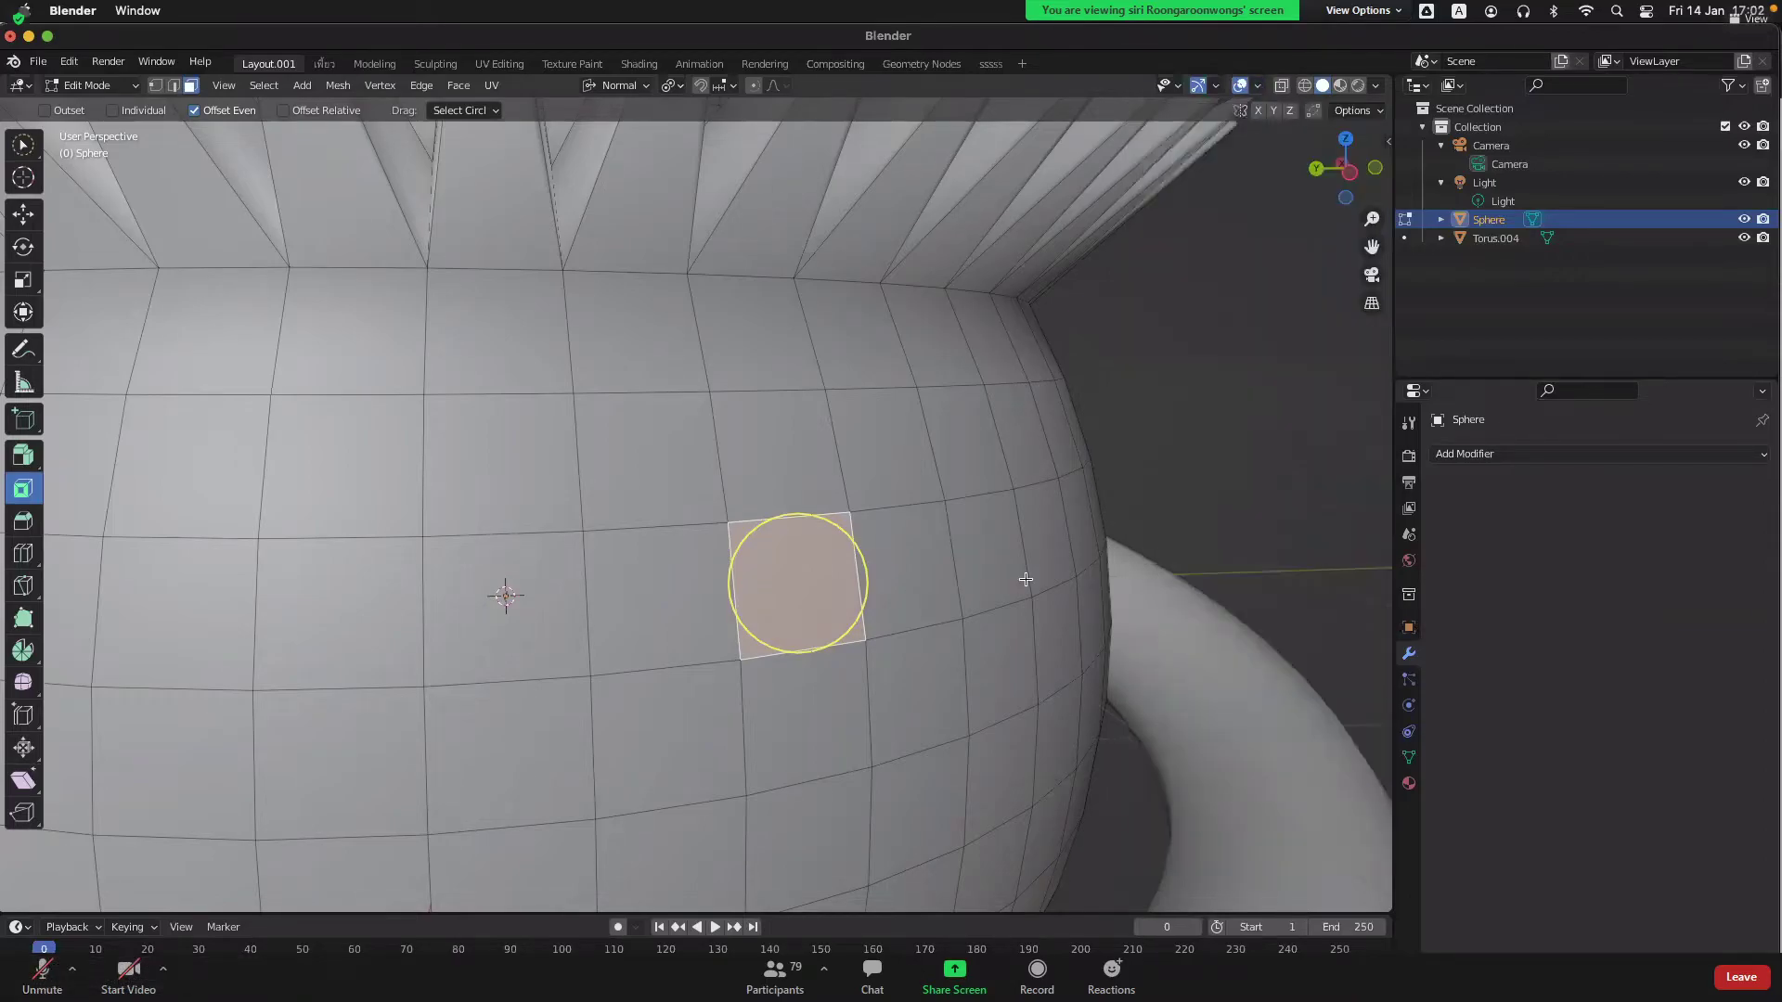
pyautogui.scroll(1, 1026, 581)
pyautogui.click(1027, 580)
pyautogui.moveTo(1025, 579); pyautogui.dragTo(1026, 579, button='middle')
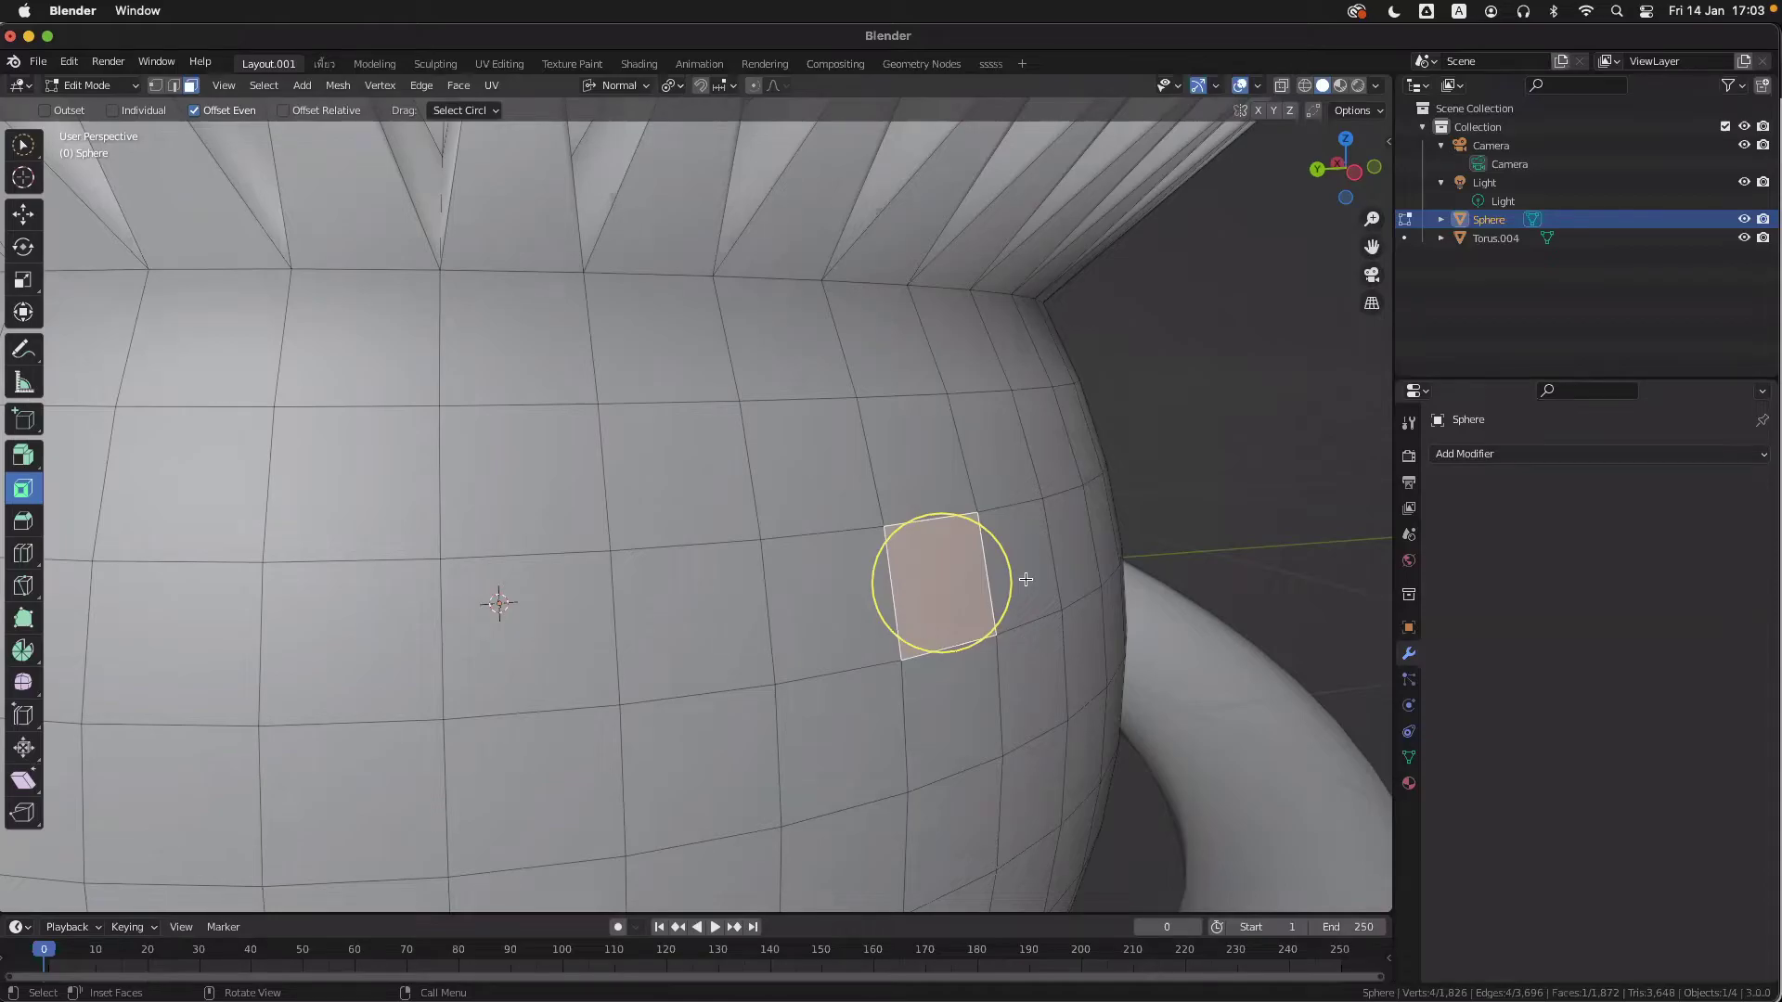
# - Toggle all viewport overlays off and on repeatedly to compare the mesh with and without them
pyautogui.click(1241, 86)
pyautogui.click(1241, 86)
pyautogui.click(1241, 86)
pyautogui.click(1241, 87)
pyautogui.click(1241, 86)
pyautogui.click(1241, 86)
pyautogui.click(1241, 86)
pyautogui.click(1241, 87)
pyautogui.click(1241, 87)
pyautogui.click(1241, 86)
pyautogui.scroll(-6, 1138, 415)
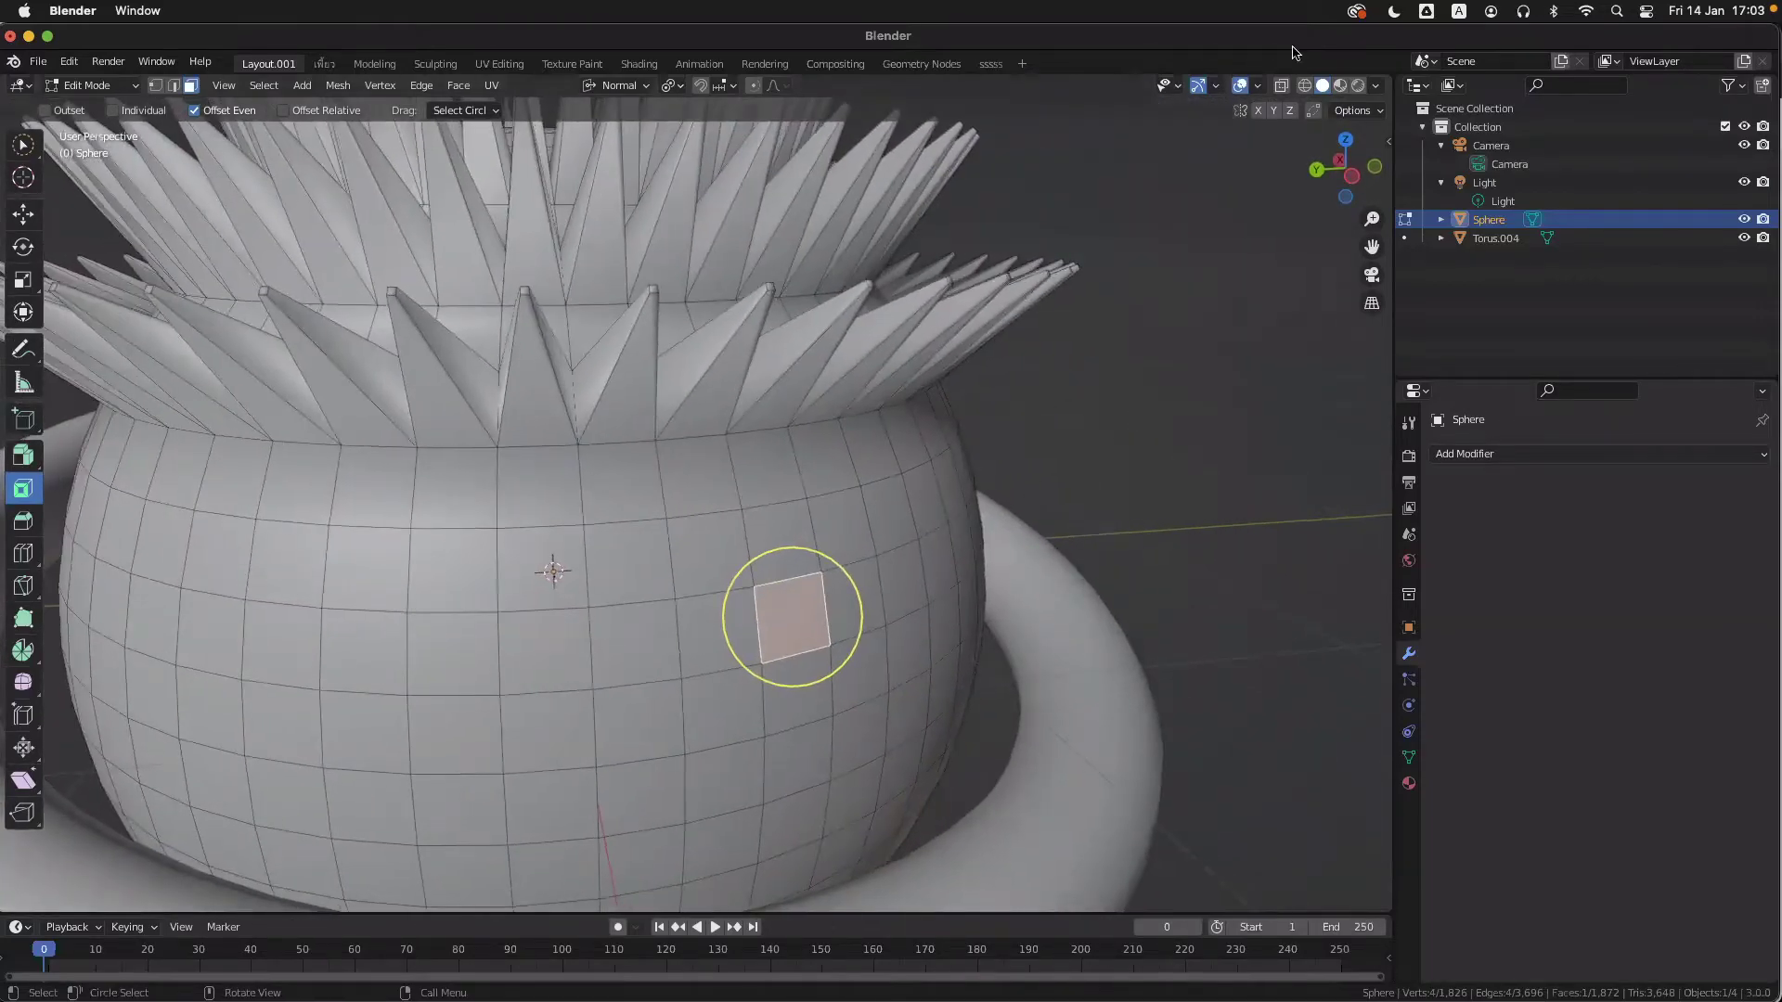
pyautogui.click(1241, 87)
pyautogui.click(1241, 86)
pyautogui.scroll(2, 1172, 482)
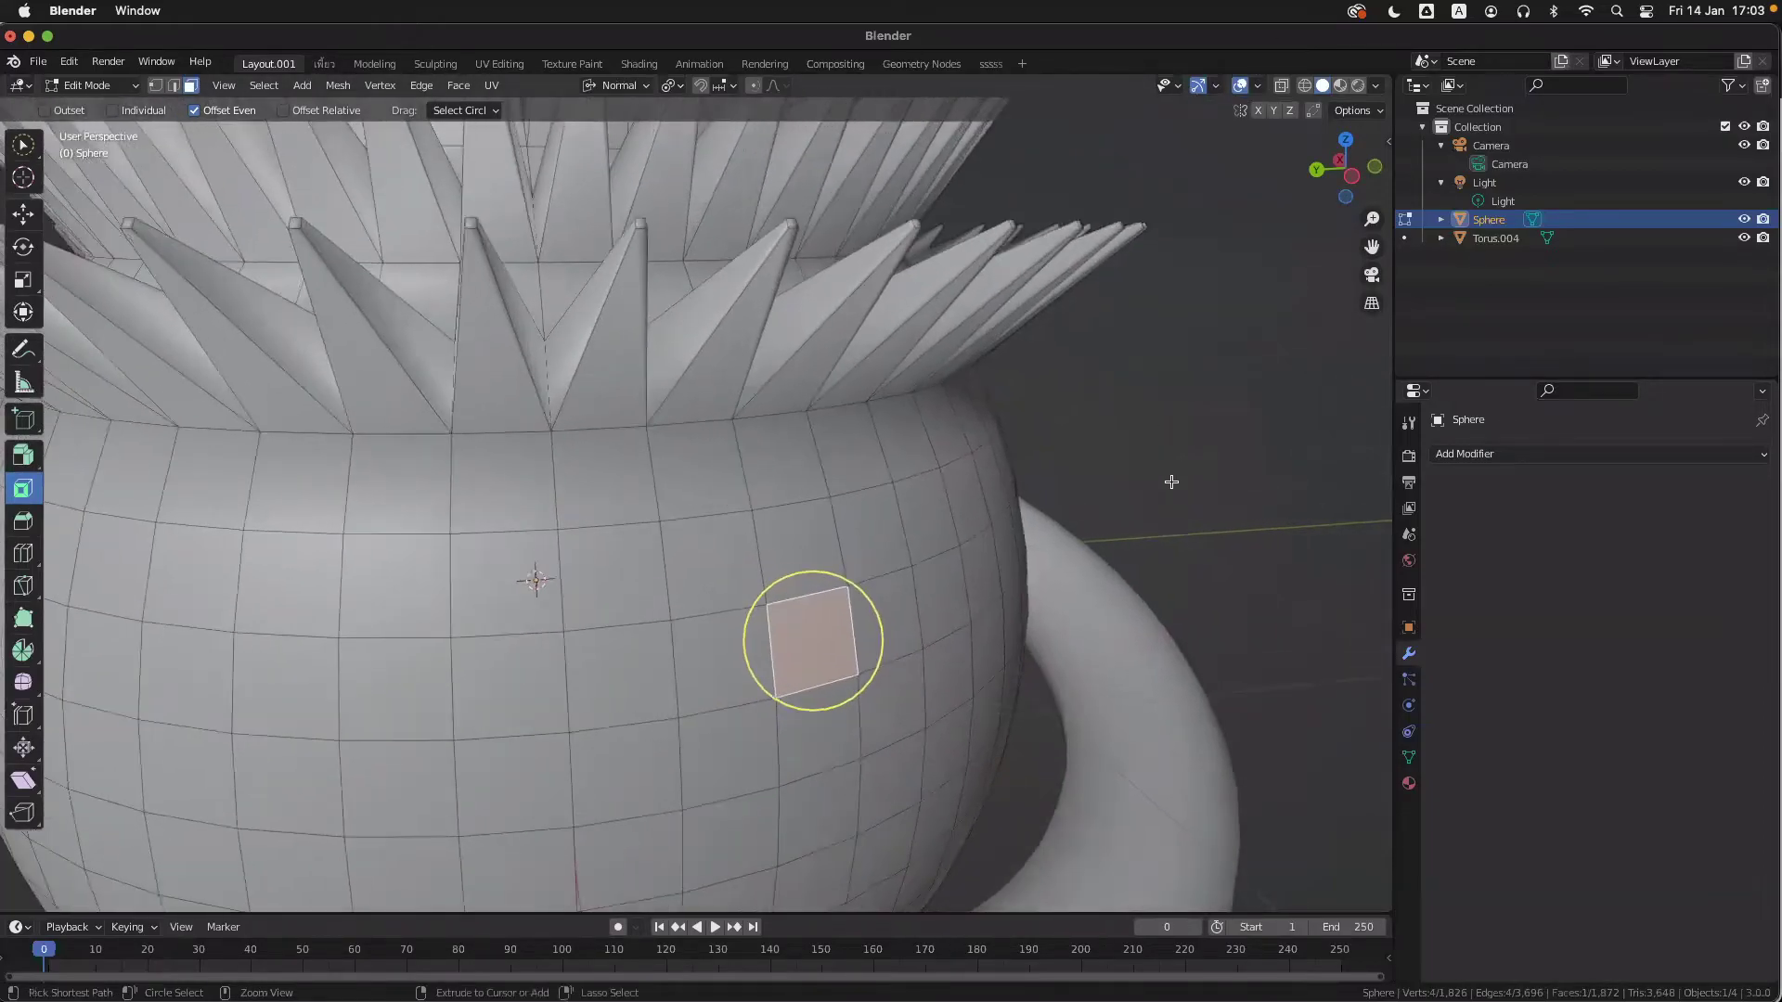
# - Toggle the floor grid overlay off and on to compare the scene, leaving it enabled
pyautogui.click(1258, 86)
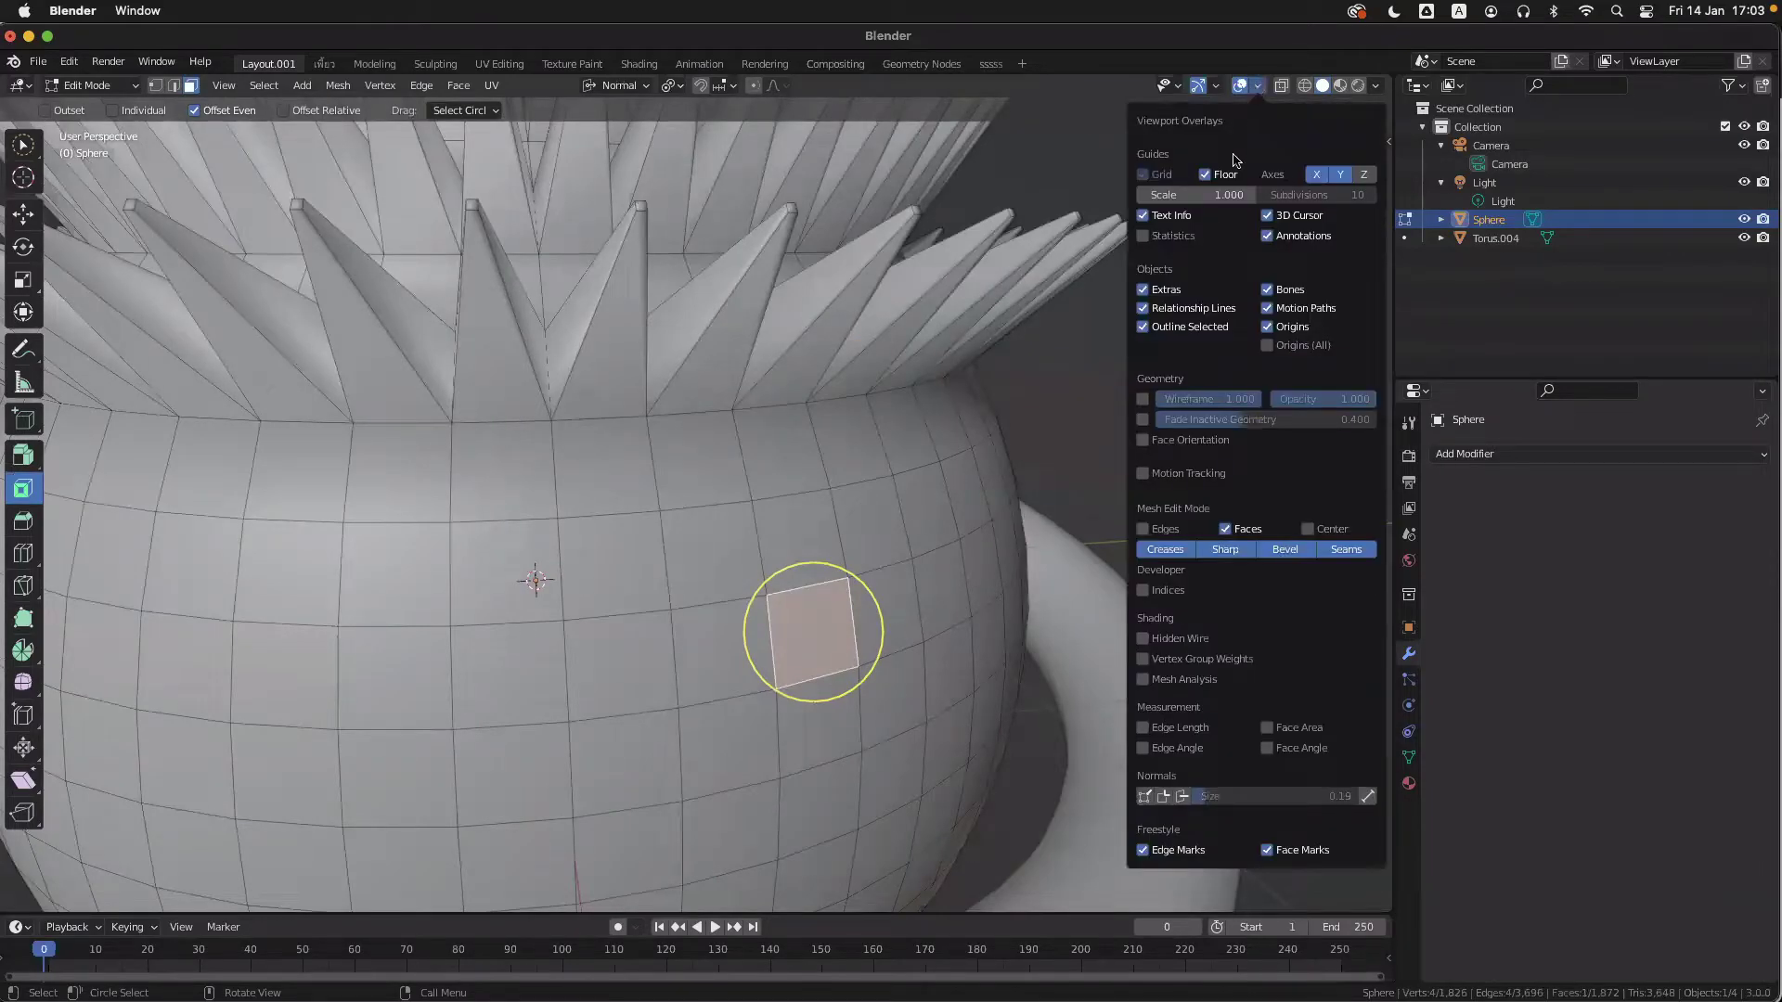
pyautogui.click(1206, 176)
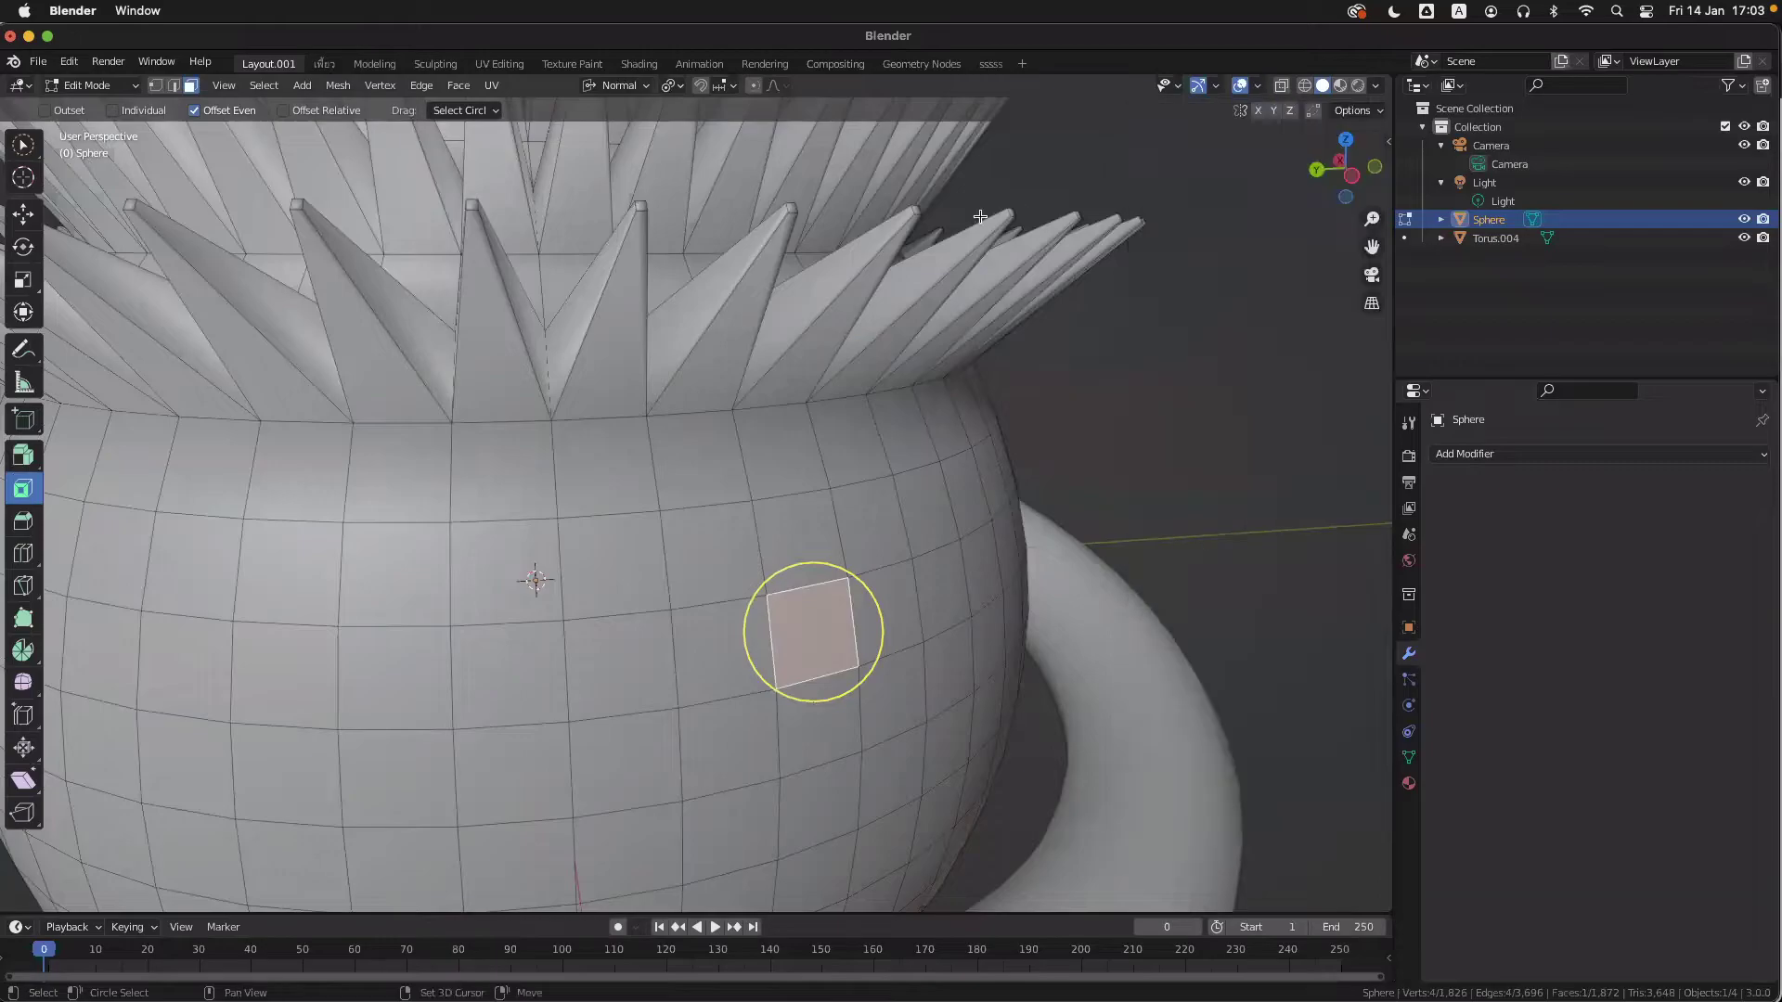
pyautogui.moveTo(979, 220); pyautogui.dragTo(897, 219, button='middle')
pyautogui.click(1254, 87)
pyautogui.click(1208, 174)
pyautogui.click(1208, 175)
pyautogui.click(1208, 175)
pyautogui.moveTo(927, 306); pyautogui.dragTo(858, 306, button='middle')
pyautogui.click(1258, 87)
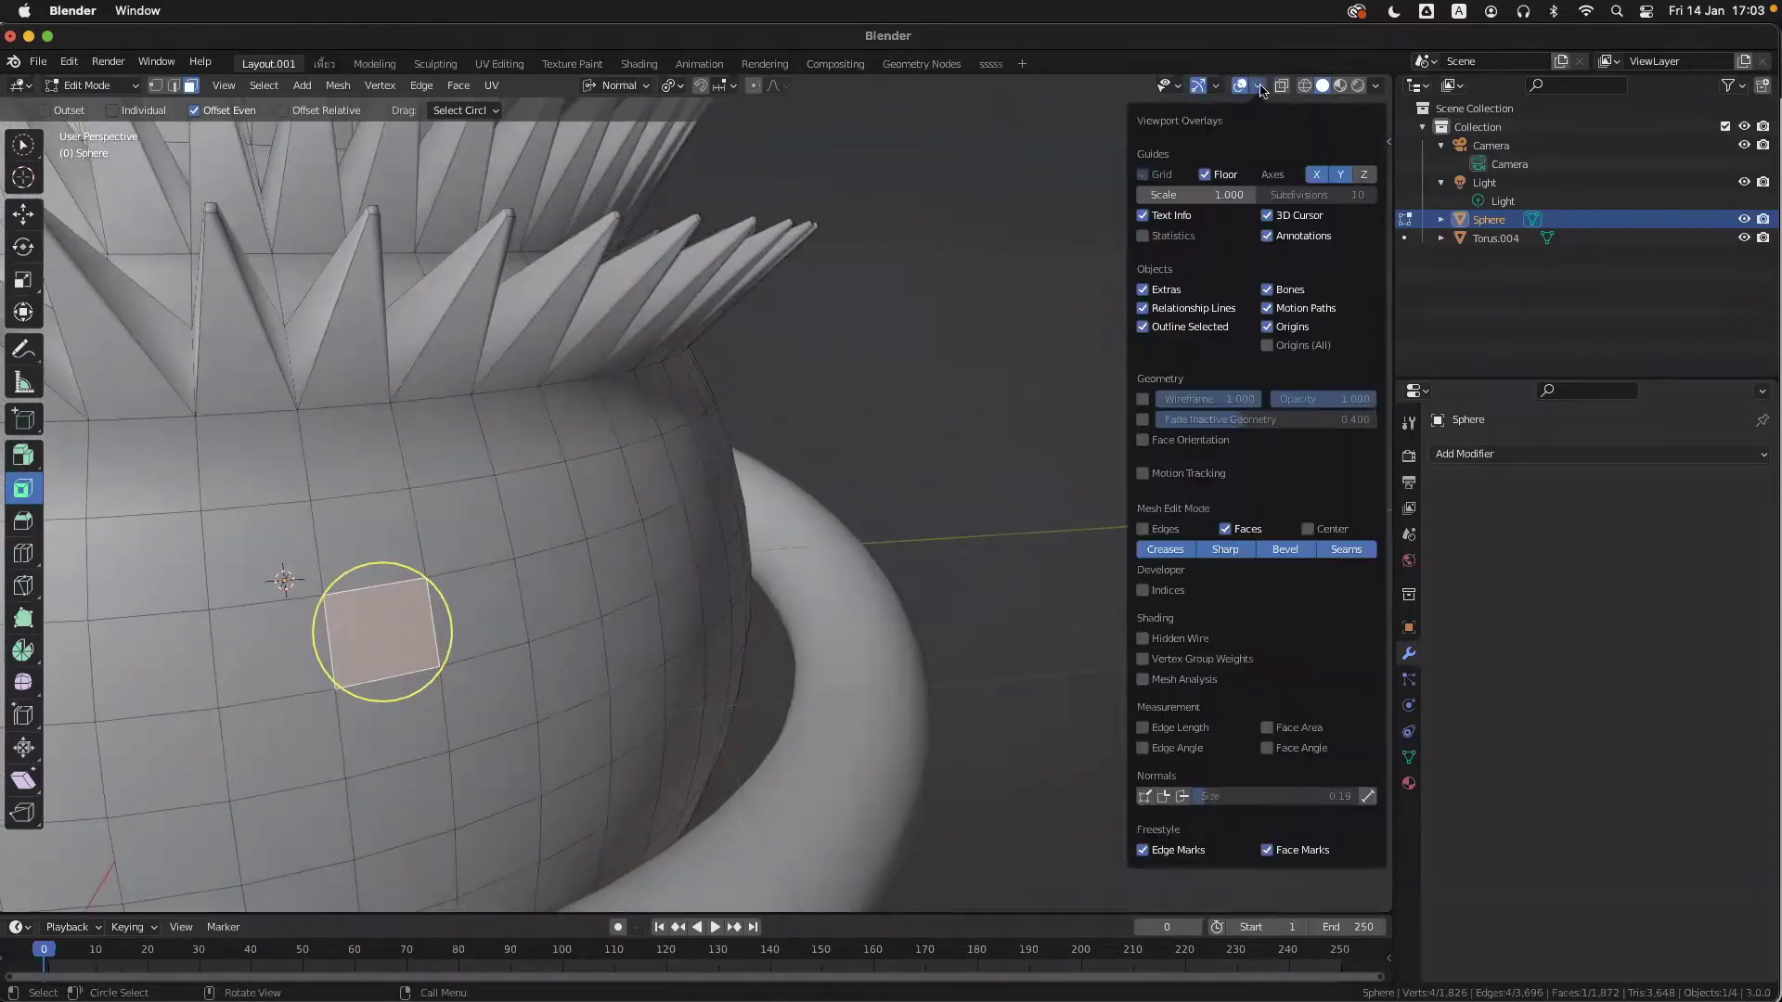
pyautogui.click(1206, 176)
pyautogui.click(1206, 175)
pyautogui.click(1206, 176)
# - Hide and show the overlays with the whole pot and ring in view, and reopen the overlay options
pyautogui.keyDown('ctrl'); pyautogui.scroll(-5, 959, 406); pyautogui.keyUp('ctrl')
pyautogui.keyDown('shift'); pyautogui.hscroll(-3, 959, 406); pyautogui.keyUp('shift')
pyautogui.keyDown('shift'); pyautogui.hscroll(-2, 976, 401); pyautogui.keyUp('shift')
pyautogui.hotkey('shift', 'alt', 'z')
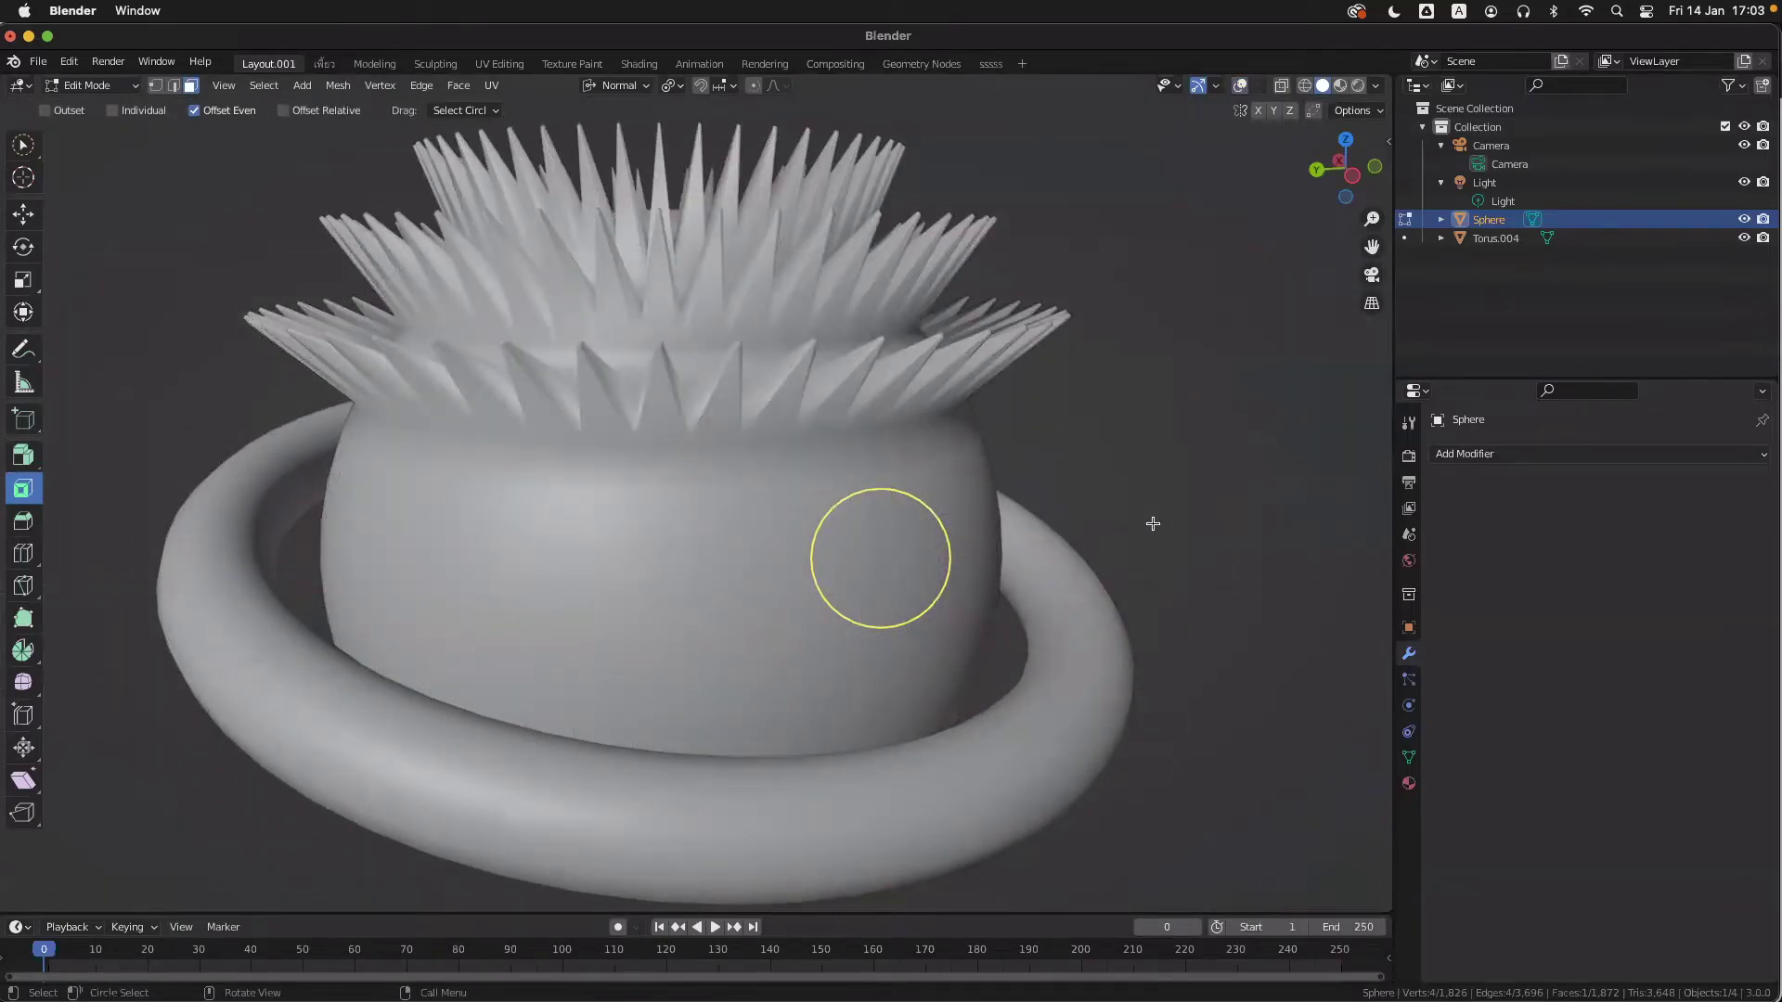
pyautogui.click(1240, 86)
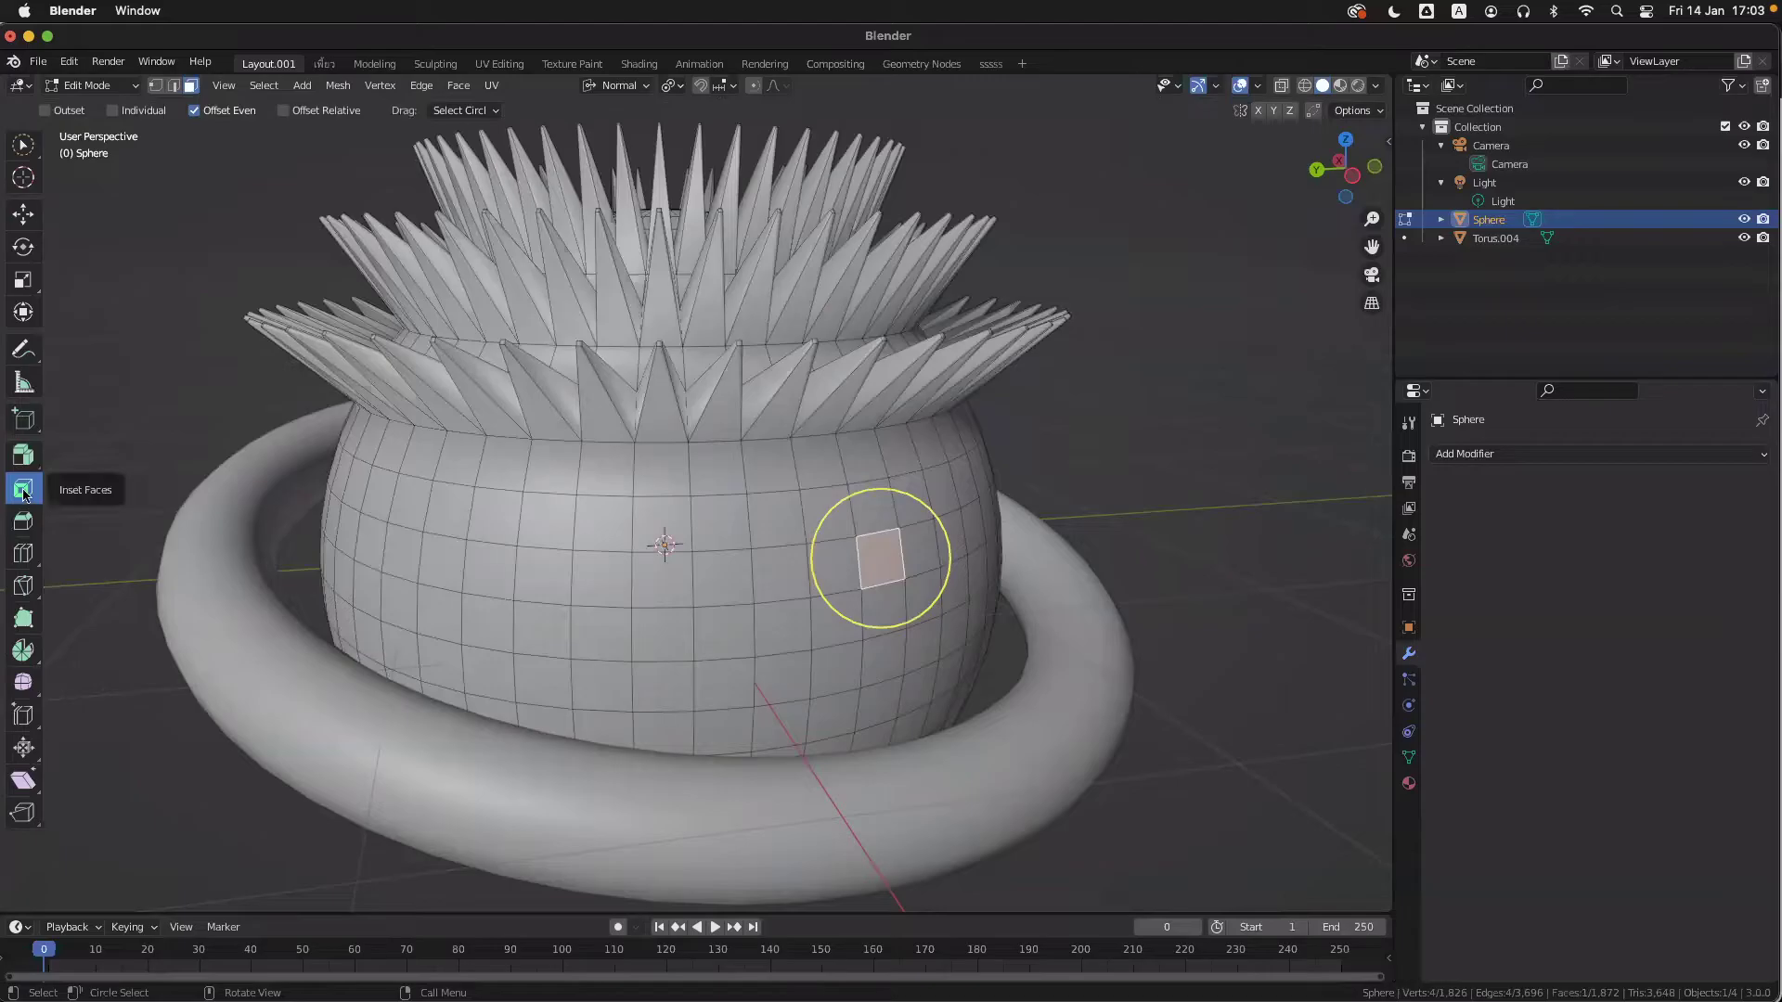
pyautogui.click(1242, 85)
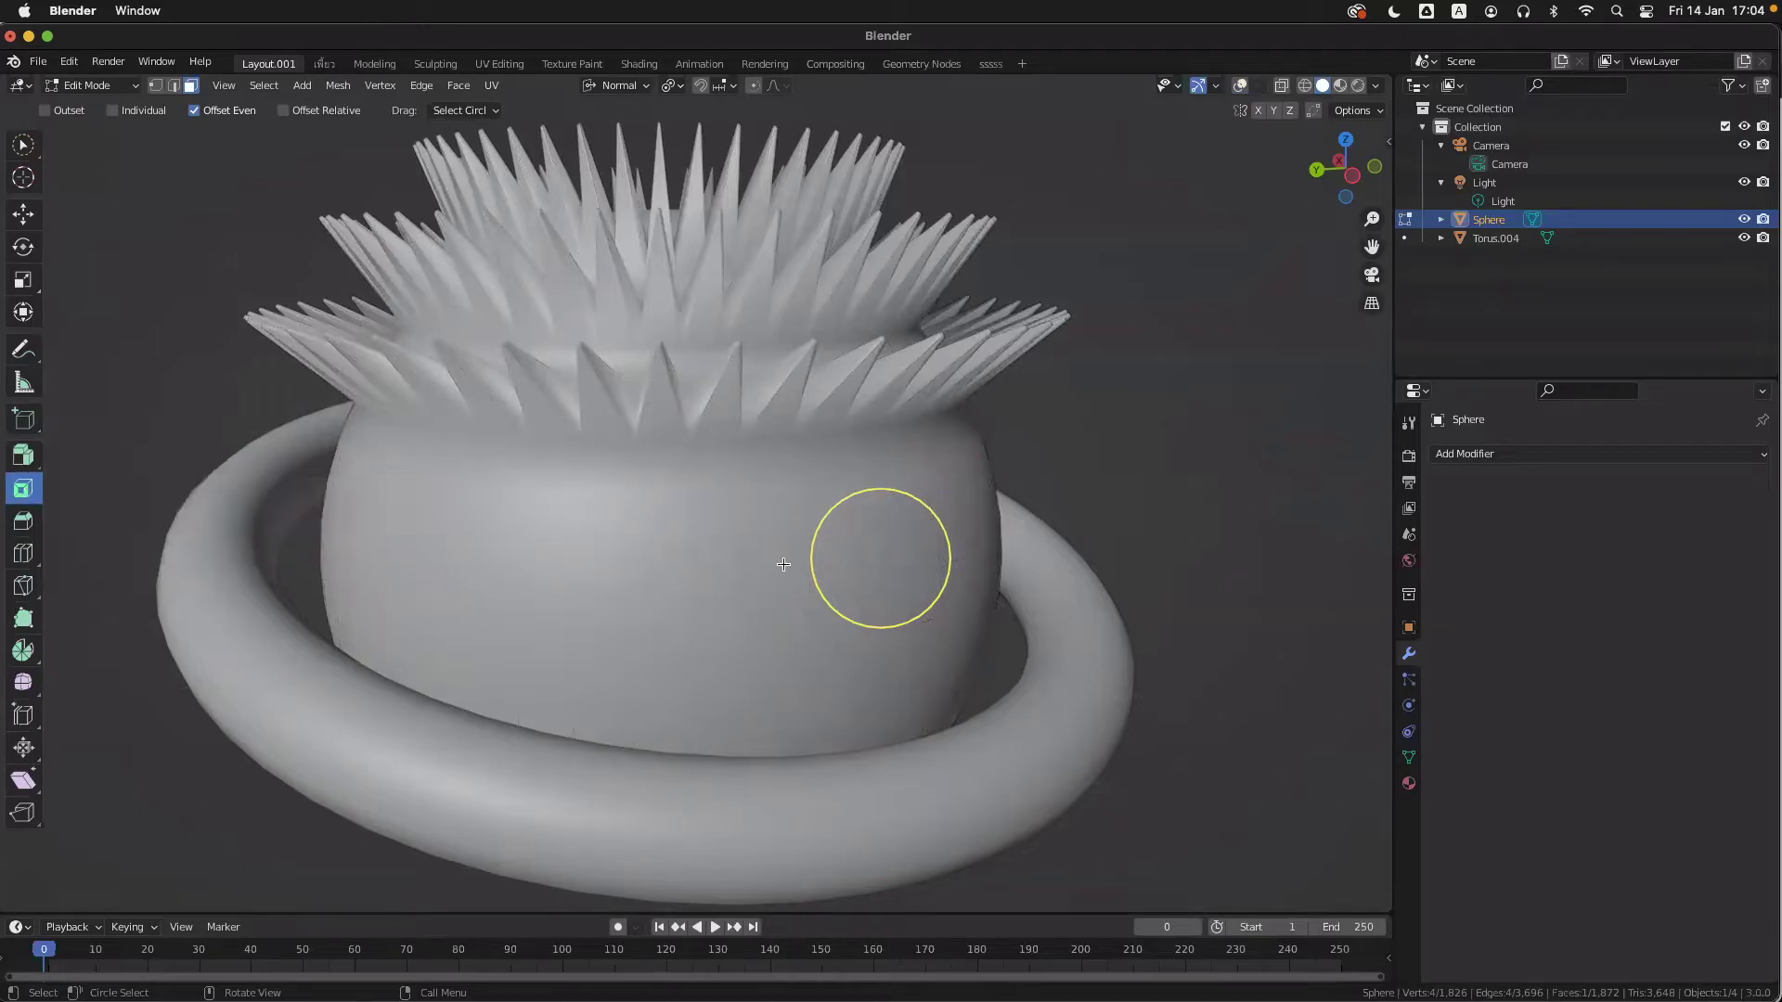
pyautogui.click(1240, 85)
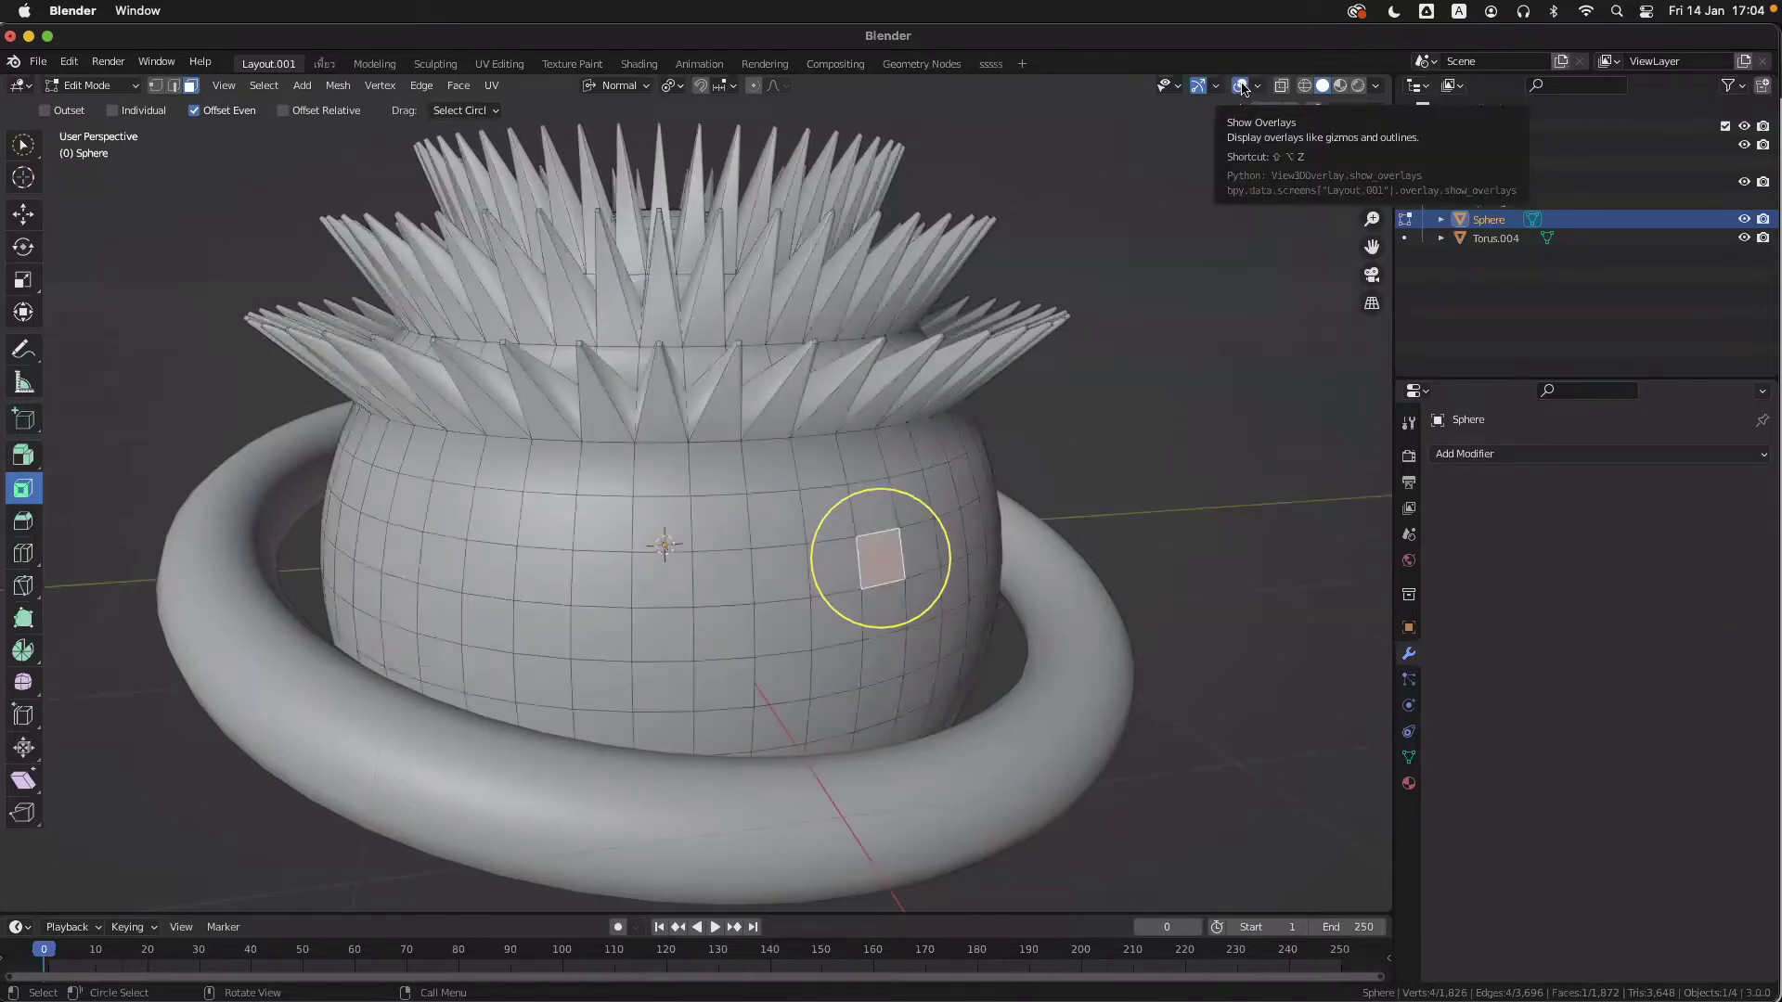
pyautogui.click(1258, 85)
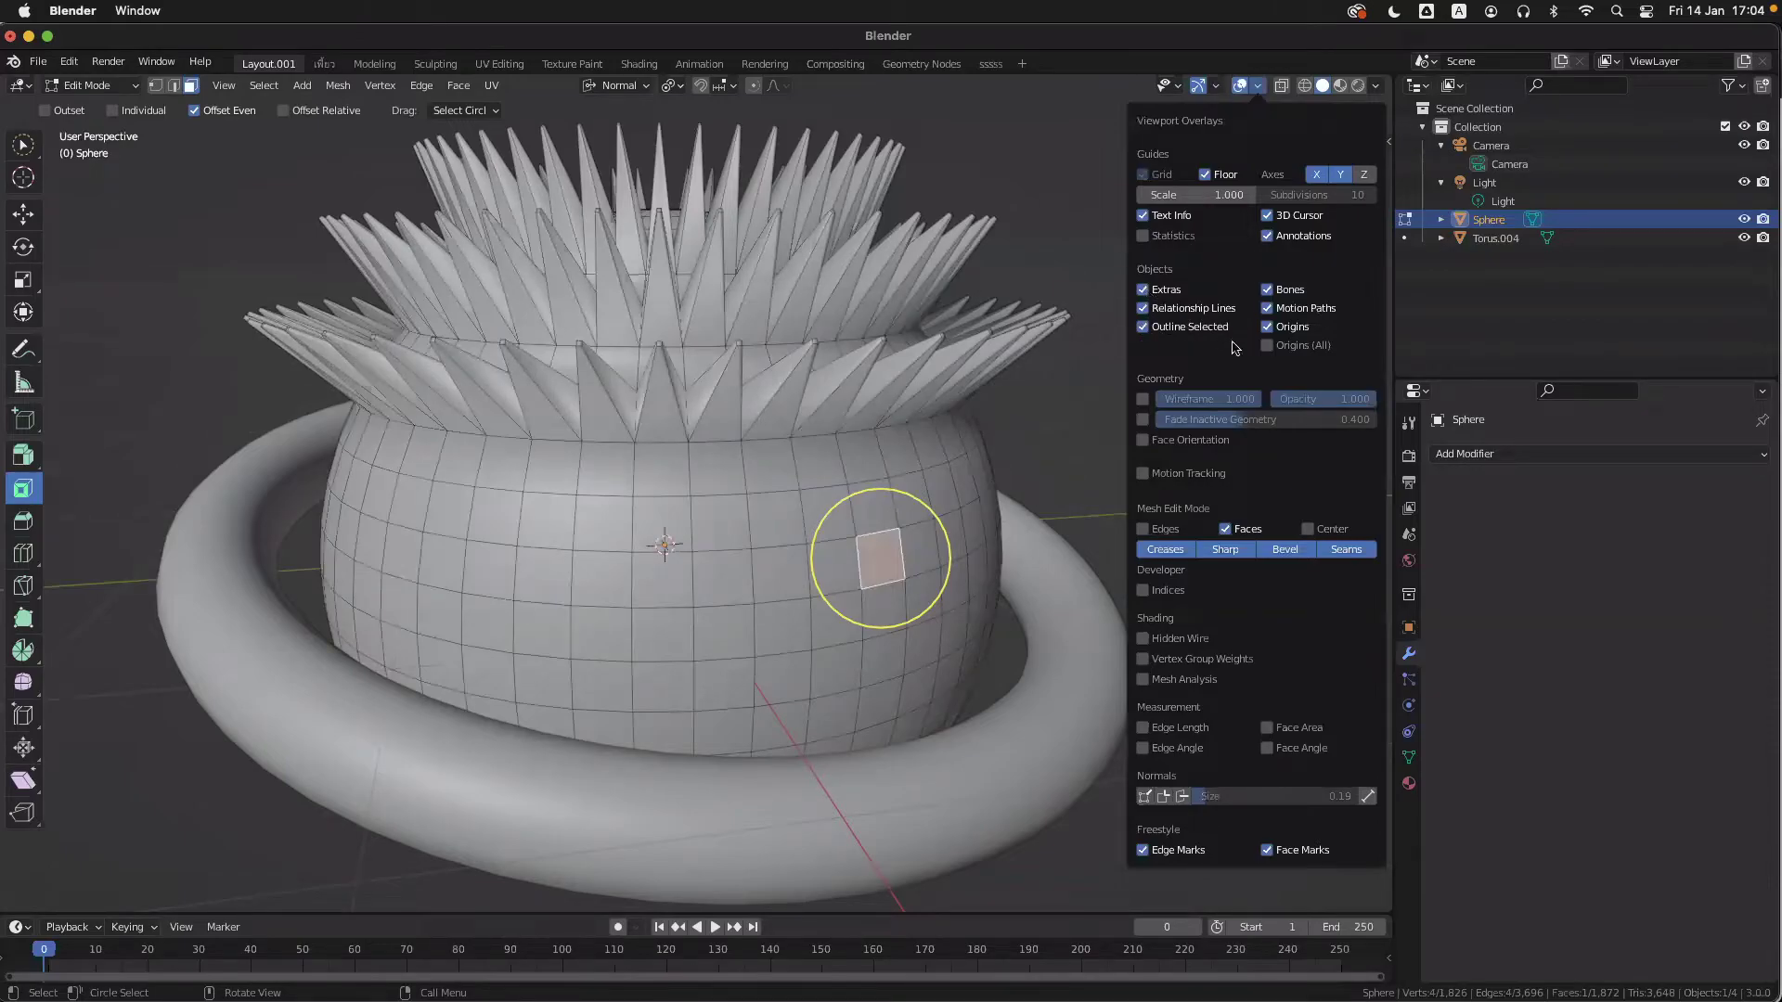
# - Turn the face-highlight overlay off and on to compare the selected face, leaving it enabled, and close the overlay options
pyautogui.click(1232, 529)
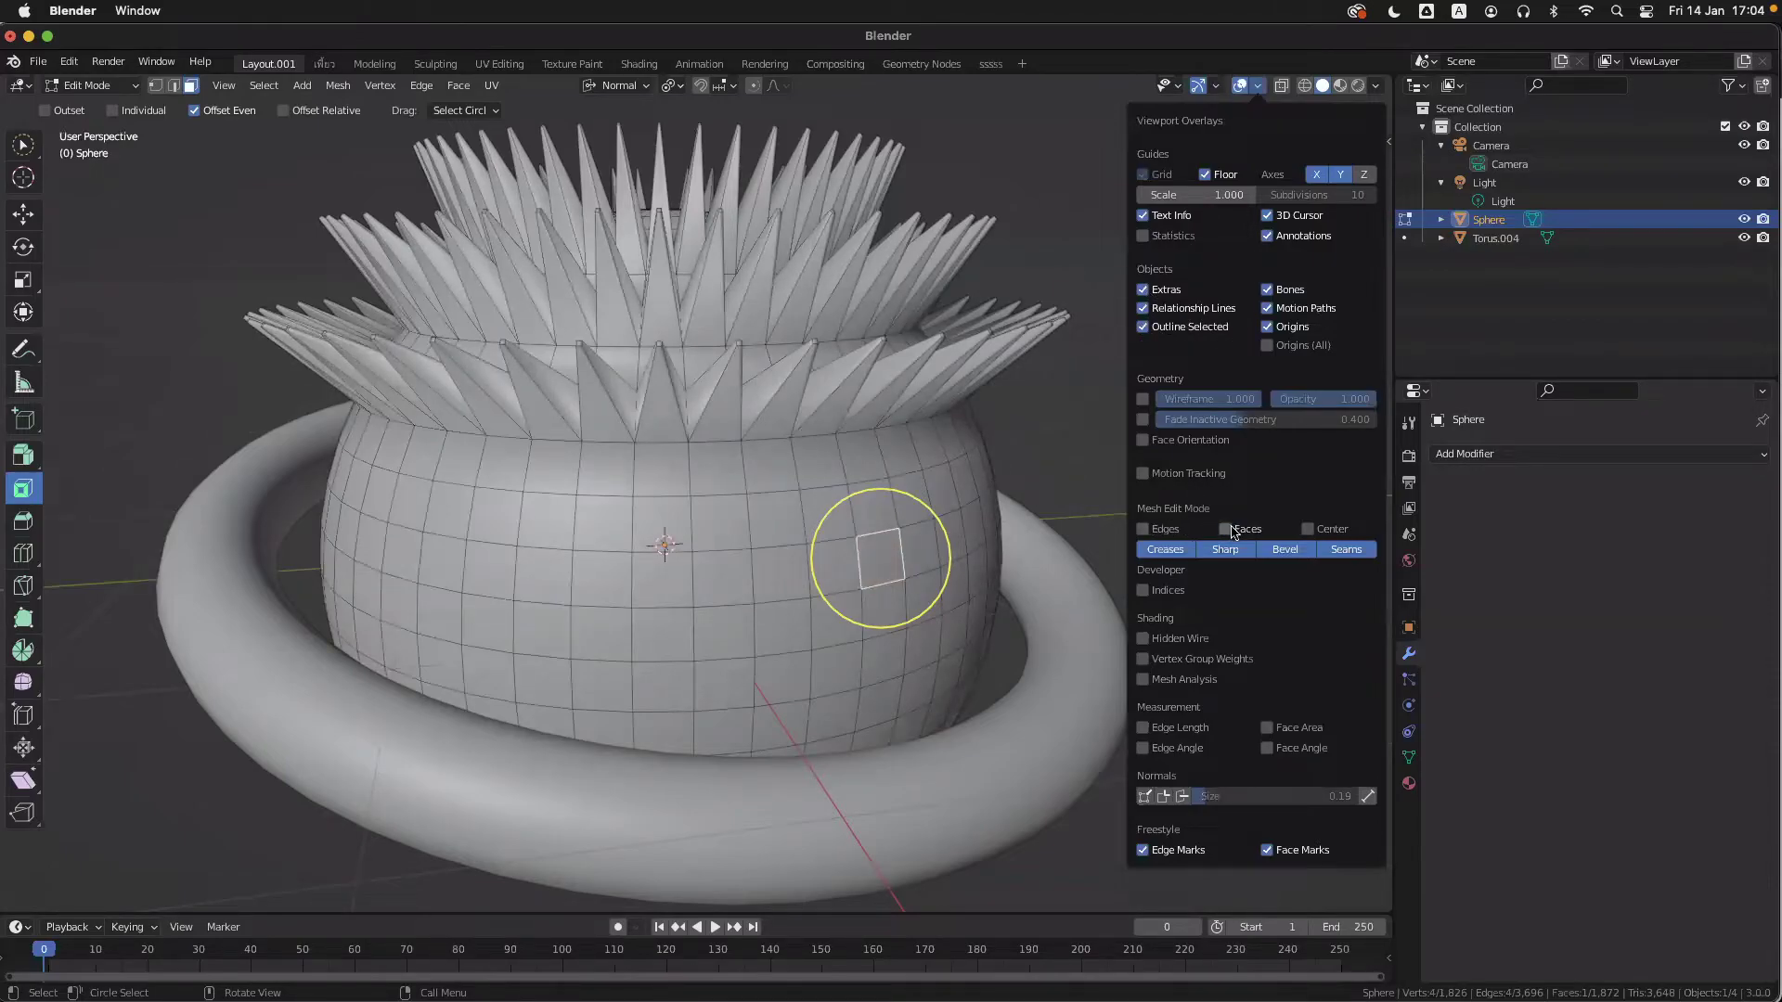
pyautogui.click(1231, 529)
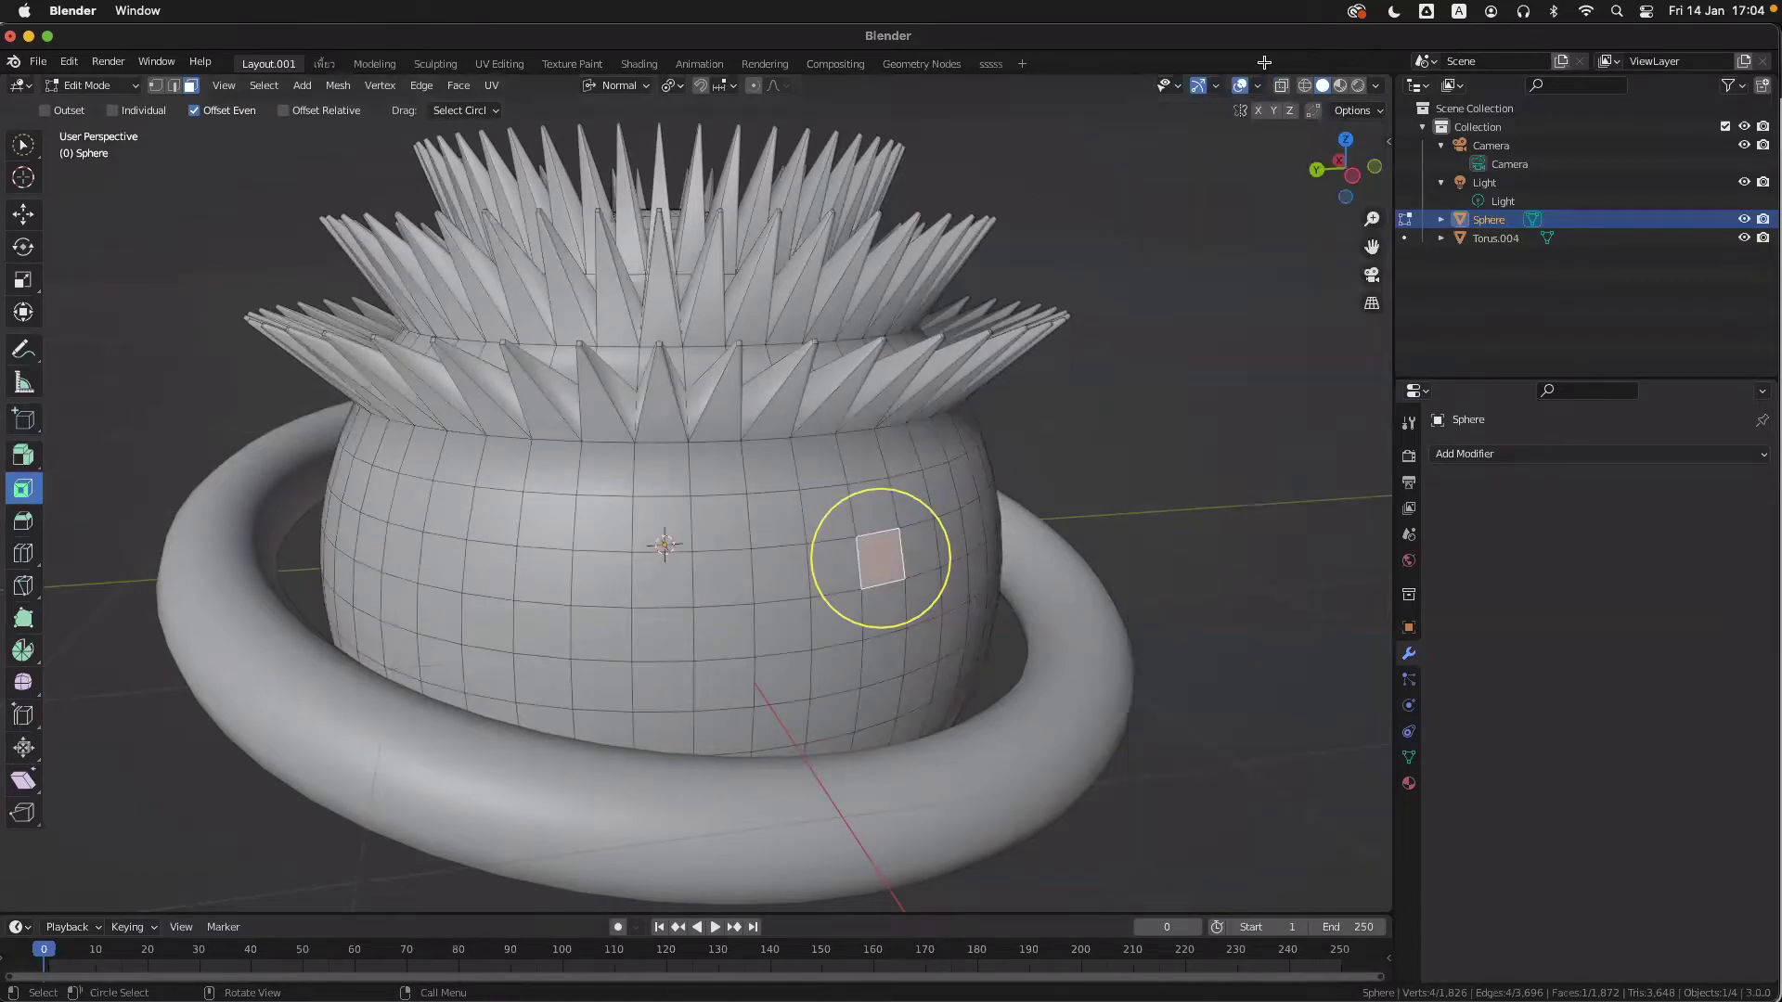
pyautogui.hscroll(3, 947, 476)
# - Examine the pot, its spike rows and the selected face from several angles and distances
pyautogui.keyDown('ctrl'); pyautogui.scroll(1, 947, 476); pyautogui.keyUp('ctrl')
pyautogui.scroll(-3, 946, 476)
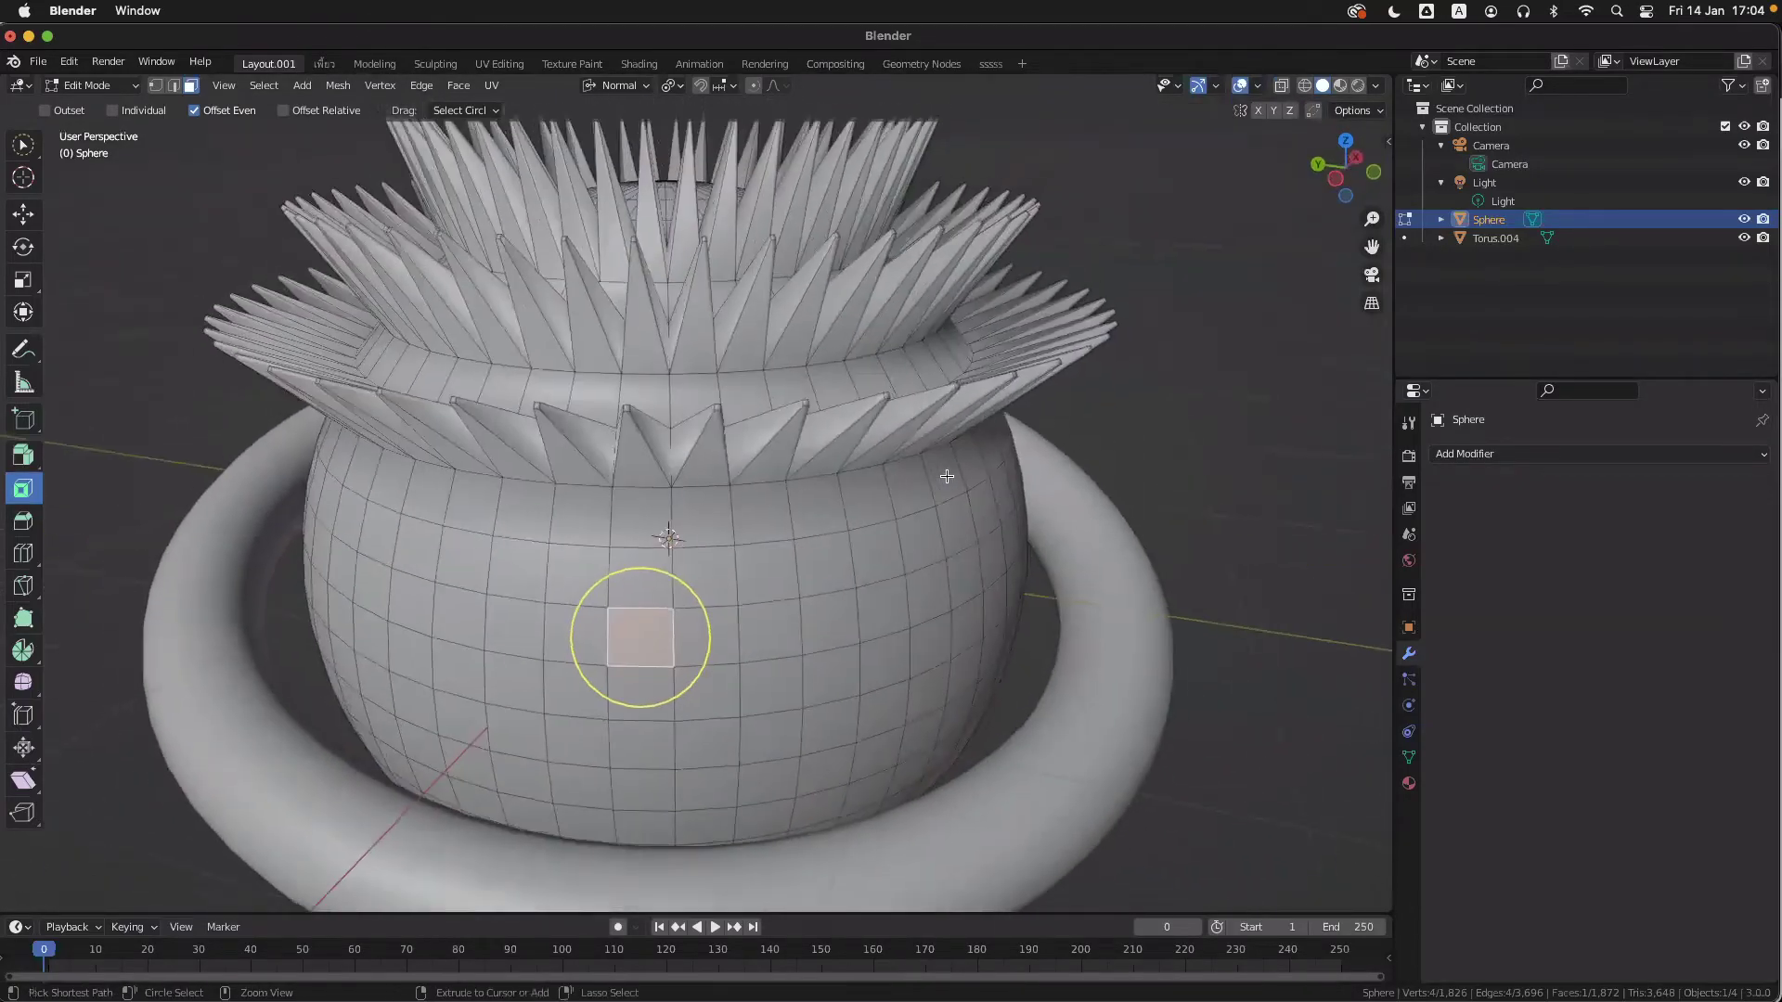
pyautogui.scroll(-1, 737, 563)
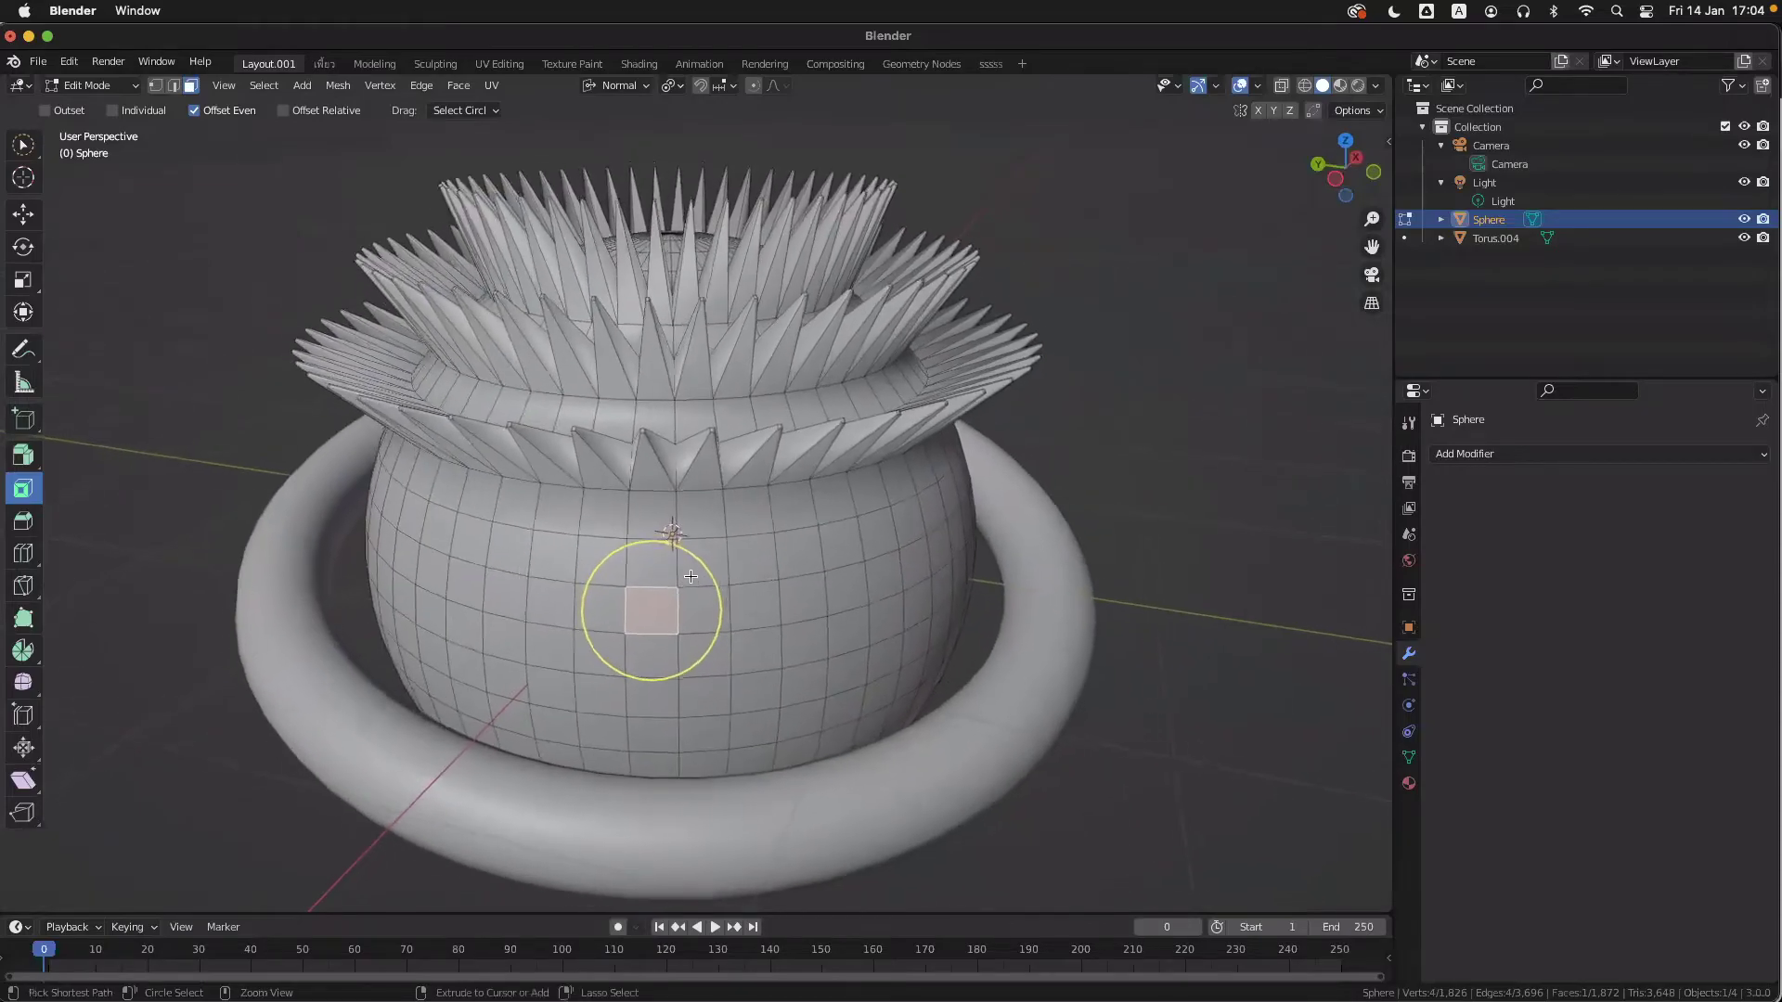
pyautogui.scroll(3, 738, 563)
pyautogui.keyDown('ctrl'); pyautogui.scroll(2, 738, 564); pyautogui.keyUp('ctrl')
pyautogui.hscroll(-2, 738, 564)
pyautogui.moveTo(738, 564); pyautogui.dragTo(780, 575, button='middle')
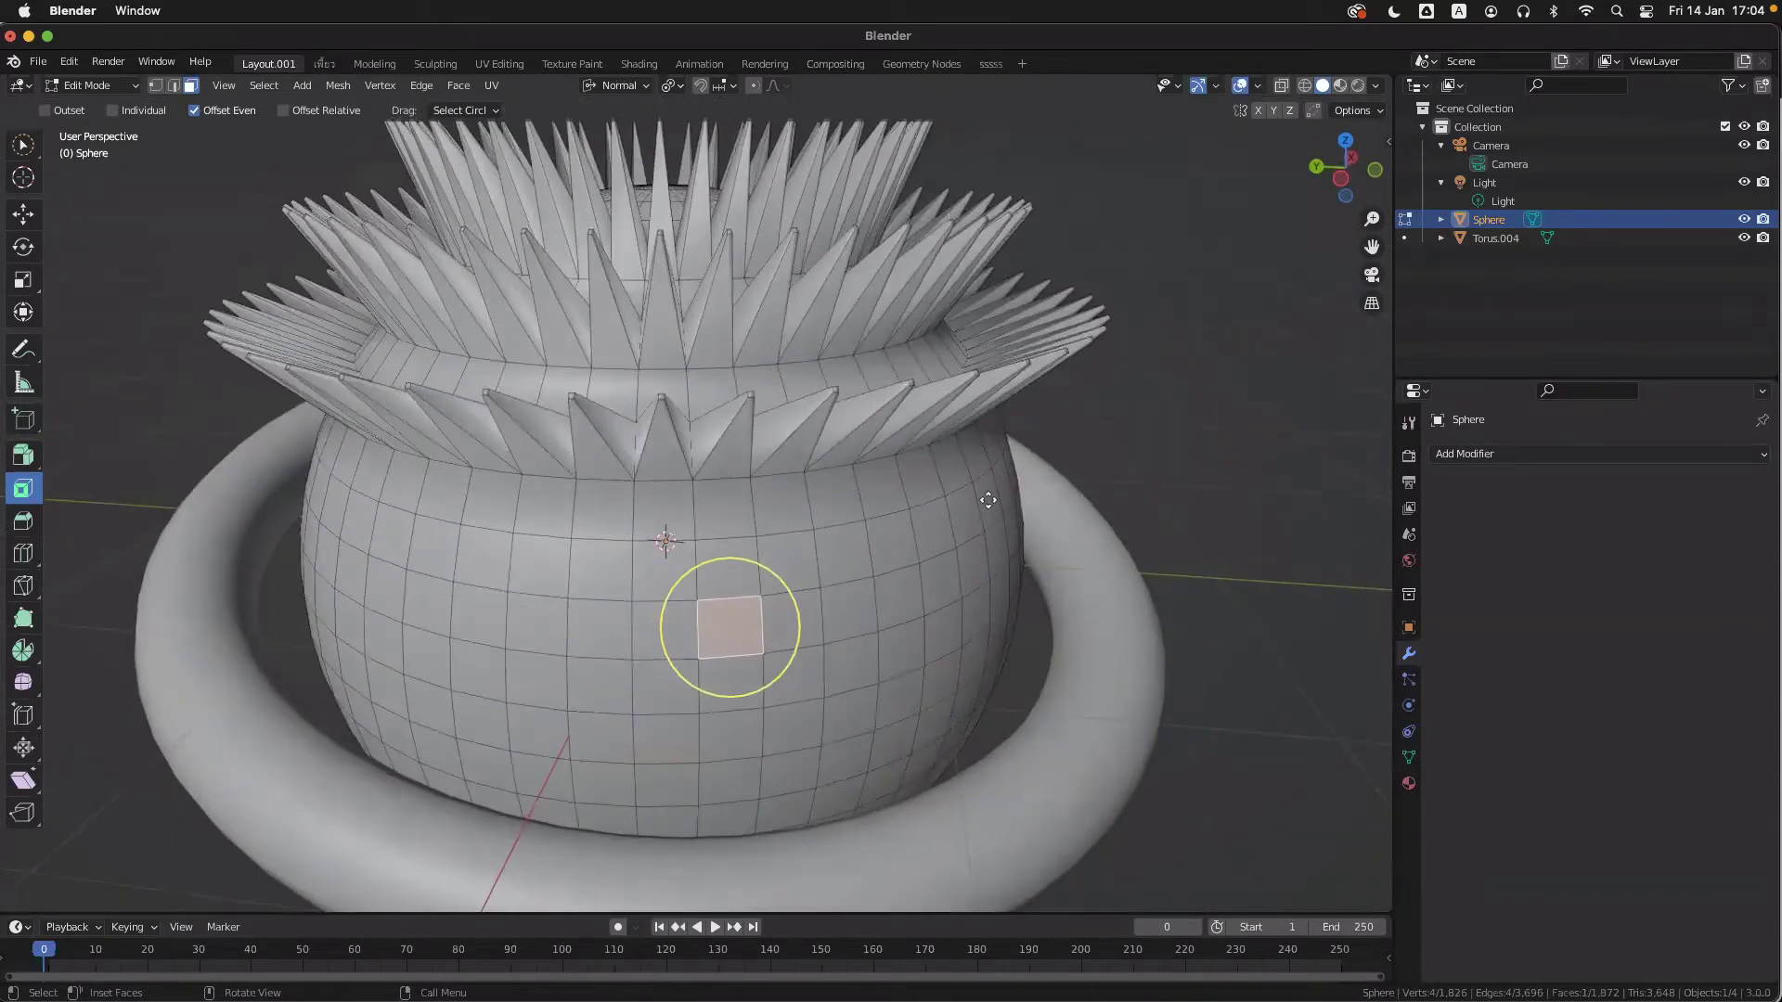
pyautogui.keyDown('ctrl'); pyautogui.scroll(-1, 989, 501); pyautogui.keyUp('ctrl')
pyautogui.scroll(3, 988, 500)
pyautogui.scroll(-3, 987, 501)
pyautogui.keyDown('ctrl'); pyautogui.scroll(3, 988, 501); pyautogui.keyUp('ctrl')
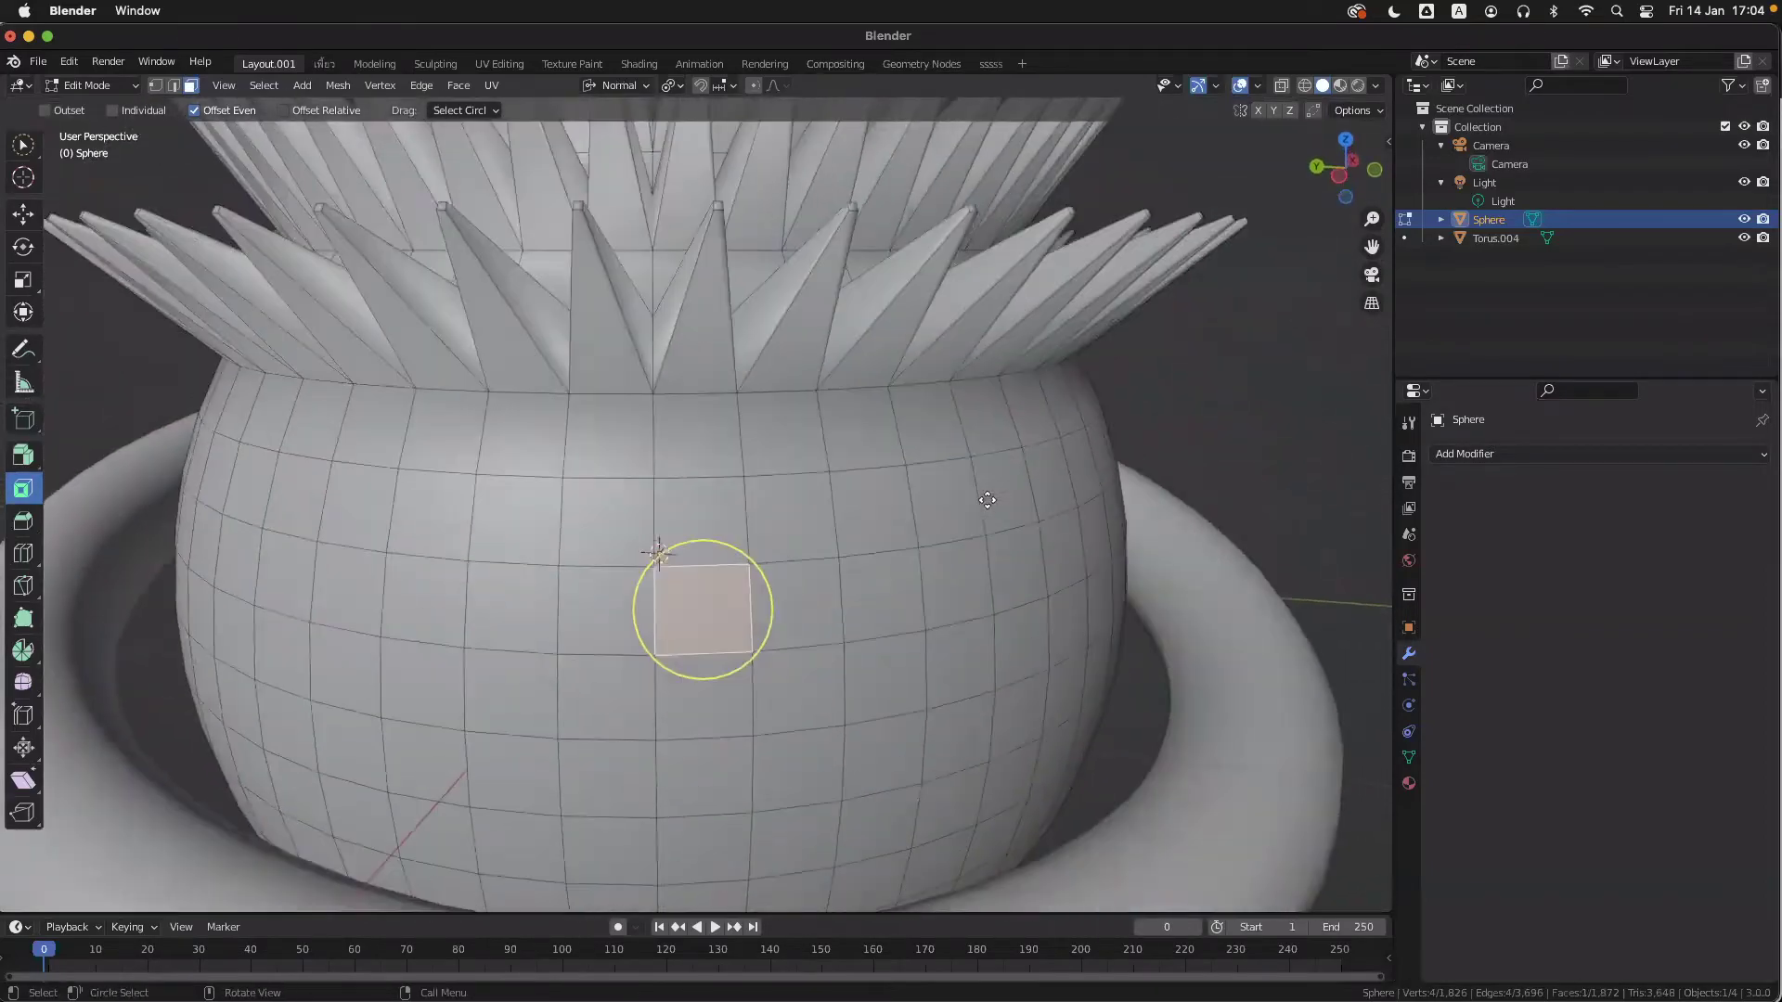
pyautogui.hscroll(-2, 987, 500)
pyautogui.keyDown('shift'); pyautogui.scroll(2, 988, 500); pyautogui.keyUp('shift')
pyautogui.scroll(3, 870, 489)
pyautogui.keyDown('ctrl'); pyautogui.scroll(2, 870, 490); pyautogui.keyUp('ctrl')
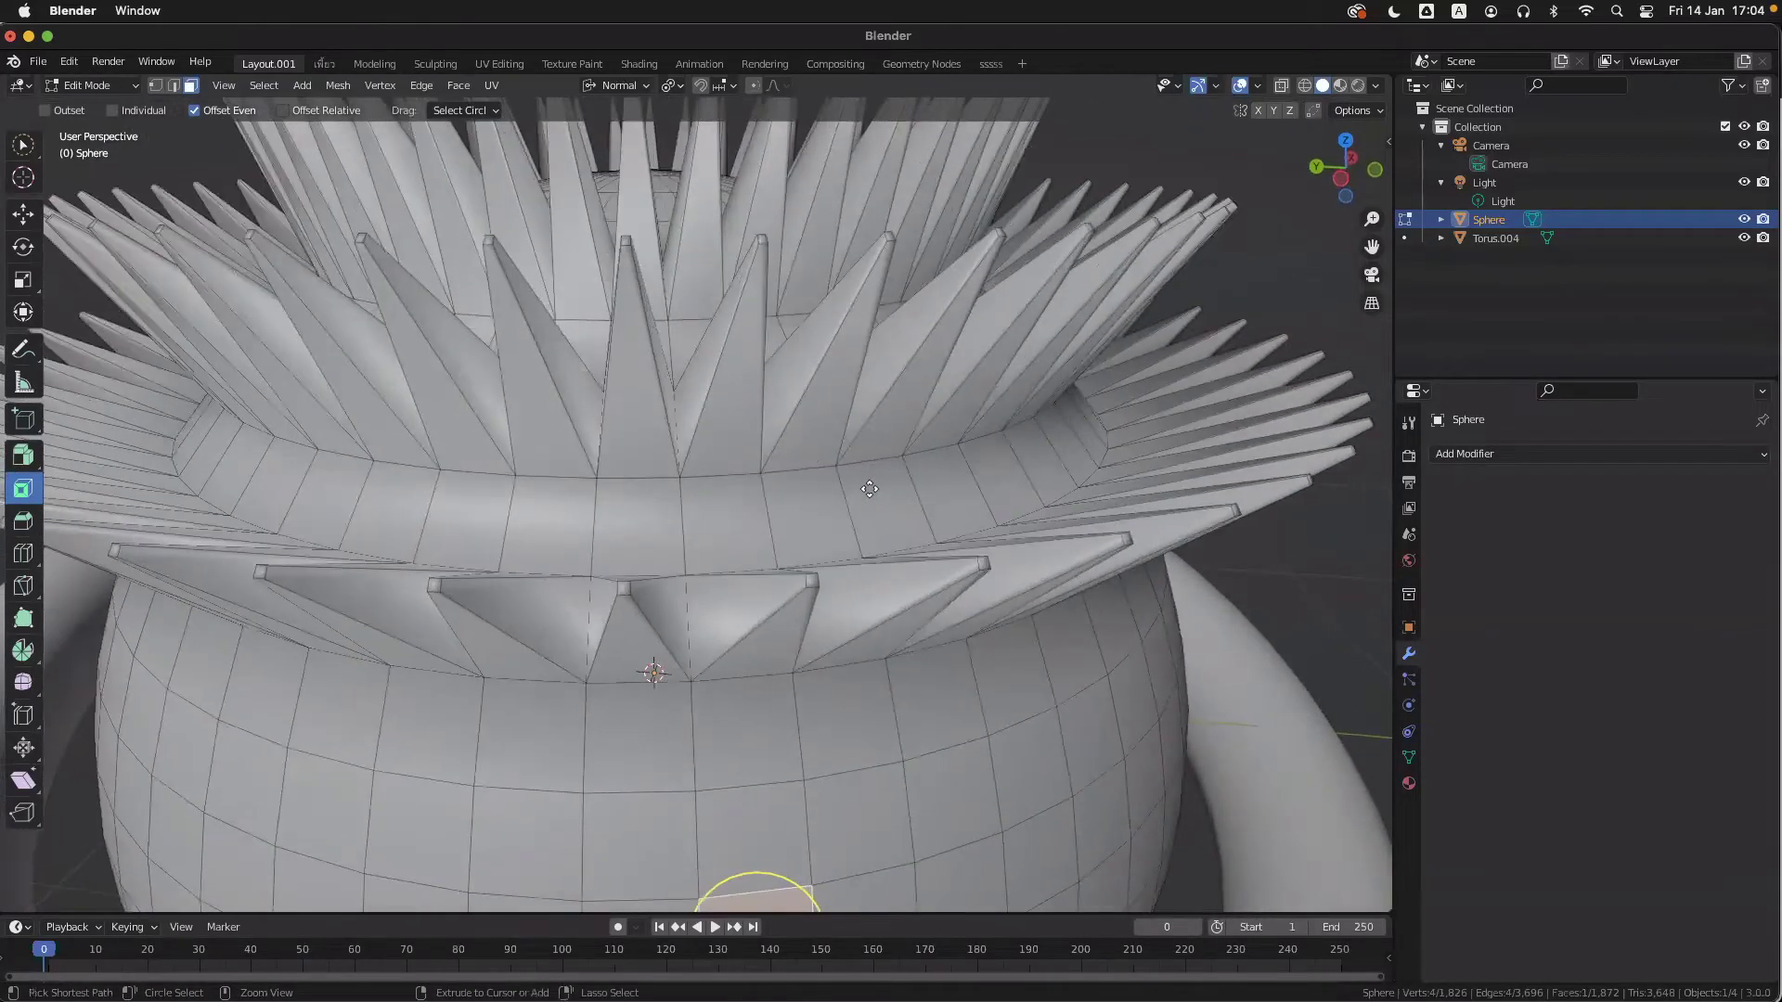
pyautogui.scroll(-3, 870, 489)
pyautogui.hscroll(-2, 879, 513)
pyautogui.keyDown('ctrl'); pyautogui.scroll(-2, 882, 513); pyautogui.keyUp('ctrl')
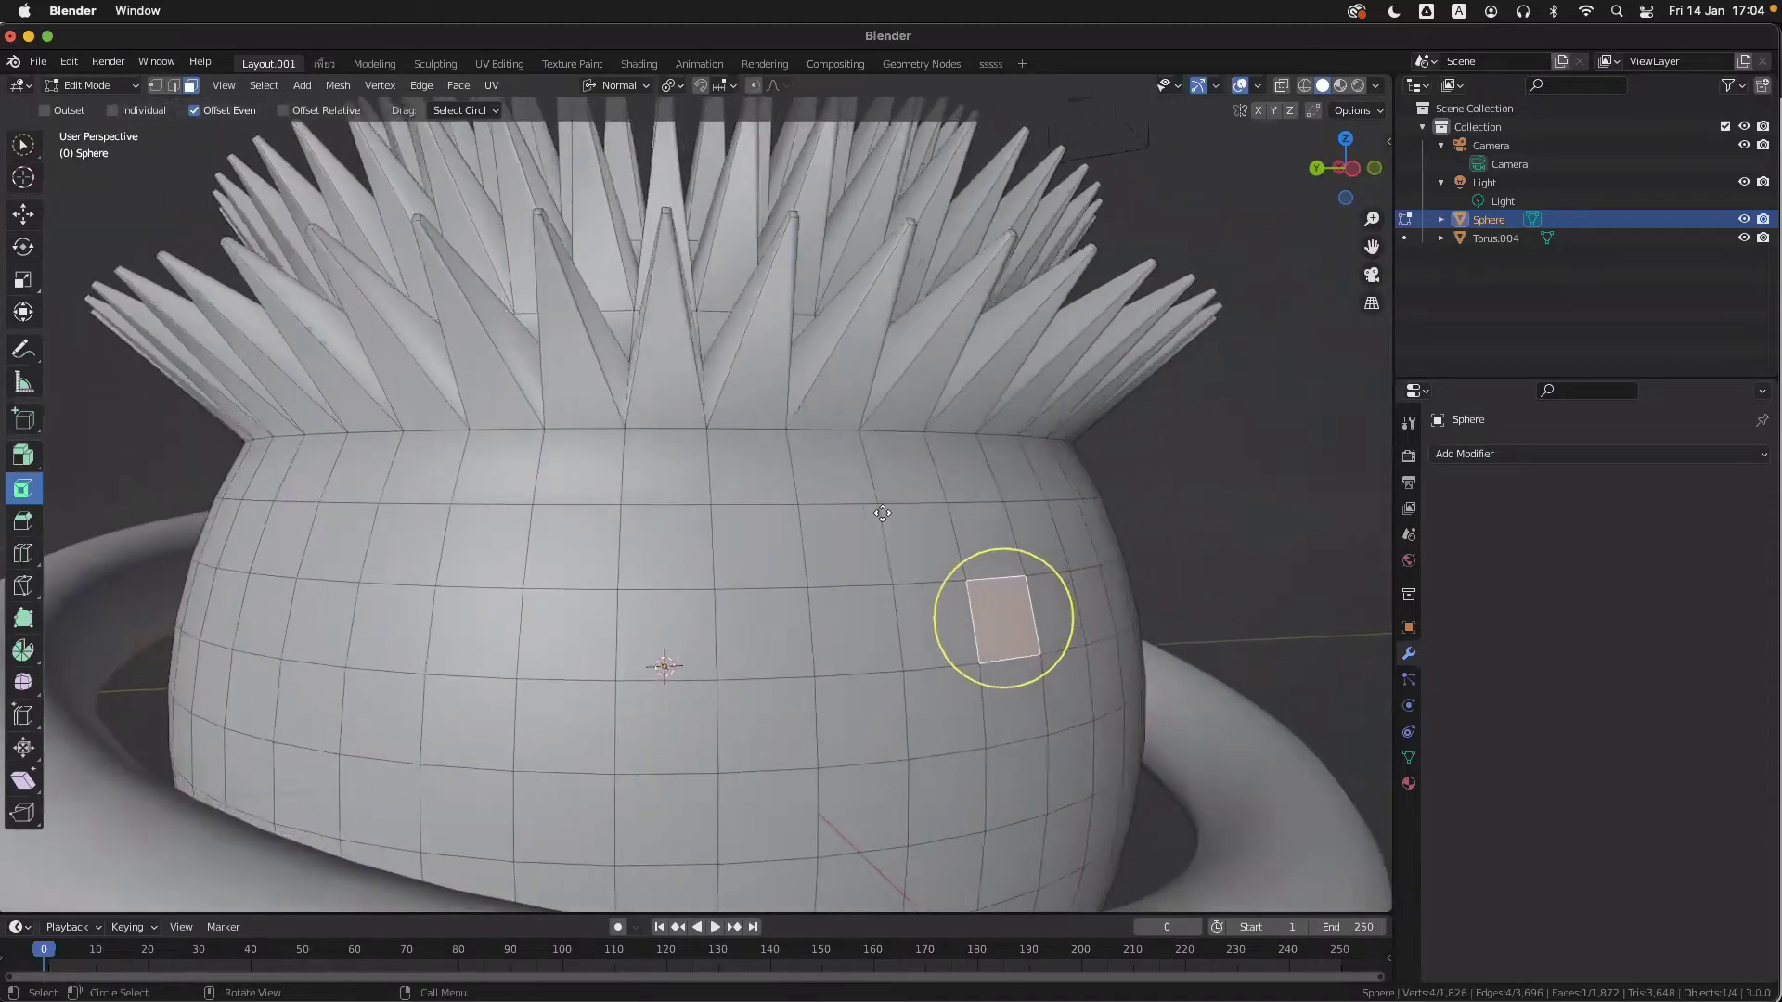
pyautogui.keyDown('shift'); pyautogui.hscroll(2, 882, 513); pyautogui.keyUp('shift')
pyautogui.hscroll(-2, 882, 513)
pyautogui.hscroll(1, 1129, 483)
pyautogui.keyDown('shift'); pyautogui.scroll(-2, 1130, 483); pyautogui.keyUp('shift')
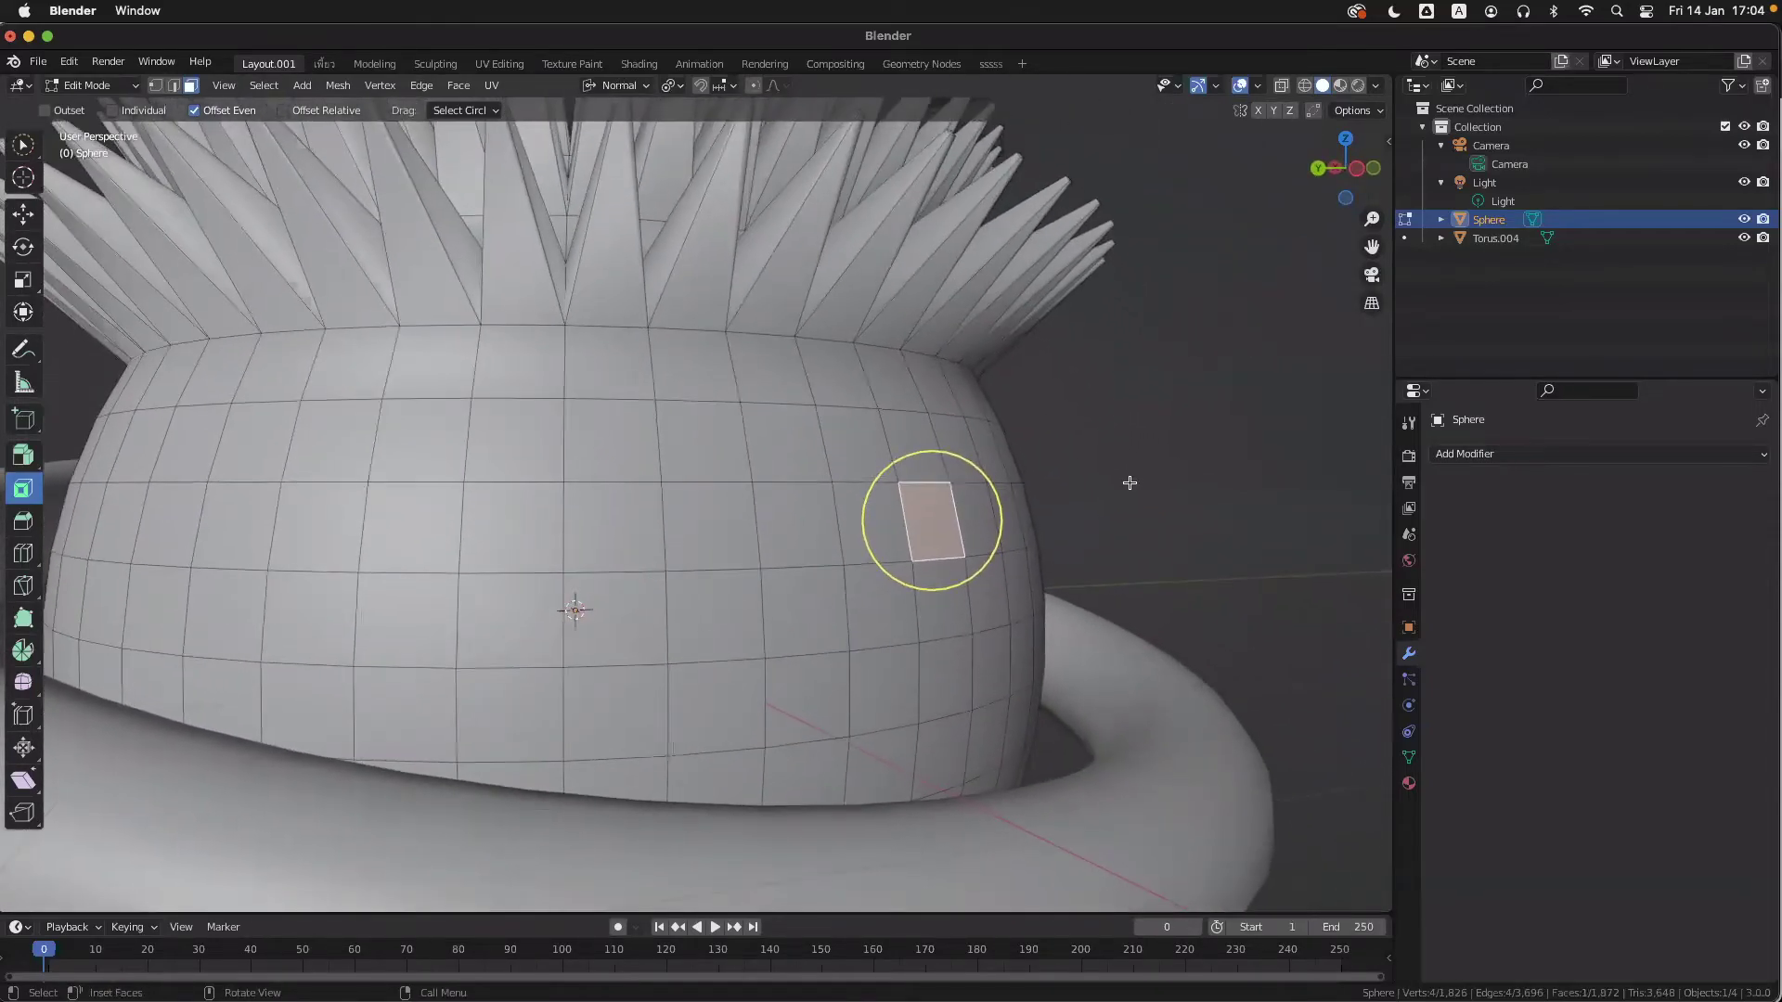
pyautogui.keyDown('shift'); pyautogui.hscroll(2, 944, 514); pyautogui.keyUp('shift')
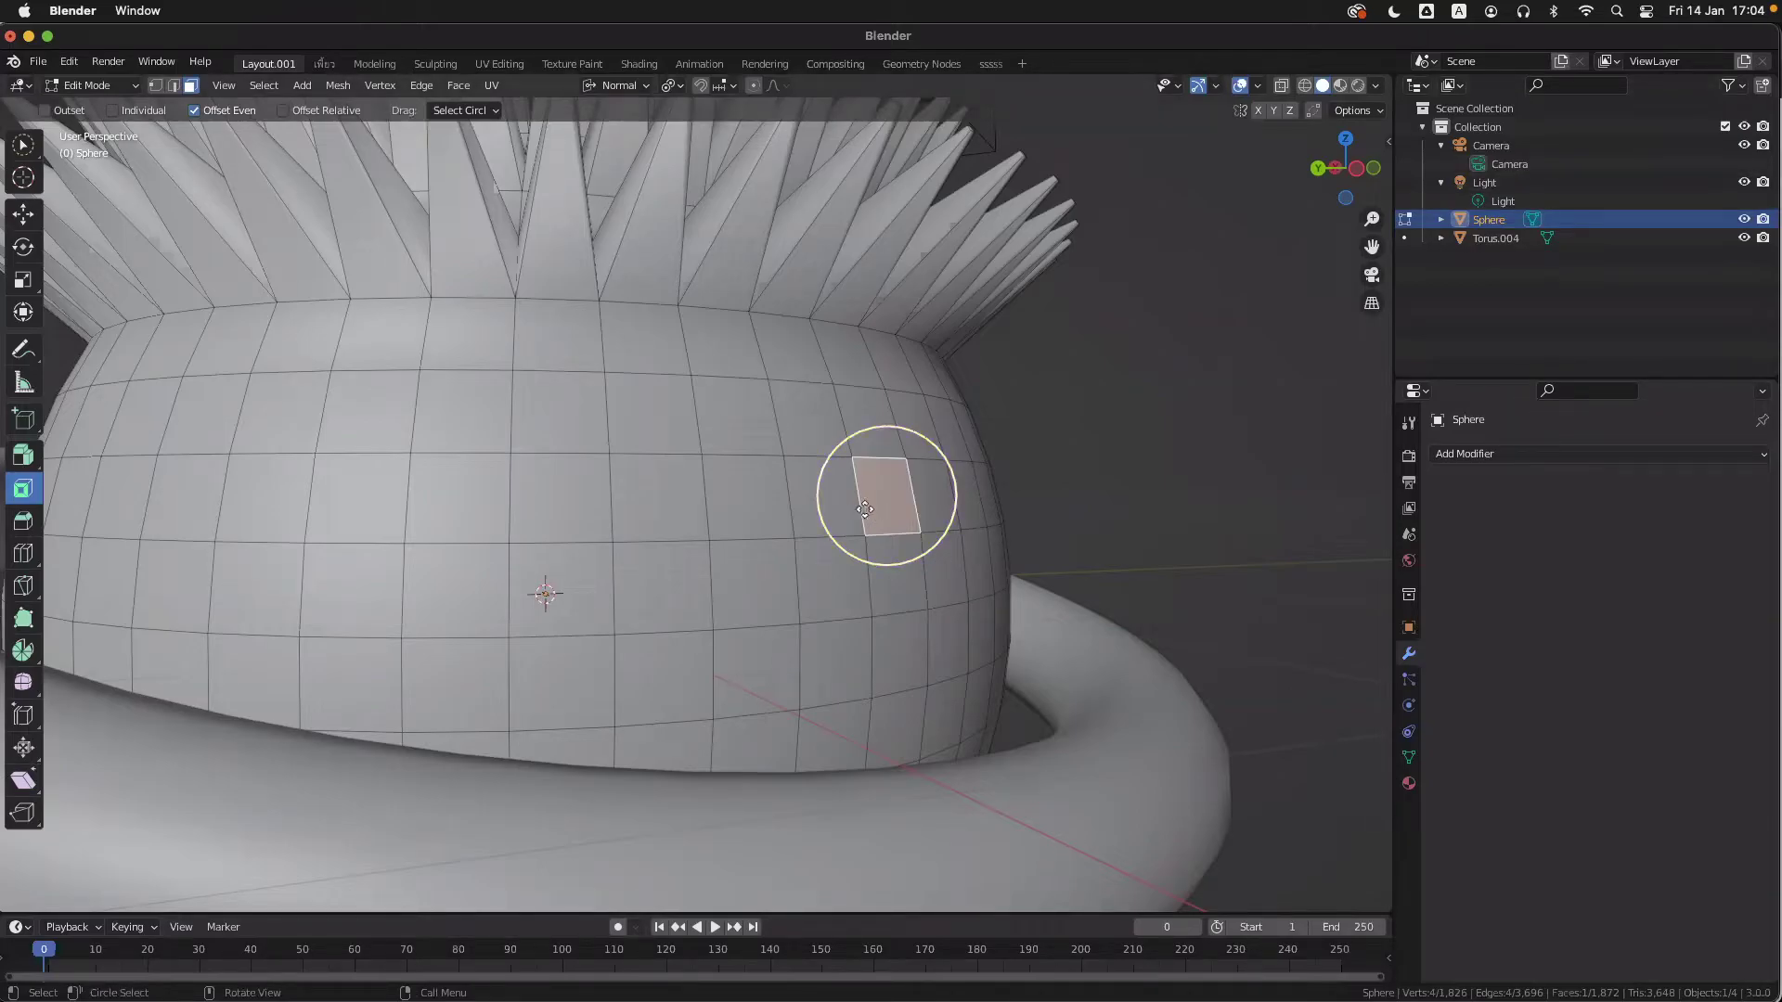
# - Extrude the selected face on the pot's side outward by about 0.445 m
pyautogui.keyDown('ctrl'); pyautogui.scroll(3, 897, 505); pyautogui.keyUp('ctrl')
pyautogui.keyDown('shift'); pyautogui.hscroll(3, 897, 505); pyautogui.keyUp('shift')
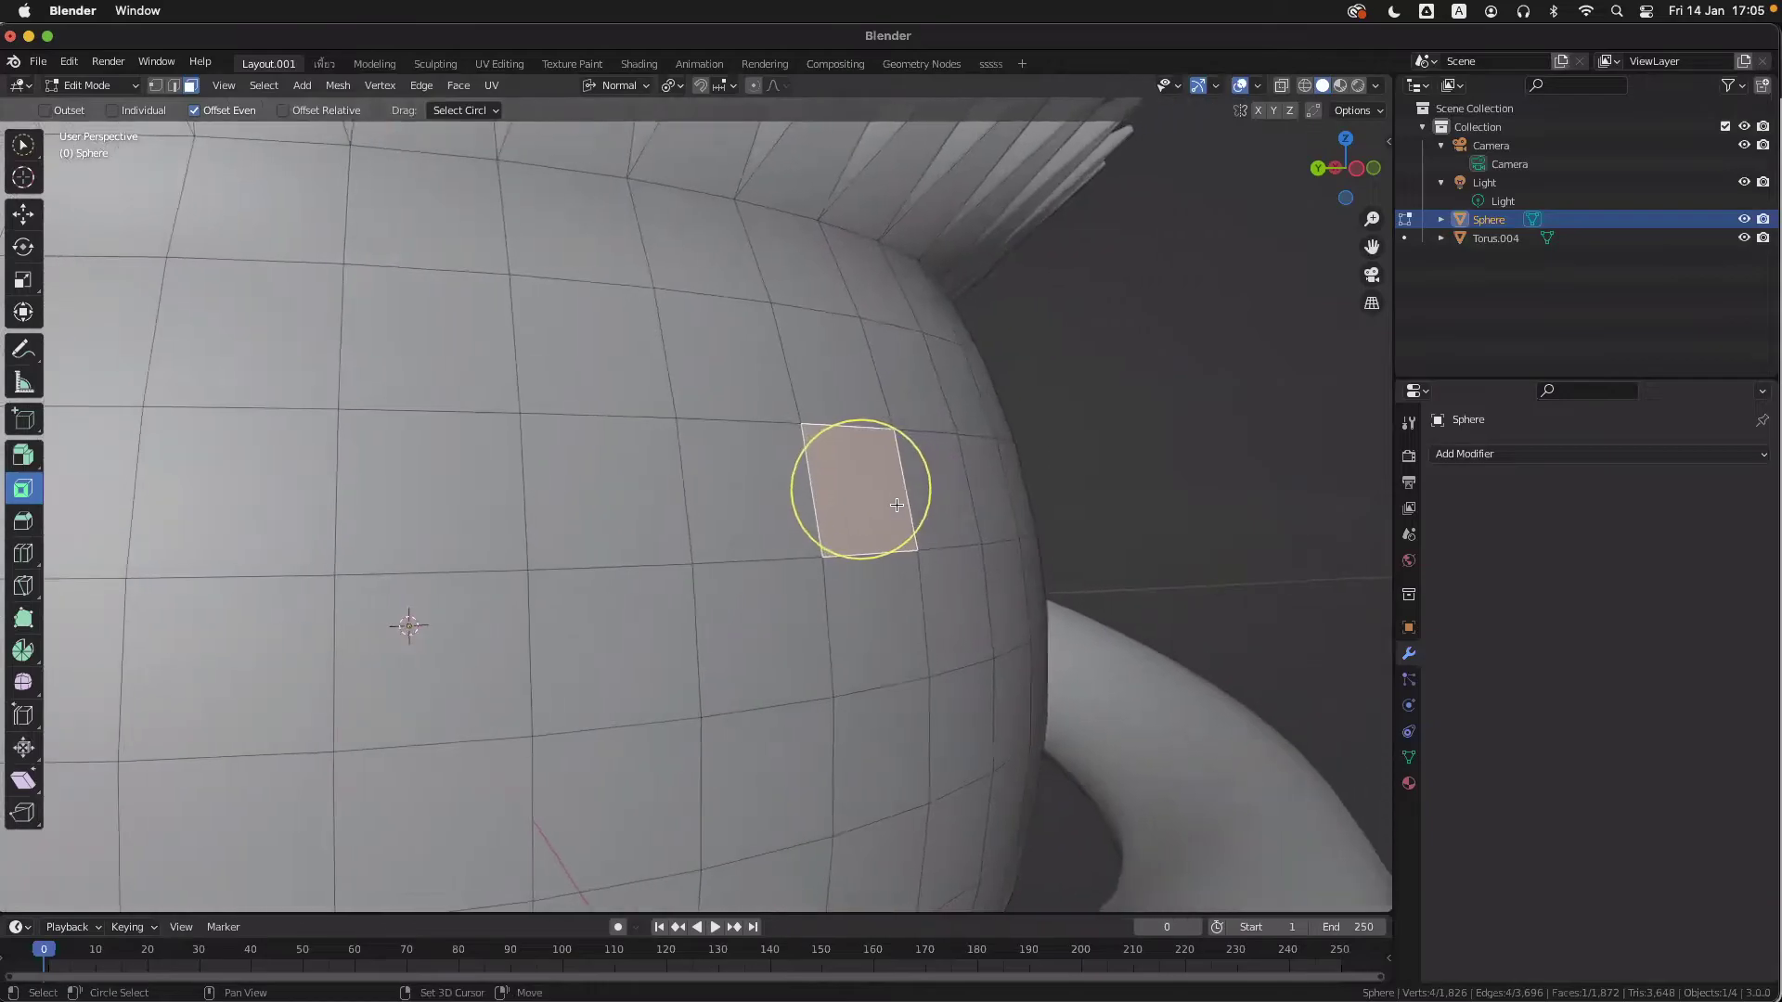
pyautogui.click(23, 455)
pyautogui.moveTo(936, 465); pyautogui.dragTo(1274, 276)
pyautogui.keyDown('shift'); pyautogui.hscroll(3, 1130, 398); pyautogui.keyUp('shift')
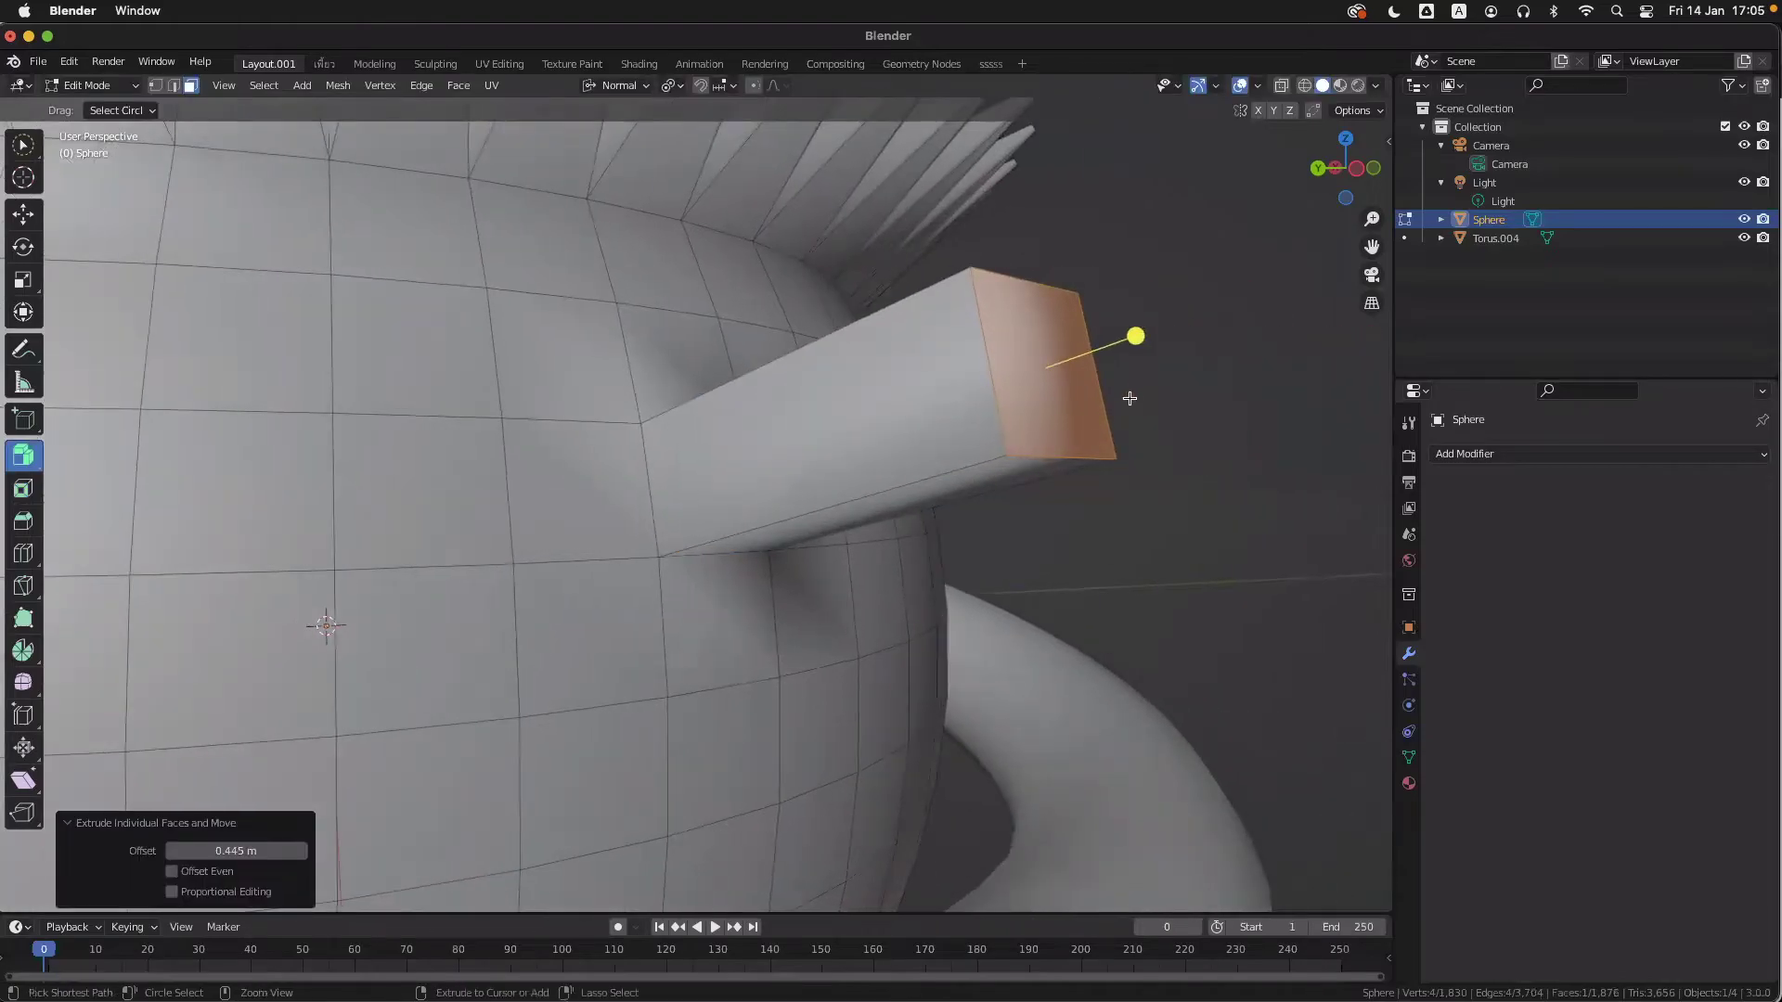
# - Hide all viewport overlays to inspect the extruded arm's shading from several sides, and show them again
pyautogui.scroll(-3, 1130, 398)
pyautogui.hotkey('alt', 'shift', 'z')
pyautogui.hscroll(10, 1126, 454)
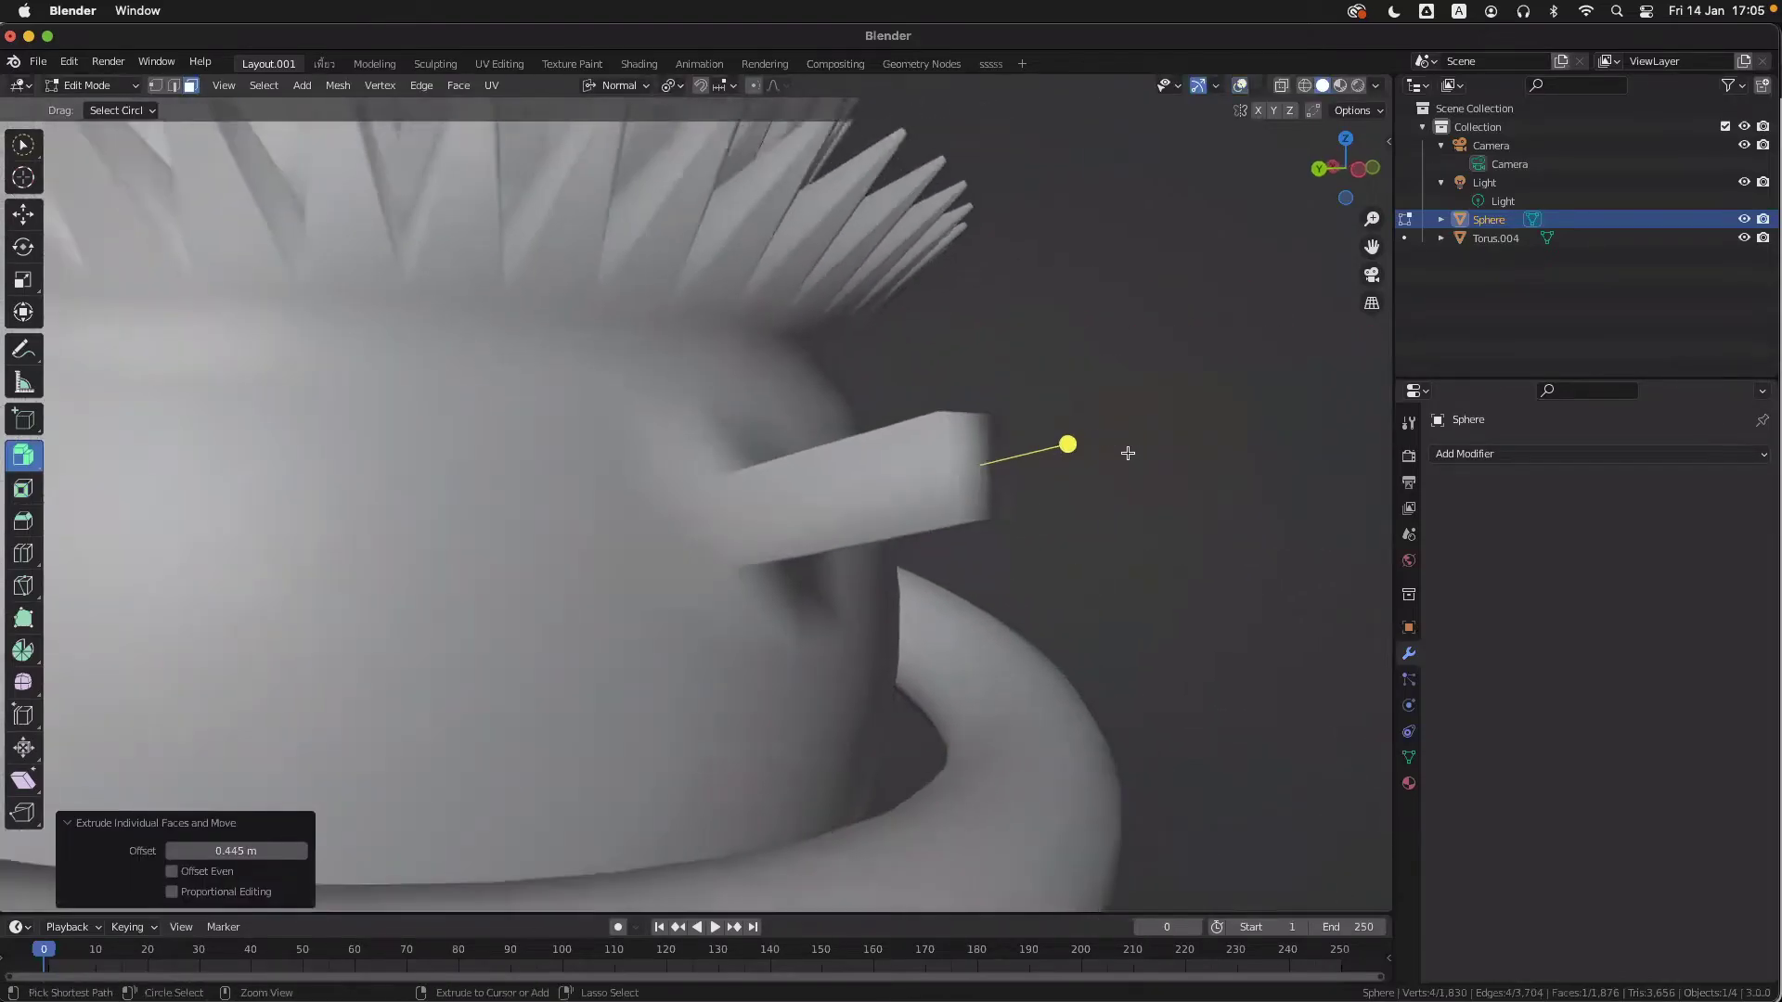
pyautogui.scroll(-3, 1126, 454)
pyautogui.scroll(10, 1123, 451)
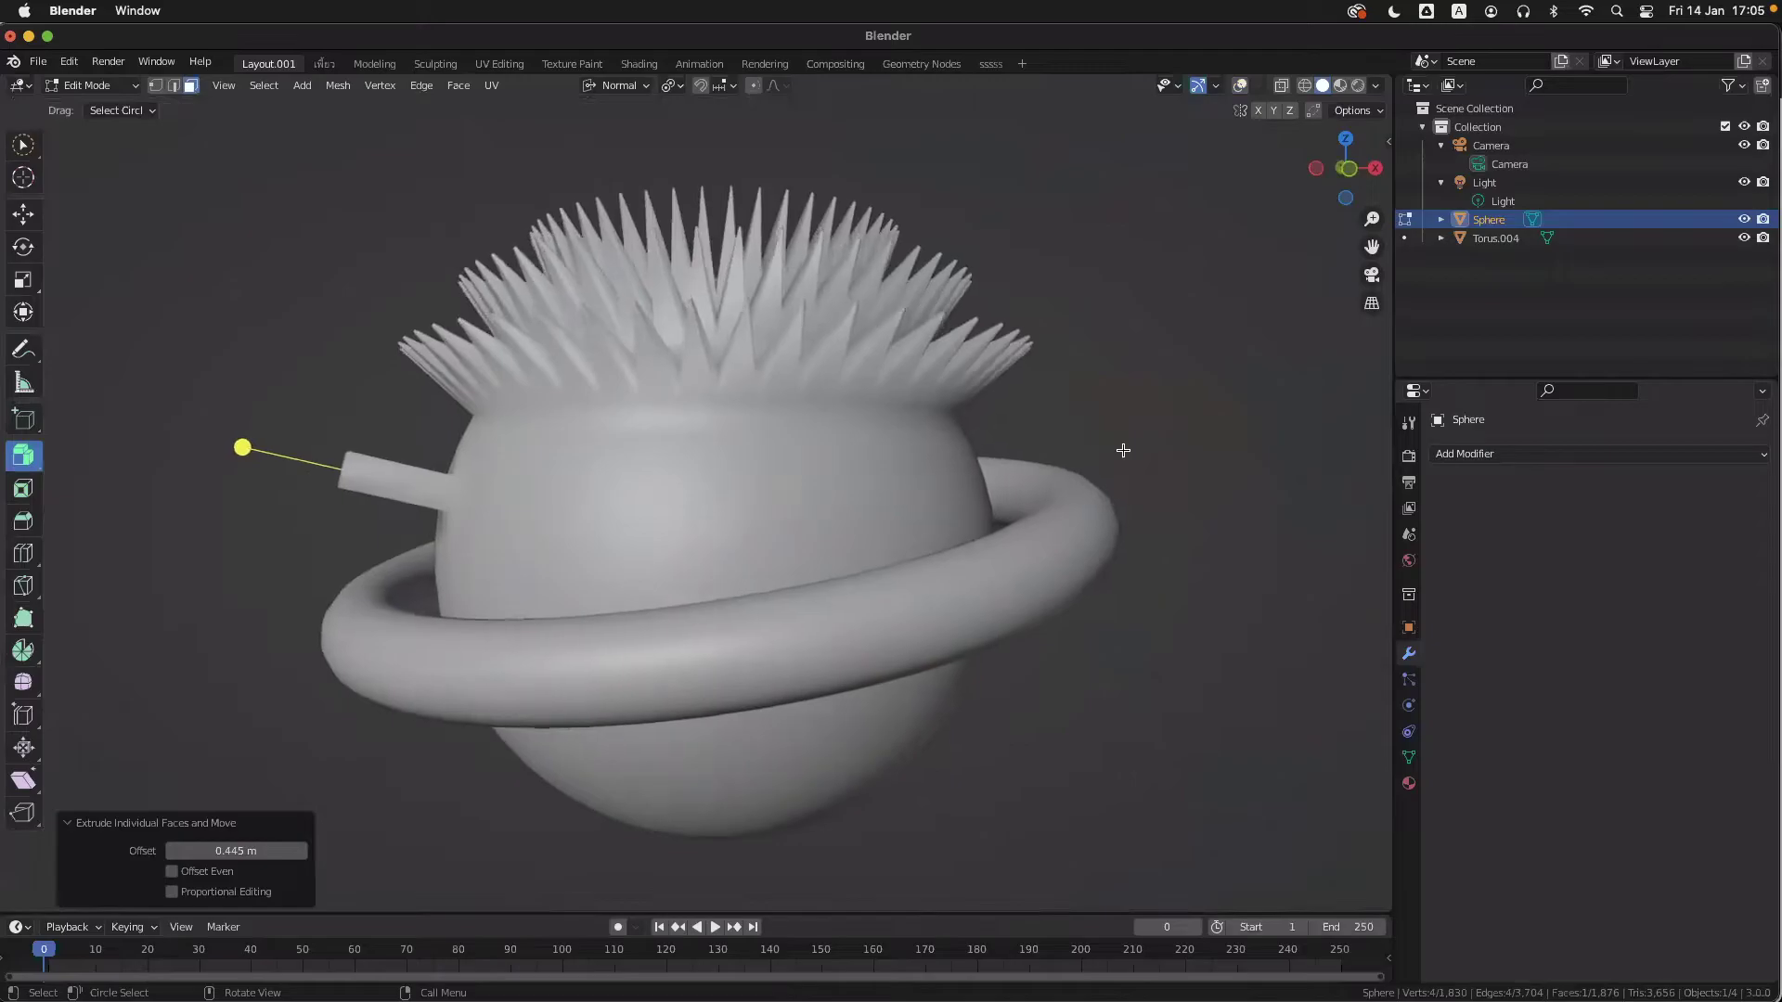
pyautogui.hscroll(-10, 1126, 449)
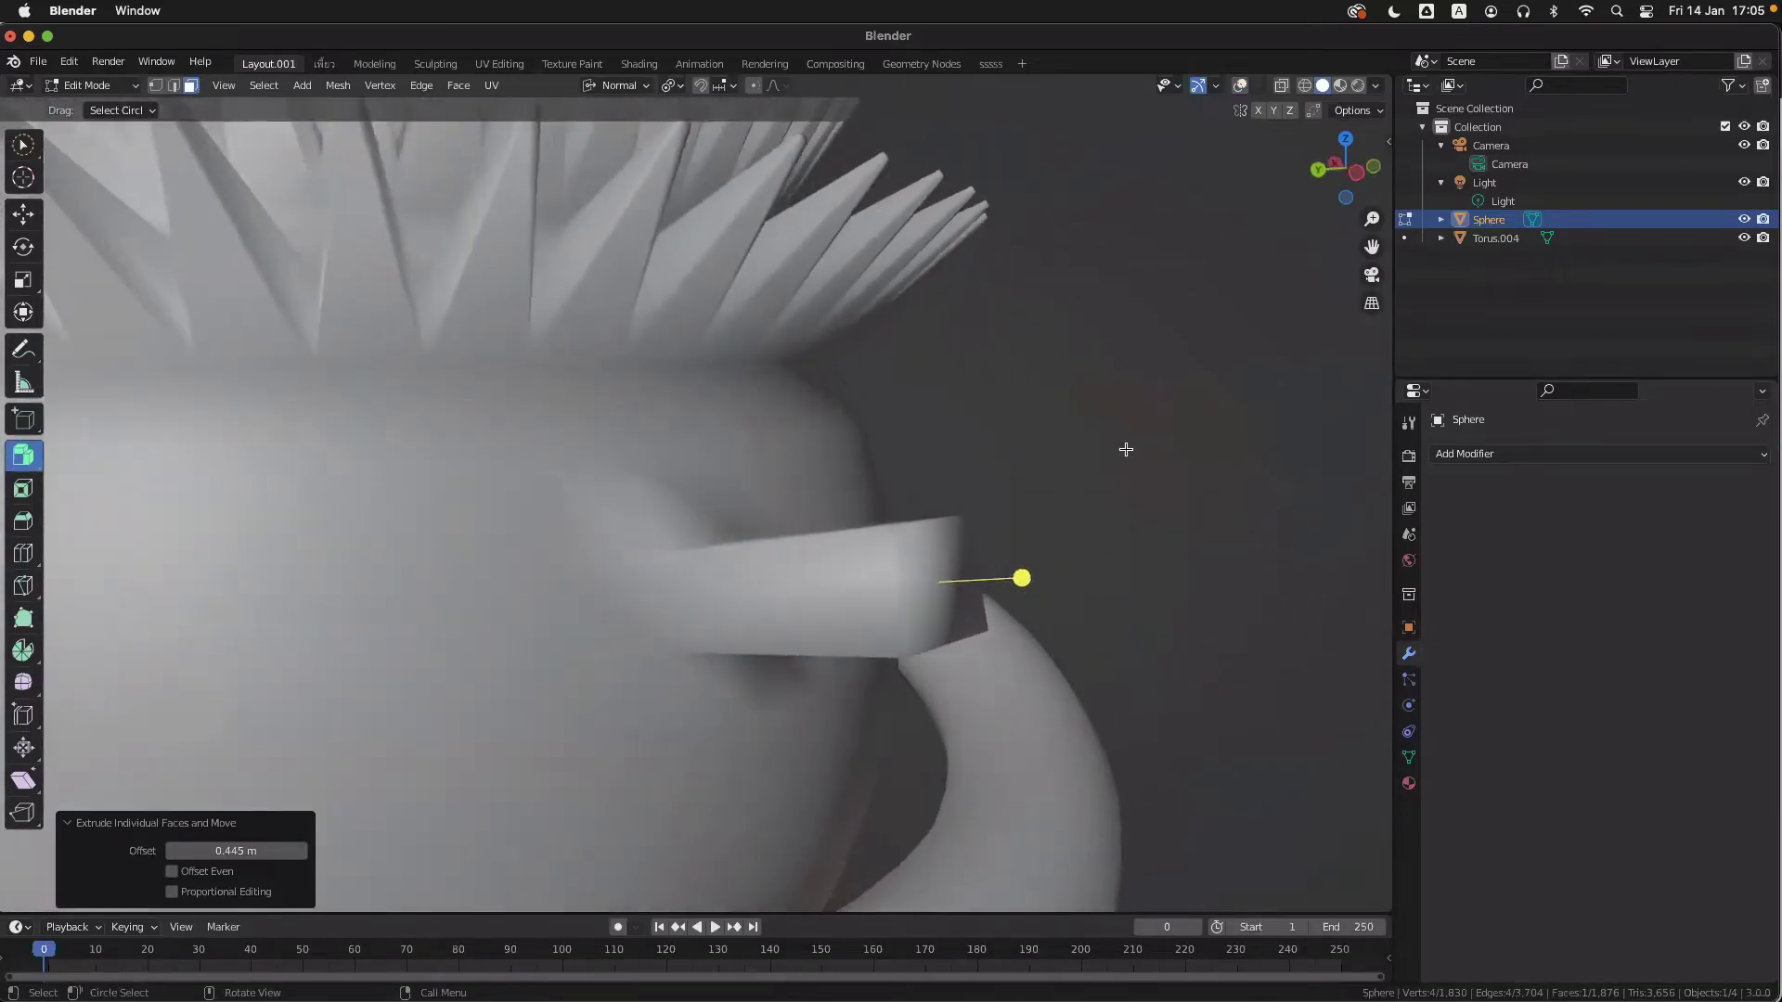
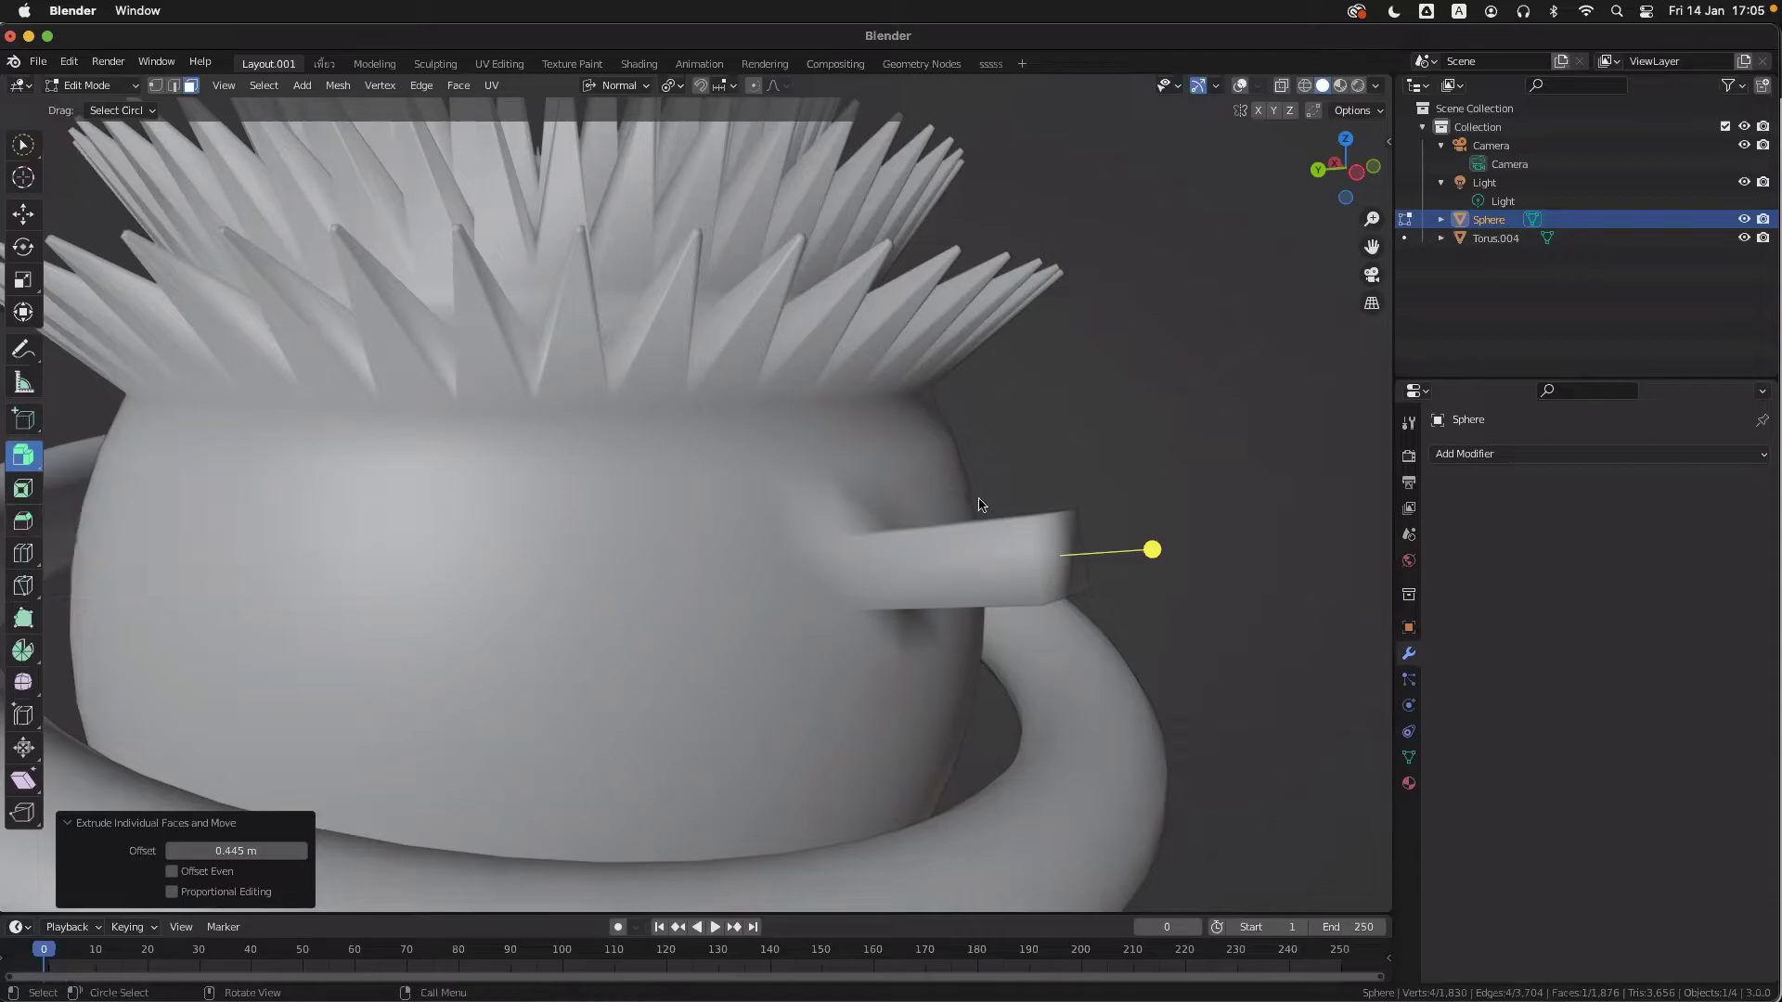
pyautogui.keyDown('ctrl'); pyautogui.scroll(2, 977, 506); pyautogui.keyUp('ctrl')
pyautogui.hscroll(5, 978, 506)
pyautogui.hscroll(-5, 780, 583)
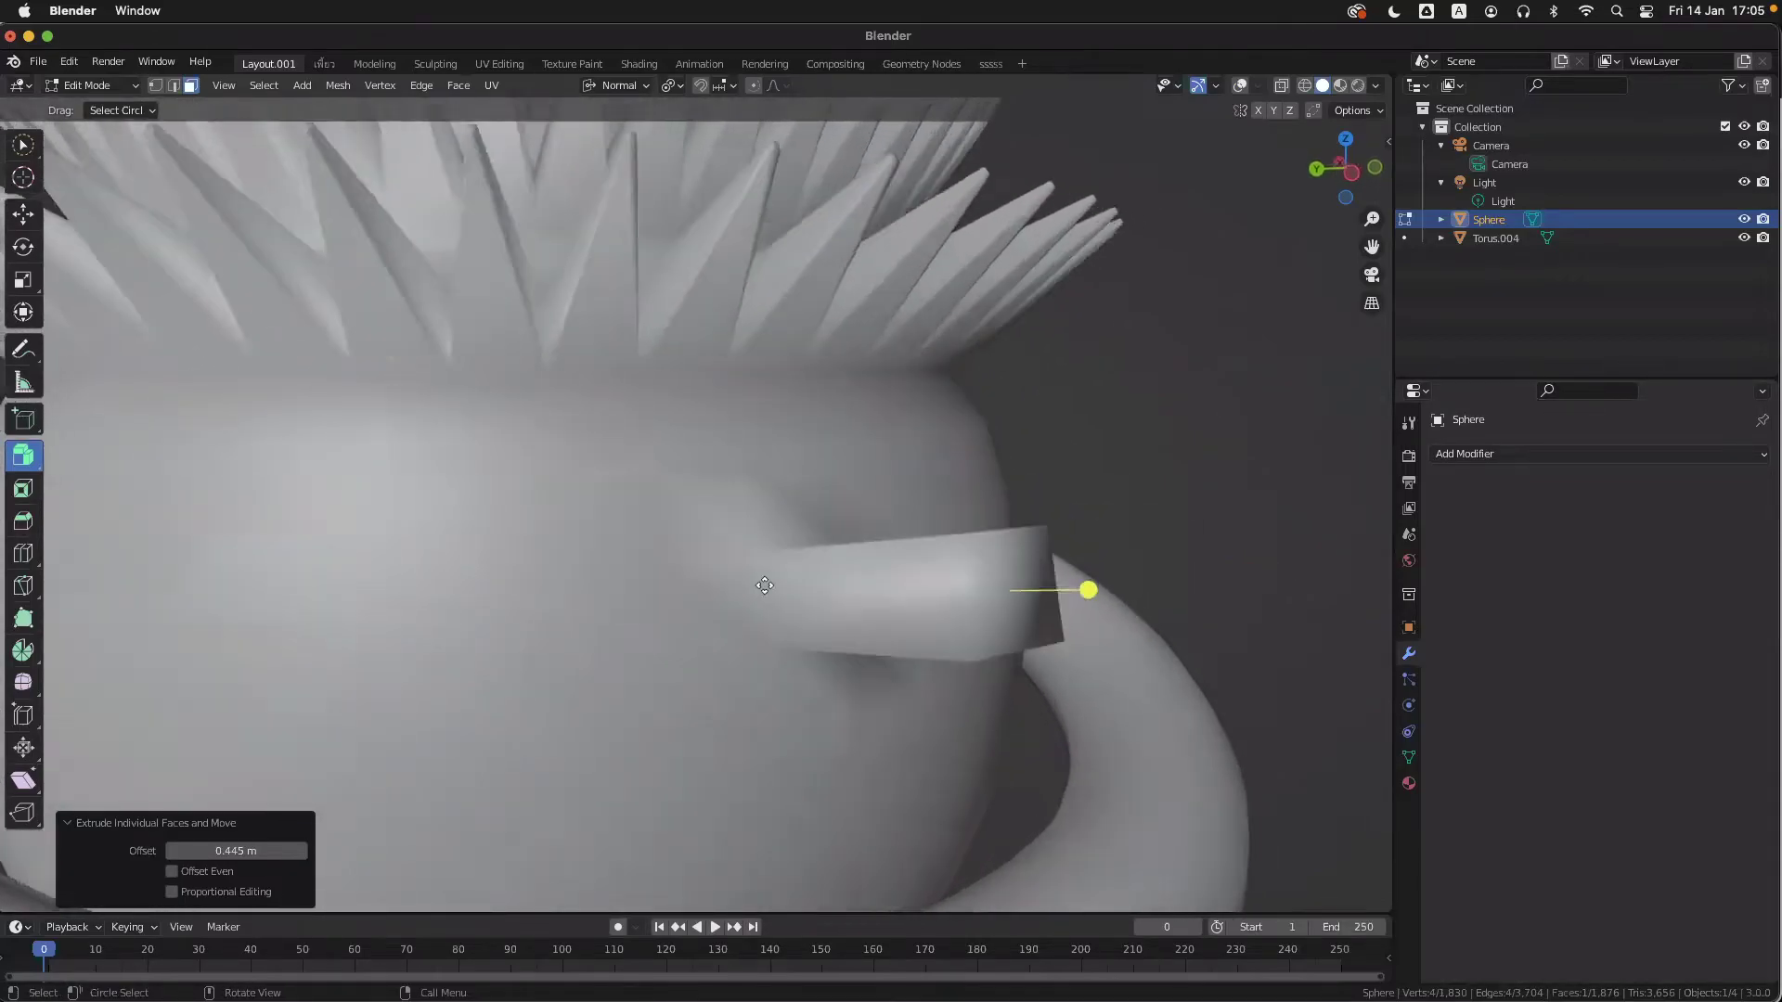
pyautogui.hotkey('shift', 'alt', 'z')
pyautogui.moveTo(1021, 608); pyautogui.dragTo(1045, 602, button='middle')
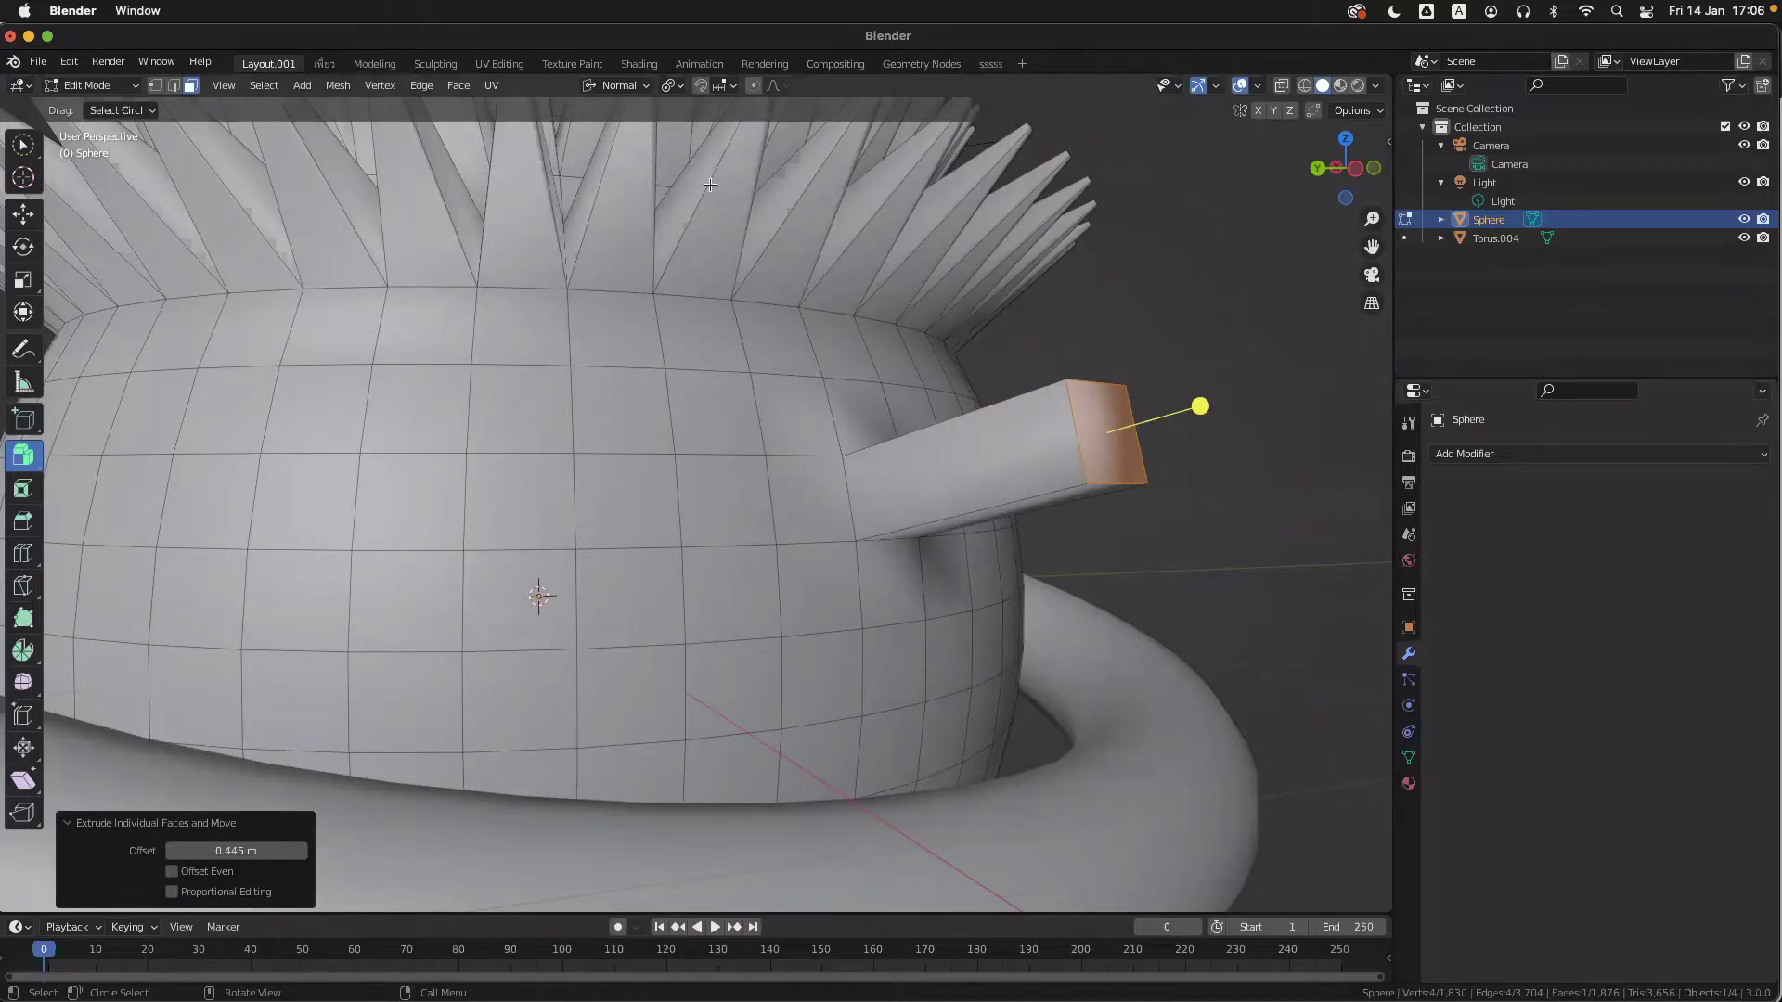
# - Switch to Object Mode, keeping the spiky sphere selected with its extruded arm in view
pyautogui.press('Tab')
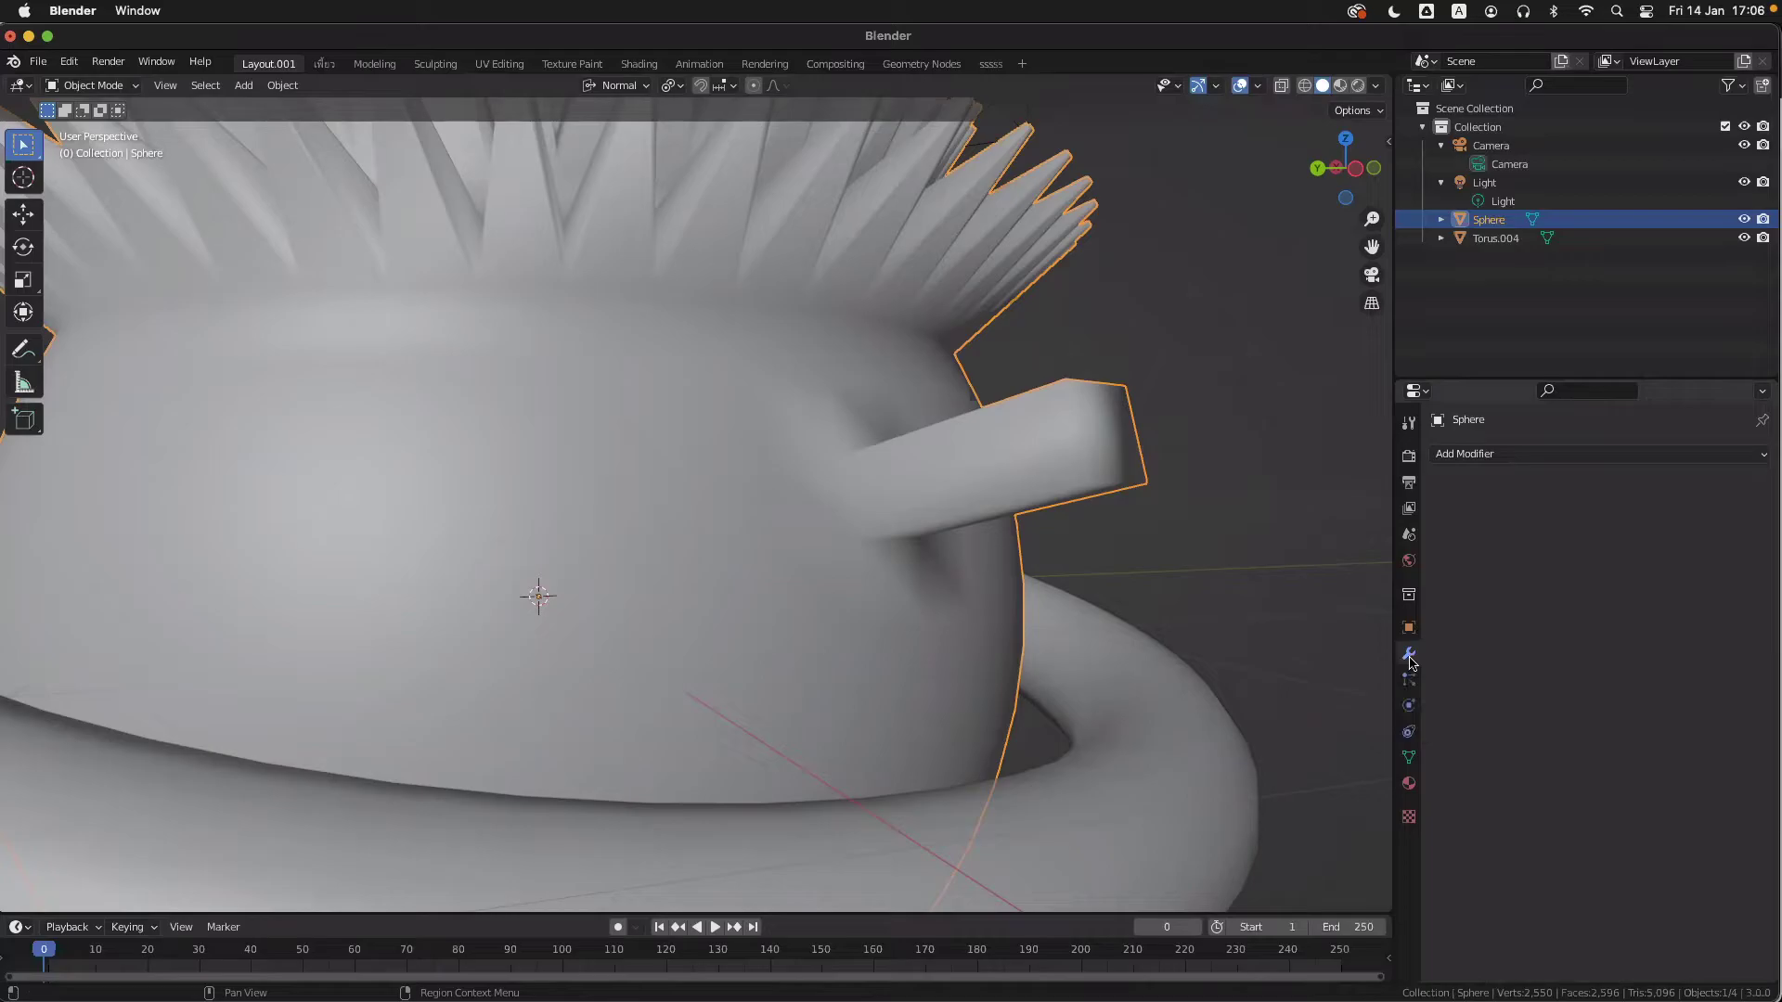
pyautogui.click(1151, 381)
pyautogui.click(967, 412)
pyautogui.moveTo(1071, 631); pyautogui.dragTo(1084, 649, button='middle')
pyautogui.scroll(-1, 1072, 631)
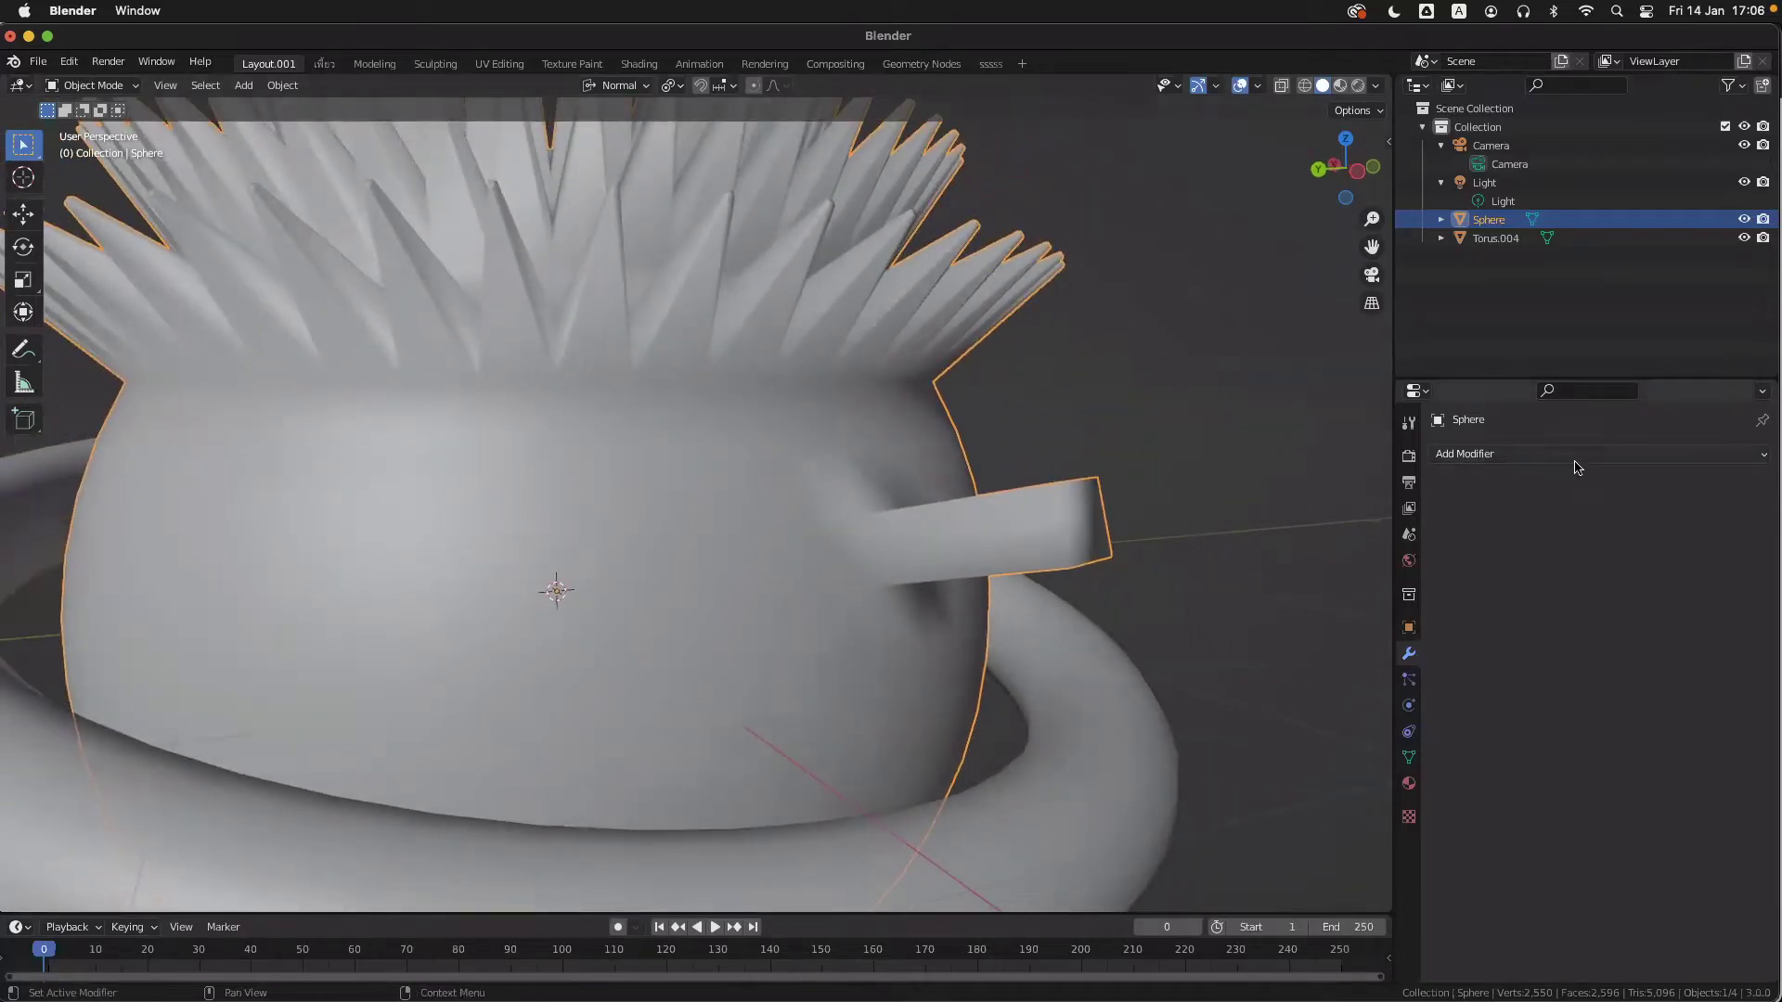
# - Enlarge the modifier settings display, add a Subdivision Surface modifier to the sphere and inspect the smoothed shape
pyautogui.keyDown('ctrl'); pyautogui.moveTo(1532, 490); pyautogui.dragTo(1536, 501, button='middle'); pyautogui.keyUp('ctrl')
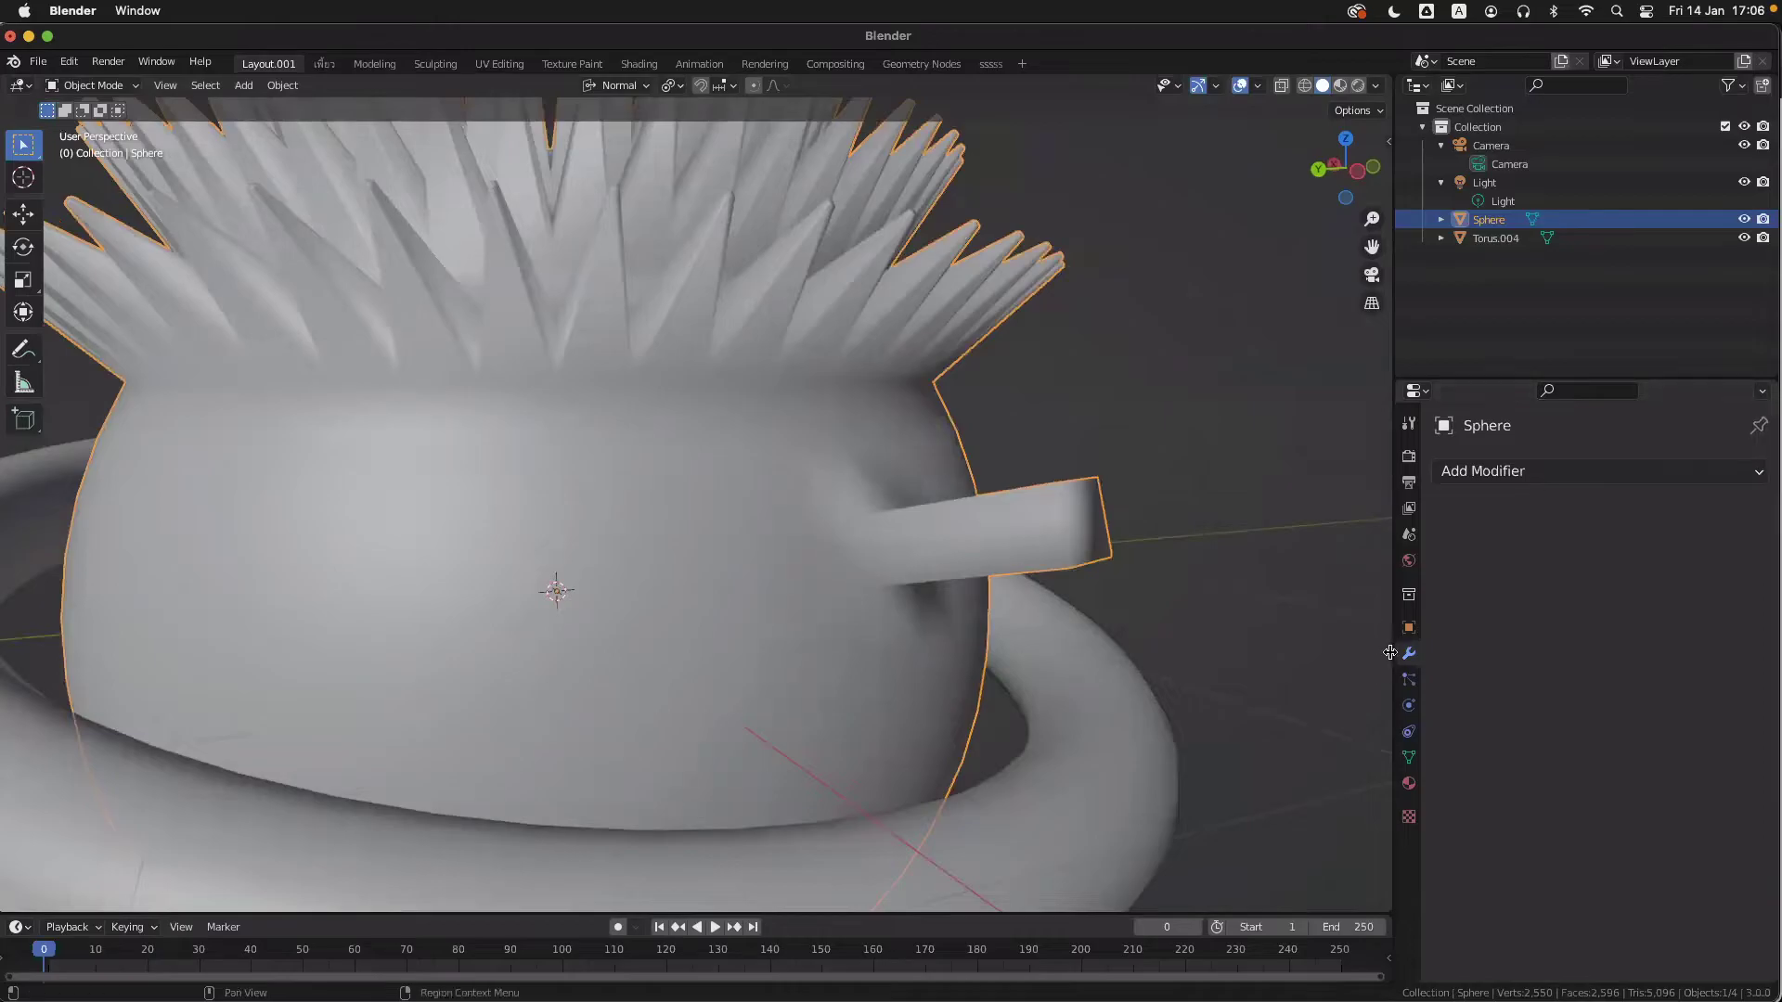
pyautogui.click(1522, 474)
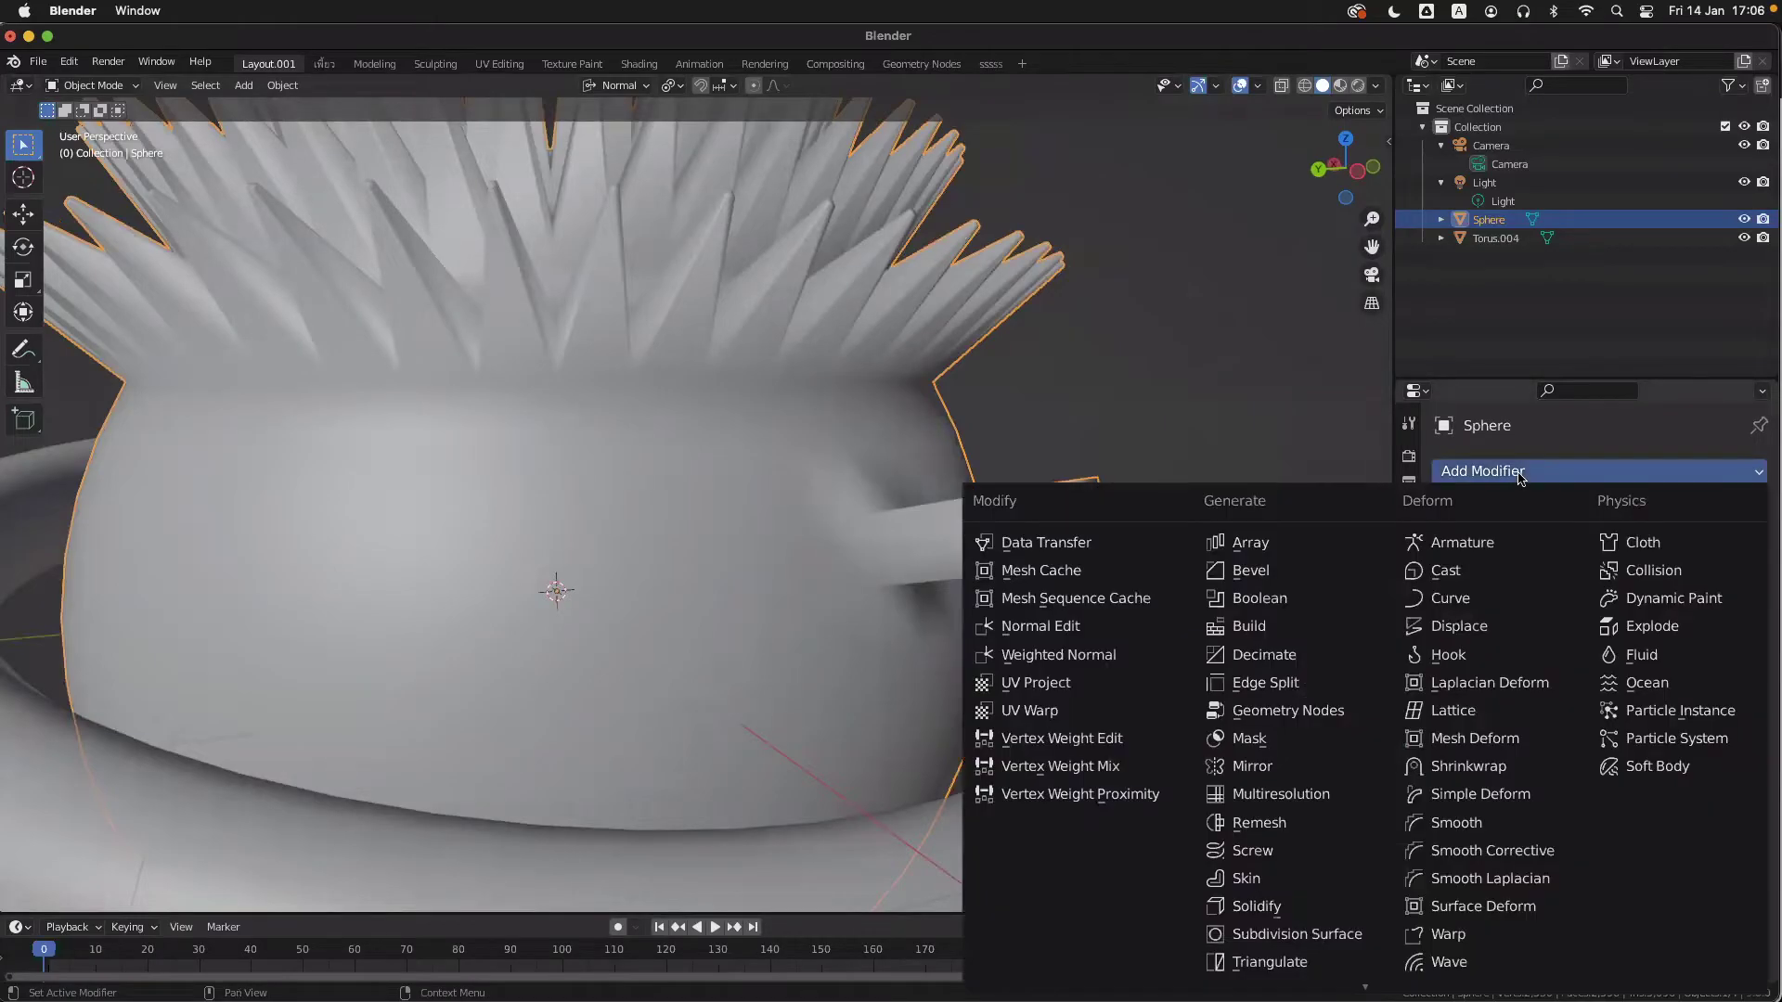
pyautogui.moveTo(1289, 987)
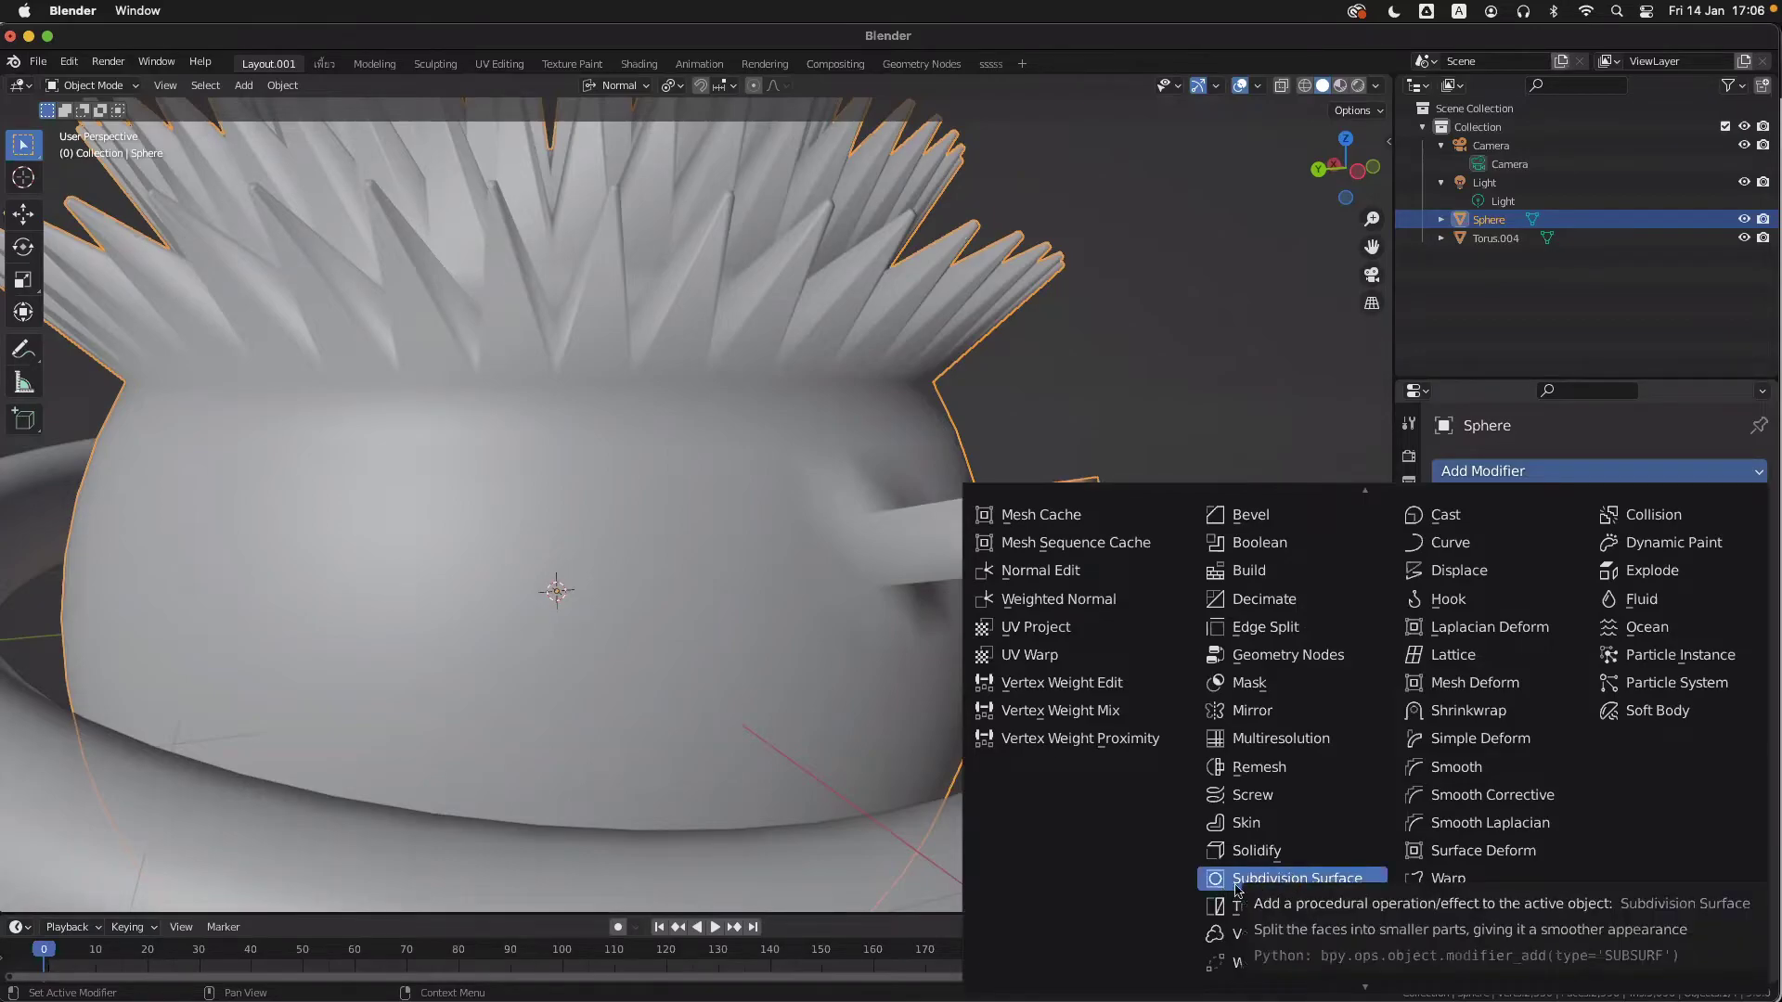
pyautogui.click(1297, 879)
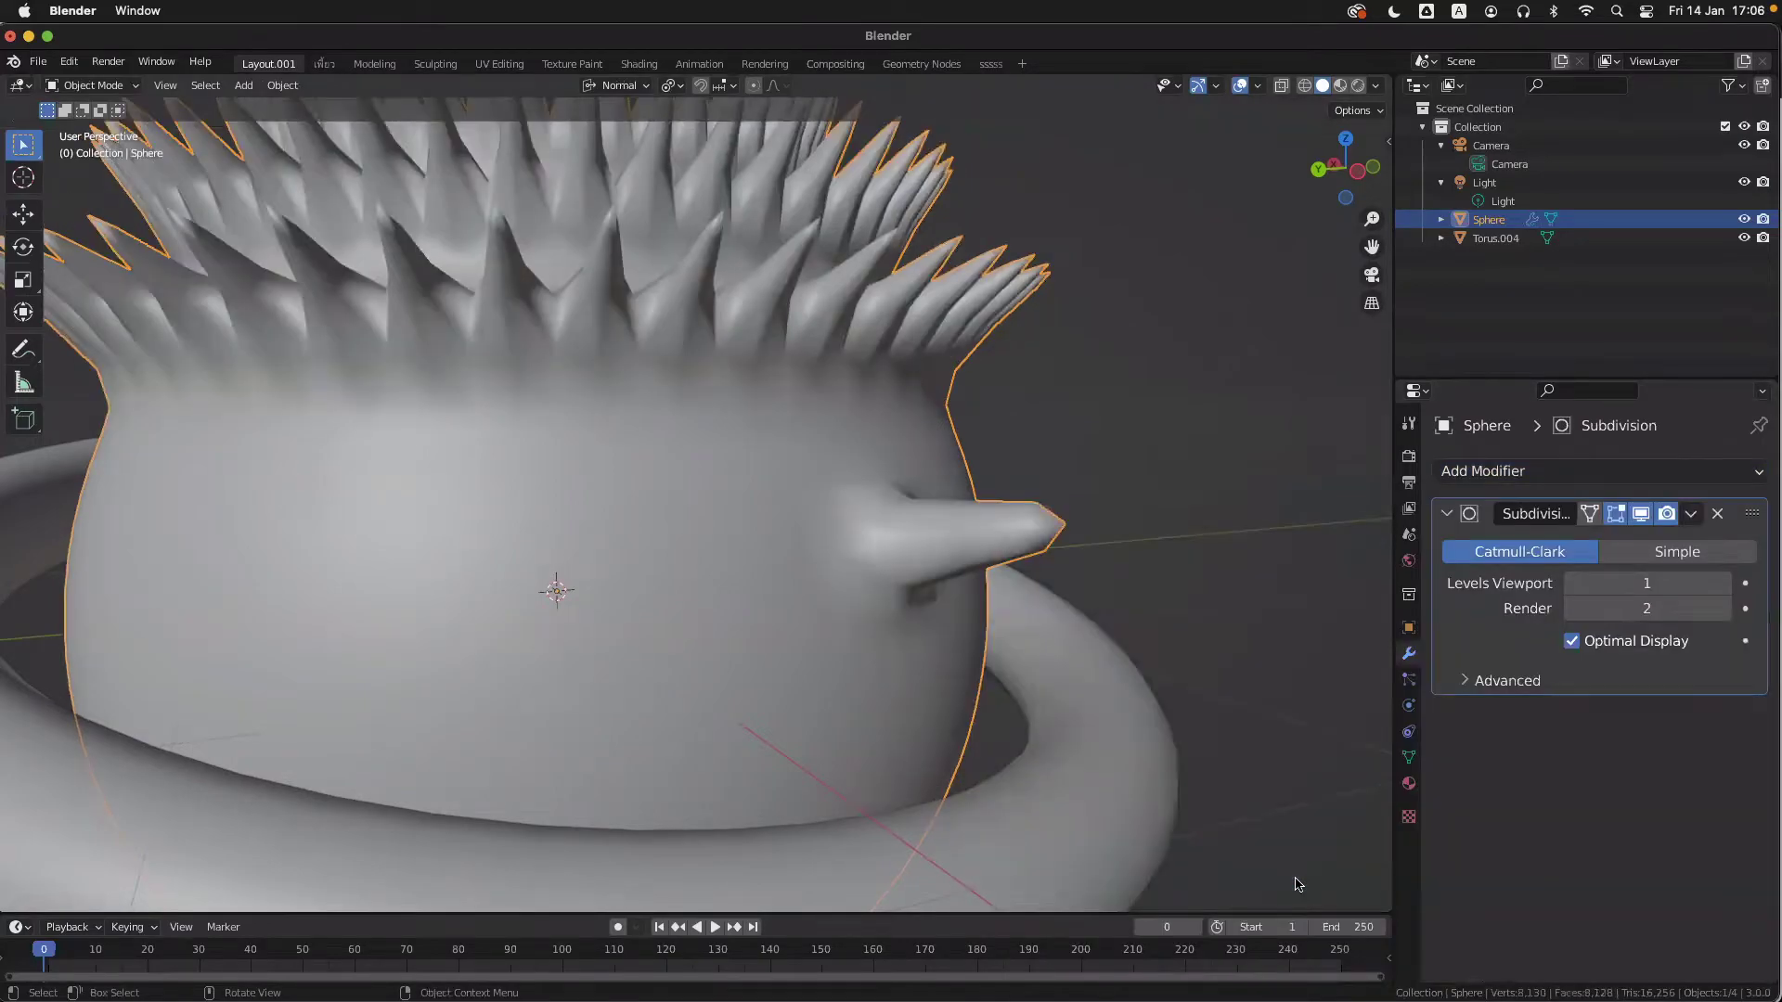
pyautogui.scroll(-2, 1146, 728)
pyautogui.scroll(3, 1146, 728)
pyautogui.hscroll(3, 1145, 727)
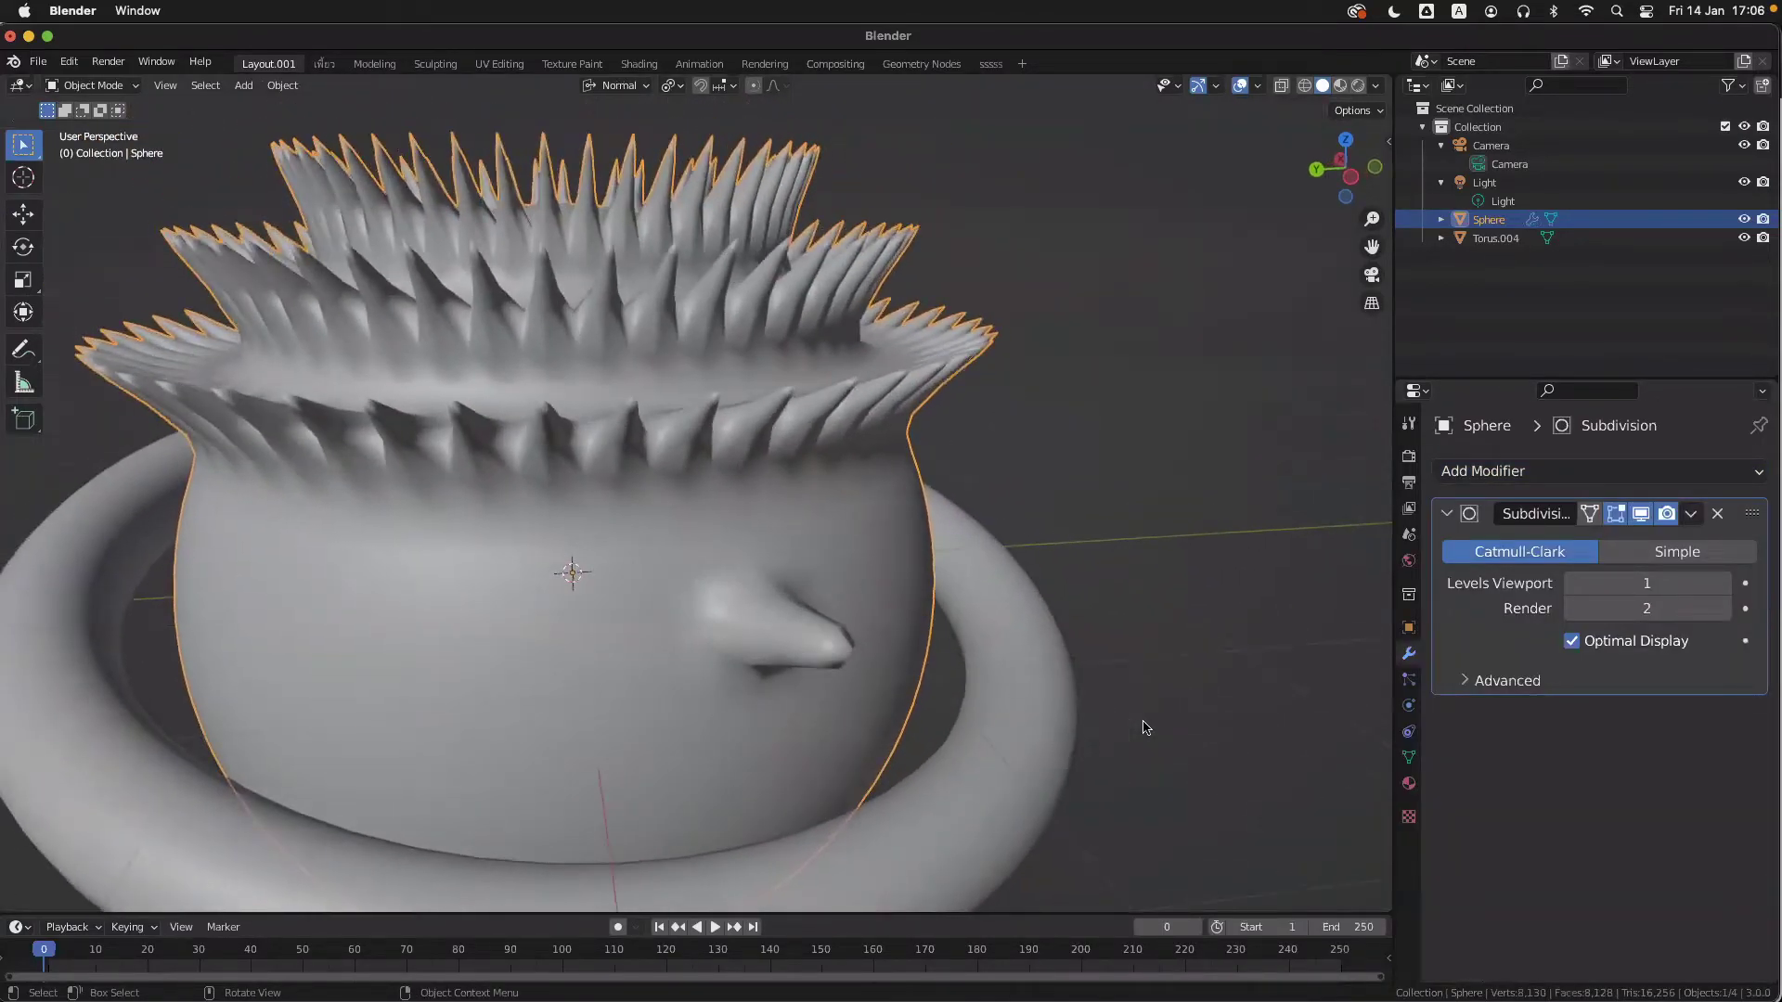
pyautogui.hscroll(-3, 1144, 728)
pyautogui.scroll(2, 1242, 610)
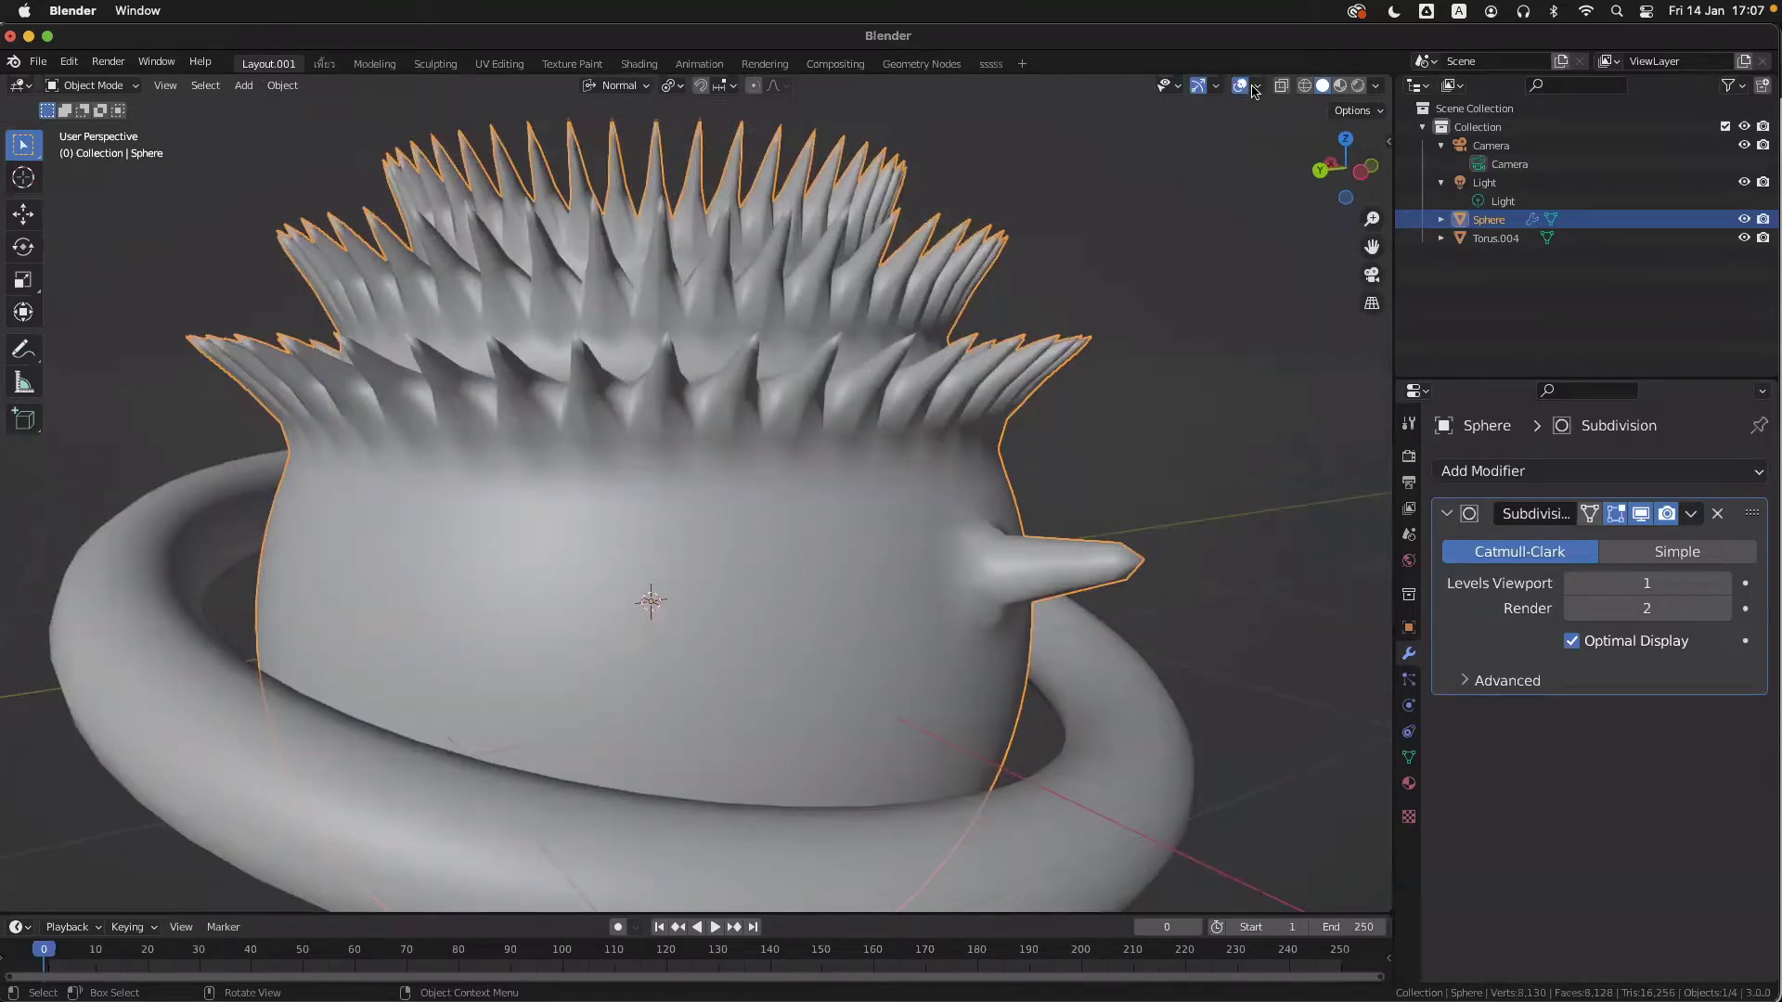
# - Enable the wireframe overlay on the objects and close the overlay options
pyautogui.click(1258, 87)
pyautogui.click(1259, 86)
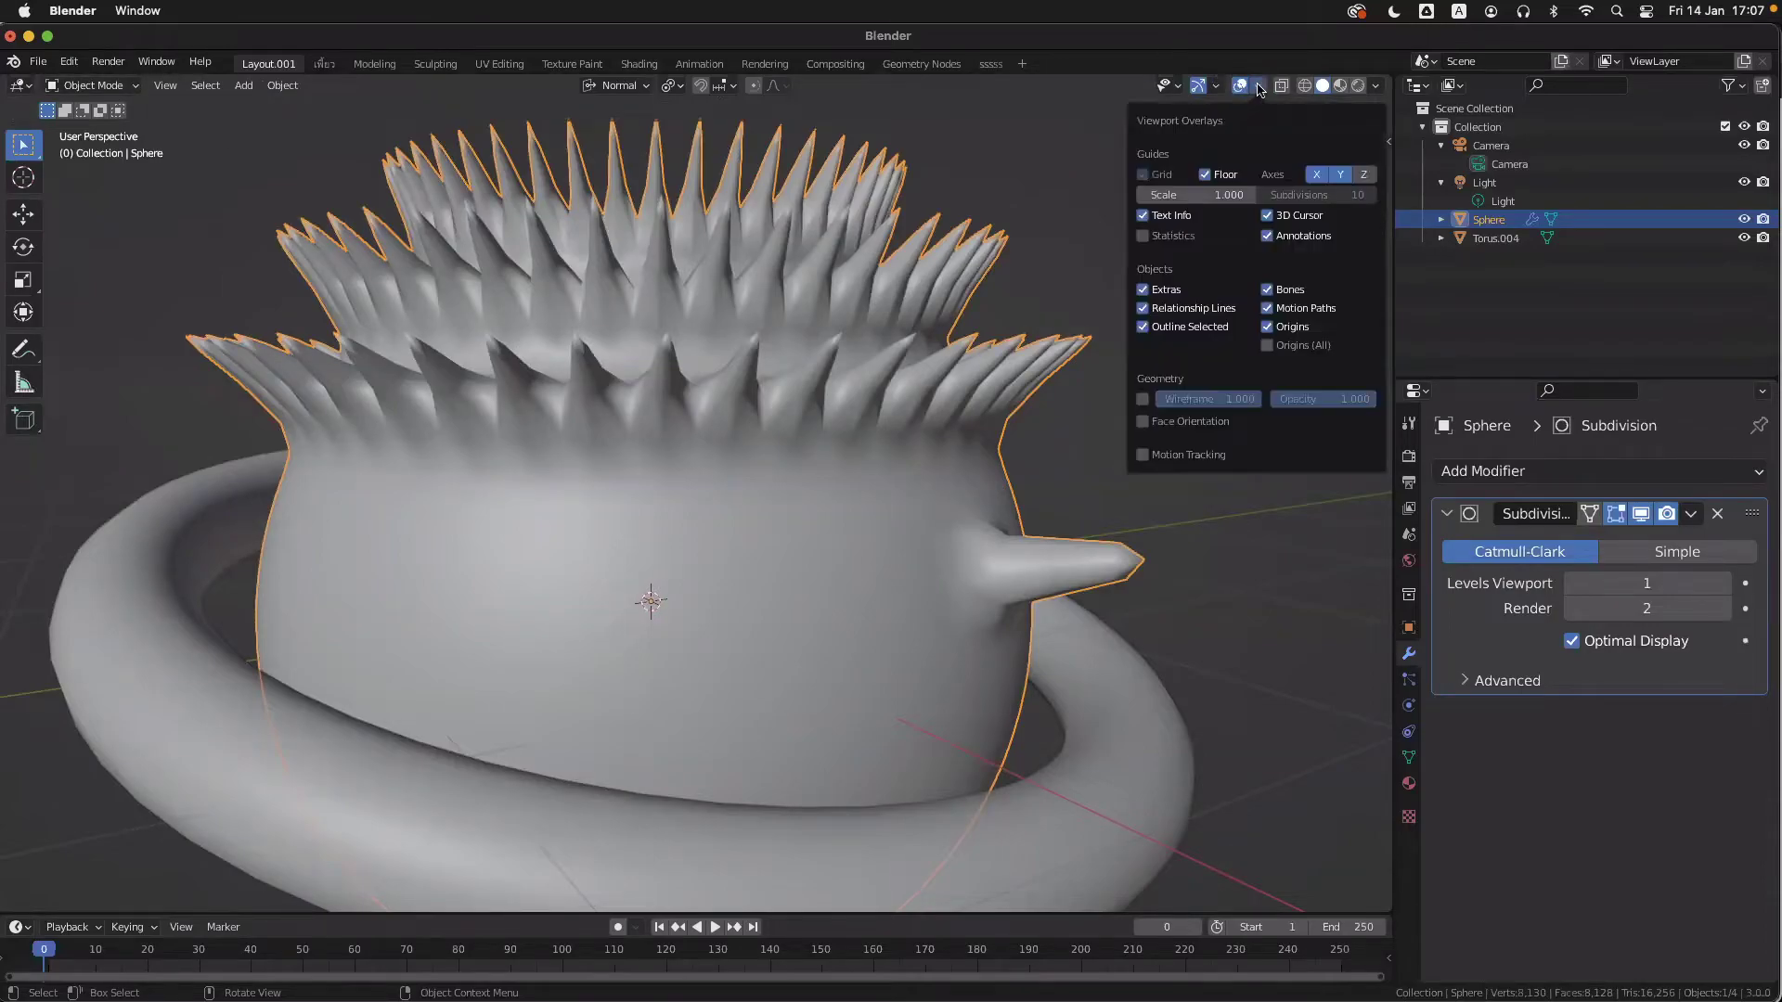
pyautogui.click(1144, 400)
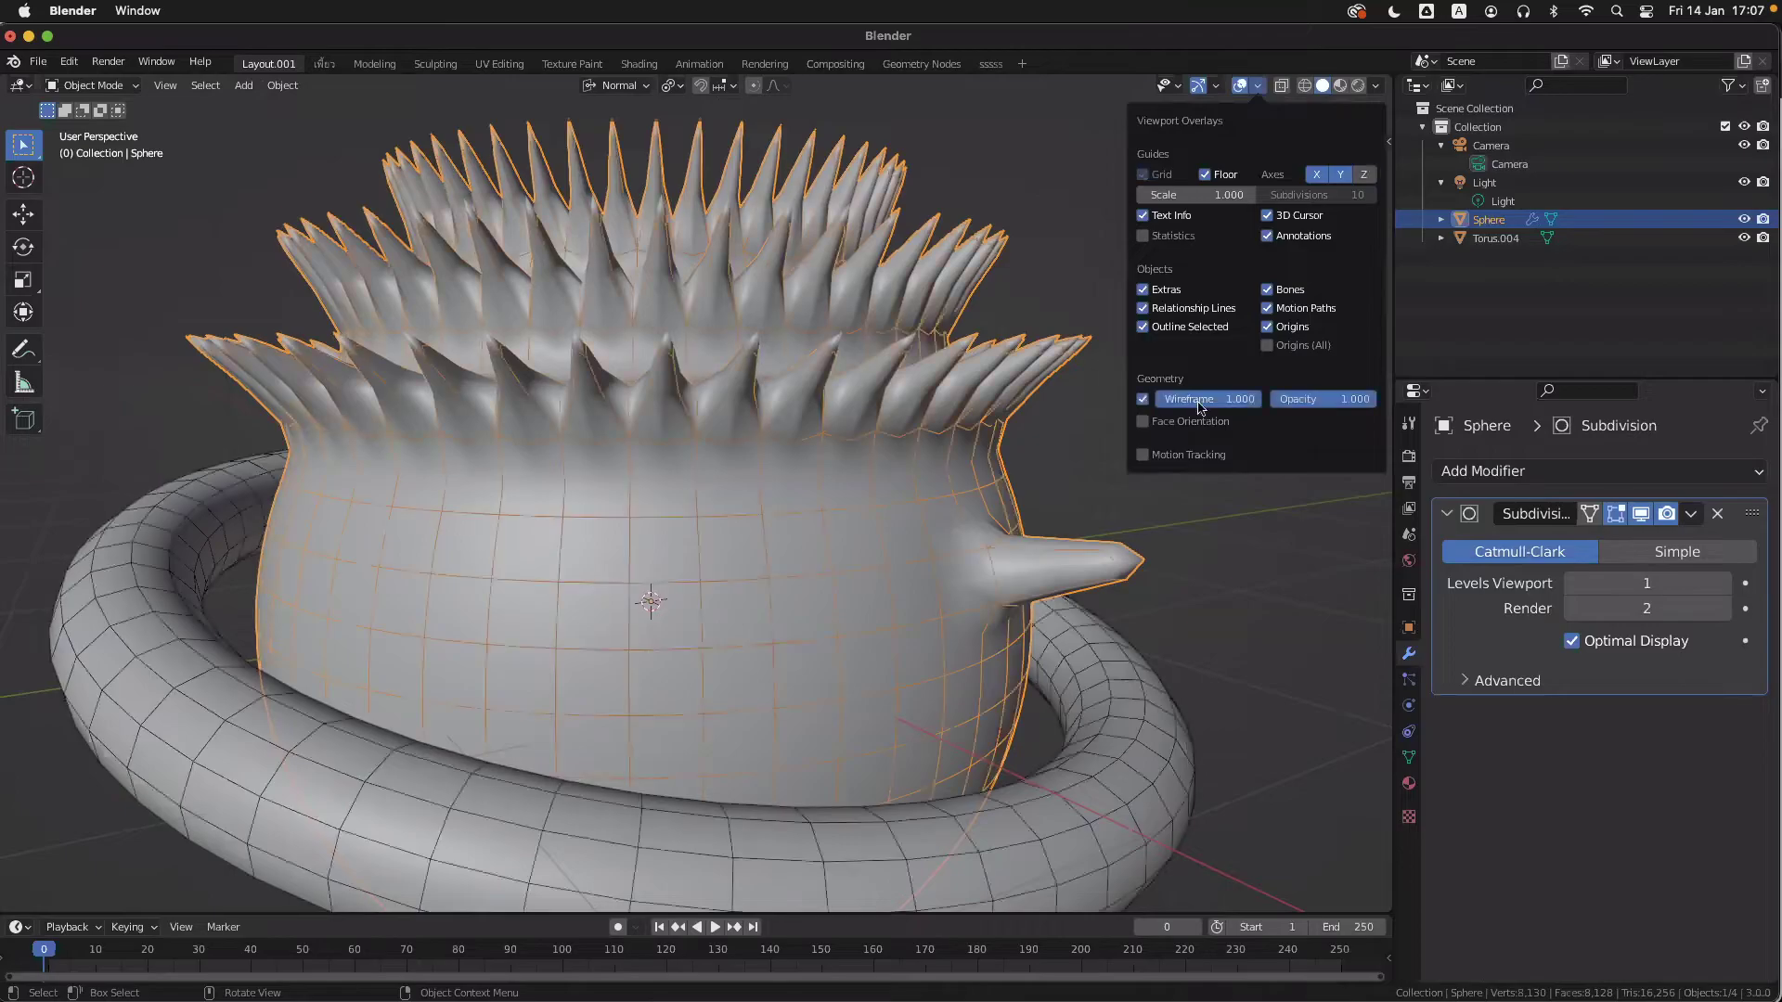
pyautogui.scroll(3, 1192, 147)
pyautogui.click(1260, 87)
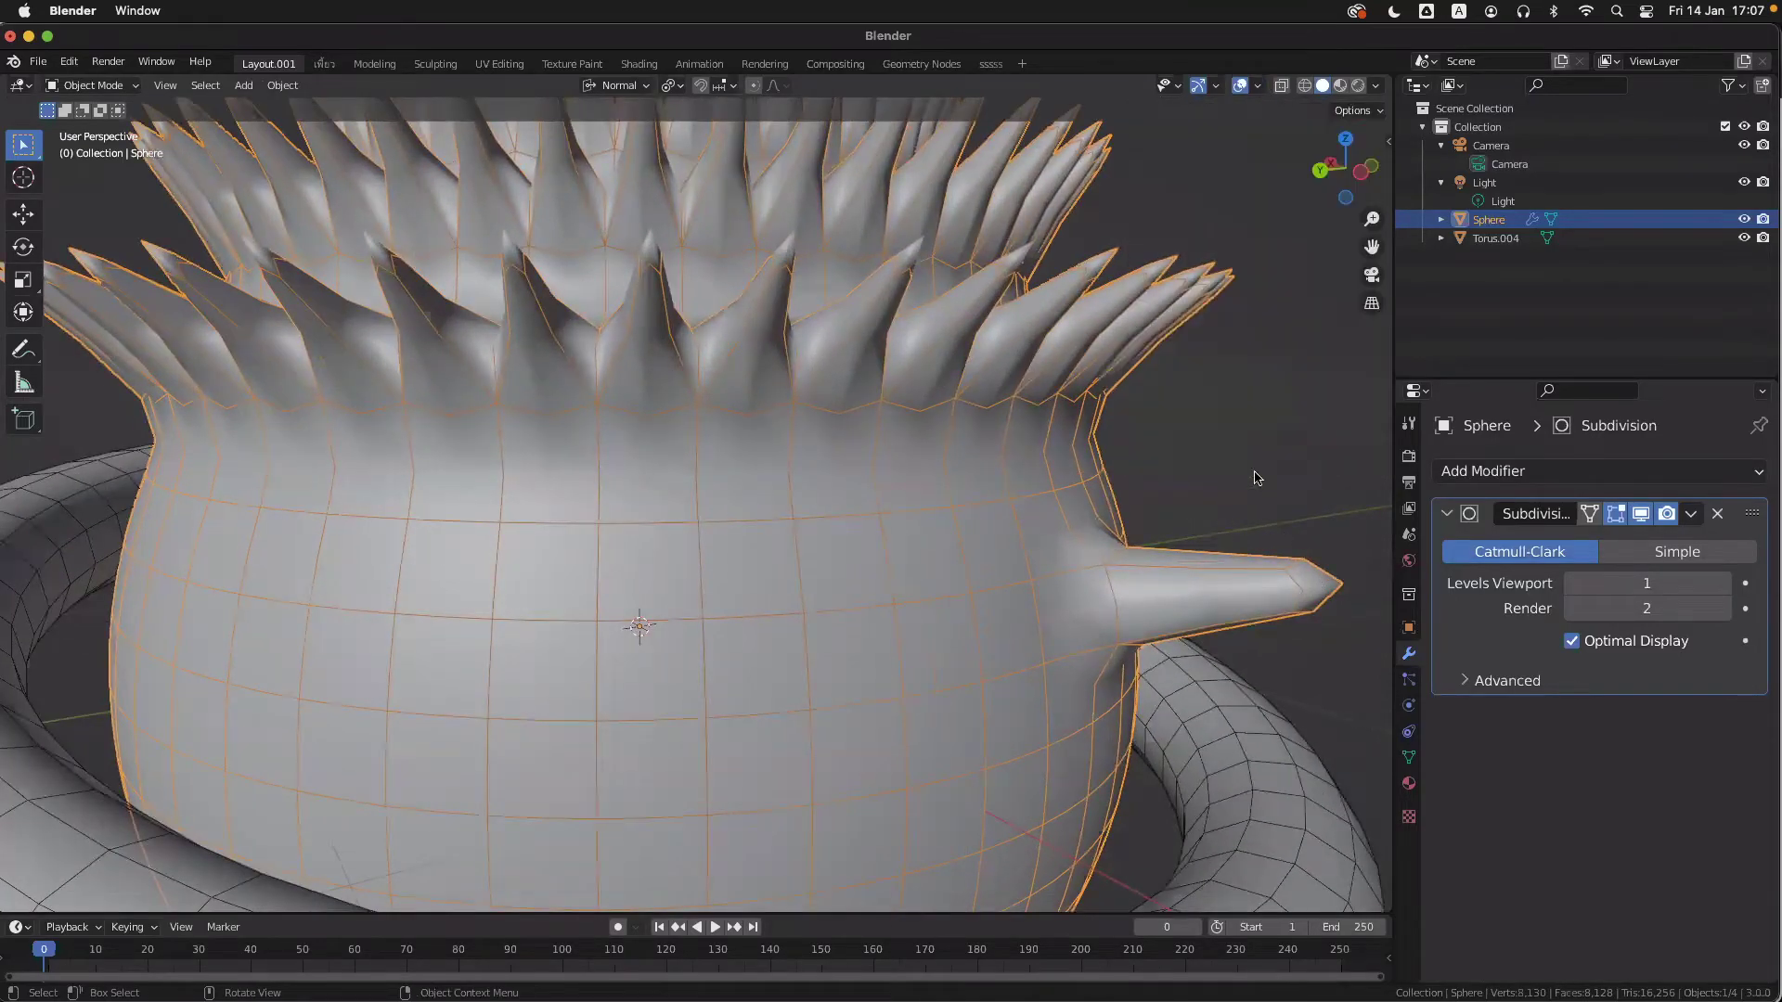
# - Adjust the wireframe overlay's opacity, leaving it at 1.000
pyautogui.click(1259, 86)
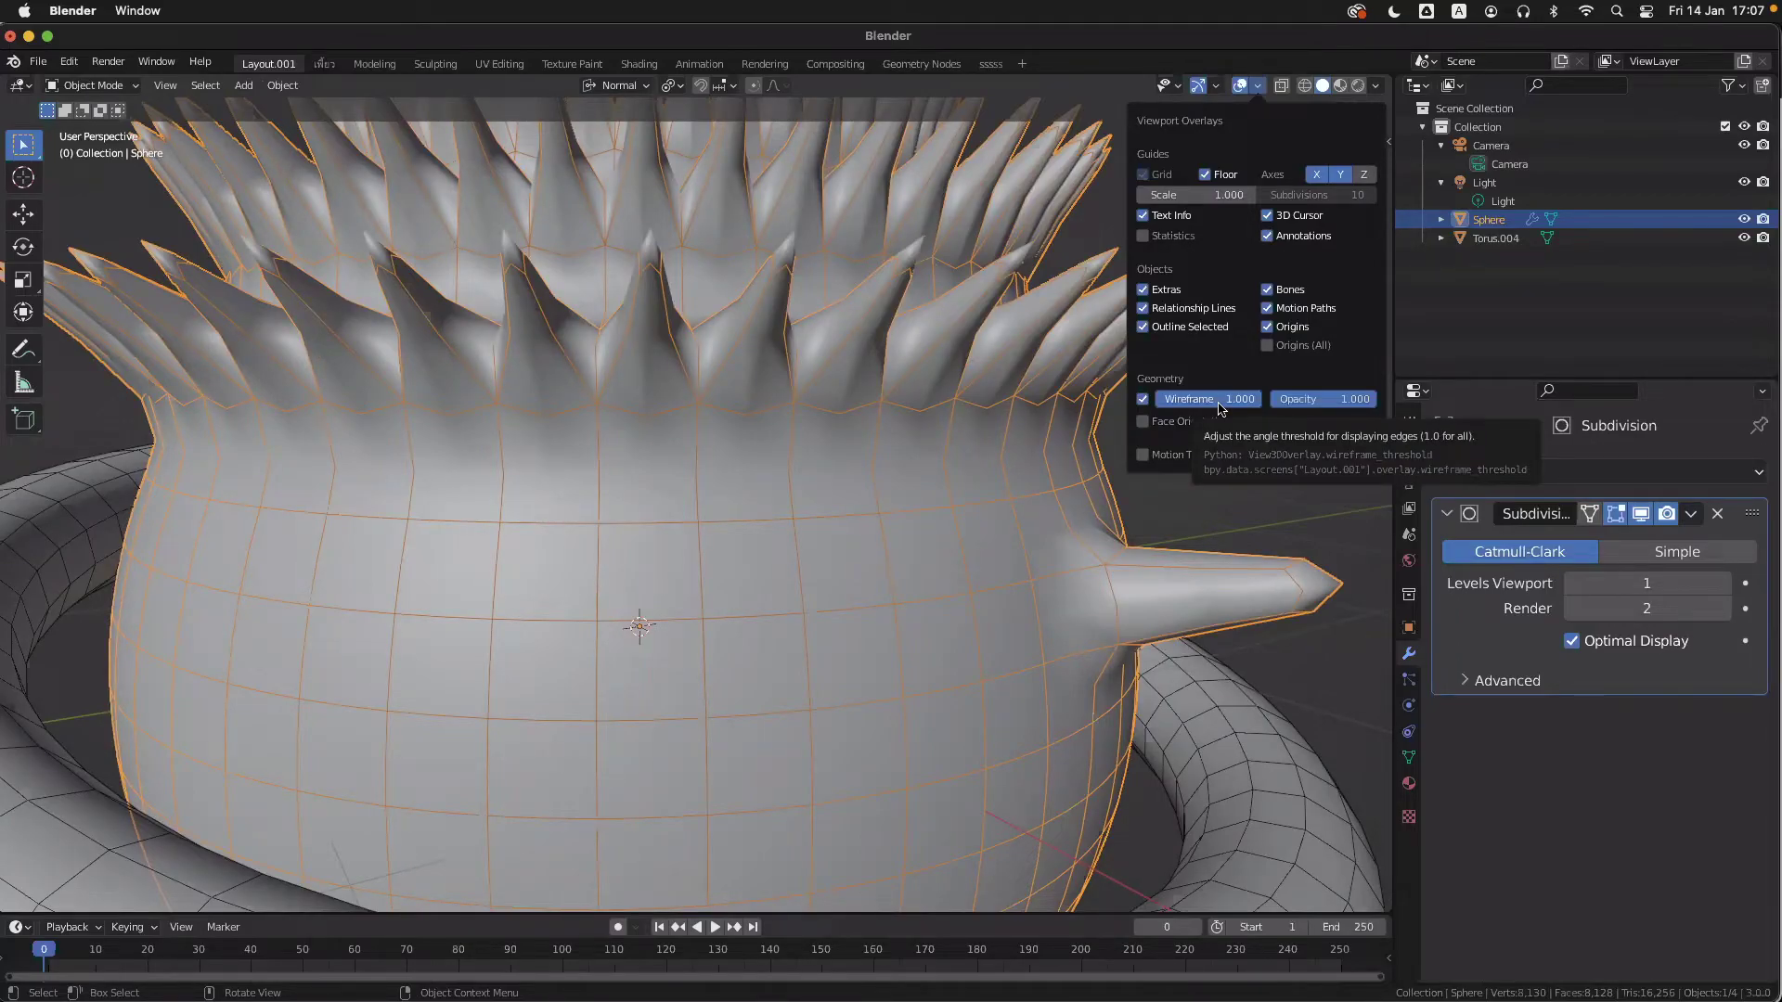
pyautogui.moveTo(1349, 400)
pyautogui.mouseDown()
pyautogui.moveTo(1273, 400)
pyautogui.moveTo(1377, 400)
pyautogui.mouseUp()
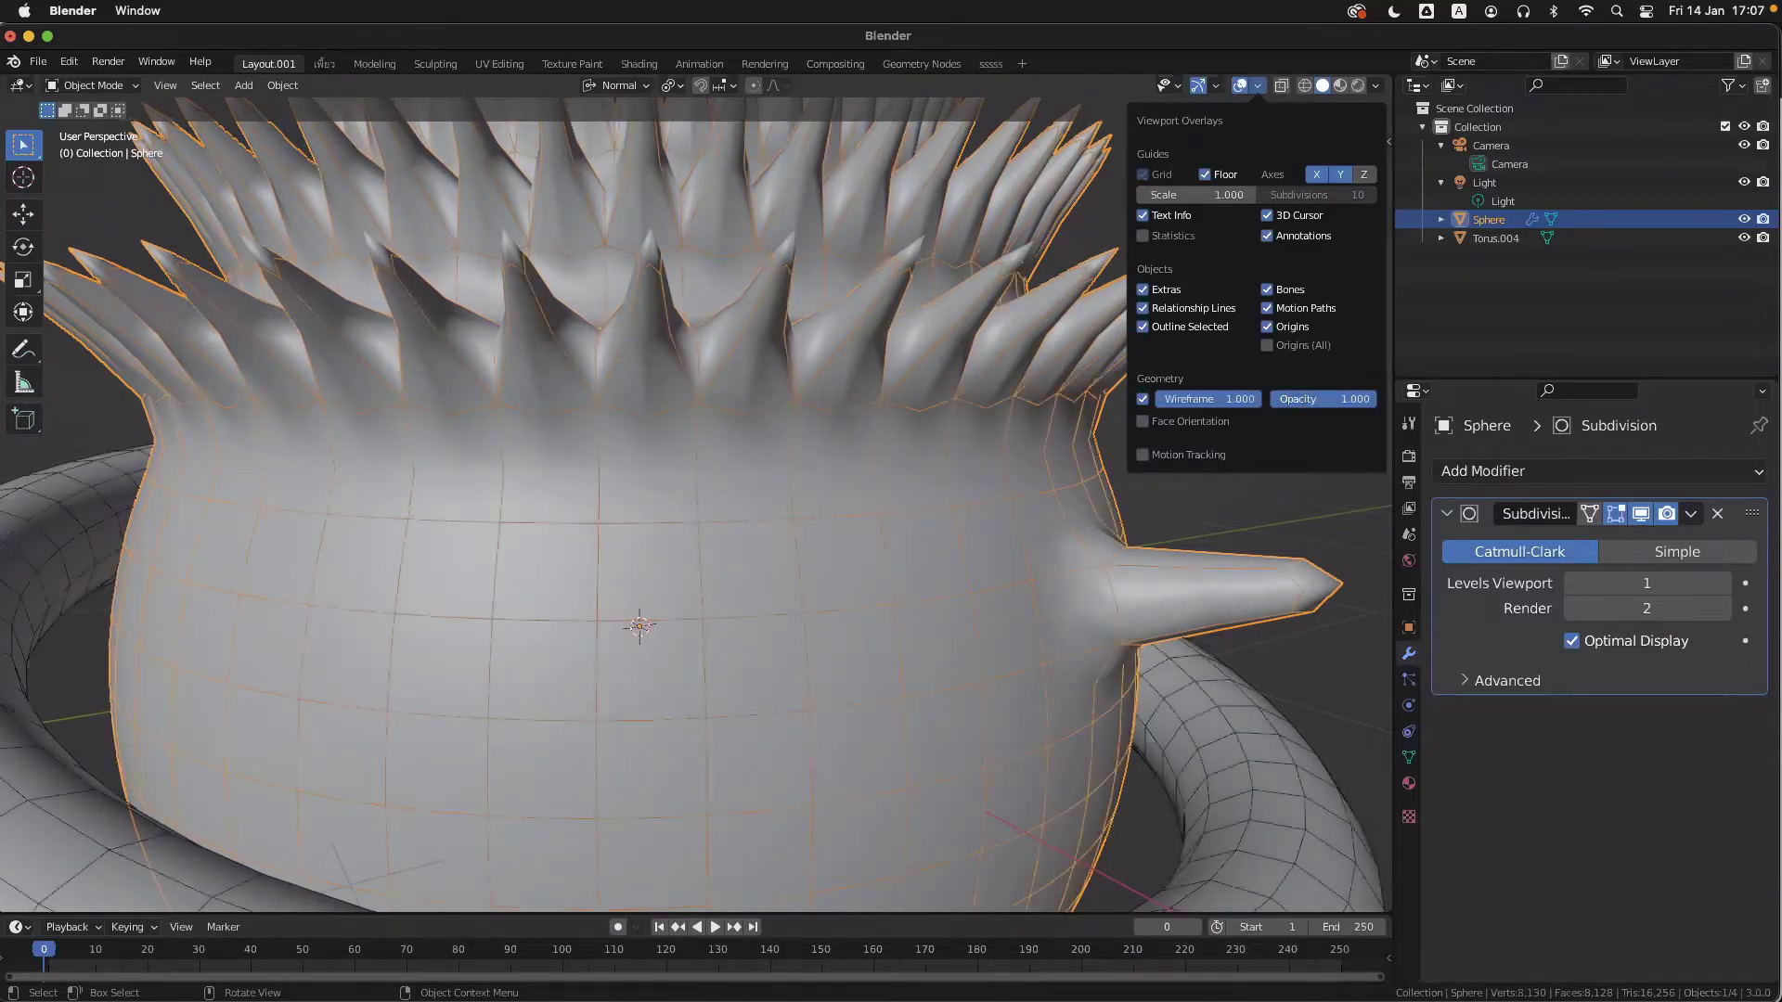
pyautogui.keyDown('shift'); pyautogui.moveTo(1036, 437); pyautogui.dragTo(1000, 438, button='middle'); pyautogui.keyUp('shift')
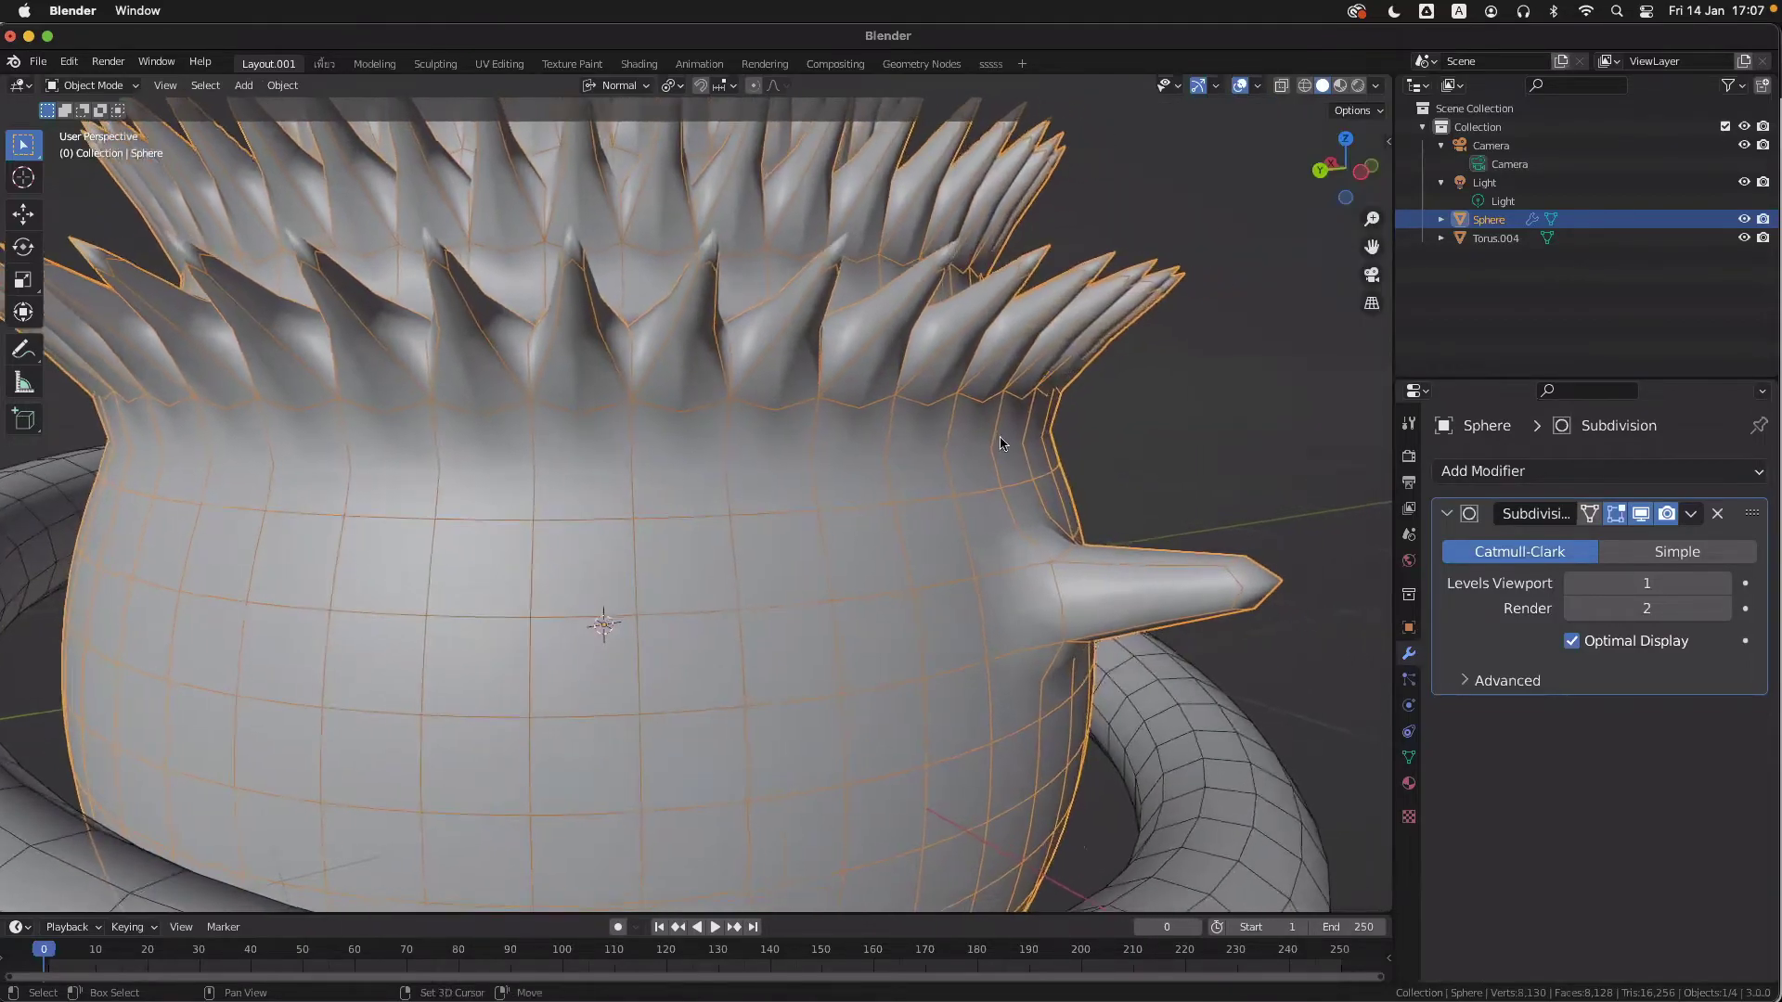
pyautogui.click(1258, 85)
pyautogui.scroll(-1, 1209, 642)
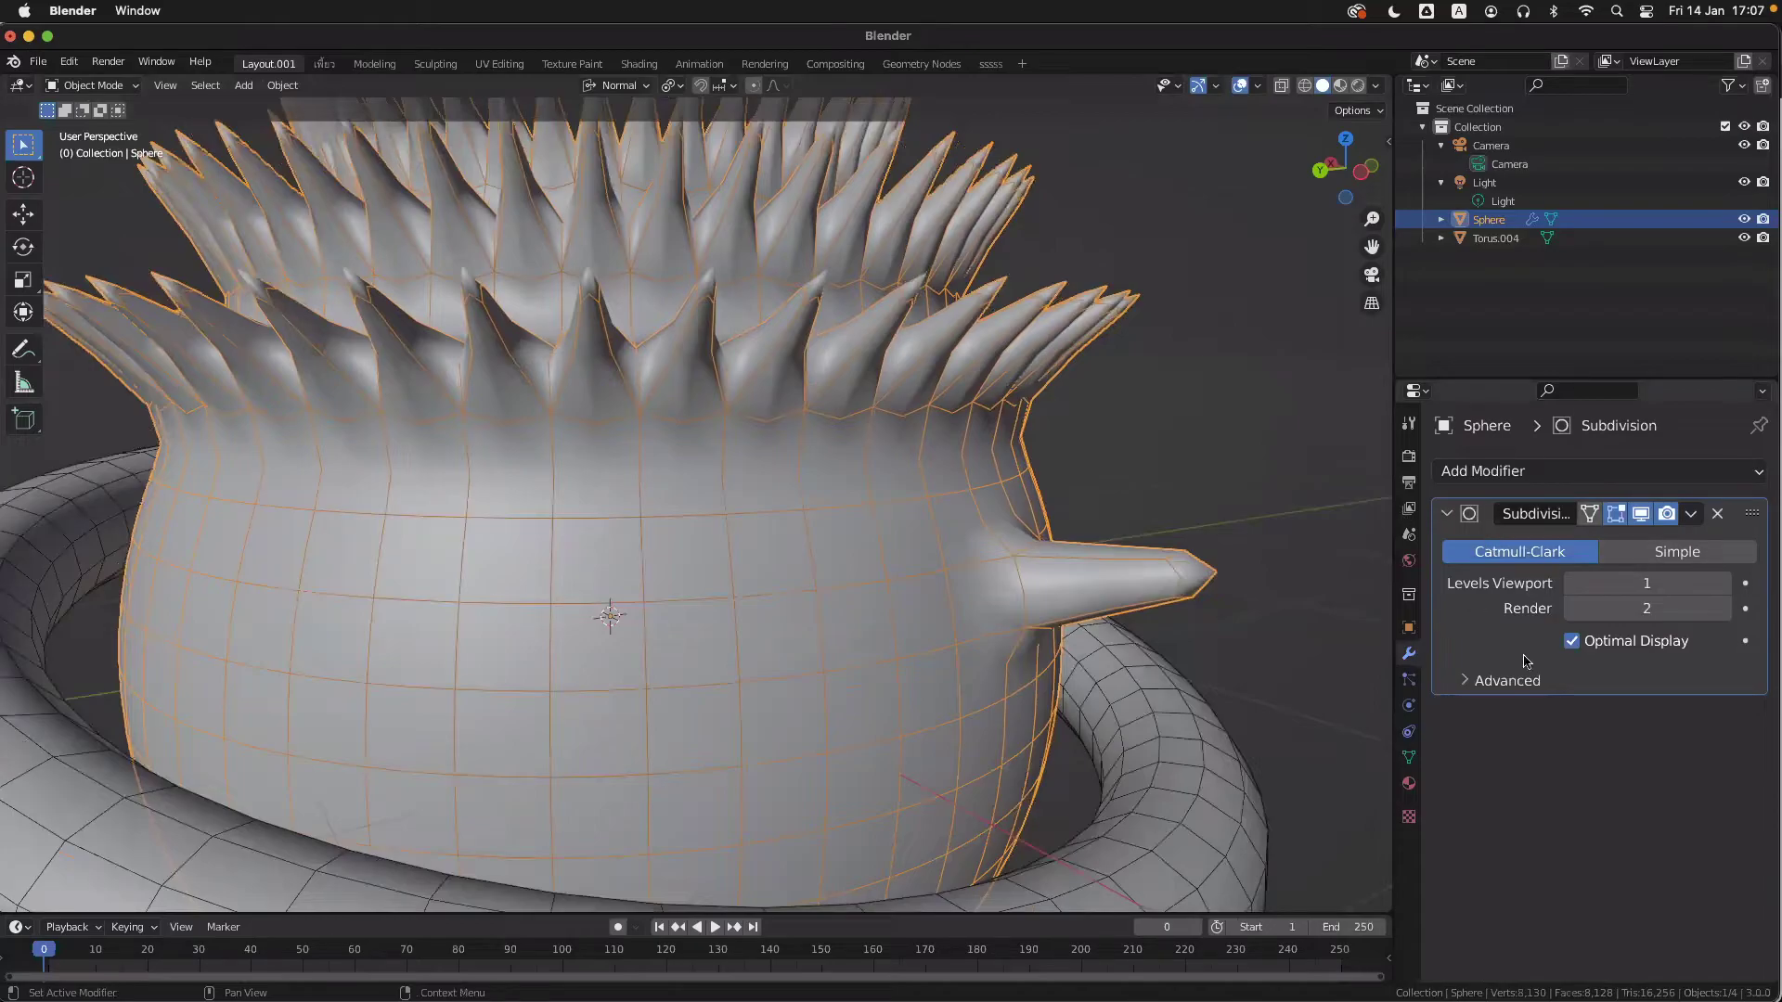
pyautogui.click(1260, 86)
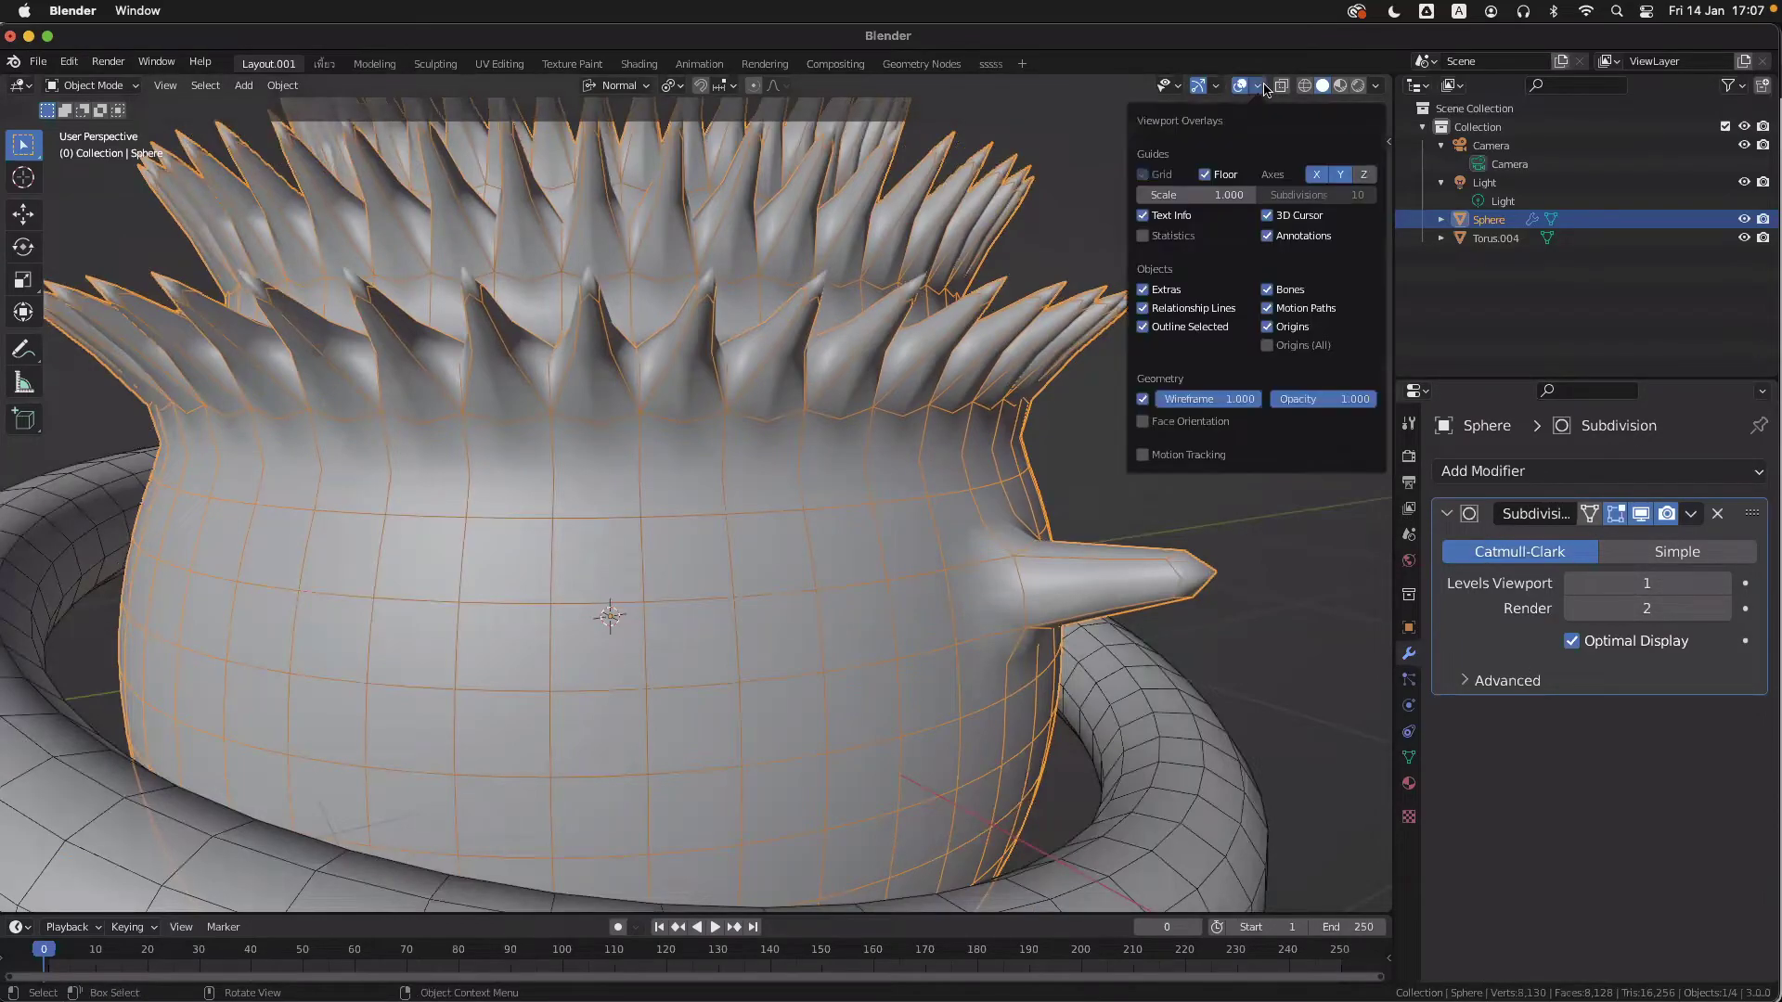
pyautogui.click(1255, 86)
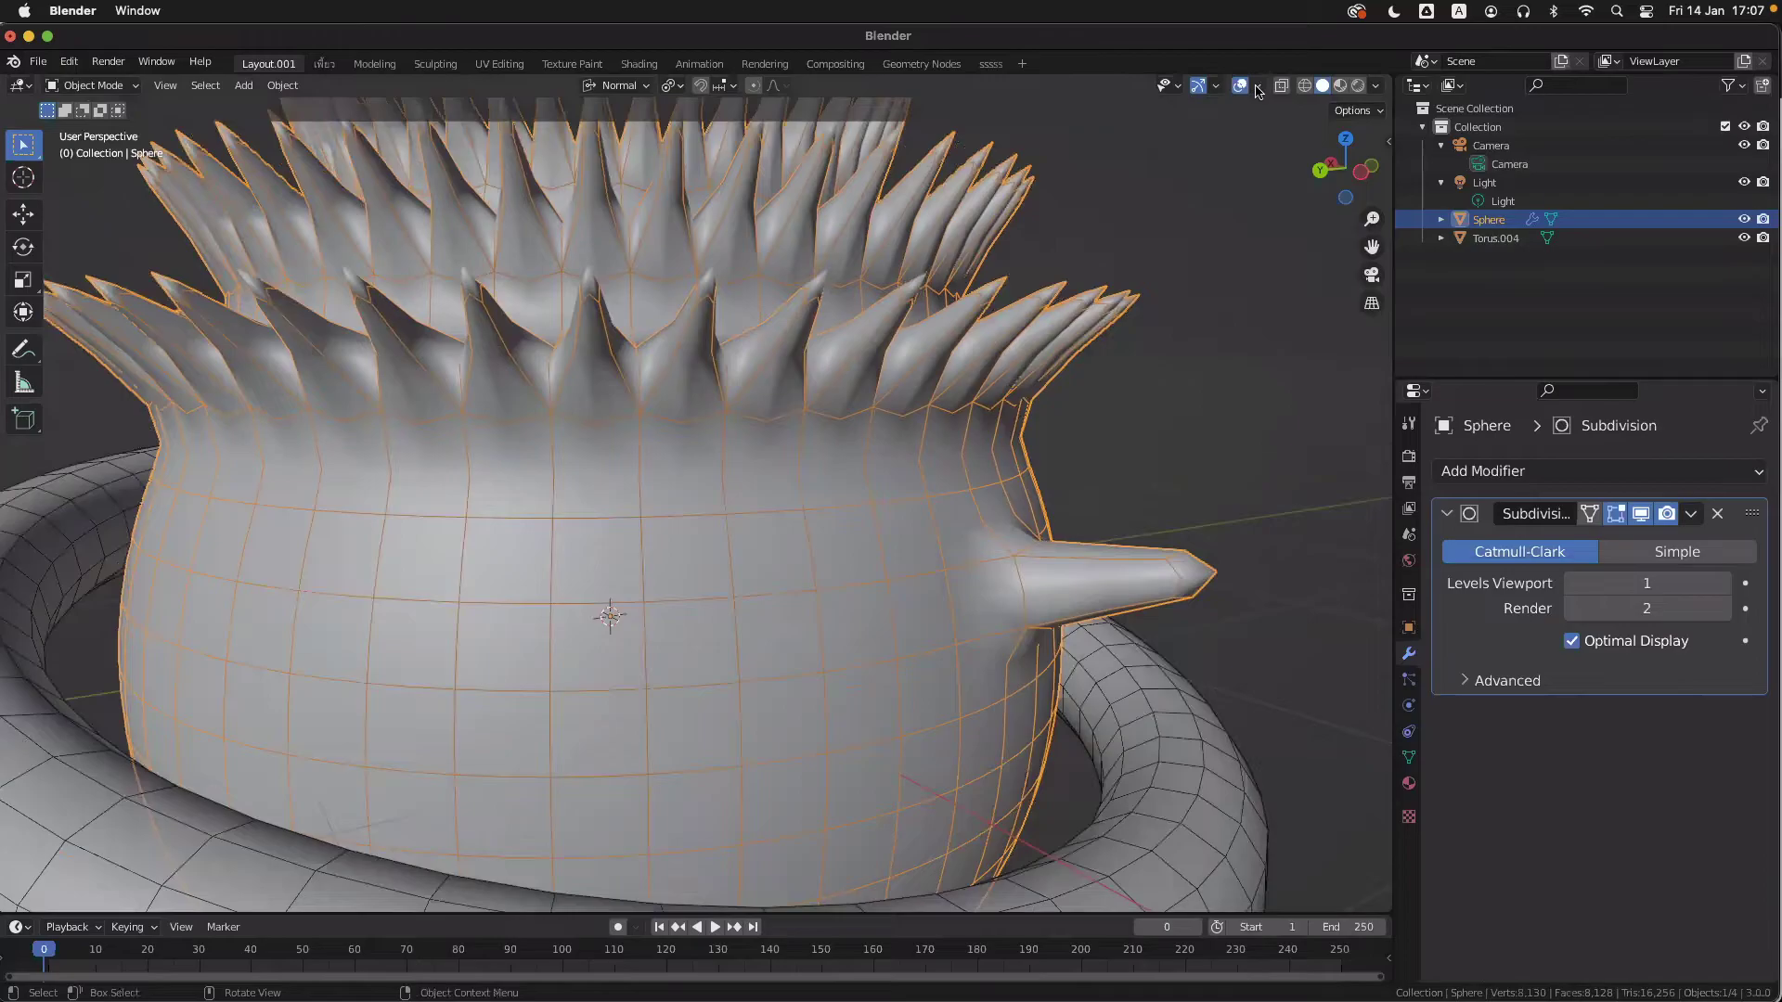
# - Review the wireframe overlay settings and compare the model with the viewport overlays hidden and shown
pyautogui.click(1258, 87)
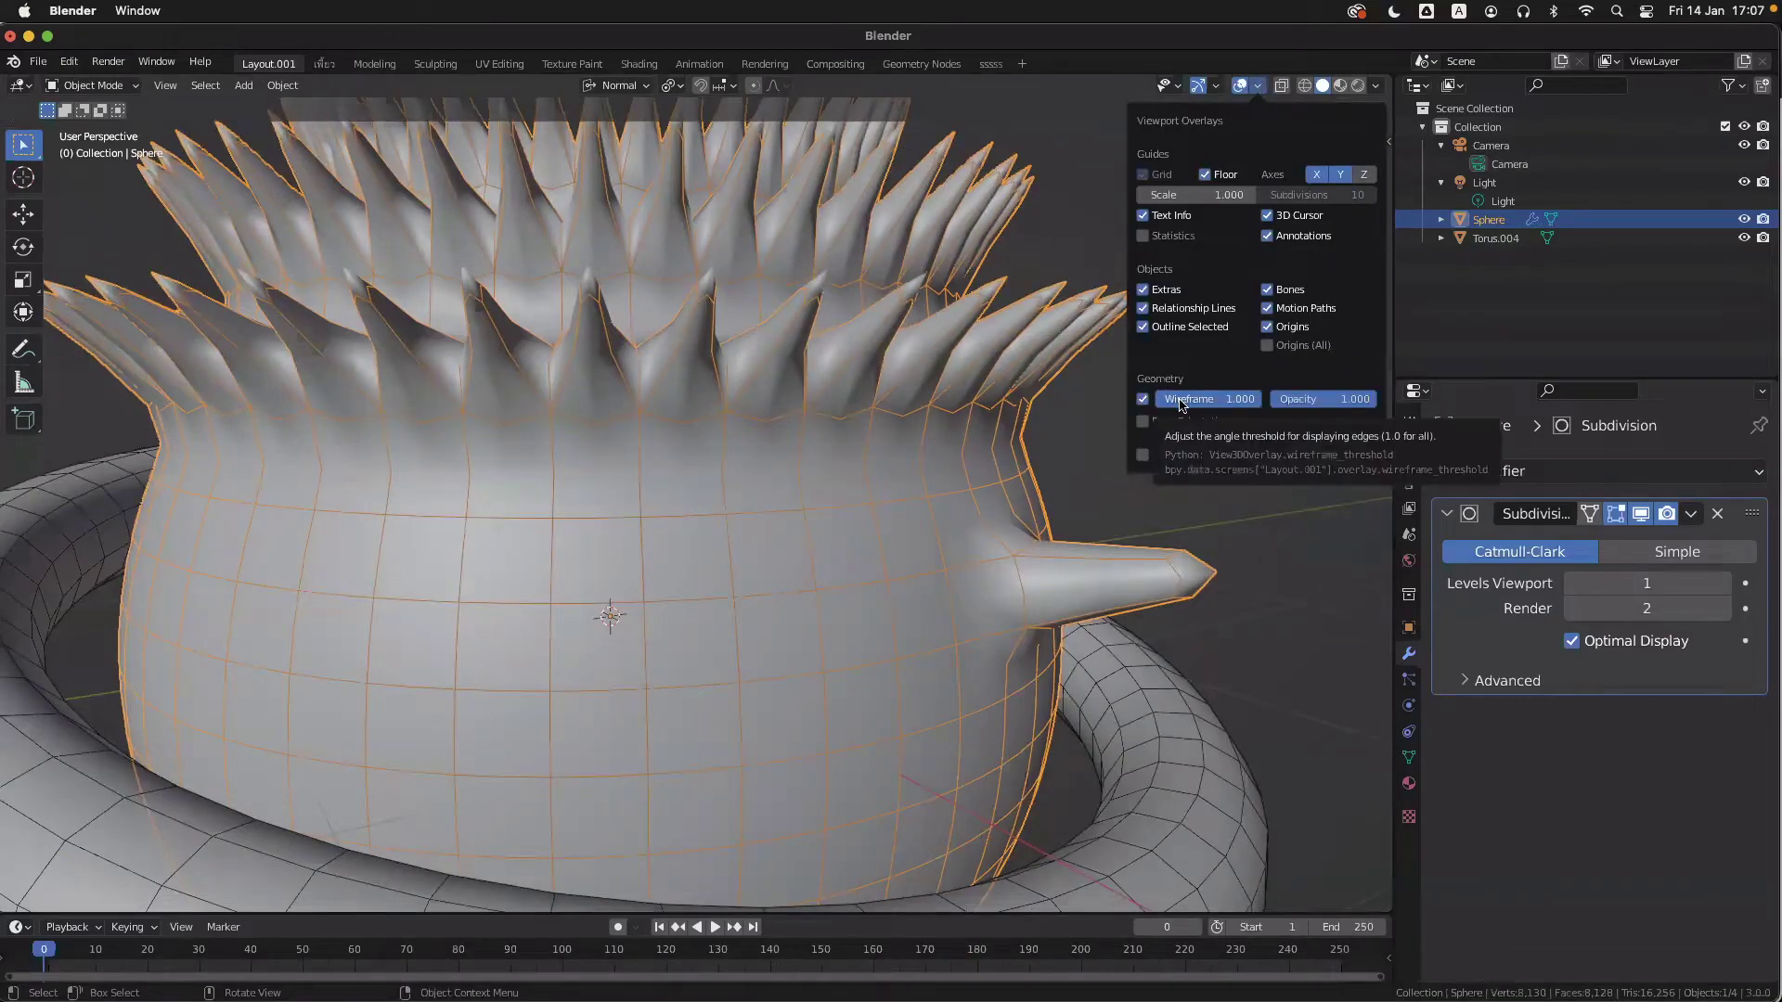
pyautogui.click(1240, 85)
pyautogui.click(1240, 85)
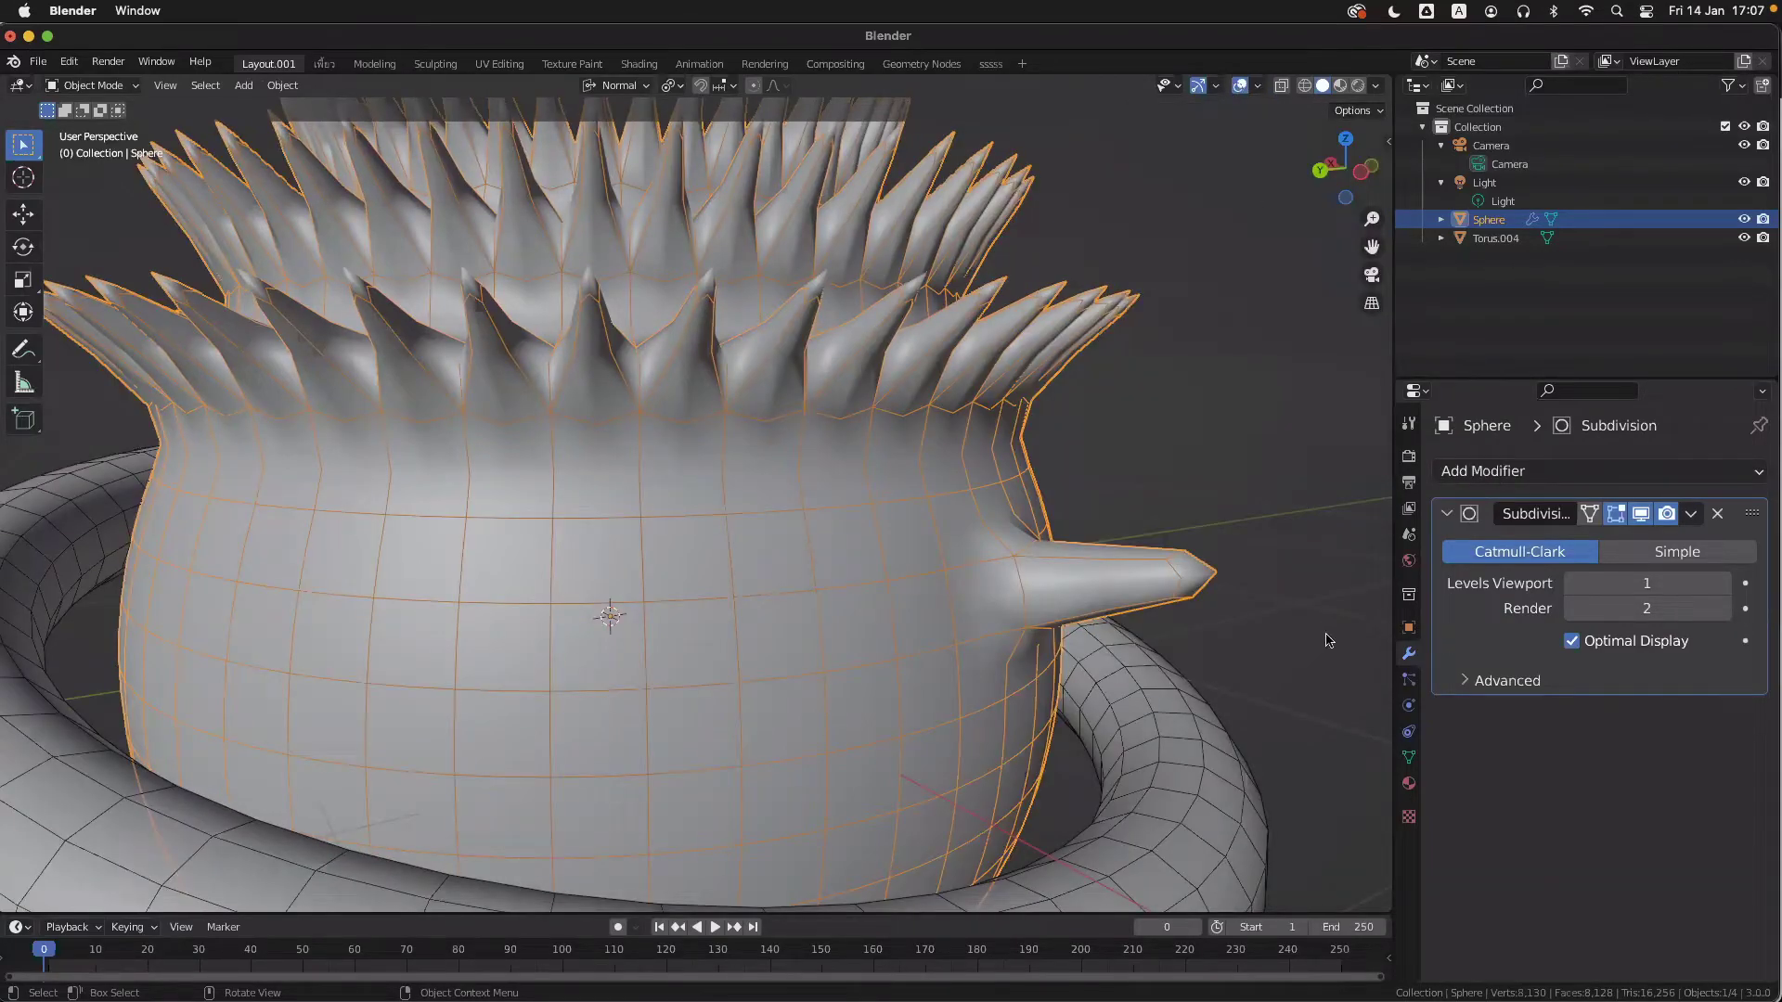
pyautogui.moveTo(1328, 641); pyautogui.dragTo(1290, 633, button='middle')
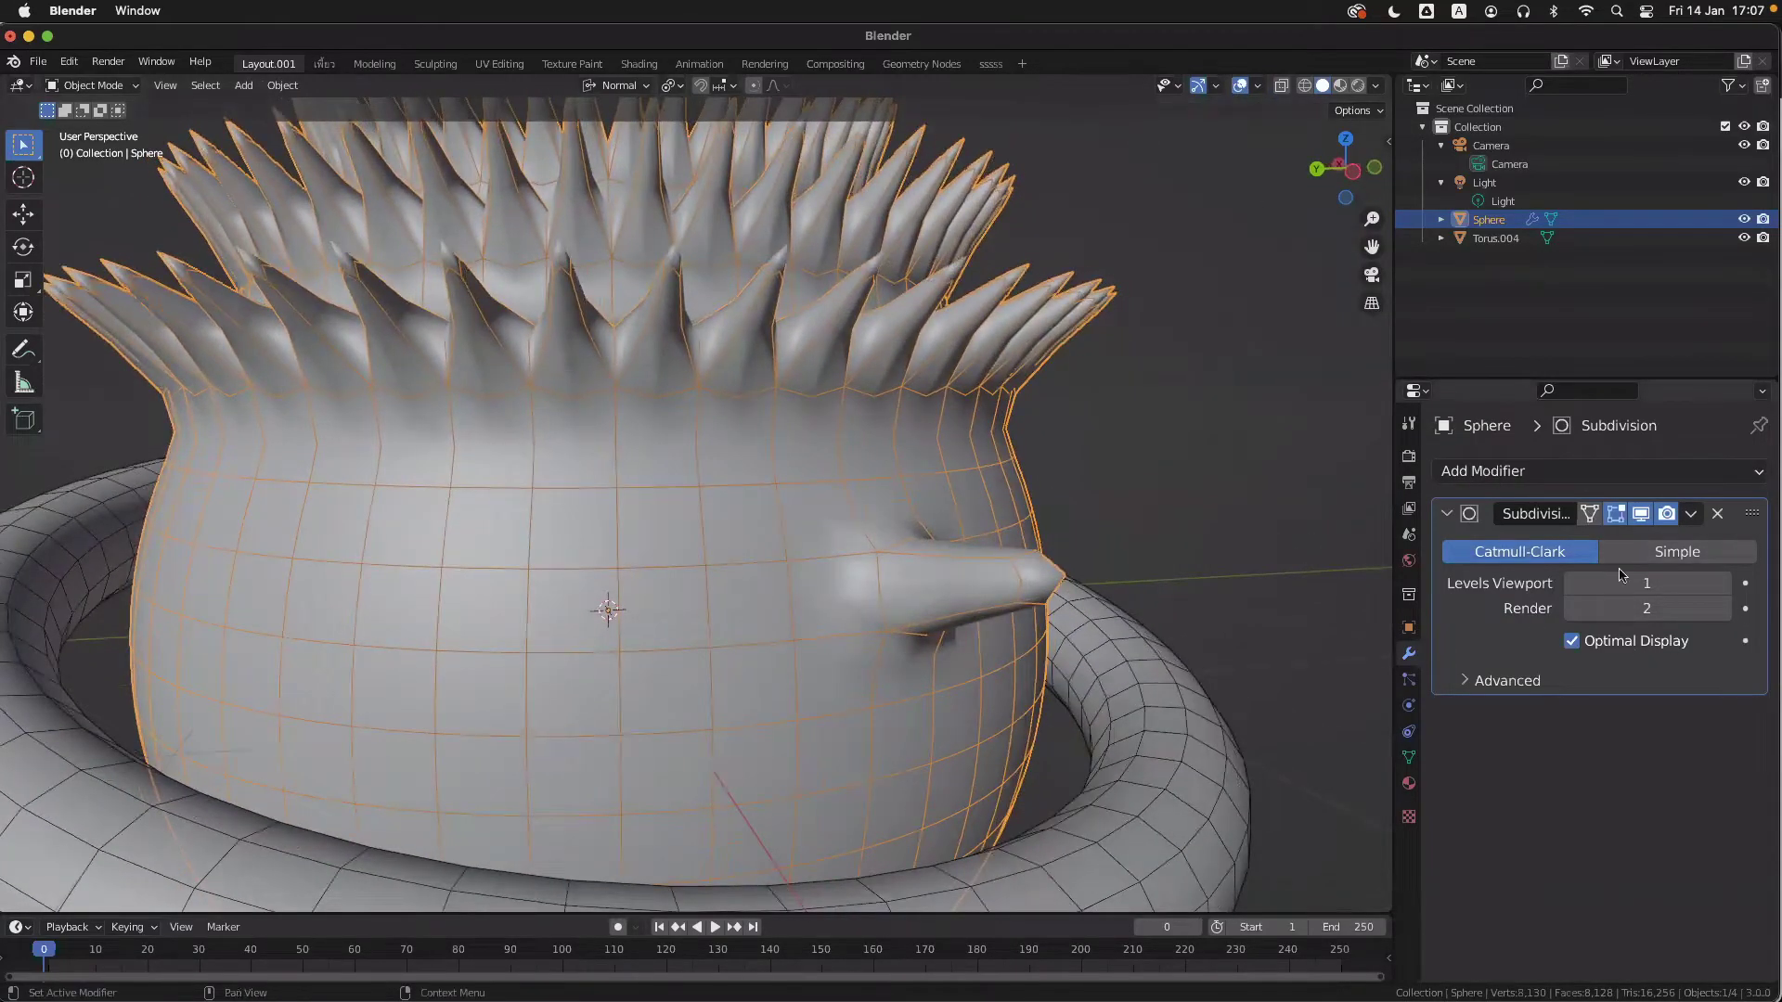
# - Toggle the Subdivision modifier's Optimal Display off and back on to compare the wireframe near the sphere's arm
pyautogui.click(1572, 642)
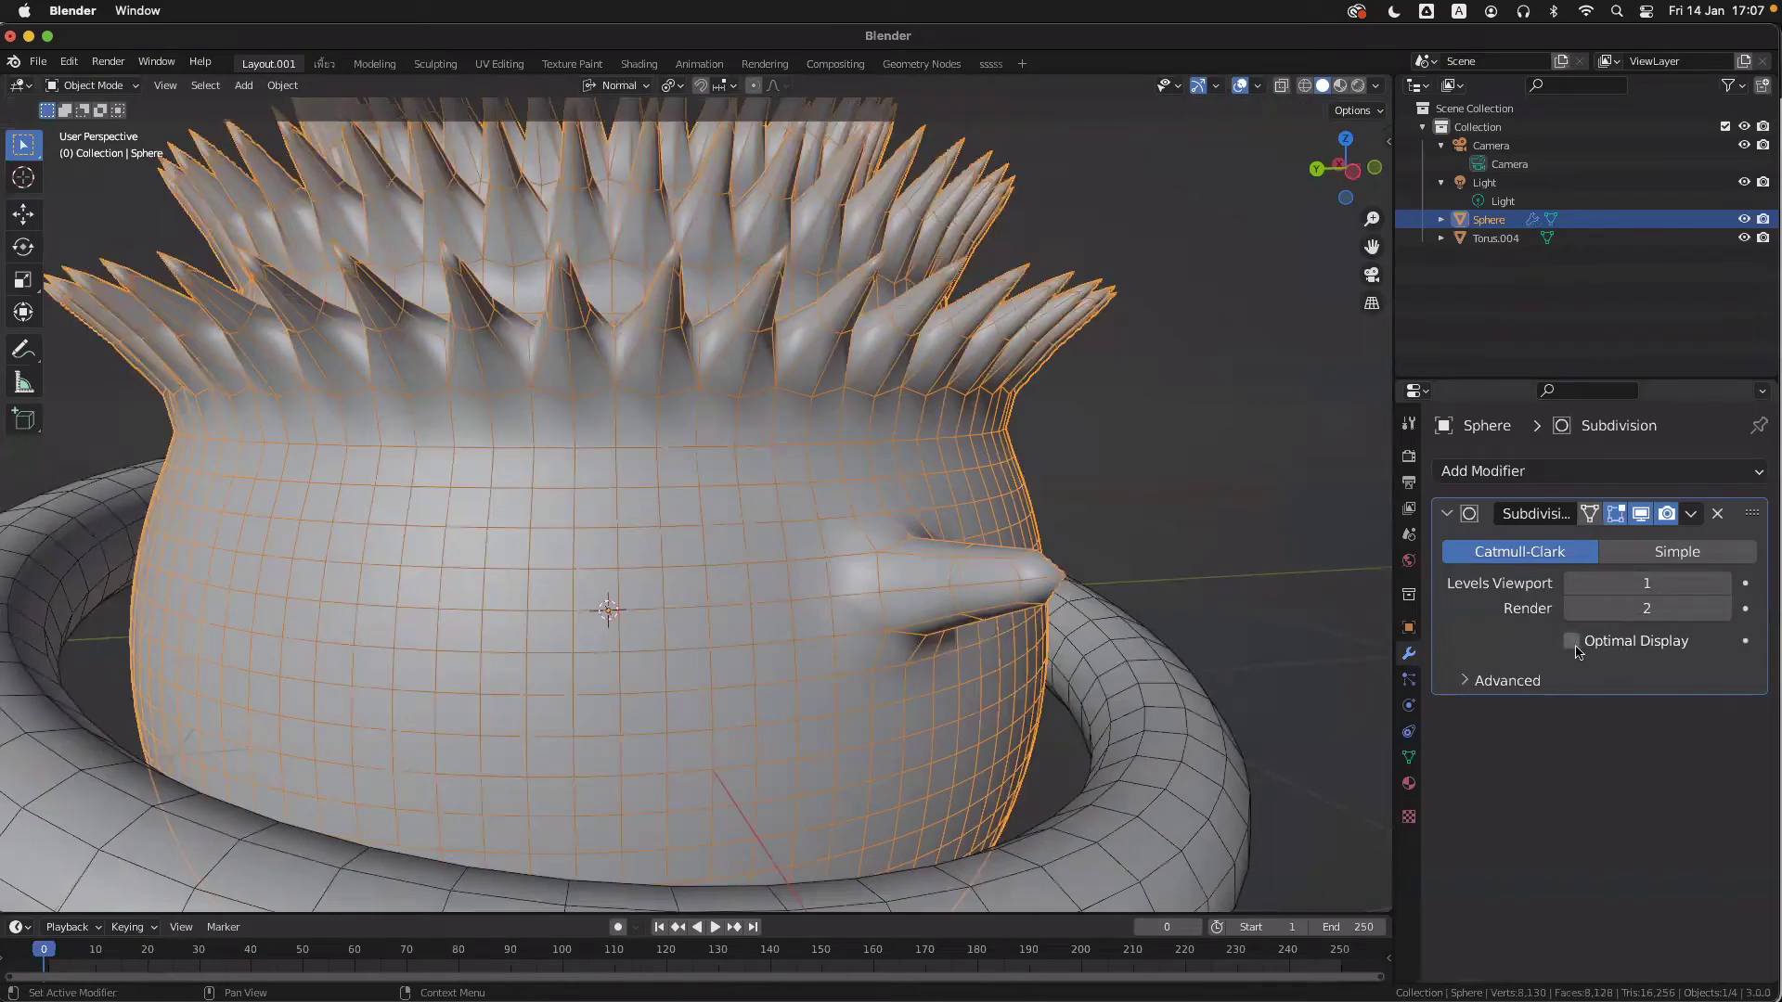
pyautogui.click(1573, 641)
pyautogui.scroll(5, 1389, 649)
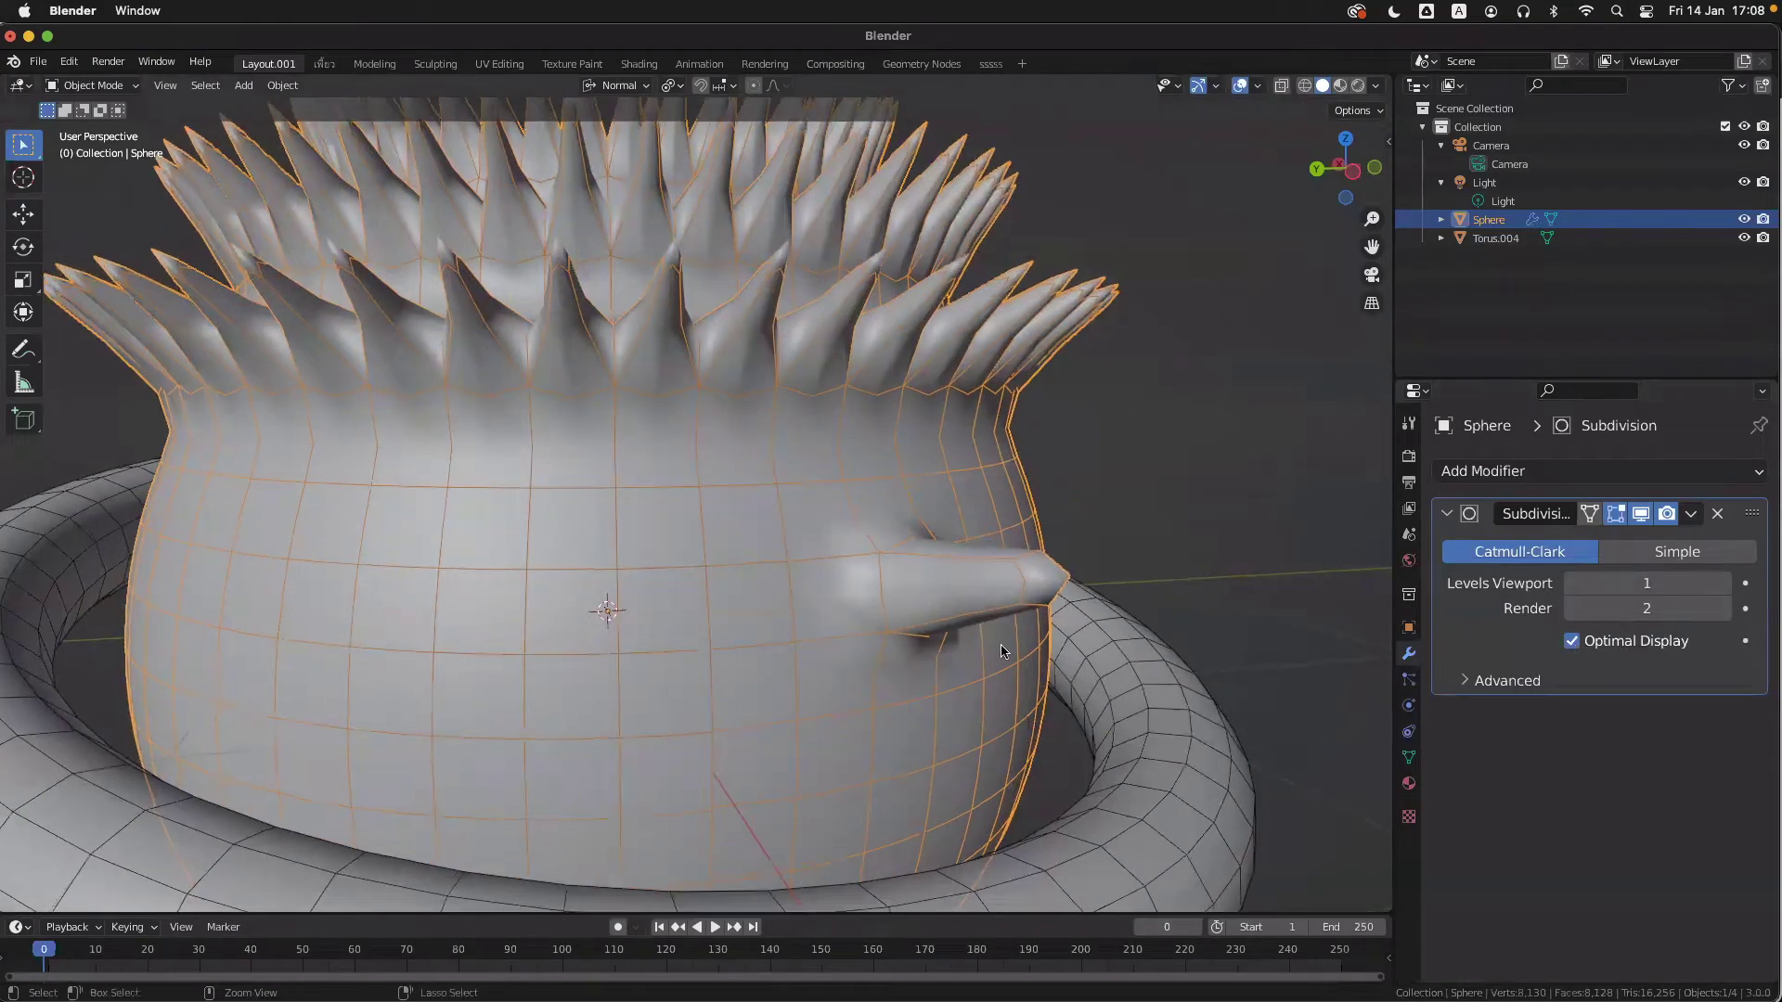
pyautogui.click(1578, 646)
pyautogui.click(1578, 646)
pyautogui.click(1578, 645)
pyautogui.click(1578, 645)
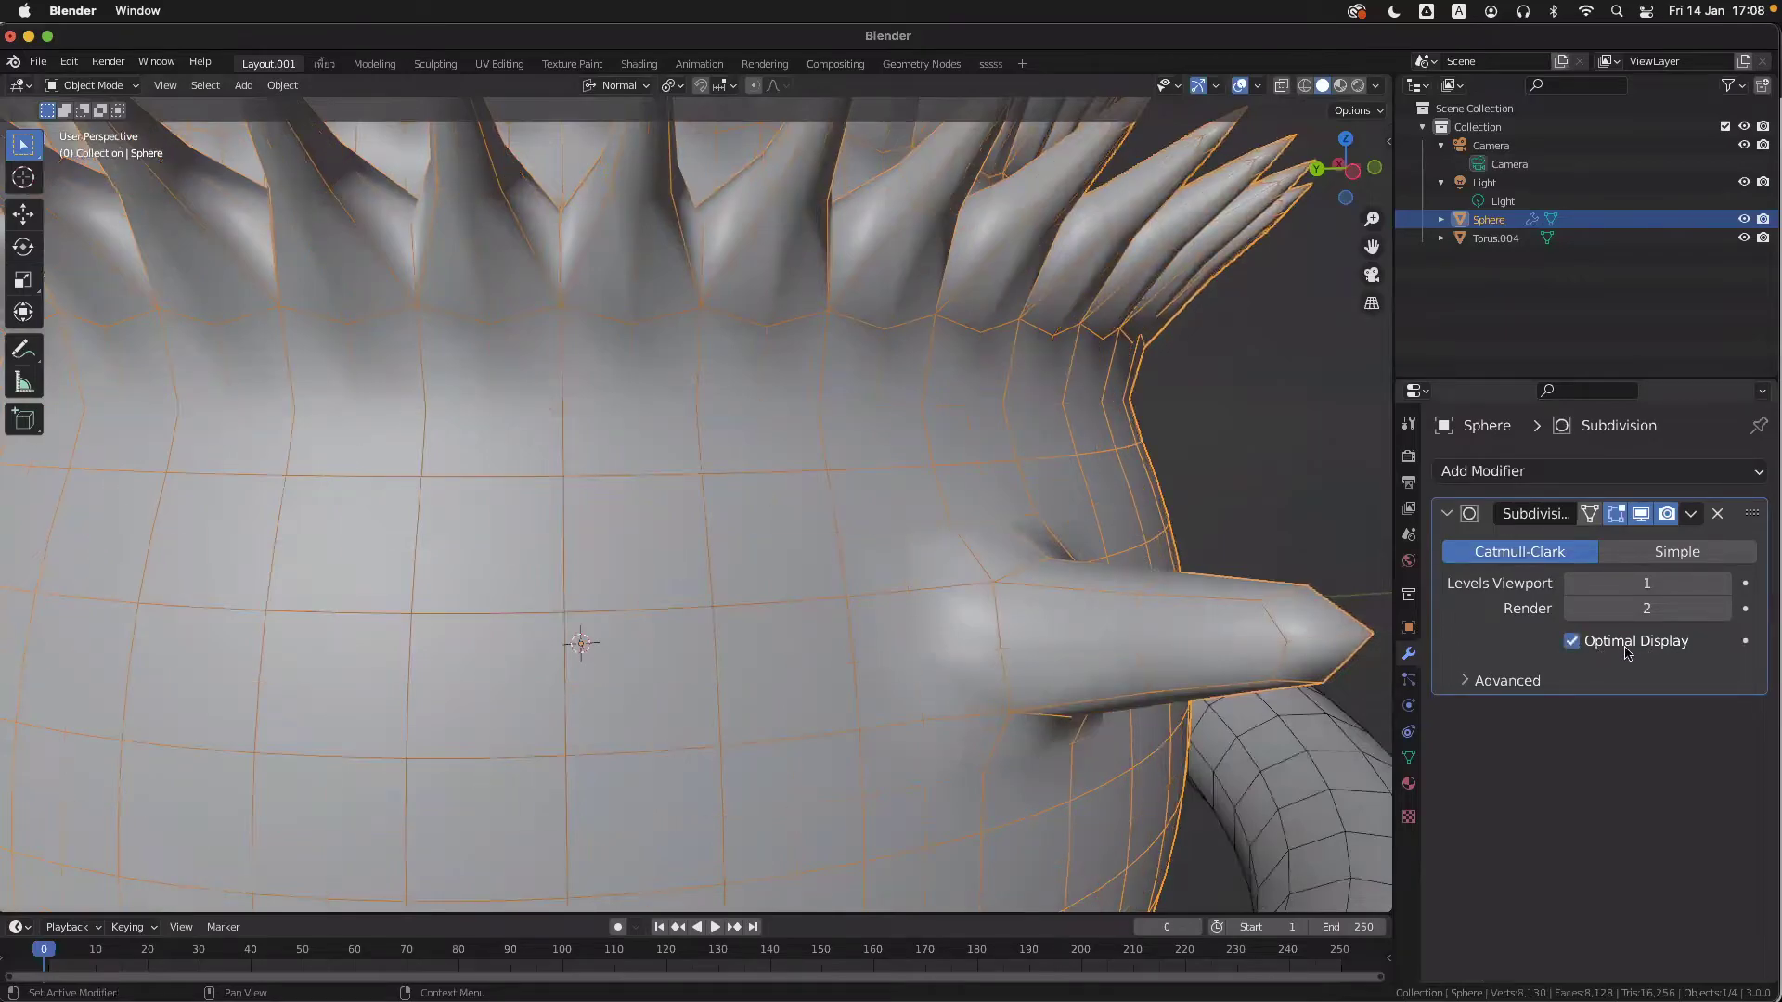
# - Set the Subdivision modifier's viewport levels to 3 and turn off Optimal Display
pyautogui.click(1725, 584)
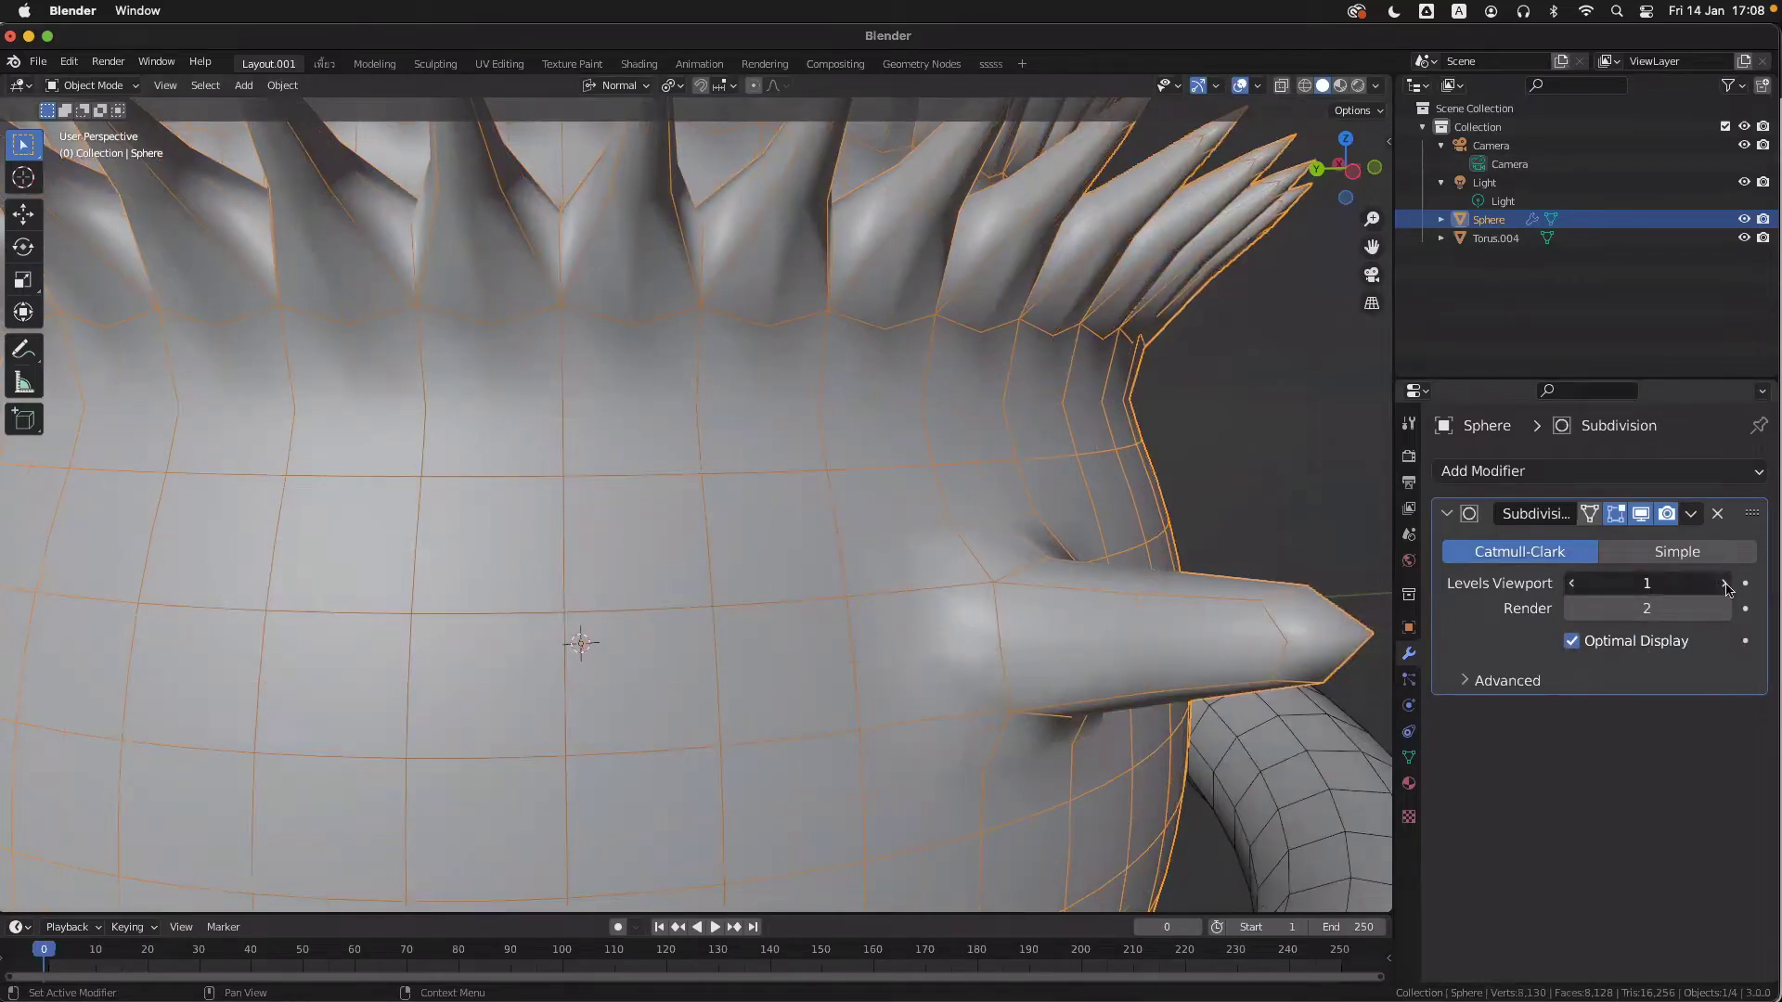
pyautogui.click(1725, 584)
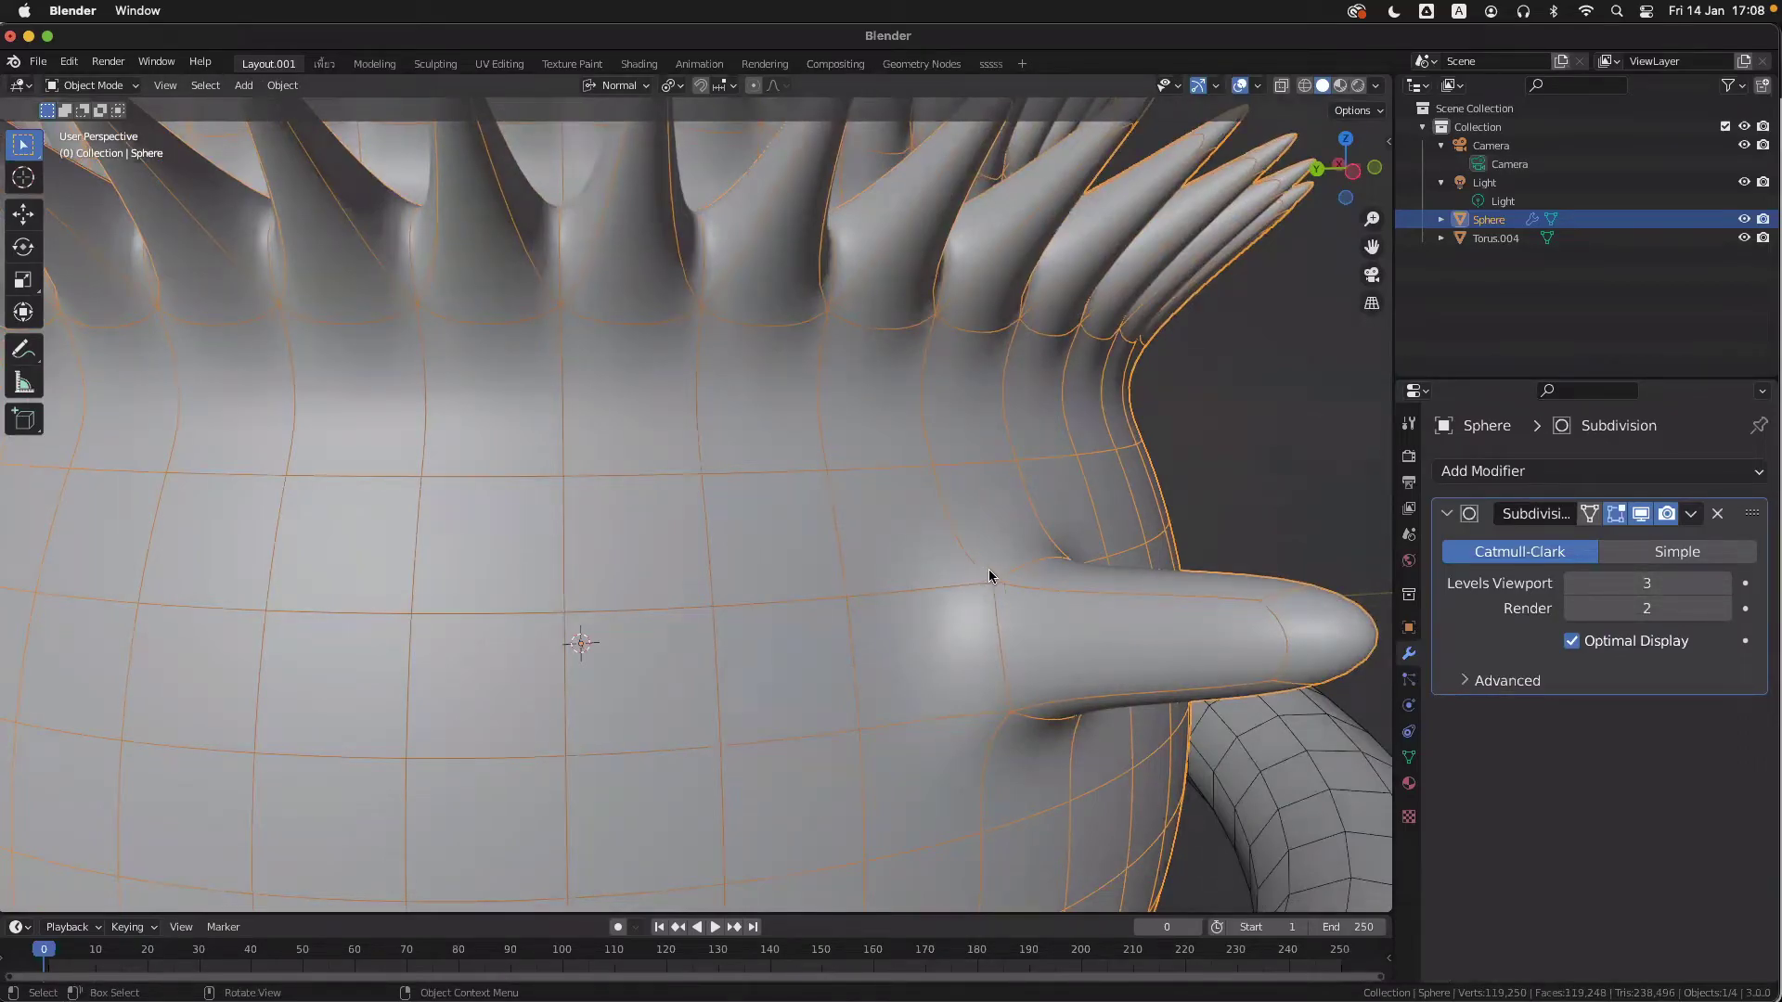
pyautogui.click(1597, 647)
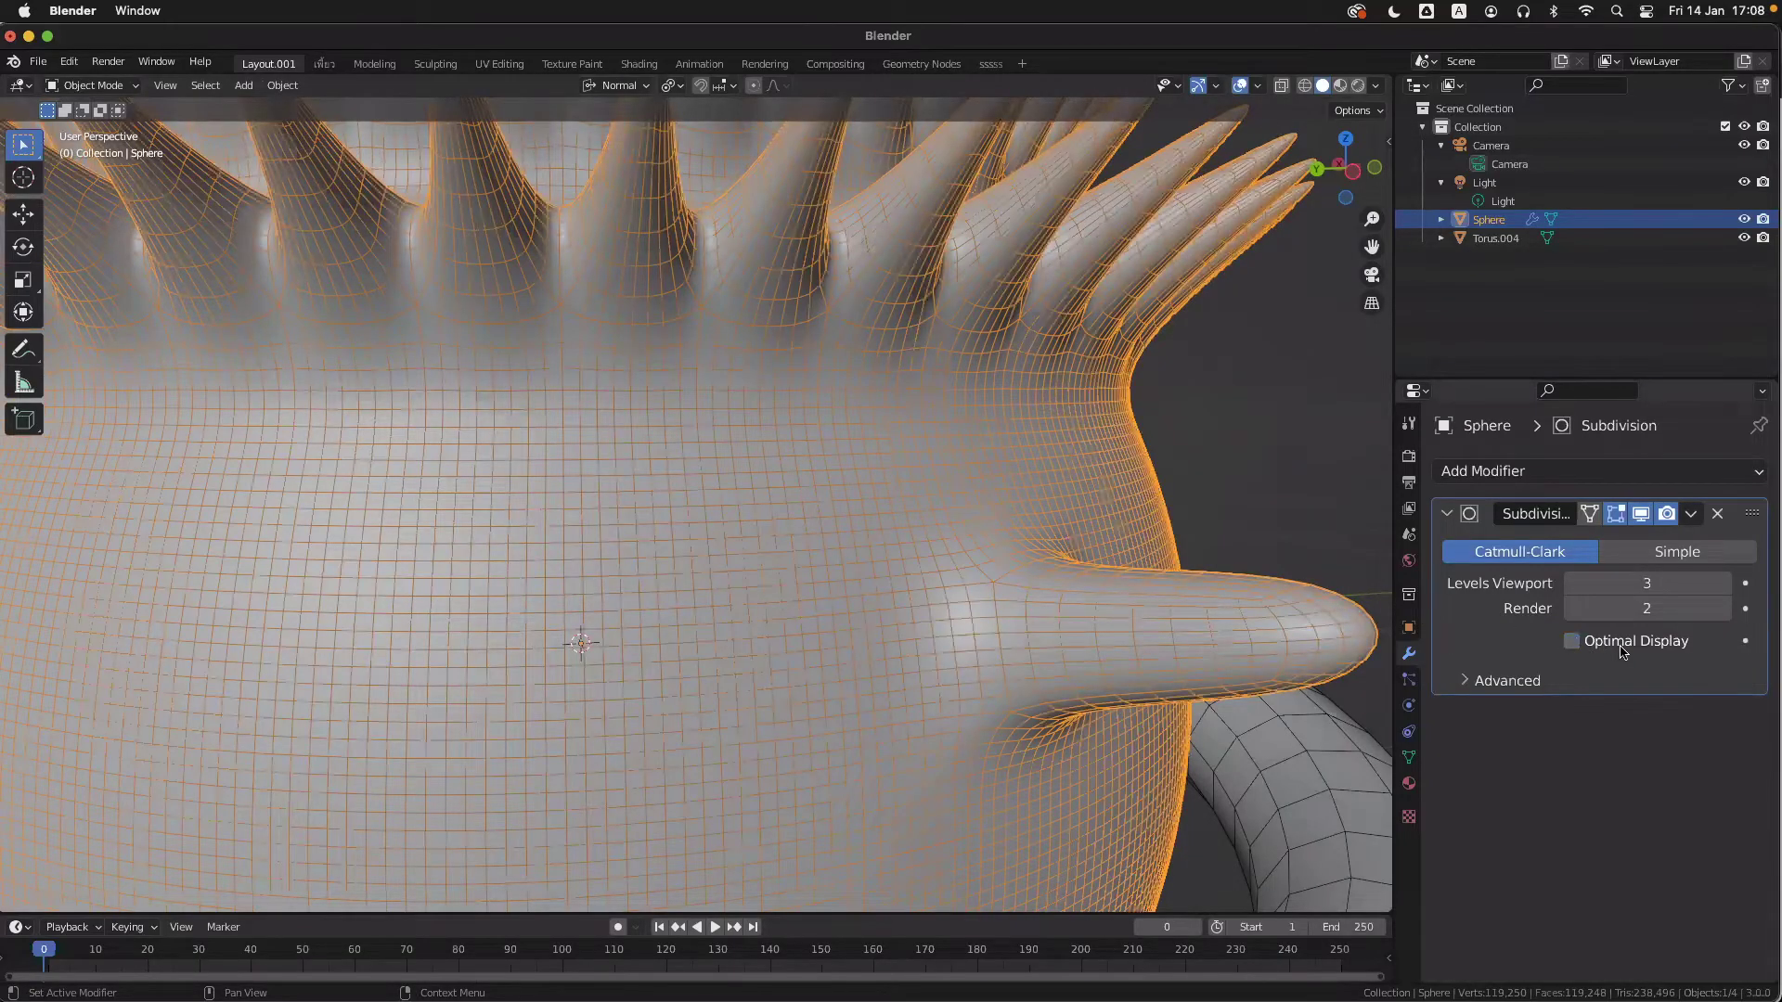
# - Examine the dense subdivided wireframe around the sphere's arm and spikes, with the overlays hidden and shown
pyautogui.scroll(-4, 1016, 558)
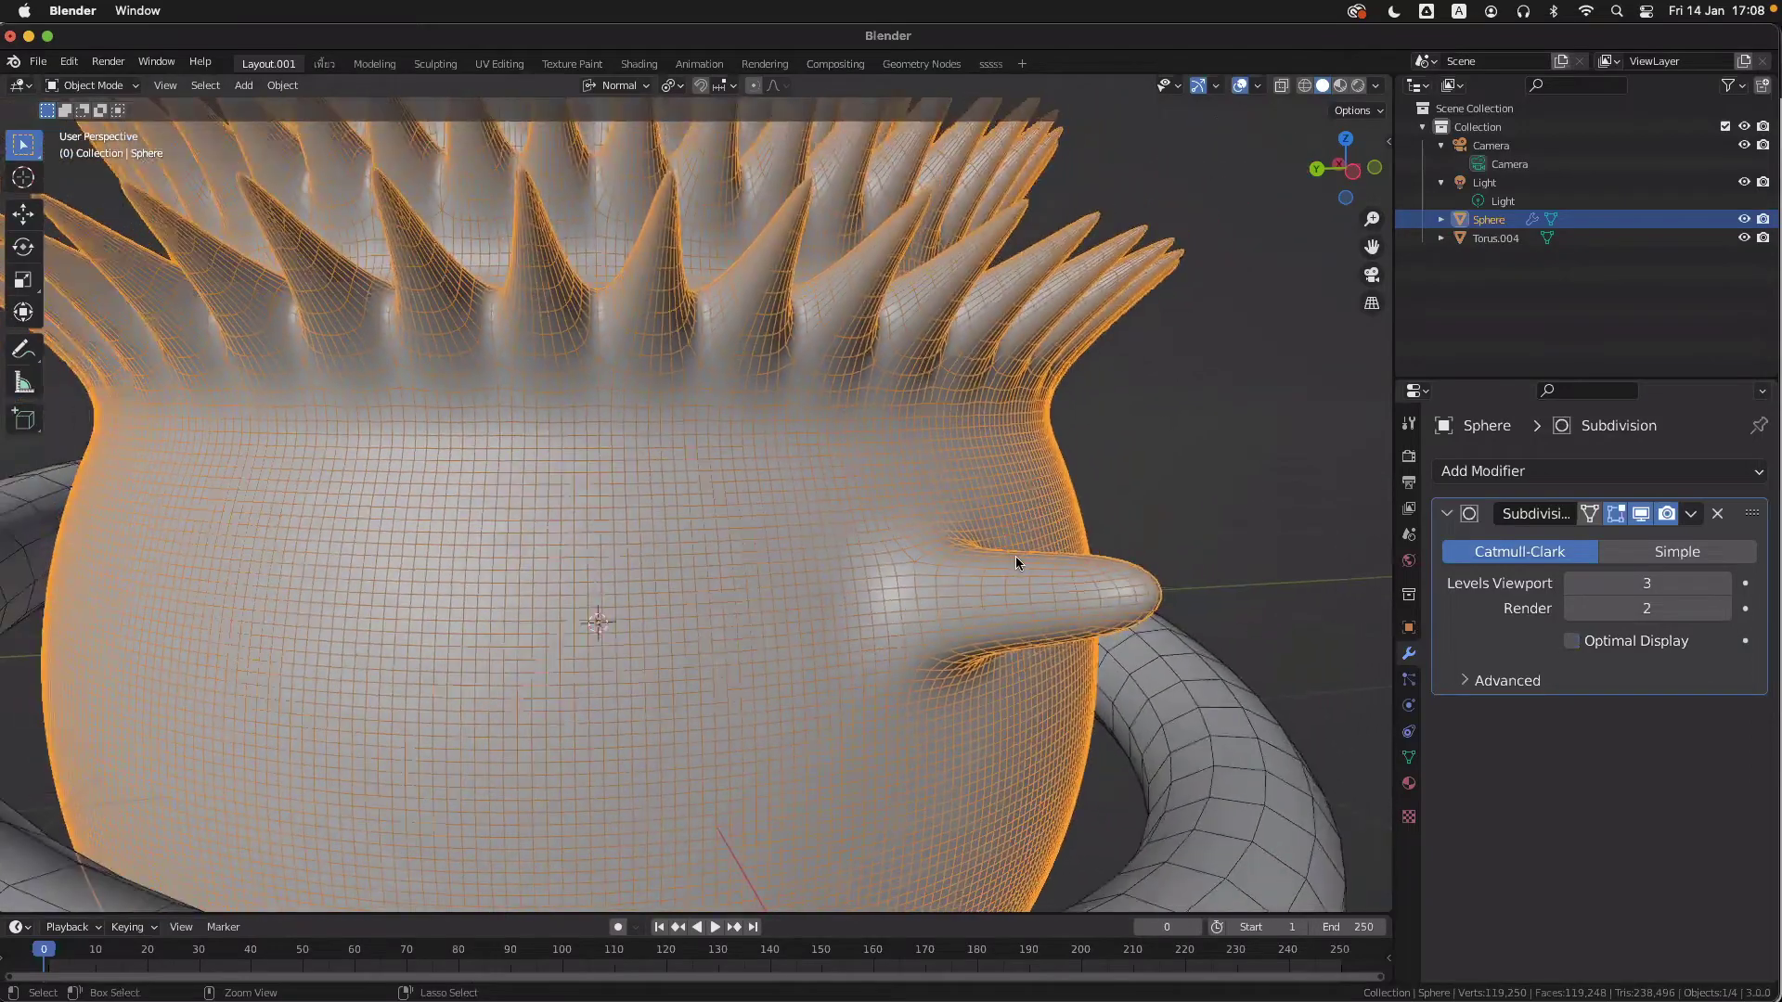
pyautogui.keyDown('shift'); pyautogui.hscroll(-4, 1015, 555); pyautogui.keyUp('shift')
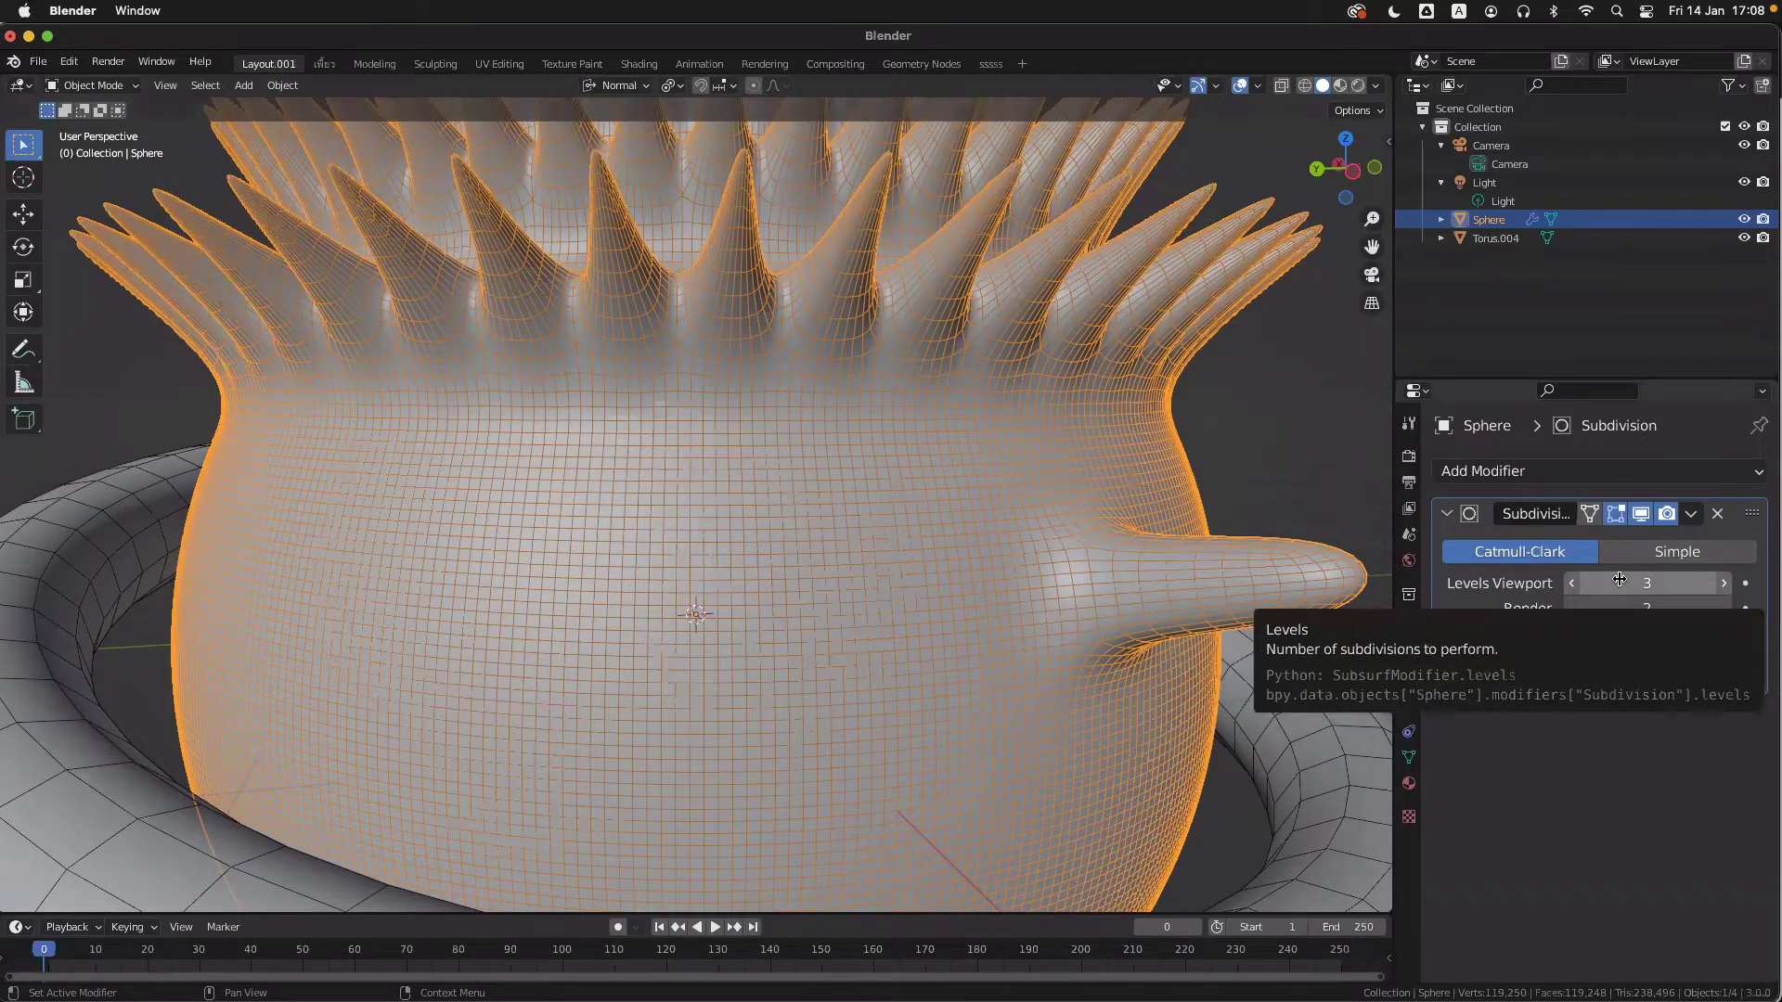
pyautogui.keyDown('ctrl'); pyautogui.scroll(3, 1246, 594); pyautogui.keyUp('ctrl')
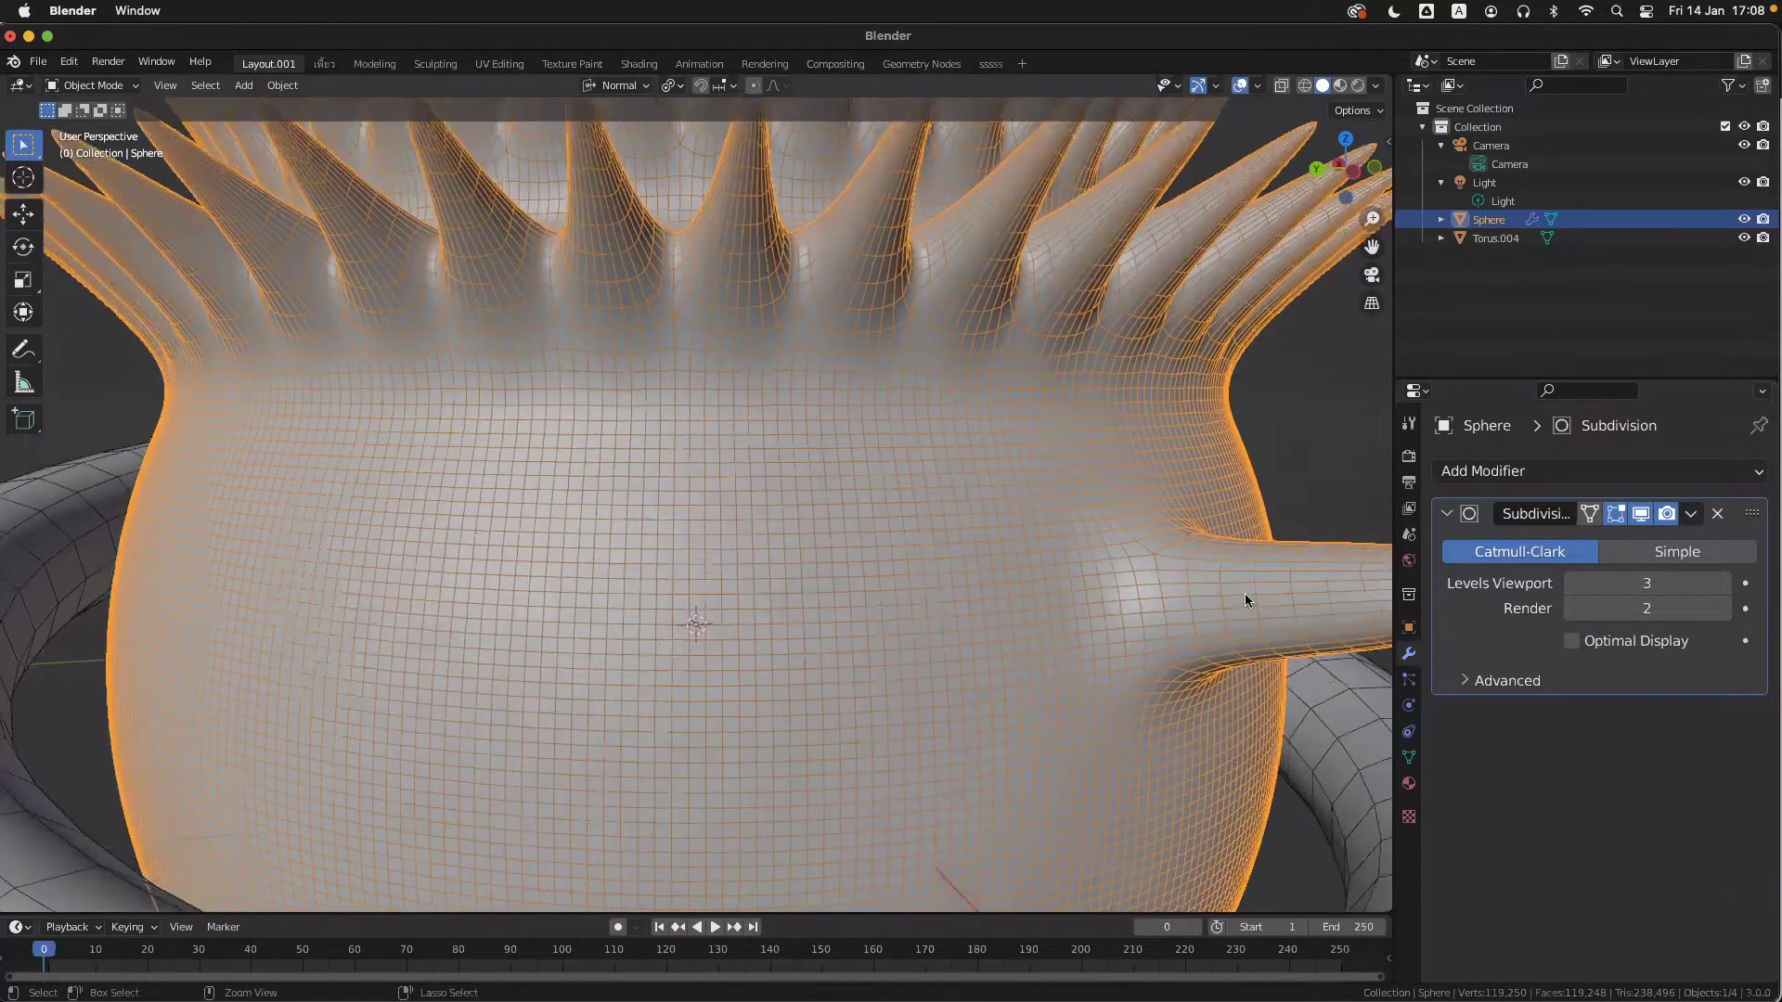
pyautogui.hscroll(4, 1245, 594)
pyautogui.keyDown('ctrl'); pyautogui.scroll(-2, 1245, 593); pyautogui.keyUp('ctrl')
pyautogui.hscroll(-3, 1244, 593)
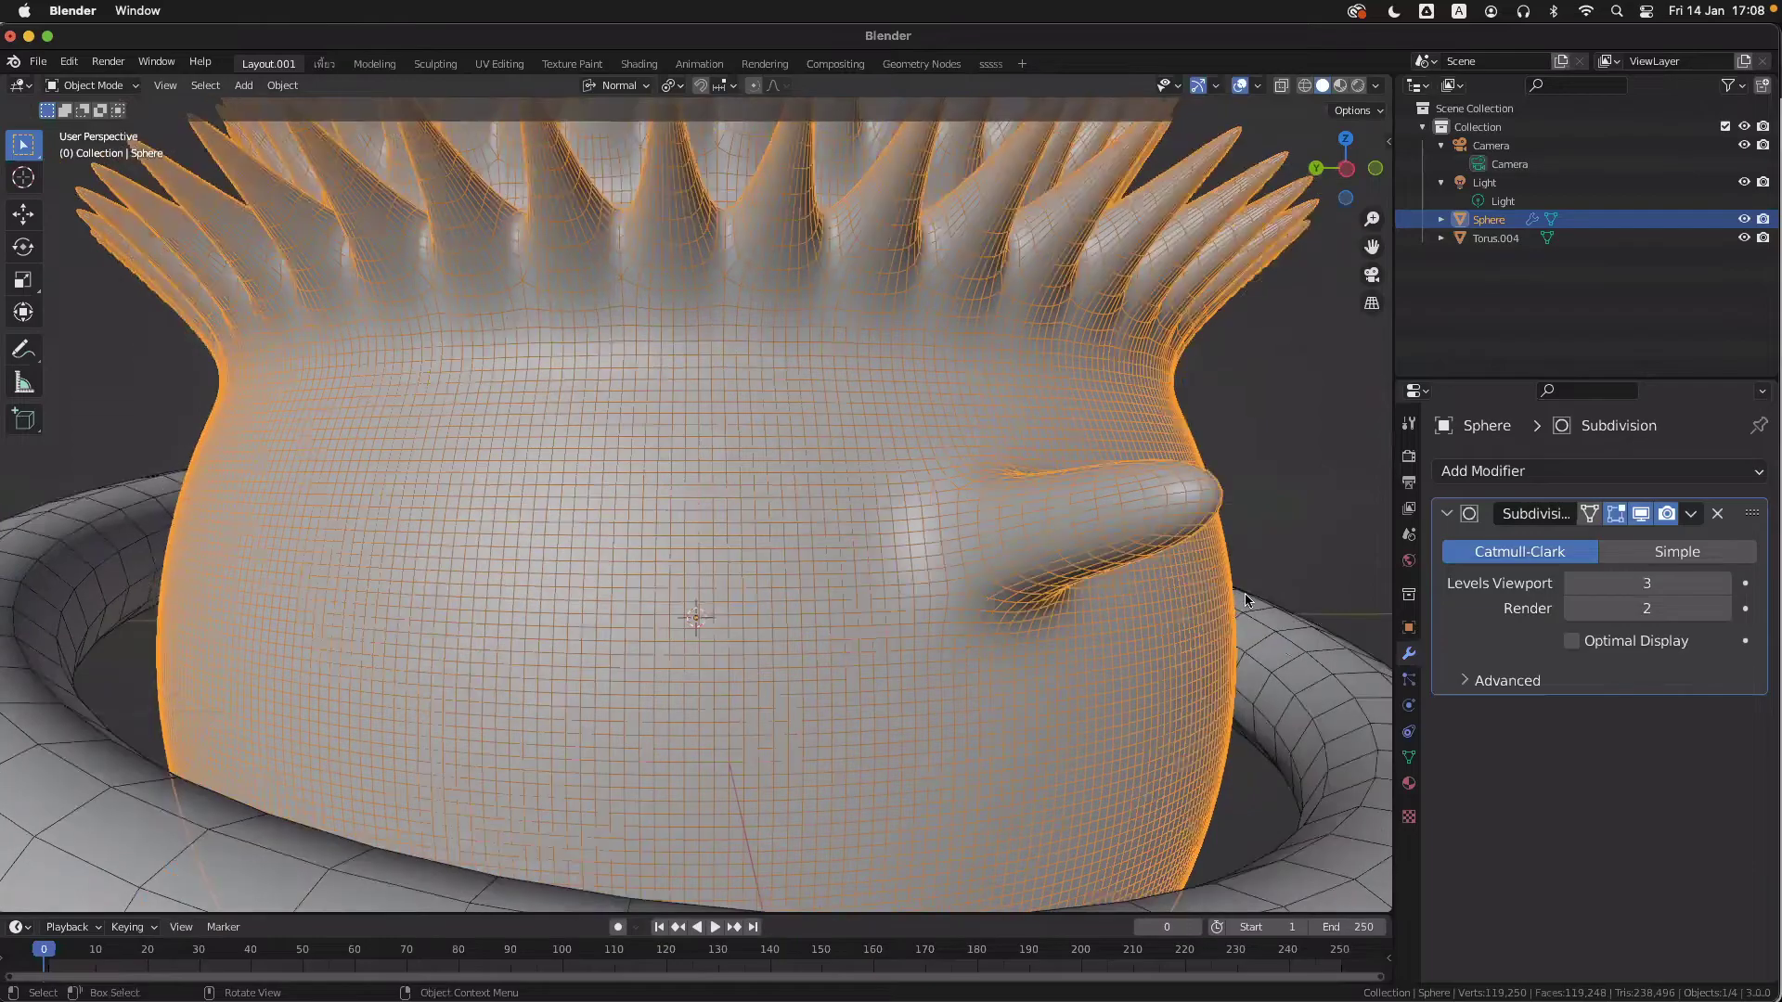
pyautogui.scroll(3, 1245, 599)
pyautogui.hotkey('alt', 'shift', 'z')
pyautogui.hotkey('alt', 'shift', 'z')
pyautogui.scroll(-1, 1242, 605)
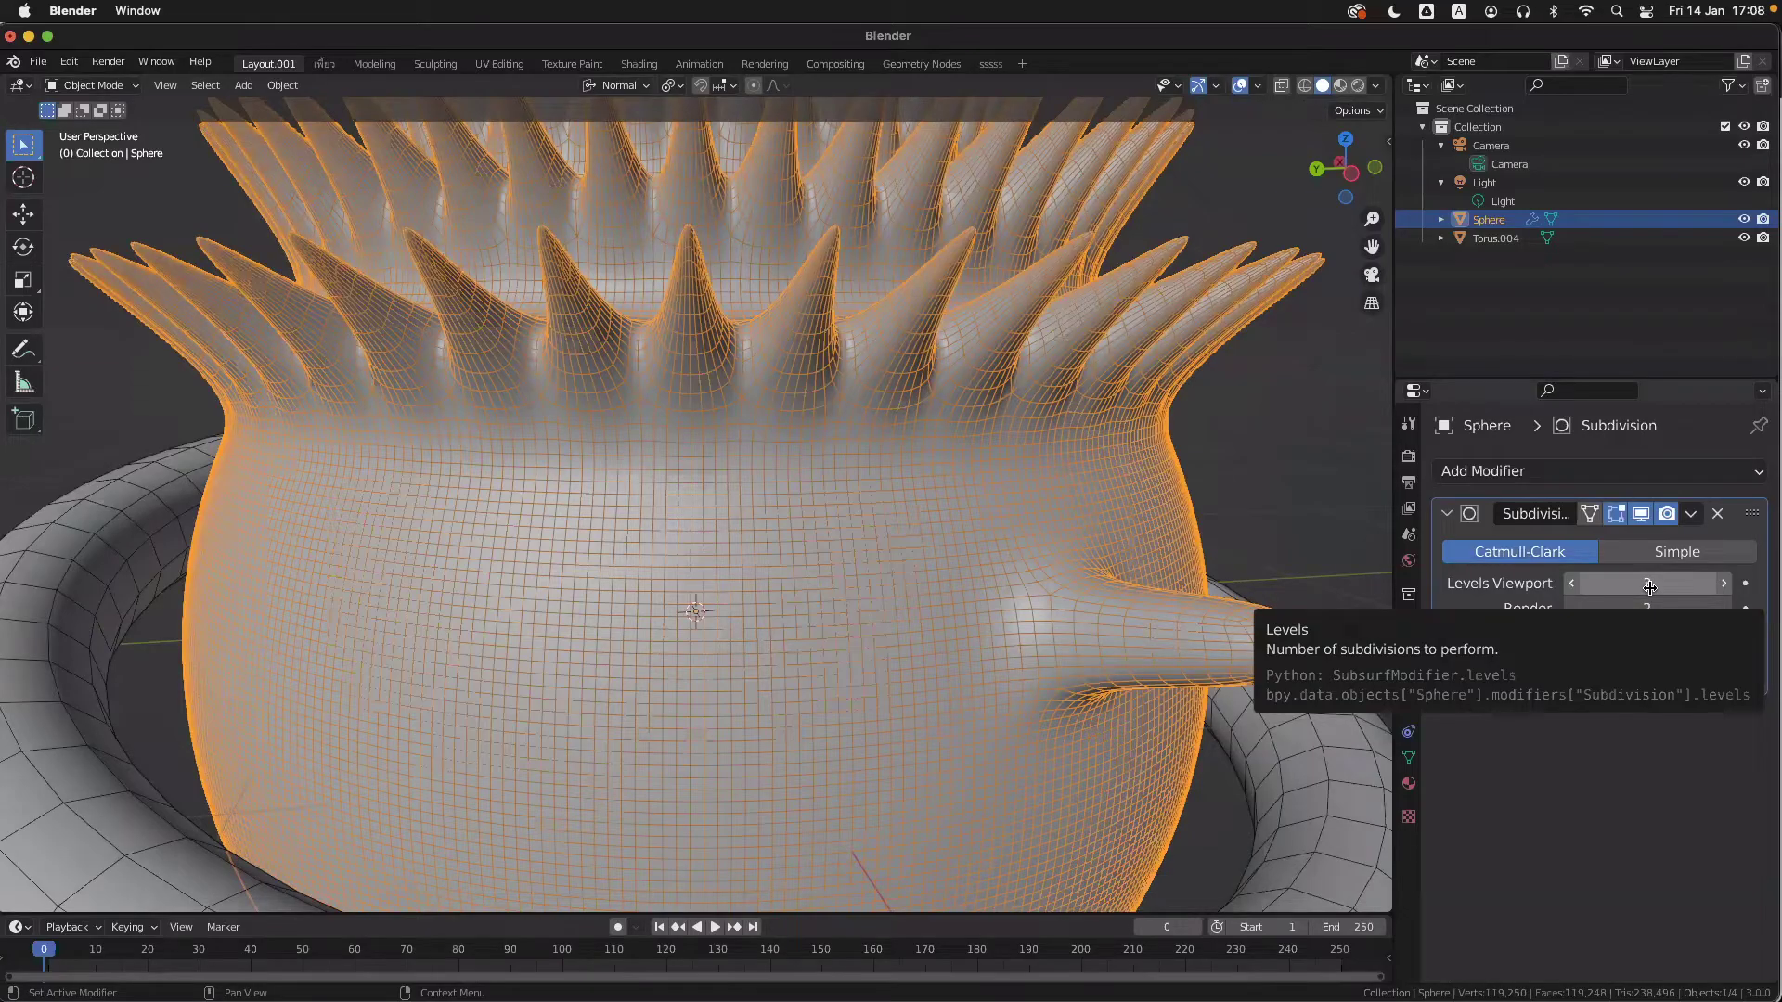
# - Reduce the Subdivision modifier's viewport levels to 2
pyautogui.click(1572, 584)
pyautogui.click(1573, 585)
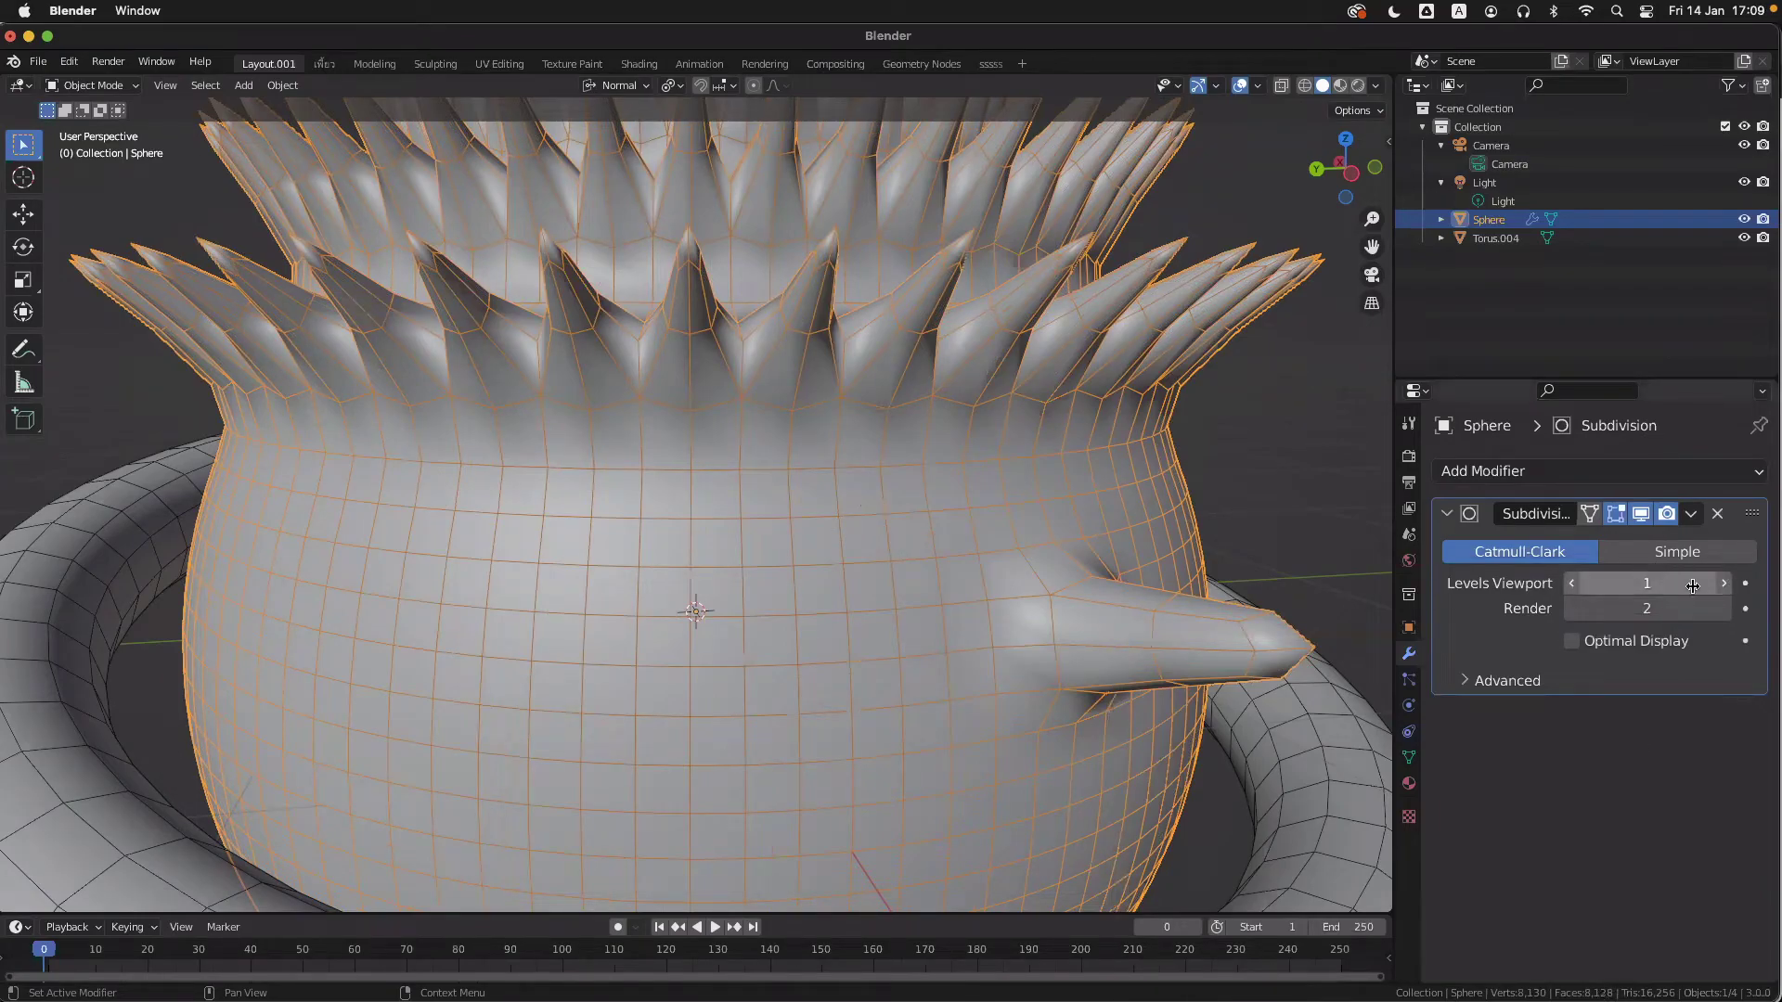
pyautogui.click(1723, 583)
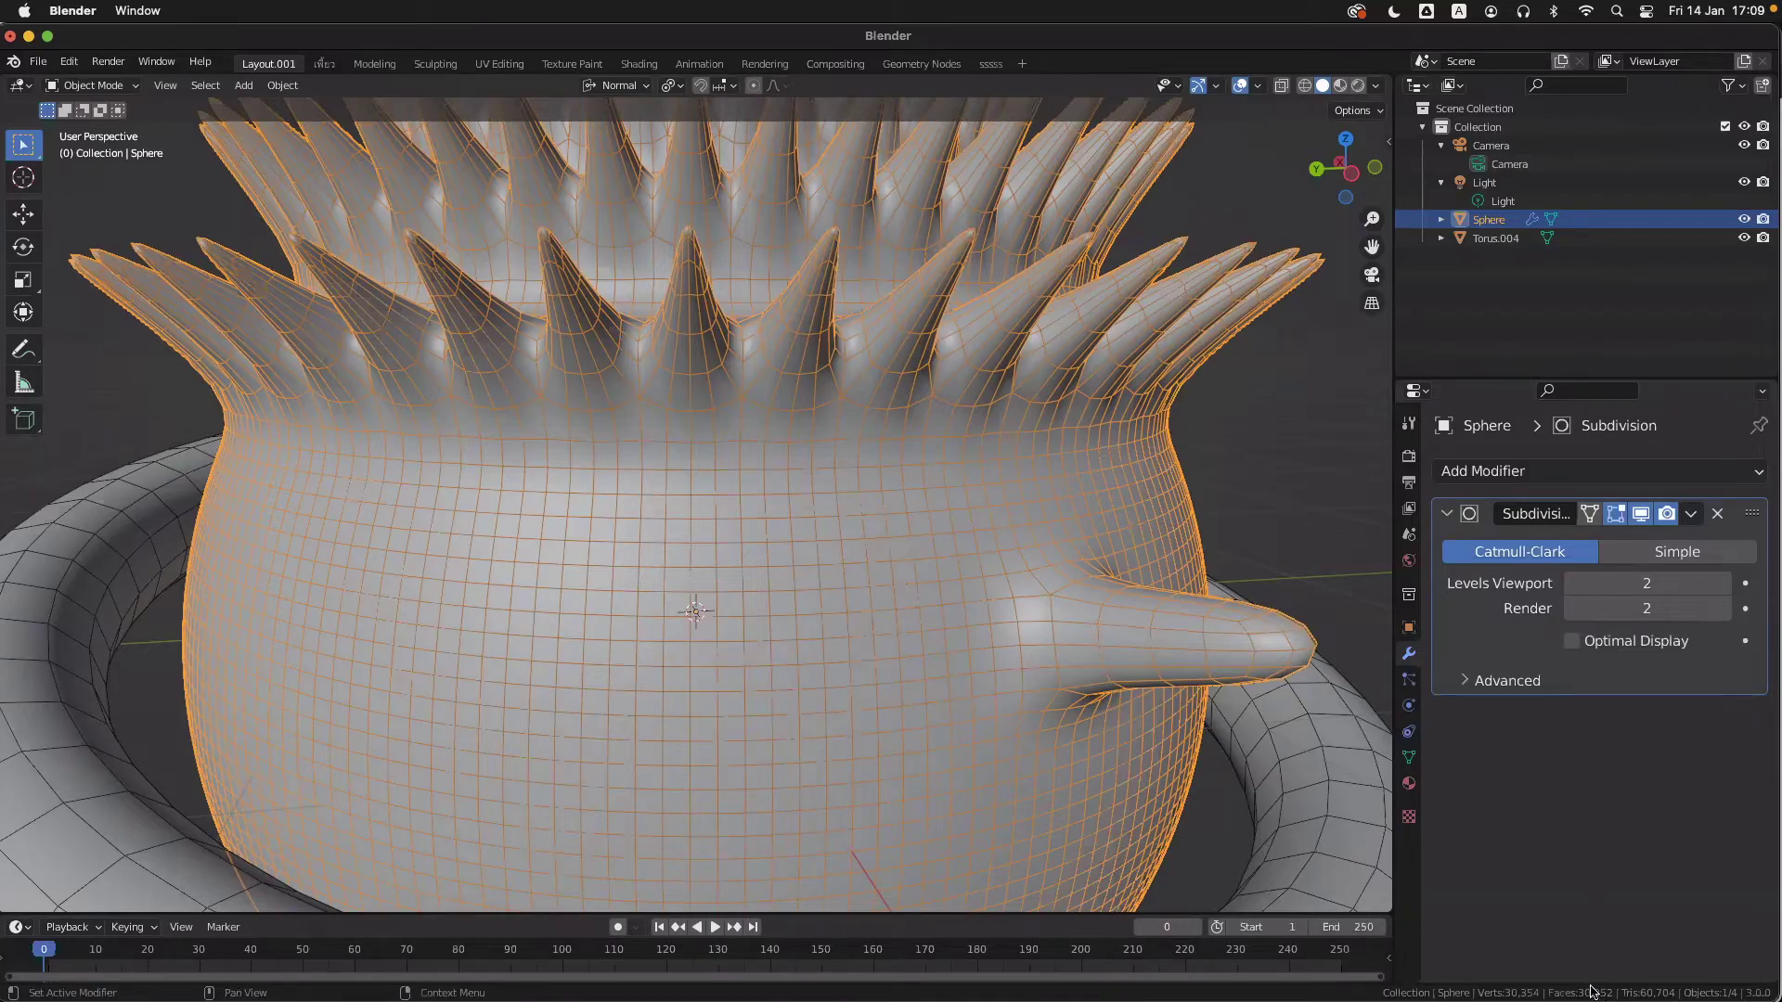
# - Examine the subdivided sphere from above and from the side, comparing its surface with overlays hidden and shown
pyautogui.moveTo(1154, 554); pyautogui.dragTo(677, 236, button='middle')
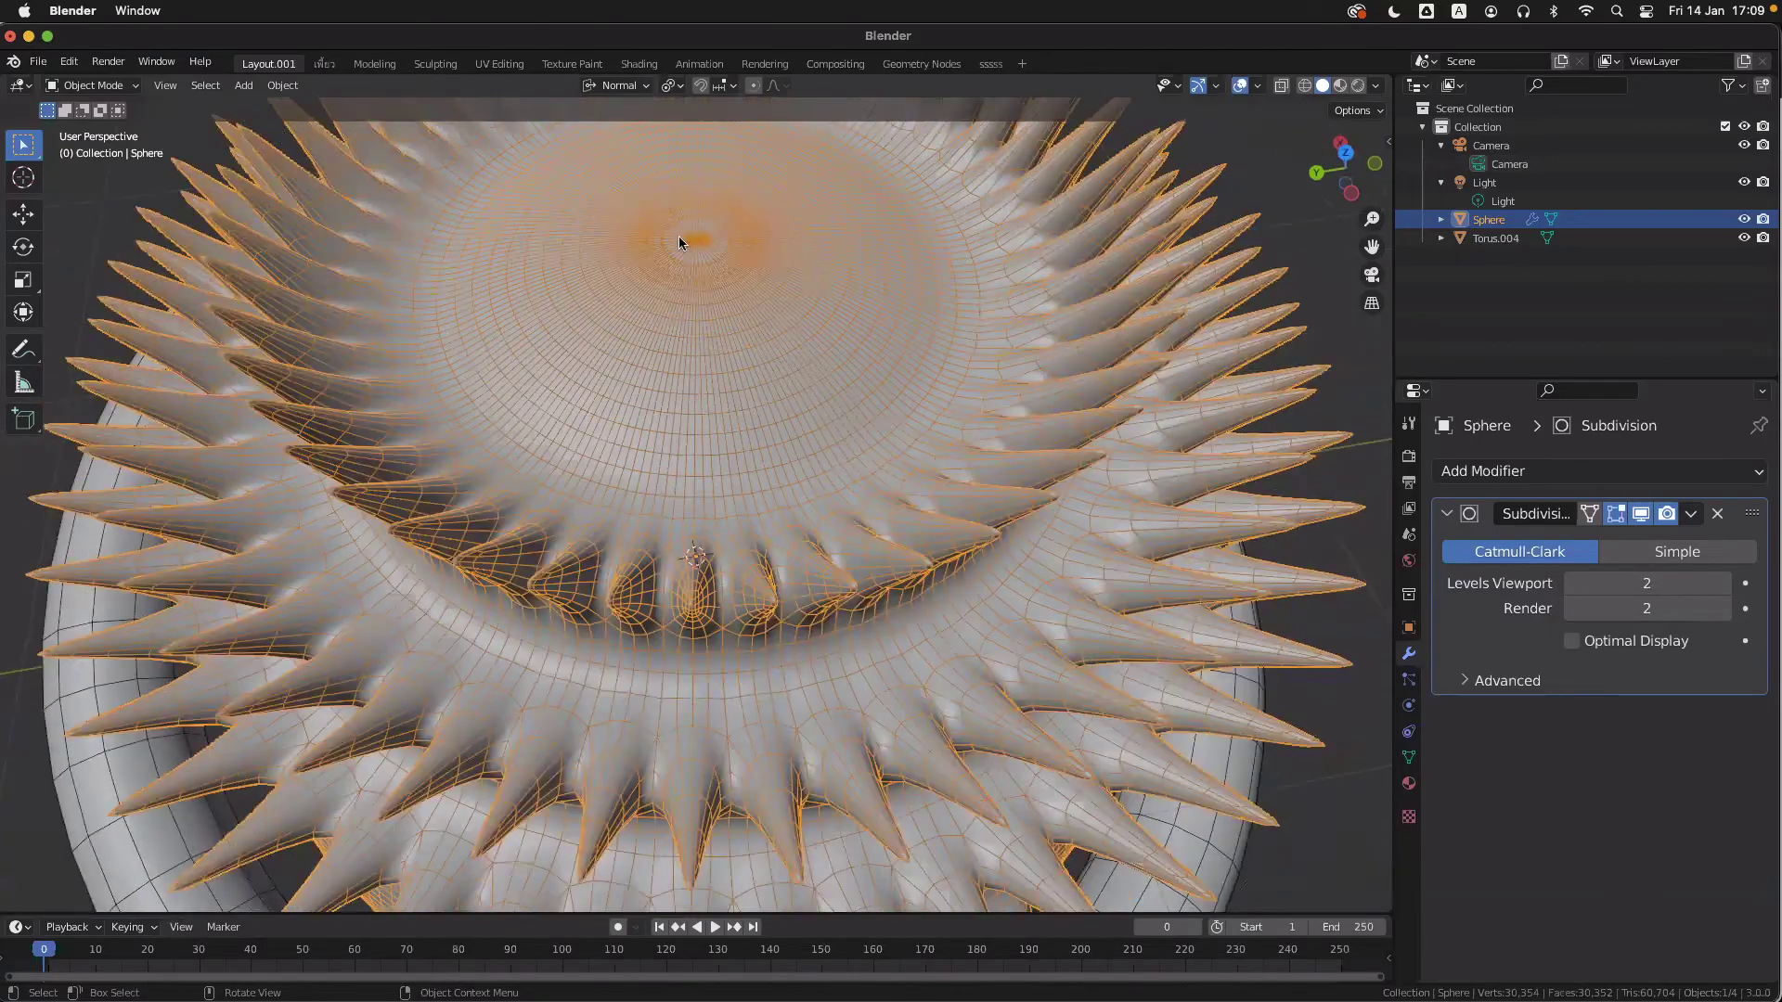
pyautogui.scroll(-5, 691, 272)
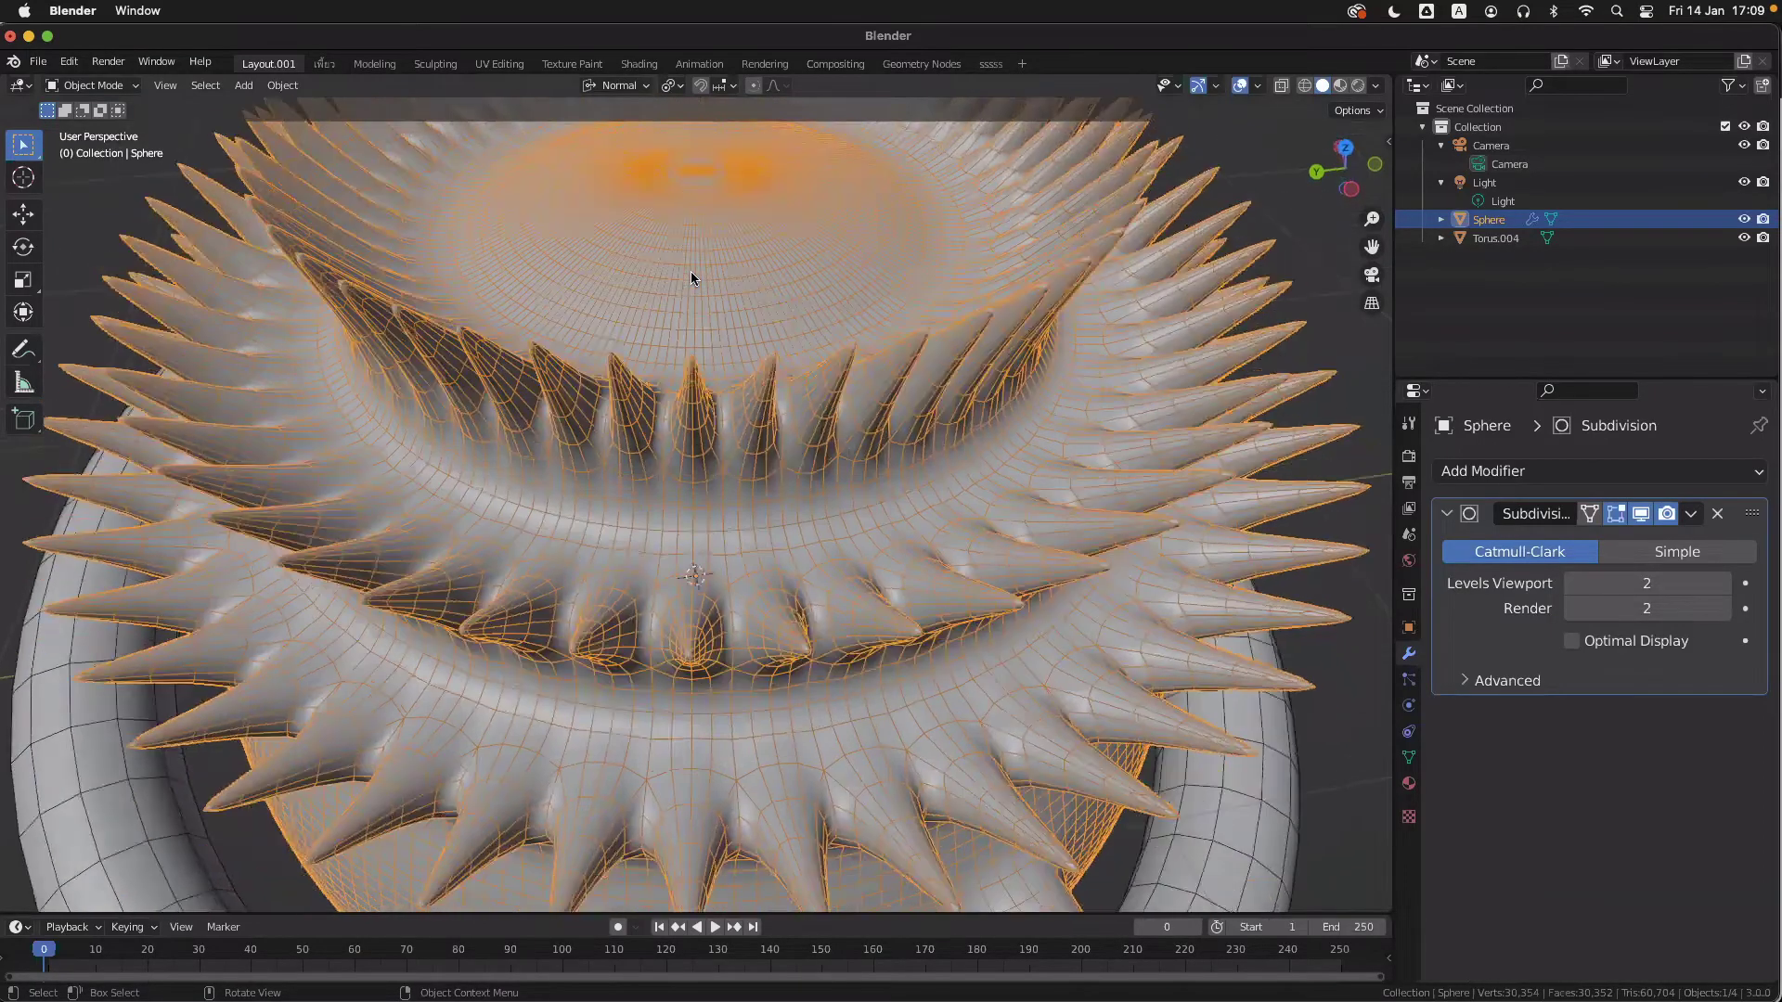
pyautogui.scroll(-5, 691, 271)
pyautogui.scroll(5, 833, 431)
pyautogui.scroll(-8, 974, 564)
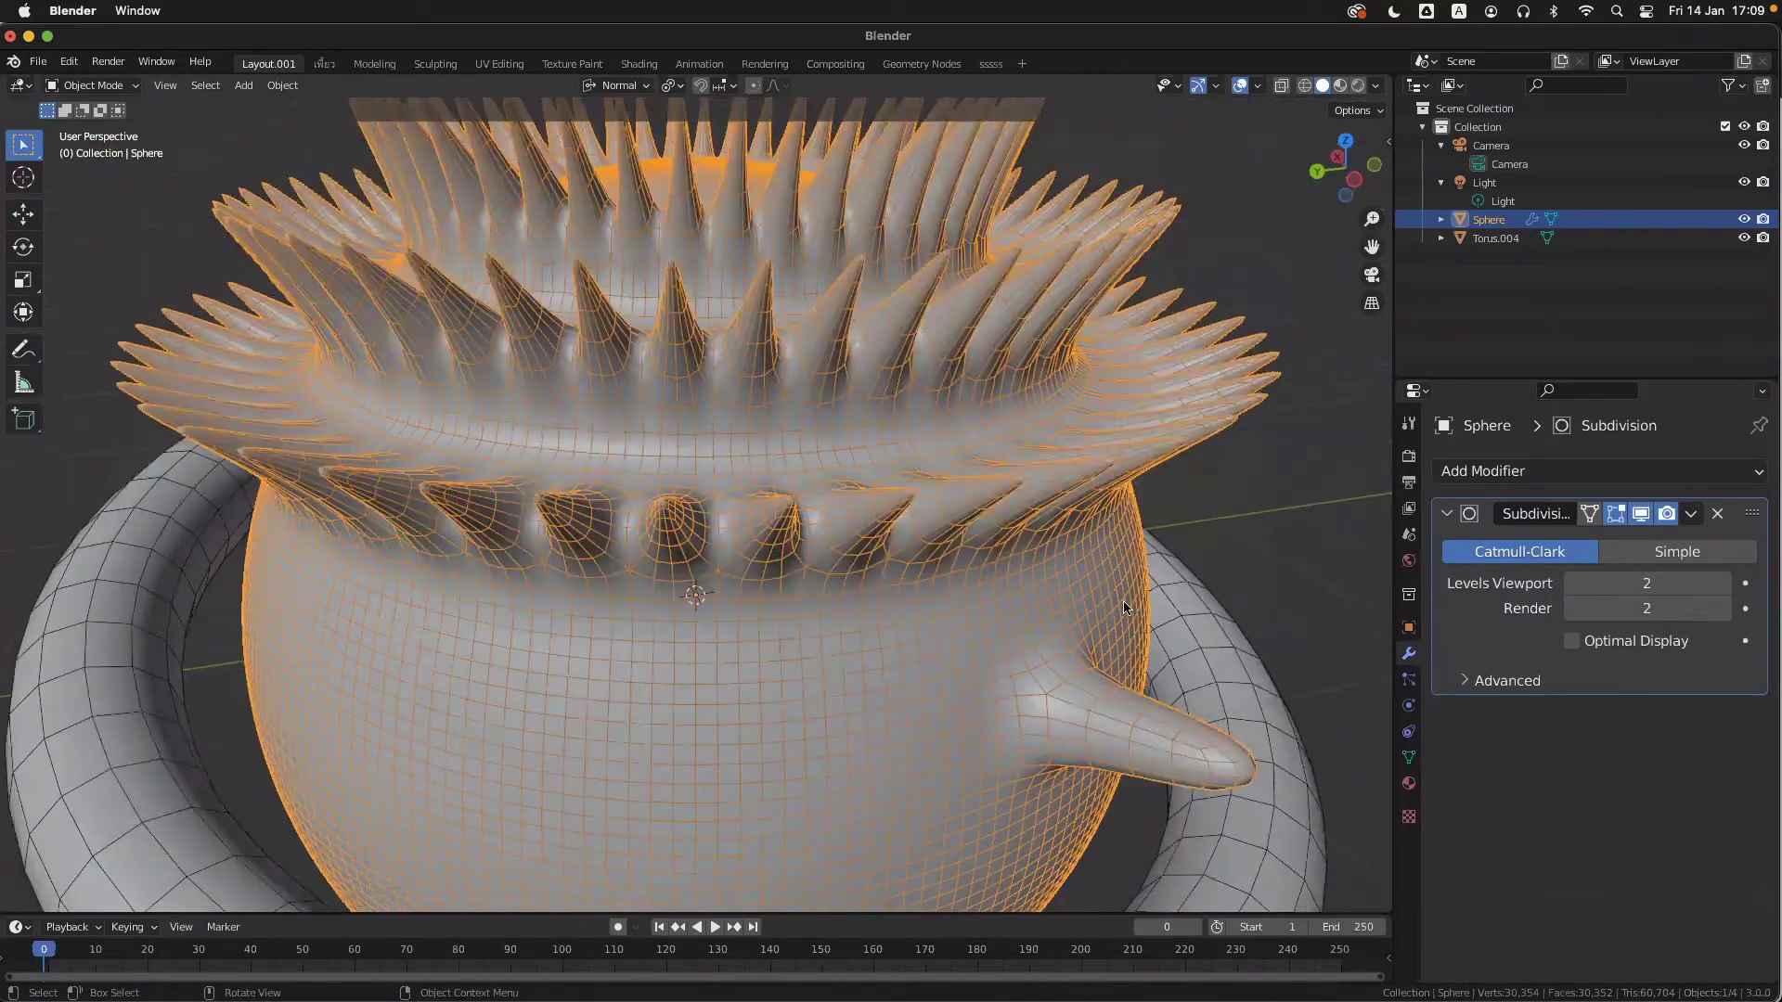
pyautogui.scroll(-5, 1123, 608)
pyautogui.hotkey('alt', 'shift', 'z')
pyautogui.hotkey('alt', 'shift', 'z')
pyautogui.hotkey('alt', 'shift', 'z')
pyautogui.hotkey('alt', 'shift', 'z')
pyautogui.scroll(-4, 1125, 606)
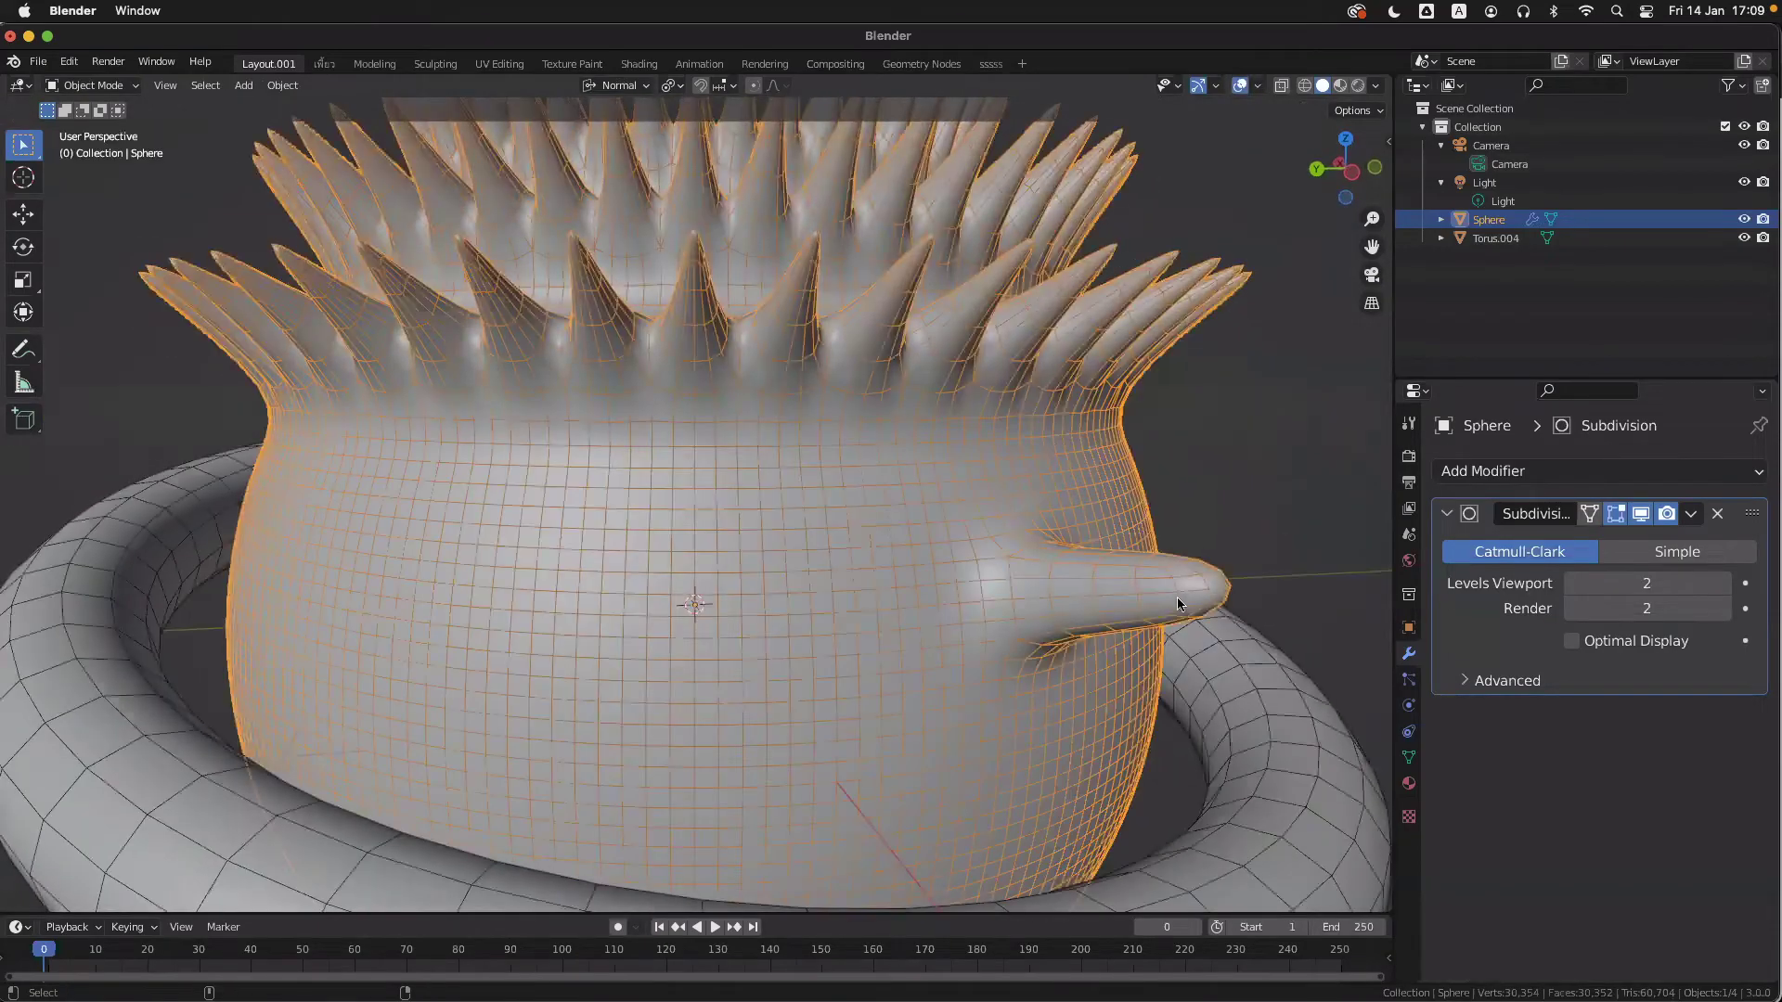
pyautogui.scroll(3, 1197, 599)
pyautogui.moveTo(1234, 587); pyautogui.dragTo(1240, 641, button='middle')
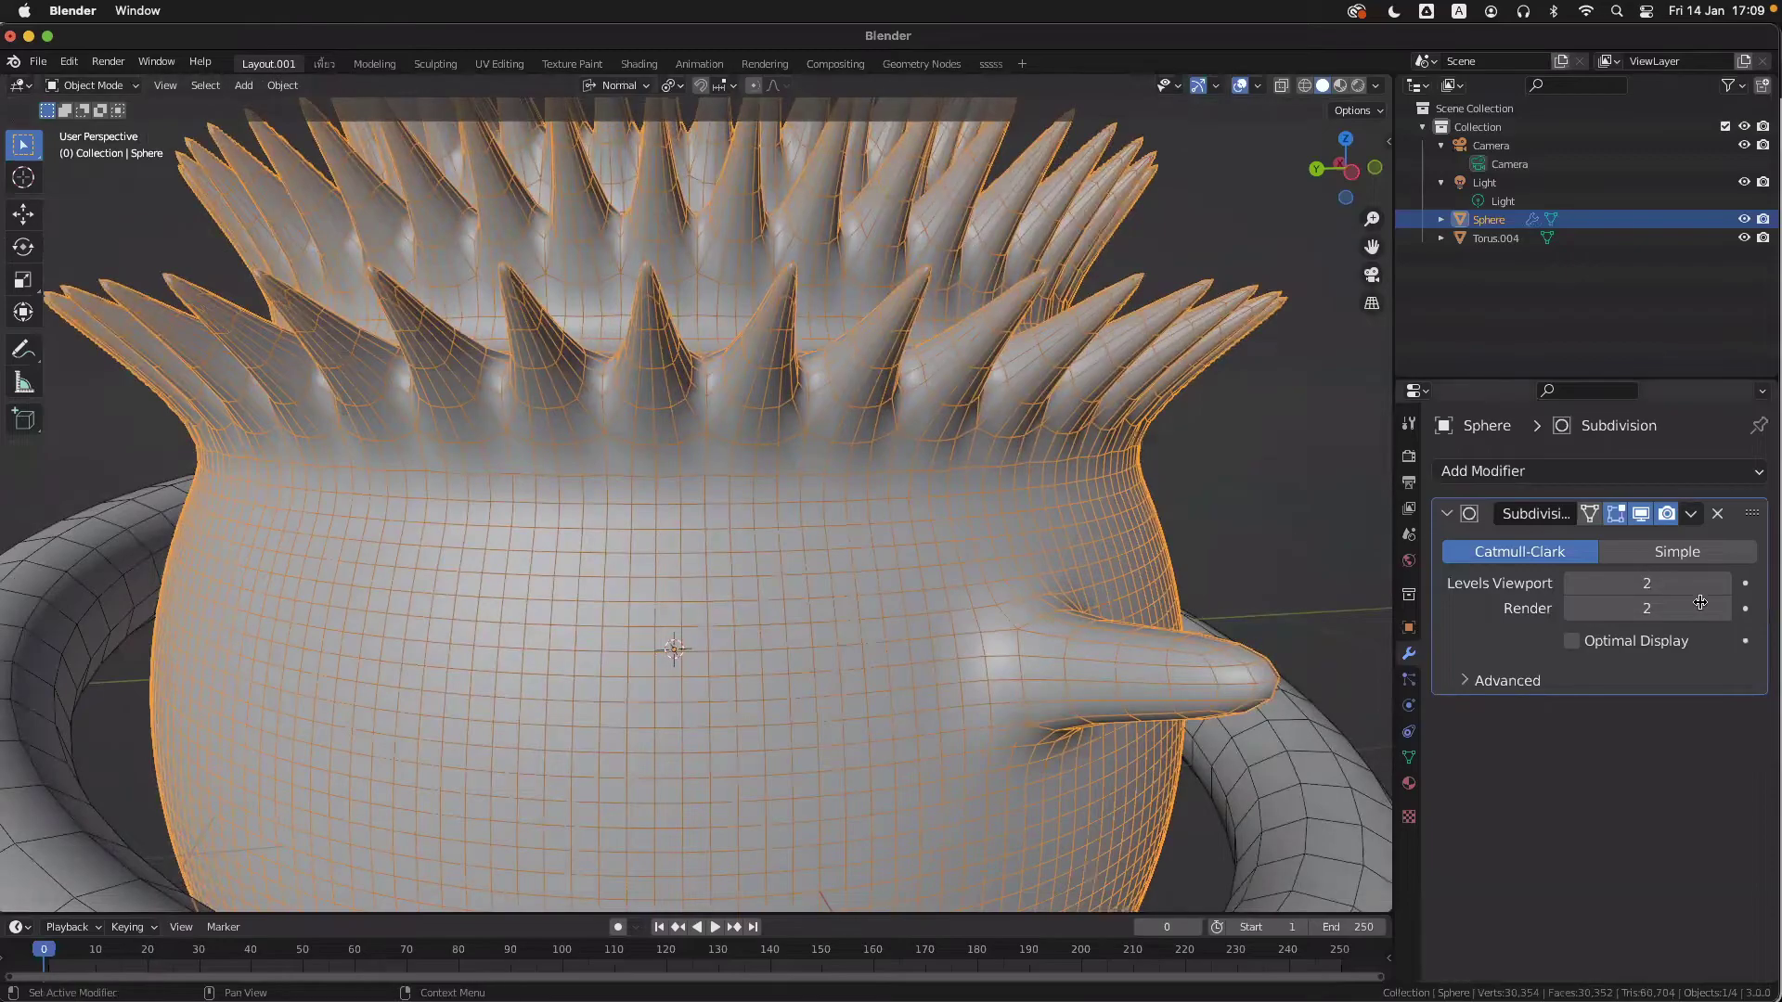
pyautogui.click(1649, 585)
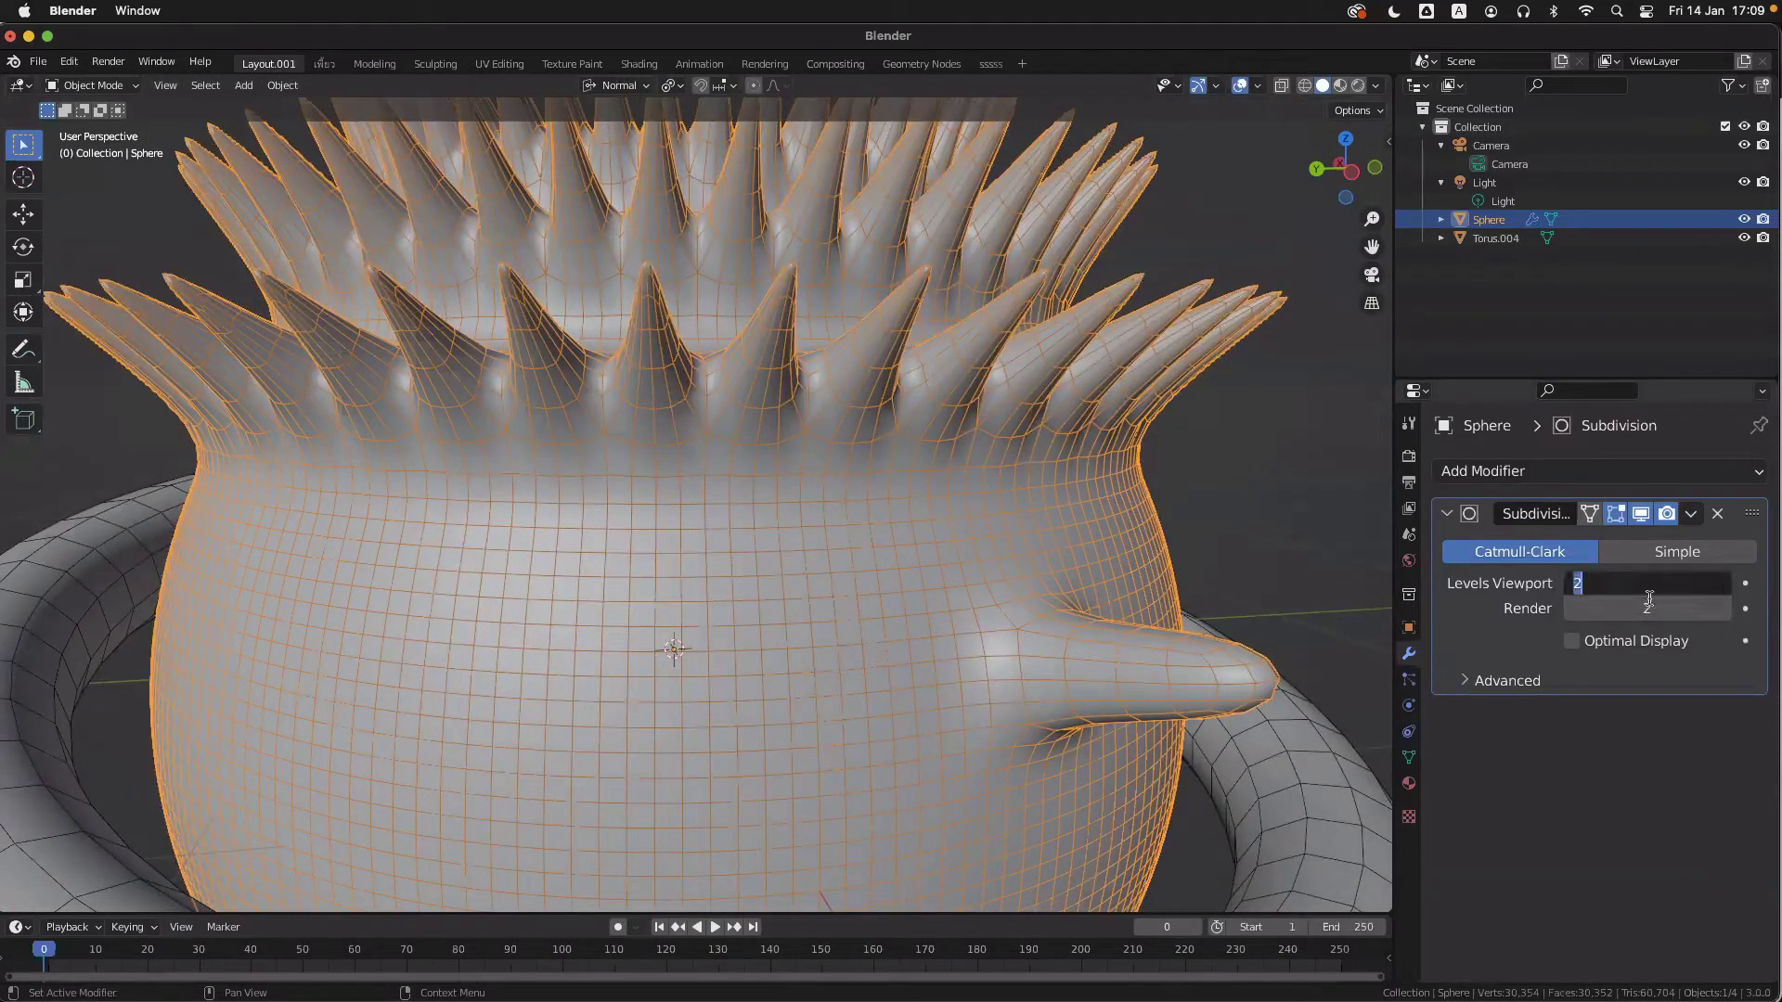
pyautogui.click(1649, 607)
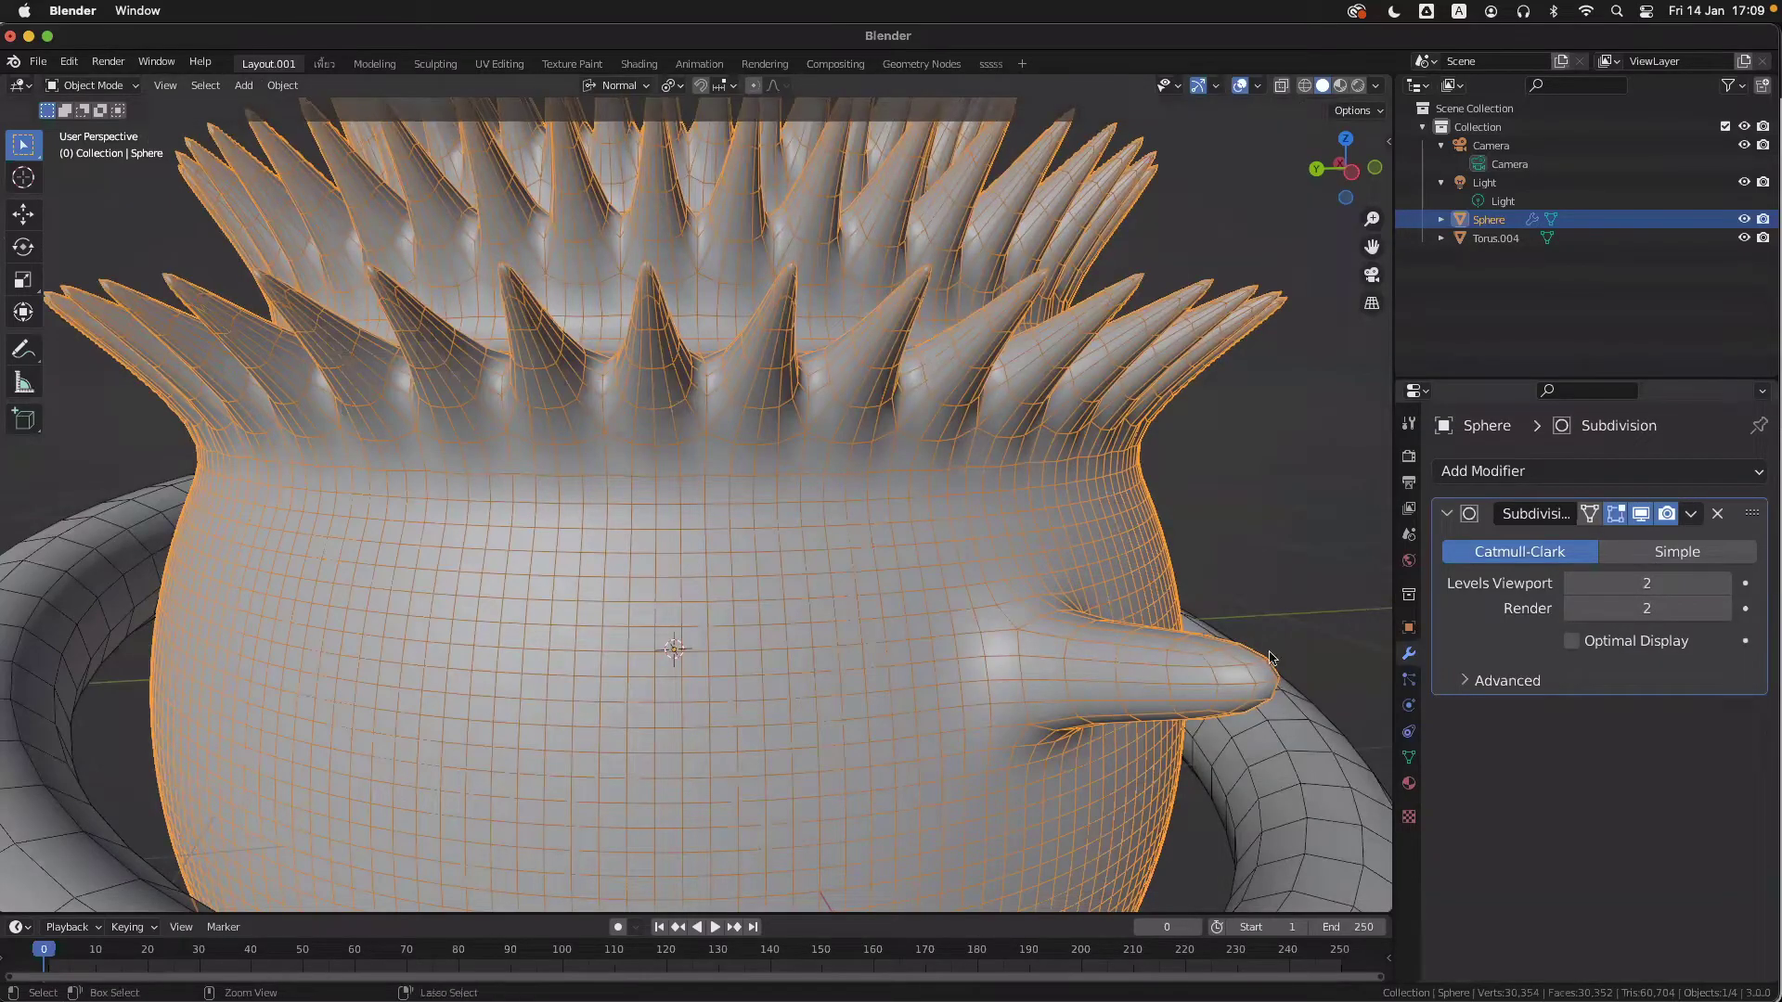
pyautogui.scroll(-2, 1270, 657)
pyautogui.hscroll(3, 1270, 658)
pyautogui.moveTo(1271, 658); pyautogui.dragTo(1270, 658, button='middle')
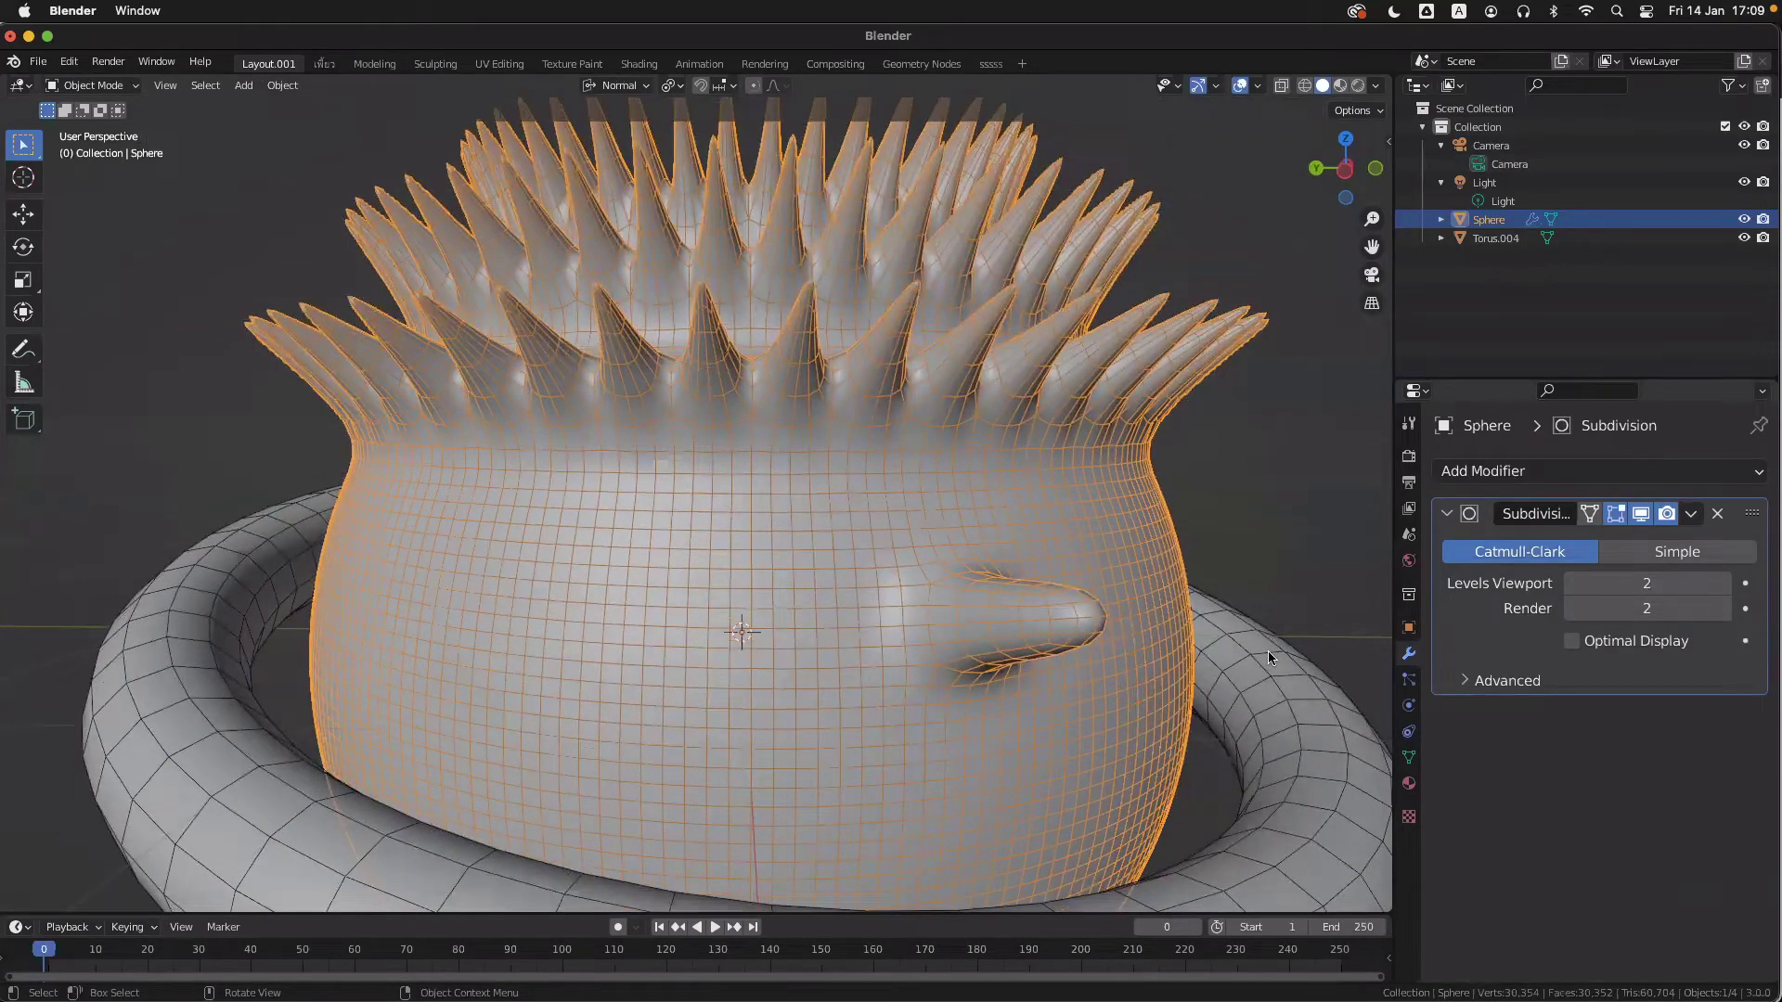
pyautogui.moveTo(1138, 661); pyautogui.dragTo(1139, 669, button='middle')
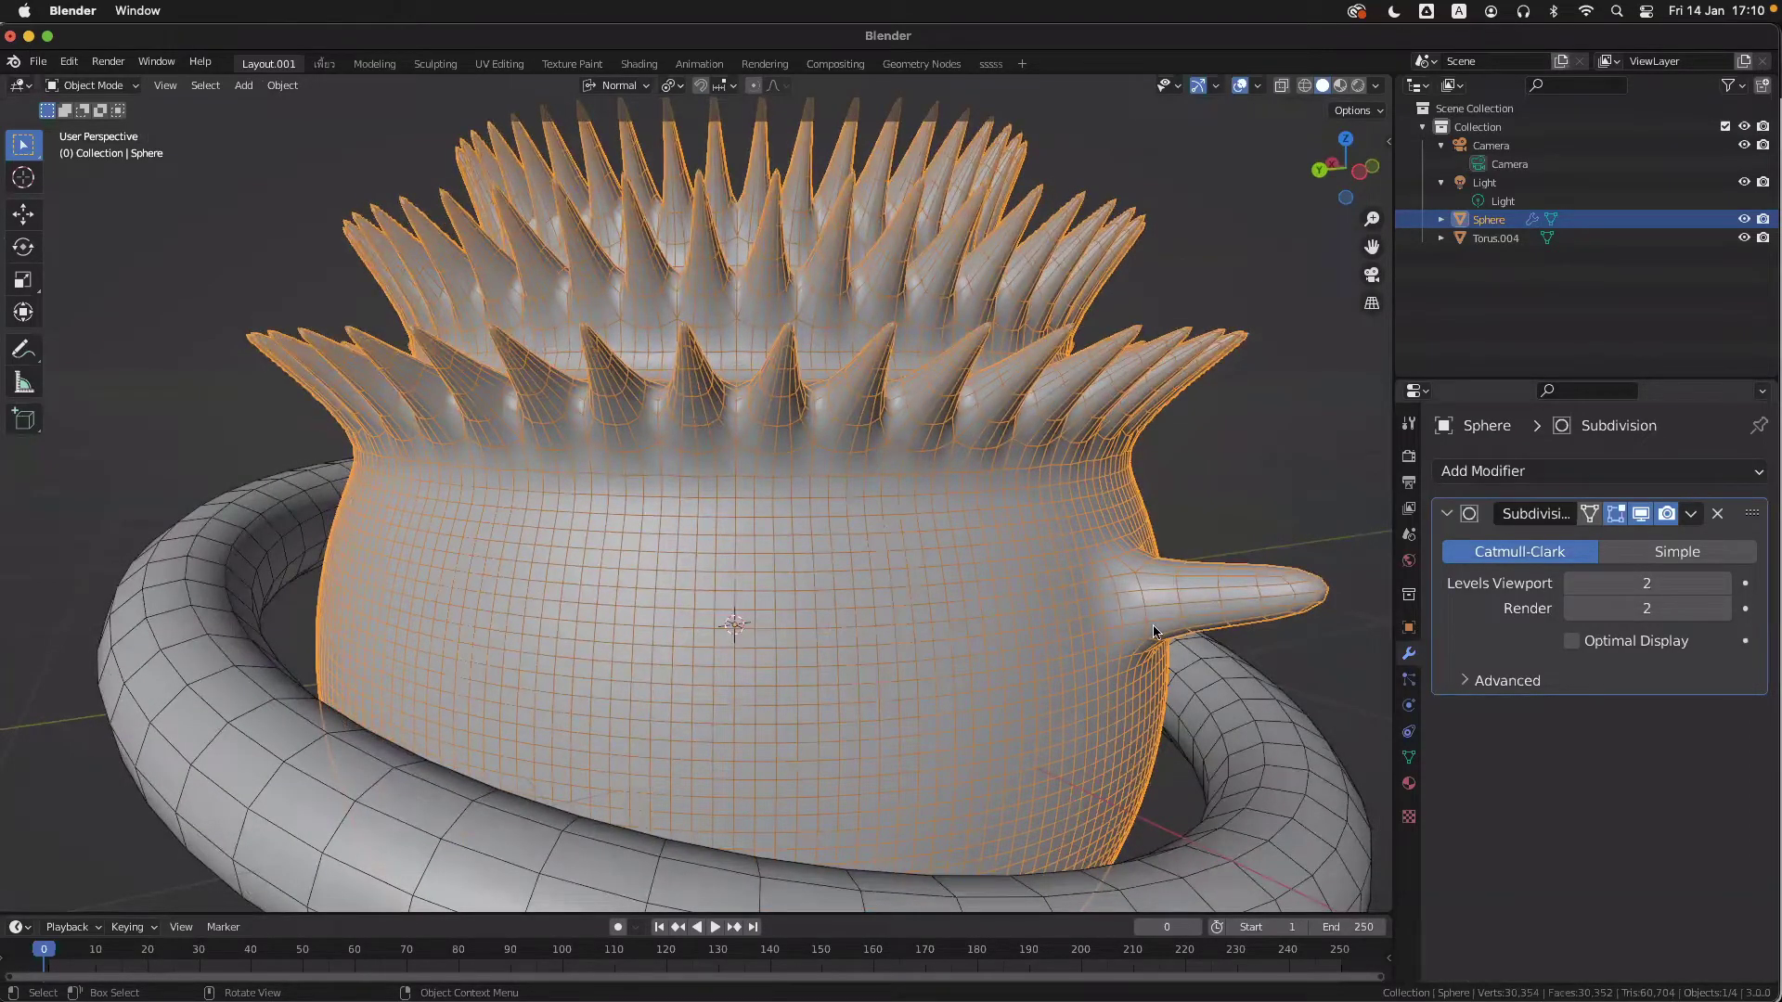
pyautogui.moveTo(1154, 631); pyautogui.dragTo(1114, 626, button='middle')
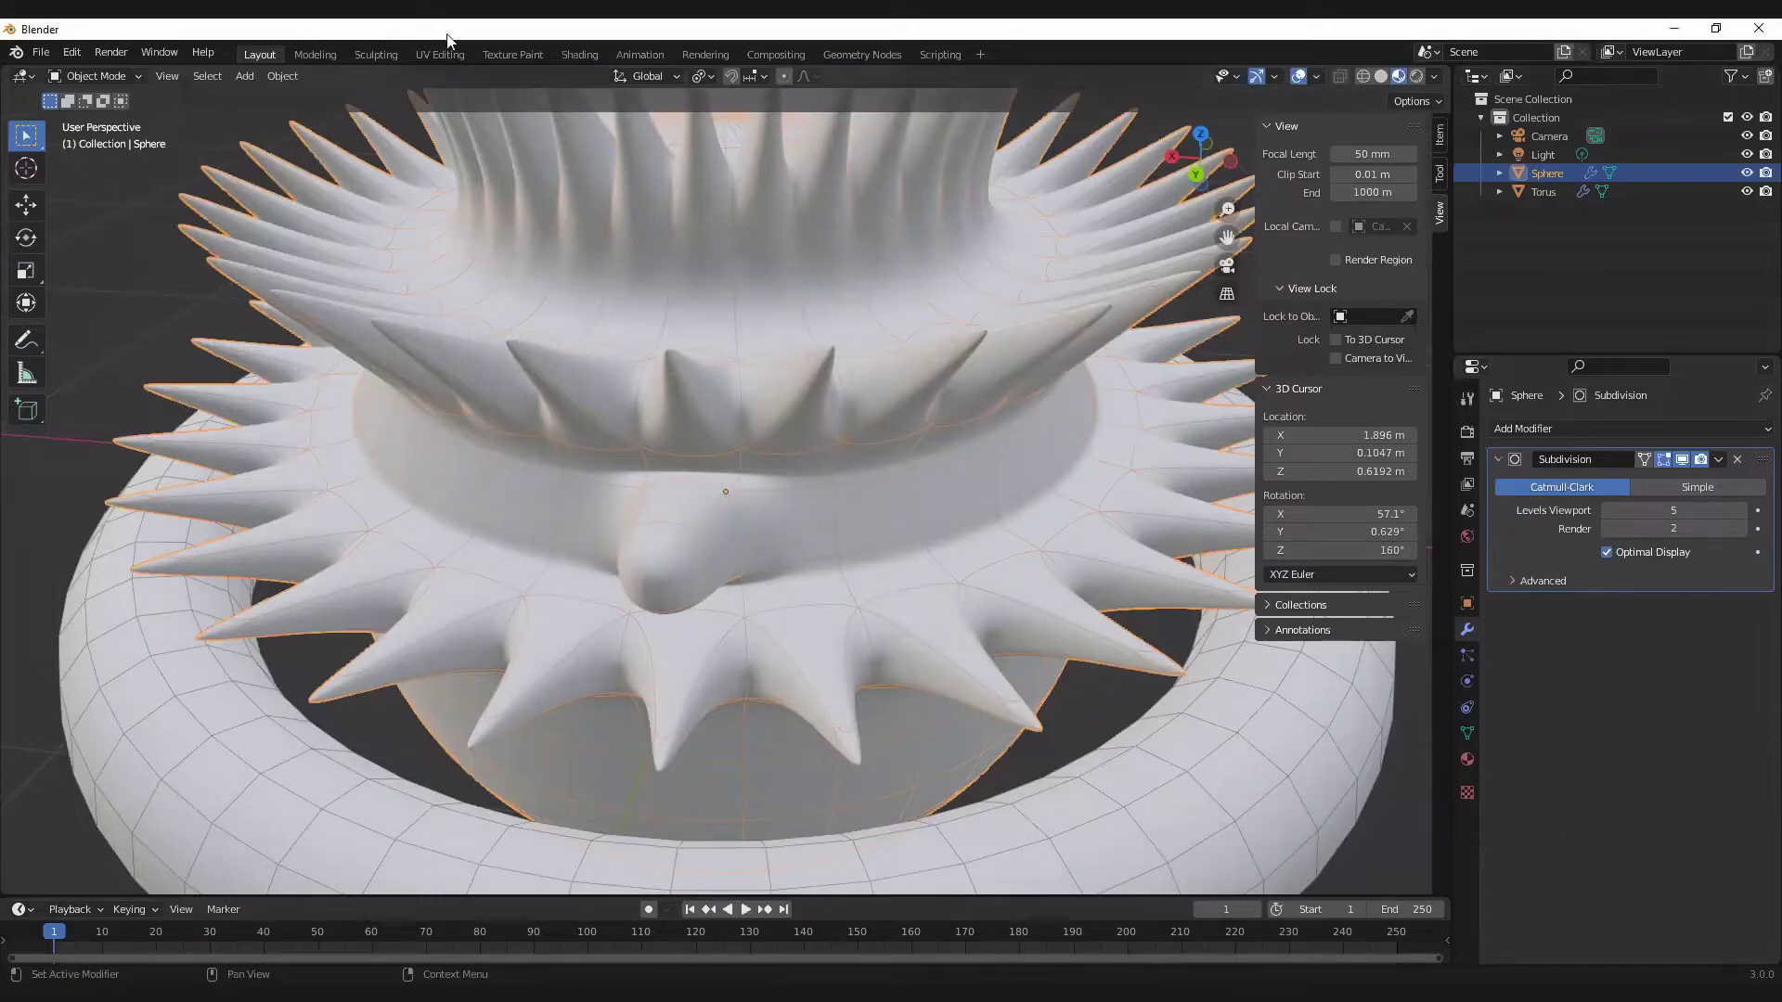
# - Lower the sphere's Subdivision viewport levels to 2 in the second Blender session and turn off Optimal Display
pyautogui.click(1673, 510)
pyautogui.write('5')
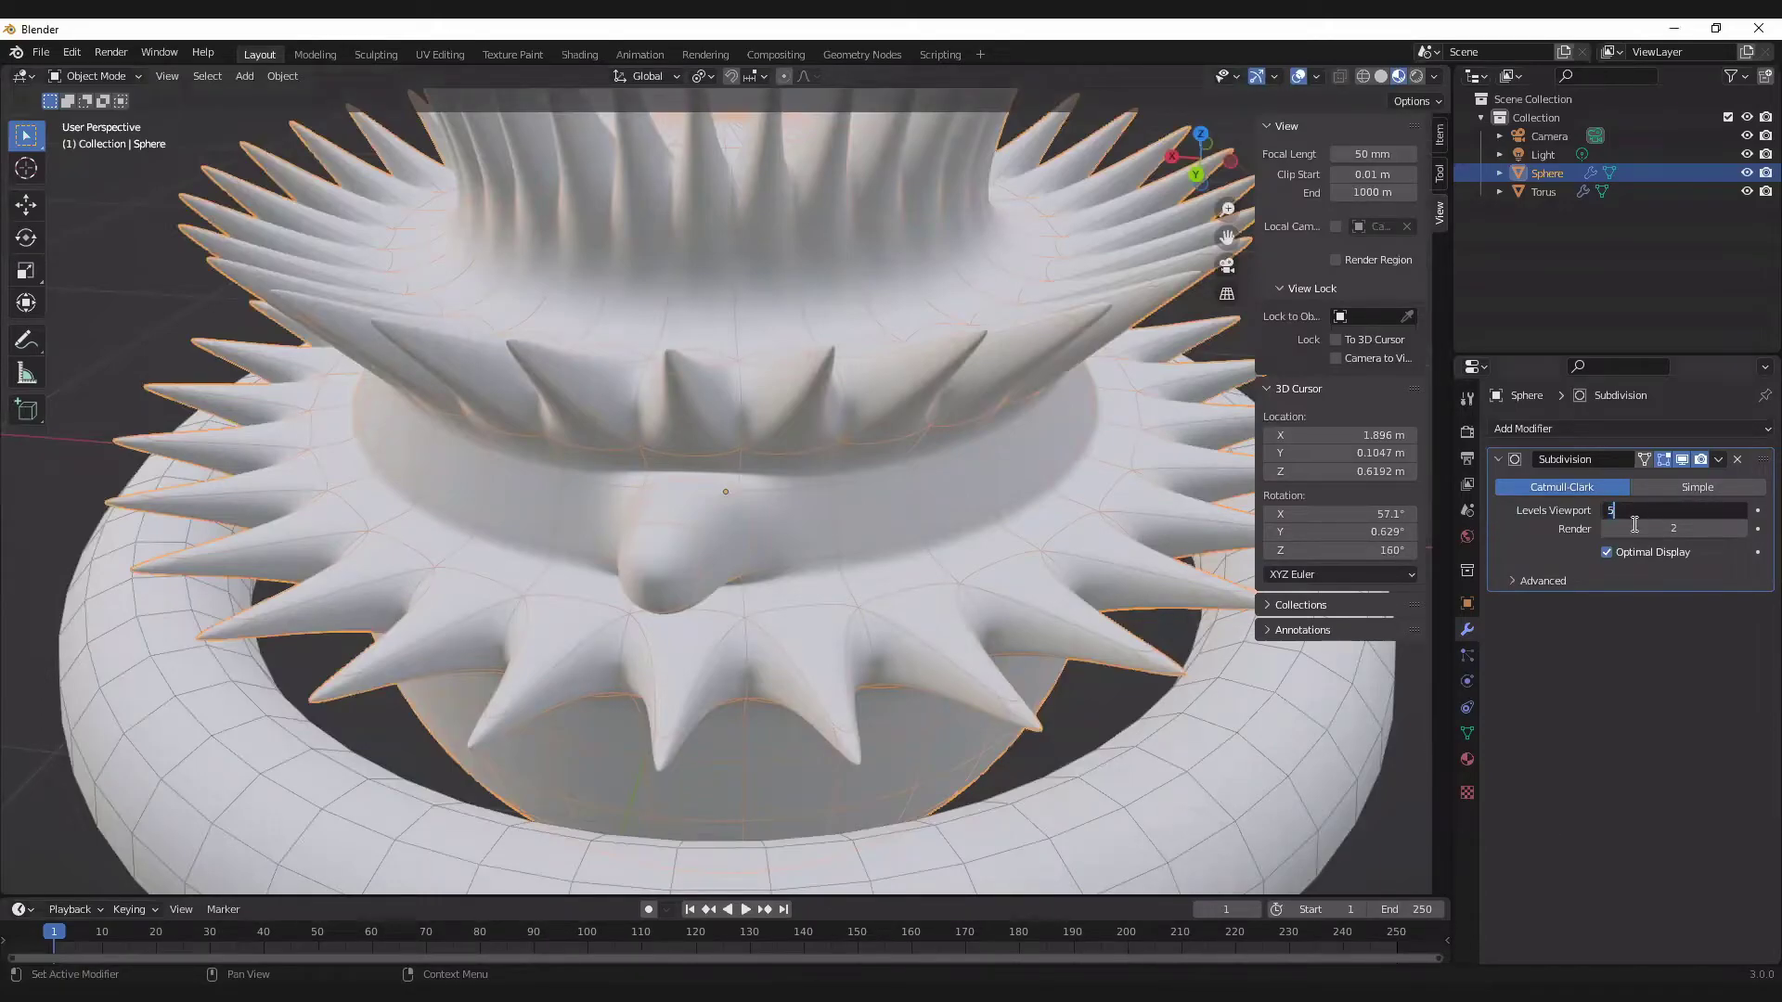
pyautogui.press('Return')
pyautogui.click(1612, 509)
pyautogui.click(1608, 510)
pyautogui.click(1608, 510)
pyautogui.scroll(-1, 885, 514)
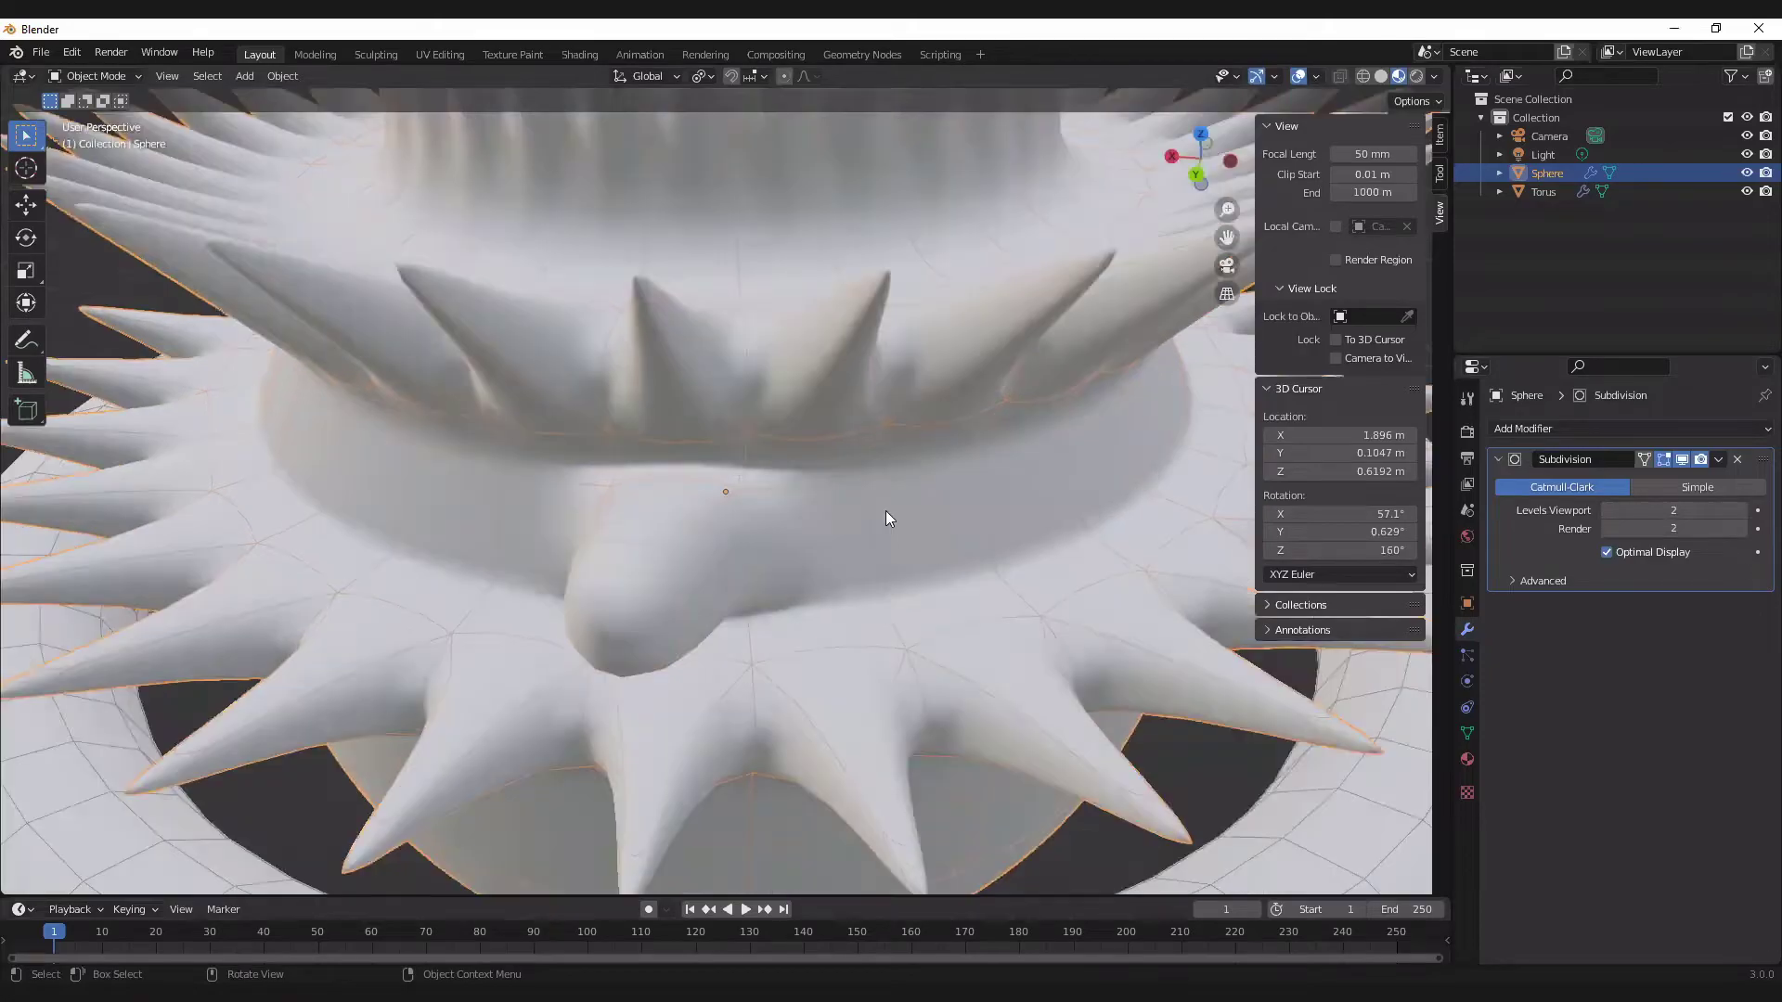
pyautogui.scroll(-3, 780, 395)
pyautogui.scroll(1, 870, 475)
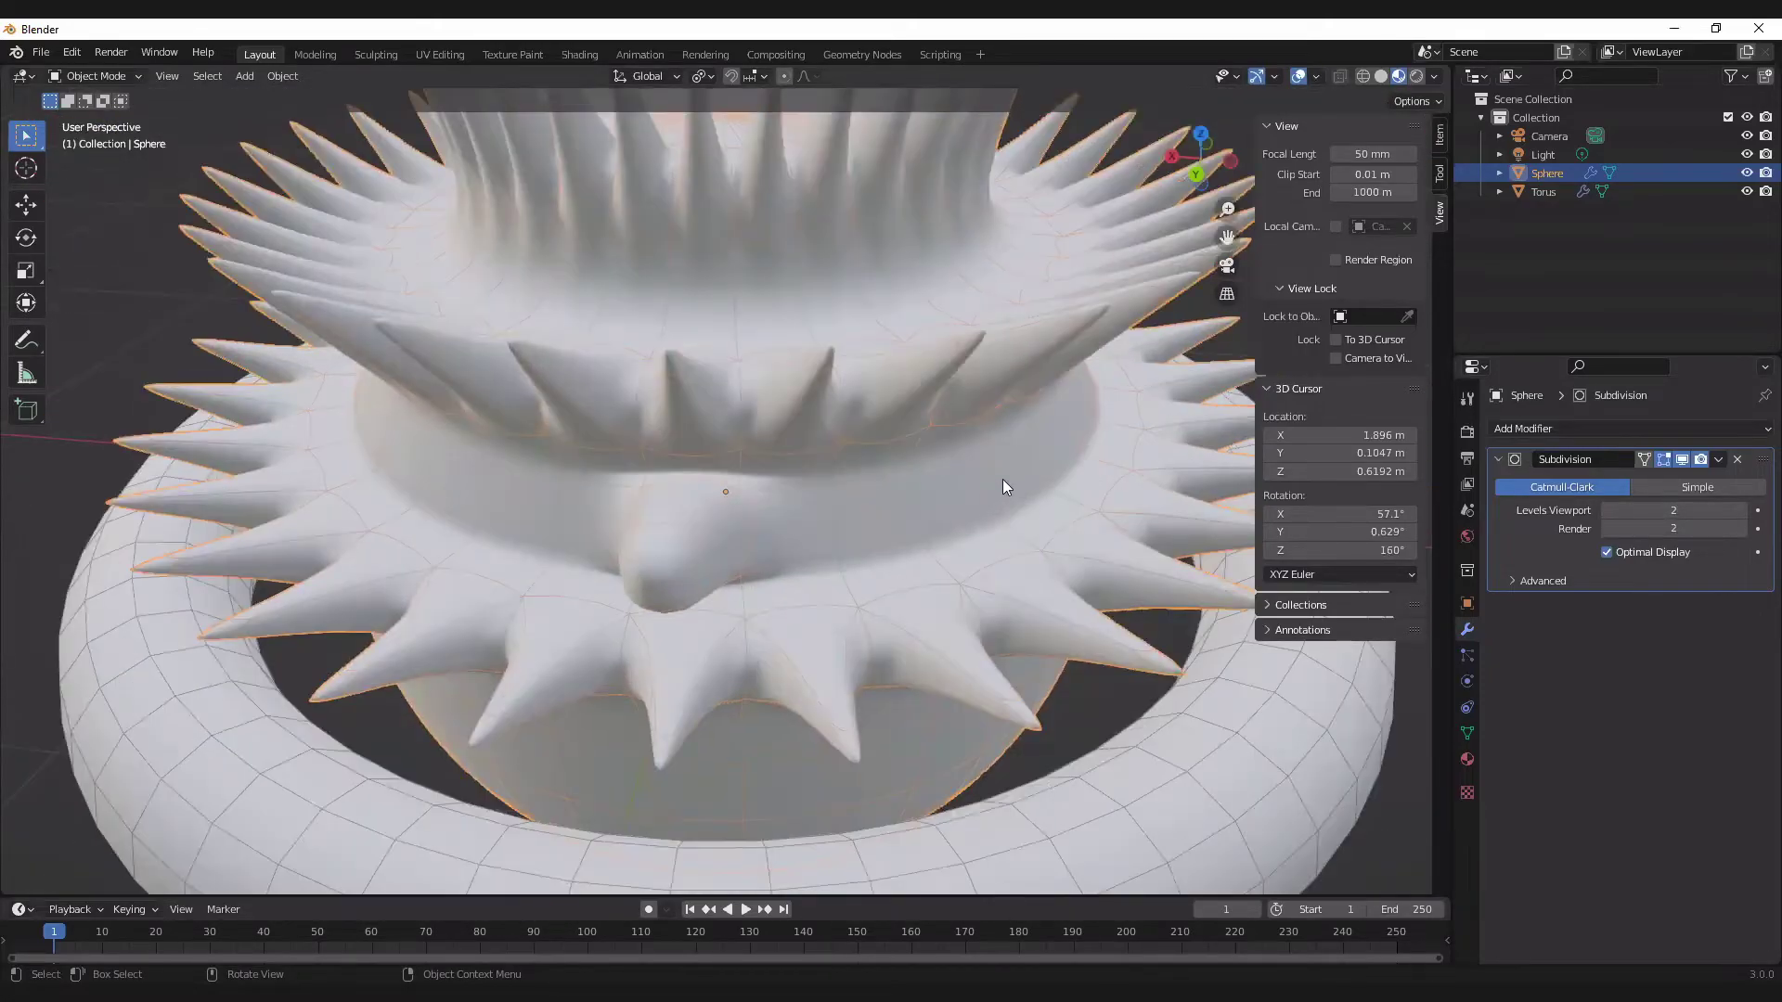
pyautogui.click(1606, 552)
pyautogui.scroll(1, 971, 496)
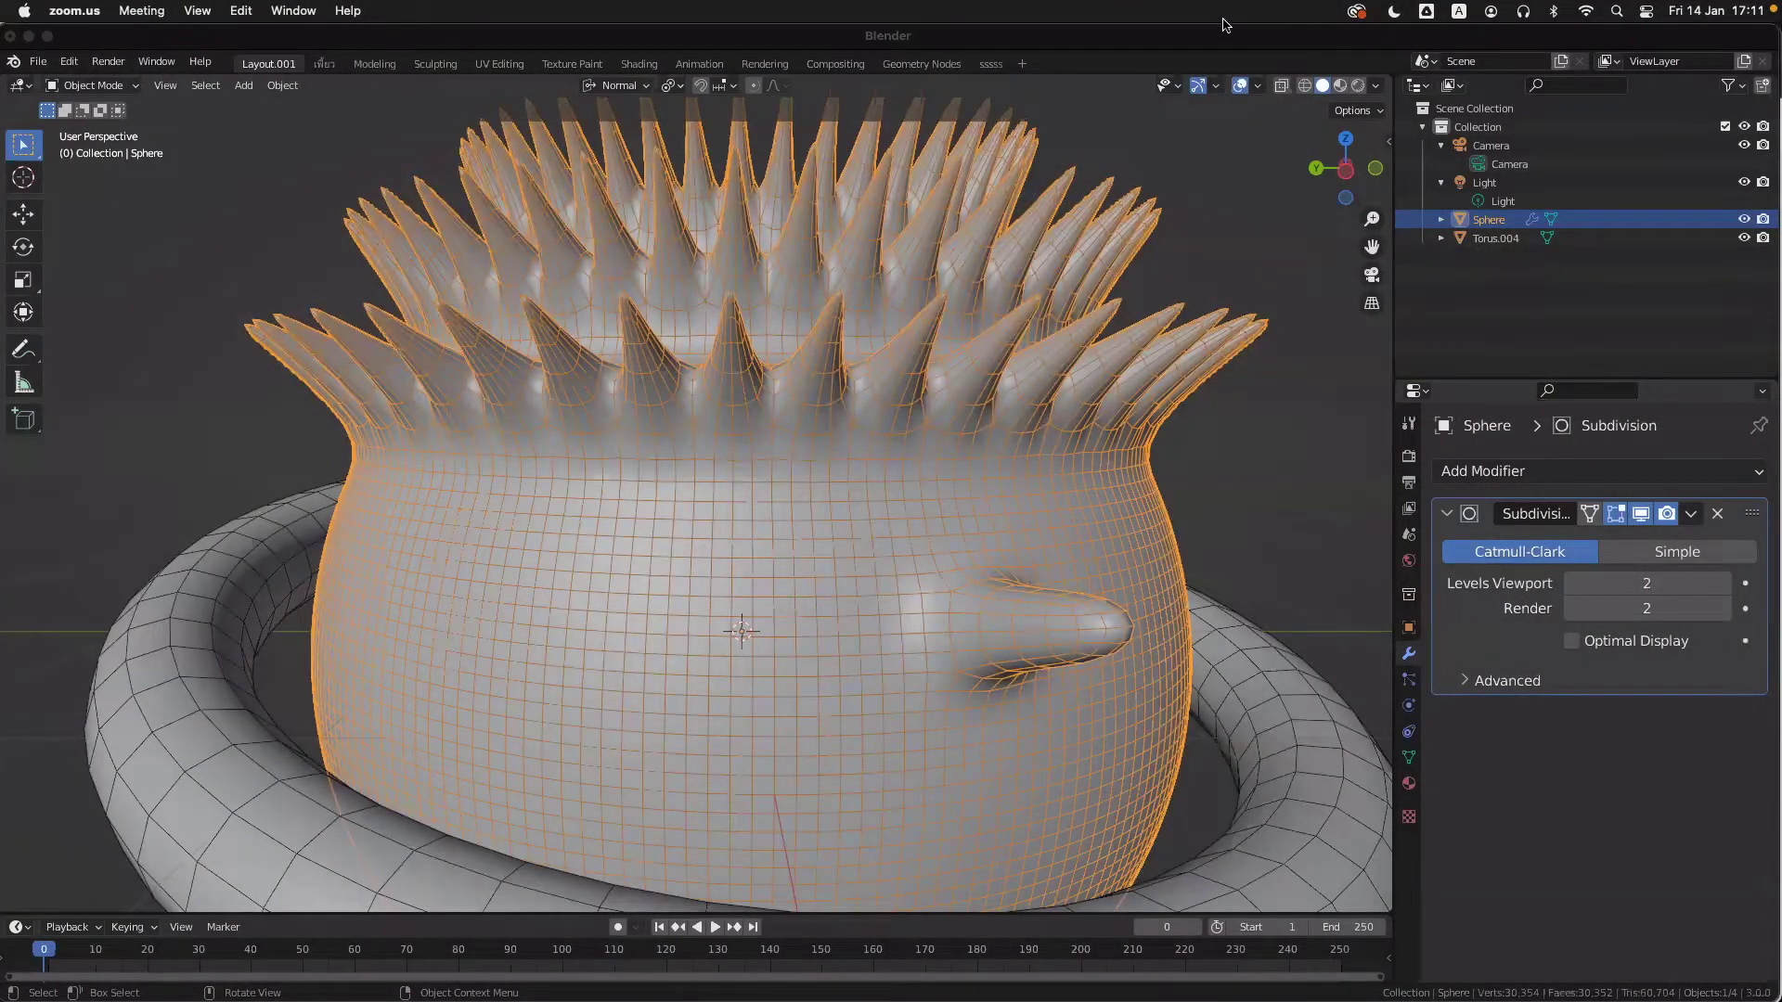
# - Deselect the sphere in the first Blender session and hide the viewport overlays to view the plain surface
pyautogui.click(303, 148)
pyautogui.moveTo(991, 652); pyautogui.dragTo(1155, 629, button='middle')
pyautogui.hotkey('shift', 'alt', 'z')
pyautogui.rightClick(916, 541)
pyautogui.click(915, 541)
pyautogui.scroll(5, 907, 539)
# - Set the Subdivision modifier's viewport and render levels to 3 and show the viewport overlays again
pyautogui.click(1721, 583)
pyautogui.click(1723, 608)
pyautogui.moveTo(962, 279); pyautogui.dragTo(1598, 552, button='middle')
pyautogui.hotkey('shift', 'alt', 'z')
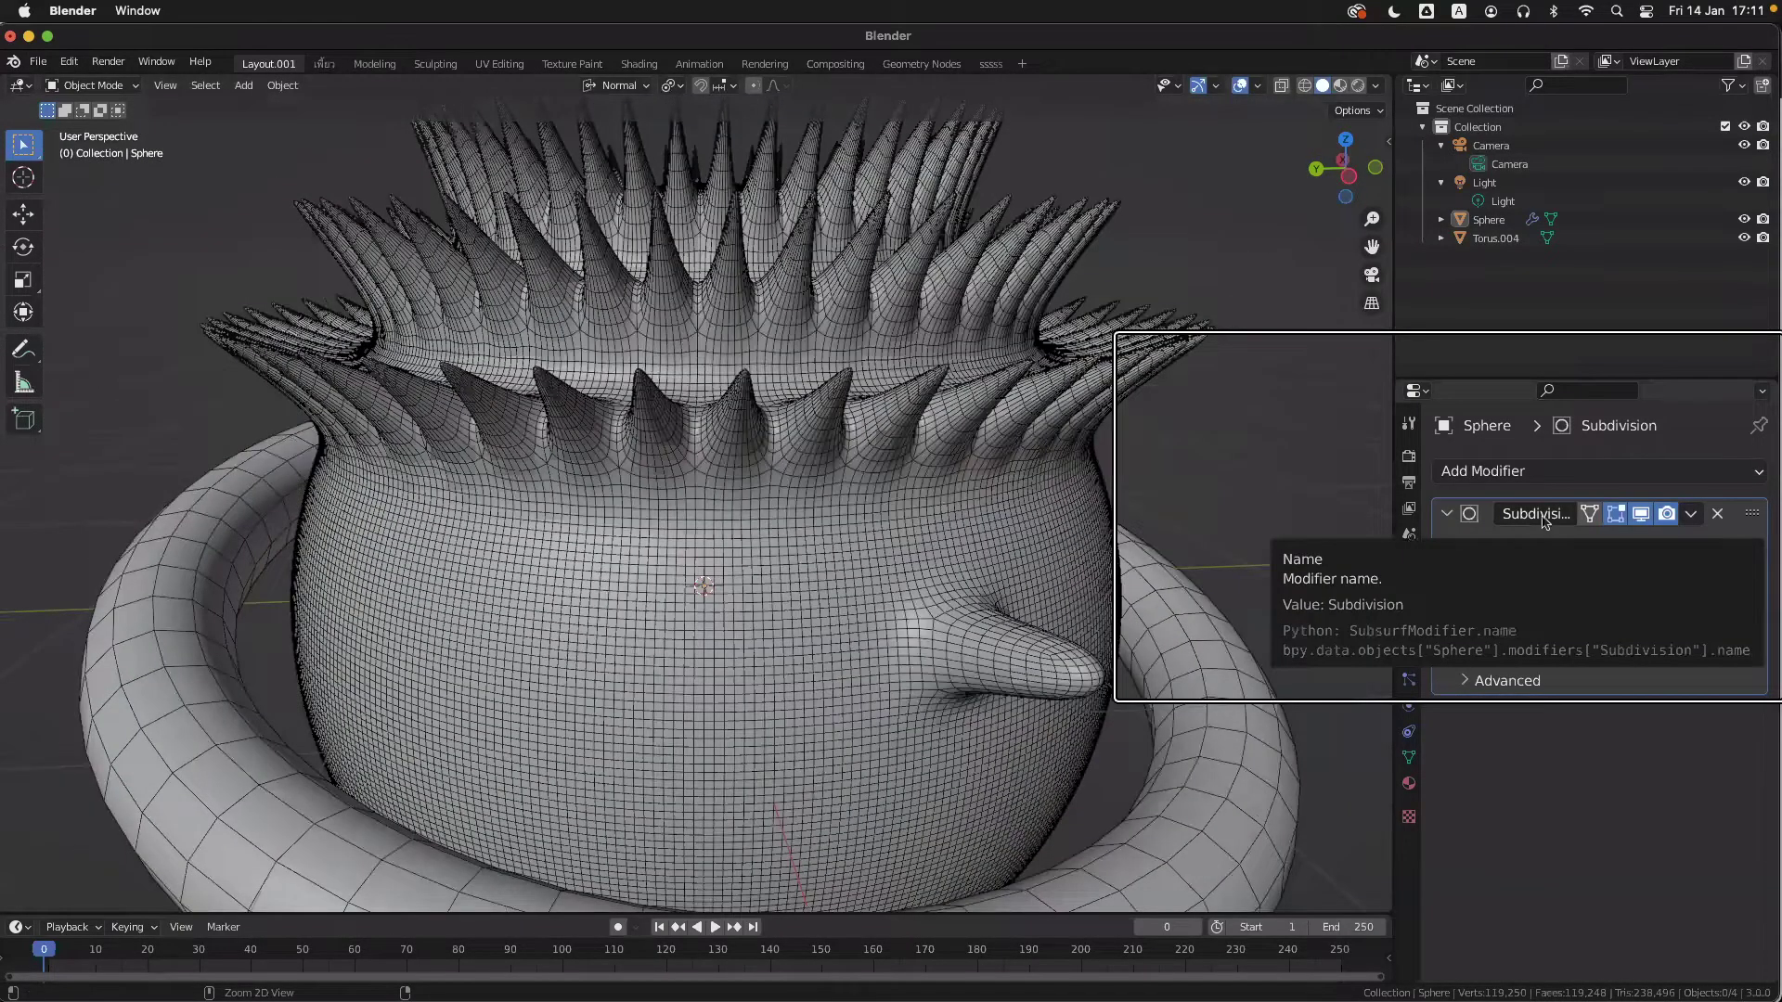
# - Switch the Subdivision modifier's edit mode, viewport and render display off and back on to compare with the base mesh
pyautogui.click(1641, 513)
pyautogui.click(1667, 513)
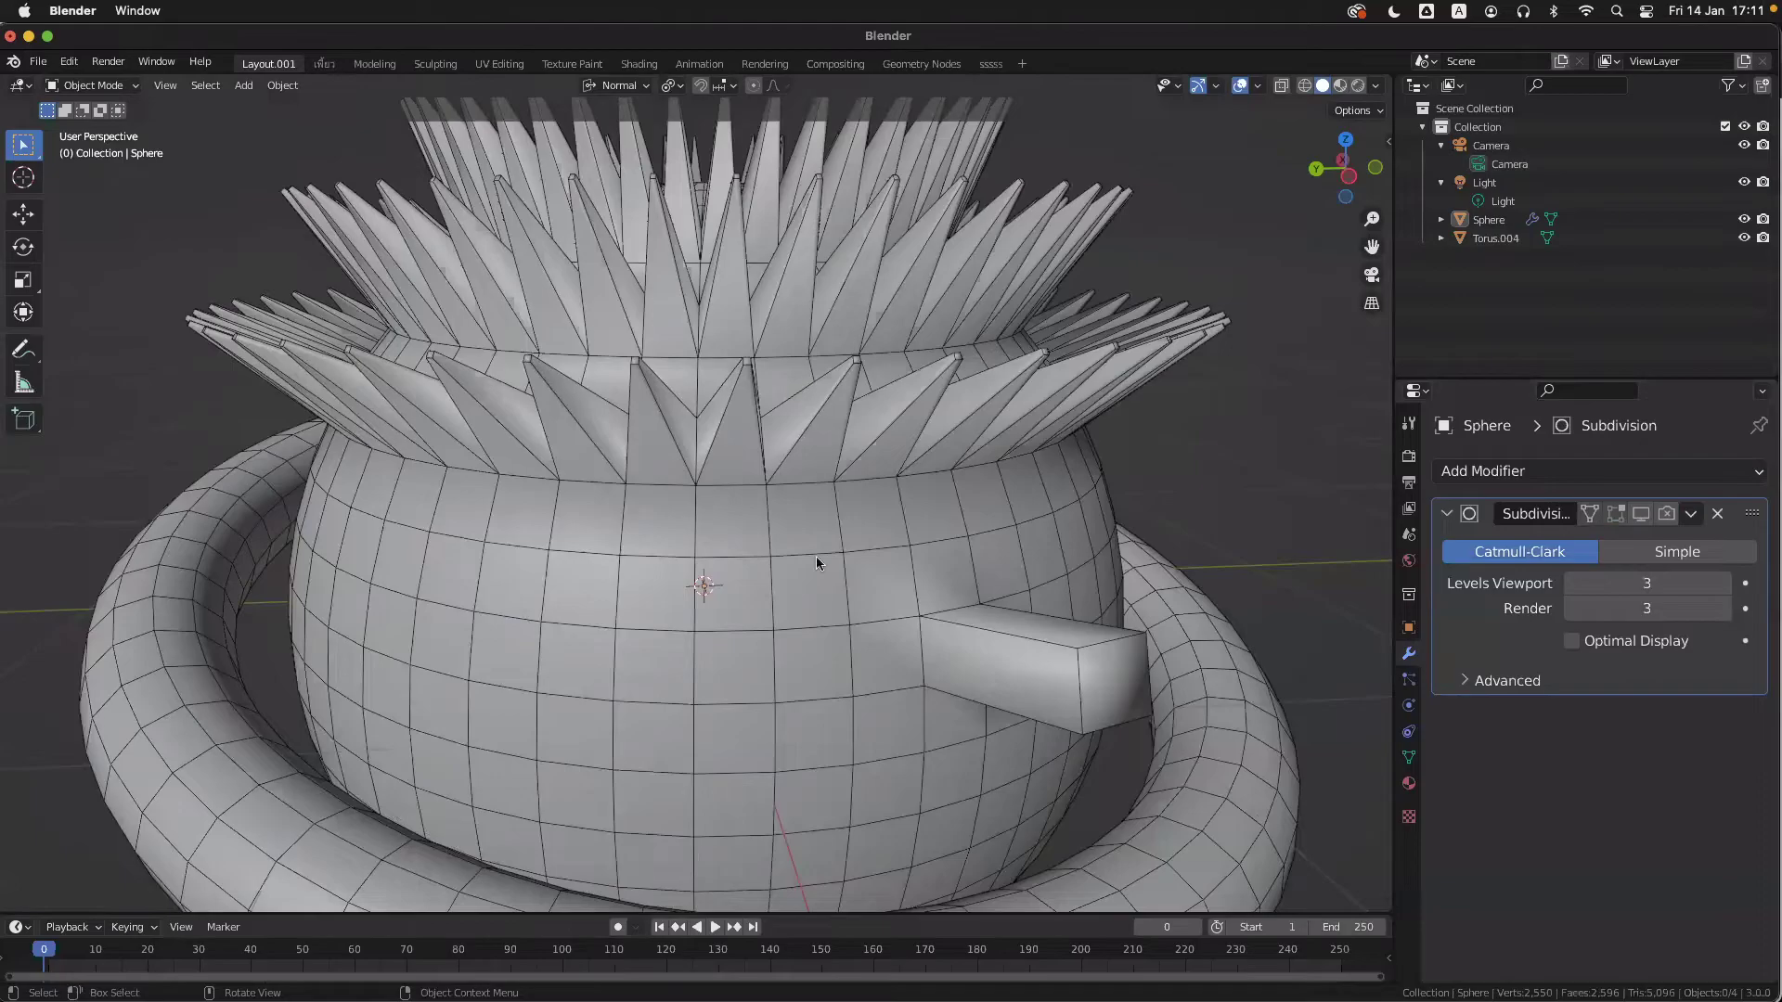
pyautogui.click(1641, 513)
pyautogui.click(1667, 513)
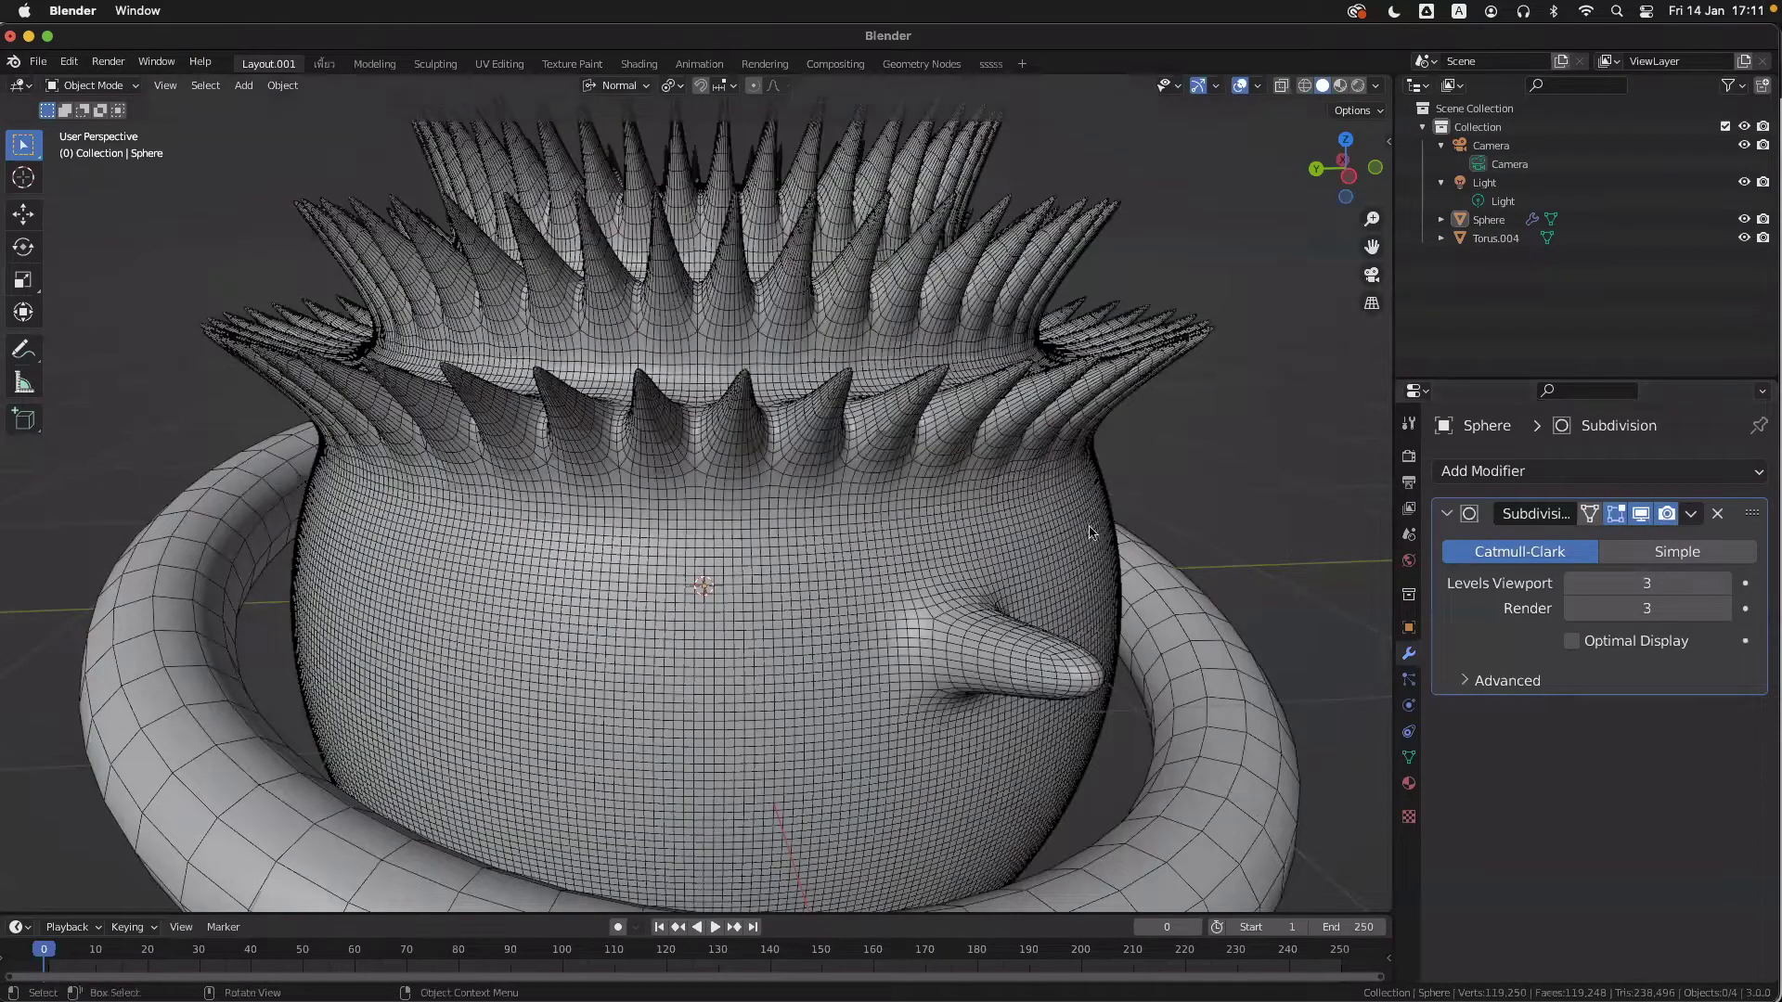
# - Hide the viewport overlays and inspect the smoothed spikes and arm of the sphere up close
pyautogui.scroll(-5, 1067, 532)
pyautogui.hotkey('alt', 'shift', 'z')
pyautogui.scroll(3, 1070, 537)
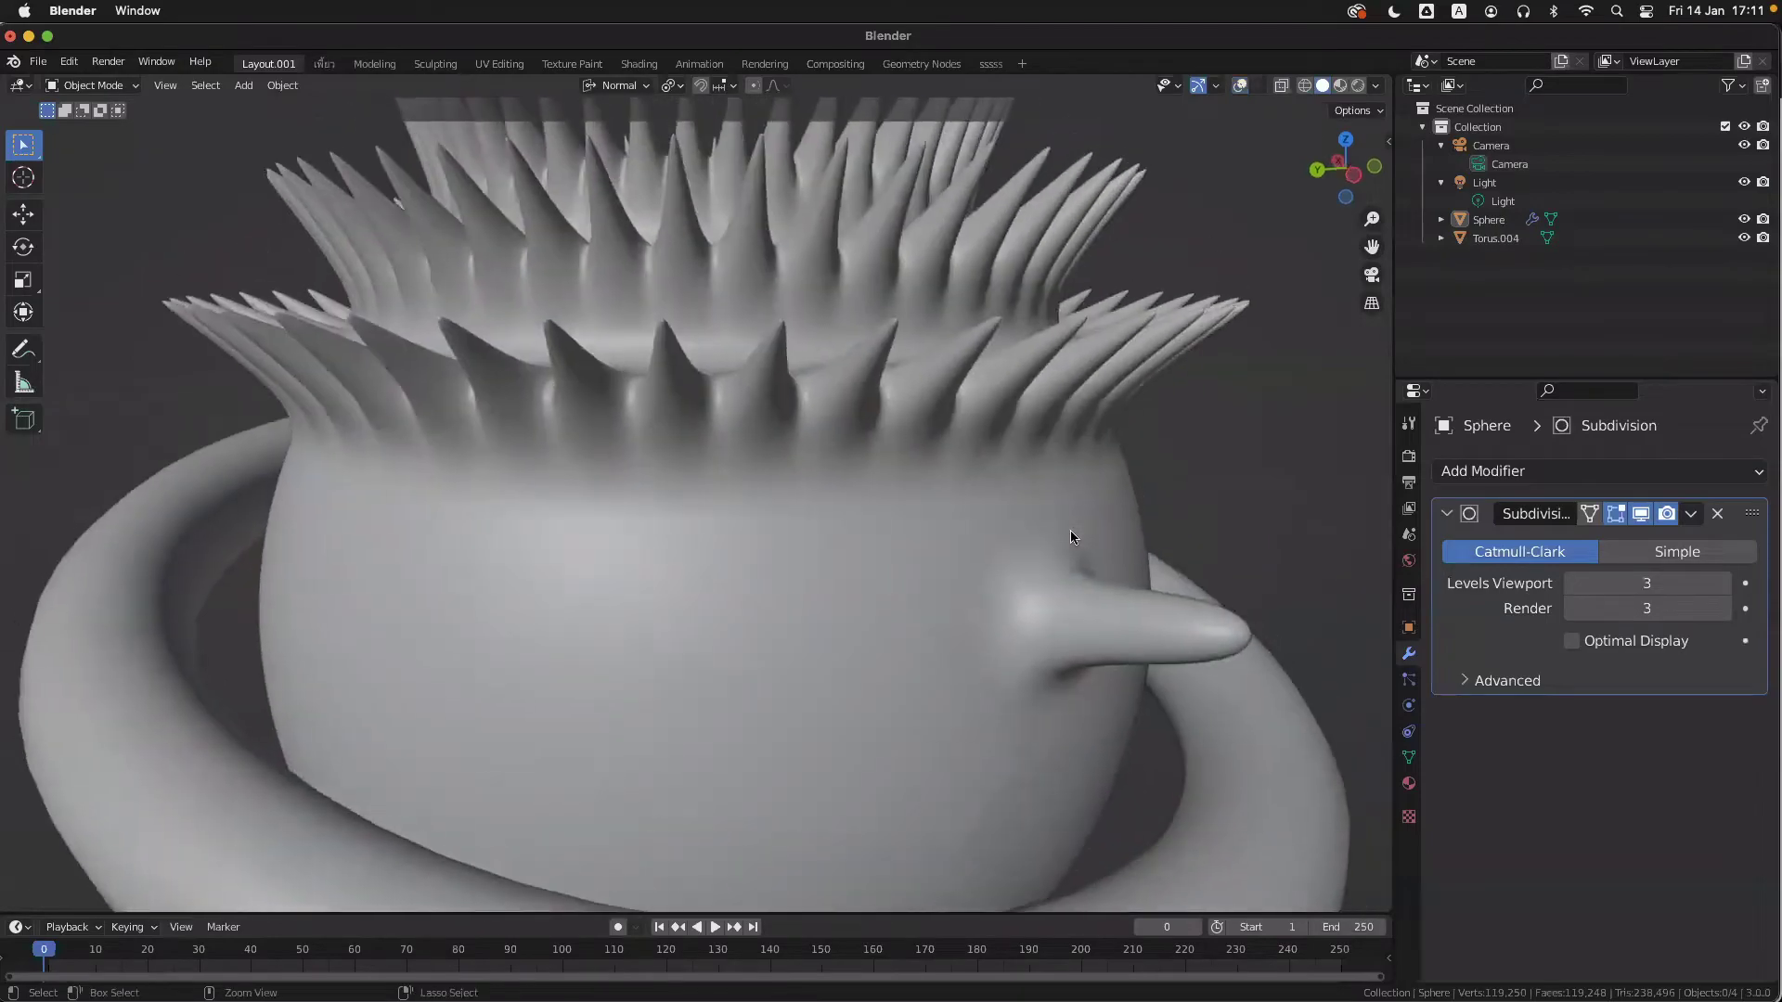
pyautogui.keyDown('ctrl'); pyautogui.scroll(-4, 1071, 532); pyautogui.keyUp('ctrl')
pyautogui.keyDown('ctrl'); pyautogui.scroll(4, 1075, 538); pyautogui.keyUp('ctrl')
pyautogui.scroll(5, 1076, 539)
pyautogui.scroll(-3, 1076, 538)
pyautogui.hotkey('shift', 'alt', 'z')
pyautogui.hotkey('shift', 'alt', 'z')
pyautogui.scroll(5, 1118, 525)
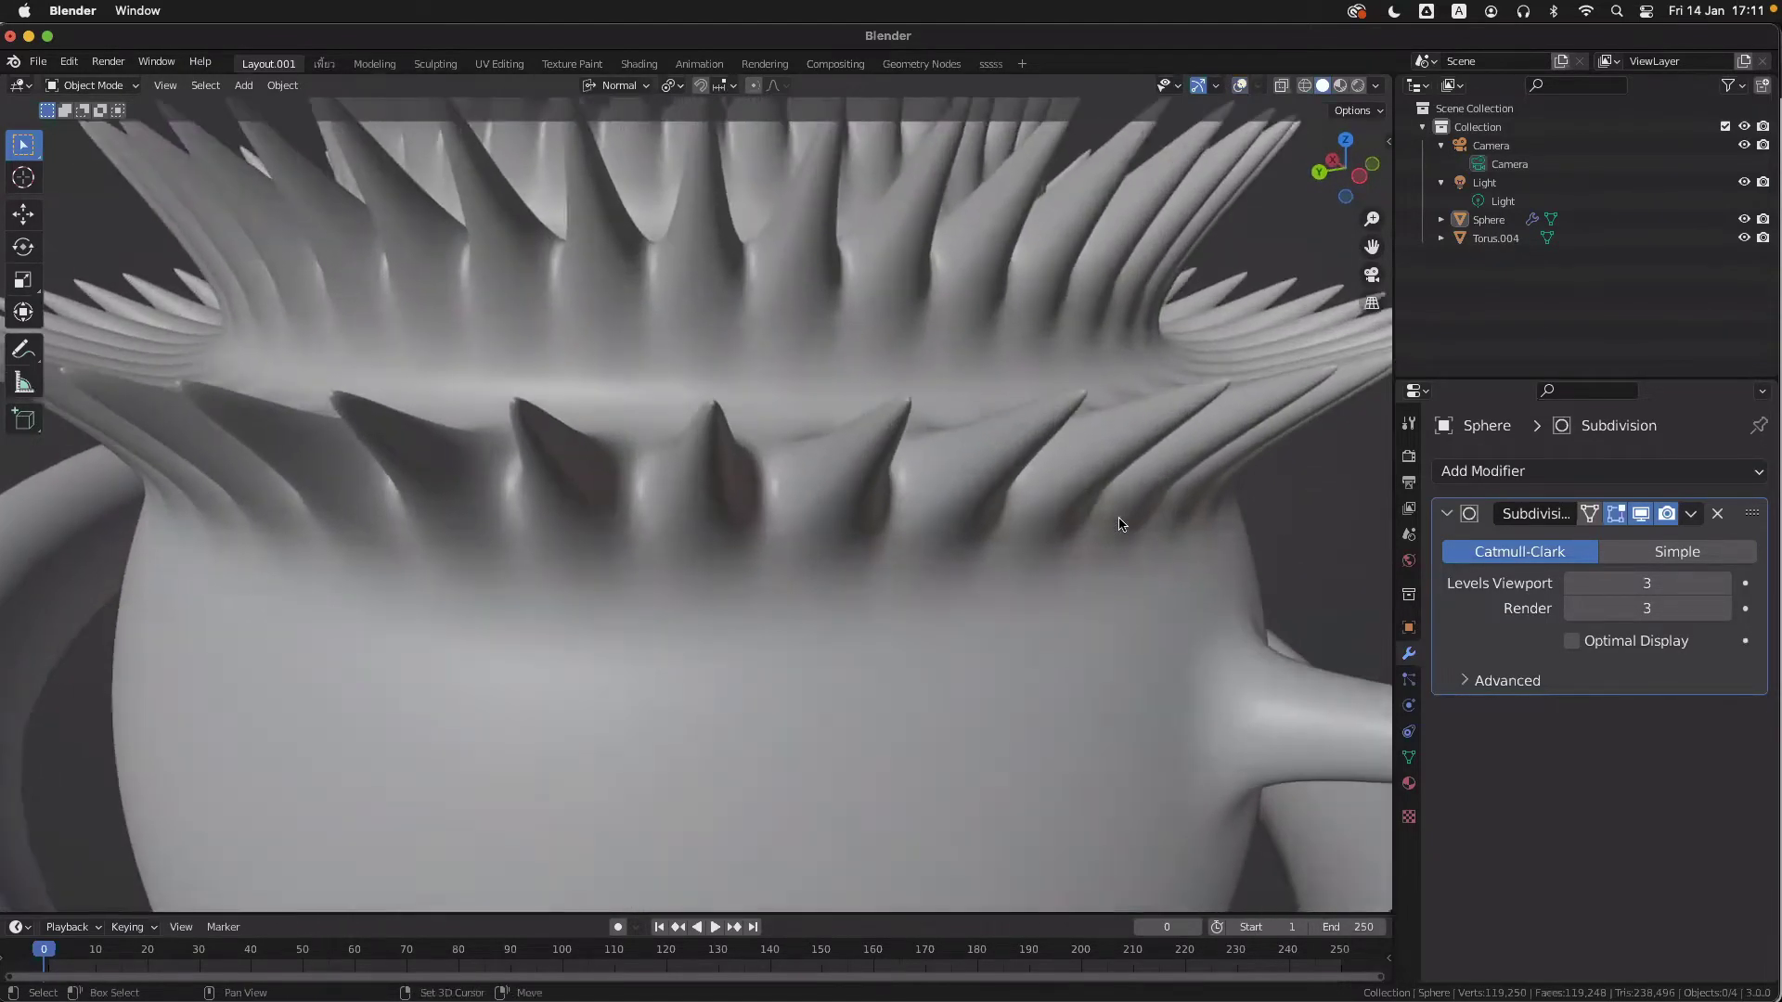
# - Show the viewport overlays and turn off the Subdivision modifier's edit mode, viewport and render display to examine the arm's base mesh
pyautogui.scroll(-3, 1121, 524)
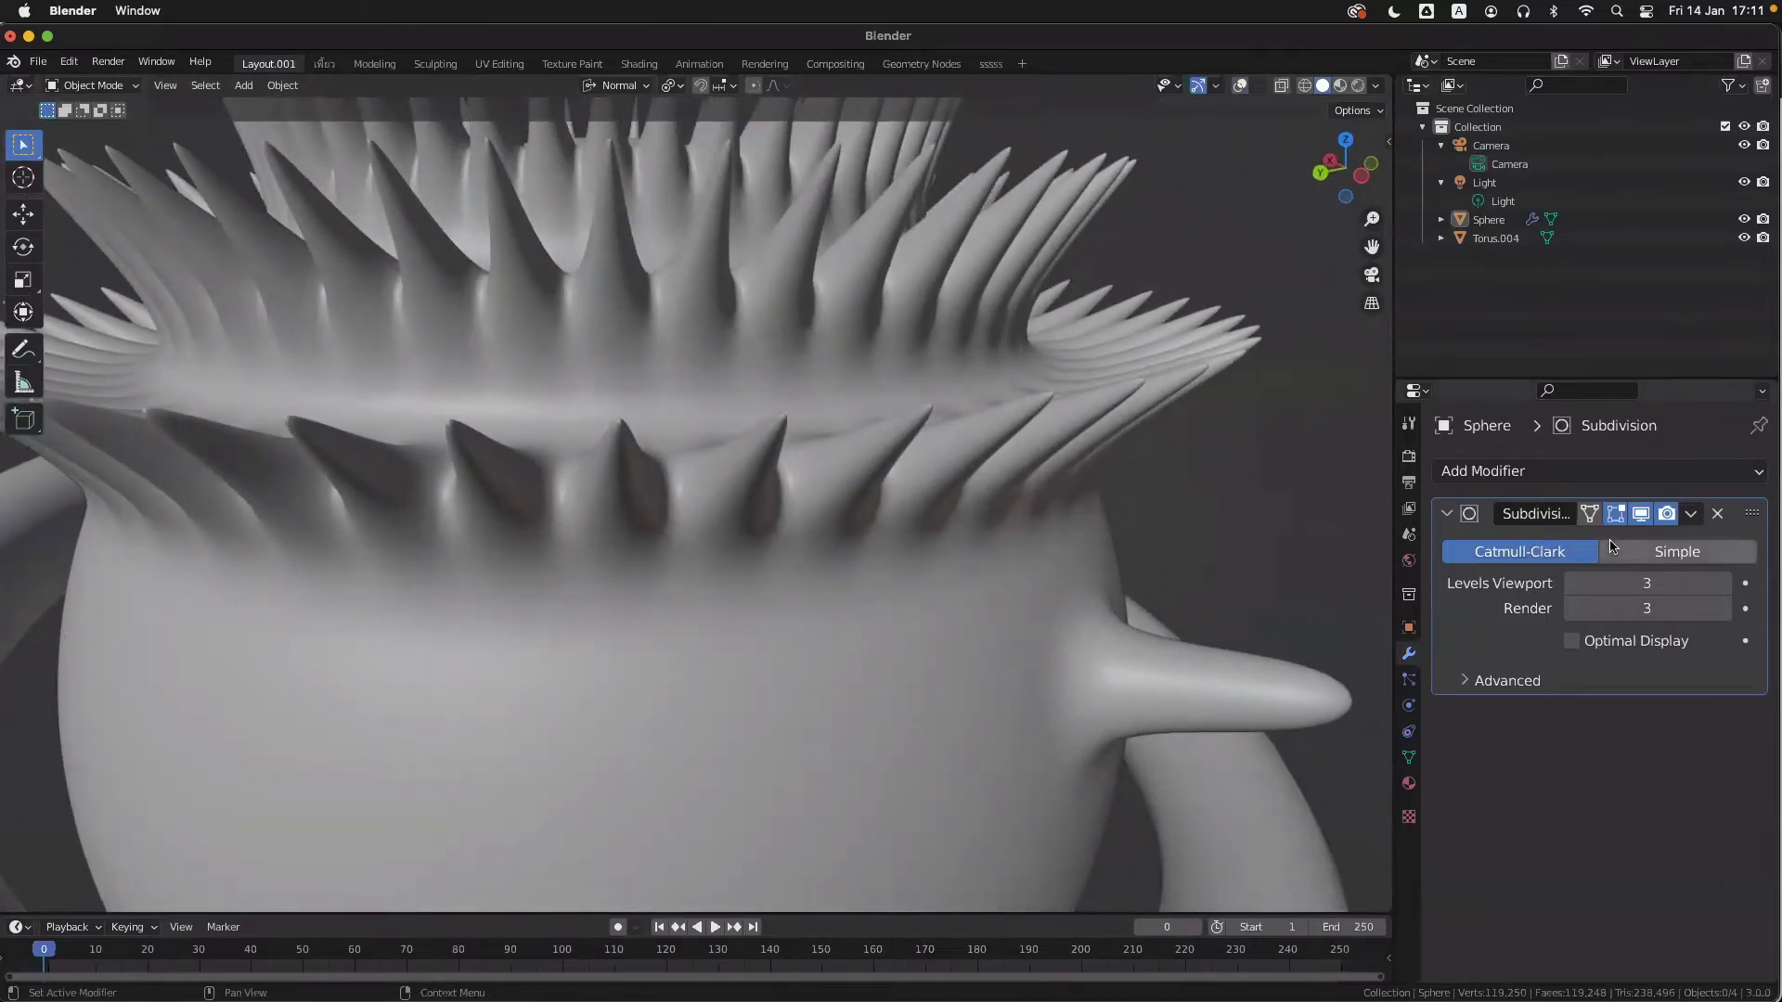
pyautogui.hotkey('shift', 'alt', 'z')
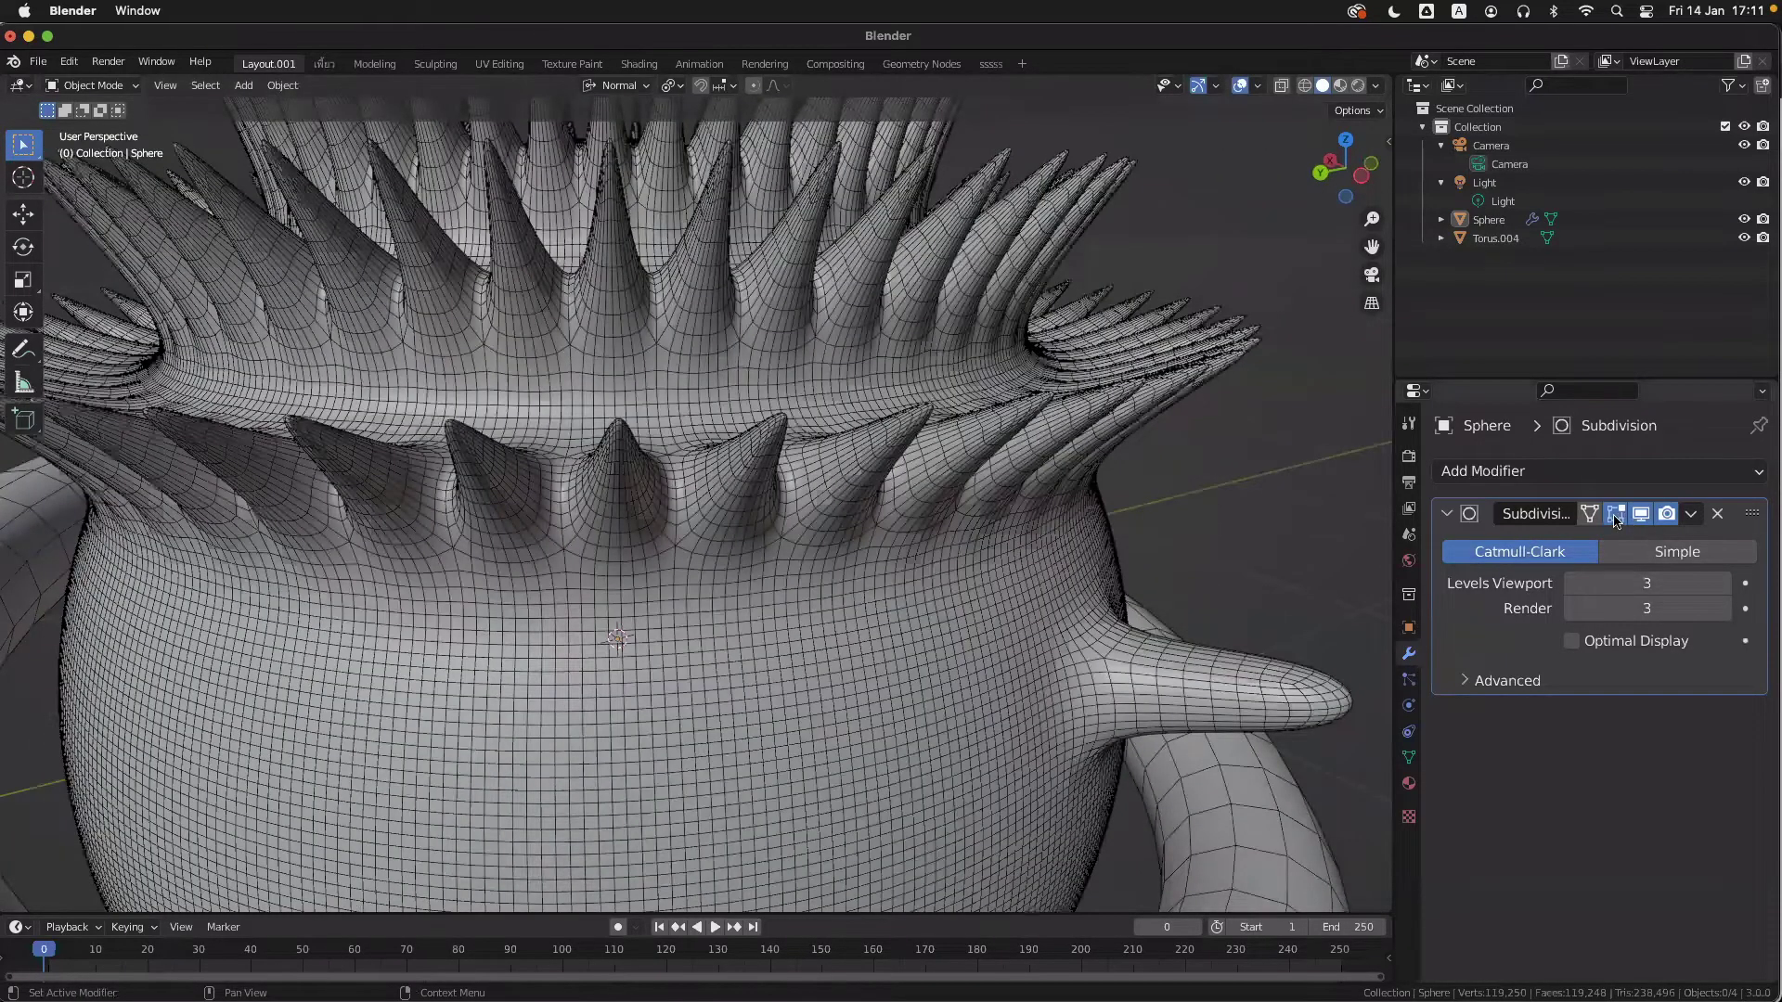
pyautogui.click(1641, 514)
pyautogui.scroll(2, 917, 510)
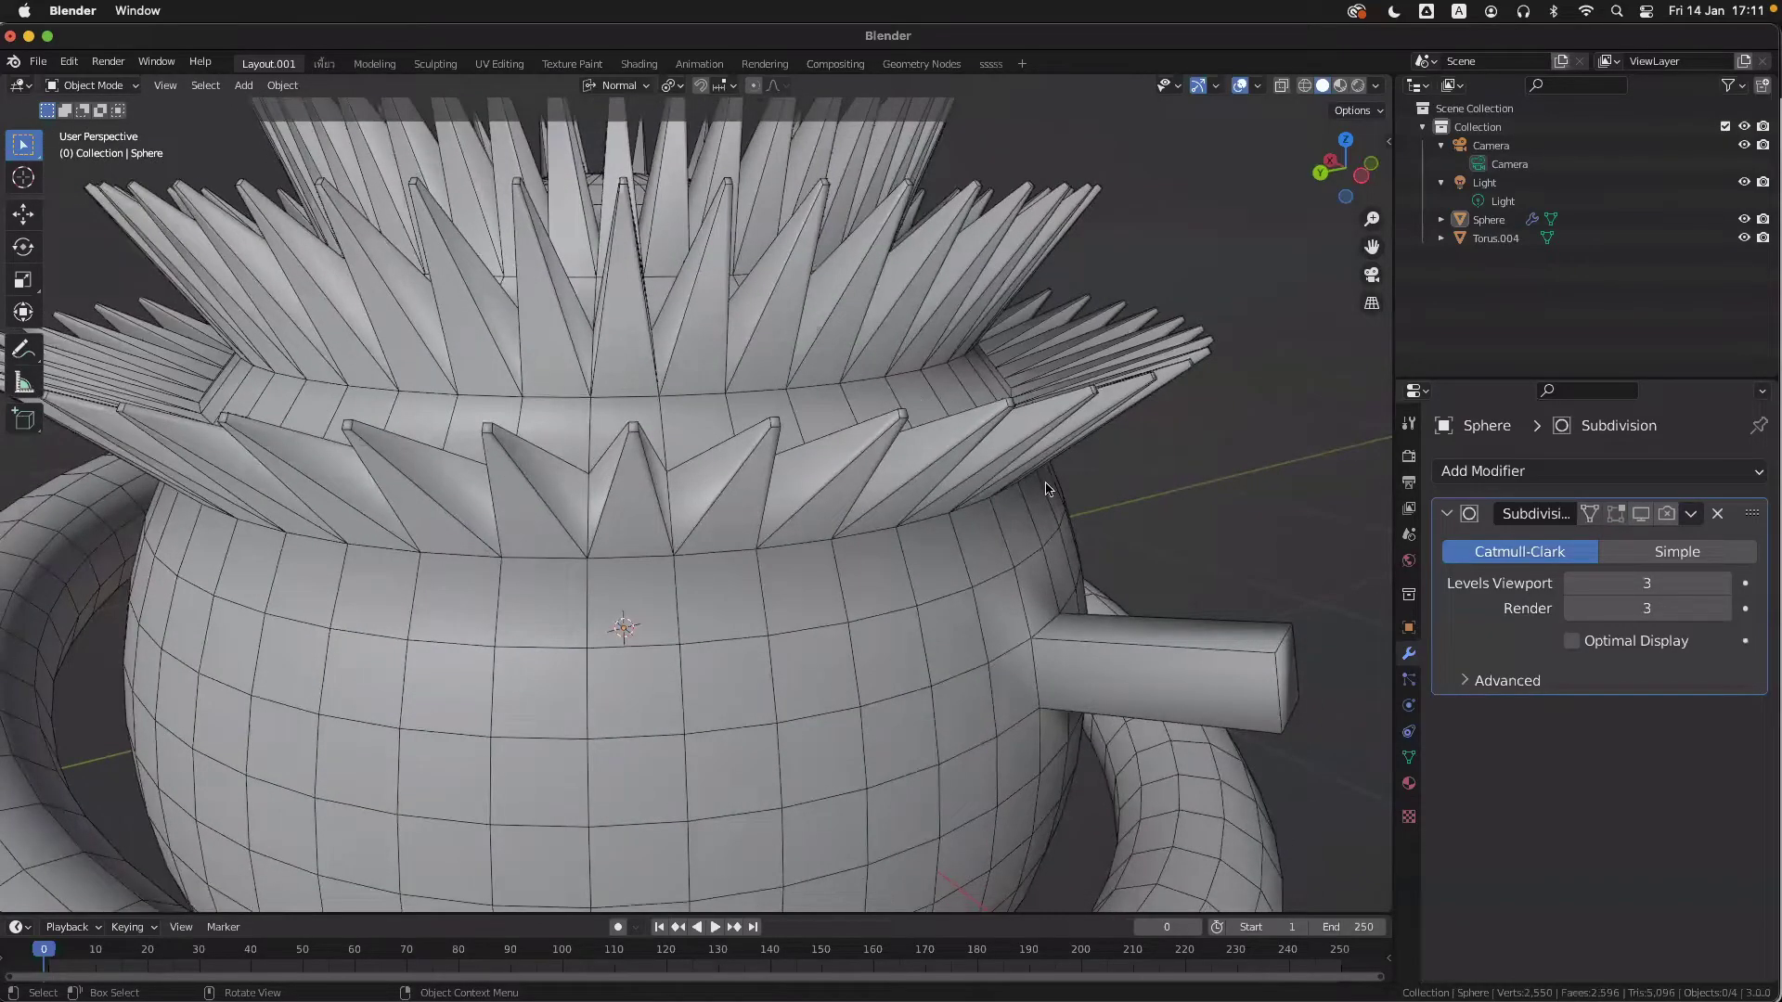
pyautogui.scroll(-5, 1151, 528)
pyautogui.scroll(3, 1133, 516)
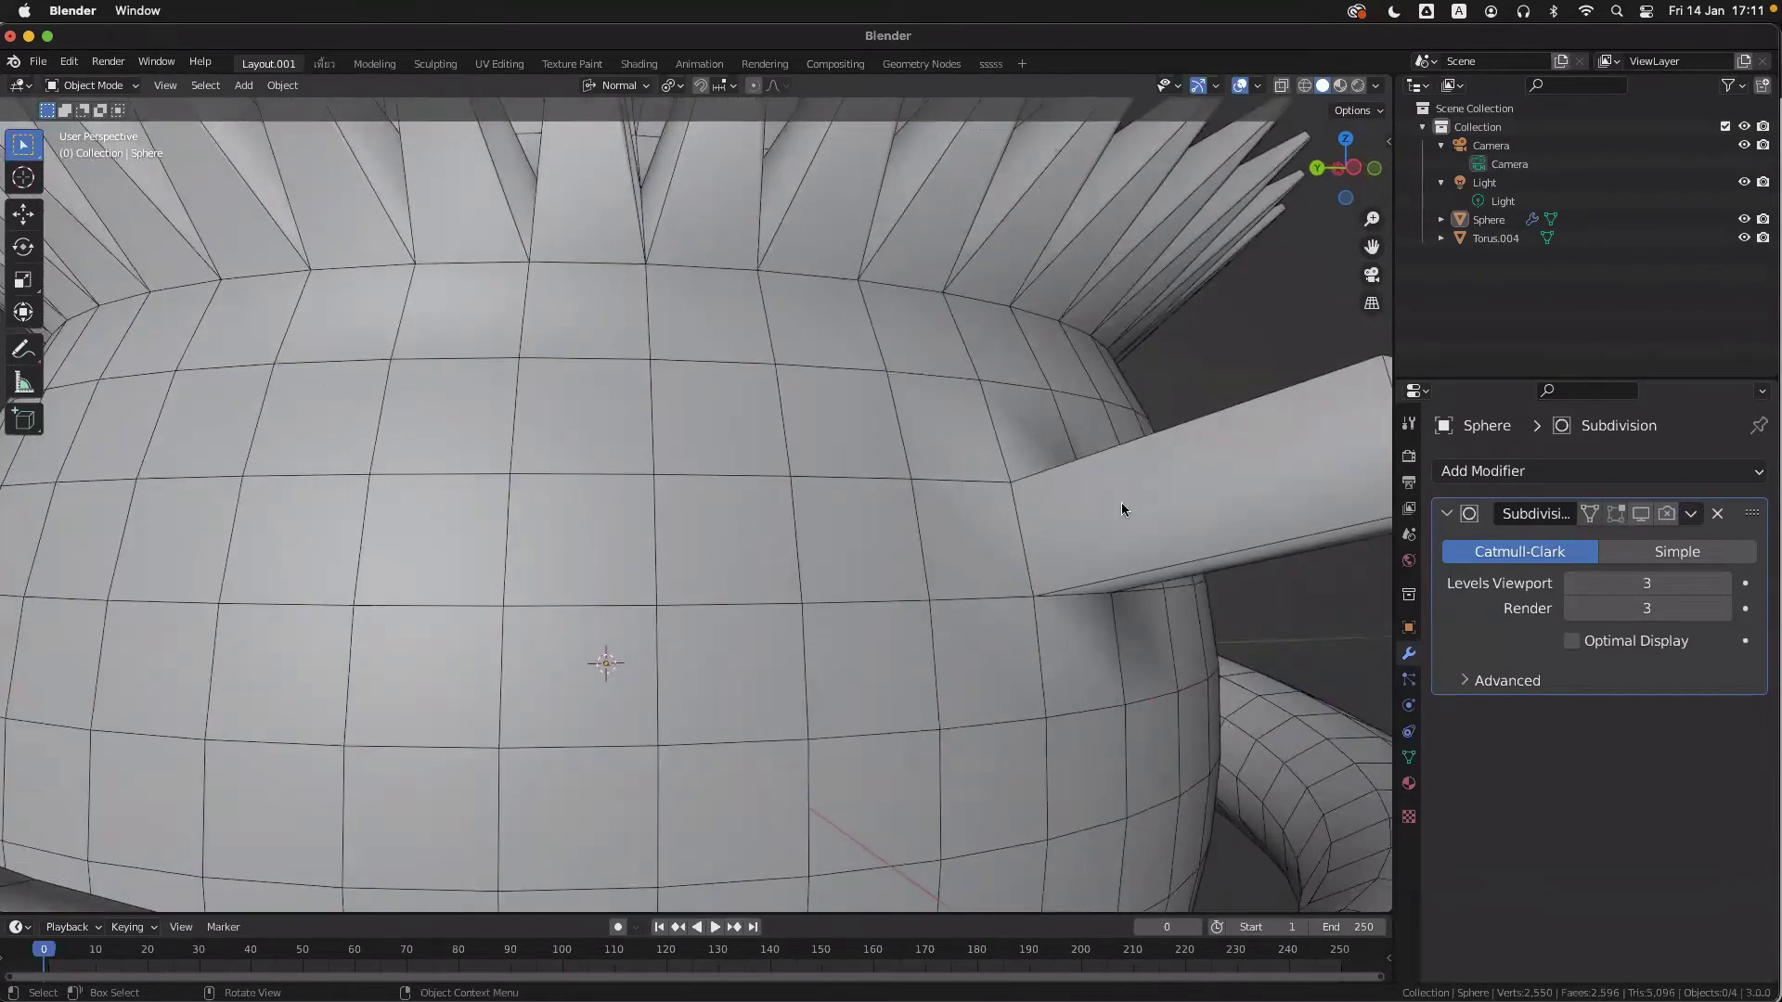
pyautogui.keyDown('shift'); pyautogui.hscroll(3, 1096, 517); pyautogui.keyUp('shift')
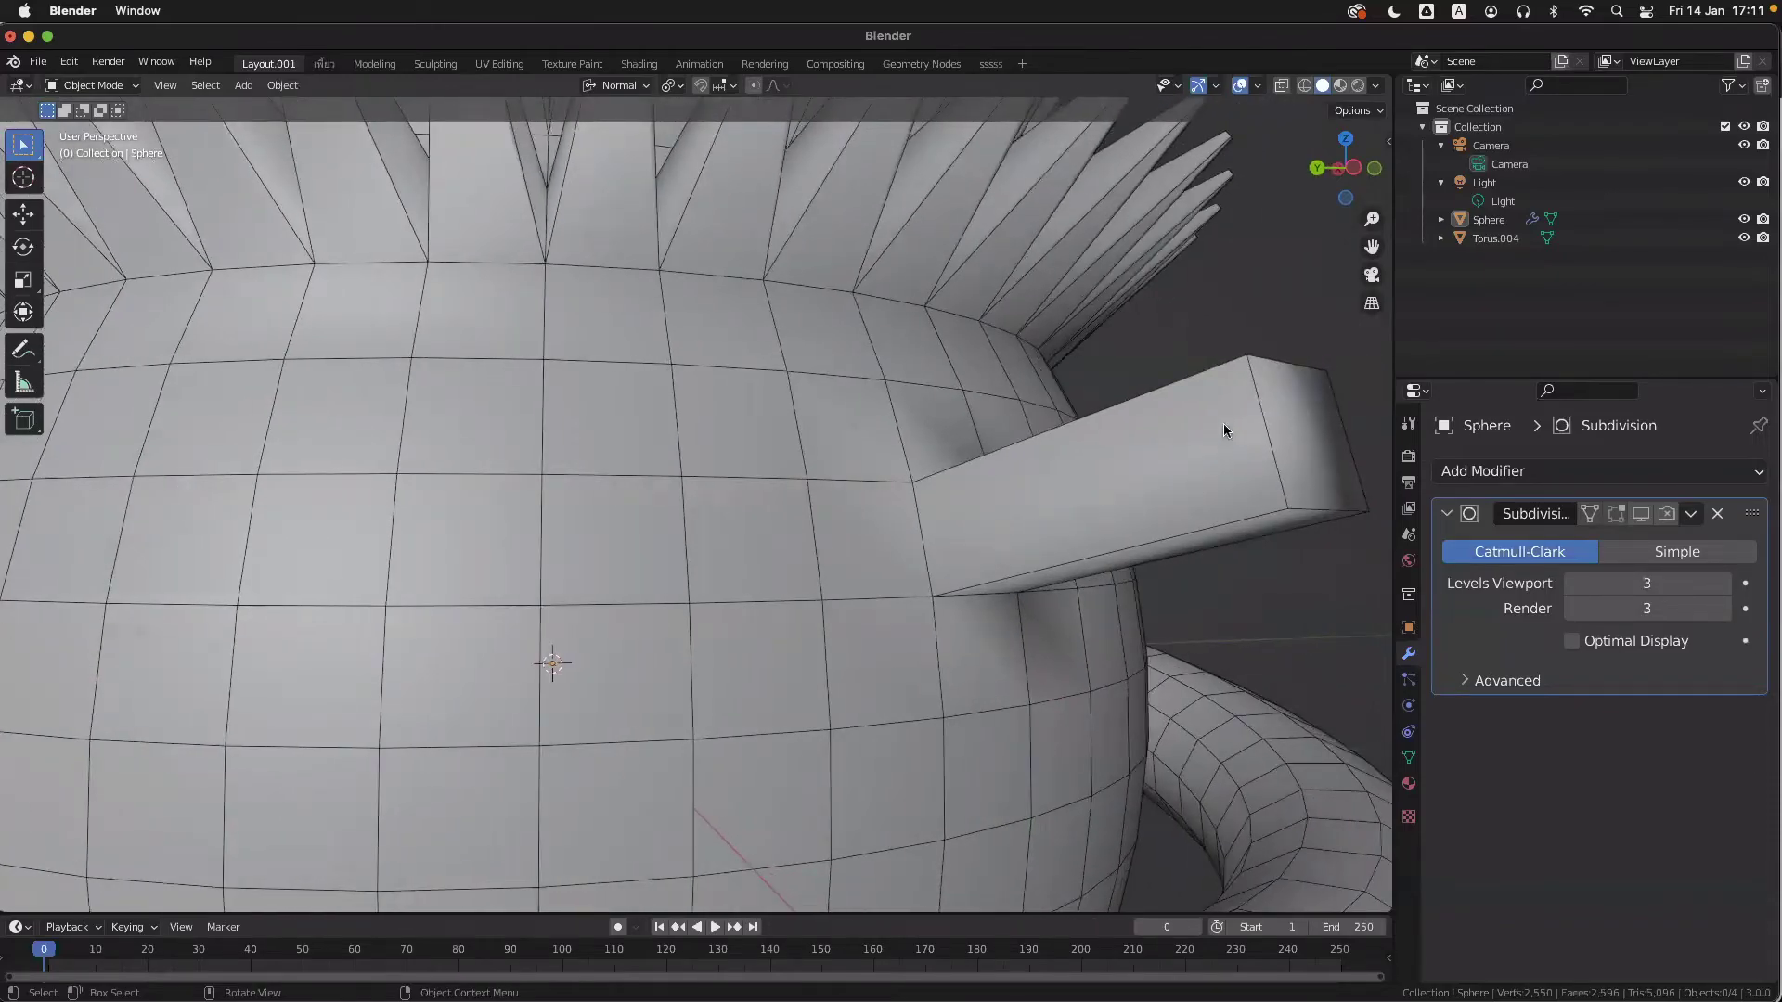
pyautogui.hotkey('shift', 'alt', 'z')
pyautogui.hotkey('shift', 'alt', 'z')
# - Turn the Subdivision modifier's viewport and render display back on and inspect the smoothed arm up close with the overlays hidden
pyautogui.moveTo(1641, 516); pyautogui.dragTo(1665, 517)
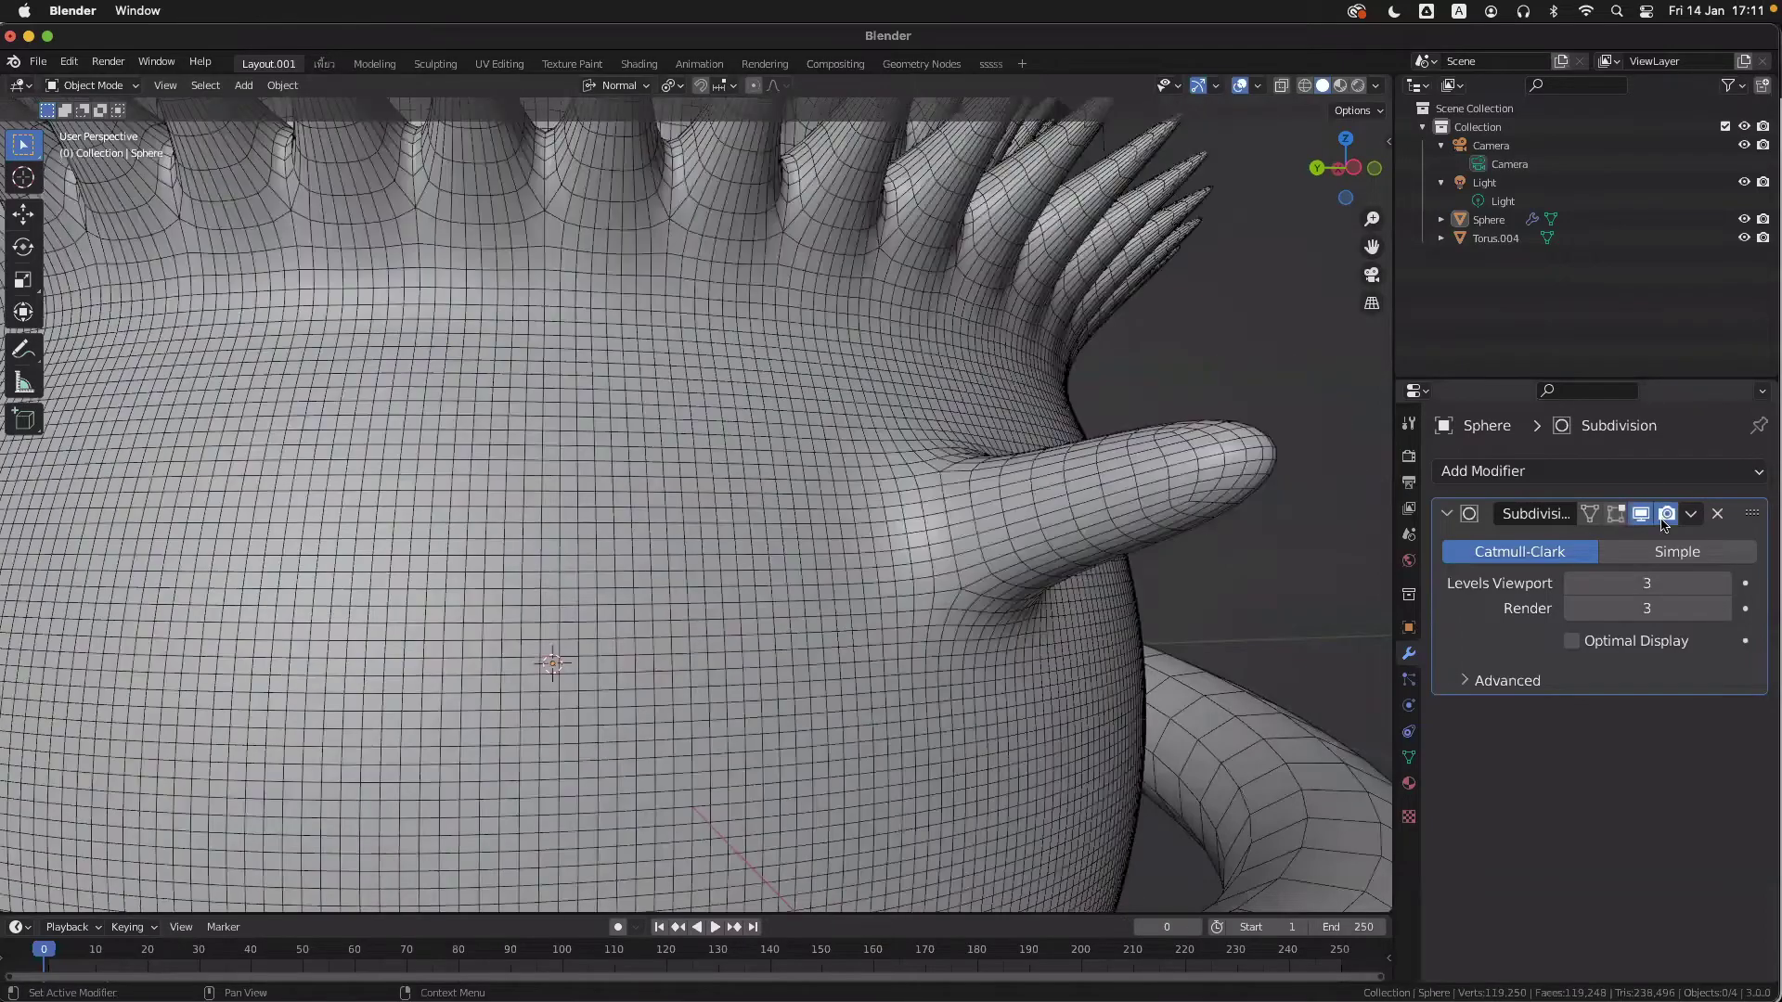
pyautogui.moveTo(986, 557)
pyautogui.mouseDown(button='middle')
pyautogui.moveTo(1044, 561)
pyautogui.moveTo(924, 441)
pyautogui.mouseUp(button='middle')
pyautogui.hotkey('shift', 'alt', 'z')
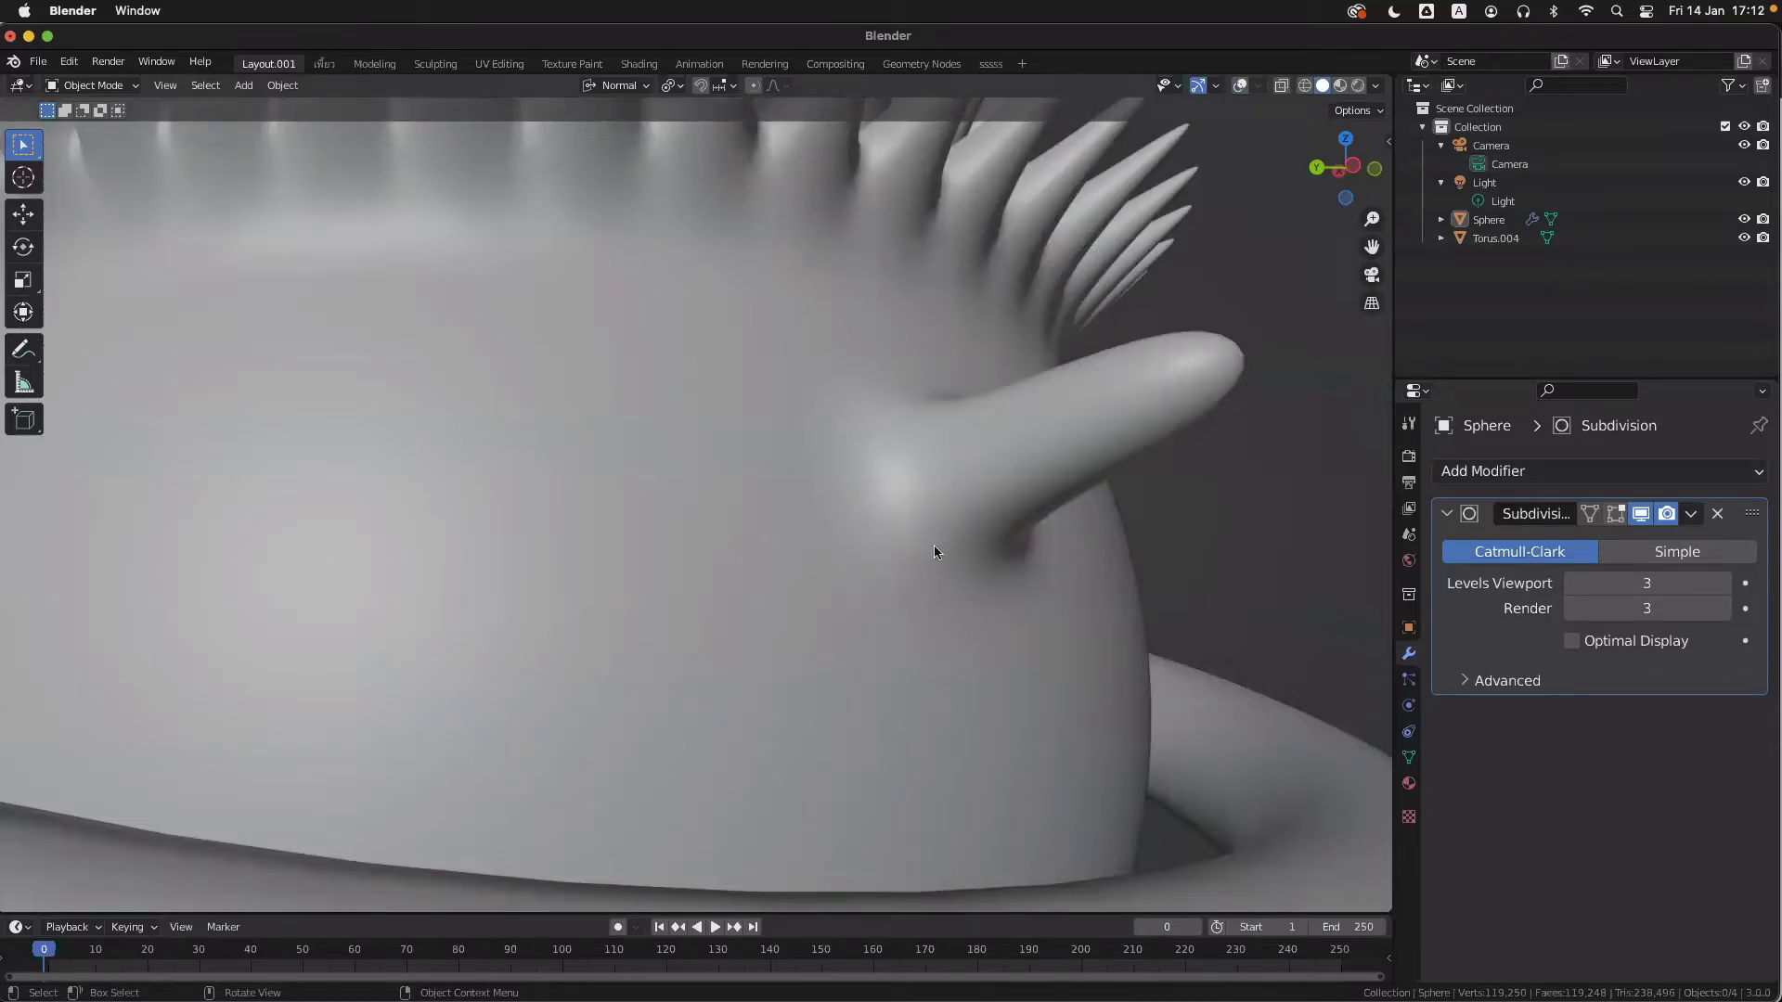
pyautogui.scroll(-6, 934, 544)
pyautogui.scroll(6, 934, 546)
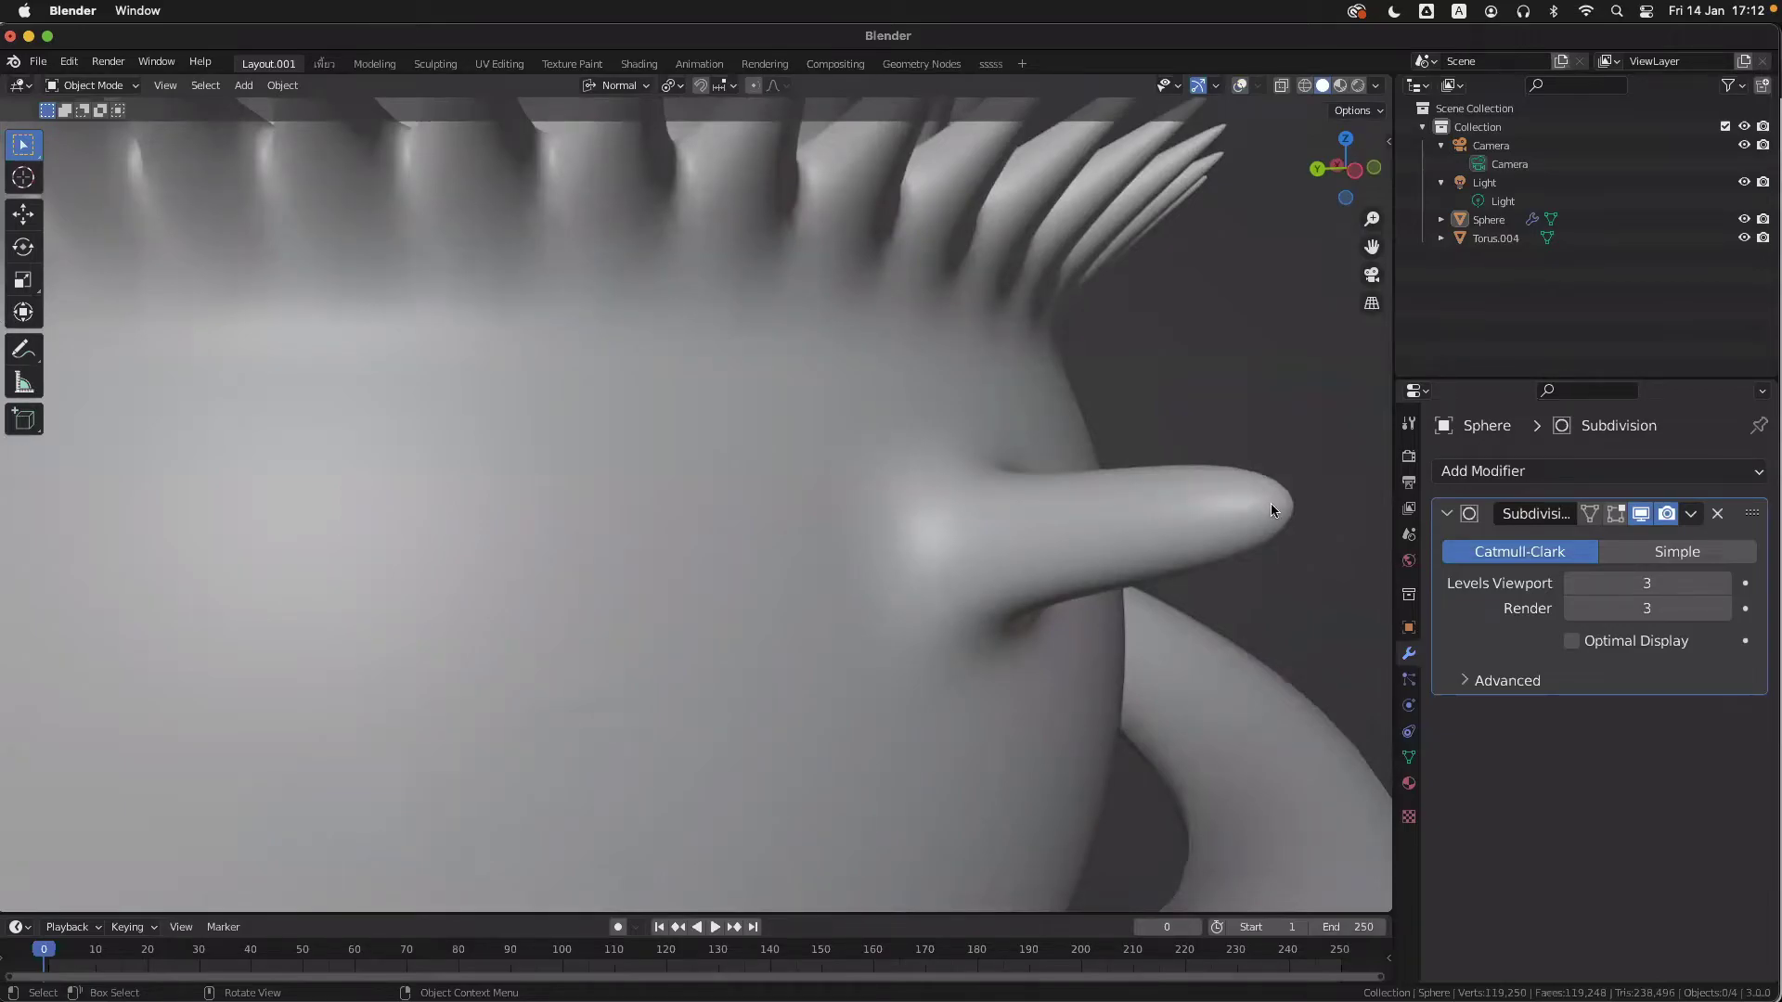
pyautogui.scroll(1, 1240, 521)
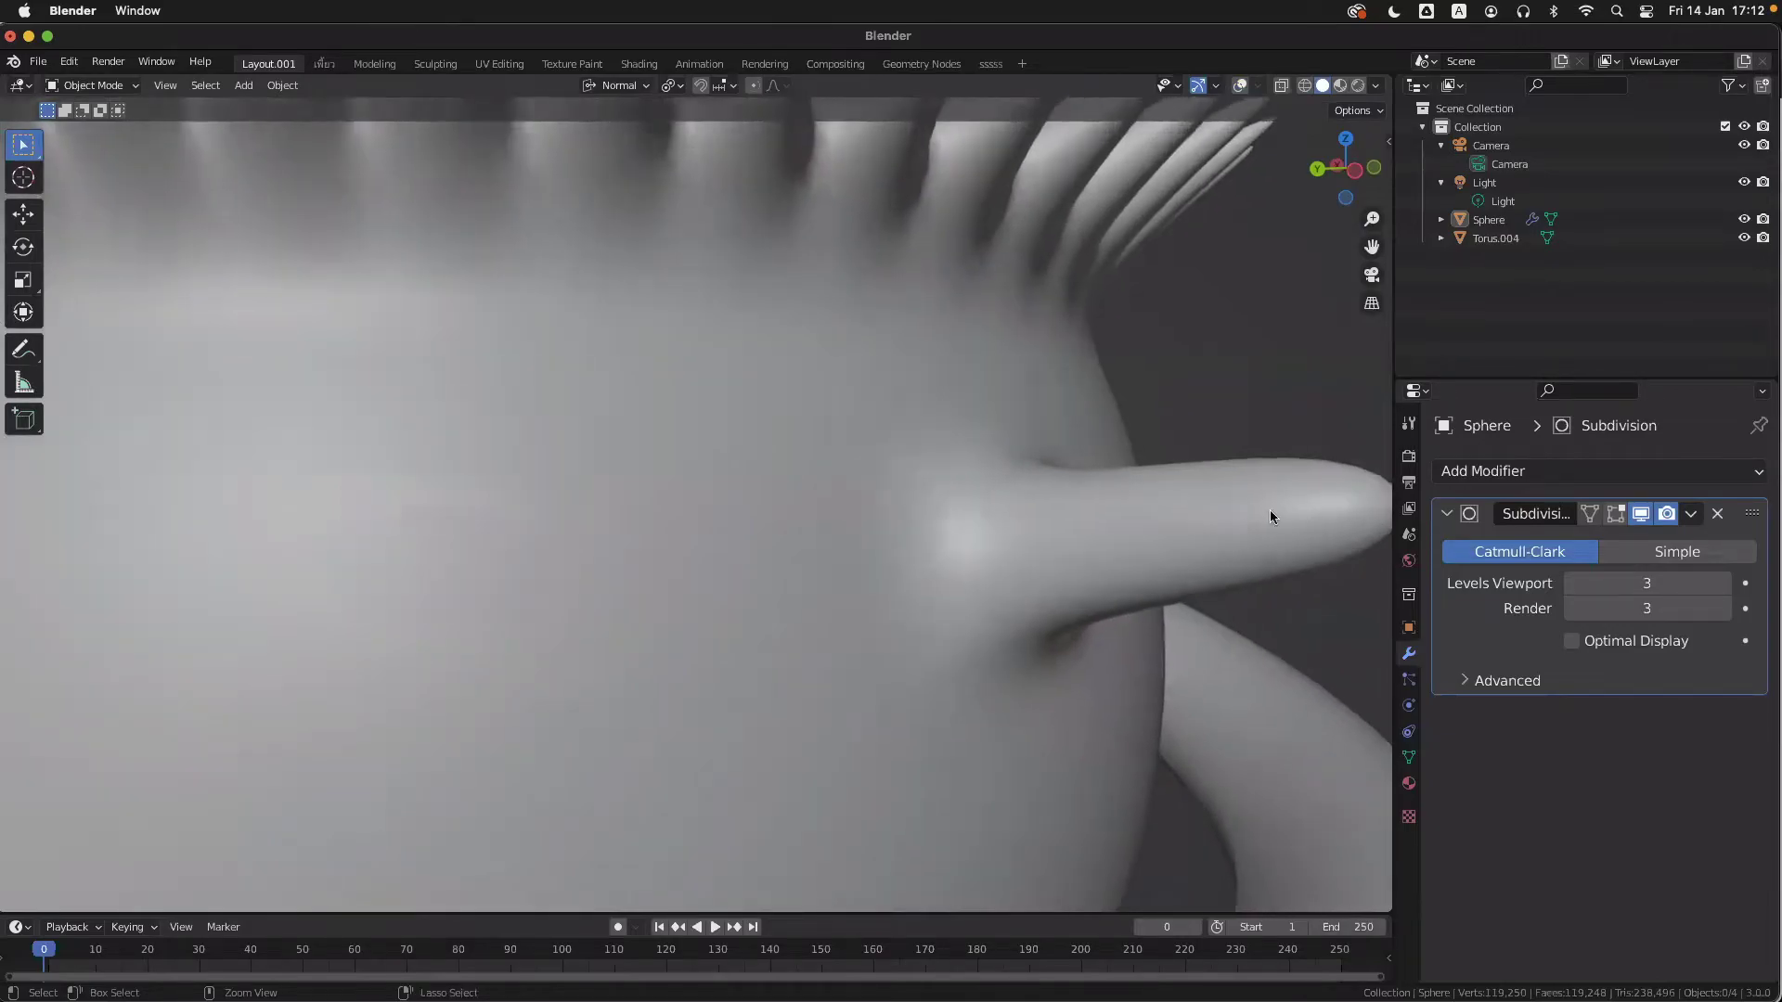
pyautogui.keyDown('shift'); pyautogui.moveTo(1014, 640); pyautogui.dragTo(947, 640, button='middle'); pyautogui.keyUp('shift')
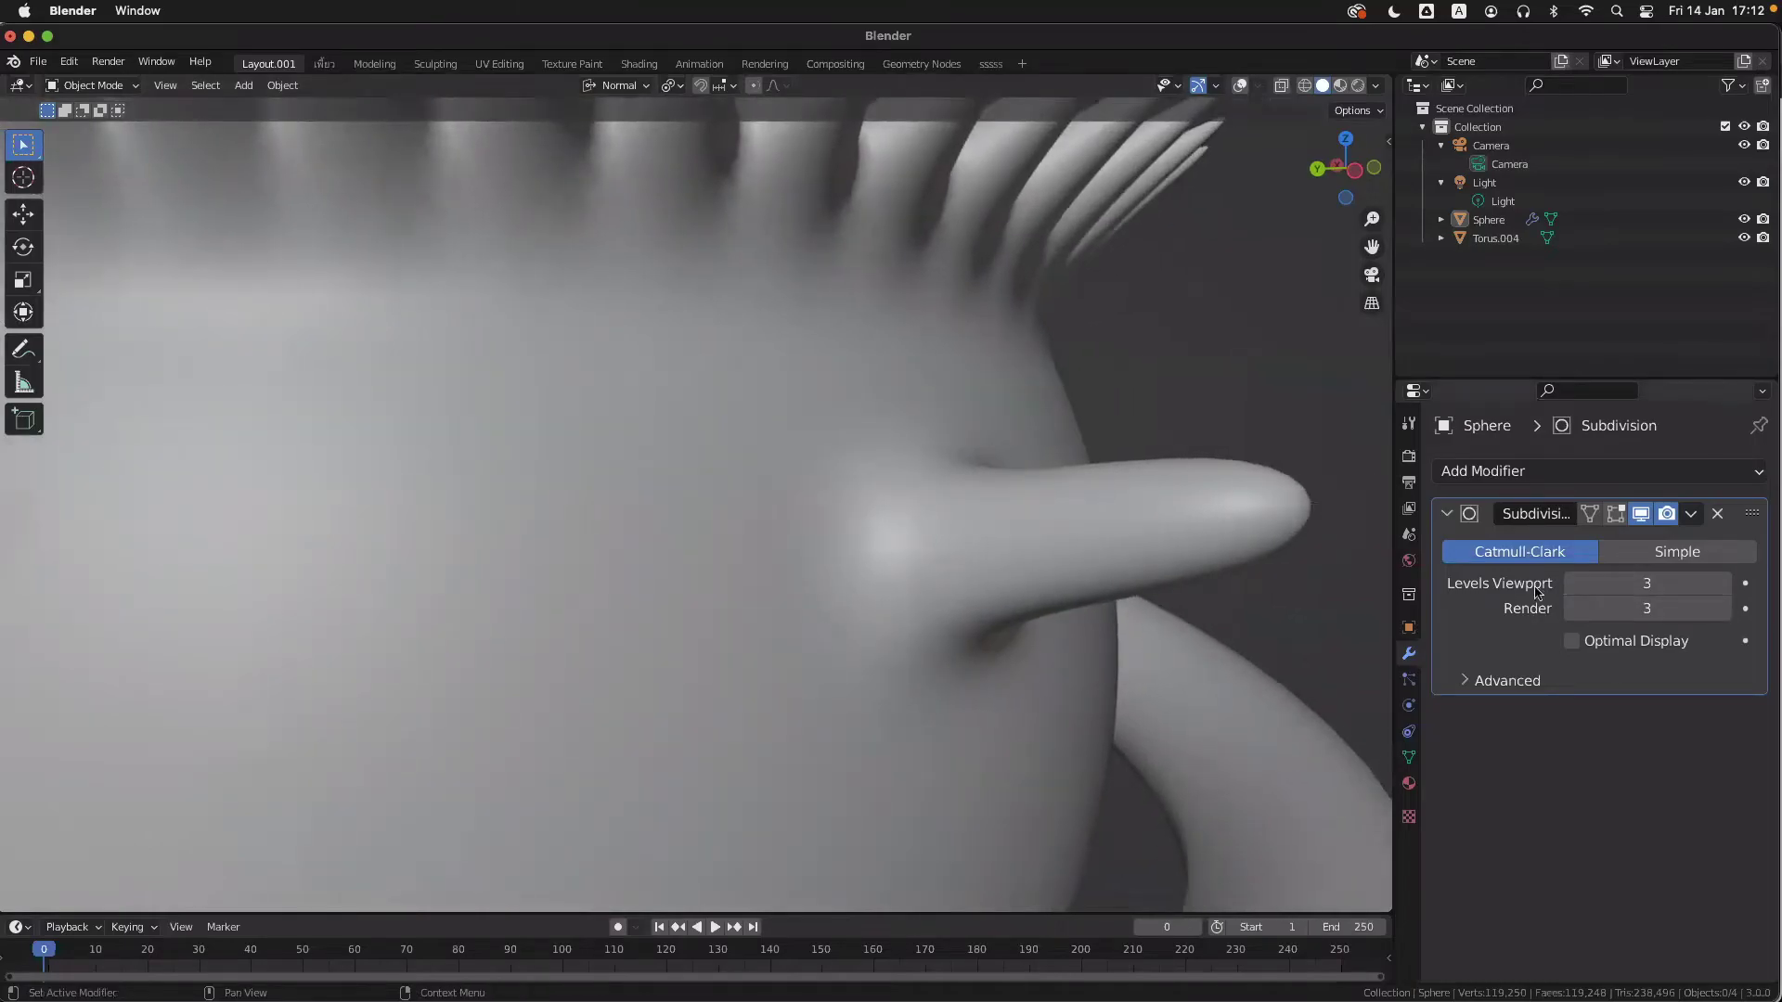
pyautogui.scroll(2, 1119, 577)
pyautogui.moveTo(1122, 570); pyautogui.dragTo(1008, 561, button='middle')
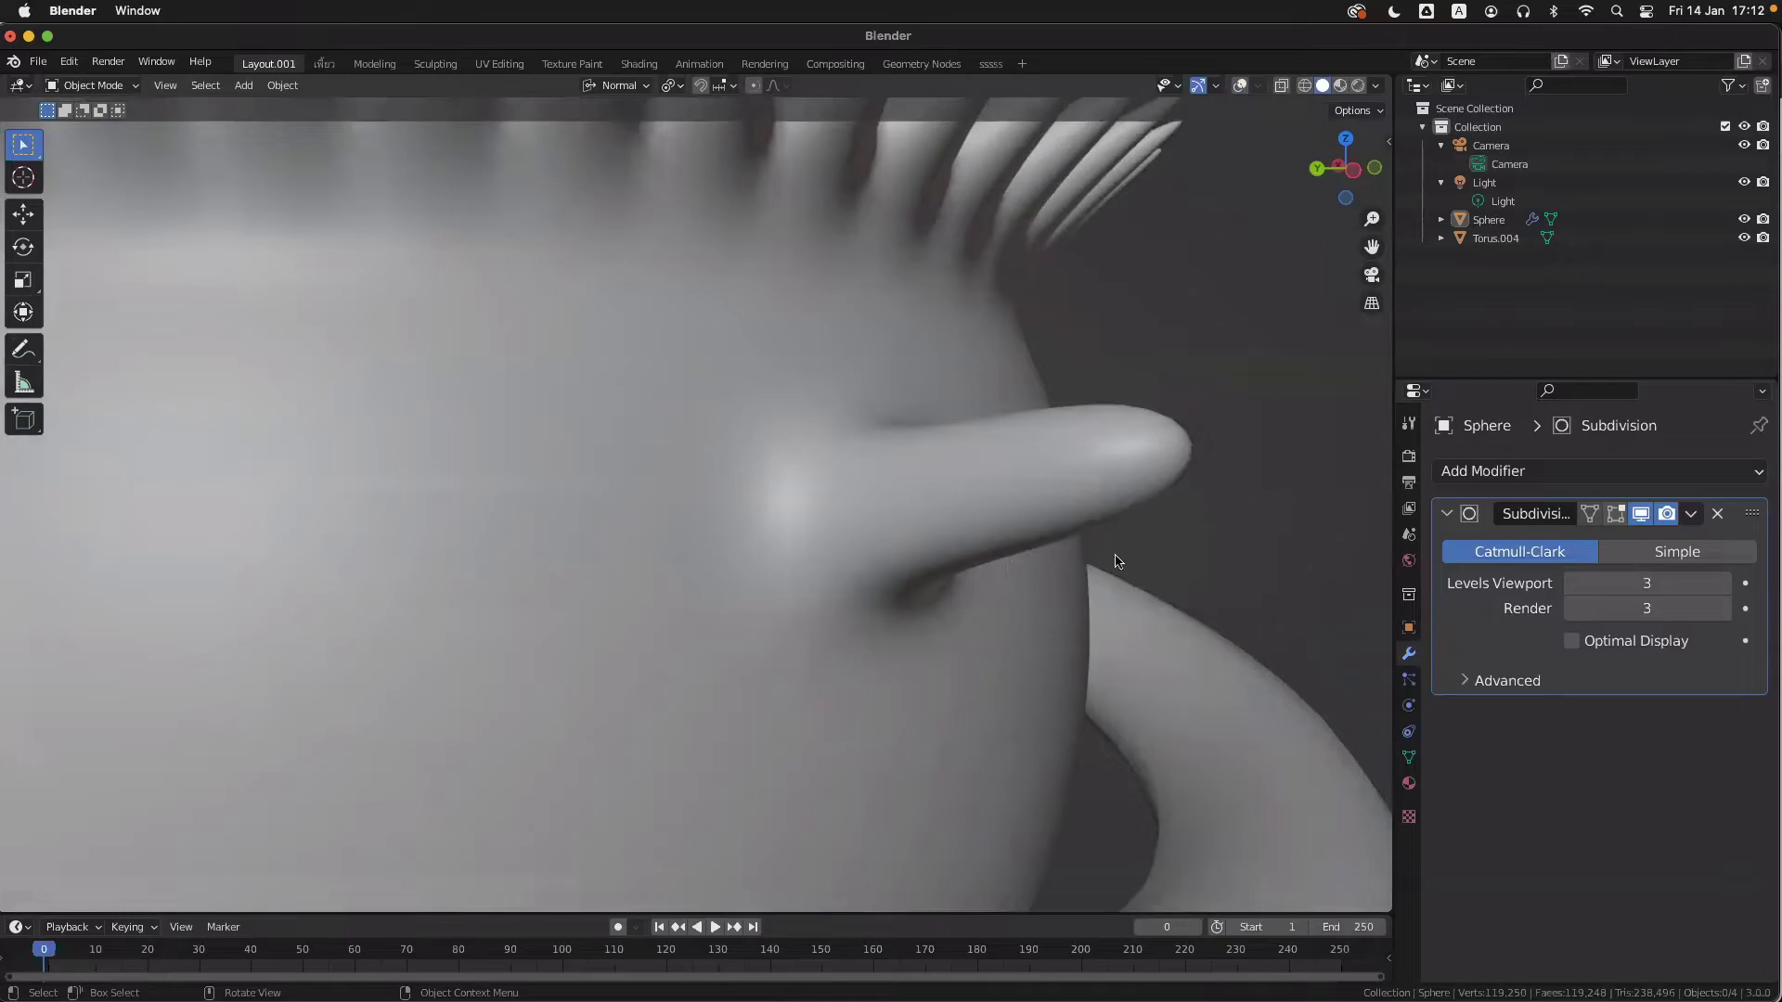
# - Select the sphere, switch off the Subdivision modifier's edit mode display, and show the viewport overlays
pyautogui.click(1027, 531)
pyautogui.click(1639, 515)
pyautogui.click(1639, 515)
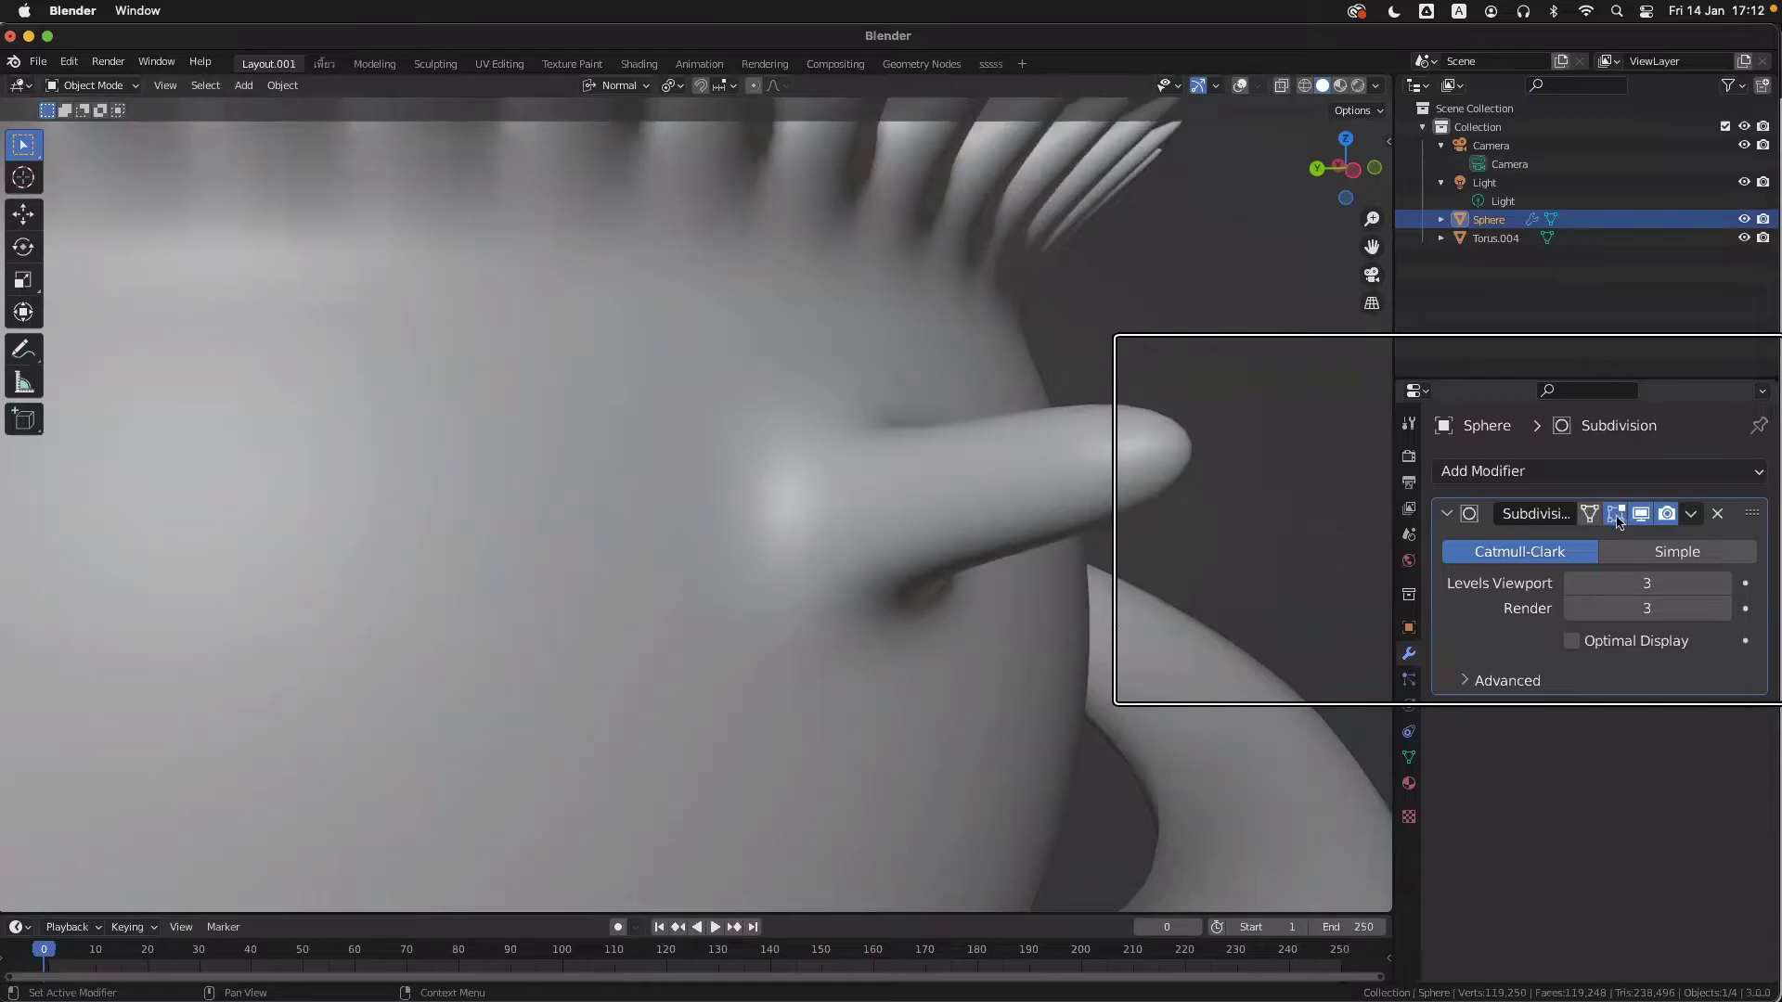
pyautogui.click(1616, 516)
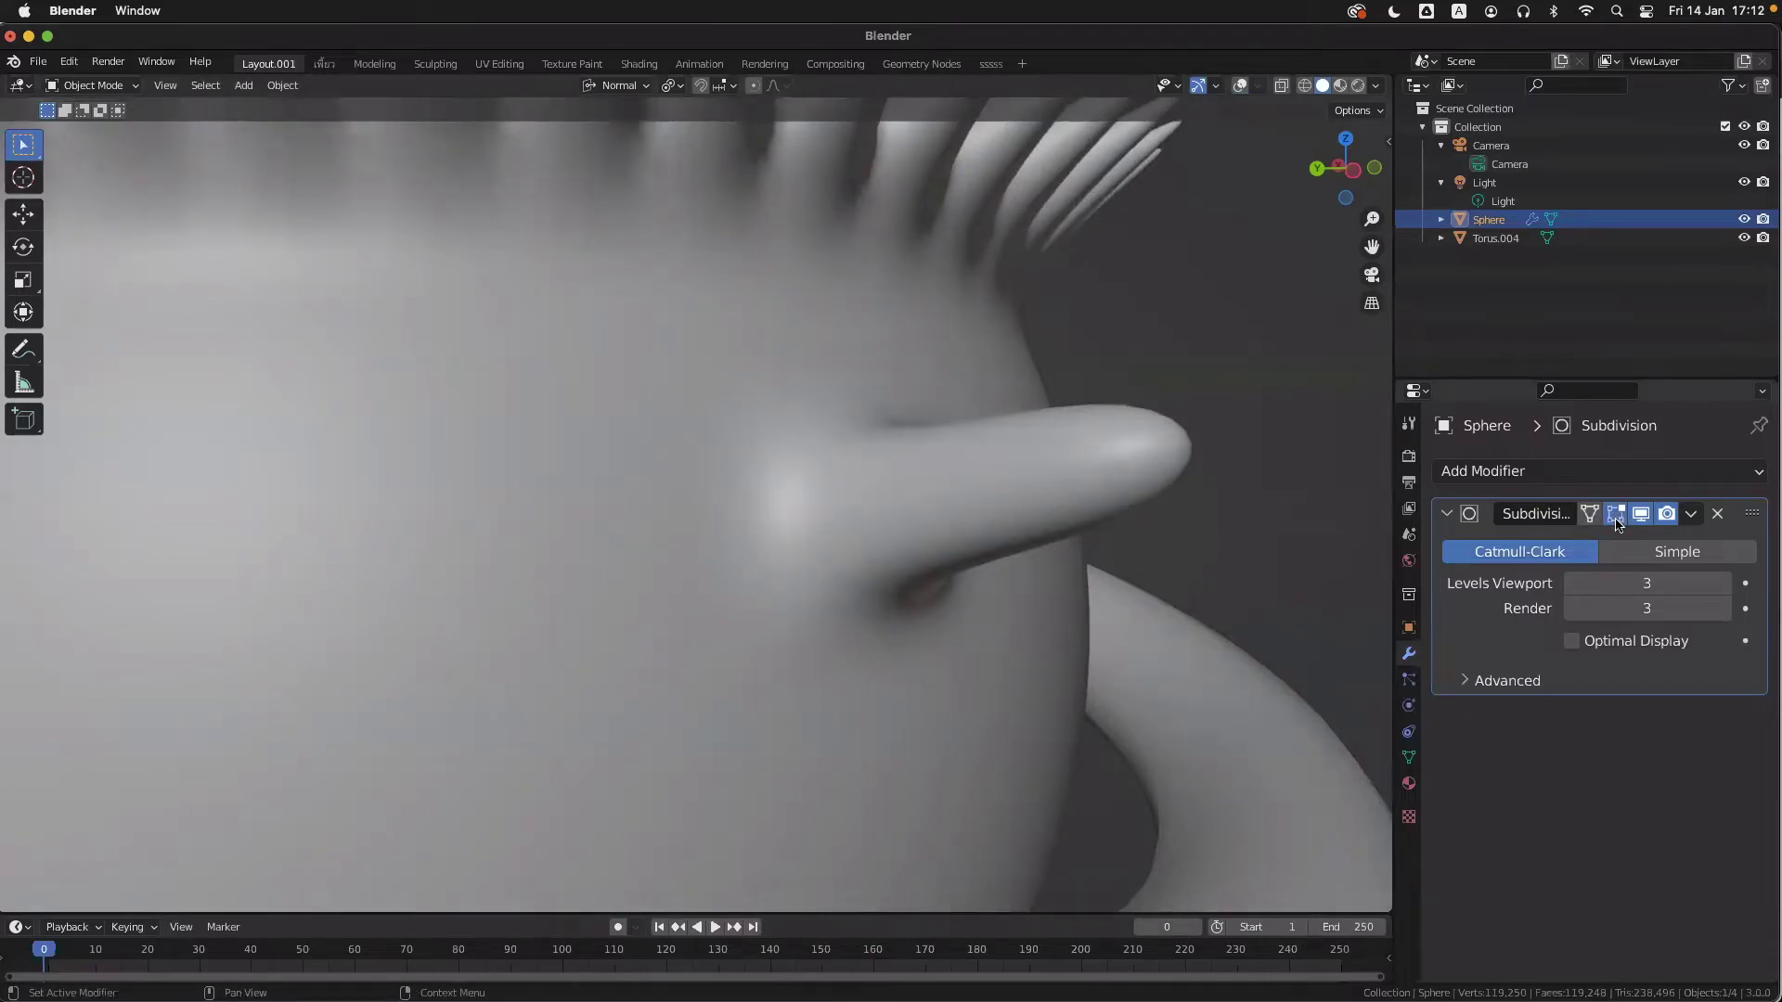
pyautogui.click(1618, 517)
pyautogui.hotkey('shift', 'alt', 'z')
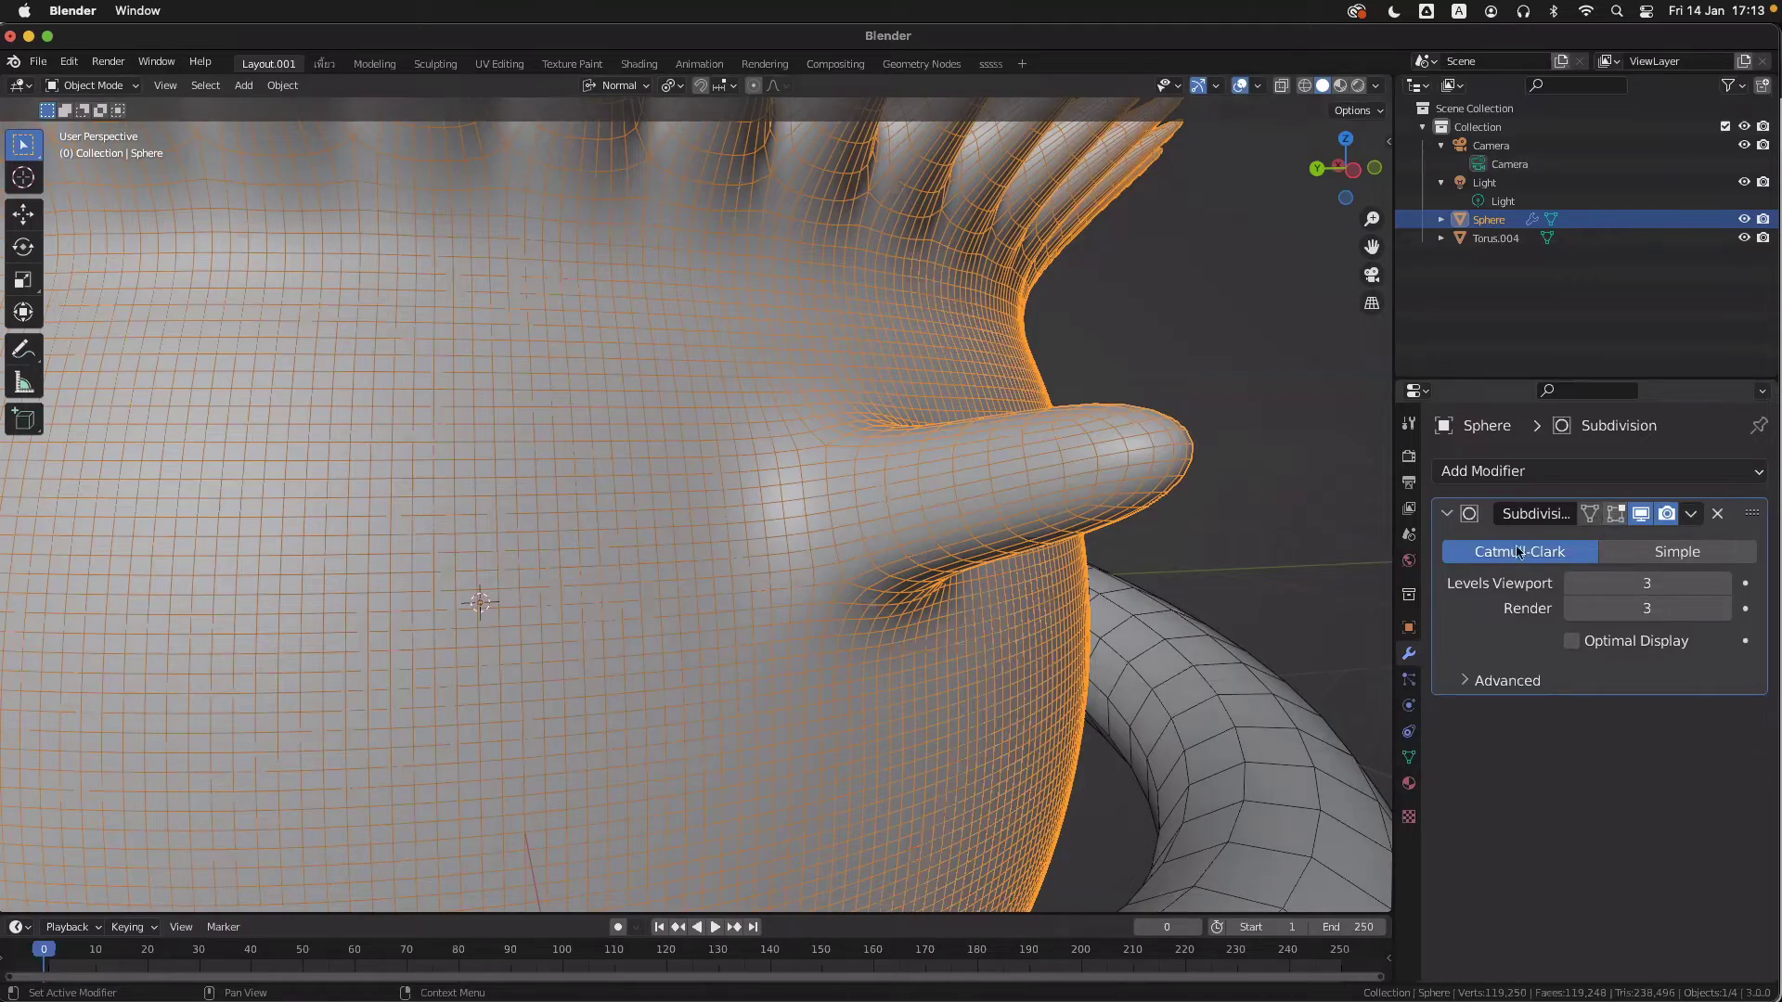
# - Enter Edit Mode on the sphere and examine the unsmoothed arm and its end face up close
pyautogui.click(1155, 536)
pyautogui.click(574, 466)
pyautogui.keyDown('shift'); pyautogui.hscroll(-3, 675, 438); pyautogui.keyUp('shift')
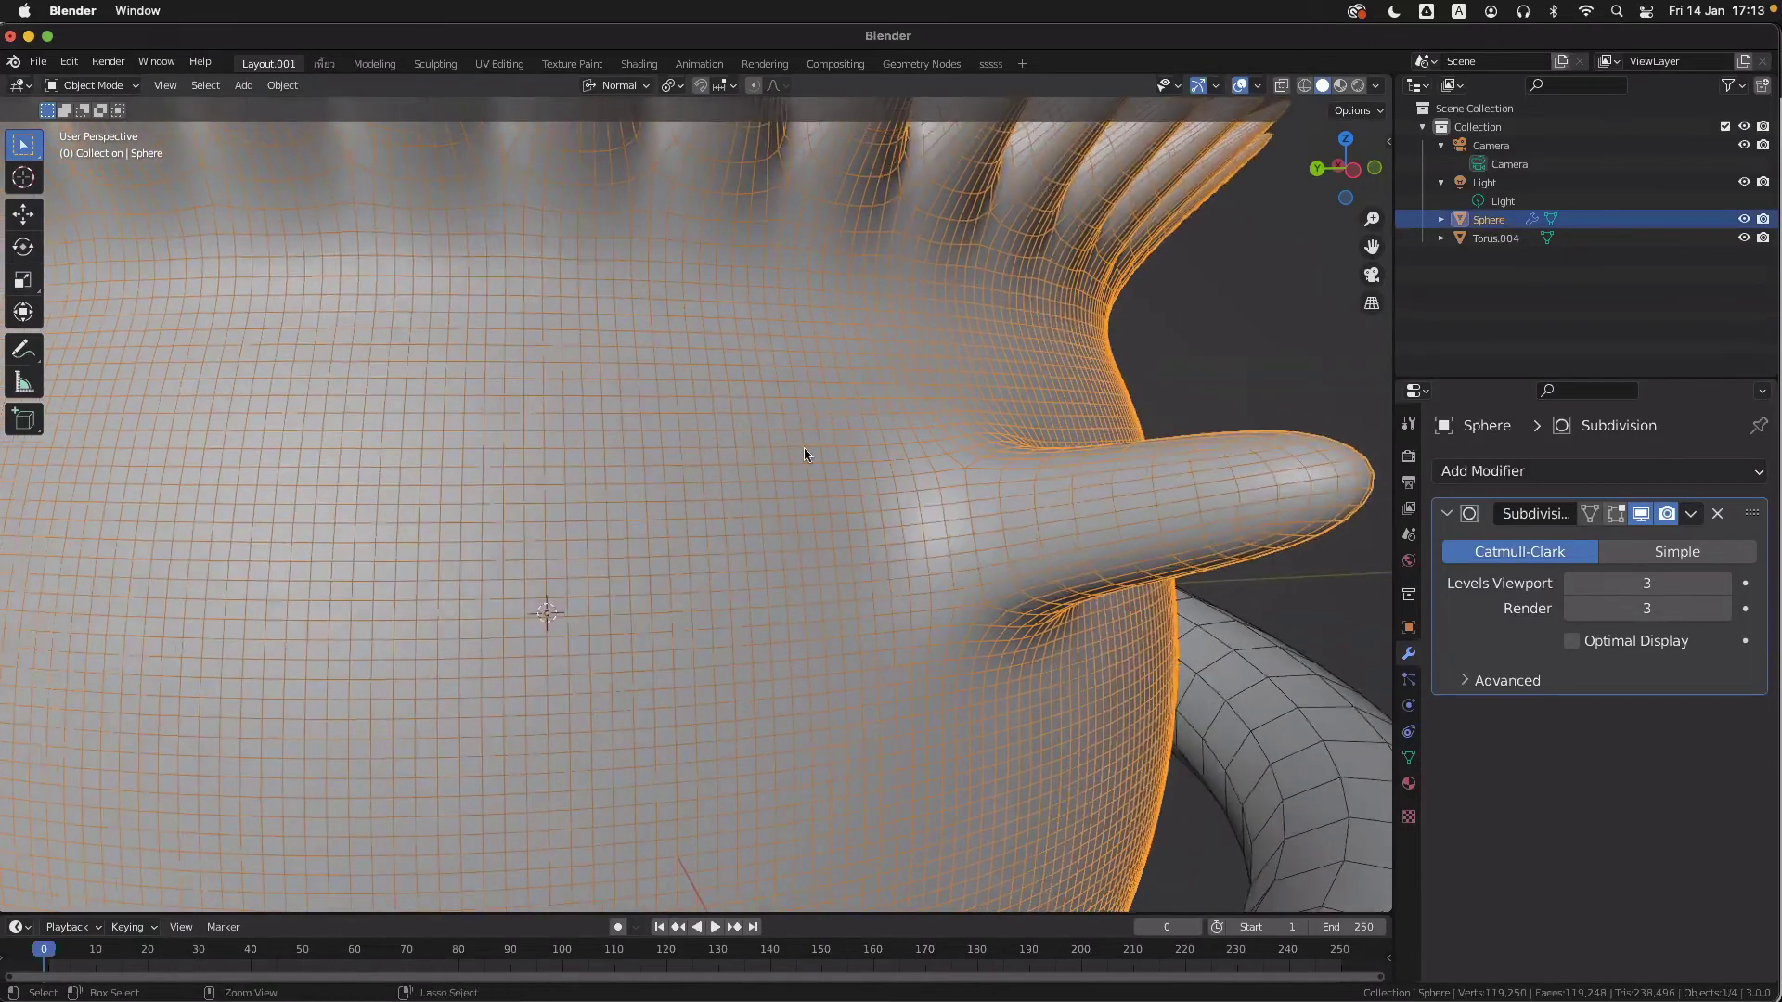
pyautogui.scroll(-6, 801, 447)
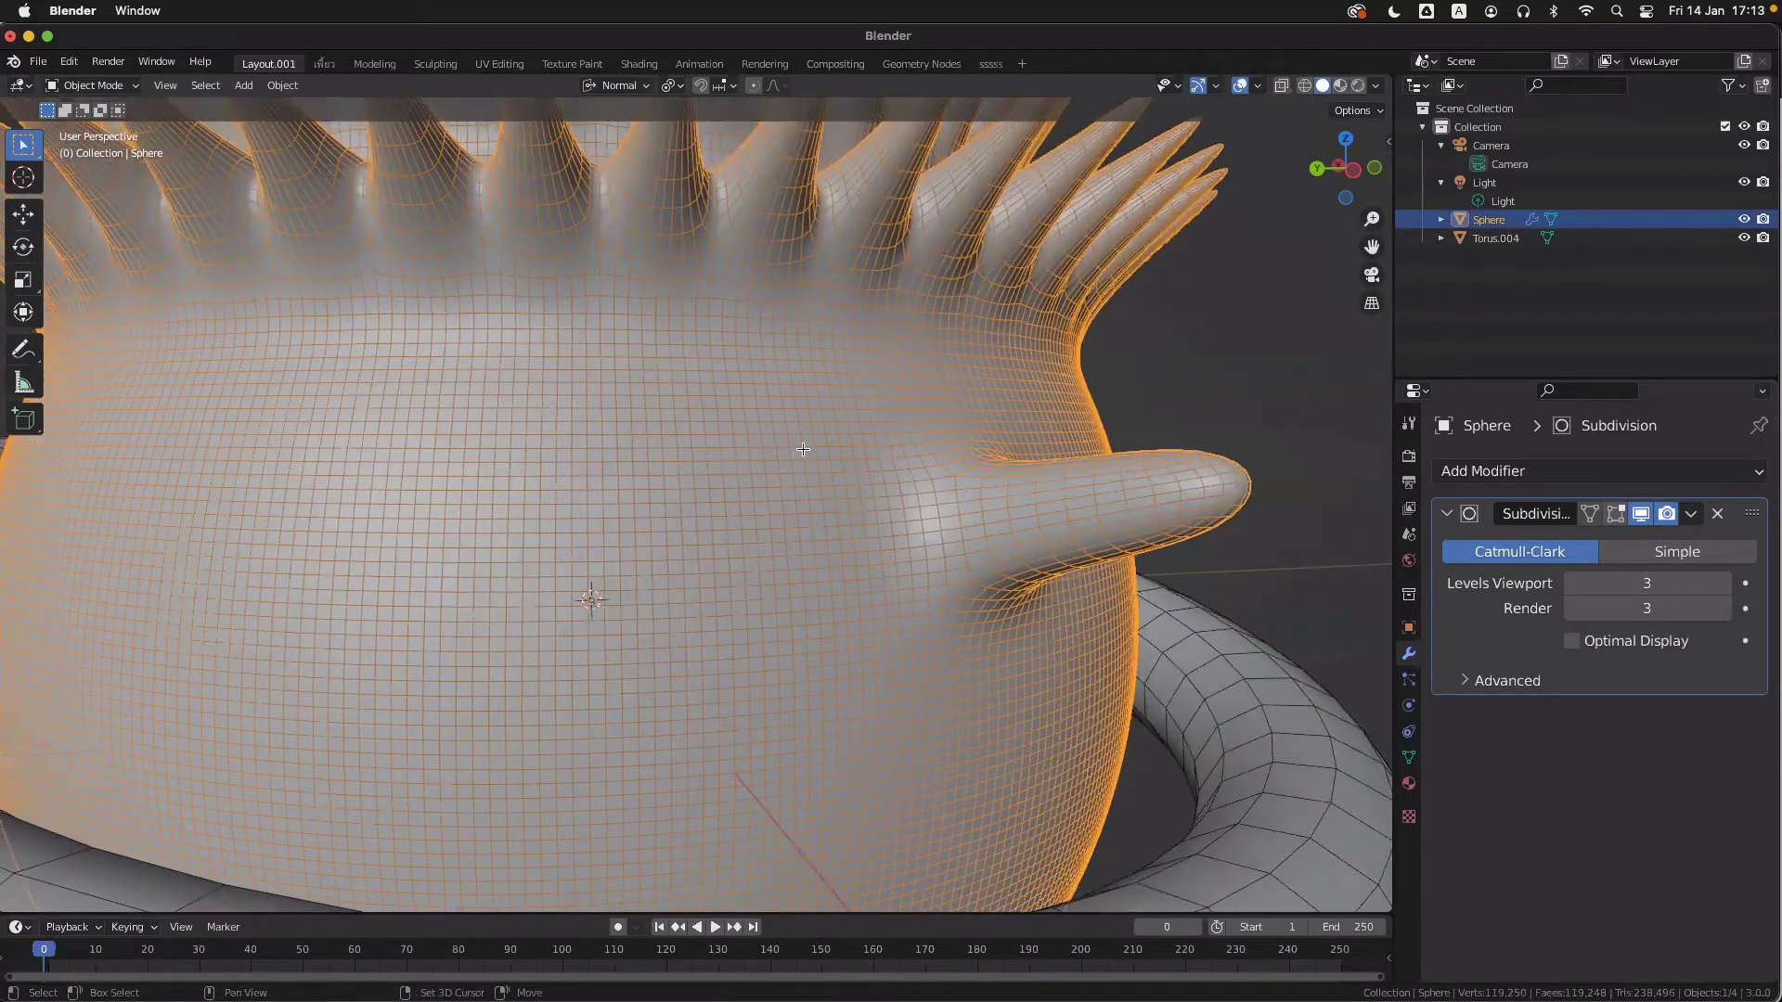
pyautogui.hscroll(-3, 802, 450)
pyautogui.press('Tab')
pyautogui.scroll(3, 803, 450)
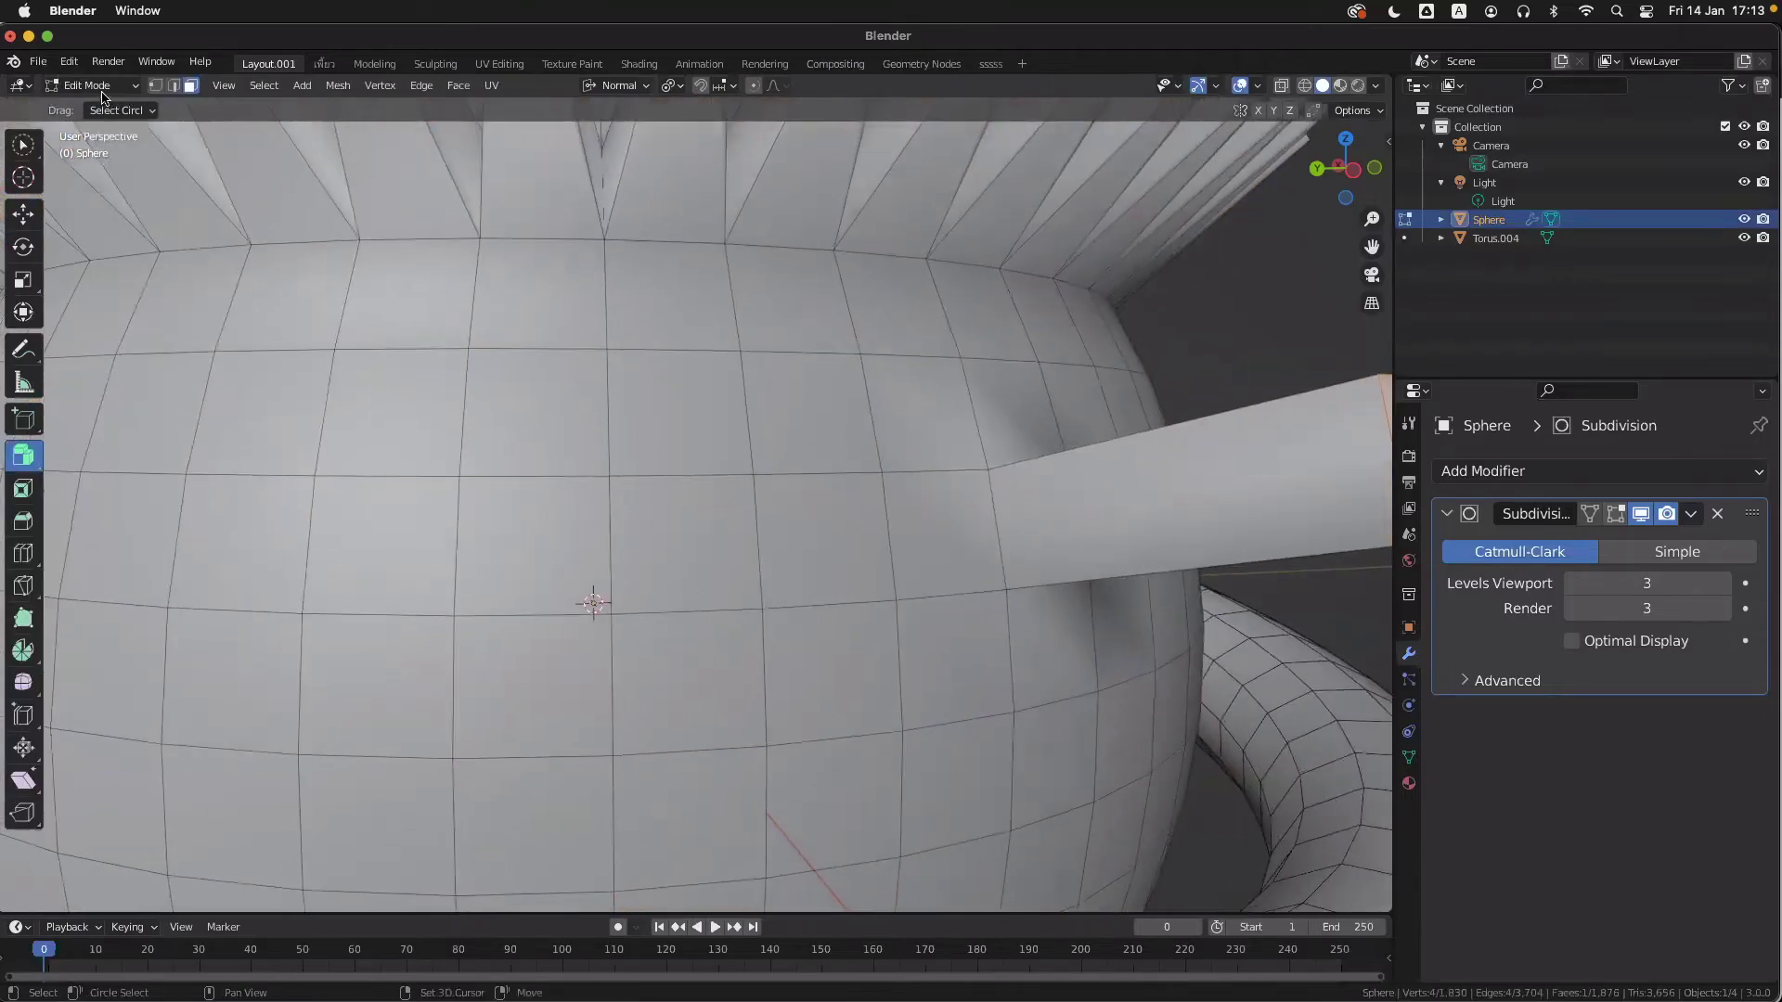
pyautogui.scroll(-3, 803, 450)
pyautogui.hscroll(-3, 804, 450)
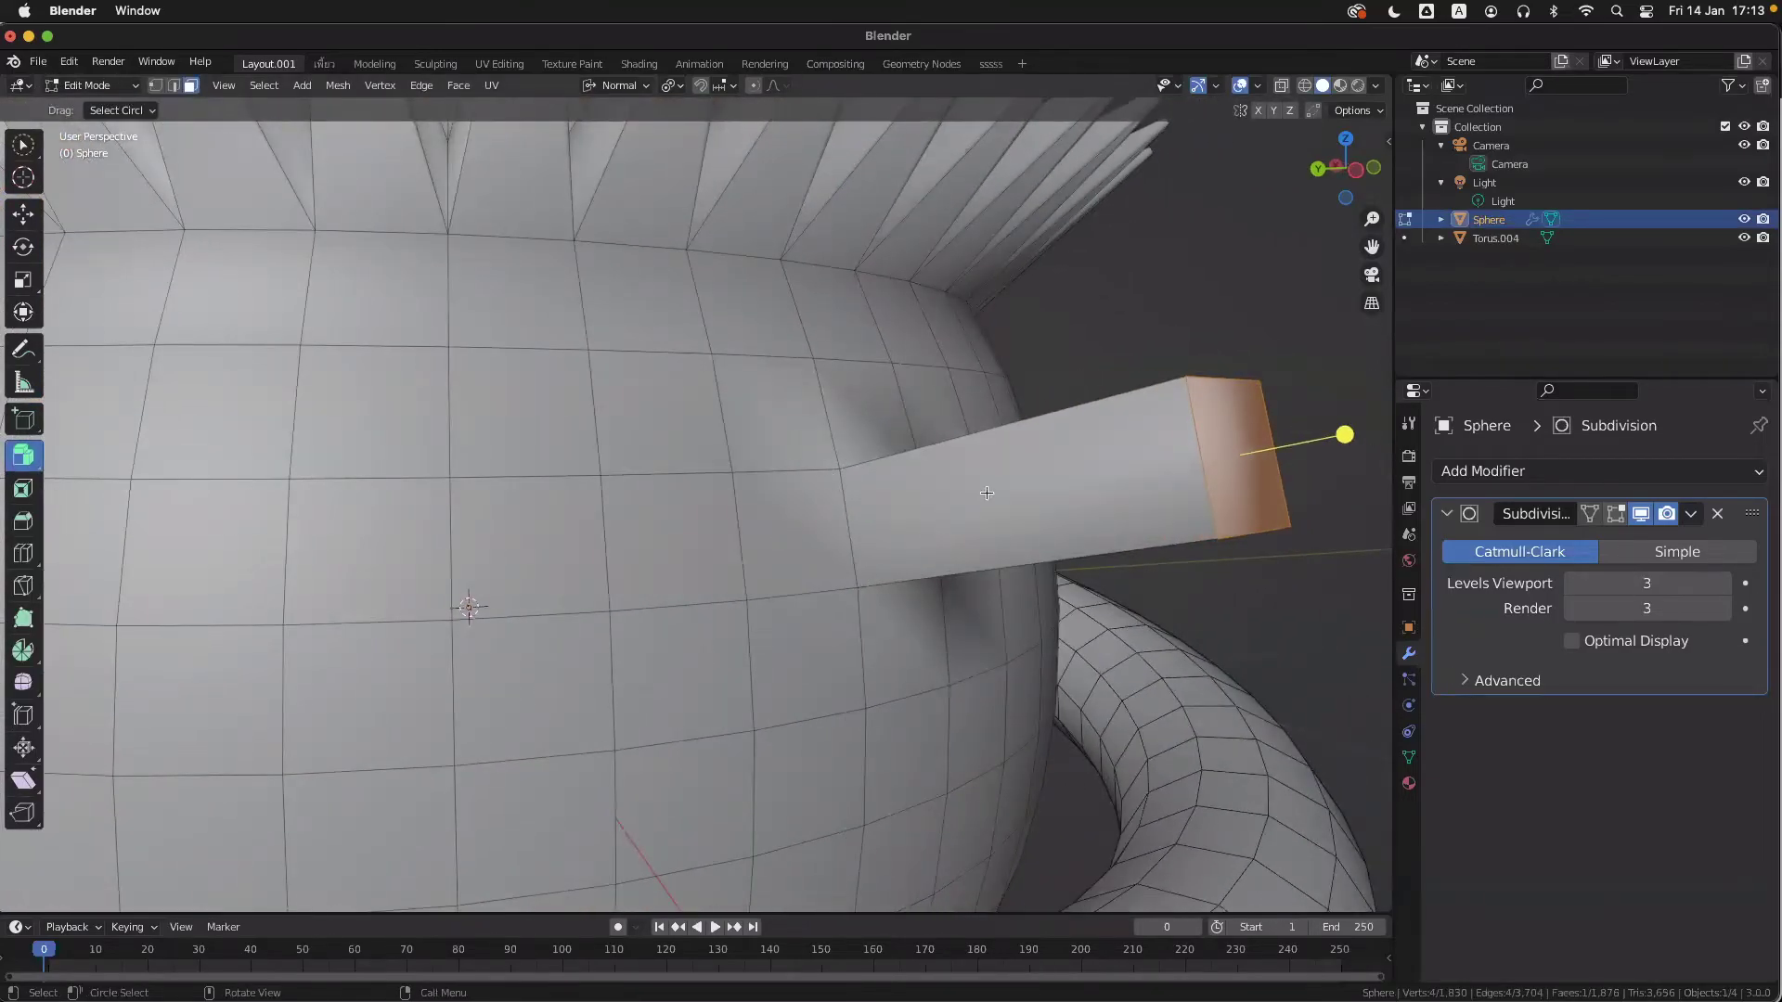
pyautogui.scroll(3, 1044, 473)
pyautogui.hscroll(3, 1043, 471)
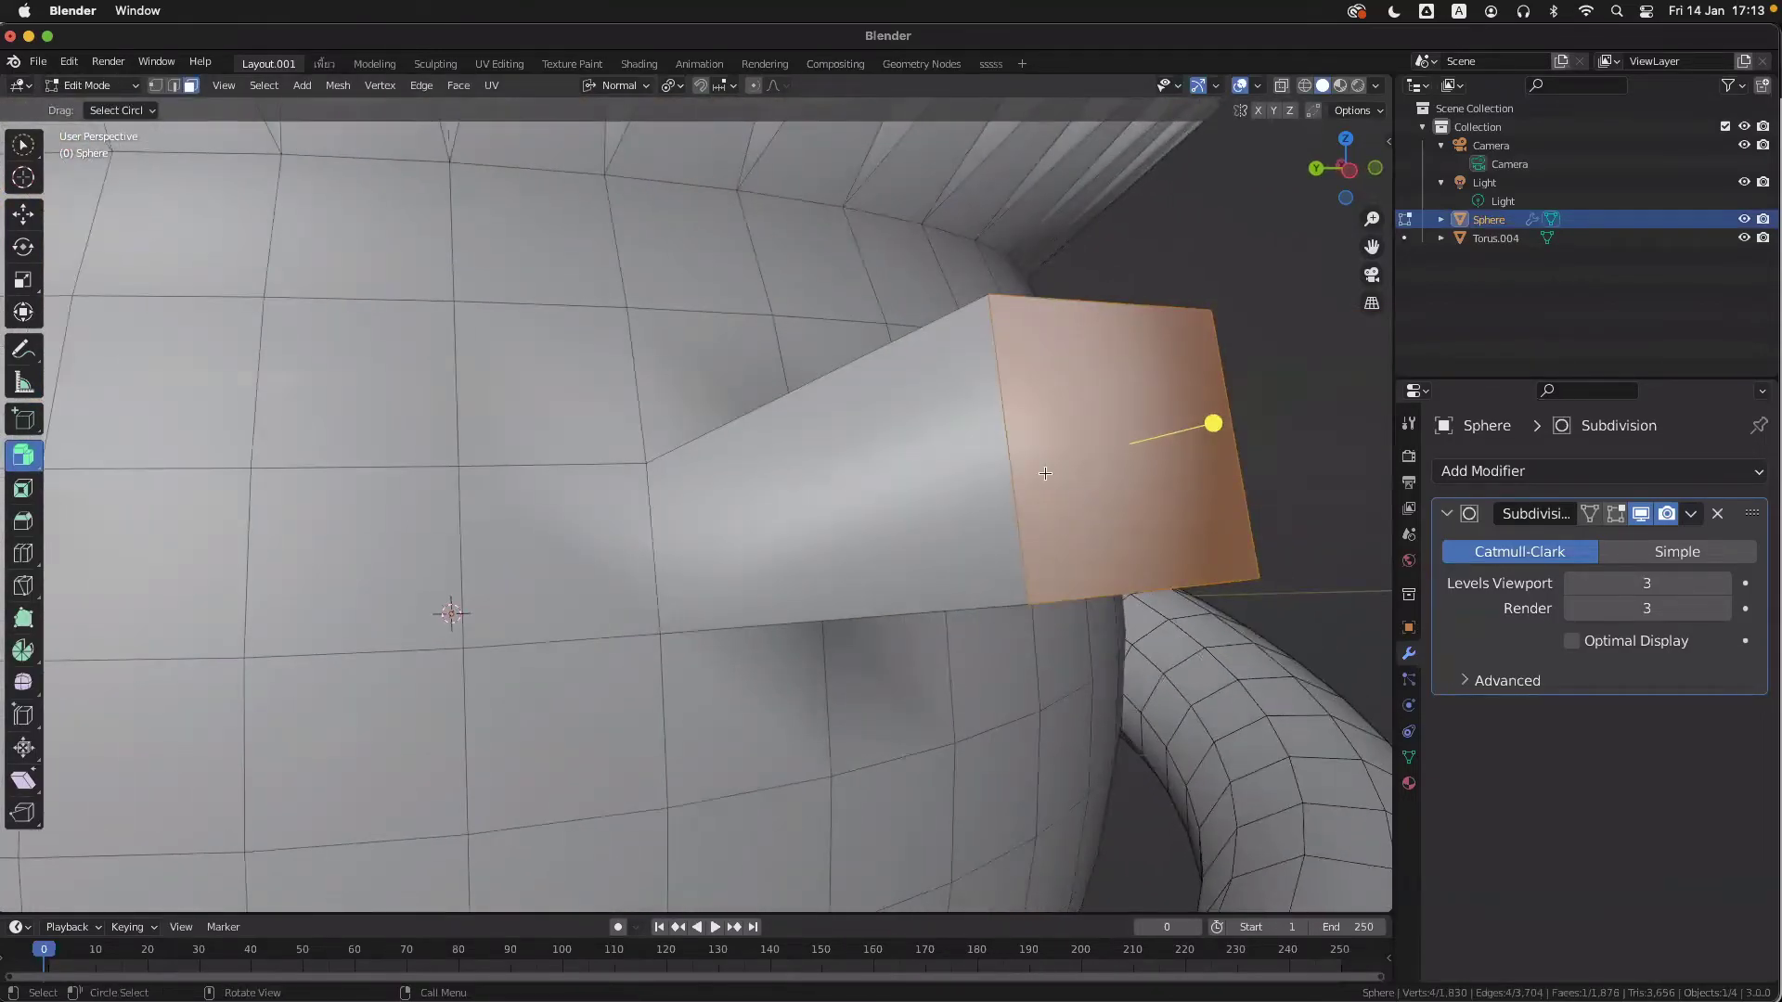
pyautogui.scroll(-3, 1044, 473)
pyautogui.scroll(2, 1041, 474)
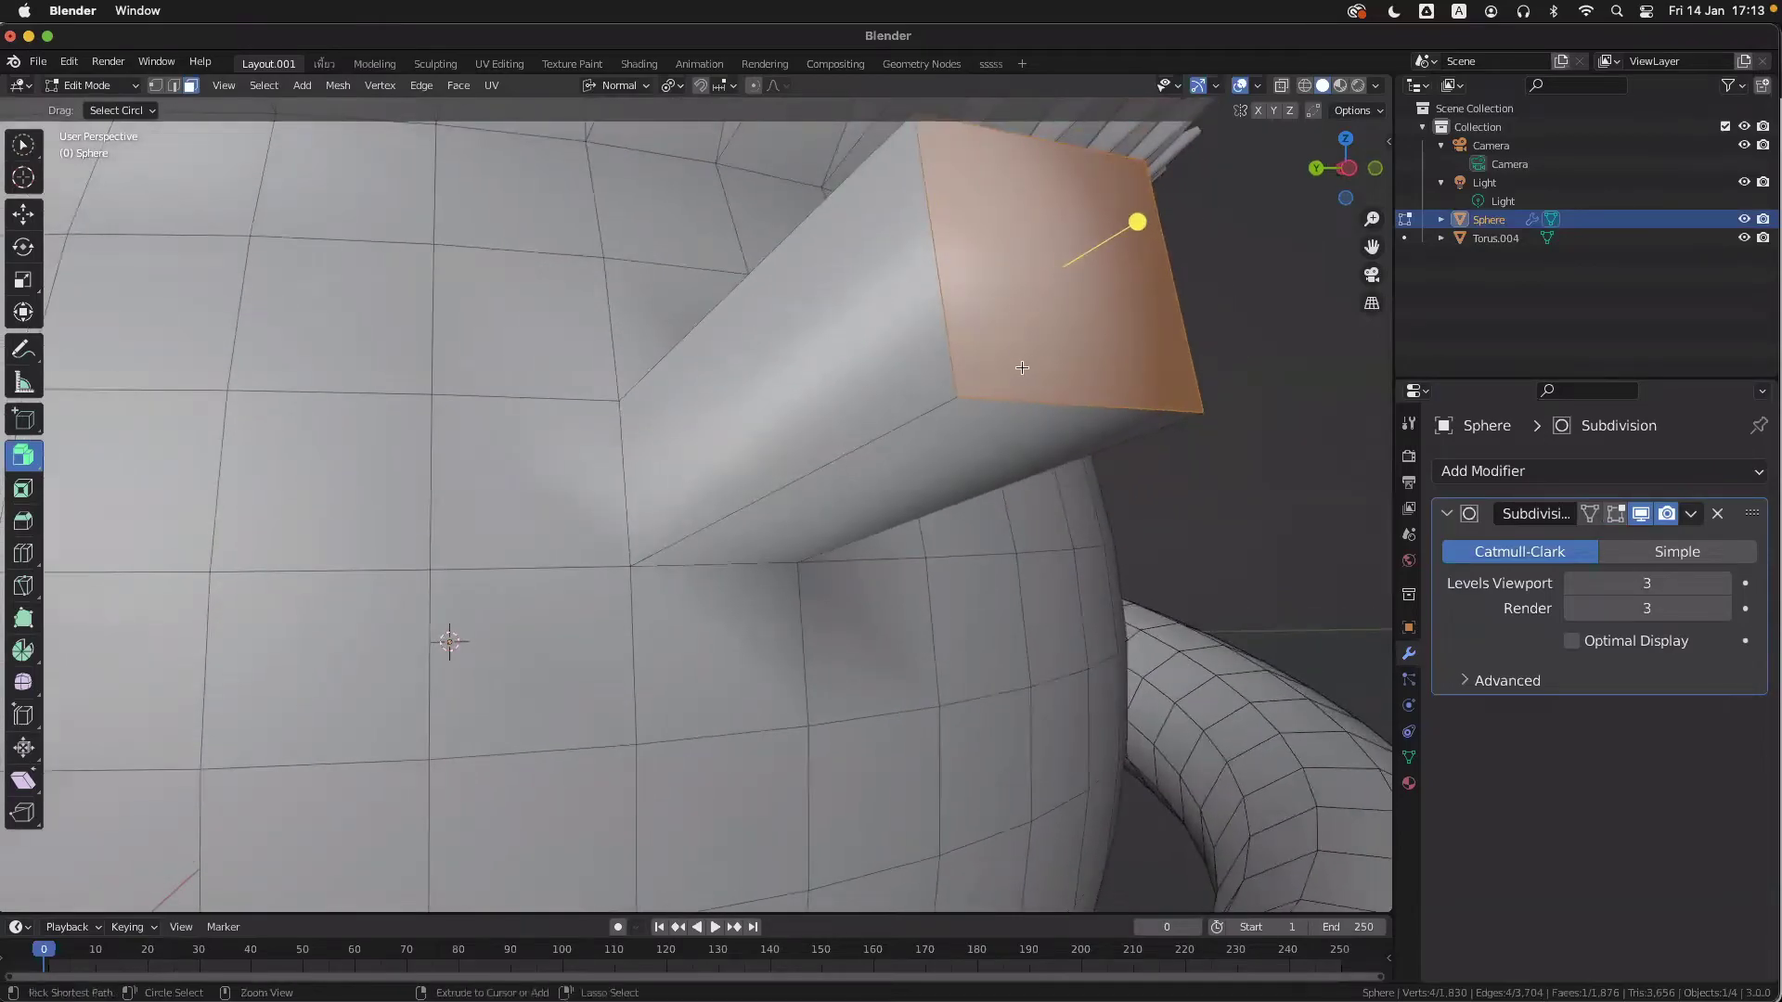
pyautogui.scroll(-2, 1021, 376)
pyautogui.keyDown('shift'); pyautogui.hscroll(3, 1021, 385); pyautogui.keyUp('shift')
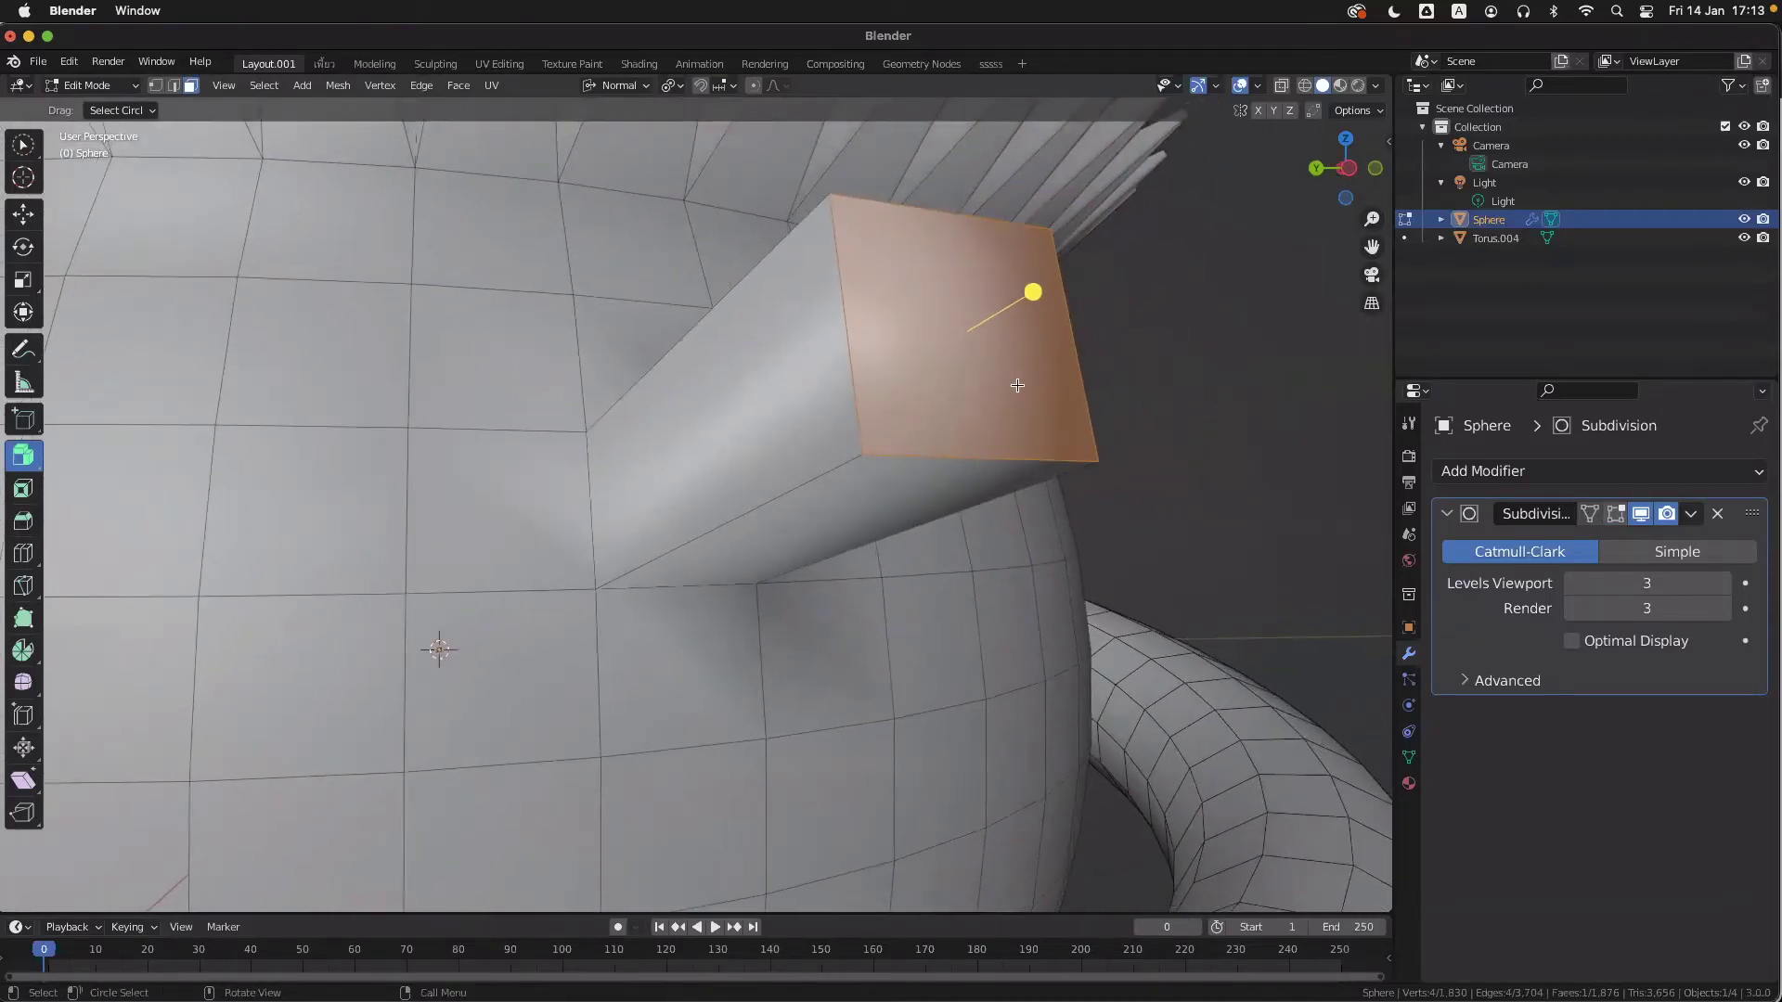
pyautogui.keyDown('shift'); pyautogui.hscroll(2, 1011, 390); pyautogui.keyUp('shift')
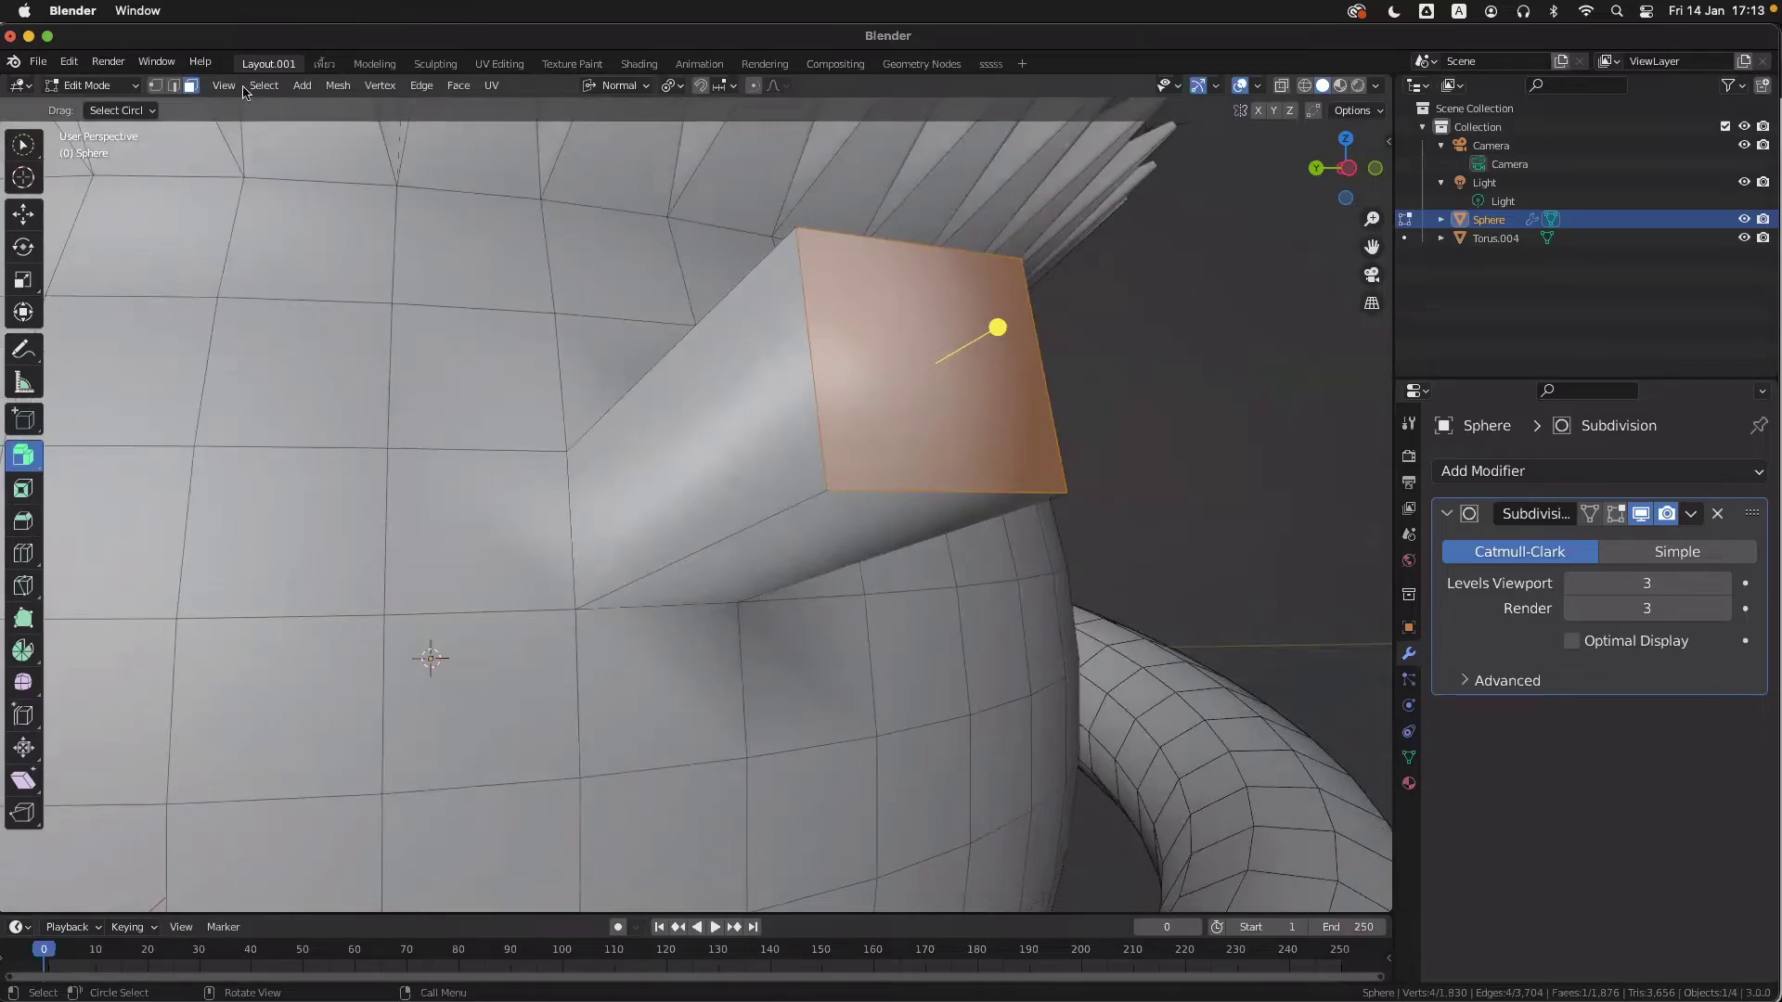
# - In edge select mode, select one long upper edge of the arm and the four edges of its end face
pyautogui.click(175, 86)
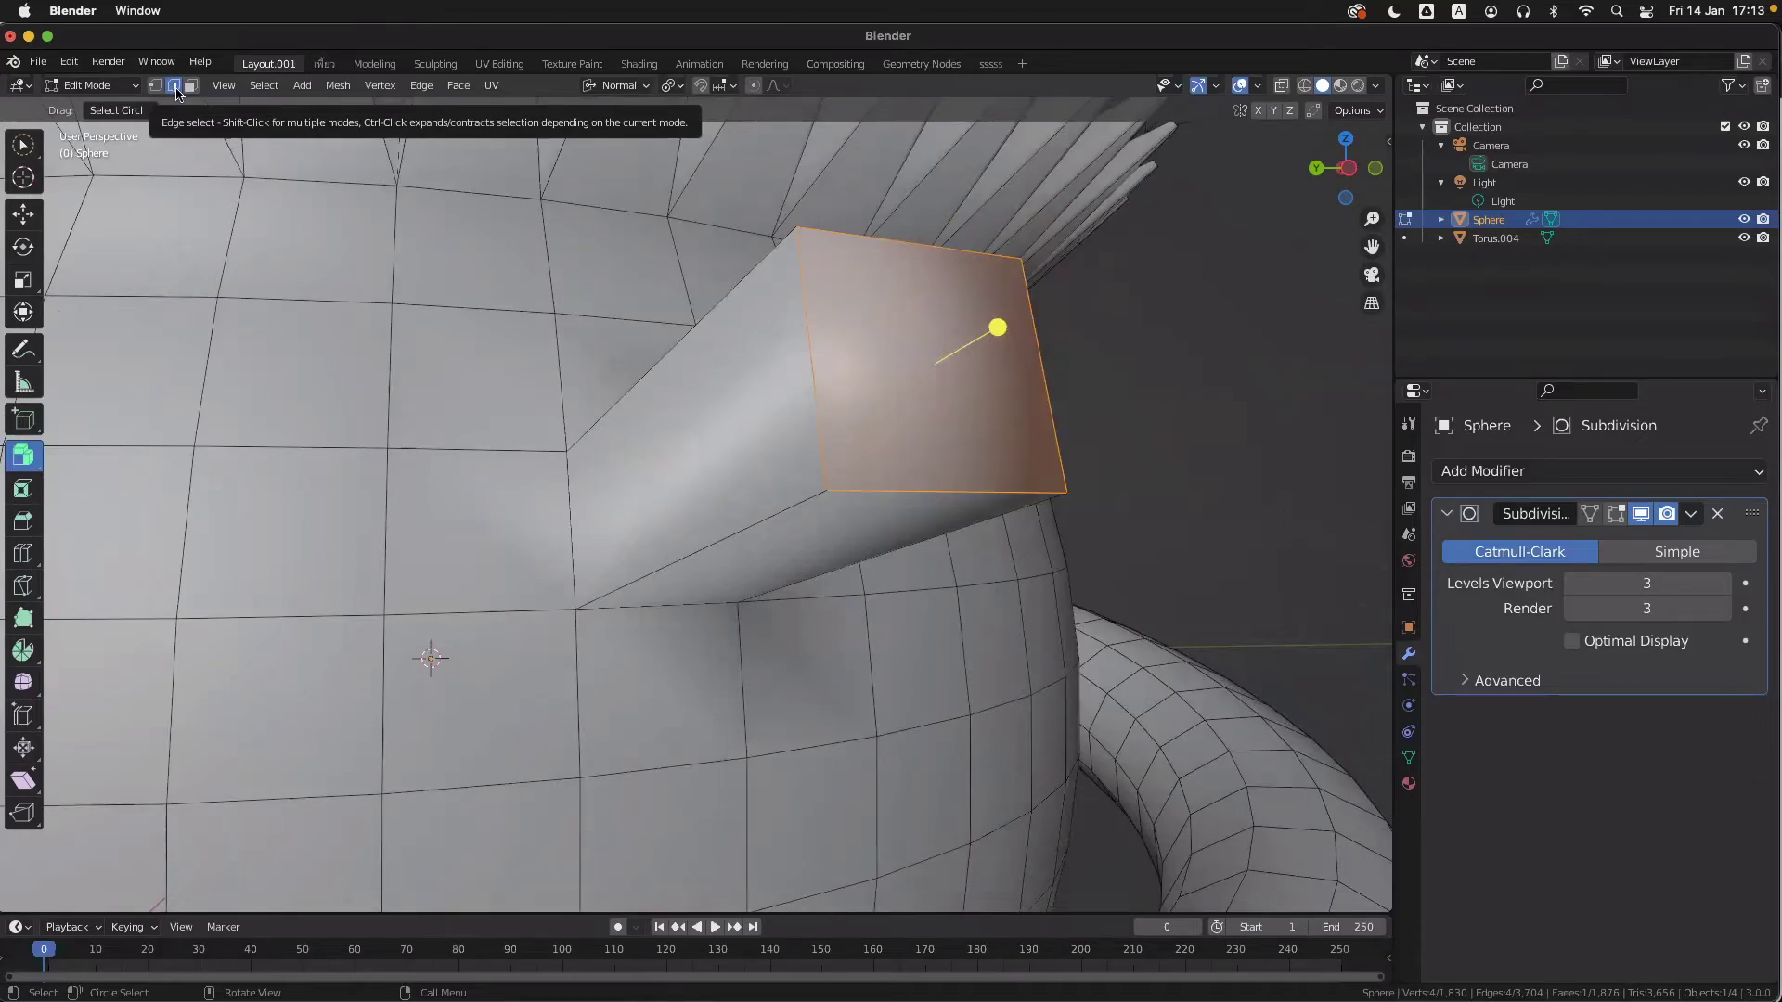
pyautogui.hscroll(-4, 568, 381)
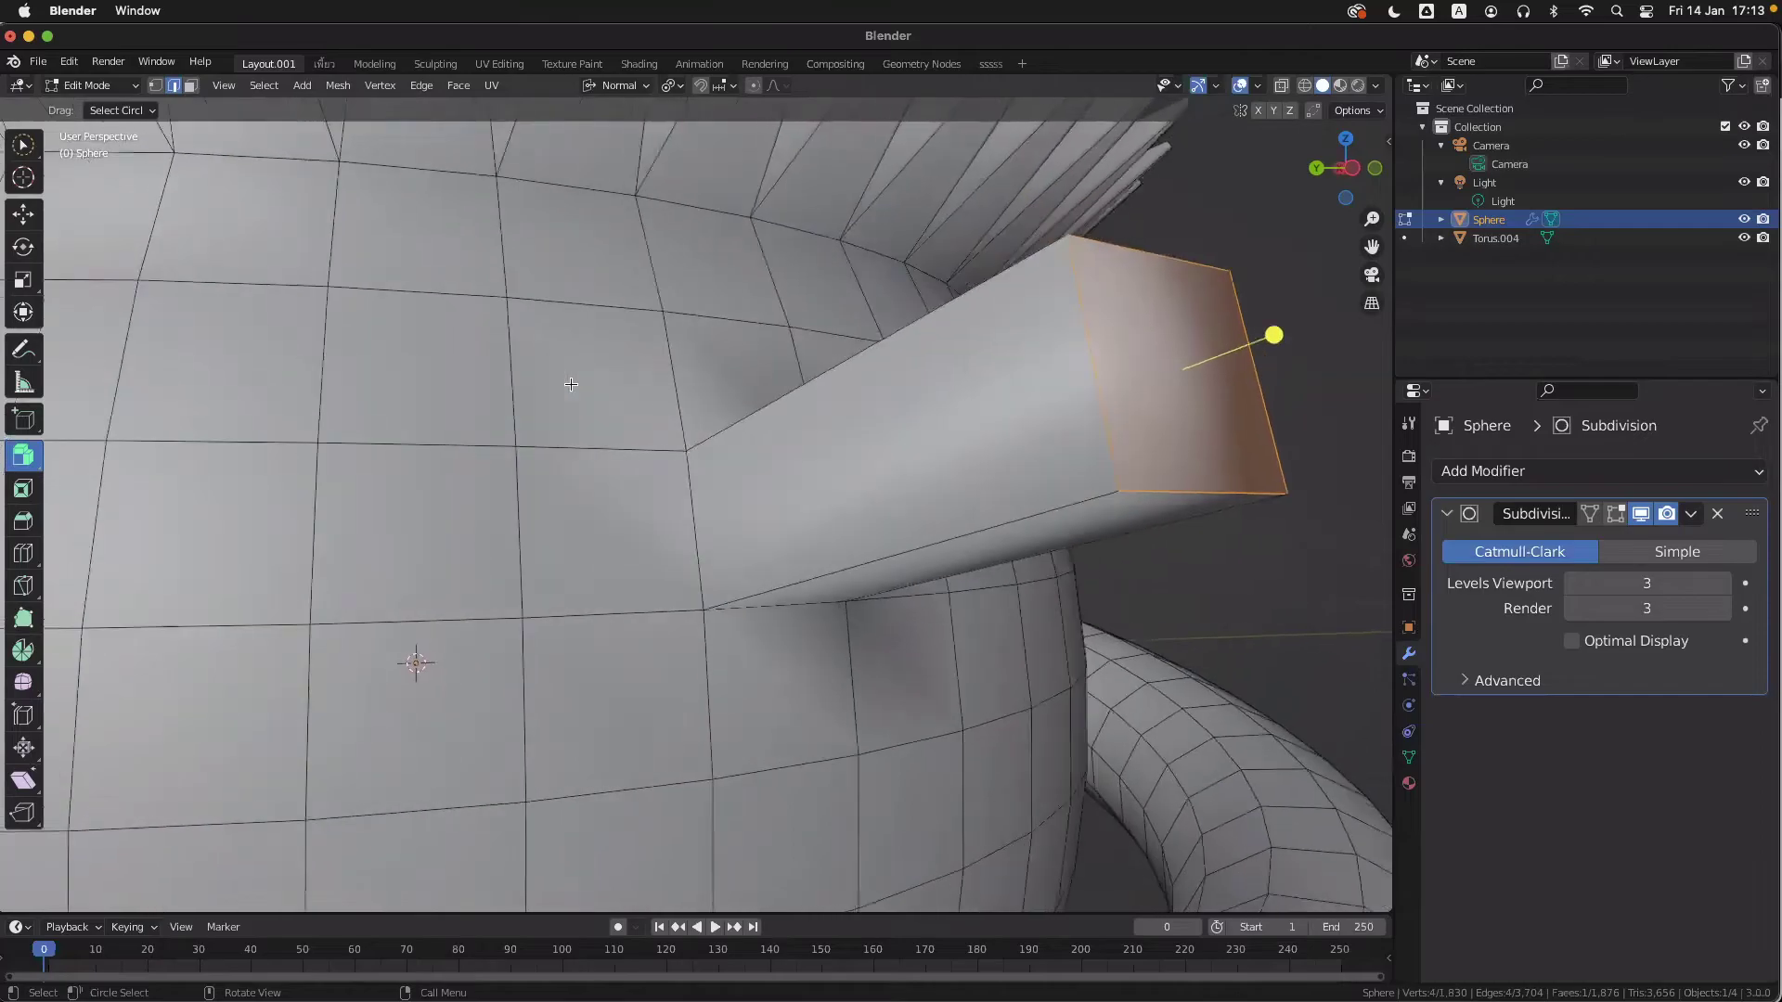
pyautogui.hscroll(2, 569, 384)
pyautogui.scroll(1, 571, 383)
pyautogui.hscroll(-3, 571, 383)
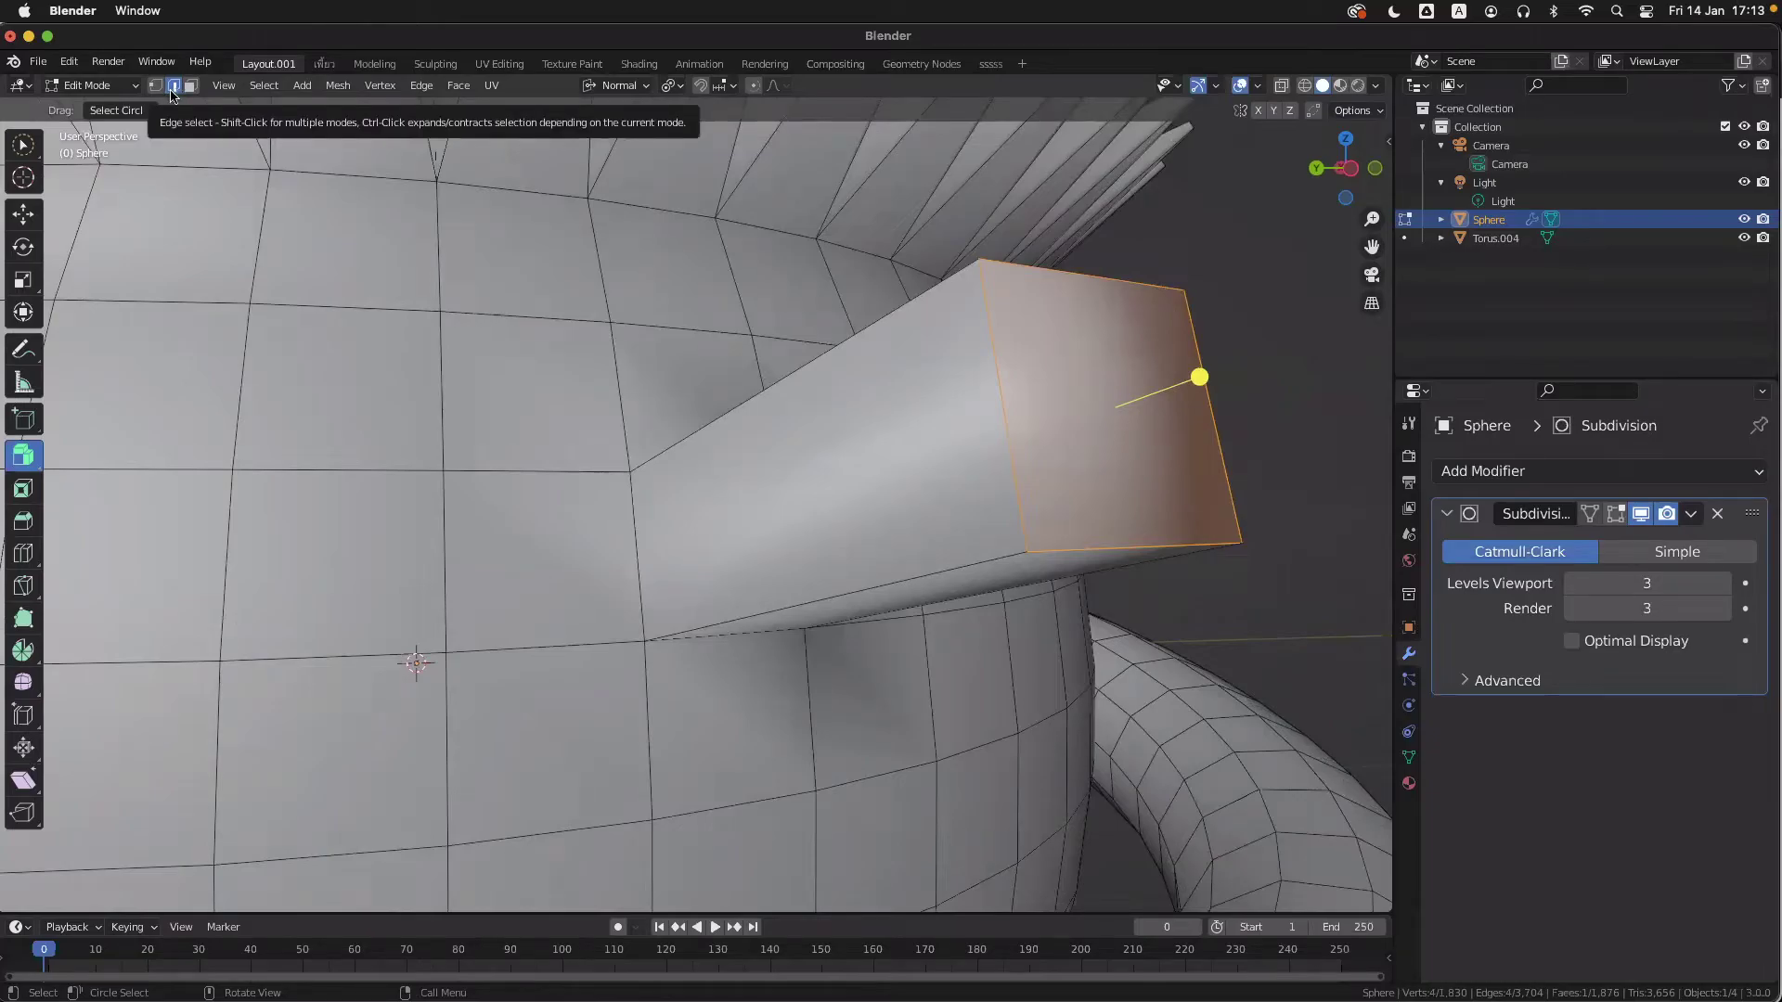
pyautogui.click(886, 318)
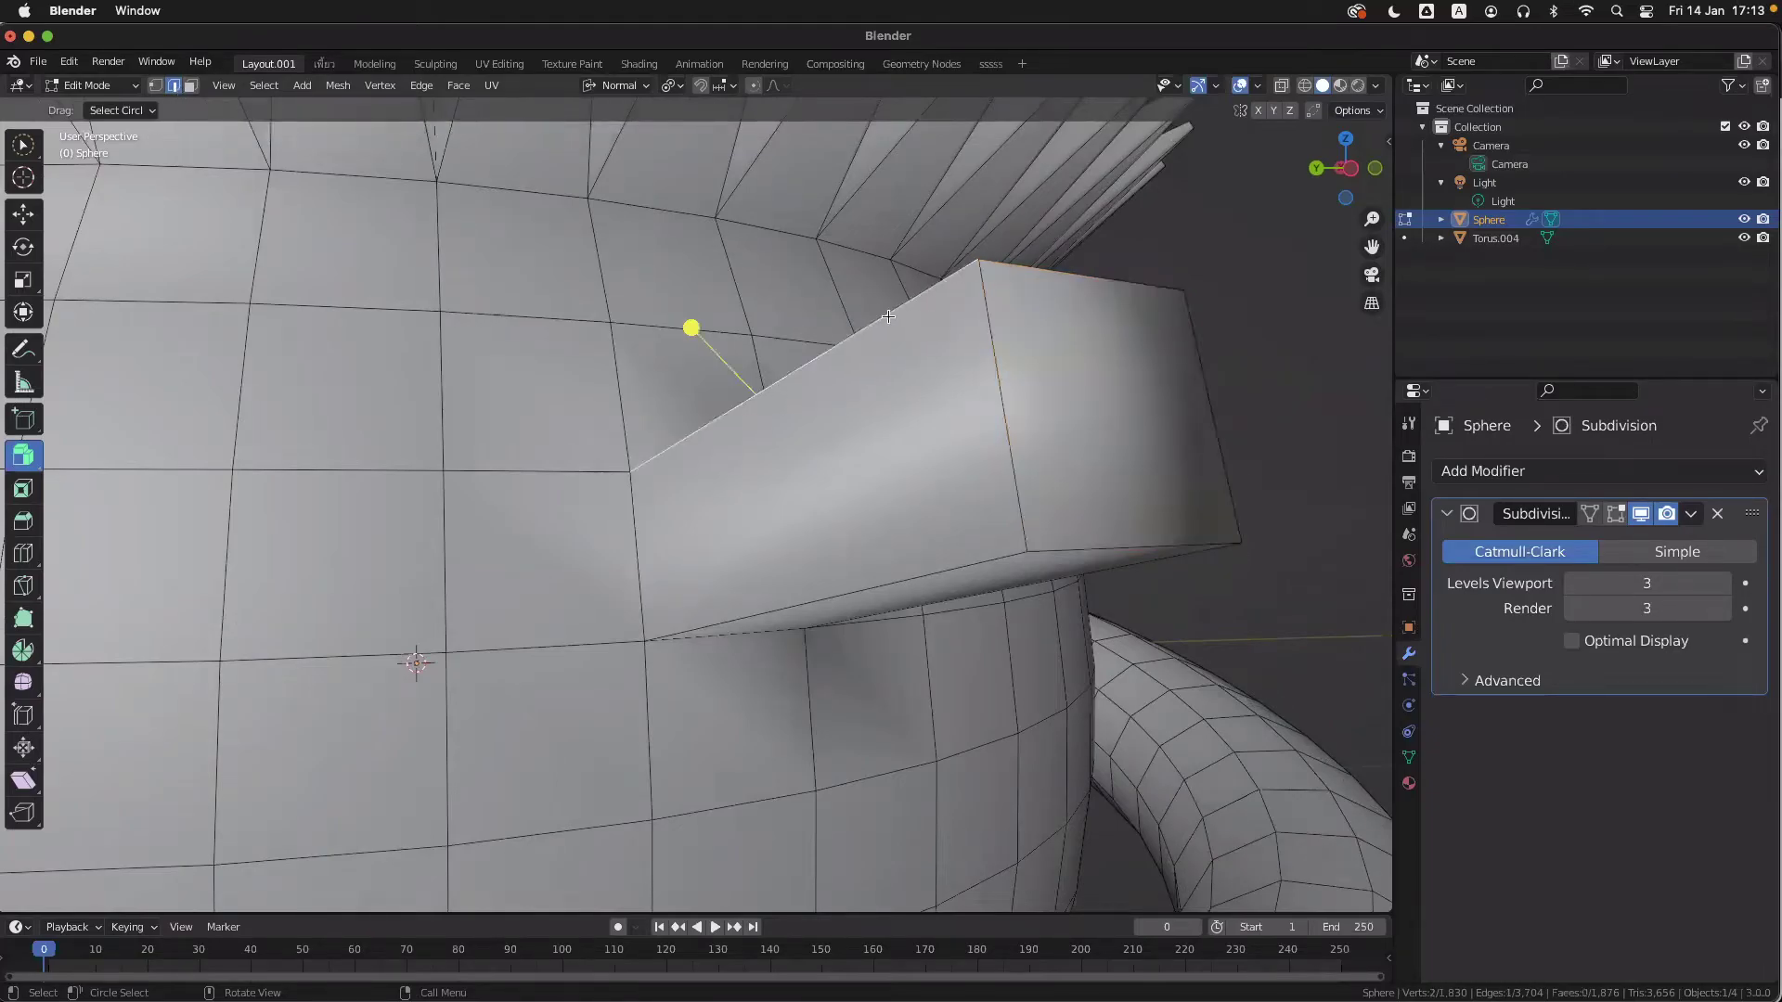
pyautogui.keyDown('shift'); pyautogui.click(1021, 354); pyautogui.keyUp('shift')
pyautogui.keyDown('shift'); pyautogui.click(1075, 270); pyautogui.keyUp('shift')
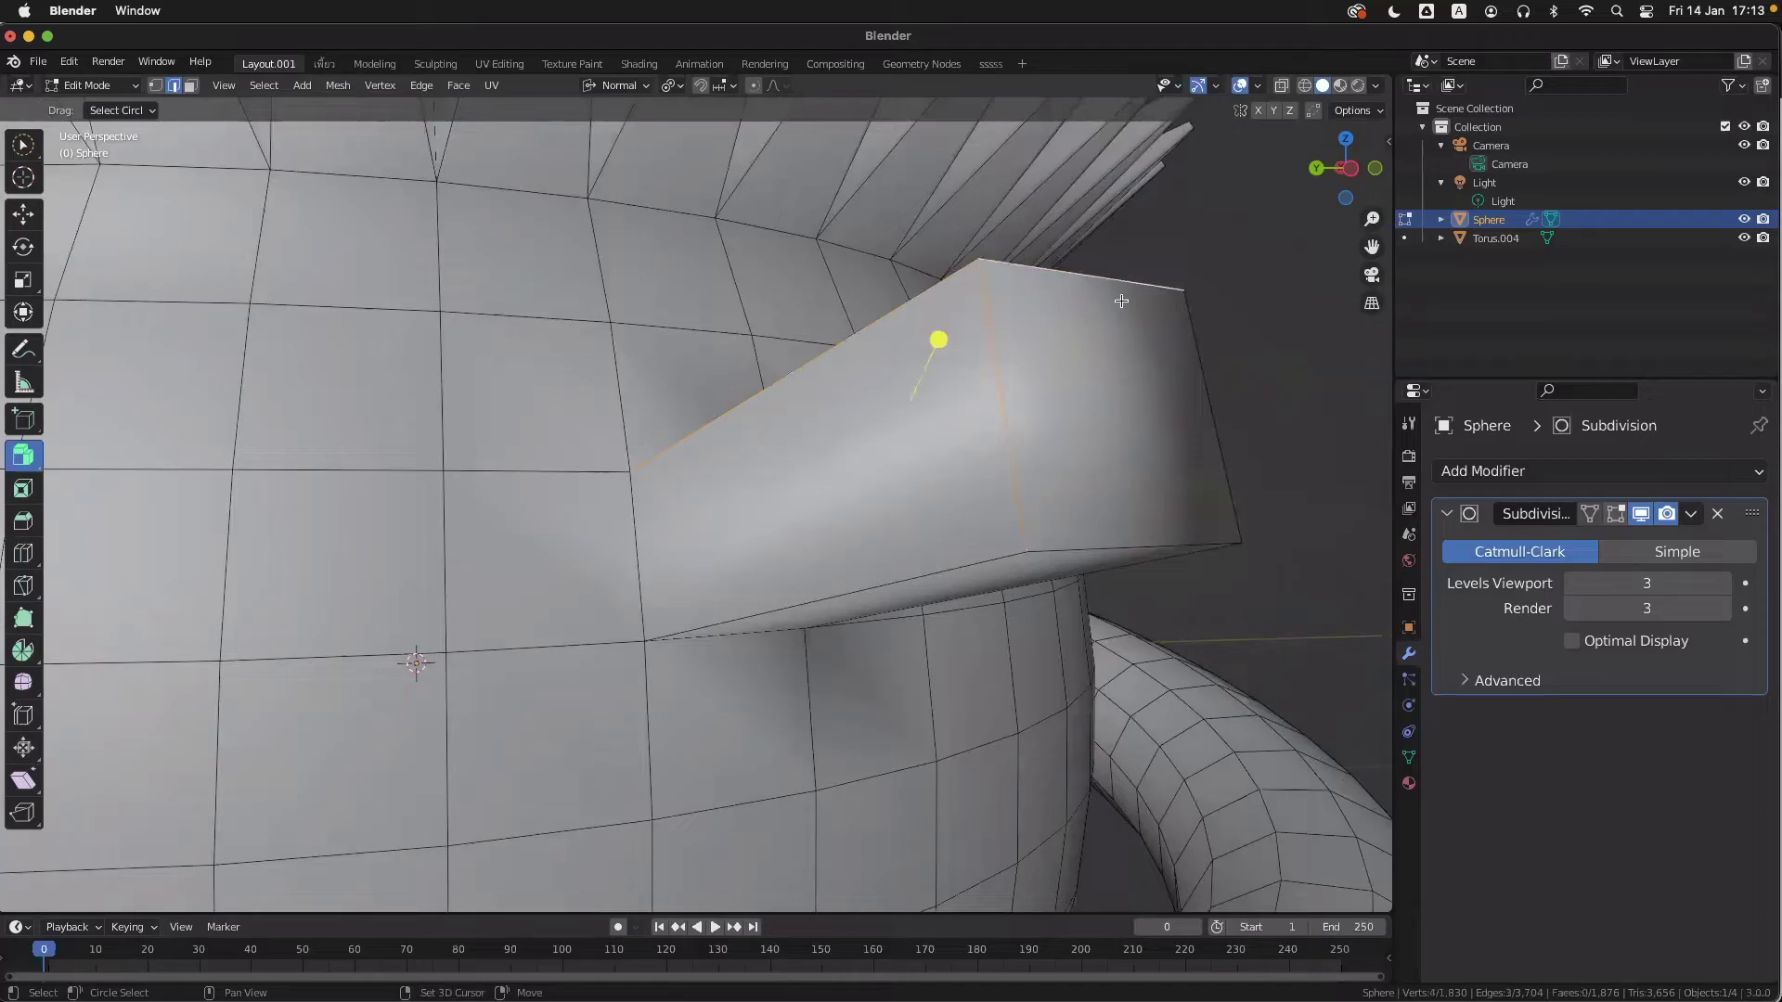
pyautogui.keyDown('shift'); pyautogui.click(1140, 548); pyautogui.keyUp('shift')
pyautogui.keyDown('shift'); pyautogui.click(1226, 486); pyautogui.keyUp('shift')
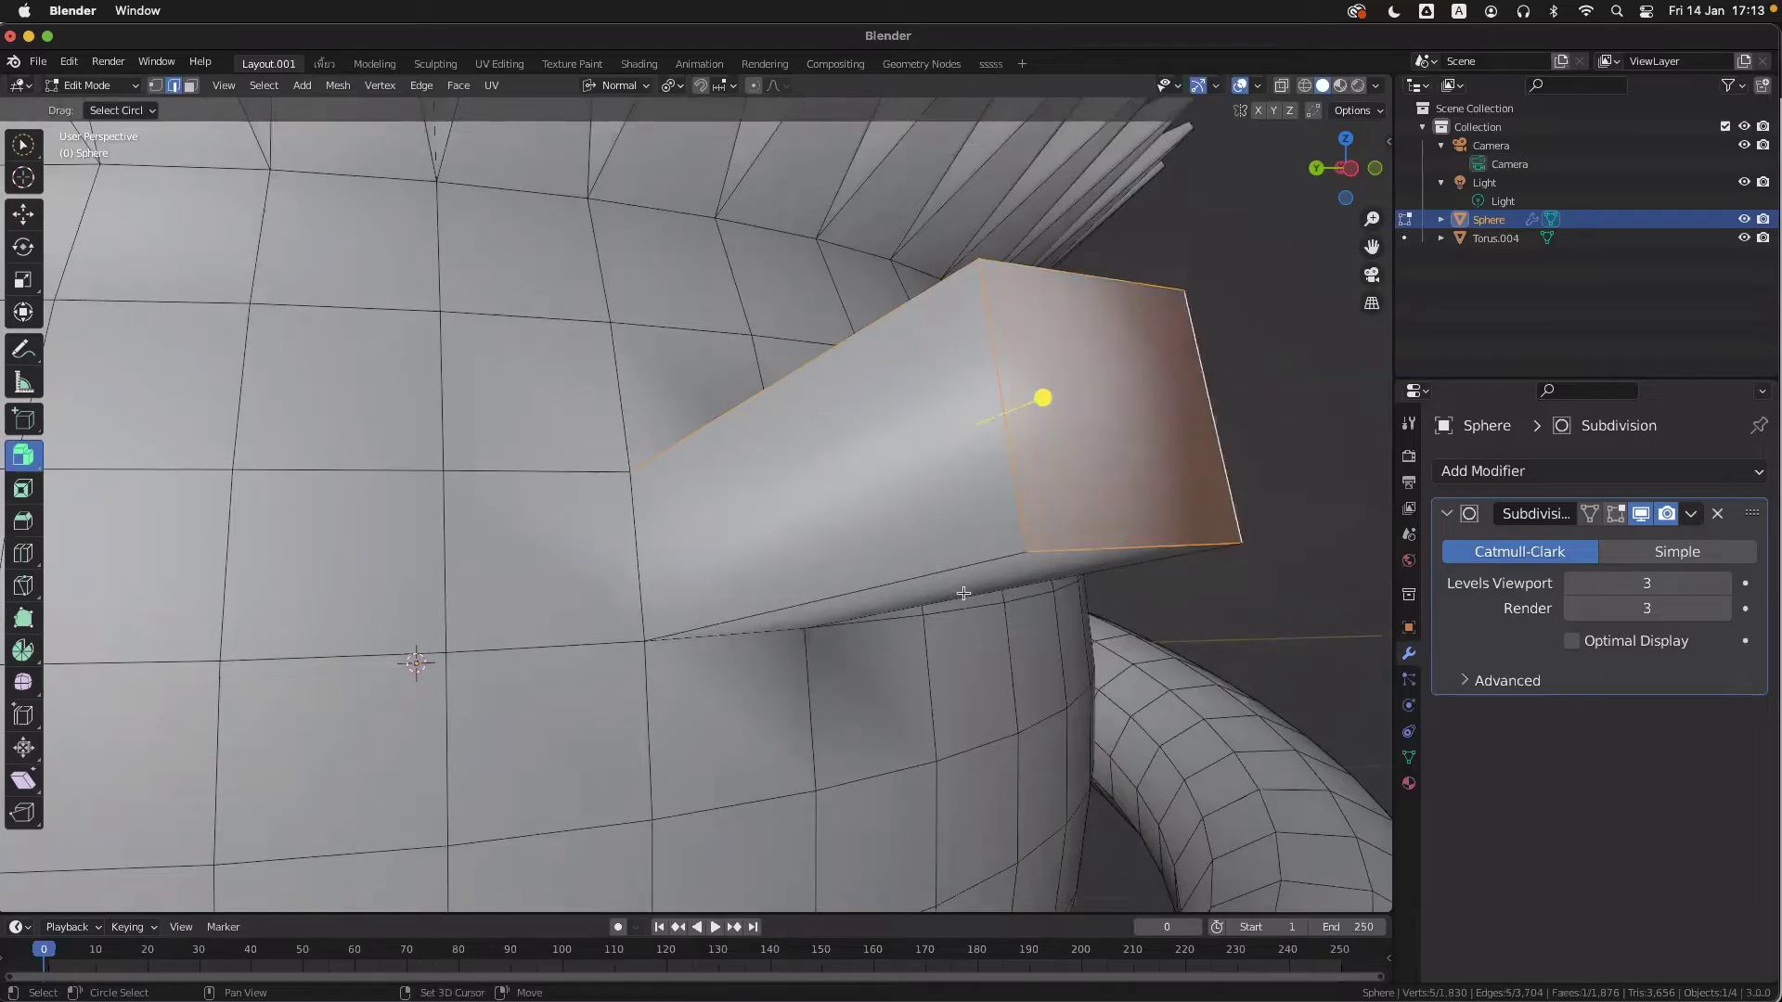
# - Add the arm's remaining long edges and the edges around its base to the selection
pyautogui.moveTo(944, 574); pyautogui.dragTo(861, 542, button='middle')
pyautogui.keyDown('shift'); pyautogui.click(262, 574); pyautogui.keyUp('shift')
pyautogui.keyDown('shift'); pyautogui.click(301, 391); pyautogui.keyUp('shift')
pyautogui.keyDown('shift'); pyautogui.moveTo(302, 394); pyautogui.dragTo(476, 434, button='middle'); pyautogui.keyUp('shift')
pyautogui.keyDown('shift'); pyautogui.moveTo(680, 381); pyautogui.dragTo(749, 405, button='middle'); pyautogui.keyUp('shift')
pyautogui.moveTo(663, 534); pyautogui.dragTo(742, 529, button='middle')
pyautogui.moveTo(956, 524)
pyautogui.mouseDown(button='middle')
pyautogui.moveTo(775, 521)
pyautogui.moveTo(579, 607)
pyautogui.moveTo(743, 594)
pyautogui.moveTo(955, 538)
pyautogui.mouseUp(button='middle')
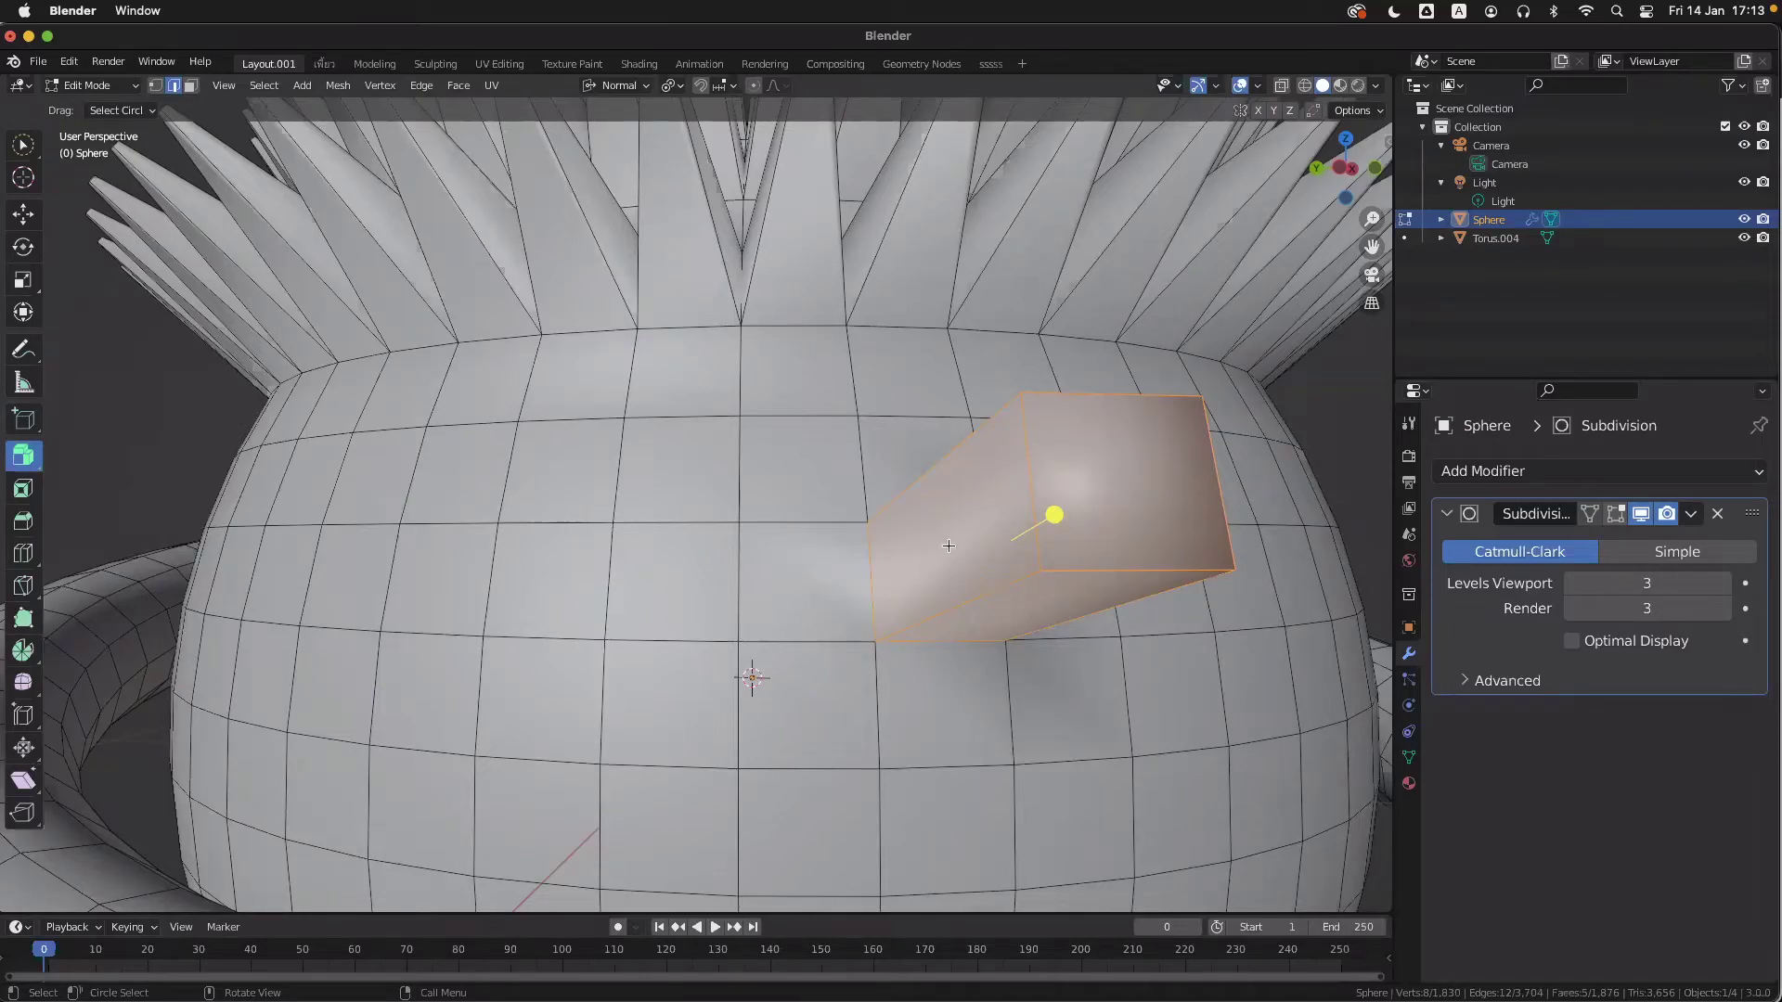
# - Bevel the selected arm edges with a single segment about 0.0019 m wide
pyautogui.hscroll(-5, 1097, 470)
pyautogui.moveTo(1096, 470); pyautogui.dragTo(1091, 696, button='middle')
pyautogui.moveTo(1145, 791); pyautogui.dragTo(930, 569, button='middle')
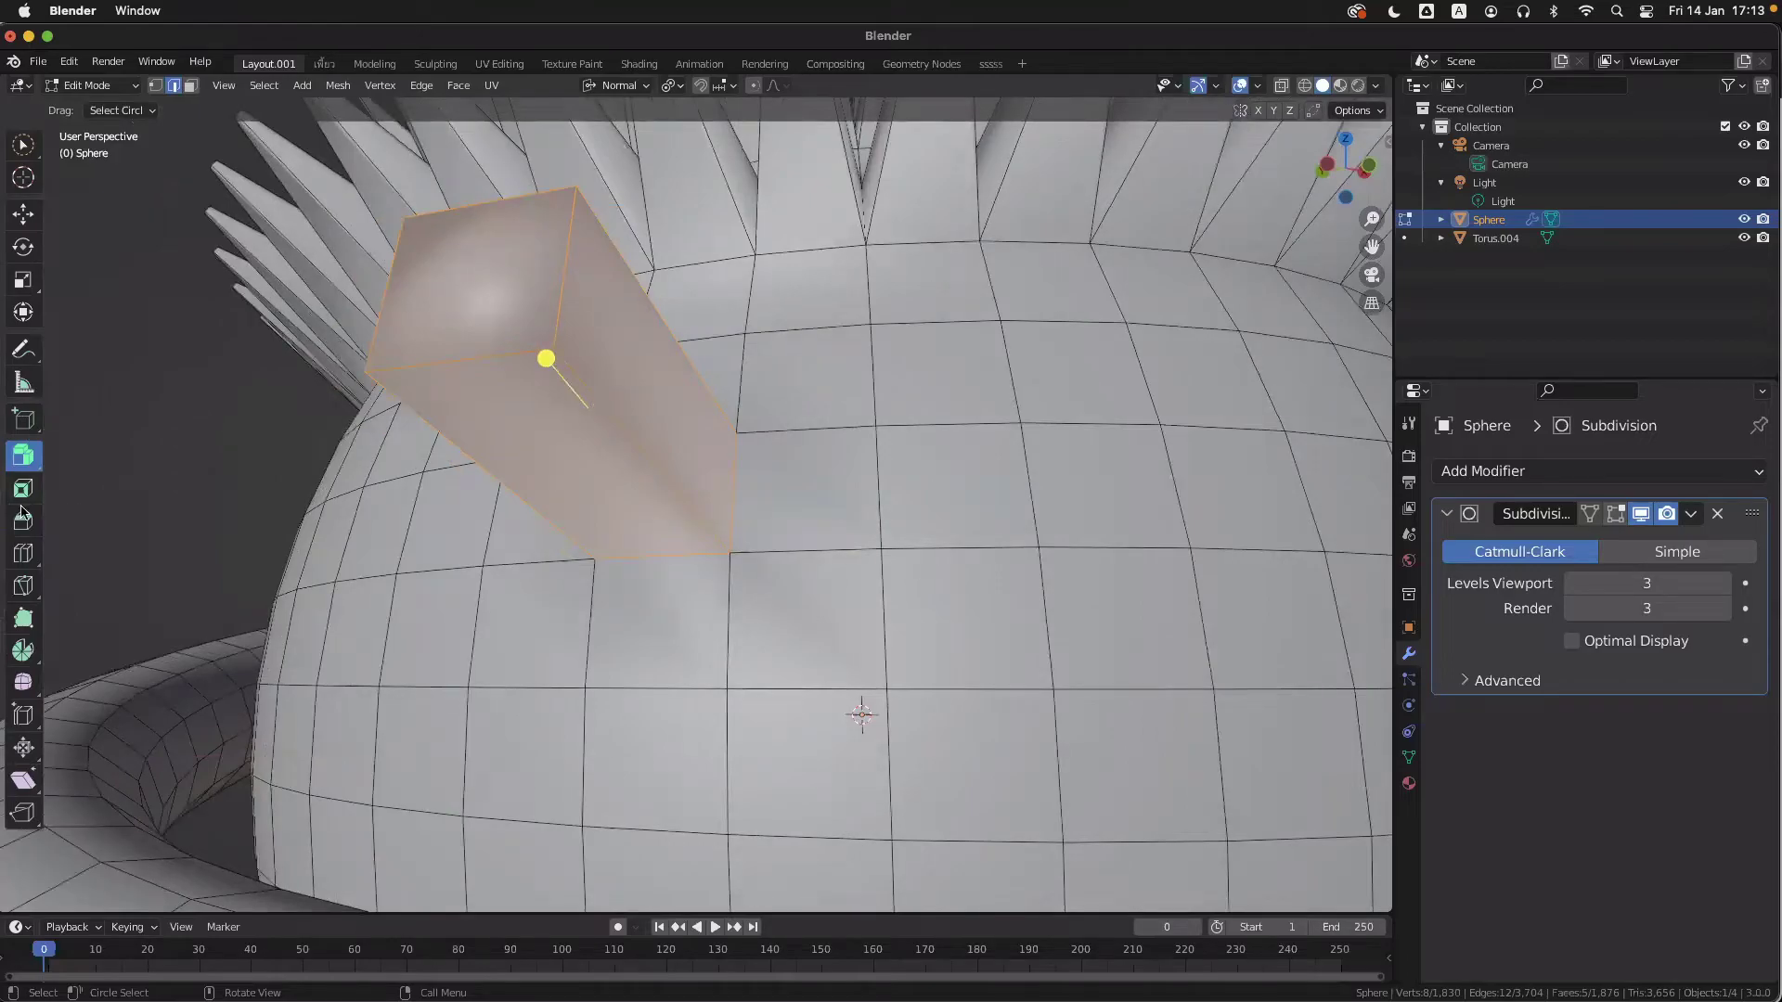
pyautogui.click(22, 521)
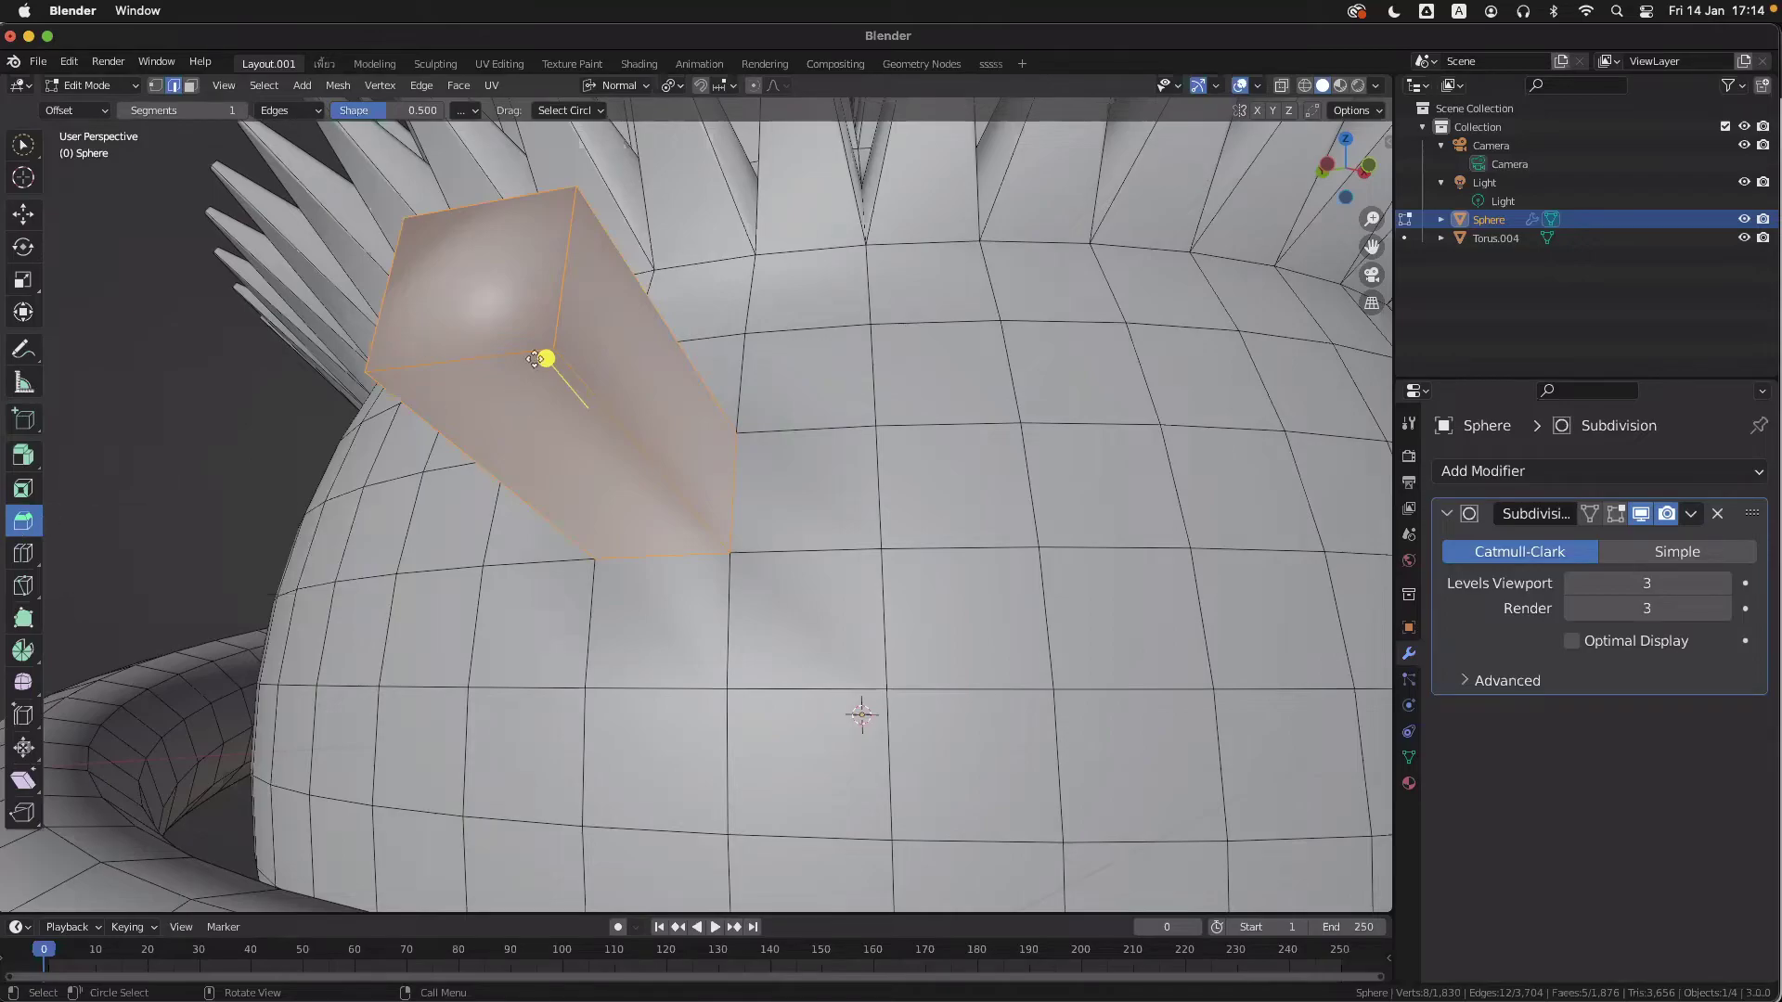
pyautogui.scroll(1, 547, 362)
pyautogui.moveTo(528, 341)
pyautogui.mouseDown()
pyautogui.moveTo(532, 317)
pyautogui.moveTo(549, 332)
pyautogui.moveTo(547, 236)
pyautogui.moveTo(548, 323)
pyautogui.mouseUp()
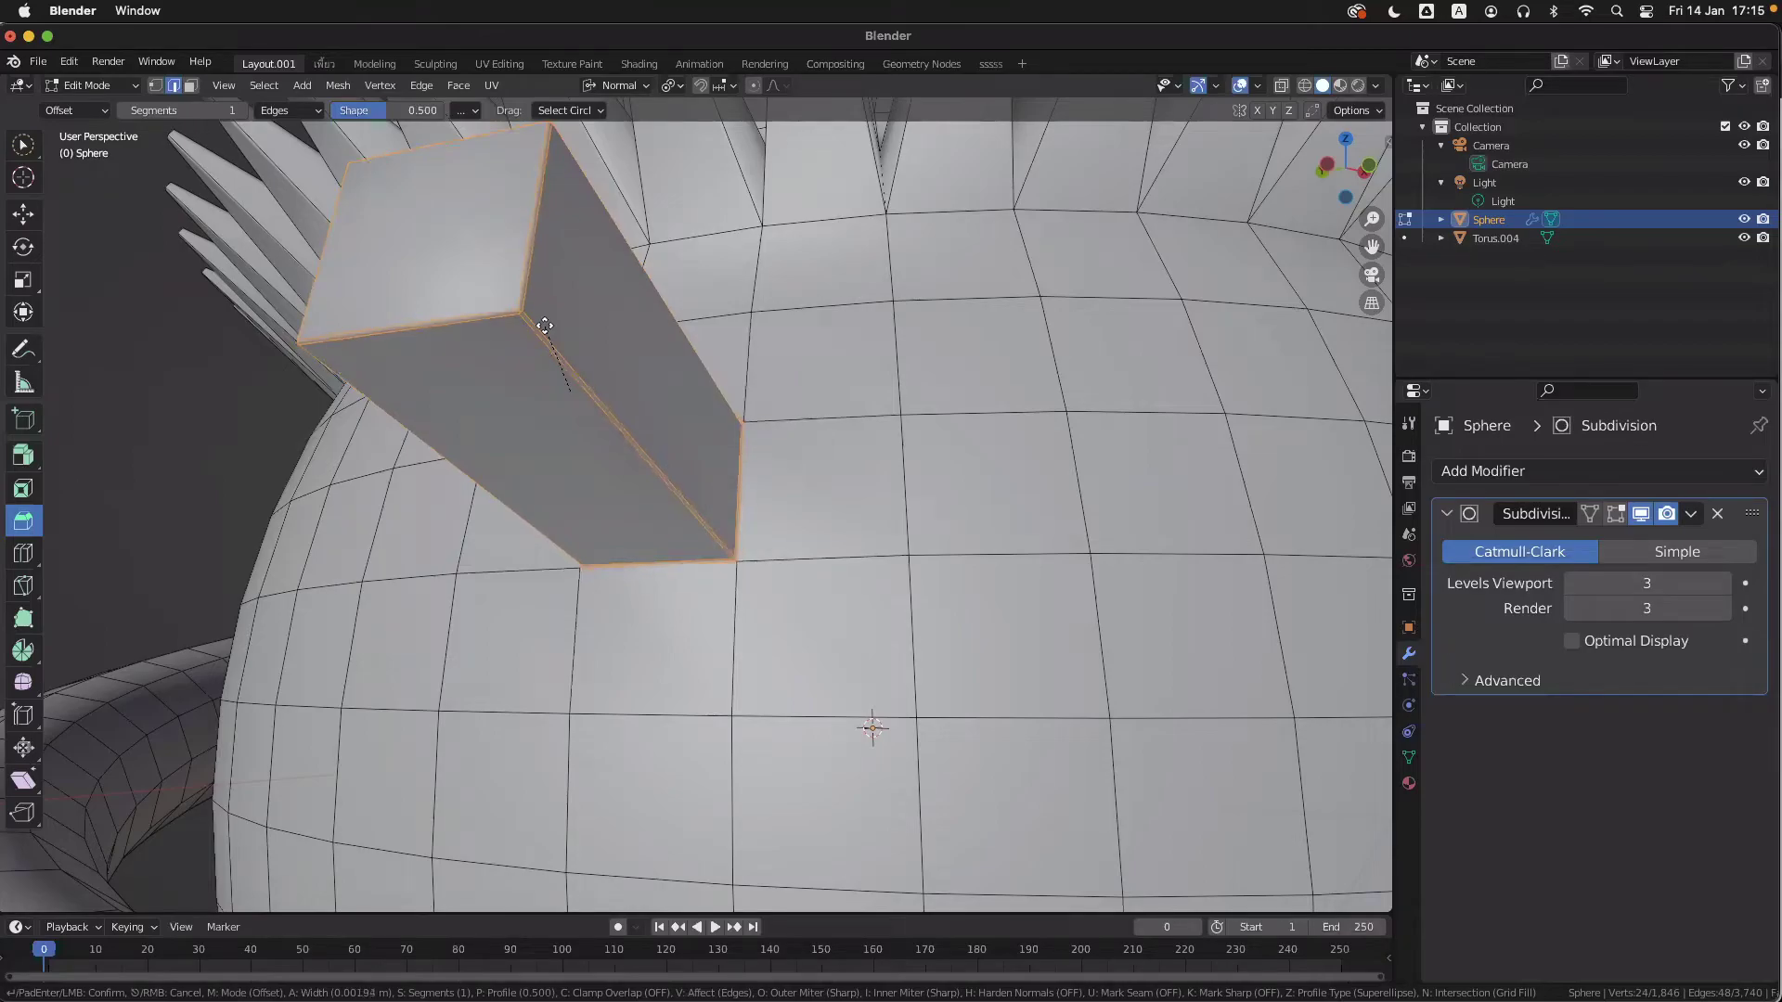
pyautogui.click(601, 357)
# - Inspect the narrow bevel along the arm's edges and at its base up close
pyautogui.moveTo(601, 357); pyautogui.dragTo(779, 551, button='middle')
pyautogui.moveTo(591, 372); pyautogui.dragTo(1173, 433, button='middle')
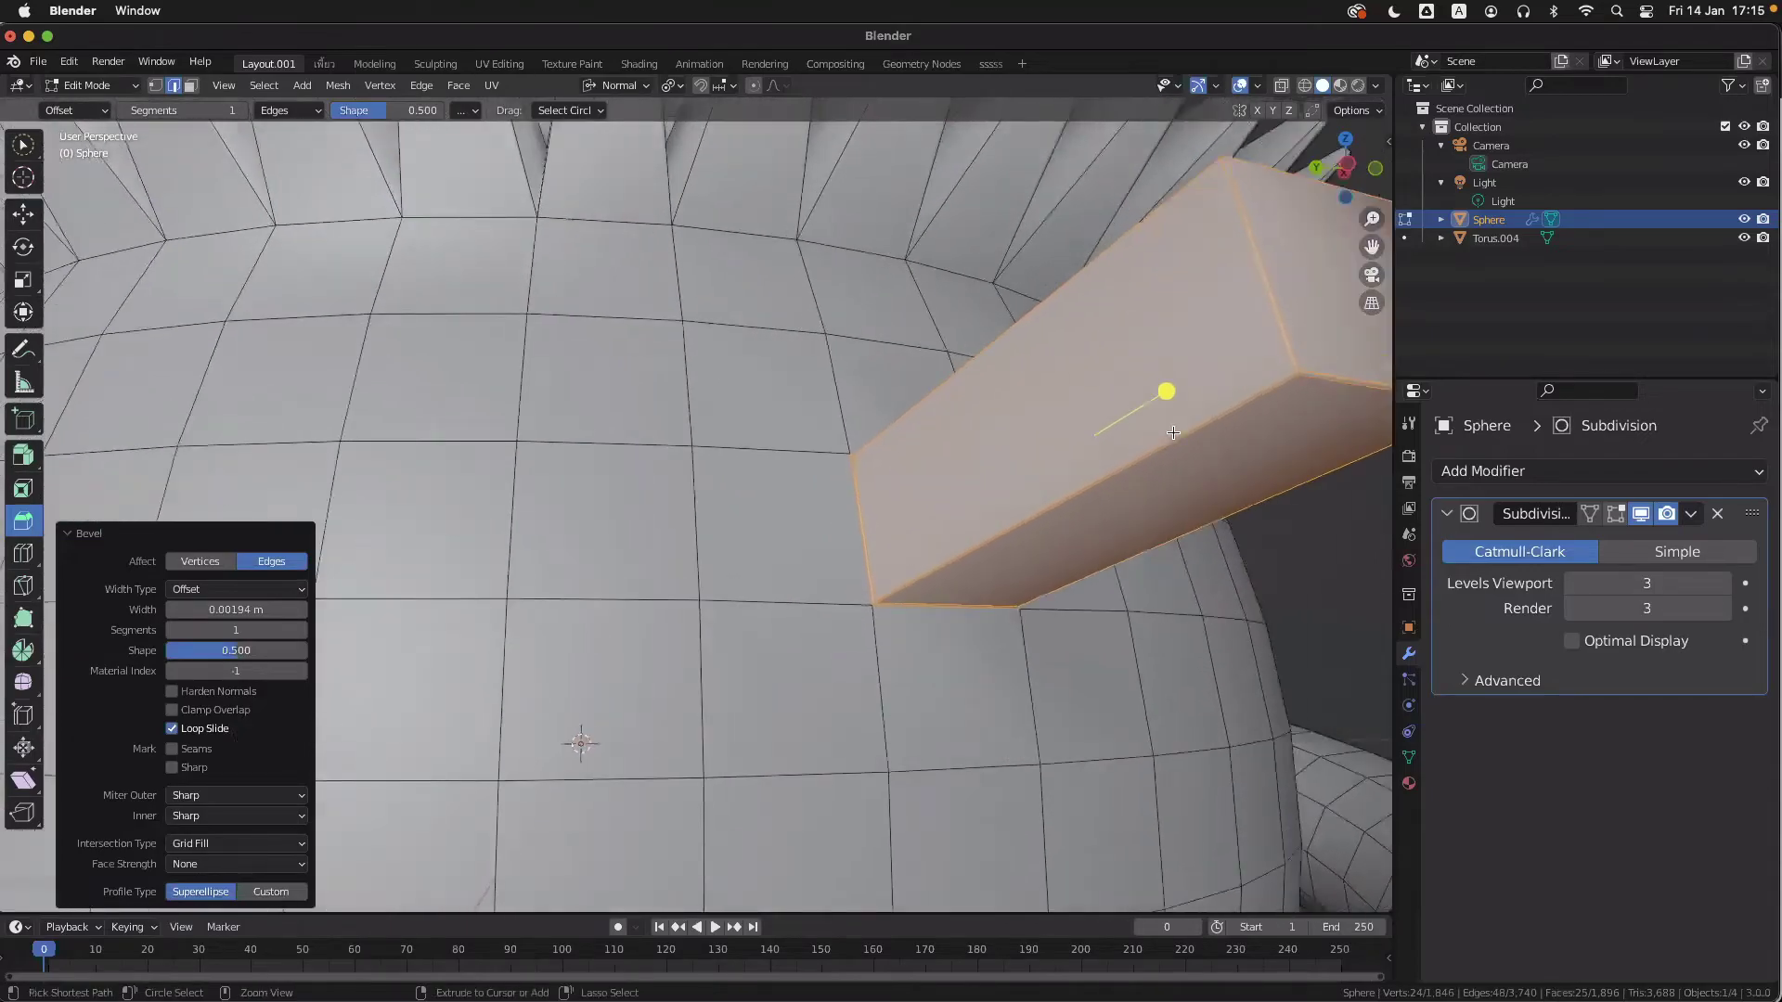
pyautogui.keyDown('ctrl'); pyautogui.scroll(5, 1173, 433); pyautogui.keyUp('ctrl')
pyautogui.keyDown('shift'); pyautogui.hscroll(4, 1170, 434); pyautogui.keyUp('shift')
pyautogui.keyDown('ctrl'); pyautogui.scroll(4, 1171, 433); pyautogui.keyUp('ctrl')
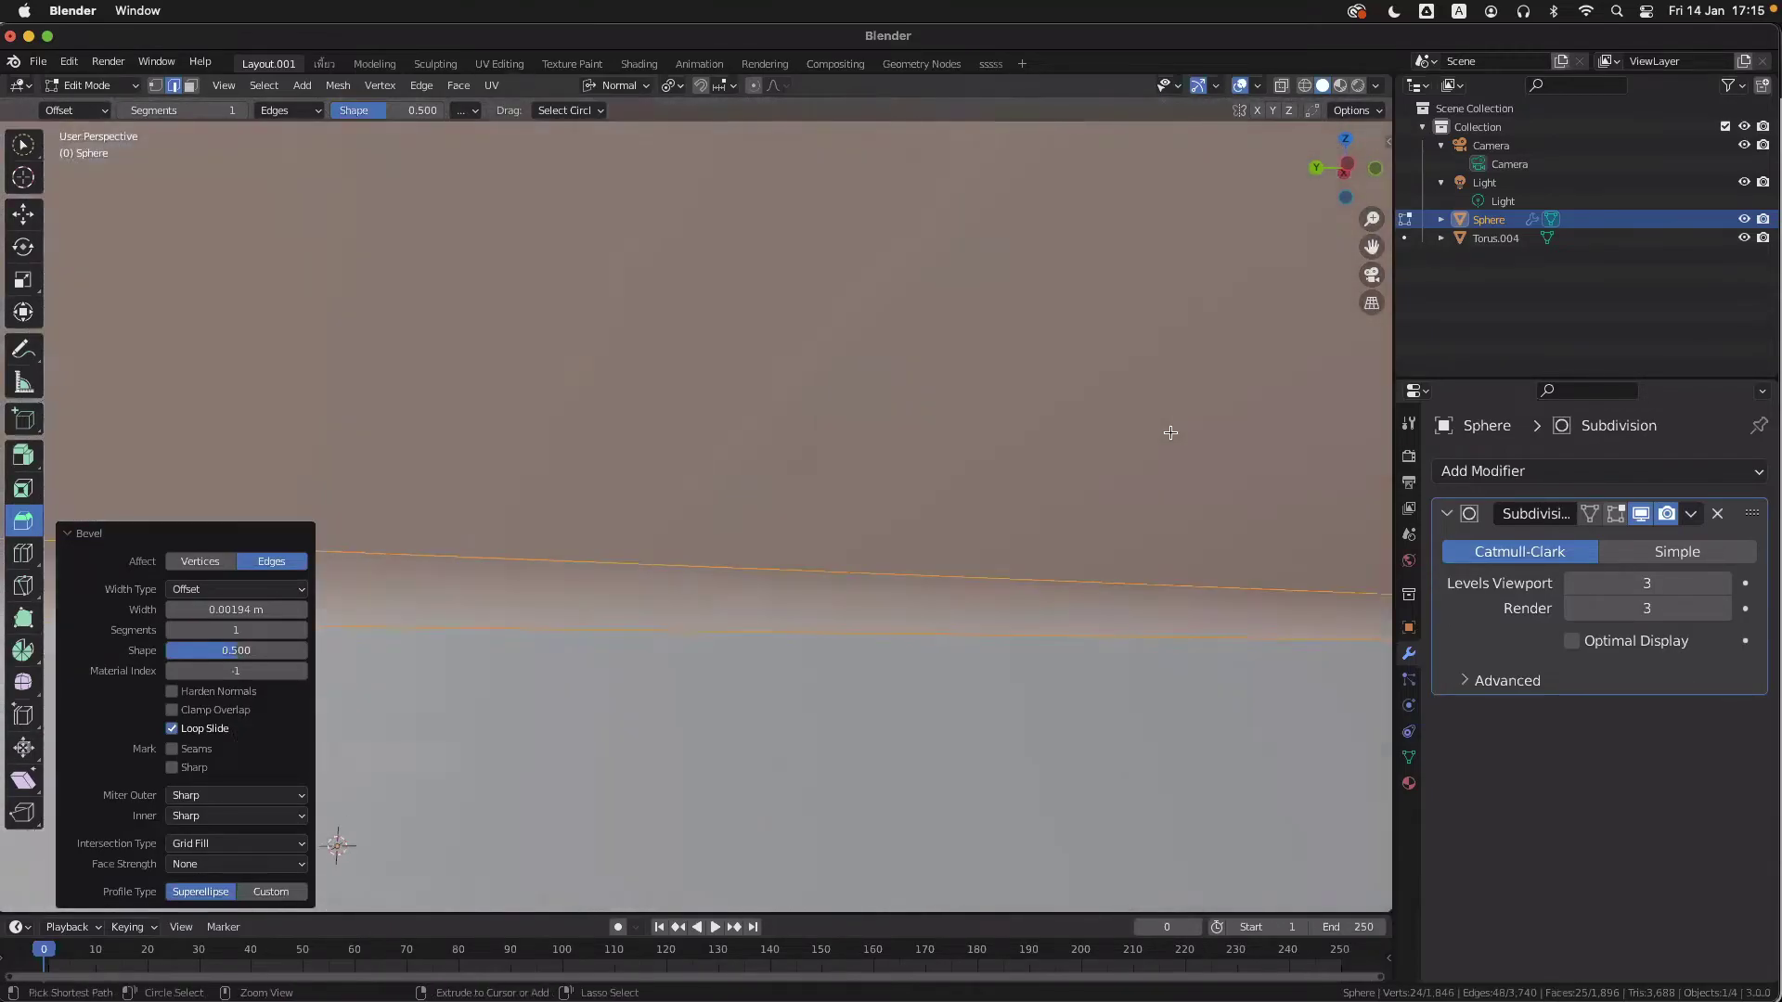
pyautogui.keyDown('ctrl'); pyautogui.scroll(-5, 1171, 433); pyautogui.keyUp('ctrl')
pyautogui.scroll(2, 1170, 432)
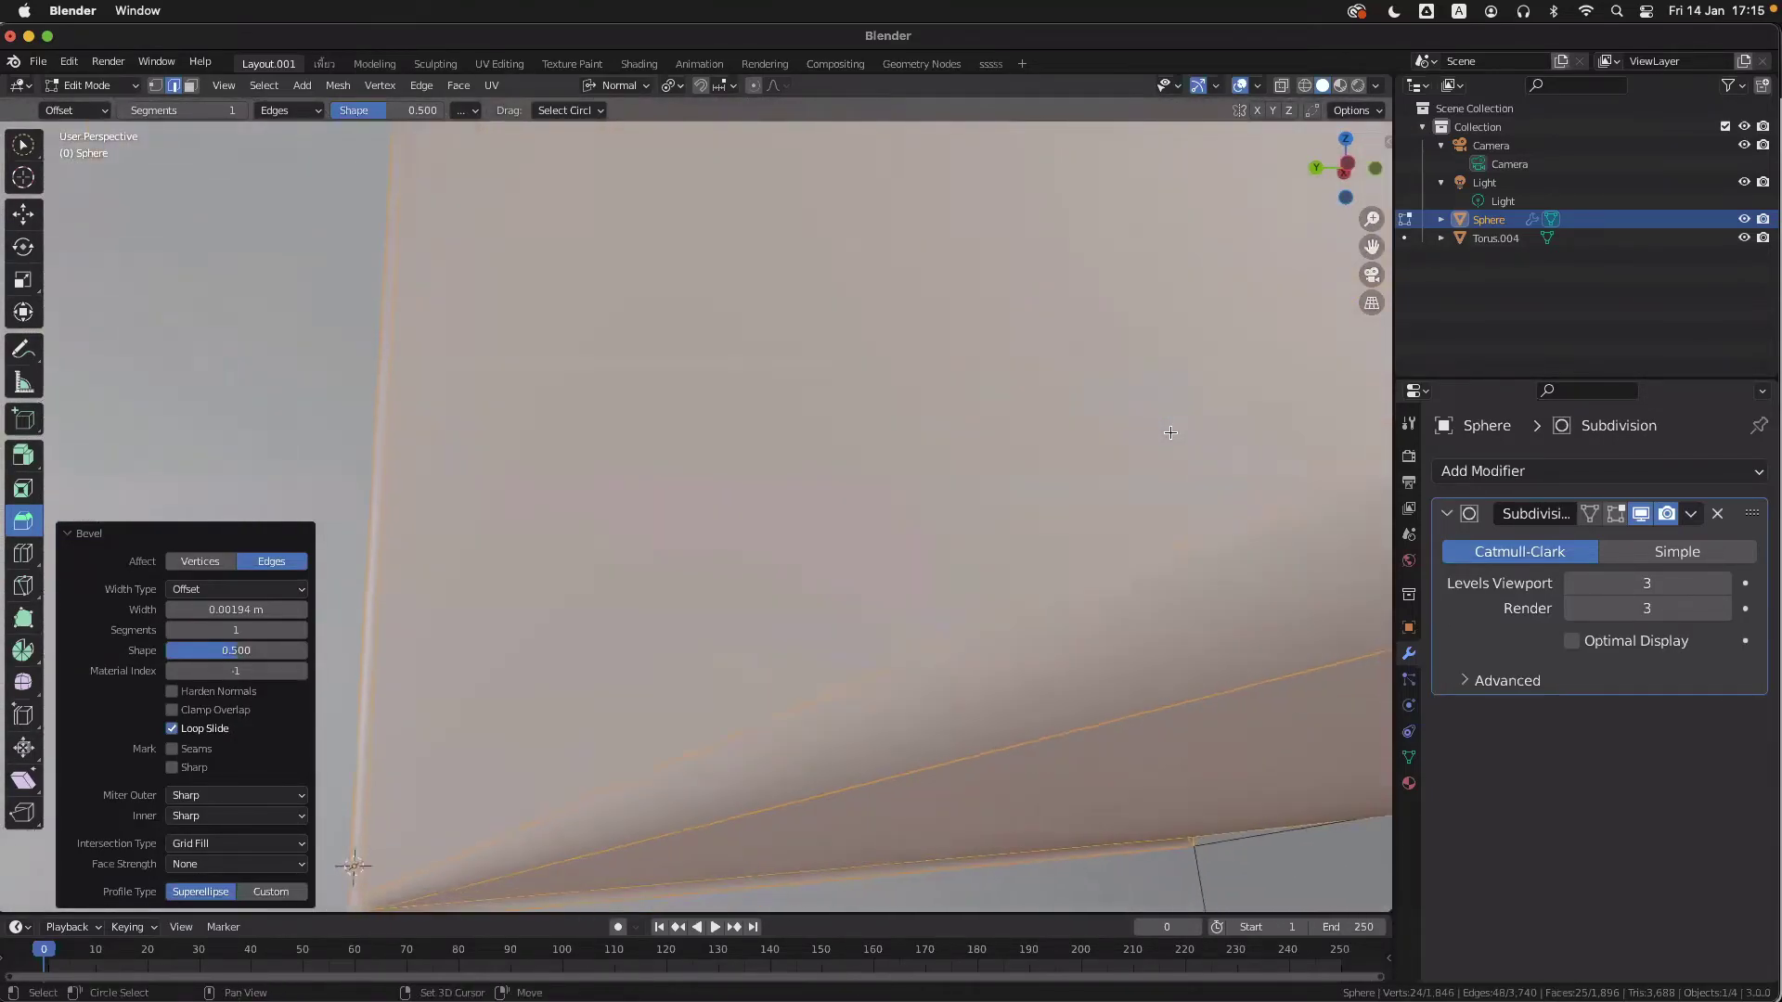
# - Select only one long upper edge of the arm and examine the narrow bevel at its base and end
pyautogui.scroll(-3, 1171, 432)
pyautogui.scroll(-2, 1170, 433)
pyautogui.scroll(-10, 1170, 433)
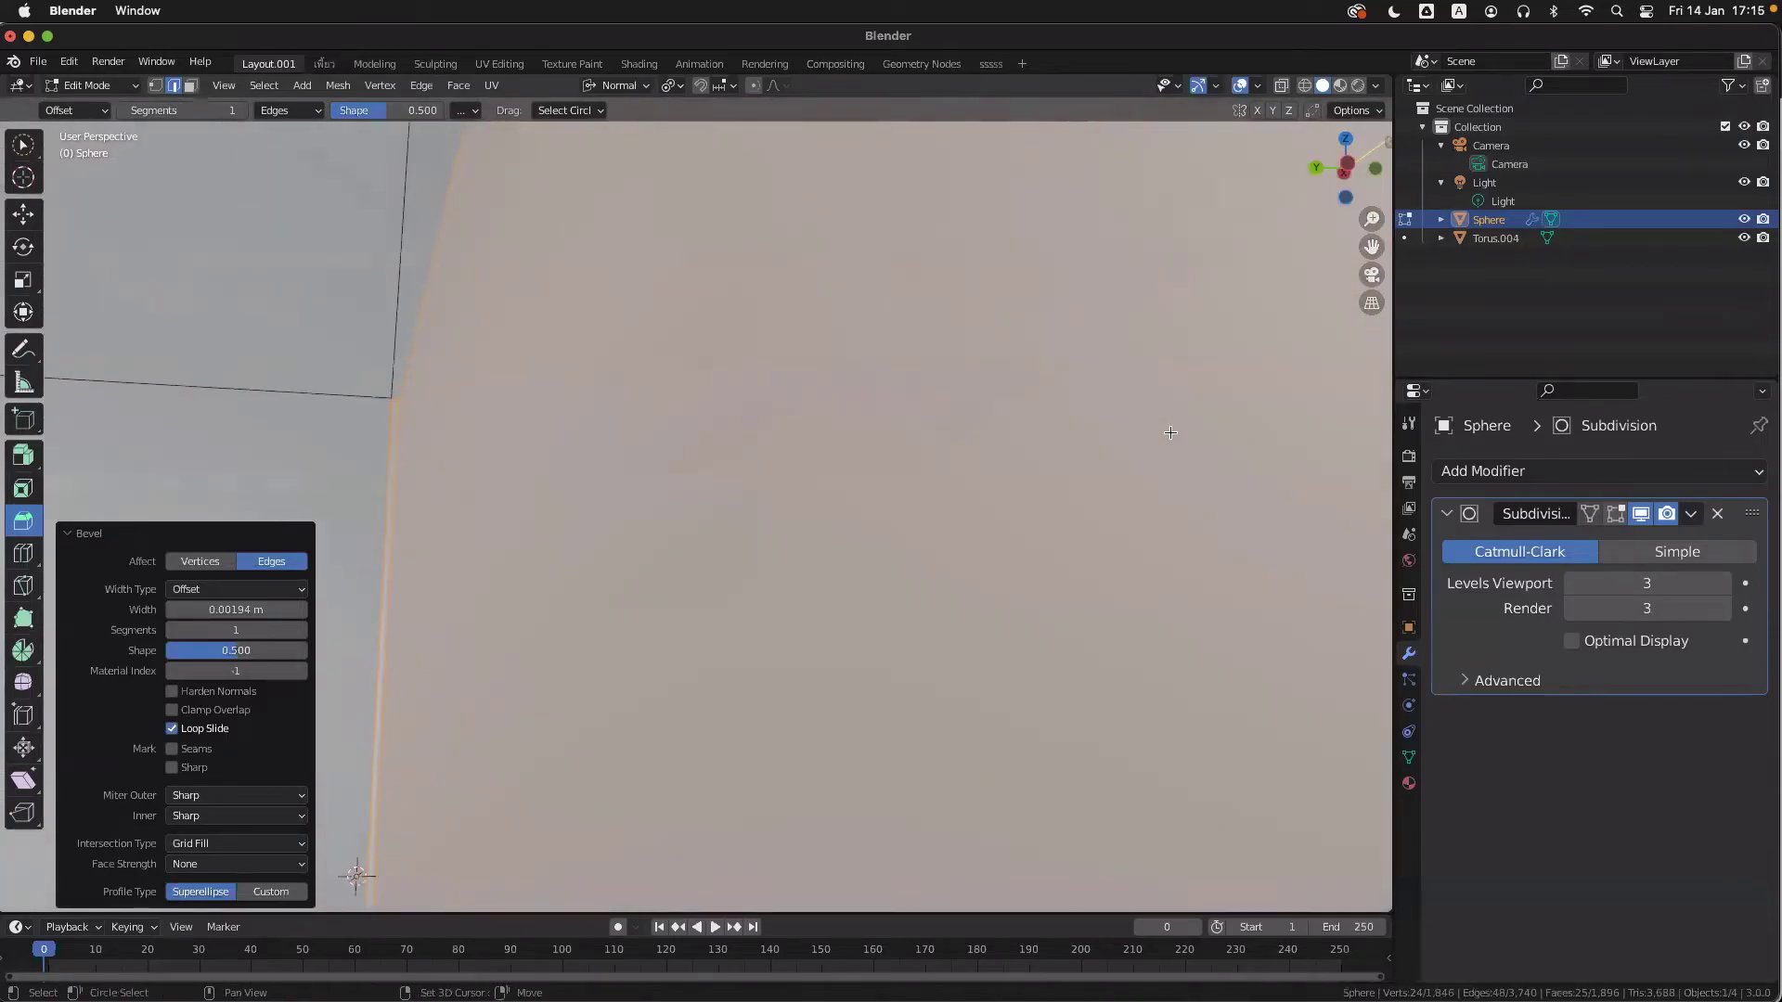
pyautogui.scroll(8, 1170, 432)
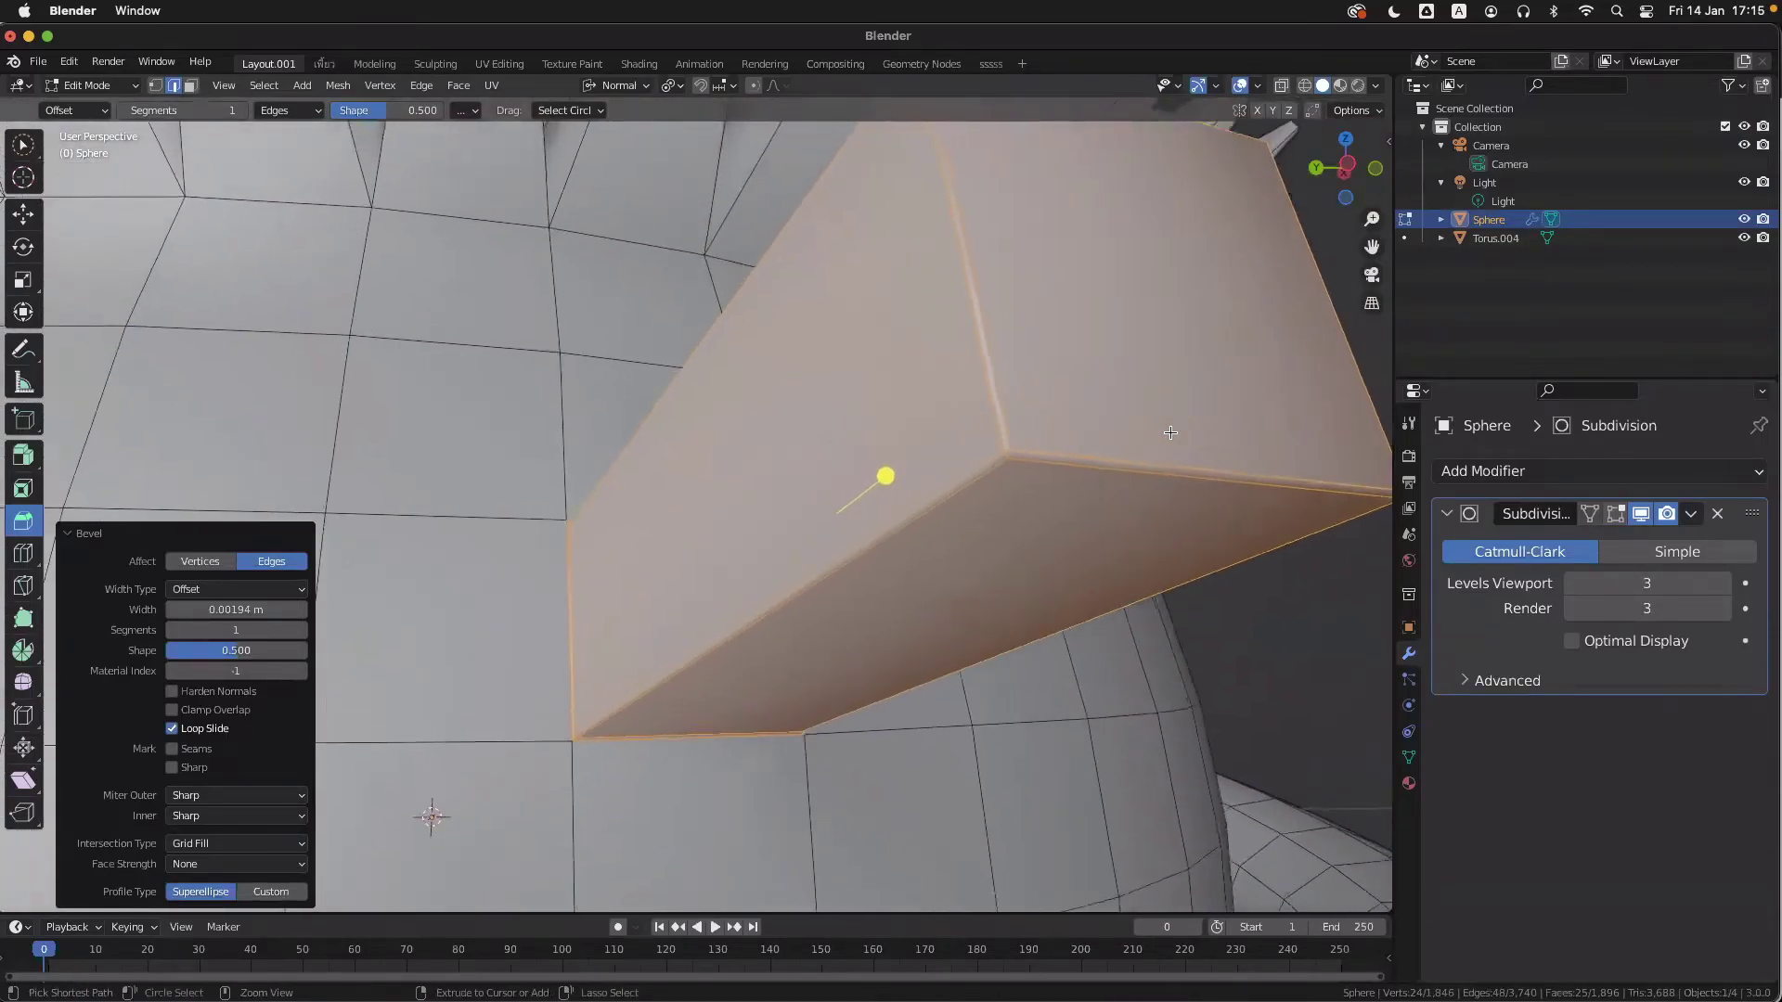
pyautogui.keyDown('shift'); pyautogui.scroll(3, 1170, 432); pyautogui.keyUp('shift')
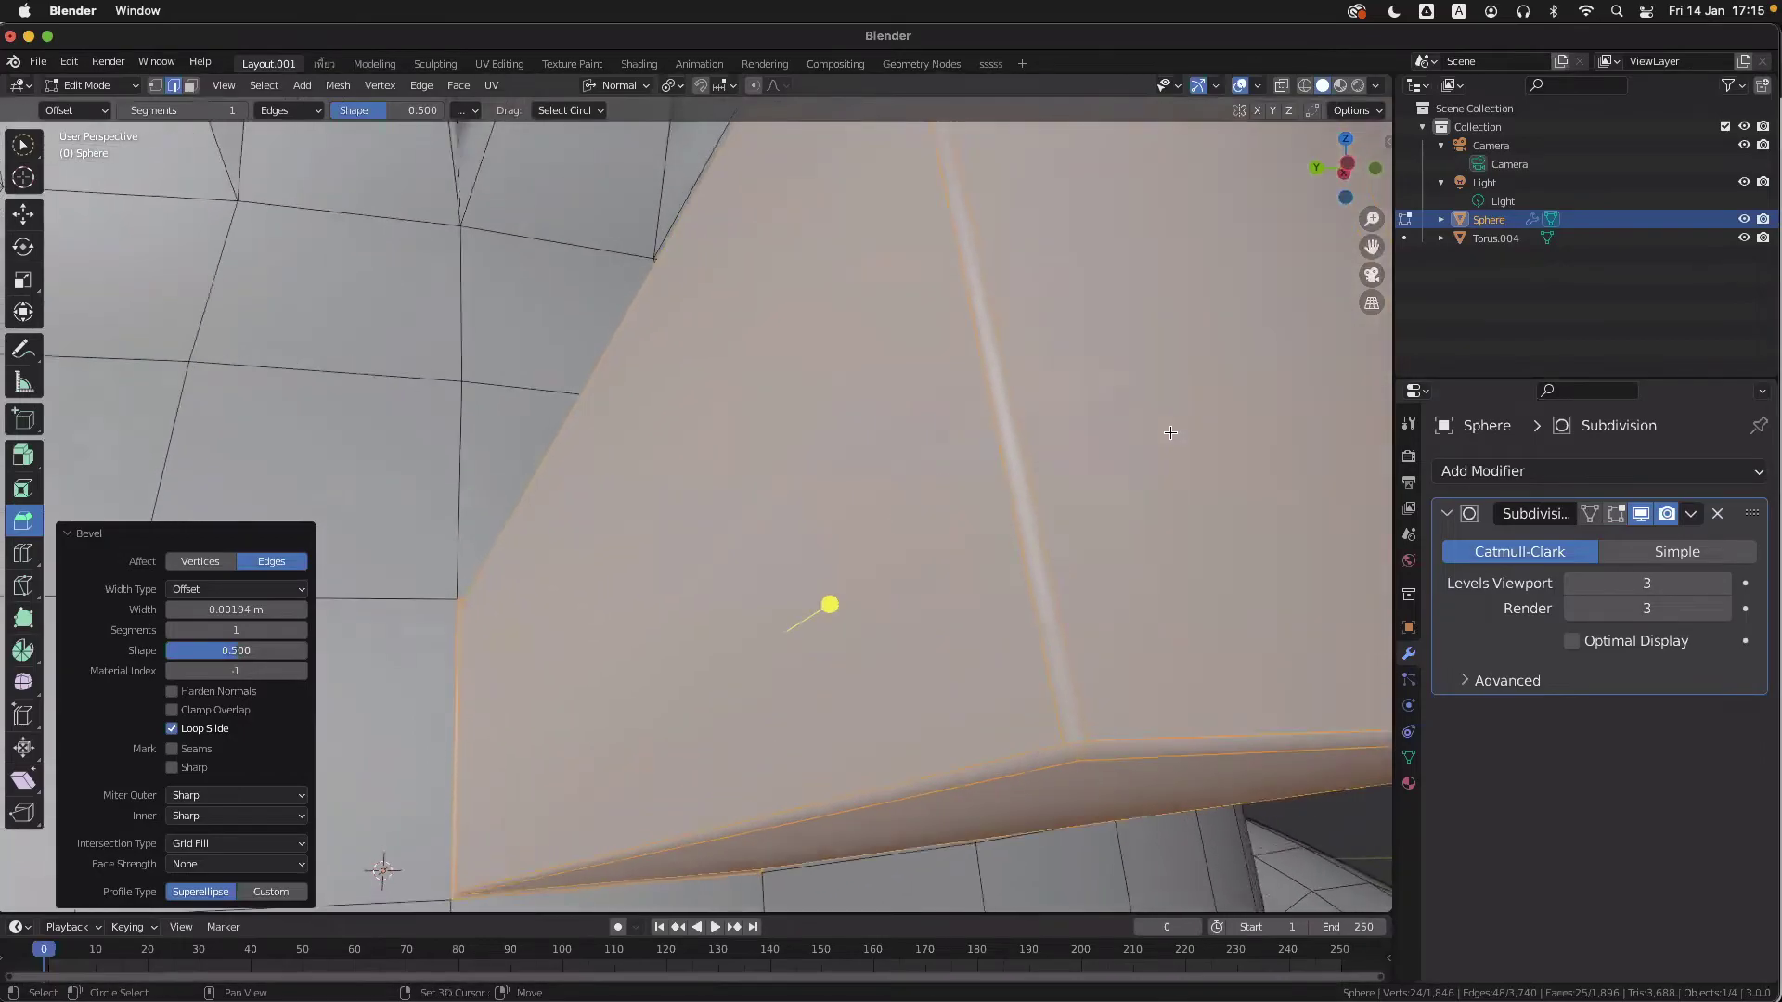
pyautogui.click(585, 304)
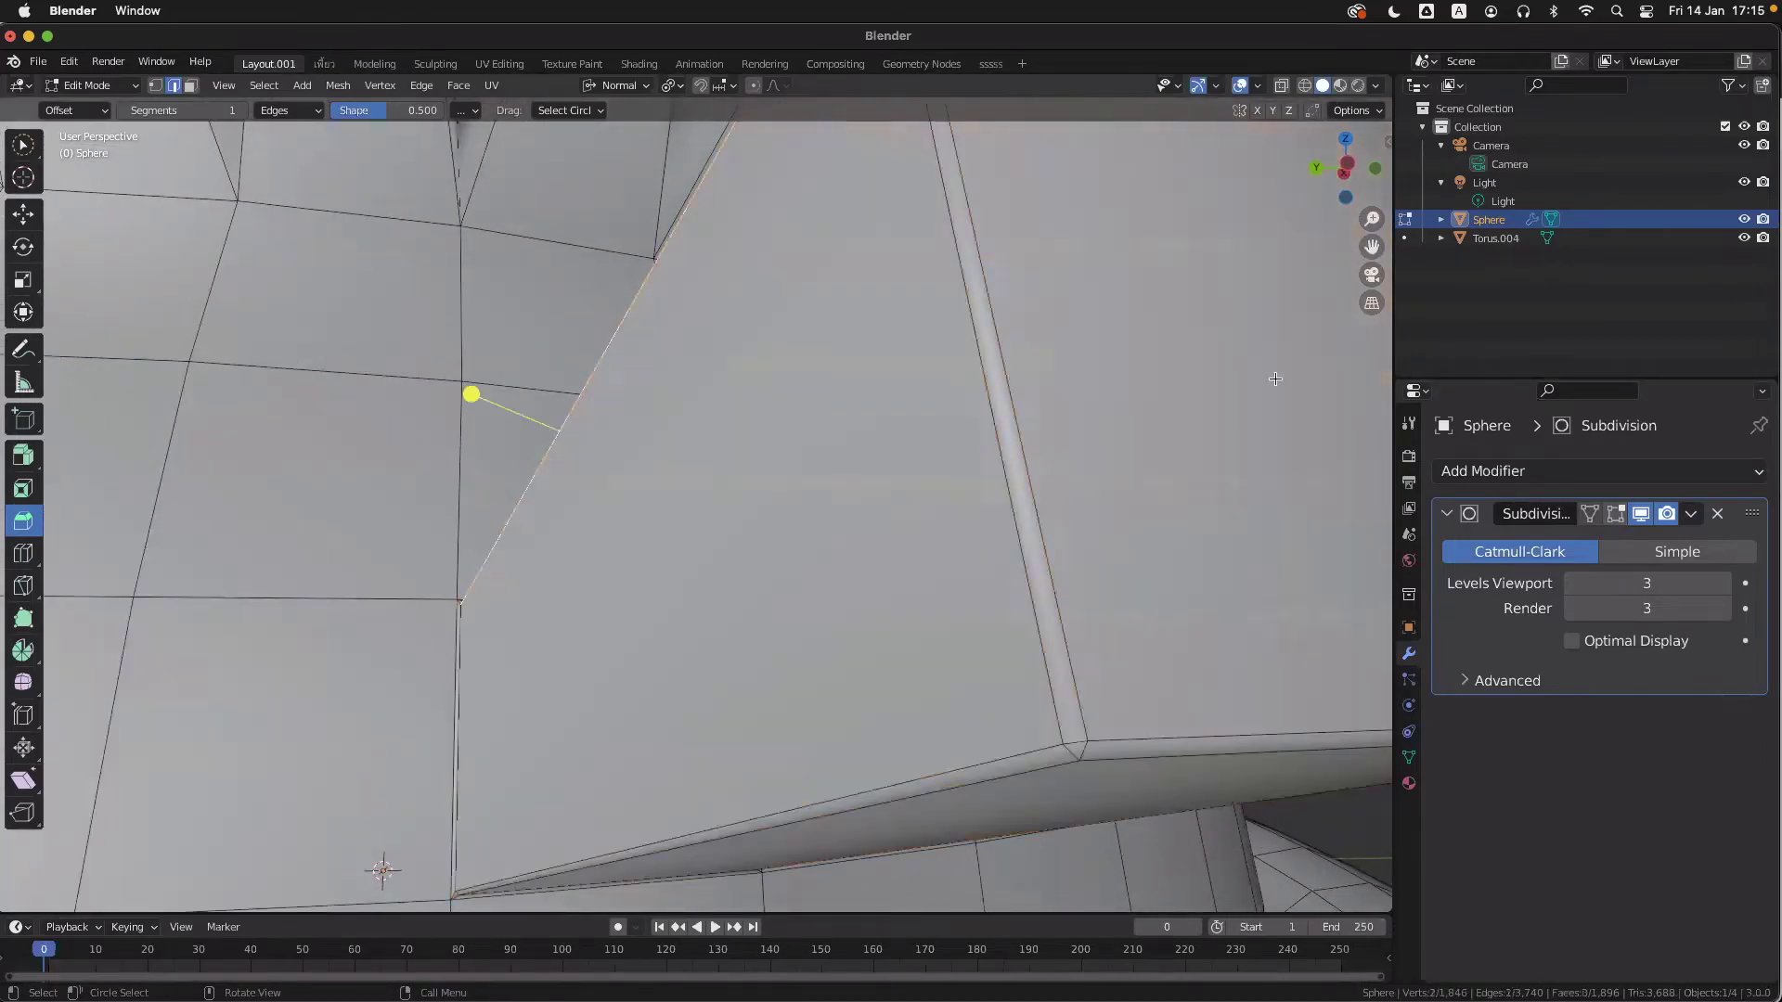
pyautogui.scroll(4, 1090, 681)
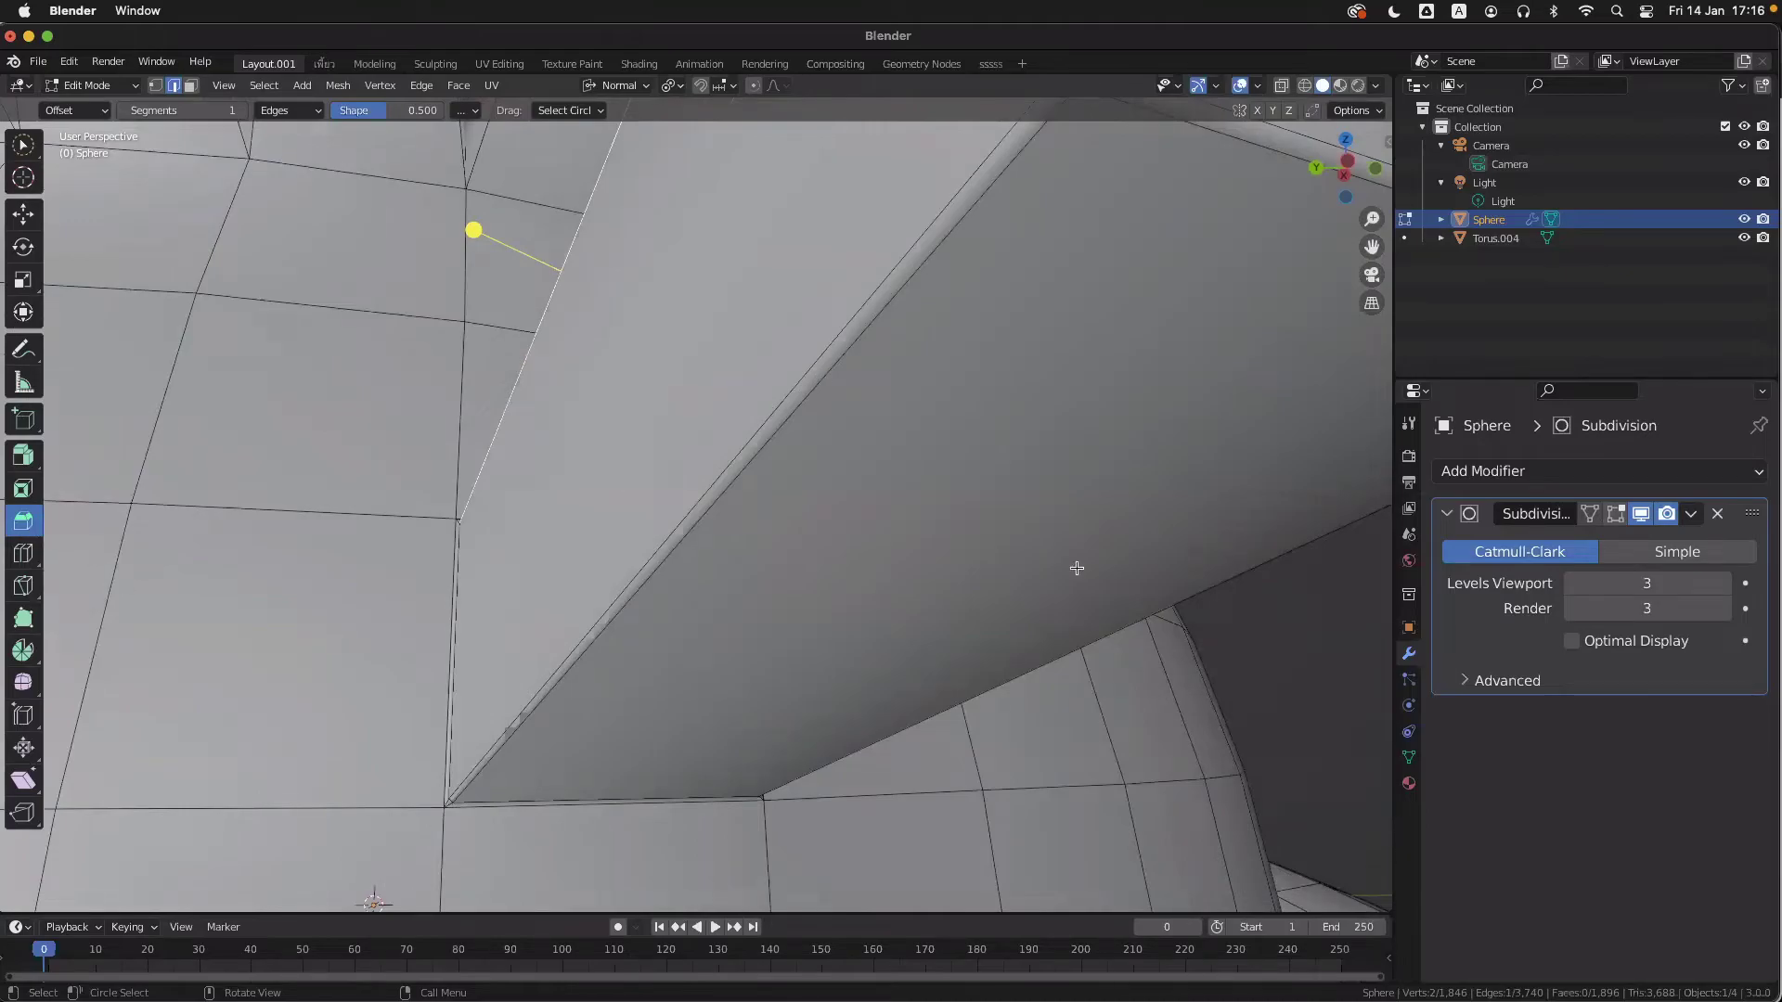
pyautogui.scroll(-4, 1077, 568)
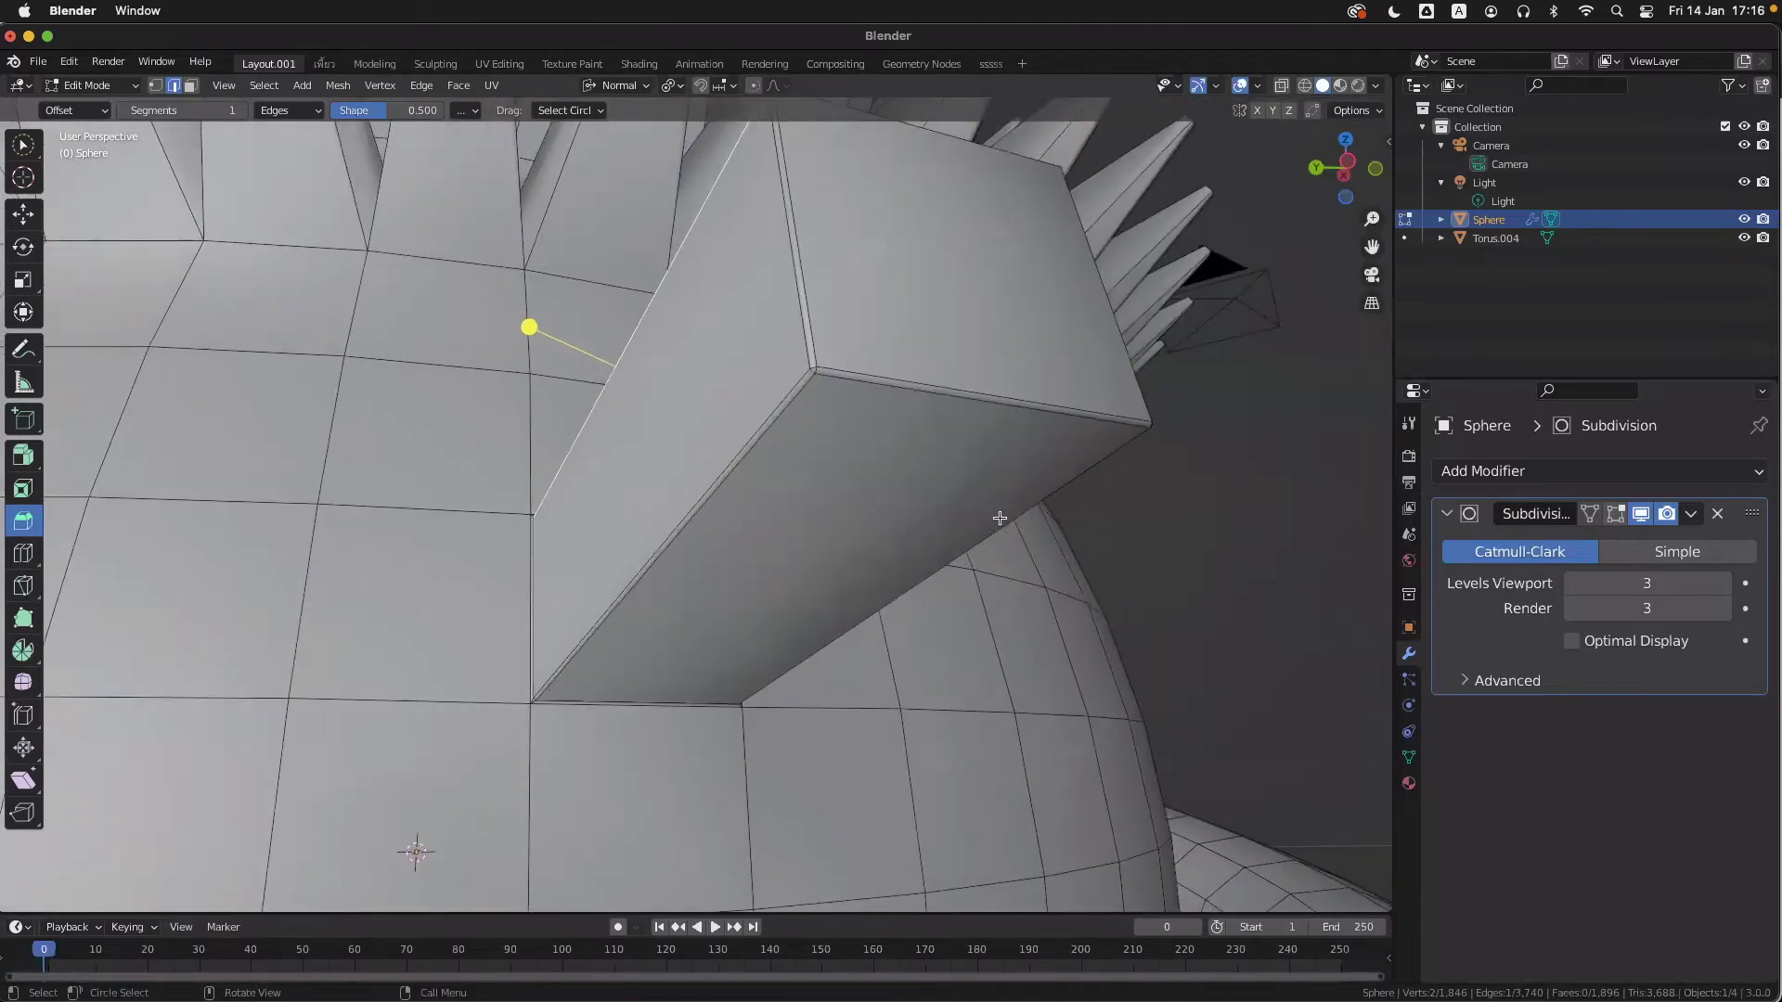
# - Return the sphere to Object Mode, deselect it and hide the viewport overlays to view the smoothed model
pyautogui.press('Tab')
pyautogui.scroll(-2, 1064, 555)
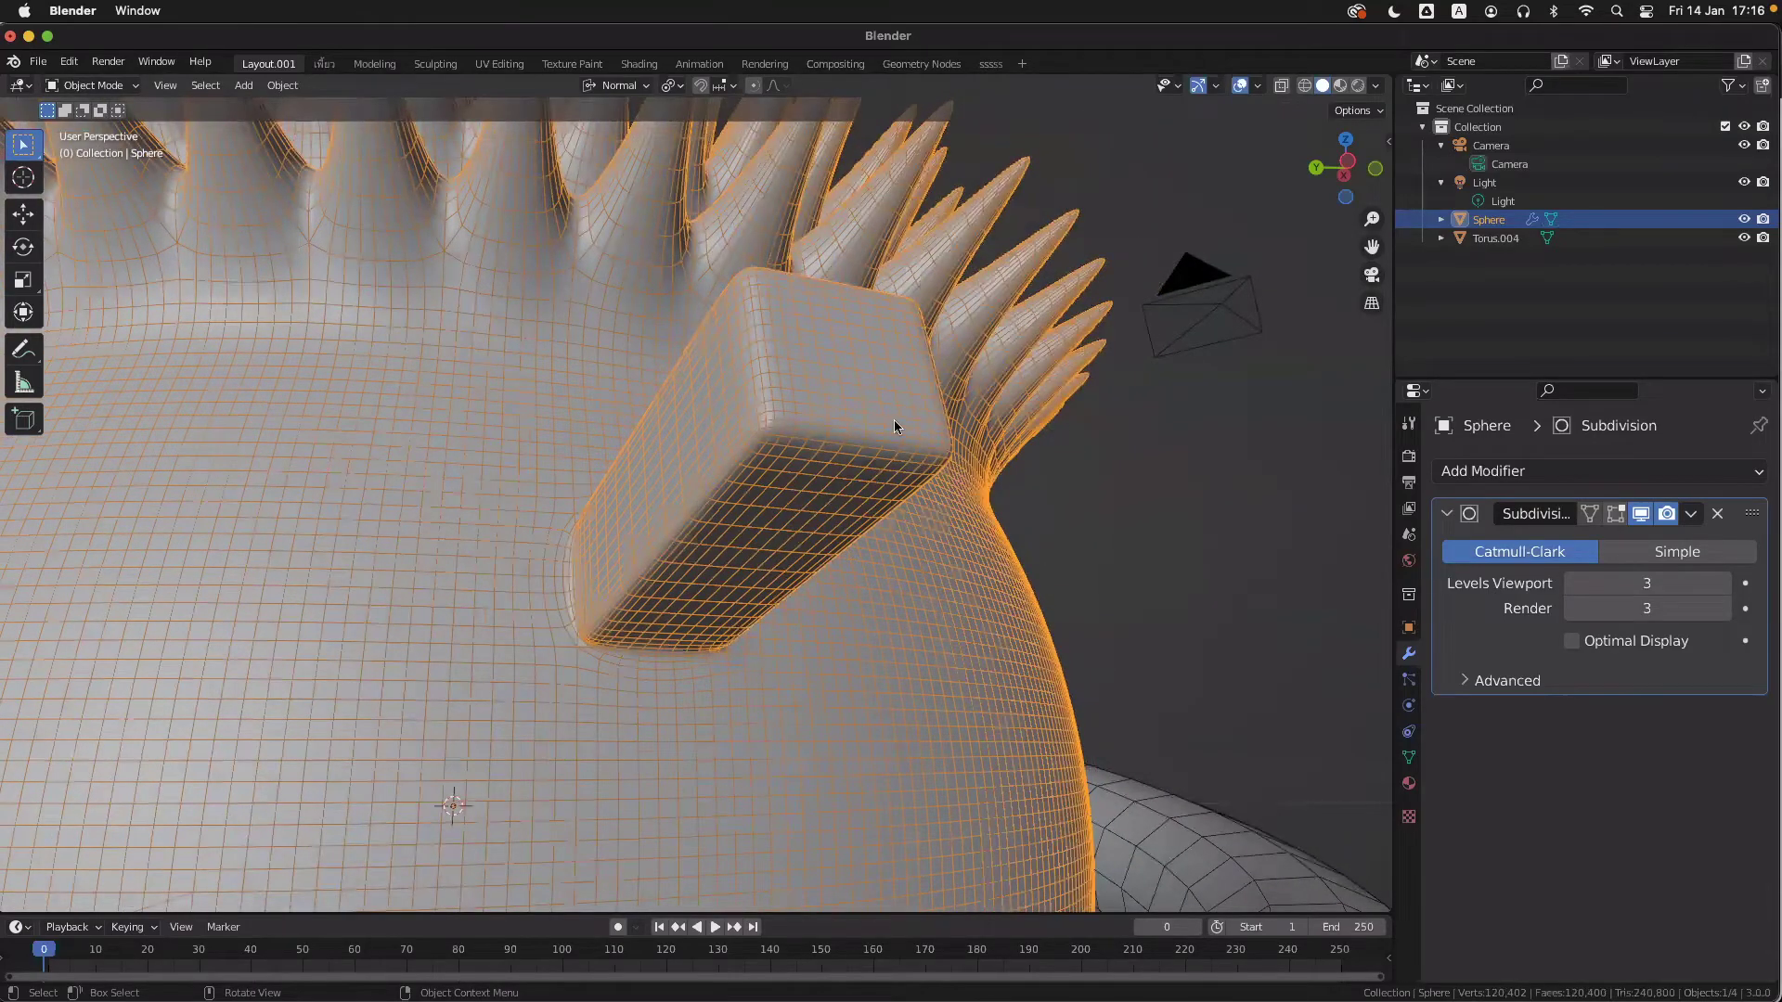
pyautogui.click(1119, 532)
pyautogui.scroll(5, 1105, 533)
pyautogui.hotkey('alt', 'shift', 'z')
pyautogui.scroll(-5, 1104, 534)
pyautogui.hscroll(5, 1082, 529)
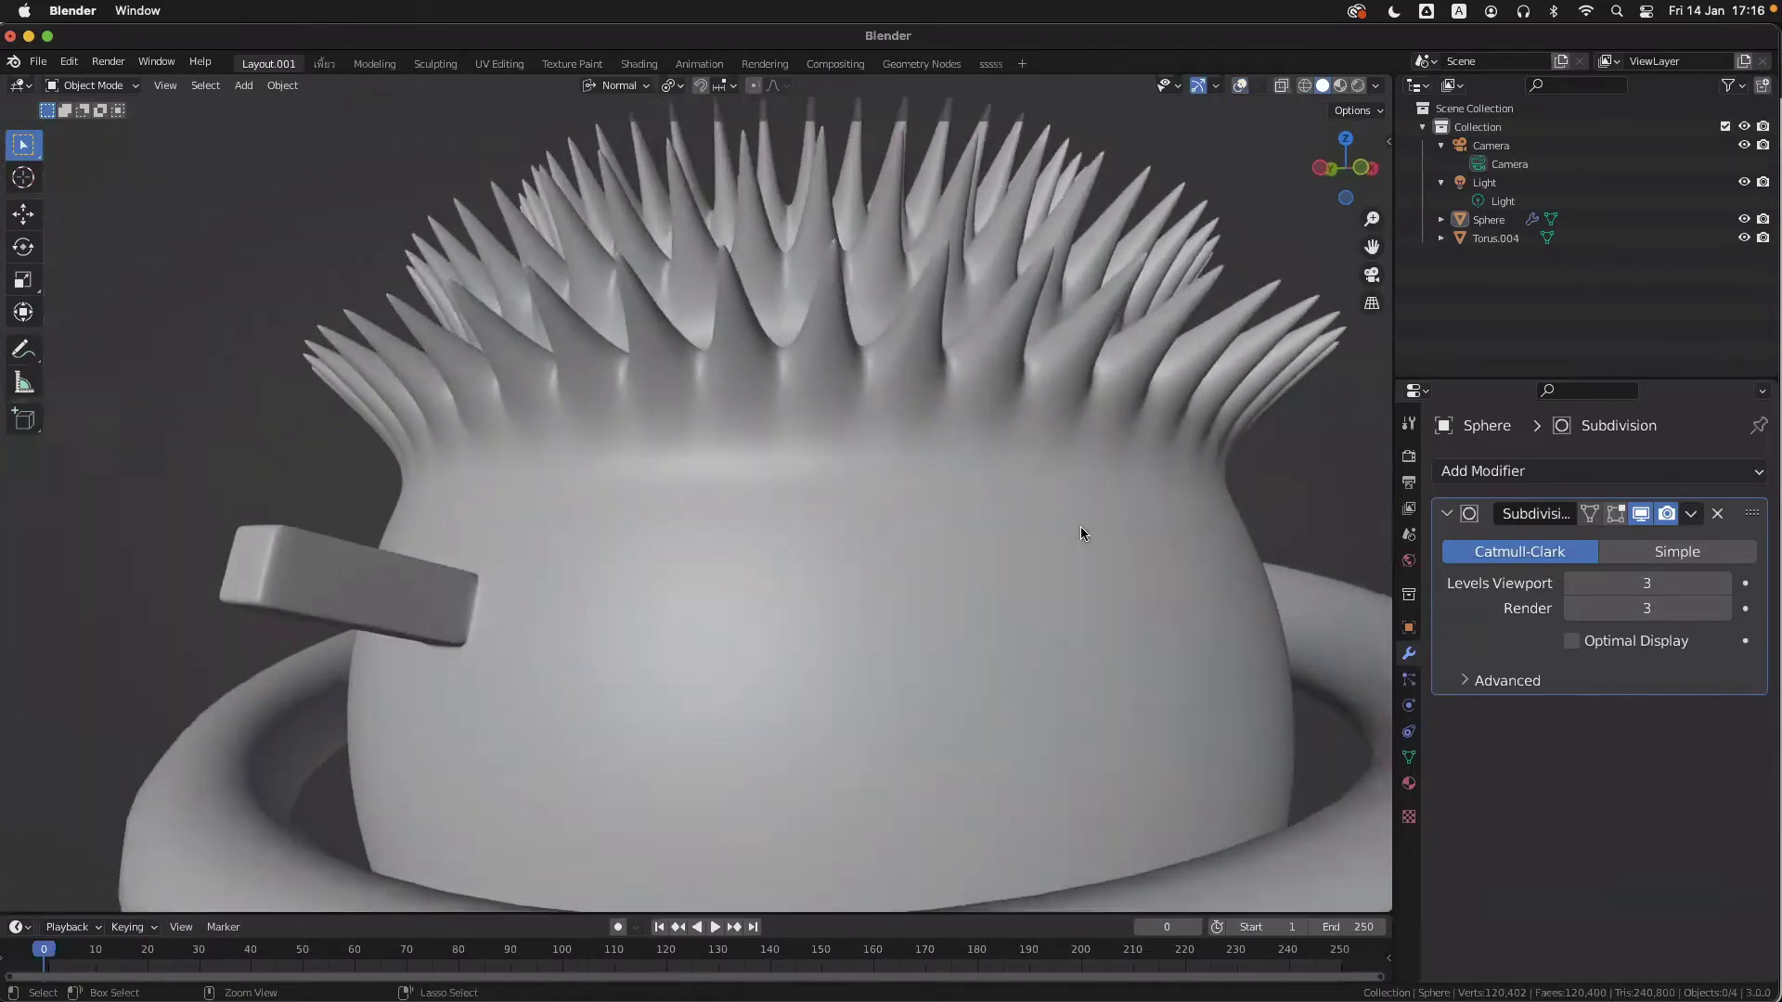
# - Examine the smoothed arm's edges up close, first without overlays and again with the wireframe overlays shown
pyautogui.hscroll(-5, 1081, 527)
pyautogui.scroll(5, 1080, 528)
pyautogui.hscroll(-4, 1080, 527)
pyautogui.scroll(4, 1080, 527)
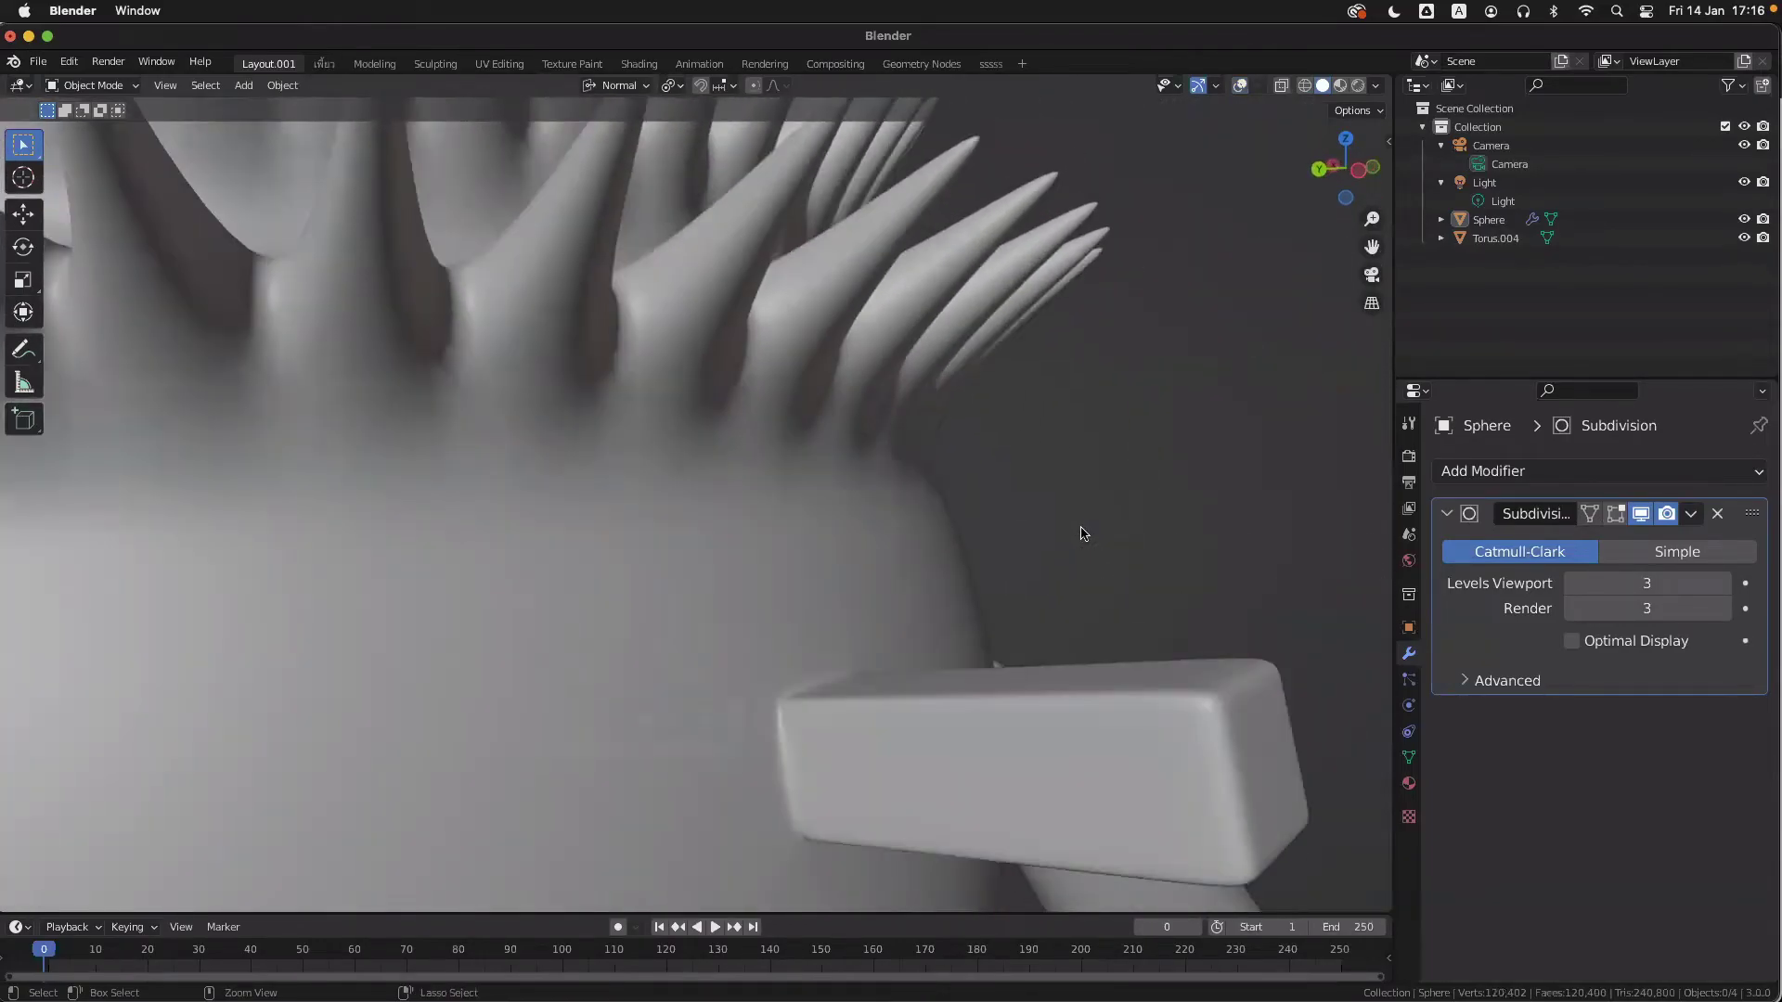
pyautogui.scroll(2, 1080, 527)
pyautogui.scroll(-4, 1081, 534)
pyautogui.hotkey('alt', 'shift', 'z')
pyautogui.hscroll(5, 1071, 548)
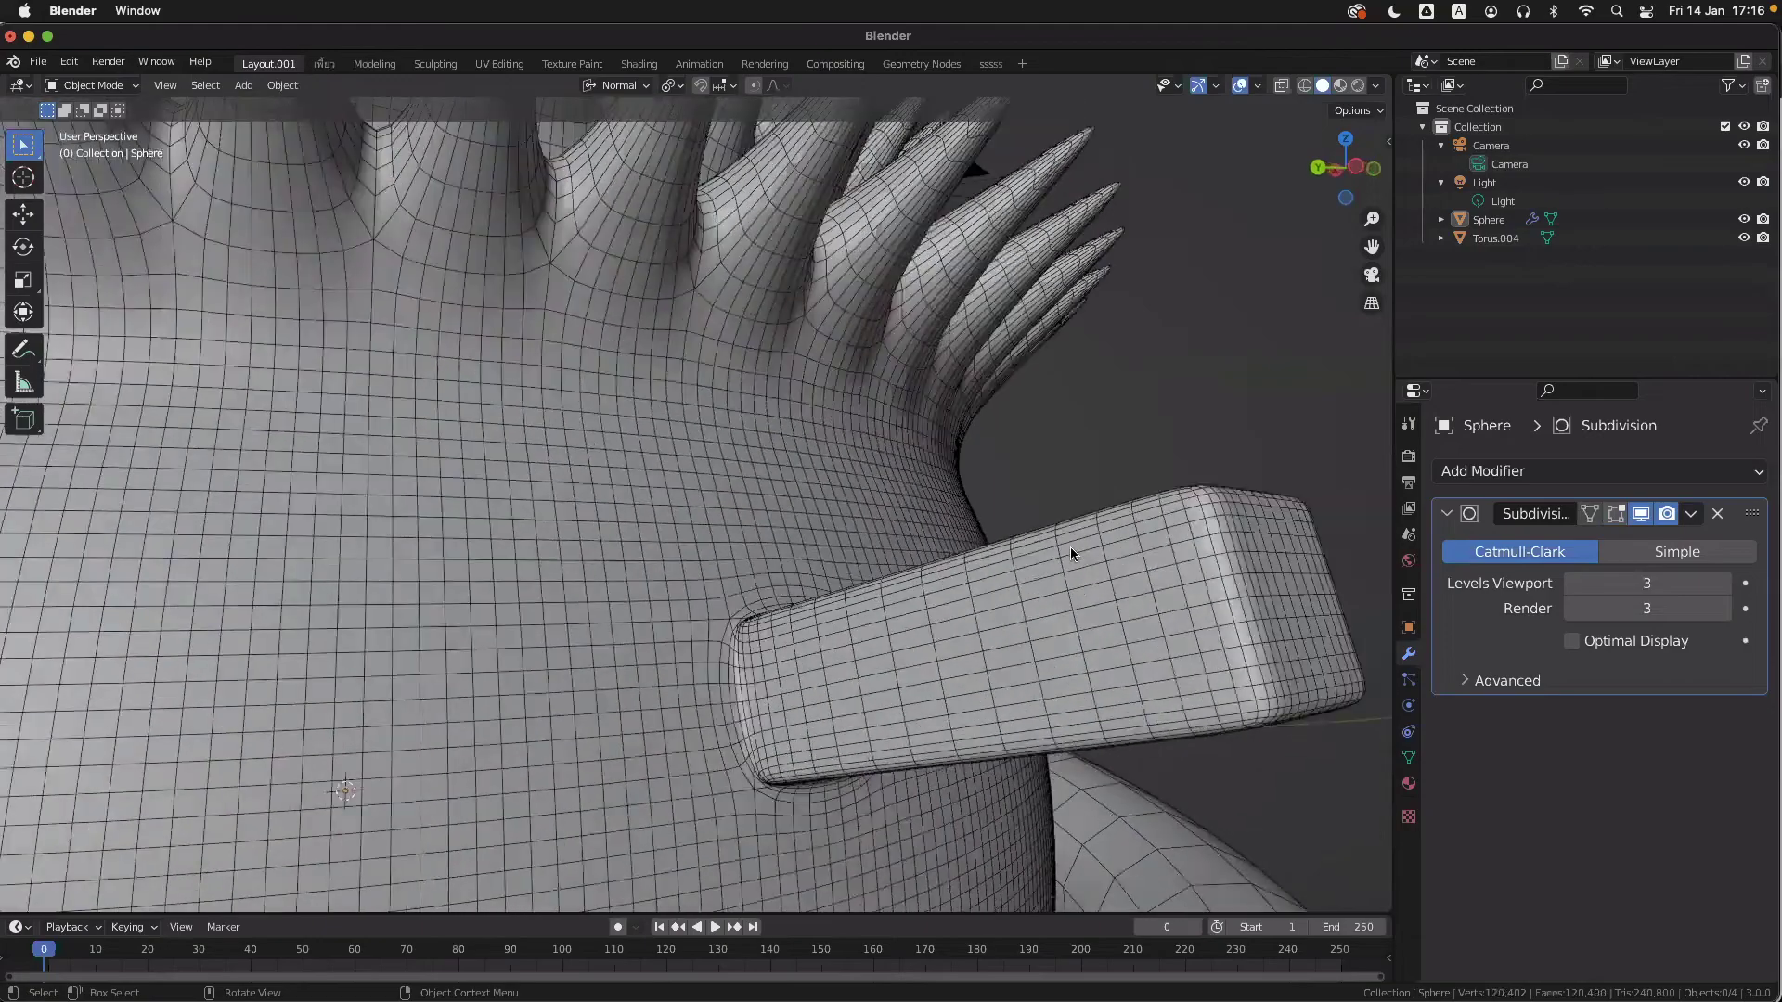
# - Hide the overlays and inspect how the smoothing affects the spikes and the arm from several sides
pyautogui.hotkey('shift', 'alt', 'z')
pyautogui.scroll(5, 593, 364)
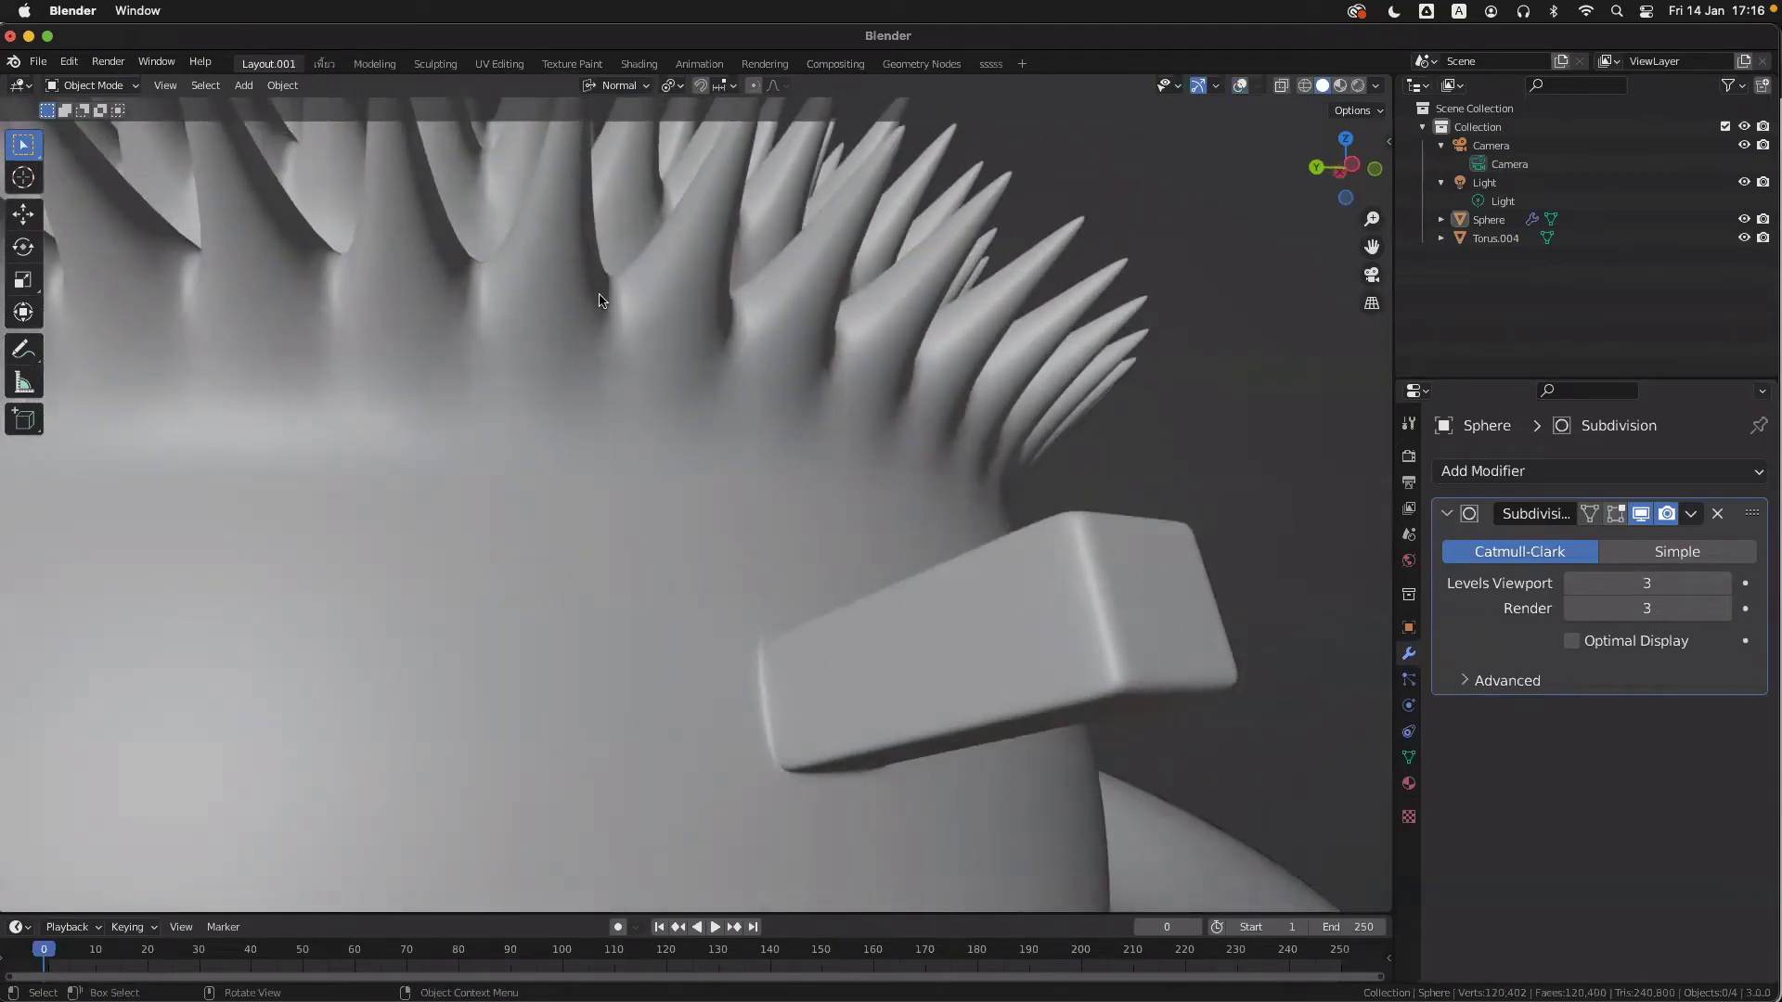
pyautogui.scroll(3, 601, 299)
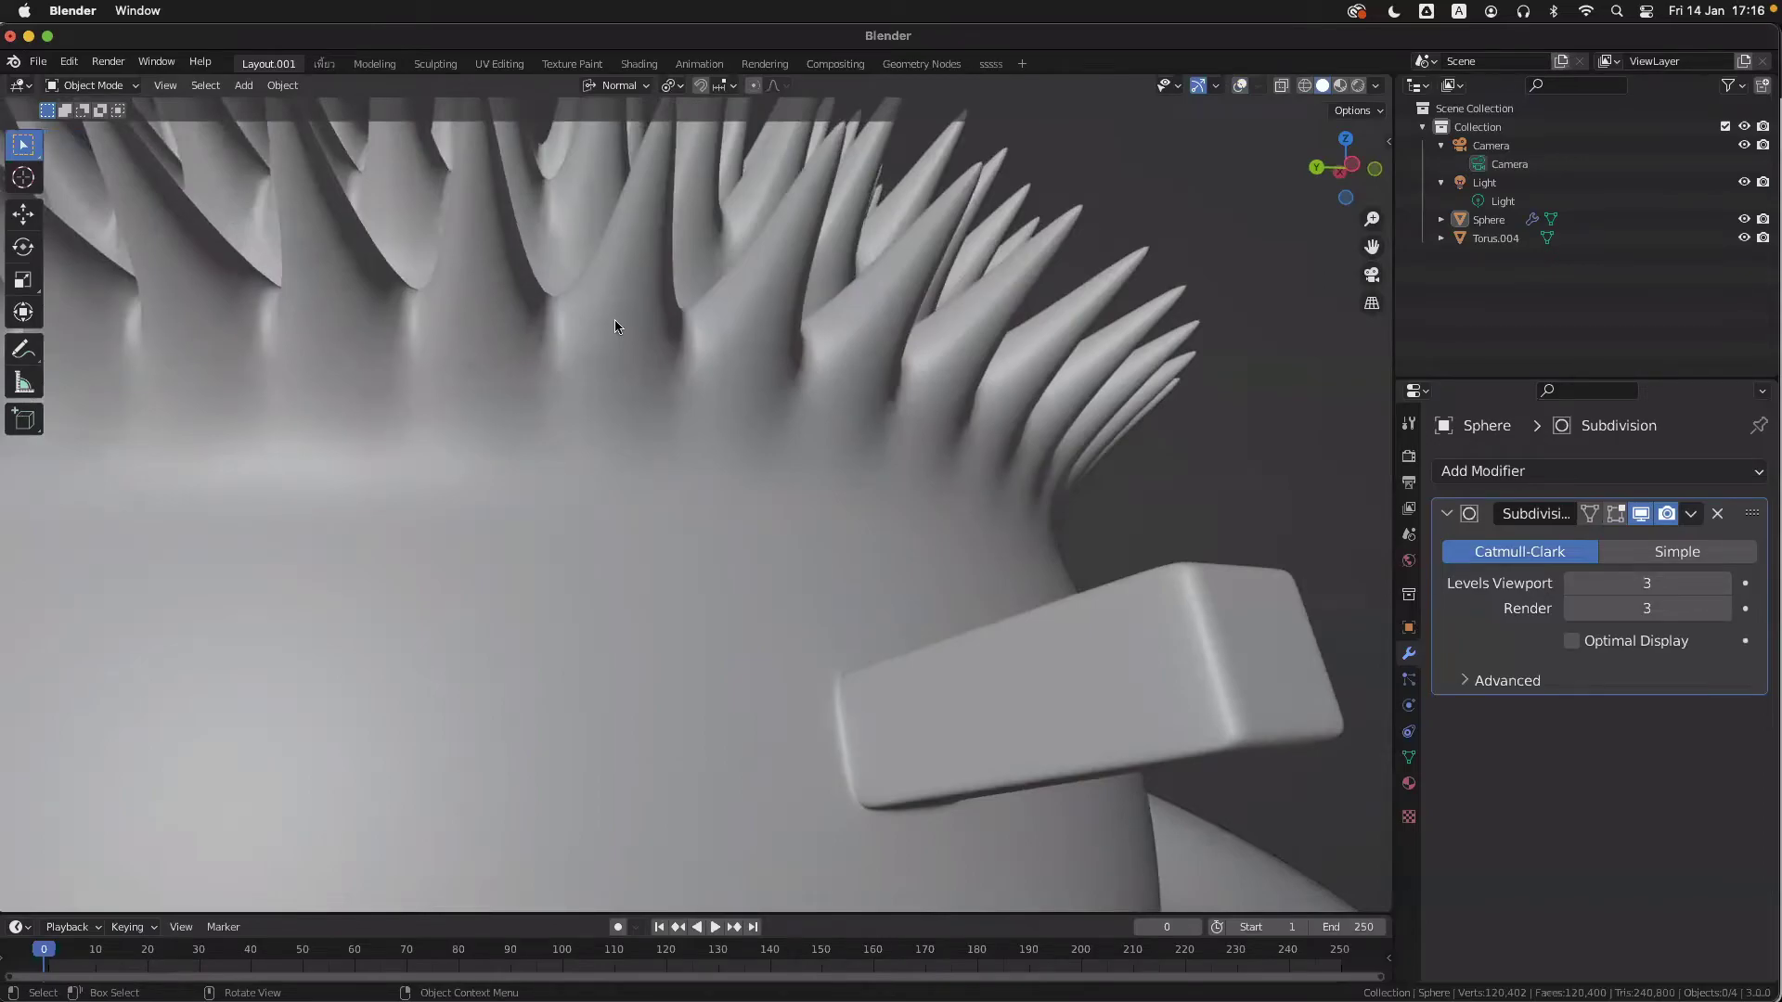
pyautogui.scroll(-10, 815, 473)
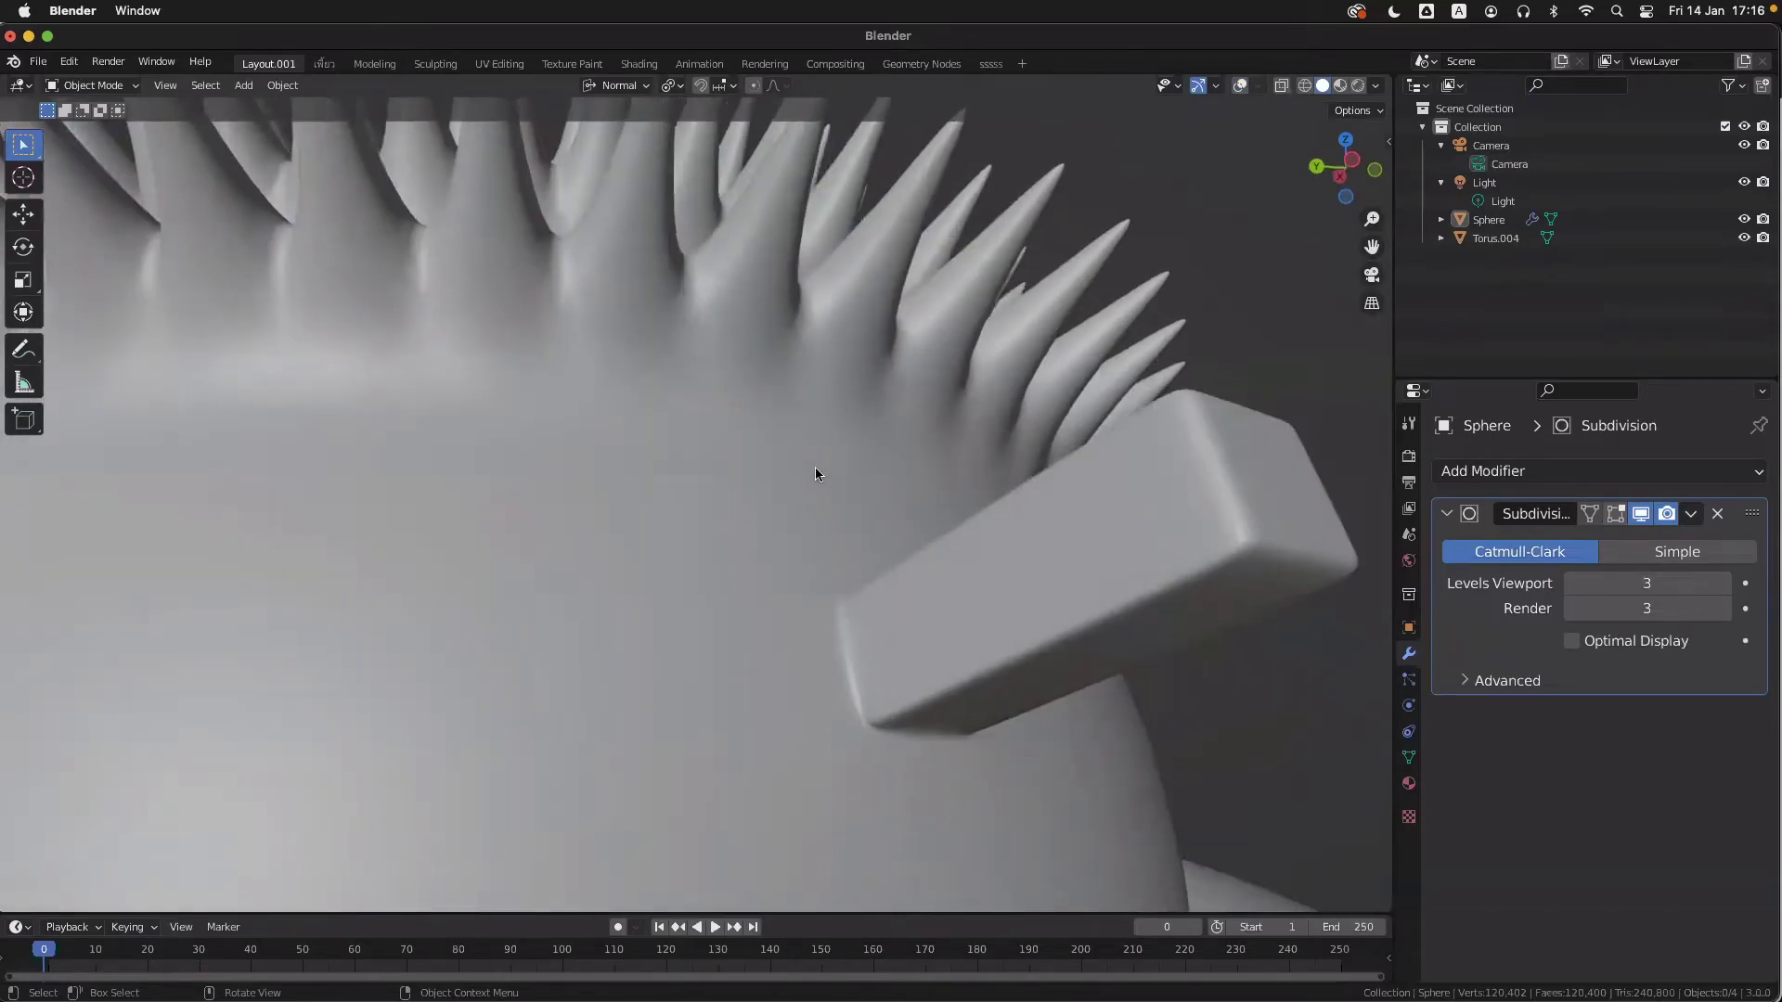
pyautogui.scroll(10, 815, 475)
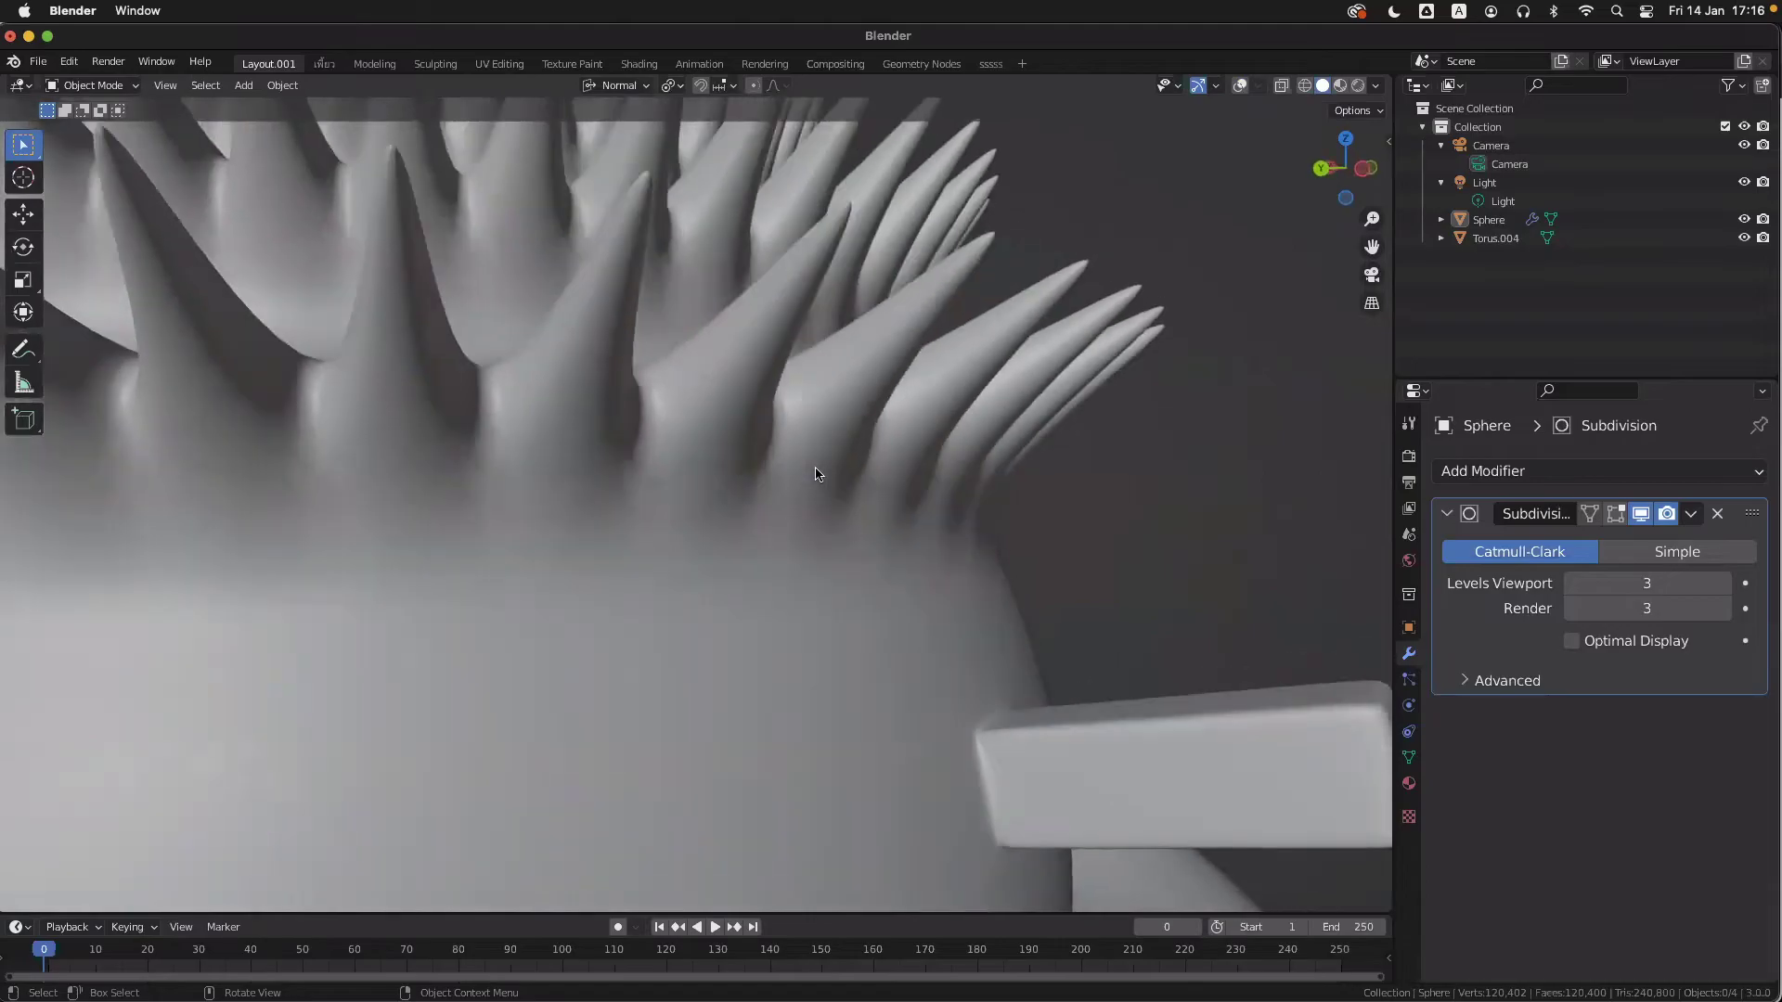
pyautogui.keyDown('ctrl'); pyautogui.scroll(-5, 815, 475); pyautogui.keyUp('ctrl')
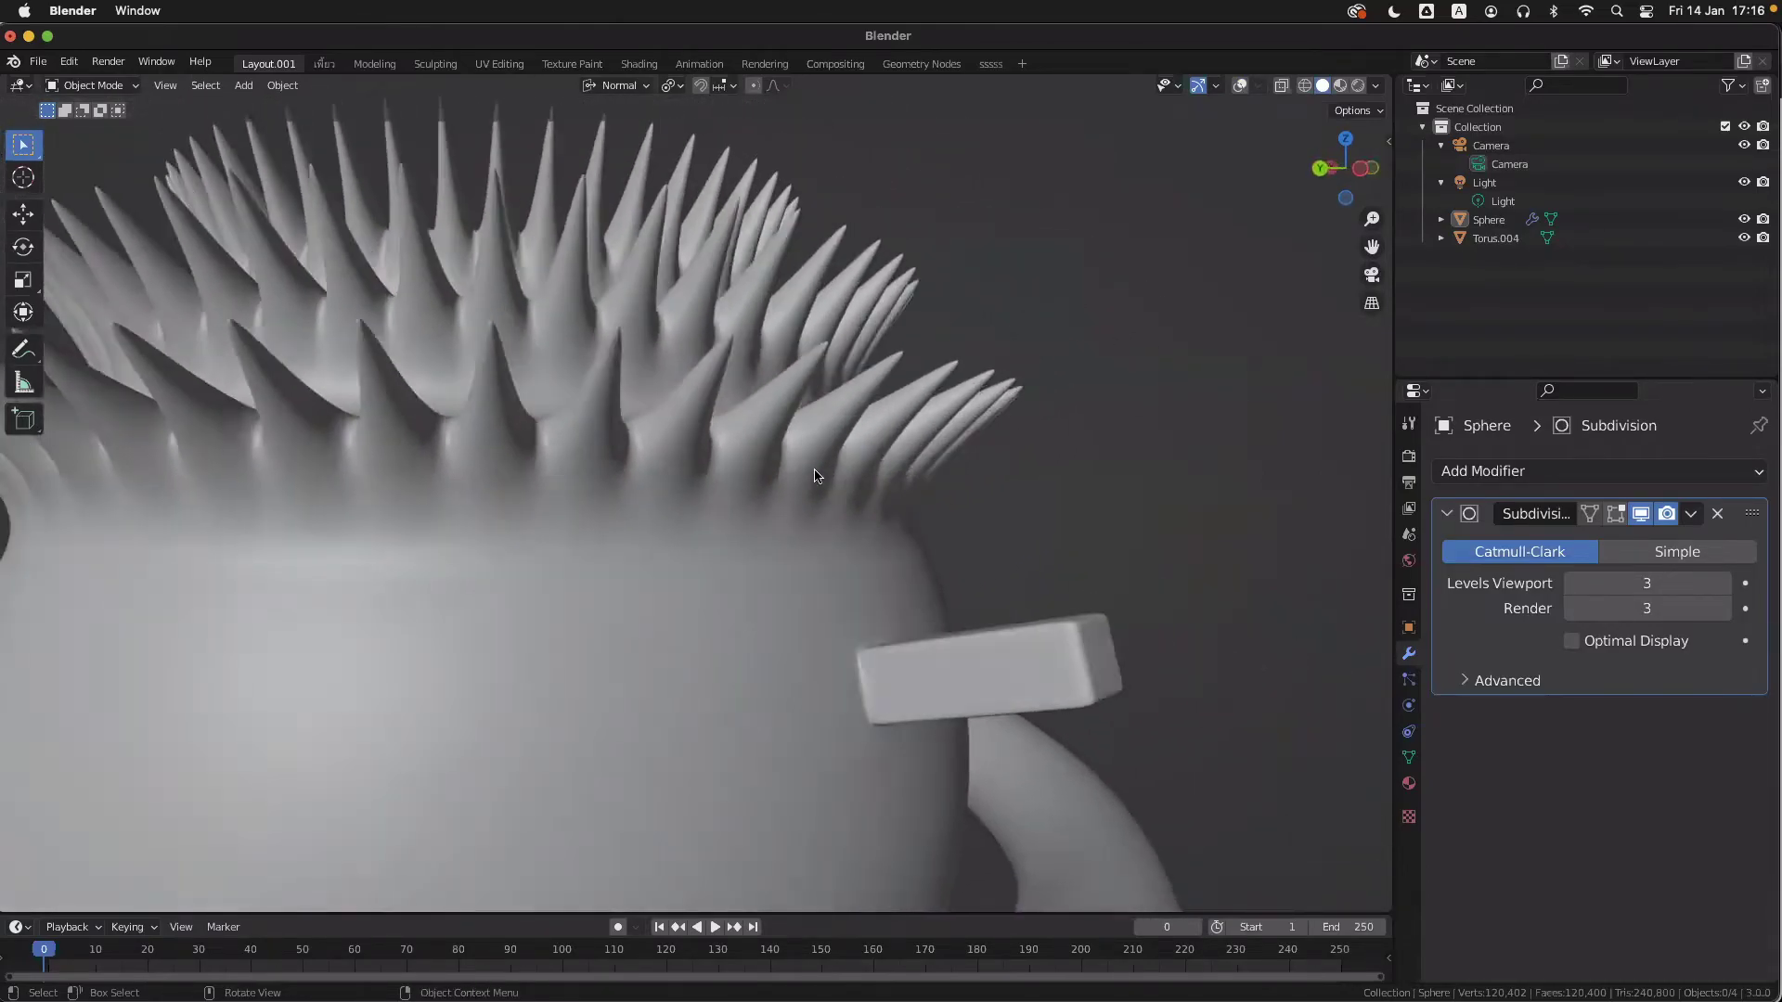
pyautogui.hscroll(10, 815, 475)
pyautogui.scroll(-8, 815, 476)
pyautogui.scroll(8, 815, 470)
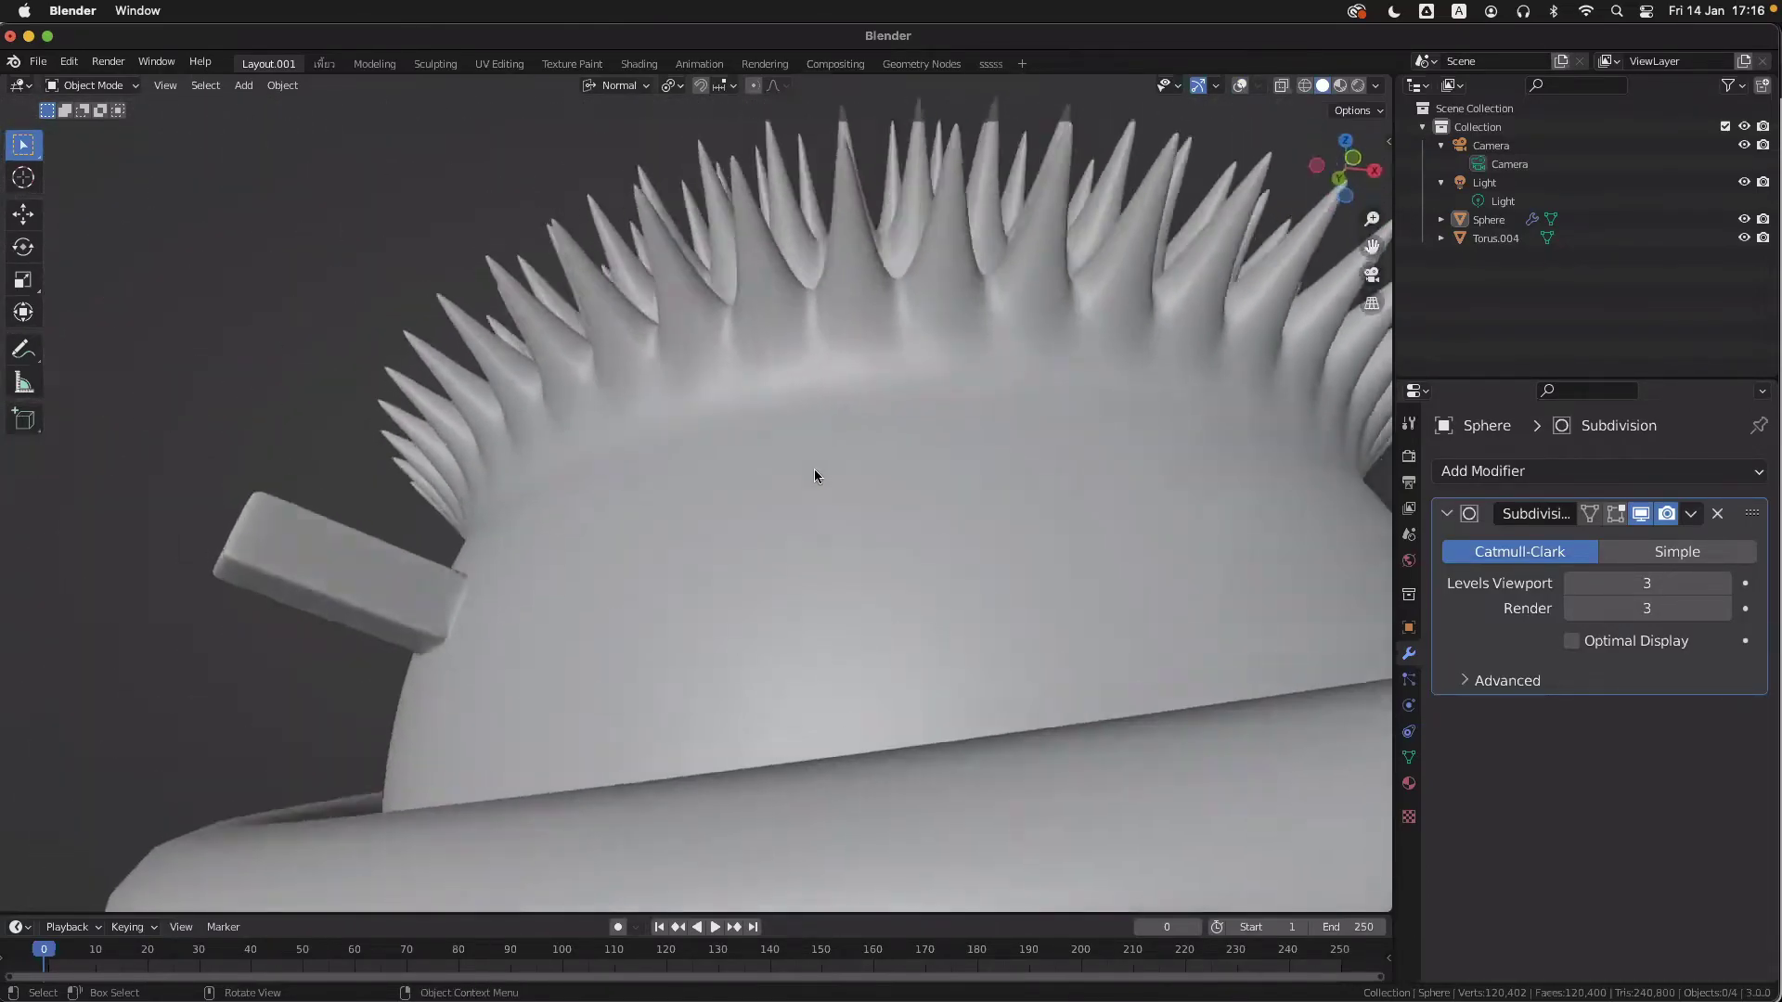
pyautogui.hscroll(-8, 815, 471)
# - Show the overlays and examine the density of the subdivided wireframe across the body, spikes and arm
pyautogui.hotkey('shift', 'alt', 'z')
pyautogui.hscroll(-1, 815, 471)
pyautogui.hscroll(-8, 815, 475)
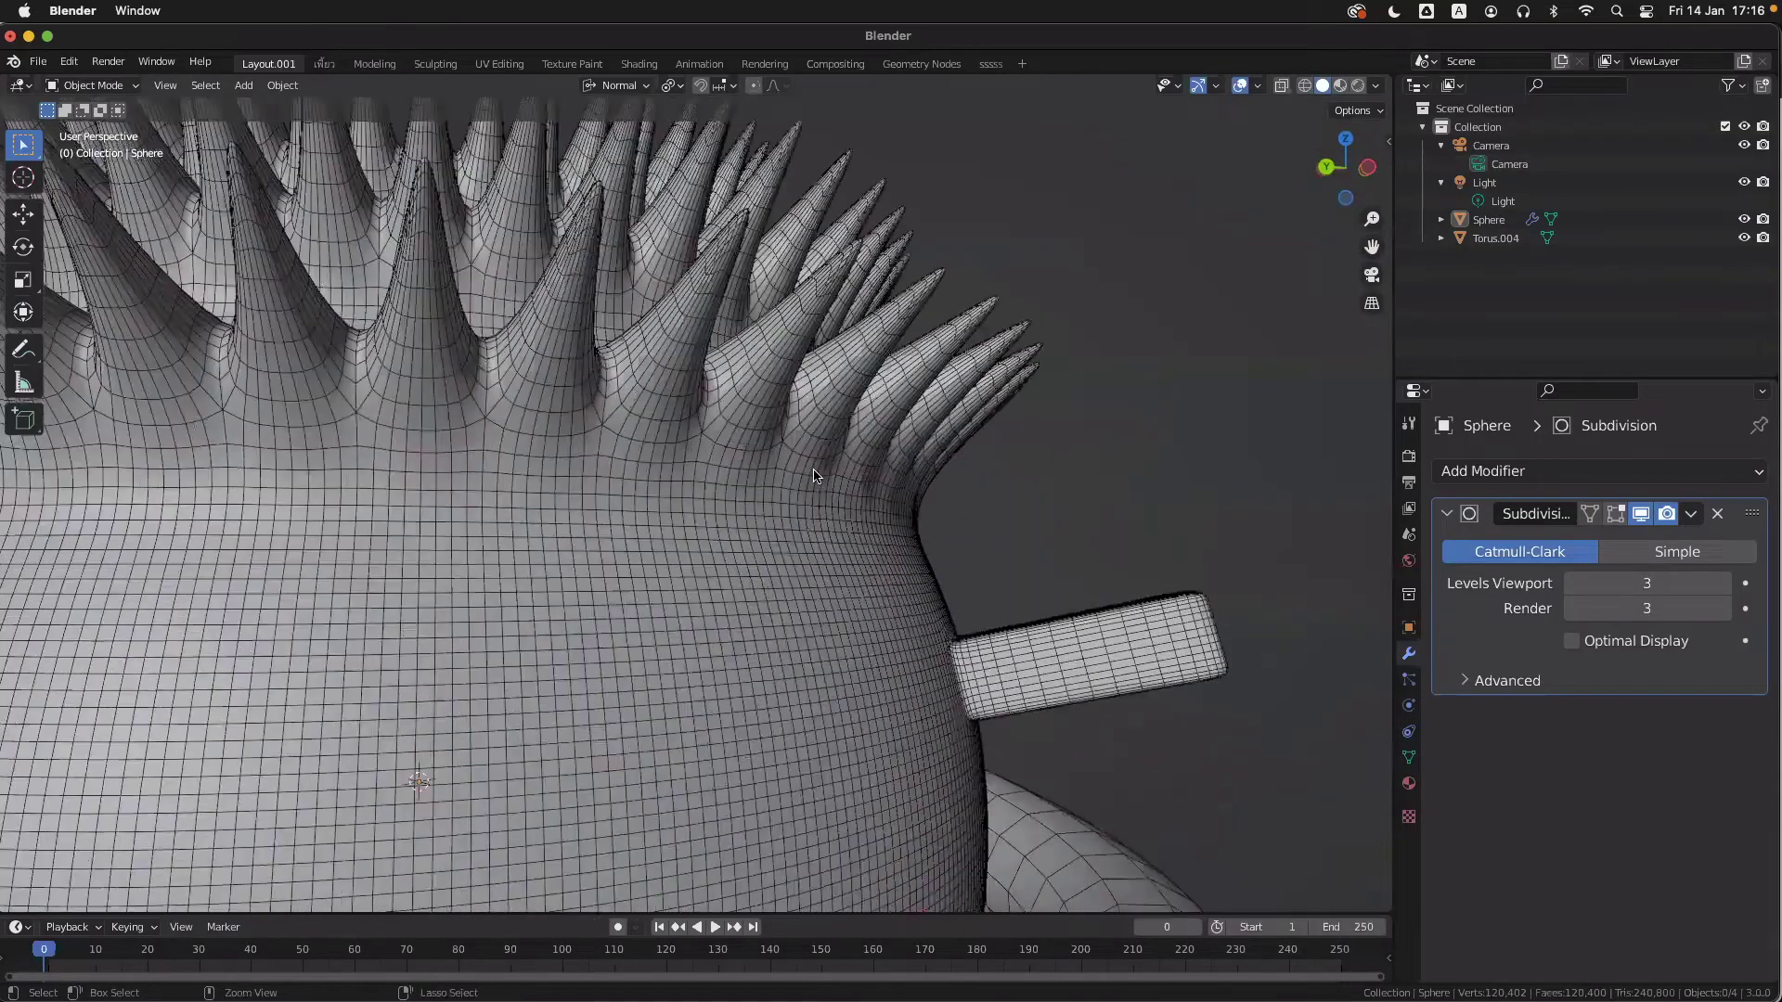
pyautogui.keyDown('ctrl'); pyautogui.scroll(4, 815, 476); pyautogui.keyUp('ctrl')
pyautogui.hscroll(-2, 815, 475)
pyautogui.keyDown('ctrl'); pyautogui.scroll(-3, 817, 476); pyautogui.keyUp('ctrl')
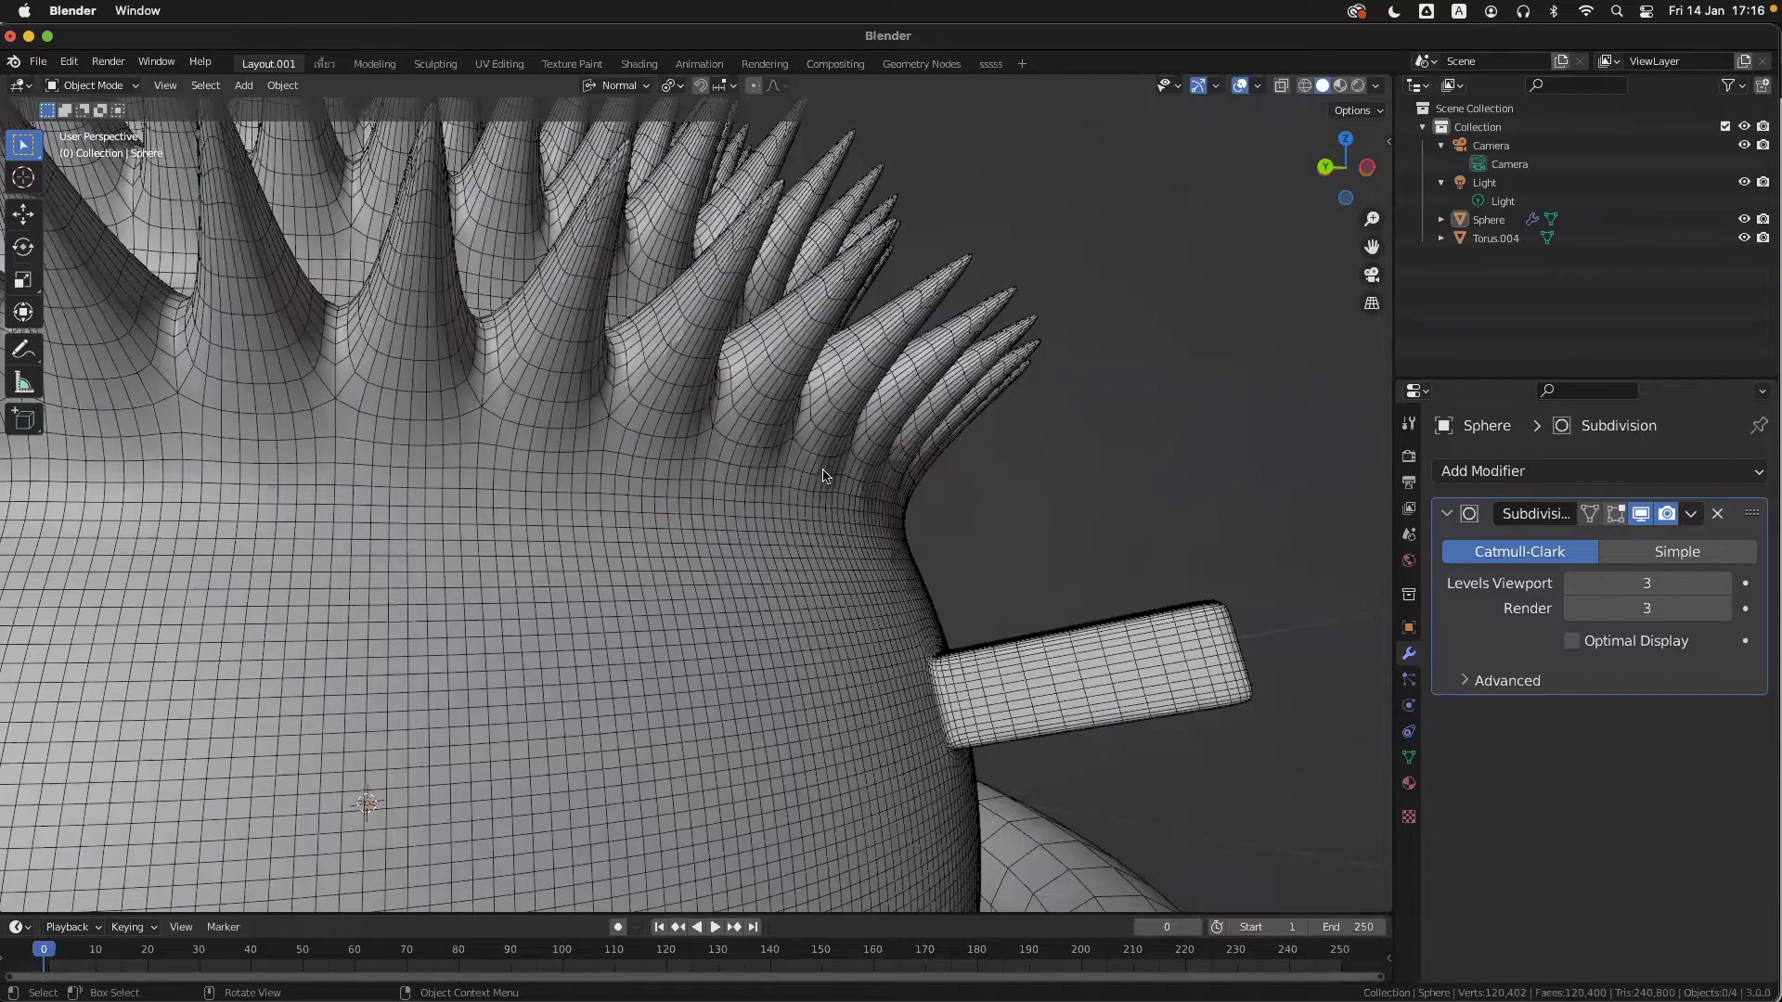
pyautogui.keyDown('ctrl'); pyautogui.scroll(-2, 814, 481); pyautogui.keyUp('ctrl')
pyautogui.hscroll(-1, 814, 481)
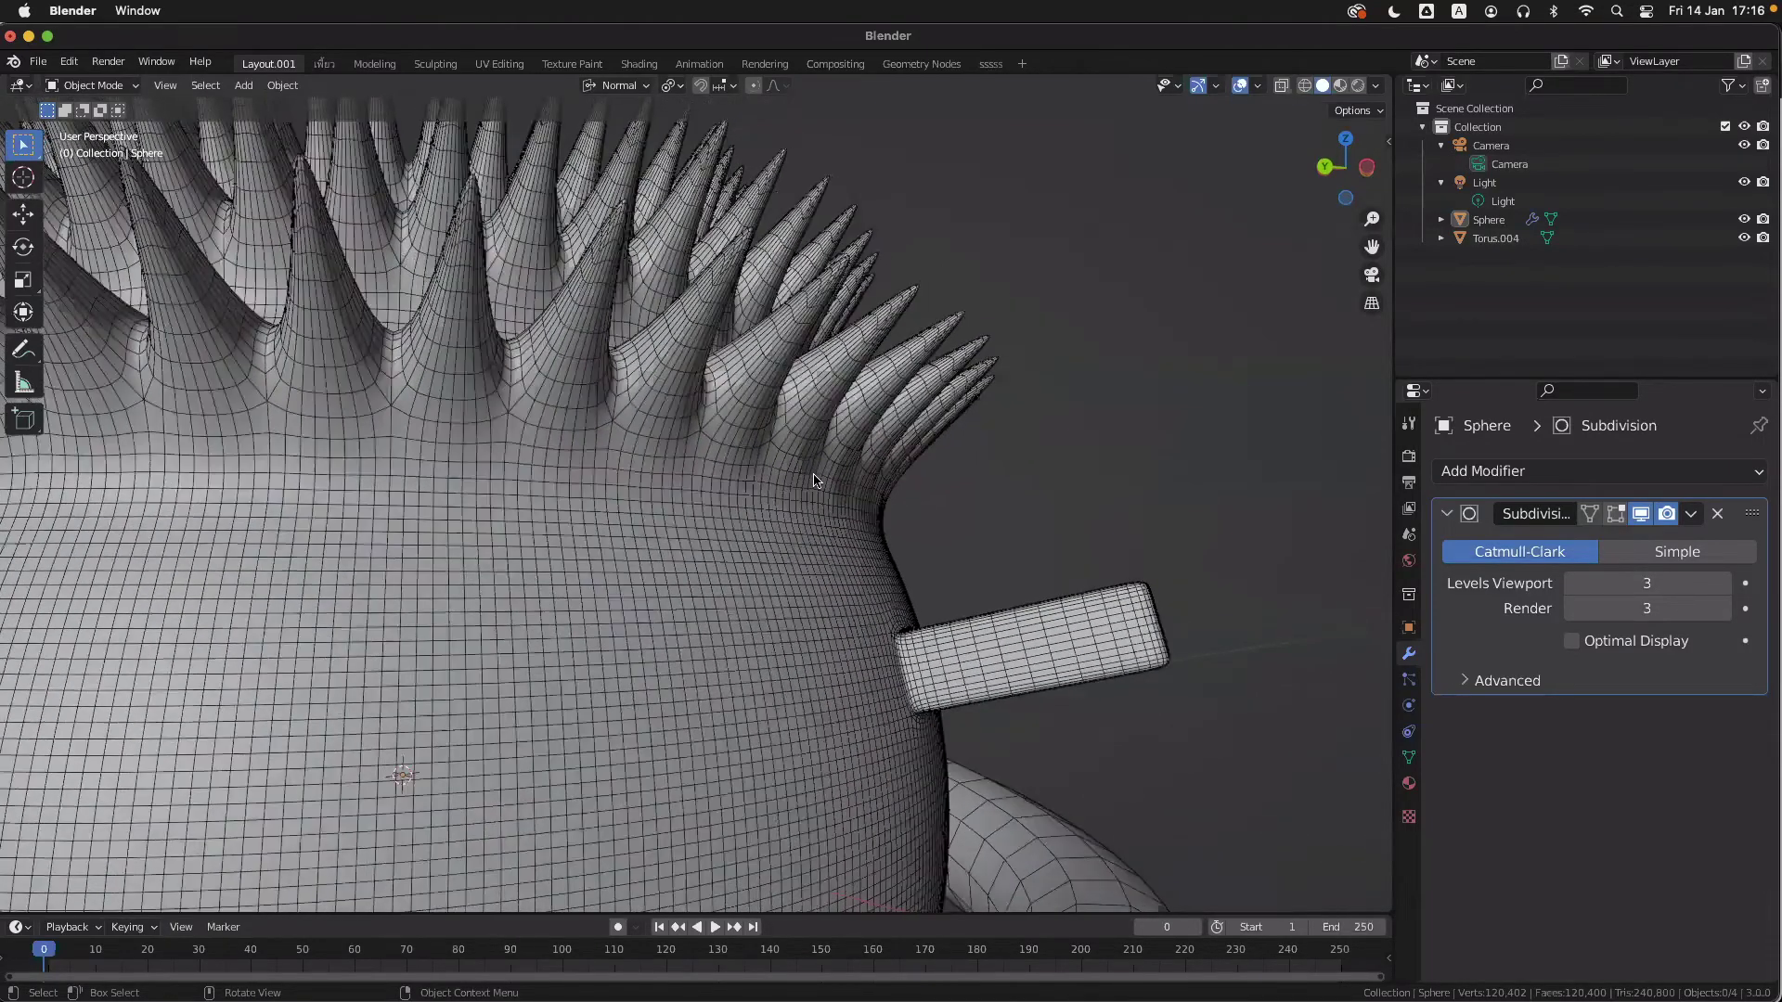
pyautogui.scroll(-8, 924, 506)
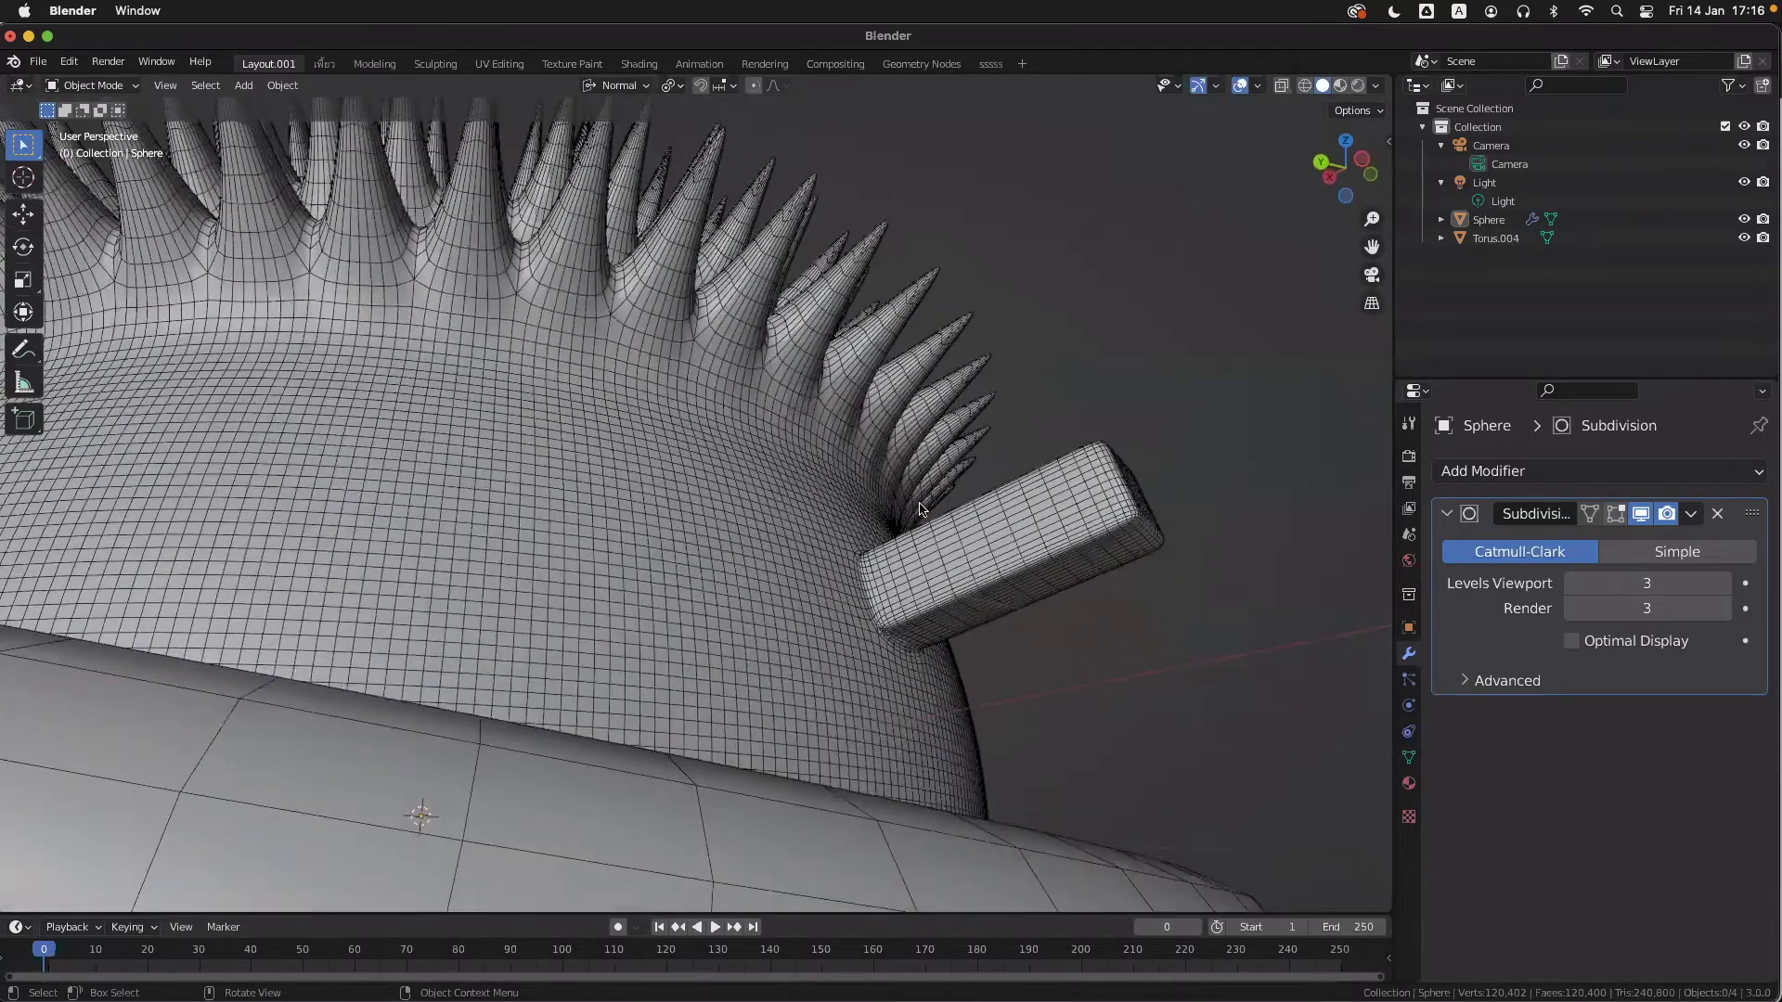
pyautogui.scroll(-6, 921, 508)
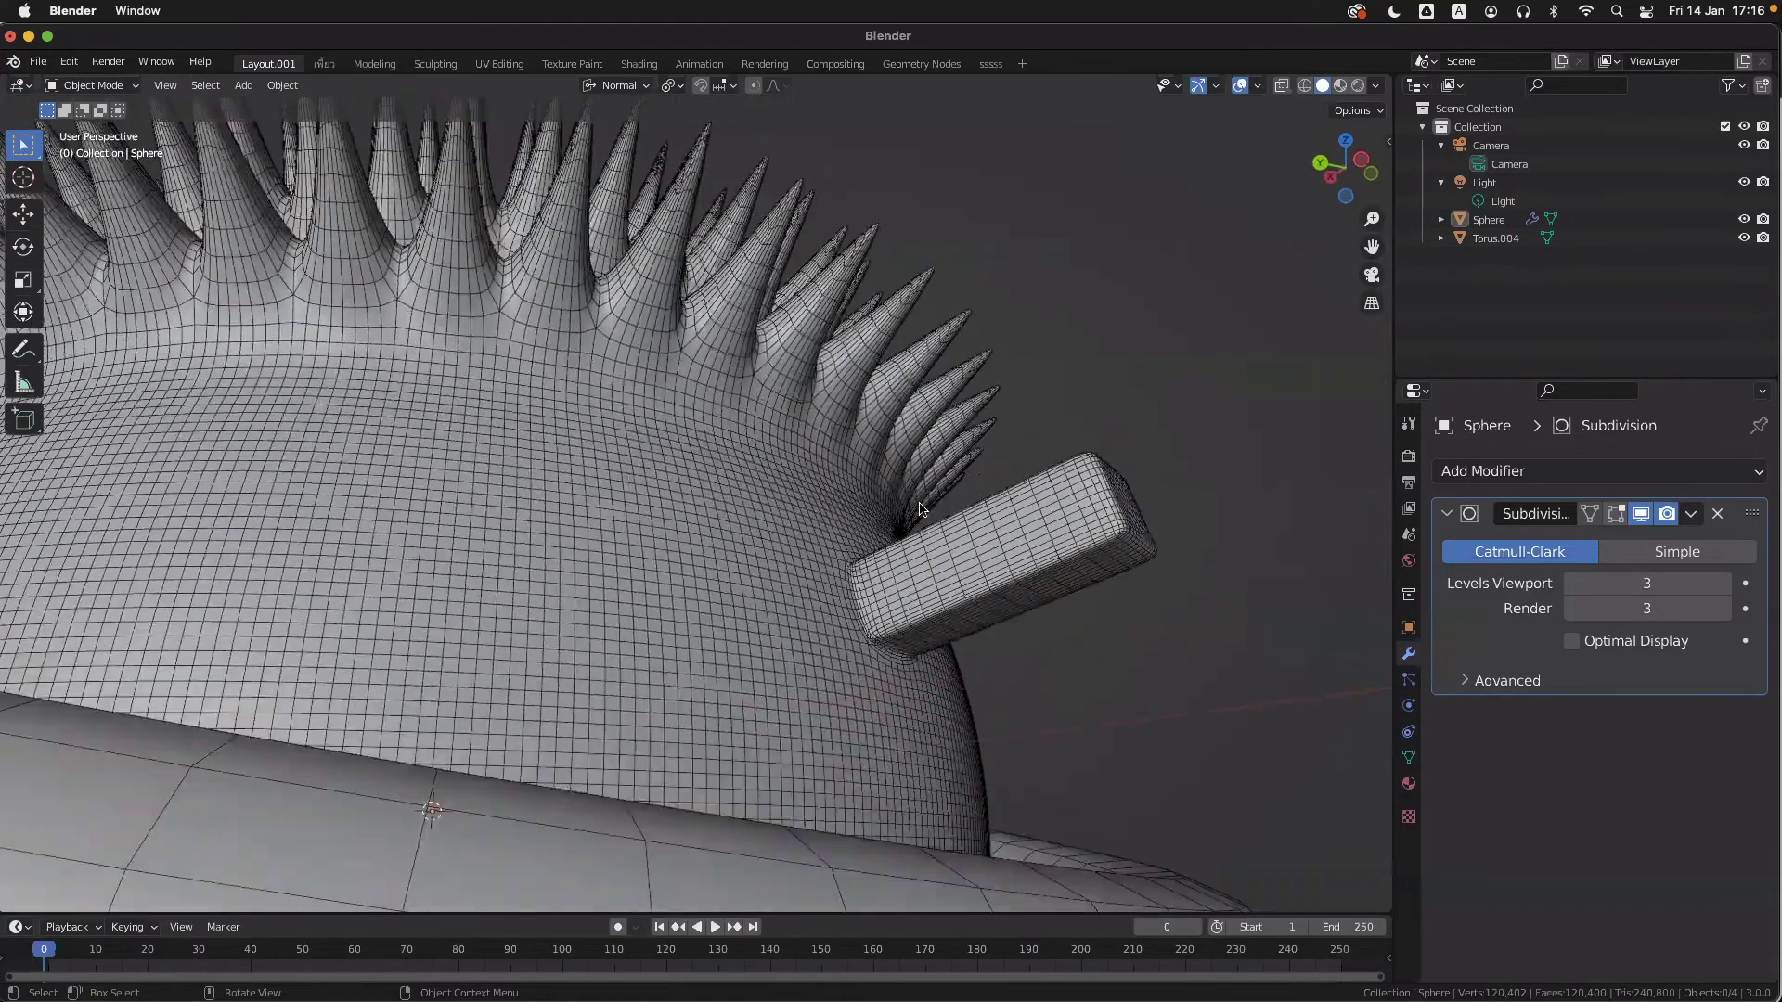
# - Select the sphere and hide the viewport overlays to view its smooth surface around the arm
pyautogui.scroll(3, 919, 509)
pyautogui.click(922, 543)
pyautogui.hotkey('alt', 'shift', 'z')
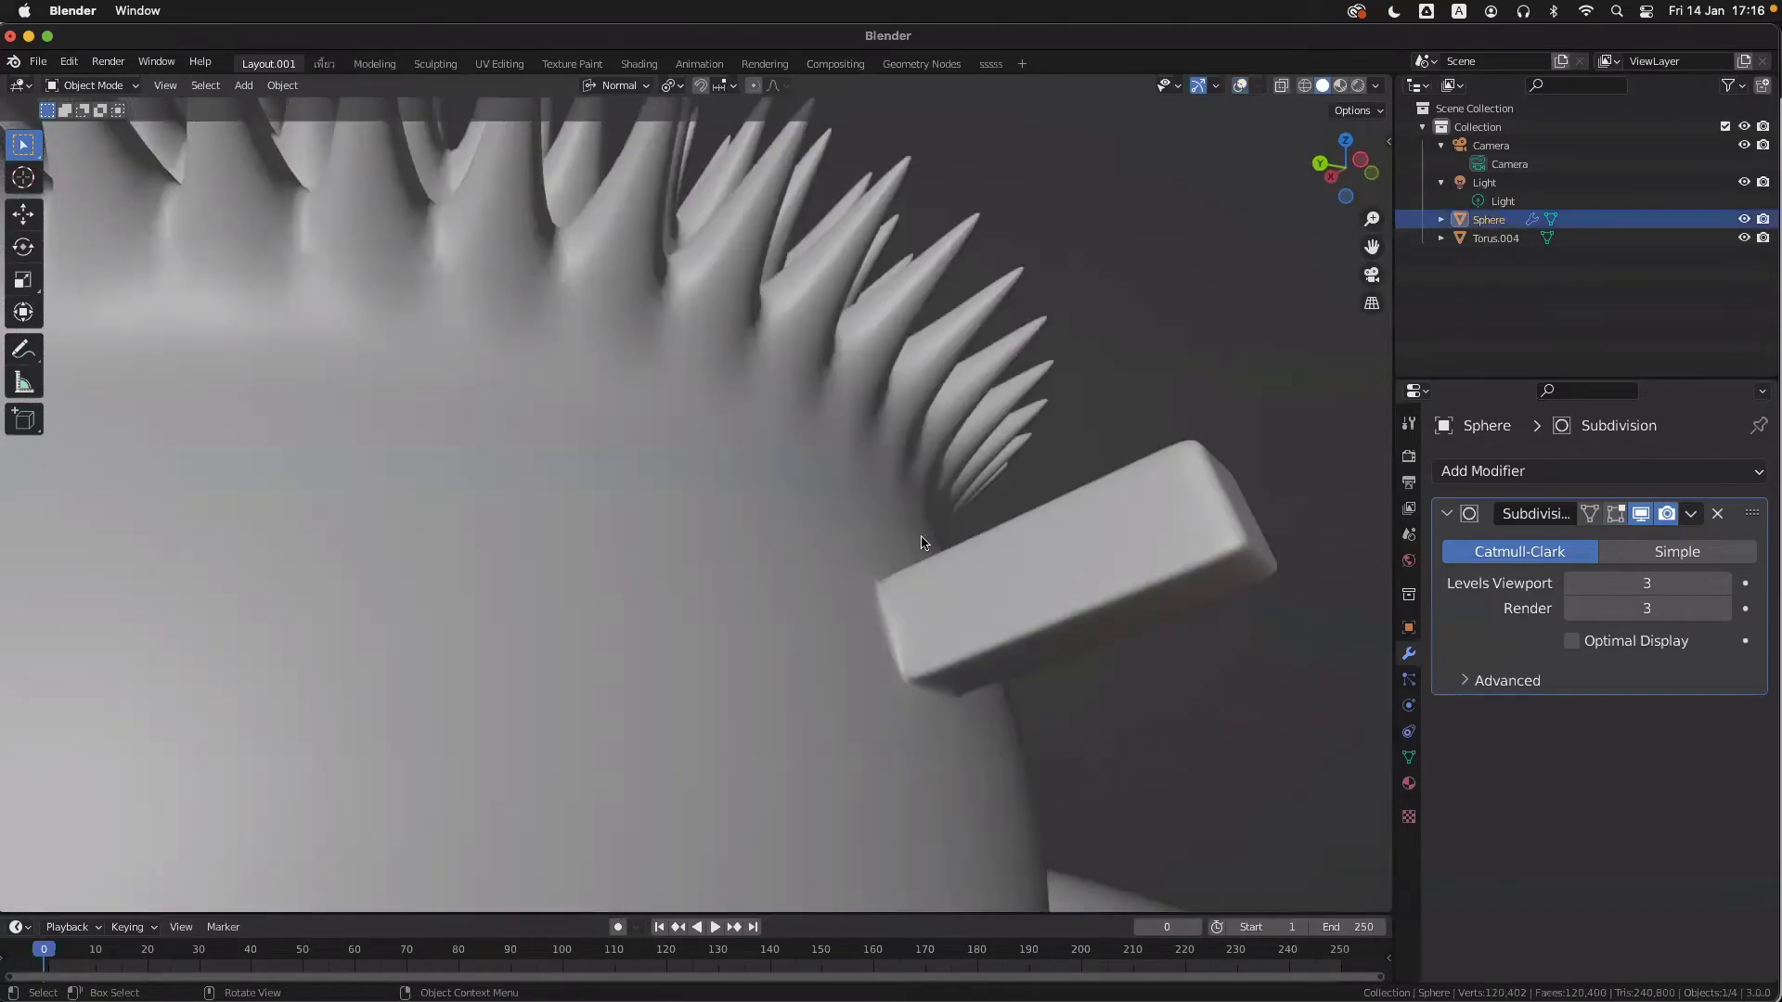
pyautogui.scroll(-5, 1030, 501)
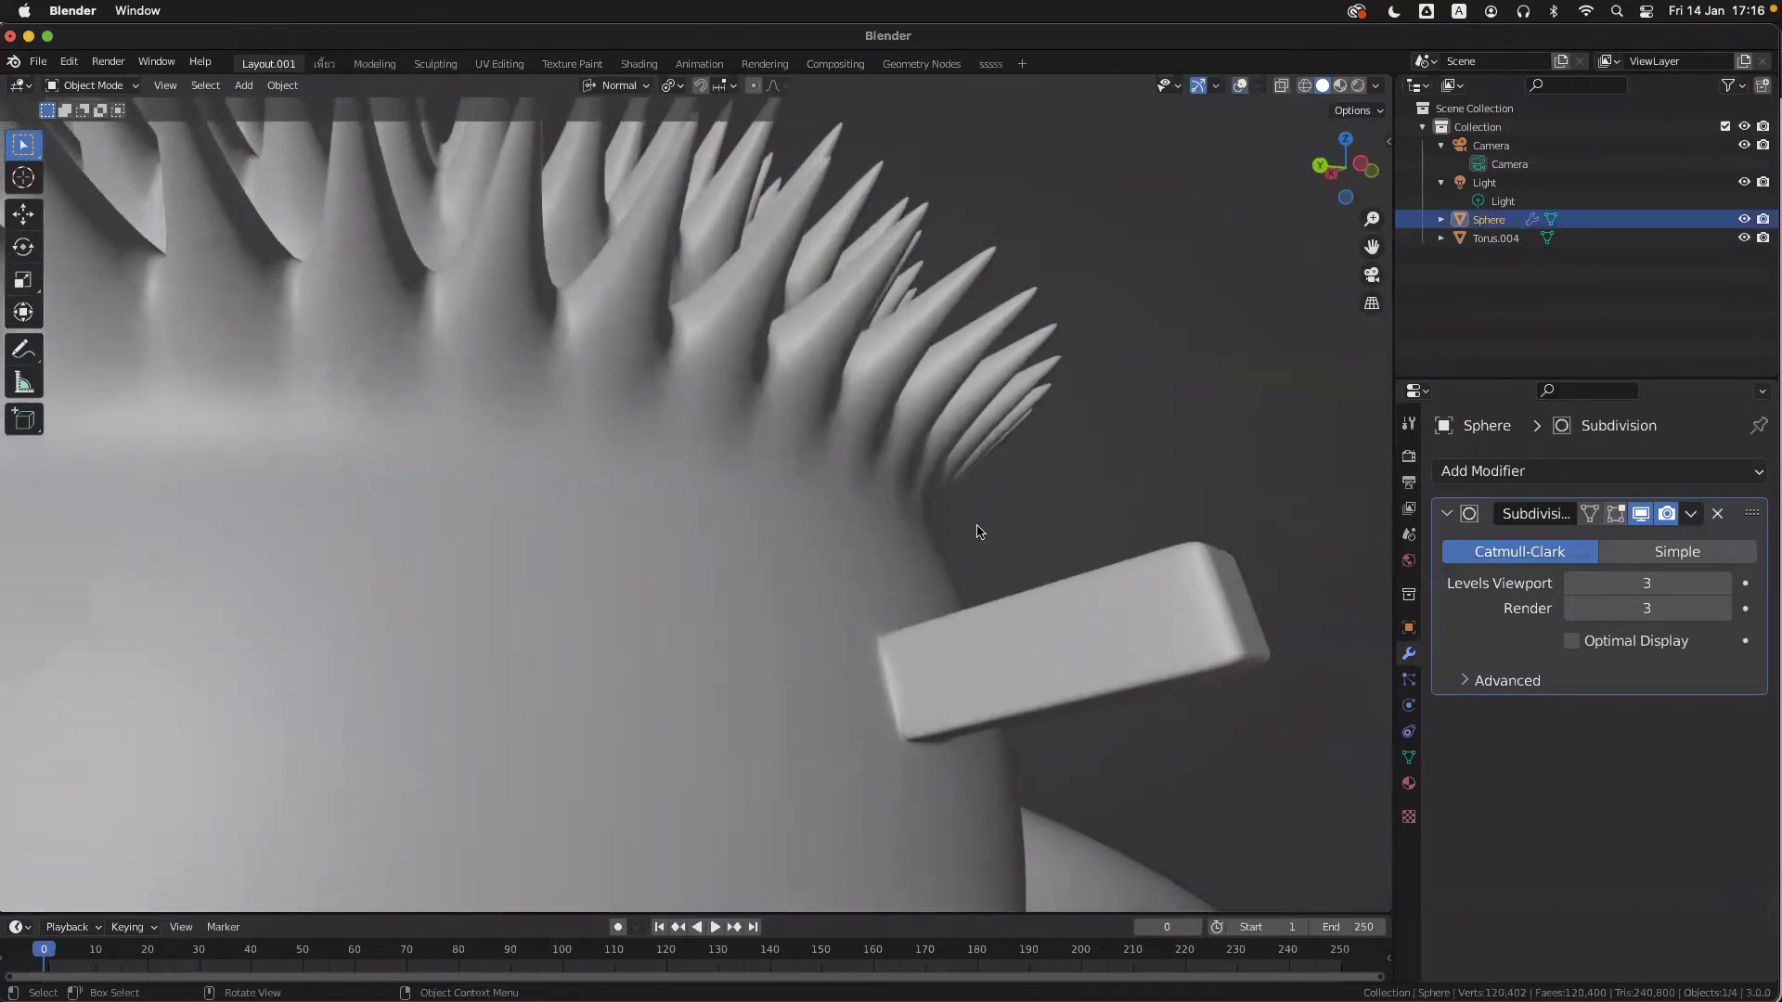
# - Enter Edit Mode on the sphere, show the overlays and examine the bevelled edges around the arm's base
pyautogui.press('Tab')
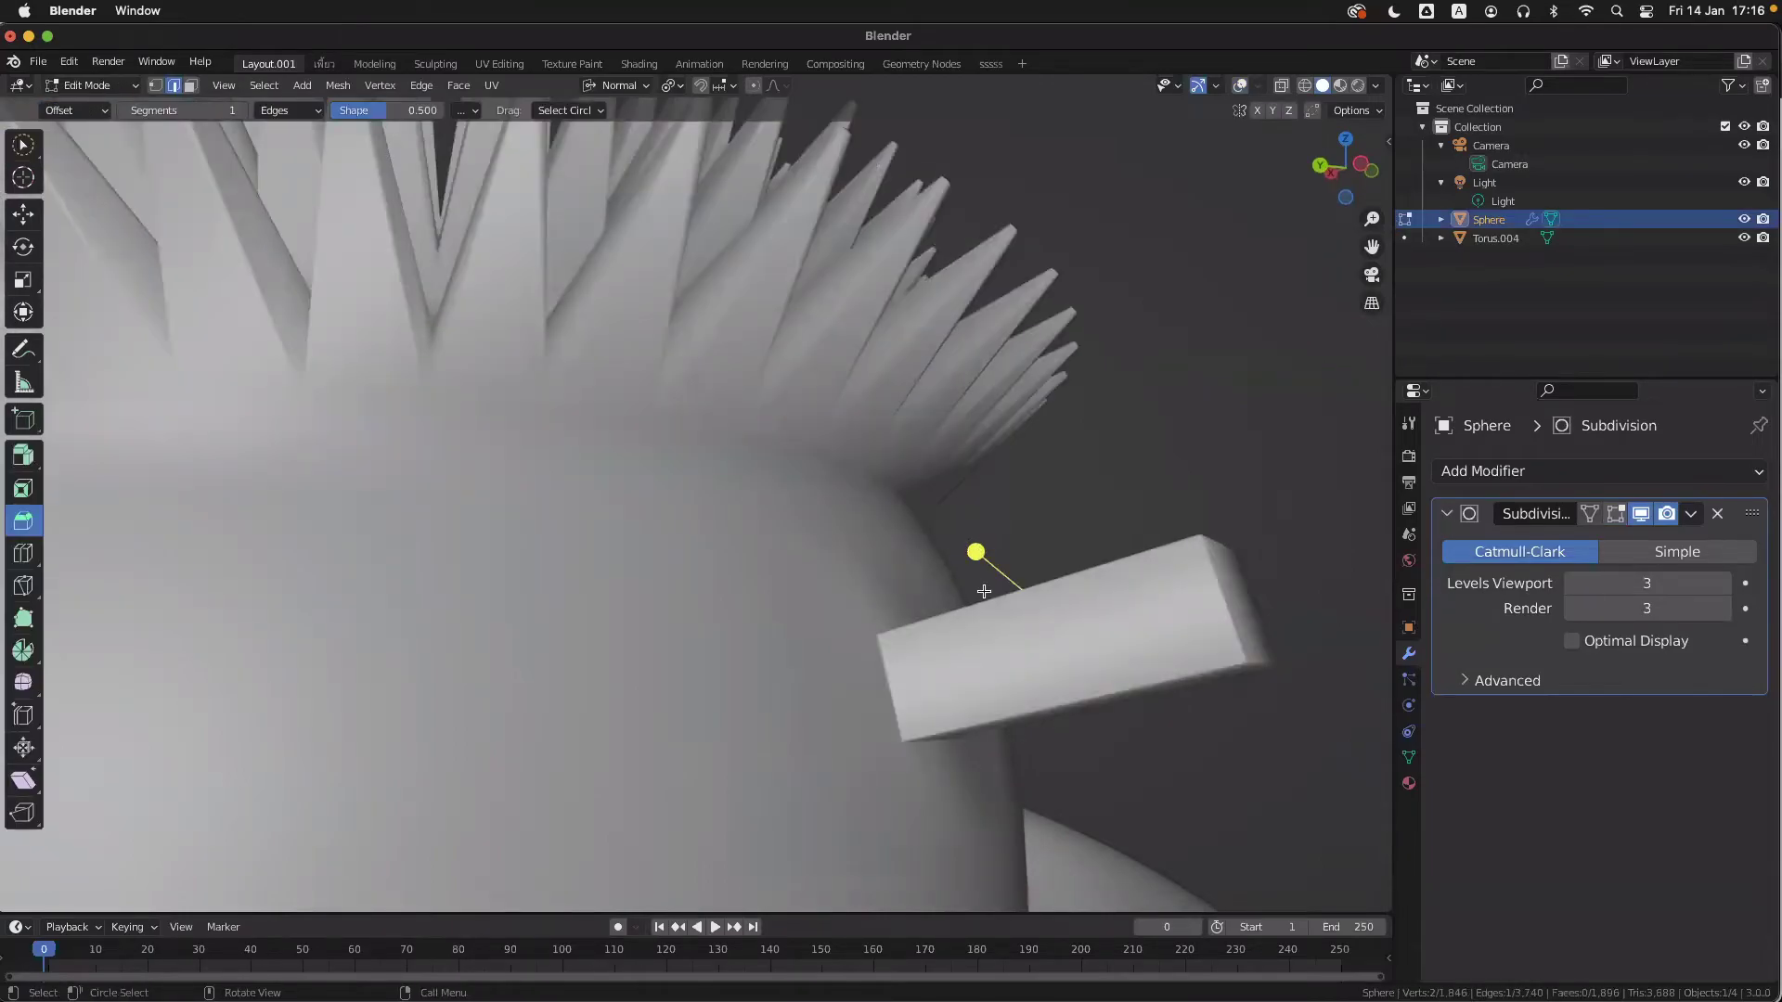
pyautogui.hotkey('alt', 'shift', 'z')
pyautogui.keyDown('ctrl'); pyautogui.scroll(5, 984, 590); pyautogui.keyUp('ctrl')
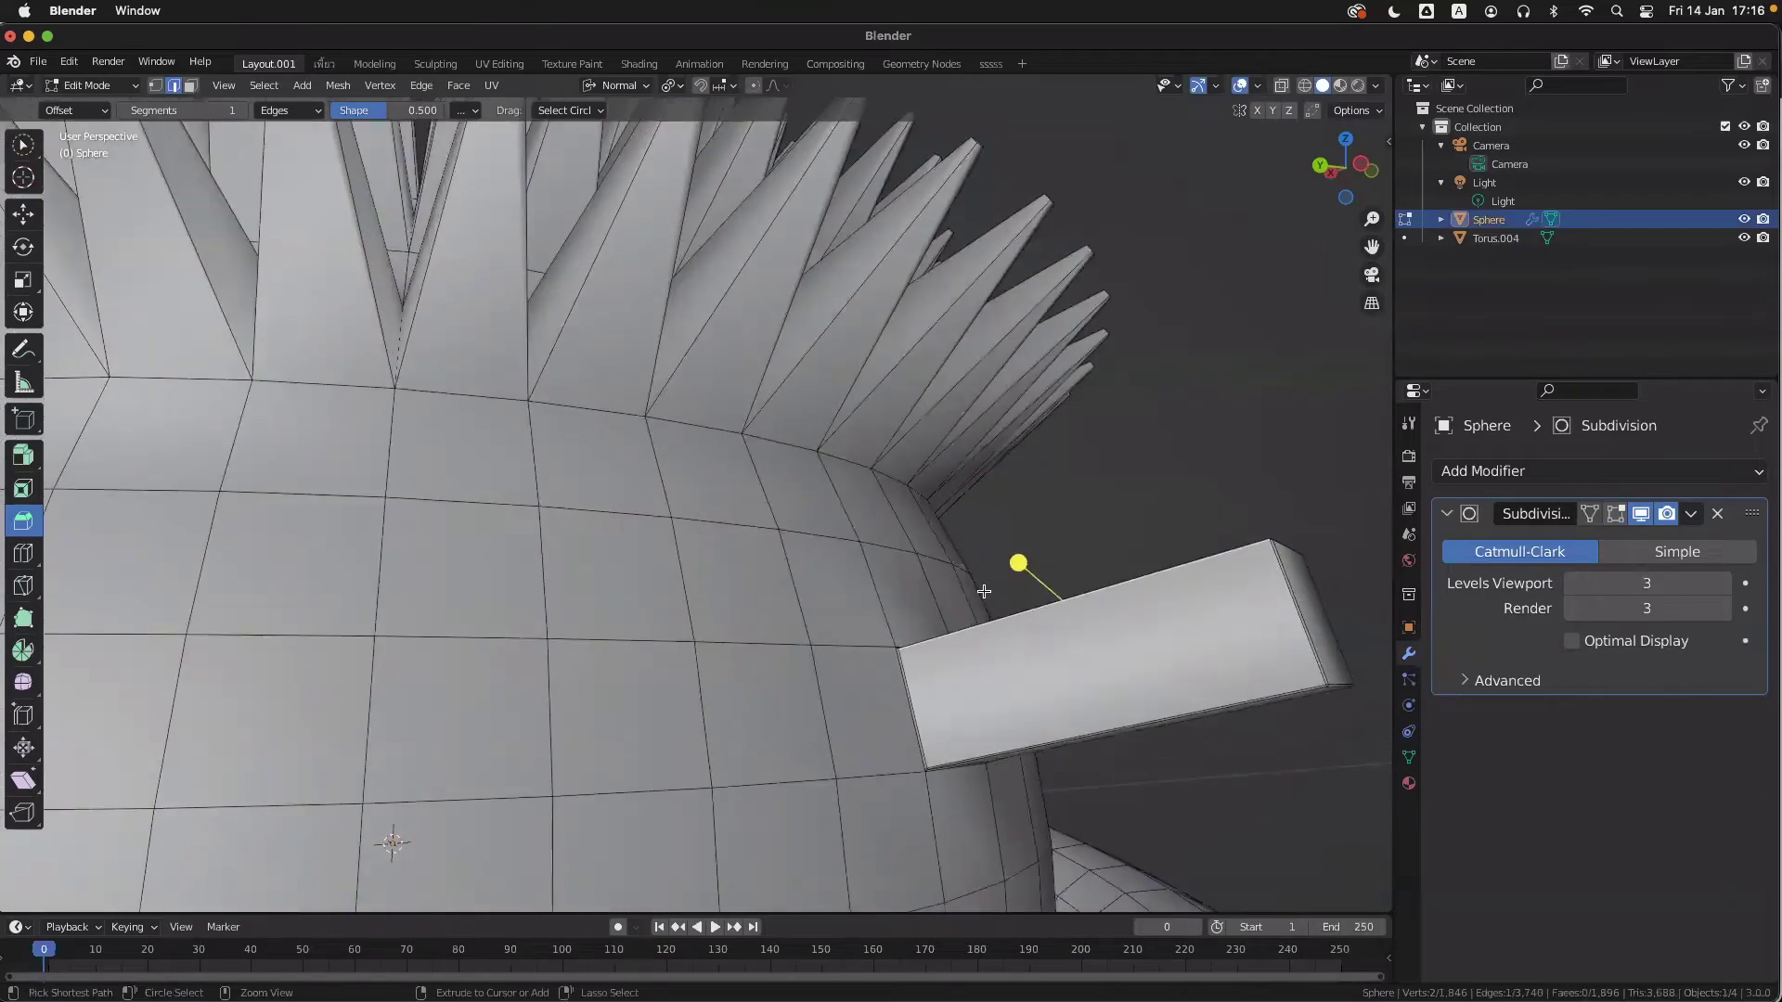
pyautogui.keyDown('shift'); pyautogui.scroll(-5, 984, 590); pyautogui.keyUp('shift')
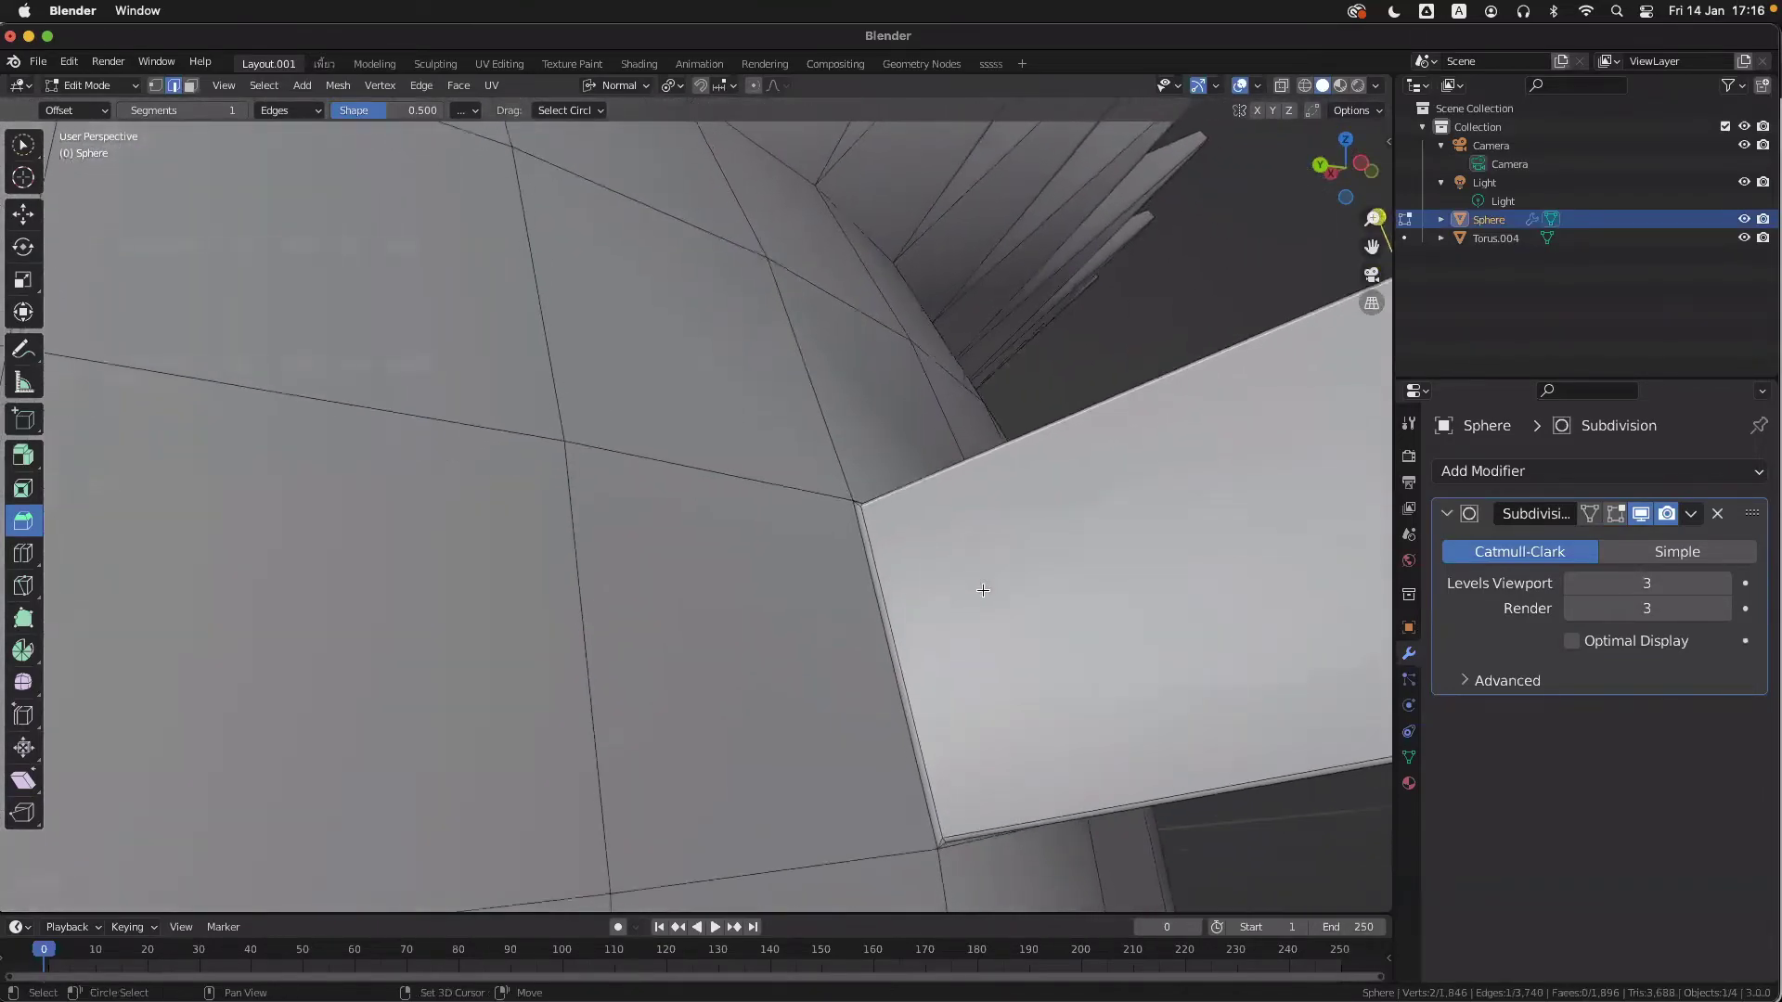
pyautogui.keyDown('ctrl'); pyautogui.scroll(-2, 983, 590); pyautogui.keyUp('ctrl')
pyautogui.keyDown('shift'); pyautogui.hscroll(5, 983, 590); pyautogui.keyUp('shift')
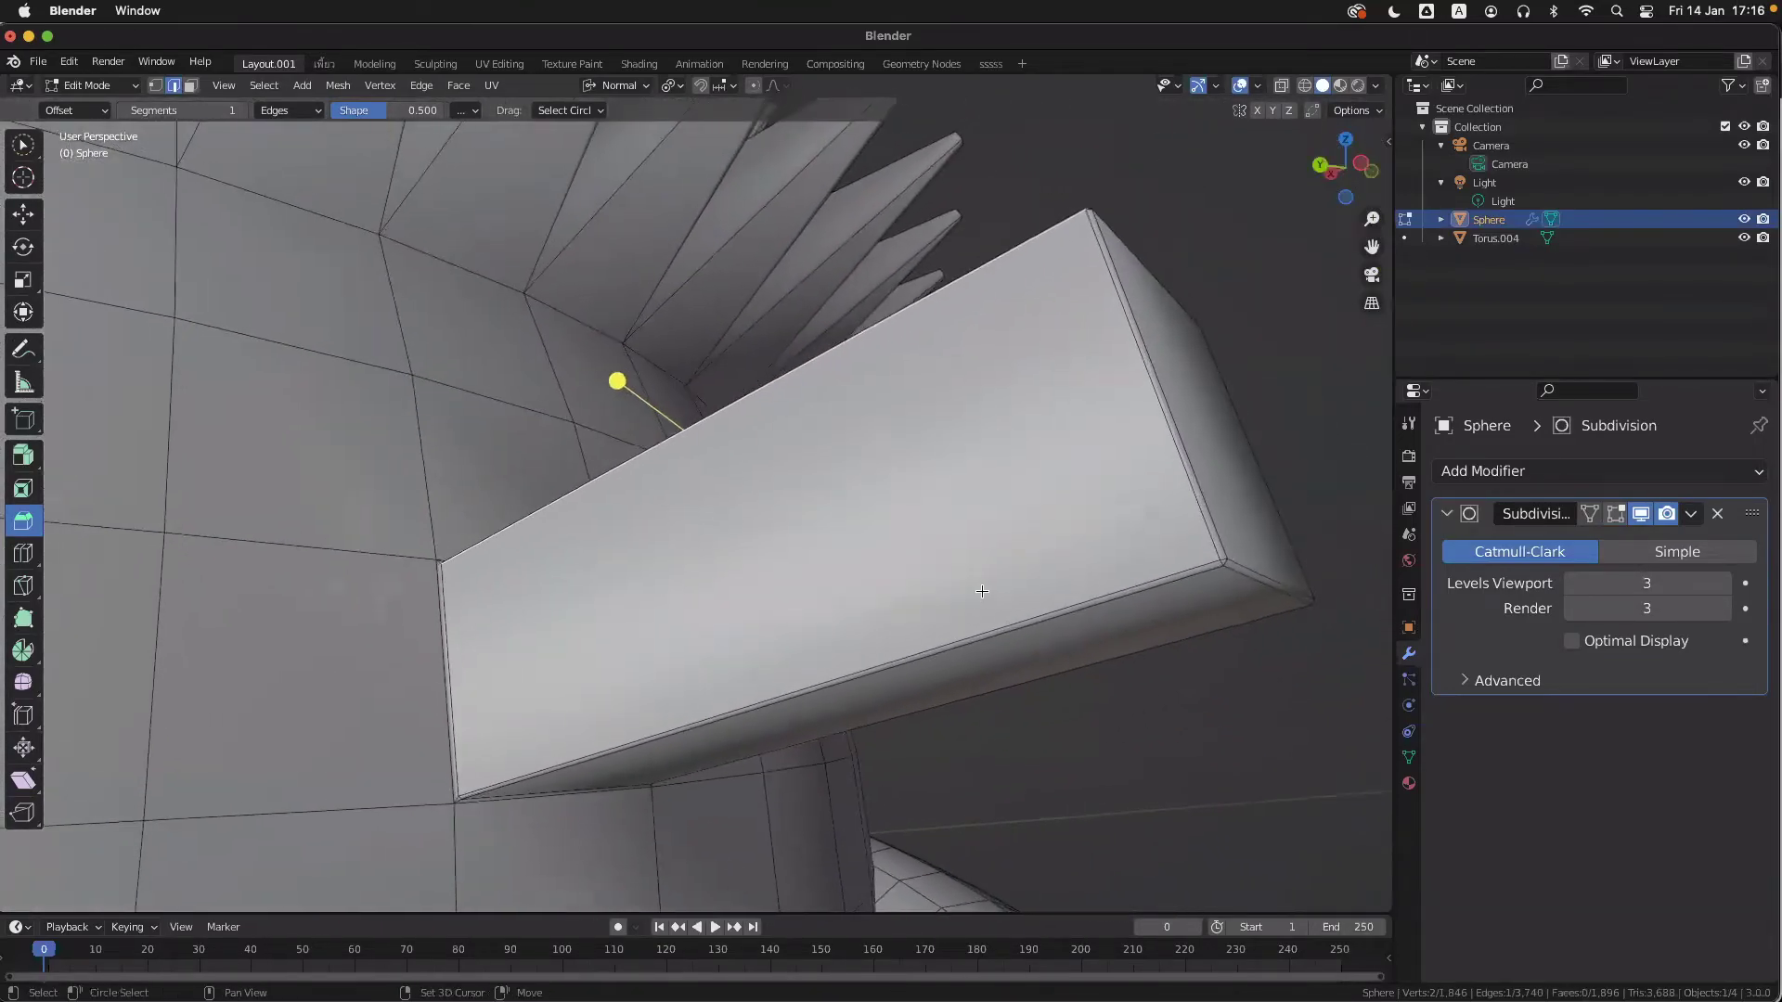
pyautogui.scroll(3, 982, 591)
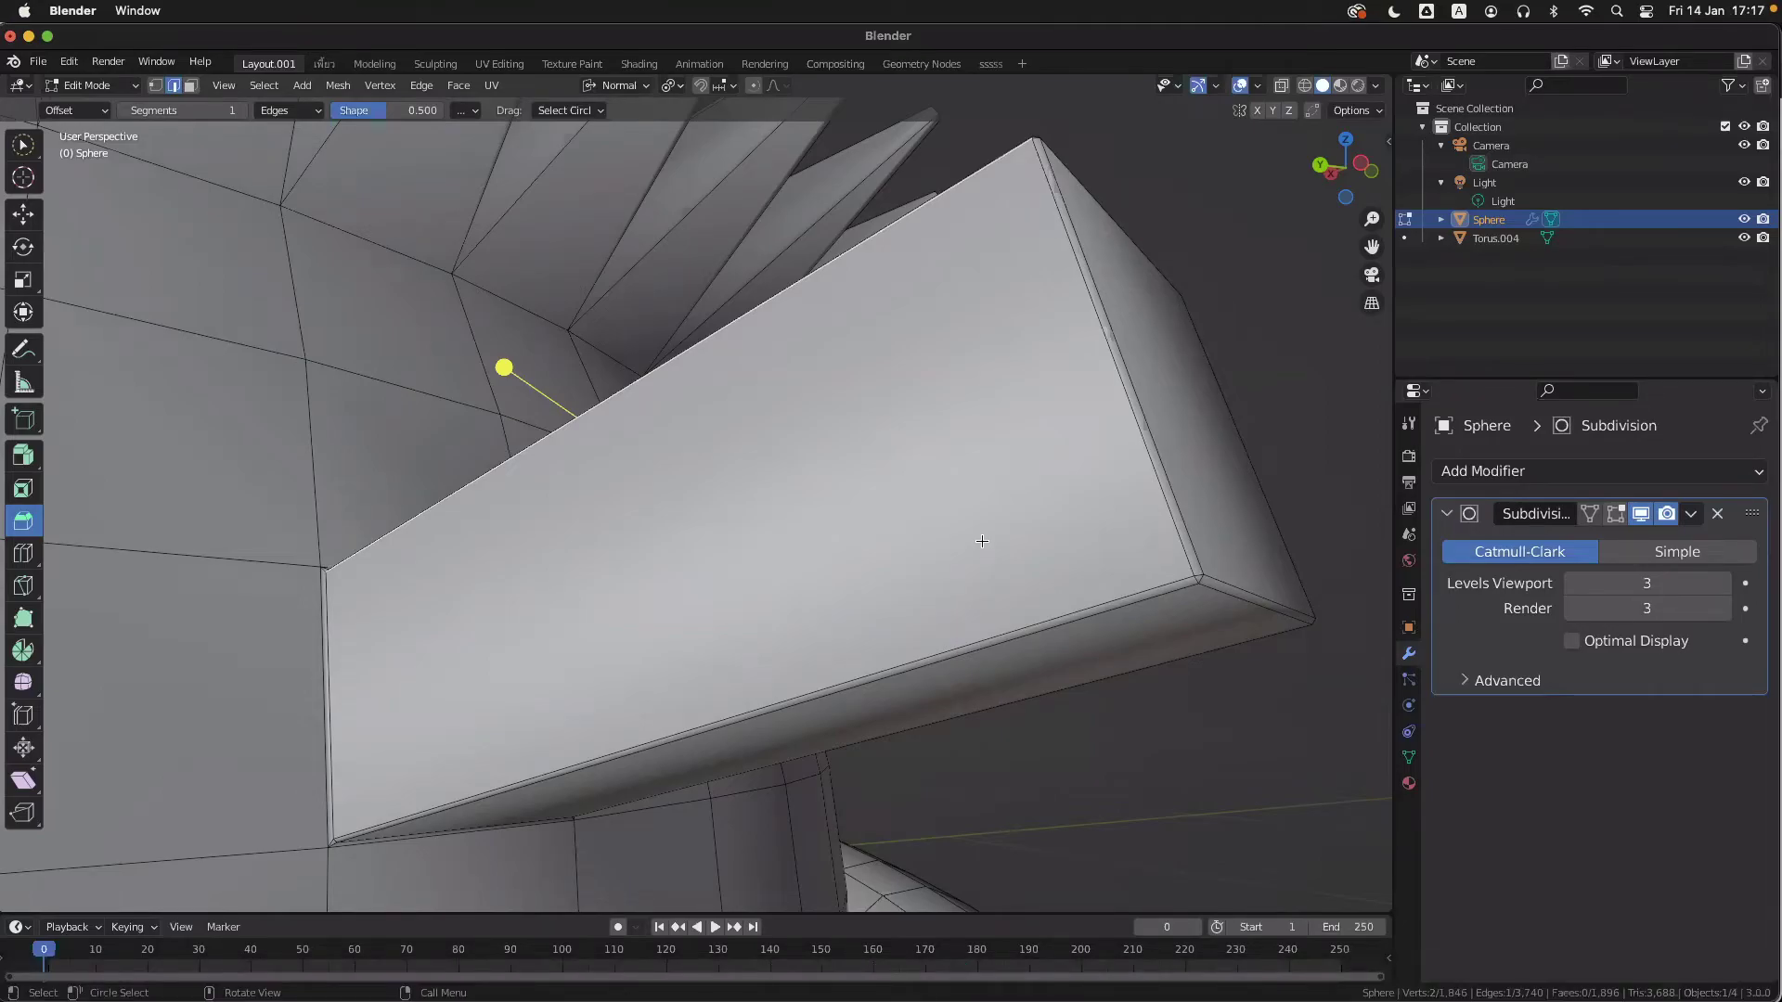
# - Examine the bevelled edges and corner of the arm's end face up close
pyautogui.moveTo(901, 998)
pyautogui.hscroll(5, 943, 683)
pyautogui.hscroll(-3, 943, 683)
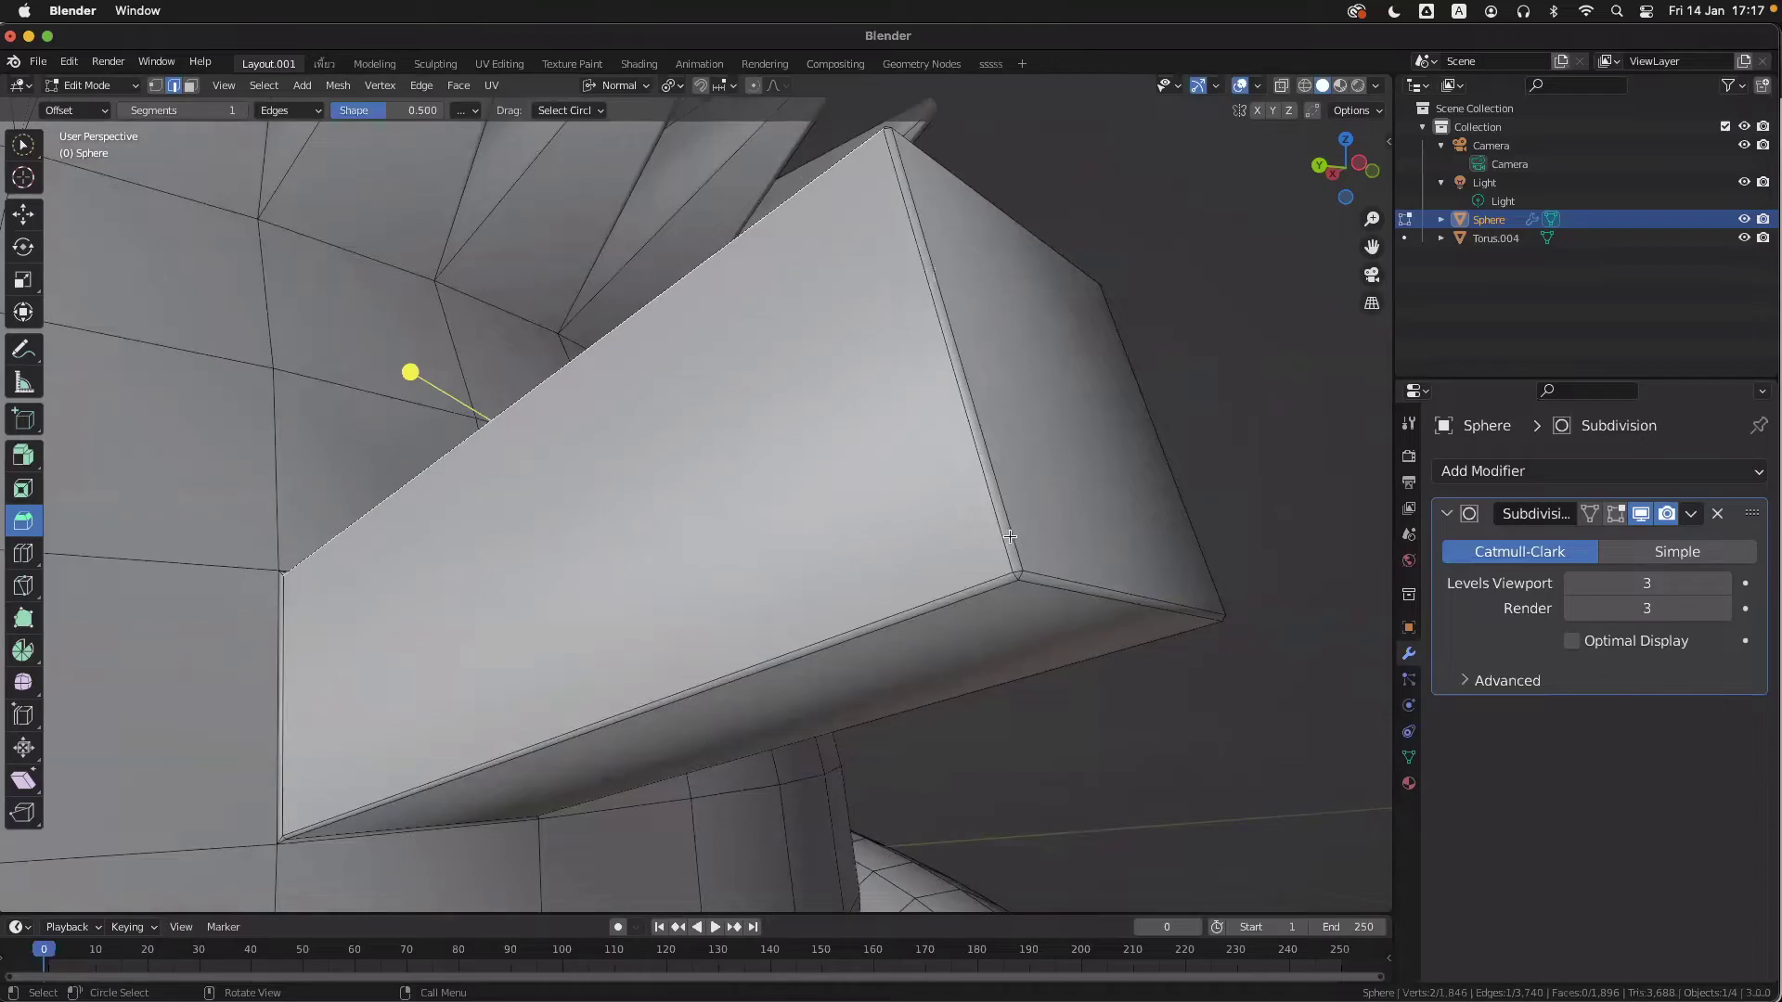
pyautogui.scroll(3, 1010, 536)
pyautogui.scroll(-2, 1072, 549)
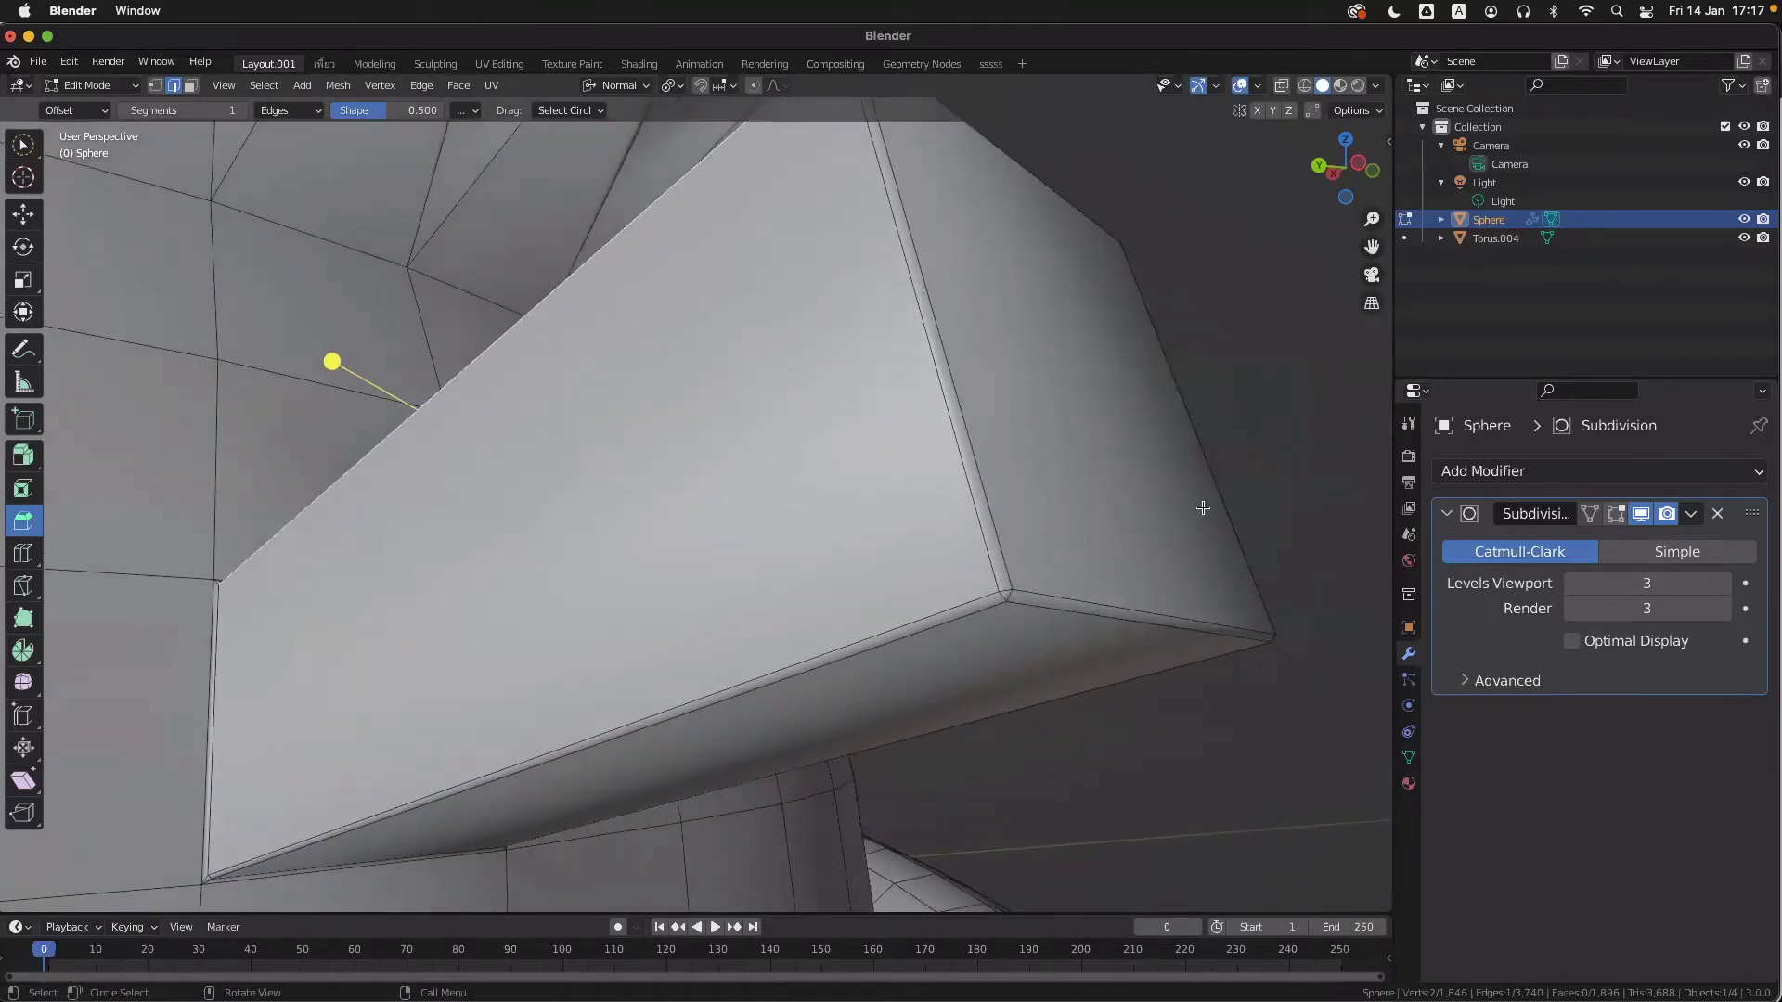
pyautogui.hscroll(-5, 1203, 508)
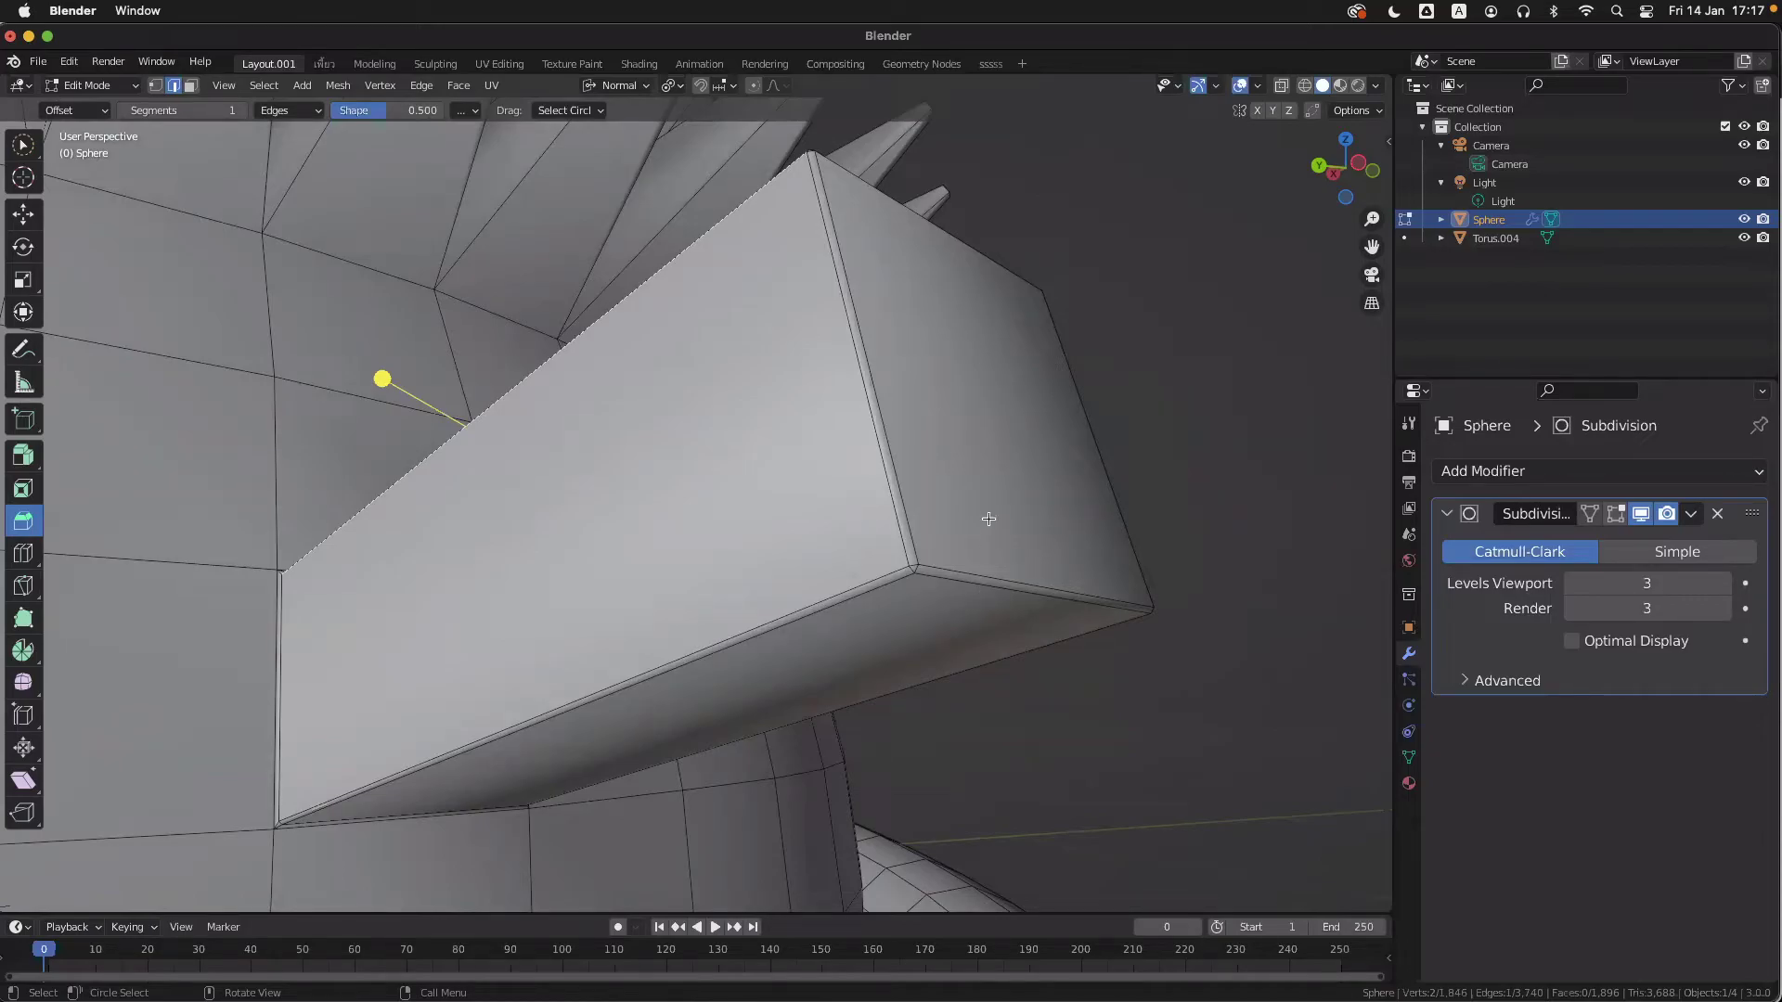
# - Alternate between Object Mode and Edit Mode to compare the smoothed arm with its bevelled cage, ending in Object Mode
pyautogui.press('Tab')
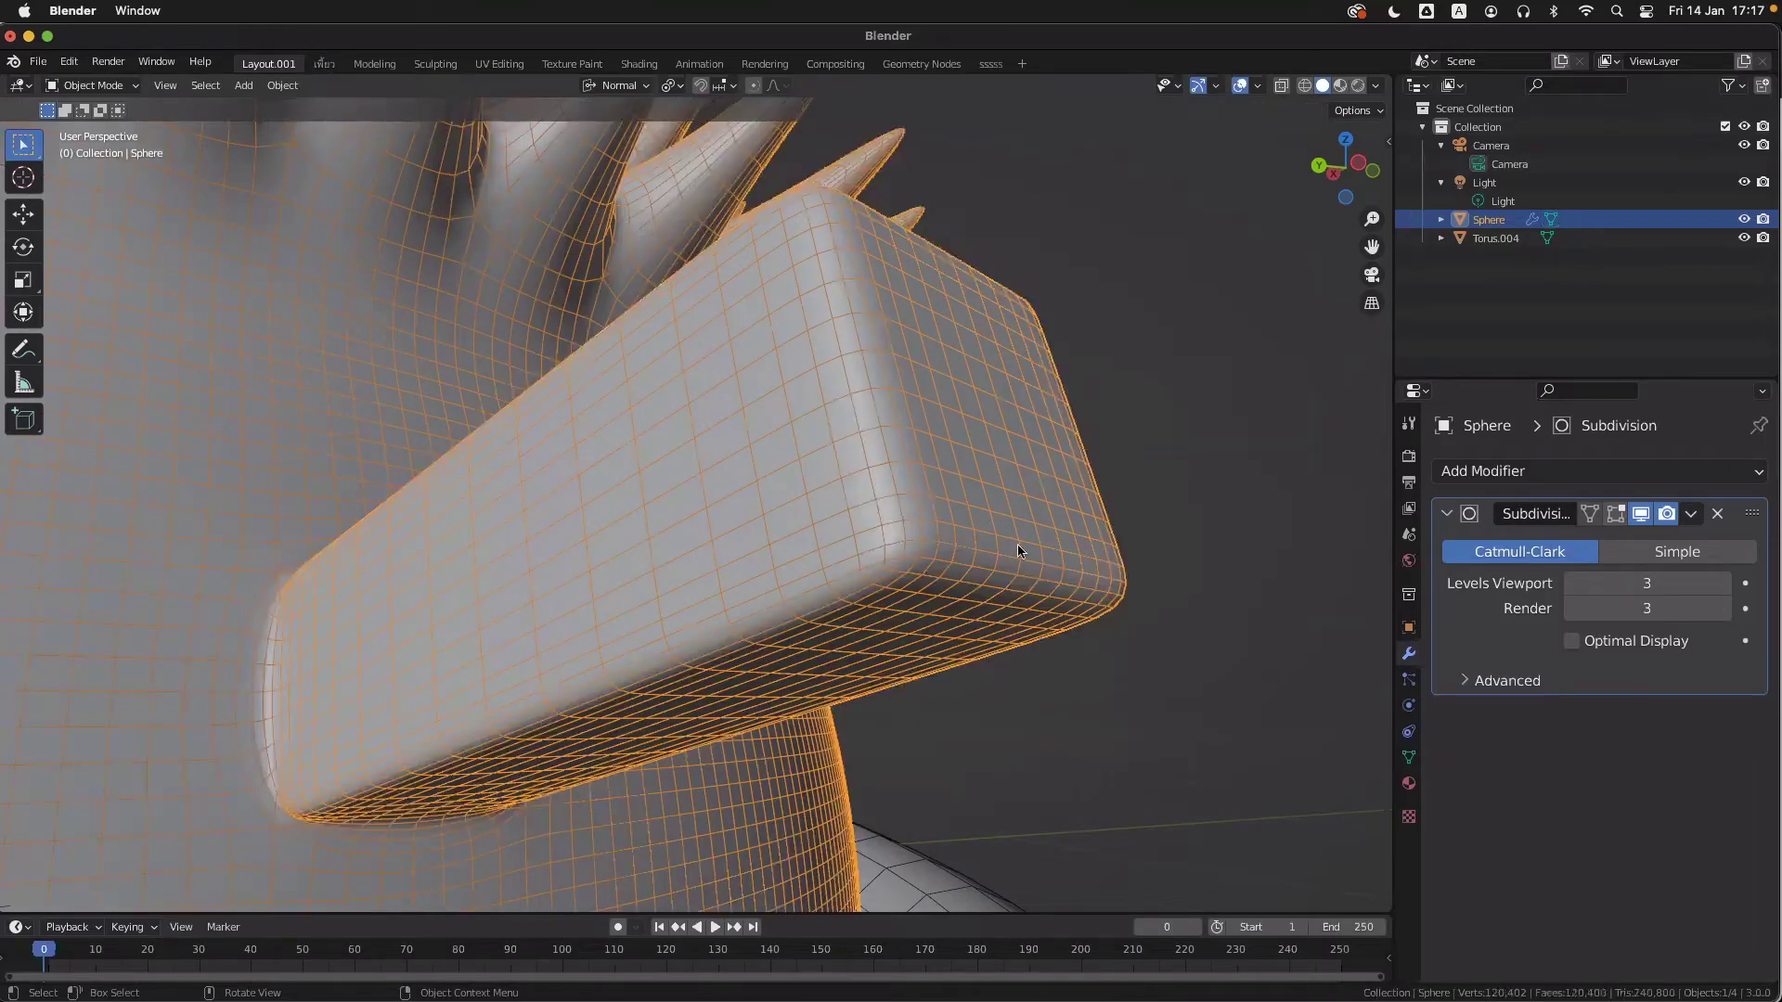
pyautogui.press('Tab')
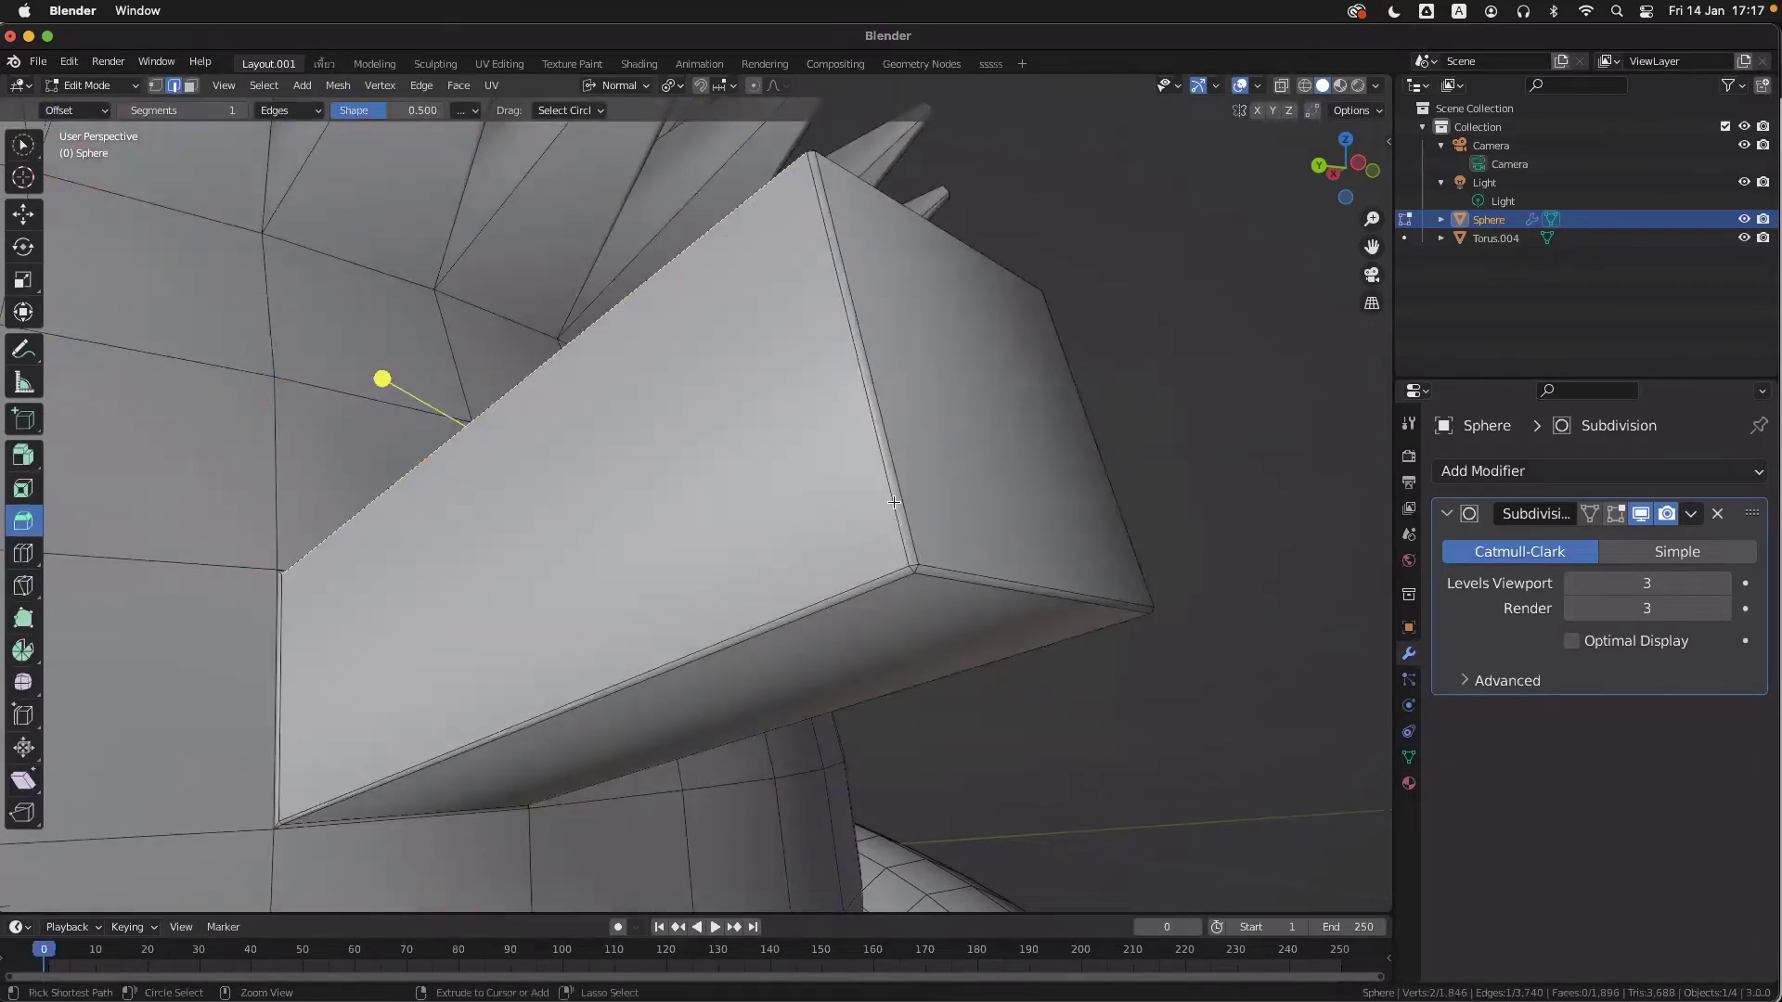
pyautogui.scroll(1, 869, 639)
pyautogui.press('Tab')
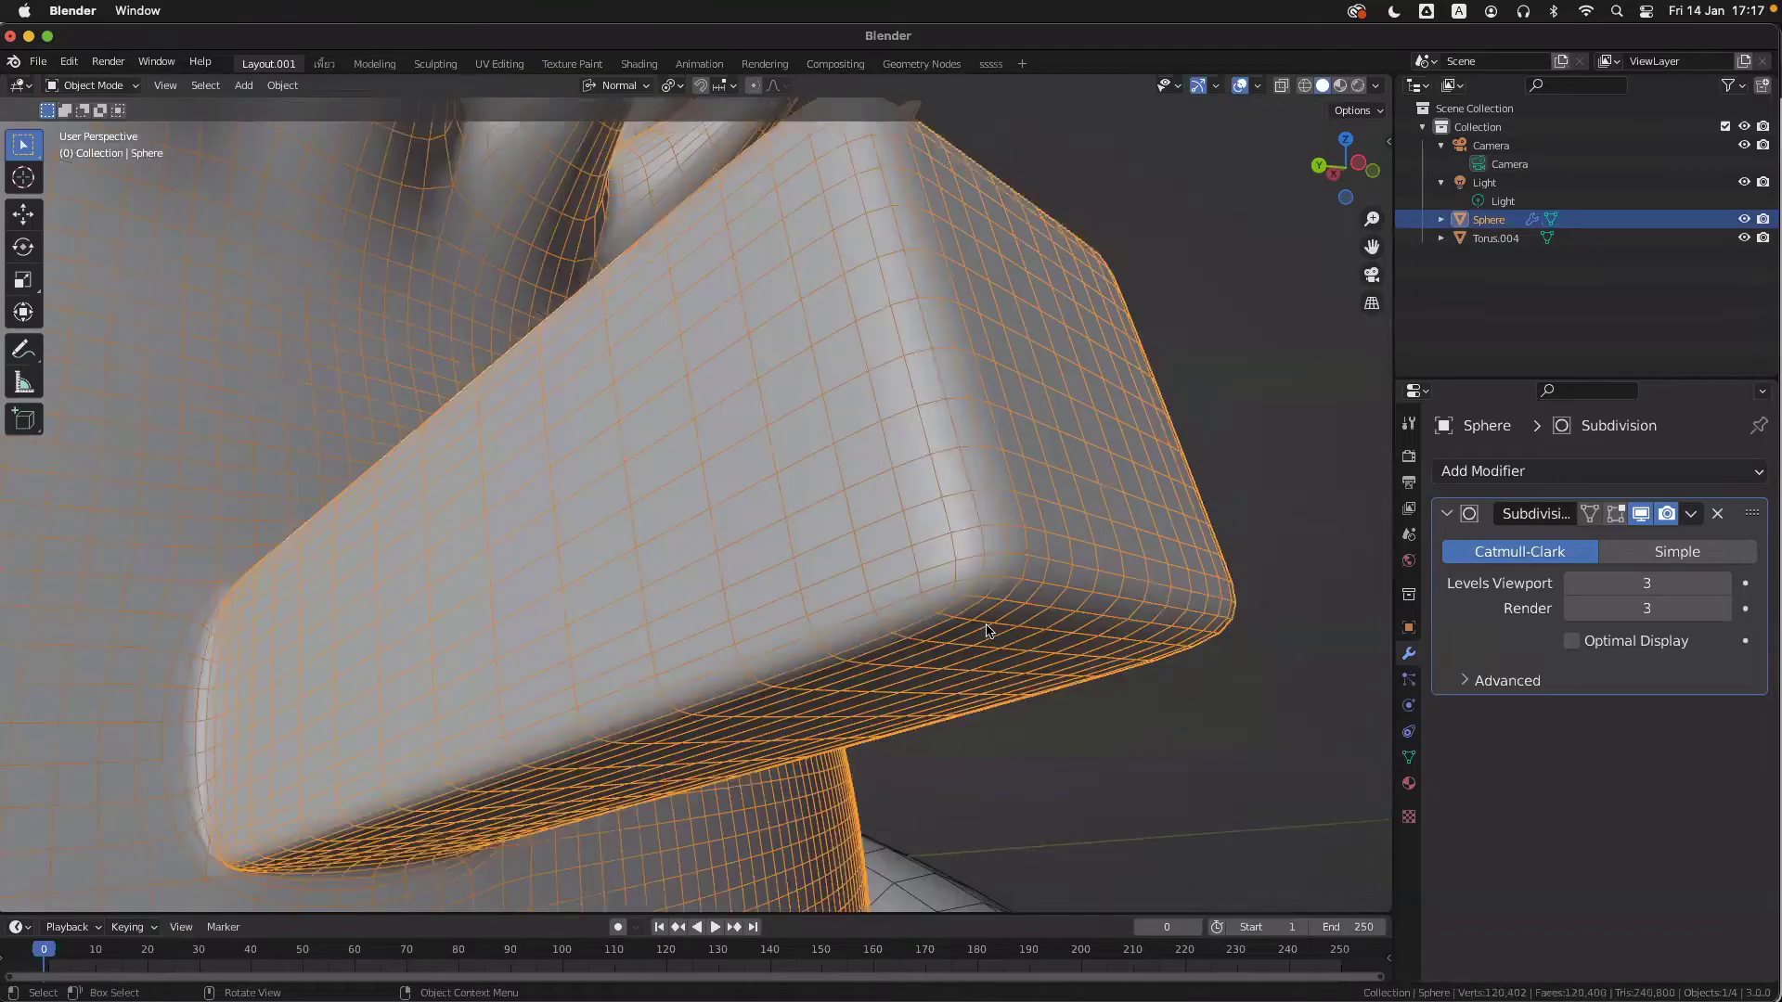
pyautogui.moveTo(987, 631); pyautogui.dragTo(1080, 611, button='middle')
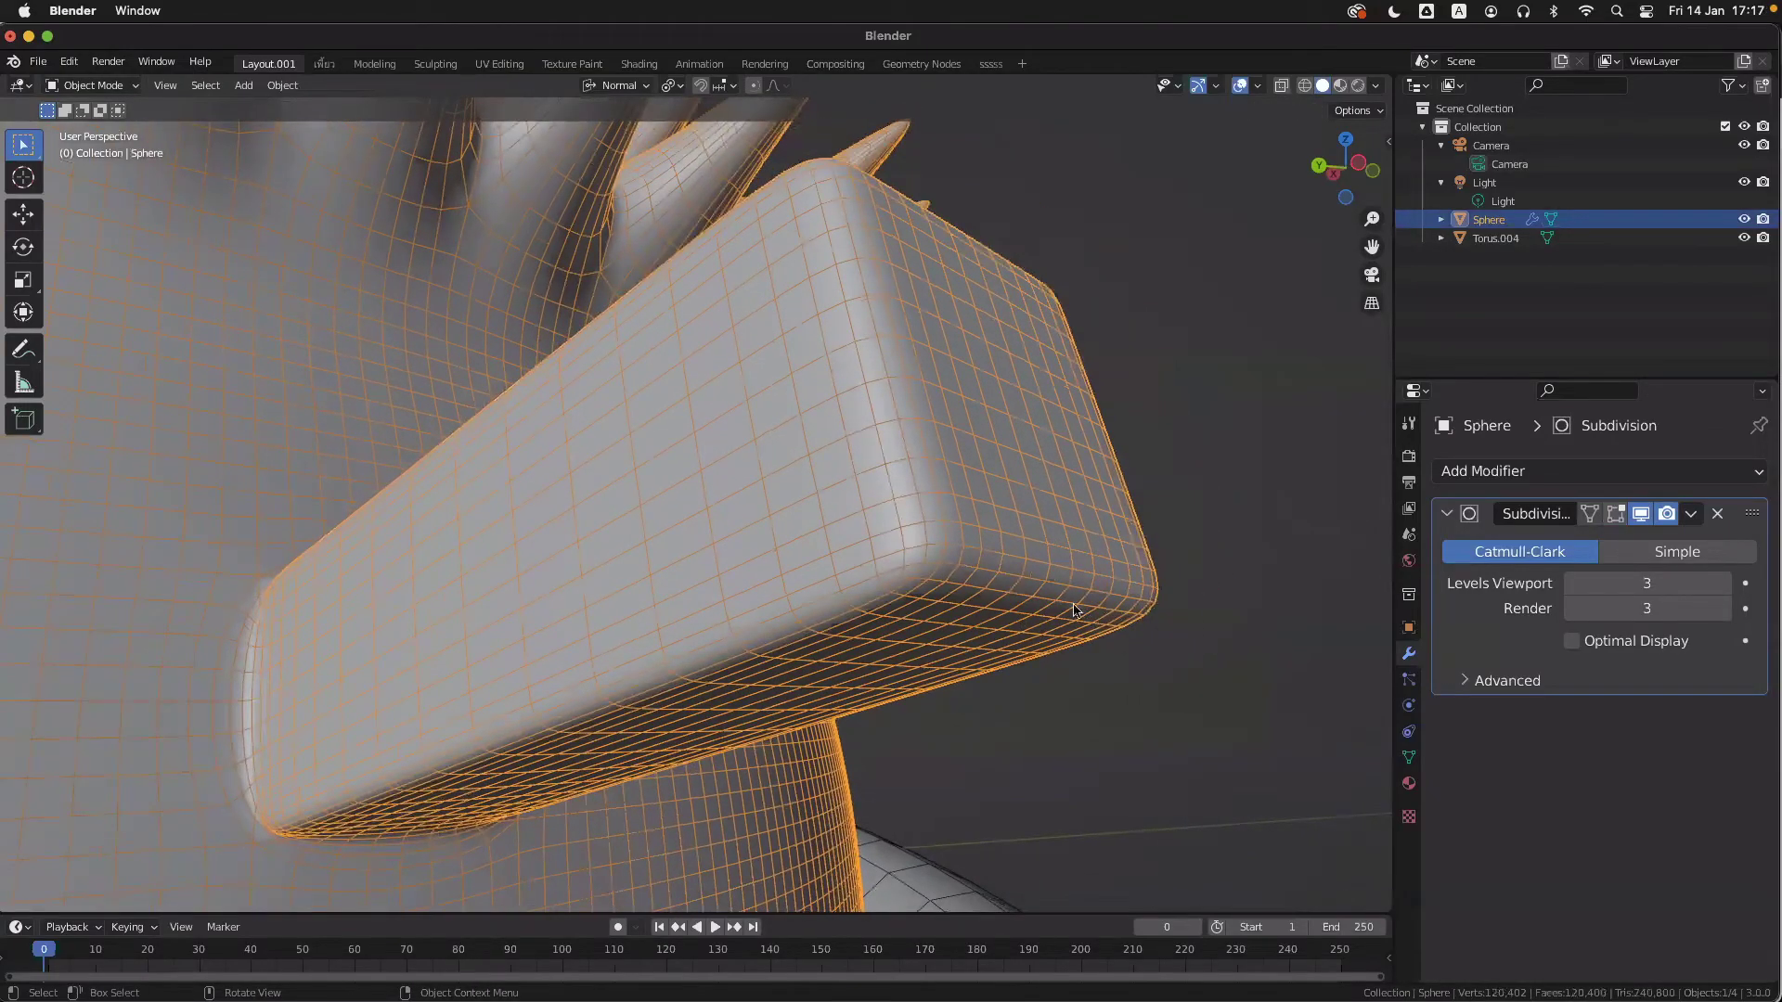
# - Deselect the sphere, hide the viewport overlays and examine the smoothed arm's edges and end face up close
pyautogui.click(1205, 596)
pyautogui.hotkey('shift', 'alt', 'z')
pyautogui.scroll(-2, 999, 585)
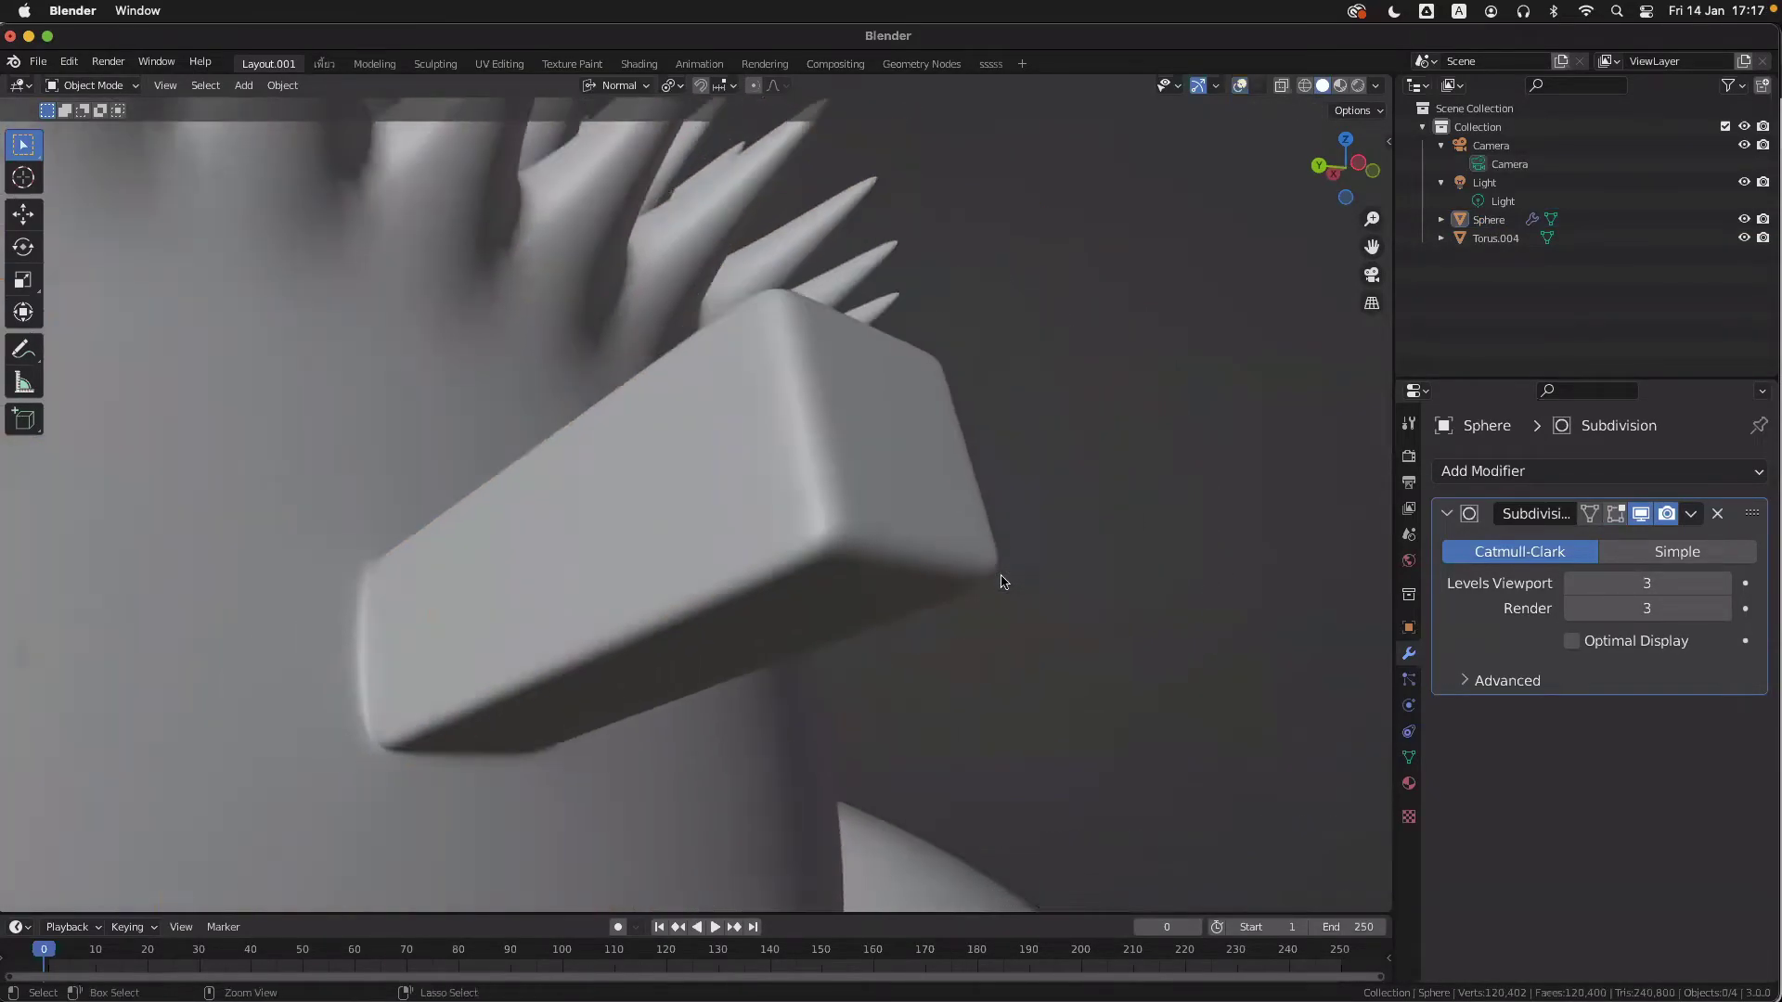
pyautogui.scroll(-2, 863, 584)
pyautogui.moveTo(872, 577); pyautogui.dragTo(493, 610, button='middle')
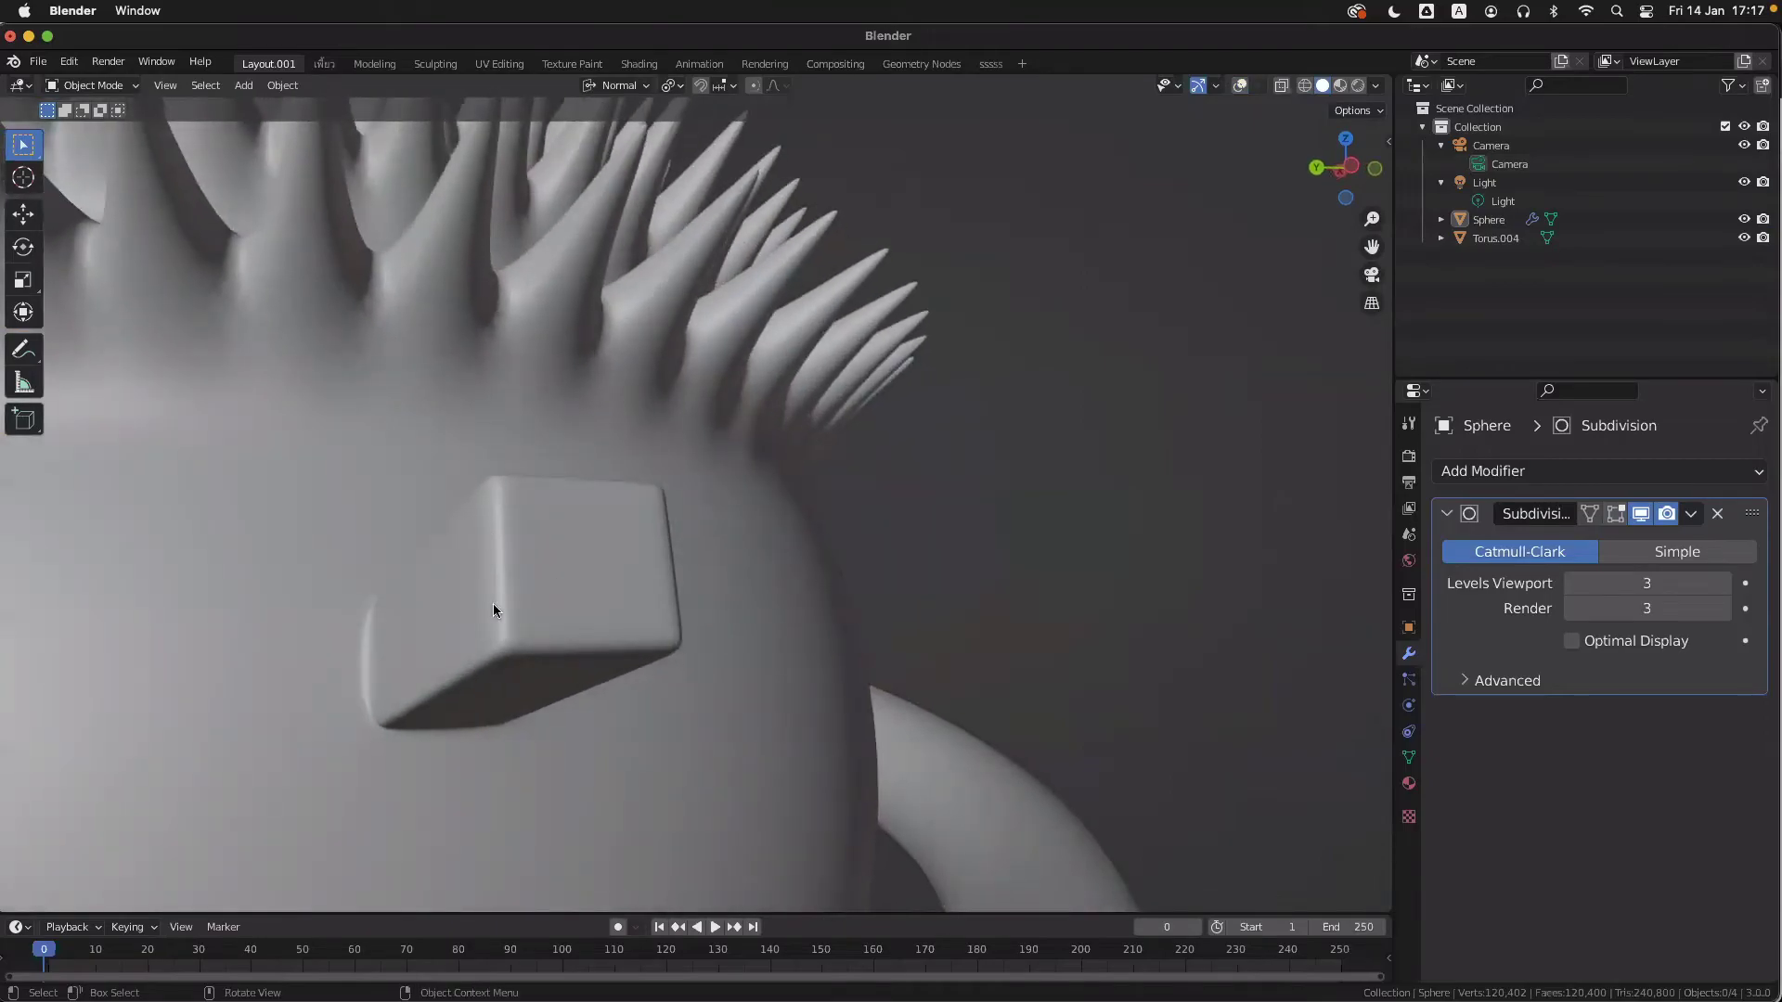
pyautogui.scroll(6, 554, 615)
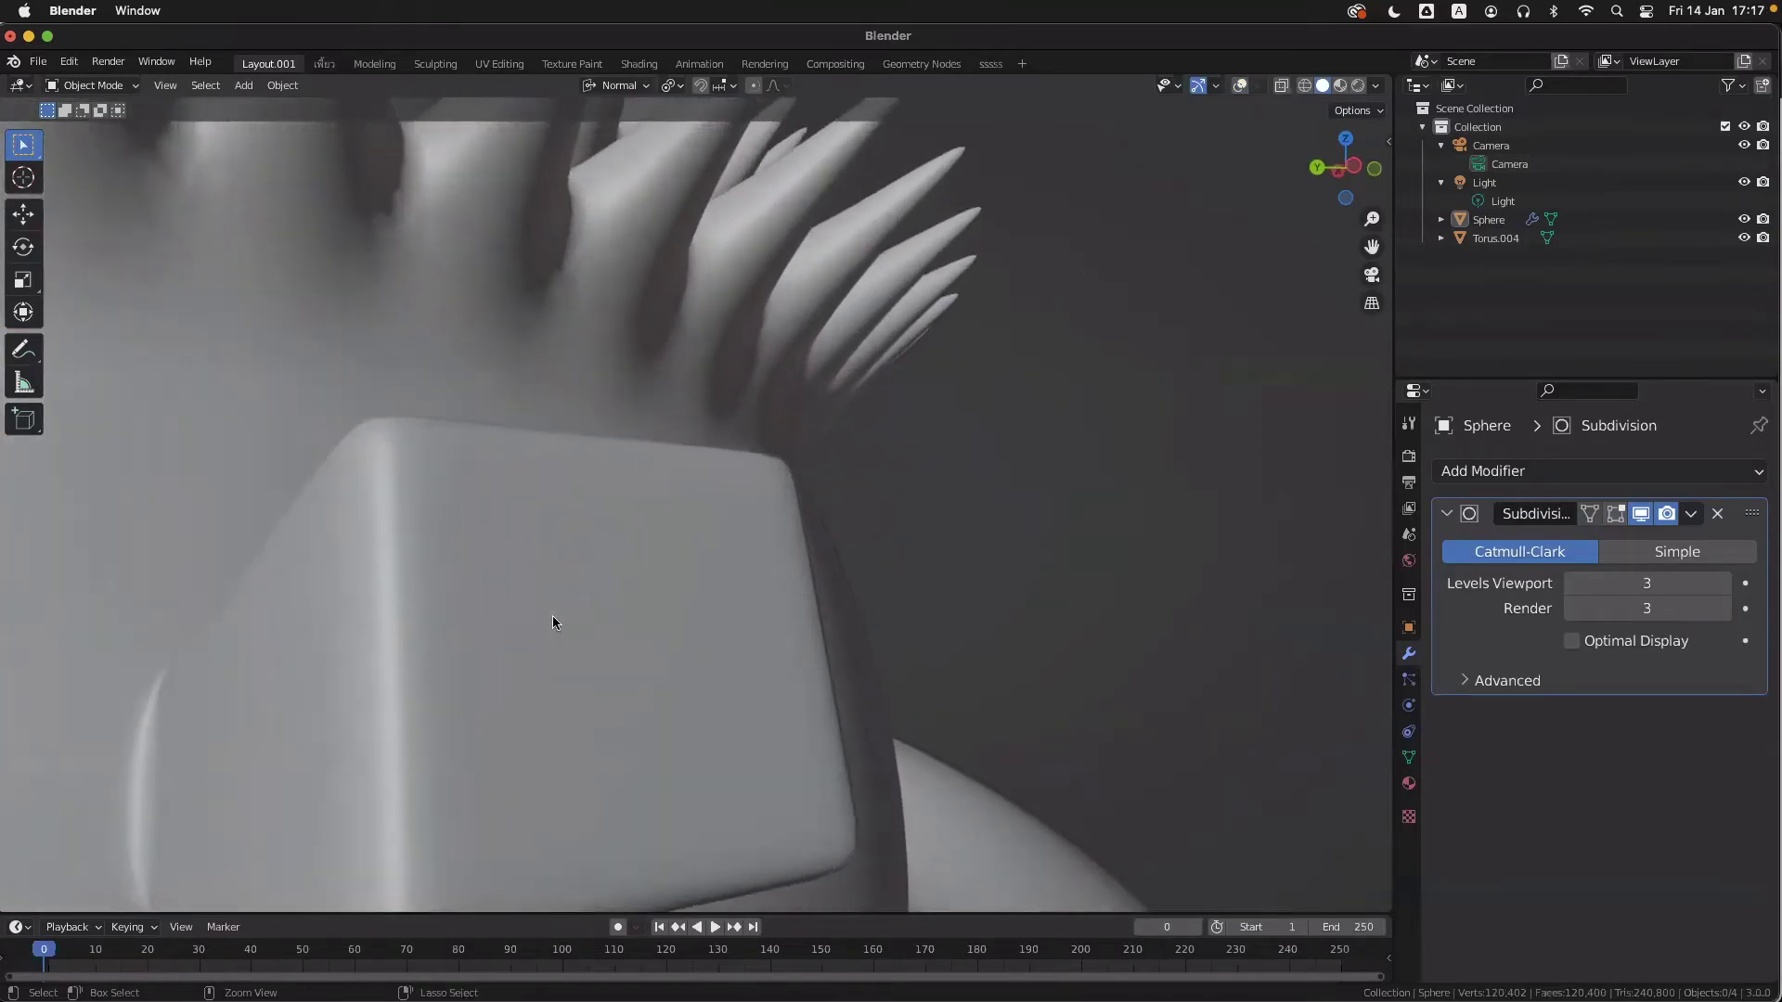
pyautogui.scroll(2, 832, 597)
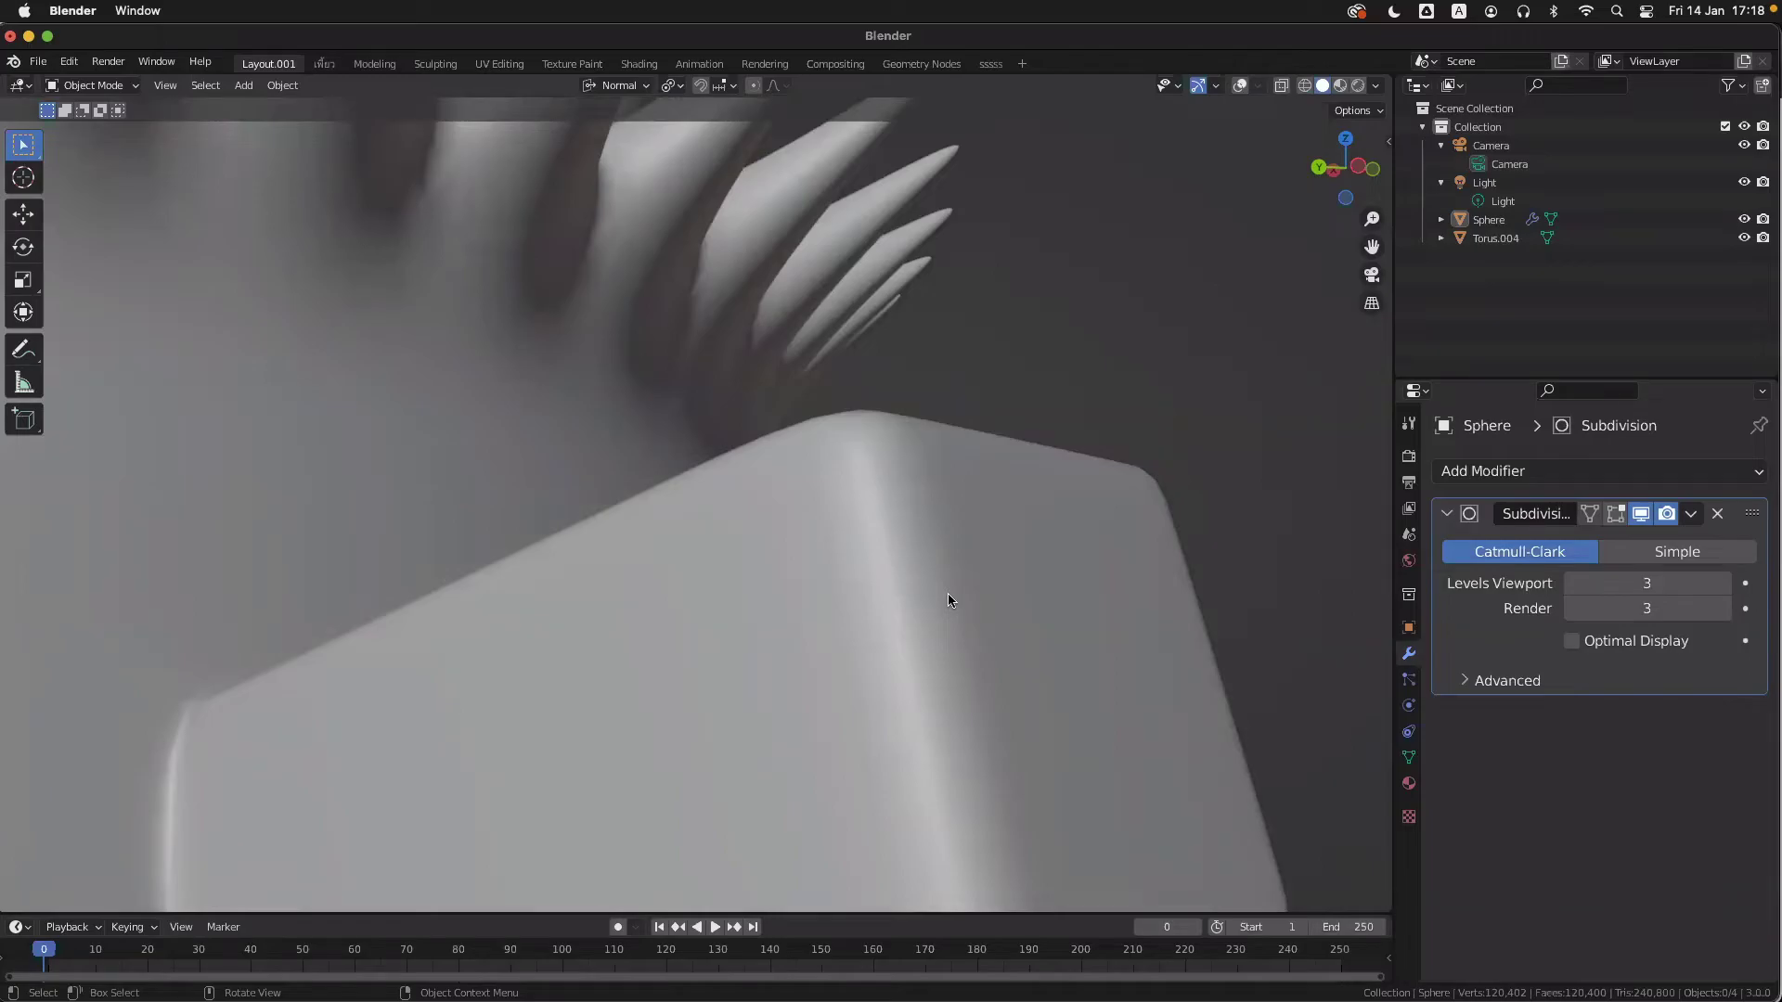
# - Show the overlays and use the Annotate tool to sketch a square corner beside the spikes with a wide curve joining its ends
pyautogui.click(38, 345)
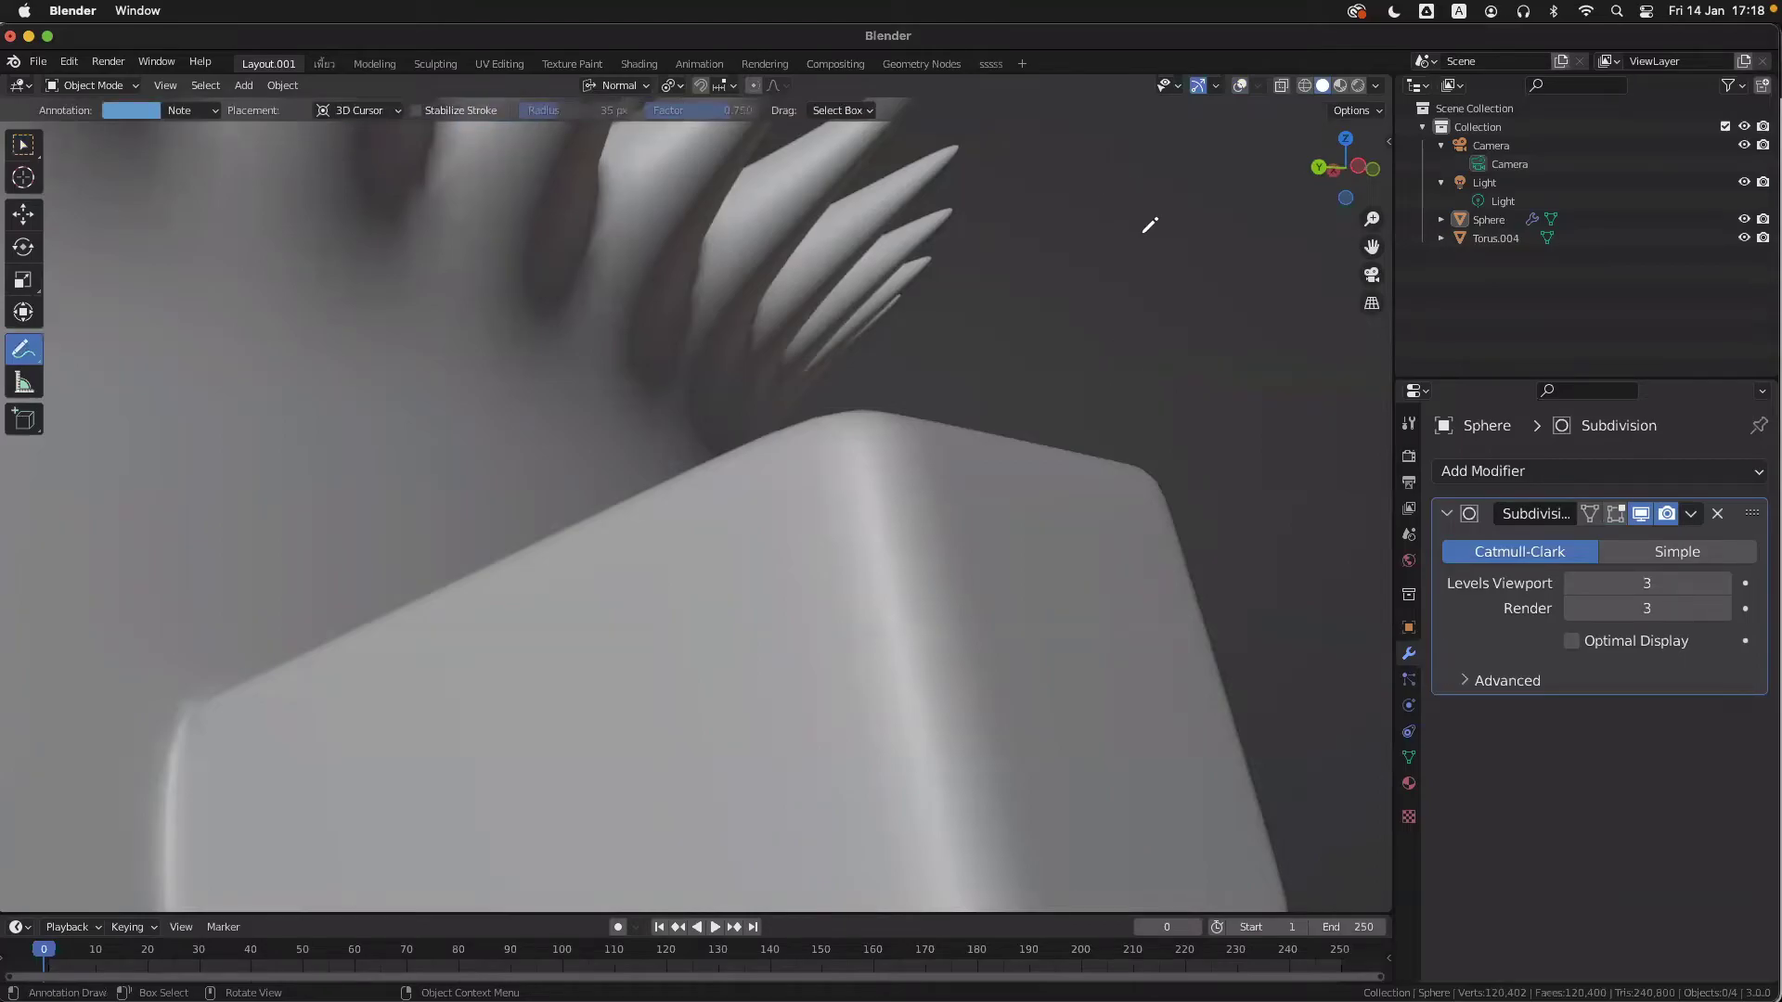
pyautogui.click(1240, 85)
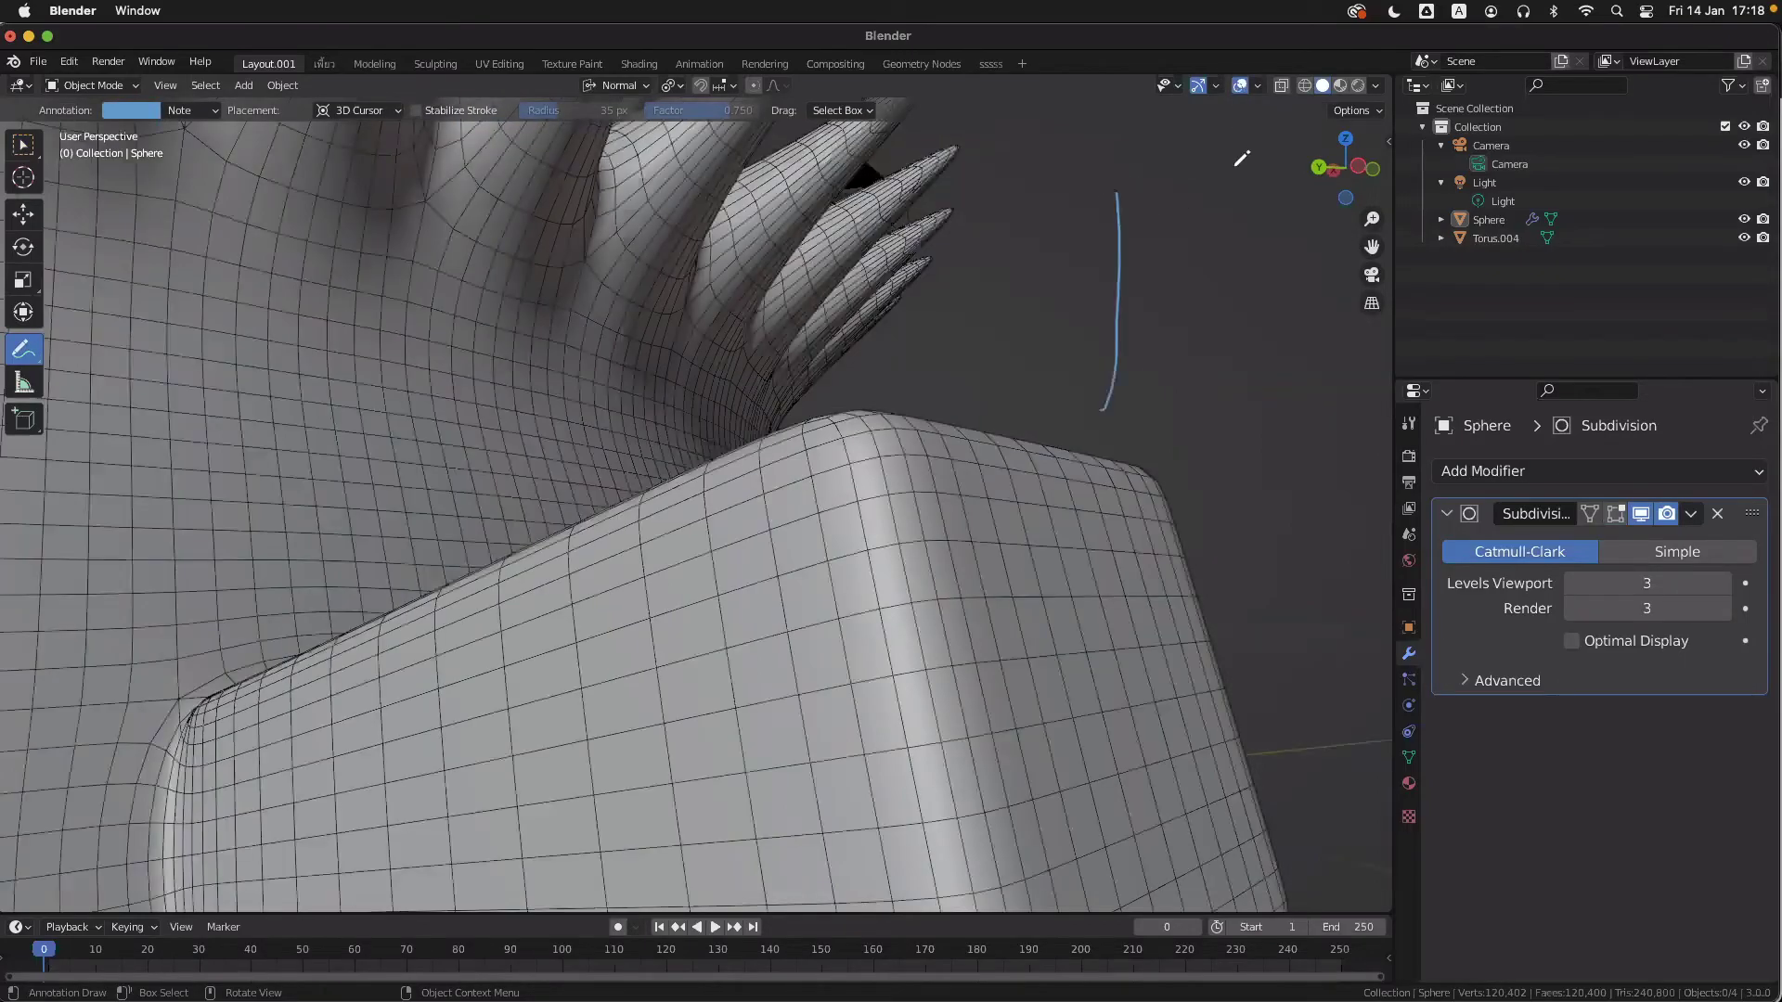
pyautogui.moveTo(1118, 194); pyautogui.dragTo(1310, 195)
pyautogui.moveTo(1114, 405)
pyautogui.mouseDown()
pyautogui.moveTo(1223, 225)
pyautogui.moveTo(1308, 197)
pyautogui.mouseUp()
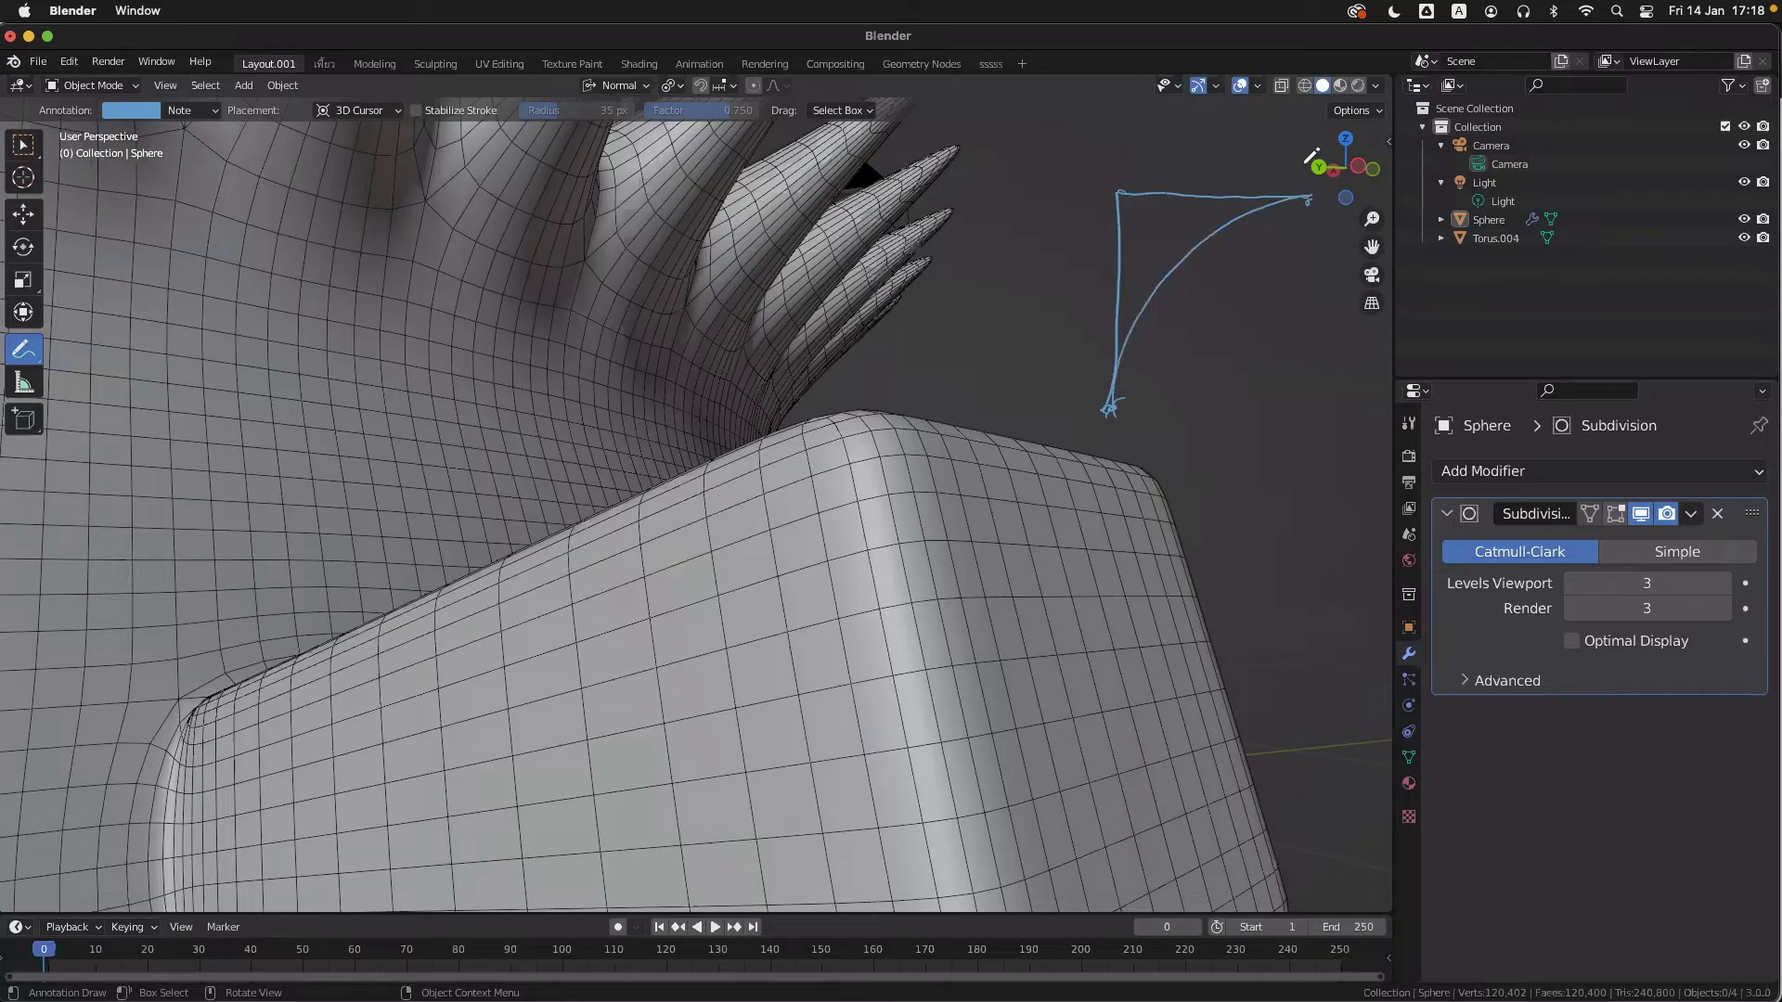
# - Annotate a second corner below the first with a small bevel at its vertex, and retrace its horizontal line
pyautogui.moveTo(1230, 572)
pyautogui.mouseDown()
pyautogui.moveTo(1236, 380)
pyautogui.moveTo(1388, 362)
pyautogui.mouseUp()
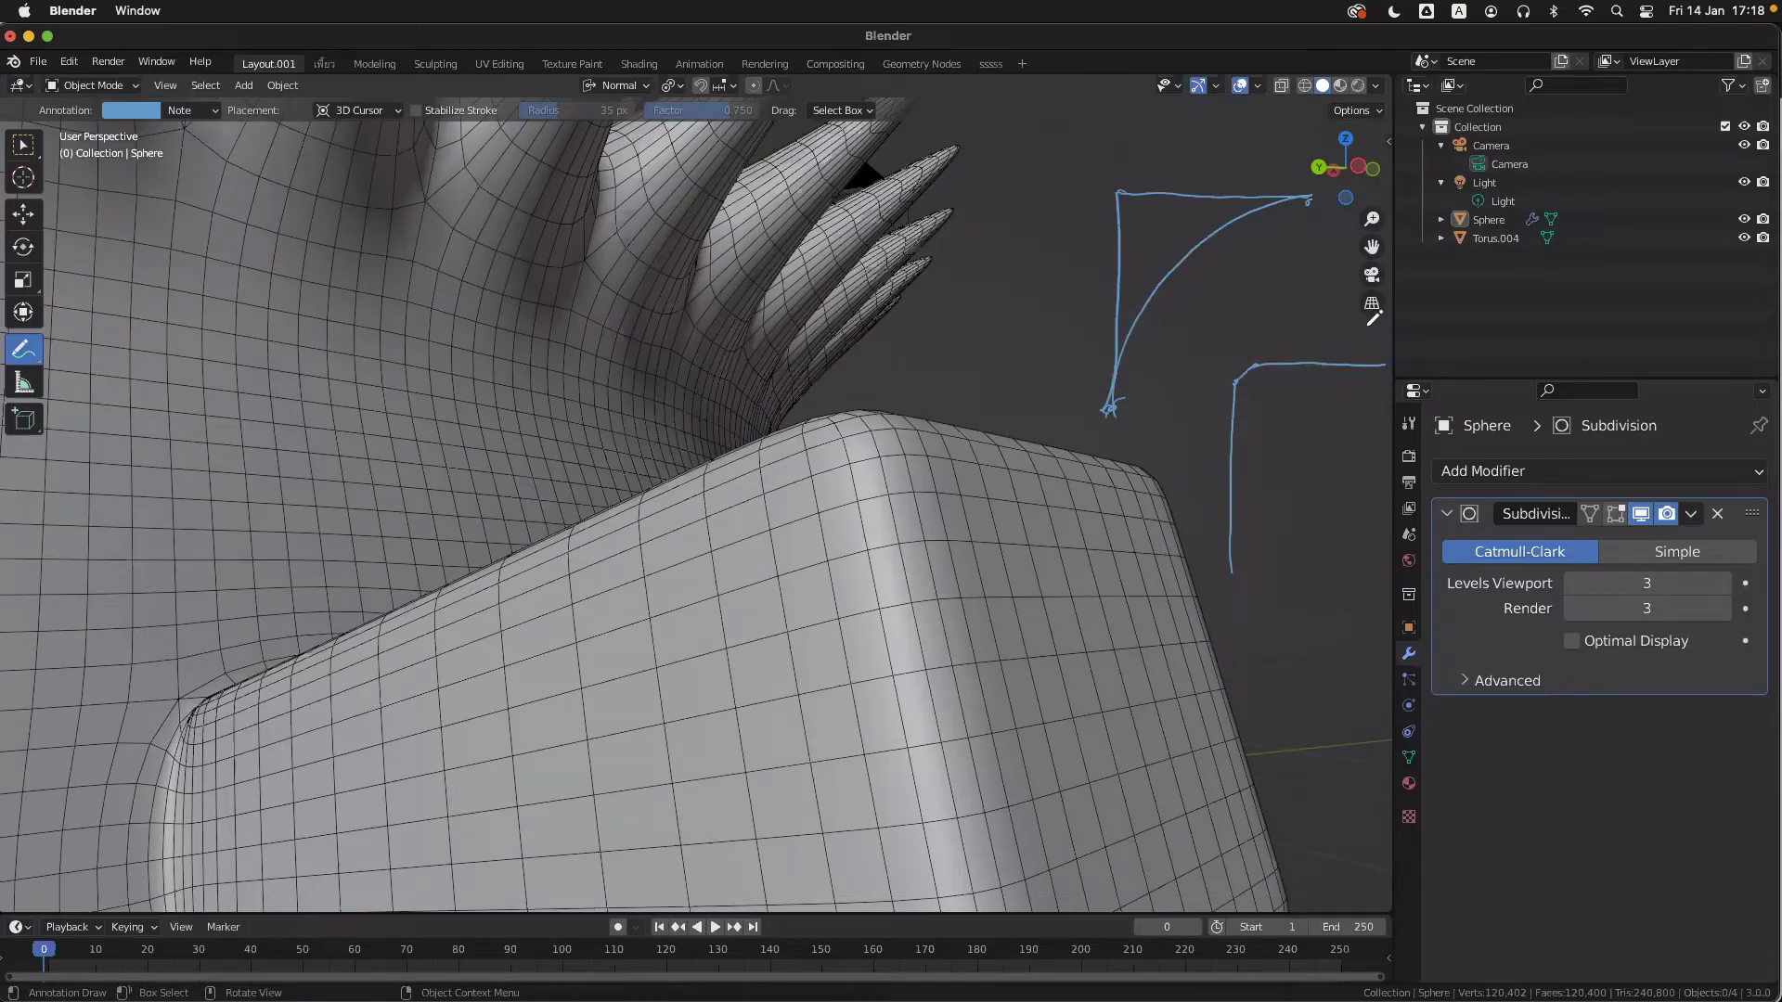
pyautogui.scroll(5, 1295, 371)
pyautogui.keyDown('shift'); pyautogui.hscroll(5, 1293, 371); pyautogui.keyUp('shift')
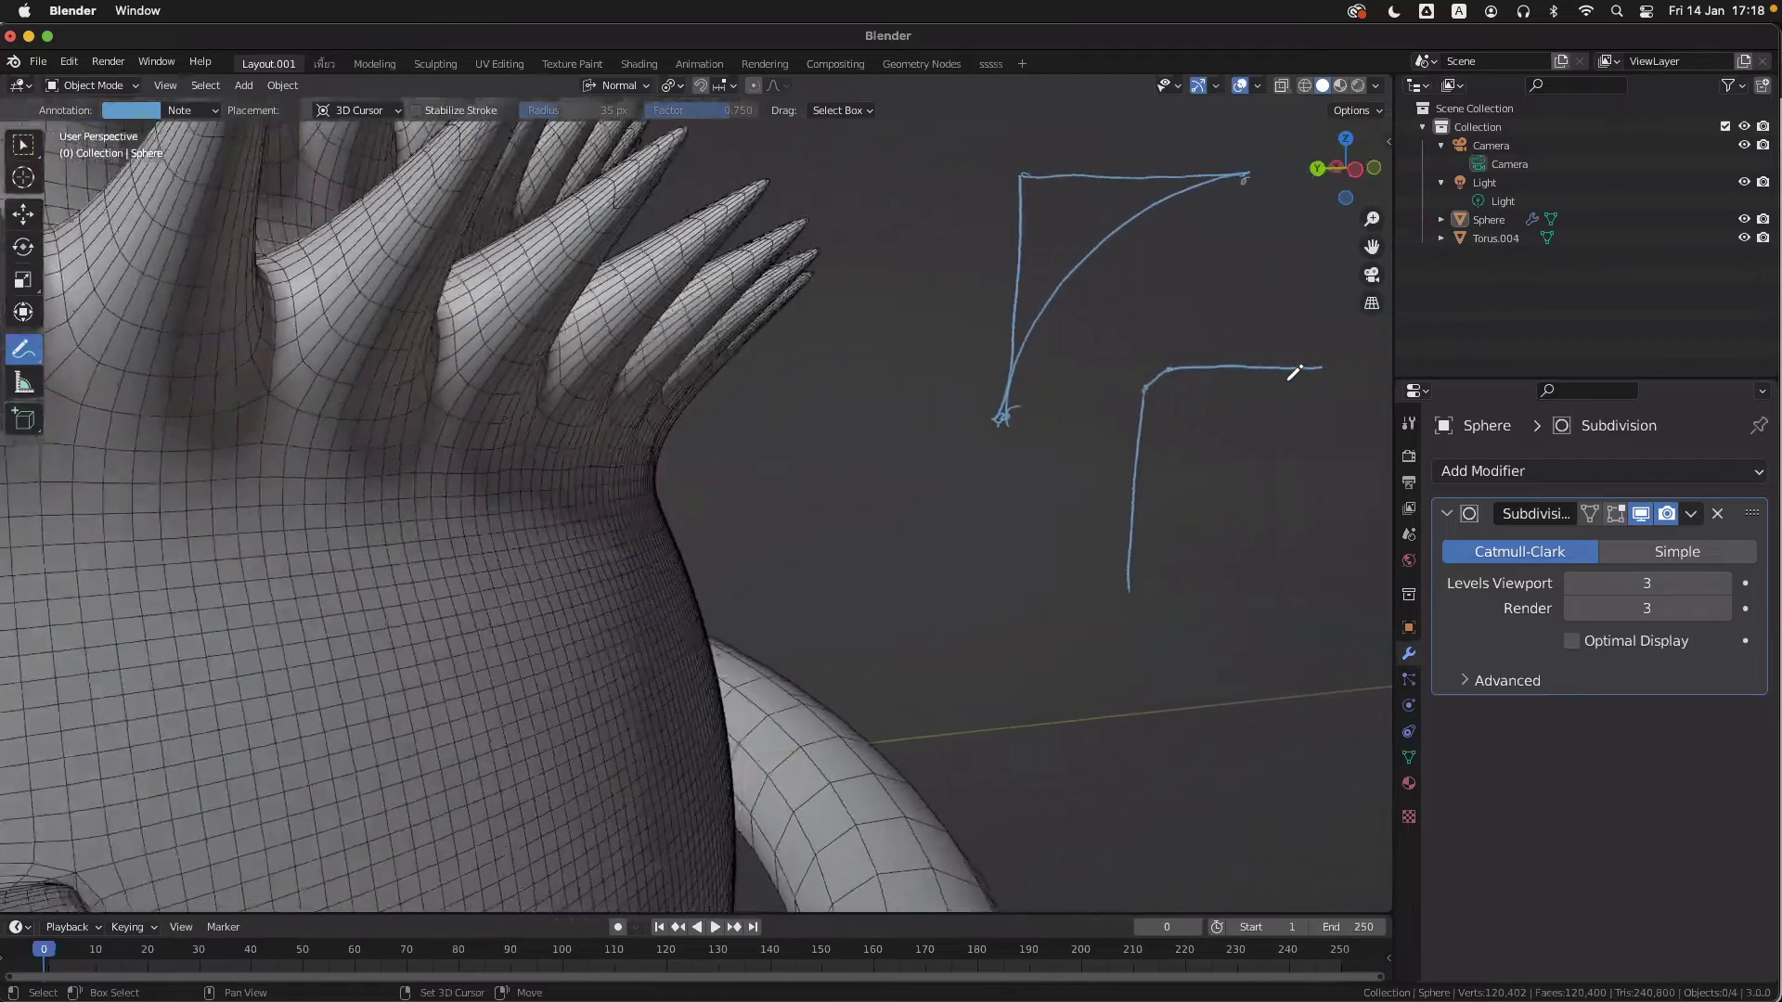
pyautogui.hscroll(-3, 1293, 373)
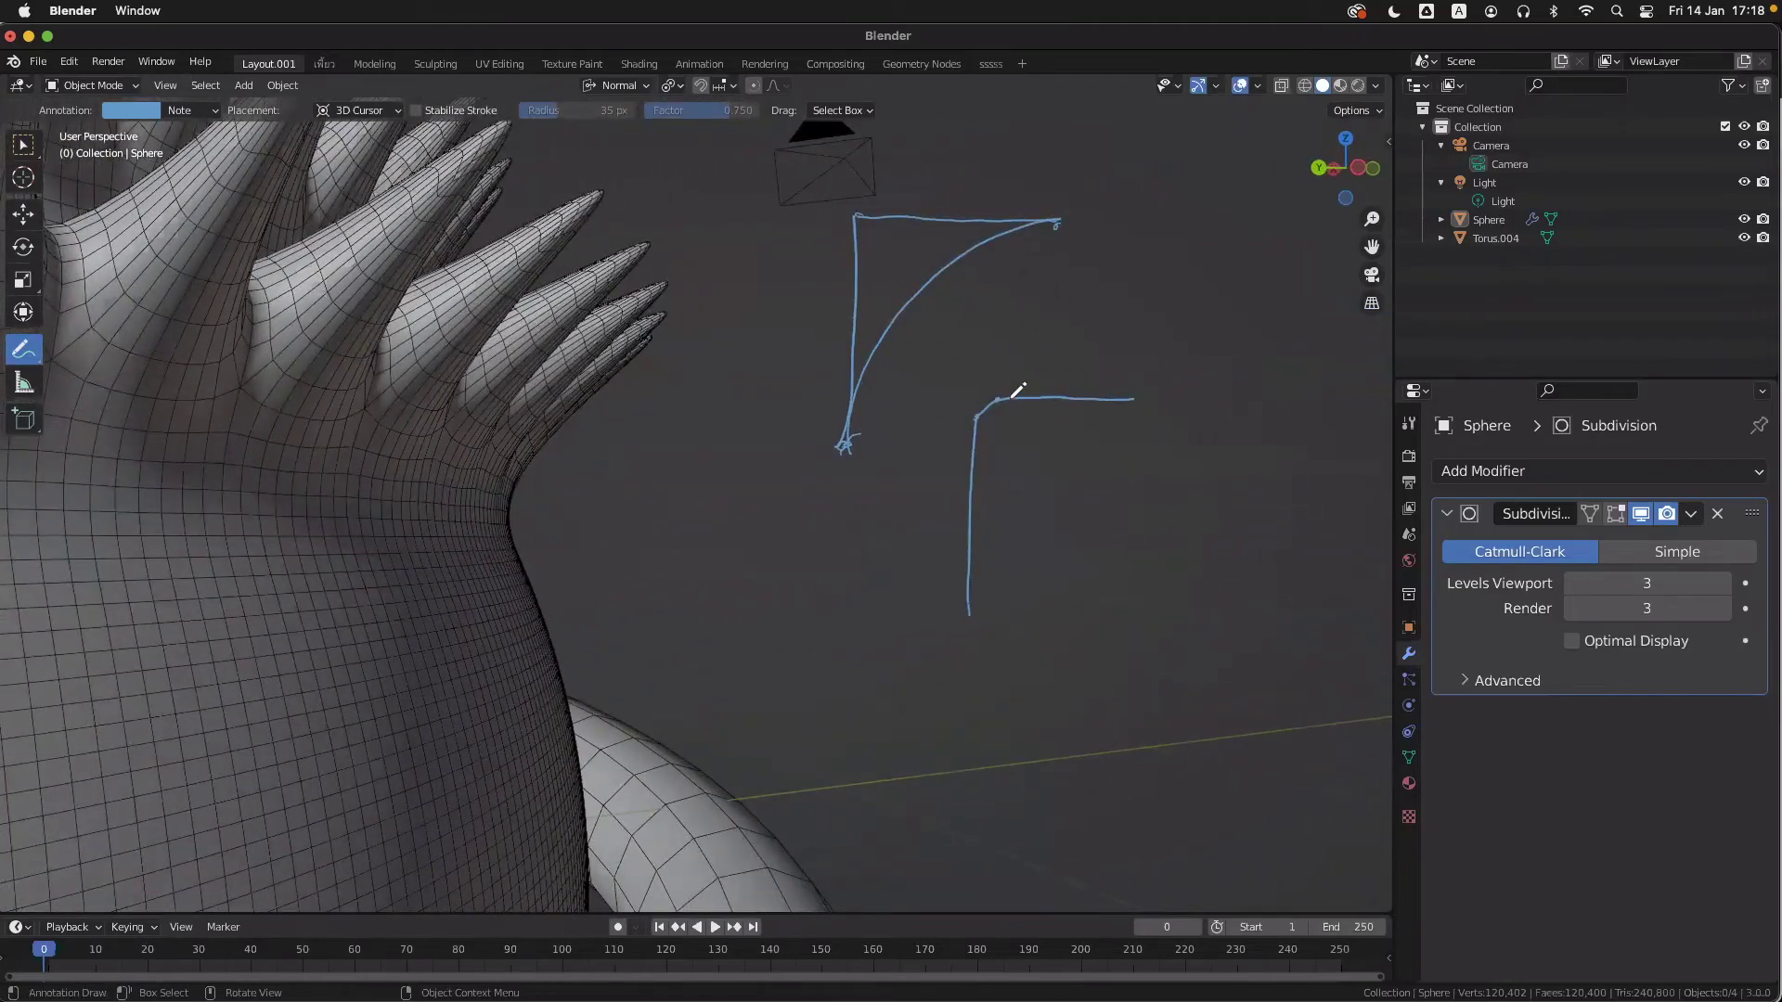
pyautogui.moveTo(996, 394); pyautogui.dragTo(1140, 402)
pyautogui.moveTo(1008, 395); pyautogui.dragTo(1225, 403)
# - Annotate the tight rounding at the second corner's bevel with dense strokes and go over its horizontal line again
pyautogui.keyDown('ctrl'); pyautogui.scroll(1, 1037, 367); pyautogui.keyUp('ctrl')
pyautogui.keyDown('ctrl'); pyautogui.scroll(2, 1037, 368); pyautogui.keyUp('ctrl')
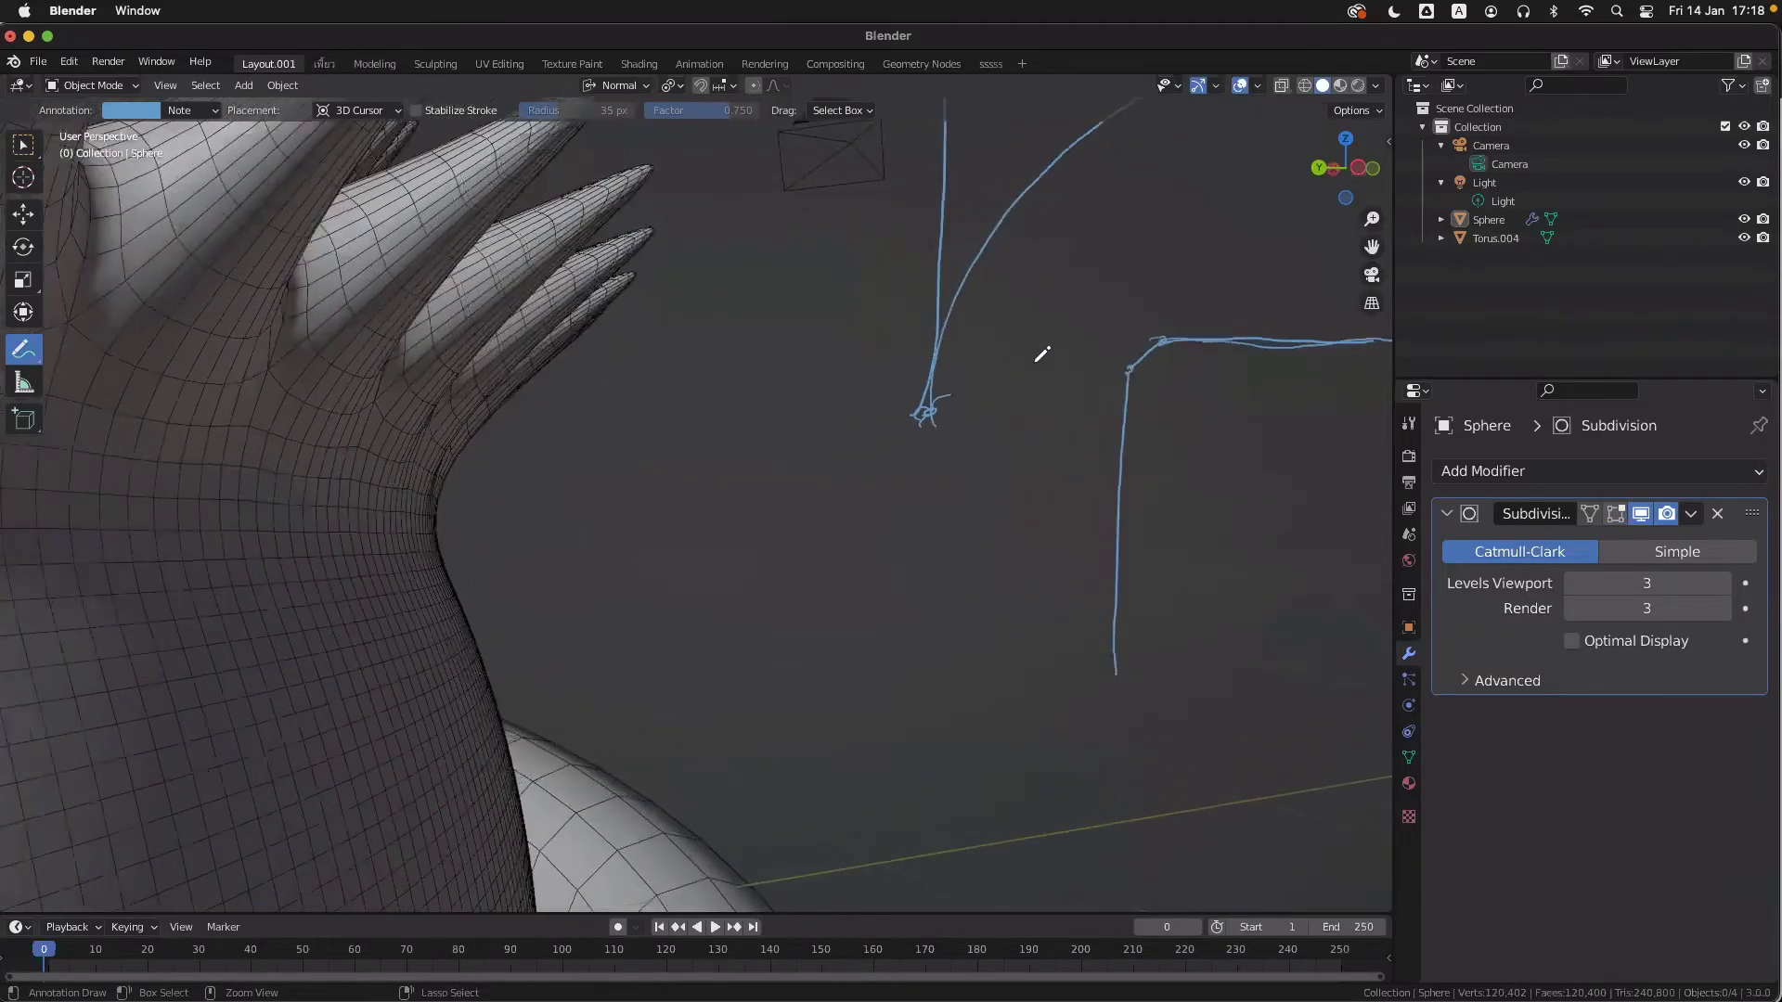
pyautogui.keyDown('shift'); pyautogui.hscroll(3, 1037, 361); pyautogui.keyUp('shift')
pyautogui.keyDown('shift'); pyautogui.moveTo(1042, 353); pyautogui.dragTo(985, 373, button='middle'); pyautogui.keyUp('shift')
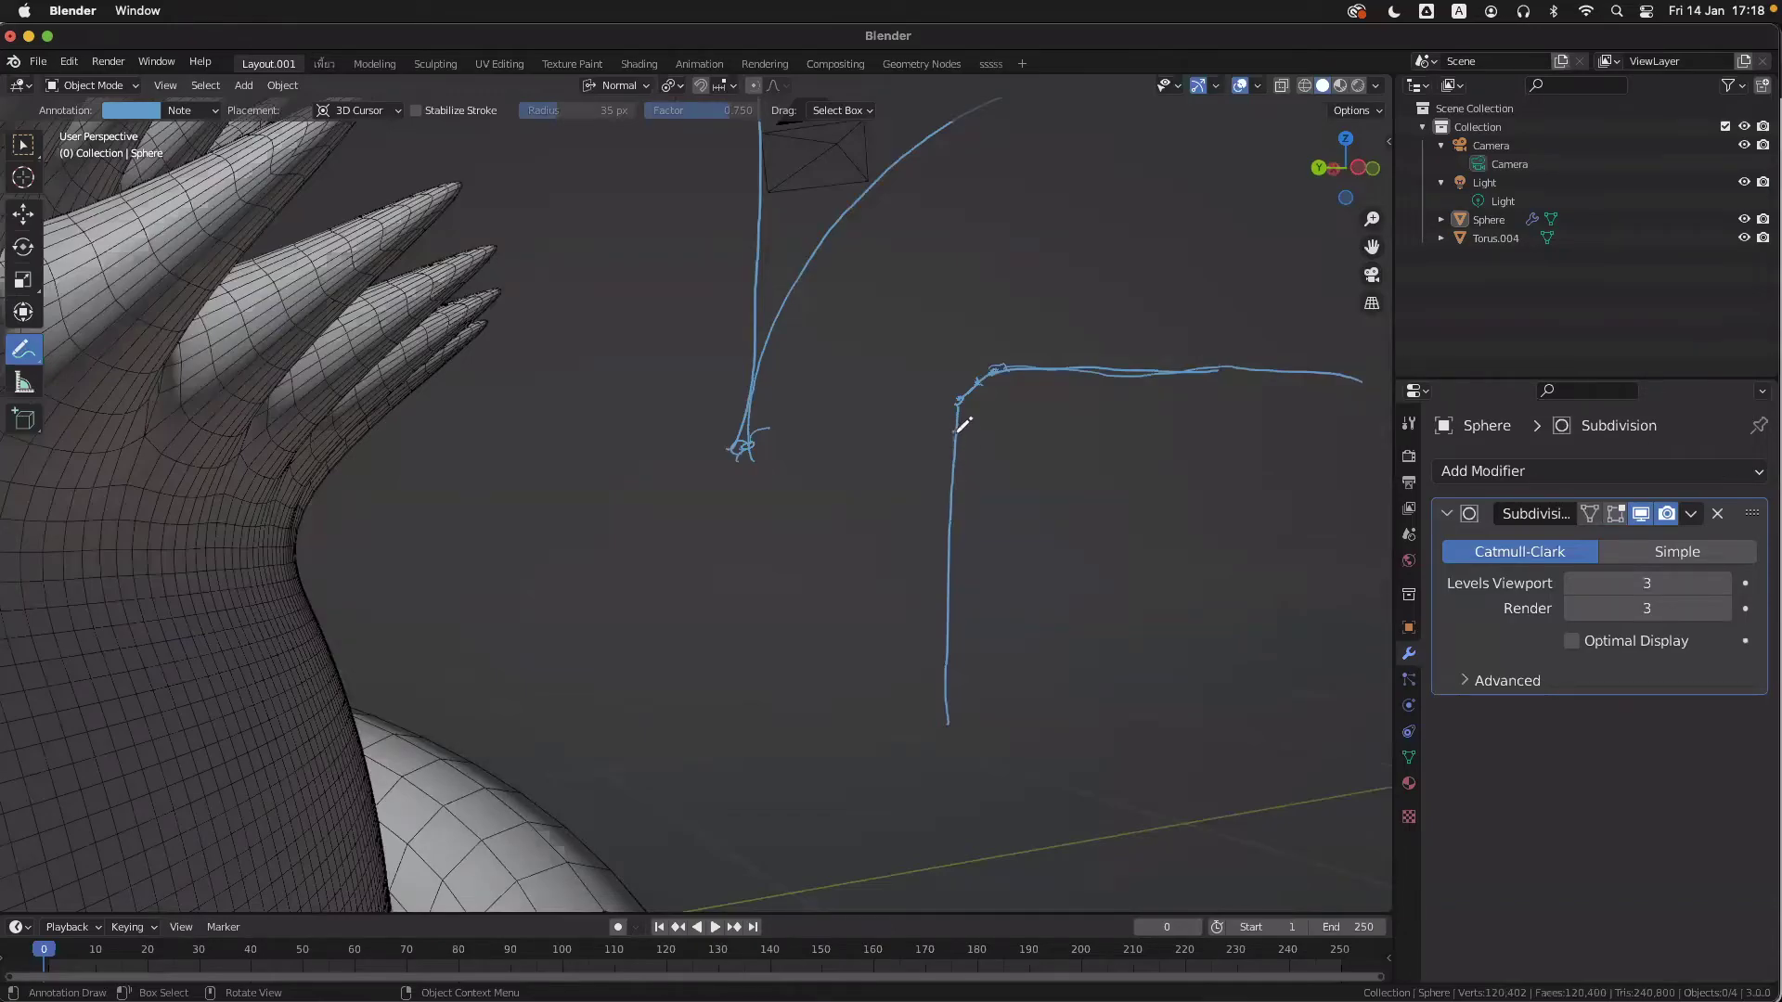
pyautogui.moveTo(980, 376)
pyautogui.mouseDown()
pyautogui.moveTo(960, 423)
pyautogui.moveTo(982, 379)
pyautogui.moveTo(1015, 368)
pyautogui.moveTo(1281, 383)
pyautogui.mouseUp()
pyautogui.moveTo(982, 412)
pyautogui.mouseDown()
pyautogui.moveTo(966, 388)
pyautogui.moveTo(963, 422)
pyautogui.mouseUp()
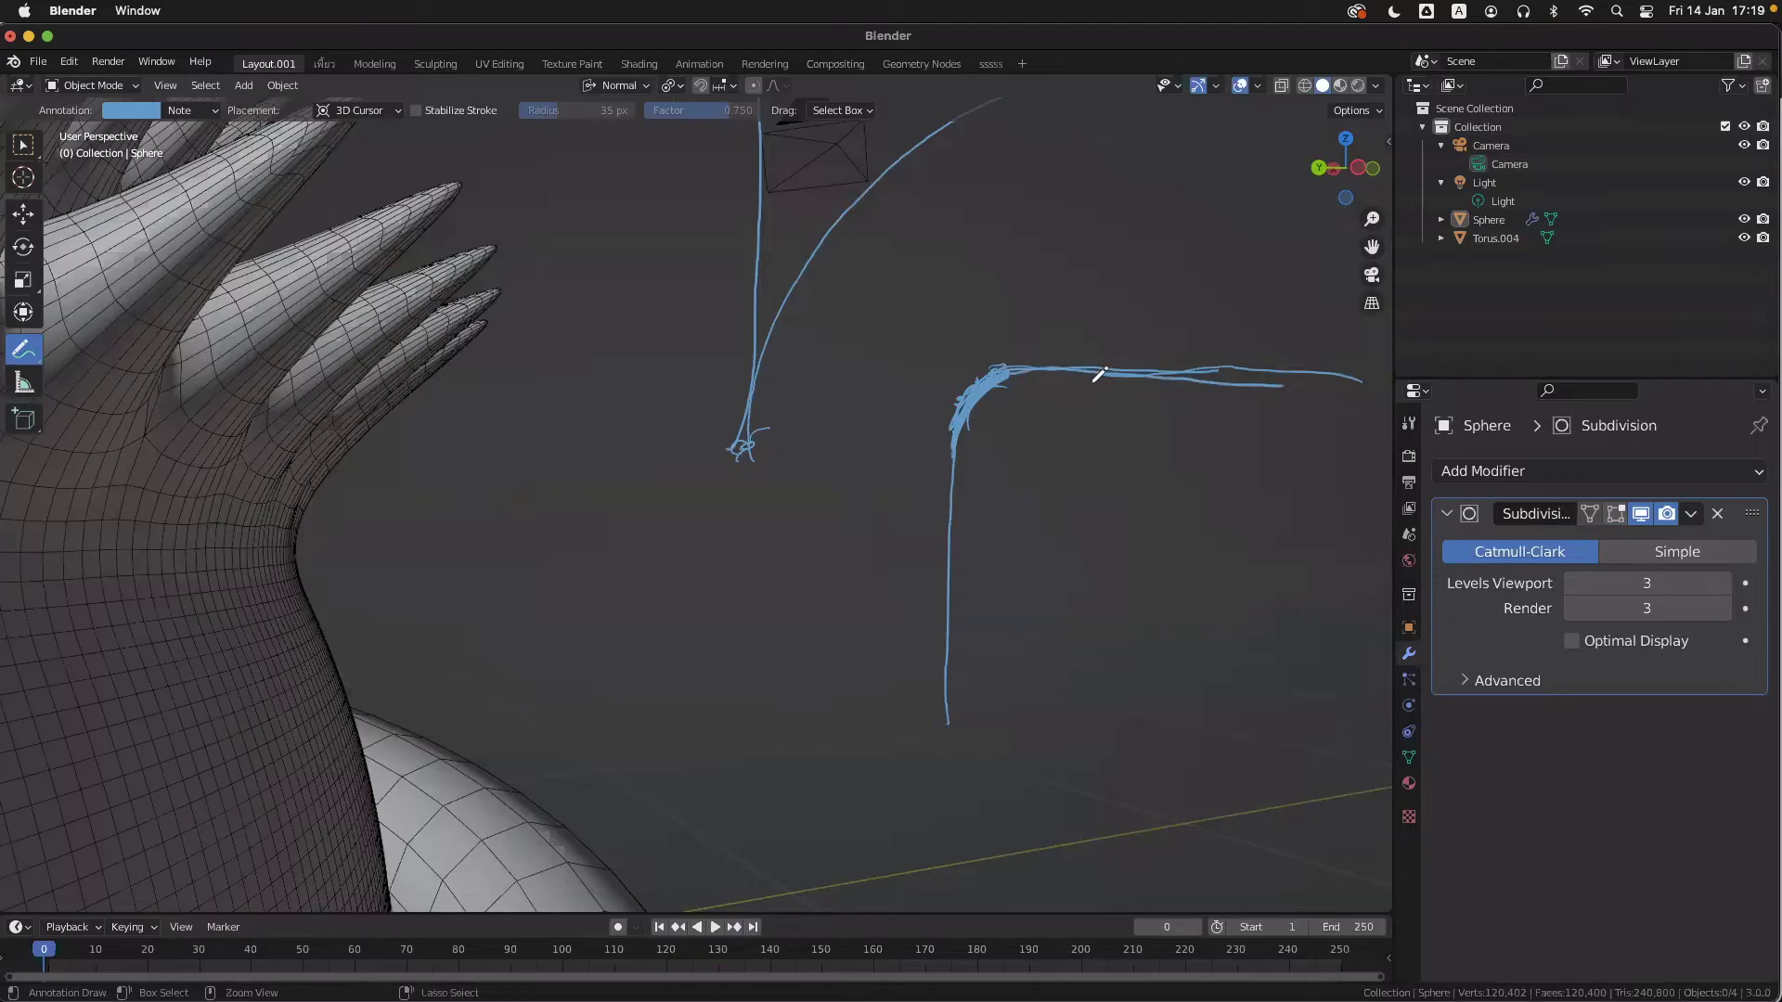
# - Add a second annotation layer and recolour the original Note layer to yellow-green
pyautogui.scroll(-2, 1099, 376)
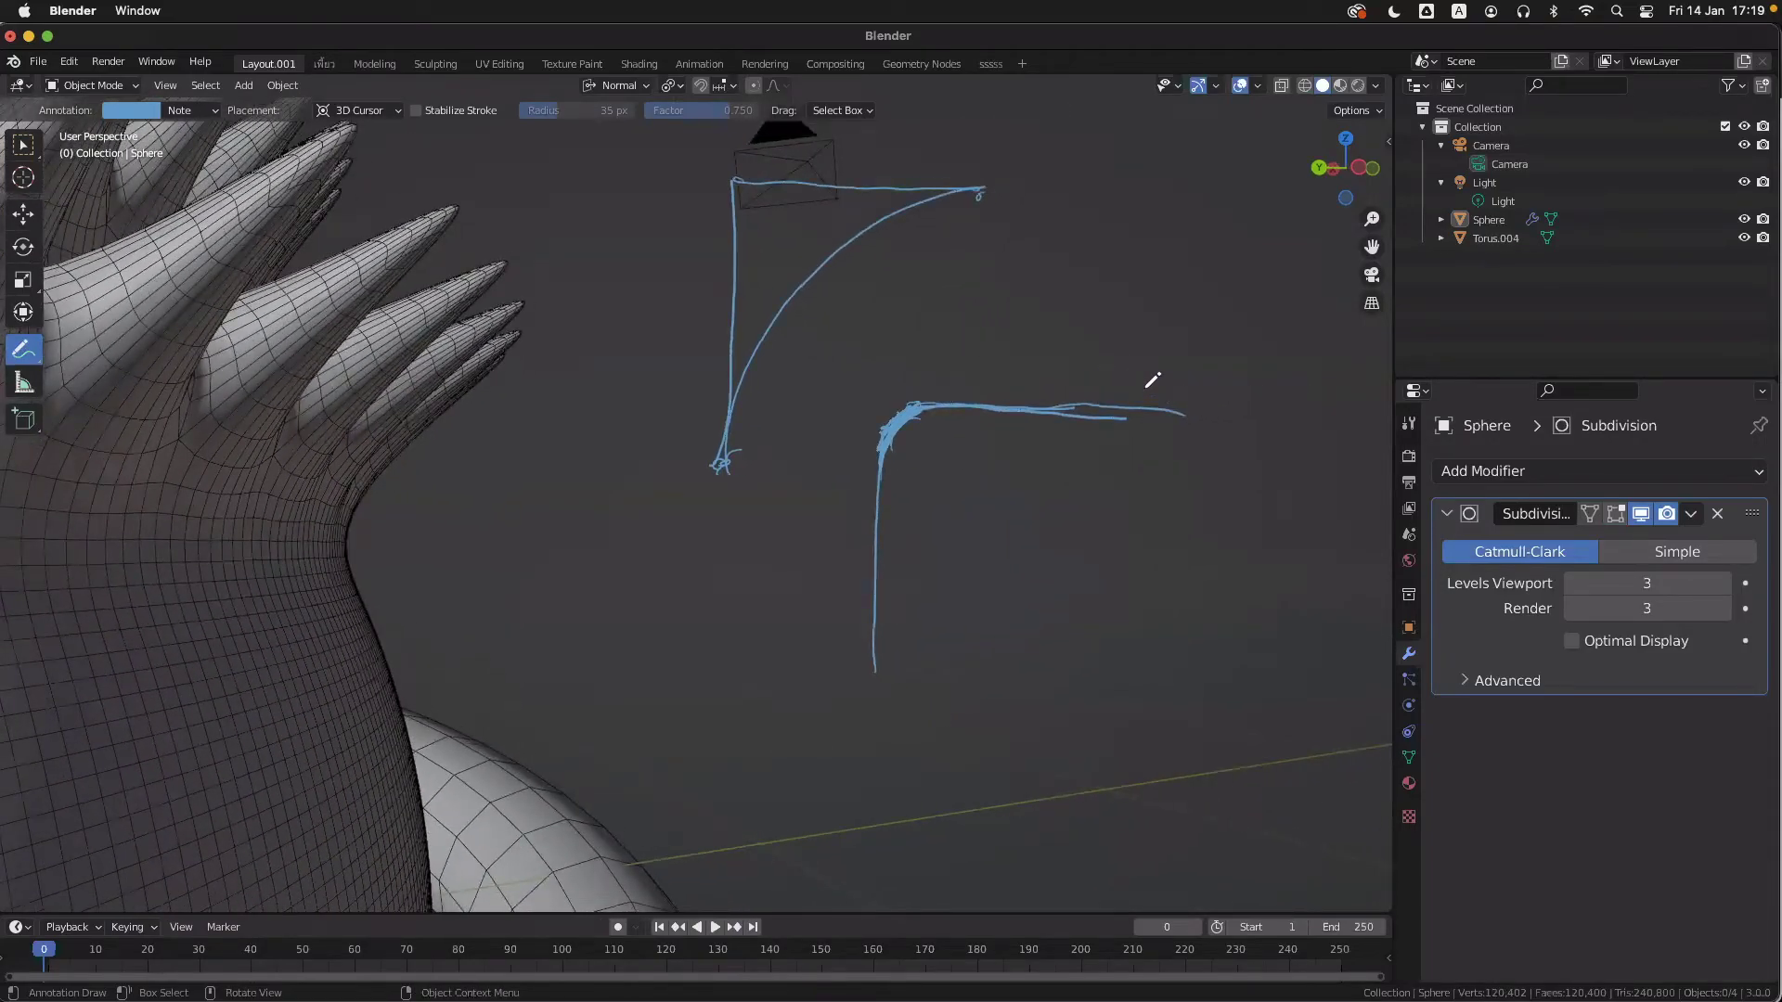
pyautogui.hscroll(-5, 1098, 433)
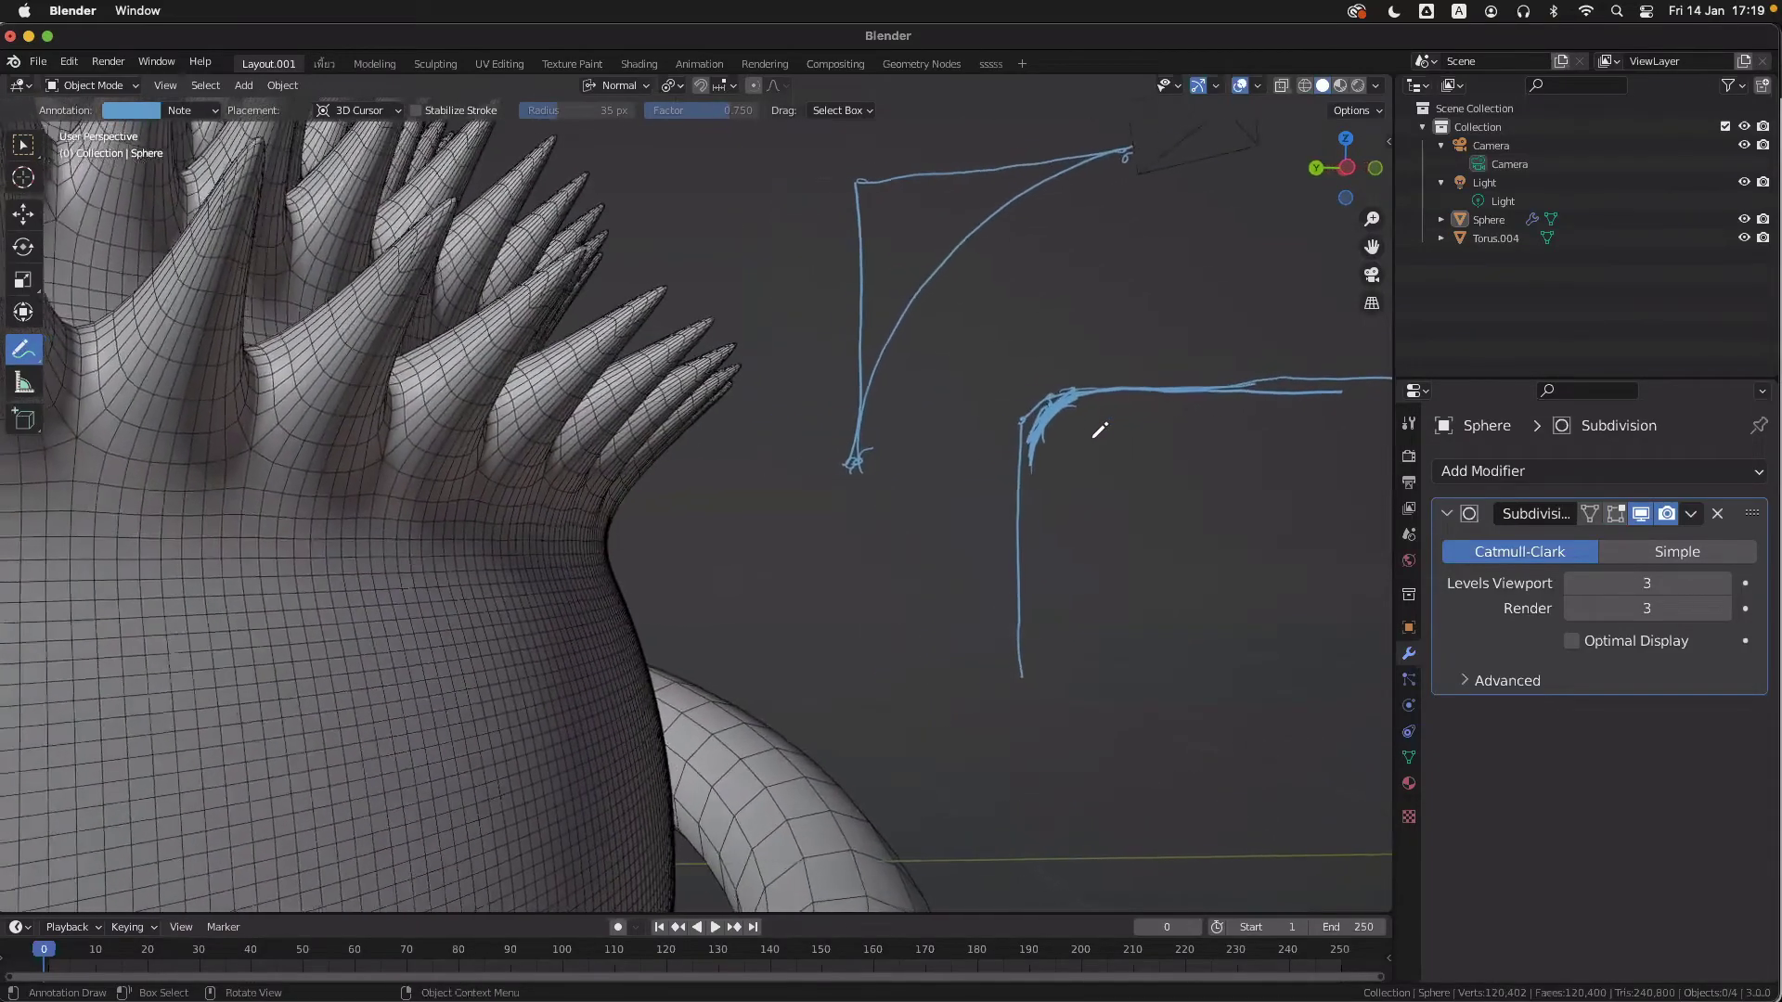
pyautogui.keyDown('shift'); pyautogui.hscroll(2, 984, 425); pyautogui.keyUp('shift')
pyautogui.keyDown('shift'); pyautogui.hscroll(1, 984, 425); pyautogui.keyUp('shift')
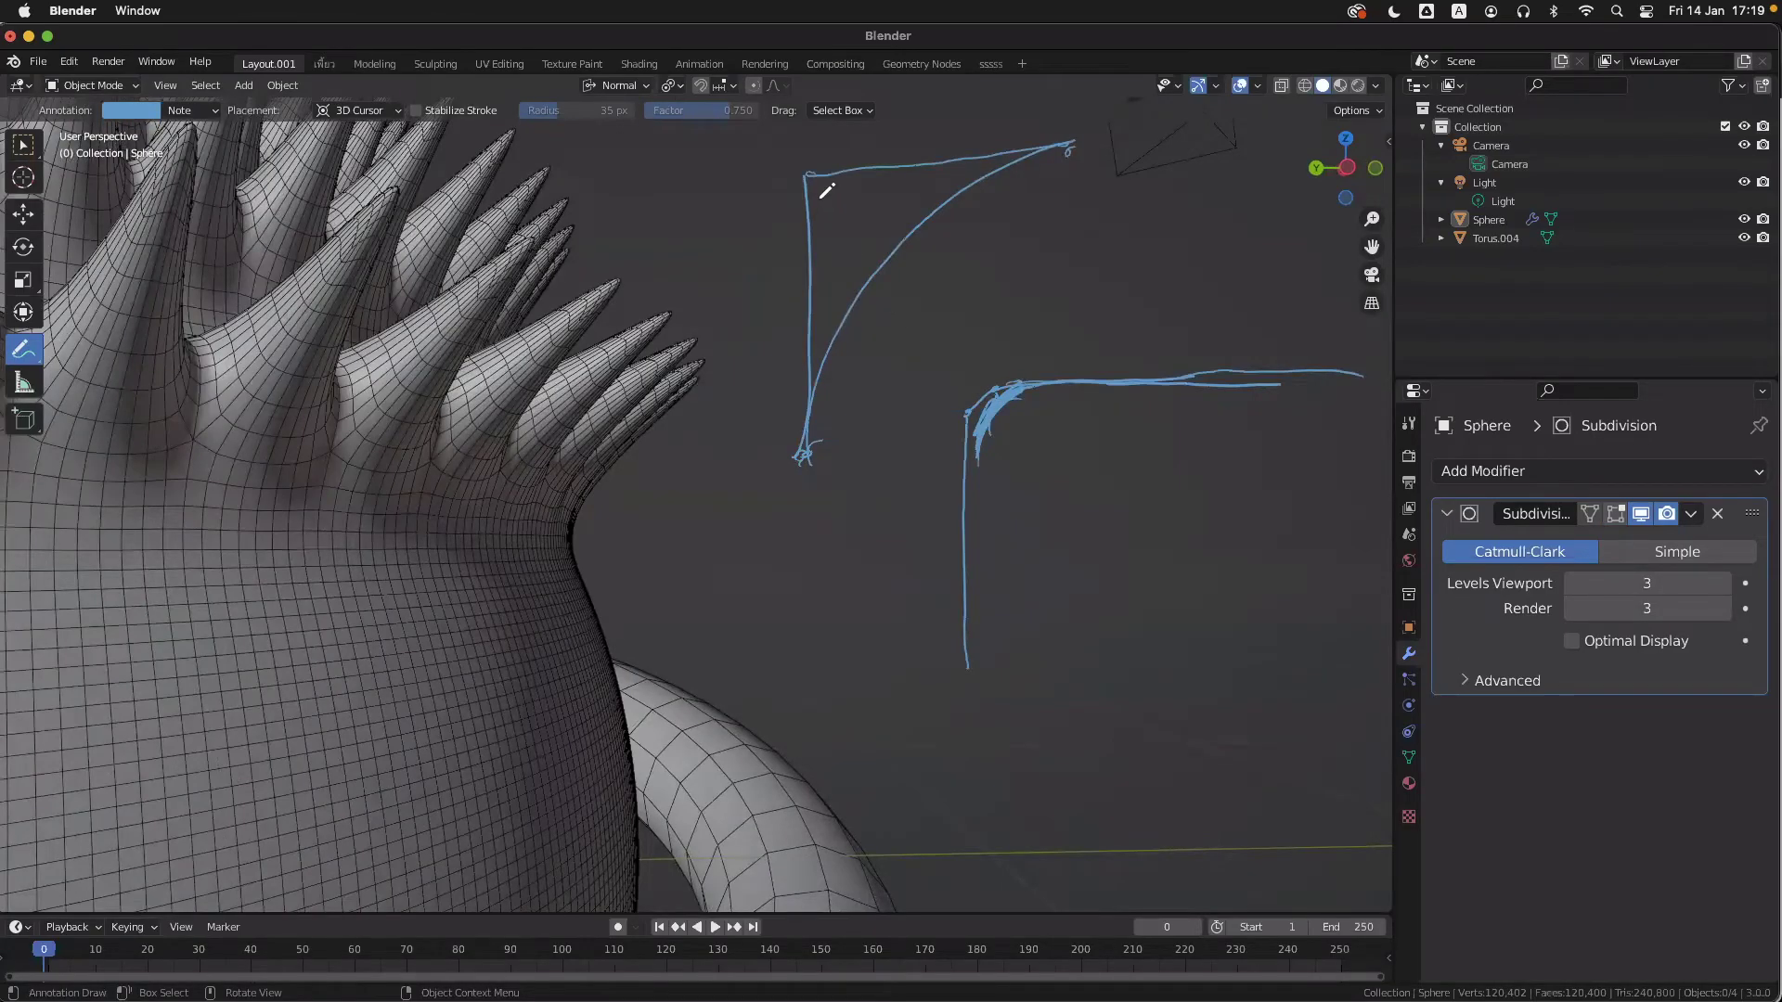
pyautogui.press('n')
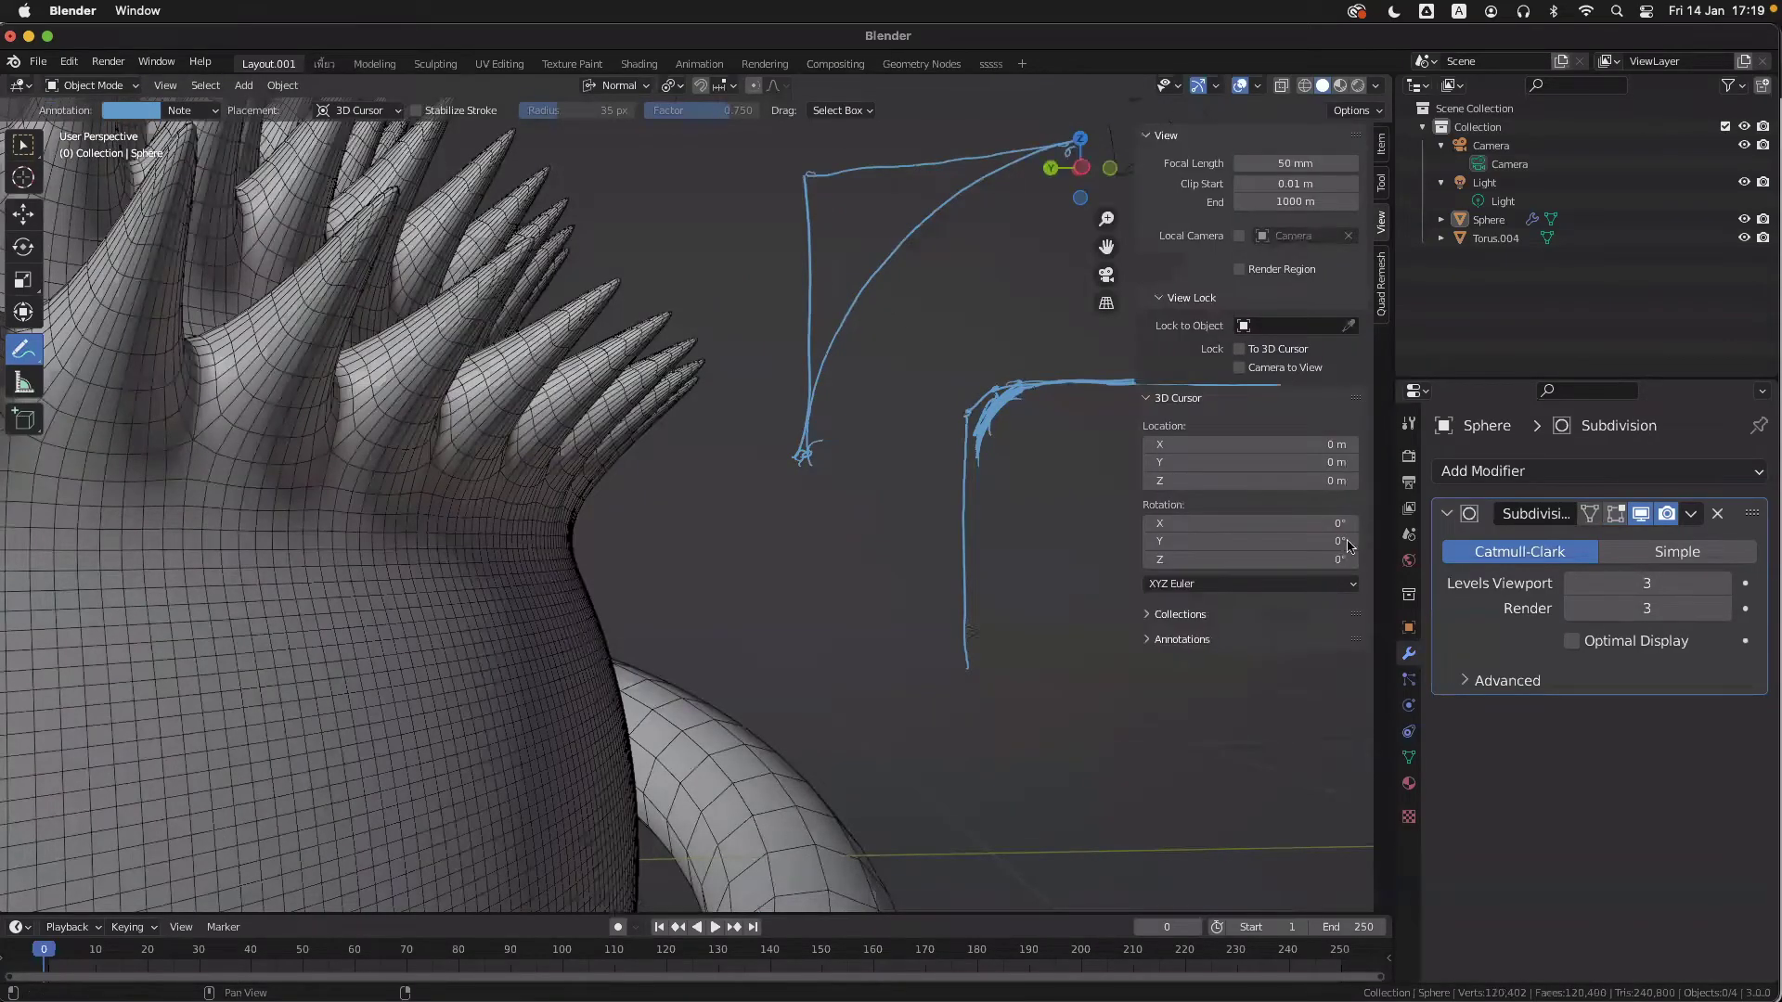
pyautogui.click(1292, 638)
pyautogui.click(1351, 686)
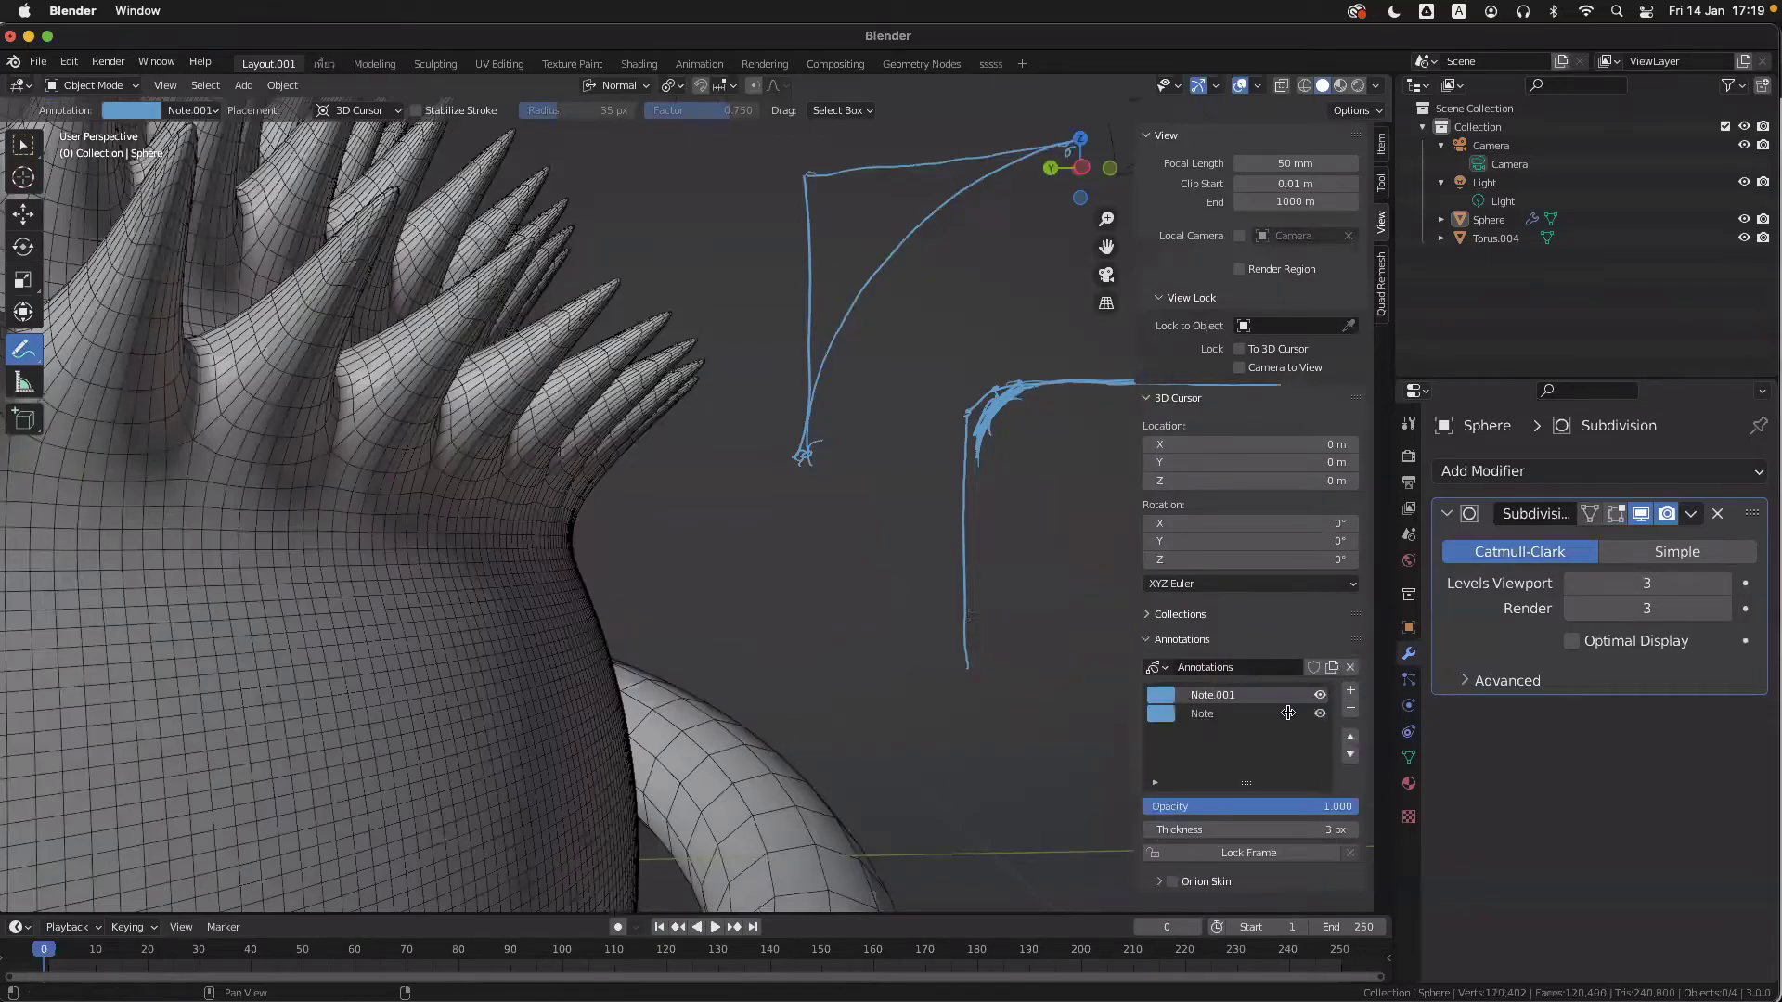
pyautogui.click(1161, 714)
pyautogui.click(1191, 505)
pyautogui.moveTo(1192, 505); pyautogui.dragTo(1161, 559)
pyautogui.keyDown('shift'); pyautogui.hscroll(2, 572, 505); pyautogui.keyUp('shift')
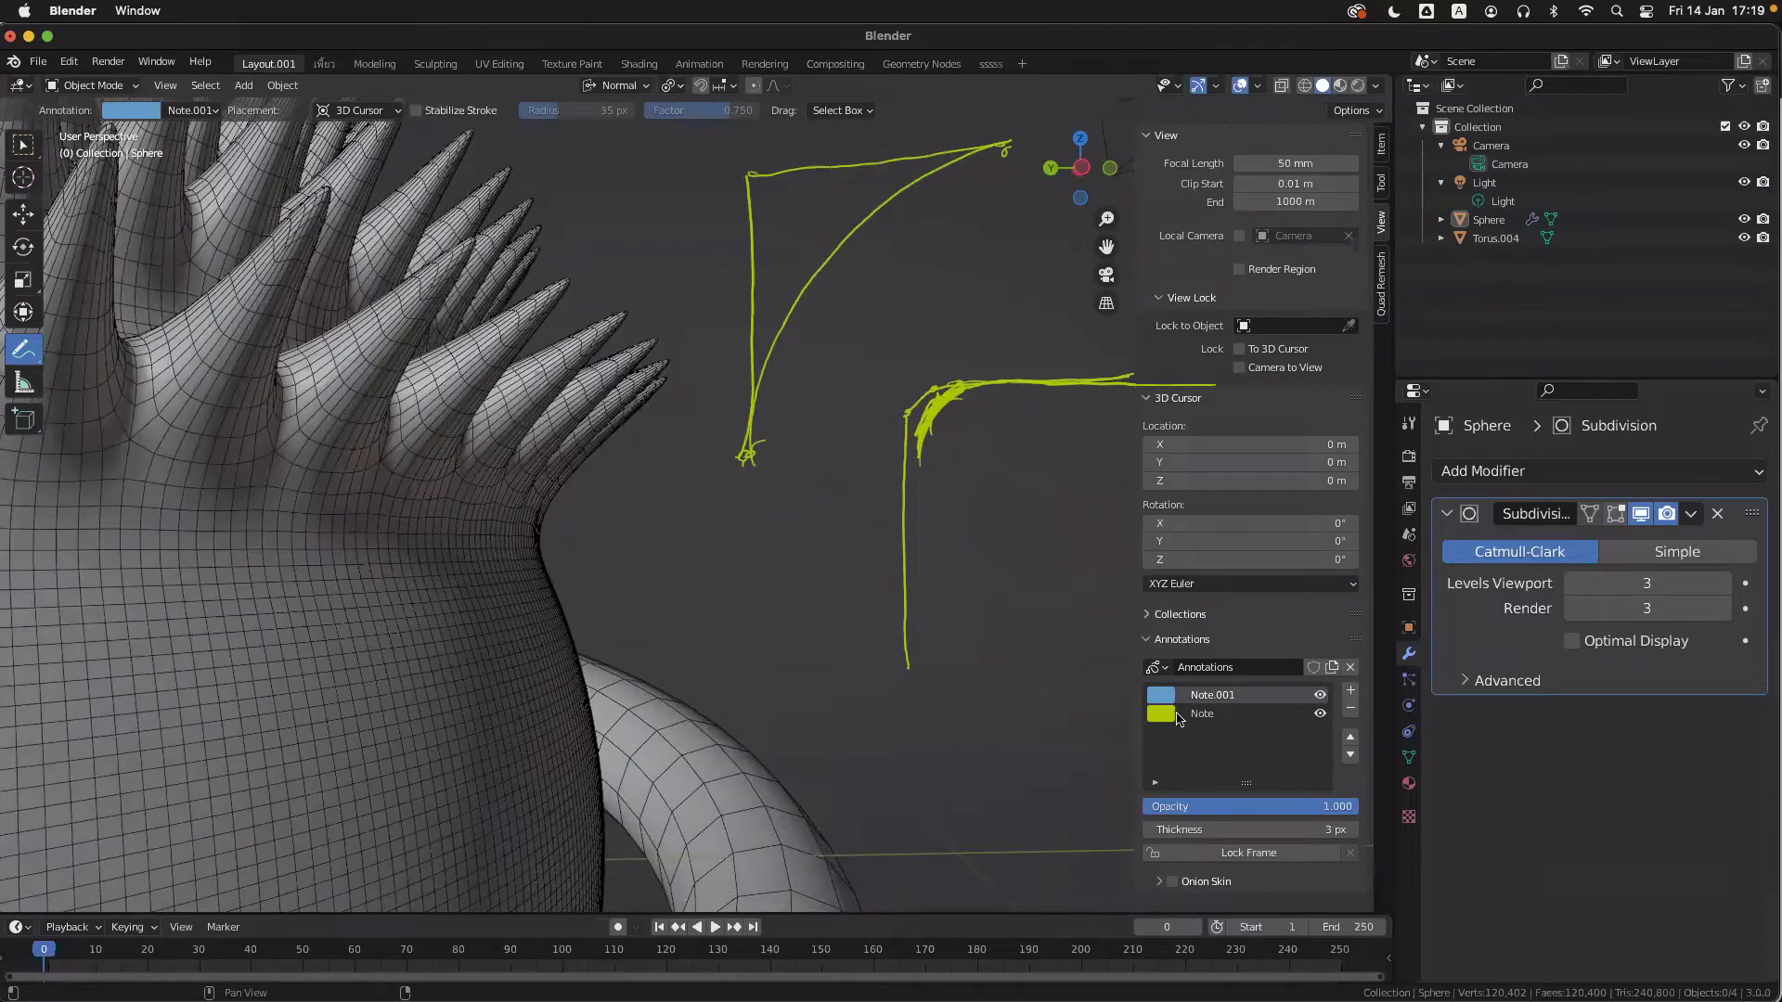
# - On the Note.001 layer, trace the first corner's wide curve with thick blue strokes and add an arrowhead at its upper end
pyautogui.click(1161, 696)
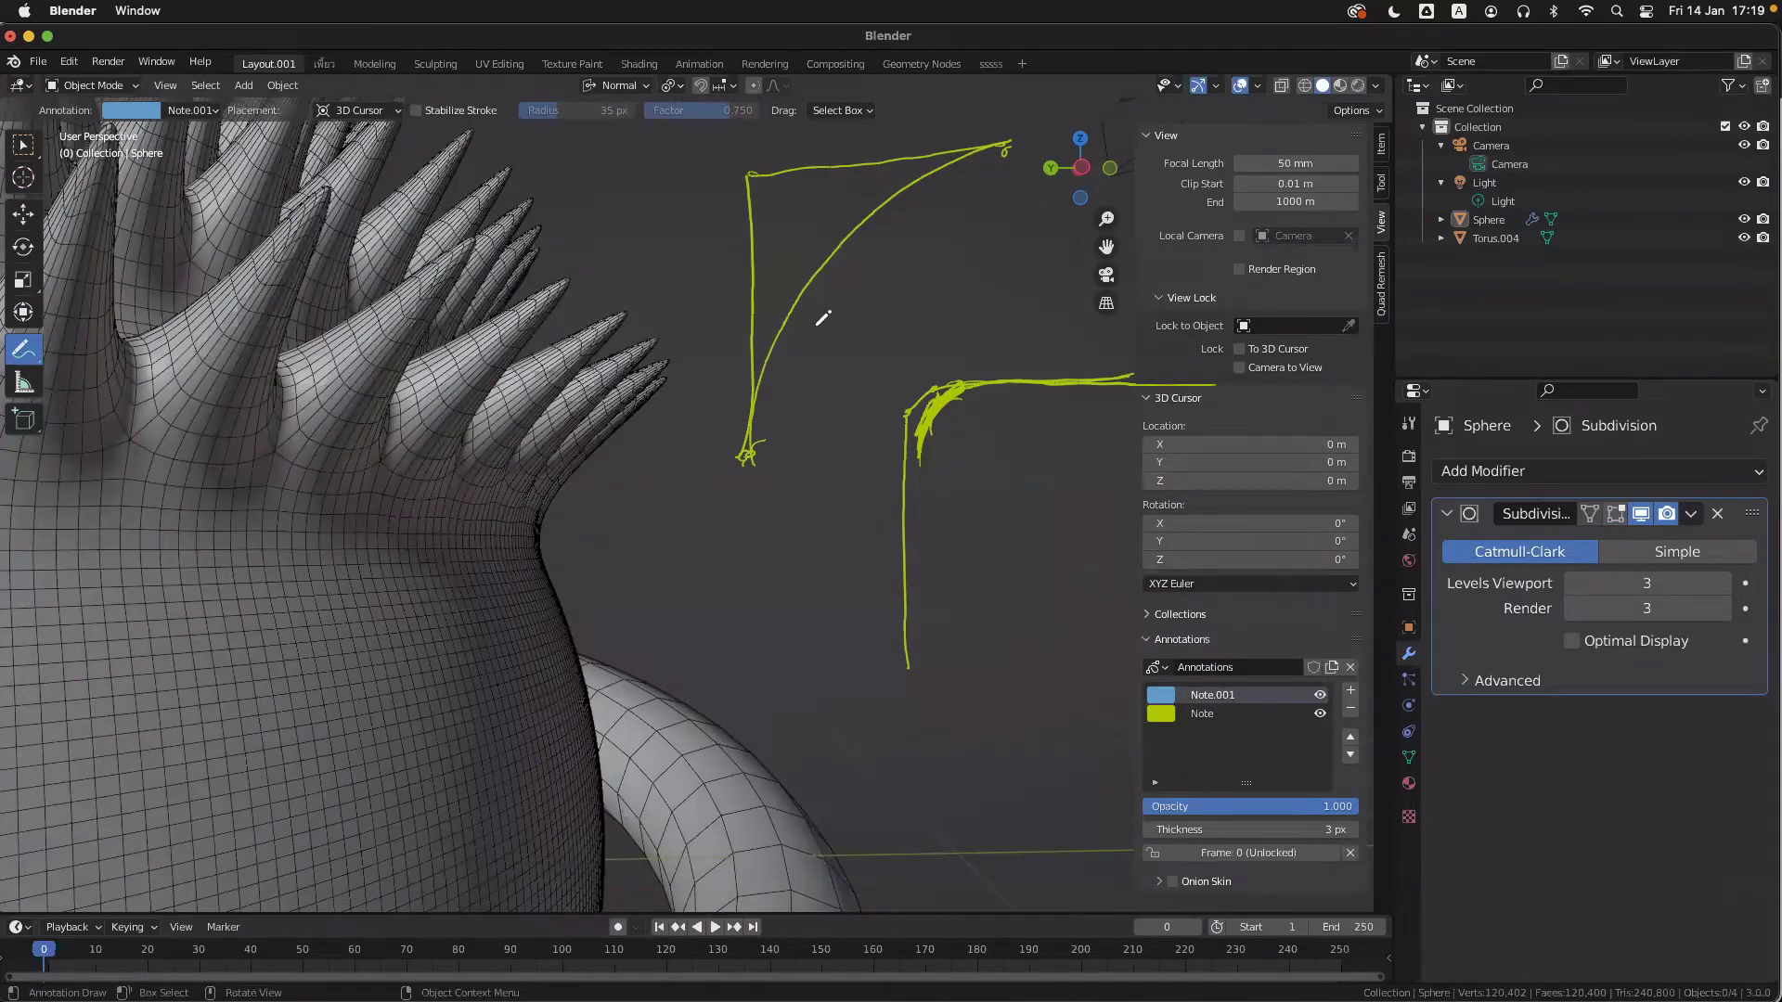
pyautogui.moveTo(747, 446)
pyautogui.mouseDown()
pyautogui.moveTo(768, 375)
pyautogui.moveTo(895, 196)
pyautogui.moveTo(987, 143)
pyautogui.mouseUp()
pyautogui.moveTo(800, 310)
pyautogui.mouseDown()
pyautogui.moveTo(744, 446)
pyautogui.moveTo(911, 180)
pyautogui.mouseUp()
pyautogui.moveTo(912, 180); pyautogui.dragTo(747, 436)
pyautogui.moveTo(998, 146)
pyautogui.mouseDown()
pyautogui.moveTo(899, 193)
pyautogui.moveTo(755, 453)
pyautogui.mouseUp()
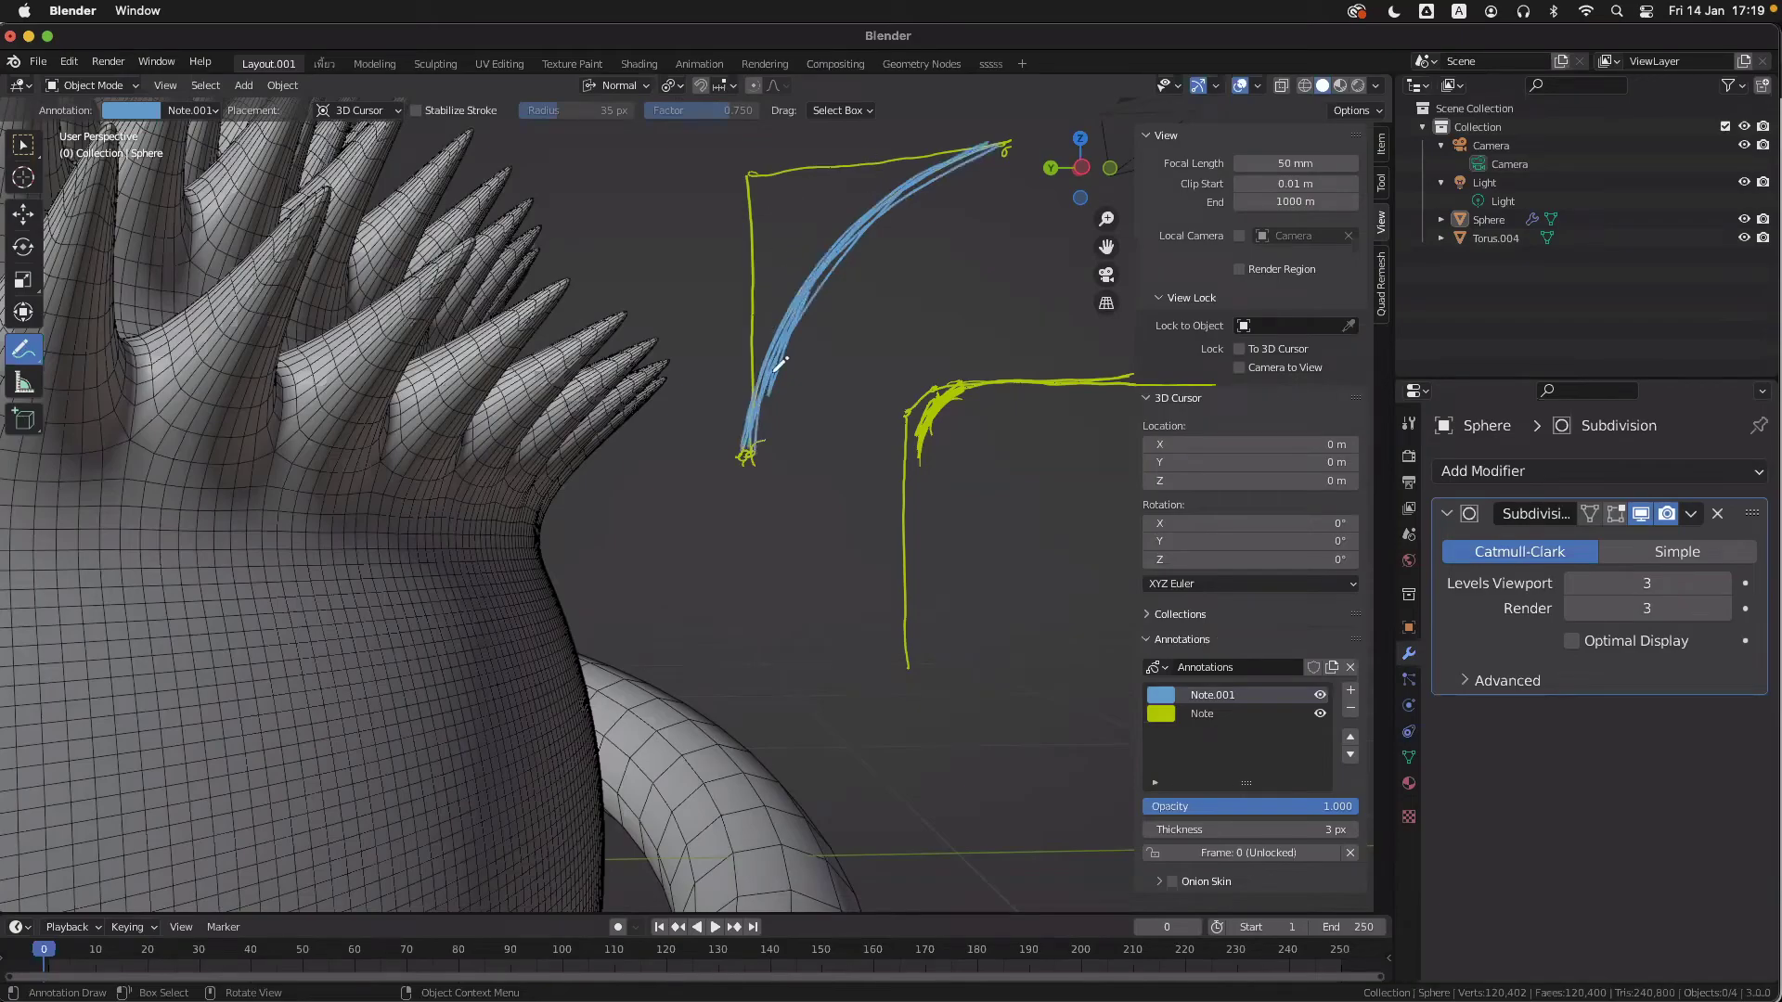
pyautogui.moveTo(997, 146)
pyautogui.mouseDown()
pyautogui.moveTo(951, 203)
pyautogui.moveTo(925, 165)
pyautogui.moveTo(949, 192)
pyautogui.mouseUp()
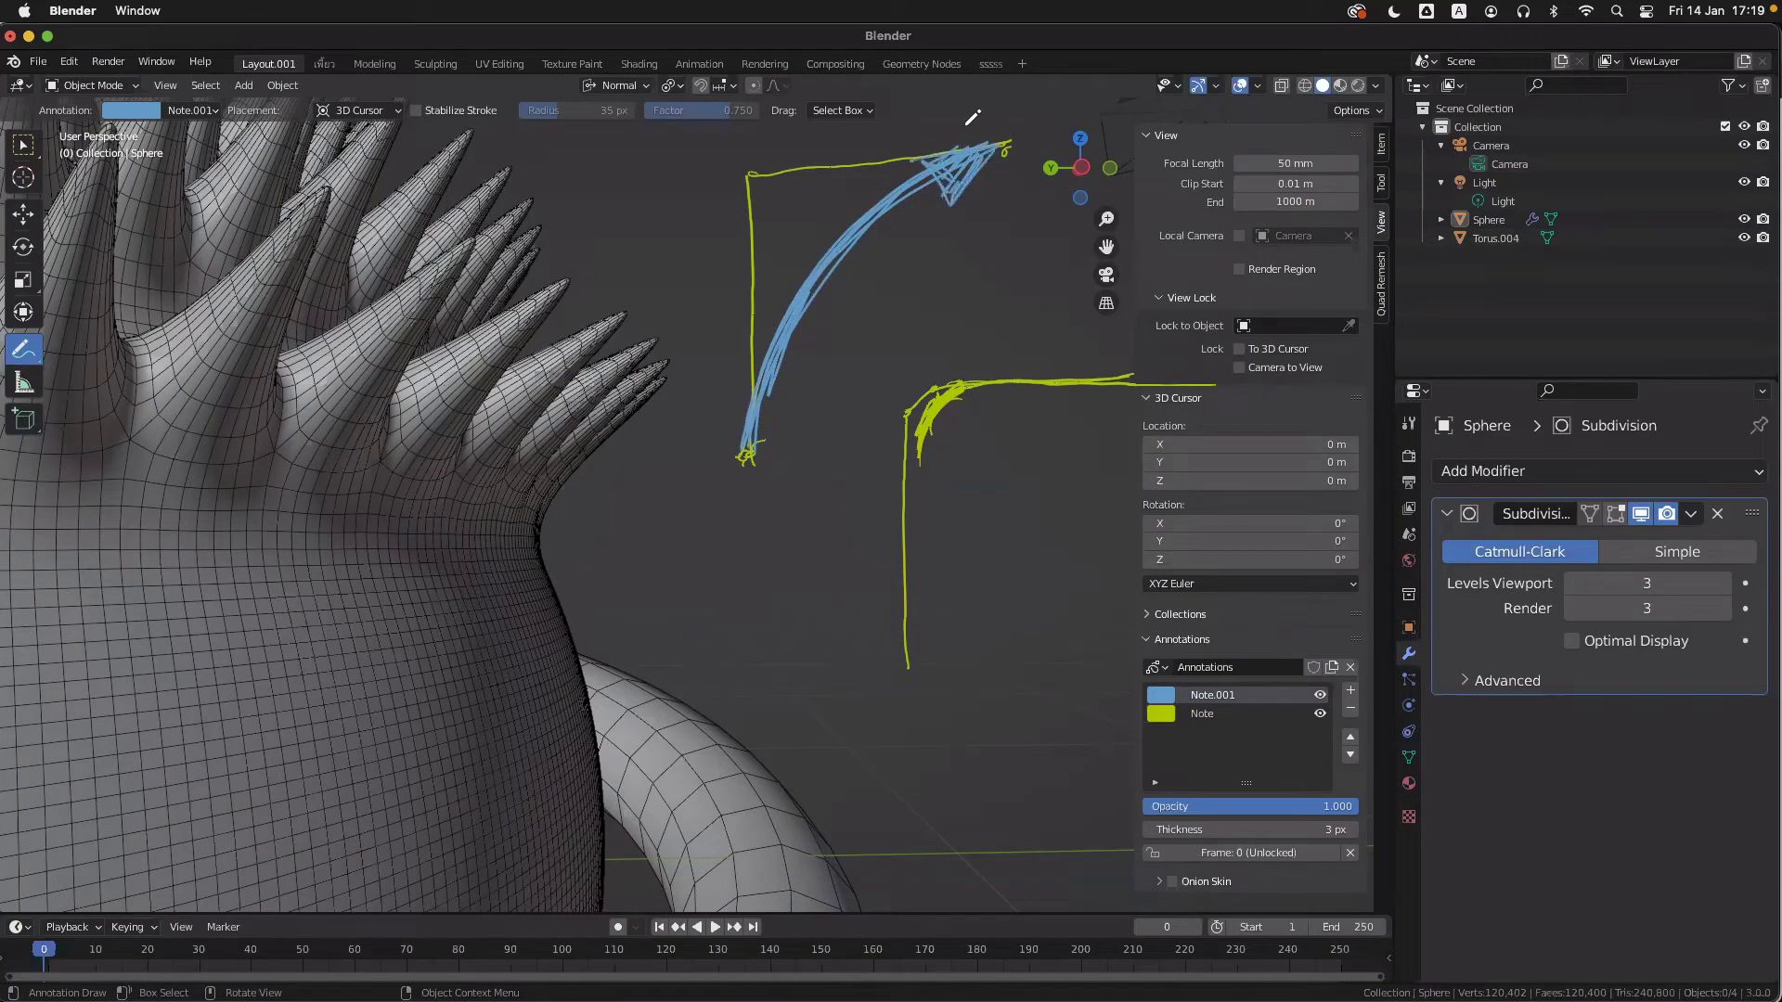
# - Examine the two annotated corners from several angles to compare the wide curve with the tight bevel rounding
pyautogui.scroll(-3, 924, 338)
pyautogui.scroll(4, 924, 337)
pyautogui.scroll(-3, 923, 338)
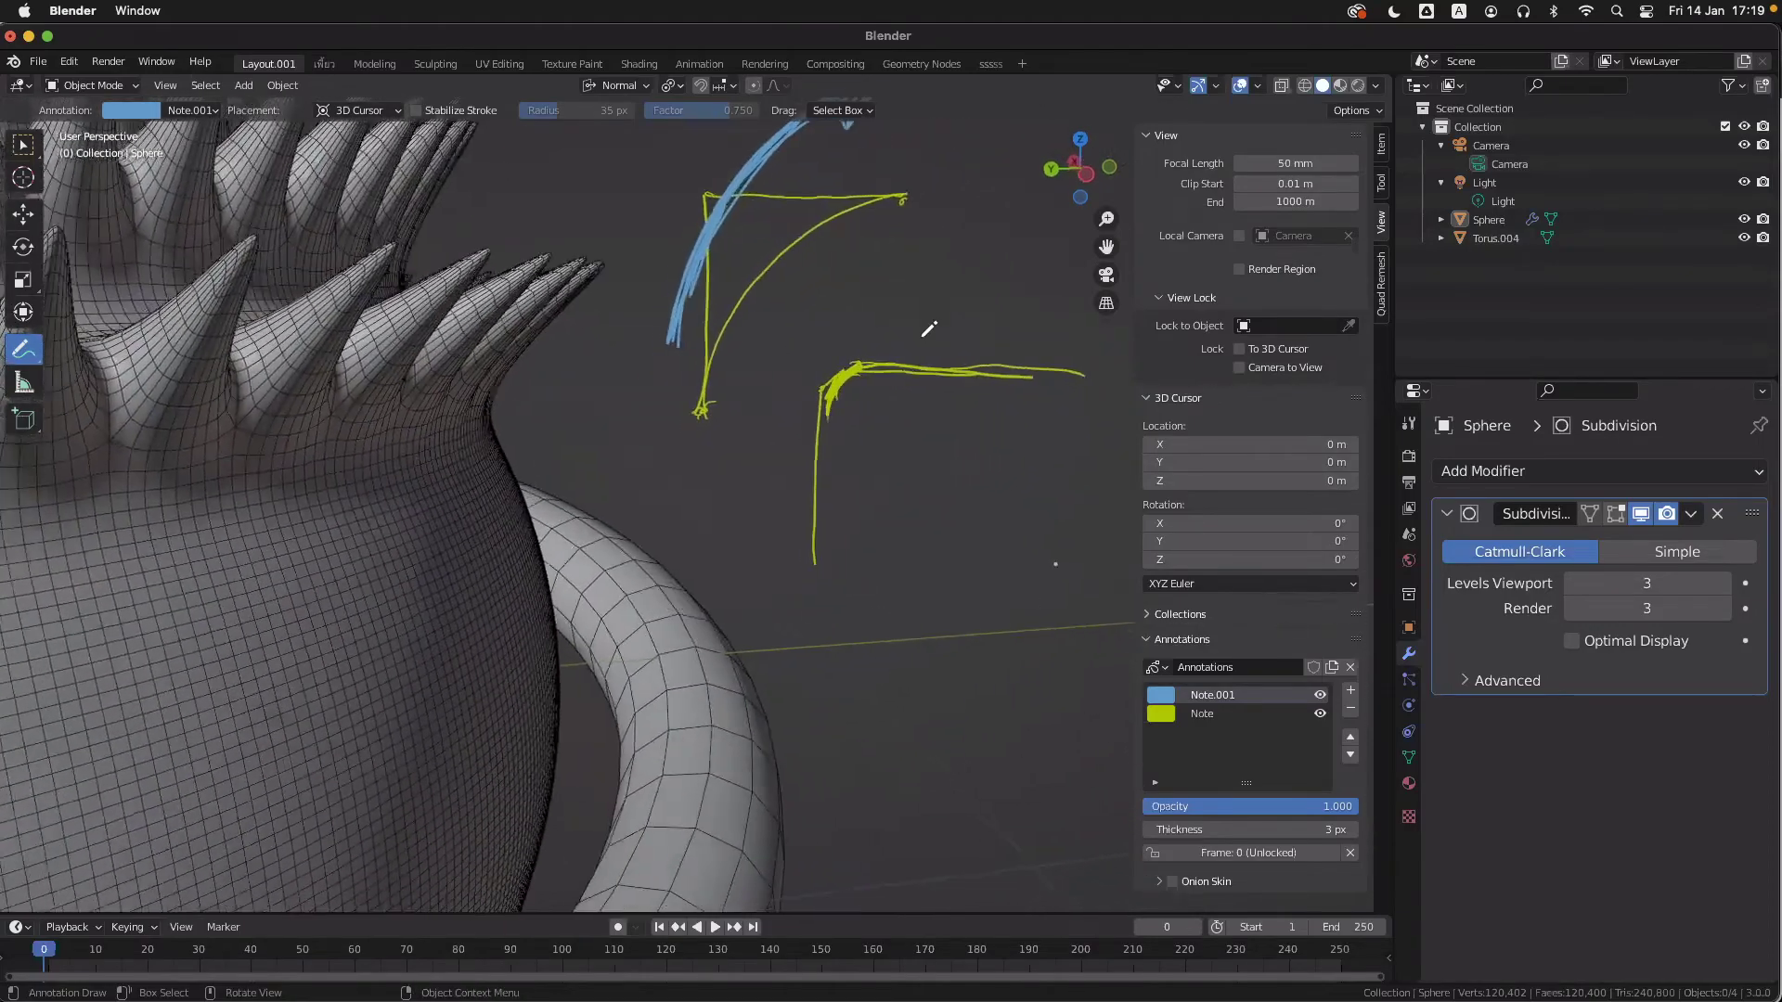
pyautogui.scroll(3, 924, 336)
pyautogui.hscroll(5, 928, 329)
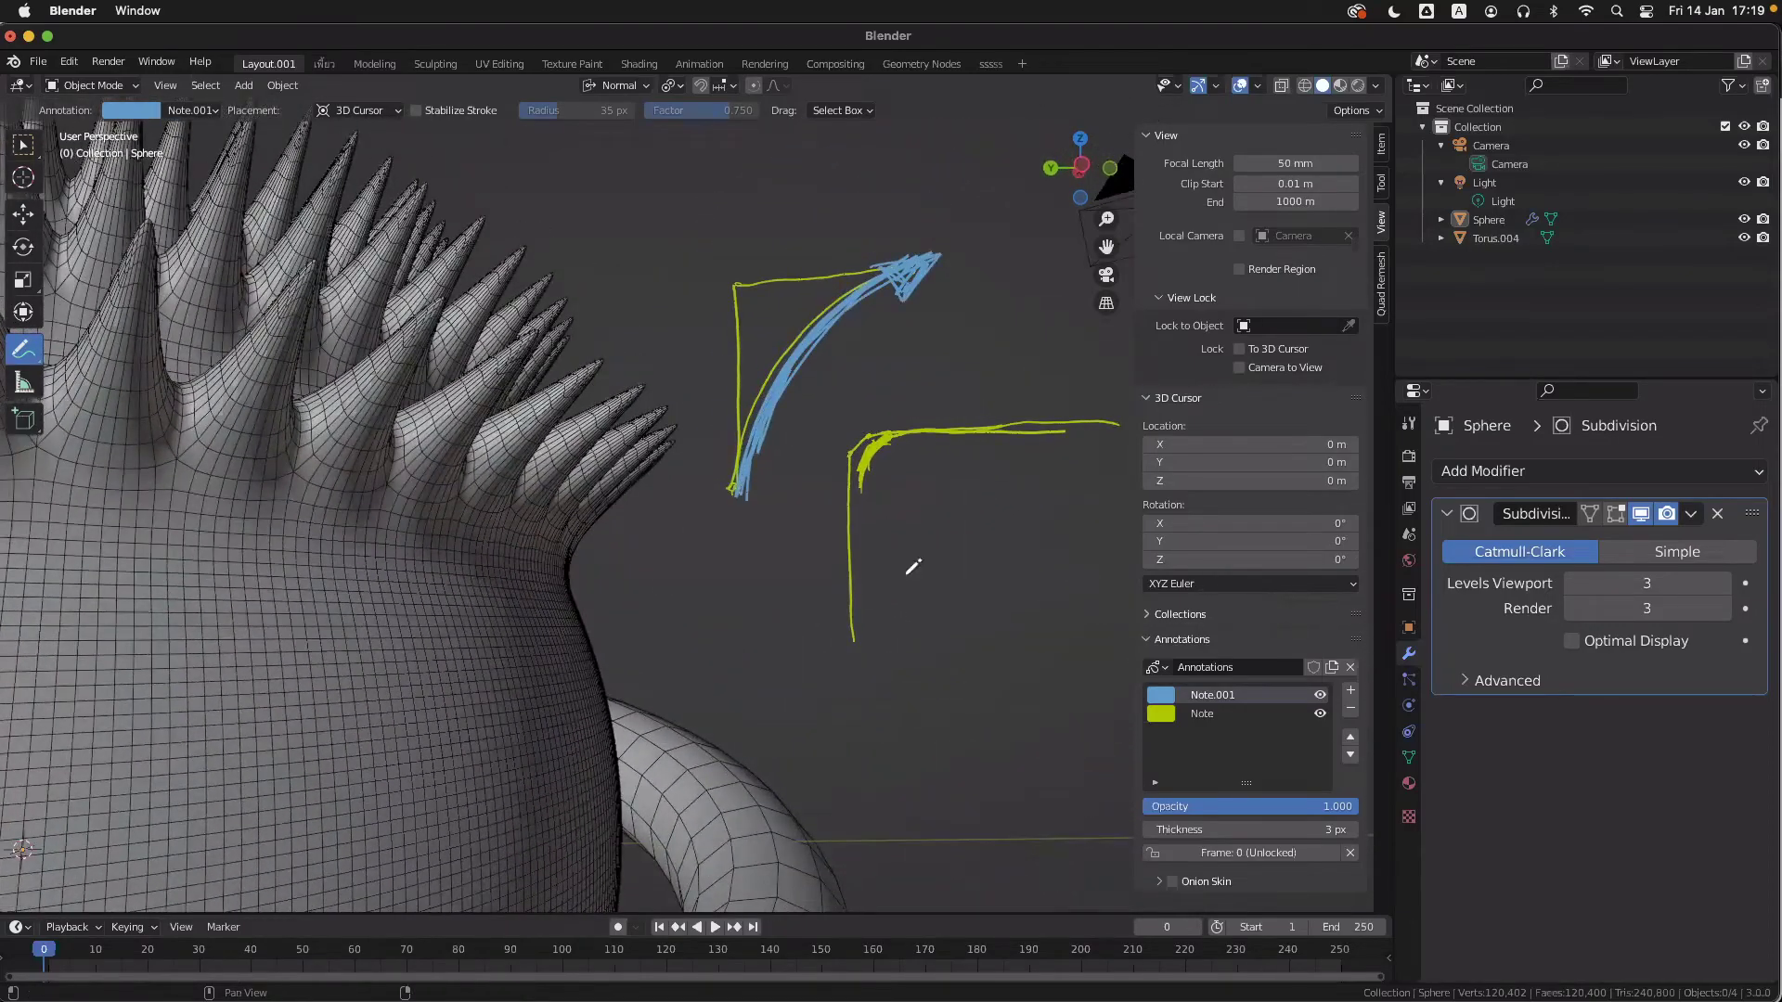
pyautogui.hscroll(3, 912, 559)
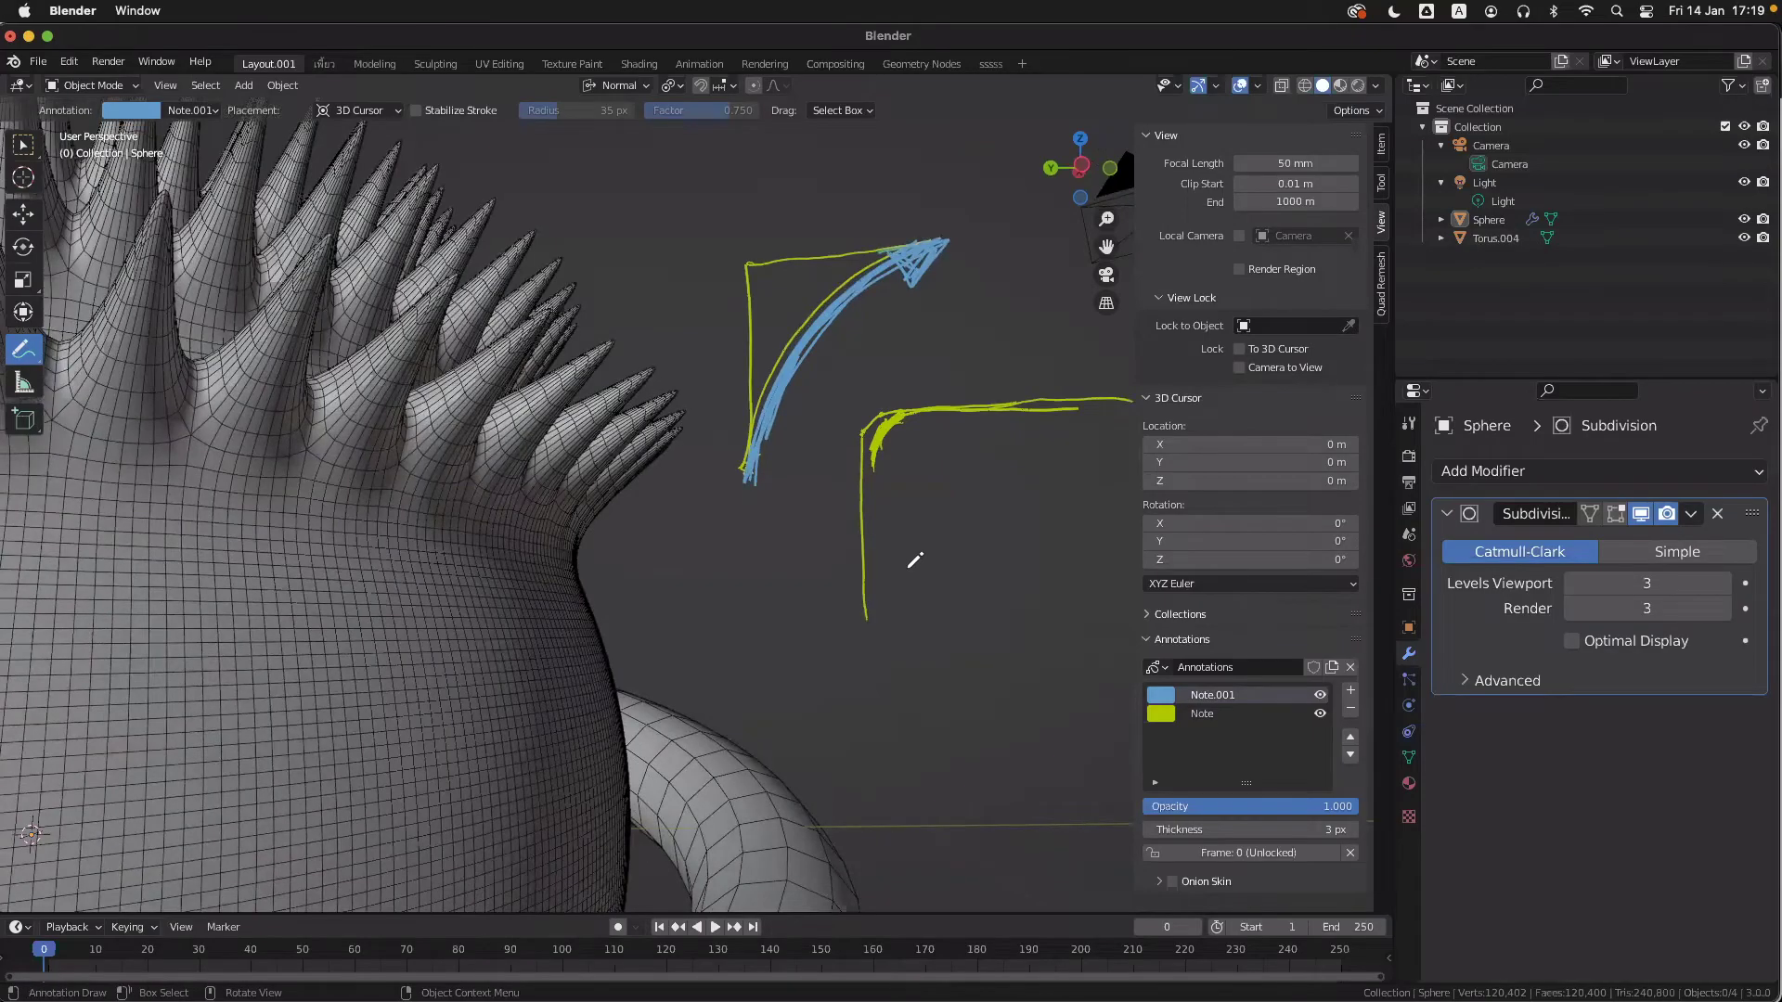
pyautogui.scroll(-5, 913, 561)
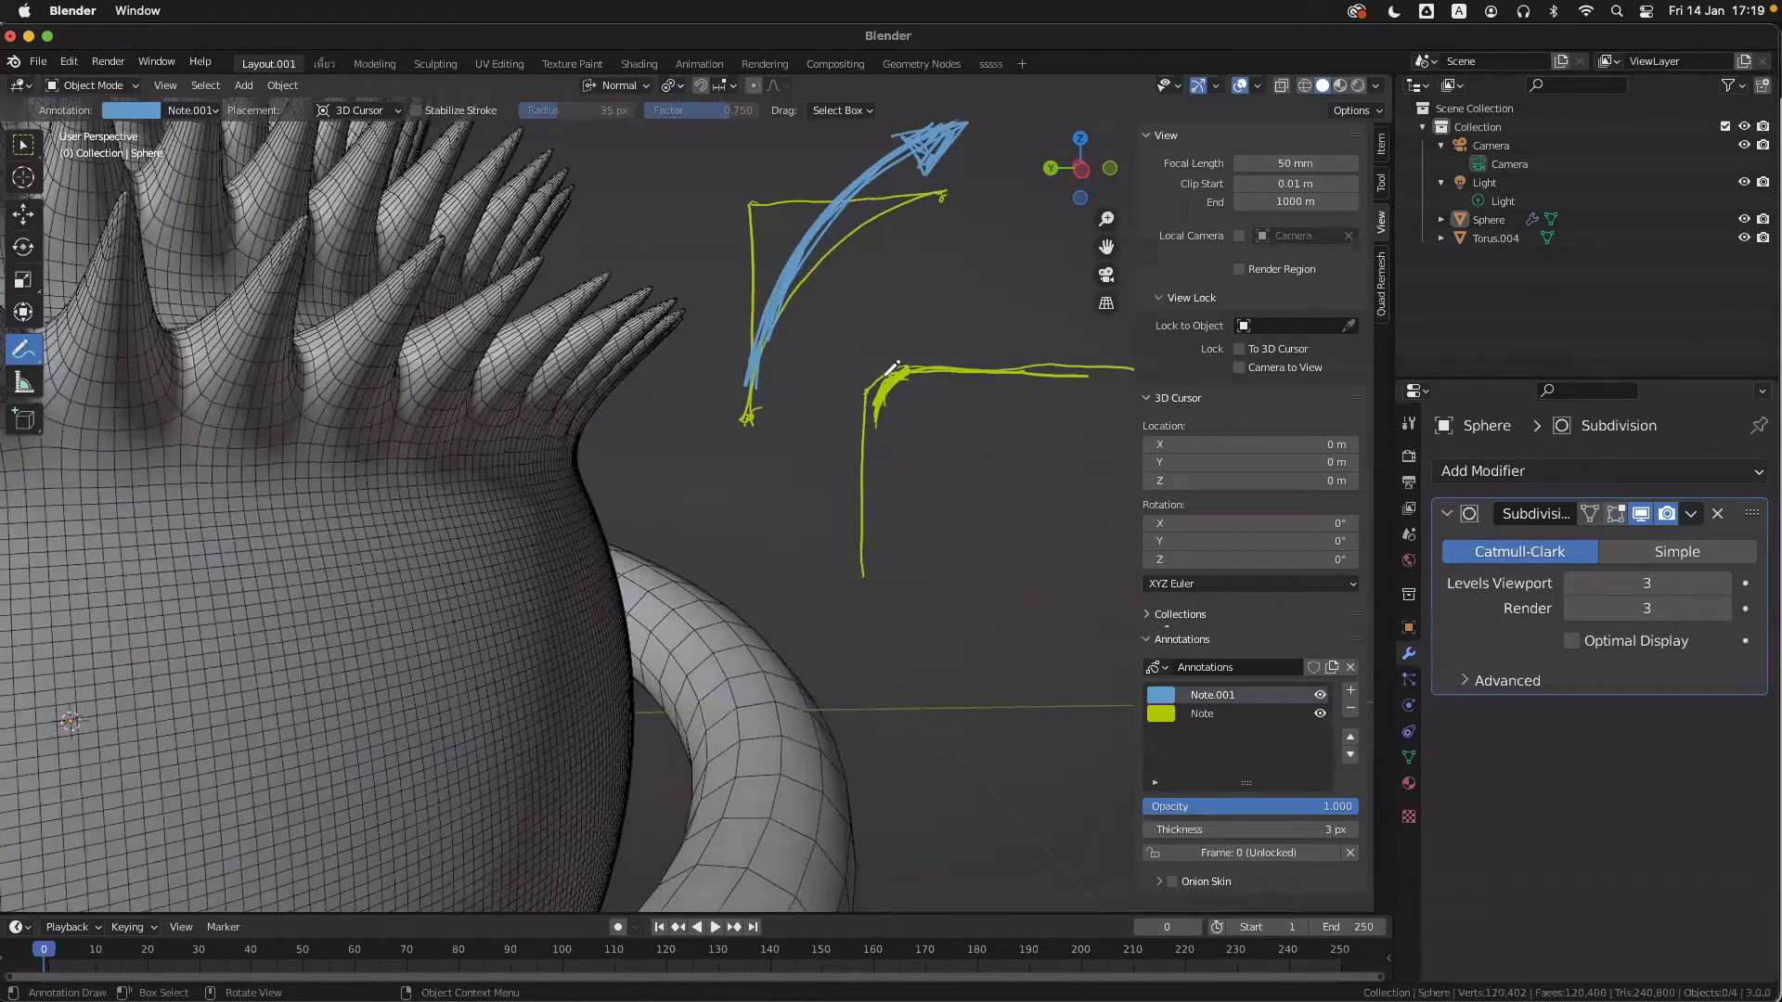
pyautogui.scroll(-4, 990, 597)
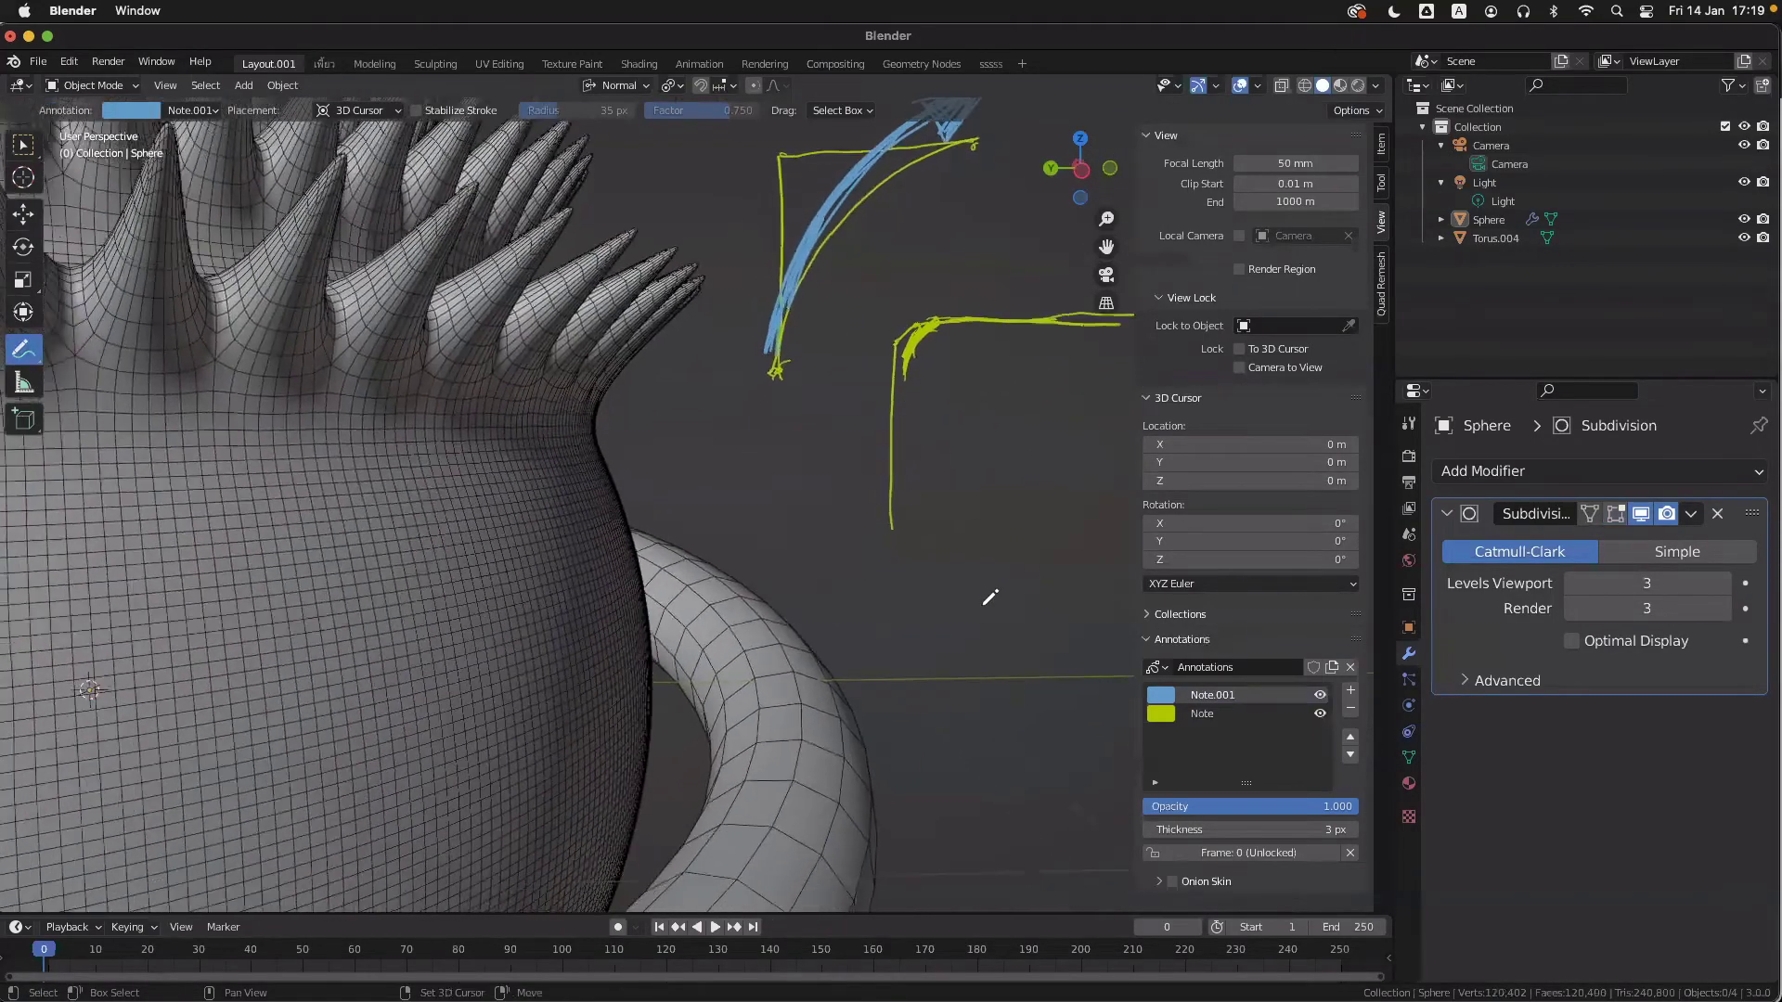
pyautogui.keyDown('ctrl'); pyautogui.scroll(-2, 990, 597); pyautogui.keyUp('ctrl')
pyautogui.keyDown('ctrl'); pyautogui.scroll(-2, 990, 597); pyautogui.keyUp('ctrl')
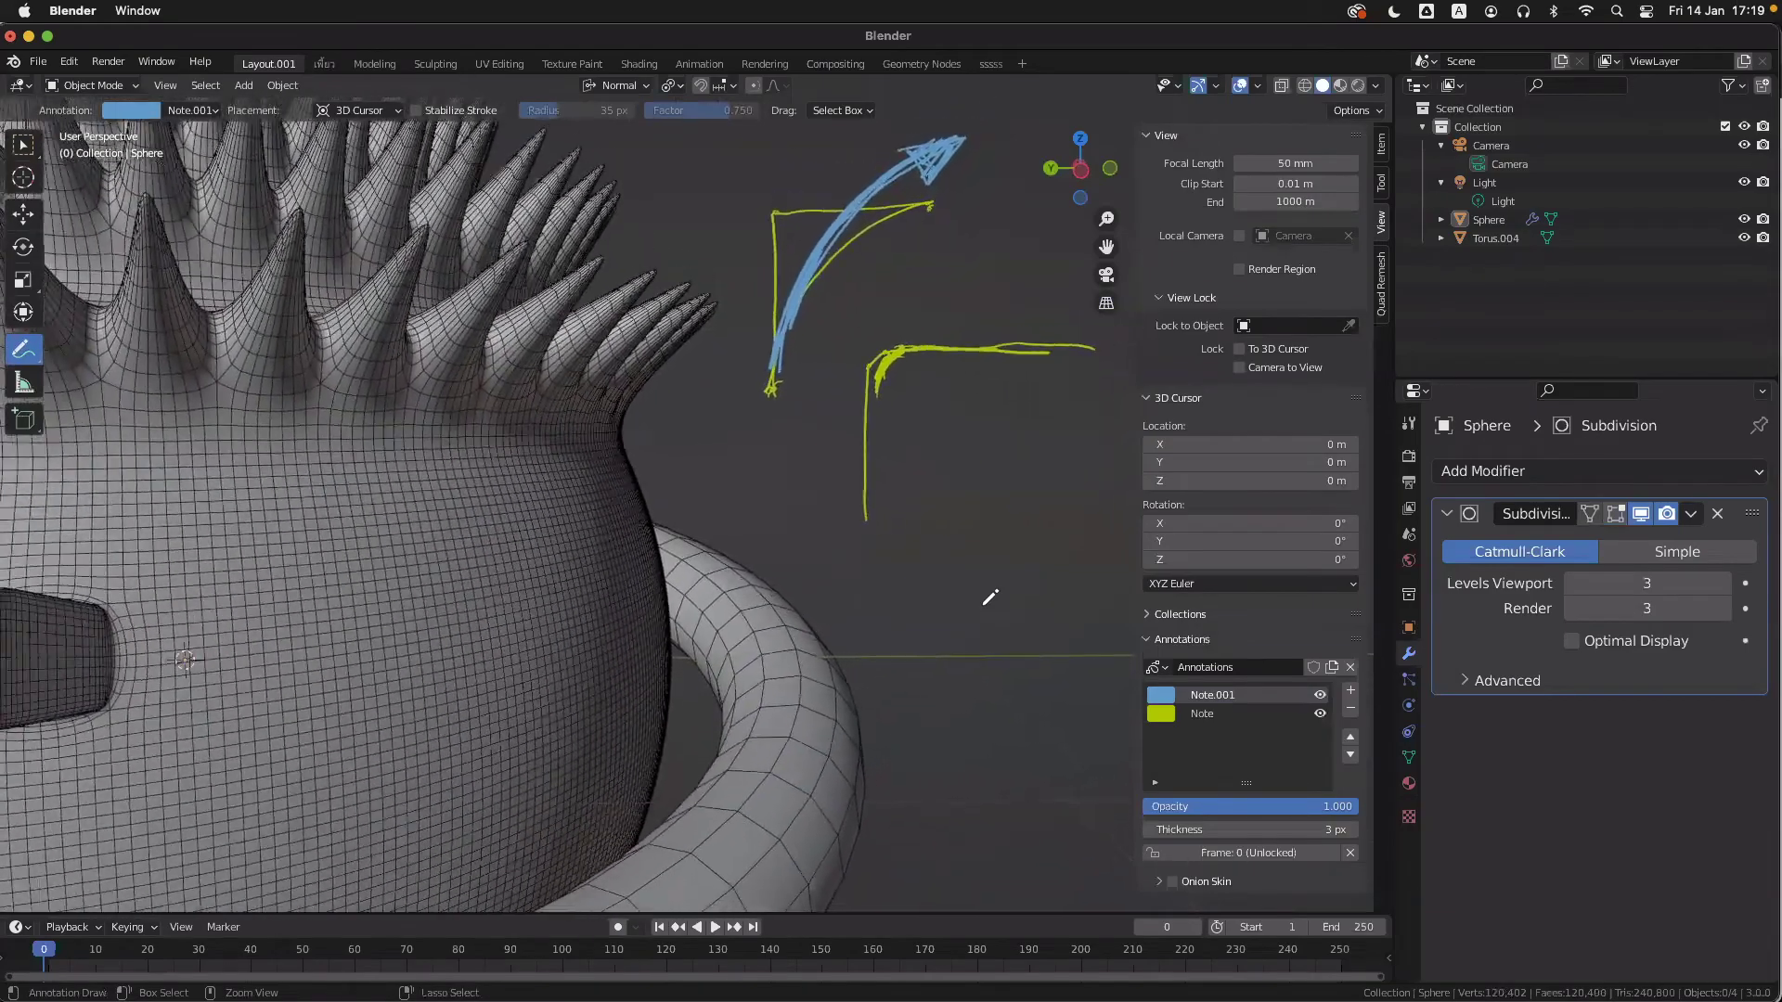
# - Examine the dense mesh lines along the arm's bevelled edges beside the annotations
pyautogui.keyDown('shift'); pyautogui.scroll(-3, 990, 596); pyautogui.keyUp('shift')
pyautogui.keyDown('ctrl'); pyautogui.scroll(-4, 990, 596); pyautogui.keyUp('ctrl')
pyautogui.hscroll(-5, 983, 605)
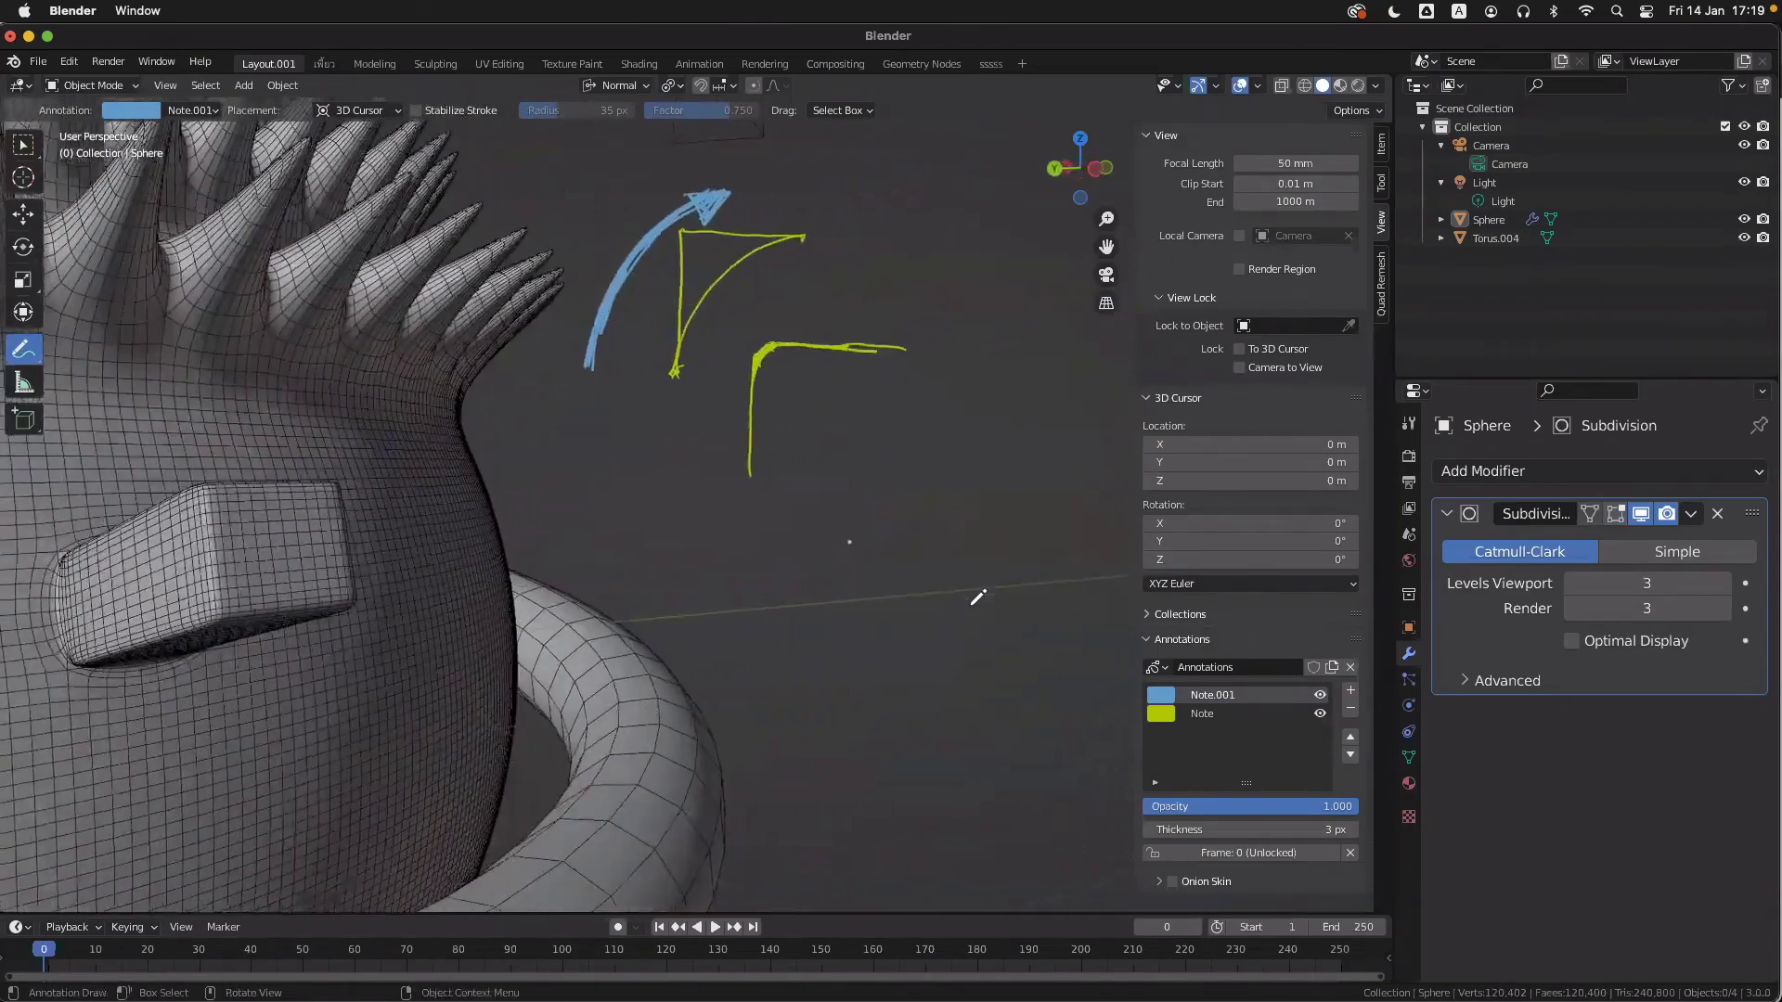
pyautogui.keyDown('shift'); pyautogui.hscroll(-3, 983, 604); pyautogui.keyUp('shift')
pyautogui.keyDown('ctrl'); pyautogui.scroll(4, 540, 616); pyautogui.keyUp('ctrl')
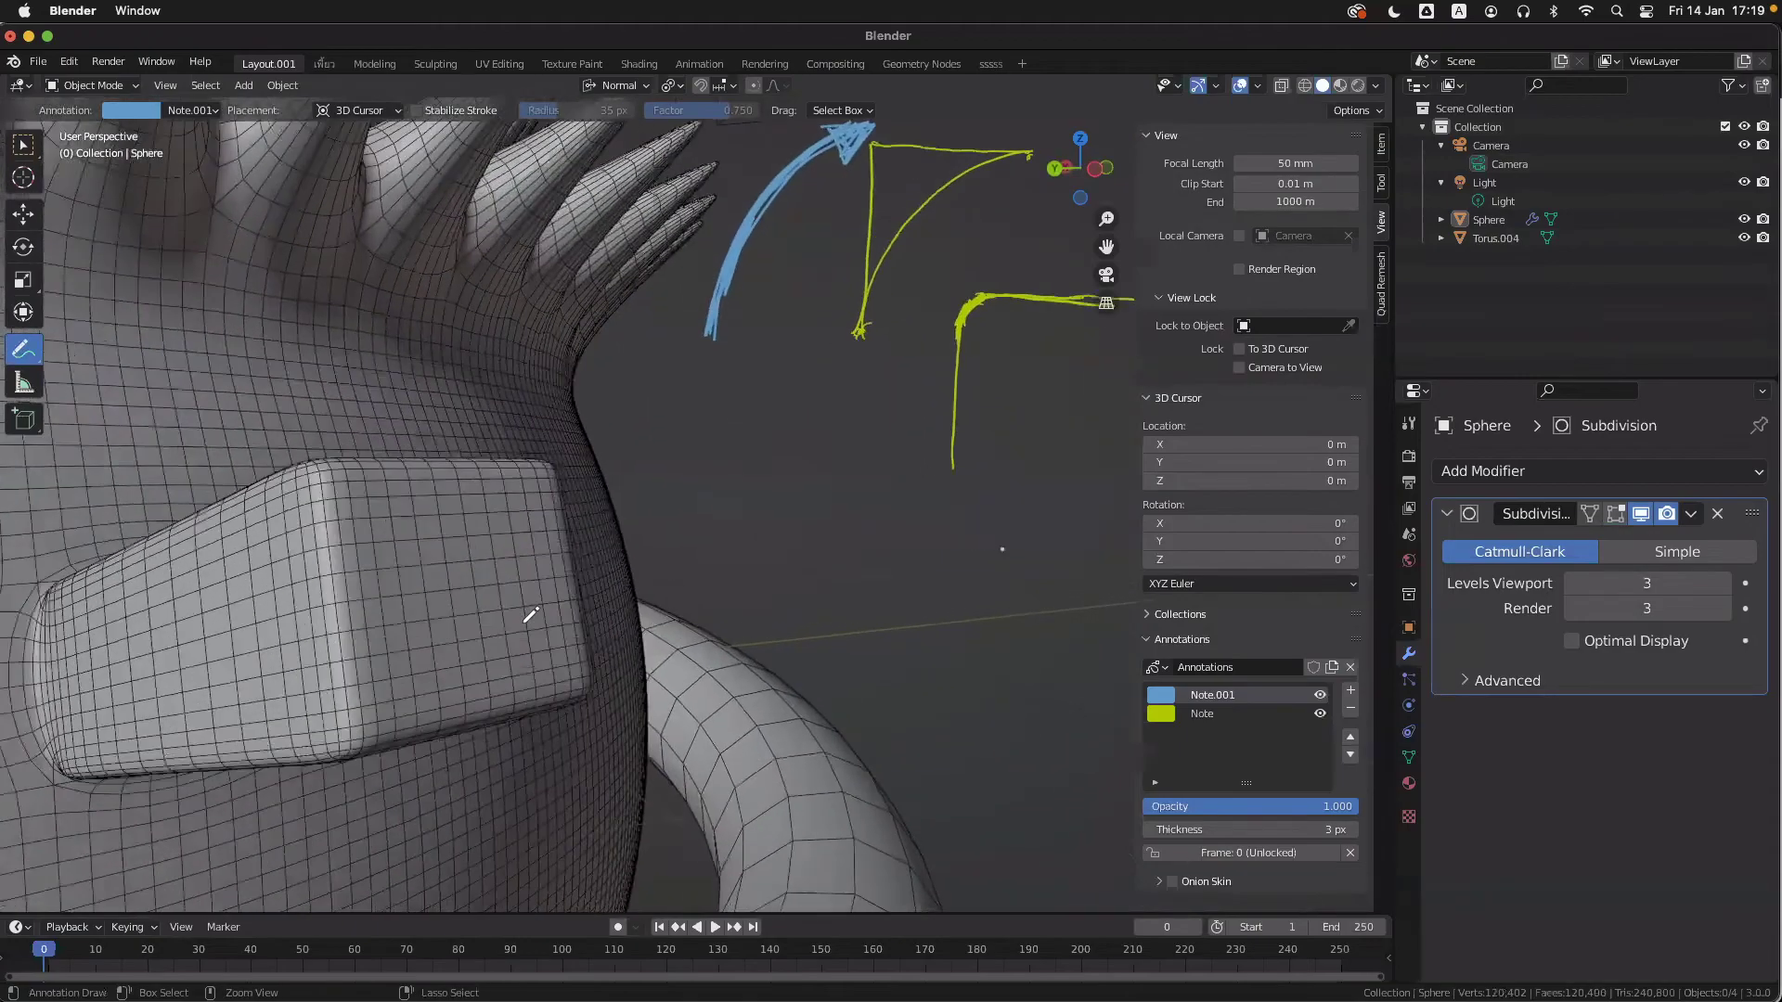
pyautogui.hscroll(5, 540, 615)
pyautogui.hscroll(-3, 671, 552)
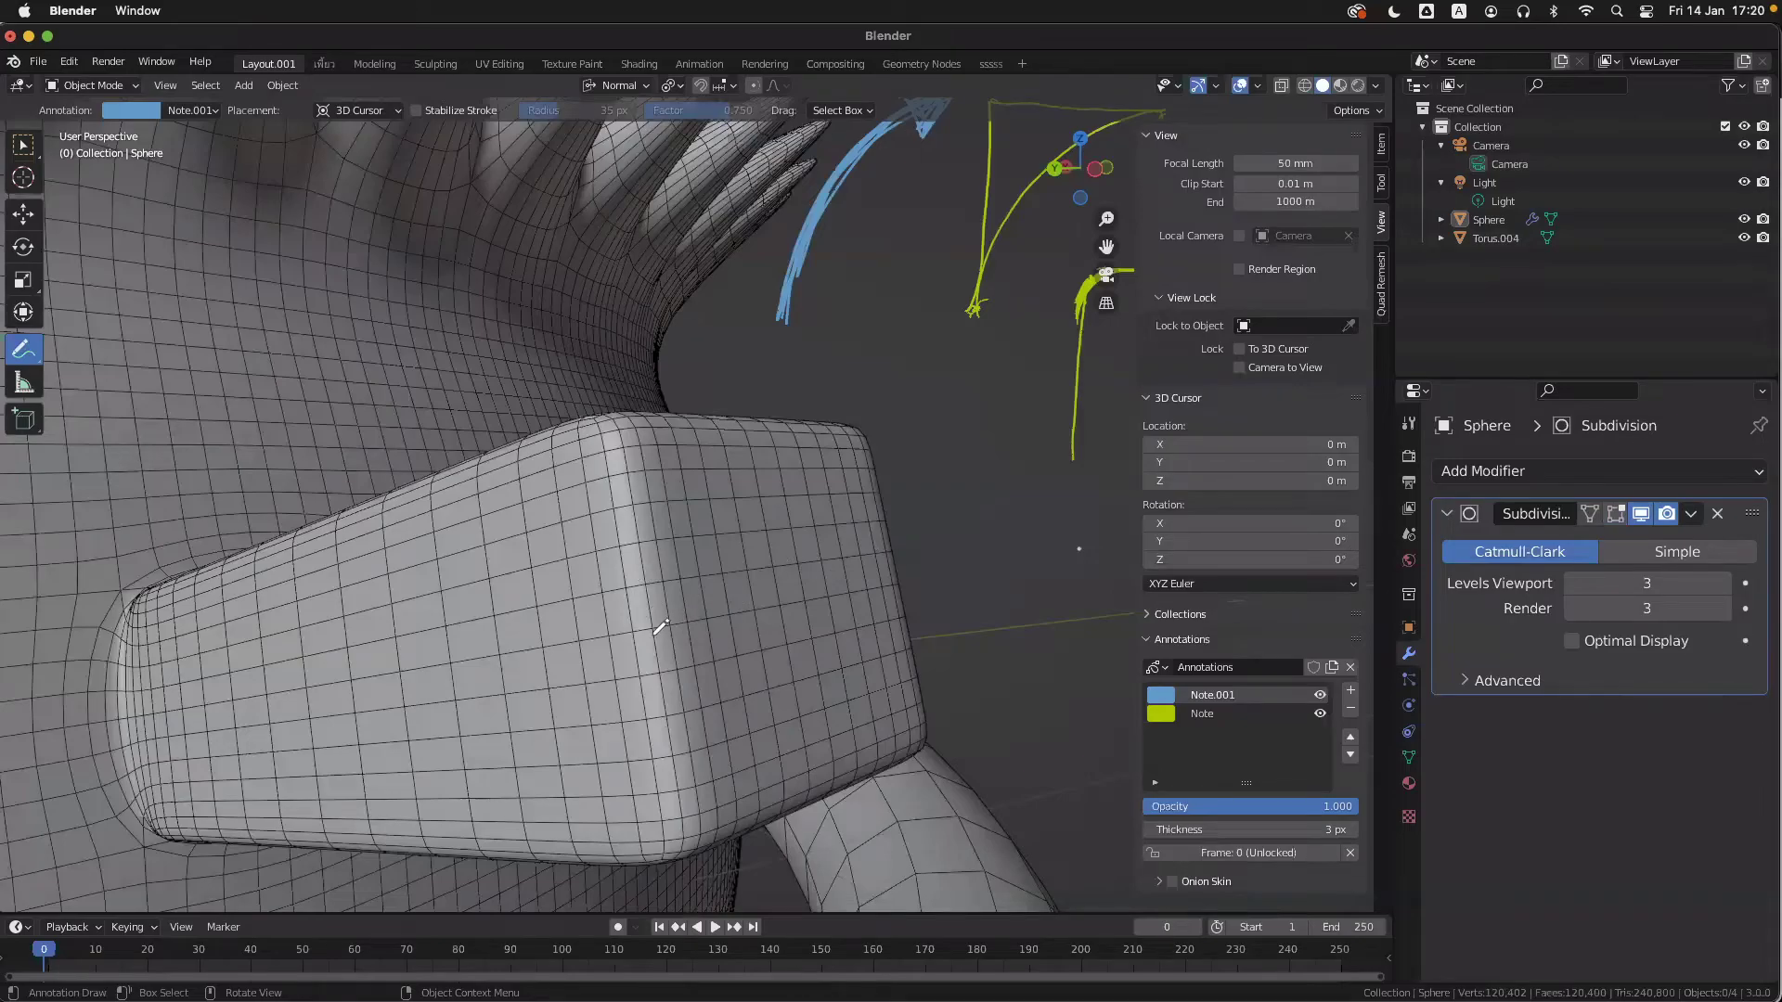
# - Hide the overlays to view the arm's clean smoothed surface, and show them again to view the whole spiky sphere
pyautogui.hotkey('shift', 'alt', 'z')
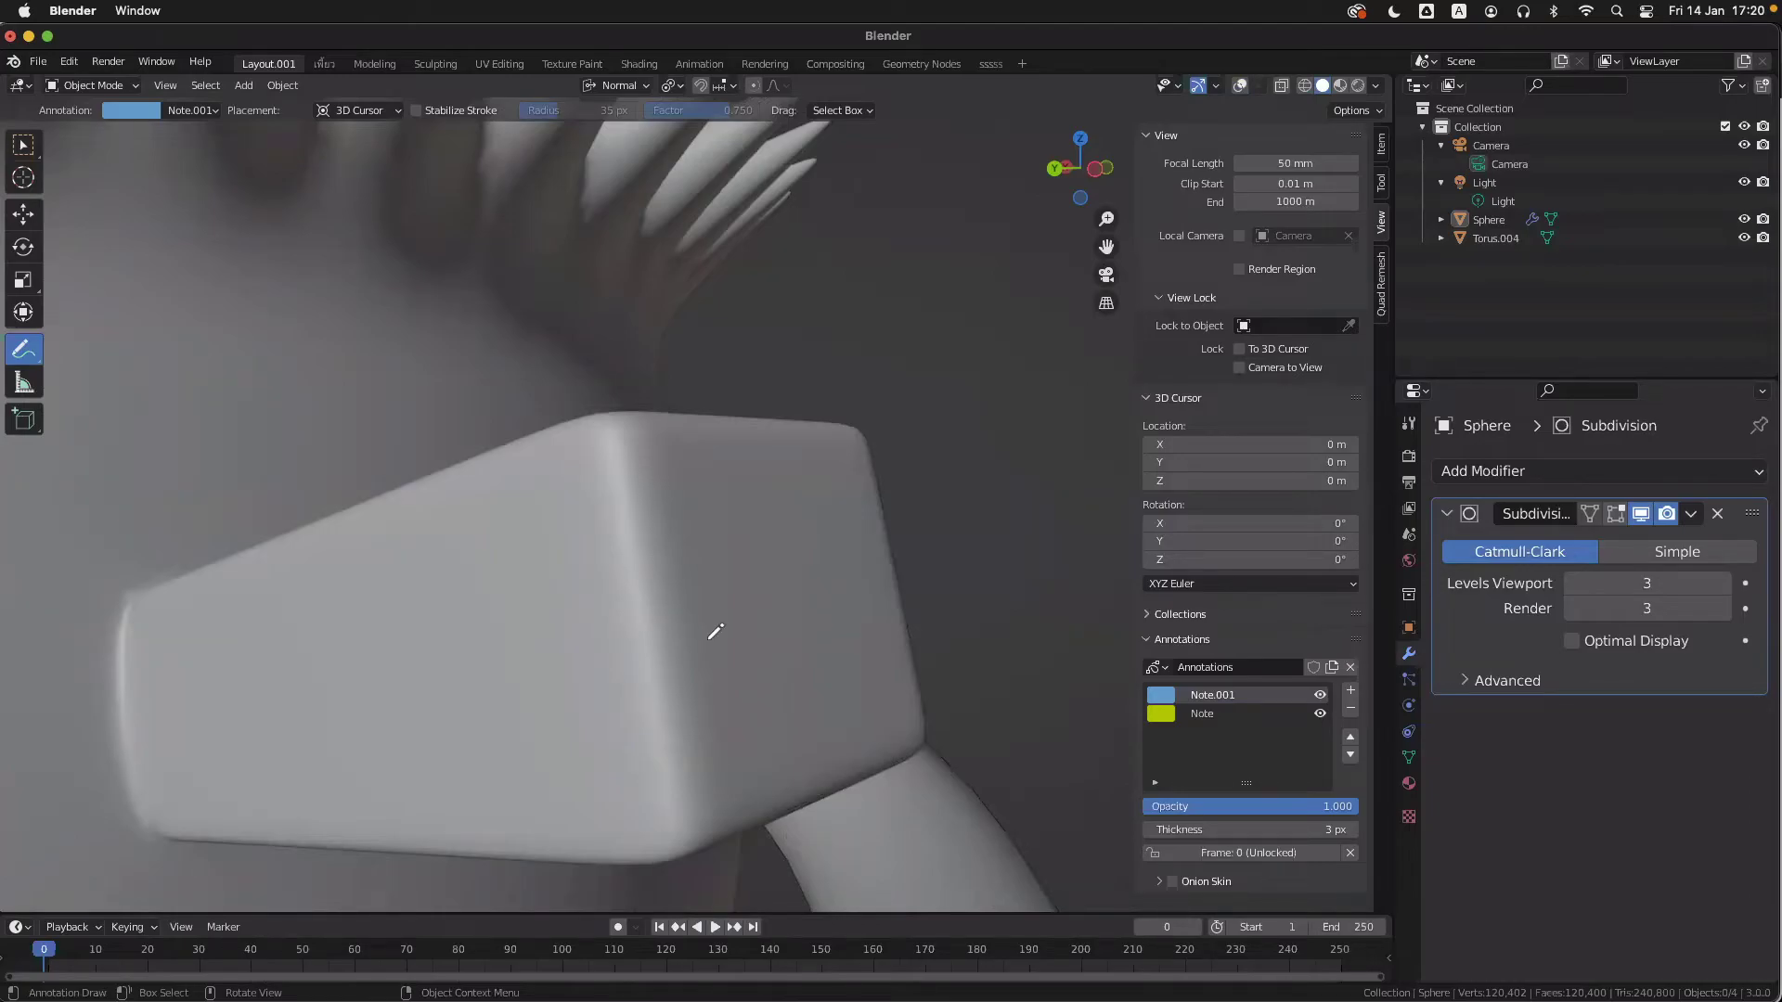
pyautogui.scroll(-4, 715, 631)
pyautogui.hscroll(-5, 714, 632)
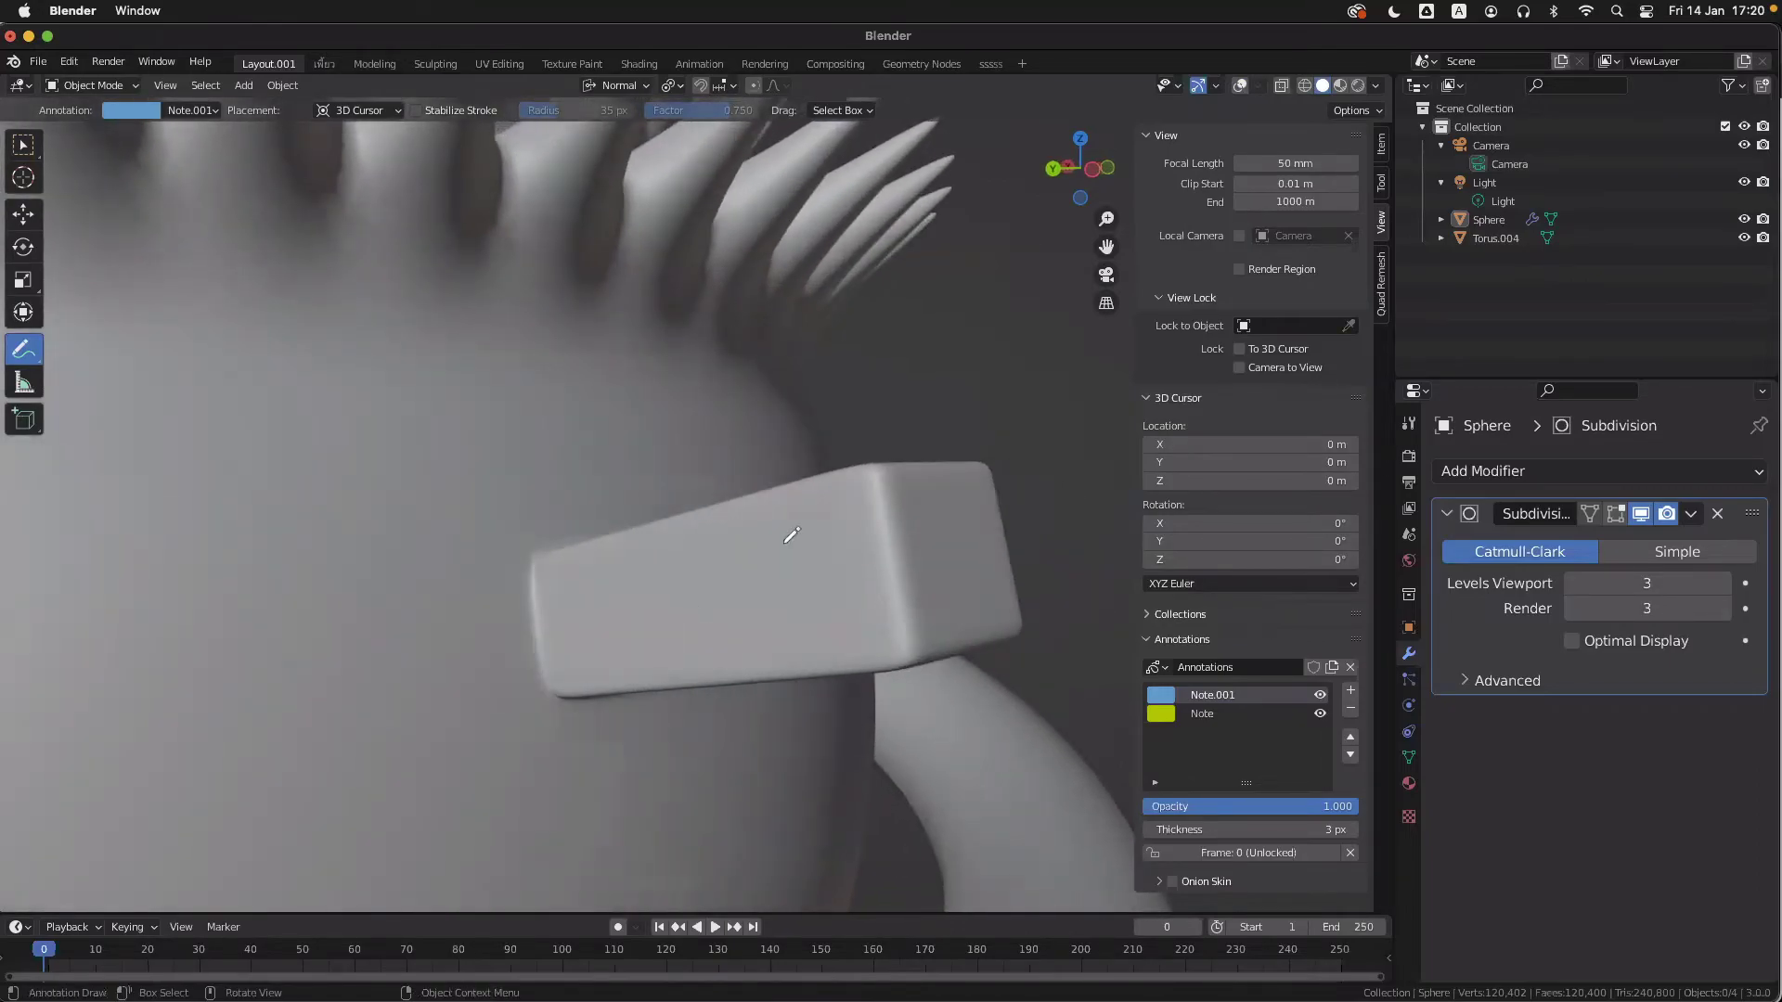
pyautogui.hotkey('shift', 'alt', 'z')
pyautogui.keyDown('ctrl'); pyautogui.scroll(-5, 863, 563); pyautogui.keyUp('ctrl')
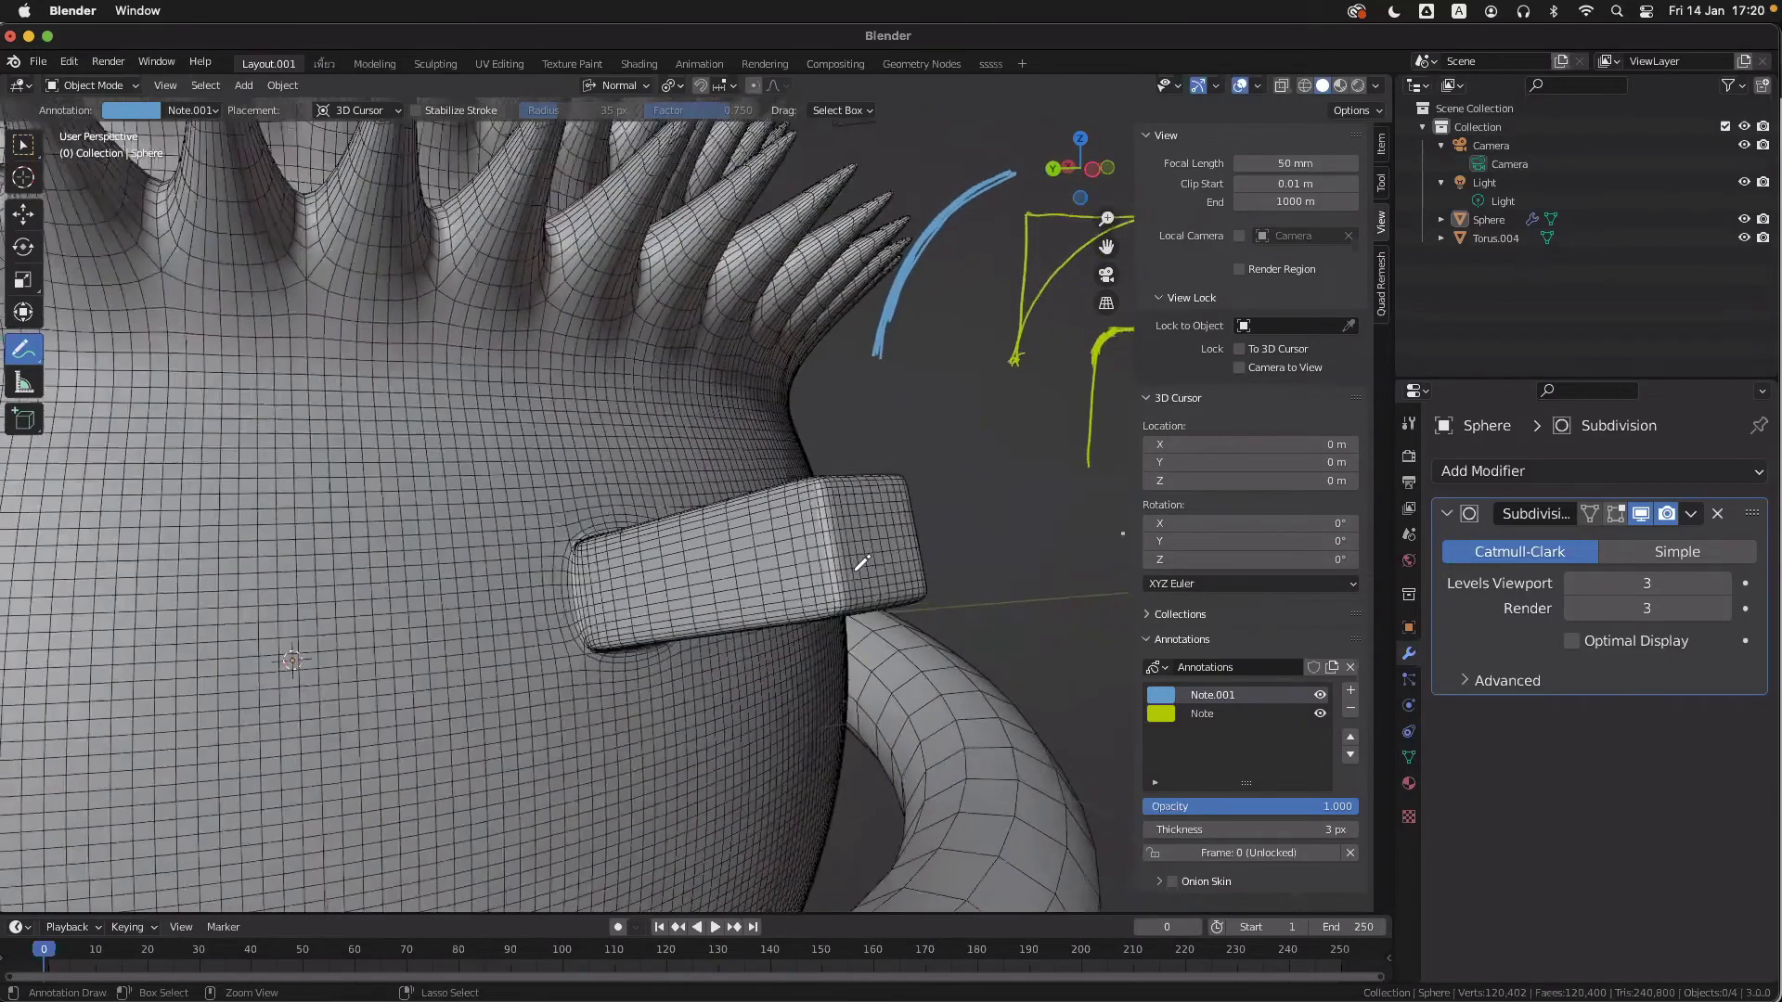
pyautogui.scroll(3, 771, 488)
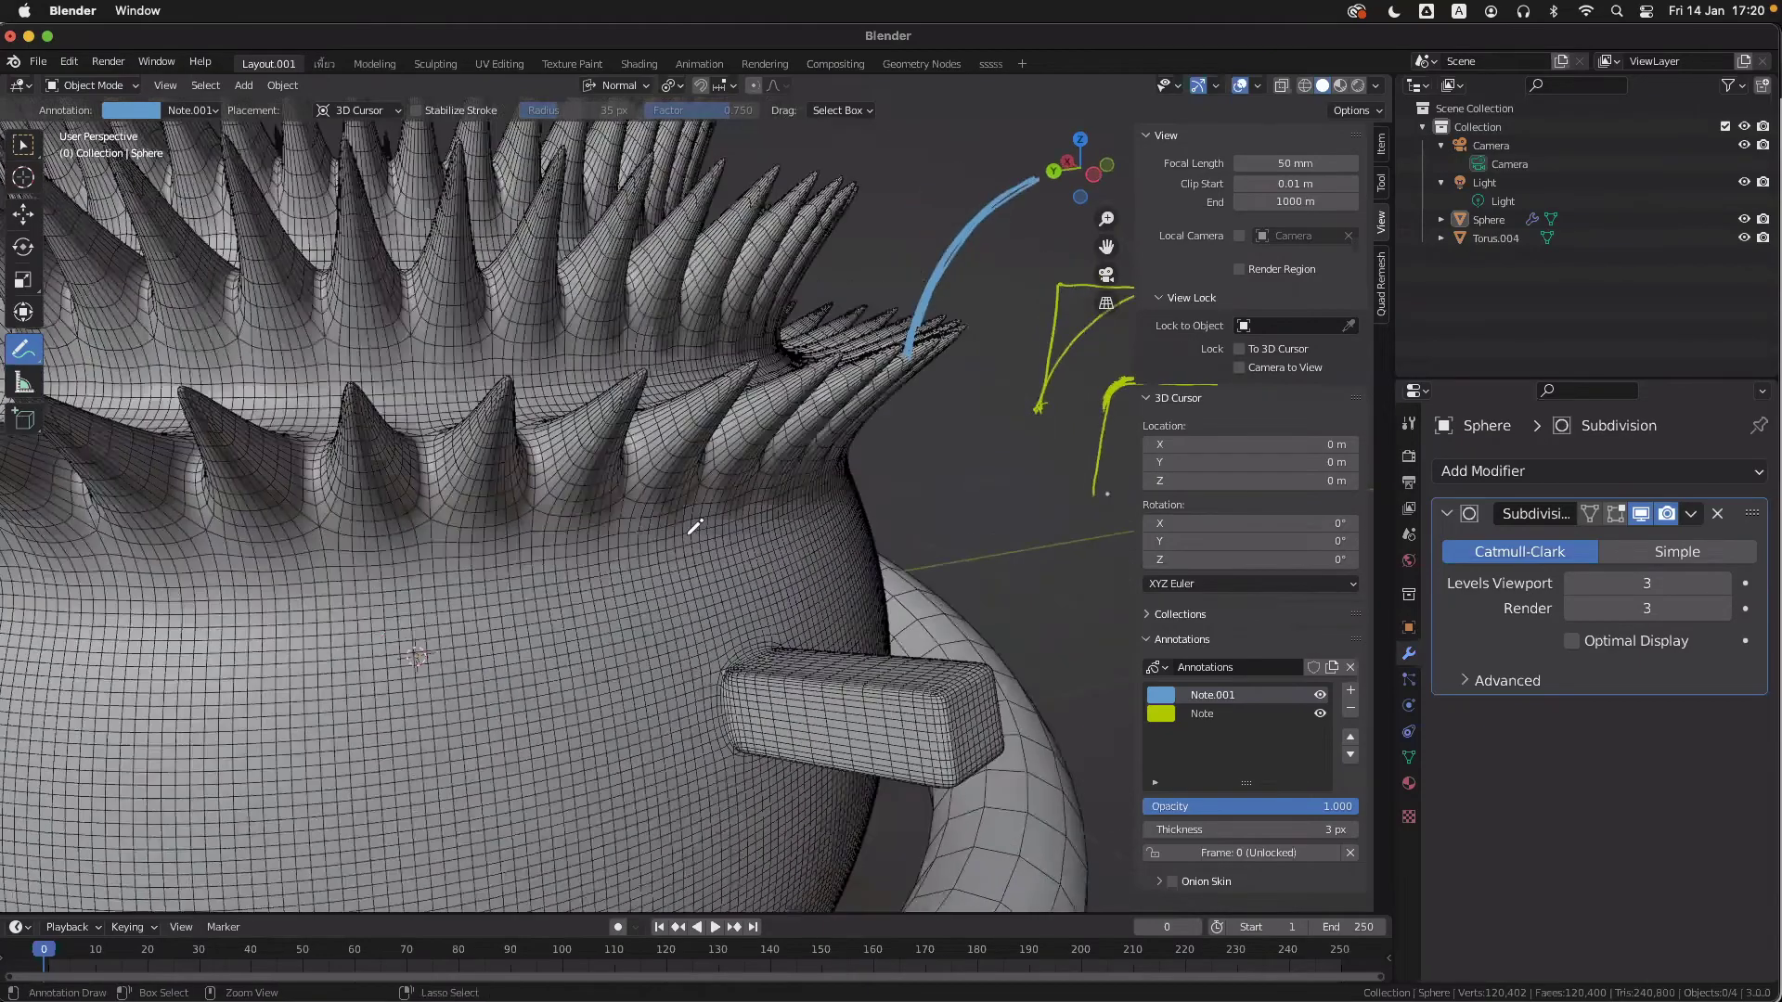
# - Enter Edit Mode on the sphere and try selecting individual edges of a spike in the lowest row
pyautogui.scroll(5, 688, 520)
pyautogui.press('Tab')
pyautogui.moveTo(492, 568); pyautogui.dragTo(519, 557, button='middle')
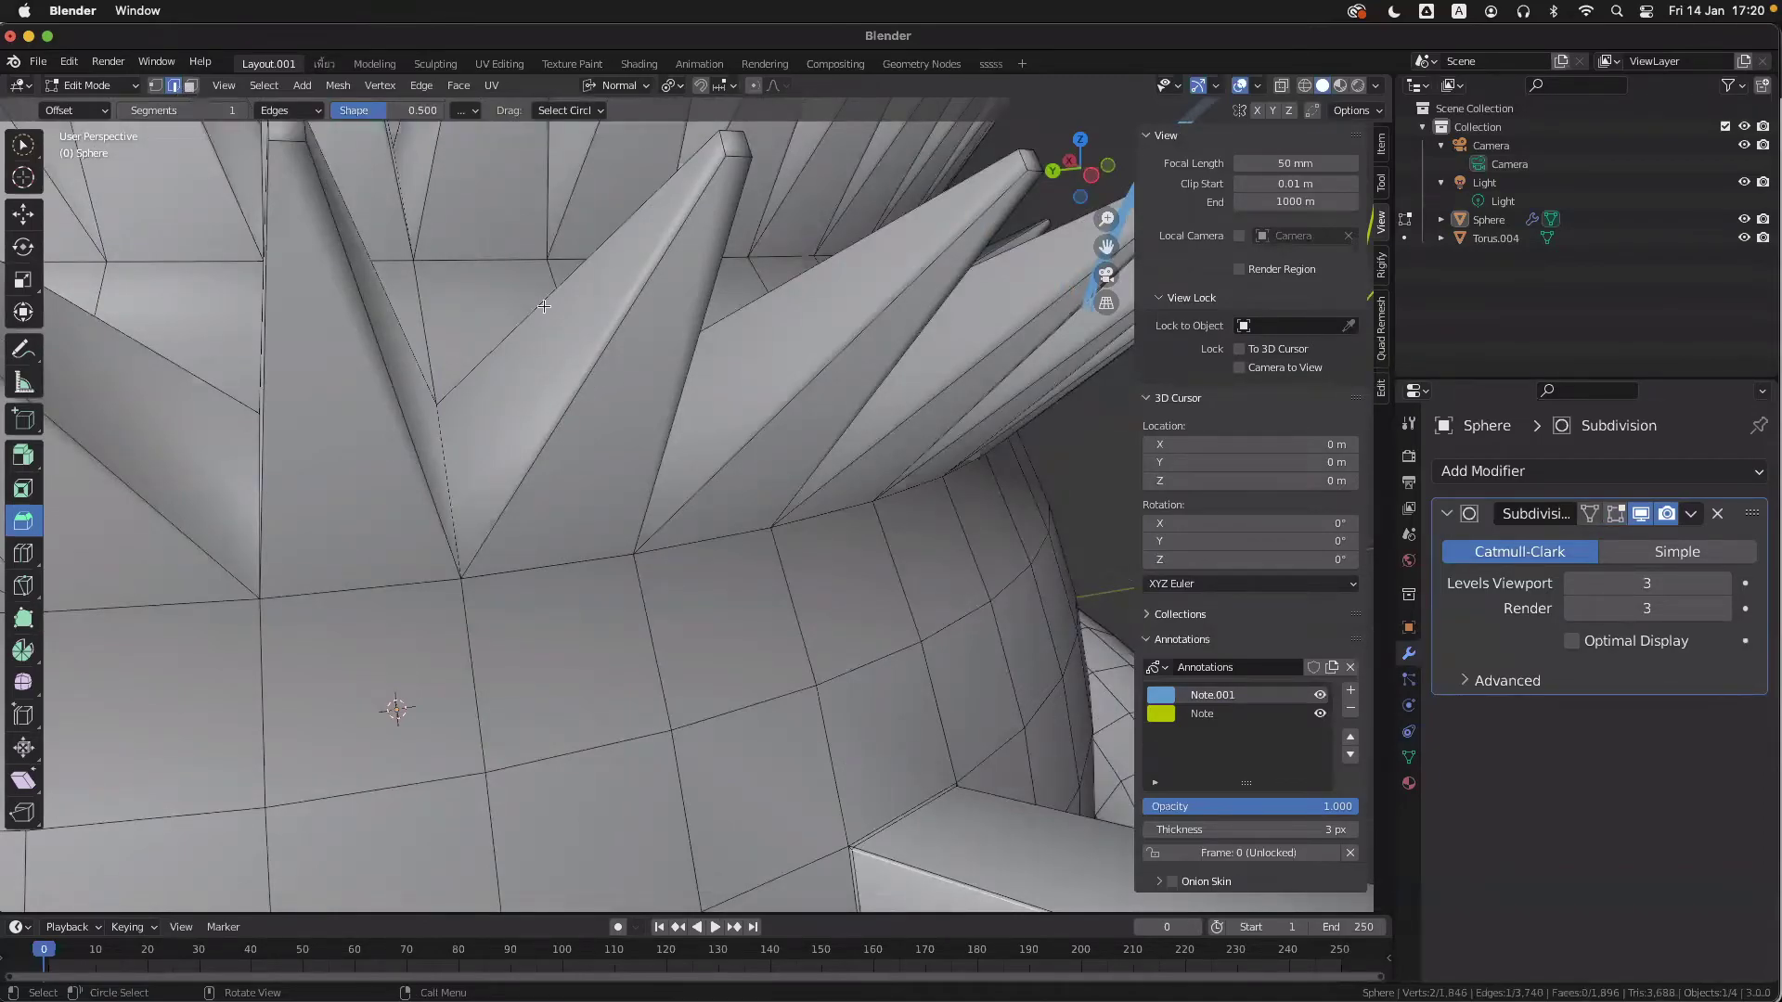
pyautogui.click(600, 357)
pyautogui.keyDown('shift'); pyautogui.click(546, 303); pyautogui.keyUp('shift')
pyautogui.moveTo(545, 303); pyautogui.dragTo(477, 394, button='middle')
pyautogui.keyDown('shift'); pyautogui.click(390, 297); pyautogui.keyUp('shift')
pyautogui.keyDown('alt'); pyautogui.keyDown('shift'); pyautogui.click(380, 294); pyautogui.keyUp('shift'); pyautogui.keyUp('alt')
# - Select the four edges around one lowest-row spike's tip and the four long edges running down its sides
pyautogui.click(388, 283)
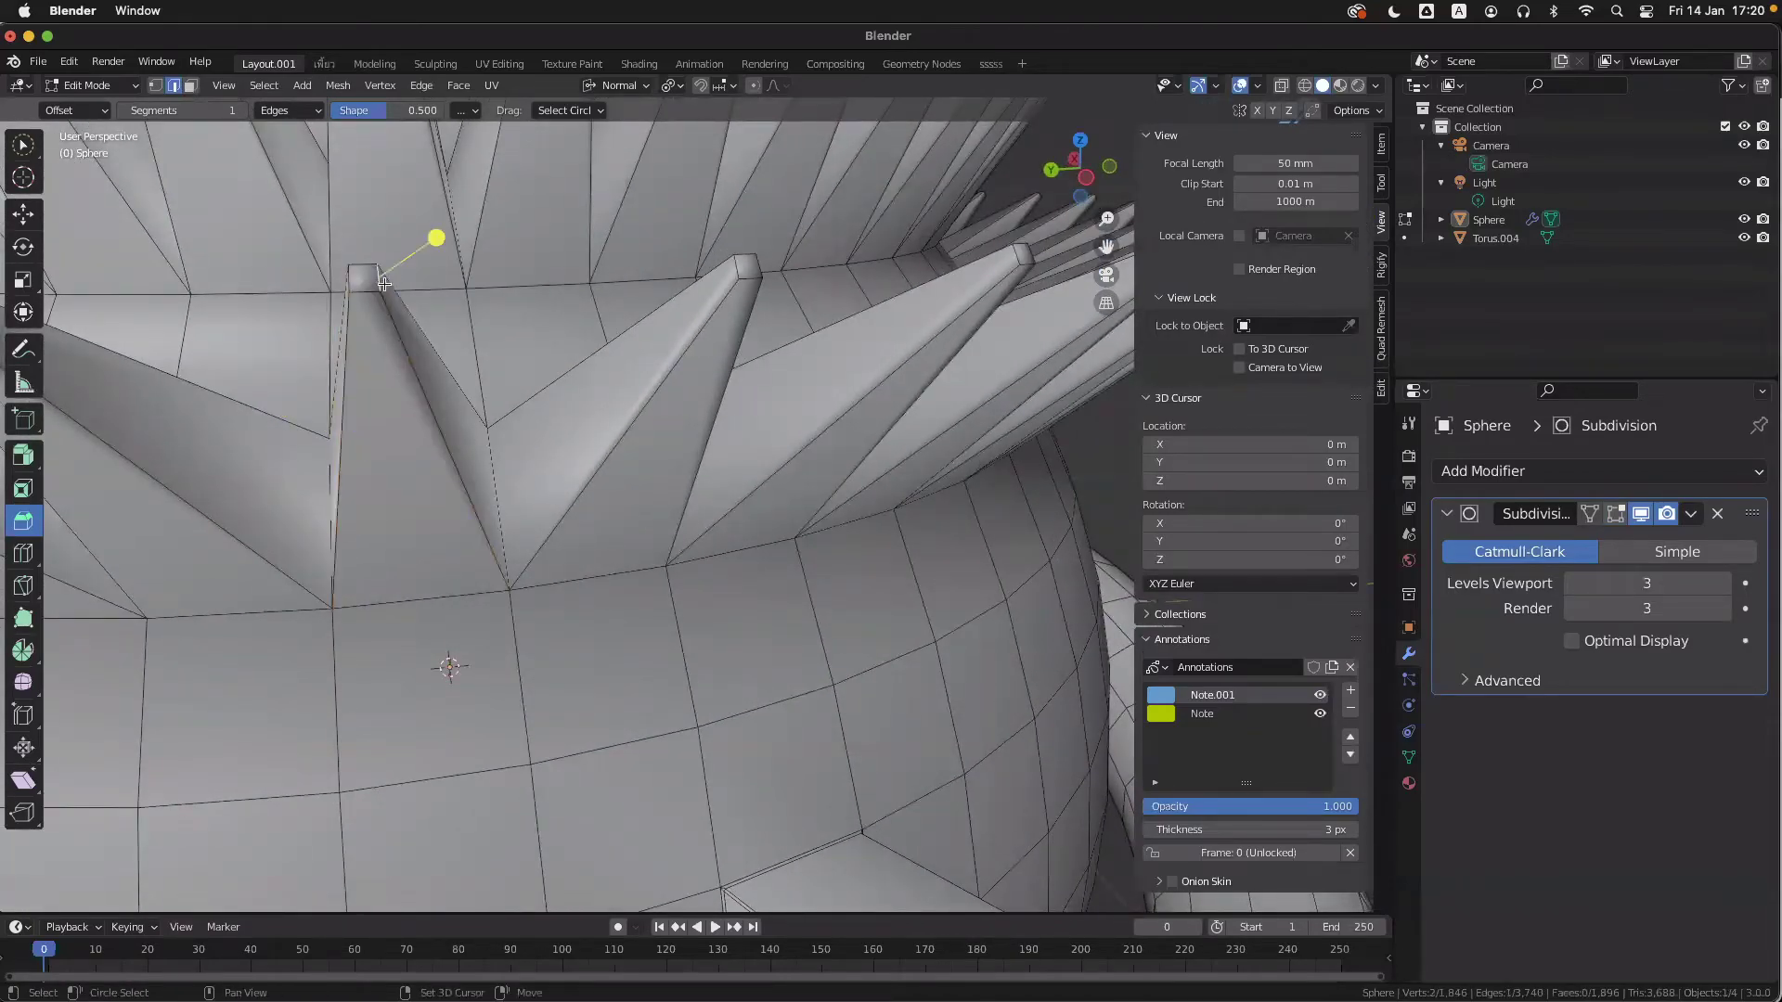
pyautogui.keyDown('shift'); pyautogui.click(357, 276); pyautogui.keyUp('shift')
pyautogui.keyDown('shift'); pyautogui.click(394, 315); pyautogui.keyUp('shift')
pyautogui.keyDown('shift'); pyautogui.click(345, 352); pyautogui.keyUp('shift')
pyautogui.moveTo(345, 351); pyautogui.dragTo(840, 660, button='middle')
pyautogui.keyDown('shift'); pyautogui.click(803, 599); pyautogui.keyUp('shift')
pyautogui.moveTo(802, 599); pyautogui.dragTo(769, 354, button='middle')
pyautogui.keyDown('ctrl'); pyautogui.moveTo(497, 429); pyautogui.dragTo(502, 489, button='middle'); pyautogui.keyUp('ctrl')
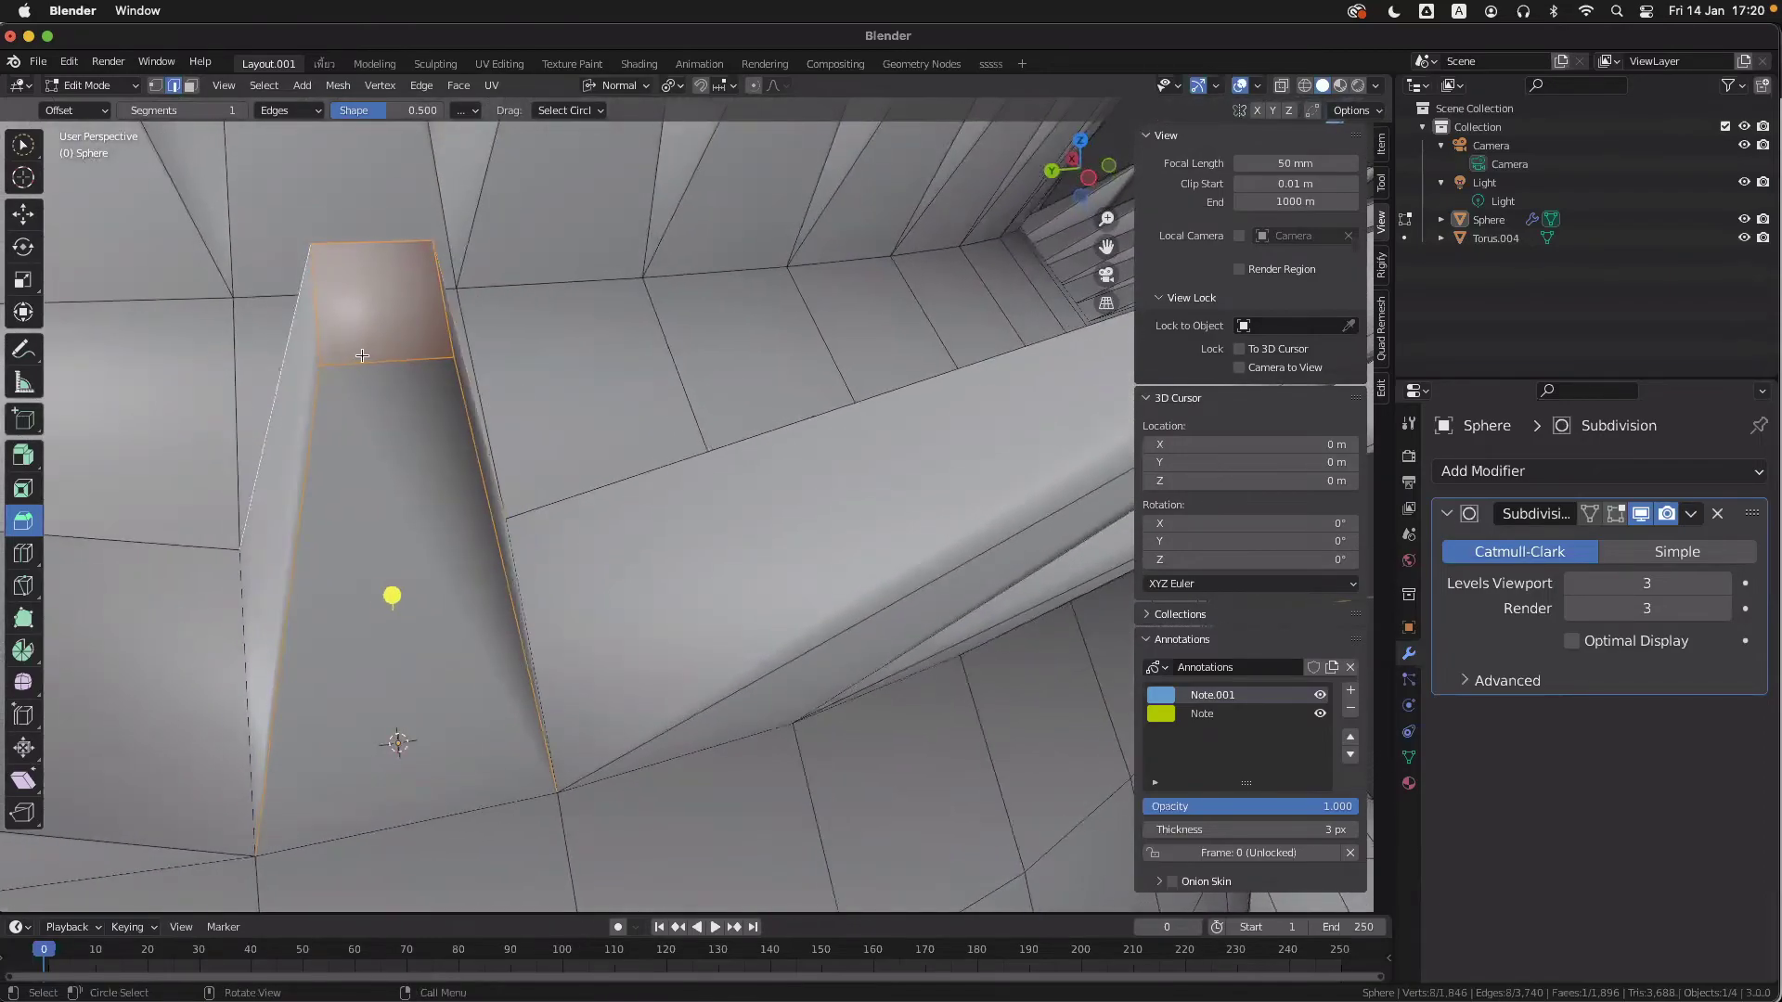
pyautogui.moveTo(409, 368); pyautogui.dragTo(401, 373, button='middle')
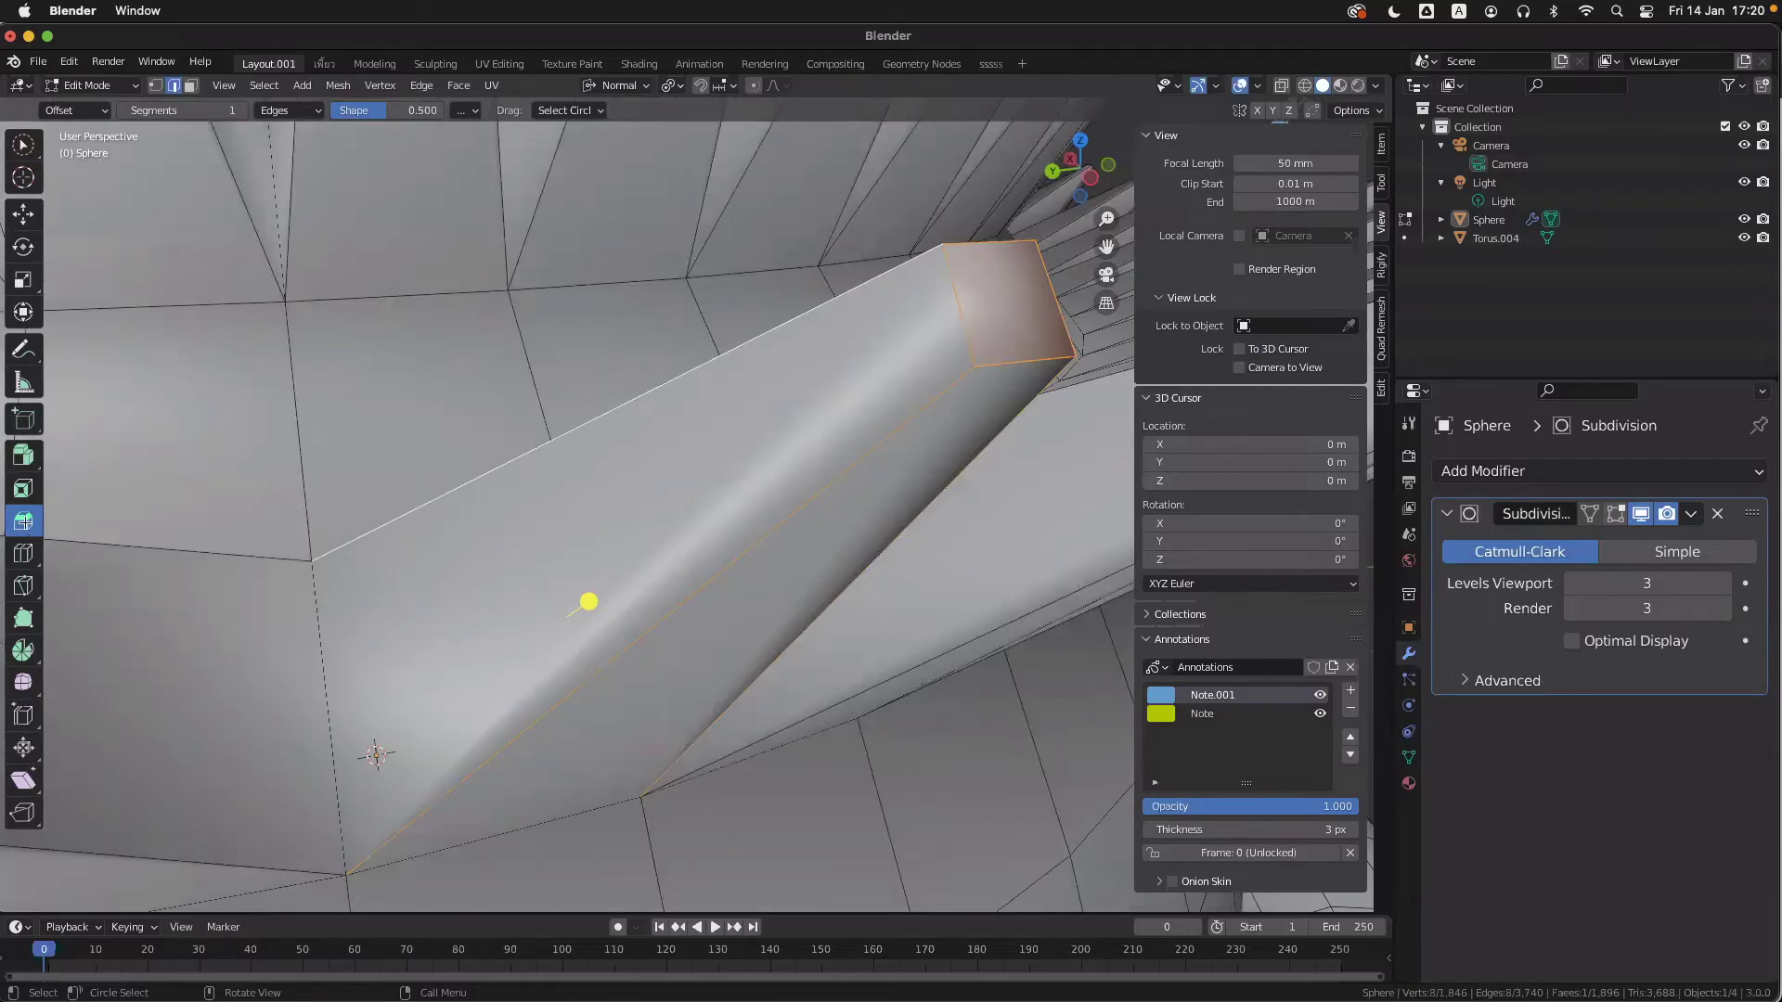
# - Bevel the selected spike edges with one segment at a width of about 0.000348 m
pyautogui.moveTo(585, 600)
pyautogui.mouseDown()
pyautogui.moveTo(568, 608)
pyautogui.moveTo(630, 586)
pyautogui.moveTo(593, 602)
pyautogui.mouseUp()
pyautogui.hscroll(-3, 885, 493)
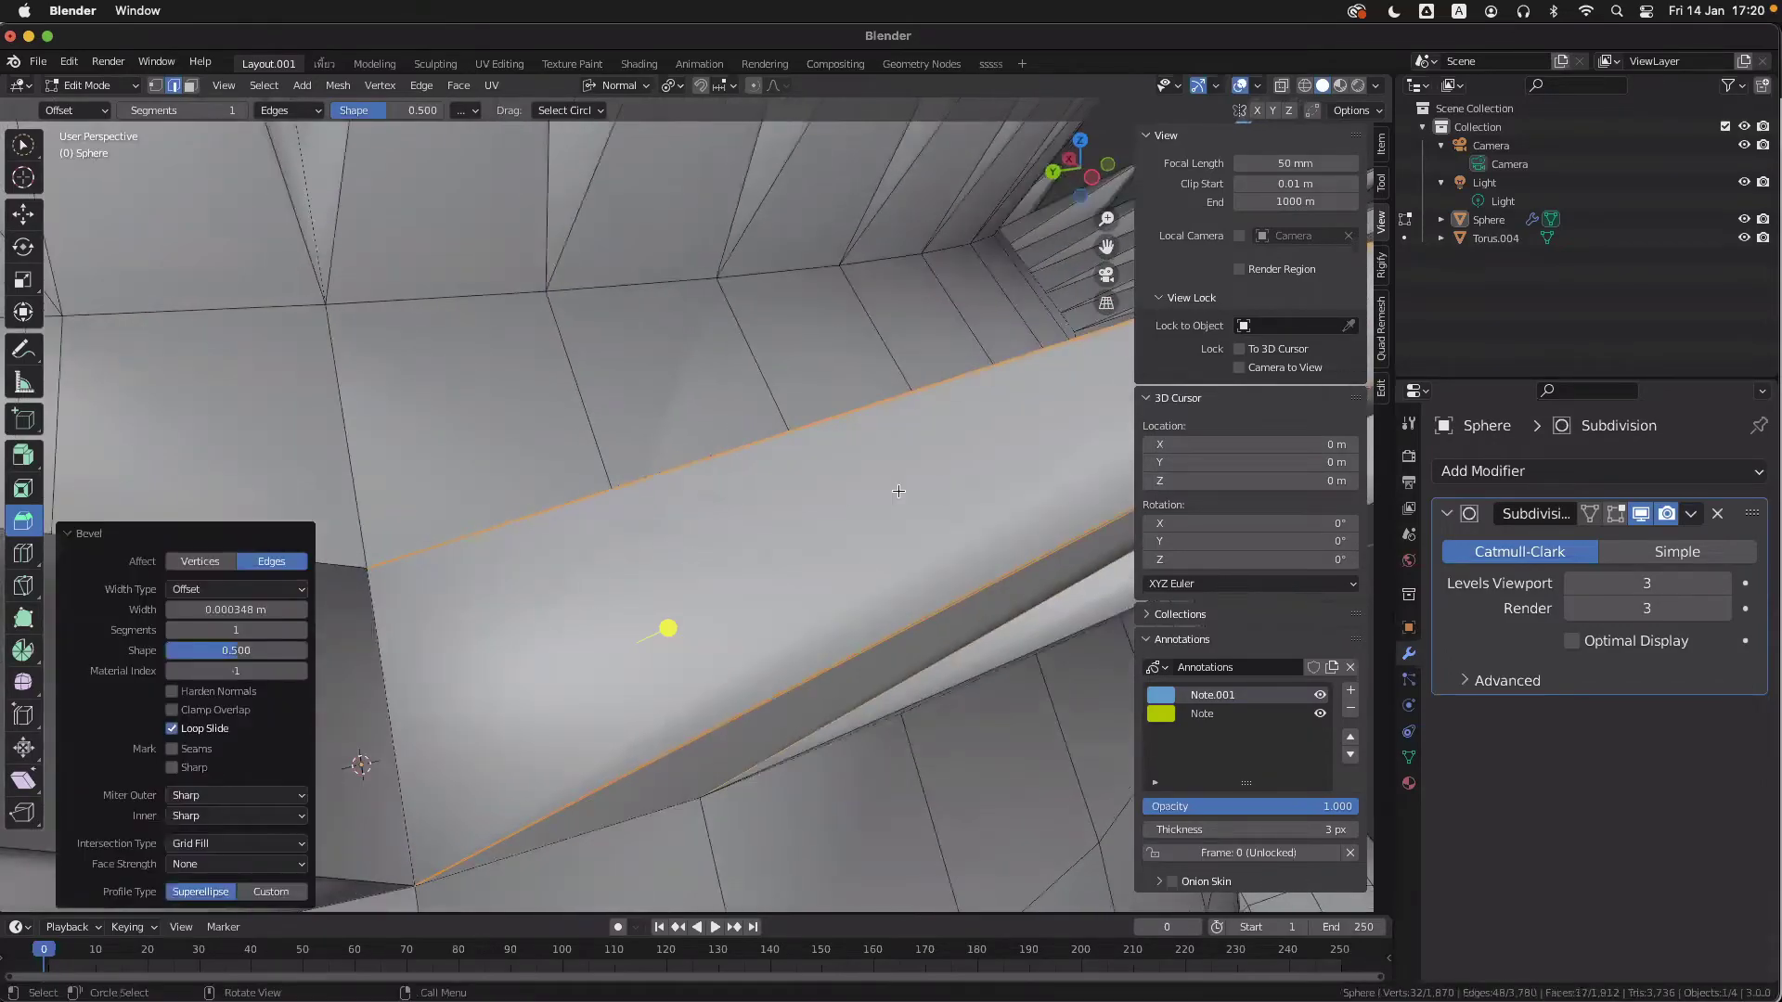
pyautogui.hscroll(6, 885, 493)
pyautogui.hscroll(-4, 885, 493)
pyautogui.keyDown('ctrl'); pyautogui.scroll(-3, 885, 493); pyautogui.keyUp('ctrl')
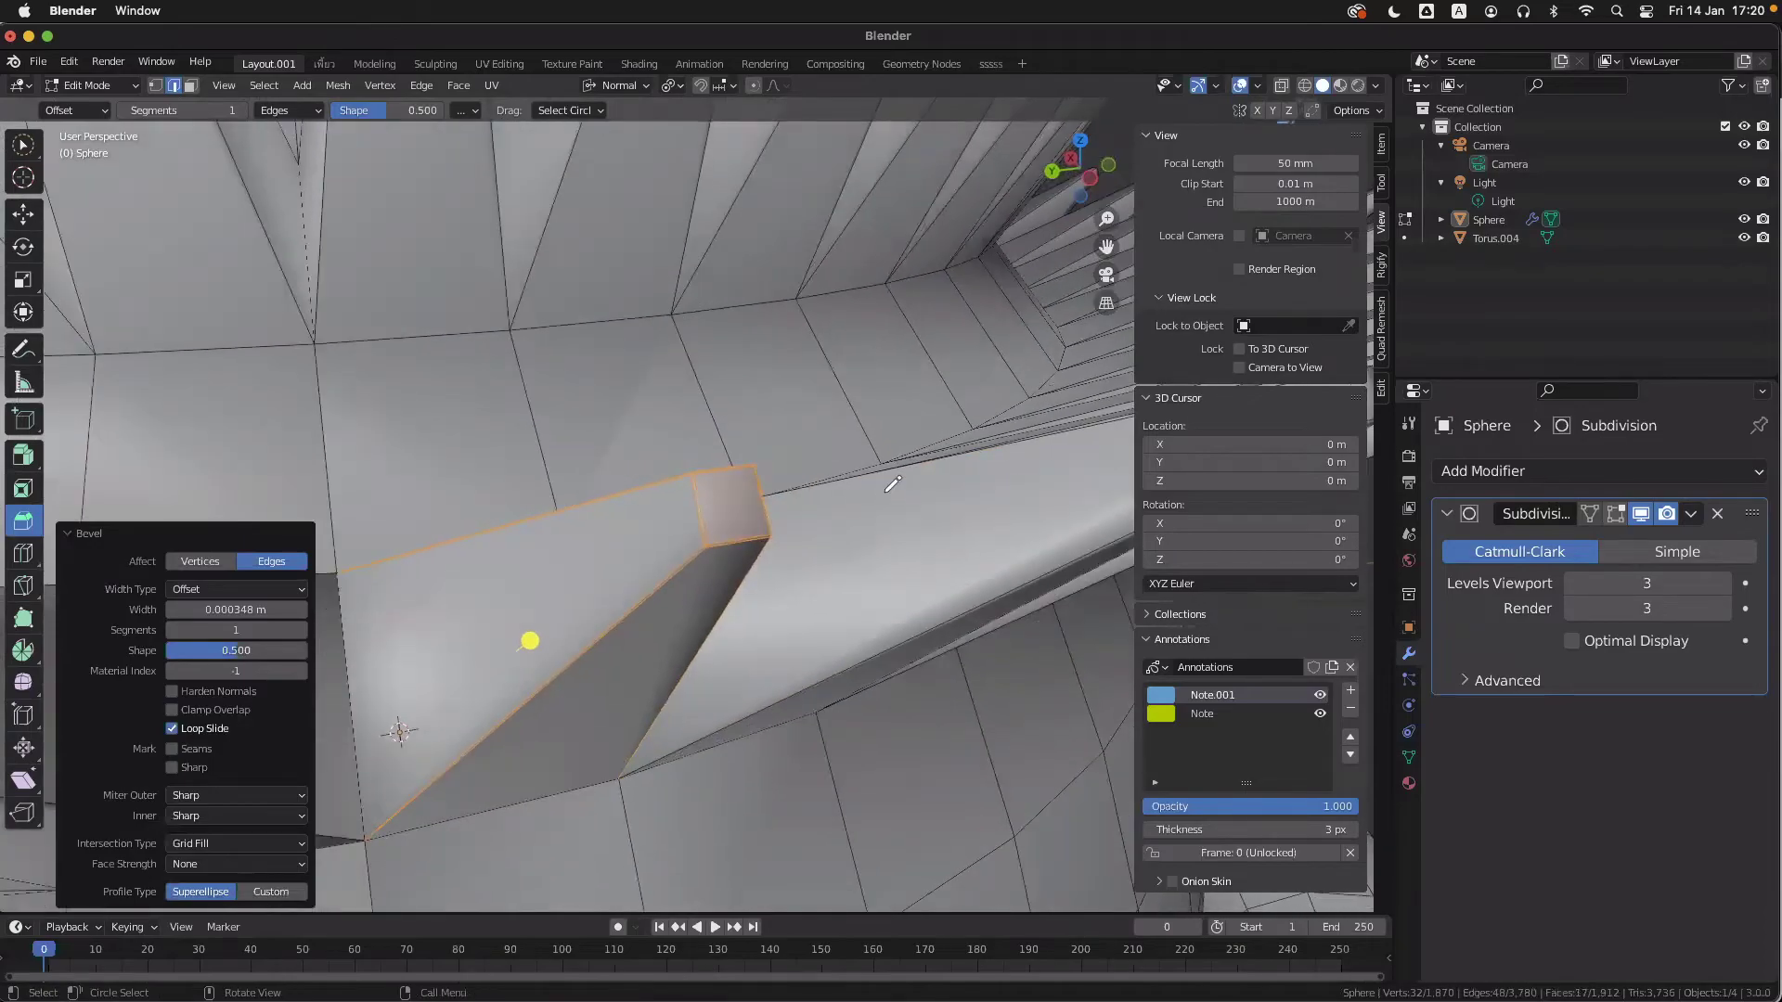
# - Return to Object Mode and hide the overlays to examine the bevelled spike against its smoothed neighbours
pyautogui.press('Tab')
pyautogui.keyDown('ctrl'); pyautogui.scroll(-2, 893, 484); pyautogui.keyUp('ctrl')
pyautogui.hotkey('alt', 'shift', 'z')
pyautogui.moveTo(870, 502); pyautogui.dragTo(819, 279, button='middle')
pyautogui.scroll(5, 788, 335)
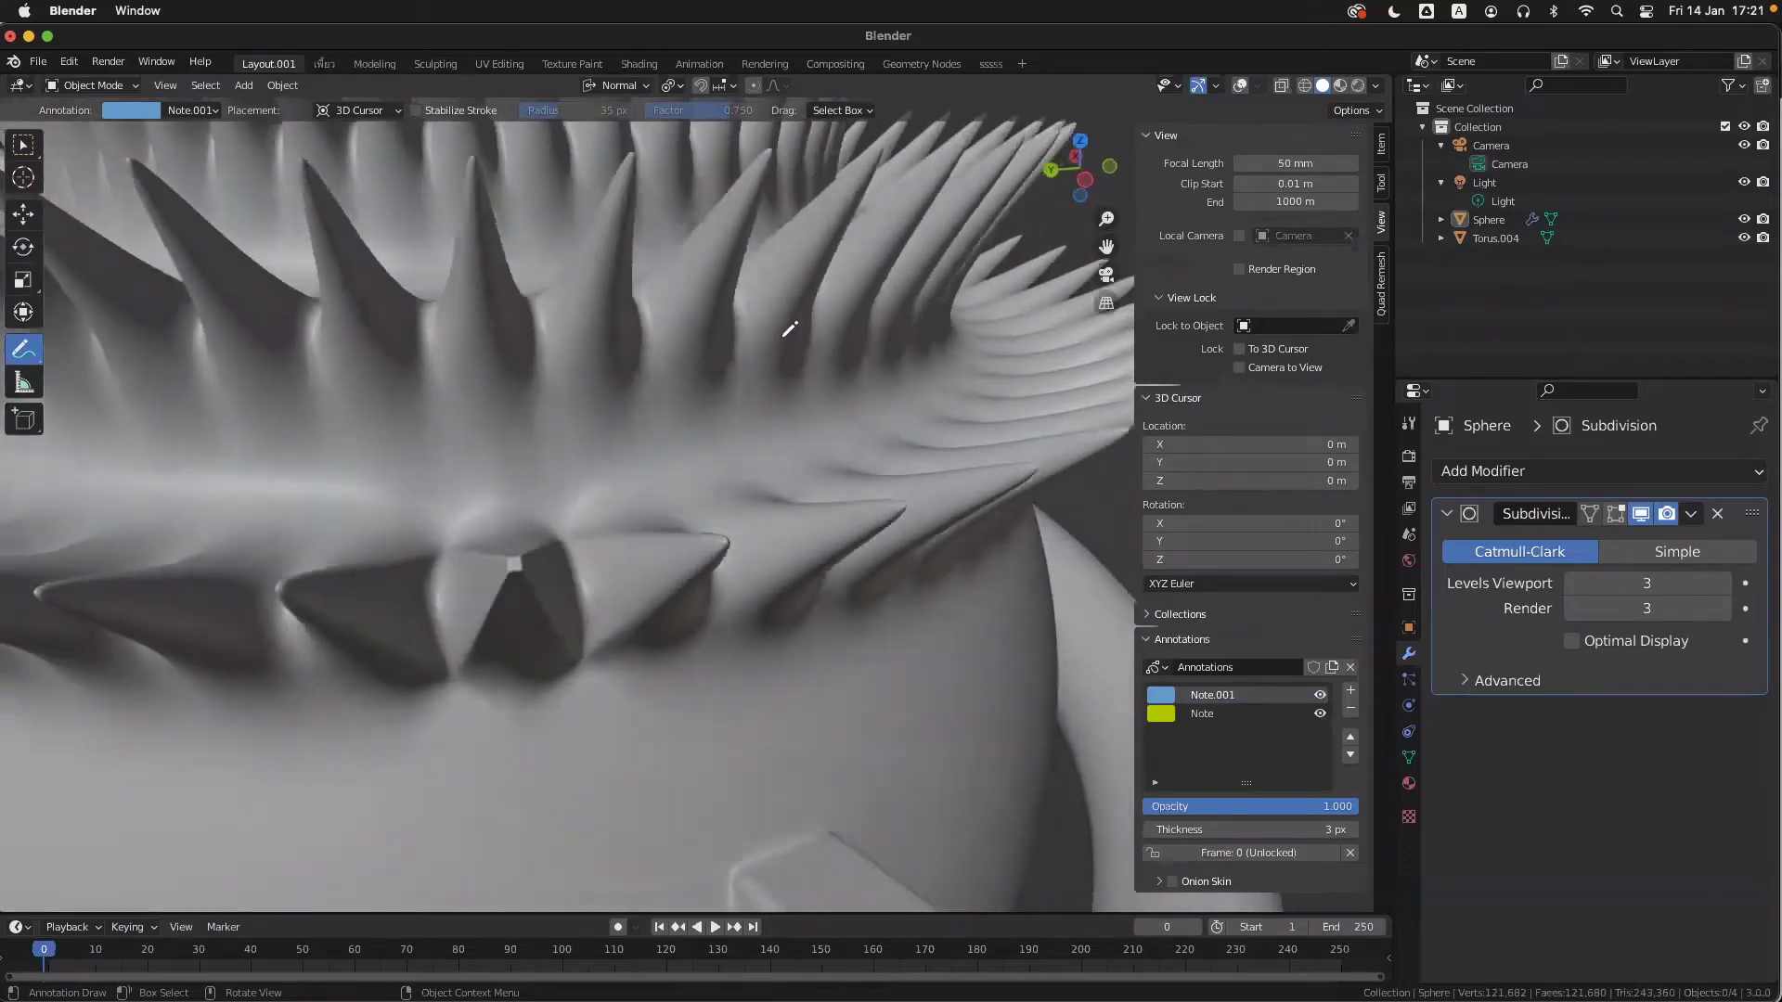
pyautogui.moveTo(789, 329); pyautogui.dragTo(847, 429, button='middle')
pyautogui.press('Tab')
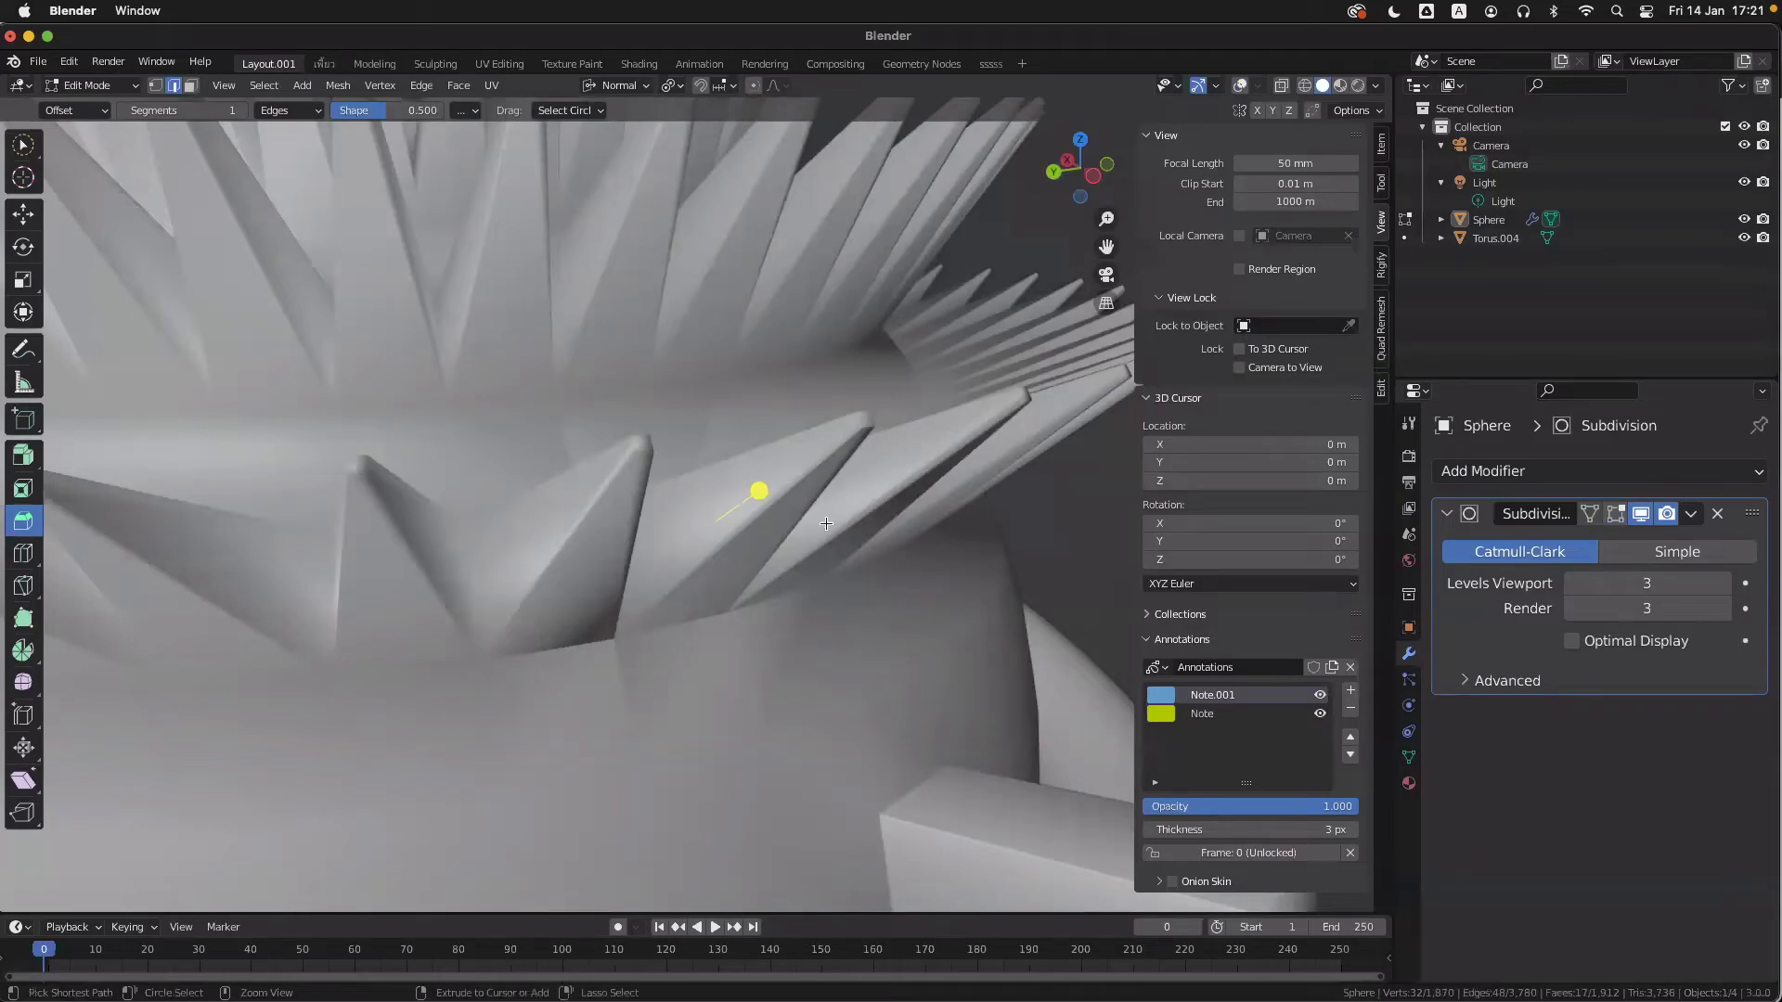
# - Undo the spike's bevel and alternate between Object and Edit Mode to compare the spike shapes
pyautogui.hotkey('ctrl', 'z')
pyautogui.press('Tab')
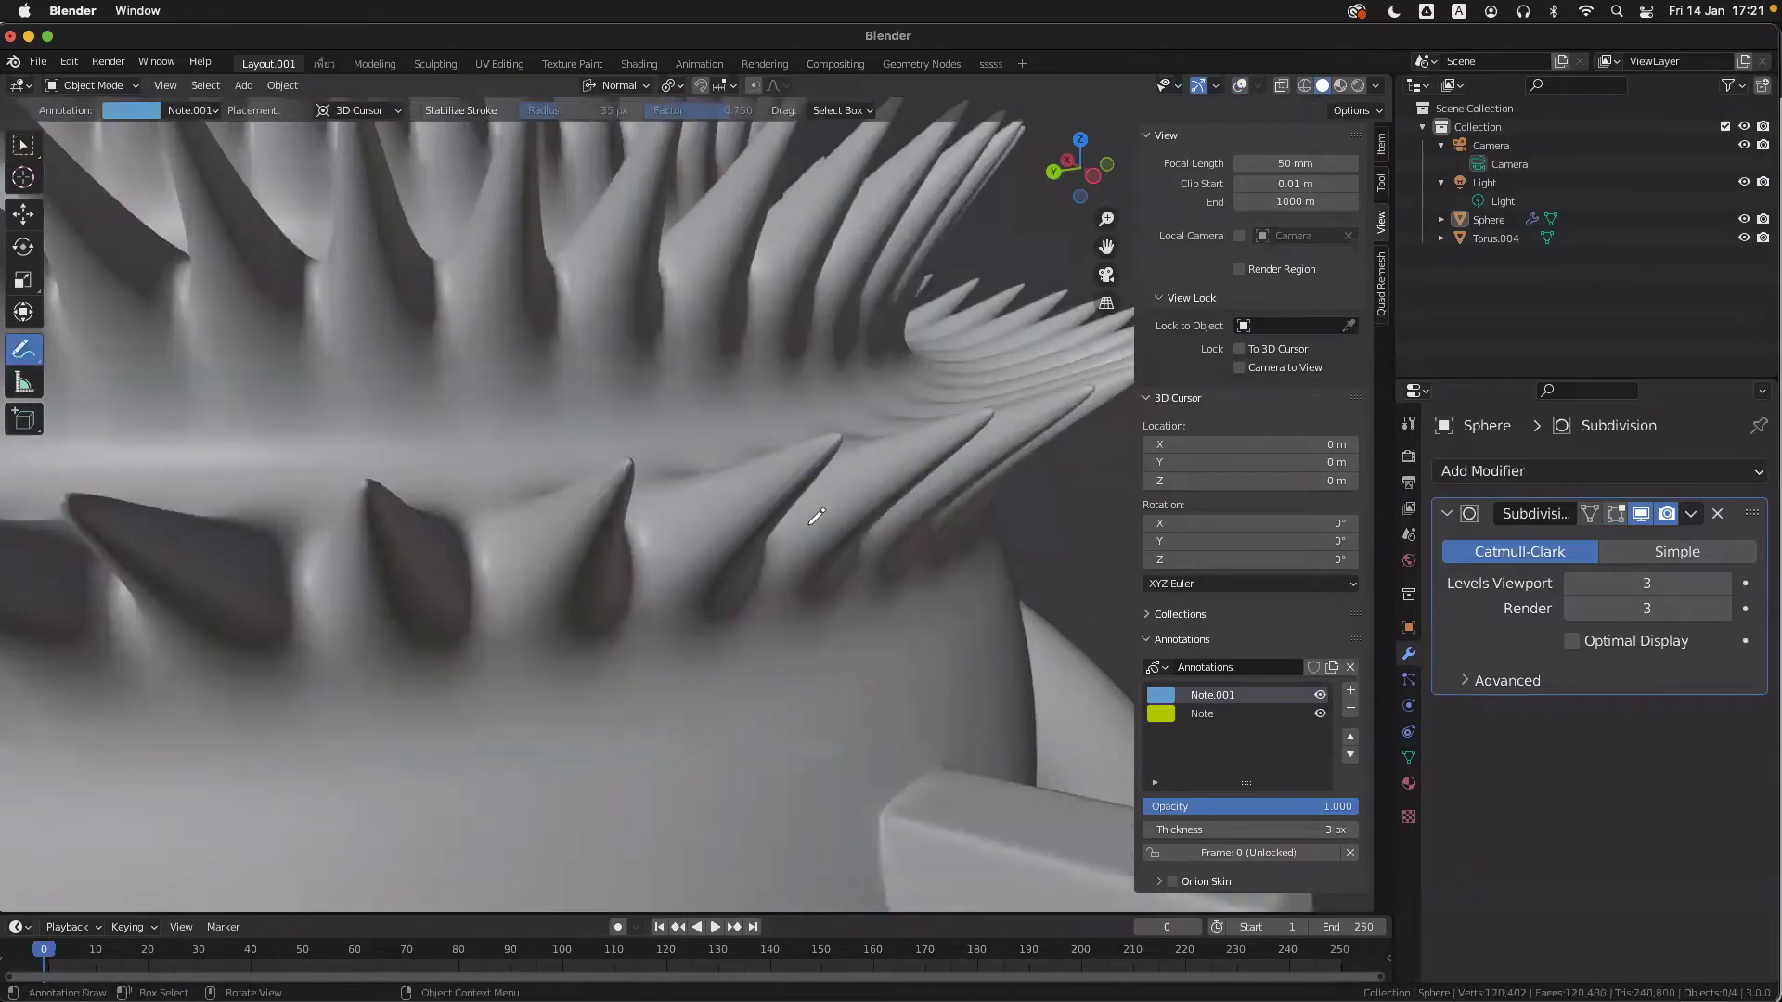
pyautogui.press('Tab')
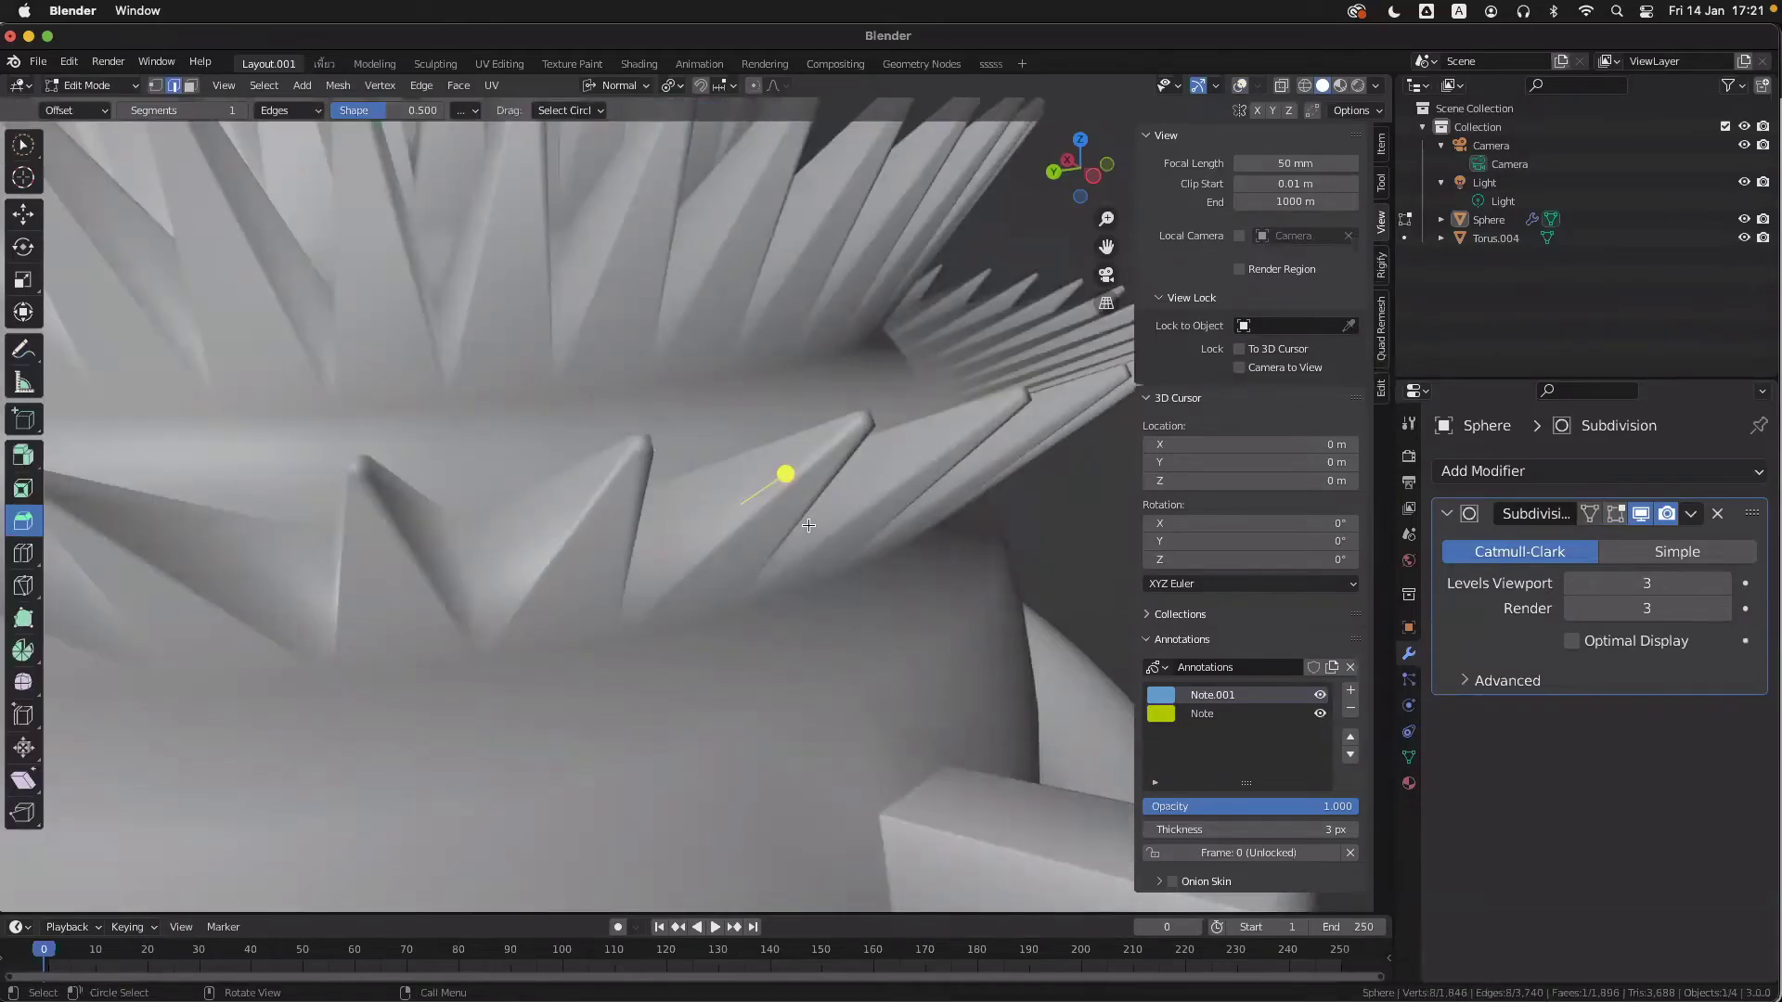
pyautogui.click(93, 86)
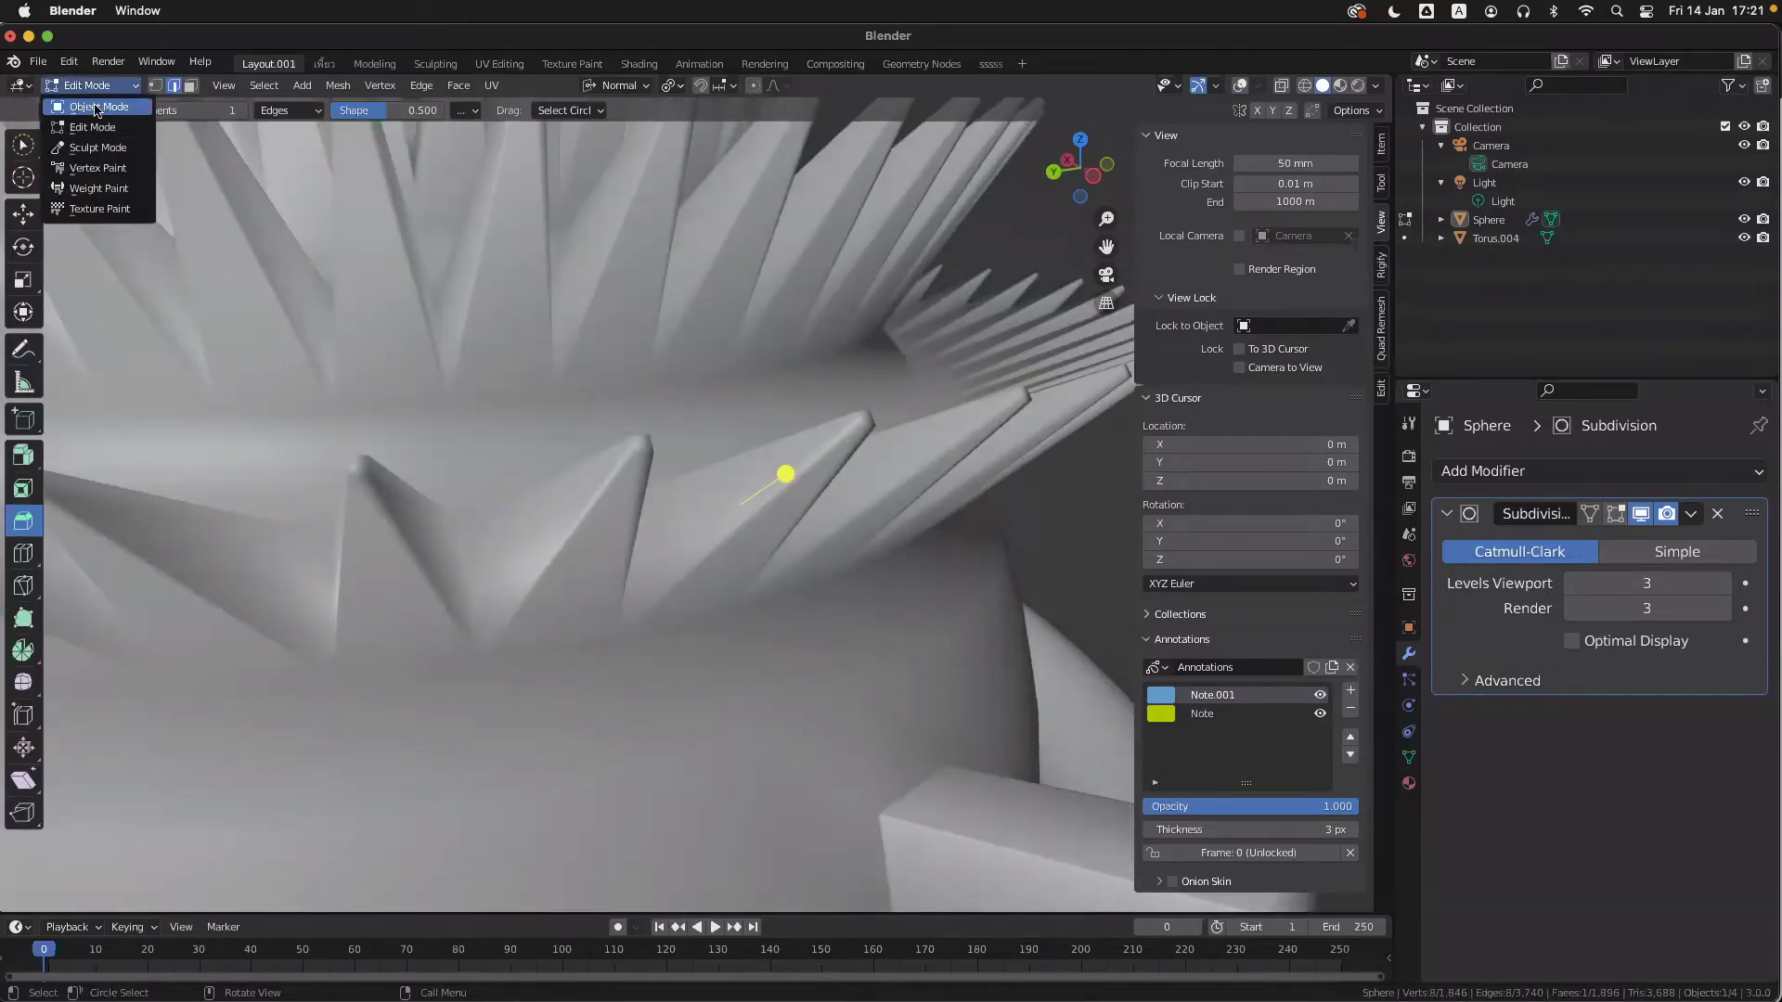
pyautogui.click(84, 107)
pyautogui.press('Tab')
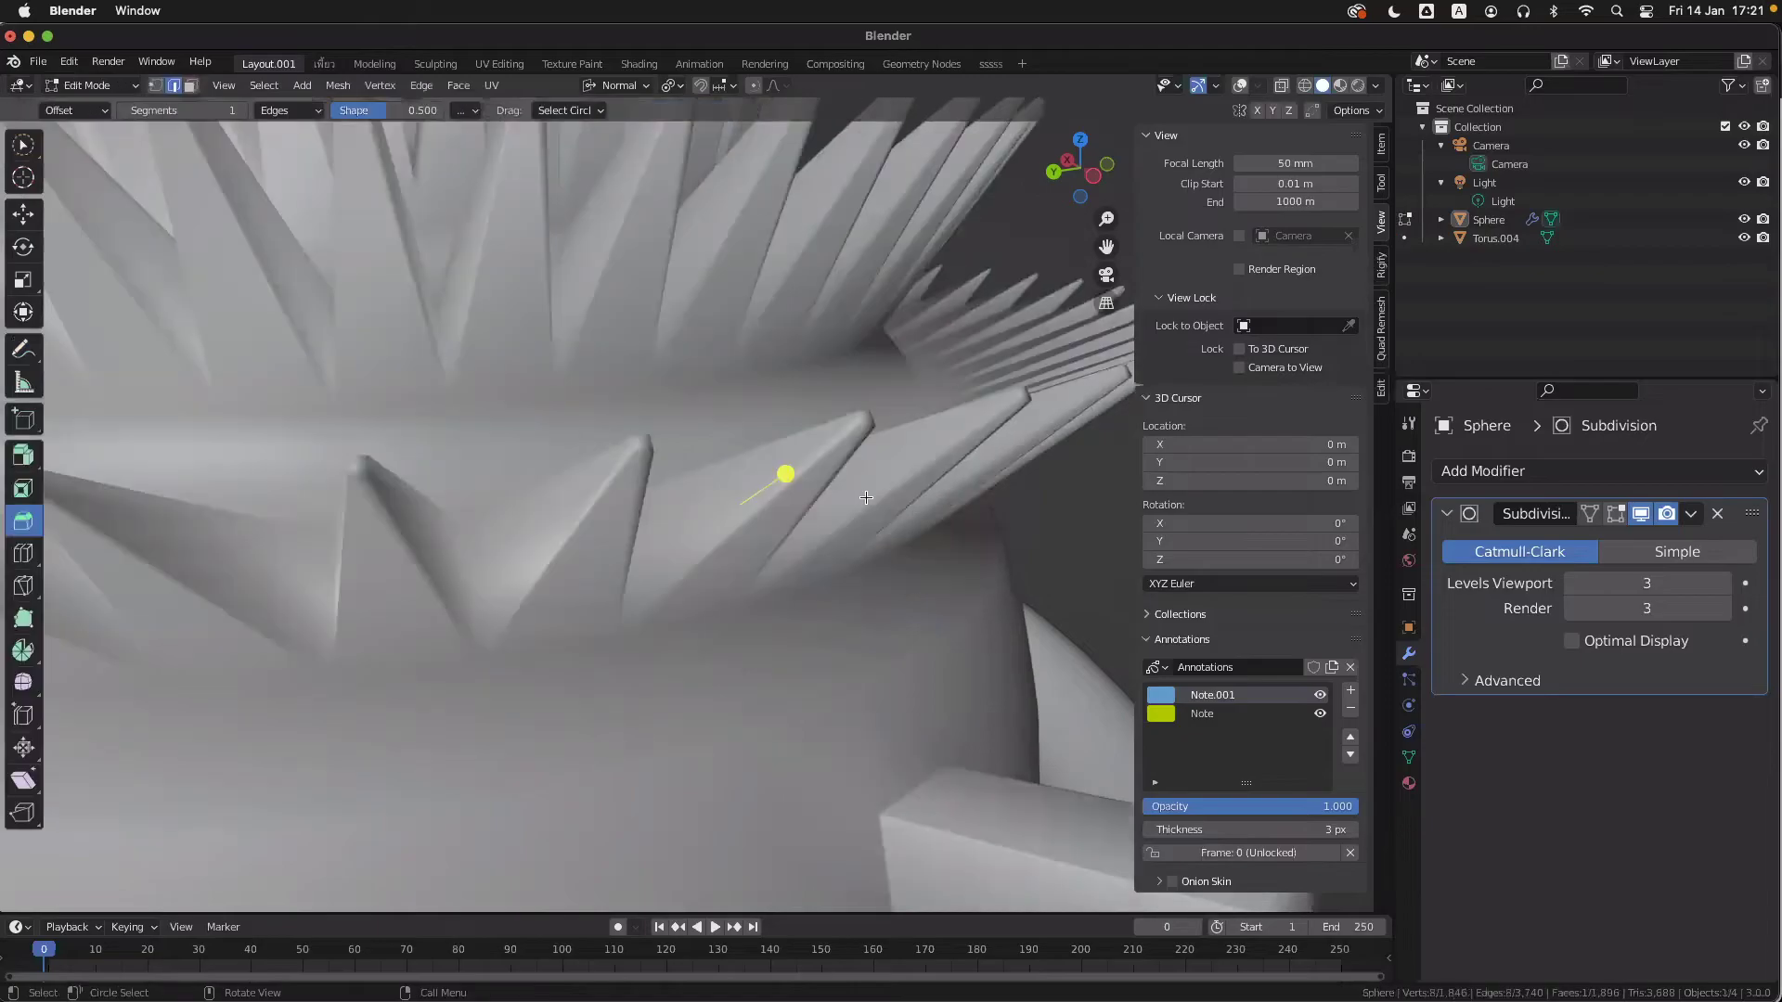
pyautogui.press('Tab')
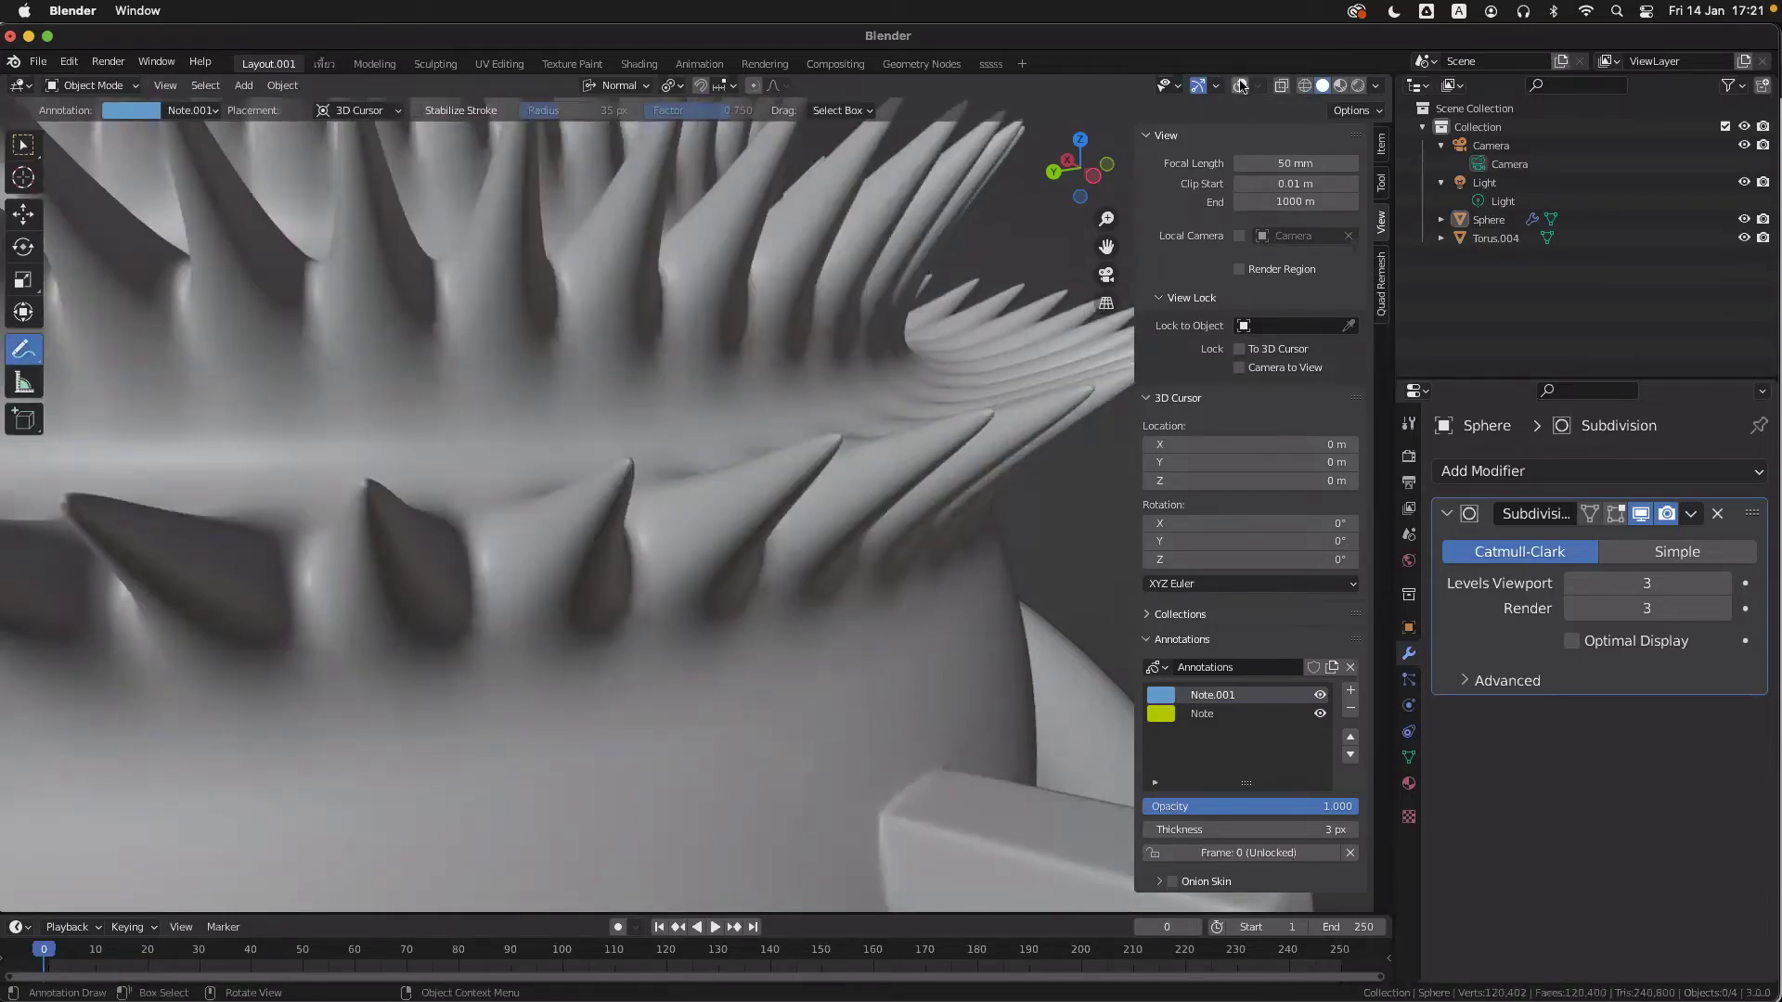
# - Show the overlays again and enter Edit Mode with the lowest spike row in view
pyautogui.click(1239, 84)
pyautogui.press('Tab')
pyautogui.moveTo(876, 522); pyautogui.dragTo(857, 509, button='middle')
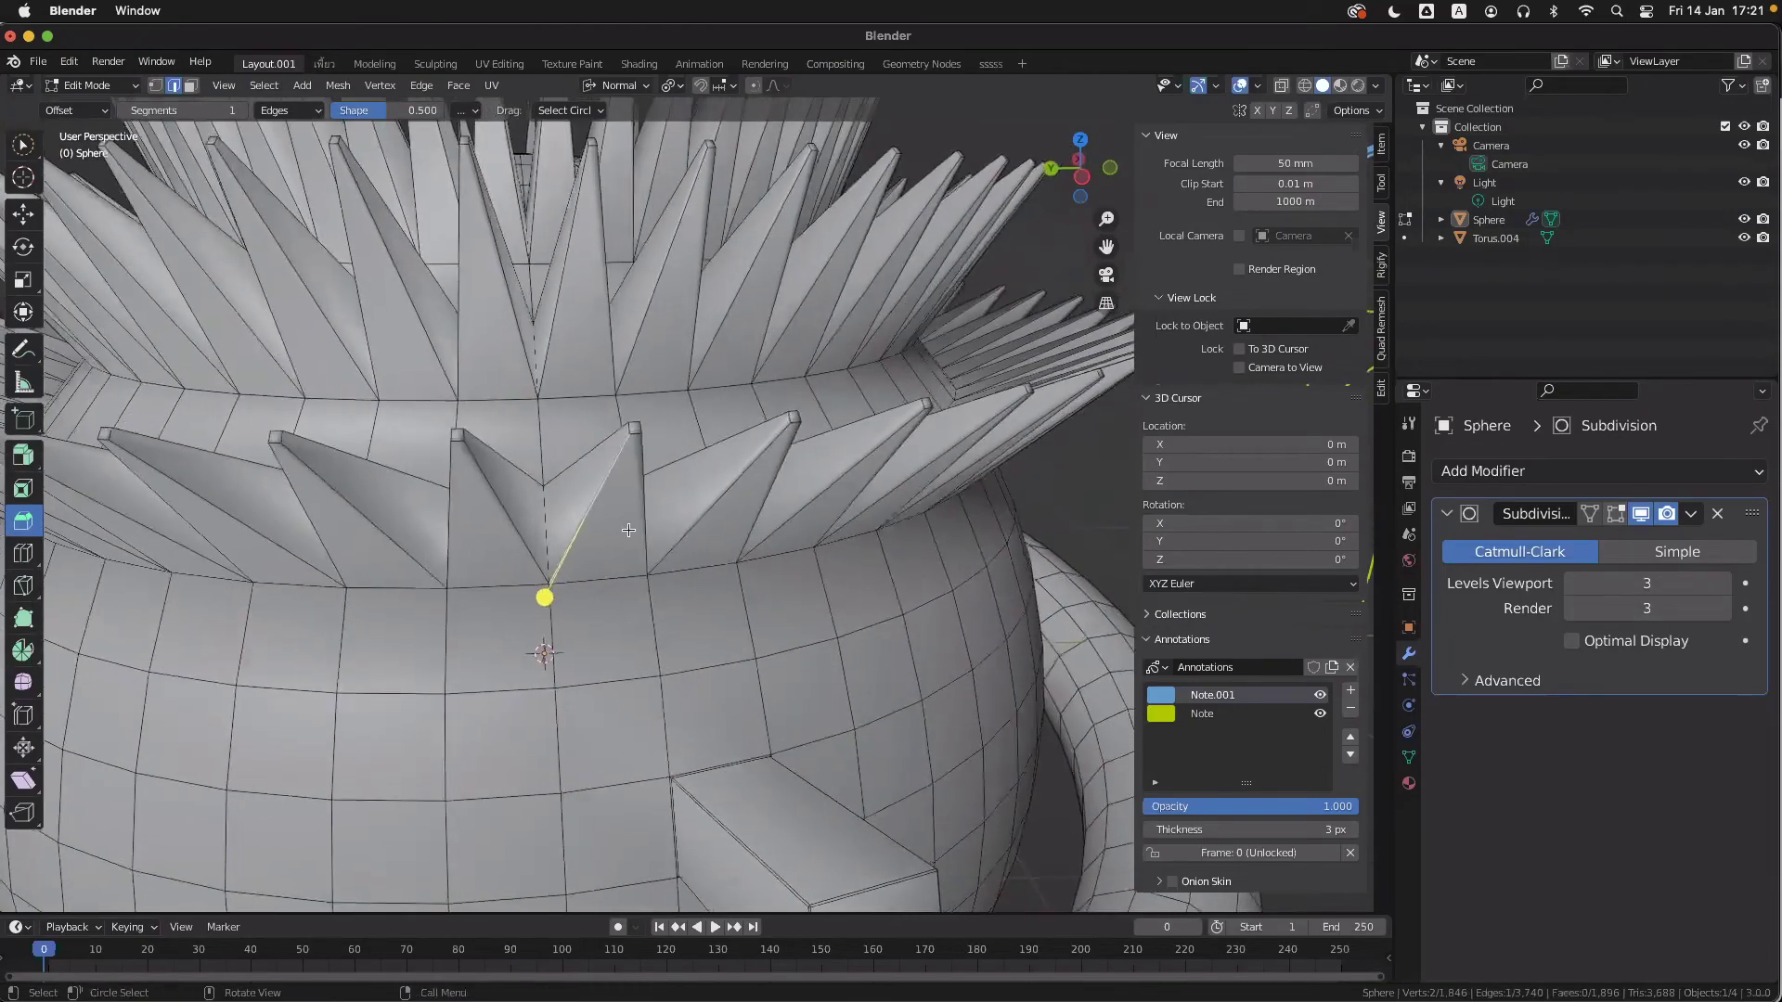
pyautogui.moveTo(650, 525); pyautogui.dragTo(628, 543, button='middle')
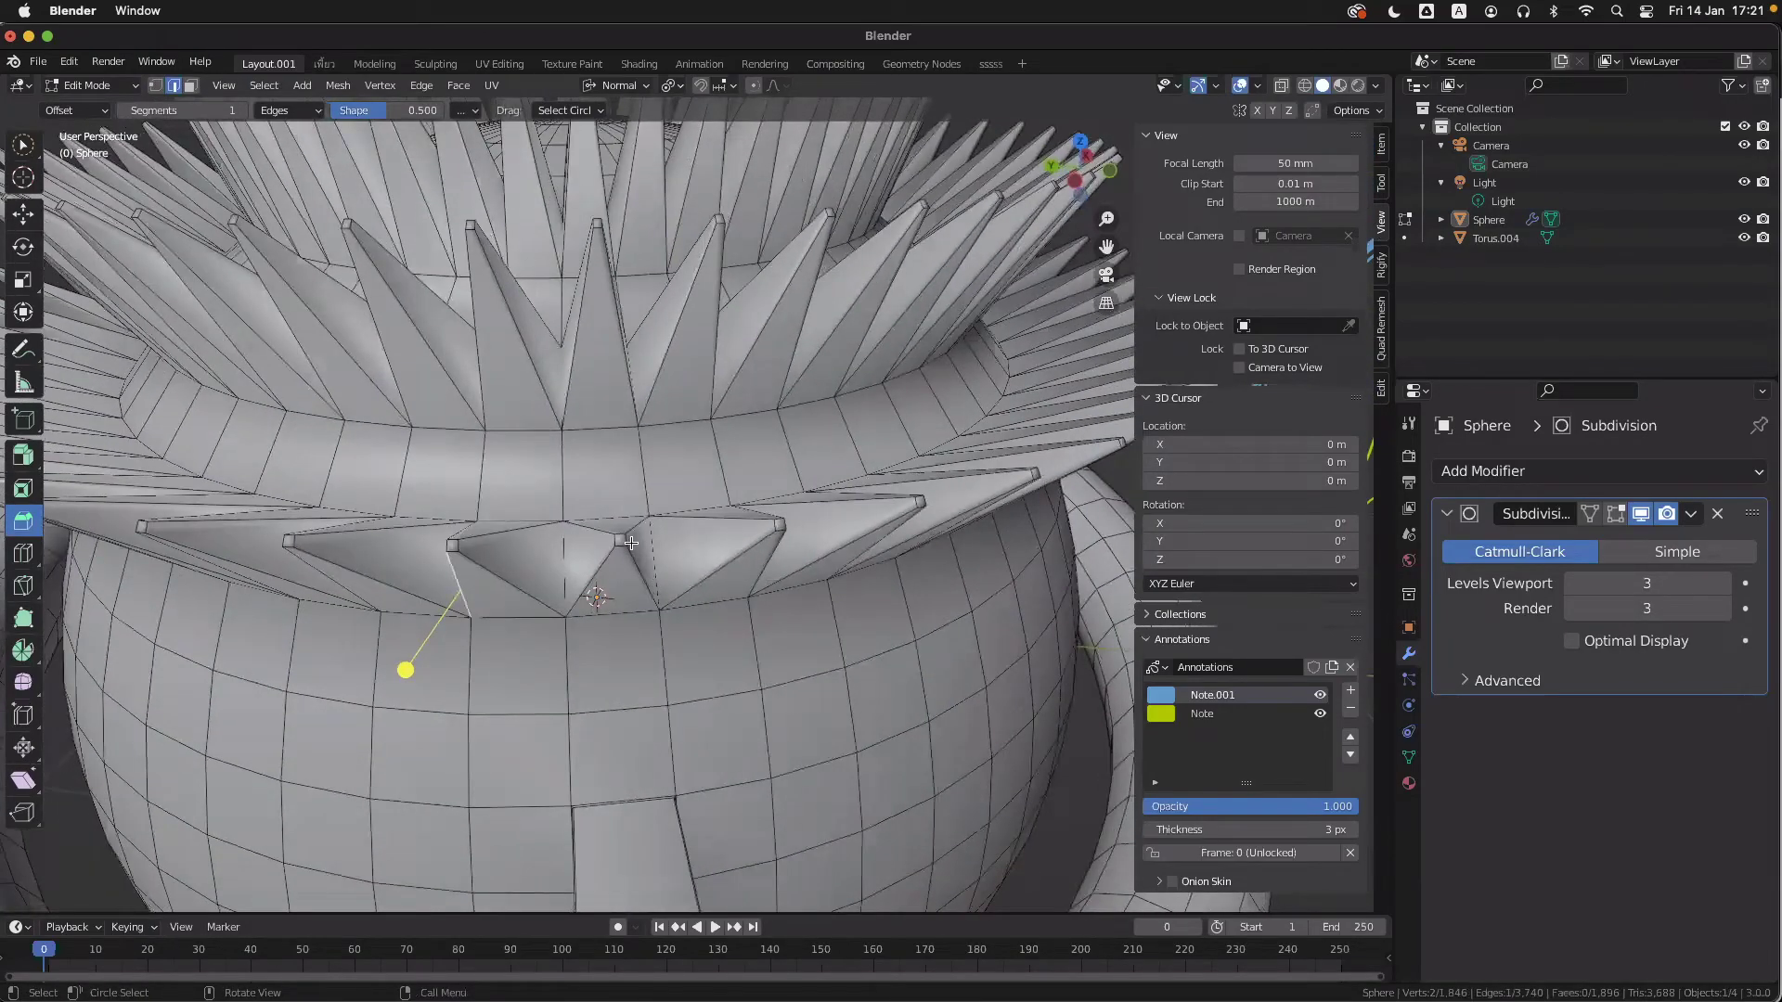
pyautogui.scroll(6, 658, 516)
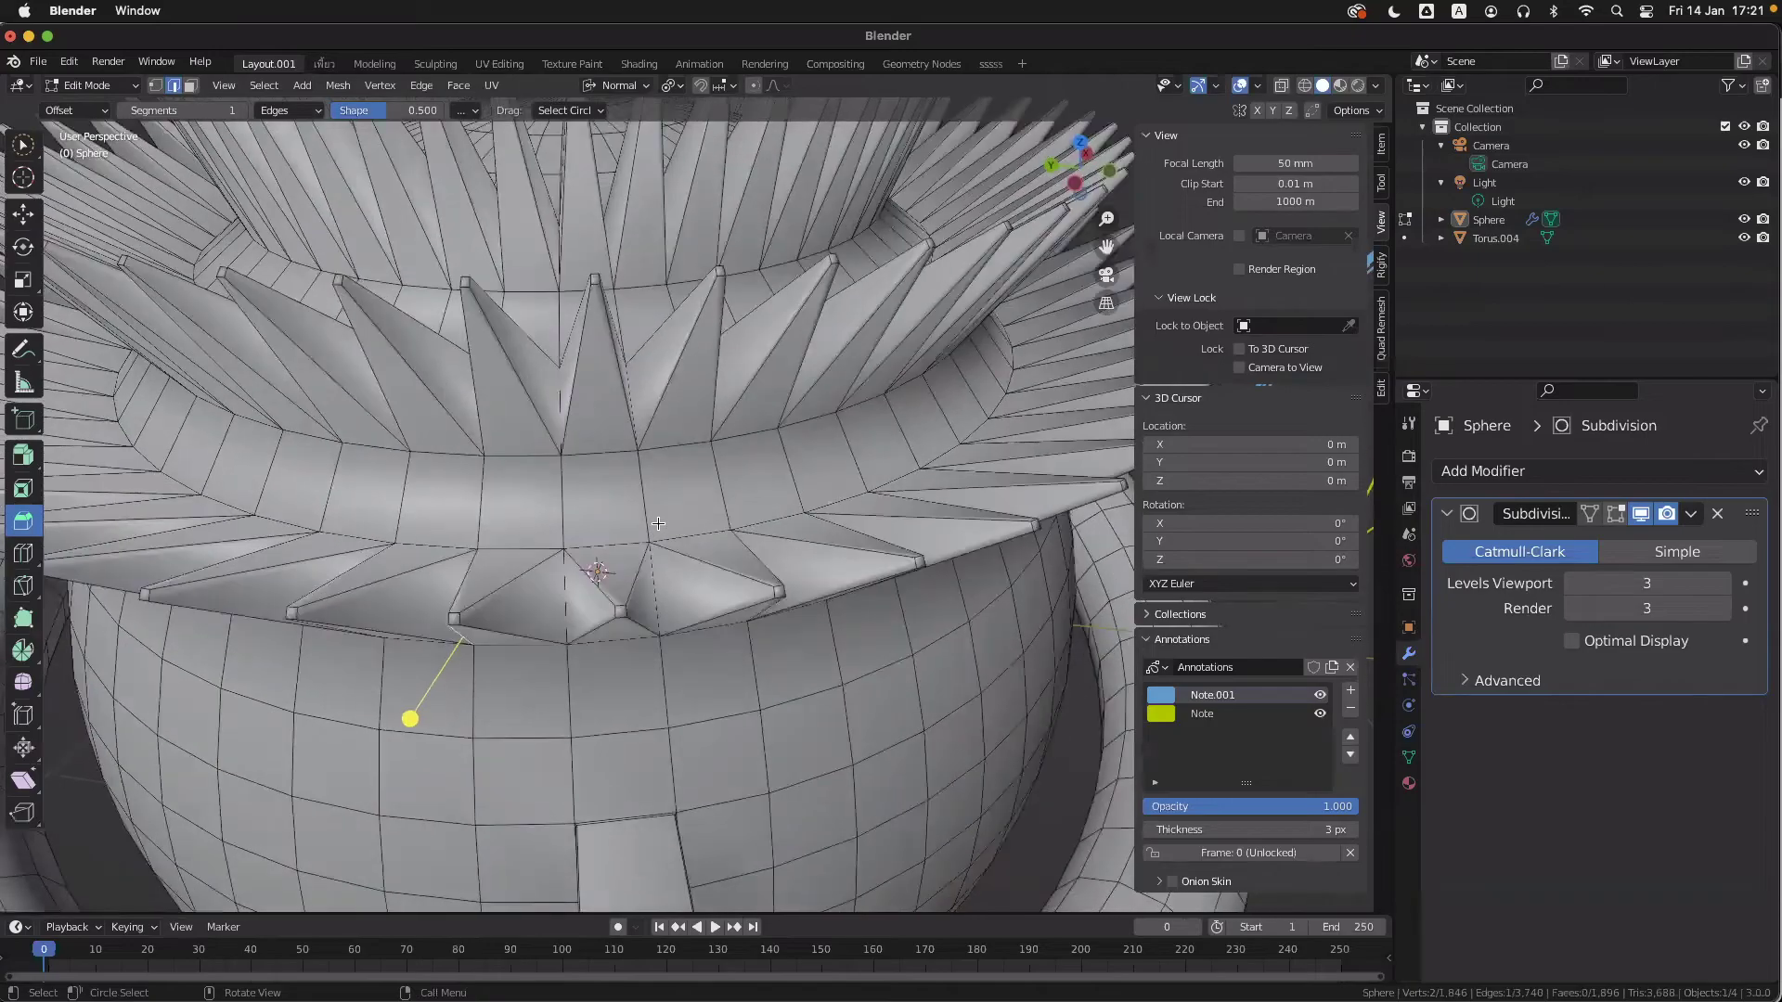
# - Try to select an edge loop running around the lowest row of spikes
pyautogui.keyDown('alt'); pyautogui.click(643, 586); pyautogui.keyUp('alt')
pyautogui.hotkey('alt', 'a')
pyautogui.moveTo(641, 586); pyautogui.dragTo(622, 533, button='middle')
pyautogui.click(622, 533)
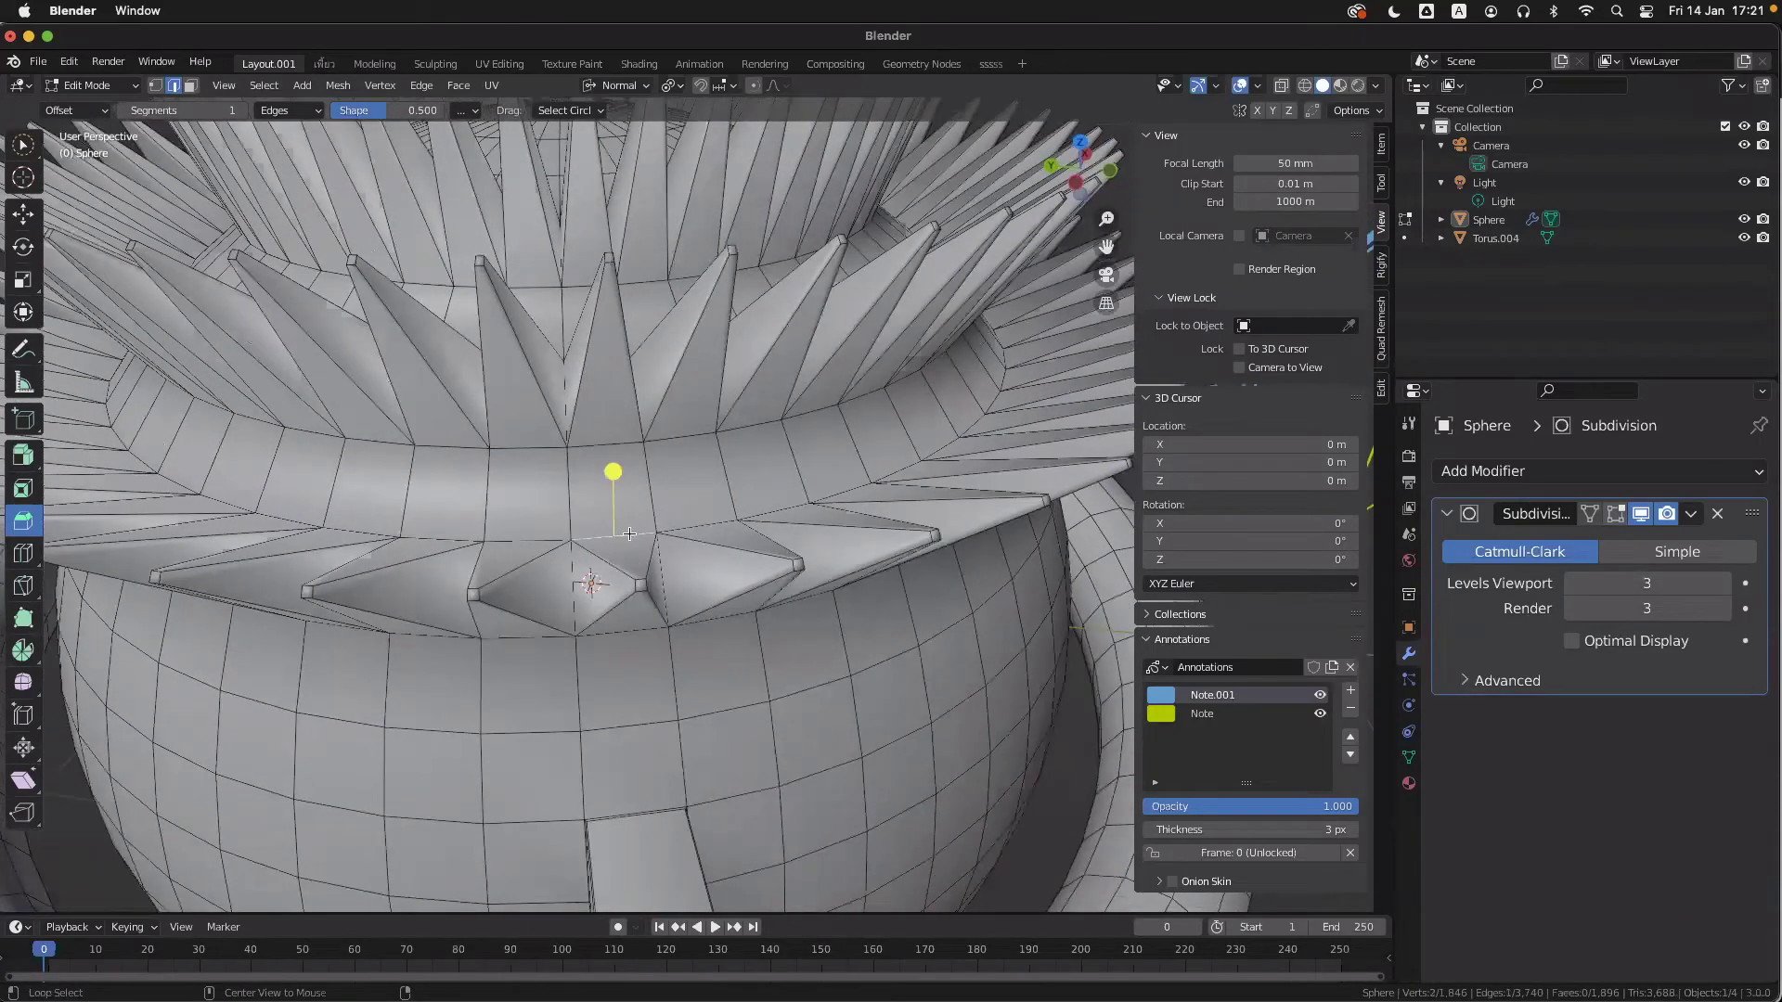
pyautogui.scroll(5, 627, 539)
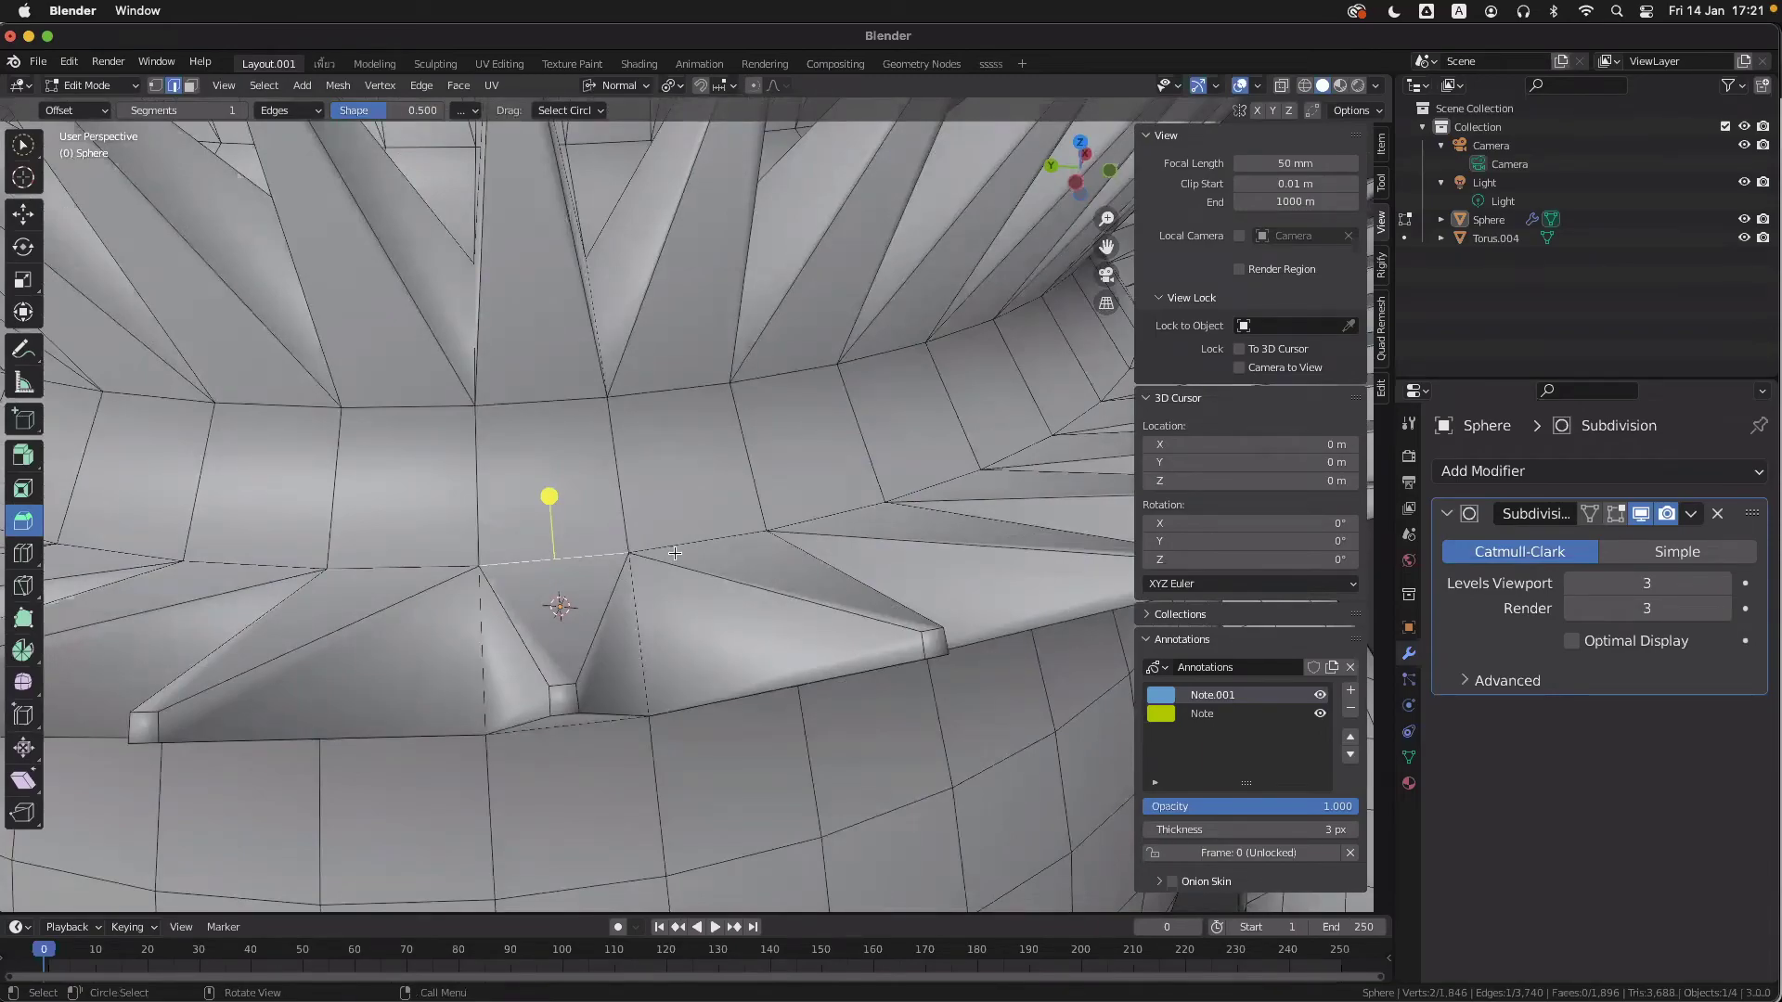
pyautogui.scroll(-1, 674, 553)
pyautogui.moveTo(641, 627); pyautogui.dragTo(677, 631, button='middle')
pyautogui.keyDown('alt'); pyautogui.click(626, 568); pyautogui.keyUp('alt')
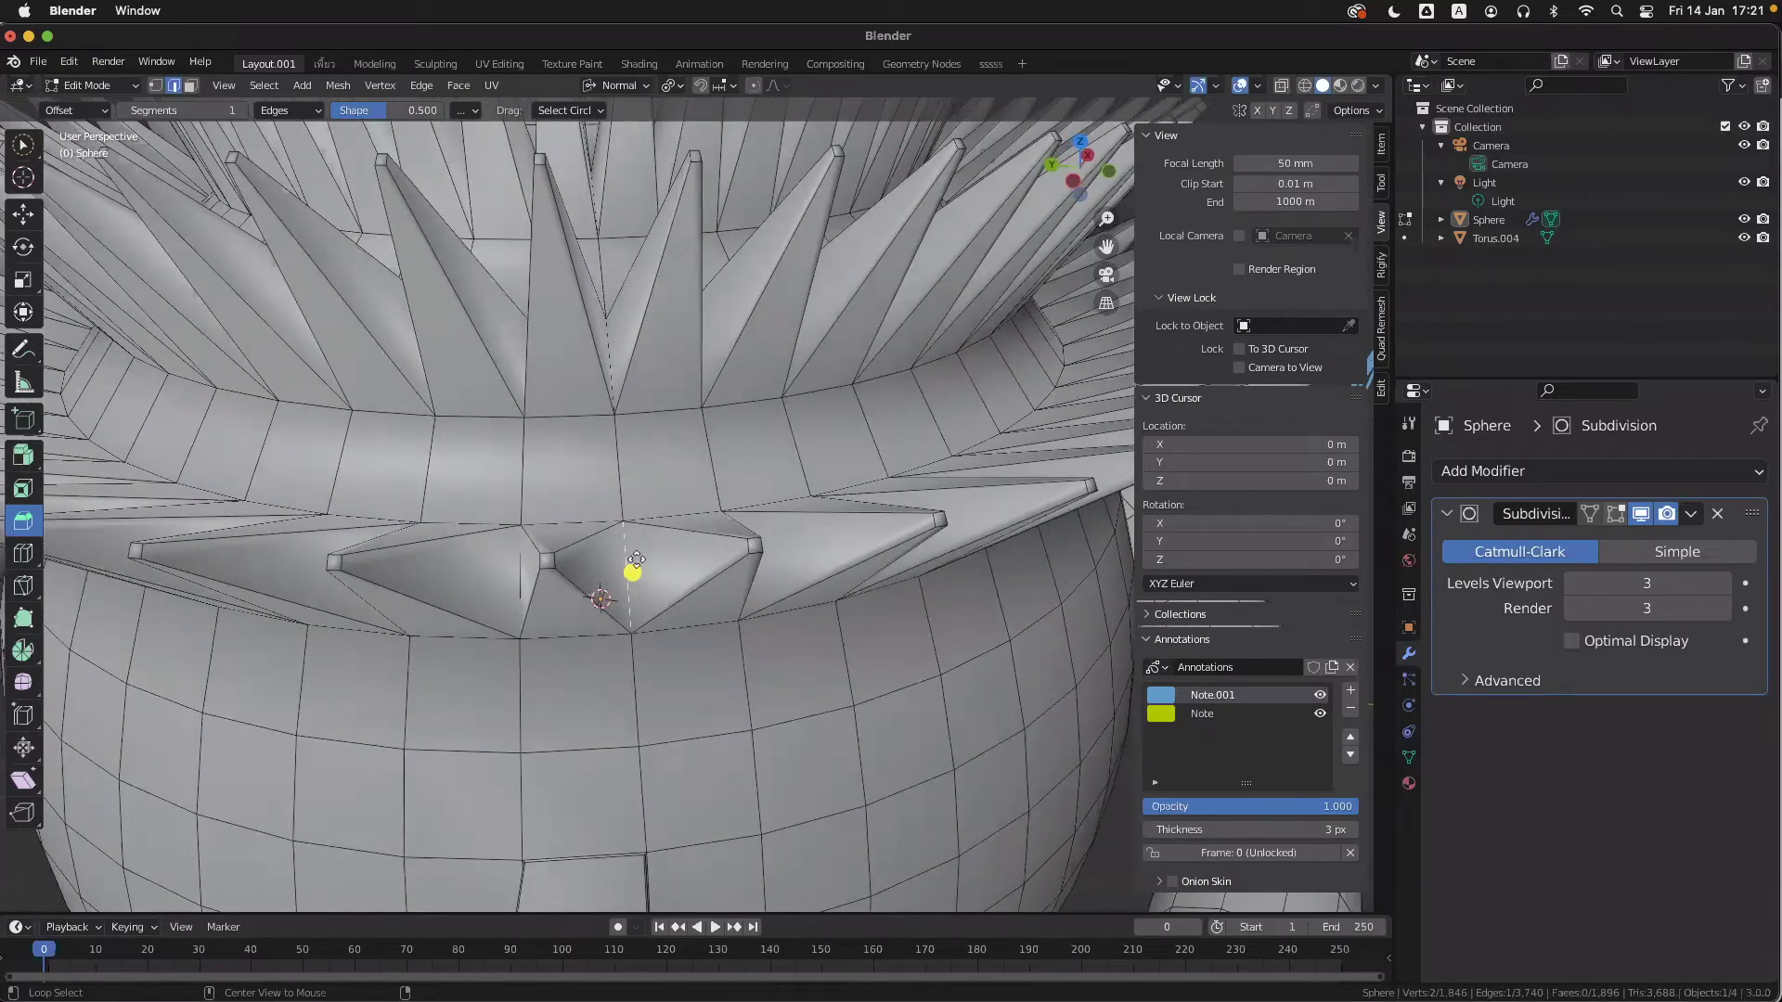
# - Switch to face selection and try loop-selecting the side faces of the lowest row of spikes
pyautogui.click(190, 85)
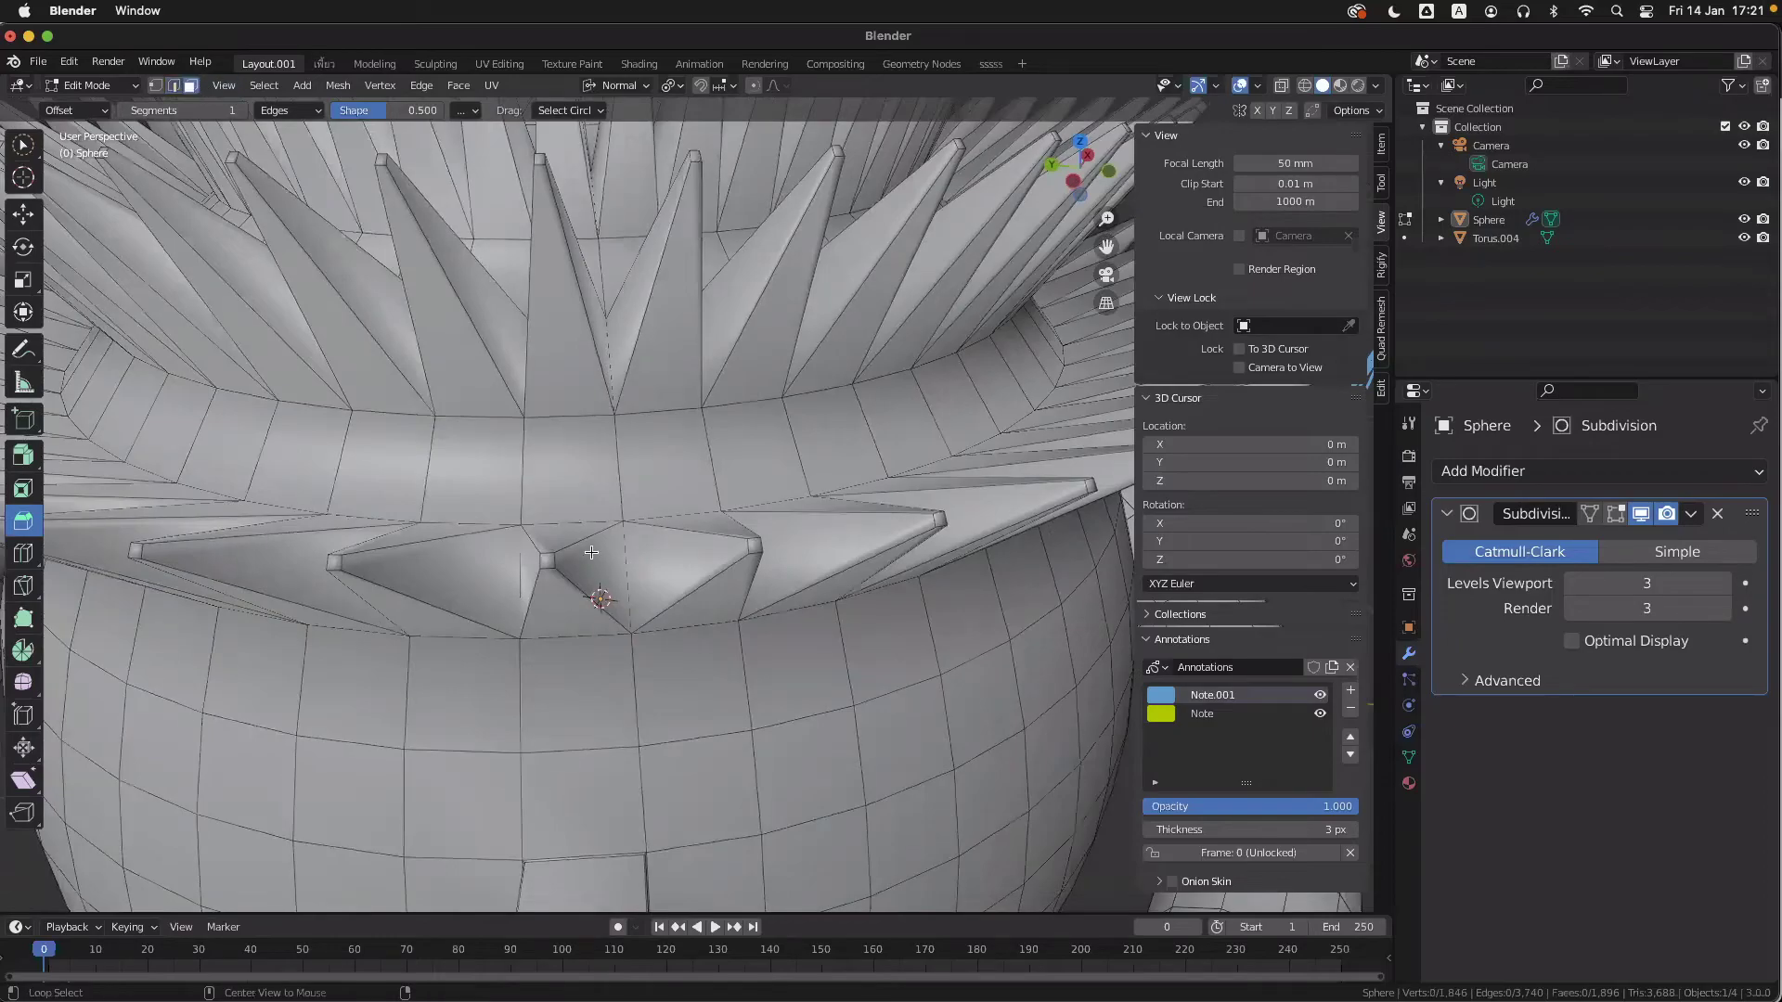
pyautogui.keyDown('alt'); pyautogui.click(580, 555); pyautogui.keyUp('alt')
pyautogui.keyDown('alt'); pyautogui.keyDown('shift'); pyautogui.click(651, 561); pyautogui.keyUp('shift'); pyautogui.keyUp('alt')
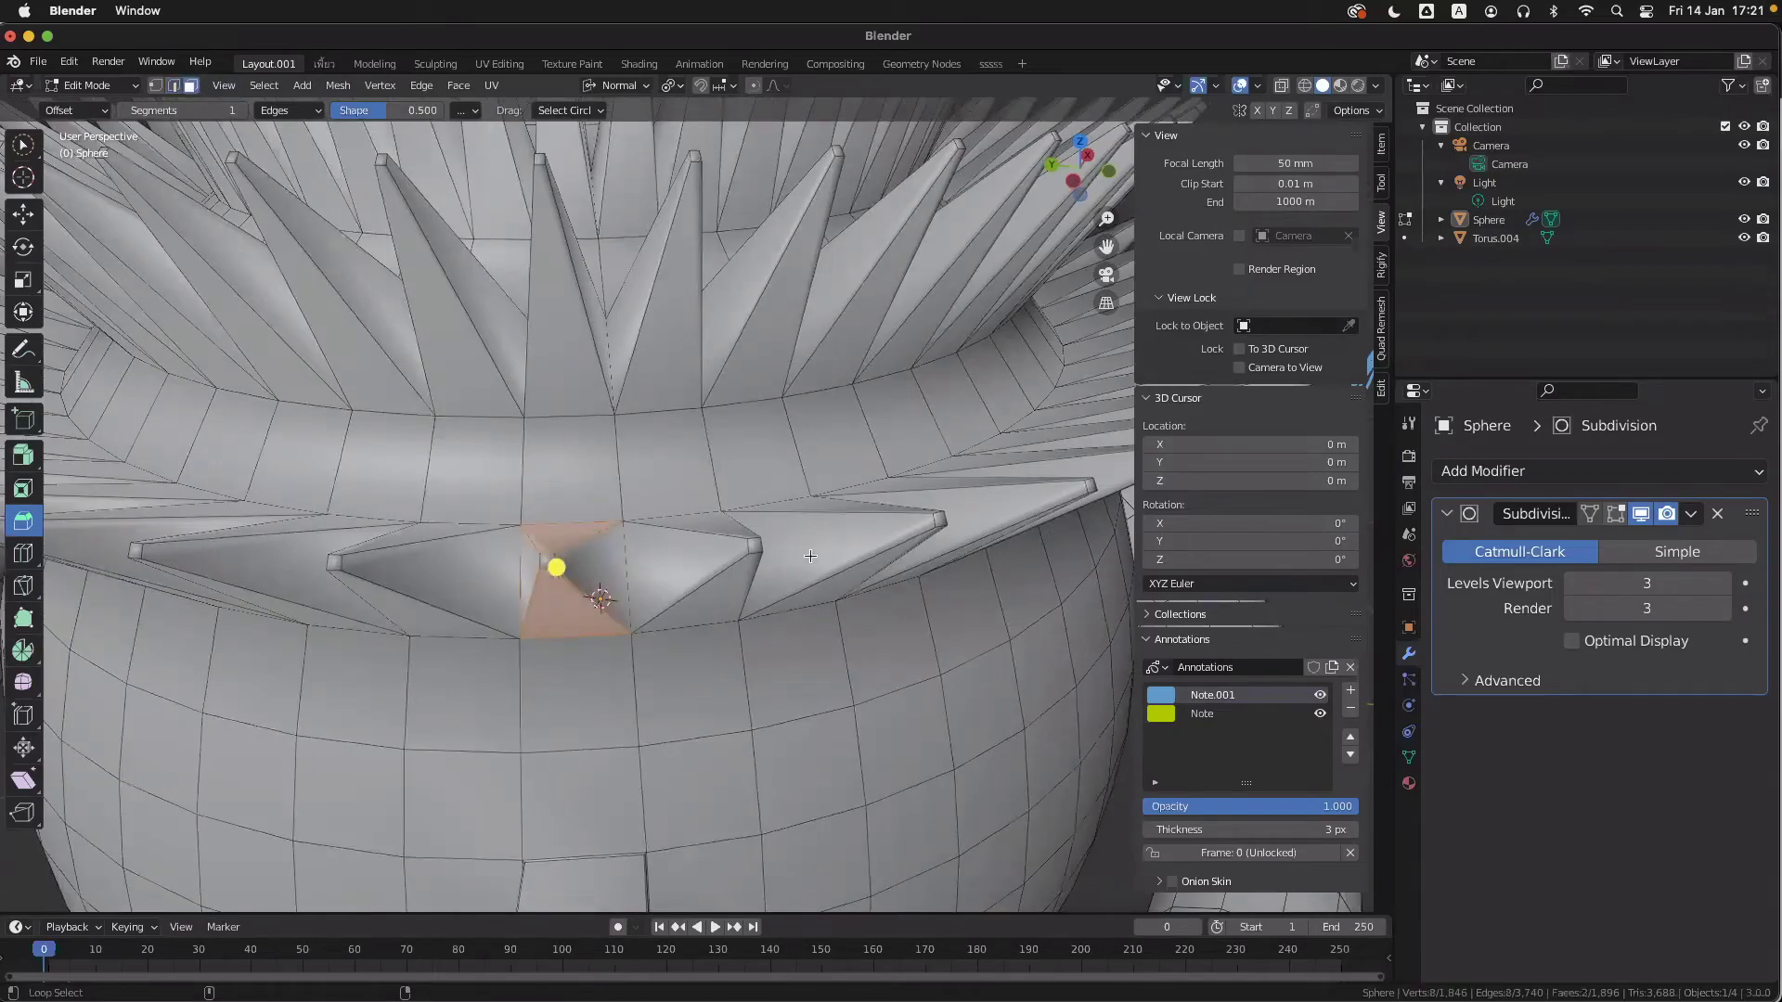
pyautogui.keyDown('alt'); pyautogui.click(613, 564); pyautogui.keyUp('alt')
pyautogui.moveTo(491, 585); pyautogui.dragTo(372, 566, button='middle')
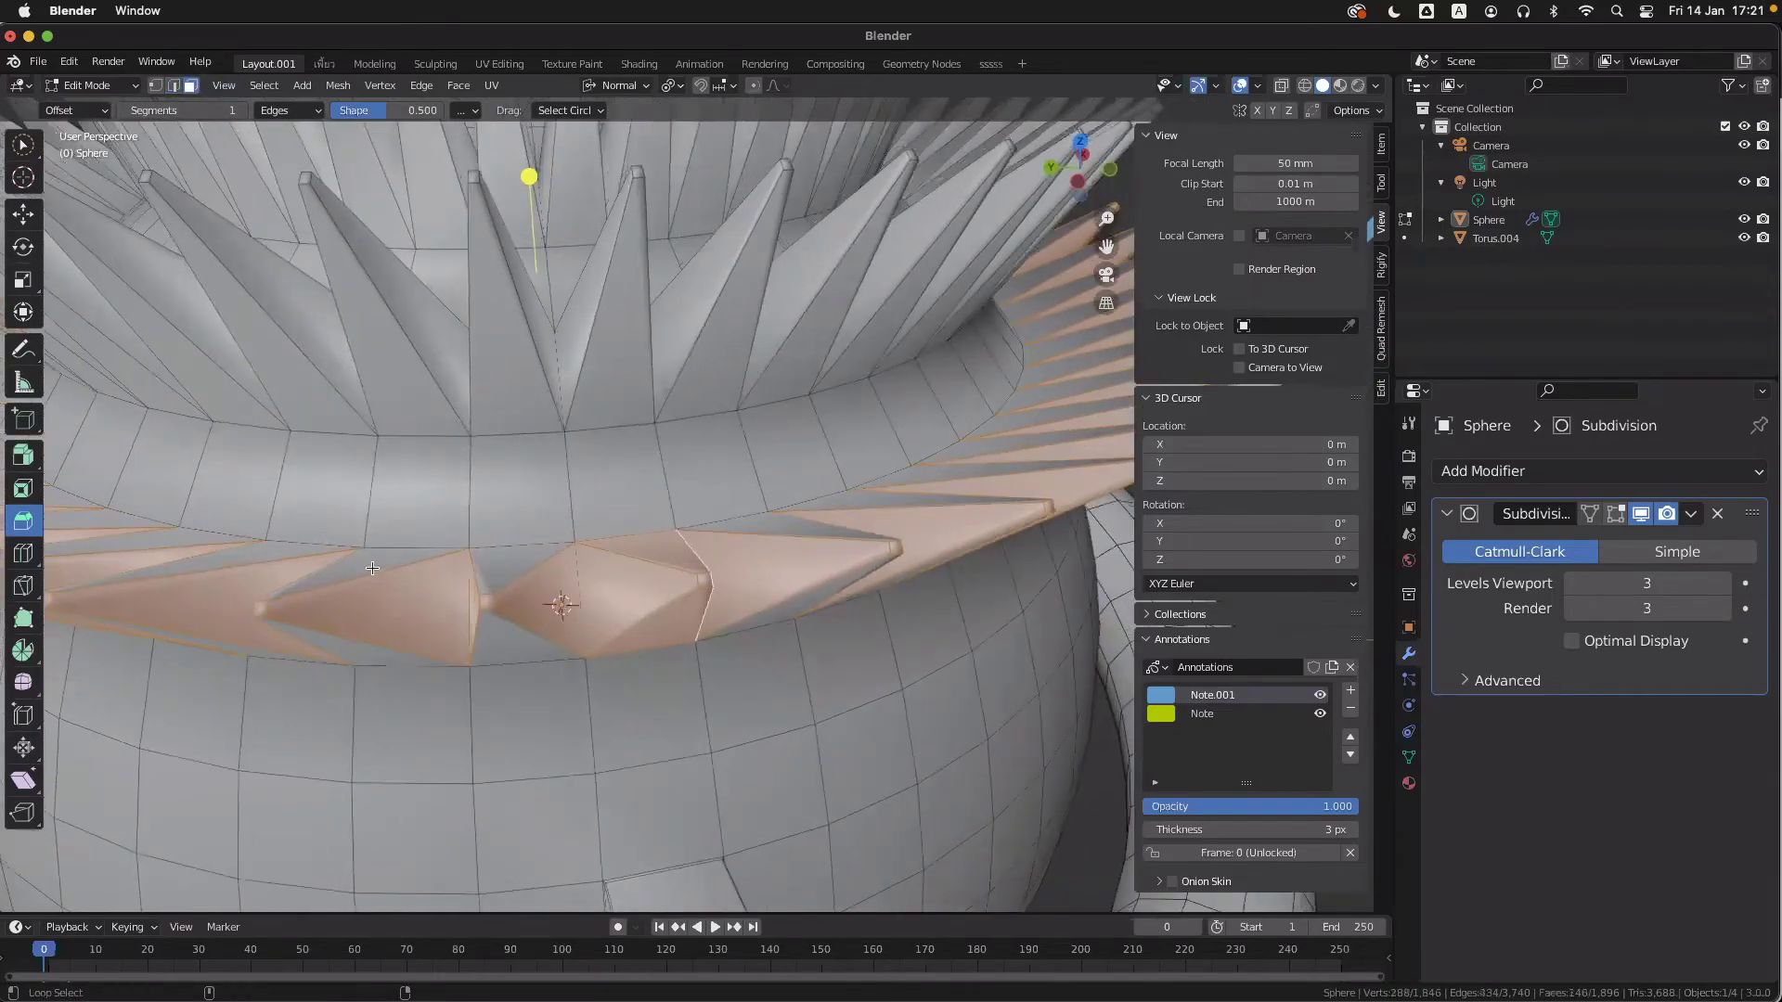
pyautogui.keyDown('alt'); pyautogui.click(372, 566); pyautogui.keyUp('alt')
pyautogui.moveTo(565, 598); pyautogui.dragTo(618, 598, button='middle')
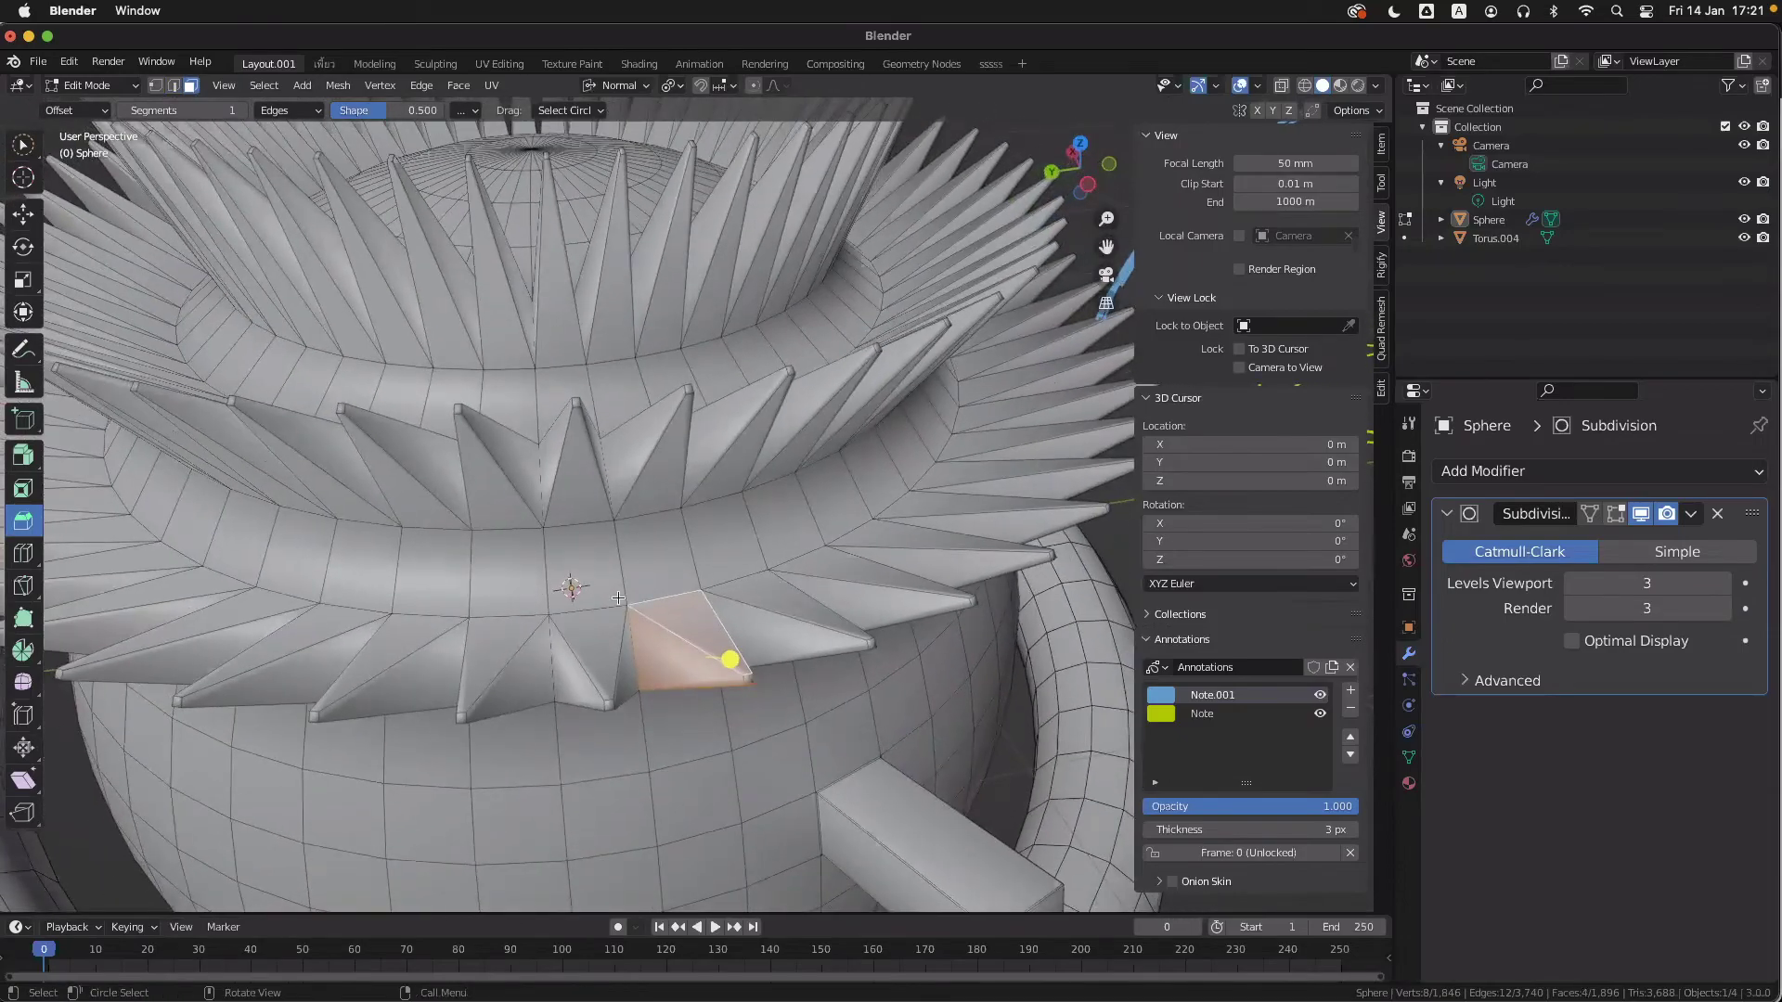
# - Select one upper side face of a lowest-row spike and extend the selection to faces of similar area
pyautogui.click(765, 618)
pyautogui.moveTo(774, 599); pyautogui.dragTo(778, 594, button='middle')
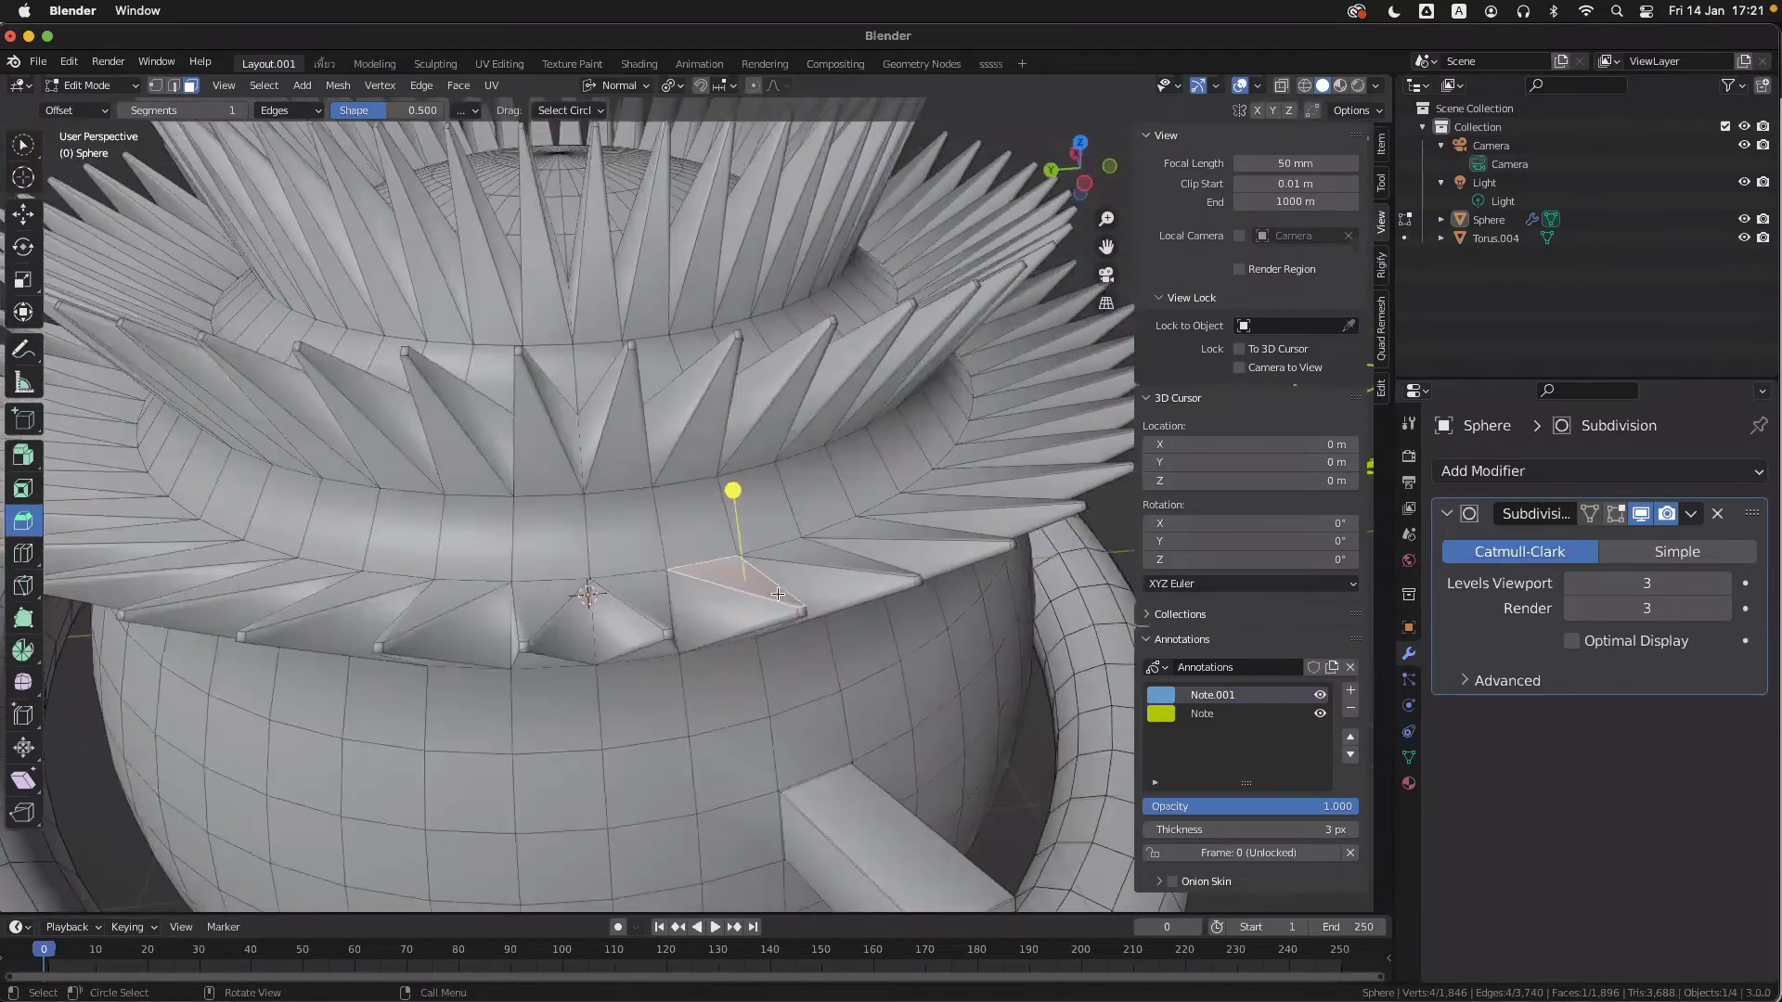
pyautogui.scroll(2, 719, 604)
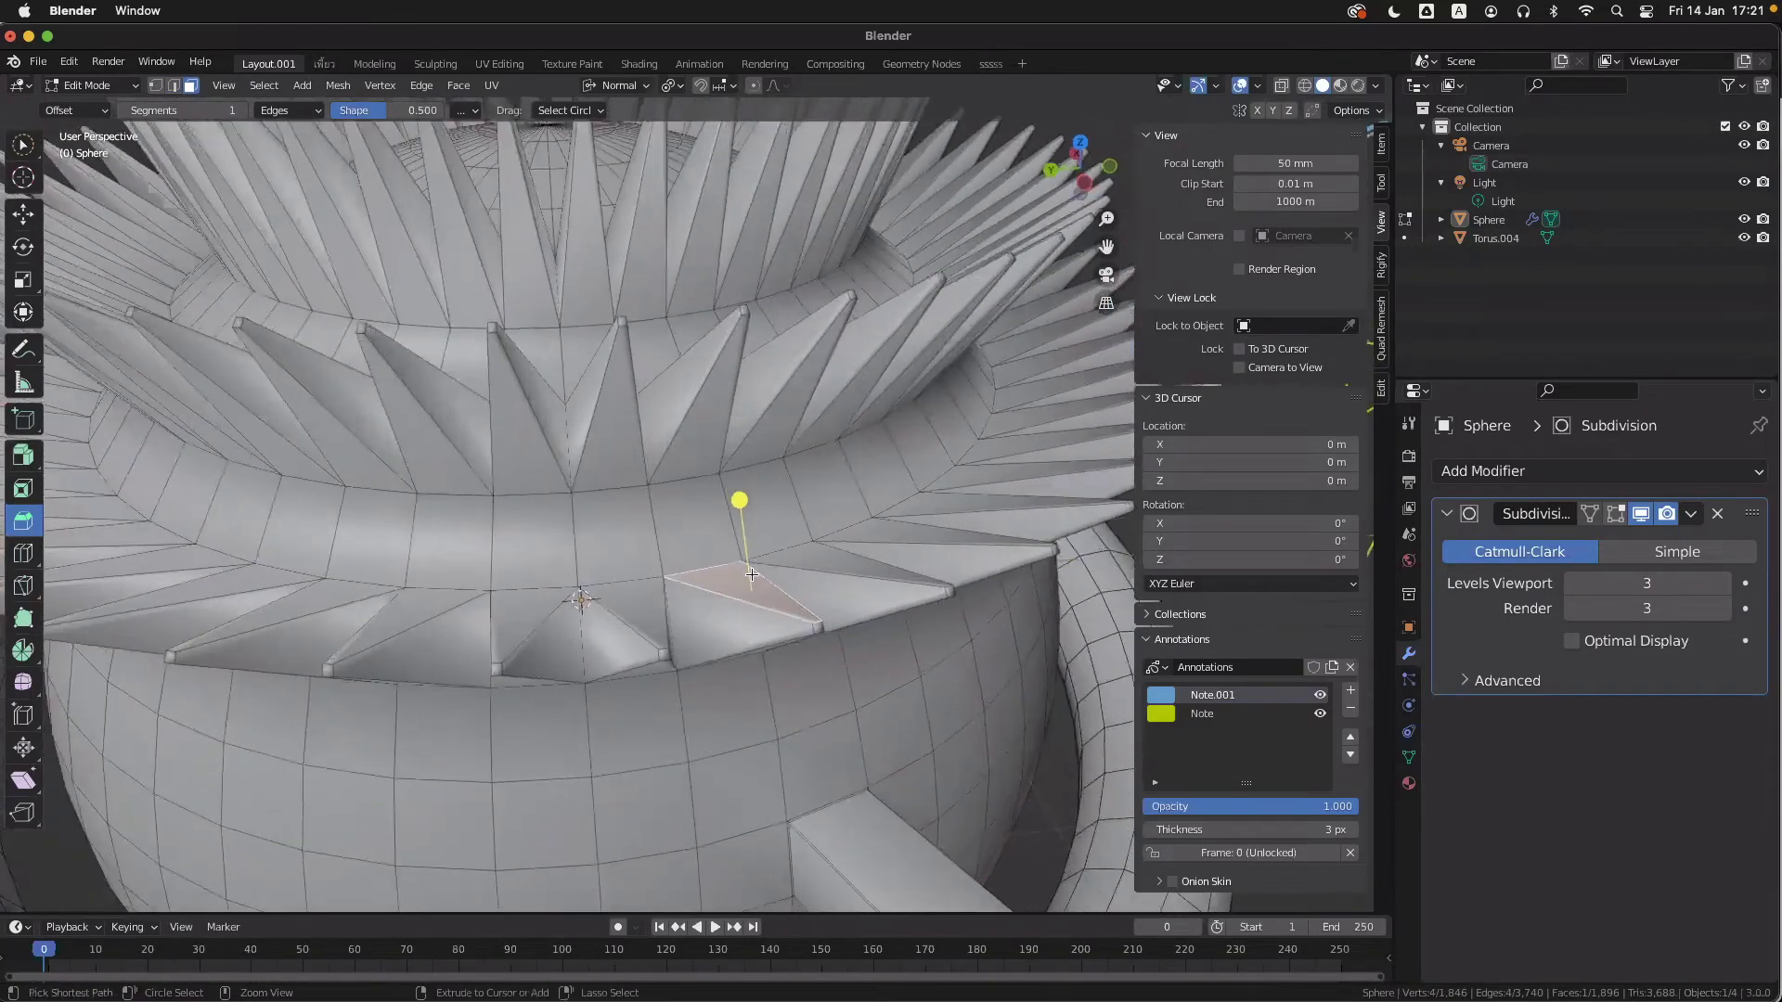
pyautogui.click(263, 84)
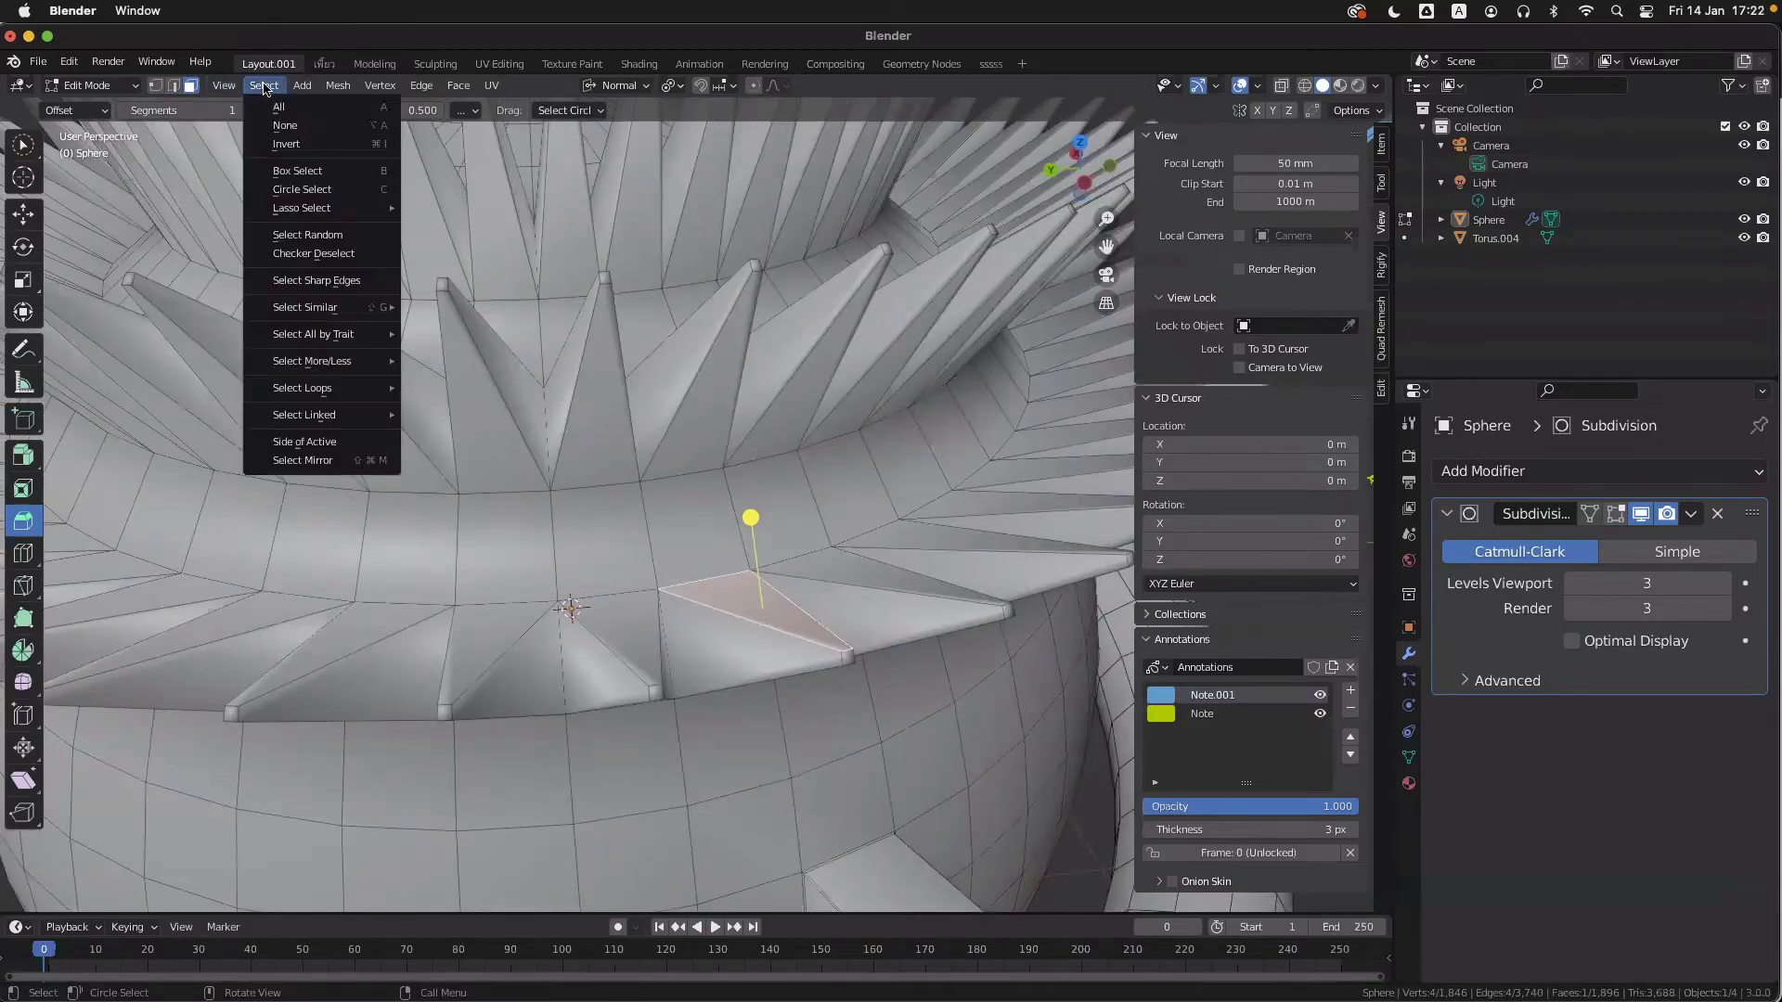
pyautogui.moveTo(318, 373)
pyautogui.moveTo(309, 318)
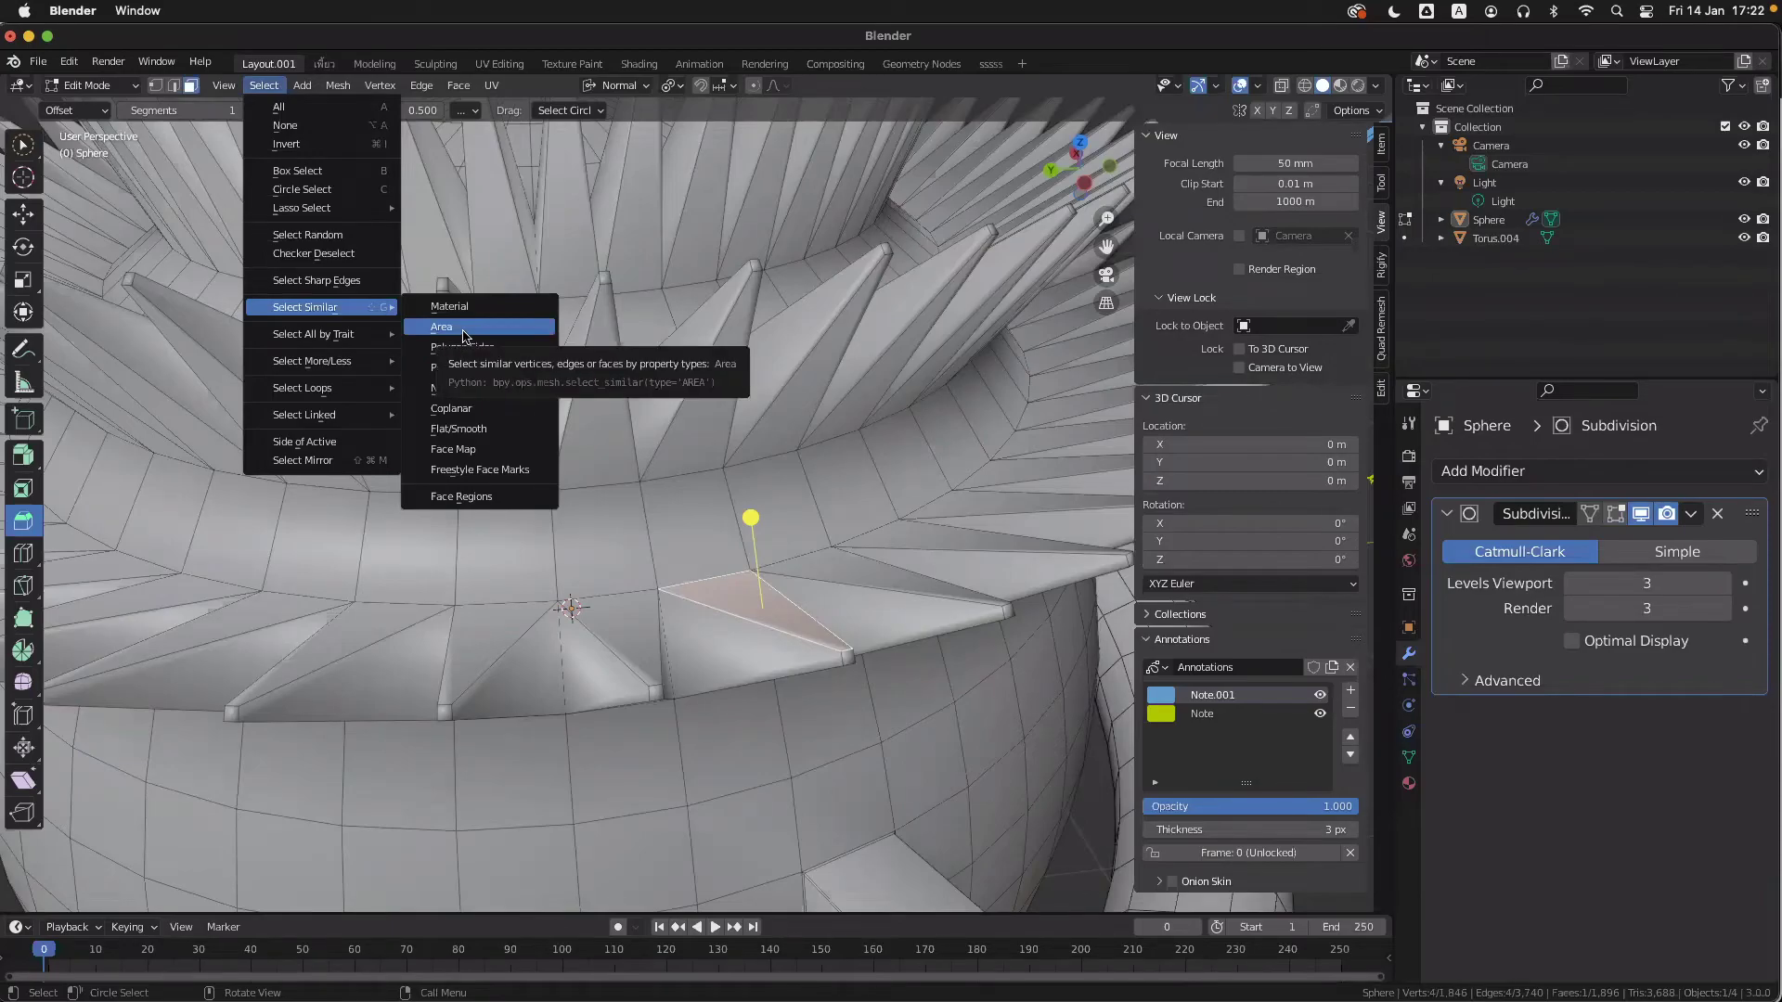
pyautogui.click(463, 334)
pyautogui.scroll(-5, 702, 580)
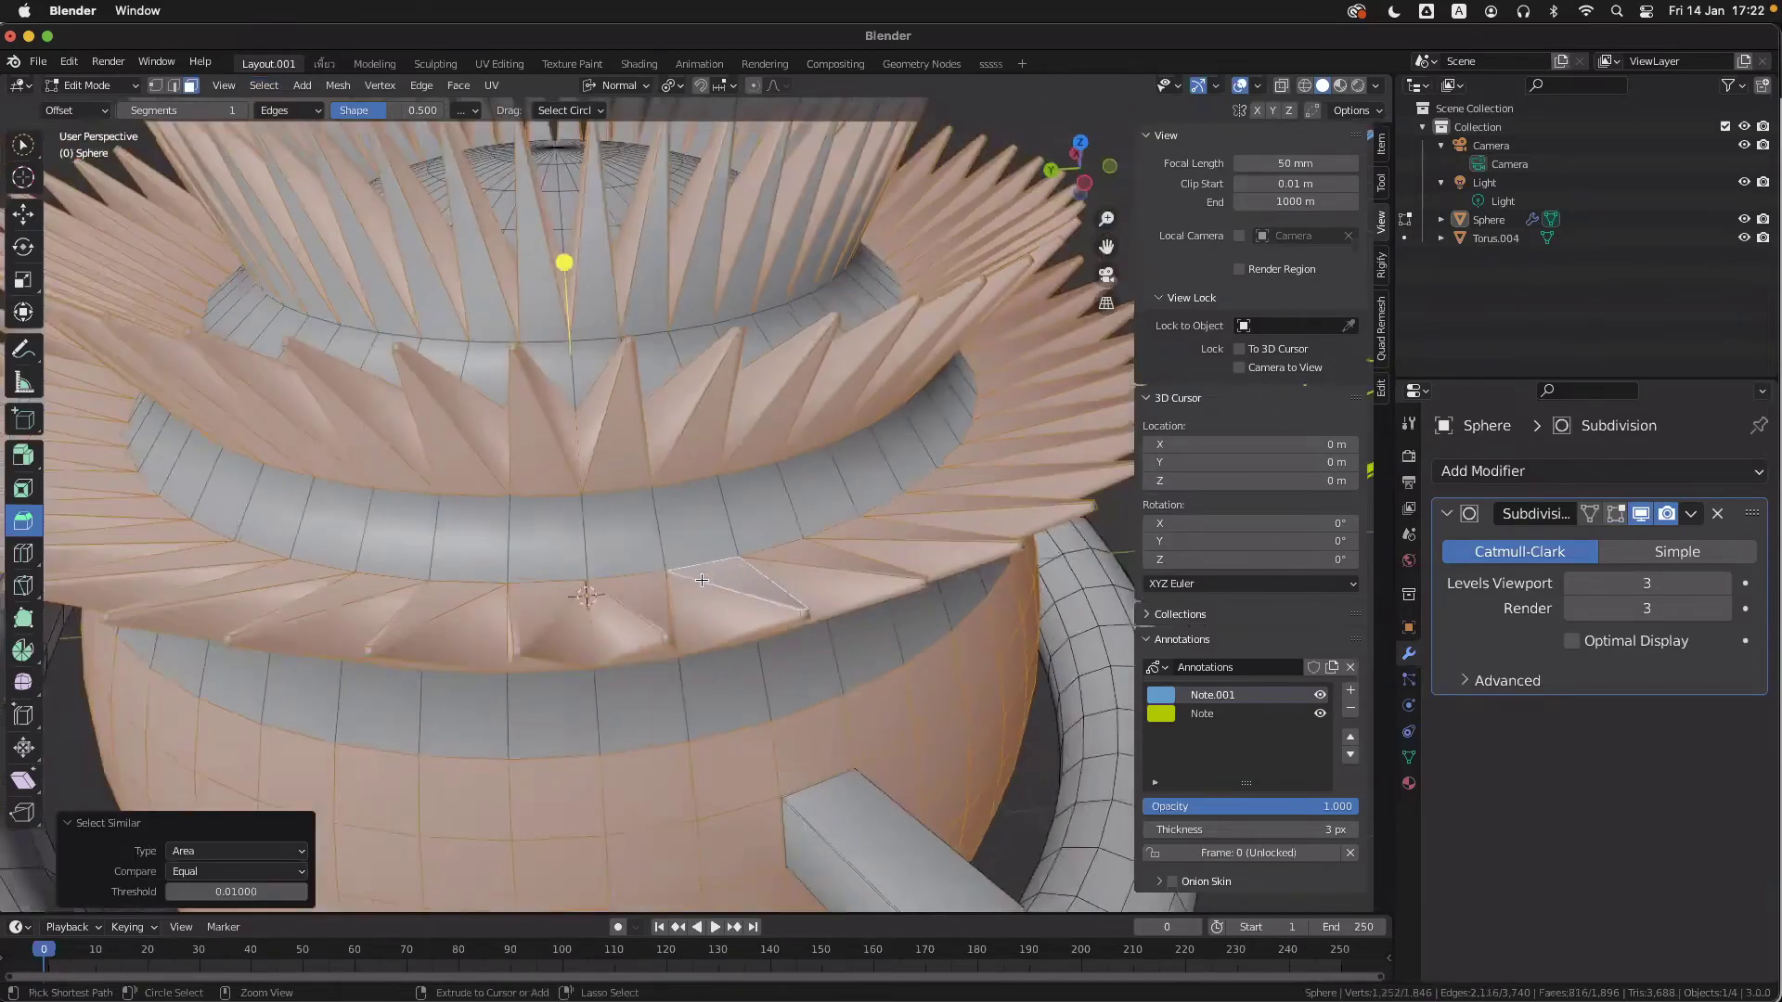
# - Examine the selected faces from front, right and angled views, including the small tip faces of the spikes
pyautogui.moveTo(702, 580); pyautogui.dragTo(628, 632, button='middle')
pyautogui.scroll(4, 628, 632)
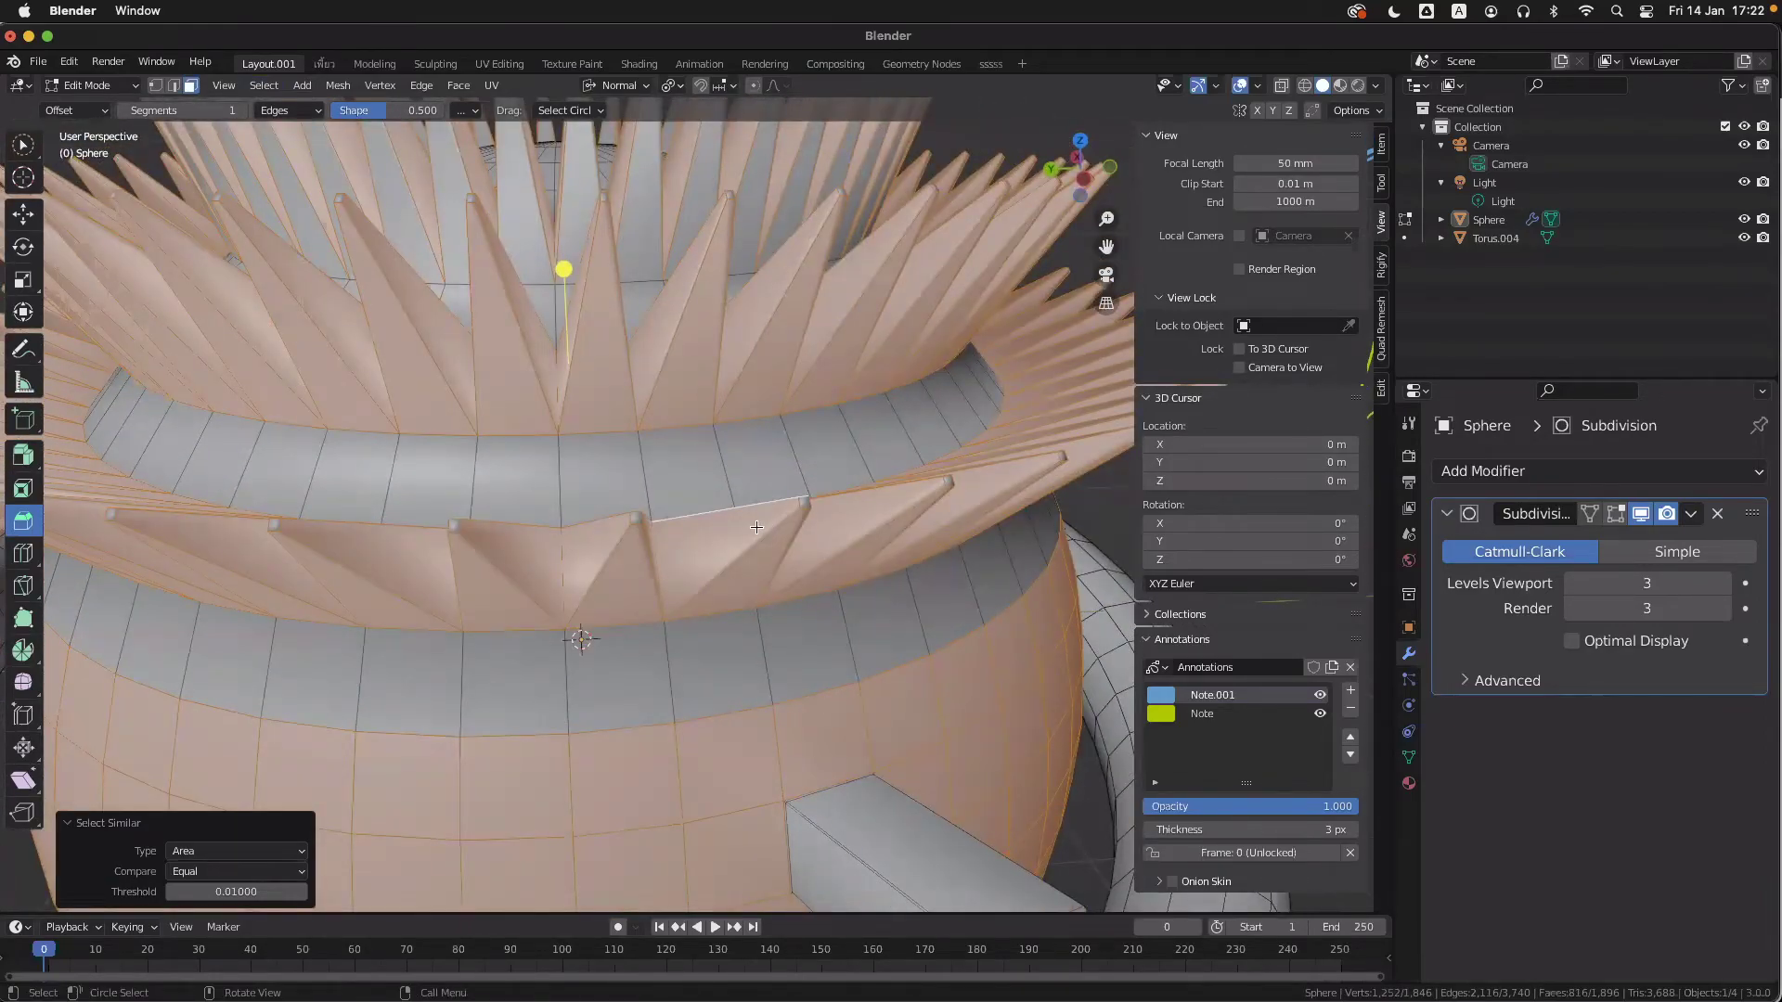
pyautogui.moveTo(756, 527); pyautogui.dragTo(606, 584, button='middle')
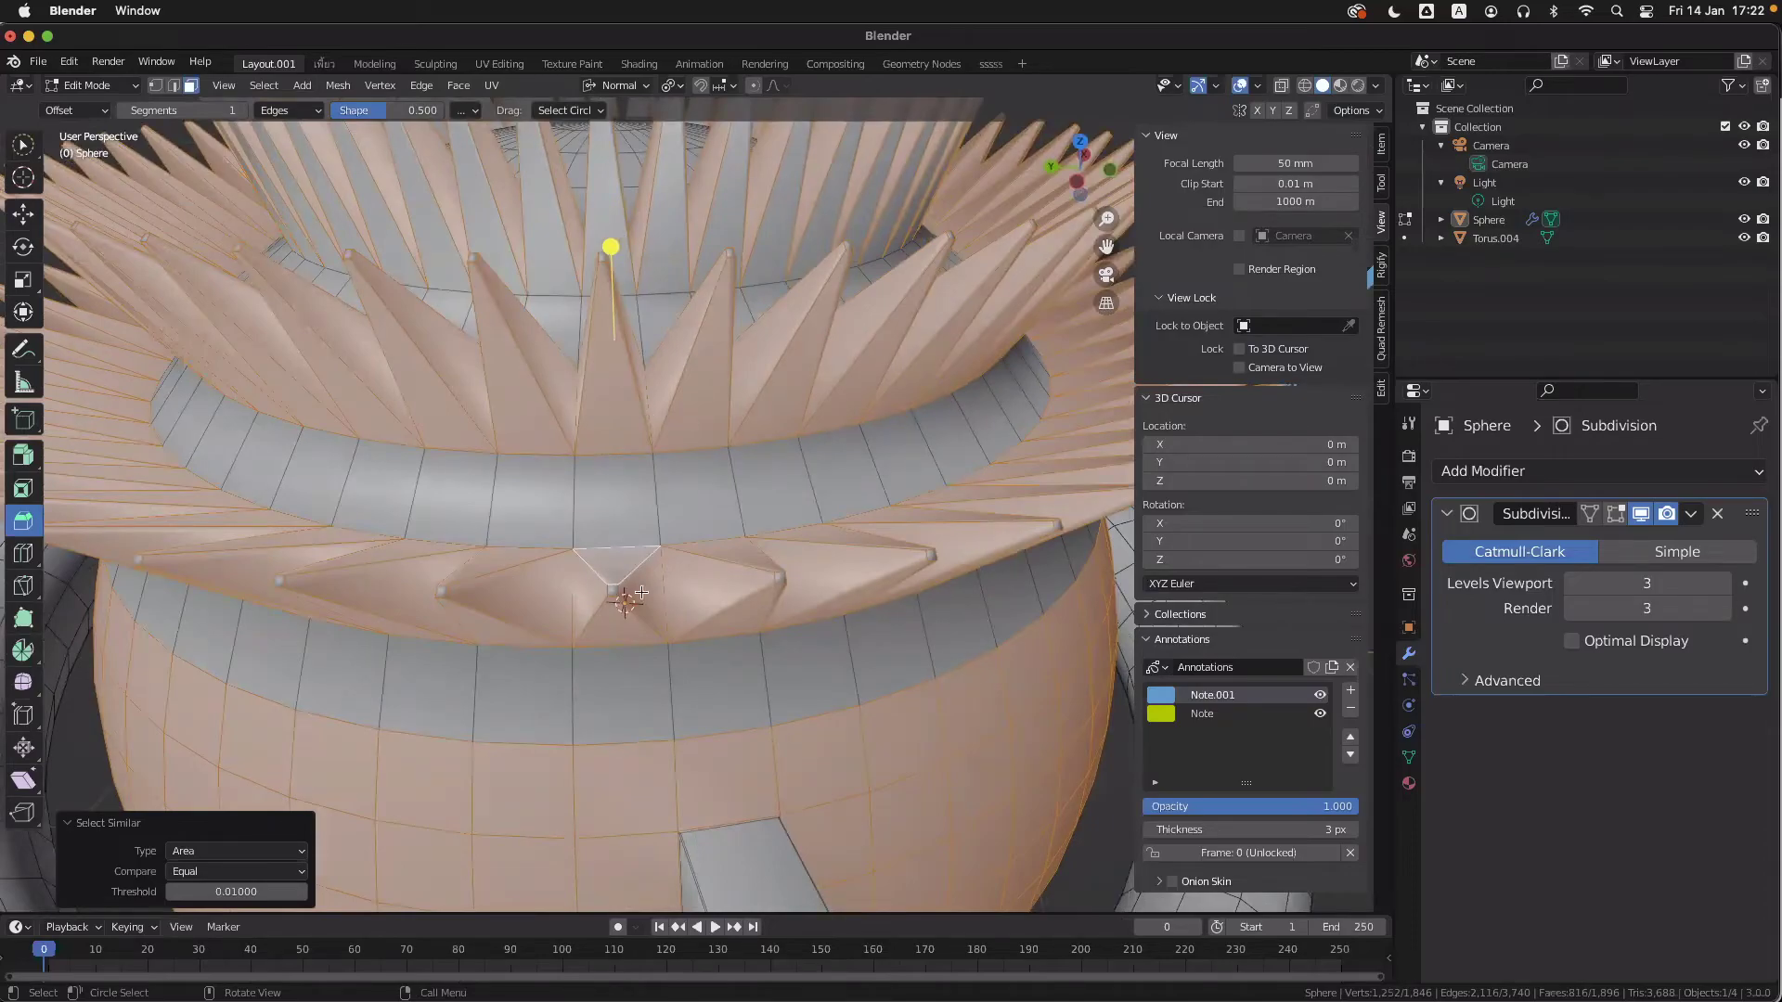
pyautogui.keyDown('ctrl'); pyautogui.moveTo(638, 598); pyautogui.dragTo(801, 629, button='middle'); pyautogui.keyUp('ctrl')
pyautogui.press('KP_1')
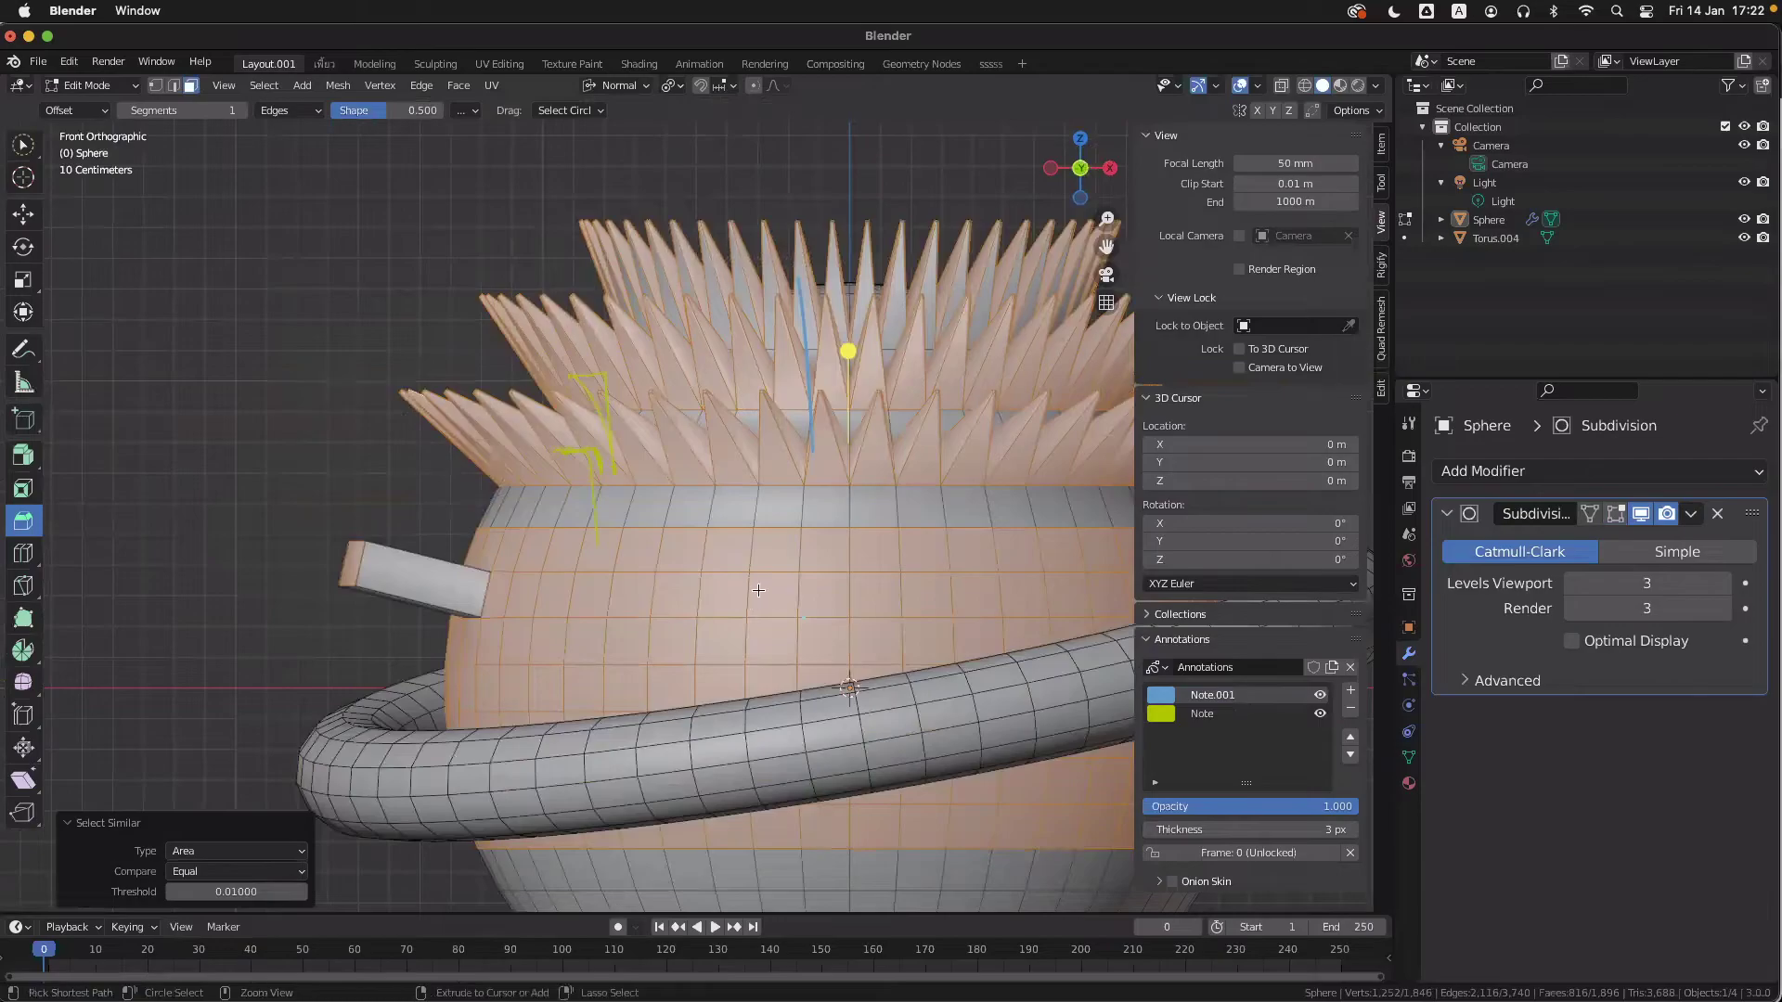
pyautogui.keyDown('shift'); pyautogui.hscroll(3, 758, 590); pyautogui.keyUp('shift')
pyautogui.press('KP_3')
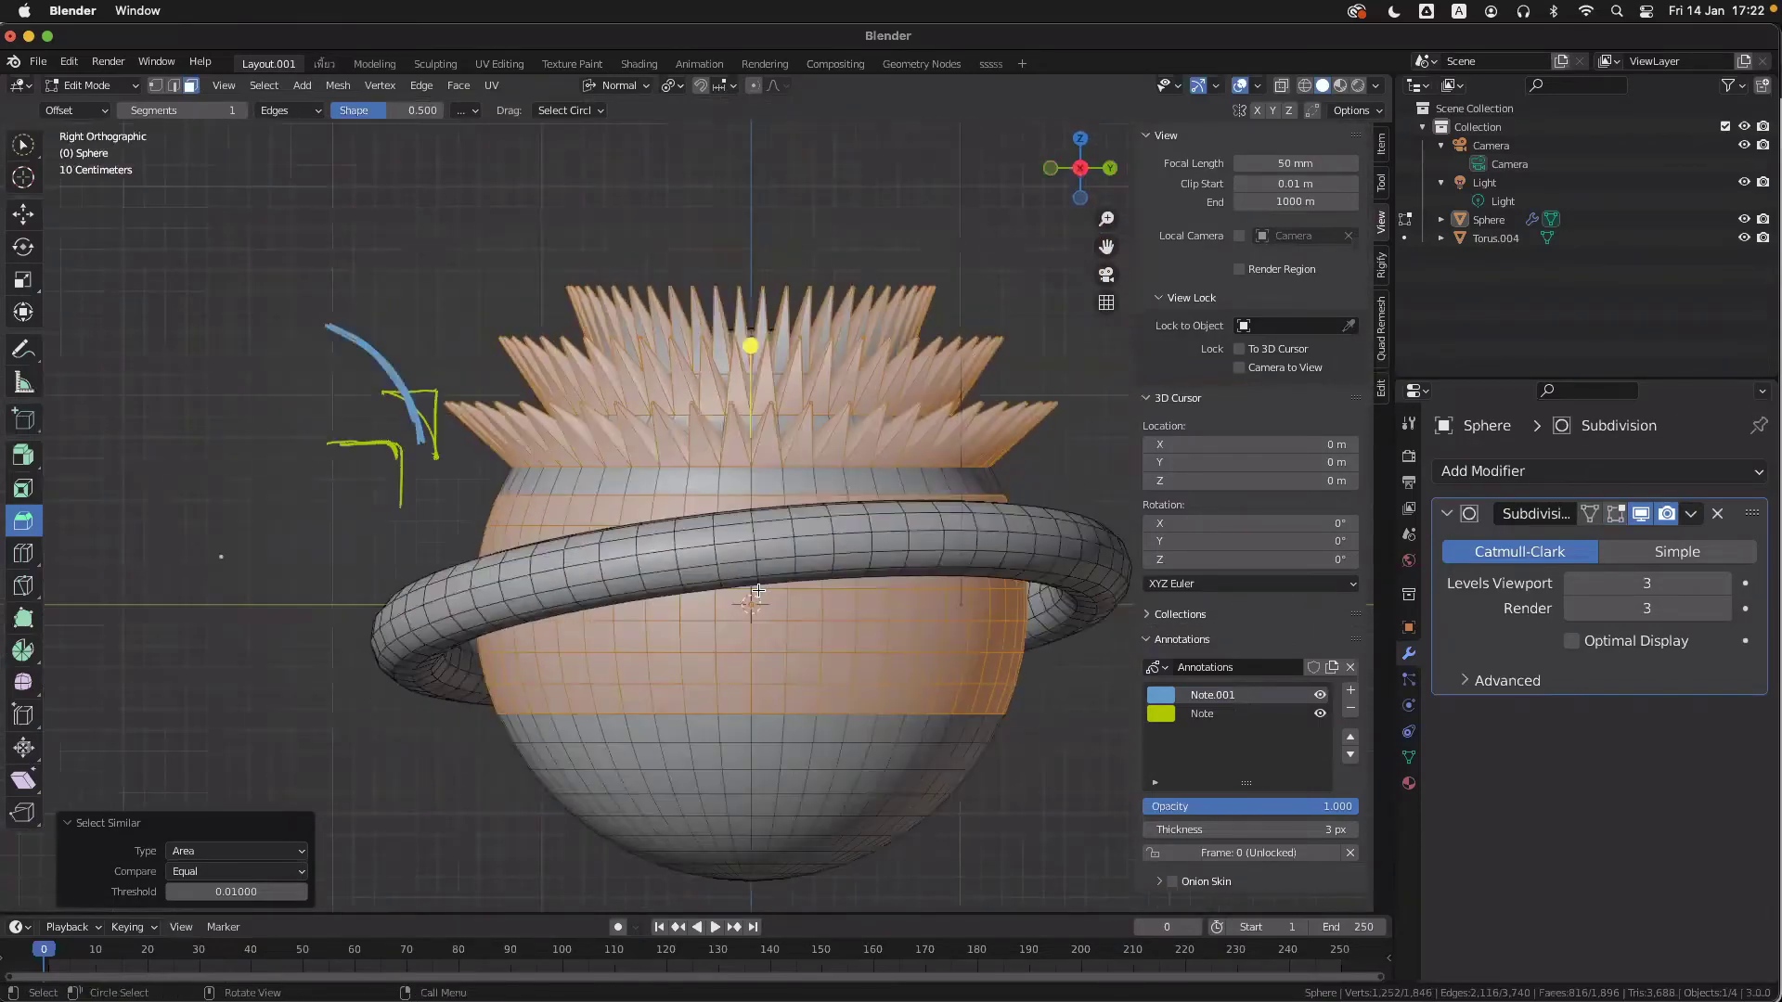
pyautogui.press('KP_1')
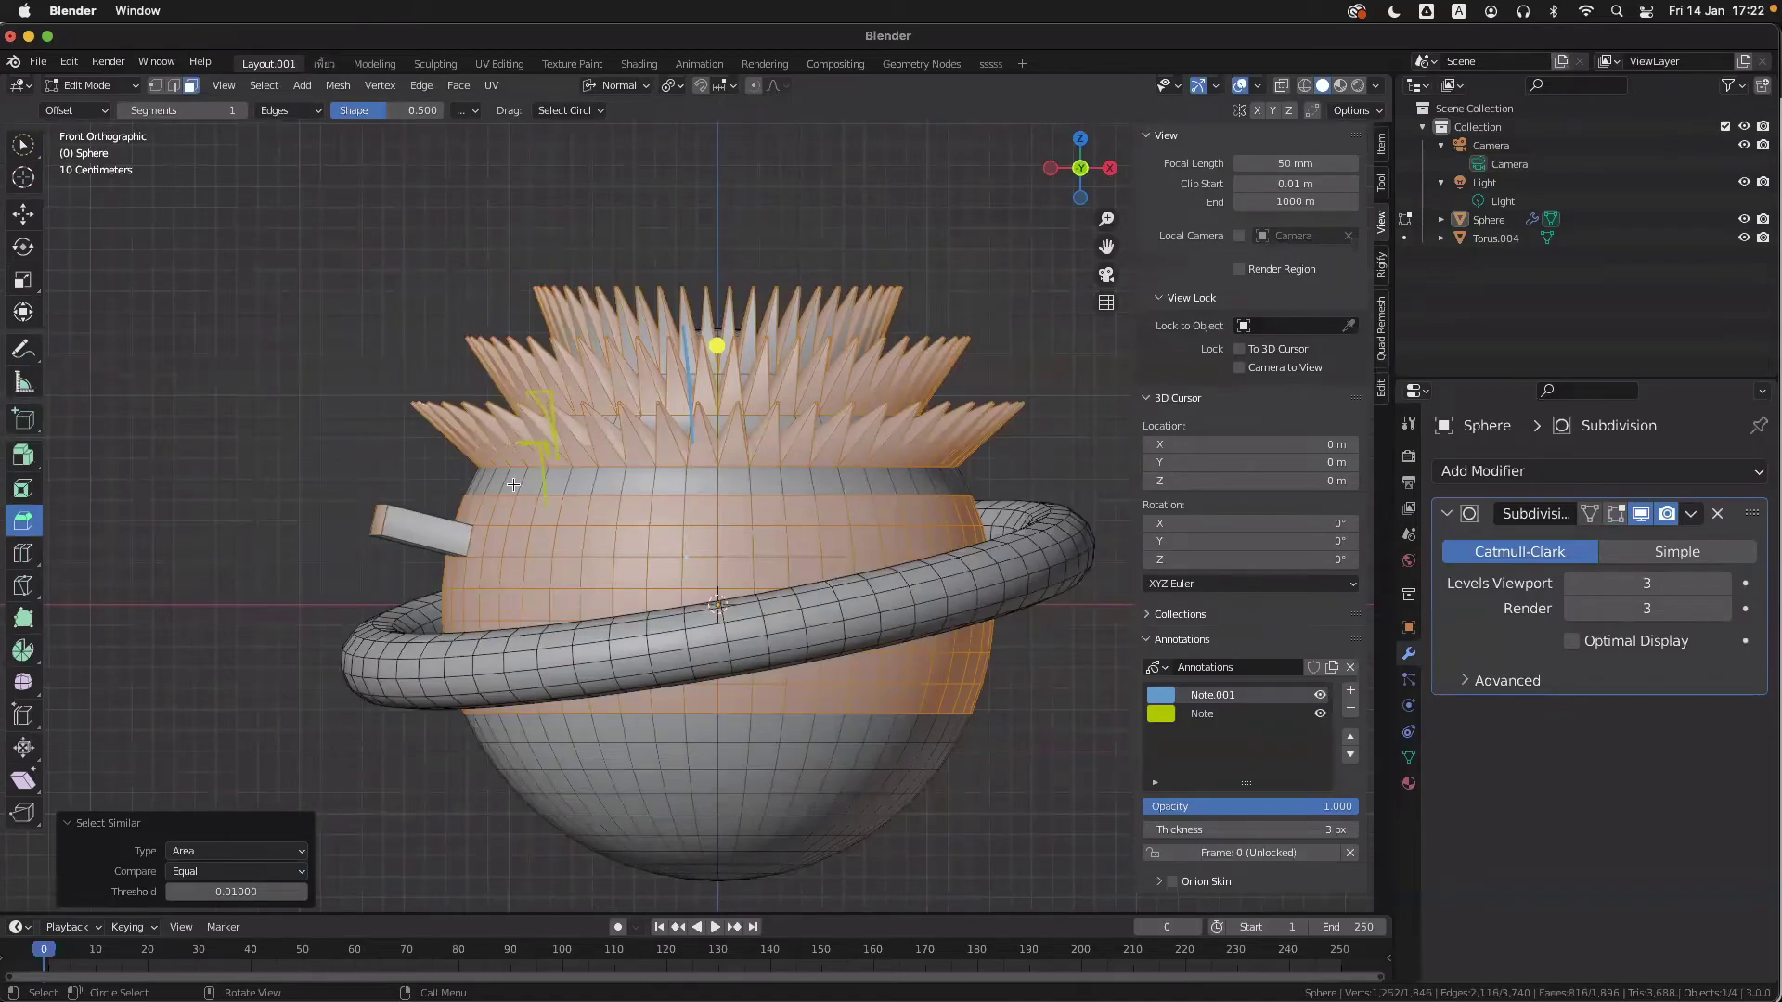
pyautogui.scroll(5, 829, 709)
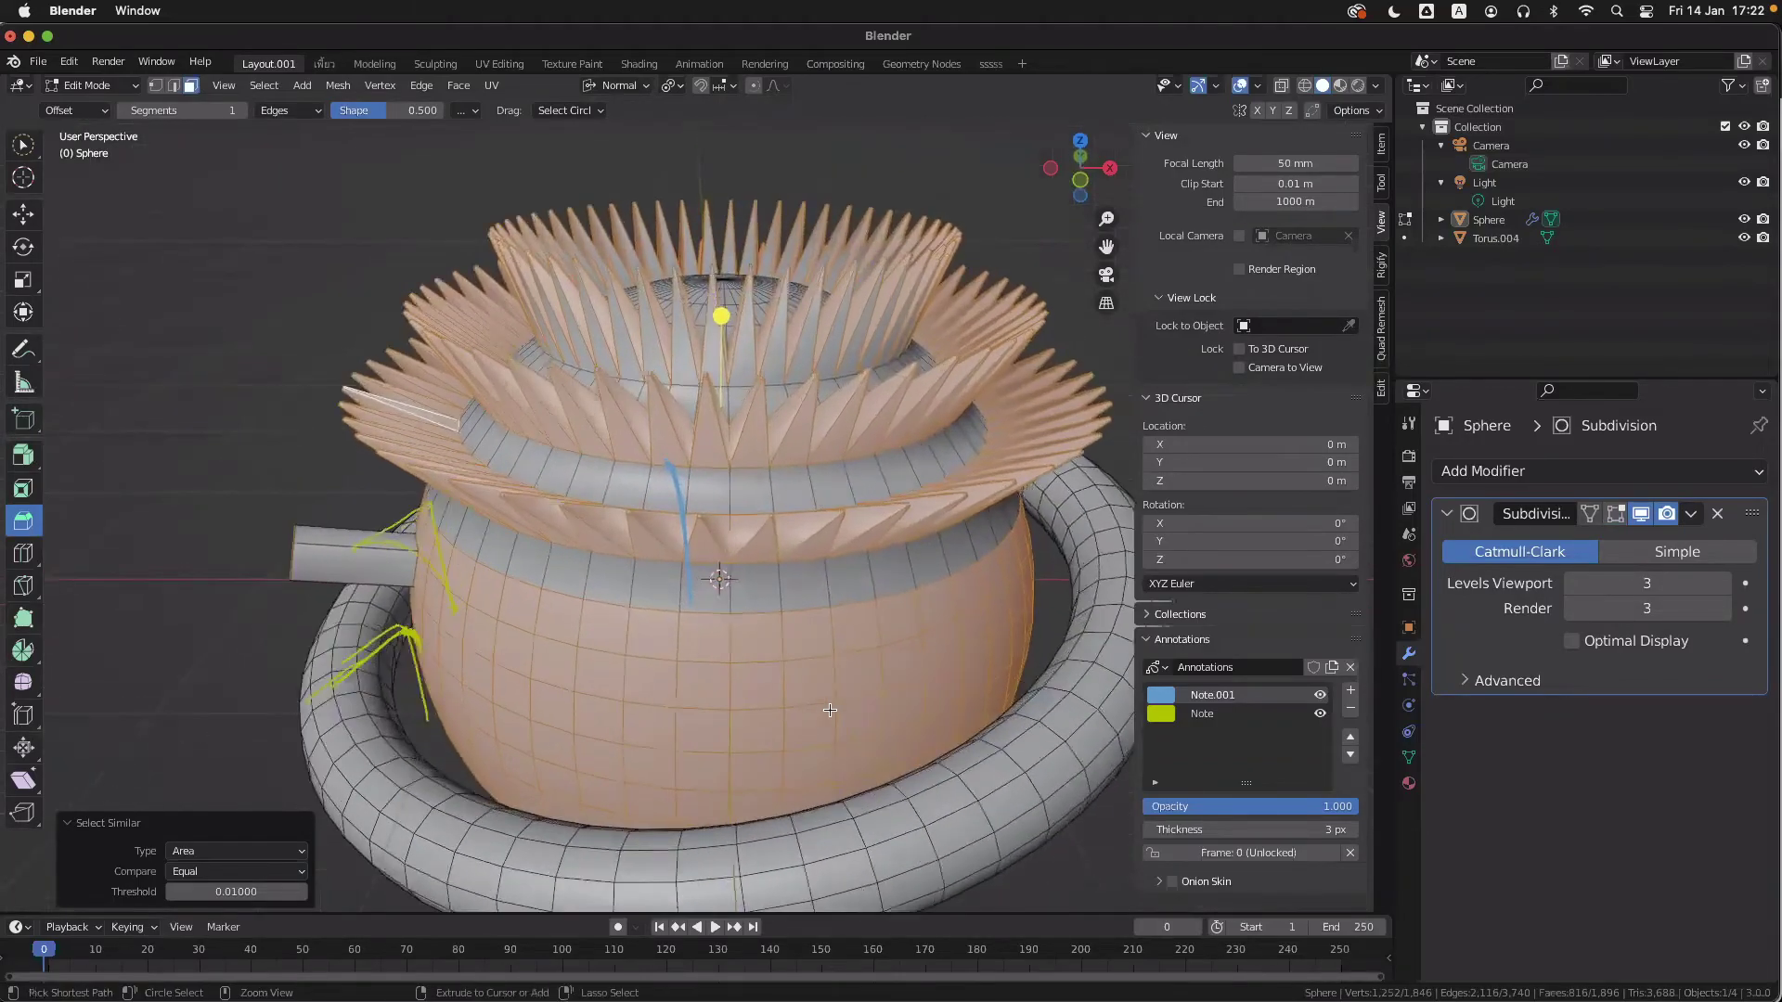
pyautogui.keyDown('ctrl'); pyautogui.scroll(6, 822, 708); pyautogui.keyUp('ctrl')
pyautogui.keyDown('ctrl'); pyautogui.scroll(5, 821, 708); pyautogui.keyUp('ctrl')
pyautogui.keyDown('ctrl'); pyautogui.scroll(-4, 806, 695); pyautogui.keyUp('ctrl')
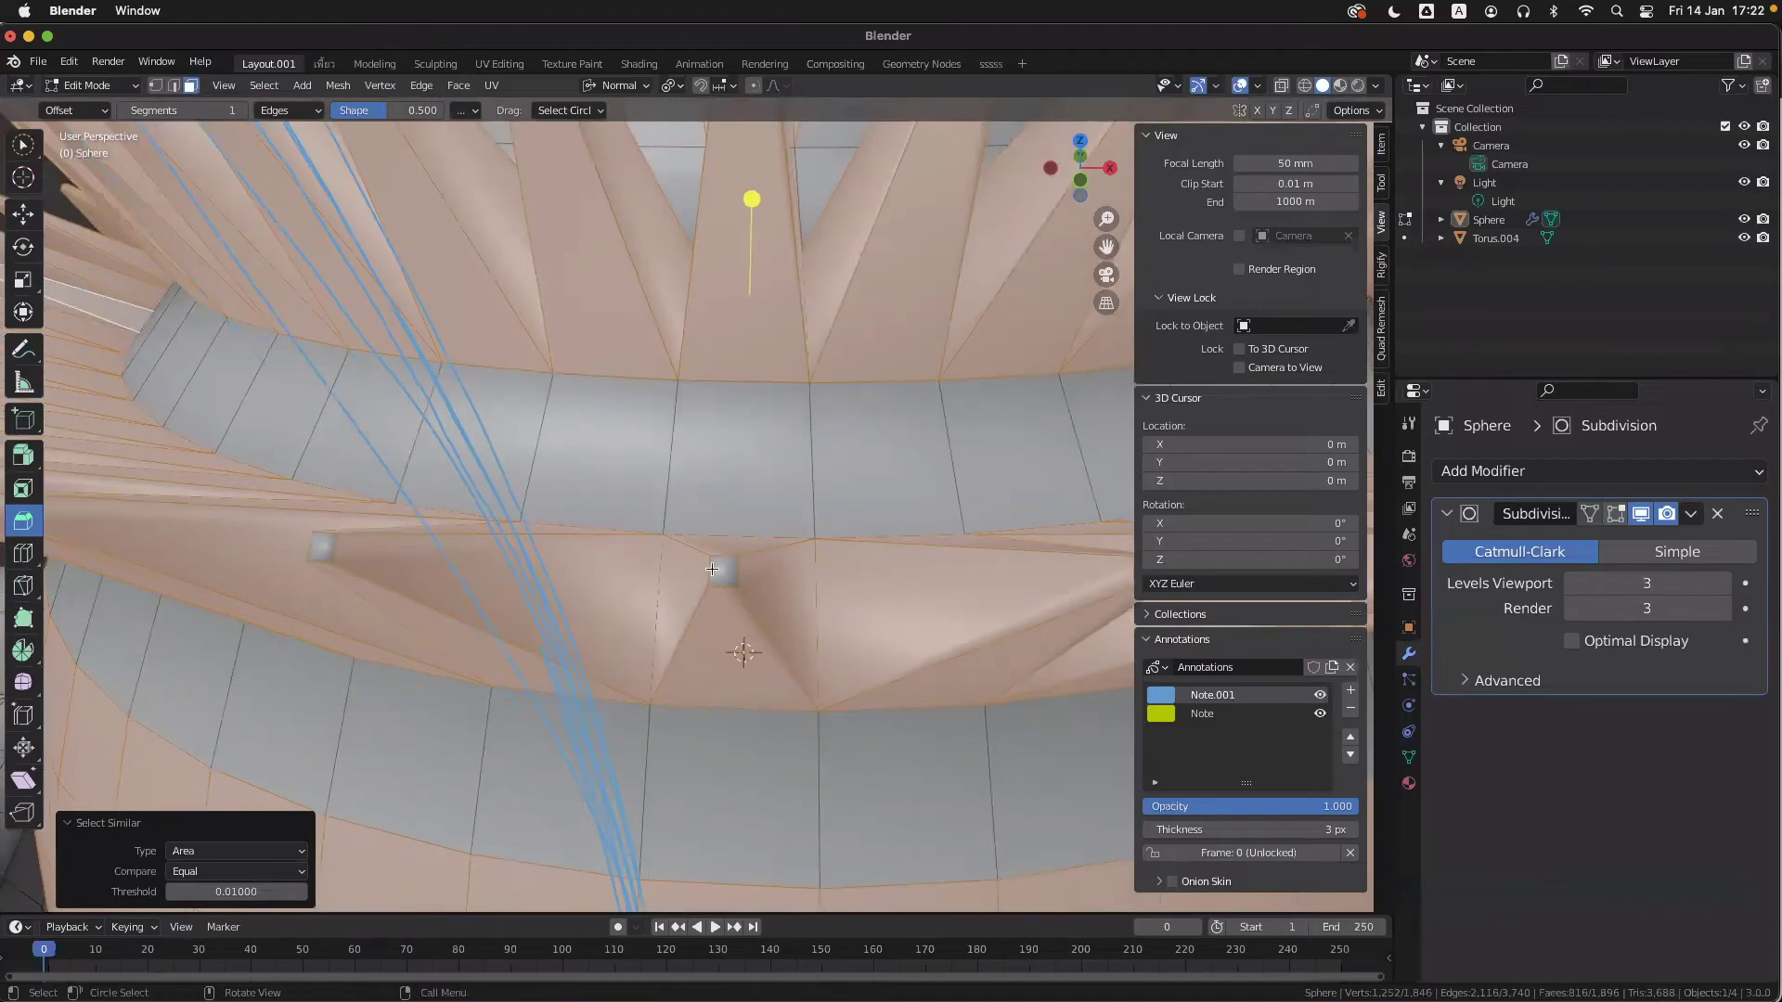
# - Add the small tip face of one lowest-row spike to the face selection
pyautogui.keyDown('alt'); pyautogui.keyDown('shift'); pyautogui.click(725, 569); pyautogui.keyUp('shift'); pyautogui.keyUp('alt')
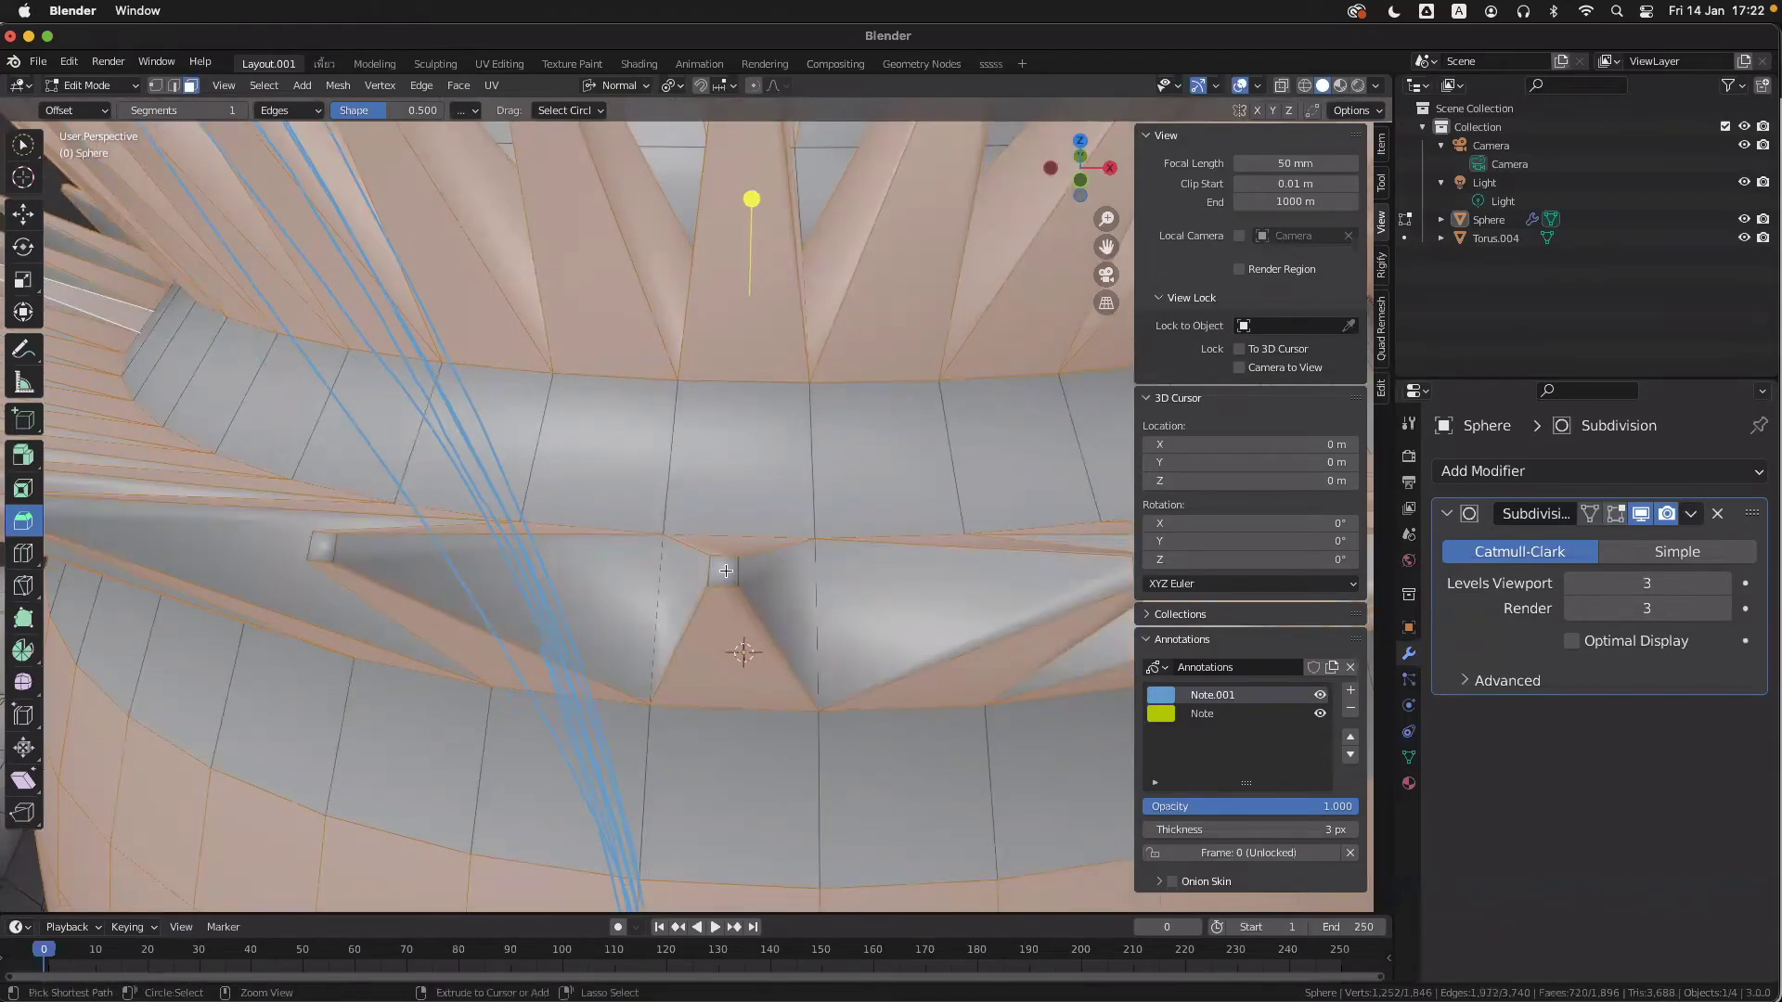
pyautogui.keyDown('ctrl'); pyautogui.click(727, 572); pyautogui.keyUp('ctrl')
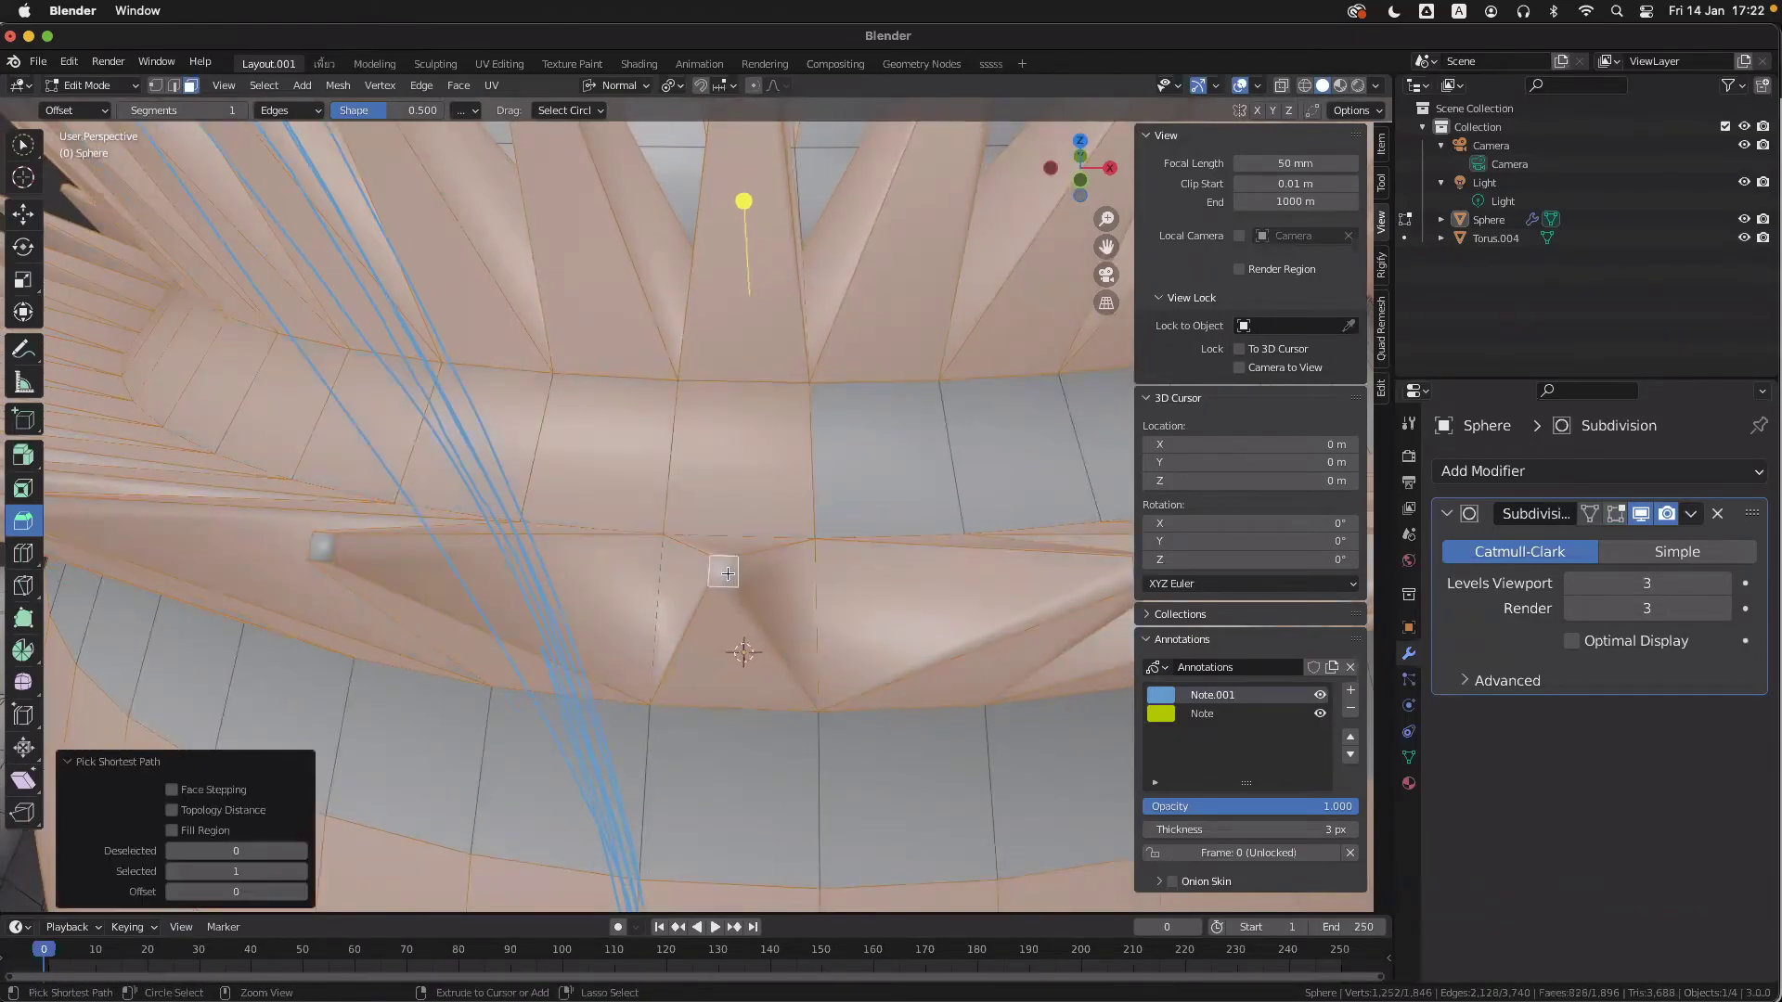
pyautogui.hotkey('ctrl', 'z')
pyautogui.keyDown('shift'); pyautogui.click(727, 574); pyautogui.keyUp('shift')
pyautogui.scroll(-6, 723, 572)
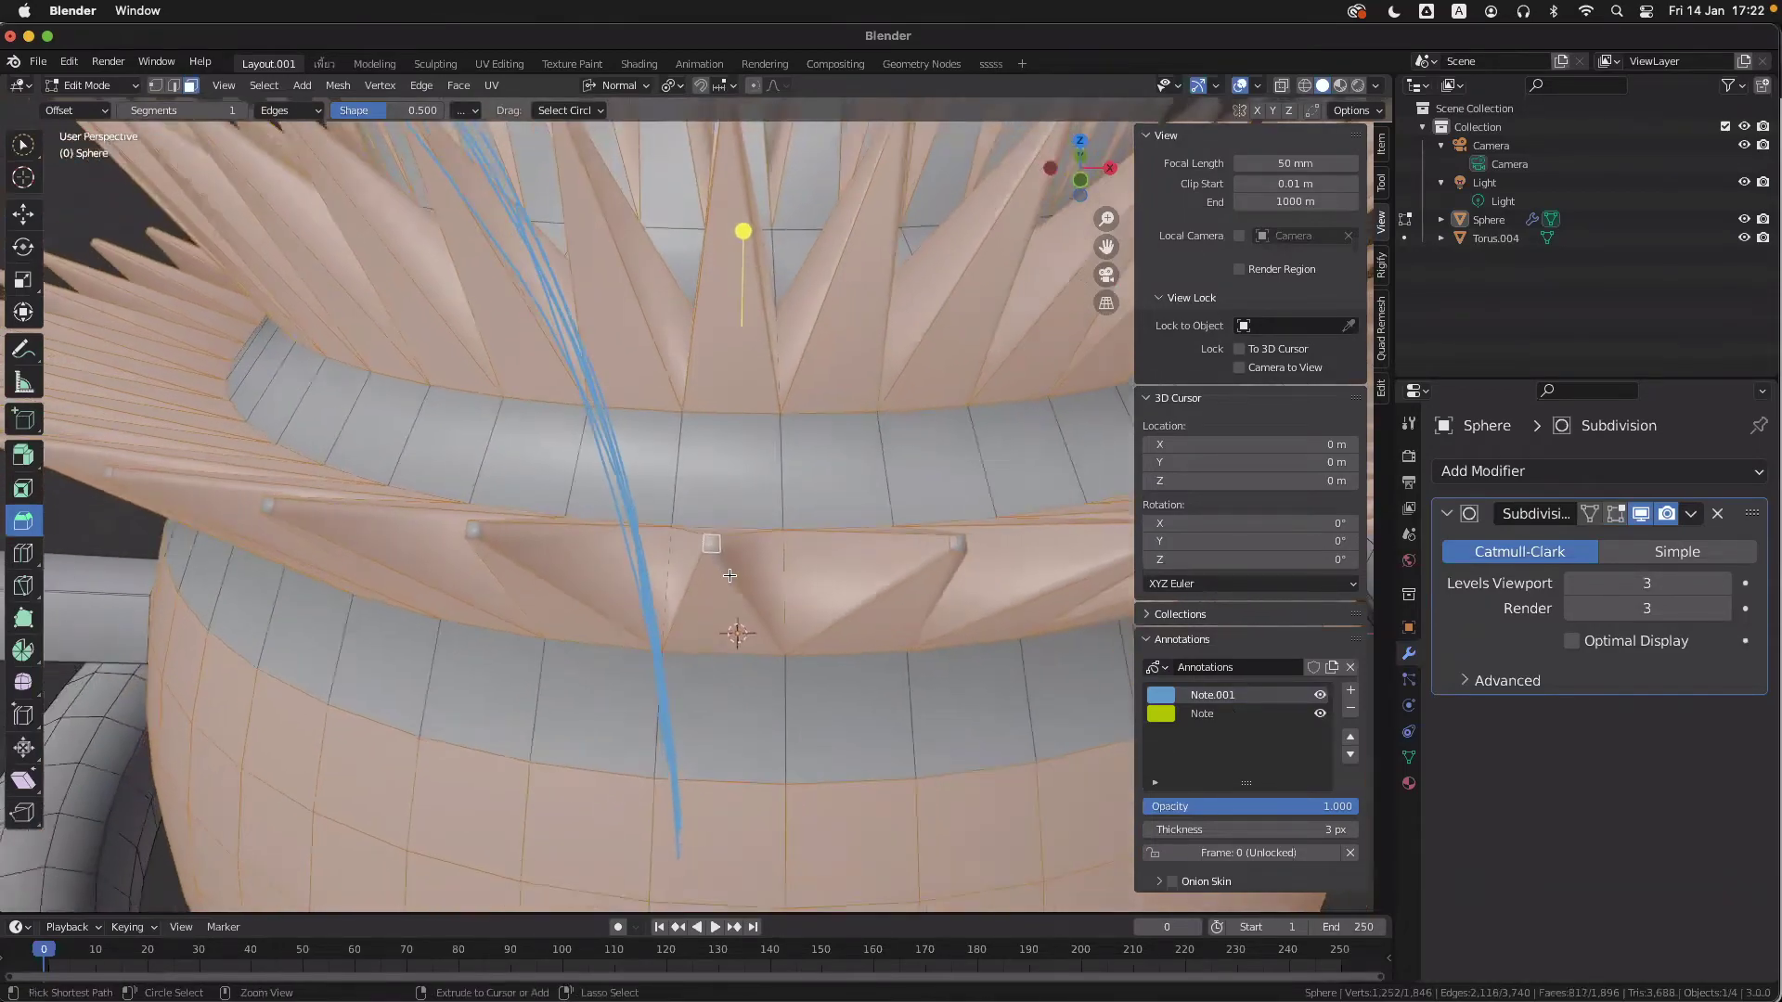
# - Try extending the selection to faces similar in area to the tip face, and undo that extension
pyautogui.click(265, 85)
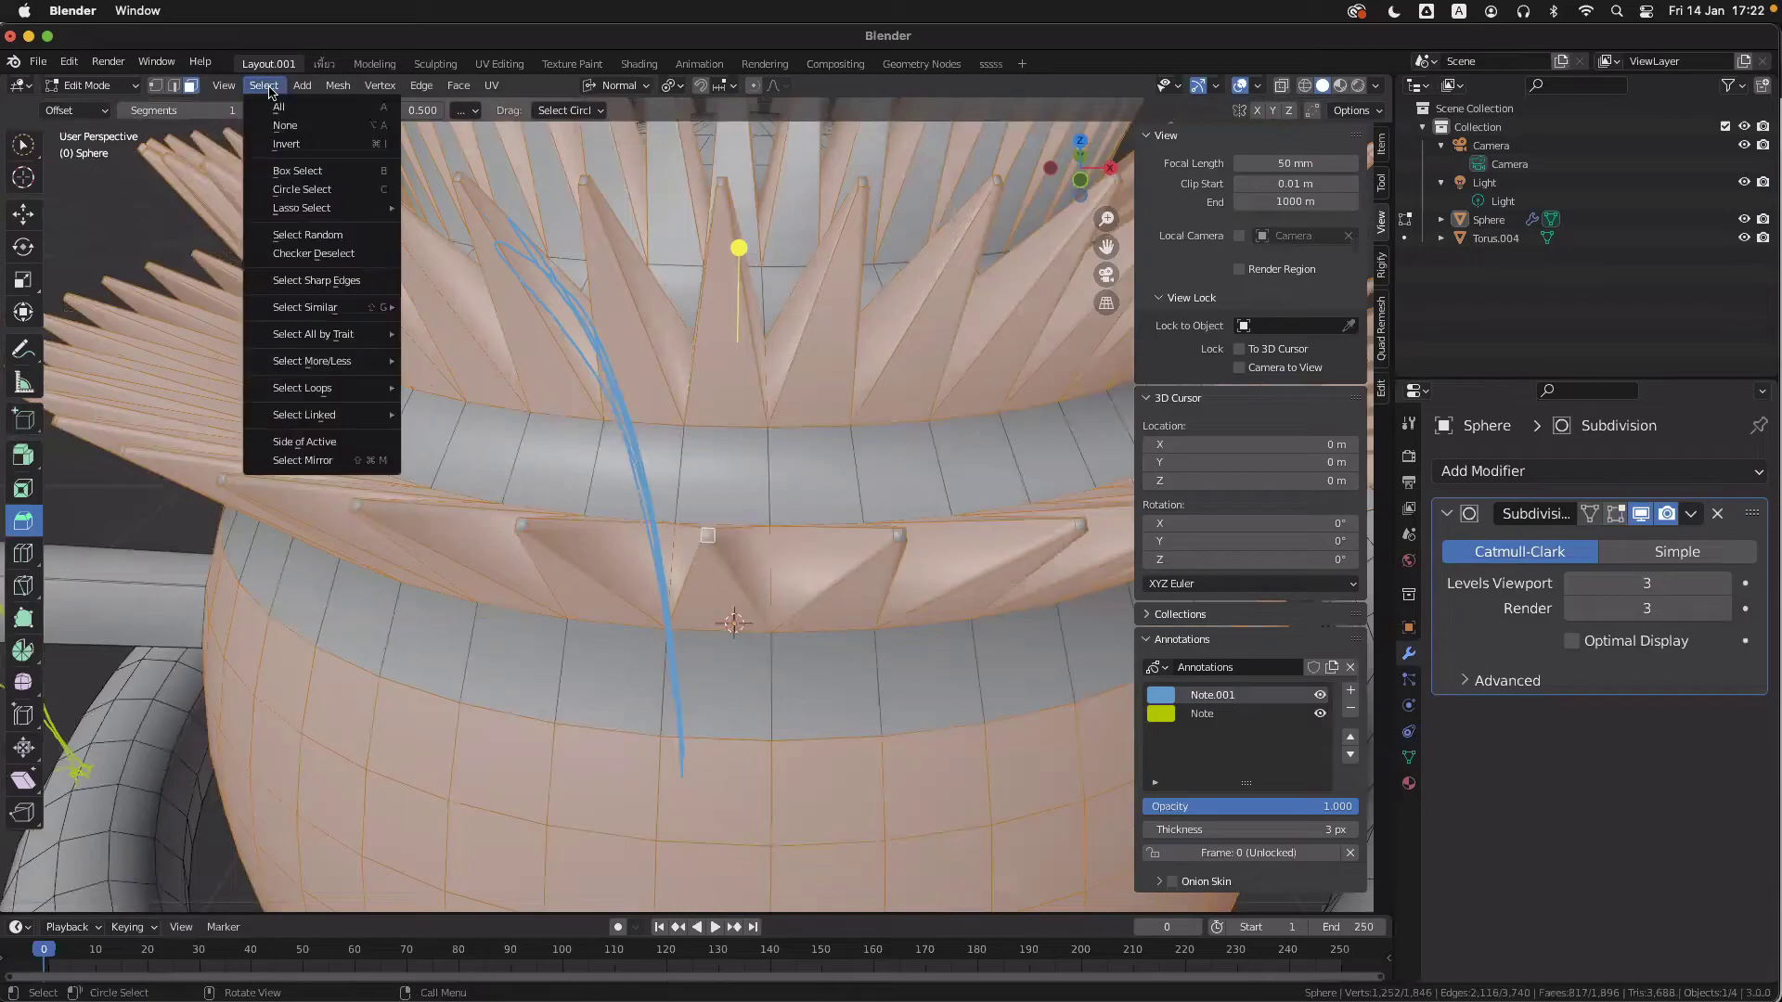
pyautogui.moveTo(308, 314)
pyautogui.click(452, 326)
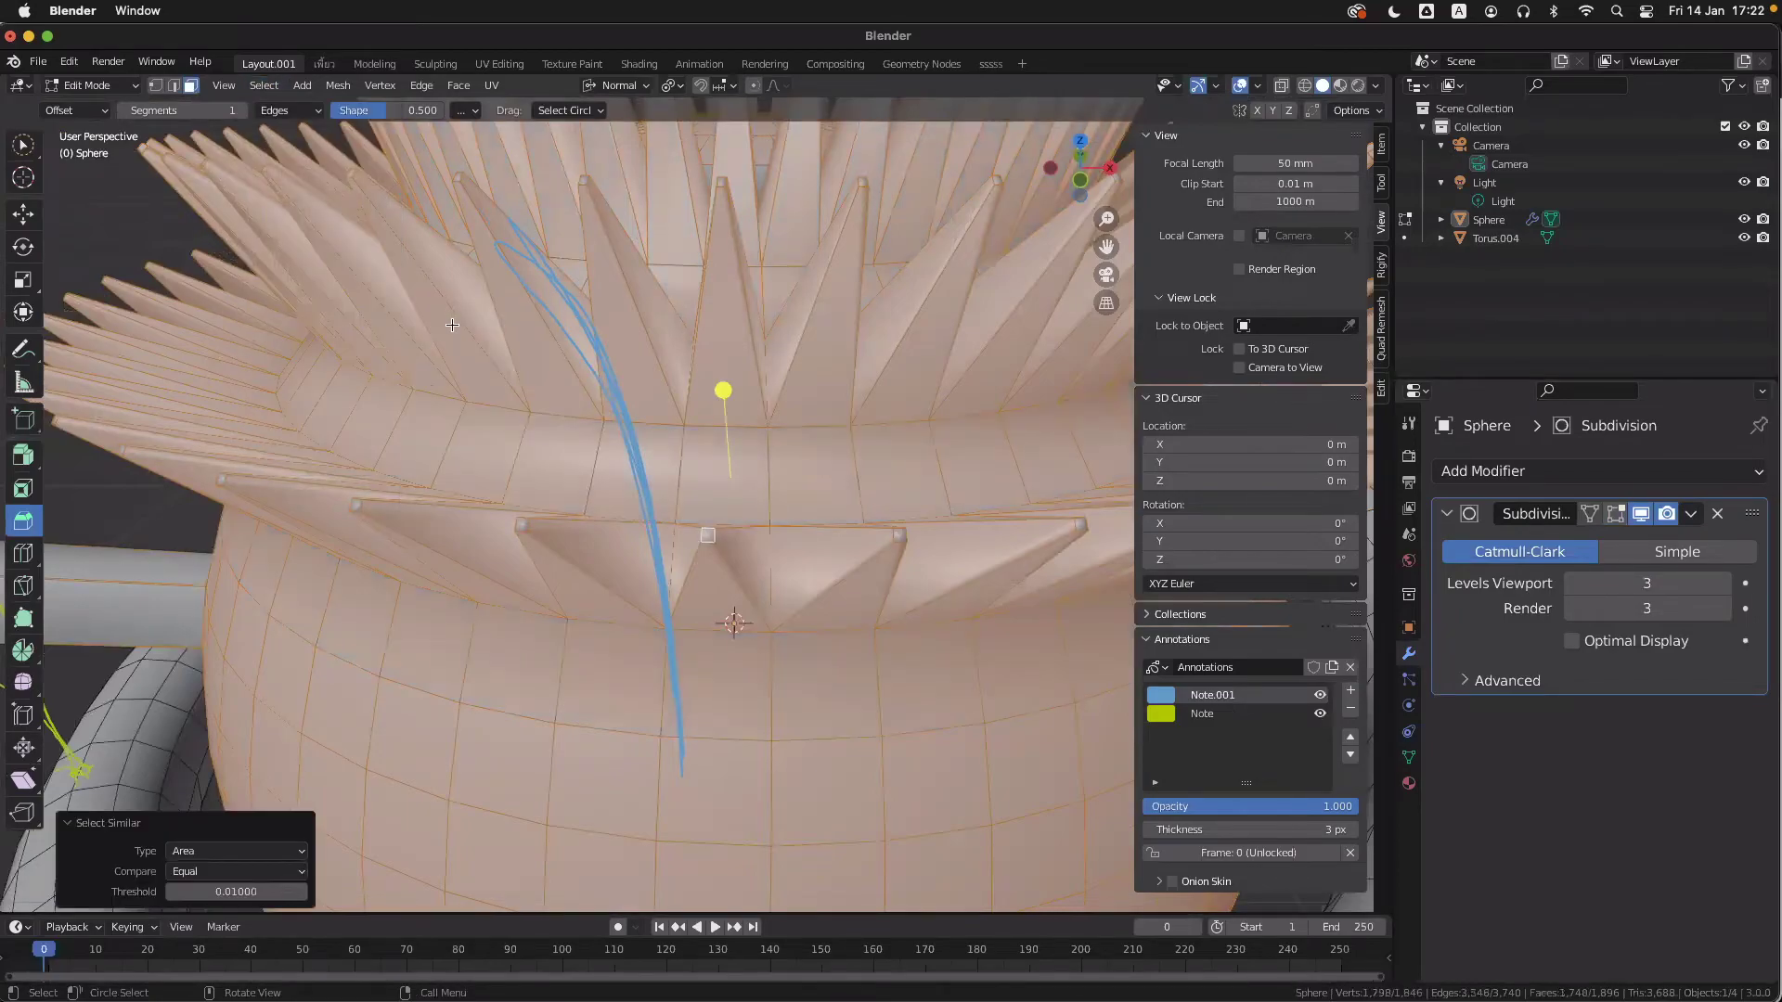
pyautogui.keyDown('ctrl'); pyautogui.scroll(-4, 675, 542); pyautogui.keyUp('ctrl')
pyautogui.hscroll(-2, 719, 559)
pyautogui.scroll(5, 718, 560)
pyautogui.press('super+z')
pyautogui.moveTo(718, 563); pyautogui.dragTo(671, 640, button='middle')
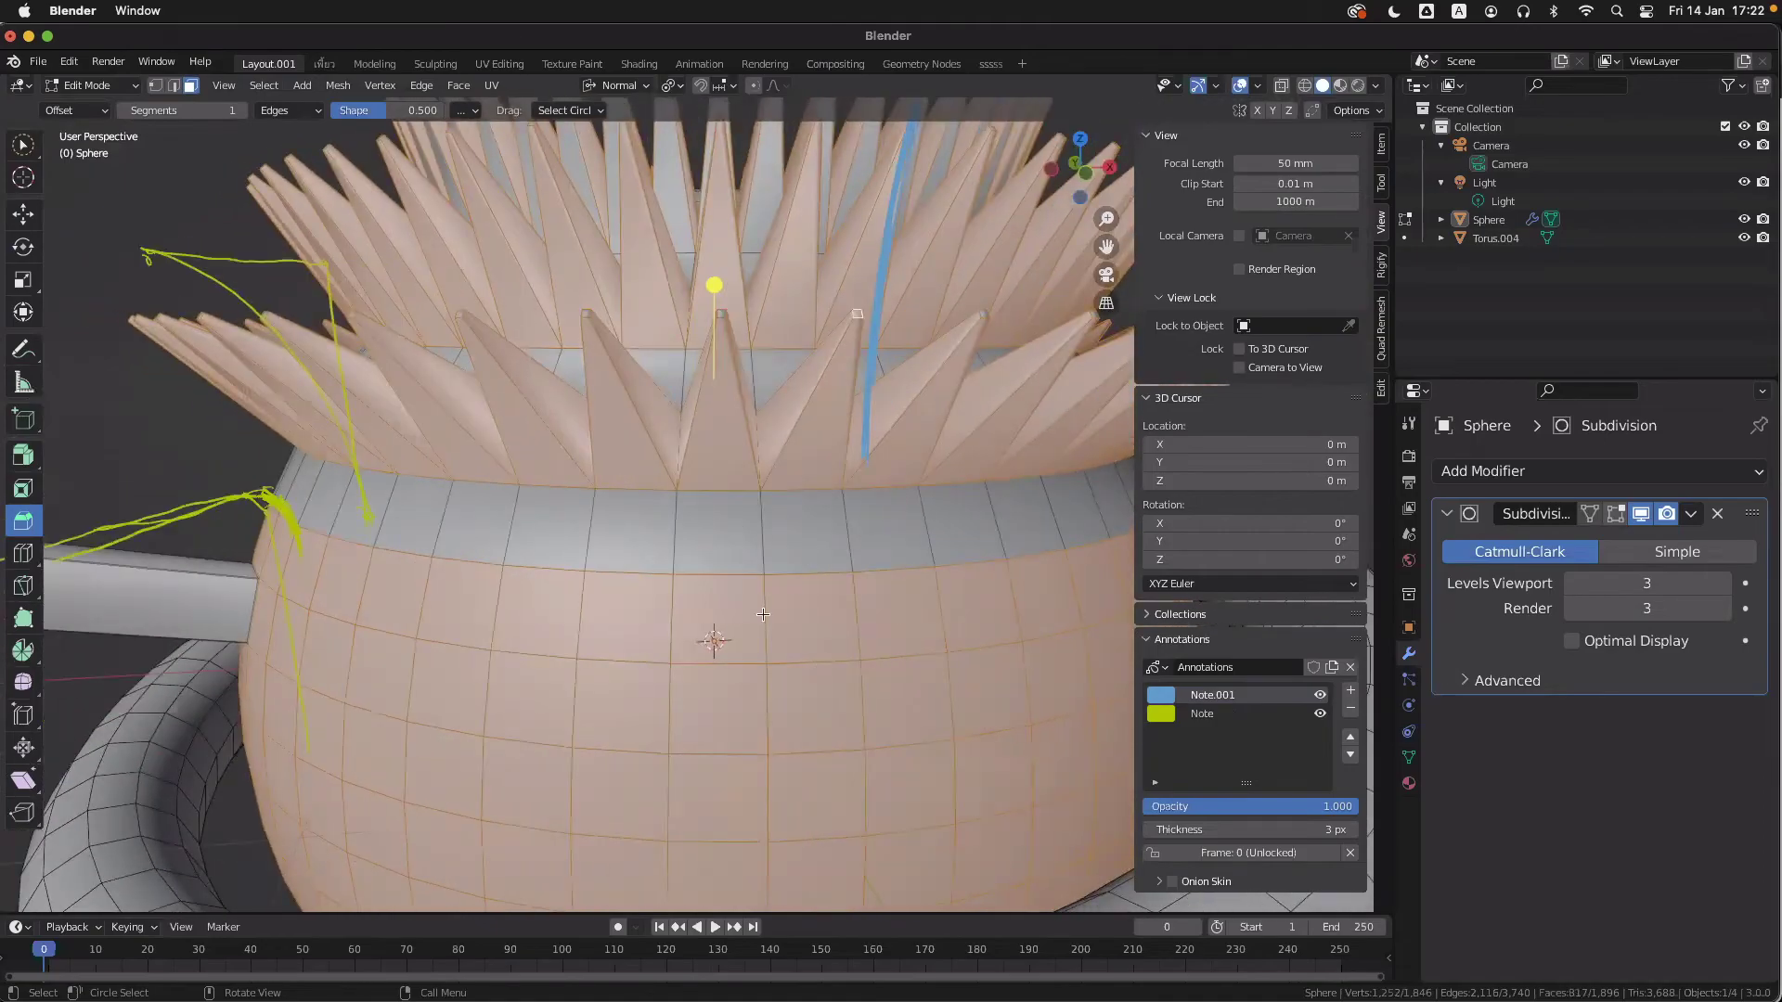
pyautogui.scroll(2, 728, 425)
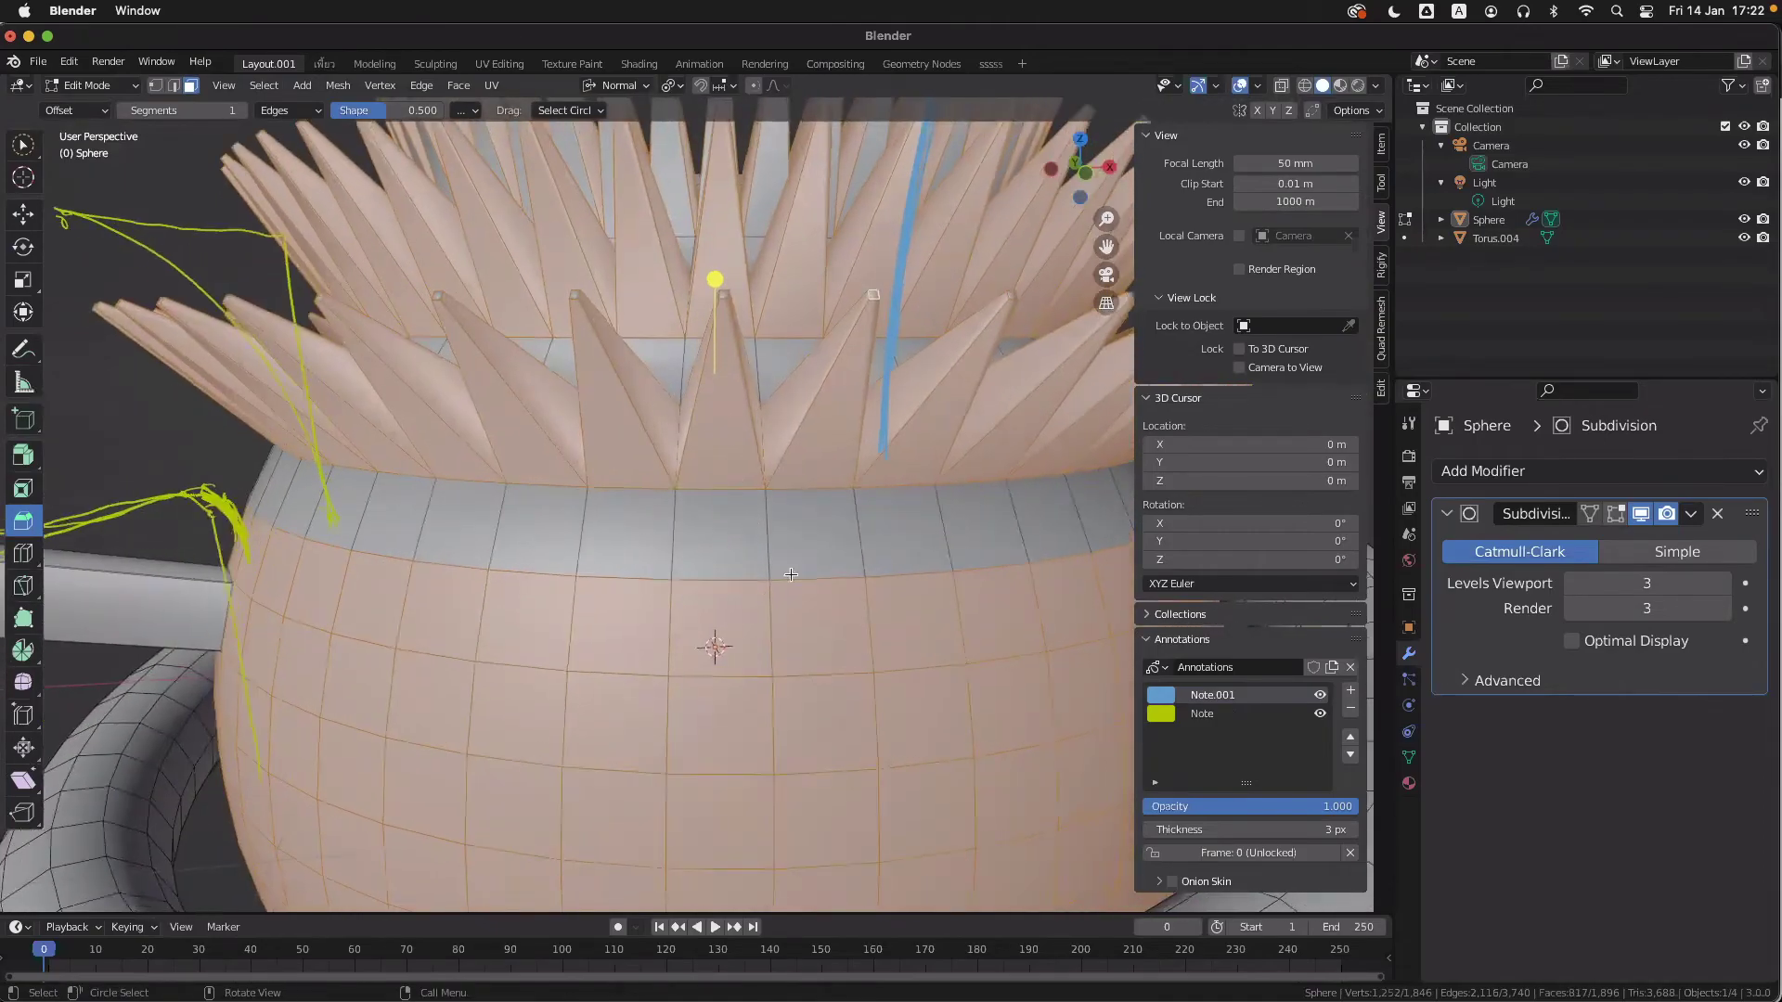
# - Start a new selection with the outer side face and tip of a lowest-row spike plus the tip faces of spikes in the upper rows
pyautogui.click(777, 604)
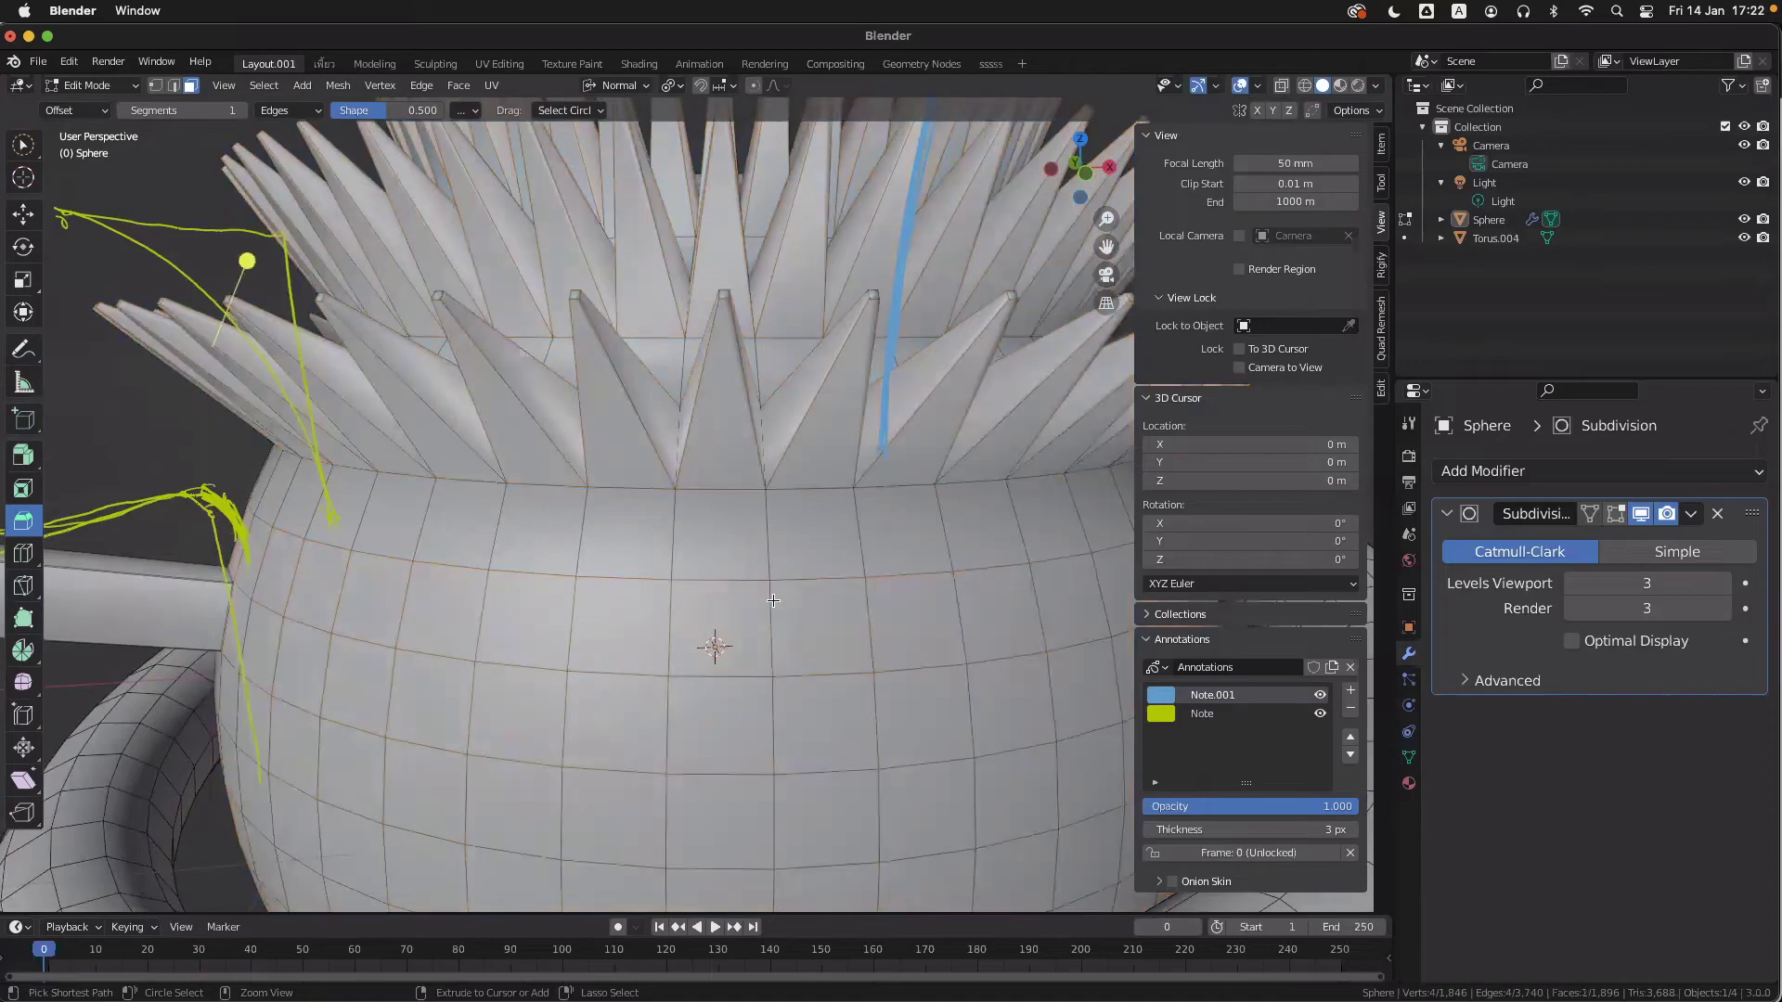
pyautogui.click(732, 438)
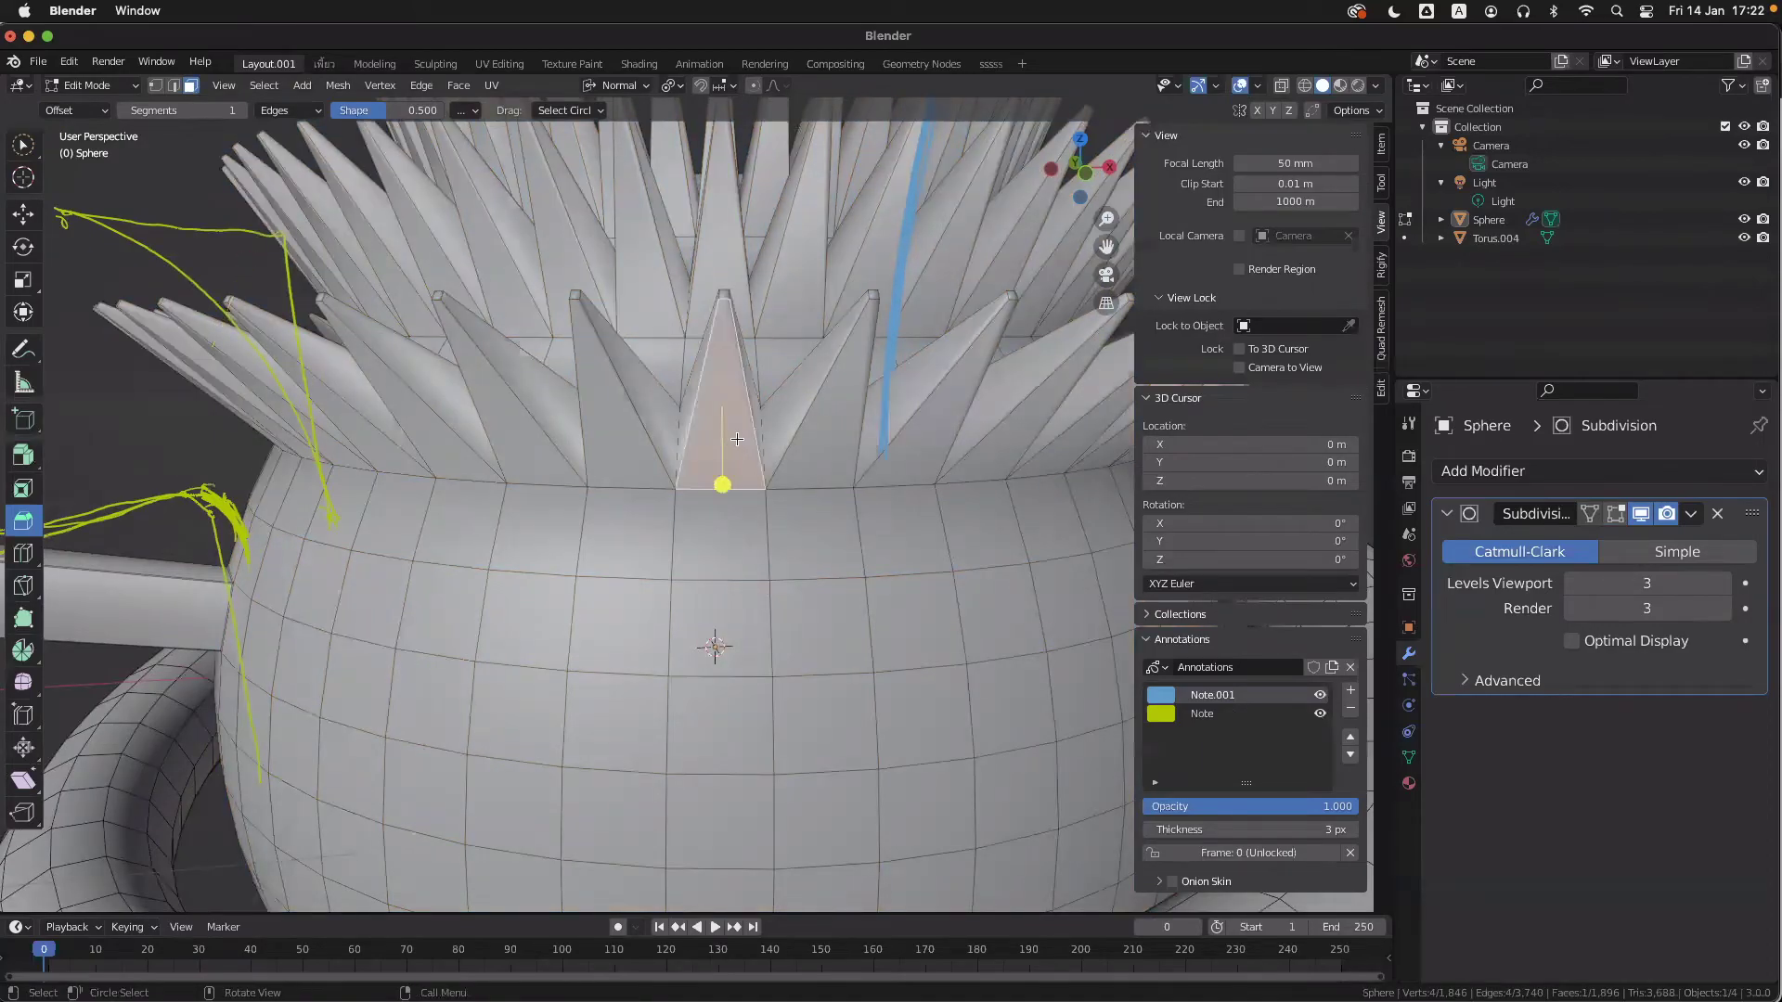
pyautogui.scroll(3, 720, 294)
pyautogui.moveTo(720, 293); pyautogui.dragTo(686, 401, button='middle')
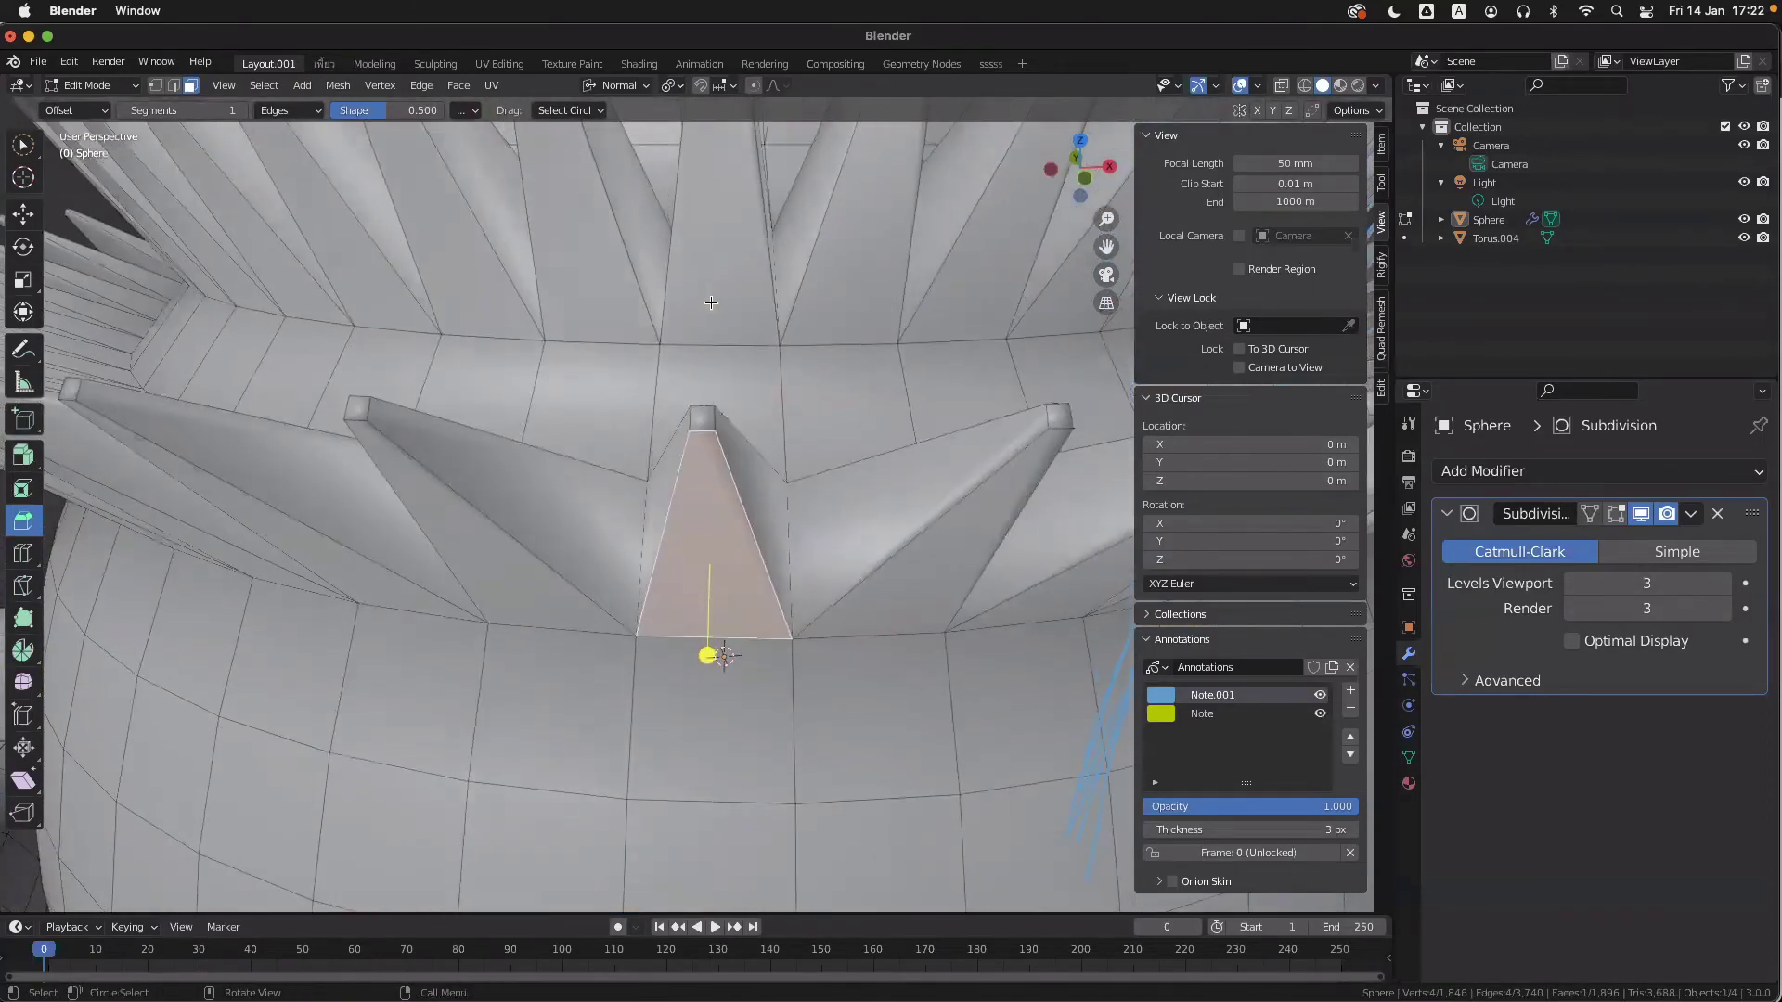
pyautogui.keyDown('shift'); pyautogui.click(710, 421); pyautogui.keyUp('shift')
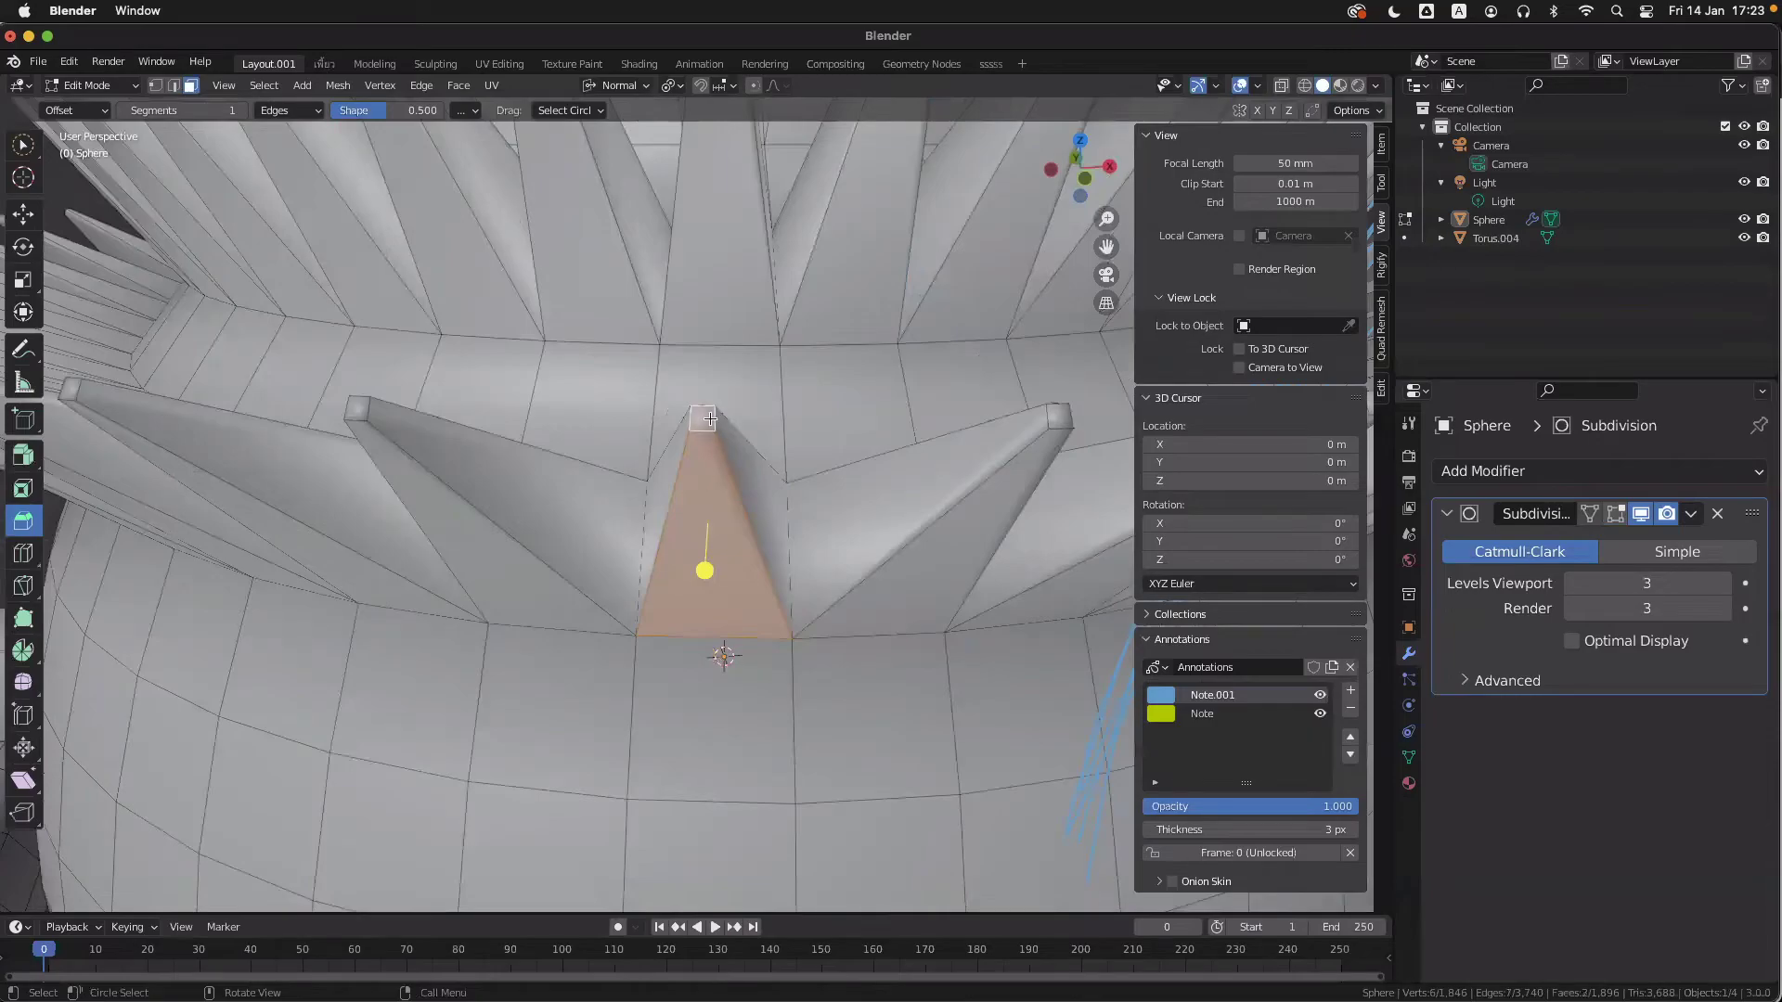
pyautogui.keyDown('shift'); pyautogui.moveTo(398, 431); pyautogui.dragTo(721, 557, button='middle'); pyautogui.keyUp('shift')
pyautogui.keyDown('shift'); pyautogui.click(720, 294); pyautogui.keyUp('shift')
pyautogui.moveTo(720, 278); pyautogui.dragTo(763, 754, button='middle')
pyautogui.keyDown('shift'); pyautogui.click(762, 882); pyautogui.keyUp('shift')
pyautogui.moveTo(761, 882); pyautogui.dragTo(778, 750, button='middle')
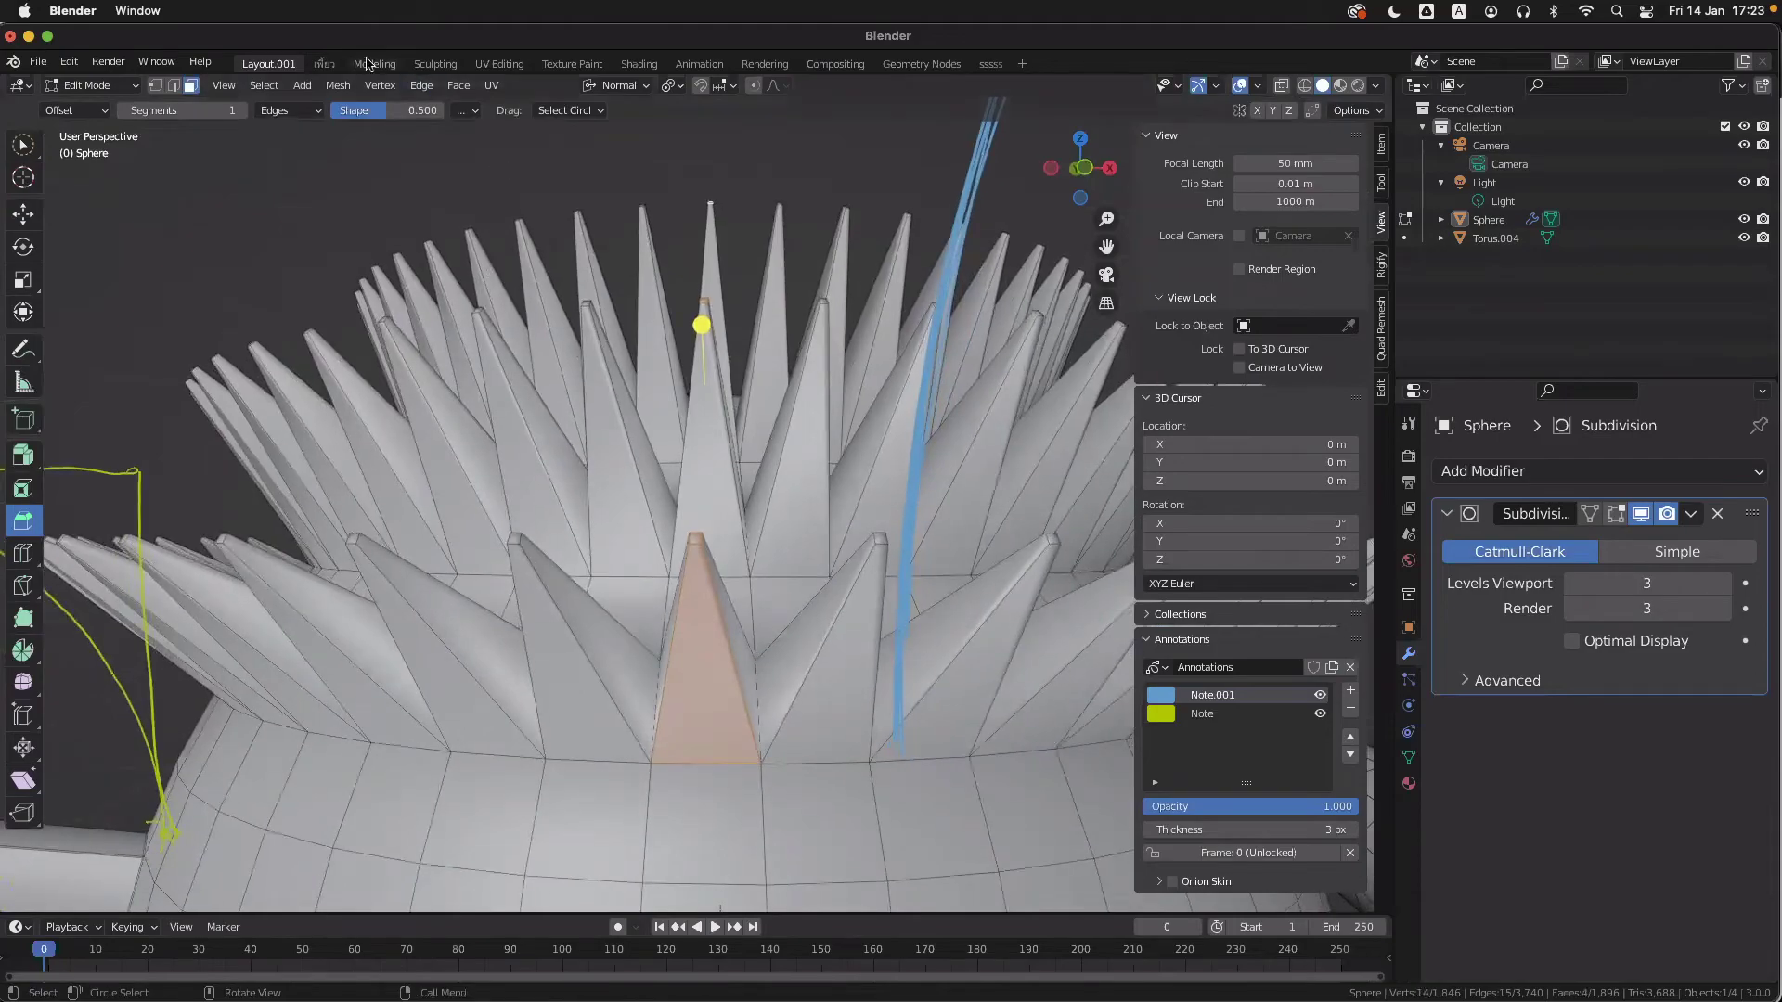
# - Extend the selection to all faces of similar area and set the similarity threshold to 0.0095
pyautogui.click(267, 87)
pyautogui.moveTo(316, 308)
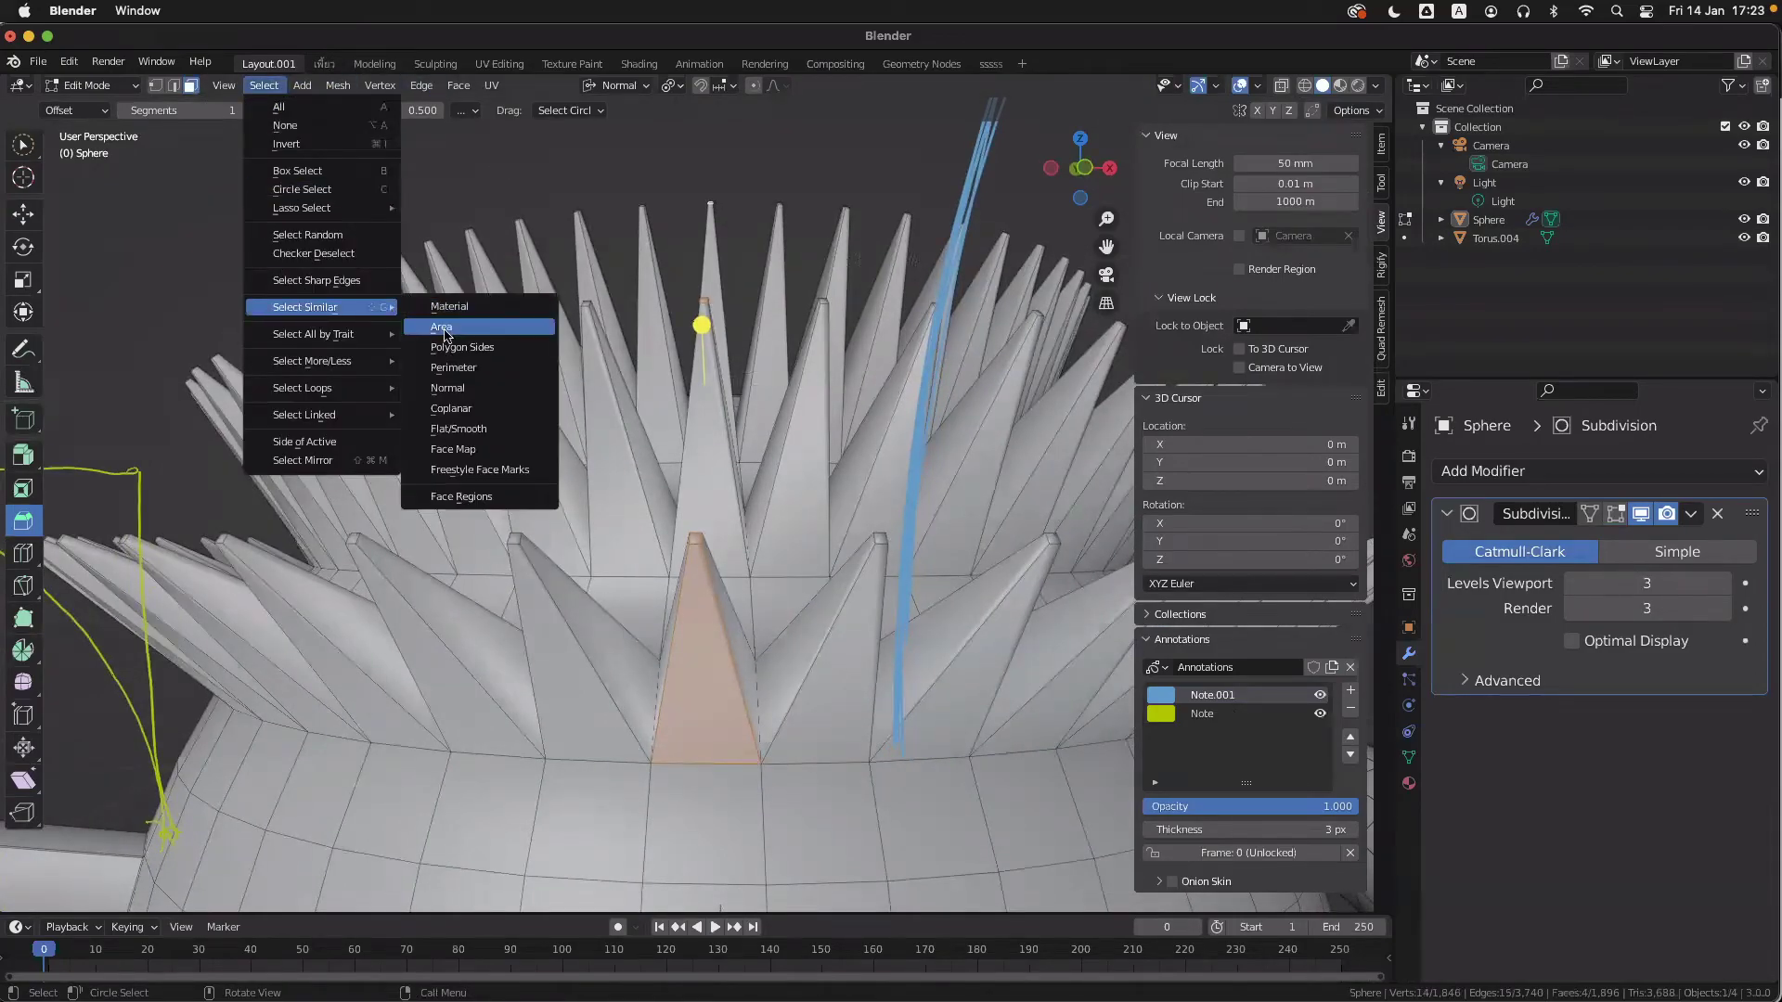
pyautogui.click(445, 334)
pyautogui.keyDown('shift'); pyautogui.moveTo(740, 515); pyautogui.dragTo(737, 785, button='middle'); pyautogui.keyUp('shift')
pyautogui.scroll(-2, 738, 509)
pyautogui.scroll(3, 739, 509)
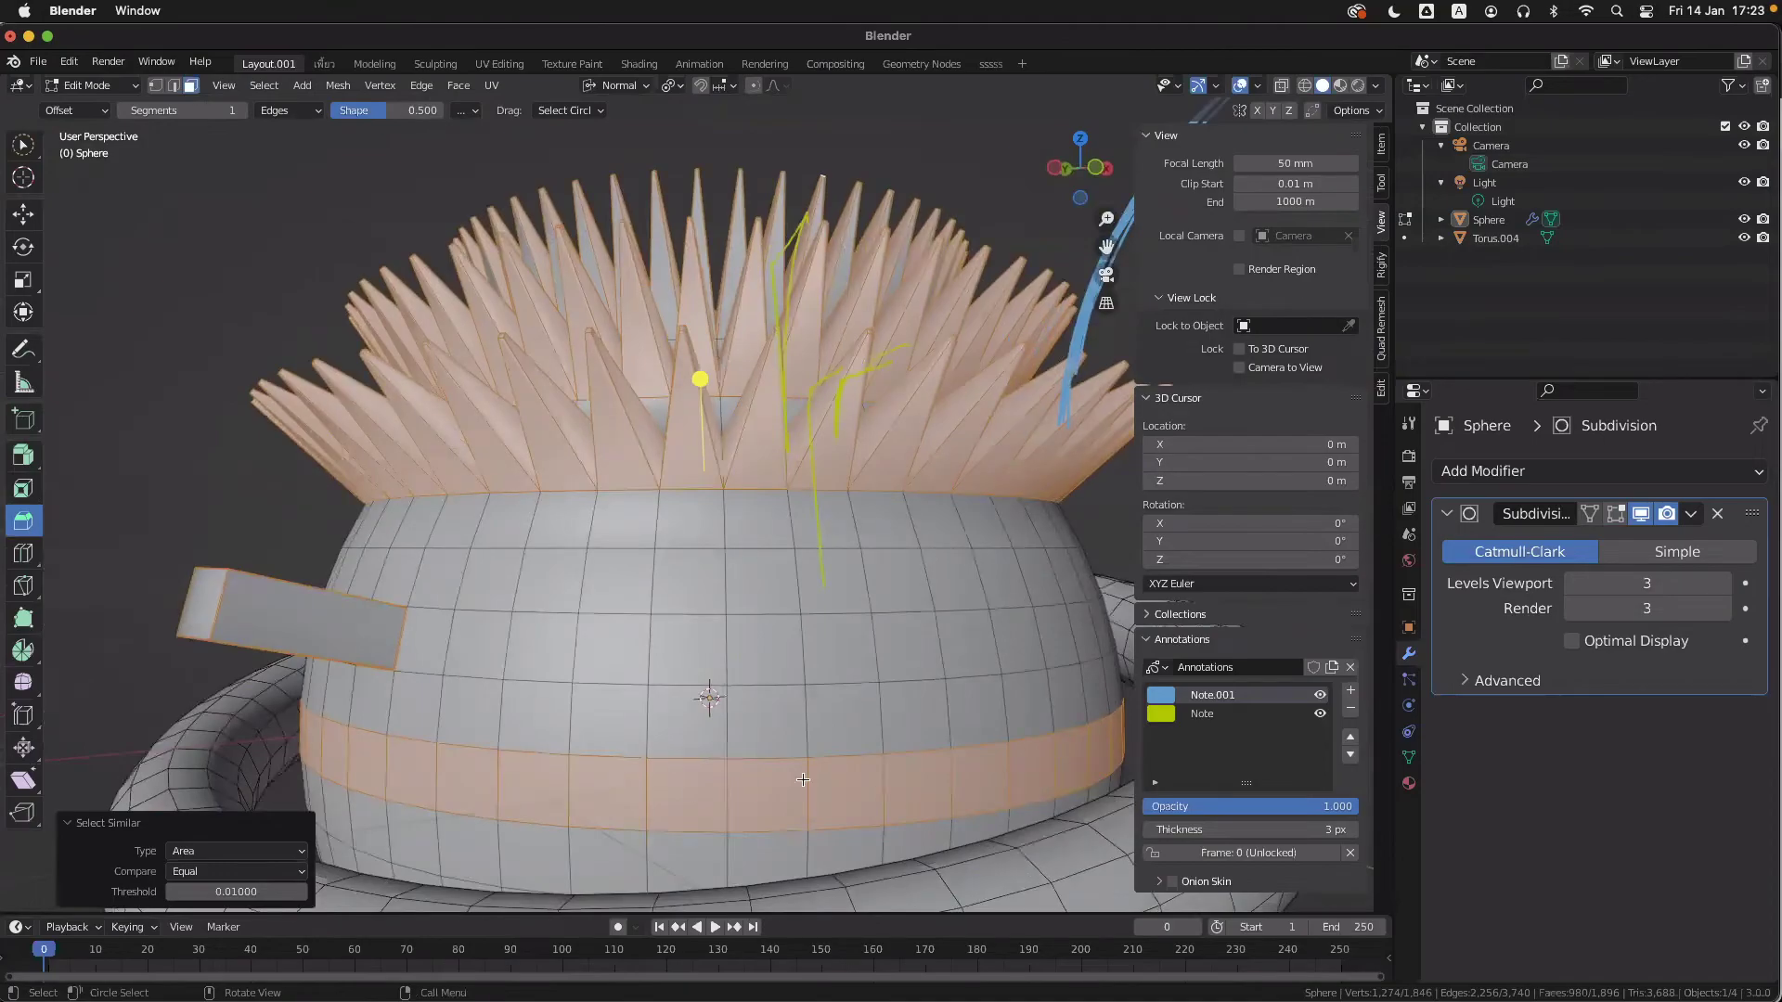
pyautogui.moveTo(237, 891); pyautogui.dragTo(230, 891)
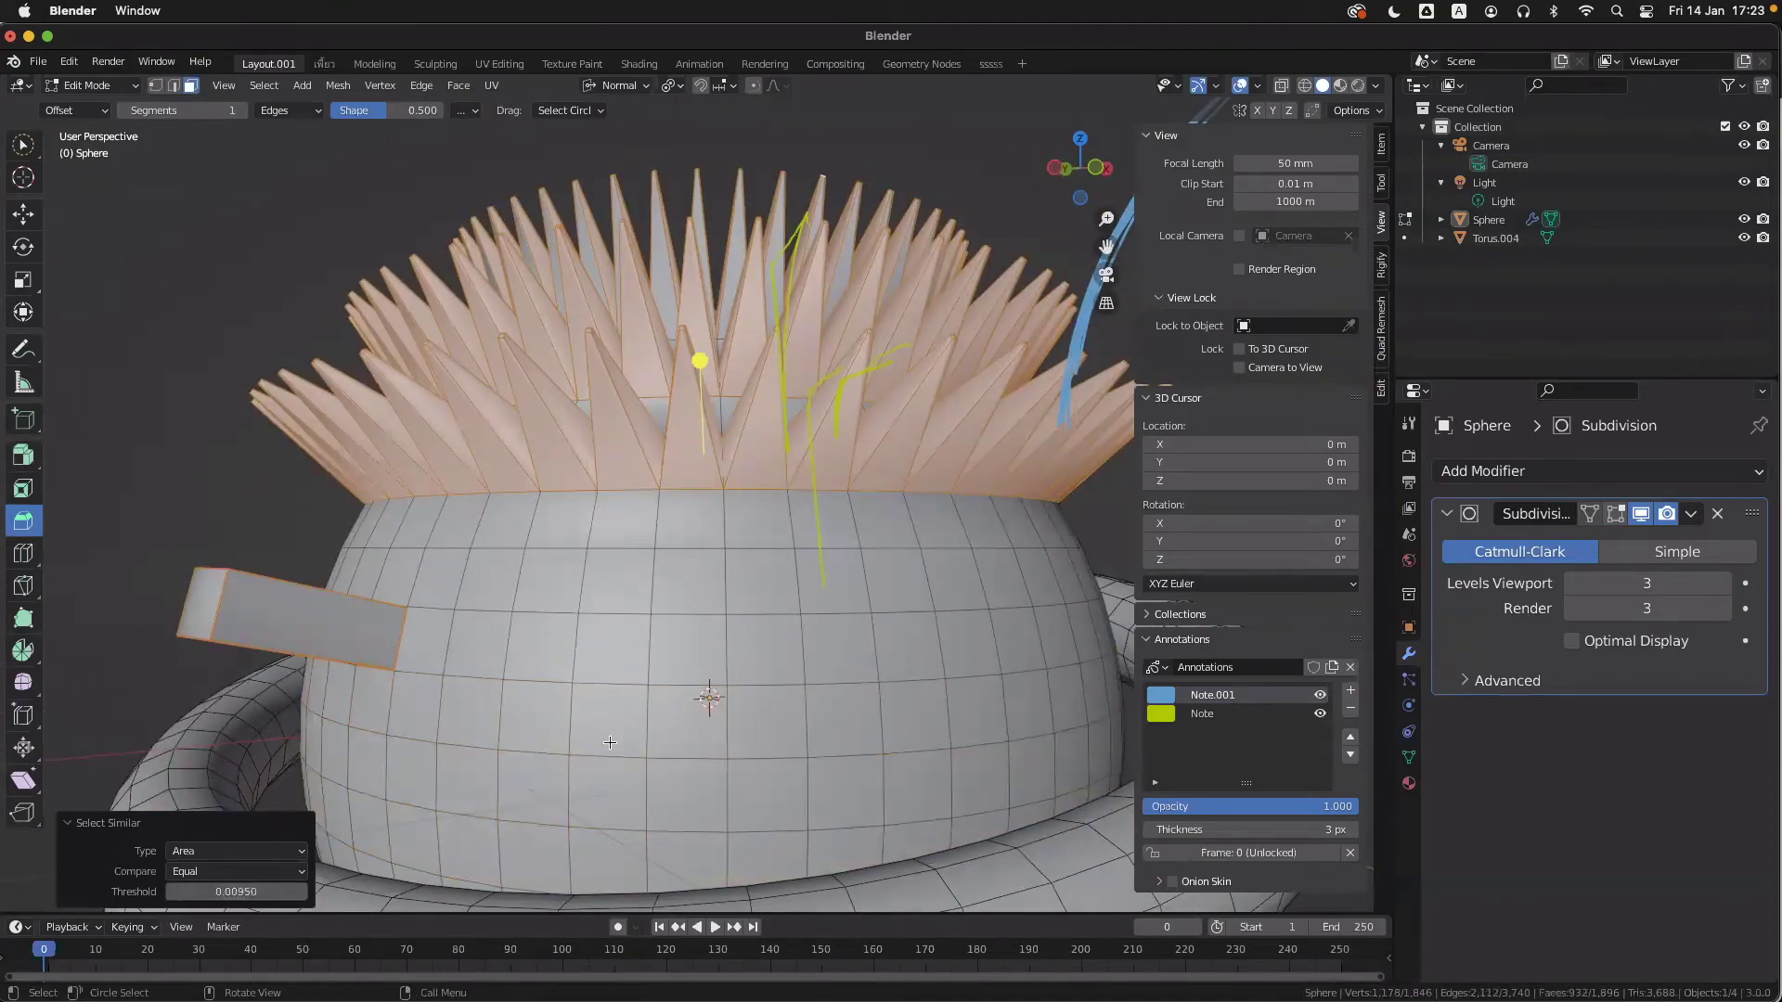
# - Examine the spike rows closely from above to check which spike faces the selection includes
pyautogui.moveTo(610, 743); pyautogui.dragTo(662, 744, button='middle')
pyautogui.scroll(6, 662, 745)
pyautogui.keyDown('ctrl'); pyautogui.scroll(3, 661, 745); pyautogui.keyUp('ctrl')
pyautogui.keyDown('ctrl'); pyautogui.scroll(3, 662, 745); pyautogui.keyUp('ctrl')
pyautogui.keyDown('ctrl'); pyautogui.scroll(3, 661, 744); pyautogui.keyUp('ctrl')
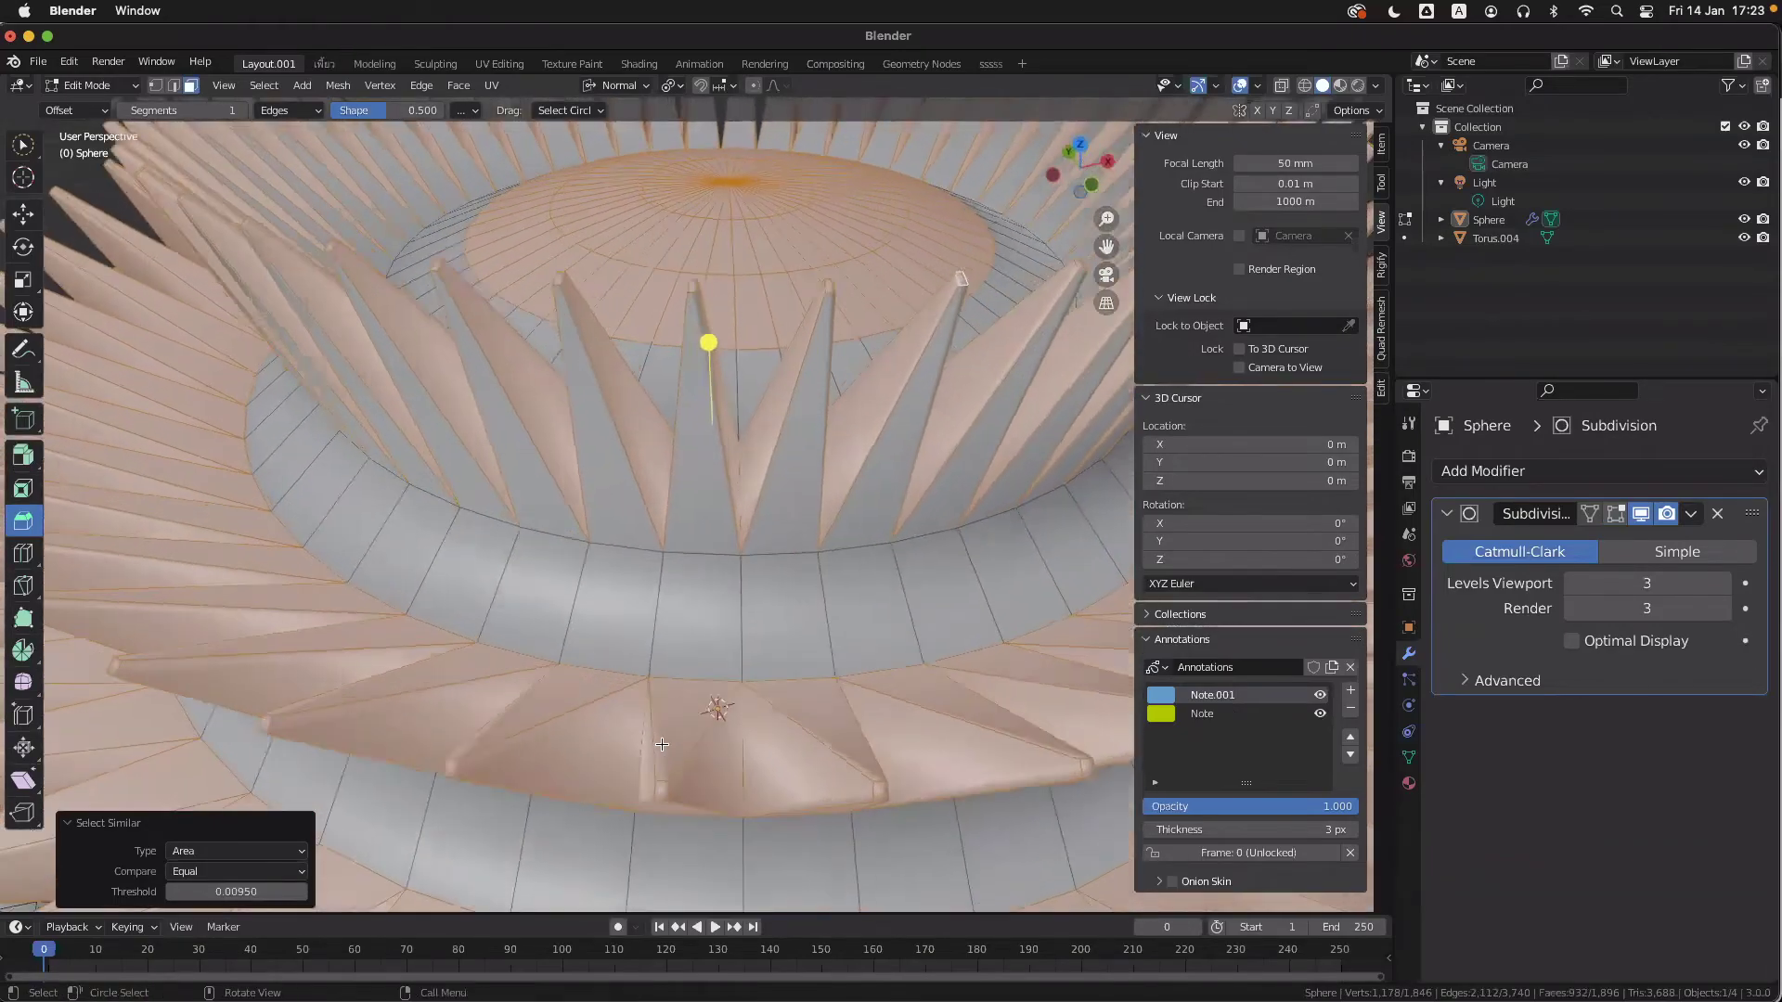
pyautogui.scroll(3, 661, 744)
pyautogui.scroll(3, 662, 745)
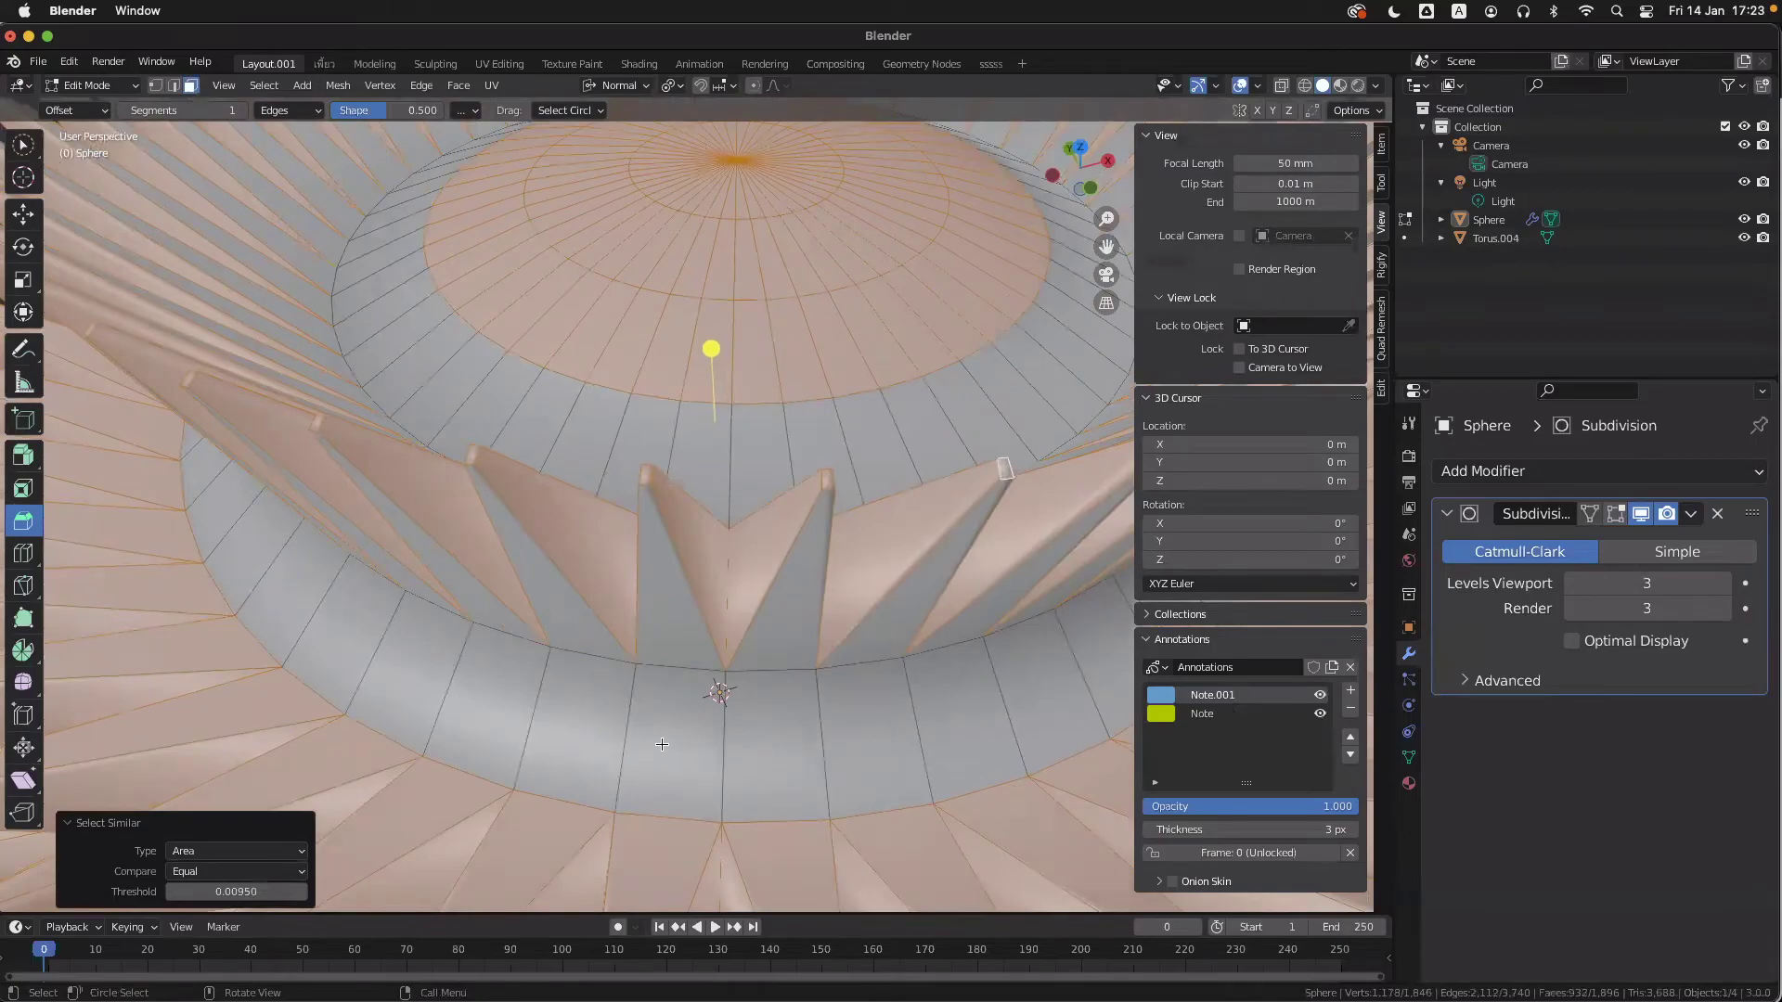
pyautogui.scroll(2, 661, 745)
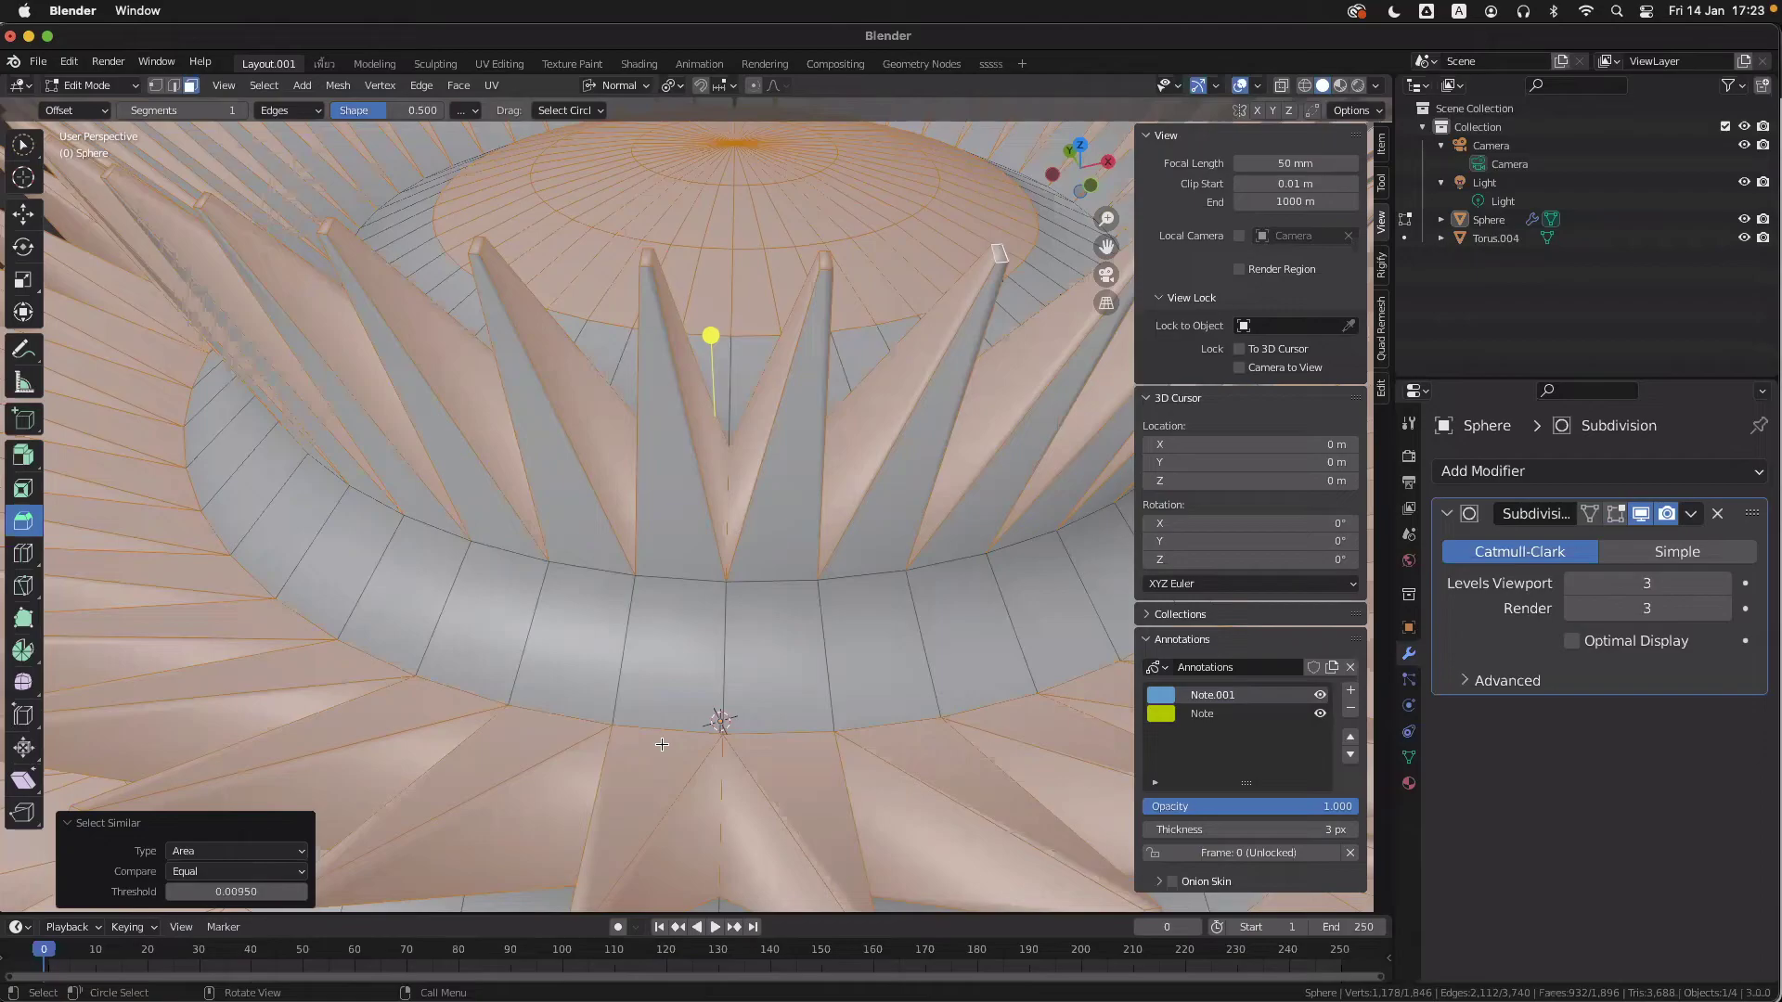
# - Select one face of the band between the upper two spike rows and review the similarity and trait selection options
pyautogui.click(666, 640)
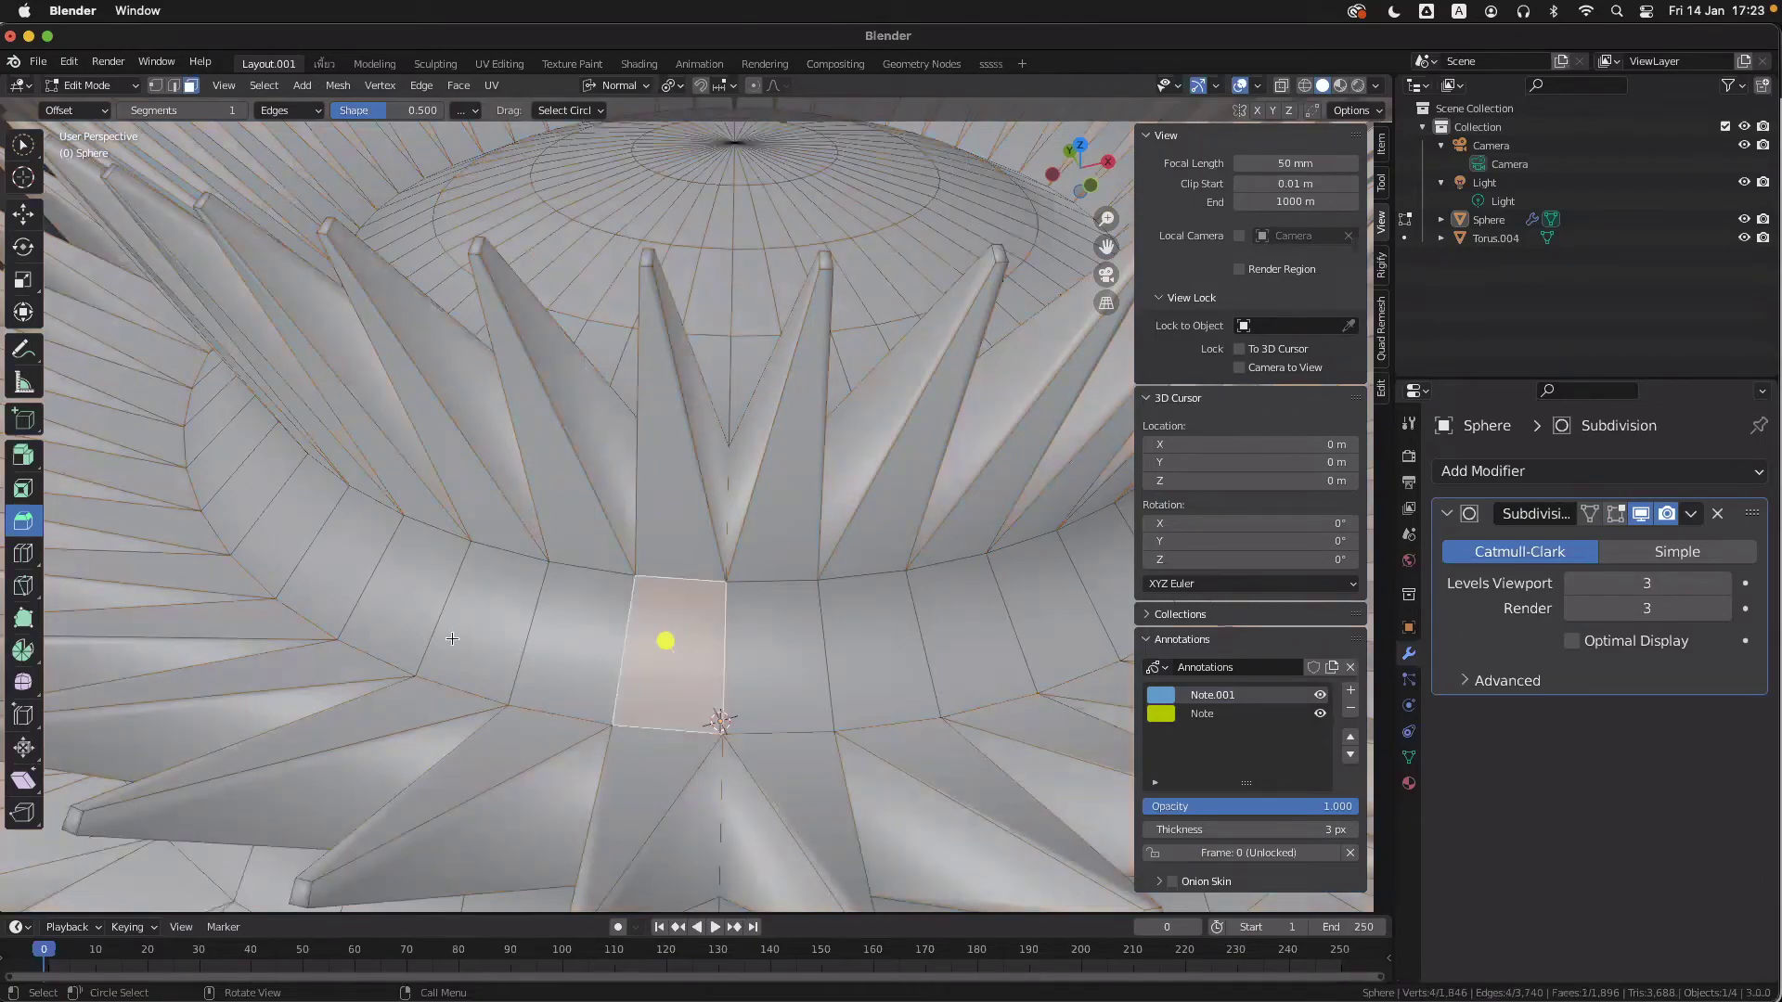
pyautogui.moveTo(783, 652); pyautogui.dragTo(796, 546, button='middle')
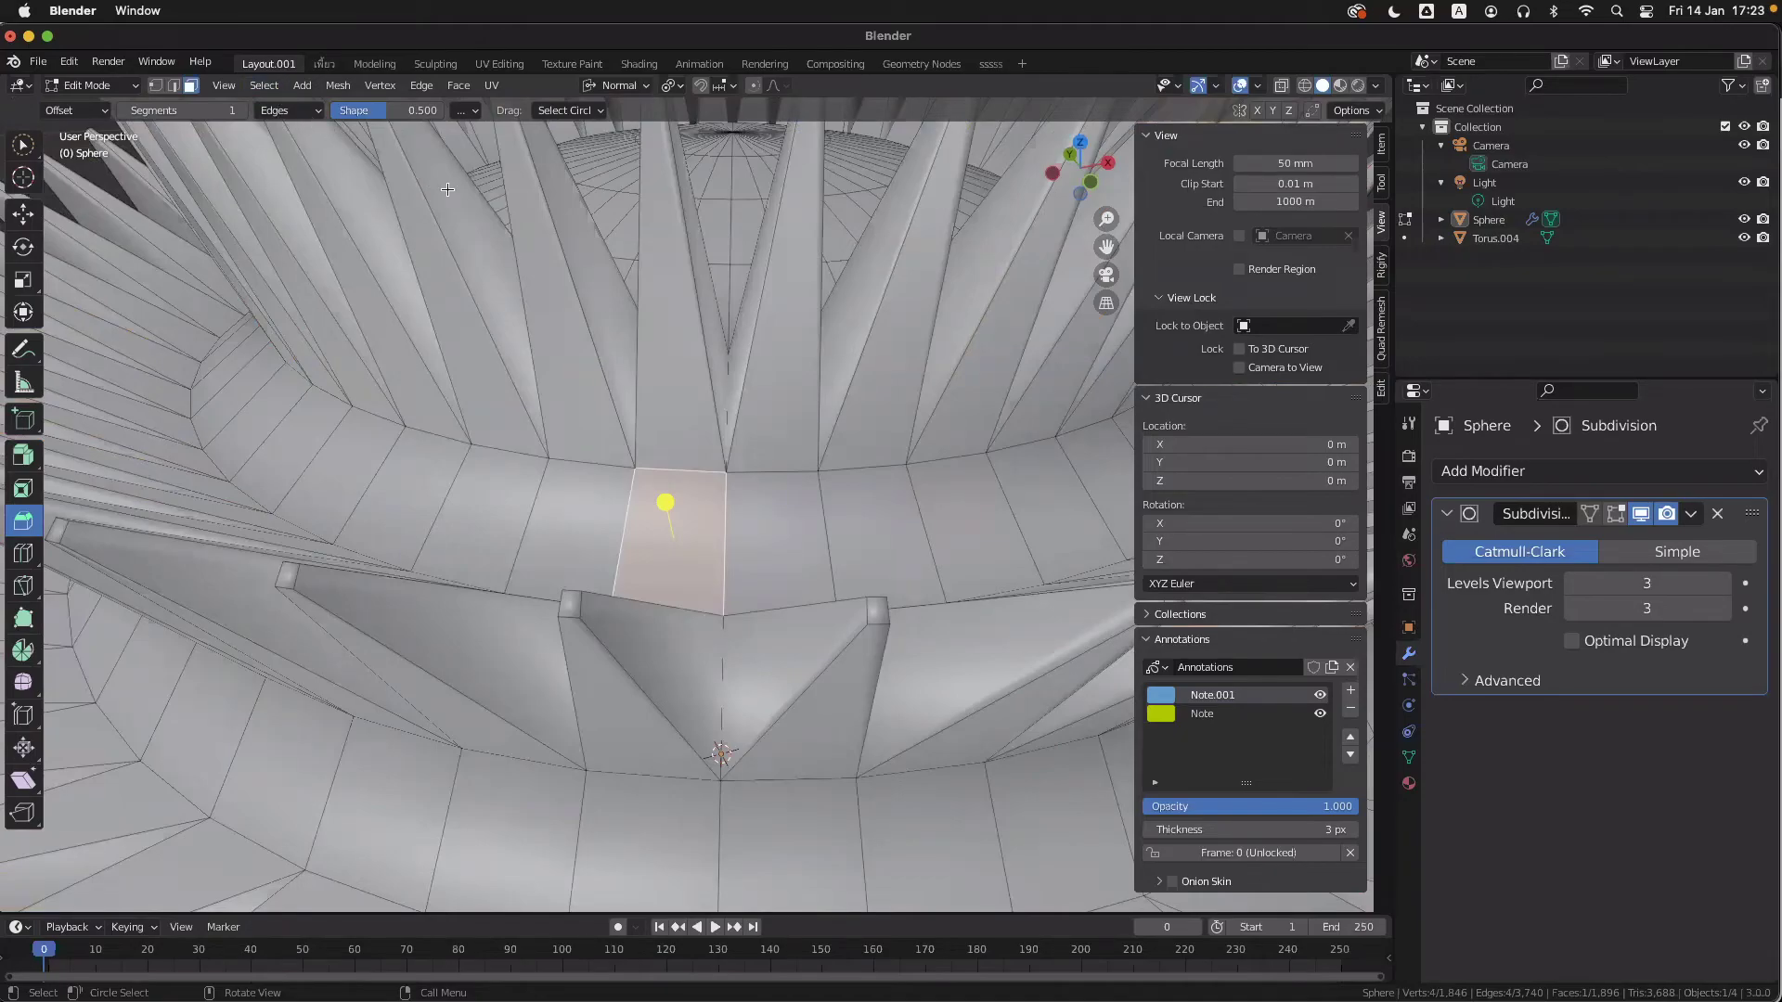
pyautogui.click(263, 85)
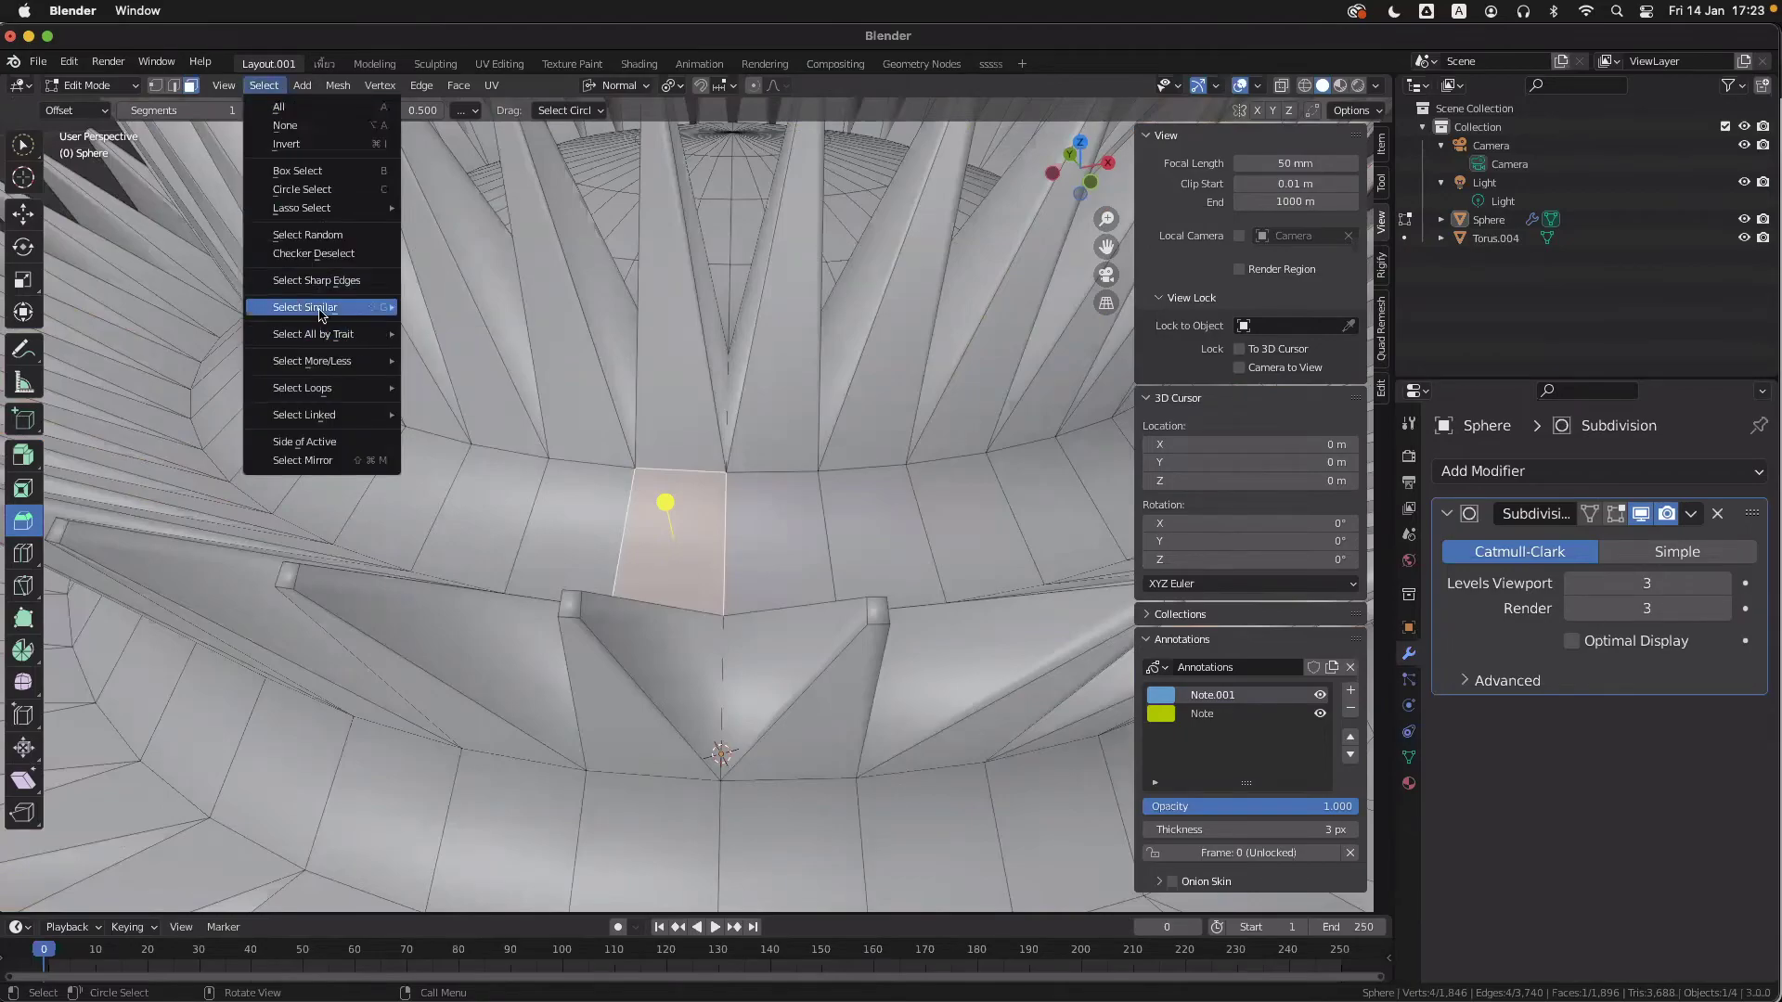
pyautogui.moveTo(319, 314)
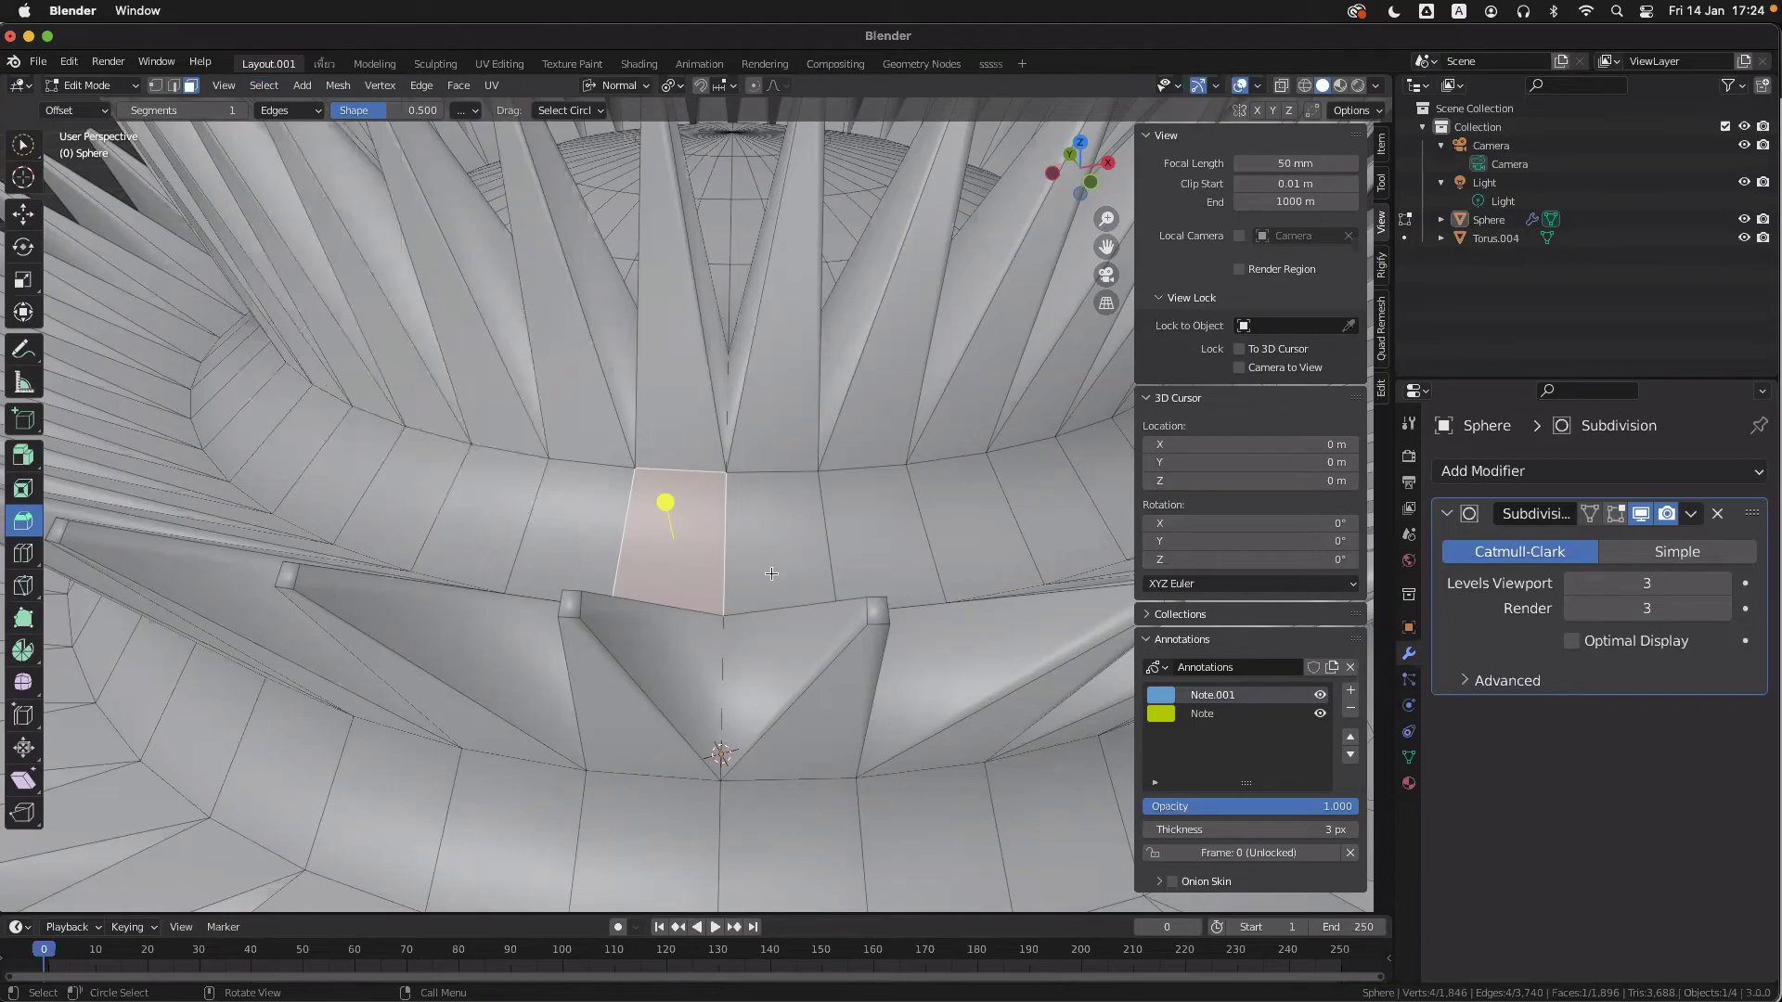
pyautogui.keyDown('ctrl'); pyautogui.scroll(-10, 771, 573); pyautogui.keyUp('ctrl')
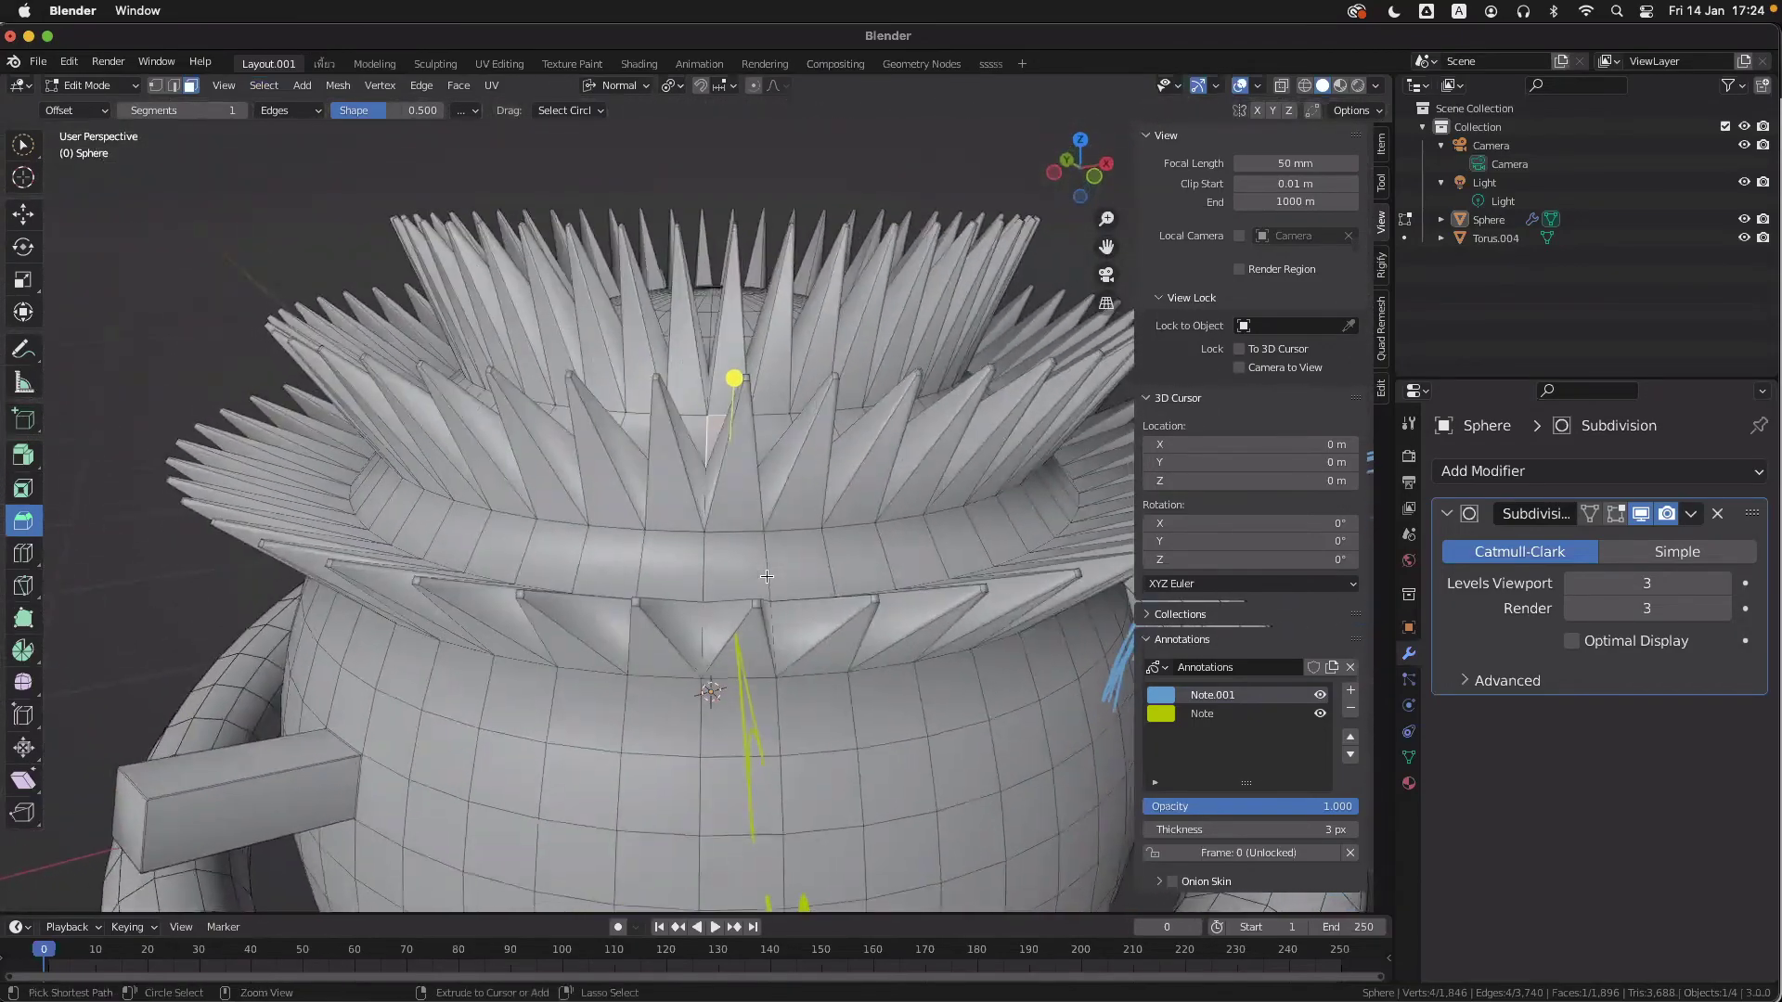
pyautogui.scroll(5, 767, 576)
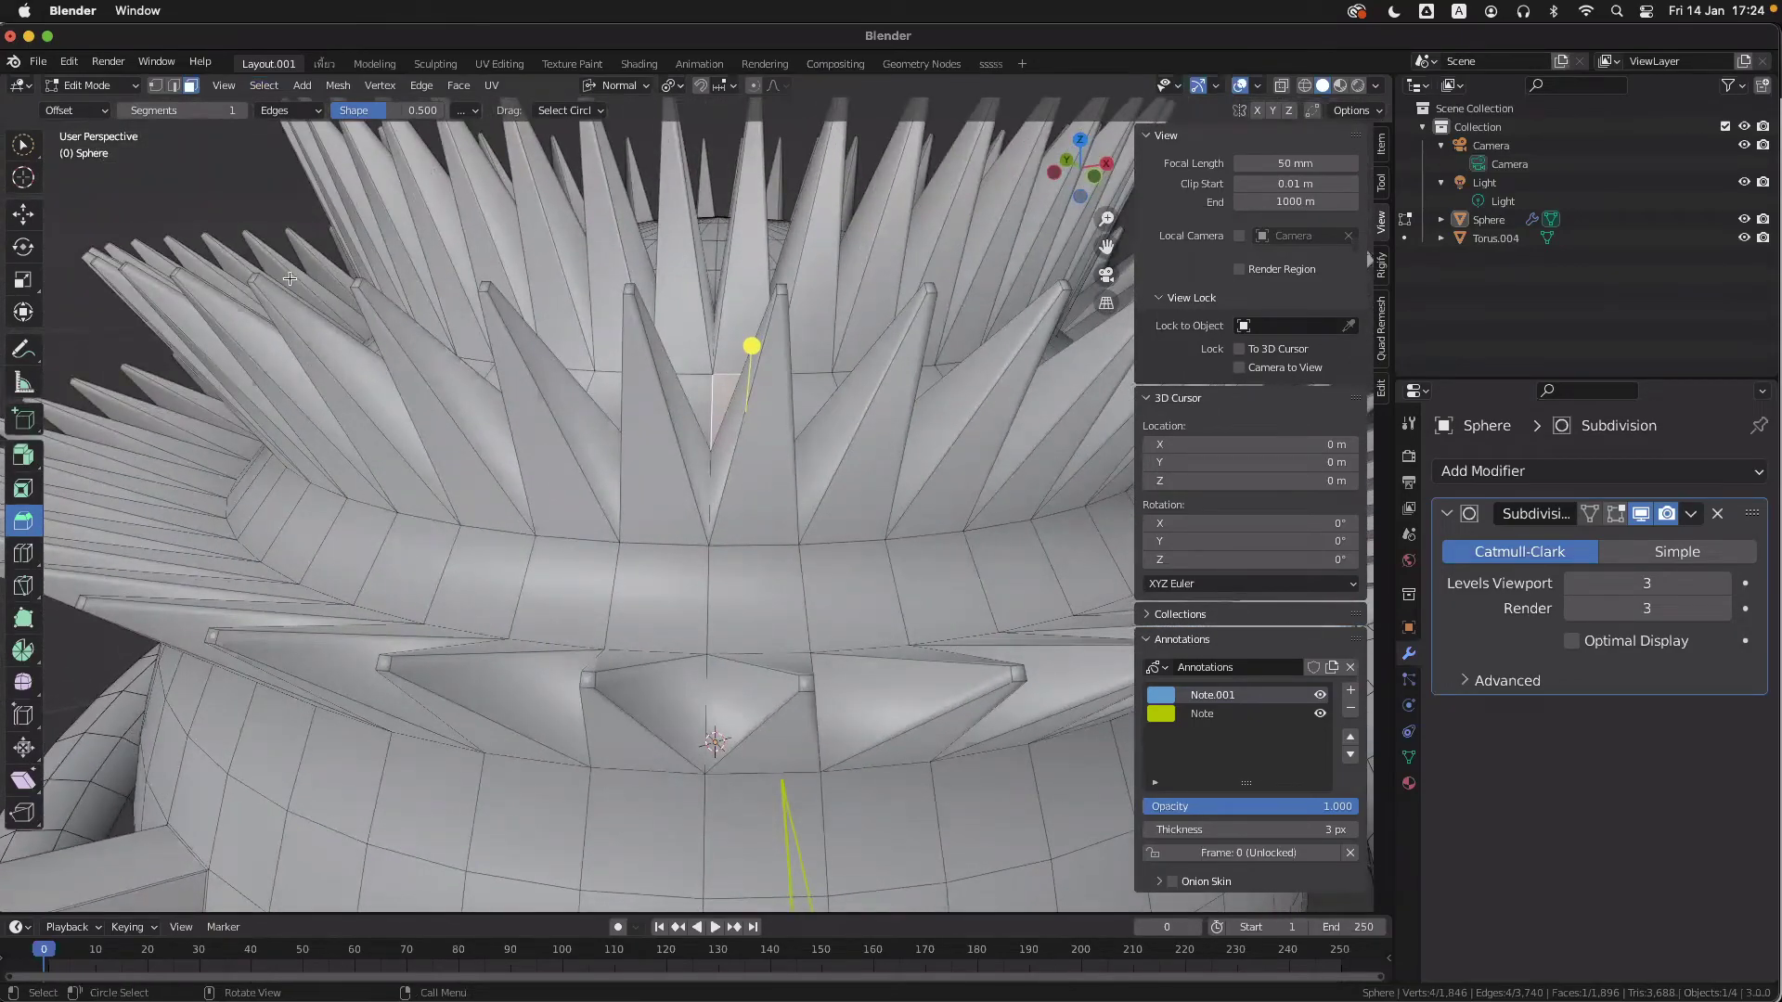
pyautogui.click(263, 85)
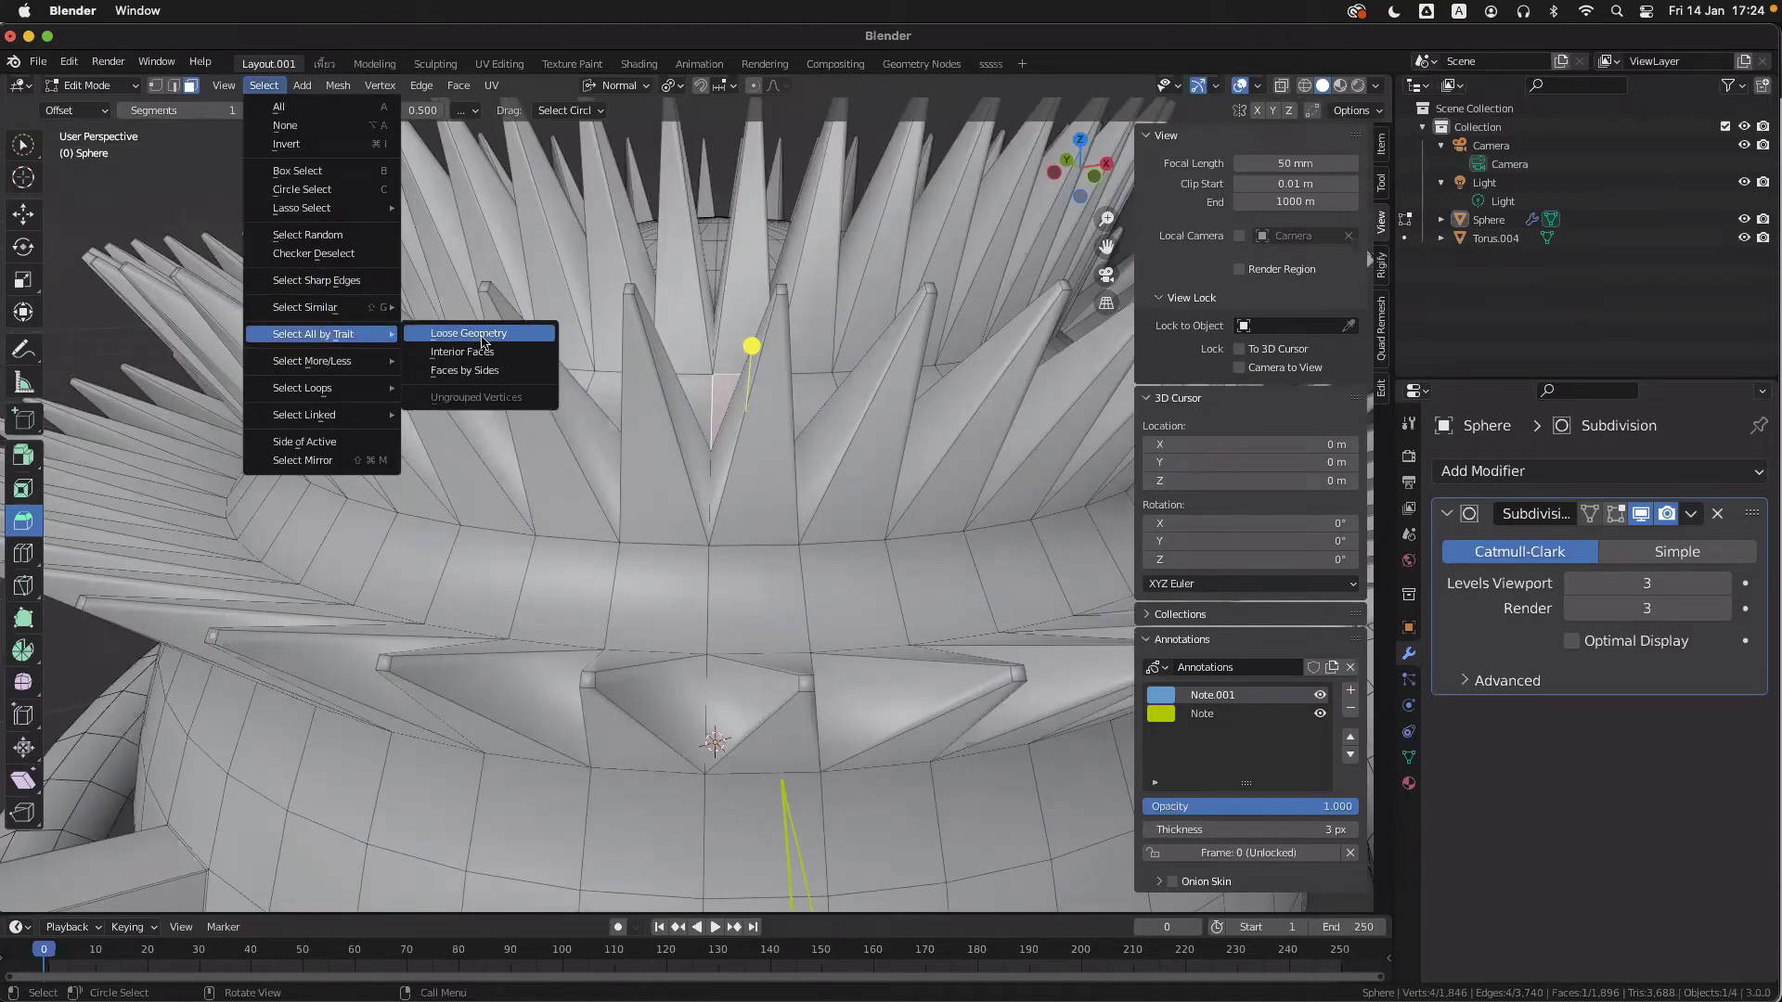
pyautogui.scroll(-3, 820, 629)
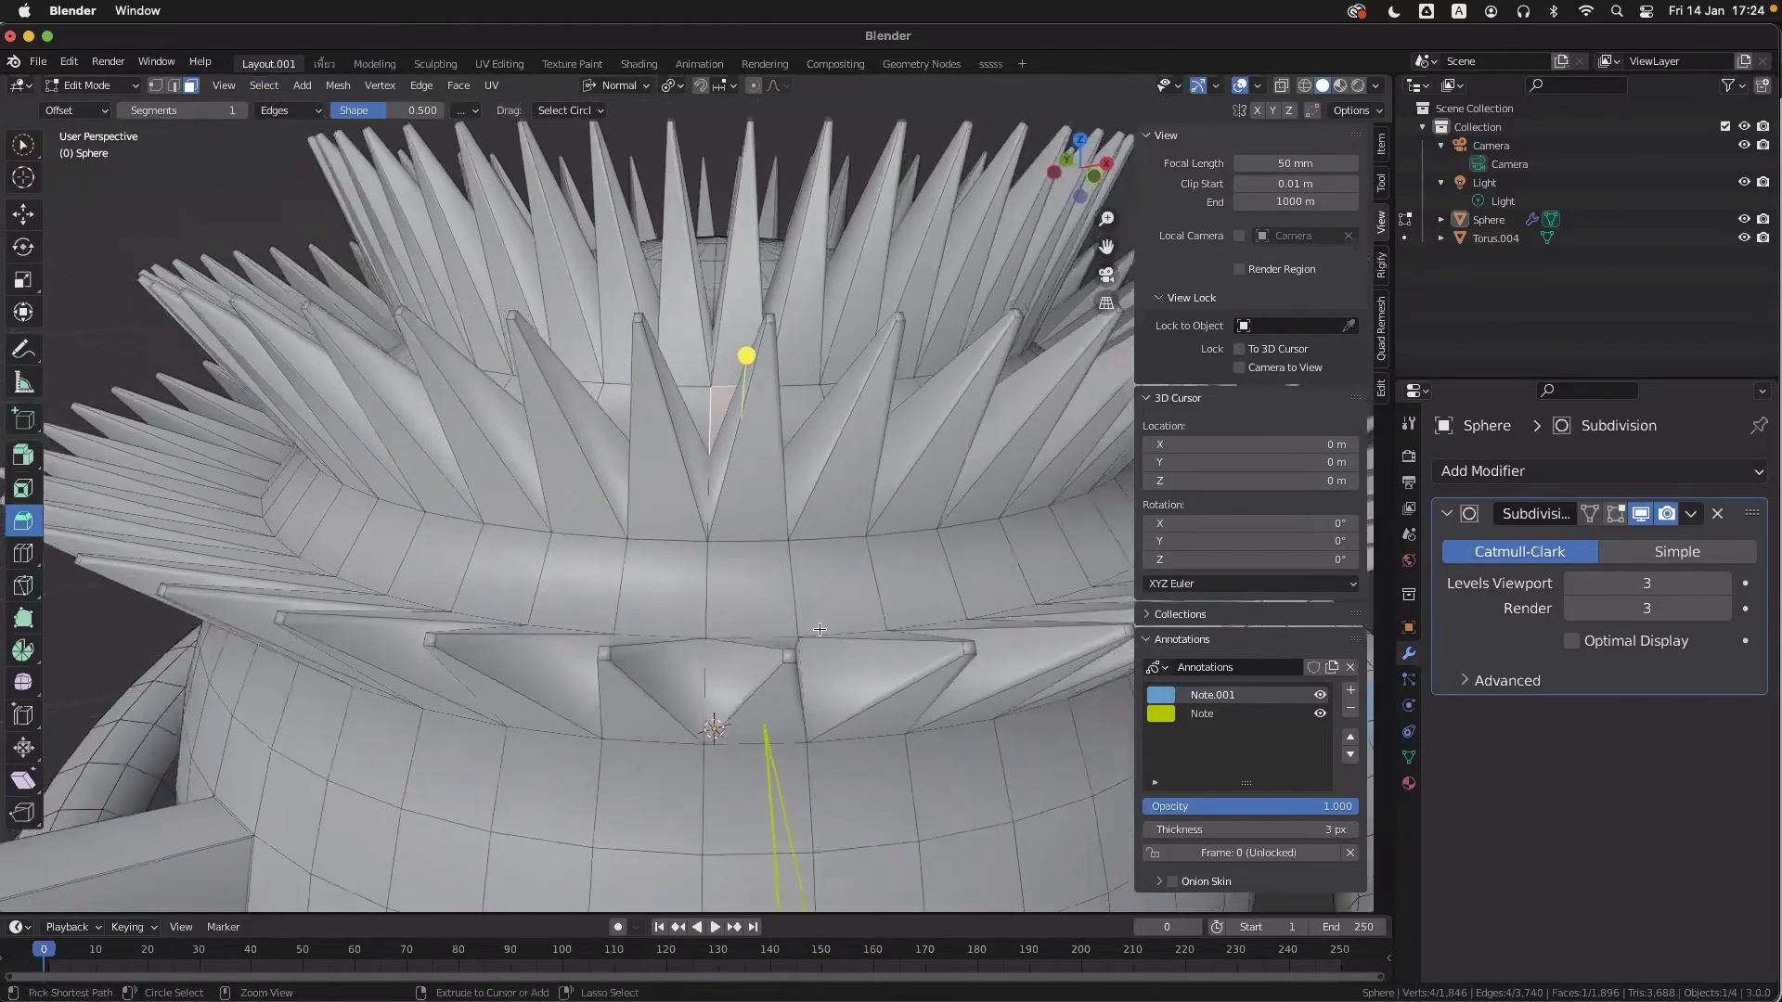
# - Remove both annotation layers and hide the sidebar
pyautogui.hscroll(2, 819, 629)
pyautogui.hscroll(-3, 819, 630)
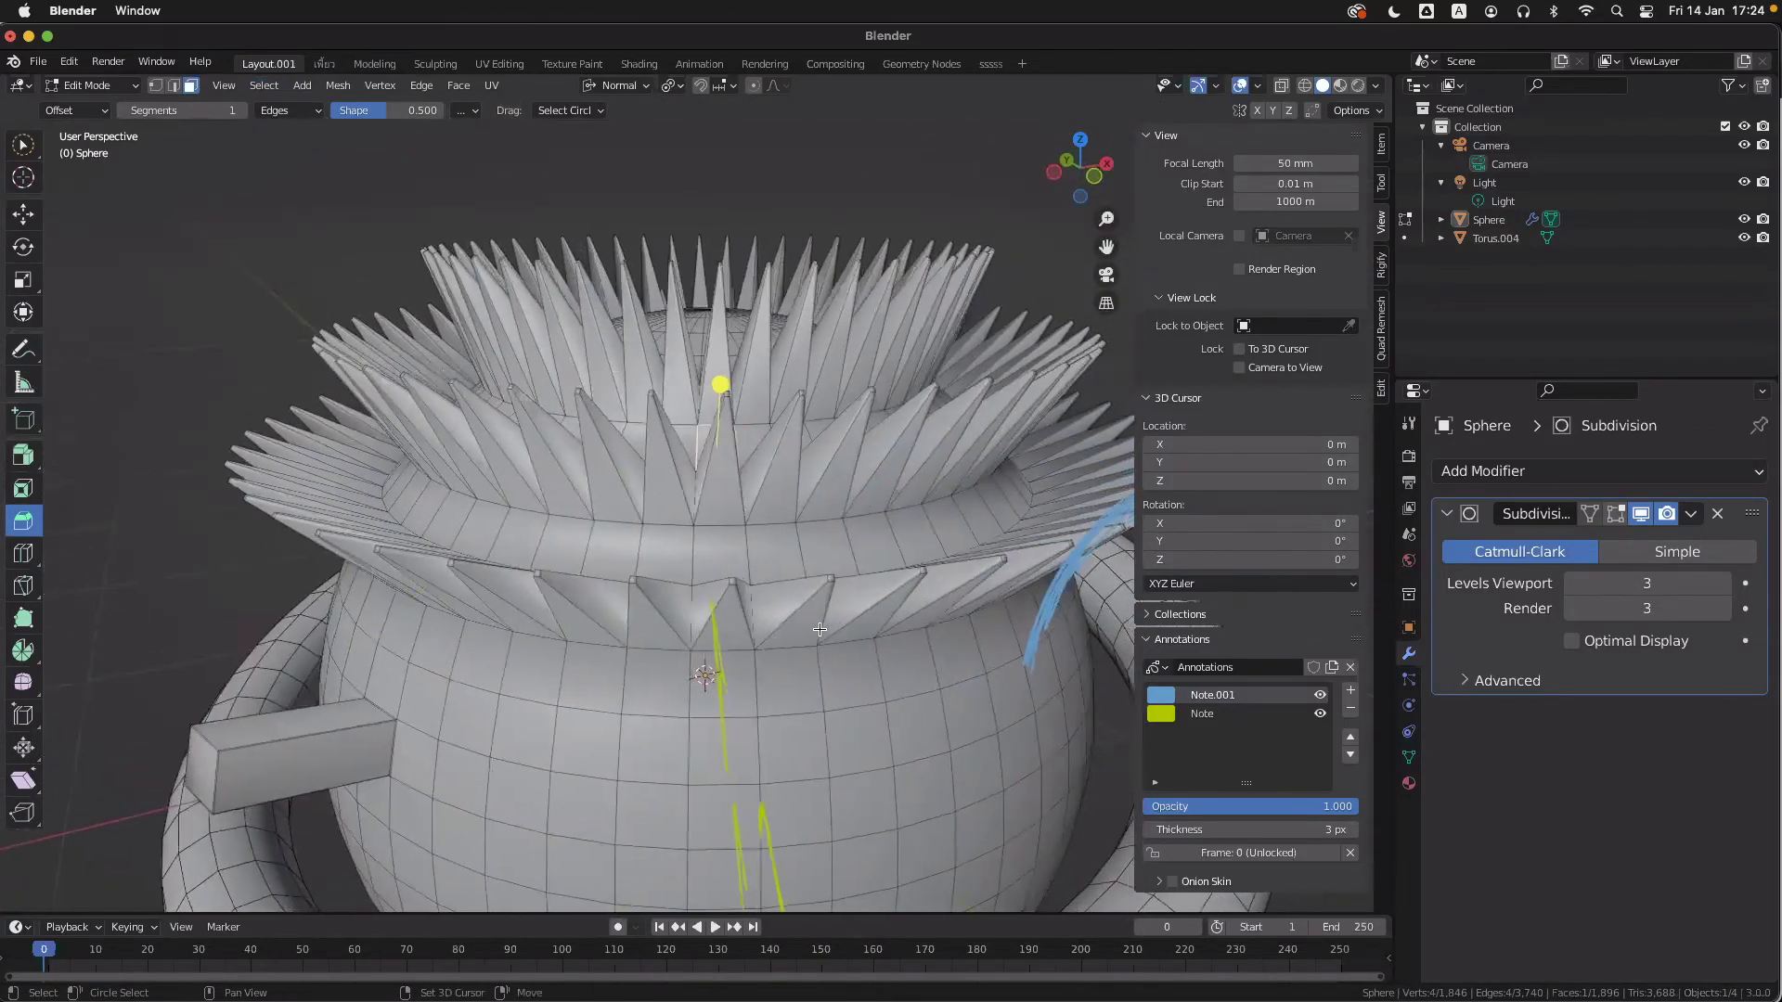
pyautogui.keyDown('shift'); pyautogui.hscroll(2, 819, 629); pyautogui.keyUp('shift')
pyautogui.click(1351, 710)
pyautogui.click(1350, 710)
pyautogui.moveTo(835, 664); pyautogui.dragTo(905, 639, button='middle')
pyautogui.press('n')
# - Add side faces of neighbouring lowest-row spikes to the selection one by one
pyautogui.scroll(-4, 873, 643)
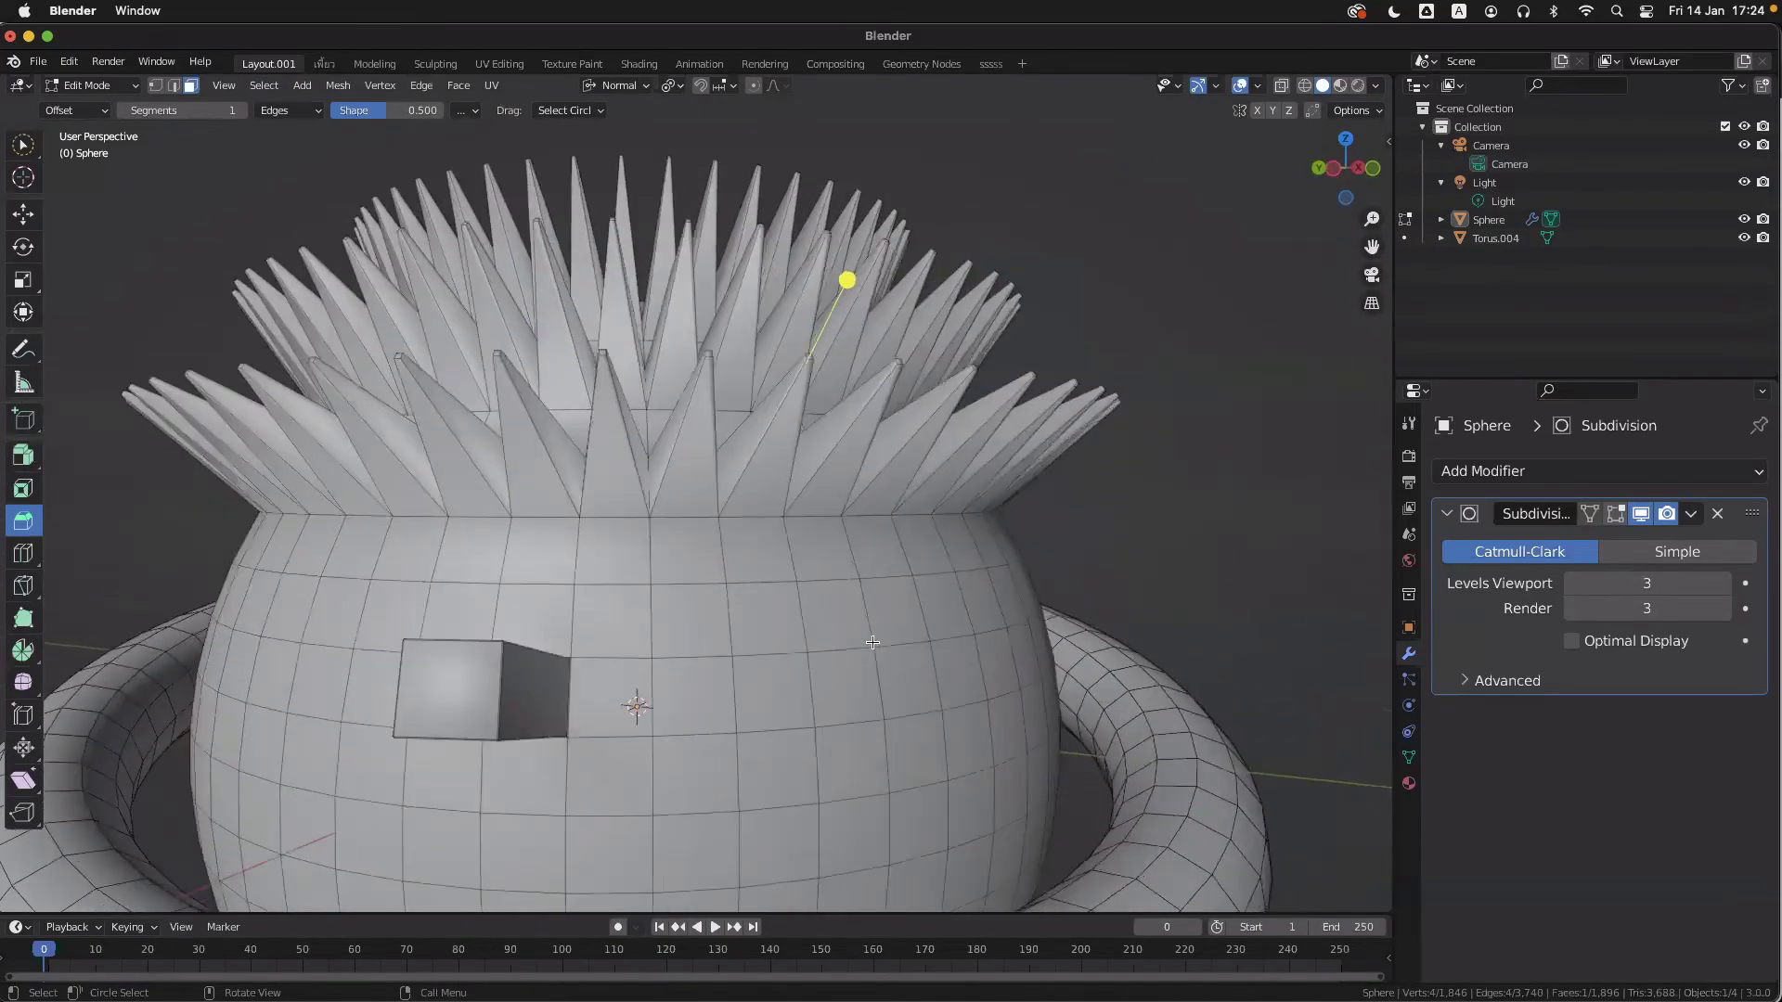
pyautogui.hscroll(2, 873, 642)
pyautogui.scroll(3, 872, 642)
pyautogui.keyDown('ctrl'); pyautogui.scroll(2, 872, 642); pyautogui.keyUp('ctrl')
pyautogui.keyDown('ctrl'); pyautogui.scroll(2, 873, 642); pyautogui.keyUp('ctrl')
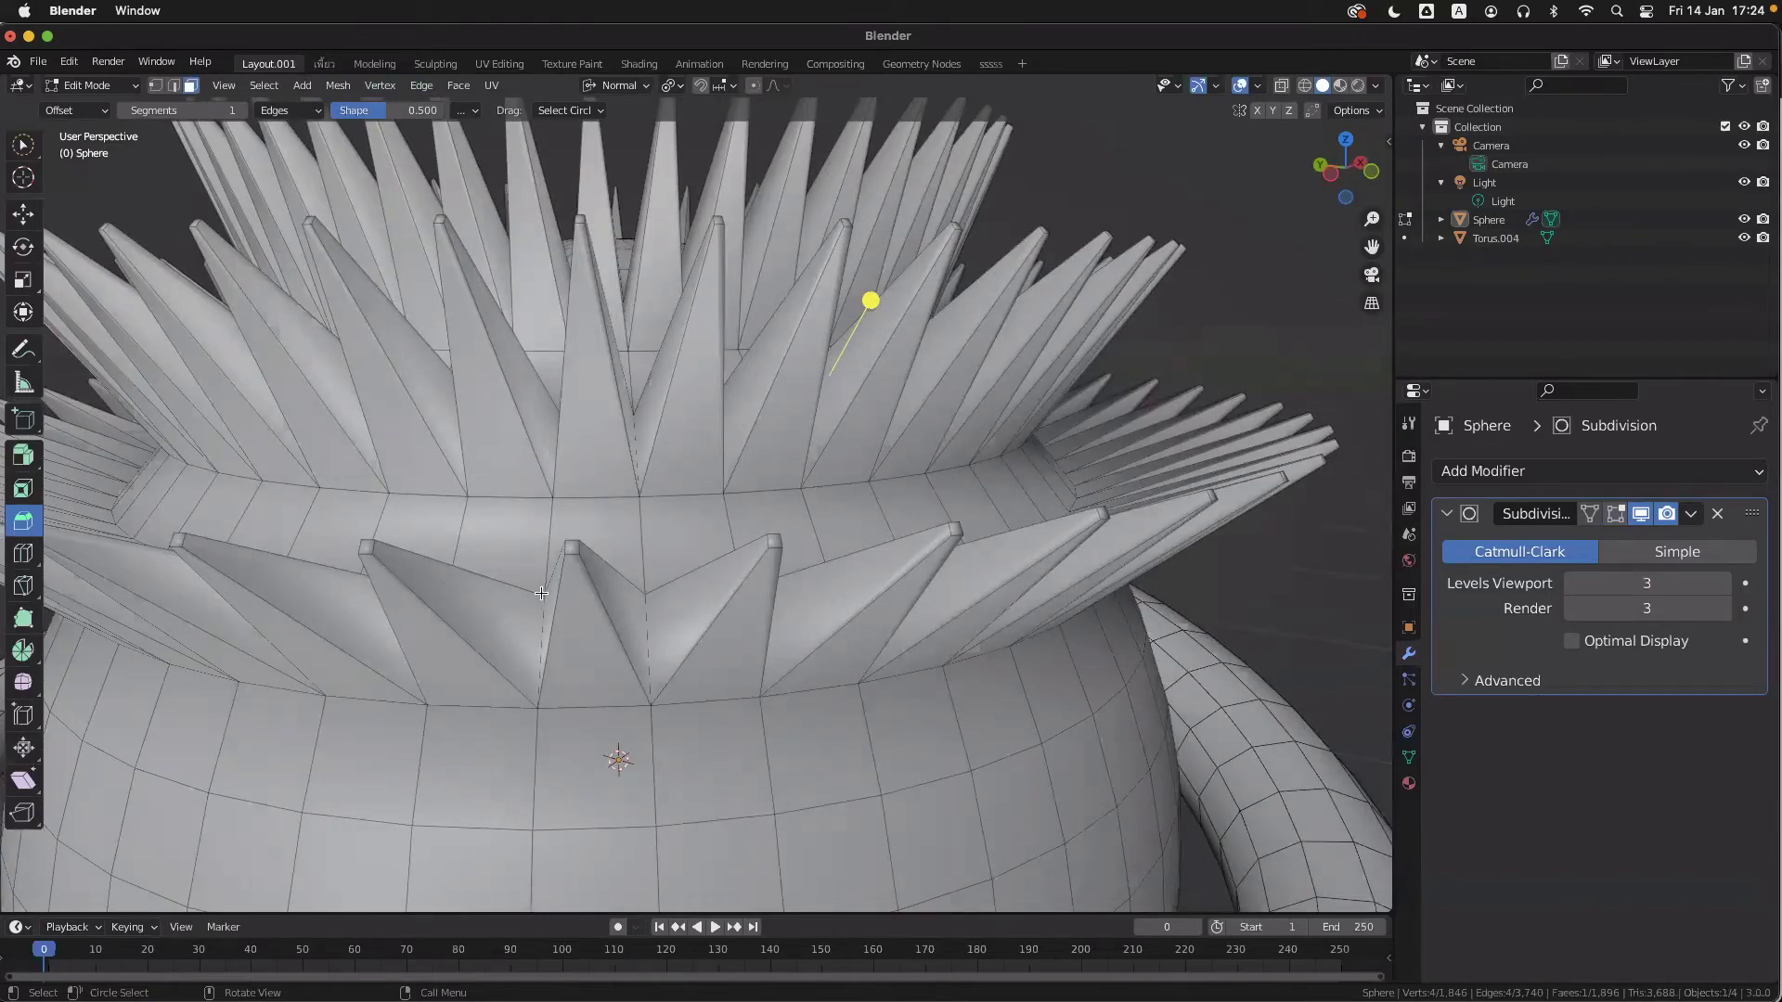
pyautogui.keyDown('shift'); pyautogui.click(555, 611); pyautogui.keyUp('shift')
pyautogui.keyDown('shift'); pyautogui.click(497, 618); pyautogui.keyUp('shift')
pyautogui.keyDown('shift'); pyautogui.click(449, 645); pyautogui.keyUp('shift')
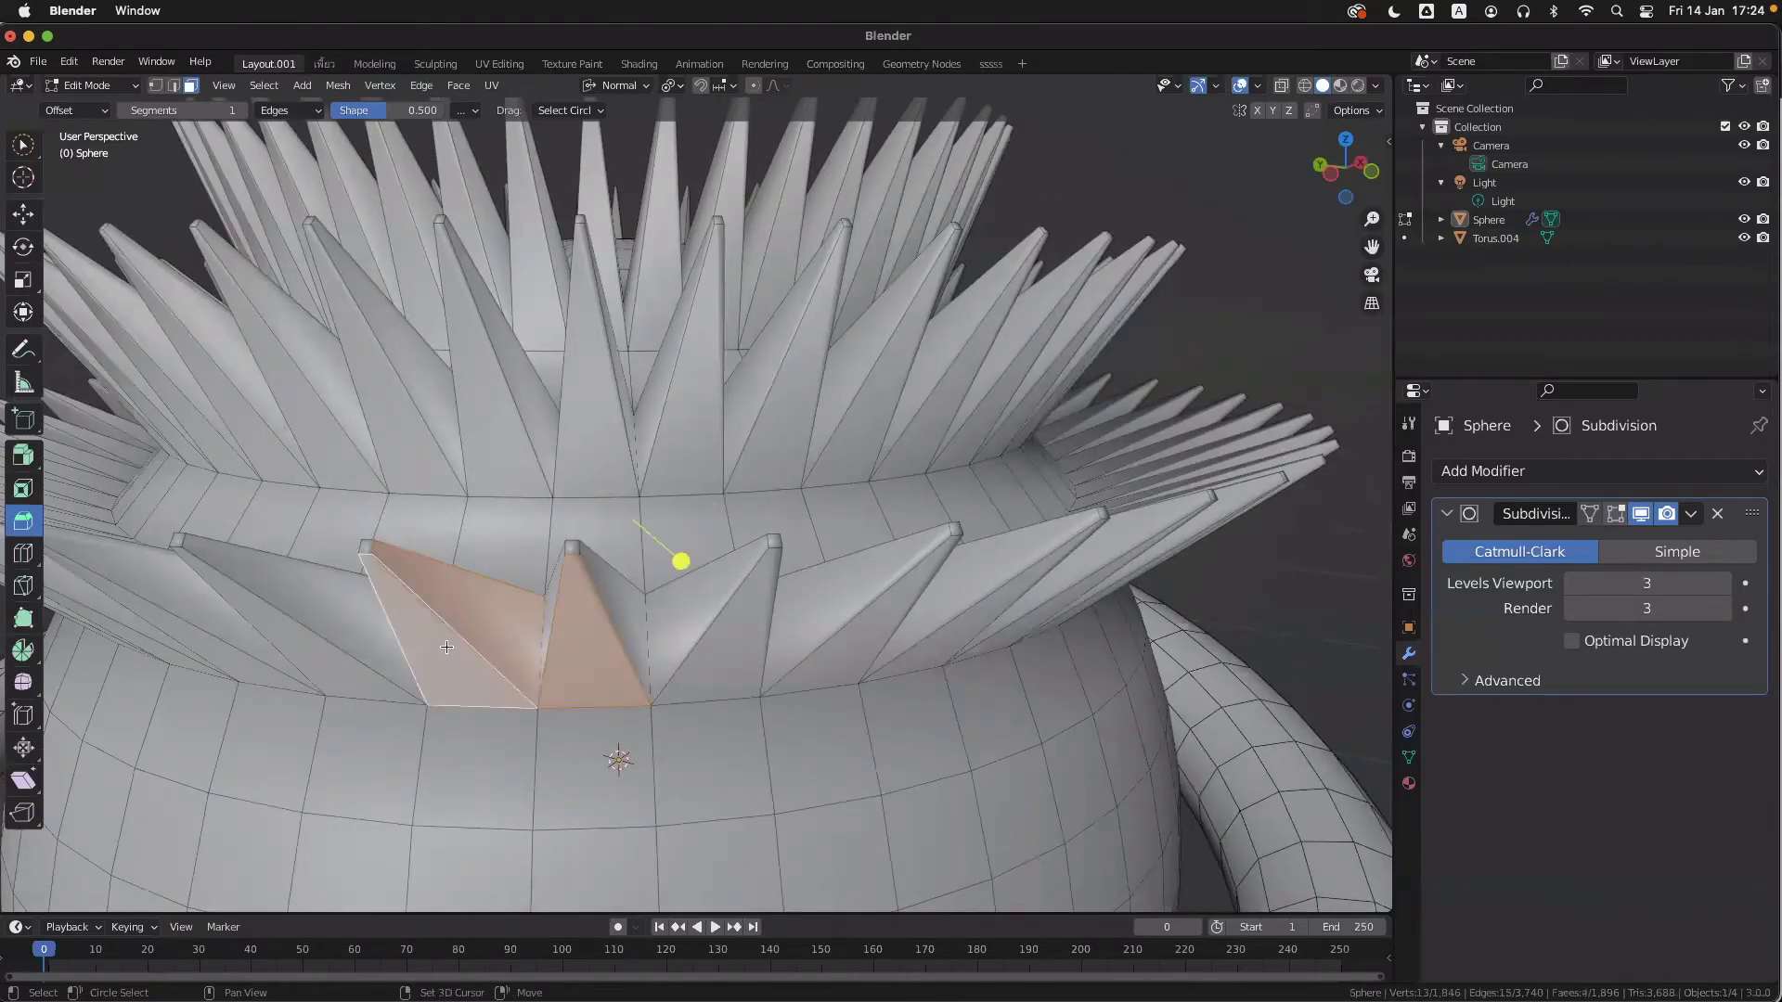
pyautogui.keyDown('shift'); pyautogui.click(347, 639); pyautogui.keyUp('shift')
pyautogui.keyDown('shift'); pyautogui.click(312, 644); pyautogui.keyUp('shift')
# - Select one side face in the lowest spike row and pick the shortest face path to a side face several spikes away
pyautogui.moveTo(688, 632); pyautogui.dragTo(630, 619, button='middle')
pyautogui.click(629, 619)
pyautogui.moveTo(817, 622); pyautogui.dragTo(772, 664, button='middle')
pyautogui.keyDown('ctrl'); pyautogui.click(845, 664); pyautogui.keyUp('ctrl')
pyautogui.click(781, 680)
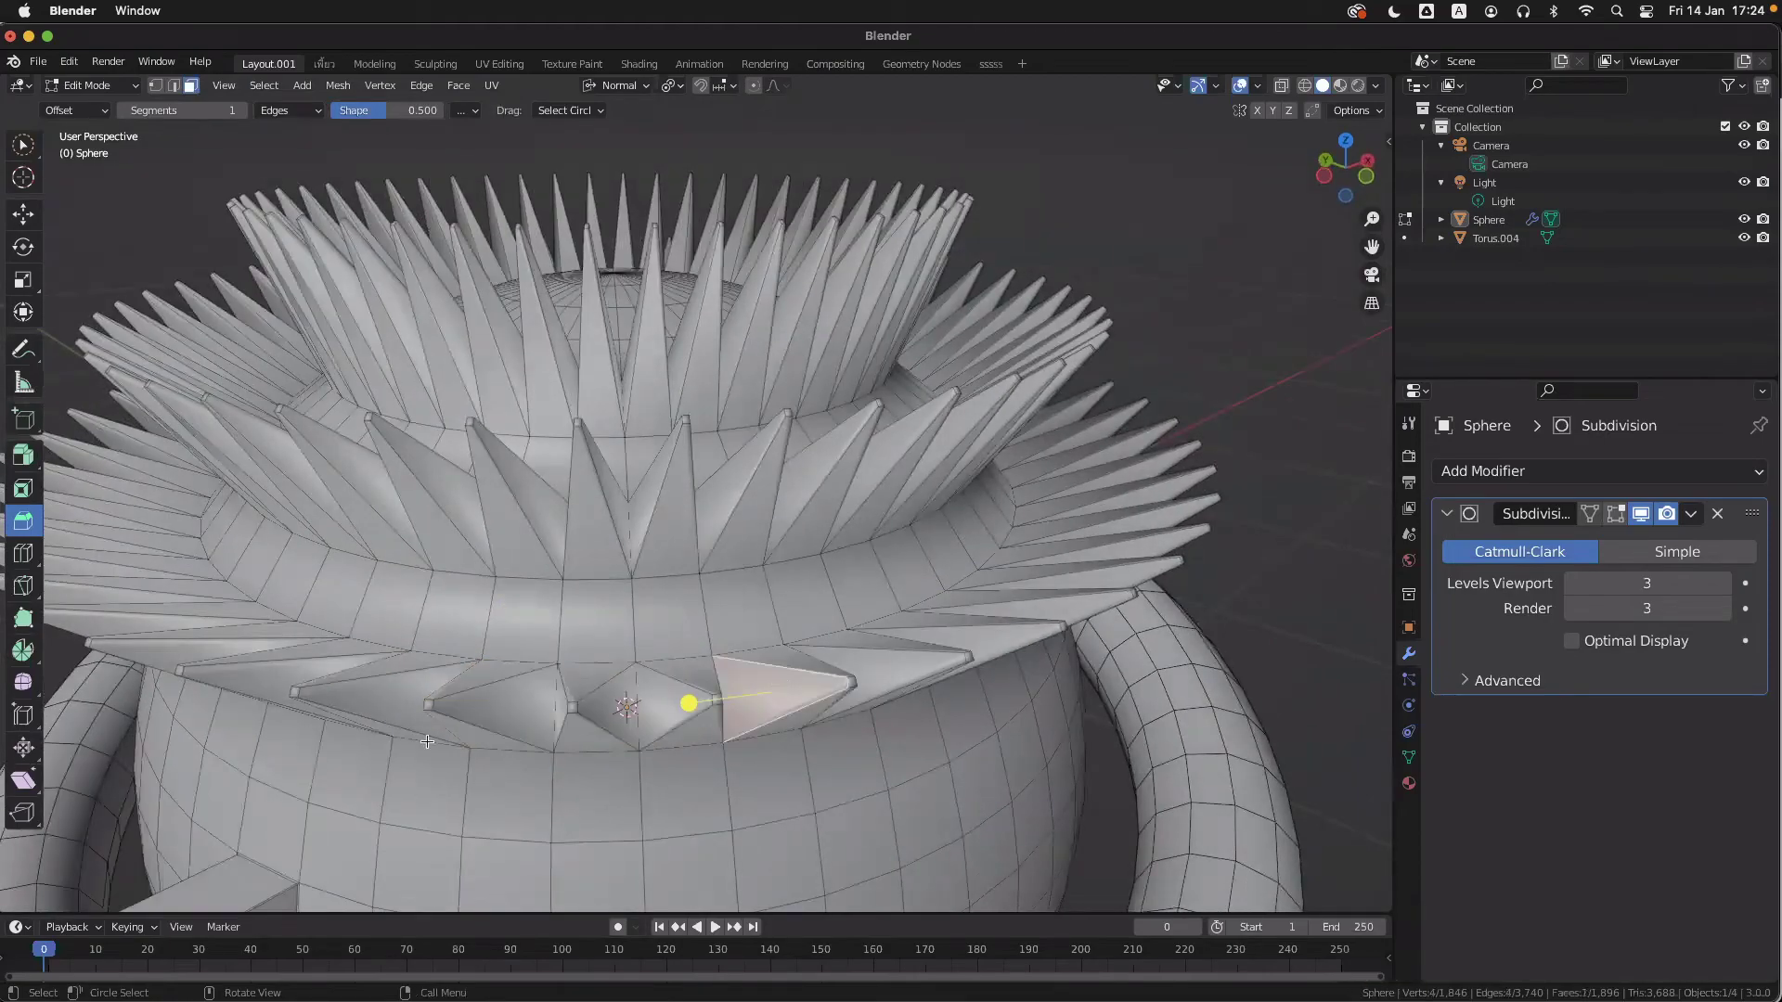
pyautogui.moveTo(249, 681); pyautogui.dragTo(258, 680, button='middle')
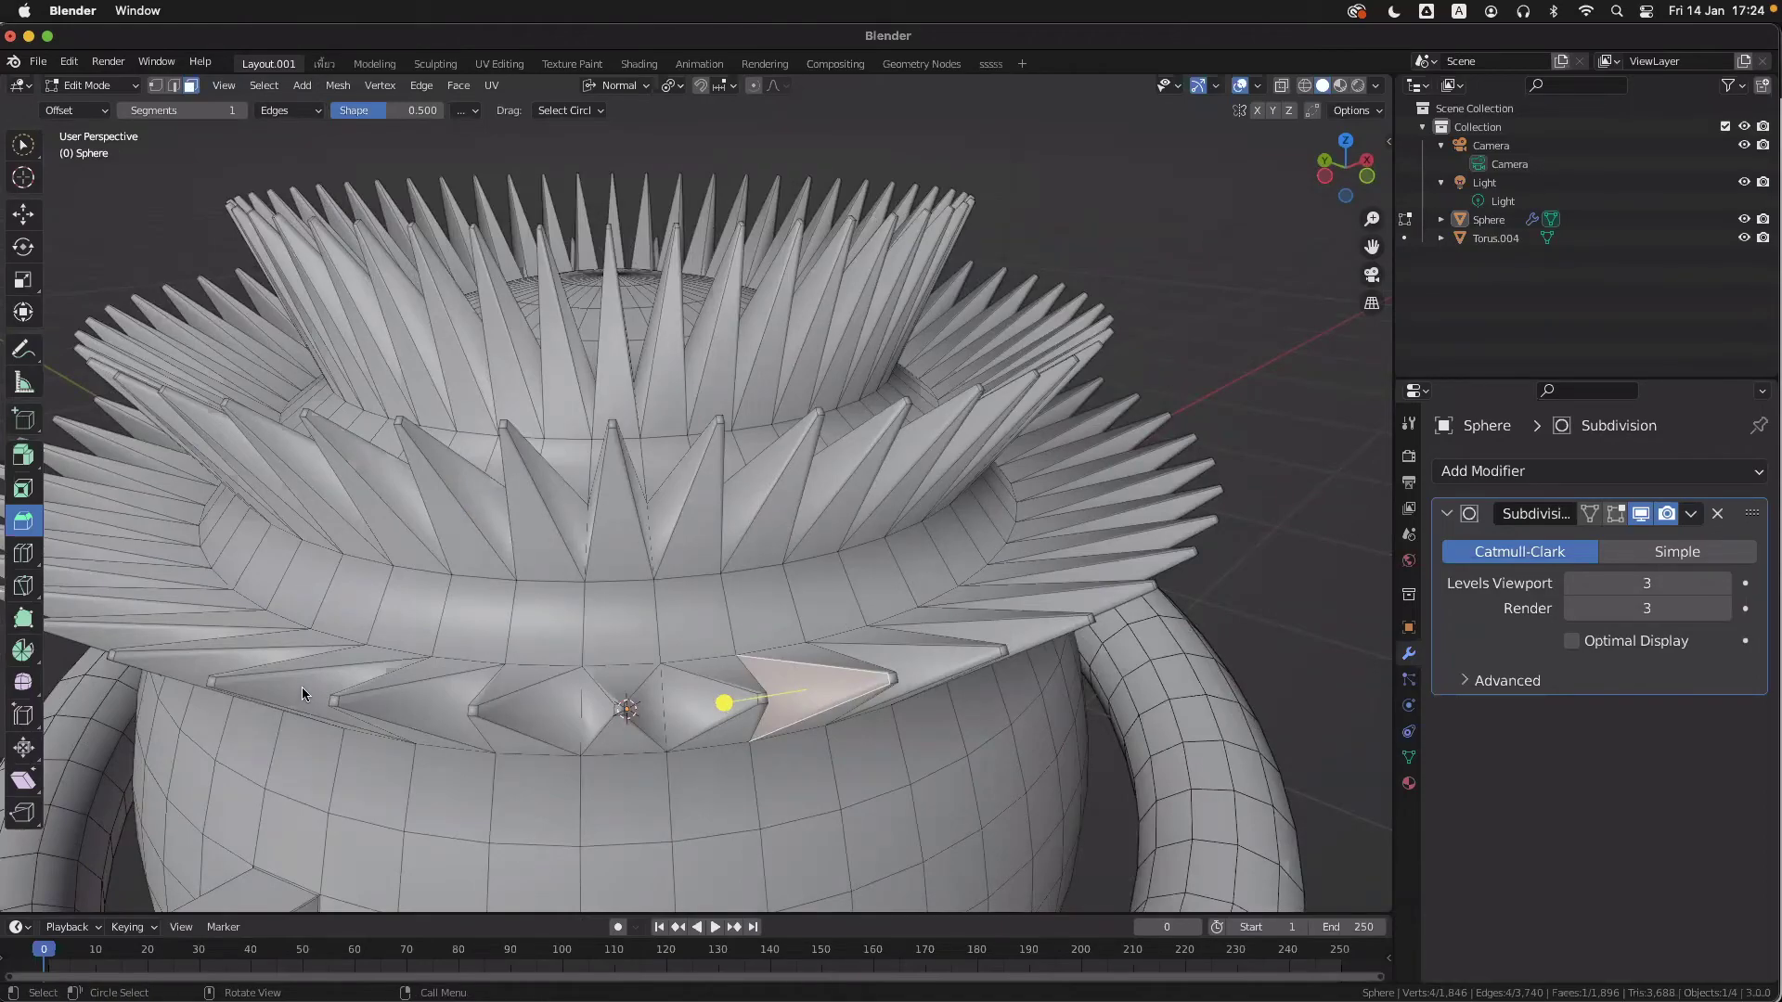
pyautogui.moveTo(313, 690); pyautogui.dragTo(676, 622, button='middle')
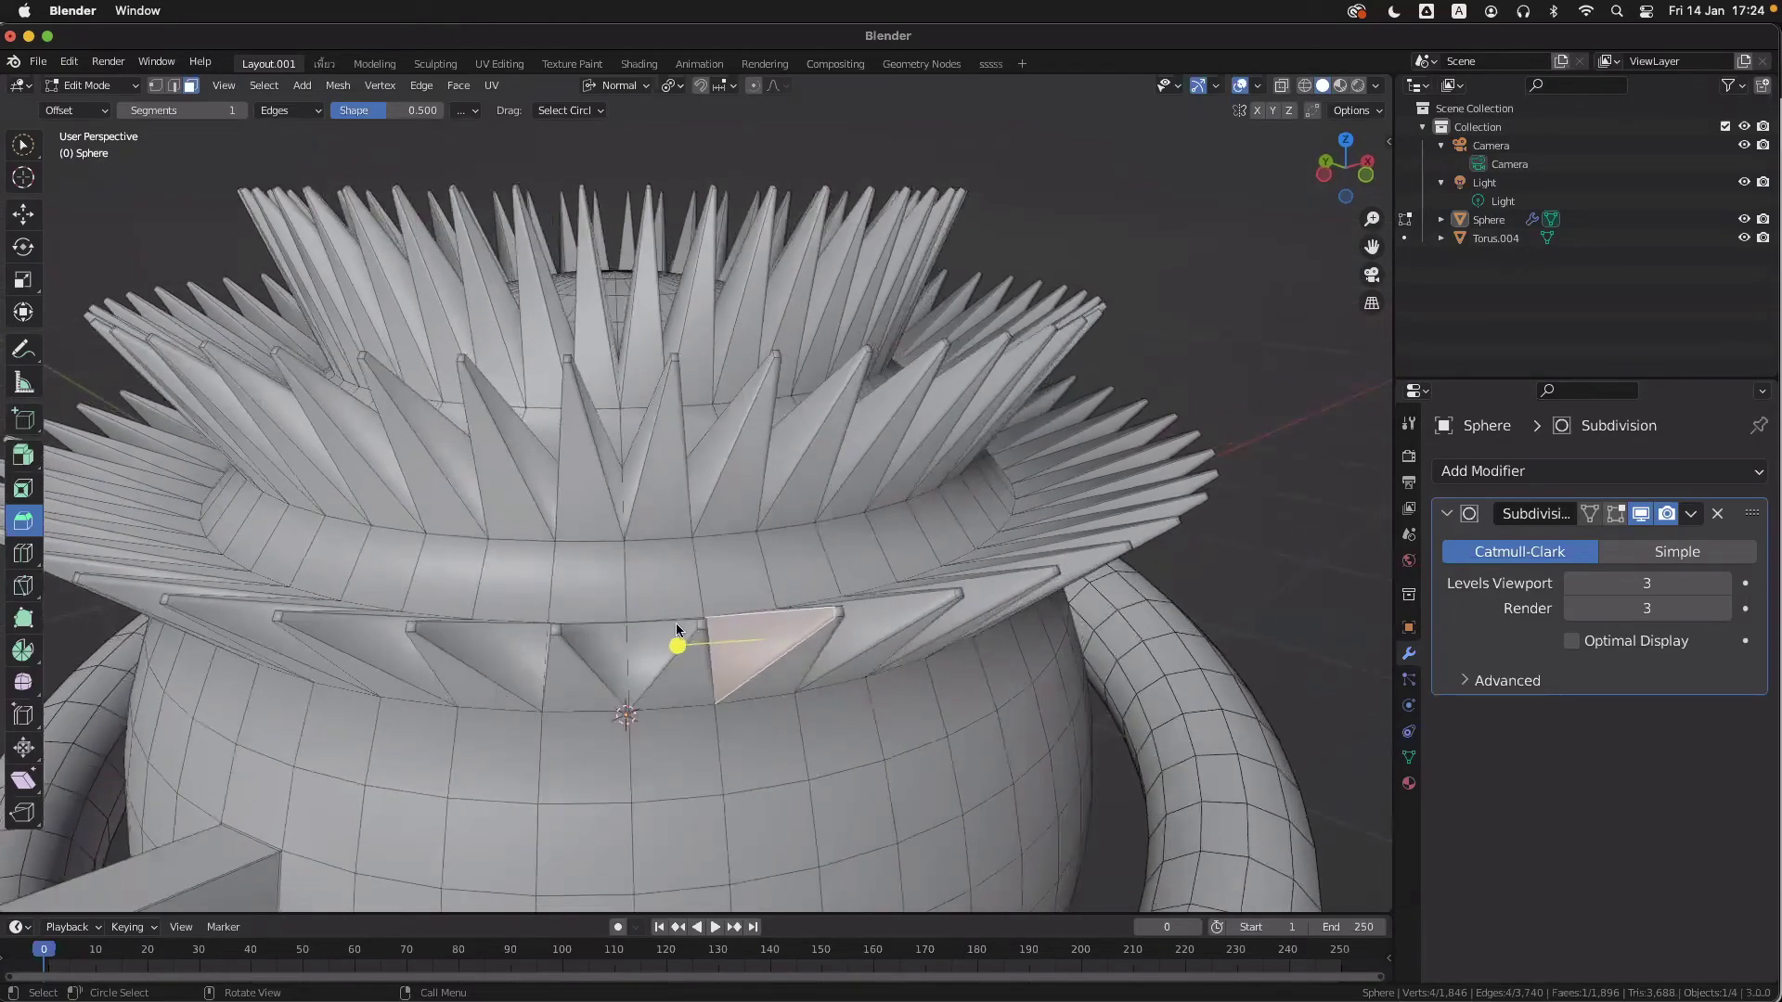
pyautogui.hscroll(-3, 767, 641)
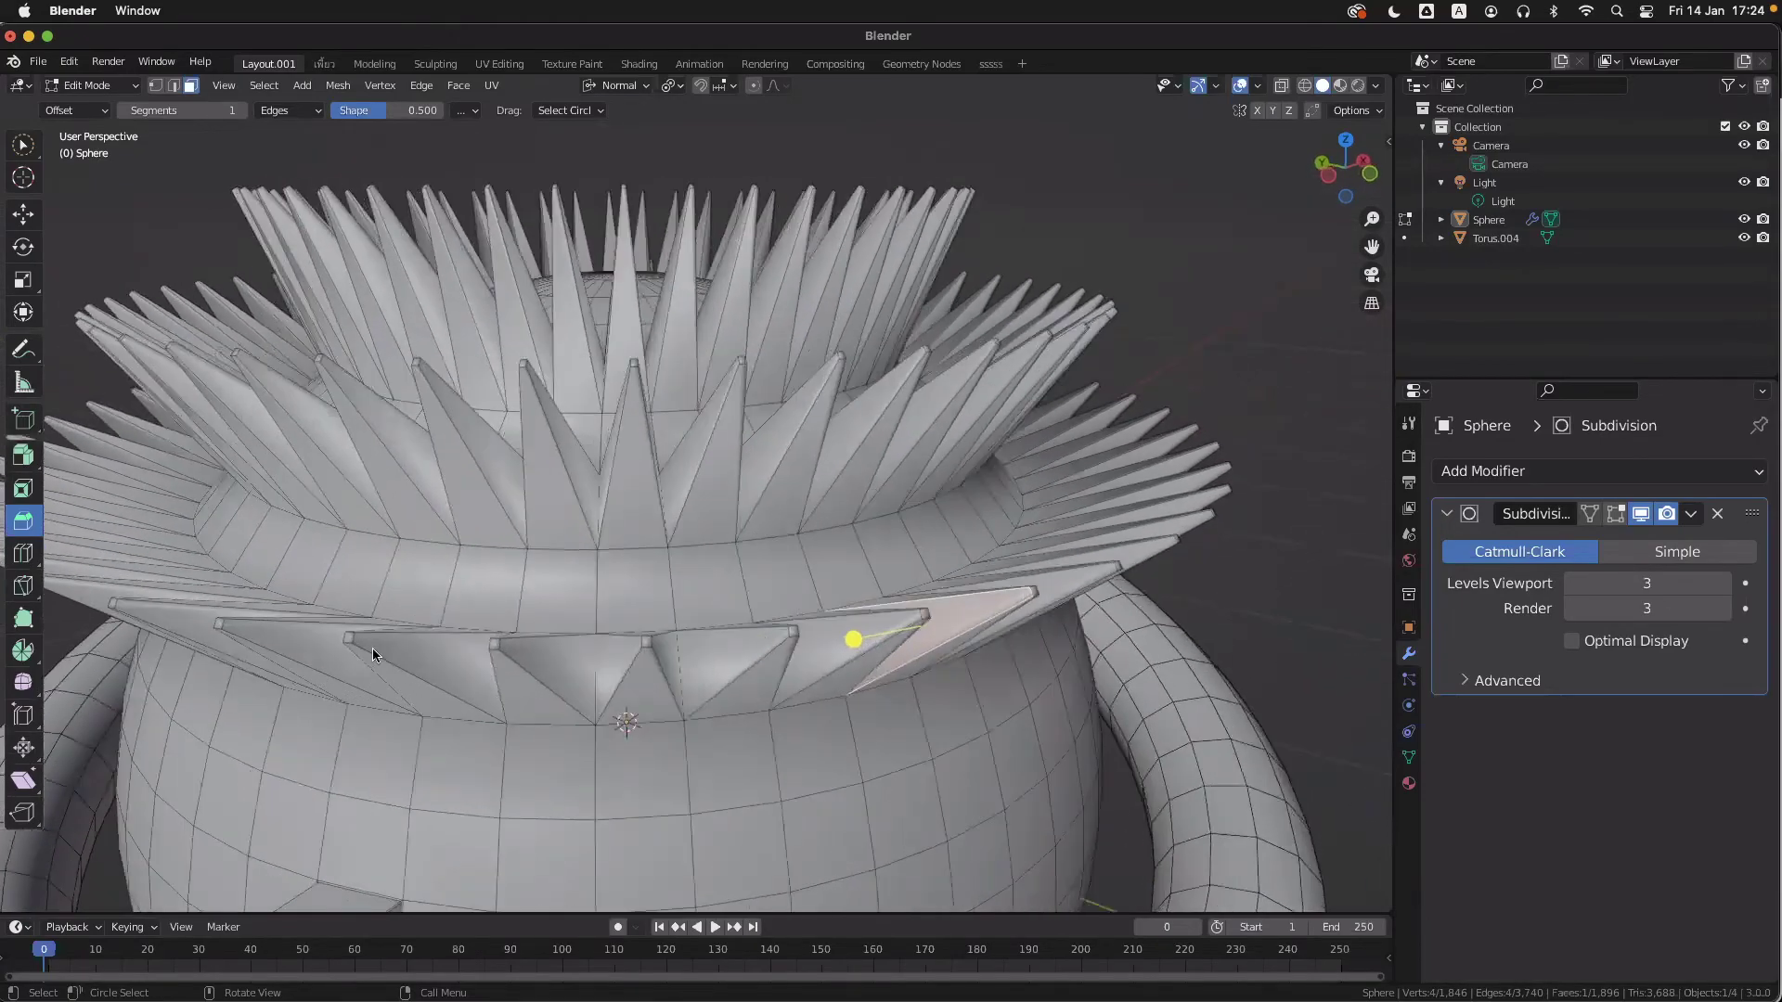
pyautogui.keyDown('ctrl'); pyautogui.click(417, 649); pyautogui.keyUp('ctrl')
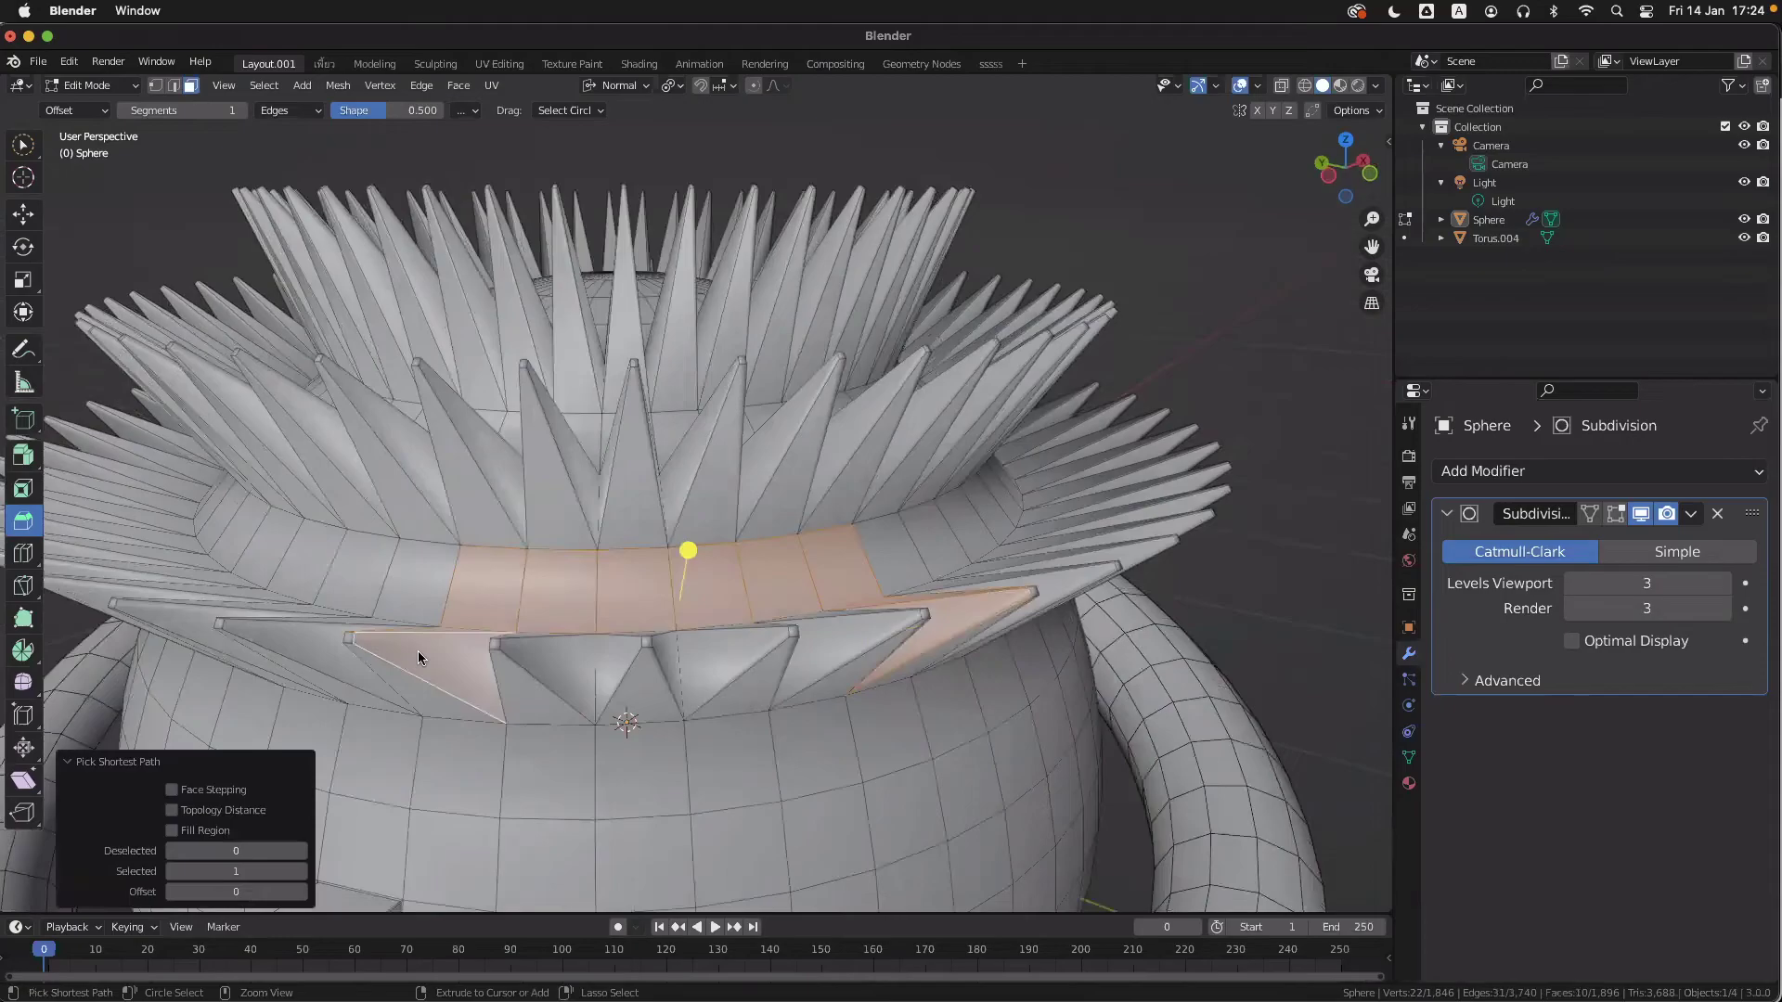
# - Select the four side faces and the tip face of one front spike in the lowest row
pyautogui.moveTo(786, 651); pyautogui.dragTo(800, 683, button='middle')
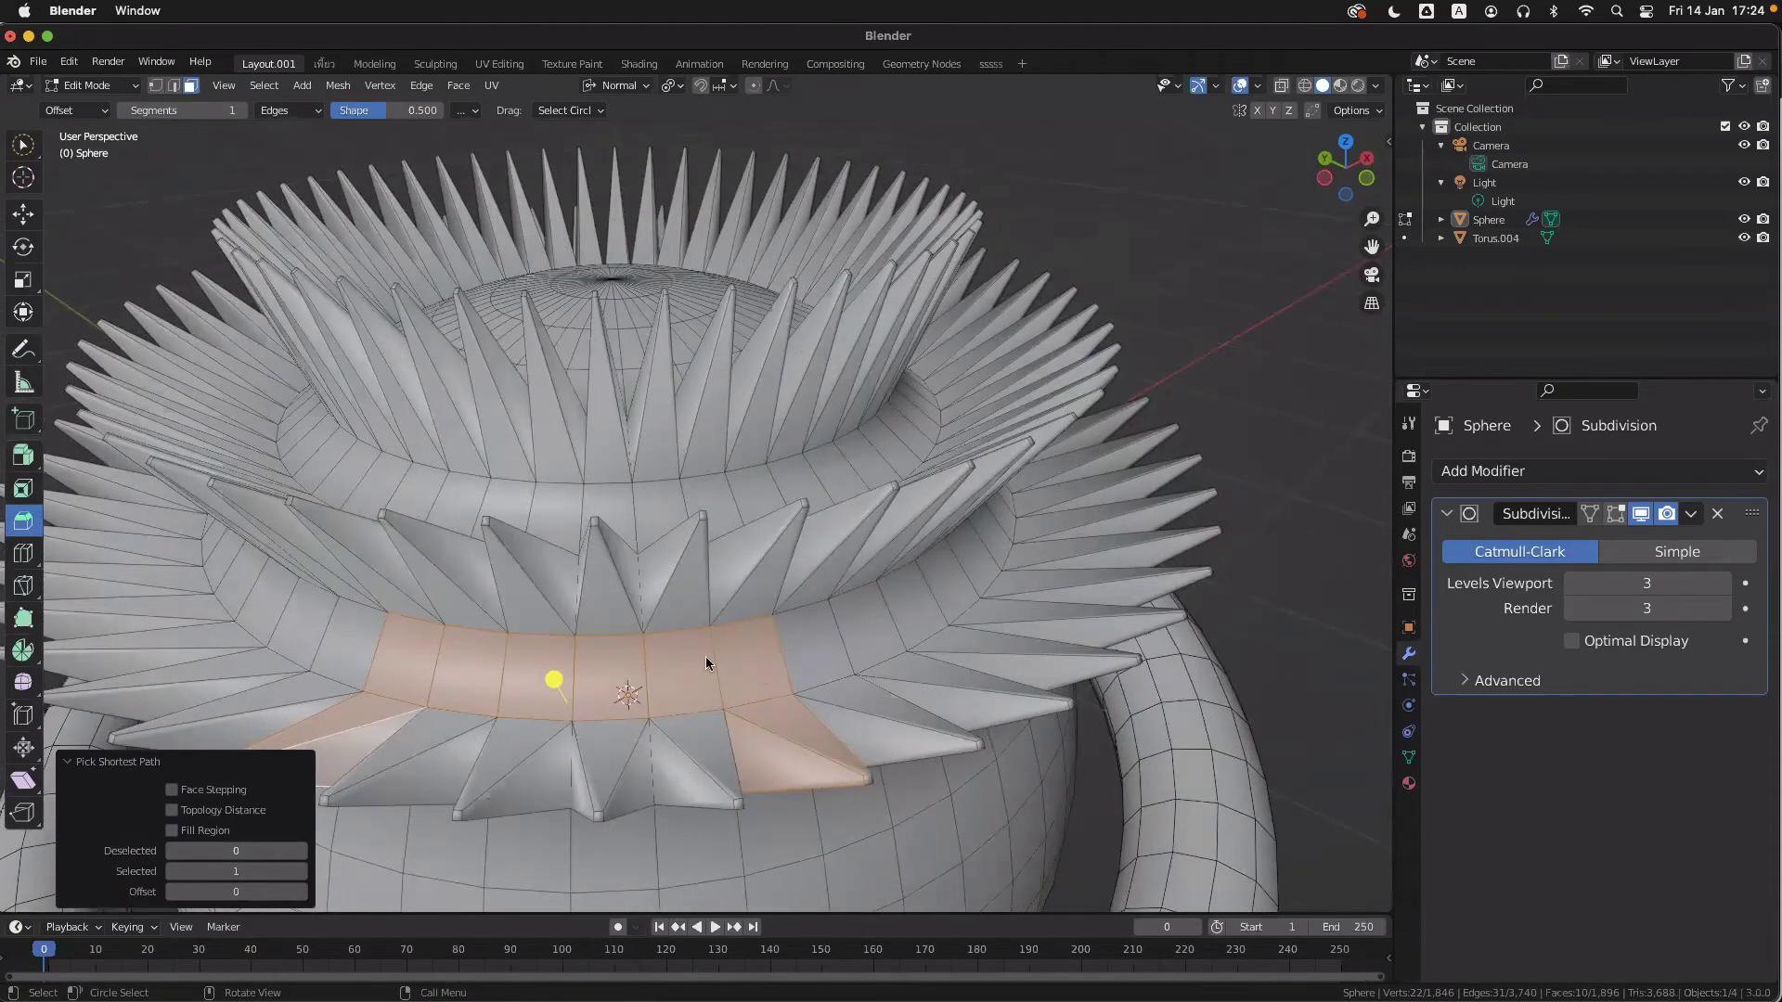
pyautogui.moveTo(606, 681); pyautogui.dragTo(738, 667, button='middle')
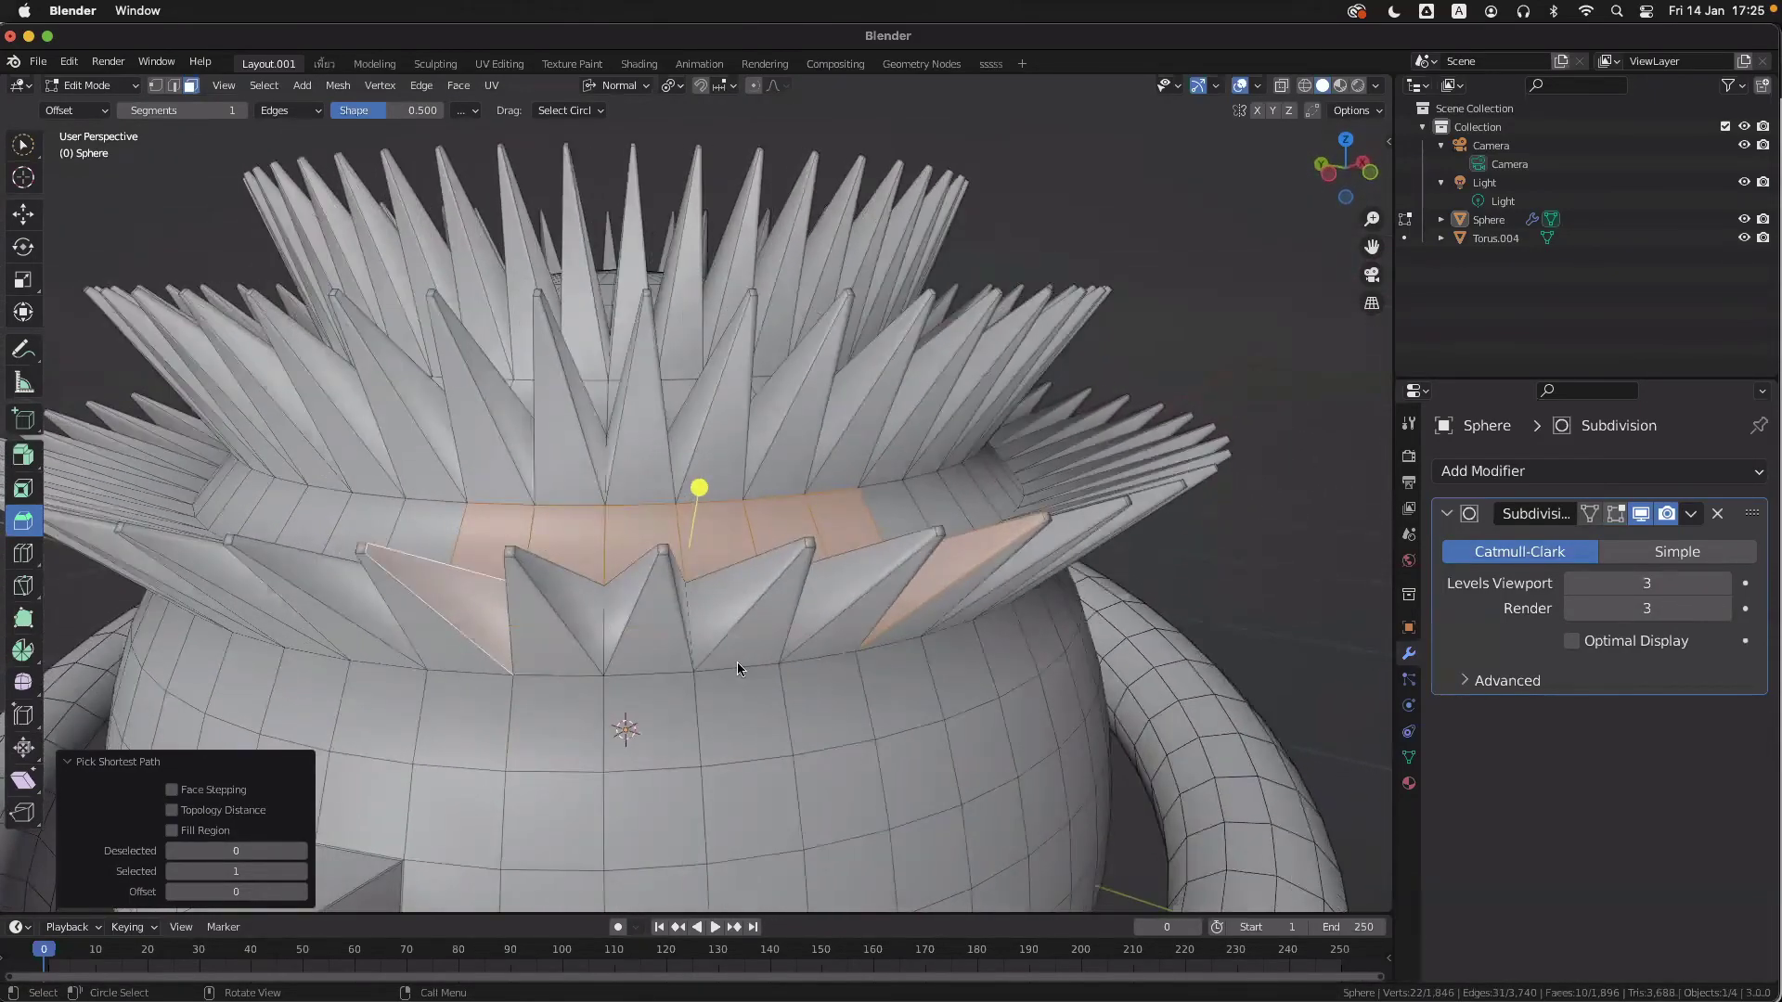
pyautogui.click(882, 603)
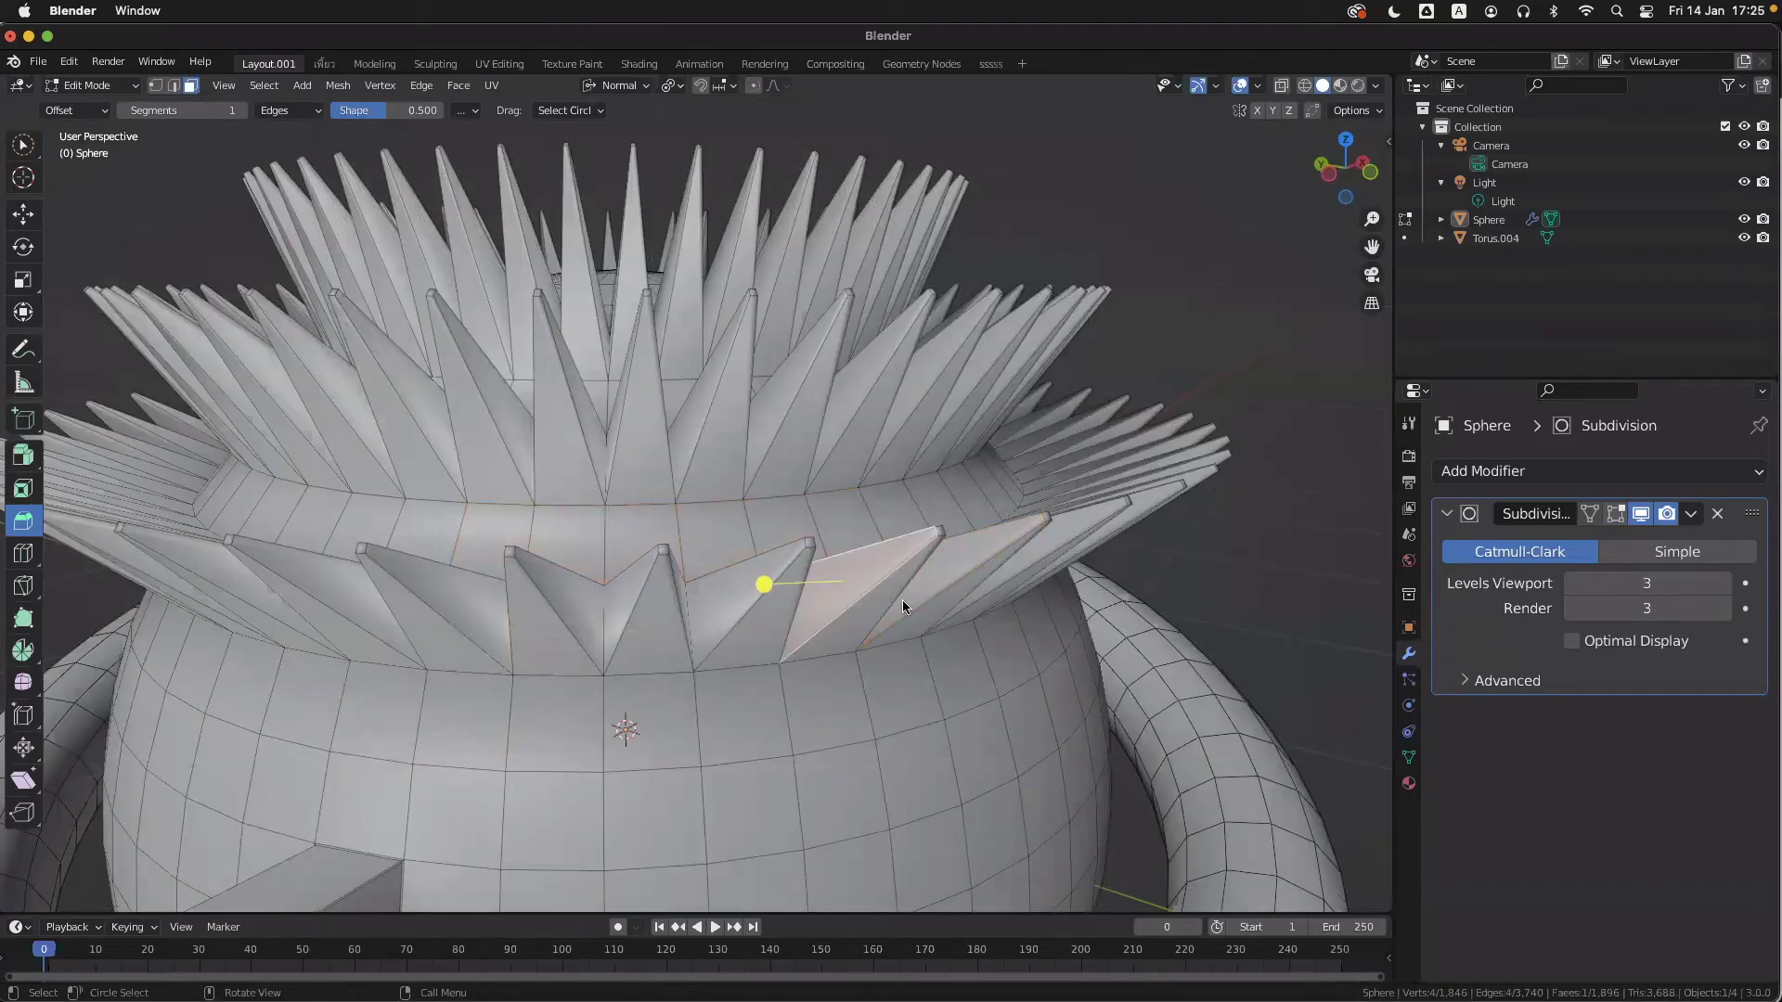
pyautogui.moveTo(902, 599); pyautogui.dragTo(681, 611, button='middle')
pyautogui.scroll(3, 681, 611)
pyautogui.moveTo(609, 688); pyautogui.dragTo(606, 693, button='middle')
pyautogui.click(596, 717)
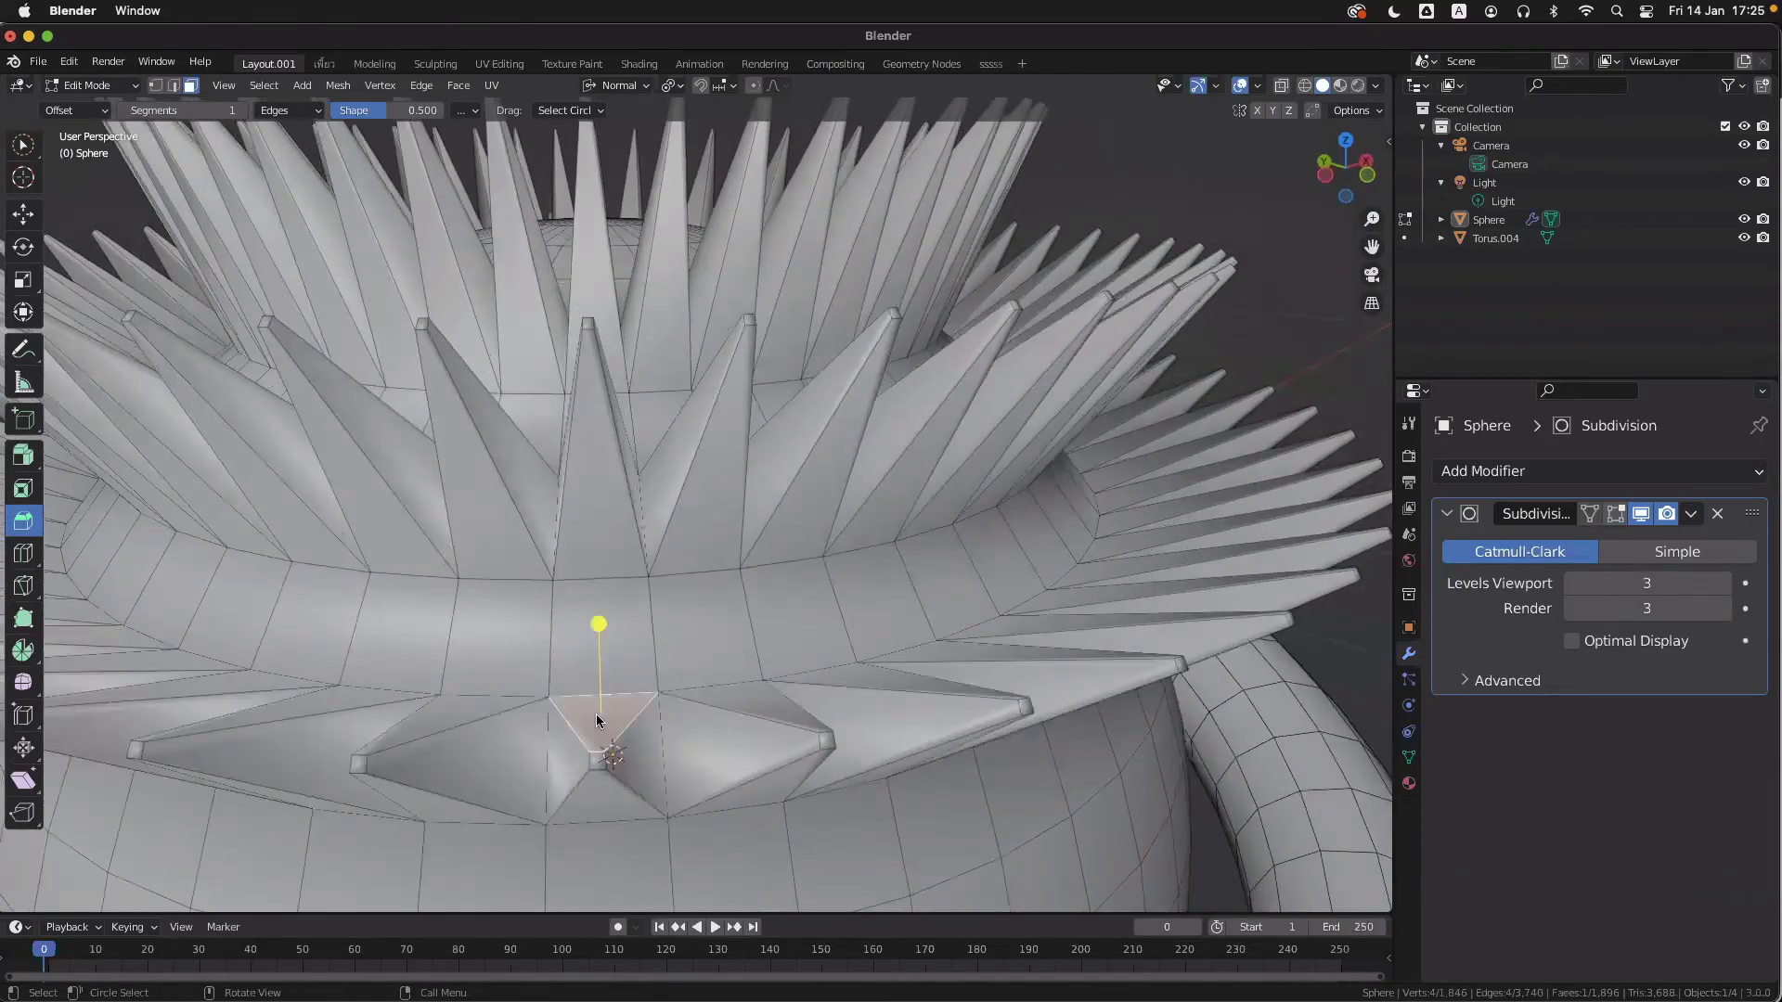
pyautogui.keyDown('shift'); pyautogui.click(573, 770); pyautogui.keyUp('shift')
pyautogui.keyDown('shift'); pyautogui.click(597, 758); pyautogui.keyUp('shift')
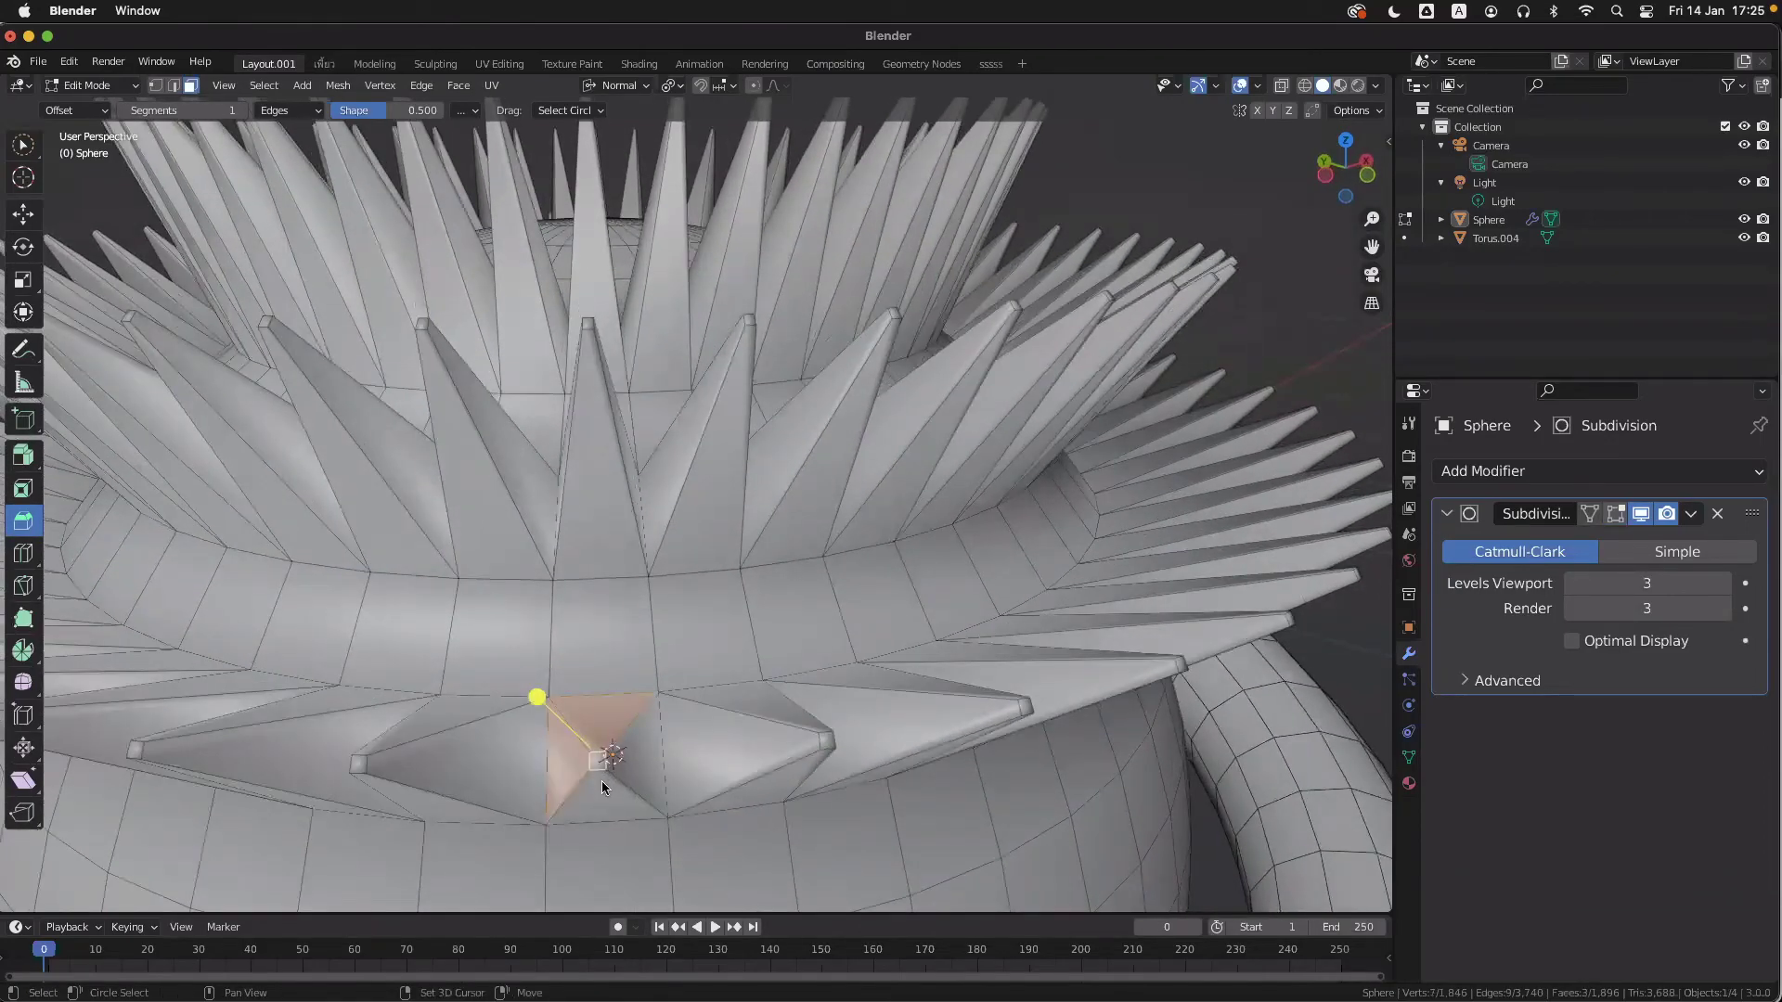
pyautogui.keyDown('shift'); pyautogui.click(601, 782); pyautogui.keyUp('shift')
pyautogui.keyDown('shift'); pyautogui.click(635, 764); pyautogui.keyUp('shift')
# - Add the faces of the middle-row spike directly above to the selection one by one
pyautogui.keyDown('shift'); pyautogui.click(599, 476); pyautogui.keyUp('shift')
pyautogui.moveTo(600, 476); pyautogui.dragTo(660, 716, button='middle')
pyautogui.keyDown('shift'); pyautogui.click(588, 593); pyautogui.keyUp('shift')
pyautogui.keyDown('shift'); pyautogui.click(605, 598); pyautogui.keyUp('shift')
pyautogui.keyDown('shift'); pyautogui.click(615, 607); pyautogui.keyUp('shift')
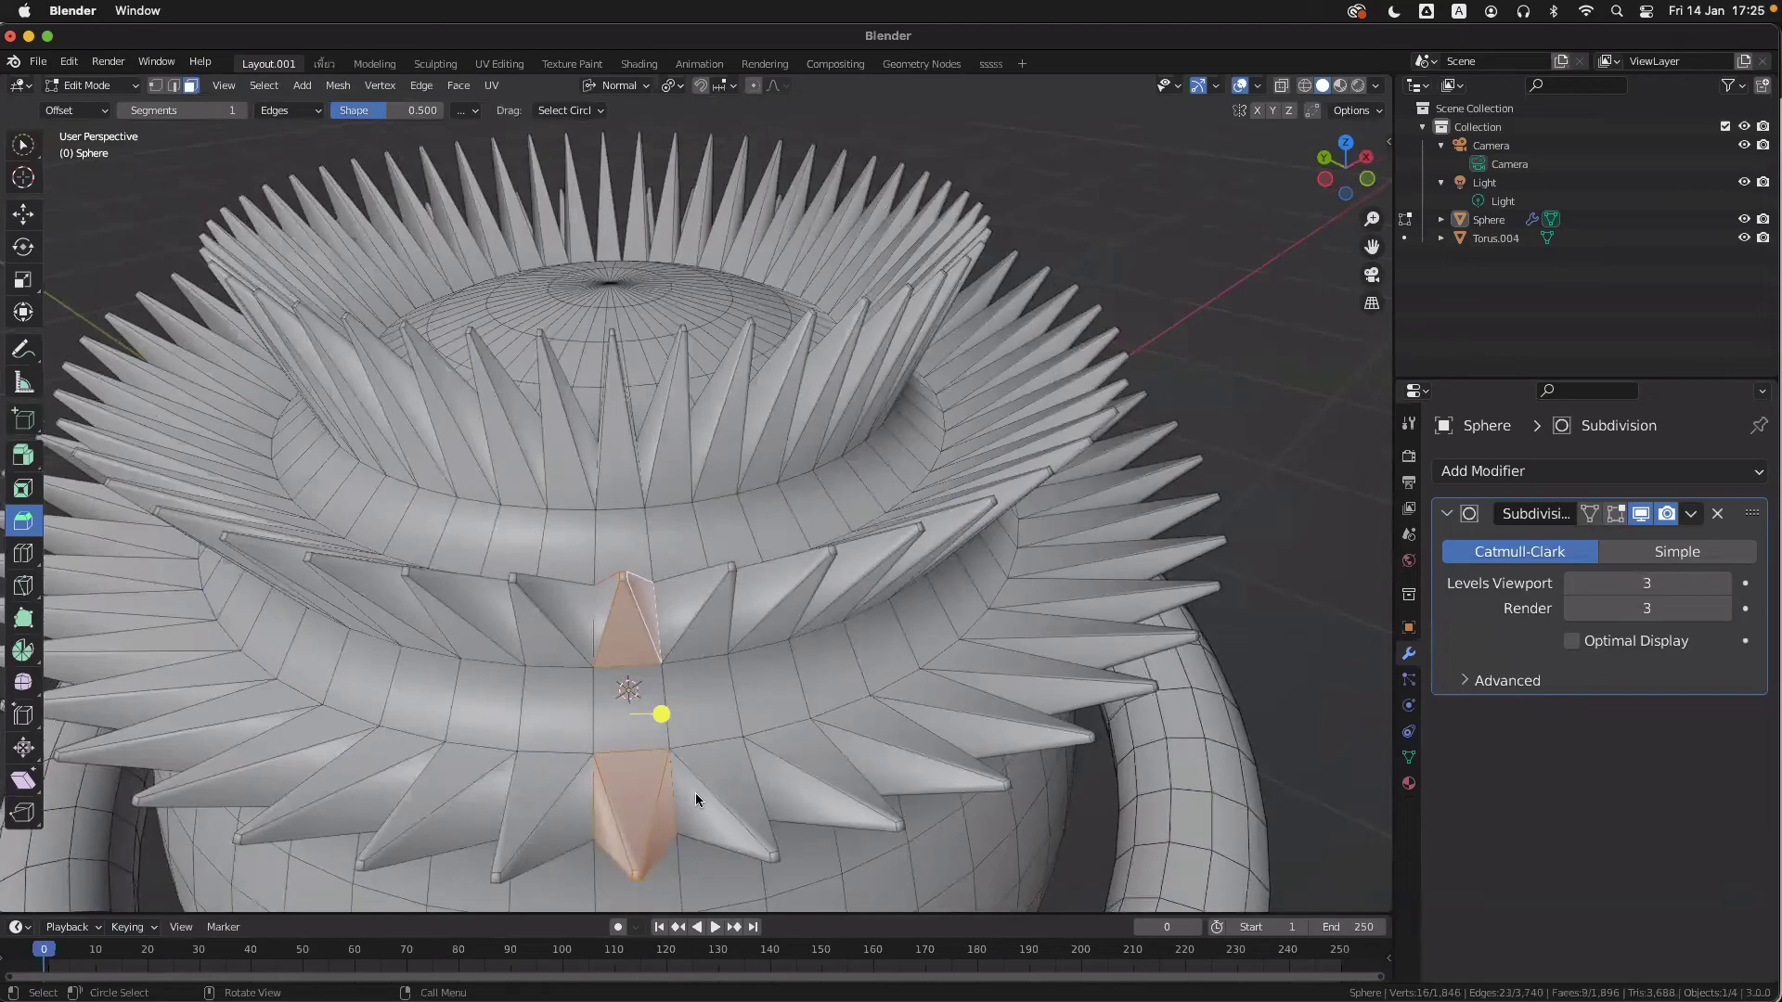
# - Select only the tip faces of one front spike in the lowest row and one in the middle row
pyautogui.moveTo(695, 793); pyautogui.dragTo(637, 817, button='middle')
pyautogui.click(637, 818)
pyautogui.moveTo(655, 587); pyautogui.dragTo(627, 543, button='middle')
pyautogui.keyDown('ctrl'); pyautogui.click(624, 661); pyautogui.keyUp('ctrl')
pyautogui.click(619, 650)
pyautogui.hotkey('ctrl', 'z')
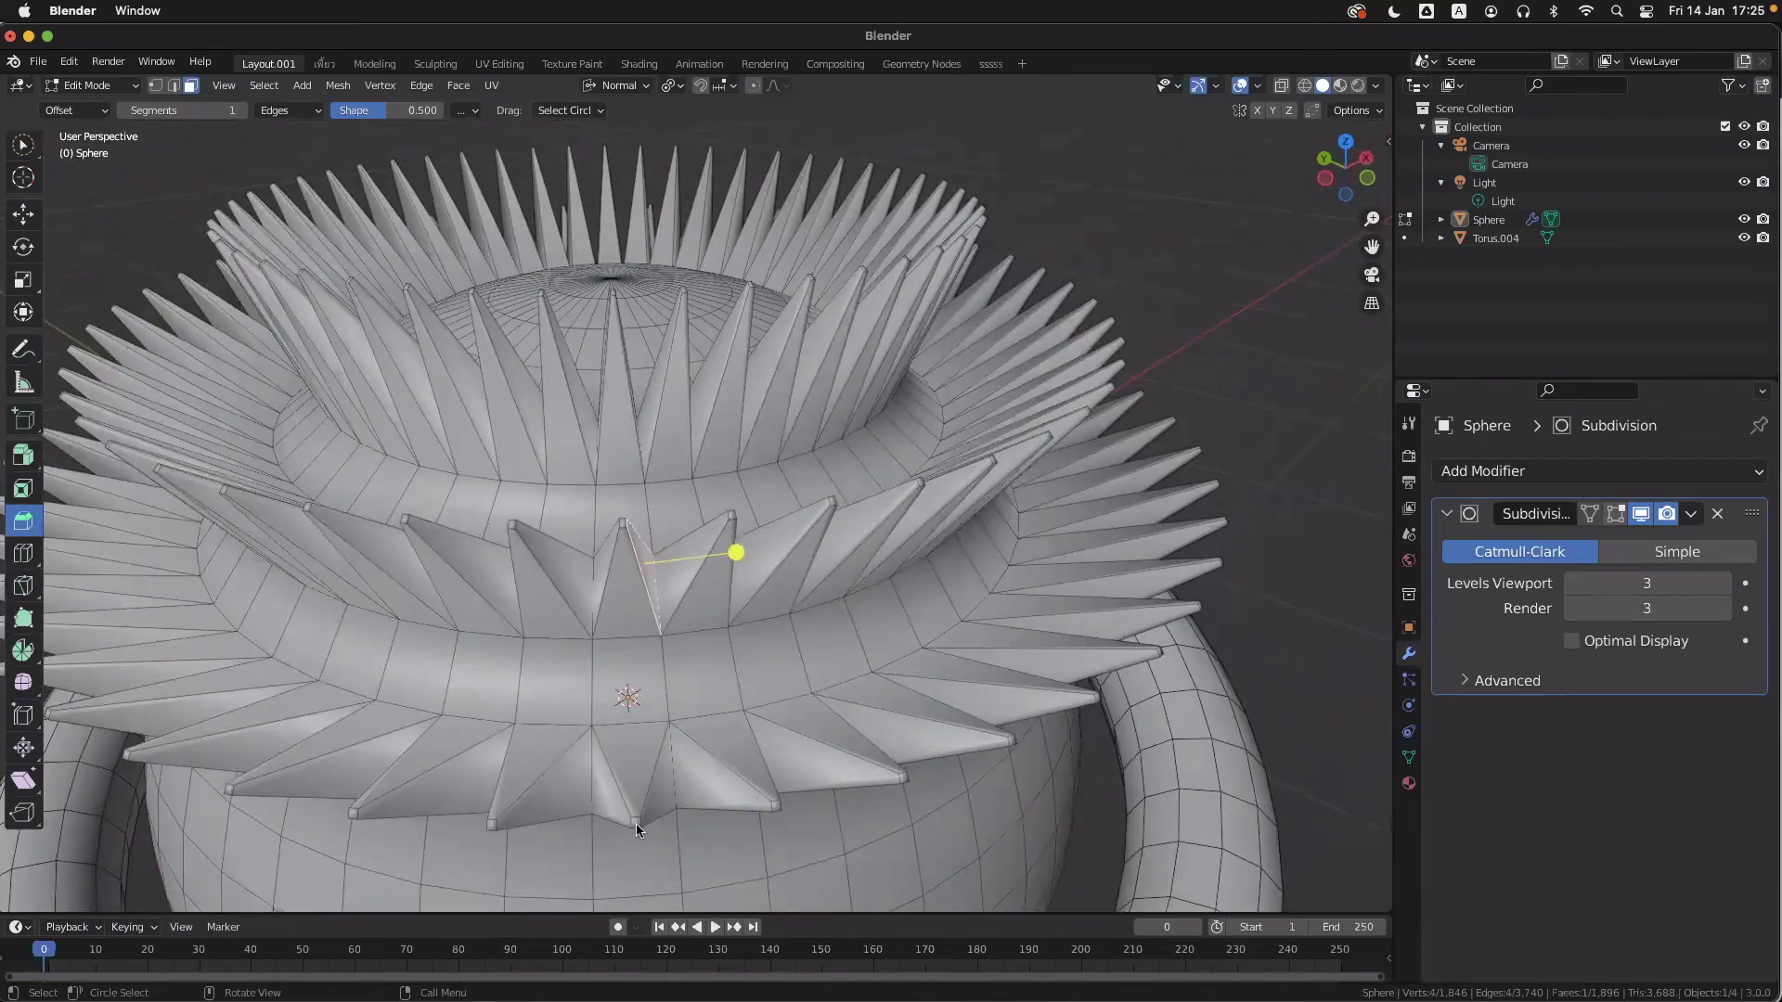
pyautogui.hotkey('ctrl', 'z')
pyautogui.keyDown('shift'); pyautogui.click(622, 523); pyautogui.keyUp('shift')
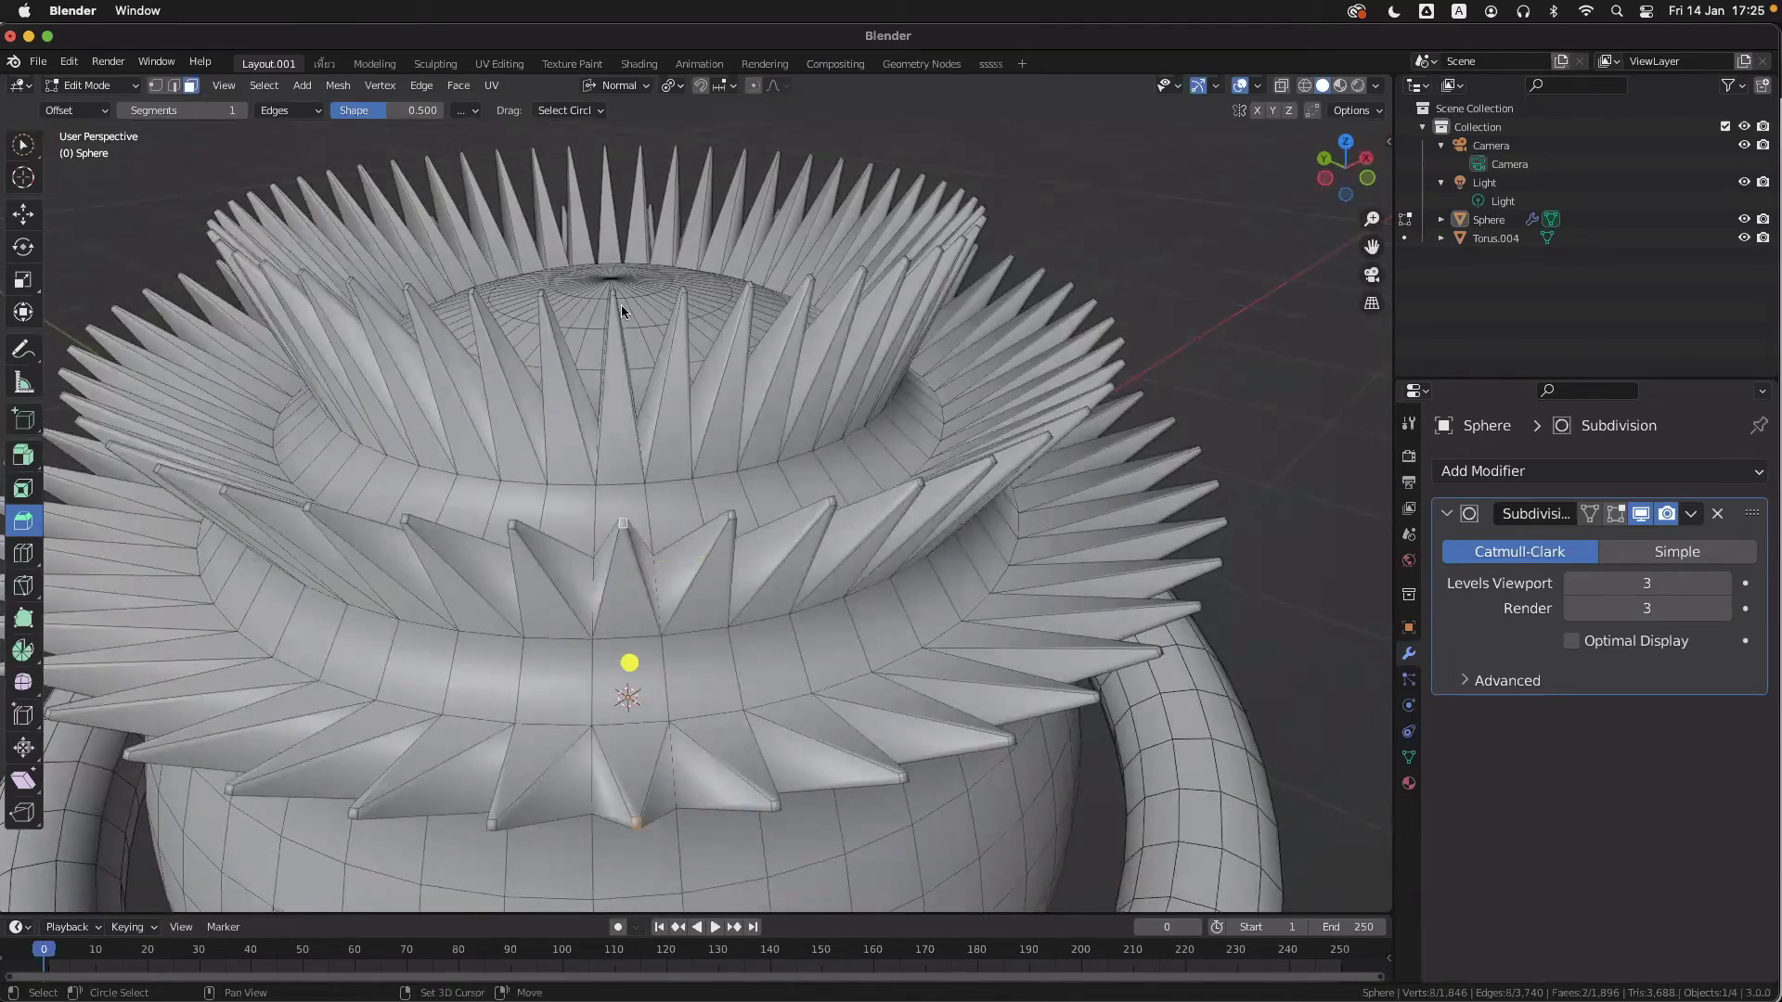
# - Add the tip face of an upper-row spike and grow the selection one step to include all three spikes' side faces
pyautogui.moveTo(621, 304); pyautogui.dragTo(622, 344, button='middle')
pyautogui.scroll(3, 588, 316)
pyautogui.keyDown('shift'); pyautogui.click(574, 297); pyautogui.keyUp('shift')
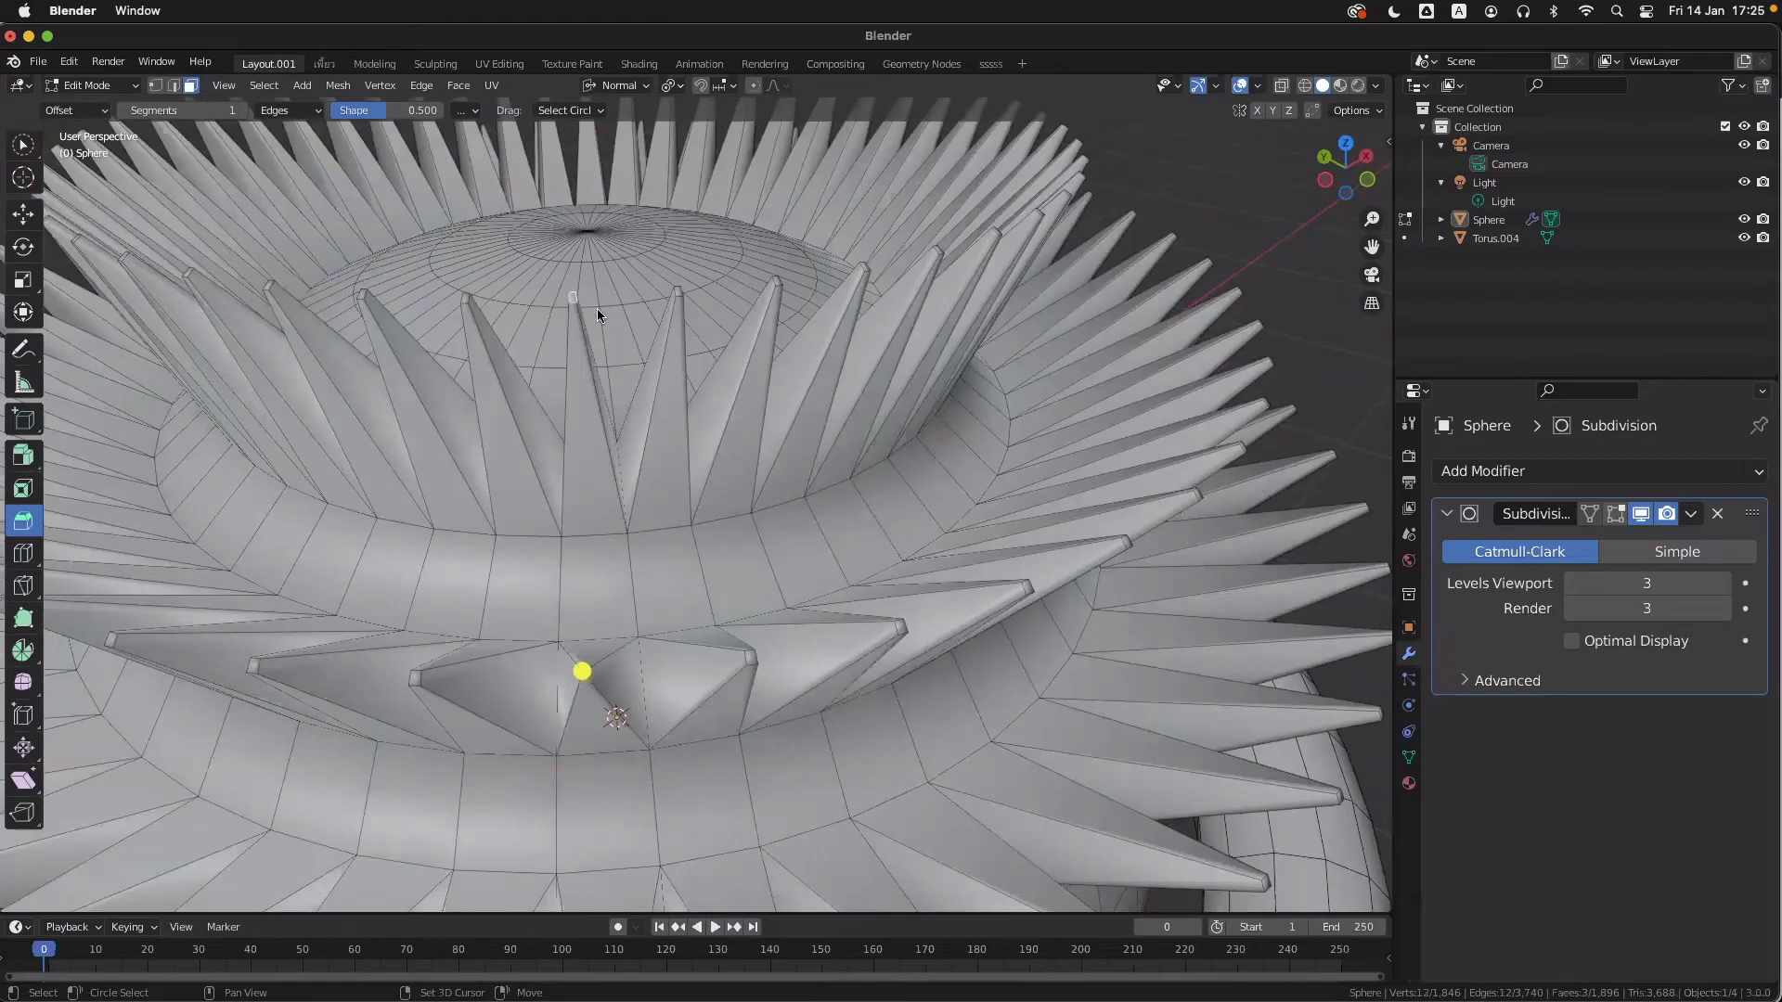
pyautogui.scroll(-3, 671, 527)
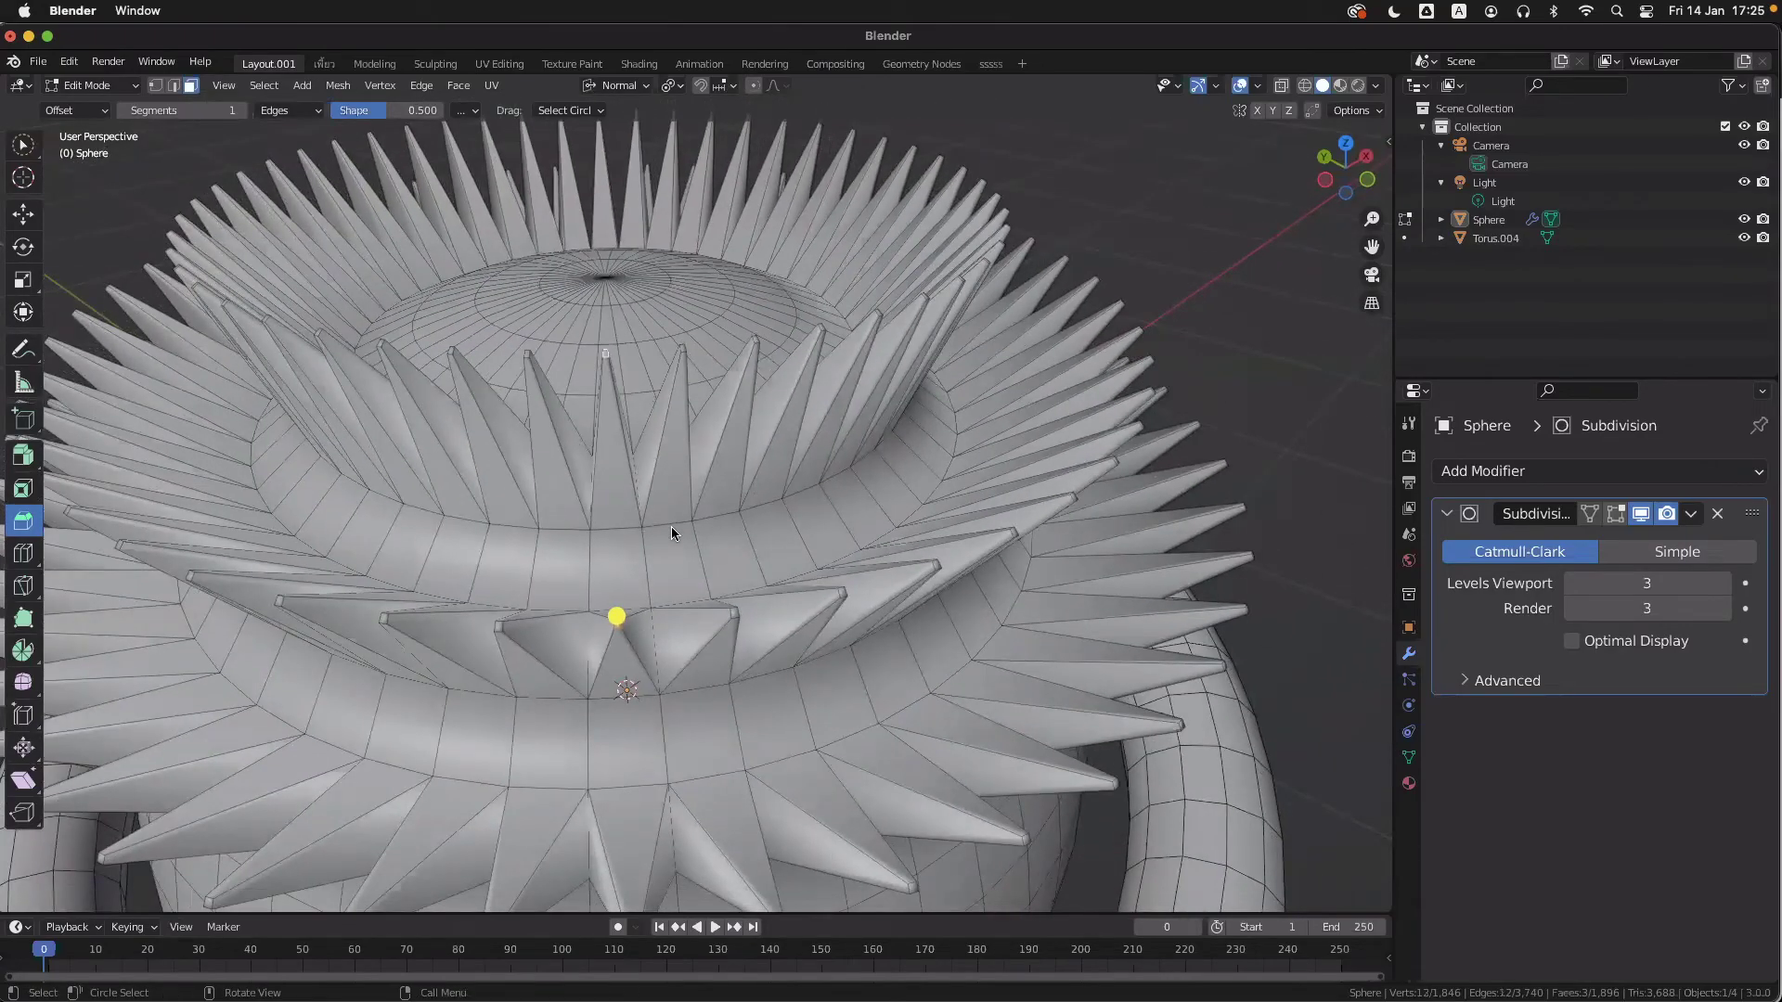
pyautogui.press('ctrl+KP_Add')
pyautogui.moveTo(671, 526); pyautogui.dragTo(737, 511, button='middle')
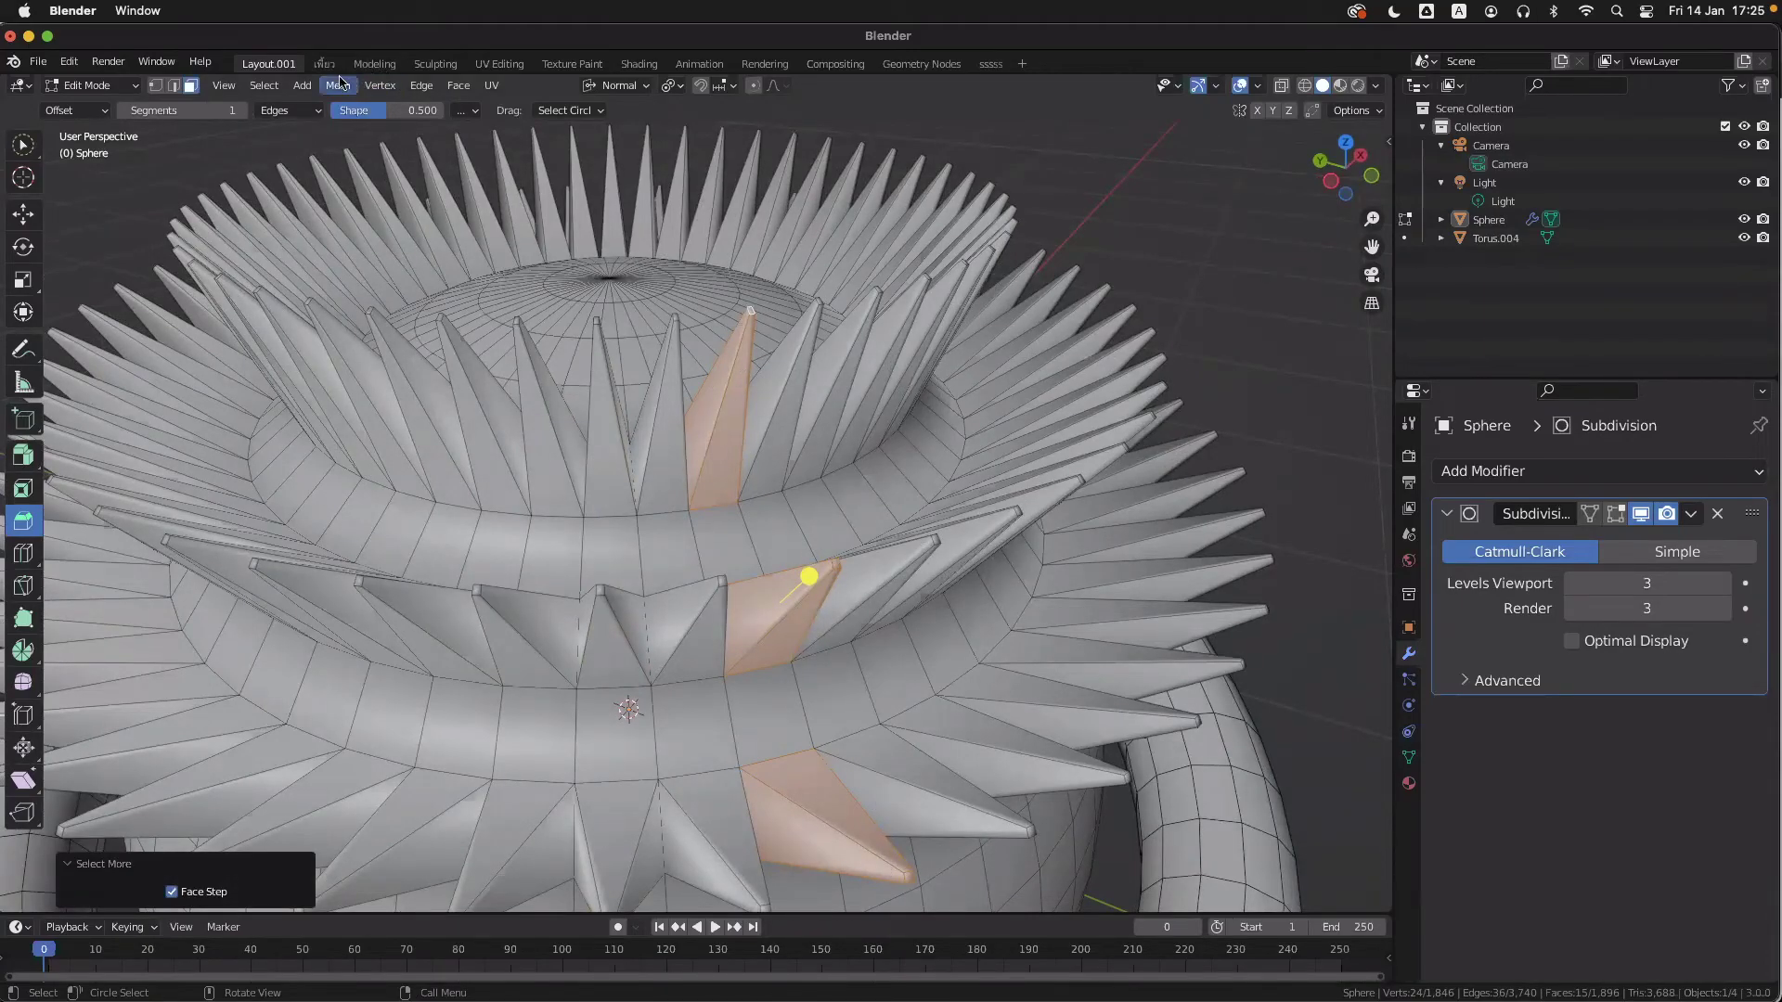
# - Select all faces similar by area with an Equal comparison and a threshold of 0.00020
pyautogui.click(263, 85)
pyautogui.moveTo(334, 307)
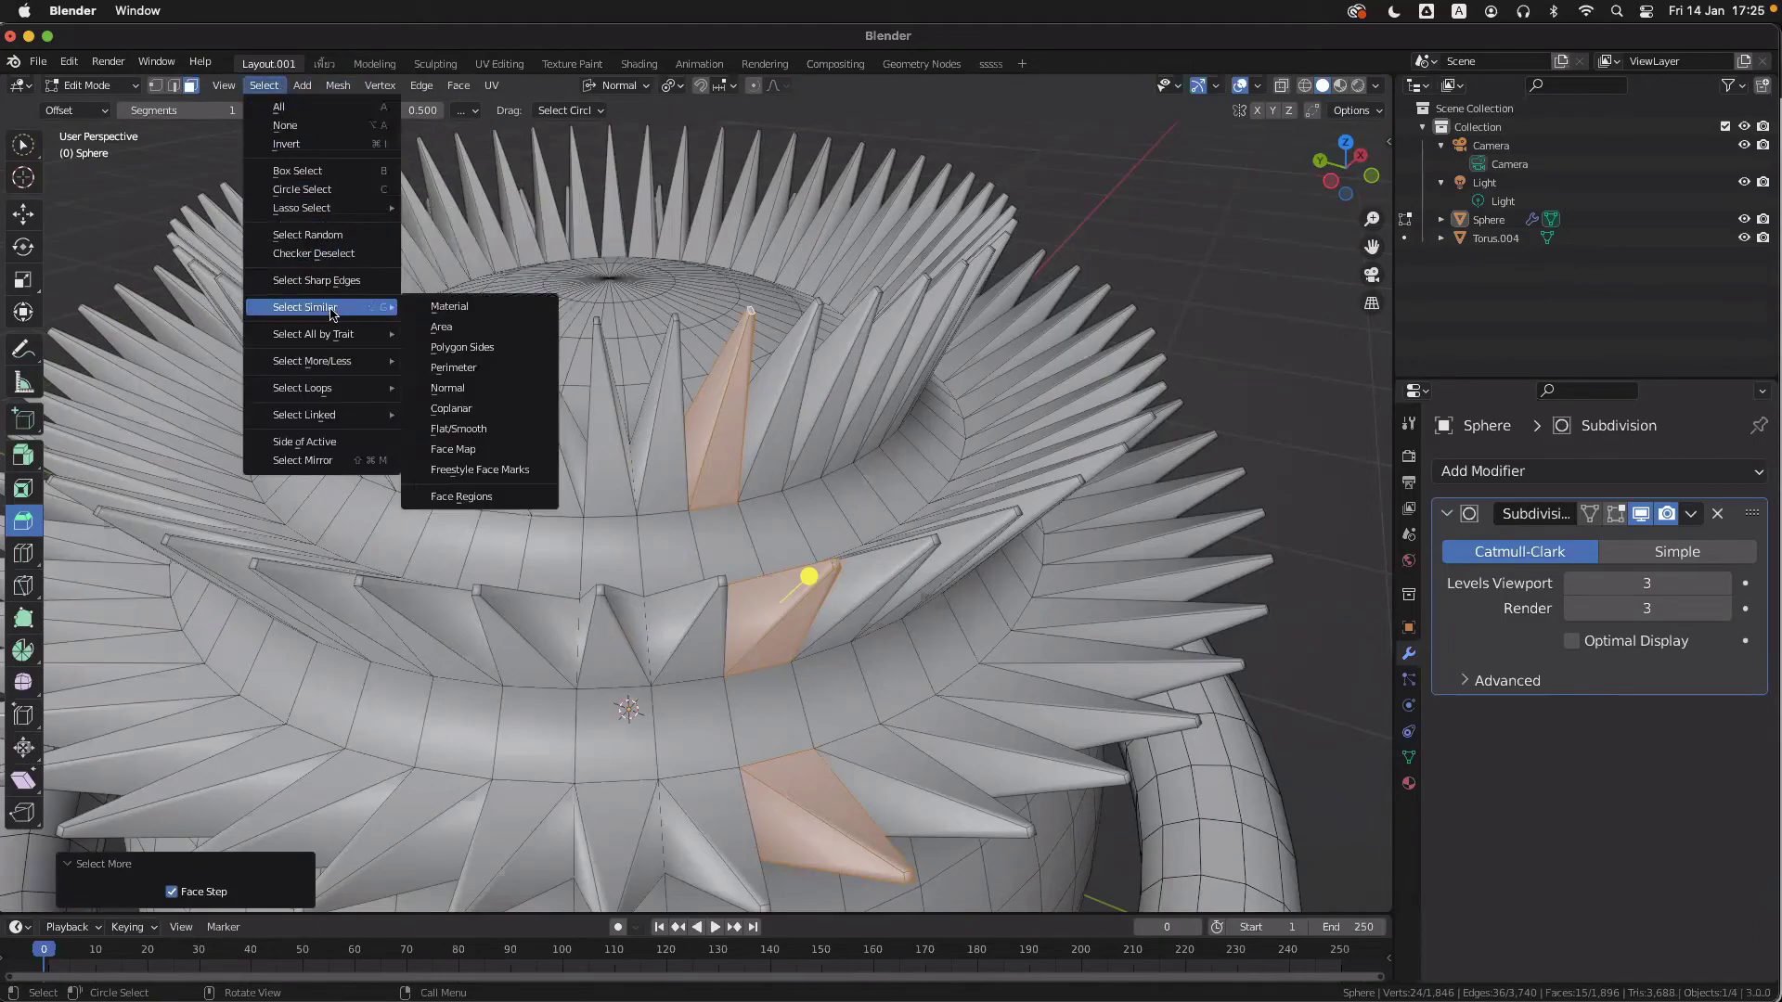
pyautogui.click(468, 325)
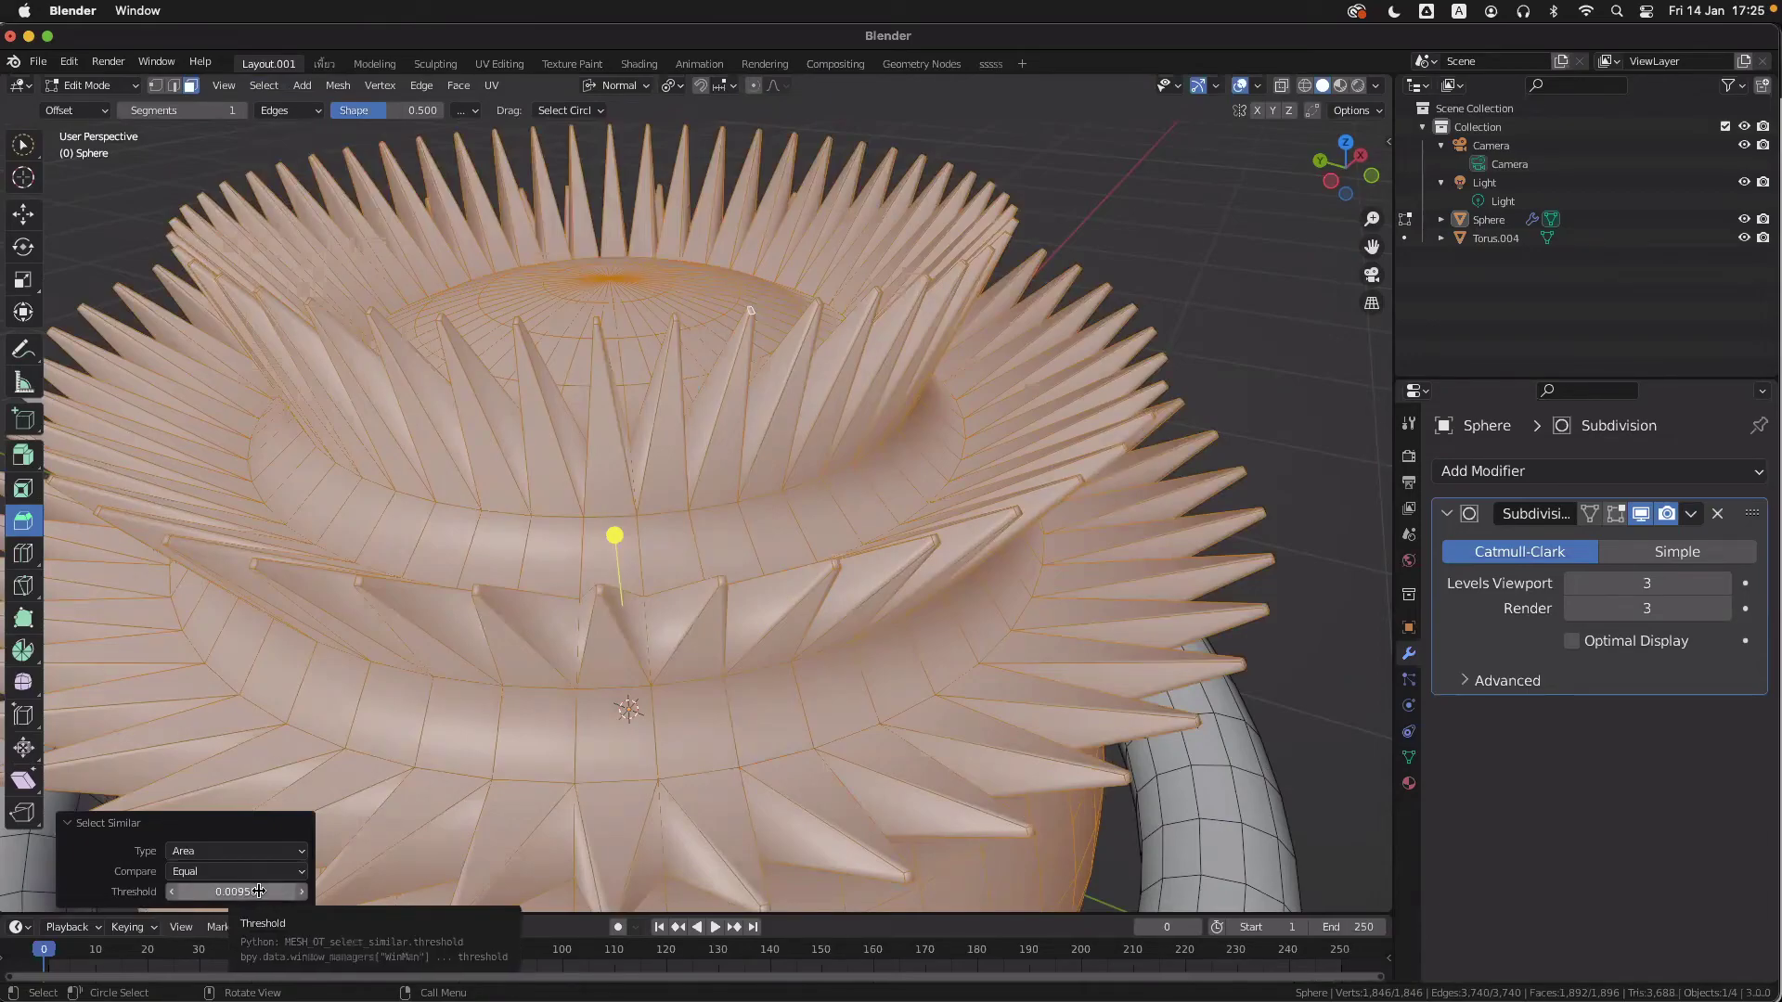
pyautogui.moveTo(265, 891); pyautogui.dragTo(252, 891)
pyautogui.moveTo(236, 892); pyautogui.dragTo(195, 892)
pyautogui.moveTo(849, 722); pyautogui.dragTo(850, 664, button='middle')
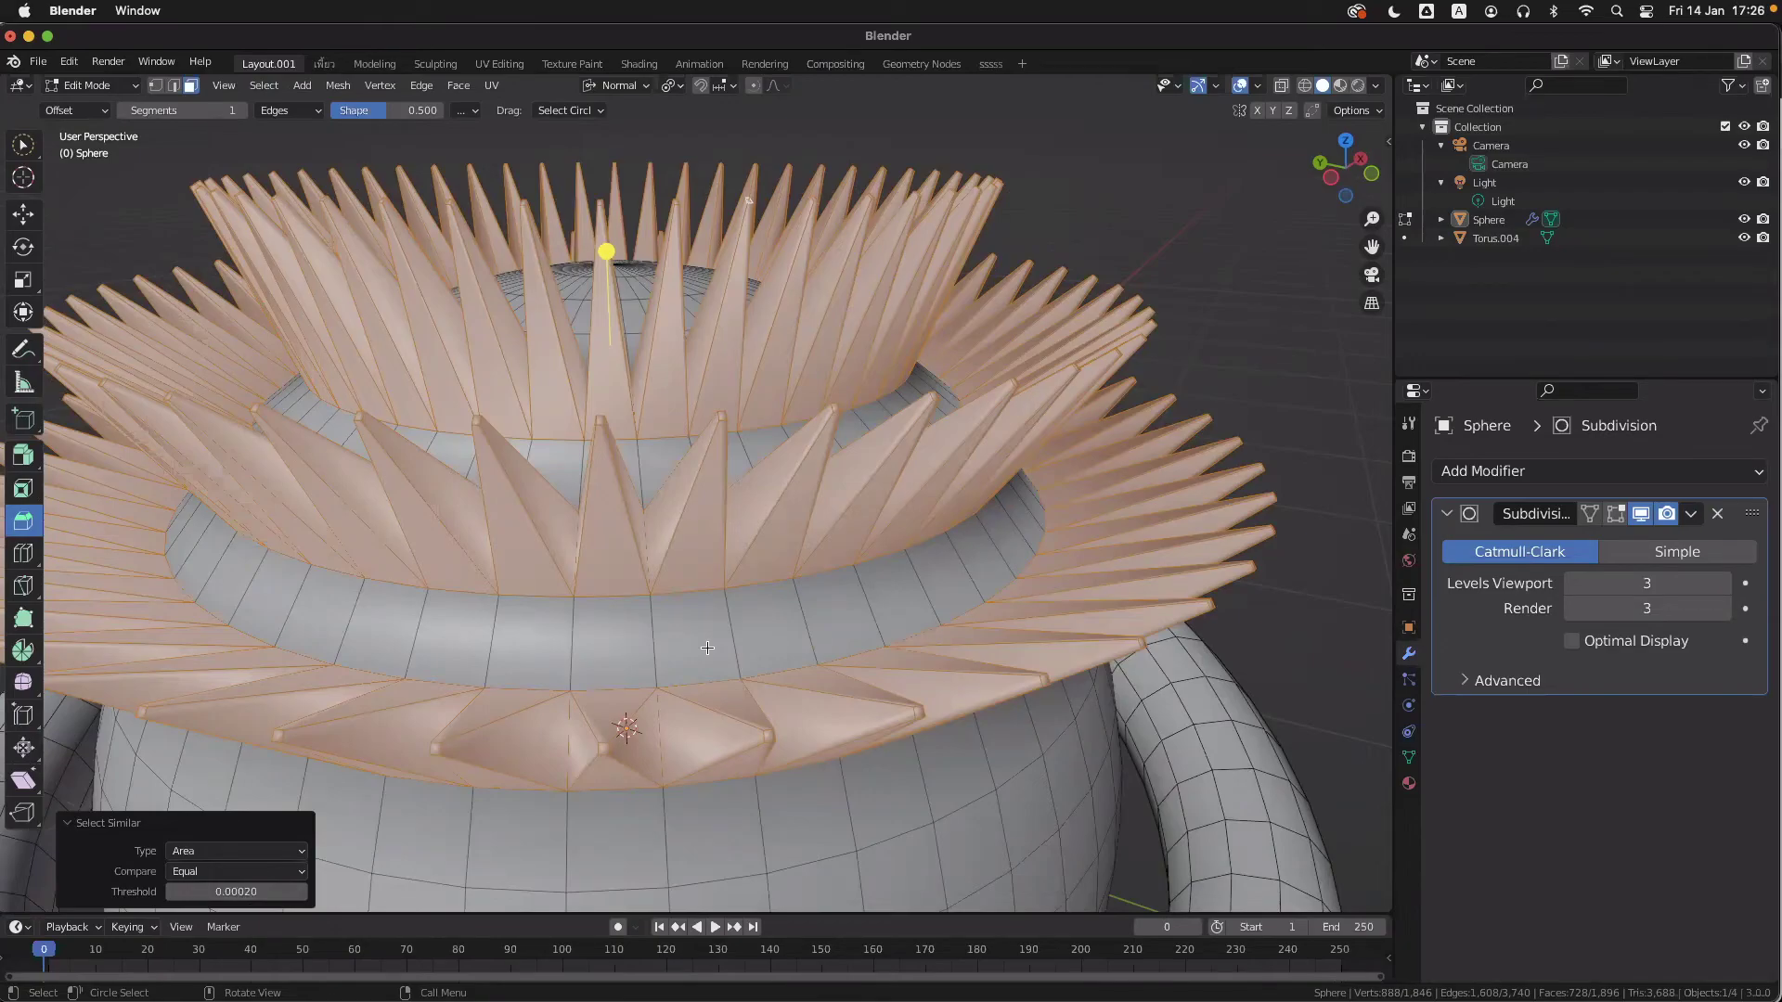
# - Inspect the selected faces around the three spike rows and the unselected bands between them from several angles
pyautogui.moveTo(818, 640)
pyautogui.mouseDown(button='middle')
pyautogui.moveTo(818, 692)
pyautogui.moveTo(818, 575)
pyautogui.moveTo(818, 640)
pyautogui.mouseUp(button='middle')
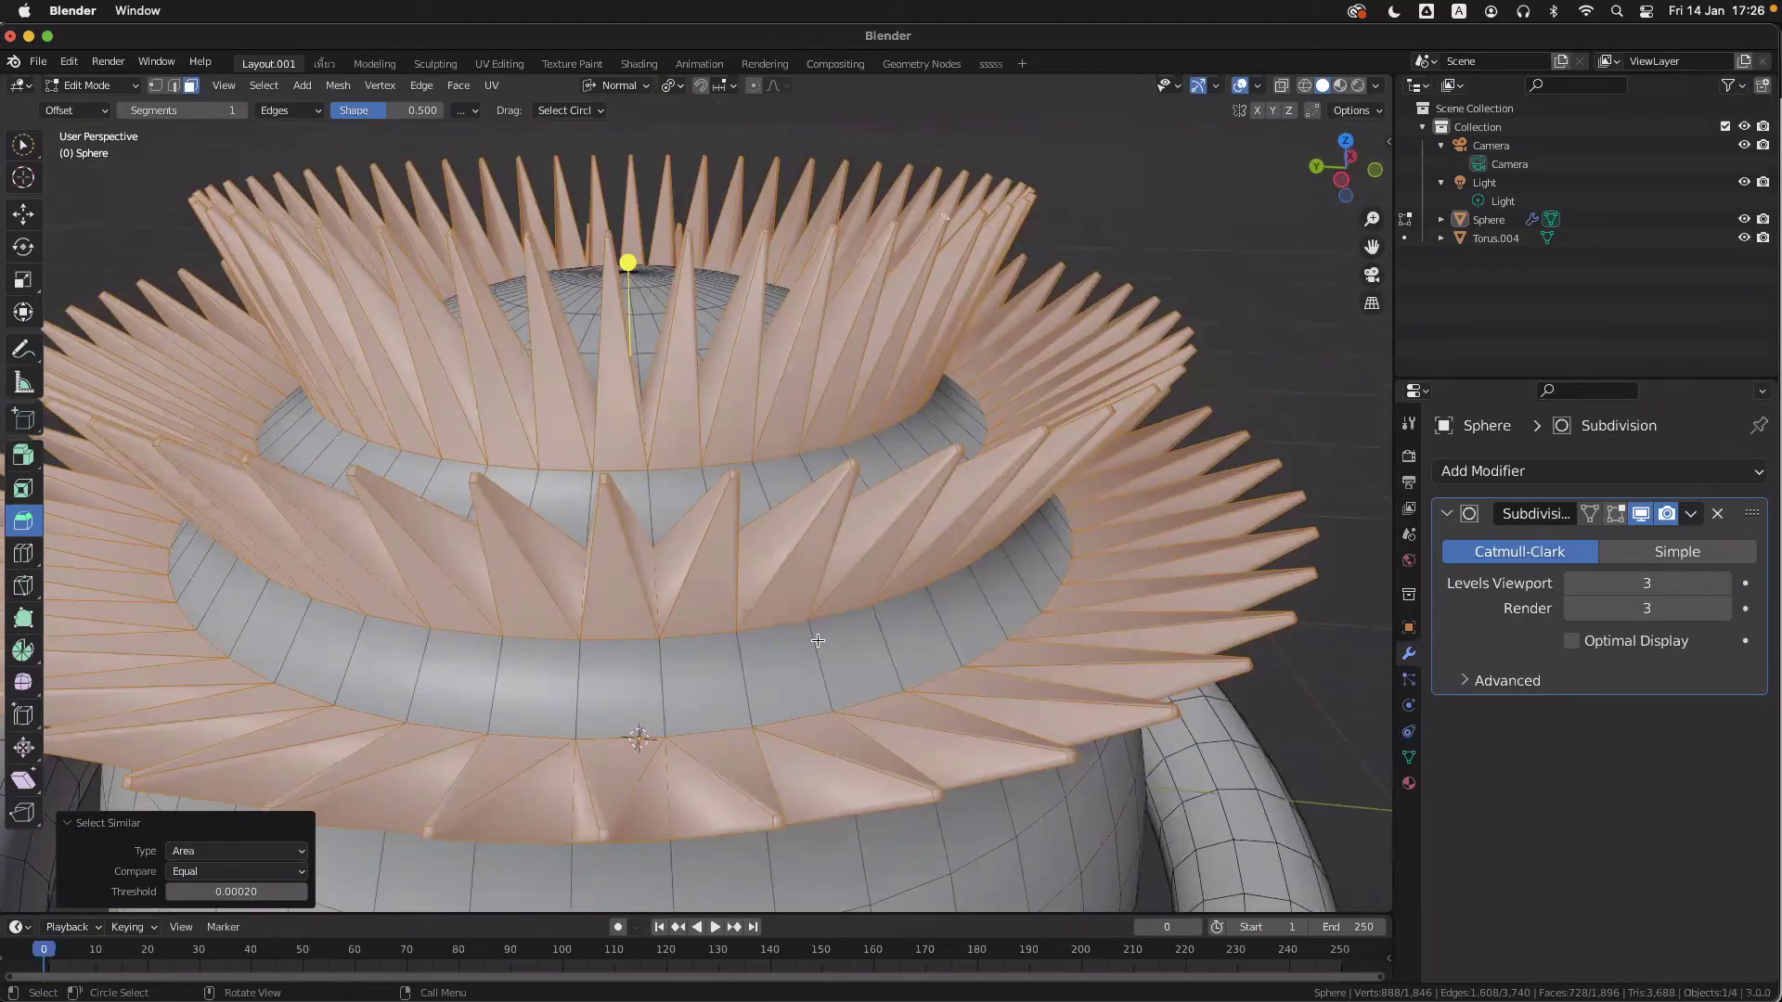
pyautogui.moveTo(810, 669); pyautogui.dragTo(688, 733, button='middle')
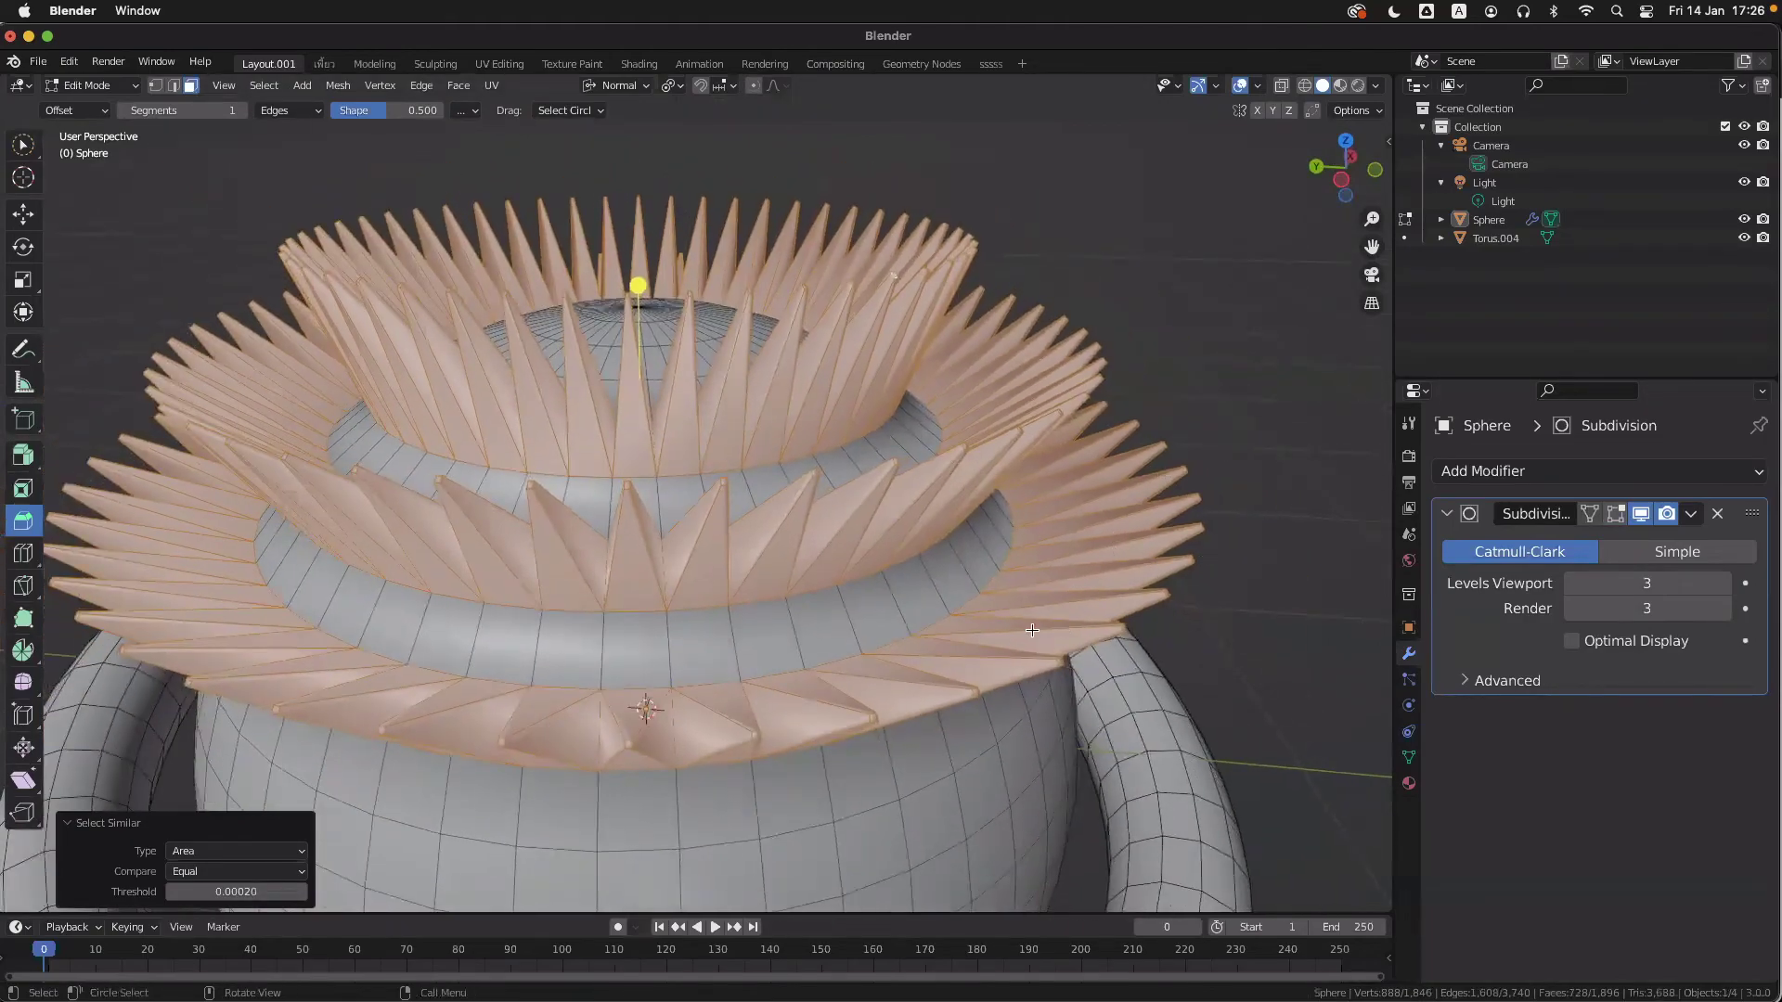
pyautogui.moveTo(239, 705); pyautogui.dragTo(245, 761, button='middle')
pyautogui.moveTo(761, 663); pyautogui.dragTo(661, 724, button='middle')
pyautogui.keyDown('ctrl'); pyautogui.moveTo(662, 724); pyautogui.dragTo(661, 603, button='middle'); pyautogui.keyUp('ctrl')
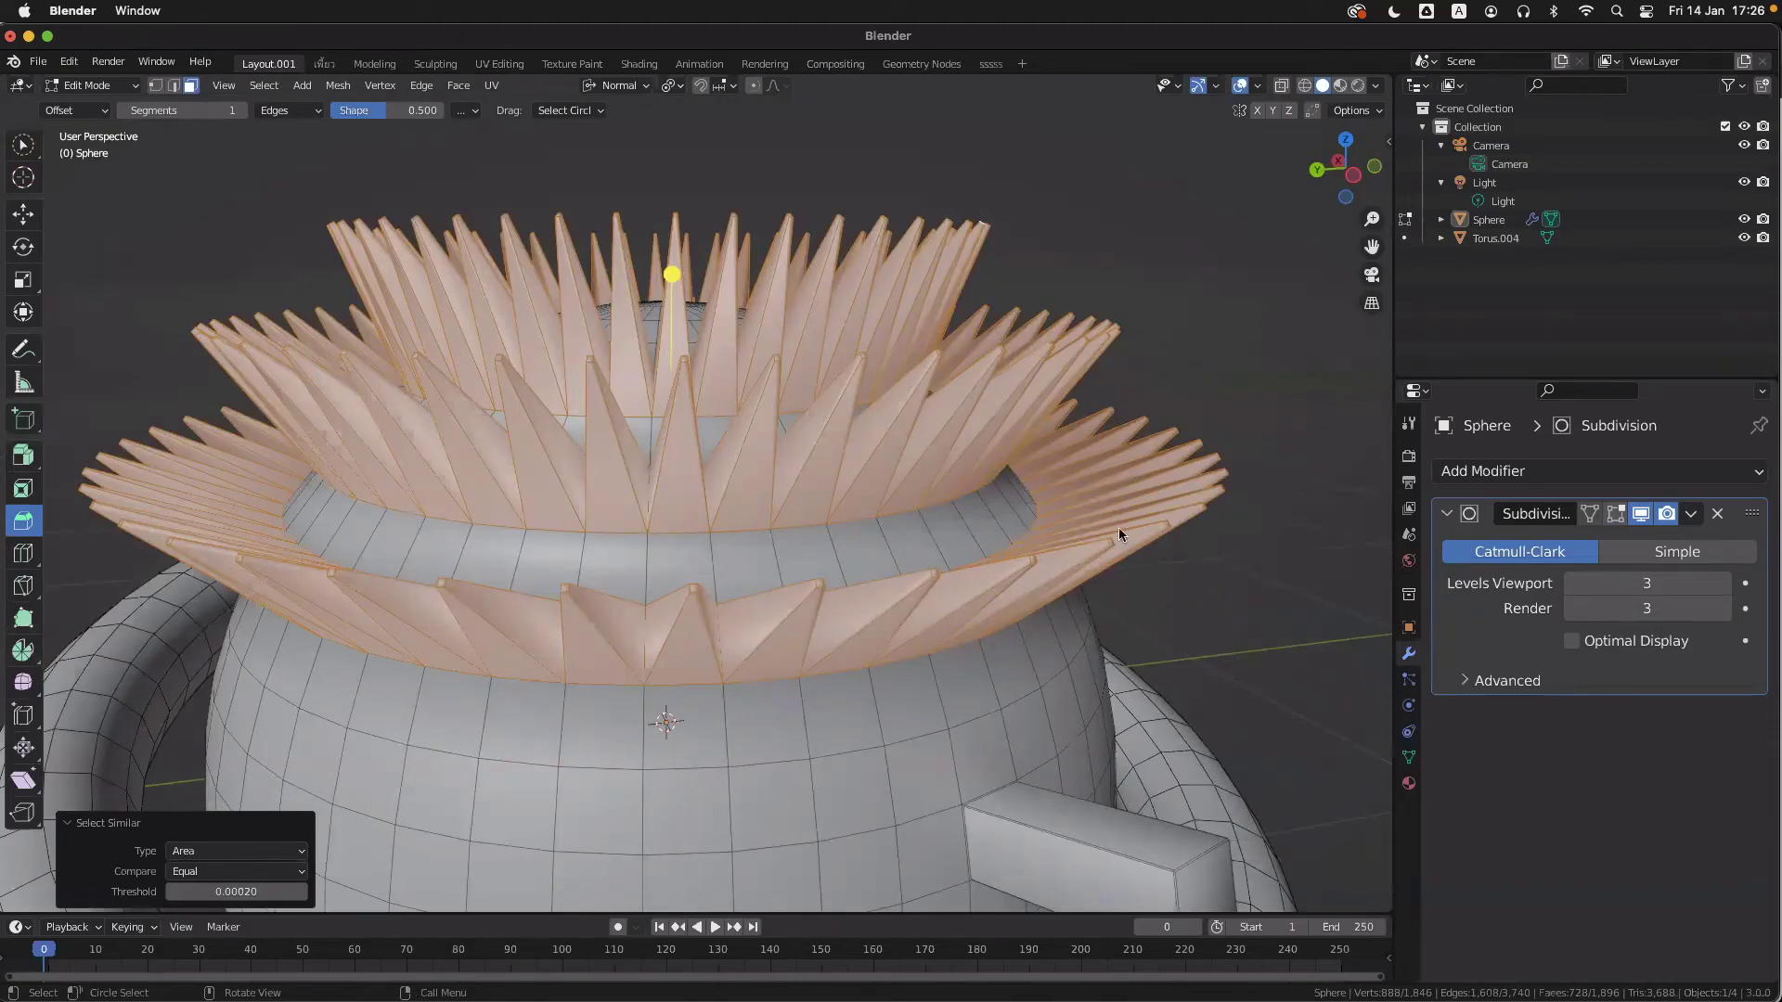
pyautogui.scroll(3, 950, 640)
pyautogui.keyDown('ctrl'); pyautogui.scroll(-1, 949, 640); pyautogui.keyUp('ctrl')
pyautogui.scroll(-4, 913, 614)
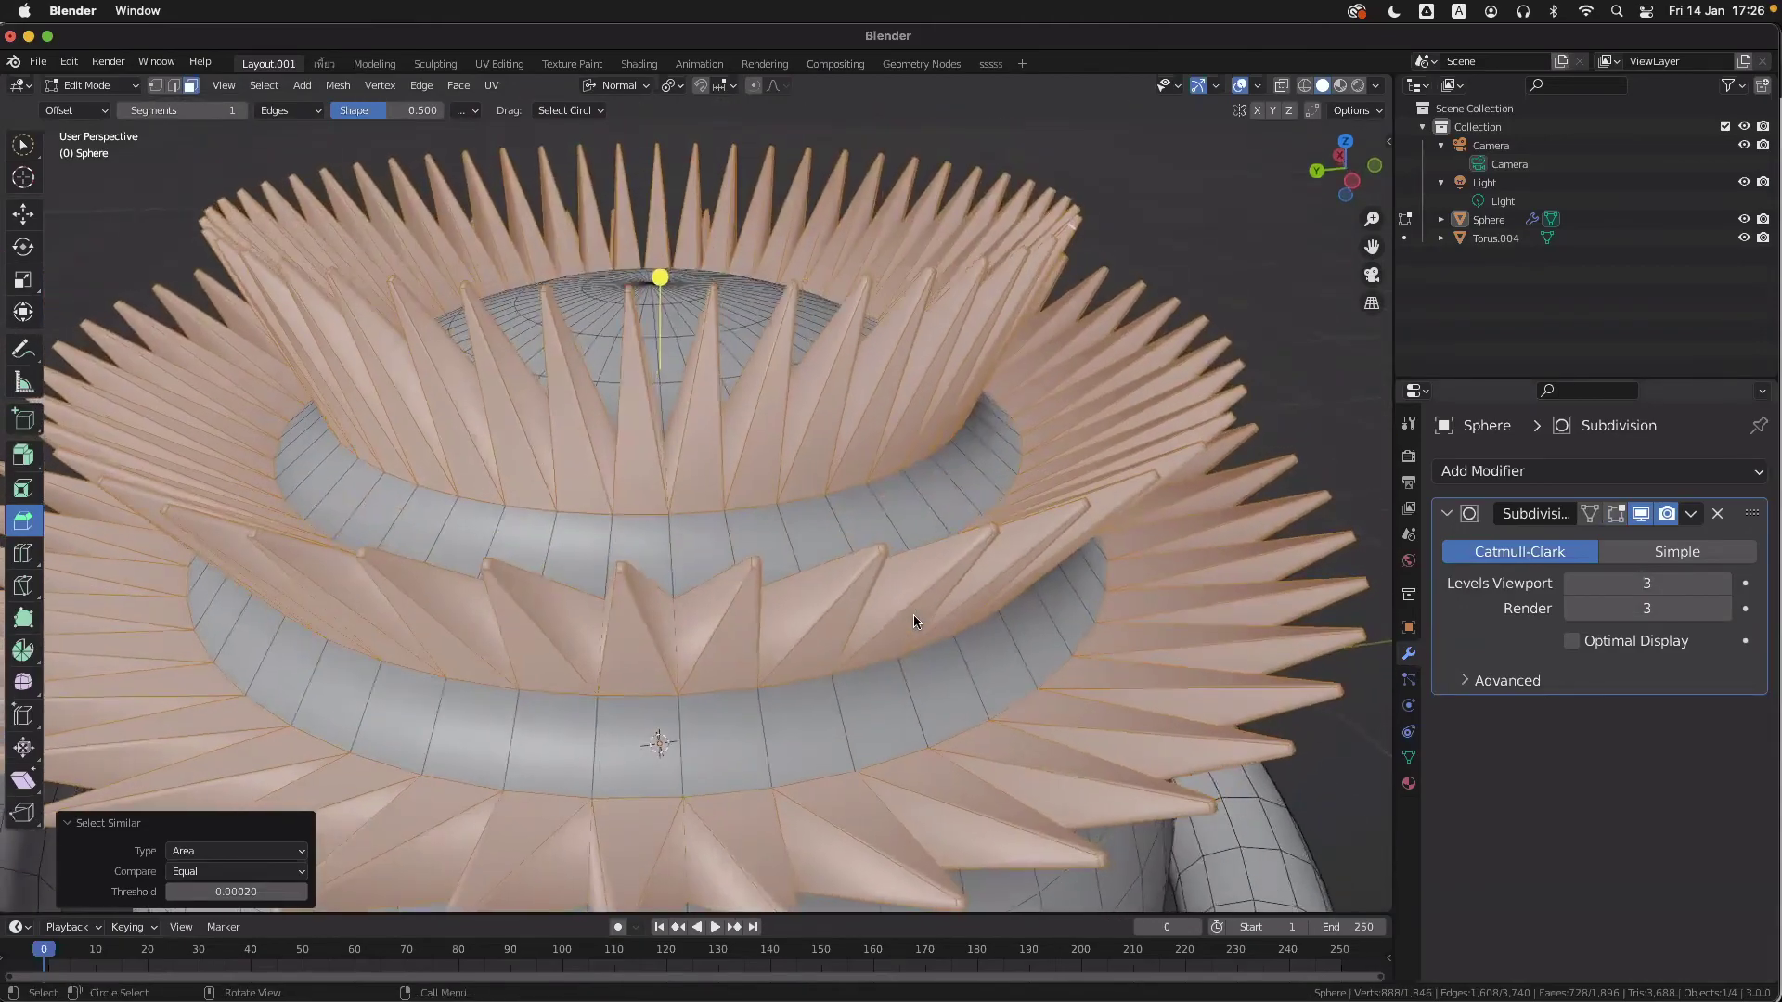
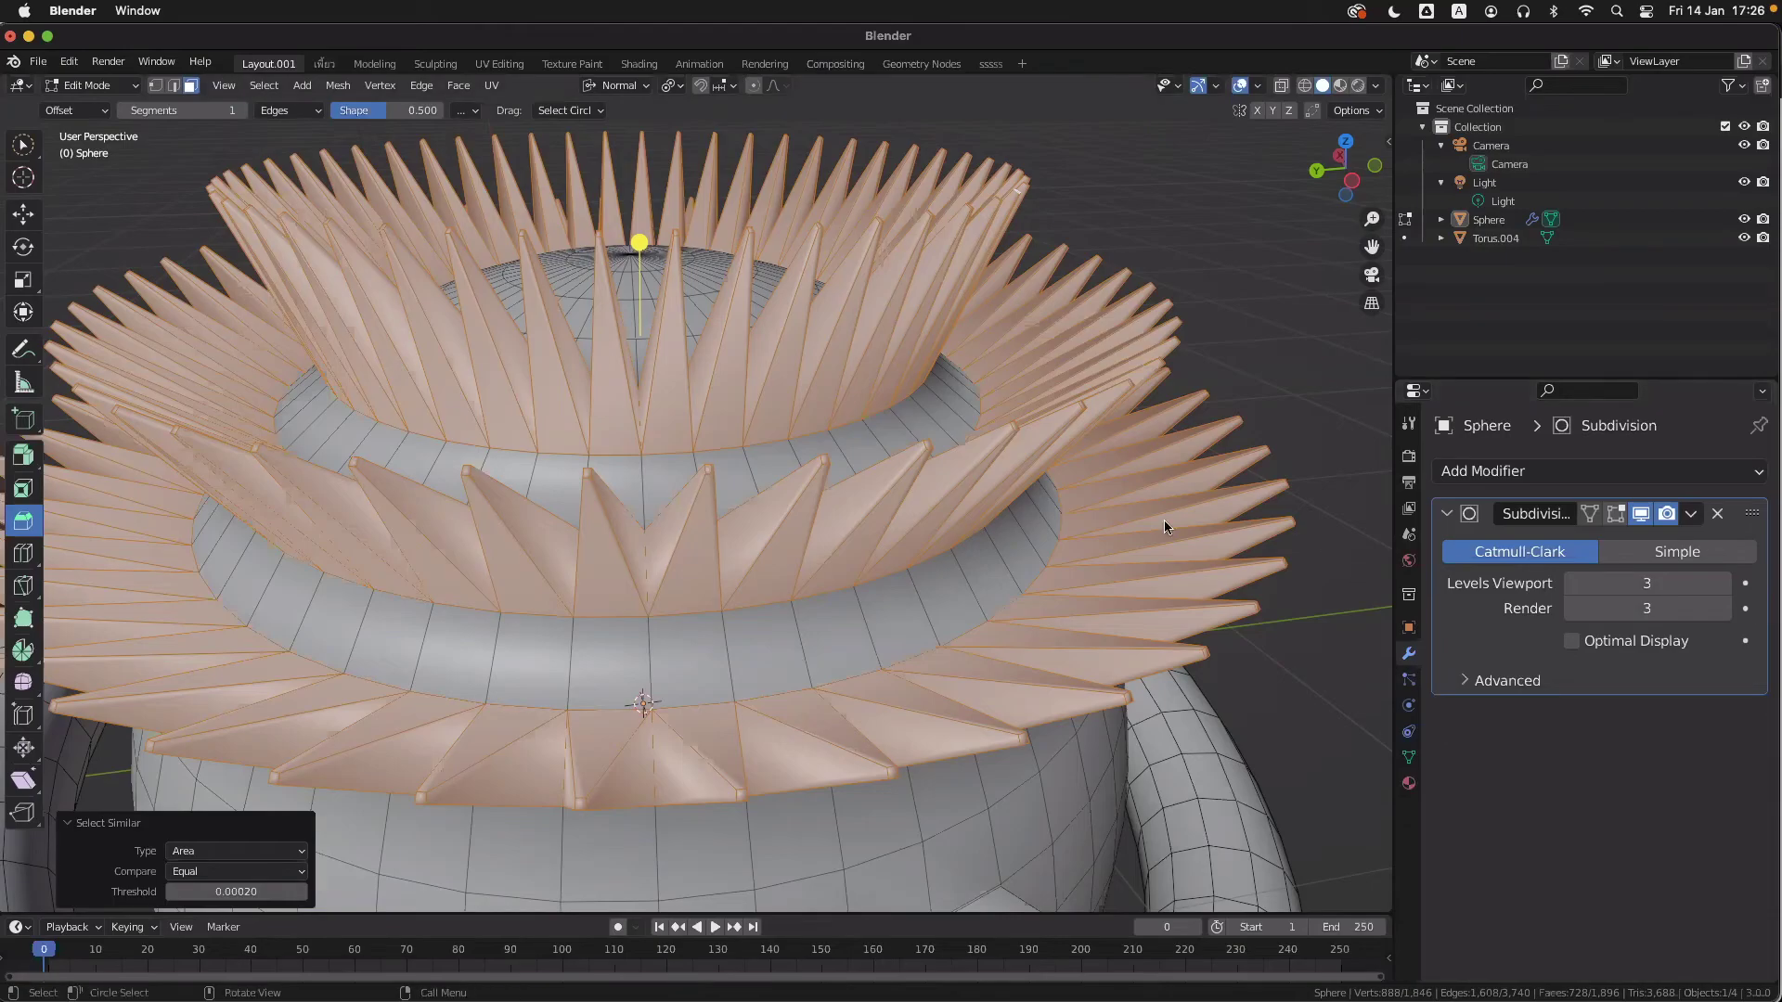
pyautogui.scroll(-3, 967, 543)
pyautogui.scroll(1, 967, 543)
pyautogui.scroll(-5, 965, 603)
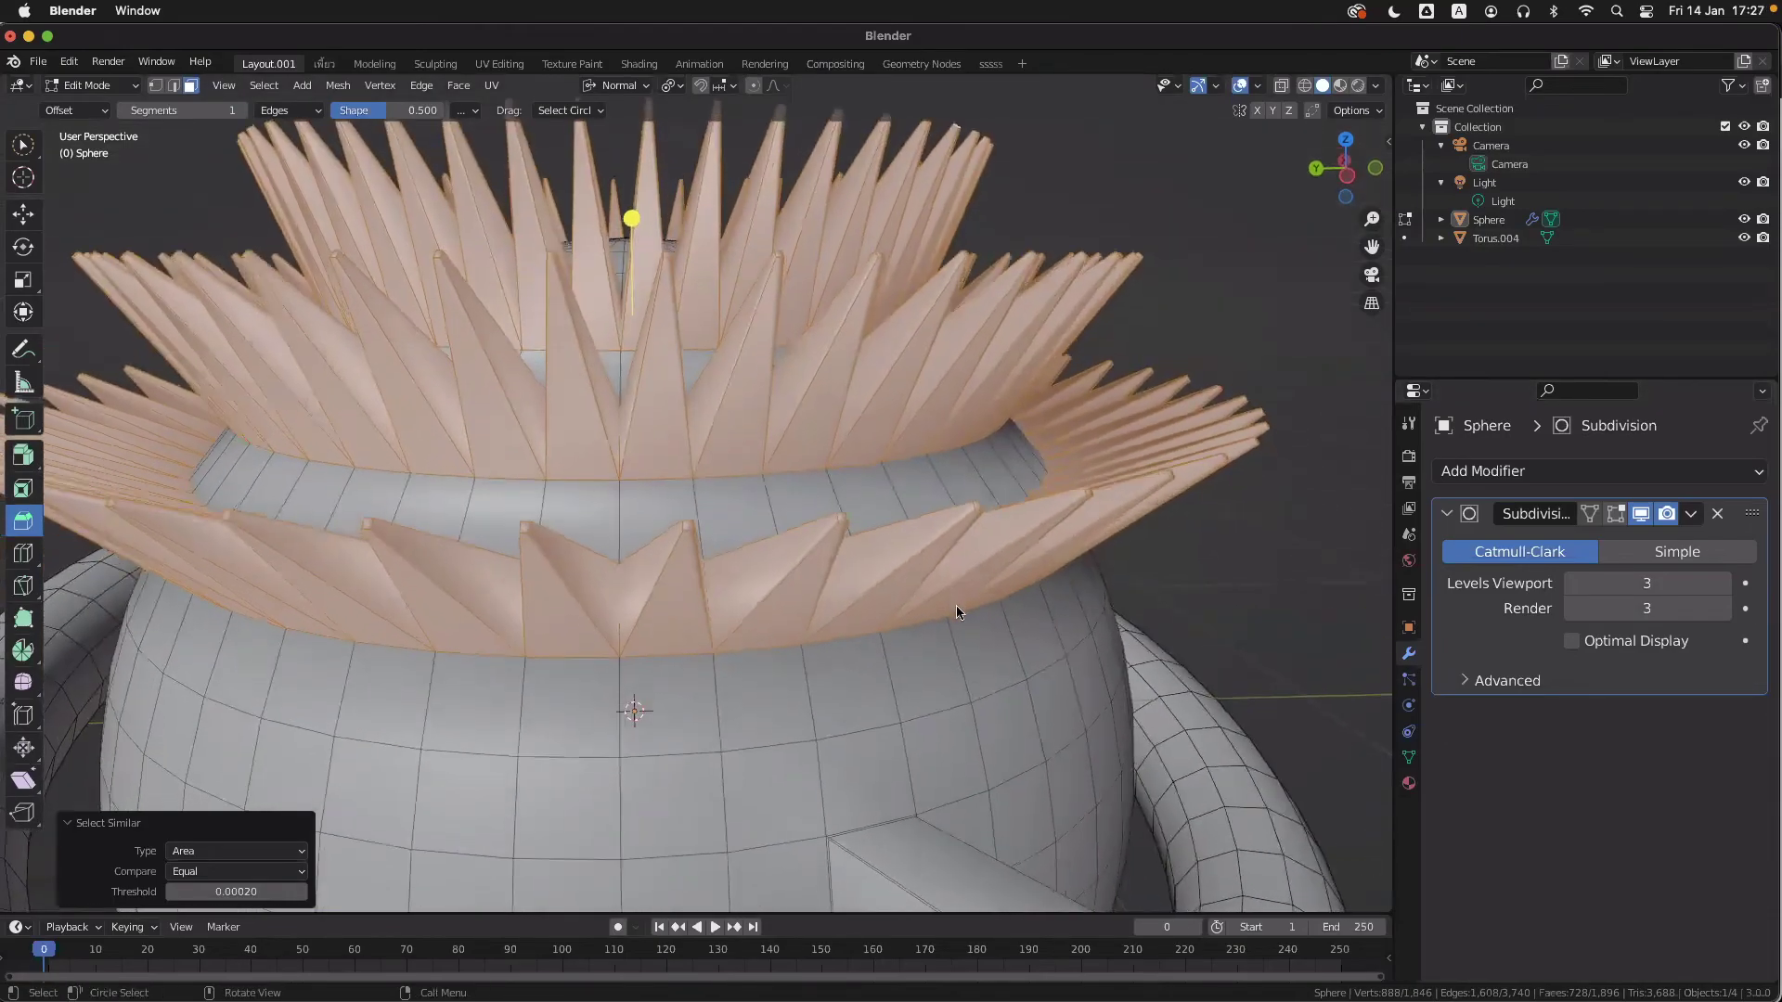
# - Examine the narrow bevels on the edges of the block protruding from the body
pyautogui.scroll(6, 899, 750)
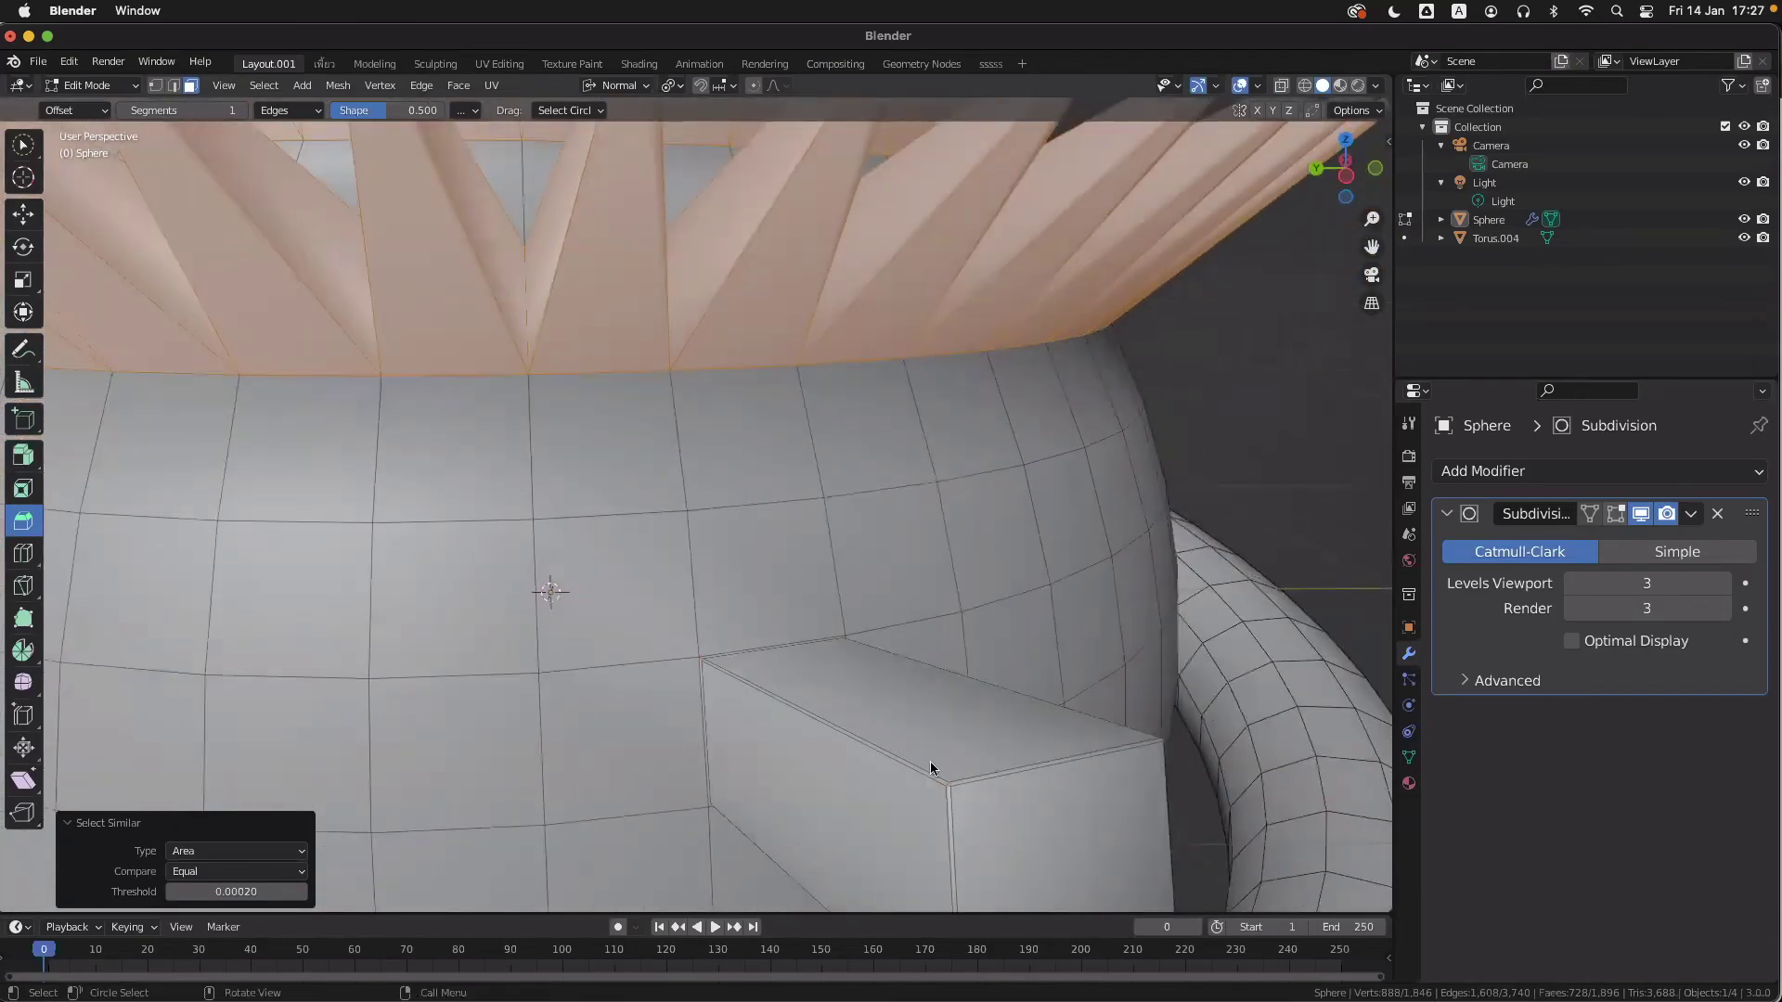
pyautogui.scroll(1, 932, 770)
pyautogui.keyDown('shift'); pyautogui.scroll(-3, 934, 716); pyautogui.keyUp('shift')
pyautogui.keyDown('shift'); pyautogui.hscroll(1, 934, 709); pyautogui.keyUp('shift')
pyautogui.keyDown('ctrl'); pyautogui.scroll(3, 816, 722); pyautogui.keyUp('ctrl')
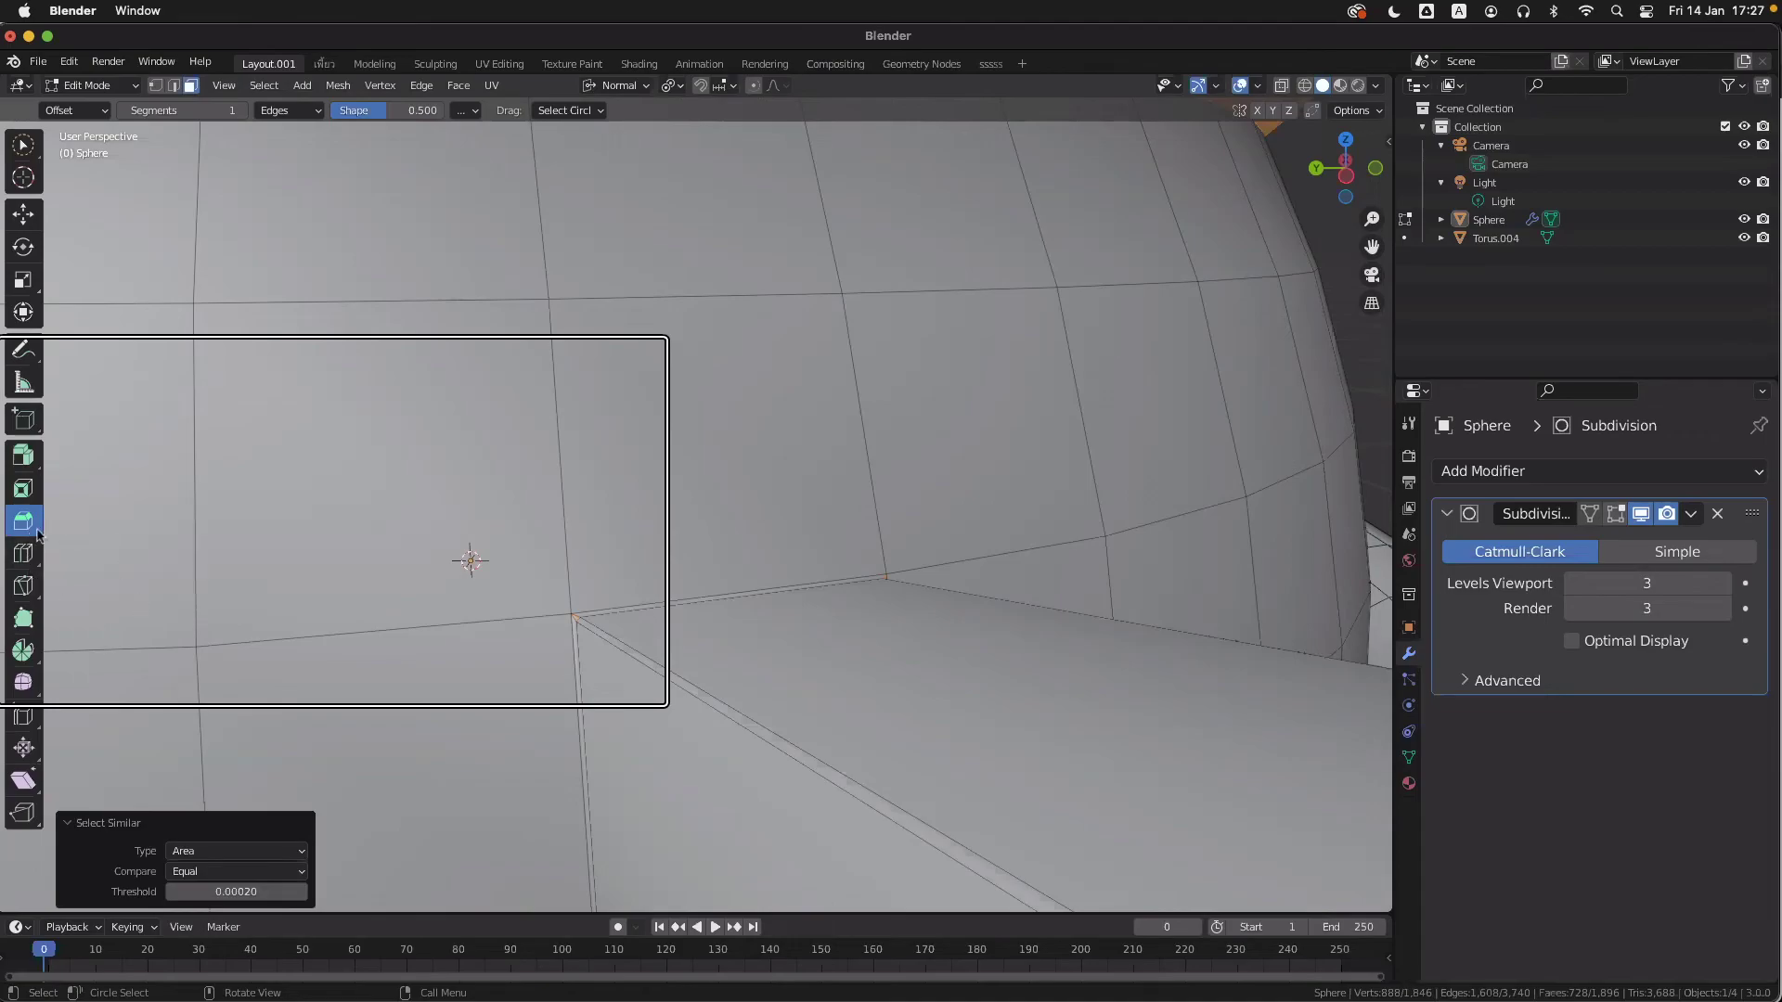
pyautogui.moveTo(463, 465); pyautogui.dragTo(846, 525, button='middle')
pyautogui.scroll(-3, 463, 669)
pyautogui.scroll(-2, 846, 525)
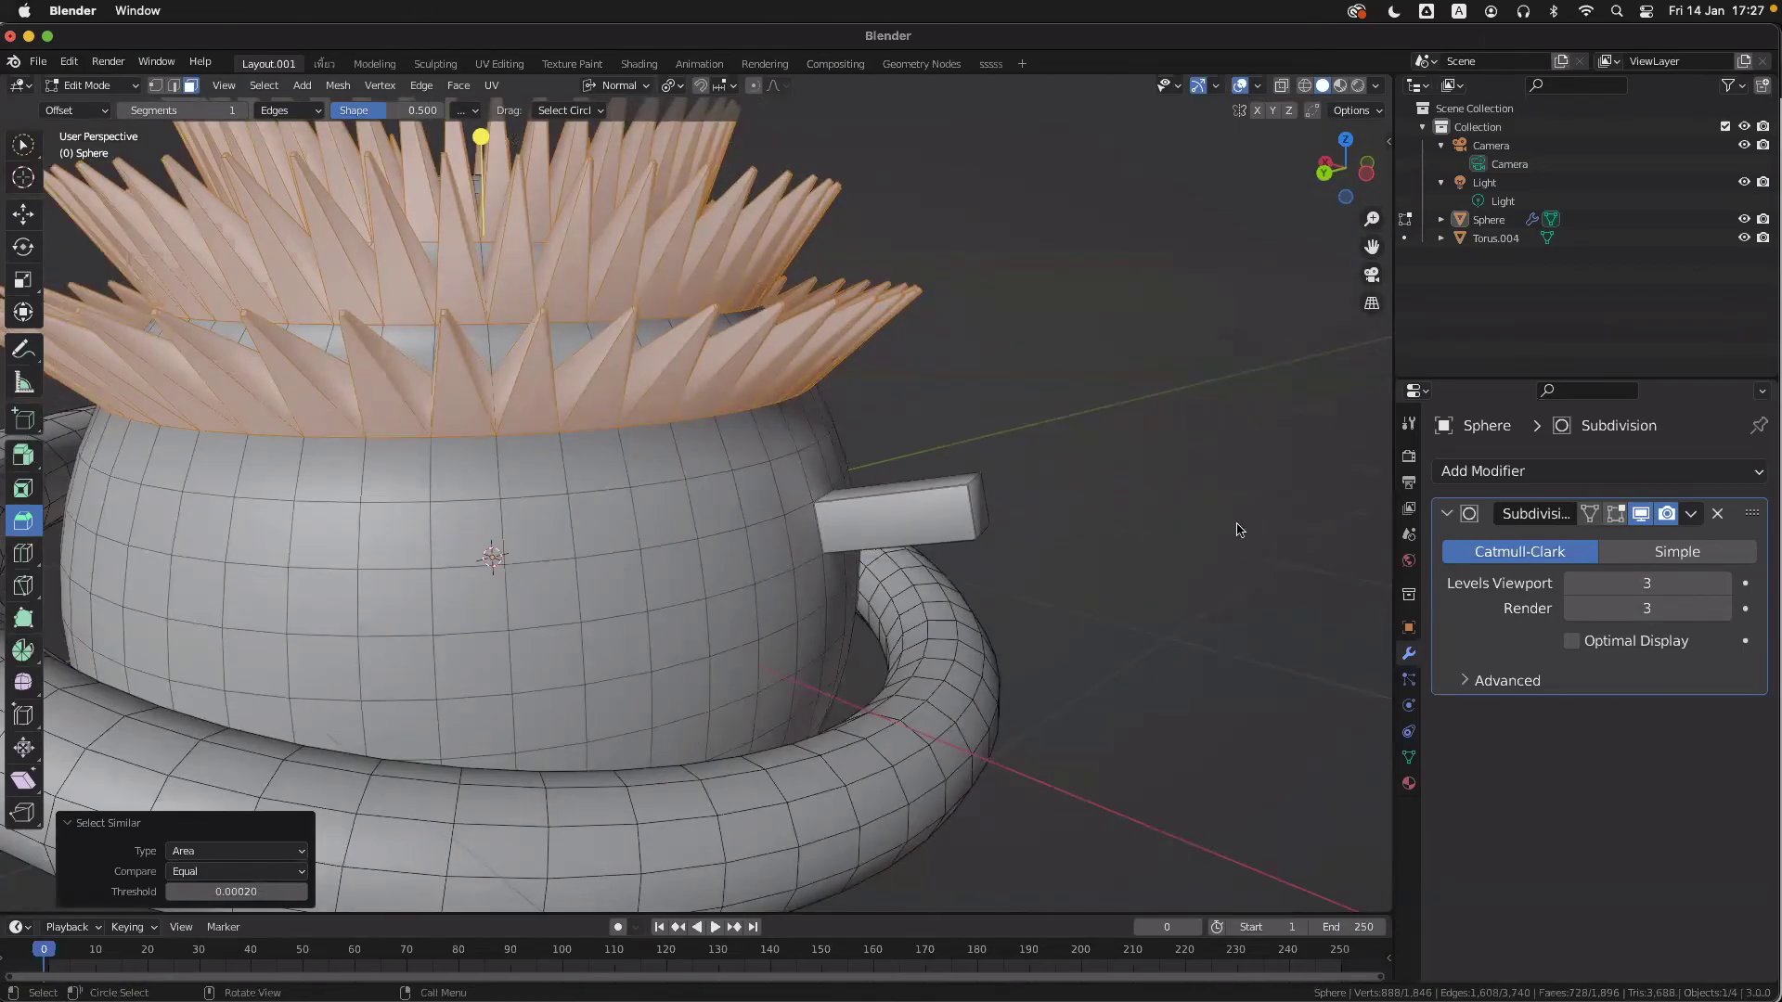
# - Switch to Object Mode and hide the viewport overlays to examine the smoothed spikes and block without the wireframe
pyautogui.press('Tab')
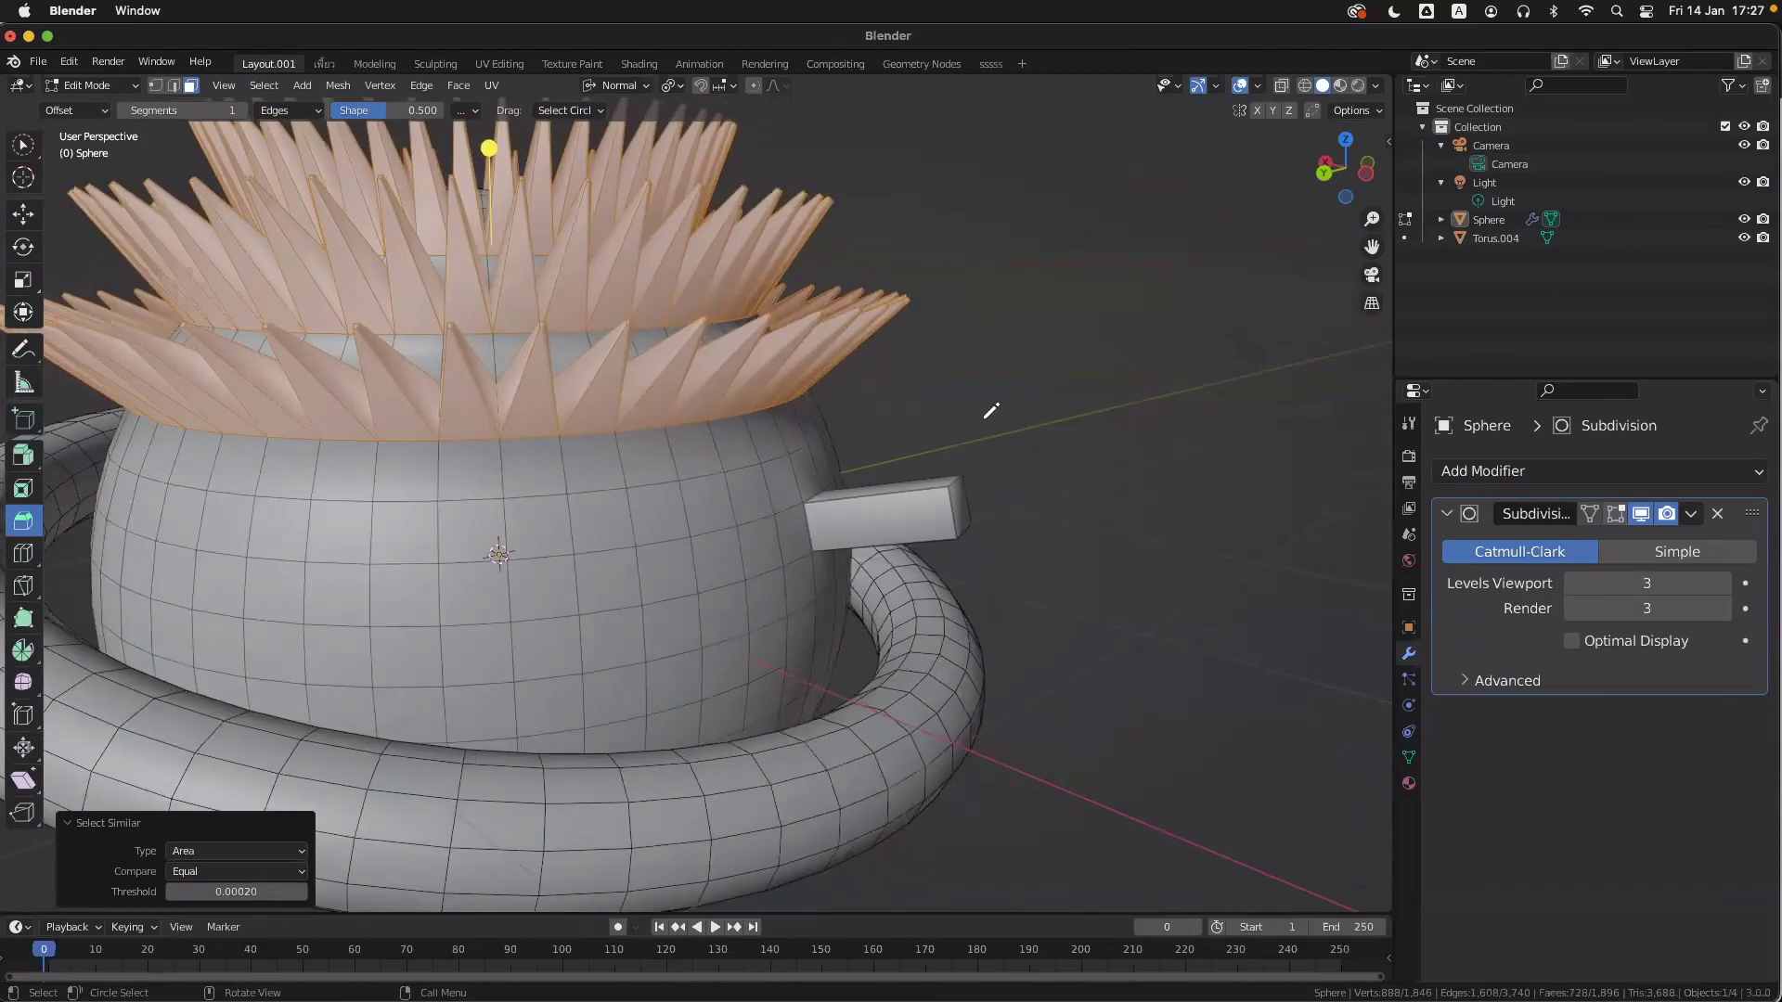
pyautogui.scroll(8, 989, 417)
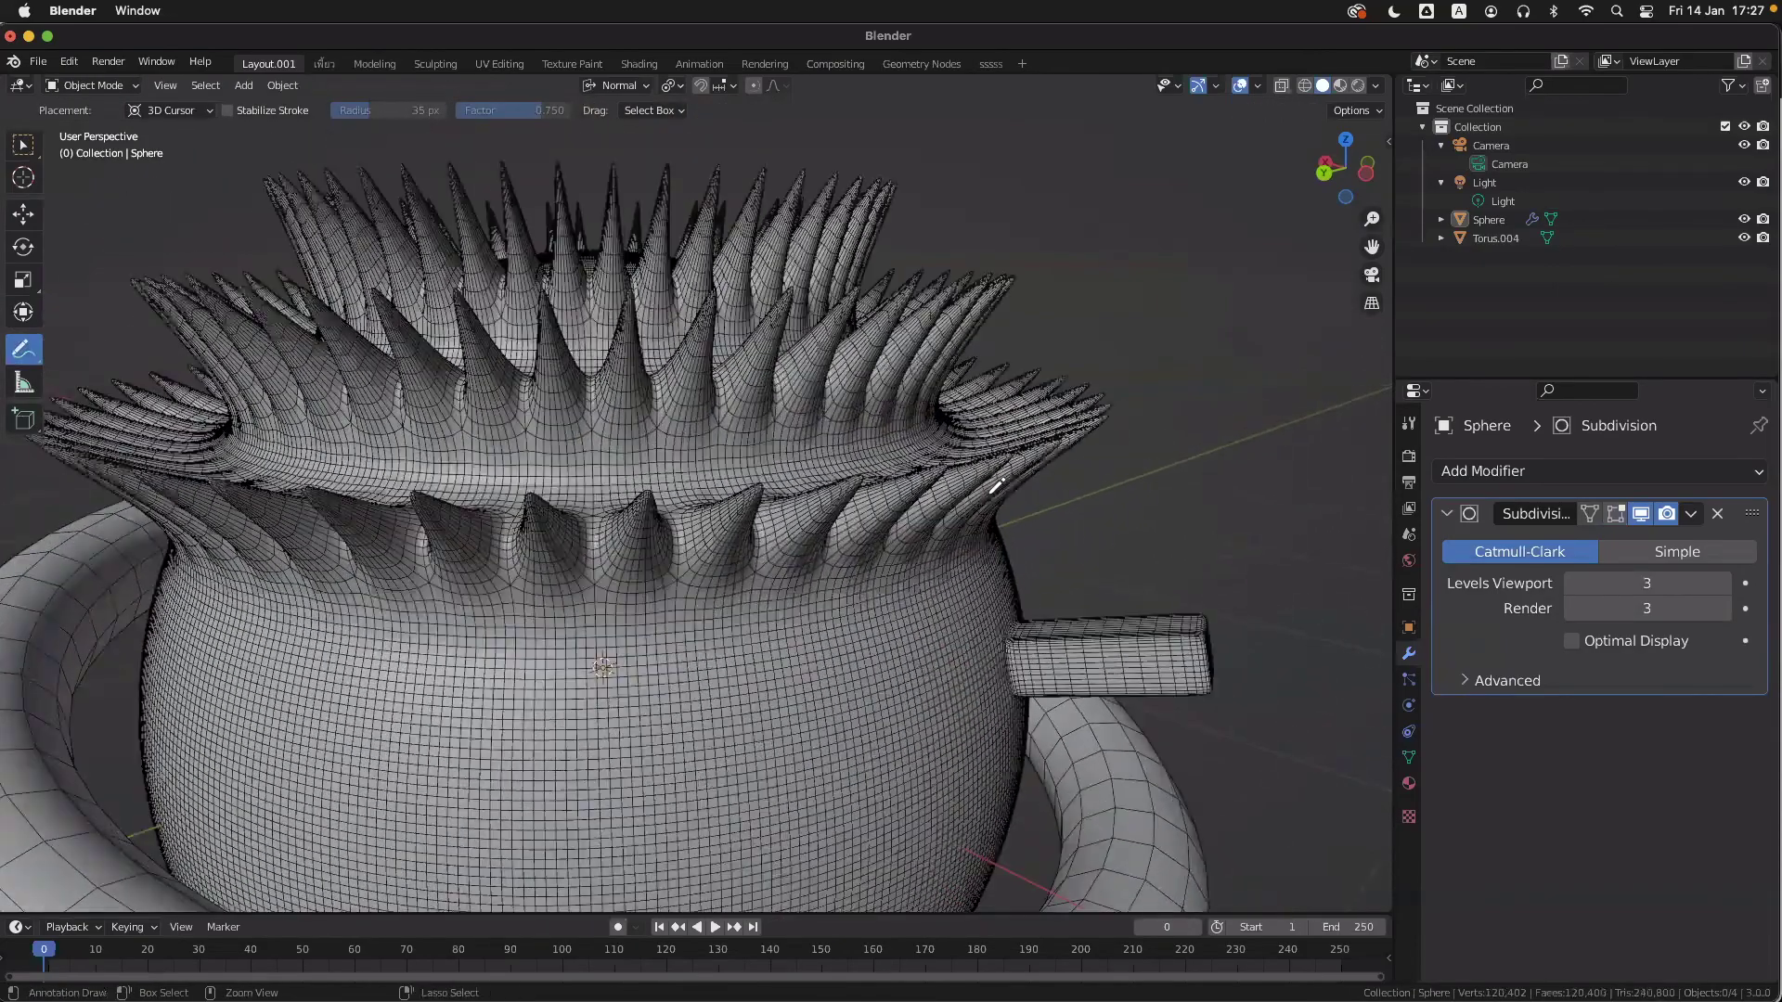
pyautogui.moveTo(996, 485); pyautogui.dragTo(1033, 452, button='middle')
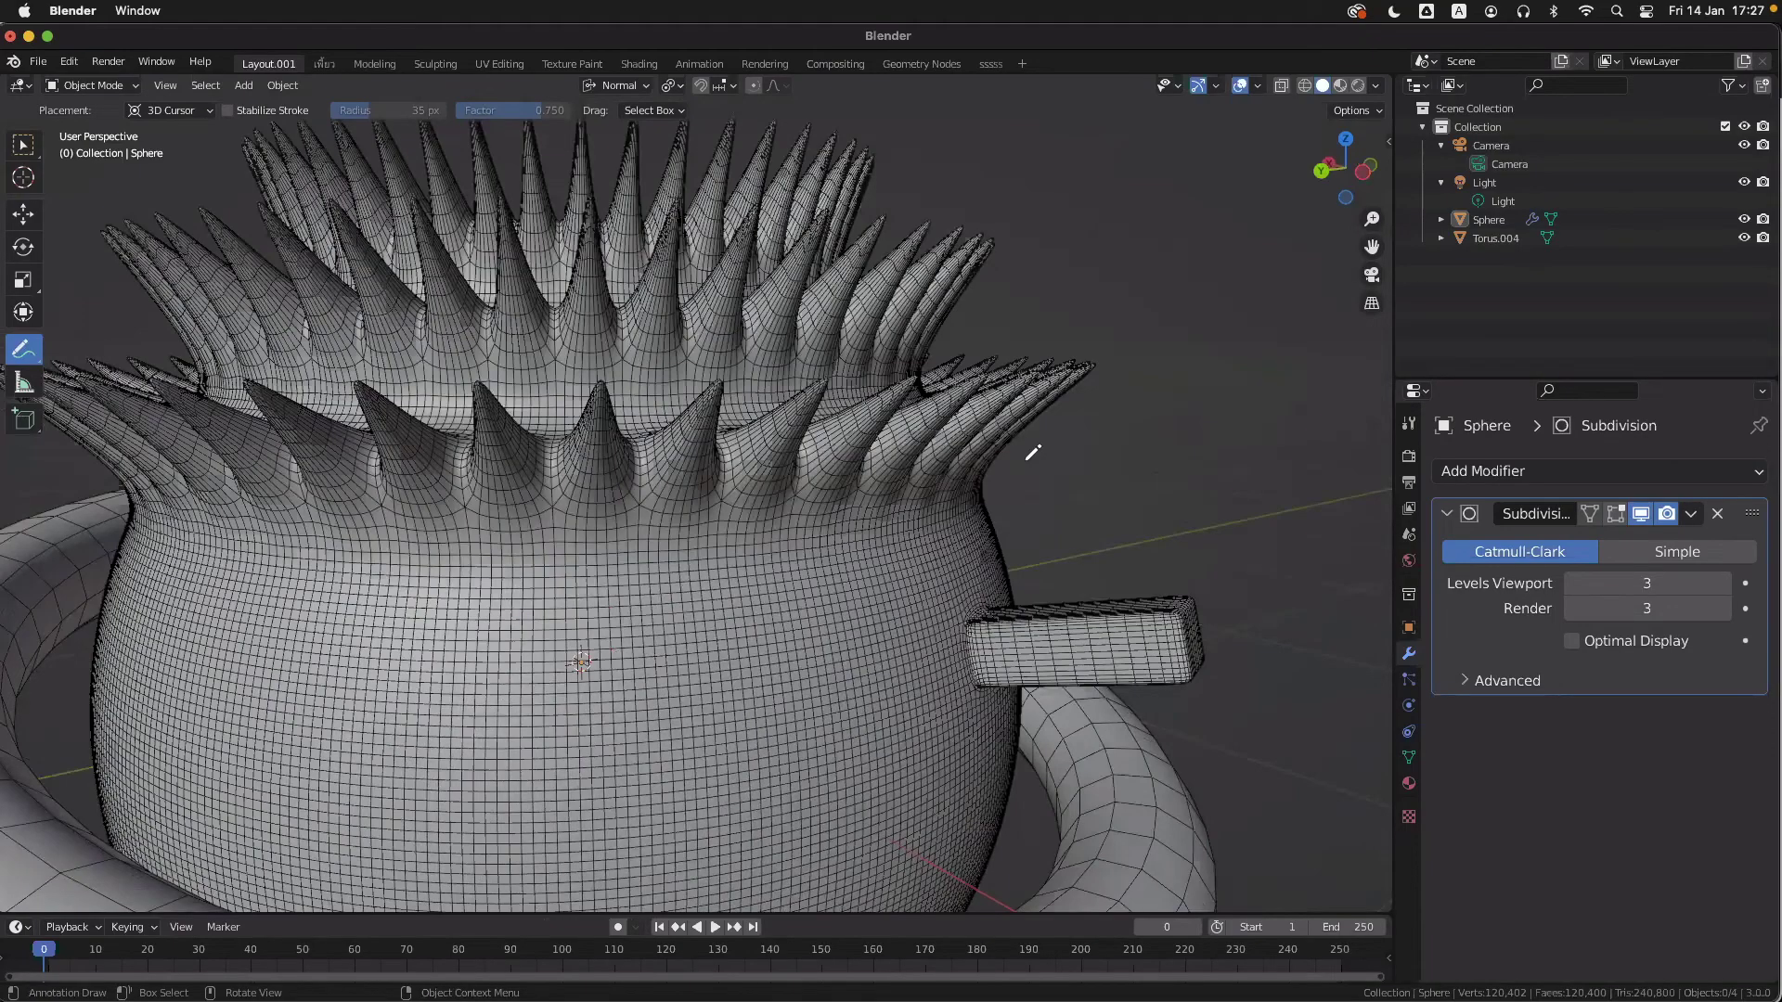
pyautogui.click(1242, 85)
pyautogui.scroll(-3, 1100, 312)
pyautogui.hscroll(5, 1100, 312)
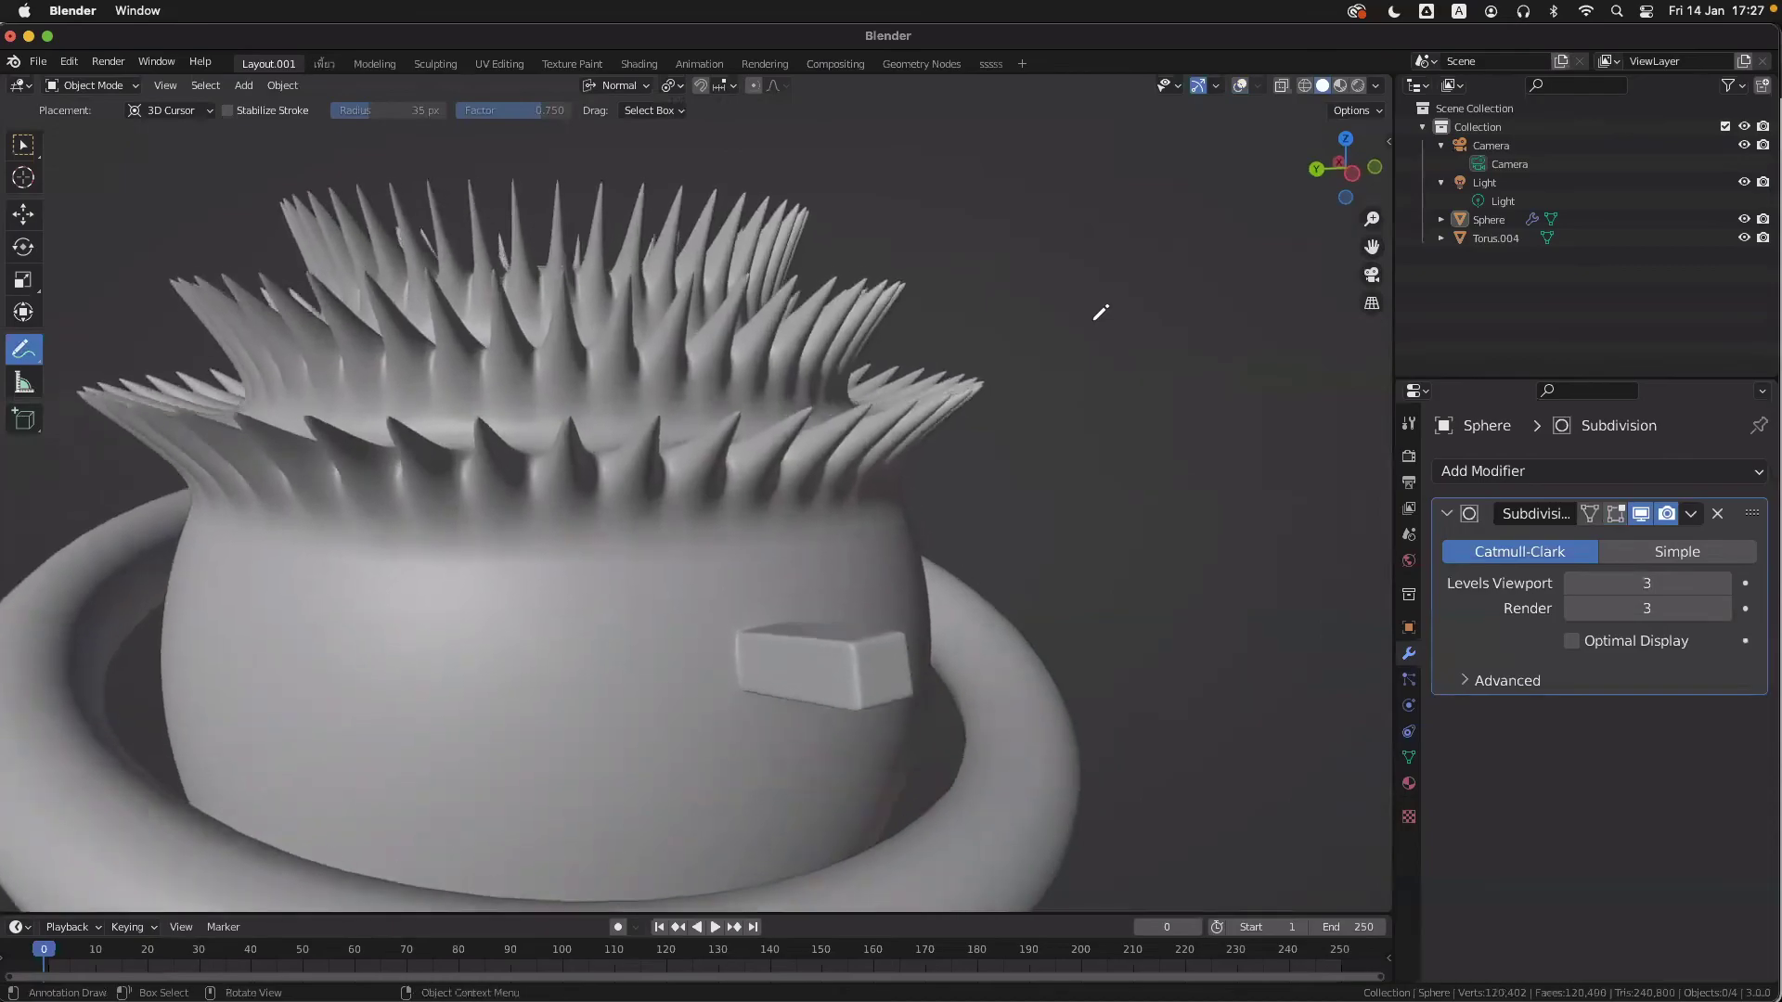
pyautogui.hscroll(4, 1100, 312)
pyautogui.hscroll(-4, 1100, 312)
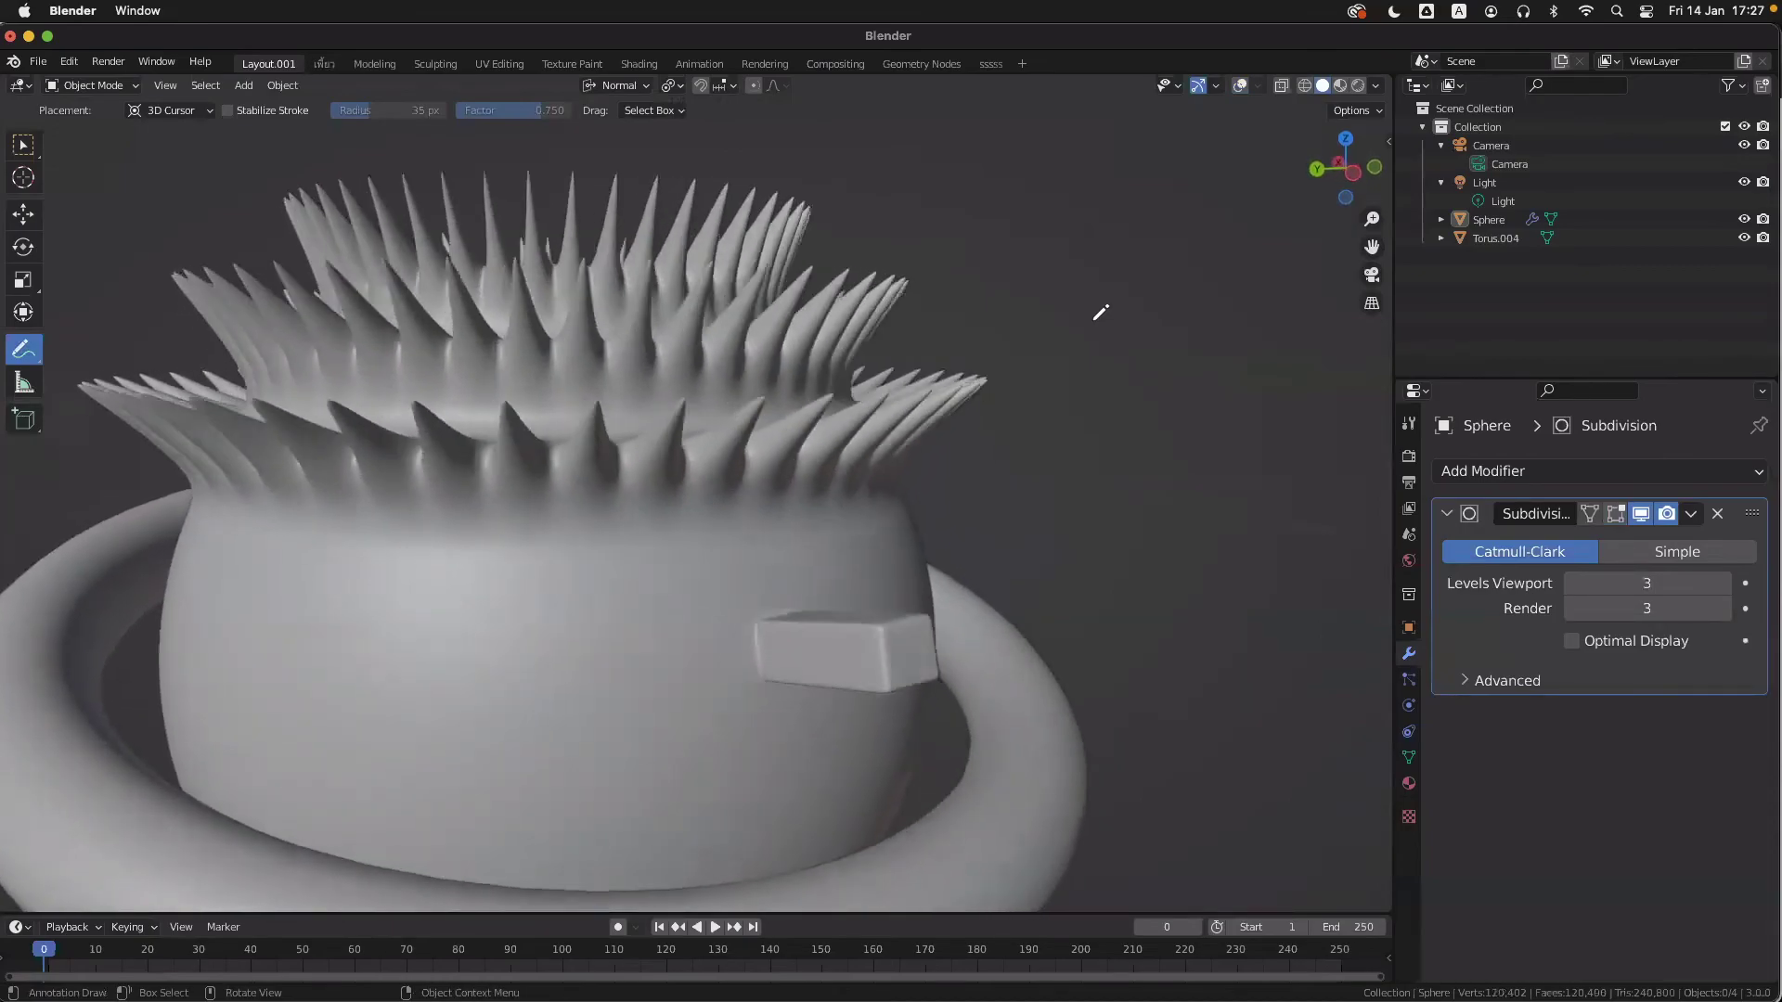
pyautogui.scroll(2, 1010, 548)
# - Show the viewport overlays again and compare the subdivided wireframe on the spikes and the bevelled block
pyautogui.hotkey('shift', 'alt', 'z')
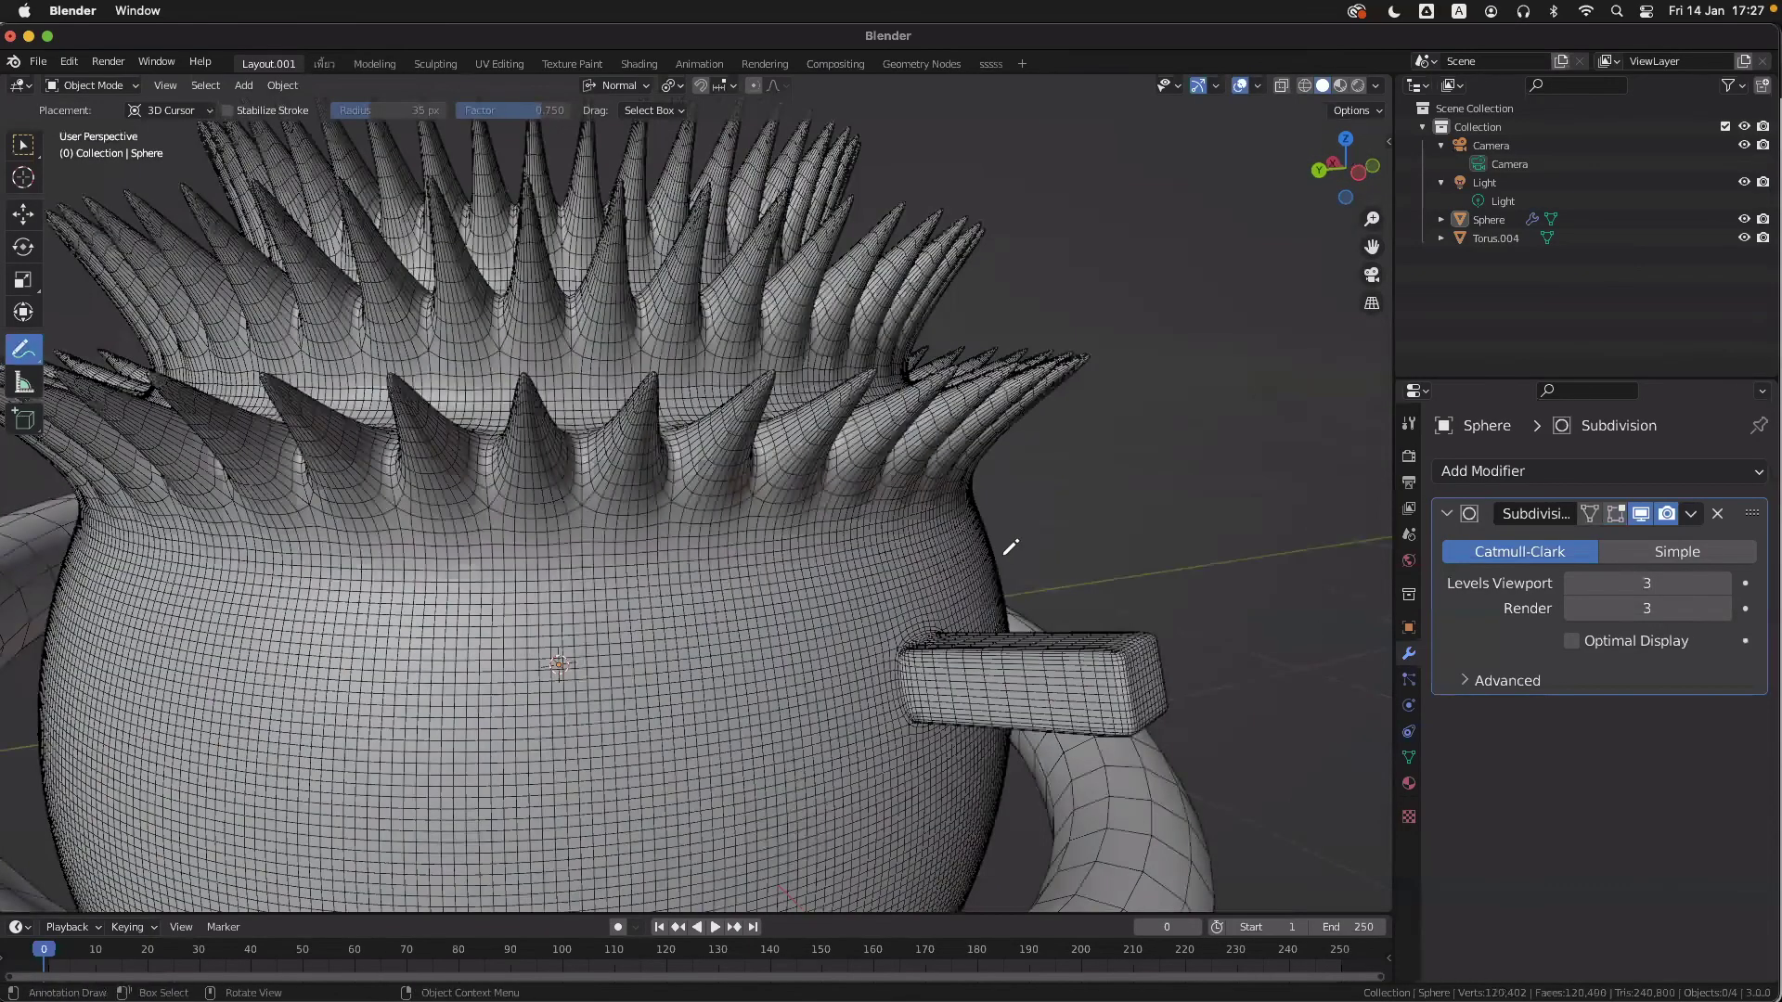
pyautogui.scroll(-5, 984, 557)
pyautogui.scroll(5, 869, 586)
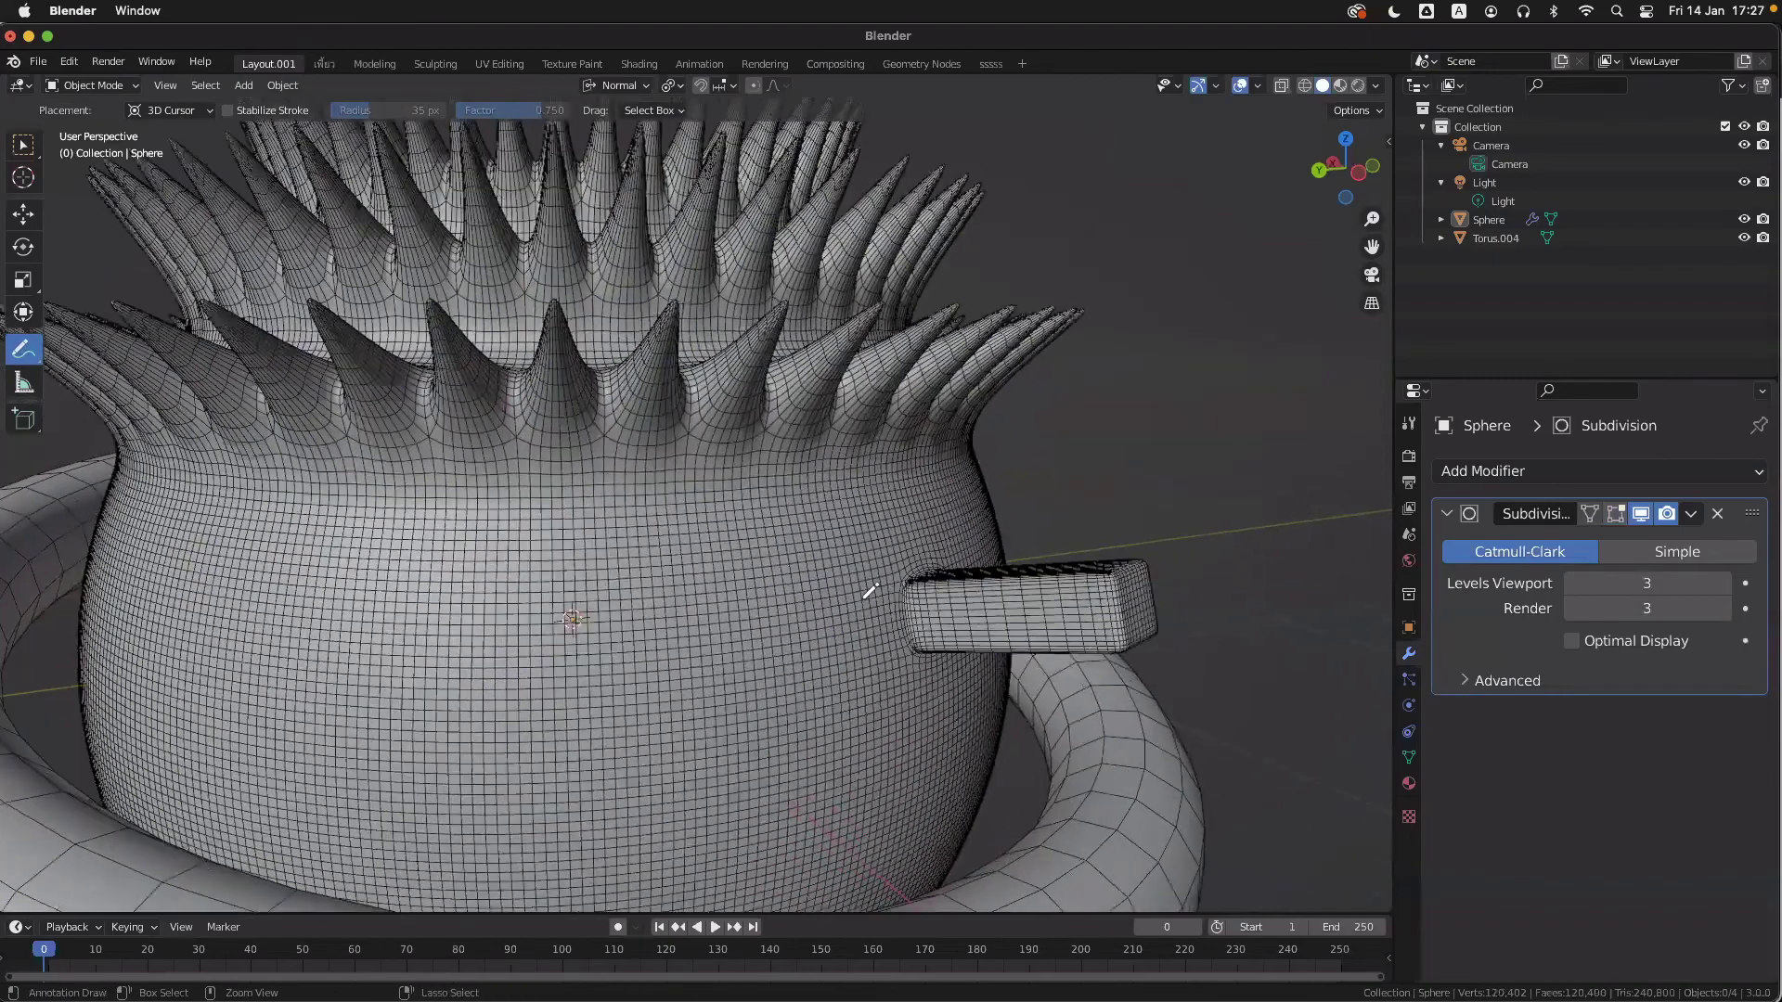
pyautogui.hotkey('shift', 'alt', 'z')
pyautogui.hotkey('shift', 'alt', 'z')
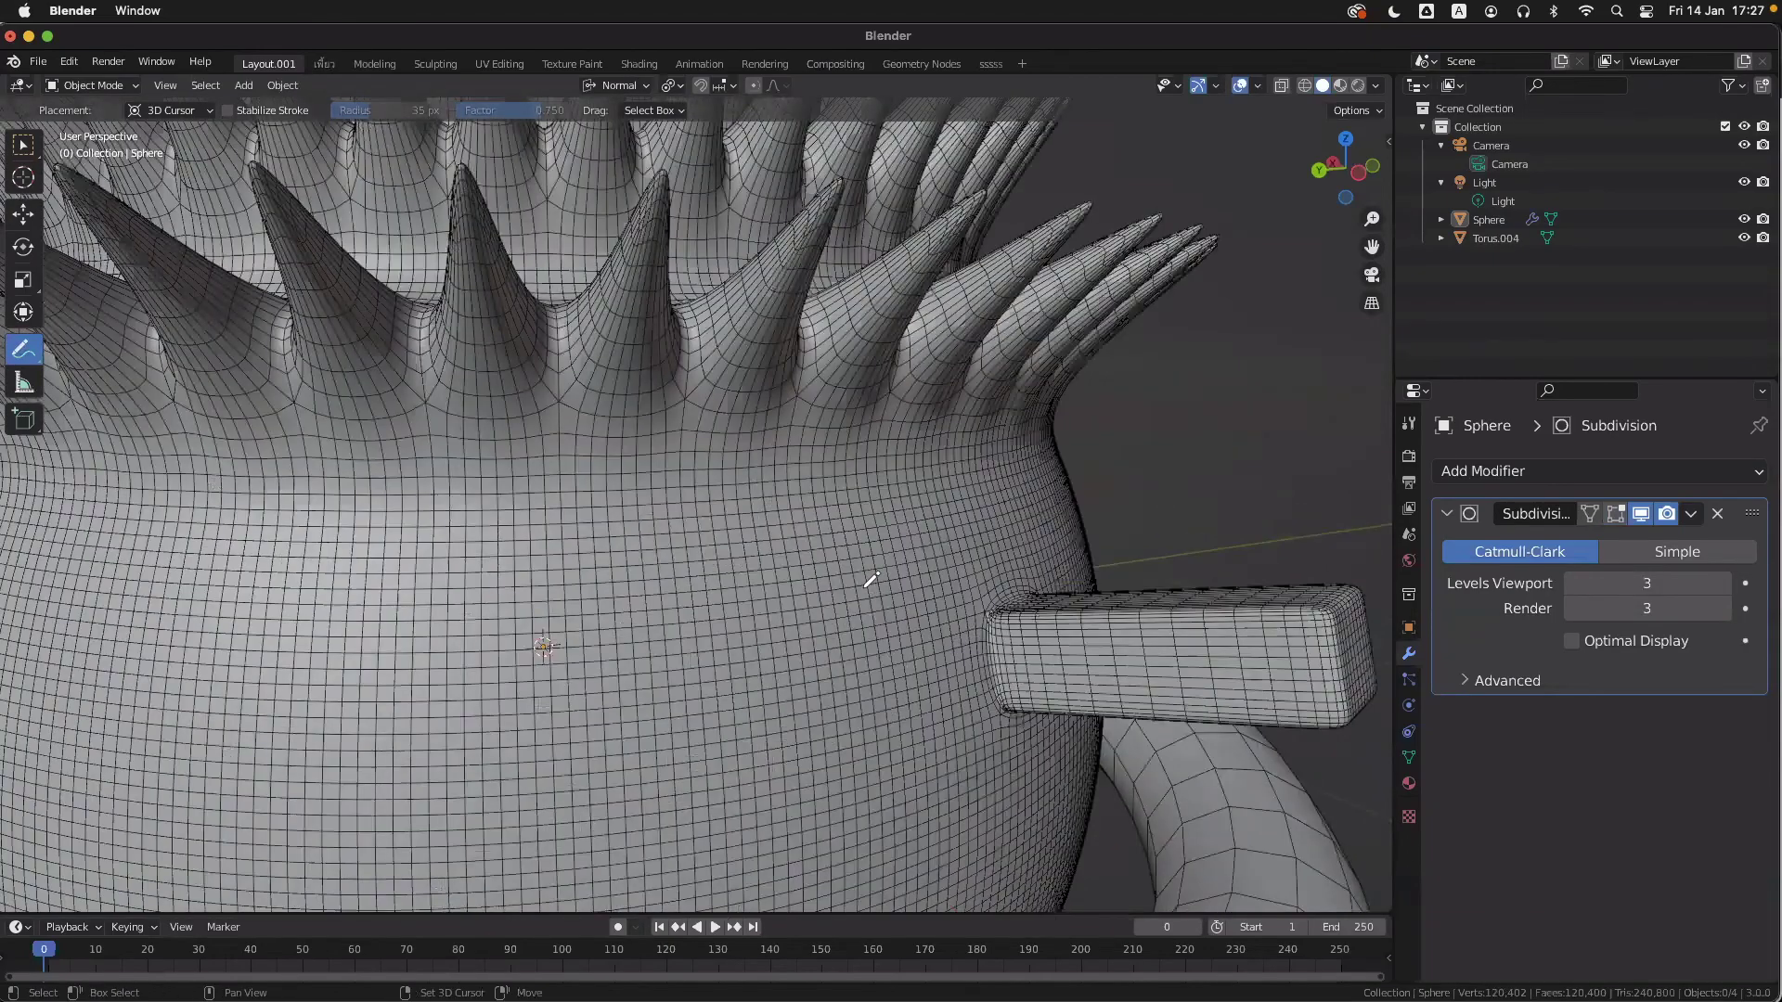
# - Return the sphere to Edit Mode with the spike rows and the block in view
pyautogui.press('Tab')
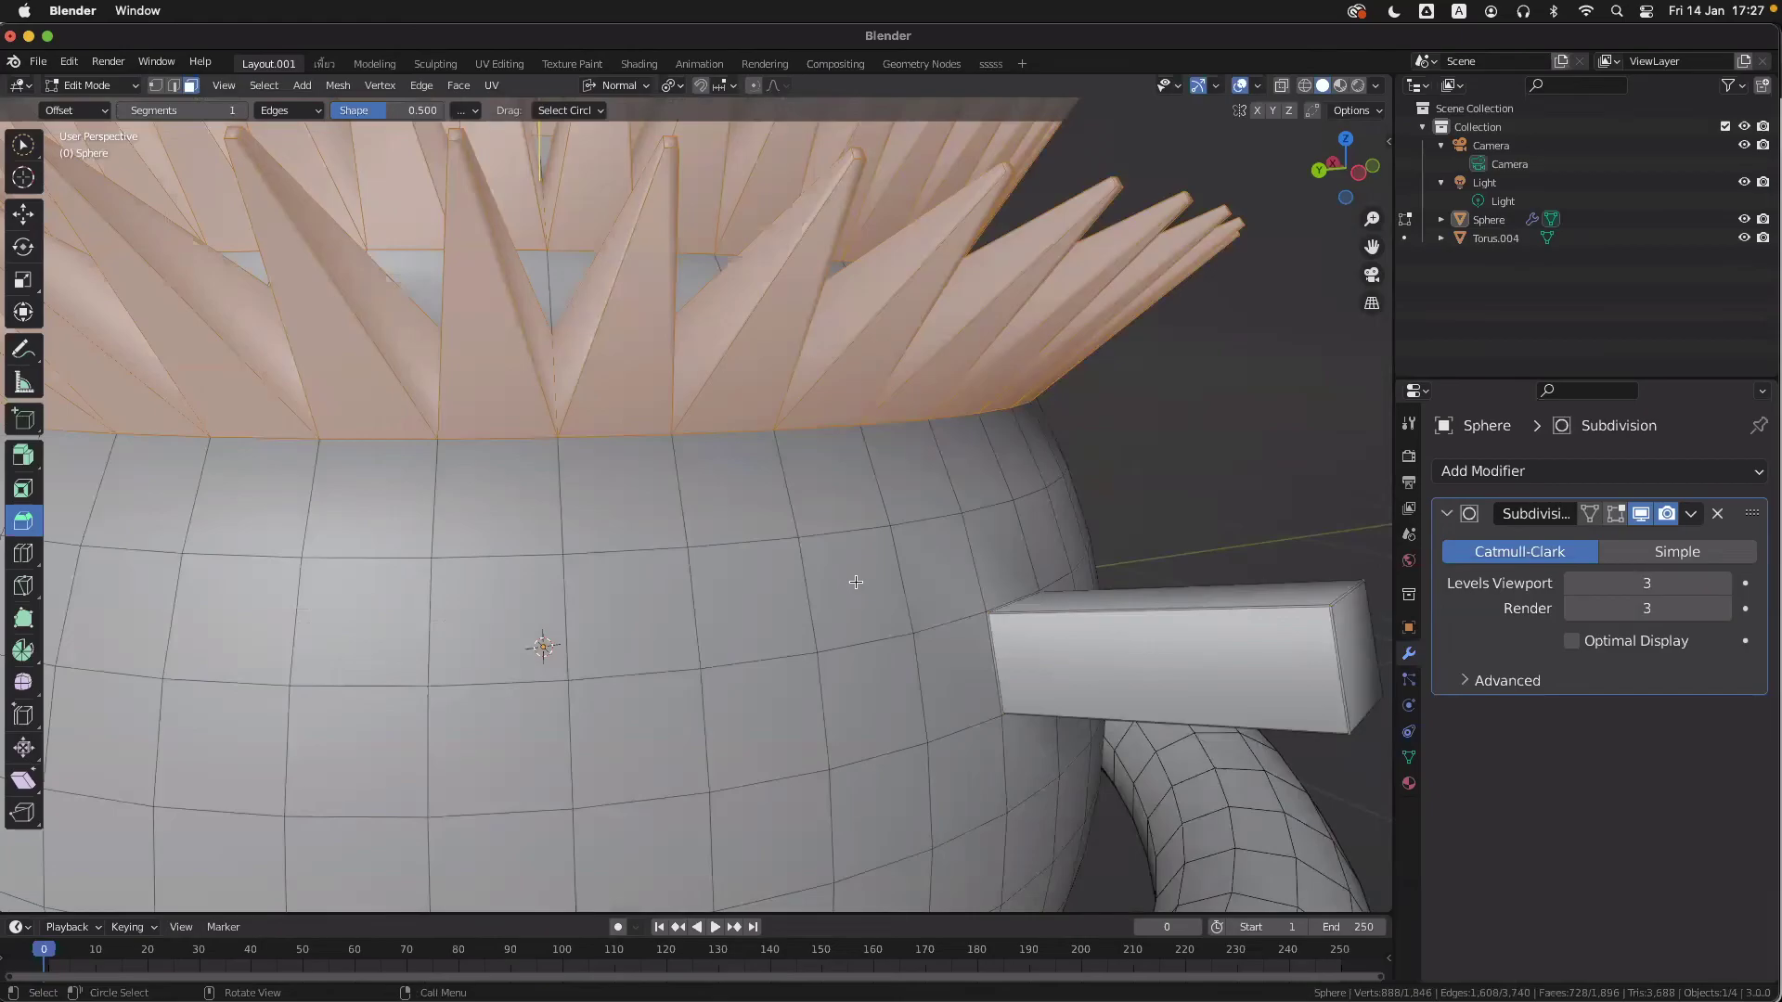
pyautogui.scroll(-10, 856, 582)
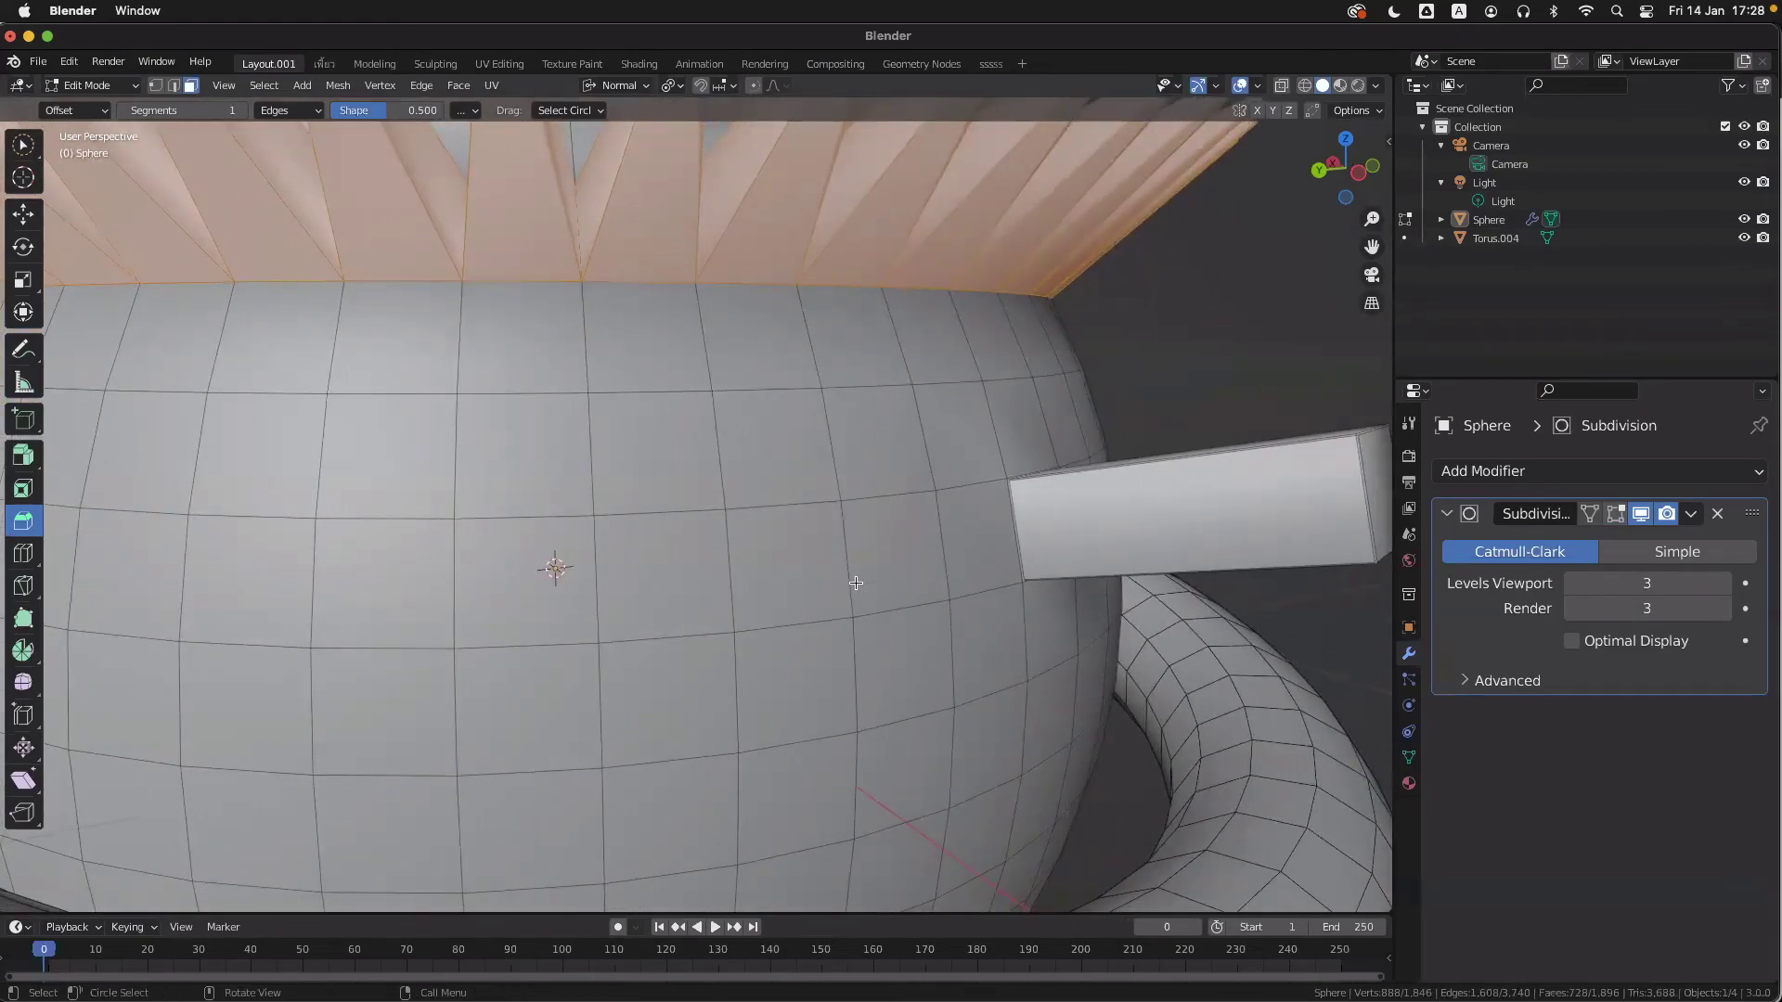
pyautogui.scroll(-8, 856, 582)
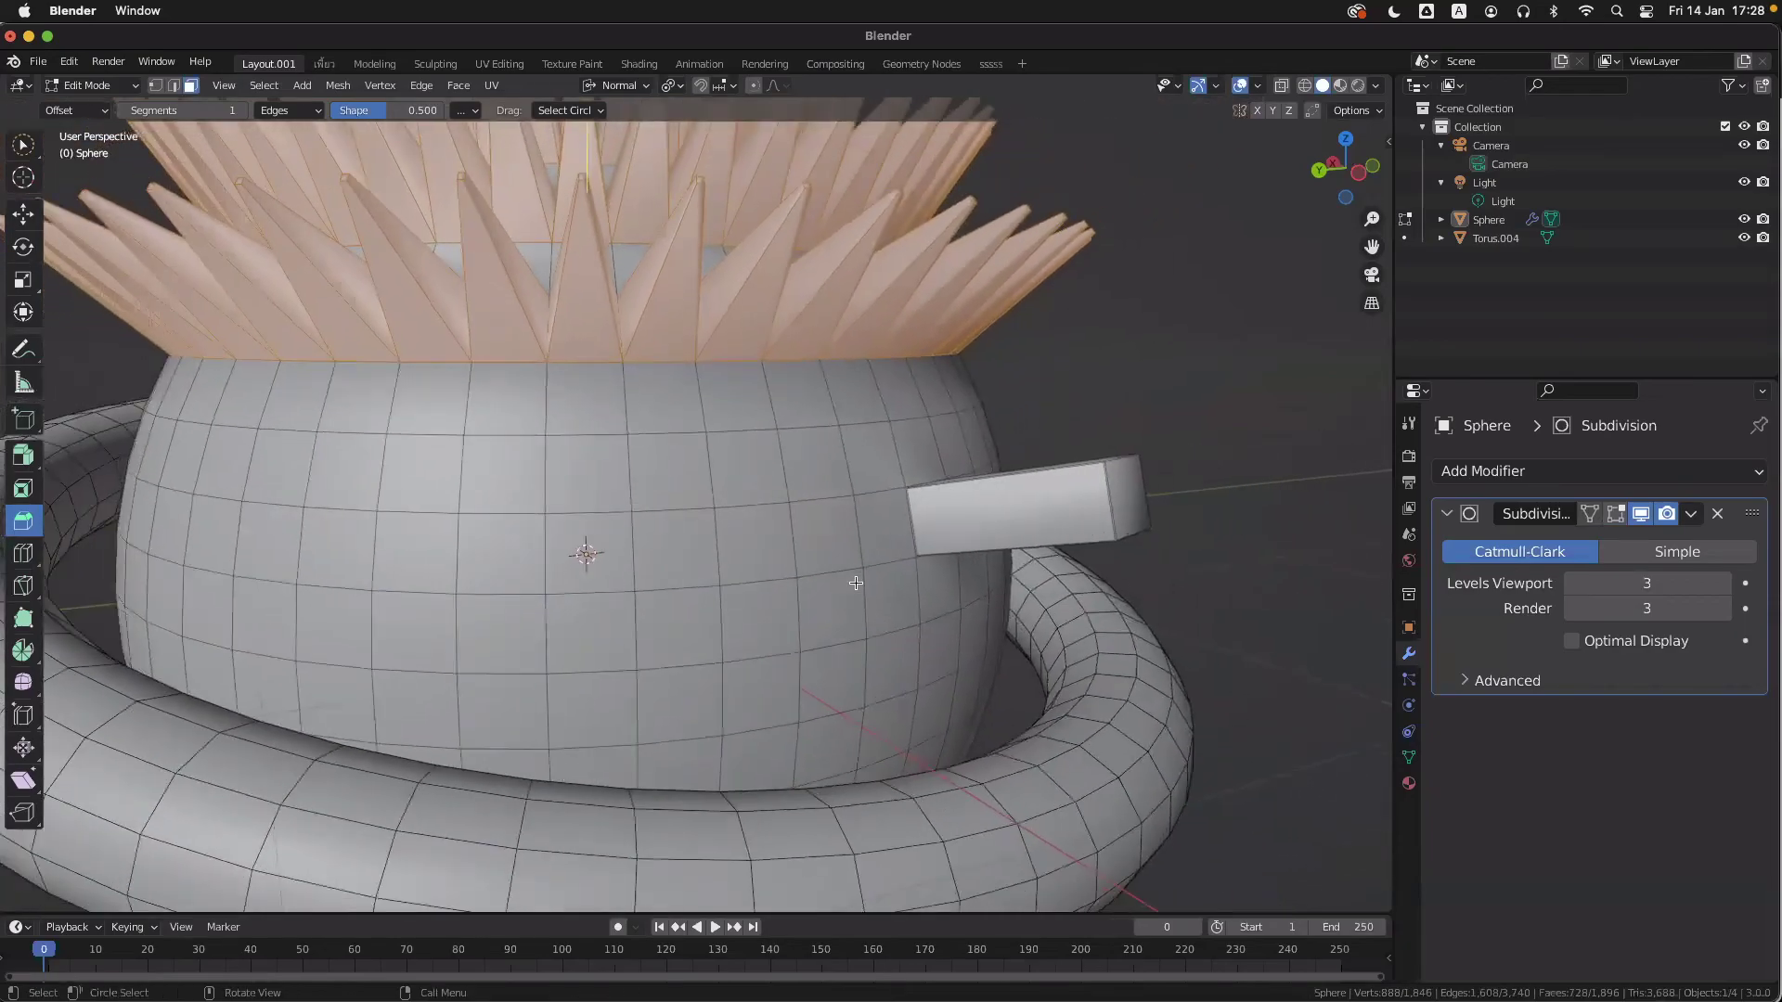
pyautogui.scroll(5, 856, 582)
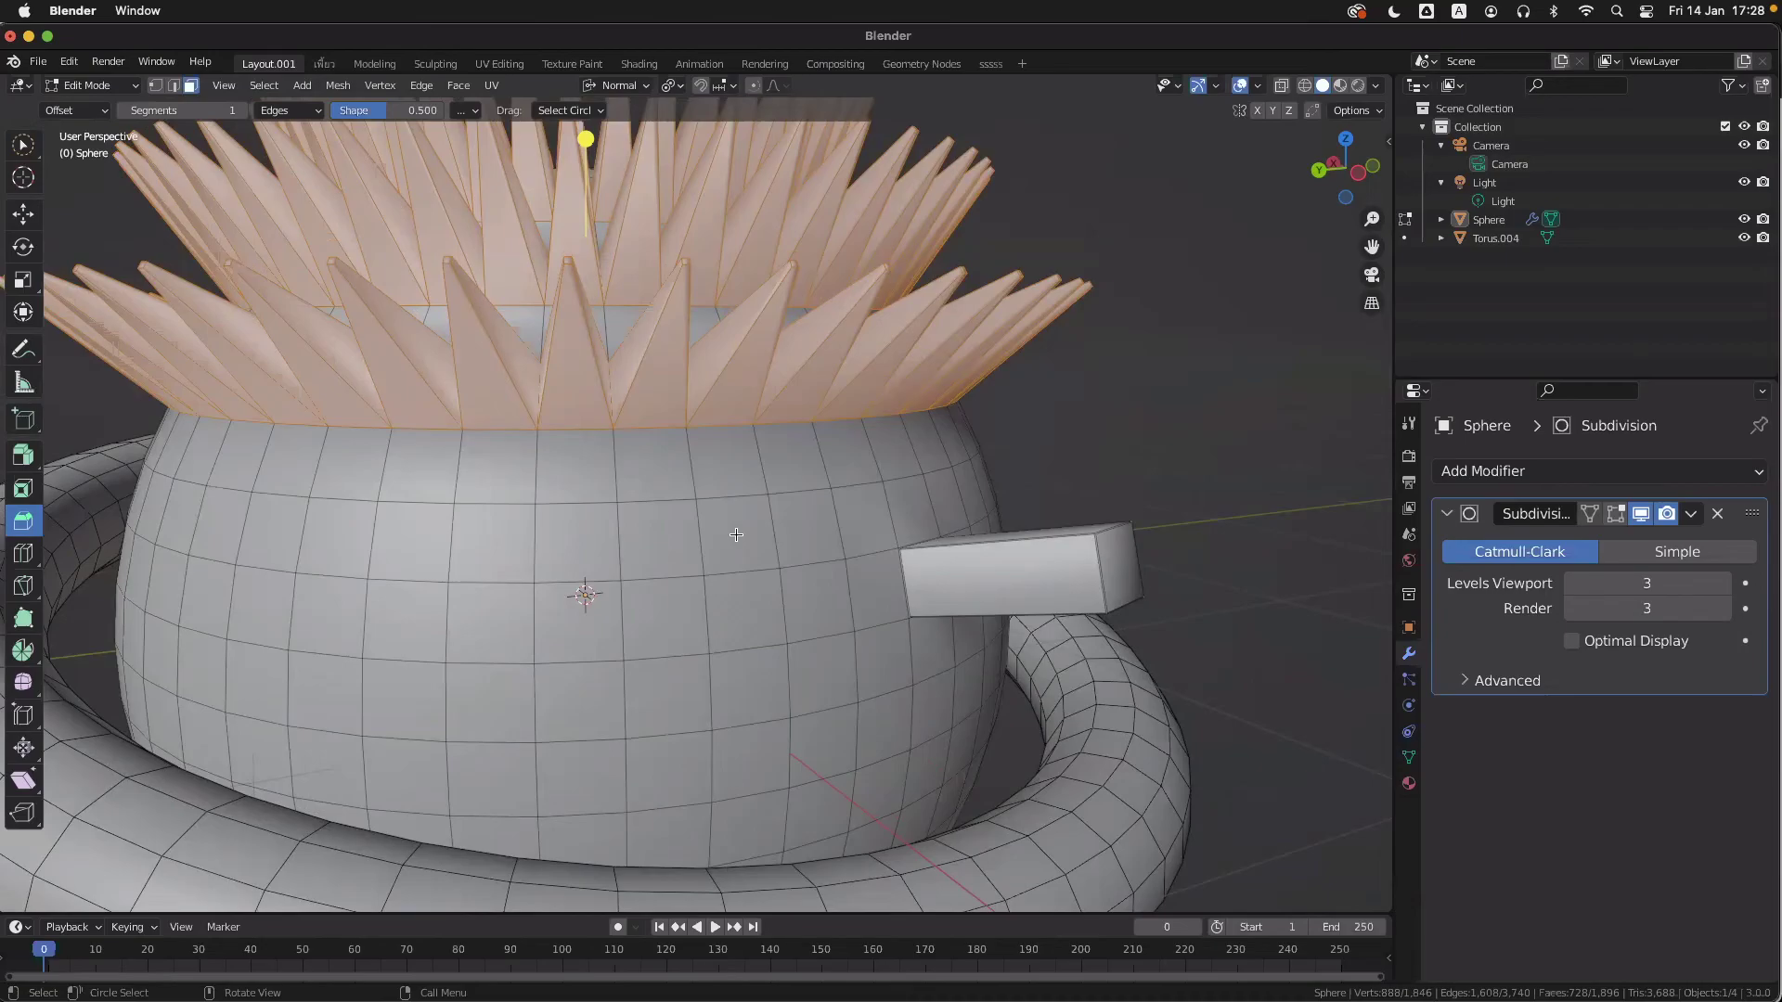
# - Examine the three rows of selected spikes and the protruding block from the side and from above
pyautogui.moveTo(741, 530); pyautogui.dragTo(803, 541, button='middle')
pyautogui.scroll(5, 803, 541)
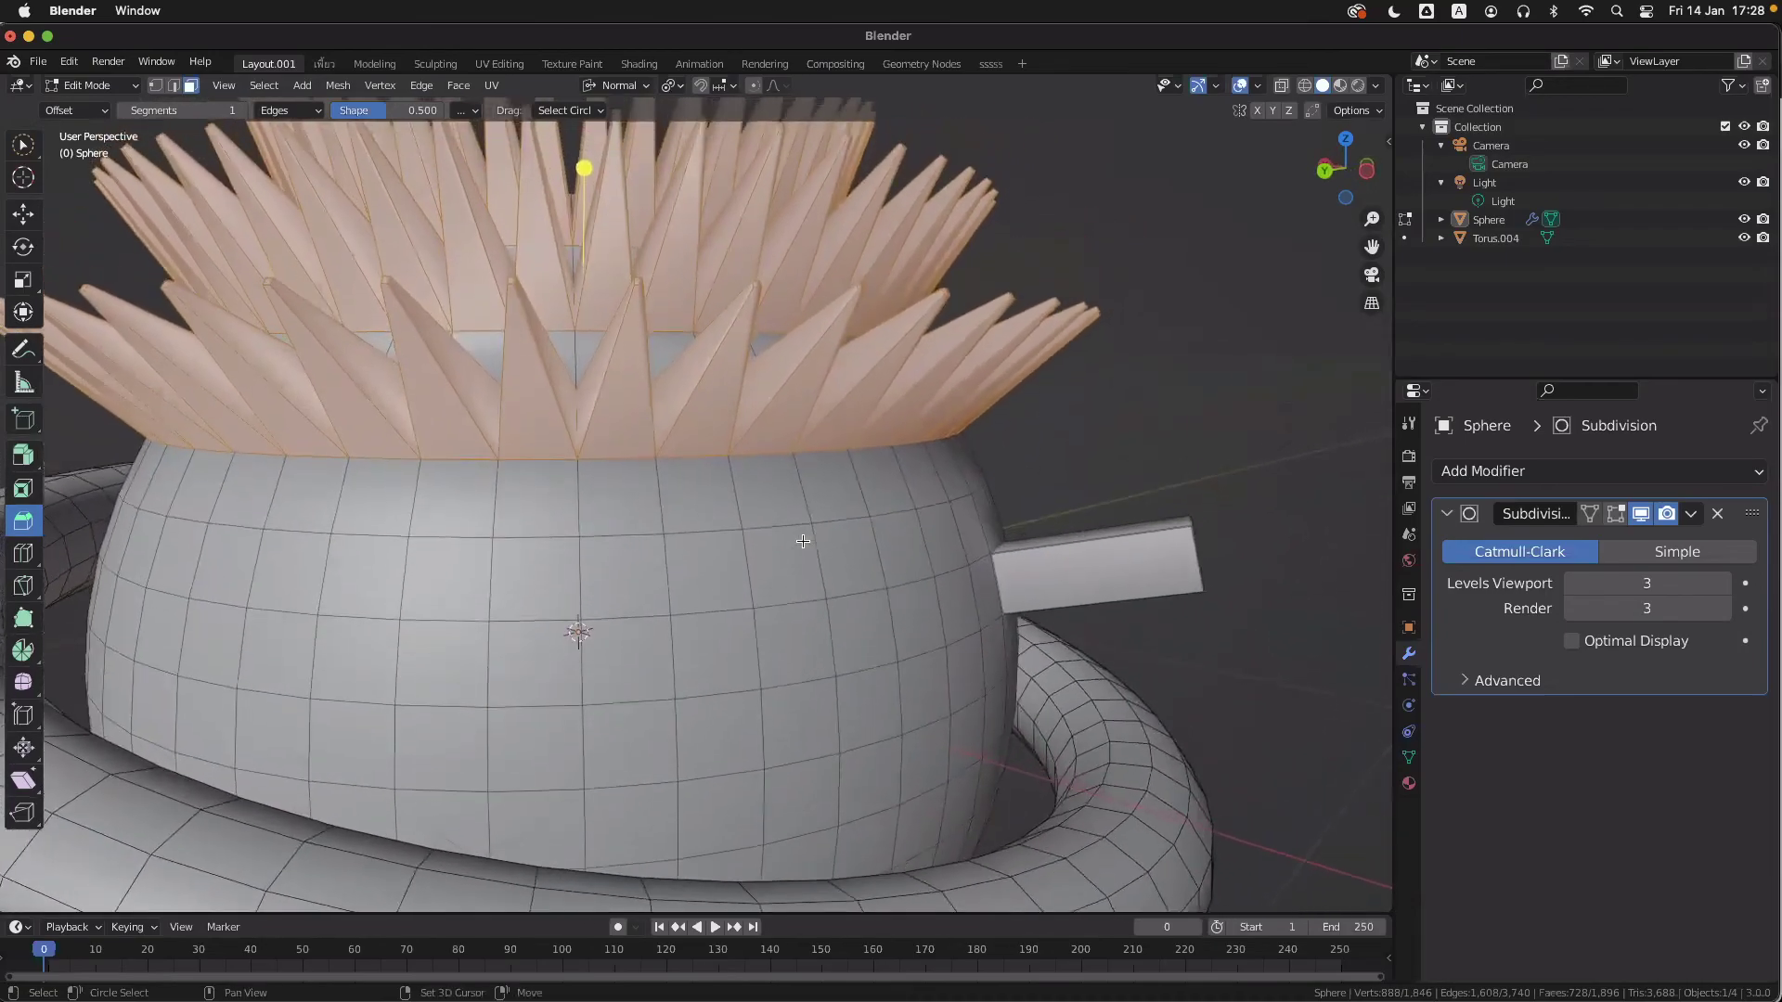
pyautogui.scroll(-3, 803, 542)
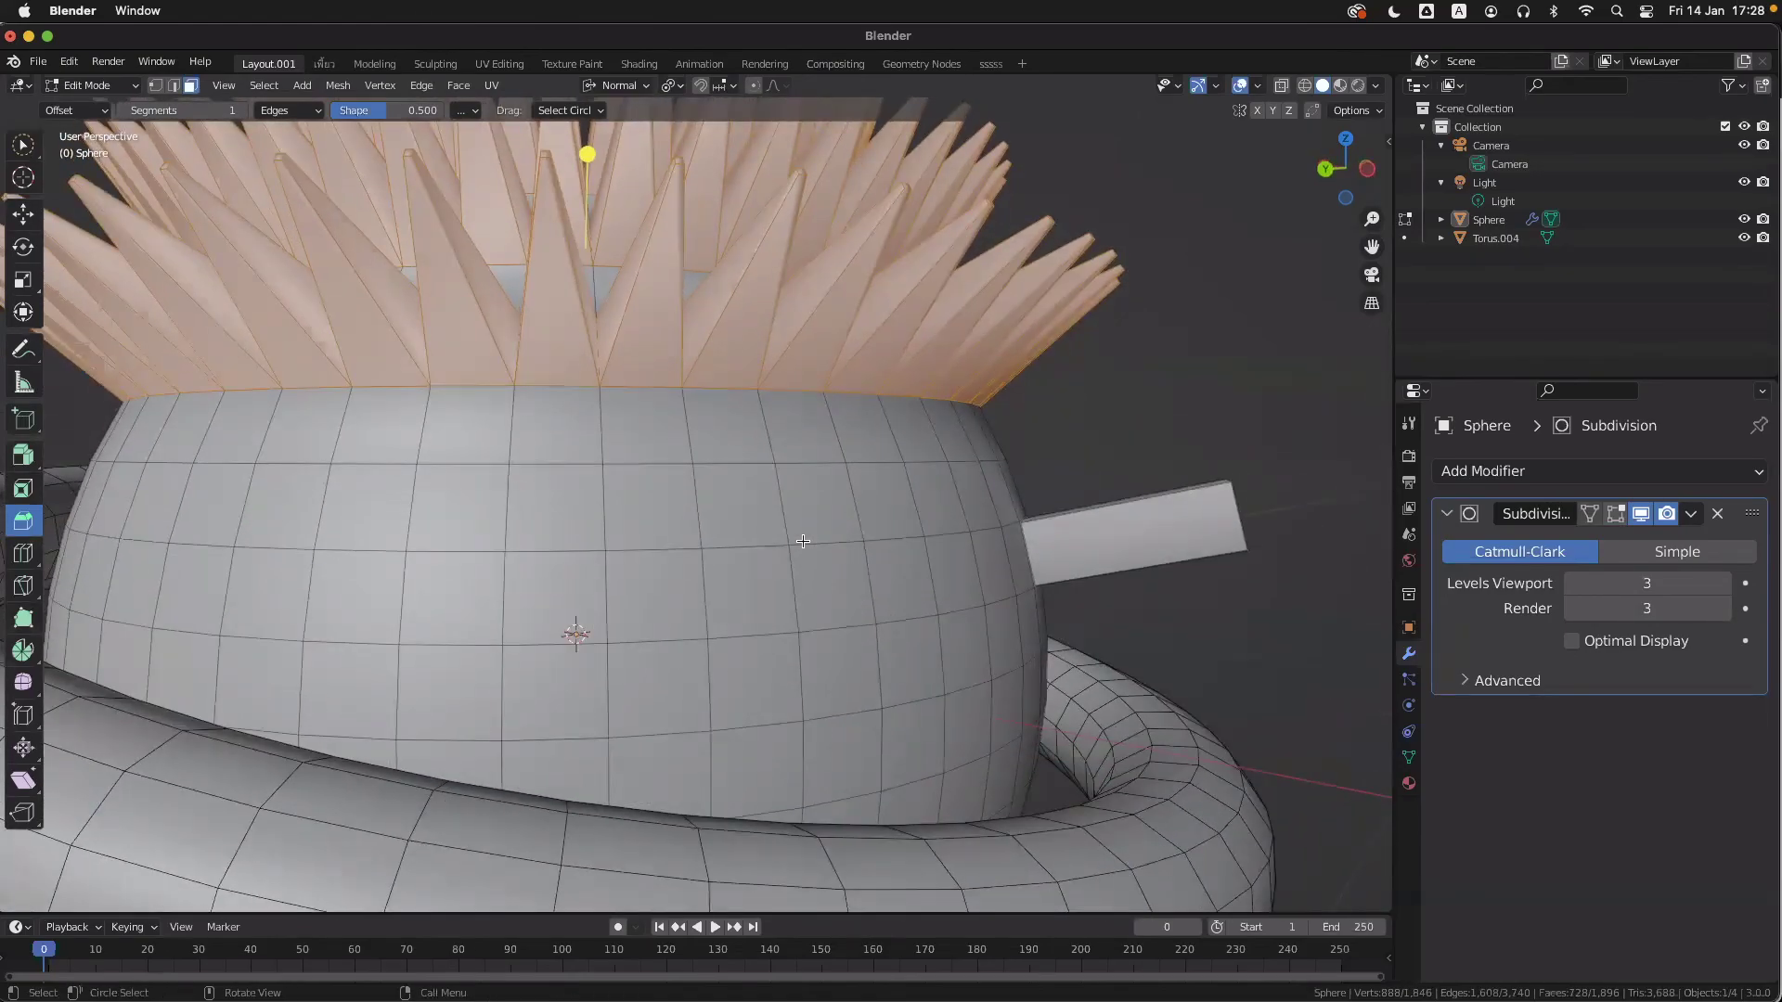
pyautogui.scroll(8, 802, 541)
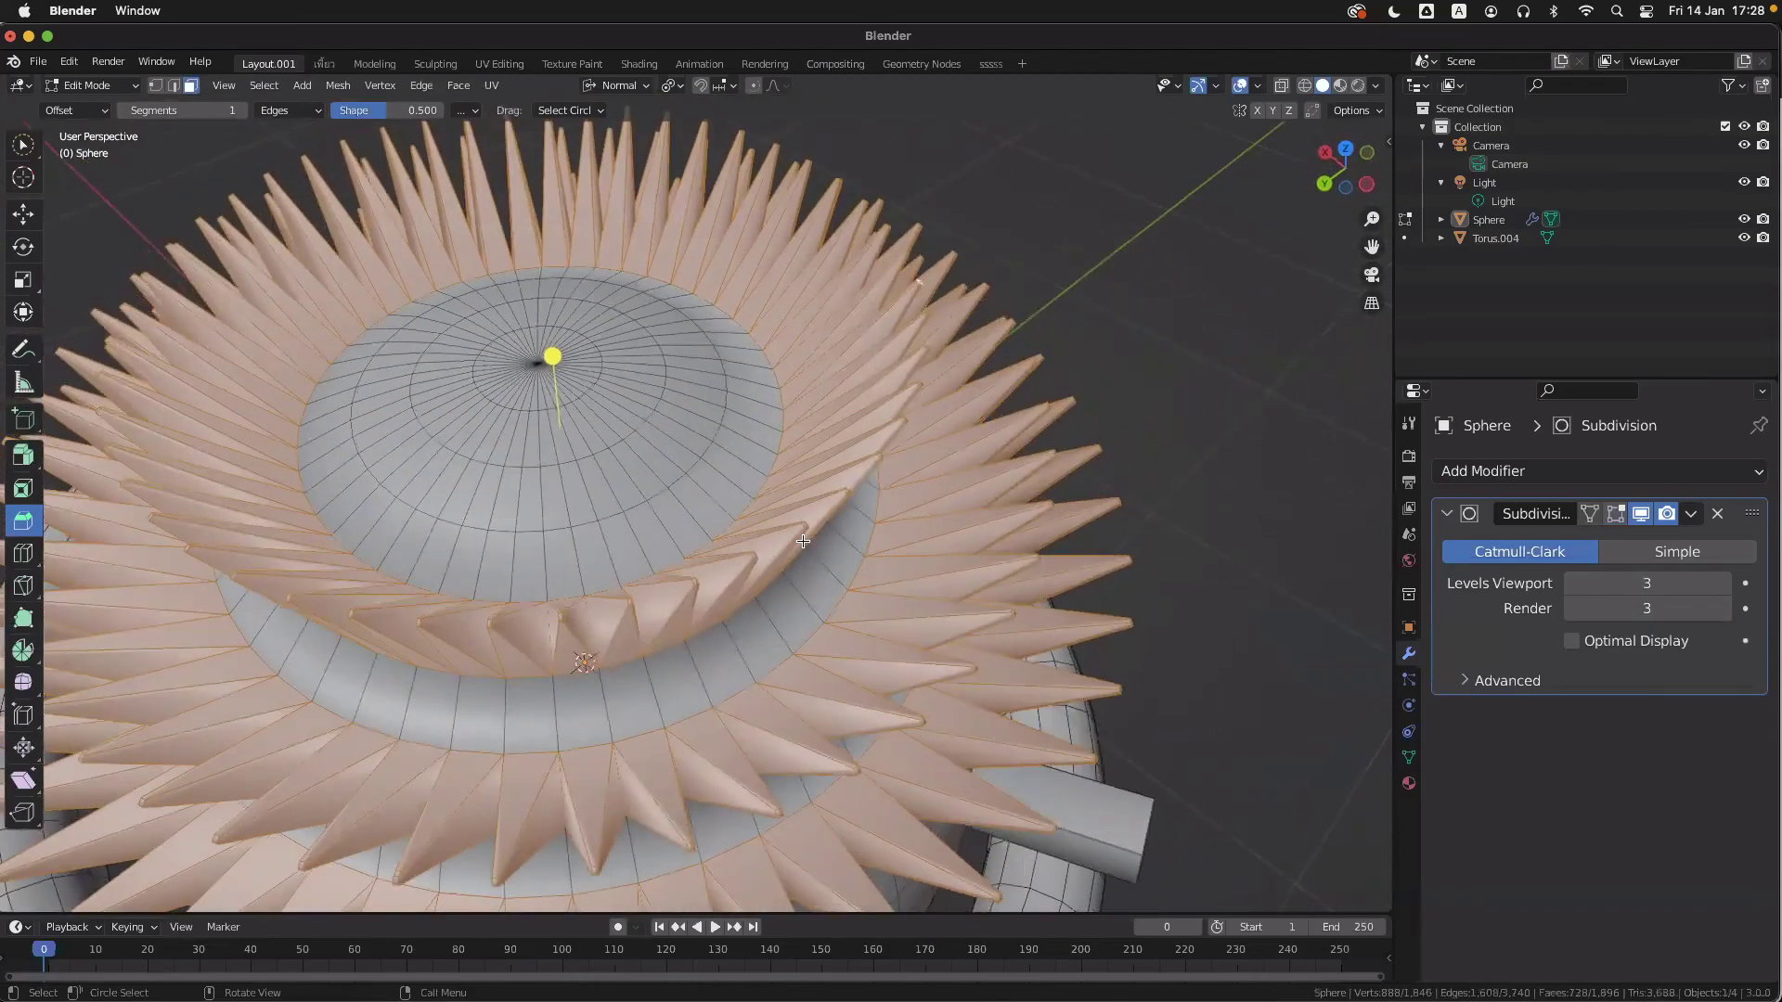
pyautogui.scroll(-8, 803, 541)
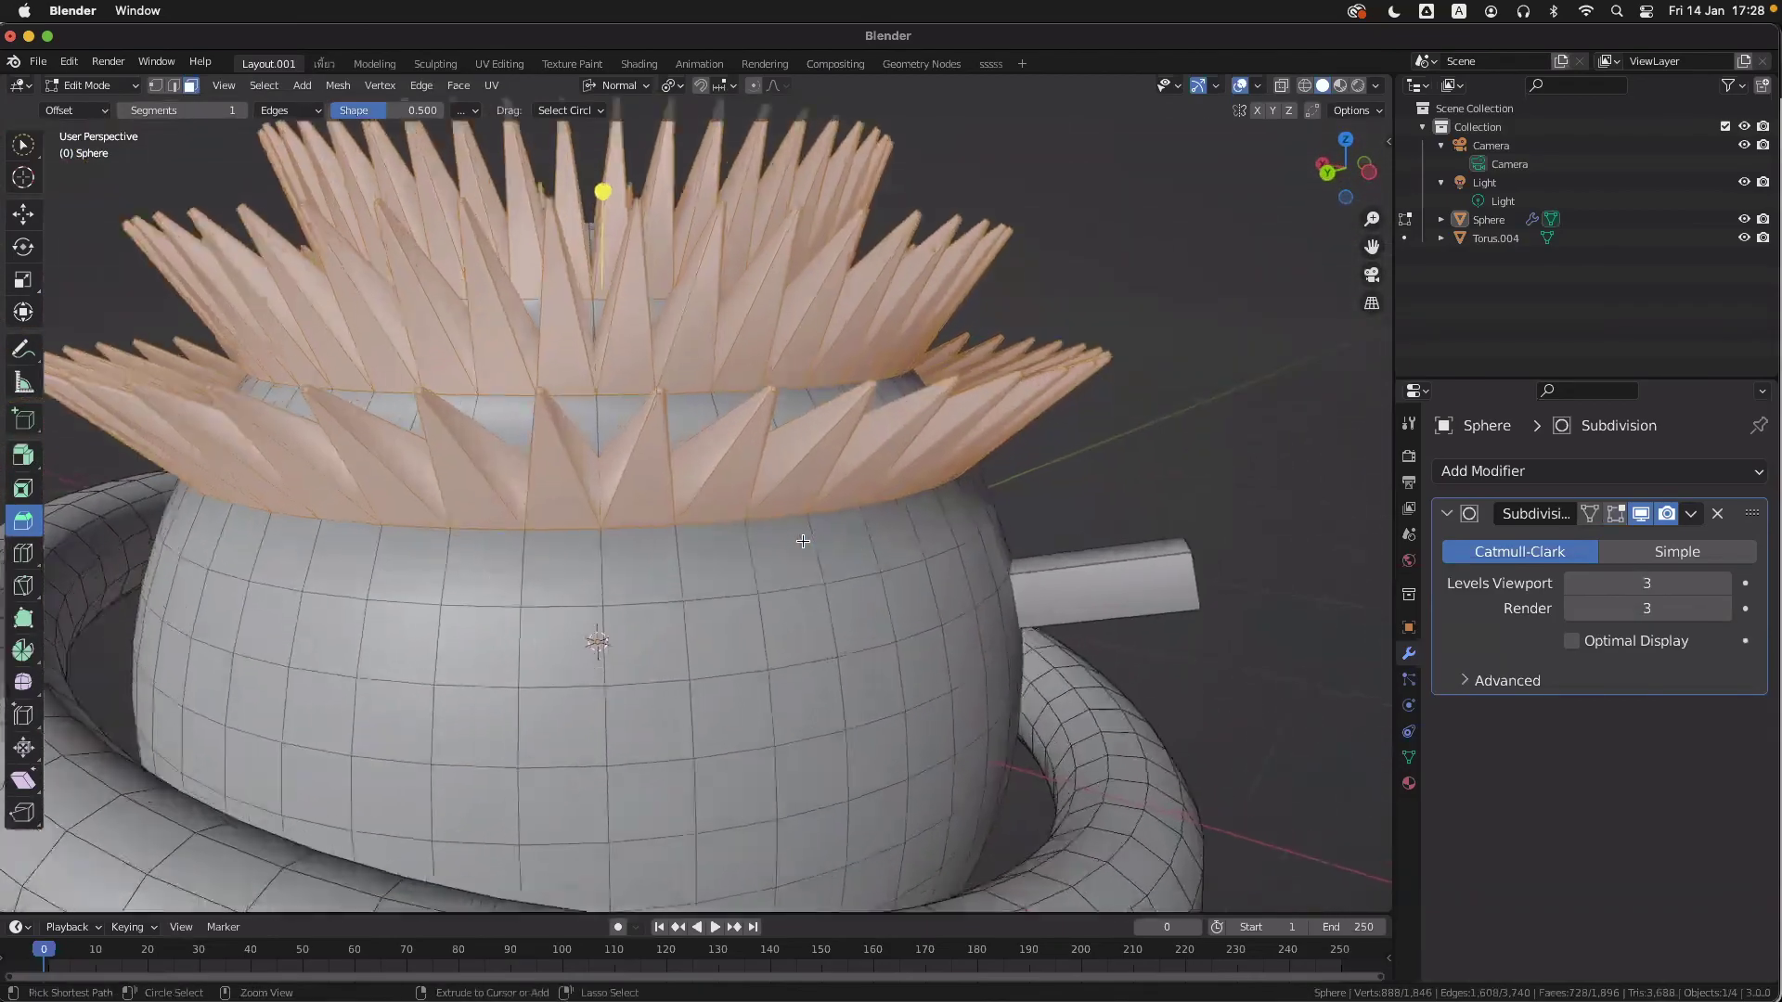
pyautogui.scroll(5, 803, 541)
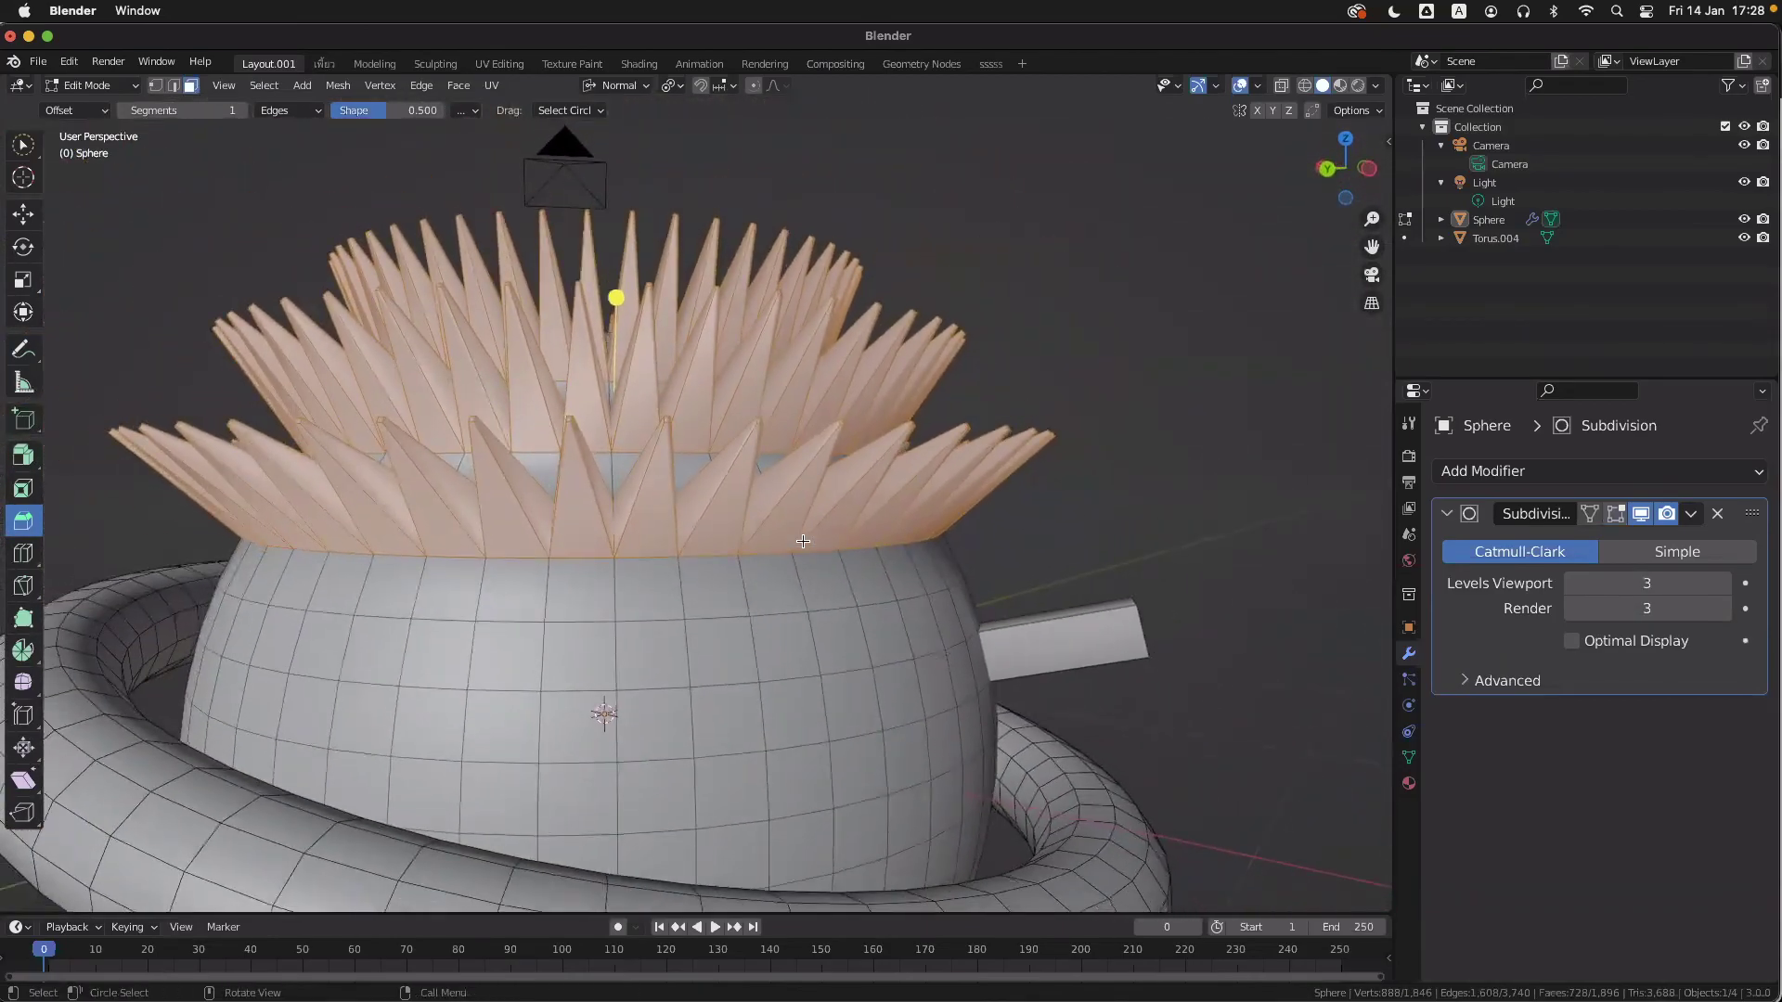
pyautogui.keyDown('ctrl'); pyautogui.scroll(2, 803, 541); pyautogui.keyUp('ctrl')
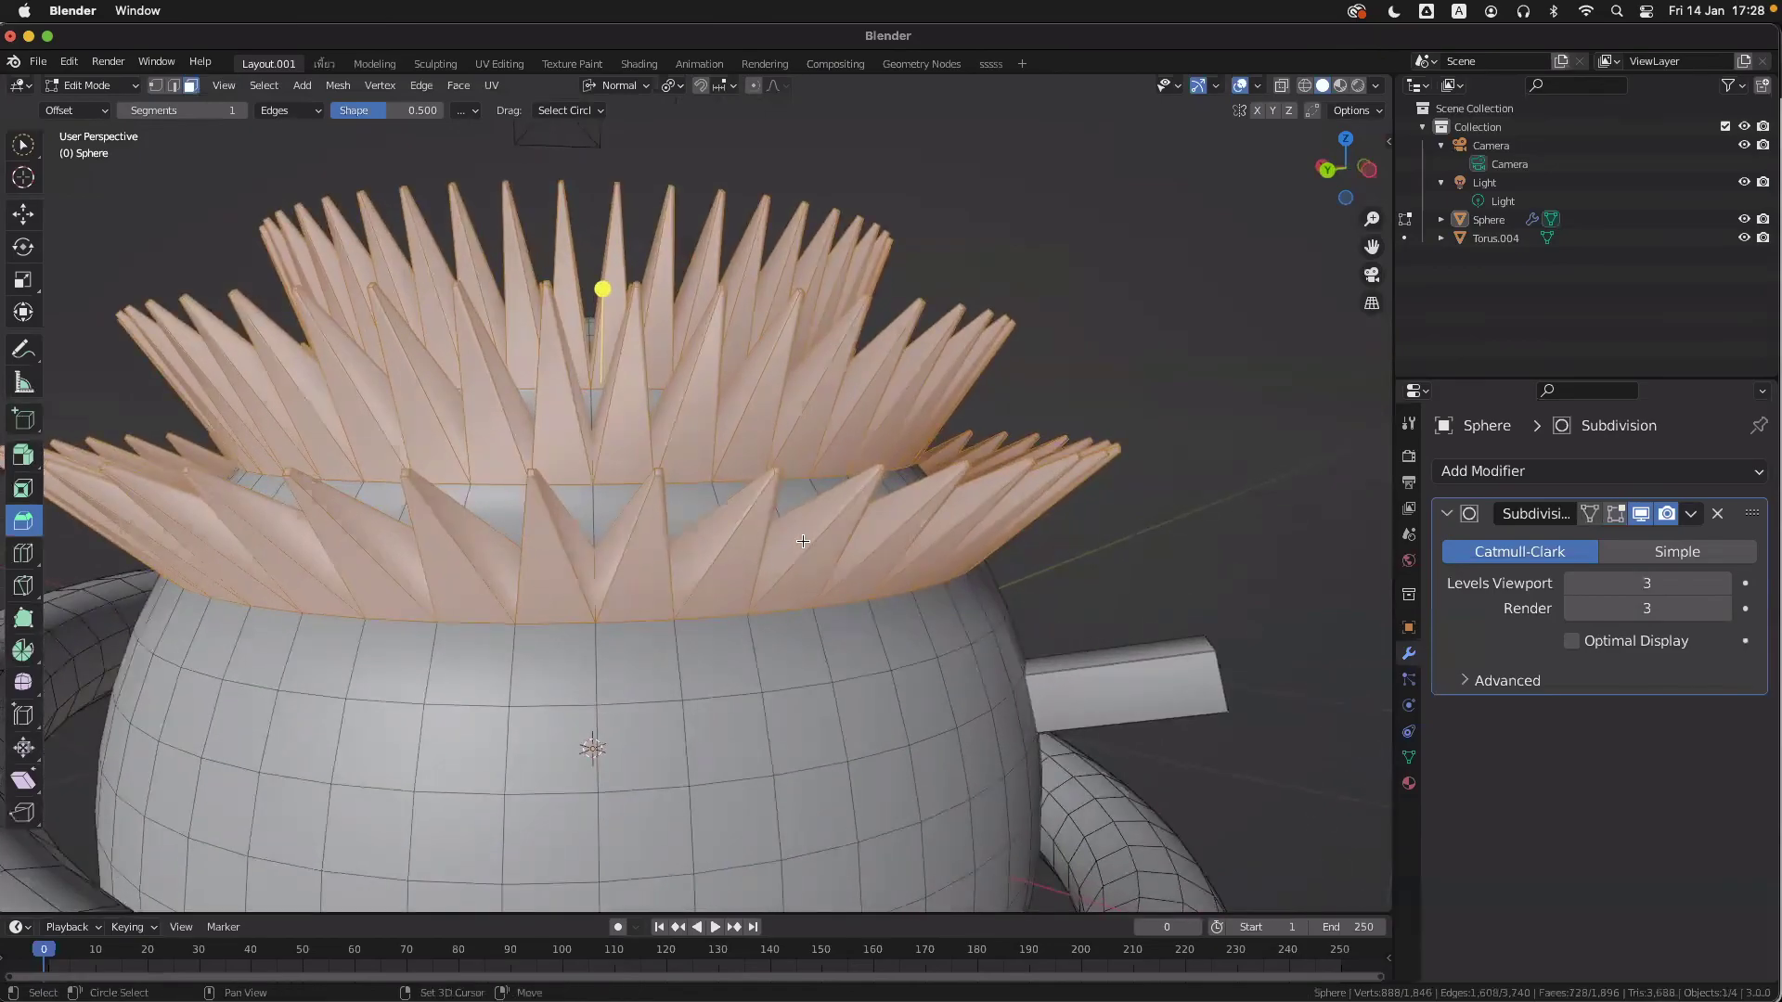
pyautogui.keyDown('shift'); pyautogui.scroll(-1, 803, 542); pyautogui.keyUp('shift')
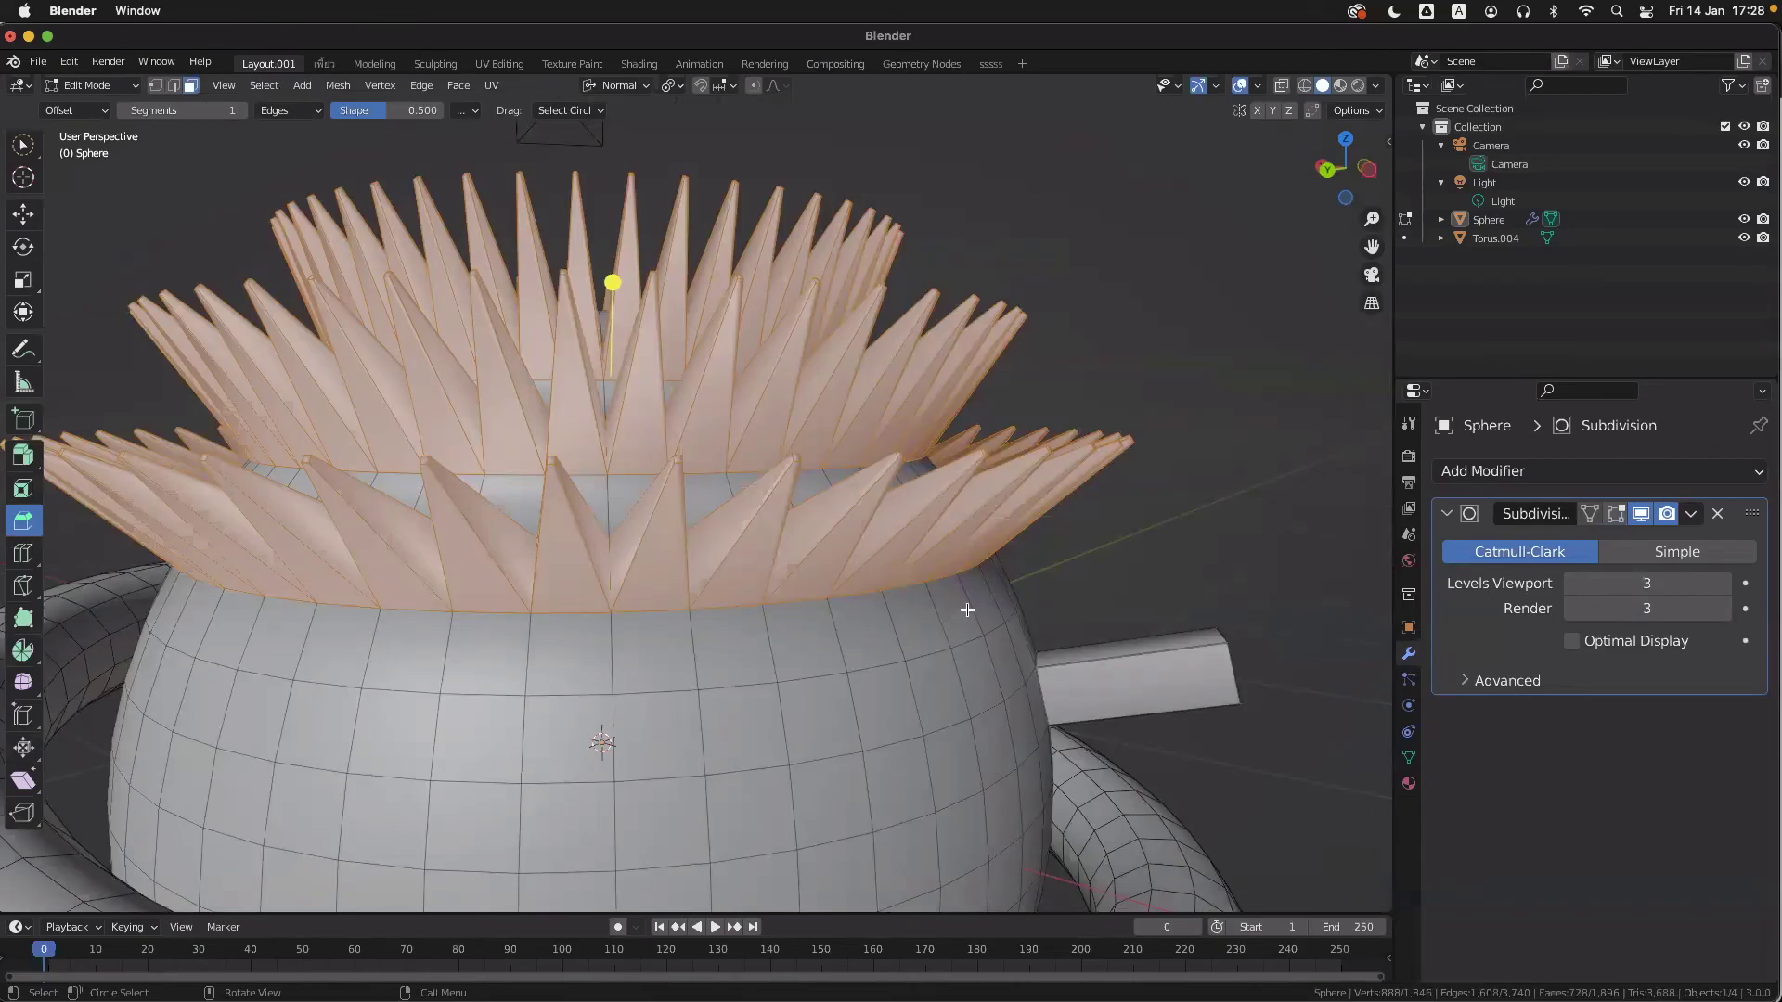
pyautogui.keyDown('ctrl'); pyautogui.scroll(1, 968, 610); pyautogui.keyUp('ctrl')
pyautogui.keyDown('ctrl'); pyautogui.scroll(-2, 969, 610); pyautogui.keyUp('ctrl')
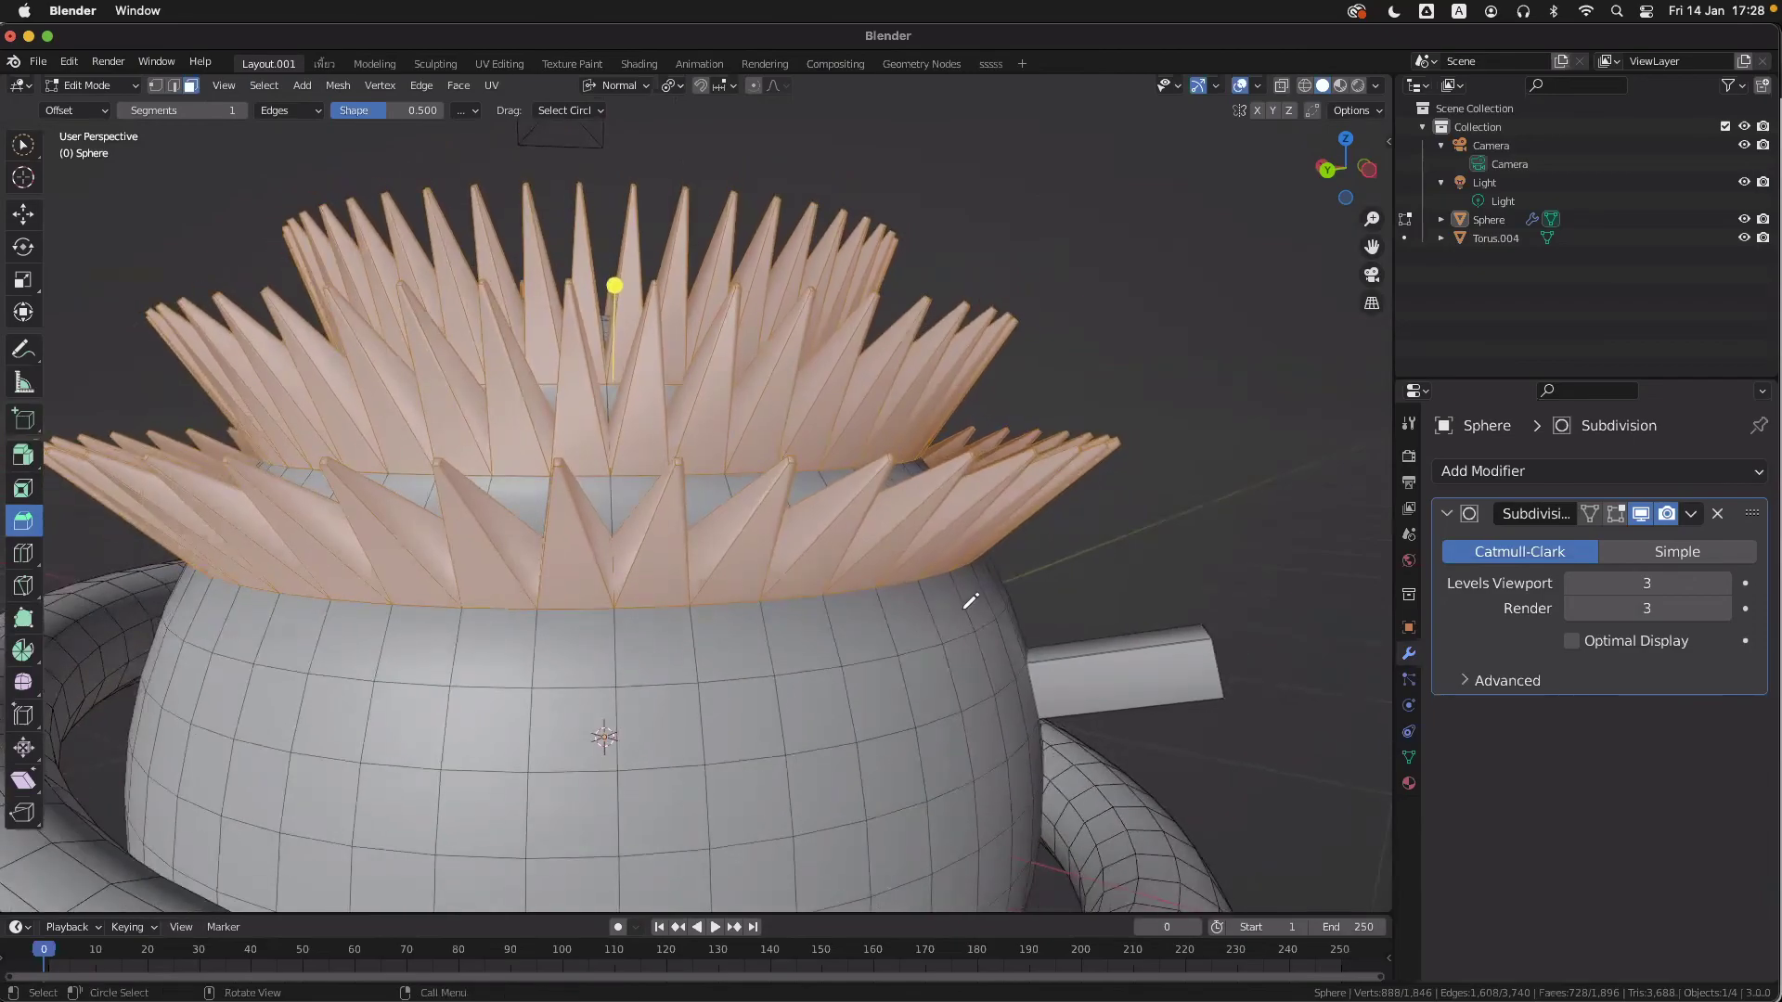
# - Alternate the sphere between Object Mode and Edit Mode to compare the subdivided spikes with their original mesh
pyautogui.press('Tab')
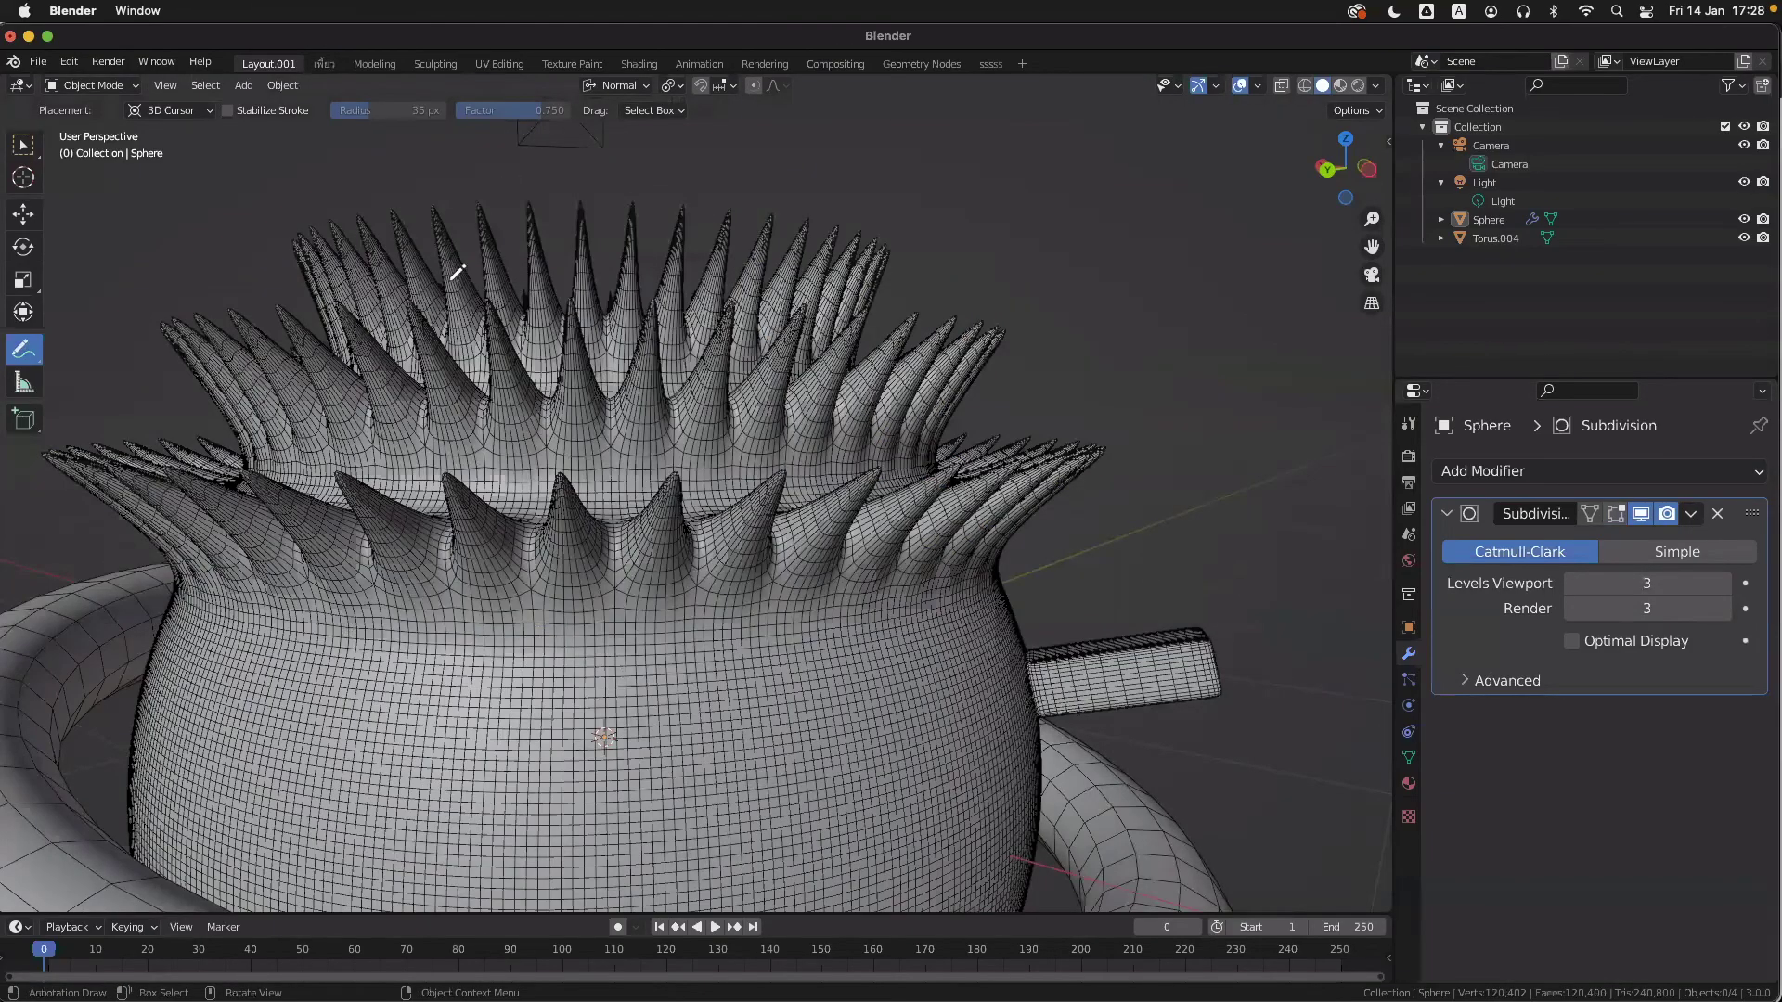
pyautogui.press('Tab')
pyautogui.press('Tab')
pyautogui.press('Tab')
pyautogui.press('Tab')
pyautogui.scroll(5, 1092, 564)
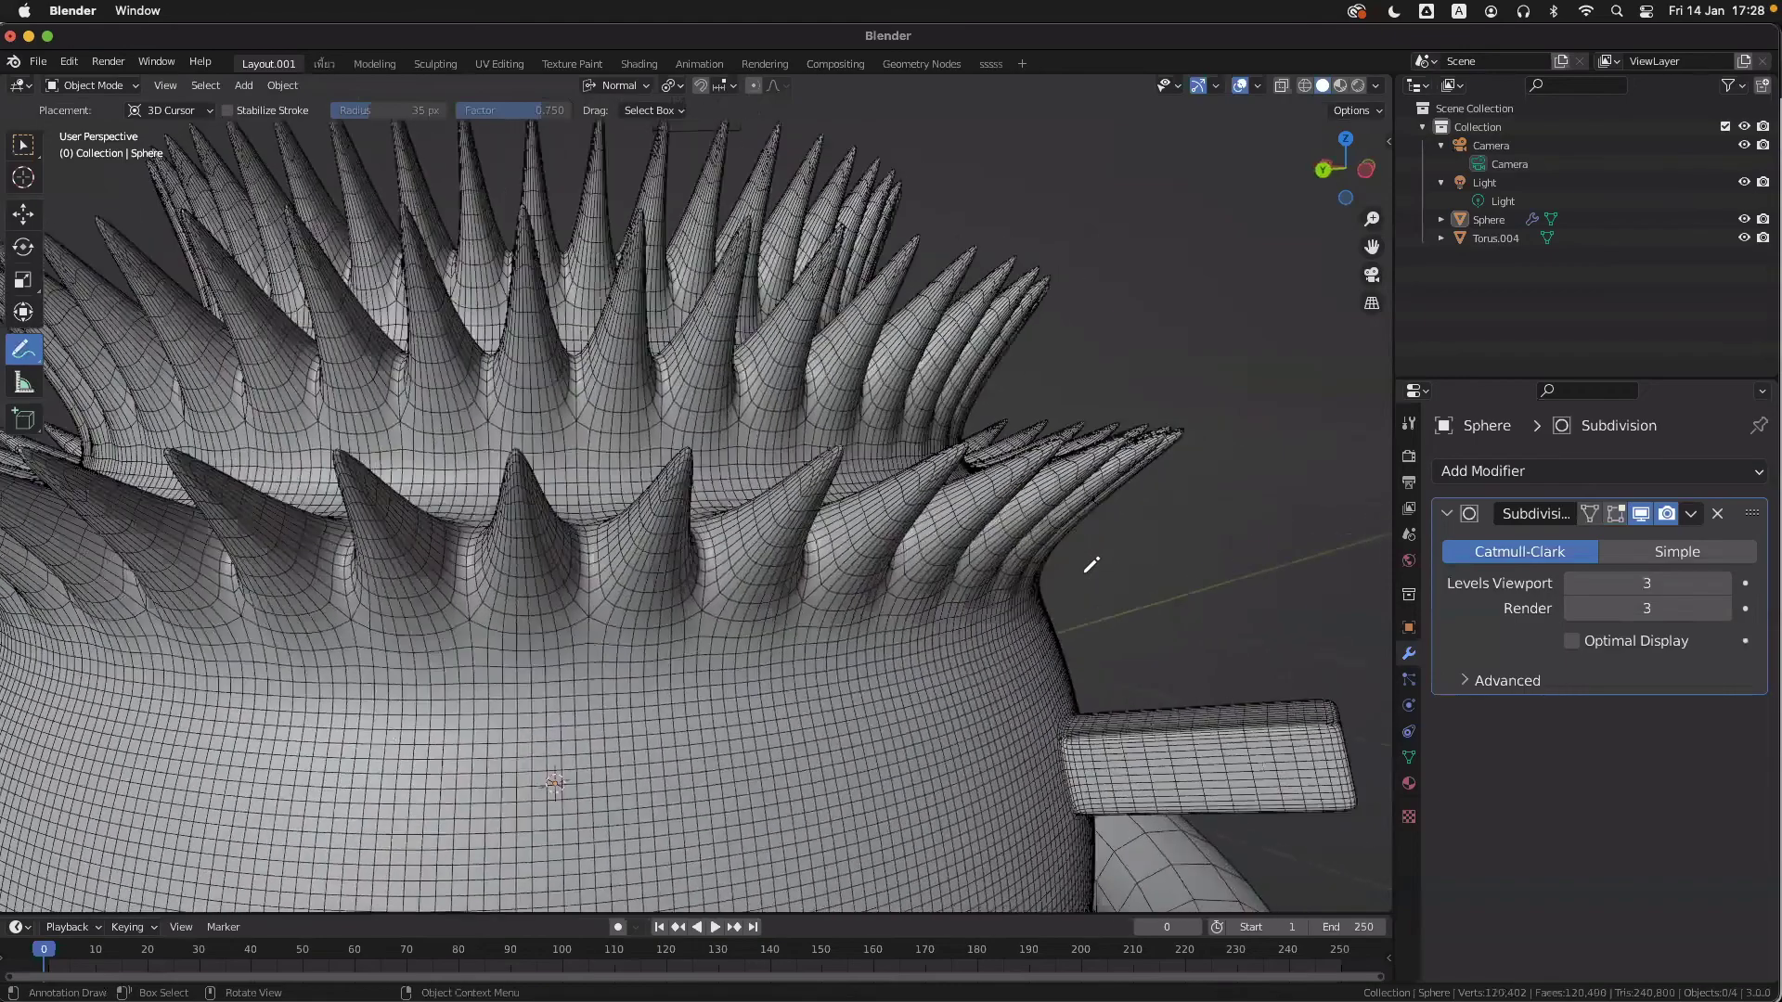
pyautogui.press('Tab')
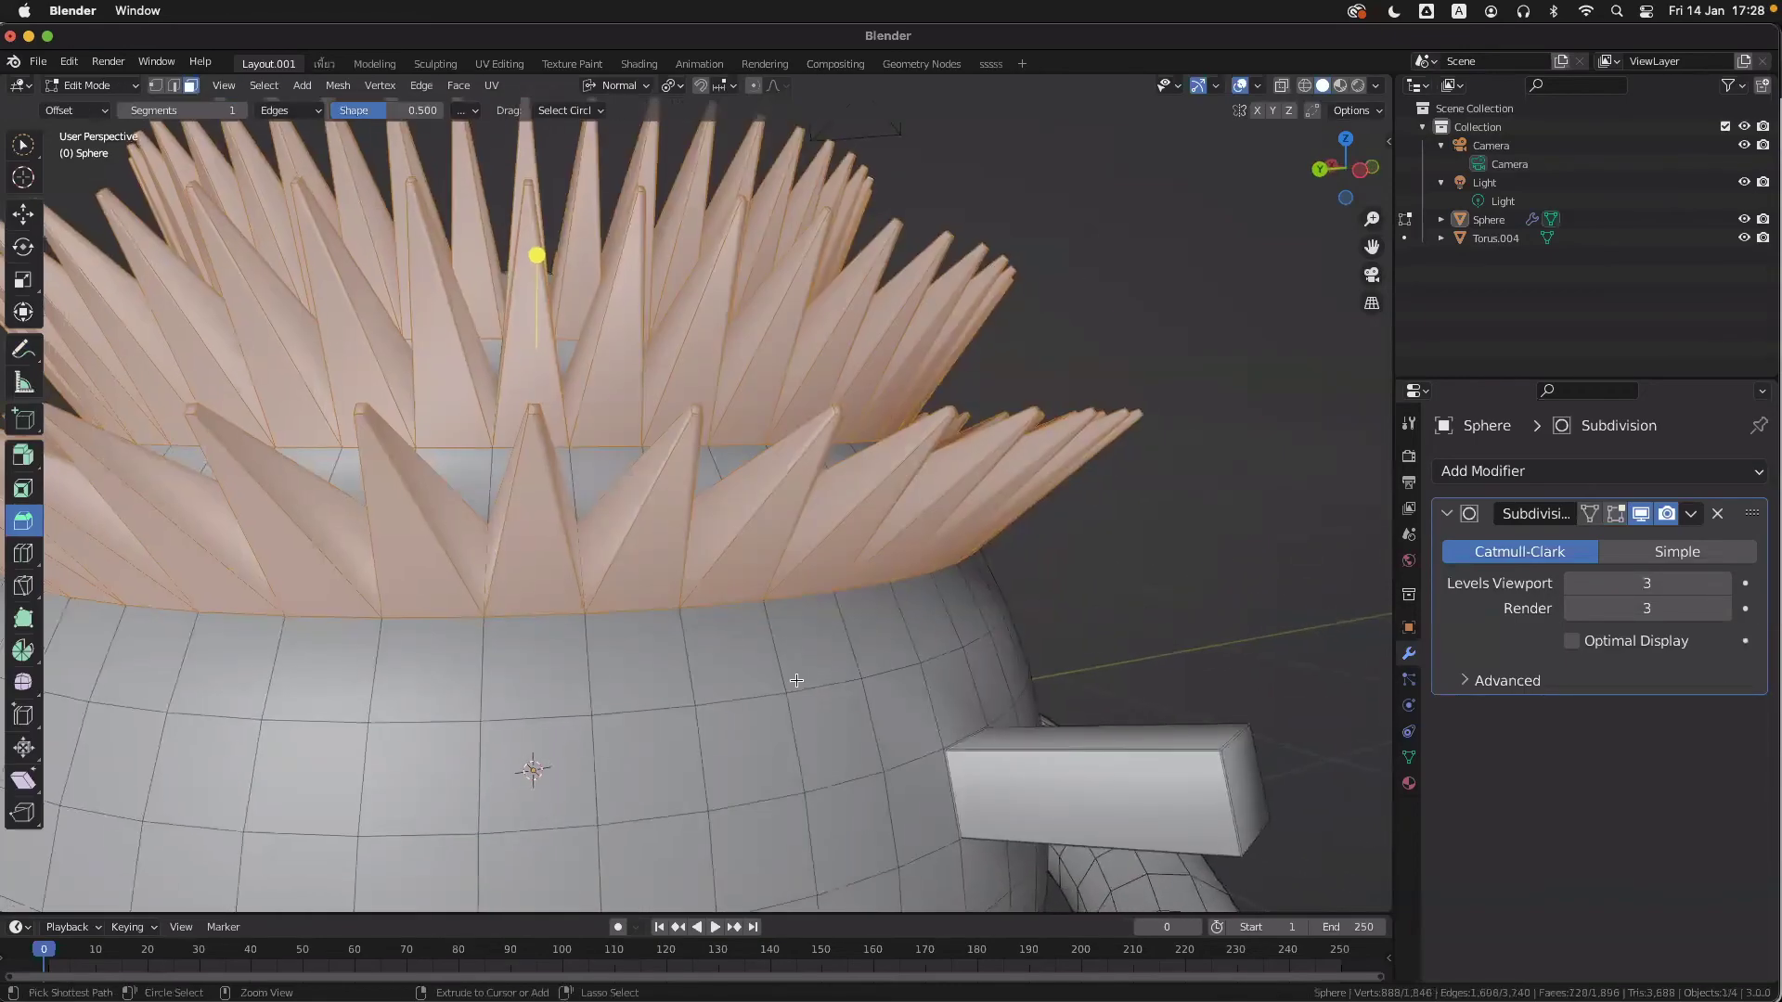
# - Select a two-by-two group of four faces on the front of the body below the spikes
pyautogui.scroll(3, 796, 680)
pyautogui.keyDown('ctrl'); pyautogui.scroll(-5, 797, 680); pyautogui.keyUp('ctrl')
pyautogui.scroll(-3, 797, 680)
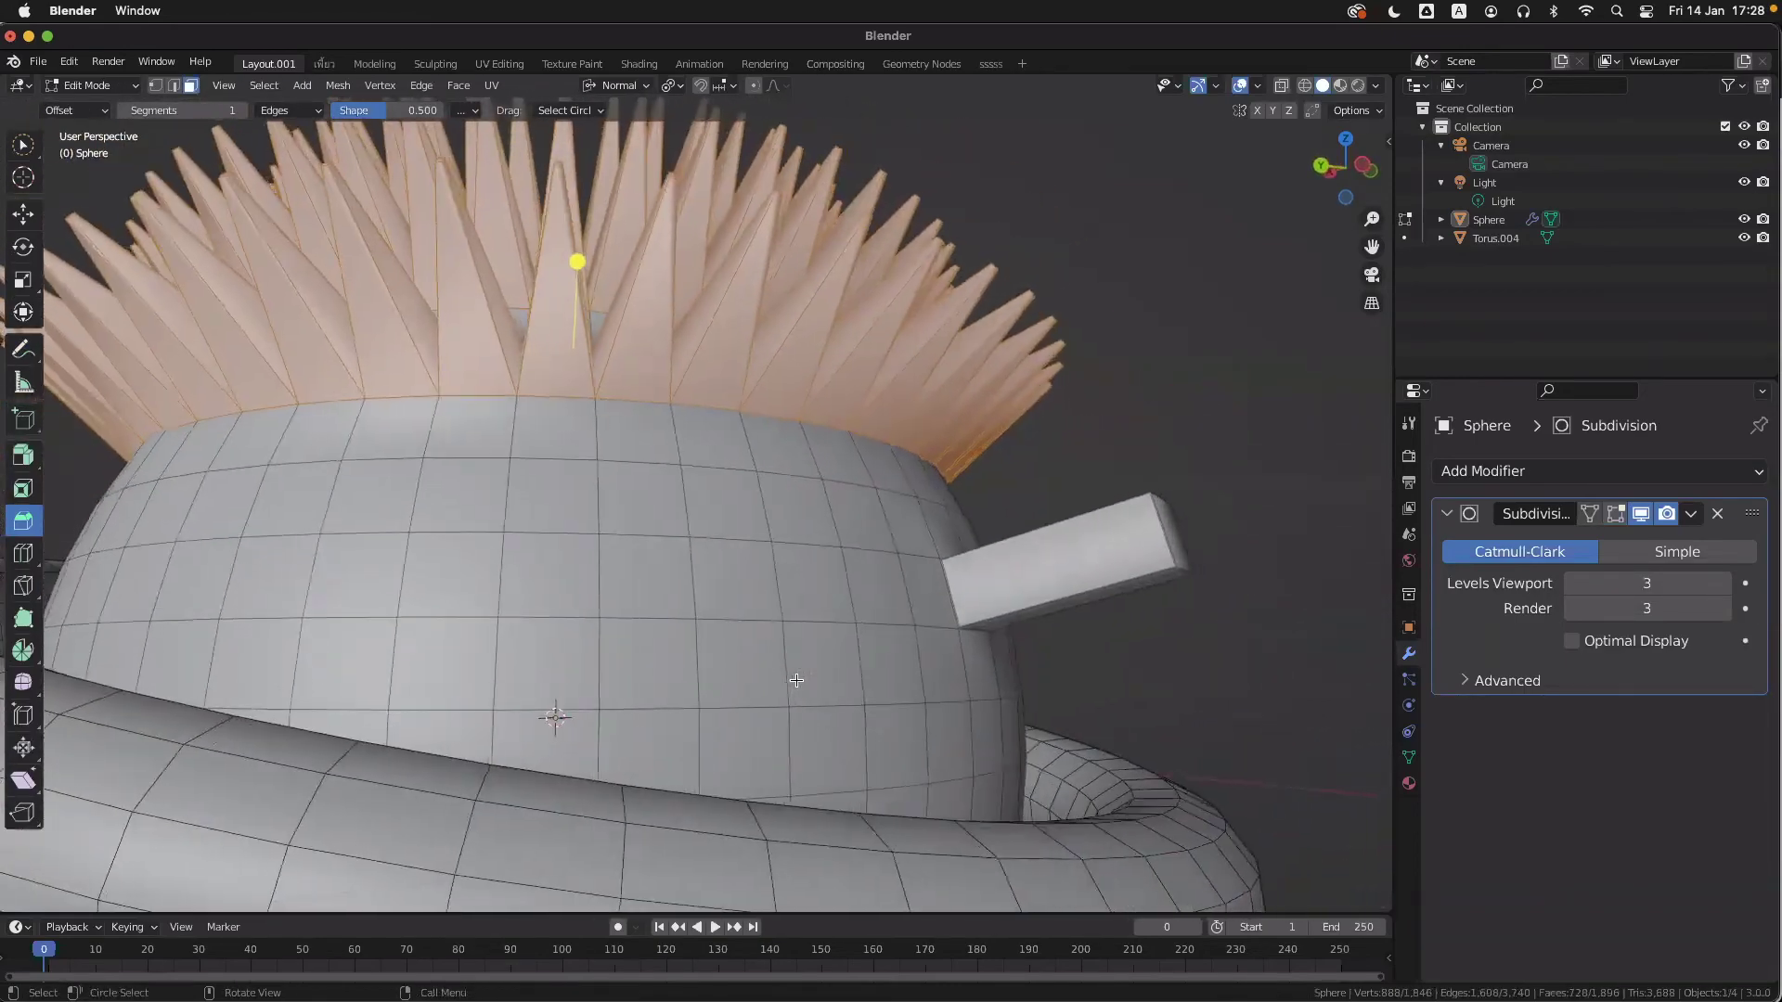
pyautogui.scroll(2, 796, 680)
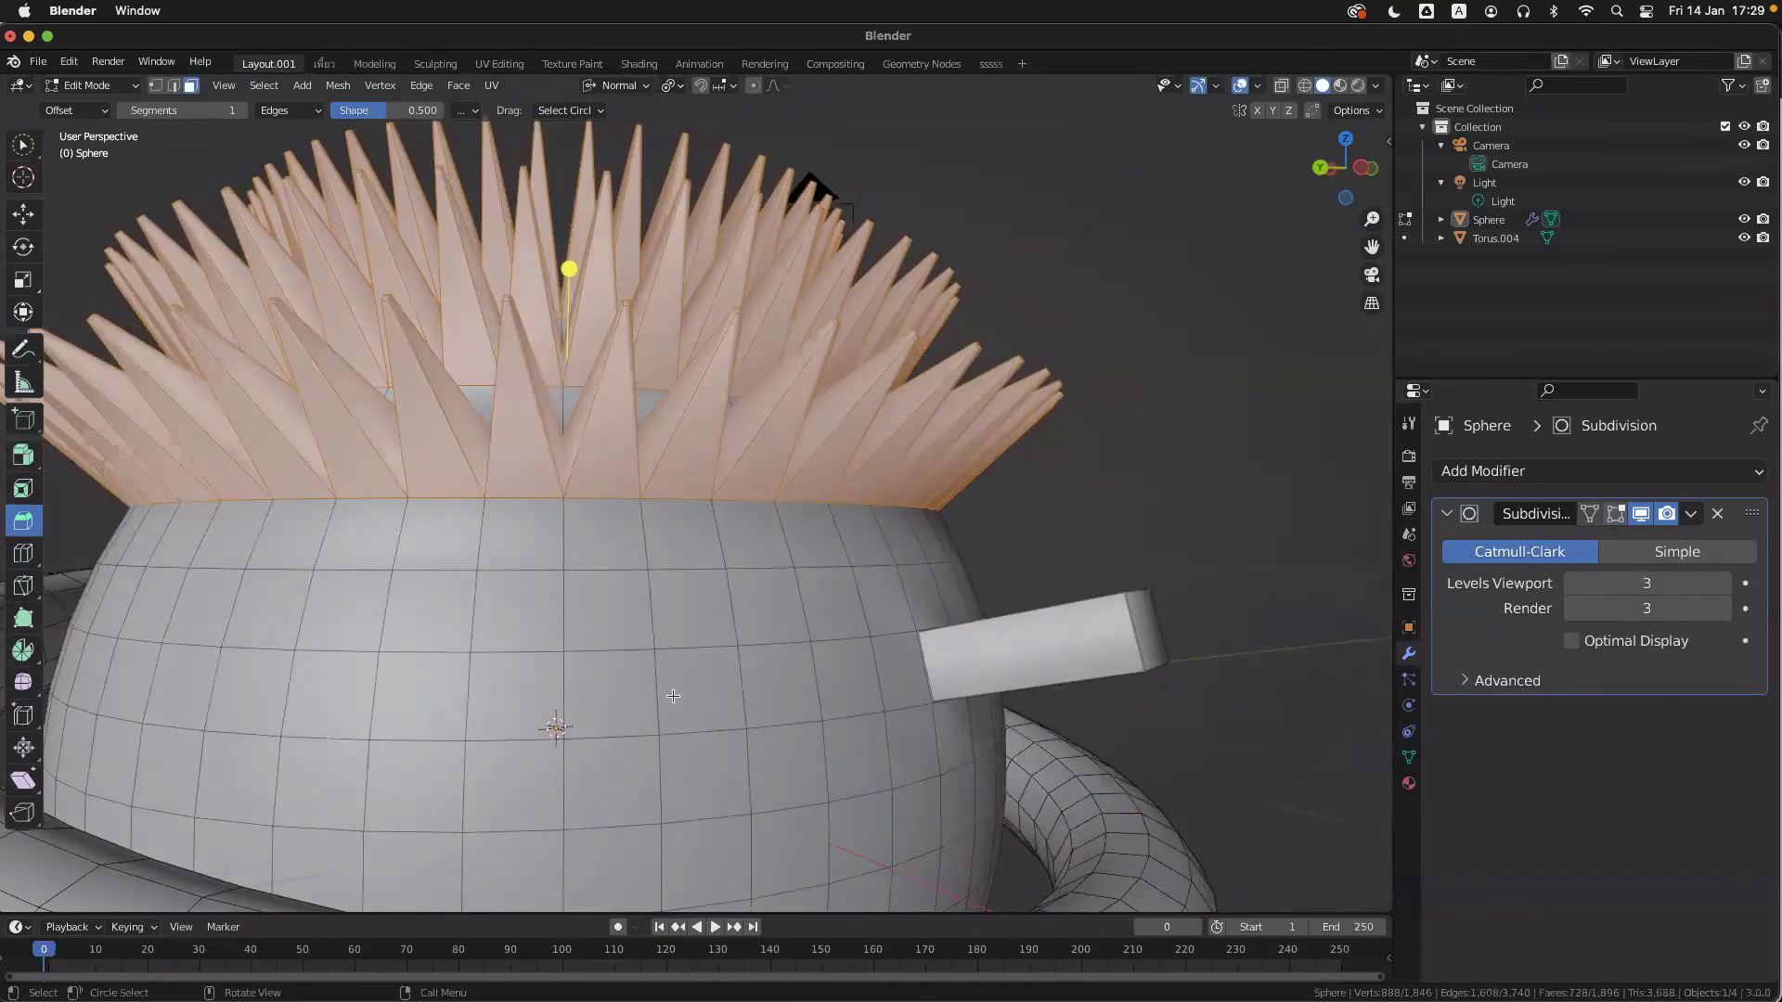
pyautogui.click(670, 637)
pyautogui.keyDown('shift'); pyautogui.click(610, 643); pyautogui.keyUp('shift')
pyautogui.keyDown('shift'); pyautogui.click(610, 693); pyautogui.keyUp('shift')
pyautogui.keyDown('shift'); pyautogui.click(698, 691); pyautogui.keyUp('shift')
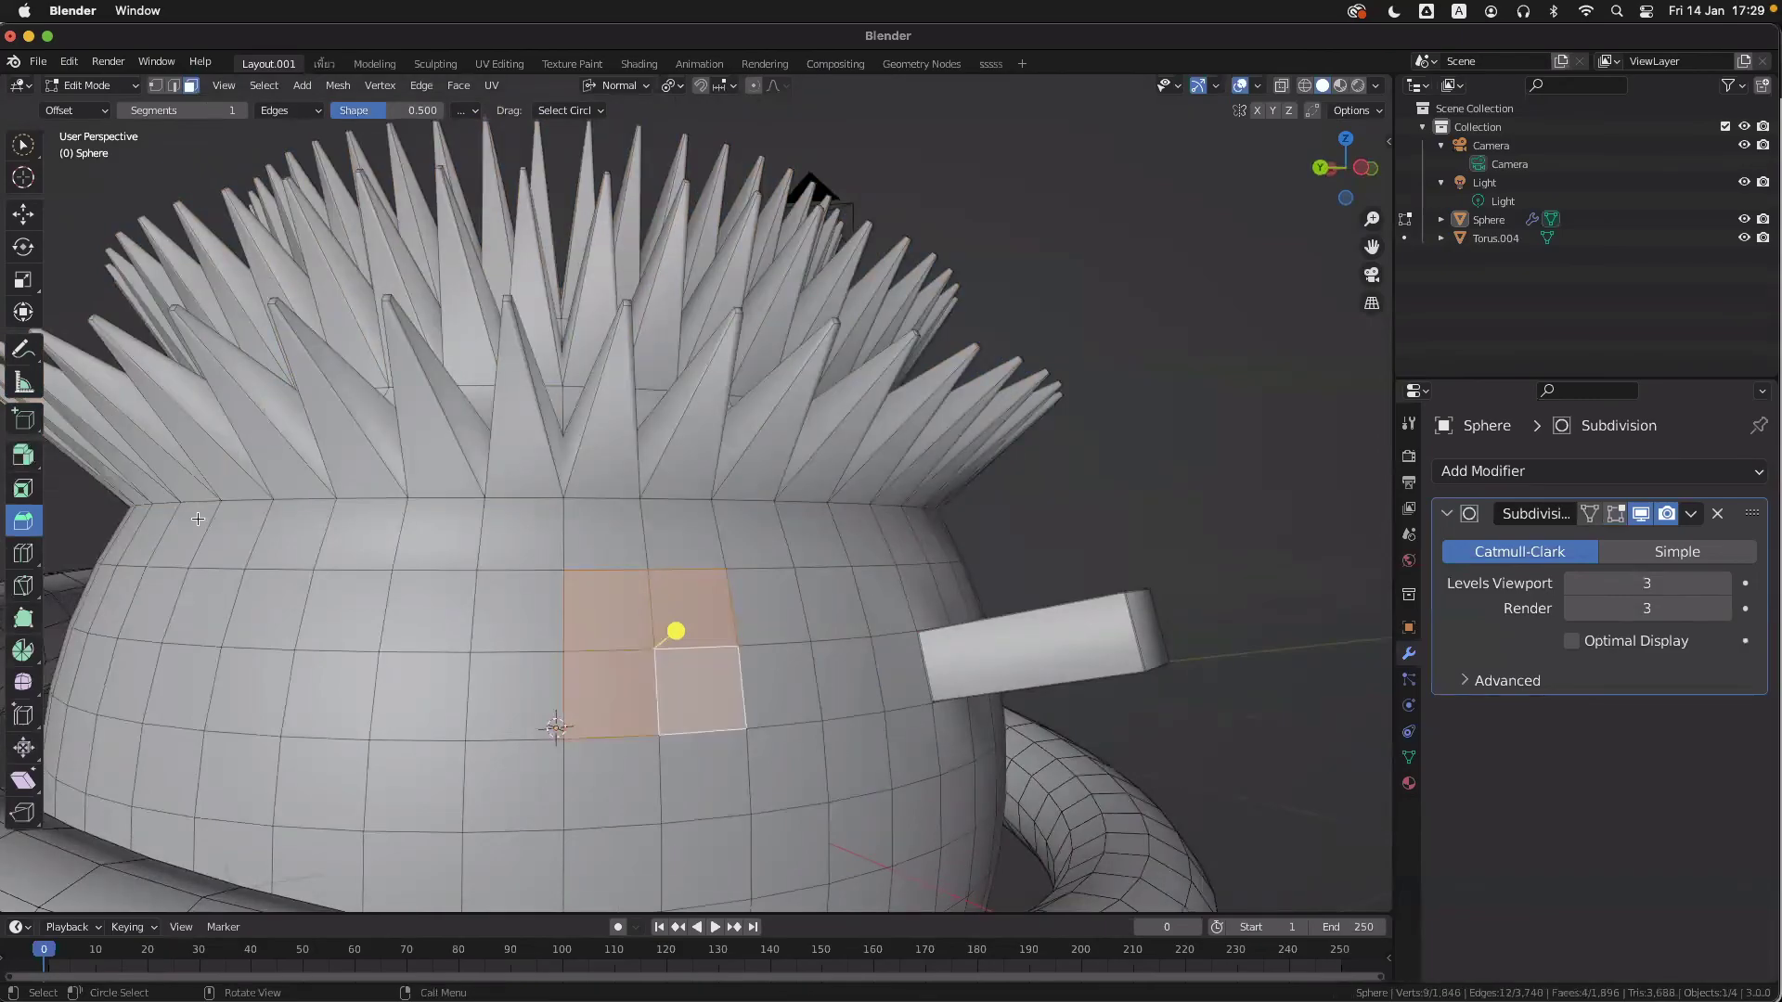
# - Try Extrude Region on the four selected body faces, pulling them outward, and undo it
pyautogui.click(24, 455)
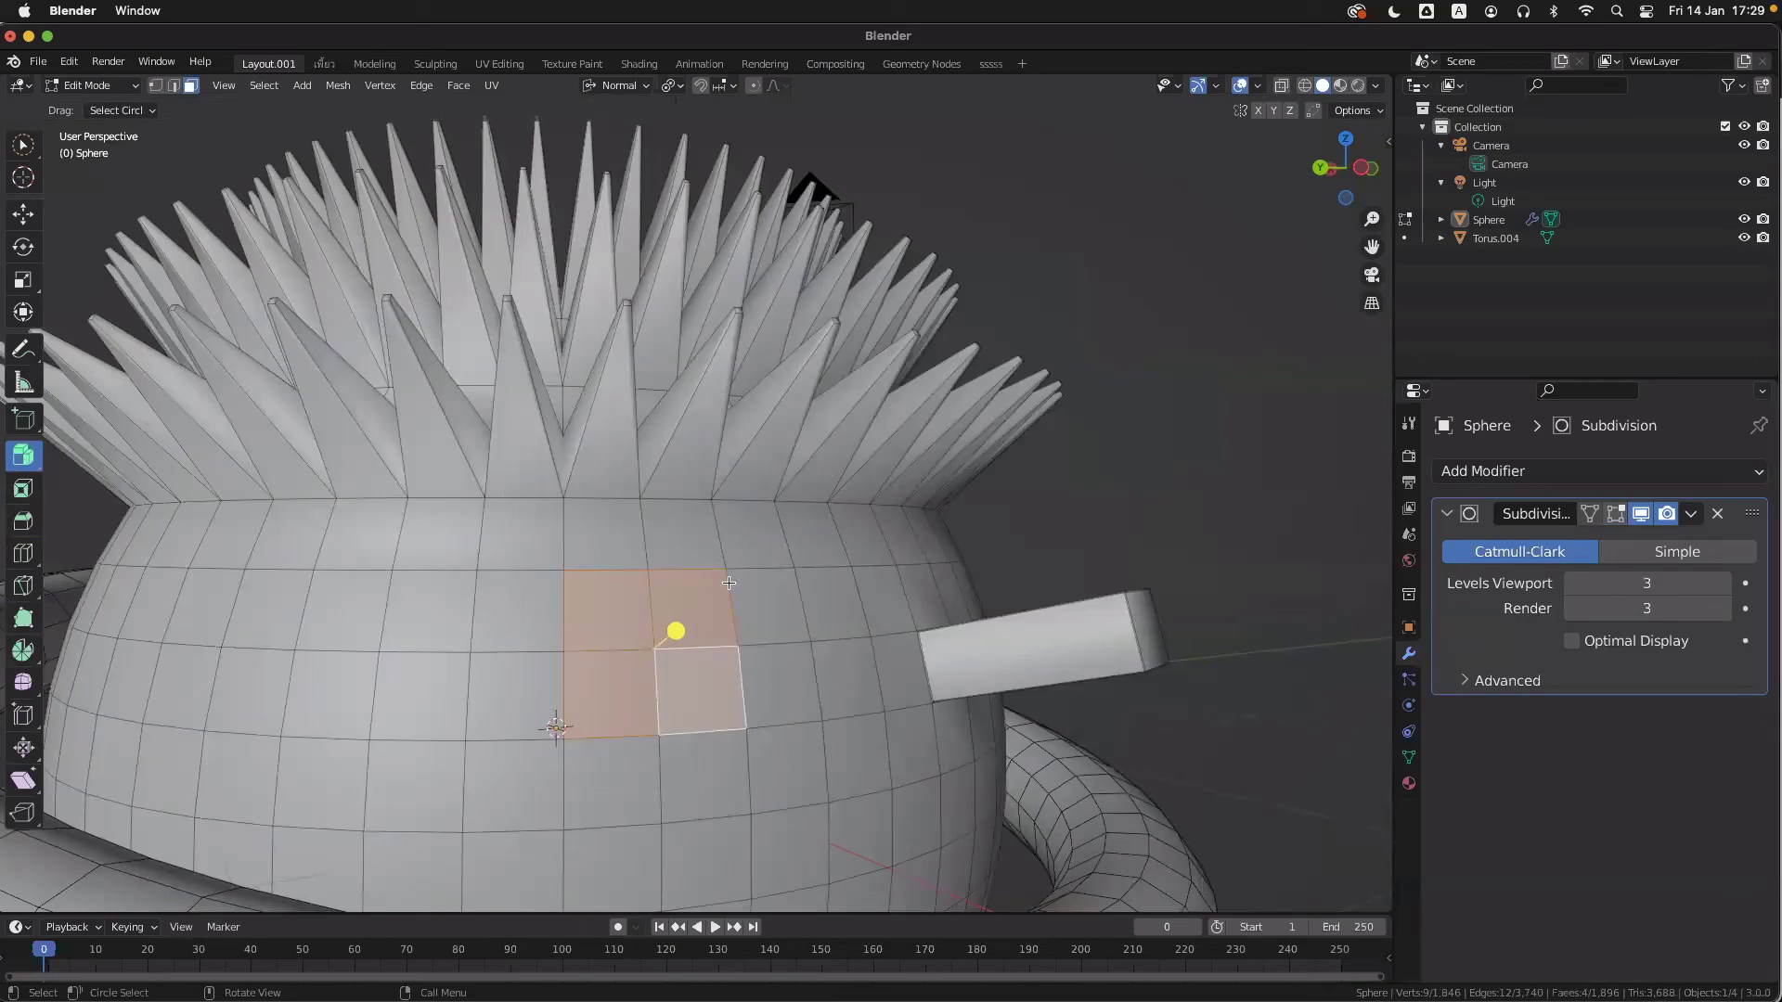
pyautogui.moveTo(676, 632); pyautogui.dragTo(784, 545)
pyautogui.hotkey('ctrl', 'z')
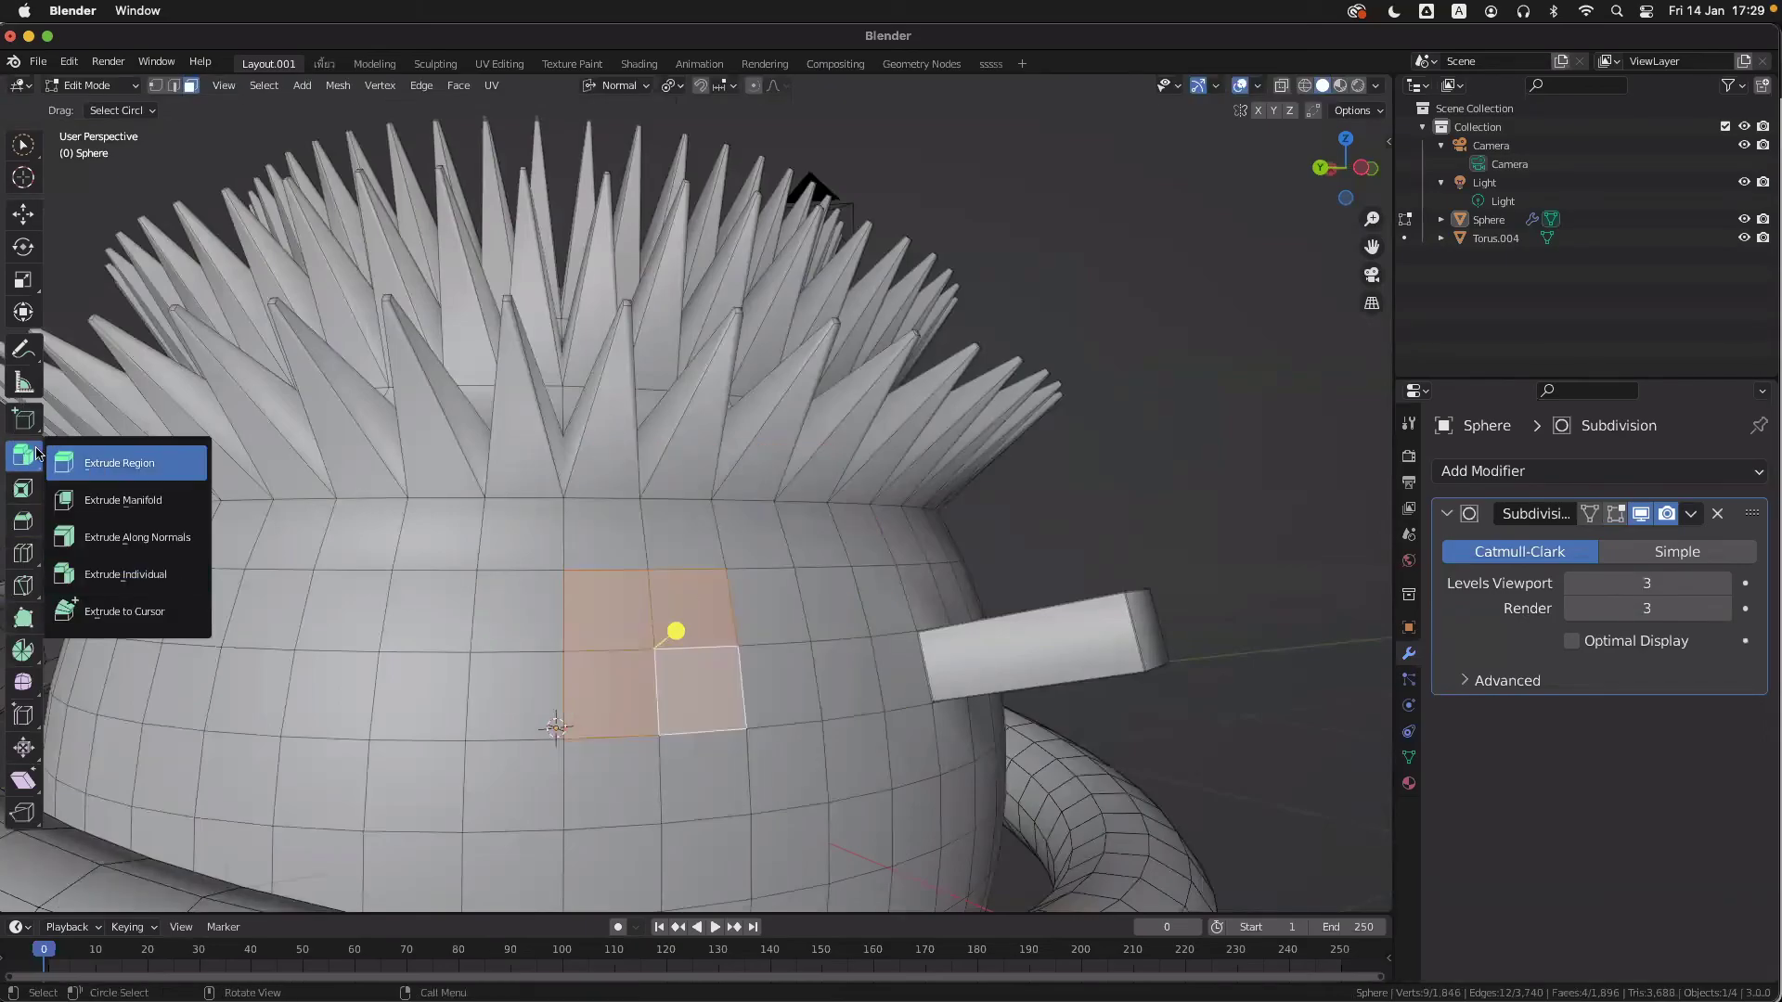
# - Try Extrude Along Normals on the same four faces and undo it
pyautogui.click(125, 537)
pyautogui.moveTo(675, 631); pyautogui.dragTo(812, 509)
pyautogui.press('super+z')
pyautogui.moveTo(812, 510); pyautogui.dragTo(860, 511, button='middle')
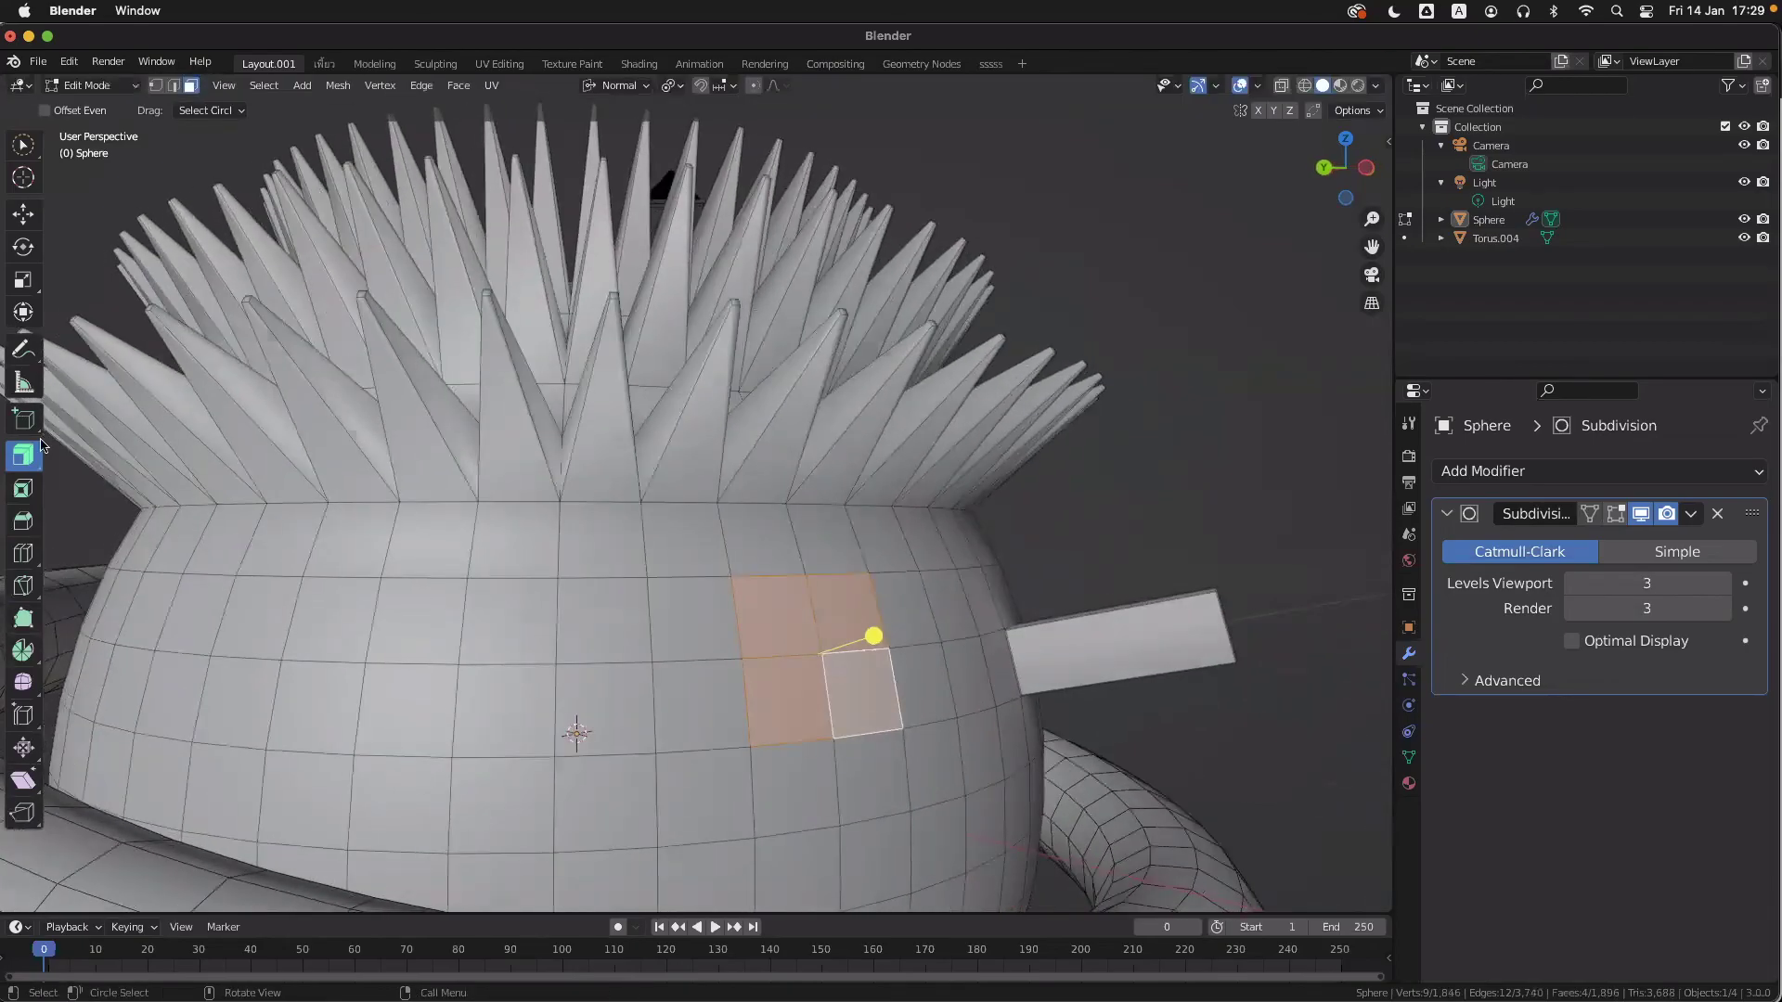
# - Inset the four selected faces as one region, about 0.043 m thick
pyautogui.click(24, 488)
pyautogui.moveTo(868, 612); pyautogui.dragTo(843, 641)
pyautogui.scroll(5, 865, 640)
pyautogui.keyDown('shift'); pyautogui.scroll(-5, 865, 640); pyautogui.keyUp('shift')
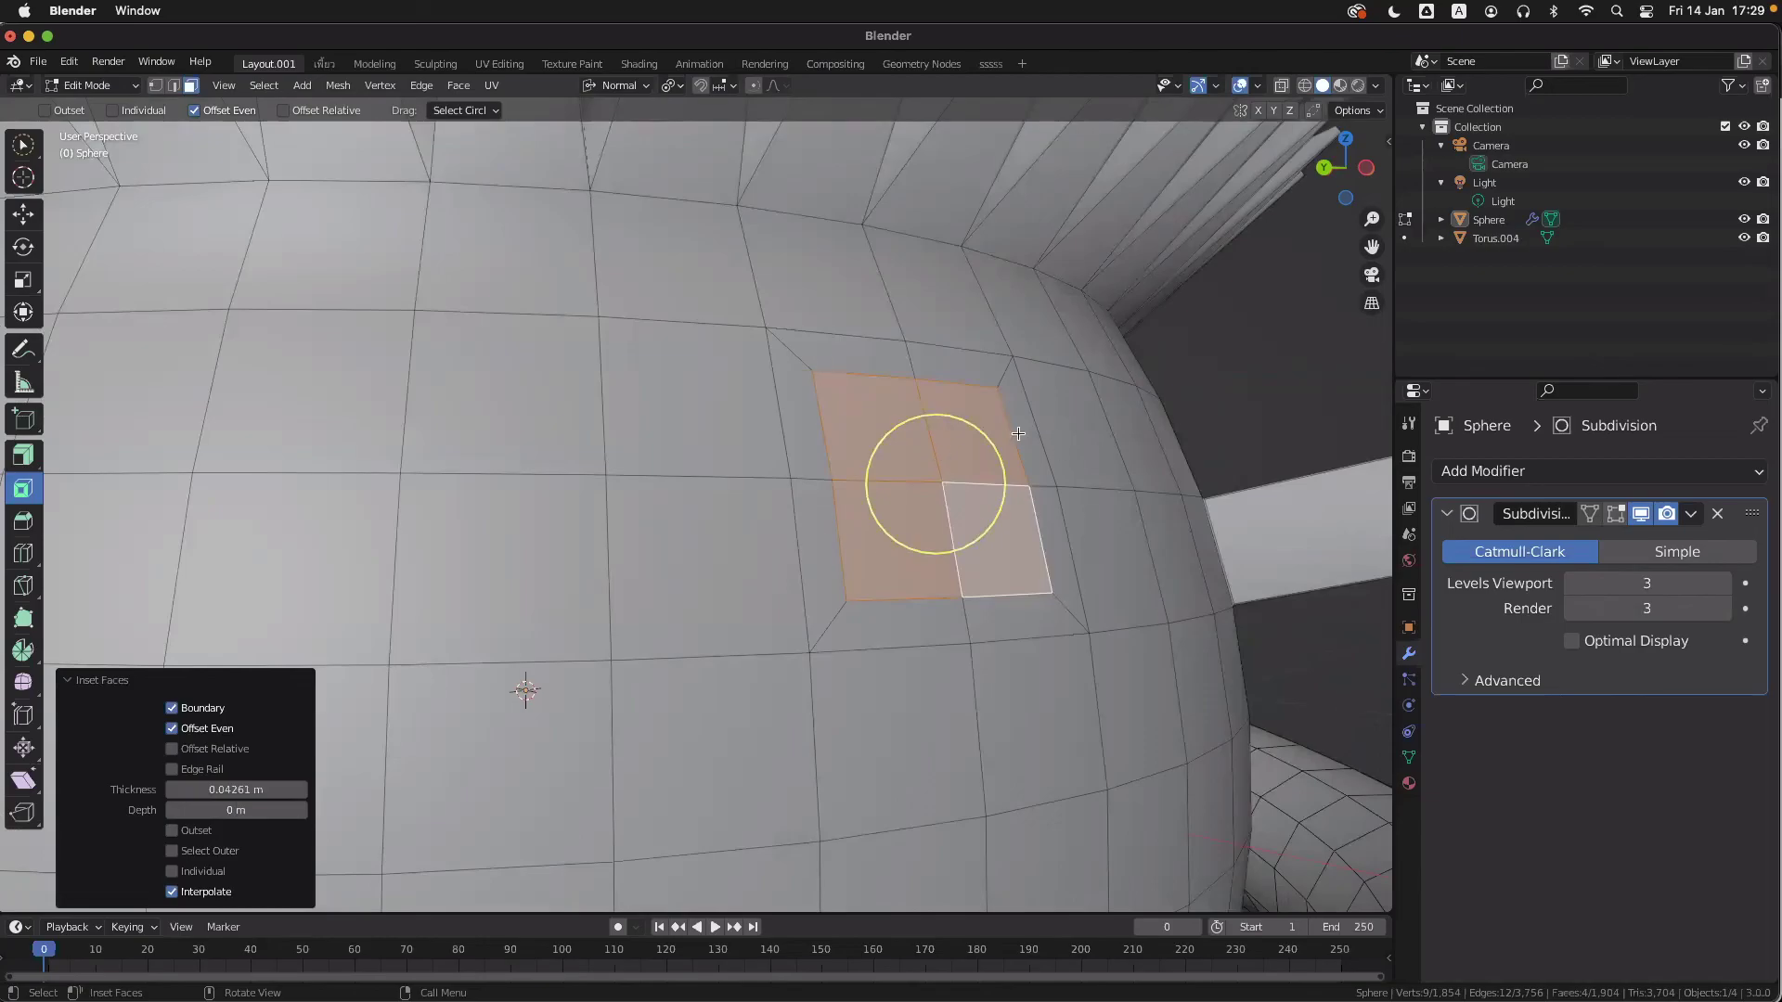
# - Compare the inset with the Individual option on and off, ending with it off, and undo the inset
pyautogui.click(172, 872)
pyautogui.click(172, 872)
pyautogui.click(172, 873)
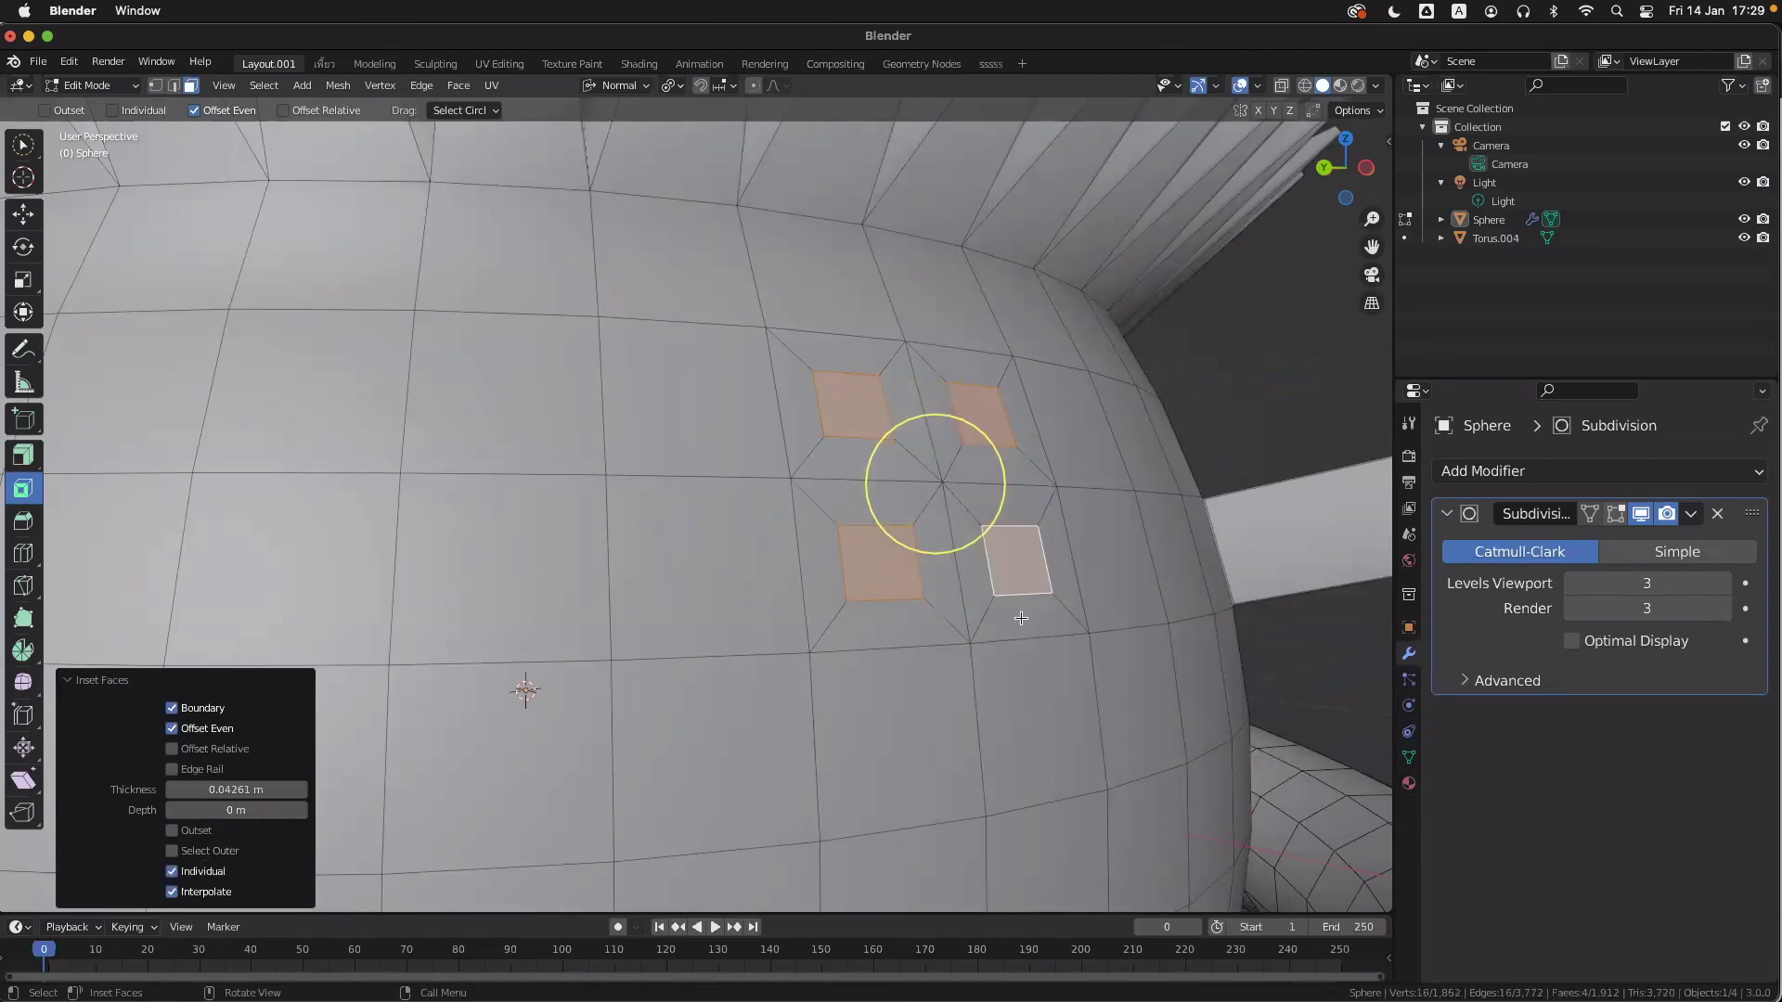
pyautogui.click(171, 873)
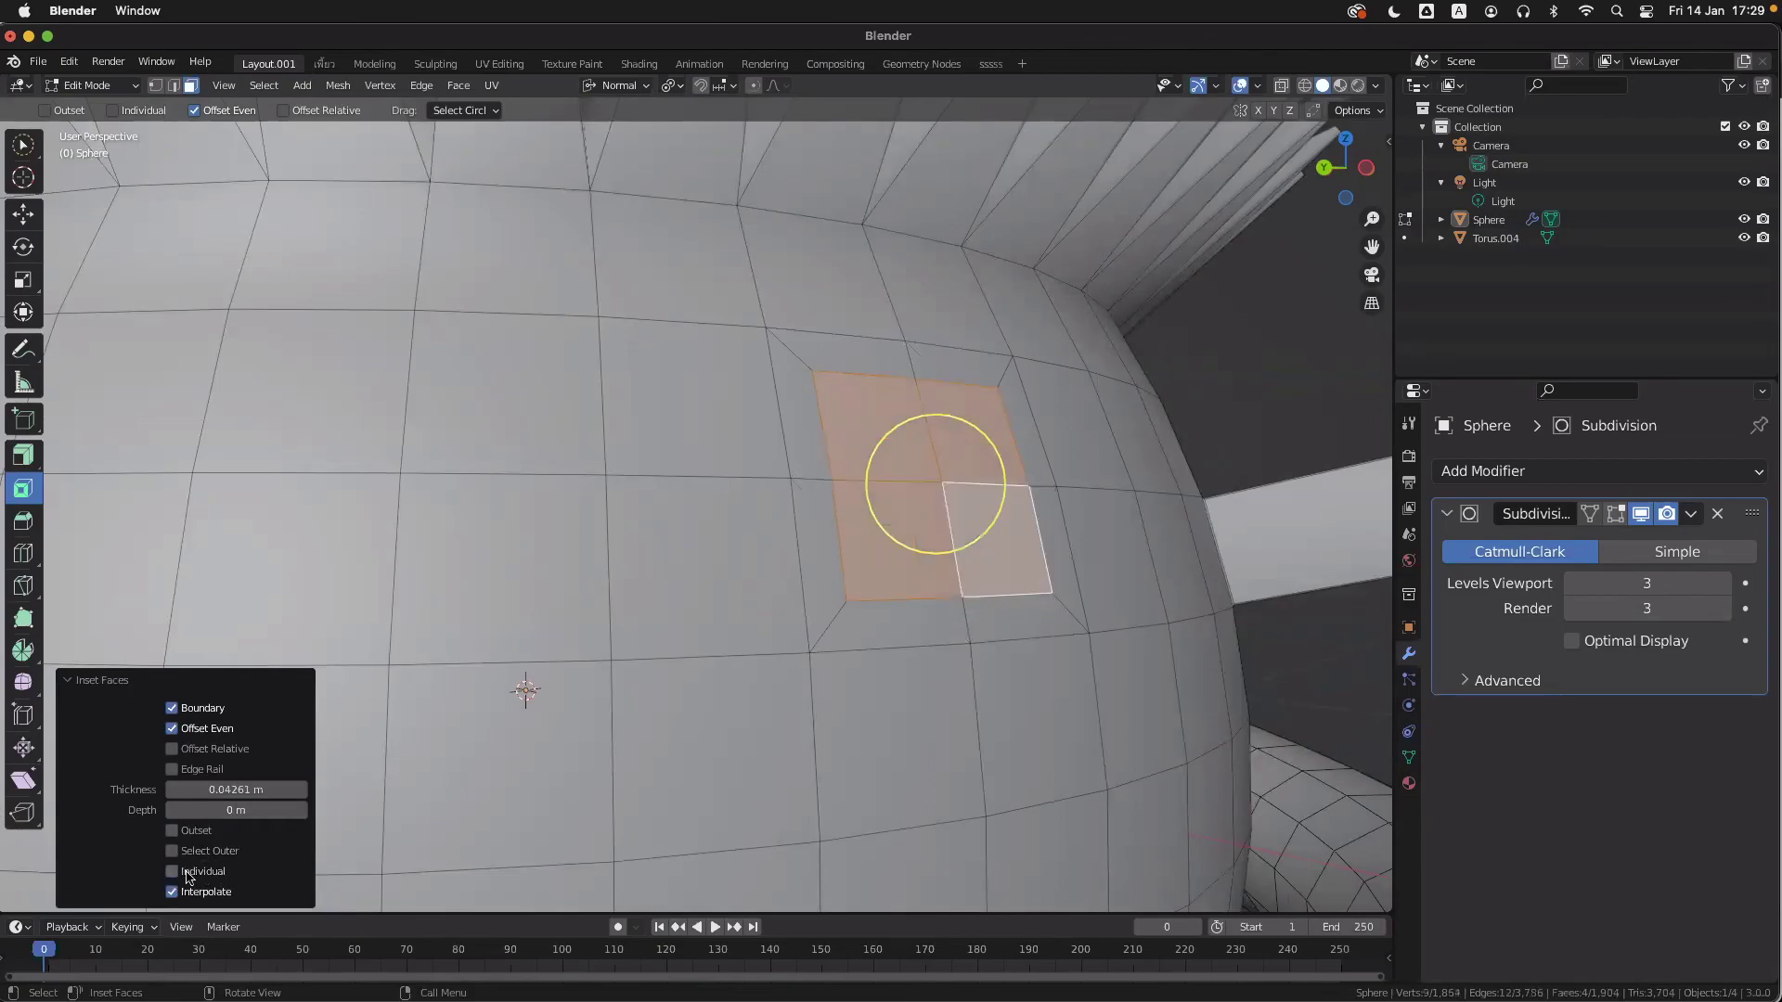
pyautogui.hotkey('ctrl', 'z')
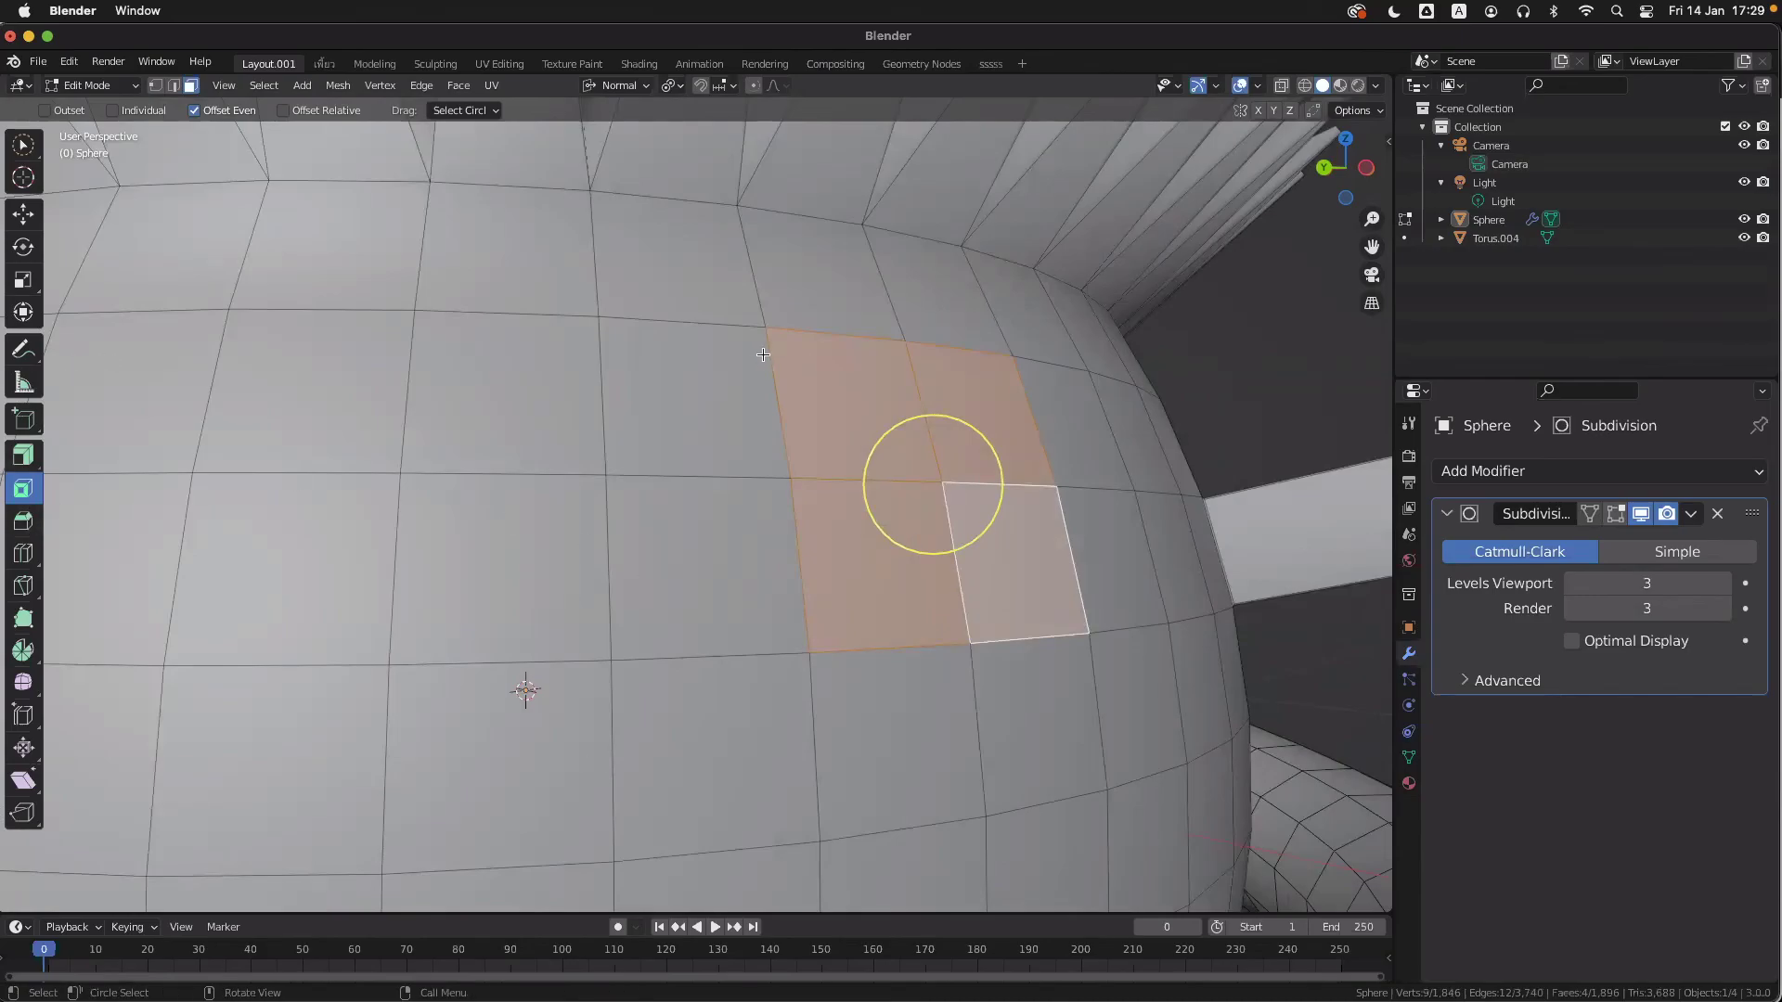
# - Select the four edges meeting in a cross on the body and bevel them about 0.0039 m wide with one segment
pyautogui.press('2')
pyautogui.click(784, 433)
pyautogui.click(797, 525)
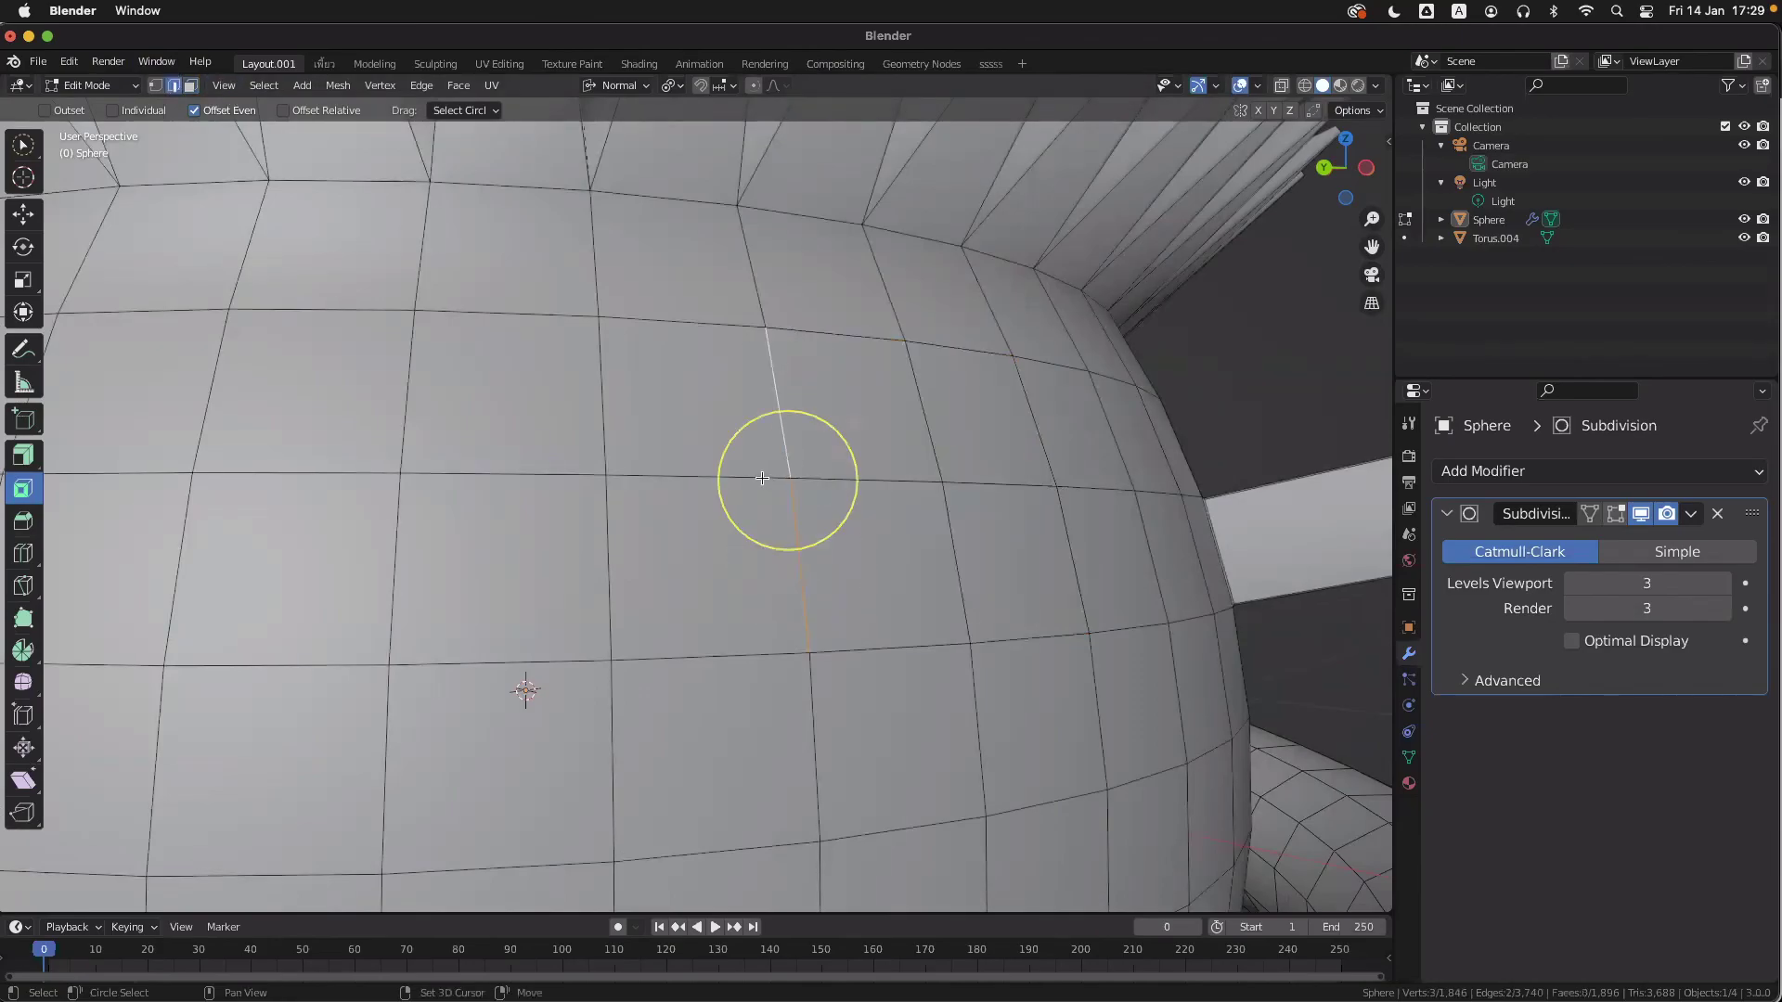
pyautogui.click(787, 480)
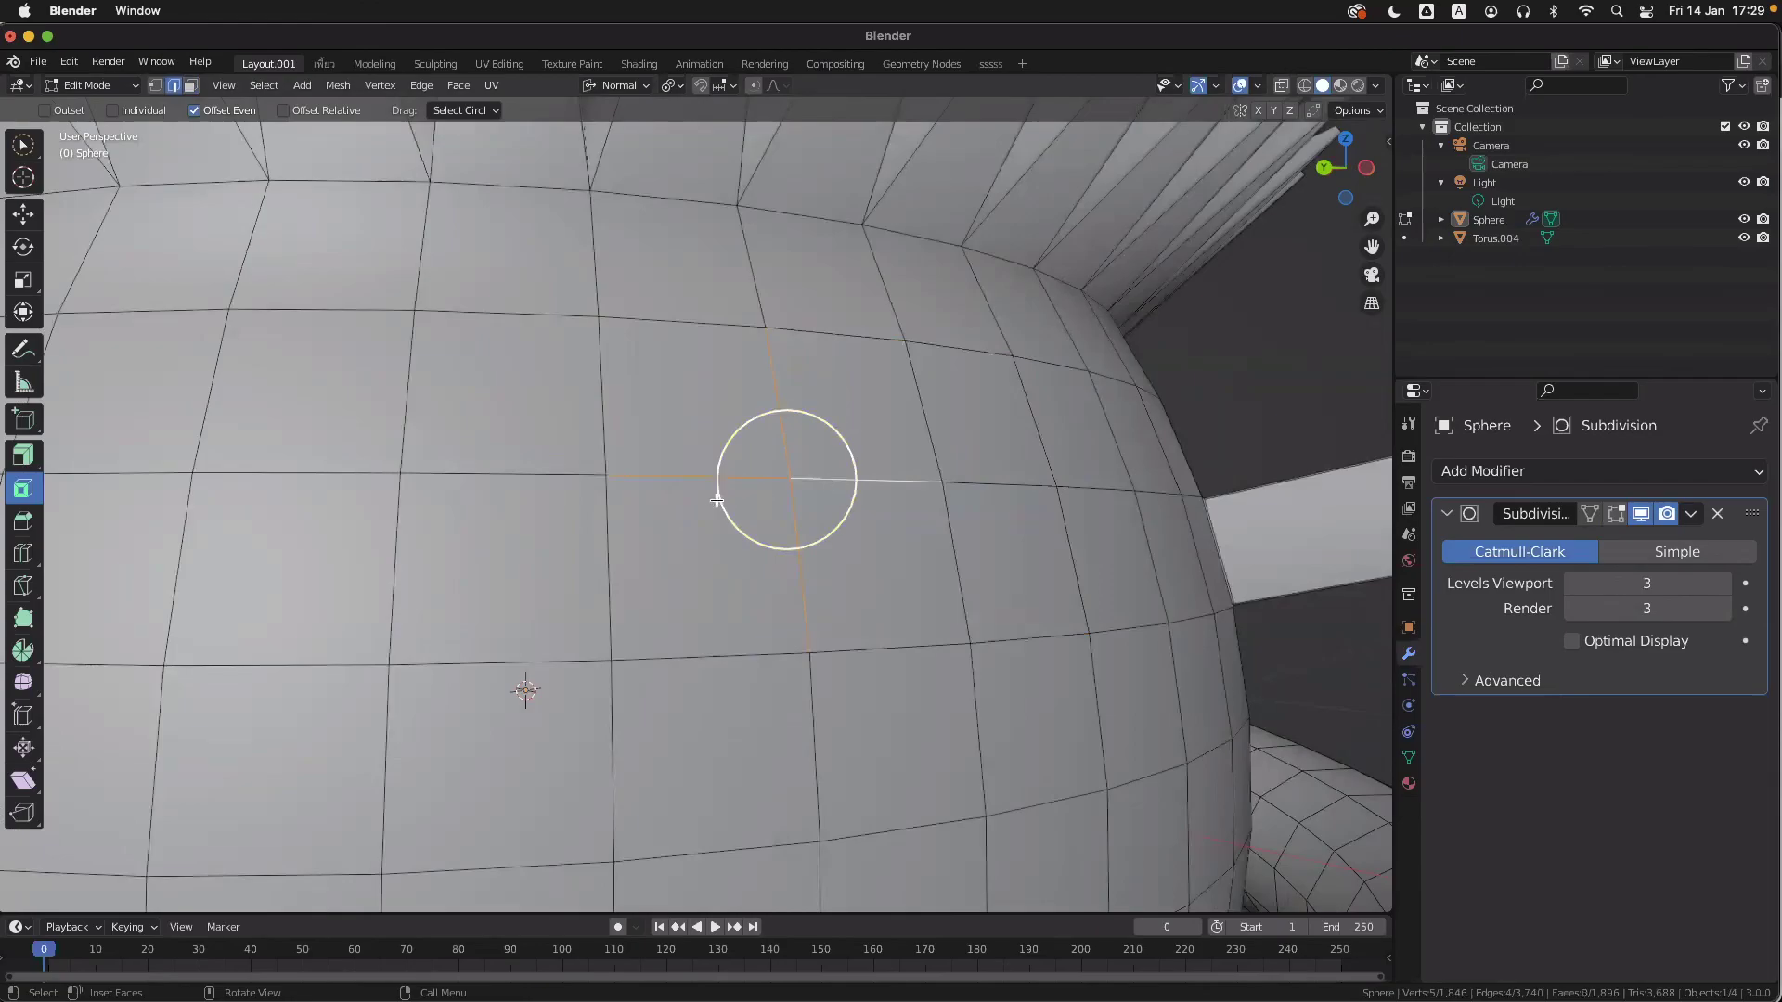
pyautogui.click(25, 521)
pyautogui.moveTo(828, 447); pyautogui.dragTo(845, 444)
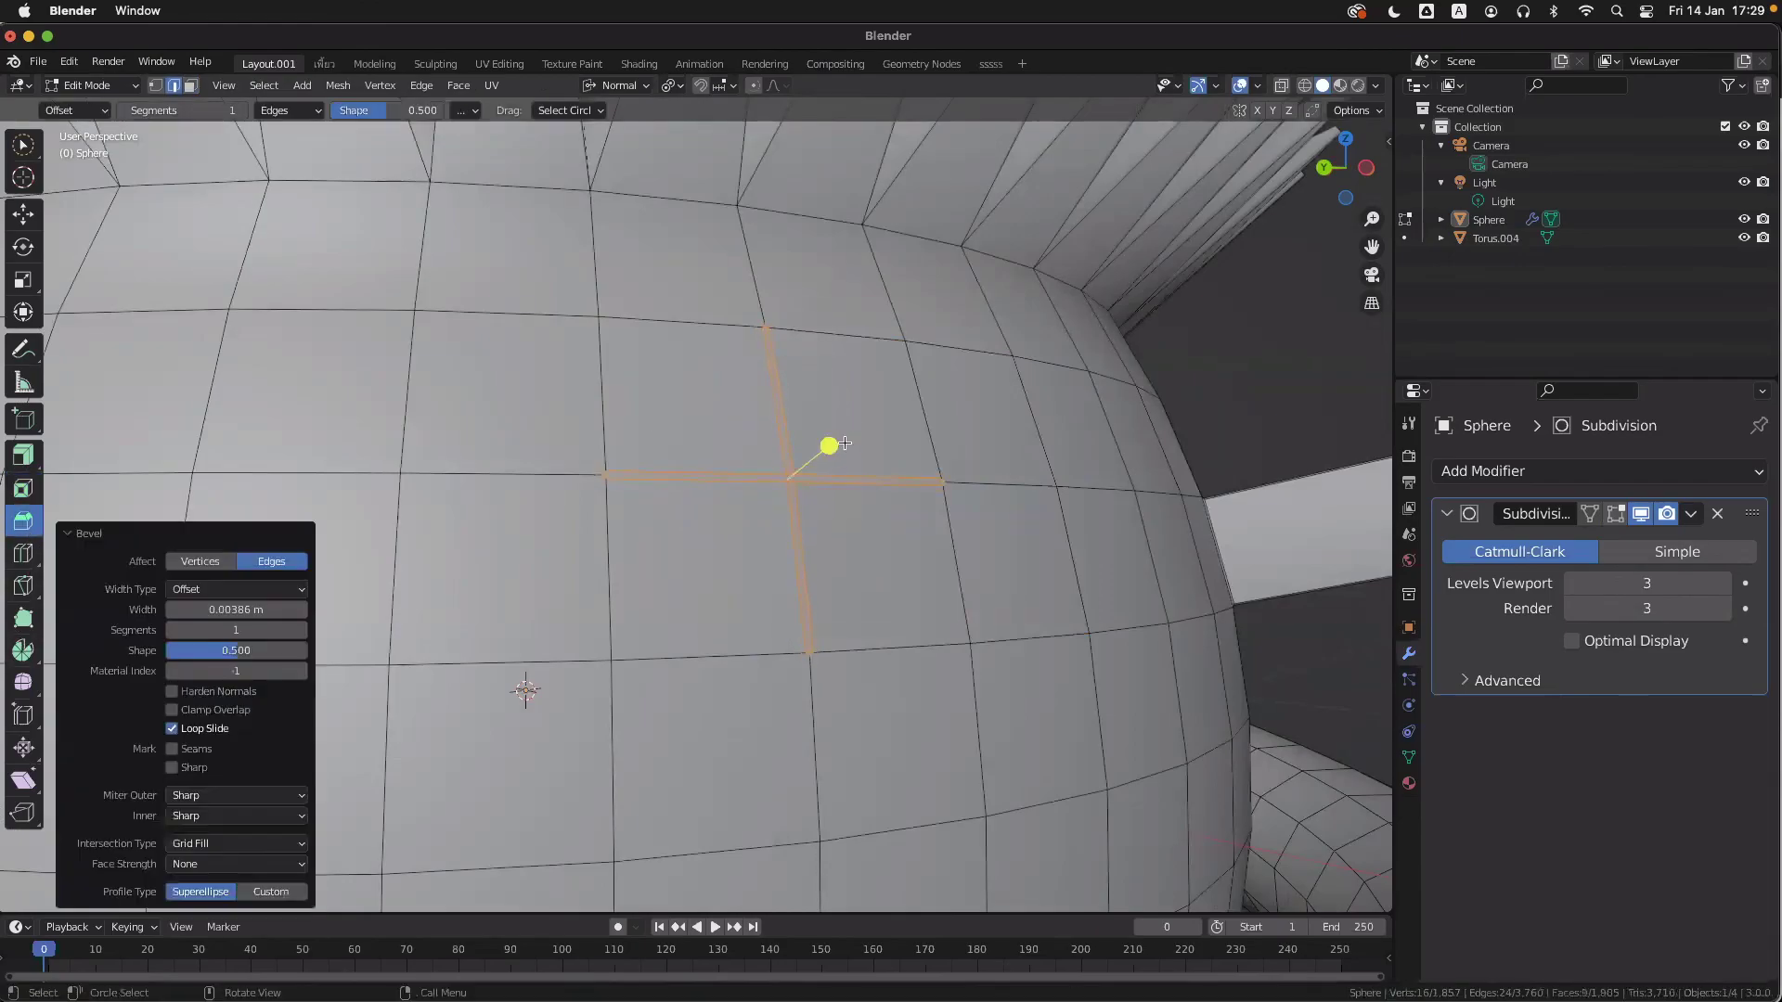
# - Examine the smoothed surface around the bevelled cross in Object Mode with the viewport overlays hidden
pyautogui.press('Tab')
pyautogui.hotkey('shift', 'alt', 'z')
pyautogui.scroll(-3, 1083, 563)
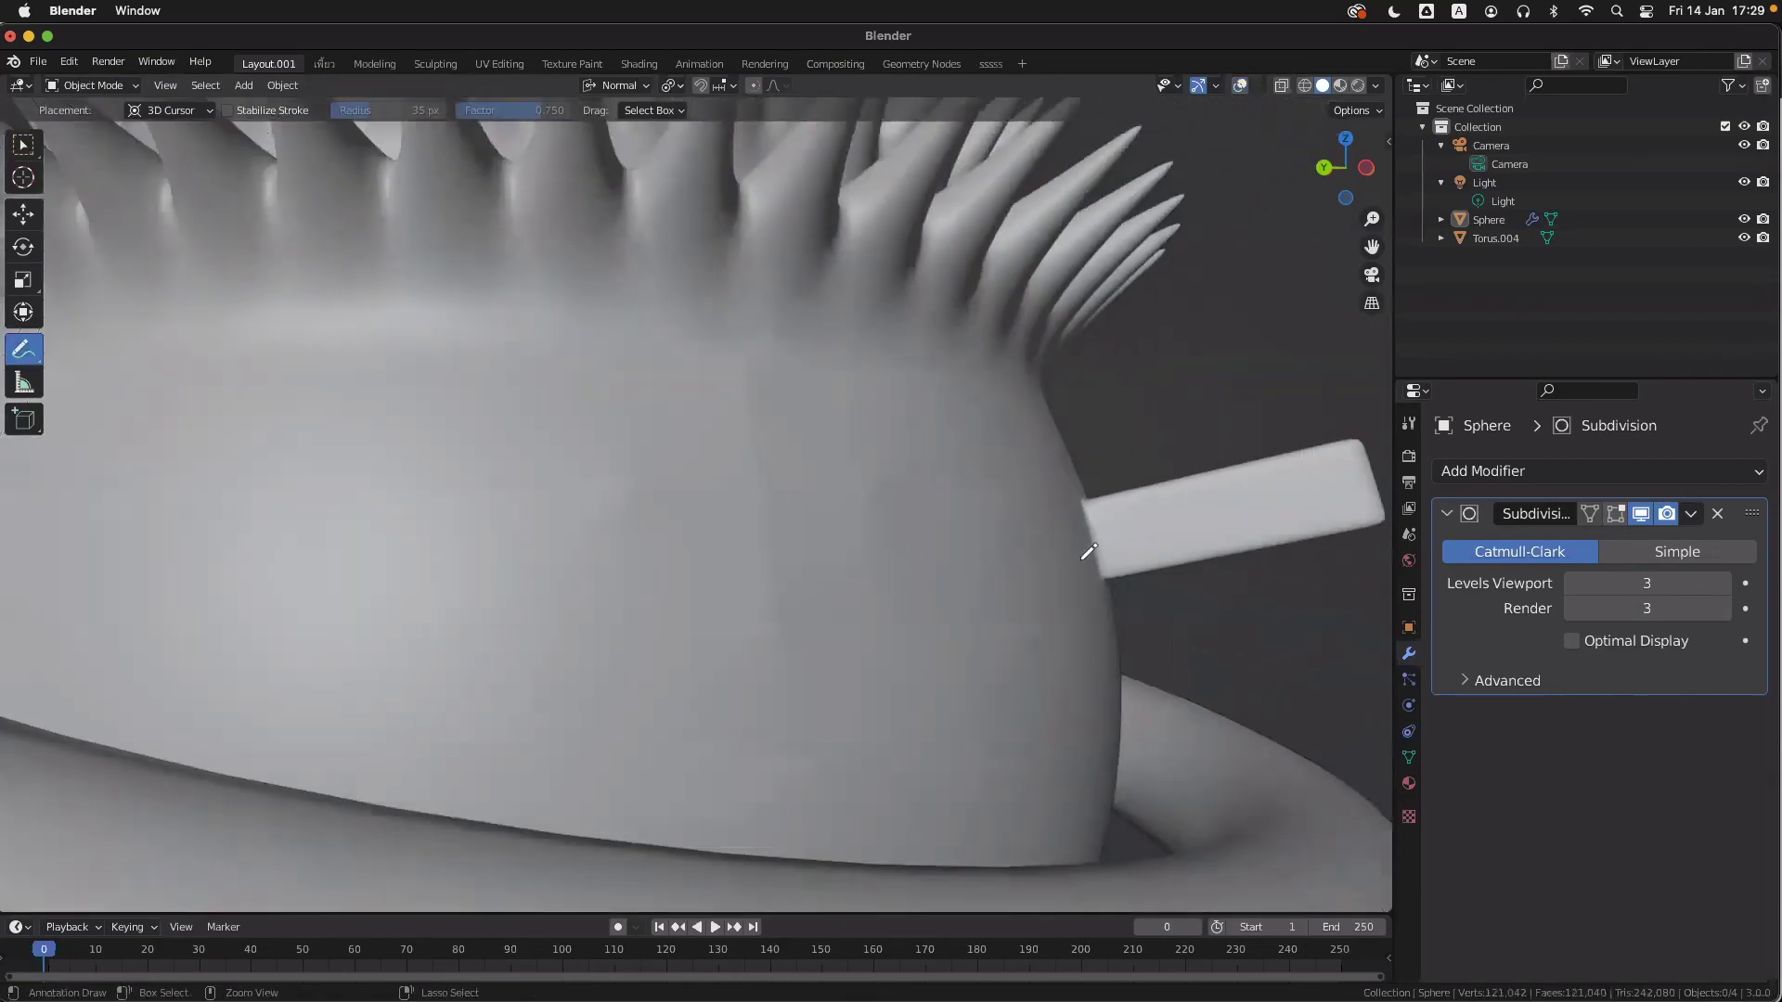
pyautogui.moveTo(1030, 543); pyautogui.dragTo(968, 529, button='middle')
pyautogui.scroll(5, 1010, 505)
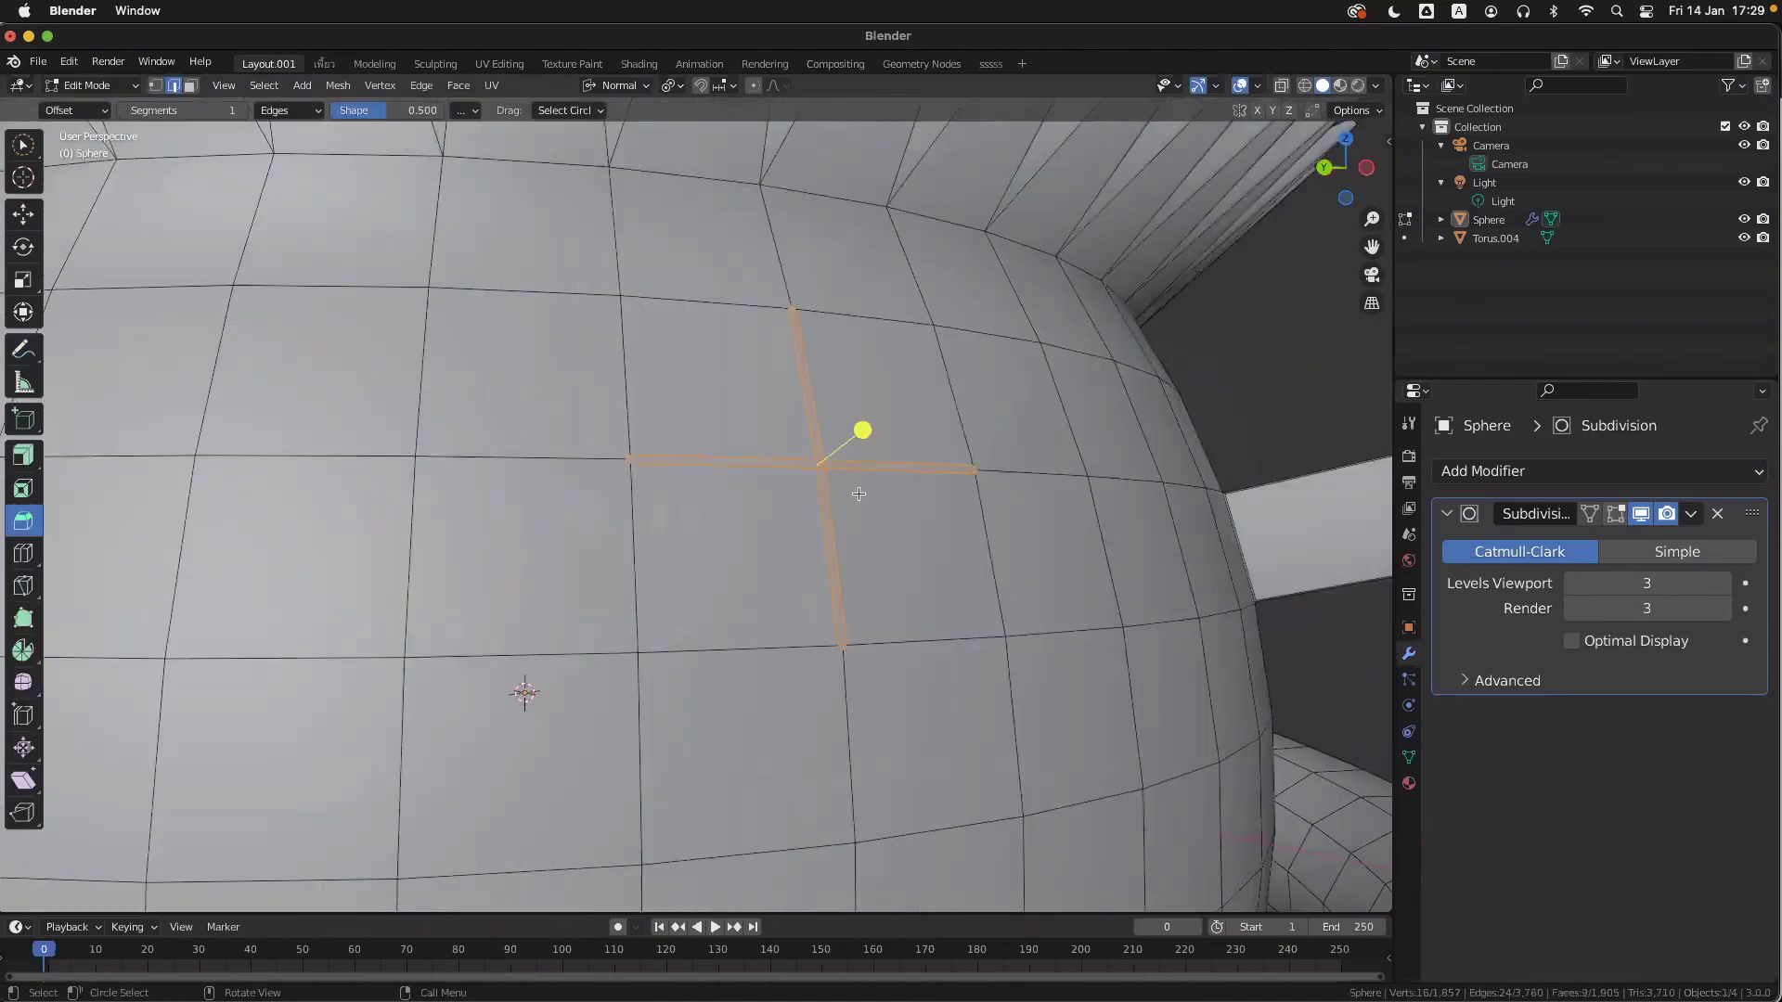
# - Bevel the four crossing edges about 0.0008 m wide with 3 segments
pyautogui.scroll(10, 895, 502)
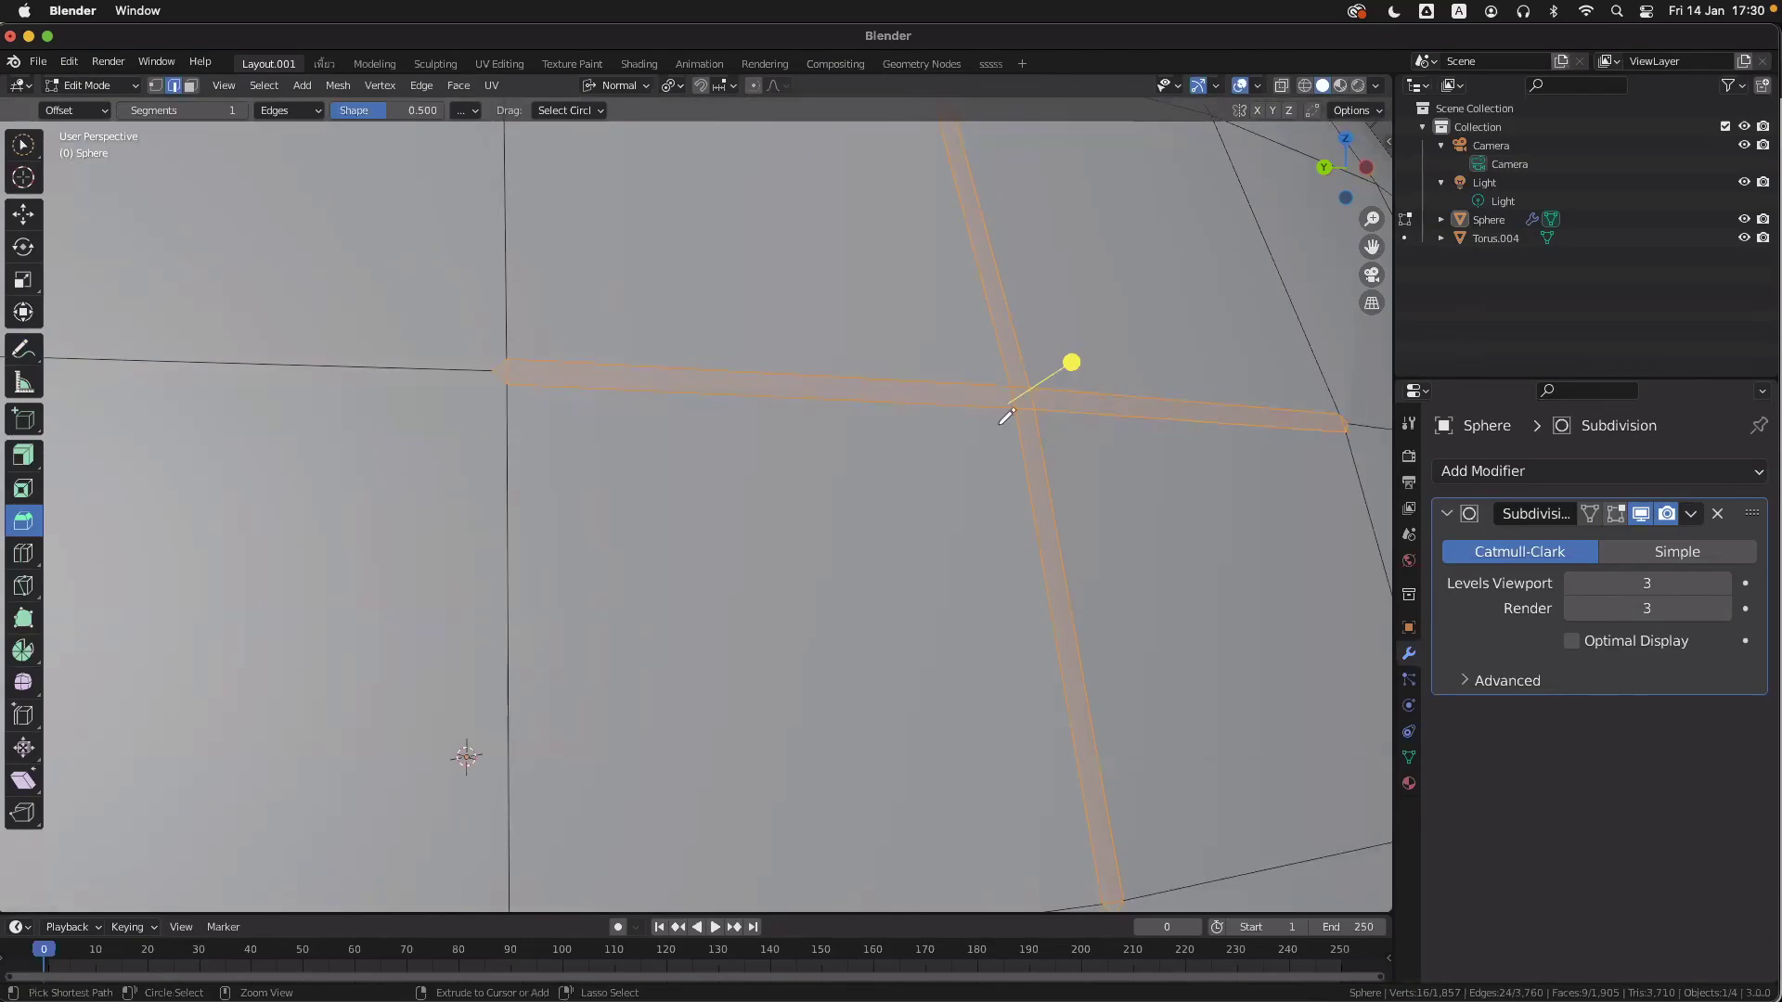
pyautogui.moveTo(1069, 366); pyautogui.dragTo(1078, 360)
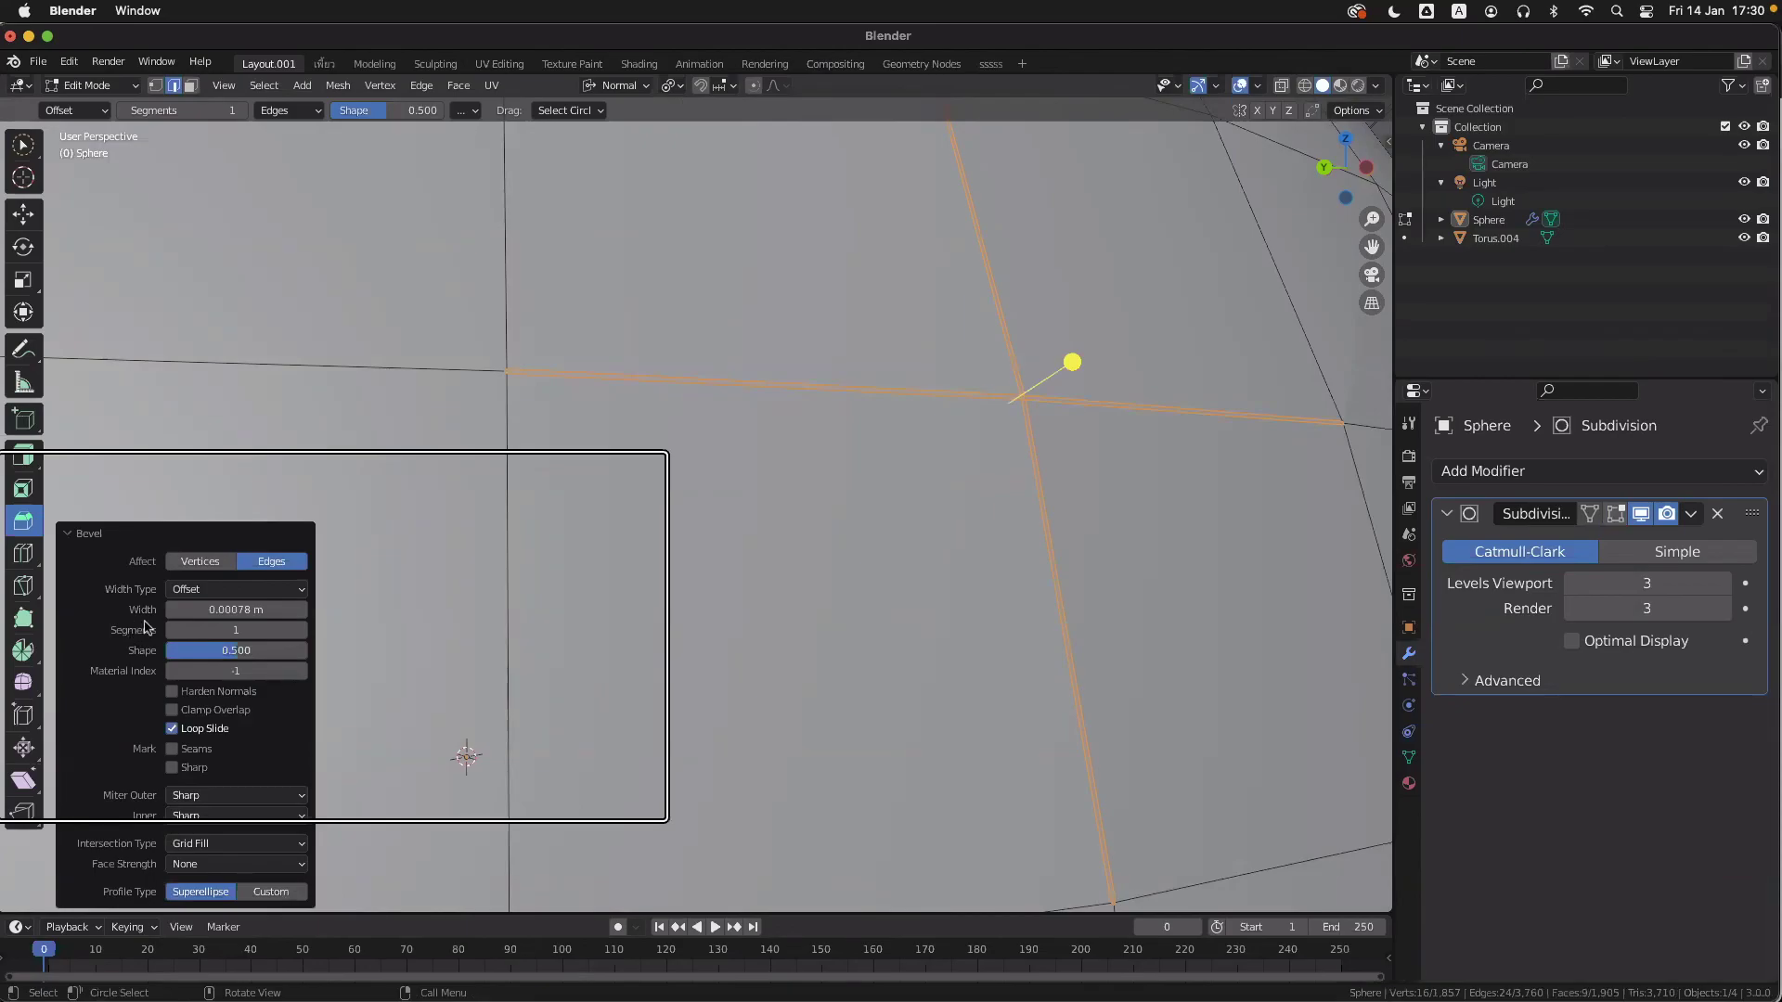
pyautogui.click(301, 629)
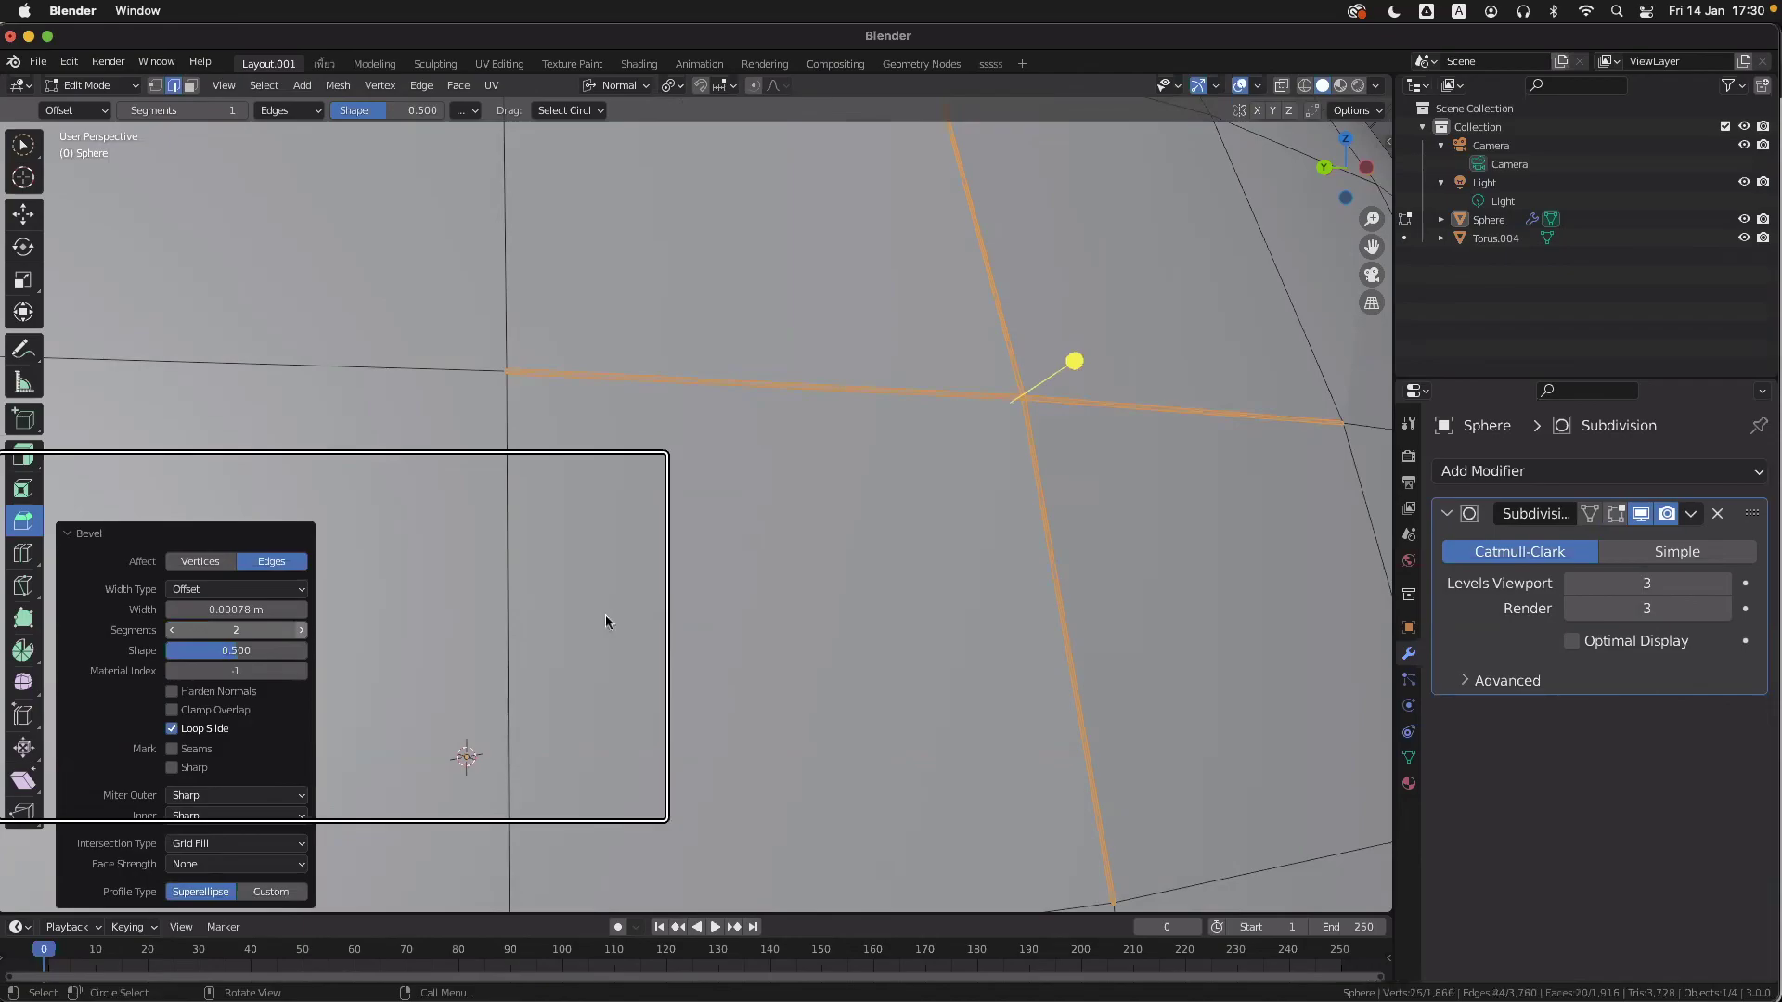
pyautogui.keyDown('ctrl'); pyautogui.scroll(1, 271, 635); pyautogui.keyUp('ctrl')
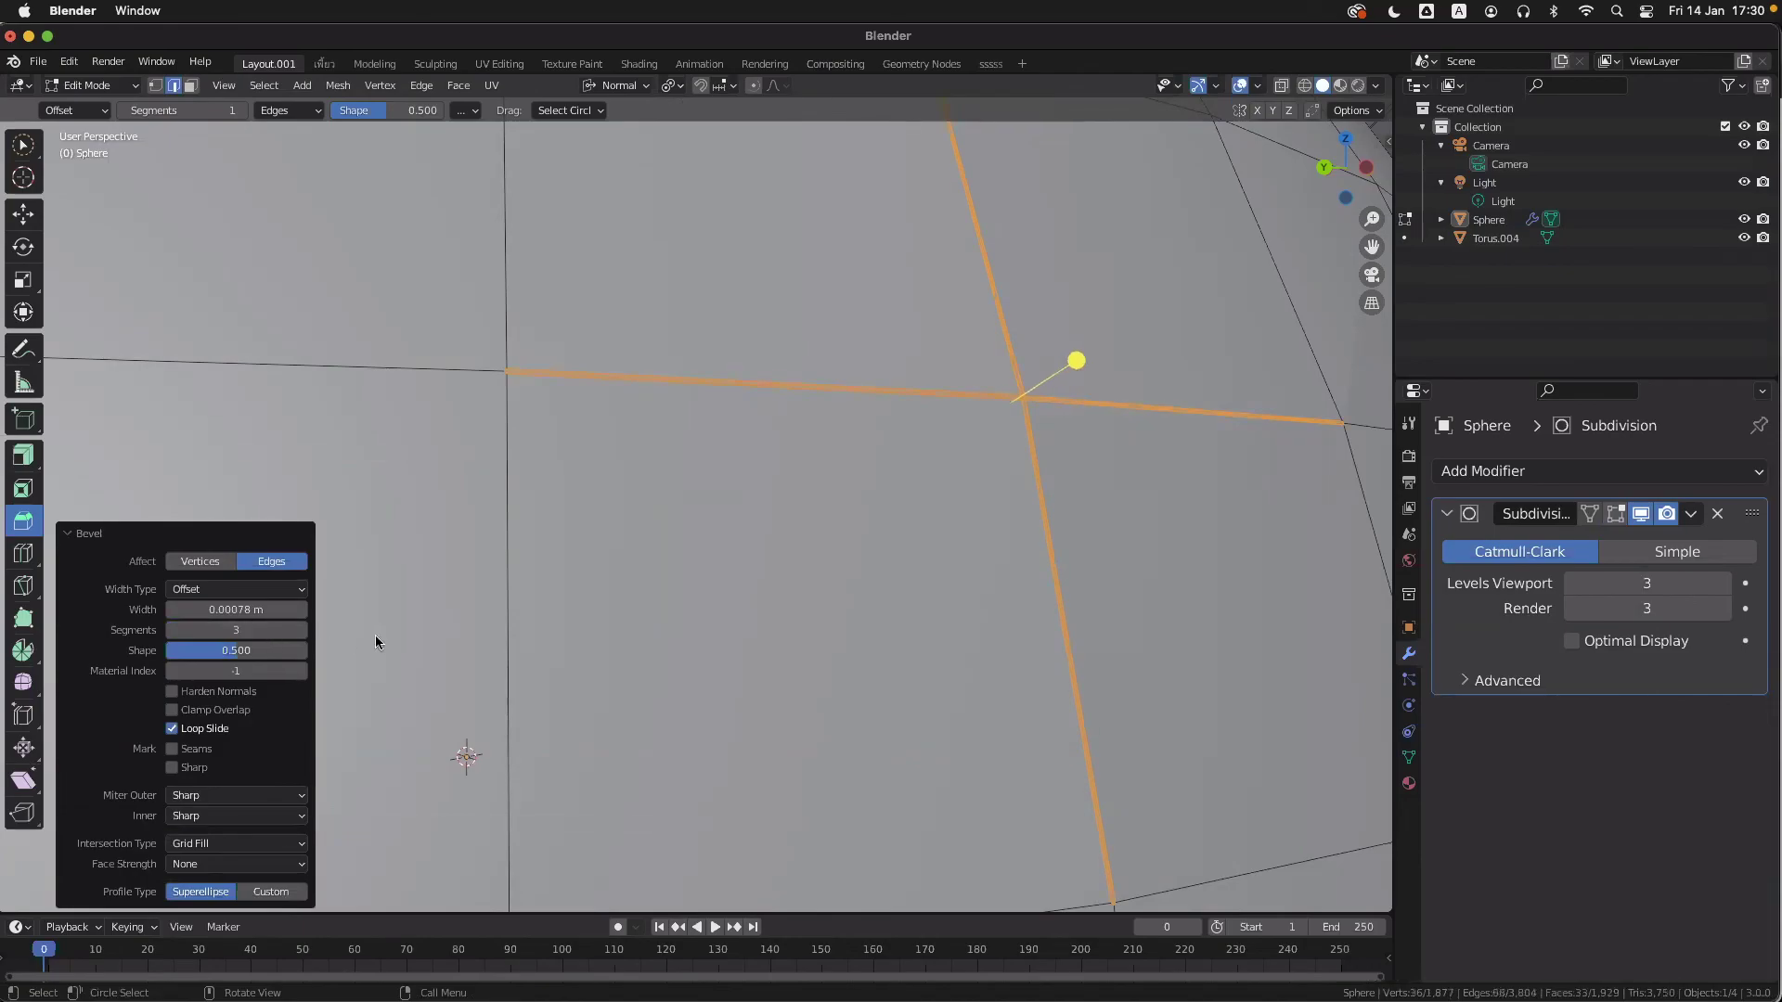
# - Switch to Object Mode, hide the viewport overlays and examine the shading along the narrow three-segment bevel
pyautogui.press('Tab')
pyautogui.keyDown('ctrl'); pyautogui.scroll(-6, 705, 569); pyautogui.keyUp('ctrl')
pyautogui.hotkey('alt', 'shift', 'z')
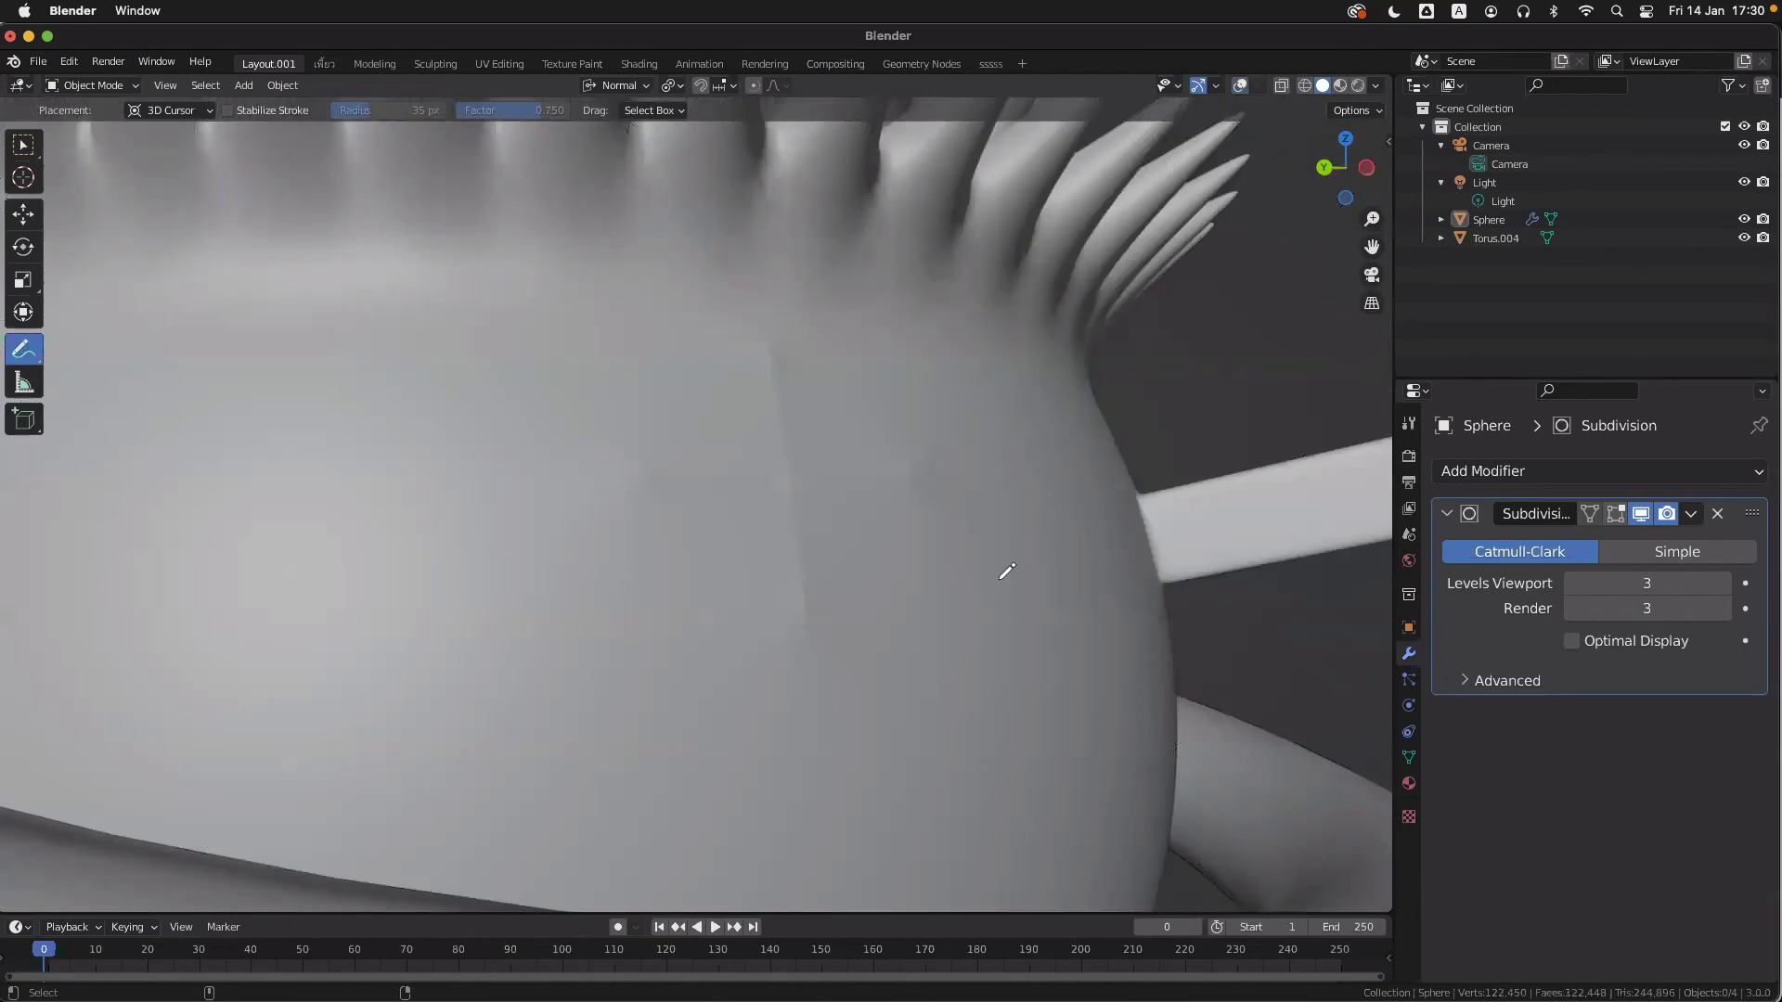
pyautogui.keyDown('ctrl'); pyautogui.scroll(4, 954, 603); pyautogui.keyUp('ctrl')
pyautogui.hscroll(4, 955, 603)
pyautogui.hscroll(-5, 955, 603)
pyautogui.hscroll(2, 954, 604)
pyautogui.hscroll(3, 954, 603)
# - Compare the bevelled cross in Edit Mode and Object Mode, showing the overlays again to examine its subdivided wireframe
pyautogui.press('Tab')
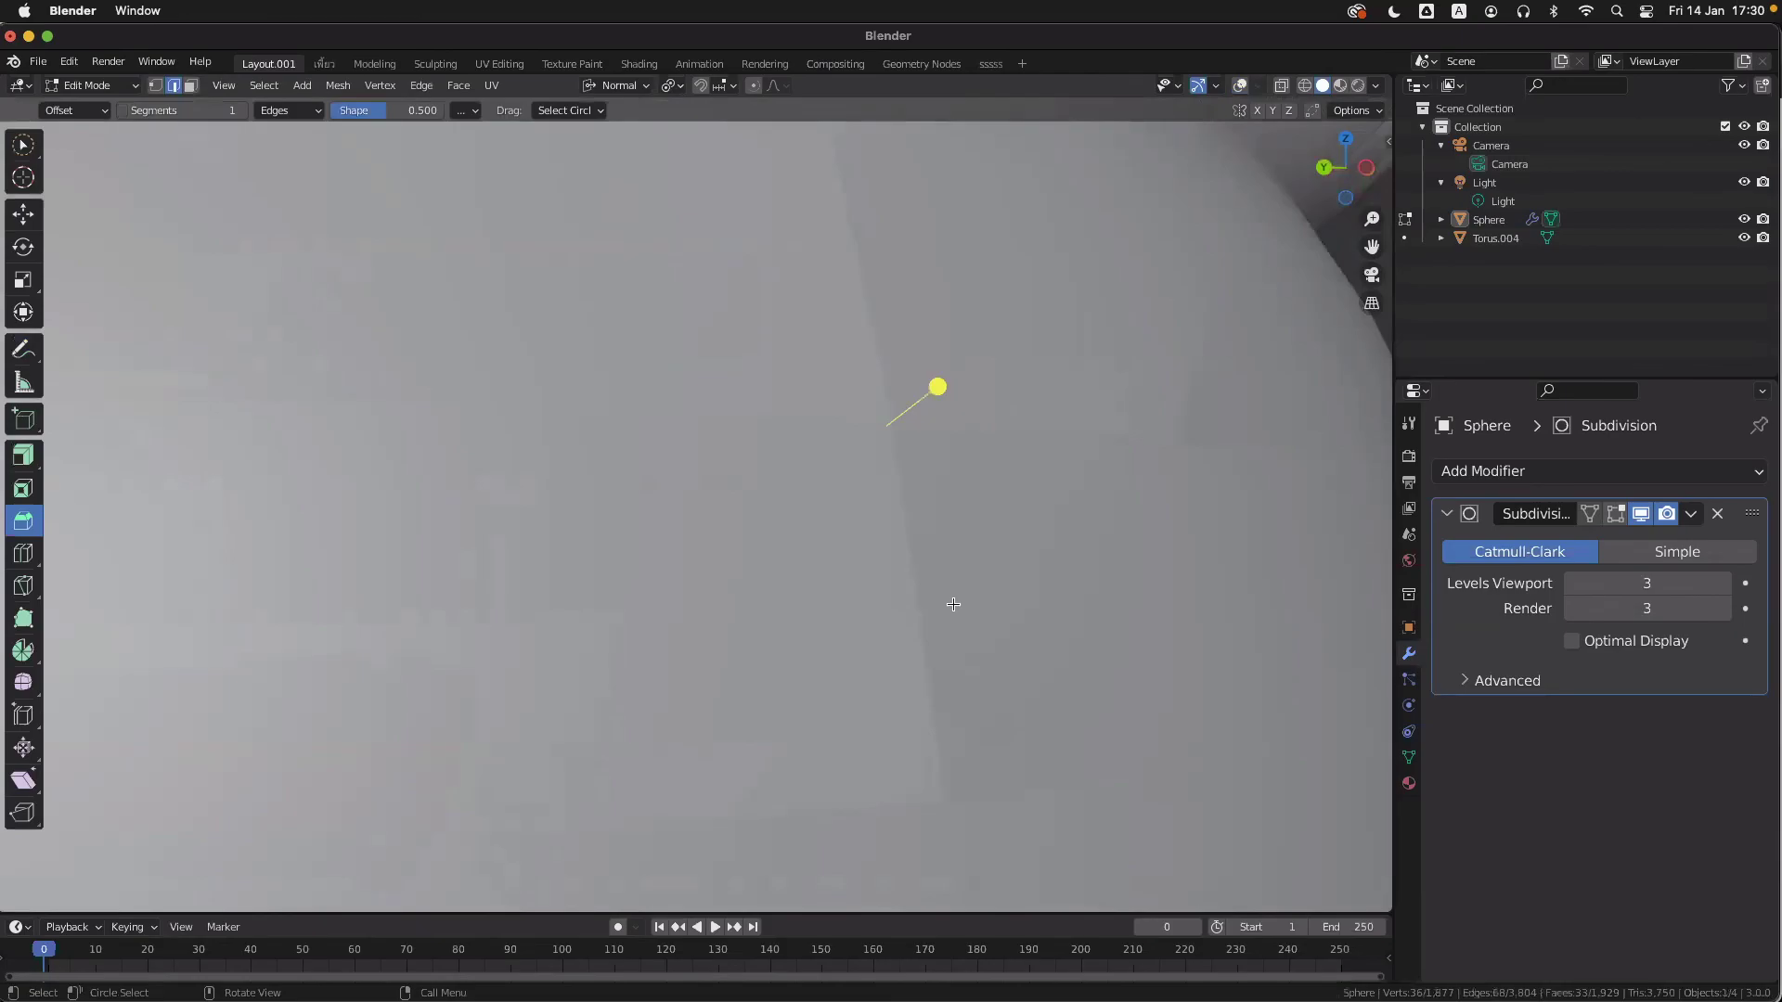
pyautogui.press('Tab')
pyautogui.press('Tab')
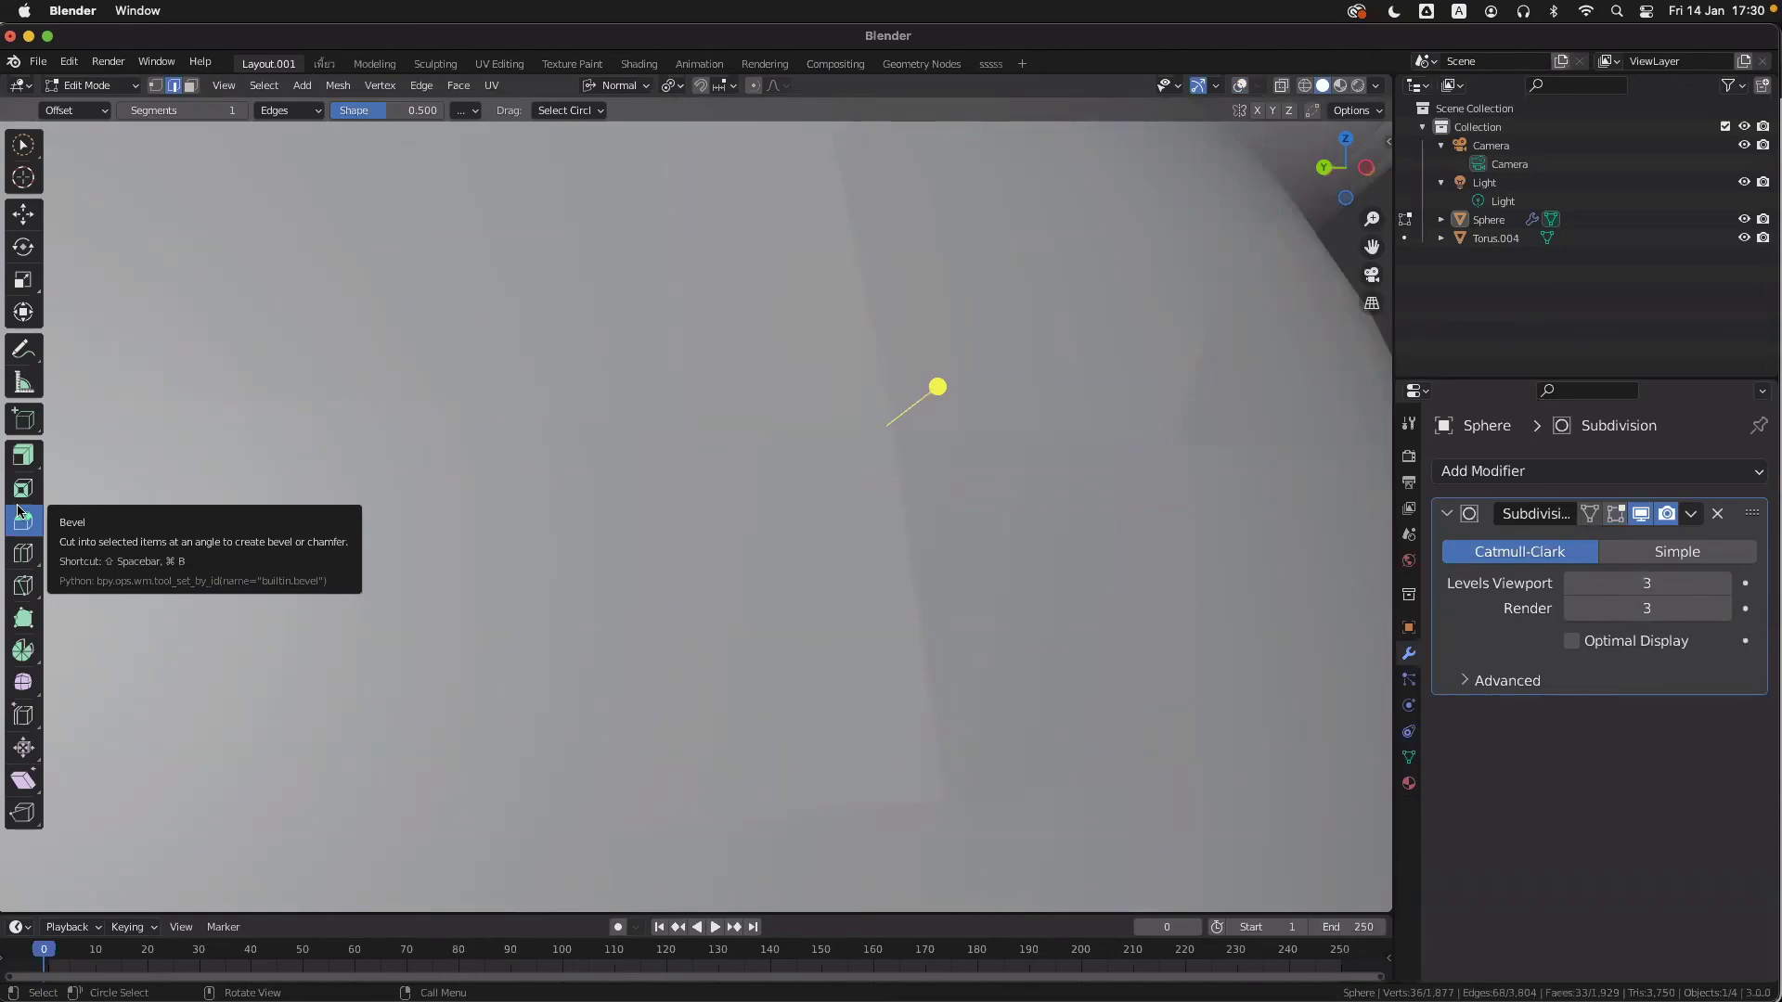
pyautogui.keyDown('ctrl'); pyautogui.scroll(3, 17, 511); pyautogui.keyUp('ctrl')
pyautogui.keyDown('ctrl'); pyautogui.scroll(-4, 16, 512); pyautogui.keyUp('ctrl')
pyautogui.keyDown('ctrl'); pyautogui.scroll(3, 19, 510); pyautogui.keyUp('ctrl')
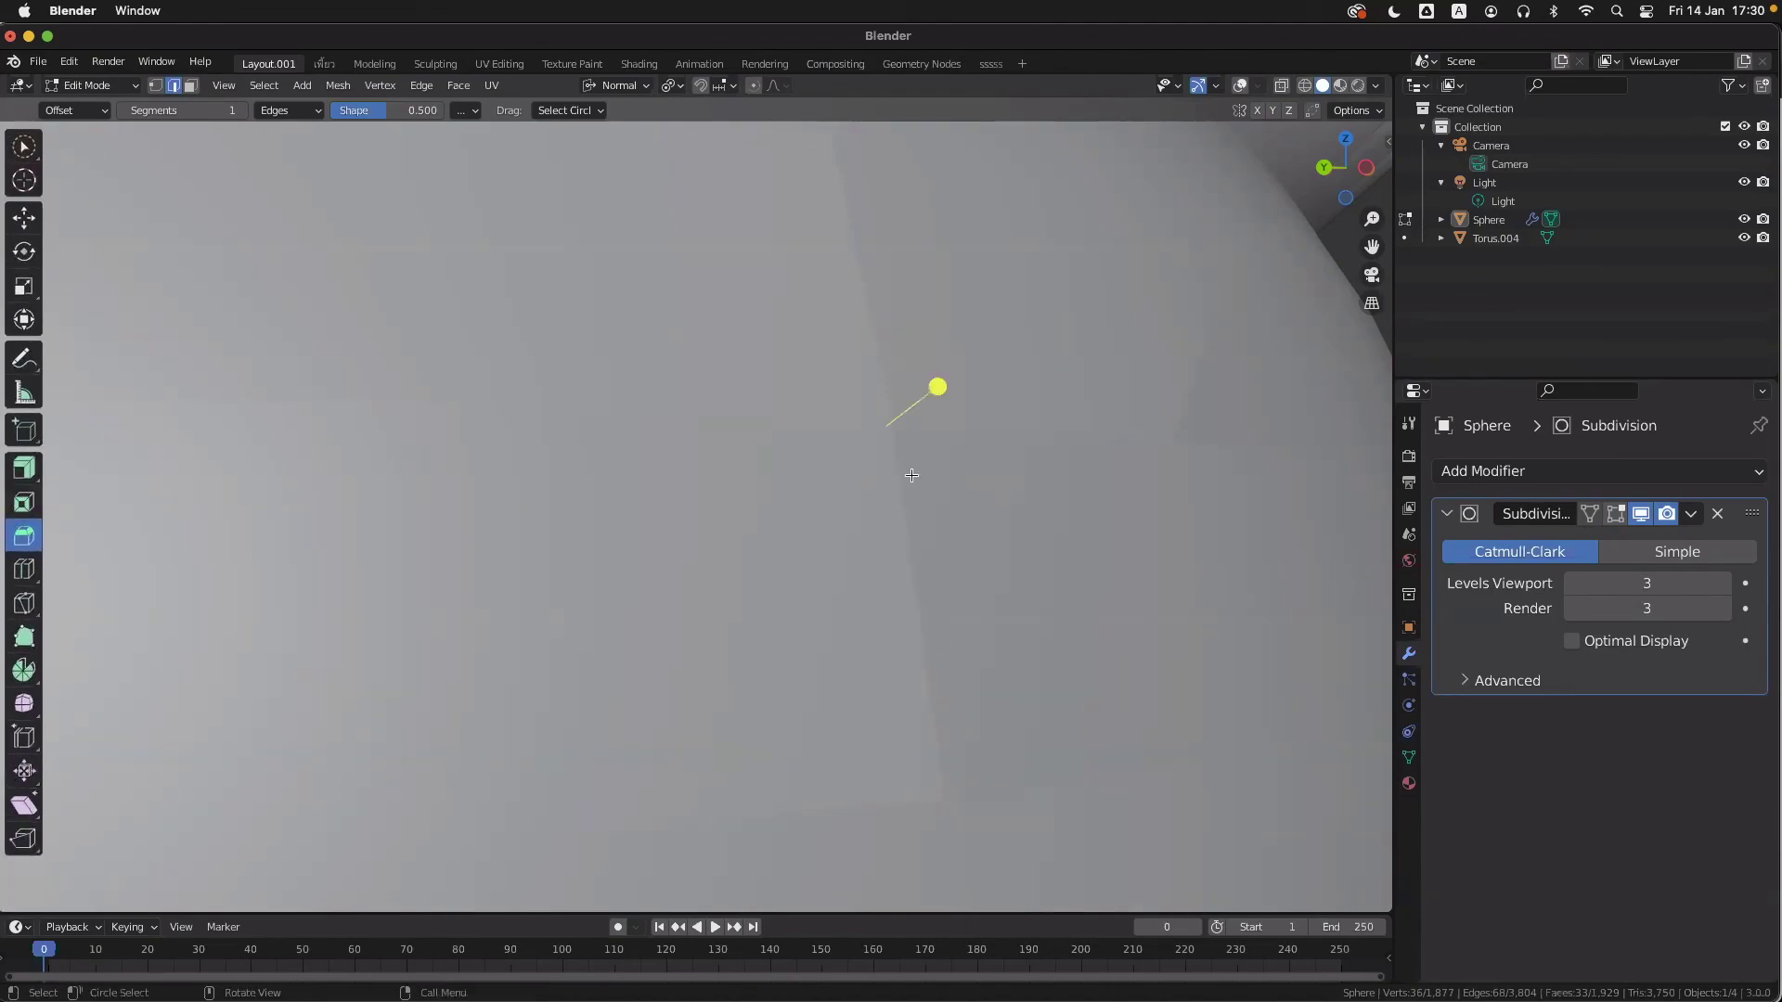
pyautogui.press('Tab')
pyautogui.press('Tab')
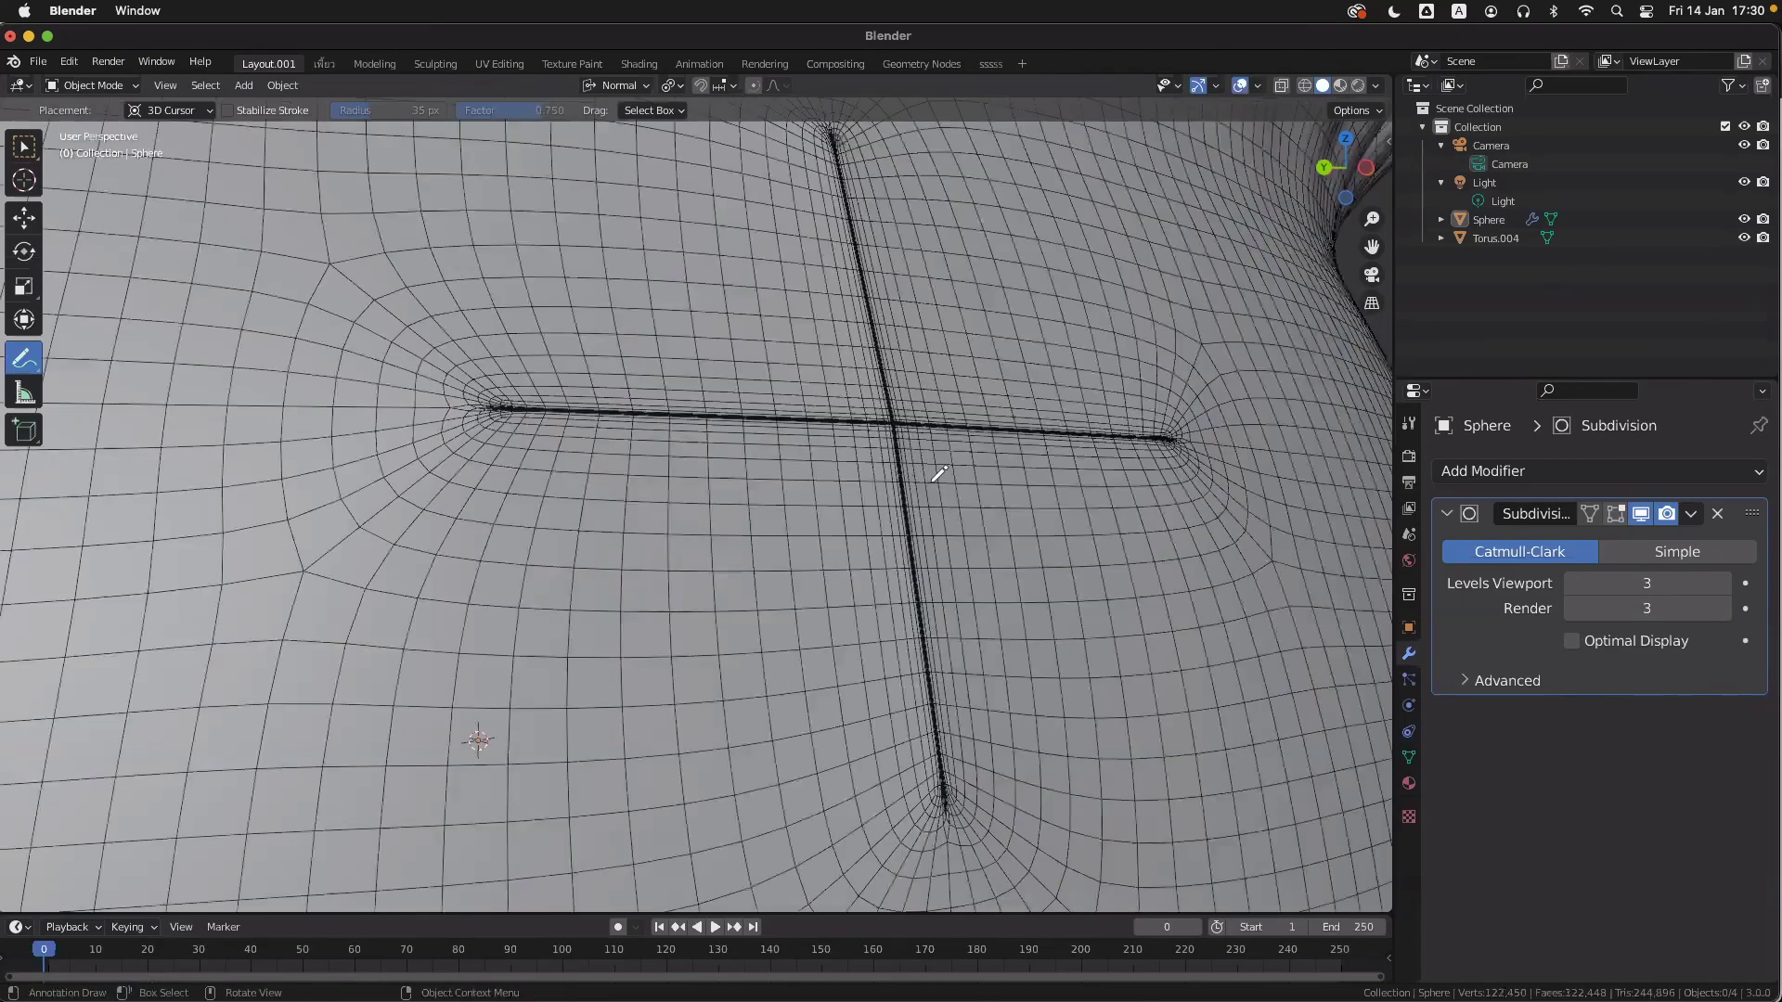
# - Undo the three-segment bevel on the four crossing edges of the body
pyautogui.hotkey('ctrl', 'z')
pyautogui.hotkey('ctrl', 'z')
pyautogui.hotkey('ctrl', 'z')
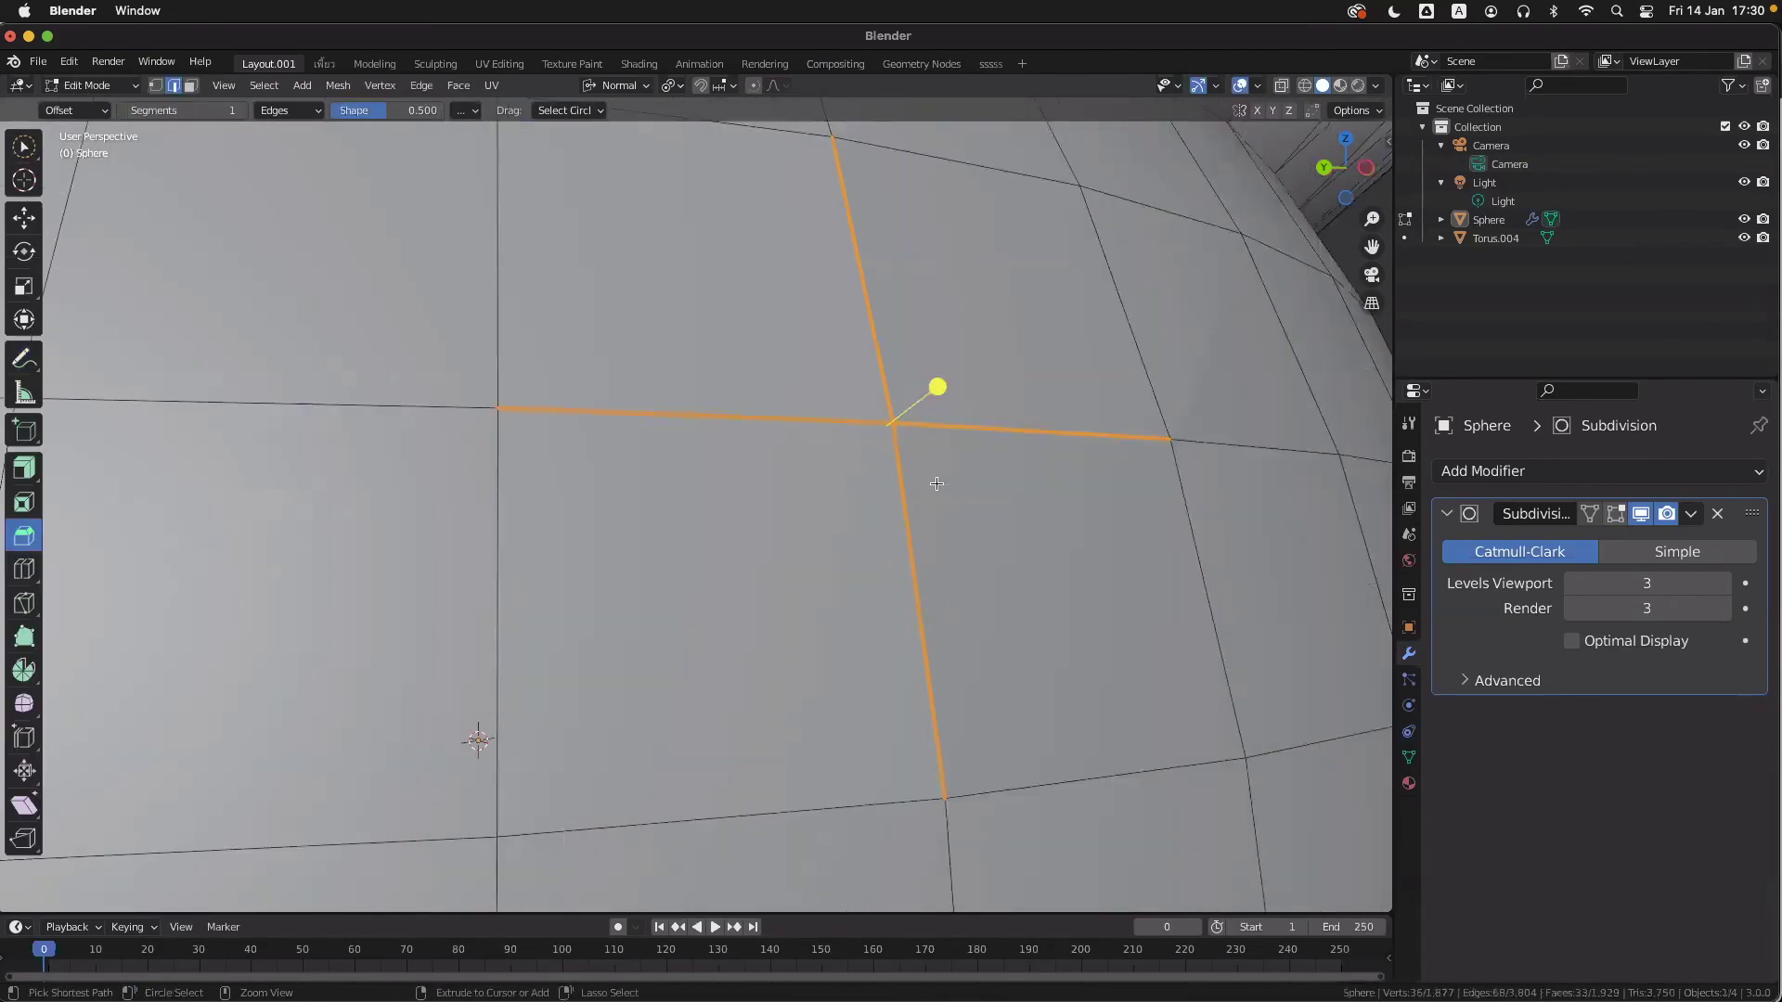
pyautogui.scroll(-5, 936, 484)
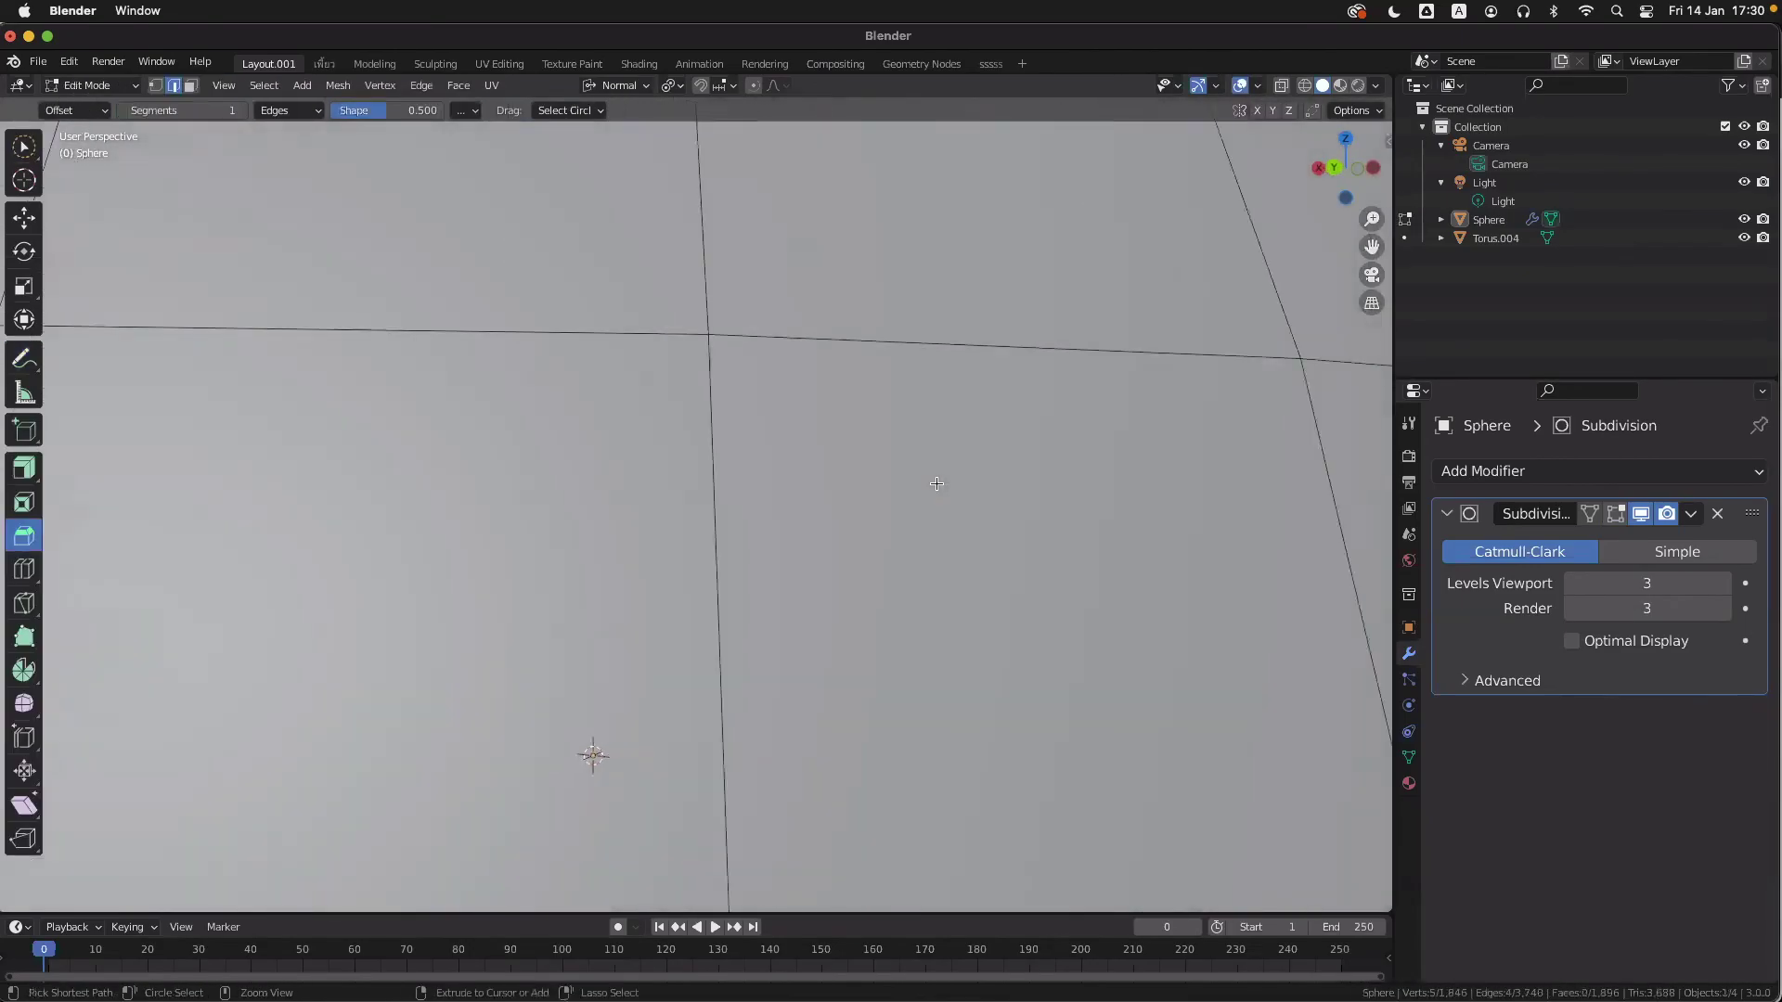